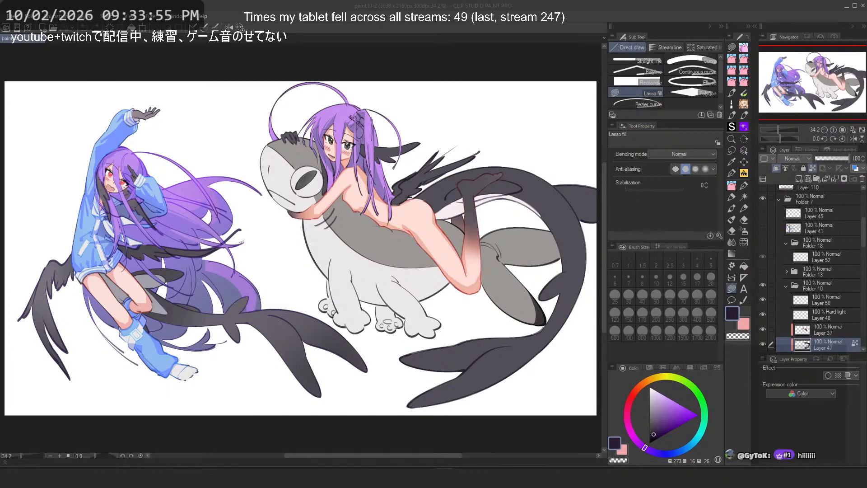
{"action": "left_click_drag", "start_coordinate": [866, 34], "coordinate": [417, 23]}
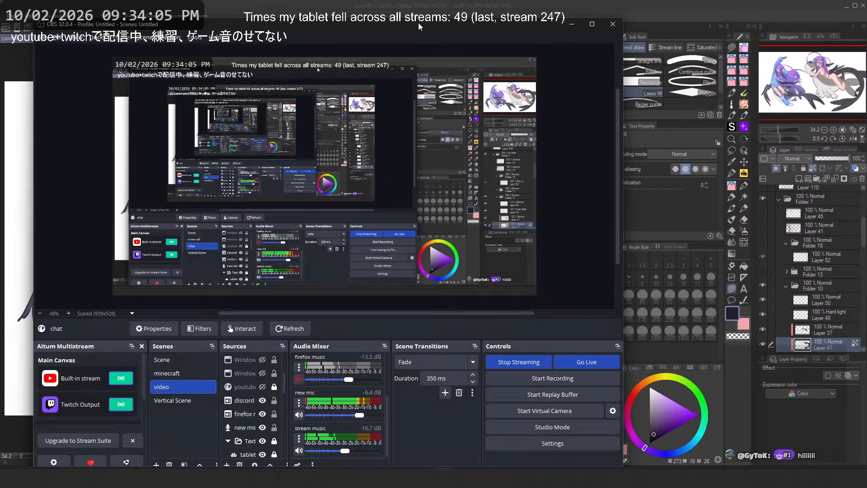
{"action": "left_click_drag", "start_coordinate": [419, 23], "coordinate": [866, 115]}
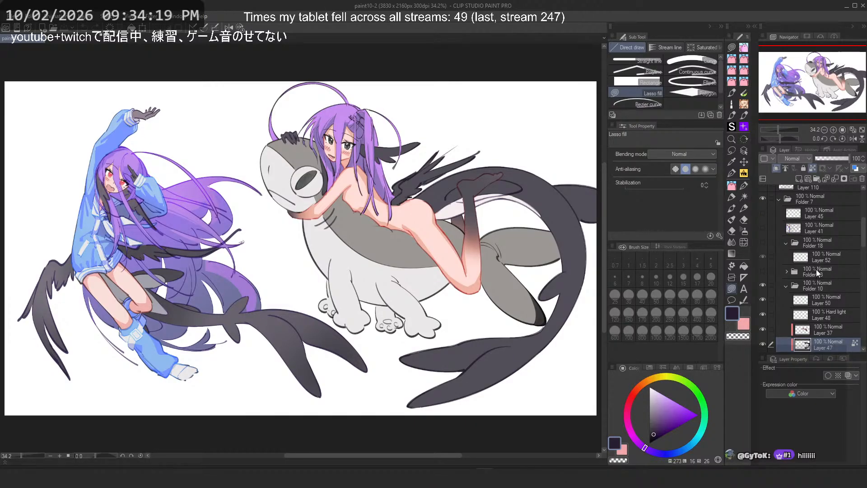
Step: Toggle the visibility of several layers inside Folder 12 off and on to check what each contains
{"action": "scroll", "coordinate": [817, 270], "scroll_direction": "down", "scroll_amount": 2}
{"action": "scroll", "coordinate": [817, 269], "scroll_direction": "down", "scroll_amount": 4}
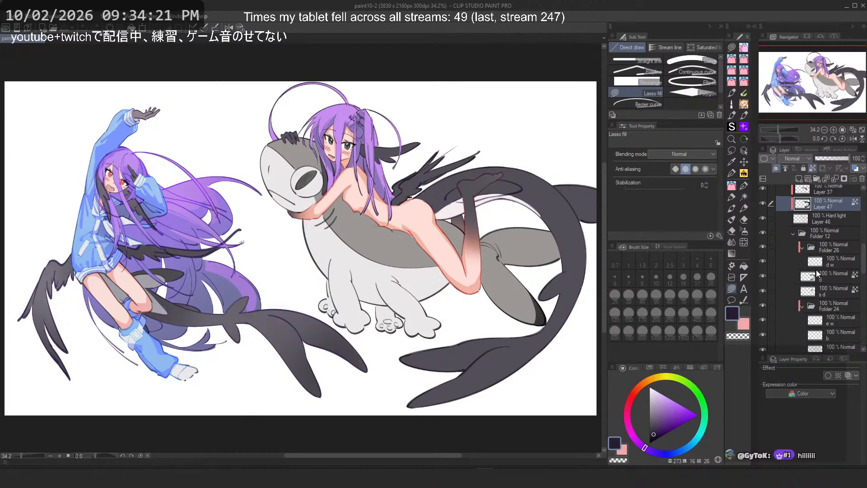
{"action": "left_click", "coordinate": [765, 238]}
{"action": "left_click", "coordinate": [765, 238]}
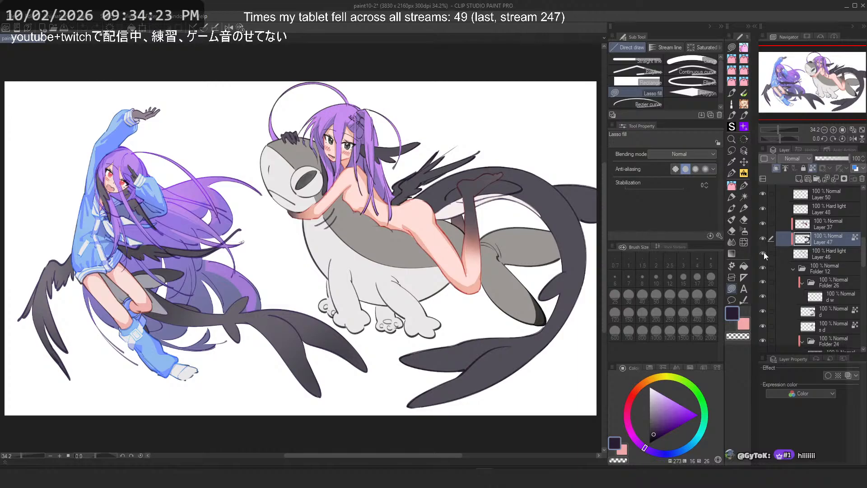
{"action": "left_click", "coordinate": [764, 254]}
{"action": "left_click", "coordinate": [764, 254]}
{"action": "left_click", "coordinate": [764, 254]}
{"action": "left_click", "coordinate": [764, 254]}
{"action": "scroll", "coordinate": [764, 254], "scroll_direction": "down", "scroll_amount": 3}
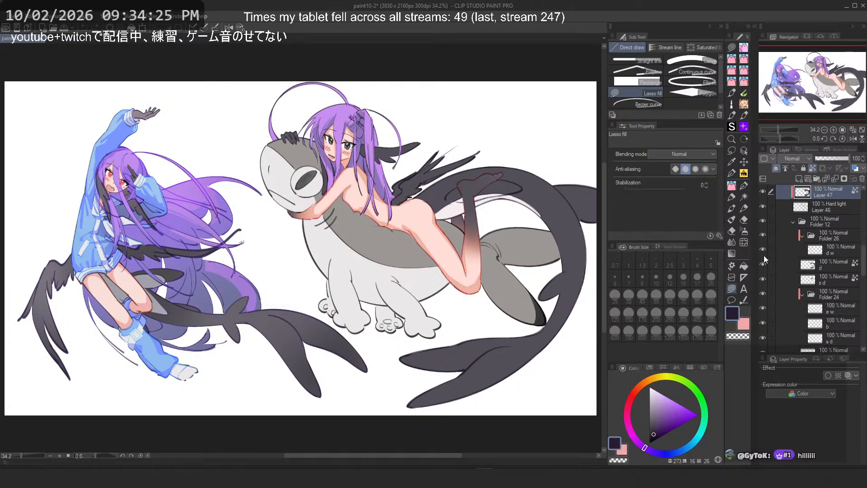
{"action": "left_click", "coordinate": [763, 265]}
{"action": "left_click", "coordinate": [764, 265]}
{"action": "left_click", "coordinate": [763, 279]}
{"action": "left_click", "coordinate": [763, 279]}
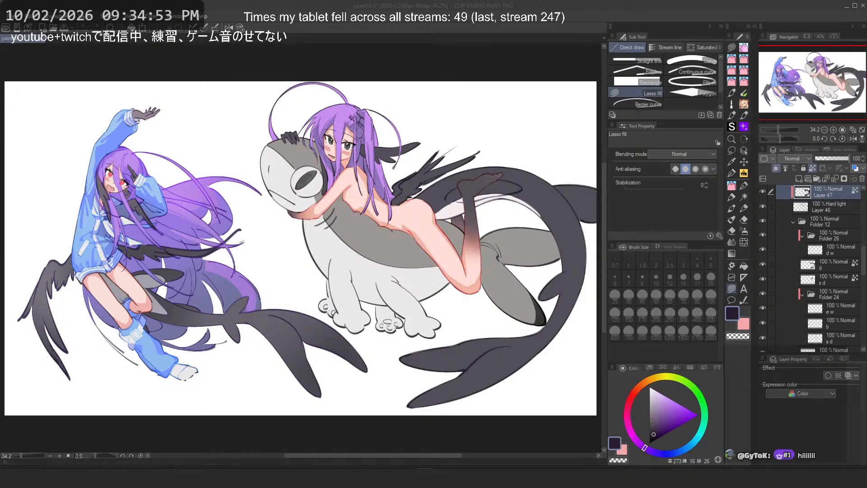
Step: Zoom in on the shark creature and select the shar layer inside Folder 25
{"action": "left_click", "coordinate": [263, 3]}
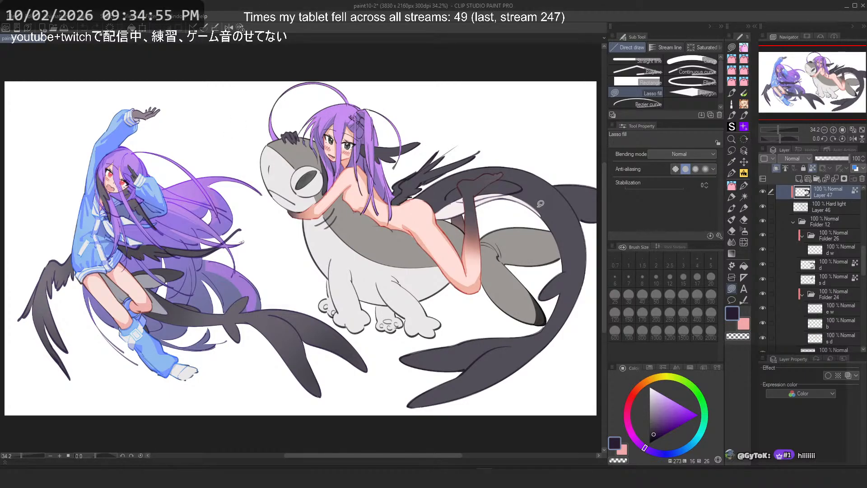
{"action": "left_click_drag", "start_coordinate": [541, 204], "coordinate": [492, 208]}
{"action": "scroll", "coordinate": [479, 192], "scroll_direction": "up", "scroll_amount": 3}
{"action": "scroll", "coordinate": [474, 195], "scroll_direction": "down", "scroll_amount": 1}
{"action": "scroll", "coordinate": [837, 277], "scroll_direction": "down", "scroll_amount": 3}
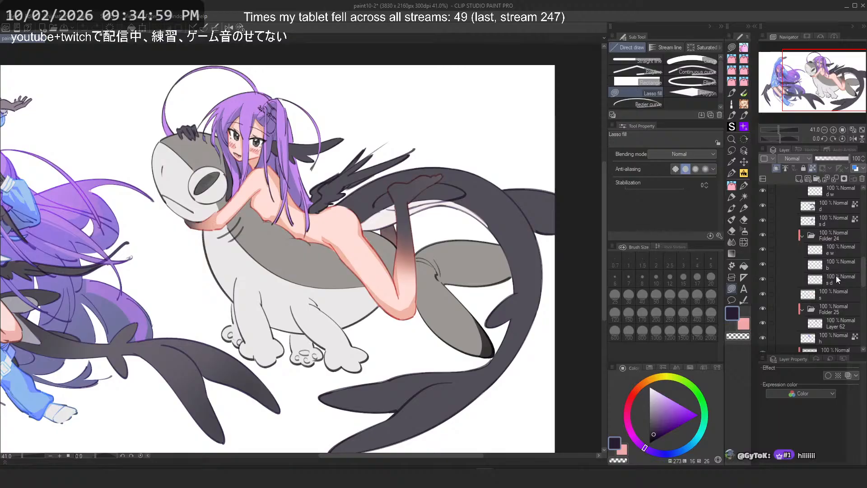
{"action": "scroll", "coordinate": [836, 276], "scroll_direction": "down", "scroll_amount": 2}
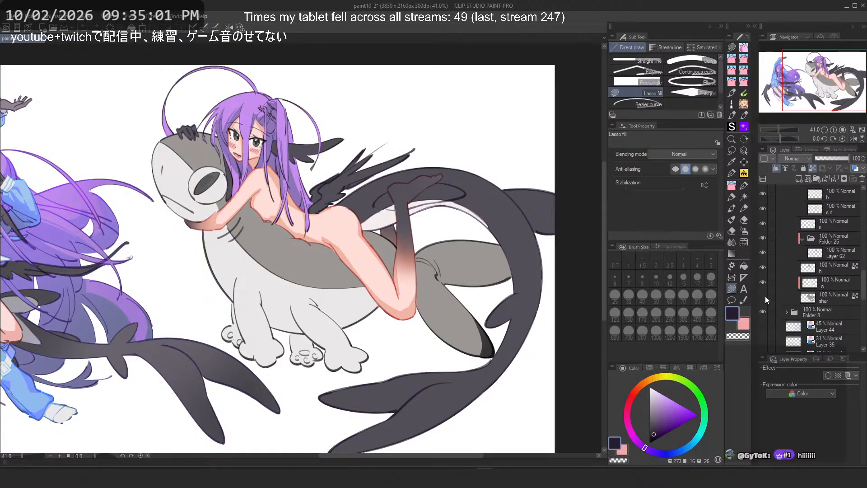
{"action": "left_click", "coordinate": [765, 298]}
{"action": "left_click", "coordinate": [826, 298]}
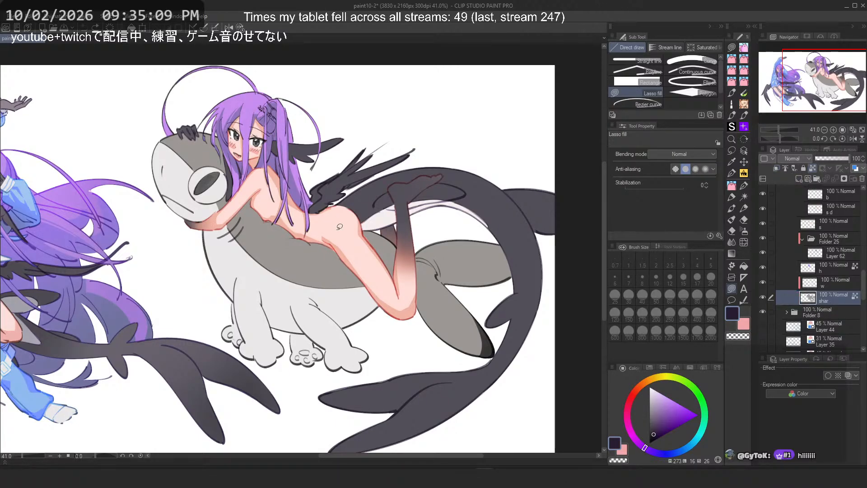
Step: Sample the shark's gray body colour and lasso-fill a small patch on the shark's back beside the girl
{"action": "left_click_drag", "start_coordinate": [339, 227], "coordinate": [340, 230]}
{"action": "left_click", "coordinate": [250, 250], "text": "alt"}
{"action": "left_click_drag", "start_coordinate": [273, 251], "coordinate": [319, 254]}
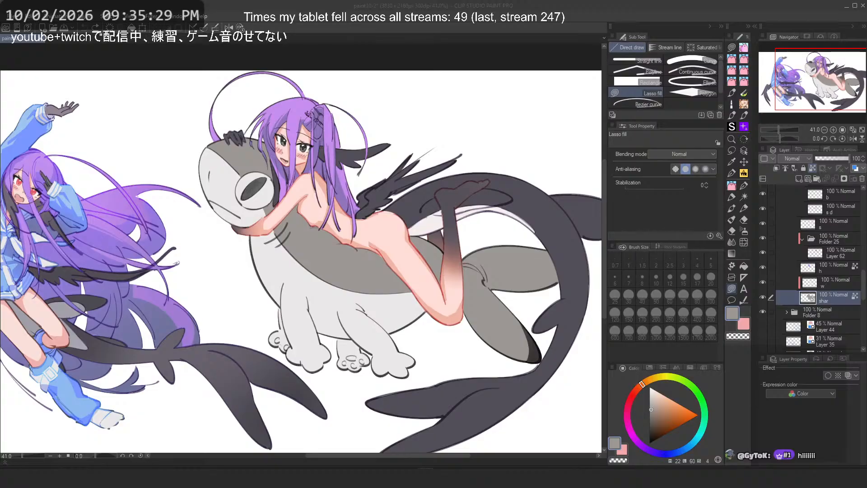
{"action": "scroll", "coordinate": [392, 245], "scroll_direction": "up", "scroll_amount": 2}
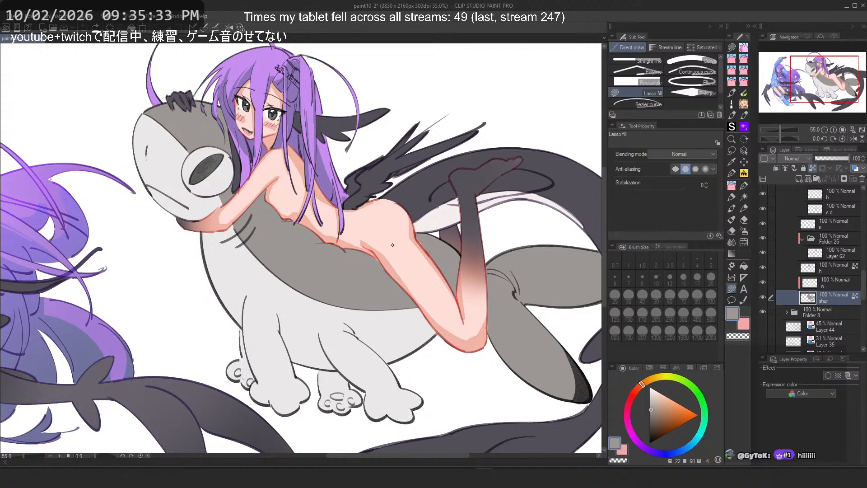
{"action": "scroll", "coordinate": [393, 245], "scroll_direction": "down", "scroll_amount": 5}
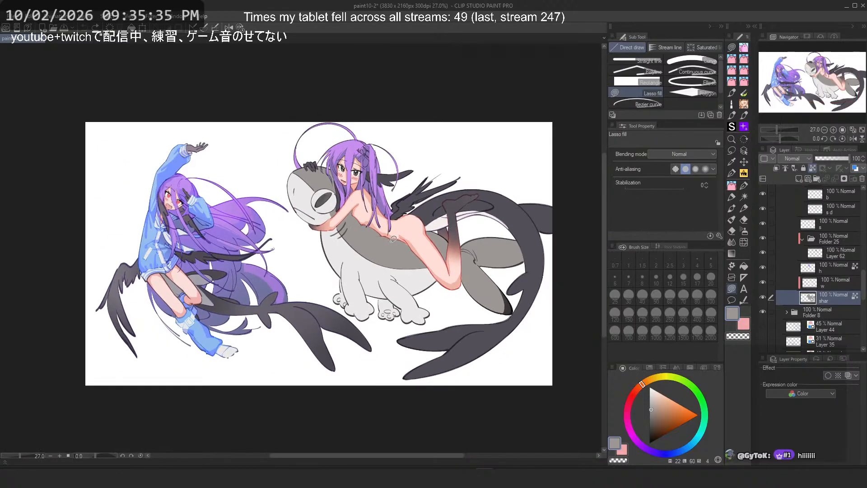
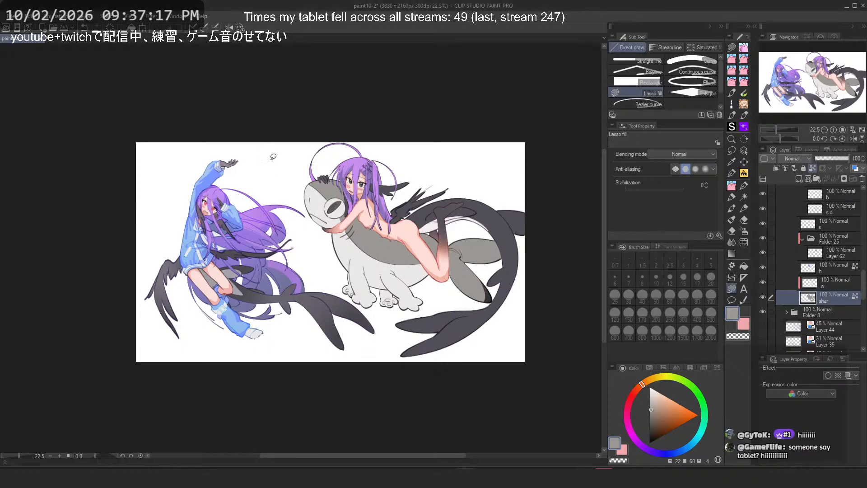
Step: Zoom in on the shark's head, switch to a brush and undo the last edit
{"action": "scroll", "coordinate": [271, 156], "scroll_direction": "up", "scroll_amount": 3}
{"action": "left_click", "coordinate": [744, 185]}
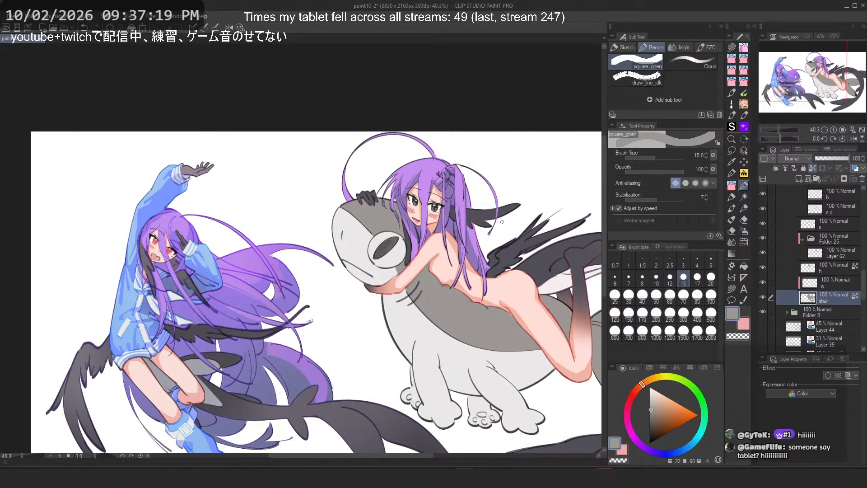
{"action": "scroll", "coordinate": [377, 238], "scroll_direction": "up", "scroll_amount": 2}
{"action": "scroll", "coordinate": [377, 239], "scroll_direction": "up", "scroll_amount": 2}
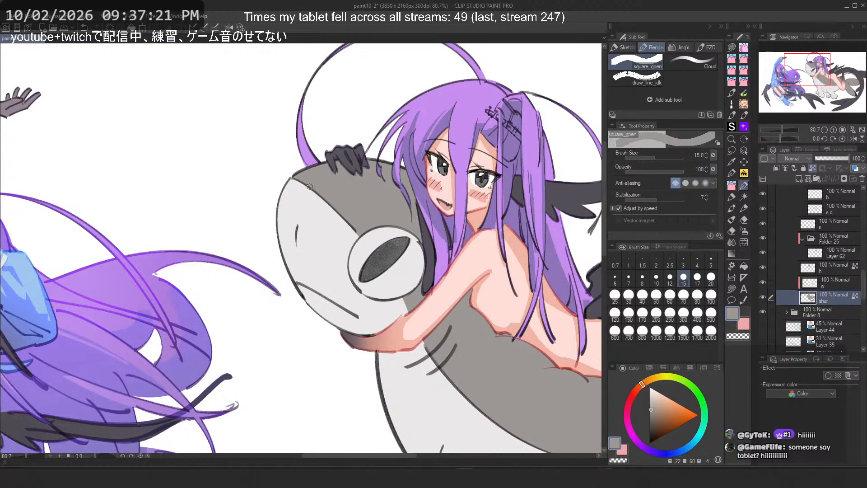
{"action": "key", "text": "ctrl+z"}
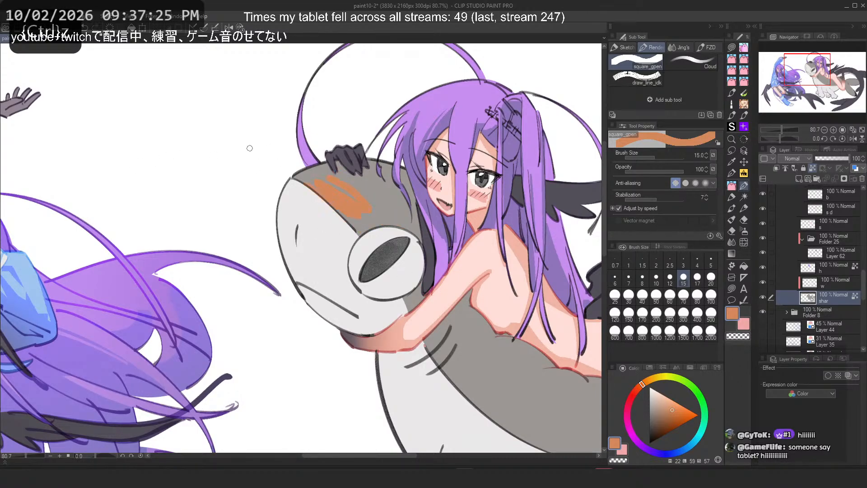
Step: Try painting orange Flat marker strokes across the top of the shark's head
{"action": "left_click", "coordinate": [732, 197]}
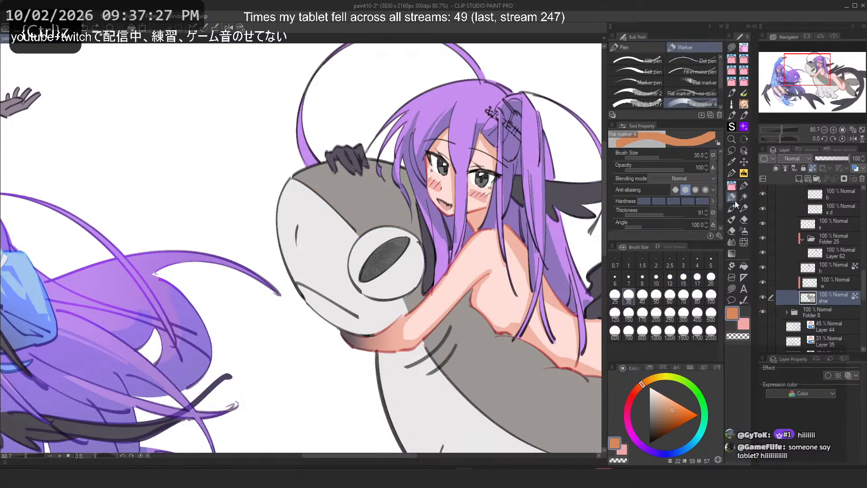
{"action": "left_click_drag", "start_coordinate": [316, 166], "coordinate": [389, 224]}
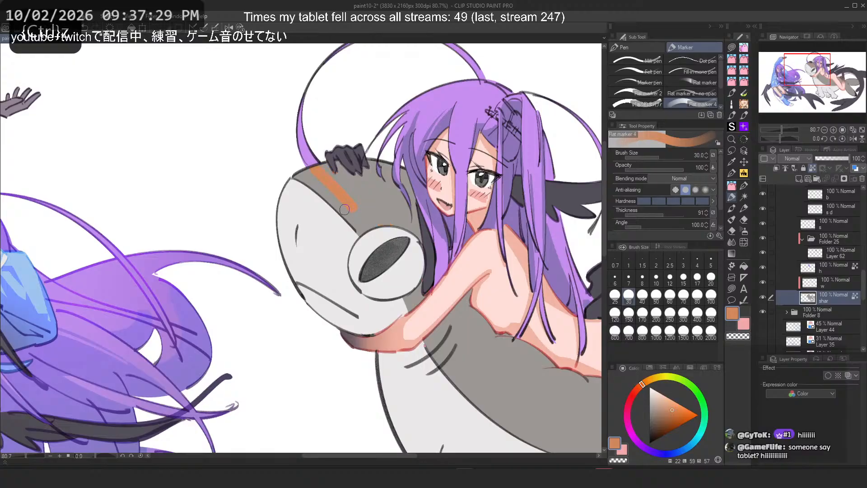
{"action": "left_click_drag", "start_coordinate": [319, 174], "coordinate": [365, 219]}
{"action": "left_click_drag", "start_coordinate": [322, 176], "coordinate": [355, 211]}
{"action": "scroll", "coordinate": [335, 190], "scroll_direction": "up", "scroll_amount": 8}
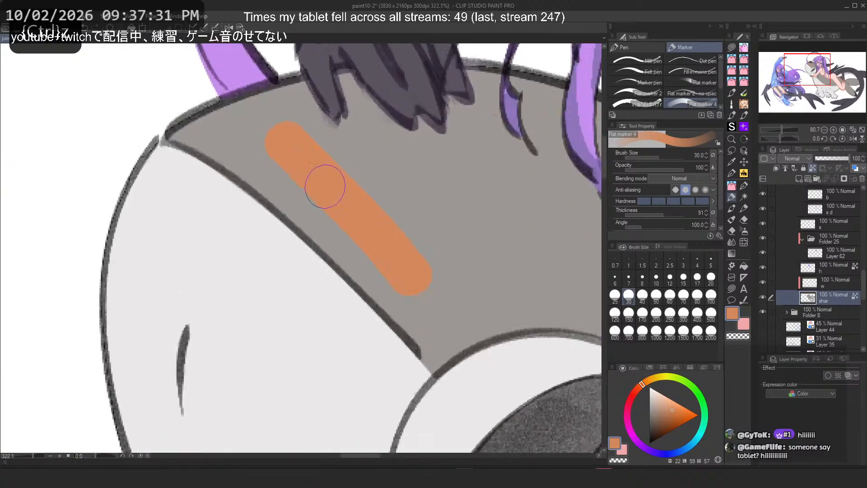
{"action": "key", "text": "ctrl+z"}
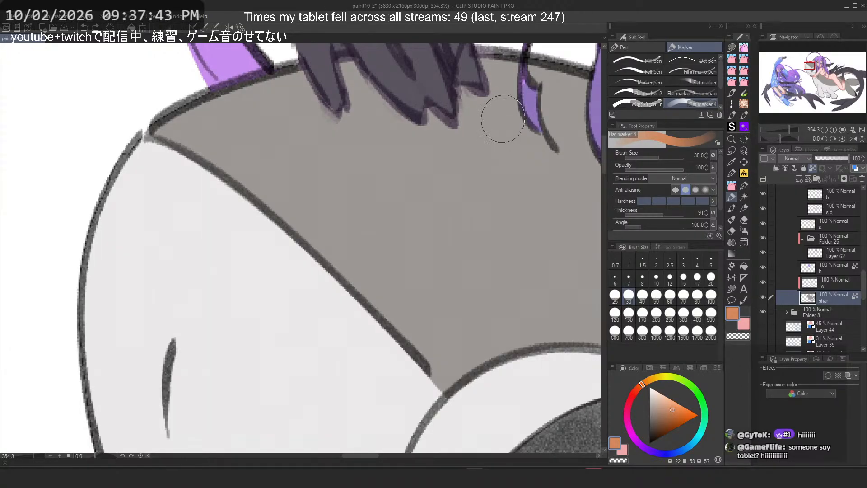
{"action": "left_click_drag", "start_coordinate": [235, 113], "coordinate": [342, 239]}
{"action": "key", "text": "ctrl+z"}
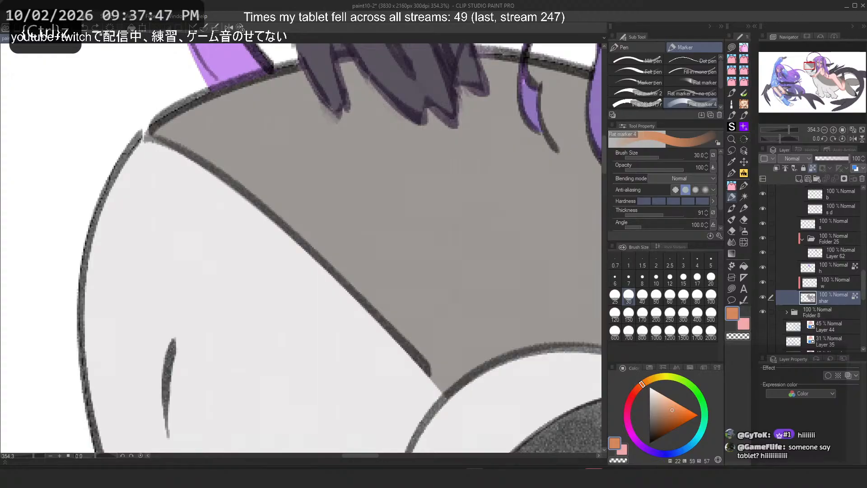
Step: Reopen paint10-2.clip from the recent files list
{"action": "key", "text": "alt+Tab"}
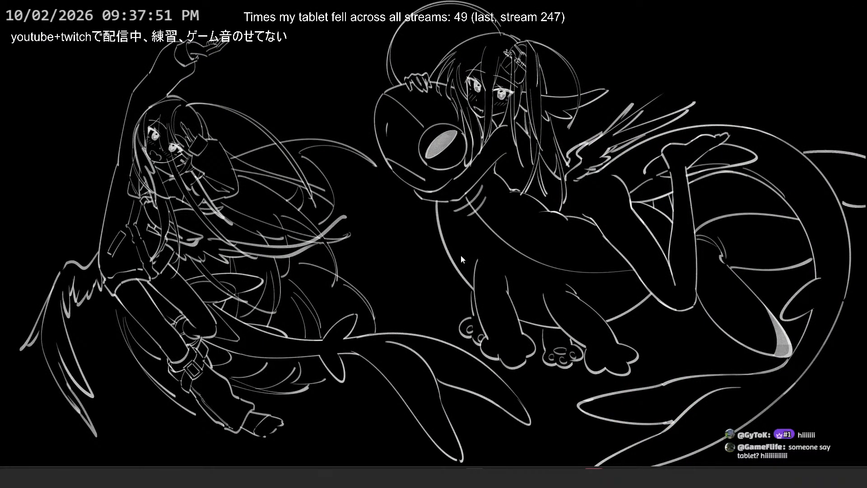
{"action": "key", "text": "alt+Tab"}
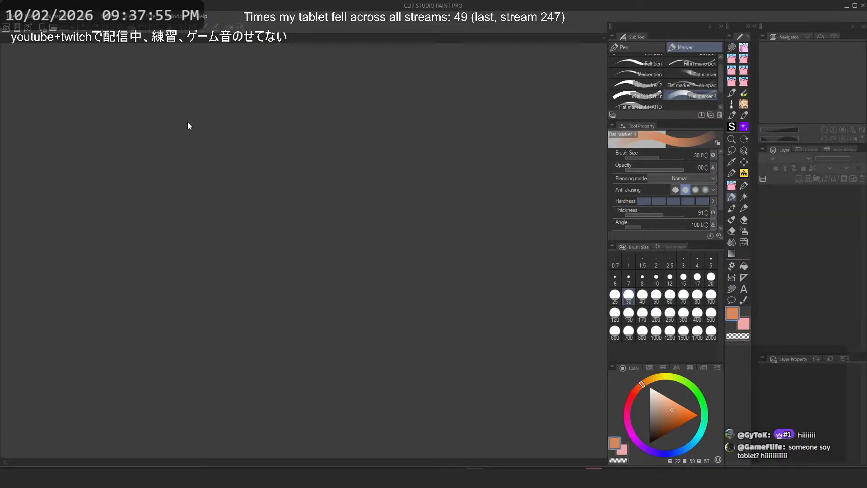
{"action": "left_click", "coordinate": [9, 16]}
{"action": "mouse_move", "coordinate": [74, 72]}
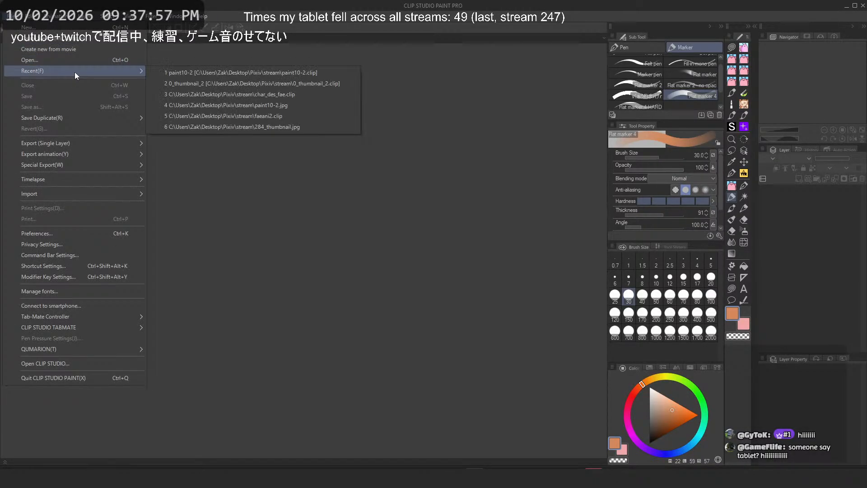
{"action": "left_click", "coordinate": [221, 71]}
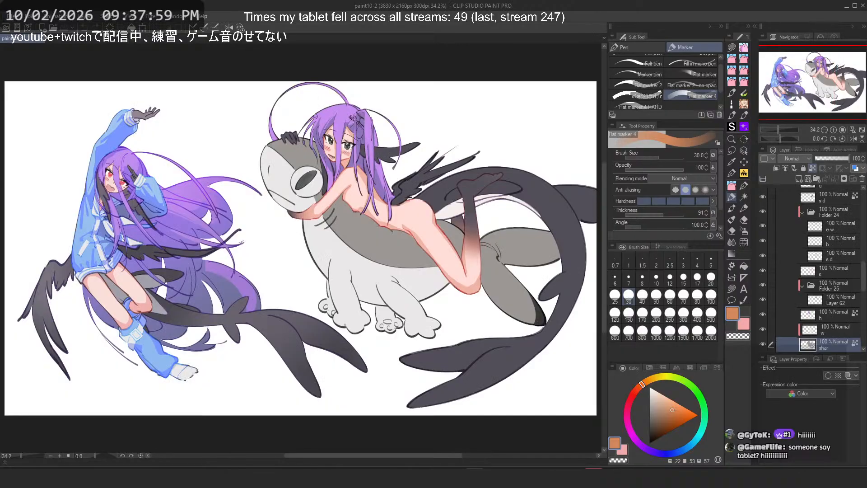
Step: Try further marker strokes across the top of the shark's head
{"action": "scroll", "coordinate": [271, 166], "scroll_direction": "up", "scroll_amount": 10}
{"action": "left_click_drag", "start_coordinate": [208, 138], "coordinate": [280, 156]}
{"action": "key", "text": "ctrl+z"}
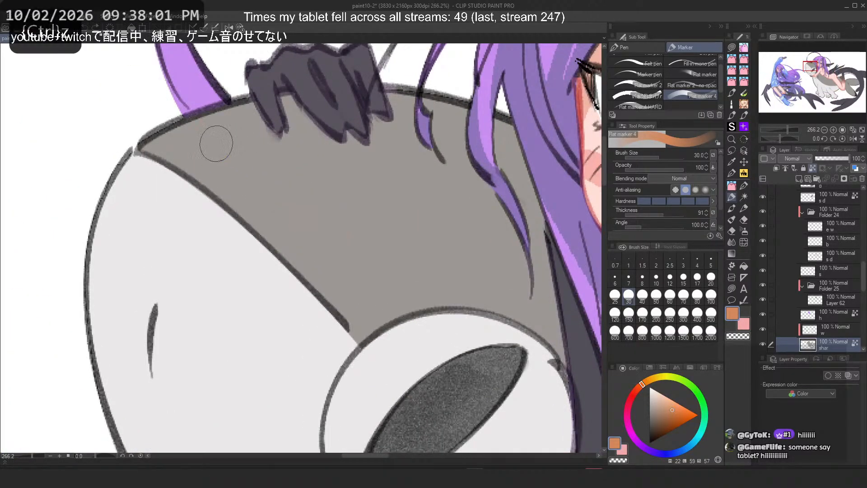
{"action": "left_click_drag", "start_coordinate": [199, 134], "coordinate": [379, 278]}
{"action": "left_click_drag", "start_coordinate": [197, 147], "coordinate": [371, 296]}
{"action": "scroll", "coordinate": [395, 164], "scroll_direction": "down", "scroll_amount": 10}
{"action": "scroll", "coordinate": [395, 164], "scroll_direction": "up", "scroll_amount": 2}
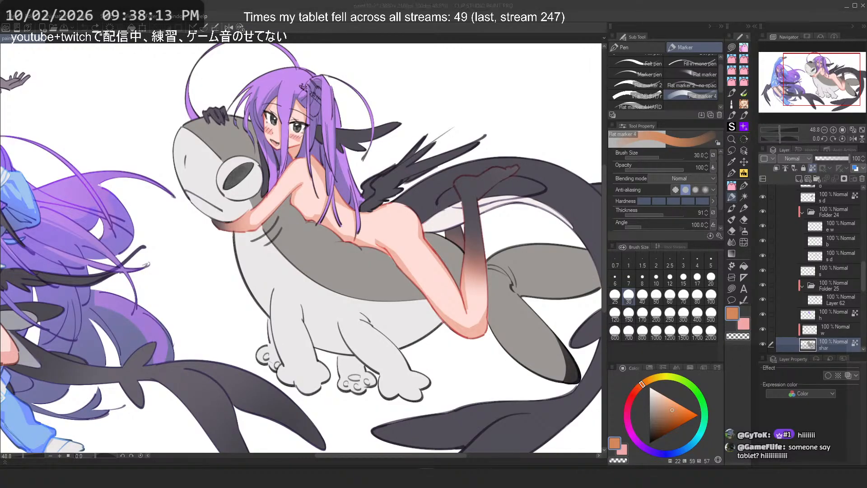
{"action": "scroll", "coordinate": [805, 292], "scroll_direction": "down", "scroll_amount": 2}
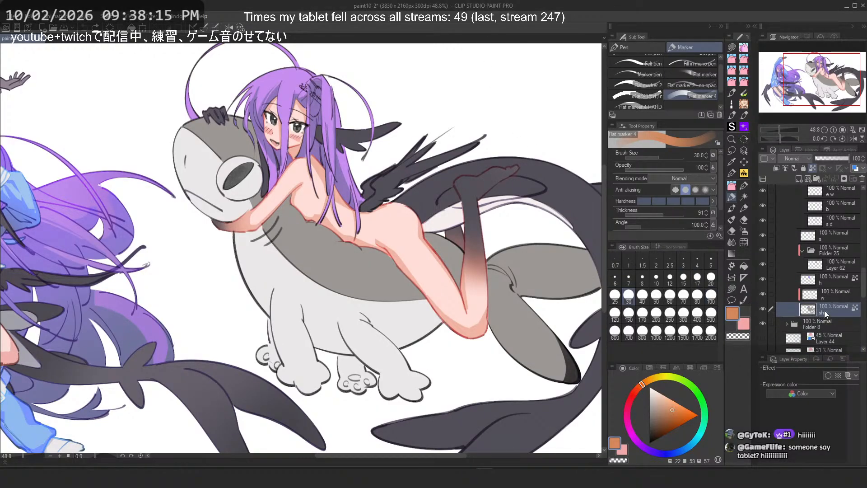
Step: Airbrush soft gray shading over the shark's neck on the shar layer with a 600 brush size
{"action": "left_click", "coordinate": [744, 231]}
{"action": "left_click", "coordinate": [642, 312]}
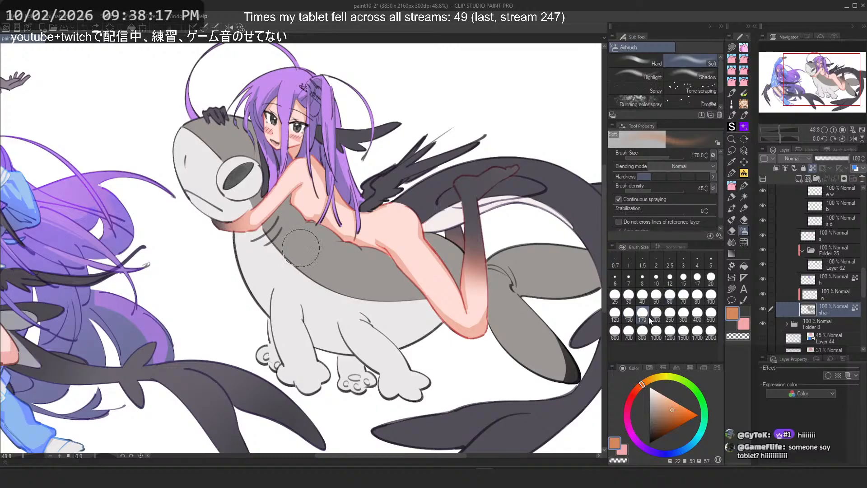
{"action": "left_click_drag", "start_coordinate": [297, 229], "coordinate": [341, 247]}
{"action": "left_click", "coordinate": [615, 334]}
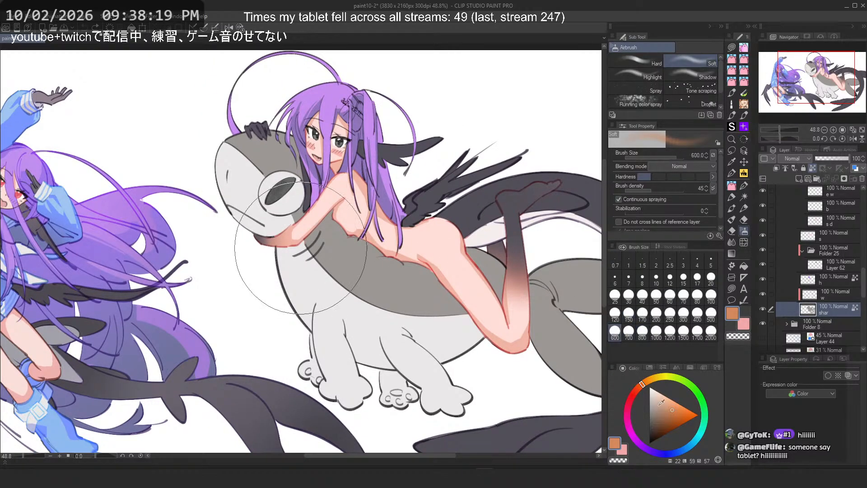
{"action": "left_click", "coordinate": [652, 401]}
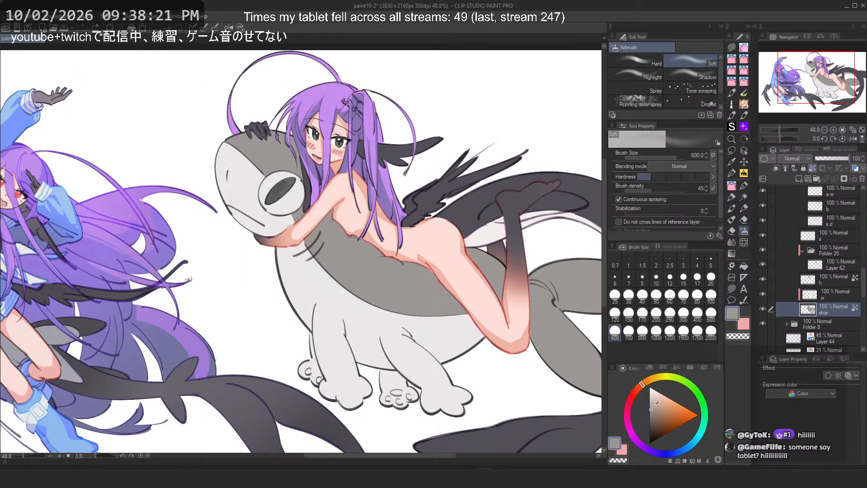
{"action": "left_click", "coordinate": [651, 401]}
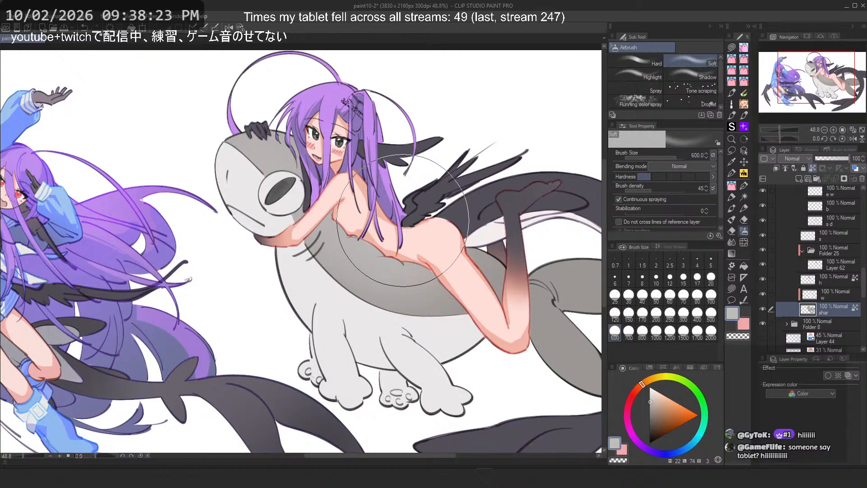
{"action": "key", "text": "ctrl+z"}
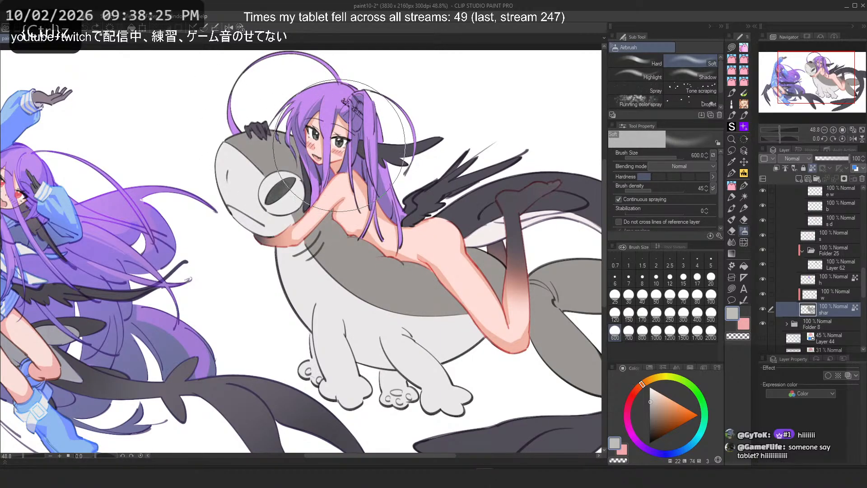
{"action": "mouse_move", "coordinate": [269, 165]}
{"action": "left_mouse_down"}
{"action": "mouse_move", "coordinate": [261, 165]}
{"action": "mouse_move", "coordinate": [349, 221]}
{"action": "left_mouse_up"}
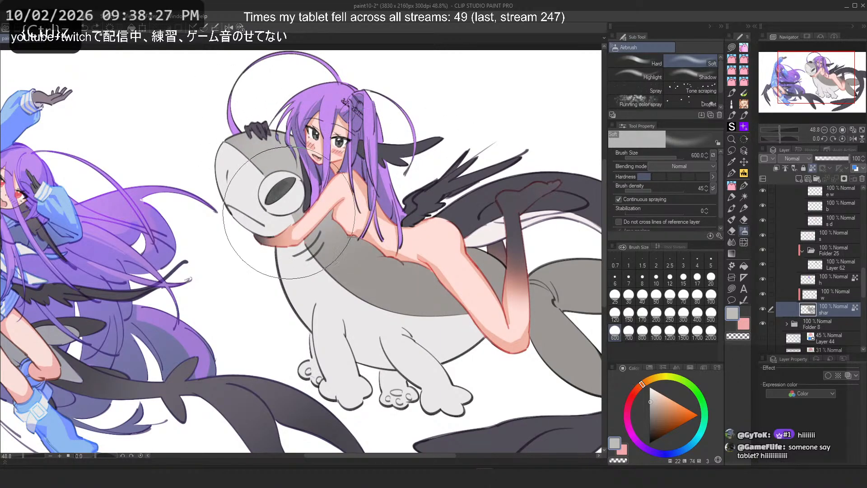
Step: Try airbrushing sampled white over the shark's head and belly on the w layer
{"action": "scroll", "coordinate": [401, 221], "scroll_direction": "down", "scroll_amount": 5}
{"action": "scroll", "coordinate": [390, 210], "scroll_direction": "up", "scroll_amount": 5}
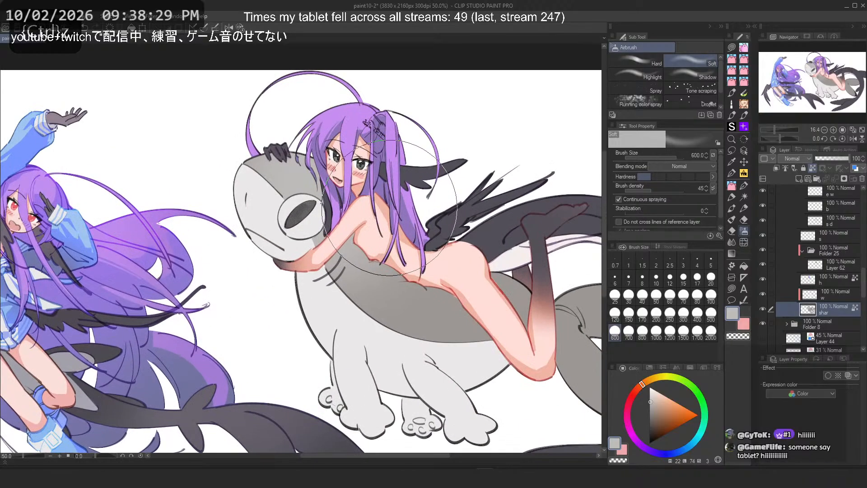
{"action": "right_click", "coordinate": [327, 304]}
{"action": "left_click", "coordinate": [831, 295]}
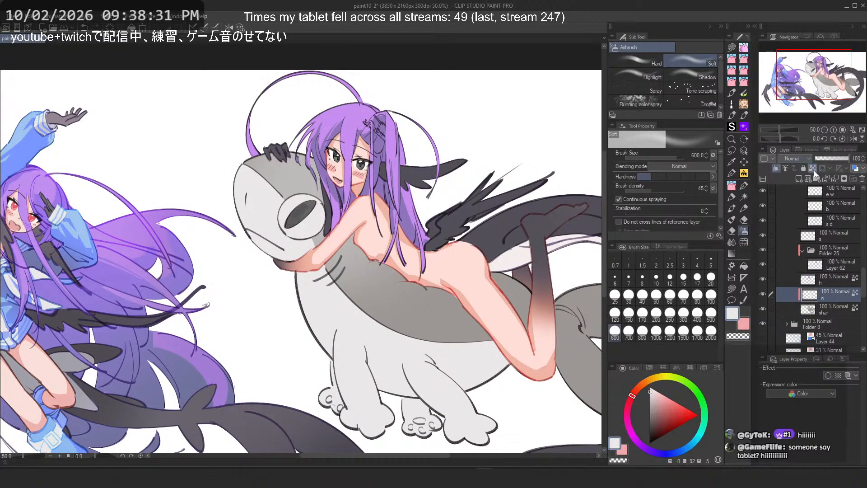
{"action": "right_click", "coordinate": [257, 292]}
{"action": "mouse_move", "coordinate": [267, 198]}
{"action": "left_mouse_down"}
{"action": "mouse_move", "coordinate": [330, 241]}
{"action": "mouse_move", "coordinate": [327, 220]}
{"action": "left_mouse_up"}
{"action": "key", "text": "ctrl+z"}
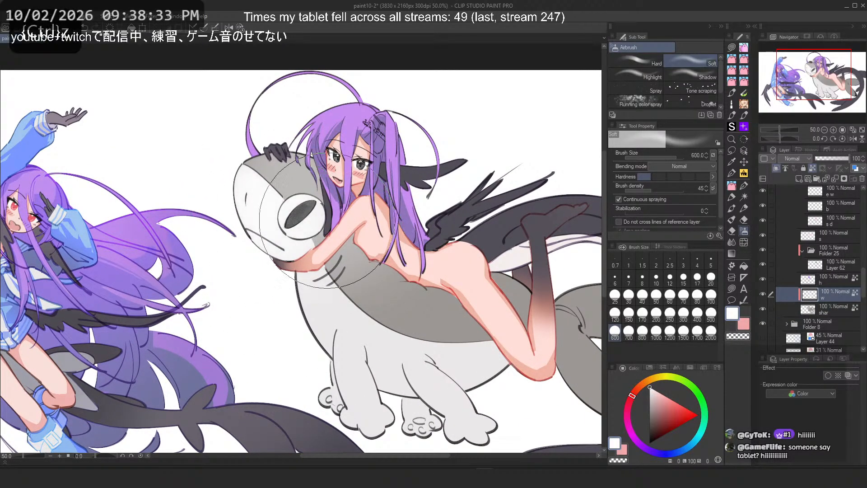
{"action": "key", "text": "ctrl+z"}
{"action": "left_click_drag", "start_coordinate": [267, 181], "coordinate": [332, 226]}
{"action": "key", "text": "ctrl+z"}
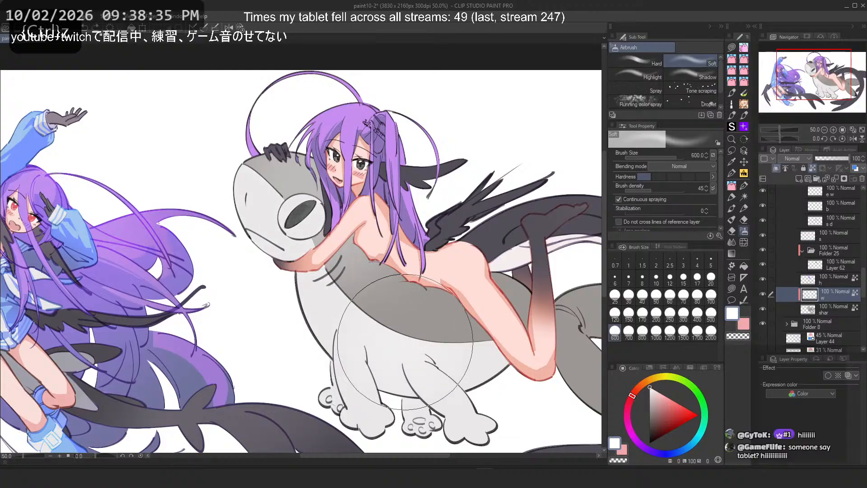
{"action": "mouse_move", "coordinate": [387, 349]}
{"action": "left_mouse_down"}
{"action": "mouse_move", "coordinate": [427, 344]}
{"action": "mouse_move", "coordinate": [373, 322]}
{"action": "mouse_move", "coordinate": [408, 327]}
{"action": "left_mouse_up"}
{"action": "key", "text": "ctrl+z"}
{"action": "left_click_drag", "start_coordinate": [247, 171], "coordinate": [270, 170]}
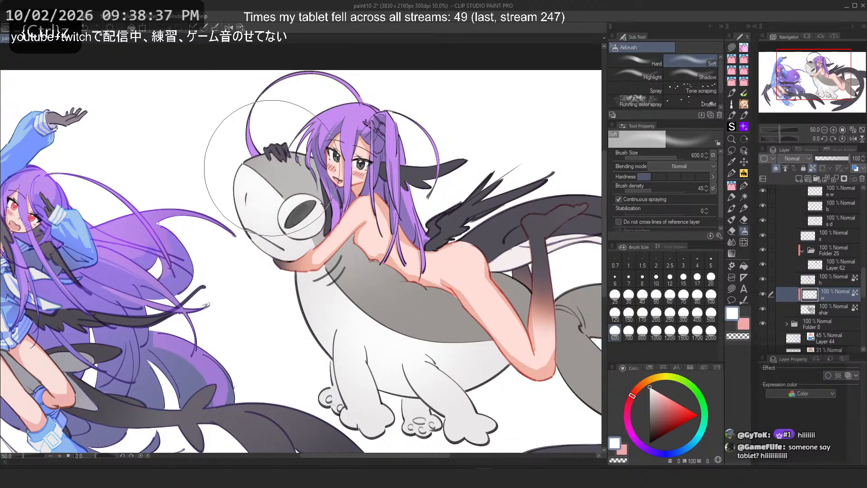
{"action": "key", "text": "ctrl+z"}
Step: Try airbrushing sampled gray onto the shark's body on the shar layer
{"action": "right_click", "coordinate": [316, 233]}
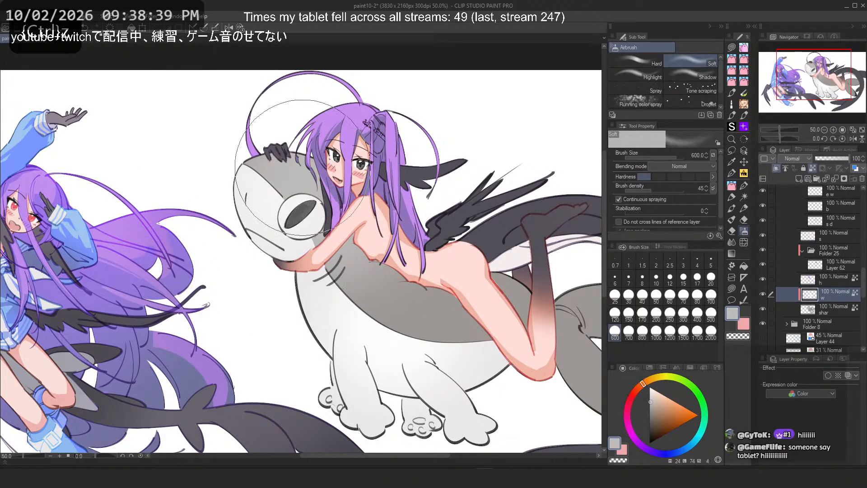
{"action": "left_click", "coordinate": [834, 309]}
{"action": "left_click_drag", "start_coordinate": [391, 330], "coordinate": [405, 319]}
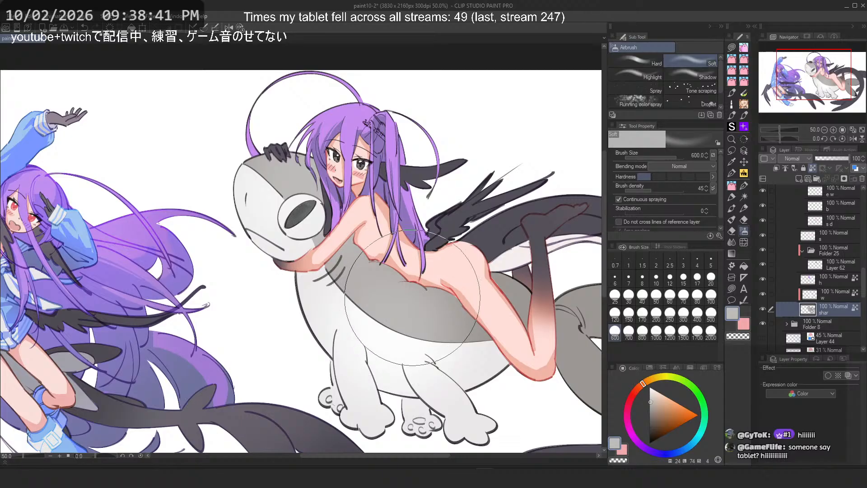
{"action": "key", "text": "ctrl+z"}
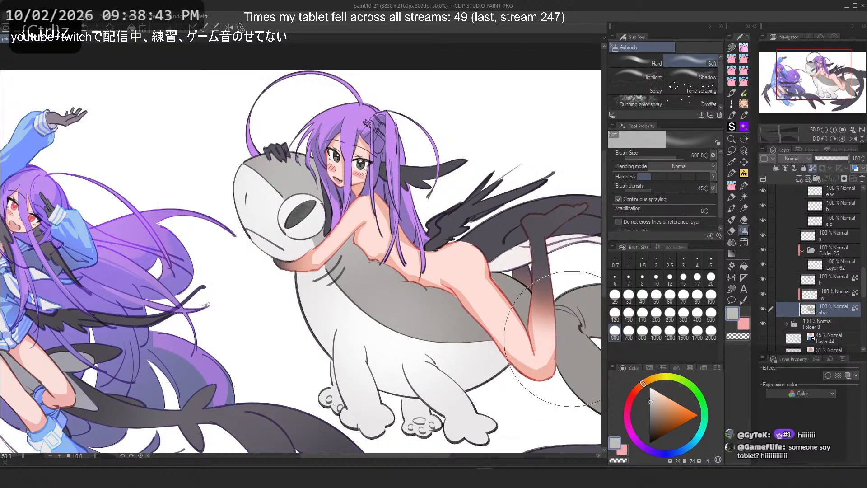
{"action": "right_click", "coordinate": [575, 334]}
{"action": "mouse_move", "coordinate": [322, 253]}
{"action": "left_mouse_down"}
{"action": "mouse_move", "coordinate": [309, 271]}
{"action": "mouse_move", "coordinate": [316, 249]}
{"action": "left_mouse_up"}
{"action": "key", "text": "ctrl+z"}
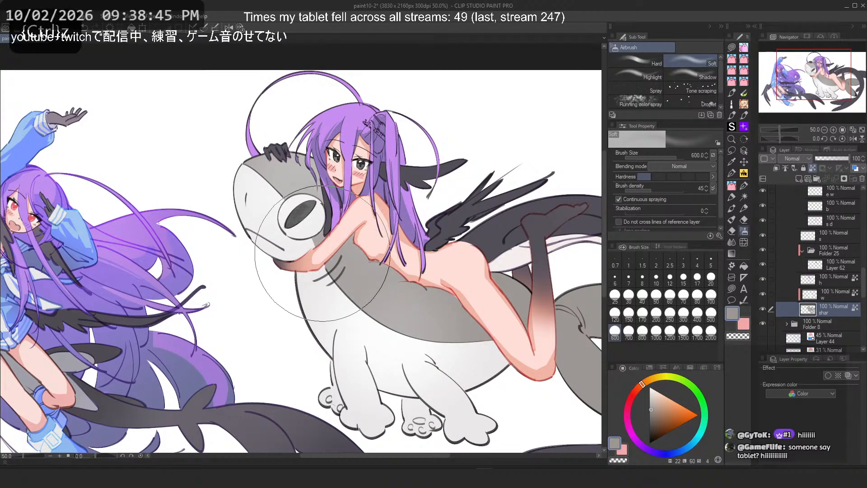
Step: Toggle visibility of layers in Folder 26 to check them, then select the s d layer
{"action": "scroll", "coordinate": [402, 68], "scroll_direction": "down", "scroll_amount": 5}
{"action": "left_click_drag", "start_coordinate": [408, 63], "coordinate": [402, 121]}
{"action": "scroll", "coordinate": [430, 167], "scroll_direction": "up", "scroll_amount": 5}
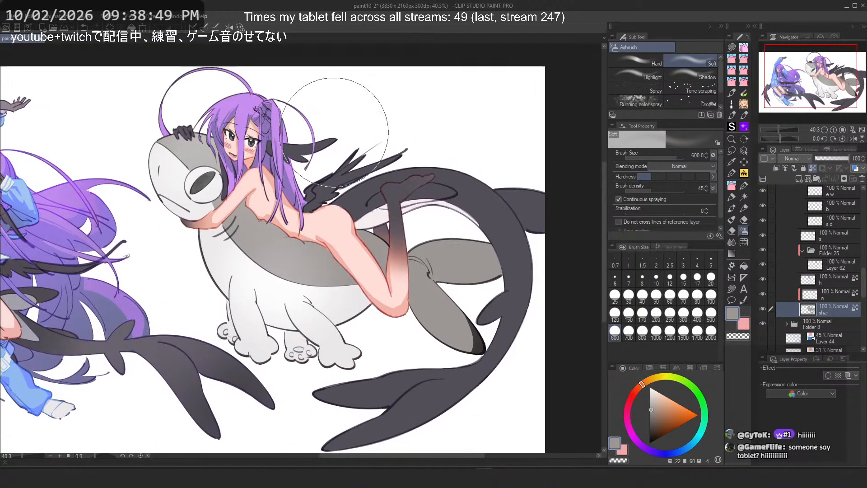
{"action": "scroll", "coordinate": [829, 262], "scroll_direction": "up", "scroll_amount": 3}
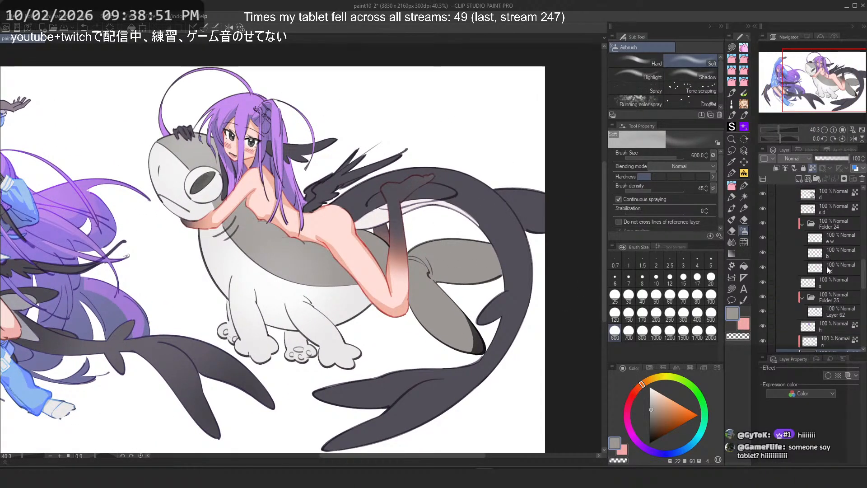
{"action": "left_click", "coordinate": [760, 257]}
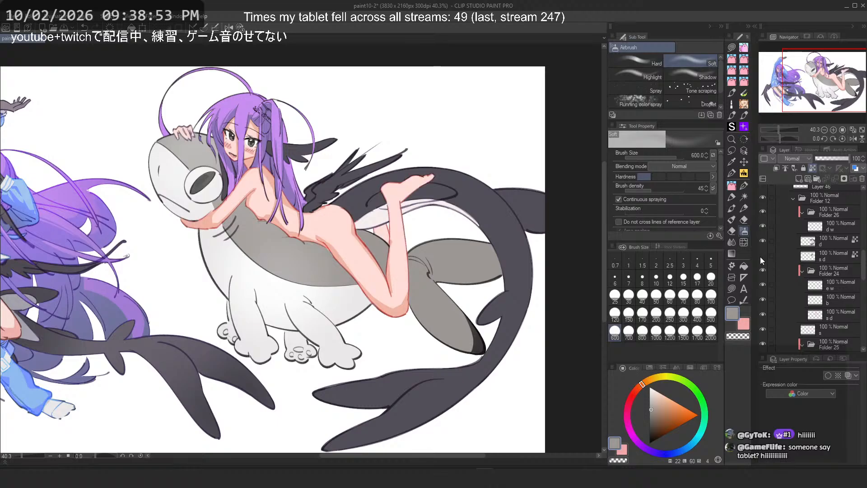
{"action": "left_click", "coordinate": [761, 256]}
{"action": "left_click", "coordinate": [761, 257]}
{"action": "left_click", "coordinate": [761, 257]}
{"action": "left_click", "coordinate": [762, 242]}
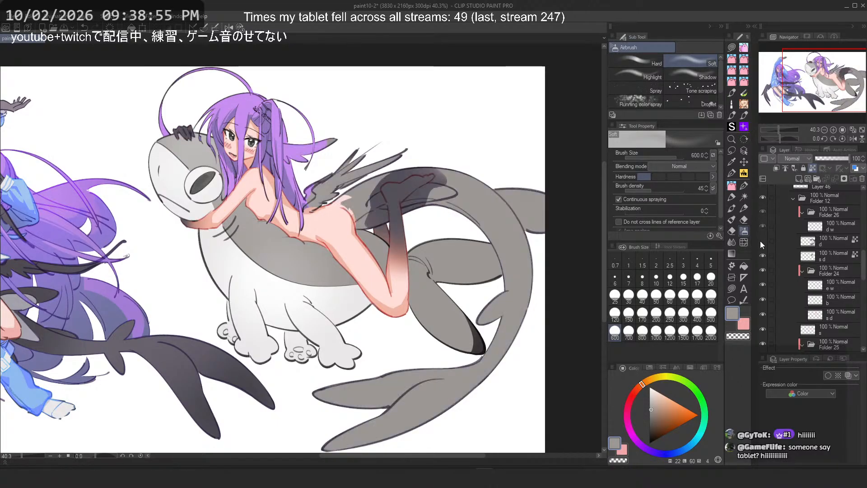
{"action": "left_click", "coordinate": [761, 242]}
{"action": "left_click", "coordinate": [825, 240]}
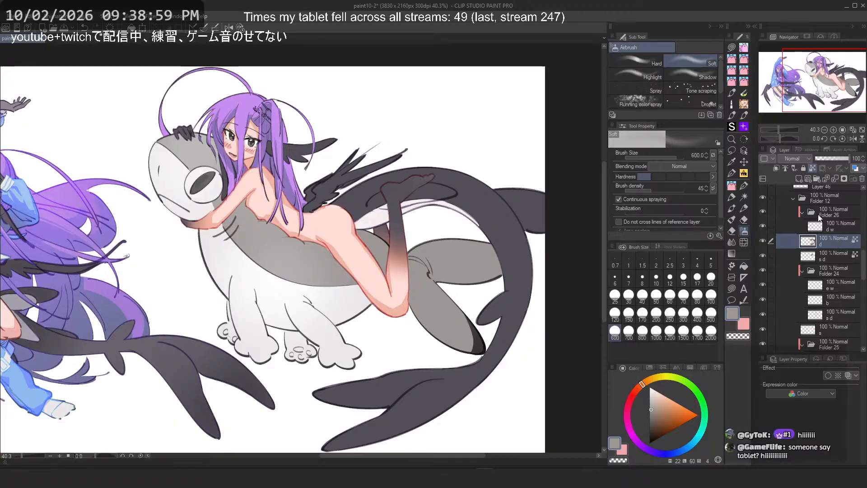
Step: Try airbrushing a sampled purple-gray over the shark's back on the d layer
{"action": "left_click_drag", "start_coordinate": [513, 216], "coordinate": [508, 225]}
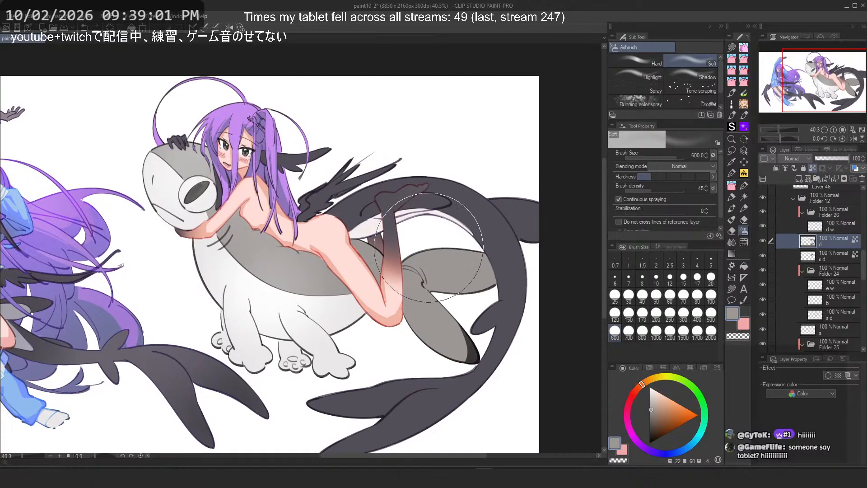
{"action": "left_click", "coordinate": [132, 352], "text": "alt"}
{"action": "left_click_drag", "start_coordinate": [275, 211], "coordinate": [325, 184]}
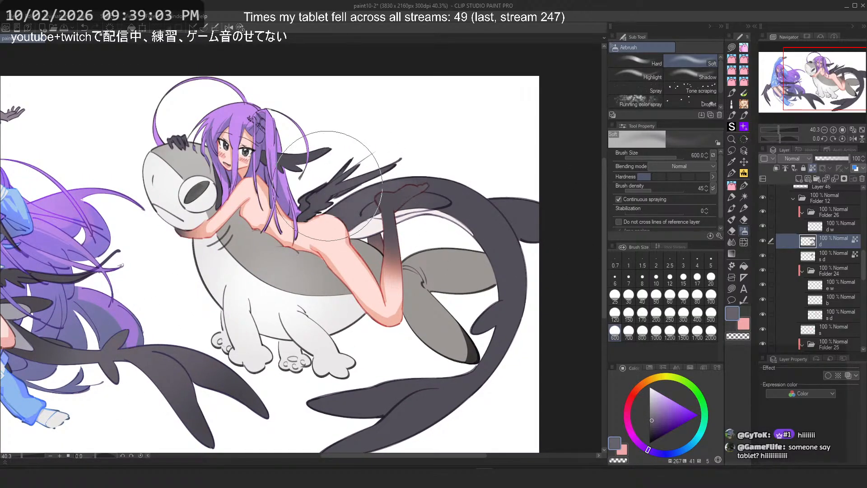
{"action": "key", "text": "ctrl+z"}
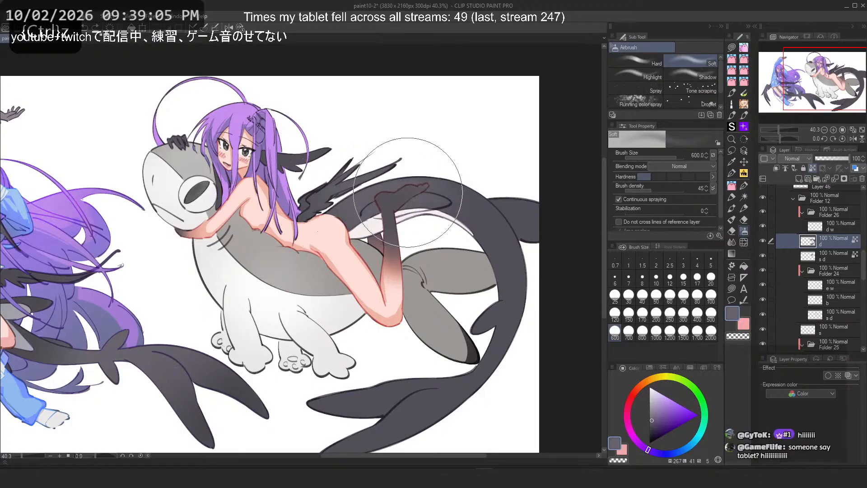
{"action": "mouse_move", "coordinate": [332, 208]}
{"action": "left_mouse_down"}
{"action": "mouse_move", "coordinate": [380, 160]}
{"action": "mouse_move", "coordinate": [457, 192]}
{"action": "left_mouse_up"}
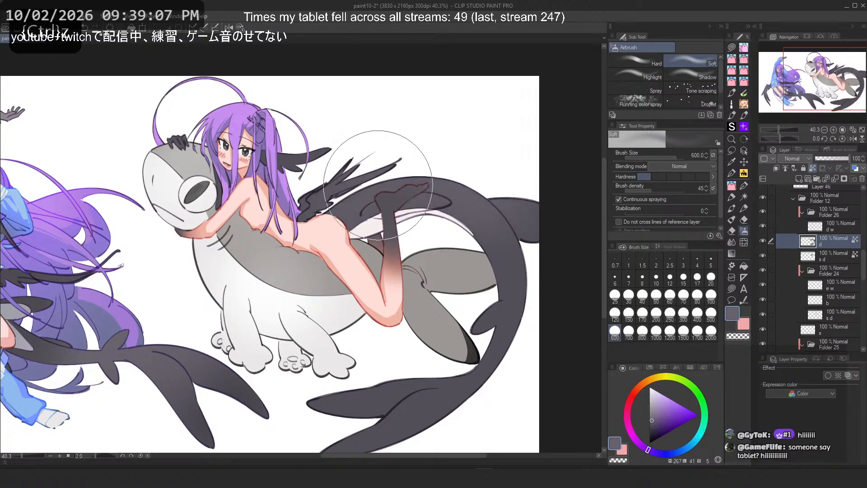
{"action": "key", "text": "ctrl+z"}
{"action": "left_click_drag", "start_coordinate": [377, 205], "coordinate": [456, 192]}
{"action": "key", "text": "ctrl+z"}
{"action": "left_click_drag", "start_coordinate": [401, 181], "coordinate": [484, 192]}
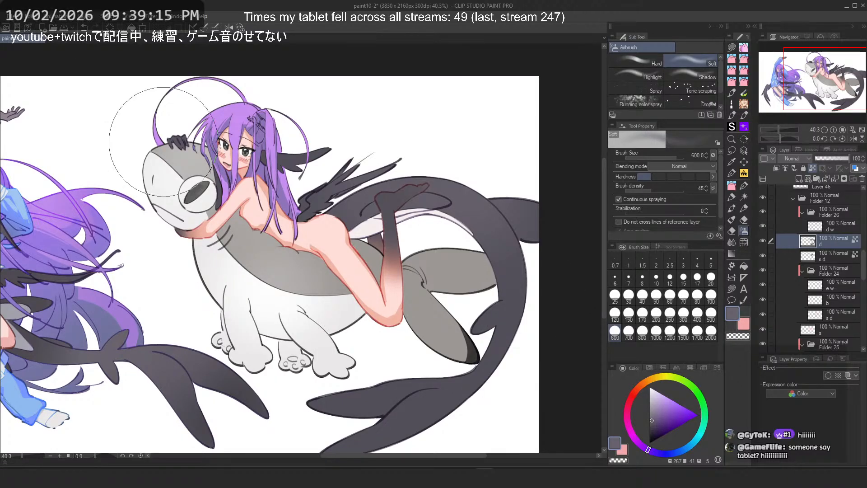
{"action": "key", "text": "ctrl+z"}
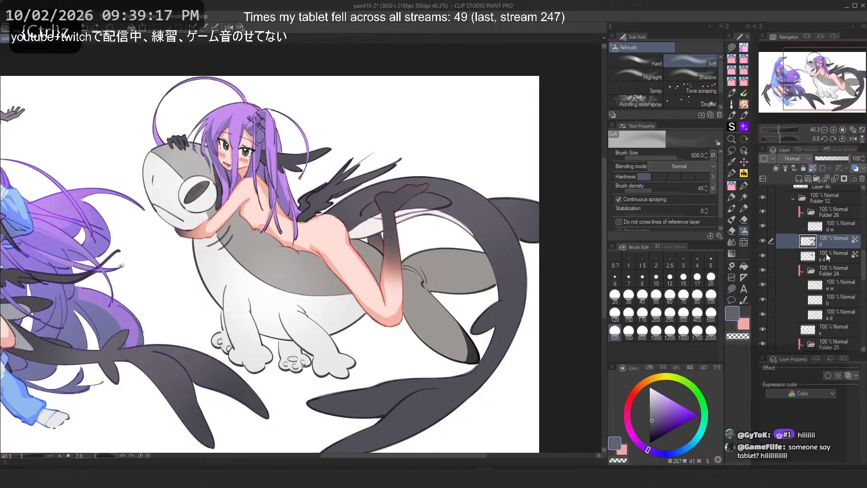
Step: Try airbrushing over the shark's back on the s d layer
{"action": "left_click", "coordinate": [827, 251]}
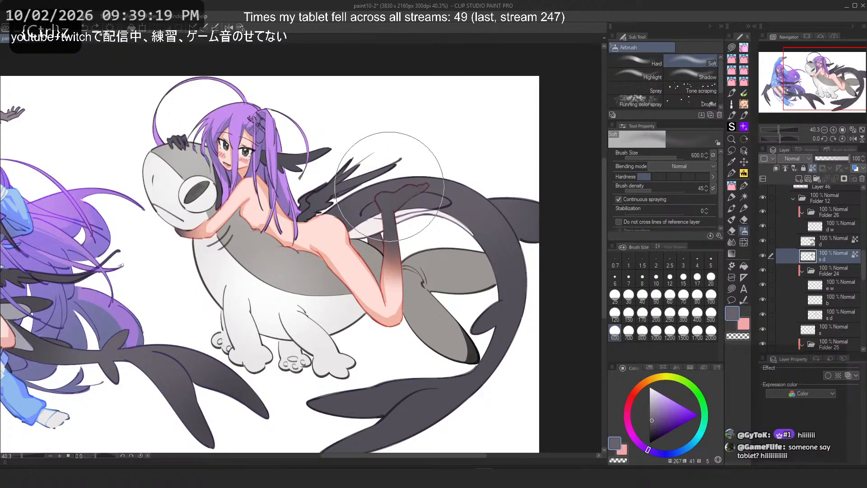
{"action": "mouse_move", "coordinate": [390, 187]}
{"action": "left_mouse_down"}
{"action": "mouse_move", "coordinate": [332, 114]}
{"action": "mouse_move", "coordinate": [385, 177]}
{"action": "mouse_move", "coordinate": [360, 114]}
{"action": "left_mouse_up"}
{"action": "key", "text": "ctrl+z"}
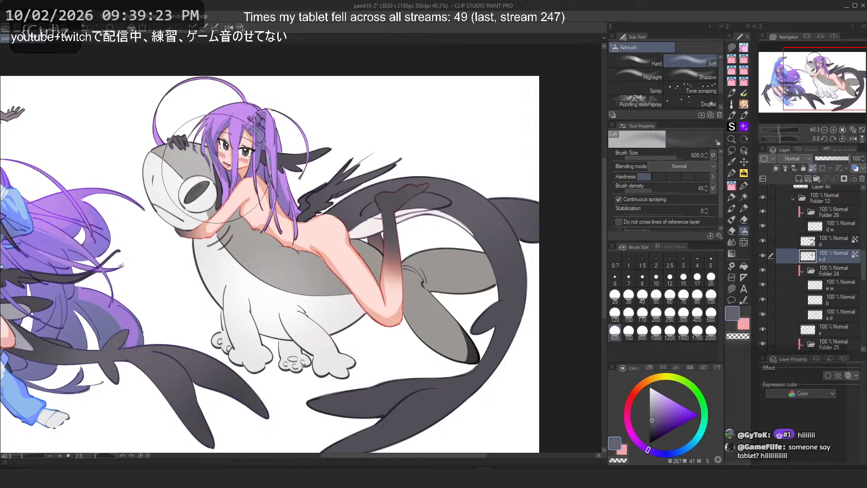
Step: Create a new layer directly below the shar layer
{"action": "scroll", "coordinate": [318, 180], "scroll_direction": "down", "scroll_amount": 1}
{"action": "left_click_drag", "start_coordinate": [318, 183], "coordinate": [391, 216]}
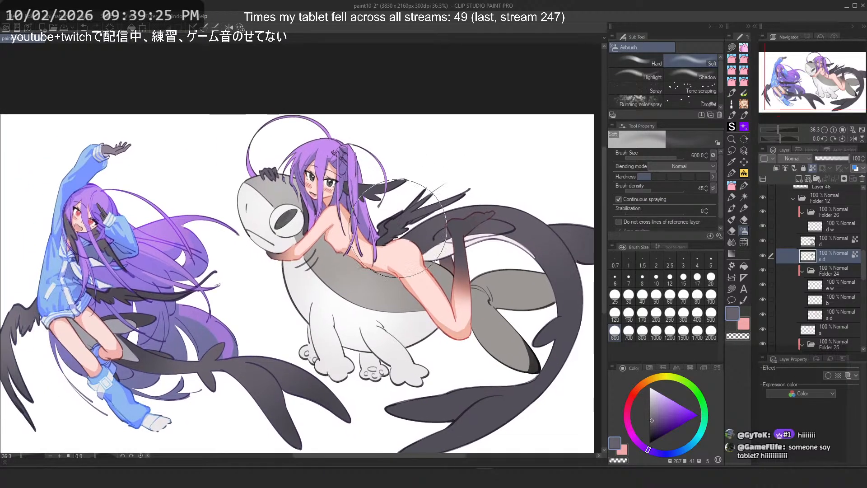
{"action": "left_click_drag", "start_coordinate": [480, 209], "coordinate": [416, 180]}
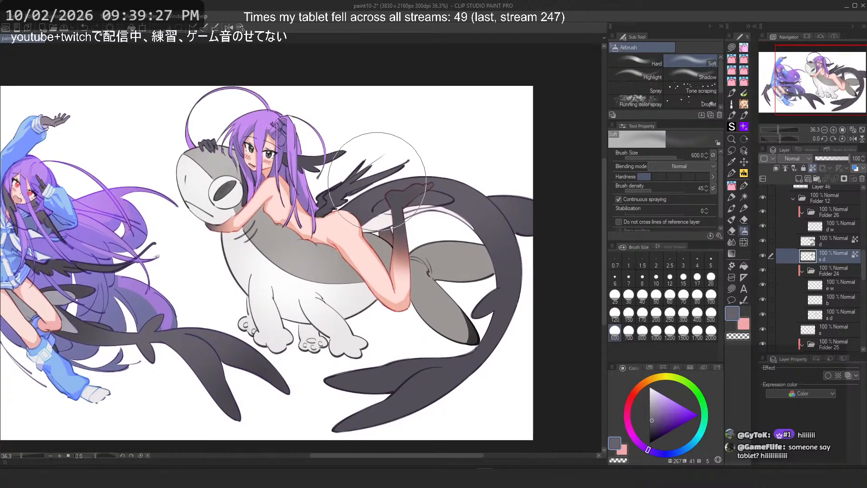
{"action": "left_click_drag", "start_coordinate": [294, 143], "coordinate": [318, 158]}
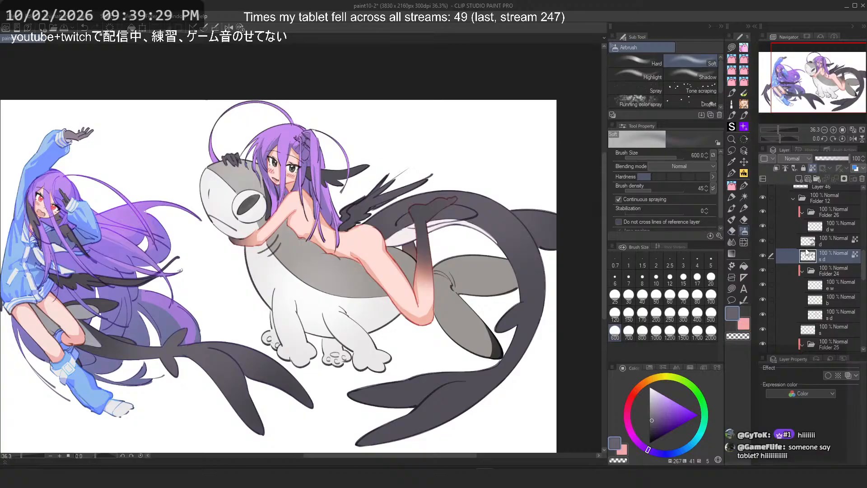
{"action": "scroll", "coordinate": [836, 267], "scroll_direction": "down", "scroll_amount": 5}
{"action": "scroll", "coordinate": [836, 267], "scroll_direction": "down", "scroll_amount": 7}
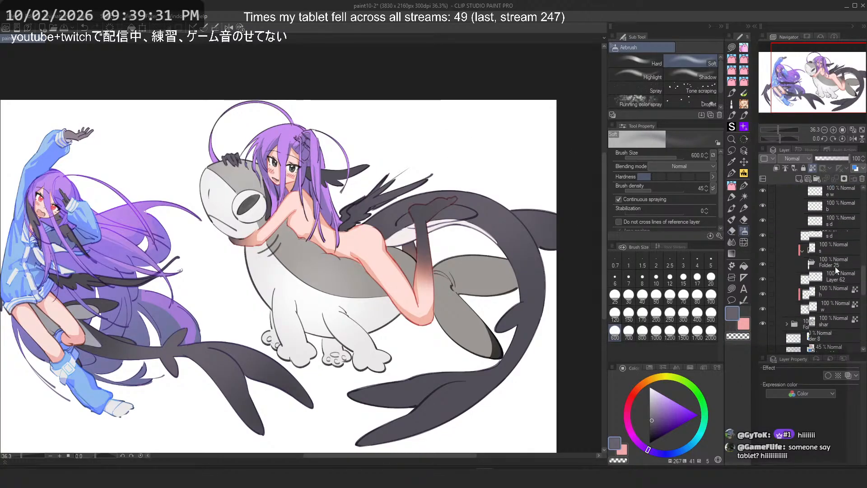
{"action": "left_click", "coordinate": [834, 225]}
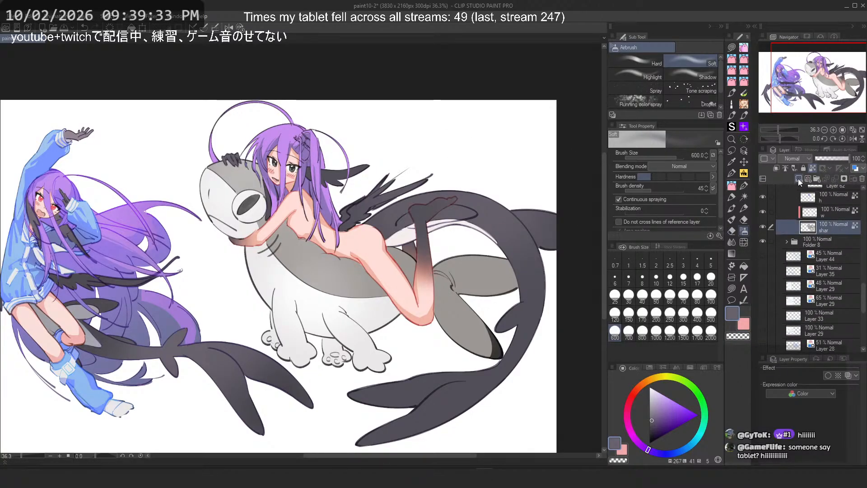
{"action": "left_click", "coordinate": [799, 179]}
{"action": "left_click_drag", "start_coordinate": [823, 228], "coordinate": [832, 250]}
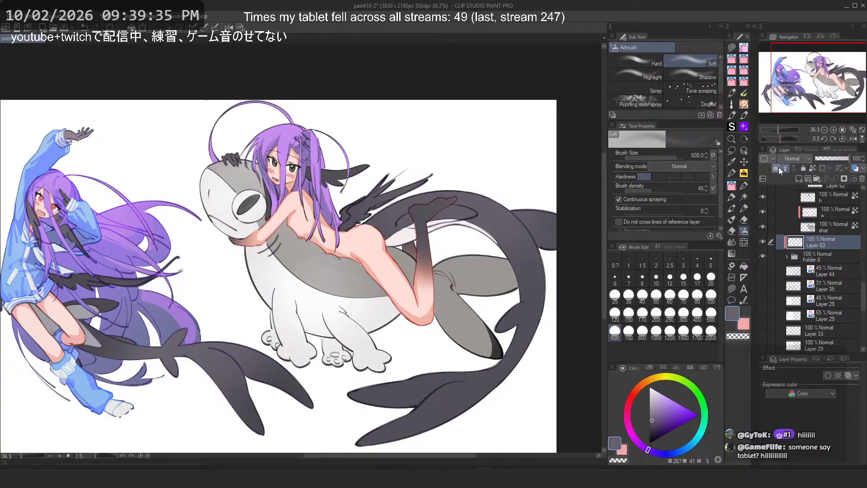
{"action": "left_click", "coordinate": [777, 168]}
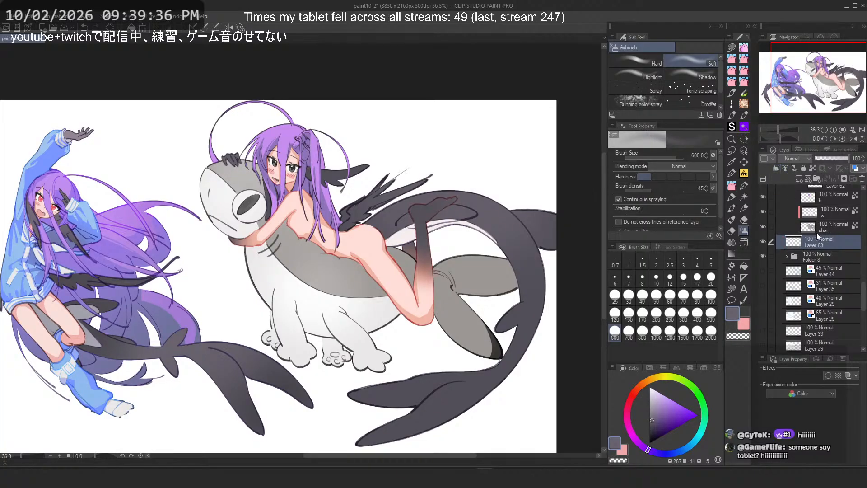
Step: Load Folder 8's contents as a selection, lasso-fill it with white on the new layer, then deselect
{"action": "left_click", "coordinate": [794, 258], "text": "ctrl"}
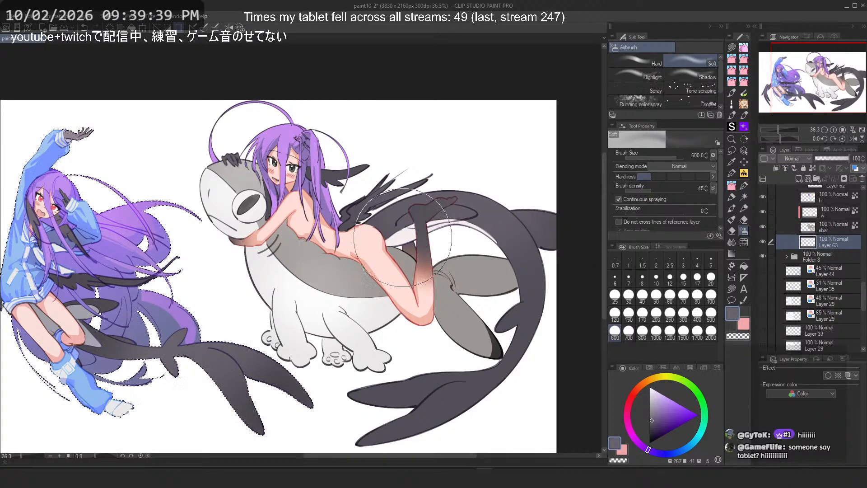
{"action": "scroll", "coordinate": [380, 237], "scroll_direction": "down", "scroll_amount": 5}
{"action": "left_click", "coordinate": [415, 320], "text": "alt"}
{"action": "left_click", "coordinate": [732, 288]}
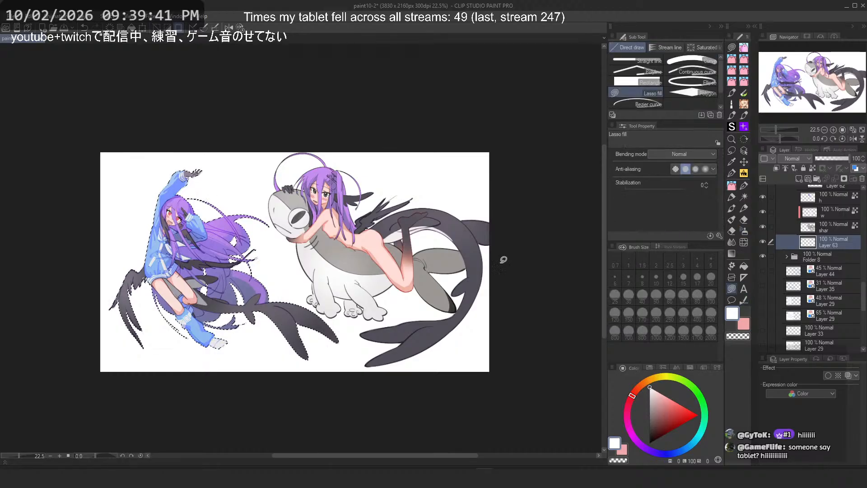
{"action": "mouse_move", "coordinate": [260, 221]}
{"action": "left_mouse_down"}
{"action": "mouse_move", "coordinate": [147, 393]}
{"action": "mouse_move", "coordinate": [271, 217]}
{"action": "left_mouse_up"}
{"action": "scroll", "coordinate": [287, 244], "scroll_direction": "up", "scroll_amount": 2}
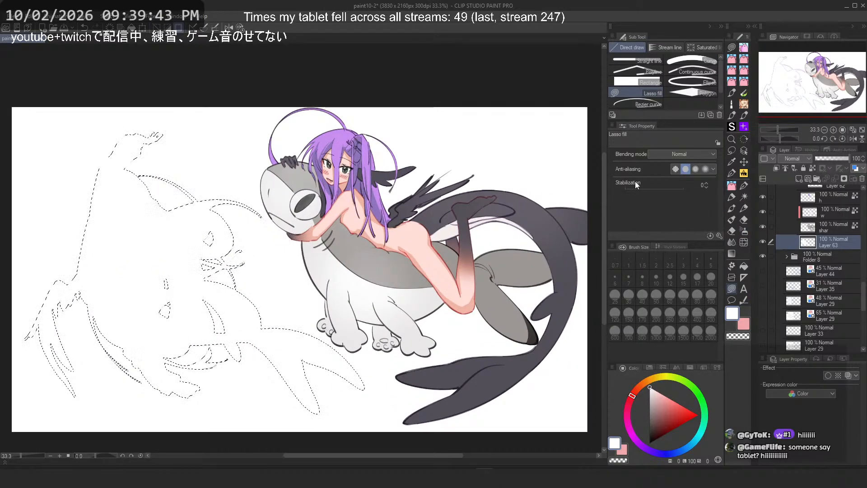
{"action": "left_click", "coordinate": [732, 151]}
{"action": "key", "text": "ctrl+d"}
{"action": "scroll", "coordinate": [330, 102], "scroll_direction": "down", "scroll_amount": 1}
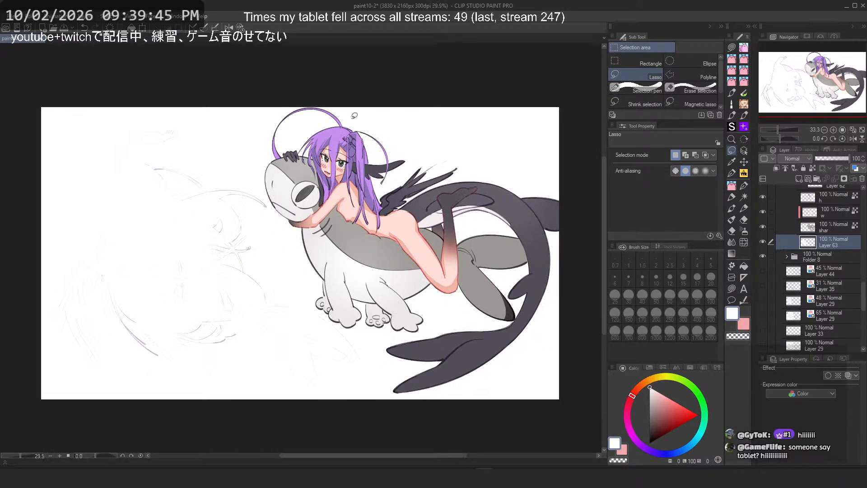
{"action": "scroll", "coordinate": [433, 149], "scroll_direction": "up", "scroll_amount": 2}
{"action": "left_click_drag", "start_coordinate": [507, 190], "coordinate": [482, 179]}
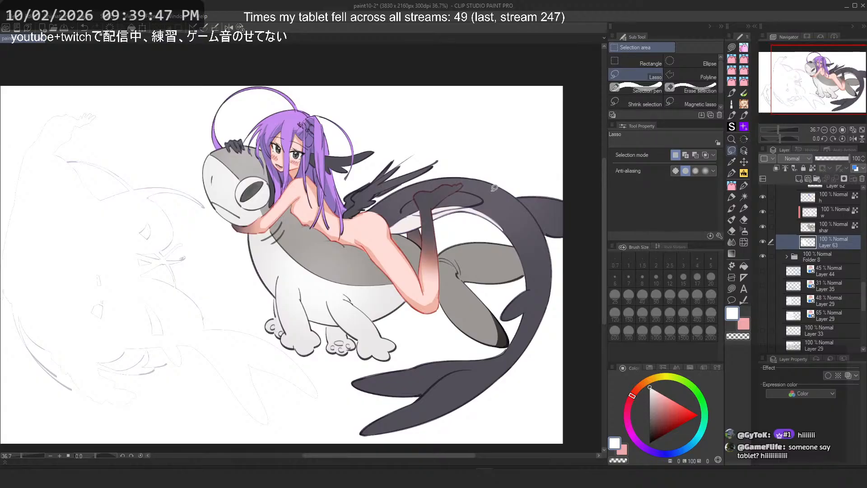
{"action": "scroll", "coordinate": [493, 199], "scroll_direction": "up", "scroll_amount": 1}
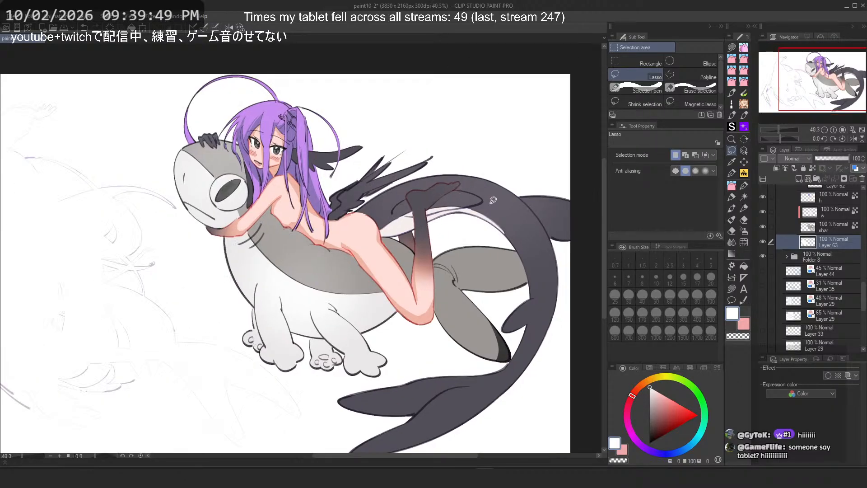
{"action": "scroll", "coordinate": [823, 242], "scroll_direction": "up", "scroll_amount": 6}
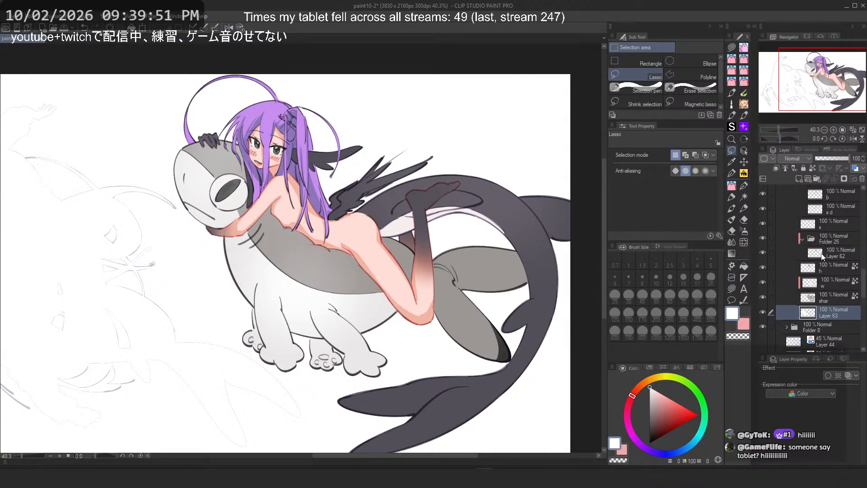
{"action": "left_click", "coordinate": [823, 242]}
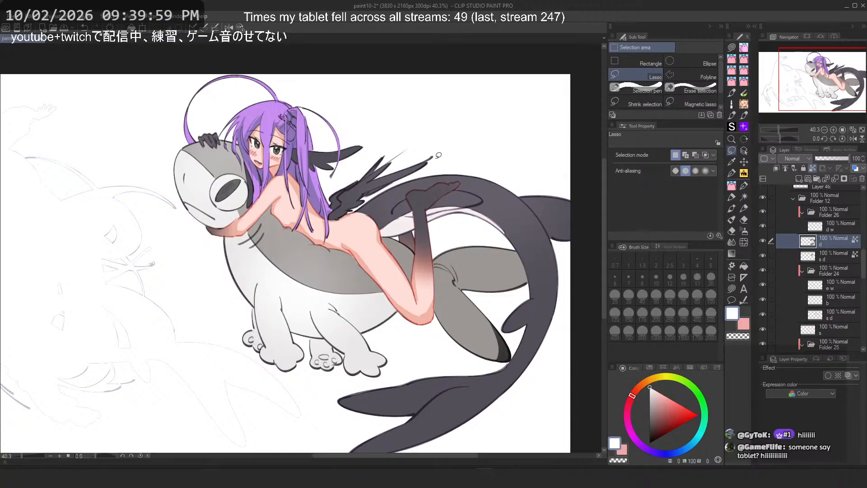
{"action": "scroll", "coordinate": [774, 257], "scroll_direction": "down", "scroll_amount": 2}
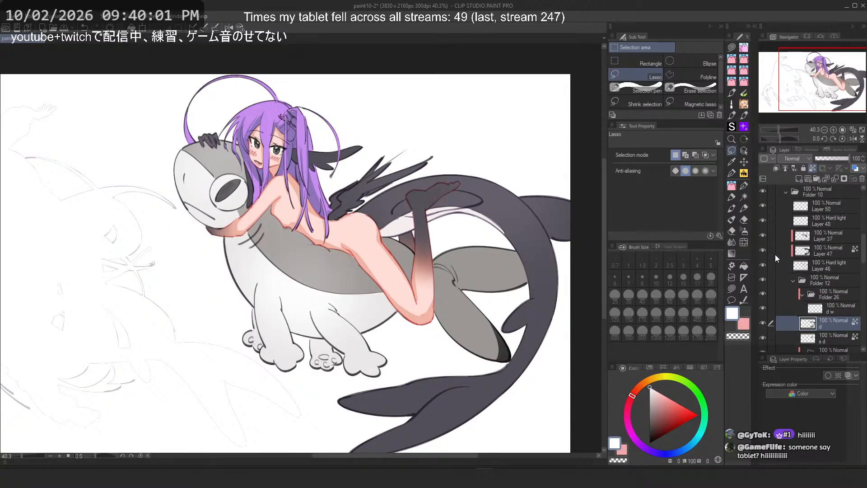
{"action": "scroll", "coordinate": [804, 250], "scroll_direction": "down", "scroll_amount": 3}
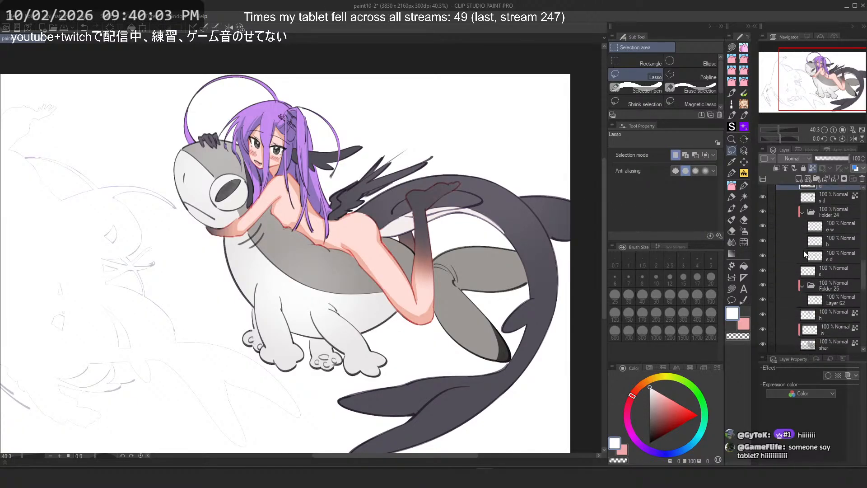
Step: Try airbrushing sampled skin pink onto the girl's hip on the s layer
{"action": "left_click", "coordinate": [827, 269]}
{"action": "left_click", "coordinate": [745, 231]}
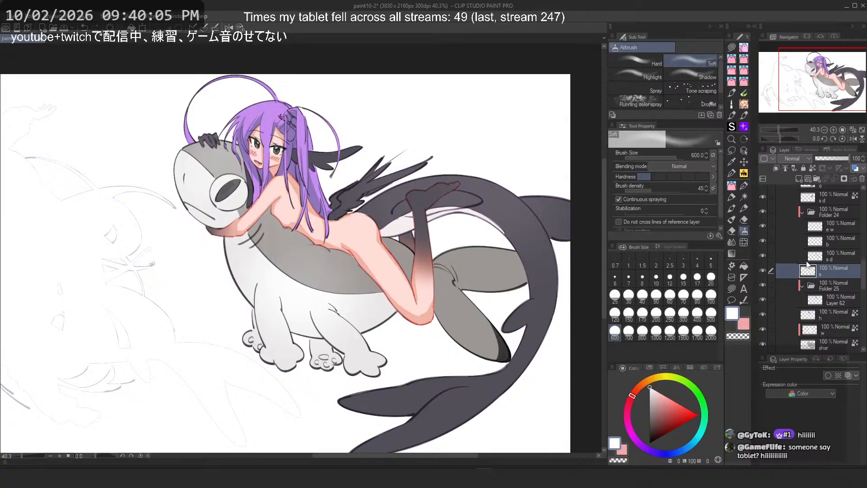
{"action": "left_click", "coordinate": [814, 168]}
{"action": "left_click_drag", "start_coordinate": [353, 242], "coordinate": [359, 259]}
{"action": "left_click", "coordinate": [359, 259], "text": "alt"}
{"action": "scroll", "coordinate": [319, 166], "scroll_direction": "up", "scroll_amount": 2}
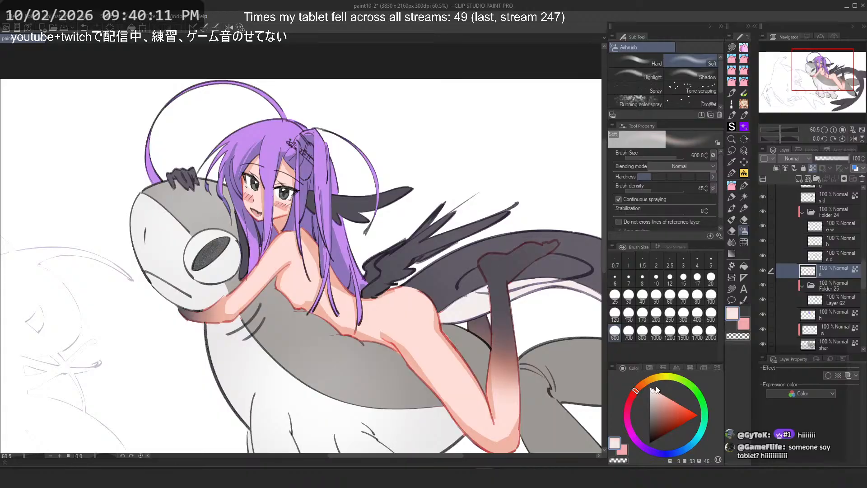
{"action": "key", "text": "ctrl+z"}
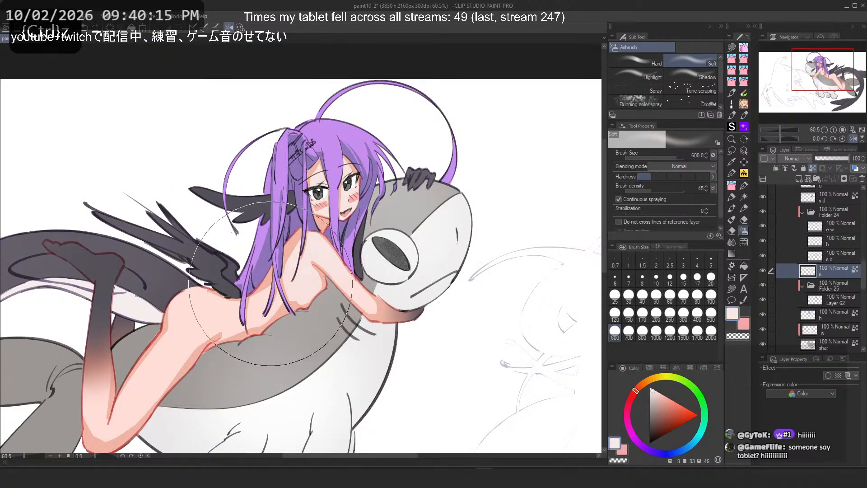
{"action": "left_click", "coordinate": [157, 361], "text": "alt"}
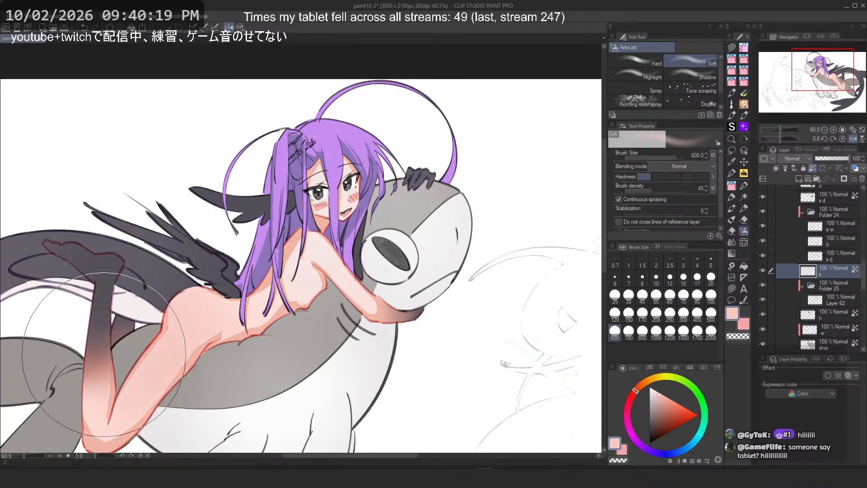
{"action": "key", "text": "ctrl+z"}
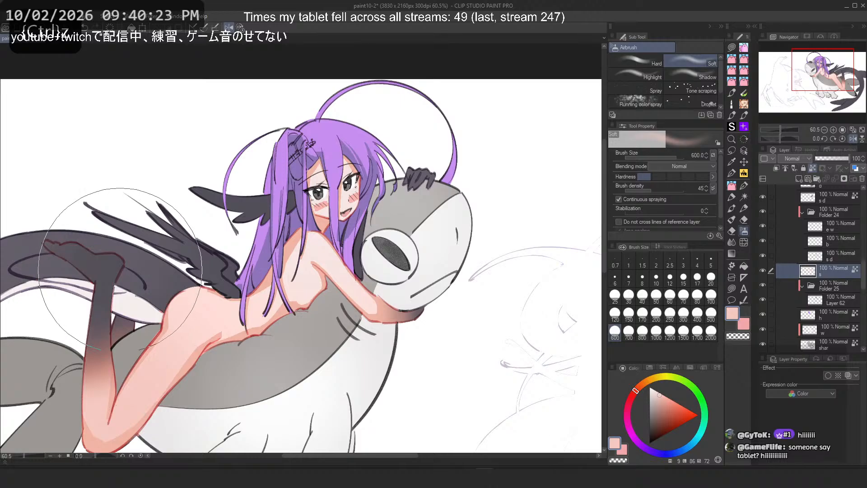
Step: Set the airbrush size to 170
{"action": "scroll", "coordinate": [314, 168], "scroll_direction": "down", "scroll_amount": 1}
{"action": "scroll", "coordinate": [237, 171], "scroll_direction": "up", "scroll_amount": 3}
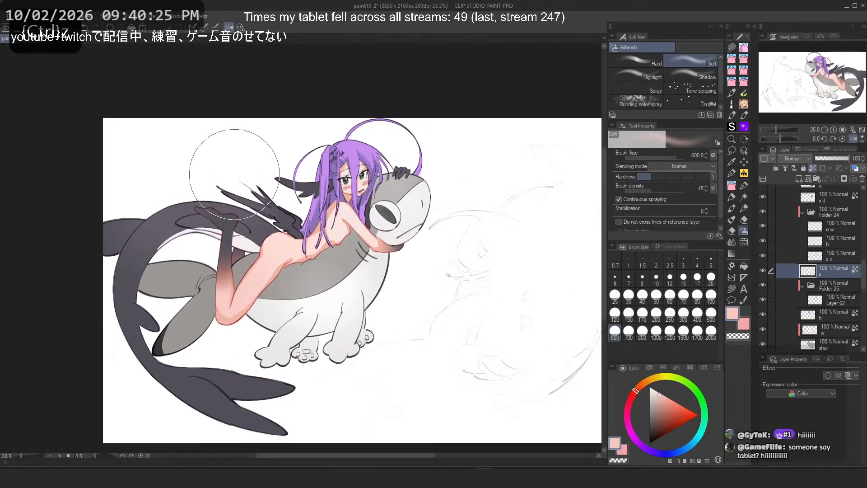
{"action": "left_click", "coordinate": [643, 313]}
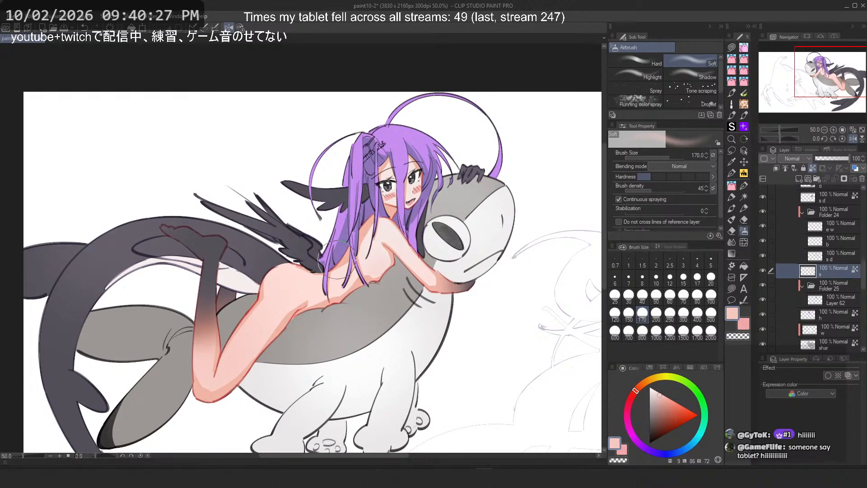
{"action": "key", "text": "ctrl+z"}
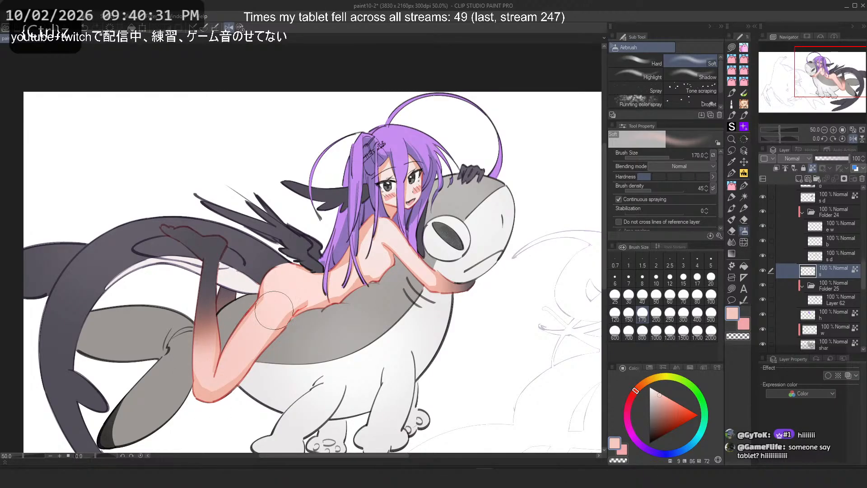
{"action": "key", "text": "2"}
{"action": "scroll", "coordinate": [293, 299], "scroll_direction": "down", "scroll_amount": 8}
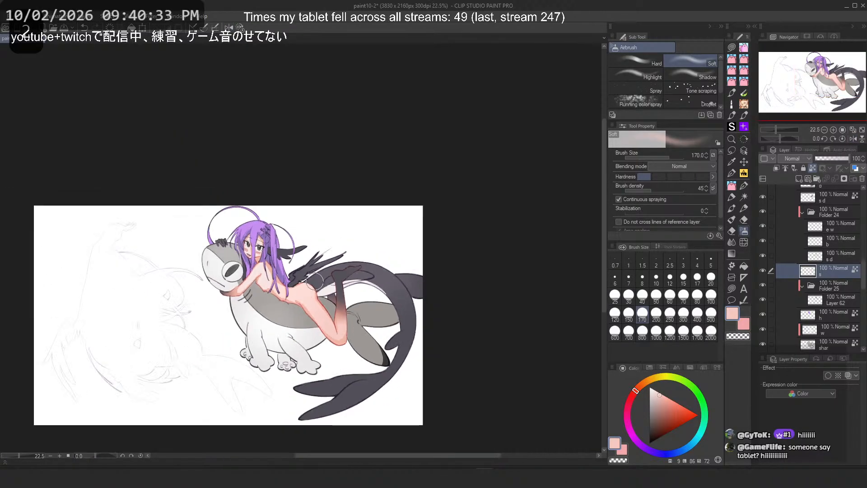
{"action": "left_click_drag", "start_coordinate": [294, 290], "coordinate": [342, 271]}
{"action": "scroll", "coordinate": [334, 260], "scroll_direction": "up", "scroll_amount": 5}
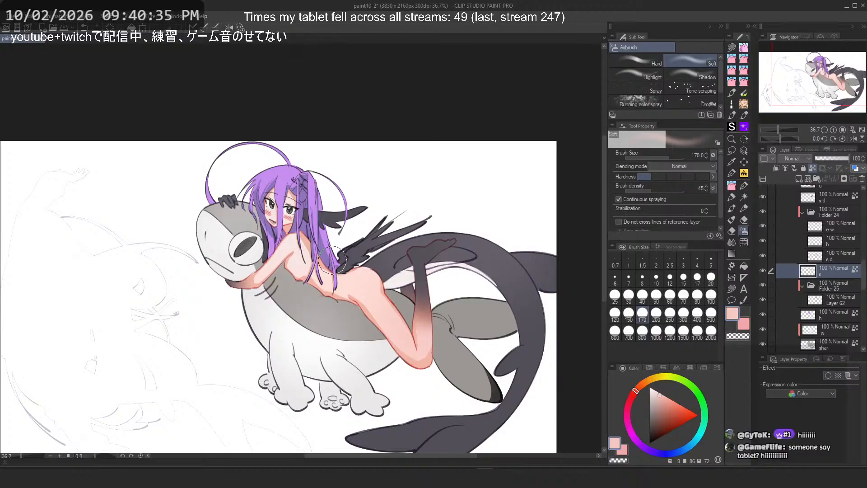
Step: Undo the recent airbrush strokes on the girl's hip
{"action": "left_click", "coordinate": [684, 314]}
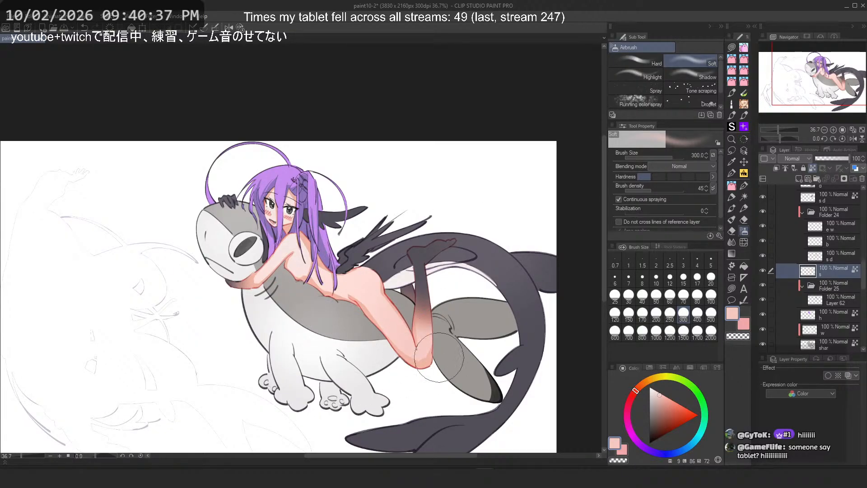
{"action": "key", "text": "ctrl+z"}
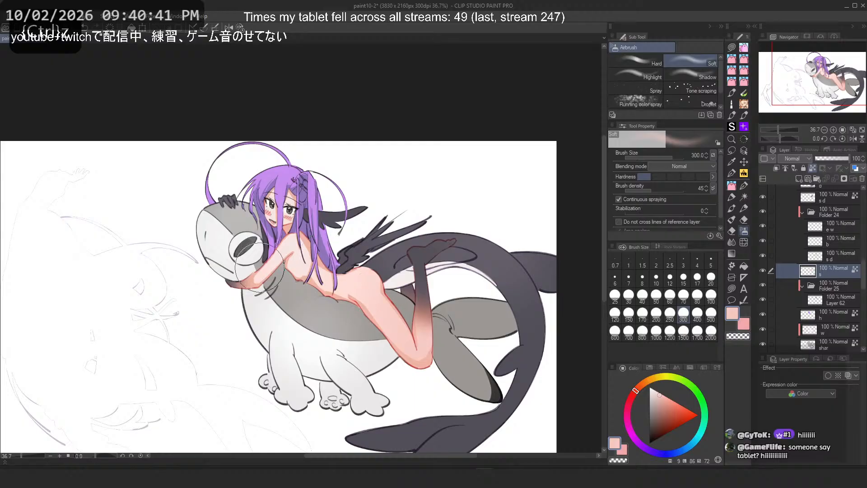
{"action": "key", "text": "ctrl+z"}
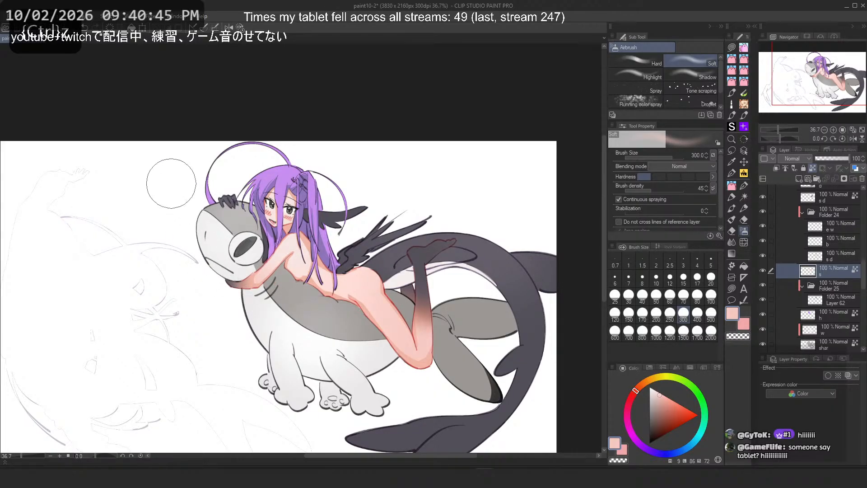
{"action": "scroll", "coordinate": [345, 239], "scroll_direction": "down", "scroll_amount": 10}
{"action": "scroll", "coordinate": [378, 194], "scroll_direction": "up", "scroll_amount": 10}
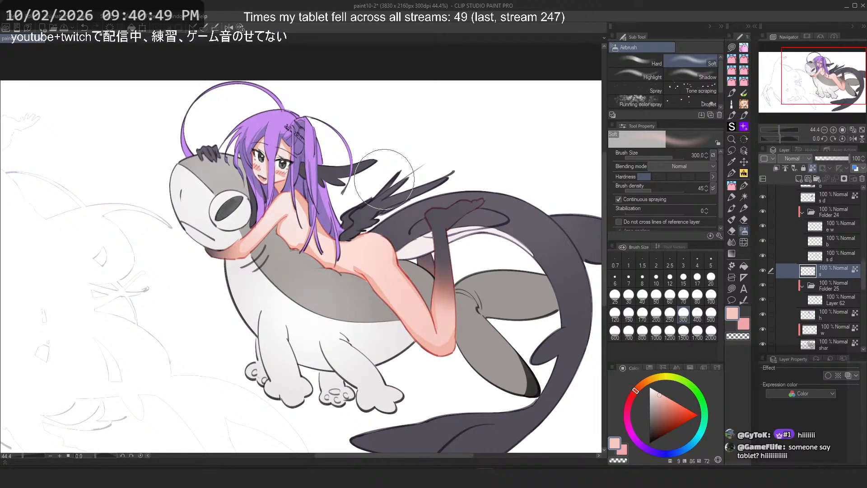
{"action": "scroll", "coordinate": [384, 179], "scroll_direction": "up", "scroll_amount": 1}
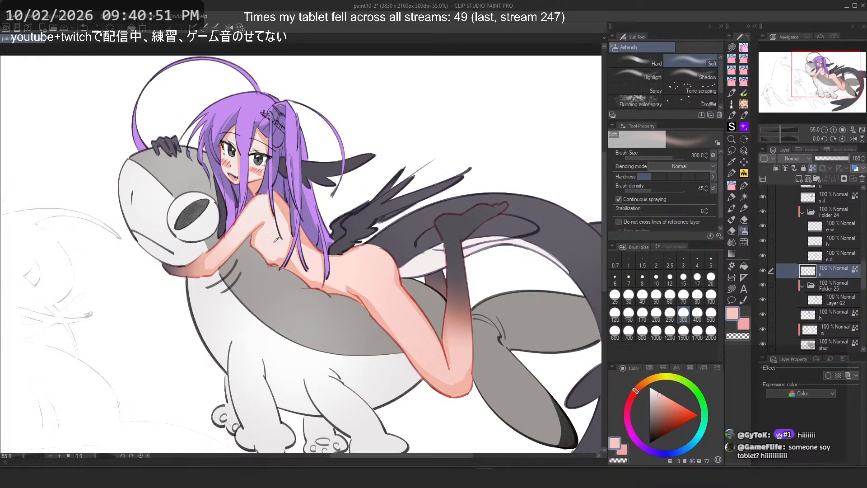
{"action": "left_click", "coordinate": [307, 257], "text": "alt"}
{"action": "key", "text": "ctrl+z"}
Step: Set the airbrush size to 170 and add a new layer above the s d layer in Folder 24
{"action": "left_click", "coordinate": [644, 313]}
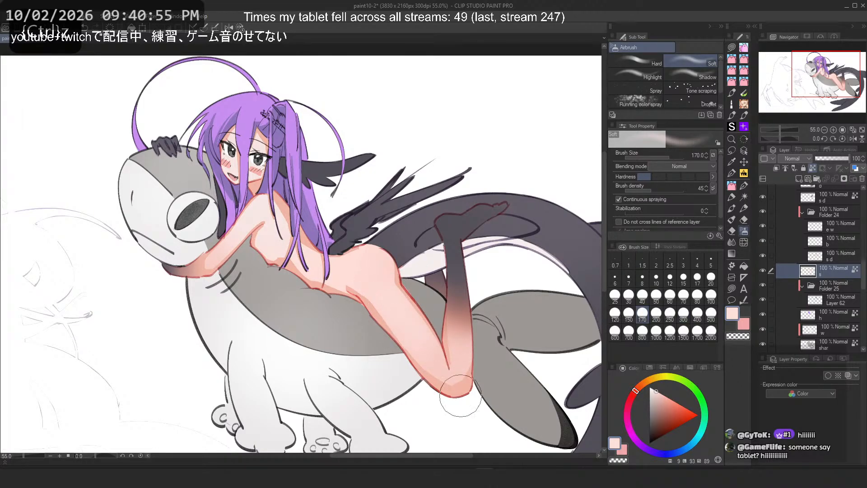
{"action": "scroll", "coordinate": [393, 210], "scroll_direction": "down", "scroll_amount": 3}
{"action": "scroll", "coordinate": [394, 210], "scroll_direction": "down", "scroll_amount": 1}
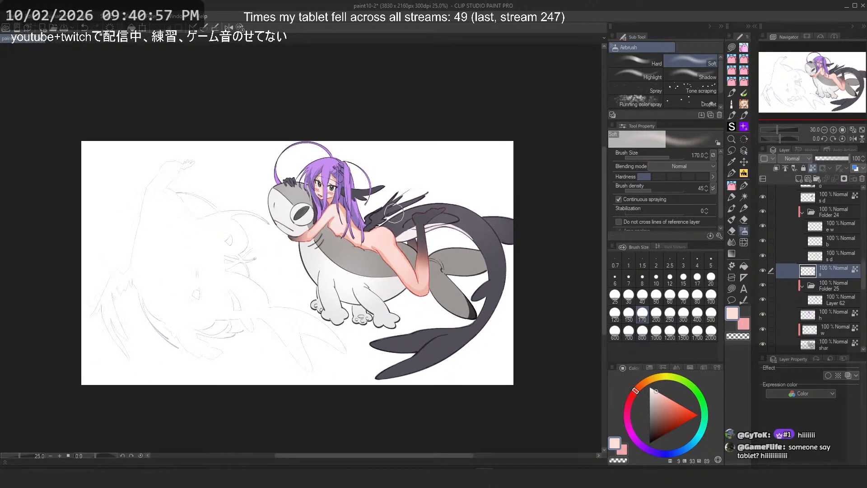
{"action": "scroll", "coordinate": [374, 196], "scroll_direction": "up", "scroll_amount": 3}
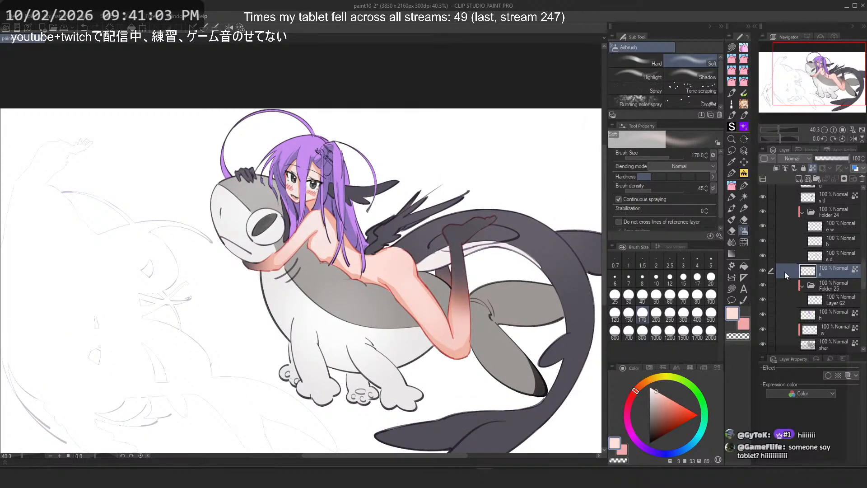
{"action": "left_click", "coordinate": [762, 256]}
{"action": "left_click", "coordinate": [833, 256]}
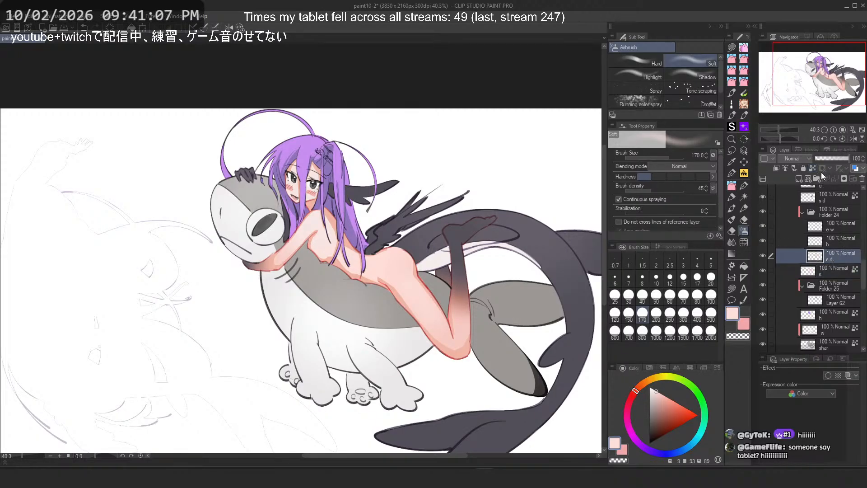
{"action": "left_click", "coordinate": [799, 179]}
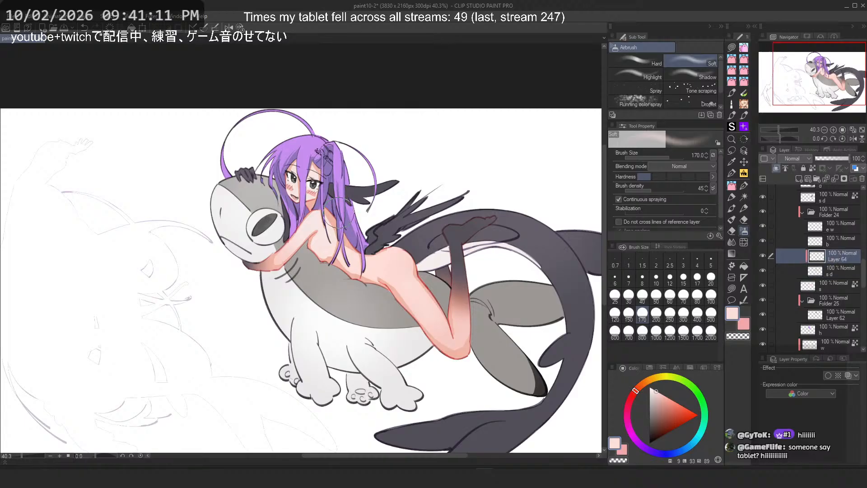
Step: Try airbrushing a darker sampled skin tone over the girl's arm and shoulder on the new layer
{"action": "scroll", "coordinate": [309, 212], "scroll_direction": "up", "scroll_amount": 3}
{"action": "left_click", "coordinate": [491, 318], "text": "alt"}
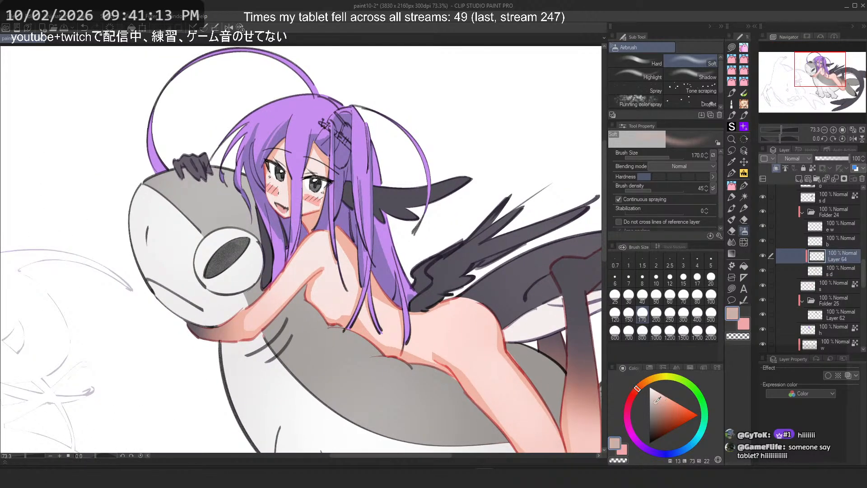
{"action": "key", "text": "ctrl+z"}
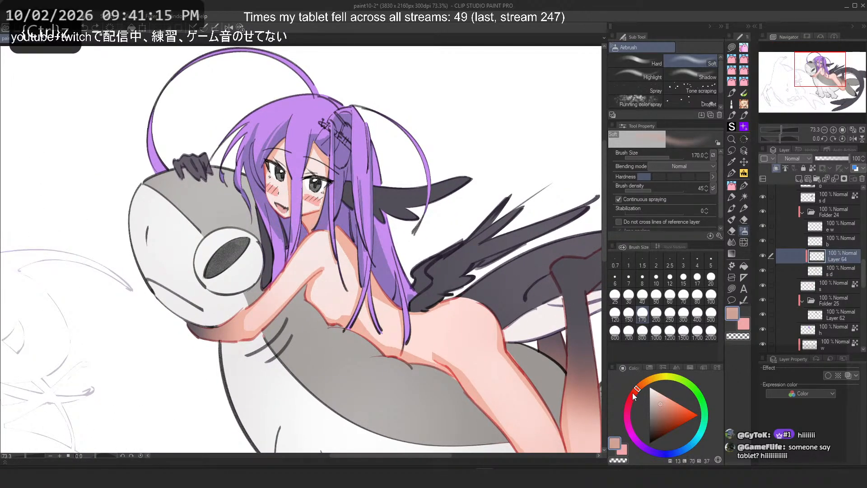
{"action": "left_click", "coordinate": [634, 396]}
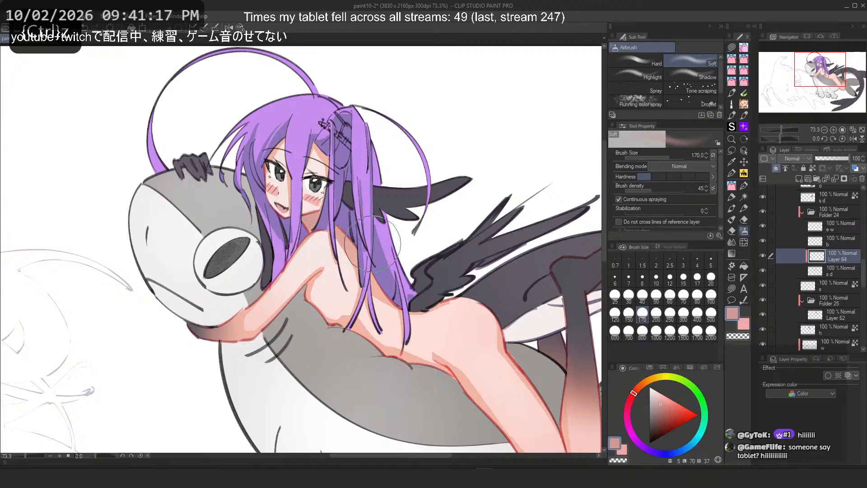
{"action": "left_click_drag", "start_coordinate": [401, 305], "coordinate": [334, 239]}
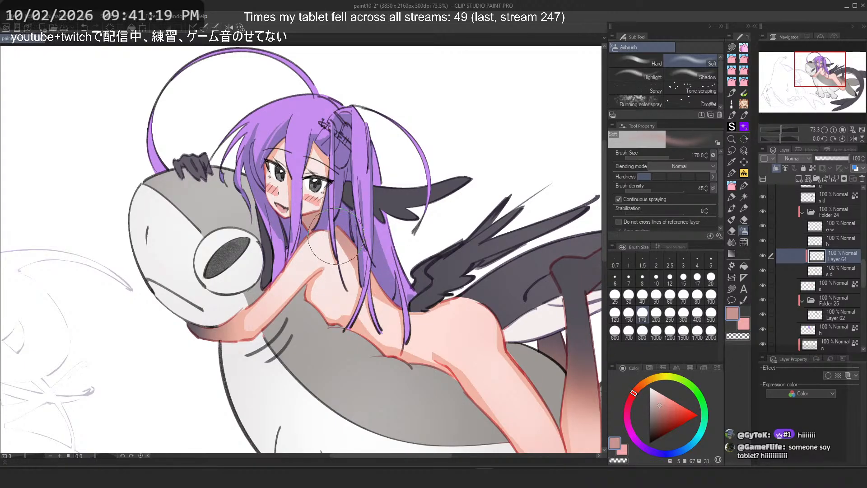
{"action": "key", "text": "ctrl+z"}
{"action": "mouse_move", "coordinate": [439, 377]}
{"action": "left_mouse_down"}
{"action": "mouse_move", "coordinate": [368, 354]}
{"action": "mouse_move", "coordinate": [433, 376]}
{"action": "mouse_move", "coordinate": [444, 393]}
{"action": "mouse_move", "coordinate": [316, 310]}
{"action": "left_mouse_up"}
{"action": "key", "text": "ctrl+z"}
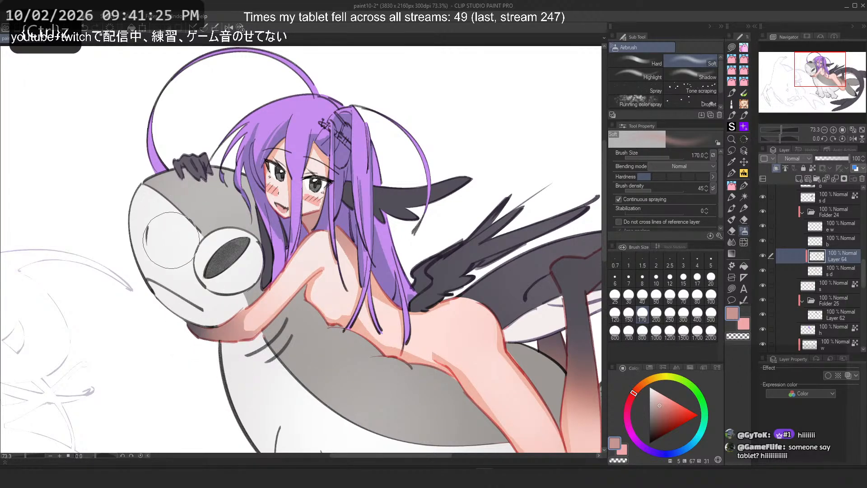
{"action": "scroll", "coordinate": [190, 230], "scroll_direction": "down", "scroll_amount": 2}
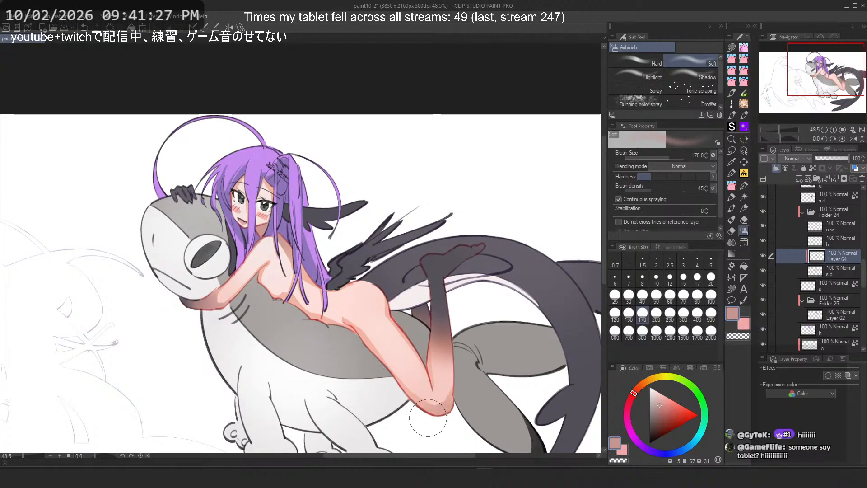
{"action": "key", "text": "ctrl+z"}
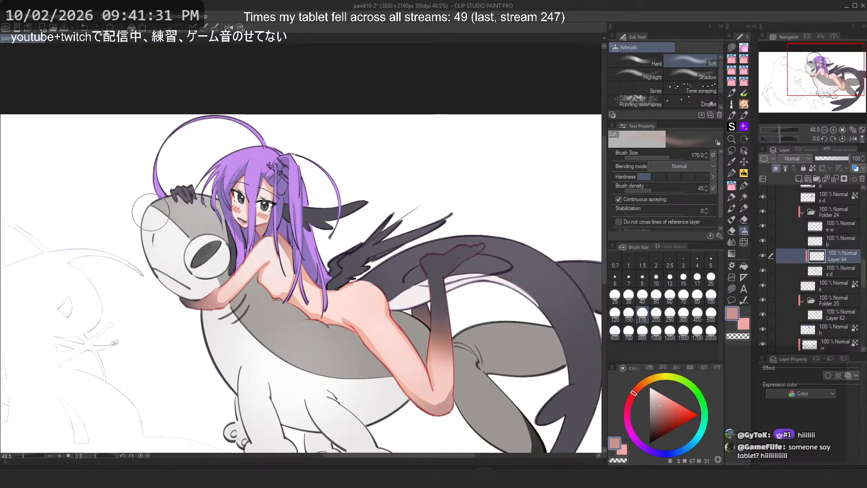
{"action": "scroll", "coordinate": [247, 175], "scroll_direction": "up", "scroll_amount": 3}
Step: Try airbrushing lighter pink strokes over the girl's shoulder and face on the new layer
{"action": "left_click", "coordinate": [314, 346], "text": "alt"}
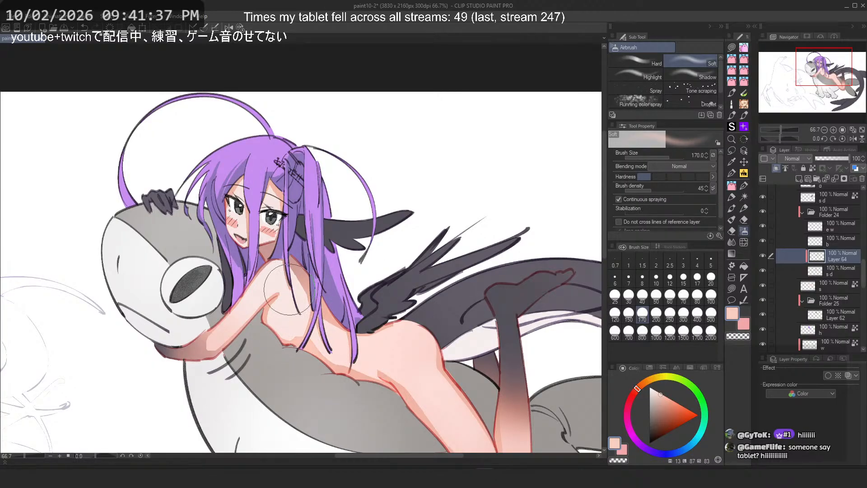
{"action": "key", "text": "ctrl+z"}
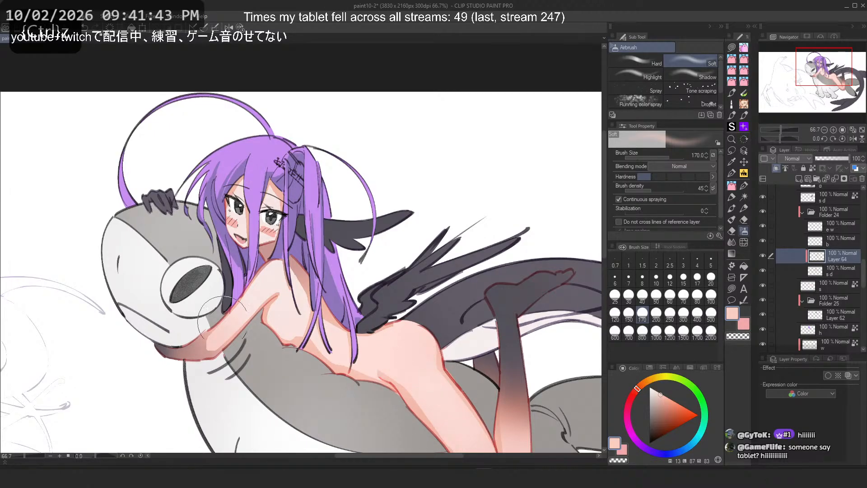
{"action": "key", "text": "ctrl+z"}
{"action": "left_click", "coordinate": [634, 393]}
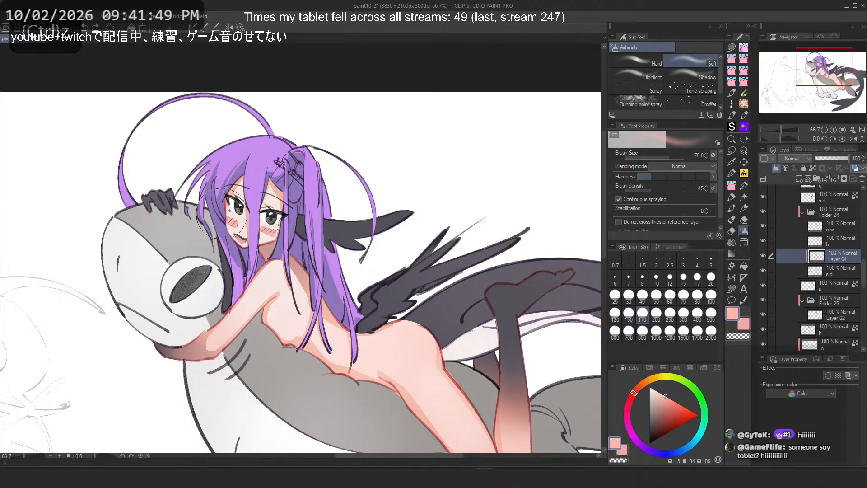
{"action": "key", "text": "ctrl+z"}
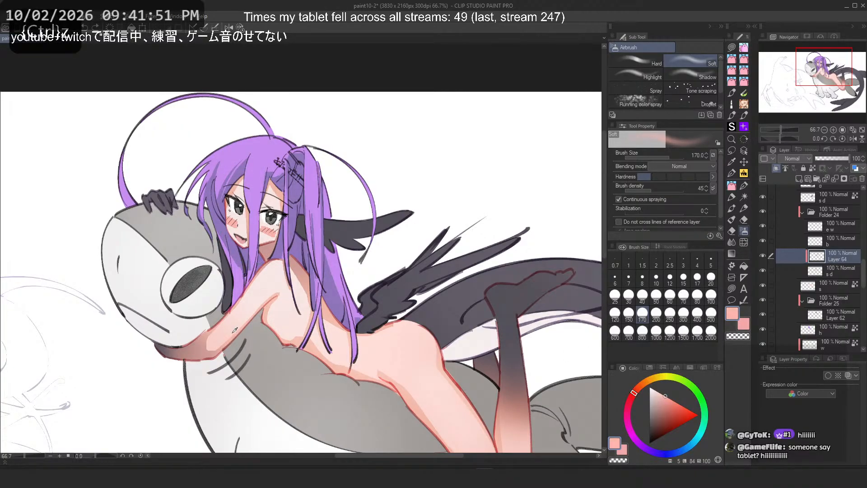
{"action": "left_click", "coordinate": [284, 332], "text": "alt"}
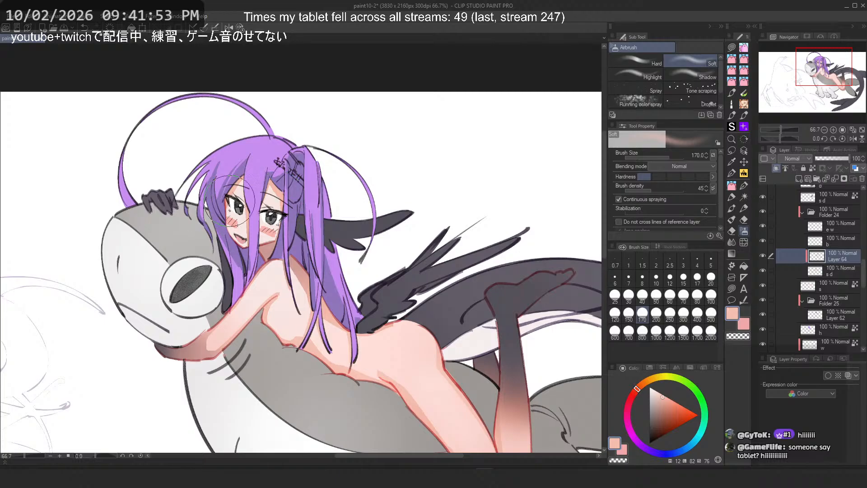
{"action": "left_click_drag", "start_coordinate": [232, 198], "coordinate": [234, 223]}
{"action": "key", "text": "ctrl+z"}
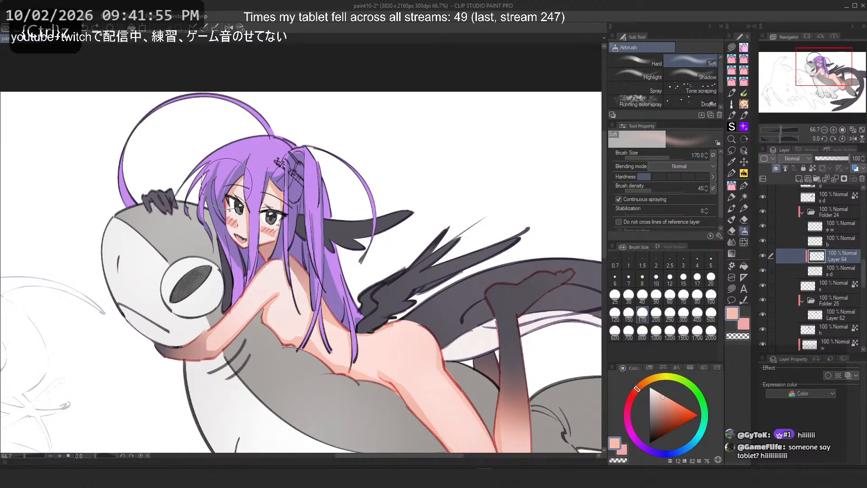
Step: Select the hair colour layer h and pick a purple sampled from the girl's hair
{"action": "scroll", "coordinate": [334, 165], "scroll_direction": "down", "scroll_amount": 2}
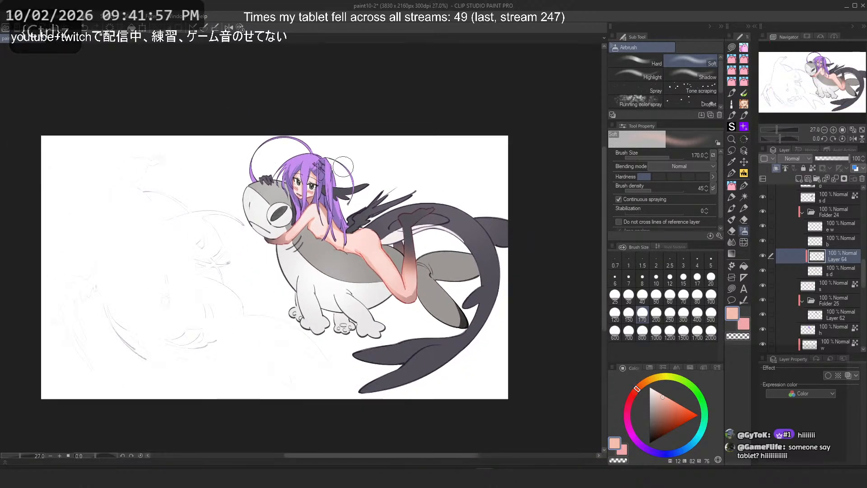
{"action": "scroll", "coordinate": [334, 164], "scroll_direction": "up", "scroll_amount": 1}
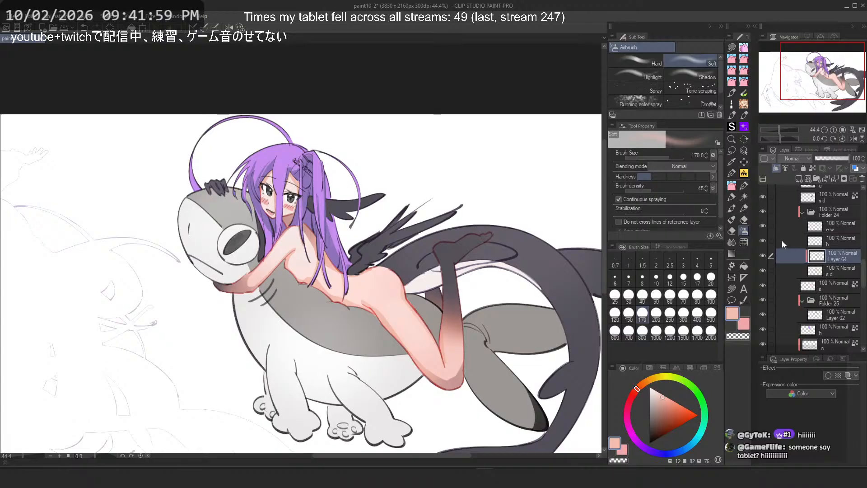
{"action": "scroll", "coordinate": [778, 271], "scroll_direction": "down", "scroll_amount": 2}
{"action": "left_click", "coordinate": [763, 282]}
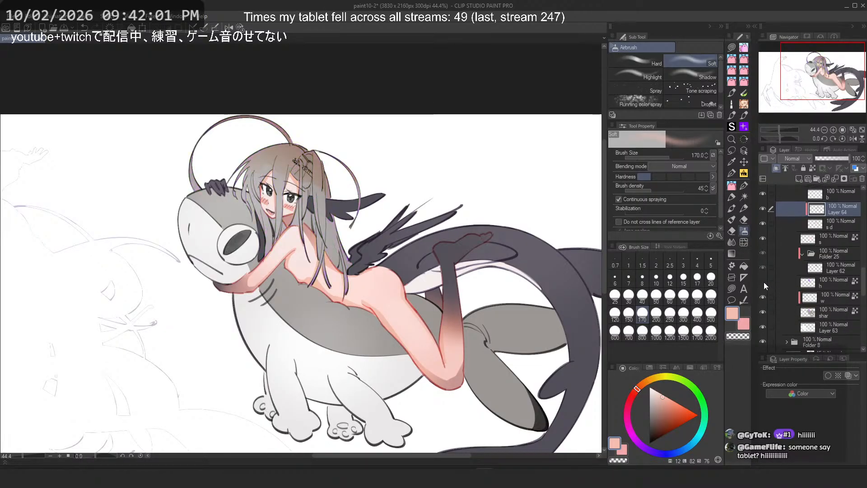
{"action": "left_click", "coordinate": [763, 282]}
{"action": "left_click", "coordinate": [834, 282]}
{"action": "scroll", "coordinate": [252, 115], "scroll_direction": "up", "scroll_amount": 2}
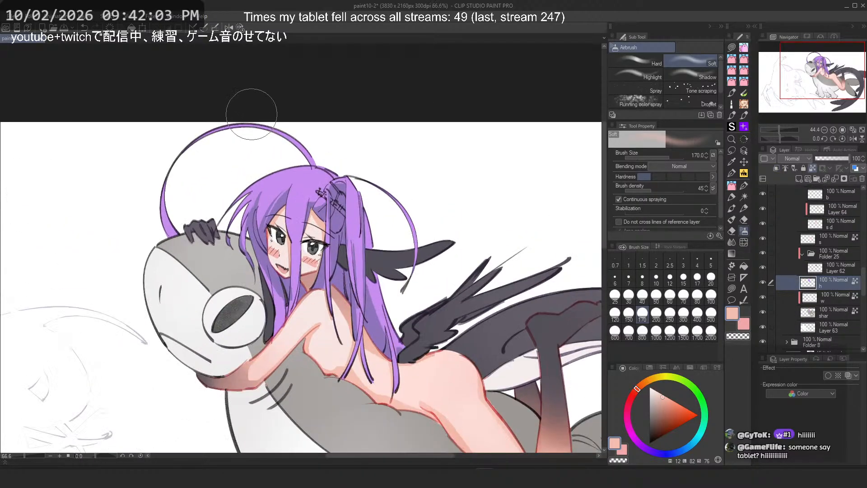
{"action": "scroll", "coordinate": [252, 114], "scroll_direction": "up", "scroll_amount": 1}
{"action": "left_click", "coordinate": [297, 214], "text": "alt"}
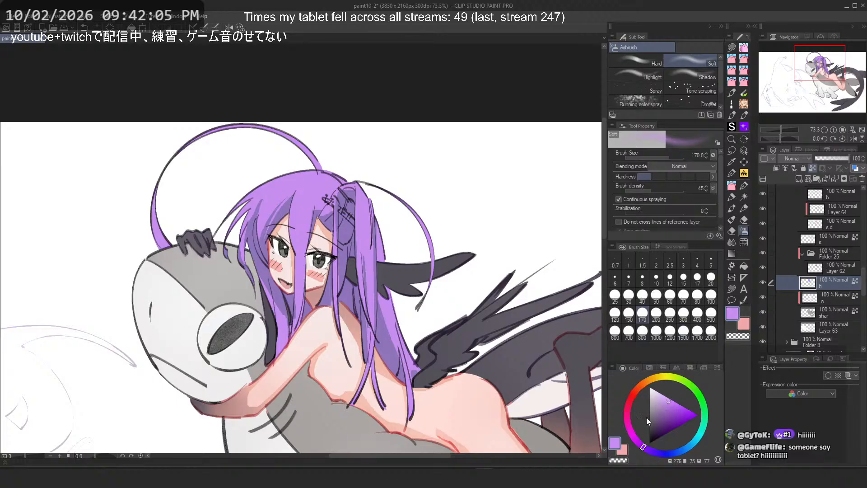
{"action": "left_click", "coordinate": [666, 398]}
Step: Try an airbrush stroke over the girl's hair and set the airbrush size to 300
{"action": "mouse_move", "coordinate": [327, 192]}
{"action": "left_mouse_down"}
{"action": "mouse_move", "coordinate": [307, 209]}
{"action": "mouse_move", "coordinate": [287, 210]}
{"action": "mouse_move", "coordinate": [298, 193]}
{"action": "mouse_move", "coordinate": [254, 205]}
{"action": "left_mouse_up"}
{"action": "key", "text": "ctrl+z"}
{"action": "left_click", "coordinate": [684, 313]}
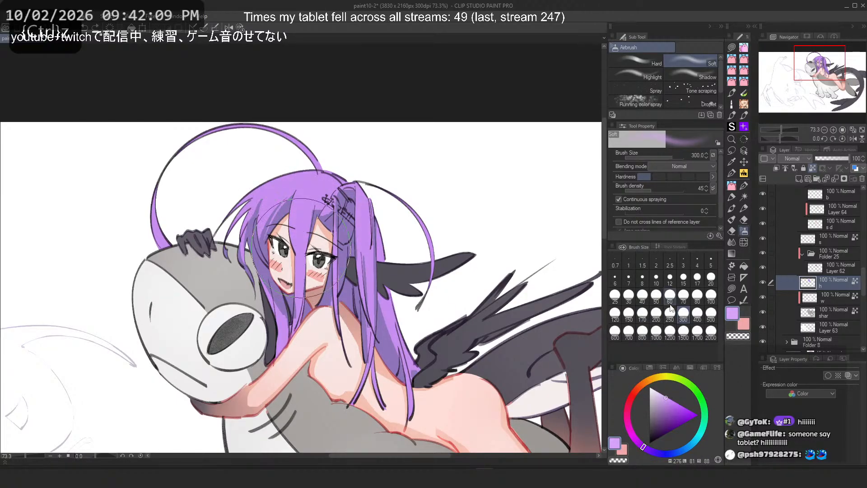
{"action": "key", "text": "ctrl+z"}
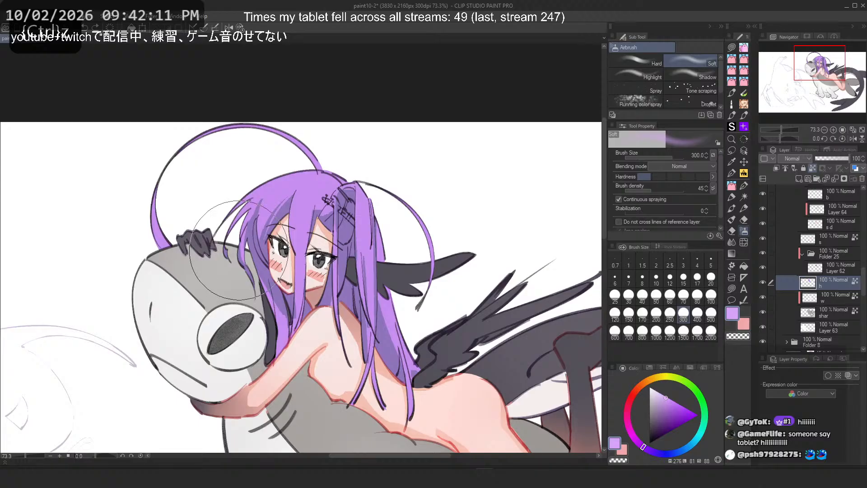
Step: Try airbrushing lighter purples over the top of the girl's hair on the h layer
{"action": "left_click", "coordinate": [637, 442]}
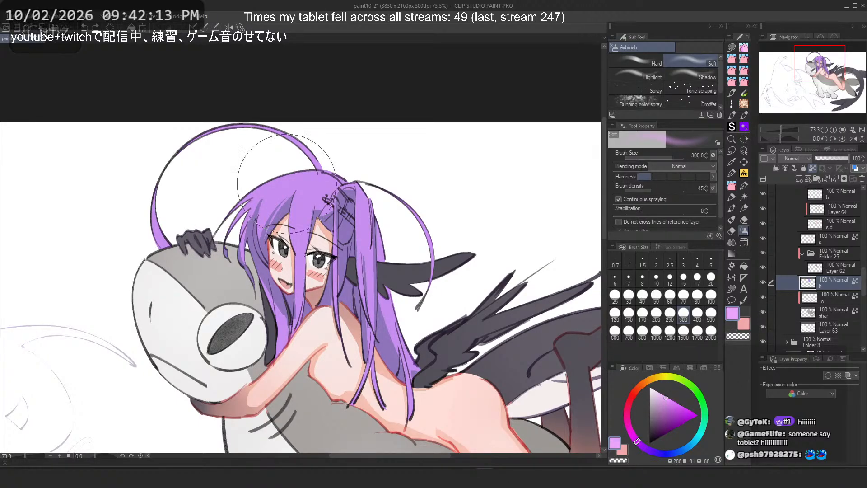
{"action": "left_click_drag", "start_coordinate": [287, 184], "coordinate": [249, 230]}
{"action": "key", "text": "ctrl+z"}
{"action": "left_click_drag", "start_coordinate": [217, 193], "coordinate": [326, 252]}
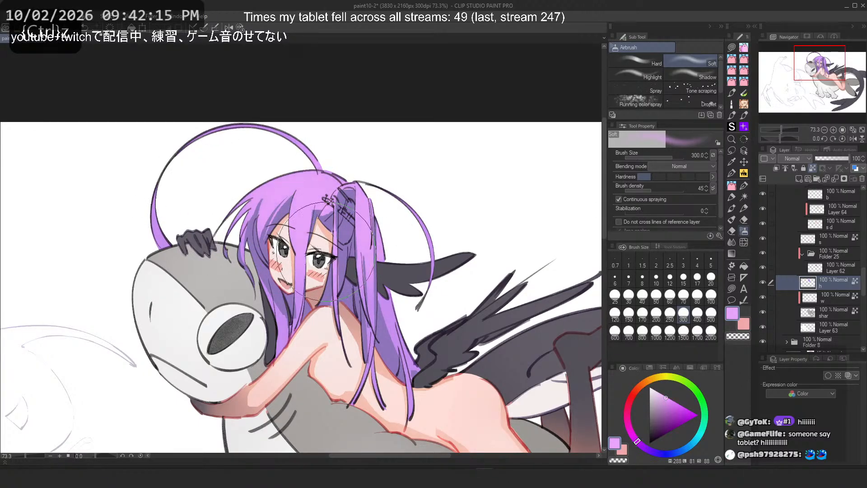
{"action": "left_click", "coordinate": [666, 398]}
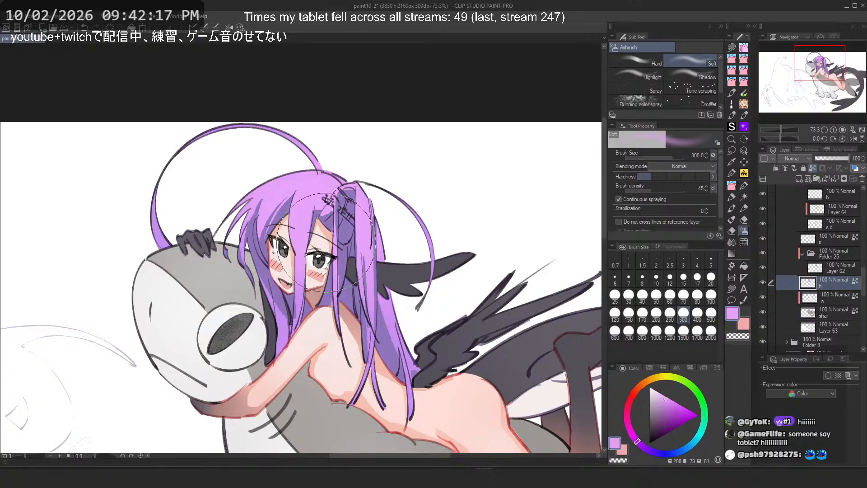
{"action": "key", "text": "ctrl+z"}
{"action": "left_click_drag", "start_coordinate": [291, 195], "coordinate": [346, 218]}
{"action": "key", "text": "ctrl+z"}
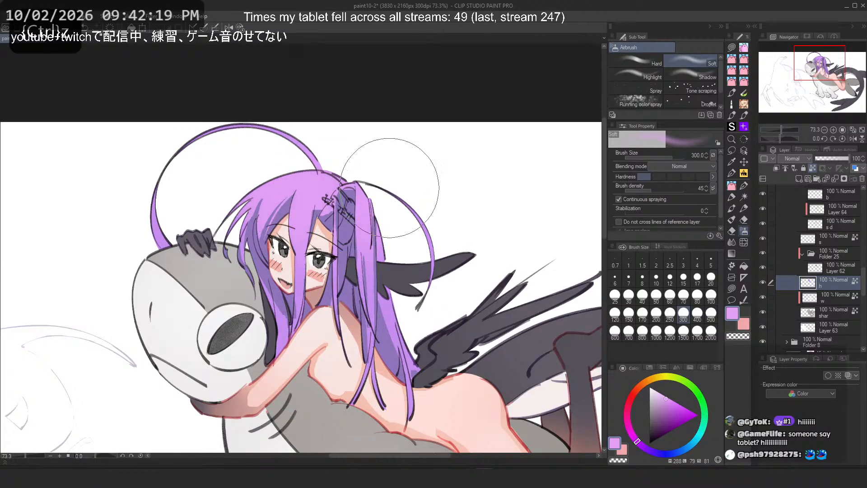
Step: Try dabbing purple airbrush spots onto the girl's hair near her shoulder
{"action": "left_click", "coordinate": [394, 320], "text": "alt"}
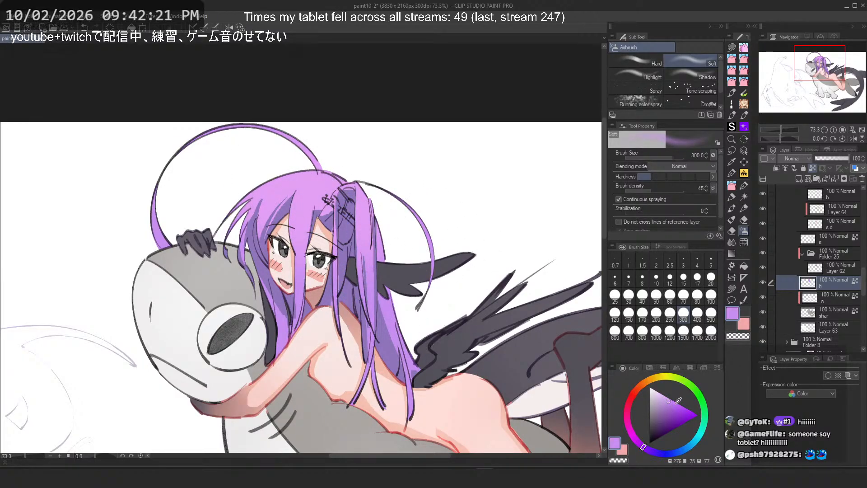
{"action": "left_click", "coordinate": [394, 316], "text": "alt"}
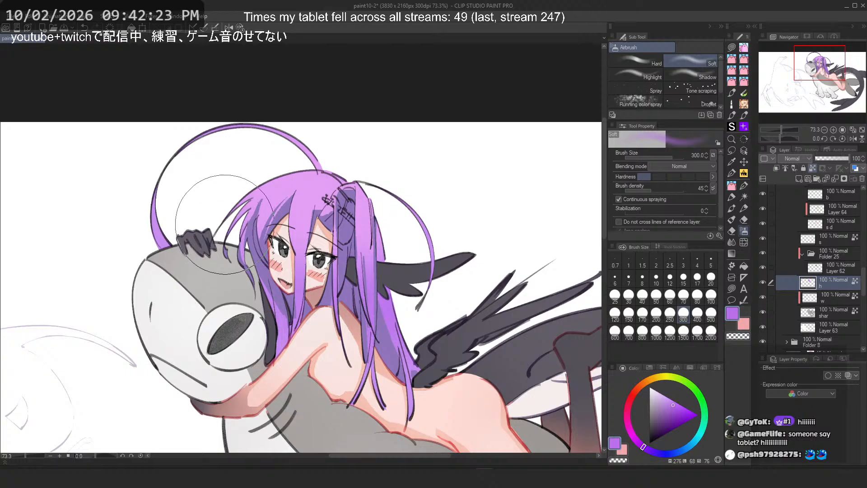
{"action": "key", "text": "ctrl+z"}
{"action": "key", "text": "ctrl+z"}
{"action": "left_click", "coordinate": [368, 276], "text": "alt"}
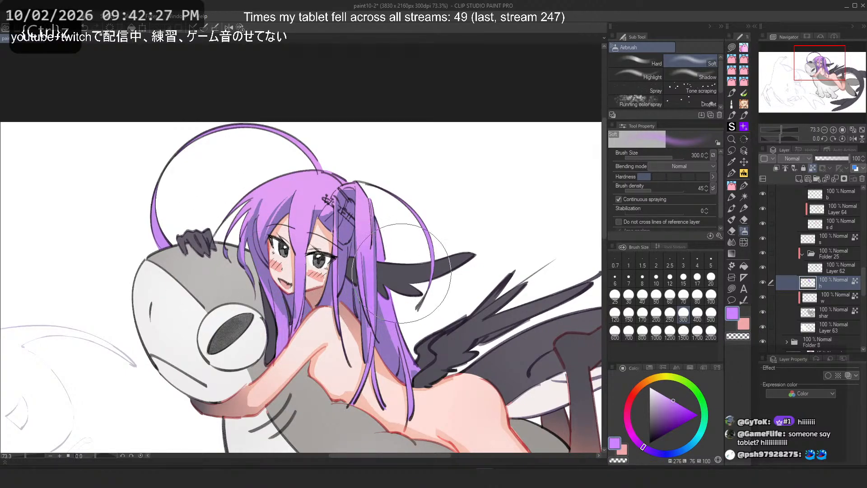
{"action": "left_click", "coordinate": [410, 360], "text": "alt"}
Step: Pick a medium purple in the colour triangle and set the airbrush size to 150
{"action": "left_click", "coordinate": [671, 401]}
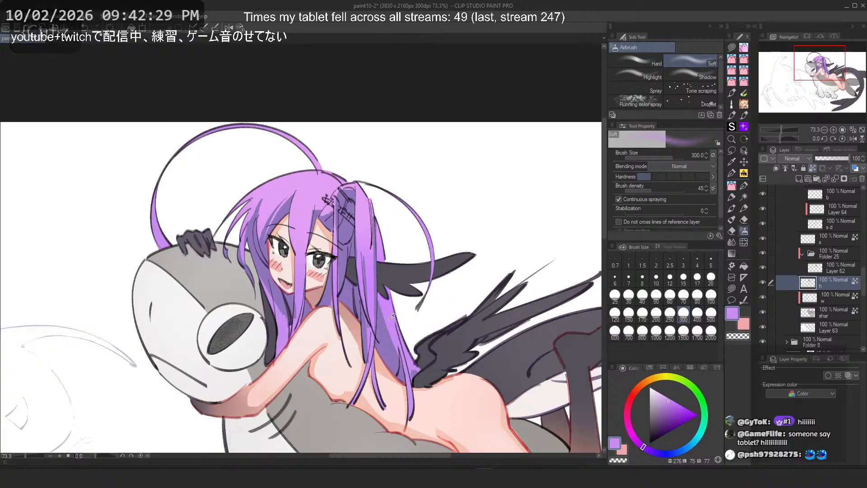
{"action": "left_click_drag", "start_coordinate": [644, 450], "coordinate": [646, 448]}
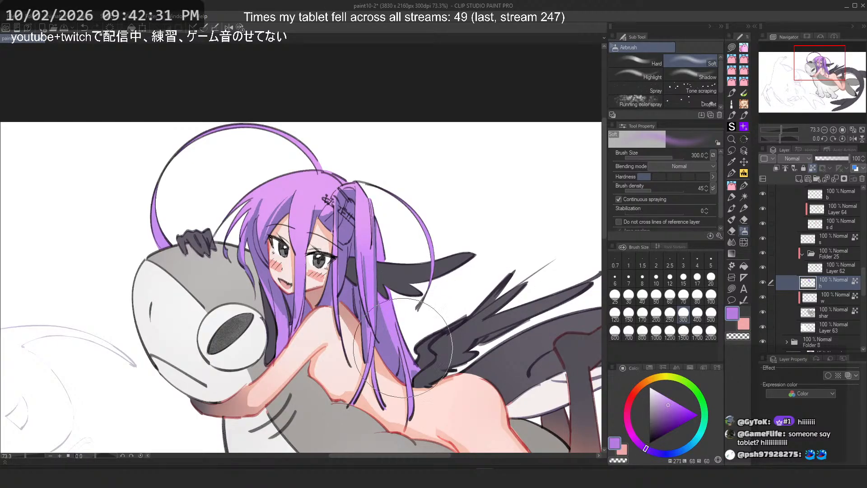
{"action": "key", "text": "ctrl+z"}
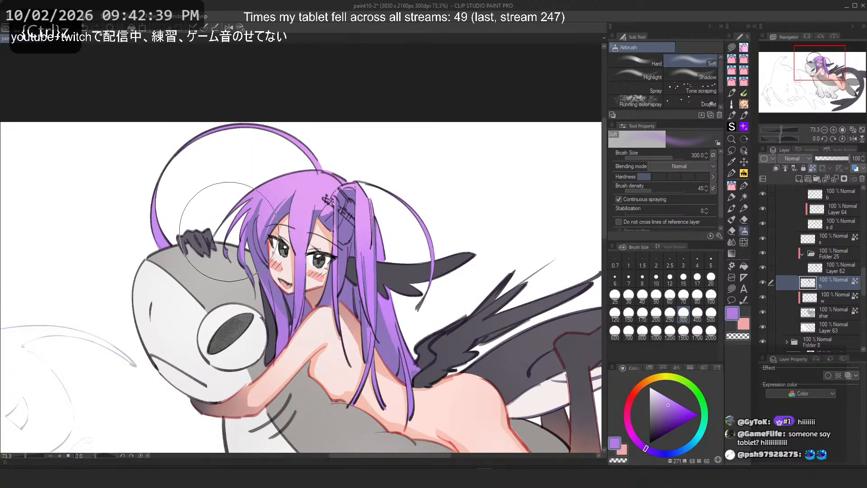
{"action": "left_click_drag", "start_coordinate": [670, 401], "coordinate": [673, 401]}
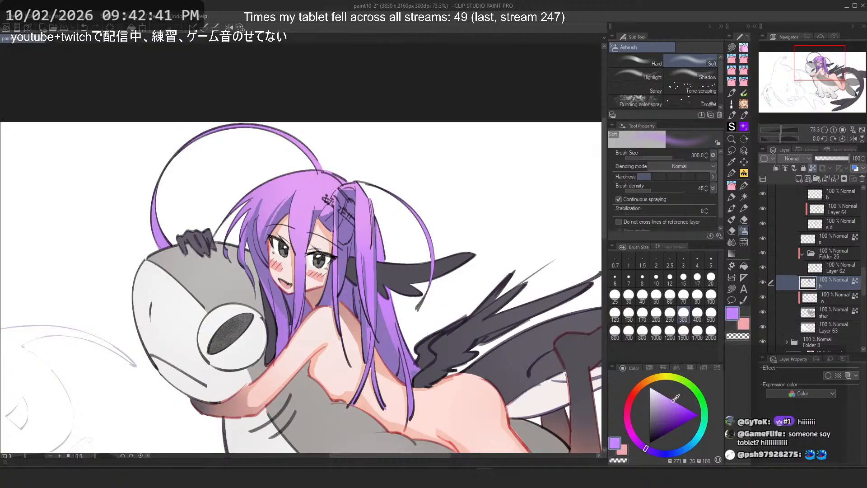
{"action": "left_click", "coordinate": [629, 316]}
{"action": "key", "text": "ctrl+z"}
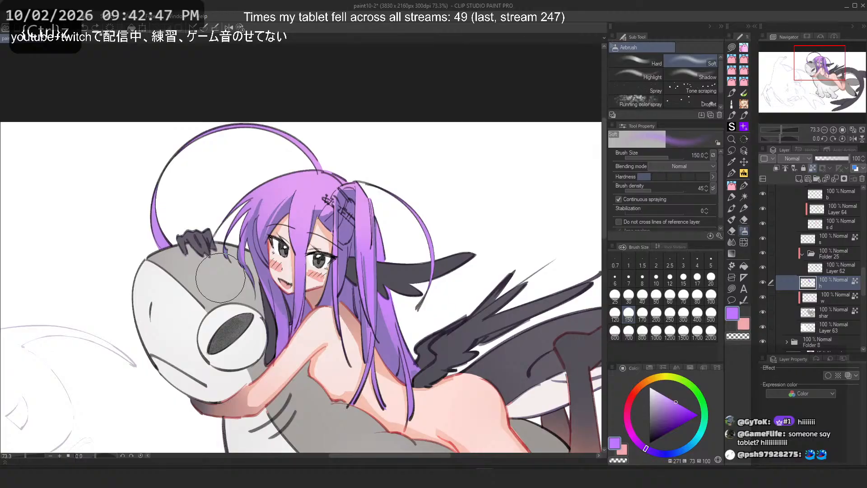
Step: Rearrange the hair layers in Folder 25 so an h d layer sits above the h layer
{"action": "scroll", "coordinate": [211, 137], "scroll_direction": "down", "scroll_amount": 5}
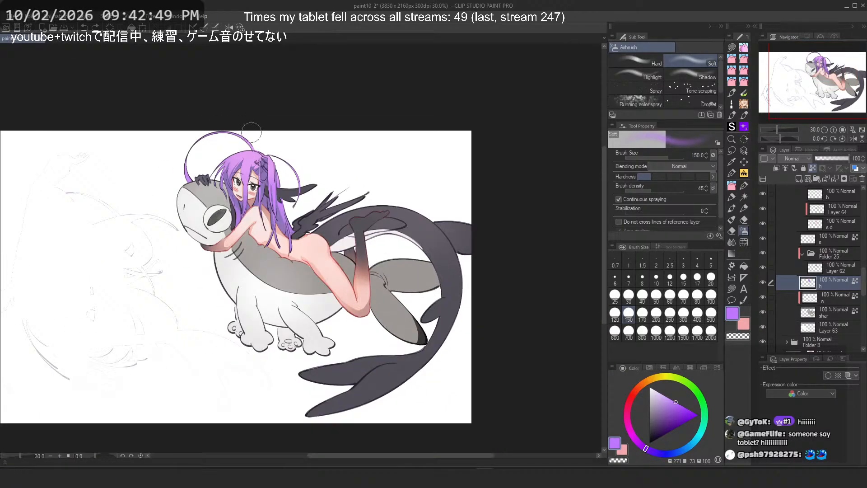
{"action": "left_click_drag", "start_coordinate": [291, 144], "coordinate": [358, 146]}
{"action": "scroll", "coordinate": [413, 205], "scroll_direction": "up", "scroll_amount": 2}
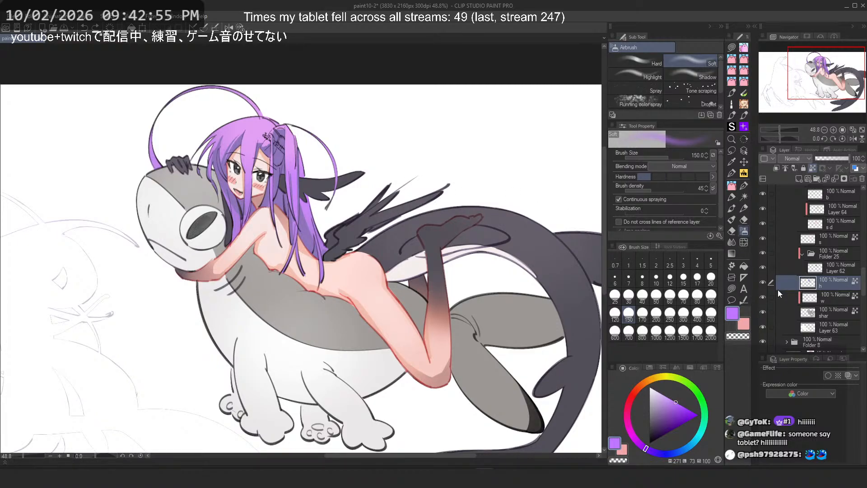
{"action": "left_click", "coordinate": [763, 284]}
{"action": "left_click", "coordinate": [762, 285]}
{"action": "left_click", "coordinate": [761, 268]}
{"action": "left_click", "coordinate": [761, 268]}
{"action": "left_click", "coordinate": [761, 269]}
{"action": "left_click", "coordinate": [760, 268]}
{"action": "left_click", "coordinate": [841, 269]}
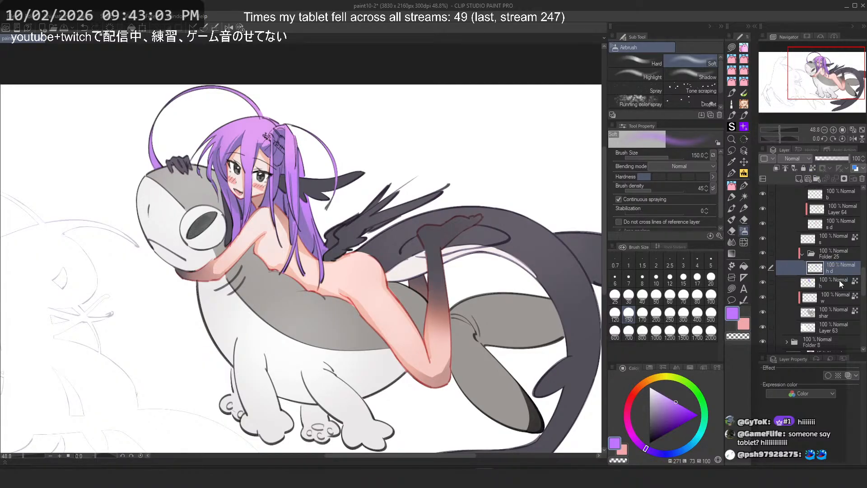
Step: Select the h hair layer again after a trial dab on the canvas
{"action": "left_click", "coordinate": [797, 178]}
{"action": "left_click", "coordinate": [776, 169]}
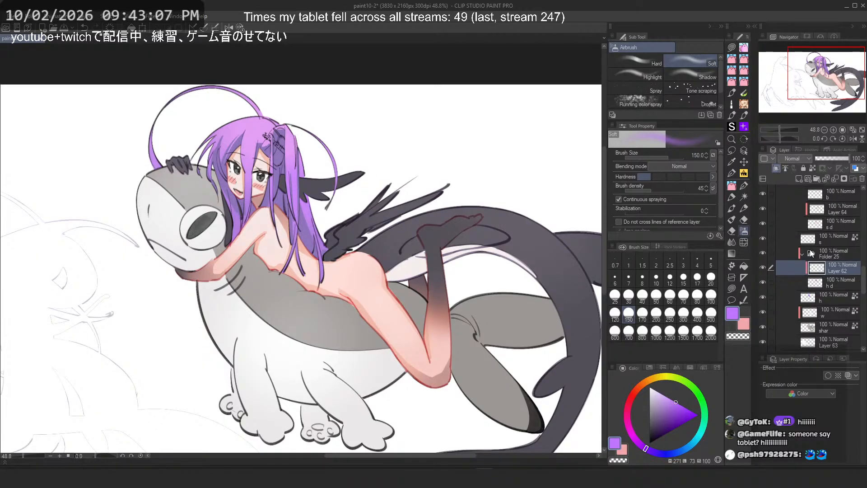
{"action": "left_click_drag", "start_coordinate": [360, 221], "coordinate": [383, 242]}
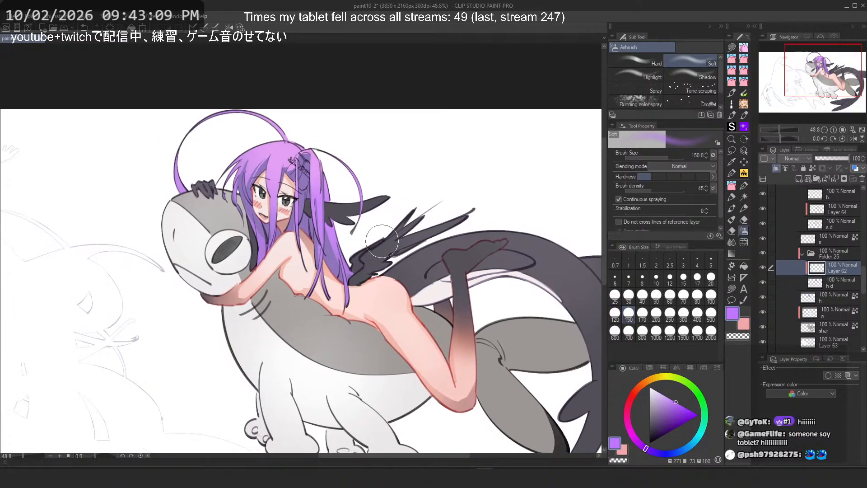
{"action": "scroll", "coordinate": [260, 120], "scroll_direction": "up", "scroll_amount": 2}
{"action": "left_click", "coordinate": [290, 168], "text": "alt"}
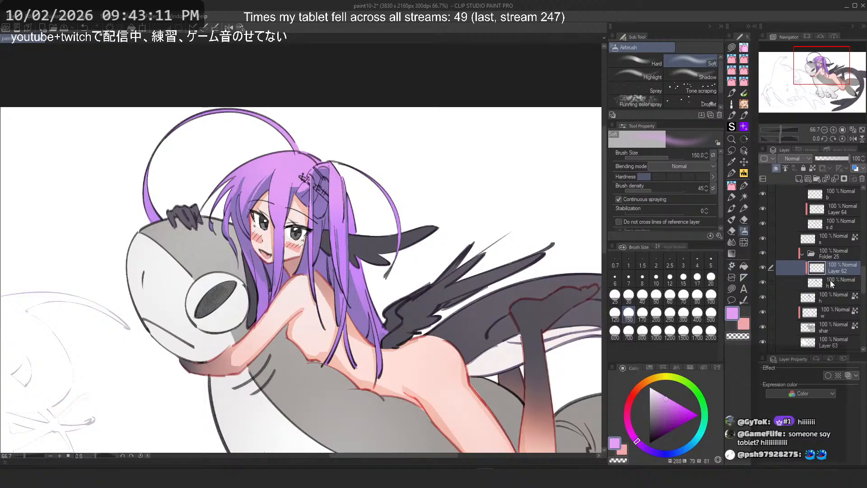
{"action": "left_click", "coordinate": [830, 299]}
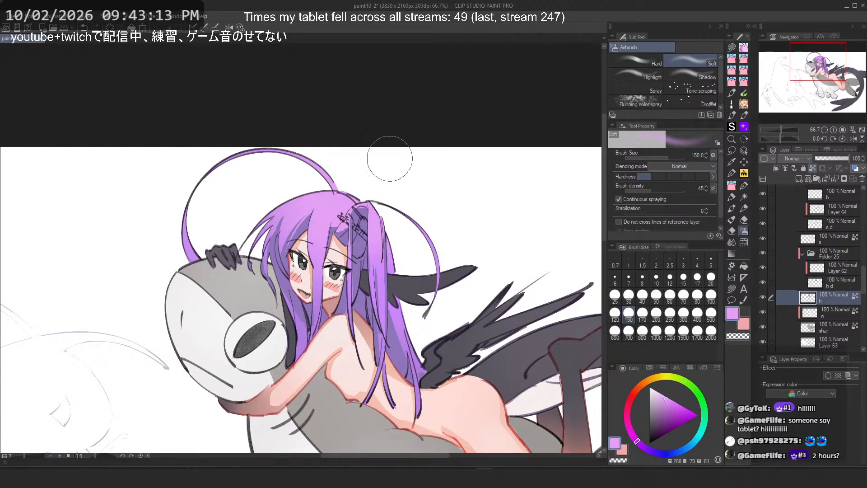
{"action": "key", "text": "ctrl+z"}
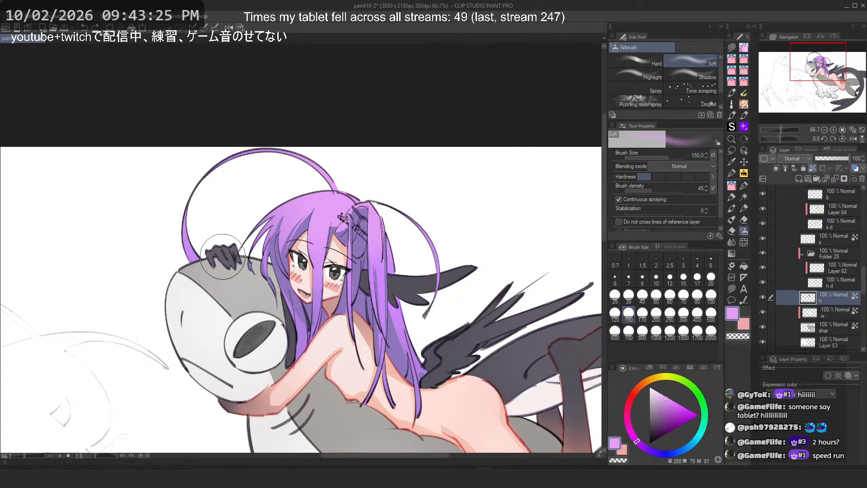
Step: Survey the illustration at several zoom levels, checking the tail, legs and the creature's feet
{"action": "scroll", "coordinate": [389, 82], "scroll_direction": "down", "scroll_amount": 2}
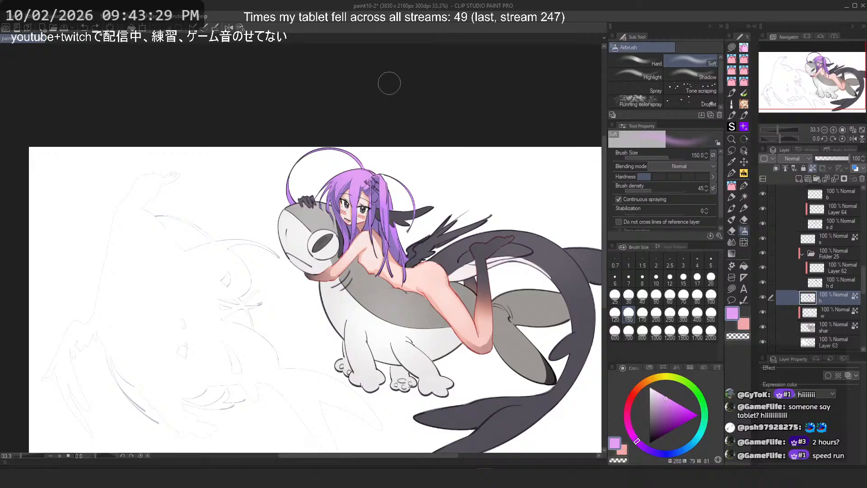
{"action": "scroll", "coordinate": [389, 83], "scroll_direction": "down", "scroll_amount": 2}
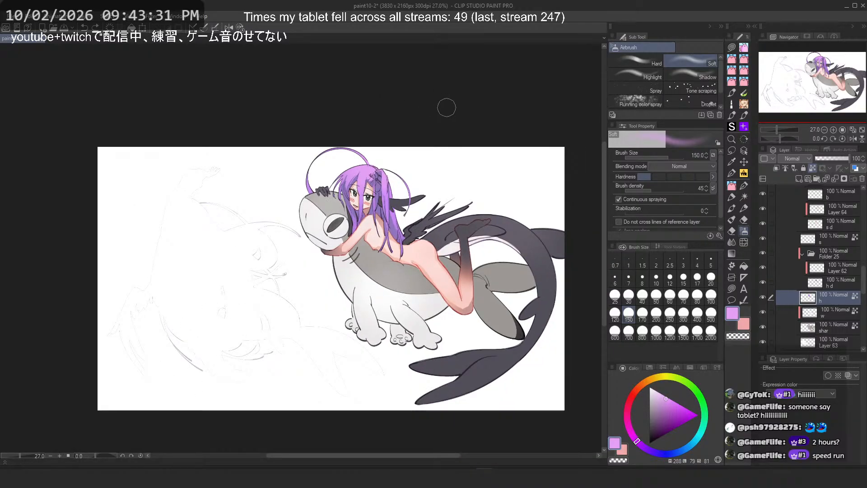
{"action": "scroll", "coordinate": [517, 258], "scroll_direction": "up", "scroll_amount": 2}
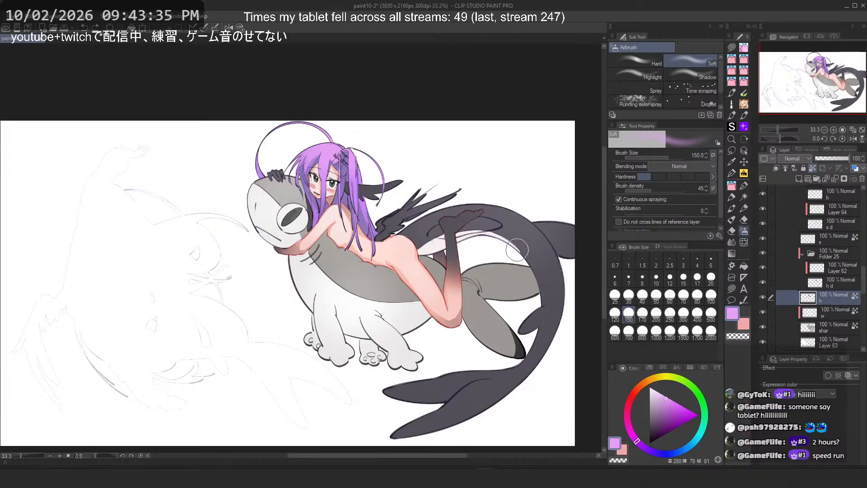
{"action": "scroll", "coordinate": [499, 224], "scroll_direction": "up", "scroll_amount": 6}
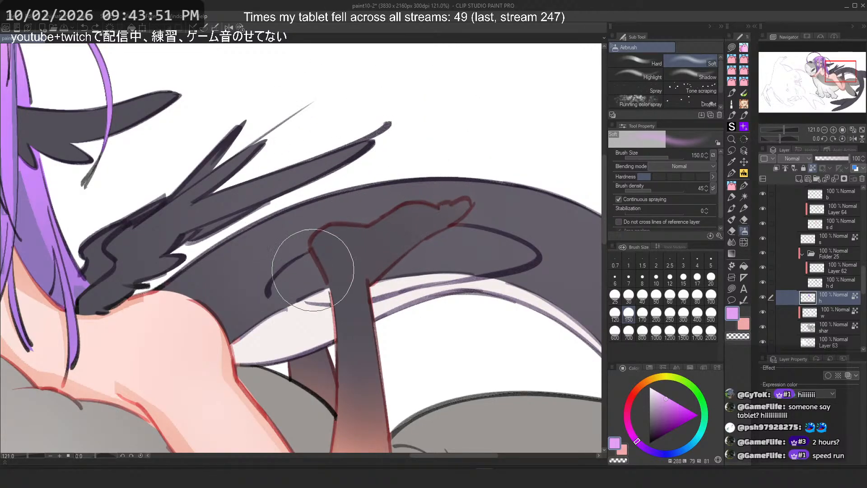
{"action": "scroll", "coordinate": [394, 101], "scroll_direction": "down", "scroll_amount": 4}
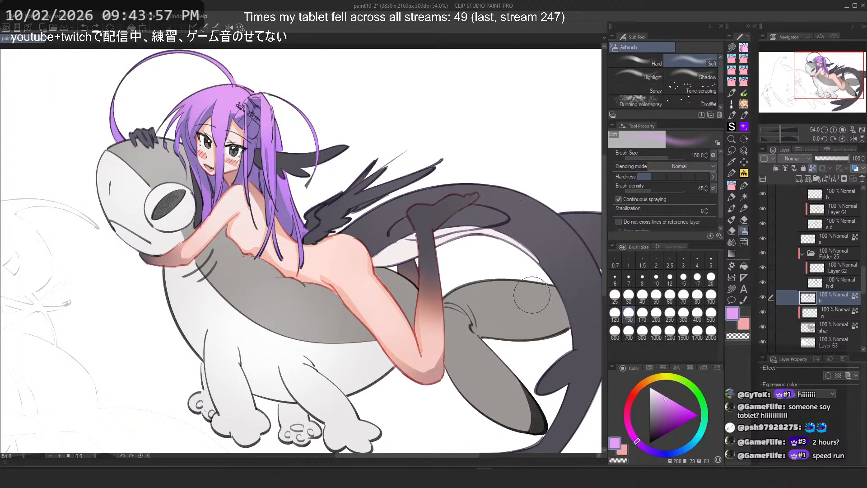
{"action": "left_click_drag", "start_coordinate": [517, 294], "coordinate": [406, 253]}
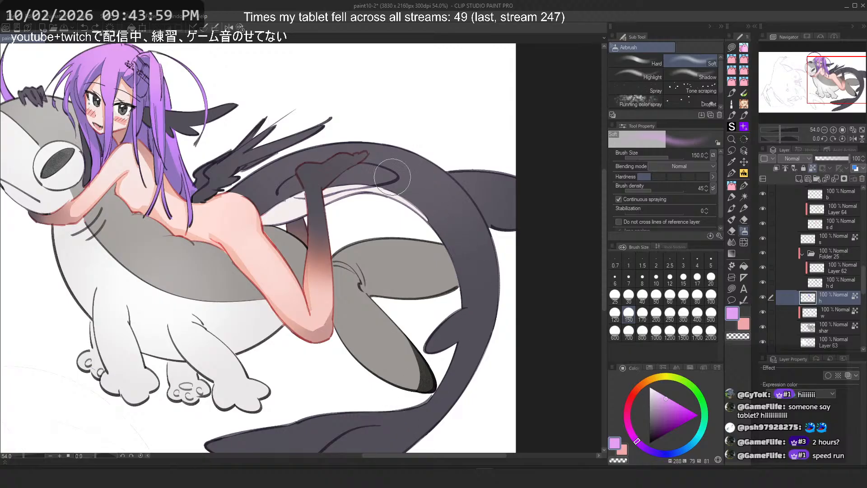
{"action": "left_click_drag", "start_coordinate": [269, 284], "coordinate": [326, 278]}
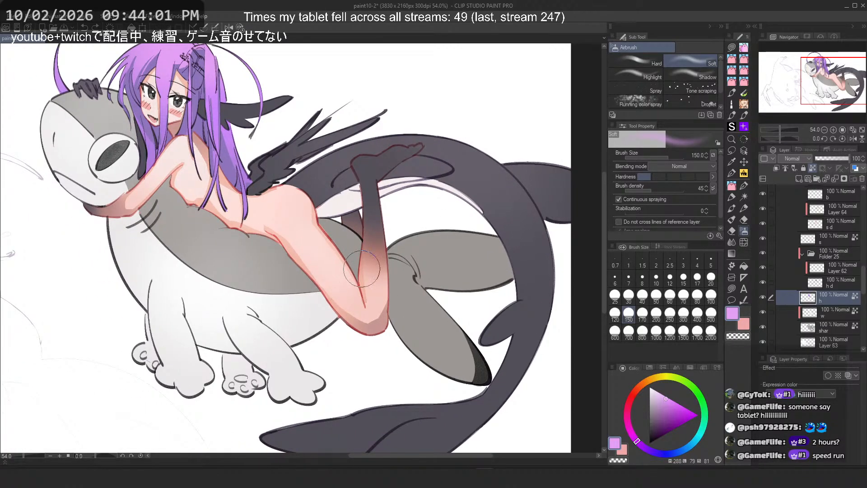
{"action": "left_click_drag", "start_coordinate": [245, 242], "coordinate": [319, 263]}
{"action": "scroll", "coordinate": [422, 157], "scroll_direction": "down", "scroll_amount": 1}
{"action": "scroll", "coordinate": [422, 157], "scroll_direction": "down", "scroll_amount": 1}
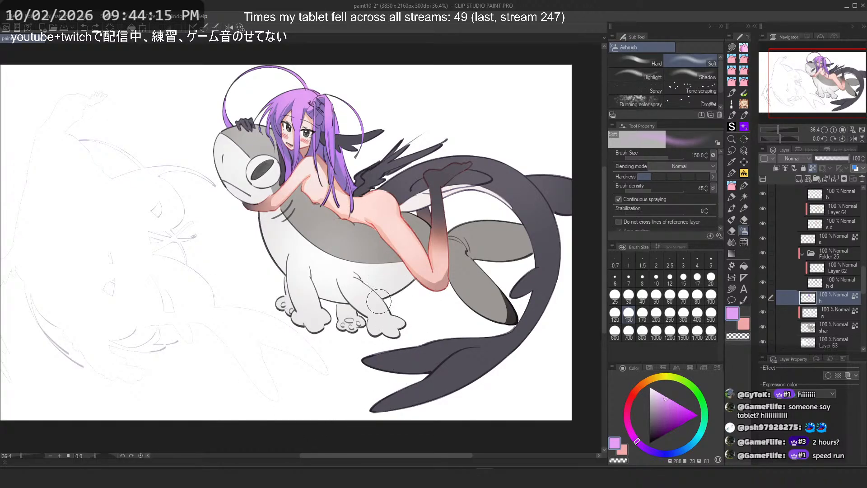
{"action": "scroll", "coordinate": [244, 330], "scroll_direction": "up", "scroll_amount": 4}
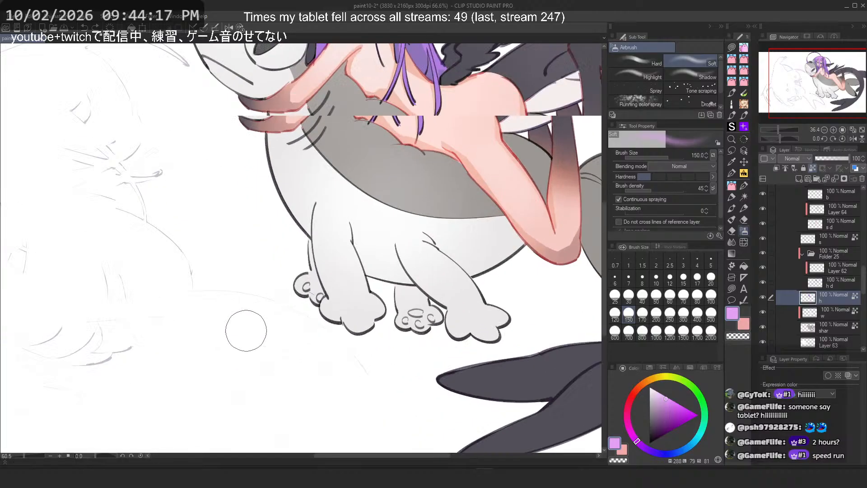
{"action": "scroll", "coordinate": [382, 301], "scroll_direction": "down", "scroll_amount": 2}
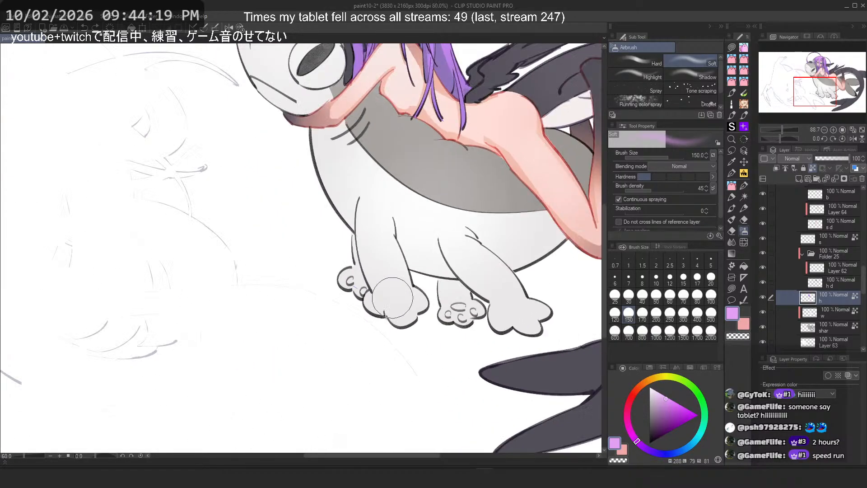
{"action": "scroll", "coordinate": [785, 317], "scroll_direction": "down", "scroll_amount": 4}
{"action": "scroll", "coordinate": [783, 305], "scroll_direction": "down", "scroll_amount": 4}
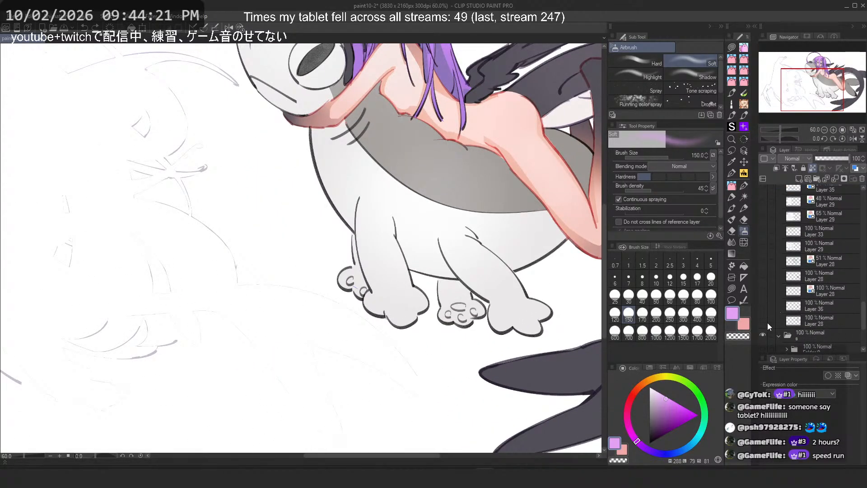
Step: Make the second girl's layers visible and view her beside the first girl
{"action": "scroll", "coordinate": [768, 323], "scroll_direction": "up", "scroll_amount": 5}
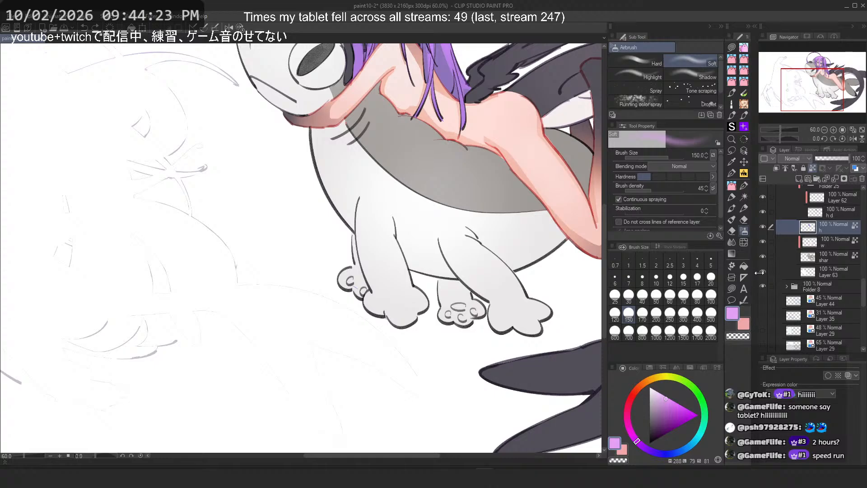
{"action": "left_click", "coordinate": [763, 272]}
{"action": "scroll", "coordinate": [394, 247], "scroll_direction": "down", "scroll_amount": 2}
{"action": "left_click_drag", "start_coordinate": [154, 296], "coordinate": [150, 320]}
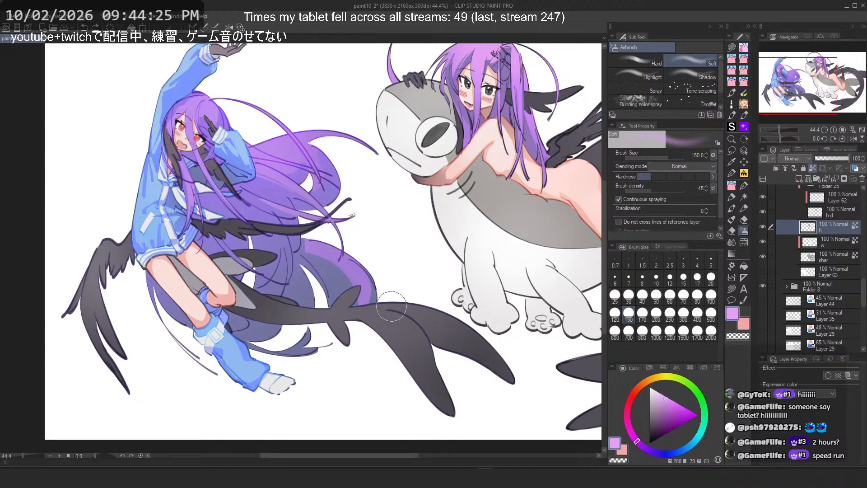
Step: Toggle Layer 63's visibility on and off, leaving the blue-jacketed girl hidden
{"action": "left_click_drag", "start_coordinate": [426, 303], "coordinate": [421, 304]}
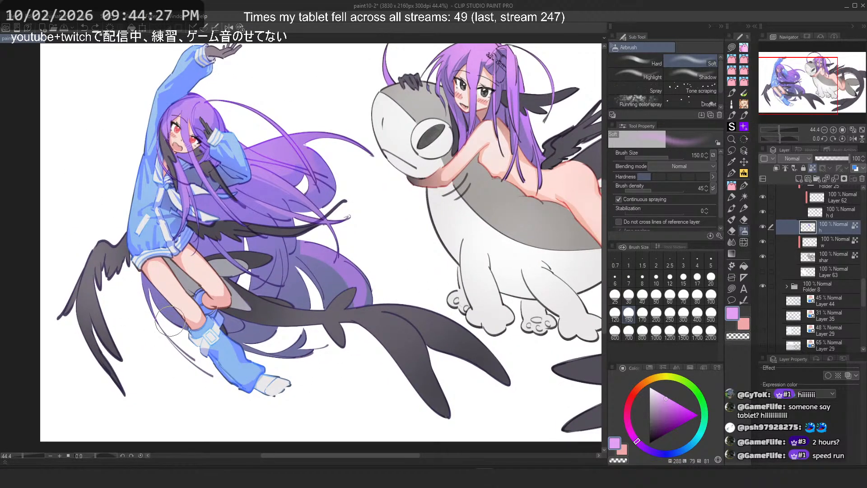
{"action": "left_click", "coordinate": [764, 271]}
{"action": "key", "text": "ctrl+minus"}
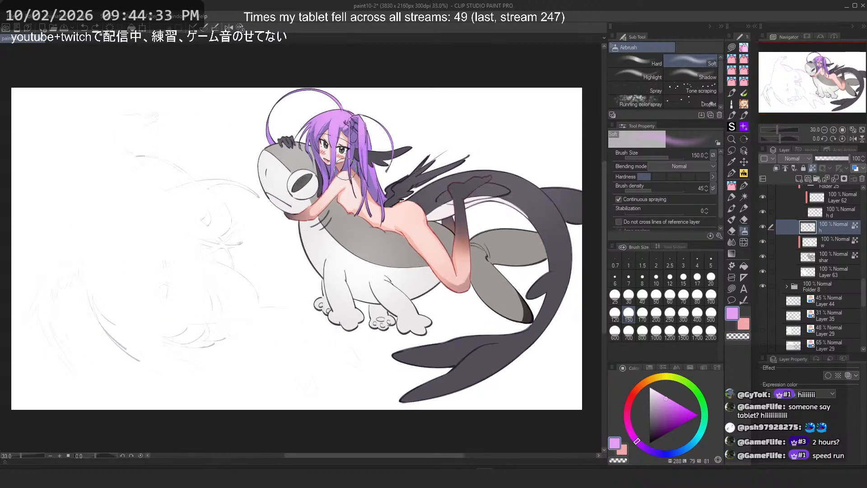
{"action": "left_click", "coordinate": [763, 271]}
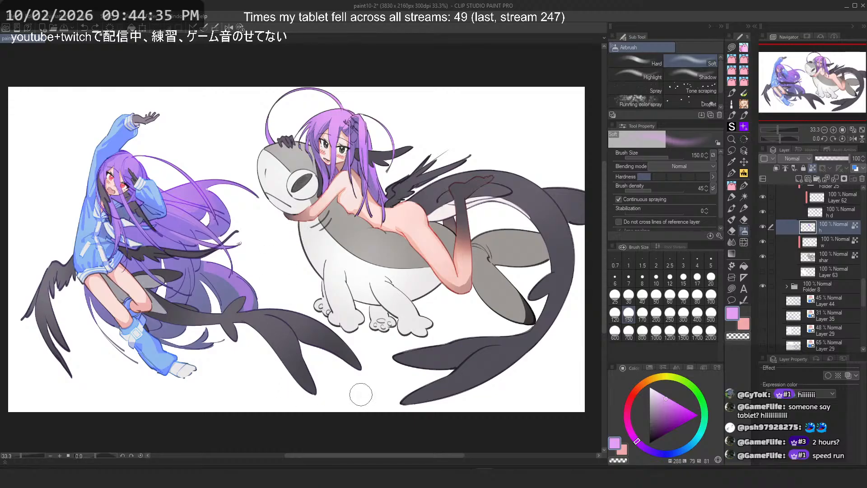
{"action": "left_click", "coordinate": [763, 271]}
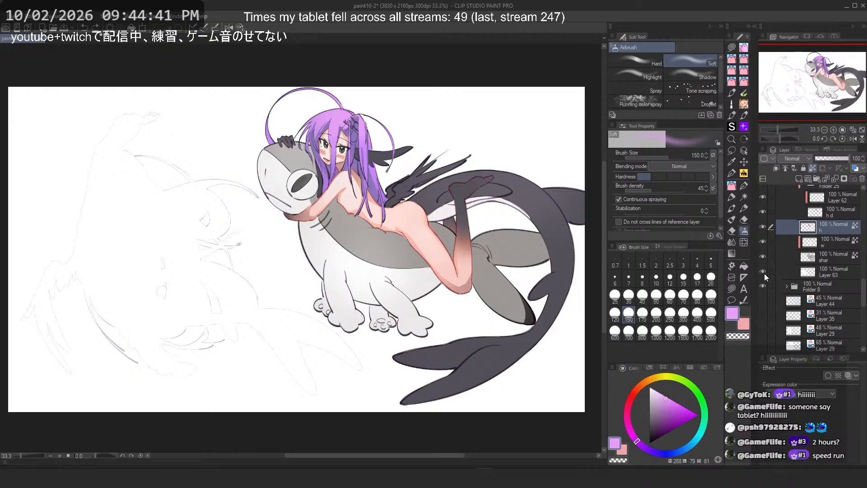
Step: Select the s skin layer, sample the skin colour, set the airbrush size to 500 and try a stroke on the girl's hip
{"action": "scroll", "coordinate": [783, 261], "scroll_direction": "up", "scroll_amount": 2}
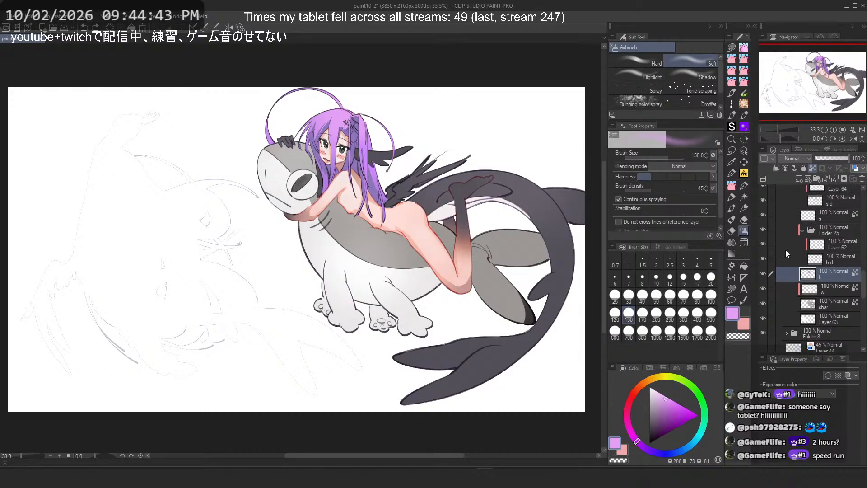
{"action": "scroll", "coordinate": [786, 252], "scroll_direction": "up", "scroll_amount": 2}
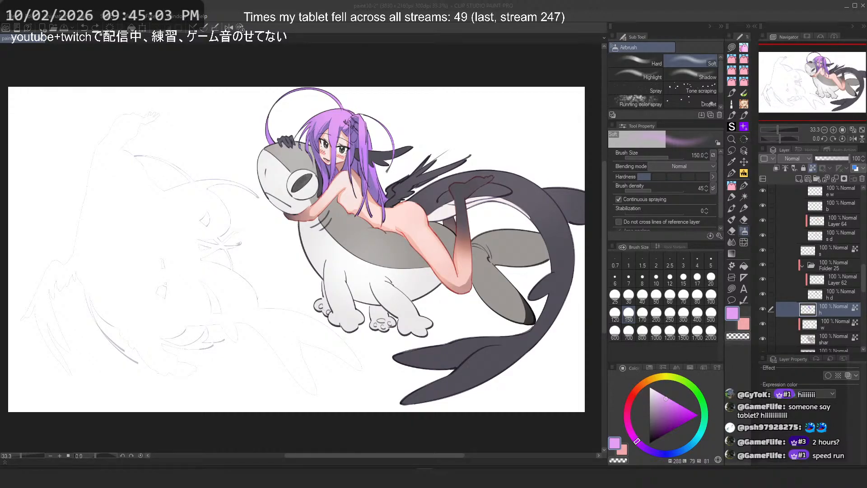
{"action": "left_click", "coordinate": [505, 2]}
{"action": "scroll", "coordinate": [376, 186], "scroll_direction": "up", "scroll_amount": 2}
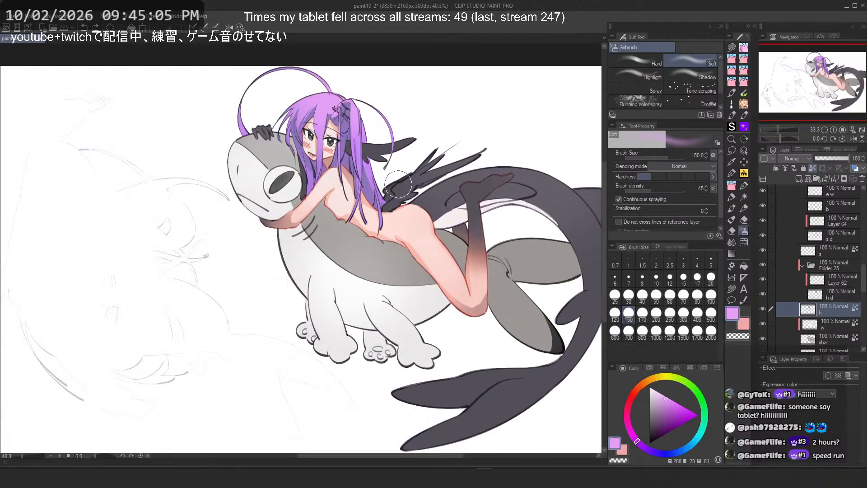
{"action": "left_click_drag", "start_coordinate": [375, 187], "coordinate": [334, 188]}
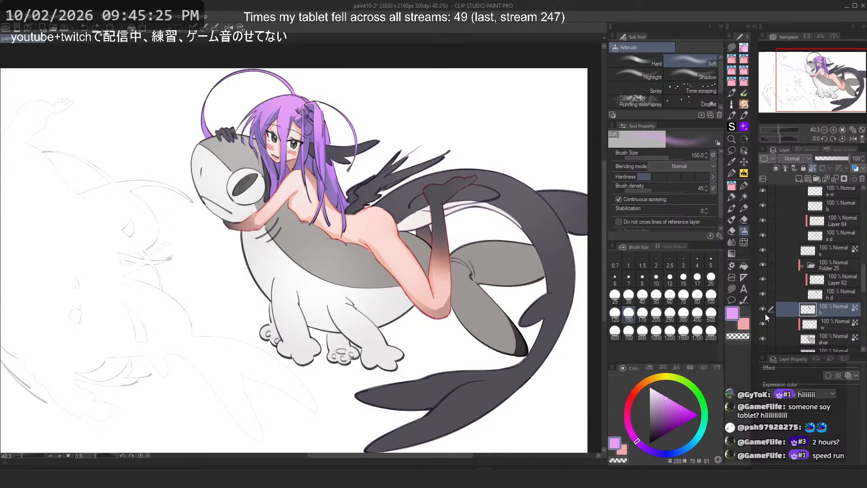
{"action": "scroll", "coordinate": [787, 303], "scroll_direction": "up", "scroll_amount": 3}
{"action": "left_click", "coordinate": [821, 294]}
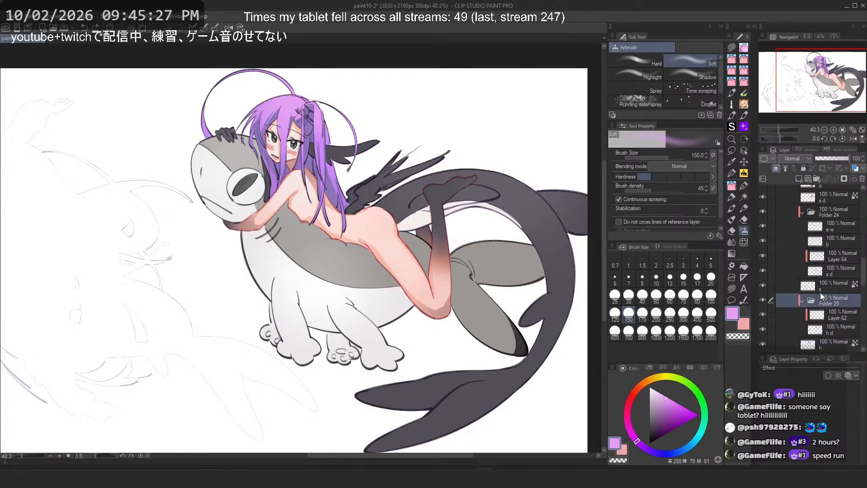
{"action": "left_click", "coordinate": [821, 286]}
{"action": "left_click", "coordinate": [436, 301], "text": "alt"}
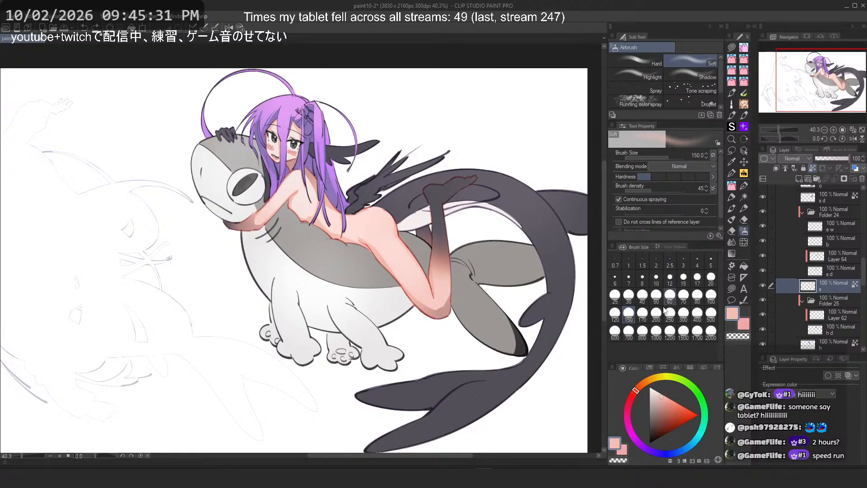
{"action": "left_click", "coordinate": [711, 313]}
{"action": "left_click_drag", "start_coordinate": [426, 278], "coordinate": [411, 283]}
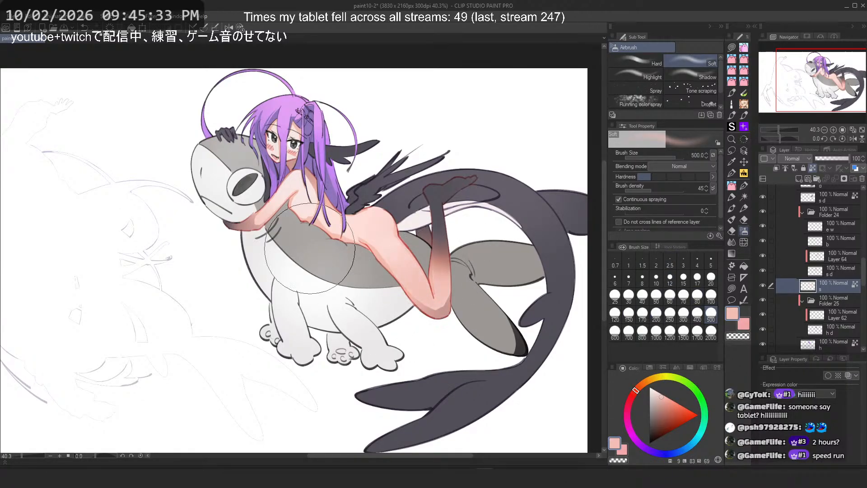
{"action": "key", "text": "ctrl+z"}
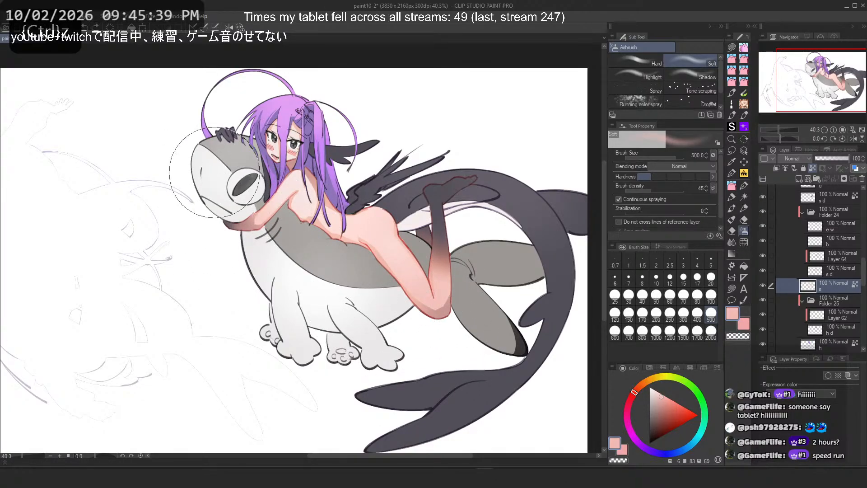
Step: Select the shar layer, sample the creature's grey and try an airbrush shading stroke across its body
{"action": "scroll", "coordinate": [295, 148], "scroll_direction": "down", "scroll_amount": 10}
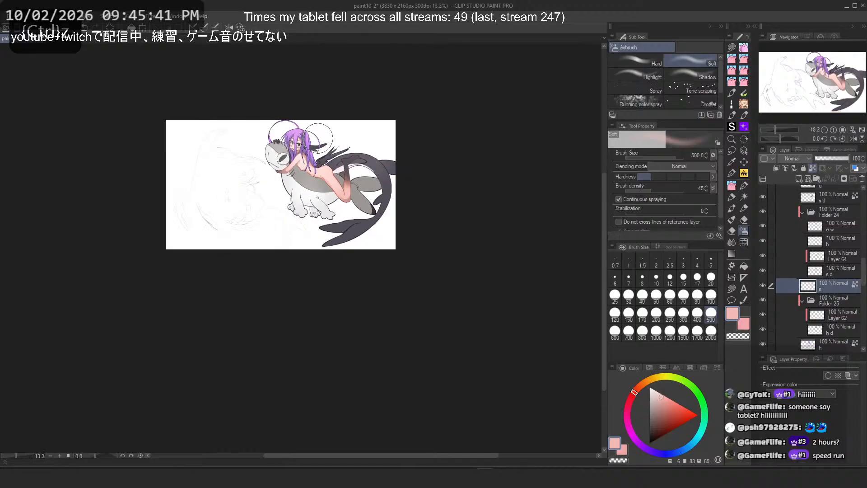
{"action": "scroll", "coordinate": [307, 126], "scroll_direction": "up", "scroll_amount": 6}
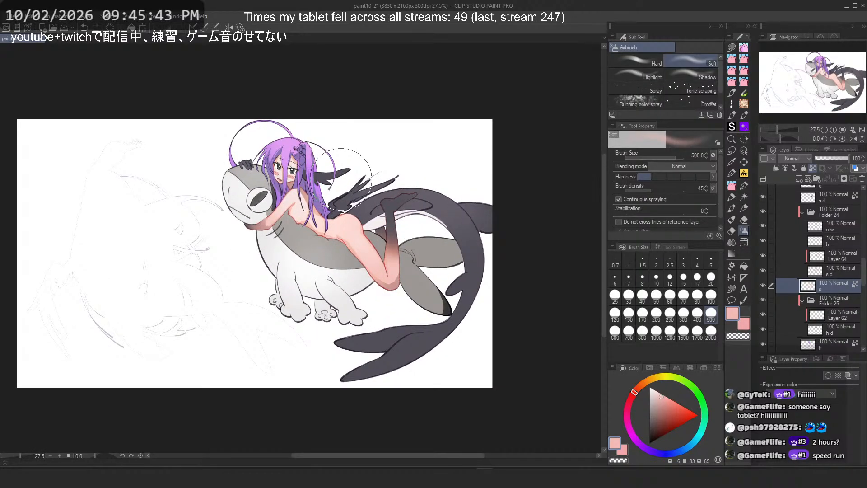
{"action": "scroll", "coordinate": [812, 287], "scroll_direction": "down", "scroll_amount": 2}
{"action": "scroll", "coordinate": [812, 287], "scroll_direction": "down", "scroll_amount": 2}
{"action": "left_click", "coordinate": [825, 293]}
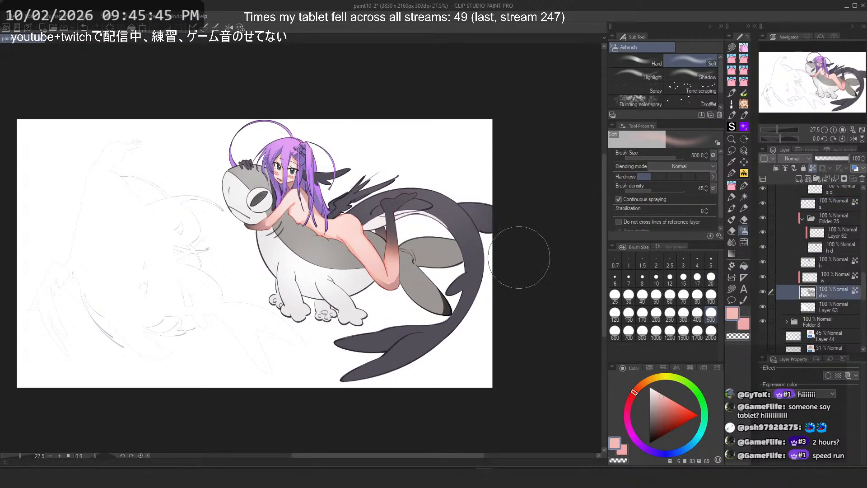
{"action": "scroll", "coordinate": [348, 203], "scroll_direction": "up", "scroll_amount": 2}
{"action": "left_click", "coordinate": [224, 236], "text": "alt"}
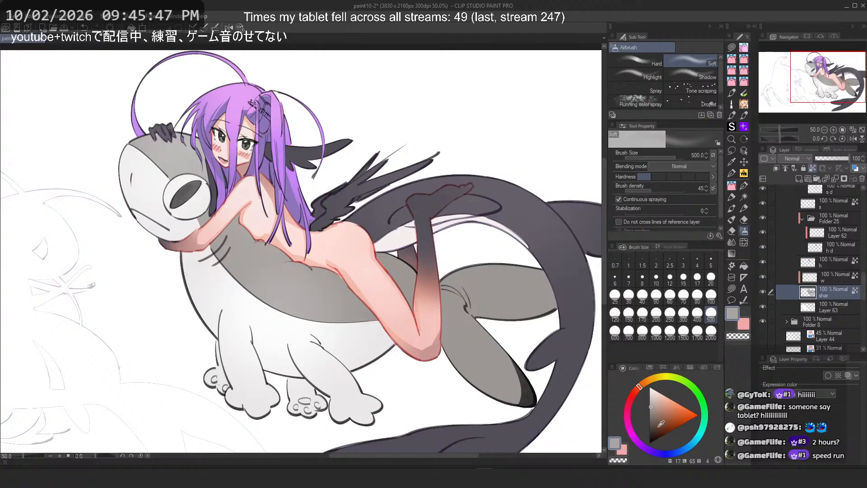
{"action": "left_click", "coordinate": [651, 409]}
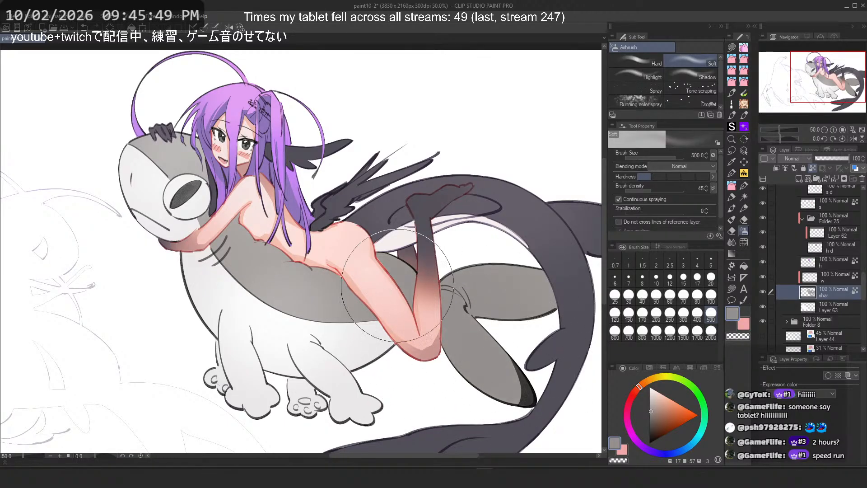
{"action": "key", "text": "ctrl+z"}
{"action": "left_click", "coordinate": [650, 414]}
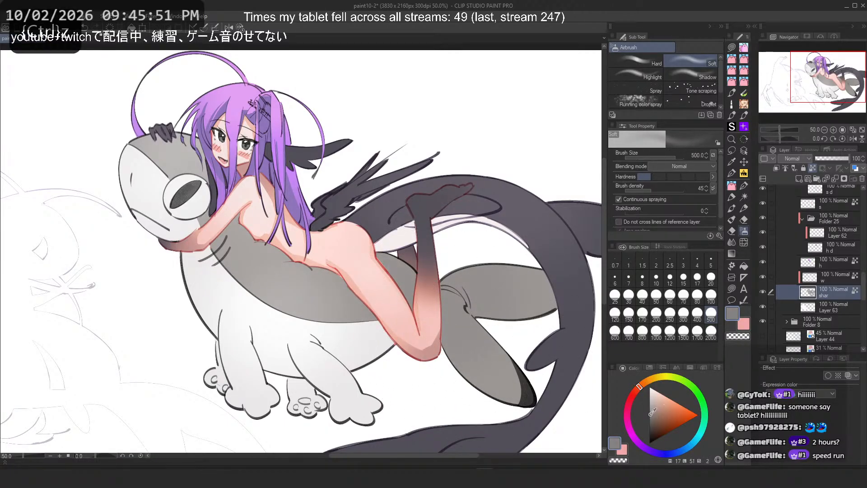
{"action": "mouse_move", "coordinate": [386, 259]}
{"action": "left_mouse_down"}
{"action": "mouse_move", "coordinate": [447, 297]}
{"action": "mouse_move", "coordinate": [379, 242]}
{"action": "mouse_move", "coordinate": [450, 293]}
{"action": "mouse_move", "coordinate": [448, 279]}
{"action": "mouse_move", "coordinate": [497, 292]}
{"action": "left_mouse_up"}
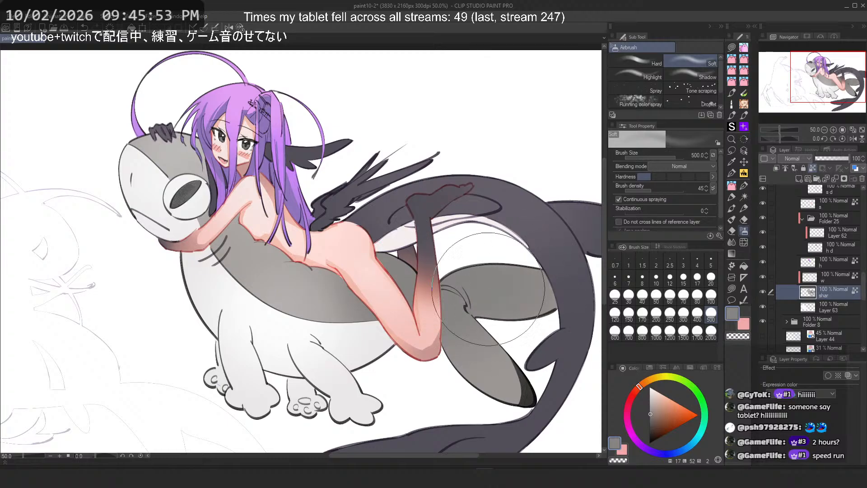
{"action": "key", "text": "ctrl+z"}
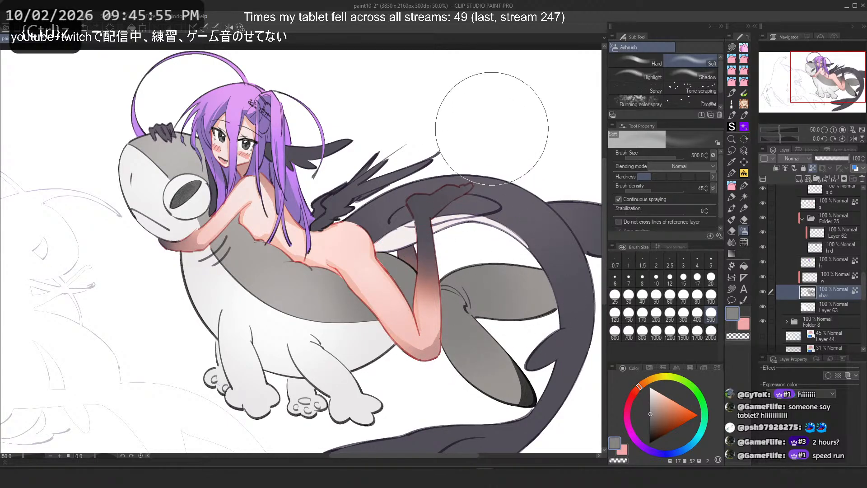
Step: Sample white, select the w layer and try several white airbrush dabs on the creature's body and feet
{"action": "scroll", "coordinate": [475, 97], "scroll_direction": "down", "scroll_amount": 7}
{"action": "scroll", "coordinate": [478, 149], "scroll_direction": "up", "scroll_amount": 5}
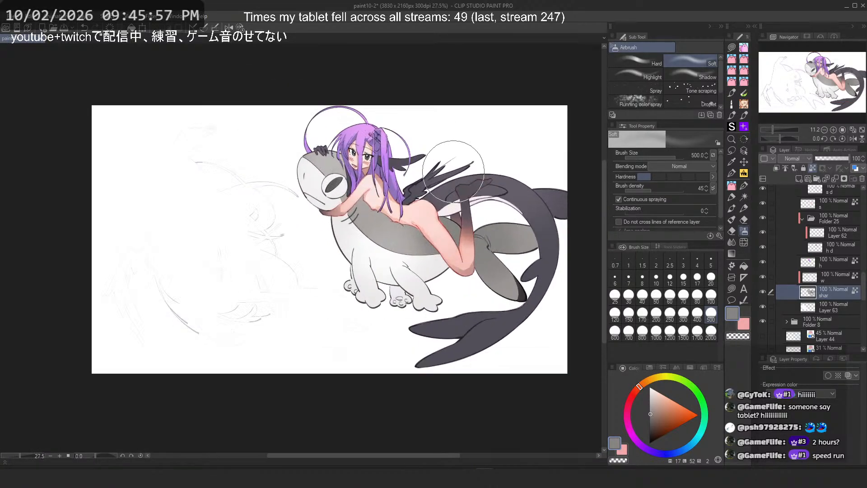
{"action": "key", "text": "ctrl+z"}
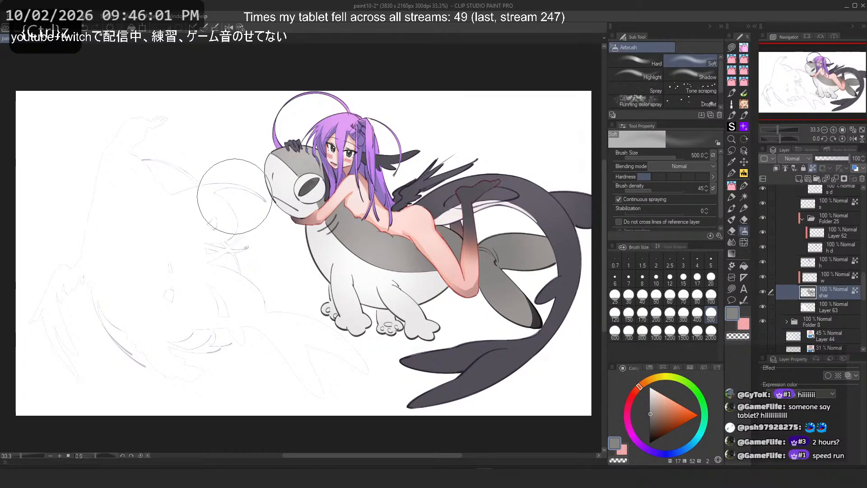
{"action": "left_click", "coordinate": [372, 270], "text": "alt"}
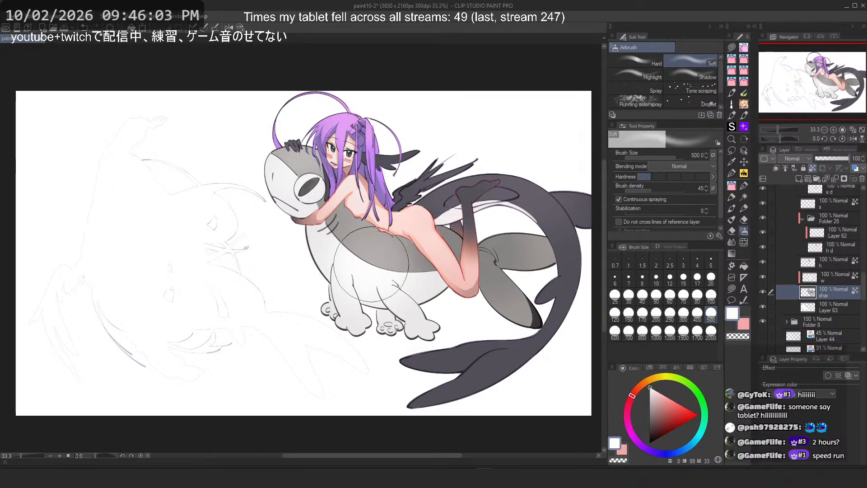
{"action": "left_click", "coordinate": [814, 277]}
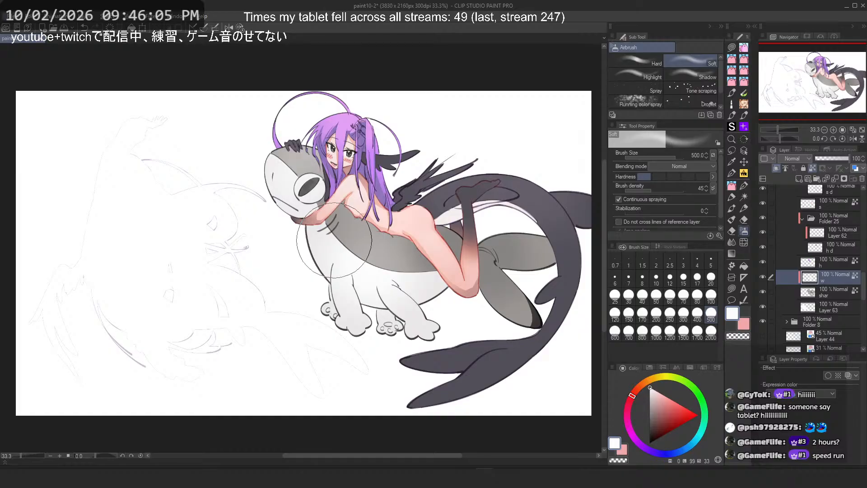
{"action": "left_click", "coordinate": [399, 275], "text": "alt"}
{"action": "key", "text": "ctrl+z"}
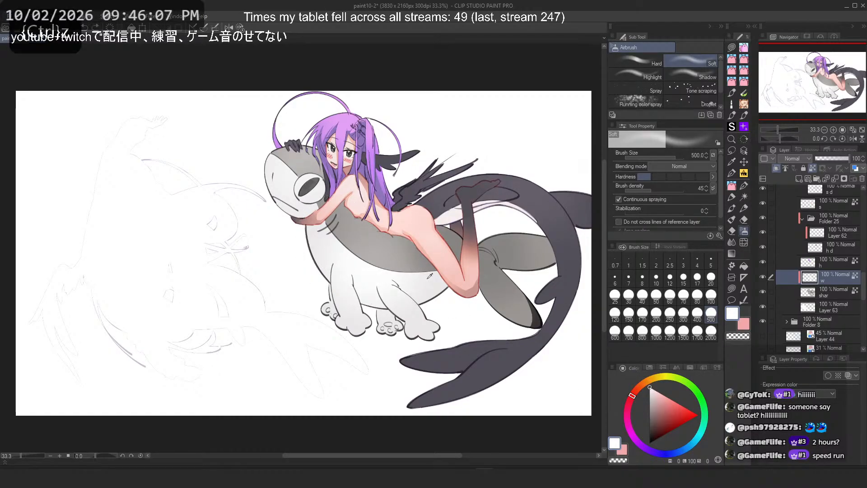
{"action": "left_click", "coordinate": [436, 276], "text": "alt"}
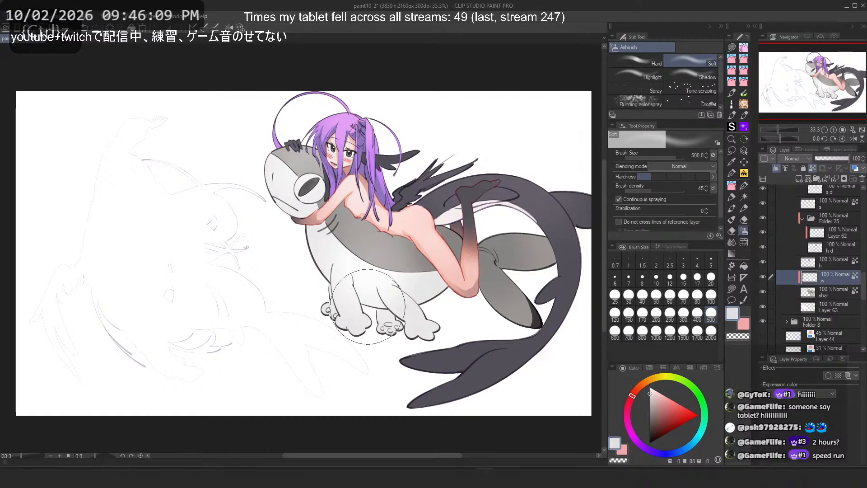
{"action": "left_click", "coordinate": [339, 311], "text": "alt"}
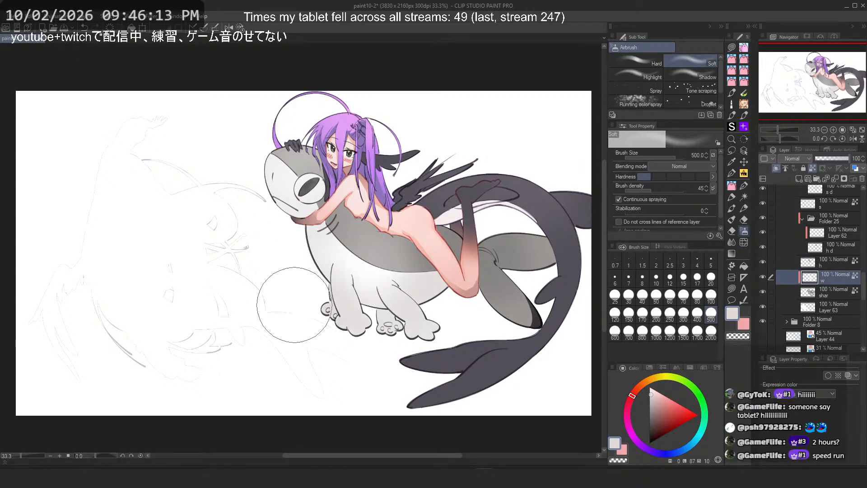
{"action": "key", "text": "ctrl+z"}
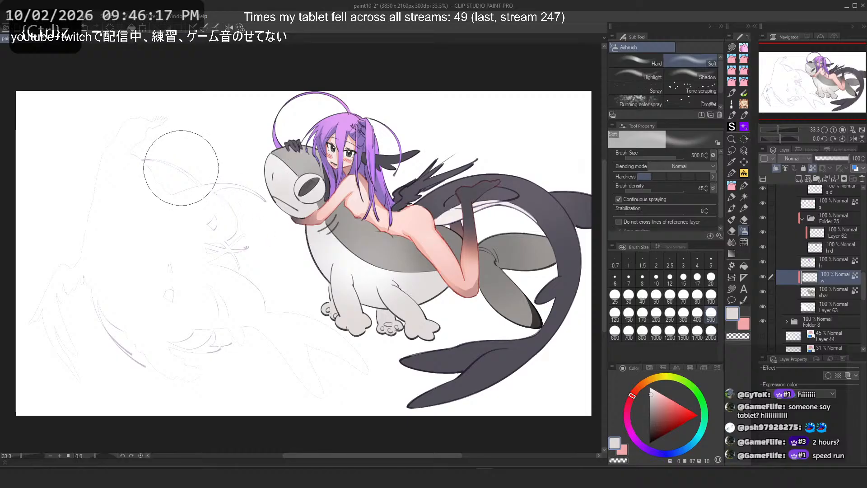
{"action": "left_click", "coordinate": [289, 132], "text": "alt"}
{"action": "key", "text": "ctrl+z"}
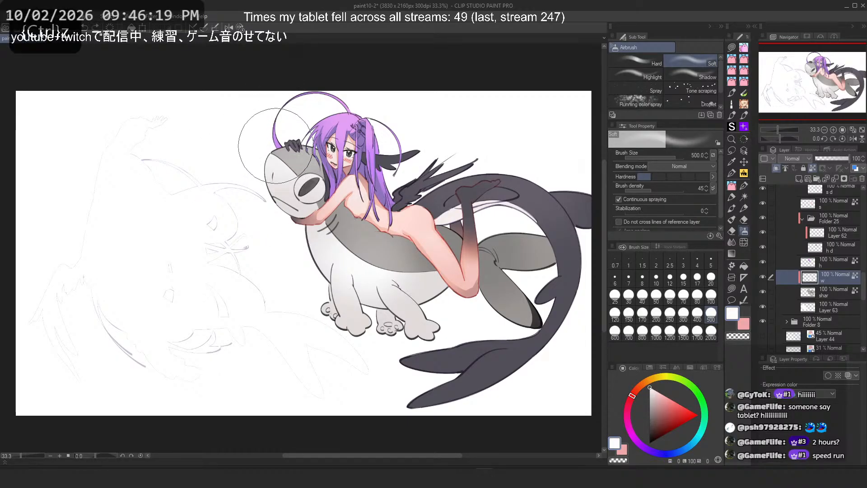
Step: Toggle a Folder 26 layer's visibility and select the d layer in Folder 26
{"action": "scroll", "coordinate": [316, 127], "scroll_direction": "down", "scroll_amount": 4}
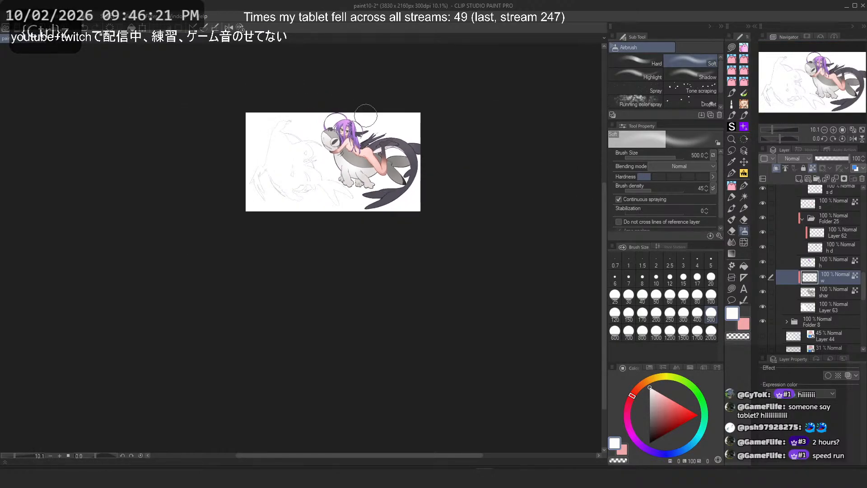
{"action": "scroll", "coordinate": [357, 117], "scroll_direction": "up", "scroll_amount": 4}
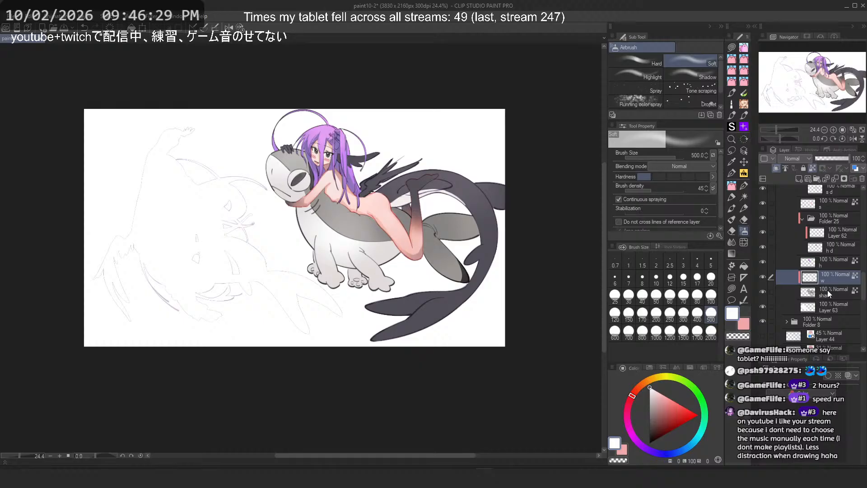
{"action": "scroll", "coordinate": [828, 290], "scroll_direction": "up", "scroll_amount": 3}
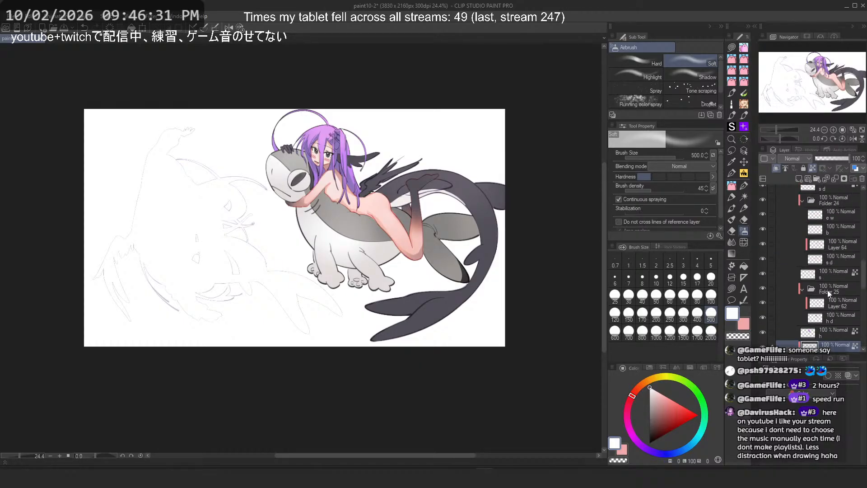
{"action": "scroll", "coordinate": [828, 291], "scroll_direction": "up", "scroll_amount": 1}
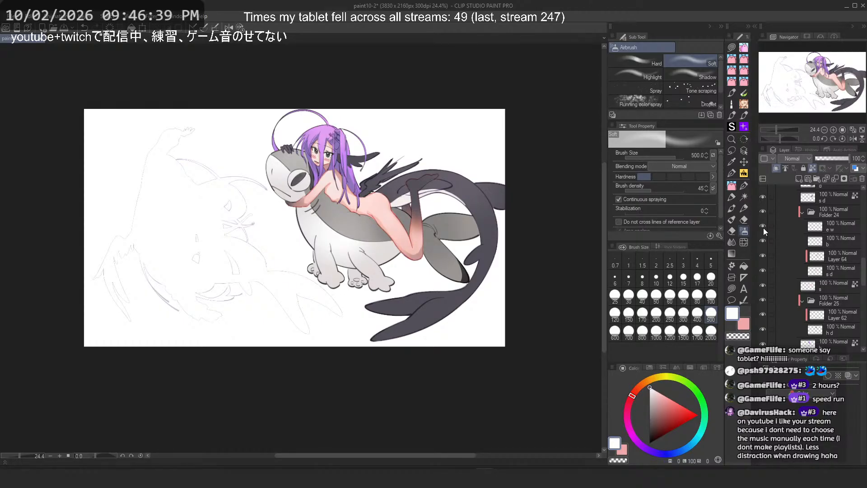
{"action": "scroll", "coordinate": [804, 262], "scroll_direction": "up", "scroll_amount": 3}
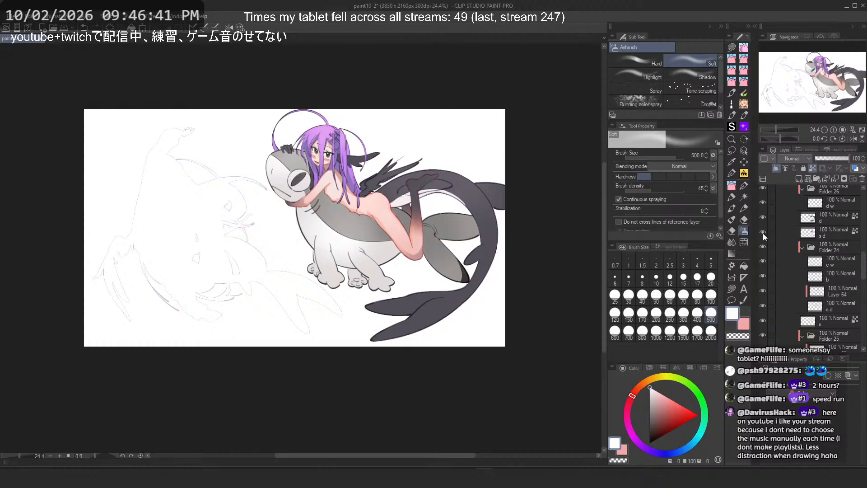
{"action": "left_click", "coordinate": [763, 218]}
{"action": "left_click", "coordinate": [763, 218]}
{"action": "left_click", "coordinate": [832, 215]}
{"action": "key", "text": "ctrl+plus"}
{"action": "scroll", "coordinate": [840, 258], "scroll_direction": "up", "scroll_amount": 2}
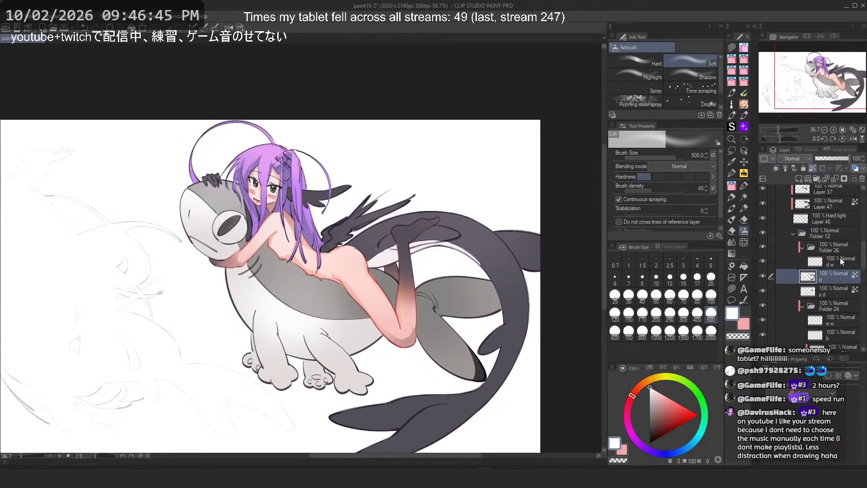
Step: Sample the creature's dark grey and try an airbrush stroke above the girl's foot at sizes 150 and 80, undoing it
{"action": "scroll", "coordinate": [478, 211], "scroll_direction": "up", "scroll_amount": 3}
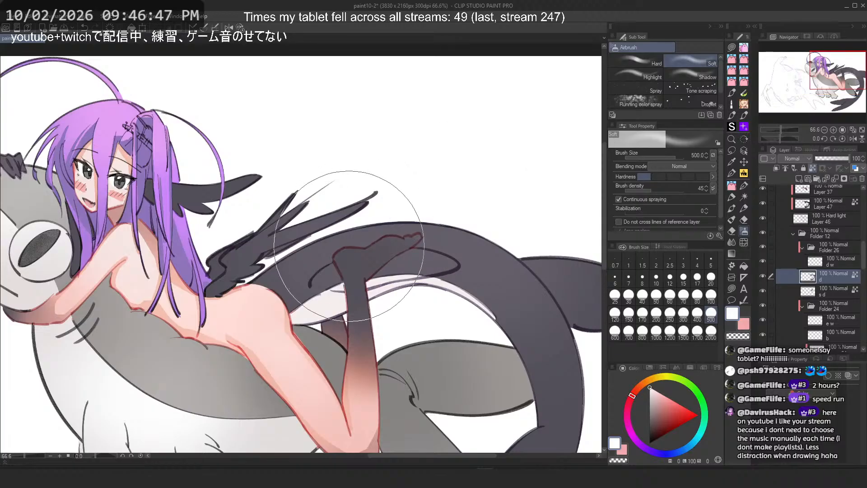
{"action": "left_click", "coordinate": [343, 228], "text": "alt"}
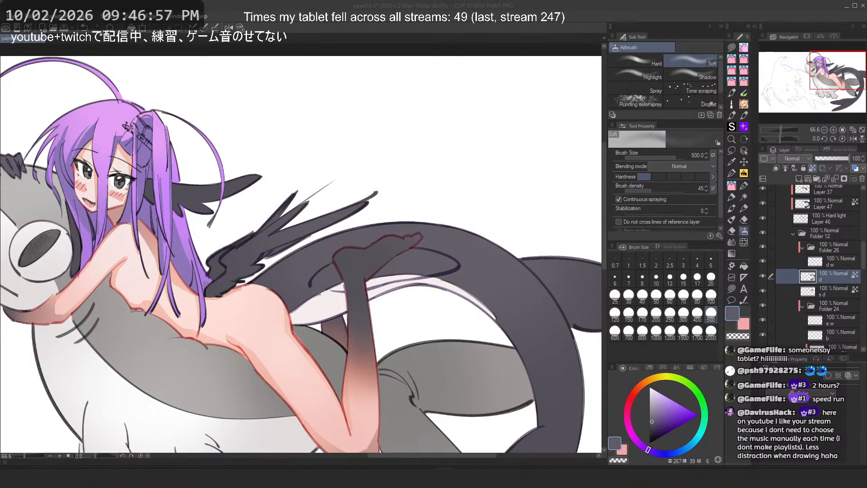
{"action": "left_click_drag", "start_coordinate": [353, 174], "coordinate": [370, 195]}
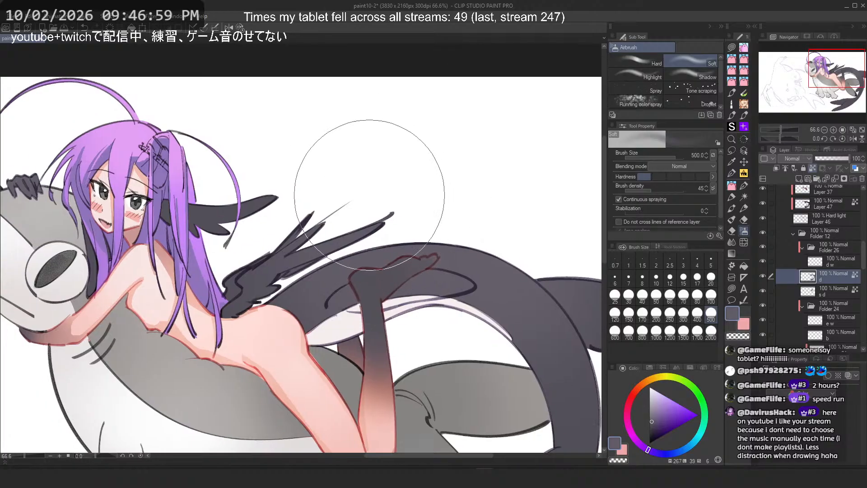
{"action": "left_click", "coordinate": [628, 312]}
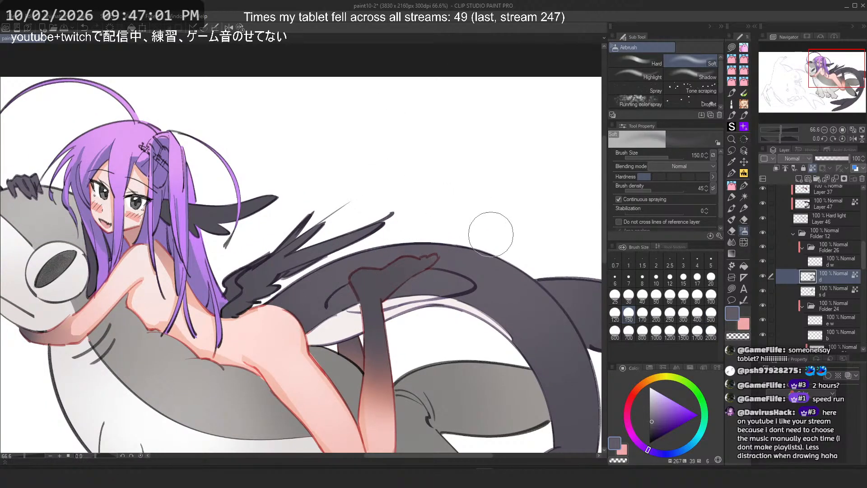
{"action": "key", "text": "ctrl+minus"}
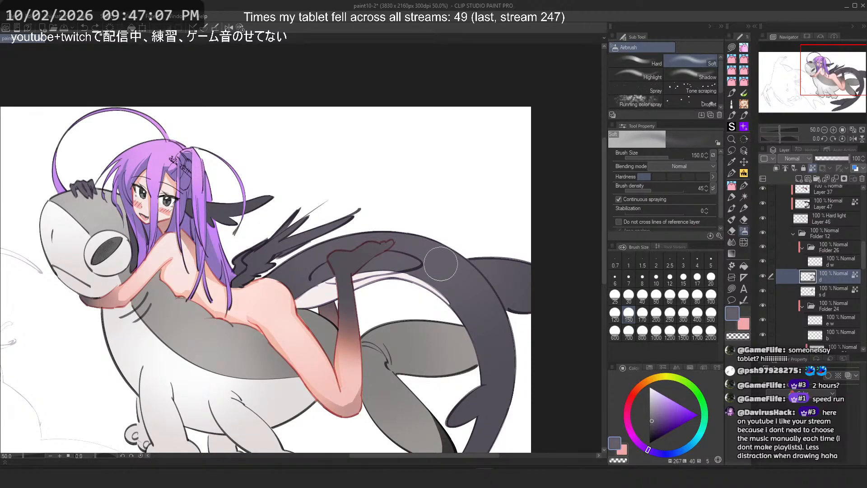
{"action": "left_click", "coordinate": [697, 298]}
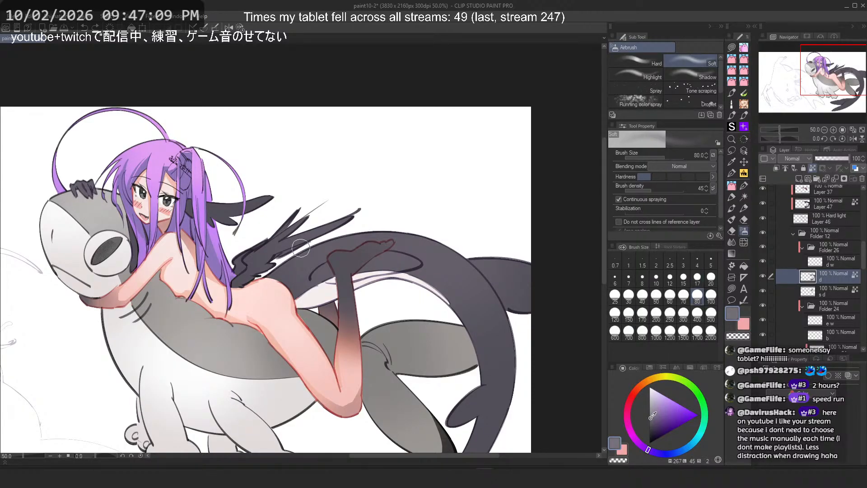
{"action": "key", "text": "ctrl+z"}
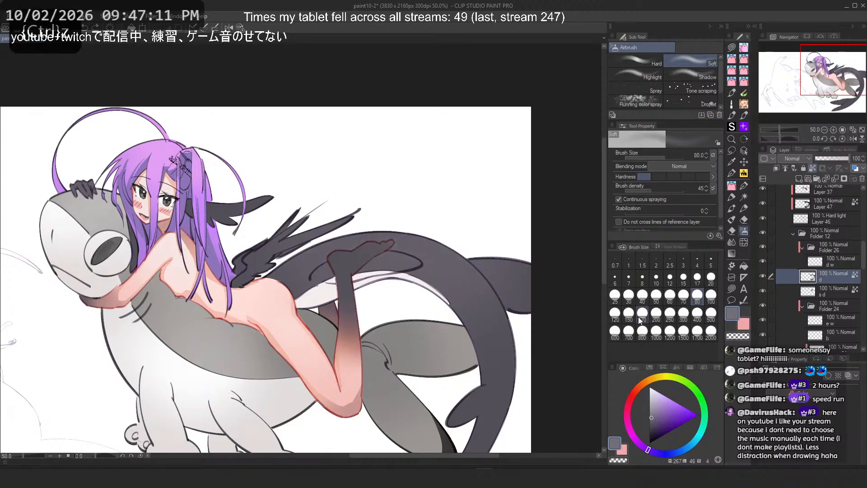
Step: Try dark airbrush strokes on the creature's tail at sizes 300 and 170 with the canvas flipped horizontally, undoing them
{"action": "left_click", "coordinate": [643, 316]}
{"action": "left_click", "coordinate": [683, 313]}
{"action": "mouse_move", "coordinate": [303, 260]}
{"action": "left_mouse_down"}
{"action": "mouse_move", "coordinate": [291, 275]}
{"action": "mouse_move", "coordinate": [289, 267]}
{"action": "left_mouse_up"}
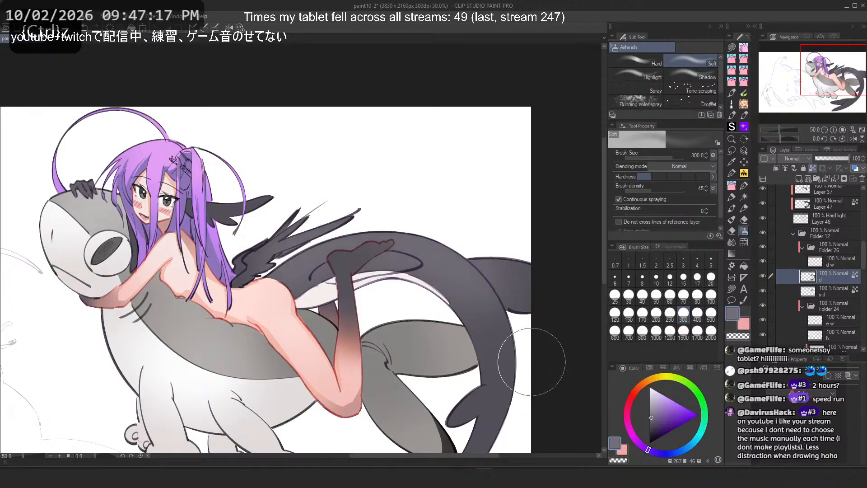
{"action": "scroll", "coordinate": [532, 362], "scroll_direction": "down", "scroll_amount": 6}
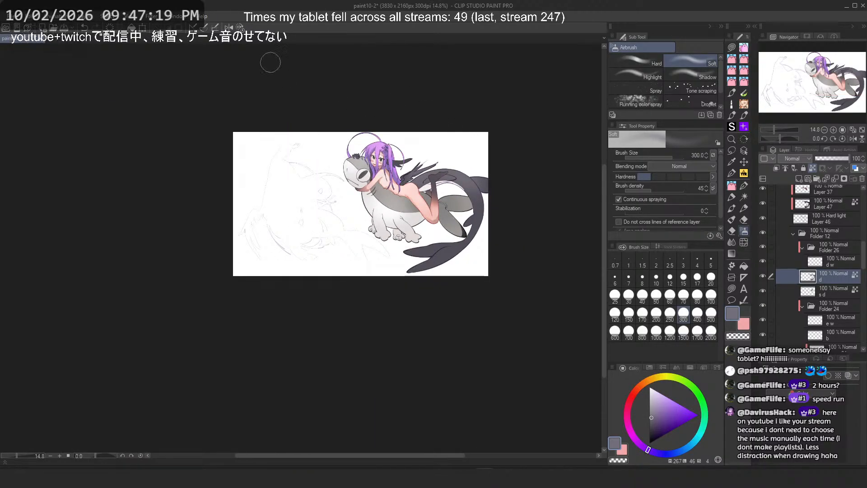
{"action": "left_click", "coordinate": [229, 27]}
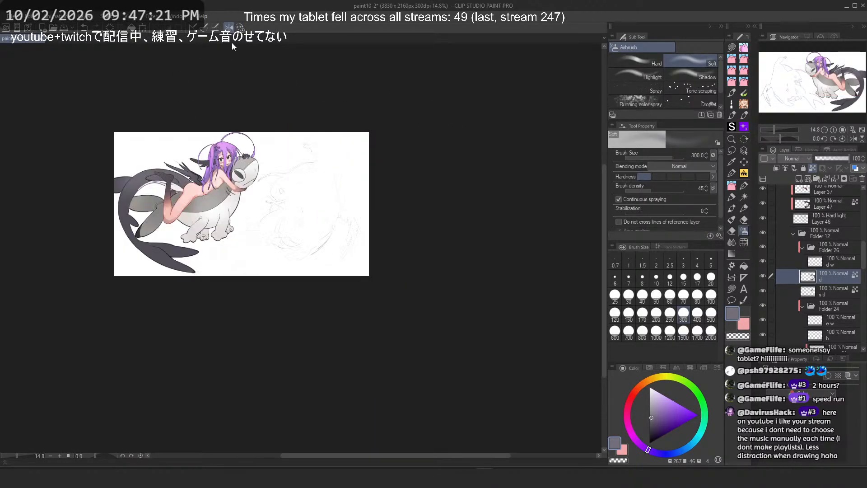
{"action": "scroll", "coordinate": [200, 124], "scroll_direction": "up", "scroll_amount": 5}
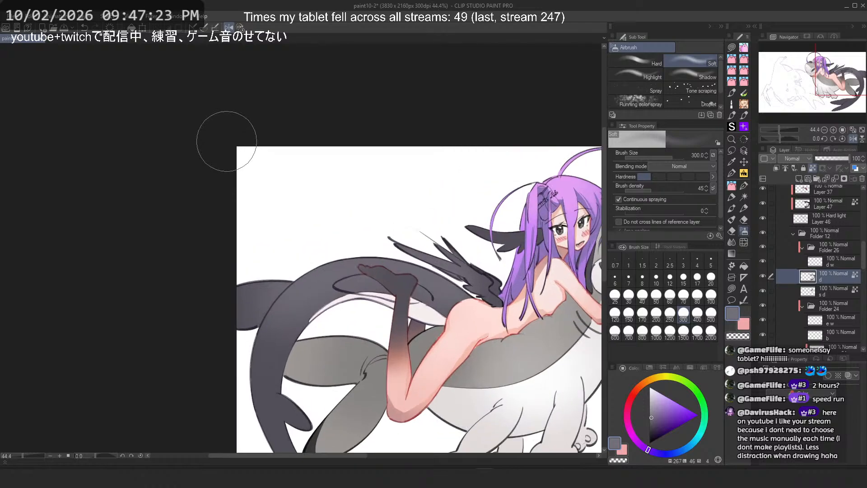
{"action": "key", "text": "ctrl+z"}
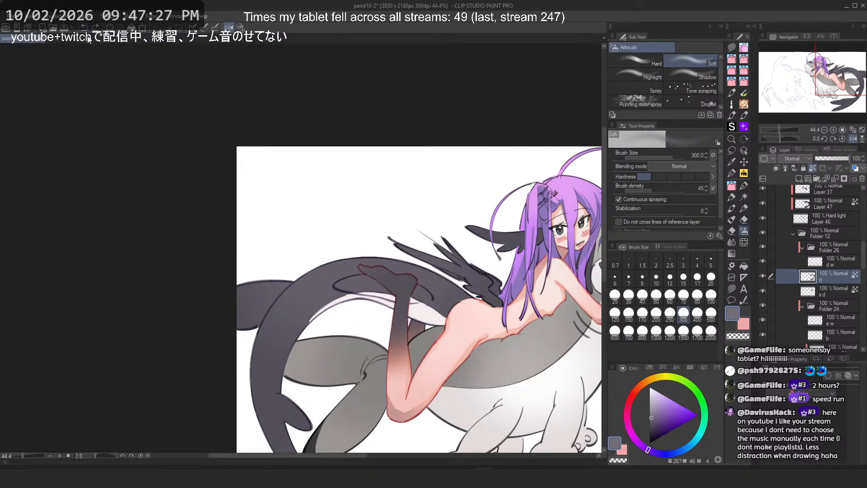
{"action": "left_click", "coordinate": [643, 315]}
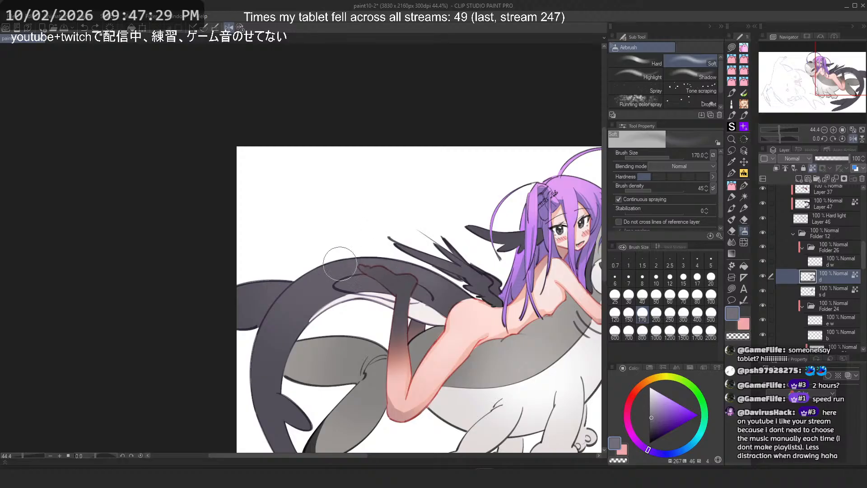
{"action": "key", "text": "ctrl+z"}
Step: Set the airbrush size to 600, flip the canvas back and toggle the d layer's visibility to check it
{"action": "left_click", "coordinate": [615, 333]}
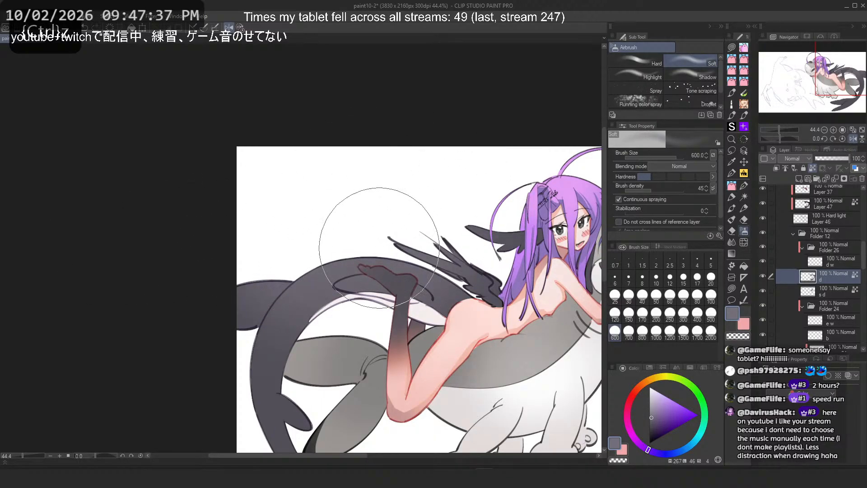
{"action": "scroll", "coordinate": [325, 153], "scroll_direction": "down", "scroll_amount": 3}
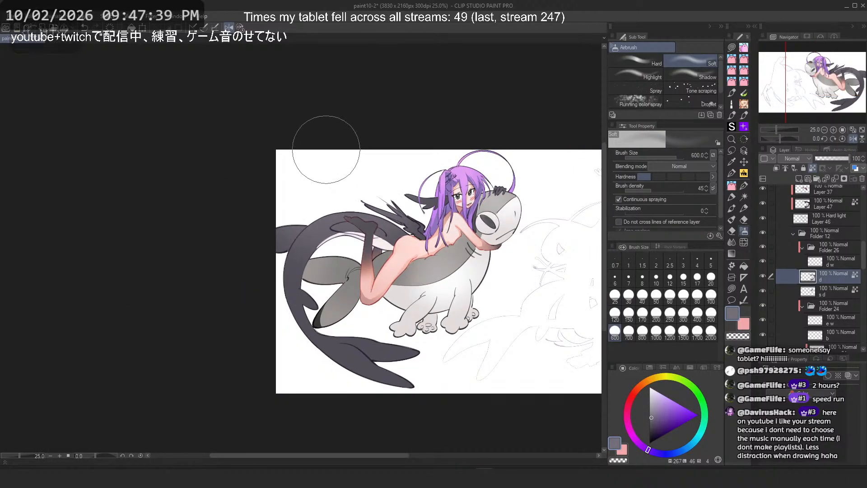
{"action": "scroll", "coordinate": [294, 252], "scroll_direction": "up", "scroll_amount": 1}
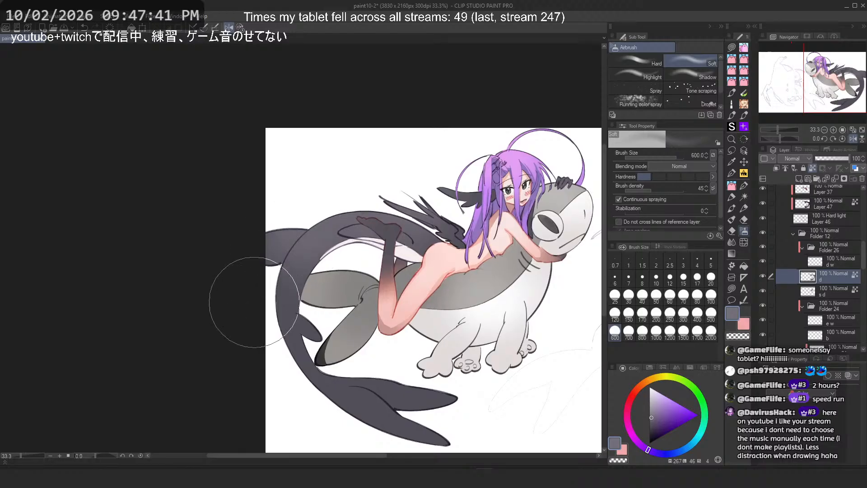
{"action": "key", "text": "ctrl+z"}
{"action": "key", "text": "h"}
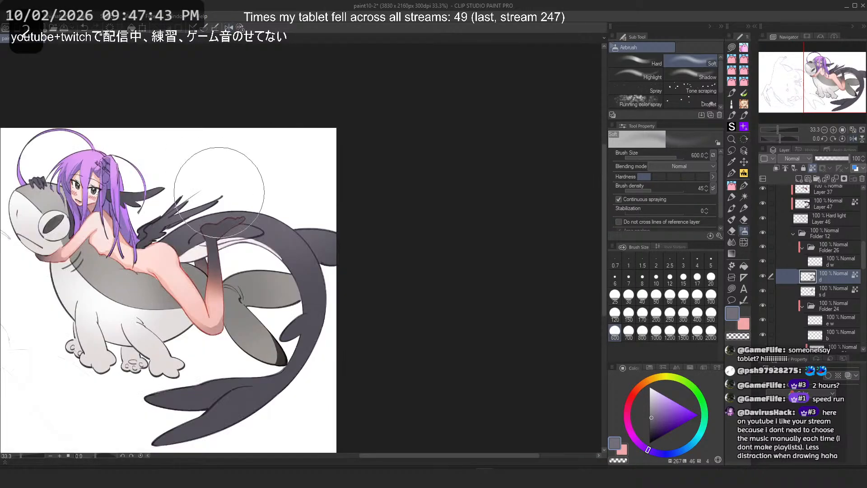
{"action": "key", "text": "ctrl+z"}
{"action": "left_click_drag", "start_coordinate": [347, 252], "coordinate": [394, 251]}
{"action": "left_click_drag", "start_coordinate": [284, 281], "coordinate": [363, 269]}
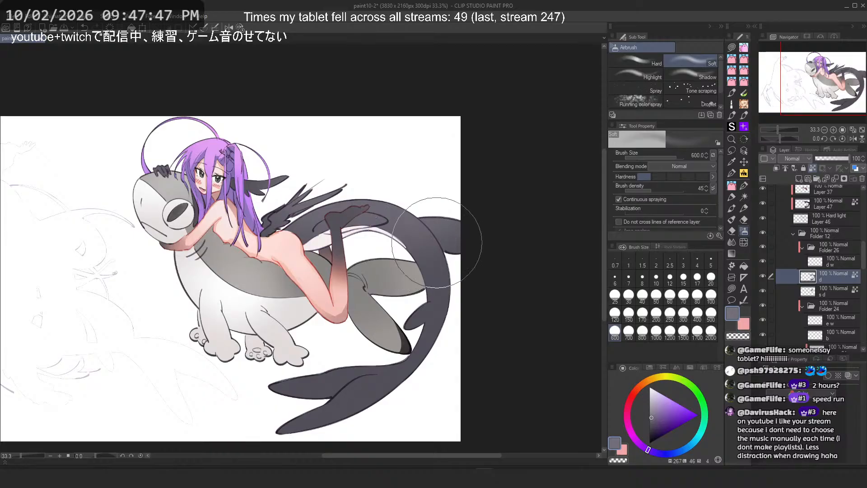
{"action": "left_click_drag", "start_coordinate": [438, 235], "coordinate": [501, 225]}
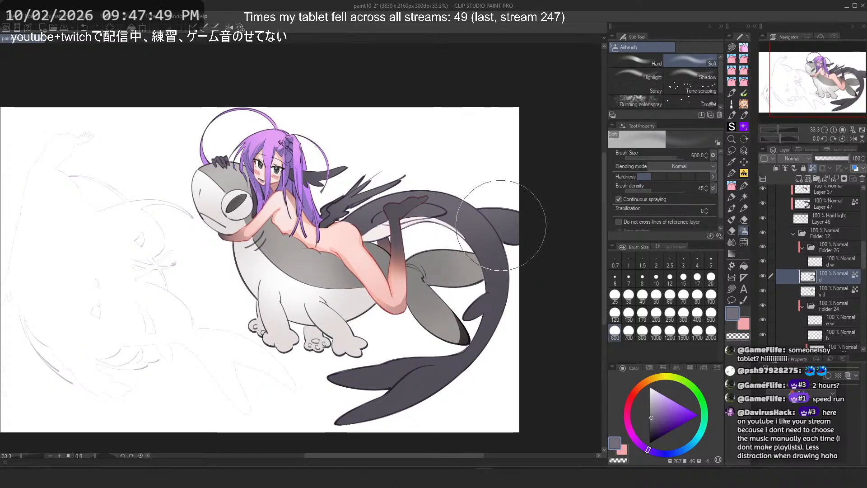
{"action": "left_click_drag", "start_coordinate": [343, 169], "coordinate": [345, 170]}
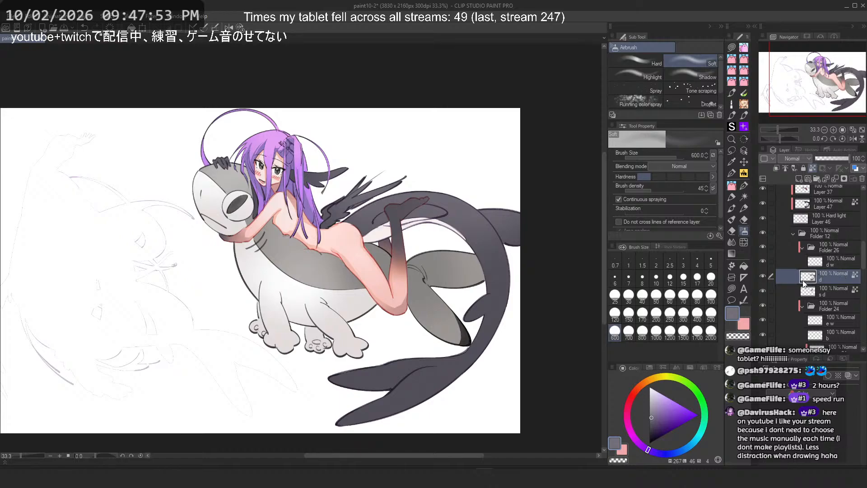
{"action": "left_click", "coordinate": [766, 274]}
{"action": "left_click", "coordinate": [765, 275]}
Step: Pick a darker greyish purple and try airbrush strokes over the creature's lower body and back, undoing them
{"action": "left_click", "coordinate": [652, 429]}
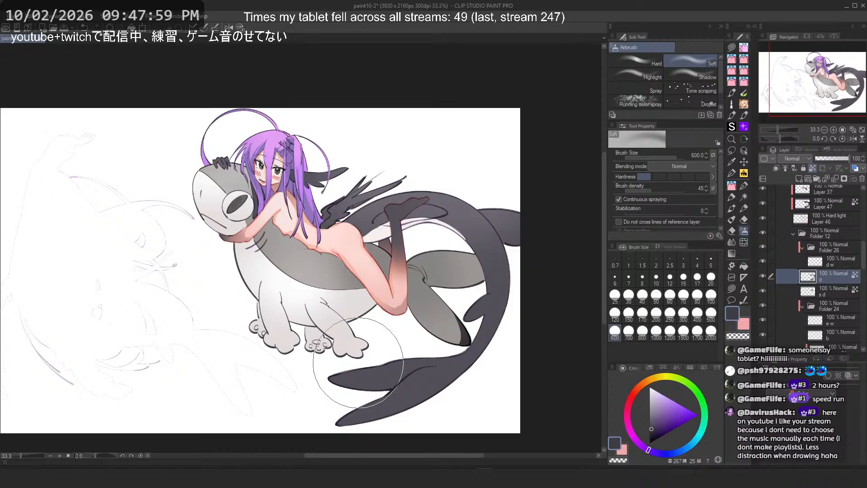
{"action": "left_click_drag", "start_coordinate": [356, 384], "coordinate": [398, 402]}
{"action": "key", "text": "ctrl+z"}
{"action": "left_click_drag", "start_coordinate": [327, 377], "coordinate": [371, 398]}
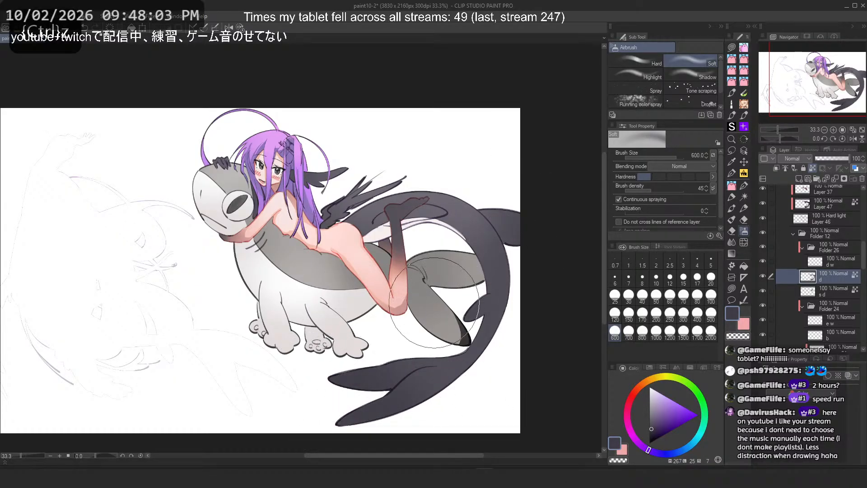
{"action": "left_click", "coordinate": [670, 313]}
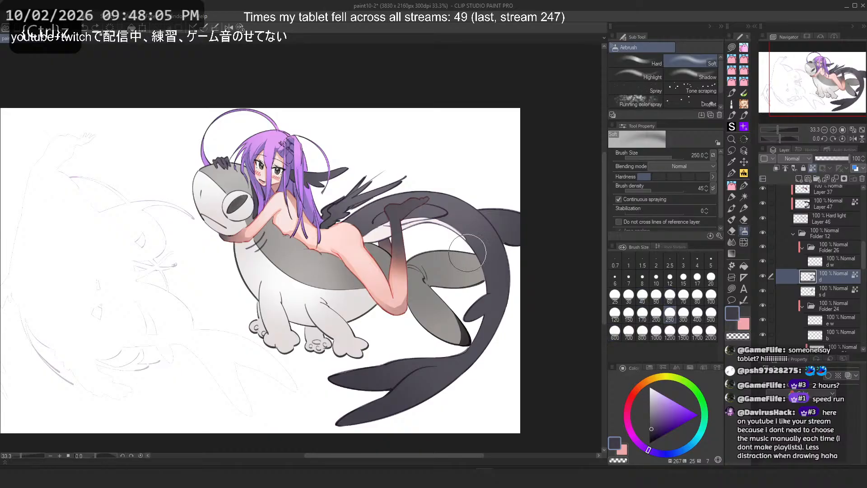
{"action": "left_click", "coordinate": [615, 330]}
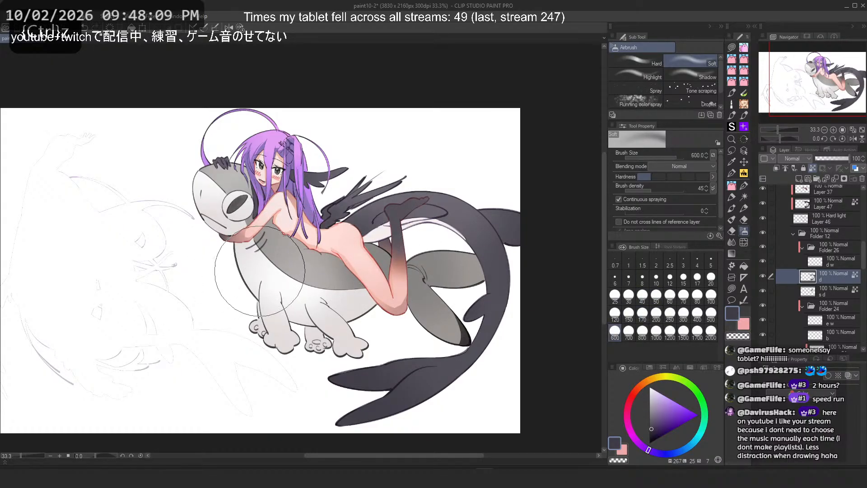
{"action": "key", "text": "ctrl+z"}
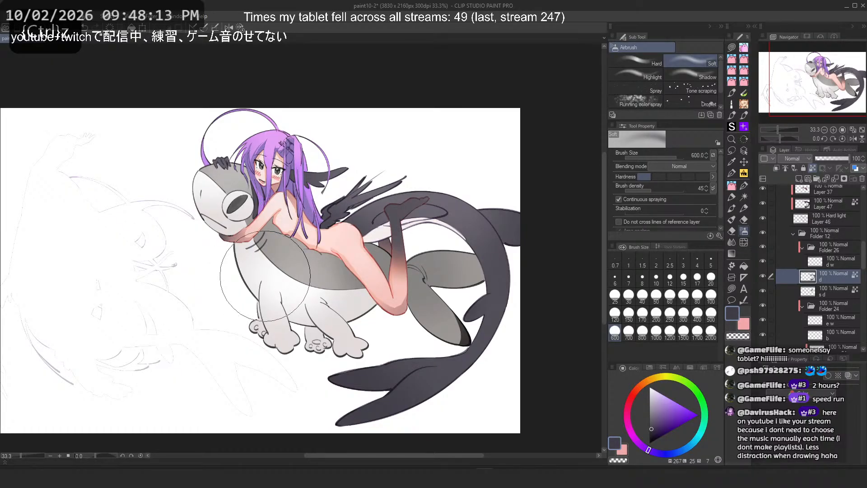
Step: Select the s d layer and try a size 300 airbrush stroke on the girl's thigh, undoing it
{"action": "scroll", "coordinate": [262, 154], "scroll_direction": "up", "scroll_amount": 1}
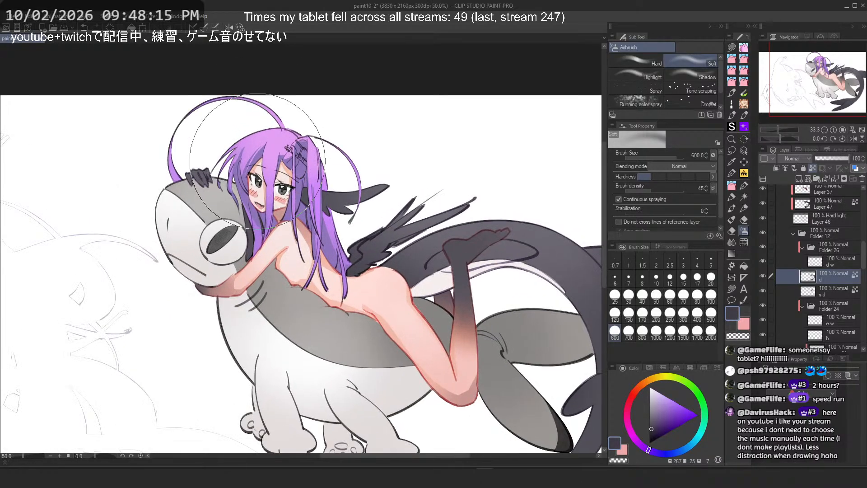
{"action": "scroll", "coordinate": [257, 162], "scroll_direction": "down", "scroll_amount": 1}
{"action": "scroll", "coordinate": [442, 140], "scroll_direction": "up", "scroll_amount": 1}
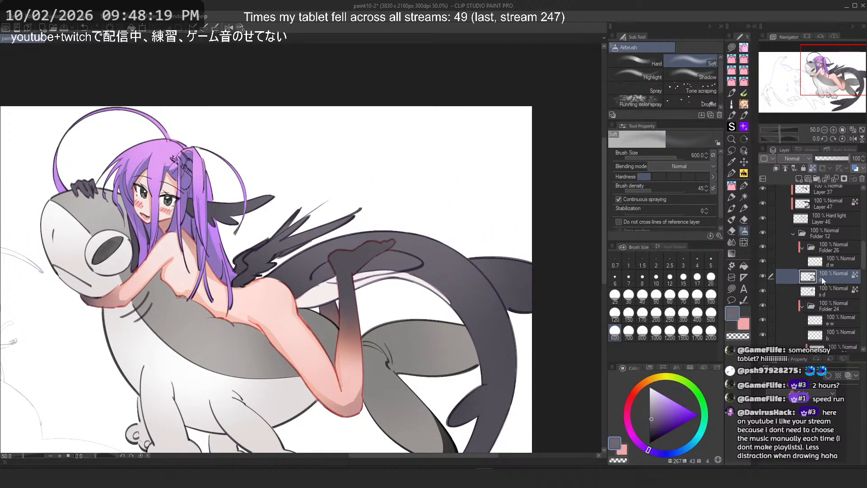
{"action": "key", "text": "ctrl+z"}
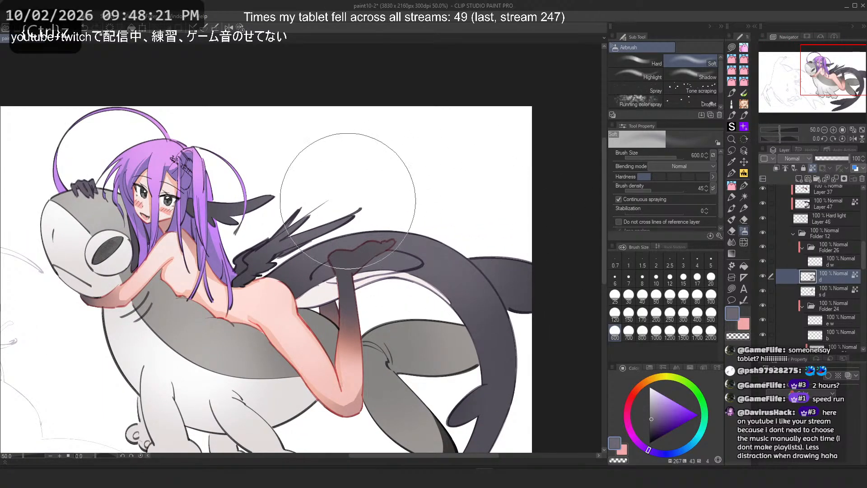
{"action": "left_click", "coordinate": [821, 287]}
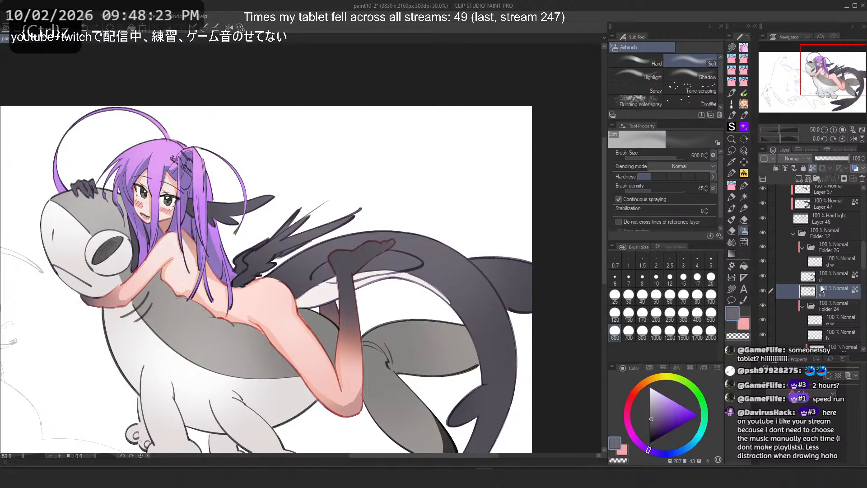
{"action": "scroll", "coordinate": [354, 163], "scroll_direction": "down", "scroll_amount": 1}
{"action": "right_click", "coordinate": [315, 393]}
{"action": "scroll", "coordinate": [378, 184], "scroll_direction": "up", "scroll_amount": 1}
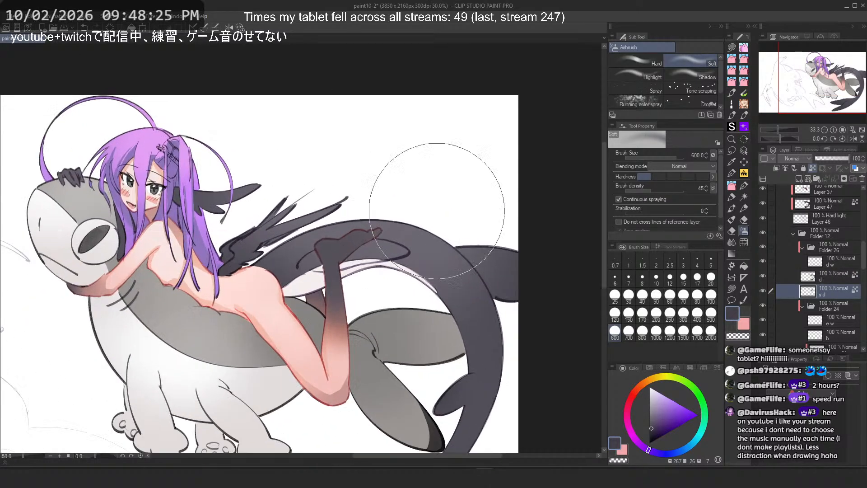
{"action": "scroll", "coordinate": [462, 218], "scroll_direction": "up", "scroll_amount": 2}
{"action": "left_click", "coordinate": [684, 313]}
{"action": "left_click_drag", "start_coordinate": [302, 329], "coordinate": [290, 322]}
{"action": "key", "text": "ctrl+z"}
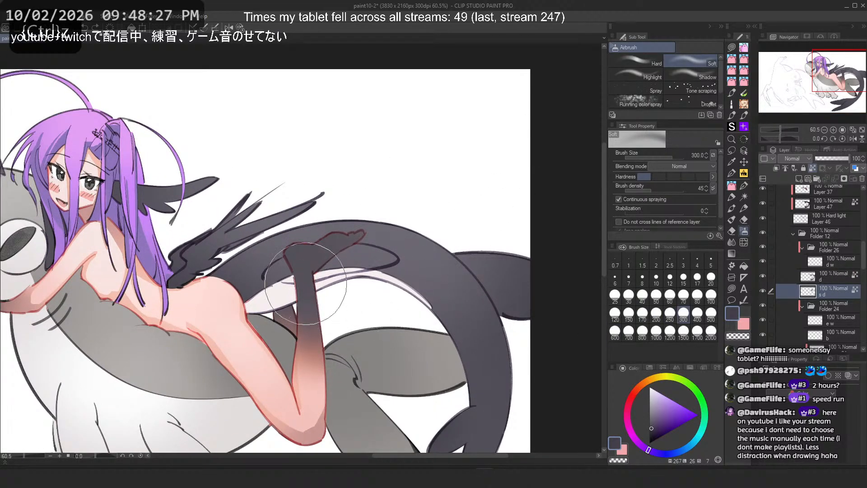
Step: Select the d layer again and airbrush dark shading along the creature's tail beneath the girl's foot
{"action": "left_click", "coordinate": [827, 277]}
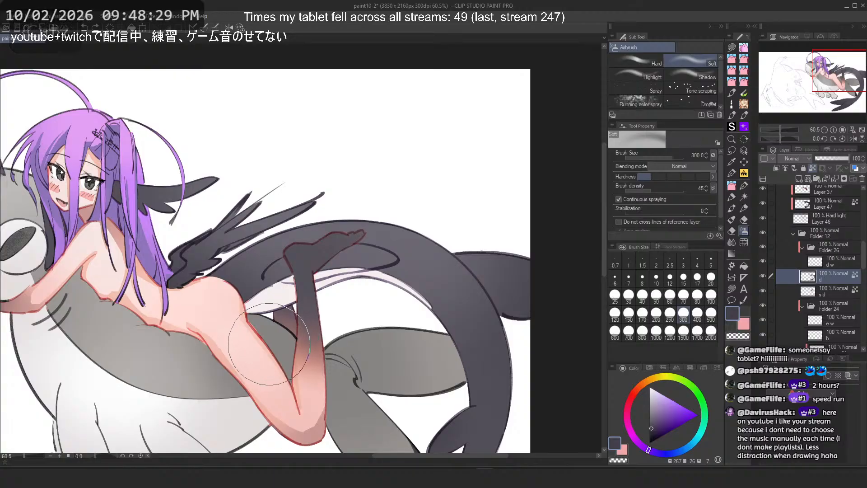
{"action": "left_click", "coordinate": [95, 27]}
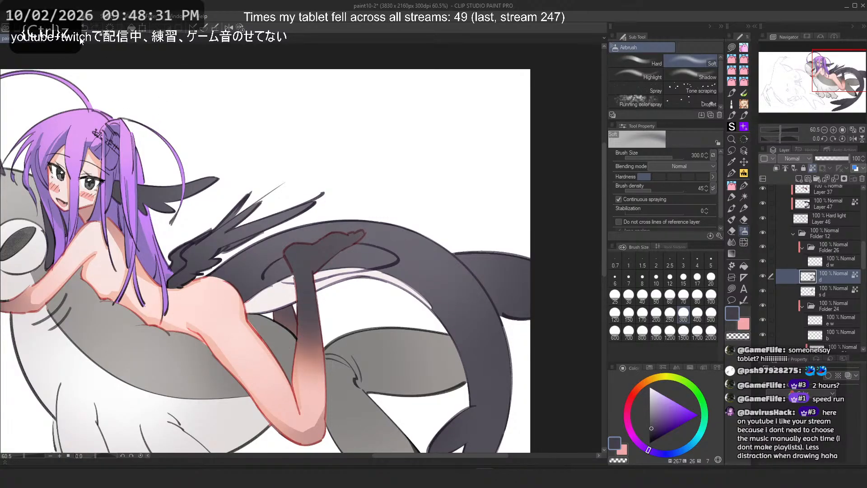
{"action": "key", "text": "ctrl+z"}
{"action": "left_click_drag", "start_coordinate": [361, 287], "coordinate": [417, 342]}
{"action": "key", "text": "ctrl+z"}
{"action": "mouse_move", "coordinate": [388, 288]}
{"action": "left_mouse_down"}
{"action": "mouse_move", "coordinate": [432, 394]}
{"action": "mouse_move", "coordinate": [422, 347]}
{"action": "left_mouse_up"}
{"action": "key", "text": "ctrl+z"}
{"action": "key", "text": "ctrl+z"}
{"action": "left_click_drag", "start_coordinate": [384, 287], "coordinate": [423, 407]}
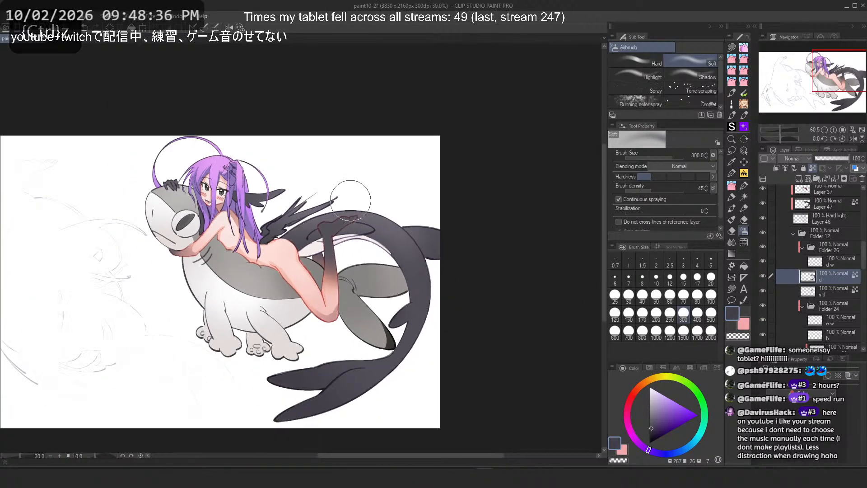
{"action": "scroll", "coordinate": [362, 210], "scroll_direction": "down", "scroll_amount": 3}
{"action": "left_click_drag", "start_coordinate": [345, 206], "coordinate": [393, 231]}
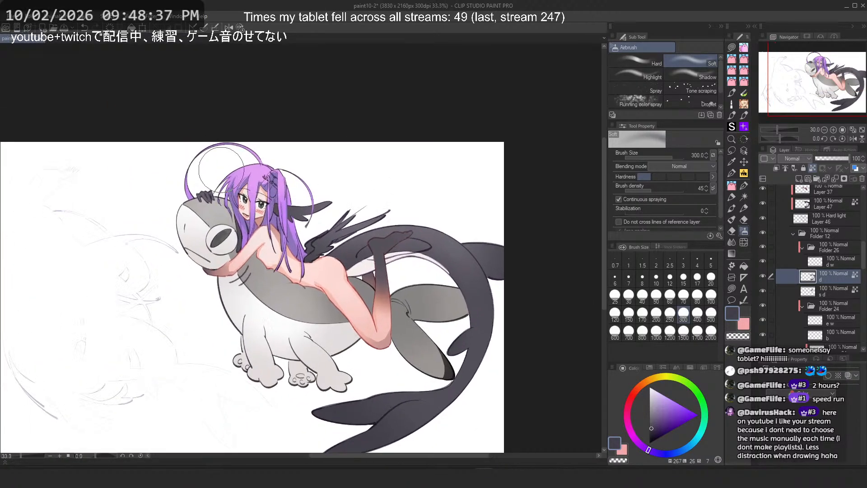
Step: Toggle Folder 12's visibility on and off to compare the creature's shading with and without it
{"action": "scroll", "coordinate": [291, 217], "scroll_direction": "up", "scroll_amount": 2}
{"action": "scroll", "coordinate": [318, 135], "scroll_direction": "down", "scroll_amount": 2}
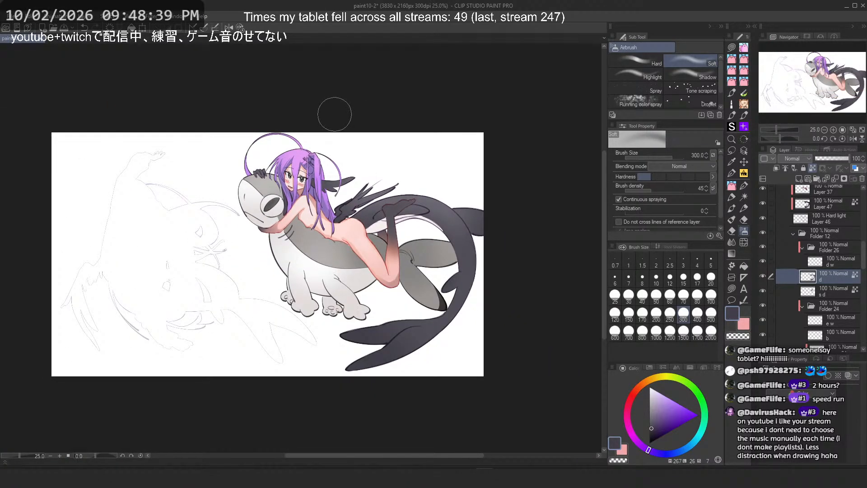
{"action": "left_click_drag", "start_coordinate": [335, 115], "coordinate": [353, 117]}
{"action": "scroll", "coordinate": [334, 129], "scroll_direction": "up", "scroll_amount": 2}
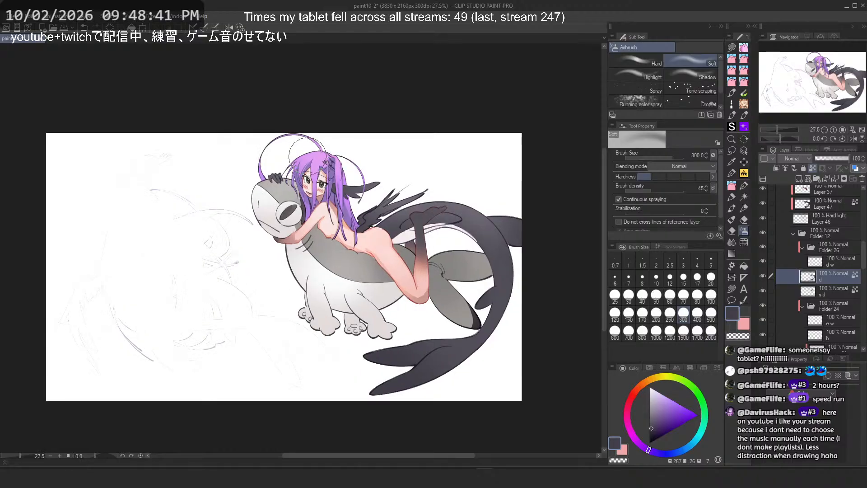
{"action": "scroll", "coordinate": [286, 145], "scroll_direction": "down", "scroll_amount": 4}
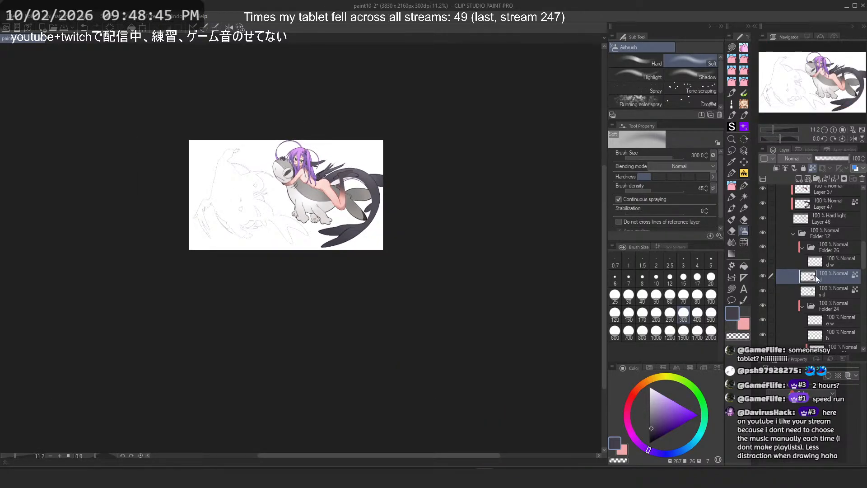
{"action": "scroll", "coordinate": [340, 139], "scroll_direction": "up", "scroll_amount": 1}
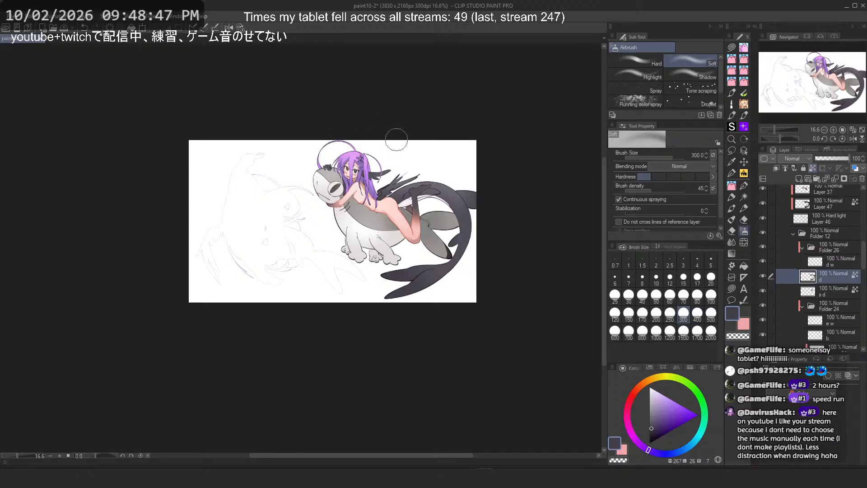
{"action": "scroll", "coordinate": [396, 140], "scroll_direction": "up", "scroll_amount": 1}
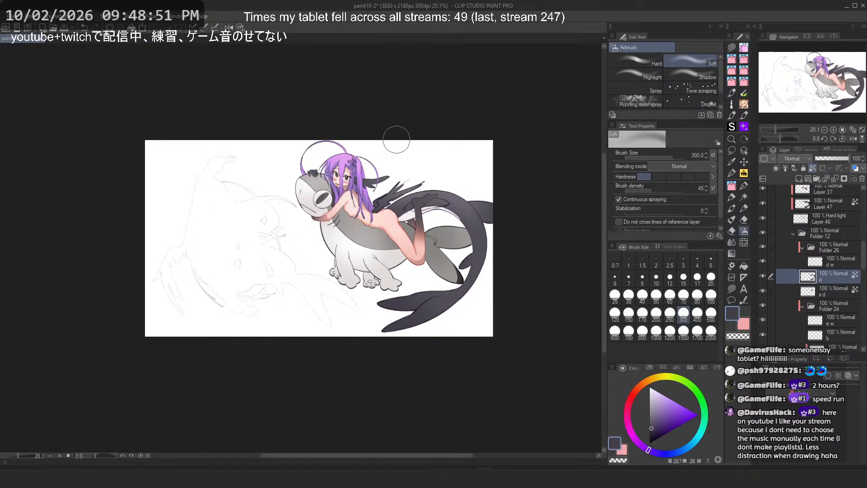
{"action": "scroll", "coordinate": [828, 289], "scroll_direction": "up", "scroll_amount": 4}
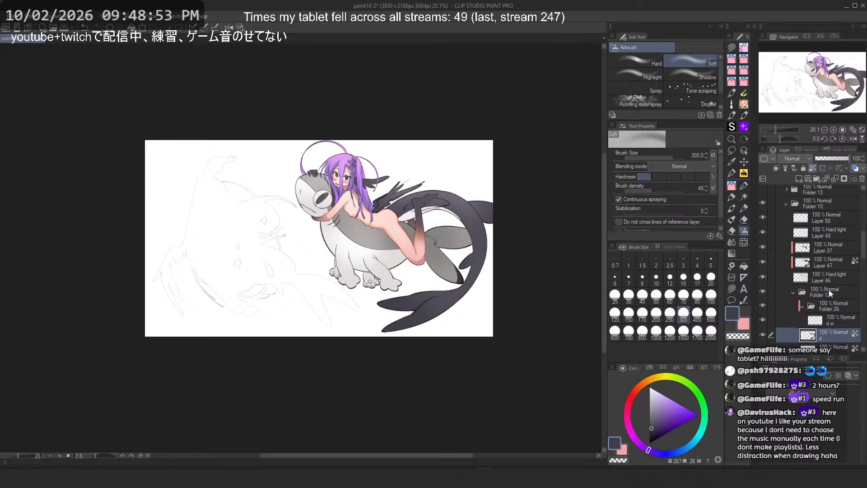
{"action": "left_click", "coordinate": [762, 279]}
{"action": "left_click", "coordinate": [763, 280]}
{"action": "left_click", "coordinate": [762, 279]}
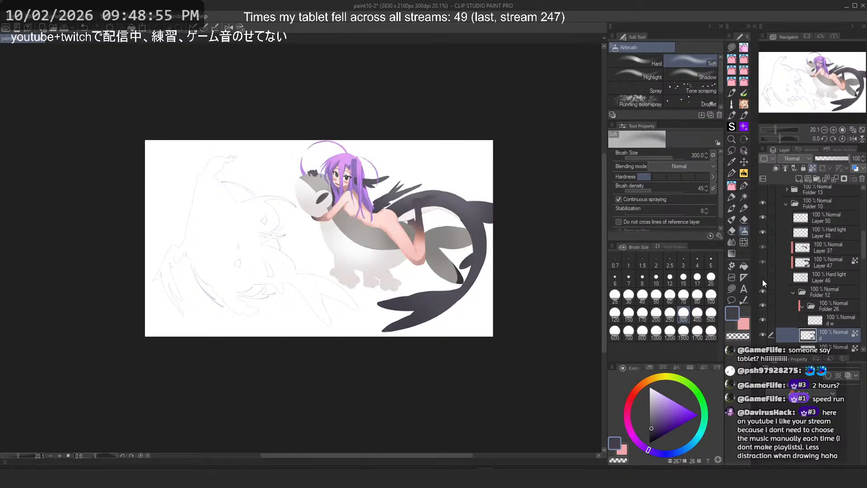
{"action": "left_click", "coordinate": [762, 279]}
{"action": "left_click", "coordinate": [764, 278]}
{"action": "left_click", "coordinate": [765, 278]}
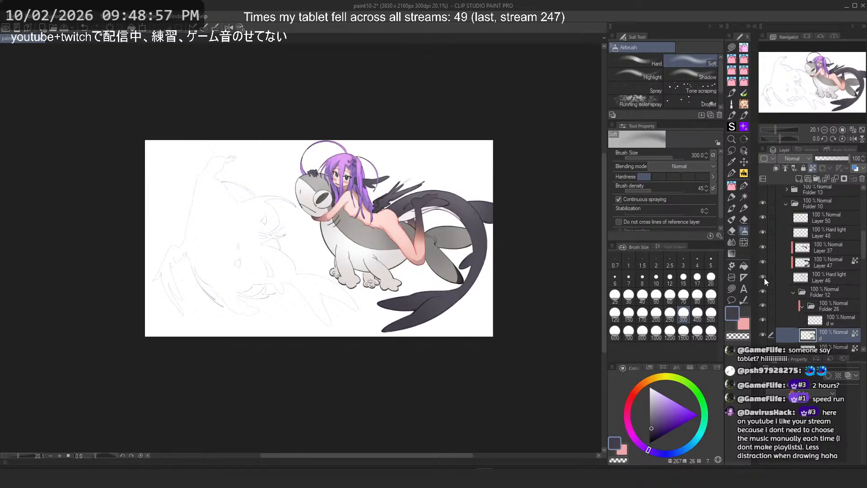
{"action": "left_click", "coordinate": [764, 278]}
{"action": "left_click", "coordinate": [764, 278]}
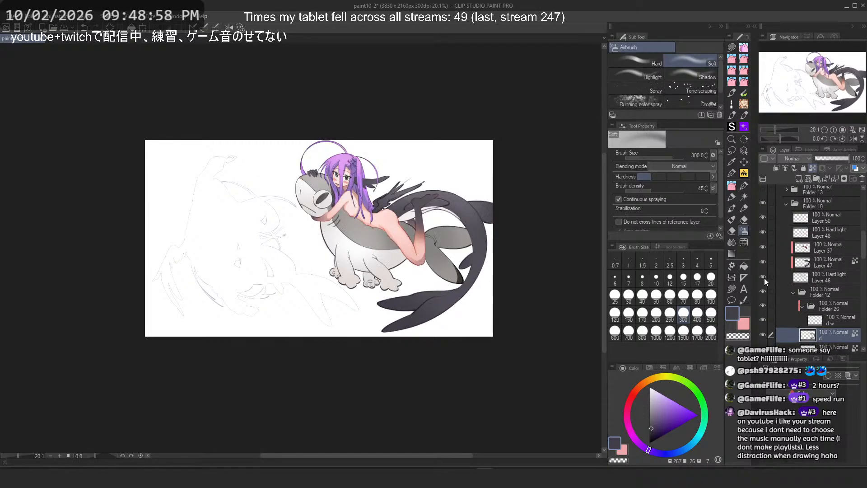
Step: Select Layer 37 and add a new layer above it
{"action": "left_click", "coordinate": [798, 277]}
{"action": "left_click", "coordinate": [815, 247]}
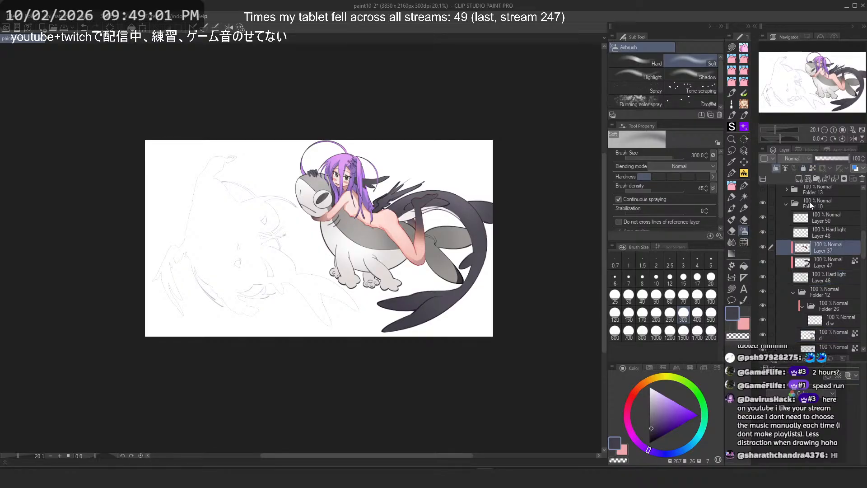
{"action": "left_click", "coordinate": [799, 178]}
Step: Pick black and the Softer sketch pencil, and try a stroke down the creature's body, undoing it
{"action": "left_click", "coordinate": [650, 443]}
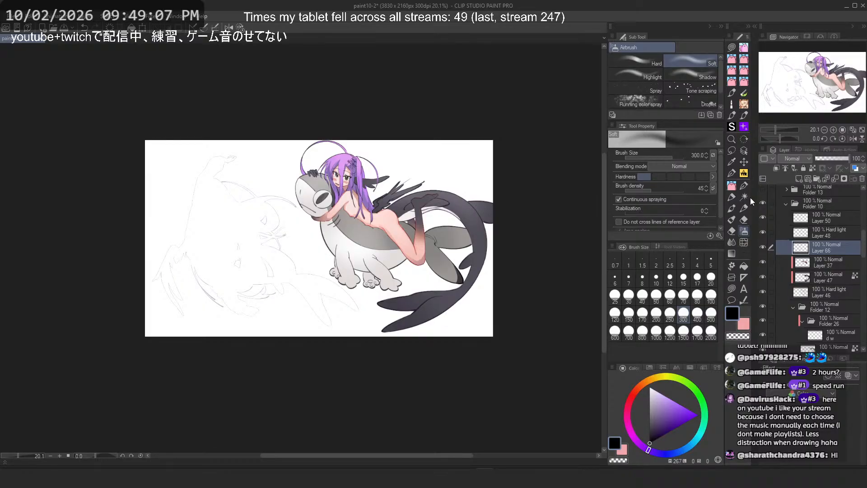
{"action": "left_click", "coordinate": [731, 200]}
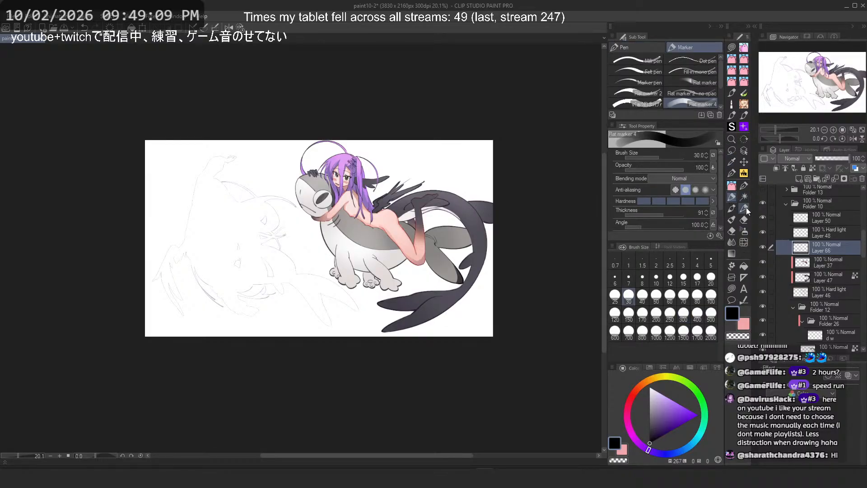
{"action": "left_click", "coordinate": [743, 186]}
{"action": "left_click", "coordinate": [628, 47]}
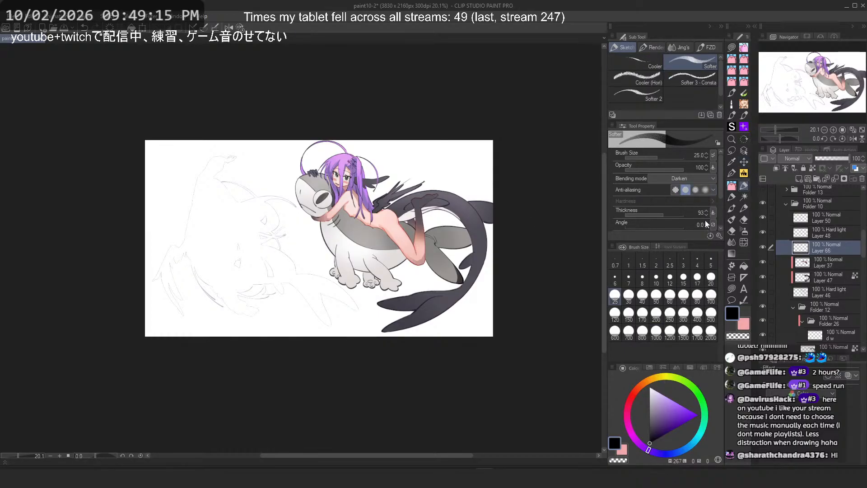
{"action": "scroll", "coordinate": [329, 253], "scroll_direction": "up", "scroll_amount": 7}
{"action": "left_click_drag", "start_coordinate": [307, 195], "coordinate": [350, 401]}
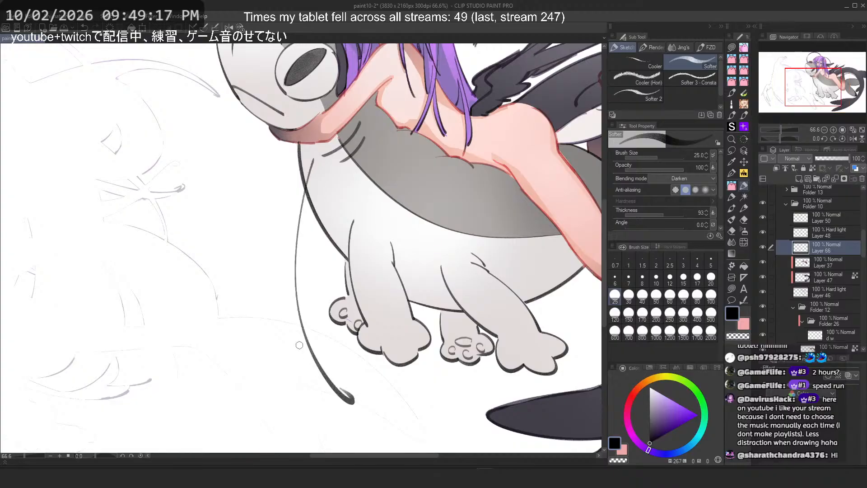
{"action": "scroll", "coordinate": [274, 292], "scroll_direction": "down", "scroll_amount": 3}
{"action": "key", "text": "ctrl+z"}
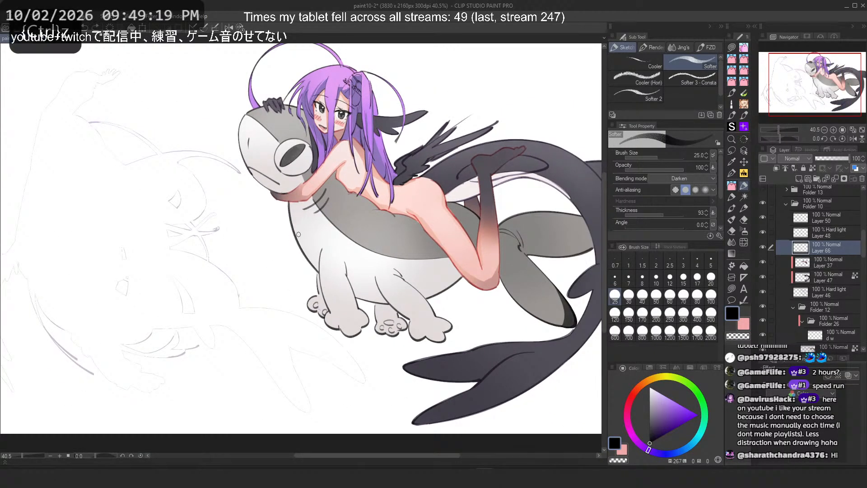
Step: Set the pencil size to 15 and sketch lines down the creature's chest, flipping the canvas and undoing rejected strokes
{"action": "left_click", "coordinate": [684, 279]}
{"action": "left_click_drag", "start_coordinate": [402, 182], "coordinate": [454, 374]}
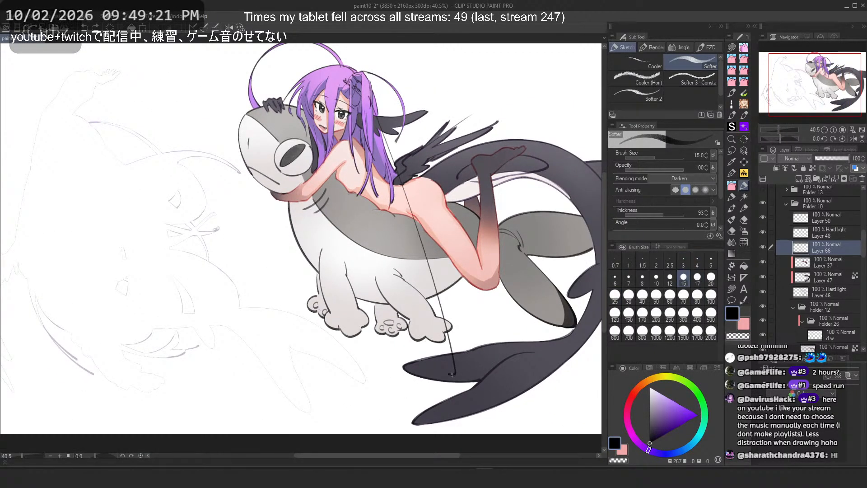
{"action": "key", "text": "h"}
{"action": "key", "text": "ctrl+z"}
{"action": "mouse_move", "coordinate": [201, 194]}
{"action": "left_mouse_down"}
{"action": "mouse_move", "coordinate": [148, 257]}
{"action": "mouse_move", "coordinate": [133, 329]}
{"action": "left_mouse_up"}
{"action": "key", "text": "ctrl+z"}
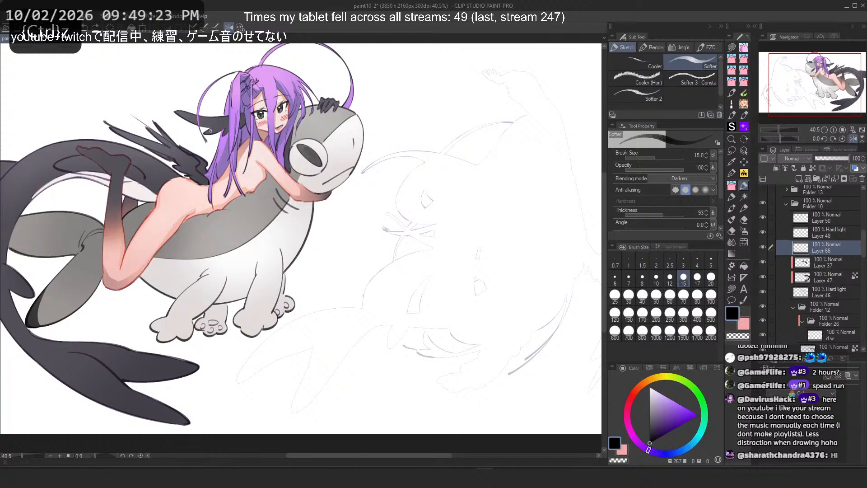
{"action": "left_click_drag", "start_coordinate": [200, 191], "coordinate": [159, 344]}
{"action": "key", "text": "ctrl+z"}
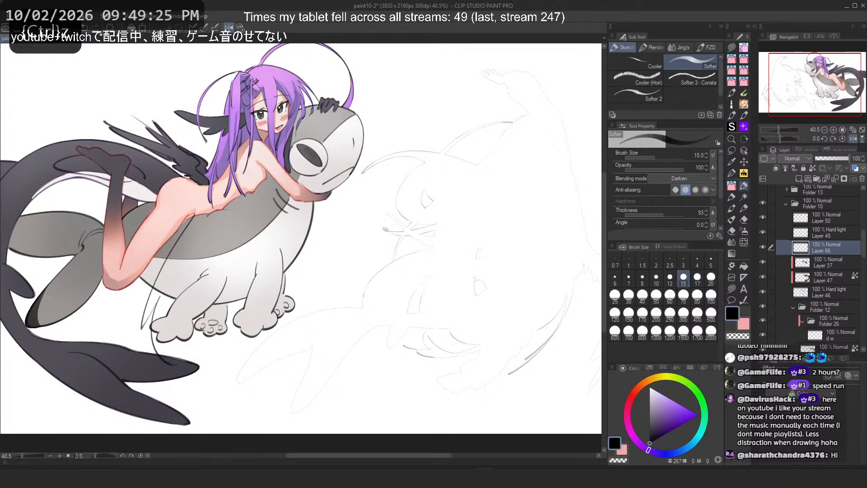
{"action": "key", "text": "ctrl+z"}
{"action": "mouse_move", "coordinate": [305, 169]}
{"action": "left_mouse_down"}
{"action": "mouse_move", "coordinate": [312, 355]}
{"action": "mouse_move", "coordinate": [333, 329]}
{"action": "left_mouse_up"}
{"action": "key", "text": "h"}
{"action": "key", "text": "ctrl+z"}
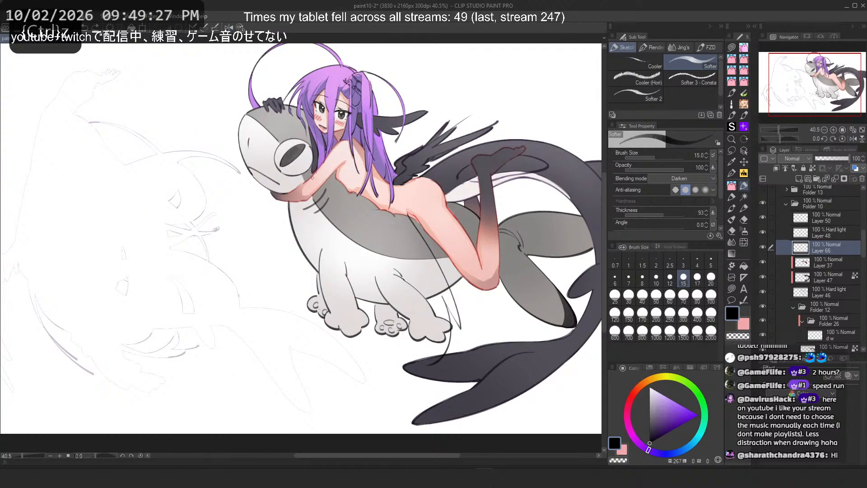
{"action": "left_click_drag", "start_coordinate": [307, 189], "coordinate": [222, 306]}
{"action": "key", "text": "ctrl+z"}
{"action": "mouse_move", "coordinate": [299, 171]}
{"action": "left_mouse_down"}
{"action": "mouse_move", "coordinate": [266, 286]}
{"action": "mouse_move", "coordinate": [265, 343]}
{"action": "left_mouse_up"}
{"action": "key", "text": "ctrl+z"}
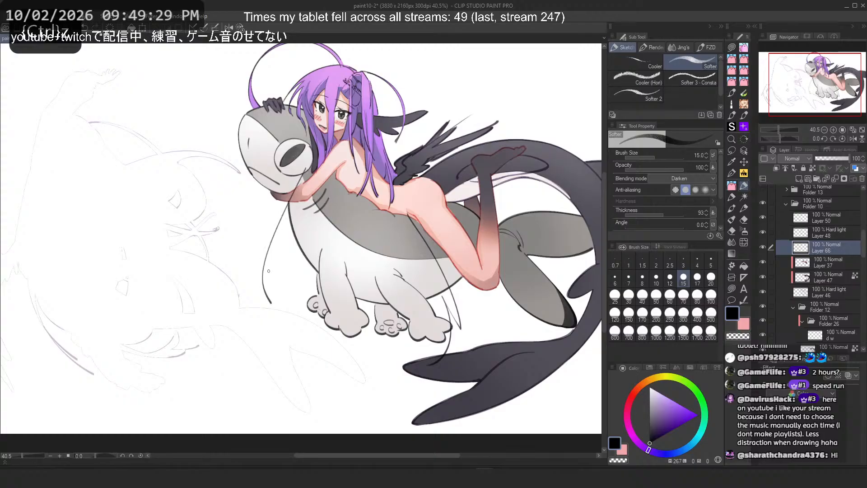
{"action": "key", "text": "ctrl+z"}
{"action": "key", "text": "ctrl+z"}
{"action": "mouse_move", "coordinate": [308, 184]}
{"action": "left_mouse_down"}
{"action": "mouse_move", "coordinate": [279, 267]}
{"action": "mouse_move", "coordinate": [300, 311]}
{"action": "left_mouse_up"}
{"action": "key", "text": "ctrl+z"}
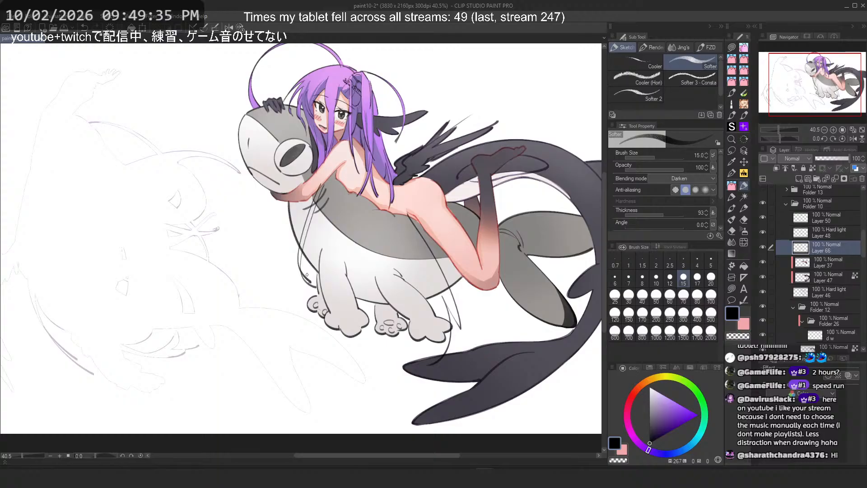
{"action": "key", "text": "ctrl+z"}
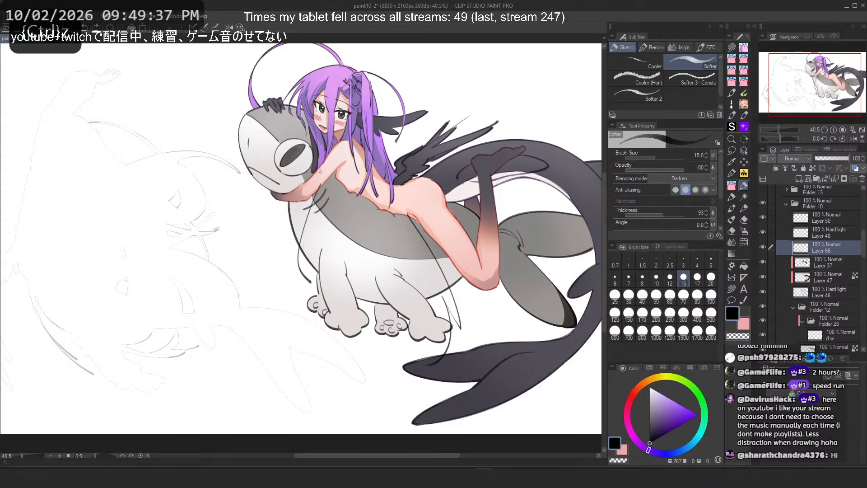
{"action": "key", "text": "ctrl+z"}
{"action": "left_click_drag", "start_coordinate": [320, 172], "coordinate": [338, 258]}
{"action": "left_click_drag", "start_coordinate": [295, 233], "coordinate": [310, 279]}
{"action": "key", "text": "ctrl+z"}
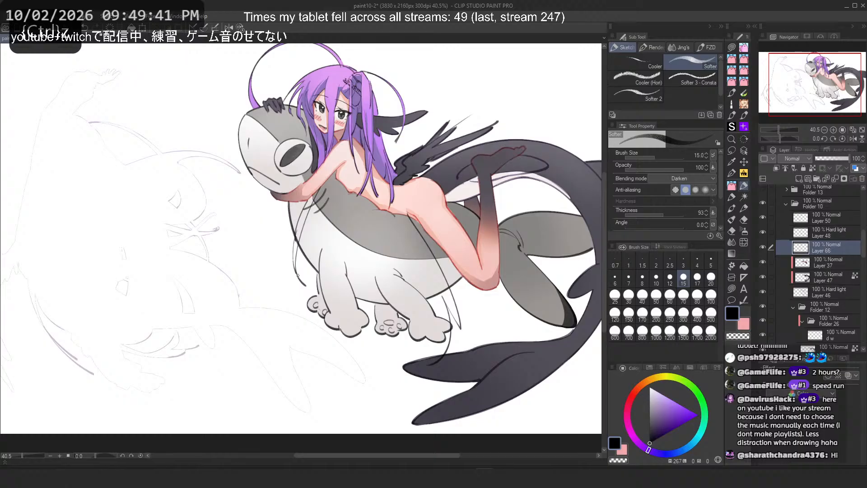
Step: Zoom in and redraw lines on the creature's chest below the girl's arm, undoing unwanted strokes
{"action": "key", "text": "2"}
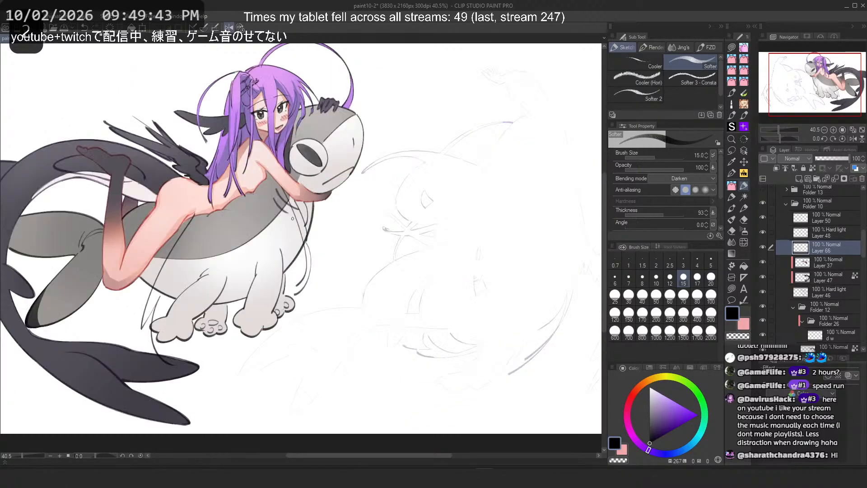
{"action": "scroll", "coordinate": [184, 118], "scroll_direction": "up", "scroll_amount": 3}
{"action": "key", "text": "ctrl+z"}
{"action": "key", "text": "ctrl+z"}
{"action": "key", "text": "ctrl+z"}
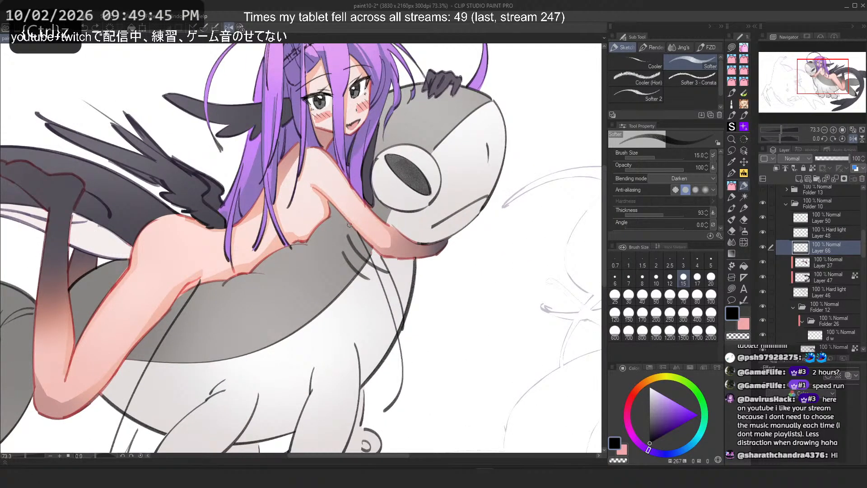
{"action": "left_click_drag", "start_coordinate": [352, 225], "coordinate": [385, 386]}
{"action": "key", "text": "ctrl+z"}
{"action": "key", "text": "ctrl+z"}
{"action": "key", "text": "ctrl+z"}
{"action": "key", "text": "ctrl+z"}
{"action": "key", "text": "h"}
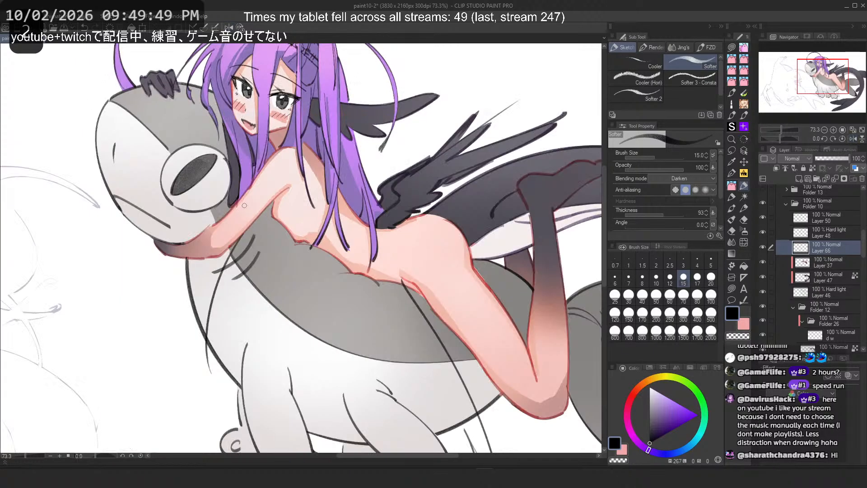
{"action": "key", "text": "ctrl+z"}
{"action": "mouse_move", "coordinate": [244, 234]}
{"action": "left_mouse_down"}
{"action": "mouse_move", "coordinate": [232, 378]}
{"action": "mouse_move", "coordinate": [222, 269]}
{"action": "mouse_move", "coordinate": [231, 370]}
{"action": "left_mouse_up"}
{"action": "key", "text": "ctrl+z"}
{"action": "left_click_drag", "start_coordinate": [227, 246], "coordinate": [225, 366]}
{"action": "key", "text": "ctrl+z"}
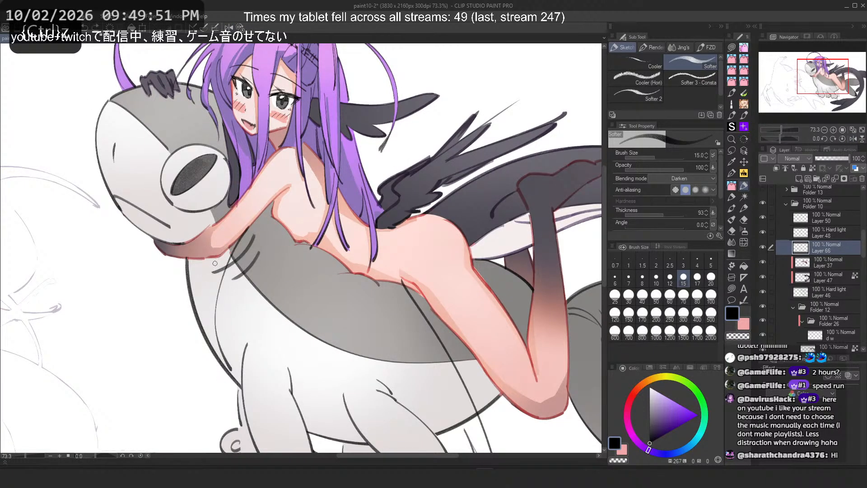
Step: Keep sketching vertical strokes down the creature's chest, undoing most of the attempts
{"action": "key", "text": "ctrl+z"}
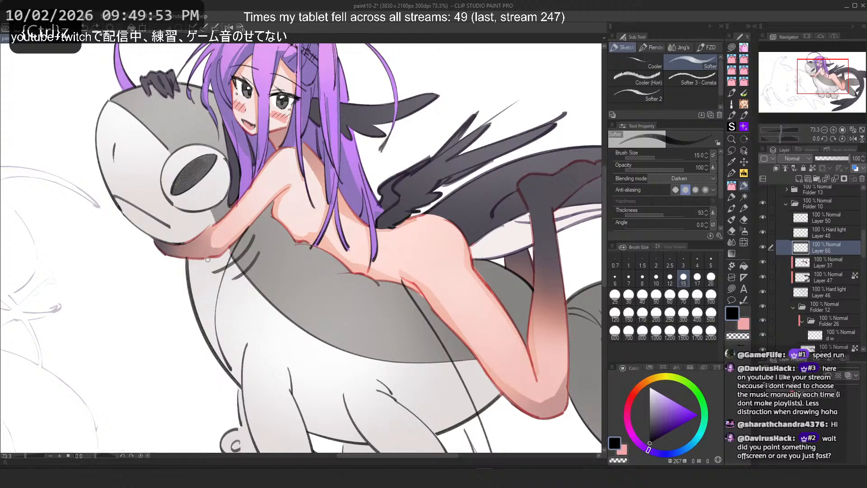
{"action": "left_click_drag", "start_coordinate": [204, 304], "coordinate": [219, 427]}
{"action": "key", "text": "ctrl+z"}
{"action": "key", "text": "ctrl+z"}
{"action": "mouse_move", "coordinate": [207, 315]}
{"action": "left_mouse_down"}
{"action": "mouse_move", "coordinate": [220, 425]}
{"action": "mouse_move", "coordinate": [207, 403]}
{"action": "left_mouse_up"}
{"action": "key", "text": "ctrl+z"}
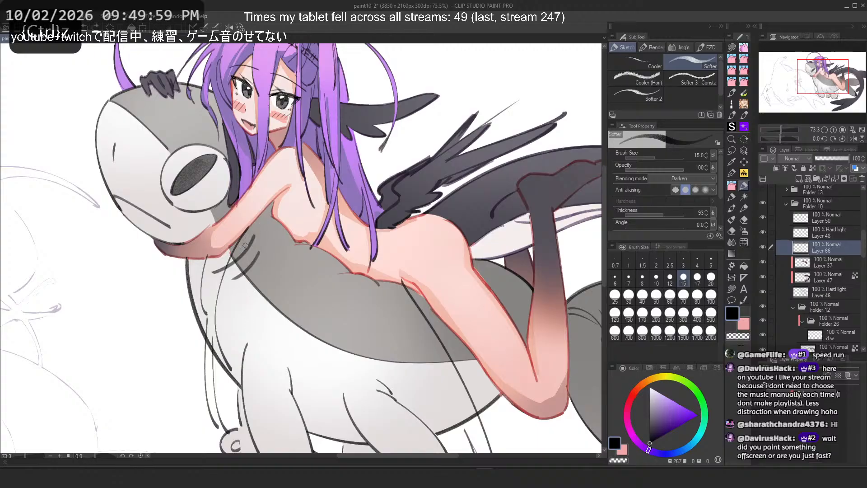
{"action": "key", "text": "ctrl+z"}
{"action": "left_click_drag", "start_coordinate": [262, 211], "coordinate": [248, 321]}
{"action": "left_click_drag", "start_coordinate": [233, 252], "coordinate": [259, 330]}
{"action": "key", "text": "ctrl+z"}
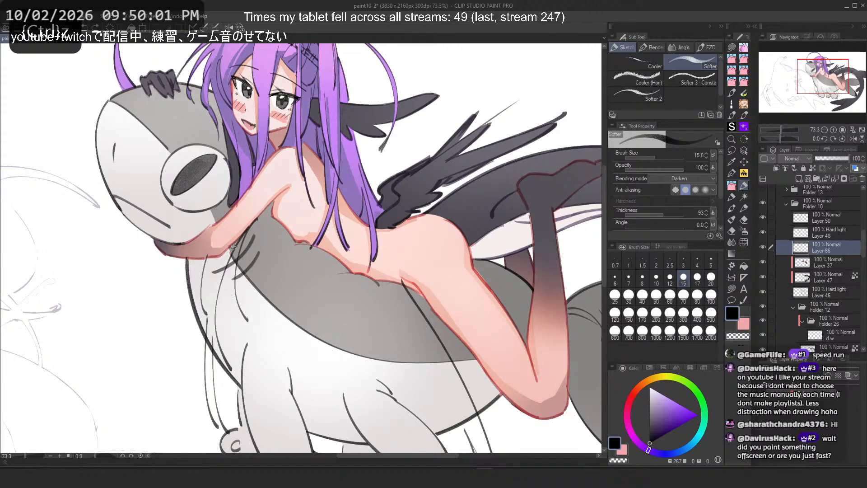
{"action": "left_click_drag", "start_coordinate": [233, 250], "coordinate": [254, 332]}
{"action": "key", "text": "ctrl+z"}
{"action": "key", "text": "ctrl+z"}
{"action": "left_click_drag", "start_coordinate": [188, 264], "coordinate": [181, 366]}
{"action": "key", "text": "ctrl+z"}
{"action": "left_click_drag", "start_coordinate": [201, 257], "coordinate": [171, 350]}
{"action": "key", "text": "ctrl+z"}
{"action": "key", "text": "ctrl+z"}
{"action": "left_click_drag", "start_coordinate": [198, 251], "coordinate": [177, 342]}
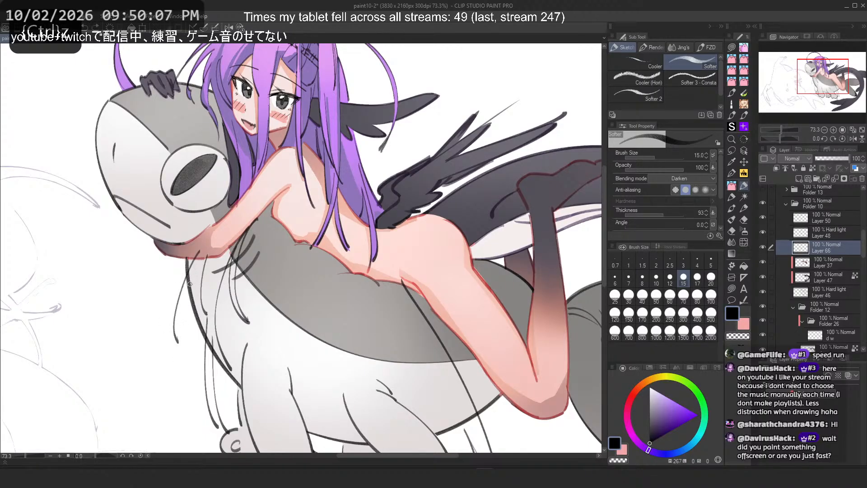
{"action": "key", "text": "ctrl+z"}
{"action": "left_click_drag", "start_coordinate": [202, 256], "coordinate": [176, 351]}
{"action": "key", "text": "ctrl+z"}
{"action": "key", "text": "ctrl+z"}
{"action": "left_click_drag", "start_coordinate": [200, 258], "coordinate": [177, 345]}
{"action": "key", "text": "ctrl+z"}
{"action": "left_click_drag", "start_coordinate": [203, 261], "coordinate": [176, 350]}
{"action": "key", "text": "ctrl+z"}
{"action": "key", "text": "ctrl+z"}
{"action": "left_click_drag", "start_coordinate": [196, 270], "coordinate": [176, 351]}
{"action": "key", "text": "ctrl+z"}
Step: Undo two more strokes and try lines down the creature's neck below the girl's arm, undoing each
{"action": "scroll", "coordinate": [451, 224], "scroll_direction": "down", "scroll_amount": 8}
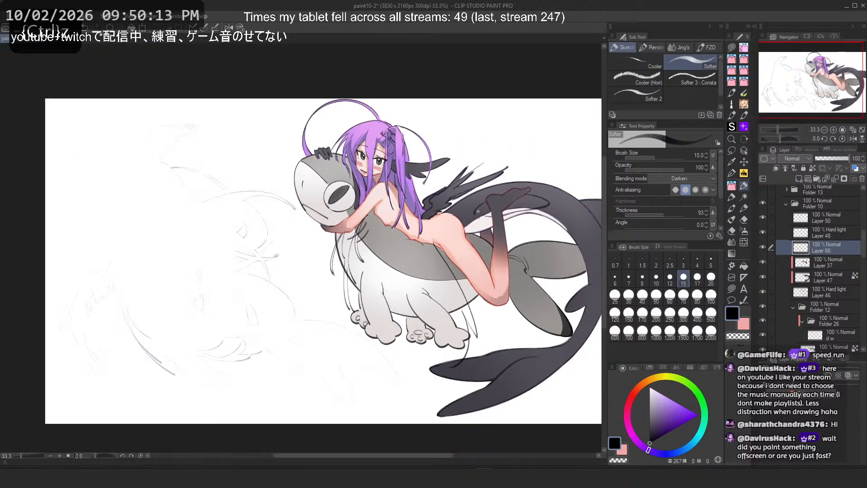
{"action": "scroll", "coordinate": [361, 170], "scroll_direction": "up", "scroll_amount": 5}
{"action": "scroll", "coordinate": [345, 166], "scroll_direction": "up", "scroll_amount": 3}
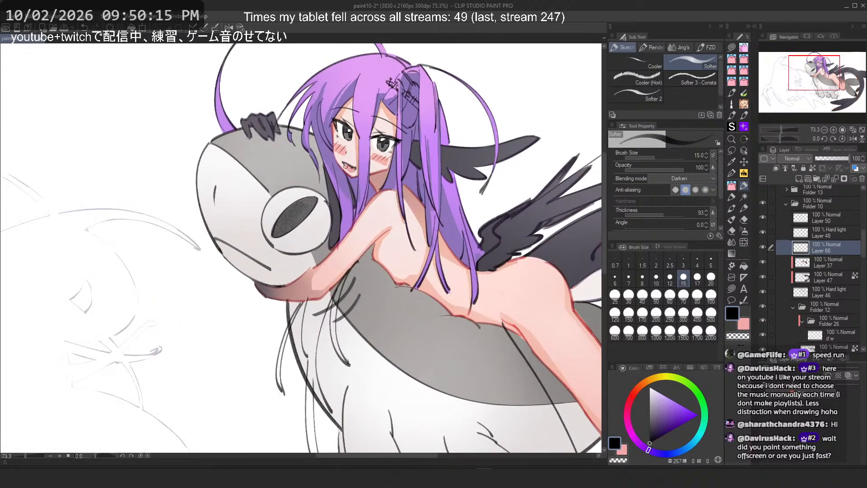
{"action": "key", "text": "ctrl+z"}
{"action": "key", "text": "ctrl+z"}
{"action": "left_click_drag", "start_coordinate": [308, 299], "coordinate": [283, 397]}
{"action": "key", "text": "ctrl+z"}
{"action": "mouse_move", "coordinate": [308, 298]}
{"action": "left_mouse_down"}
{"action": "mouse_move", "coordinate": [285, 348]}
{"action": "mouse_move", "coordinate": [289, 383]}
{"action": "left_mouse_up"}
{"action": "key", "text": "ctrl+z"}
{"action": "left_click_drag", "start_coordinate": [303, 298], "coordinate": [283, 378]}
{"action": "key", "text": "ctrl+z"}
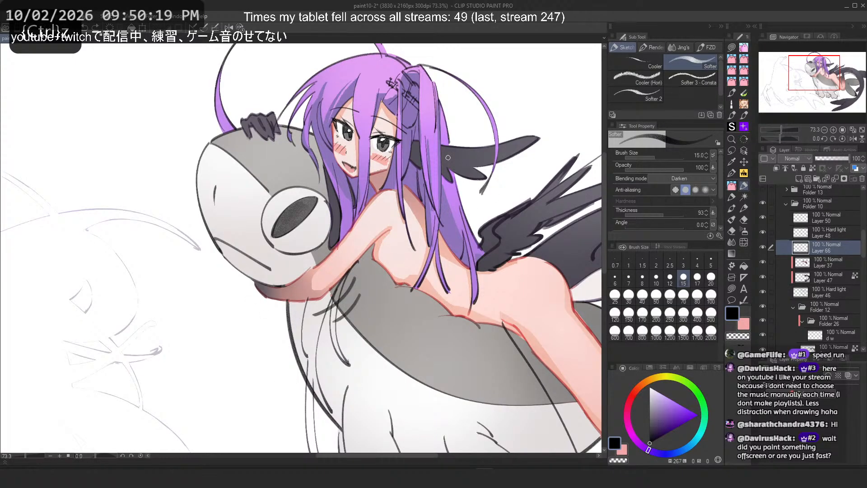
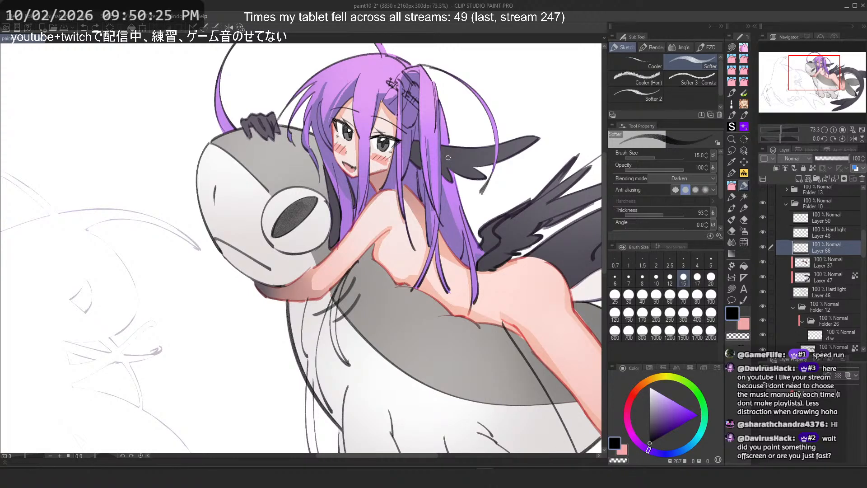
{"action": "scroll", "coordinate": [448, 124], "scroll_direction": "down", "scroll_amount": 3}
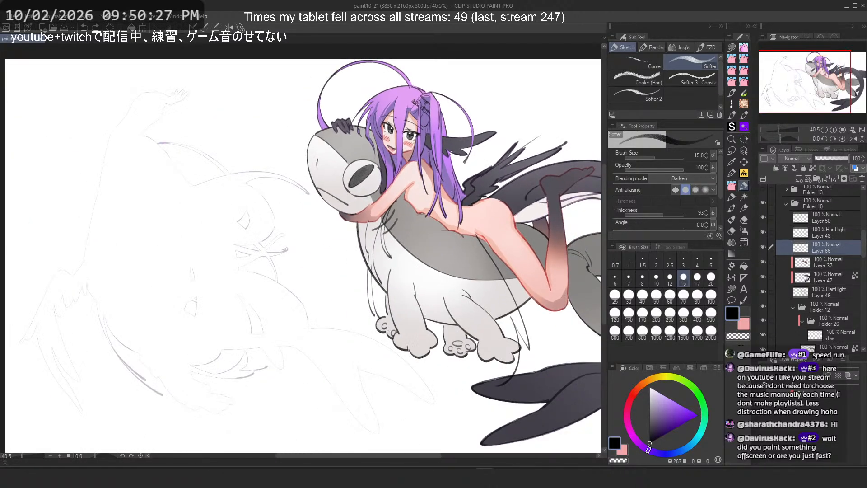
{"action": "scroll", "coordinate": [825, 273], "scroll_direction": "down", "scroll_amount": 5}
{"action": "scroll", "coordinate": [822, 273], "scroll_direction": "down", "scroll_amount": 6}
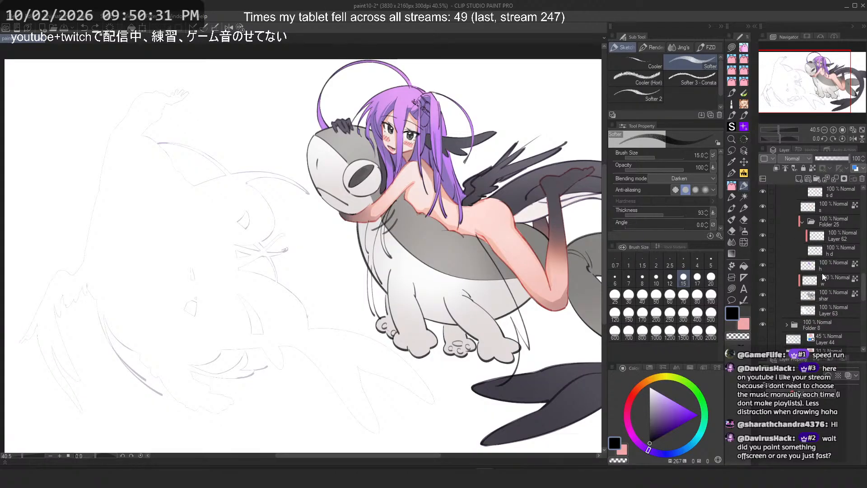
{"action": "scroll", "coordinate": [825, 307], "scroll_direction": "down", "scroll_amount": 3}
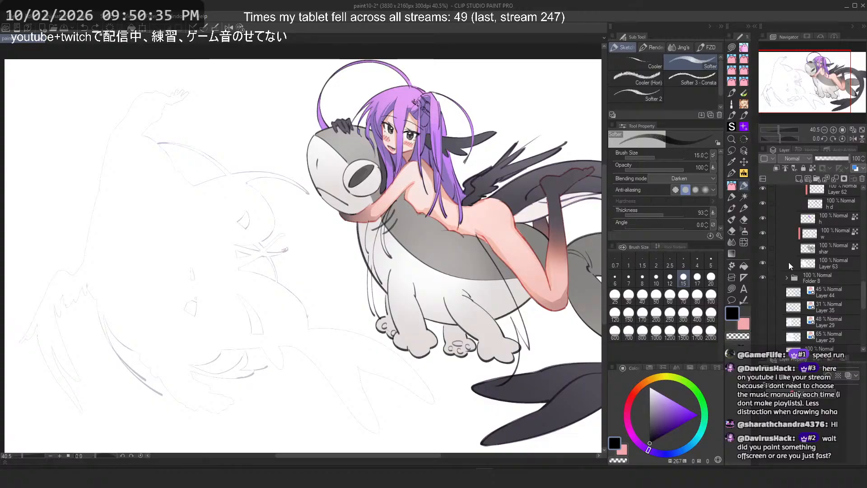
{"action": "scroll", "coordinate": [789, 262], "scroll_direction": "up", "scroll_amount": 2}
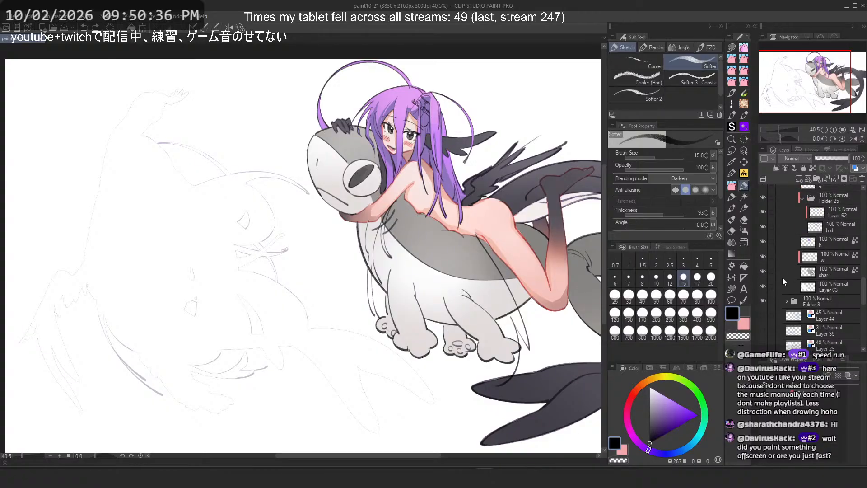
{"action": "left_click", "coordinate": [815, 277], "text": "ctrl"}
{"action": "left_click_drag", "start_coordinate": [492, 150], "coordinate": [422, 188]}
{"action": "scroll", "coordinate": [422, 188], "scroll_direction": "up", "scroll_amount": 12}
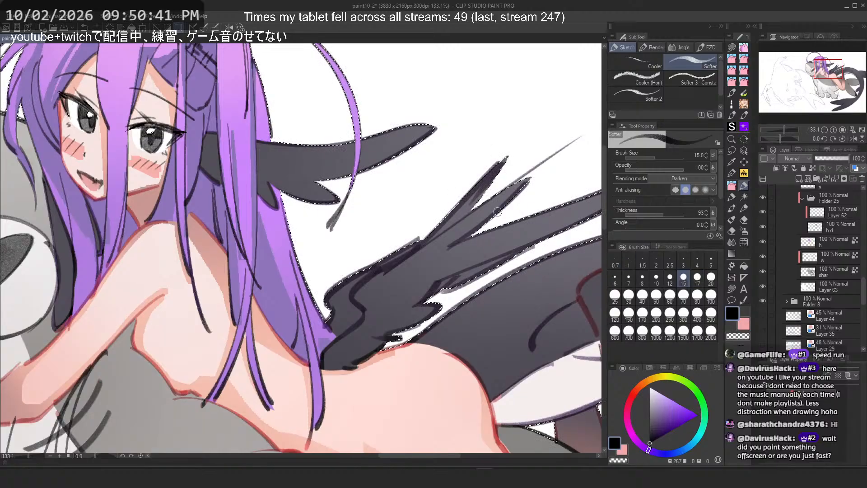
{"action": "scroll", "coordinate": [497, 211], "scroll_direction": "down", "scroll_amount": 3}
{"action": "scroll", "coordinate": [497, 212], "scroll_direction": "down", "scroll_amount": 9}
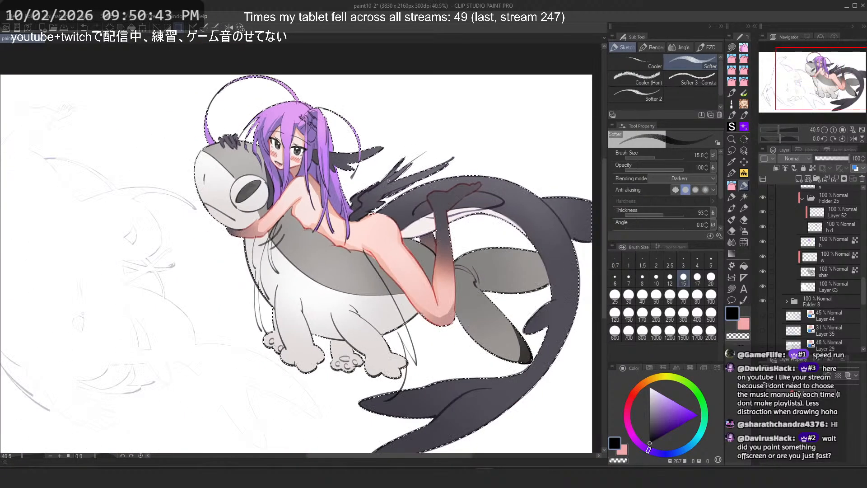
{"action": "key", "text": "ctrl+d"}
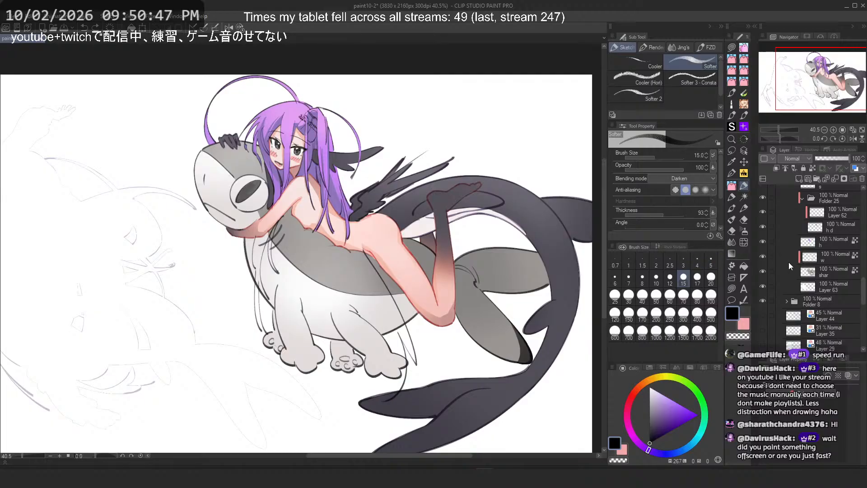
Step: Return to the chest line layer, flip the canvas and undo the last stroke
{"action": "scroll", "coordinate": [315, 212], "scroll_direction": "up", "scroll_amount": 3}
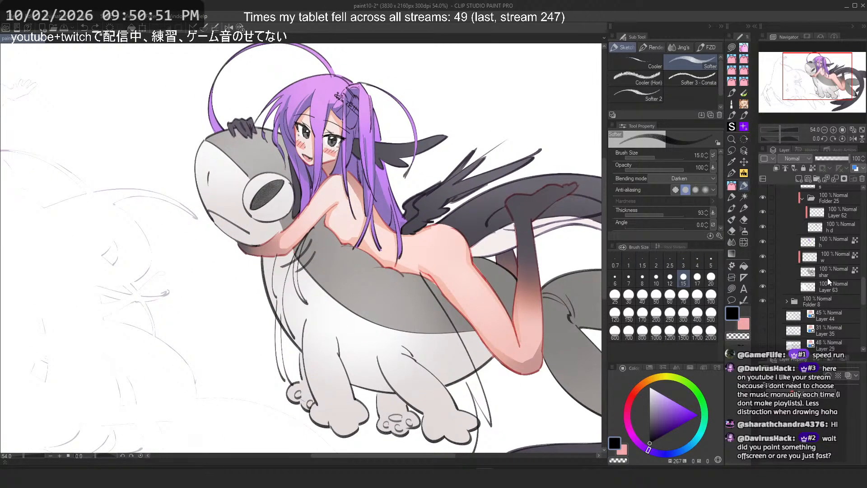
{"action": "scroll", "coordinate": [828, 278], "scroll_direction": "up", "scroll_amount": 5}
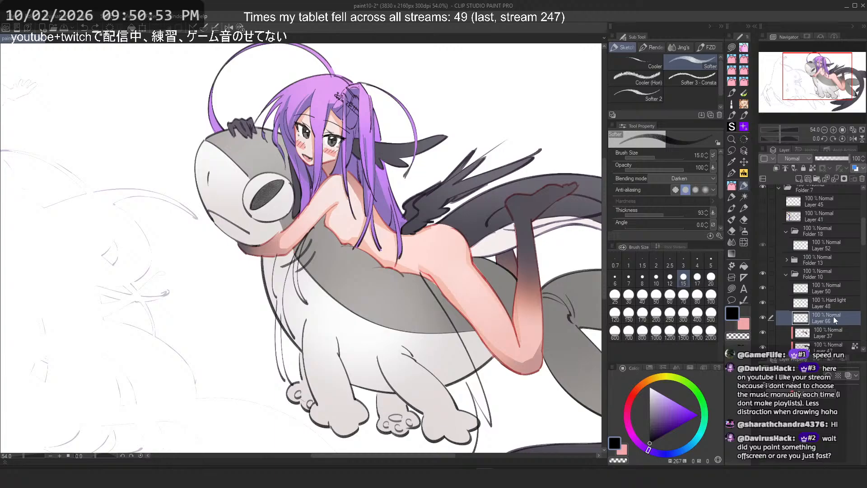
{"action": "scroll", "coordinate": [399, 139], "scroll_direction": "up", "scroll_amount": 2}
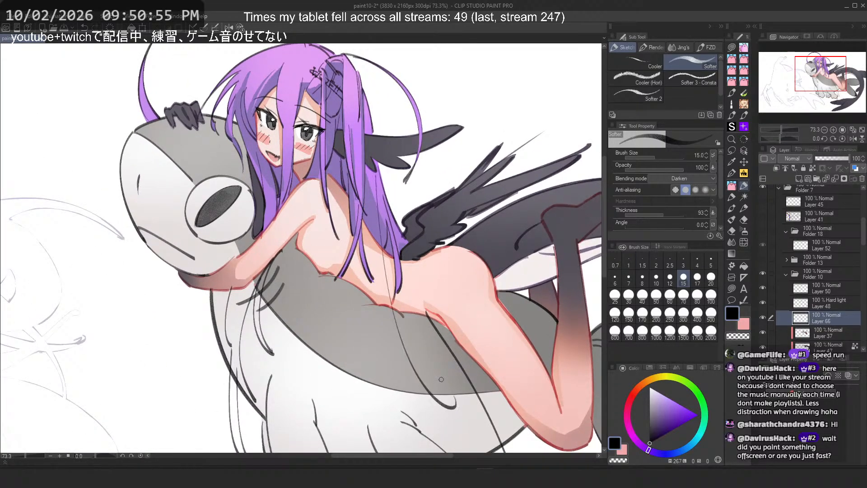
{"action": "key", "text": "2"}
{"action": "key", "text": "ctrl+z"}
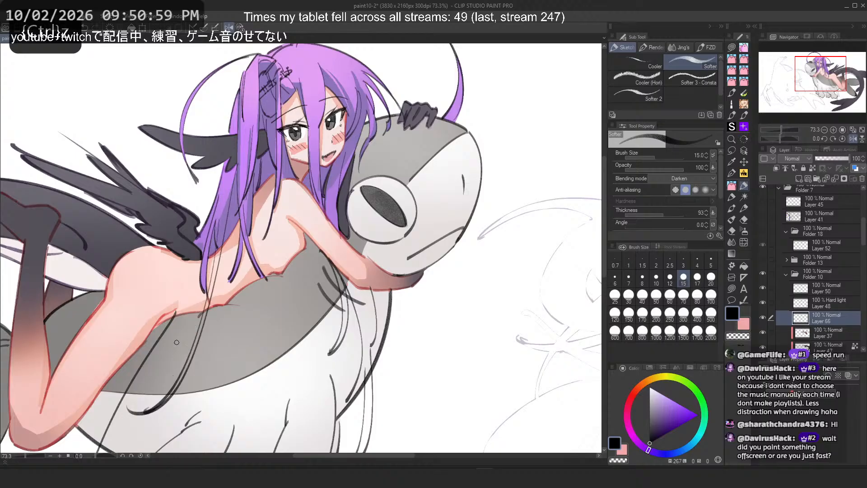
Step: Erase stray parts of the lines on the creature's chest, then switch back to the pencil
{"action": "scroll", "coordinate": [255, 233], "scroll_direction": "down", "scroll_amount": 4}
{"action": "left_click_drag", "start_coordinate": [258, 235], "coordinate": [298, 215]}
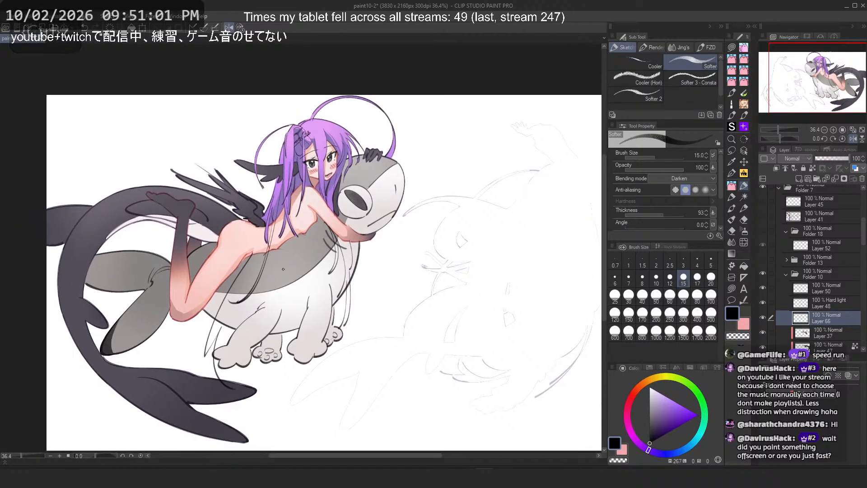
{"action": "scroll", "coordinate": [253, 274], "scroll_direction": "up", "scroll_amount": 2}
{"action": "left_click_drag", "start_coordinate": [283, 267], "coordinate": [325, 269]}
{"action": "scroll", "coordinate": [289, 182], "scroll_direction": "up", "scroll_amount": 1}
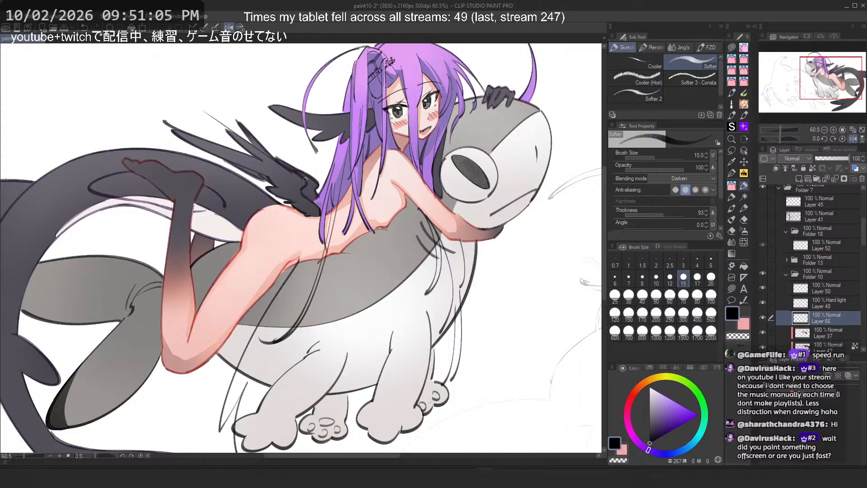
{"action": "left_click", "coordinate": [732, 289]}
{"action": "key", "text": "c"}
{"action": "mouse_move", "coordinate": [311, 236]}
{"action": "left_mouse_down"}
{"action": "mouse_move", "coordinate": [249, 281]}
{"action": "mouse_move", "coordinate": [186, 379]}
{"action": "mouse_move", "coordinate": [190, 361]}
{"action": "left_mouse_up"}
{"action": "left_click_drag", "start_coordinate": [266, 362], "coordinate": [213, 398]}
{"action": "left_click_drag", "start_coordinate": [212, 398], "coordinate": [213, 354]}
{"action": "scroll", "coordinate": [190, 253], "scroll_direction": "down", "scroll_amount": 6}
{"action": "scroll", "coordinate": [189, 286], "scroll_direction": "up", "scroll_amount": 5}
{"action": "mouse_move", "coordinate": [264, 284]}
{"action": "left_mouse_down"}
{"action": "mouse_move", "coordinate": [202, 273]}
{"action": "mouse_move", "coordinate": [246, 276]}
{"action": "left_mouse_up"}
{"action": "left_click_drag", "start_coordinate": [246, 271], "coordinate": [261, 325]}
{"action": "key", "text": "c"}
{"action": "left_click", "coordinate": [745, 186]}
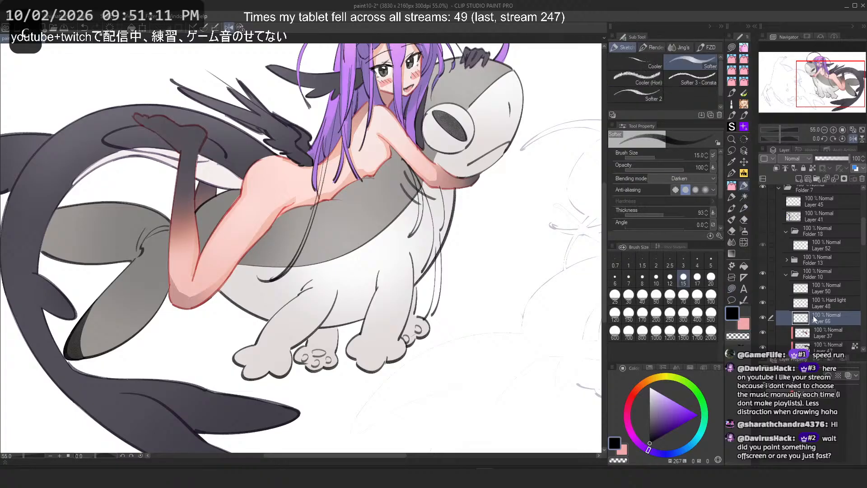
Step: Draw lines down the creature's chest, flipping the canvas and undoing rejected strokes
{"action": "left_click_drag", "start_coordinate": [295, 202], "coordinate": [233, 402]}
{"action": "key", "text": "ctrl+z"}
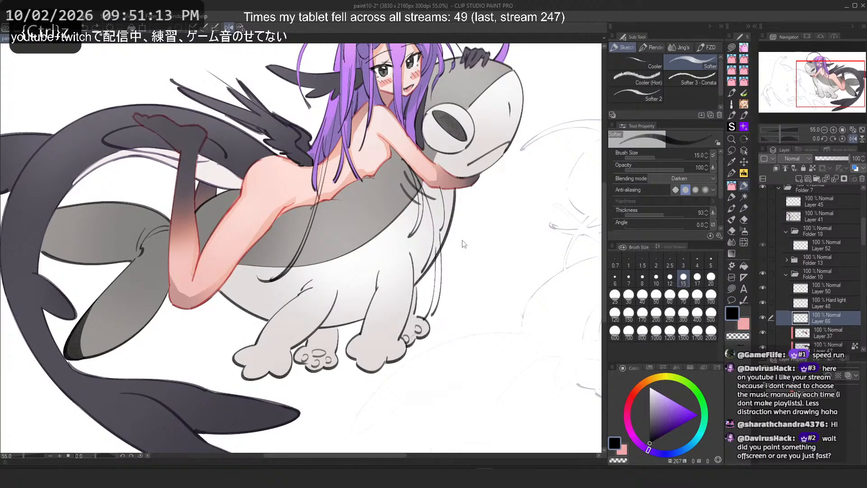
{"action": "left_click_drag", "start_coordinate": [458, 201], "coordinate": [479, 351]}
{"action": "key", "text": "h"}
{"action": "key", "text": "ctrl+z"}
{"action": "left_click_drag", "start_coordinate": [149, 203], "coordinate": [131, 363]}
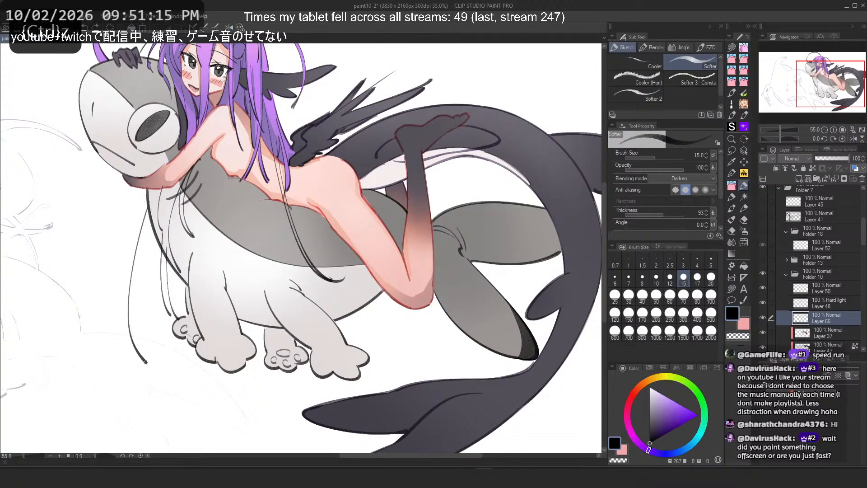
{"action": "key", "text": "ctrl+z"}
{"action": "mouse_move", "coordinate": [158, 213]}
{"action": "left_mouse_down"}
{"action": "mouse_move", "coordinate": [139, 373]}
{"action": "mouse_move", "coordinate": [130, 335]}
{"action": "mouse_move", "coordinate": [141, 354]}
{"action": "left_mouse_up"}
{"action": "key", "text": "ctrl+z"}
{"action": "key", "text": "ctrl+z"}
{"action": "key", "text": "ctrl+z"}
{"action": "left_click_drag", "start_coordinate": [145, 264], "coordinate": [140, 289]}
Step: Keep redrawing the vertical line on the creature's chest, undoing most attempts, and flip the canvas back
{"action": "key", "text": "ctrl+z"}
{"action": "key", "text": "ctrl+z"}
{"action": "left_click_drag", "start_coordinate": [154, 209], "coordinate": [138, 359]}
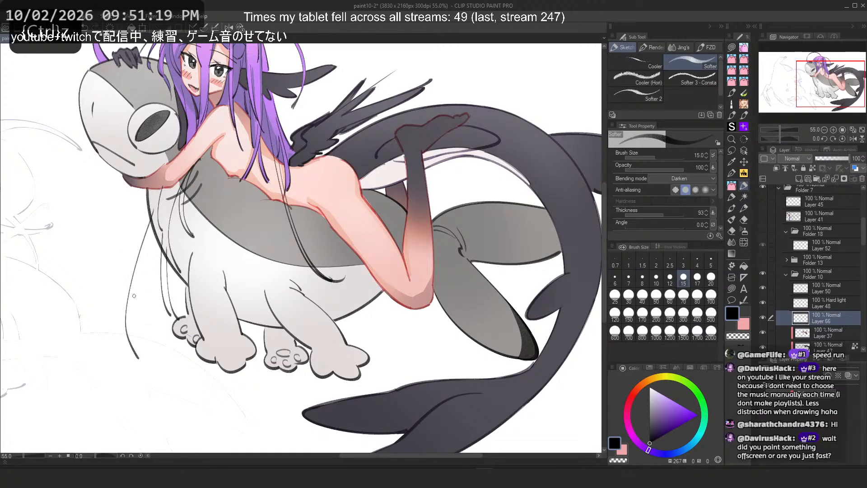
{"action": "left_click_drag", "start_coordinate": [148, 267], "coordinate": [145, 367]}
{"action": "key", "text": "ctrl+z"}
{"action": "left_click_drag", "start_coordinate": [139, 292], "coordinate": [146, 371]}
{"action": "mouse_move", "coordinate": [146, 276]}
{"action": "left_mouse_down"}
{"action": "mouse_move", "coordinate": [154, 342]}
{"action": "mouse_move", "coordinate": [149, 304]}
{"action": "mouse_move", "coordinate": [160, 326]}
{"action": "left_mouse_up"}
{"action": "key", "text": "ctrl+z"}
{"action": "key", "text": "ctrl+z"}
{"action": "key", "text": "ctrl+z"}
{"action": "left_click_drag", "start_coordinate": [138, 291], "coordinate": [161, 322]}
{"action": "key", "text": "ctrl+z"}
{"action": "key", "text": "ctrl+z"}
{"action": "left_click_drag", "start_coordinate": [147, 247], "coordinate": [151, 379]}
{"action": "key", "text": "ctrl+z"}
{"action": "left_click_drag", "start_coordinate": [146, 262], "coordinate": [144, 361]}
{"action": "key", "text": "2"}
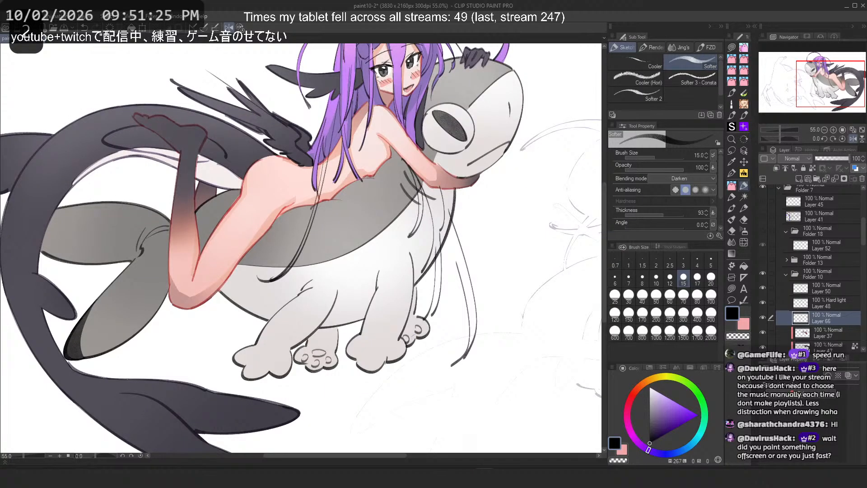
Step: Try several strokes down the creature's neck below the girl's arm, undoing every attempt
{"action": "scroll", "coordinate": [225, 195], "scroll_direction": "up", "scroll_amount": 10}
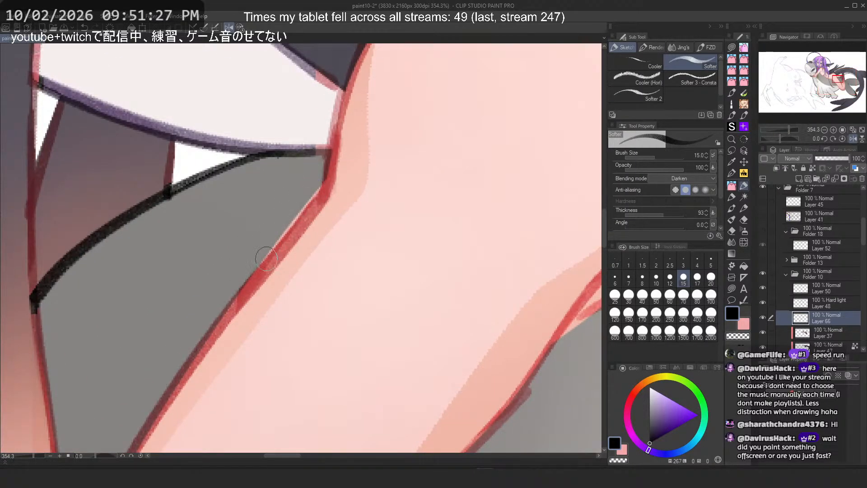
{"action": "scroll", "coordinate": [289, 271], "scroll_direction": "down", "scroll_amount": 9}
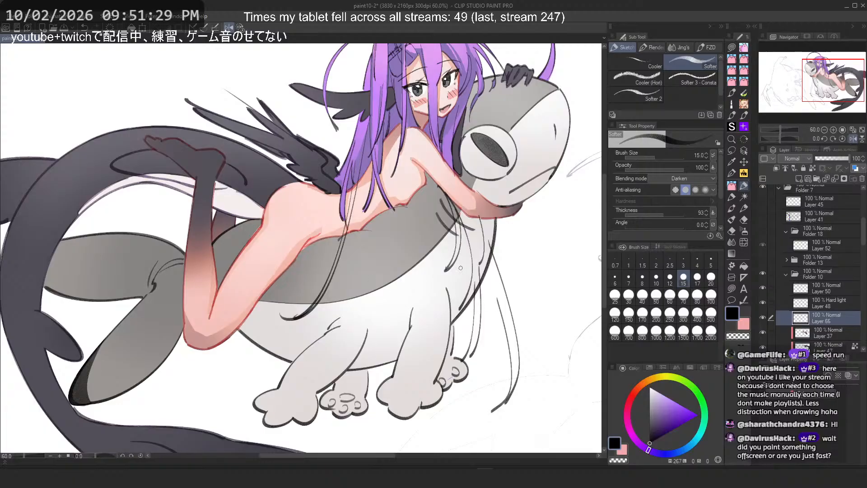
{"action": "mouse_move", "coordinate": [461, 268]}
{"action": "left_mouse_down"}
{"action": "mouse_move", "coordinate": [419, 200]}
{"action": "mouse_move", "coordinate": [465, 361]}
{"action": "left_mouse_up"}
{"action": "scroll", "coordinate": [419, 200], "scroll_direction": "up", "scroll_amount": 1}
{"action": "key", "text": "ctrl+z"}
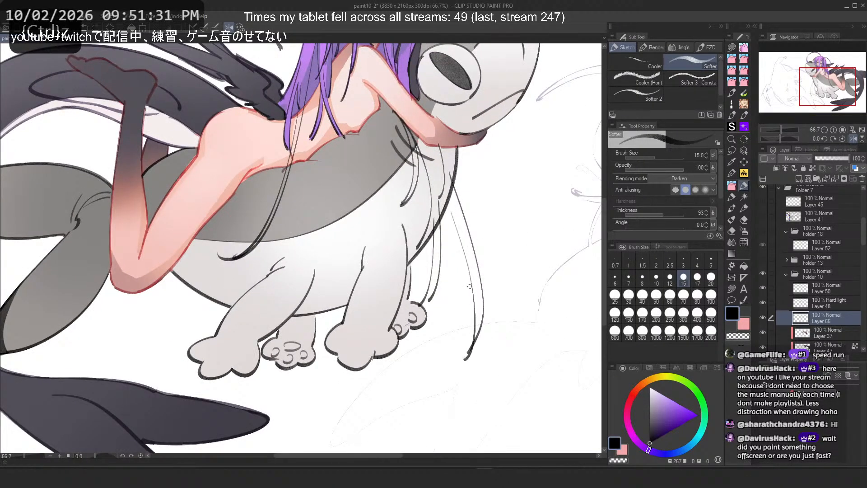
{"action": "key", "text": "ctrl+z"}
{"action": "mouse_move", "coordinate": [454, 219]}
{"action": "left_mouse_down"}
{"action": "mouse_move", "coordinate": [457, 373]}
{"action": "mouse_move", "coordinate": [465, 358]}
{"action": "mouse_move", "coordinate": [458, 369]}
{"action": "left_mouse_up"}
{"action": "key", "text": "ctrl+z"}
{"action": "key", "text": "ctrl+z"}
{"action": "key", "text": "ctrl+z"}
{"action": "left_click_drag", "start_coordinate": [461, 249], "coordinate": [458, 367]}
{"action": "key", "text": "ctrl+z"}
{"action": "key", "text": "ctrl+z"}
Step: Flip the canvas and try strokes along the creature's chest and belly, undoing each one
{"action": "key", "text": "ctrl+z"}
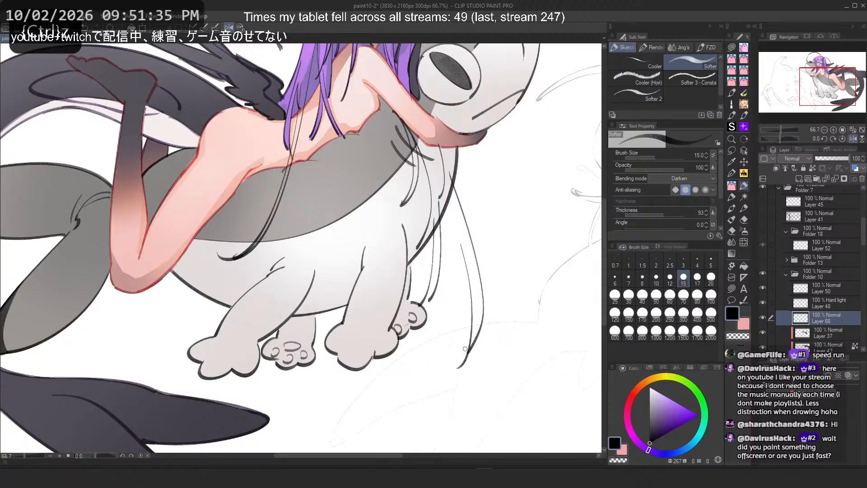
{"action": "key", "text": "ctrl+z"}
{"action": "left_click_drag", "start_coordinate": [455, 229], "coordinate": [461, 364]}
{"action": "key", "text": "ctrl+z"}
{"action": "key", "text": "h"}
{"action": "key", "text": "ctrl+z"}
{"action": "mouse_move", "coordinate": [134, 230]}
{"action": "left_mouse_down"}
{"action": "mouse_move", "coordinate": [129, 338]}
{"action": "mouse_move", "coordinate": [154, 386]}
{"action": "left_mouse_up"}
{"action": "key", "text": "ctrl+z"}
{"action": "mouse_move", "coordinate": [143, 244]}
{"action": "left_mouse_down"}
{"action": "mouse_move", "coordinate": [178, 359]}
{"action": "mouse_move", "coordinate": [152, 314]}
{"action": "mouse_move", "coordinate": [170, 345]}
{"action": "left_mouse_up"}
{"action": "key", "text": "ctrl+z"}
{"action": "key", "text": "ctrl+z"}
{"action": "key", "text": "ctrl+z"}
{"action": "mouse_move", "coordinate": [161, 292]}
{"action": "left_mouse_down"}
{"action": "mouse_move", "coordinate": [173, 335]}
{"action": "mouse_move", "coordinate": [210, 378]}
{"action": "left_mouse_up"}
{"action": "key", "text": "ctrl+z"}
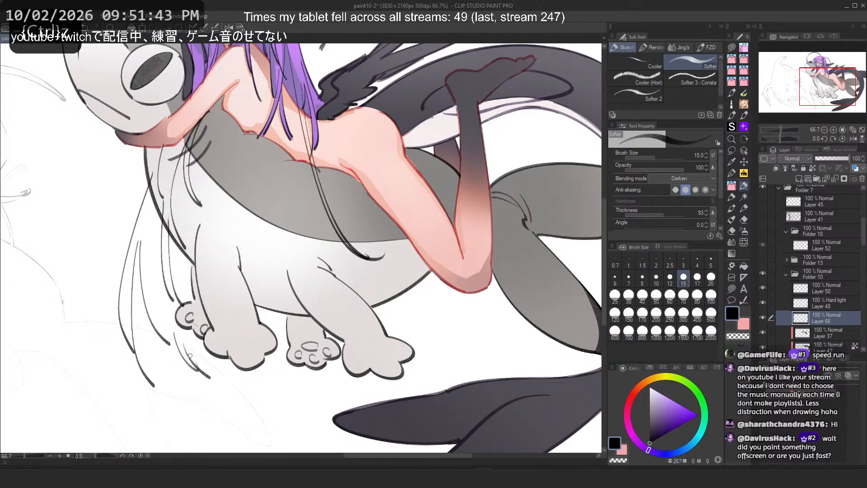
Step: Keep trying short strokes near the creature's front legs, undoing every one
{"action": "key", "text": "ctrl+z"}
{"action": "key", "text": "ctrl+z"}
{"action": "key", "text": "ctrl+z"}
{"action": "mouse_move", "coordinate": [174, 346]}
{"action": "left_mouse_down"}
{"action": "mouse_move", "coordinate": [201, 395]}
{"action": "mouse_move", "coordinate": [180, 355]}
{"action": "mouse_move", "coordinate": [182, 375]}
{"action": "mouse_move", "coordinate": [200, 391]}
{"action": "left_mouse_up"}
{"action": "key", "text": "ctrl+z"}
{"action": "key", "text": "ctrl+z"}
{"action": "key", "text": "ctrl+z"}
{"action": "mouse_move", "coordinate": [183, 335]}
{"action": "left_mouse_down"}
{"action": "mouse_move", "coordinate": [204, 393]}
{"action": "mouse_move", "coordinate": [222, 405]}
{"action": "left_mouse_up"}
{"action": "key", "text": "ctrl+z"}
{"action": "left_click_drag", "start_coordinate": [188, 352], "coordinate": [214, 380]}
{"action": "key", "text": "ctrl+z"}
{"action": "left_click_drag", "start_coordinate": [183, 331], "coordinate": [197, 373]}
{"action": "key", "text": "ctrl+z"}
{"action": "key", "text": "ctrl+z"}
{"action": "left_click_drag", "start_coordinate": [176, 306], "coordinate": [213, 404]}
{"action": "key", "text": "ctrl+z"}
{"action": "left_click_drag", "start_coordinate": [200, 353], "coordinate": [258, 393]}
Step: Draw a long line down the creature's chest, flipping the canvas and undoing retries
{"action": "key", "text": "ctrl+z"}
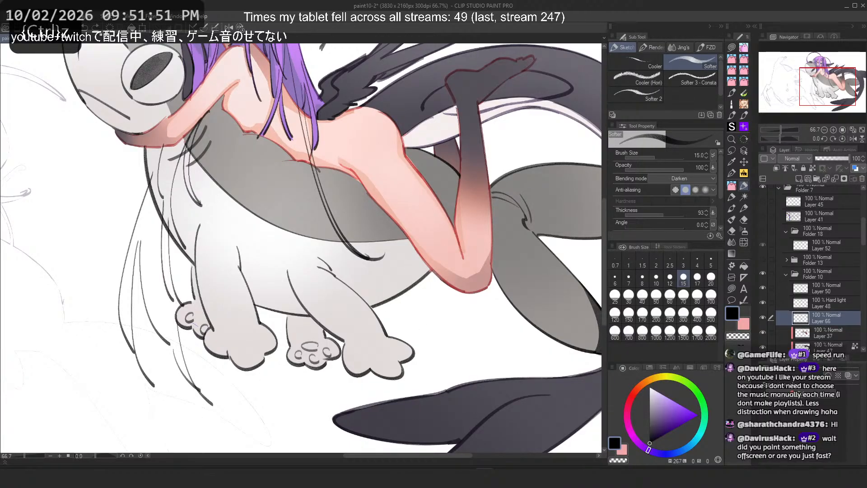
{"action": "left_click_drag", "start_coordinate": [300, 126], "coordinate": [431, 393]}
{"action": "key", "text": "ctrl+z"}
{"action": "left_click_drag", "start_coordinate": [362, 178], "coordinate": [439, 391]}
{"action": "key", "text": "h"}
{"action": "key", "text": "ctrl+z"}
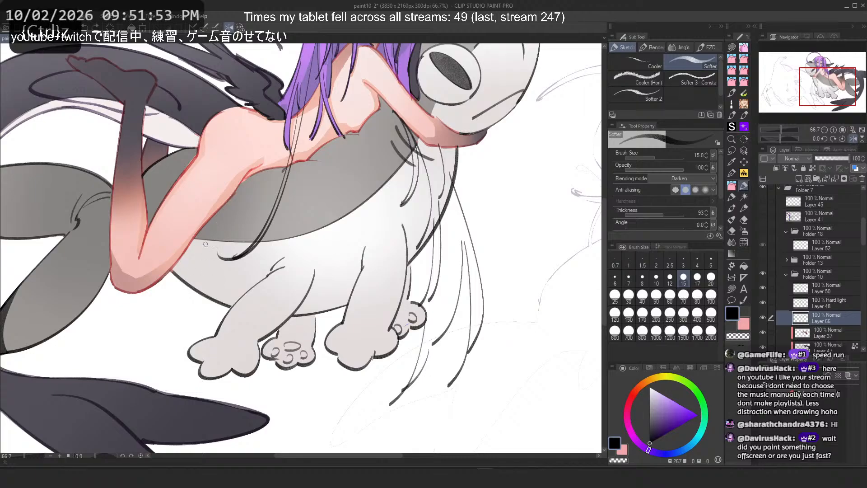
{"action": "left_click_drag", "start_coordinate": [226, 214], "coordinate": [186, 368]}
{"action": "key", "text": "ctrl+z"}
{"action": "left_click_drag", "start_coordinate": [215, 228], "coordinate": [174, 367]}
{"action": "left_click_drag", "start_coordinate": [238, 258], "coordinate": [295, 257]}
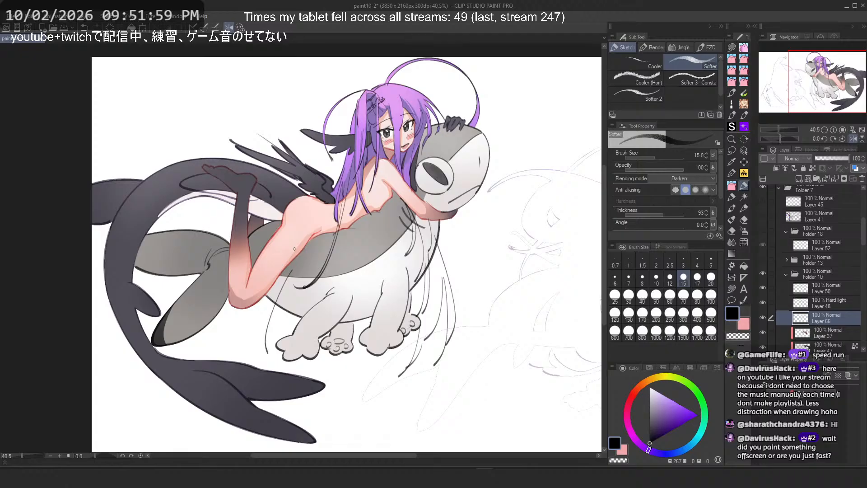
Step: Show and hide the second character's layer folder to compare the two figures
{"action": "scroll", "coordinate": [295, 249], "scroll_direction": "down", "scroll_amount": 4}
{"action": "left_click_drag", "start_coordinate": [358, 225], "coordinate": [341, 224]}
{"action": "left_click_drag", "start_coordinate": [463, 193], "coordinate": [368, 192]}
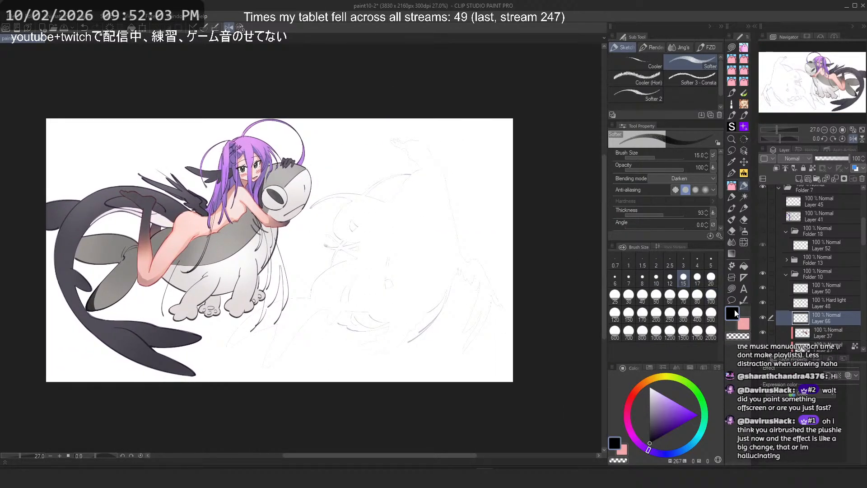
{"action": "scroll", "coordinate": [765, 262], "scroll_direction": "down", "scroll_amount": 6}
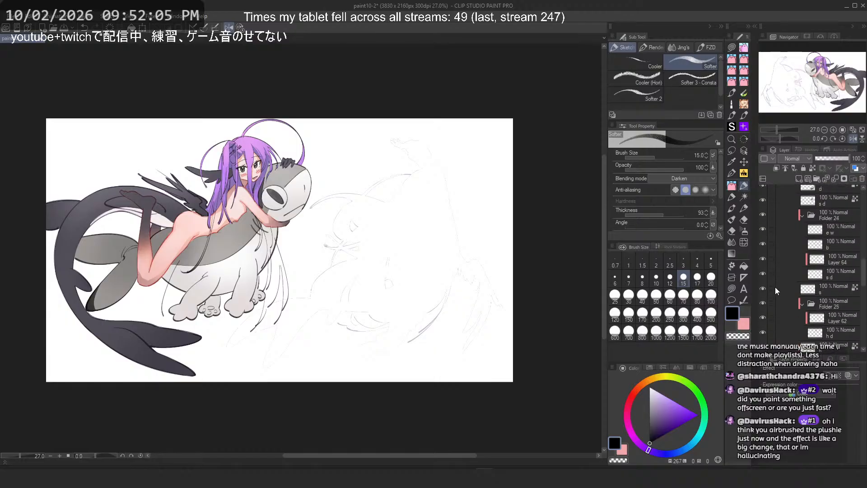
{"action": "left_click", "coordinate": [763, 286]}
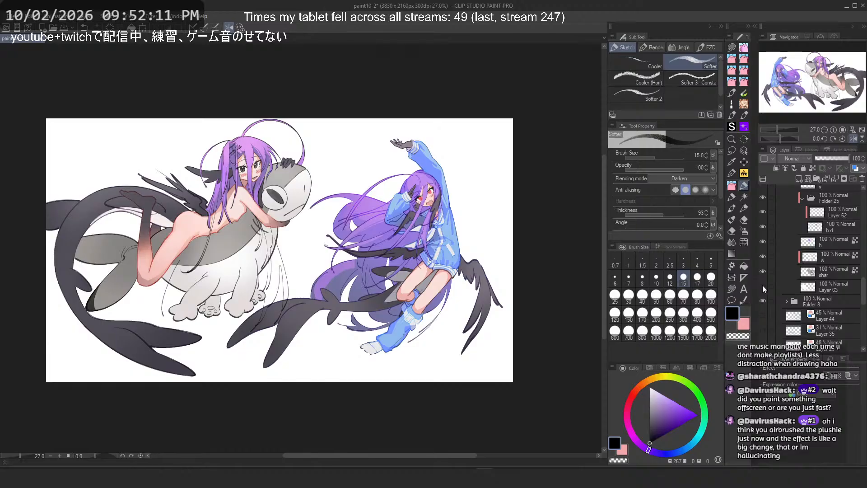
{"action": "left_click", "coordinate": [762, 286]}
Step: Add more strokes on the creature's chest, flipping the canvas and undoing the rejected ones
{"action": "scroll", "coordinate": [96, 261], "scroll_direction": "up", "scroll_amount": 3}
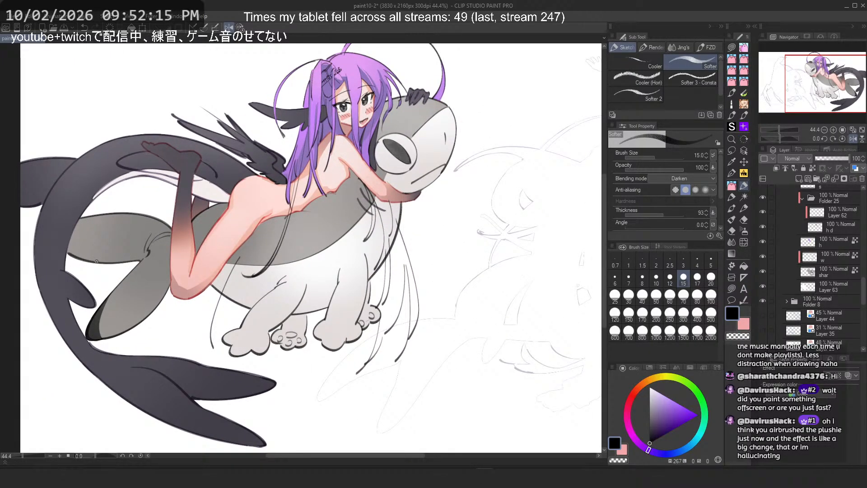
{"action": "left_click_drag", "start_coordinate": [196, 245], "coordinate": [212, 264]}
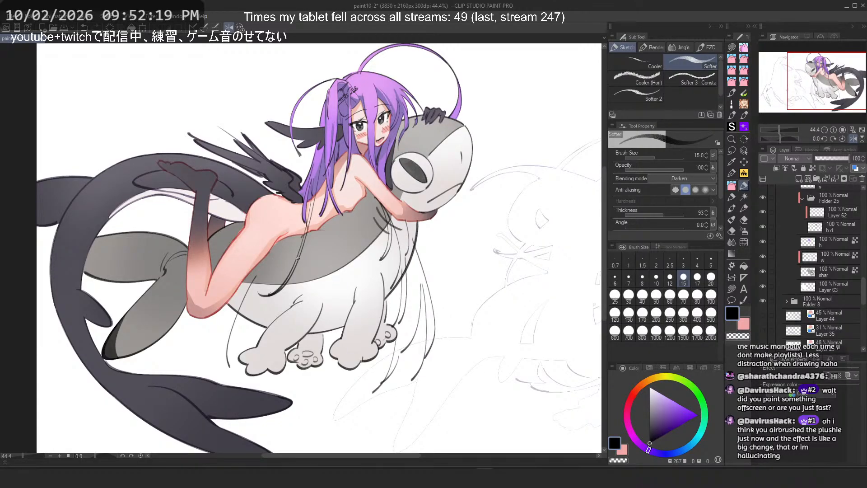
{"action": "scroll", "coordinate": [804, 286], "scroll_direction": "down", "scroll_amount": 5}
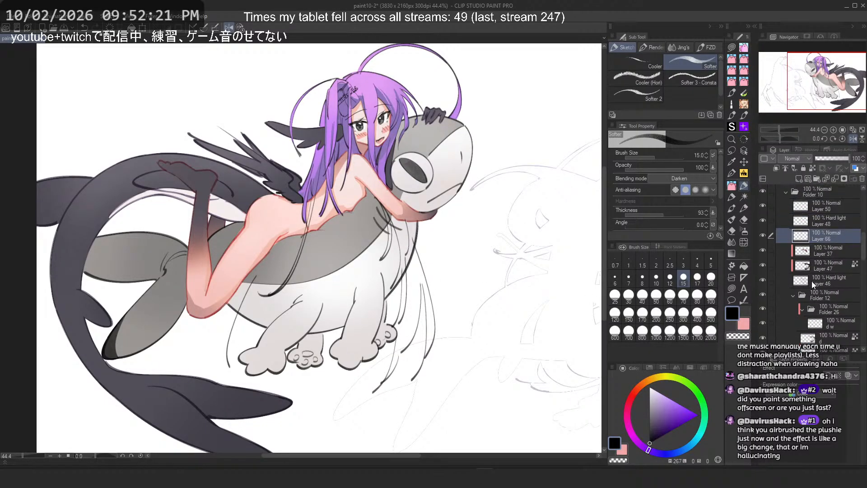
{"action": "left_click_drag", "start_coordinate": [346, 274], "coordinate": [355, 295]}
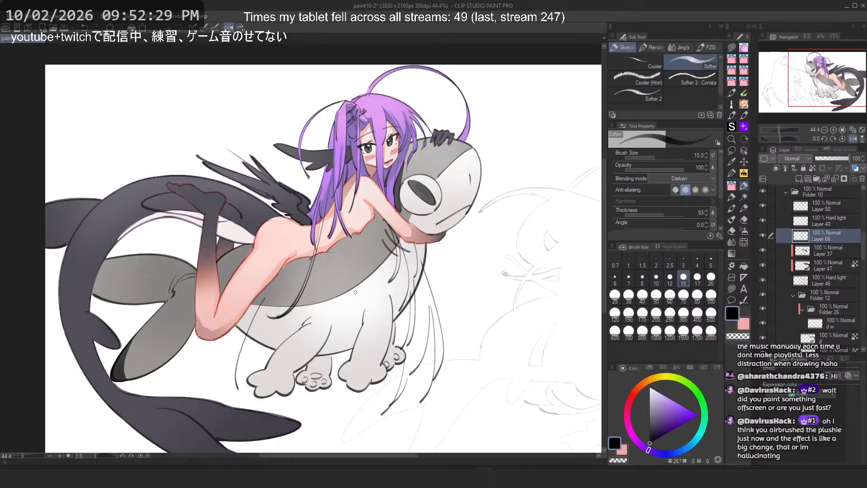
{"action": "key", "text": "2"}
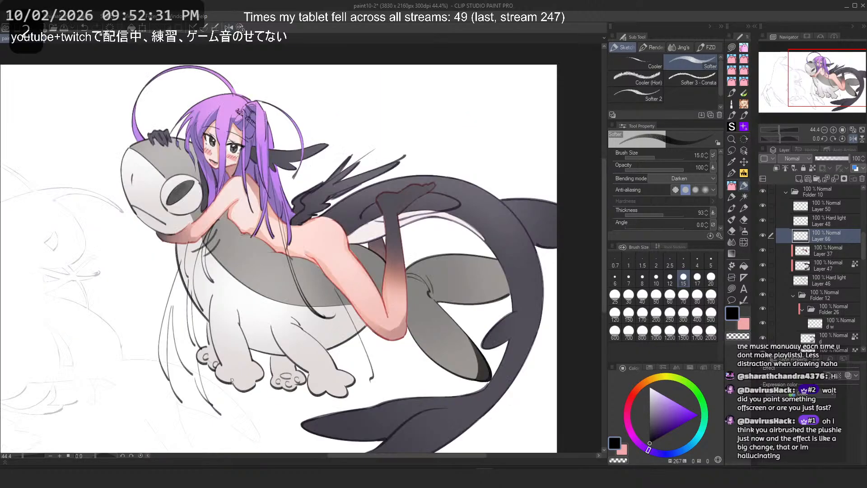
{"action": "key", "text": "ctrl+z"}
{"action": "left_click_drag", "start_coordinate": [297, 246], "coordinate": [375, 382]}
{"action": "key", "text": "ctrl+z"}
{"action": "mouse_move", "coordinate": [306, 267]}
{"action": "left_mouse_down"}
{"action": "mouse_move", "coordinate": [364, 386]}
{"action": "mouse_move", "coordinate": [365, 378]}
{"action": "left_mouse_up"}
{"action": "key", "text": "ctrl+z"}
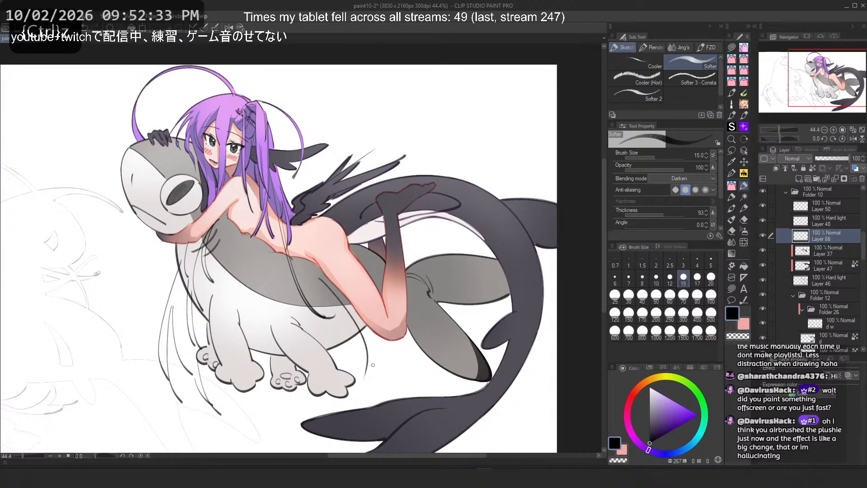
Step: Try short strokes down the creature's chest near its front leg, undoing most of them
{"action": "left_click_drag", "start_coordinate": [317, 287], "coordinate": [360, 393]}
{"action": "key", "text": "ctrl+z"}
{"action": "left_click_drag", "start_coordinate": [333, 304], "coordinate": [359, 397]}
{"action": "key", "text": "ctrl+z"}
{"action": "key", "text": "ctrl+z"}
{"action": "mouse_move", "coordinate": [334, 288]}
{"action": "left_mouse_down"}
{"action": "mouse_move", "coordinate": [350, 316]}
{"action": "mouse_move", "coordinate": [362, 385]}
{"action": "left_mouse_up"}
{"action": "left_click_drag", "start_coordinate": [338, 316], "coordinate": [358, 396]}
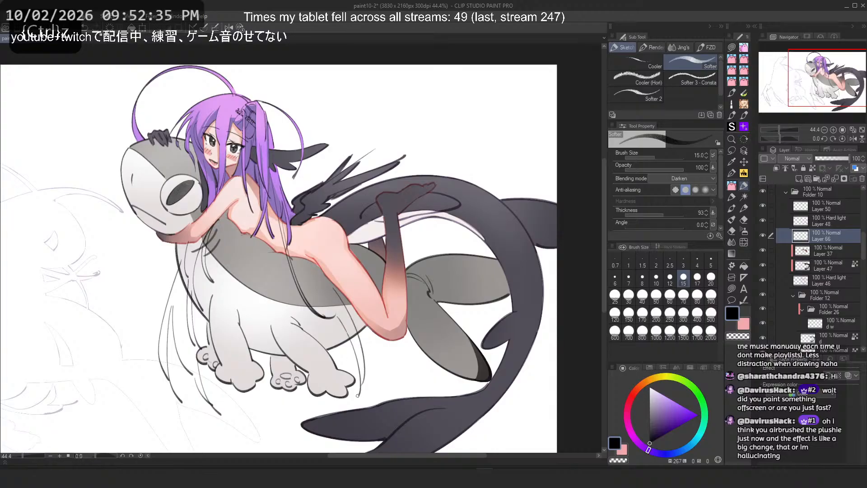
{"action": "key", "text": "ctrl+z"}
{"action": "left_click_drag", "start_coordinate": [346, 331], "coordinate": [360, 403]}
{"action": "key", "text": "ctrl+z"}
{"action": "left_click_drag", "start_coordinate": [346, 327], "coordinate": [360, 404]}
{"action": "key", "text": "ctrl+z"}
{"action": "left_click_drag", "start_coordinate": [351, 336], "coordinate": [357, 356]}
{"action": "left_click_drag", "start_coordinate": [342, 317], "coordinate": [352, 374]}
{"action": "key", "text": "ctrl+z"}
{"action": "left_click_drag", "start_coordinate": [345, 324], "coordinate": [350, 371]}
{"action": "left_click_drag", "start_coordinate": [347, 325], "coordinate": [337, 377]}
{"action": "key", "text": "ctrl+z"}
Step: Add short fur strokes below the creature's front paws, undoing the rejected ones
{"action": "mouse_move", "coordinate": [262, 315]}
{"action": "left_mouse_down"}
{"action": "mouse_move", "coordinate": [302, 408]}
{"action": "mouse_move", "coordinate": [284, 417]}
{"action": "left_mouse_up"}
{"action": "key", "text": "ctrl+z"}
{"action": "key", "text": "ctrl+z"}
{"action": "left_click_drag", "start_coordinate": [250, 381], "coordinate": [279, 429]}
{"action": "key", "text": "ctrl+z"}
{"action": "left_click_drag", "start_coordinate": [261, 389], "coordinate": [296, 442]}
{"action": "key", "text": "ctrl+z"}
{"action": "left_click_drag", "start_coordinate": [265, 387], "coordinate": [290, 413]}
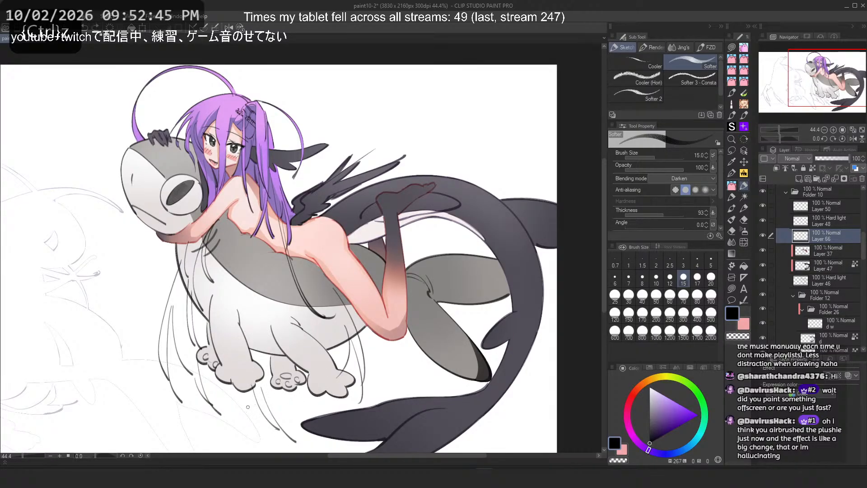
{"action": "key", "text": "ctrl+z"}
{"action": "key", "text": "ctrl+z"}
{"action": "mouse_move", "coordinate": [255, 387]}
{"action": "left_mouse_down"}
{"action": "mouse_move", "coordinate": [301, 443]}
{"action": "mouse_move", "coordinate": [296, 421]}
{"action": "left_mouse_up"}
{"action": "key", "text": "ctrl+z"}
{"action": "key", "text": "ctrl+z"}
{"action": "key", "text": "ctrl+z"}
{"action": "left_click_drag", "start_coordinate": [277, 391], "coordinate": [278, 445]}
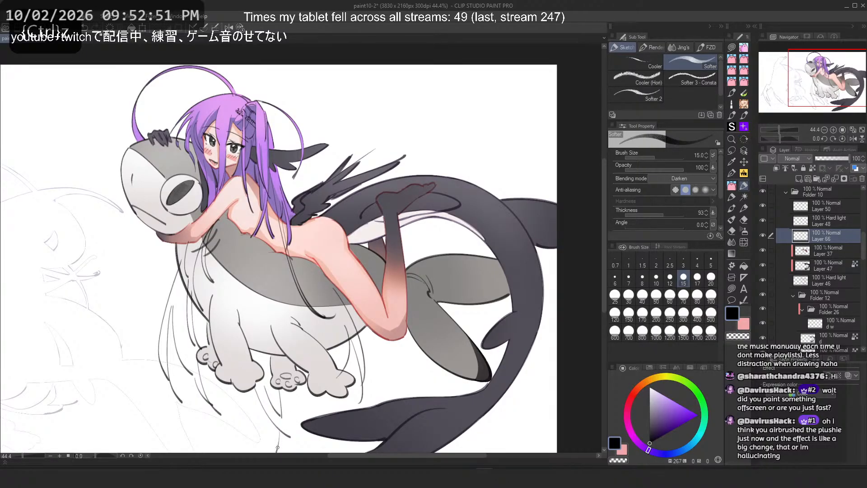
{"action": "key", "text": "ctrl+z"}
{"action": "key", "text": "ctrl+z"}
{"action": "mouse_move", "coordinate": [266, 388]}
{"action": "left_mouse_down"}
{"action": "mouse_move", "coordinate": [283, 417]}
{"action": "mouse_move", "coordinate": [273, 426]}
{"action": "mouse_move", "coordinate": [277, 451]}
{"action": "left_mouse_up"}
{"action": "key", "text": "ctrl+z"}
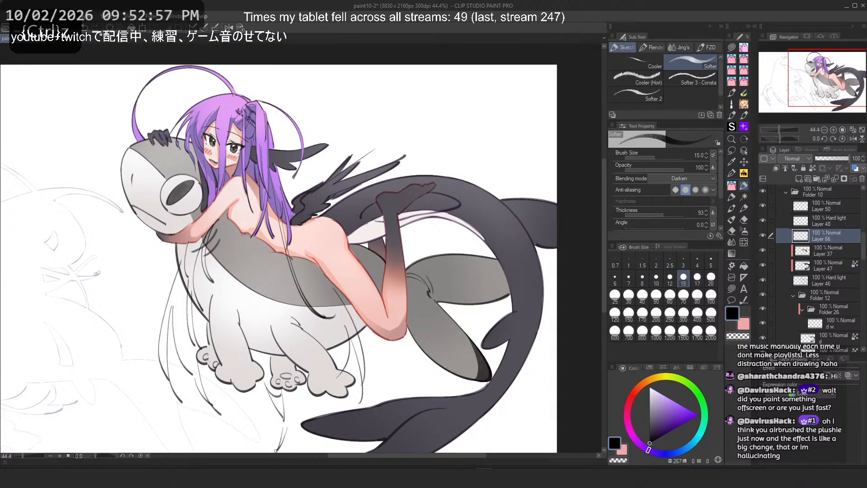
{"action": "left_click_drag", "start_coordinate": [270, 411], "coordinate": [281, 424]}
{"action": "key", "text": "ctrl+z"}
{"action": "left_click_drag", "start_coordinate": [253, 383], "coordinate": [284, 427]}
{"action": "key", "text": "ctrl+z"}
{"action": "left_click_drag", "start_coordinate": [253, 385], "coordinate": [284, 428]}
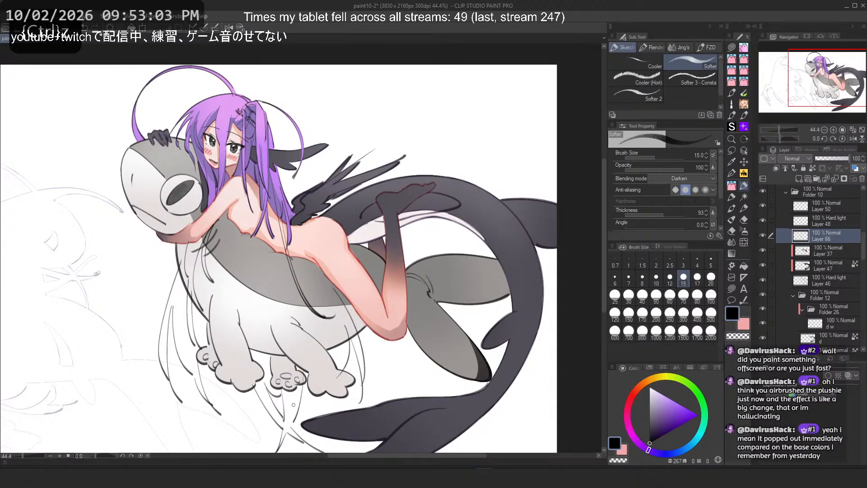
Step: Draw more fur strokes under the creature's belly, retrying several and flipping the canvas horizontally
{"action": "key", "text": "ctrl+z"}
{"action": "mouse_move", "coordinate": [211, 378]}
{"action": "left_mouse_down"}
{"action": "mouse_move", "coordinate": [237, 420]}
{"action": "mouse_move", "coordinate": [259, 421]}
{"action": "mouse_move", "coordinate": [254, 438]}
{"action": "left_mouse_up"}
{"action": "key", "text": "ctrl+z"}
{"action": "key", "text": "ctrl+z"}
{"action": "key", "text": "ctrl+z"}
{"action": "left_click_drag", "start_coordinate": [234, 407], "coordinate": [269, 445]}
{"action": "key", "text": "ctrl+z"}
{"action": "left_click_drag", "start_coordinate": [236, 394], "coordinate": [271, 430]}
{"action": "key", "text": "ctrl+z"}
{"action": "left_click_drag", "start_coordinate": [236, 394], "coordinate": [266, 422]}
{"action": "key", "text": "ctrl+z"}
{"action": "left_click_drag", "start_coordinate": [235, 394], "coordinate": [272, 422]}
{"action": "key", "text": "ctrl+z"}
{"action": "left_click_drag", "start_coordinate": [237, 398], "coordinate": [270, 425]}
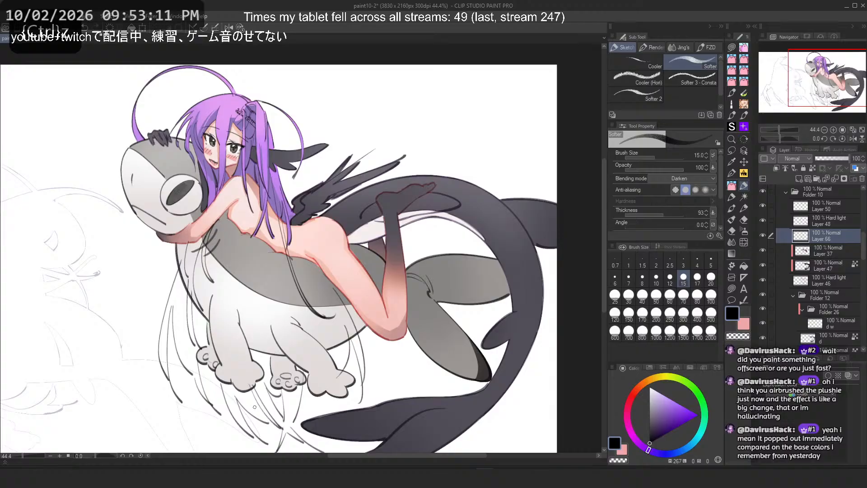
{"action": "key", "text": "ctrl+z"}
{"action": "left_click_drag", "start_coordinate": [339, 348], "coordinate": [322, 429]}
{"action": "key", "text": "ctrl+z"}
{"action": "left_click_drag", "start_coordinate": [333, 366], "coordinate": [315, 428]}
{"action": "key", "text": "h"}
Step: Try short strokes beneath the creature's paws on the flipped canvas, undoing each one
{"action": "key", "text": "ctrl+z"}
{"action": "mouse_move", "coordinate": [256, 336]}
{"action": "left_mouse_down"}
{"action": "mouse_move", "coordinate": [257, 370]}
{"action": "mouse_move", "coordinate": [283, 426]}
{"action": "left_mouse_up"}
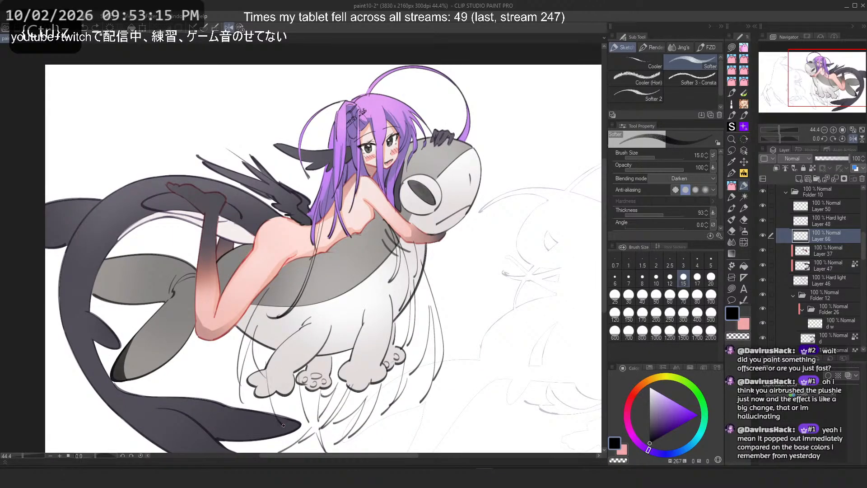
{"action": "left_click_drag", "start_coordinate": [279, 368], "coordinate": [294, 432]}
{"action": "key", "text": "ctrl+z"}
{"action": "key", "text": "ctrl+z"}
{"action": "key", "text": "ctrl+z"}
{"action": "left_click_drag", "start_coordinate": [264, 376], "coordinate": [287, 419]}
{"action": "key", "text": "ctrl+z"}
{"action": "key", "text": "ctrl+z"}
{"action": "mouse_move", "coordinate": [279, 386]}
{"action": "left_mouse_down"}
{"action": "mouse_move", "coordinate": [300, 426]}
{"action": "mouse_move", "coordinate": [304, 413]}
{"action": "left_mouse_up"}
{"action": "key", "text": "ctrl+z"}
{"action": "key", "text": "ctrl+z"}
{"action": "scroll", "coordinate": [289, 289], "scroll_direction": "down", "scroll_amount": 4}
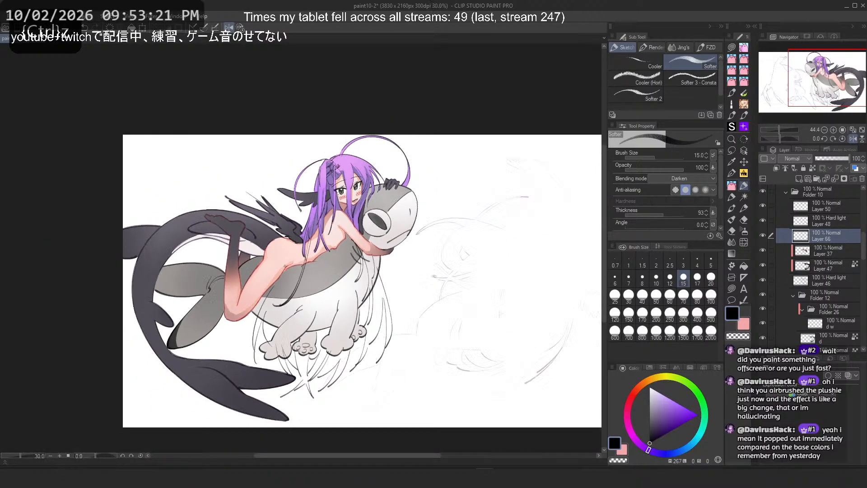
{"action": "scroll", "coordinate": [263, 280], "scroll_direction": "up", "scroll_amount": 5}
Step: Attempt strokes along the creature's belly near the girl's leg, undoing every one
{"action": "left_click_drag", "start_coordinate": [239, 321], "coordinate": [221, 409]}
{"action": "key", "text": "ctrl+z"}
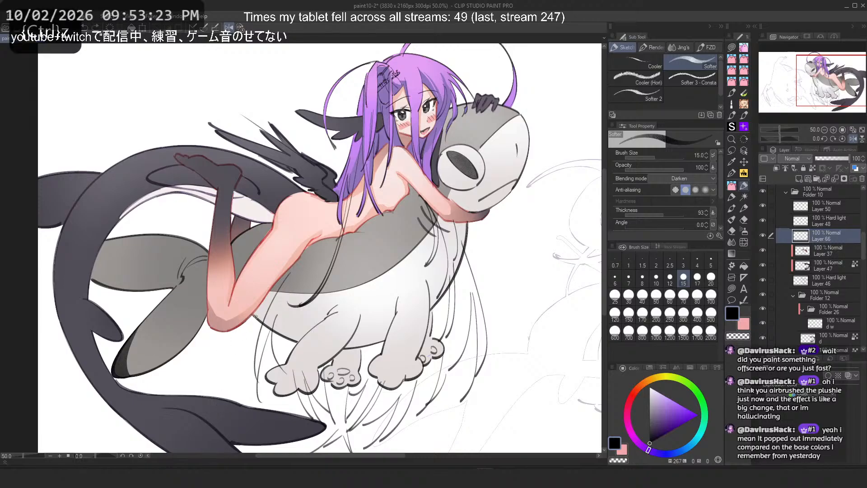
{"action": "key", "text": "ctrl+z"}
{"action": "left_click_drag", "start_coordinate": [254, 318], "coordinate": [219, 400]}
{"action": "key", "text": "ctrl+z"}
{"action": "left_click_drag", "start_coordinate": [266, 286], "coordinate": [221, 386]}
{"action": "key", "text": "ctrl+z"}
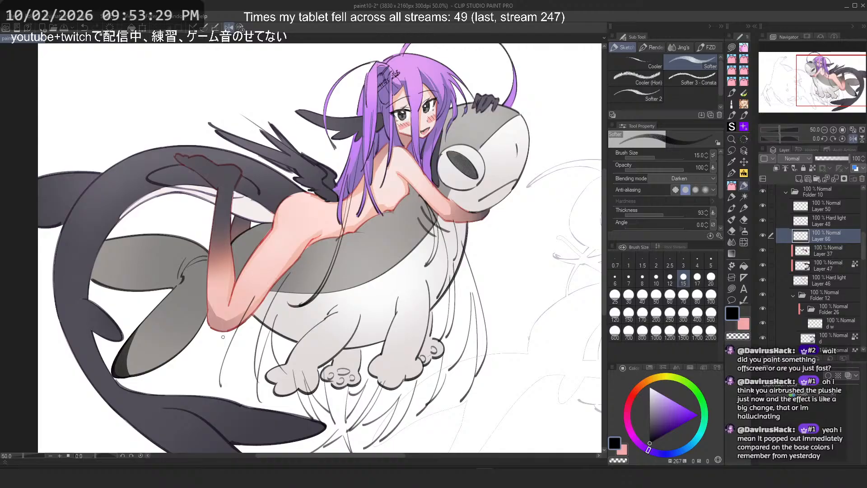
{"action": "key", "text": "ctrl+z"}
{"action": "key", "text": "ctrl+z"}
{"action": "left_click_drag", "start_coordinate": [235, 313], "coordinate": [217, 384]}
{"action": "key", "text": "ctrl+z"}
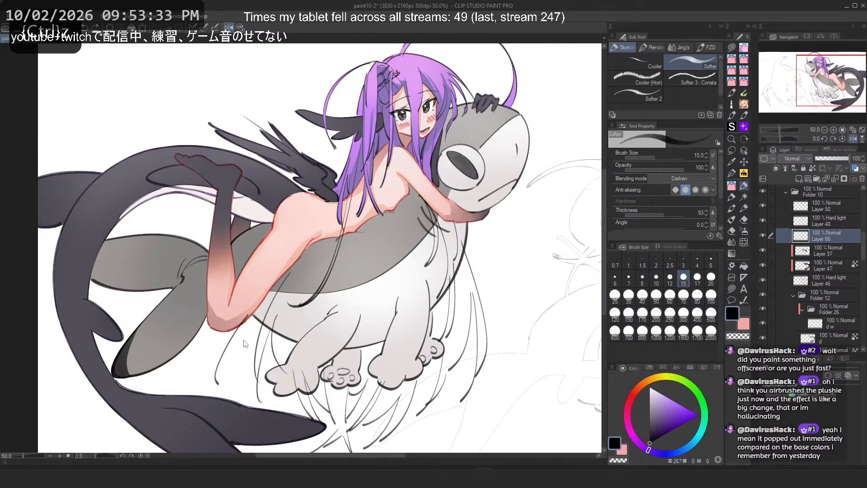
{"action": "key", "text": "ctrl+z"}
{"action": "left_click_drag", "start_coordinate": [254, 301], "coordinate": [224, 376]}
{"action": "key", "text": "ctrl+z"}
{"action": "key", "text": "ctrl+z"}
Step: Try long sweeping lines across the creature's lower body, undoing each
{"action": "mouse_move", "coordinate": [406, 393]}
{"action": "left_mouse_down"}
{"action": "mouse_move", "coordinate": [193, 391]}
{"action": "mouse_move", "coordinate": [170, 349]}
{"action": "left_mouse_up"}
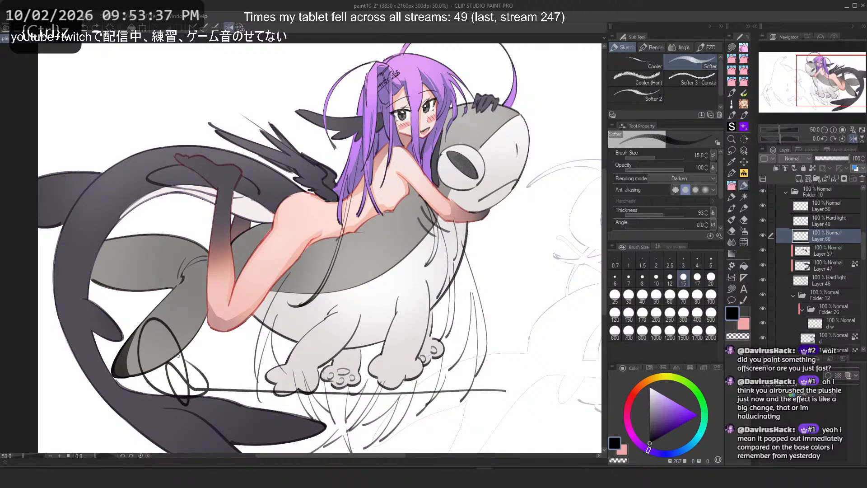
{"action": "key", "text": "ctrl+z"}
{"action": "left_click_drag", "start_coordinate": [179, 304], "coordinate": [505, 389]}
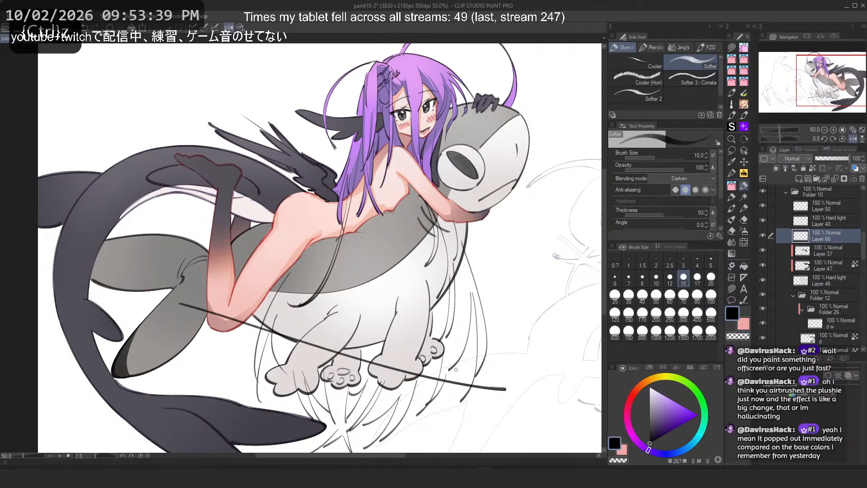
{"action": "key", "text": "ctrl+z"}
{"action": "scroll", "coordinate": [456, 370], "scroll_direction": "down", "scroll_amount": 1}
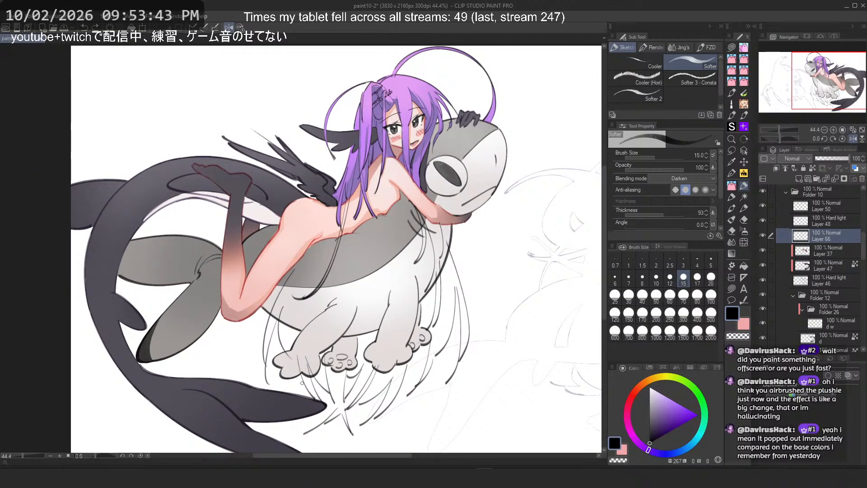
{"action": "left_click_drag", "start_coordinate": [247, 217], "coordinate": [380, 304]}
{"action": "left_click_drag", "start_coordinate": [256, 248], "coordinate": [406, 331]}
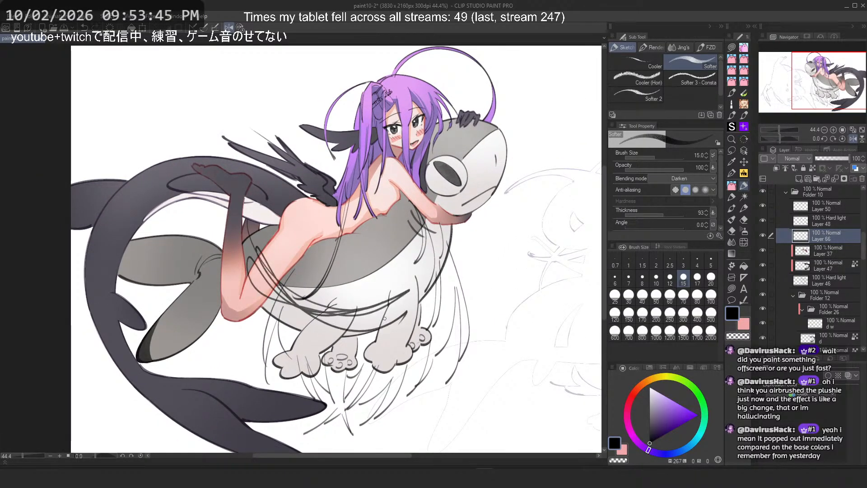
{"action": "key", "text": "ctrl+z"}
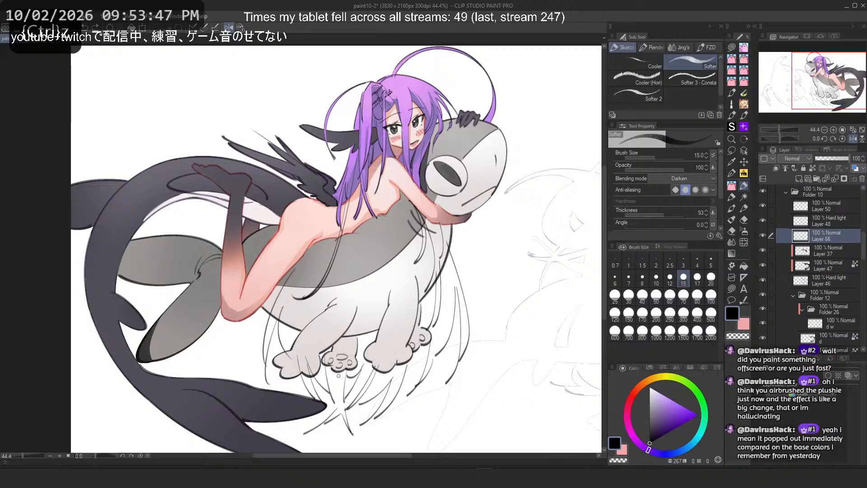
Step: Try sweeping lines below the creature's paws and along its belly, undoing every attempt
{"action": "mouse_move", "coordinate": [470, 359]}
{"action": "left_mouse_down"}
{"action": "mouse_move", "coordinate": [409, 354]}
{"action": "mouse_move", "coordinate": [447, 371]}
{"action": "mouse_move", "coordinate": [285, 365]}
{"action": "mouse_move", "coordinate": [234, 348]}
{"action": "mouse_move", "coordinate": [434, 342]}
{"action": "mouse_move", "coordinate": [224, 340]}
{"action": "mouse_move", "coordinate": [506, 349]}
{"action": "mouse_move", "coordinate": [506, 361]}
{"action": "mouse_move", "coordinate": [479, 382]}
{"action": "mouse_move", "coordinate": [267, 336]}
{"action": "left_mouse_up"}
{"action": "key", "text": "ctrl+z"}
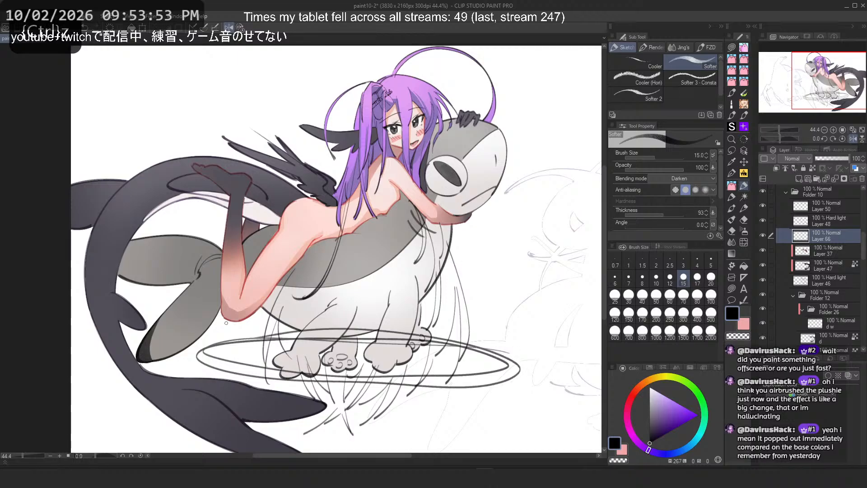
{"action": "key", "text": "ctrl+z"}
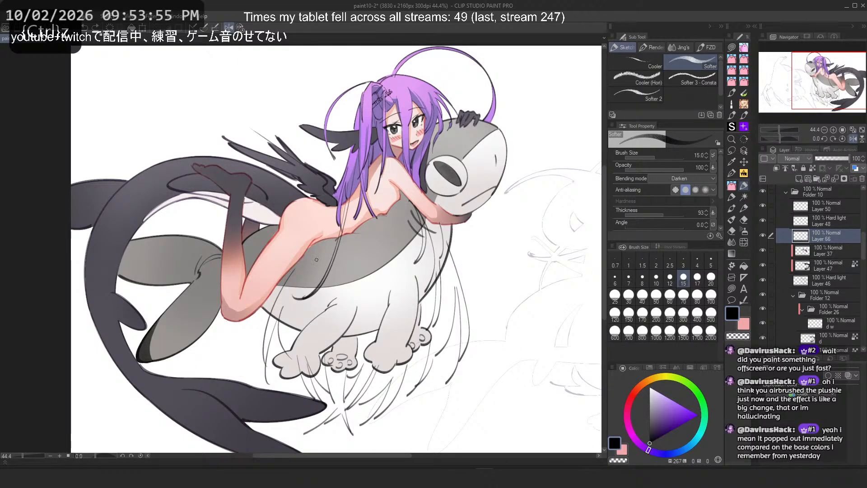
{"action": "mouse_move", "coordinate": [264, 291]}
{"action": "left_mouse_down"}
{"action": "mouse_move", "coordinate": [329, 254]}
{"action": "mouse_move", "coordinate": [264, 305]}
{"action": "left_mouse_up"}
{"action": "key", "text": "ctrl+z"}
{"action": "mouse_move", "coordinate": [500, 329]}
{"action": "left_mouse_down"}
{"action": "mouse_move", "coordinate": [227, 346]}
{"action": "mouse_move", "coordinate": [475, 401]}
{"action": "mouse_move", "coordinate": [519, 320]}
{"action": "mouse_move", "coordinate": [358, 307]}
{"action": "mouse_move", "coordinate": [252, 437]}
{"action": "mouse_move", "coordinate": [504, 311]}
{"action": "mouse_move", "coordinate": [271, 355]}
{"action": "left_mouse_up"}
{"action": "key", "text": "ctrl+z"}
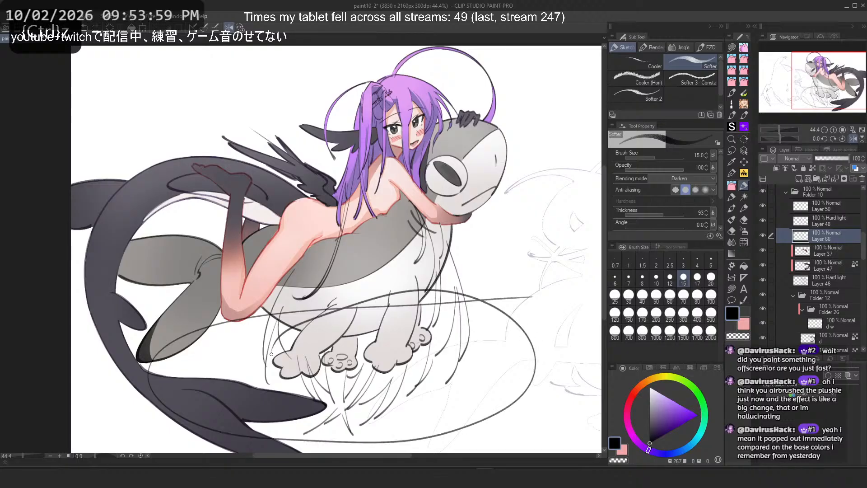
{"action": "key", "text": "ctrl+z"}
{"action": "mouse_move", "coordinate": [461, 429]}
{"action": "left_mouse_down"}
{"action": "mouse_move", "coordinate": [496, 394]}
{"action": "mouse_move", "coordinate": [248, 403]}
{"action": "left_mouse_up"}
{"action": "key", "text": "ctrl+z"}
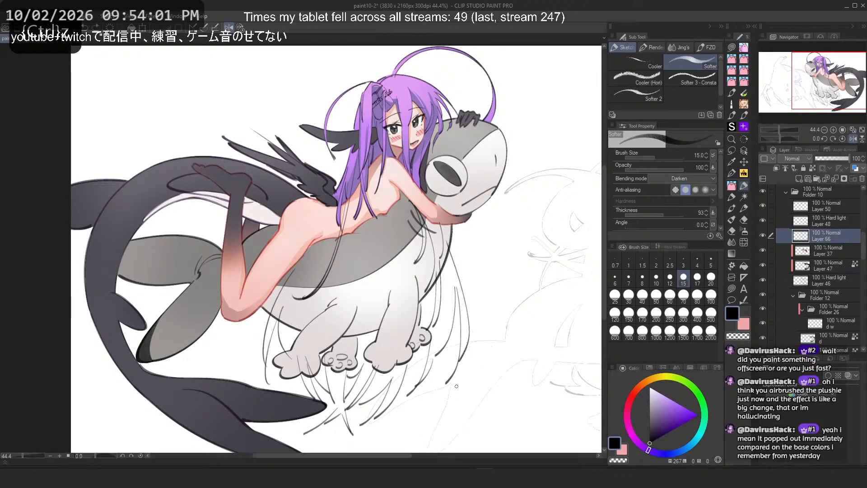
{"action": "mouse_move", "coordinate": [420, 327]}
{"action": "left_mouse_down"}
{"action": "mouse_move", "coordinate": [481, 353]}
{"action": "mouse_move", "coordinate": [323, 321]}
{"action": "left_mouse_up"}
{"action": "key", "text": "ctrl+z"}
{"action": "left_click_drag", "start_coordinate": [263, 305], "coordinate": [251, 368]}
{"action": "key", "text": "ctrl+z"}
{"action": "left_click_drag", "start_coordinate": [279, 313], "coordinate": [280, 355]}
{"action": "key", "text": "ctrl+z"}
Step: Switch to the Lasso Fill tool and fill small shapes along the creature's outline below the girl's thigh
{"action": "scroll", "coordinate": [280, 328], "scroll_direction": "up", "scroll_amount": 6}
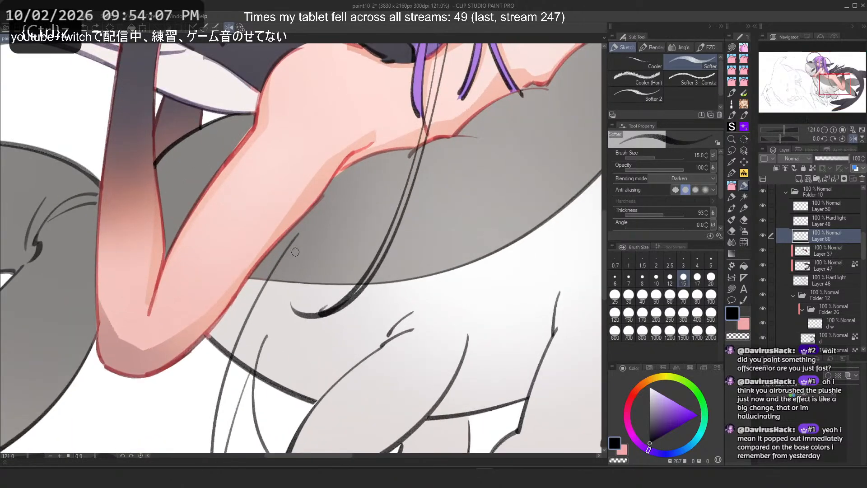
{"action": "scroll", "coordinate": [300, 262], "scroll_direction": "down", "scroll_amount": 5}
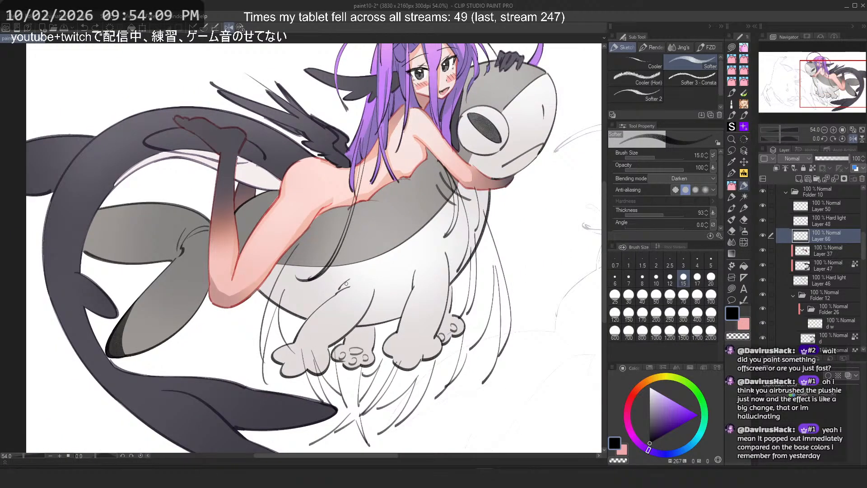
{"action": "scroll", "coordinate": [296, 274], "scroll_direction": "up", "scroll_amount": 2}
{"action": "left_click", "coordinate": [732, 289]}
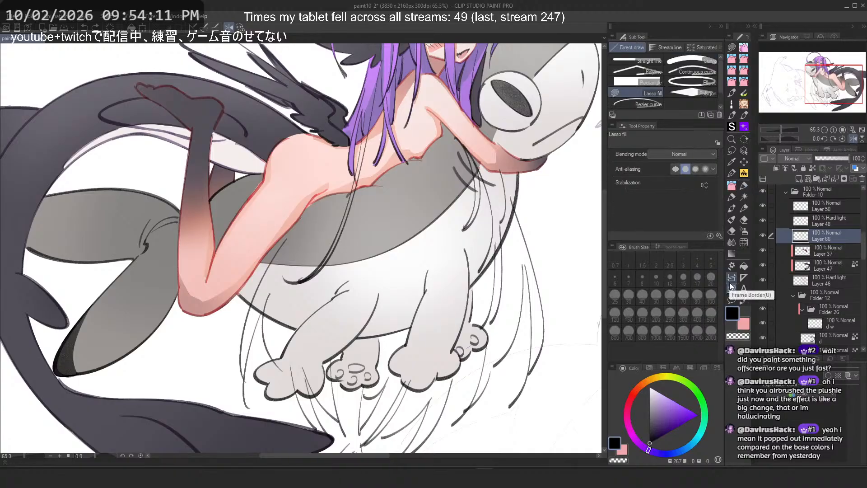
{"action": "scroll", "coordinate": [300, 244], "scroll_direction": "up", "scroll_amount": 3}
{"action": "key", "text": "c"}
{"action": "mouse_move", "coordinate": [303, 191]}
{"action": "left_mouse_down"}
{"action": "mouse_move", "coordinate": [238, 289]}
{"action": "mouse_move", "coordinate": [310, 216]}
{"action": "left_mouse_up"}
{"action": "mouse_move", "coordinate": [346, 248]}
{"action": "left_mouse_down"}
{"action": "mouse_move", "coordinate": [317, 286]}
{"action": "mouse_move", "coordinate": [301, 281]}
{"action": "left_mouse_up"}
{"action": "left_click_drag", "start_coordinate": [347, 271], "coordinate": [335, 302]}
{"action": "key", "text": "ctrl+z"}
{"action": "mouse_move", "coordinate": [360, 254]}
{"action": "left_mouse_down"}
{"action": "mouse_move", "coordinate": [238, 271]}
{"action": "mouse_move", "coordinate": [262, 246]}
{"action": "left_mouse_up"}
{"action": "mouse_move", "coordinate": [357, 261]}
{"action": "left_mouse_down"}
{"action": "mouse_move", "coordinate": [254, 271]}
{"action": "mouse_move", "coordinate": [302, 241]}
{"action": "left_mouse_up"}
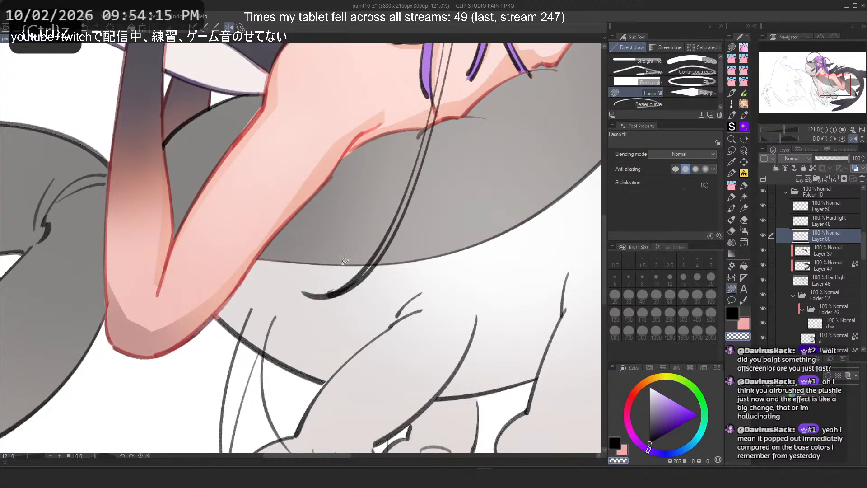
{"action": "mouse_move", "coordinate": [355, 268]}
{"action": "left_mouse_down"}
{"action": "mouse_move", "coordinate": [236, 260]}
{"action": "mouse_move", "coordinate": [307, 289]}
{"action": "mouse_move", "coordinate": [206, 235]}
{"action": "mouse_move", "coordinate": [265, 287]}
{"action": "mouse_move", "coordinate": [275, 245]}
{"action": "left_mouse_up"}
{"action": "key", "text": "ctrl+z"}
{"action": "key", "text": "ctrl+z"}
{"action": "mouse_move", "coordinate": [224, 311]}
{"action": "left_mouse_down"}
{"action": "mouse_move", "coordinate": [260, 353]}
{"action": "mouse_move", "coordinate": [249, 300]}
{"action": "left_mouse_up"}
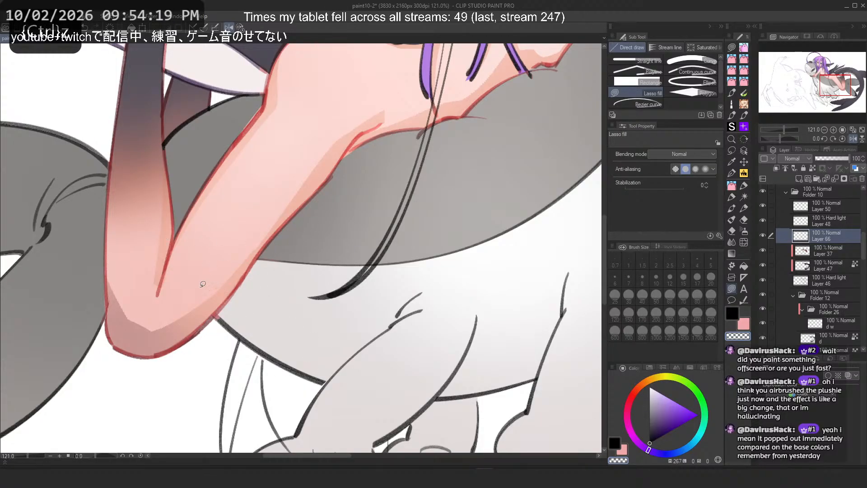
Step: Zoom in to inspect the creature's paw pads and toe lines
{"action": "scroll", "coordinate": [143, 145], "scroll_direction": "down", "scroll_amount": 5}
{"action": "scroll", "coordinate": [235, 326], "scroll_direction": "up", "scroll_amount": 7}
{"action": "scroll", "coordinate": [233, 274], "scroll_direction": "up", "scroll_amount": 3}
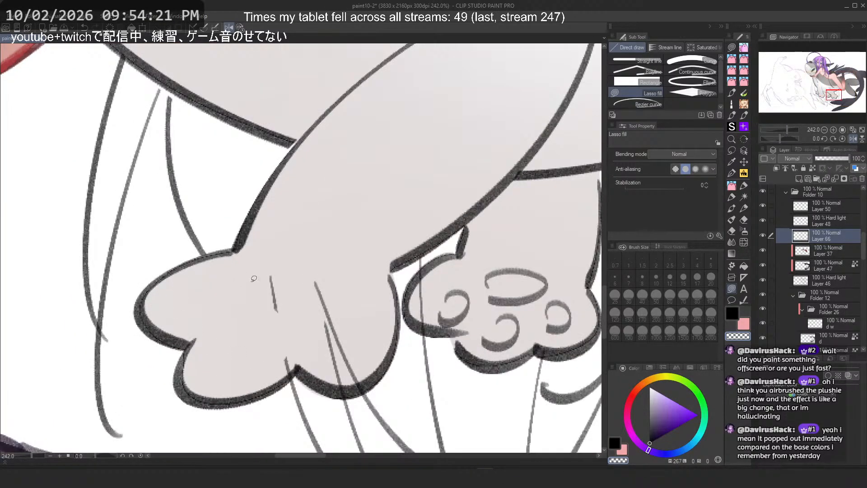
{"action": "mouse_move", "coordinate": [263, 256]}
{"action": "left_mouse_down"}
{"action": "mouse_move", "coordinate": [264, 386]}
{"action": "mouse_move", "coordinate": [357, 386]}
{"action": "mouse_move", "coordinate": [362, 294]}
{"action": "mouse_move", "coordinate": [357, 320]}
{"action": "mouse_move", "coordinate": [369, 318]}
{"action": "left_mouse_up"}
{"action": "scroll", "coordinate": [136, 306], "scroll_direction": "down", "scroll_amount": 3}
{"action": "scroll", "coordinate": [373, 308], "scroll_direction": "up", "scroll_amount": 2}
{"action": "scroll", "coordinate": [374, 305], "scroll_direction": "down", "scroll_amount": 4}
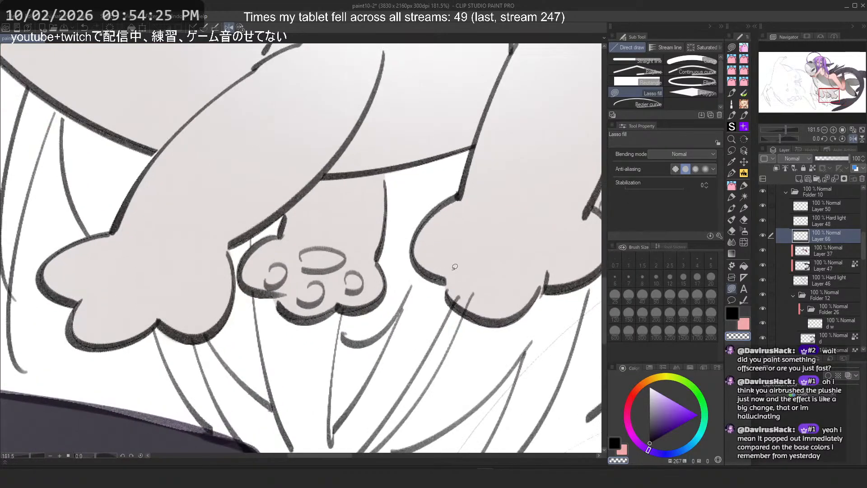
{"action": "scroll", "coordinate": [397, 289], "scroll_direction": "up", "scroll_amount": 2}
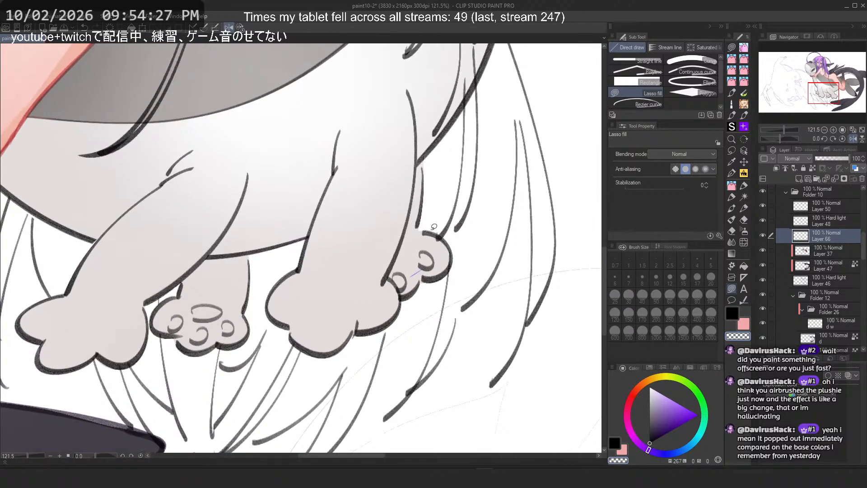
{"action": "scroll", "coordinate": [385, 254], "scroll_direction": "up", "scroll_amount": 2}
{"action": "scroll", "coordinate": [398, 307], "scroll_direction": "up", "scroll_amount": 4}
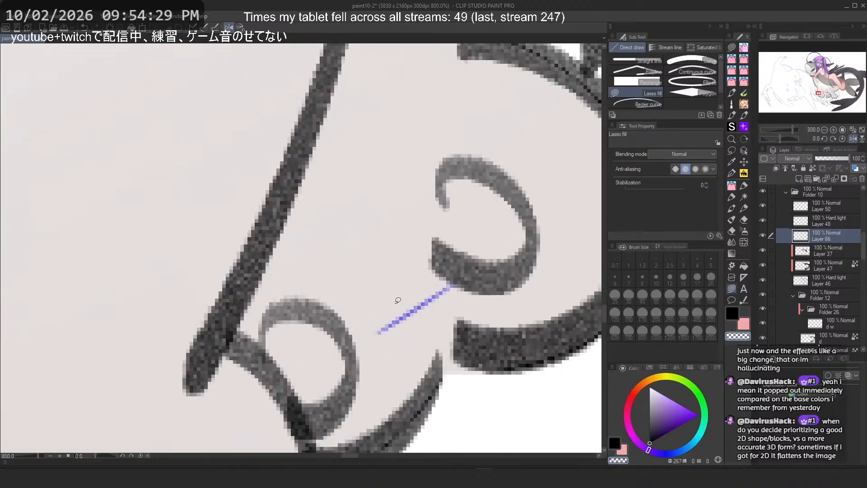
{"action": "scroll", "coordinate": [398, 307], "scroll_direction": "down", "scroll_amount": 1}
{"action": "scroll", "coordinate": [811, 258], "scroll_direction": "down", "scroll_amount": 1}
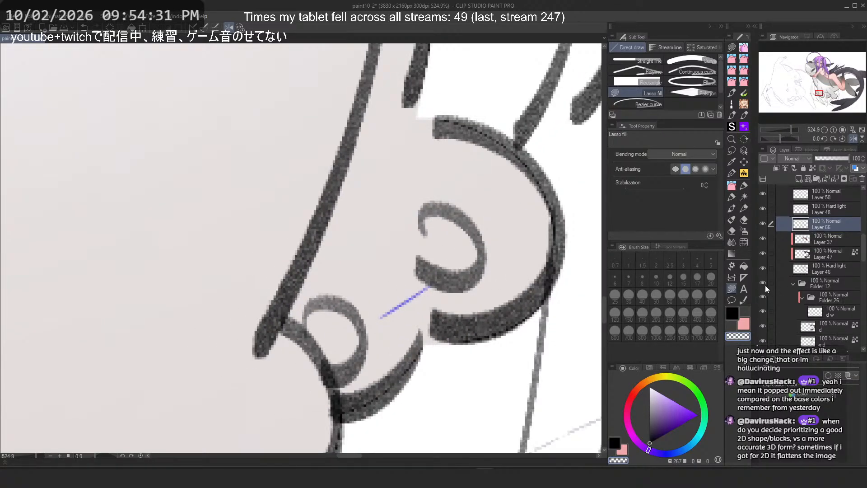
{"action": "scroll", "coordinate": [766, 285], "scroll_direction": "down", "scroll_amount": 6}
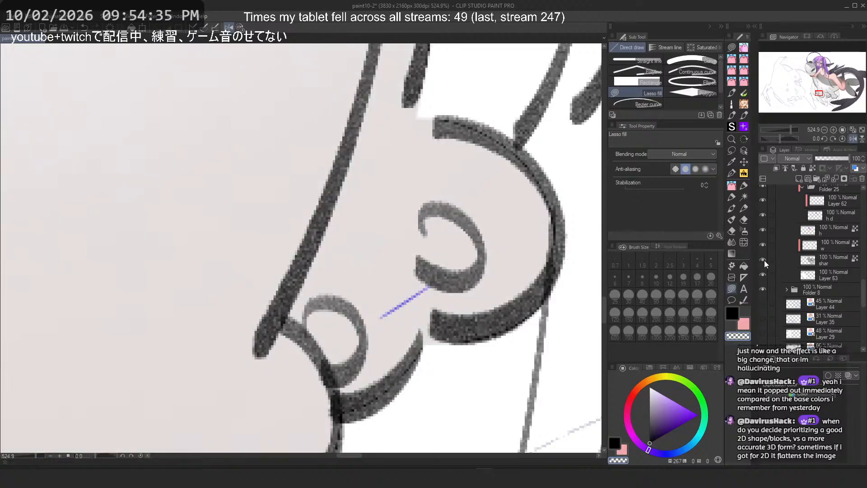
Step: Toggle a layer's visibility on and off and select the layer named h
{"action": "left_click", "coordinate": [764, 245]}
{"action": "left_click", "coordinate": [765, 245]}
{"action": "scroll", "coordinate": [765, 245], "scroll_direction": "up", "scroll_amount": 3}
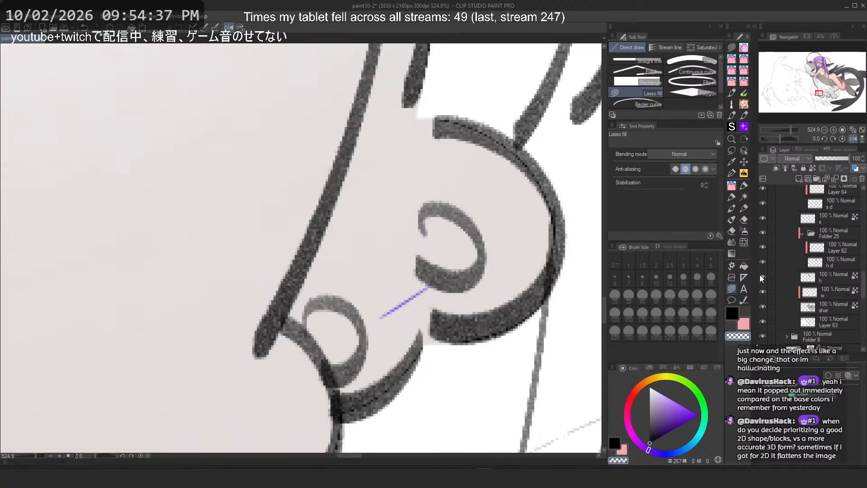
{"action": "left_click", "coordinate": [796, 277]}
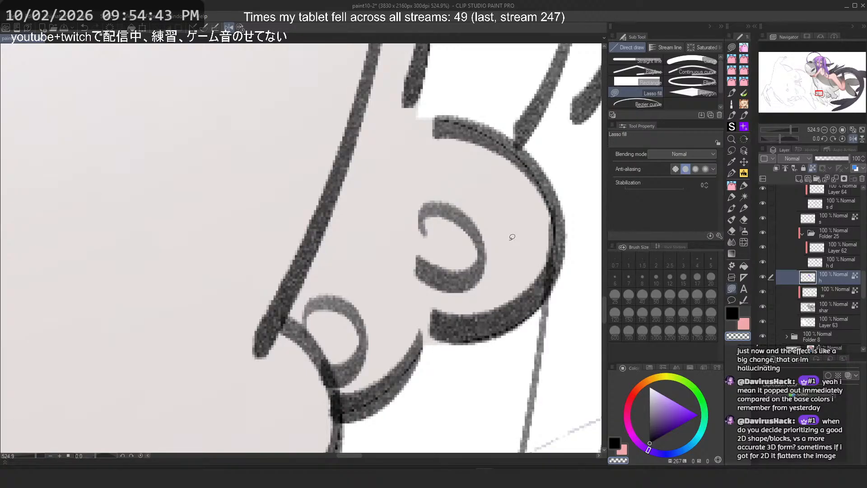
Step: Lasso-fill a small area beneath the creature's paws on that layer
{"action": "scroll", "coordinate": [494, 226], "scroll_direction": "down", "scroll_amount": 8}
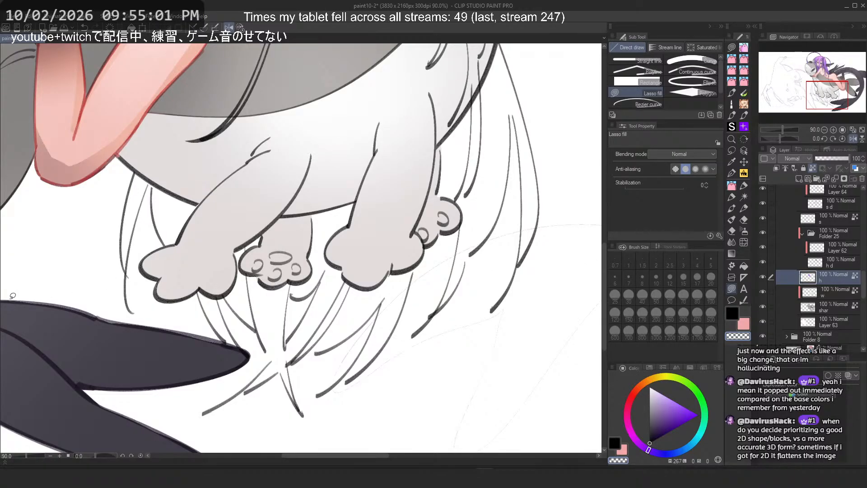
{"action": "scroll", "coordinate": [154, 352], "scroll_direction": "down", "scroll_amount": 3}
{"action": "left_click_drag", "start_coordinate": [219, 337], "coordinate": [265, 347]}
{"action": "scroll", "coordinate": [283, 286], "scroll_direction": "up", "scroll_amount": 2}
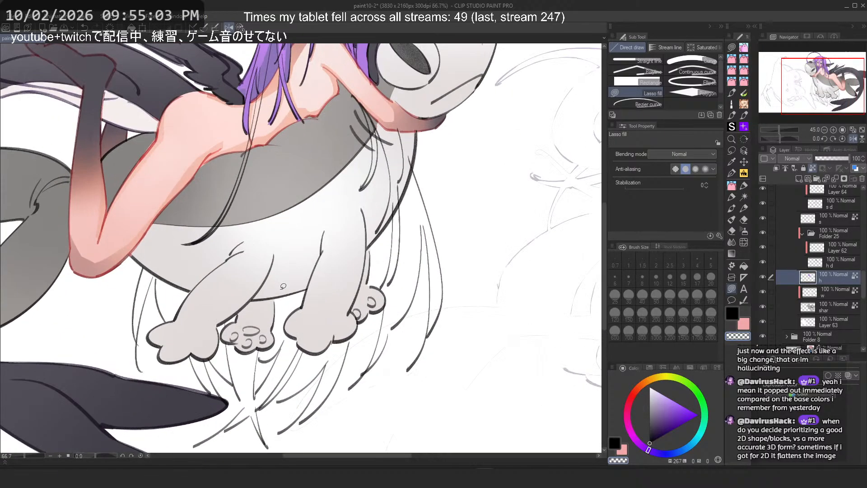
Step: Select Layer 66 in the layer list
{"action": "scroll", "coordinate": [842, 268], "scroll_direction": "up", "scroll_amount": 5}
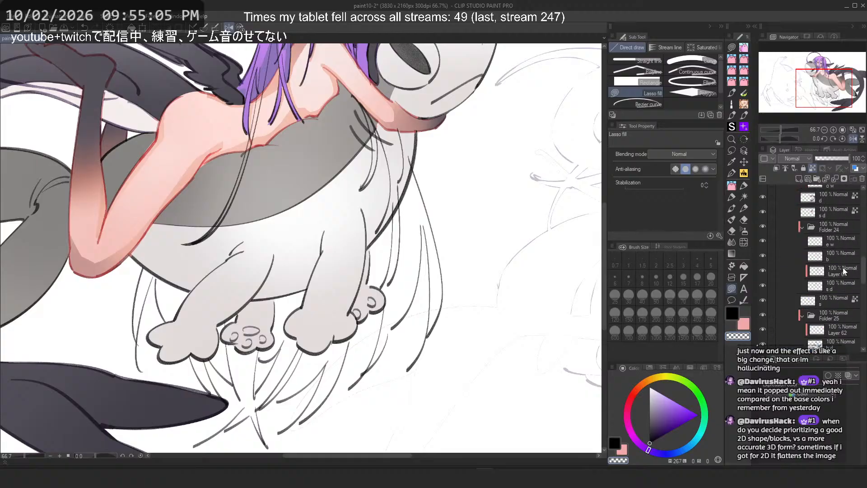
{"action": "scroll", "coordinate": [839, 267], "scroll_direction": "down", "scroll_amount": 2}
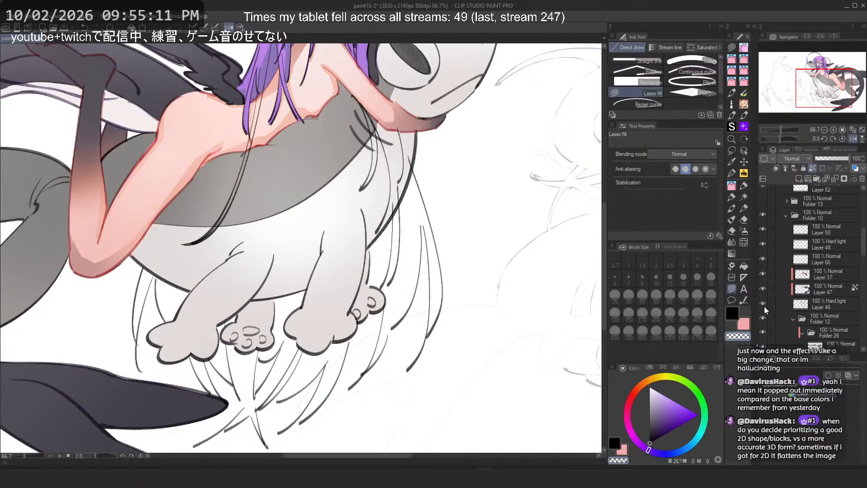
{"action": "left_click", "coordinate": [830, 256]}
{"action": "scroll", "coordinate": [361, 136], "scroll_direction": "up", "scroll_amount": 5}
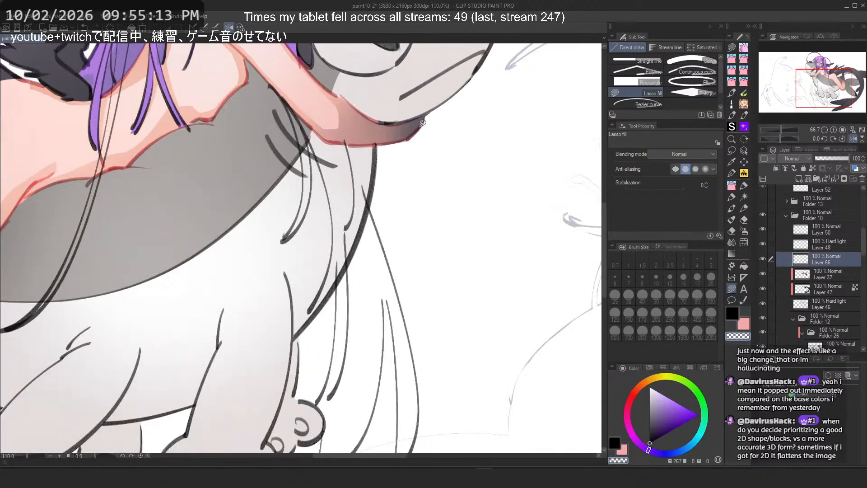
{"action": "scroll", "coordinate": [361, 283], "scroll_direction": "down", "scroll_amount": 5}
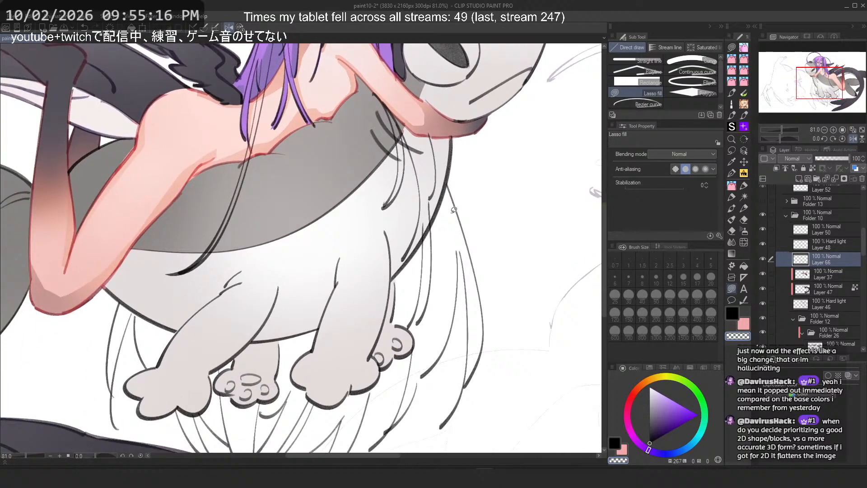
Step: Undo the last two fills and lasso-fill a small shape where the girl's arm meets the creature's neck
{"action": "left_click_drag", "start_coordinate": [454, 210], "coordinate": [492, 146]}
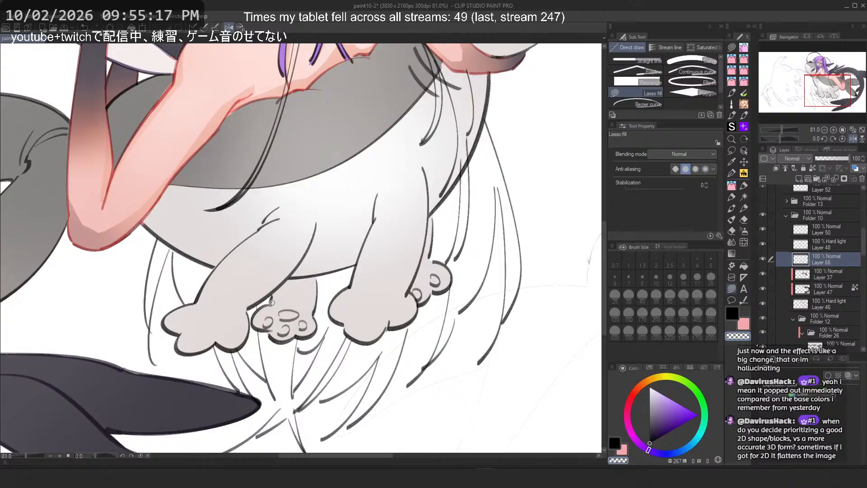
{"action": "scroll", "coordinate": [272, 302], "scroll_direction": "down", "scroll_amount": 3}
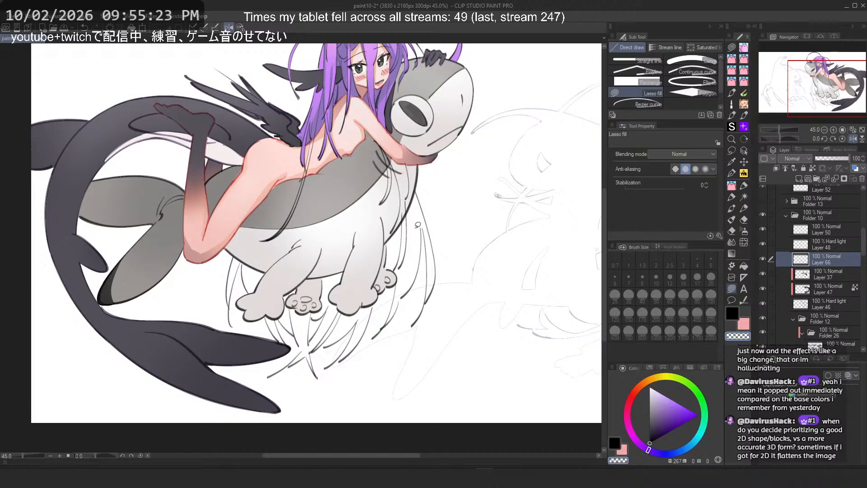
{"action": "scroll", "coordinate": [417, 225], "scroll_direction": "up", "scroll_amount": 6}
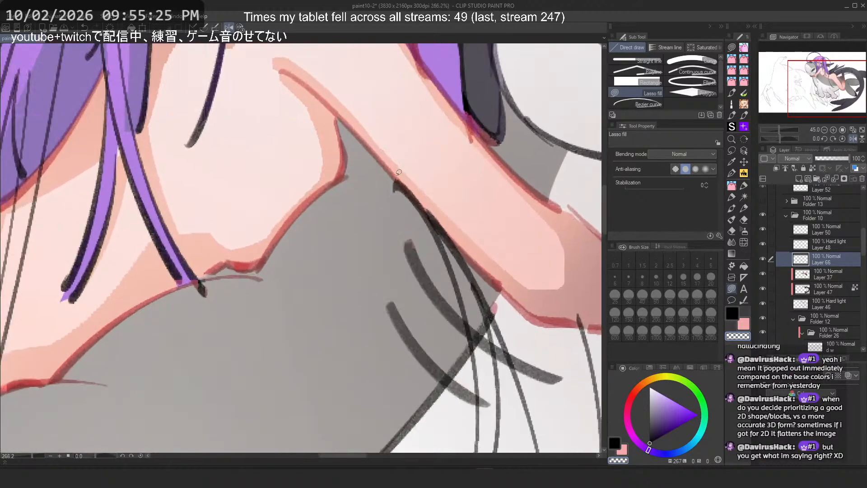
{"action": "scroll", "coordinate": [412, 221], "scroll_direction": "down", "scroll_amount": 2}
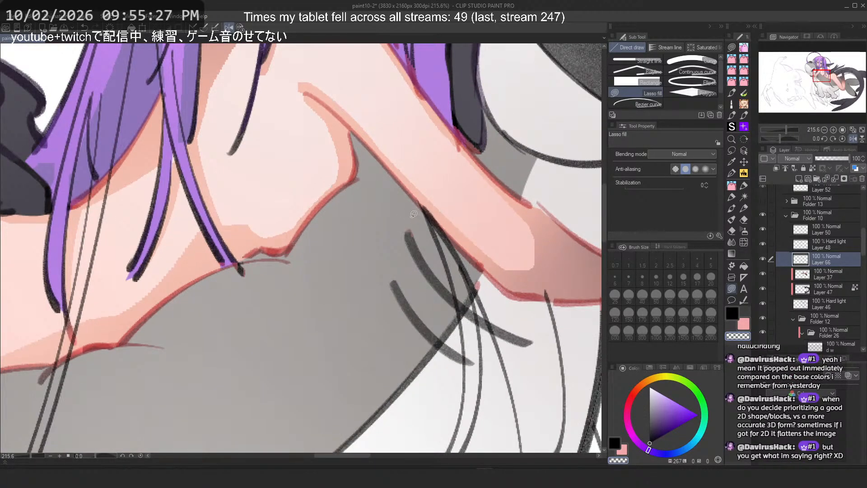
{"action": "key", "text": "ctrl+z"}
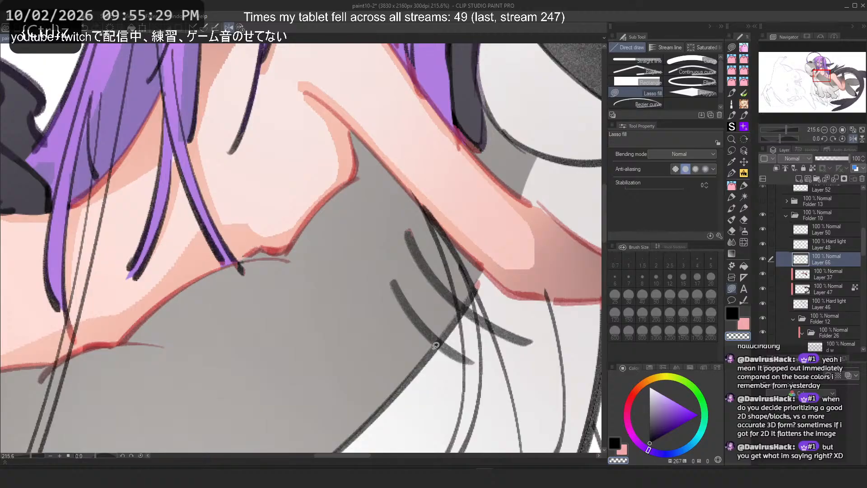
{"action": "key", "text": "ctrl+z"}
{"action": "left_click_drag", "start_coordinate": [398, 172], "coordinate": [378, 127]}
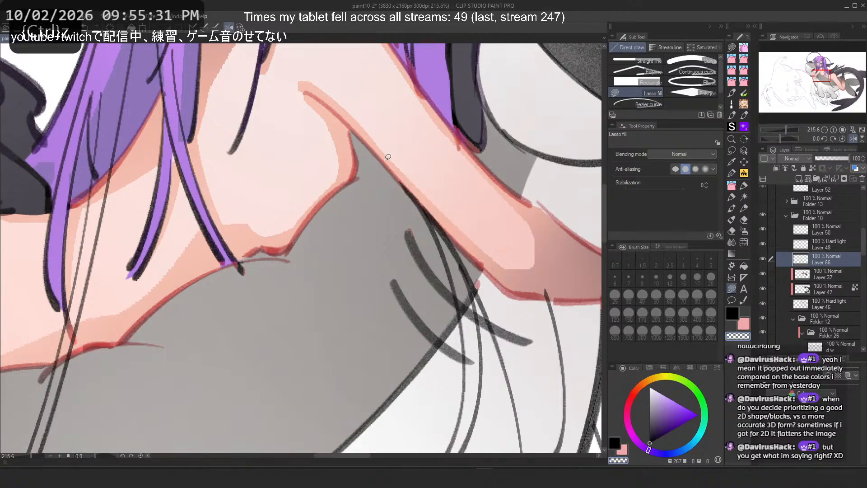
Step: Zoom around the illustration to examine the girl's leg and the shark's curled tail
{"action": "scroll", "coordinate": [388, 156], "scroll_direction": "down", "scroll_amount": 3}
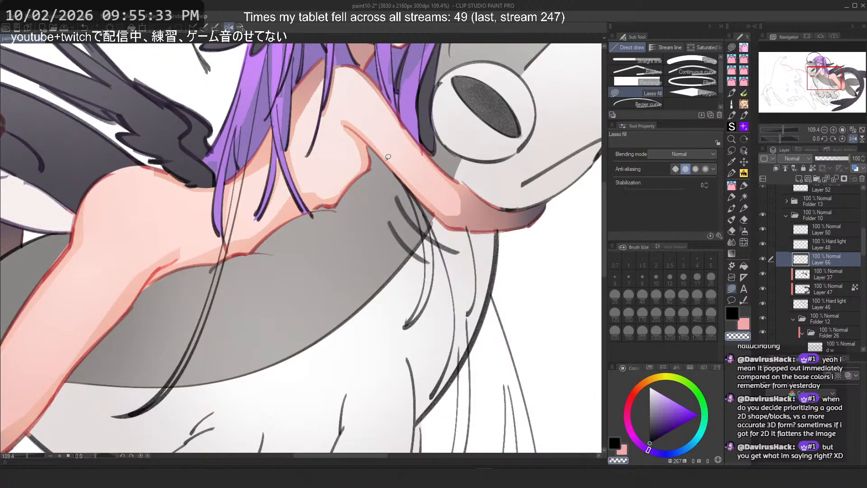
{"action": "scroll", "coordinate": [388, 157], "scroll_direction": "down", "scroll_amount": 3}
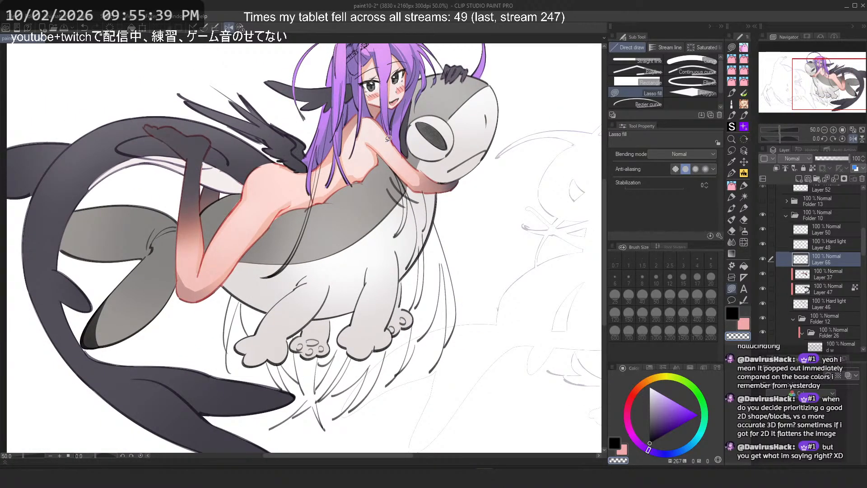
{"action": "left_click_drag", "start_coordinate": [76, 147], "coordinate": [333, 99]}
{"action": "scroll", "coordinate": [266, 157], "scroll_direction": "down", "scroll_amount": 2}
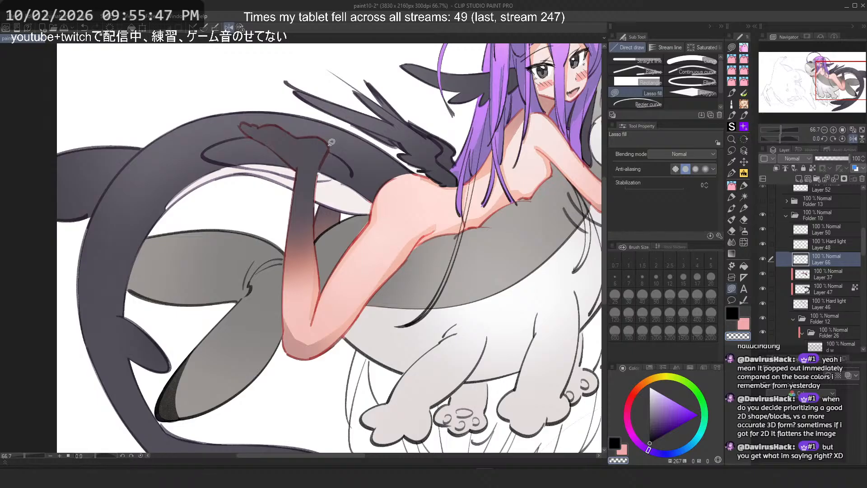
{"action": "scroll", "coordinate": [331, 142], "scroll_direction": "up", "scroll_amount": 2}
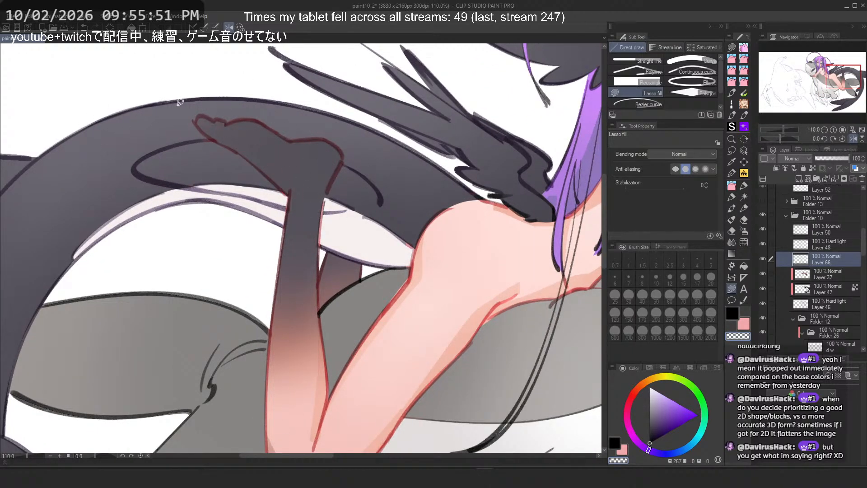
{"action": "scroll", "coordinate": [180, 102], "scroll_direction": "down", "scroll_amount": 4}
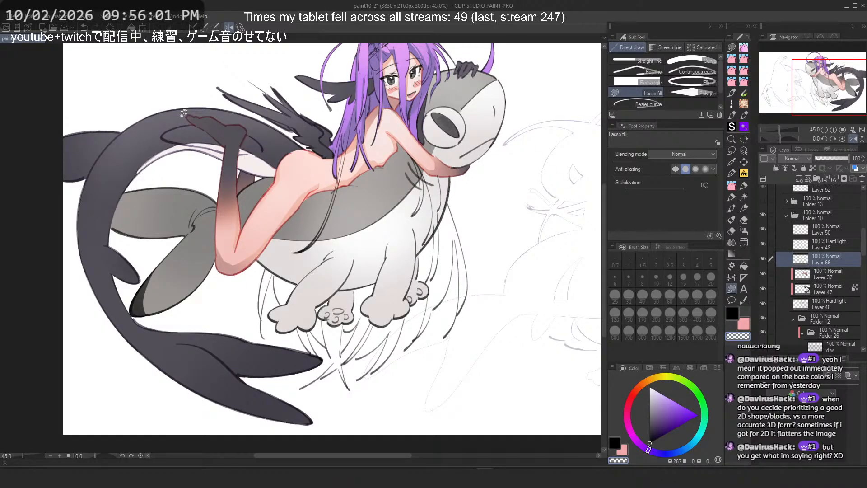
{"action": "scroll", "coordinate": [184, 112], "scroll_direction": "up", "scroll_amount": 4}
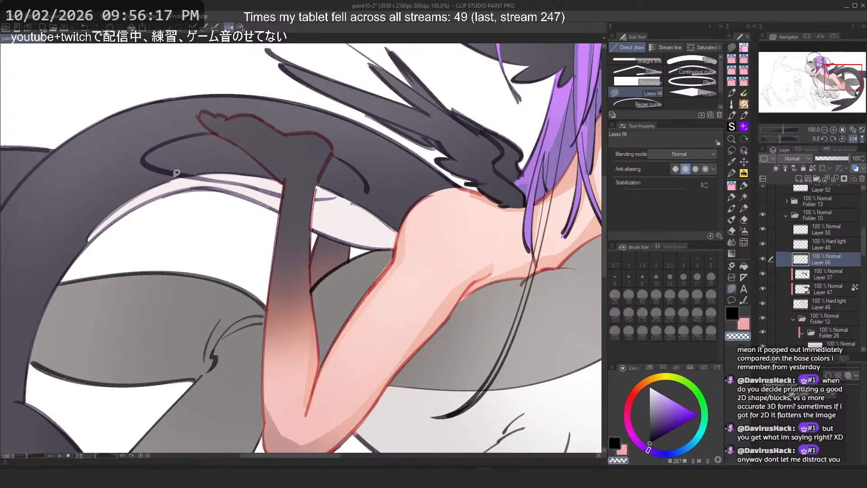
{"action": "scroll", "coordinate": [176, 173], "scroll_direction": "down", "scroll_amount": 2}
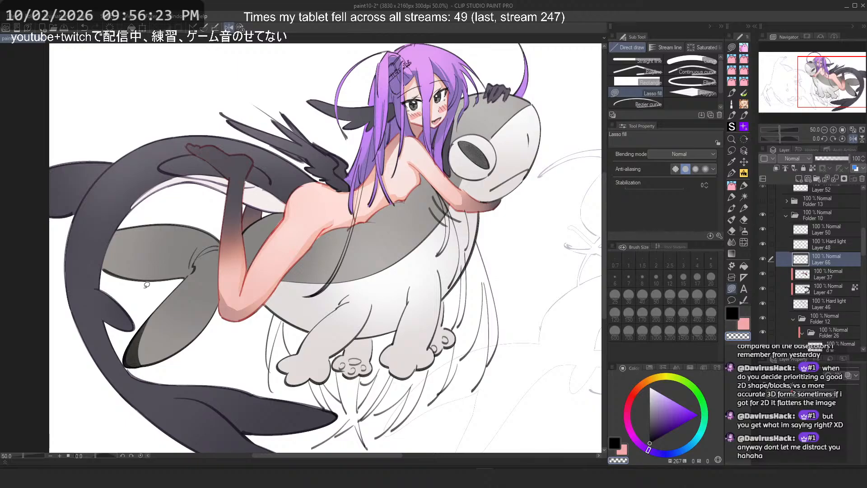
{"action": "scroll", "coordinate": [87, 305], "scroll_direction": "up", "scroll_amount": 2}
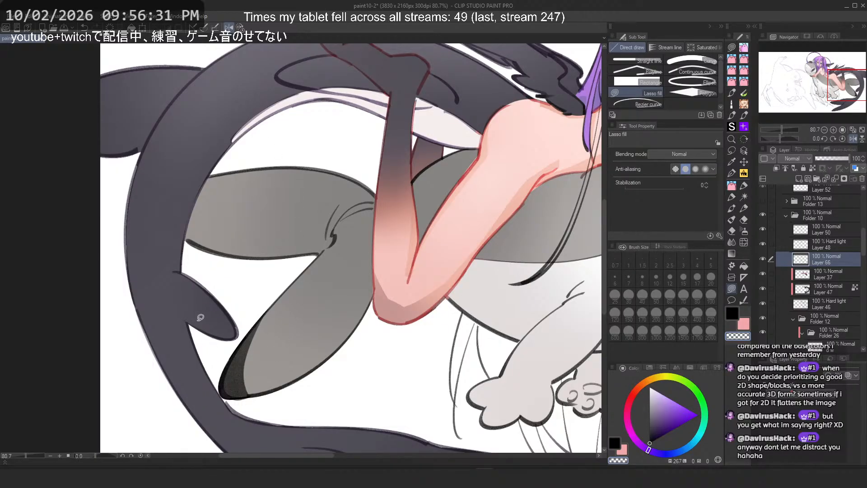
{"action": "scroll", "coordinate": [201, 318], "scroll_direction": "down", "scroll_amount": 7}
{"action": "scroll", "coordinate": [401, 300], "scroll_direction": "up", "scroll_amount": 2}
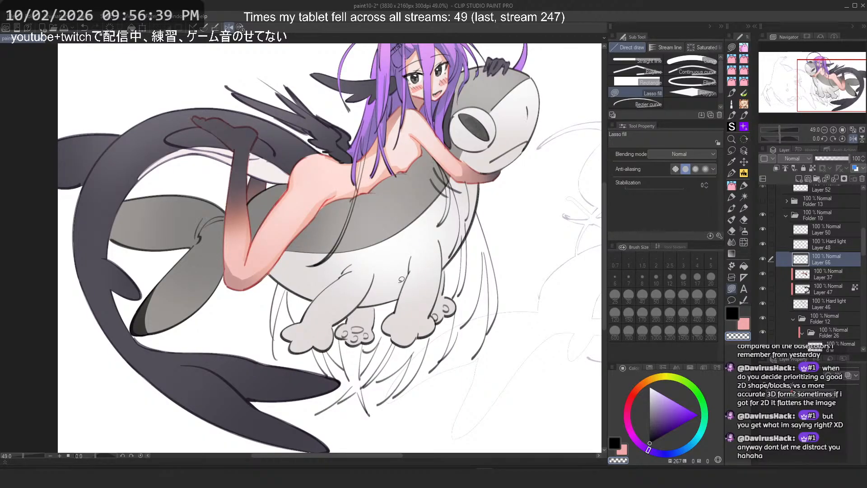
Step: Toggle Layer 66's visibility on and off to compare the fill
{"action": "left_click", "coordinate": [764, 259]}
{"action": "left_click", "coordinate": [764, 259]}
{"action": "left_click", "coordinate": [763, 259]}
{"action": "left_click", "coordinate": [763, 259]}
Step: On Hard light Layer 45, airbrush a Darken shadow stroke along the crease between the girl's thigh and calf, retrying several times
{"action": "scroll", "coordinate": [438, 135], "scroll_direction": "up", "scroll_amount": 1}
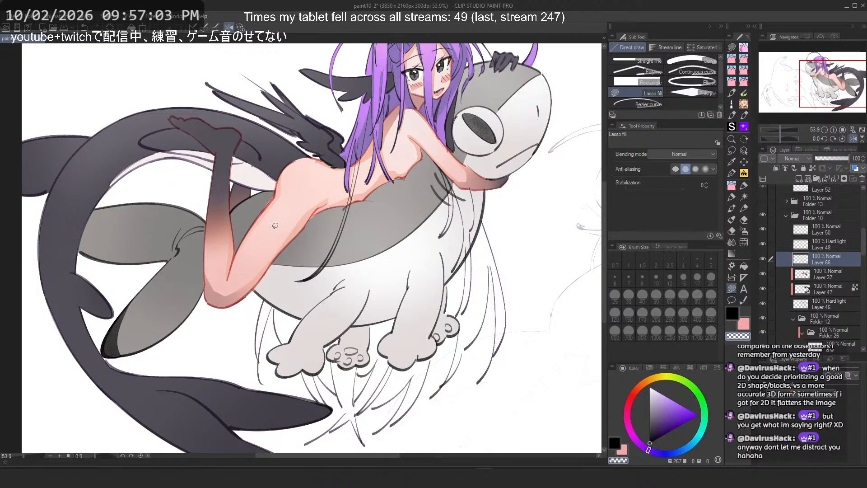
{"action": "scroll", "coordinate": [229, 226], "scroll_direction": "up", "scroll_amount": 3}
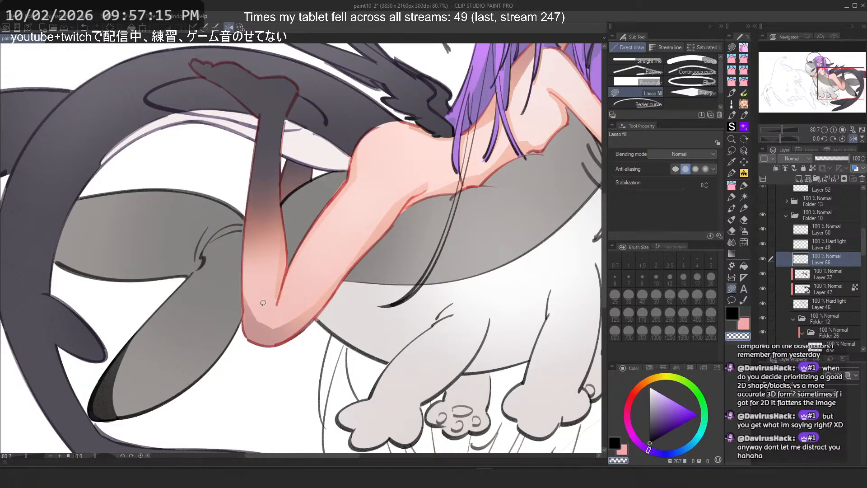
{"action": "left_click", "coordinate": [277, 299], "text": "ctrl+shift"}
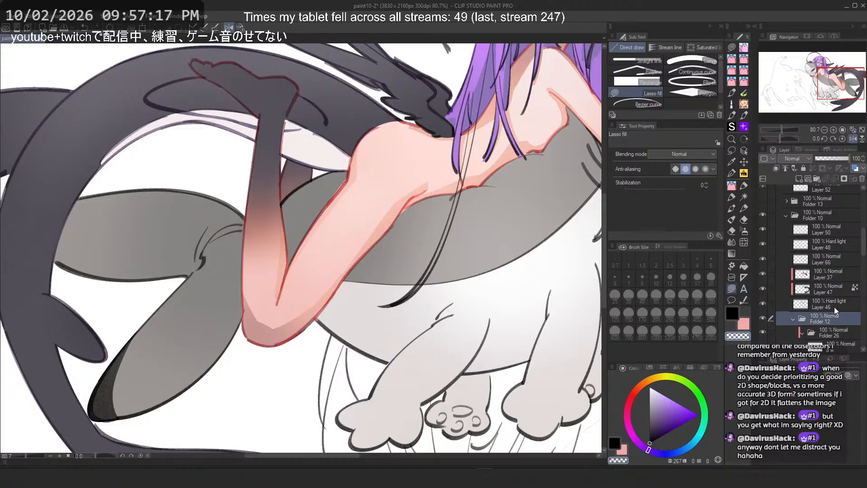
{"action": "scroll", "coordinate": [277, 298], "scroll_direction": "up", "scroll_amount": 3}
{"action": "scroll", "coordinate": [263, 304], "scroll_direction": "up", "scroll_amount": 3}
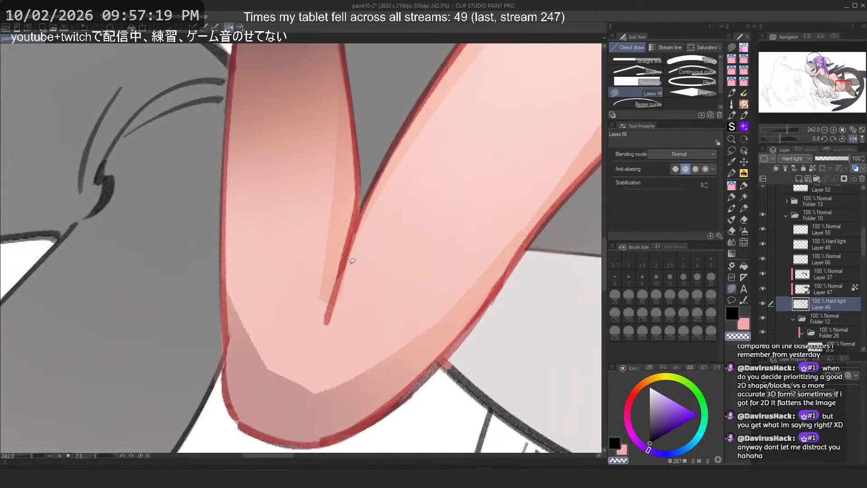
{"action": "left_click", "coordinate": [744, 191]}
{"action": "mouse_move", "coordinate": [342, 267]}
{"action": "left_mouse_down"}
{"action": "mouse_move", "coordinate": [286, 334]}
{"action": "mouse_move", "coordinate": [304, 314]}
{"action": "mouse_move", "coordinate": [298, 321]}
{"action": "left_mouse_up"}
{"action": "key", "text": "ctrl+z"}
{"action": "key", "text": "c"}
{"action": "key", "text": "ctrl+z"}
{"action": "key", "text": "ctrl+z"}
{"action": "key", "text": "ctrl+z"}
{"action": "left_click_drag", "start_coordinate": [340, 273], "coordinate": [306, 332]}
{"action": "key", "text": "ctrl+z"}
{"action": "key", "text": "ctrl+z"}
{"action": "left_click_drag", "start_coordinate": [342, 267], "coordinate": [306, 324]}
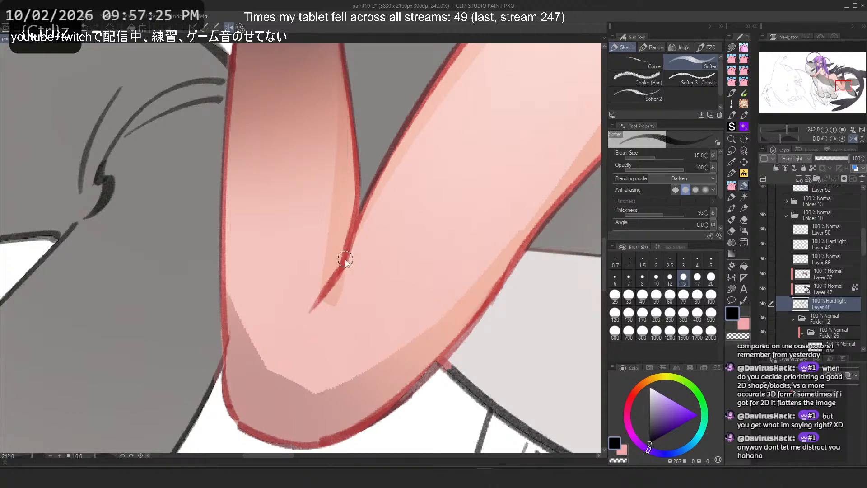
{"action": "key", "text": "ctrl+z"}
{"action": "left_click_drag", "start_coordinate": [350, 246], "coordinate": [314, 313]}
{"action": "key", "text": "ctrl+z"}
{"action": "left_click_drag", "start_coordinate": [344, 265], "coordinate": [312, 309]}
{"action": "key", "text": "ctrl+z"}
{"action": "left_click_drag", "start_coordinate": [347, 249], "coordinate": [306, 312]}
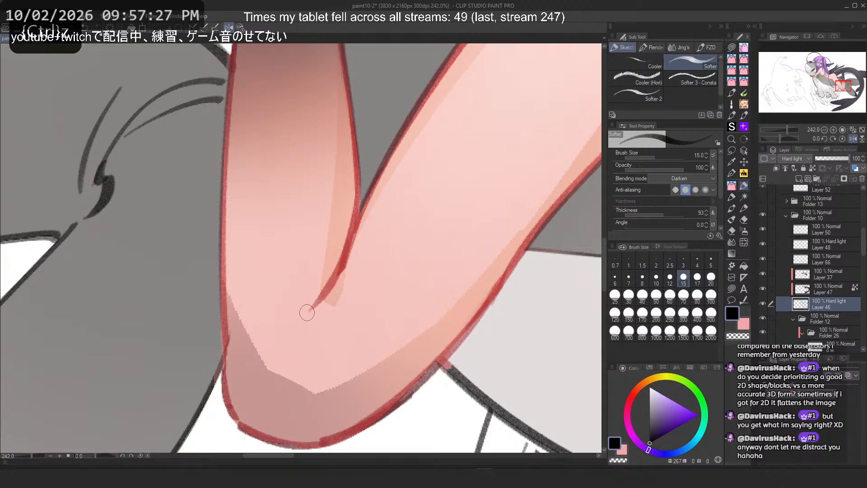
{"action": "key", "text": "ctrl+z"}
{"action": "mouse_move", "coordinate": [345, 267]}
{"action": "left_mouse_down"}
{"action": "mouse_move", "coordinate": [306, 315]}
{"action": "mouse_move", "coordinate": [294, 351]}
{"action": "left_mouse_up"}
Step: Zoom out and toggle Layer 45's visibility off and on to compare the shading
{"action": "scroll", "coordinate": [304, 199], "scroll_direction": "down", "scroll_amount": 19}
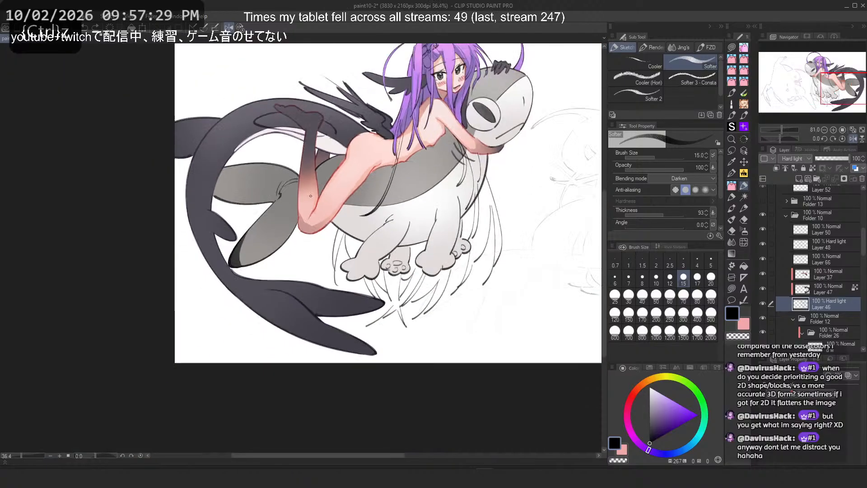
{"action": "scroll", "coordinate": [401, 177], "scroll_direction": "up", "scroll_amount": 4}
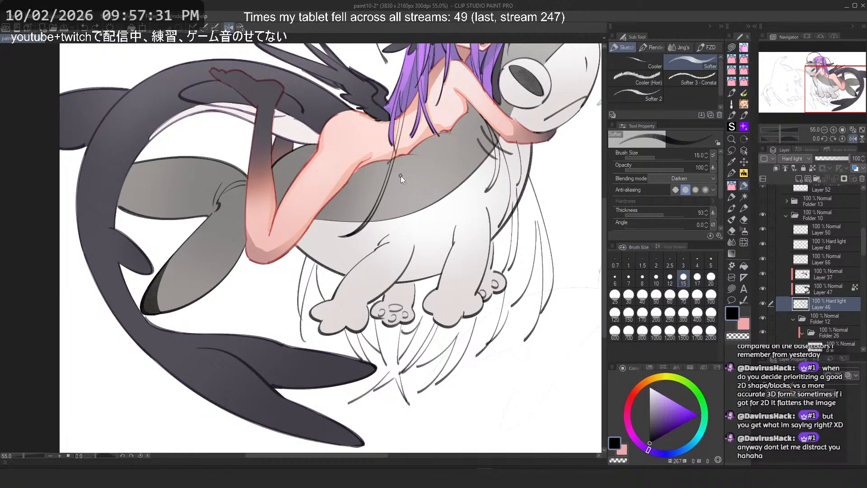
{"action": "left_click_drag", "start_coordinate": [362, 157], "coordinate": [371, 176]}
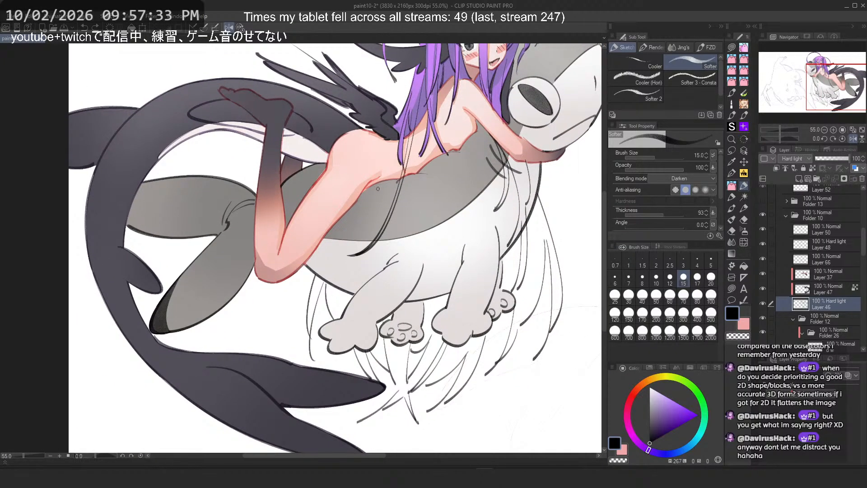
{"action": "left_click", "coordinate": [763, 304]}
{"action": "left_click", "coordinate": [763, 304]}
Step: Add a layer mask to Layer 45 and lasso-fill transparent areas on the girl's back below her hair
{"action": "left_click", "coordinate": [844, 178]}
{"action": "scroll", "coordinate": [484, 107], "scroll_direction": "up", "scroll_amount": 5}
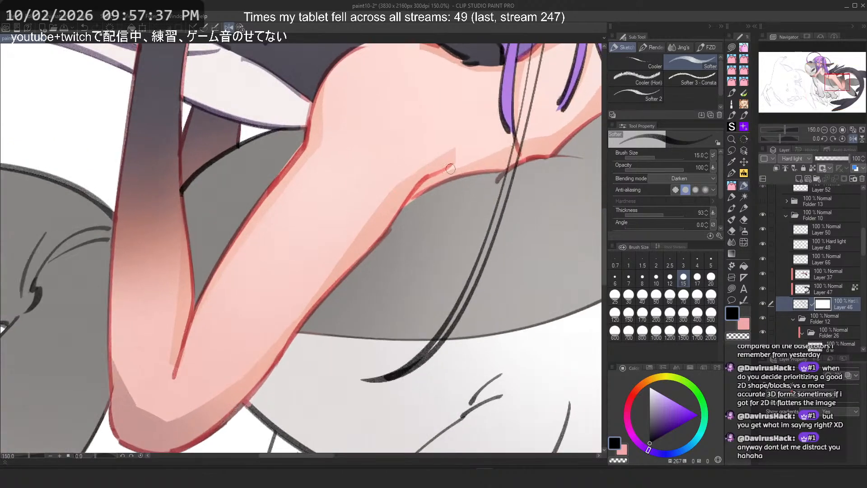
{"action": "scroll", "coordinate": [484, 108], "scroll_direction": "up", "scroll_amount": 4}
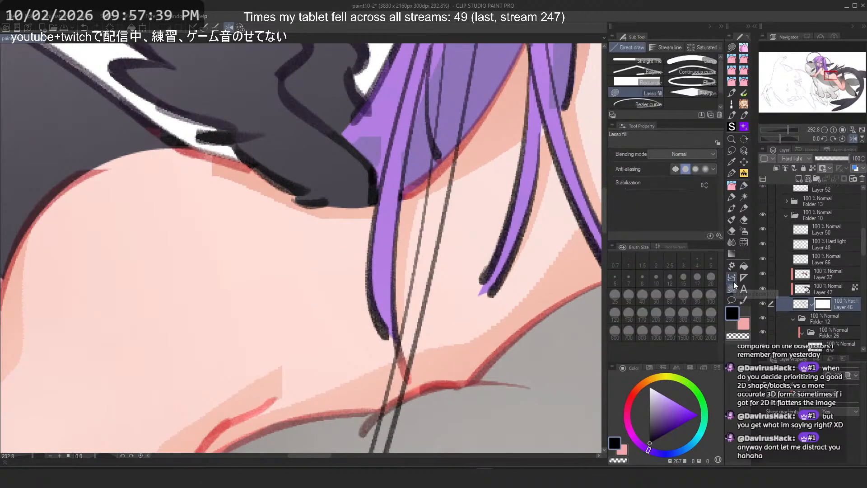
{"action": "key", "text": "u"}
{"action": "mouse_move", "coordinate": [451, 166]}
{"action": "left_mouse_down"}
{"action": "mouse_move", "coordinate": [442, 121]}
{"action": "mouse_move", "coordinate": [433, 219]}
{"action": "mouse_move", "coordinate": [449, 135]}
{"action": "mouse_move", "coordinate": [444, 106]}
{"action": "mouse_move", "coordinate": [453, 176]}
{"action": "mouse_move", "coordinate": [443, 138]}
{"action": "left_mouse_up"}
{"action": "key", "text": "c"}
{"action": "key", "text": "ctrl+z"}
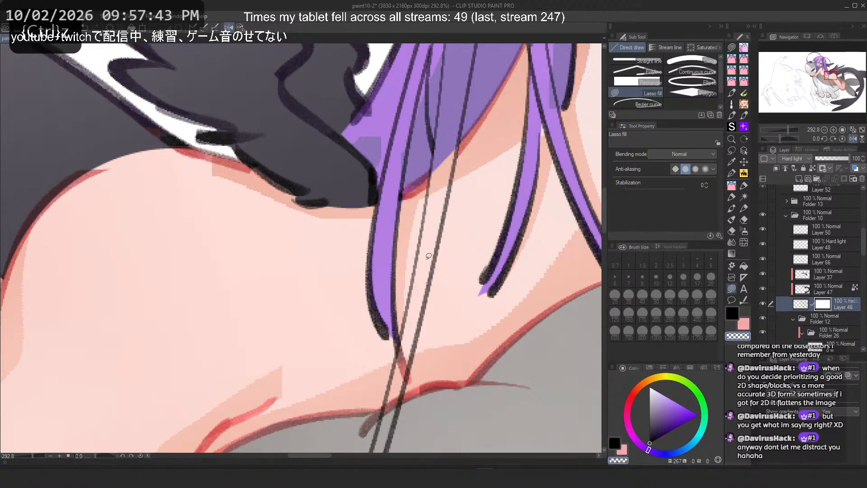
{"action": "mouse_move", "coordinate": [409, 320]}
{"action": "left_mouse_down"}
{"action": "mouse_move", "coordinate": [380, 438]}
{"action": "mouse_move", "coordinate": [395, 326]}
{"action": "left_mouse_up"}
{"action": "left_click_drag", "start_coordinate": [420, 302], "coordinate": [398, 408]}
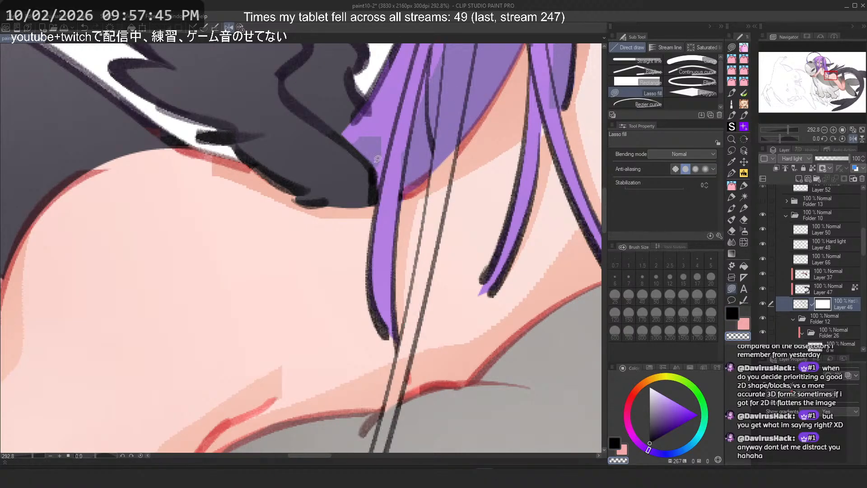
Step: Lasso-fill a thin sliver beneath the girl's forearm where it crosses the creature's neck
{"action": "scroll", "coordinate": [362, 131], "scroll_direction": "down", "scroll_amount": 5}
{"action": "scroll", "coordinate": [312, 332], "scroll_direction": "up", "scroll_amount": 5}
{"action": "scroll", "coordinate": [249, 253], "scroll_direction": "down", "scroll_amount": 7}
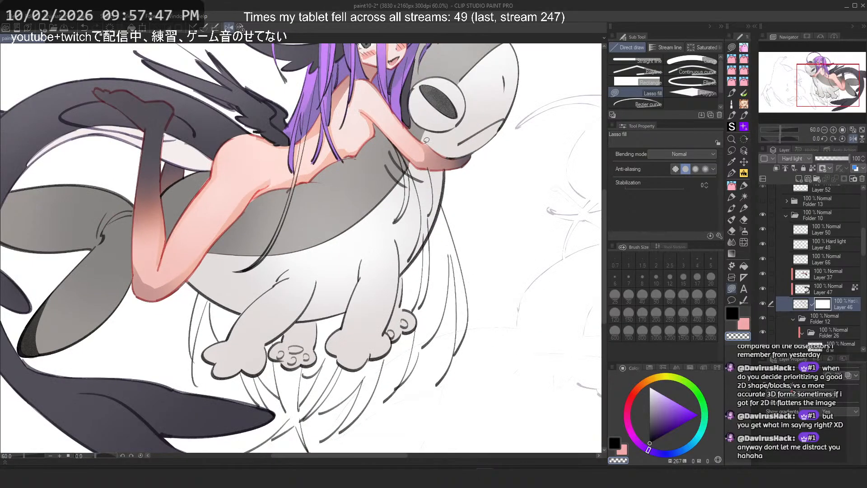
{"action": "scroll", "coordinate": [426, 141], "scroll_direction": "up", "scroll_amount": 6}
{"action": "mouse_move", "coordinate": [390, 240]}
{"action": "left_mouse_down"}
{"action": "mouse_move", "coordinate": [387, 206]}
{"action": "mouse_move", "coordinate": [401, 252]}
{"action": "mouse_move", "coordinate": [492, 329]}
{"action": "mouse_move", "coordinate": [474, 292]}
{"action": "left_mouse_up"}
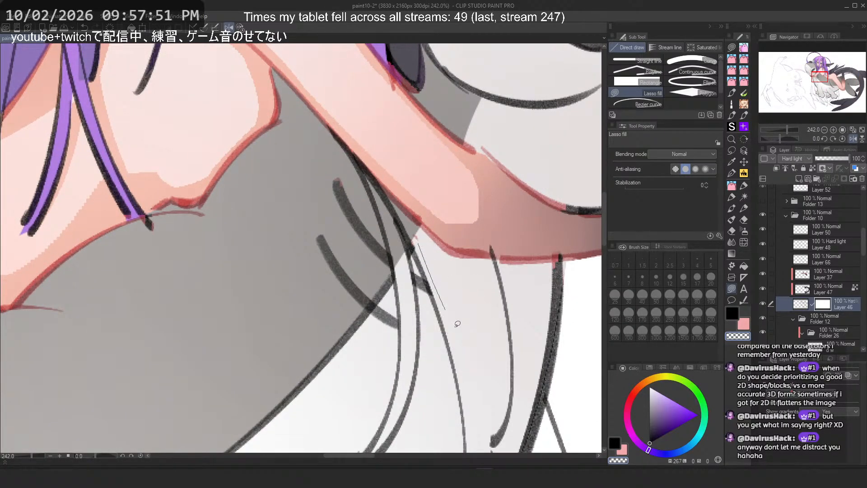
{"action": "scroll", "coordinate": [425, 291], "scroll_direction": "down", "scroll_amount": 7}
{"action": "scroll", "coordinate": [422, 312], "scroll_direction": "up", "scroll_amount": 5}
{"action": "scroll", "coordinate": [449, 281], "scroll_direction": "down", "scroll_amount": 5}
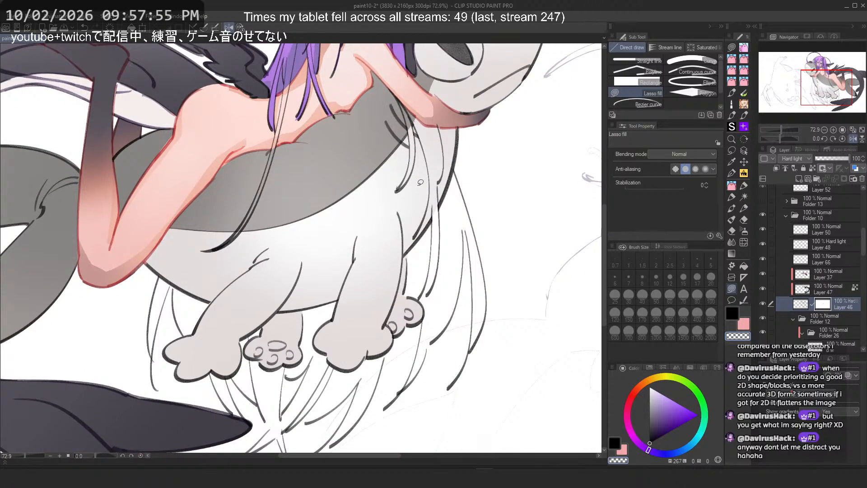
Step: Switch to layer s and lasso-fill small gaps on the girl's back where her hair strands cross it, retrying several times
{"action": "left_click_drag", "start_coordinate": [394, 261], "coordinate": [486, 164]}
{"action": "left_click_drag", "start_coordinate": [409, 185], "coordinate": [399, 219]}
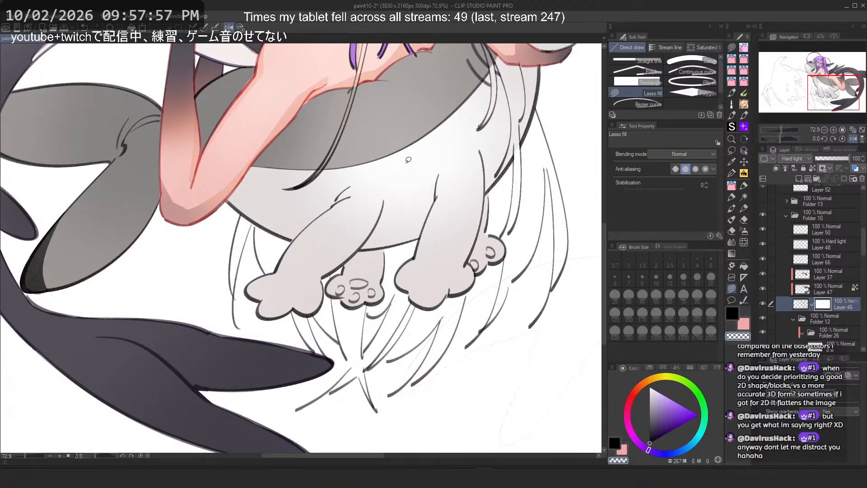
{"action": "scroll", "coordinate": [408, 159], "scroll_direction": "down", "scroll_amount": 3}
{"action": "left_click_drag", "start_coordinate": [420, 170], "coordinate": [398, 243]}
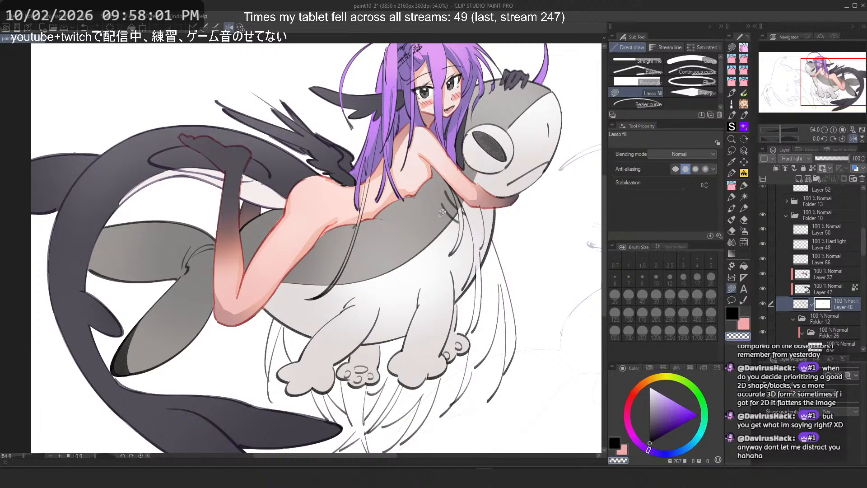
{"action": "left_click_drag", "start_coordinate": [469, 164], "coordinate": [469, 212]}
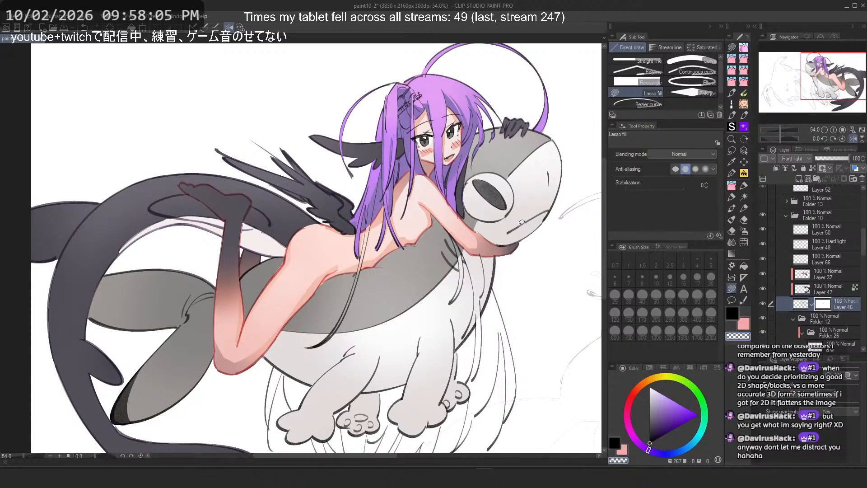
{"action": "left_click", "coordinate": [765, 303]}
{"action": "left_click", "coordinate": [765, 302]}
{"action": "scroll", "coordinate": [768, 294], "scroll_direction": "down", "scroll_amount": 2}
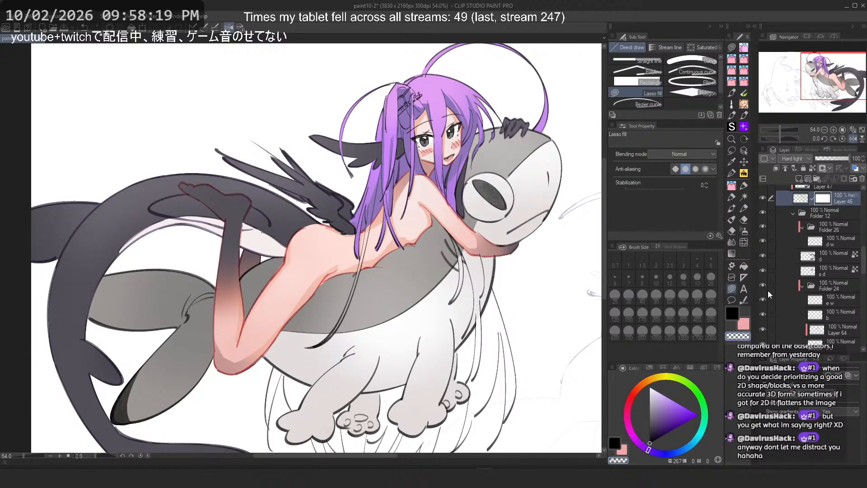
{"action": "scroll", "coordinate": [768, 291], "scroll_direction": "down", "scroll_amount": 2}
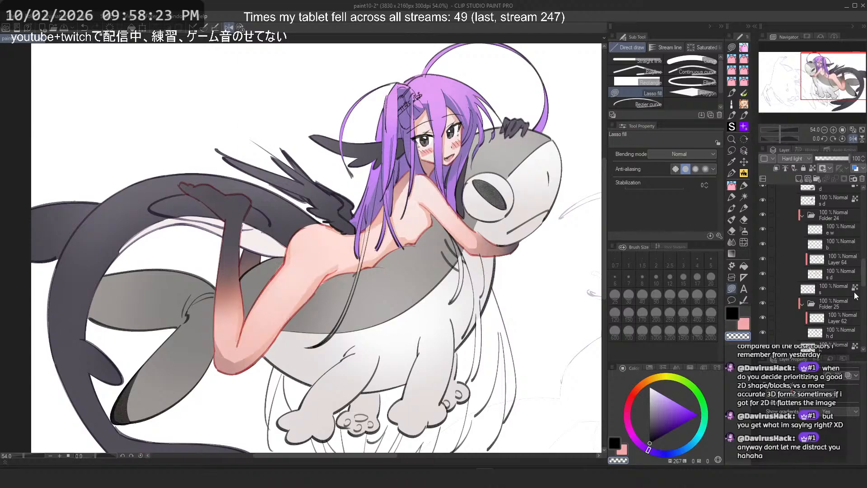
{"action": "left_click", "coordinate": [766, 286]}
{"action": "scroll", "coordinate": [303, 173], "scroll_direction": "up", "scroll_amount": 5}
{"action": "mouse_move", "coordinate": [422, 197]}
{"action": "left_mouse_down"}
{"action": "mouse_move", "coordinate": [404, 270]}
{"action": "mouse_move", "coordinate": [429, 202]}
{"action": "mouse_move", "coordinate": [402, 292]}
{"action": "mouse_move", "coordinate": [430, 199]}
{"action": "mouse_move", "coordinate": [410, 274]}
{"action": "mouse_move", "coordinate": [412, 257]}
{"action": "left_mouse_up"}
{"action": "key", "text": "ctrl+z"}
{"action": "key", "text": "ctrl+z"}
{"action": "key", "text": "ctrl+z"}
{"action": "mouse_move", "coordinate": [424, 224]}
{"action": "left_mouse_down"}
{"action": "mouse_move", "coordinate": [384, 368]}
{"action": "mouse_move", "coordinate": [405, 308]}
{"action": "left_mouse_up"}
{"action": "left_click_drag", "start_coordinate": [387, 359], "coordinate": [396, 333]}
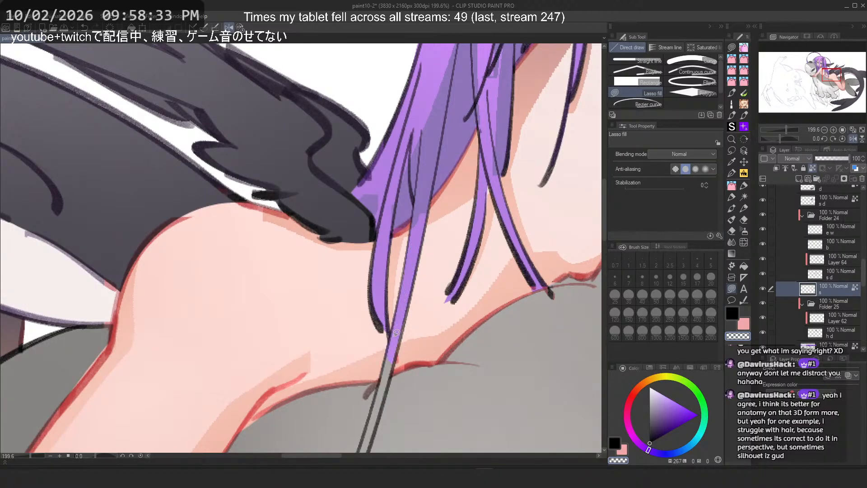
Step: Toggle the hair layer h off and on to compare the hair colouring
{"action": "left_click_drag", "start_coordinate": [254, 214], "coordinate": [420, 195]}
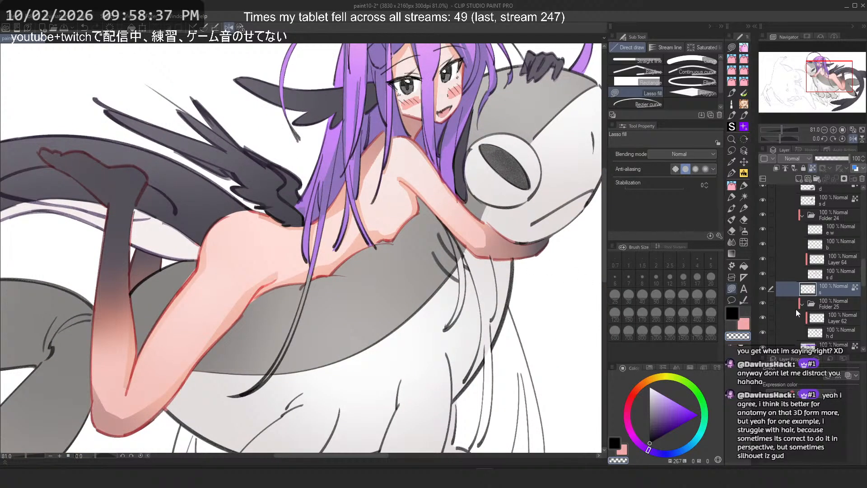
{"action": "scroll", "coordinate": [796, 309], "scroll_direction": "down", "scroll_amount": 4}
{"action": "scroll", "coordinate": [803, 292], "scroll_direction": "up", "scroll_amount": 1}
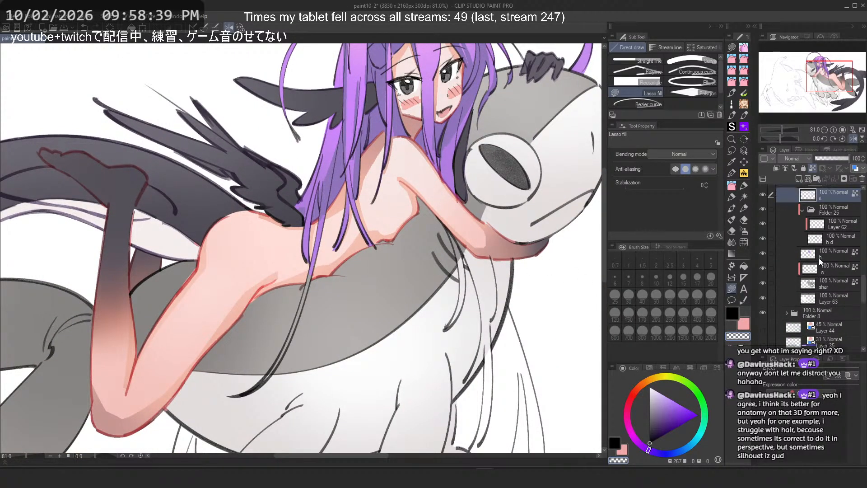
{"action": "left_click", "coordinate": [823, 254]}
{"action": "left_click", "coordinate": [765, 253]}
{"action": "left_click", "coordinate": [766, 253]}
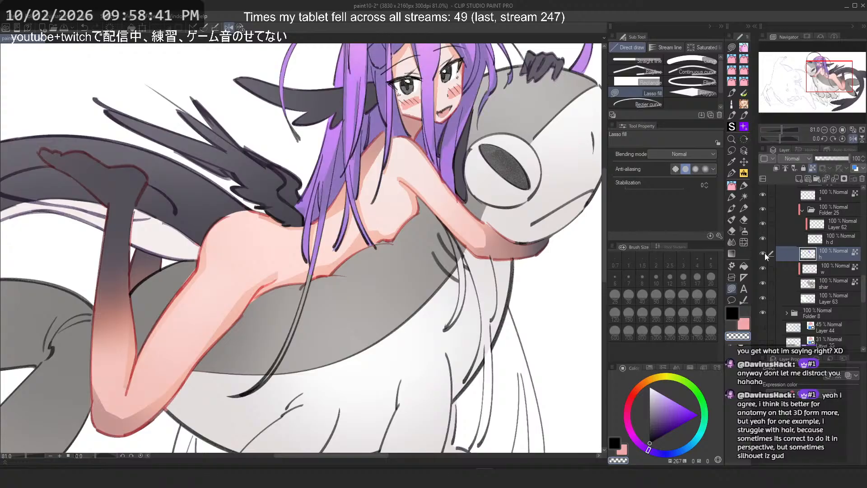
Step: Select layer h, sample the hair's purple and lasso-fill hair strands below the girl's arm
{"action": "left_click", "coordinate": [795, 238]}
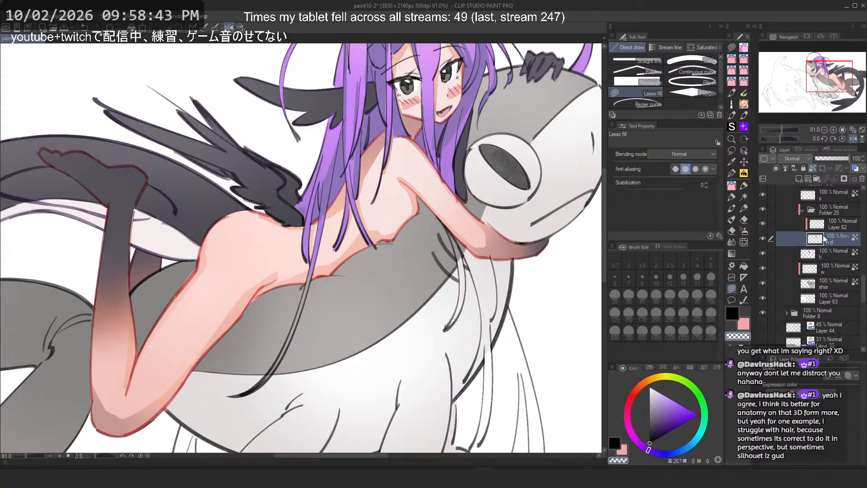
{"action": "left_click", "coordinate": [821, 253]}
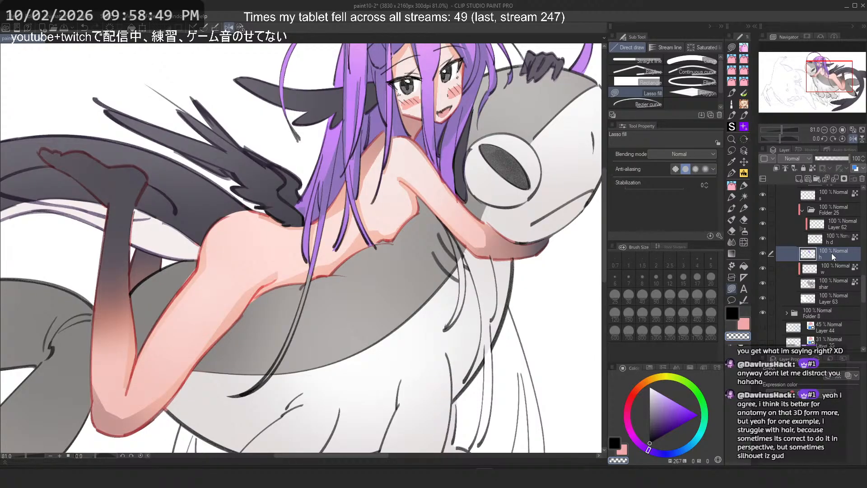
{"action": "scroll", "coordinate": [445, 169], "scroll_direction": "up", "scroll_amount": 2}
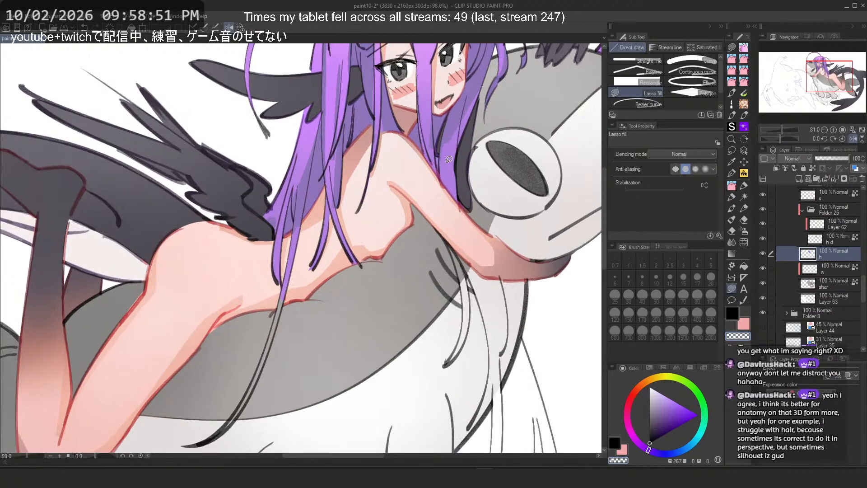
{"action": "left_click", "coordinate": [445, 172], "text": "alt"}
{"action": "scroll", "coordinate": [472, 253], "scroll_direction": "up", "scroll_amount": 10}
{"action": "mouse_move", "coordinate": [369, 153]}
{"action": "left_mouse_down"}
{"action": "mouse_move", "coordinate": [415, 254]}
{"action": "mouse_move", "coordinate": [372, 135]}
{"action": "left_mouse_up"}
{"action": "scroll", "coordinate": [364, 126], "scroll_direction": "down", "scroll_amount": 3}
{"action": "mouse_move", "coordinate": [430, 236]}
{"action": "left_mouse_down"}
{"action": "mouse_move", "coordinate": [451, 210]}
{"action": "mouse_move", "coordinate": [493, 369]}
{"action": "left_mouse_up"}
{"action": "mouse_move", "coordinate": [482, 216]}
{"action": "left_mouse_down"}
{"action": "mouse_move", "coordinate": [508, 325]}
{"action": "mouse_move", "coordinate": [479, 425]}
{"action": "mouse_move", "coordinate": [421, 223]}
{"action": "left_mouse_up"}
{"action": "key", "text": "ctrl+z"}
{"action": "mouse_move", "coordinate": [446, 293]}
{"action": "left_mouse_down"}
{"action": "mouse_move", "coordinate": [482, 358]}
{"action": "mouse_move", "coordinate": [446, 283]}
{"action": "left_mouse_up"}
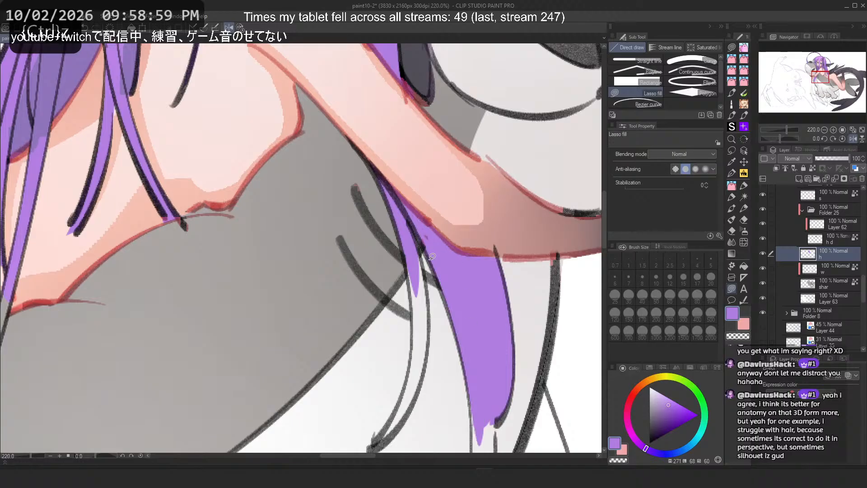
Step: Widen the purple hair strand hanging over the creature's neck with further lasso fills
{"action": "left_click_drag", "start_coordinate": [417, 244], "coordinate": [415, 373]}
{"action": "key", "text": "ctrl+z"}
{"action": "left_click_drag", "start_coordinate": [414, 267], "coordinate": [413, 392]}
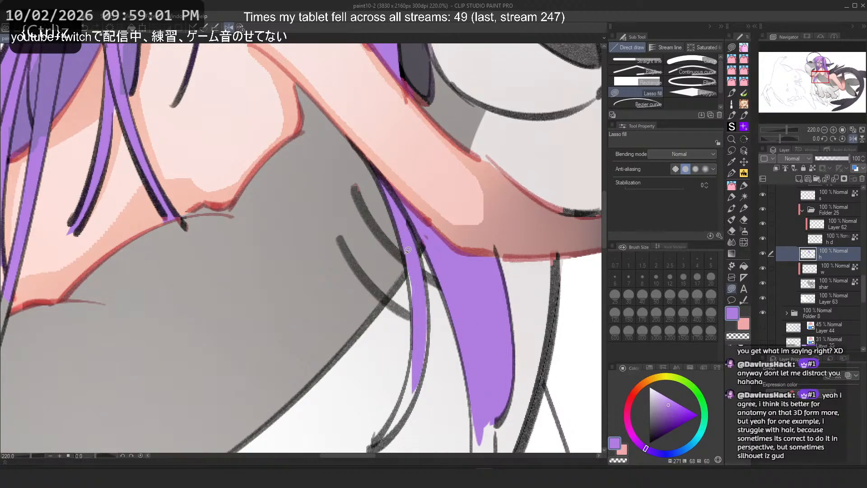
{"action": "mouse_move", "coordinate": [405, 249]}
{"action": "left_mouse_down"}
{"action": "mouse_move", "coordinate": [417, 332]}
{"action": "mouse_move", "coordinate": [422, 293]}
{"action": "mouse_move", "coordinate": [406, 247]}
{"action": "mouse_move", "coordinate": [418, 326]}
{"action": "left_mouse_up"}
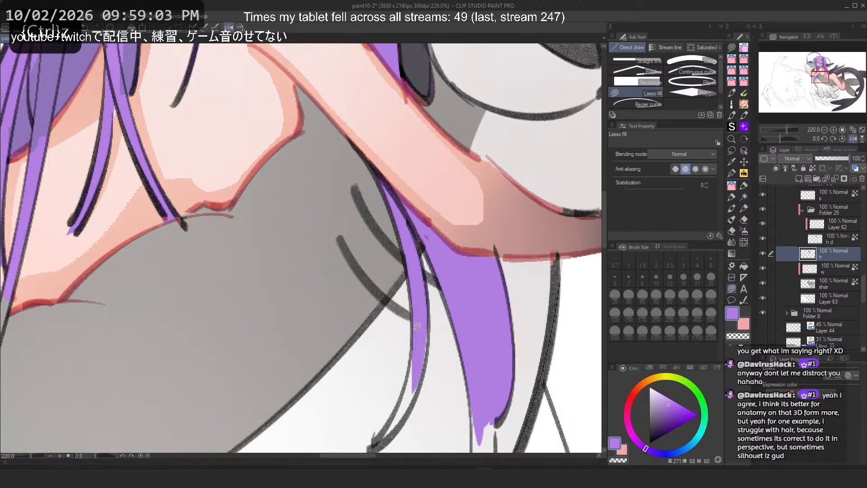
{"action": "left_click_drag", "start_coordinate": [423, 297], "coordinate": [407, 413]}
{"action": "left_click_drag", "start_coordinate": [413, 320], "coordinate": [410, 389]}
{"action": "left_click_drag", "start_coordinate": [425, 296], "coordinate": [430, 335]}
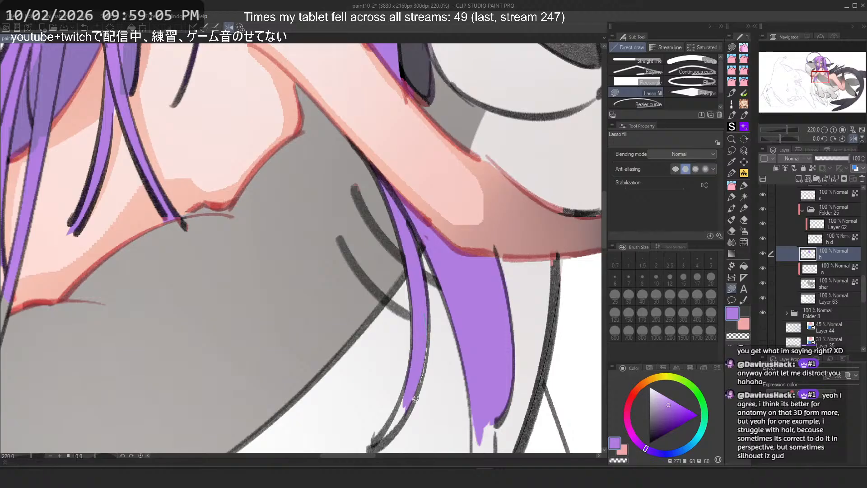
{"action": "left_click_drag", "start_coordinate": [415, 399], "coordinate": [404, 401]}
{"action": "left_click_drag", "start_coordinate": [385, 436], "coordinate": [406, 392]}
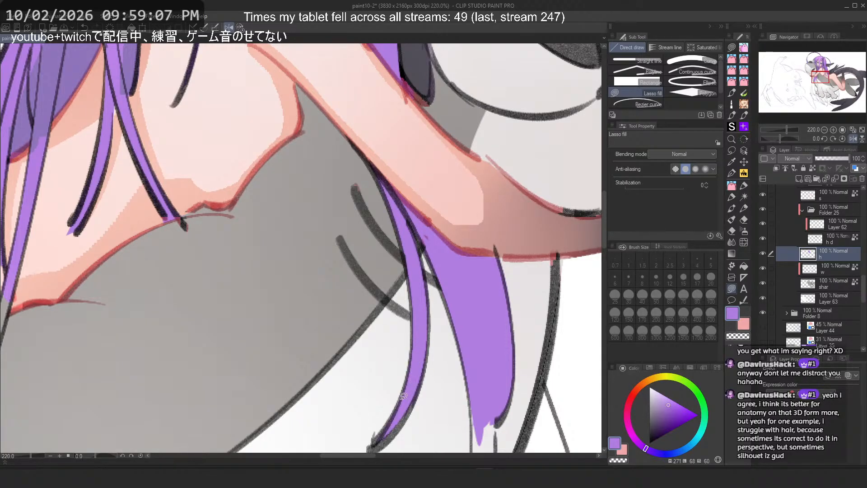
Step: Lasso-fill the hair strand further down where it crosses the creature's body
{"action": "scroll", "coordinate": [404, 221], "scroll_direction": "down", "scroll_amount": 8}
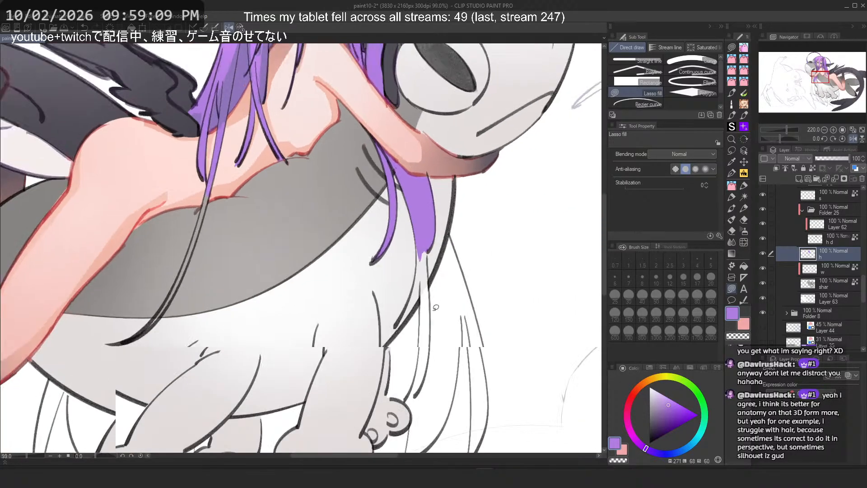
{"action": "scroll", "coordinate": [435, 289], "scroll_direction": "up", "scroll_amount": 6}
{"action": "left_click_drag", "start_coordinate": [414, 231], "coordinate": [417, 153]}
{"action": "key", "text": "ctrl+z"}
{"action": "mouse_move", "coordinate": [412, 194]}
{"action": "left_mouse_down"}
{"action": "mouse_move", "coordinate": [440, 401]}
{"action": "mouse_move", "coordinate": [421, 173]}
{"action": "left_mouse_up"}
{"action": "left_click_drag", "start_coordinate": [421, 210], "coordinate": [424, 159]}
{"action": "mouse_move", "coordinate": [421, 245]}
{"action": "left_mouse_down"}
{"action": "mouse_move", "coordinate": [413, 202]}
{"action": "mouse_move", "coordinate": [394, 336]}
{"action": "mouse_move", "coordinate": [420, 226]}
{"action": "mouse_move", "coordinate": [412, 197]}
{"action": "left_mouse_up"}
{"action": "key", "text": "ctrl+z"}
Step: Fill the gap between the purple hair strand and the creature's outline beside its leg
{"action": "key", "text": "ctrl+z"}
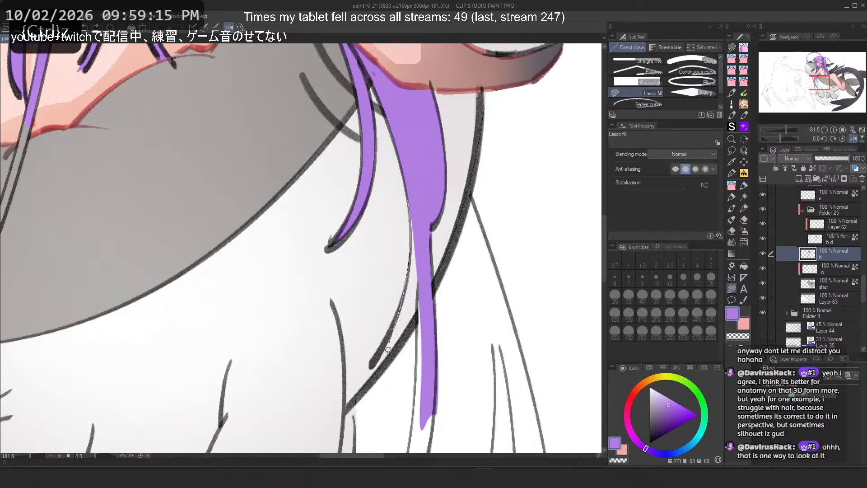
{"action": "mouse_move", "coordinate": [414, 227]}
{"action": "left_mouse_down"}
{"action": "mouse_move", "coordinate": [418, 201]}
{"action": "mouse_move", "coordinate": [414, 258]}
{"action": "mouse_move", "coordinate": [433, 418]}
{"action": "left_mouse_up"}
{"action": "key", "text": "ctrl+z"}
{"action": "key", "text": "ctrl+z"}
{"action": "mouse_move", "coordinate": [412, 240]}
{"action": "left_mouse_down"}
{"action": "mouse_move", "coordinate": [423, 208]}
{"action": "mouse_move", "coordinate": [413, 206]}
{"action": "left_mouse_up"}
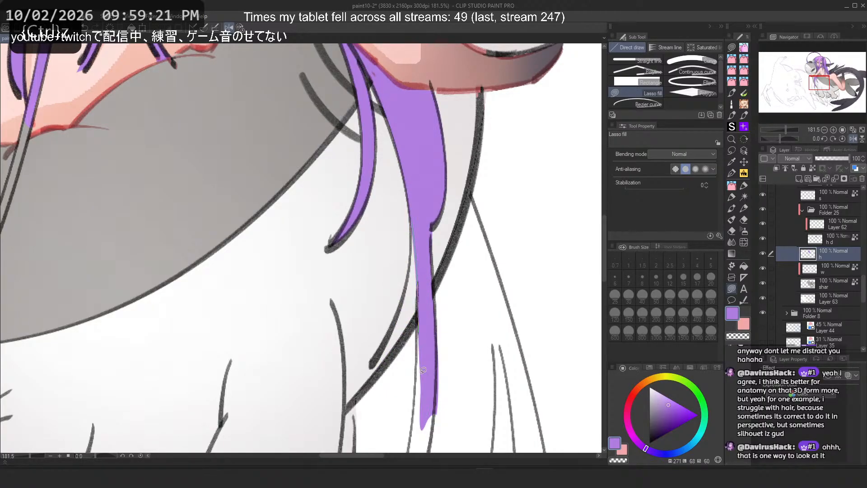
{"action": "mouse_move", "coordinate": [423, 329]}
{"action": "left_mouse_down"}
{"action": "mouse_move", "coordinate": [418, 311]}
{"action": "mouse_move", "coordinate": [465, 207]}
{"action": "left_mouse_up"}
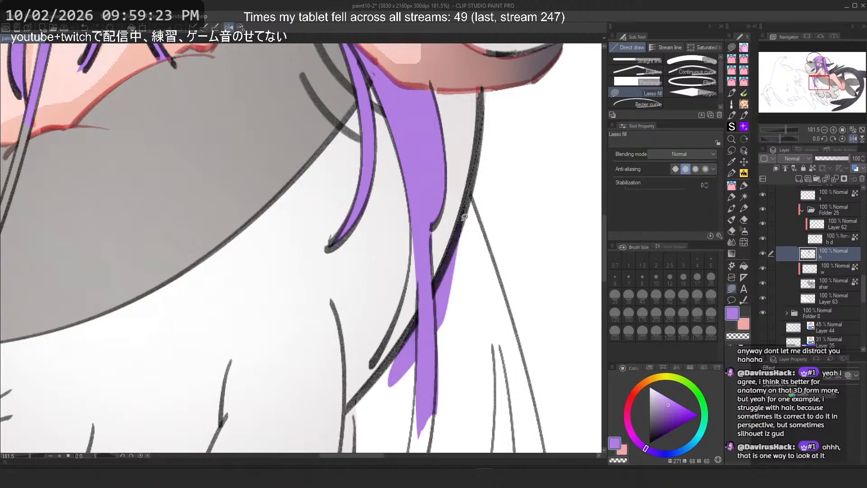
{"action": "left_click_drag", "start_coordinate": [447, 265], "coordinate": [457, 328]}
{"action": "mouse_move", "coordinate": [470, 228]}
{"action": "left_mouse_down"}
{"action": "mouse_move", "coordinate": [441, 387]}
{"action": "mouse_move", "coordinate": [468, 244]}
{"action": "mouse_move", "coordinate": [405, 369]}
{"action": "left_mouse_up"}
{"action": "left_click_drag", "start_coordinate": [423, 309], "coordinate": [418, 397]}
Step: Undo the latest purple fills on the strand over the creature's leg
{"action": "scroll", "coordinate": [357, 171], "scroll_direction": "down", "scroll_amount": 5}
{"action": "scroll", "coordinate": [346, 168], "scroll_direction": "up", "scroll_amount": 7}
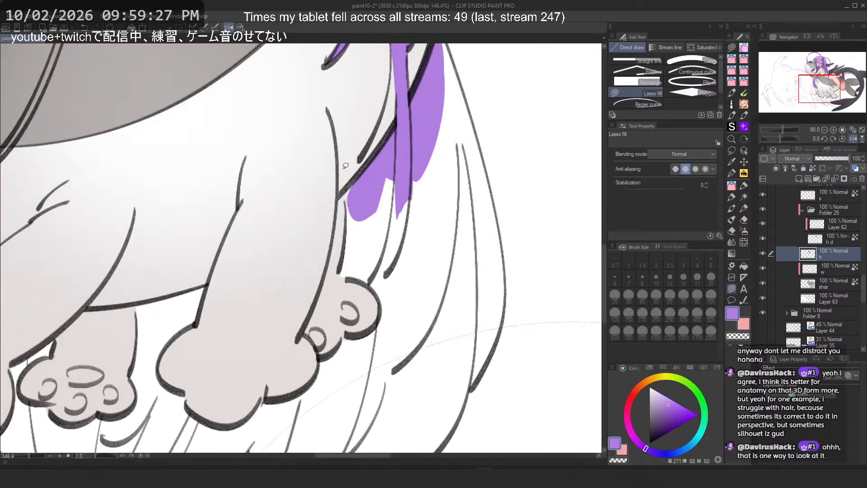
{"action": "mouse_move", "coordinate": [367, 172]}
{"action": "left_mouse_down"}
{"action": "mouse_move", "coordinate": [374, 222]}
{"action": "mouse_move", "coordinate": [369, 165]}
{"action": "left_mouse_up"}
{"action": "key", "text": "ctrl+z"}
{"action": "key", "text": "ctrl+z"}
{"action": "key", "text": "ctrl+z"}
{"action": "key", "text": "ctrl+z"}
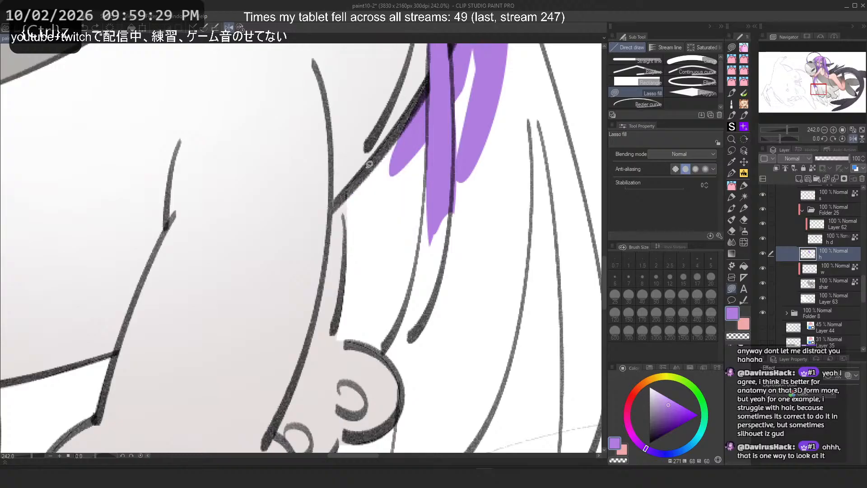
{"action": "scroll", "coordinate": [400, 245], "scroll_direction": "down", "scroll_amount": 6}
{"action": "scroll", "coordinate": [413, 129], "scroll_direction": "up", "scroll_amount": 5}
{"action": "key", "text": "ctrl+z"}
{"action": "key", "text": "ctrl+z"}
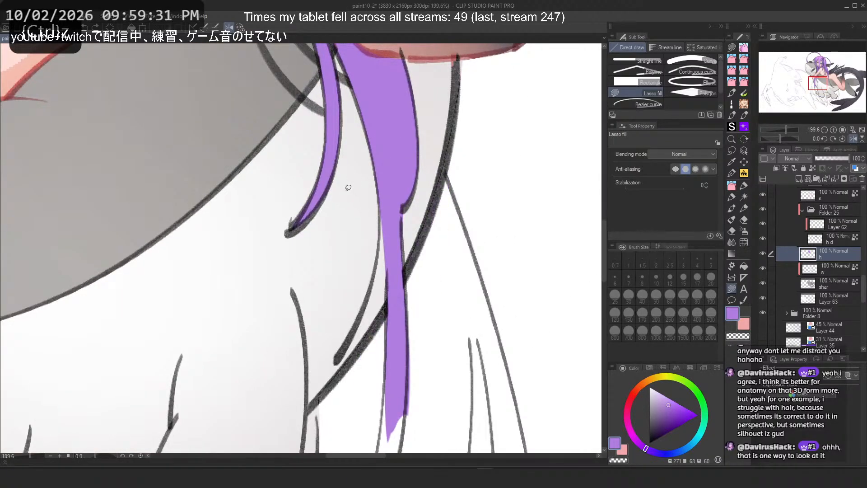
Step: Erase with transparent colour and refill parts of the thin purple strand running down the creature's leg
{"action": "scroll", "coordinate": [401, 187], "scroll_direction": "down", "scroll_amount": 5}
{"action": "scroll", "coordinate": [396, 230], "scroll_direction": "up", "scroll_amount": 5}
{"action": "key", "text": "c"}
{"action": "mouse_move", "coordinate": [419, 148]}
{"action": "left_mouse_down"}
{"action": "mouse_move", "coordinate": [425, 264]}
{"action": "mouse_move", "coordinate": [424, 140]}
{"action": "left_mouse_up"}
{"action": "key", "text": "ctrl+z"}
{"action": "key", "text": "c"}
{"action": "mouse_move", "coordinate": [397, 241]}
{"action": "left_mouse_down"}
{"action": "mouse_move", "coordinate": [412, 246]}
{"action": "mouse_move", "coordinate": [413, 196]}
{"action": "left_mouse_up"}
{"action": "mouse_move", "coordinate": [415, 193]}
{"action": "left_mouse_down"}
{"action": "mouse_move", "coordinate": [385, 336]}
{"action": "mouse_move", "coordinate": [392, 289]}
{"action": "left_mouse_up"}
{"action": "mouse_move", "coordinate": [381, 324]}
{"action": "left_mouse_down"}
{"action": "mouse_move", "coordinate": [372, 345]}
{"action": "mouse_move", "coordinate": [388, 297]}
{"action": "left_mouse_up"}
{"action": "key", "text": "ctrl+z"}
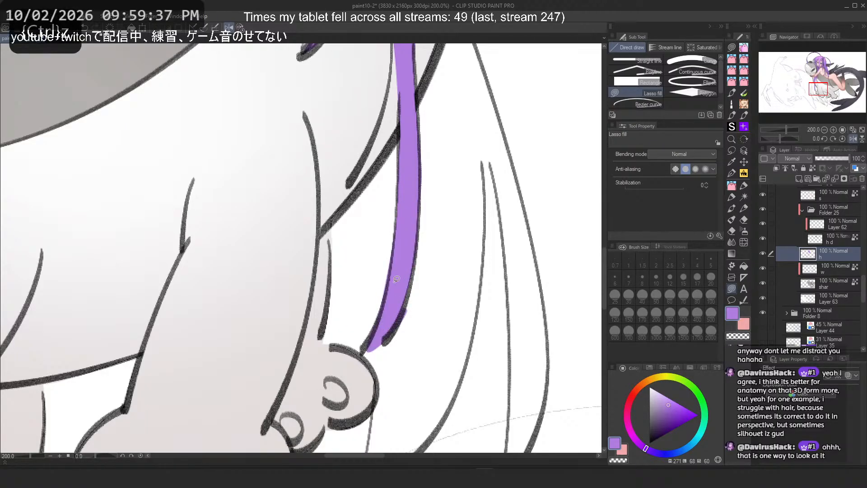
{"action": "key", "text": "ctrl+z"}
{"action": "key", "text": "ctrl+z"}
{"action": "left_click_drag", "start_coordinate": [374, 350], "coordinate": [405, 302]}
Step: Lasso-fill the thin hair strand crossing the creature's back with purple down to its tip
{"action": "scroll", "coordinate": [392, 160], "scroll_direction": "down", "scroll_amount": 3}
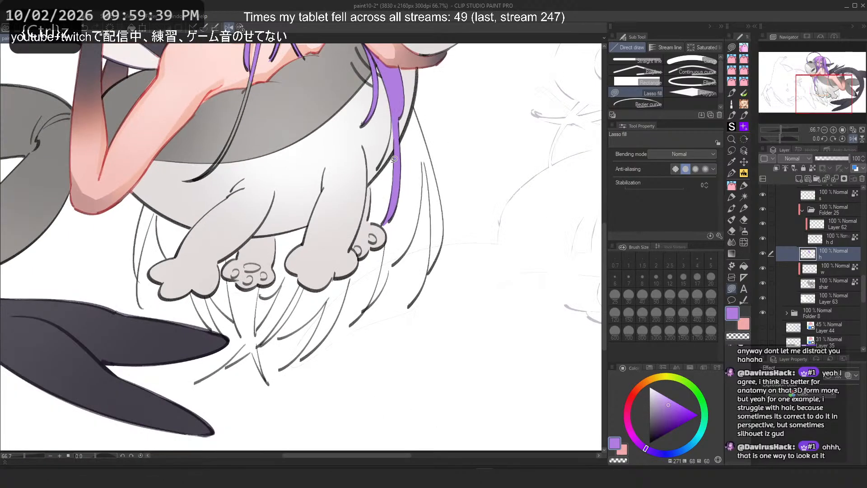
{"action": "left_click_drag", "start_coordinate": [211, 64], "coordinate": [279, 103]}
{"action": "scroll", "coordinate": [278, 103], "scroll_direction": "up", "scroll_amount": 4}
{"action": "scroll", "coordinate": [279, 103], "scroll_direction": "up", "scroll_amount": 3}
{"action": "left_click_drag", "start_coordinate": [364, 246], "coordinate": [405, 107]}
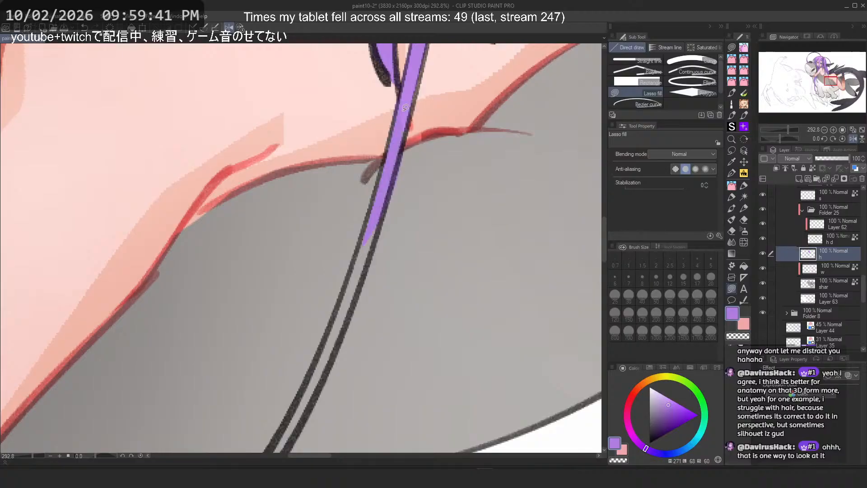
{"action": "left_click_drag", "start_coordinate": [362, 251], "coordinate": [388, 193]}
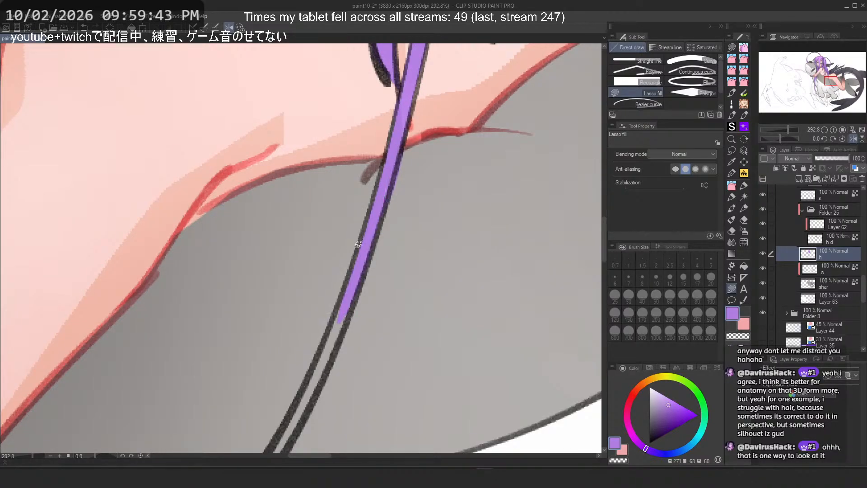
{"action": "mouse_move", "coordinate": [351, 261]}
{"action": "left_mouse_down"}
{"action": "mouse_move", "coordinate": [347, 297]}
{"action": "mouse_move", "coordinate": [356, 289]}
{"action": "left_mouse_up"}
{"action": "scroll", "coordinate": [345, 138], "scroll_direction": "down", "scroll_amount": 3}
{"action": "left_click_drag", "start_coordinate": [232, 420], "coordinate": [250, 370]}
{"action": "scroll", "coordinate": [250, 369], "scroll_direction": "up", "scroll_amount": 3}
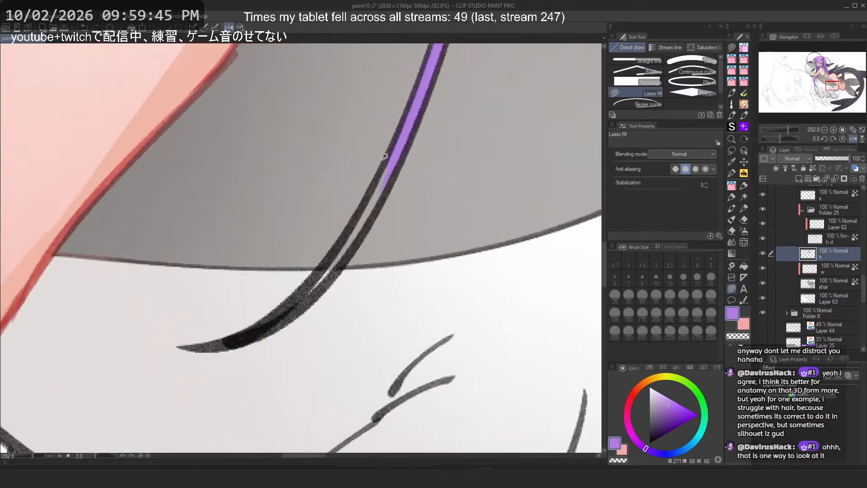
{"action": "mouse_move", "coordinate": [386, 156]}
{"action": "left_mouse_down"}
{"action": "mouse_move", "coordinate": [411, 124]}
{"action": "mouse_move", "coordinate": [401, 162]}
{"action": "left_mouse_up"}
{"action": "key", "text": "ctrl+z"}
{"action": "left_click_drag", "start_coordinate": [325, 273], "coordinate": [311, 283]}
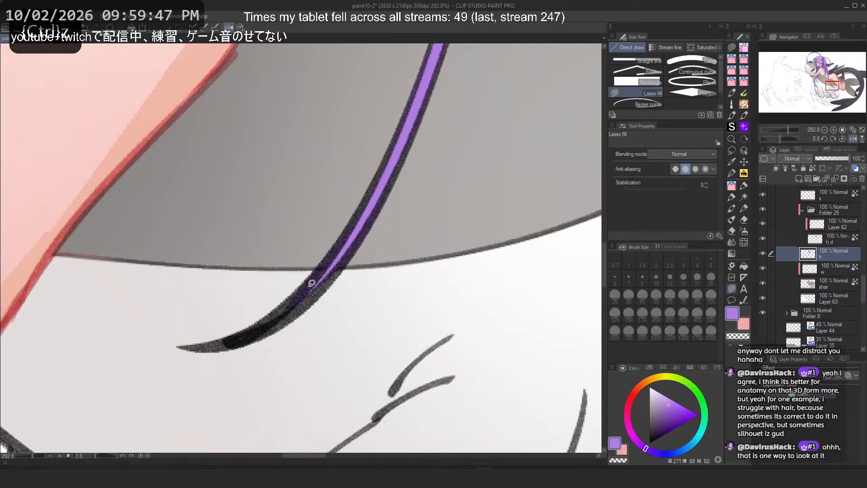
Step: Zoom out, select Layer 63 and create a new layer above it
{"action": "scroll", "coordinate": [333, 231], "scroll_direction": "down", "scroll_amount": 8}
{"action": "scroll", "coordinate": [394, 152], "scroll_direction": "up", "scroll_amount": 1}
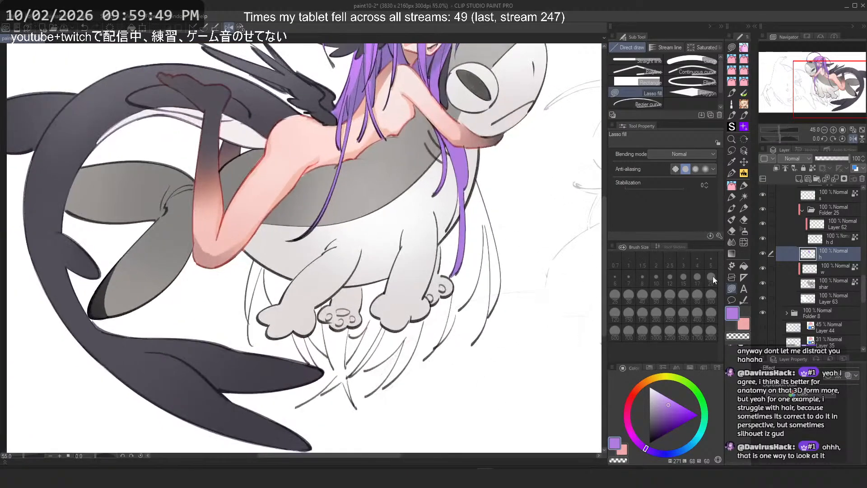
{"action": "left_click", "coordinate": [823, 295]}
{"action": "left_click", "coordinate": [834, 286]}
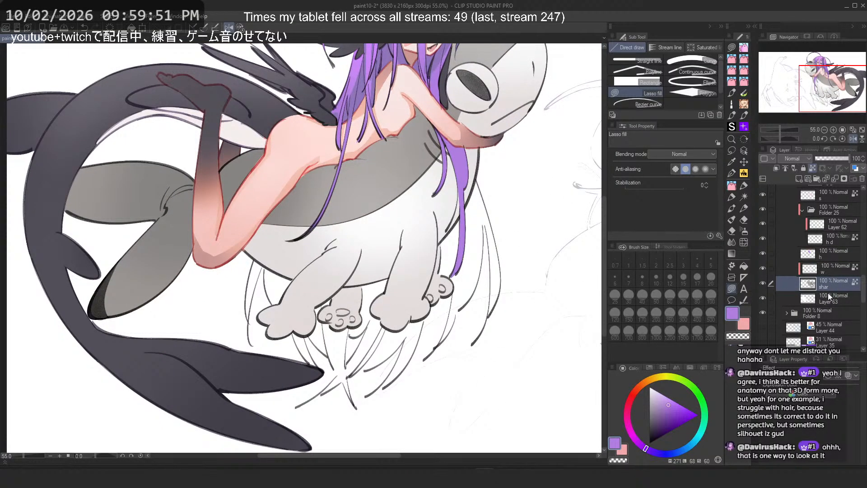
{"action": "left_click", "coordinate": [830, 297]}
{"action": "left_click", "coordinate": [798, 179]}
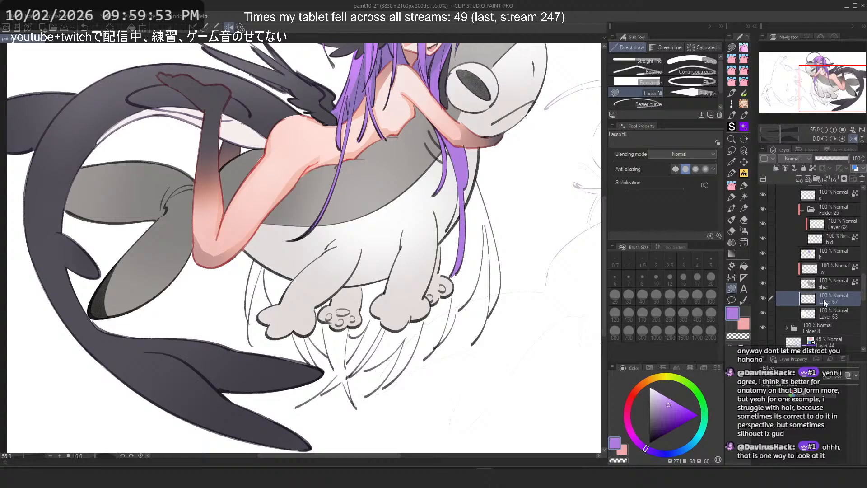
Step: On the new layer, lasso-fill a purple hair strand hanging down beside and below the creature's paws
{"action": "scroll", "coordinate": [459, 204], "scroll_direction": "up", "scroll_amount": 2}
{"action": "left_click_drag", "start_coordinate": [463, 186], "coordinate": [458, 199]}
{"action": "scroll", "coordinate": [379, 337], "scroll_direction": "up", "scroll_amount": 2}
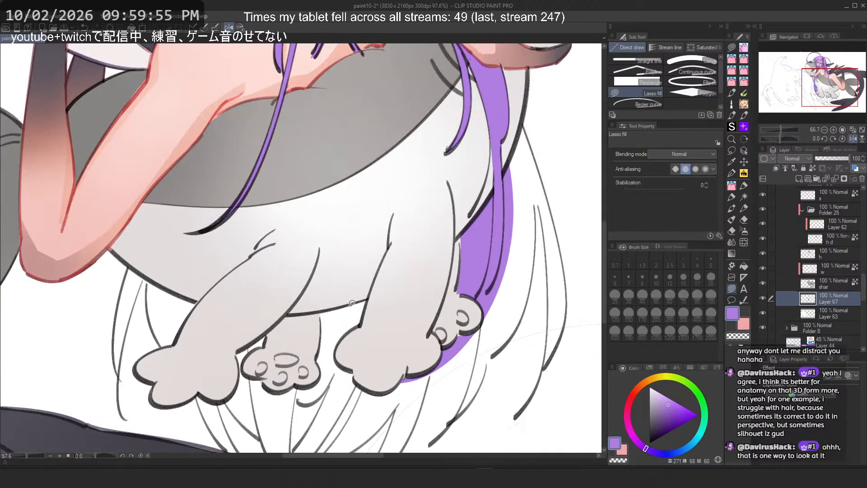
{"action": "scroll", "coordinate": [361, 326], "scroll_direction": "down", "scroll_amount": 2}
{"action": "scroll", "coordinate": [351, 363], "scroll_direction": "up", "scroll_amount": 2}
{"action": "left_click_drag", "start_coordinate": [364, 312], "coordinate": [300, 422]}
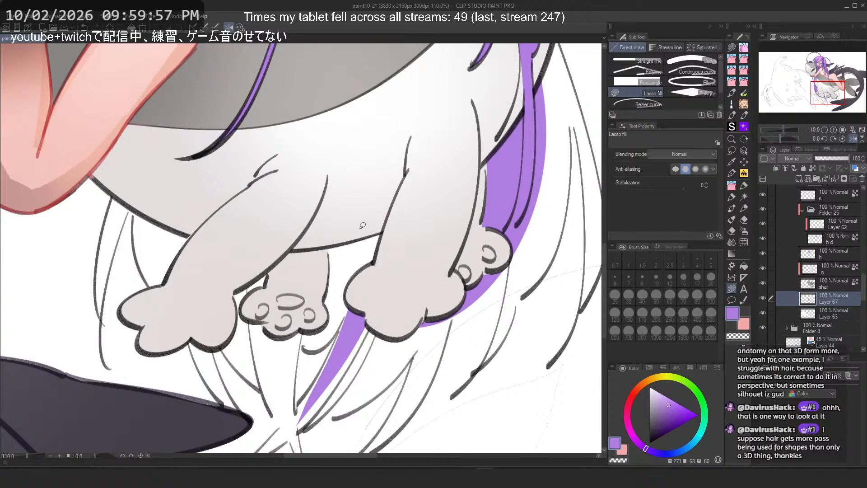
Step: Lasso-fill the long purple hair strand hanging behind the creature's right paw
{"action": "scroll", "coordinate": [363, 225], "scroll_direction": "up", "scroll_amount": 2}
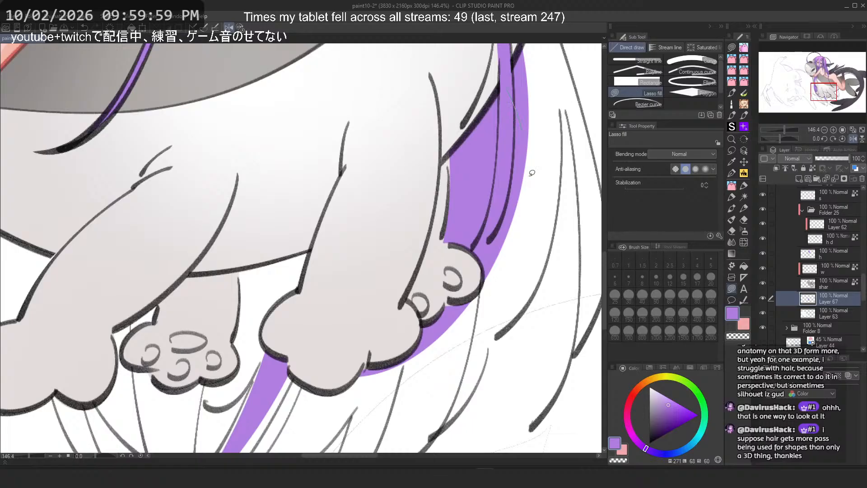
{"action": "left_click_drag", "start_coordinate": [533, 173], "coordinate": [435, 349]}
{"action": "left_click_drag", "start_coordinate": [520, 149], "coordinate": [405, 220]}
{"action": "mouse_move", "coordinate": [424, 107]}
{"action": "left_mouse_down"}
{"action": "mouse_move", "coordinate": [365, 409]}
{"action": "mouse_move", "coordinate": [396, 404]}
{"action": "left_mouse_up"}
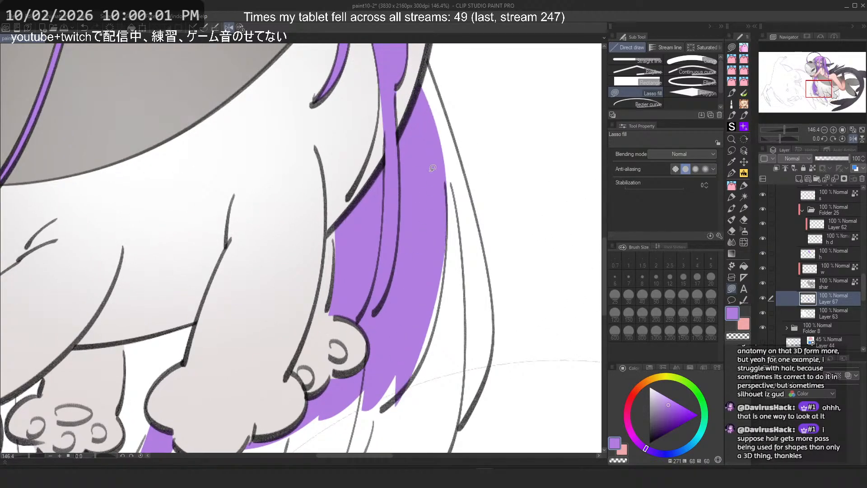
{"action": "mouse_move", "coordinate": [443, 262]}
{"action": "left_mouse_down"}
{"action": "mouse_move", "coordinate": [438, 309]}
{"action": "mouse_move", "coordinate": [432, 267]}
{"action": "left_mouse_up"}
{"action": "key", "text": "ctrl+z"}
{"action": "mouse_move", "coordinate": [446, 234]}
{"action": "left_mouse_down"}
{"action": "mouse_move", "coordinate": [390, 401]}
{"action": "mouse_move", "coordinate": [404, 358]}
{"action": "left_mouse_up"}
{"action": "key", "text": "ctrl+z"}
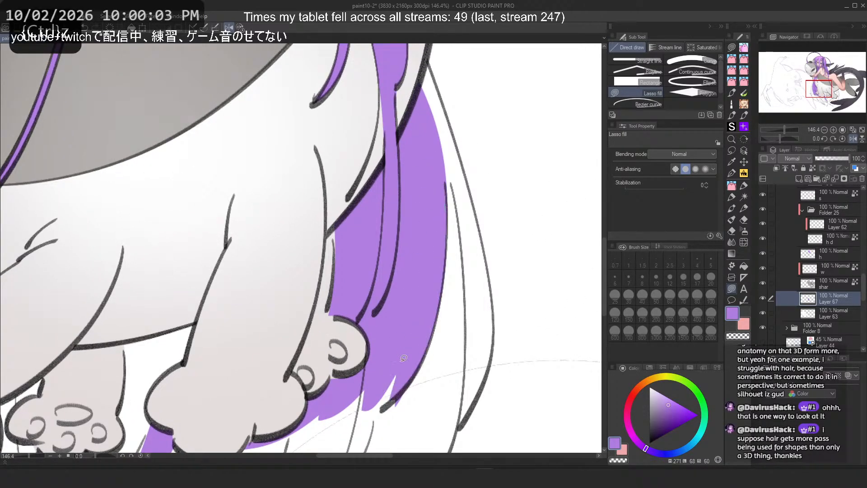
Step: Trim the strand's lower end with transparent colour and fill its upper part up to the creature's belly
{"action": "key", "text": "c"}
{"action": "mouse_move", "coordinate": [416, 391]}
{"action": "left_mouse_down"}
{"action": "mouse_move", "coordinate": [440, 365]}
{"action": "mouse_move", "coordinate": [420, 384]}
{"action": "mouse_move", "coordinate": [349, 378]}
{"action": "mouse_move", "coordinate": [317, 389]}
{"action": "left_mouse_up"}
{"action": "key", "text": "c"}
{"action": "scroll", "coordinate": [313, 285], "scroll_direction": "down", "scroll_amount": 3}
{"action": "scroll", "coordinate": [398, 159], "scroll_direction": "up", "scroll_amount": 3}
{"action": "left_click_drag", "start_coordinate": [390, 239], "coordinate": [376, 170]}
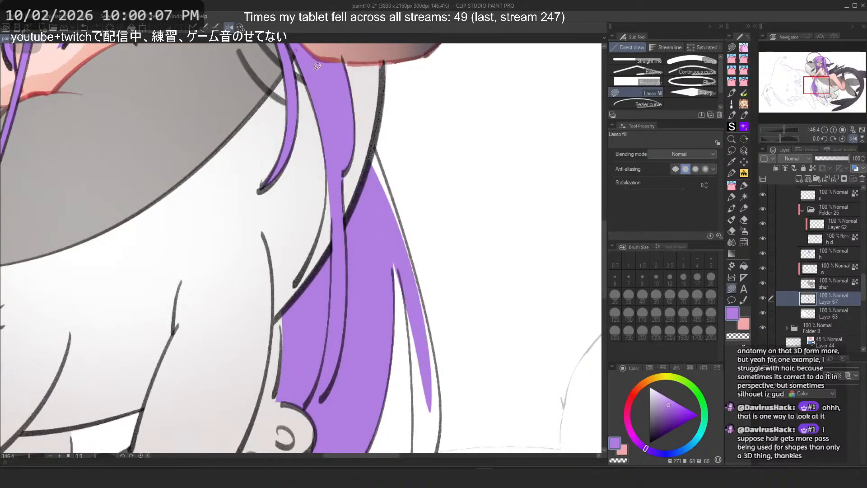
{"action": "left_click_drag", "start_coordinate": [362, 136], "coordinate": [367, 112]}
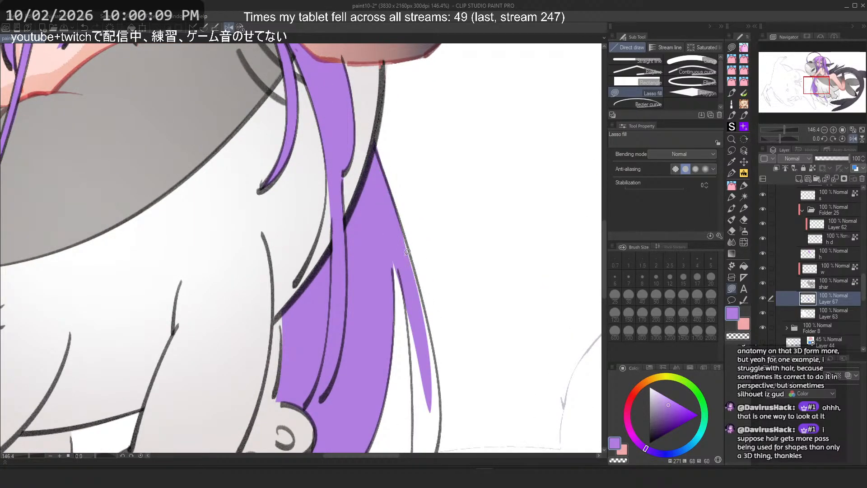
{"action": "left_click_drag", "start_coordinate": [407, 251], "coordinate": [434, 378]}
{"action": "key", "text": "ctrl+z"}
{"action": "left_click_drag", "start_coordinate": [390, 193], "coordinate": [441, 423]}
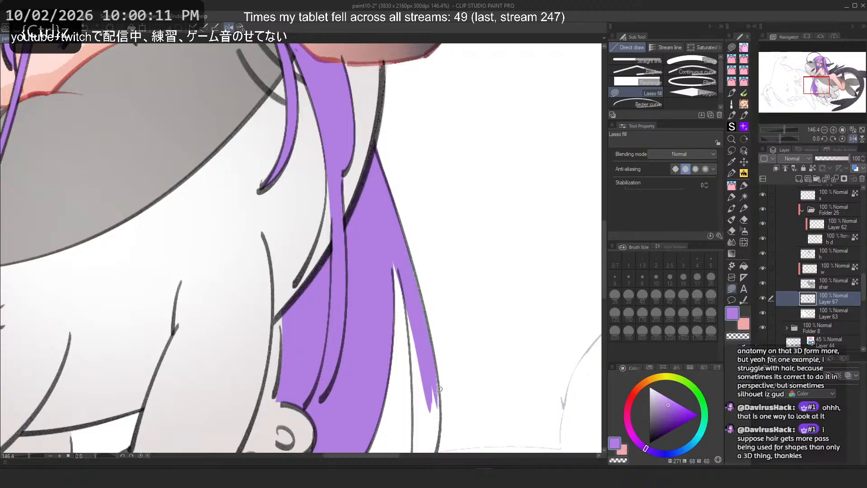
Step: Undo the last few purple fills around the creature's right paw
{"action": "scroll", "coordinate": [402, 258], "scroll_direction": "down", "scroll_amount": 3}
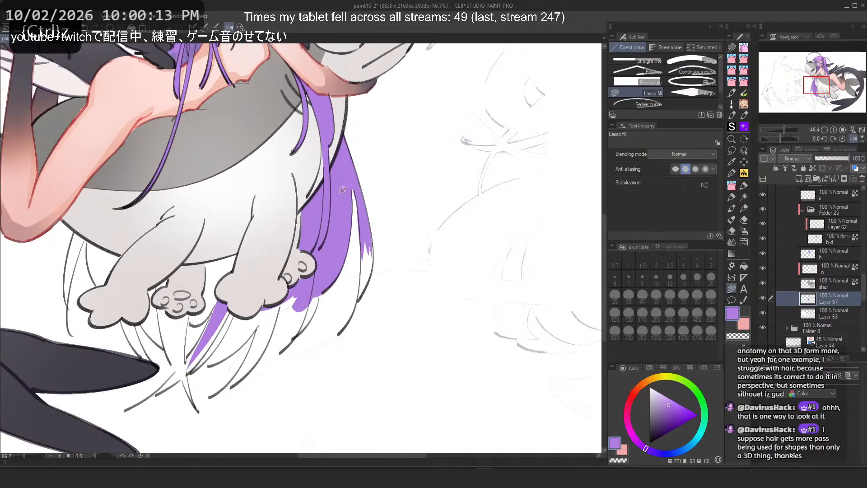
{"action": "scroll", "coordinate": [346, 246], "scroll_direction": "up", "scroll_amount": 4}
{"action": "scroll", "coordinate": [346, 246], "scroll_direction": "up", "scroll_amount": 3}
{"action": "mouse_move", "coordinate": [391, 156]}
{"action": "left_mouse_down"}
{"action": "mouse_move", "coordinate": [416, 316]}
{"action": "mouse_move", "coordinate": [394, 169]}
{"action": "mouse_move", "coordinate": [418, 231]}
{"action": "mouse_move", "coordinate": [415, 180]}
{"action": "mouse_move", "coordinate": [424, 209]}
{"action": "mouse_move", "coordinate": [434, 316]}
{"action": "mouse_move", "coordinate": [393, 406]}
{"action": "mouse_move", "coordinate": [400, 319]}
{"action": "mouse_move", "coordinate": [394, 403]}
{"action": "mouse_move", "coordinate": [411, 371]}
{"action": "left_mouse_up"}
{"action": "key", "text": "ctrl+z"}
{"action": "key", "text": "ctrl+z"}
{"action": "scroll", "coordinate": [457, 145], "scroll_direction": "down", "scroll_amount": 6}
{"action": "scroll", "coordinate": [272, 248], "scroll_direction": "up", "scroll_amount": 3}
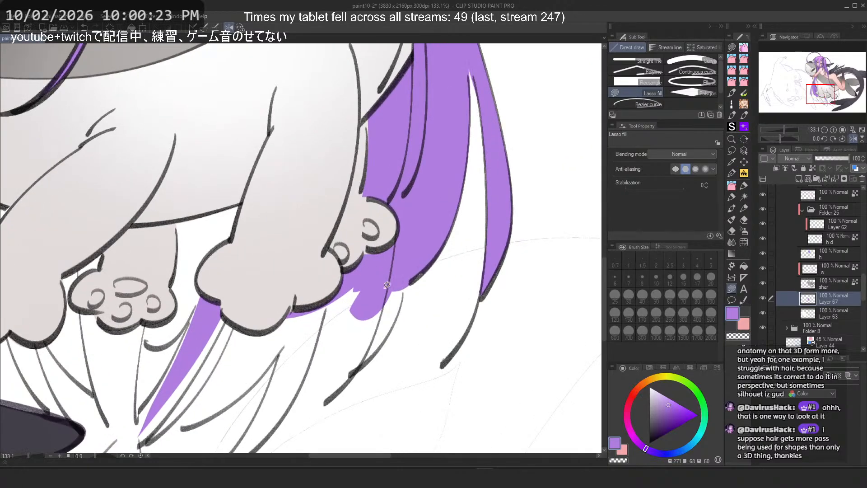
{"action": "scroll", "coordinate": [384, 280], "scroll_direction": "up", "scroll_amount": 2}
{"action": "scroll", "coordinate": [382, 278], "scroll_direction": "down", "scroll_amount": 3}
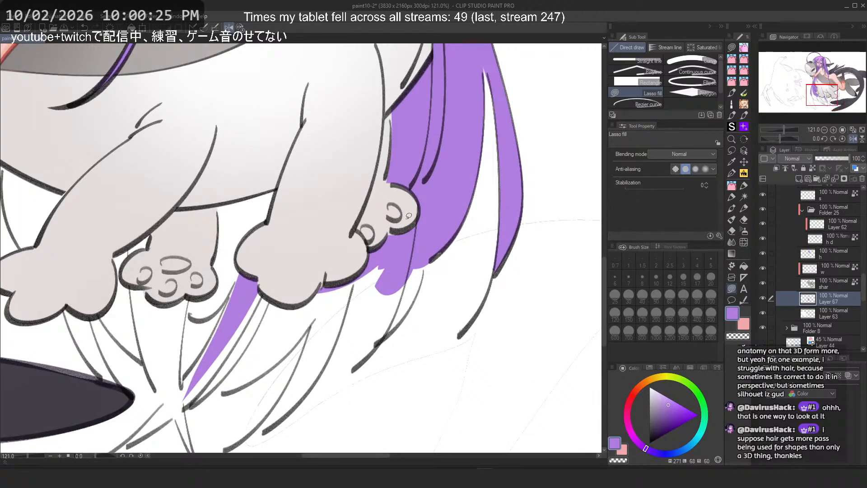
{"action": "key", "text": "ctrl+z"}
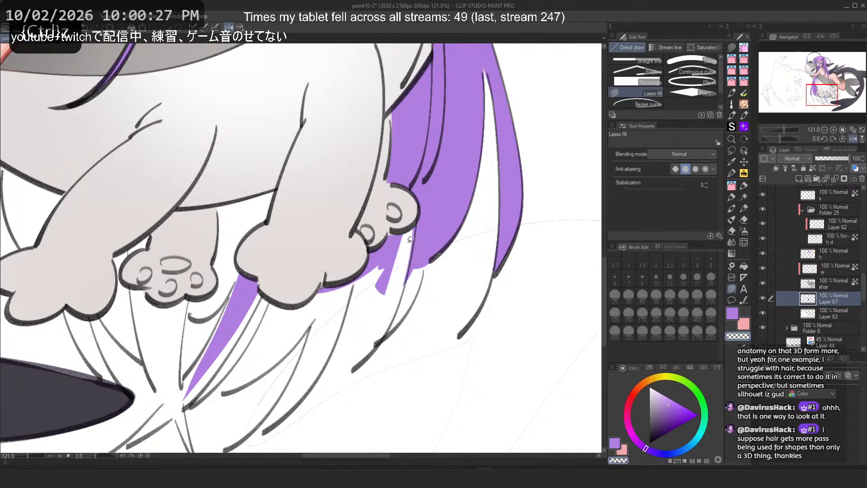
{"action": "key", "text": "ctrl+z"}
Step: Refill the purple beneath the creature's right paw and trim its edge with transparent colour
{"action": "mouse_move", "coordinate": [413, 231]}
{"action": "left_mouse_down"}
{"action": "mouse_move", "coordinate": [379, 267]}
{"action": "mouse_move", "coordinate": [372, 226]}
{"action": "left_mouse_up"}
{"action": "left_click_drag", "start_coordinate": [345, 289], "coordinate": [319, 289]}
{"action": "key", "text": "c"}
{"action": "left_click_drag", "start_coordinate": [400, 228], "coordinate": [338, 280]}
{"action": "key", "text": "ctrl+z"}
{"action": "mouse_move", "coordinate": [401, 204]}
{"action": "left_mouse_down"}
{"action": "mouse_move", "coordinate": [340, 306]}
{"action": "mouse_move", "coordinate": [314, 271]}
{"action": "left_mouse_up"}
{"action": "key", "text": "ctrl+z"}
{"action": "left_click_drag", "start_coordinate": [398, 222], "coordinate": [308, 260]}
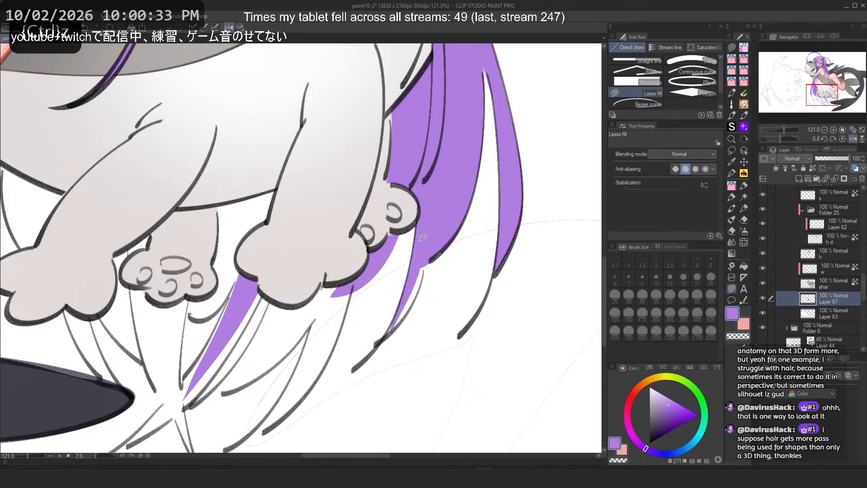
Step: Lasso-fill the purple hair area between the creature's middle paws up to its belly
{"action": "scroll", "coordinate": [409, 290], "scroll_direction": "up", "scroll_amount": 3}
{"action": "mouse_move", "coordinate": [397, 325]}
{"action": "left_mouse_down"}
{"action": "mouse_move", "coordinate": [431, 263]}
{"action": "mouse_move", "coordinate": [374, 357]}
{"action": "mouse_move", "coordinate": [402, 310]}
{"action": "mouse_move", "coordinate": [407, 338]}
{"action": "left_mouse_up"}
{"action": "scroll", "coordinate": [406, 253], "scroll_direction": "down", "scroll_amount": 3}
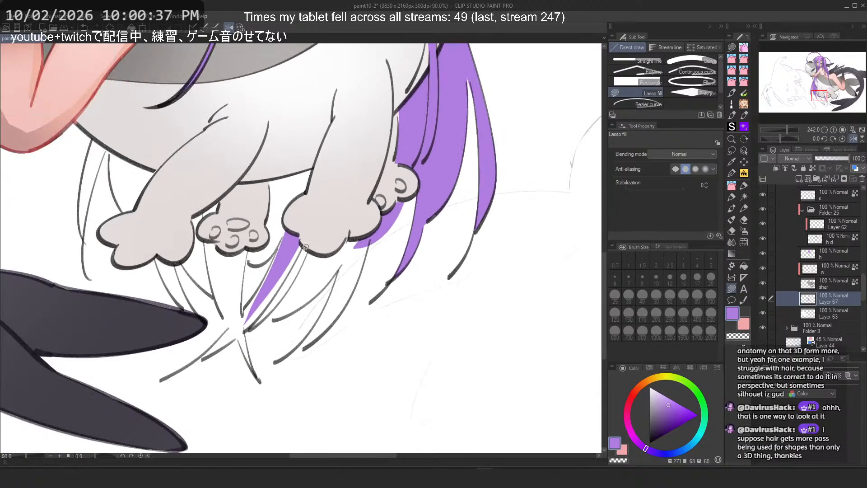
{"action": "scroll", "coordinate": [284, 181], "scroll_direction": "up", "scroll_amount": 1}
{"action": "mouse_move", "coordinate": [256, 175]}
{"action": "left_mouse_down"}
{"action": "mouse_move", "coordinate": [319, 171]}
{"action": "mouse_move", "coordinate": [347, 125]}
{"action": "left_mouse_up"}
{"action": "scroll", "coordinate": [347, 126], "scroll_direction": "up", "scroll_amount": 2}
{"action": "left_click_drag", "start_coordinate": [378, 283], "coordinate": [394, 236]}
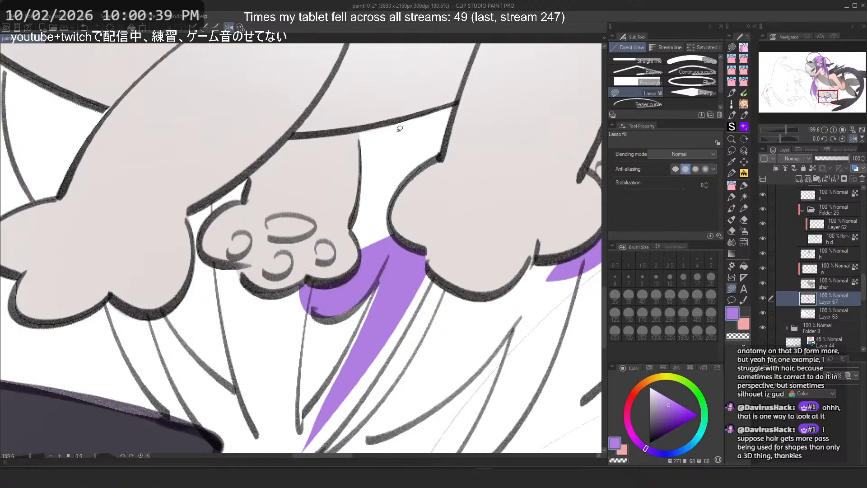
{"action": "left_click_drag", "start_coordinate": [316, 317], "coordinate": [389, 237]}
{"action": "mouse_move", "coordinate": [326, 142]}
{"action": "left_mouse_down"}
{"action": "mouse_move", "coordinate": [290, 215]}
{"action": "mouse_move", "coordinate": [458, 107]}
{"action": "left_mouse_up"}
{"action": "left_click_drag", "start_coordinate": [325, 109], "coordinate": [274, 182]}
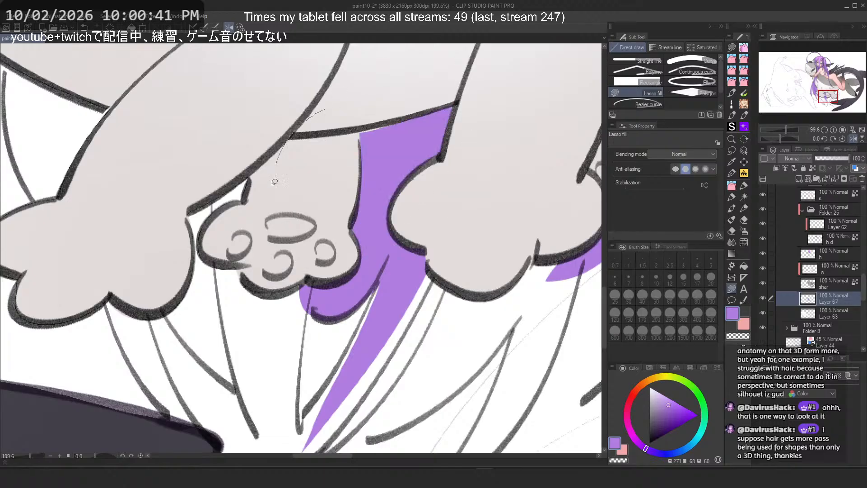
Step: Lasso-fill the hair strands hanging below the creature's right paw down to their pointed tips
{"action": "scroll", "coordinate": [412, 256], "scroll_direction": "down", "scroll_amount": 2}
{"action": "scroll", "coordinate": [375, 290], "scroll_direction": "up", "scroll_amount": 1}
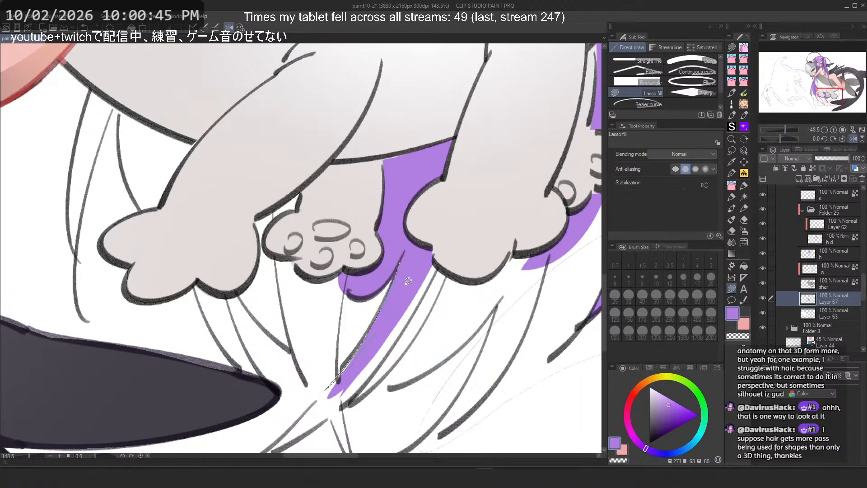
{"action": "mouse_move", "coordinate": [408, 281]}
{"action": "left_mouse_down"}
{"action": "mouse_move", "coordinate": [405, 255]}
{"action": "mouse_move", "coordinate": [335, 382]}
{"action": "mouse_move", "coordinate": [403, 276]}
{"action": "left_mouse_up"}
{"action": "key", "text": "ctrl+z"}
{"action": "left_click_drag", "start_coordinate": [404, 246], "coordinate": [409, 283]}
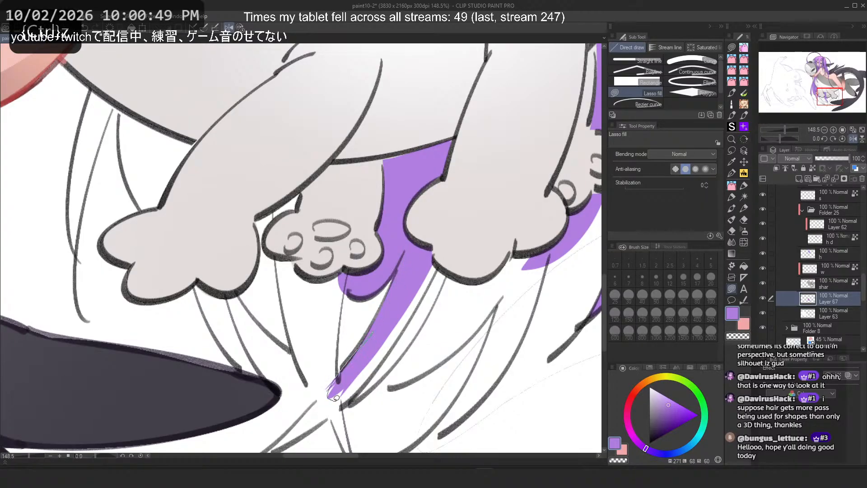
{"action": "left_click_drag", "start_coordinate": [336, 398], "coordinate": [402, 318]}
{"action": "mouse_move", "coordinate": [453, 233]}
{"action": "left_mouse_down"}
{"action": "mouse_move", "coordinate": [397, 343]}
{"action": "mouse_move", "coordinate": [344, 401]}
{"action": "left_mouse_up"}
{"action": "key", "text": "ctrl+z"}
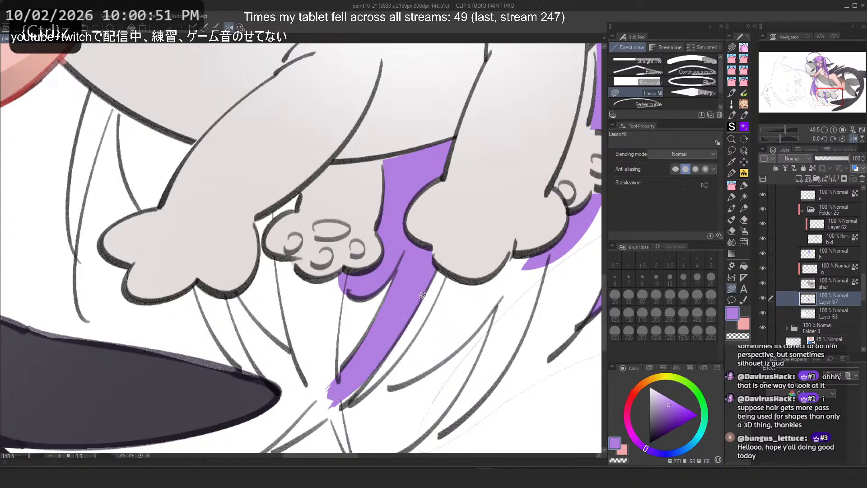
{"action": "left_click_drag", "start_coordinate": [432, 279], "coordinate": [340, 405]}
{"action": "mouse_move", "coordinate": [454, 256]}
{"action": "left_mouse_down"}
{"action": "mouse_move", "coordinate": [387, 383]}
{"action": "mouse_move", "coordinate": [469, 254]}
{"action": "mouse_move", "coordinate": [500, 223]}
{"action": "left_mouse_up"}
{"action": "key", "text": "ctrl+z"}
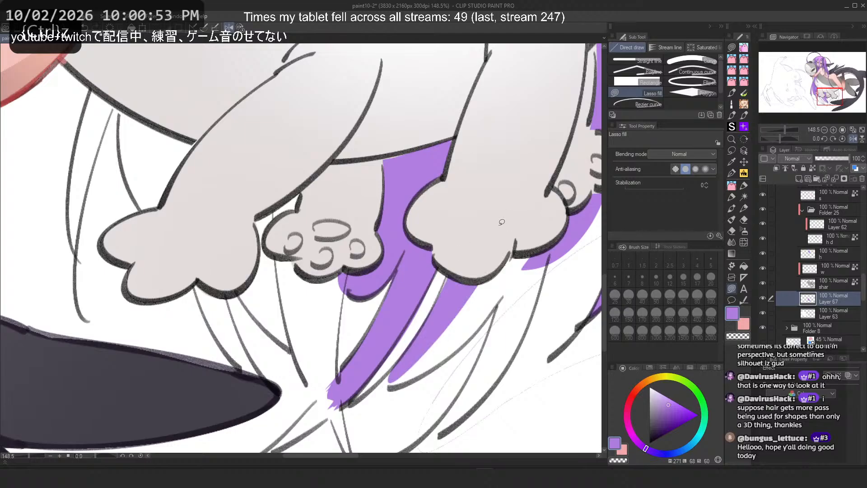
{"action": "mouse_move", "coordinate": [456, 253]}
{"action": "left_mouse_down"}
{"action": "mouse_move", "coordinate": [424, 334]}
{"action": "mouse_move", "coordinate": [537, 192]}
{"action": "mouse_move", "coordinate": [533, 225]}
{"action": "mouse_move", "coordinate": [436, 335]}
{"action": "mouse_move", "coordinate": [523, 251]}
{"action": "mouse_move", "coordinate": [394, 368]}
{"action": "mouse_move", "coordinate": [465, 328]}
{"action": "mouse_move", "coordinate": [388, 368]}
{"action": "left_mouse_up"}
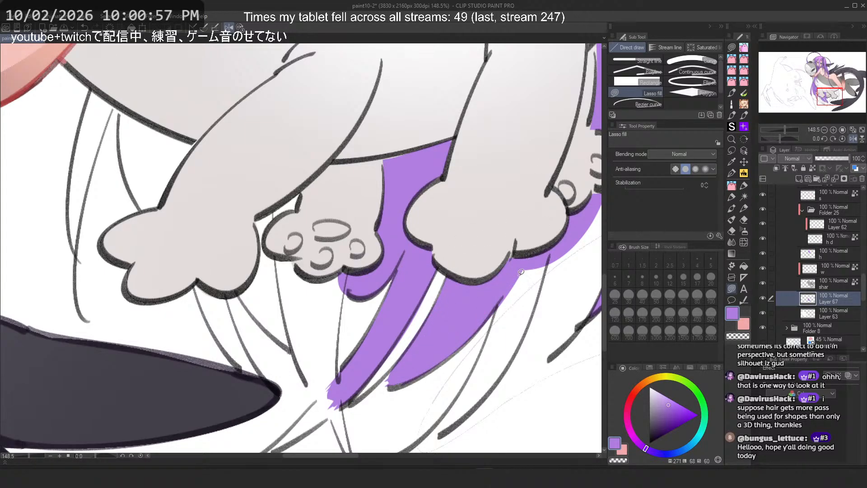
Step: Fill the further hair strands on the right side with purple, extending them down to their tips
{"action": "left_click_drag", "start_coordinate": [508, 234], "coordinate": [530, 231]}
{"action": "key", "text": "ctrl+z"}
{"action": "mouse_move", "coordinate": [510, 271]}
{"action": "left_mouse_down"}
{"action": "mouse_move", "coordinate": [535, 275]}
{"action": "mouse_move", "coordinate": [536, 267]}
{"action": "left_mouse_up"}
{"action": "key", "text": "ctrl+z"}
{"action": "mouse_move", "coordinate": [507, 271]}
{"action": "left_mouse_down"}
{"action": "mouse_move", "coordinate": [473, 389]}
{"action": "mouse_move", "coordinate": [519, 276]}
{"action": "left_mouse_up"}
{"action": "mouse_move", "coordinate": [505, 261]}
{"action": "left_mouse_down"}
{"action": "mouse_move", "coordinate": [467, 403]}
{"action": "mouse_move", "coordinate": [518, 265]}
{"action": "mouse_move", "coordinate": [478, 390]}
{"action": "left_mouse_up"}
{"action": "mouse_move", "coordinate": [503, 298]}
{"action": "left_mouse_down"}
{"action": "mouse_move", "coordinate": [540, 246]}
{"action": "mouse_move", "coordinate": [498, 361]}
{"action": "left_mouse_up"}
{"action": "key", "text": "ctrl+z"}
{"action": "mouse_move", "coordinate": [548, 242]}
{"action": "left_mouse_down"}
{"action": "mouse_move", "coordinate": [499, 349]}
{"action": "mouse_move", "coordinate": [524, 309]}
{"action": "mouse_move", "coordinate": [507, 347]}
{"action": "left_mouse_up"}
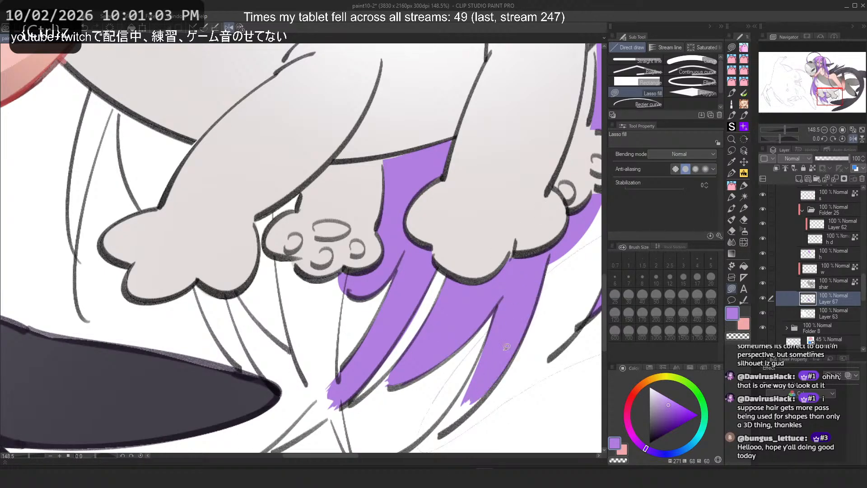
{"action": "left_click_drag", "start_coordinate": [542, 283], "coordinate": [448, 427]}
{"action": "left_click_drag", "start_coordinate": [516, 349], "coordinate": [486, 394]}
{"action": "mouse_move", "coordinate": [491, 334]}
{"action": "left_mouse_down"}
{"action": "mouse_move", "coordinate": [501, 327]}
{"action": "mouse_move", "coordinate": [496, 370]}
{"action": "mouse_move", "coordinate": [493, 348]}
{"action": "left_mouse_up"}
{"action": "key", "text": "ctrl+z"}
{"action": "mouse_move", "coordinate": [448, 413]}
{"action": "left_mouse_down"}
{"action": "mouse_move", "coordinate": [449, 423]}
{"action": "mouse_move", "coordinate": [451, 415]}
{"action": "left_mouse_up"}
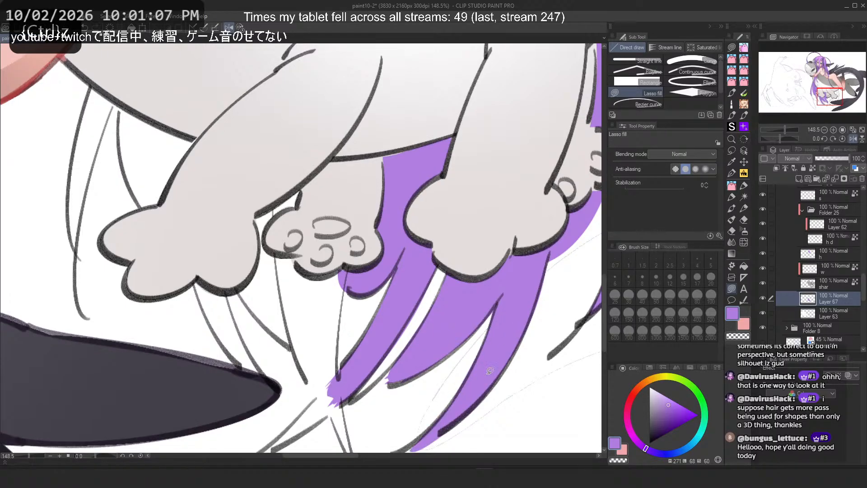
{"action": "left_click_drag", "start_coordinate": [364, 314], "coordinate": [373, 265]}
{"action": "scroll", "coordinate": [373, 265], "scroll_direction": "up", "scroll_amount": 1}
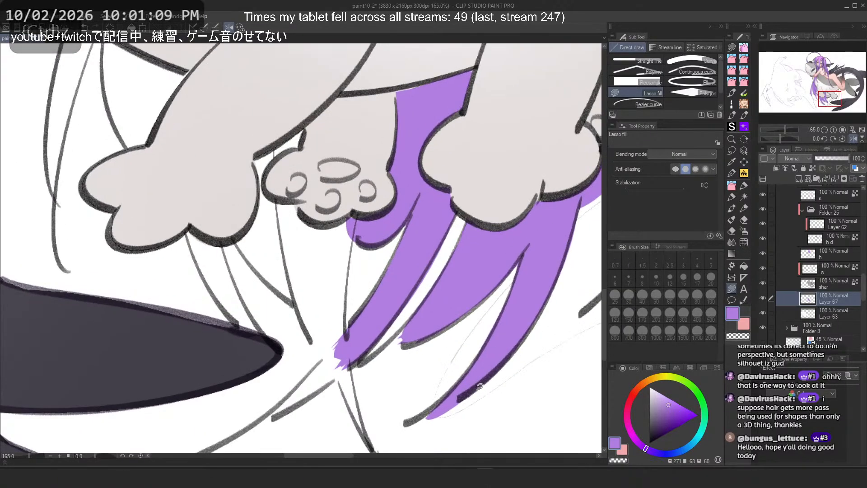
{"action": "key", "text": "c"}
{"action": "mouse_move", "coordinate": [468, 395]}
{"action": "left_mouse_down"}
{"action": "mouse_move", "coordinate": [401, 426]}
{"action": "mouse_move", "coordinate": [472, 391]}
{"action": "left_mouse_up"}
{"action": "key", "text": "ctrl+z"}
{"action": "key", "text": "c"}
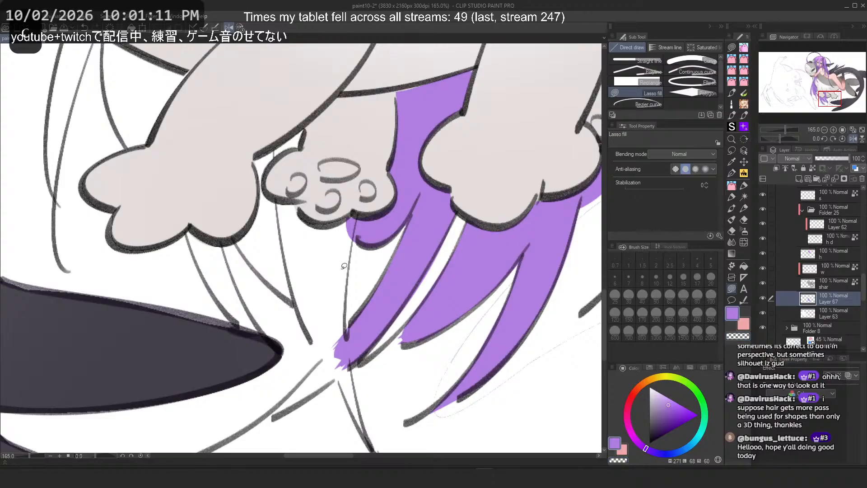
Step: Lasso-fill the hair strands under the creature's left paw with purple
{"action": "left_click_drag", "start_coordinate": [354, 218], "coordinate": [331, 225]}
{"action": "mouse_move", "coordinate": [323, 306]}
{"action": "left_mouse_down"}
{"action": "mouse_move", "coordinate": [339, 194]}
{"action": "mouse_move", "coordinate": [293, 203]}
{"action": "mouse_move", "coordinate": [312, 224]}
{"action": "left_mouse_up"}
{"action": "key", "text": "ctrl+z"}
{"action": "left_click_drag", "start_coordinate": [237, 221], "coordinate": [237, 227]}
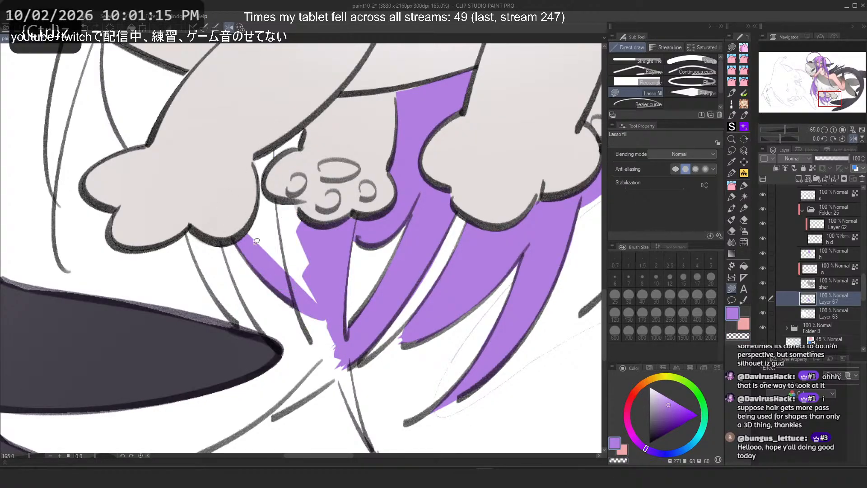
{"action": "left_click_drag", "start_coordinate": [317, 302], "coordinate": [232, 156]}
{"action": "mouse_move", "coordinate": [285, 264]}
{"action": "left_mouse_down"}
{"action": "mouse_move", "coordinate": [344, 362]}
{"action": "mouse_move", "coordinate": [325, 311]}
{"action": "left_mouse_up"}
{"action": "key", "text": "ctrl+z"}
{"action": "left_click_drag", "start_coordinate": [317, 347], "coordinate": [315, 294]}
{"action": "mouse_move", "coordinate": [354, 405]}
{"action": "left_mouse_down"}
{"action": "mouse_move", "coordinate": [367, 438]}
{"action": "mouse_move", "coordinate": [347, 370]}
{"action": "mouse_move", "coordinate": [322, 379]}
{"action": "mouse_move", "coordinate": [334, 364]}
{"action": "left_mouse_up"}
{"action": "key", "text": "ctrl+z"}
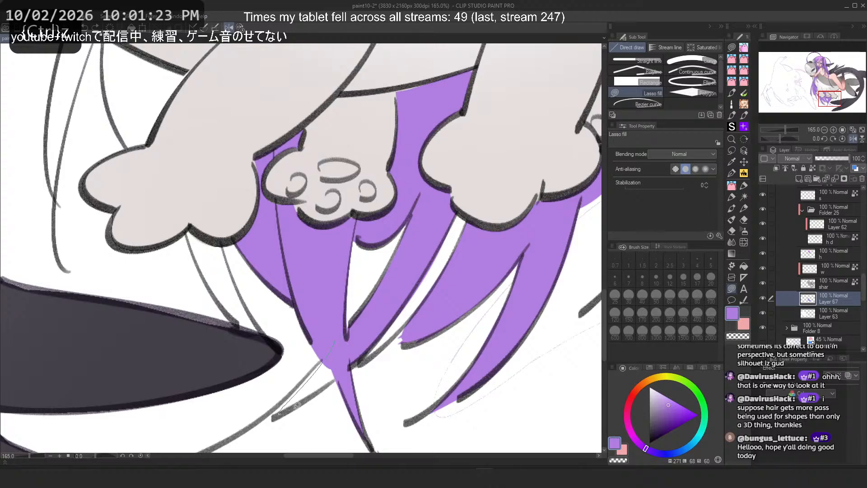
Step: Fill the leftmost thin hair strands under the paws down to their tips near the shark's fin
{"action": "left_click_drag", "start_coordinate": [279, 413], "coordinate": [333, 381]}
{"action": "key", "text": "ctrl+z"}
{"action": "key", "text": "ctrl+z"}
{"action": "mouse_move", "coordinate": [406, 334]}
{"action": "left_mouse_down"}
{"action": "mouse_move", "coordinate": [416, 339]}
{"action": "mouse_move", "coordinate": [416, 319]}
{"action": "left_mouse_up"}
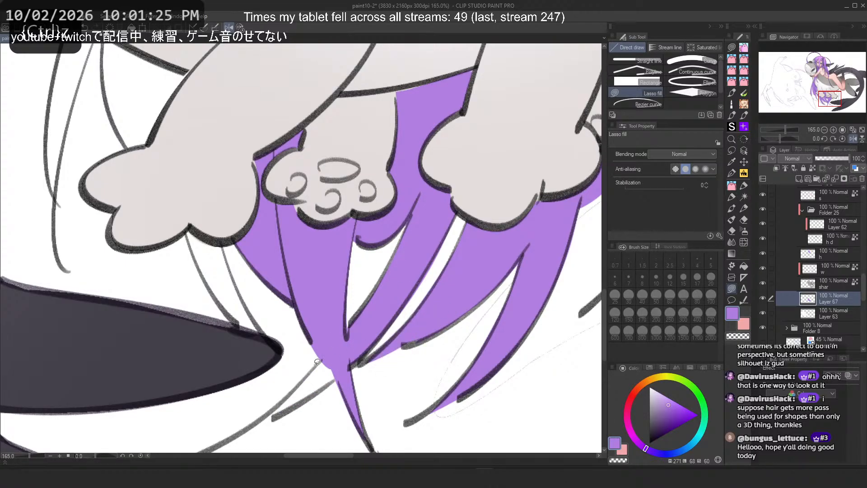
{"action": "mouse_move", "coordinate": [319, 361]}
{"action": "left_mouse_down"}
{"action": "mouse_move", "coordinate": [333, 365]}
{"action": "mouse_move", "coordinate": [345, 340]}
{"action": "mouse_move", "coordinate": [272, 411]}
{"action": "mouse_move", "coordinate": [335, 358]}
{"action": "left_mouse_up"}
{"action": "key", "text": "ctrl+z"}
{"action": "key", "text": "ctrl+z"}
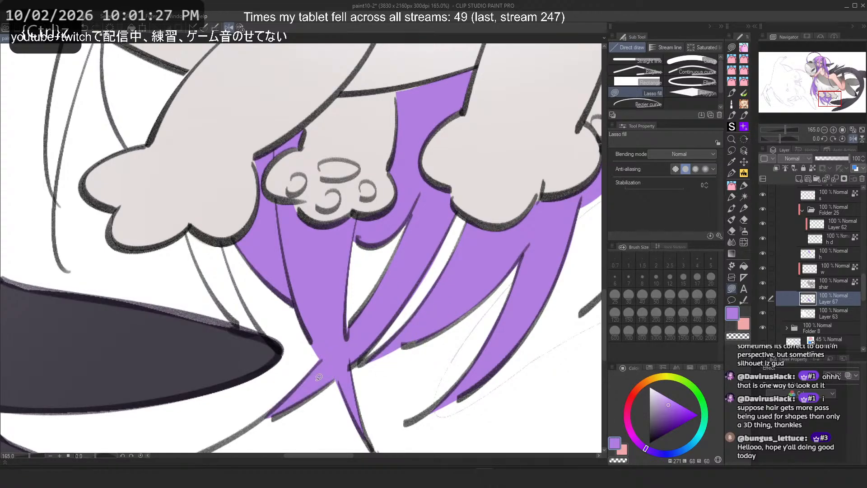
{"action": "left_click_drag", "start_coordinate": [225, 248], "coordinate": [223, 265]}
{"action": "key", "text": "ctrl+z"}
{"action": "mouse_move", "coordinate": [217, 223]}
{"action": "left_mouse_down"}
{"action": "mouse_move", "coordinate": [181, 221]}
{"action": "mouse_move", "coordinate": [213, 235]}
{"action": "left_mouse_up"}
{"action": "key", "text": "ctrl+z"}
{"action": "mouse_move", "coordinate": [243, 303]}
{"action": "left_mouse_down"}
{"action": "mouse_move", "coordinate": [209, 236]}
{"action": "mouse_move", "coordinate": [196, 252]}
{"action": "left_mouse_up"}
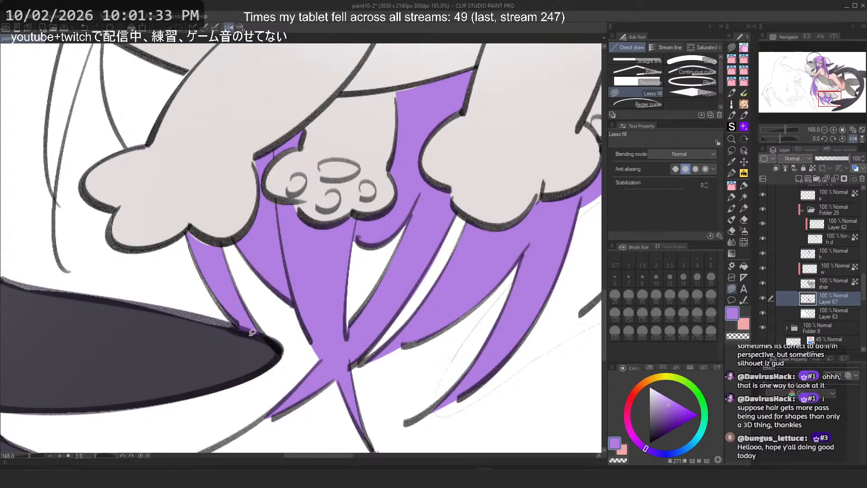
{"action": "mouse_move", "coordinate": [253, 333]}
{"action": "left_mouse_down"}
{"action": "mouse_move", "coordinate": [218, 239]}
{"action": "mouse_move", "coordinate": [218, 249]}
{"action": "mouse_move", "coordinate": [375, 350]}
{"action": "left_mouse_up"}
Step: On Layer 67, fill the purple hair strands where they meet the creature's belly behind the girl's leg
{"action": "left_click", "coordinate": [822, 285]}
{"action": "key", "text": "c"}
{"action": "left_click", "coordinate": [816, 300]}
{"action": "scroll", "coordinate": [402, 362], "scroll_direction": "up", "scroll_amount": 2}
{"action": "left_click_drag", "start_coordinate": [215, 164], "coordinate": [344, 344]}
{"action": "mouse_move", "coordinate": [327, 190]}
{"action": "left_mouse_down"}
{"action": "mouse_move", "coordinate": [420, 329]}
{"action": "mouse_move", "coordinate": [499, 338]}
{"action": "mouse_move", "coordinate": [343, 201]}
{"action": "mouse_move", "coordinate": [283, 194]}
{"action": "left_mouse_up"}
{"action": "mouse_move", "coordinate": [269, 230]}
{"action": "left_mouse_down"}
{"action": "mouse_move", "coordinate": [281, 271]}
{"action": "mouse_move", "coordinate": [256, 346]}
{"action": "mouse_move", "coordinate": [271, 259]}
{"action": "left_mouse_up"}
{"action": "left_click_drag", "start_coordinate": [274, 346], "coordinate": [259, 381]}
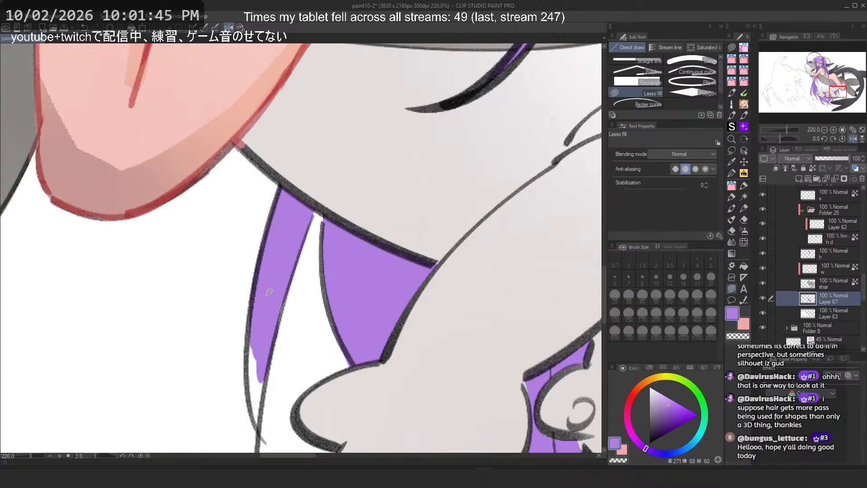
{"action": "key", "text": "ctrl+z"}
{"action": "mouse_move", "coordinate": [282, 294]}
{"action": "left_mouse_down"}
{"action": "mouse_move", "coordinate": [260, 401]}
{"action": "mouse_move", "coordinate": [261, 336]}
{"action": "mouse_move", "coordinate": [250, 342]}
{"action": "mouse_move", "coordinate": [257, 420]}
{"action": "left_mouse_up"}
{"action": "left_click_drag", "start_coordinate": [270, 321], "coordinate": [261, 381]}
{"action": "scroll", "coordinate": [250, 386], "scroll_direction": "down", "scroll_amount": 10}
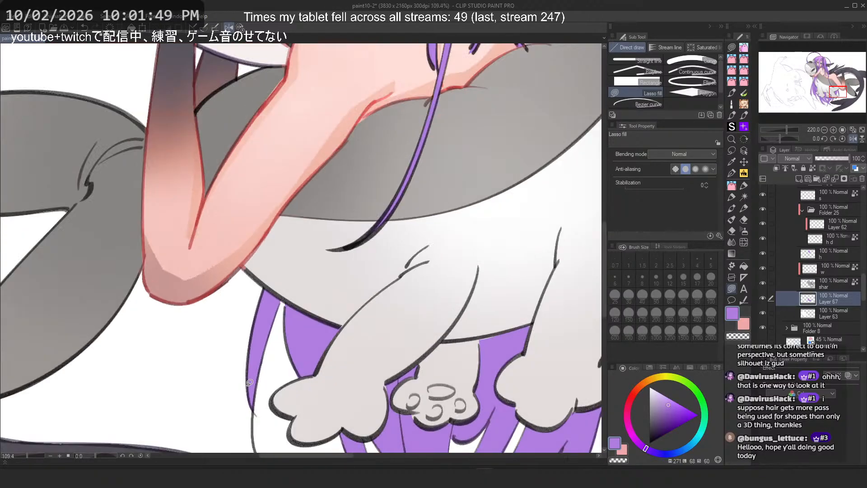
{"action": "left_click_drag", "start_coordinate": [397, 273], "coordinate": [409, 254]}
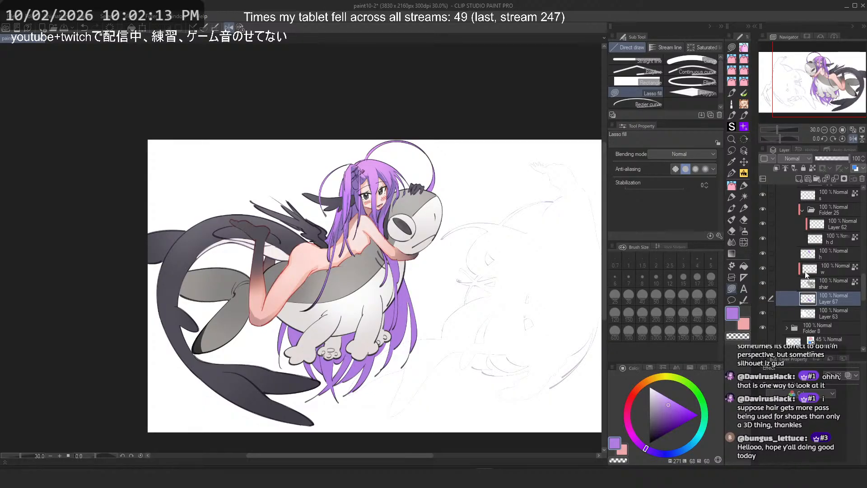
Step: Select layer h and toggle its visibility off and back on to check it
{"action": "scroll", "coordinate": [809, 273], "scroll_direction": "down", "scroll_amount": 5}
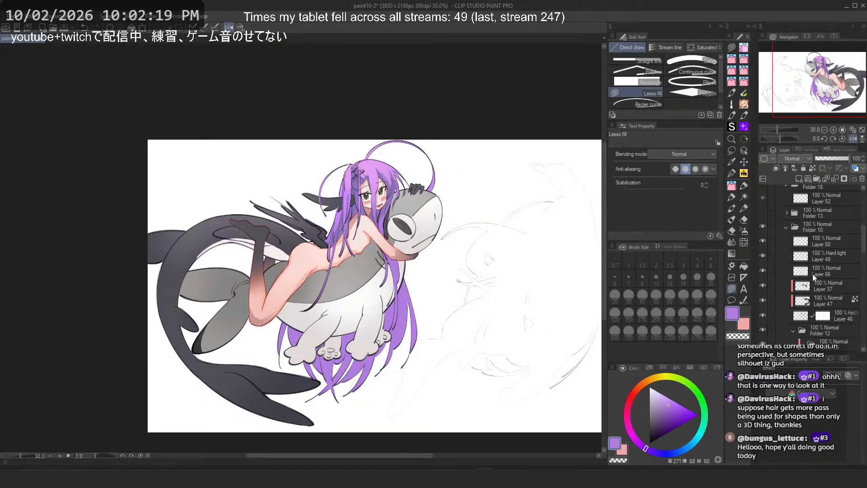
{"action": "scroll", "coordinate": [813, 274], "scroll_direction": "down", "scroll_amount": 5}
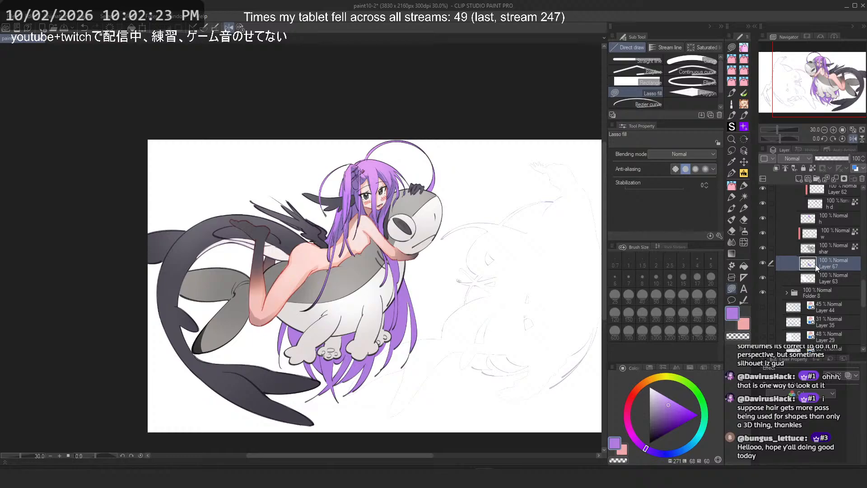
{"action": "scroll", "coordinate": [815, 267], "scroll_direction": "up", "scroll_amount": 2}
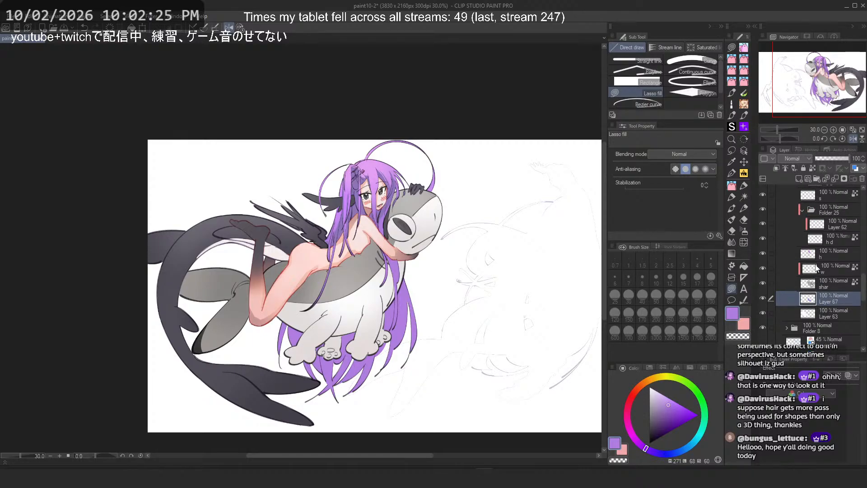
{"action": "left_click", "coordinate": [815, 256]}
{"action": "left_click", "coordinate": [764, 255]}
{"action": "left_click", "coordinate": [764, 255]}
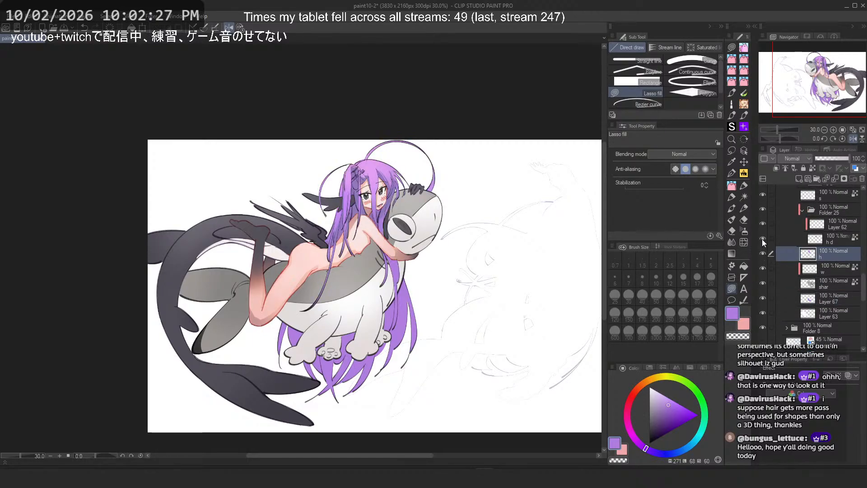
Step: Toggle layer h-d's visibility off and back on and select it for editing
{"action": "left_click", "coordinate": [763, 239]}
{"action": "left_click", "coordinate": [764, 239]}
{"action": "left_click", "coordinate": [825, 235]}
{"action": "left_click", "coordinate": [813, 169]}
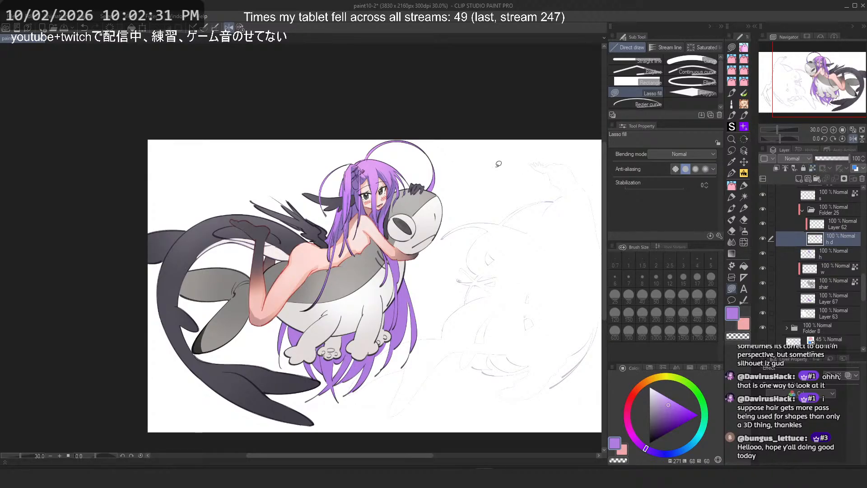
Step: Try to lasso-fill part of the hair on top of the girl's head
{"action": "scroll", "coordinate": [495, 164], "scroll_direction": "up", "scroll_amount": 3}
{"action": "left_click_drag", "start_coordinate": [237, 151], "coordinate": [258, 166]}
{"action": "scroll", "coordinate": [308, 180], "scroll_direction": "up", "scroll_amount": 4}
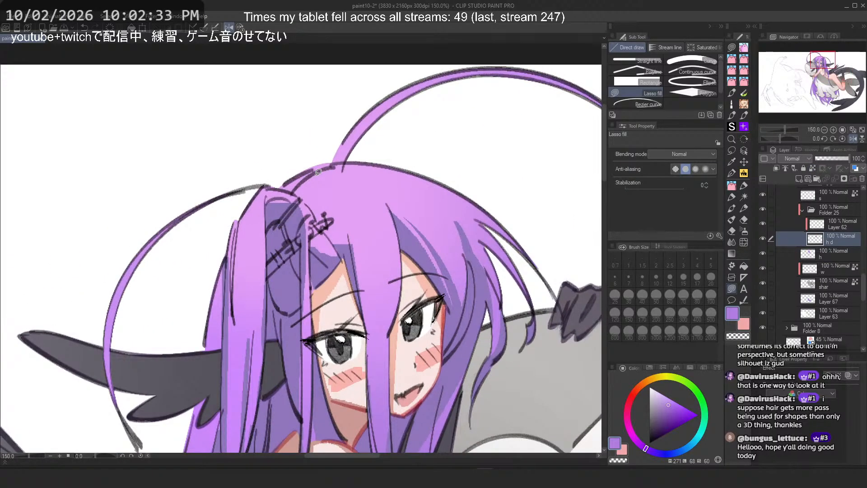
{"action": "left_click", "coordinate": [456, 367], "text": "alt"}
{"action": "mouse_move", "coordinate": [389, 204]}
{"action": "left_mouse_down"}
{"action": "mouse_move", "coordinate": [423, 236]}
{"action": "mouse_move", "coordinate": [451, 305]}
{"action": "left_mouse_up"}
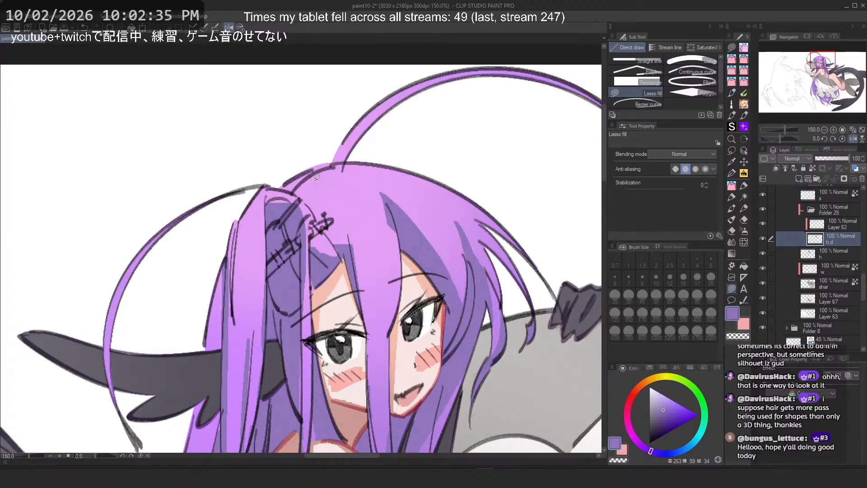
{"action": "key", "text": "ctrl+z"}
Step: Switch to the square_open pencil, set its size to 17 and try strokes over the hair by the hair clip
{"action": "left_click", "coordinate": [743, 186]}
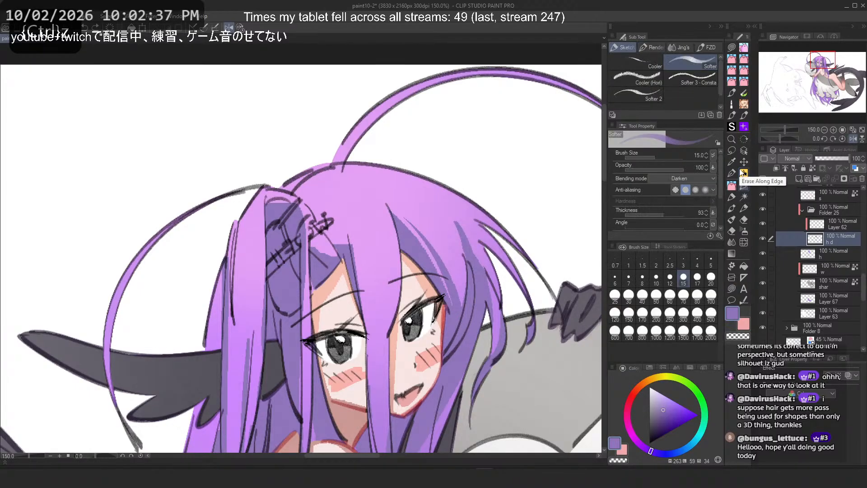
{"action": "left_click", "coordinate": [652, 49]}
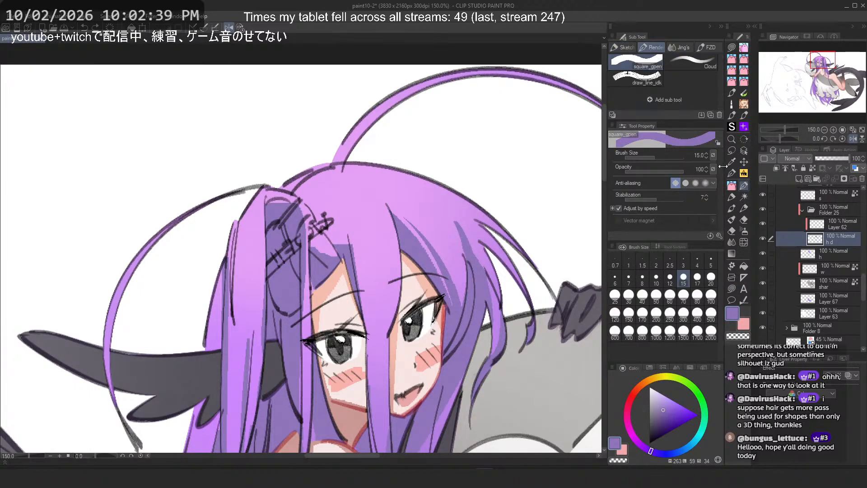
{"action": "left_click", "coordinate": [713, 155]}
{"action": "left_click", "coordinate": [571, 172]}
{"action": "left_click", "coordinate": [642, 278]}
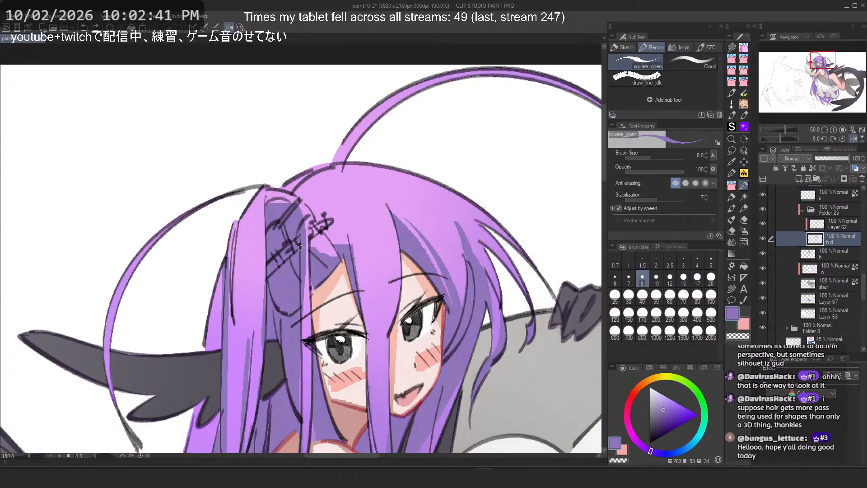
{"action": "mouse_move", "coordinate": [340, 196]}
{"action": "left_mouse_down"}
{"action": "mouse_move", "coordinate": [370, 311]}
{"action": "mouse_move", "coordinate": [366, 411]}
{"action": "left_mouse_up"}
{"action": "key", "text": "ctrl+z"}
{"action": "key", "text": "ctrl+z"}
{"action": "left_click", "coordinate": [697, 278]}
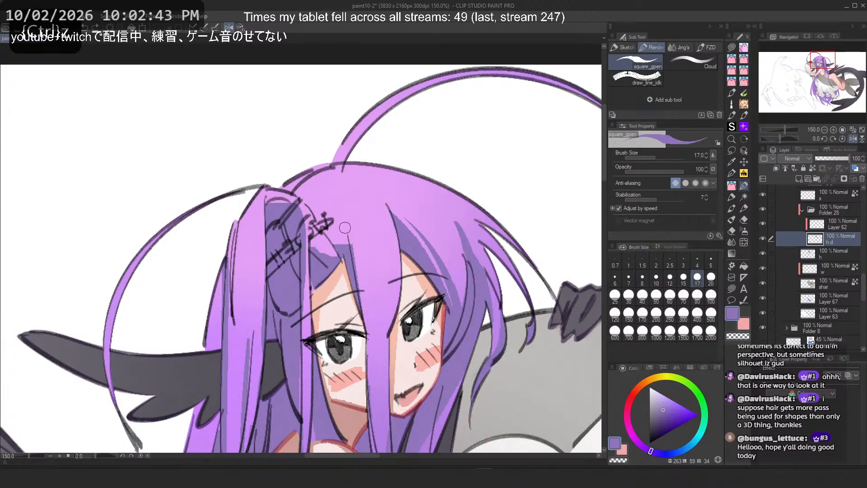
{"action": "key", "text": "ctrl+z"}
{"action": "left_click_drag", "start_coordinate": [338, 202], "coordinate": [369, 366]}
Step: Draw and erase thin purple strands along the hair's outer edge beside the hair clip
{"action": "key", "text": "ctrl+z"}
{"action": "key", "text": "c"}
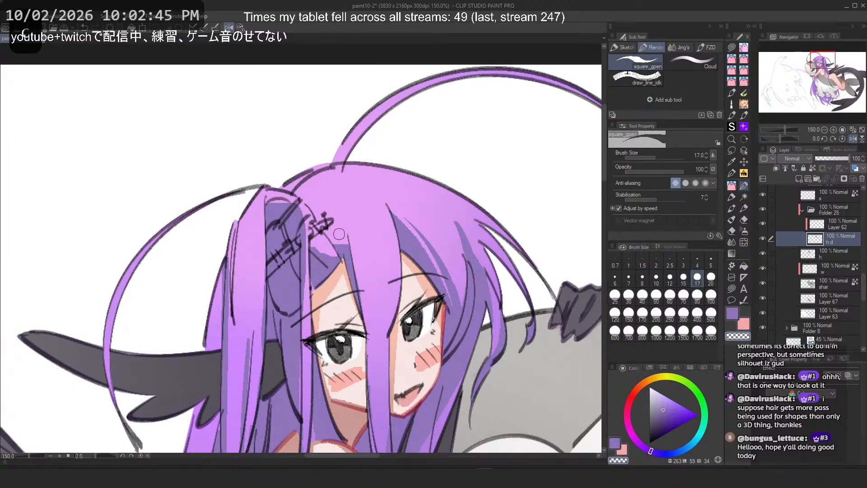
{"action": "key", "text": "c"}
{"action": "key", "text": "ctrl+z"}
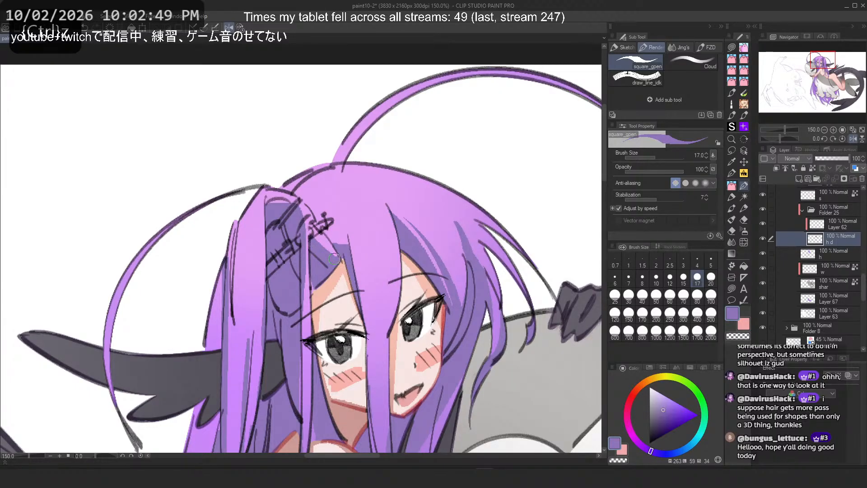
{"action": "key", "text": "c"}
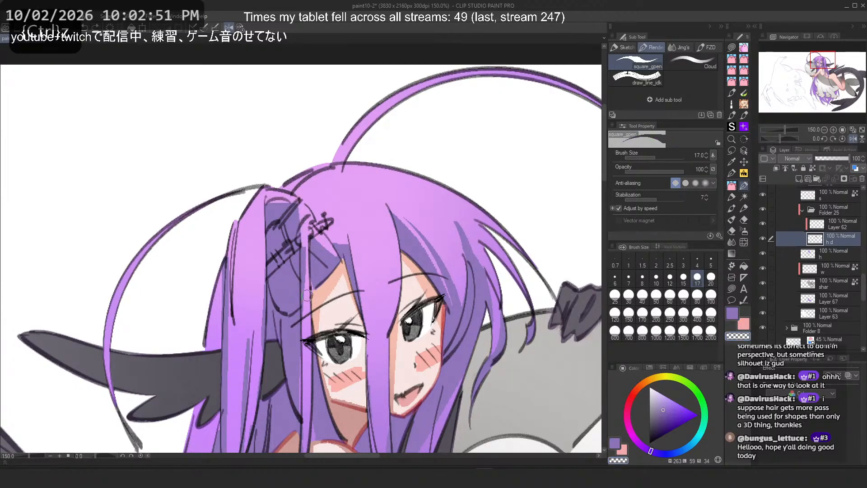
{"action": "key", "text": "c"}
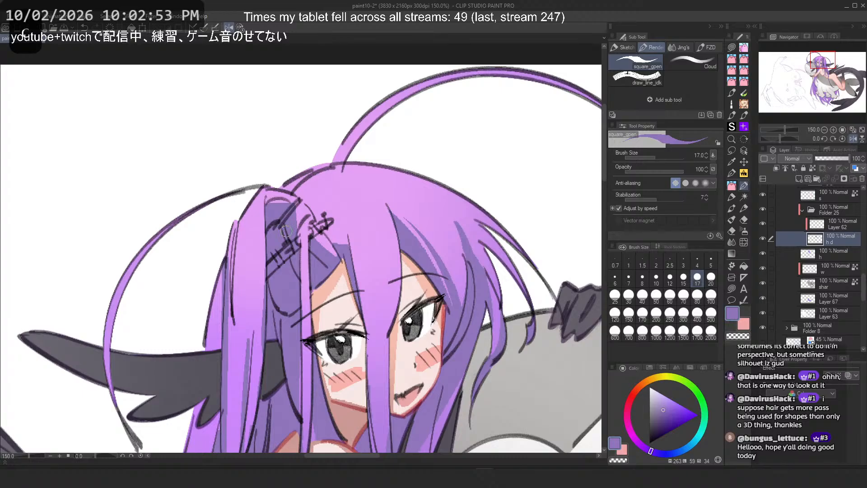
{"action": "key", "text": "ctrl+z"}
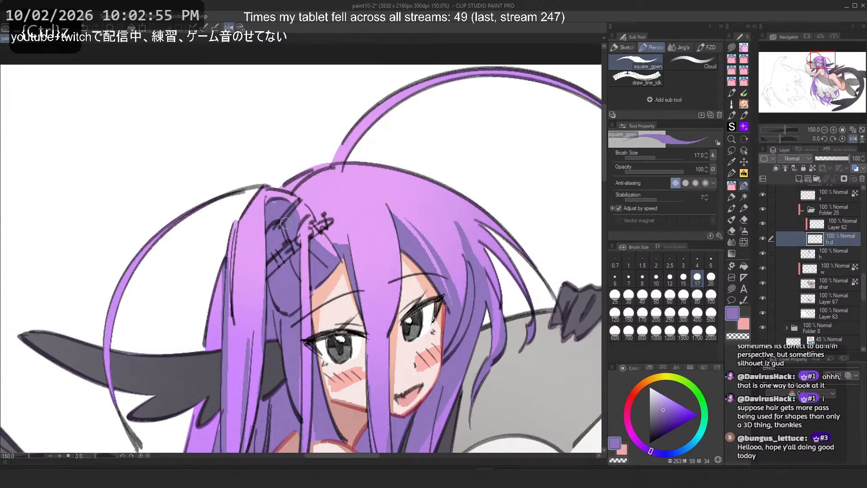
{"action": "left_click_drag", "start_coordinate": [299, 208], "coordinate": [294, 253]}
{"action": "left_click_drag", "start_coordinate": [244, 224], "coordinate": [240, 396]}
{"action": "key", "text": "ctrl+z"}
{"action": "left_click_drag", "start_coordinate": [232, 266], "coordinate": [232, 355]}
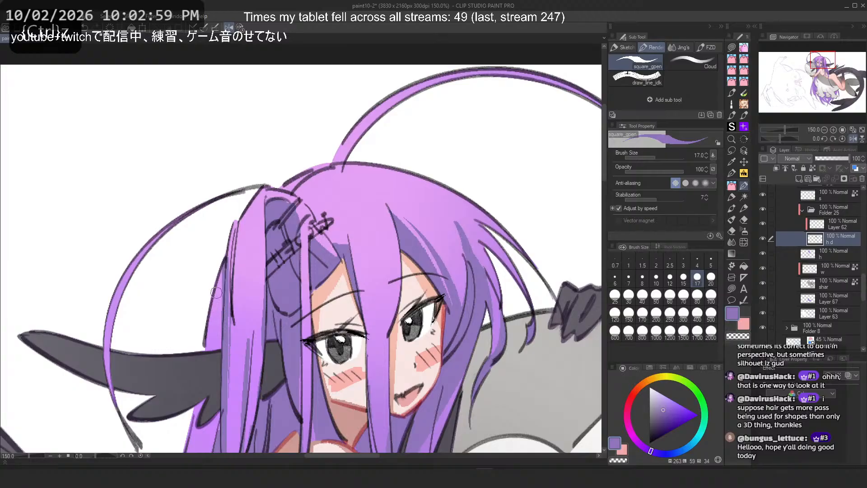
{"action": "key", "text": "ctrl+z"}
{"action": "mouse_move", "coordinate": [216, 285]}
{"action": "left_mouse_down"}
{"action": "mouse_move", "coordinate": [206, 326]}
{"action": "mouse_move", "coordinate": [217, 317]}
{"action": "mouse_move", "coordinate": [219, 345]}
{"action": "left_mouse_up"}
{"action": "key", "text": "ctrl+z"}
Step: Try erased and purple strokes across the fringe above the girl's eyes
{"action": "scroll", "coordinate": [320, 135], "scroll_direction": "down", "scroll_amount": 1}
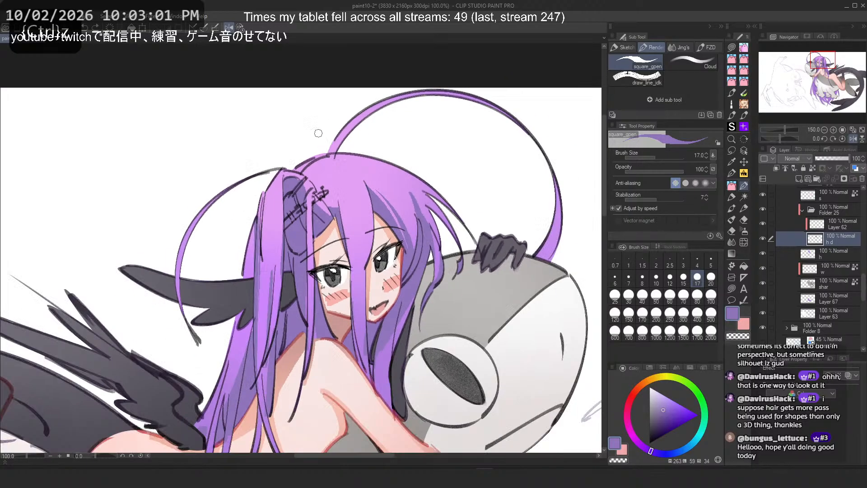
{"action": "mouse_move", "coordinate": [319, 133]}
{"action": "left_mouse_down"}
{"action": "mouse_move", "coordinate": [188, 199]}
{"action": "mouse_move", "coordinate": [290, 141]}
{"action": "mouse_move", "coordinate": [300, 184]}
{"action": "left_mouse_up"}
{"action": "left_click_drag", "start_coordinate": [310, 249], "coordinate": [185, 335]}
{"action": "left_click_drag", "start_coordinate": [289, 217], "coordinate": [323, 199]}
{"action": "key", "text": "c"}
{"action": "left_click_drag", "start_coordinate": [327, 233], "coordinate": [330, 266]}
{"action": "key", "text": "ctrl+z"}
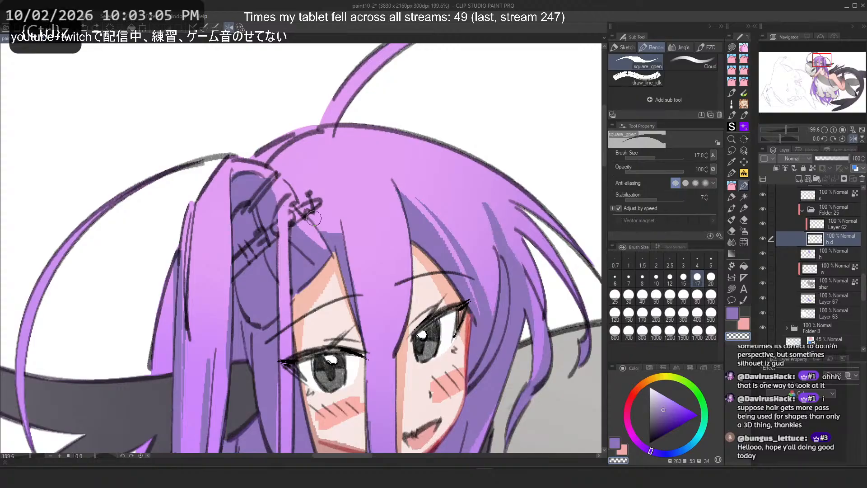
{"action": "left_click_drag", "start_coordinate": [336, 234], "coordinate": [347, 263]}
{"action": "key", "text": "c"}
{"action": "left_click_drag", "start_coordinate": [333, 195], "coordinate": [378, 353]}
{"action": "key", "text": "ctrl+z"}
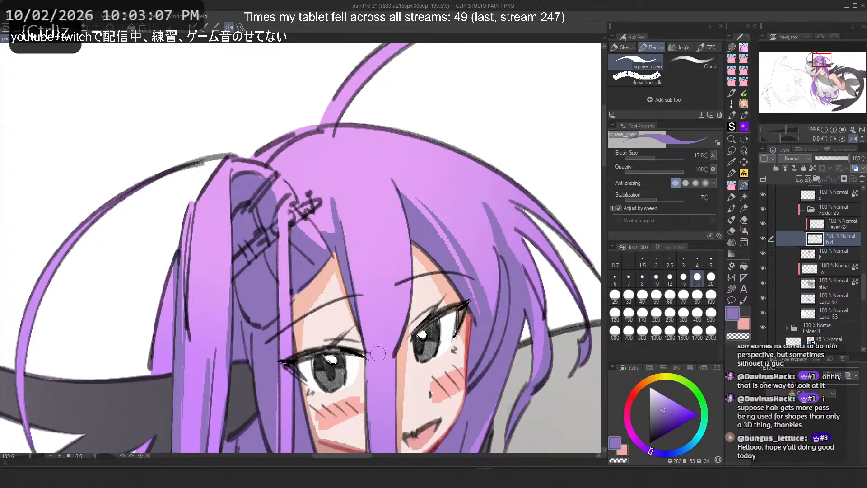
{"action": "key", "text": "ctrl+z"}
Step: Try longer purple strand strokes across the top of the fringe toward the far side of the head
{"action": "mouse_move", "coordinate": [389, 173]}
{"action": "left_mouse_down"}
{"action": "mouse_move", "coordinate": [380, 346]}
{"action": "mouse_move", "coordinate": [388, 366]}
{"action": "left_mouse_up"}
{"action": "key", "text": "ctrl+z"}
{"action": "key", "text": "ctrl+z"}
{"action": "left_click_drag", "start_coordinate": [395, 194], "coordinate": [405, 324]}
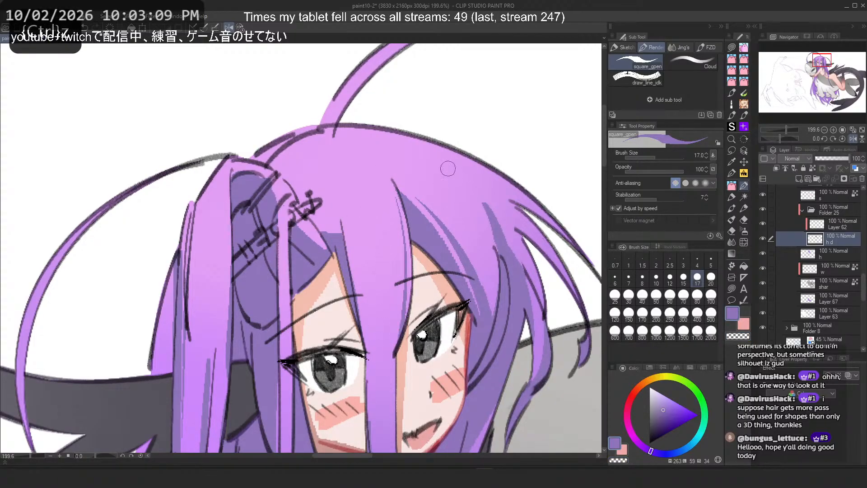
{"action": "left_click_drag", "start_coordinate": [449, 169], "coordinate": [485, 306]}
{"action": "key", "text": "ctrl+z"}
{"action": "mouse_move", "coordinate": [486, 190]}
{"action": "left_mouse_down"}
{"action": "mouse_move", "coordinate": [541, 303]}
{"action": "mouse_move", "coordinate": [559, 264]}
{"action": "mouse_move", "coordinate": [579, 302]}
{"action": "mouse_move", "coordinate": [522, 237]}
{"action": "left_mouse_up"}
{"action": "key", "text": "ctrl+z"}
Step: With the canvas view mirrored, draw purple strands down the hair framing the girl's face
{"action": "key", "text": "ctrl+z"}
{"action": "key", "text": "2"}
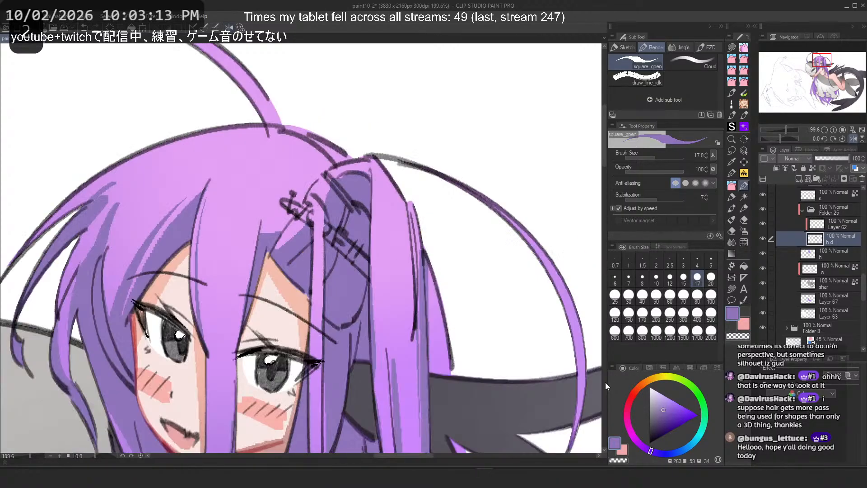
{"action": "mouse_move", "coordinate": [95, 183]}
{"action": "left_mouse_down"}
{"action": "mouse_move", "coordinate": [266, 136]}
{"action": "mouse_move", "coordinate": [228, 267]}
{"action": "left_mouse_up"}
{"action": "key", "text": "ctrl+z"}
{"action": "key", "text": "ctrl+z"}
{"action": "key", "text": "ctrl+z"}
{"action": "left_click_drag", "start_coordinate": [252, 173], "coordinate": [245, 339]}
{"action": "key", "text": "ctrl+z"}
{"action": "mouse_move", "coordinate": [242, 217]}
{"action": "left_mouse_down"}
{"action": "mouse_move", "coordinate": [257, 345]}
{"action": "mouse_move", "coordinate": [250, 369]}
{"action": "left_mouse_up"}
{"action": "key", "text": "ctrl+z"}
{"action": "left_click_drag", "start_coordinate": [238, 244], "coordinate": [233, 326]}
{"action": "left_click_drag", "start_coordinate": [256, 148], "coordinate": [231, 235]}
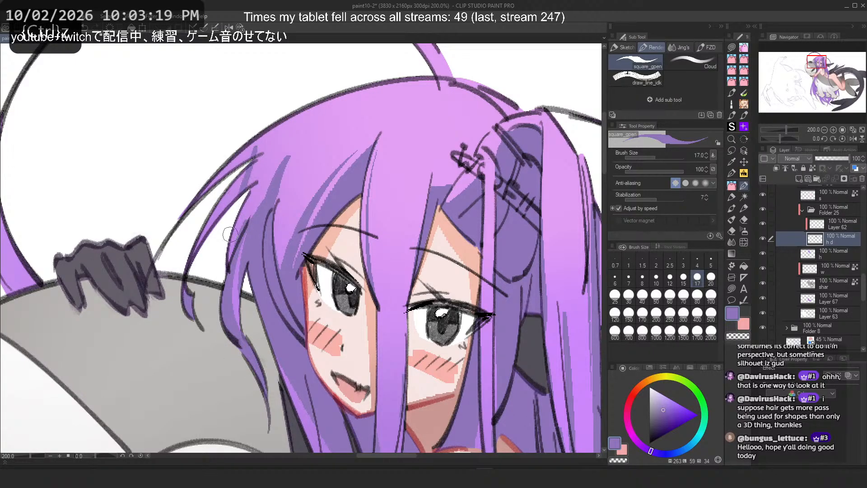
{"action": "key", "text": "ctrl+z"}
Step: Try purple strand strokes sweeping from the crown down the side of the hair
{"action": "key", "text": "ctrl+z"}
{"action": "mouse_move", "coordinate": [256, 181]}
{"action": "left_mouse_down"}
{"action": "mouse_move", "coordinate": [234, 263]}
{"action": "mouse_move", "coordinate": [246, 207]}
{"action": "mouse_move", "coordinate": [230, 255]}
{"action": "left_mouse_up"}
{"action": "key", "text": "ctrl+z"}
{"action": "key", "text": "ctrl+z"}
{"action": "key", "text": "ctrl+z"}
{"action": "key", "text": "ctrl+z"}
{"action": "key", "text": "ctrl+z"}
{"action": "key", "text": "ctrl+z"}
{"action": "key", "text": "ctrl+z"}
{"action": "left_click_drag", "start_coordinate": [261, 158], "coordinate": [199, 251]}
{"action": "key", "text": "ctrl+z"}
{"action": "key", "text": "ctrl+z"}
{"action": "key", "text": "ctrl+z"}
{"action": "left_click_drag", "start_coordinate": [289, 139], "coordinate": [201, 194]}
{"action": "key", "text": "ctrl+z"}
{"action": "left_click_drag", "start_coordinate": [299, 154], "coordinate": [275, 212]}
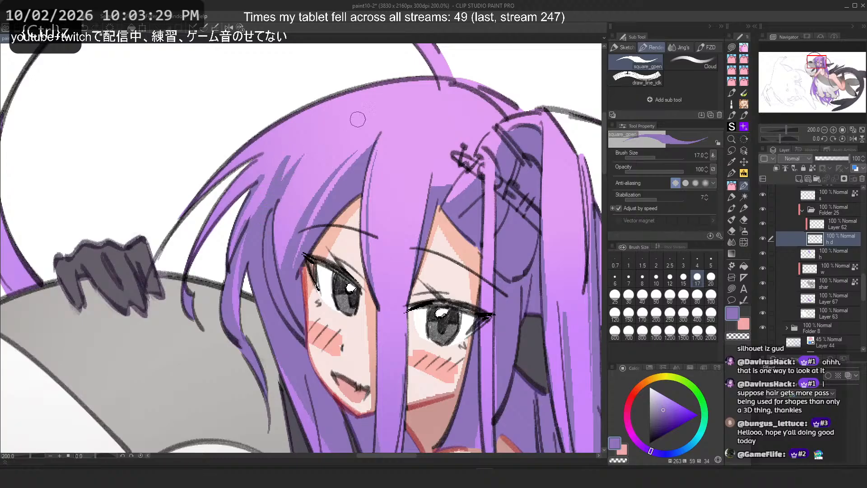
{"action": "key", "text": "ctrl+z"}
{"action": "key", "text": "ctrl+y"}
{"action": "key", "text": "ctrl+z"}
Step: Try short strand strokes along the hair's top outline
{"action": "mouse_move", "coordinate": [421, 97]}
{"action": "left_mouse_down"}
{"action": "mouse_move", "coordinate": [388, 342]}
{"action": "mouse_move", "coordinate": [370, 215]}
{"action": "left_mouse_up"}
{"action": "key", "text": "ctrl+z"}
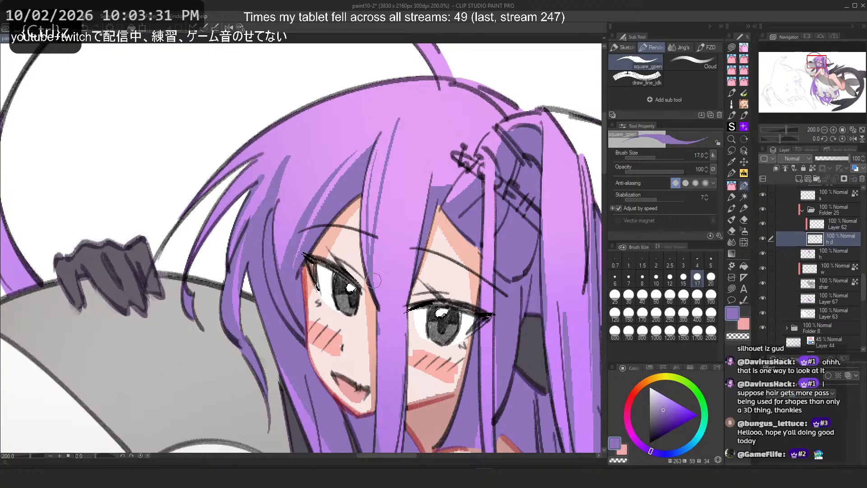
{"action": "key", "text": "ctrl+z"}
{"action": "key", "text": "ctrl+z"}
{"action": "mouse_move", "coordinate": [424, 78]}
{"action": "left_mouse_down"}
{"action": "mouse_move", "coordinate": [384, 136]}
{"action": "mouse_move", "coordinate": [399, 131]}
{"action": "left_mouse_up"}
{"action": "key", "text": "ctrl+z"}
{"action": "key", "text": "ctrl+z"}
{"action": "mouse_move", "coordinate": [446, 80]}
{"action": "left_mouse_down"}
{"action": "mouse_move", "coordinate": [398, 132]}
{"action": "mouse_move", "coordinate": [445, 151]}
{"action": "mouse_move", "coordinate": [441, 164]}
{"action": "left_mouse_up"}
Step: Try strand strokes from the crown down toward the hair clip
{"action": "key", "text": "ctrl+z"}
{"action": "key", "text": "ctrl+z"}
{"action": "key", "text": "h"}
{"action": "key", "text": "ctrl+z"}
{"action": "key", "text": "ctrl+z"}
{"action": "mouse_move", "coordinate": [148, 94]}
{"action": "left_mouse_down"}
{"action": "mouse_move", "coordinate": [179, 193]}
{"action": "mouse_move", "coordinate": [174, 198]}
{"action": "mouse_move", "coordinate": [180, 185]}
{"action": "mouse_move", "coordinate": [165, 163]}
{"action": "left_mouse_up"}
{"action": "key", "text": "ctrl+z"}
{"action": "key", "text": "ctrl+z"}
{"action": "key", "text": "ctrl+z"}
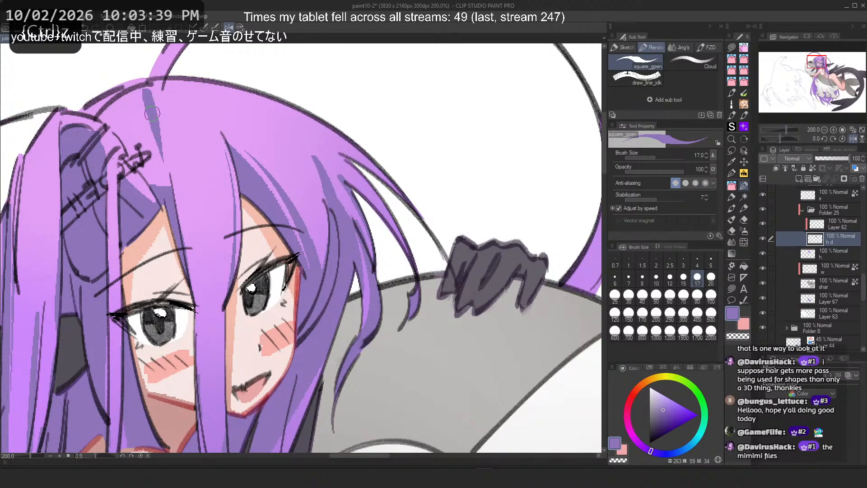
{"action": "key", "text": "ctrl+z"}
{"action": "left_click_drag", "start_coordinate": [144, 90], "coordinate": [166, 170]}
{"action": "key", "text": "ctrl+z"}
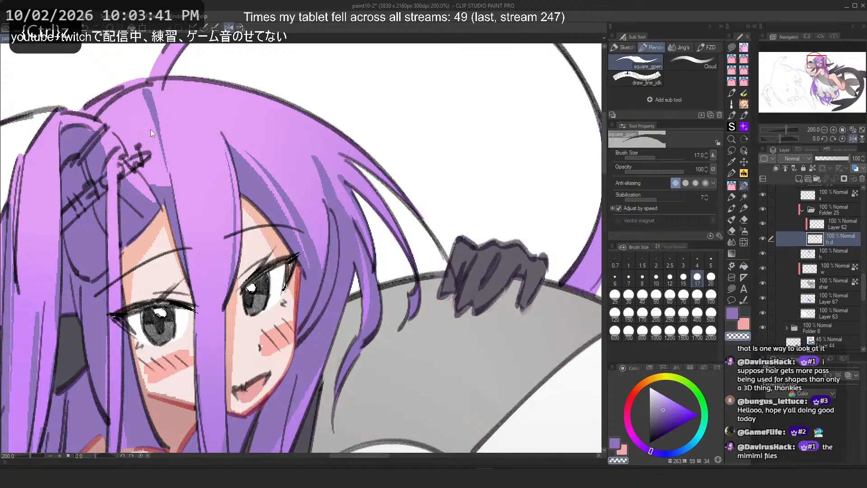
{"action": "key", "text": "ctrl+z"}
{"action": "left_click_drag", "start_coordinate": [144, 90], "coordinate": [161, 182]}
{"action": "key", "text": "ctrl+z"}
{"action": "left_click_drag", "start_coordinate": [143, 93], "coordinate": [169, 224]}
{"action": "key", "text": "ctrl+z"}
Step: Try erasing and redrawing the hair edges beside the hair clip
{"action": "key", "text": "ctrl+z"}
{"action": "left_click_drag", "start_coordinate": [164, 190], "coordinate": [180, 227]}
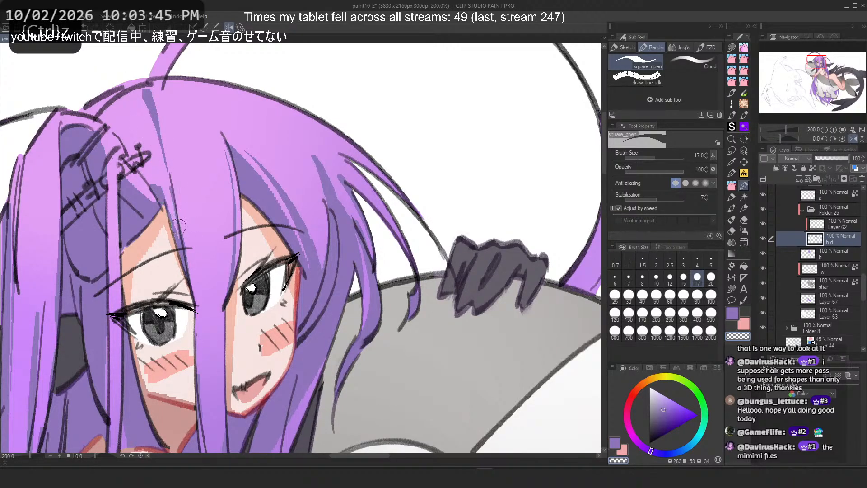
{"action": "key", "text": "ctrl+z"}
{"action": "key", "text": "ctrl+z"}
{"action": "left_click_drag", "start_coordinate": [163, 189], "coordinate": [177, 228]}
{"action": "key", "text": "c"}
{"action": "key", "text": "ctrl+z"}
{"action": "left_click_drag", "start_coordinate": [151, 187], "coordinate": [128, 149]}
{"action": "key", "text": "ctrl+z"}
{"action": "key", "text": "ctrl+z"}
{"action": "mouse_move", "coordinate": [102, 117]}
{"action": "left_mouse_down"}
{"action": "mouse_move", "coordinate": [140, 92]}
{"action": "mouse_move", "coordinate": [147, 99]}
{"action": "mouse_move", "coordinate": [150, 180]}
{"action": "left_mouse_up"}
{"action": "key", "text": "ctrl+z"}
{"action": "key", "text": "ctrl+z"}
{"action": "left_click_drag", "start_coordinate": [139, 91], "coordinate": [128, 108]}
{"action": "mouse_move", "coordinate": [148, 137]}
{"action": "left_mouse_down"}
{"action": "mouse_move", "coordinate": [135, 109]}
{"action": "mouse_move", "coordinate": [136, 133]}
{"action": "left_mouse_up"}
Step: Try long strand strokes from the crown over the fringe toward the girl's eye
{"action": "key", "text": "ctrl+z"}
{"action": "key", "text": "ctrl+z"}
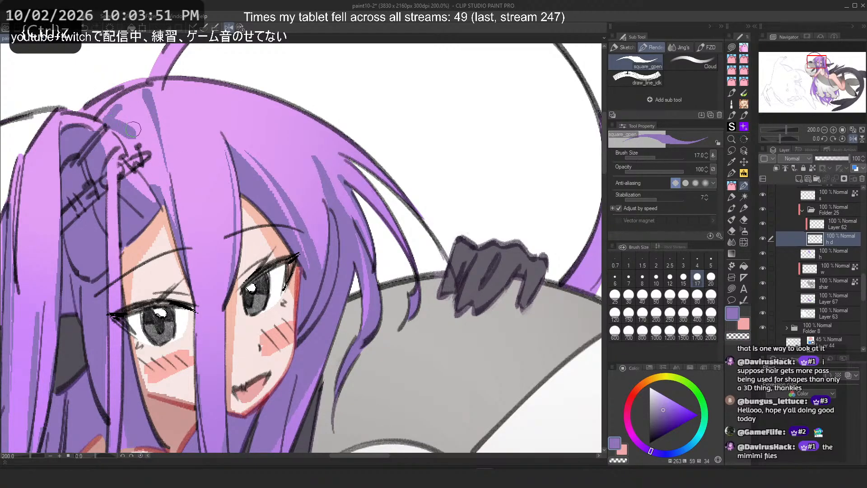
{"action": "key", "text": "ctrl+z"}
{"action": "mouse_move", "coordinate": [191, 89]}
{"action": "left_mouse_down"}
{"action": "mouse_move", "coordinate": [300, 196]}
{"action": "mouse_move", "coordinate": [258, 172]}
{"action": "mouse_move", "coordinate": [243, 153]}
{"action": "mouse_move", "coordinate": [341, 211]}
{"action": "mouse_move", "coordinate": [313, 169]}
{"action": "left_mouse_up"}
{"action": "key", "text": "ctrl+z"}
{"action": "key", "text": "ctrl+z"}
{"action": "key", "text": "ctrl+z"}
{"action": "key", "text": "ctrl+z"}
{"action": "key", "text": "ctrl+z"}
{"action": "key", "text": "ctrl+z"}
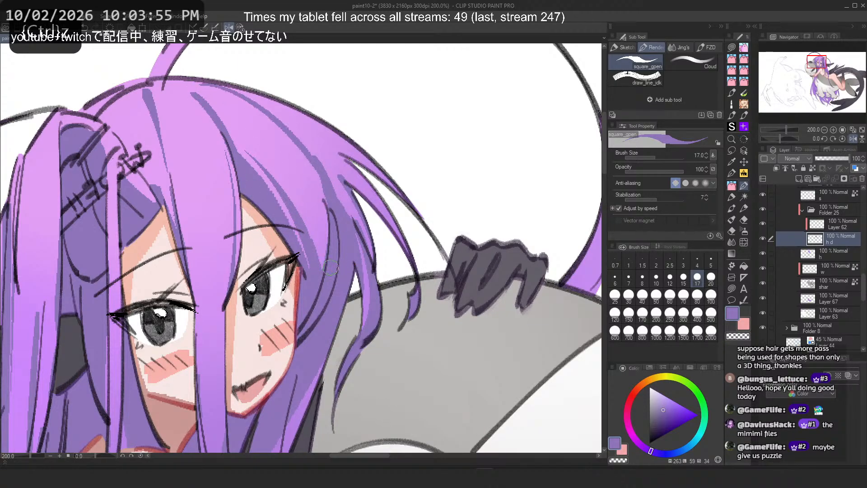
{"action": "key", "text": "h"}
{"action": "key", "text": "ctrl+z"}
{"action": "left_click_drag", "start_coordinate": [335, 94], "coordinate": [239, 189]}
{"action": "key", "text": "ctrl+z"}
{"action": "mouse_move", "coordinate": [290, 117]}
{"action": "left_mouse_down"}
{"action": "mouse_move", "coordinate": [240, 207]}
{"action": "mouse_move", "coordinate": [254, 212]}
{"action": "mouse_move", "coordinate": [246, 227]}
{"action": "left_mouse_up"}
{"action": "key", "text": "ctrl+z"}
{"action": "mouse_move", "coordinate": [322, 104]}
{"action": "left_mouse_down"}
{"action": "mouse_move", "coordinate": [260, 156]}
{"action": "mouse_move", "coordinate": [227, 266]}
{"action": "mouse_move", "coordinate": [267, 164]}
{"action": "mouse_move", "coordinate": [246, 241]}
{"action": "left_mouse_up"}
{"action": "key", "text": "ctrl+z"}
{"action": "key", "text": "2"}
{"action": "key", "text": "ctrl+z"}
{"action": "left_click_drag", "start_coordinate": [243, 88], "coordinate": [360, 253]}
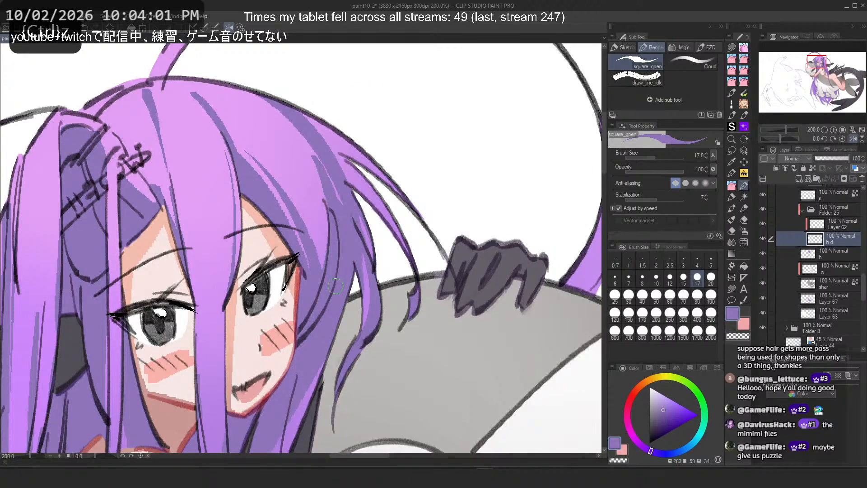
Step: Draw long purple strands from the crown down the hair's outer edge toward the creature's paw
{"action": "key", "text": "ctrl+z"}
{"action": "left_click_drag", "start_coordinate": [222, 84], "coordinate": [363, 239]}
{"action": "mouse_move", "coordinate": [272, 87]}
{"action": "left_mouse_down"}
{"action": "mouse_move", "coordinate": [355, 182]}
{"action": "mouse_move", "coordinate": [367, 272]}
{"action": "left_mouse_up"}
{"action": "key", "text": "ctrl+z"}
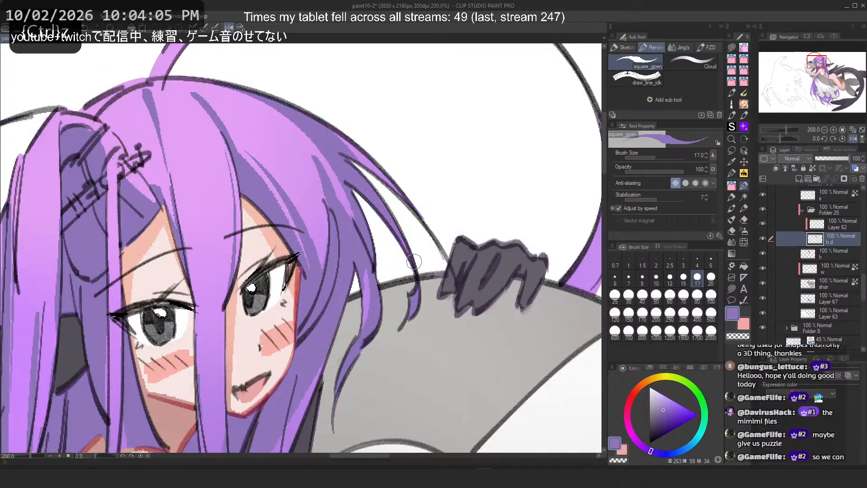
{"action": "mouse_move", "coordinate": [346, 156]}
{"action": "left_mouse_down"}
{"action": "mouse_move", "coordinate": [403, 197]}
{"action": "mouse_move", "coordinate": [452, 252]}
{"action": "left_mouse_up"}
{"action": "left_click_drag", "start_coordinate": [357, 187], "coordinate": [410, 288]}
{"action": "scroll", "coordinate": [430, 297], "scroll_direction": "down", "scroll_amount": 5}
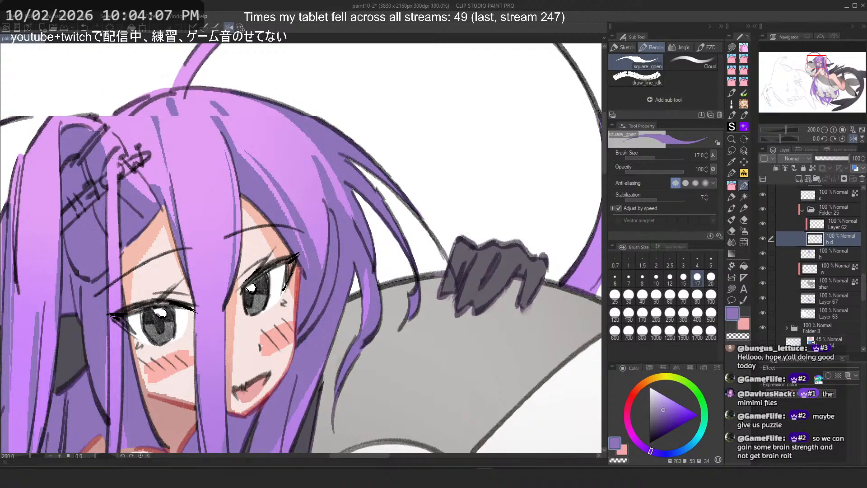
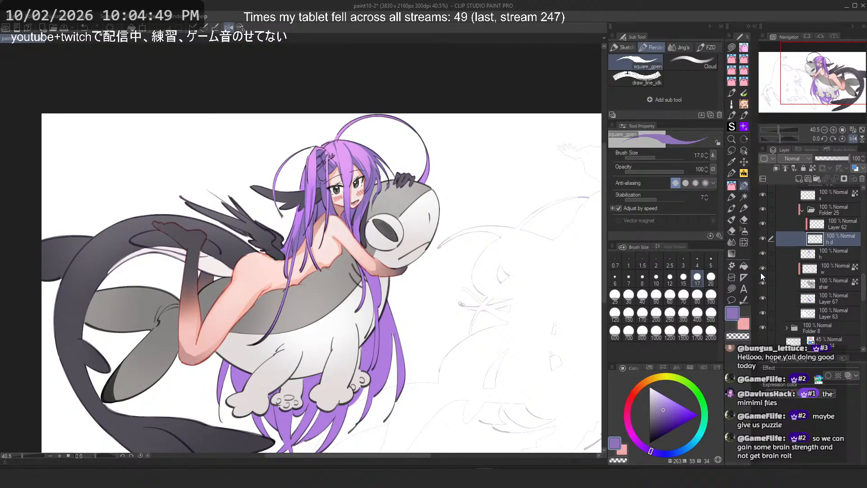
Step: Select Layer 67 and lock its transparent pixels
{"action": "scroll", "coordinate": [821, 258], "scroll_direction": "down", "scroll_amount": 1}
{"action": "left_click", "coordinate": [836, 289]}
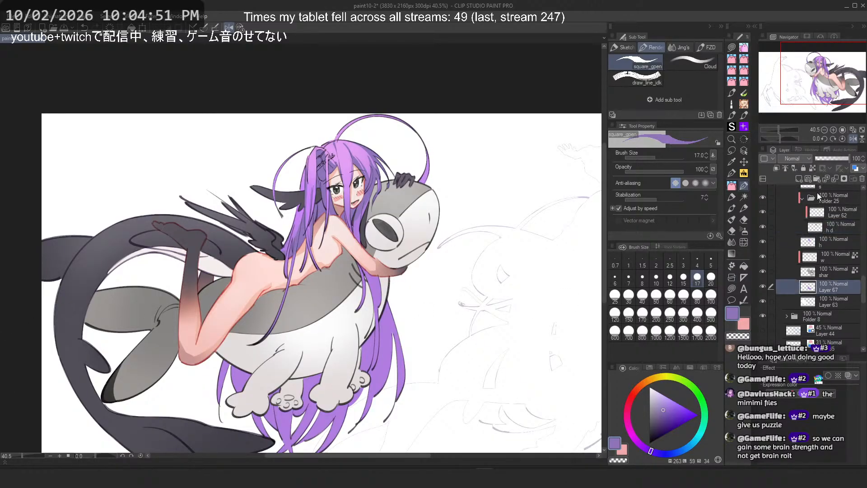
{"action": "left_click", "coordinate": [814, 170]}
Step: Try painting purple over the long hair strands with the brush at size 80
{"action": "left_click_drag", "start_coordinate": [437, 312], "coordinate": [492, 244]}
{"action": "scroll", "coordinate": [407, 317], "scroll_direction": "up", "scroll_amount": 3}
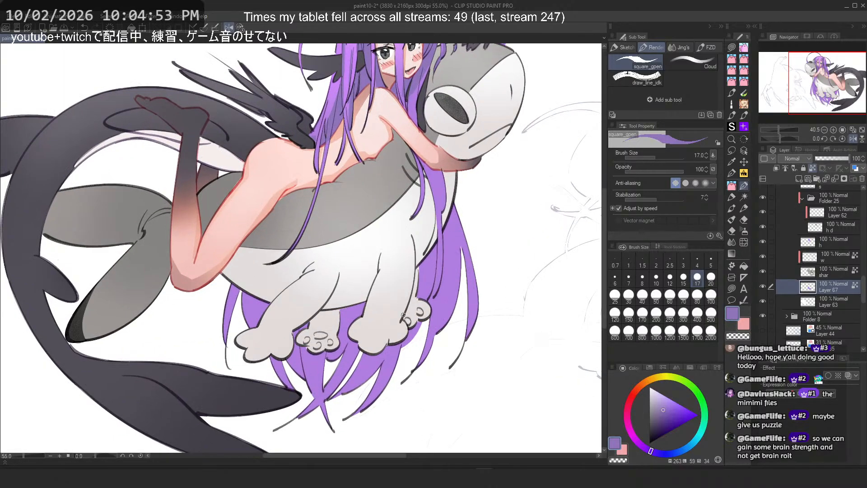
{"action": "left_click", "coordinate": [697, 296]}
{"action": "left_click_drag", "start_coordinate": [461, 206], "coordinate": [445, 325]}
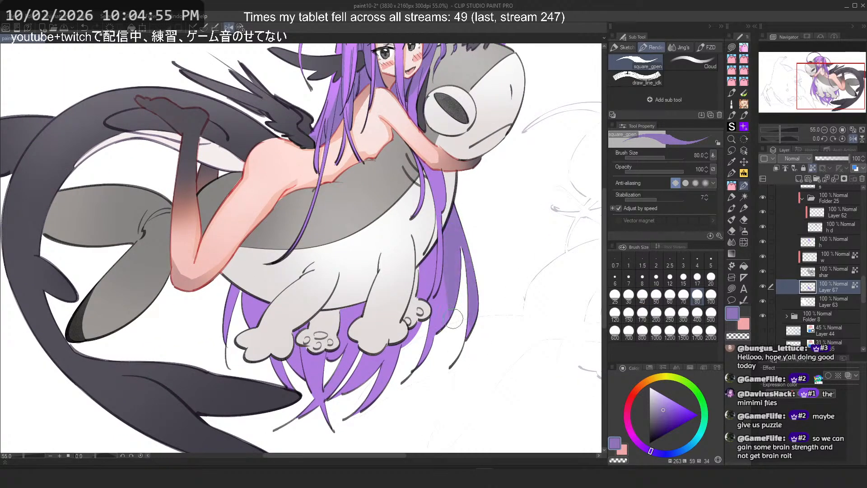
{"action": "mouse_move", "coordinate": [449, 354]}
{"action": "left_mouse_down"}
{"action": "mouse_move", "coordinate": [426, 274]}
{"action": "mouse_move", "coordinate": [410, 256]}
{"action": "mouse_move", "coordinate": [370, 412]}
{"action": "mouse_move", "coordinate": [357, 425]}
{"action": "mouse_move", "coordinate": [360, 269]}
{"action": "mouse_move", "coordinate": [327, 389]}
{"action": "mouse_move", "coordinate": [297, 433]}
{"action": "mouse_move", "coordinate": [300, 321]}
{"action": "mouse_move", "coordinate": [271, 274]}
{"action": "mouse_move", "coordinate": [260, 360]}
{"action": "mouse_move", "coordinate": [236, 369]}
{"action": "mouse_move", "coordinate": [234, 275]}
{"action": "mouse_move", "coordinate": [212, 331]}
{"action": "left_mouse_up"}
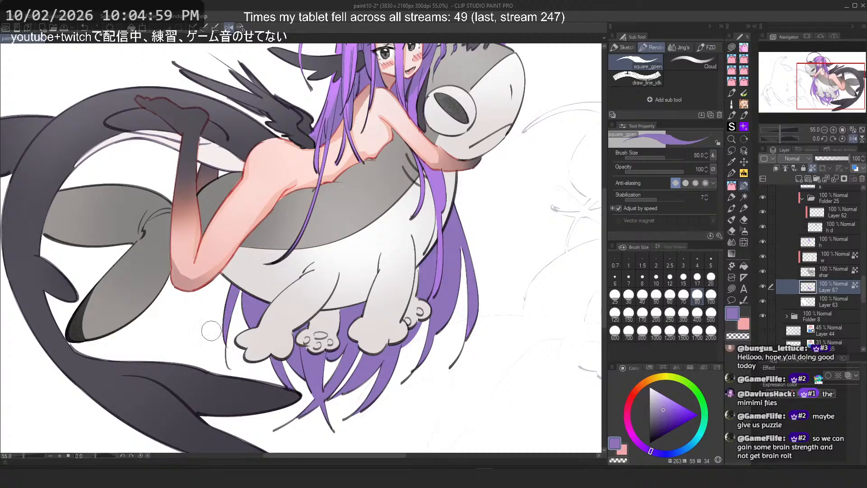
Step: Toggle the visibility of the shading layers to compare the girl's leg colouring
{"action": "scroll", "coordinate": [343, 208], "scroll_direction": "down", "scroll_amount": 2}
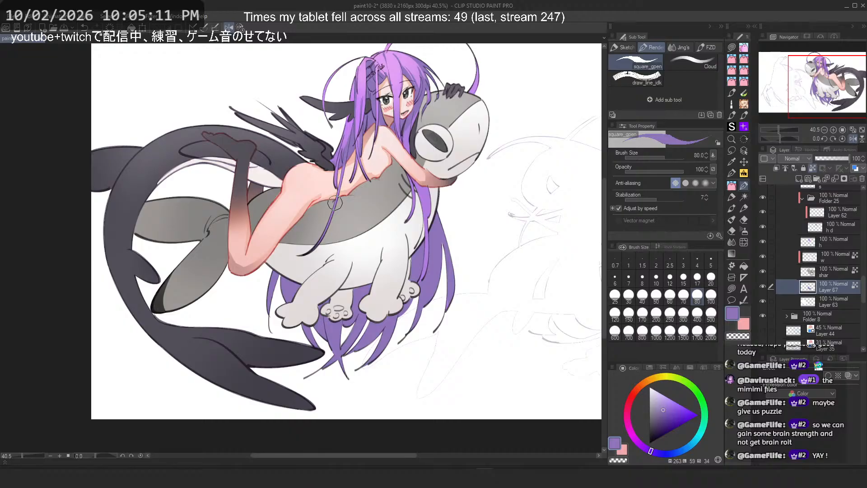
{"action": "scroll", "coordinate": [801, 260], "scroll_direction": "up", "scroll_amount": 3}
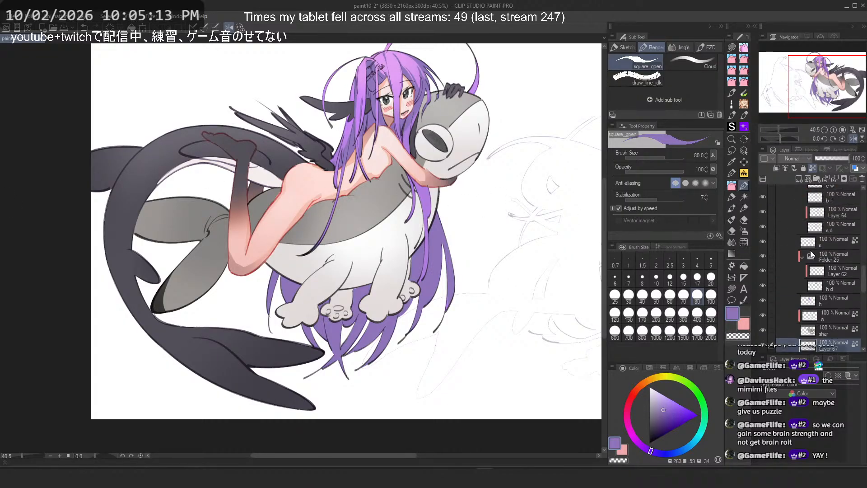
{"action": "left_click", "coordinate": [764, 242]}
{"action": "left_click", "coordinate": [765, 241]}
{"action": "left_click", "coordinate": [765, 241]}
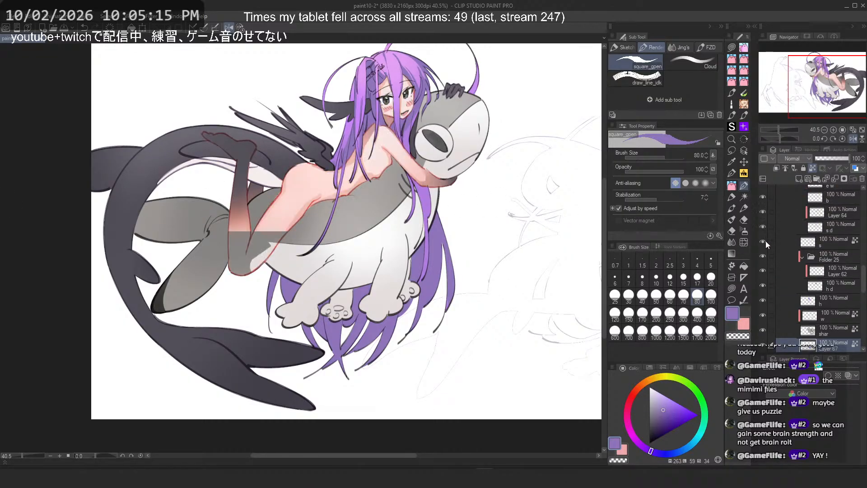
{"action": "left_click", "coordinate": [765, 229]}
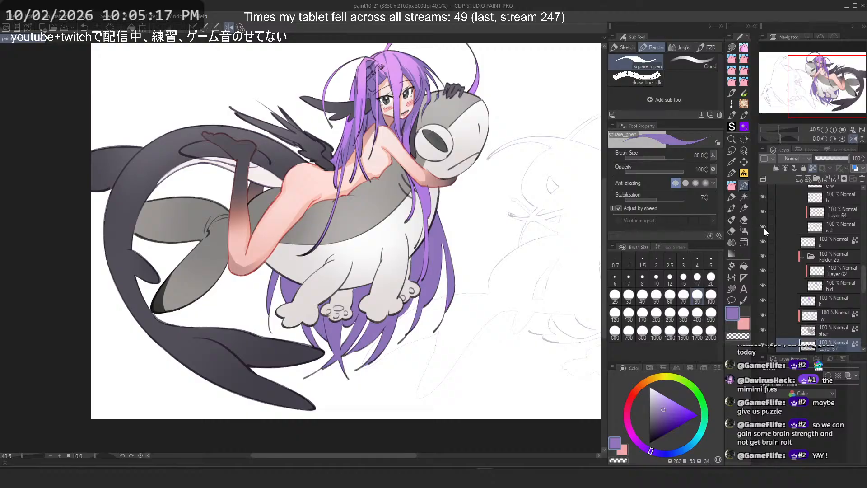
Step: Switch to the soft Airbrush at size 600 and pick a pale lavender-grey colour
{"action": "left_click_drag", "start_coordinate": [460, 233], "coordinate": [666, 241]}
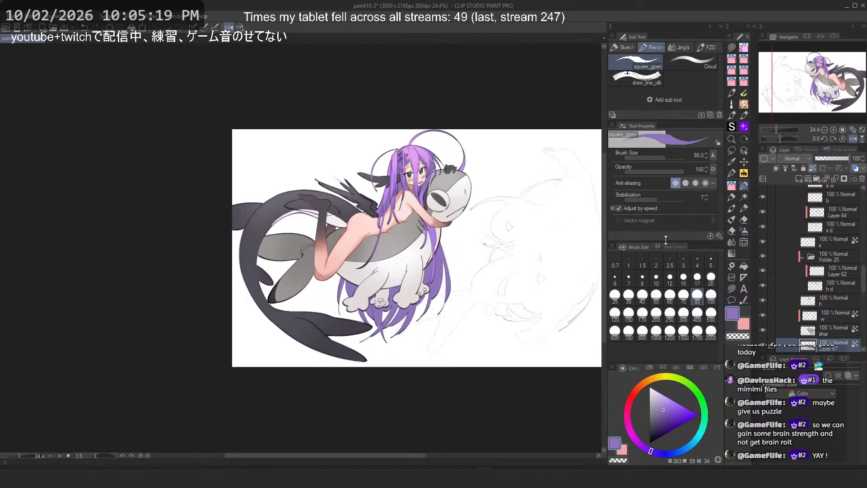
{"action": "scroll", "coordinate": [815, 274], "scroll_direction": "down", "scroll_amount": 2}
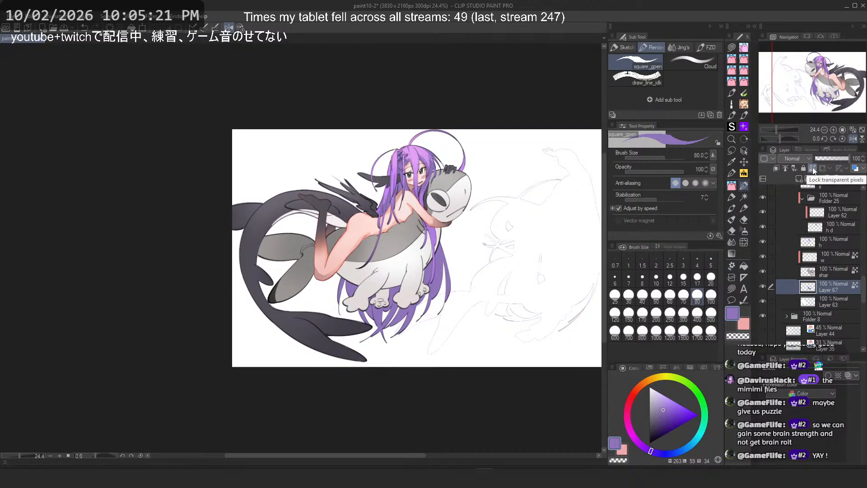
{"action": "left_click", "coordinate": [743, 231]}
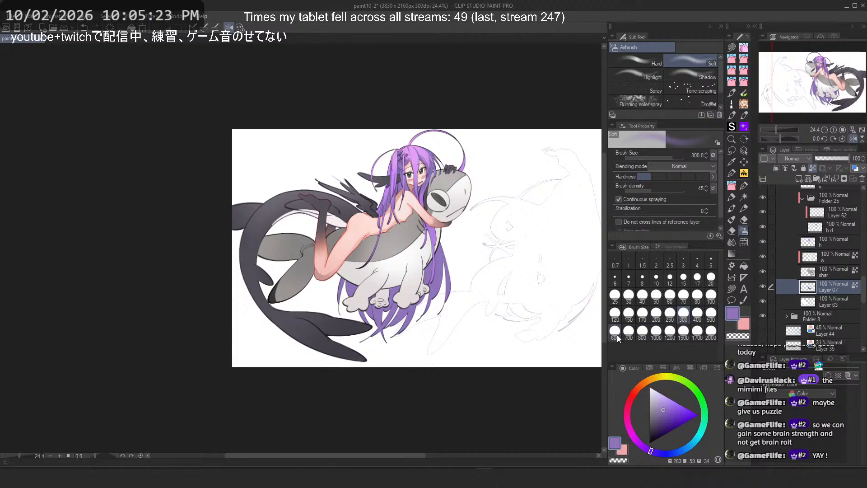
{"action": "left_click", "coordinate": [657, 403]}
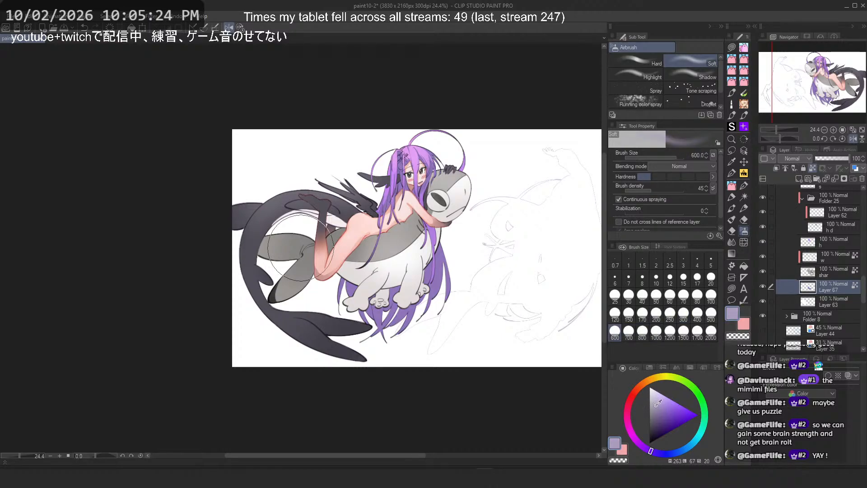
{"action": "left_click", "coordinate": [655, 451]}
{"action": "scroll", "coordinate": [414, 267], "scroll_direction": "up", "scroll_amount": 1}
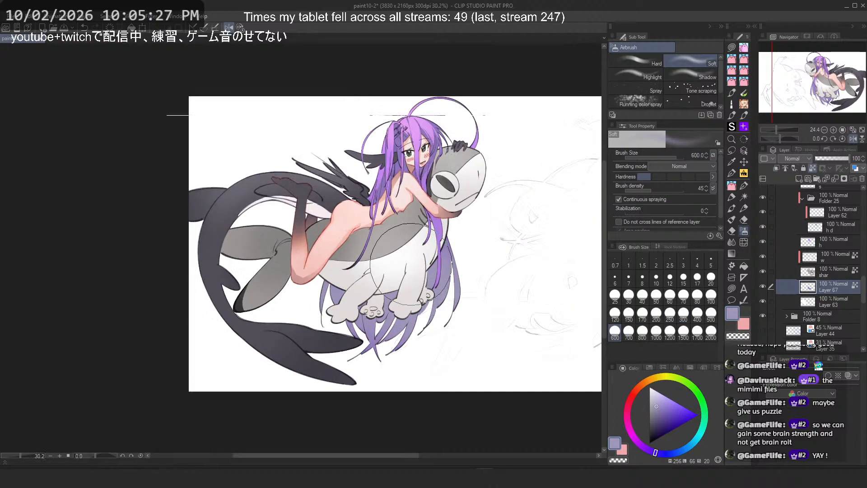
{"action": "scroll", "coordinate": [409, 264], "scroll_direction": "up", "scroll_amount": 1}
Step: Undo the last two purple strokes and raise the airbrush size to 800
{"action": "key", "text": "ctrl+z"}
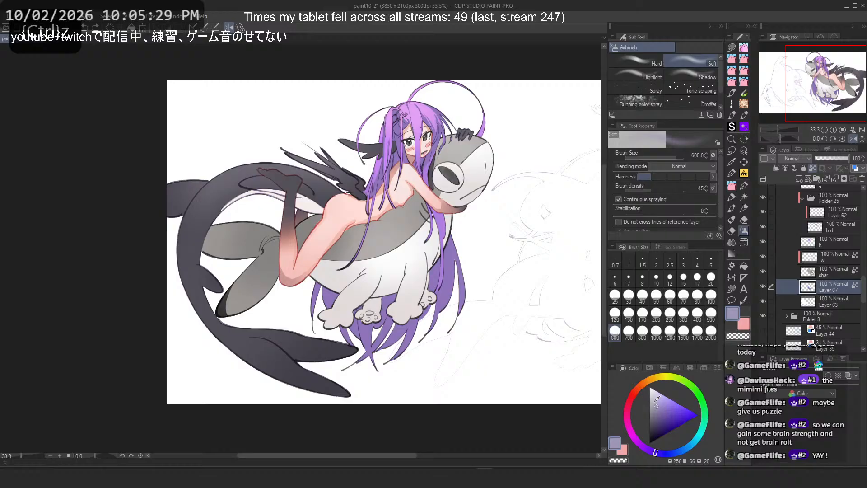
{"action": "left_click", "coordinate": [643, 332]}
{"action": "key", "text": "ctrl+z"}
Step: Try airbrushing pale lavender shading across the creature's belly and hanging hair, undoing each attempt
{"action": "left_click_drag", "start_coordinate": [413, 328], "coordinate": [392, 365]}
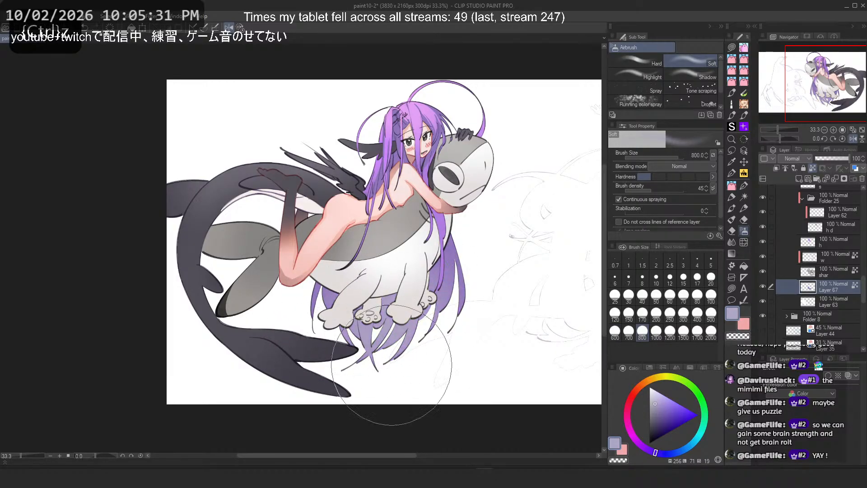
{"action": "key", "text": "h"}
{"action": "key", "text": "ctrl+z"}
{"action": "left_click_drag", "start_coordinate": [217, 325], "coordinate": [149, 334]}
{"action": "key", "text": "ctrl+z"}
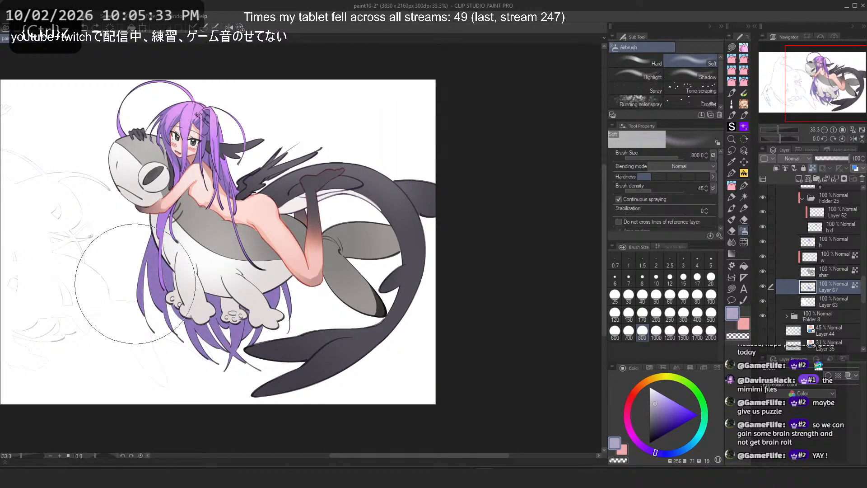
{"action": "left_click_drag", "start_coordinate": [193, 305], "coordinate": [277, 337]}
{"action": "key", "text": "ctrl+z"}
{"action": "mouse_move", "coordinate": [209, 335]}
{"action": "left_mouse_down"}
{"action": "mouse_move", "coordinate": [251, 315]}
{"action": "mouse_move", "coordinate": [160, 339]}
{"action": "left_mouse_up"}
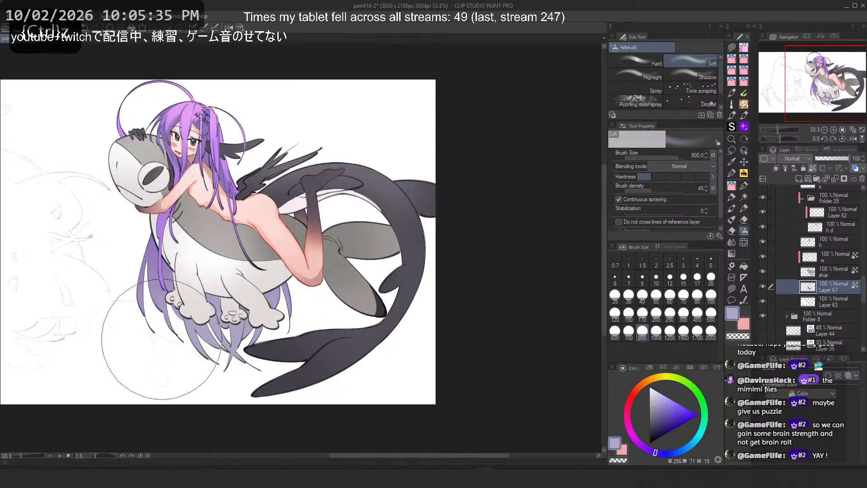
{"action": "left_click", "coordinate": [650, 404]}
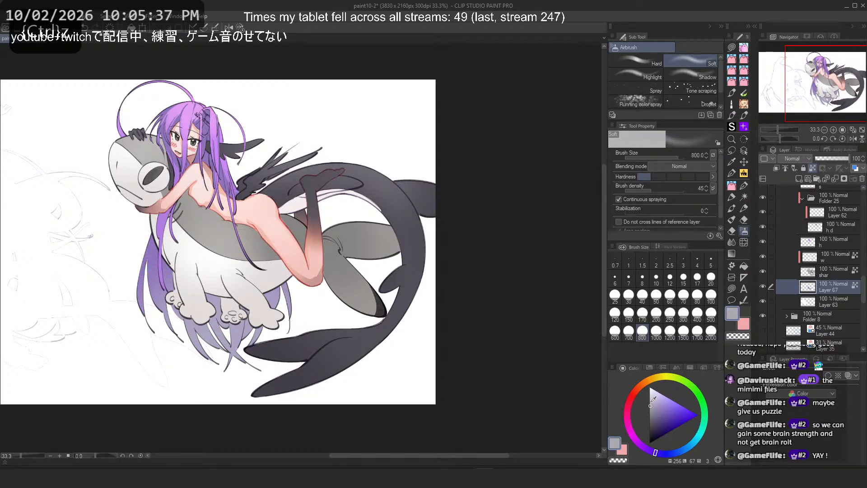
{"action": "left_click", "coordinate": [653, 396]}
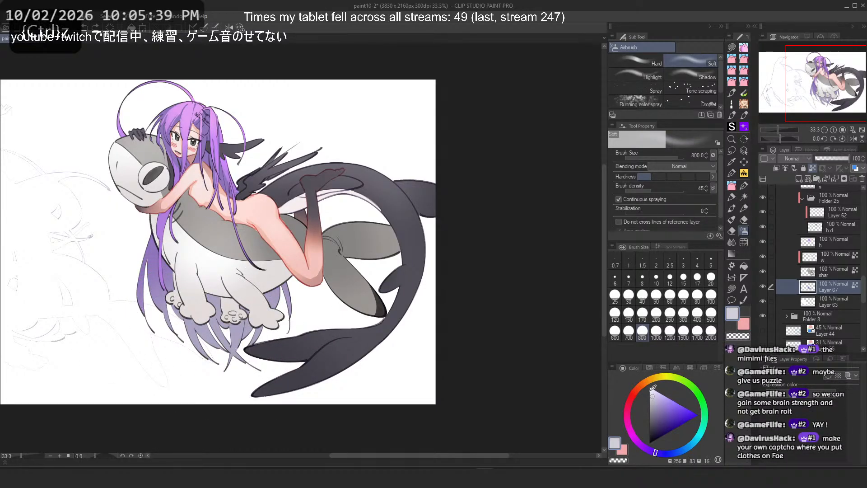
{"action": "mouse_move", "coordinate": [240, 338]}
{"action": "left_mouse_down"}
{"action": "mouse_move", "coordinate": [246, 381]}
{"action": "mouse_move", "coordinate": [217, 316]}
{"action": "left_mouse_up"}
{"action": "key", "text": "ctrl+z"}
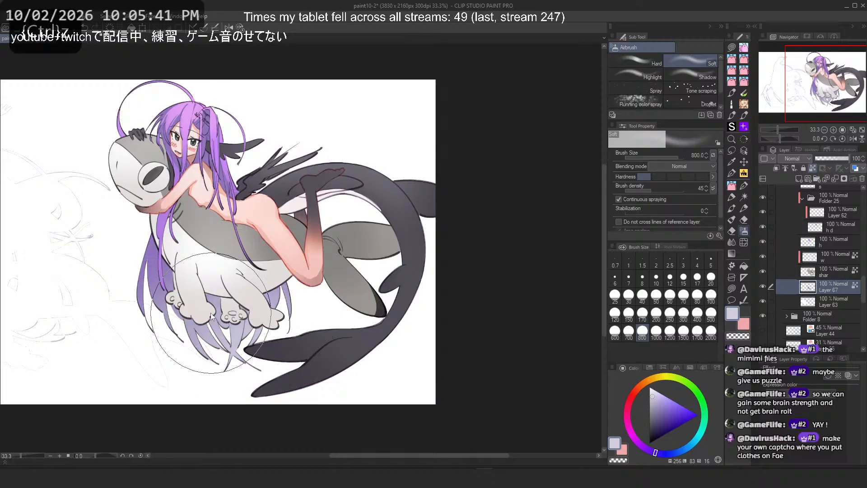
{"action": "key", "text": "ctrl+z"}
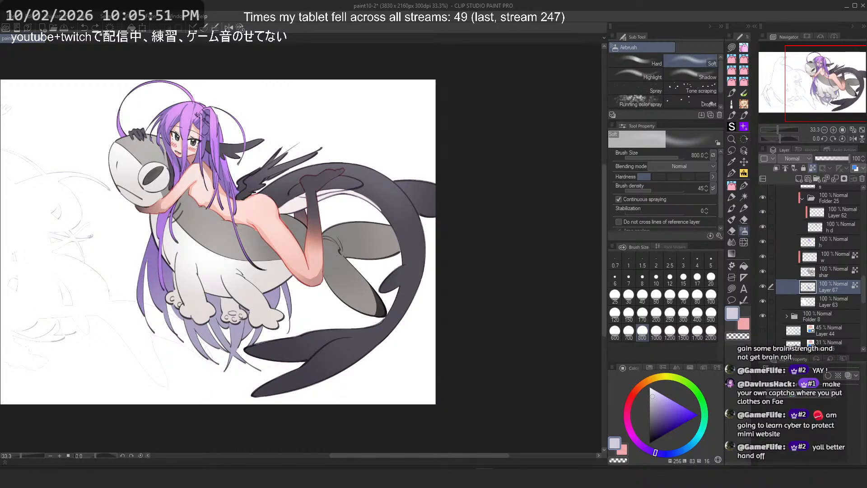
{"action": "key", "text": "alt+Tab"}
{"action": "key", "text": "alt+Tab"}
{"action": "left_click_drag", "start_coordinate": [260, 145], "coordinate": [291, 160]}
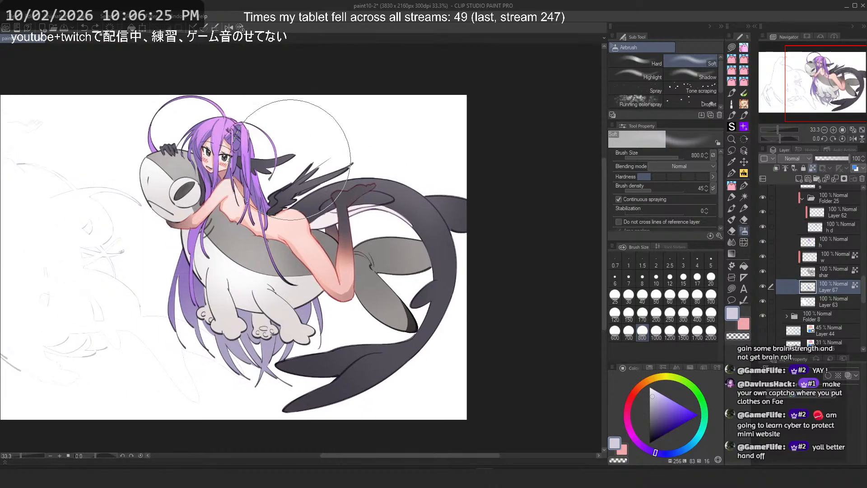
{"action": "left_click_drag", "start_coordinate": [375, 129], "coordinate": [442, 128]}
{"action": "scroll", "coordinate": [442, 129], "scroll_direction": "down", "scroll_amount": 2}
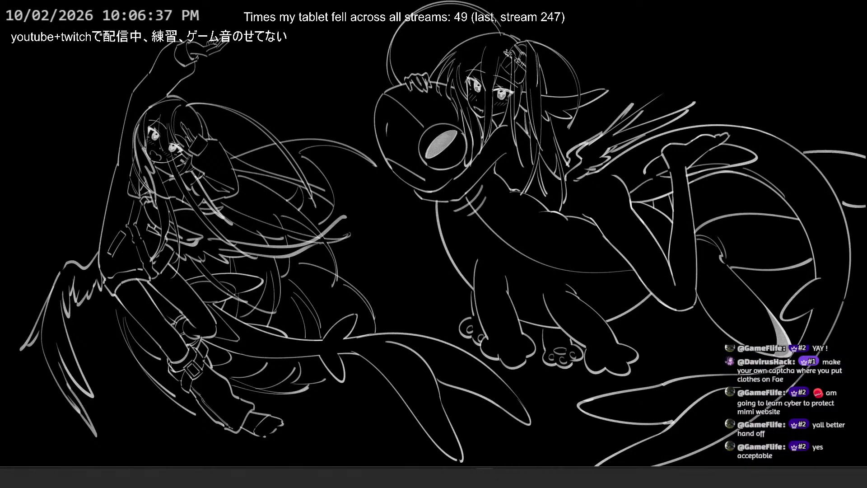
{"action": "left_click_drag", "start_coordinate": [571, 109], "coordinate": [457, 1]}
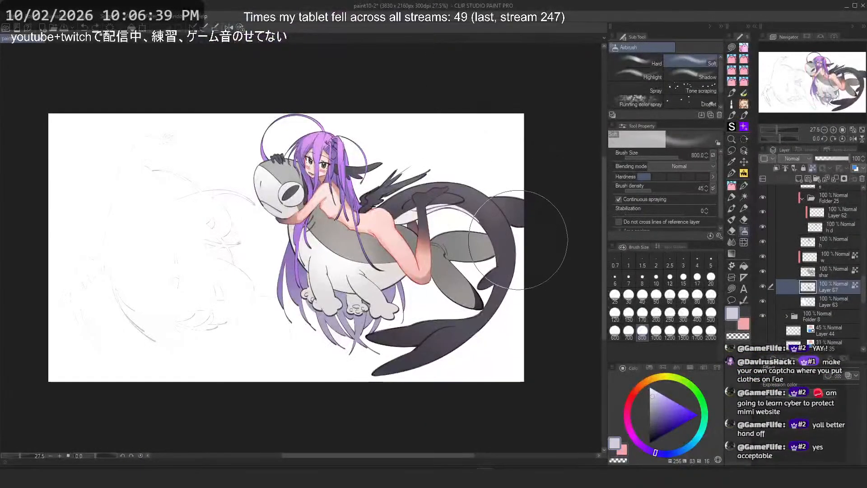
Step: Select the shar layer, pick a warm grey colour, and undo the last two strokes
{"action": "left_click", "coordinate": [834, 273]}
{"action": "scroll", "coordinate": [331, 221], "scroll_direction": "up", "scroll_amount": 5}
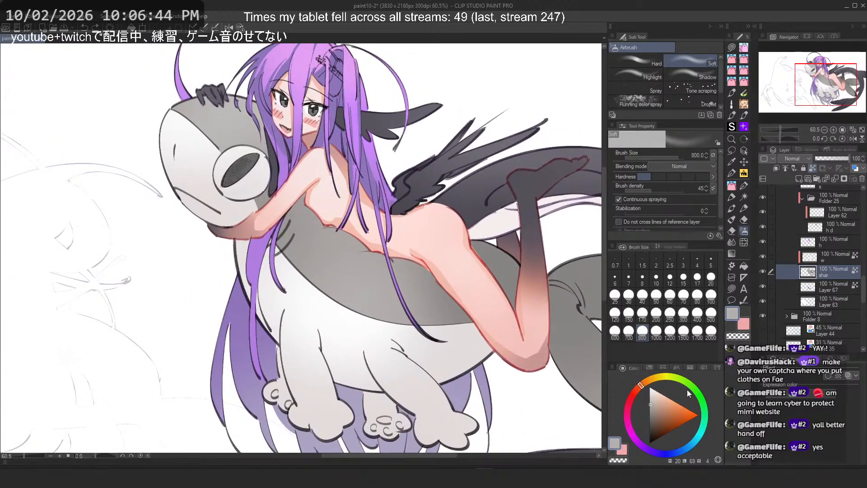
{"action": "left_click", "coordinate": [654, 402]}
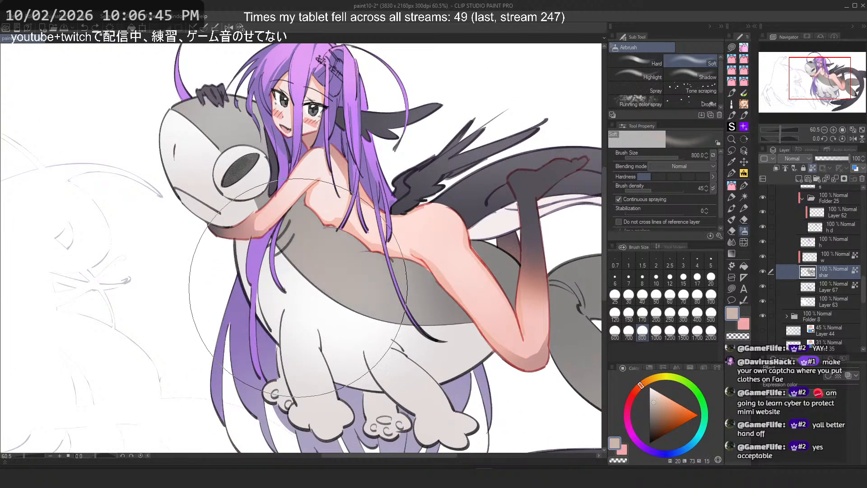
{"action": "scroll", "coordinate": [397, 295], "scroll_direction": "down", "scroll_amount": 2}
{"action": "scroll", "coordinate": [397, 296], "scroll_direction": "up", "scroll_amount": 2}
{"action": "key", "text": "ctrl+z"}
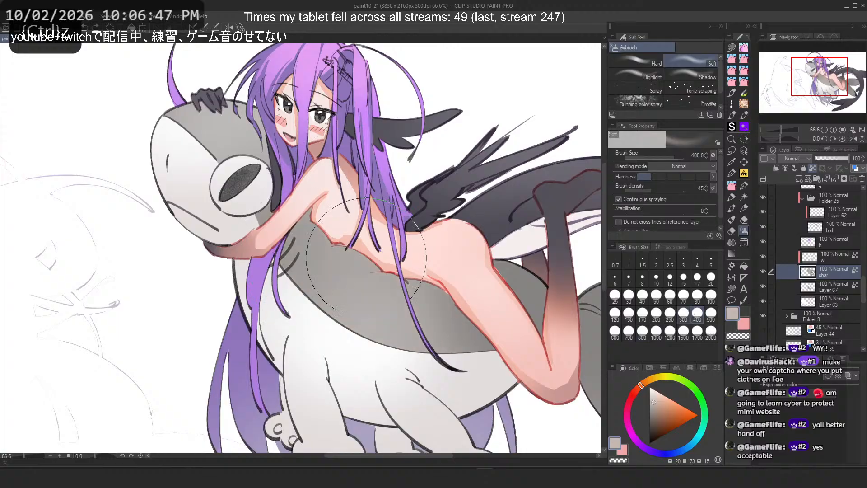
{"action": "key", "text": "ctrl+z"}
Step: Try airbrushing warm grey shading over the creature's back beneath the girl's chest
{"action": "left_click_drag", "start_coordinate": [373, 310], "coordinate": [346, 333]}
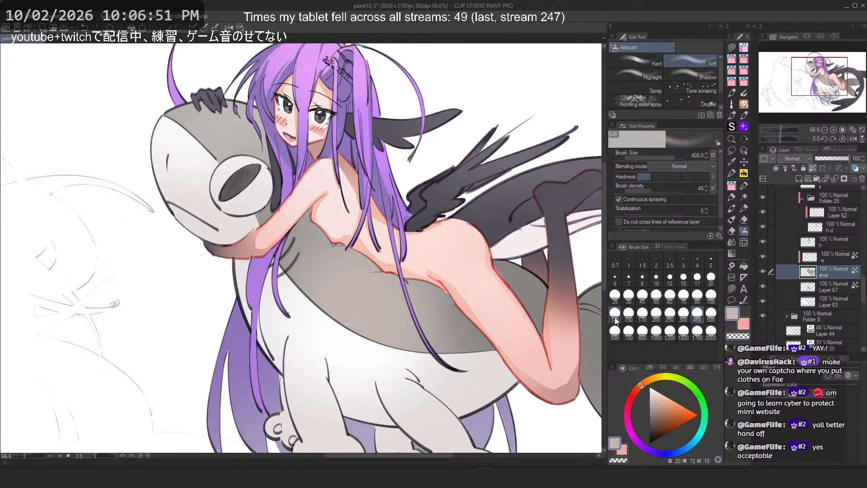
{"action": "key", "text": "ctrl+z"}
{"action": "left_click", "coordinate": [656, 401]}
{"action": "left_click_drag", "start_coordinate": [373, 294], "coordinate": [348, 329]}
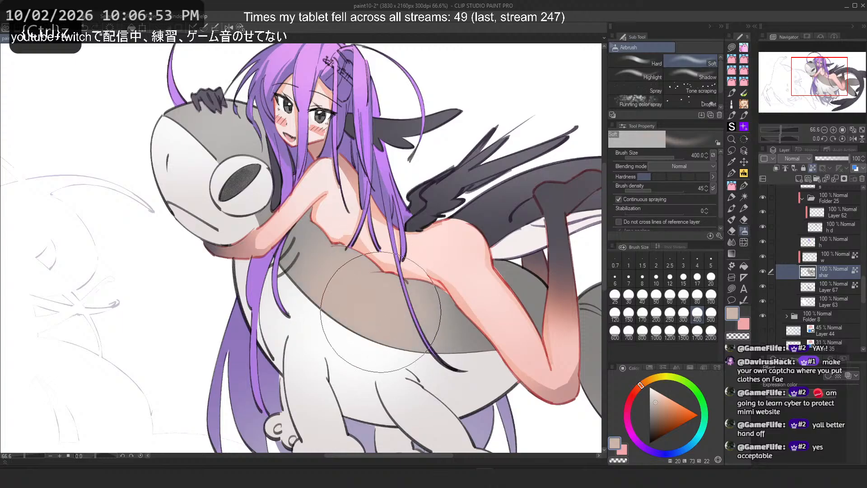
{"action": "key", "text": "ctrl+z"}
{"action": "left_click", "coordinate": [615, 331]}
{"action": "mouse_move", "coordinate": [374, 293]}
{"action": "left_mouse_down"}
{"action": "mouse_move", "coordinate": [357, 316]}
{"action": "mouse_move", "coordinate": [381, 314]}
{"action": "left_mouse_up"}
{"action": "key", "text": "ctrl+z"}
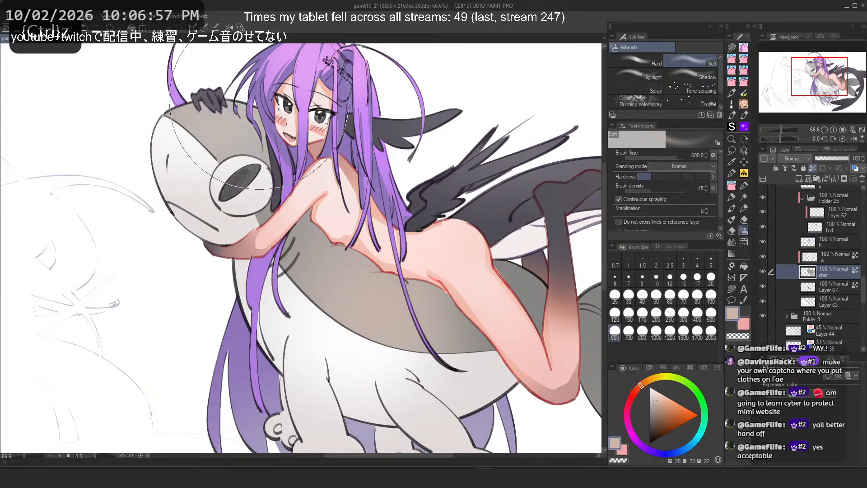
{"action": "scroll", "coordinate": [285, 161], "scroll_direction": "down", "scroll_amount": 4}
{"action": "scroll", "coordinate": [285, 149], "scroll_direction": "up", "scroll_amount": 4}
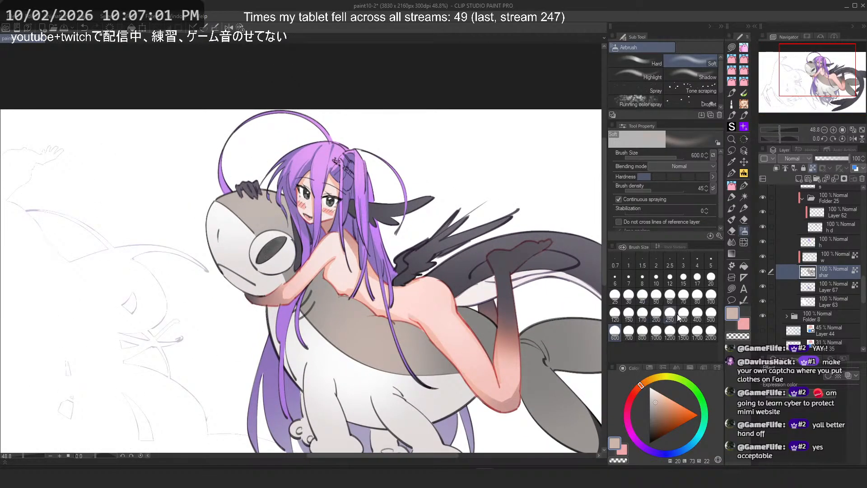
{"action": "left_click", "coordinate": [698, 314]}
{"action": "key", "text": "ctrl+z"}
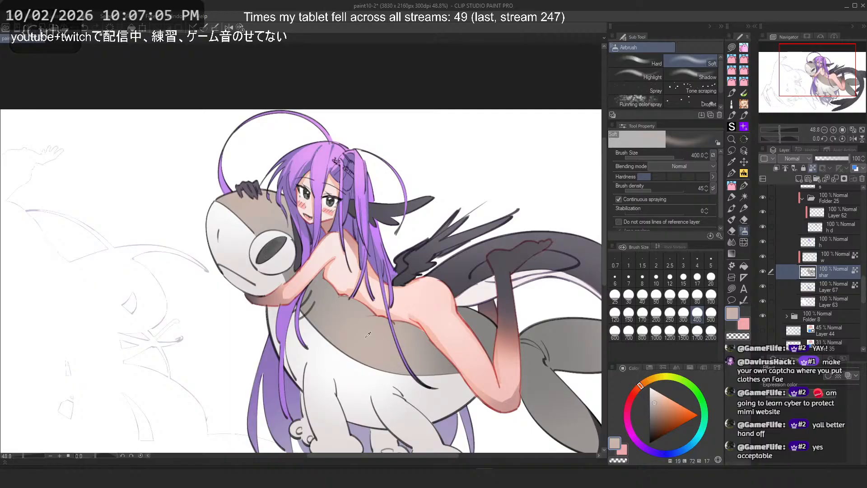
Step: Airbrush a cream-white highlight over the creature's back beneath the girl's chest on the w layer
{"action": "left_click", "coordinate": [322, 296], "text": "alt"}
{"action": "scroll", "coordinate": [338, 289], "scroll_direction": "down", "scroll_amount": 1}
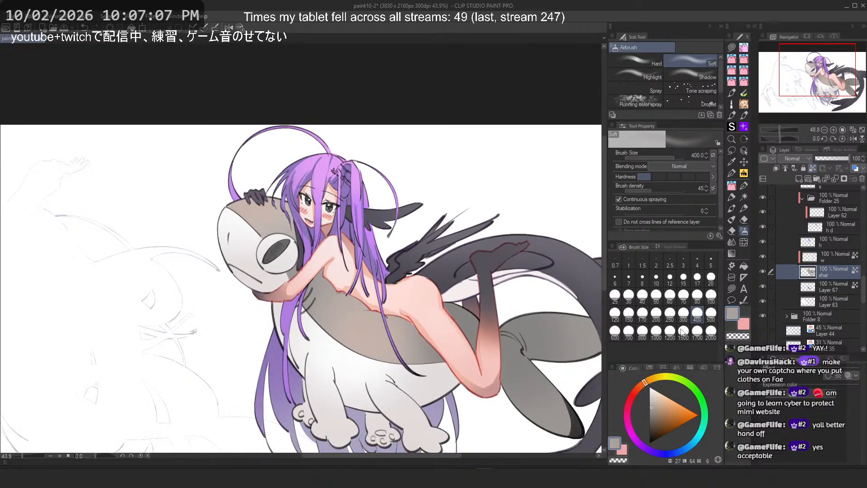
{"action": "left_click", "coordinate": [836, 260]}
{"action": "left_click", "coordinate": [361, 368], "text": "alt"}
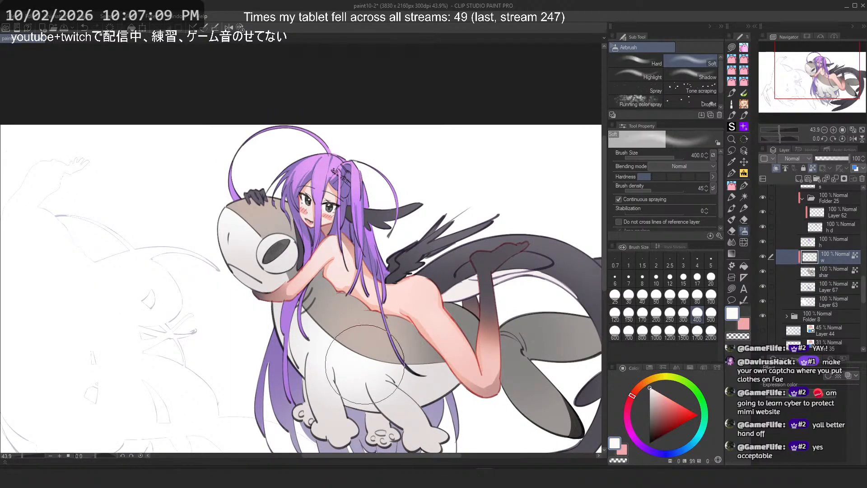
{"action": "left_click", "coordinate": [654, 390]}
{"action": "left_click", "coordinate": [648, 380]}
{"action": "mouse_move", "coordinate": [367, 364]}
{"action": "left_mouse_down"}
{"action": "mouse_move", "coordinate": [327, 317]}
{"action": "mouse_move", "coordinate": [334, 296]}
{"action": "left_mouse_up"}
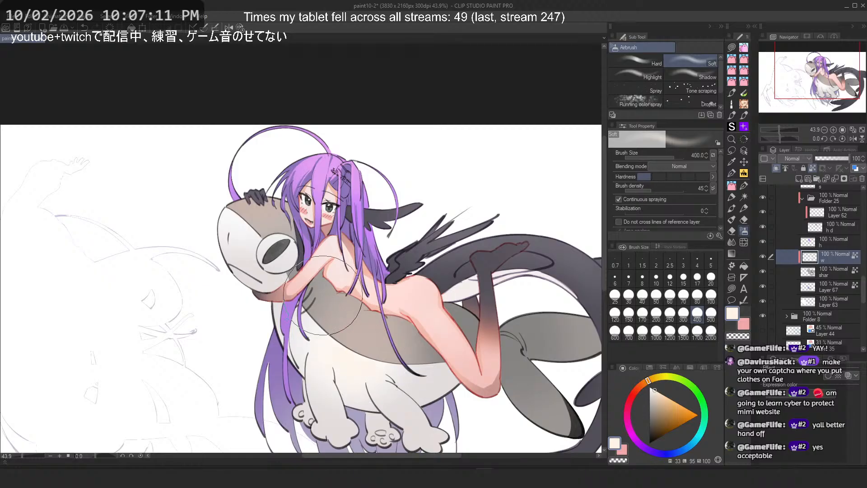
Step: Replace the last airbrush stroke with a new pass over the creature's belly and reduce the airbrush size to 80
{"action": "key", "text": "ctrl+z"}
{"action": "left_click_drag", "start_coordinate": [356, 365], "coordinate": [320, 310]}
{"action": "left_click", "coordinate": [615, 332]}
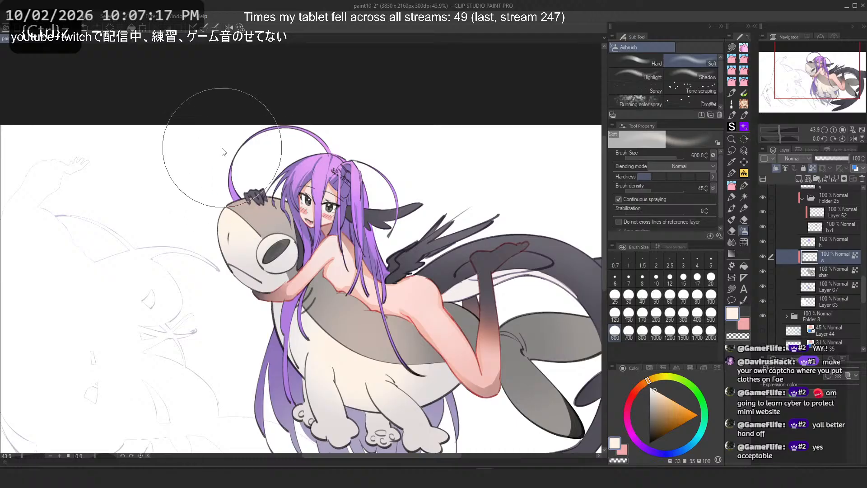
{"action": "left_click", "coordinate": [670, 314]}
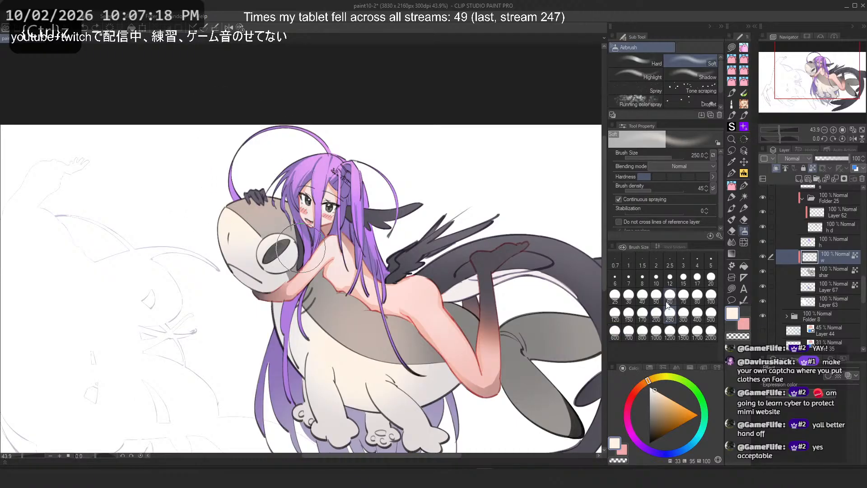
{"action": "left_click", "coordinate": [697, 295]}
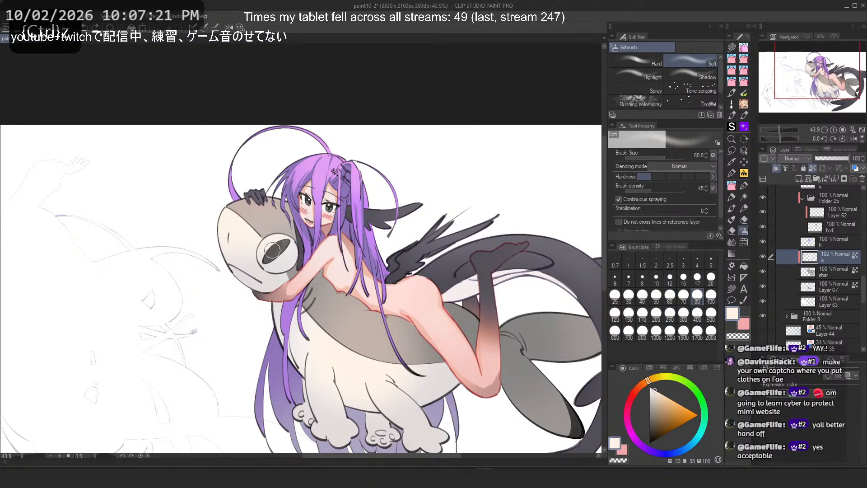
Step: Select the s layer, pick a warm orange, set the airbrush size to 250, and undo a trial dab near the girl's shoulder
{"action": "scroll", "coordinate": [286, 230], "scroll_direction": "down", "scroll_amount": 2}
{"action": "scroll", "coordinate": [337, 182], "scroll_direction": "up", "scroll_amount": 1}
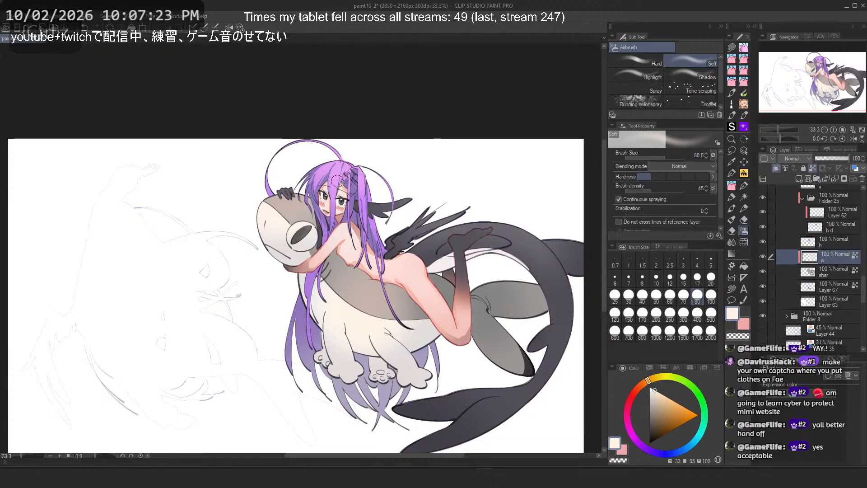
{"action": "scroll", "coordinate": [340, 187], "scroll_direction": "down", "scroll_amount": 1}
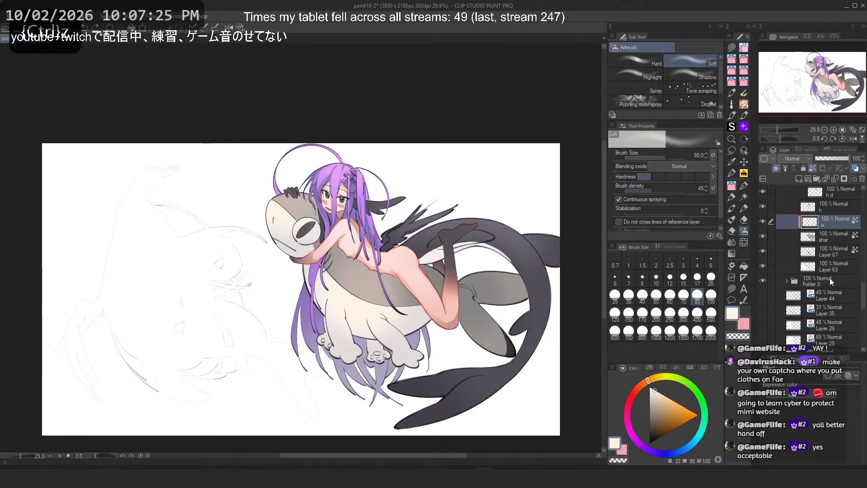
{"action": "scroll", "coordinate": [830, 277], "scroll_direction": "down", "scroll_amount": 2}
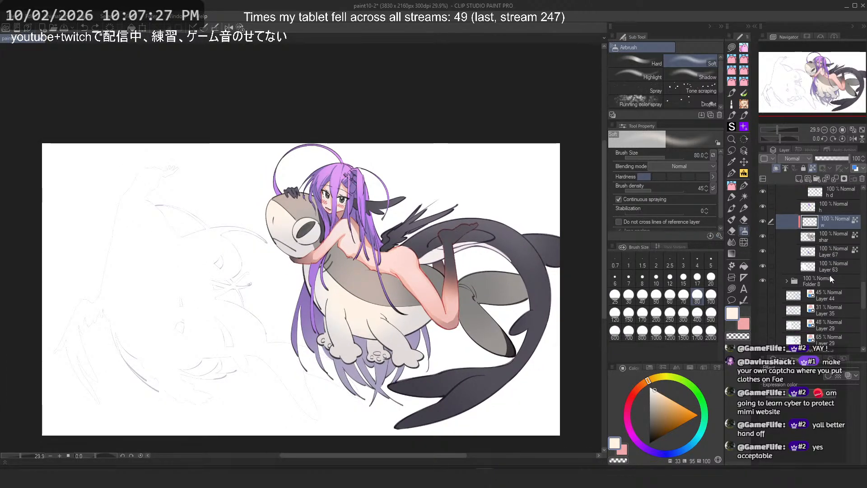
{"action": "scroll", "coordinate": [831, 275], "scroll_direction": "up", "scroll_amount": 4}
{"action": "left_click", "coordinate": [821, 246]}
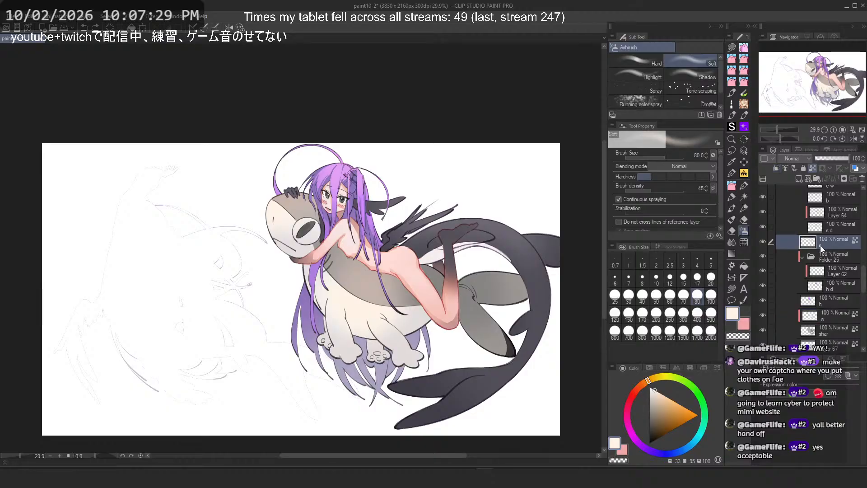
{"action": "scroll", "coordinate": [353, 217], "scroll_direction": "up", "scroll_amount": 3}
{"action": "left_click", "coordinate": [341, 237], "text": "alt"}
{"action": "scroll", "coordinate": [352, 211], "scroll_direction": "up", "scroll_amount": 1}
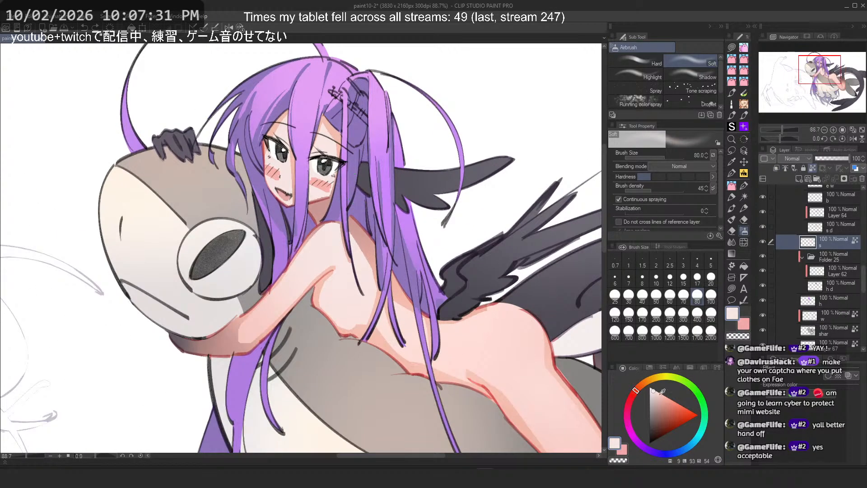
{"action": "left_click", "coordinate": [644, 386]}
{"action": "left_click", "coordinate": [671, 315]}
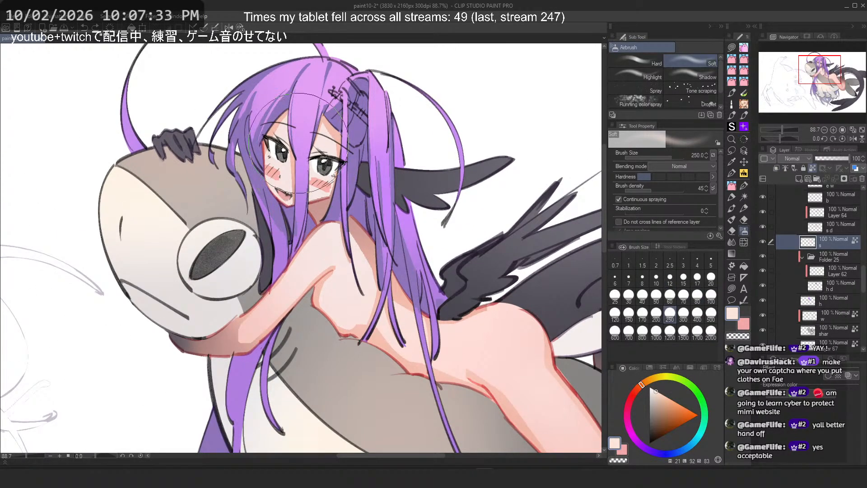
{"action": "key", "text": "ctrl+z"}
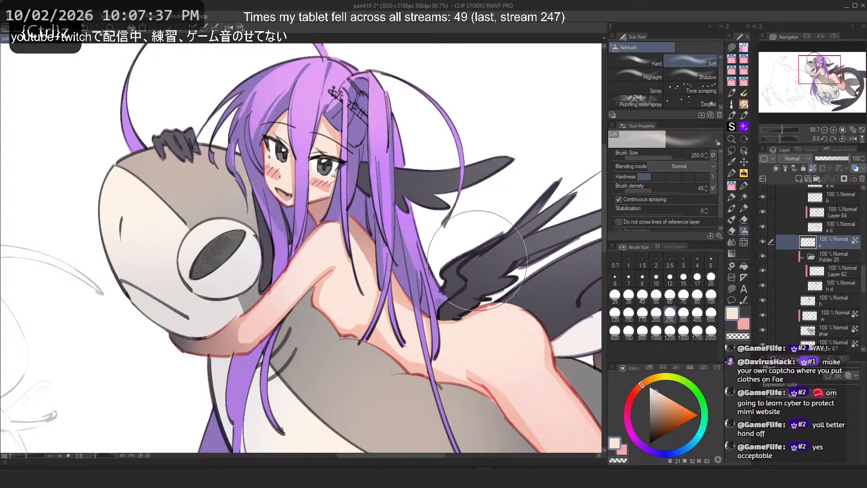
Step: Browse the layer folders, toggle the d layer's visibility off and on, and select the d layer
{"action": "scroll", "coordinate": [284, 199], "scroll_direction": "down", "scroll_amount": 2}
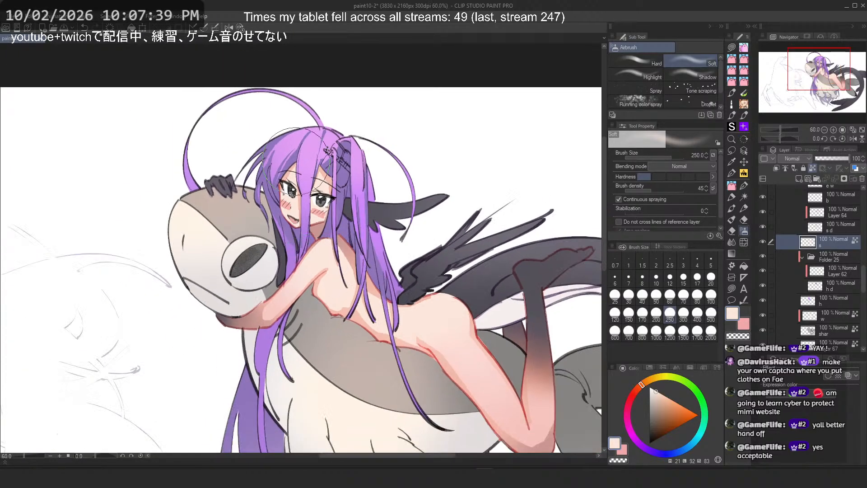
{"action": "scroll", "coordinate": [423, 266], "scroll_direction": "down", "scroll_amount": 5}
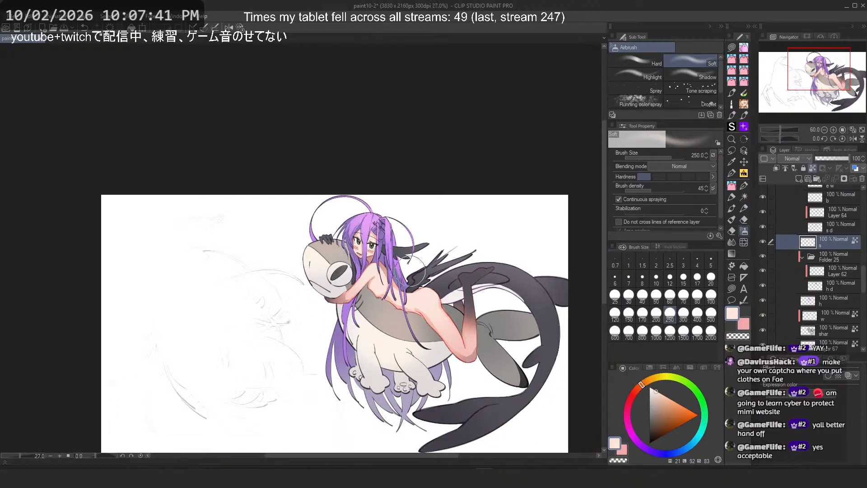
{"action": "scroll", "coordinate": [437, 267], "scroll_direction": "up", "scroll_amount": 3}
{"action": "scroll", "coordinate": [804, 295], "scroll_direction": "up", "scroll_amount": 2}
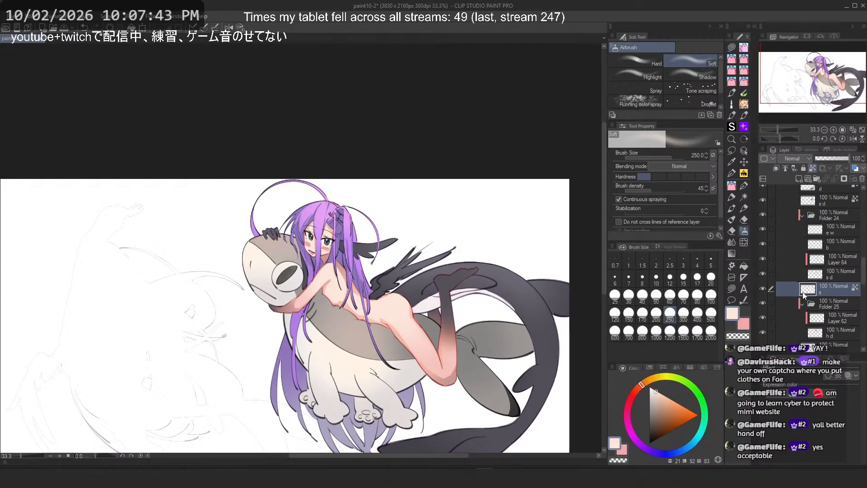
{"action": "left_click", "coordinate": [848, 279]}
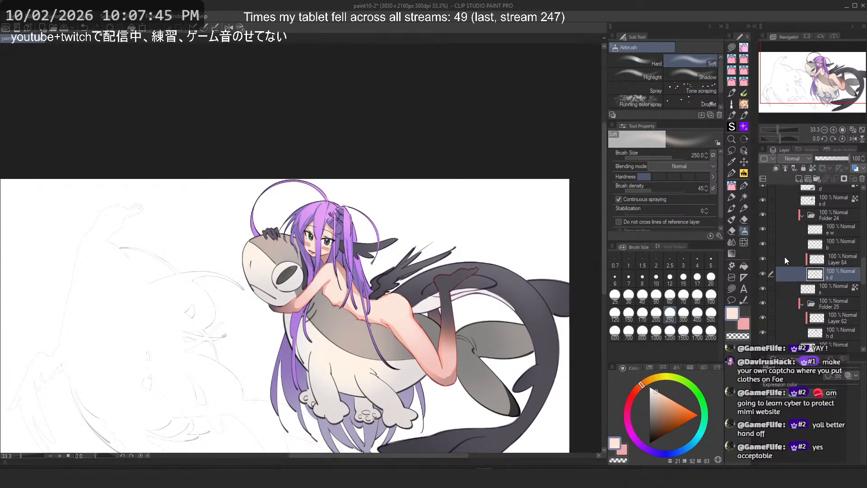
{"action": "left_click", "coordinate": [837, 281]}
{"action": "left_click", "coordinate": [831, 243]}
{"action": "scroll", "coordinate": [814, 256], "scroll_direction": "up", "scroll_amount": 2}
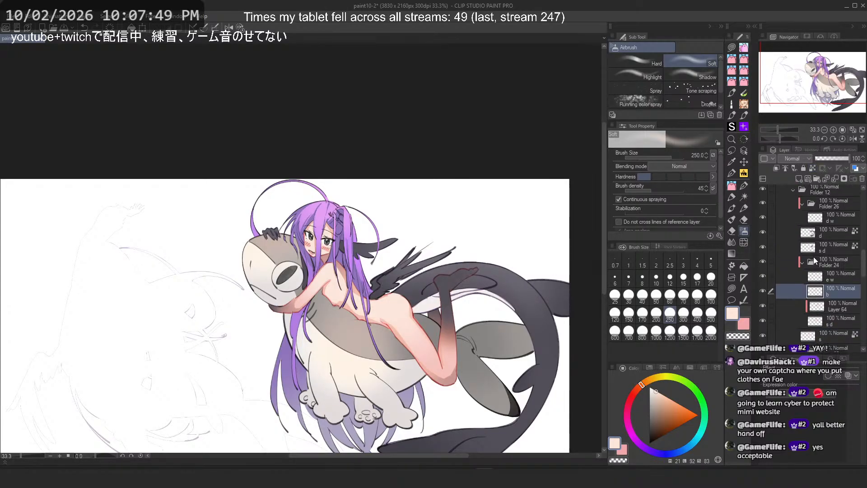
{"action": "left_click", "coordinate": [843, 248]}
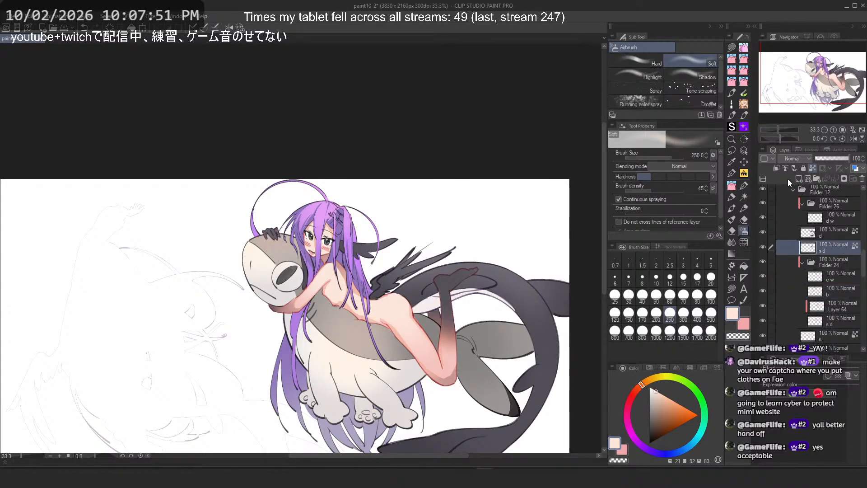
{"action": "scroll", "coordinate": [834, 244], "scroll_direction": "up", "scroll_amount": 1}
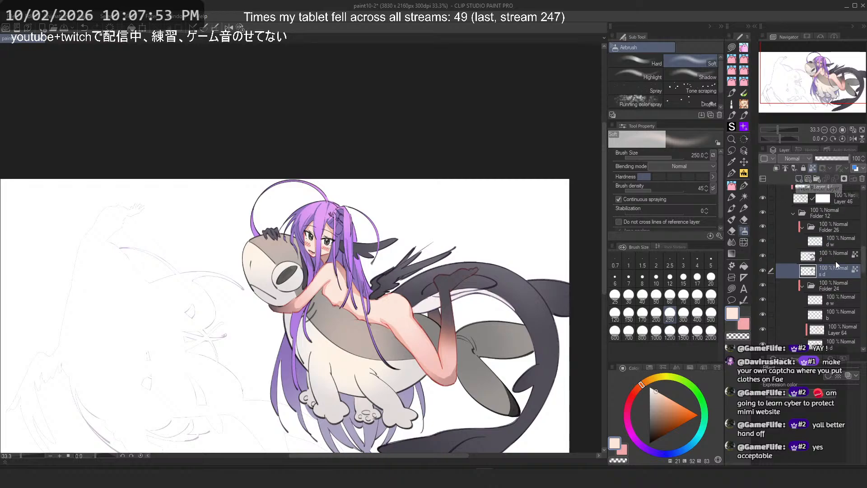
{"action": "left_click", "coordinate": [836, 261]}
{"action": "left_click", "coordinate": [840, 240]}
{"action": "scroll", "coordinate": [787, 242], "scroll_direction": "up", "scroll_amount": 1}
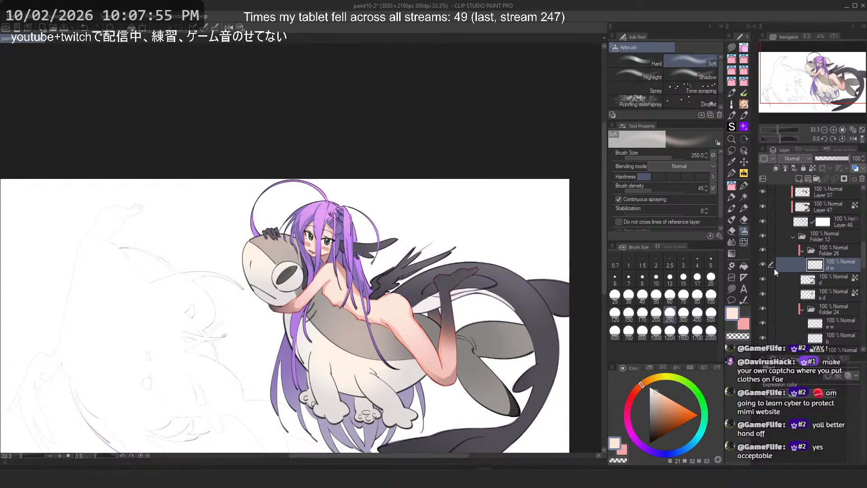
{"action": "left_click", "coordinate": [763, 279]}
{"action": "left_click", "coordinate": [763, 278]}
{"action": "left_click", "coordinate": [842, 278]}
{"action": "scroll", "coordinate": [458, 294], "scroll_direction": "up", "scroll_amount": 3}
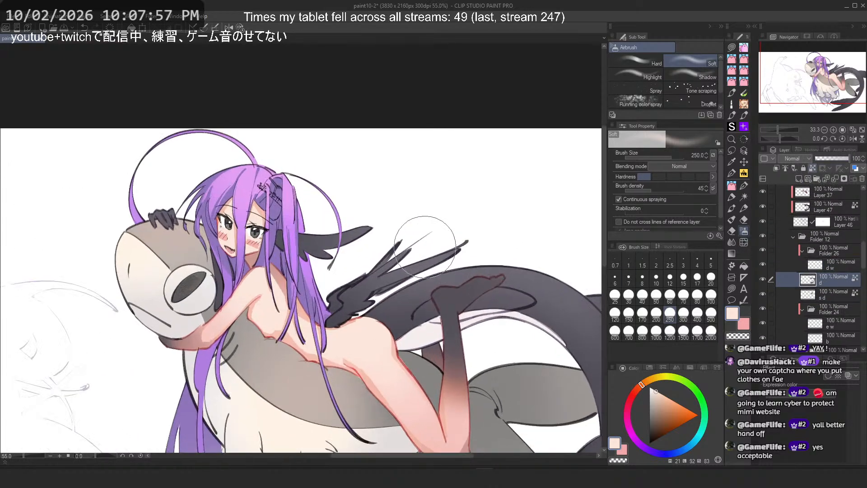
Step: Pick a grey lavender from the wing, undo a trial 700-size airbrush stroke above it, and set the brush size to 500
{"action": "left_click", "coordinate": [459, 294], "text": "alt"}
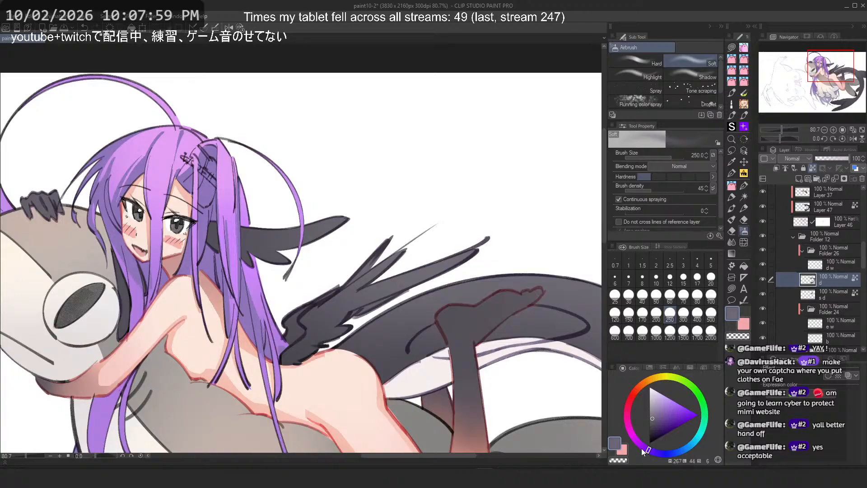
{"action": "left_click", "coordinate": [628, 333]}
{"action": "left_click_drag", "start_coordinate": [438, 263], "coordinate": [451, 171]}
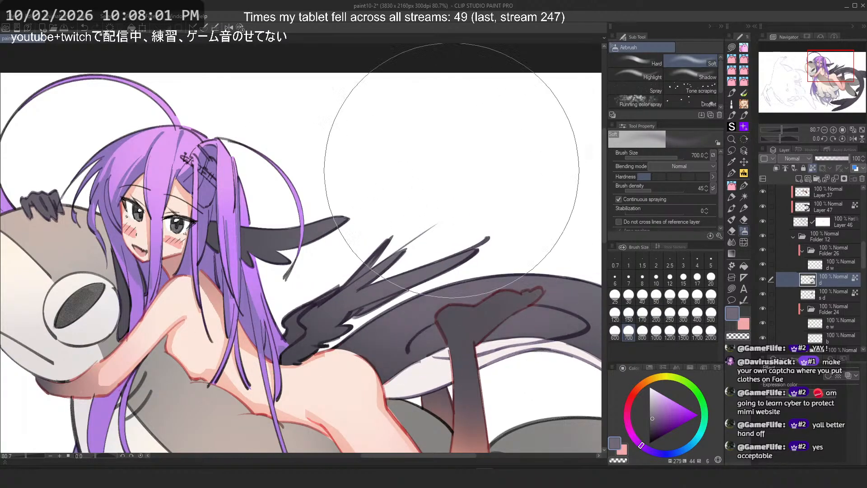
{"action": "key", "text": "ctrl+z"}
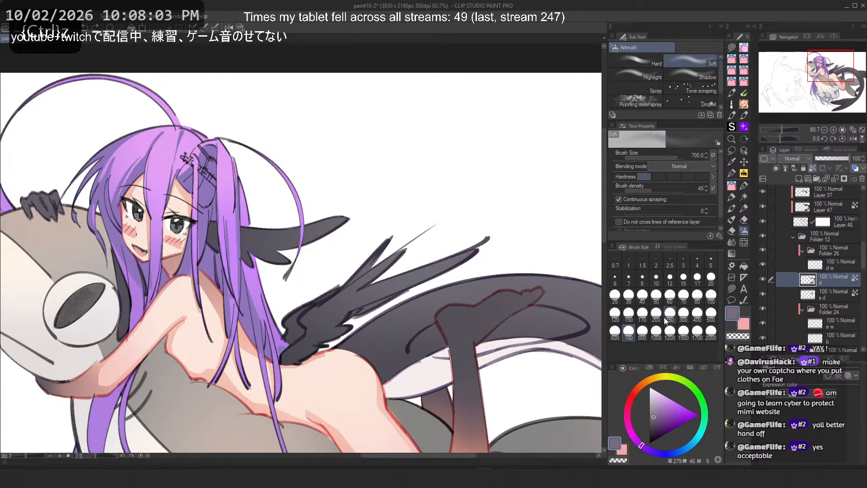
{"action": "left_click", "coordinate": [666, 319]}
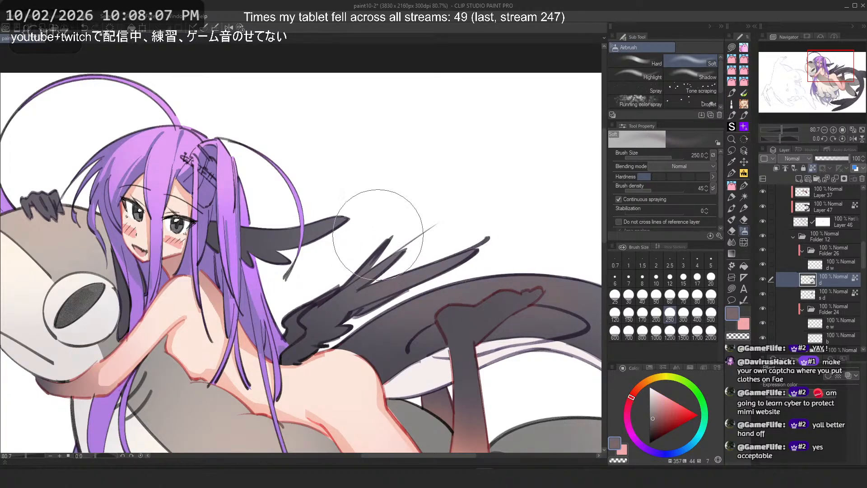
{"action": "left_click", "coordinate": [711, 313]}
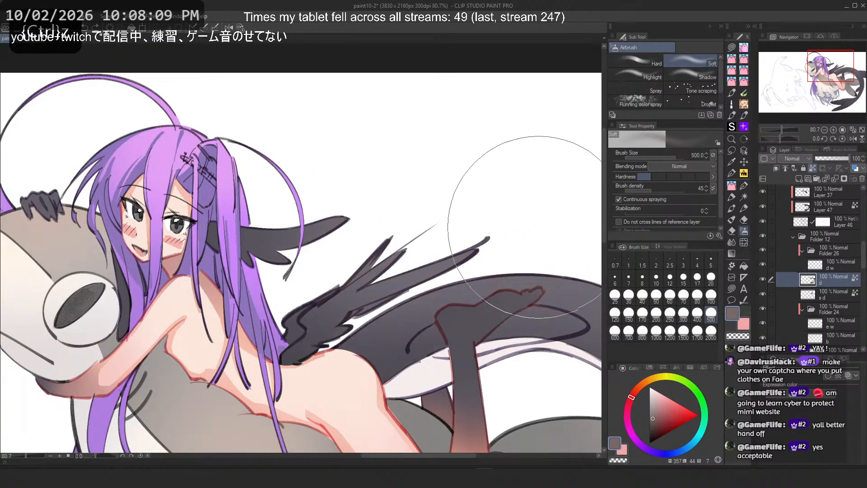
Step: Try airbrush dabs on the creature's tail on the d and s d layers, undoing each
{"action": "scroll", "coordinate": [334, 183], "scroll_direction": "down", "scroll_amount": 4}
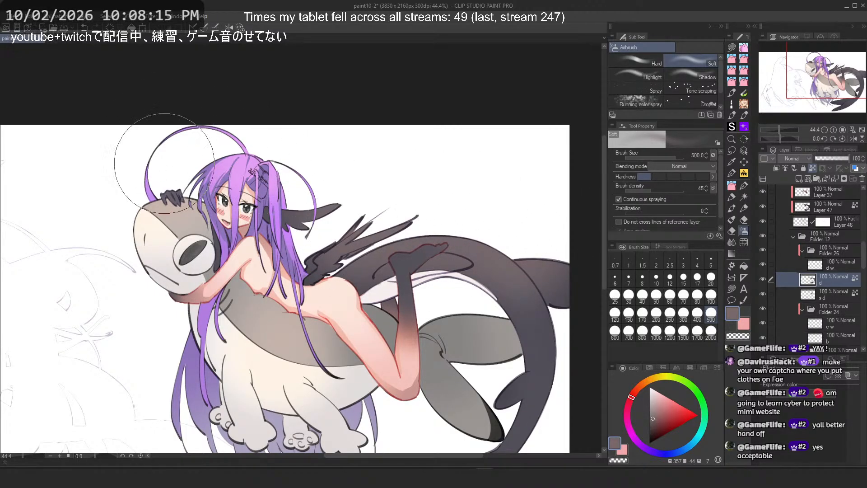
{"action": "scroll", "coordinate": [363, 232], "scroll_direction": "down", "scroll_amount": 3}
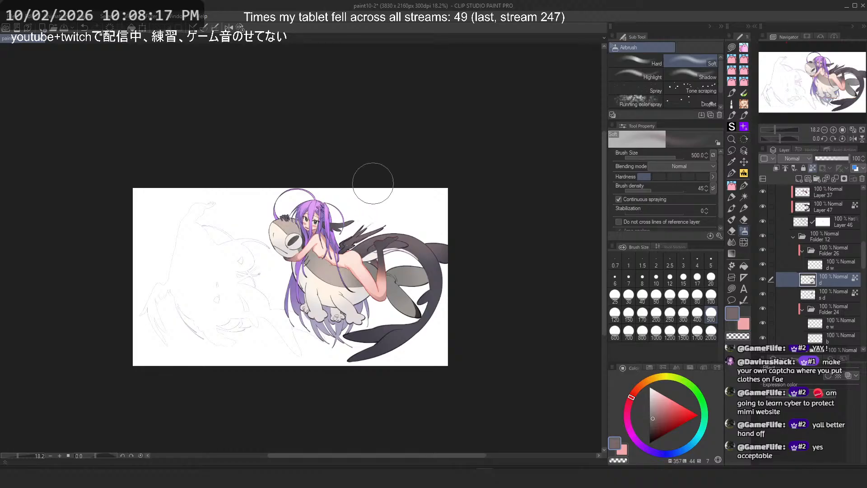
{"action": "scroll", "coordinate": [376, 221], "scroll_direction": "up", "scroll_amount": 1}
{"action": "scroll", "coordinate": [485, 206], "scroll_direction": "up", "scroll_amount": 2}
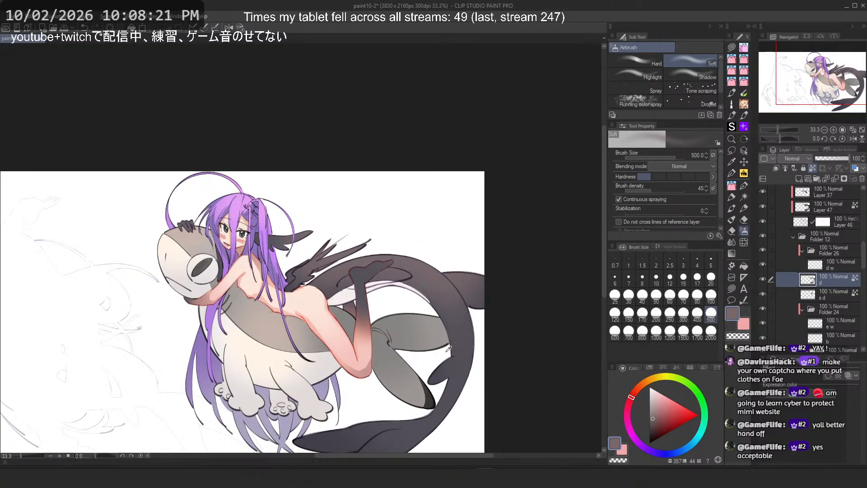
{"action": "left_click", "coordinate": [448, 350], "text": "alt"}
{"action": "key", "text": "ctrl+z"}
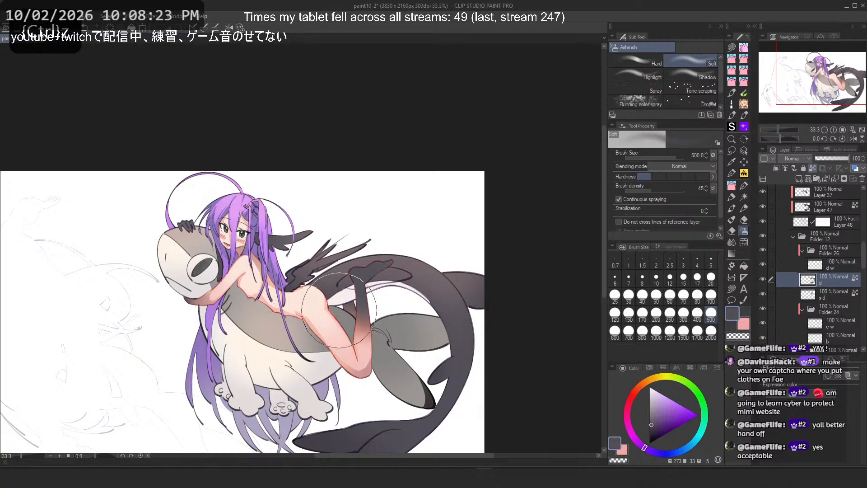
{"action": "left_click", "coordinate": [410, 261], "text": "alt"}
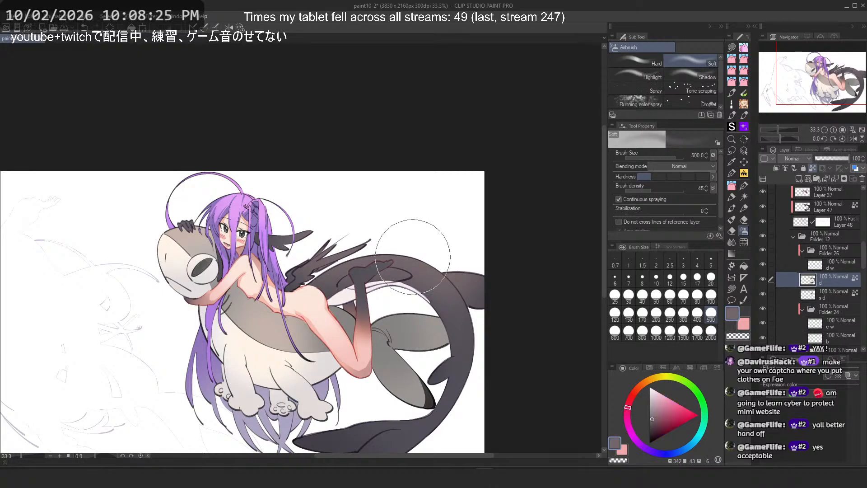
{"action": "left_click", "coordinate": [826, 292]}
{"action": "key", "text": "ctrl+z"}
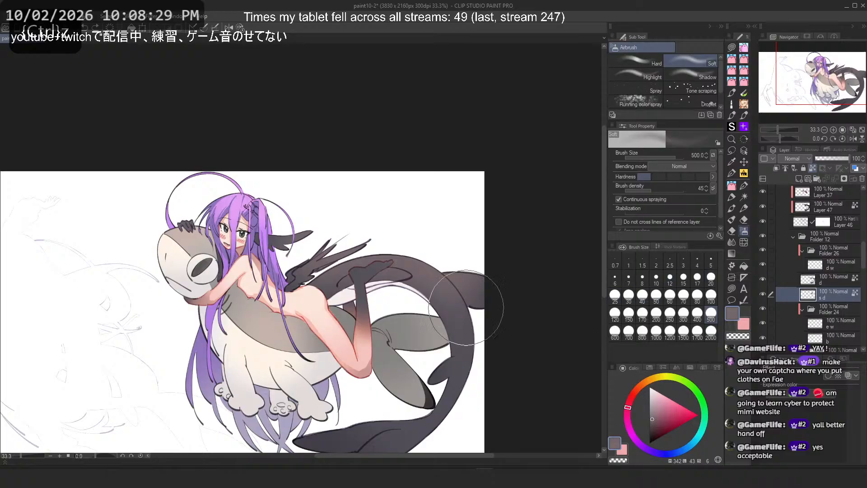
Step: Sample the white from the creature's underside beside the girl's leg and select the d w layer
{"action": "scroll", "coordinate": [363, 276], "scroll_direction": "up", "scroll_amount": 17}
{"action": "scroll", "coordinate": [469, 253], "scroll_direction": "down", "scroll_amount": 6}
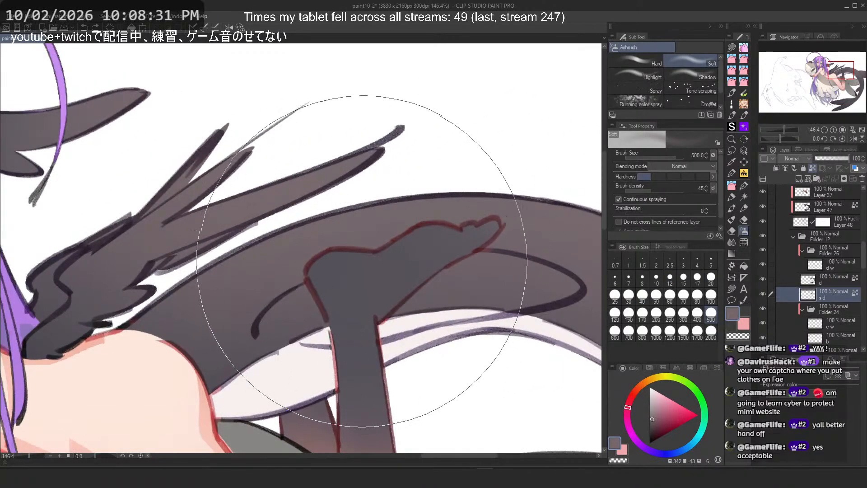
{"action": "scroll", "coordinate": [455, 248], "scroll_direction": "down", "scroll_amount": 1}
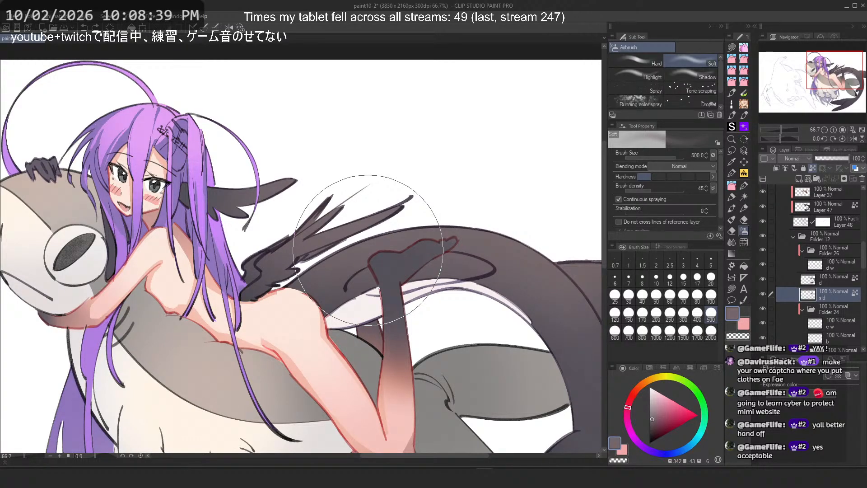
{"action": "left_click", "coordinate": [362, 307], "text": "alt"}
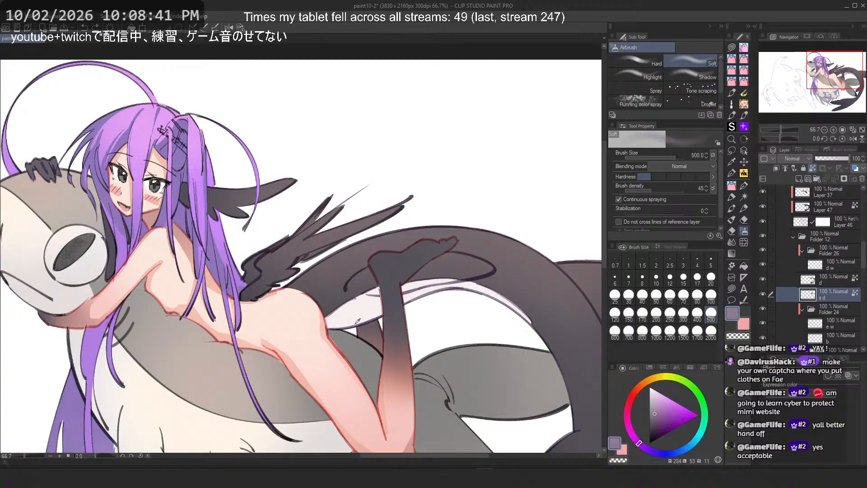
{"action": "left_click", "coordinate": [353, 313], "text": "alt"}
{"action": "left_click", "coordinate": [834, 269]}
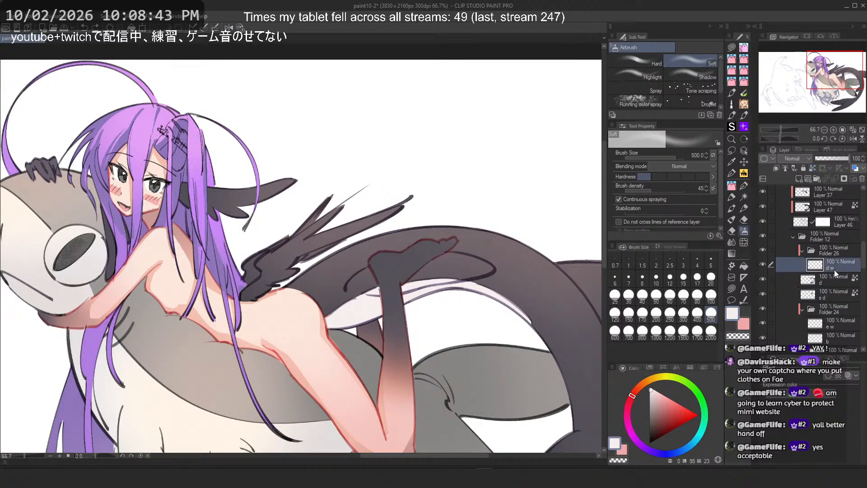
Step: Toggle the d w layer's visibility, sample the tail's grey, and airbrush along the lower tail fin
{"action": "left_click", "coordinate": [761, 261]}
{"action": "left_click", "coordinate": [762, 261]}
{"action": "left_click", "coordinate": [445, 260], "text": "alt"}
{"action": "scroll", "coordinate": [398, 236], "scroll_direction": "down", "scroll_amount": 3}
{"action": "left_click_drag", "start_coordinate": [378, 448], "coordinate": [367, 373]}
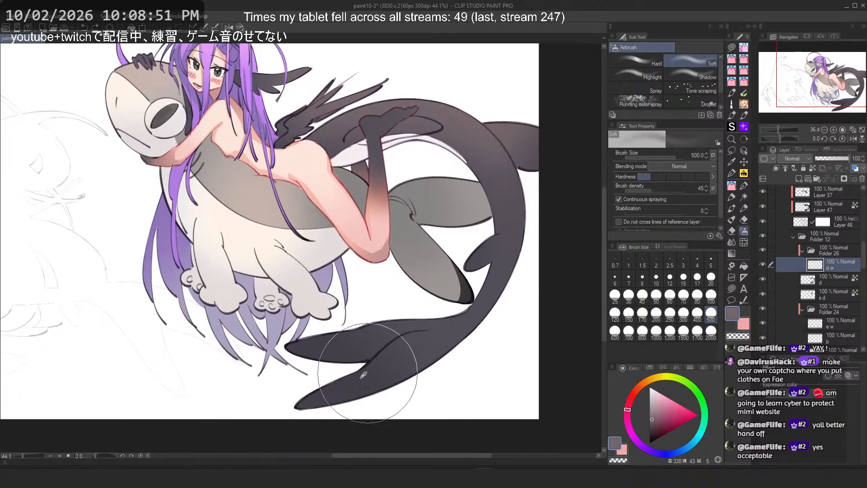
Step: Airbrush along the creature's tail on the d layer, then select the s d layer
{"action": "left_click", "coordinate": [305, 338], "text": "alt"}
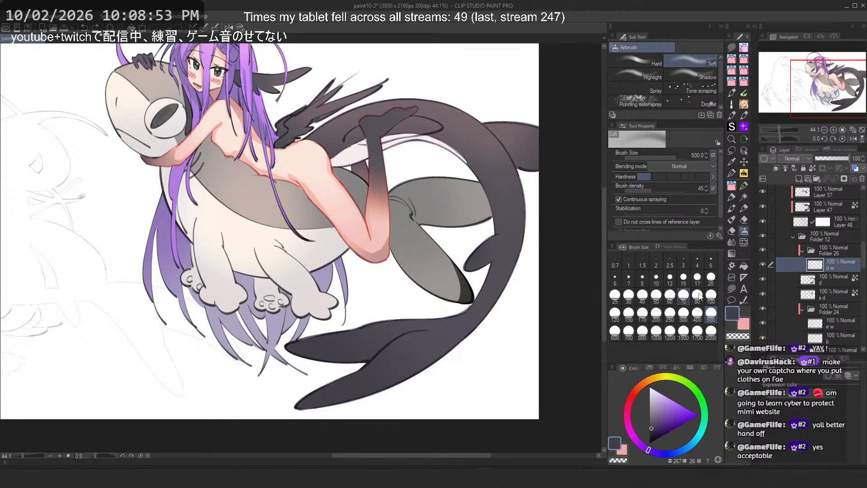
{"action": "left_click", "coordinate": [809, 283]}
{"action": "left_click_drag", "start_coordinate": [444, 215], "coordinate": [455, 283]}
{"action": "left_click", "coordinate": [807, 294]}
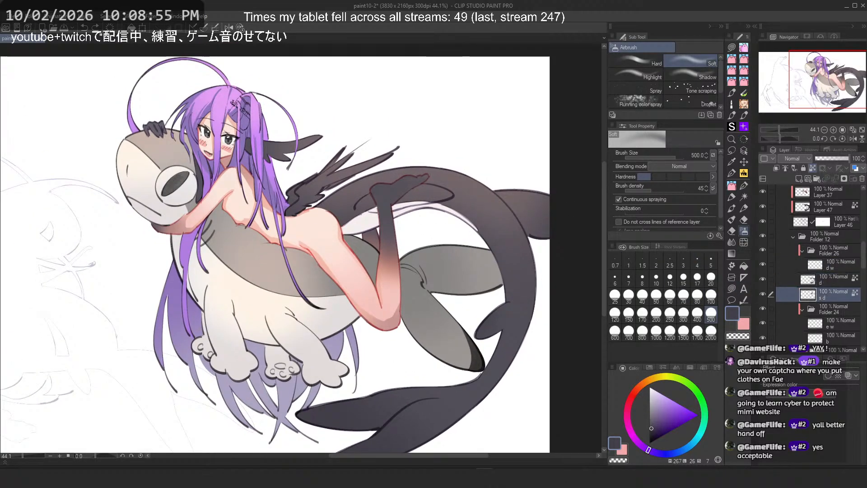
Step: Undo the last airbrush stroke and review the whole illustration
{"action": "scroll", "coordinate": [422, 113], "scroll_direction": "up", "scroll_amount": 3}
{"action": "scroll", "coordinate": [368, 149], "scroll_direction": "down", "scroll_amount": 2}
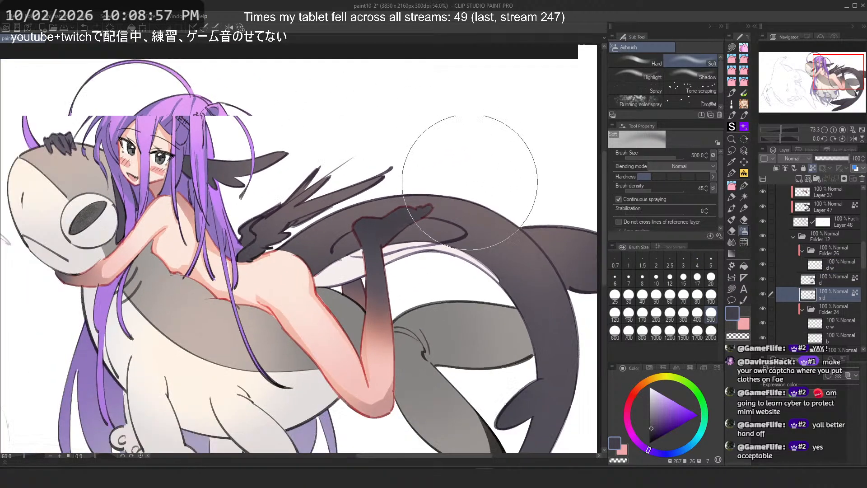
{"action": "scroll", "coordinate": [367, 192], "scroll_direction": "down", "scroll_amount": 1}
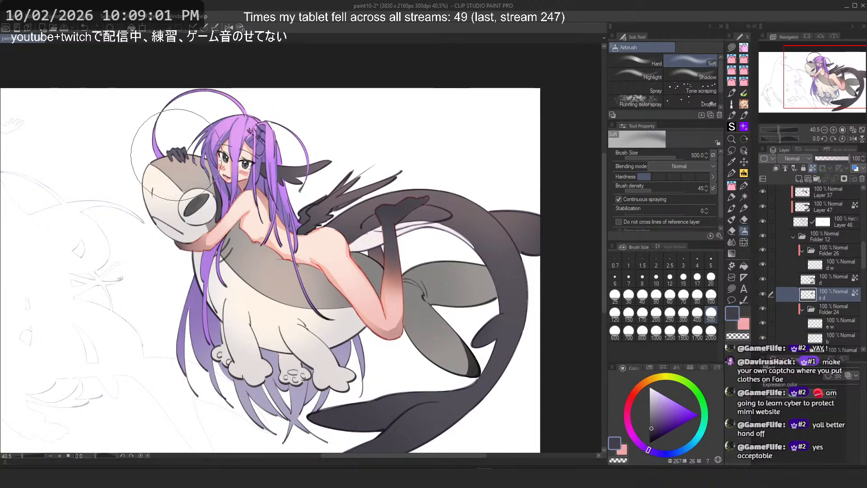
{"action": "scroll", "coordinate": [197, 149], "scroll_direction": "up", "scroll_amount": 1}
{"action": "scroll", "coordinate": [174, 136], "scroll_direction": "up", "scroll_amount": 1}
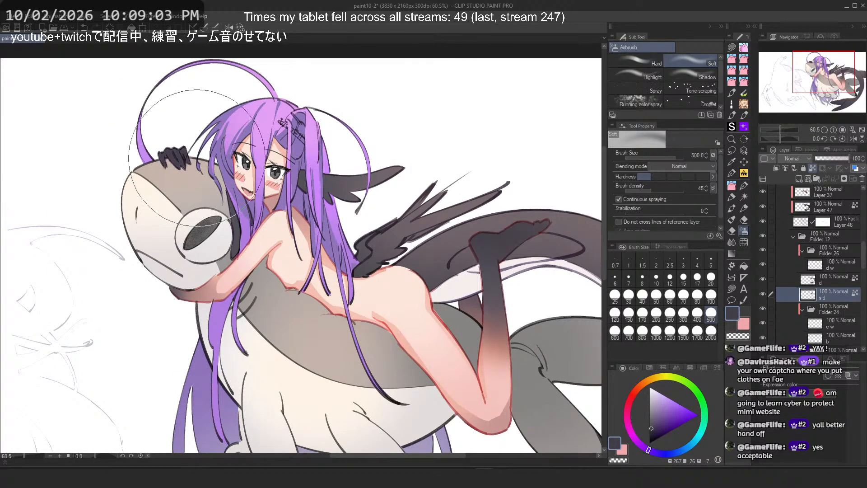
{"action": "key", "text": "ctrl+z"}
{"action": "scroll", "coordinate": [235, 160], "scroll_direction": "down", "scroll_amount": 2}
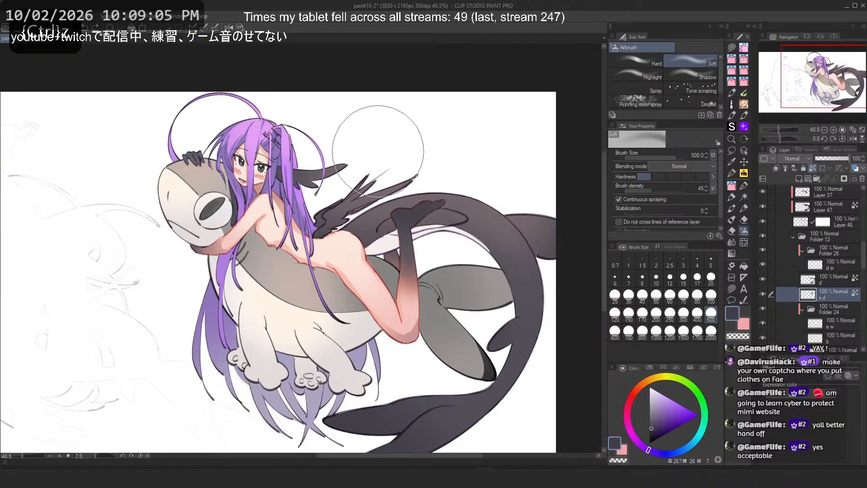
{"action": "scroll", "coordinate": [378, 151], "scroll_direction": "up", "scroll_amount": 1}
{"action": "scroll", "coordinate": [407, 104], "scroll_direction": "down", "scroll_amount": 1}
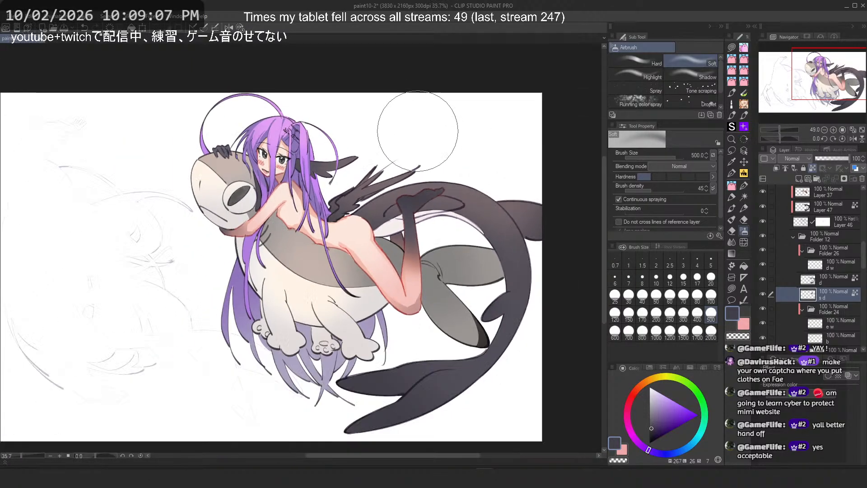
{"action": "scroll", "coordinate": [415, 136], "scroll_direction": "up", "scroll_amount": 2}
{"action": "scroll", "coordinate": [423, 174], "scroll_direction": "up", "scroll_amount": 2}
{"action": "scroll", "coordinate": [277, 138], "scroll_direction": "down", "scroll_amount": 3}
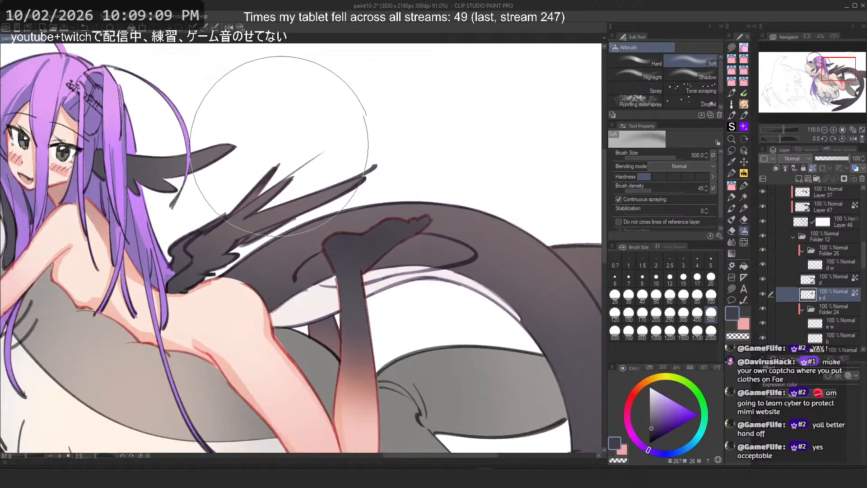
Step: Sample a grey from the tail, switch to Lasso fill, and add a new layer clipped to the s d layer
{"action": "left_click", "coordinate": [473, 410], "text": "alt"}
{"action": "left_click", "coordinate": [489, 410], "text": "alt"}
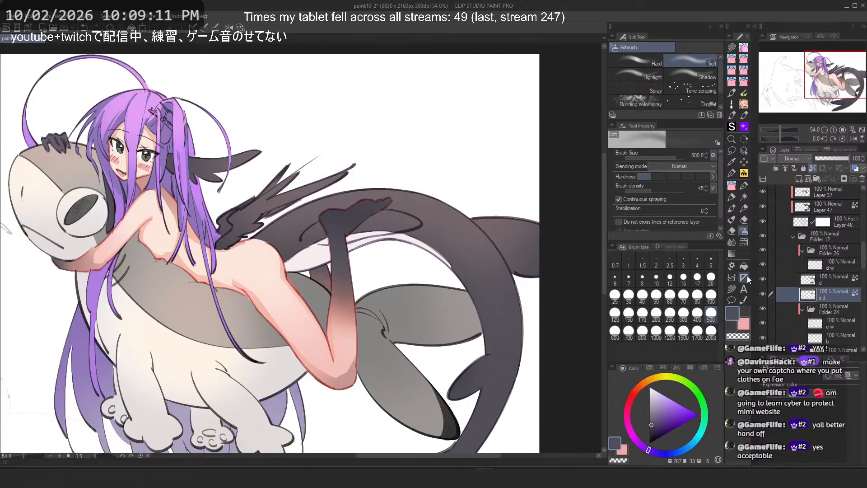
{"action": "left_click", "coordinate": [734, 288]}
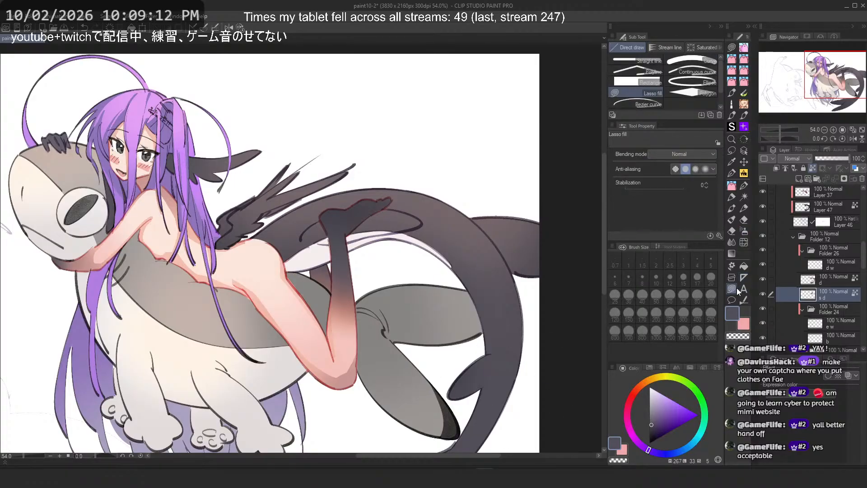
{"action": "left_click", "coordinate": [777, 169]}
{"action": "left_click", "coordinate": [799, 178]}
Step: Lasso-fill a dark shadow along the sole of the girl's raised foot on the new layer and save the file
{"action": "scroll", "coordinate": [340, 170], "scroll_direction": "up", "scroll_amount": 5}
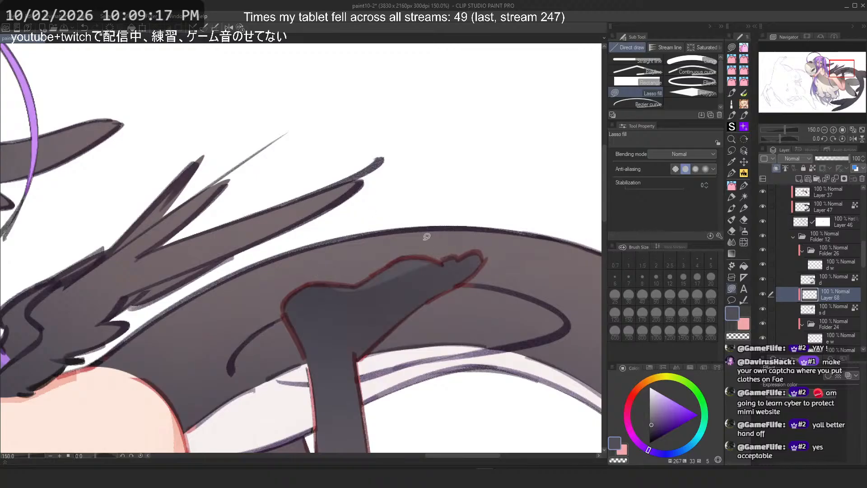
{"action": "key", "text": "ctrl+z"}
{"action": "left_click_drag", "start_coordinate": [441, 263], "coordinate": [330, 233]}
{"action": "left_click_drag", "start_coordinate": [350, 290], "coordinate": [353, 289]}
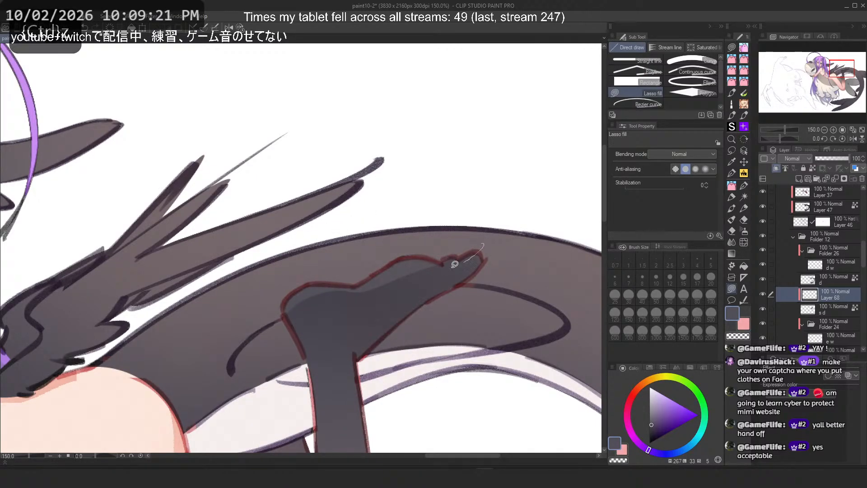
{"action": "left_click_drag", "start_coordinate": [487, 249], "coordinate": [454, 264]}
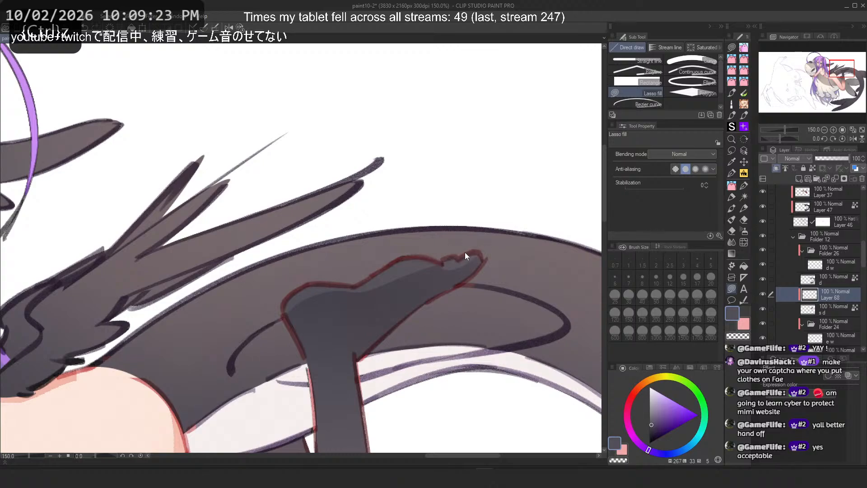
{"action": "key", "text": "ctrl+s"}
{"action": "key", "text": "ctrl+z"}
{"action": "key", "text": "2"}
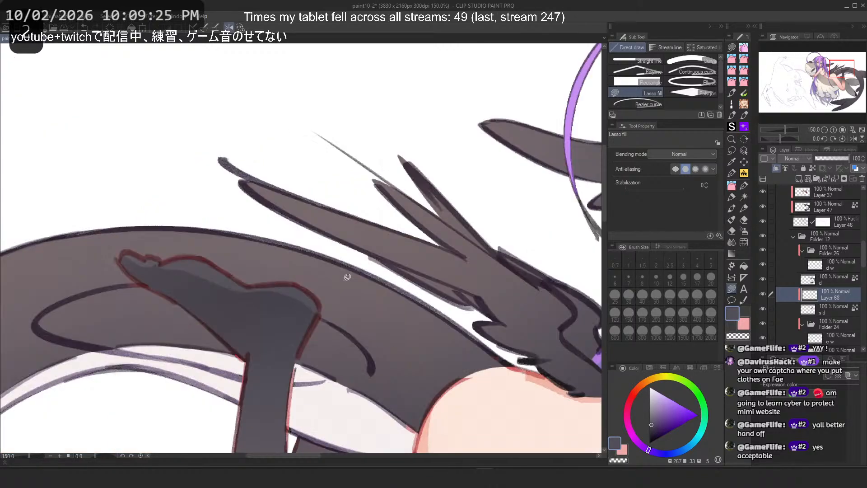
{"action": "key", "text": "3"}
Step: Try lasso-fill shadows along the toes of the raised foot, undoing each attempt
{"action": "scroll", "coordinate": [166, 259], "scroll_direction": "up", "scroll_amount": 3}
{"action": "key", "text": "c"}
{"action": "left_click_drag", "start_coordinate": [163, 190], "coordinate": [306, 347]}
{"action": "key", "text": "ctrl+z"}
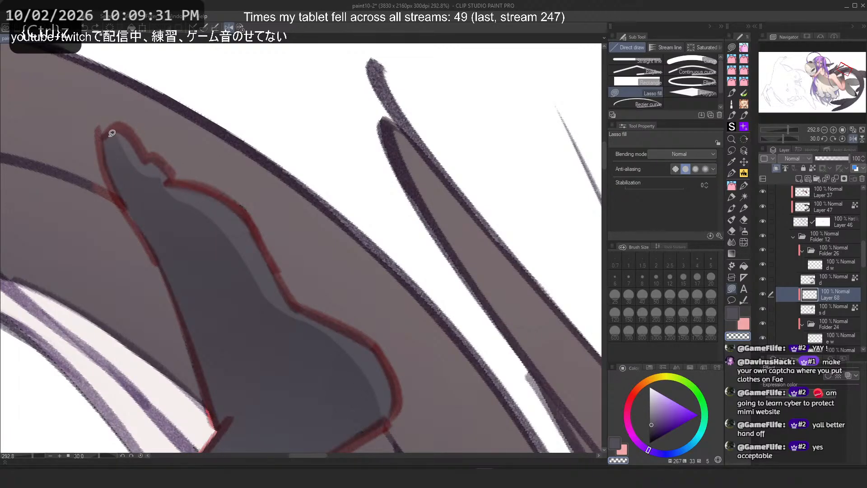
{"action": "key", "text": "c"}
{"action": "mouse_move", "coordinate": [112, 134]}
{"action": "left_mouse_down"}
{"action": "mouse_move", "coordinate": [126, 134]}
{"action": "mouse_move", "coordinate": [160, 180]}
{"action": "left_mouse_up"}
{"action": "key", "text": "ctrl+z"}
{"action": "key", "text": "c"}
{"action": "key", "text": "ctrl+z"}
{"action": "left_click_drag", "start_coordinate": [109, 158], "coordinate": [159, 182]}
{"action": "key", "text": "c"}
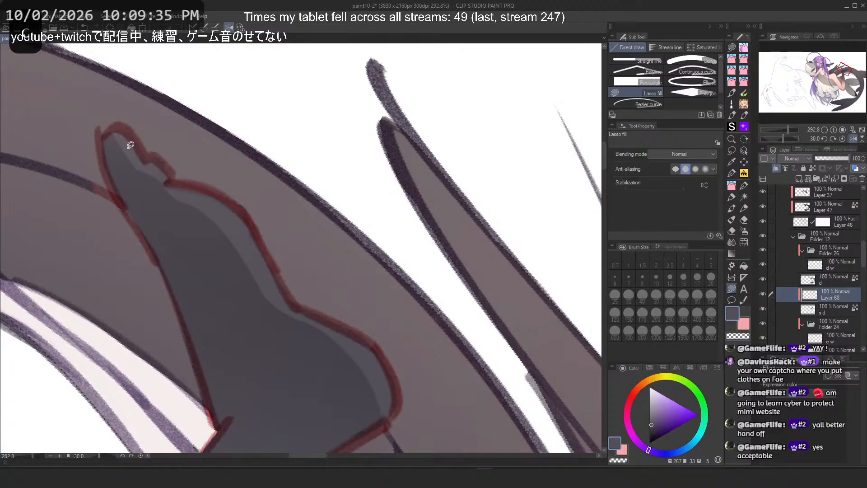
{"action": "key", "text": "ctrl+z"}
{"action": "key", "text": "h"}
Step: Inspect the girl's face and the creature's hand at close zoom
{"action": "scroll", "coordinate": [254, 153], "scroll_direction": "down", "scroll_amount": 12}
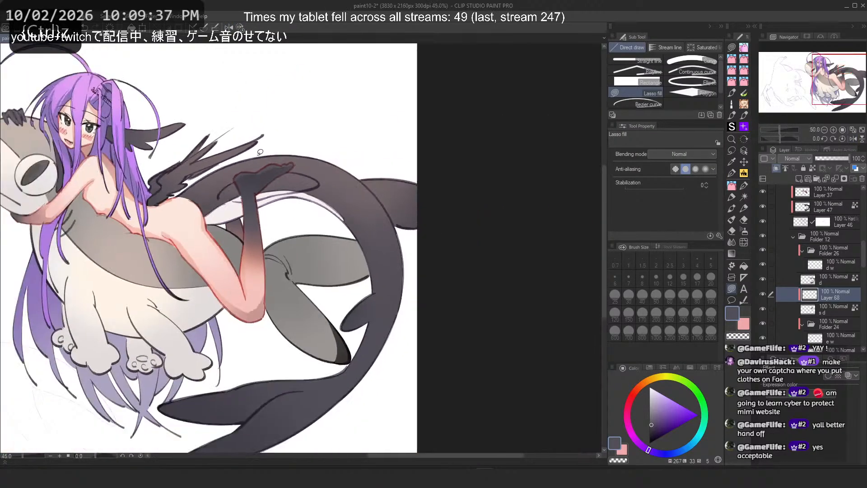
{"action": "scroll", "coordinate": [260, 152], "scroll_direction": "up", "scroll_amount": 5}
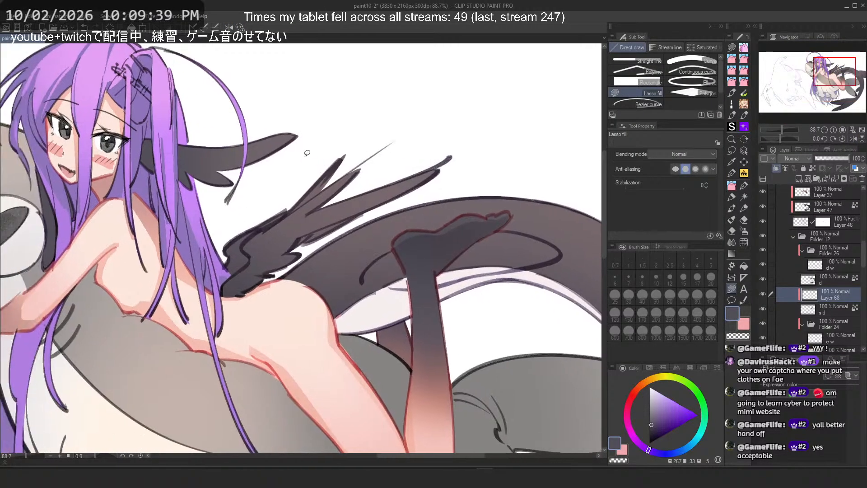
{"action": "scroll", "coordinate": [307, 154], "scroll_direction": "down", "scroll_amount": 2}
{"action": "left_click", "coordinate": [485, 191], "text": "alt"}
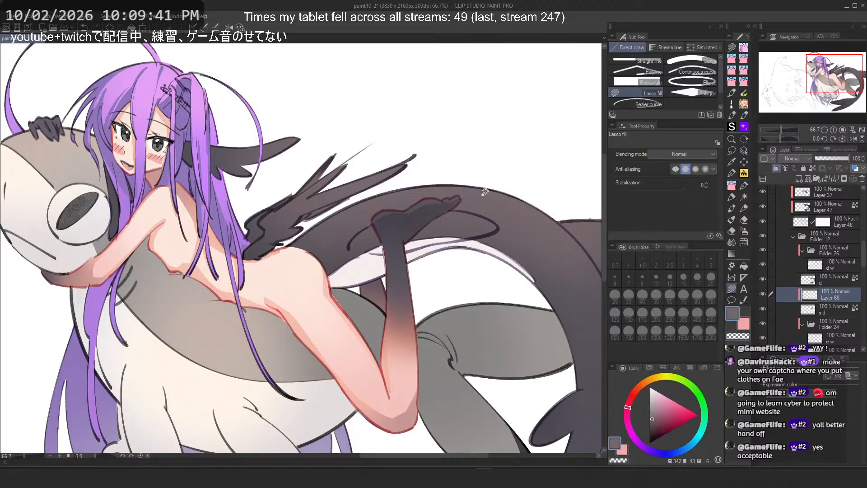
{"action": "scroll", "coordinate": [470, 119], "scroll_direction": "down", "scroll_amount": 2}
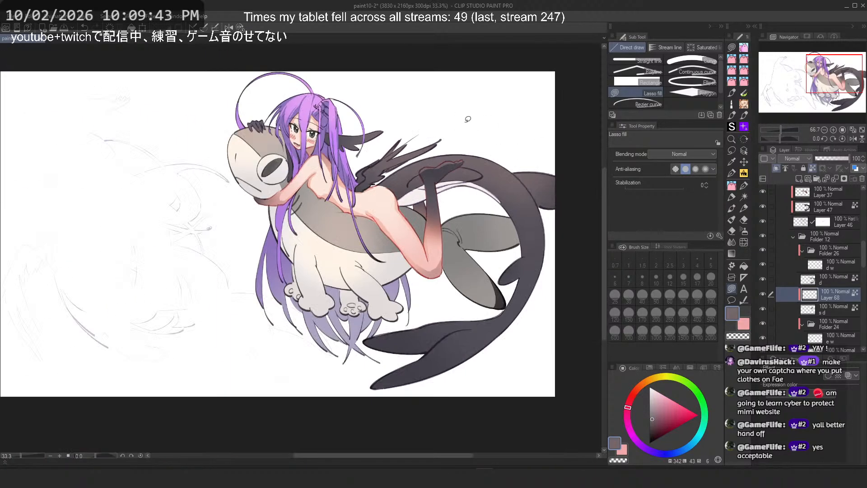
{"action": "scroll", "coordinate": [314, 93], "scroll_direction": "up", "scroll_amount": 2}
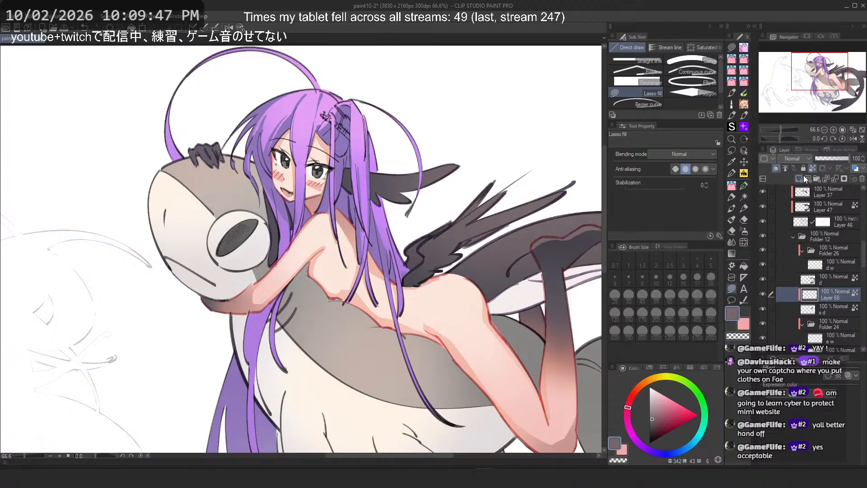
{"action": "scroll", "coordinate": [310, 108], "scroll_direction": "up", "scroll_amount": 3}
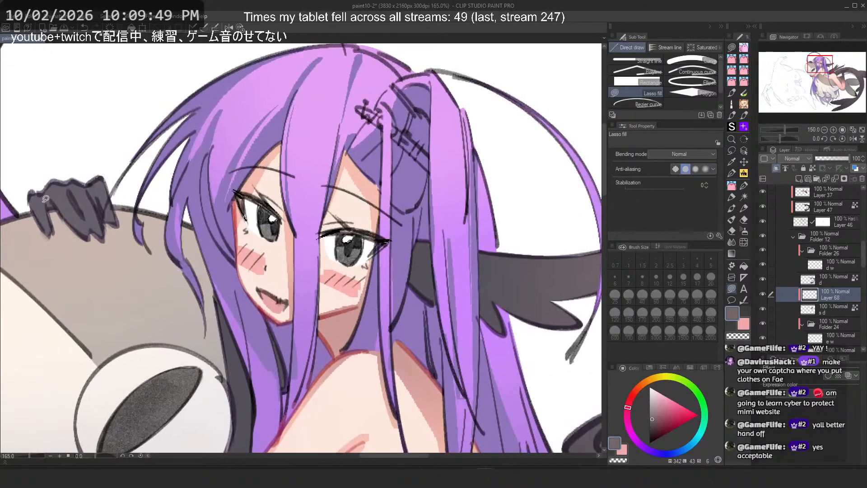
{"action": "key", "text": "ctrl+z"}
{"action": "scroll", "coordinate": [122, 131], "scroll_direction": "down", "scroll_amount": 3}
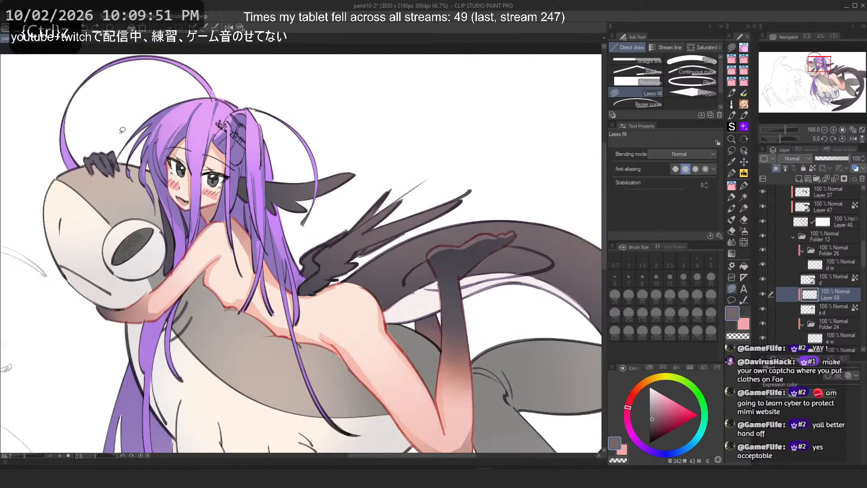
{"action": "scroll", "coordinate": [243, 197], "scroll_direction": "down", "scroll_amount": 2}
{"action": "scroll", "coordinate": [153, 148], "scroll_direction": "up", "scroll_amount": 1}
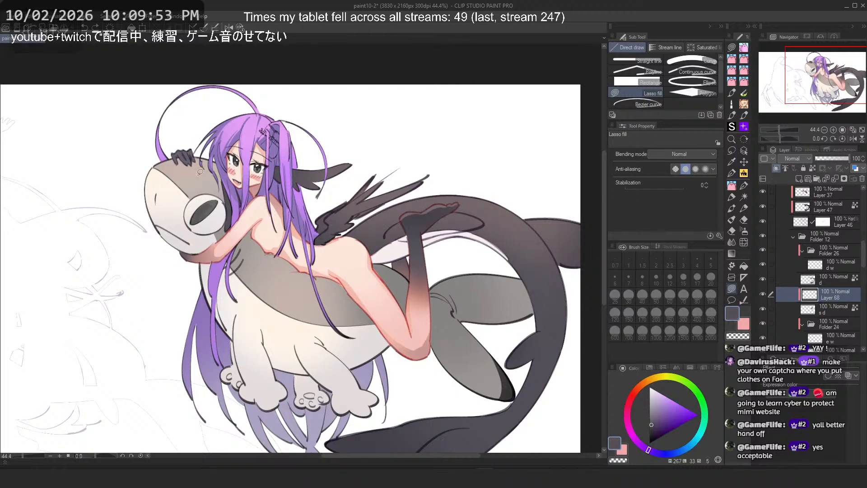
{"action": "scroll", "coordinate": [153, 148], "scroll_direction": "up", "scroll_amount": 2}
{"action": "scroll", "coordinate": [225, 152], "scroll_direction": "up", "scroll_amount": 5}
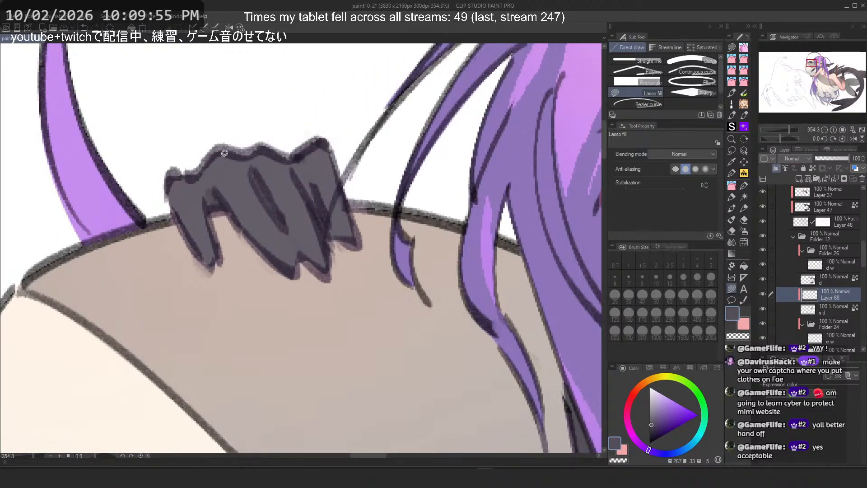
{"action": "key", "text": "ctrl+z"}
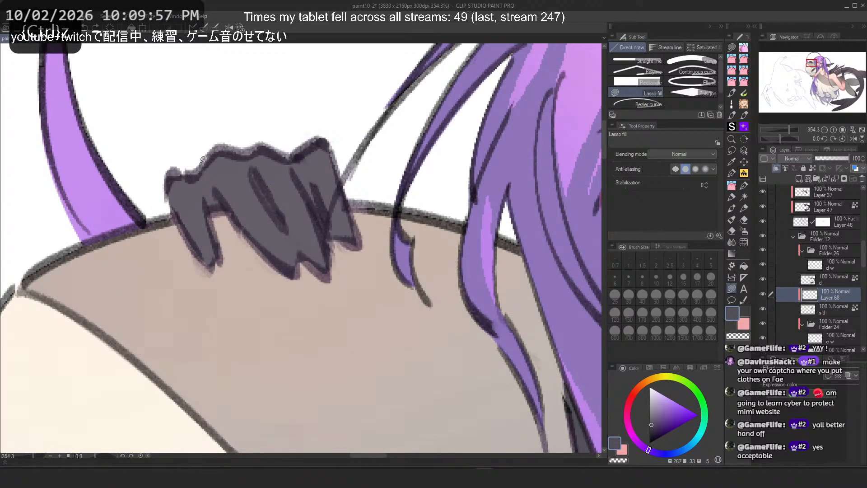
Step: Pick a darker grey and try lasso-fill shadows on the hand resting on the creature's head, undoing each
{"action": "left_click", "coordinate": [653, 416]}
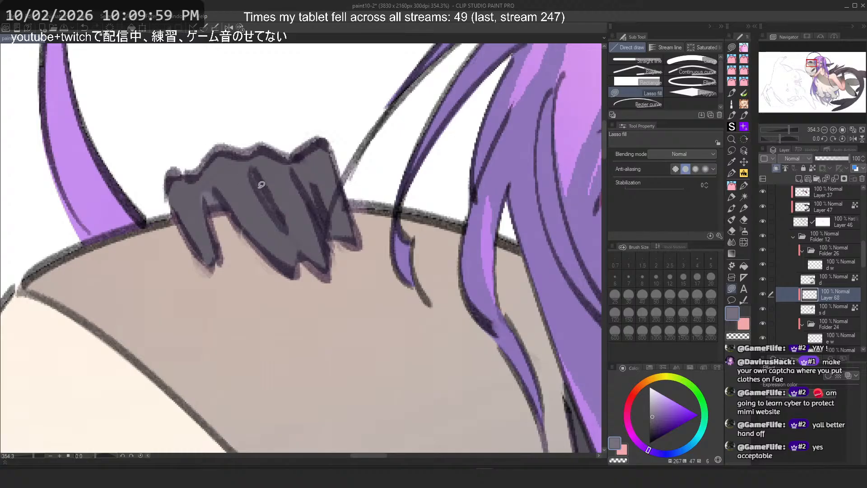
{"action": "left_click_drag", "start_coordinate": [261, 184], "coordinate": [278, 232]}
{"action": "key", "text": "ctrl+z"}
{"action": "mouse_move", "coordinate": [328, 203]}
{"action": "left_mouse_down"}
{"action": "mouse_move", "coordinate": [297, 165]}
{"action": "mouse_move", "coordinate": [341, 238]}
{"action": "left_mouse_up"}
{"action": "key", "text": "ctrl+z"}
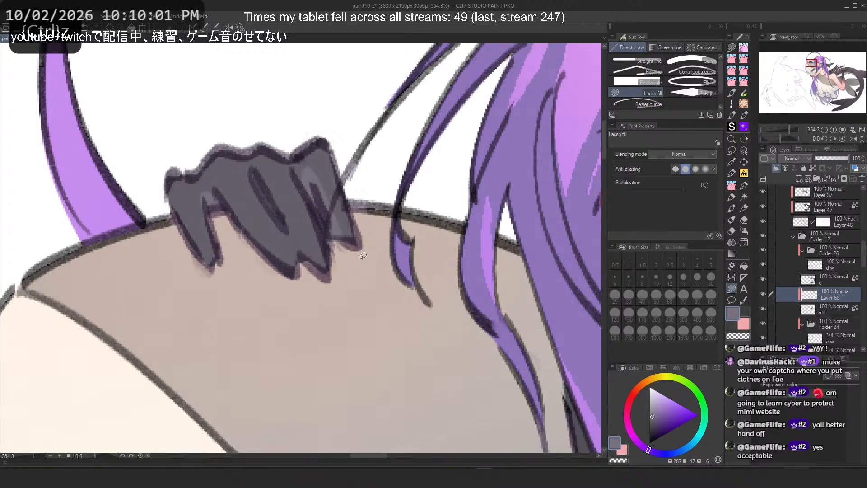
{"action": "key", "text": "ctrl+z"}
{"action": "mouse_move", "coordinate": [296, 180]}
{"action": "left_mouse_down"}
{"action": "mouse_move", "coordinate": [324, 195]}
{"action": "mouse_move", "coordinate": [335, 231]}
{"action": "left_mouse_up"}
{"action": "mouse_move", "coordinate": [253, 172]}
{"action": "left_mouse_down"}
{"action": "mouse_move", "coordinate": [279, 242]}
{"action": "mouse_move", "coordinate": [278, 233]}
{"action": "left_mouse_up"}
{"action": "key", "text": "ctrl+z"}
{"action": "key", "text": "ctrl+z"}
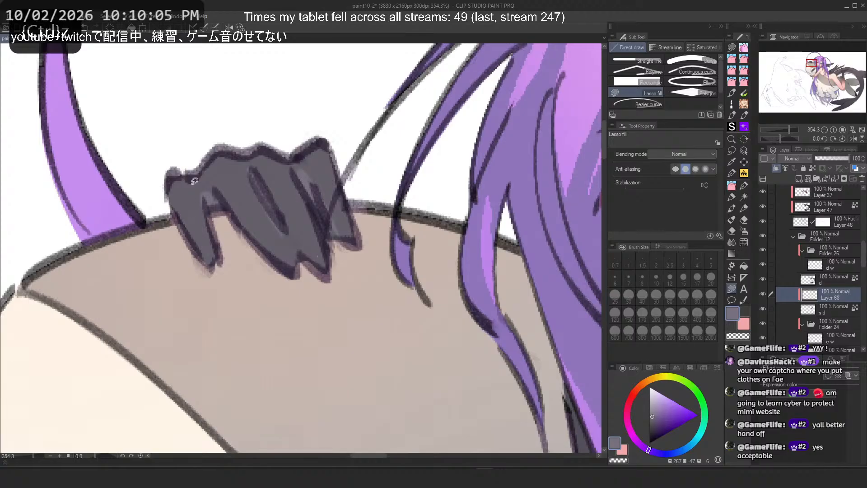
Step: Toggle the new foot-shadow layer's visibility off and on to compare
{"action": "scroll", "coordinate": [195, 181], "scroll_direction": "down", "scroll_amount": 6}
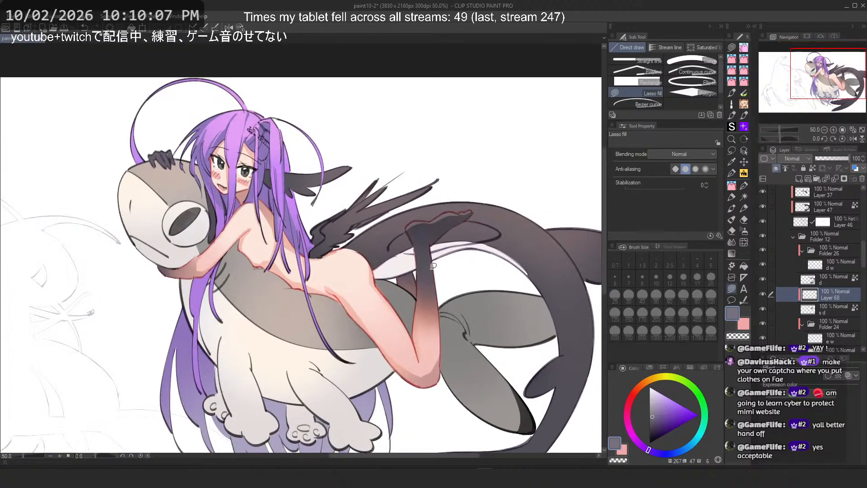
{"action": "scroll", "coordinate": [472, 210], "scroll_direction": "up", "scroll_amount": 3}
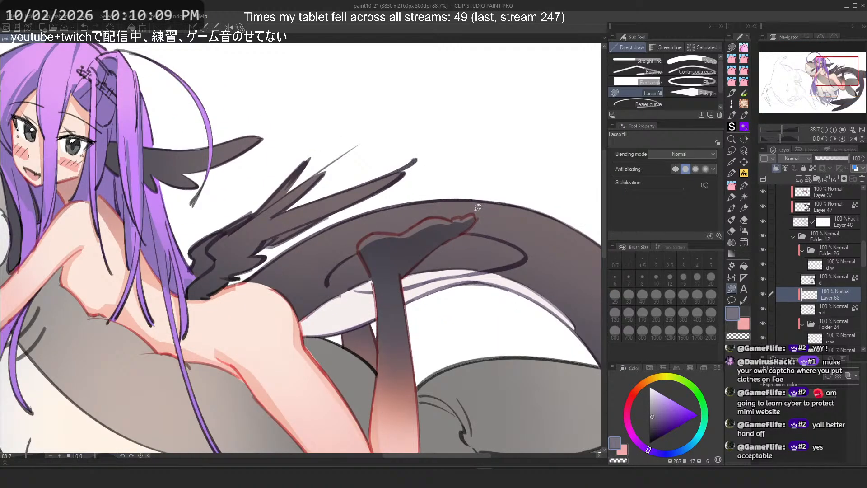
{"action": "left_click", "coordinate": [765, 292]}
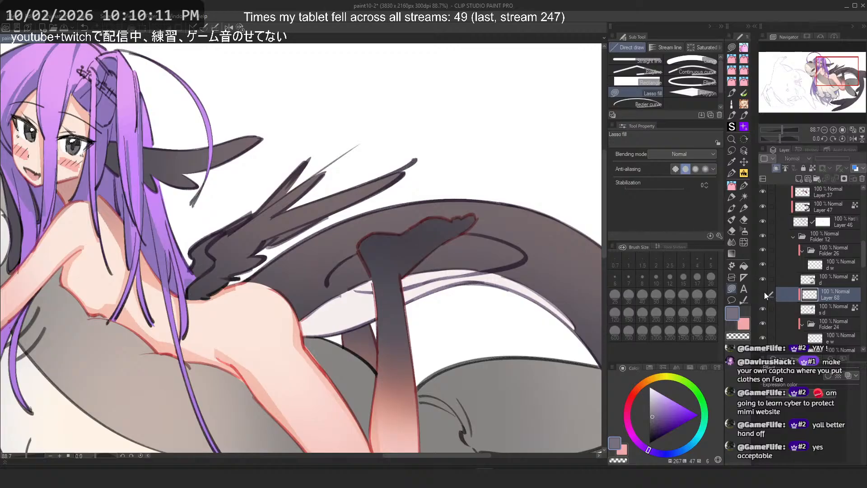
{"action": "left_click", "coordinate": [764, 292]}
{"action": "scroll", "coordinate": [508, 234], "scroll_direction": "up", "scroll_amount": 2}
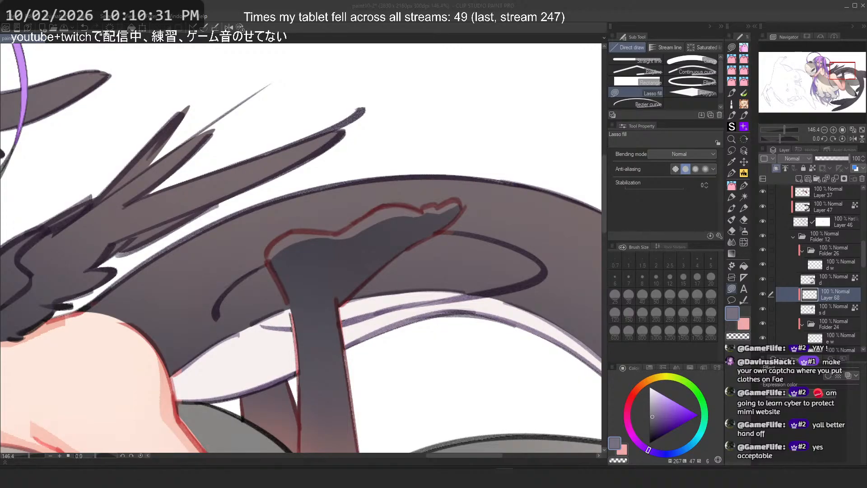
{"action": "left_click", "coordinate": [426, 7]}
{"action": "scroll", "coordinate": [402, 166], "scroll_direction": "down", "scroll_amount": 1}
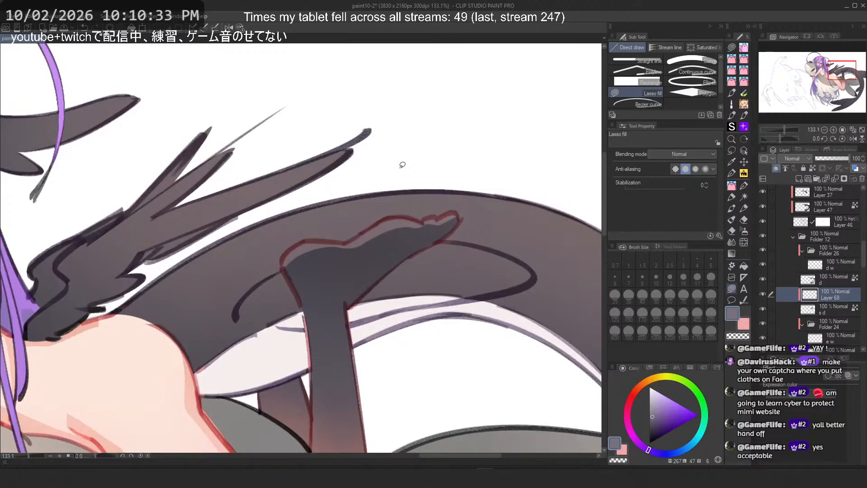
{"action": "scroll", "coordinate": [299, 230], "scroll_direction": "up", "scroll_amount": 2}
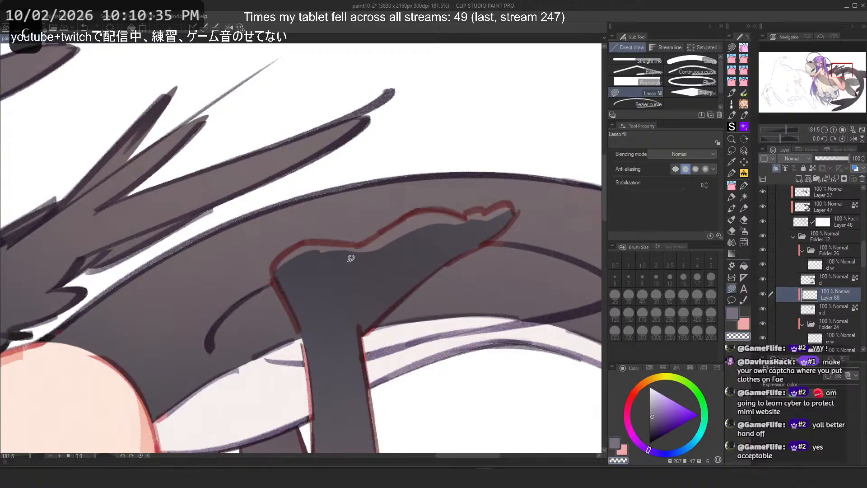
Step: Try further lasso-fill shadows on the gloved hand over the creature's head, undoing each attempt
{"action": "key", "text": "h"}
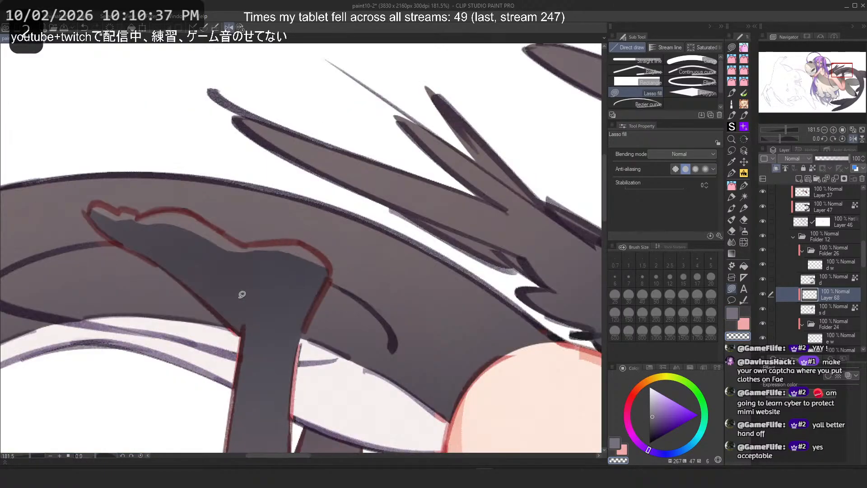
{"action": "key", "text": "ctrl+z"}
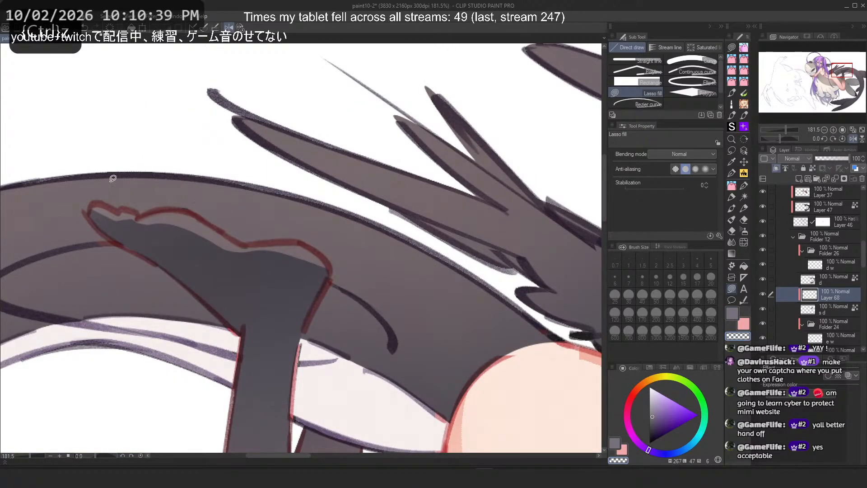
{"action": "key", "text": "c"}
{"action": "key", "text": "c"}
{"action": "mouse_move", "coordinate": [181, 232]}
{"action": "left_mouse_down"}
{"action": "mouse_move", "coordinate": [292, 273]}
{"action": "mouse_move", "coordinate": [269, 278]}
{"action": "left_mouse_up"}
{"action": "key", "text": "ctrl+z"}
{"action": "key", "text": "ctrl+z"}
{"action": "mouse_move", "coordinate": [183, 229]}
{"action": "left_mouse_down"}
{"action": "mouse_move", "coordinate": [300, 285]}
{"action": "mouse_move", "coordinate": [289, 279]}
{"action": "left_mouse_up"}
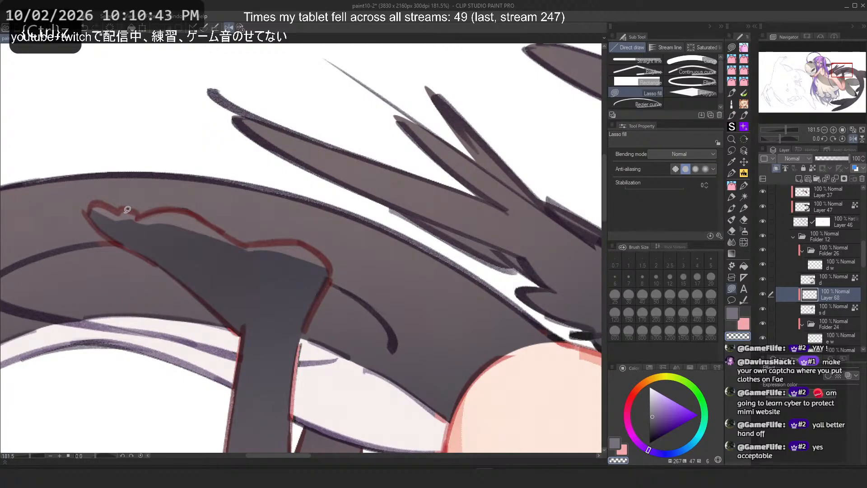
{"action": "left_click_drag", "start_coordinate": [92, 208], "coordinate": [90, 218]}
{"action": "key", "text": "ctrl+z"}
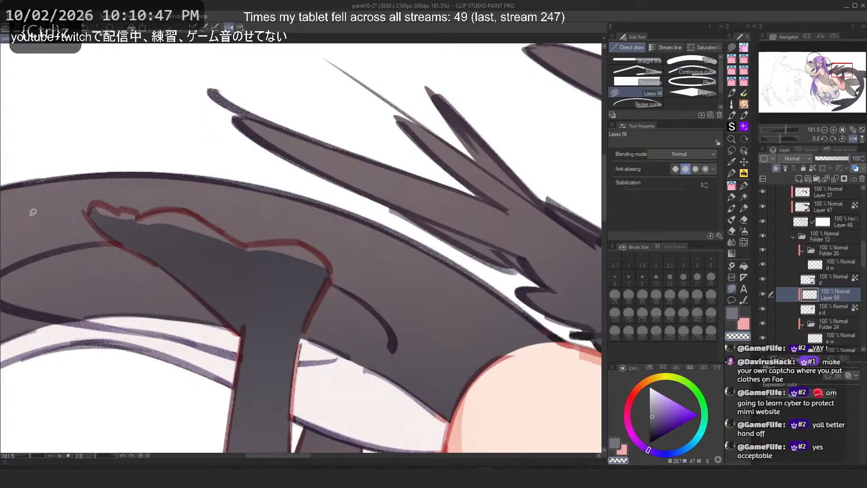
Step: Fit the whole canvas in view, flip it horizontally to check the drawing, and save the file
{"action": "key", "text": "ctrl+0"}
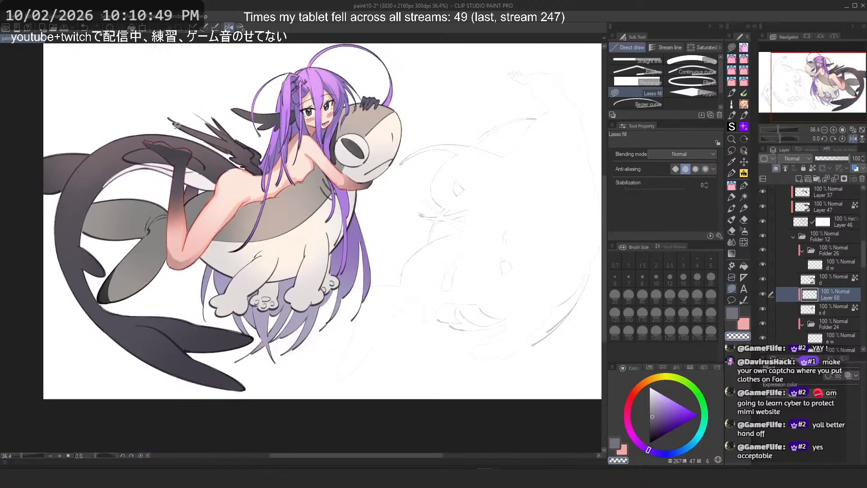
{"action": "left_click_drag", "start_coordinate": [211, 125], "coordinate": [97, 125]}
{"action": "left_click", "coordinate": [229, 27]}
{"action": "left_click_drag", "start_coordinate": [369, 123], "coordinate": [420, 115]}
{"action": "left_click_drag", "start_coordinate": [421, 115], "coordinate": [476, 131]}
{"action": "key", "text": "ctrl+s"}
Step: Show the layer folder holding the second girl in the blue hoodie and zoom out to see both figures
{"action": "left_click_drag", "start_coordinate": [316, 122], "coordinate": [334, 124]}
{"action": "left_click_drag", "start_coordinate": [335, 123], "coordinate": [379, 151]}
{"action": "scroll", "coordinate": [380, 151], "scroll_direction": "down", "scroll_amount": 5}
{"action": "scroll", "coordinate": [820, 287], "scroll_direction": "down", "scroll_amount": 3}
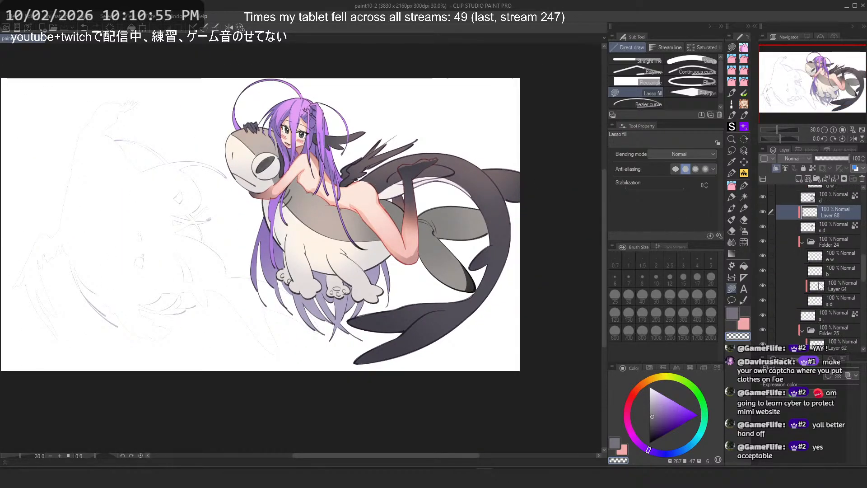
{"action": "scroll", "coordinate": [820, 287], "scroll_direction": "down", "scroll_amount": 5}
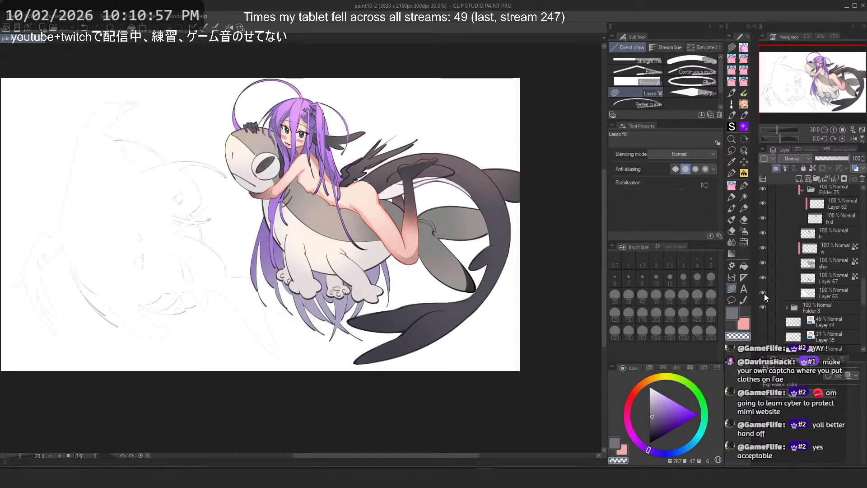
{"action": "left_click", "coordinate": [764, 293]}
{"action": "left_click_drag", "start_coordinate": [437, 236], "coordinate": [466, 248]}
{"action": "scroll", "coordinate": [466, 248], "scroll_direction": "down", "scroll_amount": 3}
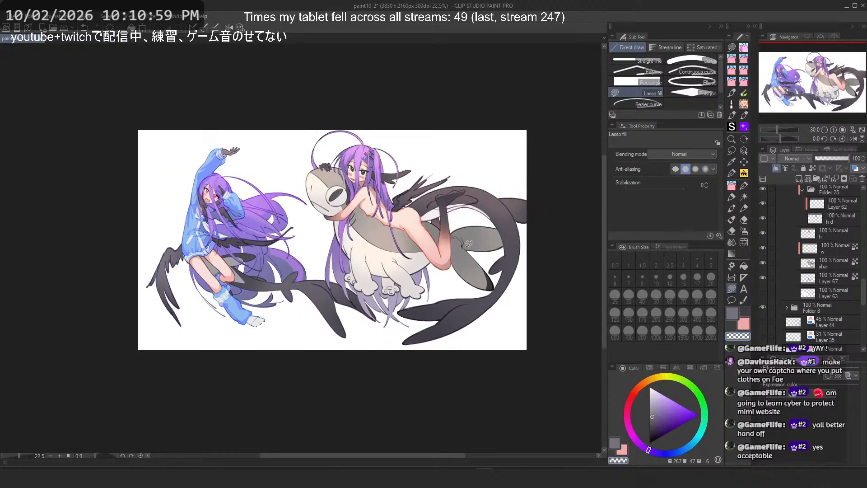
Step: Create a new folder with a new layer inside Folder 10 and set the layer's blending mode to Overlay
{"action": "scroll", "coordinate": [412, 185], "scroll_direction": "up", "scroll_amount": 1}
{"action": "scroll", "coordinate": [412, 185], "scroll_direction": "up", "scroll_amount": 1}
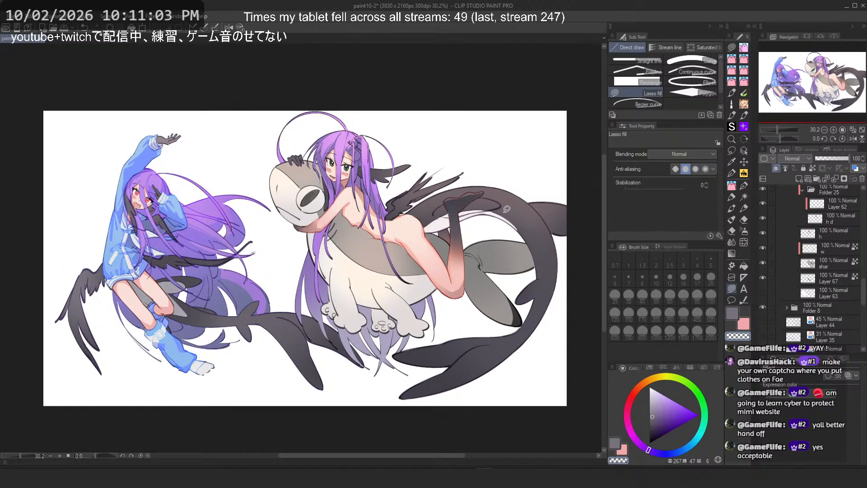
{"action": "scroll", "coordinate": [825, 286], "scroll_direction": "up", "scroll_amount": 6}
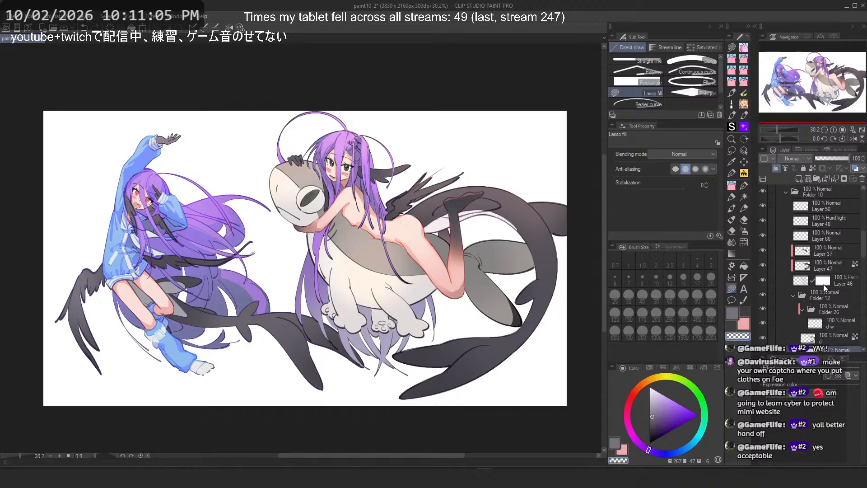
{"action": "scroll", "coordinate": [823, 284], "scroll_direction": "up", "scroll_amount": 5}
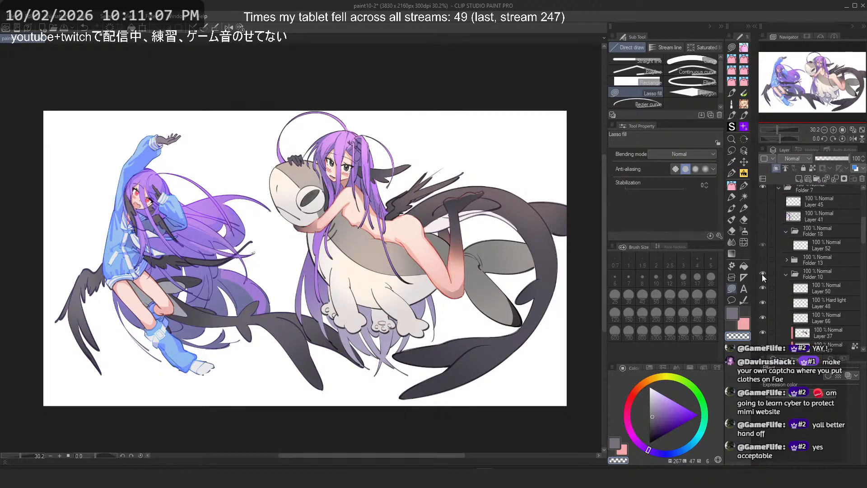
{"action": "left_click", "coordinate": [817, 179]}
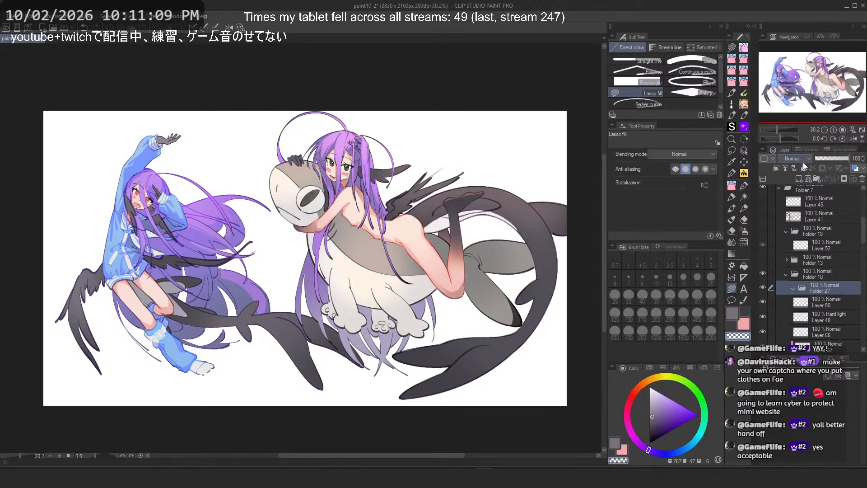
{"action": "left_click", "coordinate": [800, 179]}
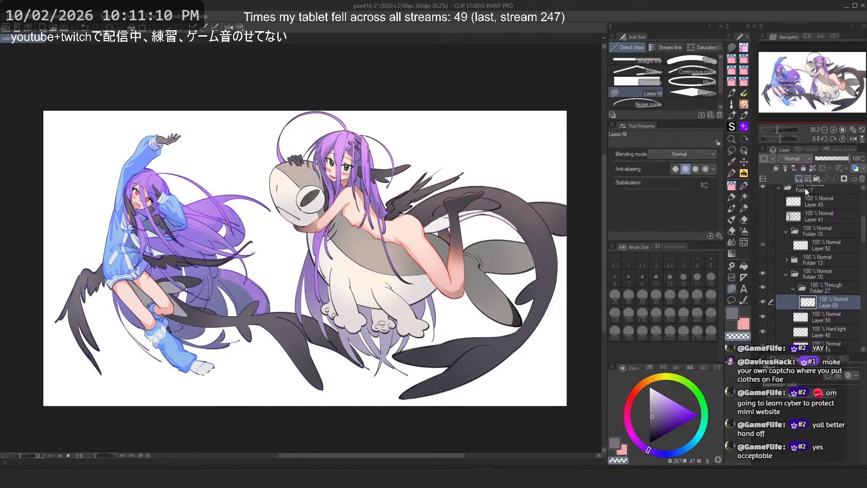
{"action": "left_click", "coordinate": [801, 160]}
{"action": "left_click", "coordinate": [794, 262]}
Step: Pick the Gradient tool with a light tan colour and try a top-to-bottom gradient, undoing it
{"action": "scroll", "coordinate": [798, 157], "scroll_direction": "down", "scroll_amount": 2}
{"action": "left_click", "coordinate": [732, 254]}
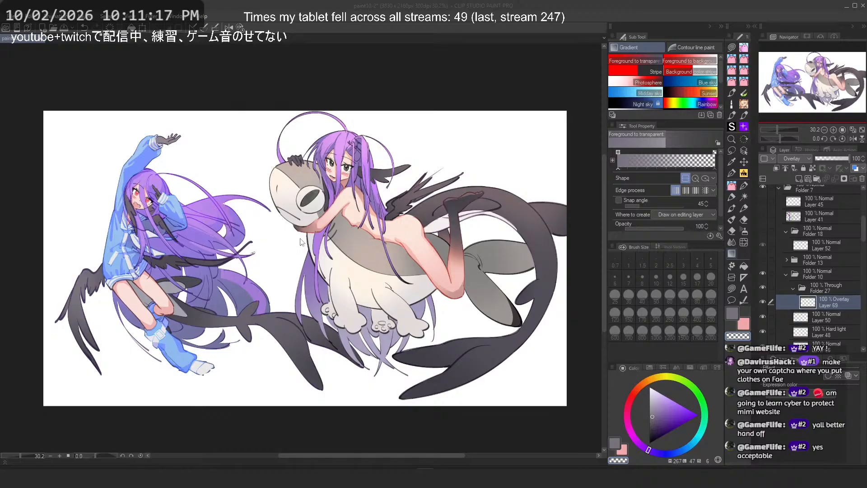
{"action": "left_click", "coordinate": [735, 318]}
{"action": "left_click_drag", "start_coordinate": [632, 395], "coordinate": [643, 383]}
{"action": "left_click", "coordinate": [660, 407]}
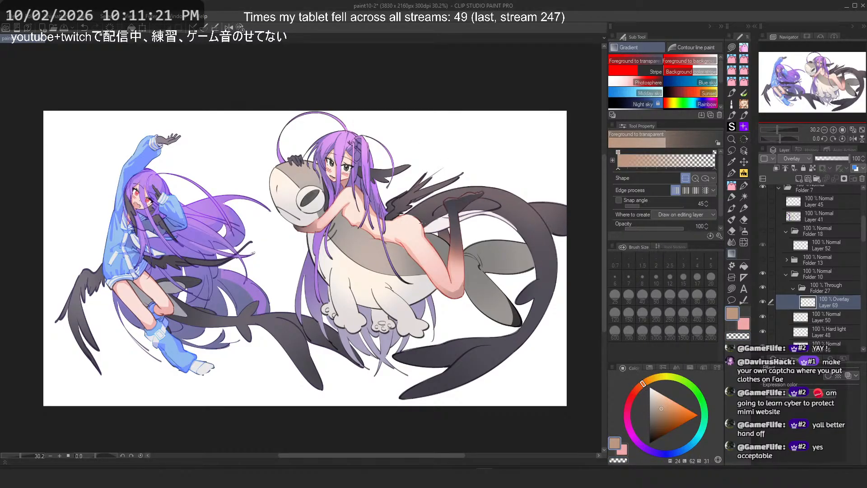
{"action": "left_click_drag", "start_coordinate": [420, 204], "coordinate": [430, 383]}
{"action": "key", "text": "ctrl+z"}
Step: Mask the new folder to the creature girl's silhouette by selecting her layer contents, then reselect the Overlay layer
{"action": "left_click", "coordinate": [826, 289]}
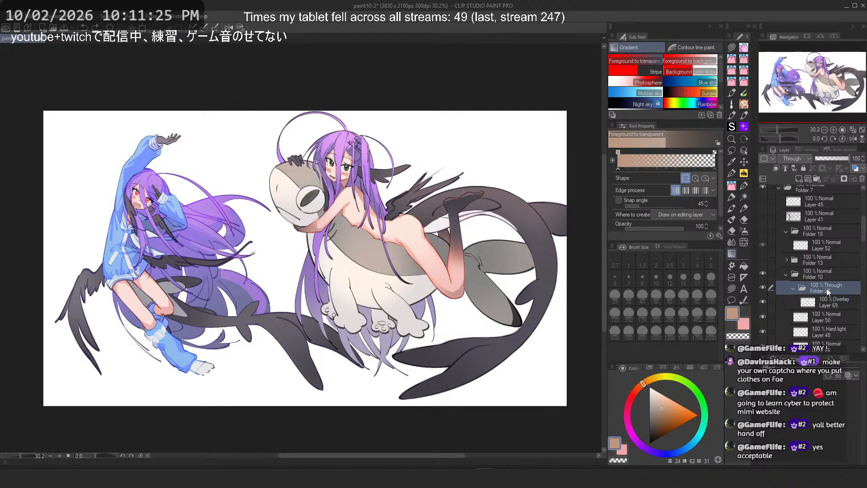
{"action": "left_click", "coordinate": [790, 273], "text": "ctrl"}
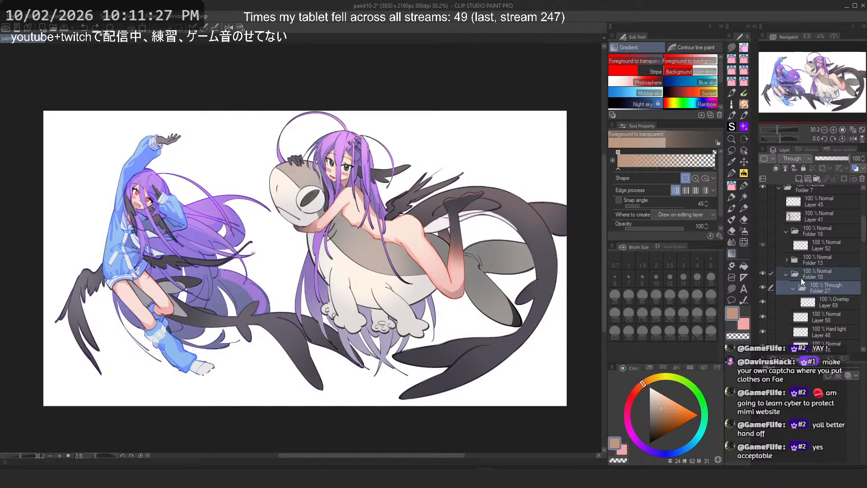
{"action": "left_click", "coordinate": [795, 272], "text": "ctrl"}
{"action": "left_click", "coordinate": [837, 287]}
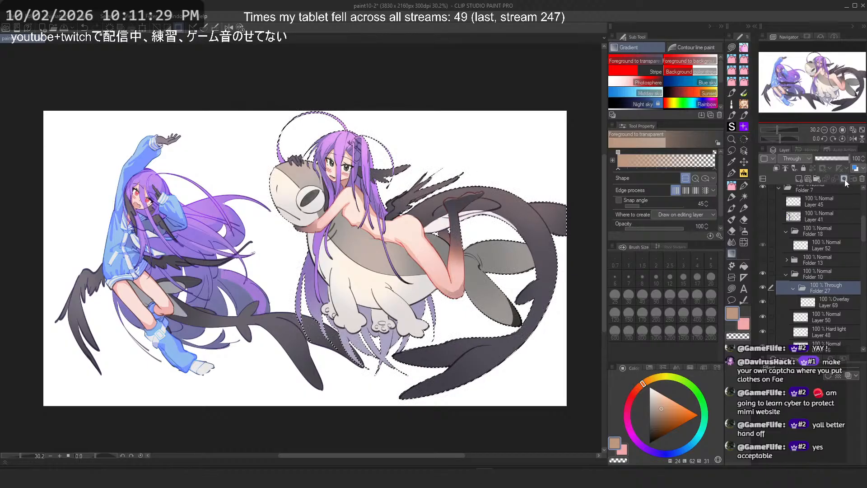
{"action": "left_click", "coordinate": [845, 180]}
{"action": "left_click", "coordinate": [834, 303]}
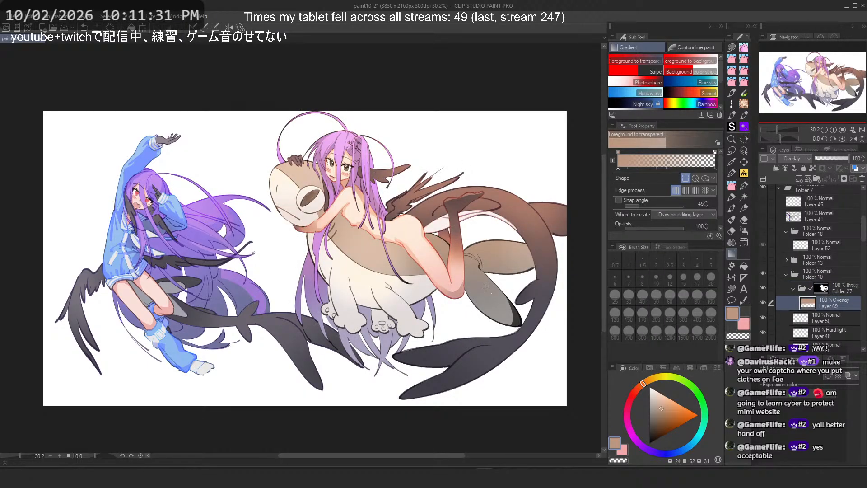
Step: Draw a tan gradient downward across the creature girl on the Overlay layer, retrying after undoing
{"action": "key", "text": "ctrl+z"}
{"action": "left_click_drag", "start_coordinate": [409, 76], "coordinate": [473, 403]}
{"action": "key", "text": "ctrl+z"}
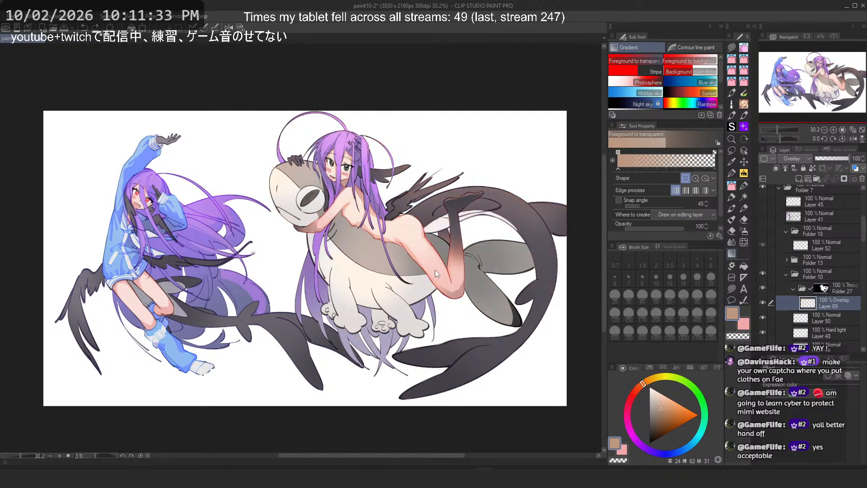
{"action": "left_click_drag", "start_coordinate": [429, 120], "coordinate": [460, 252]}
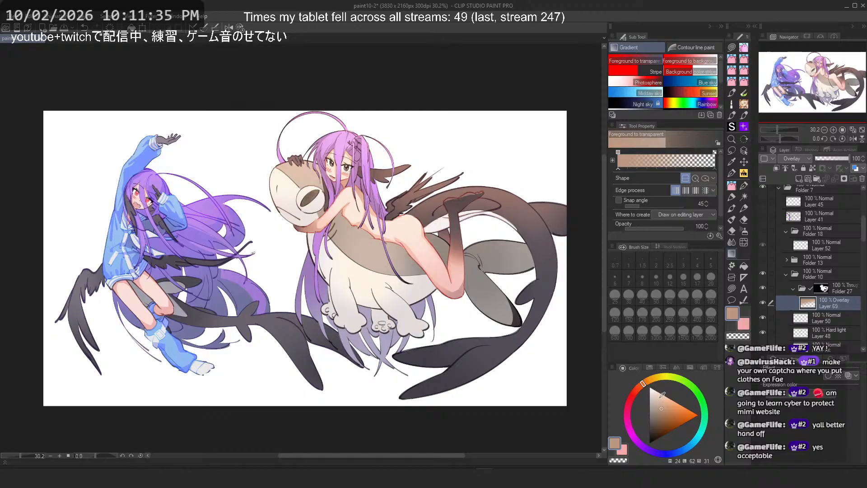
Step: Lower the Overlay layer's opacity to 24% and toggle its visibility to compare
{"action": "left_click", "coordinate": [826, 160]}
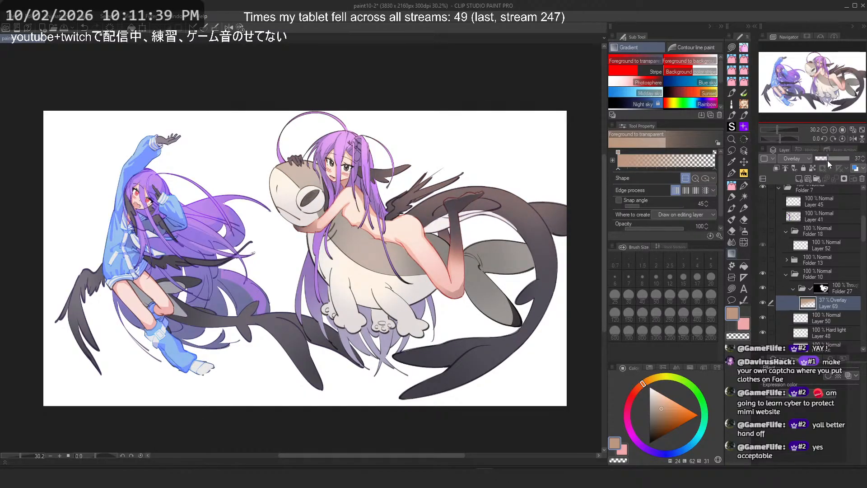
{"action": "left_click_drag", "start_coordinate": [828, 161], "coordinate": [828, 161]}
{"action": "left_click", "coordinate": [765, 302]}
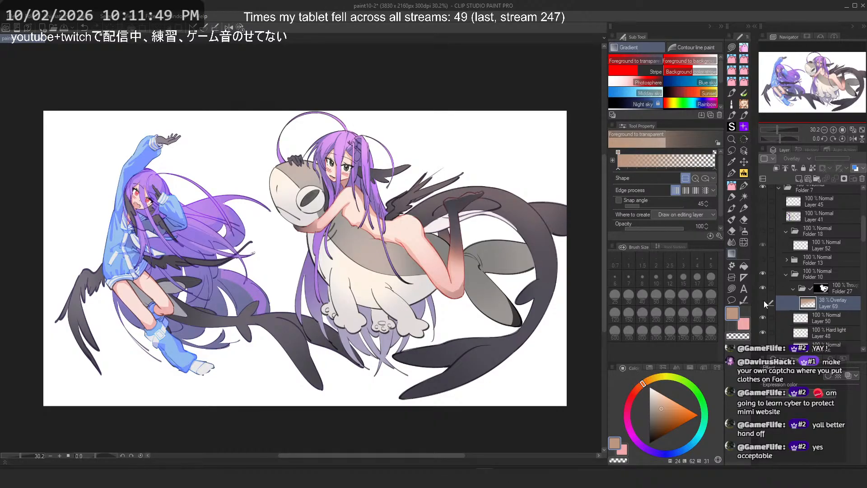
{"action": "left_click", "coordinate": [764, 302]}
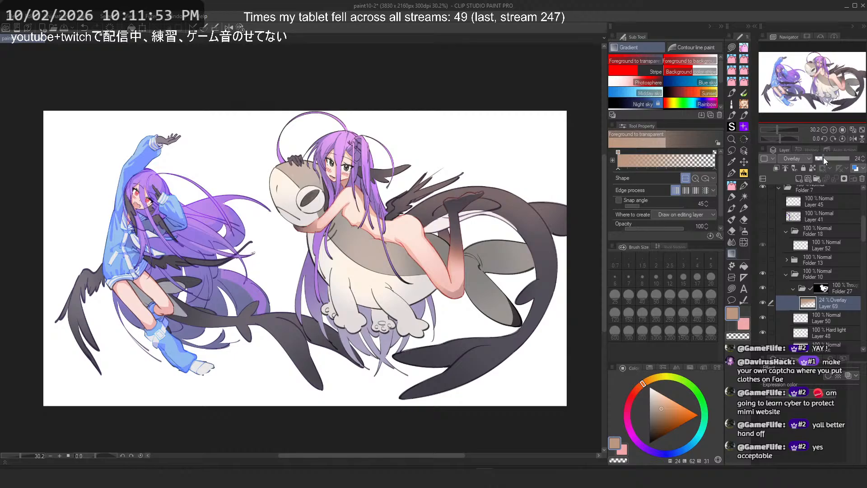
Step: Expand the second girl's layer folder and toggle its visibility on and off to compare
{"action": "left_click", "coordinate": [794, 288]}
{"action": "scroll", "coordinate": [793, 248], "scroll_direction": "down", "scroll_amount": 8}
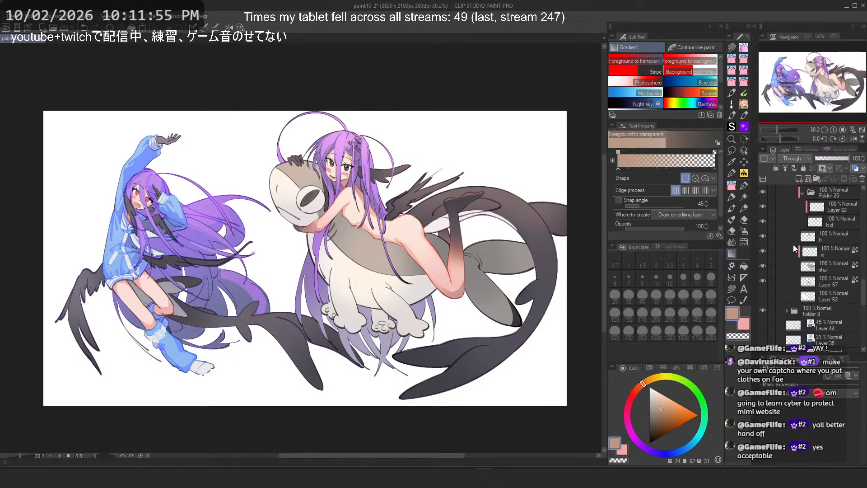
{"action": "left_click", "coordinate": [787, 205]}
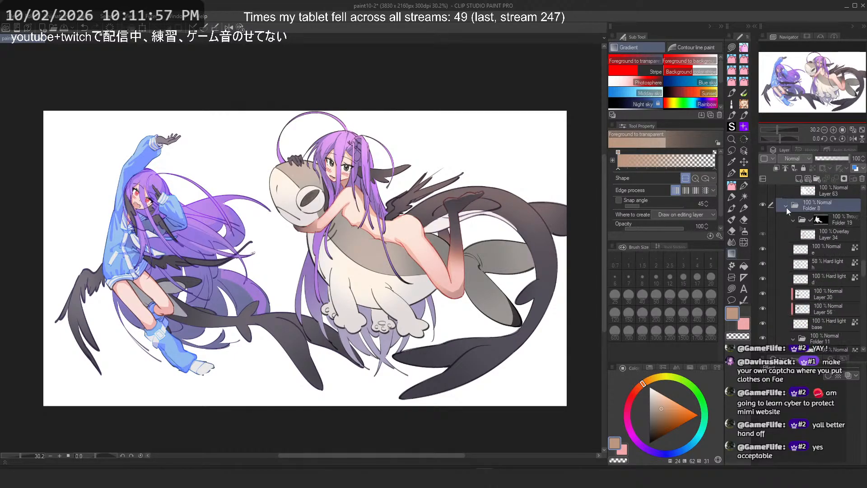
{"action": "left_click", "coordinate": [763, 220]}
{"action": "left_click", "coordinate": [763, 220]}
{"action": "left_click", "coordinate": [763, 220]}
Step: Add a new layer above the existing overlay in the second girl's folder and set it to Overlay
{"action": "left_click", "coordinate": [825, 235]}
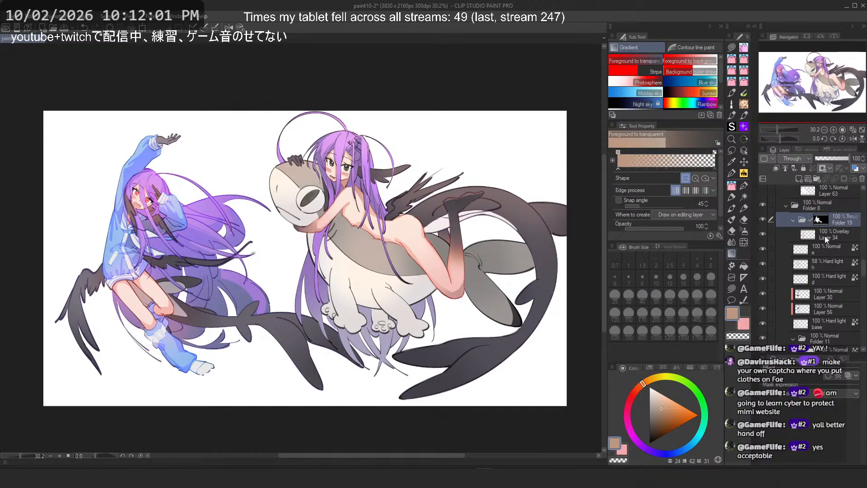
{"action": "left_click", "coordinate": [798, 178]}
{"action": "left_click", "coordinate": [793, 159]}
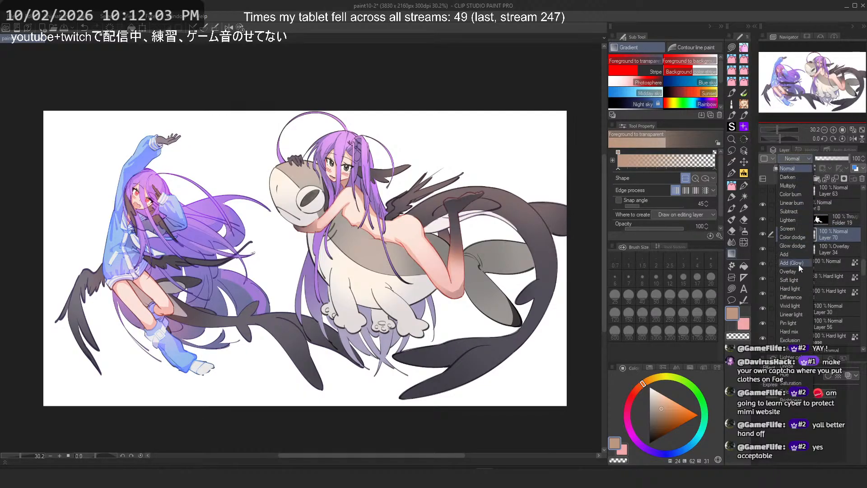
{"action": "left_click", "coordinate": [799, 264]}
Step: Pick a light blue and draw a vertical gradient over the second girl on the new Overlay layer
{"action": "left_click", "coordinate": [658, 396]}
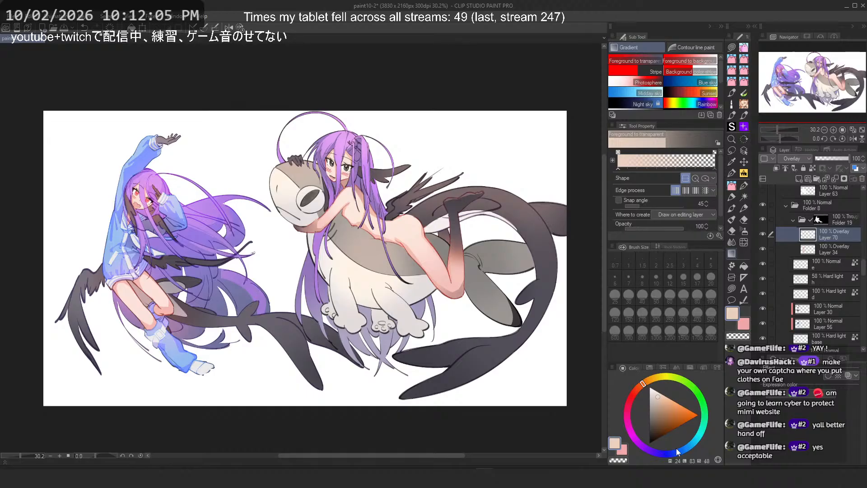
{"action": "left_click_drag", "start_coordinate": [676, 449], "coordinate": [690, 446]}
{"action": "left_click_drag", "start_coordinate": [183, 136], "coordinate": [181, 332]}
{"action": "left_click_drag", "start_coordinate": [114, 166], "coordinate": [223, 180]}
{"action": "scroll", "coordinate": [245, 189], "scroll_direction": "up", "scroll_amount": 3}
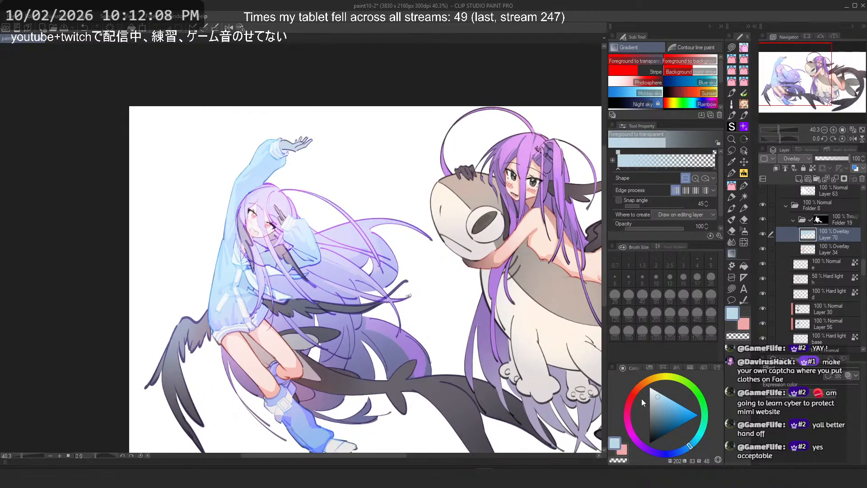
Step: Lower the blue Overlay layer's opacity to 13%
{"action": "left_click", "coordinate": [820, 159]}
{"action": "left_click_drag", "start_coordinate": [821, 159], "coordinate": [821, 159]}
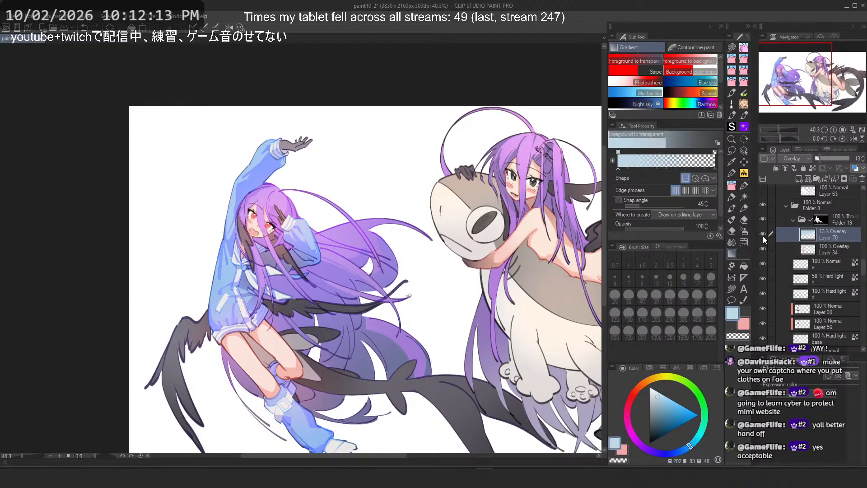
{"action": "key", "text": "ctrl+u"}
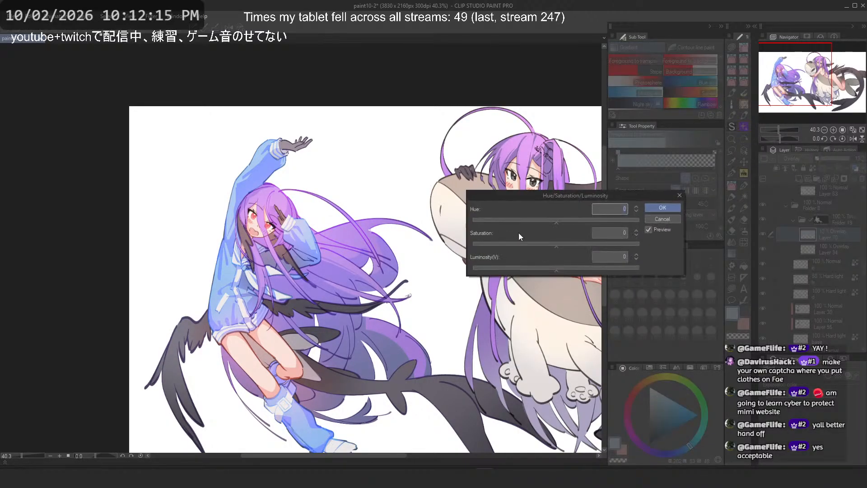
{"action": "left_click", "coordinate": [658, 208]}
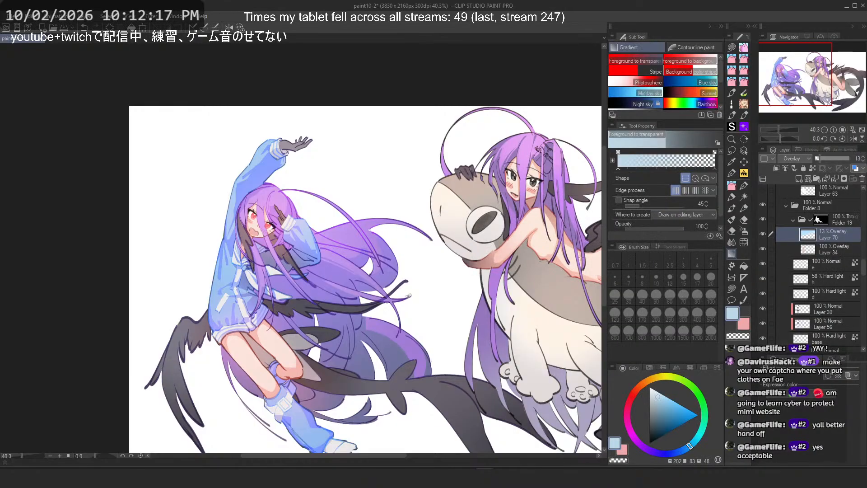
Step: Set the blue Overlay layer's luminosity to -57 in Hue/Saturation/Luminosity
{"action": "key", "text": "ctrl+u"}
{"action": "left_click", "coordinate": [509, 267]}
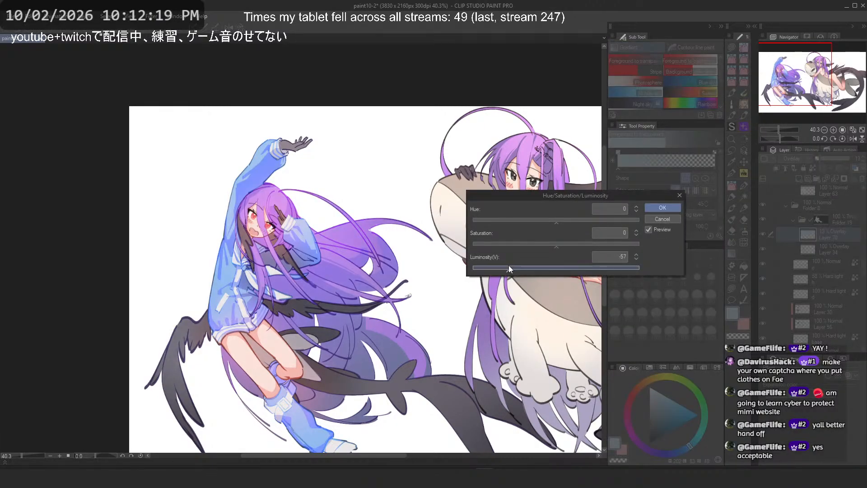
{"action": "left_click", "coordinate": [673, 208]}
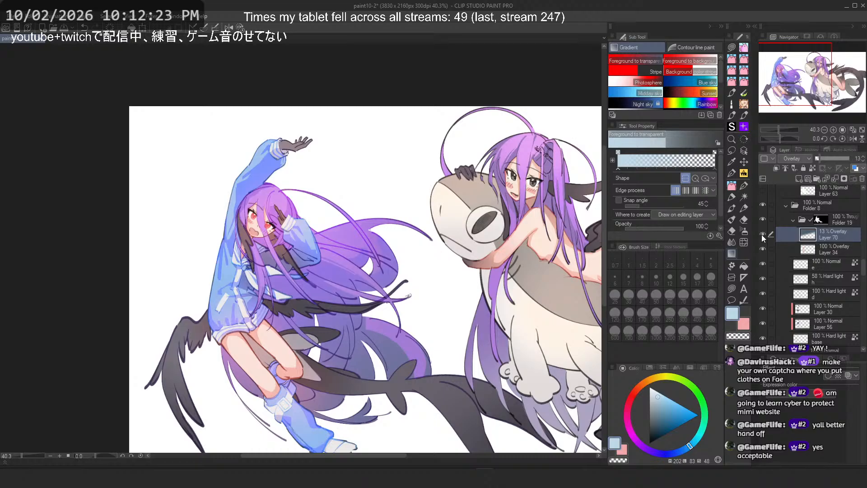
Step: Raise the blue Overlay layer's opacity over the second girl to 28%
{"action": "scroll", "coordinate": [335, 180], "scroll_direction": "down", "scroll_amount": 2}
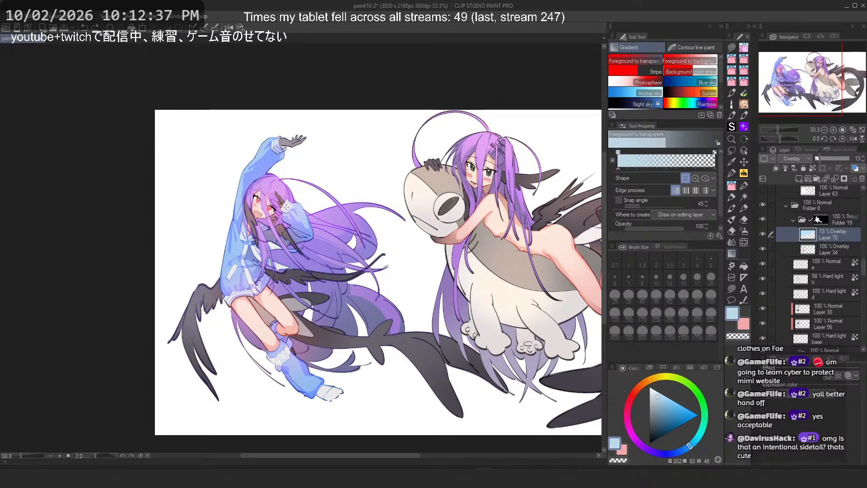
{"action": "key", "text": "ctrl+minus"}
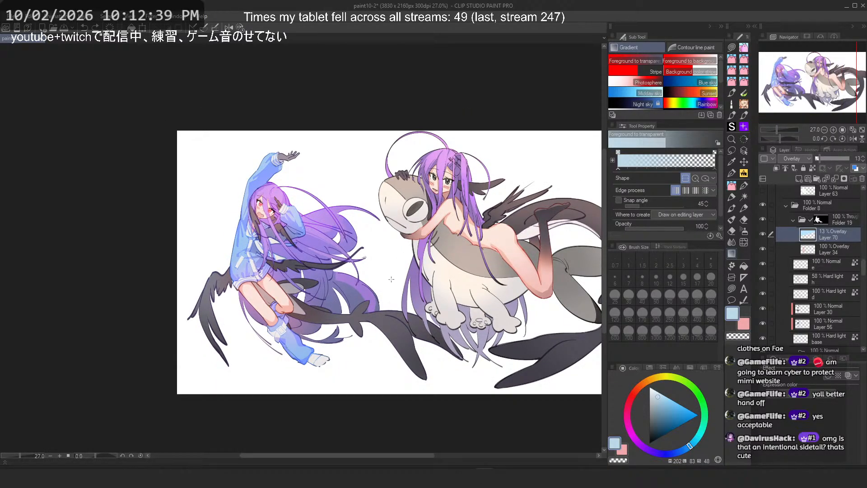
{"action": "scroll", "coordinate": [387, 315], "scroll_direction": "up", "scroll_amount": 3}
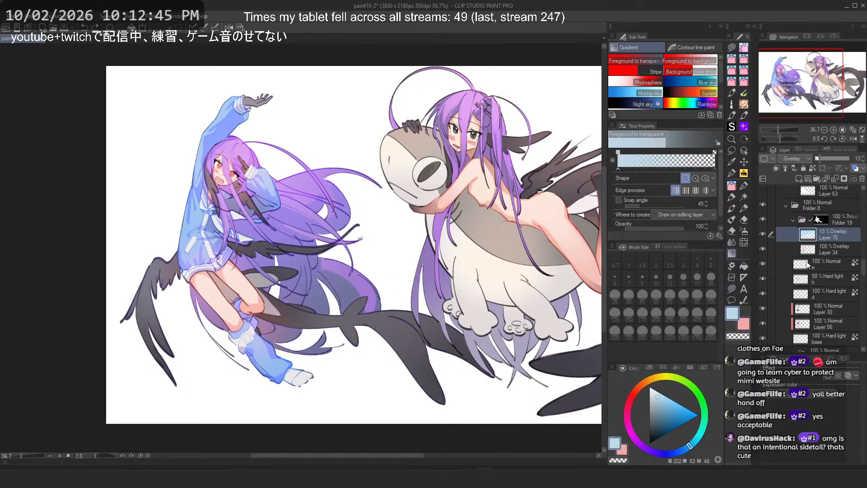
{"action": "left_click", "coordinate": [764, 233]}
{"action": "left_click", "coordinate": [763, 233]}
{"action": "left_click_drag", "start_coordinate": [820, 159], "coordinate": [825, 159]}
Step: Adjust the blue Overlay layer with Hue/Saturation/Luminosity, setting saturation to 100 and luminosity to -37
{"action": "key", "text": "ctrl+u"}
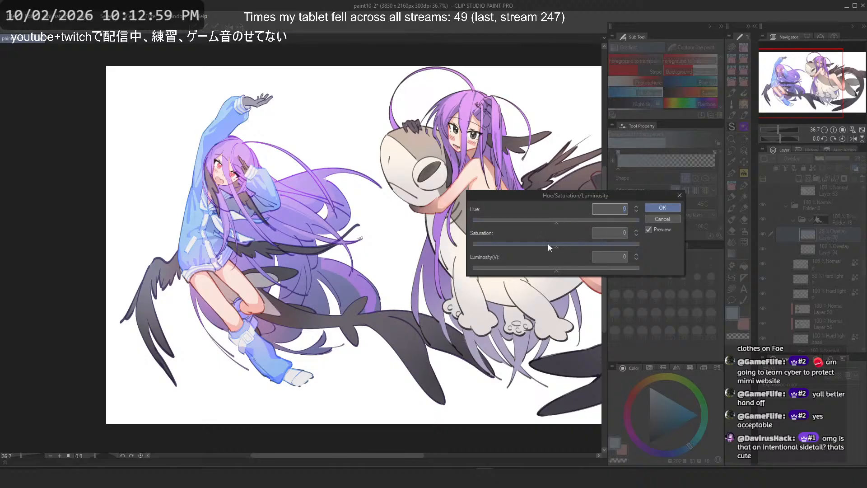
{"action": "left_click_drag", "start_coordinate": [549, 244], "coordinate": [669, 246]}
{"action": "mouse_move", "coordinate": [541, 269]}
{"action": "left_mouse_down"}
{"action": "mouse_move", "coordinate": [479, 273]}
{"action": "mouse_move", "coordinate": [547, 273]}
{"action": "mouse_move", "coordinate": [525, 273]}
{"action": "left_mouse_up"}
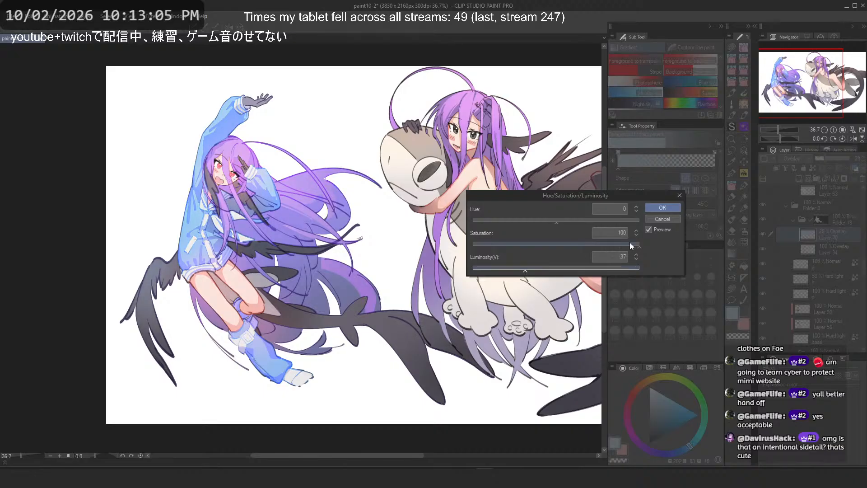
{"action": "left_click", "coordinate": [661, 219]}
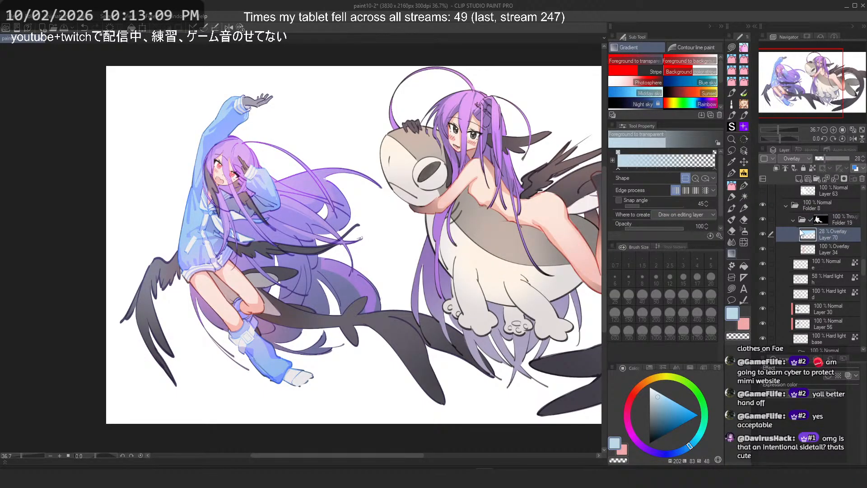
Step: Toggle the blue Overlay layer's visibility to compare, and collapse the second girl's layer folders
{"action": "left_click", "coordinate": [762, 234]}
{"action": "left_click", "coordinate": [762, 235]}
{"action": "left_click", "coordinate": [762, 235]}
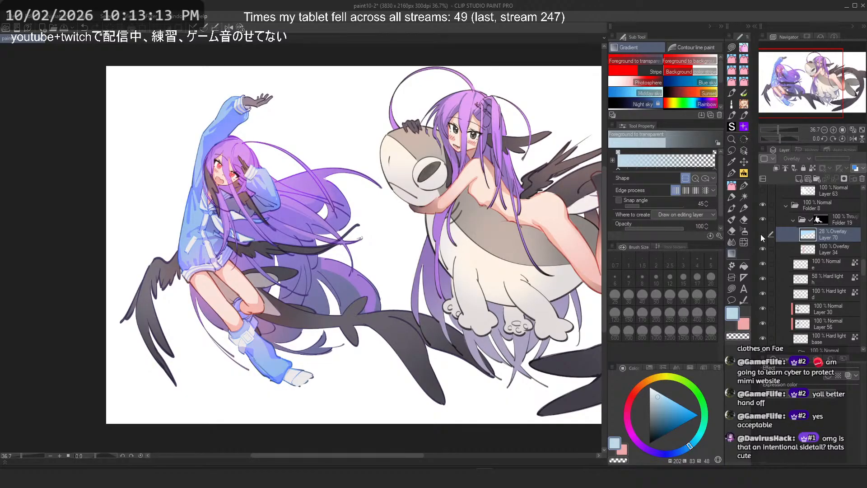
{"action": "left_click", "coordinate": [793, 220]}
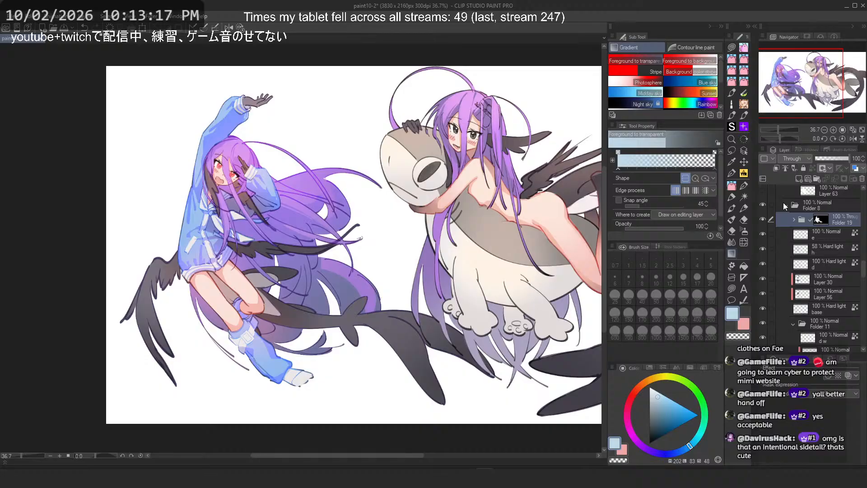
{"action": "left_click", "coordinate": [784, 205]}
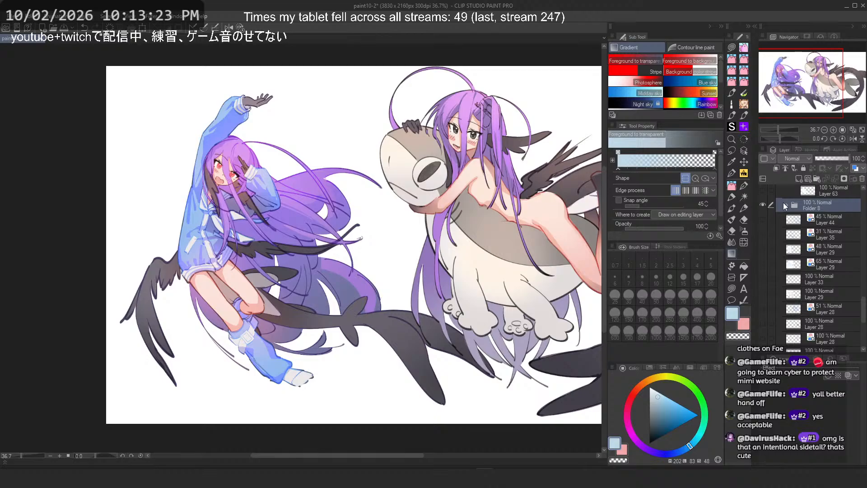
Step: Pick a light purple and try to draw a gradient over the second girl's back
{"action": "scroll", "coordinate": [163, 240], "scroll_direction": "down", "scroll_amount": 1}
{"action": "left_click_drag", "start_coordinate": [441, 174], "coordinate": [415, 180]}
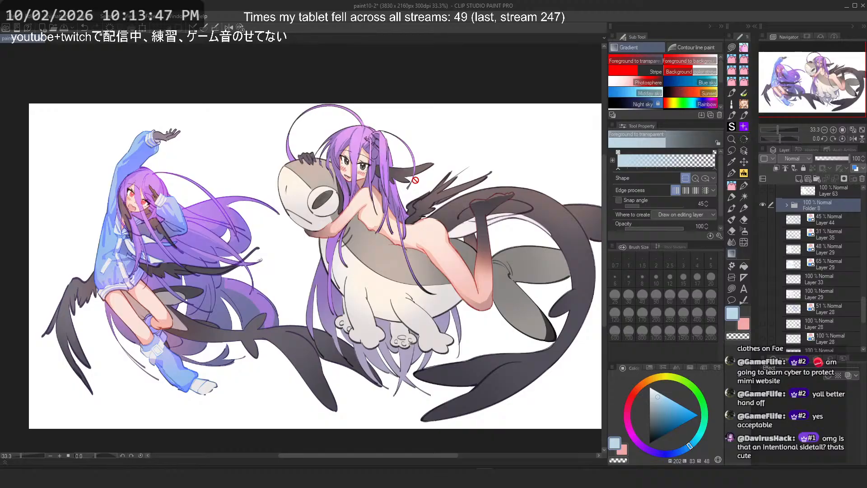
{"action": "scroll", "coordinate": [415, 180], "scroll_direction": "up", "scroll_amount": 5}
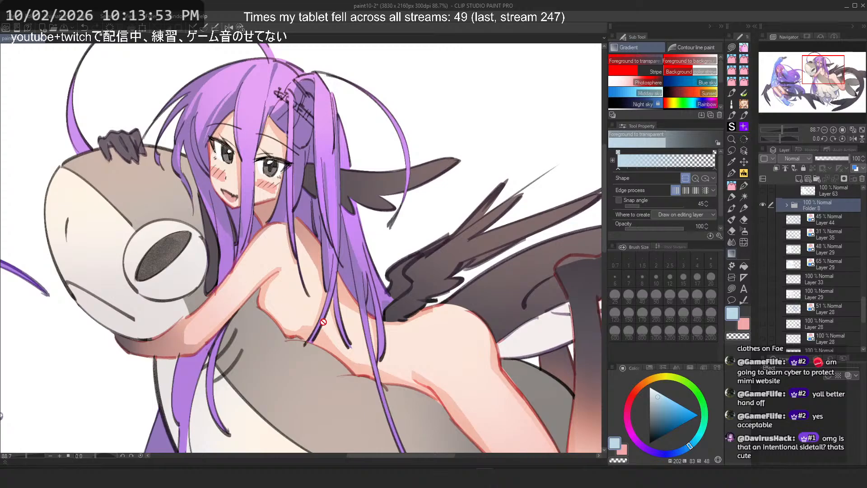
{"action": "scroll", "coordinate": [291, 168], "scroll_direction": "down", "scroll_amount": 3}
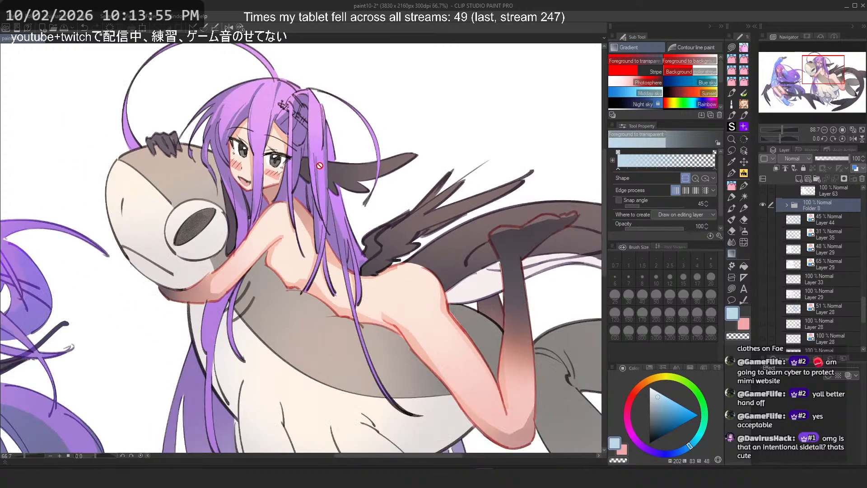
{"action": "scroll", "coordinate": [404, 280], "scroll_direction": "up", "scroll_amount": 2}
{"action": "left_click_drag", "start_coordinate": [404, 280], "coordinate": [312, 155]}
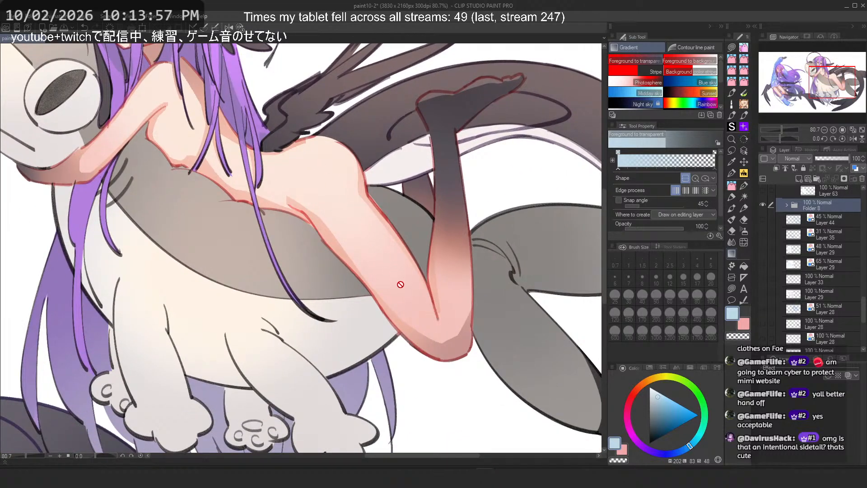
{"action": "mouse_move", "coordinate": [646, 391]}
{"action": "left_mouse_down"}
{"action": "mouse_move", "coordinate": [636, 389]}
{"action": "mouse_move", "coordinate": [629, 427]}
{"action": "mouse_move", "coordinate": [658, 457]}
{"action": "left_mouse_up"}
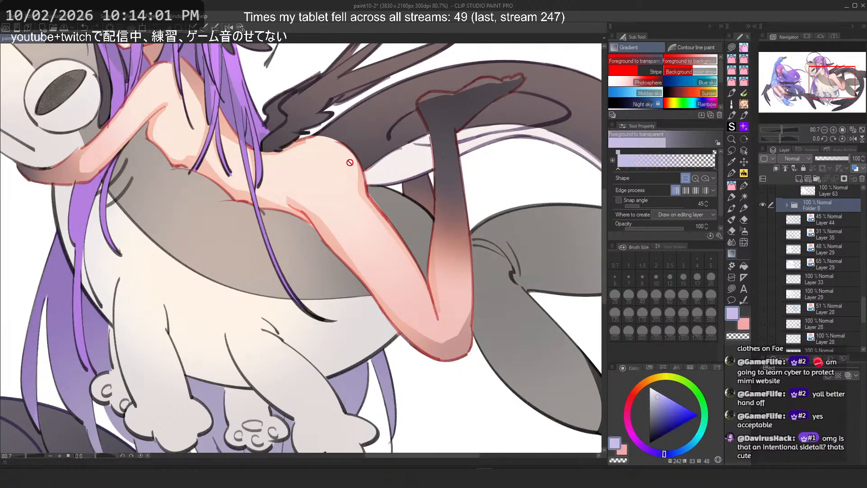
{"action": "left_click_drag", "start_coordinate": [350, 163], "coordinate": [376, 201]}
Step: Sample the skin colour and try to draw gradients over the second girl's arm and body
{"action": "left_click", "coordinate": [434, 328], "text": "alt"}
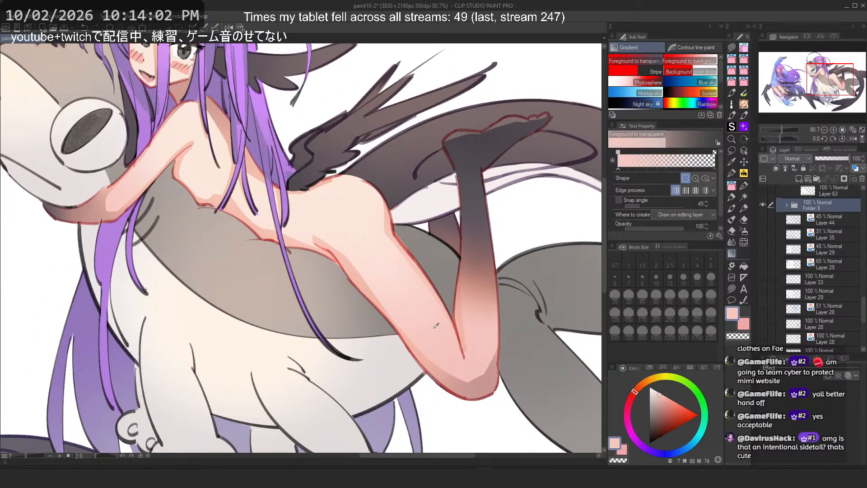
{"action": "left_click", "coordinate": [367, 224], "text": "alt"}
{"action": "left_click", "coordinate": [427, 333], "text": "alt"}
{"action": "left_click", "coordinate": [352, 214], "text": "alt"}
{"action": "left_click", "coordinate": [418, 321], "text": "alt"}
{"action": "left_click", "coordinate": [439, 330], "text": "alt"}
{"action": "scroll", "coordinate": [501, 328], "scroll_direction": "down", "scroll_amount": 3}
{"action": "scroll", "coordinate": [506, 275], "scroll_direction": "up", "scroll_amount": 1}
{"action": "left_click_drag", "start_coordinate": [344, 307], "coordinate": [473, 249]}
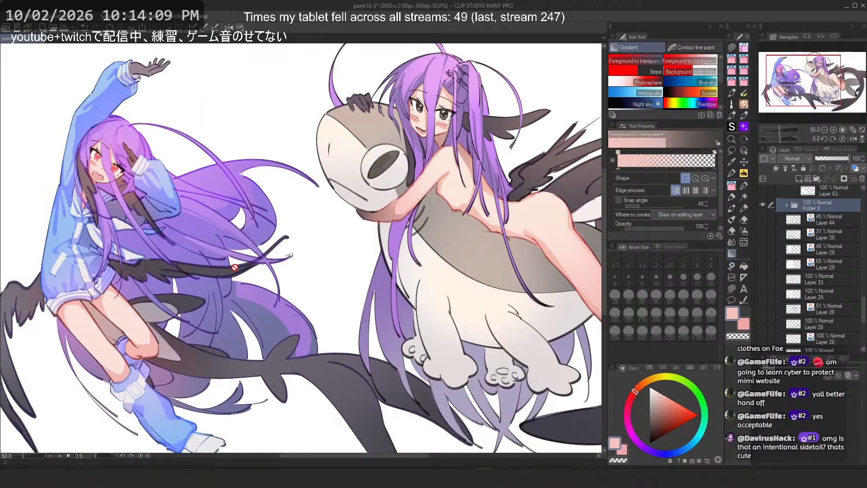
{"action": "left_click_drag", "start_coordinate": [235, 267], "coordinate": [252, 268]}
Step: Sample the sleeve blue and try to draw gradients over the first girl's sweater
{"action": "scroll", "coordinate": [58, 189], "scroll_direction": "up", "scroll_amount": 4}
{"action": "left_click_drag", "start_coordinate": [58, 185], "coordinate": [197, 237]}
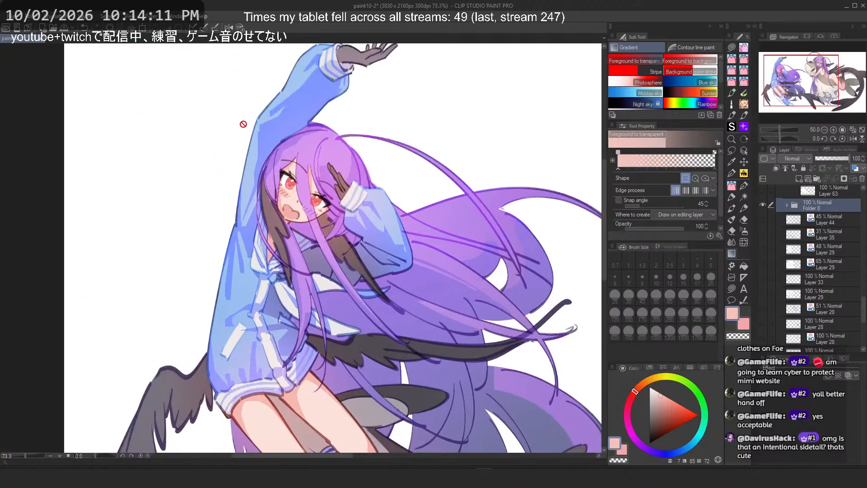
{"action": "scroll", "coordinate": [244, 123], "scroll_direction": "up", "scroll_amount": 4}
{"action": "left_click", "coordinate": [329, 58], "text": "alt"}
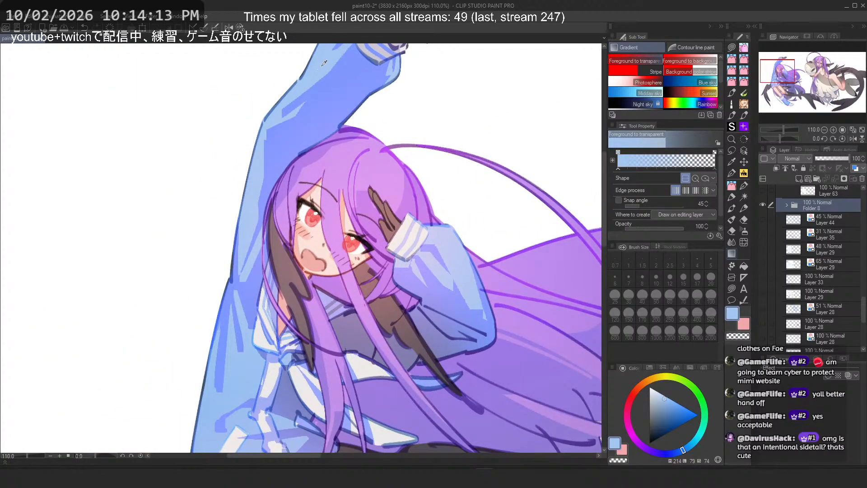
{"action": "left_click", "coordinate": [212, 407], "text": "alt"}
{"action": "scroll", "coordinate": [240, 164], "scroll_direction": "down", "scroll_amount": 3}
{"action": "left_click_drag", "start_coordinate": [234, 418], "coordinate": [233, 305]}
{"action": "left_click", "coordinate": [233, 198], "text": "alt"}
{"action": "left_click", "coordinate": [235, 205], "text": "alt"}
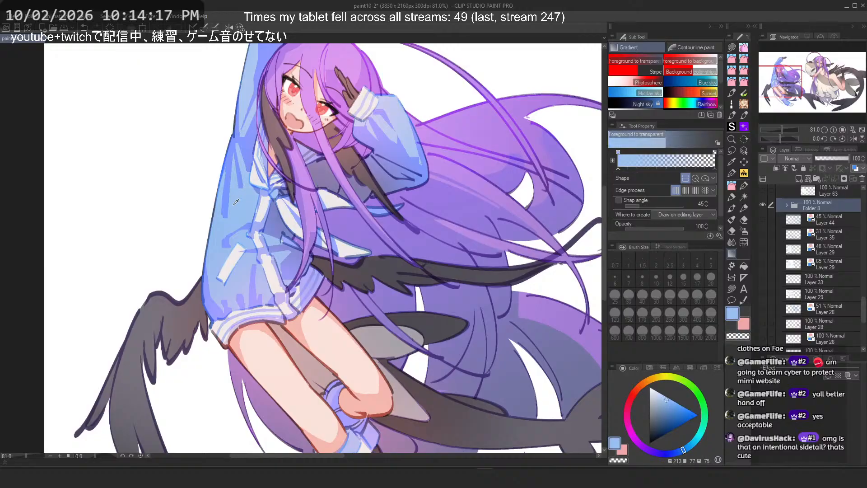
{"action": "left_click_drag", "start_coordinate": [241, 201], "coordinate": [219, 246]}
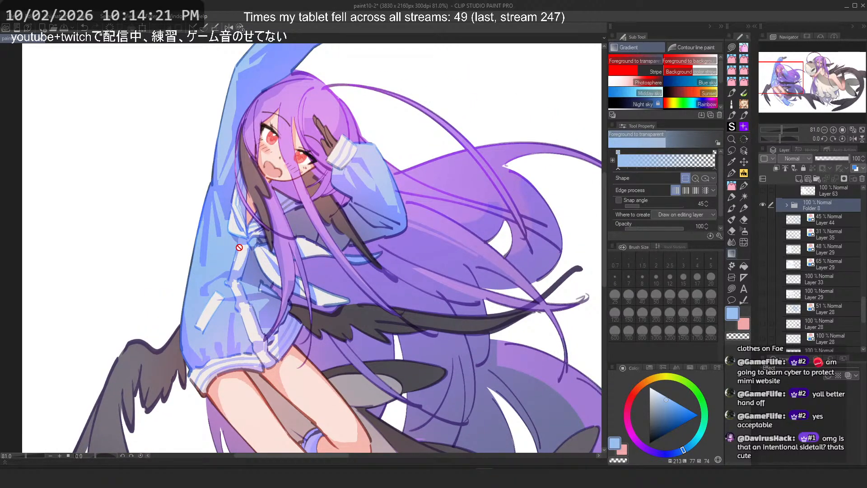
Step: Zoom and pan across both girls and the sharks to review the colouring
{"action": "scroll", "coordinate": [180, 116], "scroll_direction": "down", "scroll_amount": 2}
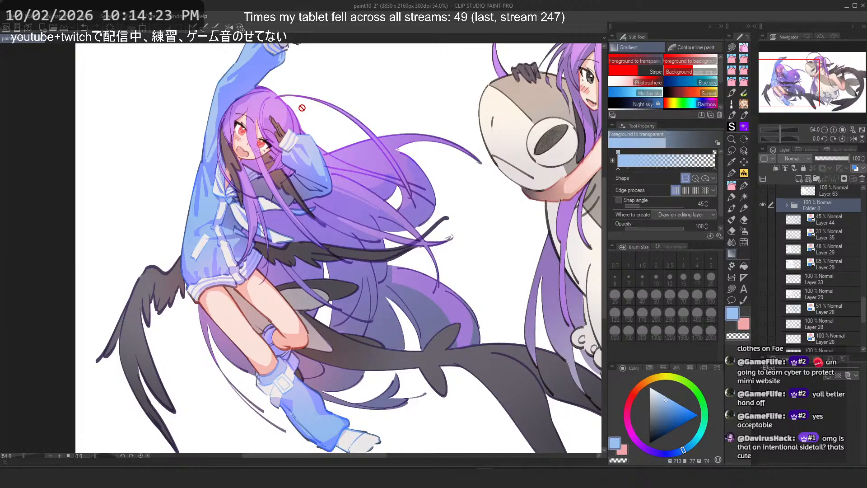
{"action": "scroll", "coordinate": [331, 116], "scroll_direction": "down", "scroll_amount": 1}
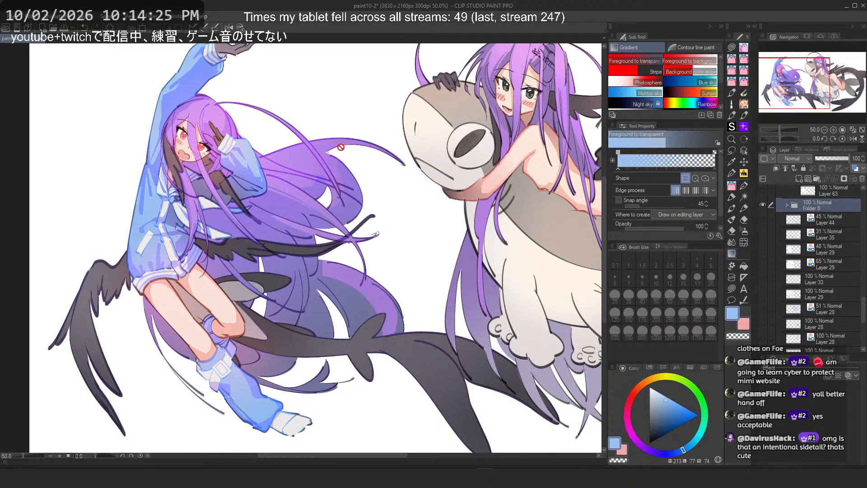
{"action": "scroll", "coordinate": [297, 207], "scroll_direction": "up", "scroll_amount": 1}
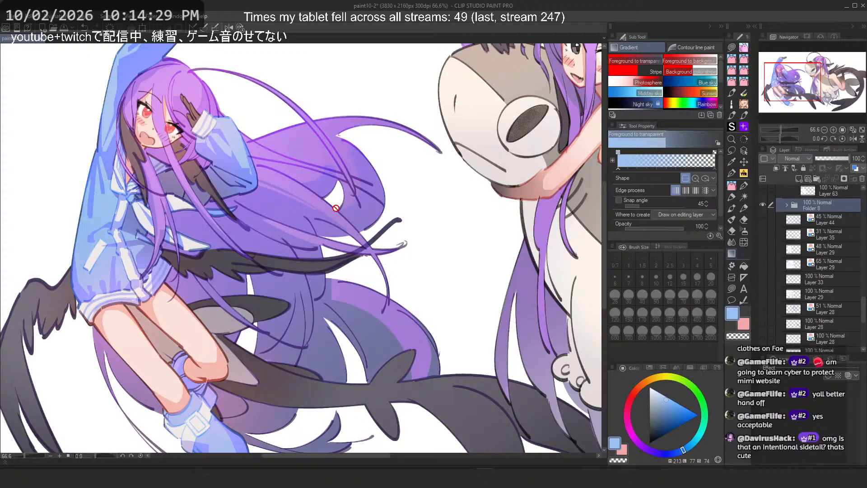
{"action": "scroll", "coordinate": [233, 146], "scroll_direction": "down", "scroll_amount": 1}
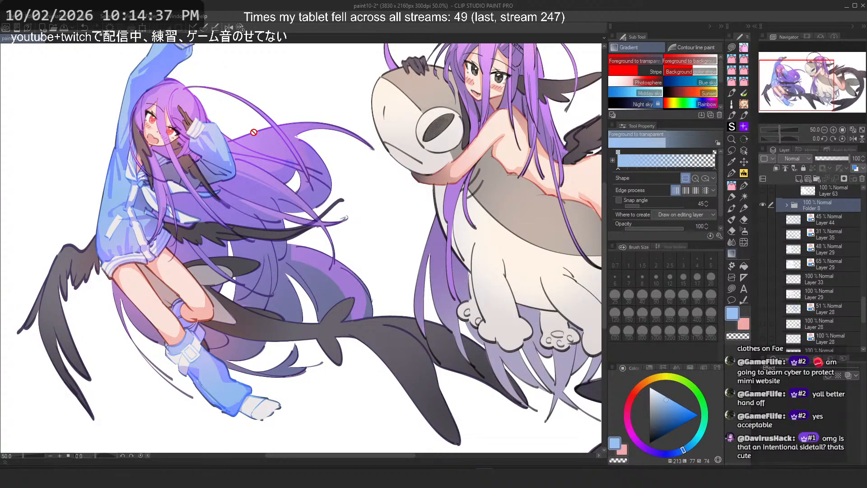
{"action": "scroll", "coordinate": [254, 132], "scroll_direction": "down", "scroll_amount": 3}
{"action": "left_click_drag", "start_coordinate": [459, 149], "coordinate": [277, 205]}
{"action": "scroll", "coordinate": [221, 242], "scroll_direction": "up", "scroll_amount": 2}
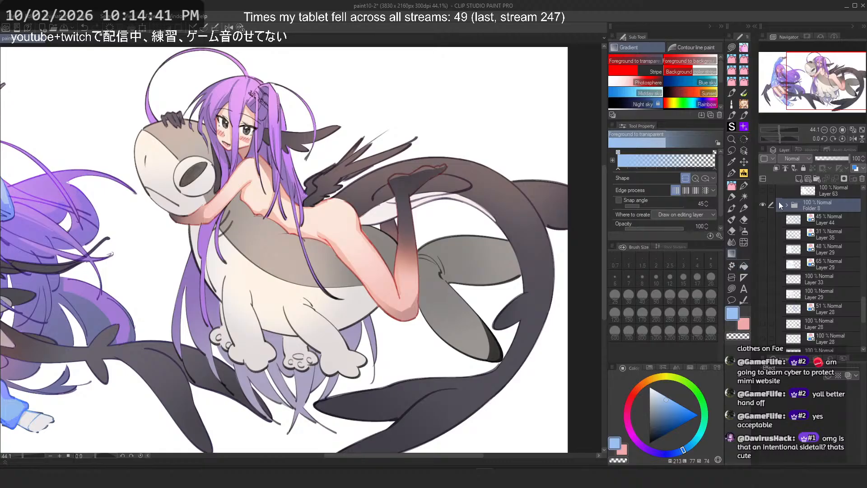
{"action": "scroll", "coordinate": [782, 274], "scroll_direction": "up", "scroll_amount": 6}
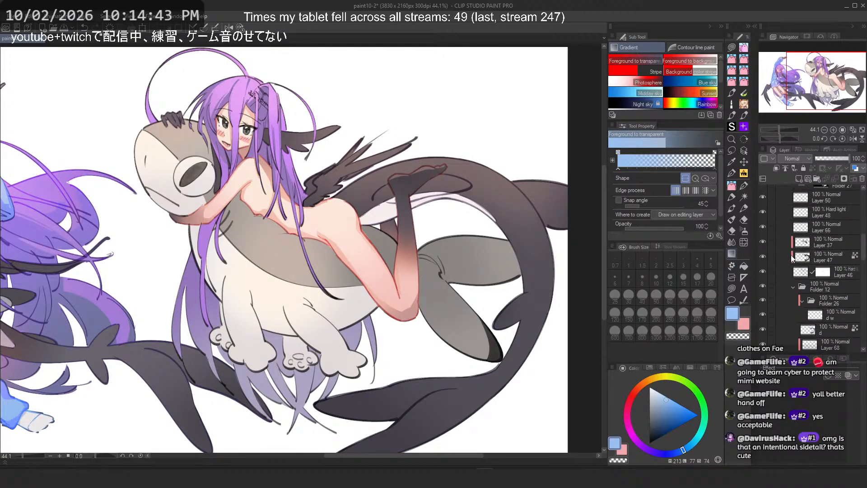
{"action": "scroll", "coordinate": [790, 254], "scroll_direction": "up", "scroll_amount": 2}
Step: Toggle the visibility of Folder 8 and Folder 10 to compare them, then select Folder 10
{"action": "left_click", "coordinate": [786, 275]}
{"action": "left_click_drag", "start_coordinate": [826, 289], "coordinate": [828, 267]}
{"action": "left_click_drag", "start_coordinate": [335, 246], "coordinate": [424, 235]}
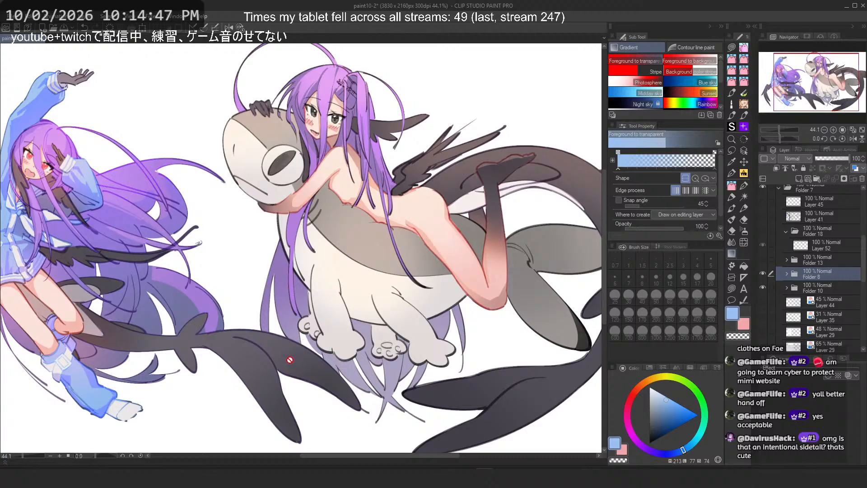
{"action": "left_click", "coordinate": [766, 275]}
{"action": "left_click", "coordinate": [766, 275]}
{"action": "left_click", "coordinate": [767, 289]}
{"action": "left_click", "coordinate": [766, 289]}
{"action": "left_click", "coordinate": [766, 289]}
{"action": "left_click", "coordinate": [767, 288]}
{"action": "left_click", "coordinate": [792, 289]}
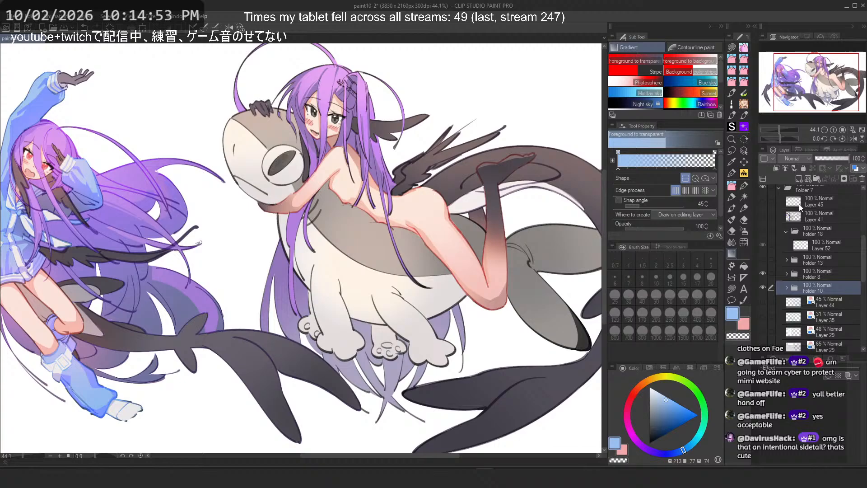
Step: Add a new layer above Folder 10 and set up a soft white Airbrush at size 170
{"action": "left_click", "coordinate": [799, 179]}
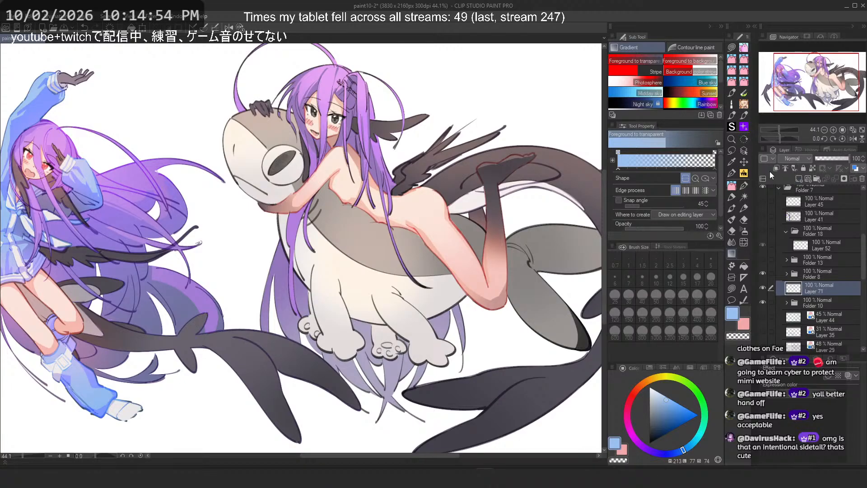
{"action": "left_click", "coordinate": [745, 230]}
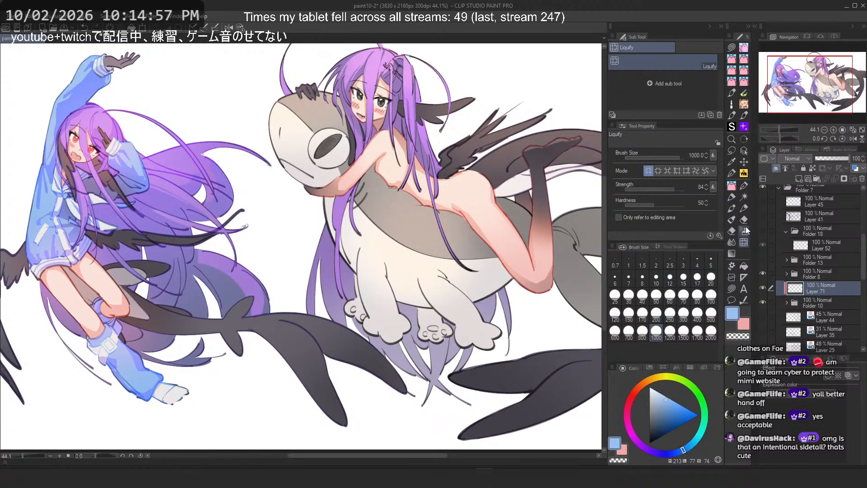
{"action": "left_click", "coordinate": [745, 231]}
{"action": "left_click", "coordinate": [815, 277]}
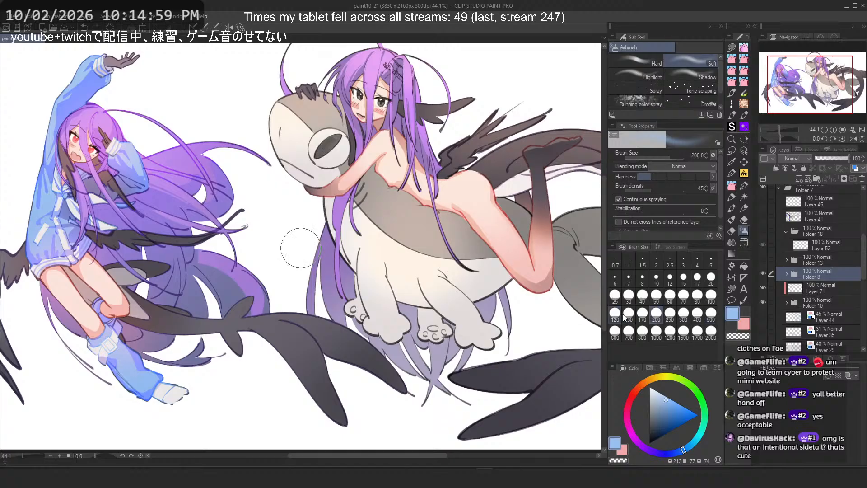
{"action": "left_click", "coordinate": [275, 279], "text": "alt"}
{"action": "left_click", "coordinate": [642, 315]}
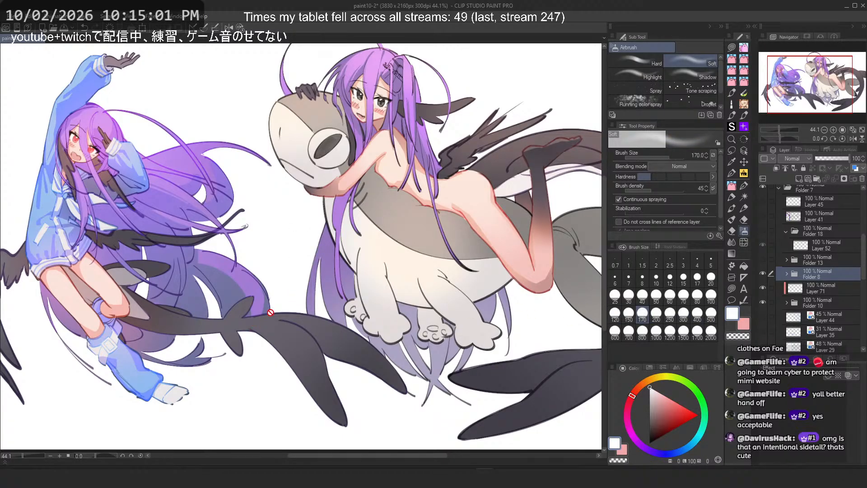
{"action": "left_click", "coordinate": [822, 287]}
Step: Try airbrushing white over the shark's lower body, undoing each stroke
{"action": "left_click_drag", "start_coordinate": [326, 309], "coordinate": [418, 386]}
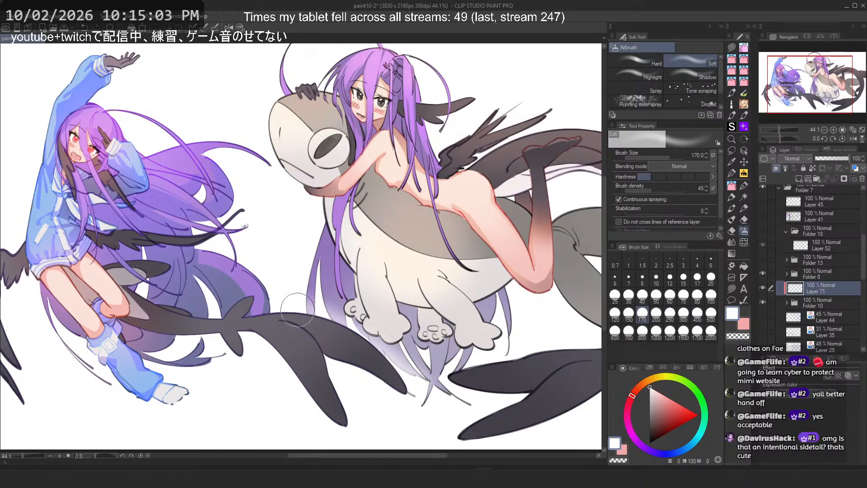
{"action": "key", "text": "ctrl+z"}
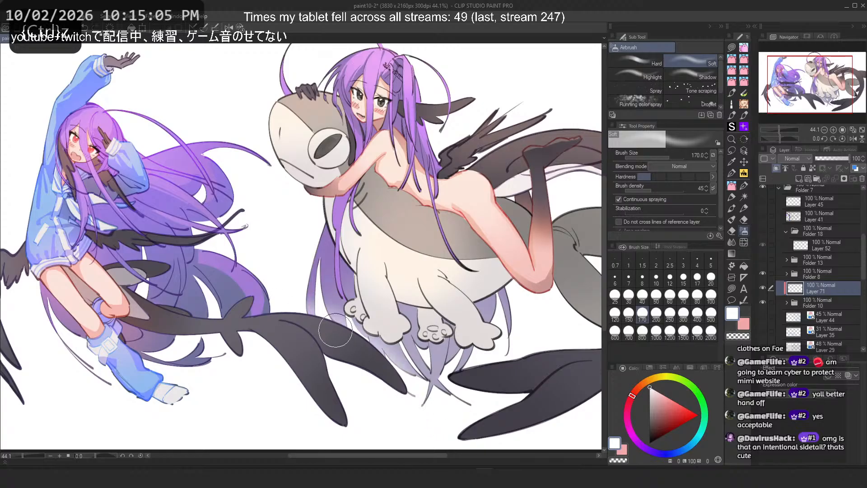
{"action": "mouse_move", "coordinate": [287, 314]}
{"action": "left_mouse_down"}
{"action": "mouse_move", "coordinate": [401, 383]}
{"action": "mouse_move", "coordinate": [408, 424]}
{"action": "mouse_move", "coordinate": [425, 426]}
{"action": "left_mouse_up"}
{"action": "key", "text": "ctrl+z"}
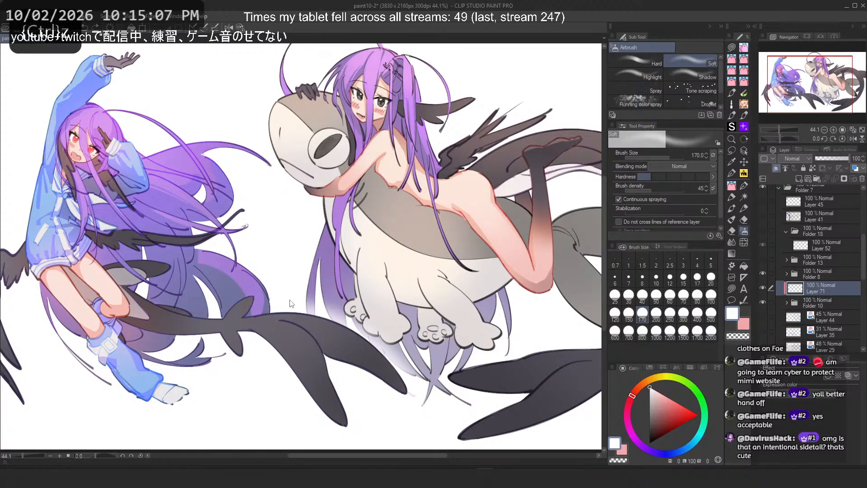
Step: Zoom out to the whole canvas and back in to review the full illustration
{"action": "left_click_drag", "start_coordinate": [312, 316], "coordinate": [425, 417]}
{"action": "scroll", "coordinate": [275, 193], "scroll_direction": "down", "scroll_amount": 6}
{"action": "left_click_drag", "start_coordinate": [347, 215], "coordinate": [394, 249]}
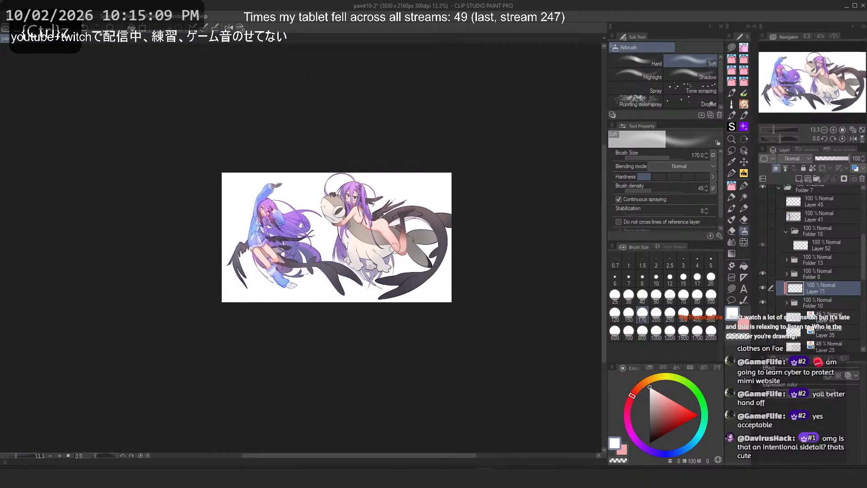
{"action": "scroll", "coordinate": [370, 223], "scroll_direction": "up", "scroll_amount": 3}
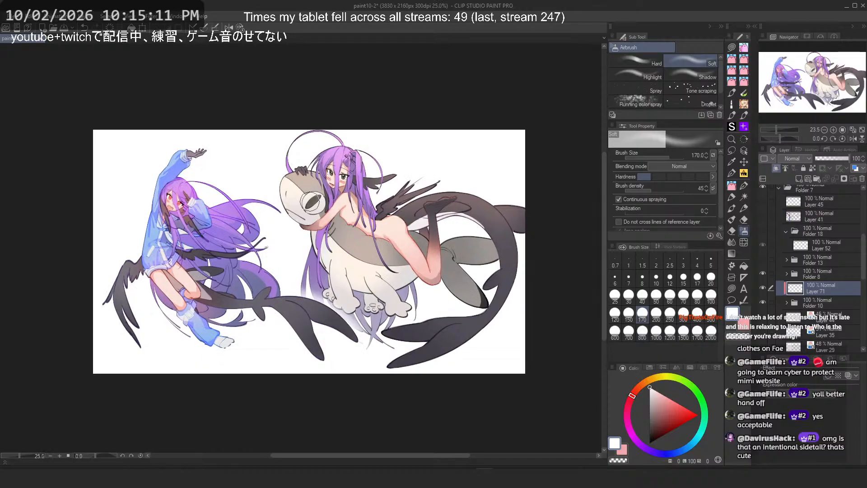
{"action": "scroll", "coordinate": [310, 202], "scroll_direction": "up", "scroll_amount": 1}
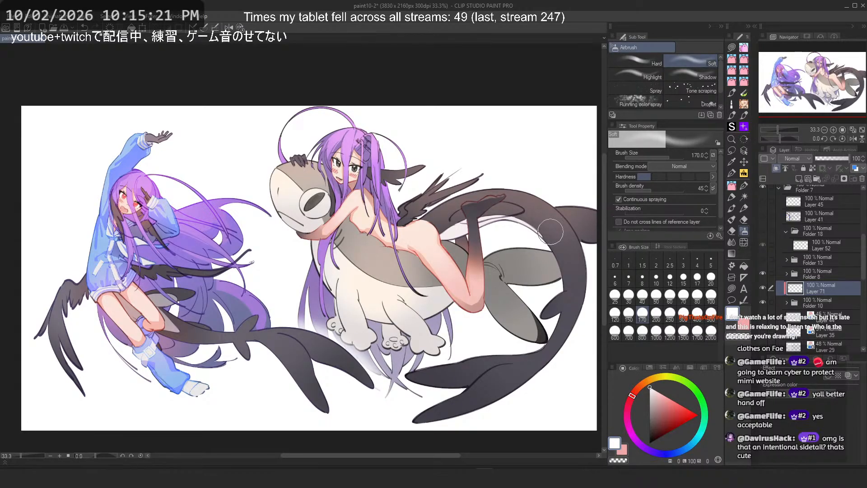
{"action": "key", "text": "alt+Tab"}
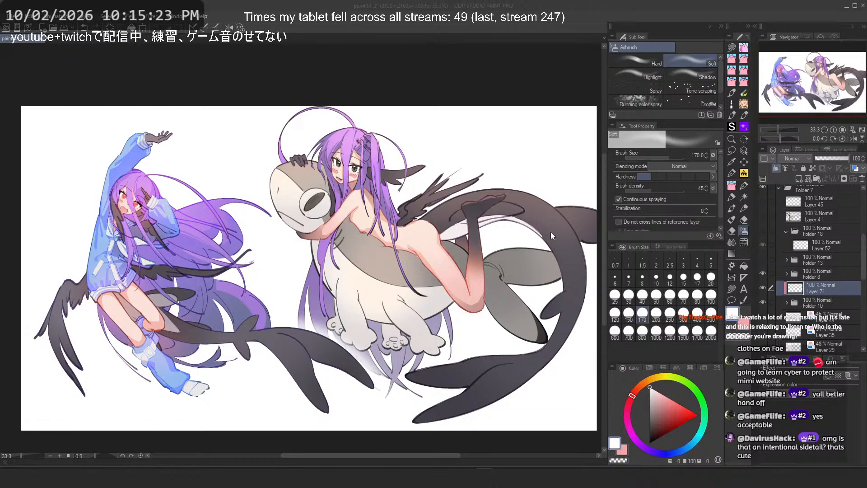
{"action": "key", "text": "alt+Tab"}
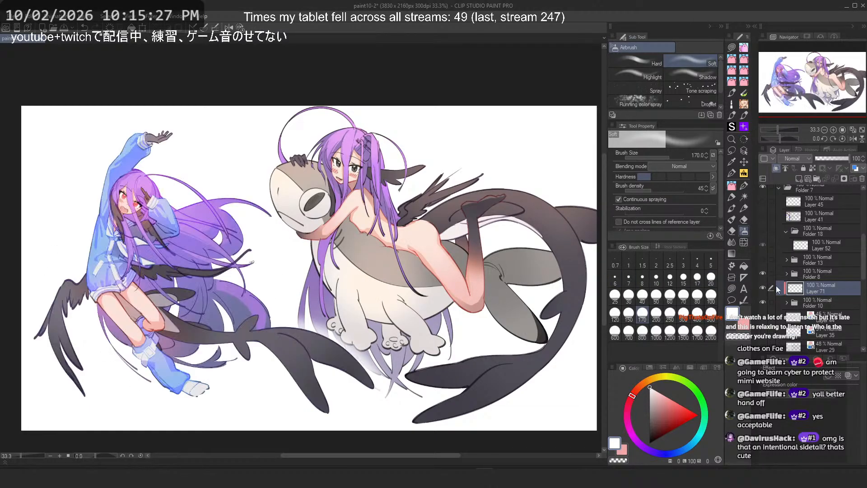
Step: Select Folder 10, zoom in on the left girl, expand Folder 8 and toggle a sublayer's visibility to inspect her hoodie
{"action": "left_click", "coordinate": [787, 304]}
{"action": "scroll", "coordinate": [88, 193], "scroll_direction": "up", "scroll_amount": 5}
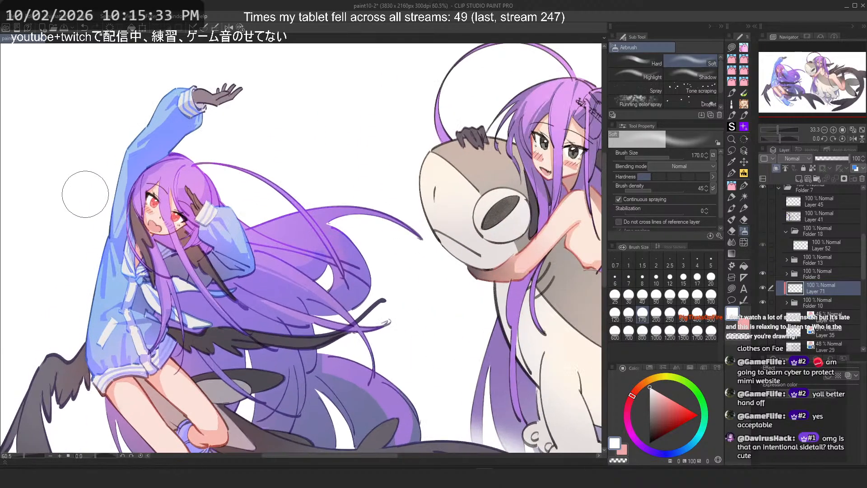
{"action": "left_click_drag", "start_coordinate": [84, 208], "coordinate": [167, 182]}
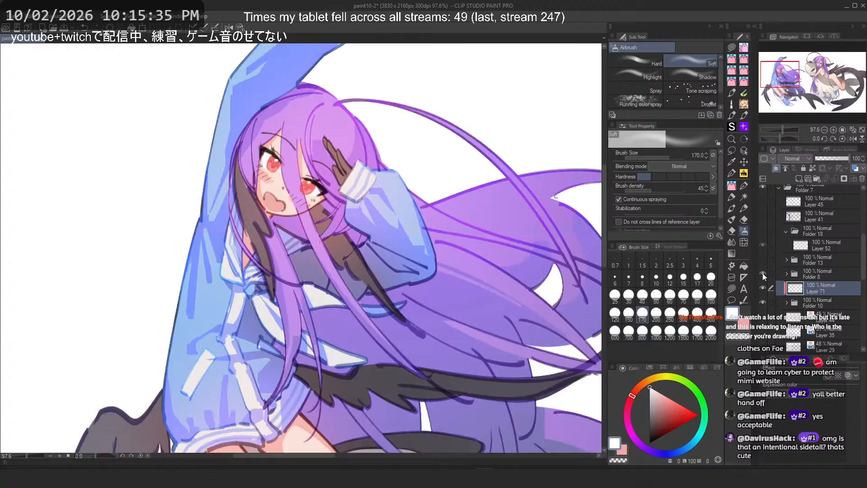
{"action": "left_click", "coordinate": [787, 274]}
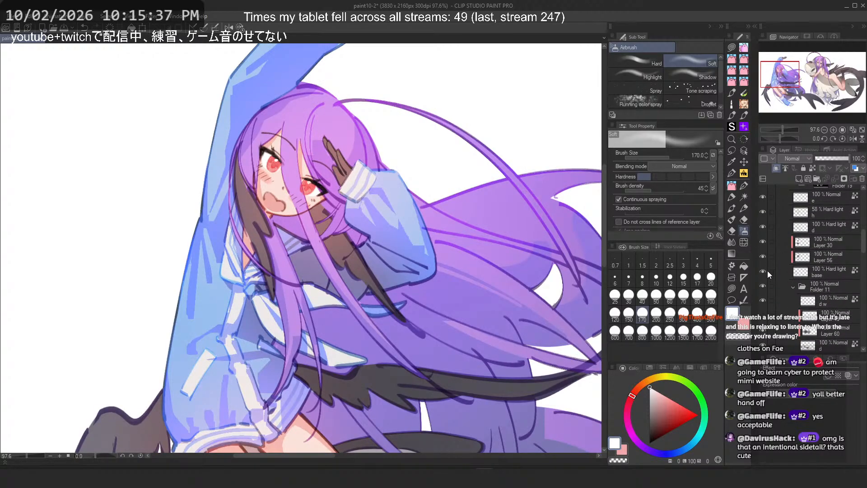
{"action": "scroll", "coordinate": [777, 272], "scroll_direction": "down", "scroll_amount": 5}
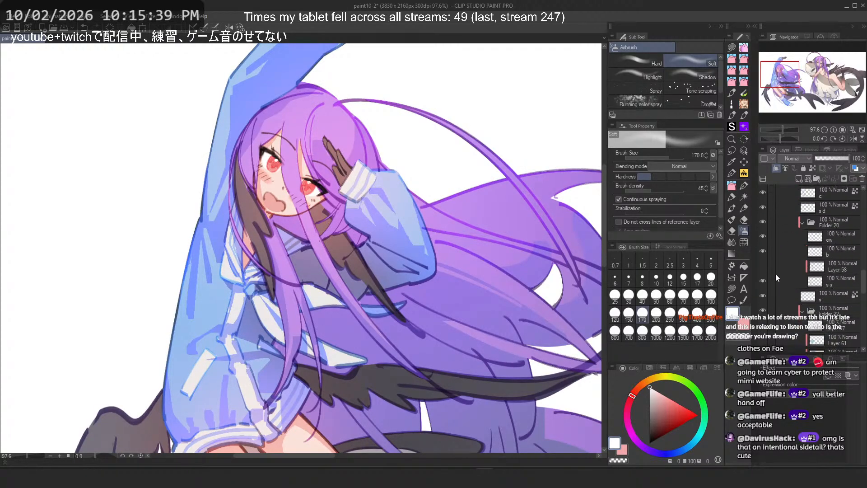
{"action": "scroll", "coordinate": [776, 273], "scroll_direction": "up", "scroll_amount": 5}
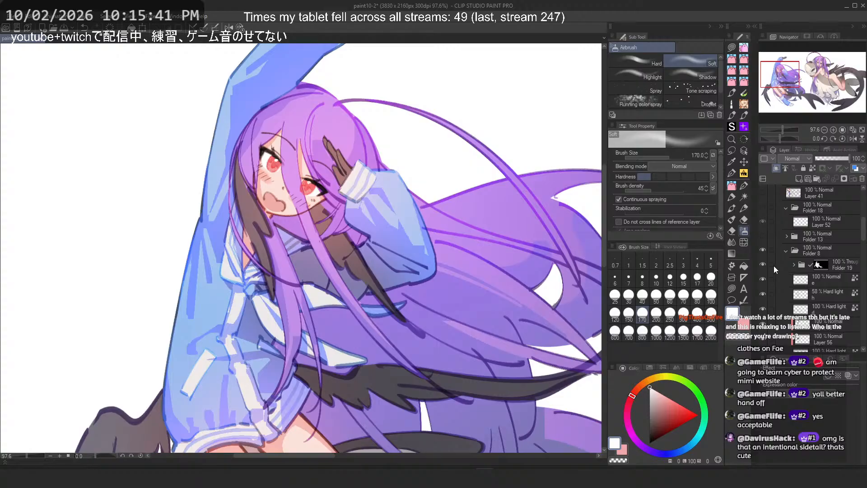
{"action": "left_click", "coordinate": [762, 266]}
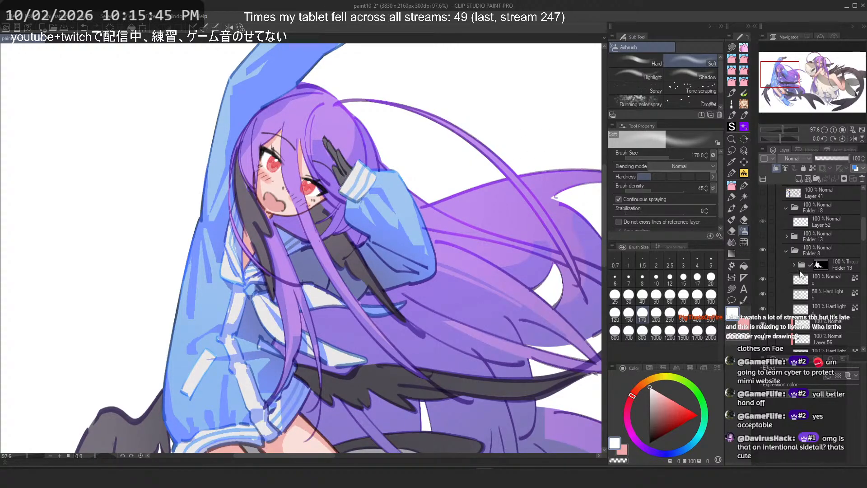
Step: Switch to the pen and toggle the visibility of the hoodie colour layers one by one to compare the sleeve shading
{"action": "left_click", "coordinate": [743, 186]}
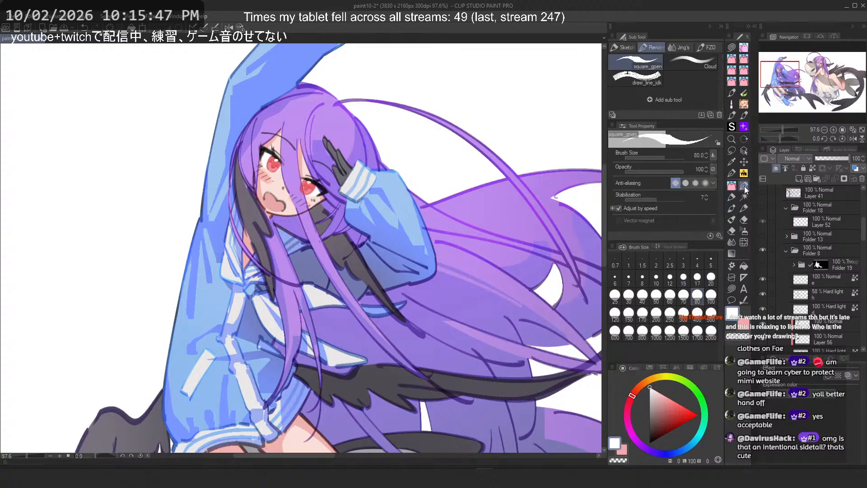
{"action": "scroll", "coordinate": [825, 255], "scroll_direction": "down", "scroll_amount": 3}
{"action": "scroll", "coordinate": [825, 254], "scroll_direction": "down", "scroll_amount": 2}
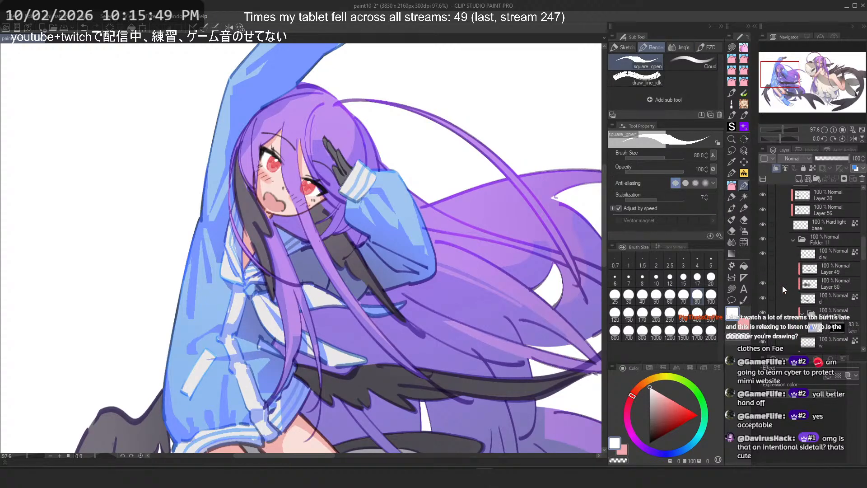
{"action": "left_click", "coordinate": [762, 238]}
{"action": "left_click", "coordinate": [763, 238]}
{"action": "scroll", "coordinate": [782, 287], "scroll_direction": "down", "scroll_amount": 4}
{"action": "scroll", "coordinate": [790, 277], "scroll_direction": "down", "scroll_amount": 4}
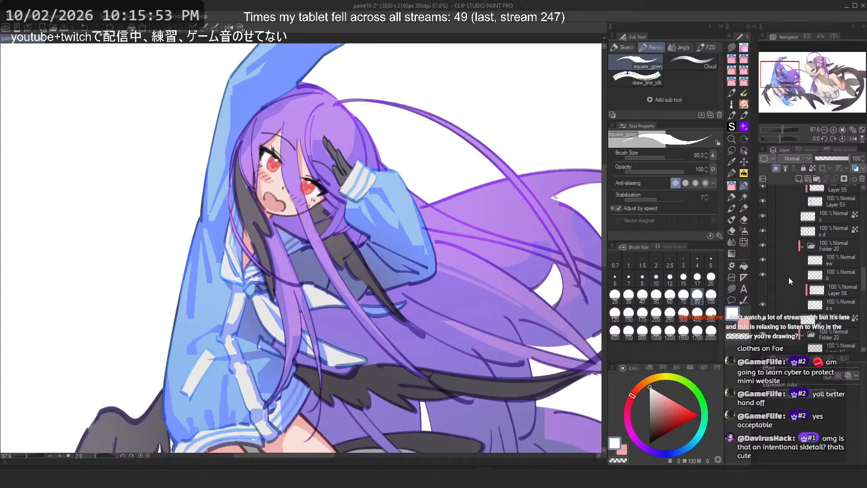
{"action": "left_click", "coordinate": [765, 215]}
{"action": "left_click", "coordinate": [765, 215]}
{"action": "left_click", "coordinate": [766, 215]}
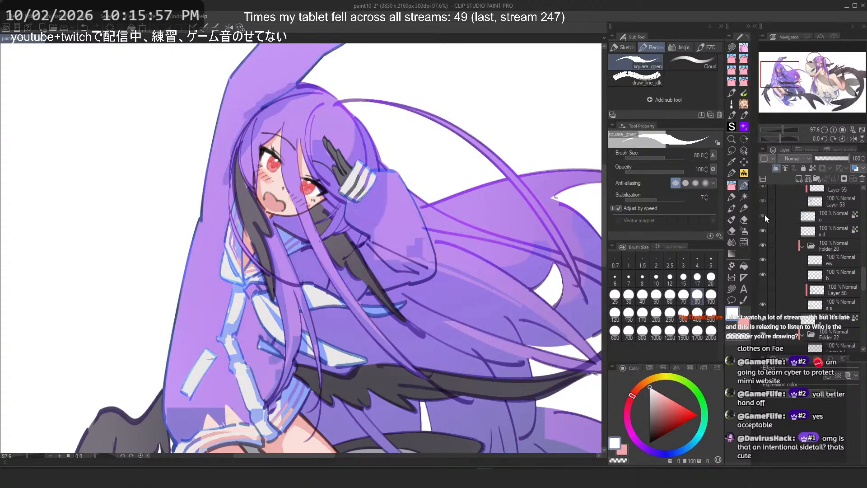
{"action": "left_click", "coordinate": [766, 215]}
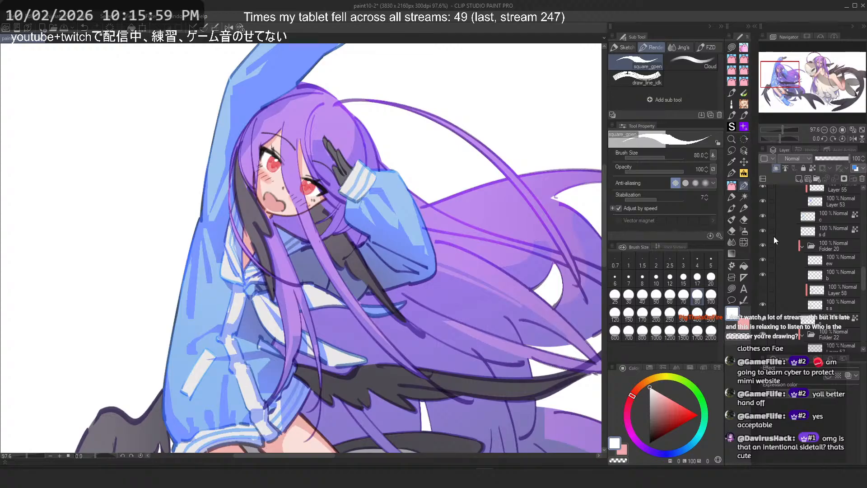
{"action": "scroll", "coordinate": [774, 240], "scroll_direction": "up", "scroll_amount": 4}
{"action": "scroll", "coordinate": [780, 280], "scroll_direction": "down", "scroll_amount": 3}
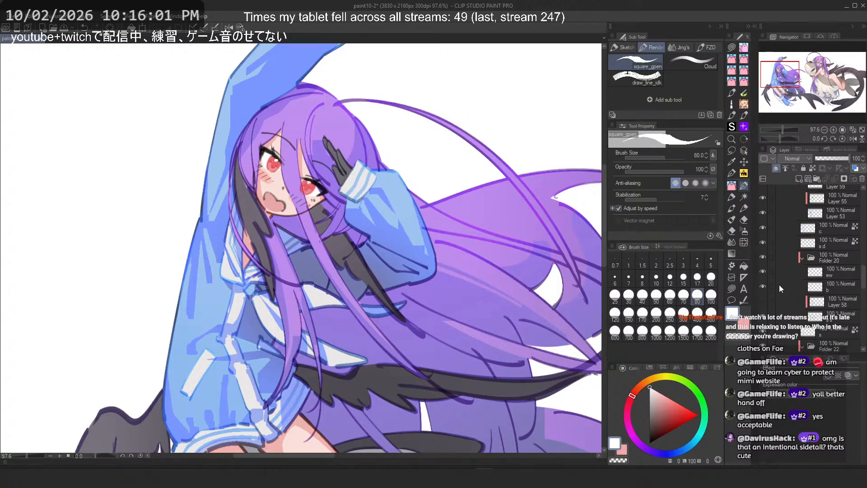
{"action": "left_click", "coordinate": [763, 227]}
{"action": "left_click", "coordinate": [763, 228]}
{"action": "scroll", "coordinate": [776, 240], "scroll_direction": "up", "scroll_amount": 4}
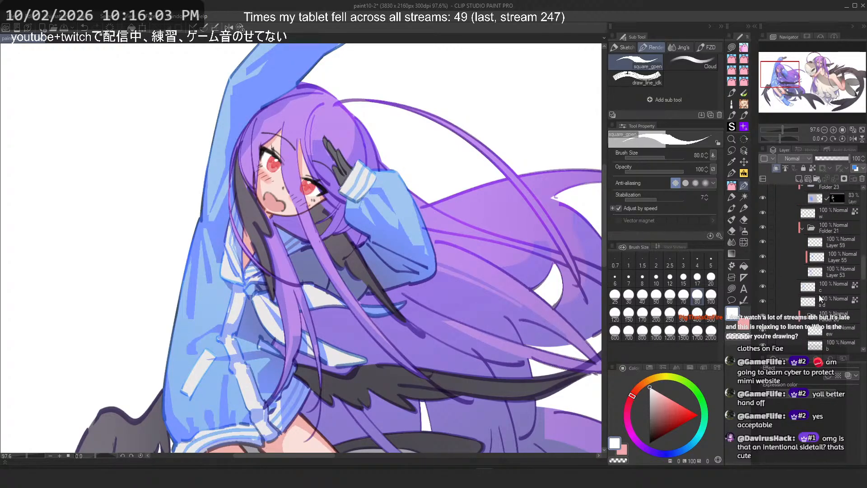
{"action": "left_click", "coordinate": [775, 287]}
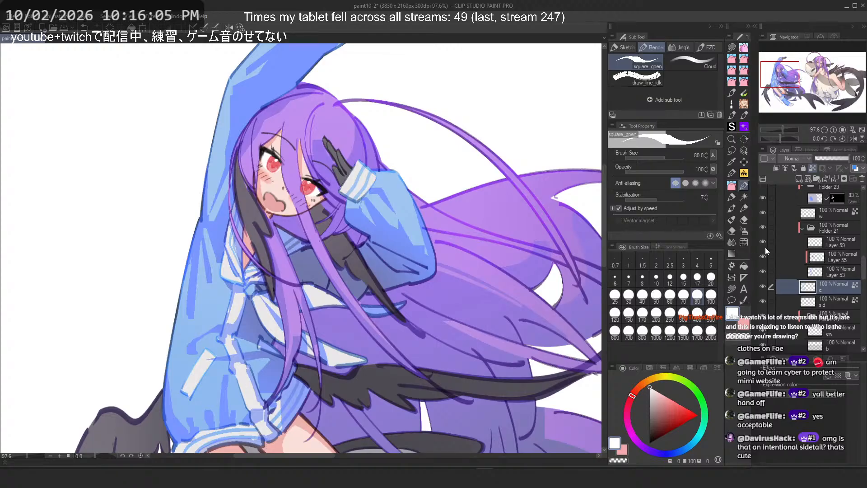
{"action": "left_click", "coordinate": [763, 227]}
{"action": "scroll", "coordinate": [261, 340], "scroll_direction": "down", "scroll_amount": 3}
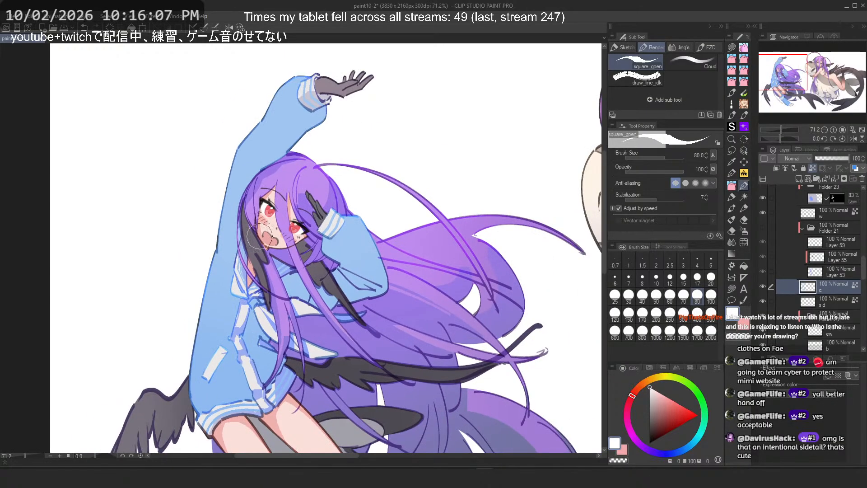
Step: Sample the hoodie's blue, select Layer 53 and dab small touch-ups on the hoodie near the left girl's shoulder
{"action": "left_click", "coordinate": [278, 134], "text": "alt"}
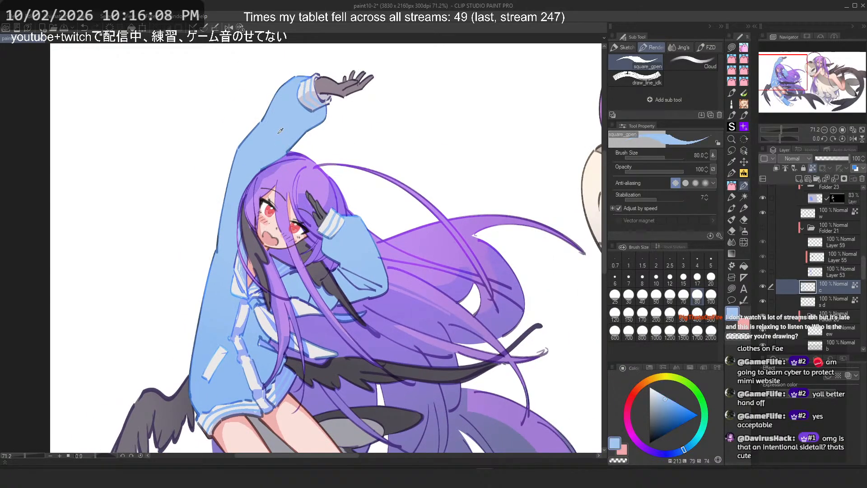
{"action": "left_click", "coordinate": [213, 388], "text": "alt"}
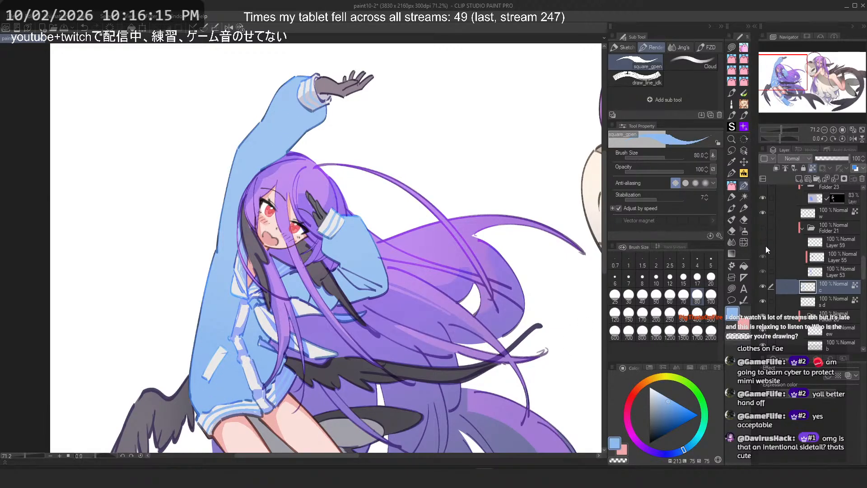
{"action": "left_click", "coordinate": [853, 231]}
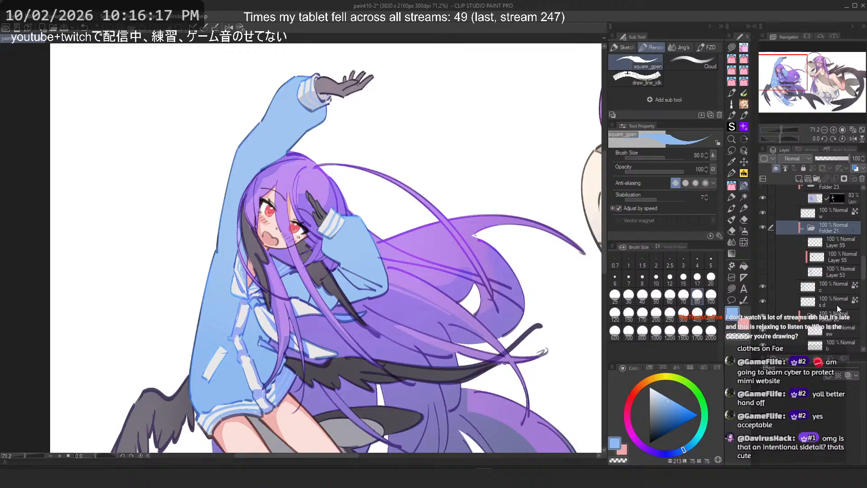
{"action": "left_click", "coordinate": [834, 269]}
{"action": "left_click", "coordinate": [766, 272]}
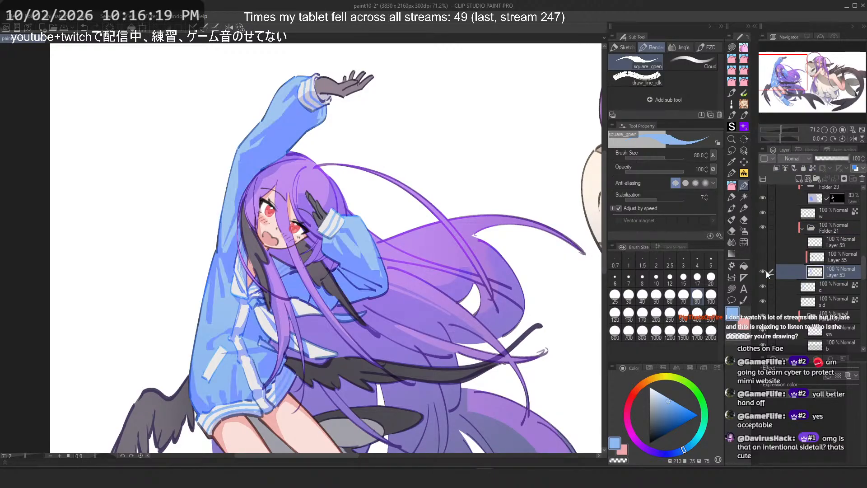
{"action": "left_click", "coordinate": [274, 133], "text": "alt"}
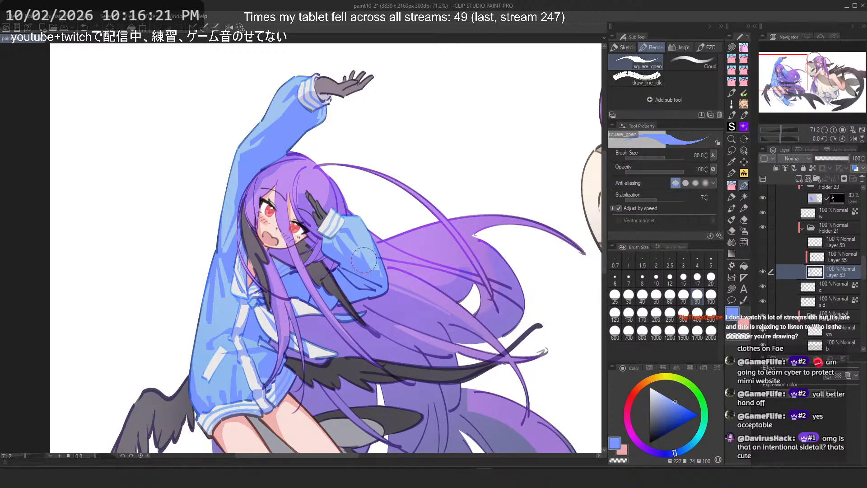
{"action": "left_click_drag", "start_coordinate": [362, 253], "coordinate": [359, 259]}
Step: Select Layer 55 and sample several hoodie and hair colours around the girl's chest, touching up a small spot
{"action": "left_click", "coordinate": [836, 259]}
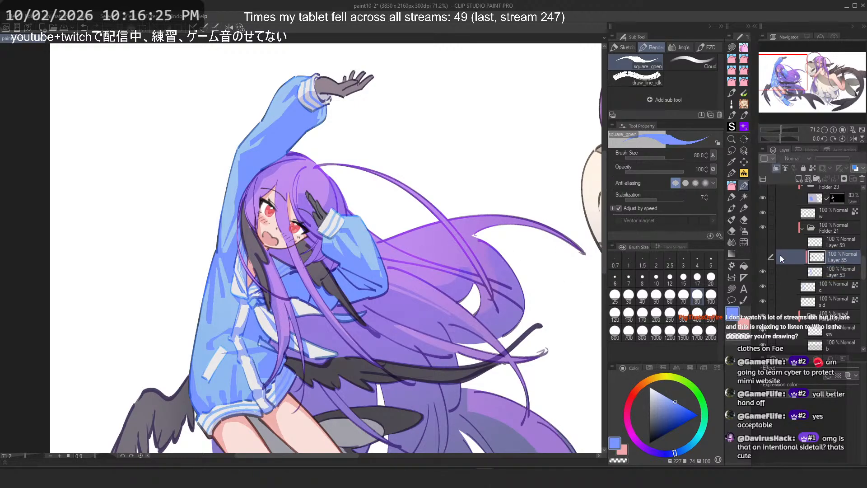
{"action": "left_click", "coordinate": [298, 284], "text": "alt"}
{"action": "left_click_drag", "start_coordinate": [255, 323], "coordinate": [258, 322]}
{"action": "left_click", "coordinate": [296, 285], "text": "alt"}
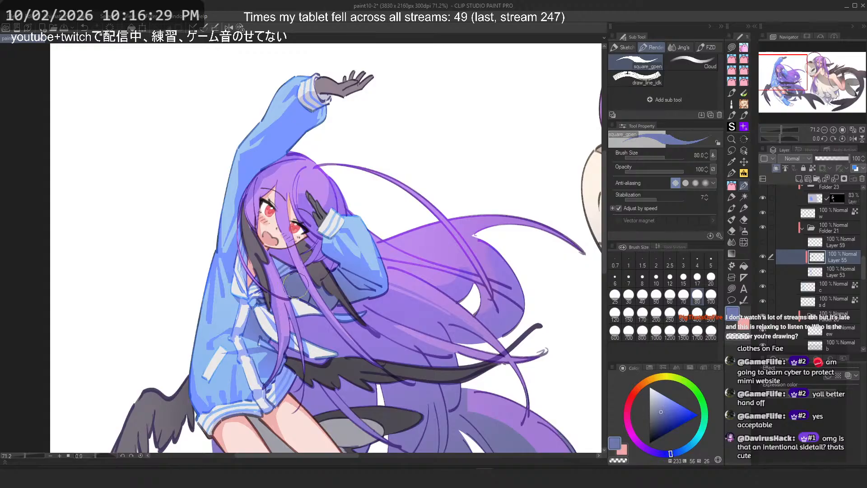
{"action": "left_click", "coordinate": [343, 283], "text": "alt"}
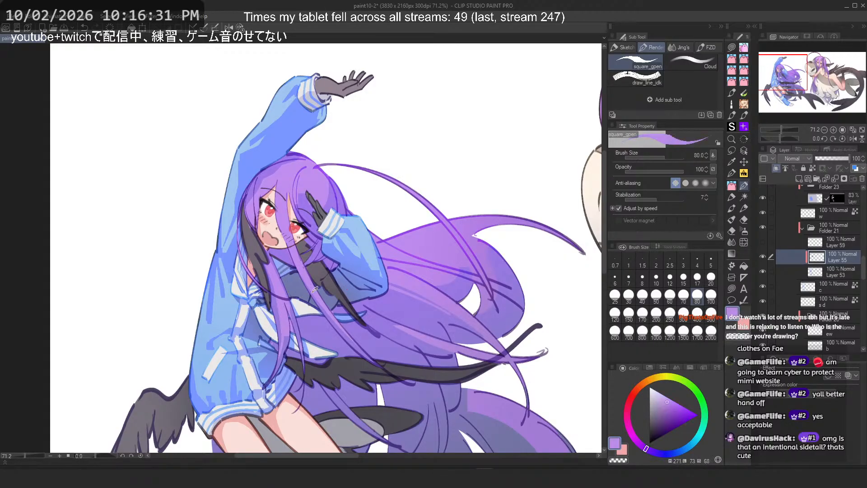
{"action": "left_click", "coordinate": [338, 284], "text": "alt"}
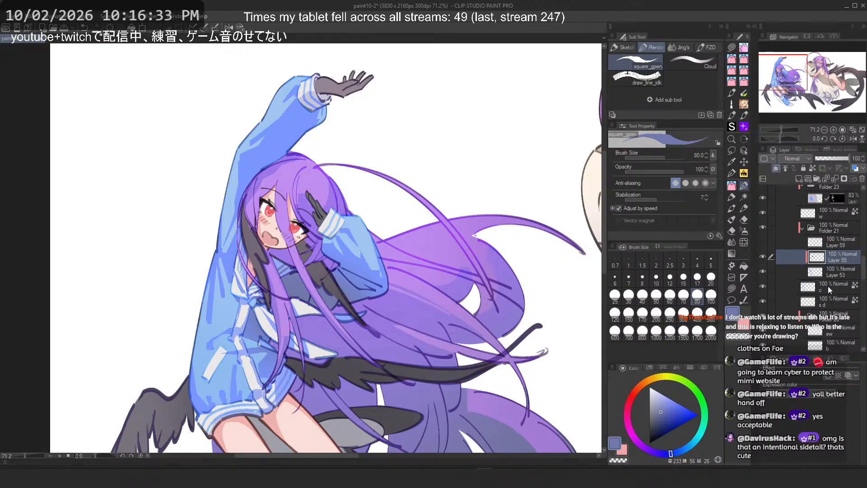
Step: Select Layer 59 in Folder 21 and delete it
{"action": "left_click", "coordinate": [769, 245]}
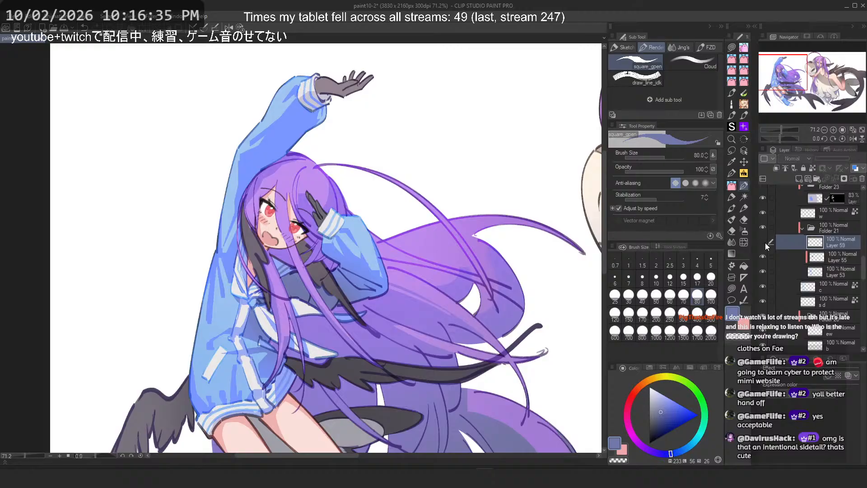
{"action": "left_click", "coordinate": [817, 244], "text": "ctrl"}
{"action": "key", "text": "Return"}
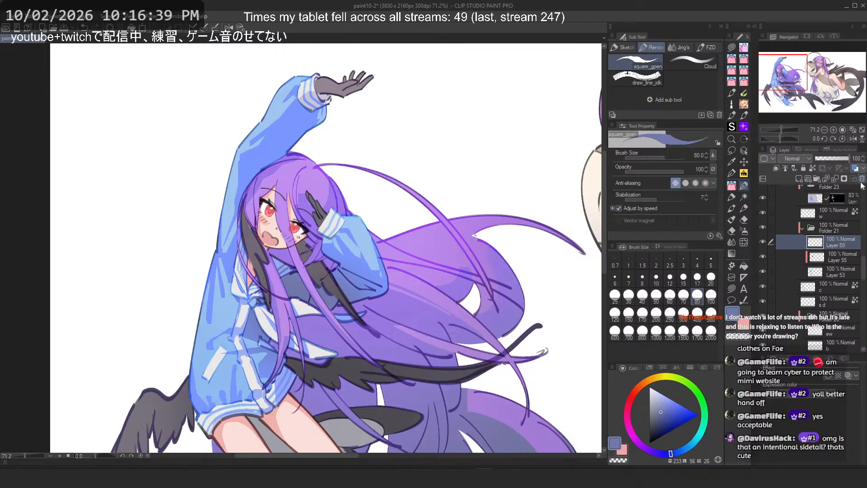
{"action": "left_click", "coordinate": [862, 179]}
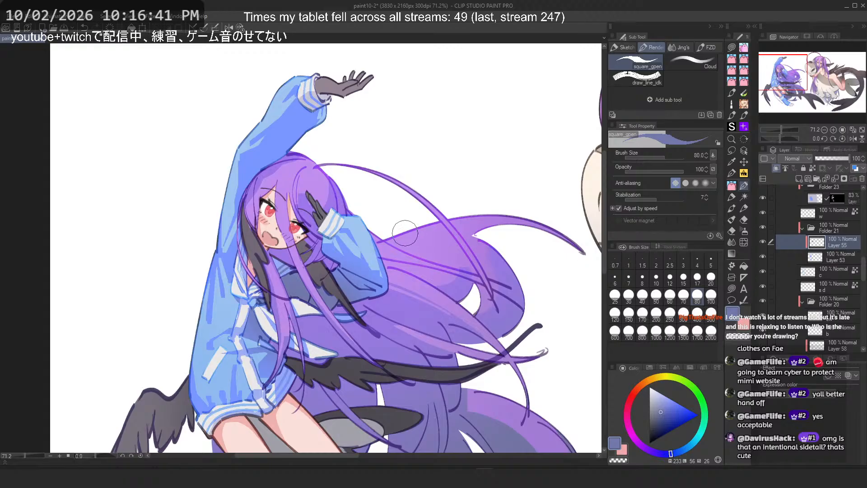
Step: Toggle Layer 55's visibility off and on to compare the hoodie, then select Layer 53
{"action": "left_click_drag", "start_coordinate": [287, 277], "coordinate": [352, 259]}
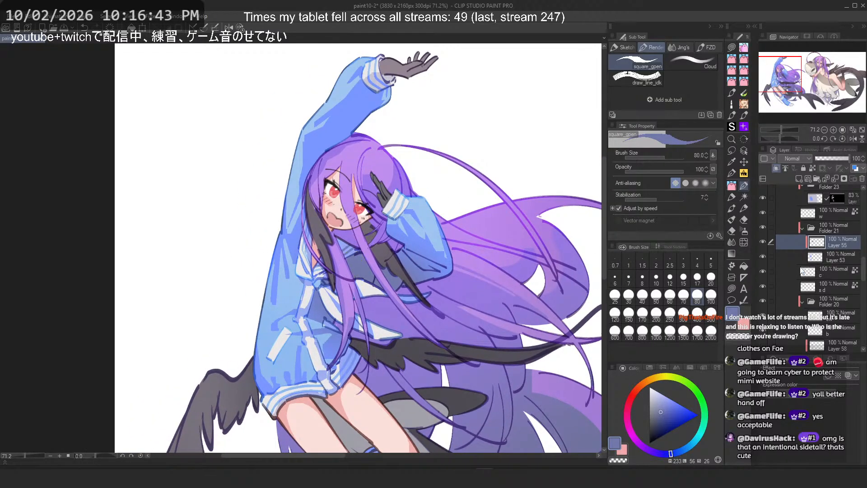
{"action": "left_click", "coordinate": [763, 256]}
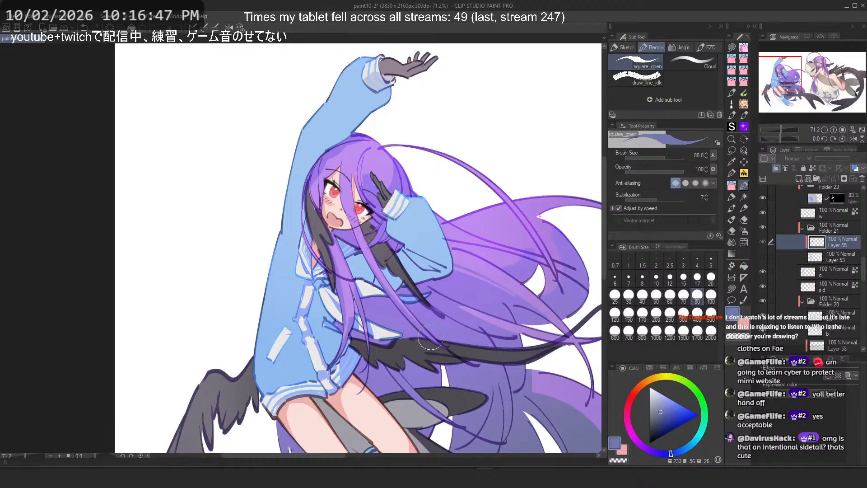
{"action": "left_click", "coordinate": [822, 276]}
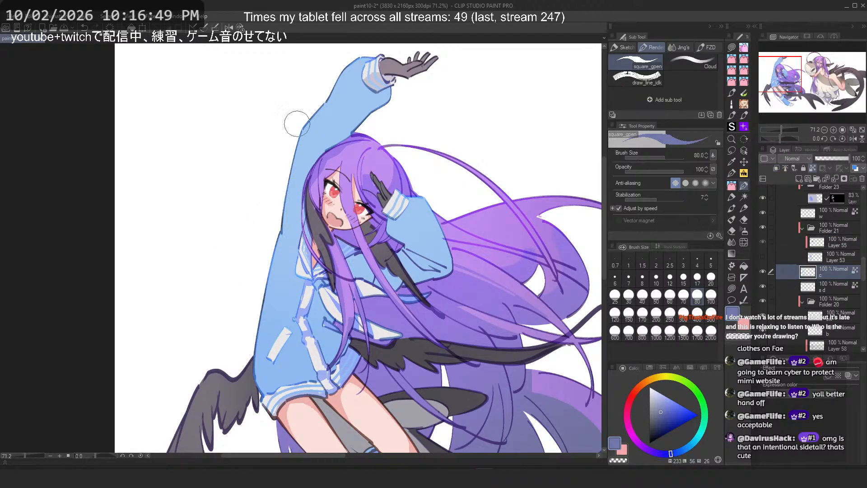
{"action": "left_click", "coordinate": [763, 257]}
{"action": "left_click", "coordinate": [833, 253]}
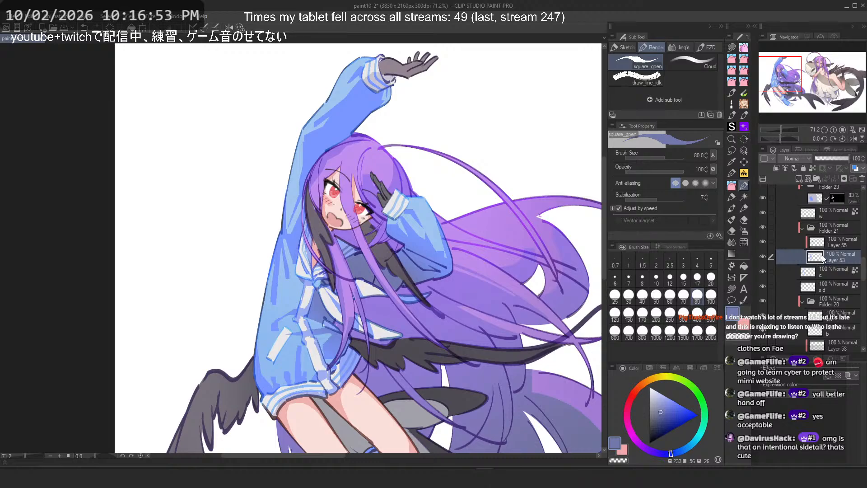
Step: Try brushing over the raised sleeve on Layer 53 with a smaller brush, undoing the strokes
{"action": "left_click", "coordinate": [841, 237]}
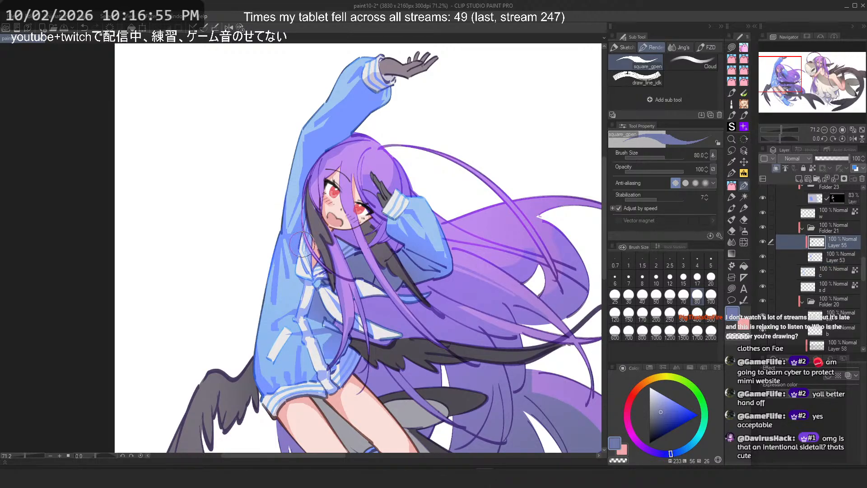
{"action": "left_click", "coordinate": [828, 258]}
{"action": "scroll", "coordinate": [333, 83], "scroll_direction": "up", "scroll_amount": 2}
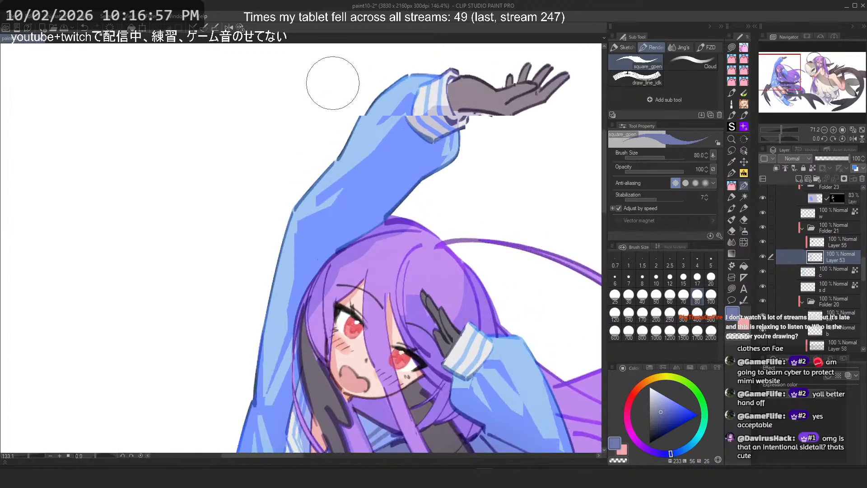
{"action": "scroll", "coordinate": [333, 82], "scroll_direction": "up", "scroll_amount": 1}
{"action": "scroll", "coordinate": [361, 99], "scroll_direction": "down", "scroll_amount": 4}
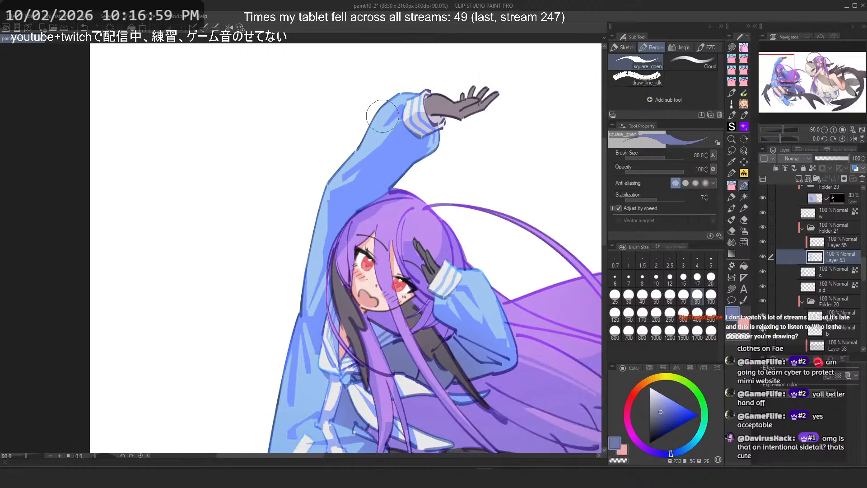
{"action": "scroll", "coordinate": [402, 95], "scroll_direction": "down", "scroll_amount": 1}
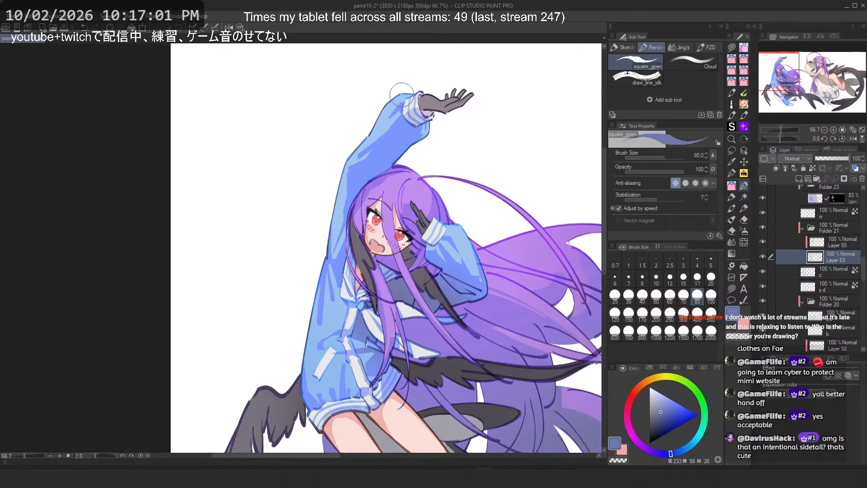
{"action": "scroll", "coordinate": [401, 95], "scroll_direction": "up", "scroll_amount": 1}
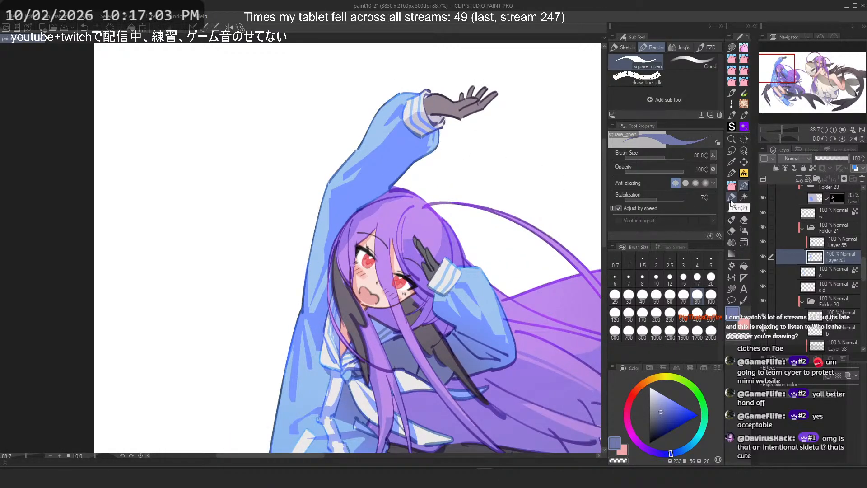
{"action": "scroll", "coordinate": [386, 140], "scroll_direction": "up", "scroll_amount": 5}
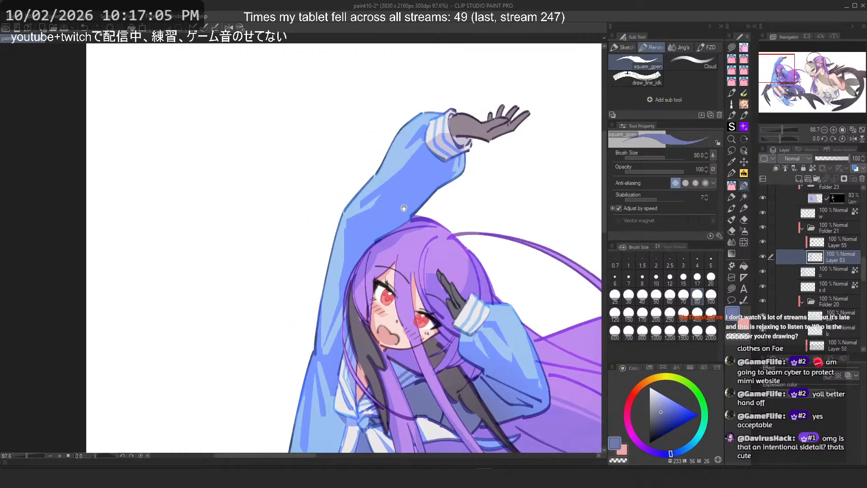
{"action": "left_click", "coordinate": [438, 195], "text": "alt"}
{"action": "key", "text": "bracketleft"}
{"action": "key", "text": "bracketleft"}
{"action": "key", "text": "bracketleft"}
{"action": "key", "text": "bracketleft"}
{"action": "key", "text": "bracketleft"}
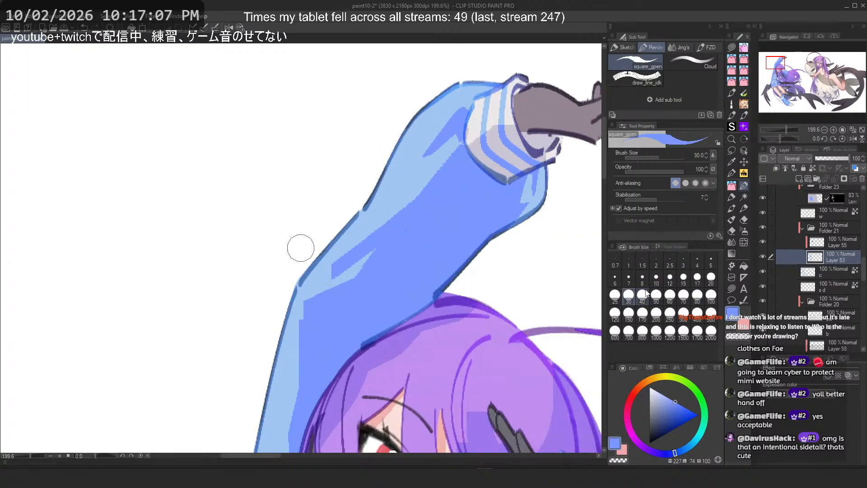
{"action": "left_click_drag", "start_coordinate": [465, 163], "coordinate": [340, 266]}
{"action": "key", "text": "2"}
{"action": "key", "text": "ctrl+z"}
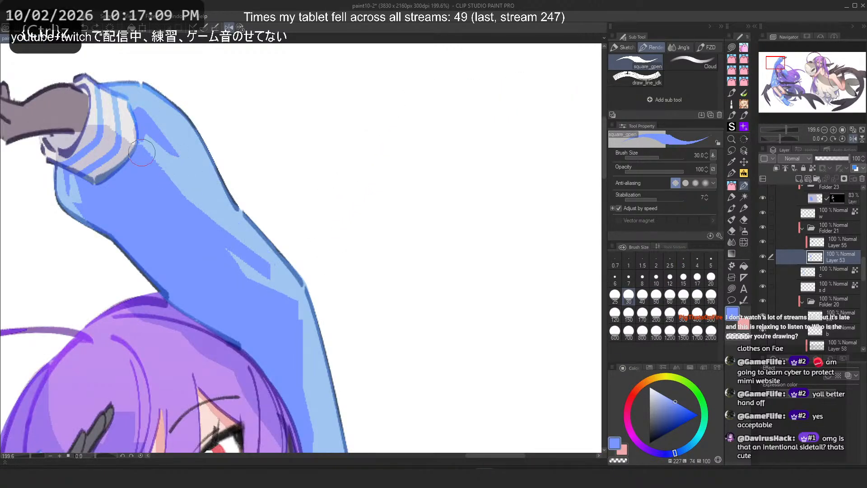
{"action": "key", "text": "ctrl+y"}
{"action": "key", "text": "ctrl+z"}
{"action": "key", "text": "ctrl+y"}
{"action": "key", "text": "ctrl+z"}
{"action": "key", "text": "ctrl+z"}
{"action": "key", "text": "c"}
{"action": "left_click_drag", "start_coordinate": [165, 217], "coordinate": [292, 280]}
{"action": "key", "text": "ctrl+z"}
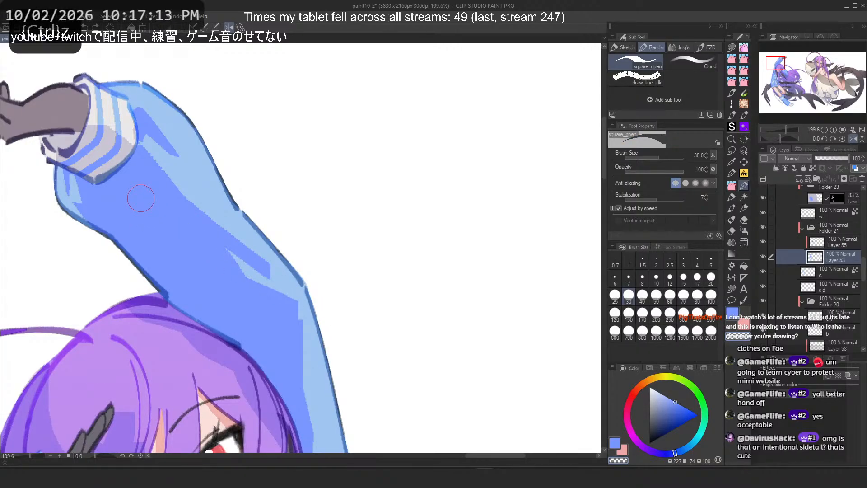
Step: Toggle the notes layers' visibility so Layer 41's handwritten to-do list shows over the illustration
{"action": "left_click", "coordinate": [732, 198]}
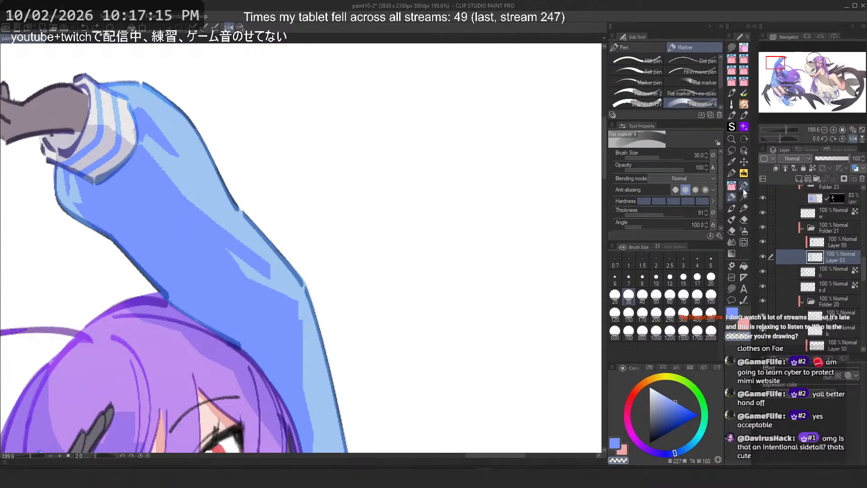
{"action": "left_click", "coordinate": [742, 184]}
{"action": "left_click", "coordinate": [733, 175]}
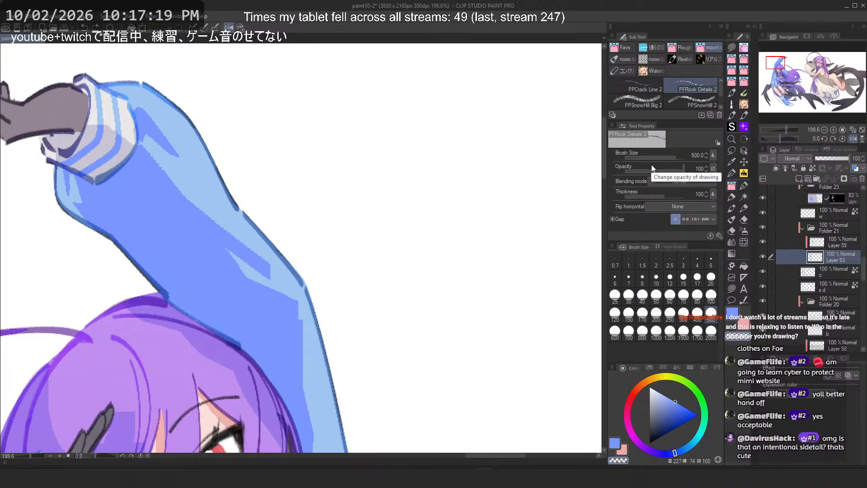
{"action": "scroll", "coordinate": [464, 271], "scroll_direction": "down", "scroll_amount": 4}
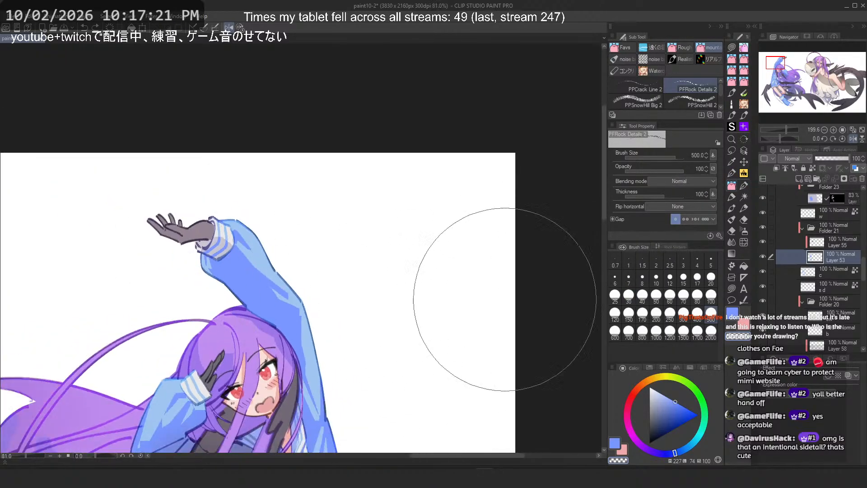
{"action": "scroll", "coordinate": [835, 299], "scroll_direction": "up", "scroll_amount": 3}
{"action": "scroll", "coordinate": [834, 296], "scroll_direction": "up", "scroll_amount": 4}
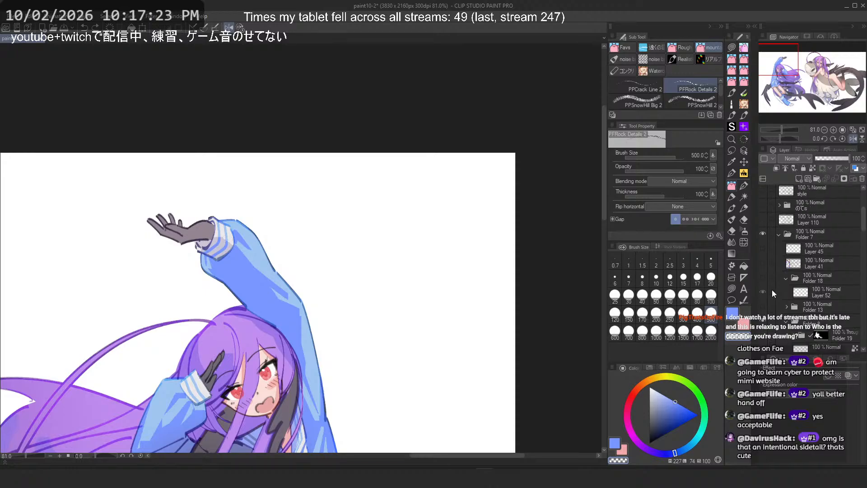
{"action": "scroll", "coordinate": [763, 282], "scroll_direction": "down", "scroll_amount": 2}
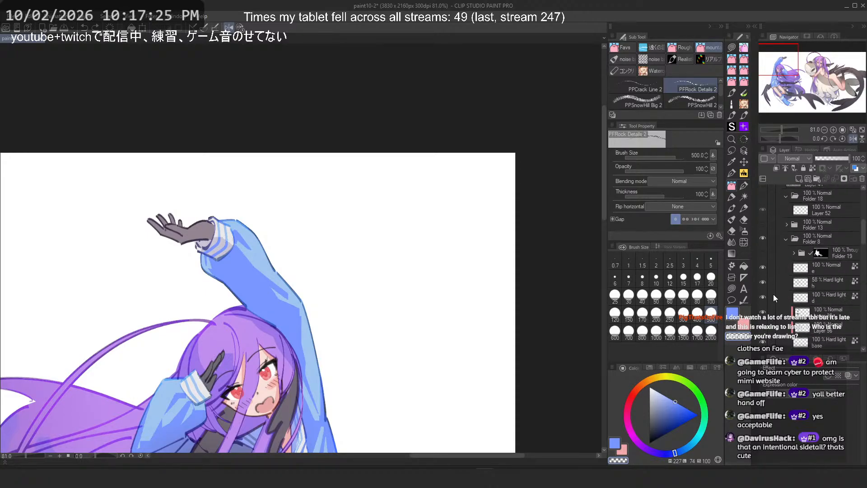
{"action": "scroll", "coordinate": [771, 277], "scroll_direction": "up", "scroll_amount": 3}
{"action": "left_click", "coordinate": [769, 257]}
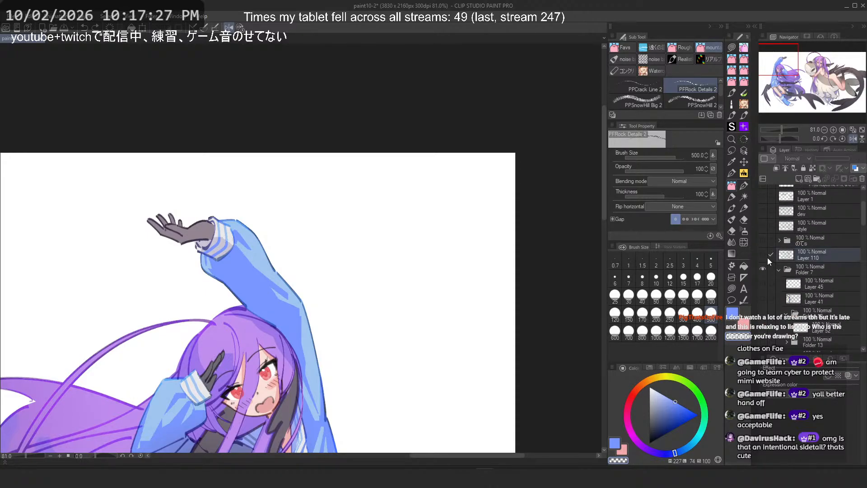
{"action": "left_click", "coordinate": [763, 255]}
{"action": "scroll", "coordinate": [397, 152], "scroll_direction": "down", "scroll_amount": 3}
{"action": "scroll", "coordinate": [408, 127], "scroll_direction": "down", "scroll_amount": 2}
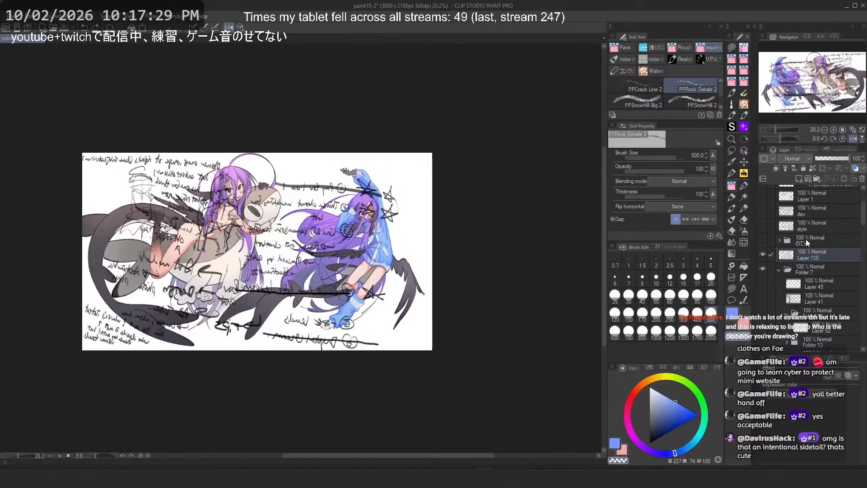
{"action": "left_click", "coordinate": [762, 255]}
{"action": "left_click", "coordinate": [763, 298]}
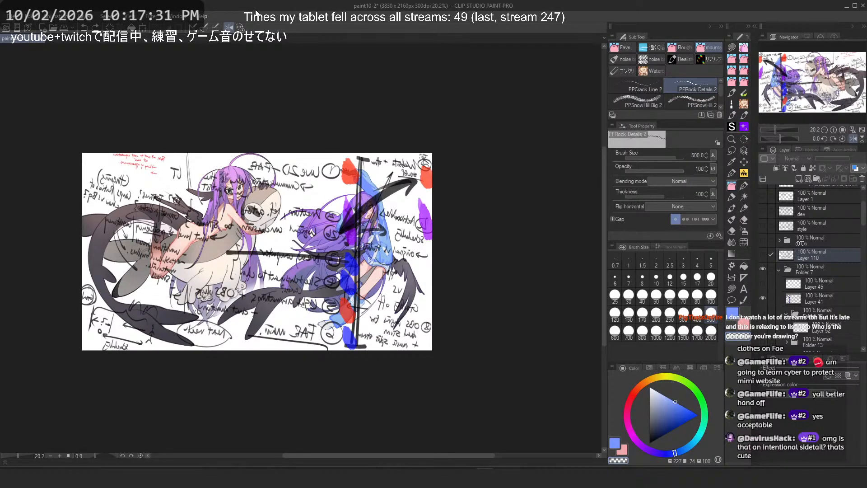
Step: Flip the canvas horizontally and zoom in on the handwritten to-do list
{"action": "left_click", "coordinate": [229, 28]}
{"action": "scroll", "coordinate": [322, 251], "scroll_direction": "up", "scroll_amount": 3}
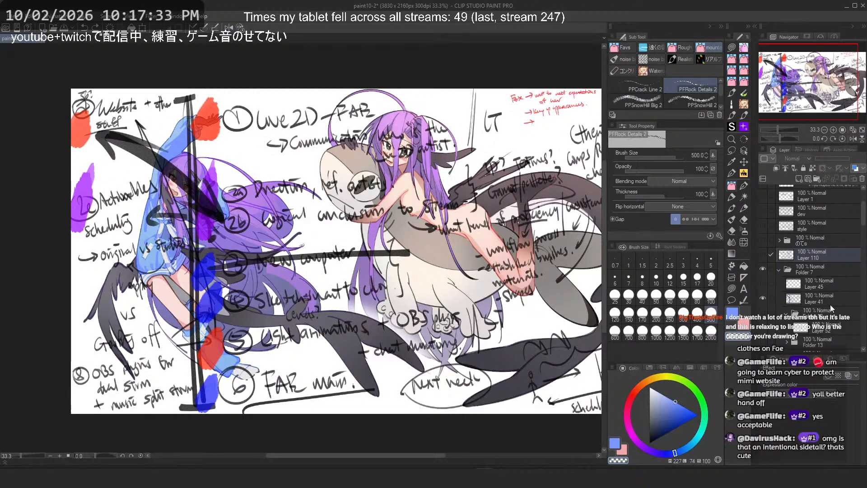
{"action": "left_click", "coordinate": [824, 316]}
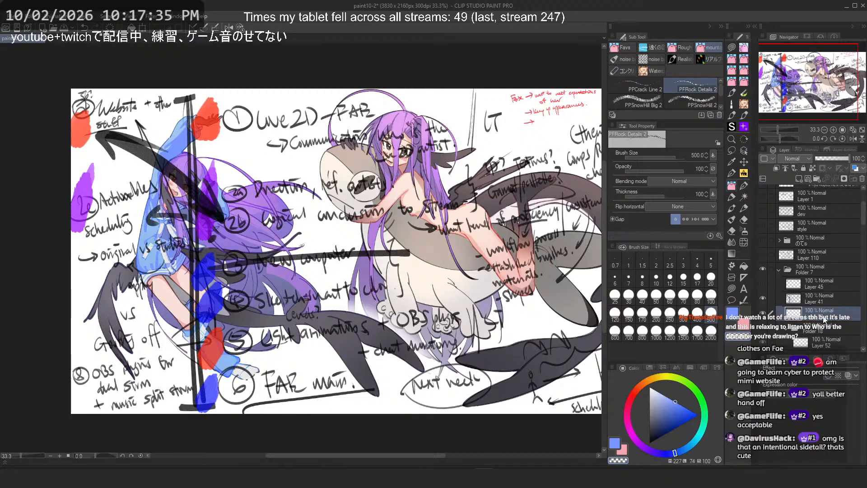
{"action": "left_click_drag", "start_coordinate": [682, 420], "coordinate": [649, 387]}
{"action": "left_click", "coordinate": [732, 288]}
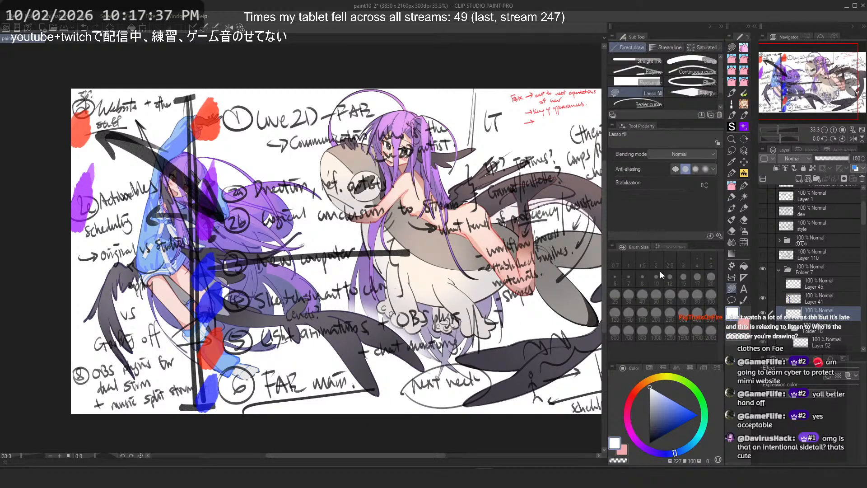
{"action": "scroll", "coordinate": [346, 222], "scroll_direction": "down", "scroll_amount": 6}
{"action": "scroll", "coordinate": [331, 216], "scroll_direction": "up", "scroll_amount": 6}
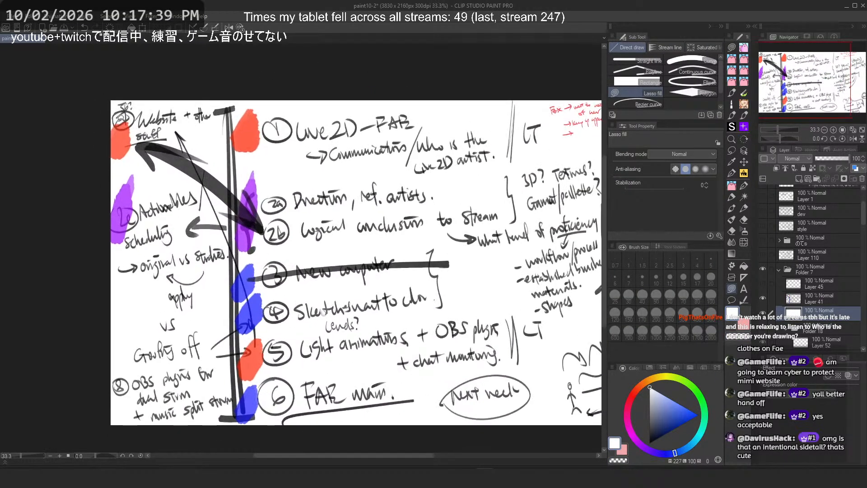
Step: Try a size 17 pen stroke beside the list's lower items, undoing it
{"action": "left_click", "coordinate": [744, 185]}
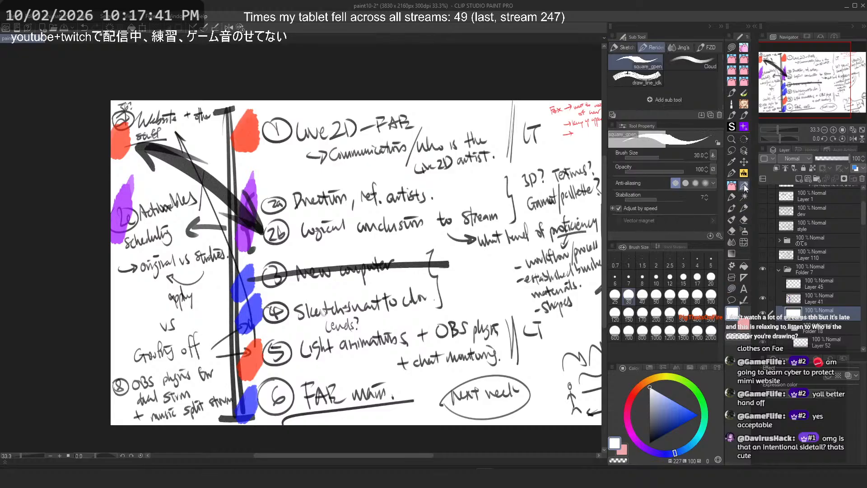
{"action": "left_click", "coordinate": [696, 278]}
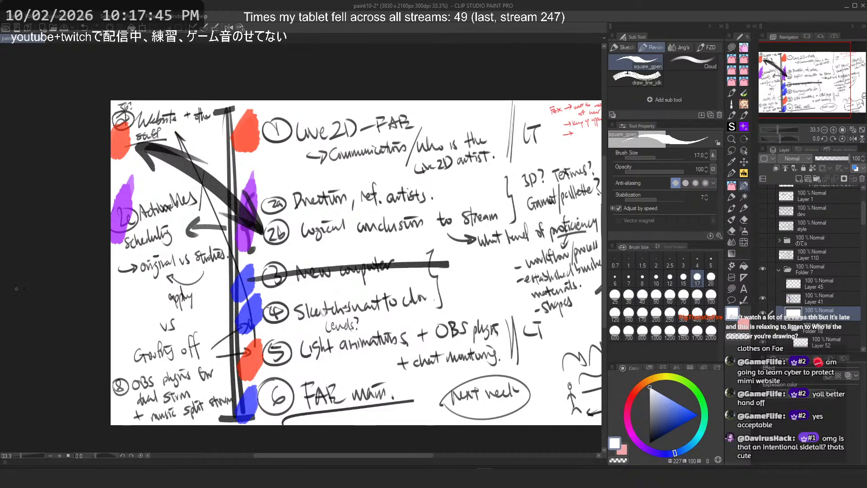
{"action": "scroll", "coordinate": [109, 331], "scroll_direction": "up", "scroll_amount": 2}
{"action": "left_click_drag", "start_coordinate": [153, 410], "coordinate": [167, 301]}
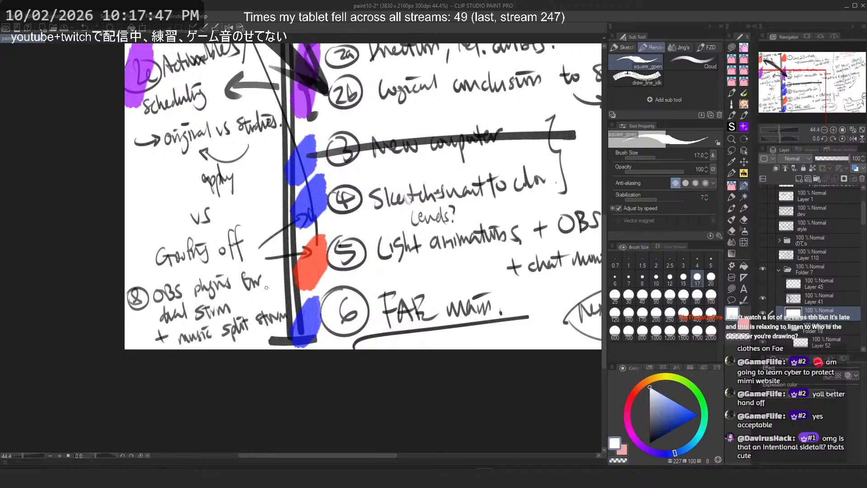
{"action": "key", "text": "ctrl+z"}
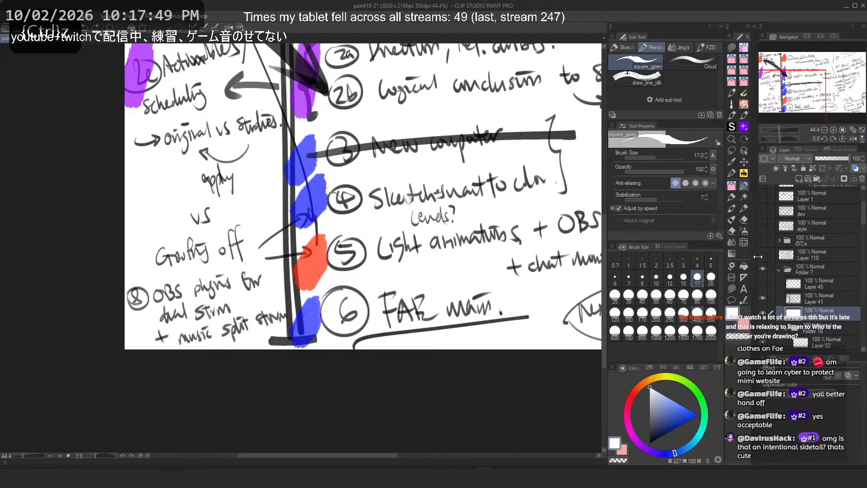
Step: Select Layer 41 and strike through the 'OBS plugins for dual stim + music split stream' item with a black Softer brush
{"action": "left_click", "coordinate": [807, 301]}
{"action": "left_click", "coordinate": [650, 443]}
{"action": "left_click", "coordinate": [641, 297]}
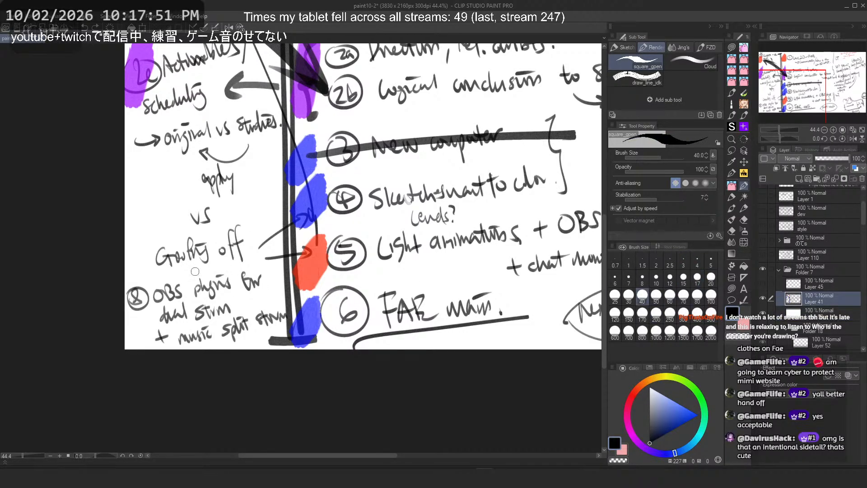
{"action": "left_click_drag", "start_coordinate": [127, 302], "coordinate": [283, 266]}
{"action": "key", "text": "ctrl+z"}
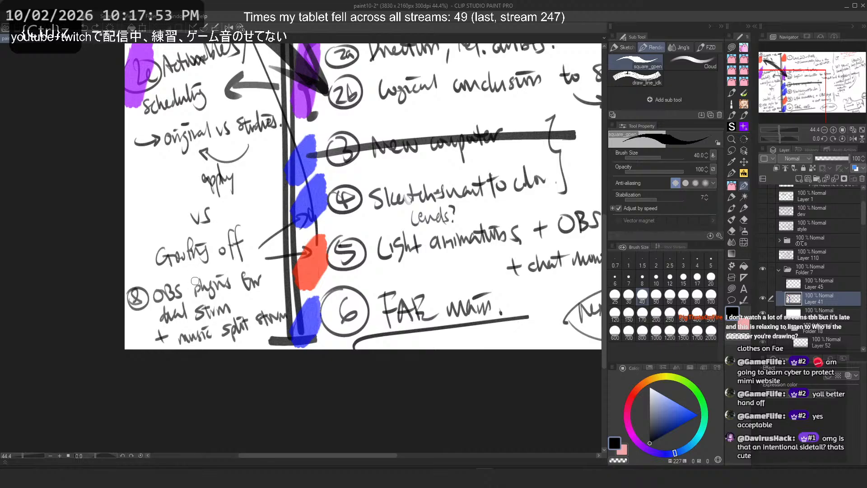
{"action": "left_click", "coordinate": [731, 185]}
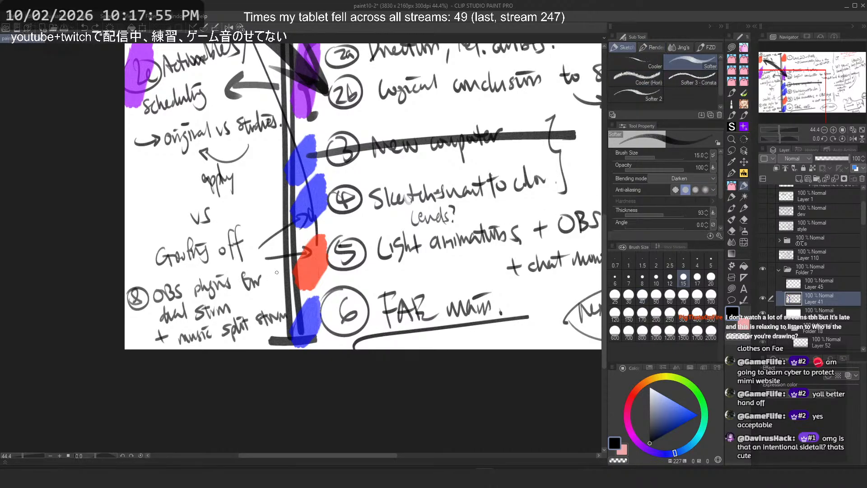
{"action": "mouse_move", "coordinate": [132, 311]}
{"action": "left_mouse_down"}
{"action": "mouse_move", "coordinate": [275, 272]}
{"action": "mouse_move", "coordinate": [130, 310]}
{"action": "left_mouse_up"}
{"action": "key", "text": "ctrl+z"}
{"action": "left_click", "coordinate": [670, 296]}
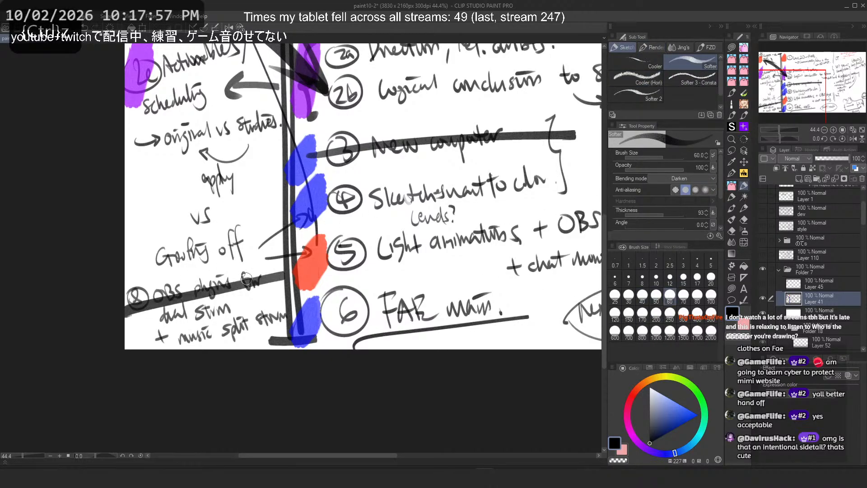
{"action": "key", "text": "ctrl+z"}
{"action": "left_click_drag", "start_coordinate": [271, 274], "coordinate": [129, 307]}
{"action": "left_click_drag", "start_coordinate": [249, 303], "coordinate": [161, 325]}
{"action": "key", "text": "ctrl+z"}
{"action": "key", "text": "ctrl+z"}
{"action": "left_click_drag", "start_coordinate": [299, 314], "coordinate": [156, 349]}
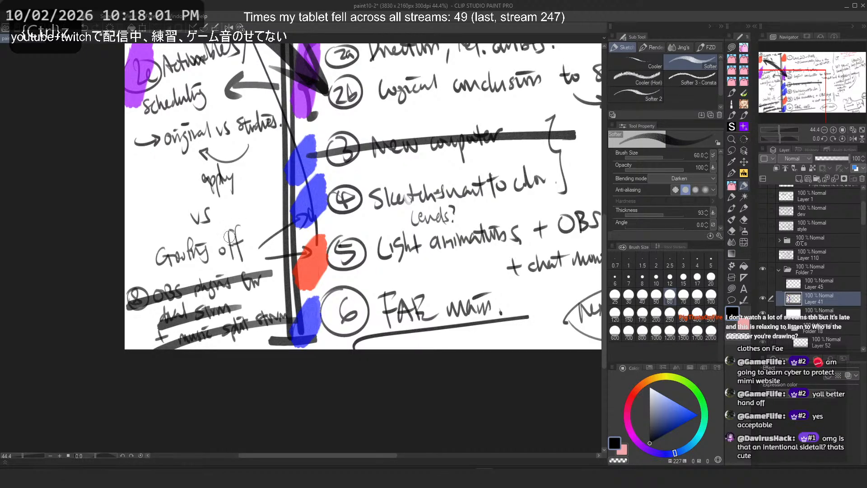
Step: Try adding marks near 'Website + other stuff' with a size 15 brush, undoing them
{"action": "left_click_drag", "start_coordinate": [229, 237], "coordinate": [212, 319]}
{"action": "mouse_move", "coordinate": [238, 259]}
{"action": "left_mouse_down"}
{"action": "mouse_move", "coordinate": [214, 251]}
{"action": "mouse_move", "coordinate": [239, 252]}
{"action": "left_mouse_up"}
{"action": "left_click_drag", "start_coordinate": [235, 207], "coordinate": [244, 272]}
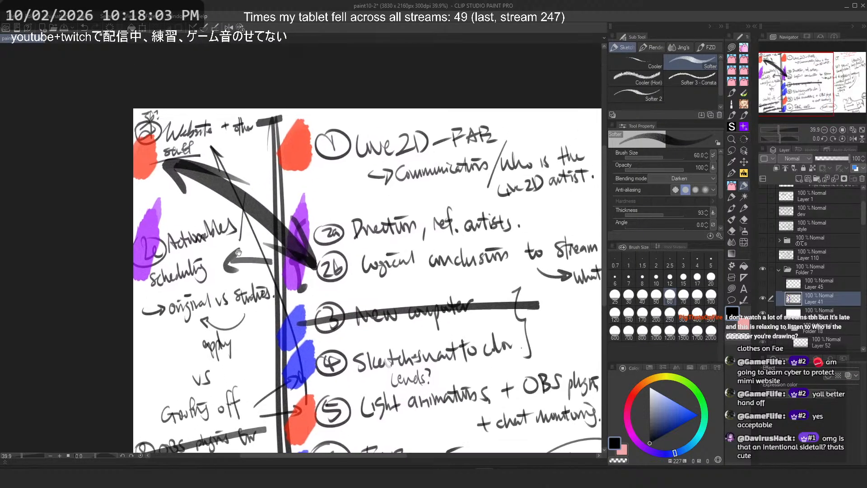
{"action": "mouse_move", "coordinate": [185, 137]}
{"action": "left_mouse_down"}
{"action": "mouse_move", "coordinate": [240, 117]}
{"action": "mouse_move", "coordinate": [269, 136]}
{"action": "mouse_move", "coordinate": [262, 145]}
{"action": "mouse_move", "coordinate": [271, 137]}
{"action": "left_mouse_up"}
{"action": "scroll", "coordinate": [206, 81], "scroll_direction": "down", "scroll_amount": 1}
{"action": "left_click", "coordinate": [683, 277]}
{"action": "scroll", "coordinate": [301, 113], "scroll_direction": "up", "scroll_amount": 3}
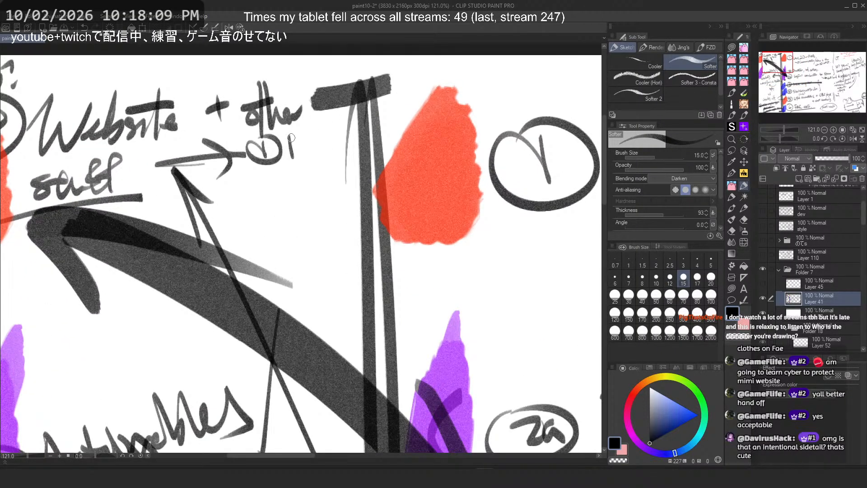
{"action": "key", "text": "ctrl+z"}
{"action": "key", "text": "ctrl+z"}
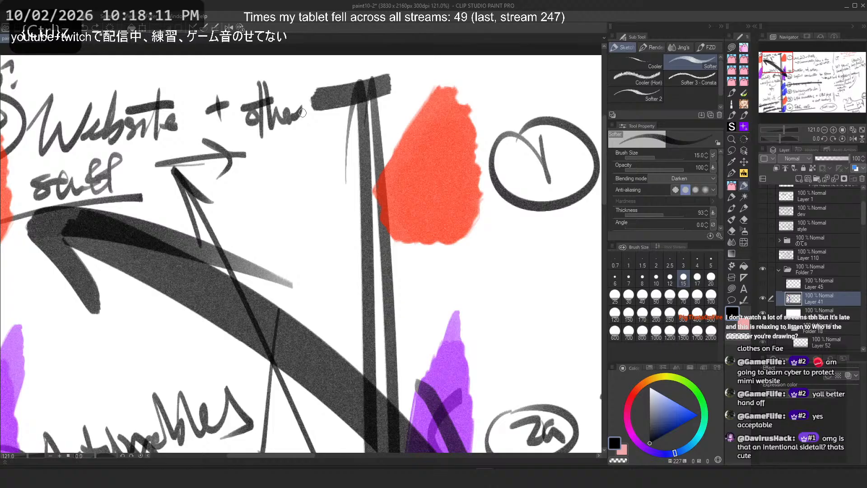
{"action": "key", "text": "ctrl+z"}
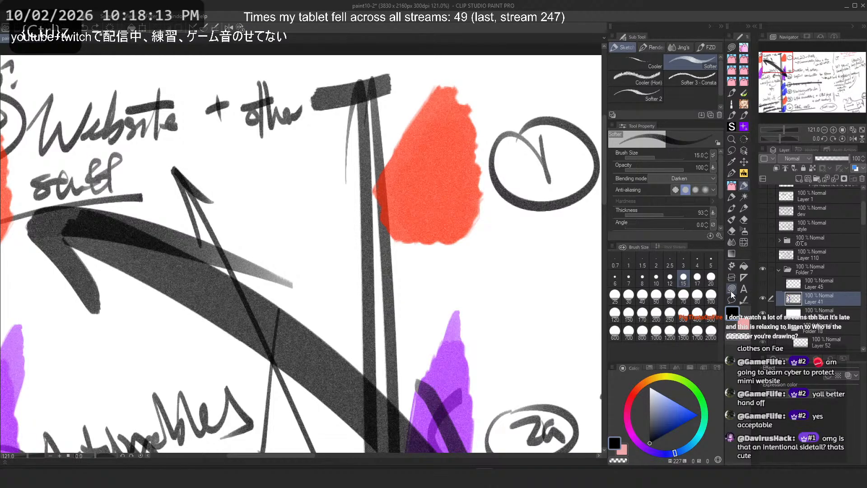
Step: Erase the marks to the right of 'Website + other' with the Lasso fill in transparent colour
{"action": "left_click", "coordinate": [732, 292]}
{"action": "key", "text": "c"}
{"action": "mouse_move", "coordinate": [300, 135]}
{"action": "left_mouse_down"}
{"action": "mouse_move", "coordinate": [319, 75]}
{"action": "mouse_move", "coordinate": [473, 271]}
{"action": "mouse_move", "coordinate": [384, 27]}
{"action": "left_mouse_up"}
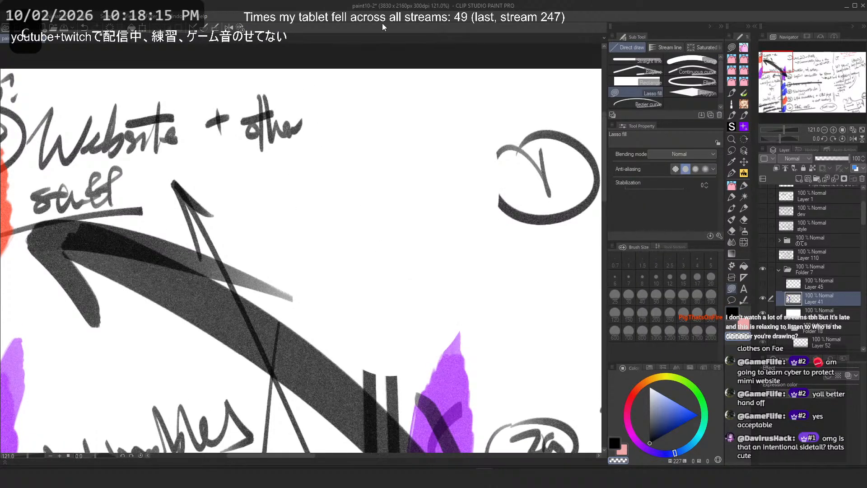
Step: Switch to the Softer brush and draw an outline around 'Website + other stuff' plus a frame line beside it for a new notes area
{"action": "key", "text": "ctrl+z"}
{"action": "mouse_move", "coordinate": [457, 71]}
{"action": "left_mouse_down"}
{"action": "mouse_move", "coordinate": [335, 178]}
{"action": "mouse_move", "coordinate": [299, 131]}
{"action": "left_mouse_up"}
{"action": "scroll", "coordinate": [253, 149], "scroll_direction": "down", "scroll_amount": 8}
{"action": "scroll", "coordinate": [384, 113], "scroll_direction": "up", "scroll_amount": 1}
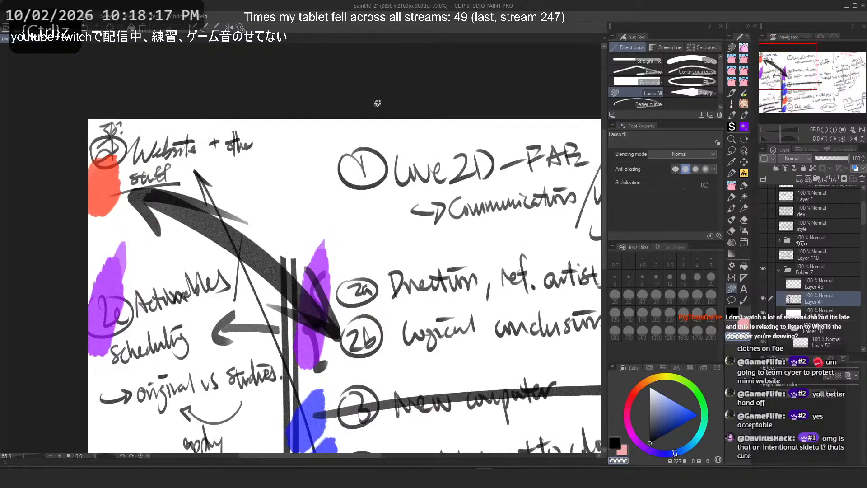
{"action": "scroll", "coordinate": [160, 91], "scroll_direction": "up", "scroll_amount": 5}
{"action": "key", "text": "b"}
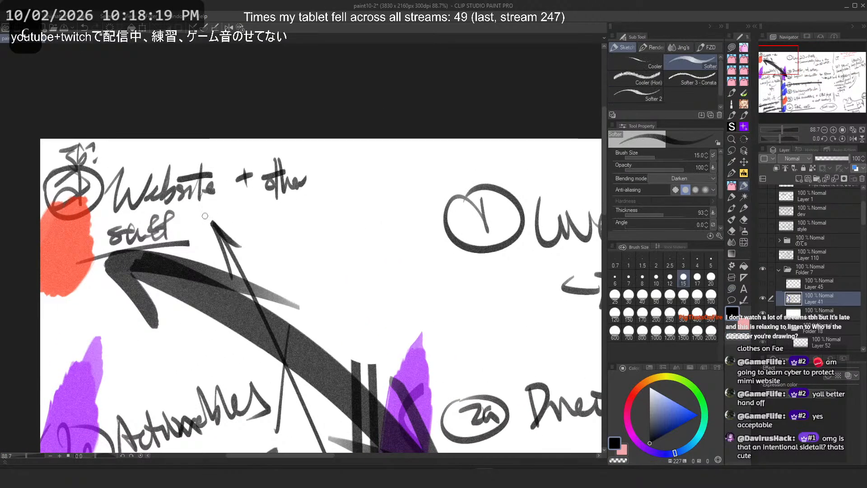
{"action": "scroll", "coordinate": [205, 216], "scroll_direction": "up", "scroll_amount": 3}
{"action": "mouse_move", "coordinate": [377, 104]}
{"action": "left_mouse_down"}
{"action": "mouse_move", "coordinate": [189, 217]}
{"action": "mouse_move", "coordinate": [235, 353]}
{"action": "left_mouse_up"}
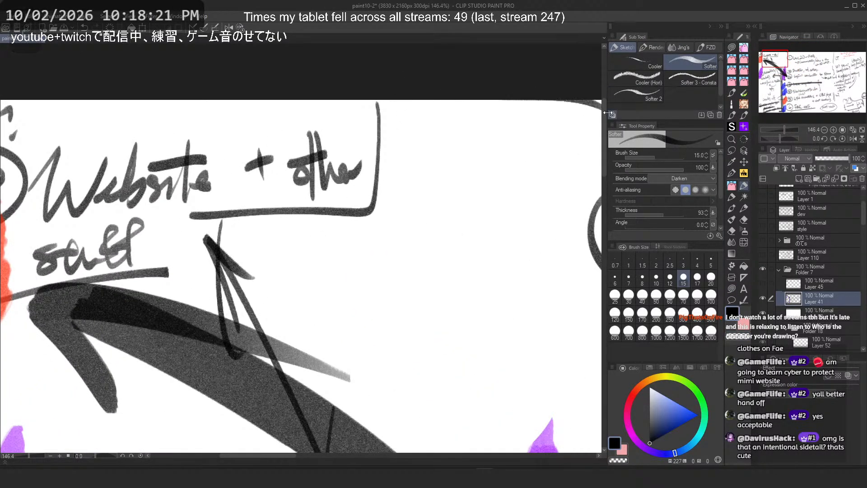
{"action": "scroll", "coordinate": [361, 119], "scroll_direction": "down", "scroll_amount": 3}
{"action": "scroll", "coordinate": [479, 122], "scroll_direction": "up", "scroll_amount": 1}
{"action": "mouse_move", "coordinate": [501, 109]}
{"action": "left_mouse_down"}
{"action": "mouse_move", "coordinate": [500, 392]}
{"action": "mouse_move", "coordinate": [219, 365]}
{"action": "left_mouse_up"}
{"action": "scroll", "coordinate": [380, 68], "scroll_direction": "up", "scroll_amount": 2}
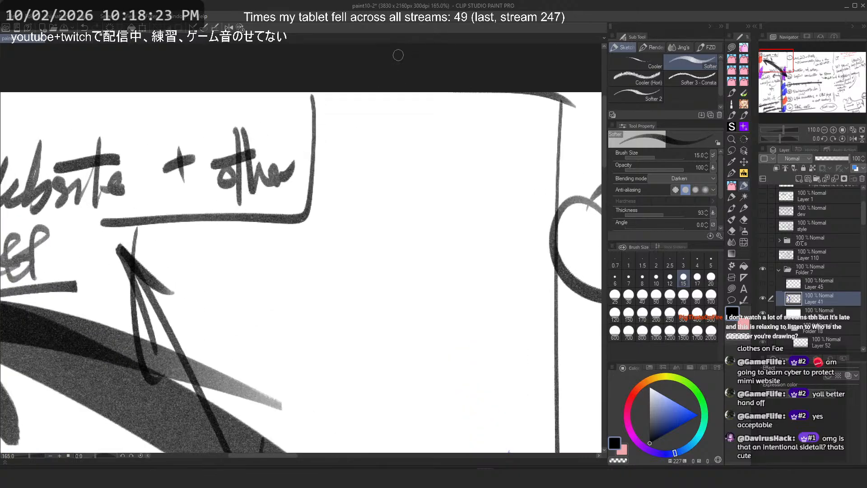
Step: Handwrite a boxed 'Final' label followed by '① Project' at the top of the new notes area
{"action": "mouse_move", "coordinate": [321, 112]}
{"action": "left_mouse_down"}
{"action": "mouse_move", "coordinate": [340, 101]}
{"action": "mouse_move", "coordinate": [340, 115]}
{"action": "mouse_move", "coordinate": [370, 100]}
{"action": "mouse_move", "coordinate": [377, 128]}
{"action": "left_mouse_up"}
{"action": "key", "text": "ctrl+z"}
{"action": "left_click_drag", "start_coordinate": [385, 94], "coordinate": [387, 128]}
{"action": "mouse_move", "coordinate": [315, 126]}
{"action": "left_mouse_down"}
{"action": "mouse_move", "coordinate": [312, 95]}
{"action": "mouse_move", "coordinate": [355, 93]}
{"action": "left_mouse_up"}
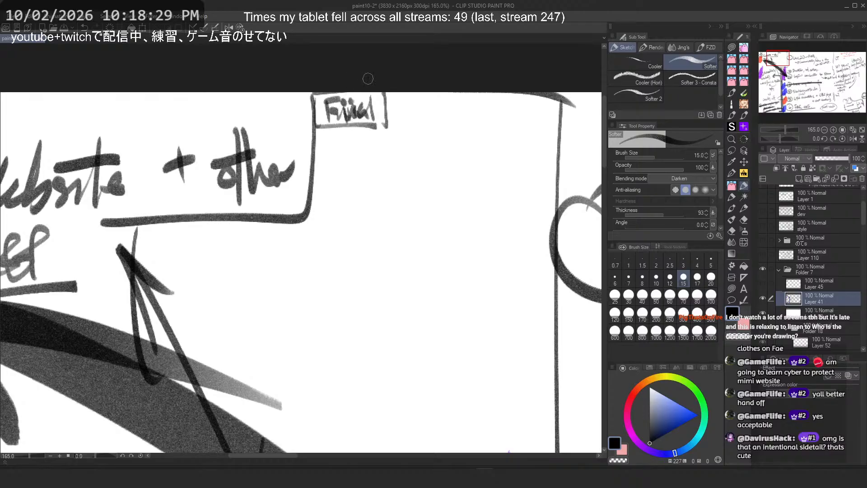
{"action": "key", "text": "ctrl+z"}
{"action": "left_click_drag", "start_coordinate": [393, 103], "coordinate": [405, 121]}
{"action": "mouse_move", "coordinate": [405, 100]}
{"action": "left_mouse_down"}
{"action": "mouse_move", "coordinate": [398, 120]}
{"action": "mouse_move", "coordinate": [443, 113]}
{"action": "mouse_move", "coordinate": [467, 120]}
{"action": "left_mouse_up"}
{"action": "key", "text": "ctrl+z"}
{"action": "key", "text": "ctrl+z"}
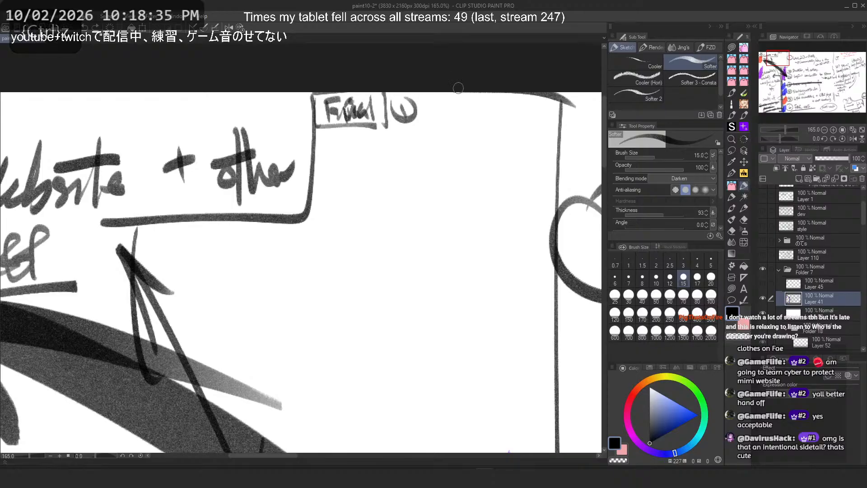
{"action": "mouse_move", "coordinate": [420, 103]}
{"action": "left_mouse_down"}
{"action": "mouse_move", "coordinate": [449, 110]}
{"action": "mouse_move", "coordinate": [439, 131]}
{"action": "left_mouse_up"}
{"action": "key", "text": "ctrl+z"}
{"action": "left_click_drag", "start_coordinate": [448, 116], "coordinate": [461, 118]}
Step: Handwrite '② subdomain for blog/' on the line below the heading
{"action": "mouse_move", "coordinate": [333, 141]}
{"action": "left_mouse_down"}
{"action": "mouse_move", "coordinate": [330, 164]}
{"action": "mouse_move", "coordinate": [348, 155]}
{"action": "left_mouse_up"}
{"action": "mouse_move", "coordinate": [351, 139]}
{"action": "left_mouse_down"}
{"action": "mouse_move", "coordinate": [355, 162]}
{"action": "mouse_move", "coordinate": [382, 157]}
{"action": "left_mouse_up"}
{"action": "left_click_drag", "start_coordinate": [385, 139], "coordinate": [389, 151]}
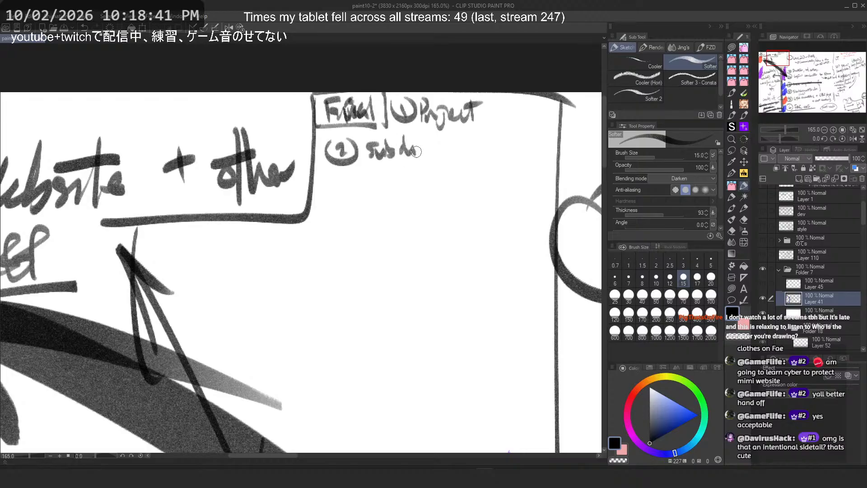
{"action": "left_click_drag", "start_coordinate": [450, 137], "coordinate": [453, 140]}
{"action": "mouse_move", "coordinate": [484, 135]}
{"action": "left_mouse_down"}
{"action": "mouse_move", "coordinate": [473, 156]}
{"action": "mouse_move", "coordinate": [488, 149]}
{"action": "left_mouse_up"}
{"action": "left_click_drag", "start_coordinate": [489, 147], "coordinate": [530, 144]}
{"action": "left_click_drag", "start_coordinate": [533, 144], "coordinate": [534, 165]}
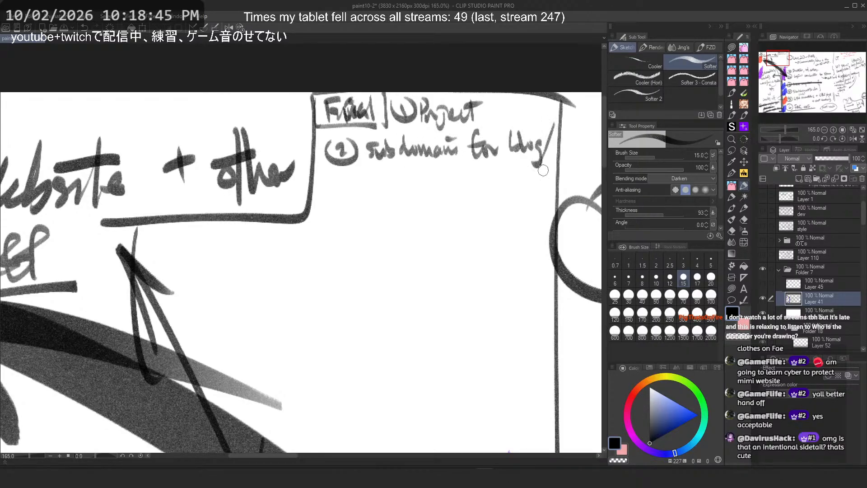
{"action": "left_click_drag", "start_coordinate": [359, 187], "coordinate": [375, 190]}
{"action": "left_click_drag", "start_coordinate": [380, 168], "coordinate": [389, 186]}
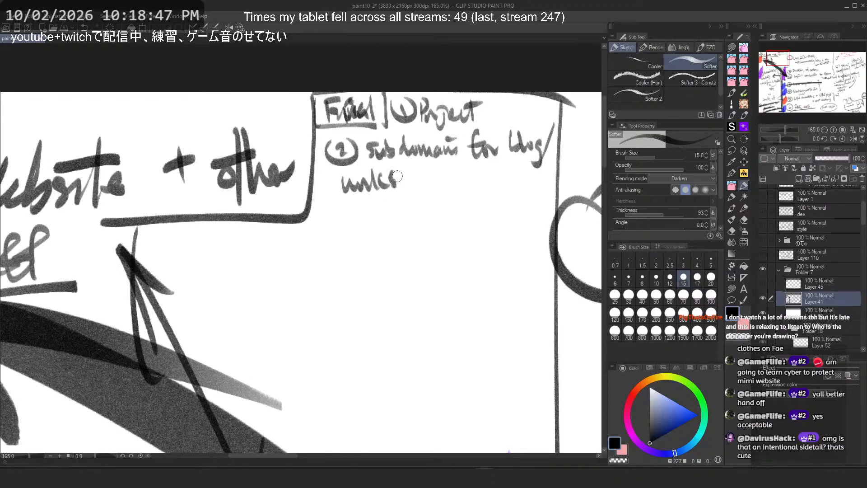
{"action": "key", "text": "ctrl+z"}
{"action": "key", "text": "ctrl+z"}
{"action": "key", "text": "ctrl+z"}
{"action": "key", "text": "ctrl+z"}
Step: Continue the item with 'works etc..' on the next line
{"action": "left_click_drag", "start_coordinate": [330, 178], "coordinate": [348, 183]}
{"action": "left_click_drag", "start_coordinate": [356, 177], "coordinate": [390, 190]}
{"action": "mouse_move", "coordinate": [392, 174]}
{"action": "left_mouse_down"}
{"action": "mouse_move", "coordinate": [429, 177]}
{"action": "mouse_move", "coordinate": [440, 166]}
{"action": "mouse_move", "coordinate": [442, 186]}
{"action": "left_mouse_up"}
{"action": "left_click_drag", "start_coordinate": [449, 174], "coordinate": [457, 186]}
{"action": "left_click_drag", "start_coordinate": [468, 183], "coordinate": [469, 184]}
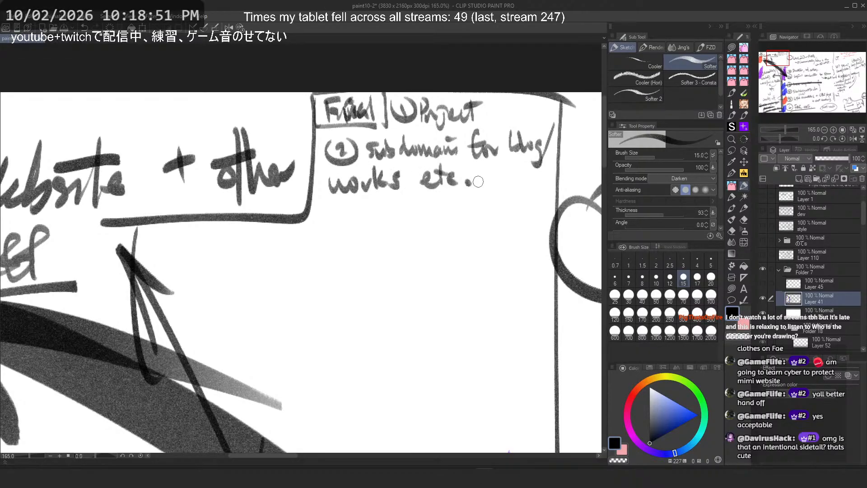
{"action": "mouse_move", "coordinate": [541, 209]}
{"action": "left_mouse_down"}
{"action": "mouse_move", "coordinate": [309, 216]}
{"action": "mouse_move", "coordinate": [258, 229]}
{"action": "left_mouse_up"}
{"action": "key", "text": "ctrl+z"}
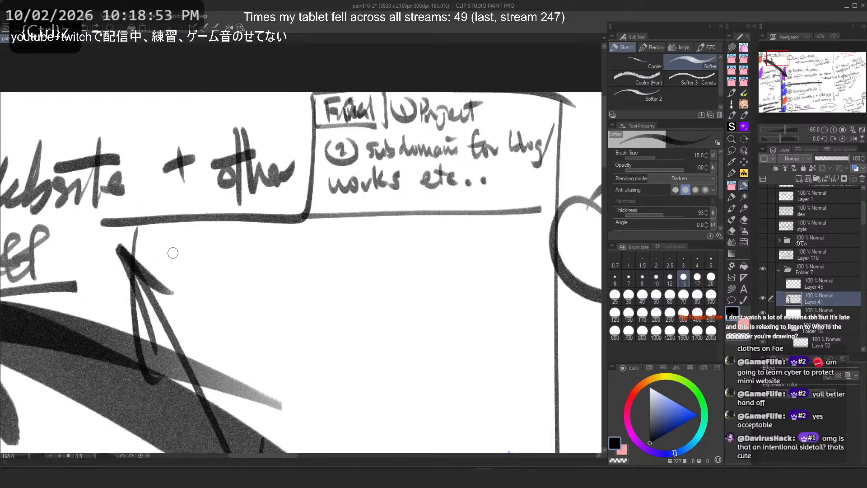
{"action": "key", "text": "ctrl+z"}
{"action": "mouse_move", "coordinate": [334, 226]}
{"action": "left_mouse_down"}
{"action": "mouse_move", "coordinate": [371, 226]}
{"action": "mouse_move", "coordinate": [364, 238]}
{"action": "left_mouse_up"}
{"action": "key", "text": "ctrl+z"}
{"action": "key", "text": "ctrl+z"}
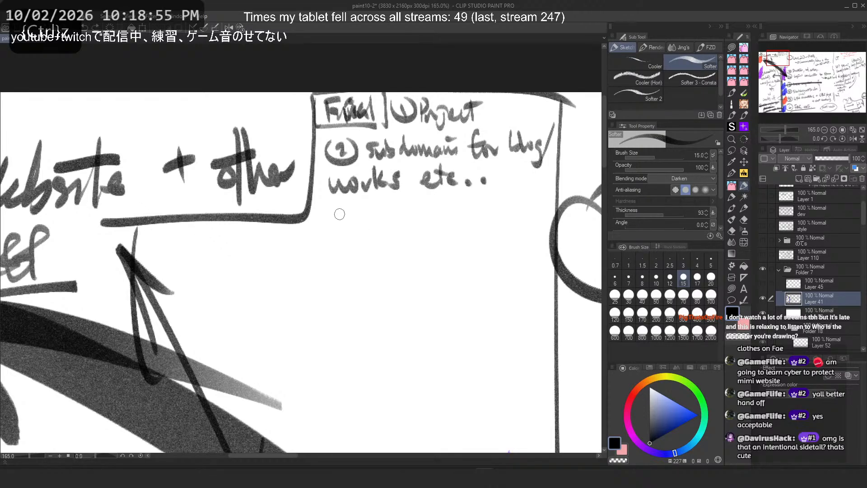
Step: Add the sub-points '↳ workflow' and '↳ textures + brushes settings etc.' beneath the subdomain item
{"action": "mouse_move", "coordinate": [336, 207]}
{"action": "left_mouse_down"}
{"action": "mouse_move", "coordinate": [359, 212]}
{"action": "mouse_move", "coordinate": [383, 226]}
{"action": "mouse_move", "coordinate": [422, 222]}
{"action": "mouse_move", "coordinate": [442, 199]}
{"action": "mouse_move", "coordinate": [475, 212]}
{"action": "left_mouse_up"}
{"action": "left_click_drag", "start_coordinate": [338, 244], "coordinate": [360, 249]}
{"action": "mouse_move", "coordinate": [357, 239]}
{"action": "left_mouse_down"}
{"action": "mouse_move", "coordinate": [357, 256]}
{"action": "mouse_move", "coordinate": [388, 243]}
{"action": "mouse_move", "coordinate": [397, 253]}
{"action": "left_mouse_up"}
{"action": "mouse_move", "coordinate": [399, 246]}
{"action": "left_mouse_down"}
{"action": "mouse_move", "coordinate": [406, 254]}
{"action": "mouse_move", "coordinate": [442, 248]}
{"action": "left_mouse_up"}
{"action": "left_click_drag", "start_coordinate": [438, 252], "coordinate": [477, 248]}
{"action": "mouse_move", "coordinate": [496, 230]}
{"action": "left_mouse_down"}
{"action": "mouse_move", "coordinate": [494, 246]}
{"action": "mouse_move", "coordinate": [527, 251]}
{"action": "left_mouse_up"}
{"action": "left_click_drag", "start_coordinate": [534, 234], "coordinate": [542, 250]}
{"action": "left_click_drag", "start_coordinate": [396, 270], "coordinate": [388, 284]}
{"action": "left_click_drag", "start_coordinate": [398, 280], "coordinate": [408, 284]}
{"action": "left_click_drag", "start_coordinate": [411, 263], "coordinate": [413, 281]}
{"action": "left_click_drag", "start_coordinate": [418, 260], "coordinate": [418, 279]}
{"action": "mouse_move", "coordinate": [405, 273]}
{"action": "left_mouse_down"}
{"action": "mouse_move", "coordinate": [424, 271]}
{"action": "mouse_move", "coordinate": [434, 281]}
{"action": "left_mouse_up"}
{"action": "left_click_drag", "start_coordinate": [440, 273], "coordinate": [435, 290]}
{"action": "left_click_drag", "start_coordinate": [479, 273], "coordinate": [488, 287]}
{"action": "left_click_drag", "start_coordinate": [482, 274], "coordinate": [498, 272]}
{"action": "left_click_drag", "start_coordinate": [506, 277], "coordinate": [502, 287]}
{"action": "left_click", "coordinate": [520, 284]}
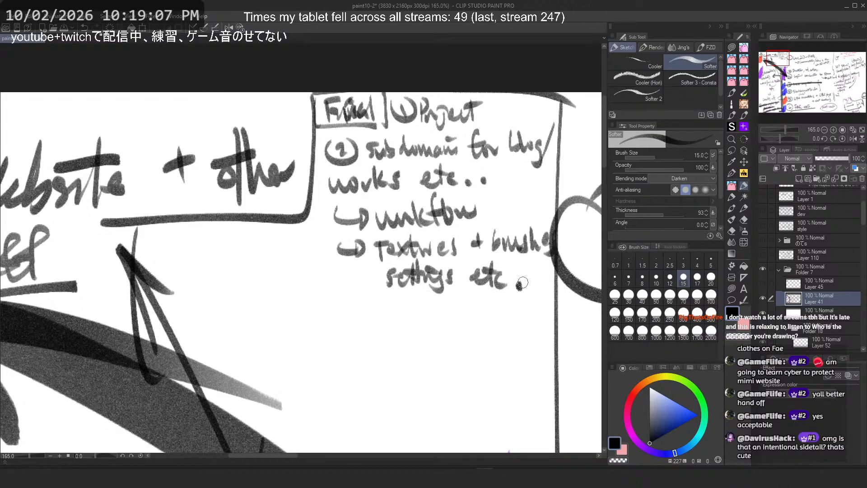
Step: Draw a dividing line under the notes and a boxed 'Current' label connected to the arrow
{"action": "left_click_drag", "start_coordinate": [293, 226], "coordinate": [542, 374]}
{"action": "mouse_move", "coordinate": [149, 229]}
{"action": "left_mouse_down"}
{"action": "mouse_move", "coordinate": [165, 241]}
{"action": "mouse_move", "coordinate": [156, 250]}
{"action": "mouse_move", "coordinate": [179, 237]}
{"action": "mouse_move", "coordinate": [197, 246]}
{"action": "mouse_move", "coordinate": [228, 240]}
{"action": "mouse_move", "coordinate": [226, 251]}
{"action": "mouse_move", "coordinate": [127, 251]}
{"action": "left_mouse_up"}
{"action": "key", "text": "ctrl+z"}
{"action": "mouse_move", "coordinate": [242, 217]}
{"action": "left_mouse_down"}
{"action": "mouse_move", "coordinate": [245, 253]}
{"action": "mouse_move", "coordinate": [138, 264]}
{"action": "left_mouse_up"}
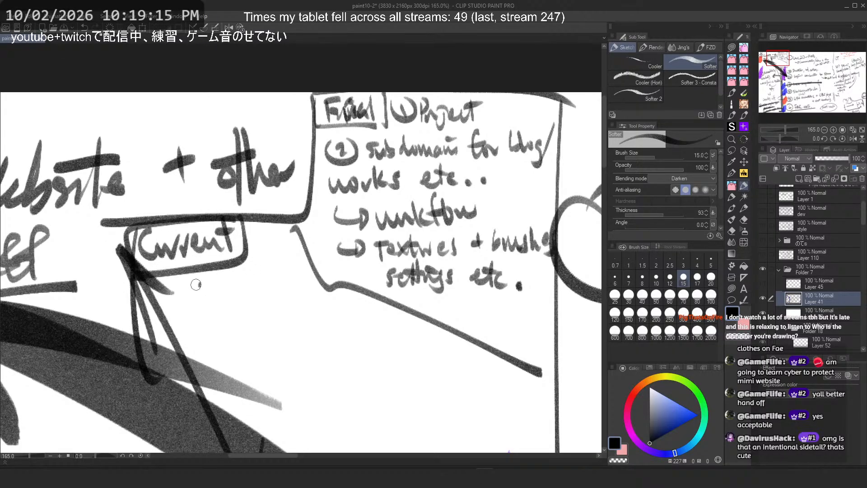
Step: Handwrite 'SPA for works done' under 'Current' and '→ experiment' below it
{"action": "left_click_drag", "start_coordinate": [195, 285], "coordinate": [184, 307]}
{"action": "mouse_move", "coordinate": [201, 289]}
{"action": "left_mouse_down"}
{"action": "mouse_move", "coordinate": [212, 303]}
{"action": "mouse_move", "coordinate": [226, 271]}
{"action": "left_mouse_up"}
{"action": "left_click_drag", "start_coordinate": [217, 289], "coordinate": [240, 284]}
{"action": "mouse_move", "coordinate": [211, 319]}
{"action": "left_mouse_down"}
{"action": "mouse_move", "coordinate": [199, 341]}
{"action": "mouse_move", "coordinate": [212, 325]}
{"action": "left_mouse_up"}
{"action": "mouse_move", "coordinate": [208, 334]}
{"action": "left_mouse_down"}
{"action": "mouse_move", "coordinate": [228, 322]}
{"action": "mouse_move", "coordinate": [240, 341]}
{"action": "left_mouse_up"}
{"action": "left_click_drag", "start_coordinate": [244, 317], "coordinate": [244, 327]}
{"action": "mouse_move", "coordinate": [254, 318]}
{"action": "left_mouse_down"}
{"action": "mouse_move", "coordinate": [258, 327]}
{"action": "mouse_move", "coordinate": [260, 316]}
{"action": "left_mouse_up"}
{"action": "key", "text": "ctrl+z"}
{"action": "key", "text": "ctrl+z"}
{"action": "key", "text": "ctrl+z"}
{"action": "left_click_drag", "start_coordinate": [265, 317], "coordinate": [284, 315]}
{"action": "left_click_drag", "start_coordinate": [289, 300], "coordinate": [298, 308]}
{"action": "left_click_drag", "start_coordinate": [234, 339], "coordinate": [226, 368]}
{"action": "mouse_move", "coordinate": [246, 352]}
{"action": "left_mouse_down"}
{"action": "mouse_move", "coordinate": [244, 362]}
{"action": "mouse_move", "coordinate": [267, 350]}
{"action": "left_mouse_up"}
{"action": "mouse_move", "coordinate": [271, 351]}
{"action": "left_mouse_down"}
{"action": "mouse_move", "coordinate": [282, 345]}
{"action": "mouse_move", "coordinate": [328, 372]}
{"action": "left_mouse_up"}
{"action": "mouse_move", "coordinate": [318, 362]}
{"action": "left_mouse_down"}
{"action": "mouse_move", "coordinate": [320, 381]}
{"action": "mouse_move", "coordinate": [360, 363]}
{"action": "mouse_move", "coordinate": [347, 378]}
{"action": "mouse_move", "coordinate": [363, 378]}
{"action": "left_mouse_up"}
{"action": "key", "text": "ctrl+z"}
{"action": "key", "text": "ctrl+z"}
{"action": "left_click_drag", "start_coordinate": [360, 365], "coordinate": [349, 379]}
{"action": "mouse_move", "coordinate": [371, 364]}
{"action": "left_mouse_down"}
{"action": "mouse_move", "coordinate": [374, 395]}
{"action": "mouse_move", "coordinate": [397, 366]}
{"action": "mouse_move", "coordinate": [456, 378]}
{"action": "left_mouse_up"}
{"action": "left_click_drag", "start_coordinate": [445, 362], "coordinate": [469, 359]}
{"action": "left_click", "coordinate": [474, 374]}
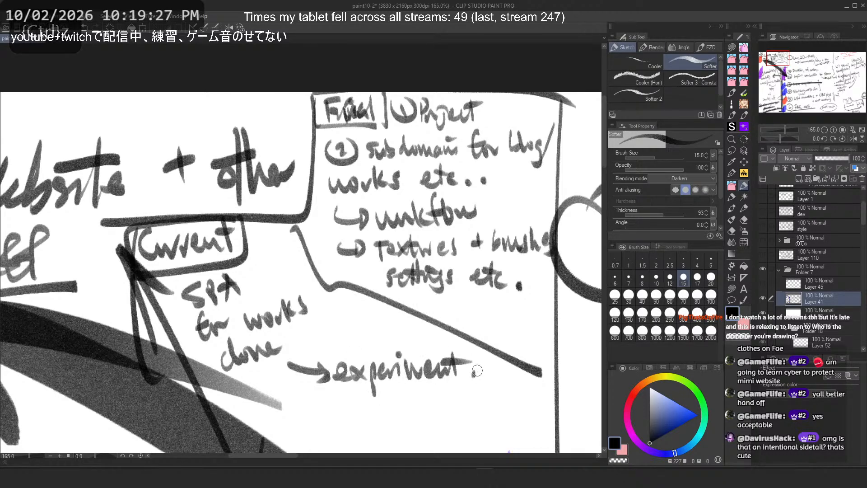
Step: Add an arrow from 'works done' leading to 'Grid + model'
{"action": "scroll", "coordinate": [237, 150], "scroll_direction": "down", "scroll_amount": 3}
{"action": "scroll", "coordinate": [222, 230], "scroll_direction": "up", "scroll_amount": 4}
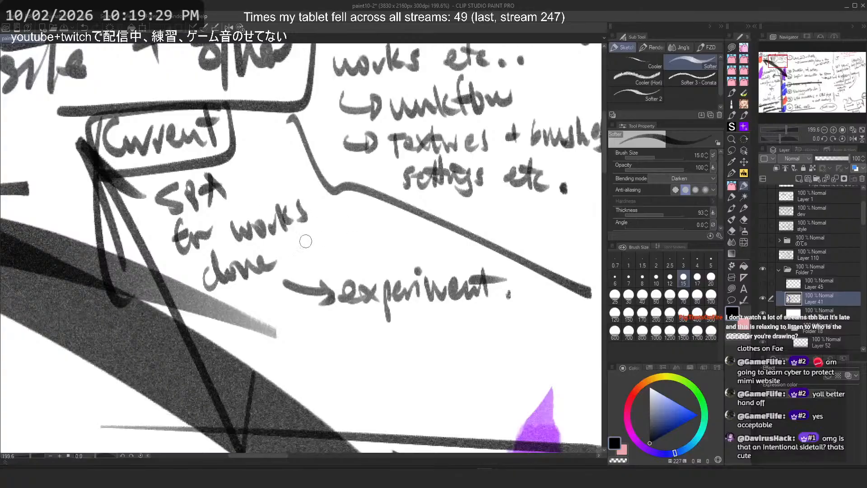
{"action": "left_click_drag", "start_coordinate": [277, 251], "coordinate": [322, 236]}
{"action": "left_click_drag", "start_coordinate": [312, 229], "coordinate": [321, 249]}
{"action": "key", "text": "ctrl+z"}
{"action": "key", "text": "ctrl+z"}
{"action": "mouse_move", "coordinate": [151, 233]}
{"action": "left_mouse_down"}
{"action": "mouse_move", "coordinate": [156, 266]}
{"action": "mouse_move", "coordinate": [304, 207]}
{"action": "mouse_move", "coordinate": [151, 226]}
{"action": "left_mouse_up"}
{"action": "key", "text": "ctrl+z"}
{"action": "key", "text": "ctrl+z"}
{"action": "left_click_drag", "start_coordinate": [301, 240], "coordinate": [336, 232]}
{"action": "mouse_move", "coordinate": [329, 225]}
{"action": "left_mouse_down"}
{"action": "mouse_move", "coordinate": [326, 246]}
{"action": "mouse_move", "coordinate": [323, 236]}
{"action": "left_mouse_up"}
{"action": "key", "text": "ctrl+z"}
{"action": "key", "text": "ctrl+z"}
{"action": "left_click_drag", "start_coordinate": [323, 231], "coordinate": [327, 243]}
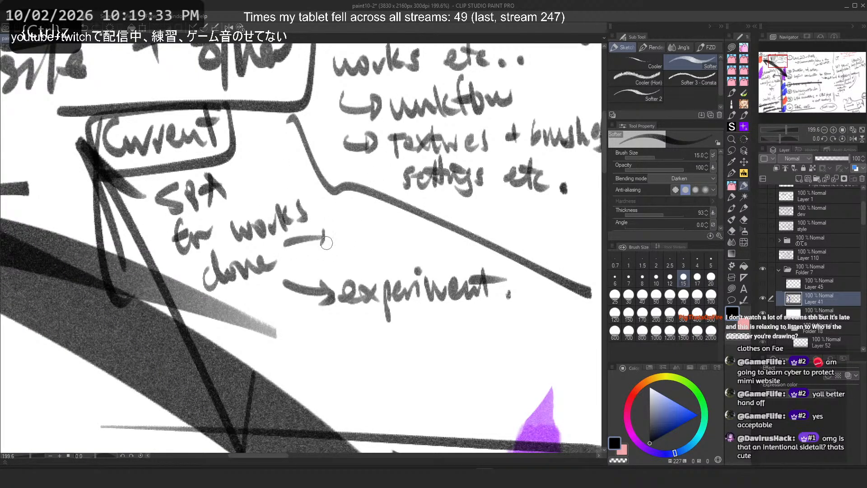
{"action": "mouse_move", "coordinate": [349, 216]}
{"action": "left_mouse_down"}
{"action": "mouse_move", "coordinate": [352, 232]}
{"action": "mouse_move", "coordinate": [366, 224]}
{"action": "left_mouse_up"}
{"action": "mouse_move", "coordinate": [370, 226]}
{"action": "left_mouse_down"}
{"action": "mouse_move", "coordinate": [371, 240]}
{"action": "mouse_move", "coordinate": [403, 233]}
{"action": "left_mouse_up"}
{"action": "left_click_drag", "start_coordinate": [423, 225], "coordinate": [472, 247]}
{"action": "left_click_drag", "start_coordinate": [477, 240], "coordinate": [495, 249]}
{"action": "left_click_drag", "start_coordinate": [295, 265], "coordinate": [506, 251]}
{"action": "key", "text": "ctrl+z"}
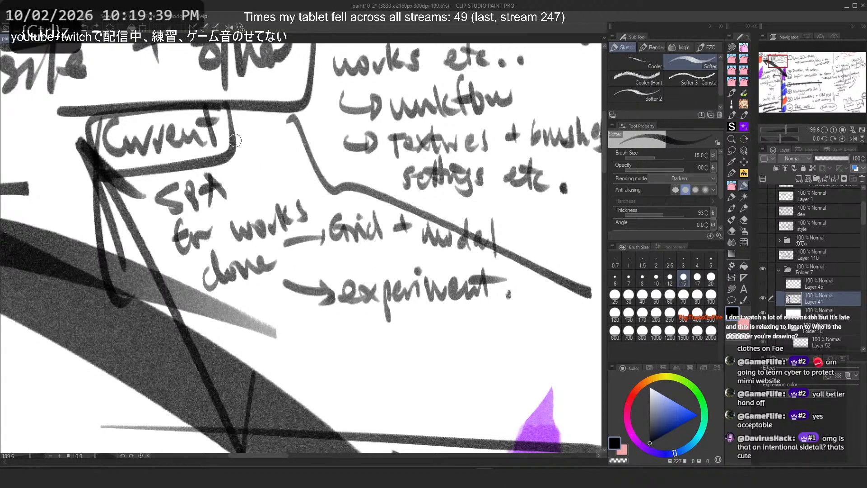
Step: Try underlining and circling 'experiment', undoing each attempt
{"action": "scroll", "coordinate": [235, 141], "scroll_direction": "down", "scroll_amount": 3}
{"action": "scroll", "coordinate": [299, 178], "scroll_direction": "up", "scroll_amount": 2}
{"action": "left_click_drag", "start_coordinate": [221, 261], "coordinate": [418, 239]}
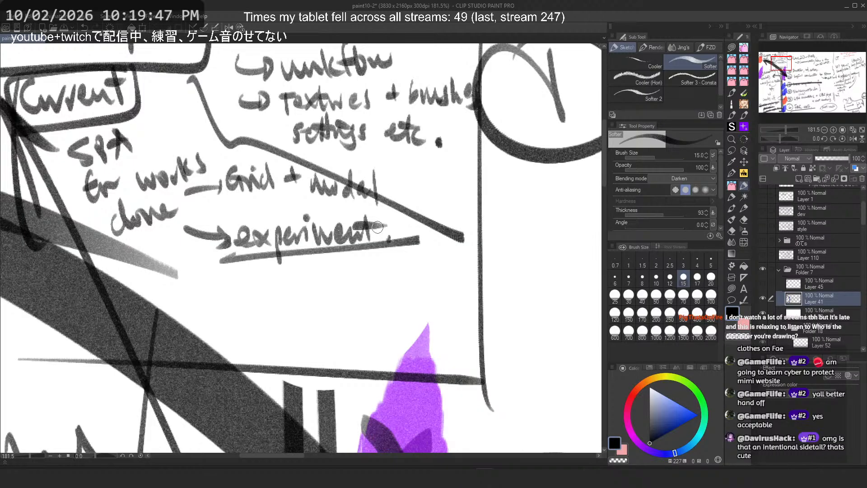
{"action": "key", "text": "ctrl+z"}
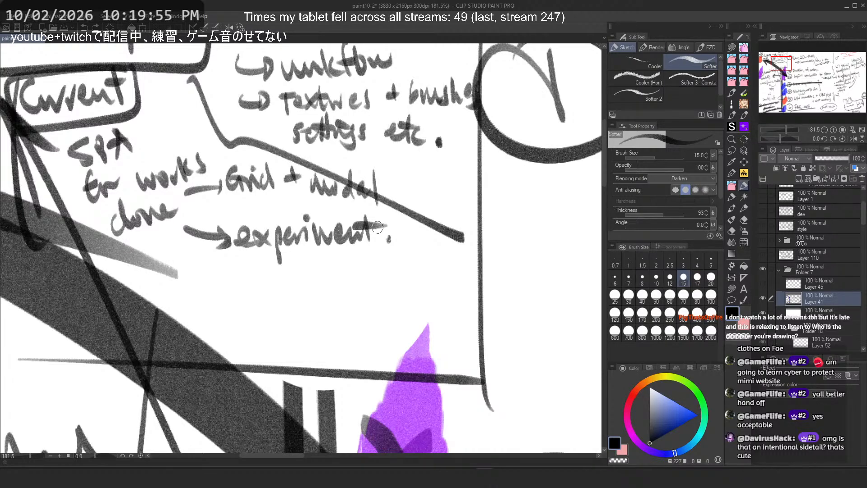
{"action": "left_click_drag", "start_coordinate": [188, 271], "coordinate": [434, 218]}
{"action": "key", "text": "ctrl+z"}
{"action": "left_click_drag", "start_coordinate": [215, 283], "coordinate": [436, 217]}
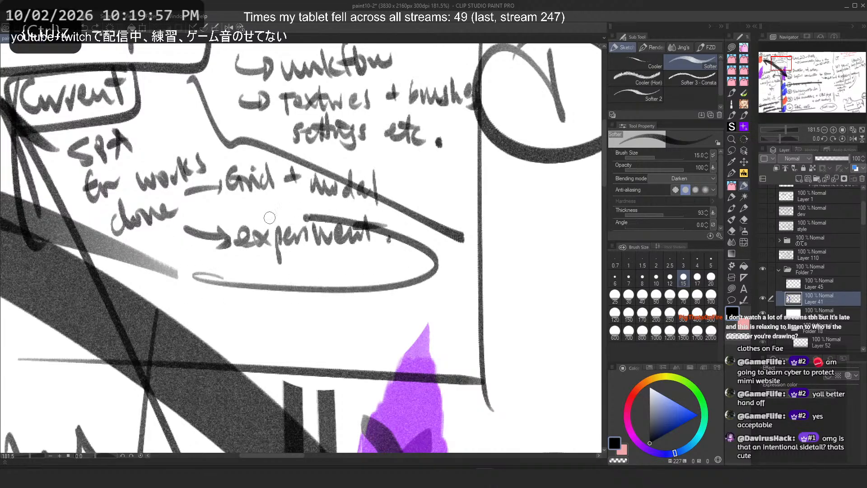
{"action": "key", "text": "ctrl+z"}
{"action": "left_click_drag", "start_coordinate": [304, 136], "coordinate": [72, 74]}
{"action": "key", "text": "ctrl+z"}
{"action": "mouse_move", "coordinate": [395, 213]}
{"action": "left_mouse_down"}
{"action": "mouse_move", "coordinate": [410, 259]}
{"action": "mouse_move", "coordinate": [401, 208]}
{"action": "mouse_move", "coordinate": [388, 271]}
{"action": "mouse_move", "coordinate": [172, 248]}
{"action": "mouse_move", "coordinate": [415, 244]}
{"action": "mouse_move", "coordinate": [186, 247]}
{"action": "mouse_move", "coordinate": [177, 239]}
{"action": "left_mouse_up"}
{"action": "key", "text": "ctrl+z"}
{"action": "key", "text": "ctrl+z"}
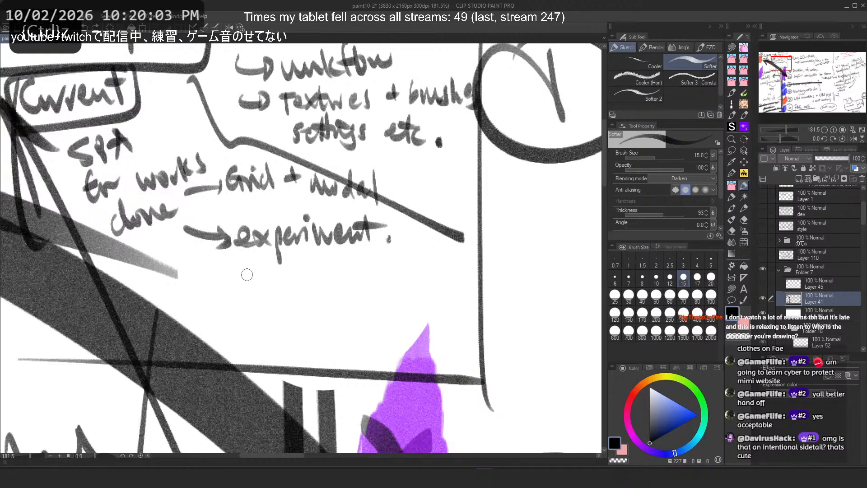
Step: Try adding strokes around the new notes section, undoing them
{"action": "left_click_drag", "start_coordinate": [262, 287], "coordinate": [221, 372]}
{"action": "scroll", "coordinate": [289, 382], "scroll_direction": "down", "scroll_amount": 4}
{"action": "scroll", "coordinate": [305, 353], "scroll_direction": "up", "scroll_amount": 2}
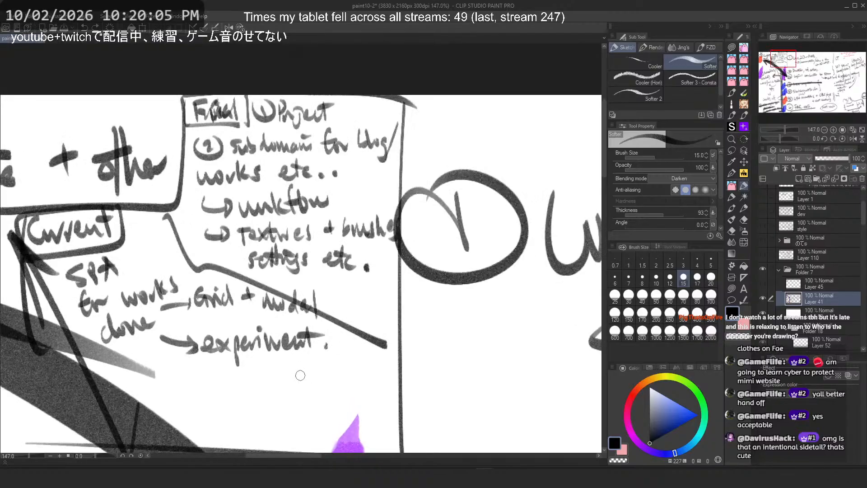
{"action": "mouse_move", "coordinate": [301, 376]}
{"action": "left_mouse_down"}
{"action": "mouse_move", "coordinate": [231, 395]}
{"action": "mouse_move", "coordinate": [495, 258]}
{"action": "mouse_move", "coordinate": [366, 123]}
{"action": "mouse_move", "coordinate": [255, 407]}
{"action": "left_mouse_up"}
{"action": "key", "text": "ctrl+z"}
{"action": "key", "text": "ctrl+z"}
{"action": "key", "text": "ctrl+z"}
{"action": "mouse_move", "coordinate": [357, 108]}
{"action": "left_mouse_down"}
{"action": "mouse_move", "coordinate": [260, 407]}
{"action": "mouse_move", "coordinate": [477, 343]}
{"action": "mouse_move", "coordinate": [231, 390]}
{"action": "left_mouse_up"}
{"action": "key", "text": "ctrl+z"}
{"action": "mouse_move", "coordinate": [361, 102]}
{"action": "left_mouse_down"}
{"action": "mouse_move", "coordinate": [333, 109]}
{"action": "mouse_move", "coordinate": [370, 118]}
{"action": "mouse_move", "coordinate": [371, 109]}
{"action": "left_mouse_up"}
{"action": "key", "text": "ctrl+z"}
{"action": "key", "text": "ctrl+z"}
{"action": "key", "text": "ctrl+z"}
{"action": "scroll", "coordinate": [345, 99], "scroll_direction": "down", "scroll_amount": 2}
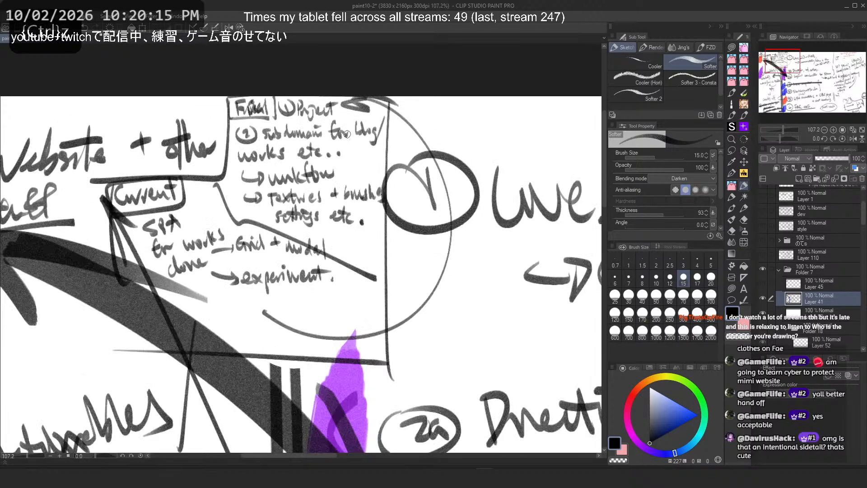
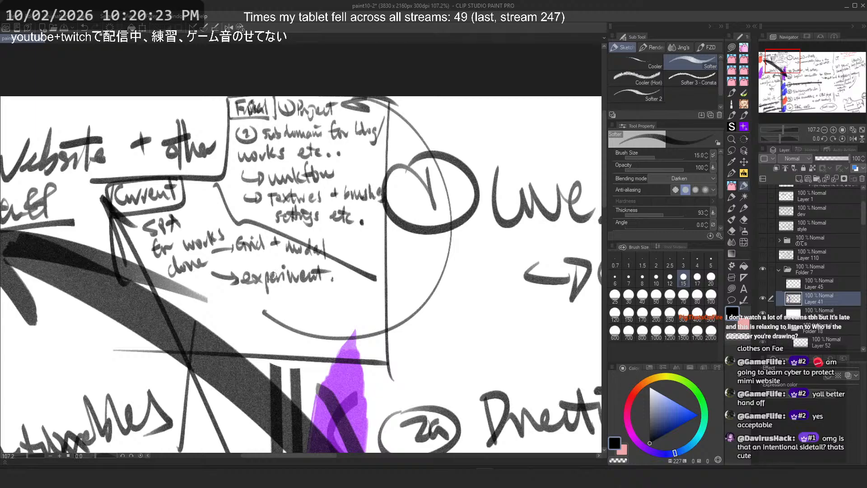
Step: Try one more stroke beside 'experiment' in the notes and undo it
{"action": "mouse_move", "coordinate": [220, 289]}
{"action": "left_mouse_down"}
{"action": "mouse_move", "coordinate": [353, 271]}
{"action": "mouse_move", "coordinate": [217, 289]}
{"action": "left_mouse_up"}
{"action": "key", "text": "ctrl+z"}
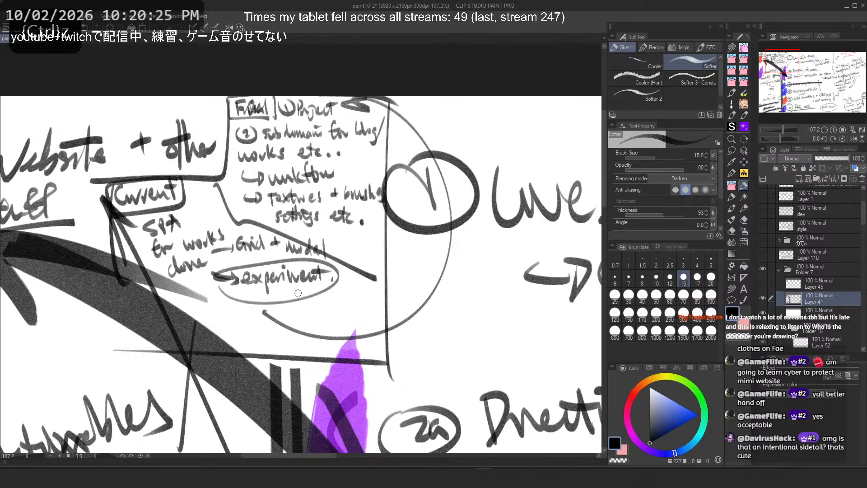
Step: Zoom out and toggle the notes folder's visibility to compare the to-do list with the canvas
{"action": "scroll", "coordinate": [153, 183], "scroll_direction": "down", "scroll_amount": 2}
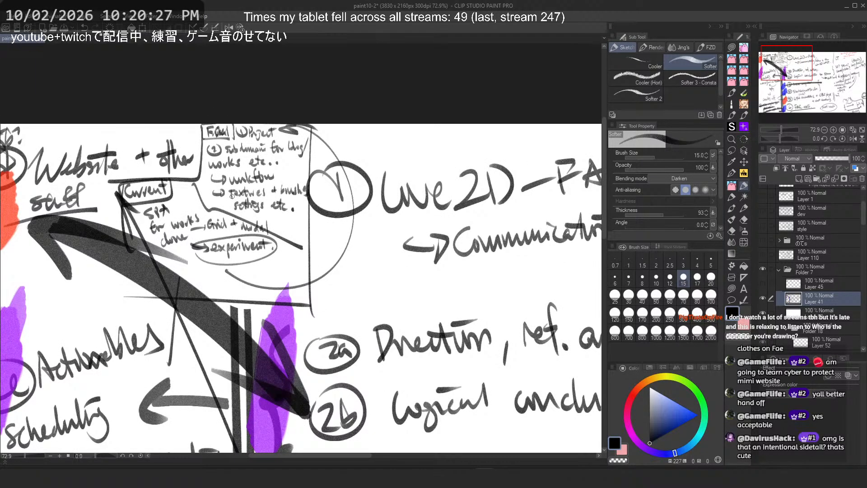
{"action": "scroll", "coordinate": [232, 196], "scroll_direction": "down", "scroll_amount": 3}
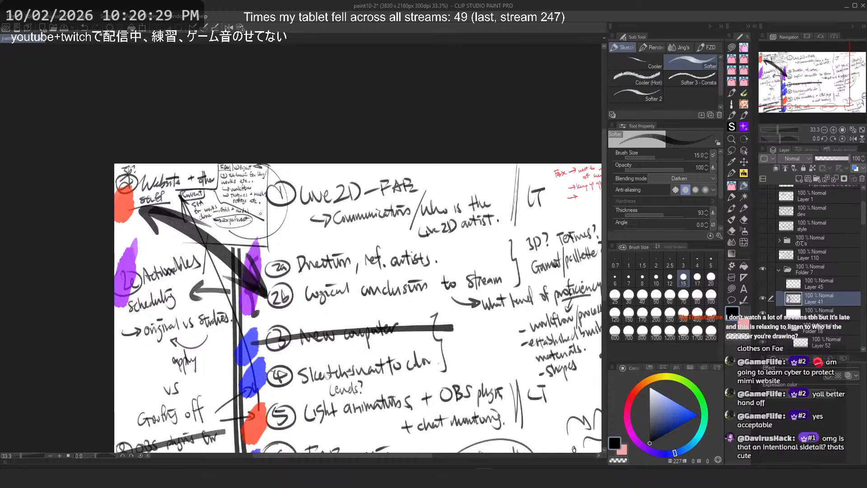
{"action": "scroll", "coordinate": [261, 213], "scroll_direction": "down", "scroll_amount": 2}
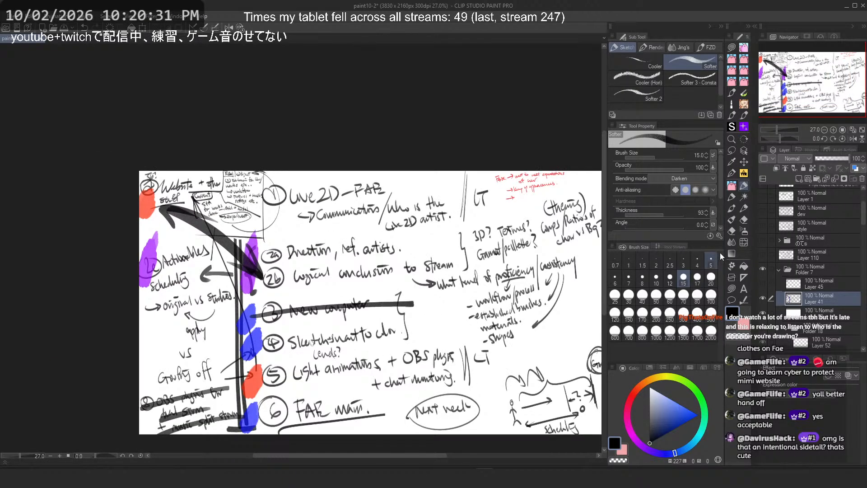
{"action": "left_click", "coordinate": [764, 299]}
{"action": "scroll", "coordinate": [295, 197], "scroll_direction": "down", "scroll_amount": 1}
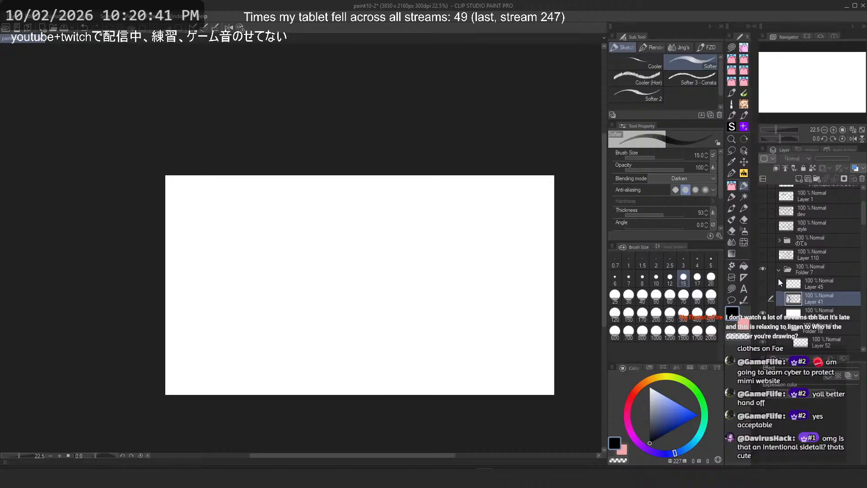
{"action": "left_click", "coordinate": [766, 294]}
{"action": "left_click", "coordinate": [778, 270]}
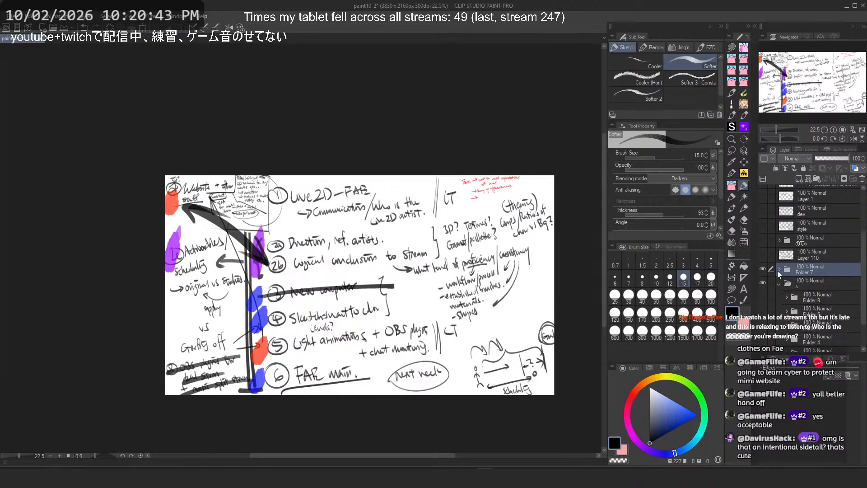
{"action": "left_click", "coordinate": [763, 269]}
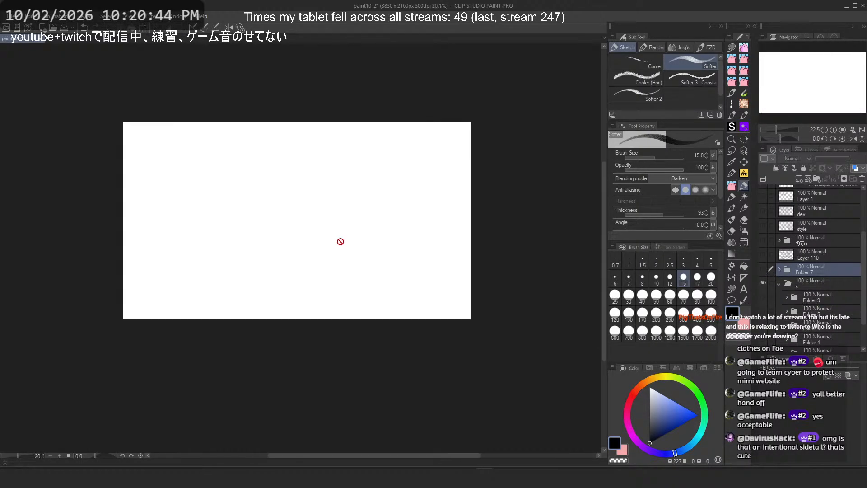
{"action": "left_click", "coordinate": [763, 269]}
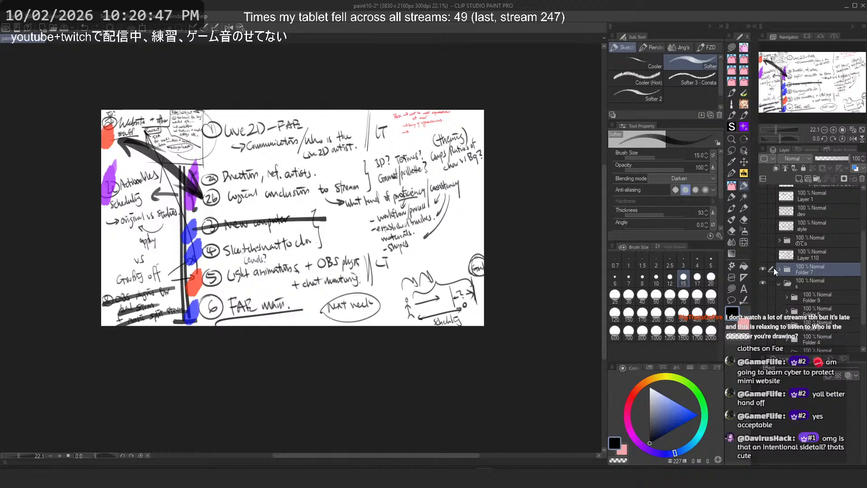
{"action": "left_click", "coordinate": [763, 268]}
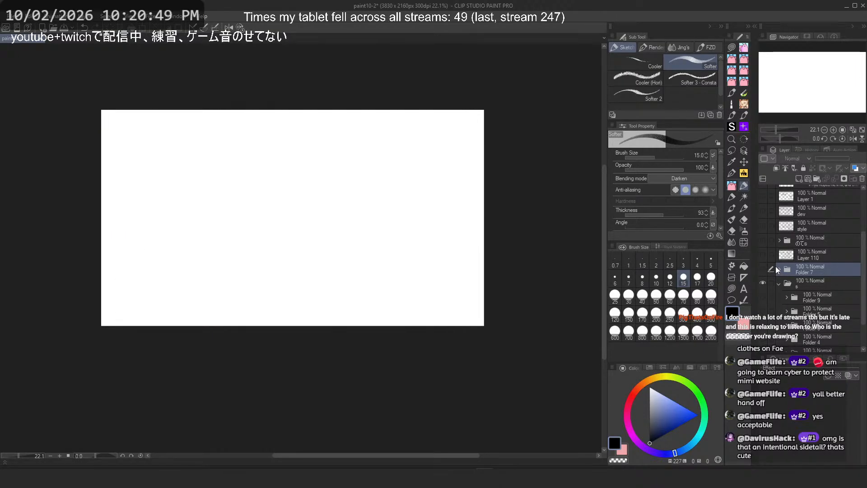
Step: Expand Folder 7 and move the note layers into a new folder inside it
{"action": "left_click", "coordinate": [780, 270]}
{"action": "scroll", "coordinate": [785, 285], "scroll_direction": "down", "scroll_amount": 2}
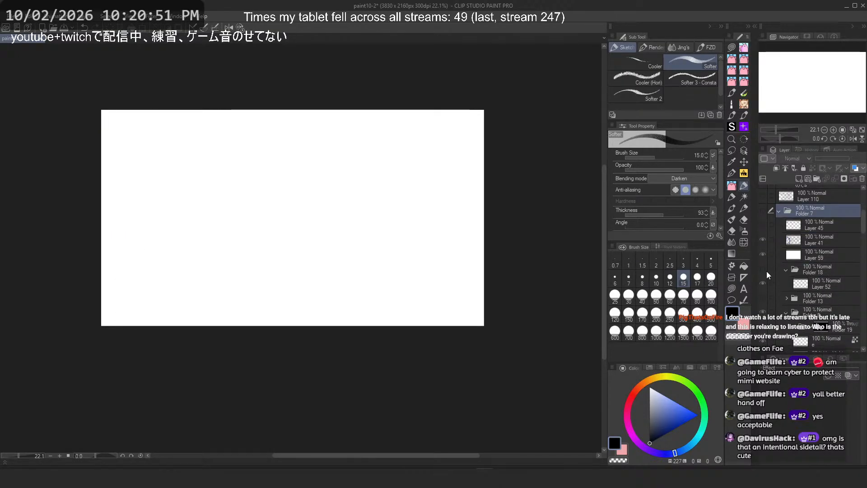
{"action": "scroll", "coordinate": [766, 272], "scroll_direction": "down", "scroll_amount": 7}
{"action": "scroll", "coordinate": [768, 277], "scroll_direction": "up", "scroll_amount": 9}
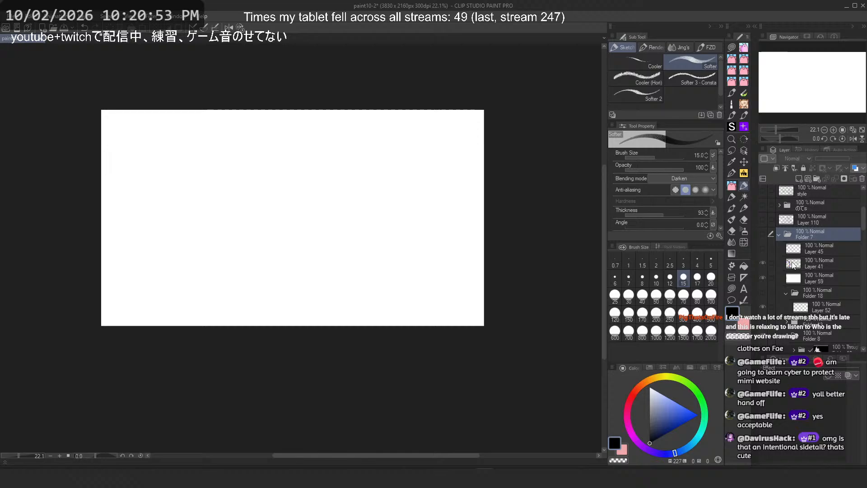
{"action": "left_click", "coordinate": [764, 234]}
{"action": "left_click", "coordinate": [813, 248]}
{"action": "left_click", "coordinate": [818, 181]}
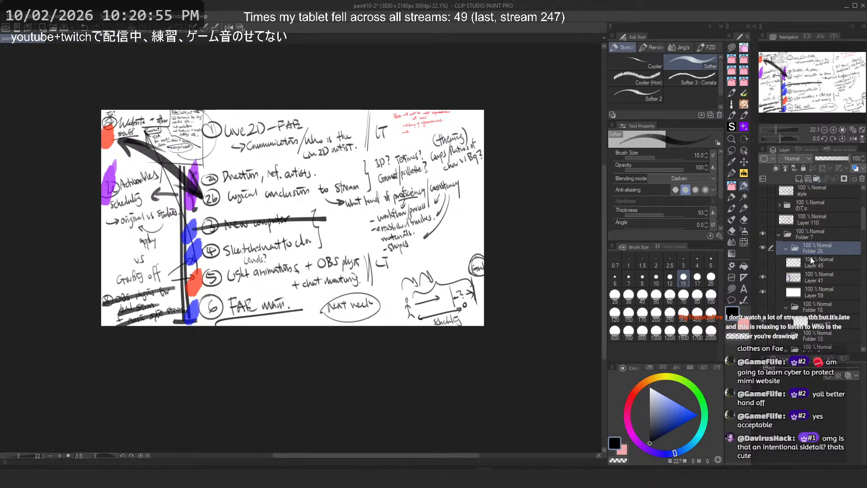
{"action": "left_click", "coordinate": [814, 261]}
{"action": "left_click_drag", "start_coordinate": [771, 276], "coordinate": [771, 291]}
{"action": "left_click_drag", "start_coordinate": [824, 259], "coordinate": [817, 249]}
Step: Rename the new folder to 'notes' and hide it
{"action": "left_click", "coordinate": [785, 251]}
{"action": "left_click", "coordinate": [786, 249]}
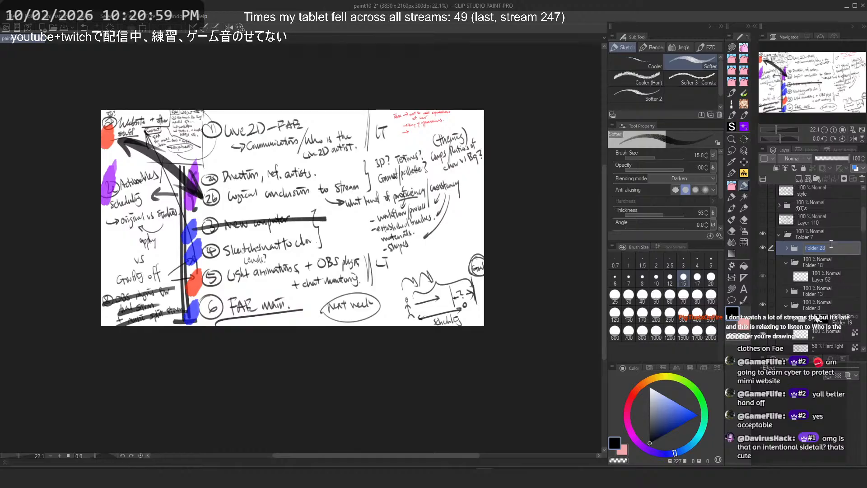
{"action": "type", "text": "notes"}
{"action": "left_click_drag", "start_coordinate": [831, 243], "coordinate": [829, 227]}
{"action": "left_click", "coordinate": [764, 232]}
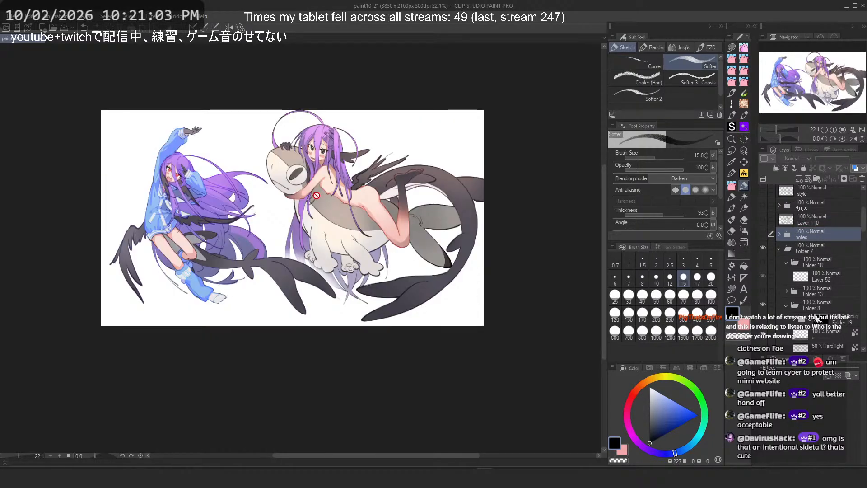
Step: Select Layer 53, zoom to the blue-hoodie girl's raised arm, and choose the Rough Square 2 brush
{"action": "scroll", "coordinate": [317, 195], "scroll_direction": "up", "scroll_amount": 2}
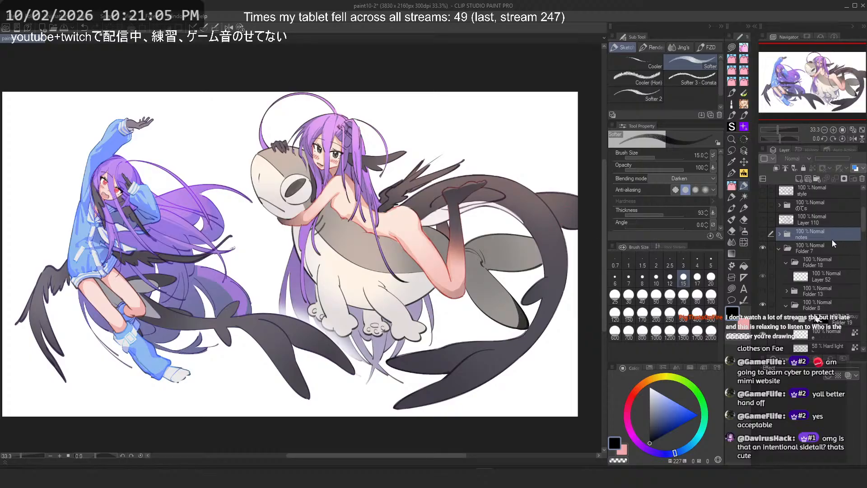
{"action": "scroll", "coordinate": [833, 244], "scroll_direction": "down", "scroll_amount": 3}
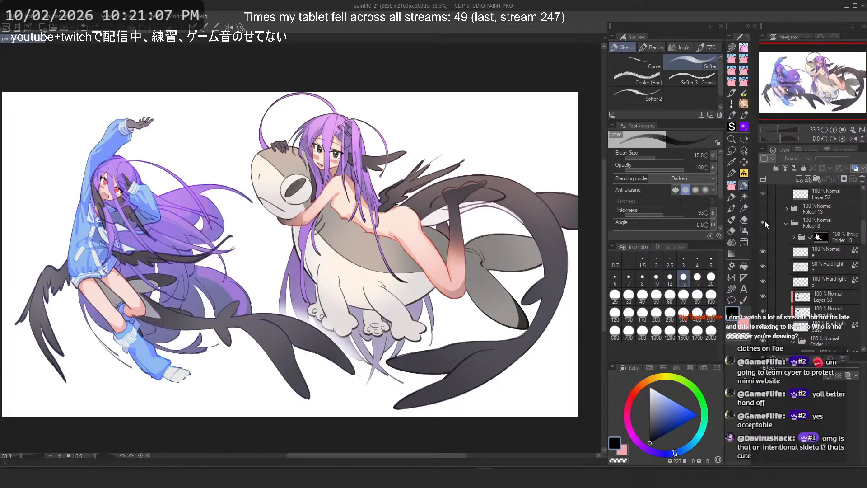
{"action": "scroll", "coordinate": [817, 264], "scroll_direction": "down", "scroll_amount": 5}
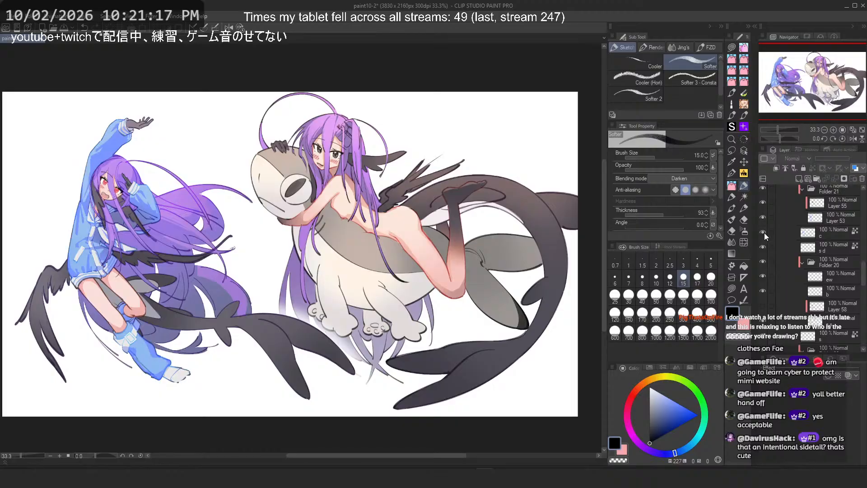
{"action": "left_click", "coordinate": [788, 233]}
{"action": "key", "text": "ctrl+plus"}
{"action": "left_click_drag", "start_coordinate": [25, 119], "coordinate": [244, 183]}
{"action": "left_click", "coordinate": [817, 218]}
{"action": "left_click", "coordinate": [731, 185]}
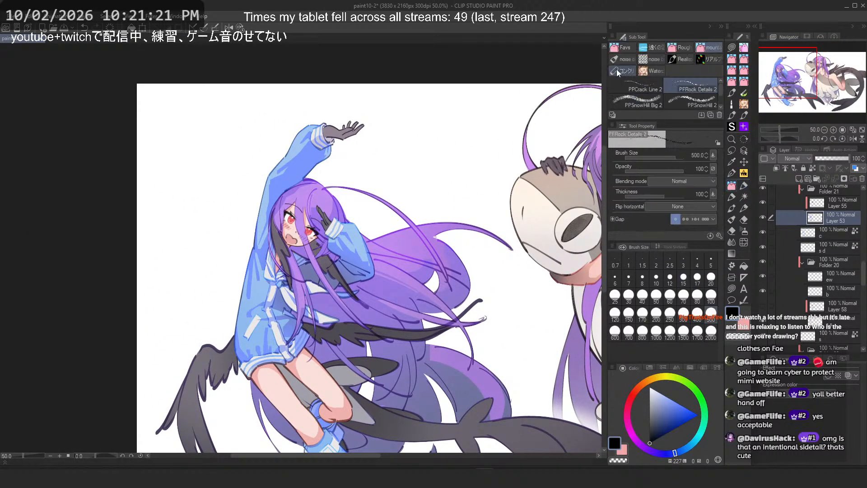
{"action": "left_click", "coordinate": [623, 48]}
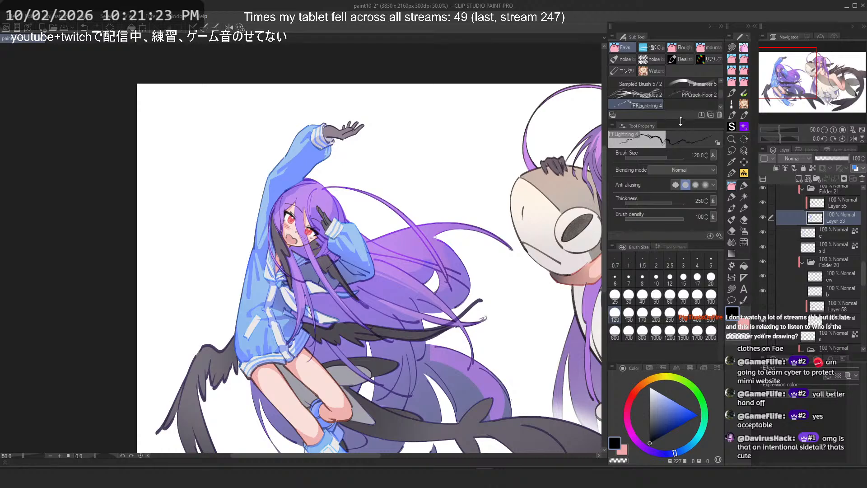
{"action": "left_click_drag", "start_coordinate": [681, 121], "coordinate": [680, 128]}
{"action": "left_click", "coordinate": [643, 51]}
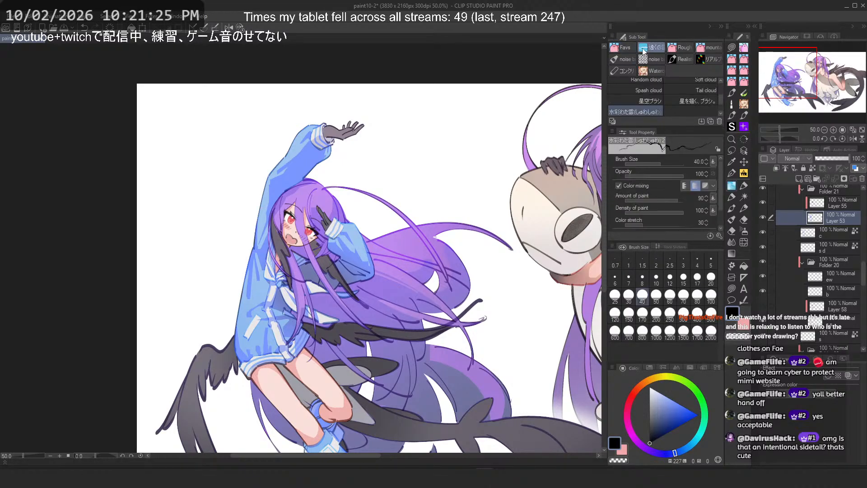
{"action": "left_click", "coordinate": [623, 48]}
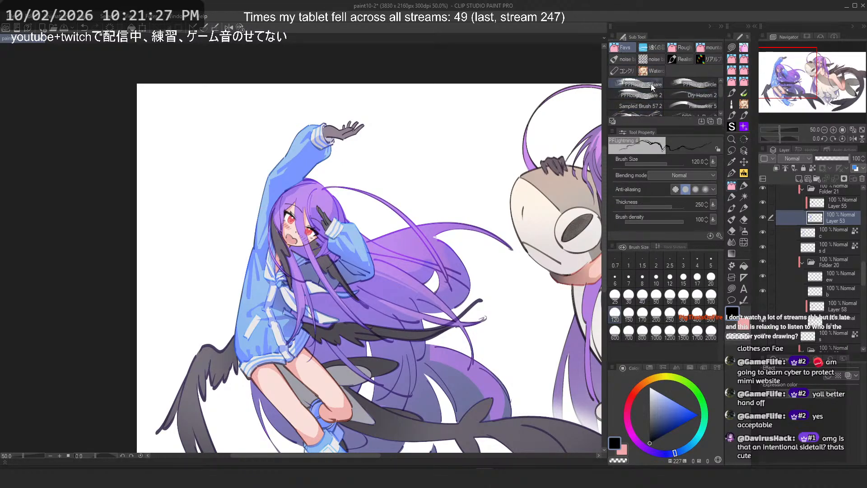
{"action": "left_click", "coordinate": [652, 96]}
Step: Try texture strokes across the raised sleeve with Rough Square 2, undoing them
{"action": "scroll", "coordinate": [287, 144], "scroll_direction": "up", "scroll_amount": 1}
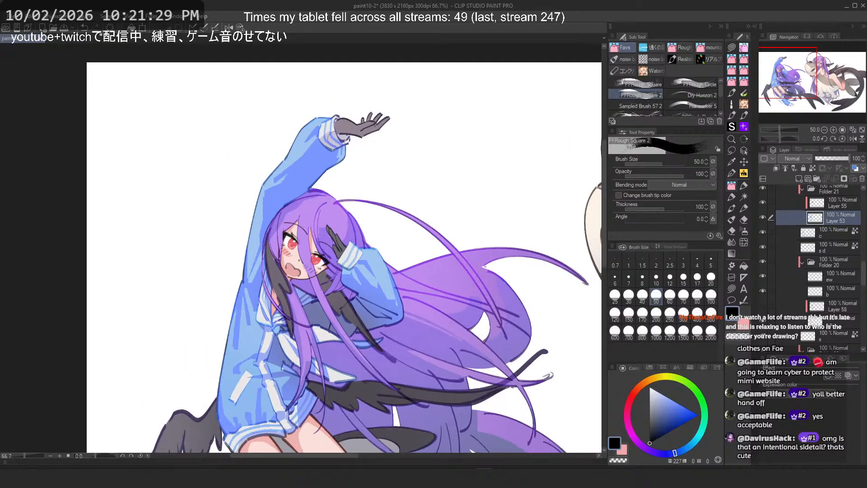
{"action": "scroll", "coordinate": [336, 140], "scroll_direction": "up", "scroll_amount": 3}
{"action": "mouse_move", "coordinate": [317, 131]}
{"action": "left_mouse_down"}
{"action": "mouse_move", "coordinate": [283, 150]}
{"action": "mouse_move", "coordinate": [206, 205]}
{"action": "left_mouse_up"}
{"action": "left_click_drag", "start_coordinate": [288, 166], "coordinate": [362, 169]}
{"action": "key", "text": "ctrl+z"}
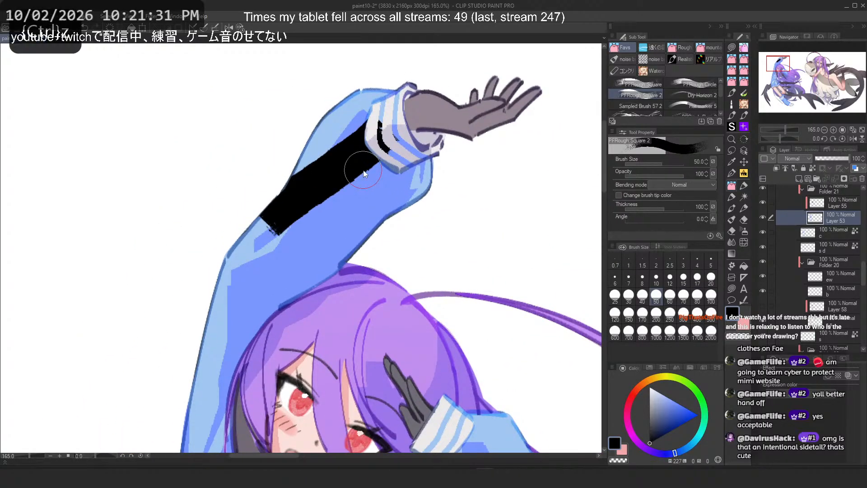
{"action": "key", "text": "ctrl+z"}
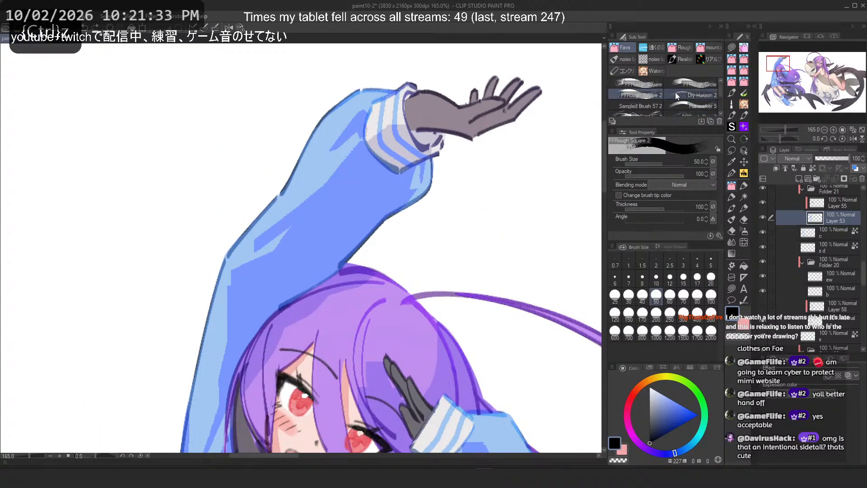
Step: Switch to the PP Layered Rough 1-D brush and try a stroke on the sleeve, undoing it
{"action": "left_click", "coordinate": [652, 47]}
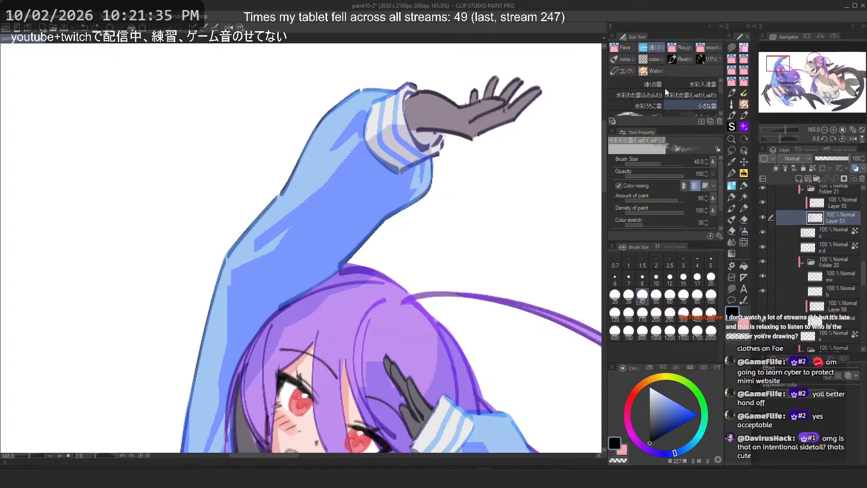
{"action": "scroll", "coordinate": [665, 91], "scroll_direction": "down", "scroll_amount": 5}
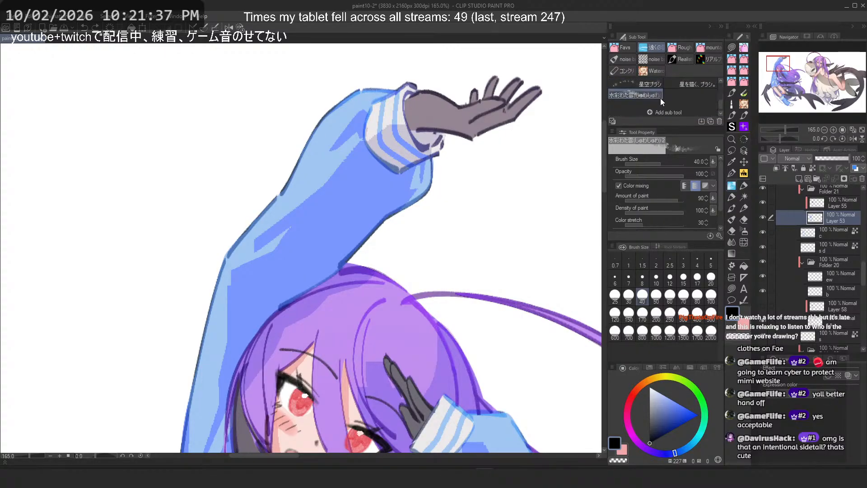
{"action": "left_click", "coordinate": [682, 47]}
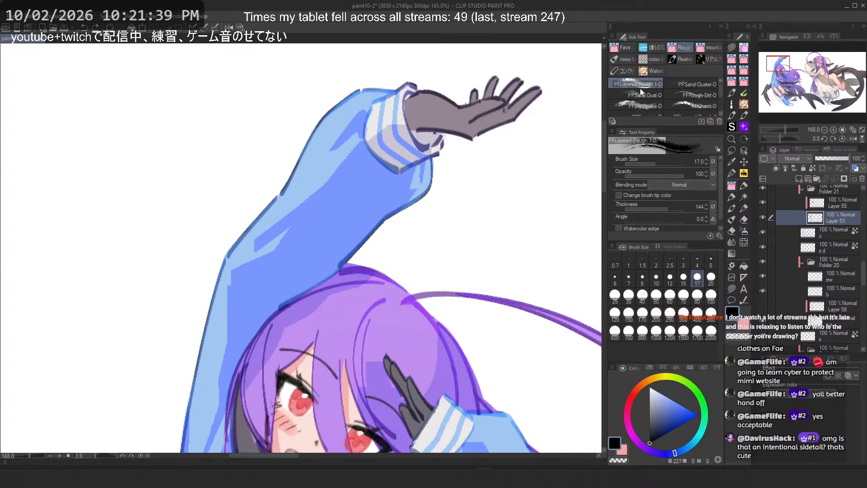
{"action": "mouse_move", "coordinate": [271, 209]}
{"action": "left_mouse_down"}
{"action": "mouse_move", "coordinate": [302, 193]}
{"action": "mouse_move", "coordinate": [275, 217]}
{"action": "left_mouse_up"}
{"action": "scroll", "coordinate": [329, 170], "scroll_direction": "up", "scroll_amount": 4}
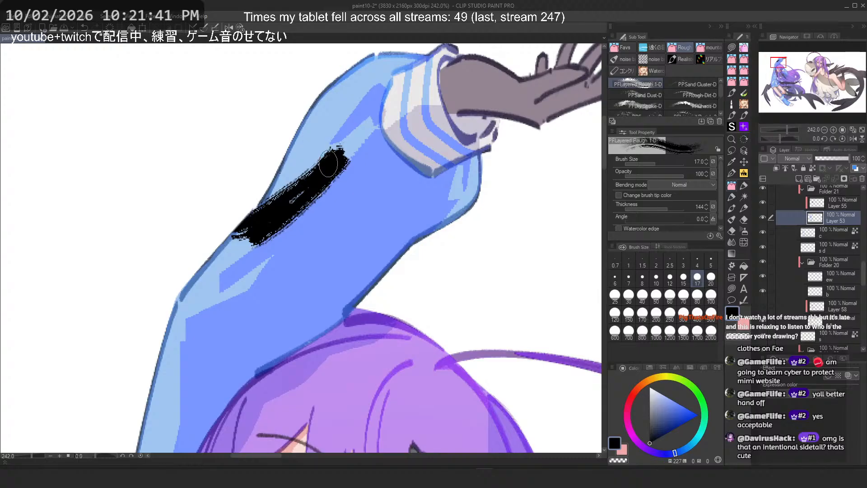
{"action": "key", "text": "ctrl+z"}
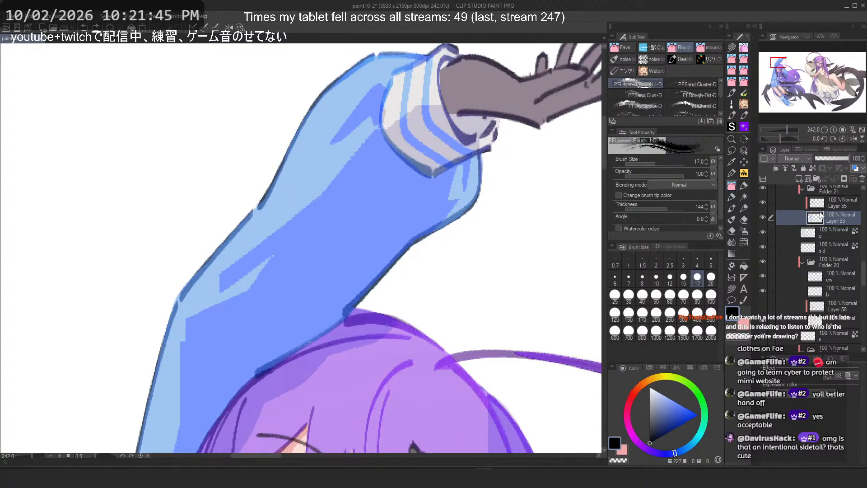
Step: Sample the sleeve's blue and try a textured stroke along the sleeve, undoing it
{"action": "left_click", "coordinate": [229, 28]}
{"action": "left_click", "coordinate": [253, 169], "text": "alt"}
{"action": "left_click_drag", "start_coordinate": [247, 154], "coordinate": [420, 312]}
{"action": "key", "text": "ctrl+z"}
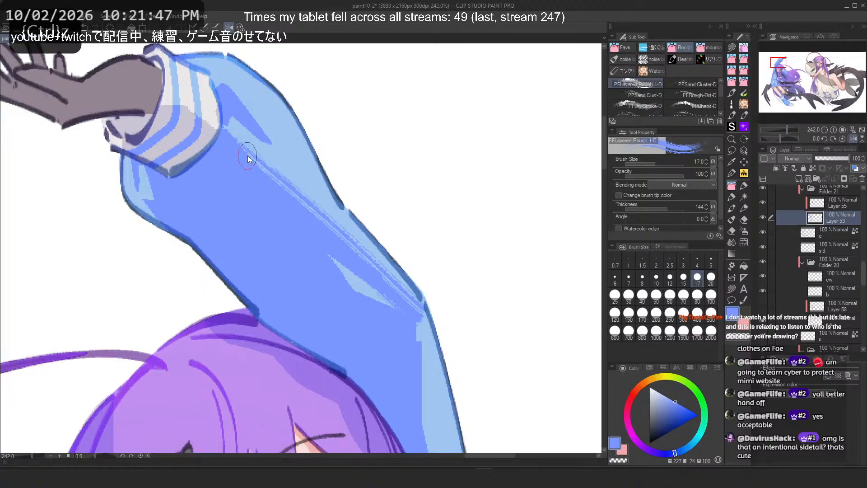
Step: Try further PP Layered Rough strokes along the sleeve, undoing each
{"action": "left_click_drag", "start_coordinate": [231, 137], "coordinate": [365, 254]}
{"action": "key", "text": "ctrl+z"}
{"action": "left_click_drag", "start_coordinate": [256, 163], "coordinate": [378, 262]}
{"action": "scroll", "coordinate": [323, 140], "scroll_direction": "down", "scroll_amount": 4}
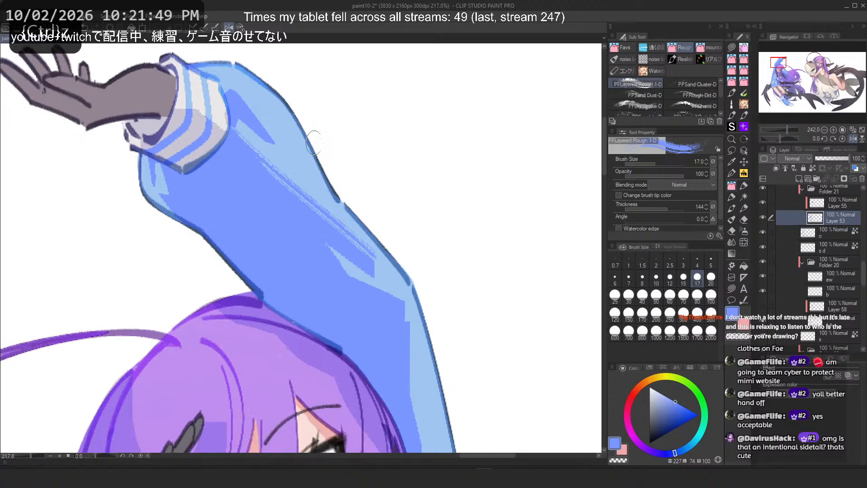
{"action": "scroll", "coordinate": [318, 130], "scroll_direction": "up", "scroll_amount": 4}
{"action": "key", "text": "ctrl+z"}
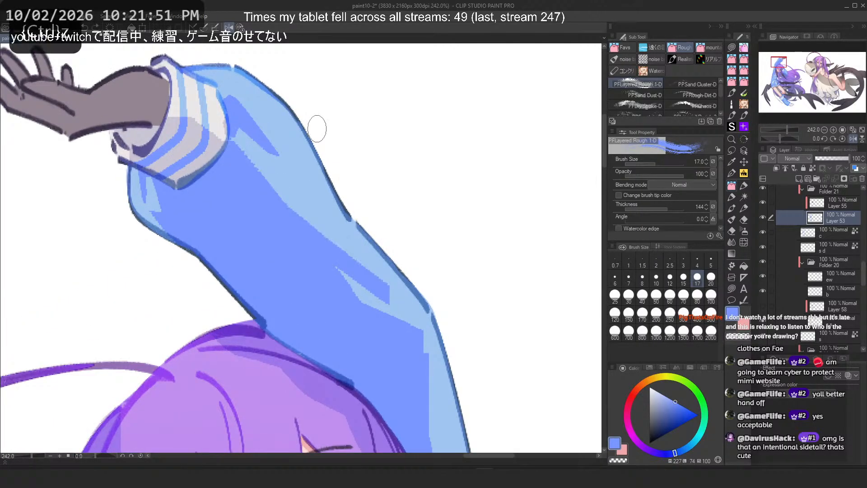
Step: Try the PP Sand Cluster-D and PP Sand Dust-D brushes along the sleeve, undoing each stroke
{"action": "left_click", "coordinate": [685, 85]}
{"action": "left_click_drag", "start_coordinate": [263, 158], "coordinate": [384, 302]}
{"action": "key", "text": "ctrl+z"}
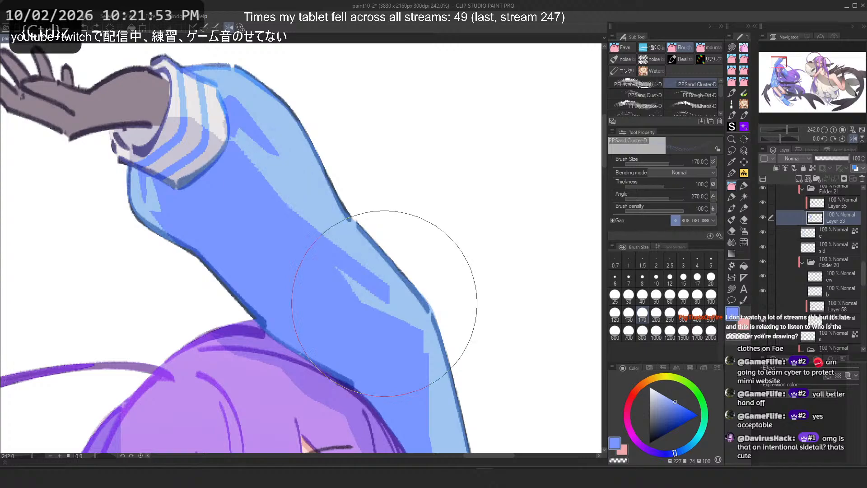
{"action": "left_click", "coordinate": [633, 94]}
{"action": "left_click_drag", "start_coordinate": [260, 135], "coordinate": [368, 295]}
{"action": "key", "text": "ctrl+z"}
Step: Try the PP Rough Dirt-D brush along the sleeve, undoing both strokes
{"action": "left_click", "coordinate": [696, 95]}
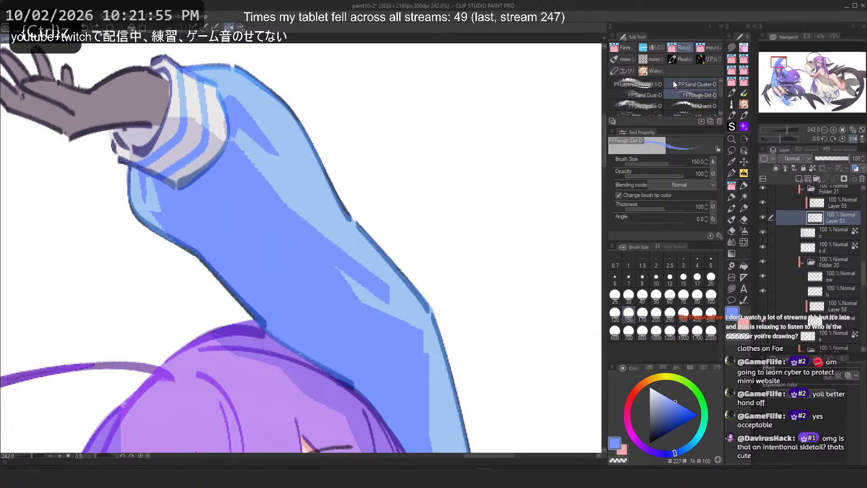
{"action": "left_click_drag", "start_coordinate": [253, 131], "coordinate": [400, 314]}
{"action": "key", "text": "ctrl+z"}
{"action": "left_click_drag", "start_coordinate": [253, 135], "coordinate": [312, 226]}
{"action": "key", "text": "ctrl+z"}
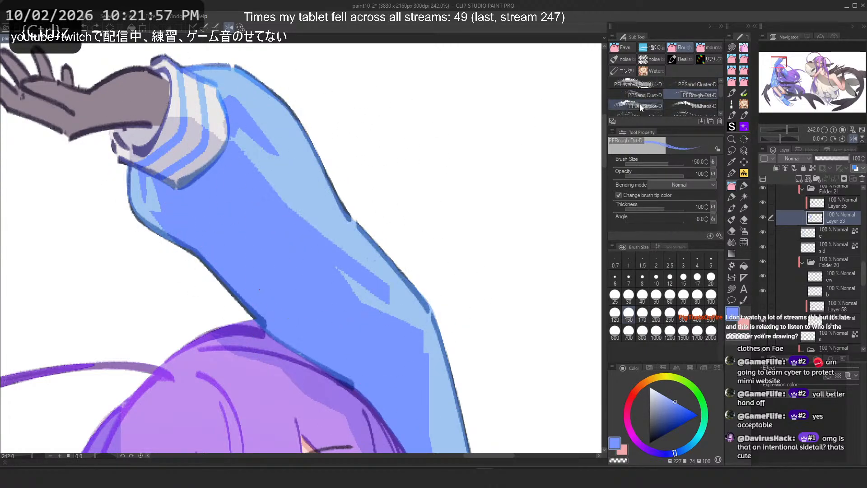
Step: Try the PP Dry Stroke-D brush along the sleeve, undoing the stroke
{"action": "left_click", "coordinate": [640, 105]}
{"action": "mouse_move", "coordinate": [237, 136]}
{"action": "left_mouse_down"}
{"action": "mouse_move", "coordinate": [228, 158]}
{"action": "mouse_move", "coordinate": [353, 295]}
{"action": "mouse_move", "coordinate": [295, 198]}
{"action": "mouse_move", "coordinate": [398, 321]}
{"action": "left_mouse_up"}
{"action": "key", "text": "ctrl+z"}
Step: Try the neighbouring PP texture brush with one stroke along the sleeve, undoing it
{"action": "key", "text": "ctrl+z"}
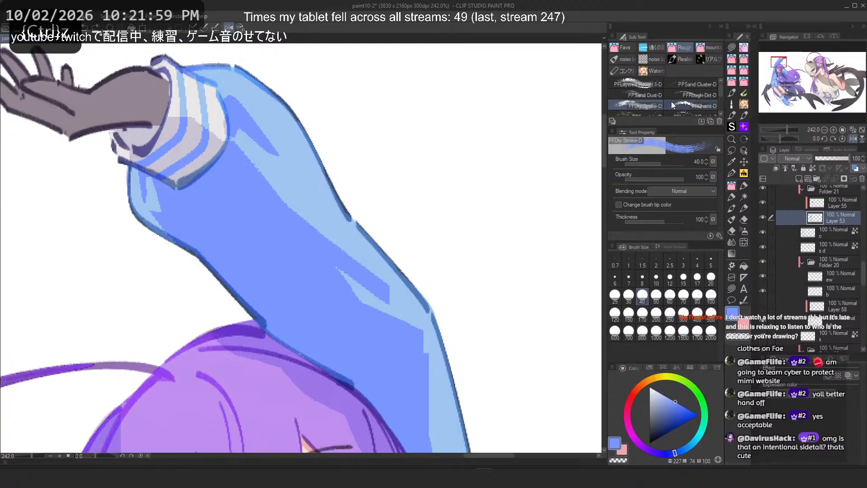
{"action": "left_click", "coordinate": [678, 105]}
{"action": "left_click_drag", "start_coordinate": [269, 137], "coordinate": [378, 275]}
{"action": "key", "text": "ctrl+z"}
Step: Preview the PP Fountain-D and PP Layered Rough 3 brushes, setting the brush size to 60
{"action": "left_click", "coordinate": [630, 116]}
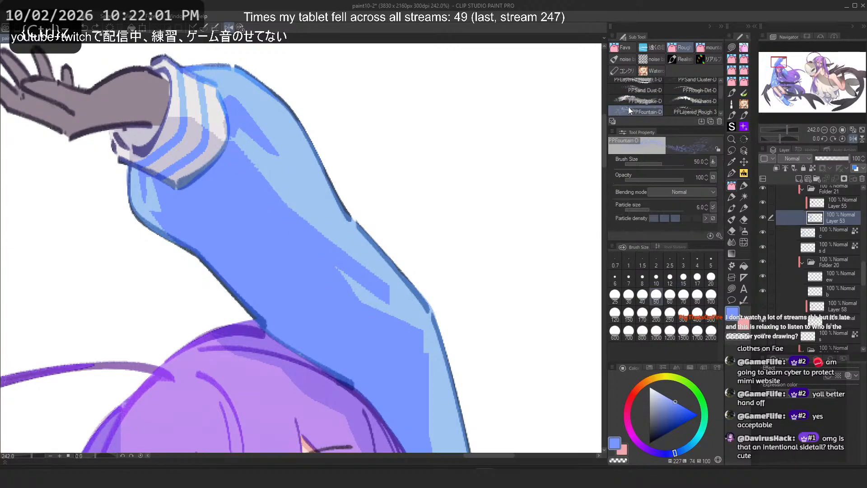
{"action": "left_click", "coordinate": [691, 111]}
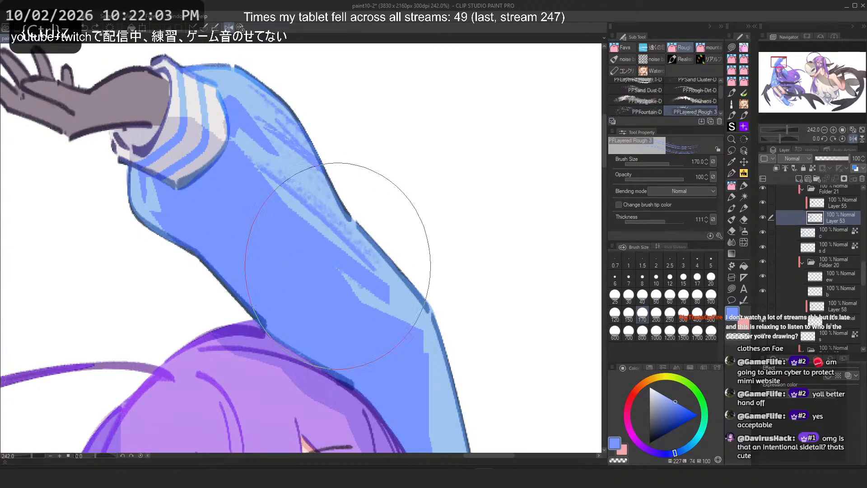
{"action": "left_click", "coordinate": [671, 296]}
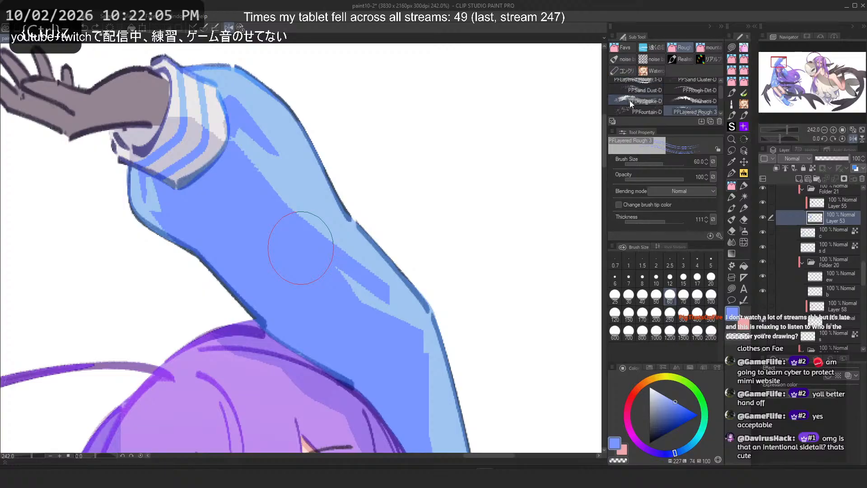
Step: Switch to the PP Layered Rough 1-D brush and try a stroke along the sleeve, undoing it
{"action": "left_click", "coordinate": [630, 82]}
{"action": "mouse_move", "coordinate": [233, 133]}
{"action": "left_mouse_down"}
{"action": "mouse_move", "coordinate": [222, 132]}
{"action": "mouse_move", "coordinate": [325, 239]}
{"action": "left_mouse_up"}
{"action": "key", "text": "ctrl+z"}
{"action": "key", "text": "ctrl+z"}
Step: Try two more PP Layered Rough 1-D strokes across the sleeve, undoing each
{"action": "key", "text": "ctrl+z"}
{"action": "key", "text": "ctrl+z"}
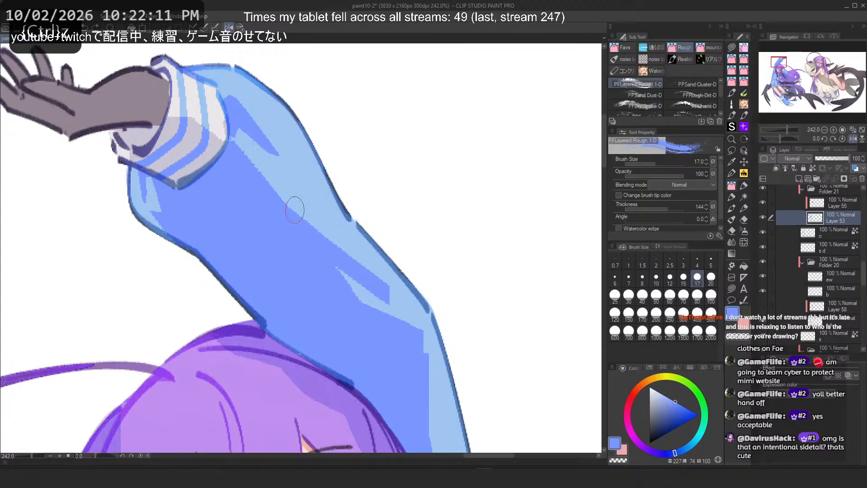
{"action": "mouse_move", "coordinate": [240, 138]}
{"action": "left_mouse_down"}
{"action": "mouse_move", "coordinate": [336, 244]}
{"action": "mouse_move", "coordinate": [253, 155]}
{"action": "mouse_move", "coordinate": [319, 233]}
{"action": "left_mouse_up"}
{"action": "key", "text": "ctrl+z"}
{"action": "key", "text": "ctrl+z"}
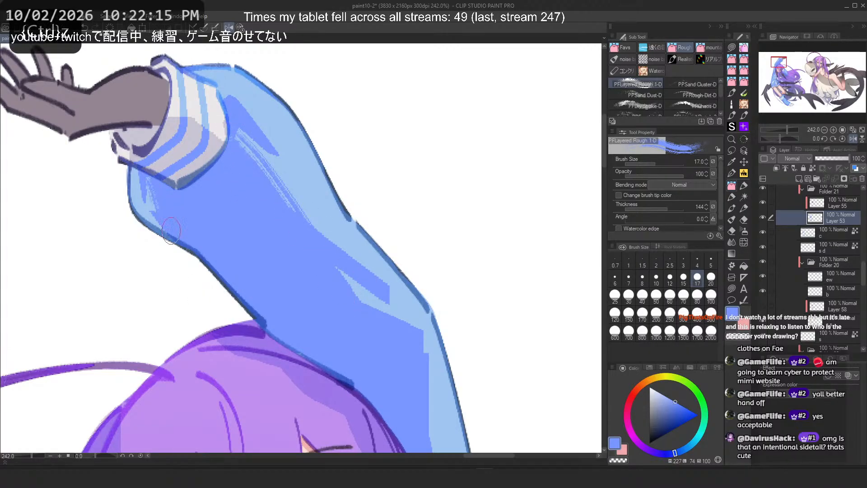
{"action": "key", "text": "ctrl+z"}
{"action": "mouse_move", "coordinate": [285, 201]}
{"action": "left_mouse_down"}
{"action": "mouse_move", "coordinate": [398, 292]}
{"action": "mouse_move", "coordinate": [371, 269]}
{"action": "left_mouse_up"}
{"action": "key", "text": "ctrl+z"}
{"action": "key", "text": "ctrl+z"}
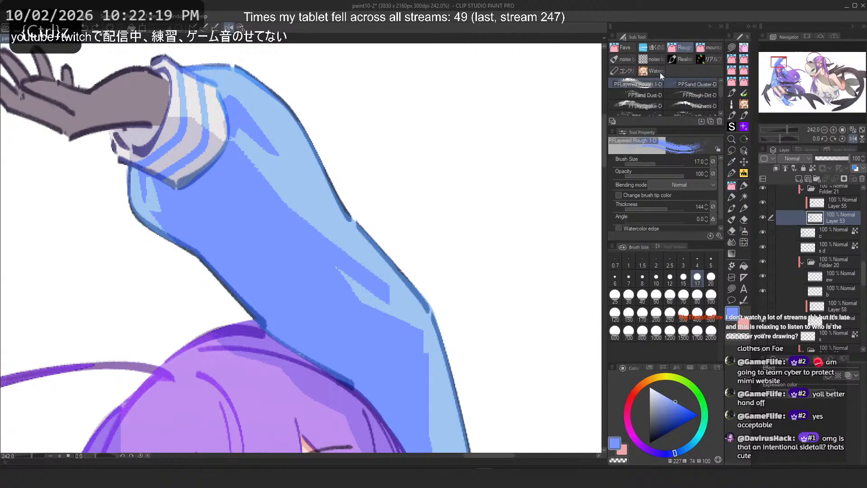
Step: Browse the mountain and noise brush groups, previewing several noise brushes
{"action": "left_click", "coordinate": [711, 47]}
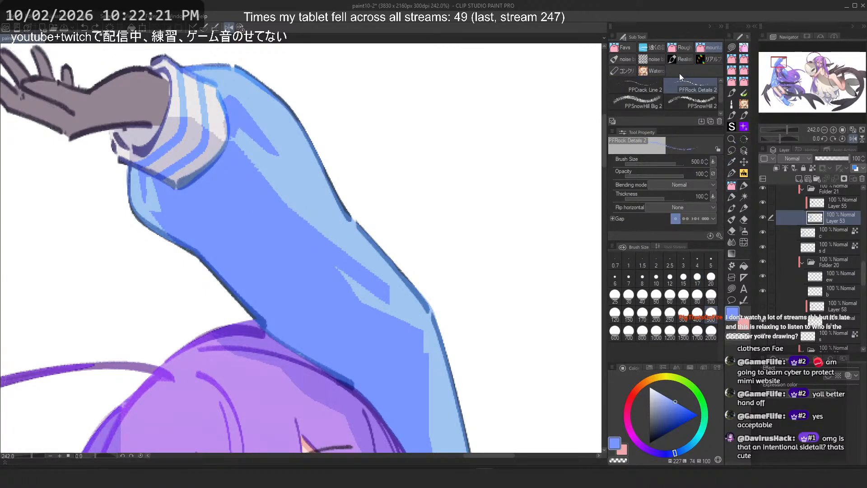
{"action": "left_click", "coordinate": [619, 58]}
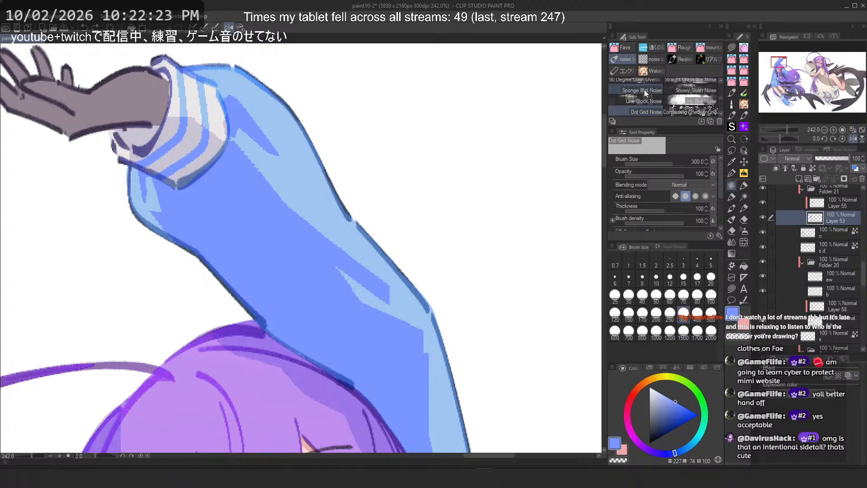
{"action": "scroll", "coordinate": [645, 90], "scroll_direction": "down", "scroll_amount": 3}
{"action": "scroll", "coordinate": [644, 89], "scroll_direction": "up", "scroll_amount": 2}
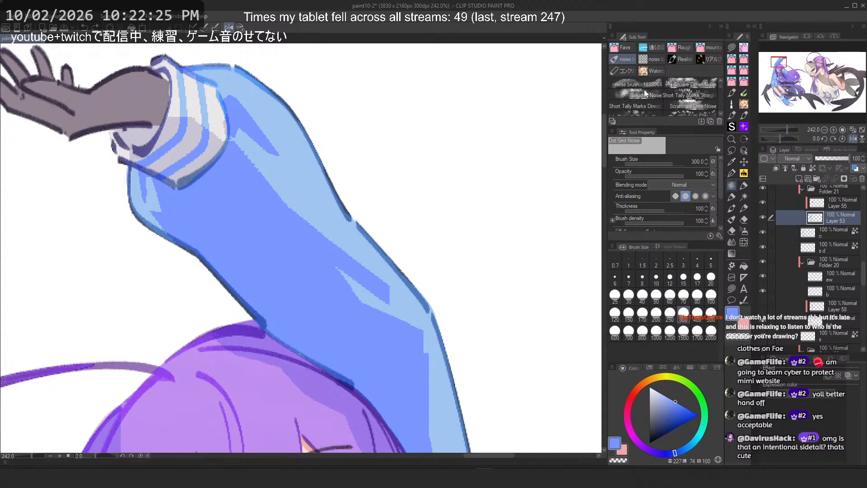
{"action": "left_click", "coordinate": [641, 84]}
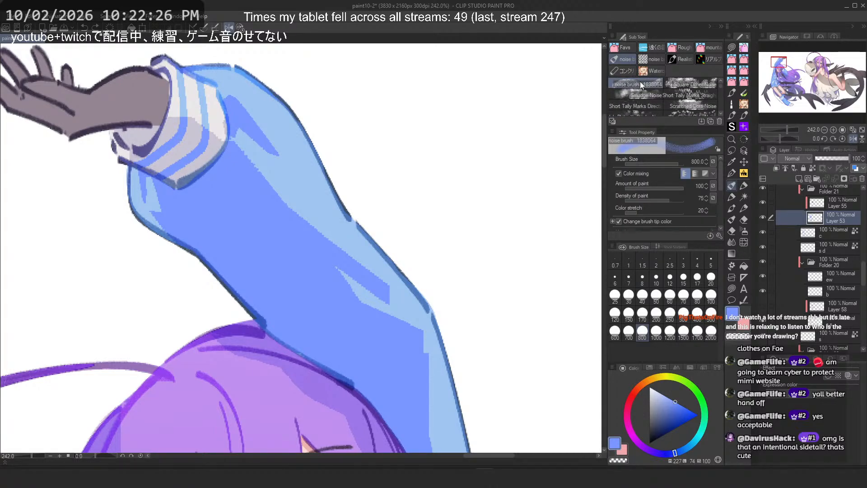
{"action": "left_click", "coordinate": [692, 84]}
{"action": "scroll", "coordinate": [639, 100], "scroll_direction": "down", "scroll_amount": 1}
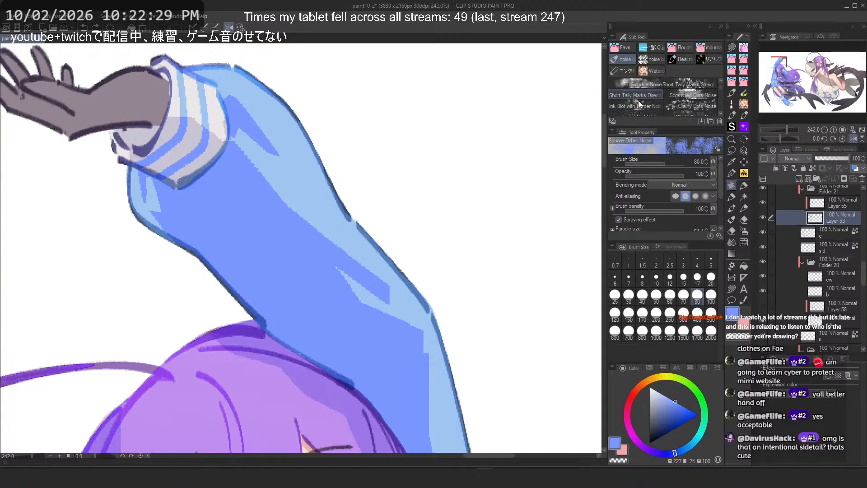
{"action": "left_click", "coordinate": [668, 95]}
Step: Select the Blue Clouds Noise brush and dab it on the sleeve, undoing the dab
{"action": "scroll", "coordinate": [645, 96], "scroll_direction": "down", "scroll_amount": 2}
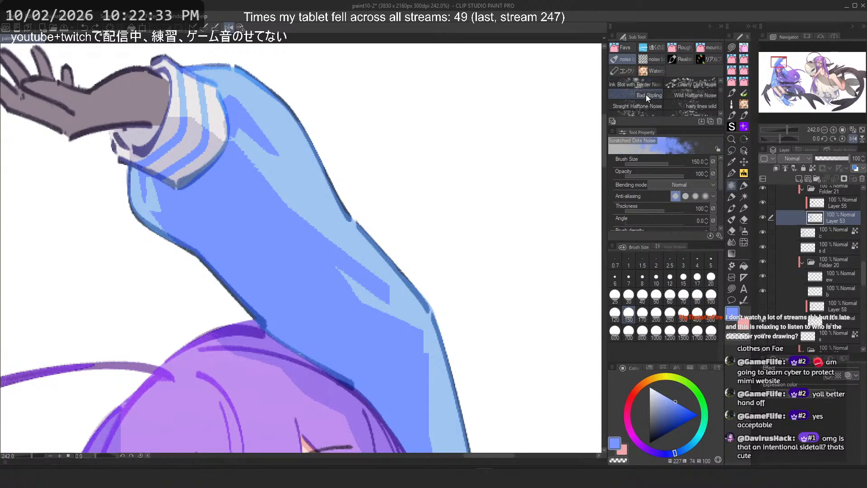
{"action": "scroll", "coordinate": [646, 94], "scroll_direction": "down", "scroll_amount": 3}
{"action": "left_click", "coordinate": [682, 96]}
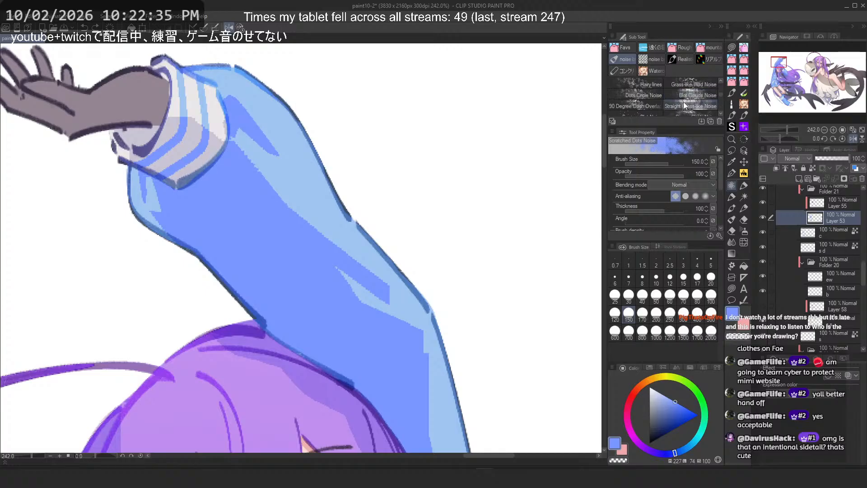
{"action": "left_click_drag", "start_coordinate": [291, 175], "coordinate": [293, 175]}
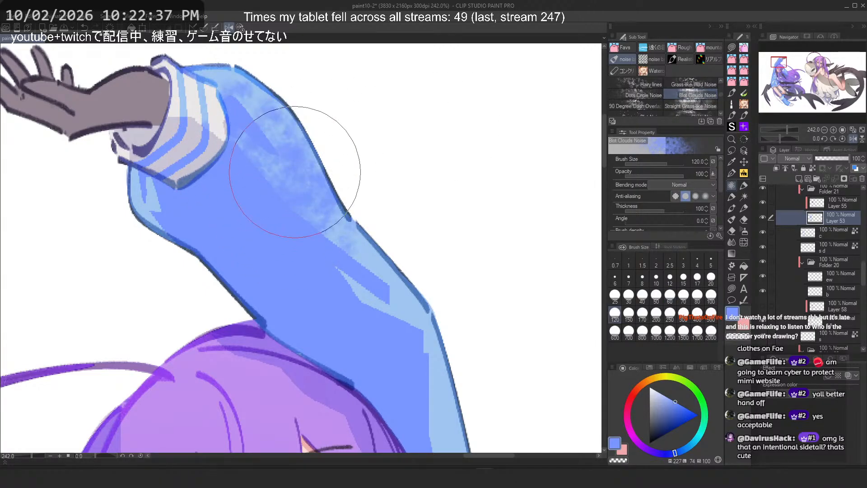
{"action": "key", "text": "ctrl+z"}
Step: Switch to Realistic Ink Brush 4 and try two strokes along the sleeve, undoing them
{"action": "left_click", "coordinate": [651, 59]}
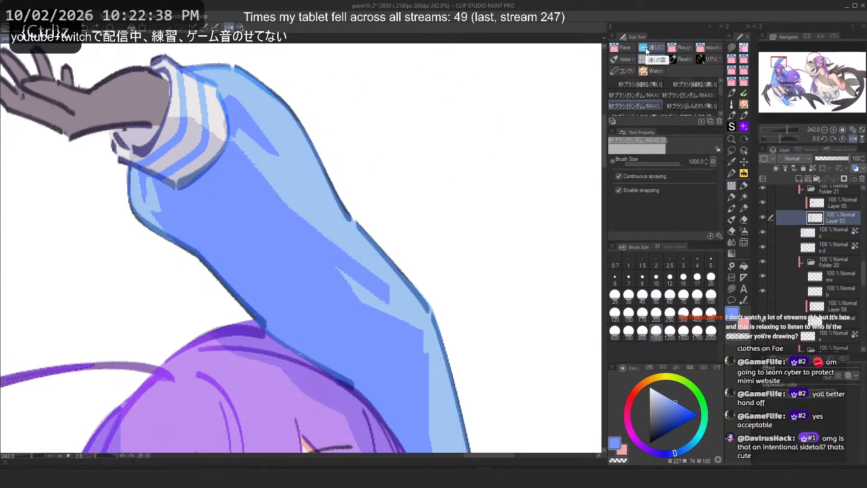
{"action": "left_click", "coordinate": [685, 58]}
{"action": "scroll", "coordinate": [656, 93], "scroll_direction": "up", "scroll_amount": 2}
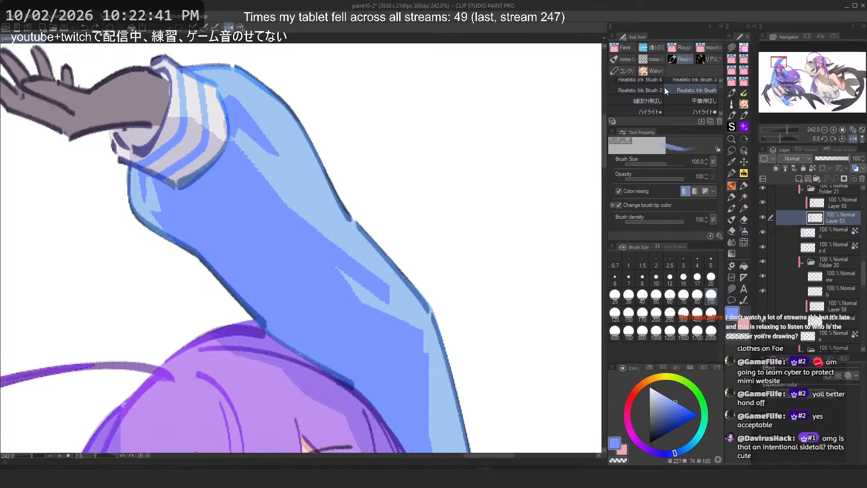
{"action": "left_click", "coordinate": [664, 84]}
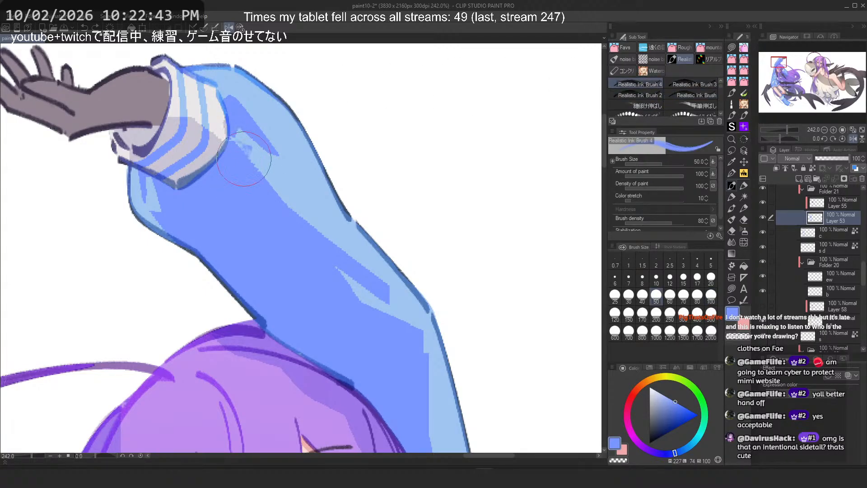
{"action": "left_click_drag", "start_coordinate": [244, 159], "coordinate": [375, 267]}
{"action": "key", "text": "ctrl+z"}
{"action": "key", "text": "ctrl+z"}
{"action": "key", "text": "ctrl+z"}
Step: Try the Realistic Ink Brush along the sleeve, undoing both strokes
{"action": "key", "text": "ctrl+z"}
{"action": "left_click_drag", "start_coordinate": [253, 156], "coordinate": [325, 239]}
{"action": "key", "text": "ctrl+z"}
{"action": "left_click", "coordinate": [696, 95]}
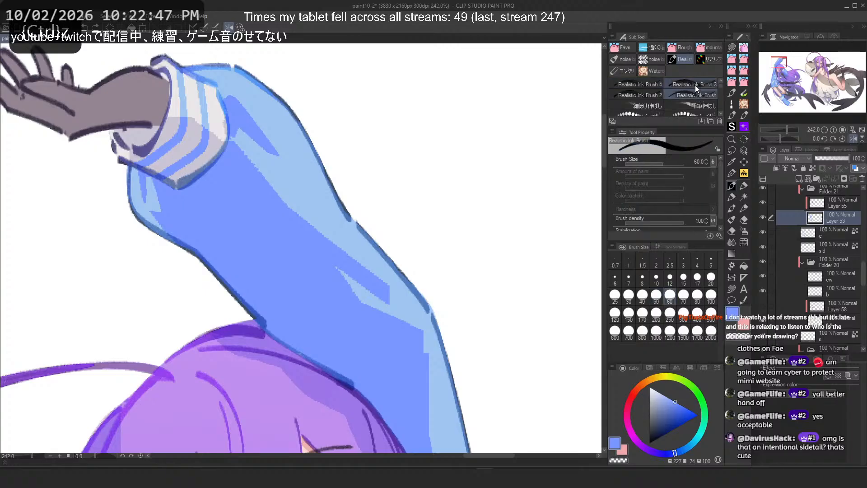
{"action": "left_click_drag", "start_coordinate": [223, 149], "coordinate": [418, 307]}
{"action": "key", "text": "ctrl+z"}
{"action": "left_click_drag", "start_coordinate": [223, 149], "coordinate": [440, 340]}
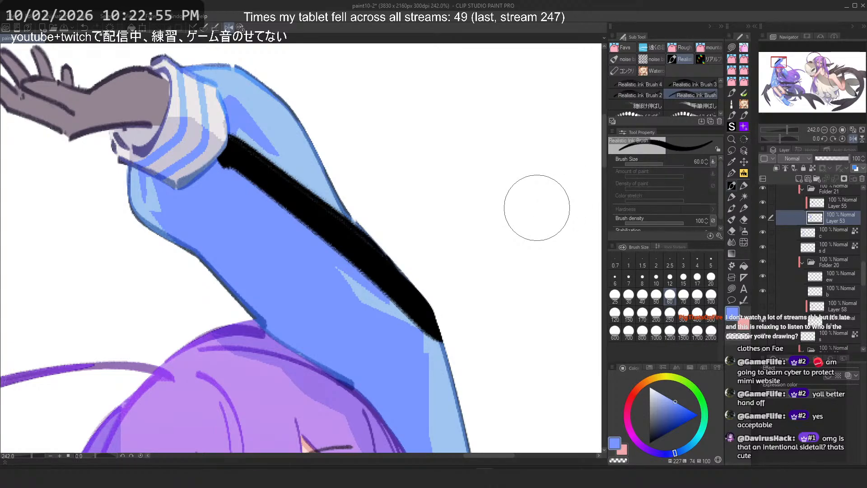
{"action": "left_click", "coordinate": [691, 84]}
{"action": "key", "text": "ctrl+z"}
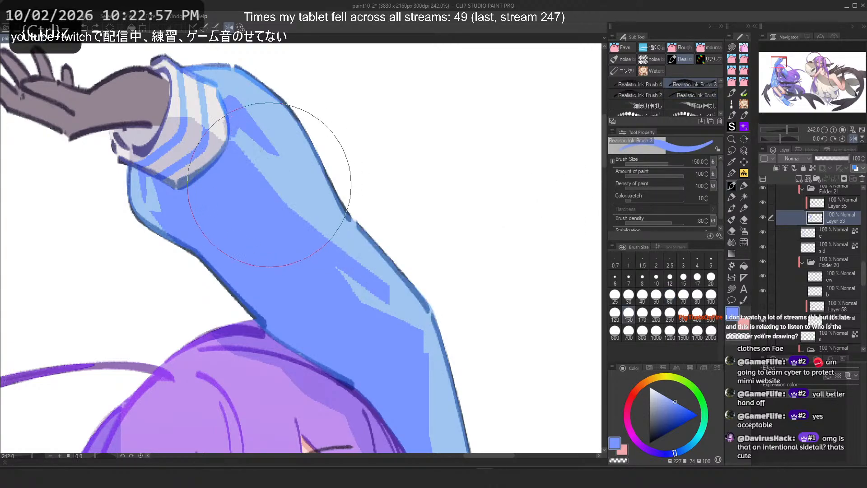
Step: Try Realistic Ink Brush 3 at size 50 along the sleeve, undoing both strokes
{"action": "key", "text": "ctrl+z"}
{"action": "left_click", "coordinate": [656, 297]}
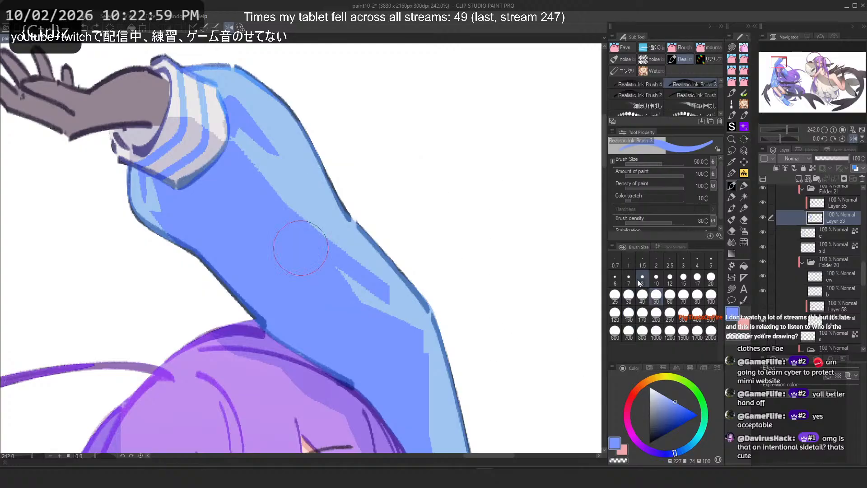
{"action": "left_click_drag", "start_coordinate": [267, 175], "coordinate": [353, 252]}
{"action": "key", "text": "ctrl+z"}
{"action": "left_click_drag", "start_coordinate": [243, 156], "coordinate": [377, 278]}
{"action": "key", "text": "ctrl+z"}
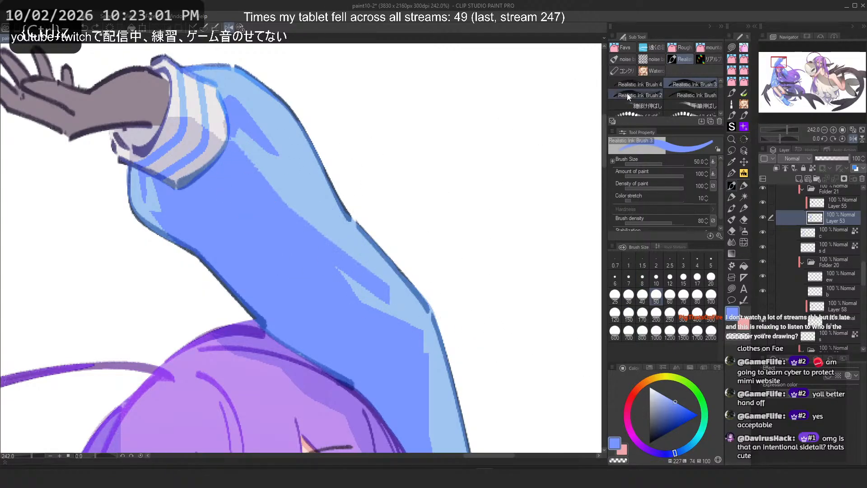
Step: Try Realistic Ink Brush 2 along the sleeve, undoing the stroke
{"action": "left_click", "coordinate": [628, 94]}
{"action": "left_click_drag", "start_coordinate": [262, 172], "coordinate": [338, 244]}
{"action": "key", "text": "ctrl+z"}
Step: Enlarge the sub tool brush list to show more of the paint-mixing brushes
{"action": "left_click", "coordinate": [633, 103]}
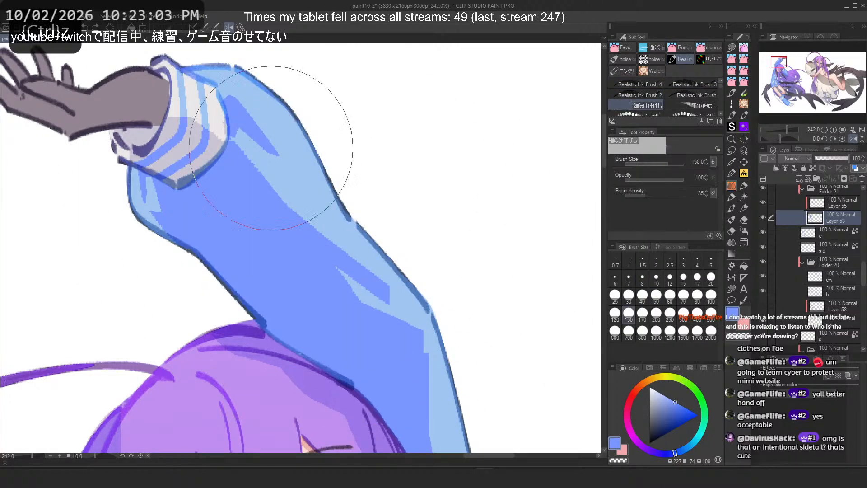
{"action": "scroll", "coordinate": [697, 108], "scroll_direction": "down", "scroll_amount": 2}
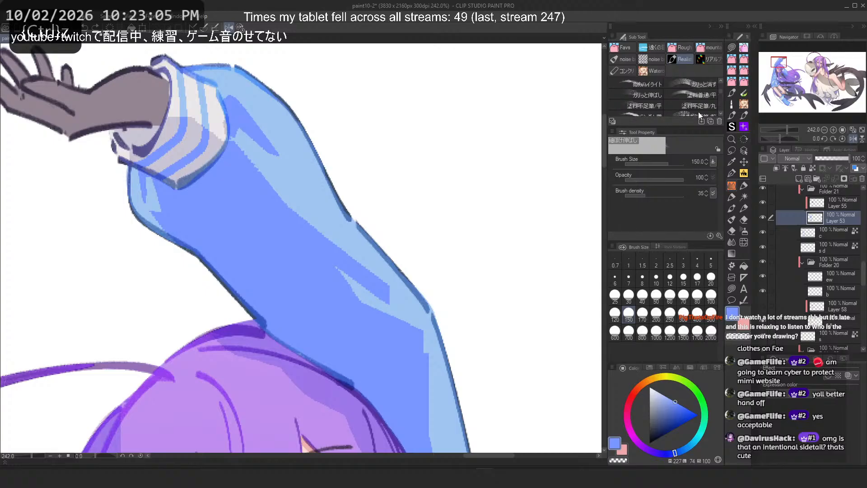
{"action": "left_click_drag", "start_coordinate": [689, 128], "coordinate": [687, 168]}
Step: Try the flat and round 塗料不足筆 brushes along the sleeve, undoing each stroke
{"action": "left_click", "coordinate": [652, 104]}
{"action": "mouse_move", "coordinate": [280, 122]}
{"action": "left_mouse_down"}
{"action": "mouse_move", "coordinate": [311, 195]}
{"action": "mouse_move", "coordinate": [384, 267]}
{"action": "left_mouse_up"}
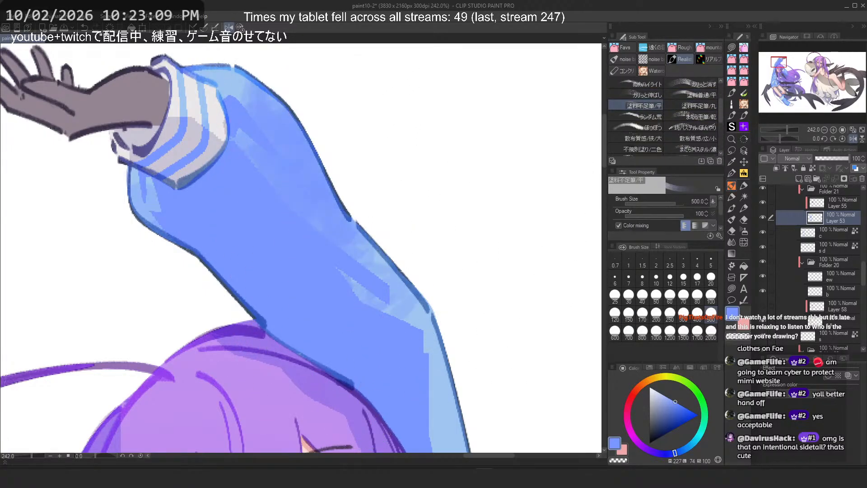
{"action": "key", "text": "ctrl+z"}
{"action": "left_click", "coordinate": [683, 103]}
{"action": "left_click_drag", "start_coordinate": [257, 151], "coordinate": [368, 260]}
{"action": "key", "text": "ctrl+z"}
Step: Smudge along the sleeve with the ガリっと伸ばし blending brush, reducing its size to 17 and undoing a stroke
{"action": "left_click", "coordinate": [647, 95]}
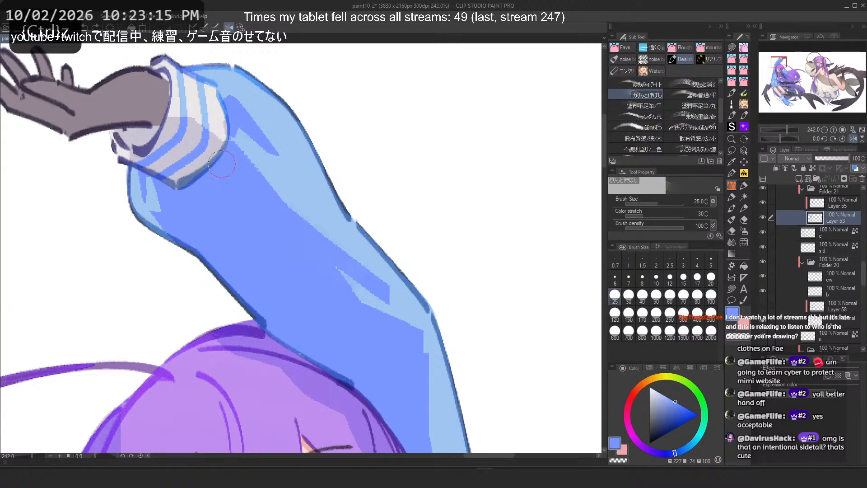
{"action": "left_click_drag", "start_coordinate": [259, 183], "coordinate": [391, 286]}
{"action": "left_click_drag", "start_coordinate": [256, 151], "coordinate": [374, 275]}
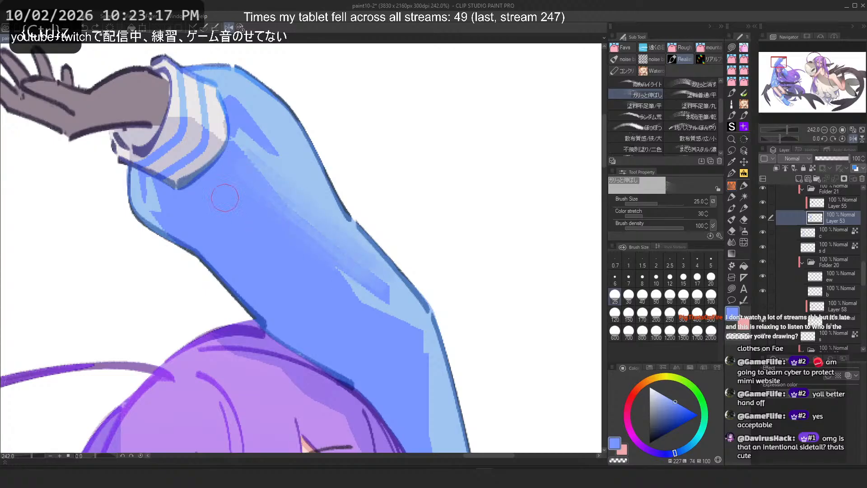
{"action": "scroll", "coordinate": [406, 143], "scroll_direction": "down", "scroll_amount": 12}
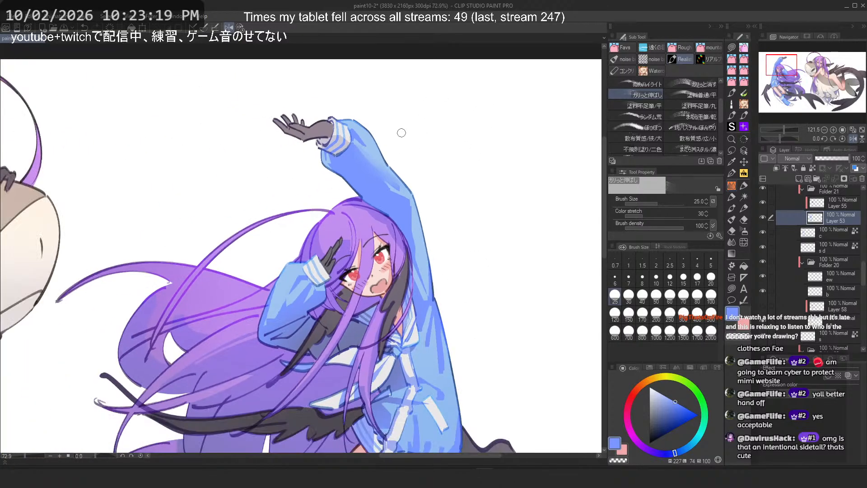
{"action": "scroll", "coordinate": [397, 145], "scroll_direction": "up", "scroll_amount": 18}
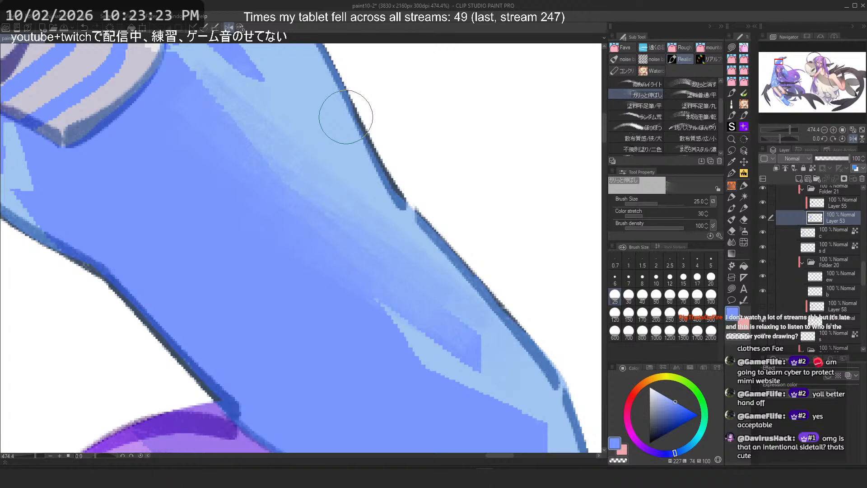
{"action": "key", "text": "bracketleft"}
{"action": "key", "text": "bracketleft"}
{"action": "key", "text": "ctrl+z"}
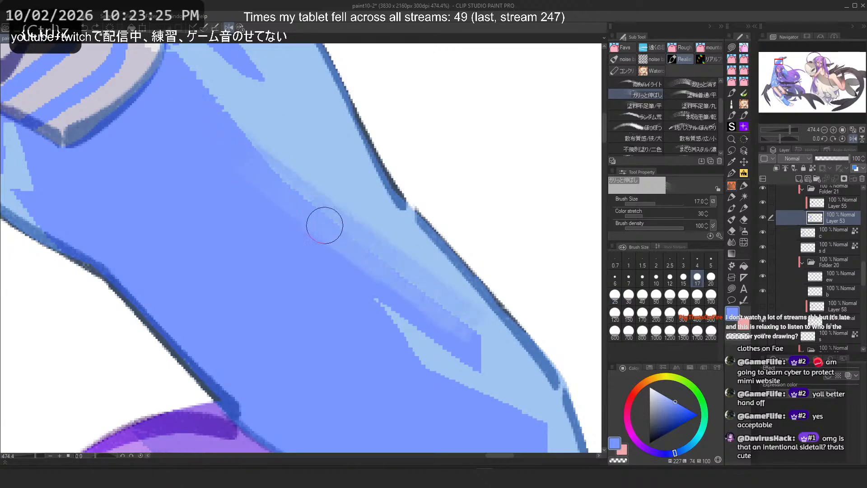
Step: Undo the remaining blending strokes on the sleeve
{"action": "scroll", "coordinate": [319, 221], "scroll_direction": "down", "scroll_amount": 14}
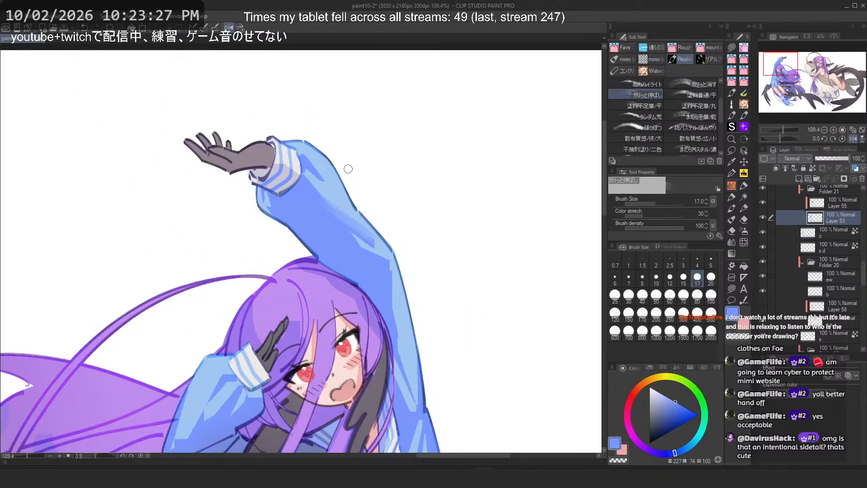
{"action": "scroll", "coordinate": [348, 169], "scroll_direction": "up", "scroll_amount": 8}
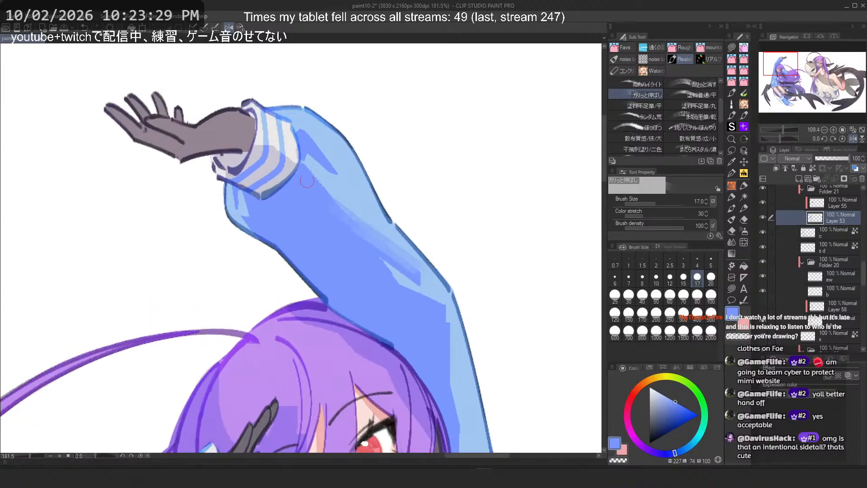
{"action": "key", "text": "ctrl+z"}
{"action": "key", "text": "ctrl+z"}
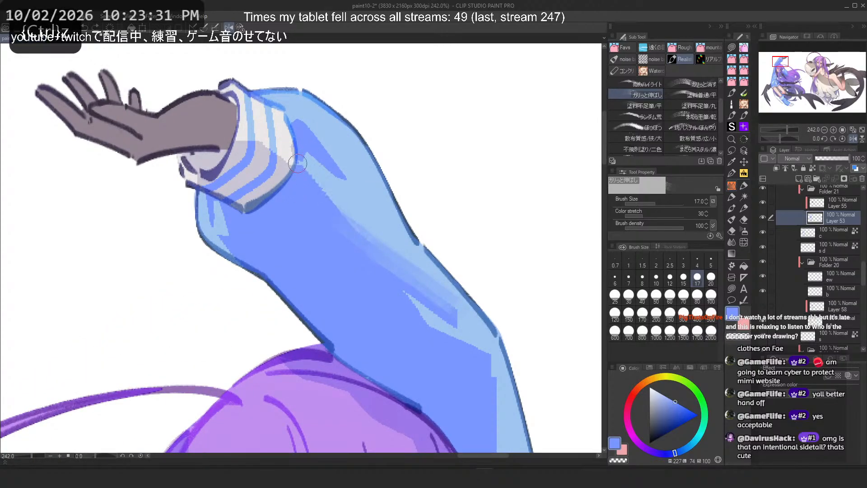
{"action": "key", "text": "ctrl+z"}
{"action": "key", "text": "ctrl+z"}
{"action": "key", "text": "ctrl+z"}
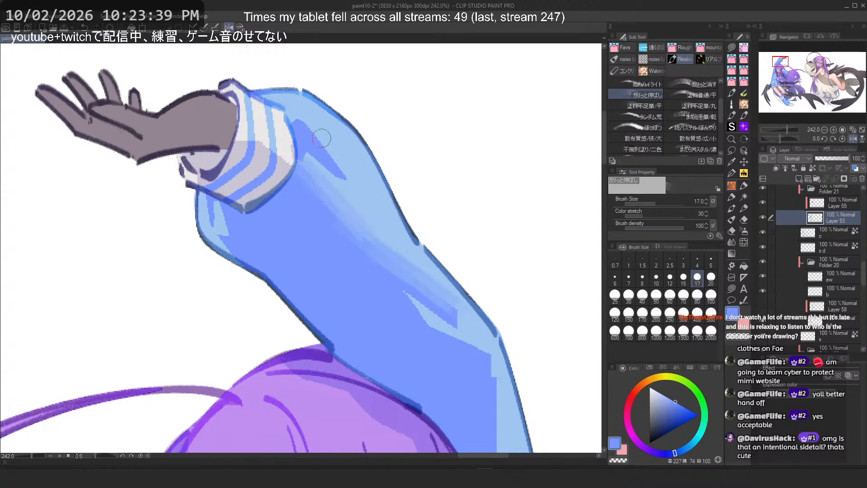
Step: Try a flat paint-mixing brush along the lower sleeve, undoing the strokes
{"action": "key", "text": "ctrl+z"}
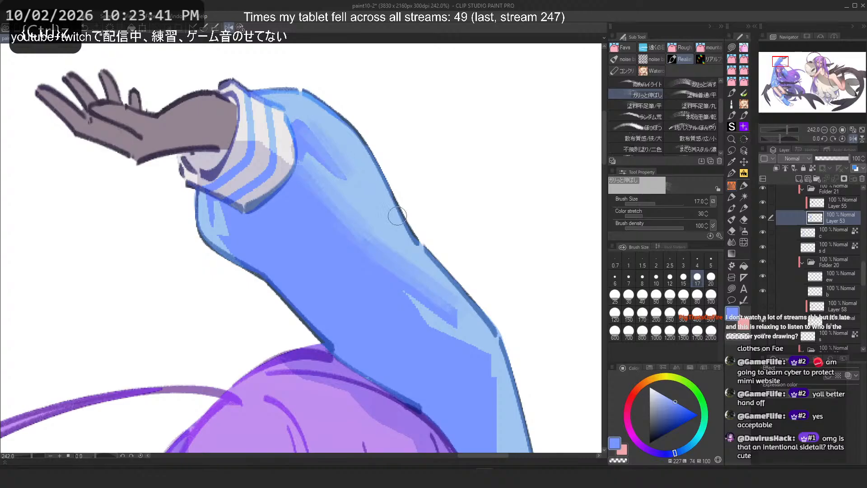
{"action": "scroll", "coordinate": [398, 216], "scroll_direction": "down", "scroll_amount": 3}
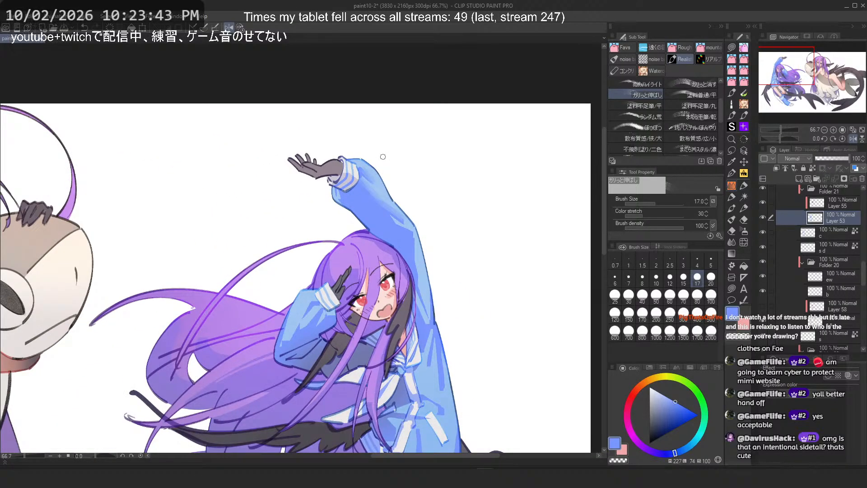
{"action": "scroll", "coordinate": [383, 157], "scroll_direction": "up", "scroll_amount": 2}
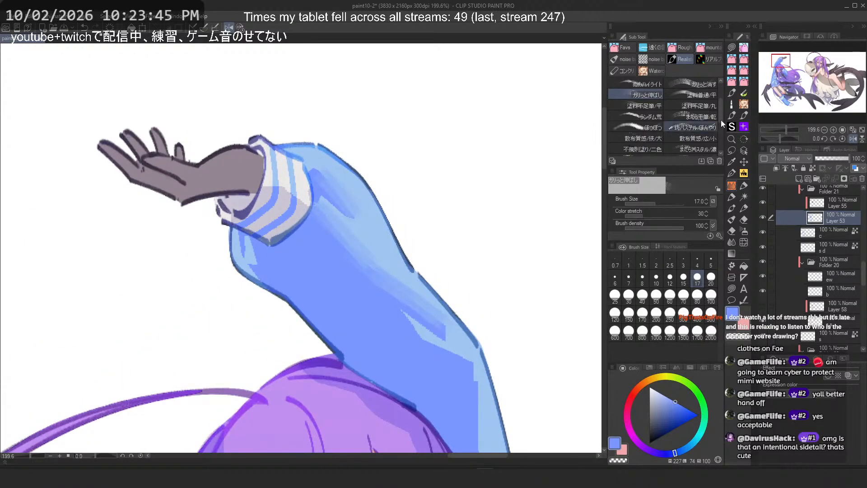
{"action": "left_click", "coordinate": [694, 95]}
{"action": "scroll", "coordinate": [346, 140], "scroll_direction": "up", "scroll_amount": 1}
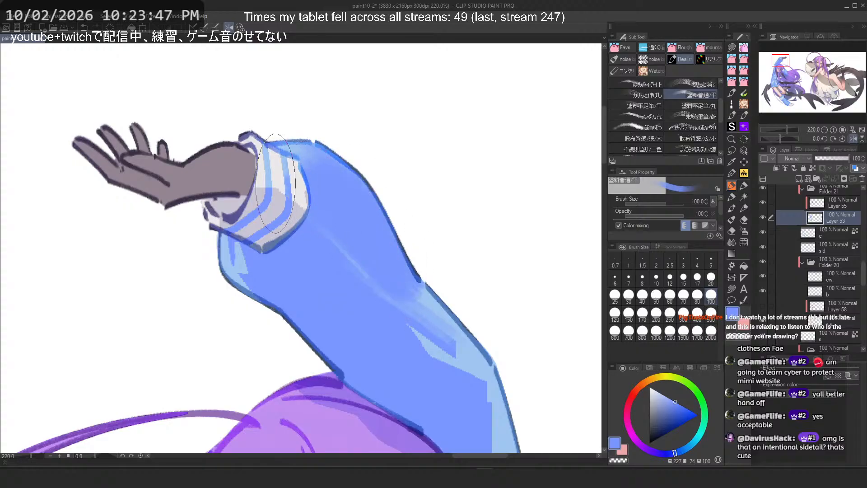
{"action": "key", "text": "ctrl+z"}
{"action": "left_click_drag", "start_coordinate": [458, 346], "coordinate": [487, 371]}
{"action": "key", "text": "ctrl+z"}
{"action": "left_click_drag", "start_coordinate": [369, 336], "coordinate": [487, 377]}
{"action": "key", "text": "ctrl+z"}
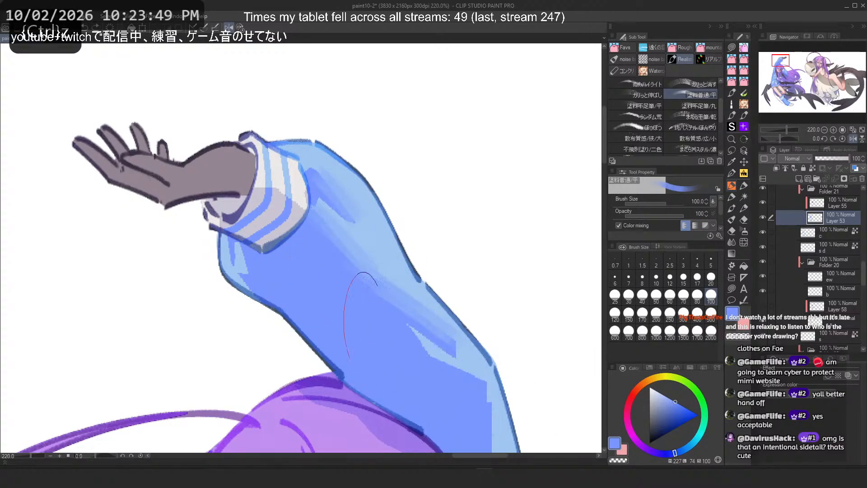
{"action": "left_click_drag", "start_coordinate": [475, 412], "coordinate": [500, 436]}
{"action": "left_click_drag", "start_coordinate": [471, 361], "coordinate": [502, 449]}
Step: Try the かすっと消す brush across the sleeve, undoing each stroke
{"action": "left_click", "coordinate": [681, 82]}
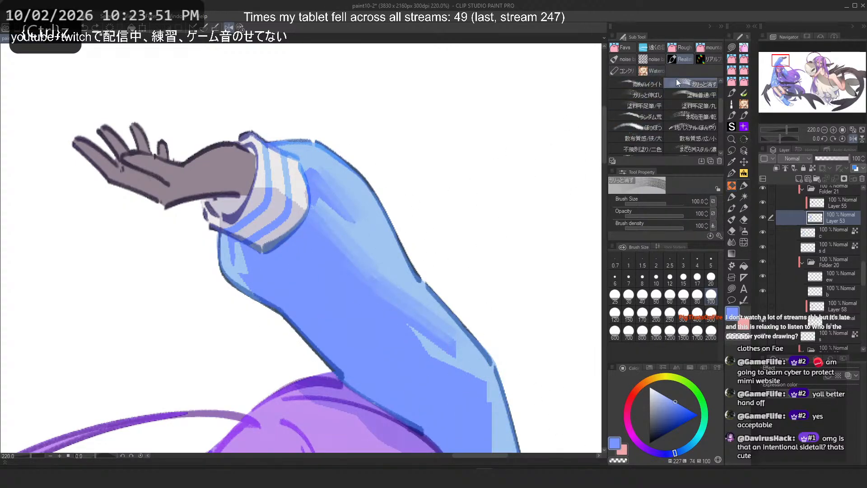
{"action": "mouse_move", "coordinate": [315, 189]}
{"action": "left_mouse_down"}
{"action": "mouse_move", "coordinate": [339, 248]}
{"action": "mouse_move", "coordinate": [396, 337]}
{"action": "left_mouse_up"}
{"action": "key", "text": "ctrl+z"}
{"action": "left_click_drag", "start_coordinate": [297, 206], "coordinate": [382, 319]}
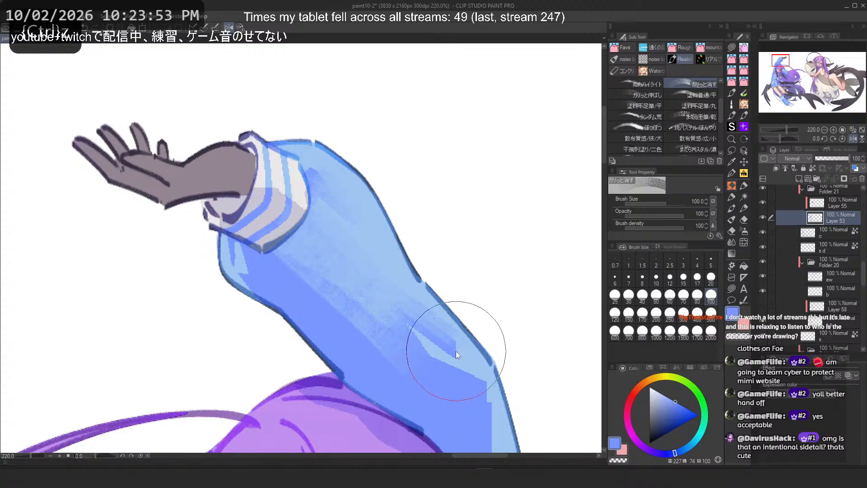
{"action": "key", "text": "ctrl+z"}
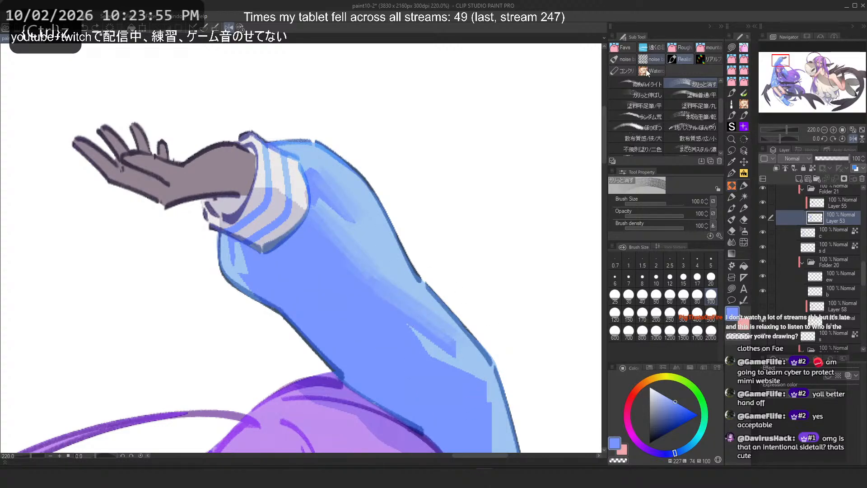
Step: Try the highlight brush and the ガリっと伸ばし brush along the sleeve, undoing each stroke
{"action": "left_click", "coordinate": [642, 83]}
{"action": "key", "text": "ctrl+z"}
{"action": "mouse_move", "coordinate": [315, 172]}
{"action": "left_mouse_down"}
{"action": "mouse_move", "coordinate": [471, 325]}
{"action": "mouse_move", "coordinate": [333, 200]}
{"action": "mouse_move", "coordinate": [450, 272]}
{"action": "mouse_move", "coordinate": [465, 346]}
{"action": "left_mouse_up"}
{"action": "key", "text": "ctrl+z"}
{"action": "key", "text": "ctrl+z"}
{"action": "mouse_move", "coordinate": [465, 347]}
{"action": "left_mouse_down"}
{"action": "mouse_move", "coordinate": [360, 243]}
{"action": "mouse_move", "coordinate": [381, 314]}
{"action": "mouse_move", "coordinate": [501, 401]}
{"action": "left_mouse_up"}
{"action": "key", "text": "ctrl+z"}
{"action": "left_click", "coordinate": [639, 94]}
Step: Try the flat paint-thinning brush on the lower sleeve and the upper arm's edge, undoing each stroke
{"action": "key", "text": "ctrl+z"}
{"action": "left_click", "coordinate": [683, 94]}
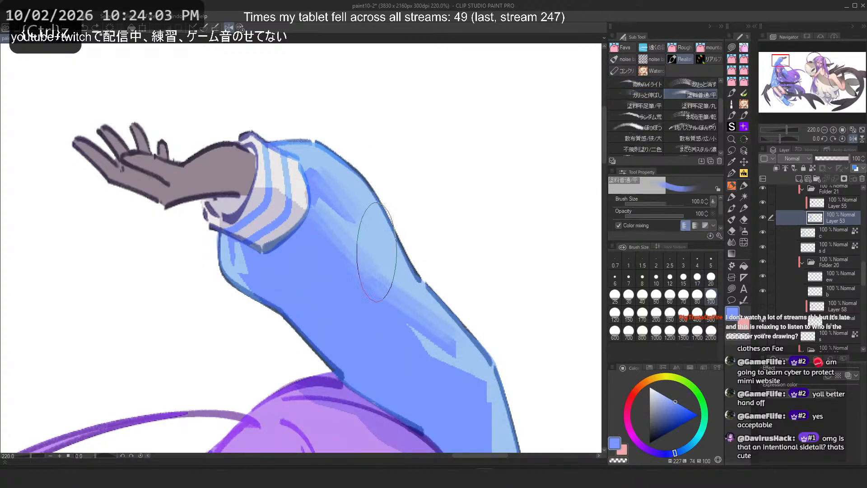
{"action": "mouse_move", "coordinate": [348, 296]}
{"action": "left_mouse_down"}
{"action": "mouse_move", "coordinate": [303, 211]}
{"action": "mouse_move", "coordinate": [366, 253]}
{"action": "mouse_move", "coordinate": [501, 407]}
{"action": "left_mouse_up"}
{"action": "key", "text": "ctrl+z"}
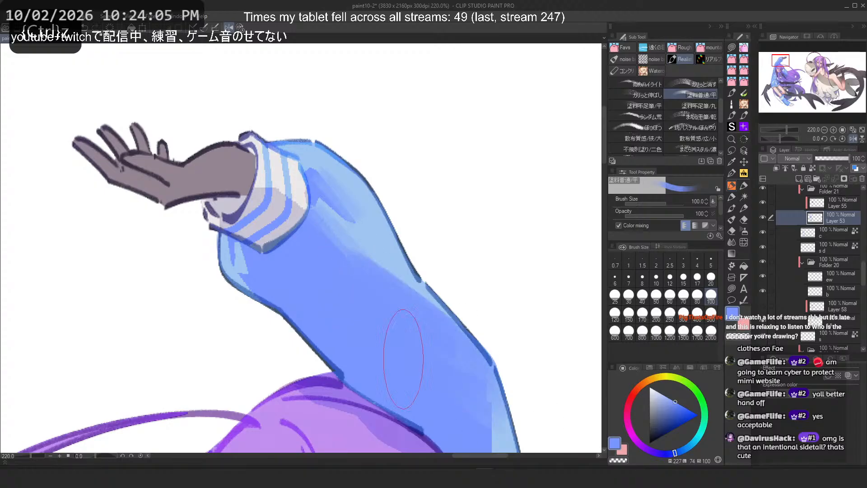
{"action": "key", "text": "ctrl+z"}
{"action": "left_click_drag", "start_coordinate": [353, 325], "coordinate": [450, 373]}
{"action": "key", "text": "ctrl+z"}
{"action": "left_click_drag", "start_coordinate": [479, 414], "coordinate": [496, 413]}
{"action": "scroll", "coordinate": [376, 156], "scroll_direction": "down", "scroll_amount": 4}
{"action": "scroll", "coordinate": [391, 256], "scroll_direction": "up", "scroll_amount": 4}
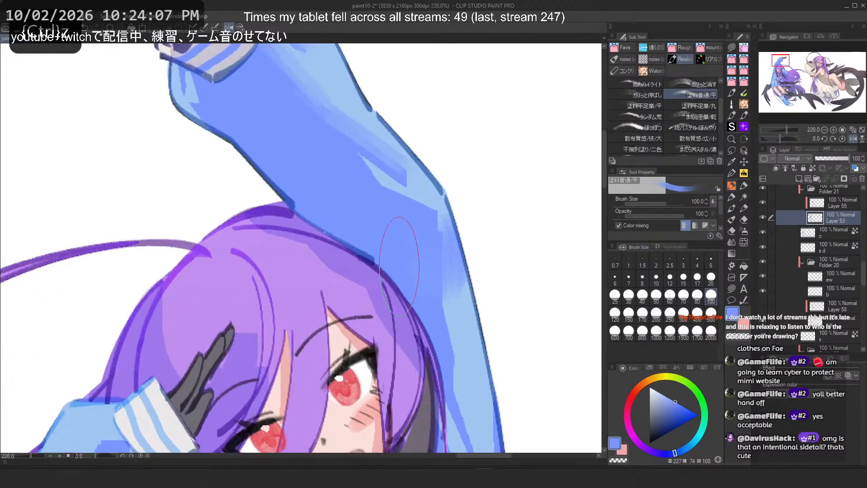
{"action": "key", "text": "ctrl+z"}
{"action": "key", "text": "c"}
{"action": "left_click_drag", "start_coordinate": [444, 200], "coordinate": [460, 403]}
{"action": "key", "text": "h"}
Step: Repeatedly stroke the thinning brush down the upper arm's outer edge, undoing each attempt
{"action": "key", "text": "ctrl+z"}
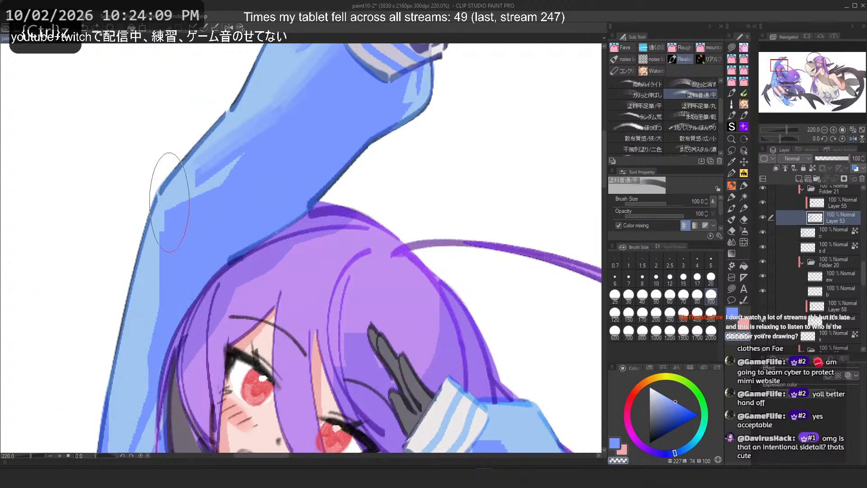
{"action": "mouse_move", "coordinate": [169, 201]}
{"action": "left_mouse_down"}
{"action": "mouse_move", "coordinate": [152, 382]}
{"action": "mouse_move", "coordinate": [154, 240]}
{"action": "mouse_move", "coordinate": [145, 320]}
{"action": "left_mouse_up"}
{"action": "key", "text": "ctrl+z"}
{"action": "key", "text": "ctrl+z"}
{"action": "left_click_drag", "start_coordinate": [158, 179], "coordinate": [144, 311]}
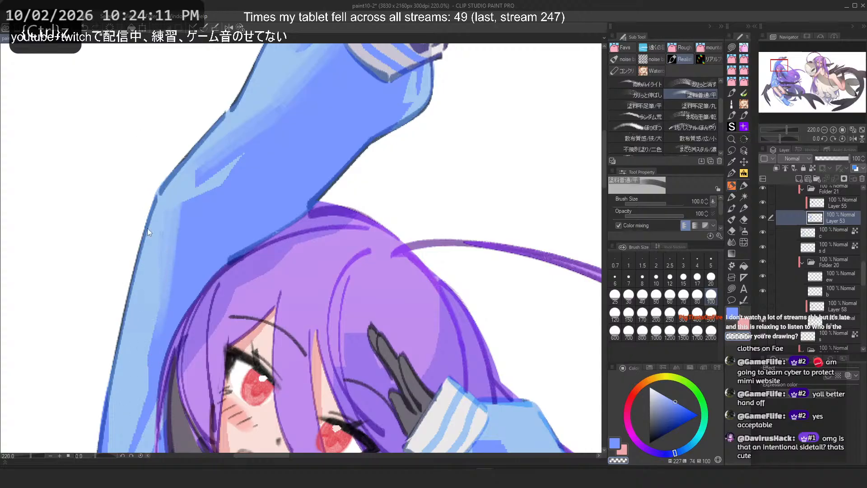
{"action": "key", "text": "ctrl+z"}
{"action": "left_click_drag", "start_coordinate": [158, 146], "coordinate": [154, 404]}
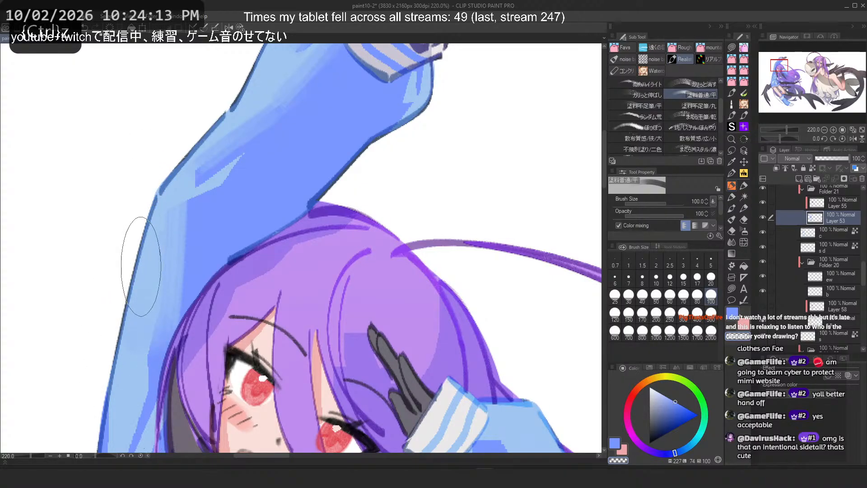
{"action": "scroll", "coordinate": [142, 259], "scroll_direction": "up", "scroll_amount": 8}
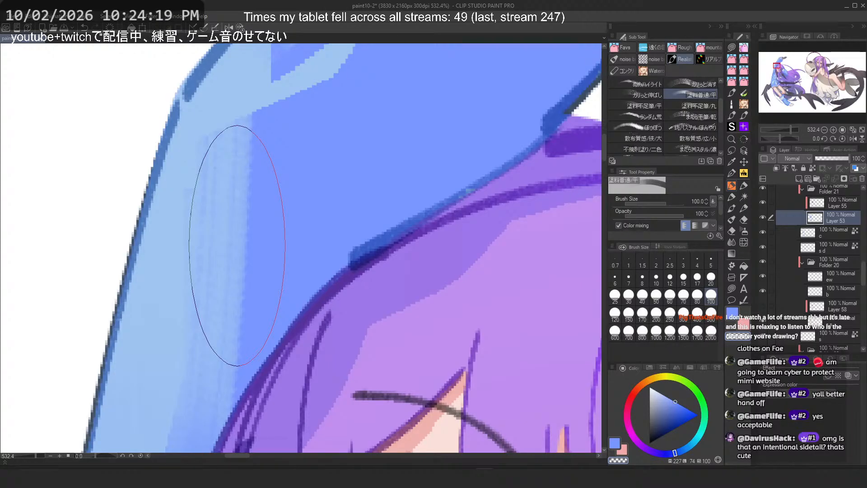
{"action": "key", "text": "ctrl+z"}
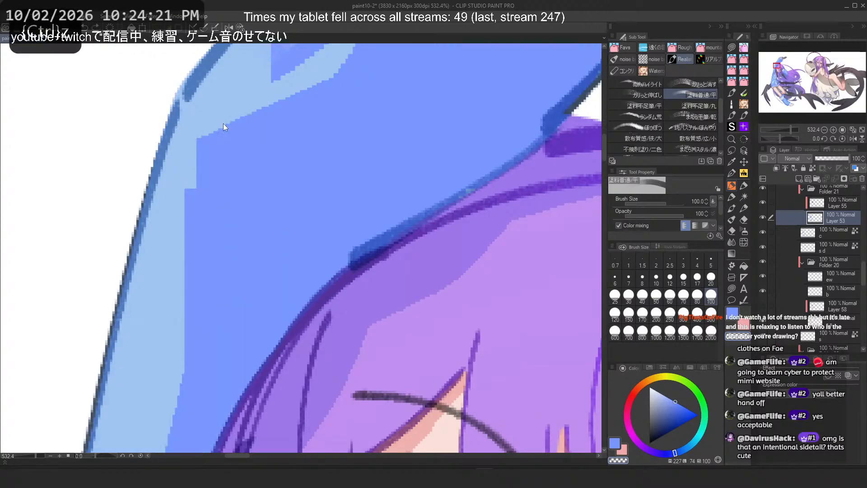
{"action": "left_click_drag", "start_coordinate": [222, 125], "coordinate": [150, 466]}
{"action": "key", "text": "ctrl+z"}
{"action": "left_click_drag", "start_coordinate": [219, 131], "coordinate": [149, 456]}
{"action": "key", "text": "ctrl+z"}
{"action": "left_click_drag", "start_coordinate": [298, 235], "coordinate": [25, 185]}
{"action": "key", "text": "ctrl+z"}
{"action": "left_click_drag", "start_coordinate": [238, 95], "coordinate": [182, 416]}
{"action": "key", "text": "ctrl+z"}
{"action": "scroll", "coordinate": [365, 221], "scroll_direction": "down", "scroll_amount": 4}
Step: Stroke the thinning brush along the upper arm's edge and undo it
{"action": "left_click_drag", "start_coordinate": [327, 214], "coordinate": [271, 309]}
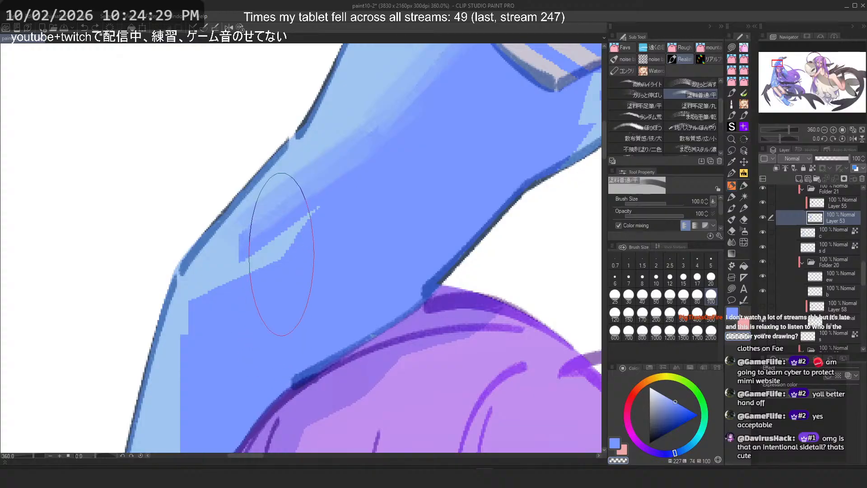
{"action": "scroll", "coordinate": [316, 217], "scroll_direction": "down", "scroll_amount": 3}
{"action": "scroll", "coordinate": [271, 302], "scroll_direction": "up", "scroll_amount": 4}
{"action": "left_click_drag", "start_coordinate": [208, 258], "coordinate": [204, 393]}
{"action": "scroll", "coordinate": [309, 156], "scroll_direction": "down", "scroll_amount": 6}
{"action": "scroll", "coordinate": [225, 237], "scroll_direction": "up", "scroll_amount": 1}
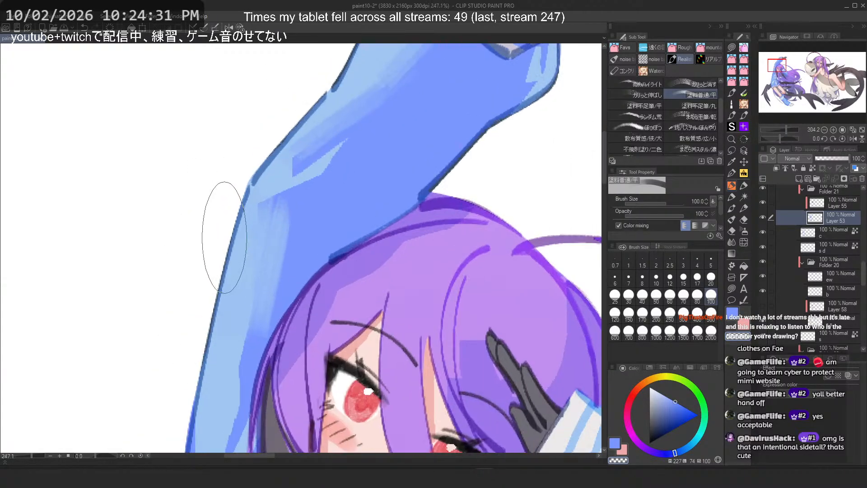
{"action": "key", "text": "ctrl+z"}
Step: Switch to the Rough brush set, pick PFLayered Rough 1-D and test strokes down the upper arm, undoing them
{"action": "left_click", "coordinate": [732, 172]}
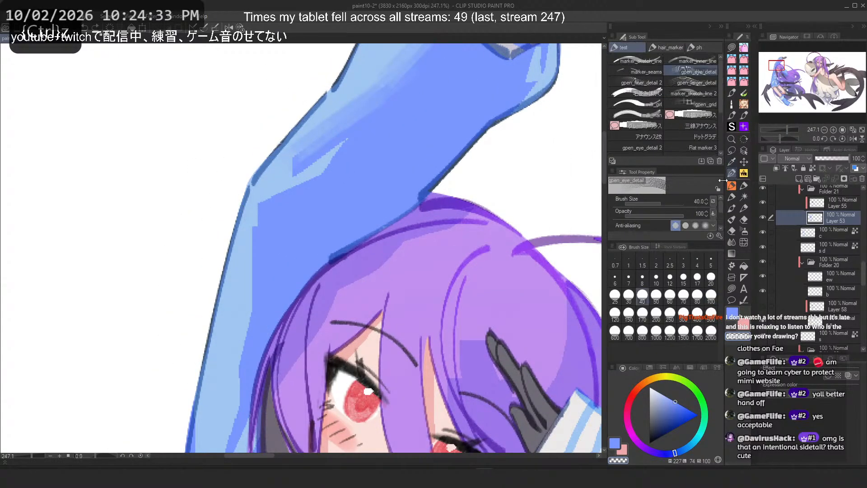
{"action": "left_click", "coordinate": [732, 185]}
{"action": "left_click", "coordinate": [651, 48]}
{"action": "left_click", "coordinate": [627, 50]}
{"action": "left_click", "coordinate": [628, 87]}
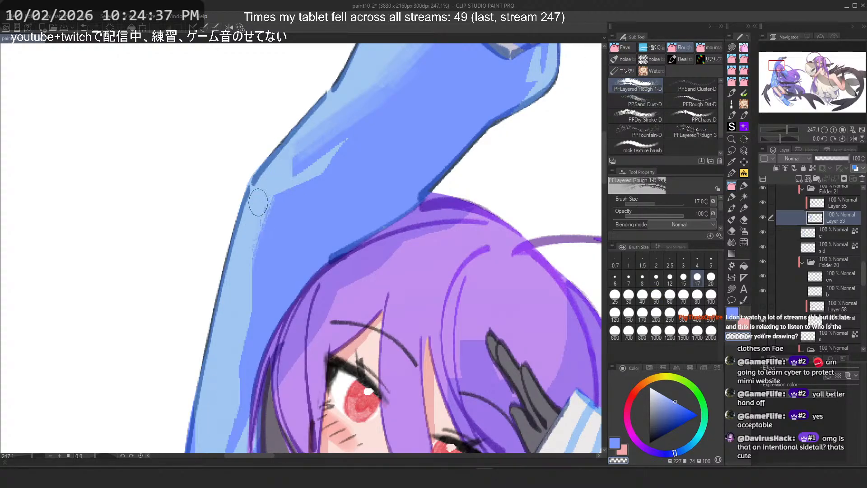
{"action": "key", "text": "ctrl+z"}
{"action": "left_click_drag", "start_coordinate": [264, 206], "coordinate": [244, 421]}
{"action": "key", "text": "ctrl+z"}
{"action": "key", "text": "ctrl+z"}
{"action": "left_click_drag", "start_coordinate": [266, 204], "coordinate": [256, 397]}
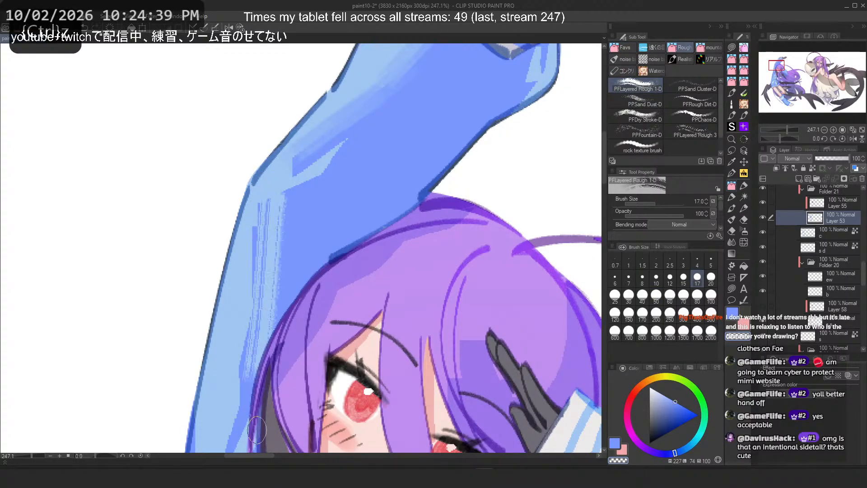
{"action": "key", "text": "ctrl+z"}
Step: Try PFRough Dirt-D and PFLayered Rough 3 at size 60 down the upper arm, undoing the strokes
{"action": "left_click", "coordinate": [690, 102]}
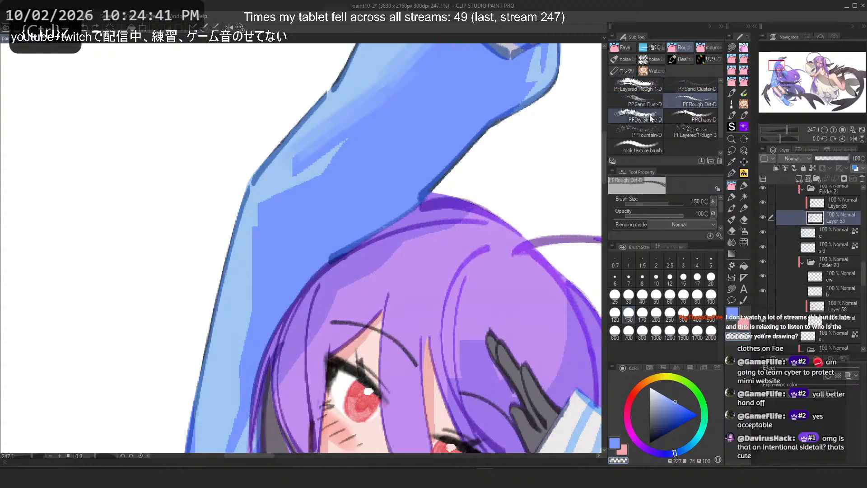
{"action": "left_click", "coordinate": [634, 130]}
{"action": "left_click", "coordinate": [682, 132]}
{"action": "mouse_move", "coordinate": [285, 204]}
{"action": "left_mouse_down"}
{"action": "mouse_move", "coordinate": [254, 345]}
{"action": "mouse_move", "coordinate": [239, 359]}
{"action": "left_mouse_up"}
{"action": "key", "text": "ctrl+z"}
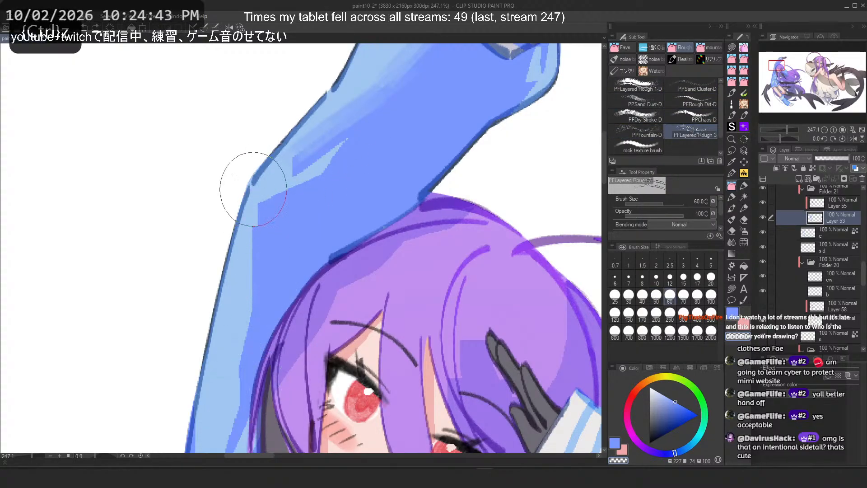
{"action": "mouse_move", "coordinate": [253, 190]}
{"action": "left_mouse_down"}
{"action": "mouse_move", "coordinate": [257, 244]}
{"action": "mouse_move", "coordinate": [249, 201]}
{"action": "mouse_move", "coordinate": [241, 274]}
{"action": "mouse_move", "coordinate": [247, 187]}
{"action": "mouse_move", "coordinate": [212, 417]}
{"action": "left_mouse_up"}
{"action": "key", "text": "ctrl+z"}
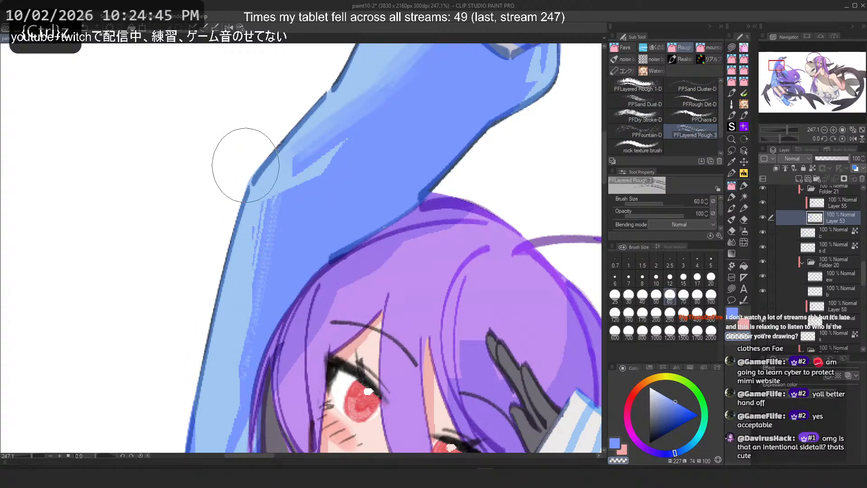
{"action": "scroll", "coordinate": [246, 137], "scroll_direction": "down", "scroll_amount": 5}
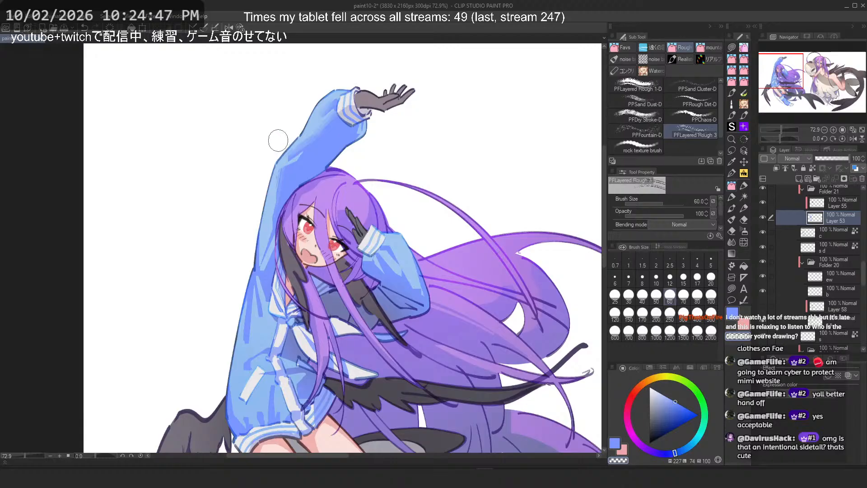
{"action": "scroll", "coordinate": [278, 141], "scroll_direction": "up", "scroll_amount": 4}
{"action": "key", "text": "ctrl+z"}
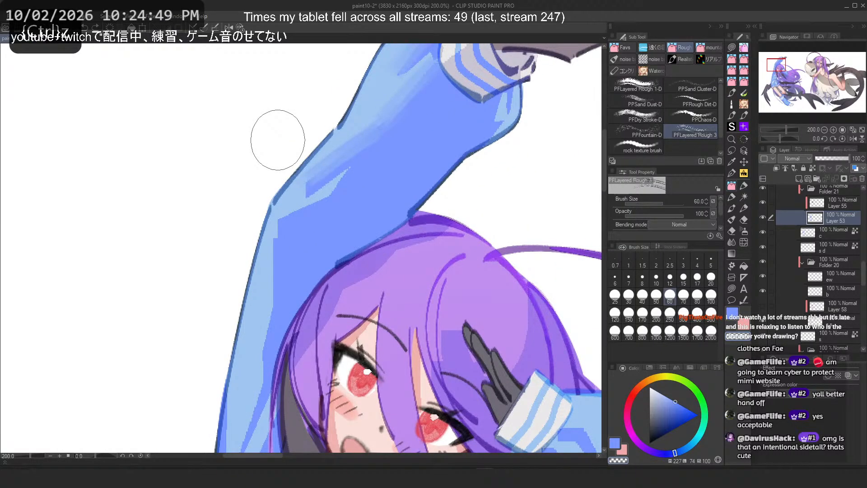
{"action": "key", "text": "ctrl+z"}
{"action": "key", "text": "ctrl+z"}
{"action": "key", "text": "ctrl+z"}
Step: Reselect PFLayered Rough 1-D and test strokes down the upper arm, undoing them
{"action": "left_click", "coordinate": [635, 85]}
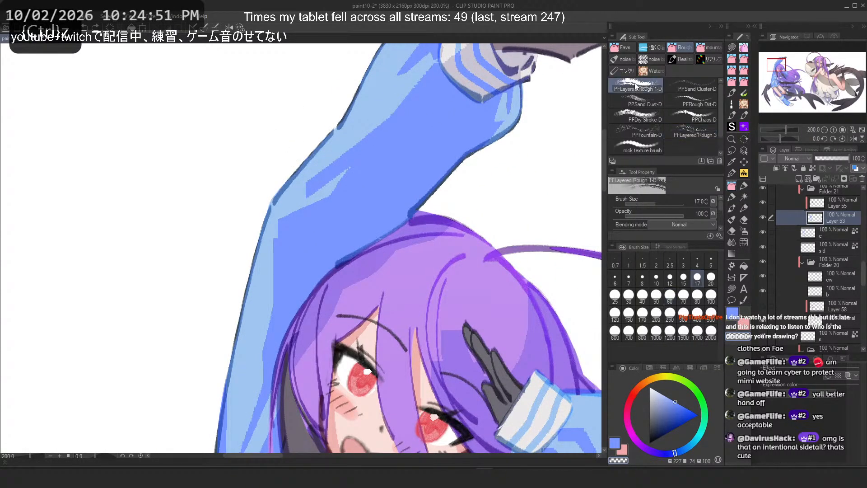
{"action": "left_click_drag", "start_coordinate": [308, 223], "coordinate": [271, 342]}
{"action": "key", "text": "ctrl+z"}
{"action": "left_click_drag", "start_coordinate": [279, 221], "coordinate": [271, 341]}
{"action": "key", "text": "2"}
{"action": "key", "text": "ctrl+z"}
{"action": "left_click_drag", "start_coordinate": [316, 221], "coordinate": [349, 389]}
{"action": "key", "text": "ctrl+z"}
{"action": "key", "text": "ctrl+z"}
{"action": "key", "text": "ctrl+z"}
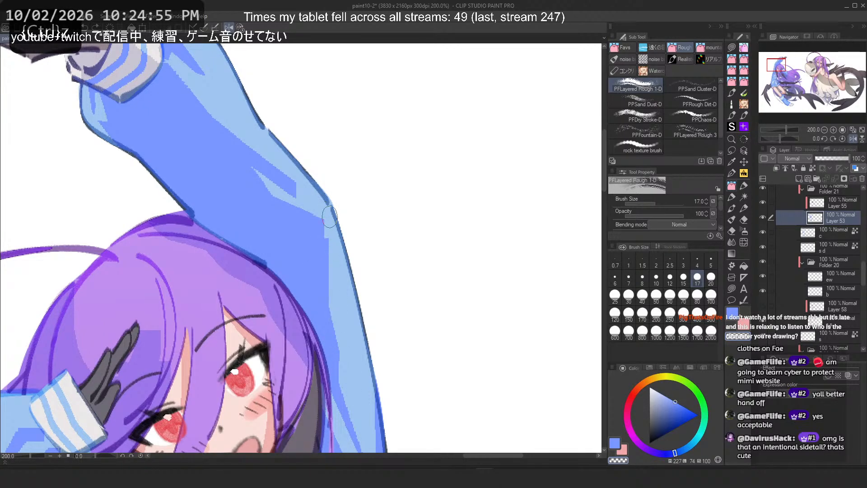
Step: Test PFLayered Rough 1-D strokes across the forearm sleeve, undoing each one
{"action": "left_click_drag", "start_coordinate": [247, 217], "coordinate": [300, 316]}
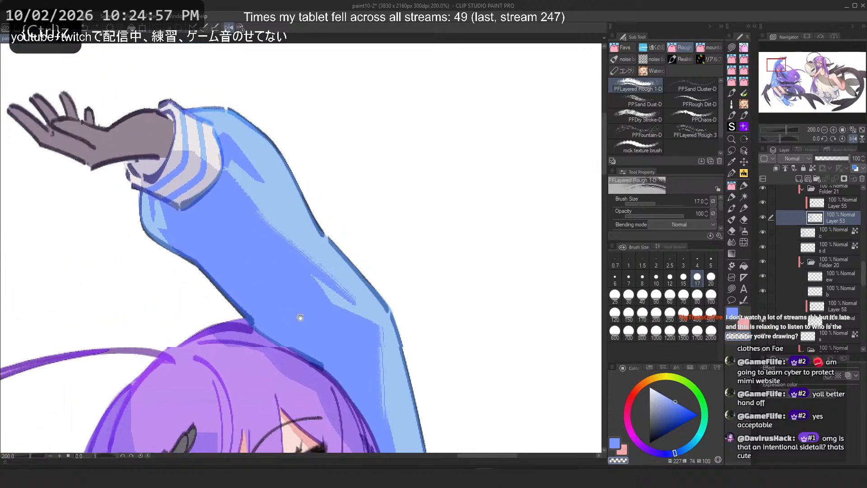
{"action": "scroll", "coordinate": [254, 227], "scroll_direction": "up", "scroll_amount": 4}
{"action": "key", "text": "c"}
{"action": "left_click_drag", "start_coordinate": [237, 162], "coordinate": [294, 253]}
{"action": "key", "text": "ctrl+z"}
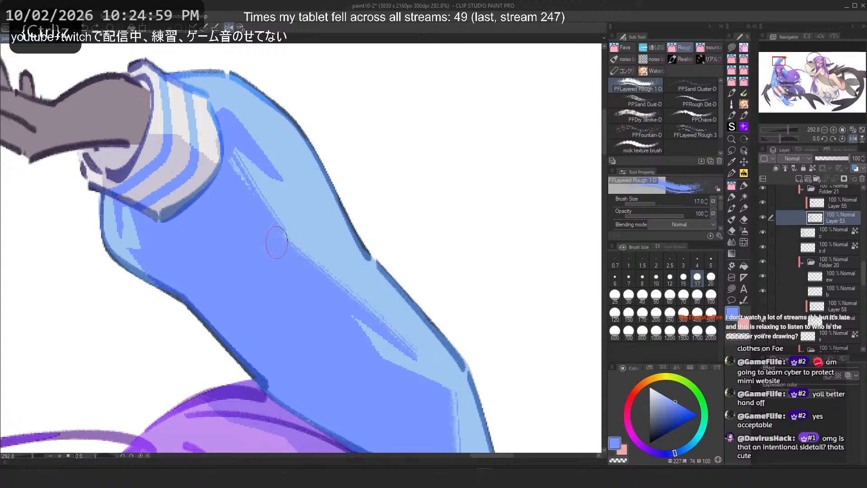
{"action": "mouse_move", "coordinate": [238, 164]}
{"action": "left_mouse_down"}
{"action": "mouse_move", "coordinate": [316, 254]}
{"action": "mouse_move", "coordinate": [288, 236]}
{"action": "mouse_move", "coordinate": [317, 262]}
{"action": "left_mouse_up"}
{"action": "key", "text": "ctrl+z"}
{"action": "key", "text": "ctrl+z"}
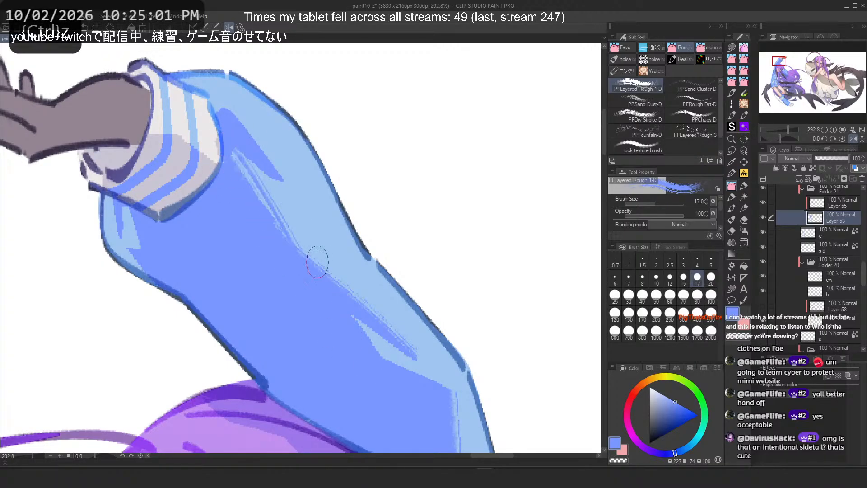
{"action": "mouse_move", "coordinate": [231, 116]}
{"action": "left_mouse_down"}
{"action": "mouse_move", "coordinate": [300, 194]}
{"action": "mouse_move", "coordinate": [309, 177]}
{"action": "mouse_move", "coordinate": [221, 104]}
{"action": "mouse_move", "coordinate": [303, 185]}
{"action": "left_mouse_up"}
{"action": "key", "text": "ctrl+z"}
{"action": "key", "text": "ctrl+z"}
{"action": "key", "text": "ctrl+z"}
{"action": "scroll", "coordinate": [258, 93], "scroll_direction": "down", "scroll_amount": 10}
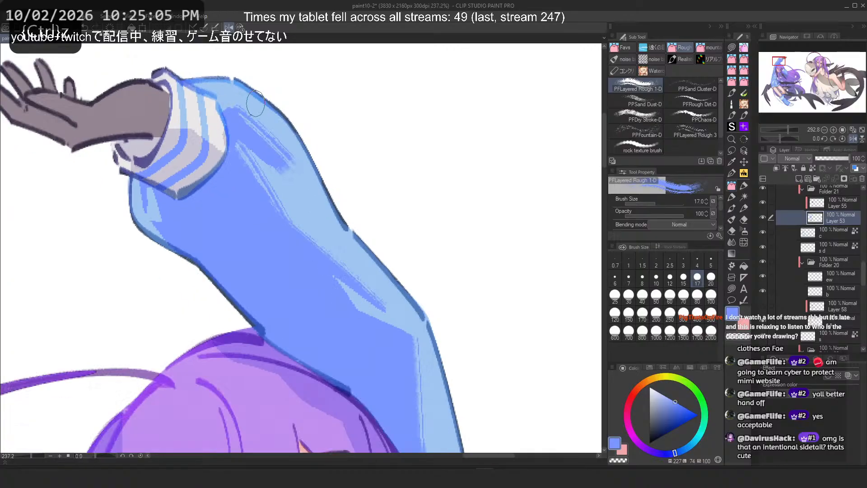
{"action": "scroll", "coordinate": [259, 94], "scroll_direction": "up", "scroll_amount": 10}
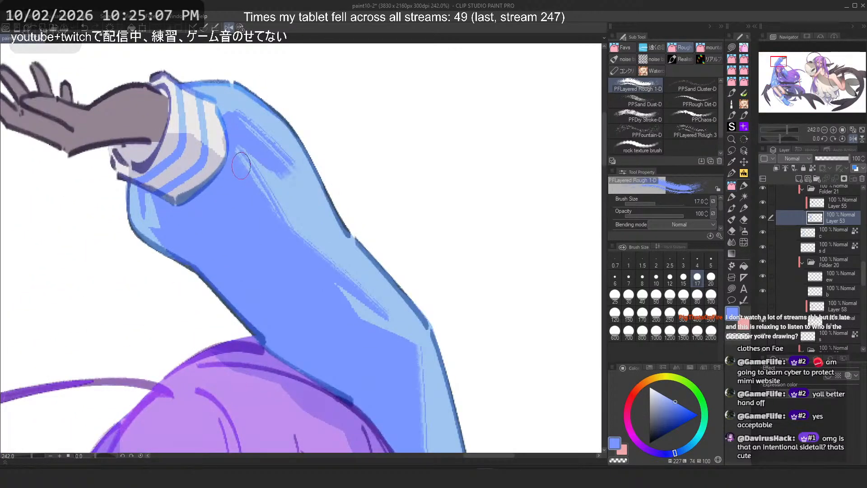
{"action": "scroll", "coordinate": [232, 158], "scroll_direction": "down", "scroll_amount": 5}
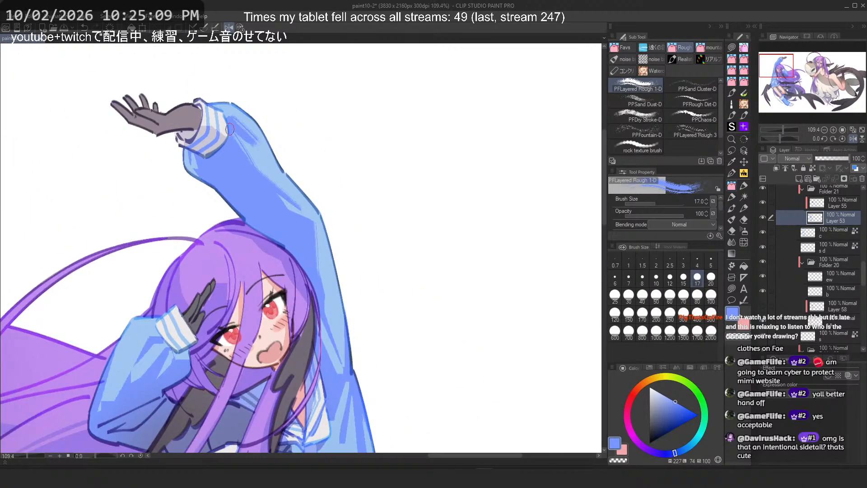
{"action": "scroll", "coordinate": [283, 219], "scroll_direction": "up", "scroll_amount": 4}
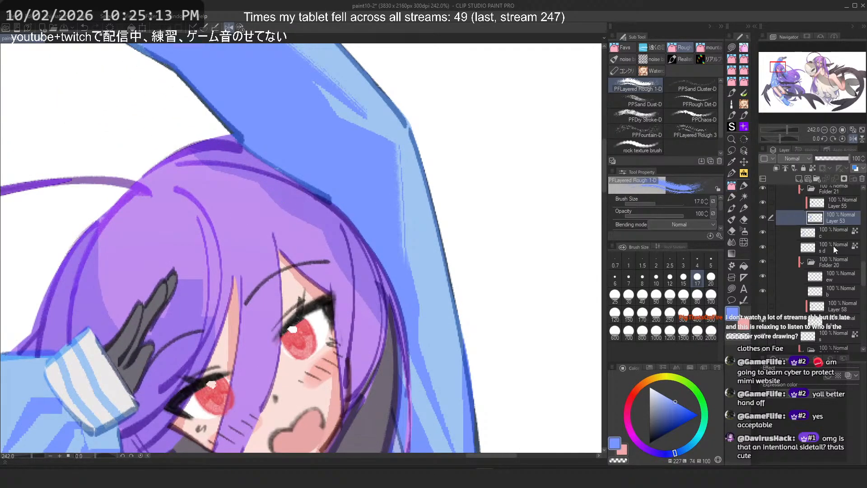
Step: Undo the last sleeve stroke and select Layer 38 in the layer list
{"action": "key", "text": "ctrl+z"}
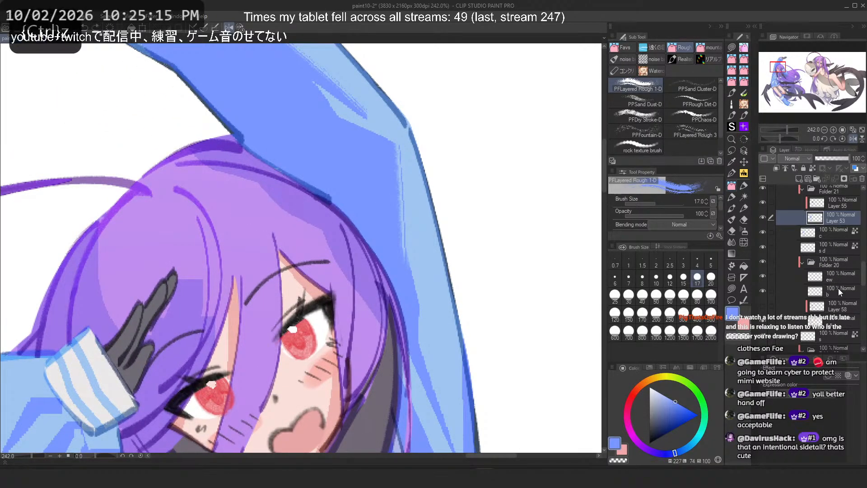
{"action": "scroll", "coordinate": [838, 288], "scroll_direction": "down", "scroll_amount": 3}
{"action": "left_click", "coordinate": [786, 257]}
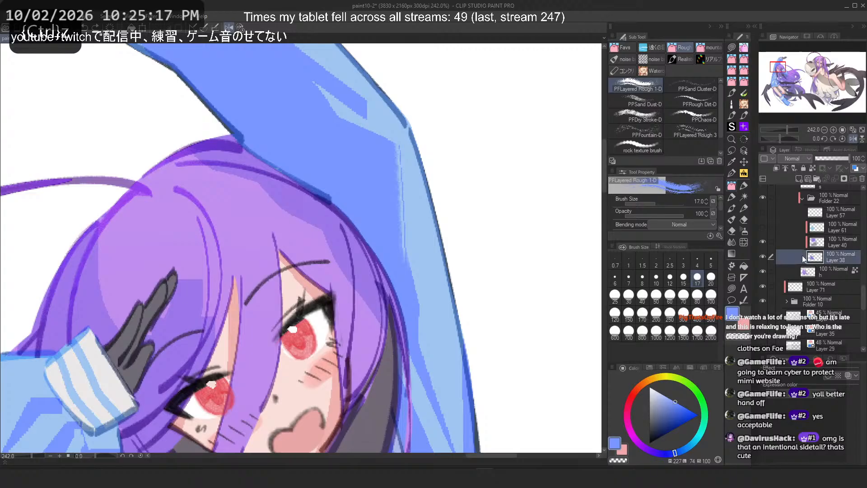
{"action": "left_click", "coordinate": [762, 257]}
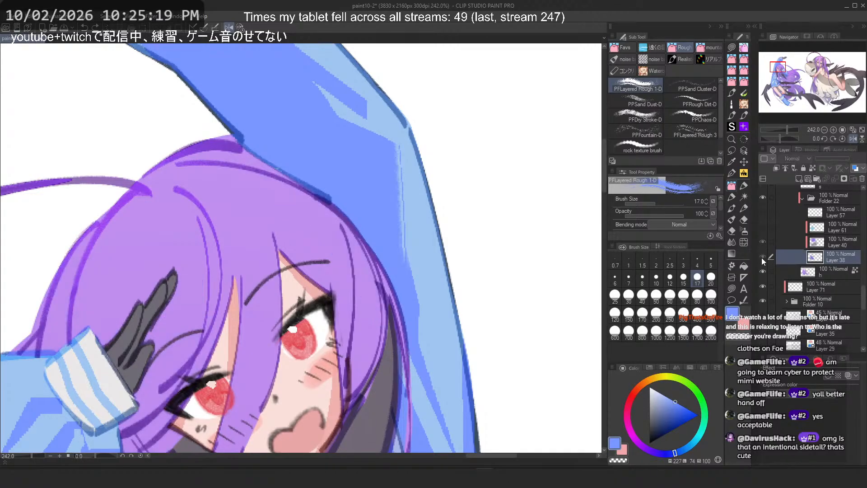
{"action": "left_click", "coordinate": [763, 257]}
{"action": "left_click", "coordinate": [763, 257]}
{"action": "left_click", "coordinate": [761, 262]}
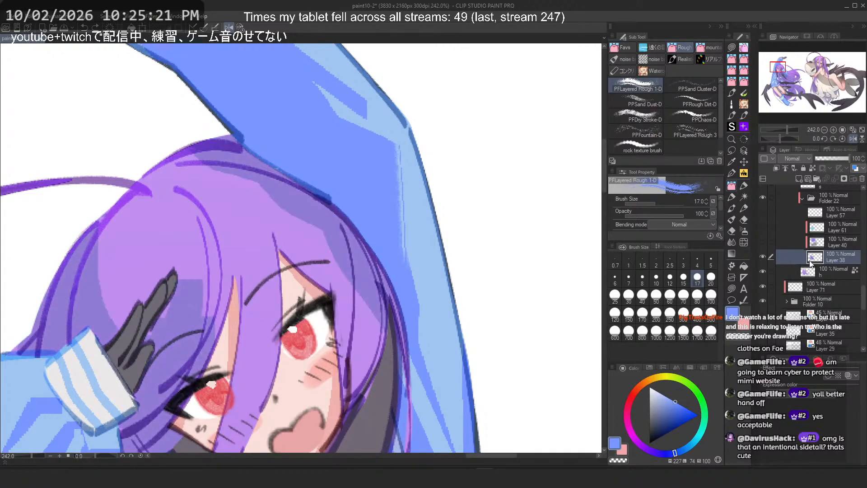
Step: Test PFLayered Rough 1-D strokes down the purple hair strands on Layer 38, undoing them
{"action": "scroll", "coordinate": [294, 212], "scroll_direction": "down", "scroll_amount": 2}
{"action": "left_click_drag", "start_coordinate": [293, 423], "coordinate": [369, 276]}
{"action": "left_click", "coordinate": [369, 275], "text": "alt"}
{"action": "scroll", "coordinate": [369, 275], "scroll_direction": "up", "scroll_amount": 2}
{"action": "left_click_drag", "start_coordinate": [374, 324], "coordinate": [363, 448]}
{"action": "scroll", "coordinate": [349, 228], "scroll_direction": "down", "scroll_amount": 4}
{"action": "scroll", "coordinate": [328, 262], "scroll_direction": "up", "scroll_amount": 5}
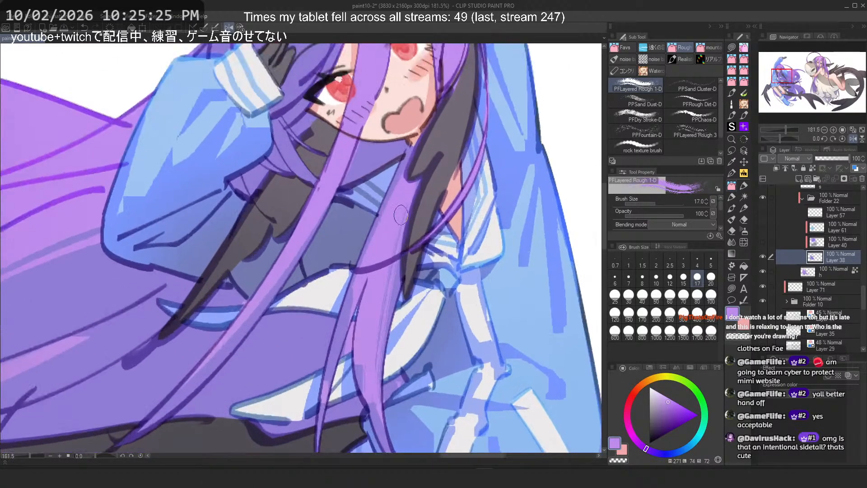
{"action": "key", "text": "ctrl+z"}
{"action": "left_click_drag", "start_coordinate": [392, 264], "coordinate": [368, 419]}
{"action": "key", "text": "2"}
{"action": "mouse_move", "coordinate": [202, 268]}
{"action": "left_mouse_down"}
{"action": "mouse_move", "coordinate": [263, 252]}
{"action": "mouse_move", "coordinate": [282, 258]}
{"action": "left_mouse_up"}
{"action": "scroll", "coordinate": [282, 257], "scroll_direction": "up", "scroll_amount": 5}
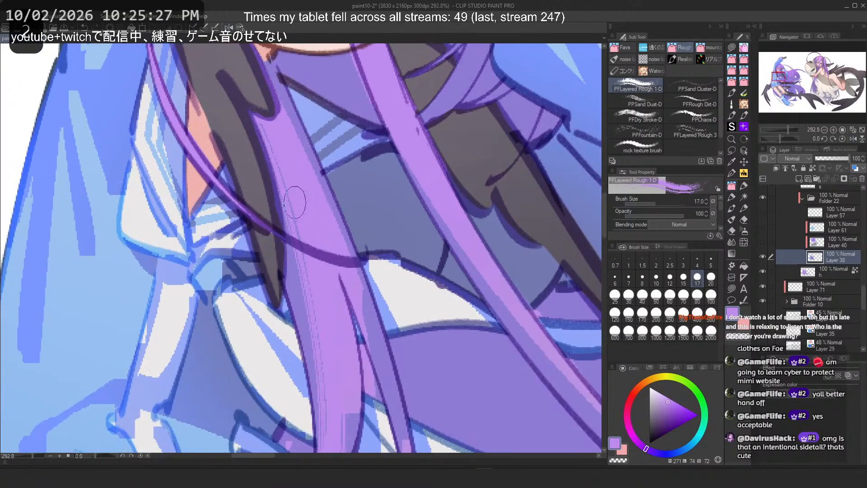
{"action": "key", "text": "ctrl+z"}
{"action": "key", "text": "ctrl+z"}
{"action": "key", "text": "ctrl+z"}
{"action": "left_click", "coordinate": [293, 270], "text": "alt"}
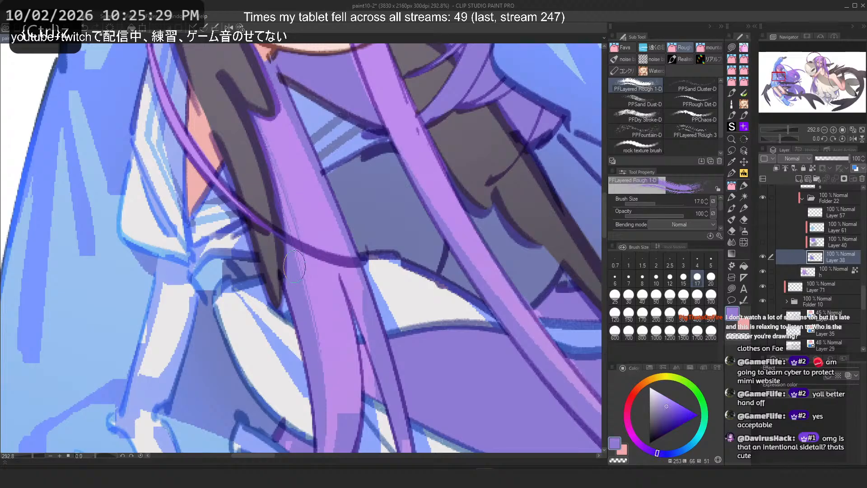
{"action": "left_click_drag", "start_coordinate": [266, 143], "coordinate": [307, 331]}
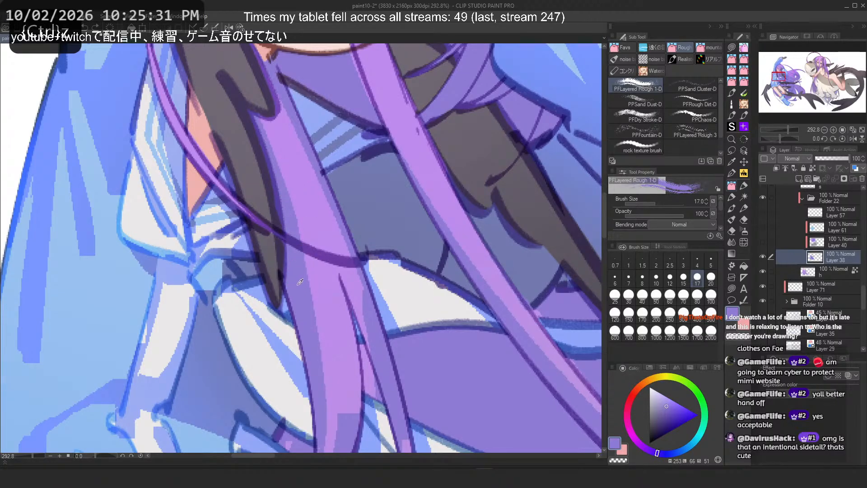
{"action": "key", "text": "ctrl+z"}
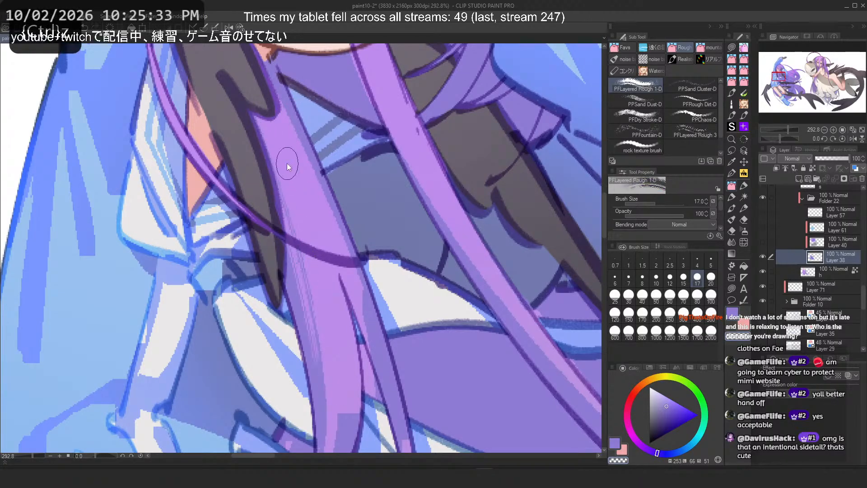
{"action": "key", "text": "ctrl+z"}
{"action": "key", "text": "ctrl+z"}
Step: Test more PFLayered Rough 1-D strokes along the same hair strand, undoing each one
{"action": "key", "text": "c"}
{"action": "left_click_drag", "start_coordinate": [291, 183], "coordinate": [329, 343]}
{"action": "key", "text": "ctrl+z"}
{"action": "left_click_drag", "start_coordinate": [305, 237], "coordinate": [329, 311]}
{"action": "key", "text": "ctrl+z"}
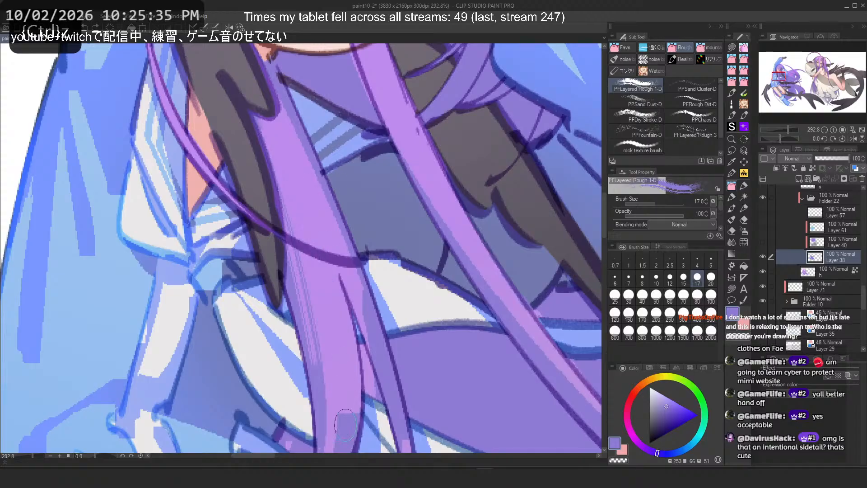
{"action": "left_click_drag", "start_coordinate": [346, 425], "coordinate": [311, 241]}
{"action": "key", "text": "ctrl+z"}
{"action": "left_click", "coordinate": [342, 456]}
{"action": "mouse_move", "coordinate": [313, 457]}
{"action": "left_mouse_down"}
{"action": "mouse_move", "coordinate": [347, 458]}
{"action": "mouse_move", "coordinate": [296, 459]}
{"action": "mouse_move", "coordinate": [315, 457]}
{"action": "left_mouse_up"}
{"action": "scroll", "coordinate": [299, 448], "scroll_direction": "down", "scroll_amount": 4}
{"action": "scroll", "coordinate": [443, 191], "scroll_direction": "up", "scroll_amount": 2}
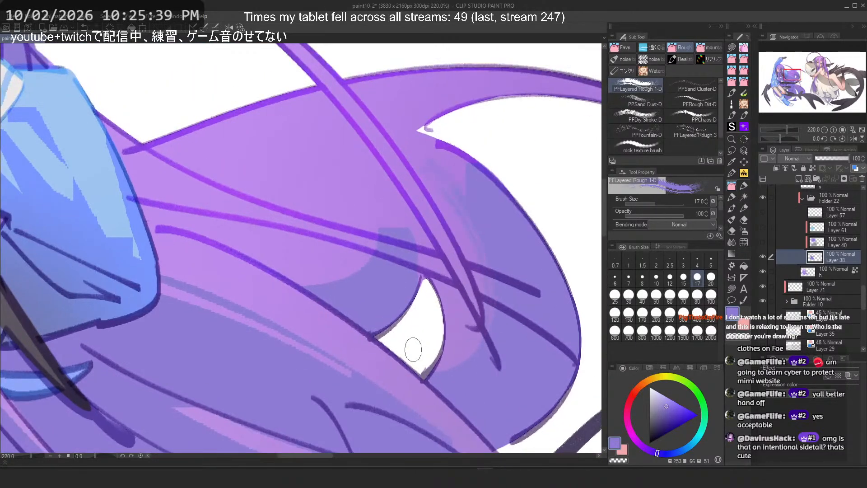
Step: Set the brush size to 60 and test strokes on the lower hair curve, undoing them
{"action": "left_click", "coordinate": [671, 295]}
{"action": "key", "text": "ctrl+z"}
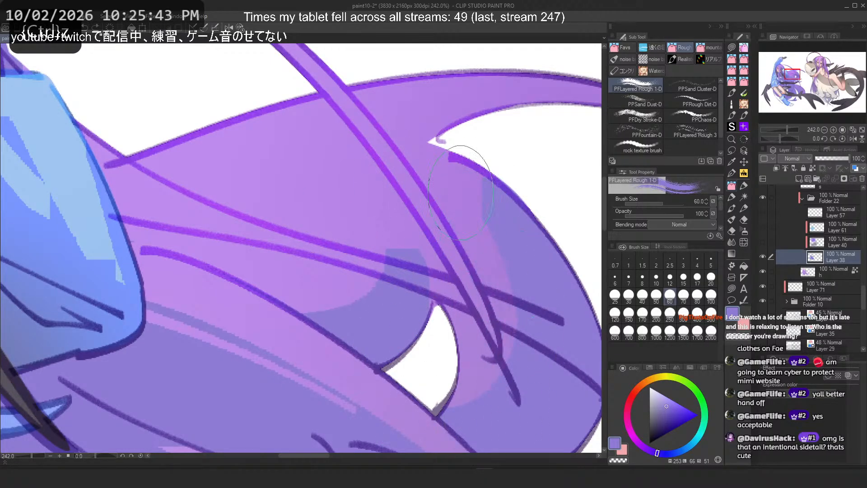
{"action": "key", "text": "c"}
{"action": "left_click_drag", "start_coordinate": [440, 226], "coordinate": [413, 415]}
{"action": "key", "text": "ctrl+z"}
{"action": "mouse_move", "coordinate": [439, 244]}
{"action": "left_mouse_down"}
{"action": "mouse_move", "coordinate": [412, 394]}
{"action": "mouse_move", "coordinate": [427, 397]}
{"action": "left_mouse_up"}
{"action": "key", "text": "ctrl+z"}
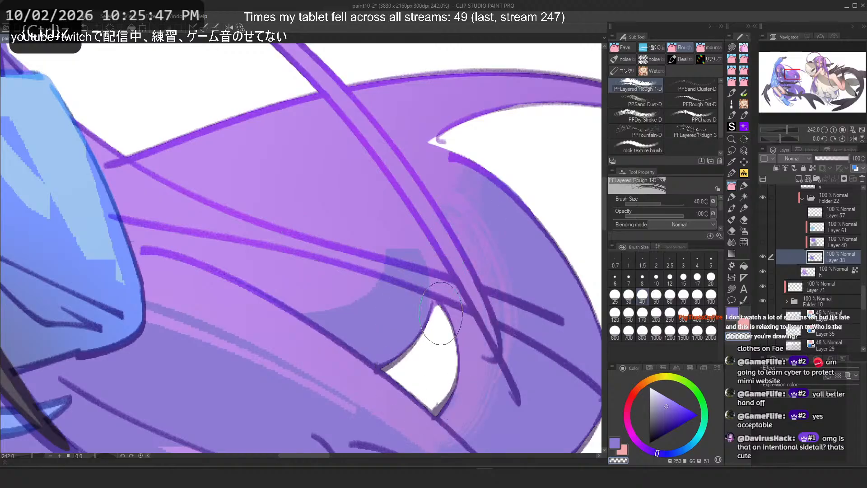
{"action": "left_click_drag", "start_coordinate": [439, 201], "coordinate": [478, 403]}
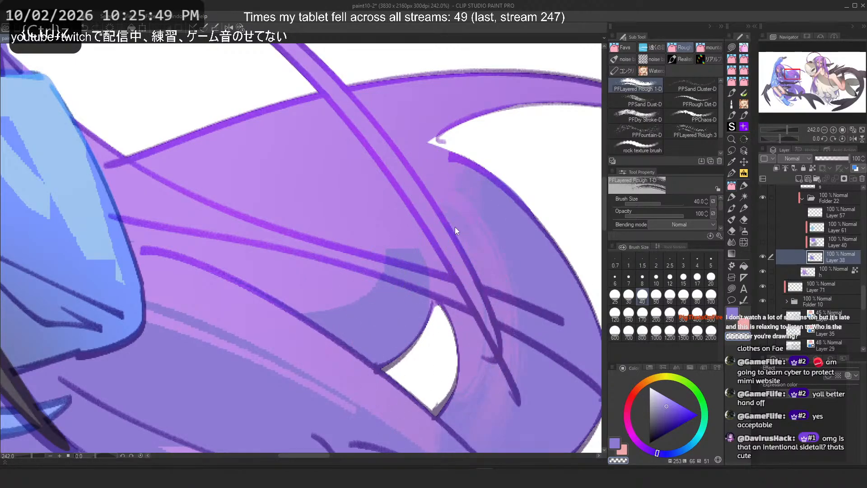
{"action": "key", "text": "ctrl+z"}
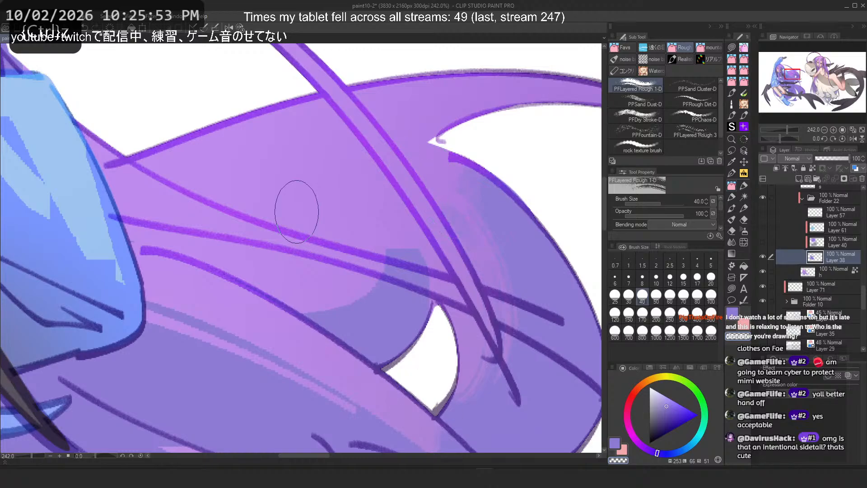
Step: Test strokes across the hair mass at several zoom levels, undoing them
{"action": "left_click_drag", "start_coordinate": [392, 253], "coordinate": [289, 301]}
{"action": "key", "text": "ctrl+z"}
{"action": "left_click_drag", "start_coordinate": [376, 237], "coordinate": [271, 284]}
{"action": "key", "text": "ctrl+z"}
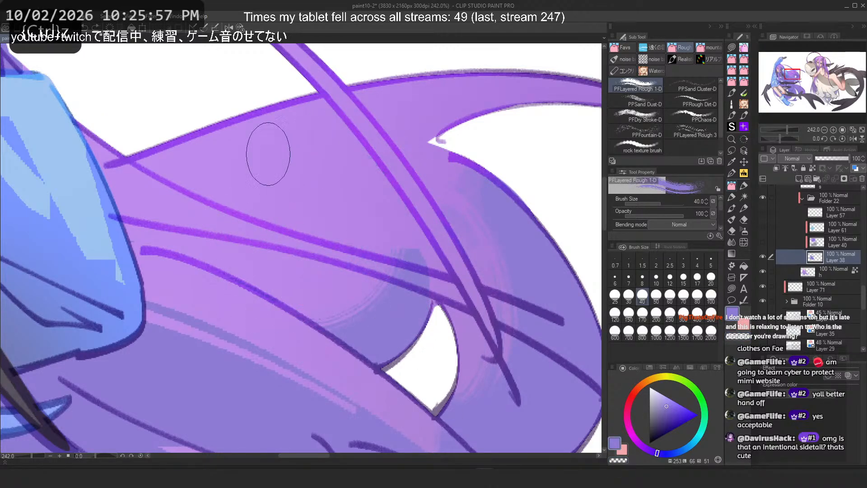
{"action": "left_click_drag", "start_coordinate": [331, 189], "coordinate": [305, 236]}
{"action": "key", "text": "ctrl+z"}
{"action": "scroll", "coordinate": [298, 112], "scroll_direction": "down", "scroll_amount": 5}
{"action": "scroll", "coordinate": [296, 240], "scroll_direction": "up", "scroll_amount": 3}
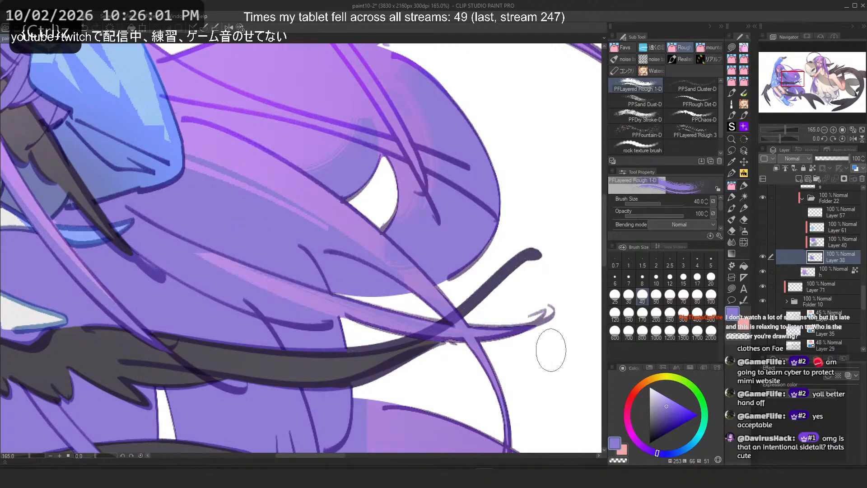
{"action": "scroll", "coordinate": [387, 202], "scroll_direction": "down", "scroll_amount": 4}
{"action": "scroll", "coordinate": [399, 340], "scroll_direction": "up", "scroll_amount": 2}
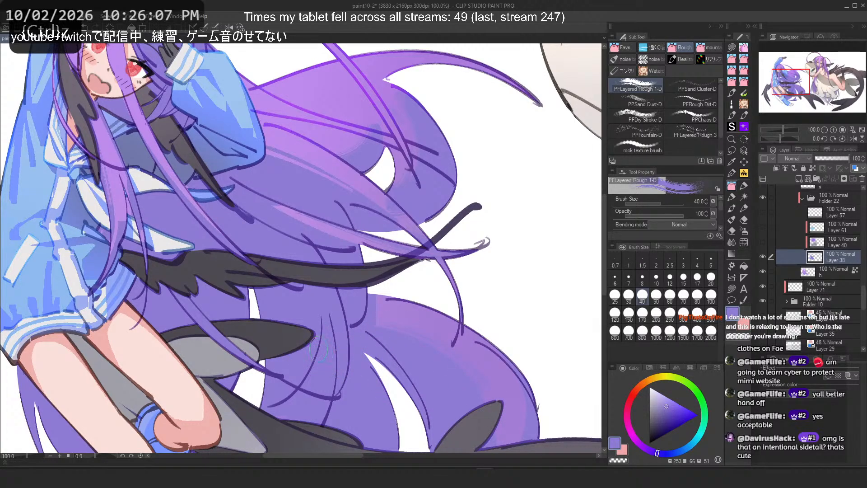
{"action": "scroll", "coordinate": [306, 240], "scroll_direction": "up", "scroll_amount": 2}
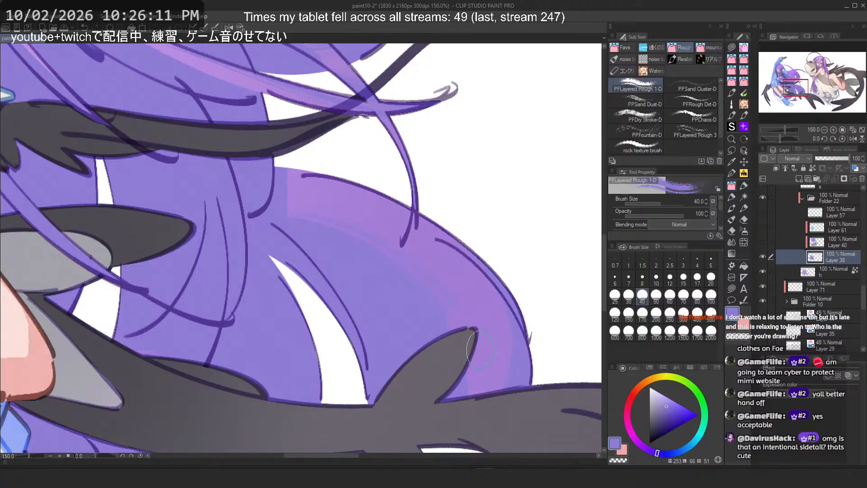
{"action": "key", "text": "ctrl+z"}
Step: Test diagonal PFLayered Rough 1-D strokes over the hair's shaded curve, undoing each one
{"action": "left_click", "coordinate": [763, 242]}
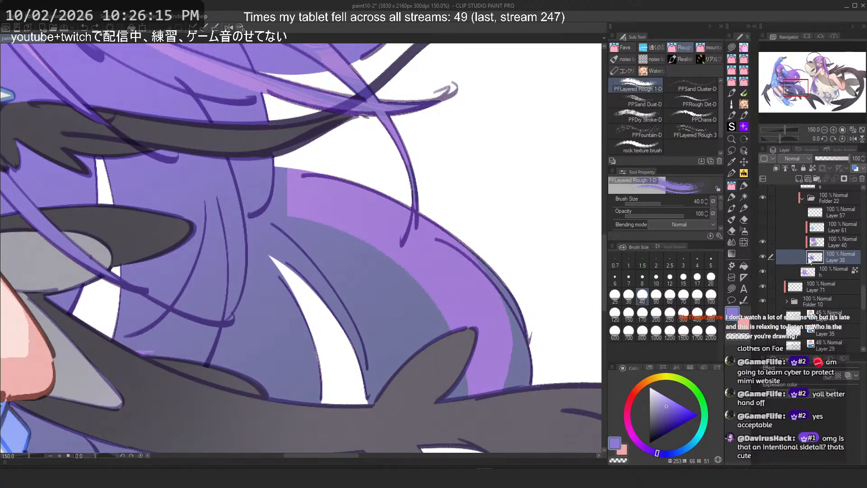
{"action": "left_click_drag", "start_coordinate": [280, 220], "coordinate": [470, 397]}
{"action": "key", "text": "ctrl+z"}
{"action": "left_click_drag", "start_coordinate": [312, 221], "coordinate": [467, 398]}
{"action": "key", "text": "ctrl+z"}
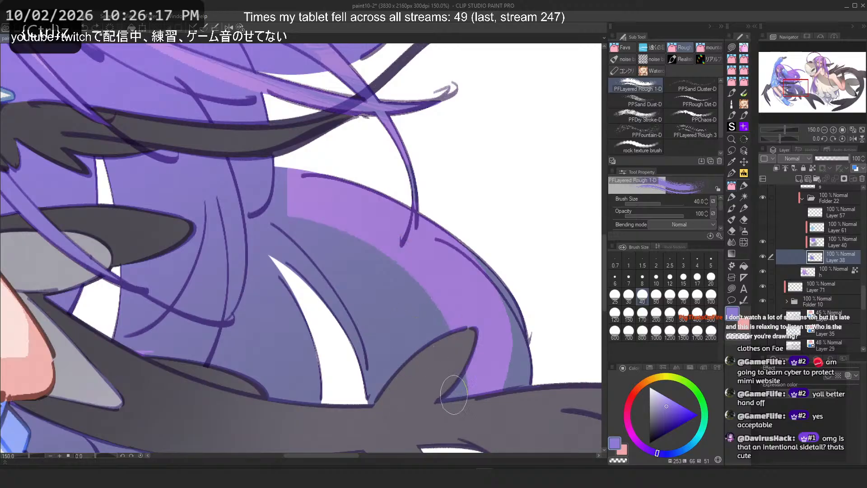
{"action": "key", "text": "ctrl+z"}
{"action": "left_click_drag", "start_coordinate": [298, 234], "coordinate": [469, 397]}
{"action": "key", "text": "ctrl+z"}
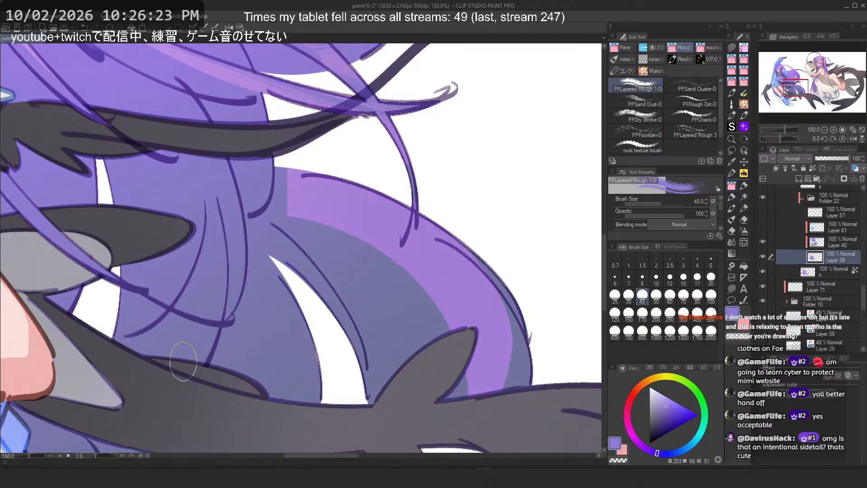
{"action": "left_click_drag", "start_coordinate": [368, 217], "coordinate": [469, 325]}
{"action": "key", "text": "ctrl+z"}
Step: Pick PFLayered Rough 3 and test a diagonal stroke on the hair, undoing it
{"action": "left_click", "coordinate": [682, 130]}
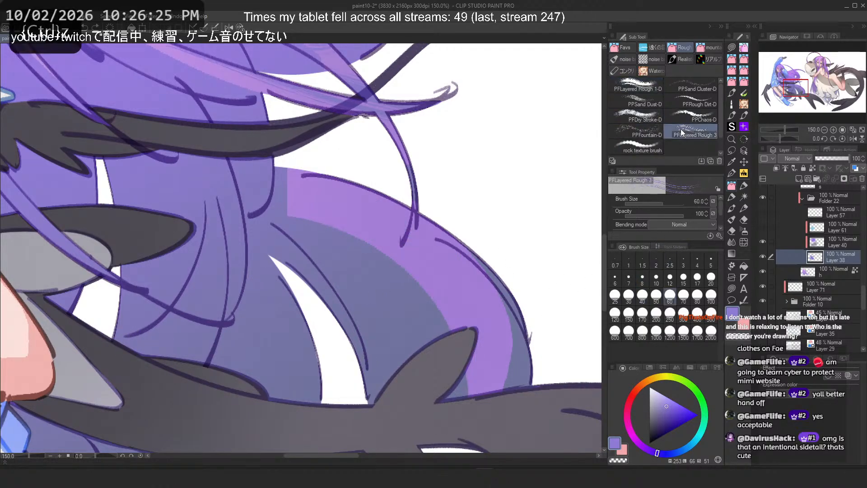
{"action": "left_click_drag", "start_coordinate": [289, 199], "coordinate": [461, 326]}
{"action": "key", "text": "ctrl+z"}
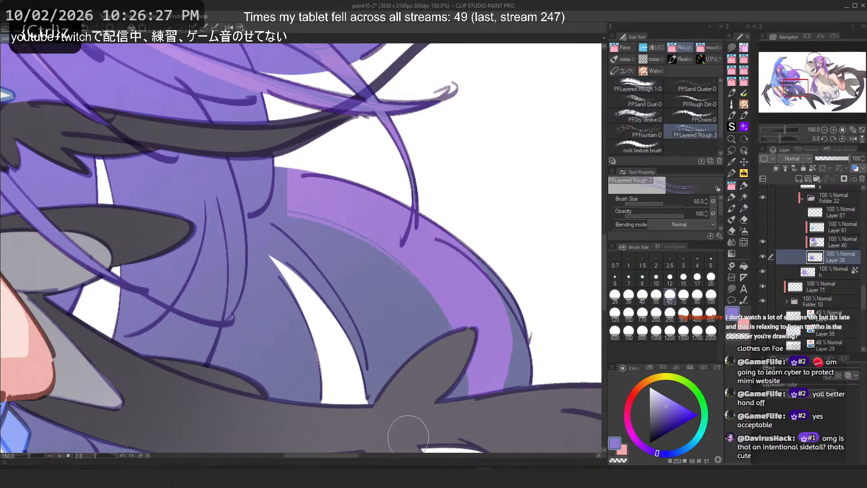
Step: Switch to the Pencil set, pick square_open and test a stroke on the hair, undoing it
{"action": "left_click", "coordinate": [745, 185]}
{"action": "left_click", "coordinate": [732, 199]}
{"action": "left_click", "coordinate": [744, 185]}
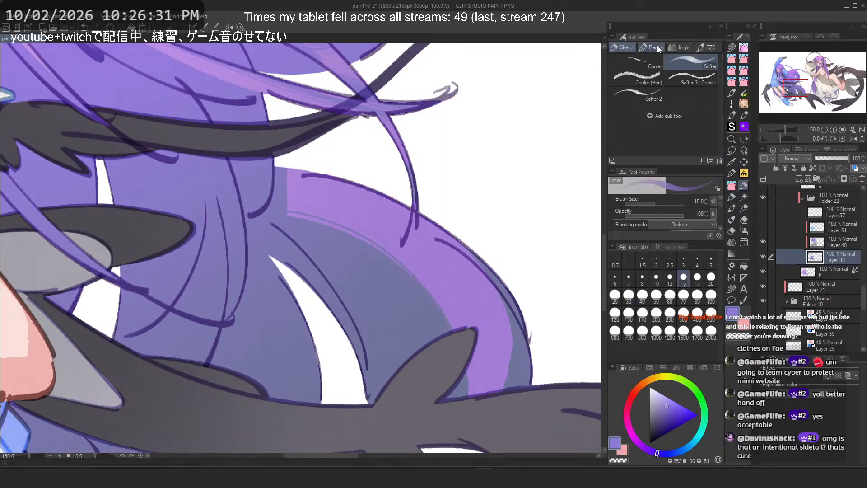
{"action": "left_click", "coordinate": [651, 47]}
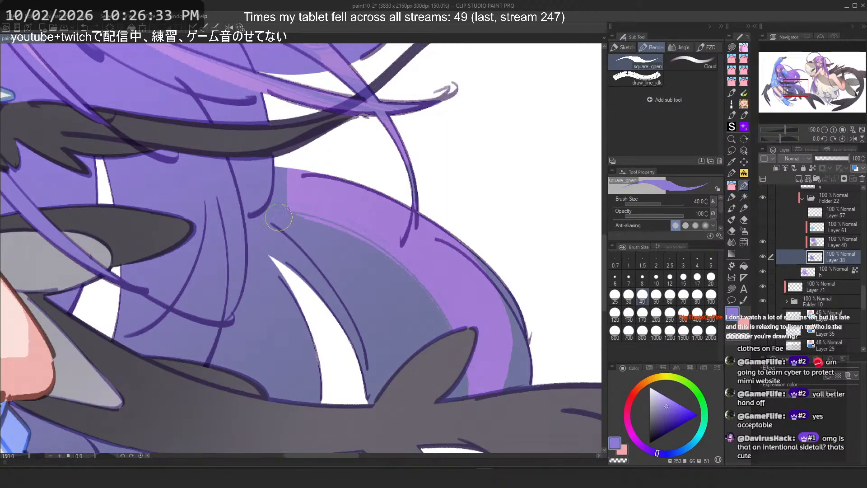
{"action": "left_click_drag", "start_coordinate": [279, 217], "coordinate": [436, 341]}
{"action": "key", "text": "ctrl+z"}
Step: Set square_open to size 17, review its brush size dynamics, and test hair strokes, undoing them
{"action": "left_click", "coordinate": [698, 277]}
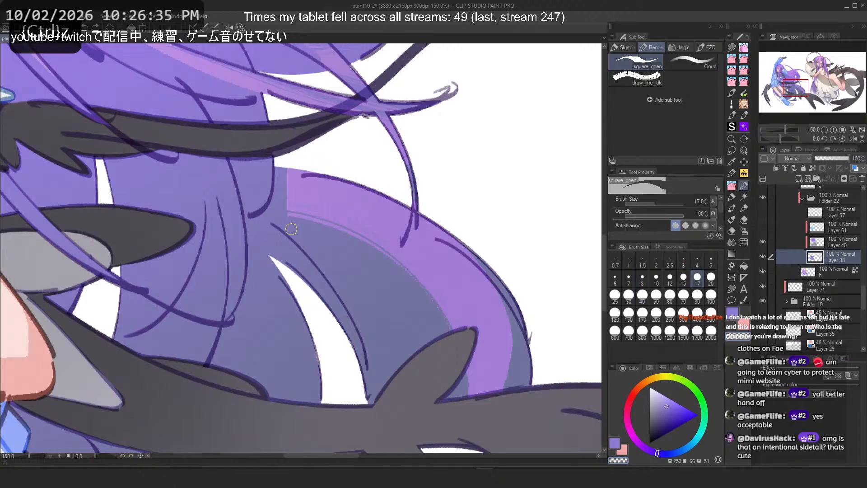
{"action": "left_click", "coordinate": [713, 201]}
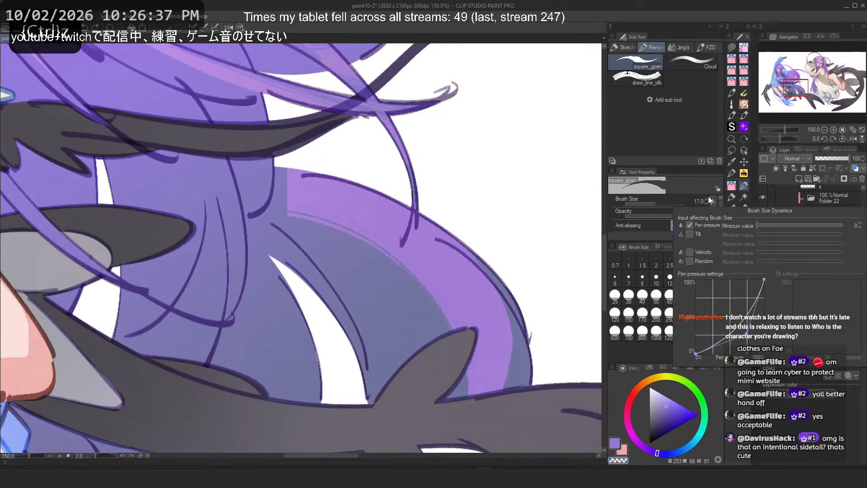
{"action": "left_click", "coordinate": [476, 148]}
{"action": "mouse_move", "coordinate": [271, 217]}
{"action": "left_mouse_down"}
{"action": "mouse_move", "coordinate": [340, 235]}
{"action": "mouse_move", "coordinate": [435, 340]}
{"action": "left_mouse_up"}
{"action": "key", "text": "ctrl+z"}
{"action": "mouse_move", "coordinate": [270, 217]}
{"action": "left_mouse_down"}
{"action": "mouse_move", "coordinate": [358, 251]}
{"action": "mouse_move", "coordinate": [457, 368]}
{"action": "mouse_move", "coordinate": [429, 342]}
{"action": "mouse_move", "coordinate": [437, 338]}
{"action": "mouse_move", "coordinate": [459, 396]}
{"action": "mouse_move", "coordinate": [430, 300]}
{"action": "mouse_move", "coordinate": [439, 337]}
{"action": "left_mouse_up"}
{"action": "key", "text": "ctrl+z"}
{"action": "key", "text": "ctrl+z"}
{"action": "key", "text": "ctrl+z"}
{"action": "key", "text": "ctrl+z"}
{"action": "key", "text": "ctrl+z"}
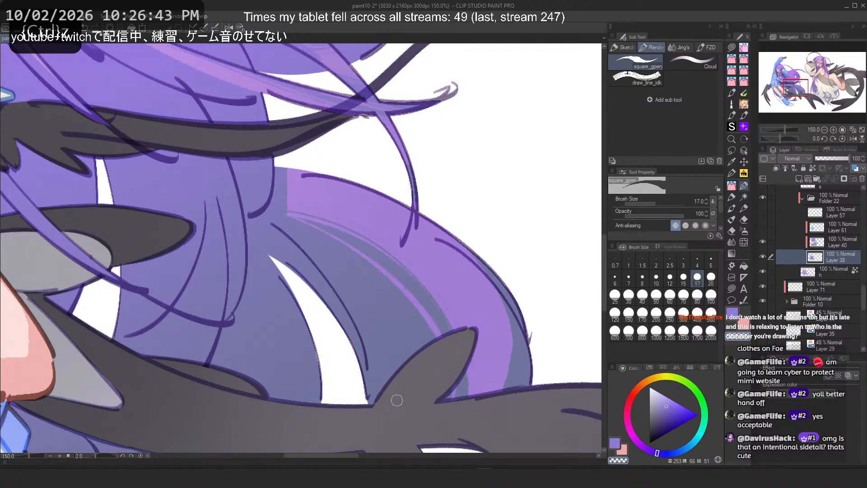
{"action": "key", "text": "ctrl+z"}
Step: Switch to the hair_marker brush and review its brush size dynamics settings
{"action": "left_click", "coordinate": [676, 47]}
{"action": "left_click", "coordinate": [649, 47]}
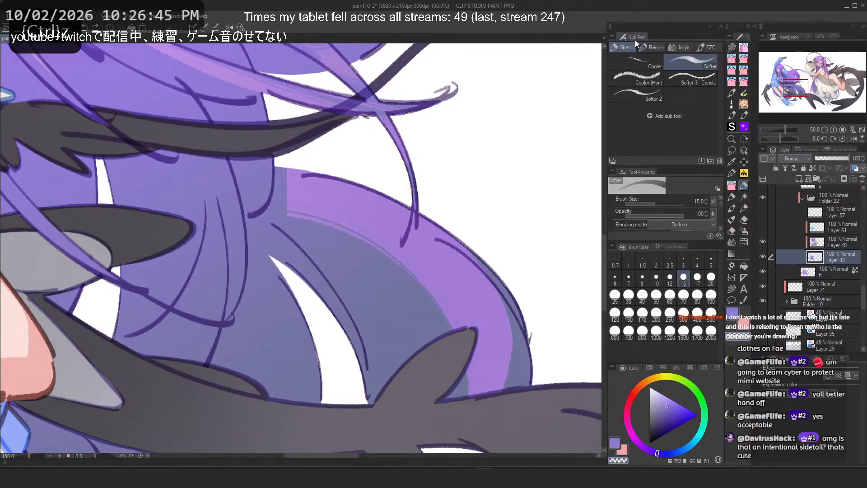
{"action": "left_click", "coordinate": [733, 173]}
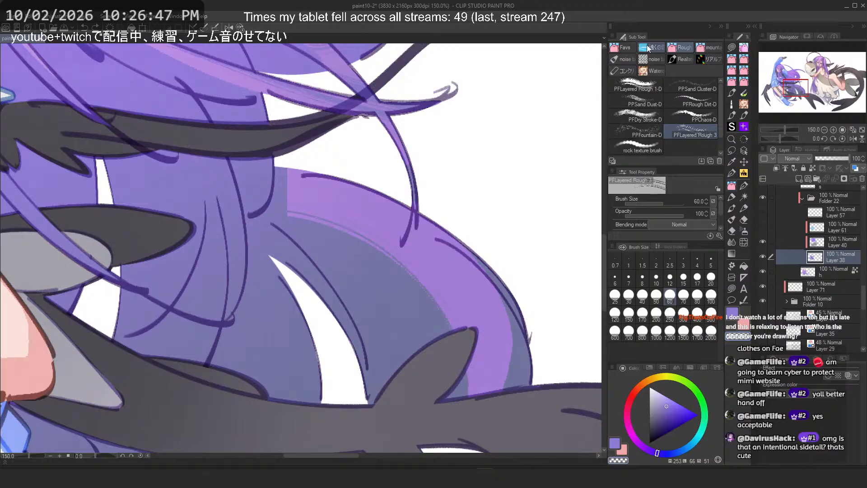
{"action": "left_click", "coordinate": [733, 173]}
{"action": "left_click", "coordinate": [666, 47]}
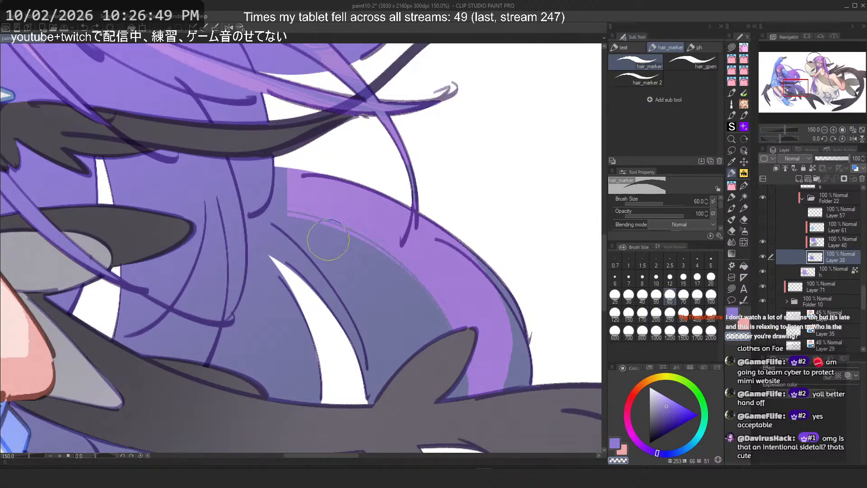
{"action": "key", "text": "ctrl+z"}
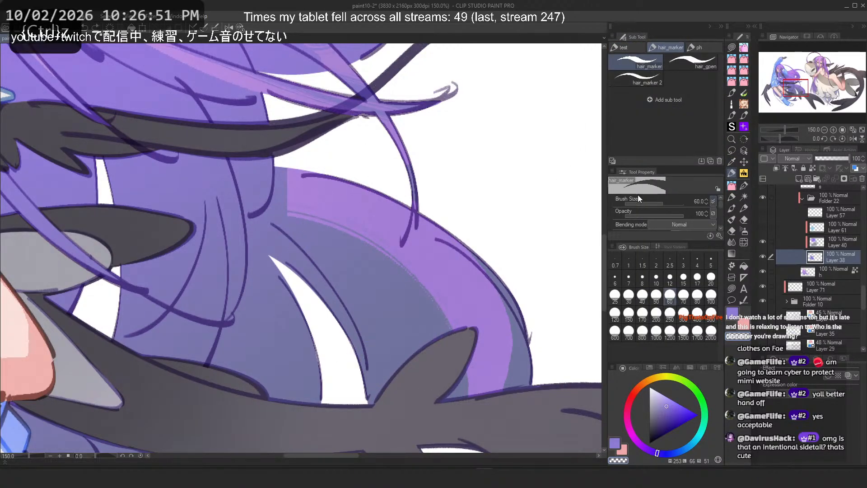
{"action": "left_click", "coordinate": [709, 201]}
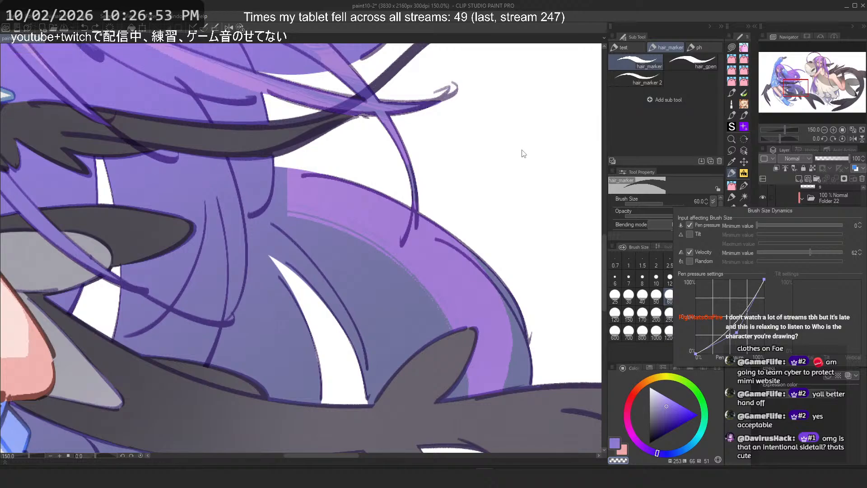
{"action": "left_click", "coordinate": [502, 149]}
{"action": "key", "text": "ctrl+z"}
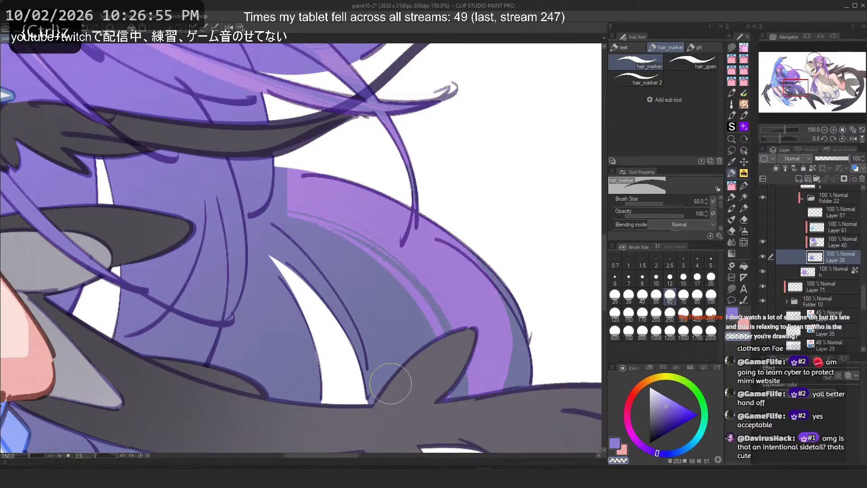
Step: Test hair_marker strokes diagonally across the lower hair, undoing each one
{"action": "left_click_drag", "start_coordinate": [288, 215], "coordinate": [447, 337]}
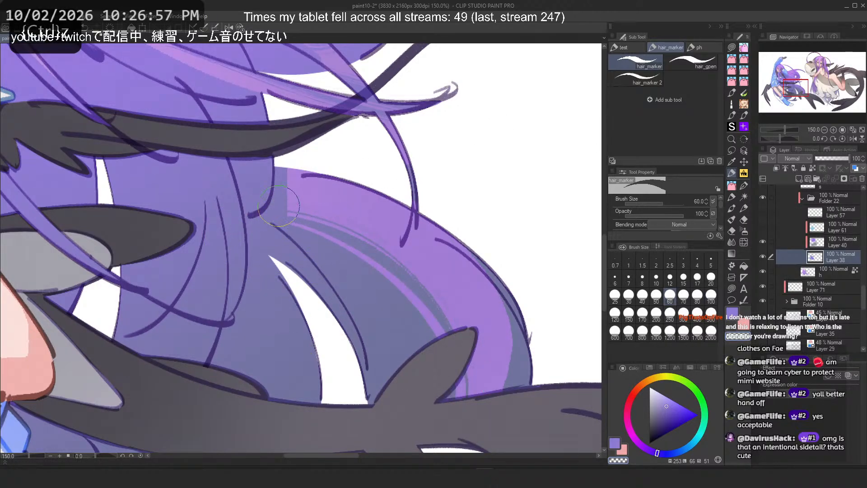
{"action": "left_click_drag", "start_coordinate": [307, 194], "coordinate": [508, 386]}
{"action": "key", "text": "ctrl+z"}
{"action": "key", "text": "c"}
{"action": "left_click_drag", "start_coordinate": [393, 195], "coordinate": [515, 388]}
{"action": "key", "text": "ctrl+z"}
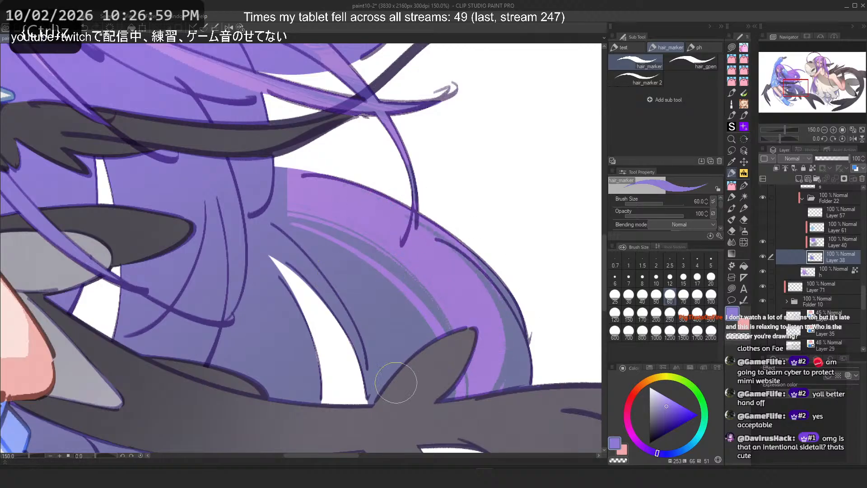
Step: Set the hair_marker brush size to 30
{"action": "key", "text": "2"}
{"action": "mouse_move", "coordinate": [199, 240]}
{"action": "left_mouse_down"}
{"action": "mouse_move", "coordinate": [49, 190]}
{"action": "mouse_move", "coordinate": [200, 204]}
{"action": "left_mouse_up"}
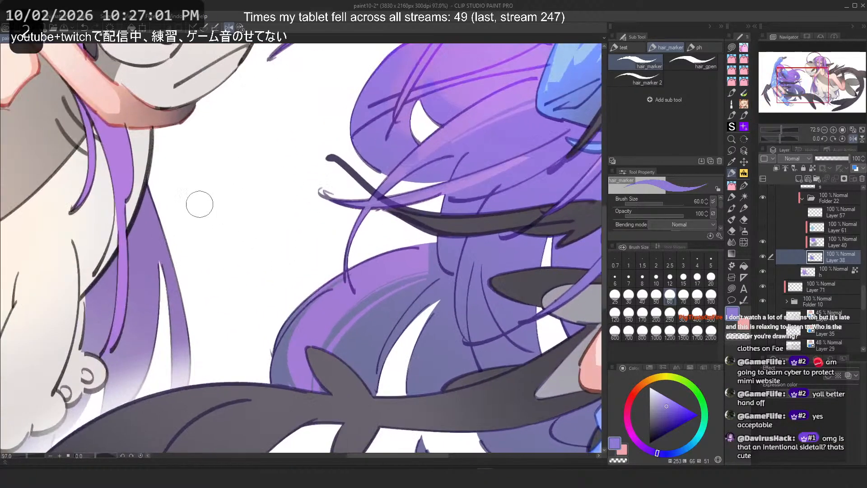
{"action": "key", "text": "ctrl+z"}
{"action": "left_click", "coordinate": [629, 296]}
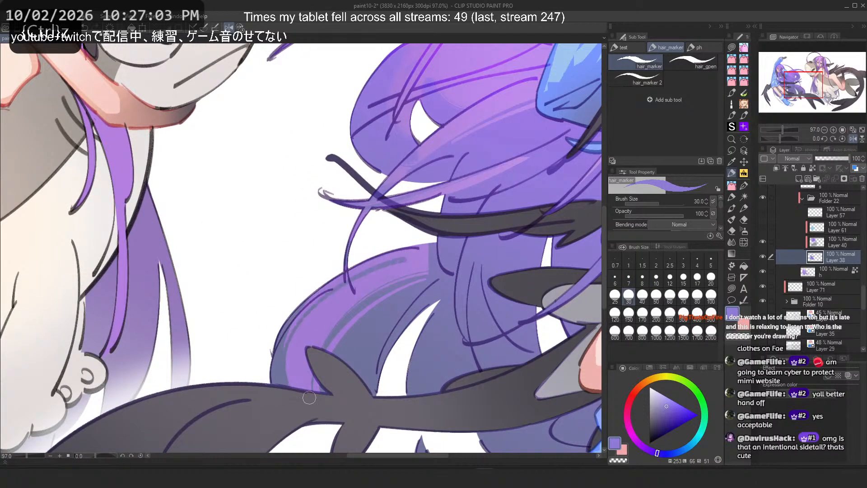
{"action": "key", "text": "2"}
{"action": "key", "text": "ctrl+z"}
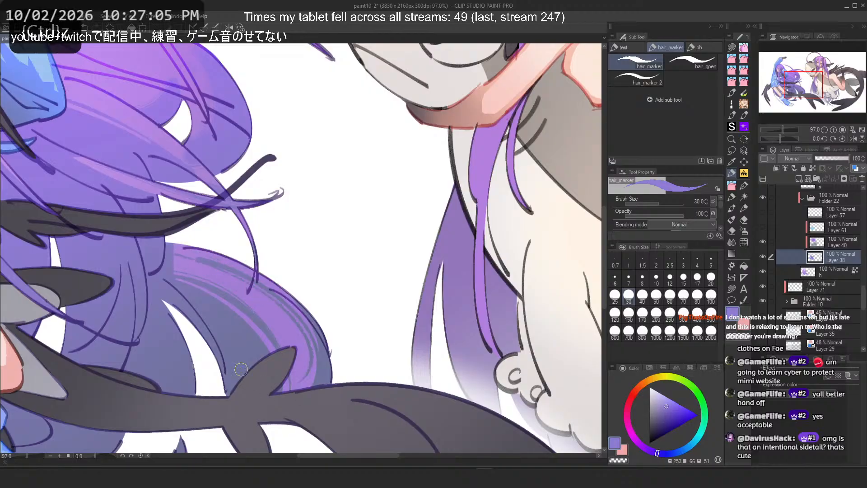
Step: Test several size-30 hair_marker strokes down the lower hair strands, undoing each one
{"action": "key", "text": "ctrl+z"}
{"action": "mouse_move", "coordinate": [197, 261]}
{"action": "left_mouse_down"}
{"action": "mouse_move", "coordinate": [304, 361]}
{"action": "mouse_move", "coordinate": [298, 380]}
{"action": "left_mouse_up"}
{"action": "key", "text": "ctrl+z"}
{"action": "key", "text": "ctrl+z"}
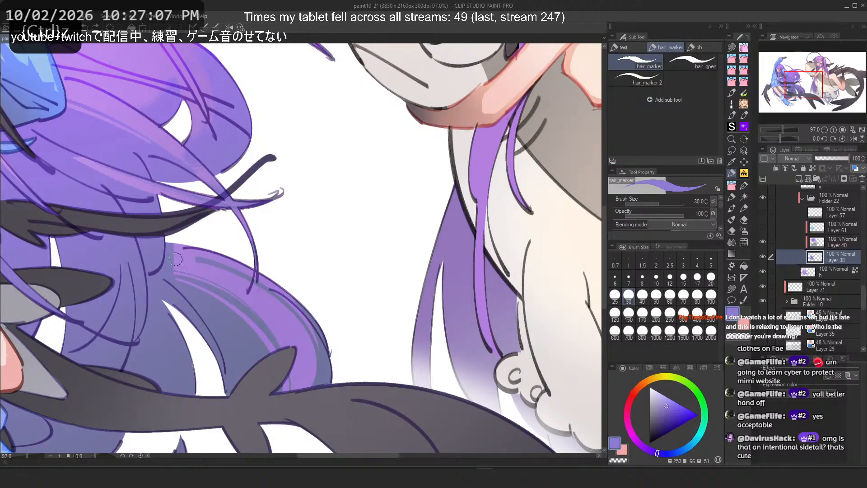
{"action": "left_click_drag", "start_coordinate": [198, 260], "coordinate": [299, 379]}
{"action": "key", "text": "ctrl+z"}
{"action": "mouse_move", "coordinate": [198, 260]}
{"action": "left_mouse_down"}
{"action": "mouse_move", "coordinate": [268, 289]}
{"action": "mouse_move", "coordinate": [225, 266]}
{"action": "mouse_move", "coordinate": [246, 275]}
{"action": "mouse_move", "coordinate": [273, 354]}
{"action": "left_mouse_up"}
{"action": "key", "text": "c"}
{"action": "key", "text": "ctrl+z"}
{"action": "key", "text": "c"}
{"action": "key", "text": "c"}
{"action": "key", "text": "ctrl+z"}
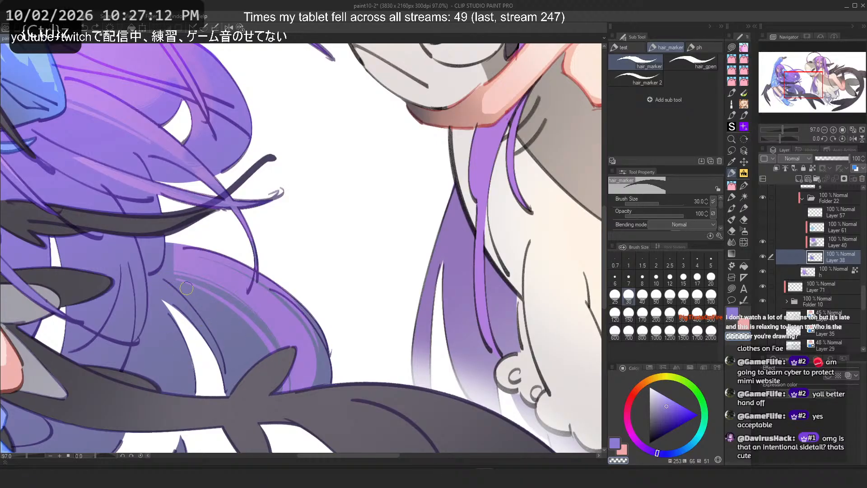
Step: Test a hair_marker stroke across the hair at a wider view, undoing it
{"action": "scroll", "coordinate": [480, 304], "scroll_direction": "down", "scroll_amount": 1}
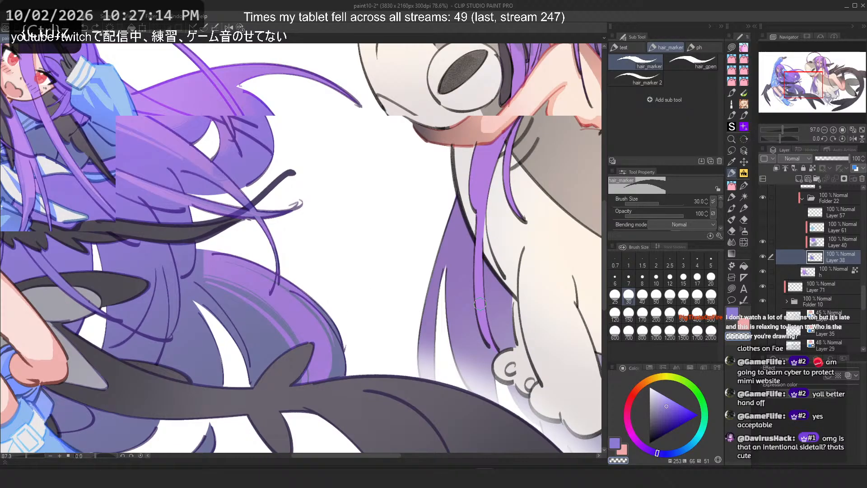
{"action": "scroll", "coordinate": [481, 304], "scroll_direction": "down", "scroll_amount": 5}
{"action": "scroll", "coordinate": [208, 190], "scroll_direction": "up", "scroll_amount": 10}
{"action": "mouse_move", "coordinate": [291, 244]}
{"action": "left_mouse_down"}
{"action": "mouse_move", "coordinate": [462, 308]}
{"action": "mouse_move", "coordinate": [312, 258]}
{"action": "mouse_move", "coordinate": [436, 316]}
{"action": "left_mouse_up"}
{"action": "key", "text": "ctrl+z"}
{"action": "key", "text": "h"}
{"action": "scroll", "coordinate": [212, 185], "scroll_direction": "down", "scroll_amount": 2}
{"action": "key", "text": "2"}
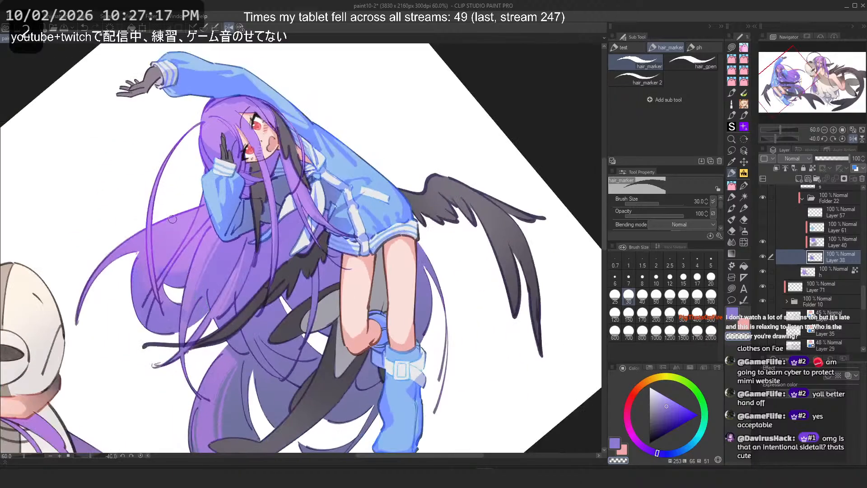
{"action": "scroll", "coordinate": [167, 220], "scroll_direction": "up", "scroll_amount": 1}
{"action": "key", "text": "ctrl+z"}
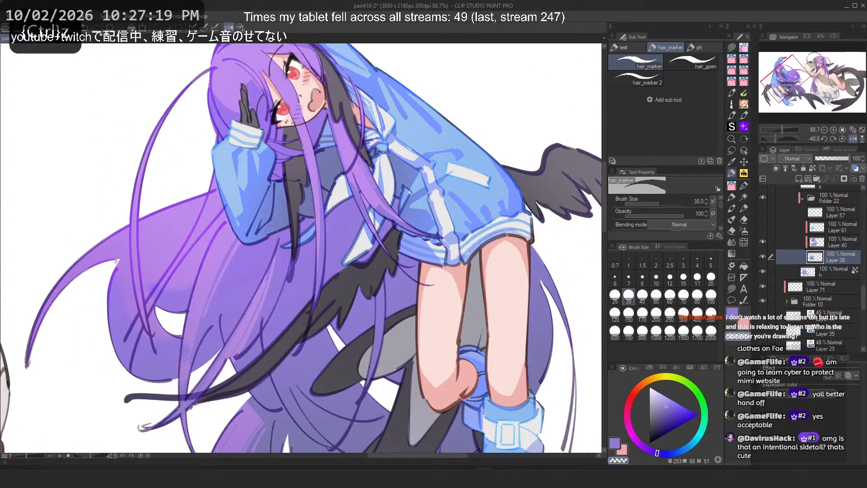
Step: Test short strokes on the hair beside the raised sleeve, undoing them, and flip the canvas view horizontally
{"action": "key", "text": "c"}
{"action": "left_click_drag", "start_coordinate": [163, 212], "coordinate": [137, 243]}
{"action": "key", "text": "ctrl+z"}
{"action": "mouse_move", "coordinate": [195, 207]}
{"action": "left_mouse_down"}
{"action": "mouse_move", "coordinate": [173, 272]}
{"action": "mouse_move", "coordinate": [156, 282]}
{"action": "mouse_move", "coordinate": [169, 302]}
{"action": "left_mouse_up"}
{"action": "key", "text": "ctrl+z"}
{"action": "key", "text": "ctrl+z"}
{"action": "key", "text": "h"}
Step: Repeatedly test diagonal hair_marker strokes down the long hair strands, undoing every attempt
{"action": "key", "text": "ctrl+z"}
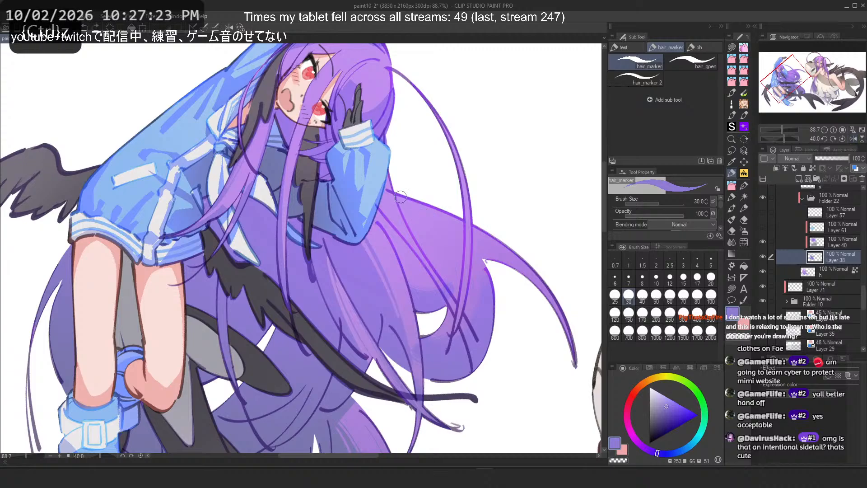
{"action": "left_click_drag", "start_coordinate": [403, 199], "coordinate": [452, 281]}
{"action": "key", "text": "ctrl+z"}
{"action": "left_click_drag", "start_coordinate": [425, 217], "coordinate": [452, 281]}
{"action": "key", "text": "ctrl+z"}
{"action": "left_click_drag", "start_coordinate": [395, 197], "coordinate": [450, 280]}
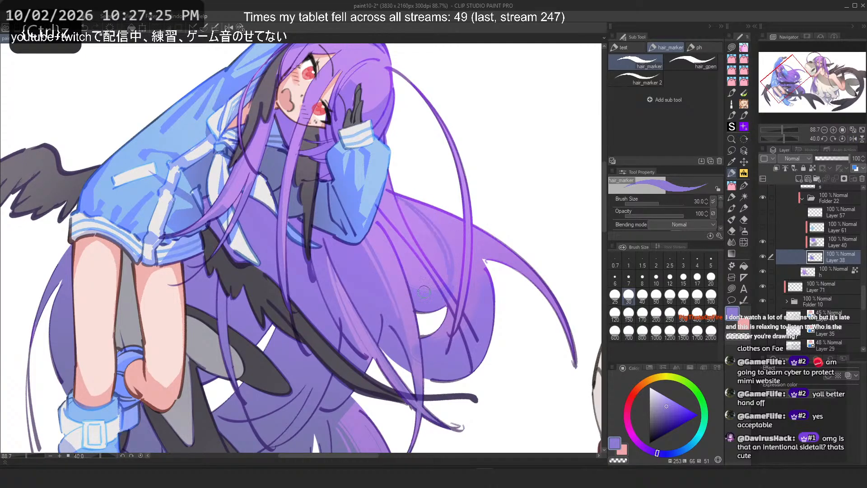
{"action": "key", "text": "ctrl+z"}
{"action": "left_click_drag", "start_coordinate": [395, 196], "coordinate": [477, 308]}
{"action": "key", "text": "ctrl+z"}
{"action": "left_click_drag", "start_coordinate": [393, 196], "coordinate": [462, 264]}
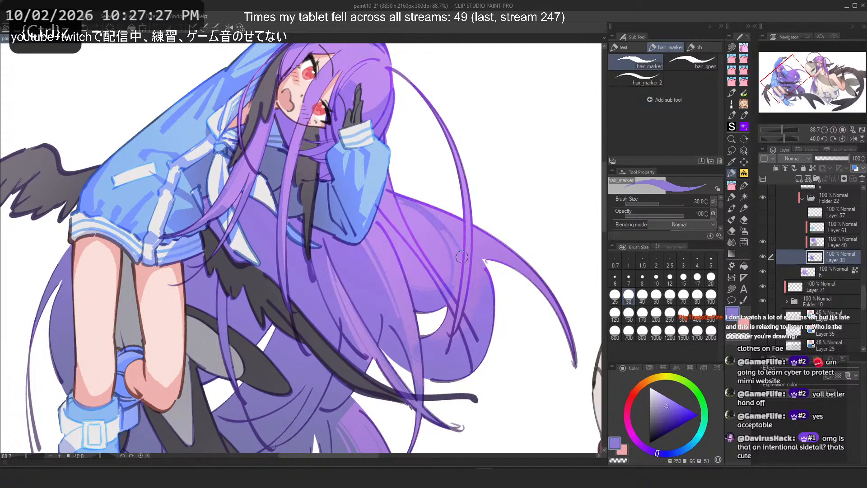
{"action": "key", "text": "ctrl+z"}
{"action": "key", "text": "ctrl+z"}
{"action": "mouse_move", "coordinate": [391, 199]}
{"action": "left_mouse_down"}
{"action": "mouse_move", "coordinate": [445, 275]}
{"action": "mouse_move", "coordinate": [412, 242]}
{"action": "mouse_move", "coordinate": [430, 235]}
{"action": "mouse_move", "coordinate": [449, 277]}
{"action": "left_mouse_up"}
{"action": "key", "text": "ctrl+z"}
{"action": "key", "text": "ctrl+z"}
{"action": "key", "text": "ctrl+z"}
Step: Test a stroke on the hair below the sleeve at closer zoom, undoing it
{"action": "key", "text": "ctrl+z"}
{"action": "key", "text": "ctrl+z"}
{"action": "scroll", "coordinate": [352, 227], "scroll_direction": "down", "scroll_amount": 3}
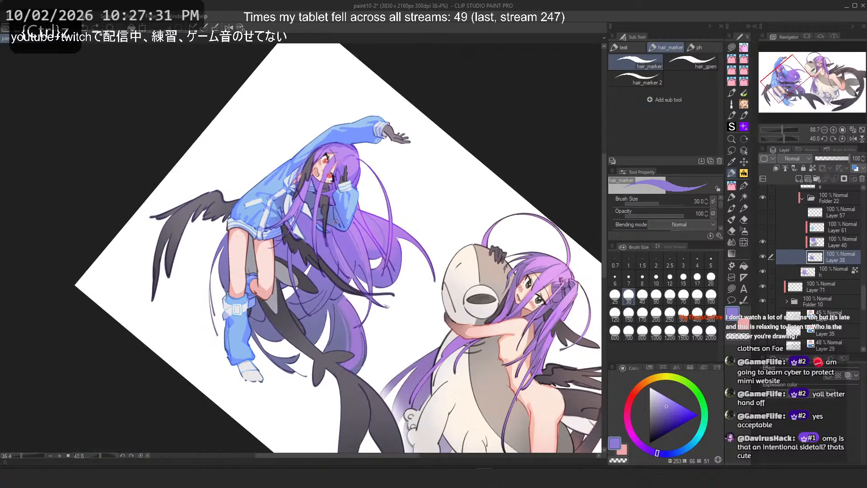
{"action": "scroll", "coordinate": [393, 225], "scroll_direction": "up", "scroll_amount": 2}
{"action": "scroll", "coordinate": [362, 217], "scroll_direction": "up", "scroll_amount": 2}
{"action": "key", "text": "ctrl+z"}
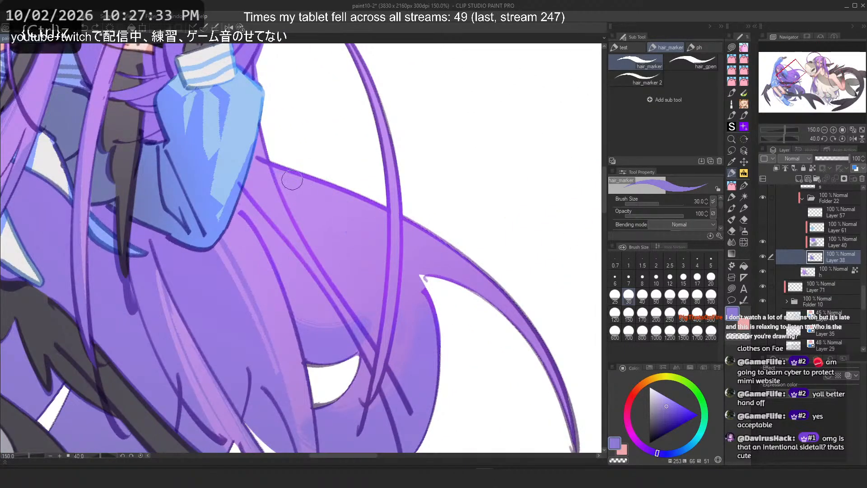
{"action": "left_click_drag", "start_coordinate": [282, 174], "coordinate": [309, 262]}
{"action": "key", "text": "h"}
{"action": "key", "text": "ctrl+z"}
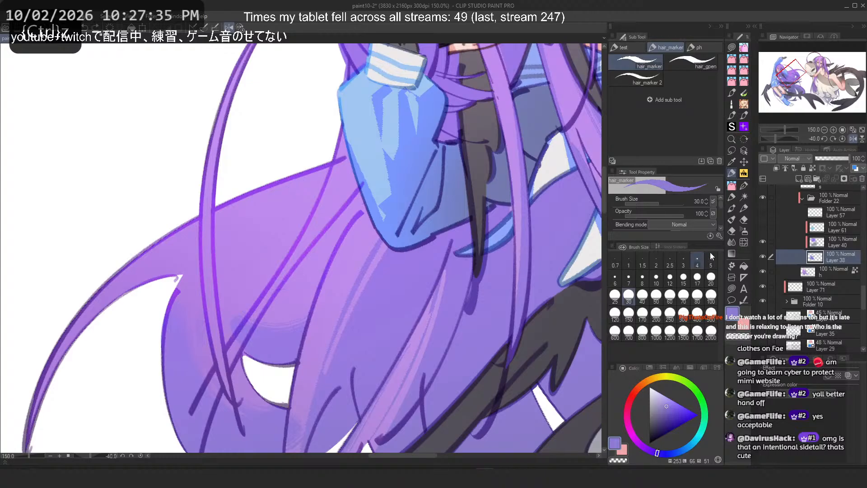
Step: Set the brush size to 60 and test strokes on the hair below the sleeve, undoing them
{"action": "left_click", "coordinate": [670, 296]}
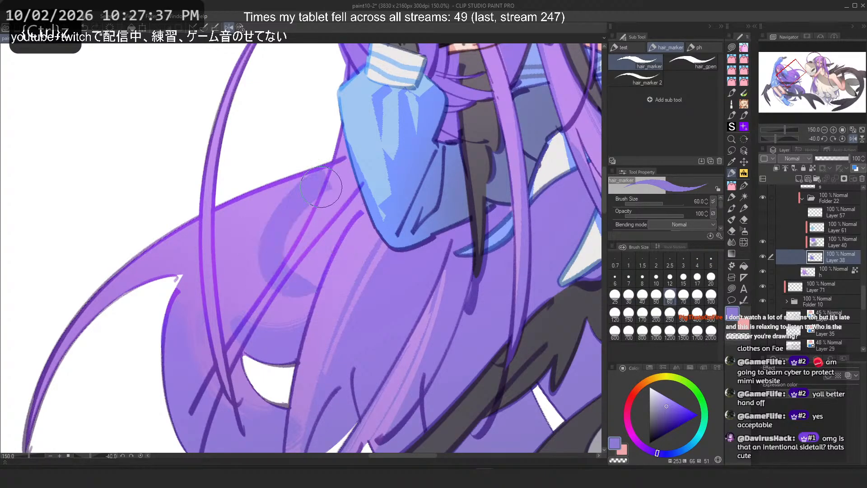
{"action": "left_click_drag", "start_coordinate": [297, 184], "coordinate": [274, 278]}
{"action": "key", "text": "ctrl+z"}
{"action": "mouse_move", "coordinate": [323, 173]}
{"action": "left_mouse_down"}
{"action": "mouse_move", "coordinate": [267, 273]}
{"action": "mouse_move", "coordinate": [291, 275]}
{"action": "mouse_move", "coordinate": [285, 243]}
{"action": "mouse_move", "coordinate": [300, 285]}
{"action": "mouse_move", "coordinate": [276, 270]}
{"action": "left_mouse_up"}
{"action": "key", "text": "ctrl+z"}
{"action": "key", "text": "ctrl+z"}
Step: Test more size-60 downward strokes on the hair beneath the sleeve, undoing each one
{"action": "key", "text": "ctrl+z"}
{"action": "left_click_drag", "start_coordinate": [301, 192], "coordinate": [266, 267]}
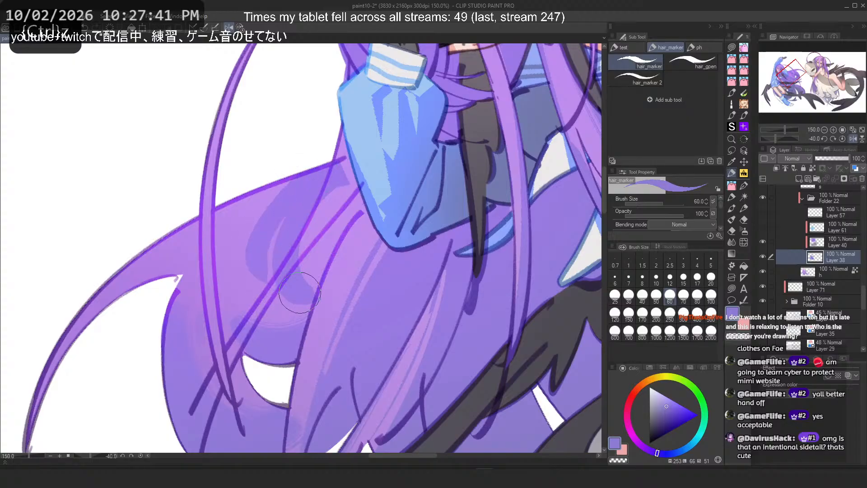
{"action": "key", "text": "2"}
{"action": "key", "text": "ctrl+z"}
{"action": "mouse_move", "coordinate": [296, 181]}
{"action": "left_mouse_down"}
{"action": "mouse_move", "coordinate": [344, 258]}
{"action": "mouse_move", "coordinate": [290, 228]}
{"action": "mouse_move", "coordinate": [279, 170]}
{"action": "mouse_move", "coordinate": [266, 287]}
{"action": "left_mouse_up"}
{"action": "key", "text": "ctrl+z"}
{"action": "key", "text": "ctrl+z"}
Step: Set the brush size to 40 and test downward strokes on the hair beneath the sleeve, undoing them
{"action": "key", "text": "ctrl+z"}
{"action": "left_click_drag", "start_coordinate": [312, 184], "coordinate": [296, 284]}
{"action": "key", "text": "ctrl+z"}
{"action": "mouse_move", "coordinate": [307, 185]}
{"action": "left_mouse_down"}
{"action": "mouse_move", "coordinate": [353, 263]}
{"action": "mouse_move", "coordinate": [308, 292]}
{"action": "left_mouse_up"}
{"action": "key", "text": "ctrl+z"}
{"action": "left_click", "coordinate": [642, 296]}
{"action": "left_click_drag", "start_coordinate": [309, 190], "coordinate": [333, 302]}
{"action": "key", "text": "ctrl+z"}
{"action": "key", "text": "ctrl+z"}
{"action": "key", "text": "ctrl+z"}
{"action": "mouse_move", "coordinate": [289, 173]}
{"action": "left_mouse_down"}
{"action": "mouse_move", "coordinate": [328, 291]}
{"action": "mouse_move", "coordinate": [278, 285]}
{"action": "left_mouse_up"}
{"action": "key", "text": "ctrl+z"}
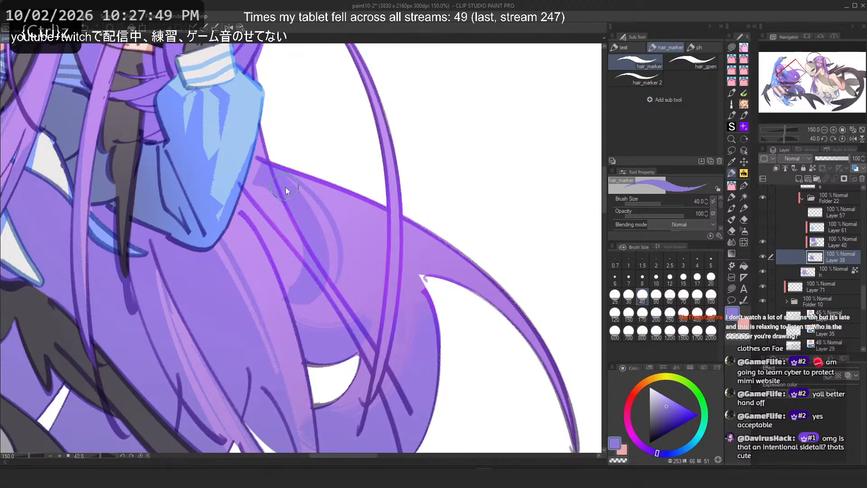
{"action": "key", "text": "ctrl+z"}
{"action": "mouse_move", "coordinate": [309, 191]}
{"action": "left_mouse_down"}
{"action": "mouse_move", "coordinate": [317, 233]}
{"action": "mouse_move", "coordinate": [311, 311]}
{"action": "left_mouse_up"}
{"action": "key", "text": "ctrl+z"}
{"action": "key", "text": "ctrl+z"}
{"action": "key", "text": "ctrl+z"}
{"action": "left_click_drag", "start_coordinate": [324, 211], "coordinate": [328, 287]}
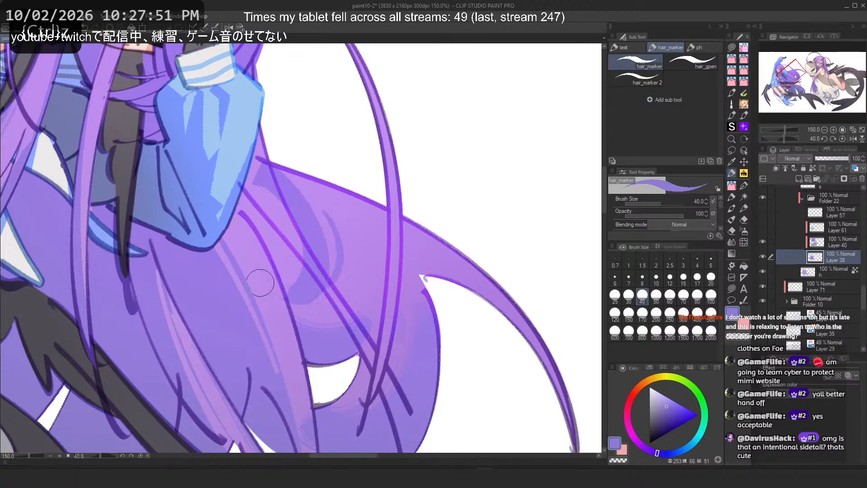
{"action": "key", "text": "ctrl+z"}
{"action": "left_click_drag", "start_coordinate": [290, 174], "coordinate": [330, 283]}
Step: Test further size-40 shading strokes on the hair just below the sleeve, undoing them
{"action": "key", "text": "ctrl+z"}
{"action": "left_click_drag", "start_coordinate": [313, 200], "coordinate": [332, 282]}
{"action": "key", "text": "c"}
{"action": "left_click_drag", "start_coordinate": [264, 165], "coordinate": [307, 202]}
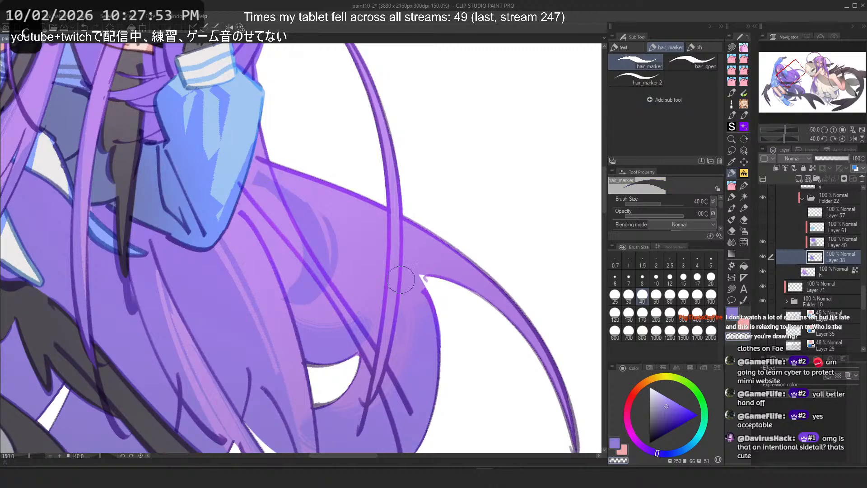
{"action": "key", "text": "ctrl+z"}
{"action": "left_click_drag", "start_coordinate": [263, 160], "coordinate": [312, 194]}
{"action": "key", "text": "ctrl+z"}
{"action": "key", "text": "c"}
{"action": "key", "text": "c"}
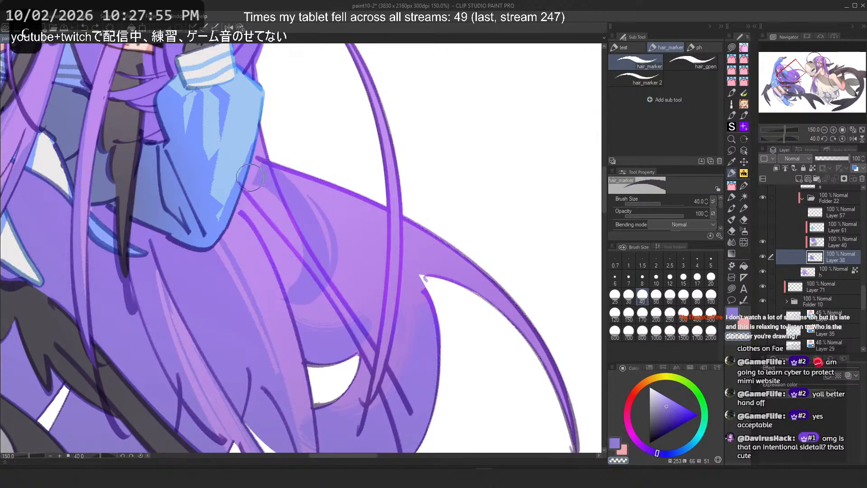
{"action": "mouse_move", "coordinate": [252, 159]}
{"action": "left_mouse_down"}
{"action": "mouse_move", "coordinate": [287, 233]}
{"action": "mouse_move", "coordinate": [287, 281]}
{"action": "left_mouse_up"}
{"action": "key", "text": "c"}
{"action": "key", "text": "ctrl+z"}
{"action": "key", "text": "ctrl+z"}
{"action": "mouse_move", "coordinate": [284, 247]}
{"action": "left_mouse_down"}
{"action": "mouse_move", "coordinate": [284, 291]}
{"action": "mouse_move", "coordinate": [284, 260]}
{"action": "mouse_move", "coordinate": [270, 263]}
{"action": "mouse_move", "coordinate": [291, 279]}
{"action": "mouse_move", "coordinate": [271, 233]}
{"action": "mouse_move", "coordinate": [282, 283]}
{"action": "mouse_move", "coordinate": [294, 283]}
{"action": "mouse_move", "coordinate": [284, 288]}
{"action": "mouse_move", "coordinate": [265, 281]}
{"action": "left_mouse_up"}
{"action": "key", "text": "ctrl+z"}
{"action": "key", "text": "ctrl+z"}
{"action": "key", "text": "c"}
{"action": "key", "text": "c"}
{"action": "key", "text": "ctrl+z"}
{"action": "key", "text": "ctrl+z"}
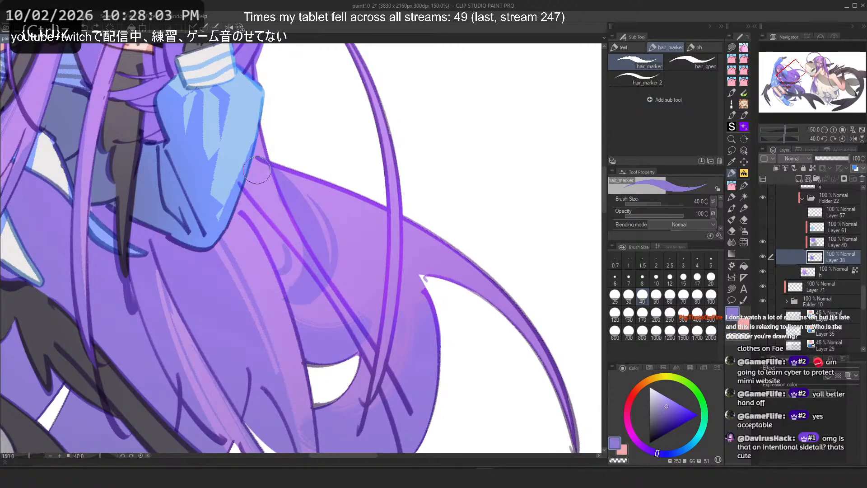
Step: Set the brush size to 15, paint a short stroke on the hair under the sleeve, and fit the canvas
{"action": "key", "text": "c"}
{"action": "left_click", "coordinate": [683, 277]}
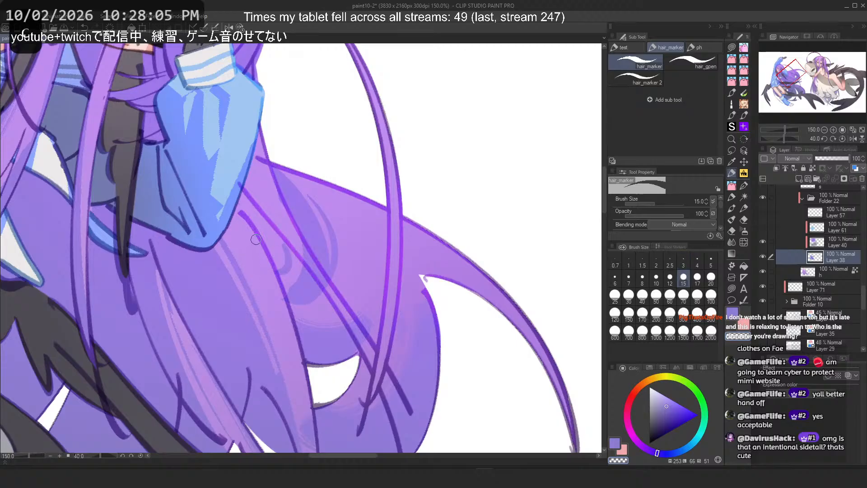
{"action": "key", "text": "ctrl+z"}
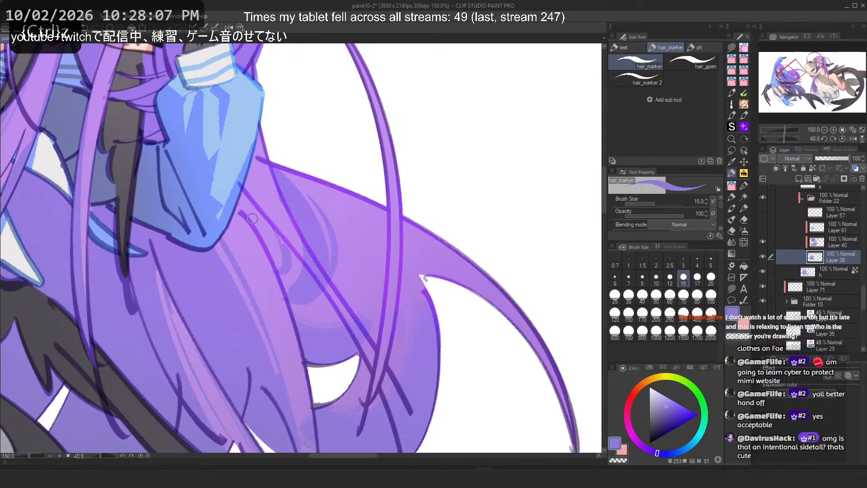
{"action": "left_click_drag", "start_coordinate": [256, 211], "coordinate": [280, 268]}
{"action": "key", "text": "ctrl+0"}
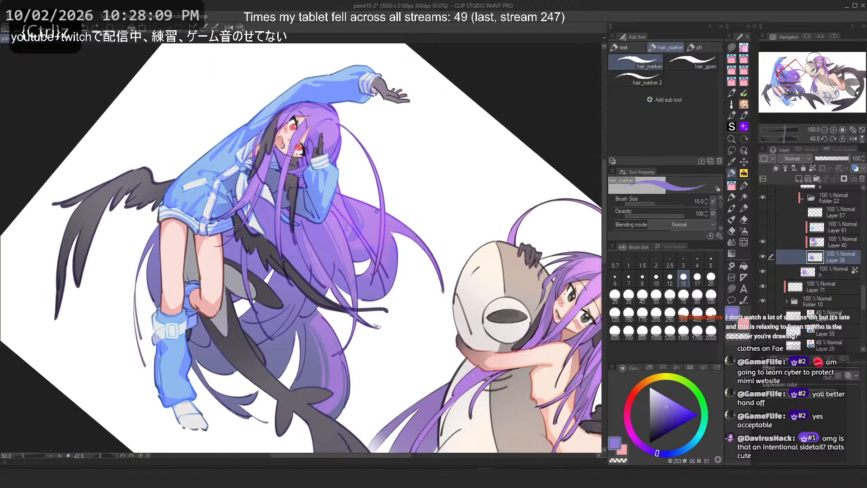
Step: Add a new layer above the current hair layer
{"action": "scroll", "coordinate": [378, 209], "scroll_direction": "up", "scroll_amount": 5}
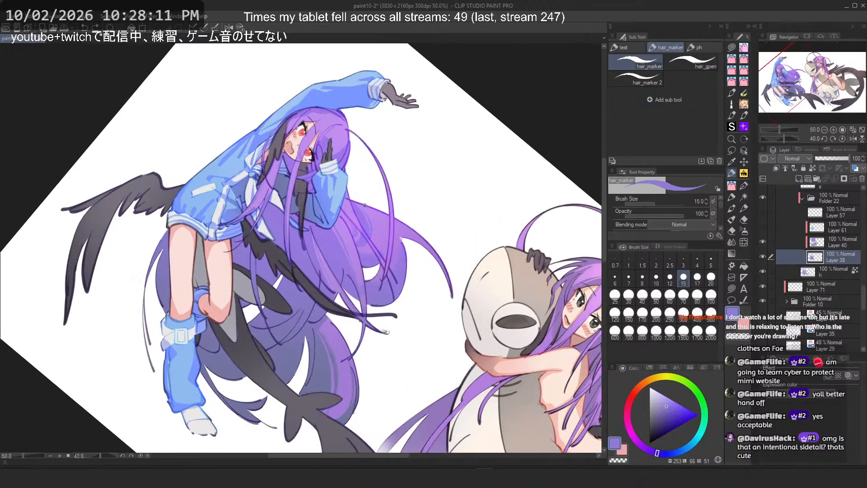
{"action": "left_click", "coordinate": [241, 28]}
{"action": "scroll", "coordinate": [334, 227], "scroll_direction": "up", "scroll_amount": 1}
{"action": "scroll", "coordinate": [248, 240], "scroll_direction": "up", "scroll_amount": 4}
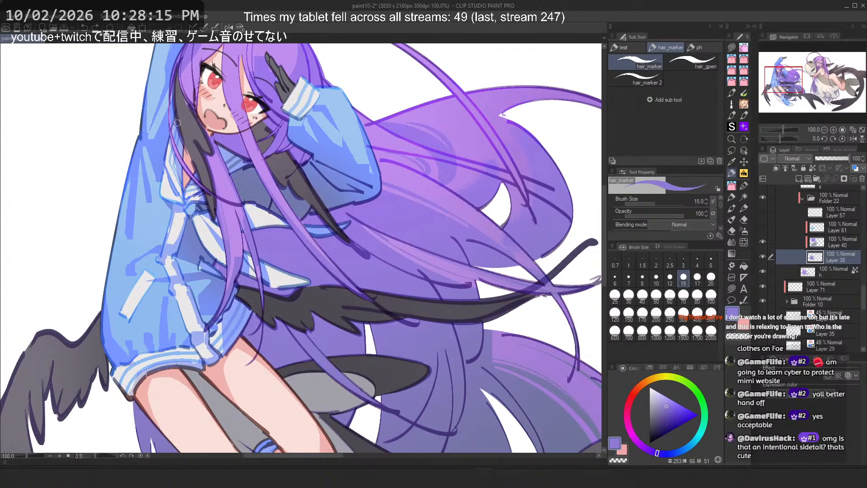
{"action": "scroll", "coordinate": [178, 122], "scroll_direction": "down", "scroll_amount": 4}
{"action": "scroll", "coordinate": [322, 300], "scroll_direction": "up", "scroll_amount": 3}
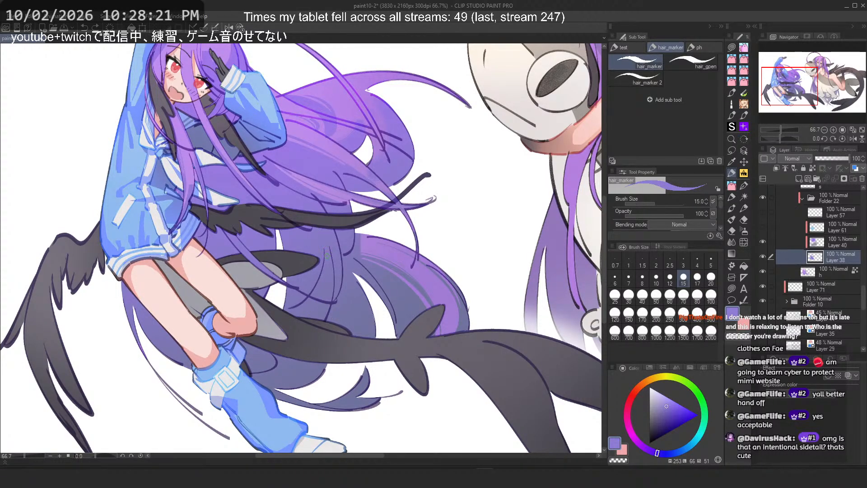
{"action": "left_click", "coordinate": [775, 168]}
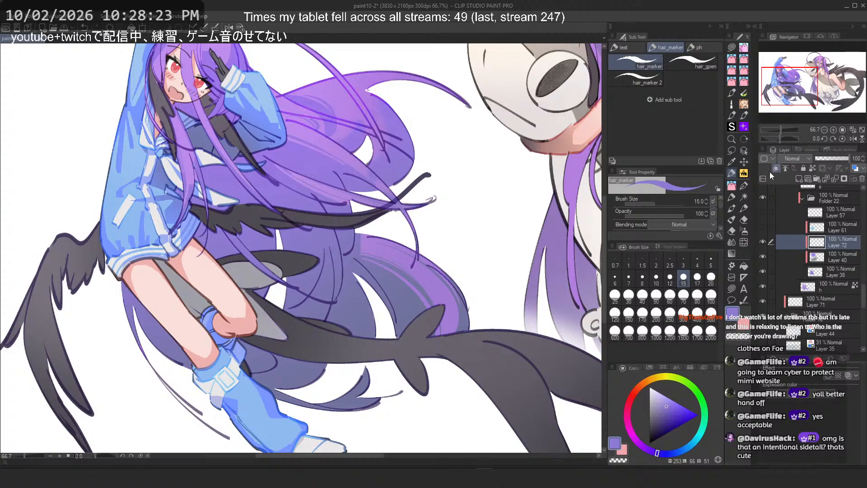
Step: Set the brush size to 40 and switch to the Flat marker 4 pen
{"action": "scroll", "coordinate": [270, 242], "scroll_direction": "up", "scroll_amount": 2}
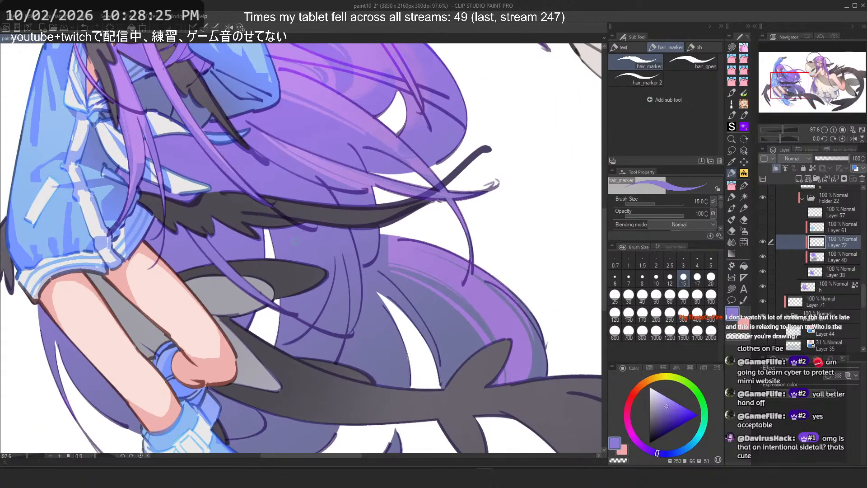
{"action": "scroll", "coordinate": [299, 247], "scroll_direction": "down", "scroll_amount": 2}
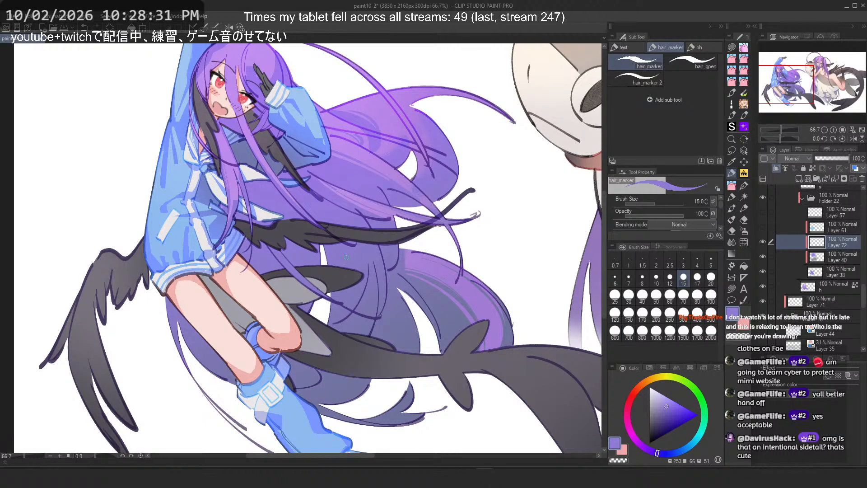
{"action": "scroll", "coordinate": [301, 248], "scroll_direction": "up", "scroll_amount": 2}
{"action": "left_click", "coordinate": [642, 294]}
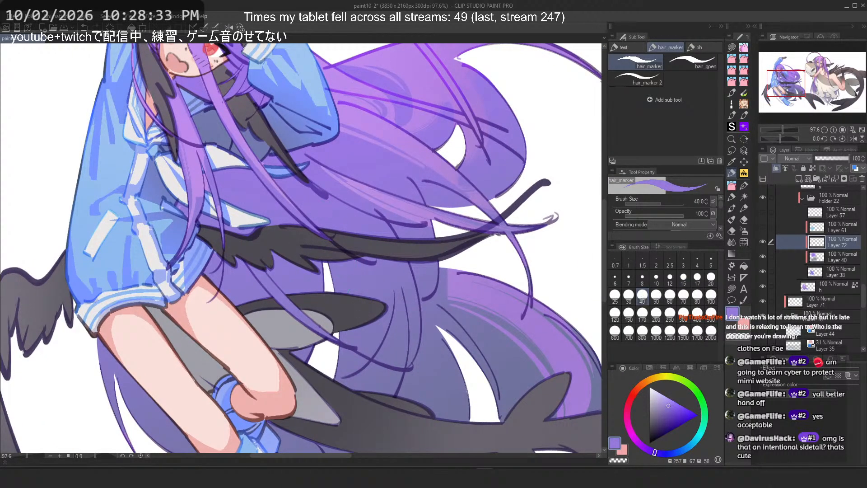
{"action": "key", "text": "ctrl+z"}
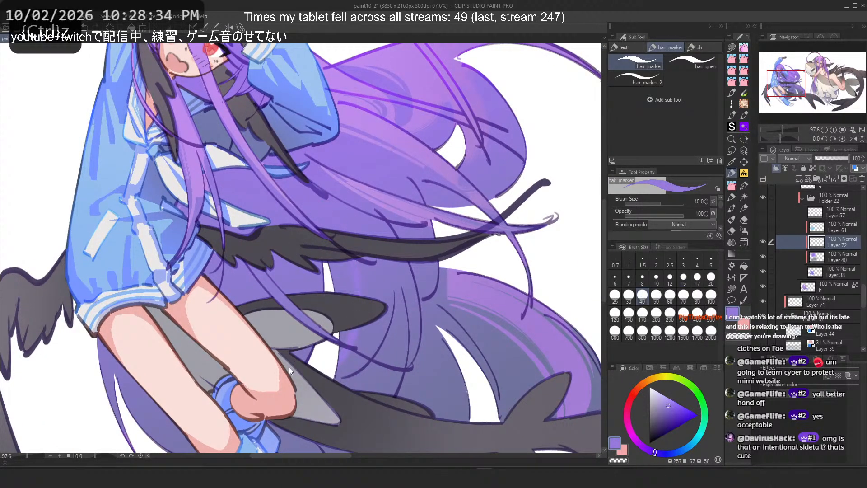
{"action": "left_click", "coordinate": [733, 196]}
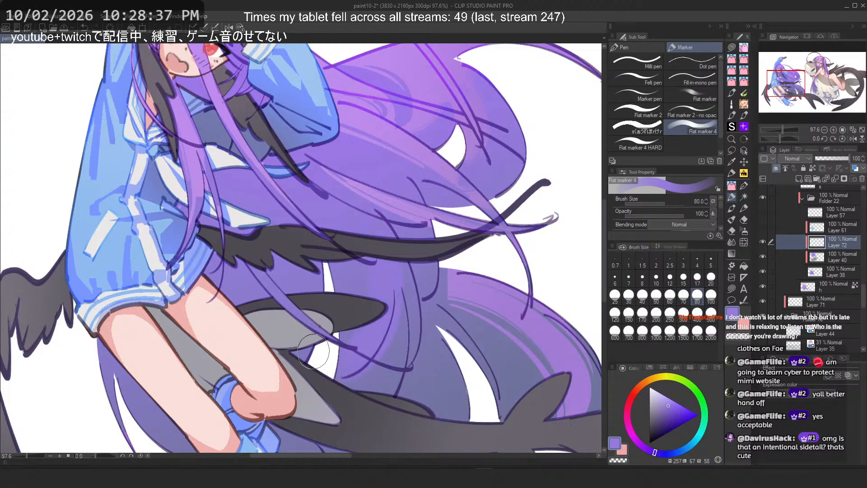
{"action": "key", "text": "ctrl+z"}
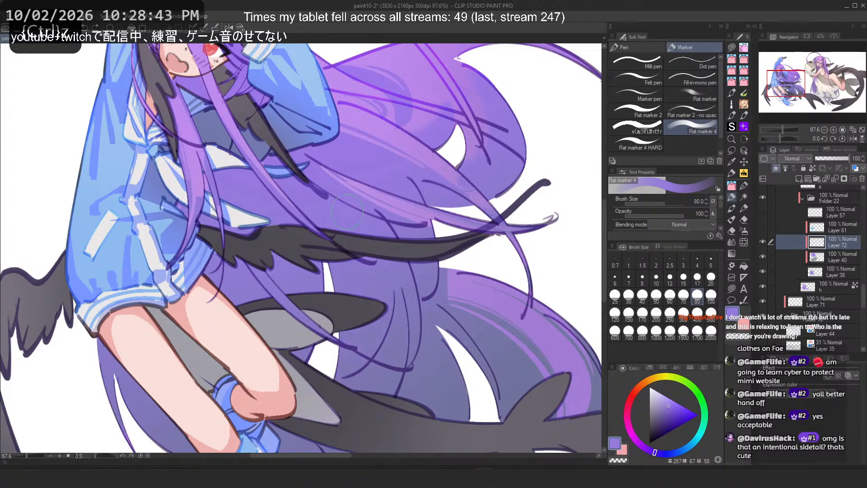
Step: Switch to the hair_marker brush and undo the recent shading strokes on the hair below the sleeve
{"action": "left_click", "coordinate": [744, 186]}
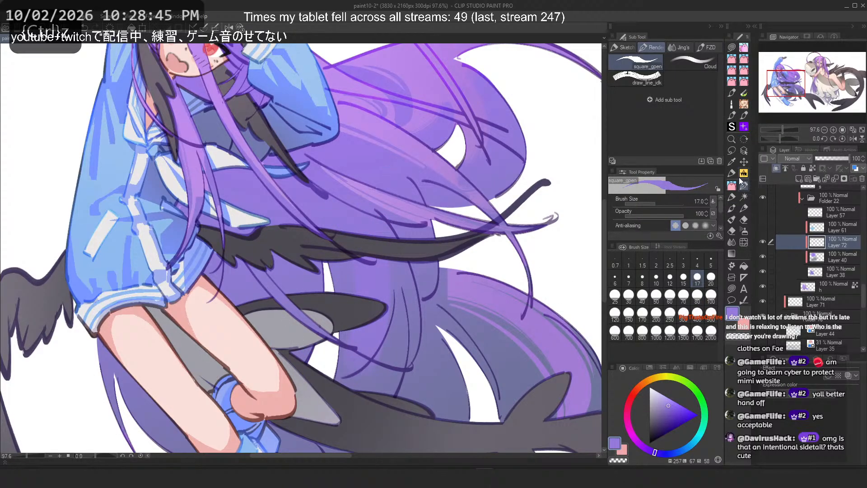
{"action": "left_click", "coordinate": [732, 174]}
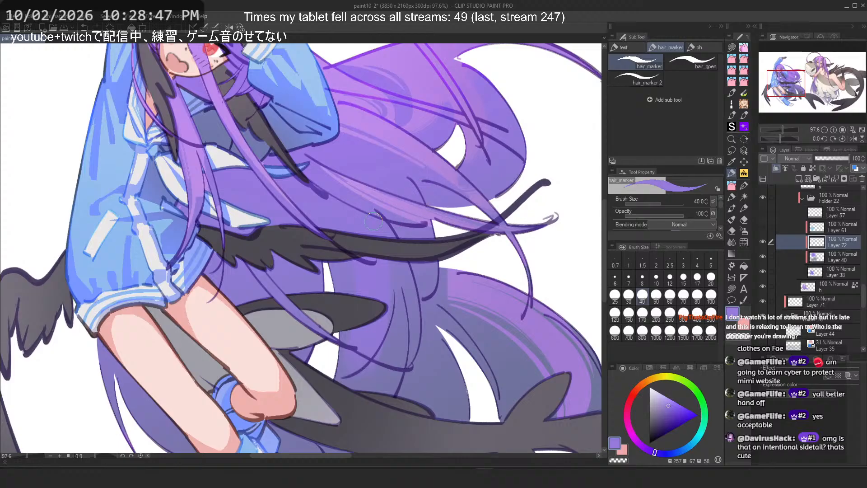
{"action": "key", "text": "2"}
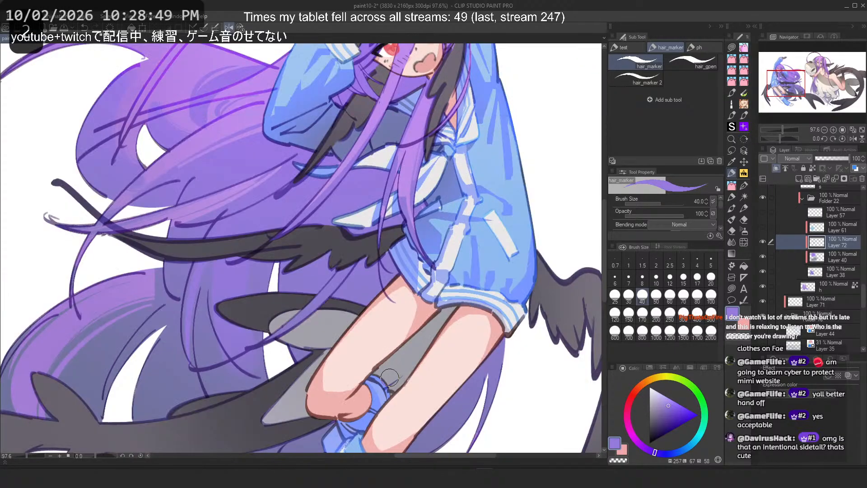
{"action": "key", "text": "ctrl+z"}
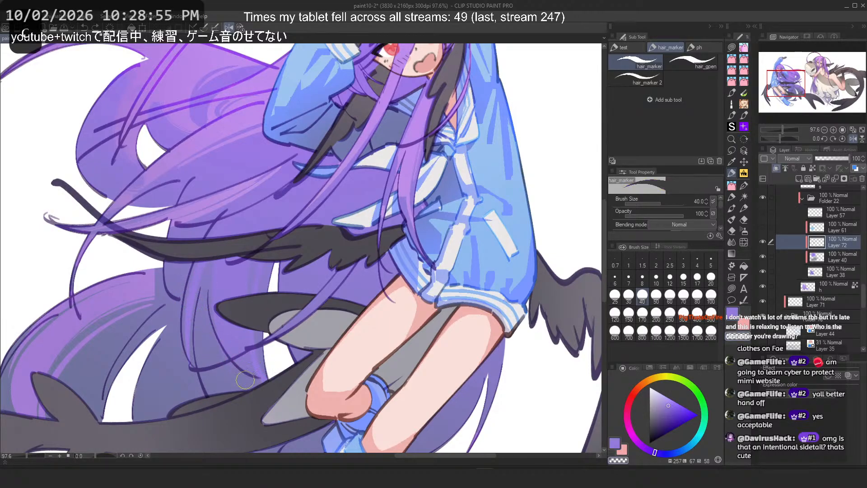
{"action": "key", "text": "ctrl+z"}
{"action": "key", "text": "2"}
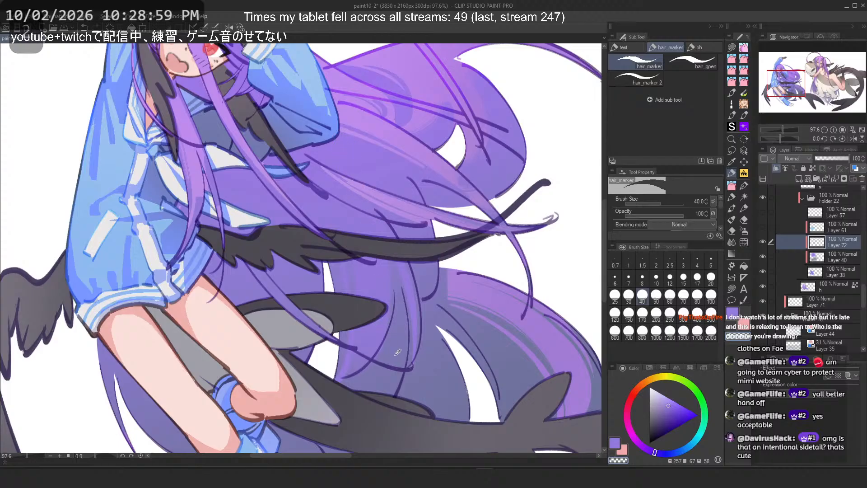
{"action": "key", "text": "ctrl+z"}
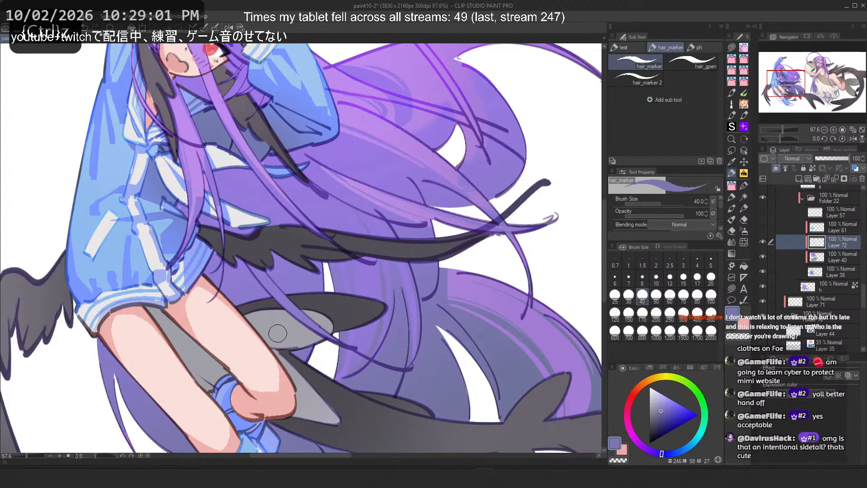
{"action": "key", "text": "ctrl+z"}
Step: Try Flat marker 4 shading strokes across the hair beside the knee, undoing each attempt
{"action": "left_click_drag", "start_coordinate": [376, 223], "coordinate": [339, 376]}
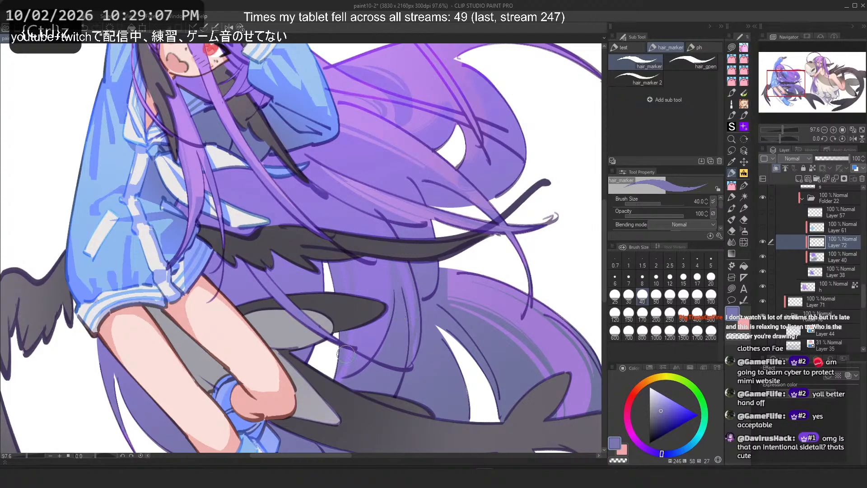
{"action": "scroll", "coordinate": [319, 176], "scroll_direction": "down", "scroll_amount": 7}
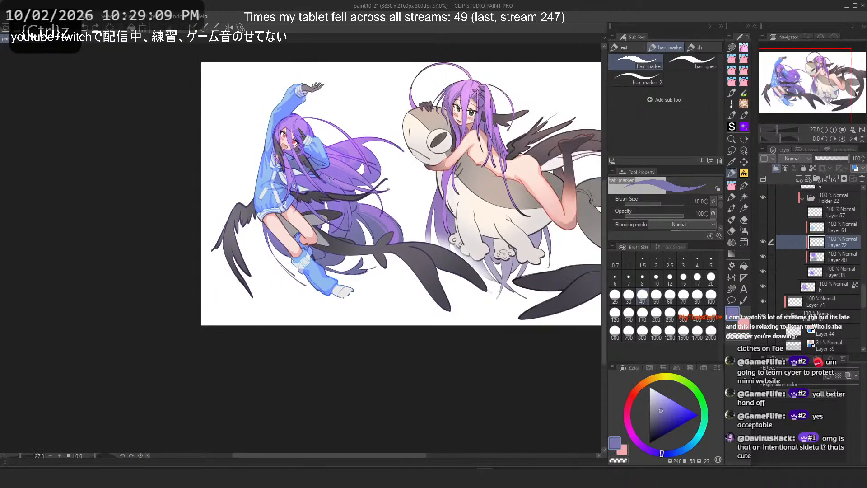
{"action": "scroll", "coordinate": [314, 174], "scroll_direction": "up", "scroll_amount": 3}
{"action": "scroll", "coordinate": [232, 247], "scroll_direction": "up", "scroll_amount": 3}
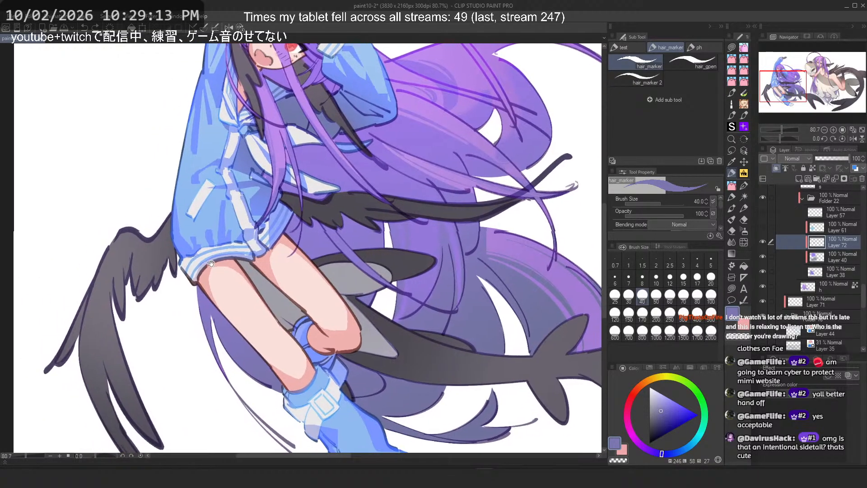
{"action": "scroll", "coordinate": [206, 330], "scroll_direction": "down", "scroll_amount": 3}
{"action": "scroll", "coordinate": [266, 256], "scroll_direction": "up", "scroll_amount": 3}
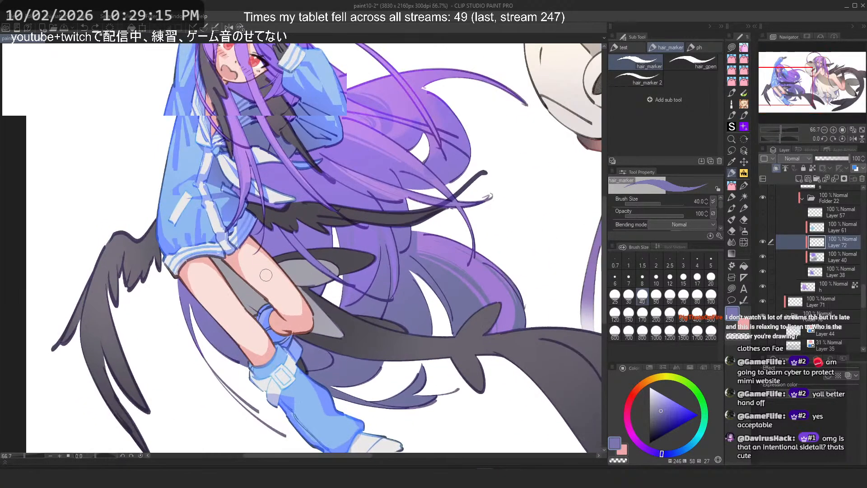
{"action": "left_click", "coordinate": [285, 236], "text": "alt"}
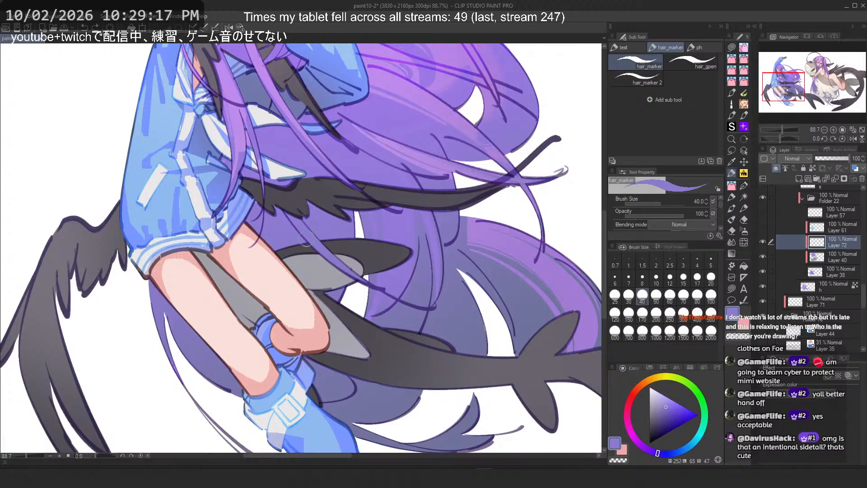
{"action": "left_click", "coordinate": [732, 197]}
{"action": "left_click_drag", "start_coordinate": [368, 398], "coordinate": [316, 389]}
{"action": "key", "text": "ctrl+z"}
{"action": "left_click_drag", "start_coordinate": [380, 400], "coordinate": [289, 391]}
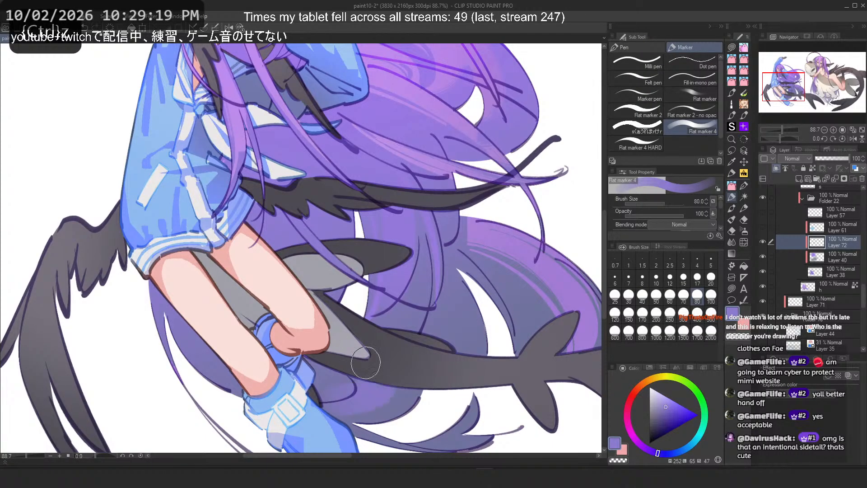
{"action": "key", "text": "ctrl+z"}
{"action": "mouse_move", "coordinate": [375, 401]}
{"action": "left_mouse_down"}
{"action": "mouse_move", "coordinate": [266, 379]}
{"action": "mouse_move", "coordinate": [375, 406]}
{"action": "mouse_move", "coordinate": [344, 369]}
{"action": "mouse_move", "coordinate": [310, 382]}
{"action": "mouse_move", "coordinate": [357, 321]}
{"action": "left_mouse_up"}
{"action": "key", "text": "ctrl+z"}
{"action": "key", "text": "ctrl+z"}
Step: Try one more Flat marker 4 stroke beside the knee and return to the hair_marker brush, undoing the attempts
{"action": "key", "text": "ctrl+z"}
{"action": "key", "text": "ctrl+z"}
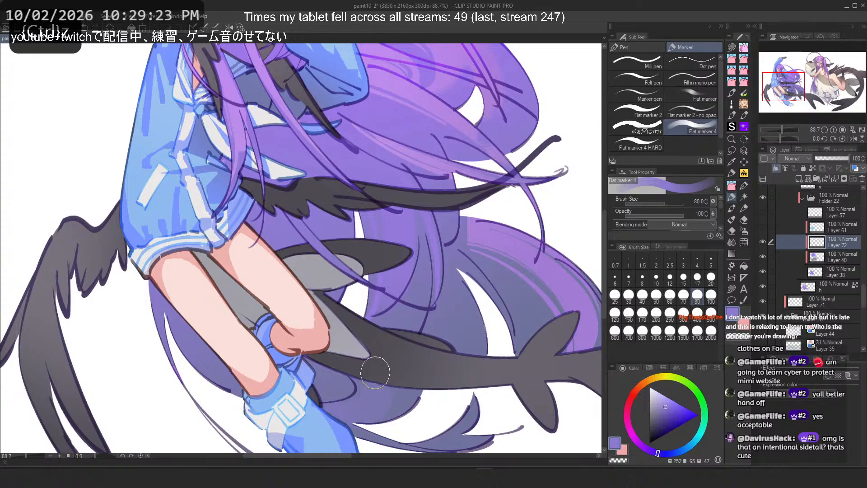
{"action": "left_click_drag", "start_coordinate": [381, 398], "coordinate": [326, 406]}
{"action": "key", "text": "ctrl+z"}
{"action": "key", "text": "ctrl+z"}
{"action": "key", "text": "ctrl+z"}
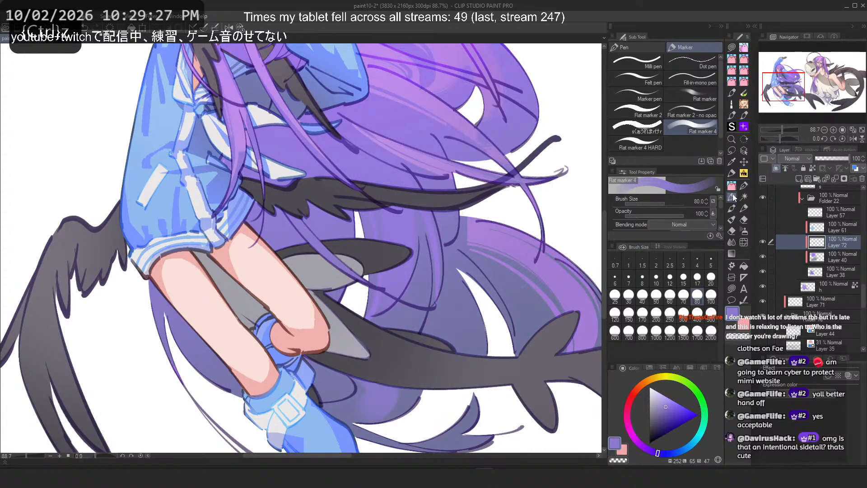
{"action": "left_click", "coordinate": [731, 173]}
Step: Zoom in on the hair below the knee and test hair_marker shading strokes there, undoing them
{"action": "key", "text": "ctrl+z"}
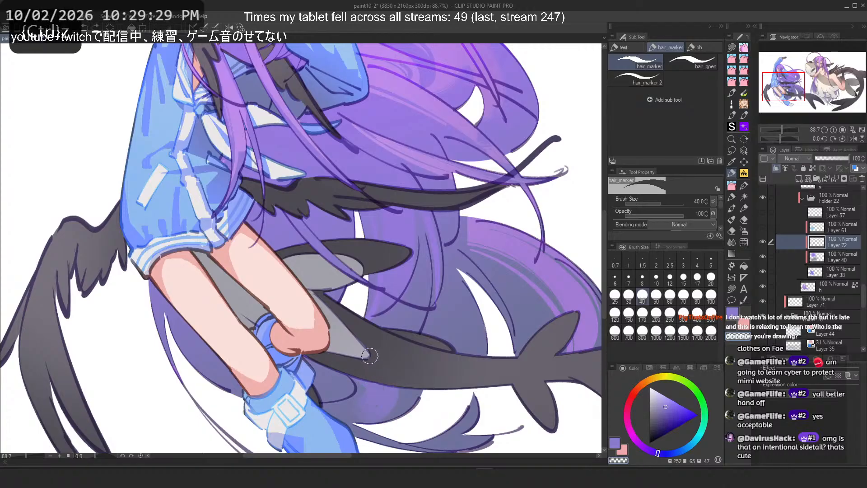
{"action": "key", "text": "1"}
{"action": "key", "text": "2"}
{"action": "scroll", "coordinate": [112, 357], "scroll_direction": "up", "scroll_amount": 1}
{"action": "left_click_drag", "start_coordinate": [112, 357], "coordinate": [160, 338]}
{"action": "scroll", "coordinate": [149, 330], "scroll_direction": "up", "scroll_amount": 1}
{"action": "left_click_drag", "start_coordinate": [218, 293], "coordinate": [238, 356]}
{"action": "key", "text": "ctrl+z"}
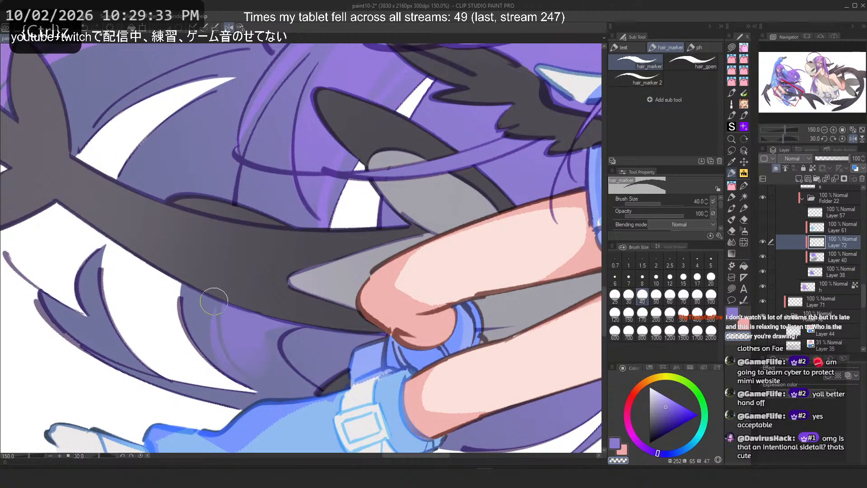
{"action": "left_click_drag", "start_coordinate": [214, 301], "coordinate": [240, 357]}
{"action": "left_click_drag", "start_coordinate": [221, 328], "coordinate": [239, 358]}
{"action": "key", "text": "ctrl+z"}
{"action": "left_click_drag", "start_coordinate": [218, 297], "coordinate": [242, 359]}
{"action": "key", "text": "ctrl+z"}
Step: Briefly switch to Flat marker 4, return to hair_marker, and test another stroke on the same strands, undoing it
{"action": "left_click", "coordinate": [731, 198]}
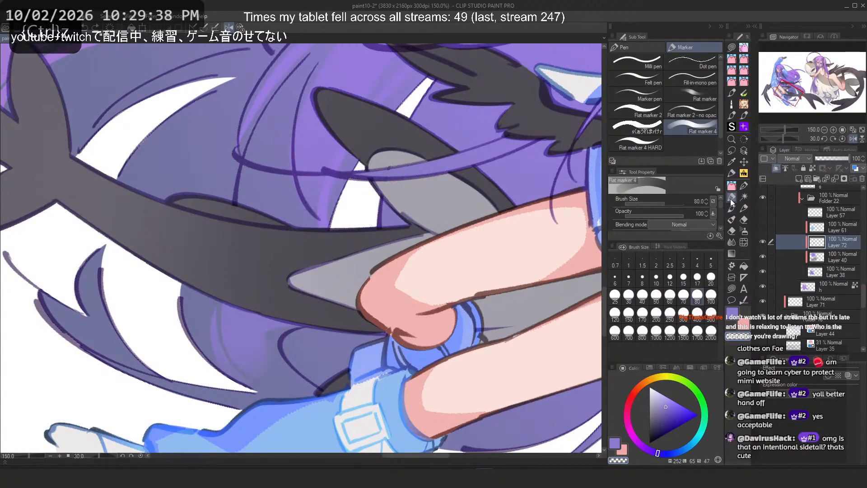
{"action": "left_click", "coordinate": [732, 174]}
{"action": "key", "text": "ctrl+z"}
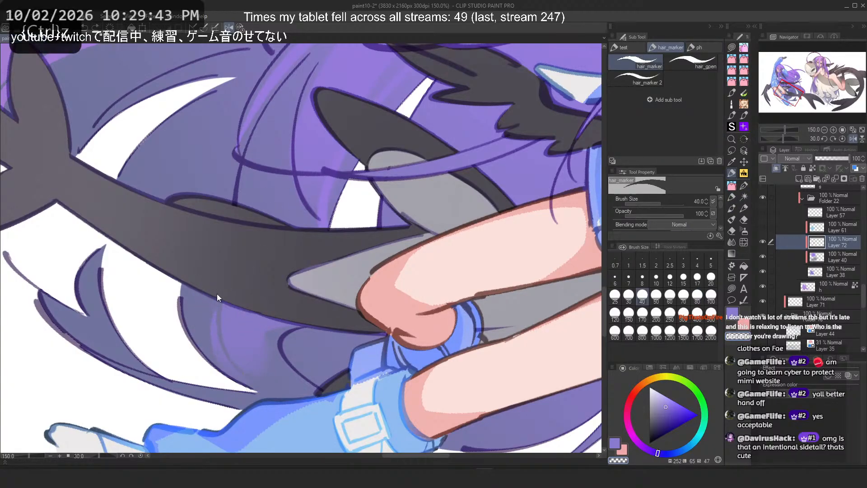
{"action": "mouse_move", "coordinate": [229, 307]}
{"action": "left_mouse_down"}
{"action": "mouse_move", "coordinate": [311, 395]}
{"action": "mouse_move", "coordinate": [233, 310]}
{"action": "mouse_move", "coordinate": [246, 362]}
{"action": "left_mouse_up"}
{"action": "key", "text": "ctrl+z"}
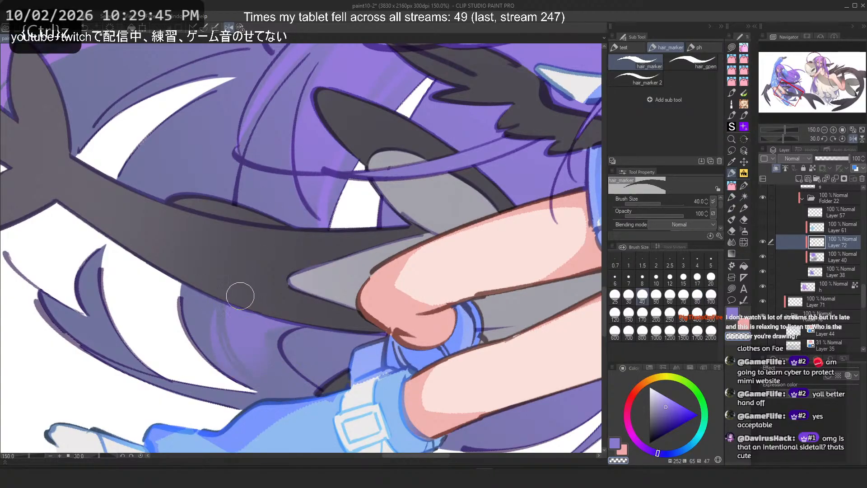
{"action": "key", "text": "ctrl+z"}
Step: Paint hair_marker shading strokes on the hair strands below the knee and flip the canvas horizontally
{"action": "mouse_move", "coordinate": [225, 302]}
{"action": "left_mouse_down"}
{"action": "mouse_move", "coordinate": [238, 363]}
{"action": "mouse_move", "coordinate": [229, 347]}
{"action": "left_mouse_up"}
{"action": "mouse_move", "coordinate": [262, 320]}
{"action": "left_mouse_down"}
{"action": "mouse_move", "coordinate": [259, 354]}
{"action": "mouse_move", "coordinate": [284, 384]}
{"action": "left_mouse_up"}
{"action": "left_click", "coordinate": [266, 322], "text": "alt"}
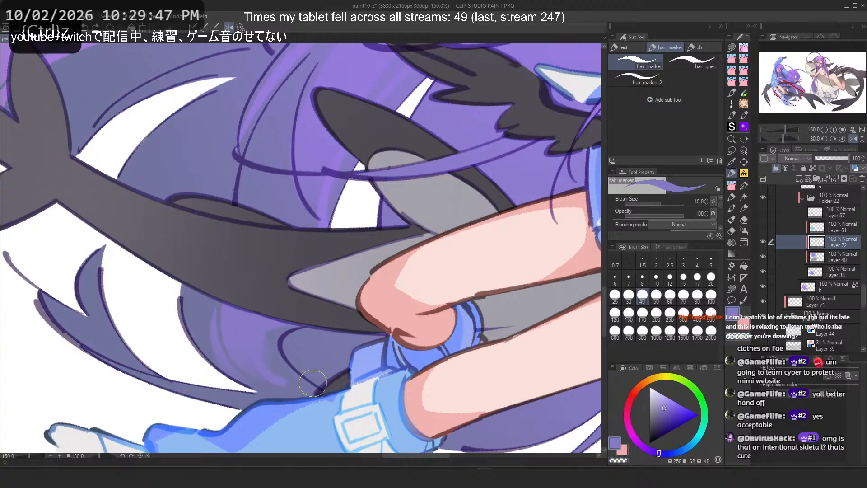
{"action": "key", "text": "h"}
{"action": "key", "text": "ctrl+z"}
{"action": "left_click_drag", "start_coordinate": [392, 309], "coordinate": [398, 360]}
{"action": "key", "text": "ctrl+z"}
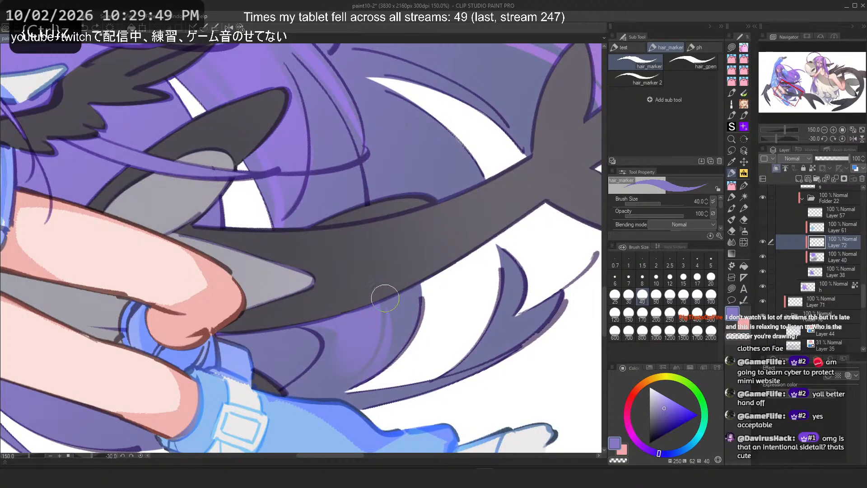
Step: Reduce the brush size to 17 and test short shading strokes on the hair beside the knee, undoing them
{"action": "key", "text": "bracketleft"}
{"action": "key", "text": "bracketleft"}
{"action": "key", "text": "bracketleft"}
{"action": "key", "text": "bracketleft"}
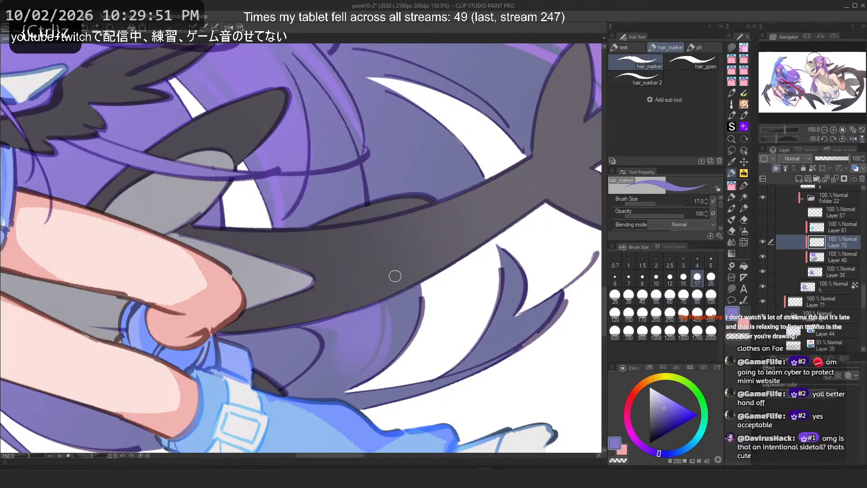
{"action": "left_click_drag", "start_coordinate": [392, 299], "coordinate": [400, 348]}
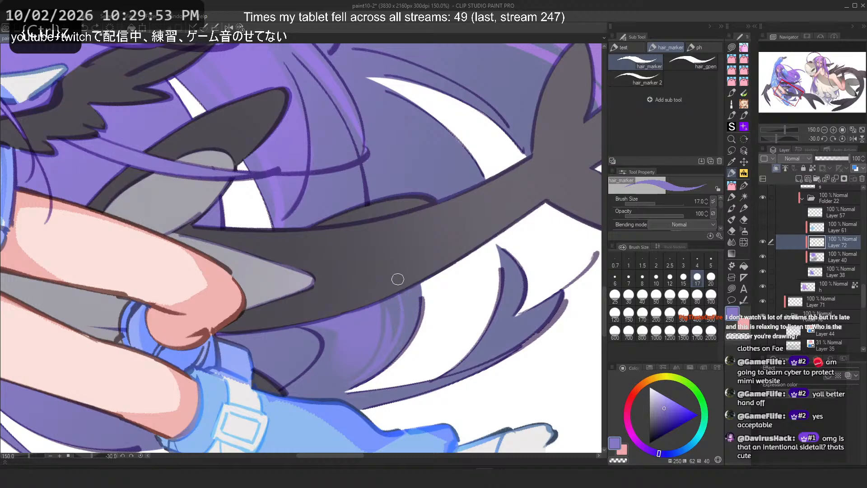
{"action": "key", "text": "ctrl+z"}
{"action": "left_click_drag", "start_coordinate": [408, 291], "coordinate": [387, 362]}
{"action": "key", "text": "ctrl+z"}
Step: Try long strand strokes across the hair with the hair_marker brush and the square_gpen pencil, undoing them
{"action": "mouse_move", "coordinate": [358, 86]}
{"action": "left_mouse_down"}
{"action": "mouse_move", "coordinate": [490, 256]}
{"action": "mouse_move", "coordinate": [528, 323]}
{"action": "left_mouse_up"}
{"action": "key", "text": "ctrl+z"}
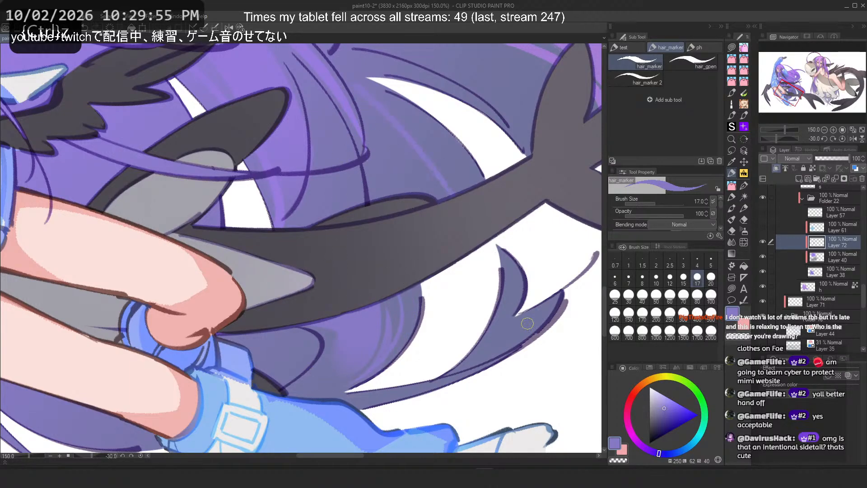
{"action": "key", "text": "ctrl+z"}
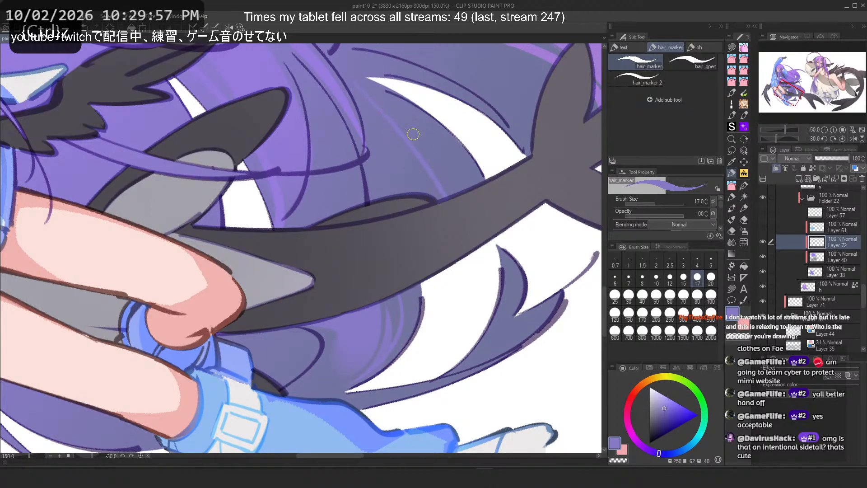
{"action": "key", "text": "ctrl+z"}
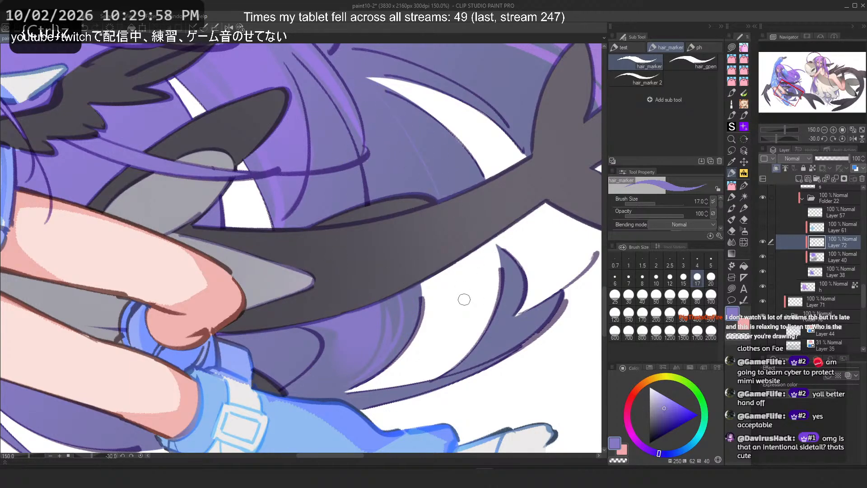
{"action": "left_click", "coordinate": [732, 185]}
{"action": "left_click", "coordinate": [744, 186]}
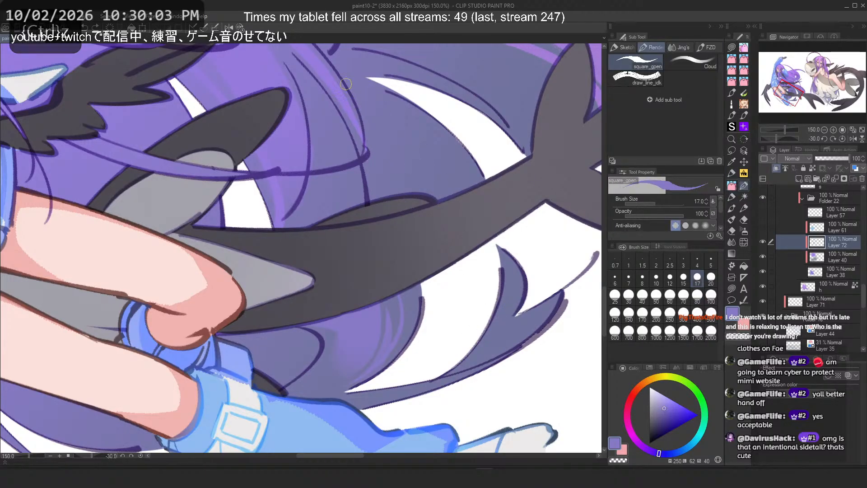
{"action": "mouse_move", "coordinate": [385, 103]}
{"action": "left_mouse_down"}
{"action": "mouse_move", "coordinate": [454, 251]}
{"action": "mouse_move", "coordinate": [445, 196]}
{"action": "left_mouse_up"}
{"action": "key", "text": "ctrl+z"}
{"action": "key", "text": "ctrl+z"}
{"action": "left_click_drag", "start_coordinate": [384, 103], "coordinate": [474, 268]}
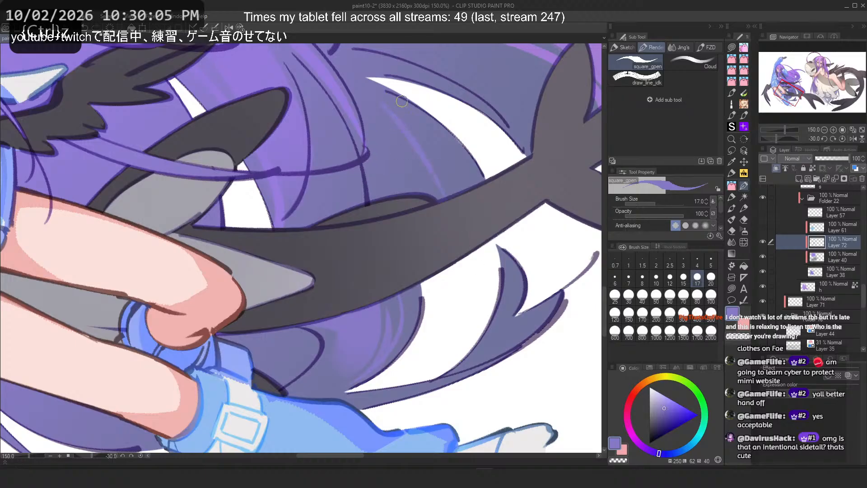
Step: Zoom in closely and test long hair_marker strand strokes across the hair, undoing them
{"action": "scroll", "coordinate": [403, 102], "scroll_direction": "up", "scroll_amount": 3}
{"action": "scroll", "coordinate": [288, 180], "scroll_direction": "up", "scroll_amount": 1}
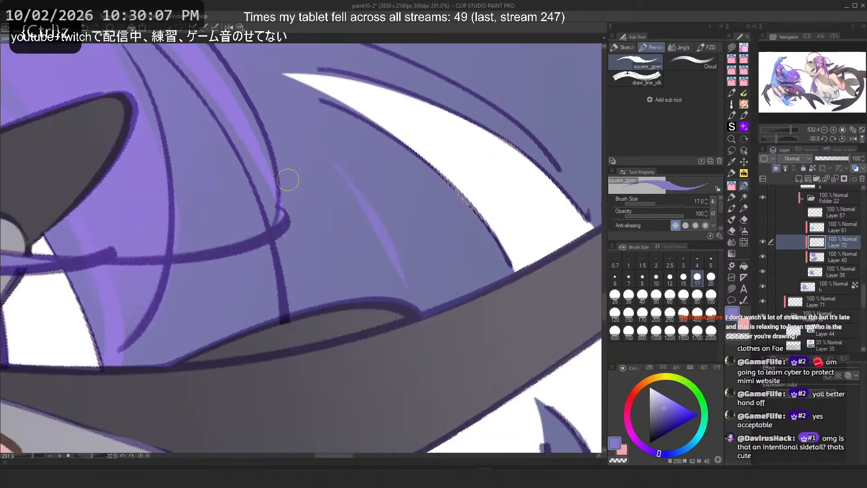
{"action": "scroll", "coordinate": [288, 180], "scroll_direction": "up", "scroll_amount": 1}
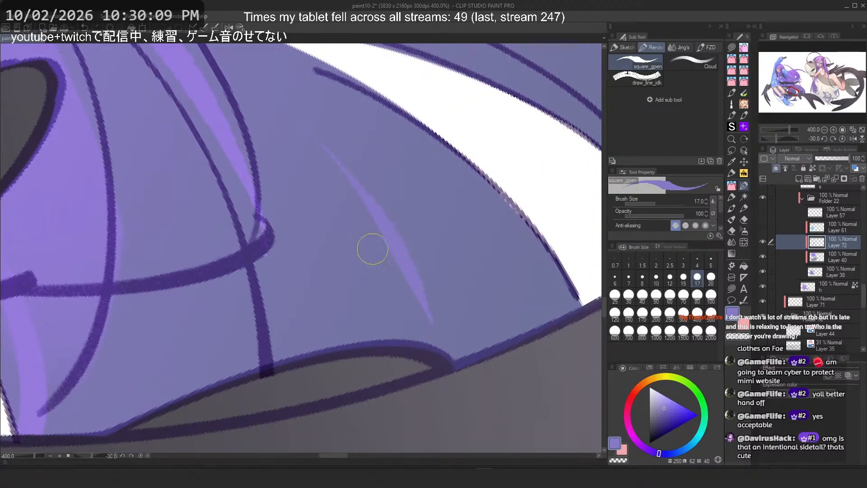
{"action": "left_click", "coordinate": [732, 175]}
{"action": "left_click_drag", "start_coordinate": [383, 118], "coordinate": [483, 313]}
{"action": "key", "text": "ctrl+z"}
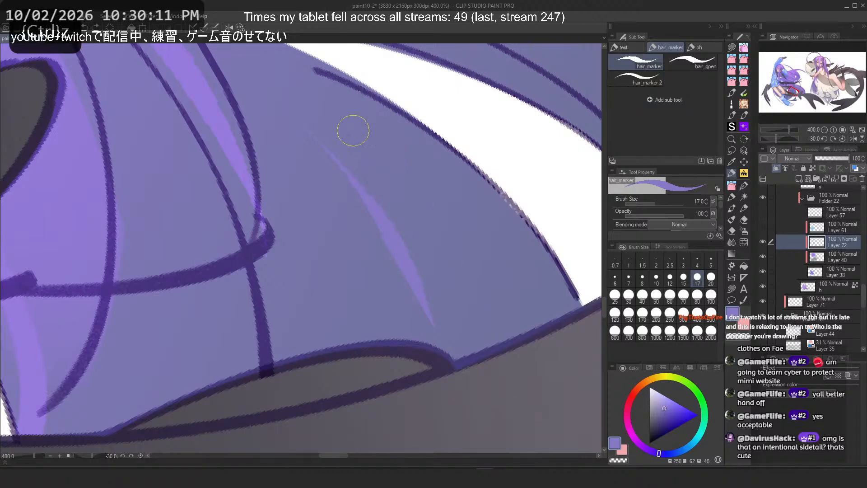
{"action": "left_click_drag", "start_coordinate": [353, 132], "coordinate": [473, 341]}
{"action": "left_click_drag", "start_coordinate": [358, 154], "coordinate": [474, 347]}
{"action": "key", "text": "ctrl+z"}
{"action": "left_click_drag", "start_coordinate": [356, 152], "coordinate": [469, 346]}
{"action": "key", "text": "ctrl+z"}
{"action": "key", "text": "ctrl+z"}
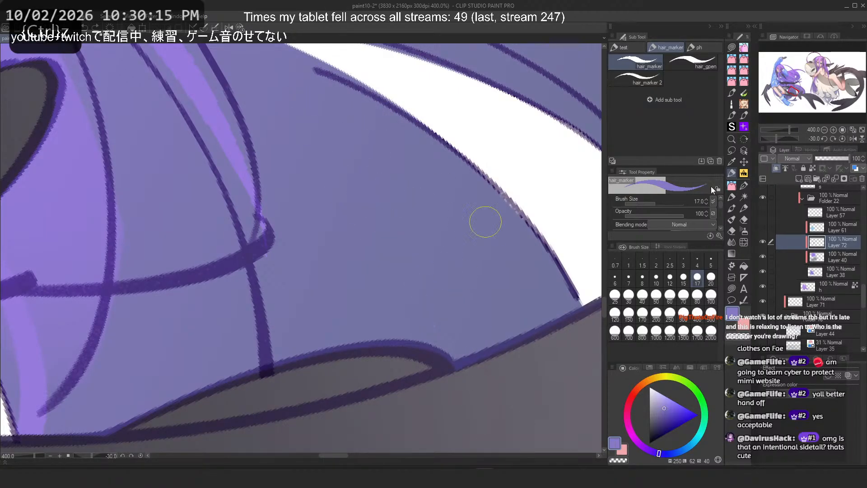
Step: Compare the brush size dynamics and tool details of the hair_marker brush and the square_gpen pencil
{"action": "left_click", "coordinate": [714, 200]}
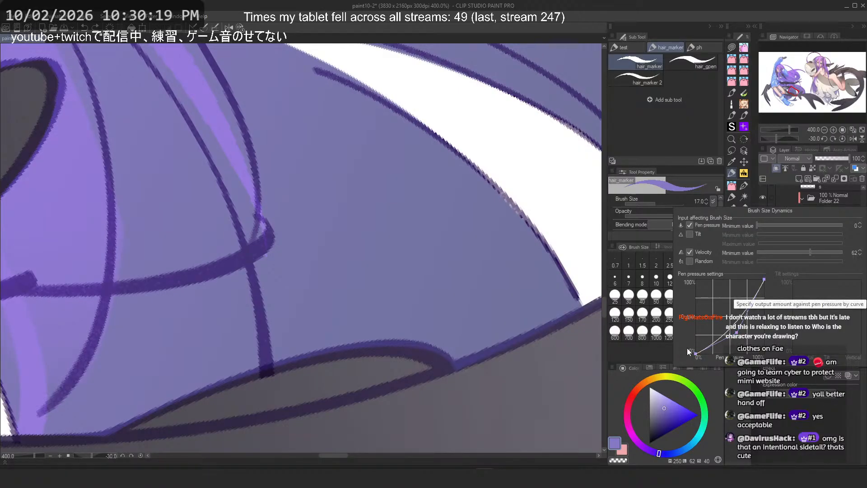
{"action": "left_click", "coordinate": [745, 185]}
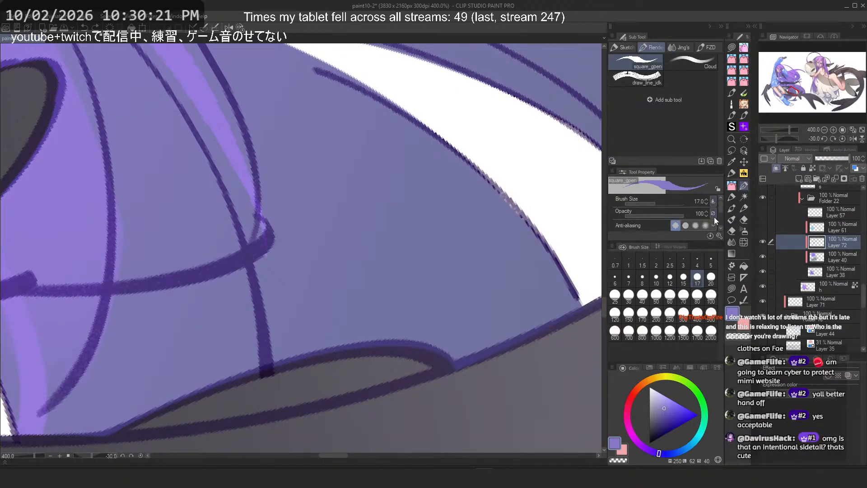
{"action": "left_click", "coordinate": [719, 235]}
{"action": "left_click", "coordinate": [712, 200]}
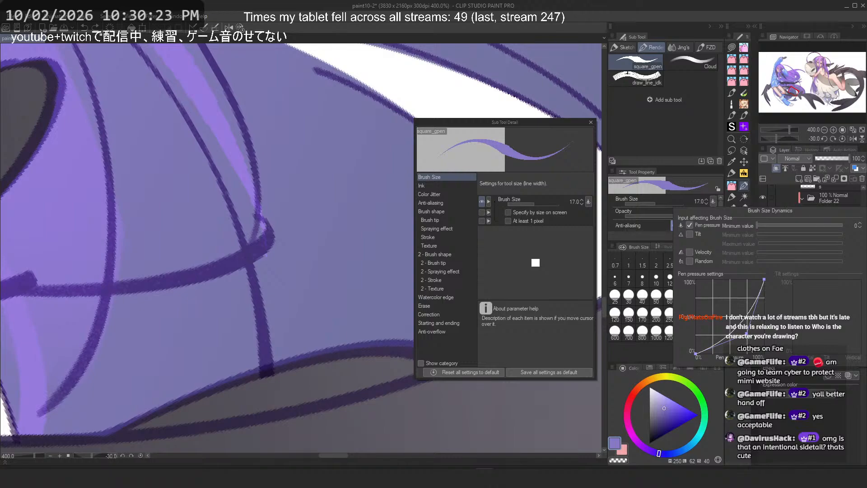
{"action": "left_click", "coordinate": [592, 122]}
{"action": "left_click", "coordinate": [713, 202]}
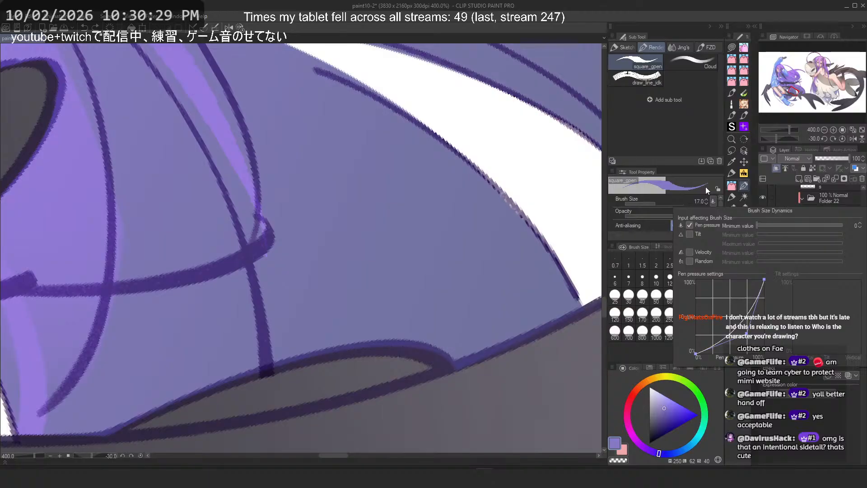
{"action": "left_click", "coordinate": [733, 173]}
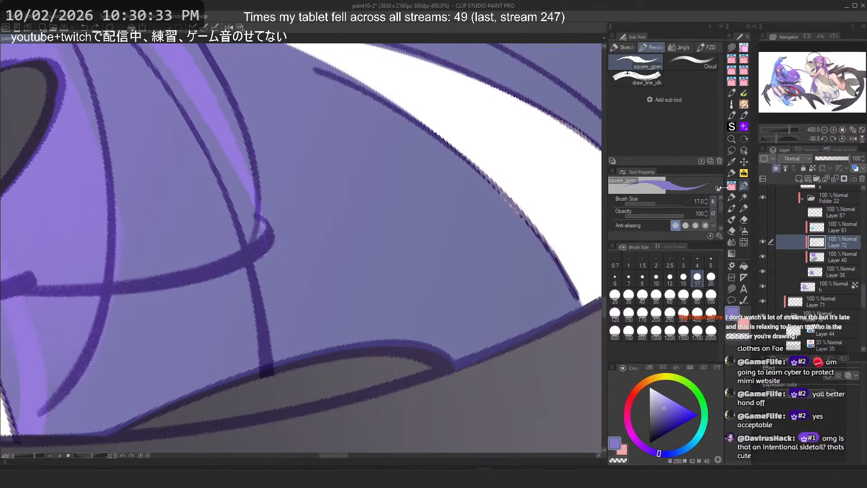
{"action": "left_click", "coordinate": [712, 201]}
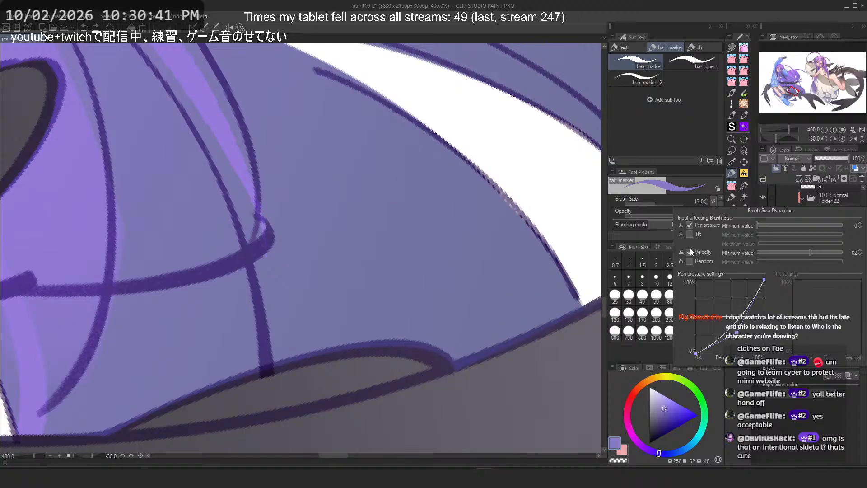
{"action": "left_click", "coordinate": [524, 418]}
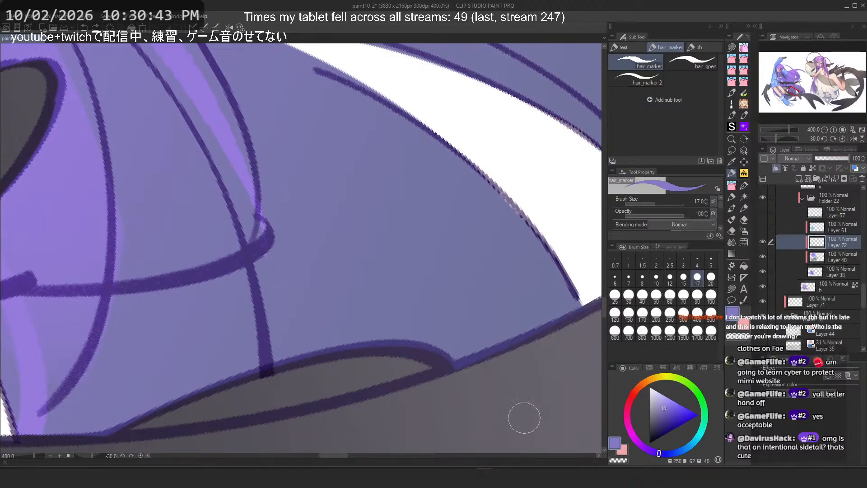
Step: Test several long hair_marker strand strokes across the lower hair, undoing each one
{"action": "left_click_drag", "start_coordinate": [352, 162], "coordinate": [438, 249]}
{"action": "key", "text": "ctrl+z"}
{"action": "left_click_drag", "start_coordinate": [270, 88], "coordinate": [492, 343]}
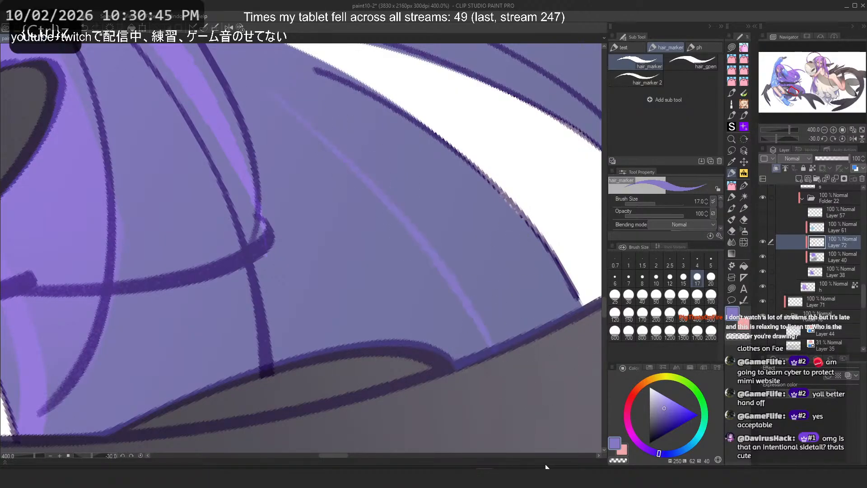
{"action": "key", "text": "ctrl+z"}
{"action": "left_click", "coordinate": [713, 201]}
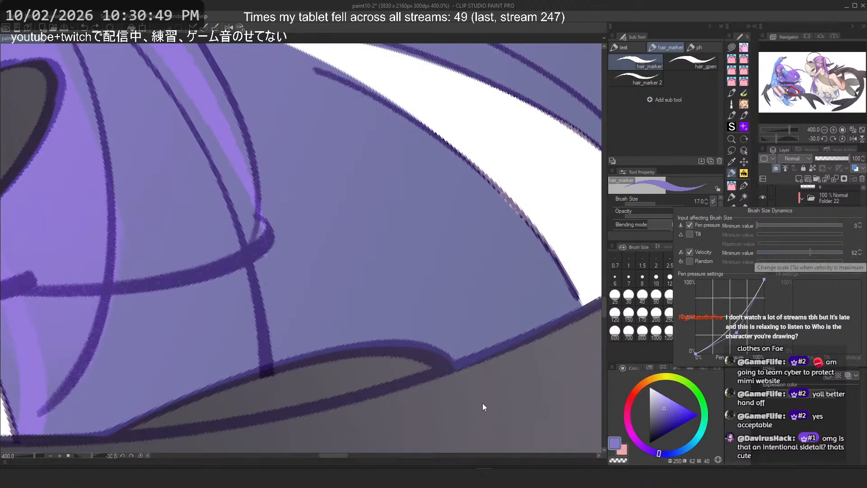
{"action": "left_click", "coordinate": [468, 376]}
{"action": "left_click_drag", "start_coordinate": [266, 76], "coordinate": [457, 303]}
{"action": "key", "text": "ctrl+z"}
{"action": "left_click_drag", "start_coordinate": [281, 99], "coordinate": [500, 349]}
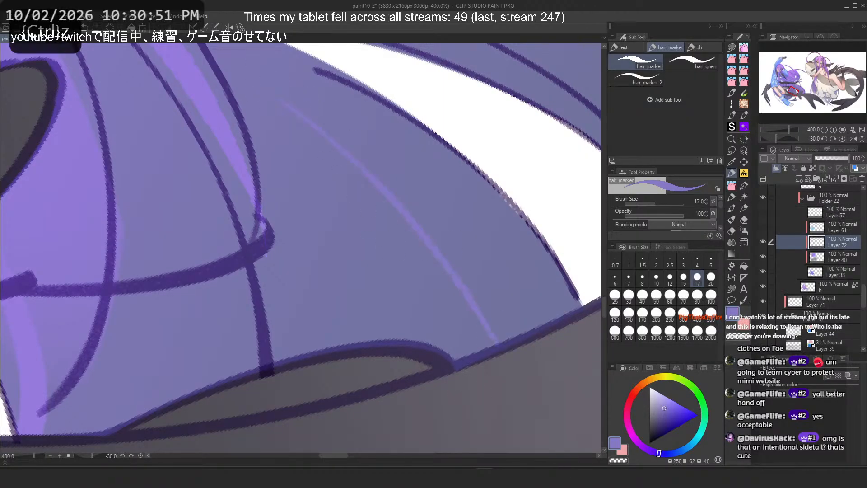
{"action": "scroll", "coordinate": [448, 226], "scroll_direction": "down", "scroll_amount": 2}
{"action": "scroll", "coordinate": [447, 227], "scroll_direction": "down", "scroll_amount": 2}
{"action": "scroll", "coordinate": [443, 210], "scroll_direction": "up", "scroll_amount": 1}
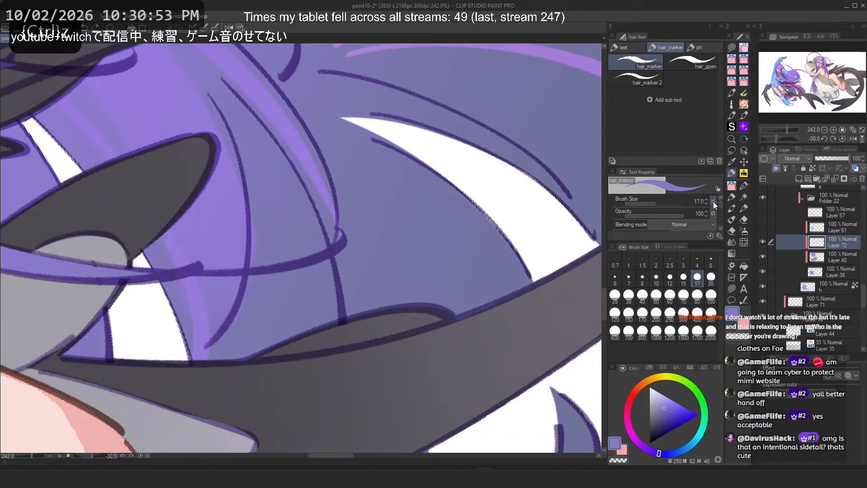
{"action": "left_click", "coordinate": [713, 201]}
{"action": "left_click", "coordinate": [583, 326]}
{"action": "left_click", "coordinate": [714, 201]}
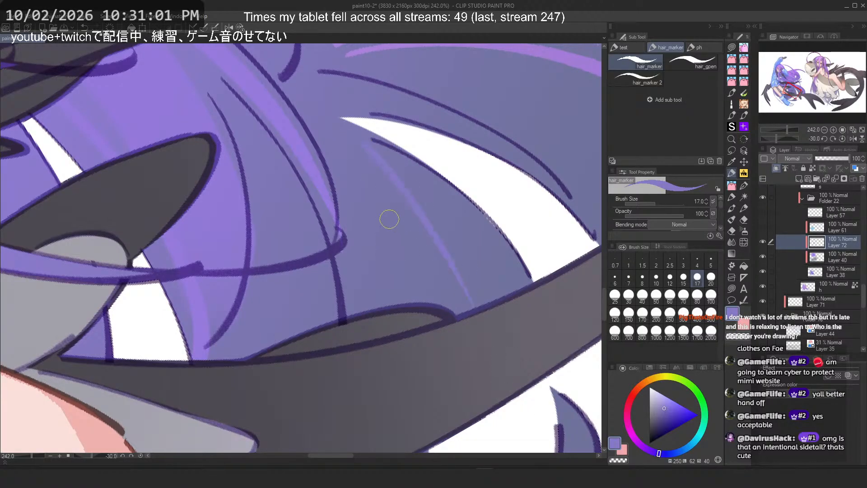
{"action": "key", "text": "ctrl+z"}
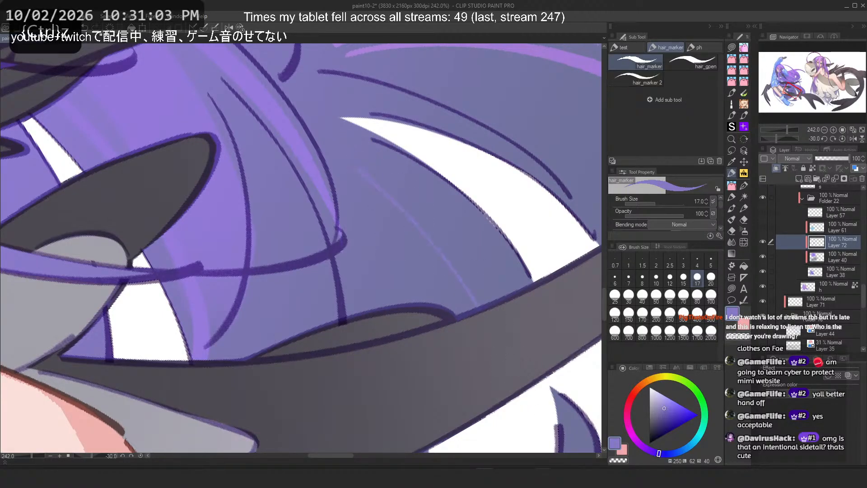
Step: Undo two more recent strokes on the hair and save the file
{"action": "scroll", "coordinate": [344, 142], "scroll_direction": "down", "scroll_amount": 4}
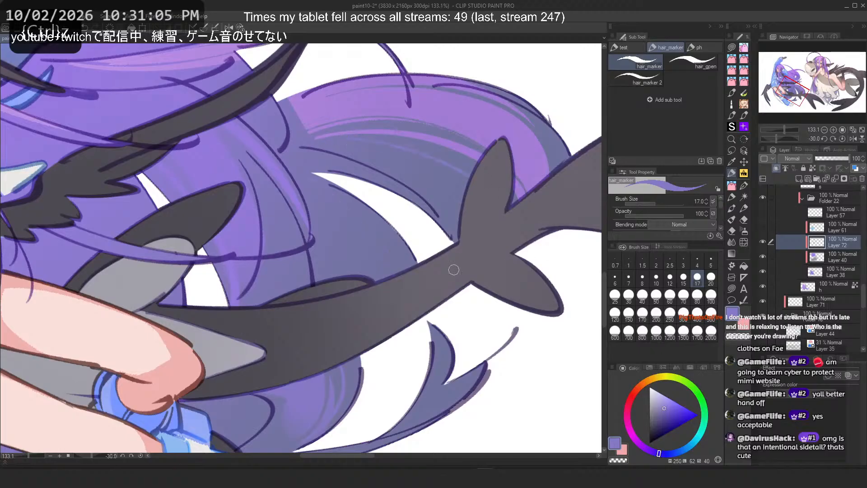
{"action": "scroll", "coordinate": [377, 132], "scroll_direction": "up", "scroll_amount": 2}
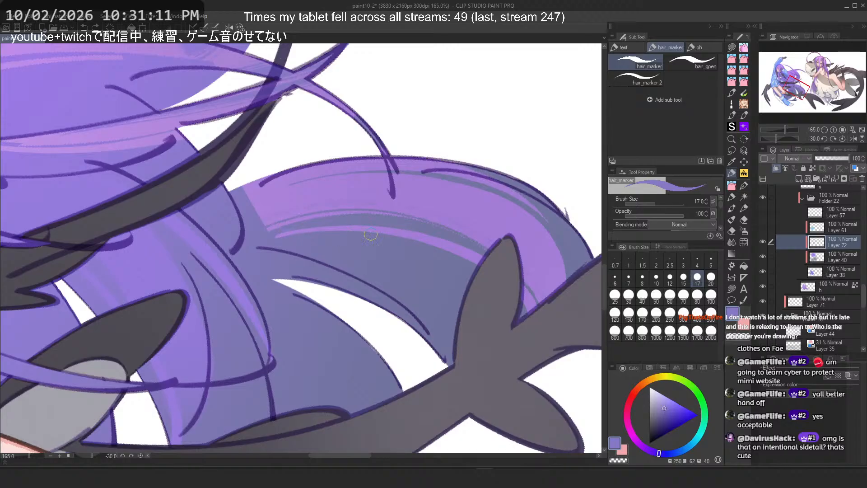
{"action": "key", "text": "ctrl+z"}
{"action": "scroll", "coordinate": [377, 161], "scroll_direction": "down", "scroll_amount": 5}
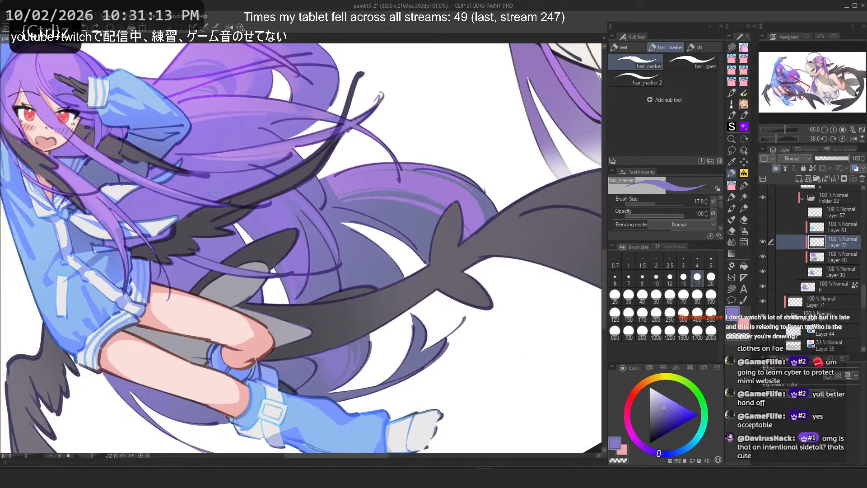
{"action": "scroll", "coordinate": [316, 175], "scroll_direction": "up", "scroll_amount": 6}
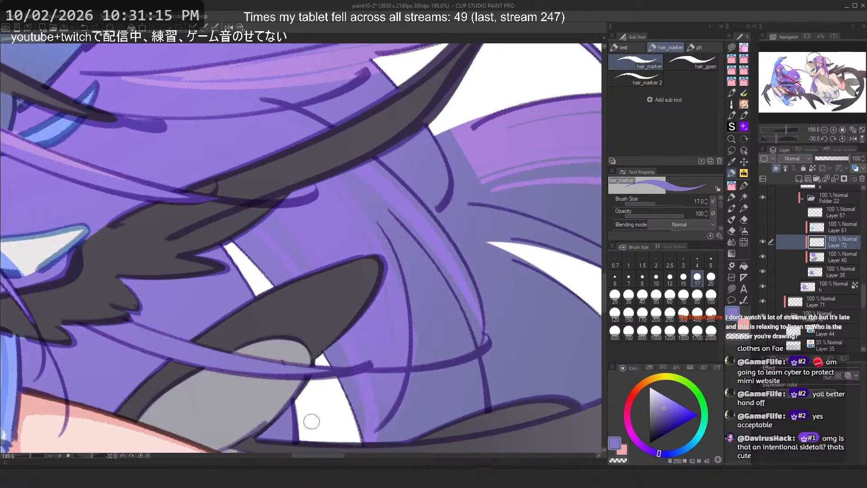
{"action": "key", "text": "ctrl+z"}
{"action": "key", "text": "ctrl+s"}
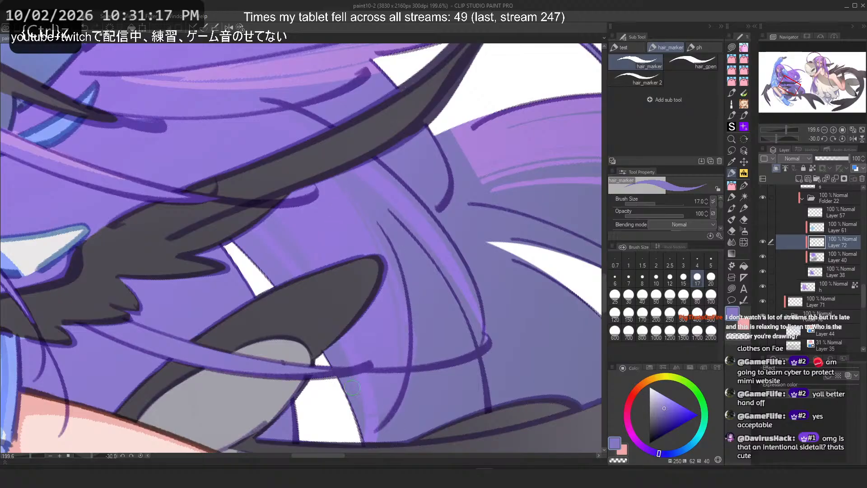
Step: Add short strand strokes on the hair above the wing, undoing the last one
{"action": "left_click_drag", "start_coordinate": [287, 218], "coordinate": [326, 229]}
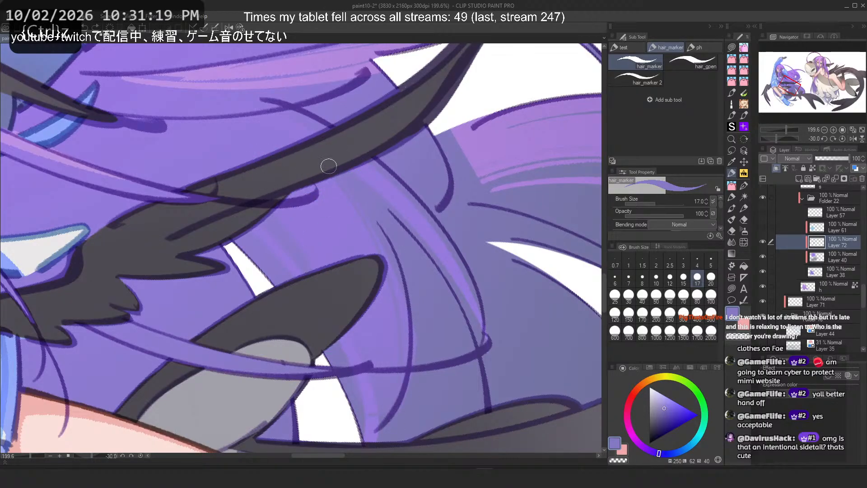
{"action": "scroll", "coordinate": [329, 167], "scroll_direction": "down", "scroll_amount": 2}
{"action": "left_click_drag", "start_coordinate": [329, 167], "coordinate": [356, 207]}
{"action": "scroll", "coordinate": [356, 207], "scroll_direction": "up", "scroll_amount": 1}
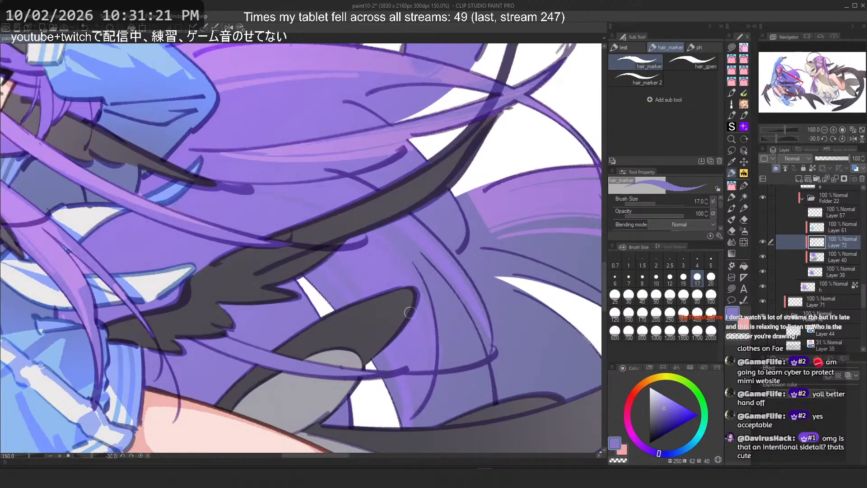
{"action": "key", "text": "ctrl+z"}
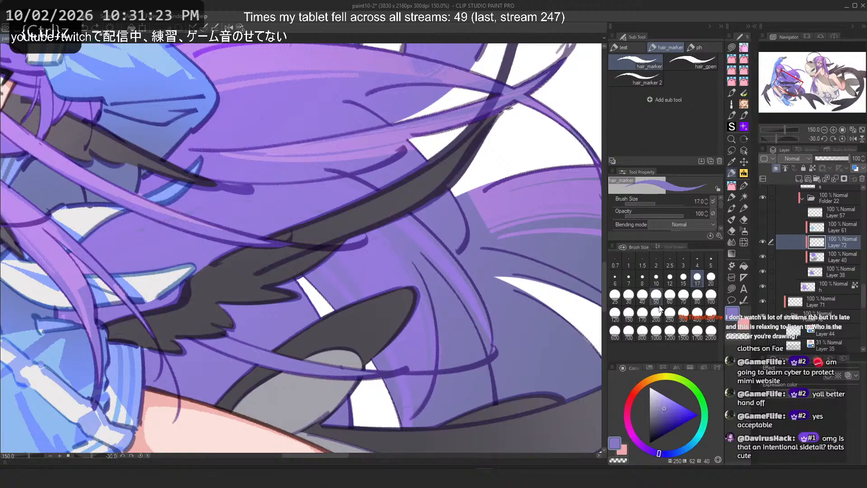
Step: Set the hair_marker brush size to 40
{"action": "left_click", "coordinate": [643, 295]}
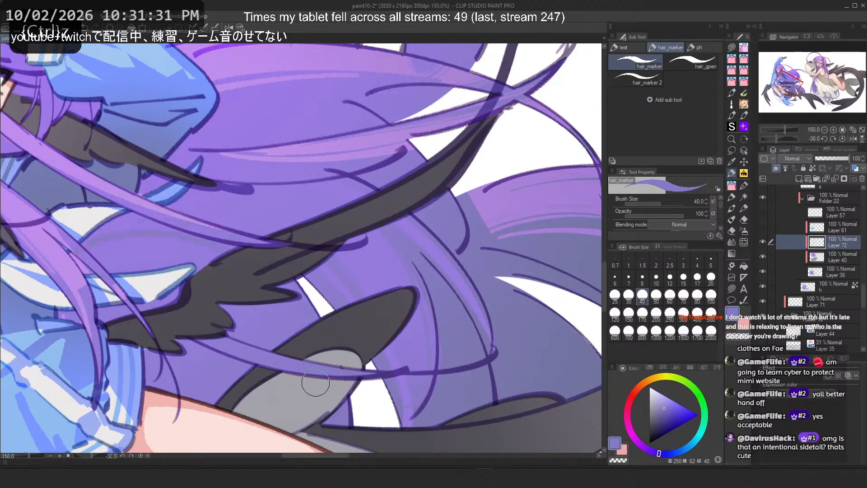
Step: Select Layer 38 to work on the girl's hair around her face
{"action": "scroll", "coordinate": [352, 293], "scroll_direction": "down", "scroll_amount": 8}
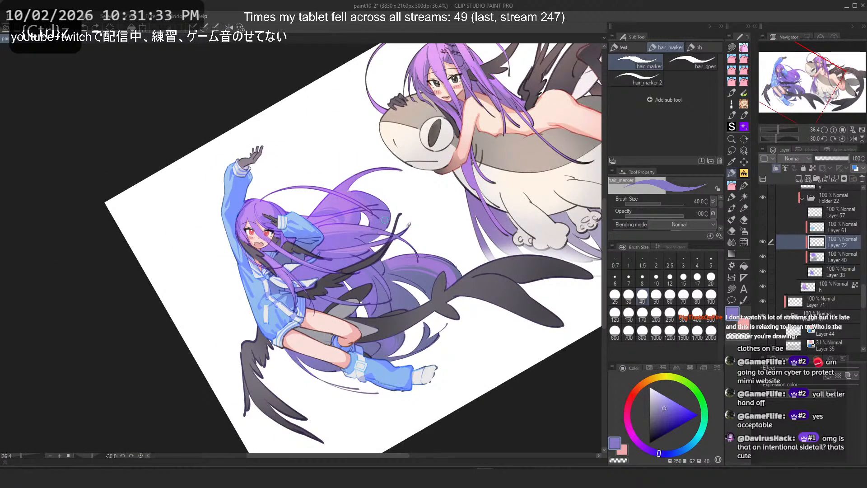
{"action": "left_click", "coordinate": [241, 28]}
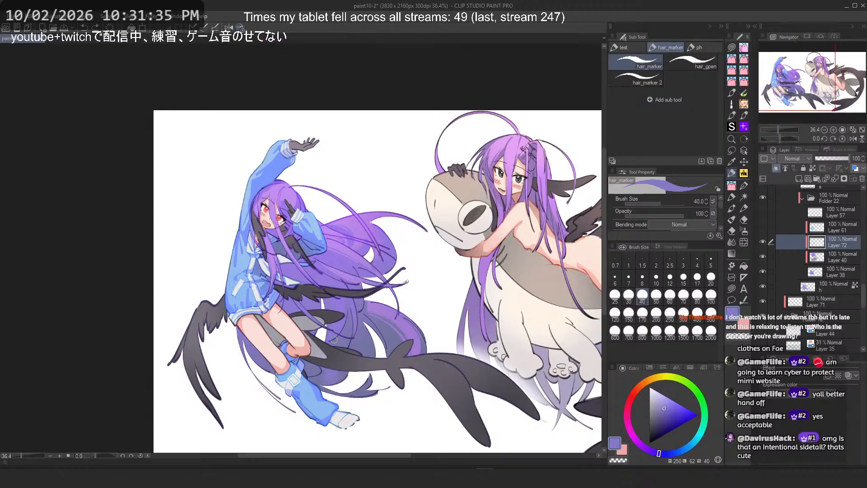
{"action": "scroll", "coordinate": [334, 340], "scroll_direction": "up", "scroll_amount": 4}
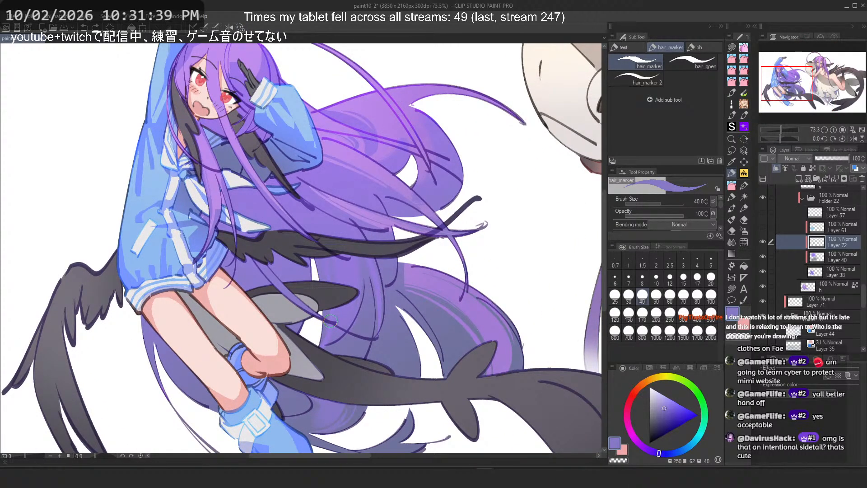
{"action": "scroll", "coordinate": [320, 183], "scroll_direction": "up", "scroll_amount": 6}
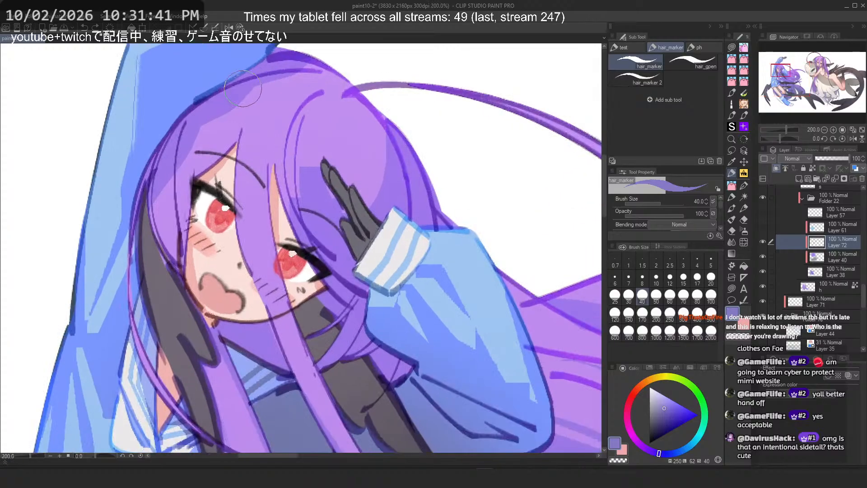
{"action": "left_click", "coordinate": [833, 272]}
{"action": "scroll", "coordinate": [385, 106], "scroll_direction": "up", "scroll_amount": 3}
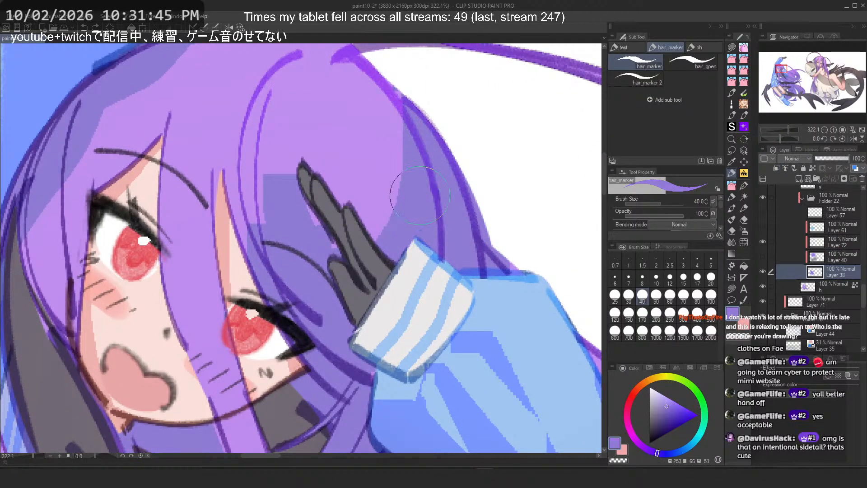
Step: Try painting and erasing hair strands over the forehead beside the gloved hand
{"action": "key", "text": "c"}
{"action": "left_click_drag", "start_coordinate": [402, 111], "coordinate": [412, 248]}
{"action": "key", "text": "ctrl+z"}
{"action": "key", "text": "2"}
{"action": "left_click_drag", "start_coordinate": [234, 293], "coordinate": [337, 312]}
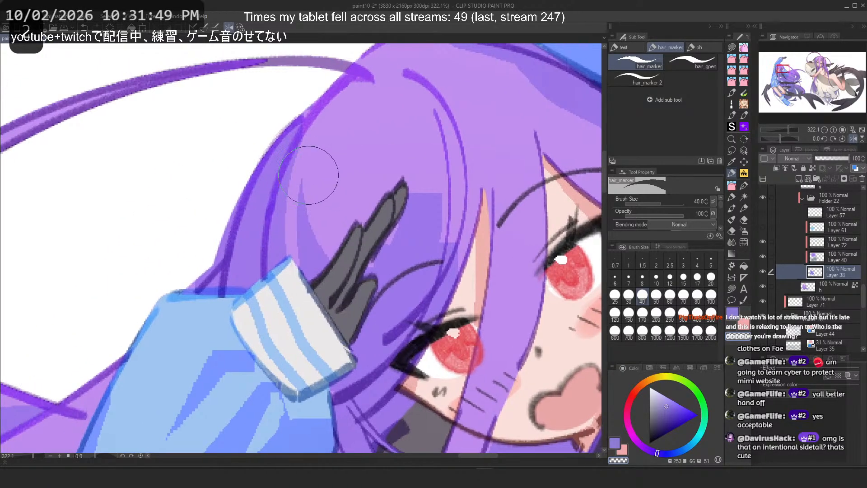
{"action": "key", "text": "ctrl+z"}
{"action": "left_click_drag", "start_coordinate": [315, 167], "coordinate": [317, 256]}
{"action": "key", "text": "ctrl+z"}
{"action": "mouse_move", "coordinate": [325, 131]}
{"action": "left_mouse_down"}
{"action": "mouse_move", "coordinate": [326, 271]}
{"action": "mouse_move", "coordinate": [338, 285]}
{"action": "left_mouse_up"}
{"action": "key", "text": "ctrl+z"}
Step: Try erasing thin gaps into the hair just above the gloved hand
{"action": "key", "text": "ctrl+z"}
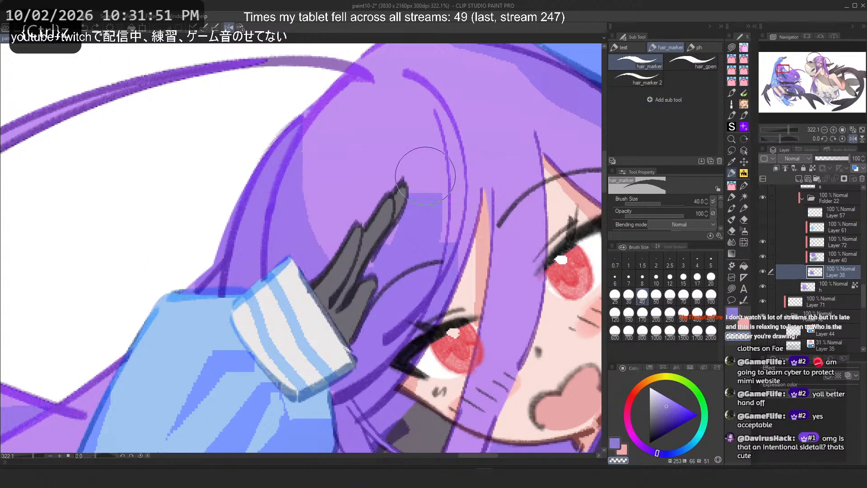
{"action": "key", "text": "c"}
{"action": "left_click_drag", "start_coordinate": [422, 137], "coordinate": [415, 222]}
{"action": "key", "text": "ctrl+z"}
{"action": "key", "text": "c"}
{"action": "left_click_drag", "start_coordinate": [413, 142], "coordinate": [392, 247]}
{"action": "key", "text": "ctrl+z"}
{"action": "left_click_drag", "start_coordinate": [407, 162], "coordinate": [319, 297]}
{"action": "key", "text": "ctrl+z"}
{"action": "left_click_drag", "start_coordinate": [416, 135], "coordinate": [351, 253]}
{"action": "left_click_drag", "start_coordinate": [417, 185], "coordinate": [381, 290]}
Step: Try drawing strands running from the crown down toward the right eye
{"action": "key", "text": "ctrl+z"}
{"action": "key", "text": "ctrl+z"}
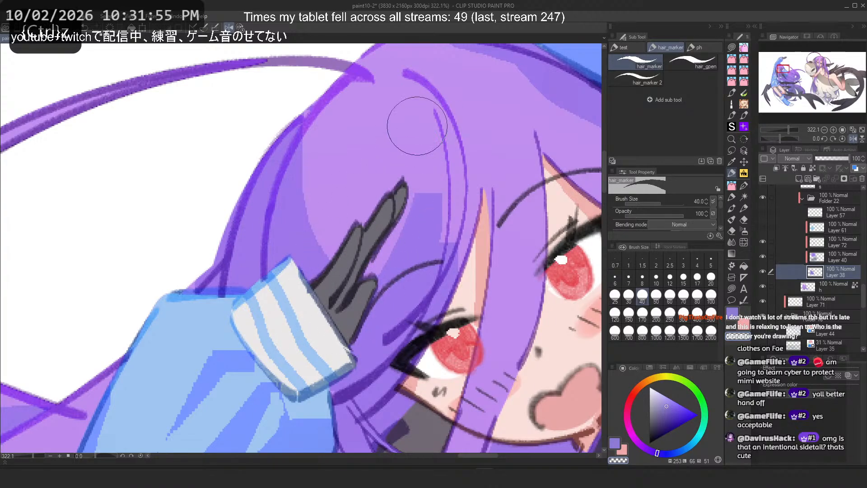
{"action": "left_click_drag", "start_coordinate": [416, 131], "coordinate": [371, 289]}
{"action": "key", "text": "ctrl+z"}
{"action": "key", "text": "ctrl+z"}
{"action": "mouse_move", "coordinate": [432, 171]}
{"action": "left_mouse_down"}
{"action": "mouse_move", "coordinate": [405, 186]}
{"action": "mouse_move", "coordinate": [411, 244]}
{"action": "mouse_move", "coordinate": [396, 200]}
{"action": "mouse_move", "coordinate": [406, 169]}
{"action": "mouse_move", "coordinate": [348, 324]}
{"action": "left_mouse_up"}
{"action": "key", "text": "ctrl+z"}
{"action": "key", "text": "ctrl+z"}
{"action": "key", "text": "c"}
Step: Try erasing further strands through the hair above the glove and undo the attempts
{"action": "key", "text": "ctrl+z"}
{"action": "mouse_move", "coordinate": [429, 90]}
{"action": "left_mouse_down"}
{"action": "mouse_move", "coordinate": [452, 249]}
{"action": "mouse_move", "coordinate": [366, 325]}
{"action": "left_mouse_up"}
{"action": "key", "text": "ctrl+z"}
{"action": "left_click_drag", "start_coordinate": [432, 109], "coordinate": [362, 303]}
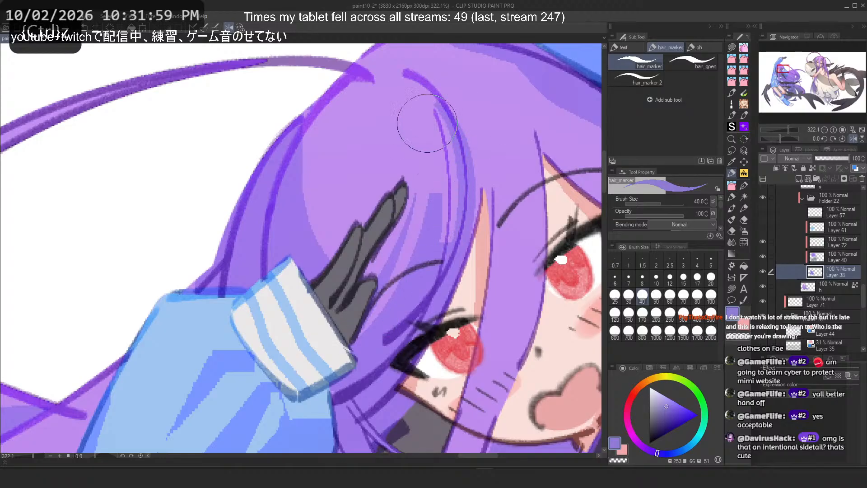
{"action": "left_click_drag", "start_coordinate": [428, 123], "coordinate": [395, 325]}
{"action": "key", "text": "c"}
{"action": "left_click_drag", "start_coordinate": [424, 167], "coordinate": [357, 326]}
Step: Try long erased strands down the right side of the hair beside the face
{"action": "key", "text": "ctrl+z"}
{"action": "mouse_move", "coordinate": [436, 106]}
{"action": "left_mouse_down"}
{"action": "mouse_move", "coordinate": [442, 231]}
{"action": "mouse_move", "coordinate": [443, 209]}
{"action": "mouse_move", "coordinate": [456, 223]}
{"action": "left_mouse_up"}
{"action": "key", "text": "ctrl+z"}
{"action": "key", "text": "ctrl+z"}
{"action": "key", "text": "ctrl+z"}
{"action": "key", "text": "c"}
{"action": "mouse_move", "coordinate": [494, 137]}
{"action": "left_mouse_down"}
{"action": "mouse_move", "coordinate": [475, 346]}
{"action": "mouse_move", "coordinate": [430, 432]}
{"action": "mouse_move", "coordinate": [442, 450]}
{"action": "left_mouse_up"}
{"action": "key", "text": "ctrl+z"}
{"action": "key", "text": "ctrl+z"}
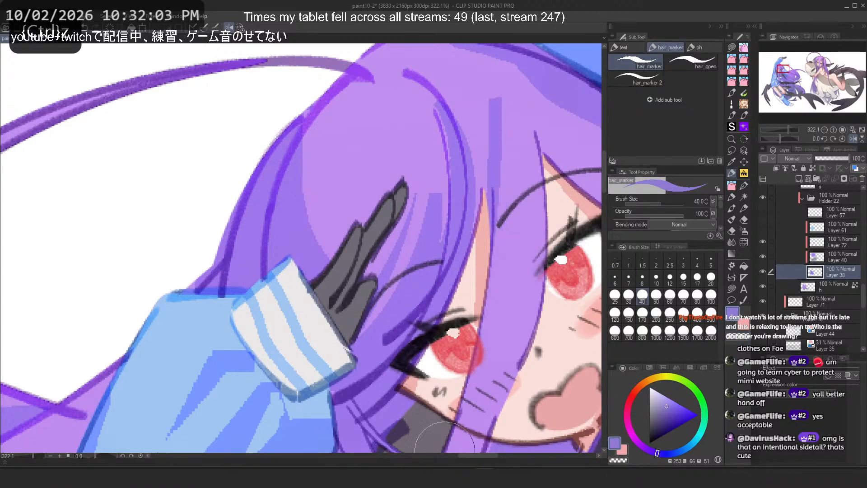
{"action": "key", "text": "ctrl+z"}
{"action": "left_click_drag", "start_coordinate": [489, 96], "coordinate": [444, 409]}
{"action": "key", "text": "ctrl+z"}
{"action": "mouse_move", "coordinate": [488, 130]}
{"action": "left_mouse_down"}
{"action": "mouse_move", "coordinate": [449, 419]}
{"action": "mouse_move", "coordinate": [480, 354]}
{"action": "left_mouse_up"}
{"action": "key", "text": "ctrl+z"}
{"action": "key", "text": "c"}
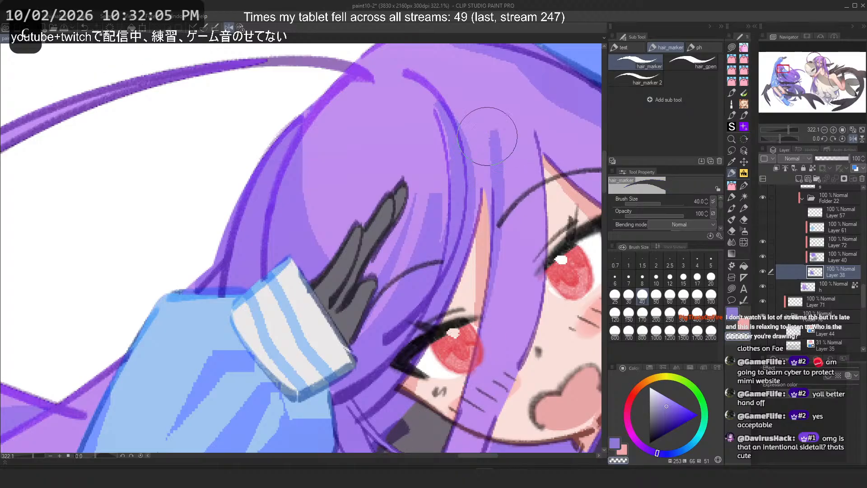
{"action": "mouse_move", "coordinate": [488, 135]}
{"action": "left_mouse_down"}
{"action": "mouse_move", "coordinate": [474, 381]}
{"action": "mouse_move", "coordinate": [401, 316]}
{"action": "left_mouse_up"}
Step: Erase a short strand into the hair above the right eye
{"action": "key", "text": "ctrl+z"}
{"action": "scroll", "coordinate": [282, 287], "scroll_direction": "down", "scroll_amount": 4}
{"action": "scroll", "coordinate": [355, 226], "scroll_direction": "up", "scroll_amount": 2}
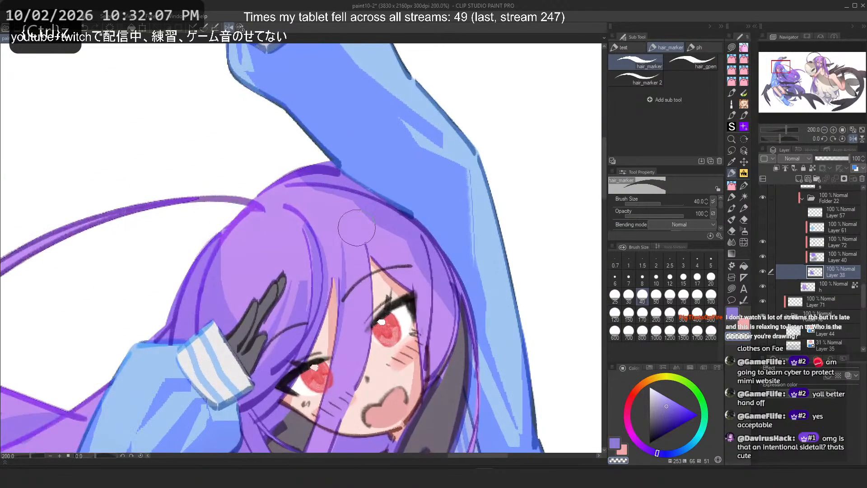
{"action": "key", "text": "ctrl+z"}
{"action": "key", "text": "c"}
{"action": "left_click_drag", "start_coordinate": [360, 220], "coordinate": [404, 288]}
{"action": "key", "text": "ctrl+z"}
{"action": "left_click_drag", "start_coordinate": [376, 236], "coordinate": [402, 271]}
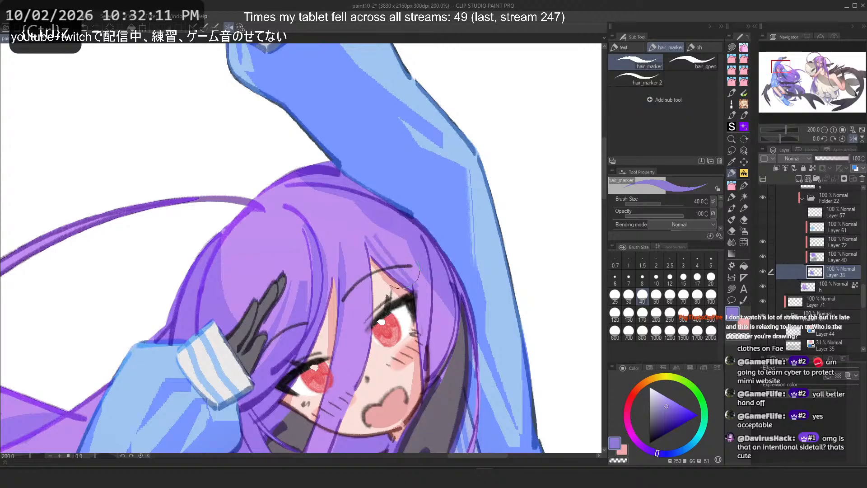
Step: Set the brush size to 15 and try thin strands on both sides of the head
{"action": "key", "text": "2"}
{"action": "scroll", "coordinate": [352, 190], "scroll_direction": "down", "scroll_amount": 5}
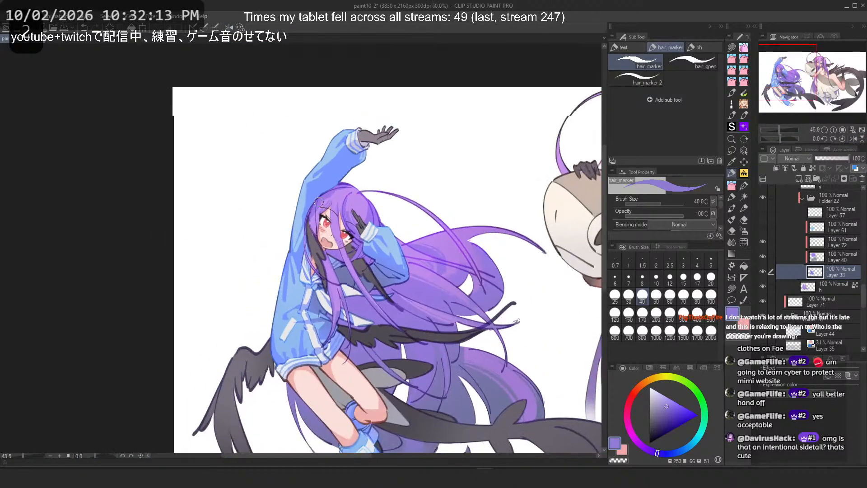
{"action": "scroll", "coordinate": [320, 196], "scroll_direction": "up", "scroll_amount": 4}
{"action": "scroll", "coordinate": [318, 192], "scroll_direction": "up", "scroll_amount": 2}
{"action": "left_click", "coordinate": [683, 277]}
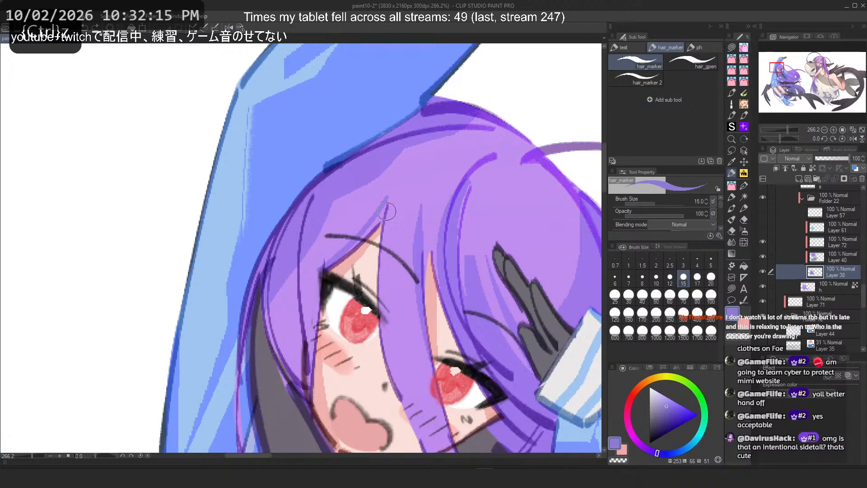
{"action": "mouse_move", "coordinate": [389, 203]}
{"action": "left_mouse_down"}
{"action": "mouse_move", "coordinate": [383, 226]}
{"action": "mouse_move", "coordinate": [357, 230]}
{"action": "mouse_move", "coordinate": [336, 251]}
{"action": "left_mouse_up"}
{"action": "key", "text": "ctrl+z"}
{"action": "mouse_move", "coordinate": [511, 149]}
{"action": "left_mouse_down"}
{"action": "mouse_move", "coordinate": [562, 279]}
{"action": "mouse_move", "coordinate": [573, 245]}
{"action": "left_mouse_up"}
{"action": "key", "text": "ctrl+z"}
{"action": "mouse_move", "coordinate": [506, 159]}
{"action": "left_mouse_down"}
{"action": "mouse_move", "coordinate": [558, 202]}
{"action": "mouse_move", "coordinate": [577, 248]}
{"action": "left_mouse_up"}
{"action": "scroll", "coordinate": [271, 144], "scroll_direction": "down", "scroll_amount": 8}
{"action": "scroll", "coordinate": [374, 144], "scroll_direction": "up", "scroll_amount": 6}
{"action": "key", "text": "ctrl+z"}
Step: Try thin painted and erased strands across the top of the head
{"action": "left_click_drag", "start_coordinate": [363, 134], "coordinate": [432, 271]}
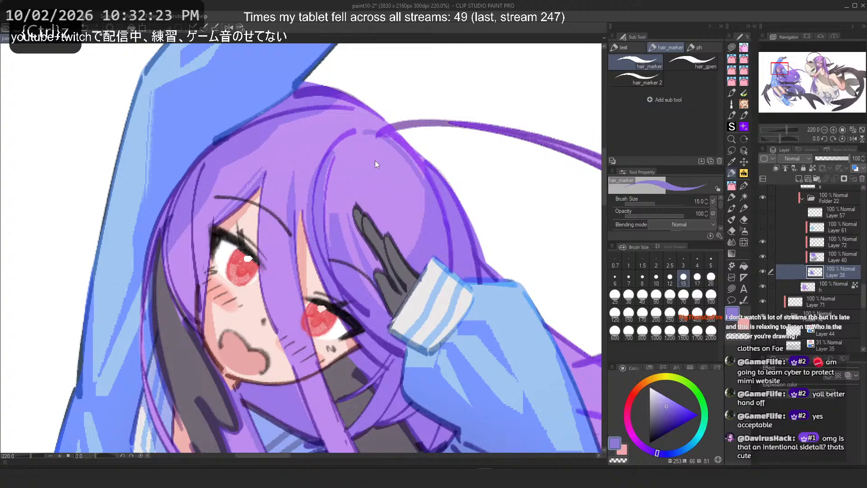
{"action": "key", "text": "ctrl+z"}
{"action": "key", "text": "c"}
{"action": "left_click_drag", "start_coordinate": [381, 134], "coordinate": [427, 265]}
{"action": "key", "text": "h"}
{"action": "key", "text": "ctrl+z"}
{"action": "left_click_drag", "start_coordinate": [191, 166], "coordinate": [200, 293]}
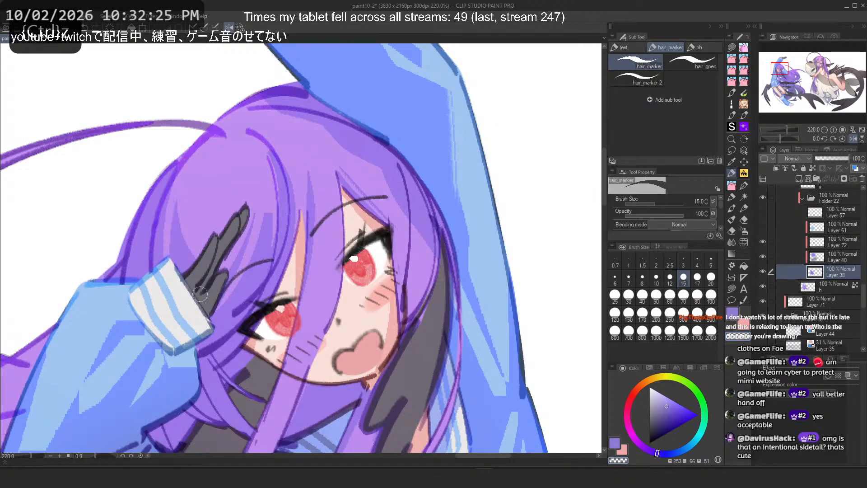
{"action": "key", "text": "ctrl+z"}
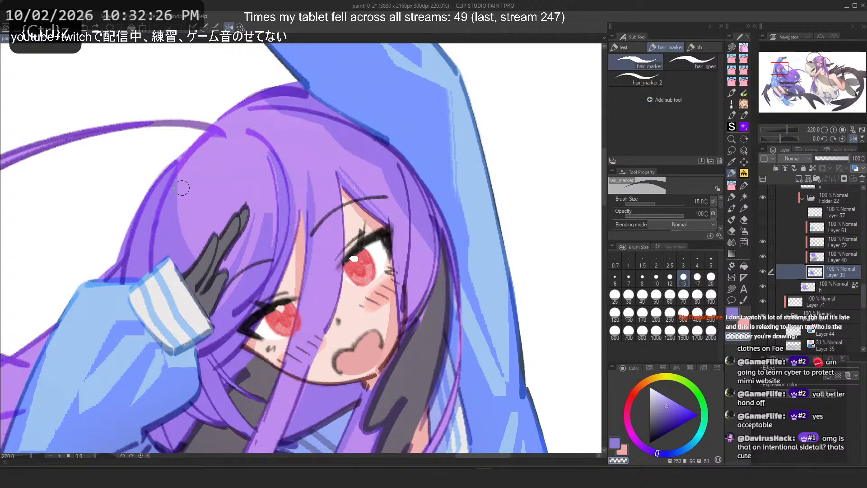
Step: Switch to the Flat marker 4 brush and try strokes over the striped sleeve cuff
{"action": "left_click", "coordinate": [733, 200]}
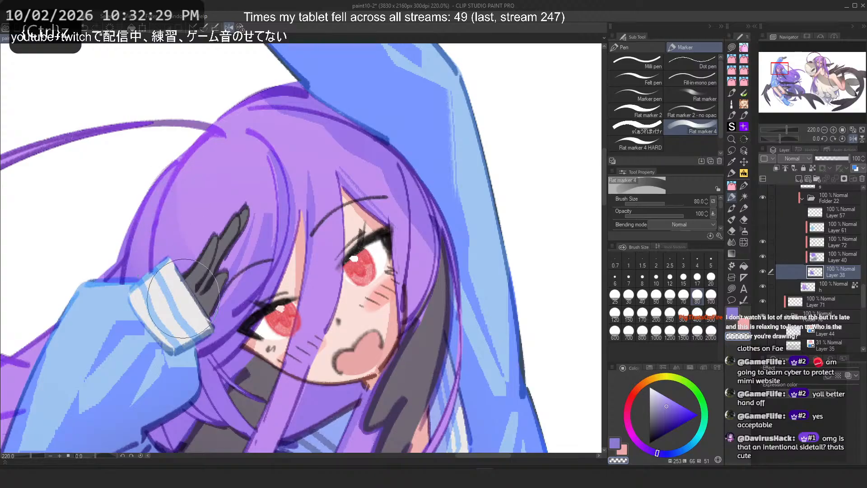
{"action": "key", "text": "ctrl+z"}
{"action": "left_click_drag", "start_coordinate": [167, 194], "coordinate": [184, 298]}
{"action": "key", "text": "c"}
{"action": "left_click_drag", "start_coordinate": [169, 181], "coordinate": [178, 271]}
{"action": "key", "text": "ctrl+z"}
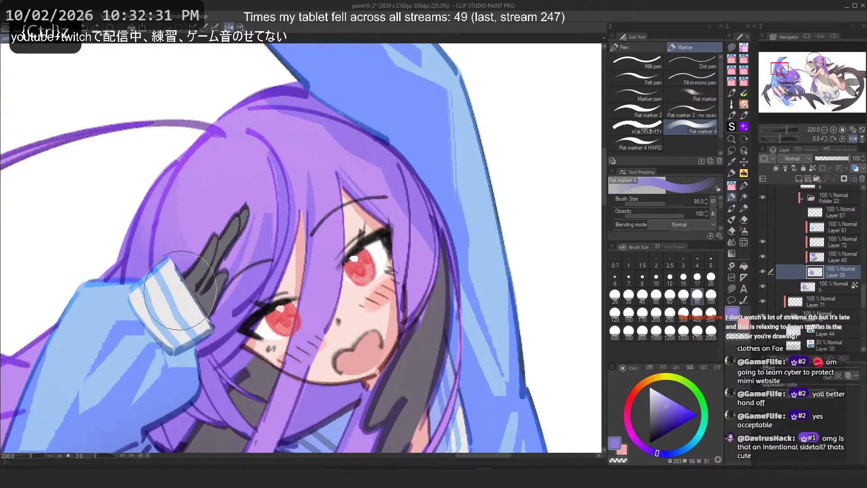
{"action": "key", "text": "ctrl+z"}
{"action": "left_click_drag", "start_coordinate": [181, 206], "coordinate": [180, 289]}
{"action": "key", "text": "ctrl+z"}
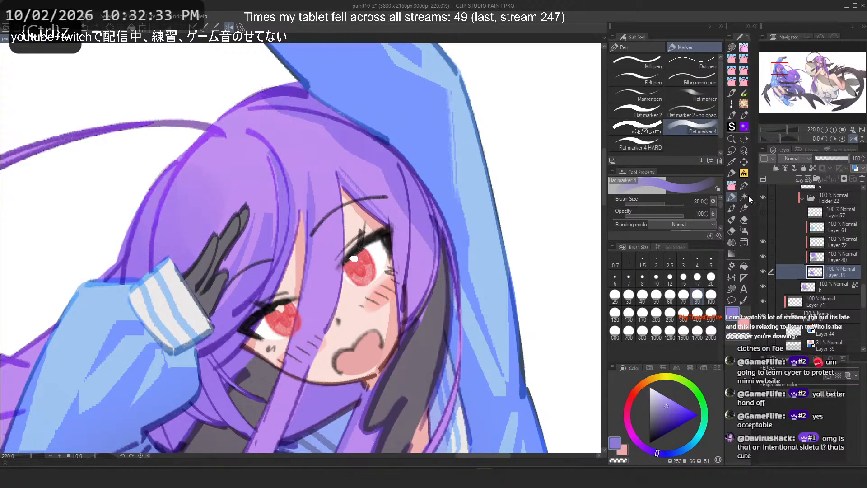
Step: Switch back to the hair_marker brush and try strands over the cuff and crown
{"action": "left_click", "coordinate": [732, 173]}
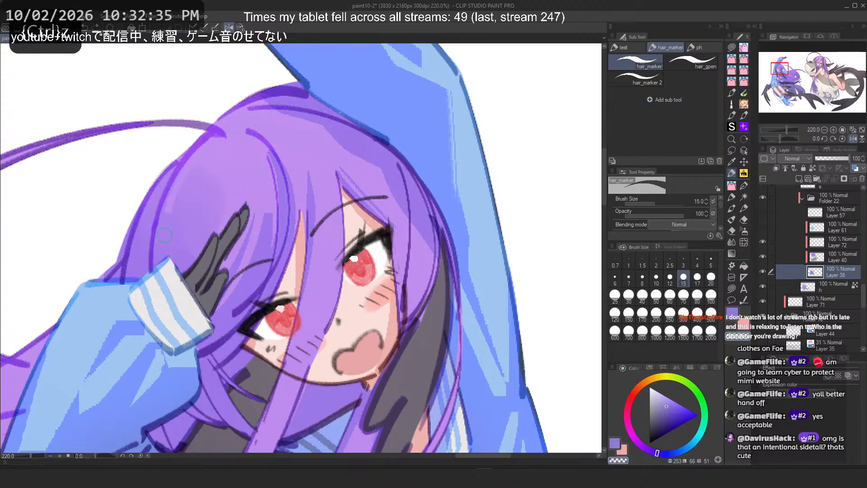
{"action": "left_click_drag", "start_coordinate": [165, 235], "coordinate": [181, 278]}
{"action": "key", "text": "h"}
{"action": "key", "text": "ctrl+z"}
{"action": "left_click_drag", "start_coordinate": [418, 184], "coordinate": [422, 257]}
{"action": "key", "text": "ctrl+z"}
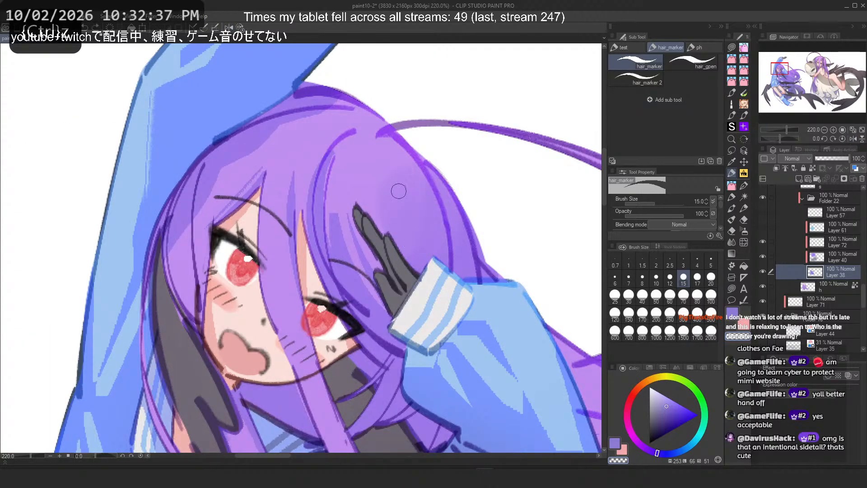
{"action": "scroll", "coordinate": [294, 159], "scroll_direction": "down", "scroll_amount": 5}
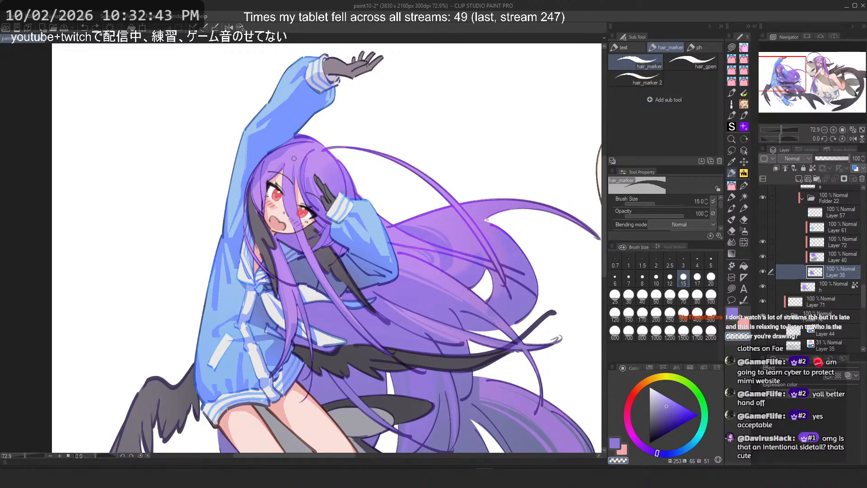
{"action": "scroll", "coordinate": [295, 159], "scroll_direction": "up", "scroll_amount": 5}
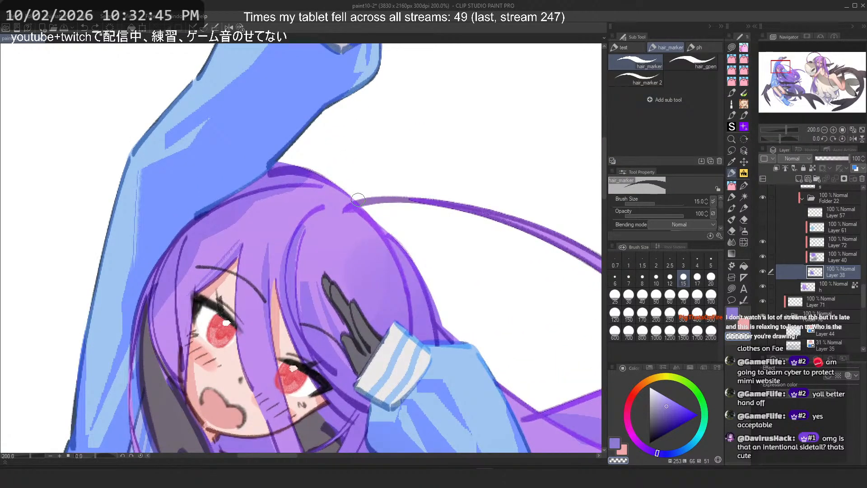
{"action": "key", "text": "ctrl+z"}
Step: Set the brush size to 40 and try strands down the hair's left edge above the cuff
{"action": "left_click", "coordinate": [643, 295]}
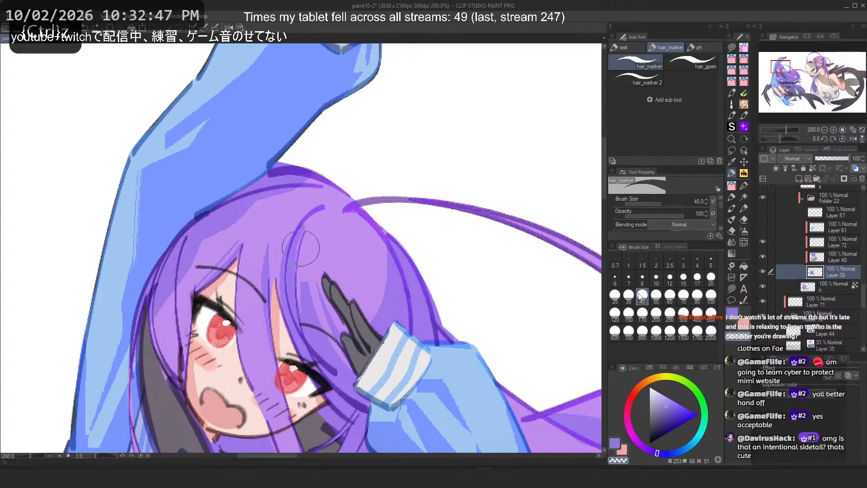
{"action": "key", "text": "c"}
{"action": "left_click_drag", "start_coordinate": [394, 253], "coordinate": [403, 328]}
{"action": "key", "text": "ctrl+z"}
{"action": "key", "text": "2"}
{"action": "key", "text": "ctrl+z"}
{"action": "left_click_drag", "start_coordinate": [217, 253], "coordinate": [214, 357]}
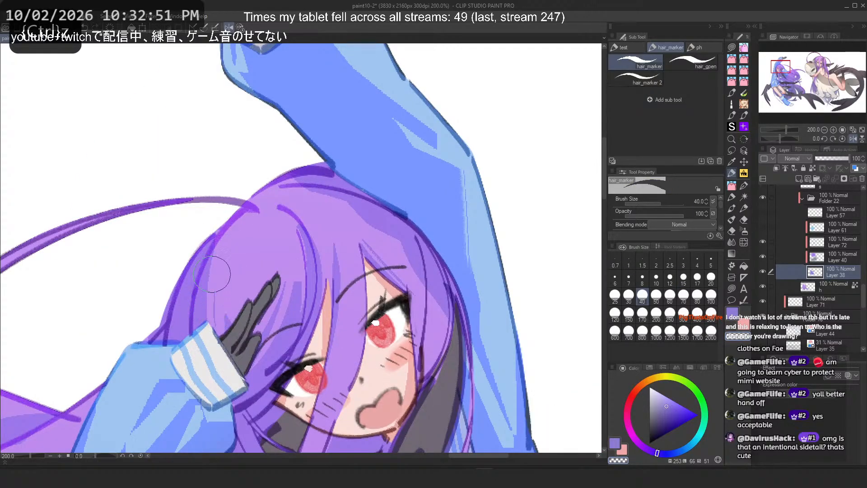
{"action": "key", "text": "ctrl+z"}
{"action": "key", "text": "ctrl+z"}
{"action": "key", "text": "ctrl+z"}
{"action": "mouse_move", "coordinate": [225, 250]}
{"action": "left_mouse_down"}
{"action": "mouse_move", "coordinate": [199, 342]}
{"action": "mouse_move", "coordinate": [202, 321]}
{"action": "left_mouse_up"}
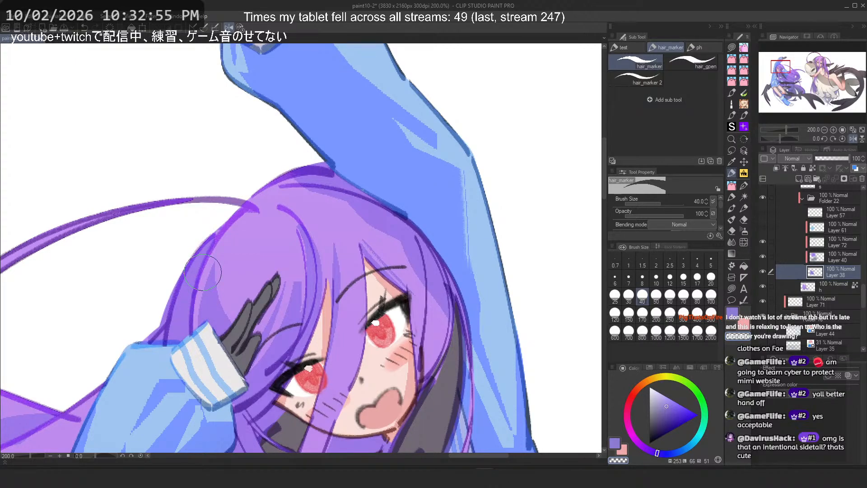
{"action": "key", "text": "ctrl+z"}
Step: Try erased and painted strands along the hair's left side above the hand
{"action": "key", "text": "c"}
{"action": "mouse_move", "coordinate": [232, 244]}
{"action": "left_mouse_down"}
{"action": "mouse_move", "coordinate": [235, 275]}
{"action": "mouse_move", "coordinate": [215, 338]}
{"action": "left_mouse_up"}
{"action": "key", "text": "ctrl+z"}
{"action": "key", "text": "ctrl+z"}
{"action": "key", "text": "ctrl+z"}
{"action": "left_click_drag", "start_coordinate": [240, 232], "coordinate": [215, 338]}
{"action": "key", "text": "ctrl+z"}
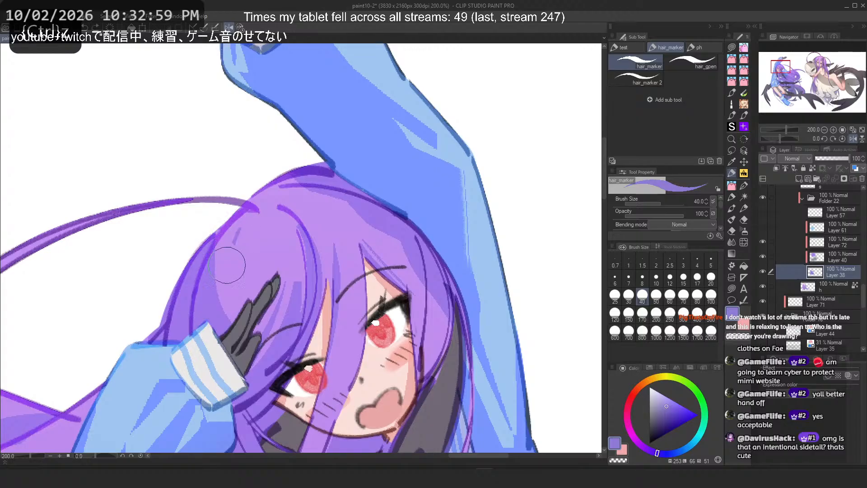
{"action": "left_click_drag", "start_coordinate": [230, 253], "coordinate": [221, 312]}
Step: Try erased strands at the crown and beside the eye, redoing and undoing them
{"action": "key", "text": "ctrl+z"}
{"action": "left_click_drag", "start_coordinate": [242, 231], "coordinate": [225, 324]}
{"action": "key", "text": "ctrl+z"}
{"action": "left_click_drag", "start_coordinate": [234, 234], "coordinate": [211, 365]}
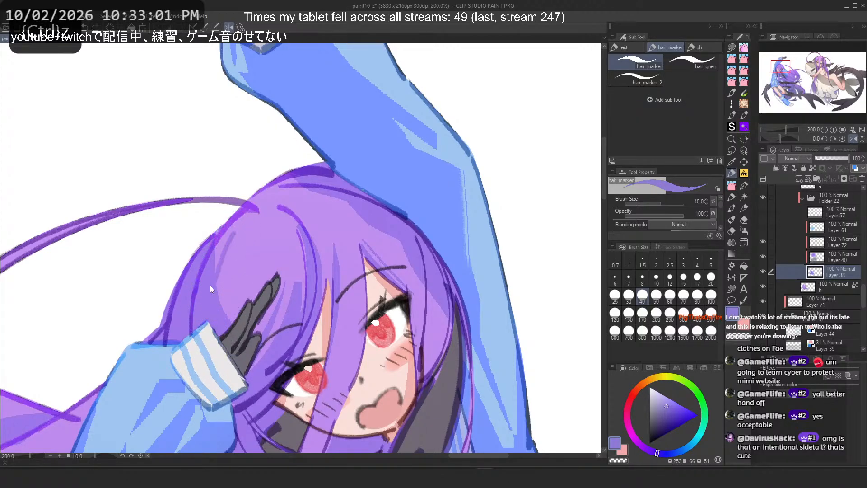
{"action": "key", "text": "c"}
{"action": "left_click_drag", "start_coordinate": [218, 242], "coordinate": [189, 333]}
{"action": "key", "text": "ctrl+z"}
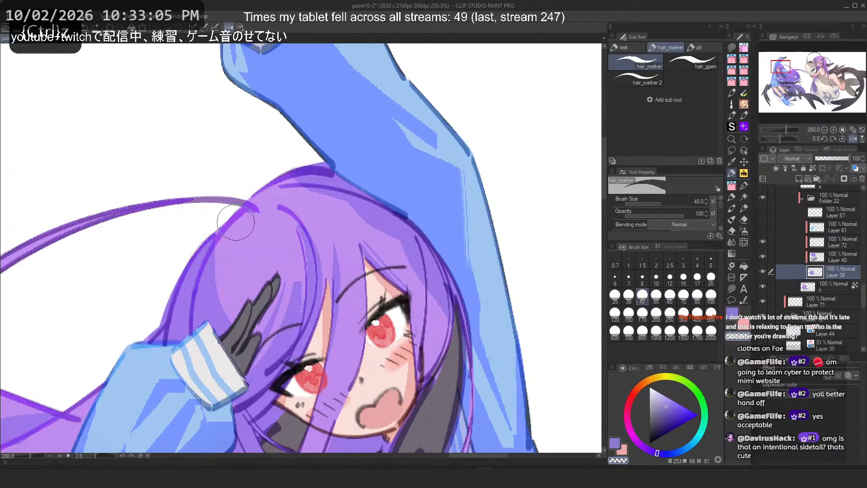
{"action": "key", "text": "c"}
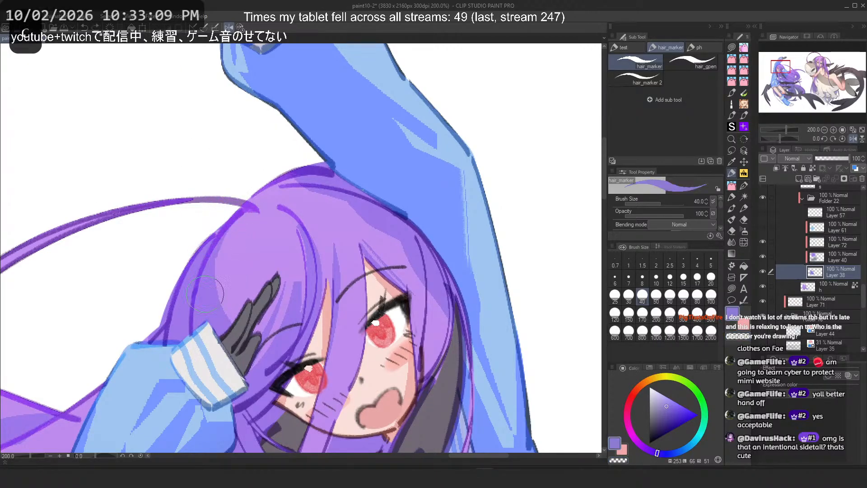
{"action": "left_click_drag", "start_coordinate": [243, 219], "coordinate": [228, 316]}
{"action": "key", "text": "ctrl+z"}
{"action": "key", "text": "ctrl+y"}
{"action": "key", "text": "2"}
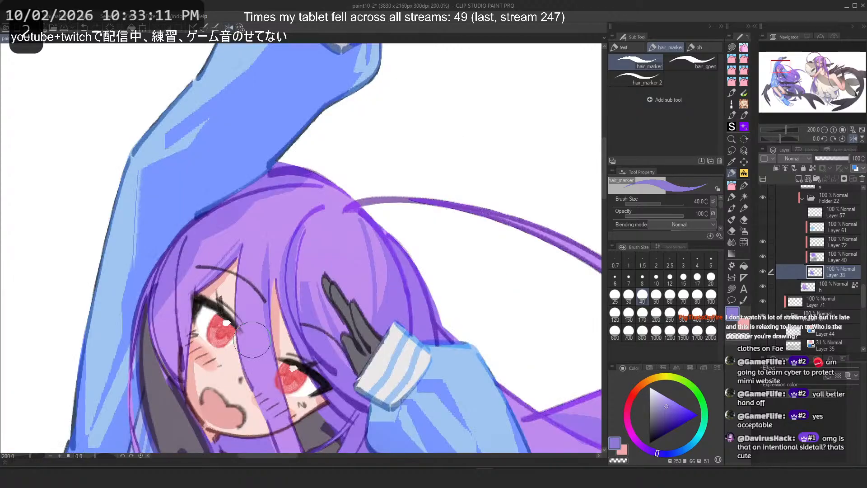
{"action": "key", "text": "ctrl+z"}
{"action": "key", "text": "c"}
{"action": "left_click_drag", "start_coordinate": [368, 248], "coordinate": [382, 347]}
{"action": "key", "text": "ctrl+z"}
{"action": "key", "text": "ctrl+y"}
{"action": "key", "text": "ctrl+z"}
Step: Paint a purple strand down the hair's left edge toward the sleeve cuff
{"action": "key", "text": "c"}
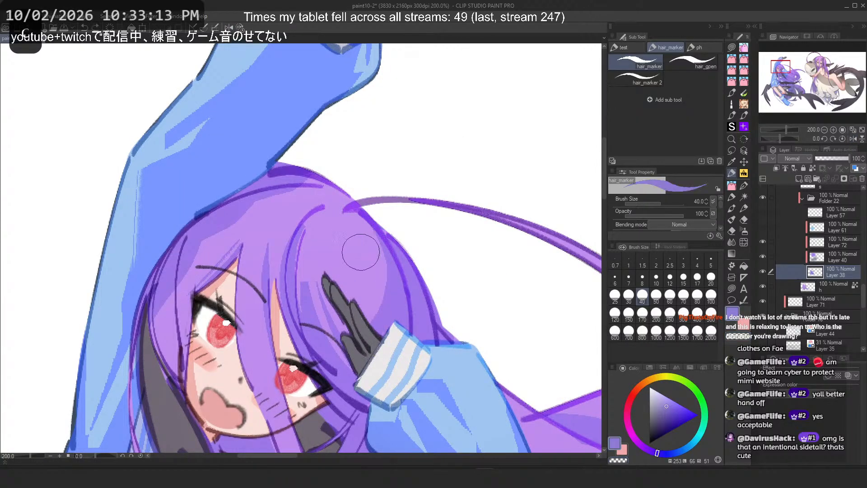
{"action": "mouse_move", "coordinate": [359, 245]}
{"action": "left_mouse_down"}
{"action": "mouse_move", "coordinate": [364, 311]}
{"action": "mouse_move", "coordinate": [367, 302]}
{"action": "left_mouse_up"}
{"action": "key", "text": "ctrl+z"}
{"action": "key", "text": "ctrl+z"}
{"action": "left_click_drag", "start_coordinate": [356, 233], "coordinate": [381, 323]}
{"action": "key", "text": "ctrl+z"}
{"action": "key", "text": "c"}
{"action": "left_click_drag", "start_coordinate": [348, 212], "coordinate": [369, 298]}
{"action": "key", "text": "ctrl+z"}
{"action": "key", "text": "ctrl+z"}
{"action": "key", "text": "ctrl+z"}
{"action": "key", "text": "2"}
{"action": "left_click_drag", "start_coordinate": [221, 220], "coordinate": [202, 339]}
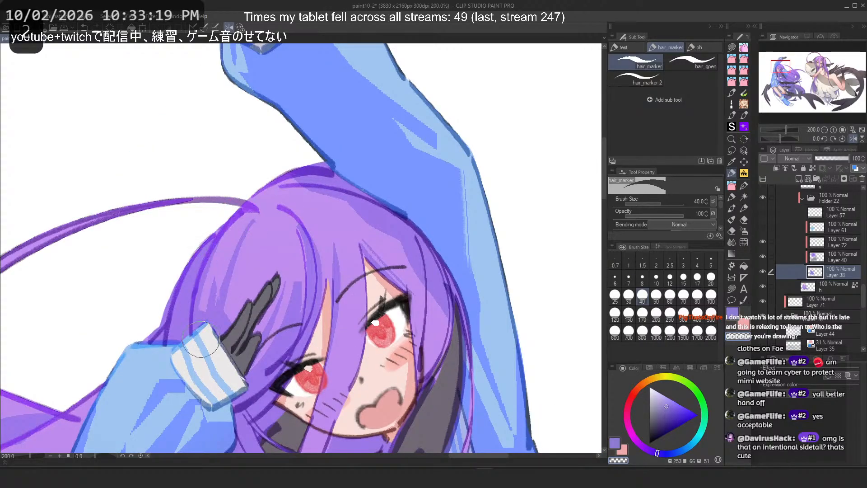
Step: Try purple strands down the hair beside the raised hand, undoing each attempt
{"action": "key", "text": "ctrl+z"}
{"action": "left_click_drag", "start_coordinate": [232, 221], "coordinate": [206, 328]}
{"action": "key", "text": "ctrl+z"}
{"action": "mouse_move", "coordinate": [227, 235]}
{"action": "left_mouse_down"}
{"action": "mouse_move", "coordinate": [209, 332]}
{"action": "mouse_move", "coordinate": [218, 338]}
{"action": "left_mouse_up"}
{"action": "key", "text": "ctrl+z"}
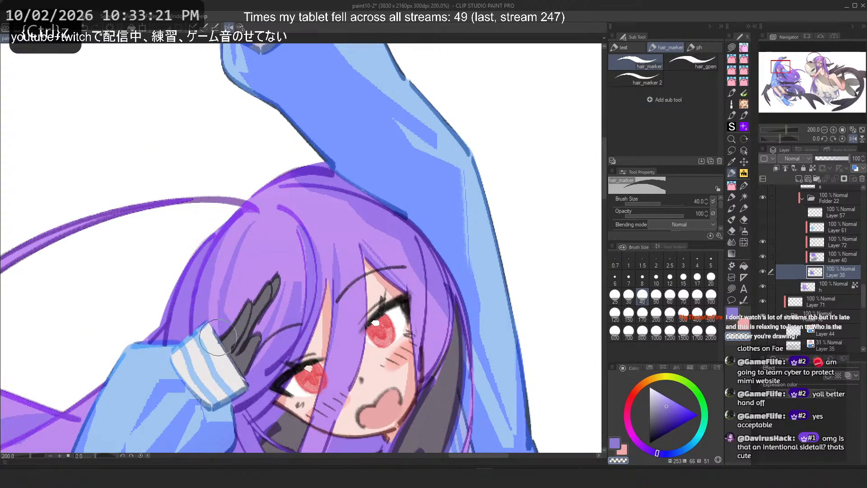
{"action": "key", "text": "ctrl+z"}
{"action": "left_click_drag", "start_coordinate": [224, 231], "coordinate": [213, 338]}
{"action": "key", "text": "ctrl+z"}
{"action": "left_click_drag", "start_coordinate": [236, 219], "coordinate": [220, 305]}
{"action": "key", "text": "ctrl+z"}
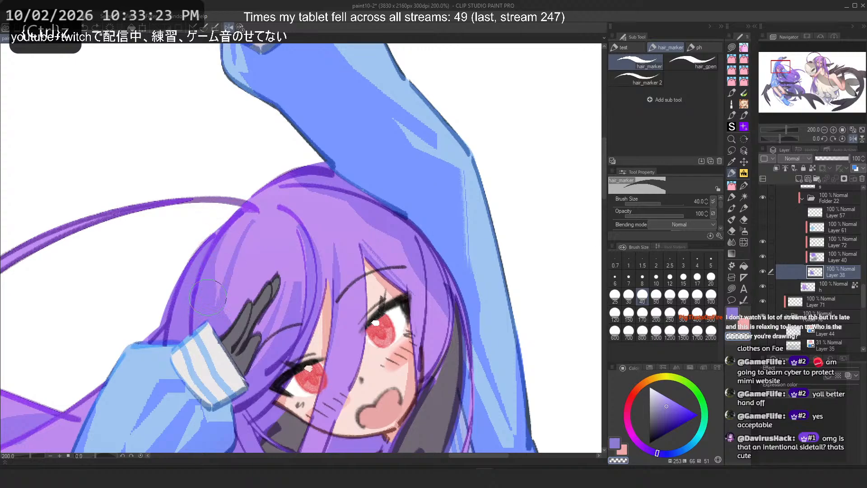
Step: Try erased and painted strands at the crown near the hair's upper outline, undoing them
{"action": "key", "text": "c"}
{"action": "key", "text": "ctrl+z"}
{"action": "mouse_move", "coordinate": [254, 219]}
{"action": "left_mouse_down"}
{"action": "mouse_move", "coordinate": [230, 259]}
{"action": "mouse_move", "coordinate": [232, 287]}
{"action": "mouse_move", "coordinate": [231, 249]}
{"action": "left_mouse_up"}
{"action": "key", "text": "c"}
{"action": "key", "text": "c"}
{"action": "key", "text": "ctrl+z"}
{"action": "left_click_drag", "start_coordinate": [247, 208], "coordinate": [226, 280]}
{"action": "key", "text": "ctrl+z"}
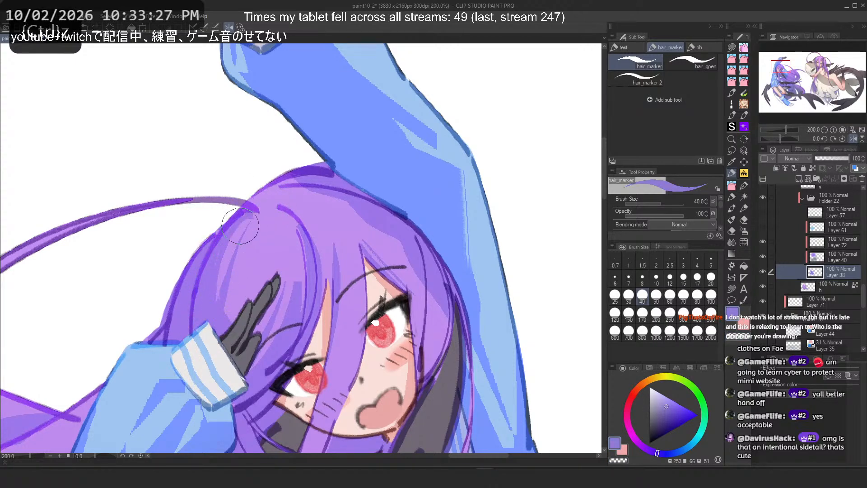
{"action": "left_click_drag", "start_coordinate": [239, 217], "coordinate": [222, 265]}
{"action": "key", "text": "ctrl+z"}
{"action": "mouse_move", "coordinate": [247, 217]}
{"action": "left_mouse_down"}
{"action": "mouse_move", "coordinate": [221, 301]}
{"action": "mouse_move", "coordinate": [226, 264]}
{"action": "mouse_move", "coordinate": [220, 284]}
{"action": "left_mouse_up"}
{"action": "key", "text": "ctrl+z"}
{"action": "key", "text": "ctrl+z"}
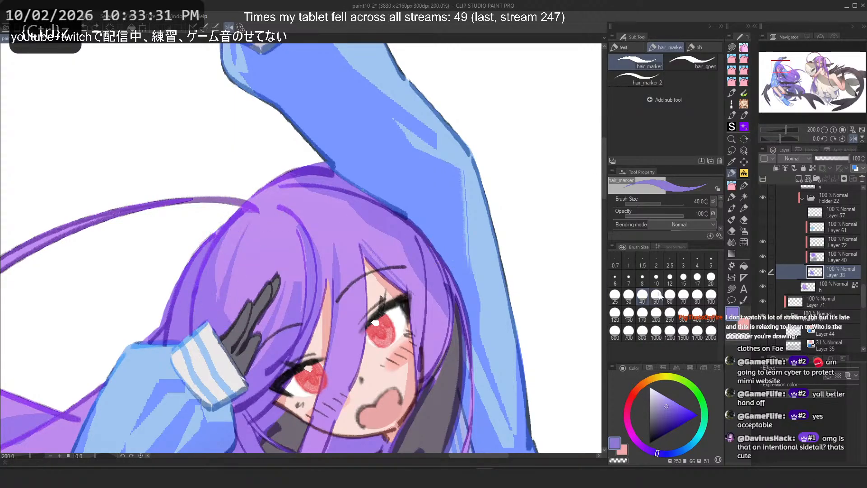
Step: Set the brush size to 17 and try a strand on the hair behind the raised hand
{"action": "left_click", "coordinate": [698, 277]}
{"action": "key", "text": "h"}
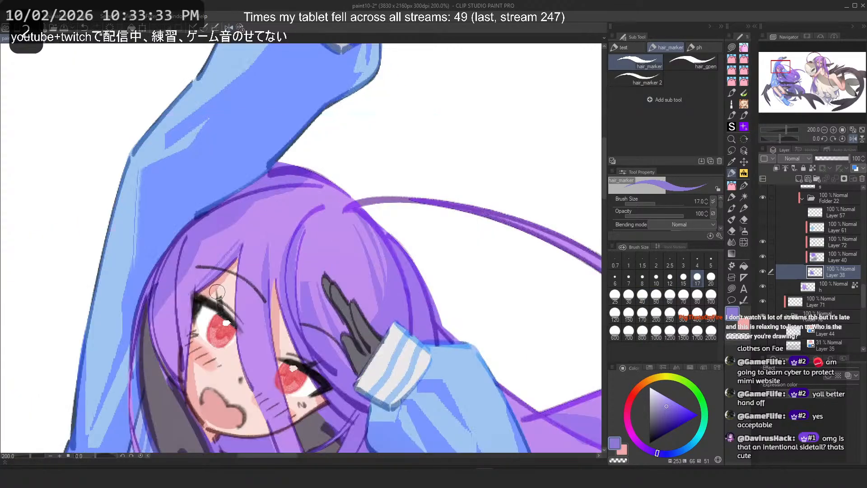
{"action": "left_click_drag", "start_coordinate": [356, 213], "coordinate": [383, 284]}
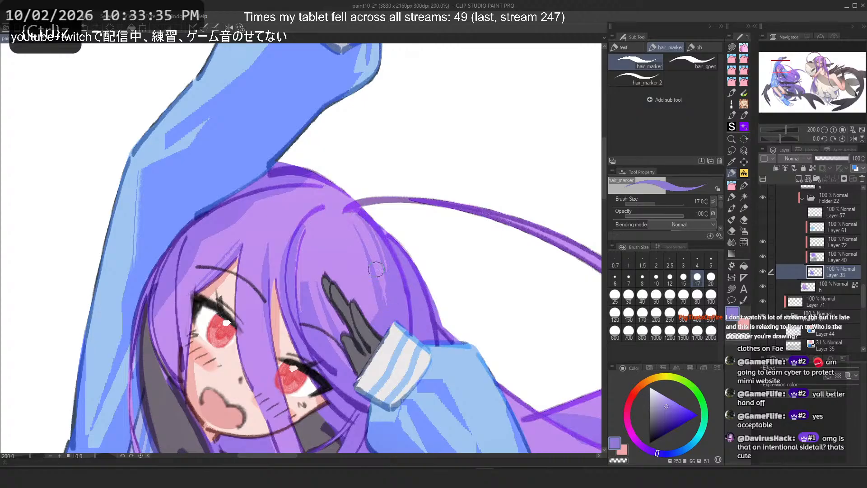
{"action": "key", "text": "ctrl+z"}
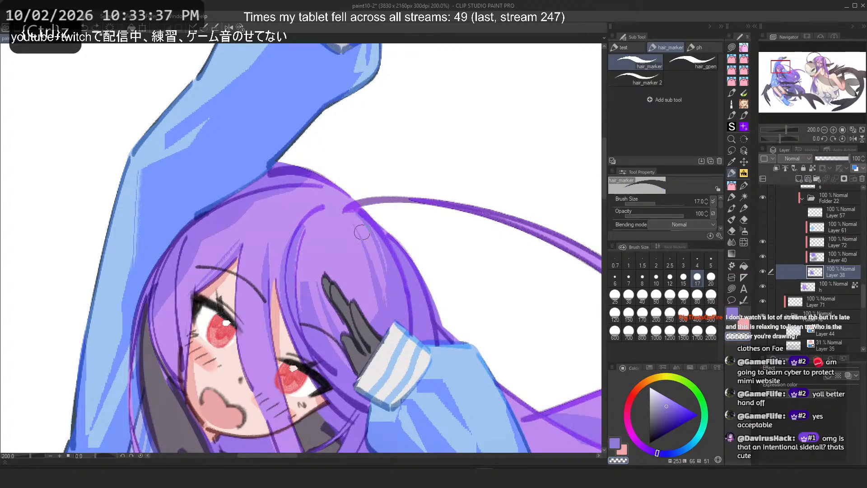
{"action": "key", "text": "ctrl+z"}
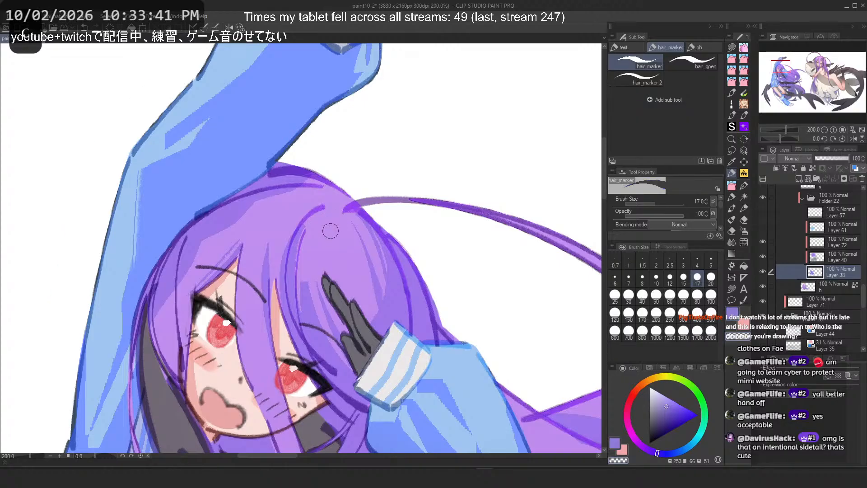
{"action": "key", "text": "ctrl+z"}
{"action": "key", "text": "ctrl+z"}
{"action": "key", "text": "ctrl+z"}
{"action": "key", "text": "ctrl+z"}
Step: Try long strands down the hair falling across the girl's chest
{"action": "key", "text": "c"}
{"action": "key", "text": "c"}
{"action": "left_click_drag", "start_coordinate": [261, 277], "coordinate": [288, 420]}
{"action": "left_click_drag", "start_coordinate": [234, 177], "coordinate": [235, 275]}
{"action": "scroll", "coordinate": [235, 275], "scroll_direction": "up", "scroll_amount": 2}
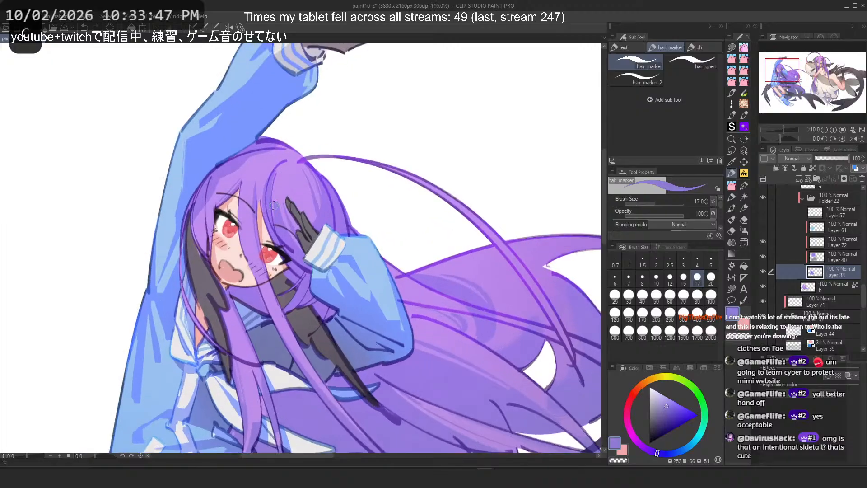
{"action": "key", "text": "ctrl+z"}
{"action": "left_click_drag", "start_coordinate": [250, 231], "coordinate": [342, 403]}
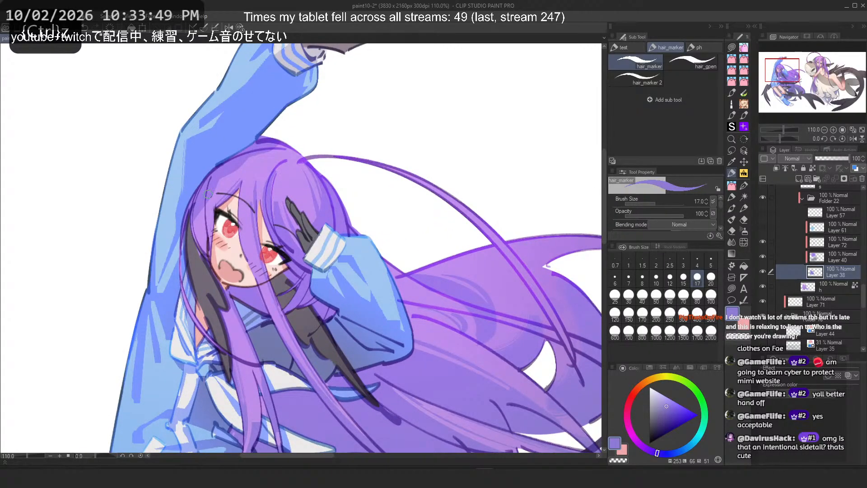
{"action": "key", "text": "h"}
{"action": "key", "text": "ctrl+z"}
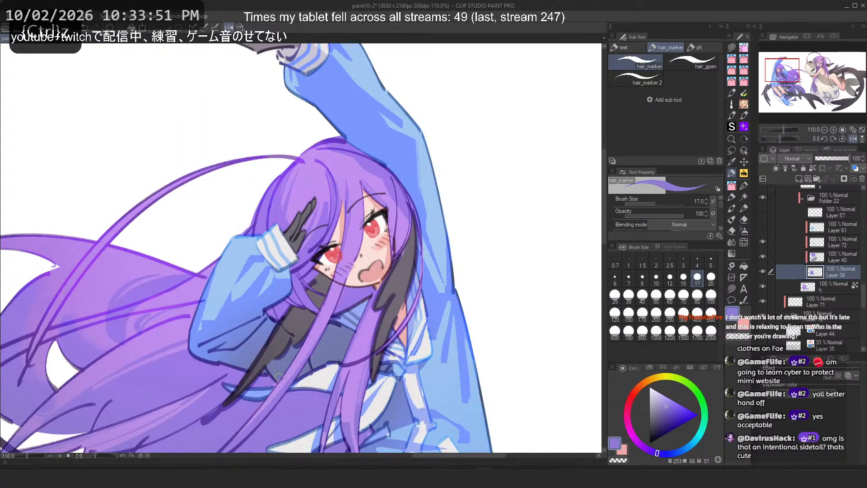
{"action": "mouse_move", "coordinate": [375, 299]}
{"action": "left_mouse_down"}
{"action": "mouse_move", "coordinate": [356, 363]}
{"action": "mouse_move", "coordinate": [352, 425]}
{"action": "left_mouse_up"}
Step: Try erased and painted strokes on the strands crossing the chest near the bow, undoing them
{"action": "scroll", "coordinate": [335, 371], "scroll_direction": "up", "scroll_amount": 5}
{"action": "key", "text": "c"}
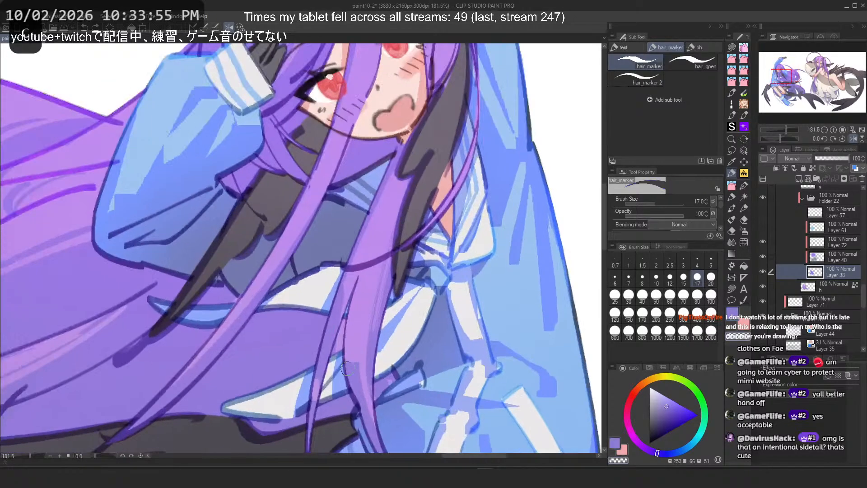
{"action": "left_click_drag", "start_coordinate": [354, 368], "coordinate": [363, 408]}
{"action": "key", "text": "ctrl+z"}
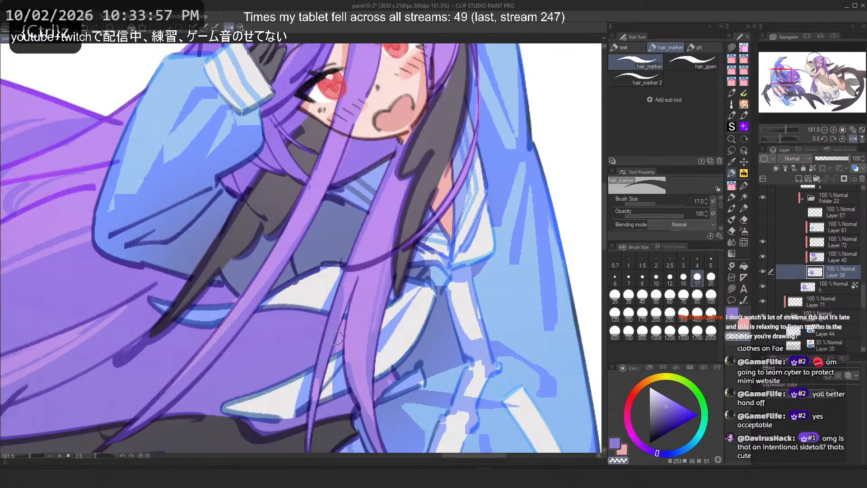
{"action": "key", "text": "c"}
{"action": "key", "text": "c"}
{"action": "left_click_drag", "start_coordinate": [347, 290], "coordinate": [338, 373]}
{"action": "key", "text": "ctrl+z"}
{"action": "key", "text": "c"}
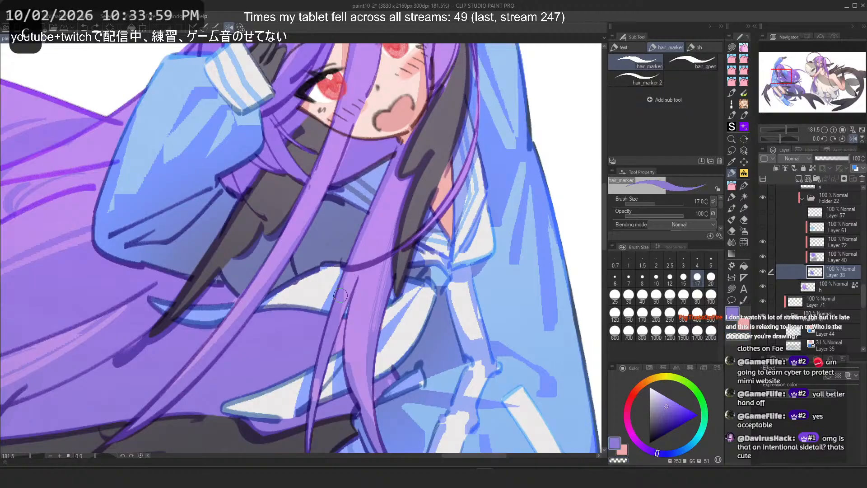
{"action": "left_click_drag", "start_coordinate": [347, 294], "coordinate": [339, 339]}
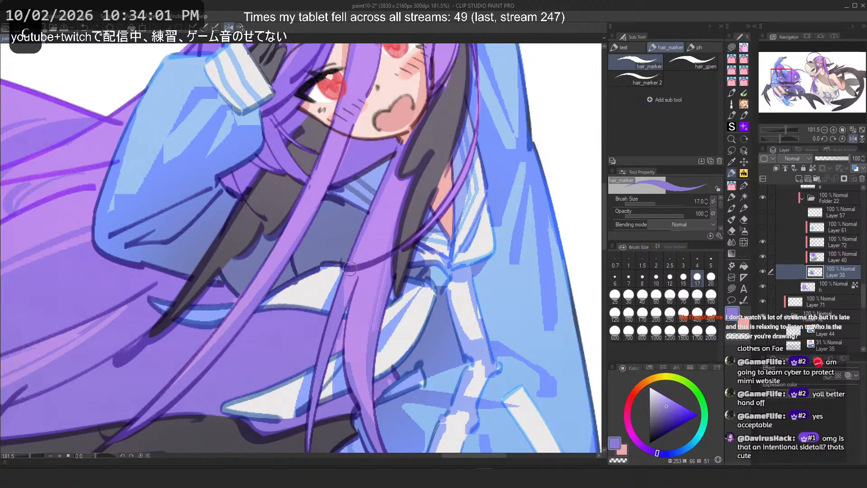
{"action": "key", "text": "ctrl+z"}
{"action": "left_click_drag", "start_coordinate": [351, 274], "coordinate": [343, 370]}
{"action": "key", "text": "ctrl+z"}
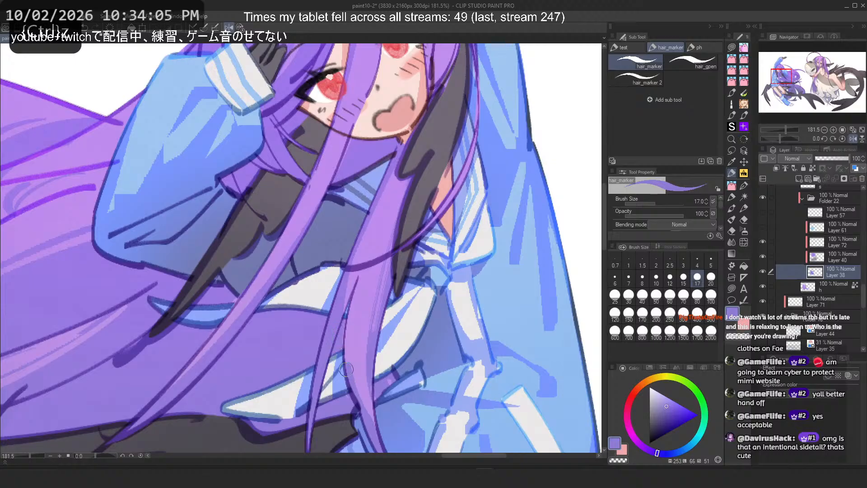
Step: Try short strands on the hair beside the neck and over the bow
{"action": "key", "text": "c"}
{"action": "left_click_drag", "start_coordinate": [348, 276], "coordinate": [337, 353]}
{"action": "key", "text": "ctrl+z"}
{"action": "left_click_drag", "start_coordinate": [347, 276], "coordinate": [326, 388]}
{"action": "key", "text": "ctrl+z"}
{"action": "key", "text": "c"}
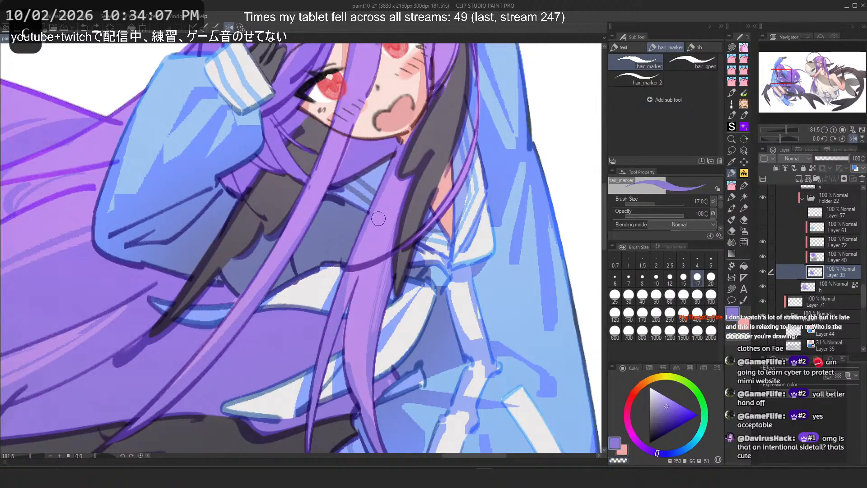
{"action": "left_click_drag", "start_coordinate": [392, 190], "coordinate": [369, 261]}
{"action": "key", "text": "ctrl+z"}
{"action": "key", "text": "ctrl+z"}
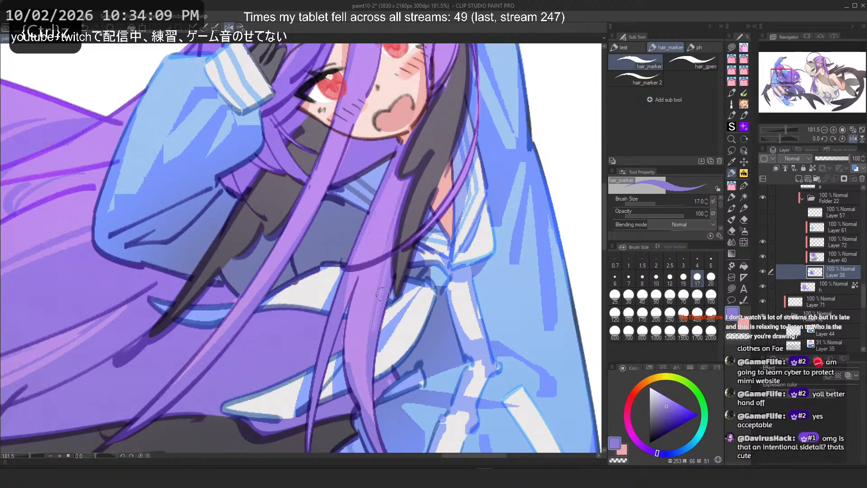
{"action": "key", "text": "c"}
{"action": "key", "text": "c"}
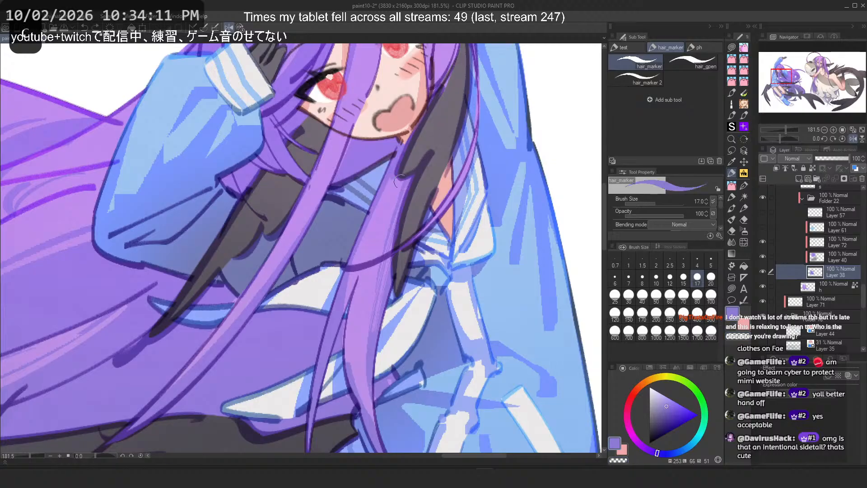
{"action": "key", "text": "ctrl+z"}
{"action": "left_click_drag", "start_coordinate": [400, 157], "coordinate": [395, 187]}
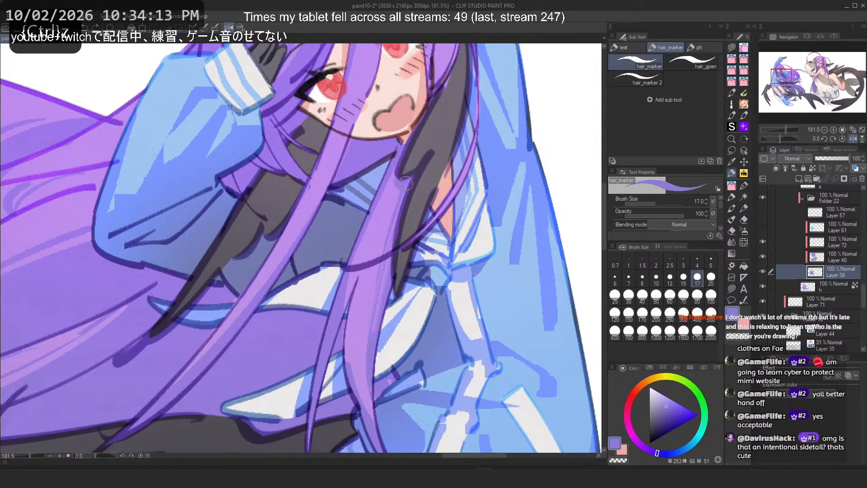
Step: Try broad Flat marker 4 strokes over the hair near the bow, then return to the hair marker
{"action": "scroll", "coordinate": [397, 144], "scroll_direction": "down", "scroll_amount": 5}
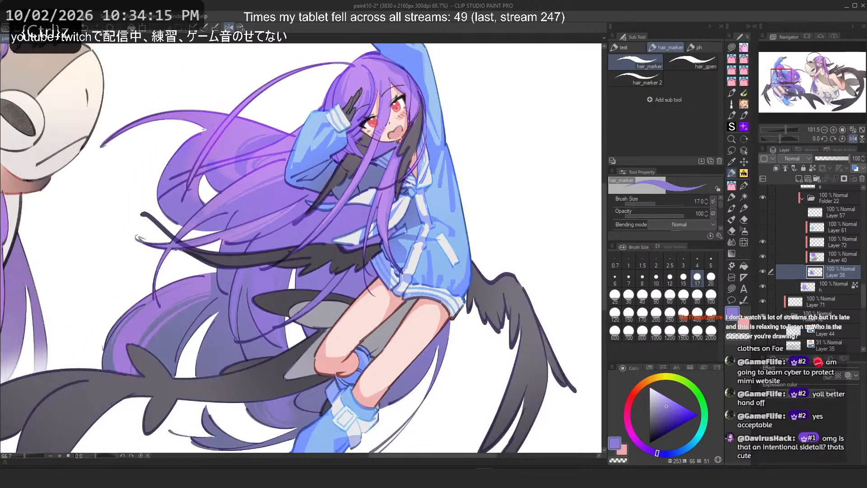
{"action": "scroll", "coordinate": [375, 195], "scroll_direction": "up", "scroll_amount": 6}
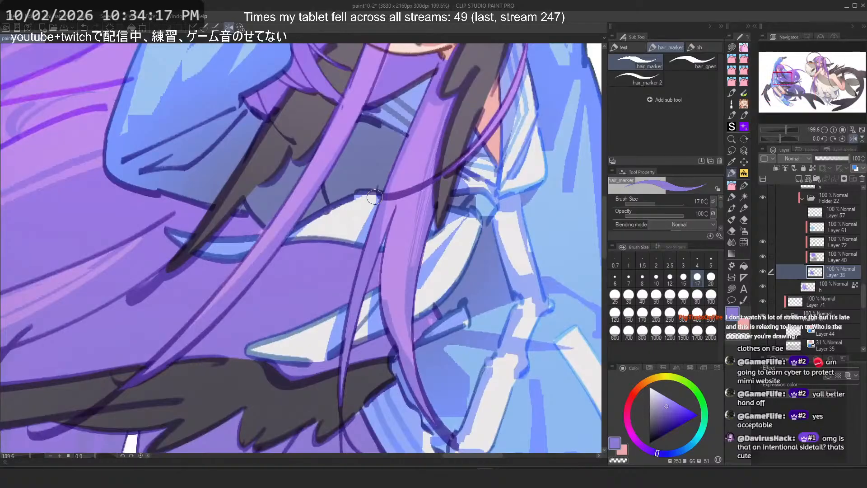
{"action": "left_click", "coordinate": [732, 197]}
{"action": "mouse_move", "coordinate": [405, 357]}
{"action": "left_mouse_down"}
{"action": "mouse_move", "coordinate": [395, 270]}
{"action": "mouse_move", "coordinate": [394, 285]}
{"action": "left_mouse_up"}
{"action": "key", "text": "ctrl+z"}
{"action": "key", "text": "ctrl+z"}
{"action": "left_click_drag", "start_coordinate": [412, 377], "coordinate": [394, 301]}
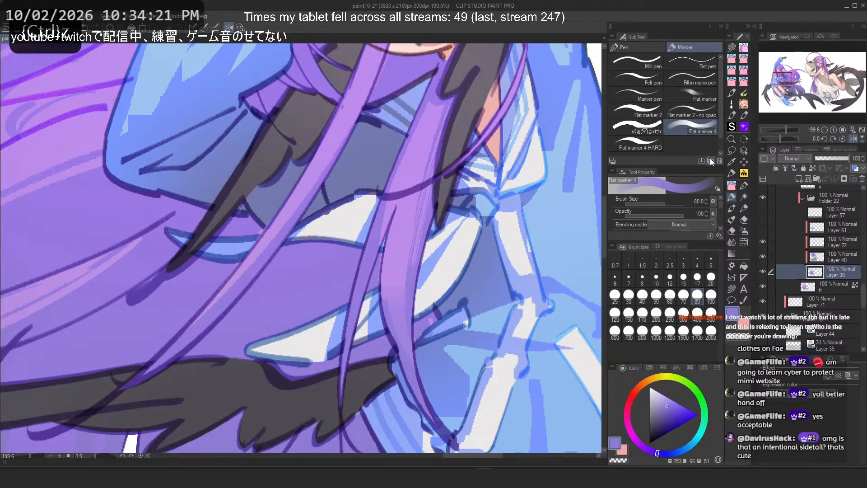
{"action": "key", "text": "ctrl+z"}
{"action": "left_click_drag", "start_coordinate": [415, 392], "coordinate": [391, 287]}
{"action": "key", "text": "ctrl+z"}
{"action": "mouse_move", "coordinate": [416, 402]}
{"action": "left_mouse_down"}
{"action": "mouse_move", "coordinate": [387, 276]}
{"action": "mouse_move", "coordinate": [390, 289]}
{"action": "left_mouse_up"}
{"action": "key", "text": "ctrl+z"}
Step: Try strands on the lower hair strands over the collar, undoing each one
{"action": "key", "text": "ctrl+z"}
{"action": "left_click", "coordinate": [733, 175]}
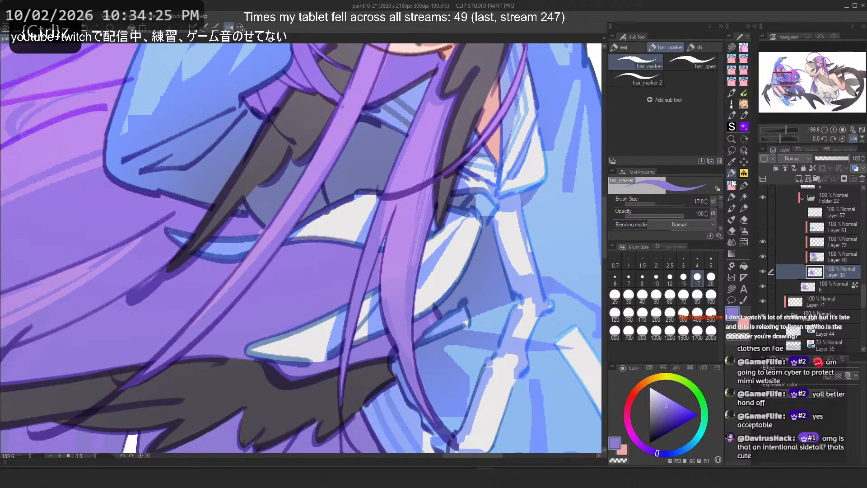
{"action": "key", "text": "ctrl+z"}
{"action": "mouse_move", "coordinate": [408, 361]}
{"action": "left_mouse_down"}
{"action": "mouse_move", "coordinate": [399, 283]}
{"action": "mouse_move", "coordinate": [427, 218]}
{"action": "left_mouse_up"}
{"action": "key", "text": "ctrl+z"}
{"action": "key", "text": "h"}
{"action": "key", "text": "ctrl+z"}
{"action": "left_click_drag", "start_coordinate": [188, 261], "coordinate": [186, 380]}
{"action": "key", "text": "ctrl+z"}
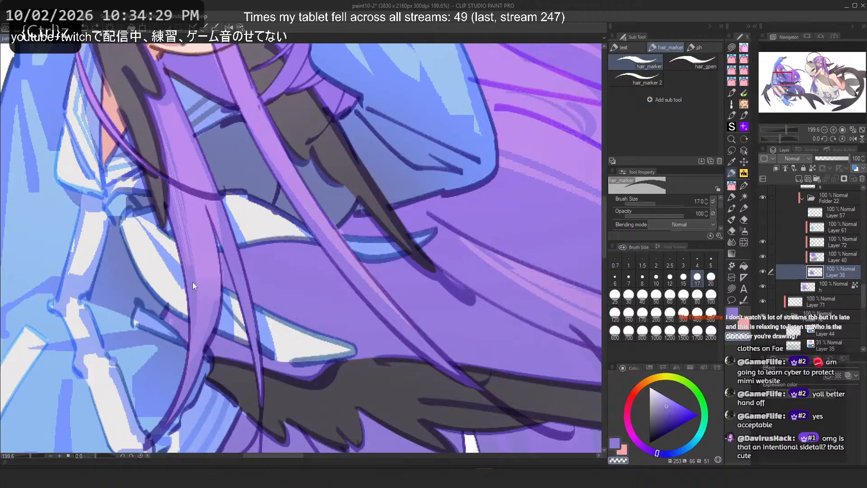
{"action": "mouse_move", "coordinate": [194, 285]}
{"action": "left_mouse_down"}
{"action": "mouse_move", "coordinate": [188, 398]}
{"action": "mouse_move", "coordinate": [193, 375]}
{"action": "left_mouse_up"}
{"action": "key", "text": "ctrl+z"}
{"action": "key", "text": "ctrl+z"}
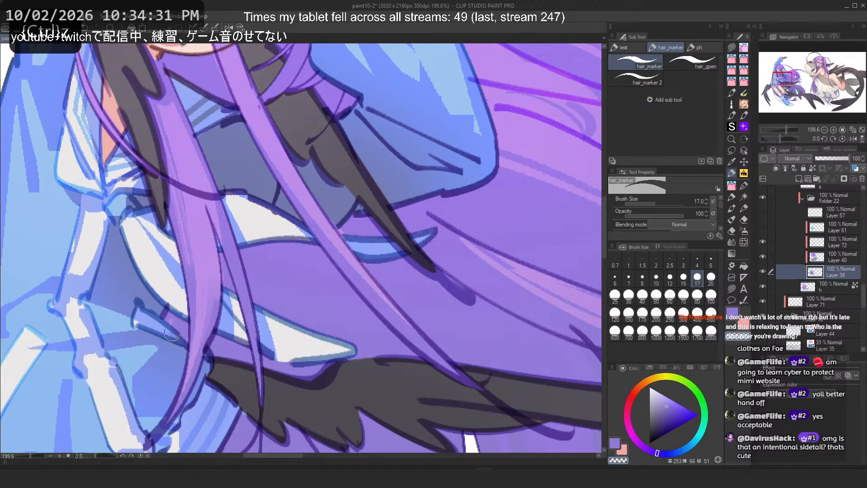
{"action": "left_click_drag", "start_coordinate": [210, 289], "coordinate": [197, 374]}
{"action": "key", "text": "ctrl+z"}
{"action": "key", "text": "c"}
{"action": "left_click_drag", "start_coordinate": [202, 285], "coordinate": [192, 382]}
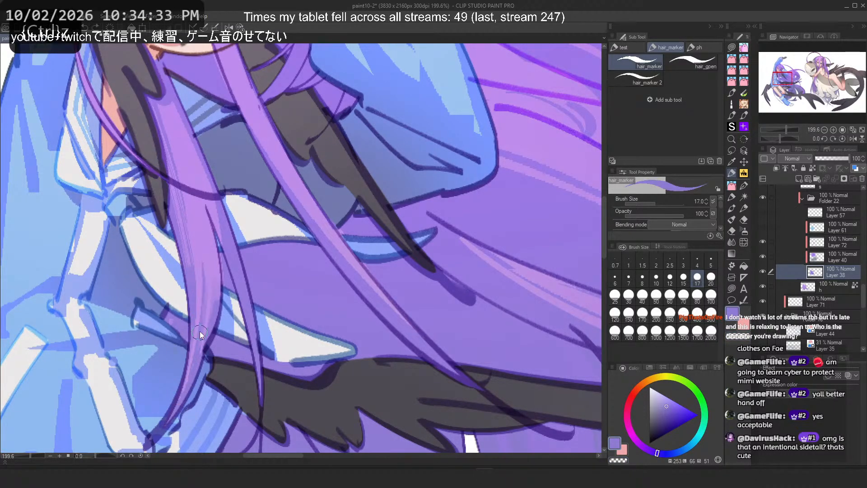
{"action": "key", "text": "ctrl+z"}
Step: Try a strand on the hair over the chest while checking the full figure
{"action": "scroll", "coordinate": [209, 192], "scroll_direction": "down", "scroll_amount": 3}
{"action": "left_click_drag", "start_coordinate": [216, 212], "coordinate": [272, 239]}
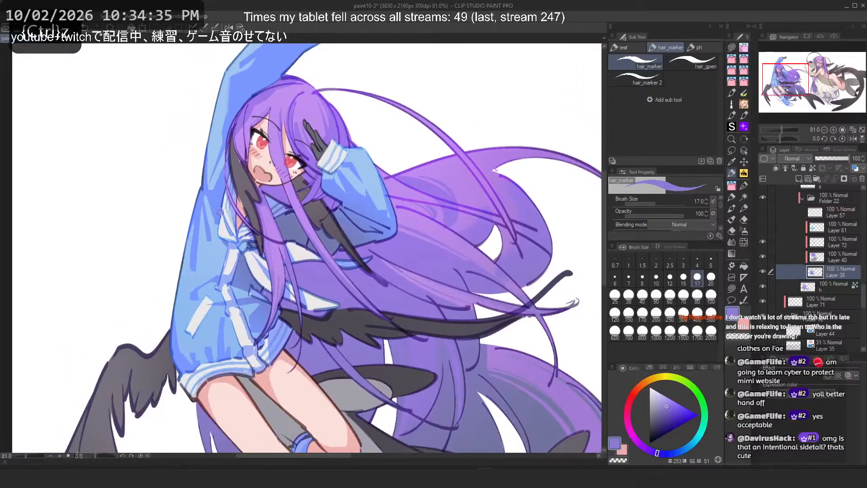
{"action": "scroll", "coordinate": [272, 240], "scroll_direction": "up", "scroll_amount": 2}
{"action": "key", "text": "ctrl+z"}
{"action": "left_click_drag", "start_coordinate": [339, 298], "coordinate": [342, 343]}
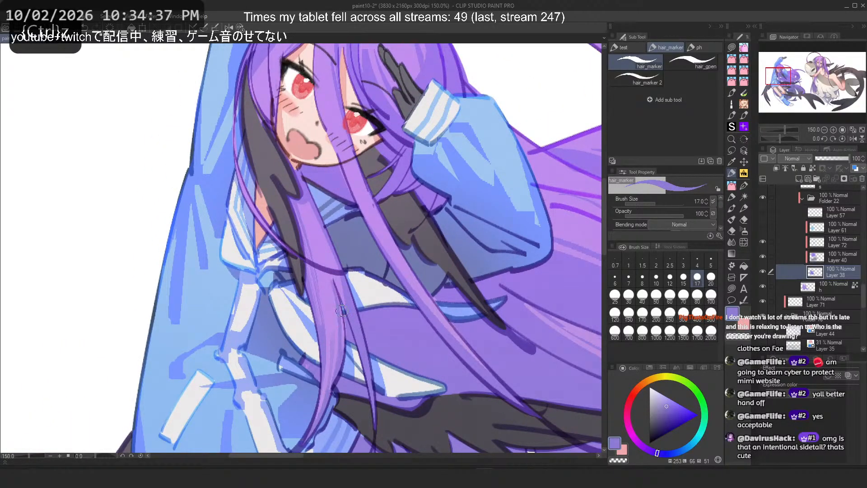
{"action": "key", "text": "ctrl+z"}
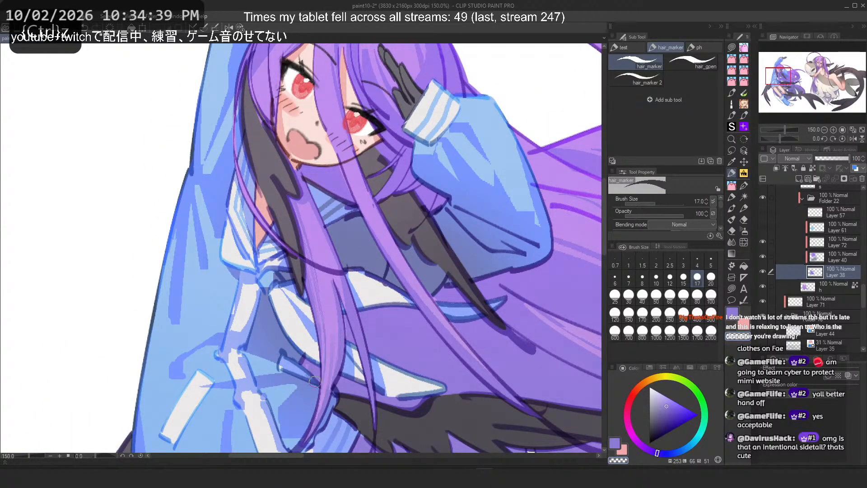
{"action": "scroll", "coordinate": [306, 257], "scroll_direction": "down", "scroll_amount": 5}
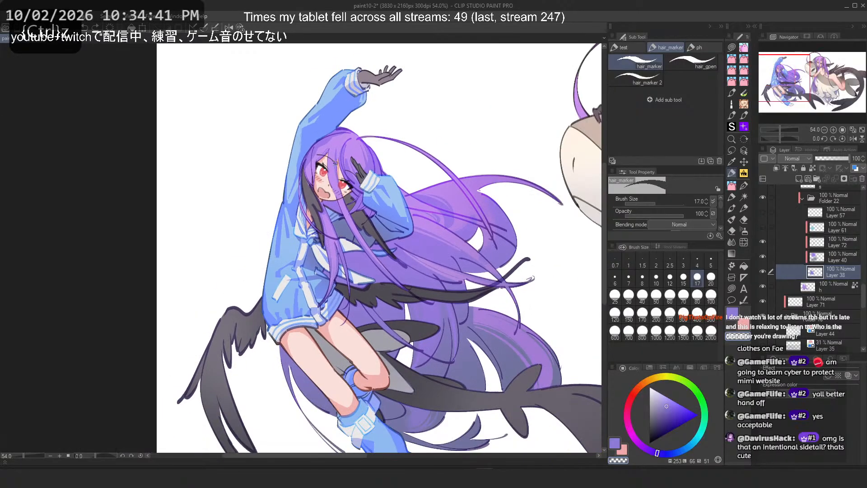
{"action": "scroll", "coordinate": [368, 133], "scroll_direction": "up", "scroll_amount": 5}
Step: Switch to the PFLayered Rough 1-D brush at size 40 for the hair near the face
{"action": "left_click", "coordinate": [732, 186]}
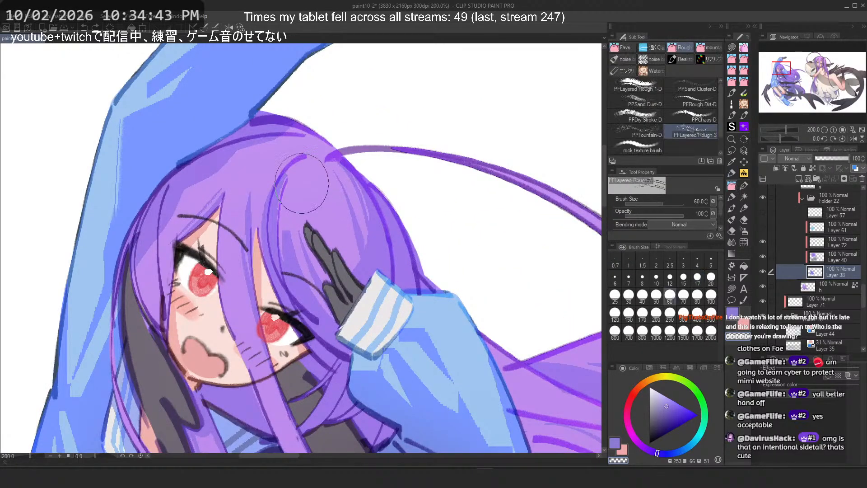
{"action": "key", "text": "ctrl+z"}
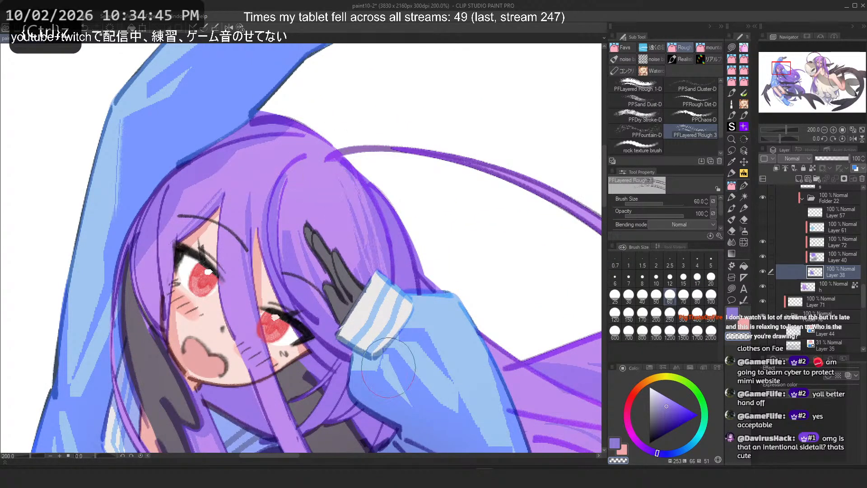
{"action": "left_click", "coordinate": [639, 89]}
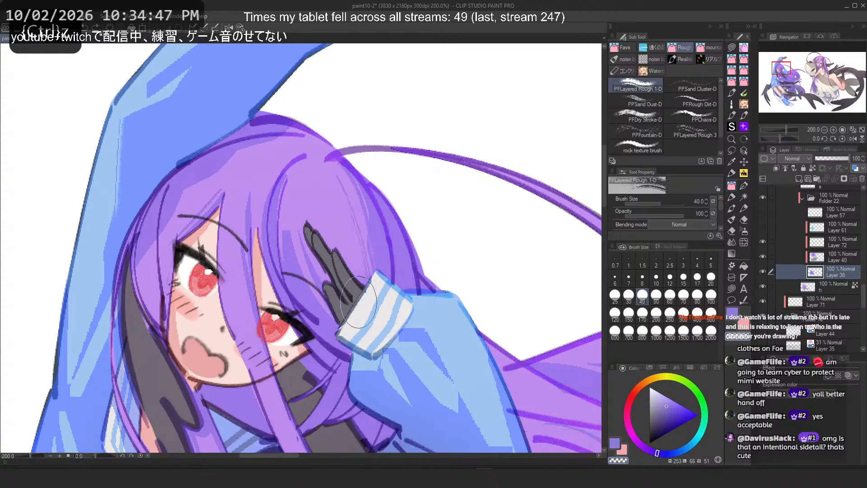
{"action": "key", "text": "2"}
{"action": "key", "text": "ctrl+z"}
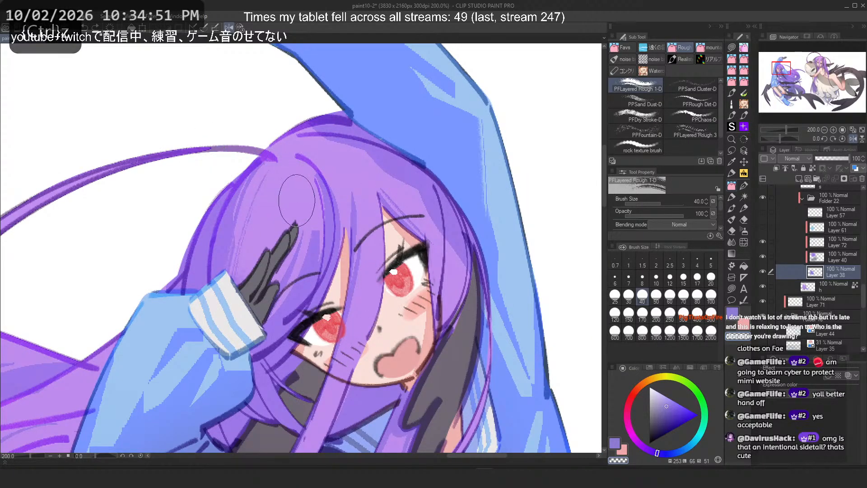
Step: Undo the last two hair strokes near the face
{"action": "key", "text": "ctrl+z"}
{"action": "scroll", "coordinate": [287, 88], "scroll_direction": "down", "scroll_amount": 2}
{"action": "scroll", "coordinate": [294, 328], "scroll_direction": "up", "scroll_amount": 5}
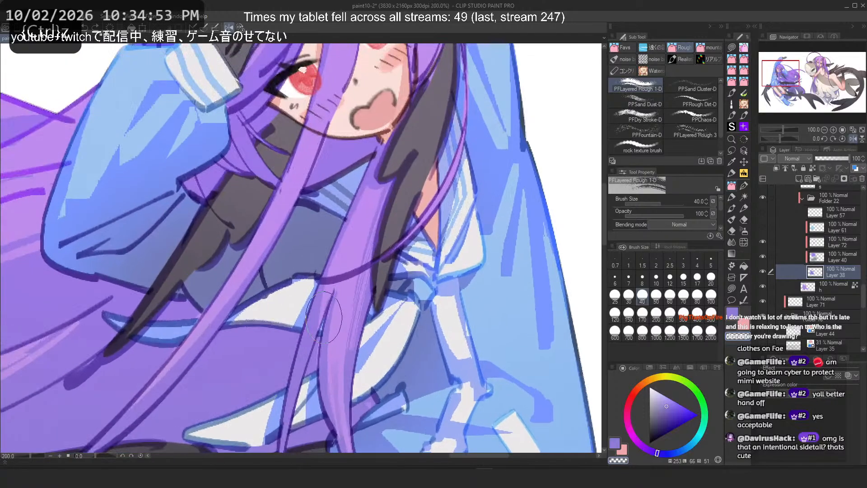
{"action": "scroll", "coordinate": [322, 239], "scroll_direction": "down", "scroll_amount": 5}
{"action": "scroll", "coordinate": [336, 224], "scroll_direction": "up", "scroll_amount": 3}
{"action": "key", "text": "ctrl+z"}
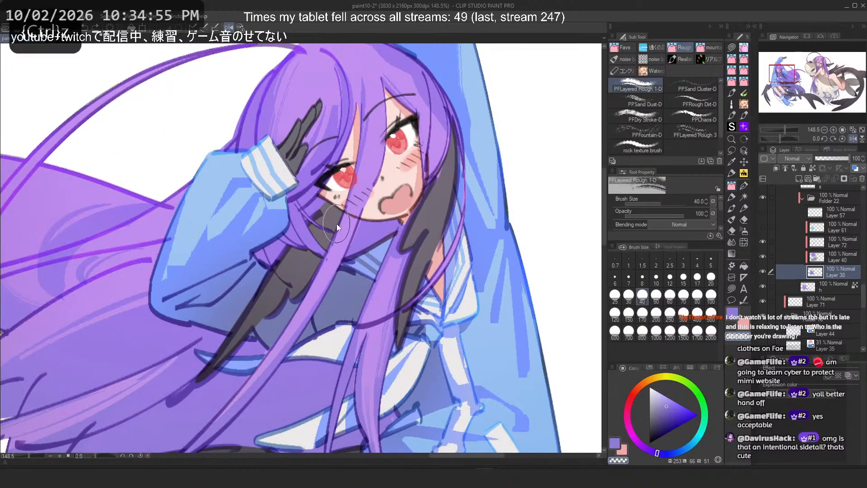
Step: Try Flat marker 4 strands over the hair beside the face, undoing each one
{"action": "left_click", "coordinate": [732, 197]}
{"action": "mouse_move", "coordinate": [265, 353]}
{"action": "left_mouse_down"}
{"action": "mouse_move", "coordinate": [208, 425]}
{"action": "mouse_move", "coordinate": [319, 290]}
{"action": "left_mouse_up"}
{"action": "key", "text": "ctrl+z"}
{"action": "key", "text": "c"}
{"action": "left_click_drag", "start_coordinate": [337, 249], "coordinate": [230, 405]}
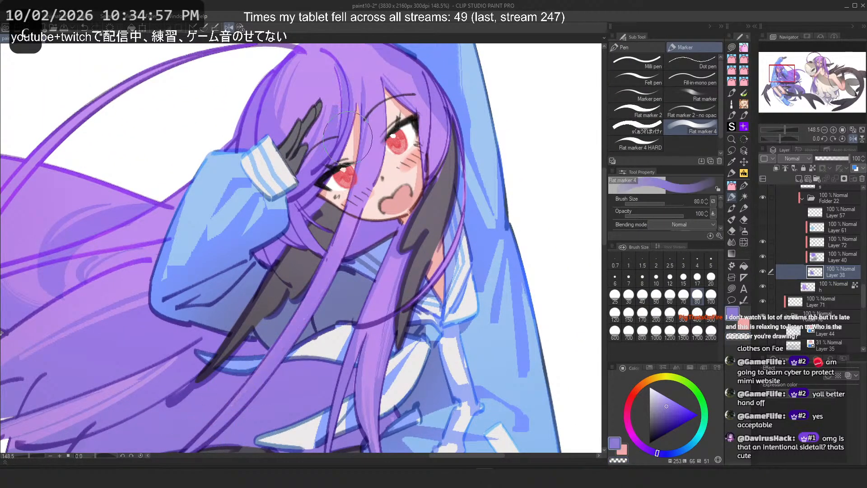
{"action": "key", "text": "ctrl+z"}
Step: Try PFLayered Rough 1-D strands over the hair across the chest, undoing each one
{"action": "left_click", "coordinate": [343, 455]}
{"action": "left_click_drag", "start_coordinate": [364, 459], "coordinate": [433, 457]}
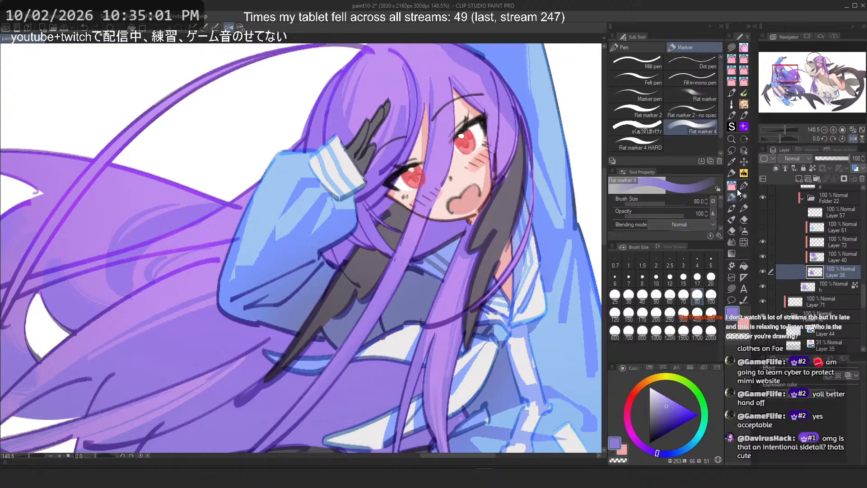
{"action": "left_click", "coordinate": [732, 186]}
{"action": "left_click_drag", "start_coordinate": [419, 222], "coordinate": [389, 285]}
{"action": "key", "text": "ctrl+z"}
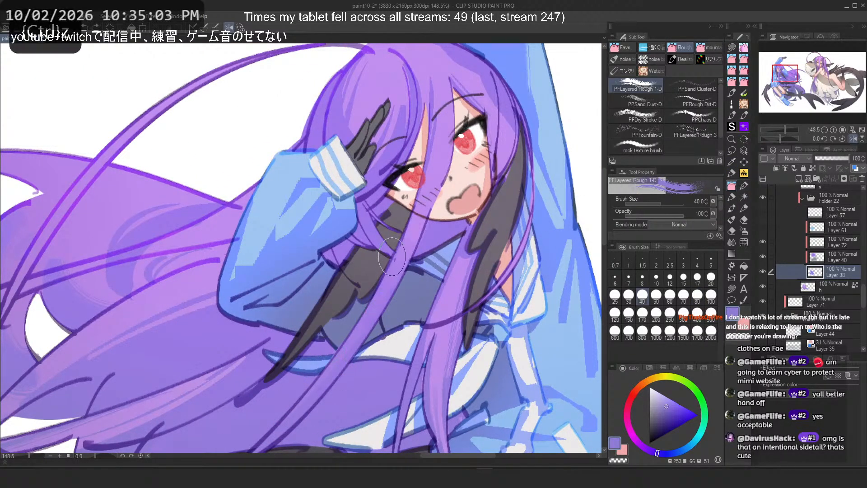
{"action": "key", "text": "c"}
{"action": "left_click_drag", "start_coordinate": [423, 228], "coordinate": [354, 346]}
{"action": "key", "text": "ctrl+z"}
{"action": "left_click_drag", "start_coordinate": [423, 221], "coordinate": [321, 370]}
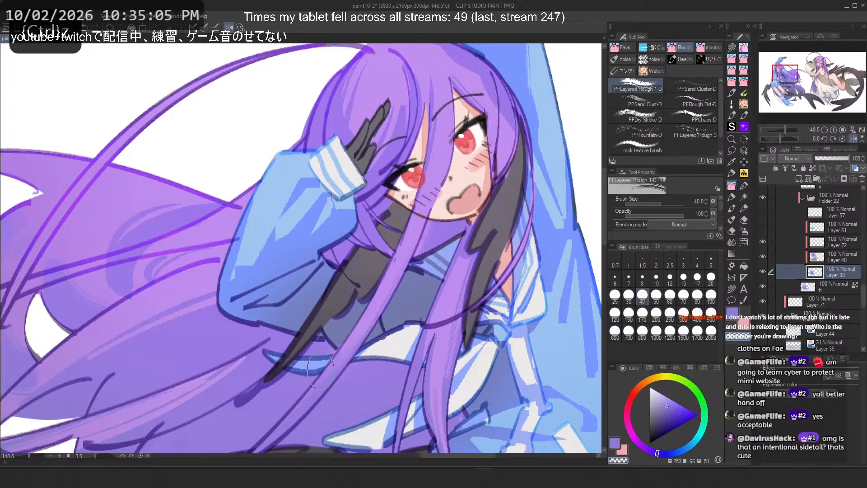
{"action": "key", "text": "ctrl+z"}
Step: Reduce the brush size to 20 and retry strands over the chest hair, undoing both
{"action": "left_click", "coordinate": [711, 278]}
{"action": "left_click_drag", "start_coordinate": [420, 240], "coordinate": [317, 402]}
{"action": "key", "text": "ctrl+z"}
{"action": "mouse_move", "coordinate": [404, 239]}
{"action": "left_mouse_down"}
{"action": "mouse_move", "coordinate": [300, 404]}
{"action": "mouse_move", "coordinate": [387, 281]}
{"action": "mouse_move", "coordinate": [417, 212]}
{"action": "mouse_move", "coordinate": [335, 362]}
{"action": "left_mouse_up"}
{"action": "key", "text": "ctrl+z"}
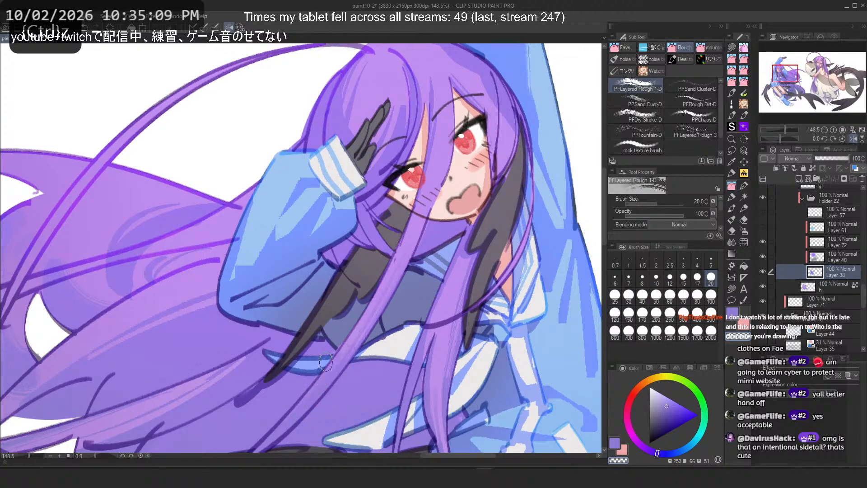
Step: Draw a strand over the hair at the top of the head while viewing the full figure
{"action": "scroll", "coordinate": [391, 234], "scroll_direction": "down", "scroll_amount": 3}
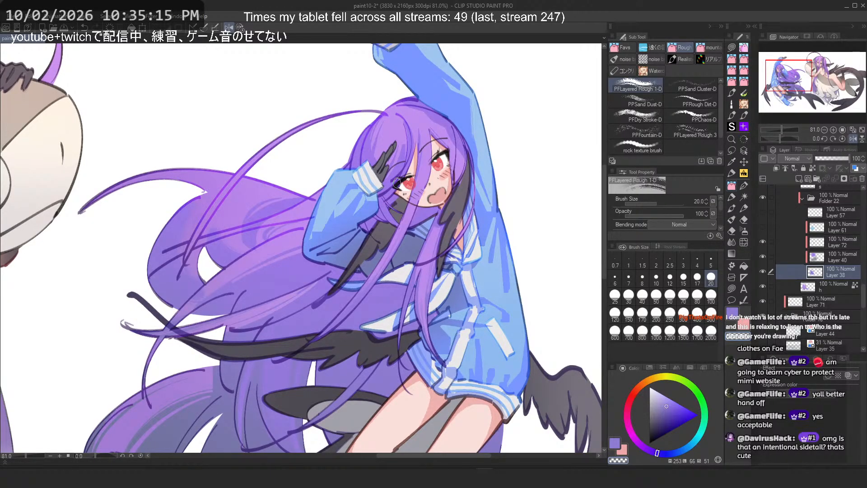
{"action": "left_click_drag", "start_coordinate": [397, 183], "coordinate": [372, 238]}
{"action": "scroll", "coordinate": [804, 264], "scroll_direction": "up", "scroll_amount": 7}
{"action": "scroll", "coordinate": [802, 264], "scroll_direction": "up", "scroll_amount": 3}
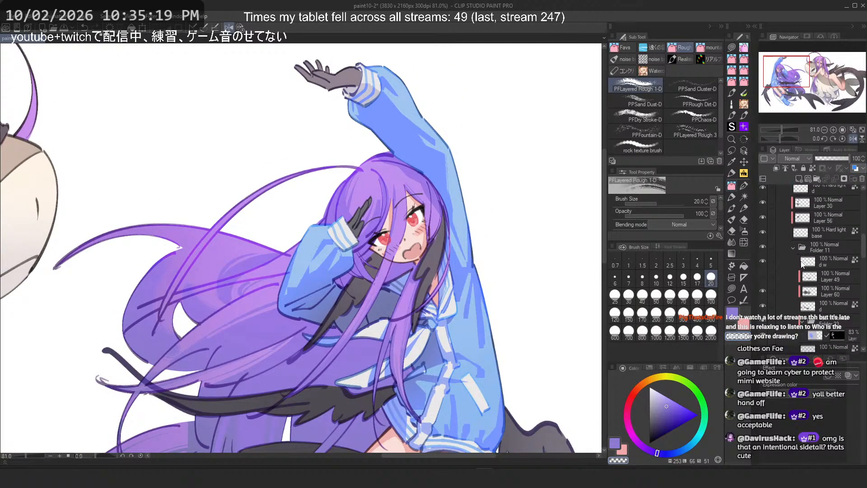
{"action": "scroll", "coordinate": [802, 263], "scroll_direction": "up", "scroll_amount": 6}
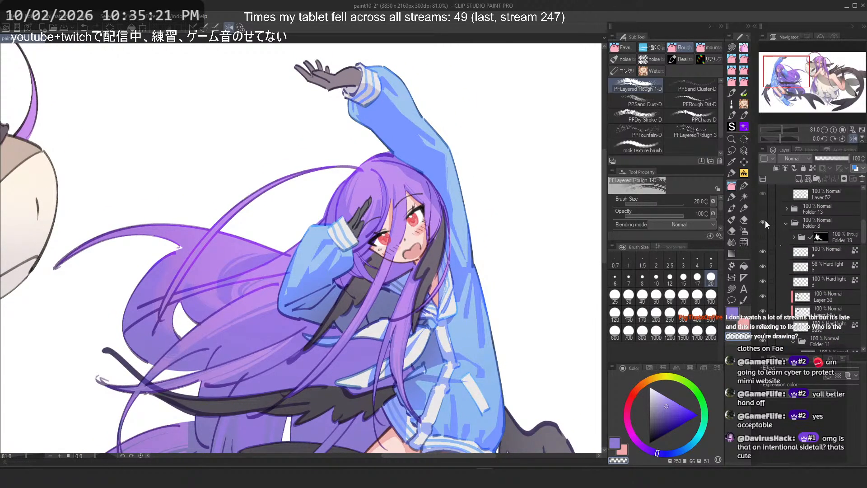
Step: Create a new raster layer above Folder 8 in the layer stack
{"action": "left_click", "coordinate": [764, 221]}
{"action": "left_click", "coordinate": [764, 221]}
{"action": "scroll", "coordinate": [804, 262], "scroll_direction": "up", "scroll_amount": 4}
{"action": "left_click", "coordinate": [810, 280]}
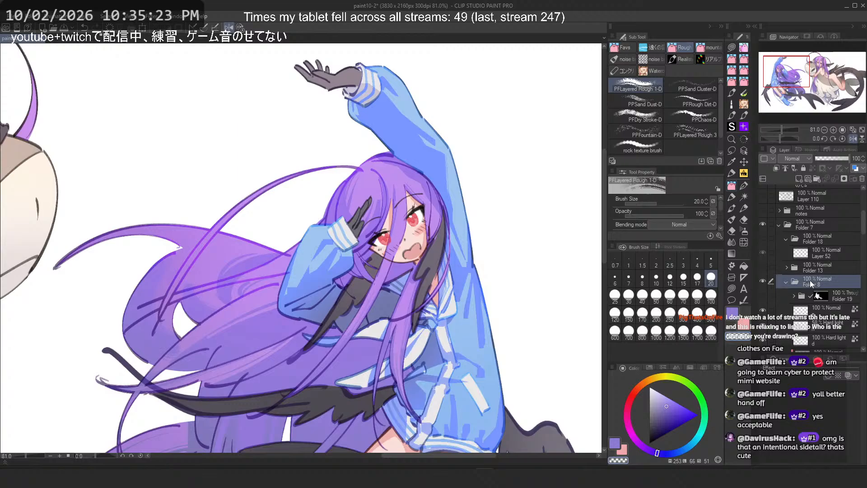
{"action": "left_click", "coordinate": [799, 177]}
Step: Set the drawing color to black and pick the Softer sketch brush at size 15 over blank canvas
{"action": "mouse_move", "coordinate": [543, 100]}
{"action": "left_mouse_down"}
{"action": "mouse_move", "coordinate": [401, 174]}
{"action": "mouse_move", "coordinate": [357, 208]}
{"action": "left_mouse_up"}
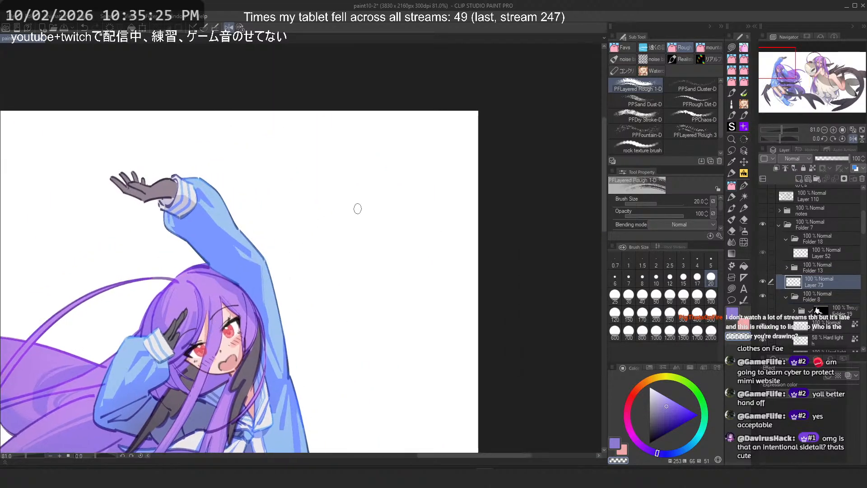
{"action": "left_click", "coordinate": [732, 173]}
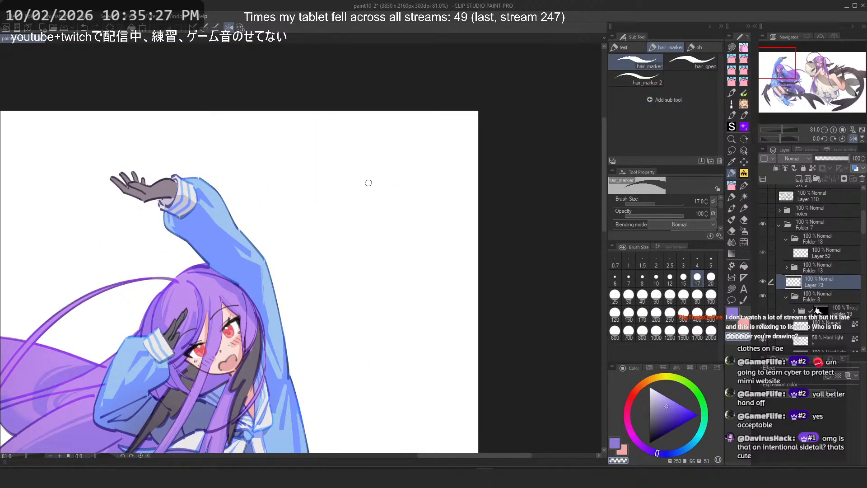
{"action": "left_click", "coordinate": [239, 31]}
{"action": "left_click_drag", "start_coordinate": [290, 178], "coordinate": [331, 169]}
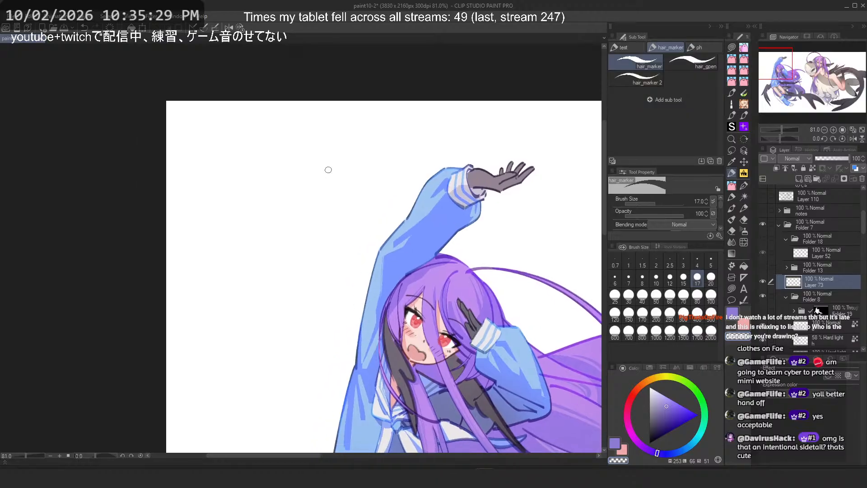
{"action": "scroll", "coordinate": [323, 165], "scroll_direction": "up", "scroll_amount": 3}
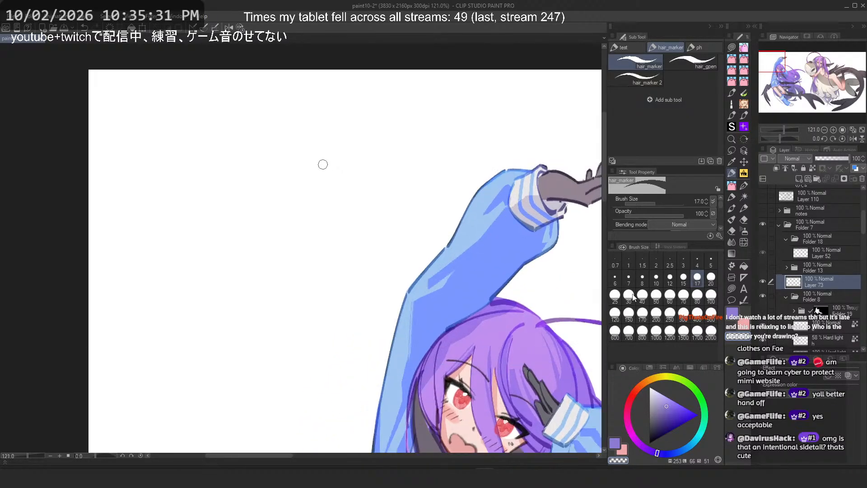
{"action": "left_click", "coordinate": [650, 443]}
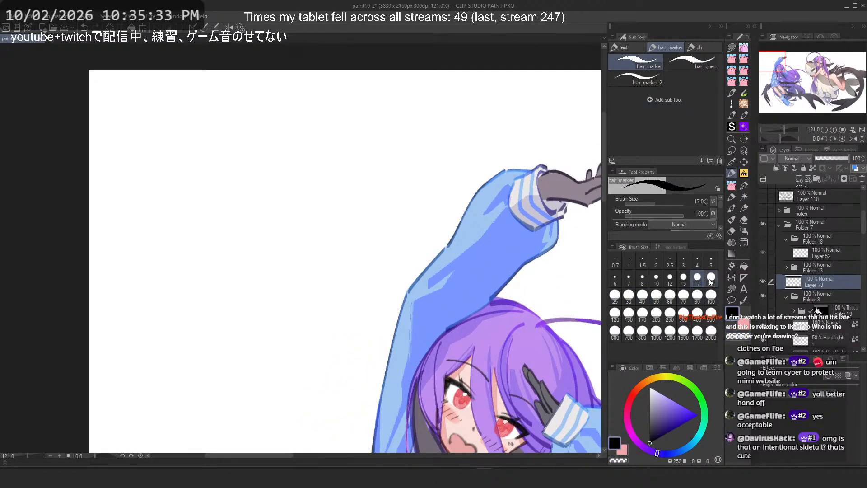
{"action": "left_click", "coordinate": [711, 278]}
{"action": "scroll", "coordinate": [225, 165], "scroll_direction": "up", "scroll_amount": 2}
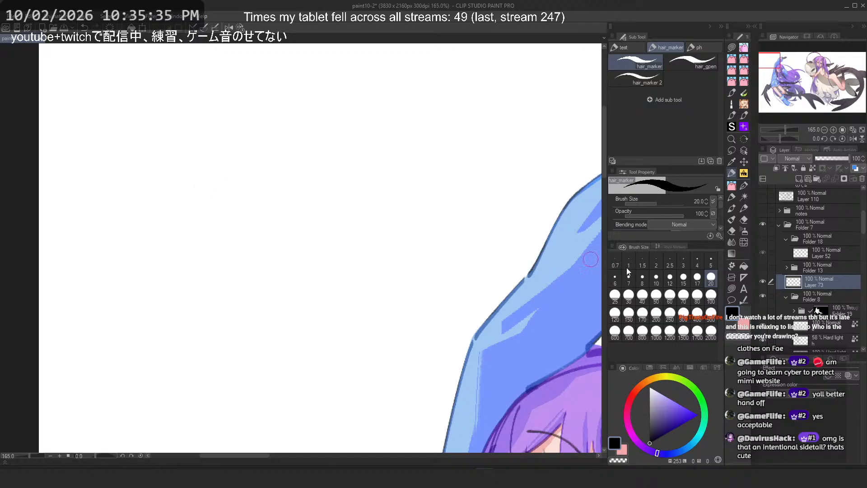
{"action": "left_click", "coordinate": [684, 278]}
{"action": "mouse_move", "coordinate": [165, 244]}
{"action": "left_mouse_down"}
{"action": "mouse_move", "coordinate": [195, 295]}
{"action": "mouse_move", "coordinate": [198, 258]}
{"action": "mouse_move", "coordinate": [191, 310]}
{"action": "left_mouse_up"}
{"action": "key", "text": "ctrl+z"}
{"action": "key", "text": "ctrl+z"}
{"action": "left_click", "coordinate": [744, 185]}
{"action": "left_click", "coordinate": [624, 48]}
{"action": "mouse_move", "coordinate": [163, 269]}
{"action": "left_mouse_down"}
{"action": "mouse_move", "coordinate": [195, 309]}
{"action": "mouse_move", "coordinate": [190, 315]}
{"action": "left_mouse_up"}
{"action": "key", "text": "ctrl+z"}
{"action": "key", "text": "ctrl+z"}
Step: Handwrite the notes "Base" and "√Base Grad" on the blank canvas
{"action": "left_click_drag", "start_coordinate": [148, 286], "coordinate": [148, 325]}
{"action": "mouse_move", "coordinate": [137, 294]}
{"action": "left_mouse_down"}
{"action": "mouse_move", "coordinate": [166, 283]}
{"action": "mouse_move", "coordinate": [149, 323]}
{"action": "left_mouse_up"}
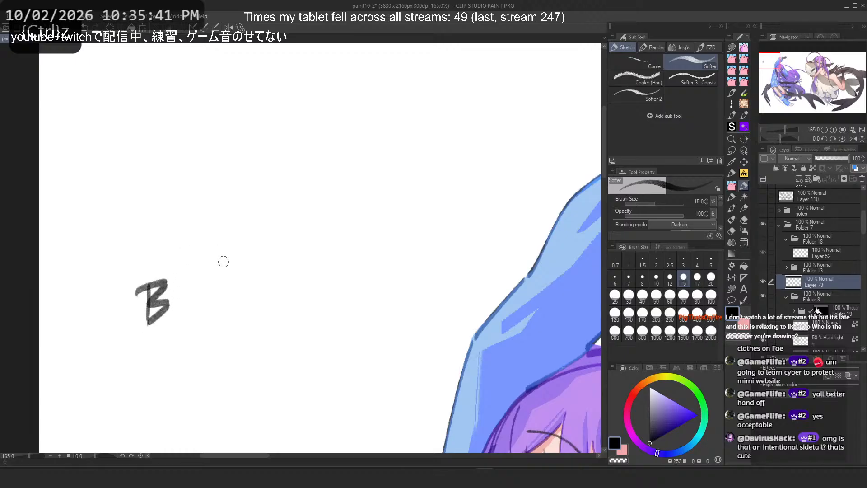
{"action": "left_click_drag", "start_coordinate": [185, 298], "coordinate": [219, 307]}
{"action": "mouse_move", "coordinate": [153, 227]}
{"action": "left_mouse_down"}
{"action": "mouse_move", "coordinate": [156, 261]}
{"action": "mouse_move", "coordinate": [167, 260]}
{"action": "left_mouse_up"}
{"action": "left_click_drag", "start_coordinate": [172, 248], "coordinate": [178, 251]}
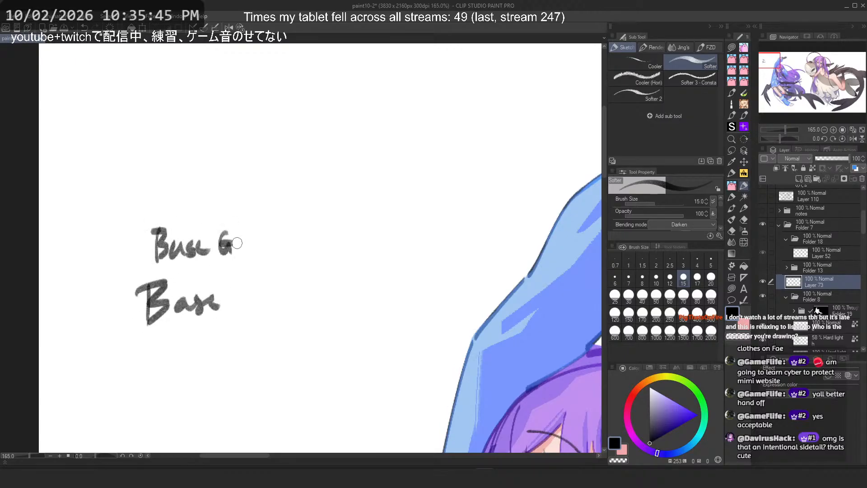
{"action": "left_click_drag", "start_coordinate": [143, 237], "coordinate": [135, 266]}
{"action": "key", "text": "ctrl+z"}
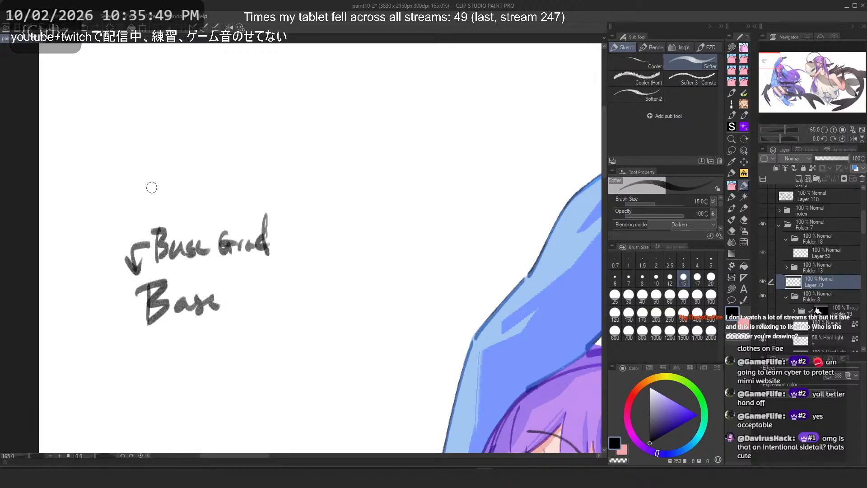
Step: Write "Shad" and "Shad Grad" above the Base notes
{"action": "mouse_move", "coordinate": [139, 175]}
{"action": "left_mouse_down"}
{"action": "mouse_move", "coordinate": [135, 217]}
{"action": "mouse_move", "coordinate": [146, 206]}
{"action": "left_mouse_up"}
{"action": "key", "text": "ctrl+z"}
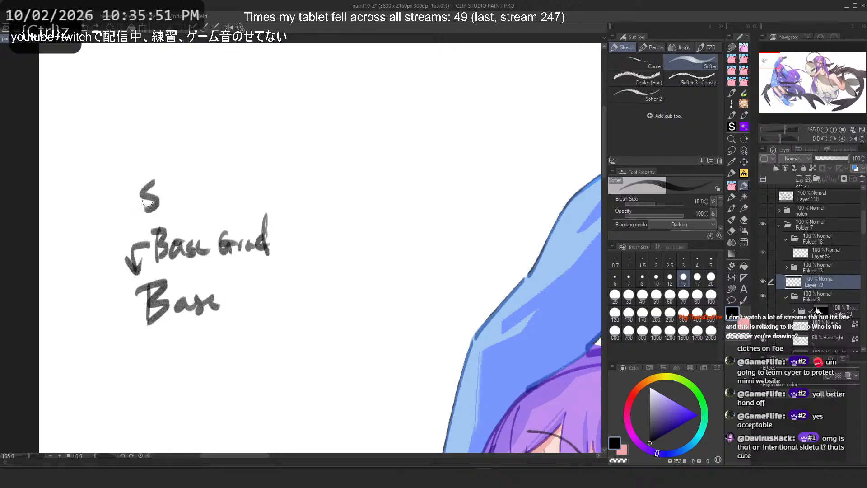
{"action": "left_click_drag", "start_coordinate": [175, 141], "coordinate": [162, 160]}
{"action": "mouse_move", "coordinate": [180, 135]}
{"action": "left_mouse_down"}
{"action": "mouse_move", "coordinate": [189, 160]}
{"action": "mouse_move", "coordinate": [203, 161]}
{"action": "left_mouse_up"}
{"action": "mouse_move", "coordinate": [210, 147]}
{"action": "left_mouse_down"}
{"action": "mouse_move", "coordinate": [207, 158]}
{"action": "mouse_move", "coordinate": [240, 153]}
{"action": "left_mouse_up"}
{"action": "left_click_drag", "start_coordinate": [245, 147], "coordinate": [267, 156]}
{"action": "left_click_drag", "start_coordinate": [273, 131], "coordinate": [278, 160]}
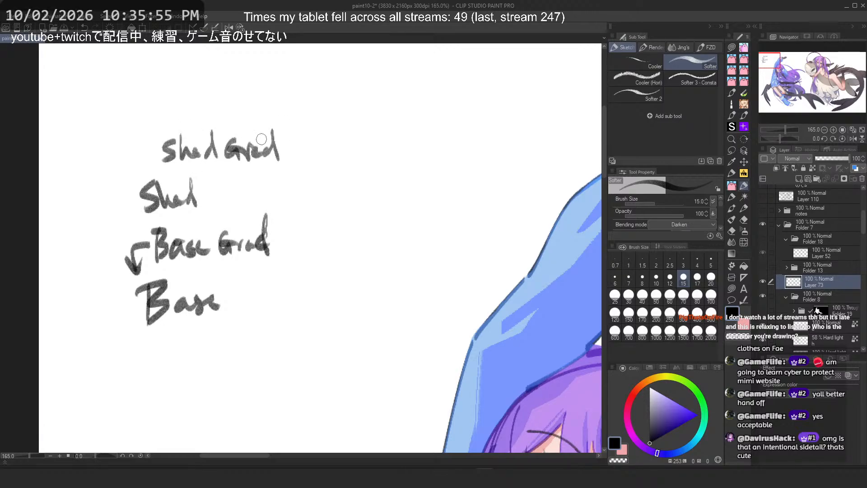
Step: Add "P.O." at the top of the list and a check mark before Shad Grad
{"action": "mouse_move", "coordinate": [153, 148]}
{"action": "left_mouse_down"}
{"action": "mouse_move", "coordinate": [140, 174]}
{"action": "mouse_move", "coordinate": [154, 171]}
{"action": "left_mouse_up"}
{"action": "mouse_move", "coordinate": [186, 97]}
{"action": "left_mouse_down"}
{"action": "mouse_move", "coordinate": [213, 130]}
{"action": "mouse_move", "coordinate": [182, 166]}
{"action": "left_mouse_up"}
{"action": "left_click_drag", "start_coordinate": [198, 155], "coordinate": [202, 152]}
{"action": "left_click", "coordinate": [189, 178]}
{"action": "left_click", "coordinate": [219, 178]}
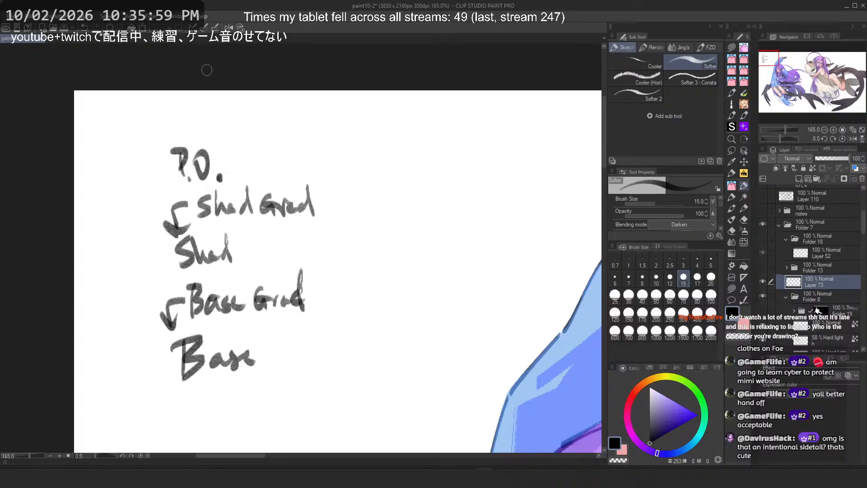
Step: Add dashes before the P.O., Shad and Base notes
{"action": "scroll", "coordinate": [228, 91], "scroll_direction": "down", "scroll_amount": 3}
{"action": "scroll", "coordinate": [166, 137], "scroll_direction": "up", "scroll_amount": 2}
{"action": "left_click_drag", "start_coordinate": [147, 145], "coordinate": [169, 152]}
{"action": "left_click_drag", "start_coordinate": [157, 234], "coordinate": [173, 232]}
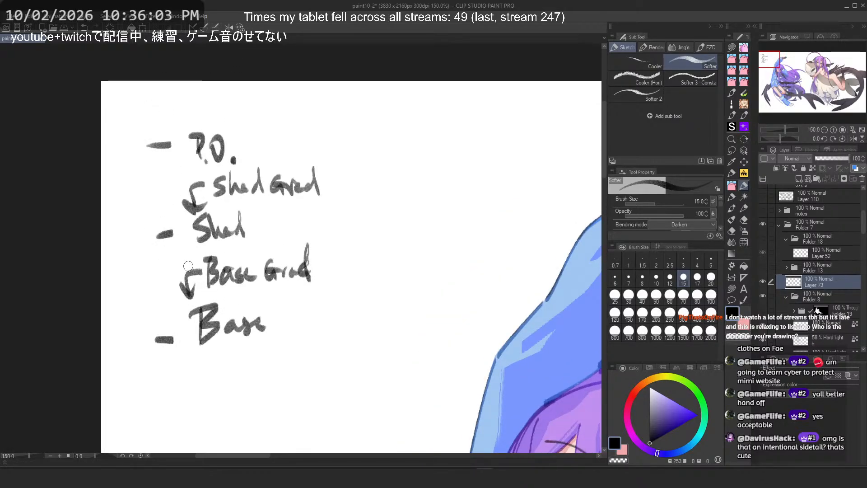
{"action": "left_click_drag", "start_coordinate": [188, 266], "coordinate": [89, 250]}
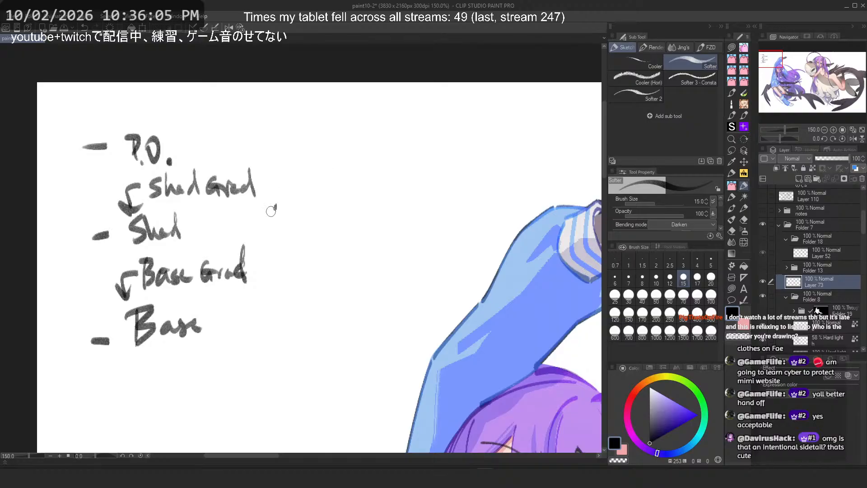
{"action": "key", "text": "ctrl+z"}
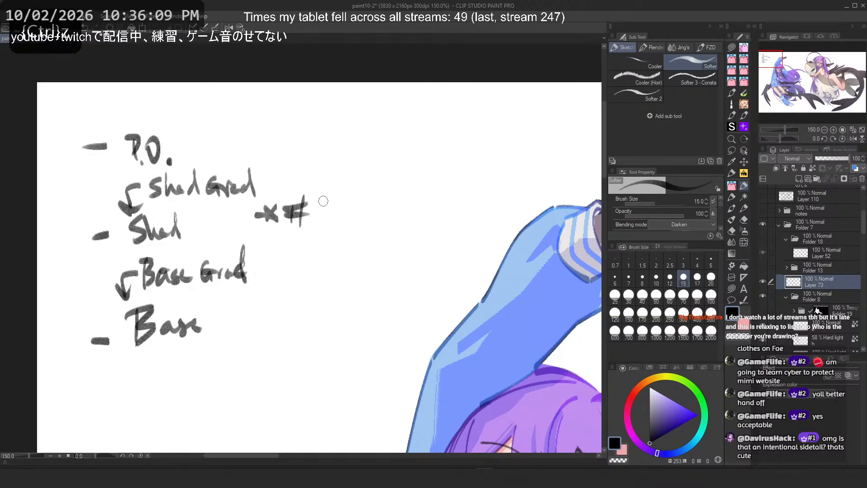
Step: Write "×#1 priority" beside the Shad Grad note
{"action": "mouse_move", "coordinate": [323, 201]}
{"action": "left_mouse_down"}
{"action": "mouse_move", "coordinate": [320, 224]}
{"action": "mouse_move", "coordinate": [391, 215]}
{"action": "mouse_move", "coordinate": [399, 243]}
{"action": "left_mouse_up"}
{"action": "left_click_drag", "start_coordinate": [356, 205], "coordinate": [374, 190]}
{"action": "key", "text": "ctrl+z"}
{"action": "scroll", "coordinate": [333, 118], "scroll_direction": "down", "scroll_amount": 2}
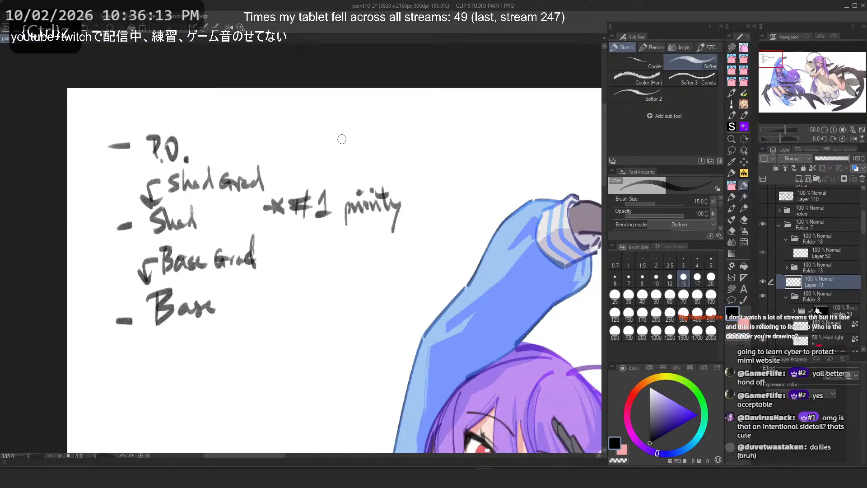
{"action": "scroll", "coordinate": [316, 141], "scroll_direction": "up", "scroll_amount": 2}
{"action": "left_click_drag", "start_coordinate": [300, 185], "coordinate": [420, 214]}
{"action": "key", "text": "ctrl+z"}
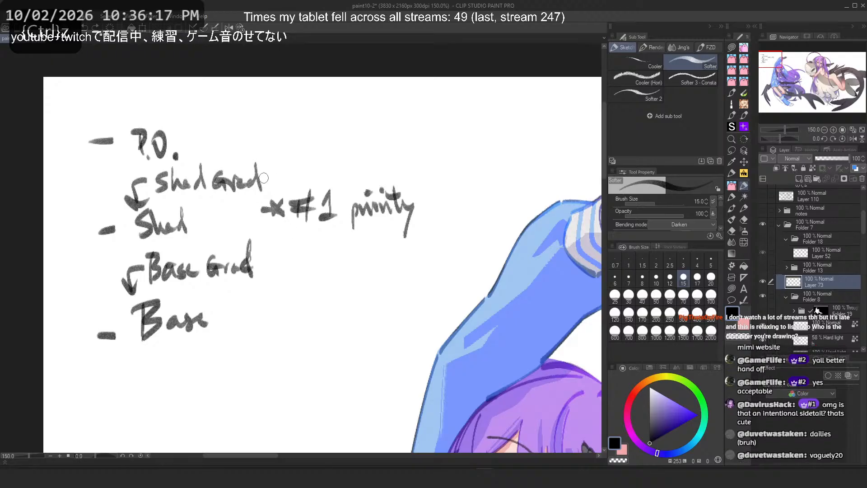
Step: Draw a vertical divider line and write "Seq." to its right
{"action": "left_click_drag", "start_coordinate": [260, 81], "coordinate": [257, 373]}
{"action": "left_click_drag", "start_coordinate": [281, 241], "coordinate": [271, 262]}
{"action": "mouse_move", "coordinate": [286, 251]}
{"action": "left_mouse_down"}
{"action": "mouse_move", "coordinate": [302, 245]}
{"action": "mouse_move", "coordinate": [301, 285]}
{"action": "left_mouse_up"}
{"action": "mouse_move", "coordinate": [270, 271]}
{"action": "left_mouse_down"}
{"action": "mouse_move", "coordinate": [309, 267]}
{"action": "mouse_move", "coordinate": [284, 300]}
{"action": "left_mouse_up"}
{"action": "left_click_drag", "start_coordinate": [277, 297], "coordinate": [290, 297]}
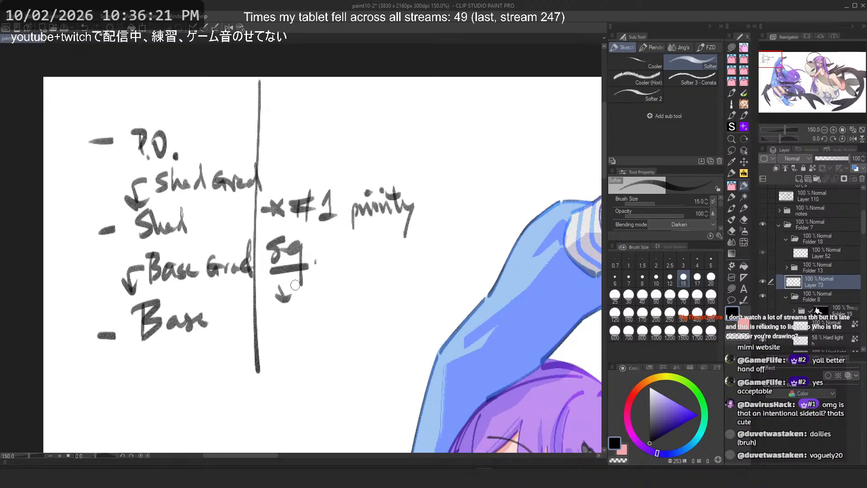
{"action": "scroll", "coordinate": [289, 261], "scroll_direction": "up", "scroll_amount": 2}
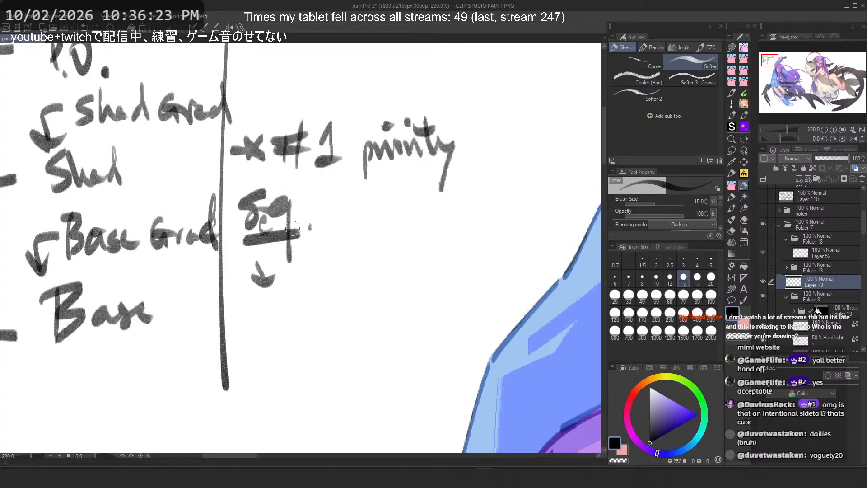
{"action": "key", "text": "ctrl+z"}
Step: Write "↓ Big shapes," under the Seq. heading
{"action": "mouse_move", "coordinate": [287, 270]}
{"action": "left_mouse_down"}
{"action": "mouse_move", "coordinate": [286, 298]}
{"action": "mouse_move", "coordinate": [309, 309]}
{"action": "left_mouse_up"}
{"action": "mouse_move", "coordinate": [337, 276]}
{"action": "left_mouse_down"}
{"action": "mouse_move", "coordinate": [330, 294]}
{"action": "mouse_move", "coordinate": [362, 291]}
{"action": "mouse_move", "coordinate": [387, 273]}
{"action": "left_mouse_up"}
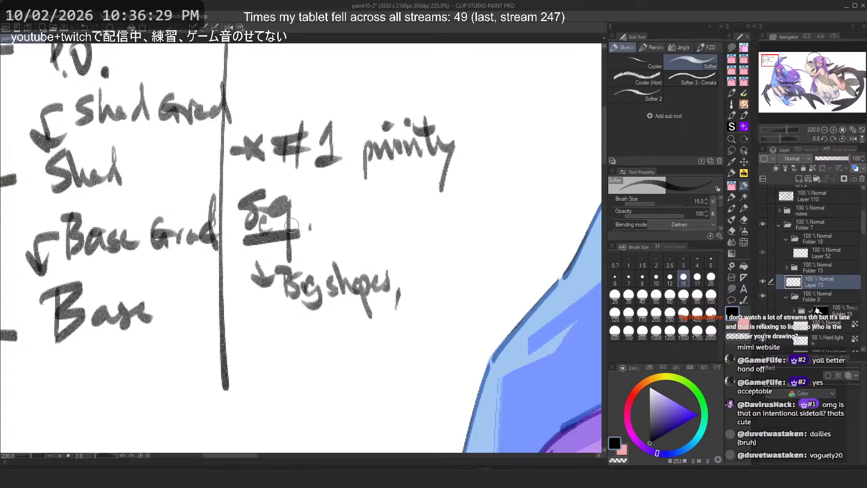
{"action": "mouse_move", "coordinate": [427, 271]}
{"action": "left_mouse_down"}
{"action": "mouse_move", "coordinate": [421, 290]}
{"action": "mouse_move", "coordinate": [468, 260]}
{"action": "left_mouse_up"}
{"action": "key", "text": "ctrl+z"}
Step: Write "↓ hard edges" and "↓ textures" below the Big shapes note
{"action": "key", "text": "ctrl+z"}
{"action": "key", "text": "ctrl+z"}
{"action": "mouse_move", "coordinate": [265, 326]}
{"action": "left_mouse_down"}
{"action": "mouse_move", "coordinate": [277, 342]}
{"action": "mouse_move", "coordinate": [281, 323]}
{"action": "mouse_move", "coordinate": [267, 333]}
{"action": "mouse_move", "coordinate": [396, 337]}
{"action": "left_mouse_up"}
{"action": "key", "text": "ctrl+z"}
{"action": "left_click_drag", "start_coordinate": [307, 297], "coordinate": [299, 193]}
{"action": "scroll", "coordinate": [286, 309], "scroll_direction": "down", "scroll_amount": 2}
{"action": "scroll", "coordinate": [285, 309], "scroll_direction": "up", "scroll_amount": 2}
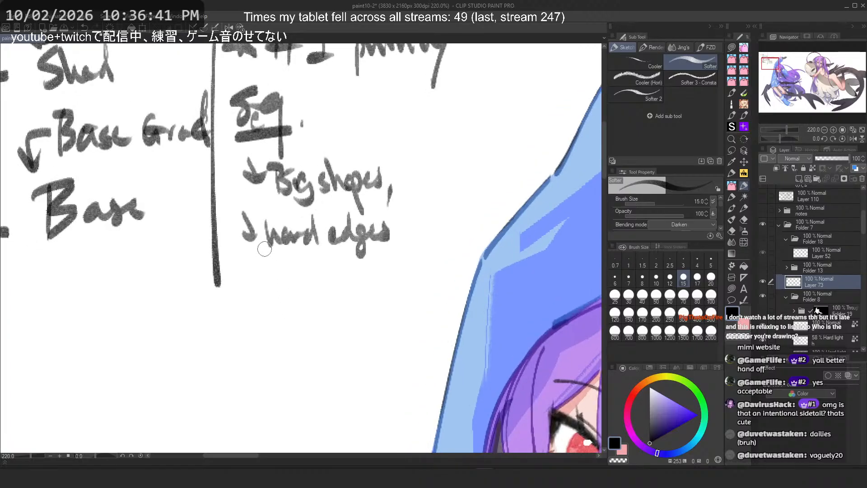
{"action": "mouse_move", "coordinate": [236, 259]}
{"action": "left_mouse_down"}
{"action": "mouse_move", "coordinate": [244, 280]}
{"action": "mouse_move", "coordinate": [272, 296]}
{"action": "mouse_move", "coordinate": [298, 281]}
{"action": "mouse_move", "coordinate": [320, 286]}
{"action": "mouse_move", "coordinate": [341, 275]}
{"action": "mouse_move", "coordinate": [351, 283]}
{"action": "mouse_move", "coordinate": [339, 290]}
{"action": "left_mouse_up"}
{"action": "key", "text": "ctrl+z"}
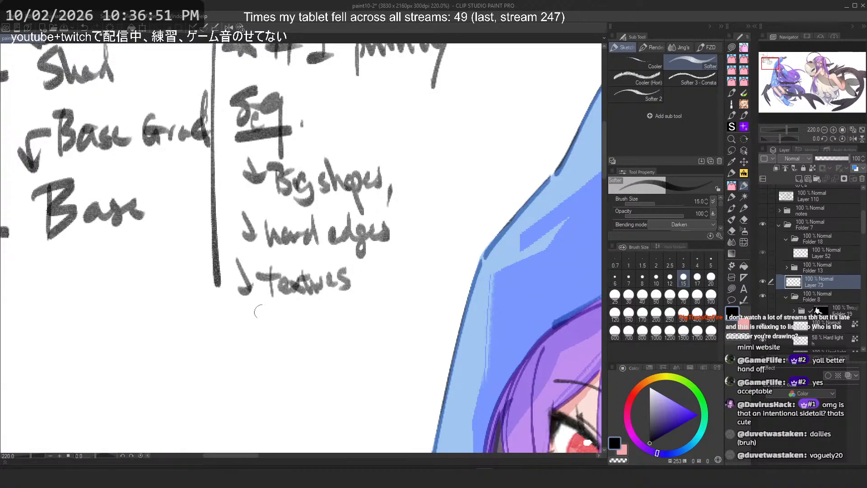
{"action": "mouse_move", "coordinate": [240, 318]}
{"action": "left_mouse_down"}
{"action": "mouse_move", "coordinate": [248, 310]}
{"action": "mouse_move", "coordinate": [286, 324]}
{"action": "mouse_move", "coordinate": [340, 321]}
{"action": "left_mouse_up"}
{"action": "key", "text": "ctrl+z"}
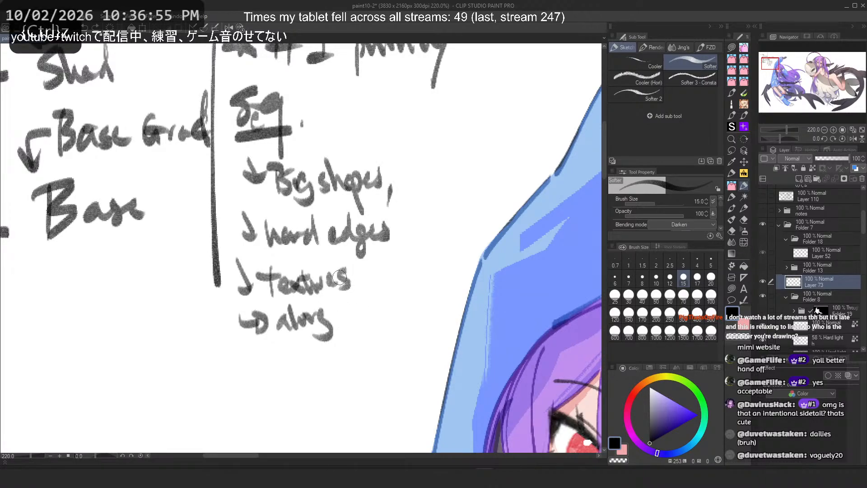
{"action": "key", "text": "ctrl+z"}
{"action": "key", "text": "ctrl+z"}
Step: Write "↳ D'm-dir vs across" below the textures note and start a new arrow line beneath it
{"action": "left_click_drag", "start_coordinate": [277, 330], "coordinate": [323, 327]}
{"action": "mouse_move", "coordinate": [327, 327]}
{"action": "left_mouse_down"}
{"action": "mouse_move", "coordinate": [338, 312]}
{"action": "mouse_move", "coordinate": [367, 305]}
{"action": "left_mouse_up"}
{"action": "mouse_move", "coordinate": [374, 306]}
{"action": "left_mouse_down"}
{"action": "mouse_move", "coordinate": [370, 319]}
{"action": "mouse_move", "coordinate": [419, 296]}
{"action": "mouse_move", "coordinate": [448, 298]}
{"action": "left_mouse_up"}
{"action": "key", "text": "ctrl+z"}
{"action": "mouse_move", "coordinate": [232, 355]}
{"action": "left_mouse_down"}
{"action": "mouse_move", "coordinate": [258, 359]}
{"action": "mouse_move", "coordinate": [256, 374]}
{"action": "left_mouse_up"}
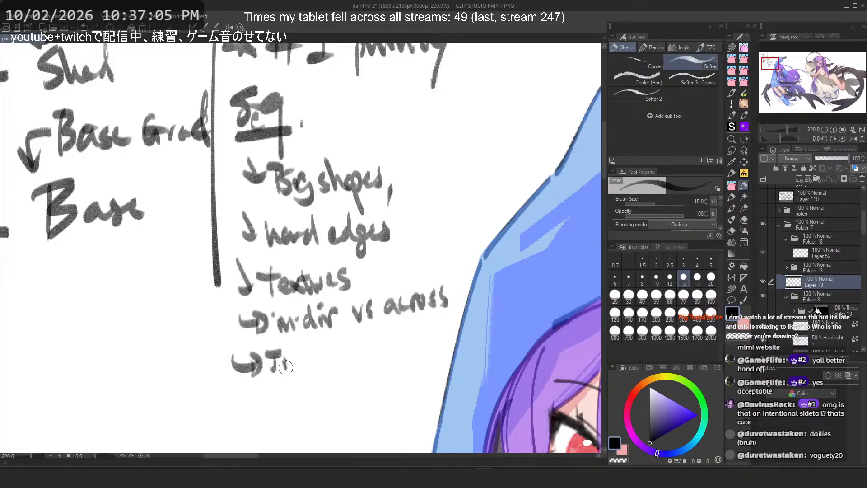
{"action": "key", "text": "ctrl+z"}
{"action": "left_click_drag", "start_coordinate": [276, 360], "coordinate": [283, 369]}
{"action": "mouse_move", "coordinate": [289, 358]}
{"action": "left_mouse_down"}
{"action": "mouse_move", "coordinate": [290, 368]}
{"action": "mouse_move", "coordinate": [311, 364]}
{"action": "left_mouse_up"}
{"action": "left_click", "coordinate": [305, 350]}
{"action": "key", "text": "ctrl+z"}
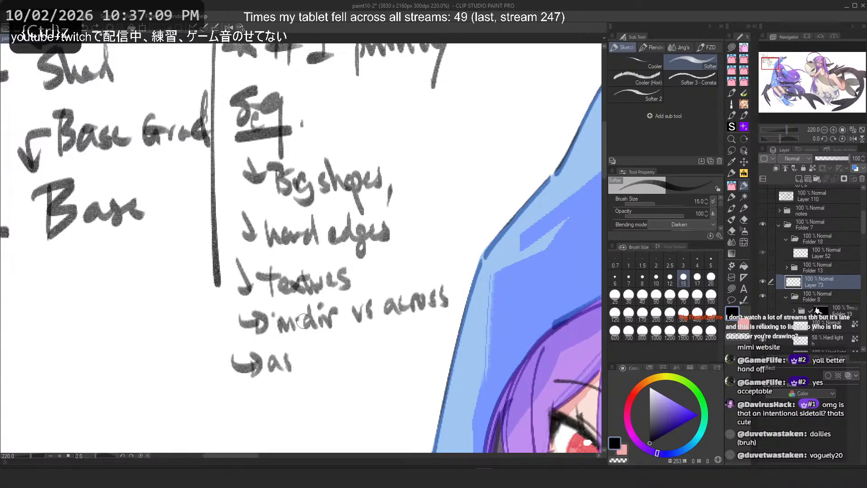
{"action": "key", "text": "ctrl+z"}
{"action": "key", "text": "ctrl+z"}
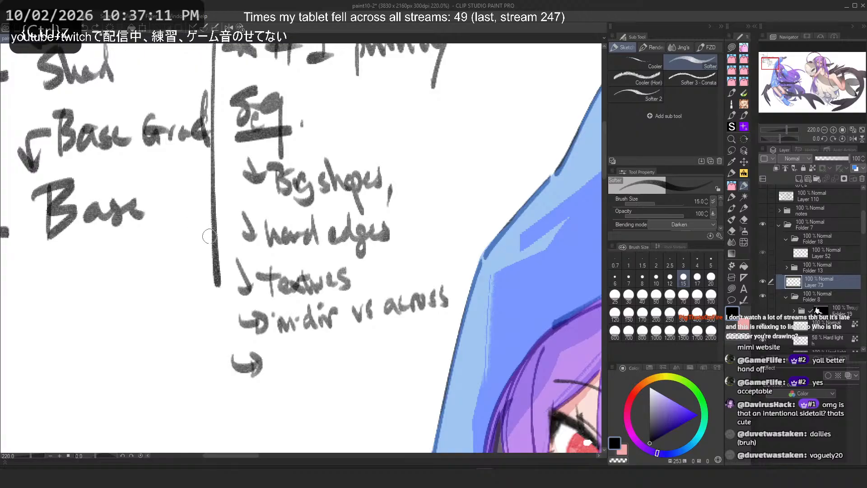
Step: Write "hard edge vs marker then overlap (softer)" after the new arrow in the Seq. notes
{"action": "left_click_drag", "start_coordinate": [209, 236], "coordinate": [110, 227]}
{"action": "mouse_move", "coordinate": [174, 333]}
{"action": "left_mouse_down"}
{"action": "mouse_move", "coordinate": [186, 360]}
{"action": "mouse_move", "coordinate": [212, 358]}
{"action": "left_mouse_up"}
{"action": "mouse_move", "coordinate": [219, 329]}
{"action": "left_mouse_down"}
{"action": "mouse_move", "coordinate": [220, 358]}
{"action": "mouse_move", "coordinate": [243, 339]}
{"action": "mouse_move", "coordinate": [253, 352]}
{"action": "mouse_move", "coordinate": [283, 333]}
{"action": "mouse_move", "coordinate": [273, 348]}
{"action": "left_mouse_up"}
{"action": "left_click_drag", "start_coordinate": [282, 334], "coordinate": [296, 341]}
{"action": "mouse_move", "coordinate": [168, 402]}
{"action": "left_mouse_down"}
{"action": "mouse_move", "coordinate": [183, 390]}
{"action": "mouse_move", "coordinate": [203, 398]}
{"action": "mouse_move", "coordinate": [269, 382]}
{"action": "left_mouse_up"}
{"action": "left_click_drag", "start_coordinate": [272, 379], "coordinate": [297, 386]}
{"action": "mouse_move", "coordinate": [187, 427]}
{"action": "left_mouse_down"}
{"action": "mouse_move", "coordinate": [181, 436]}
{"action": "mouse_move", "coordinate": [235, 420]}
{"action": "mouse_move", "coordinate": [249, 426]}
{"action": "left_mouse_up"}
{"action": "key", "text": "ctrl+z"}
{"action": "key", "text": "ctrl+z"}
{"action": "key", "text": "ctrl+z"}
{"action": "key", "text": "ctrl+z"}
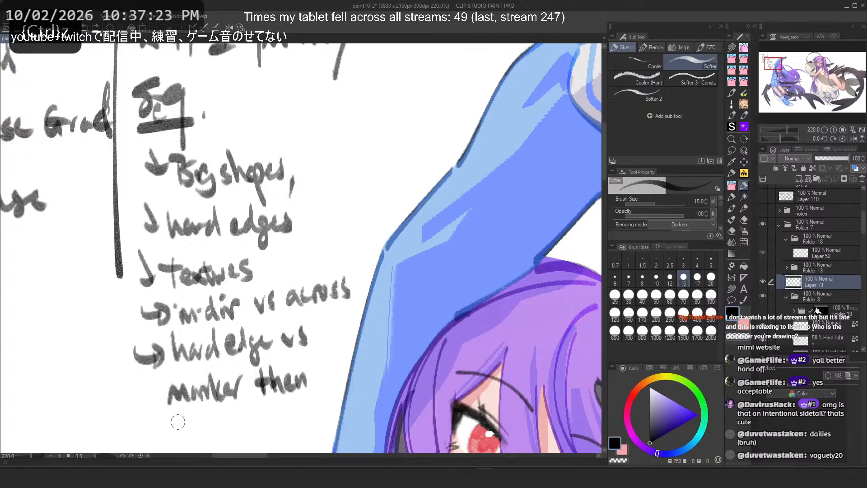
{"action": "mouse_move", "coordinate": [165, 425]}
{"action": "left_mouse_down"}
{"action": "mouse_move", "coordinate": [189, 423]}
{"action": "mouse_move", "coordinate": [217, 422]}
{"action": "mouse_move", "coordinate": [231, 448]}
{"action": "mouse_move", "coordinate": [226, 416]}
{"action": "mouse_move", "coordinate": [261, 431]}
{"action": "mouse_move", "coordinate": [288, 409]}
{"action": "mouse_move", "coordinate": [321, 422]}
{"action": "left_mouse_up"}
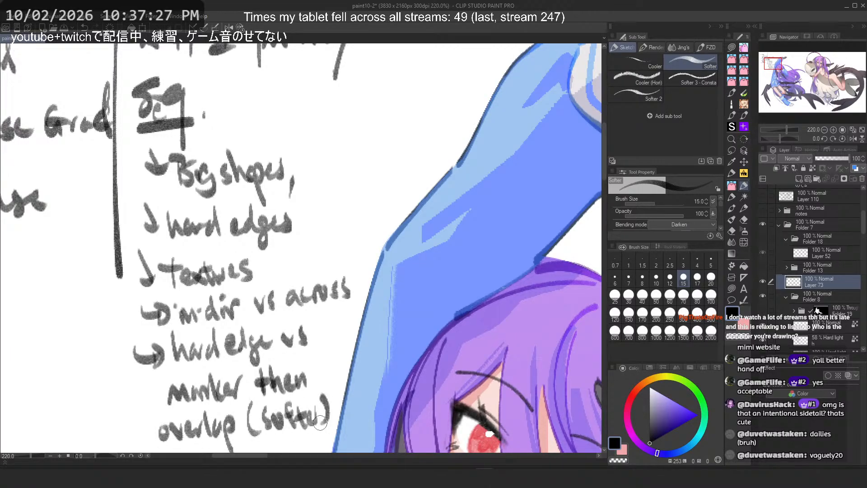
{"action": "key", "text": "ctrl+z"}
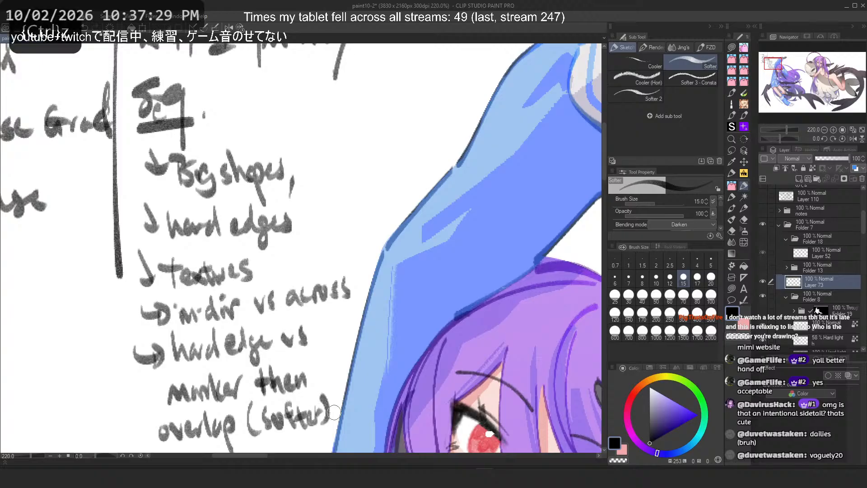
Step: Add "- Line (Hardlight)" at the top of the process list above P.O
{"action": "scroll", "coordinate": [307, 360], "scroll_direction": "down", "scroll_amount": 5}
{"action": "left_click_drag", "start_coordinate": [311, 350], "coordinate": [281, 266]}
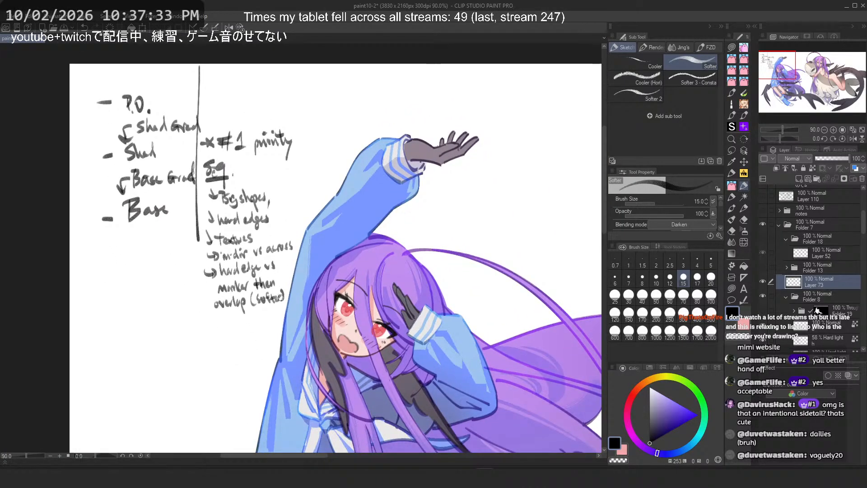
{"action": "scroll", "coordinate": [172, 228], "scroll_direction": "up", "scroll_amount": 3}
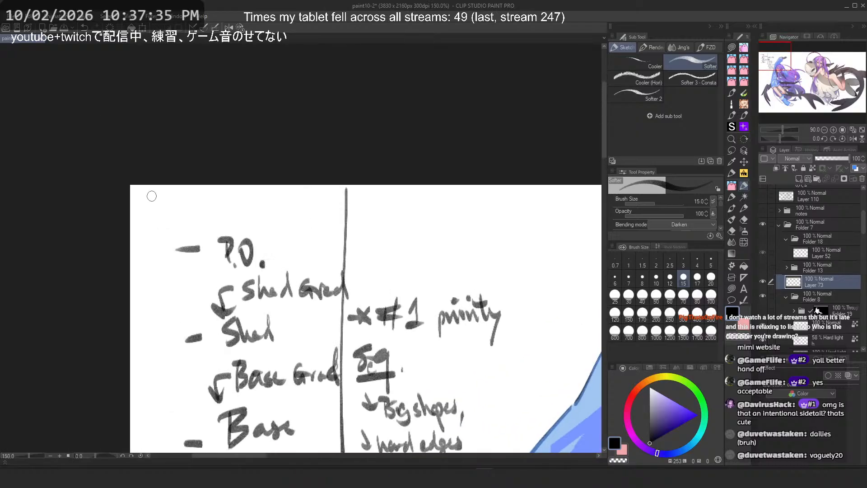
{"action": "mouse_move", "coordinate": [219, 192]}
{"action": "left_mouse_down"}
{"action": "mouse_move", "coordinate": [240, 228]}
{"action": "mouse_move", "coordinate": [301, 231]}
{"action": "left_mouse_up"}
{"action": "key", "text": "ctrl+z"}
{"action": "mouse_move", "coordinate": [307, 195]}
{"action": "left_mouse_down"}
{"action": "mouse_move", "coordinate": [330, 219]}
{"action": "mouse_move", "coordinate": [354, 193]}
{"action": "mouse_move", "coordinate": [397, 218]}
{"action": "mouse_move", "coordinate": [396, 247]}
{"action": "left_mouse_up"}
{"action": "left_click_drag", "start_coordinate": [418, 199], "coordinate": [441, 228]}
{"action": "left_click_drag", "start_coordinate": [459, 195], "coordinate": [453, 246]}
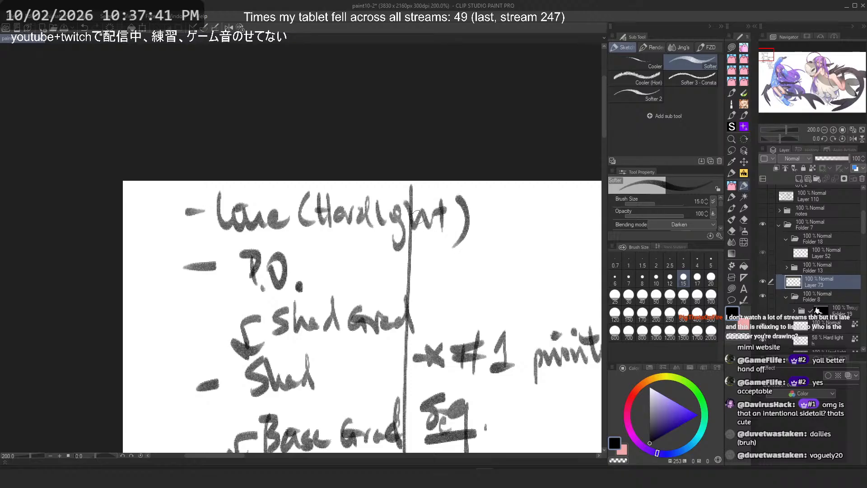
{"action": "scroll", "coordinate": [236, 182], "scroll_direction": "down", "scroll_amount": 5}
{"action": "scroll", "coordinate": [258, 159], "scroll_direction": "up", "scroll_amount": 5}
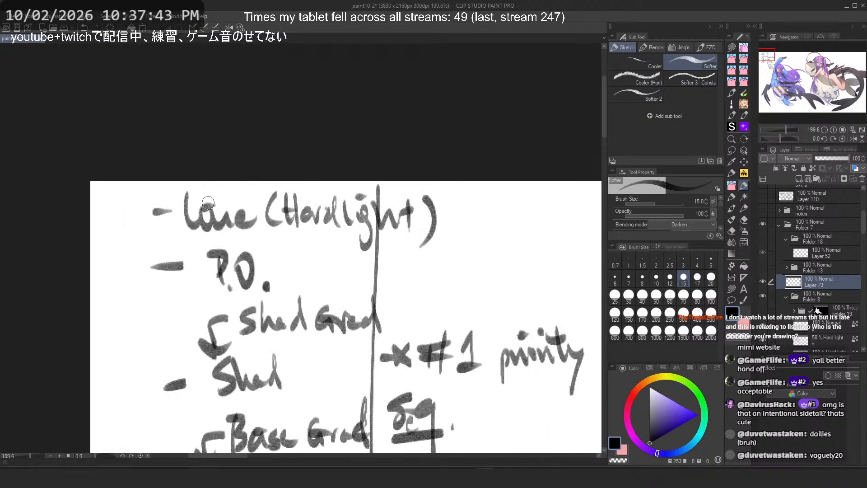
{"action": "key", "text": "c"}
{"action": "key", "text": "c"}
{"action": "mouse_move", "coordinate": [193, 215]}
{"action": "left_mouse_down"}
{"action": "mouse_move", "coordinate": [188, 226]}
{"action": "mouse_move", "coordinate": [219, 226]}
{"action": "left_mouse_up"}
{"action": "key", "text": "c"}
{"action": "key", "text": "c"}
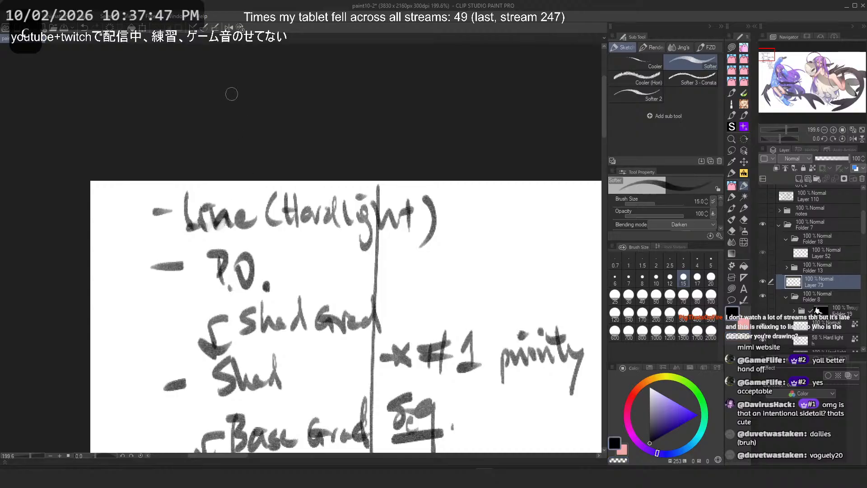
{"action": "scroll", "coordinate": [231, 91], "scroll_direction": "down", "scroll_amount": 4}
{"action": "scroll", "coordinate": [443, 339], "scroll_direction": "up", "scroll_amount": 3}
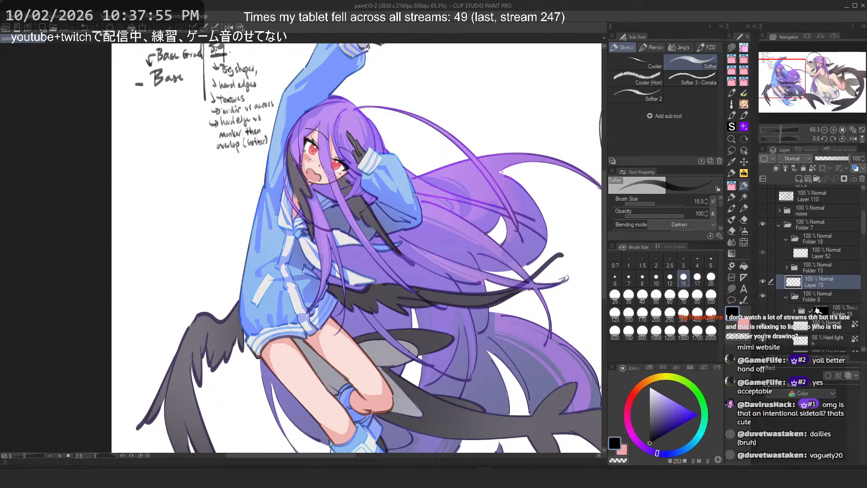
{"action": "scroll", "coordinate": [355, 120], "scroll_direction": "up", "scroll_amount": 4}
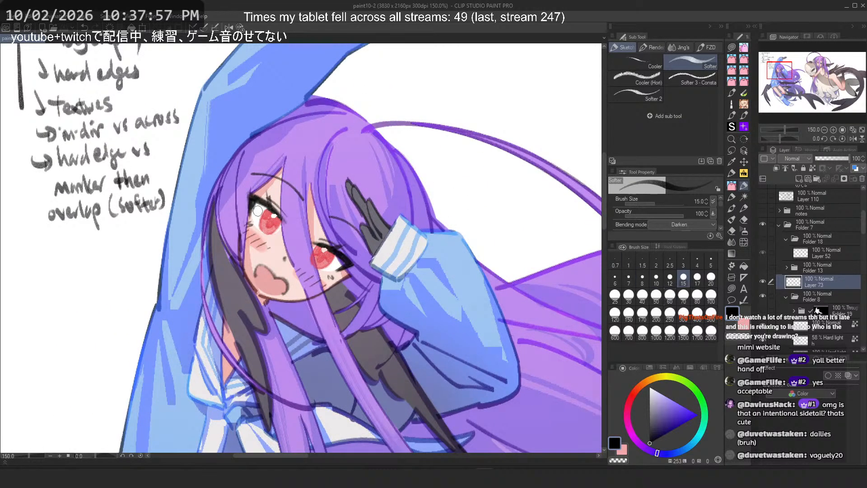
{"action": "scroll", "coordinate": [778, 298], "scroll_direction": "down", "scroll_amount": 3}
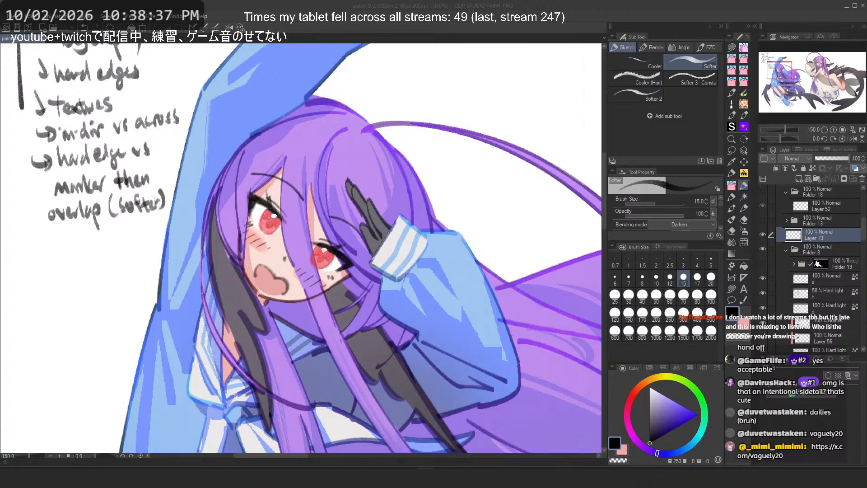
Step: Switch to the web browser and follow the profile's YouTube link to the channel's Videos page
{"action": "key", "text": "alt+Tab"}
{"action": "mouse_move", "coordinate": [277, 12]}
{"action": "left_mouse_down"}
{"action": "mouse_move", "coordinate": [220, 31]}
{"action": "mouse_move", "coordinate": [292, 13]}
{"action": "left_mouse_up"}
{"action": "scroll", "coordinate": [333, 194], "scroll_direction": "up", "scroll_amount": 4}
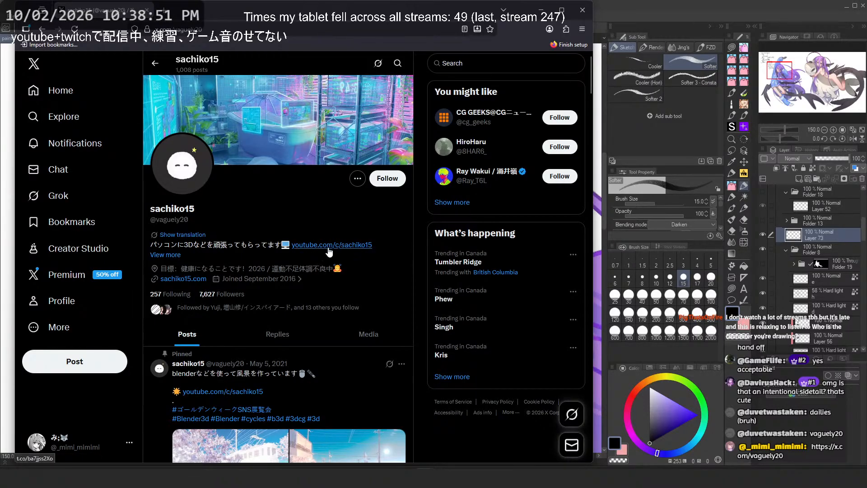
{"action": "left_click", "coordinate": [329, 246]}
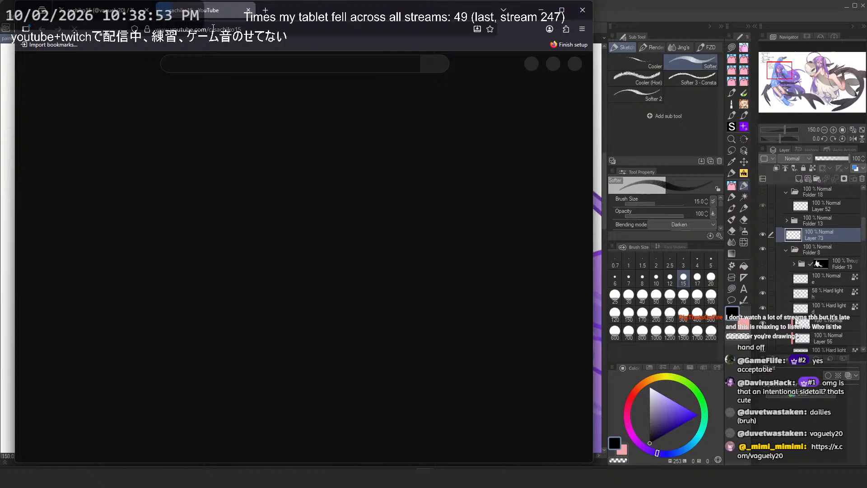
{"action": "left_click", "coordinate": [214, 29]}
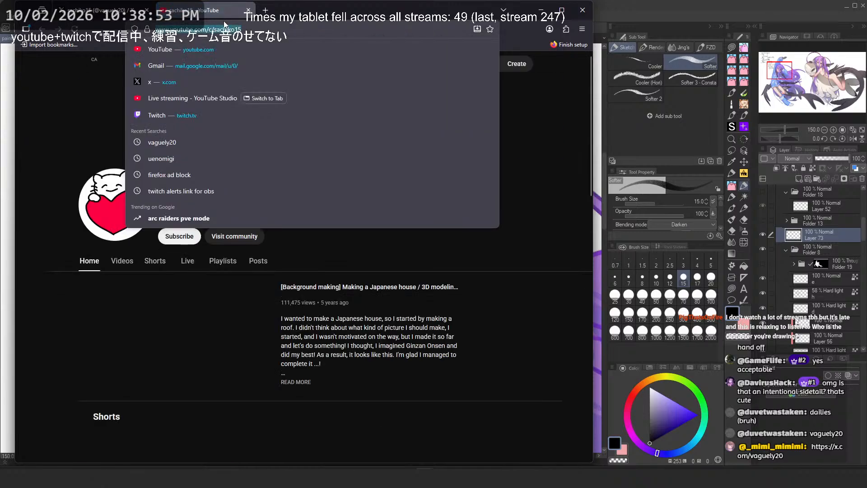
{"action": "left_click", "coordinate": [461, 313]}
{"action": "left_click", "coordinate": [132, 259]}
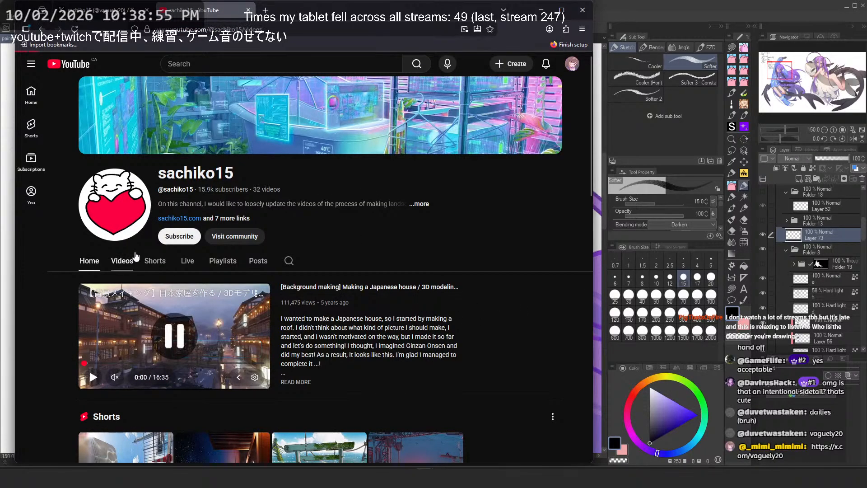
Step: Open the 【3DCG】海と落書きの階段 video from the channel's videos in the larger player view
{"action": "right_click", "coordinate": [185, 10]}
{"action": "left_click", "coordinate": [219, 67]}
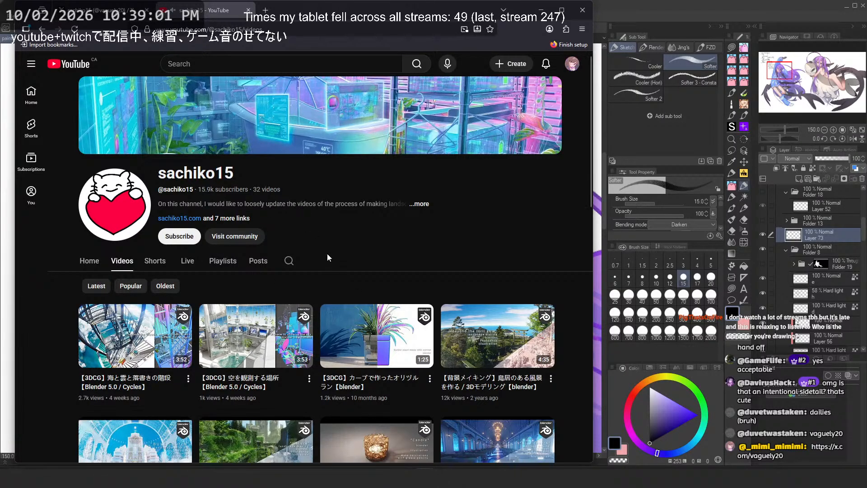
{"action": "scroll", "coordinate": [327, 254], "scroll_direction": "down", "scroll_amount": 2}
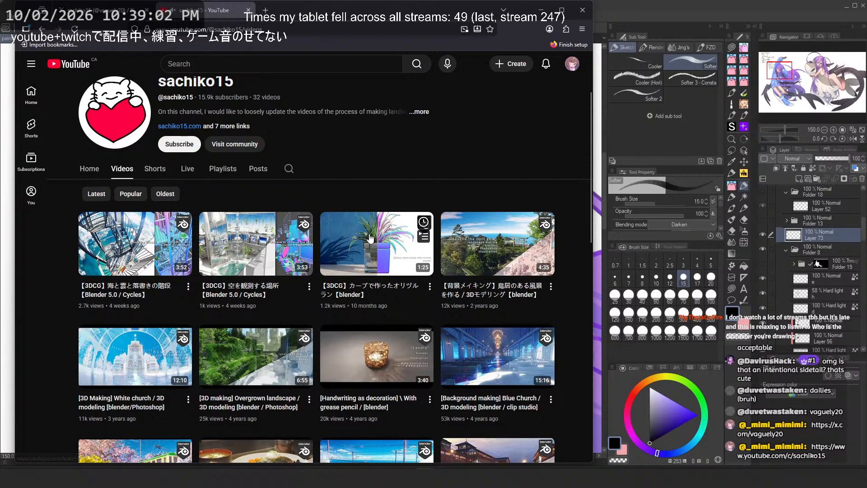
{"action": "left_click", "coordinate": [131, 239]}
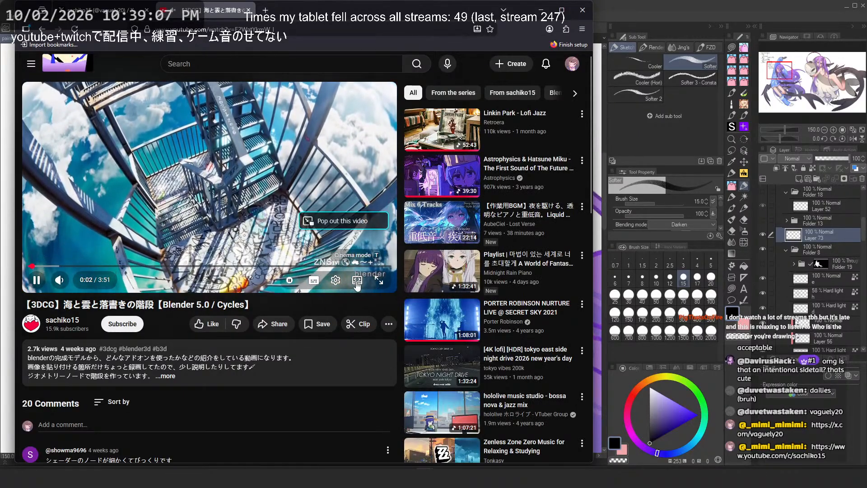
{"action": "left_click", "coordinate": [357, 281]}
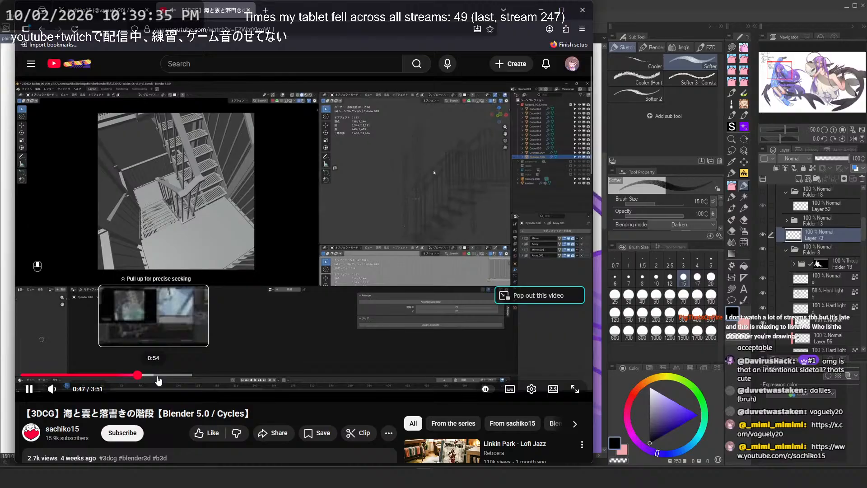
Step: Skim through the staircase video by jumping along its timeline to different stages
{"action": "left_click", "coordinate": [162, 376]}
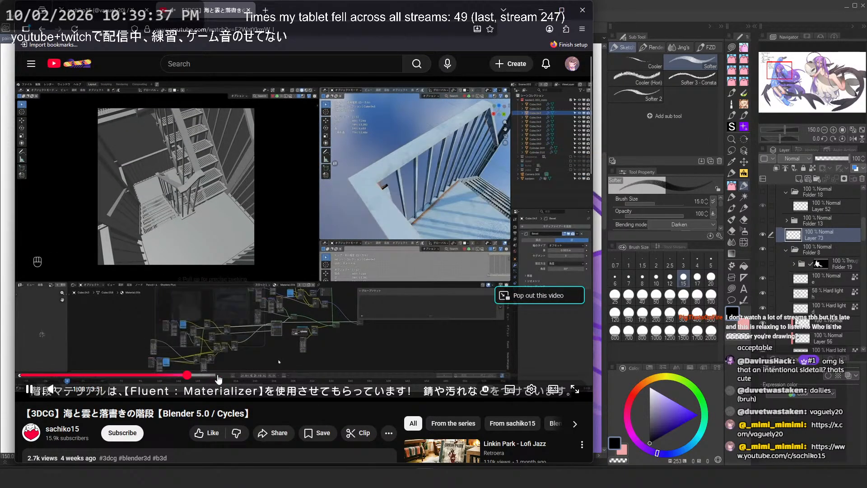
{"action": "left_click", "coordinate": [218, 375]}
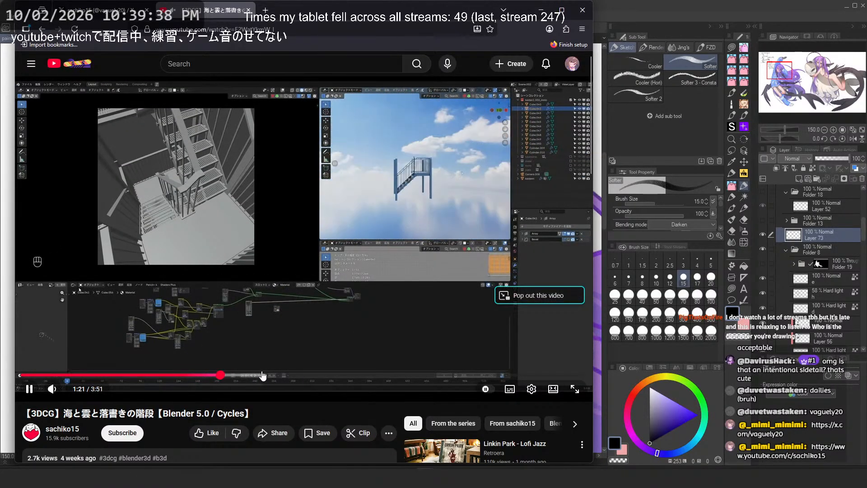
{"action": "left_click", "coordinate": [264, 376]}
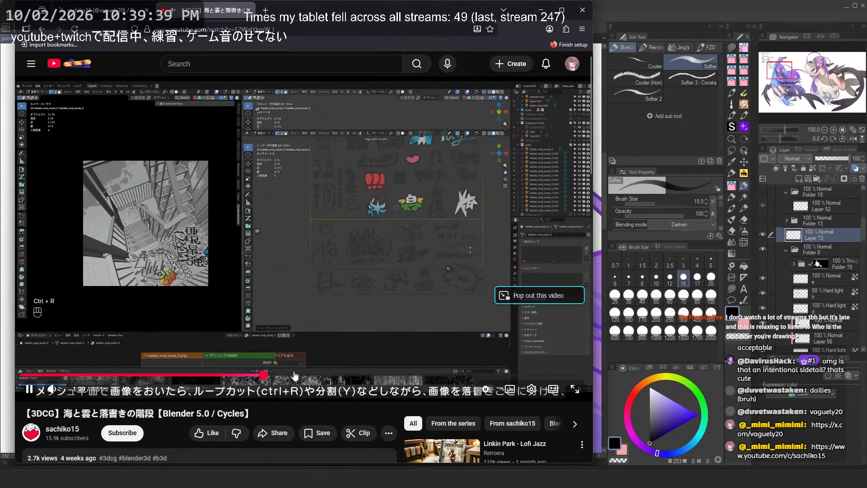
{"action": "left_click", "coordinate": [349, 376]}
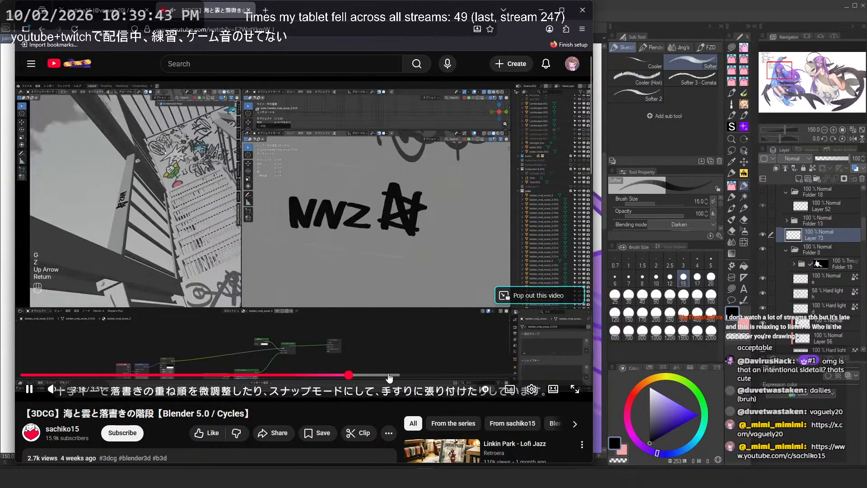
{"action": "left_click", "coordinate": [390, 377]}
{"action": "left_click", "coordinate": [446, 377]}
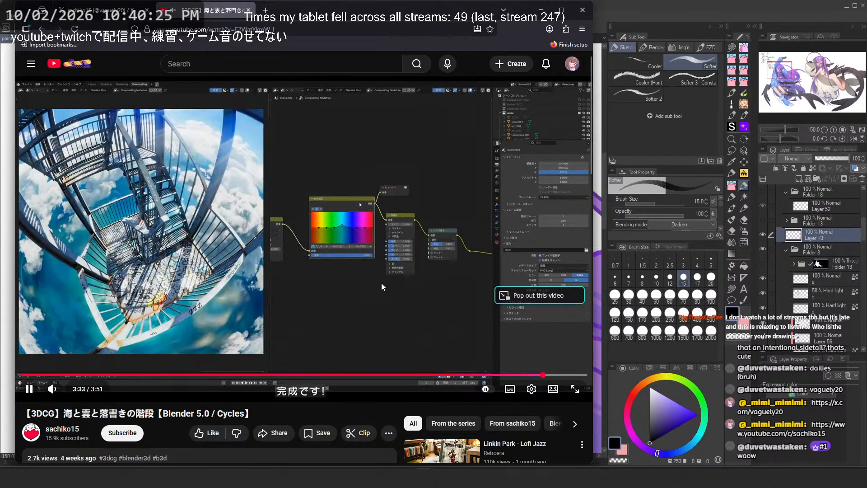
{"action": "left_click_drag", "start_coordinate": [524, 375], "coordinate": [477, 381]}
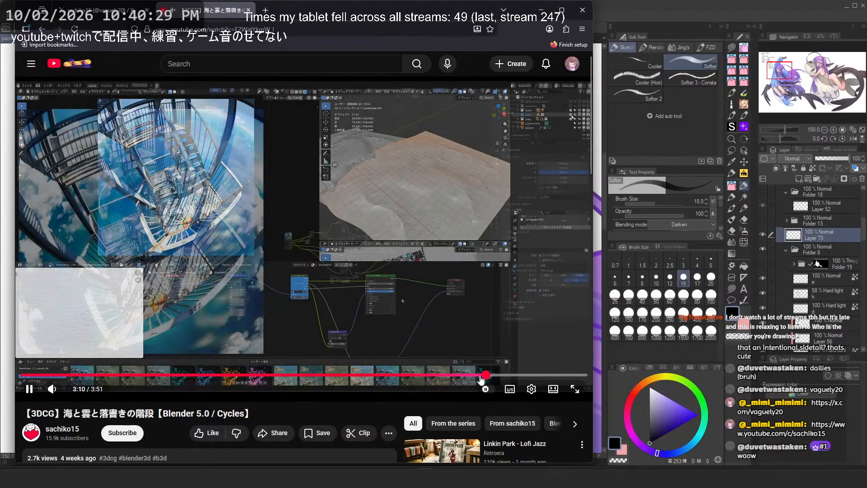
{"action": "left_click", "coordinate": [314, 226]}
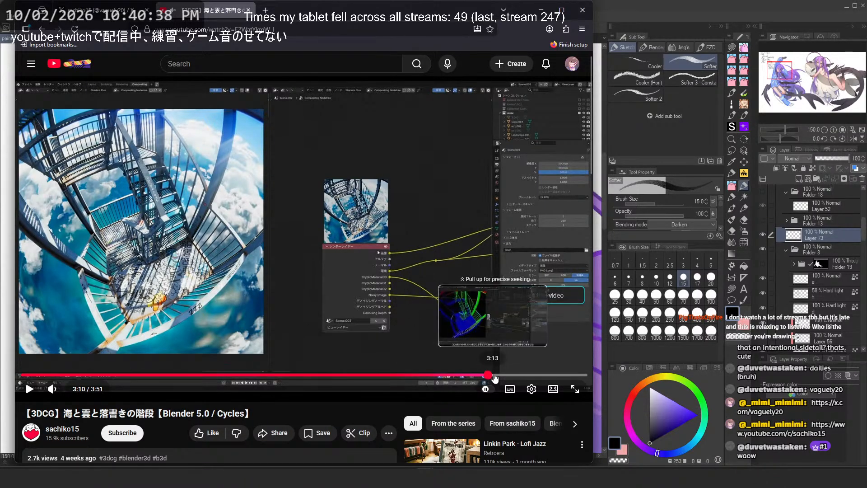
{"action": "left_click_drag", "start_coordinate": [500, 375], "coordinate": [502, 376]}
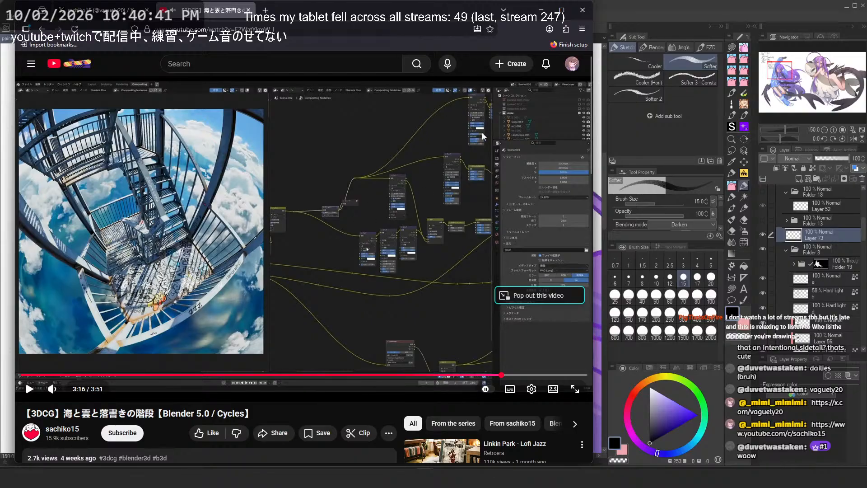
{"action": "left_click", "coordinate": [511, 376]}
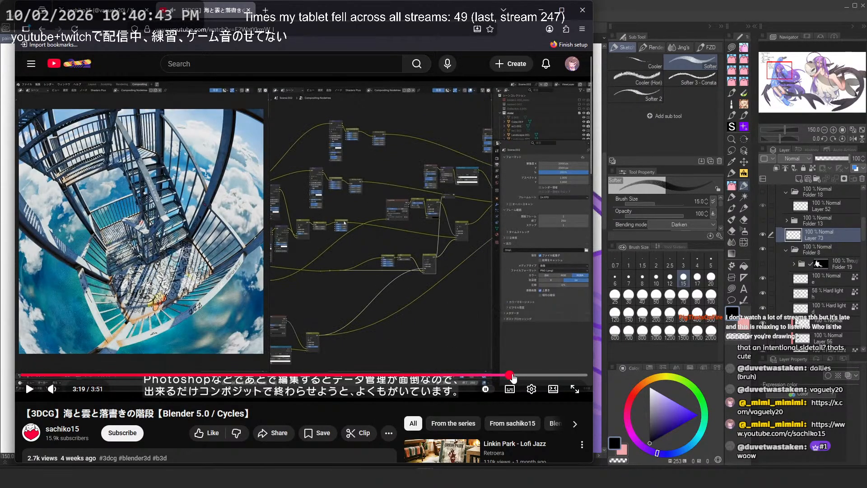
{"action": "left_click_drag", "start_coordinate": [514, 378], "coordinate": [535, 376]}
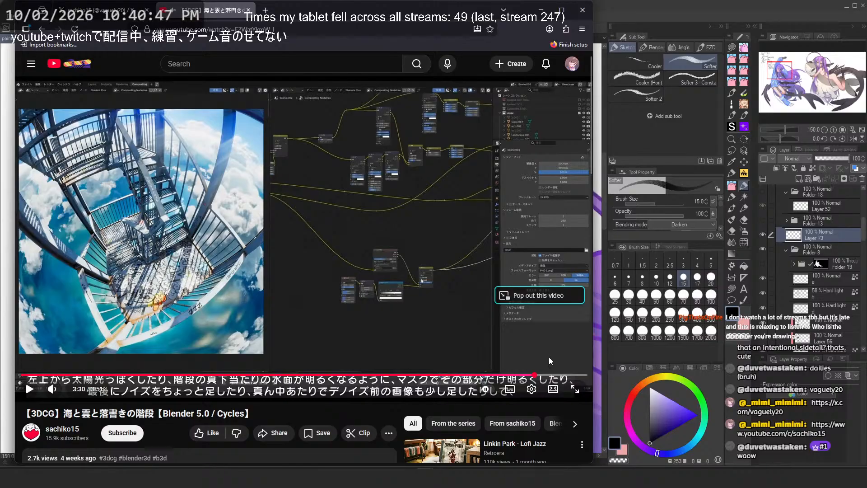
{"action": "left_click", "coordinate": [549, 357]}
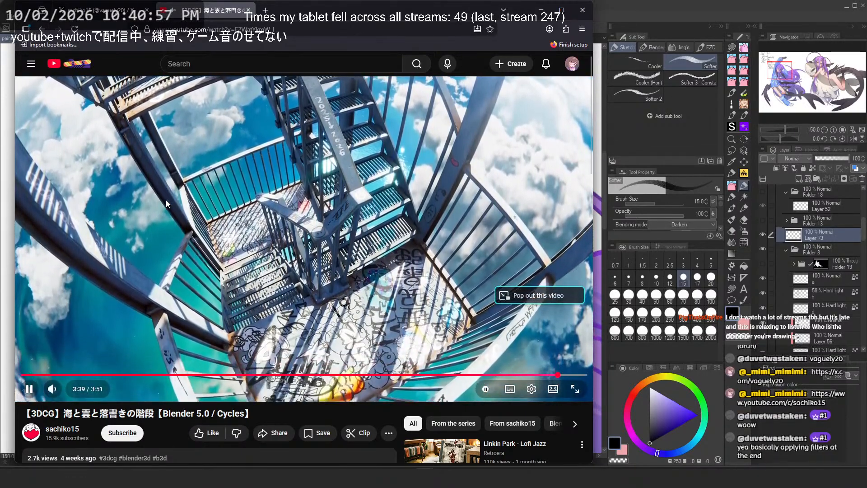
Step: Return to the X profile page and scroll through its posts
{"action": "left_click", "coordinate": [166, 199]}
{"action": "left_click", "coordinate": [122, 10]}
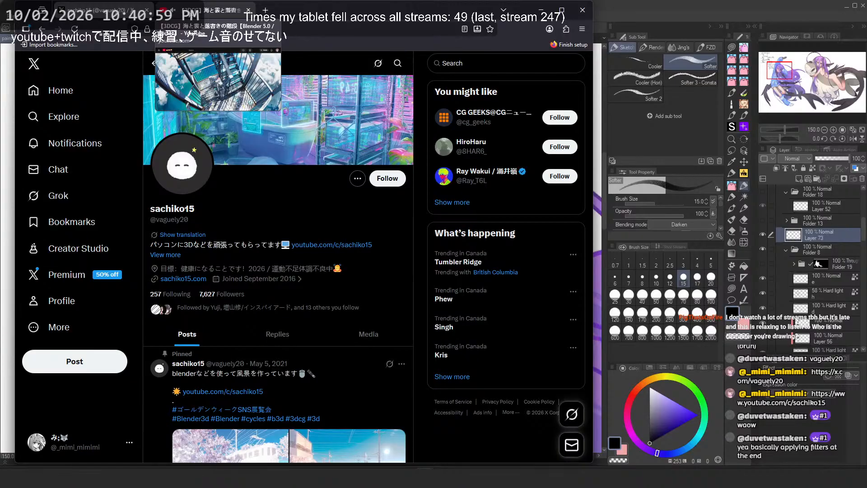
{"action": "scroll", "coordinate": [266, 243], "scroll_direction": "down", "scroll_amount": 5}
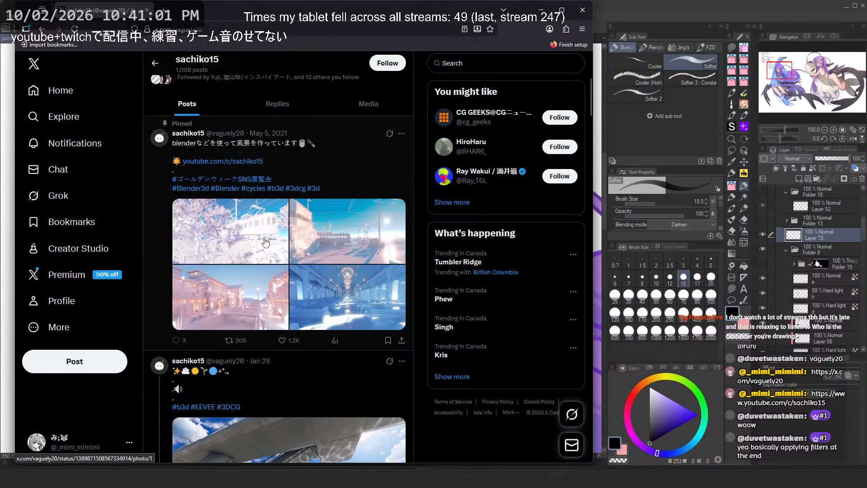
{"action": "scroll", "coordinate": [346, 209], "scroll_direction": "down", "scroll_amount": 3}
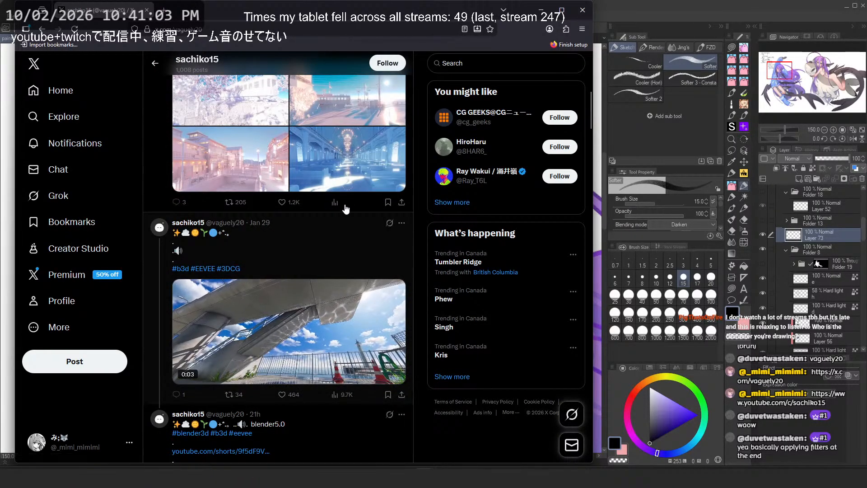
Step: Open the cathedral post's image and follow the YouTube channel link in its caption
{"action": "left_click", "coordinate": [350, 164]}
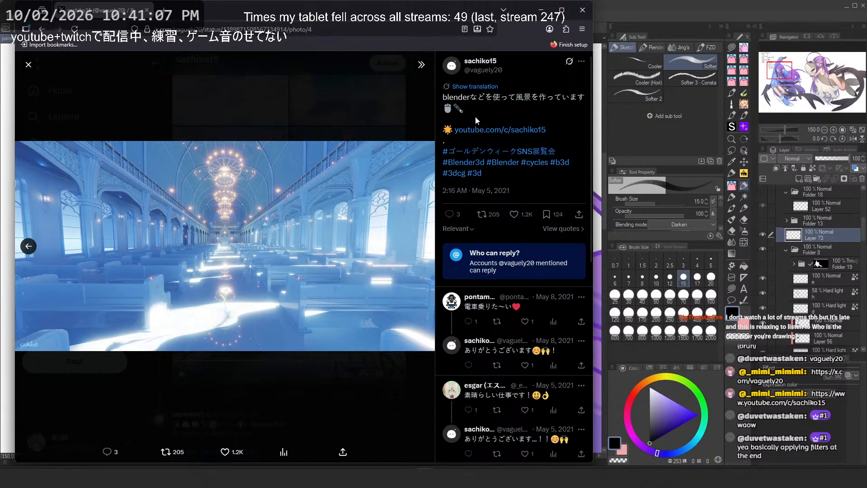
{"action": "left_click", "coordinate": [479, 130]}
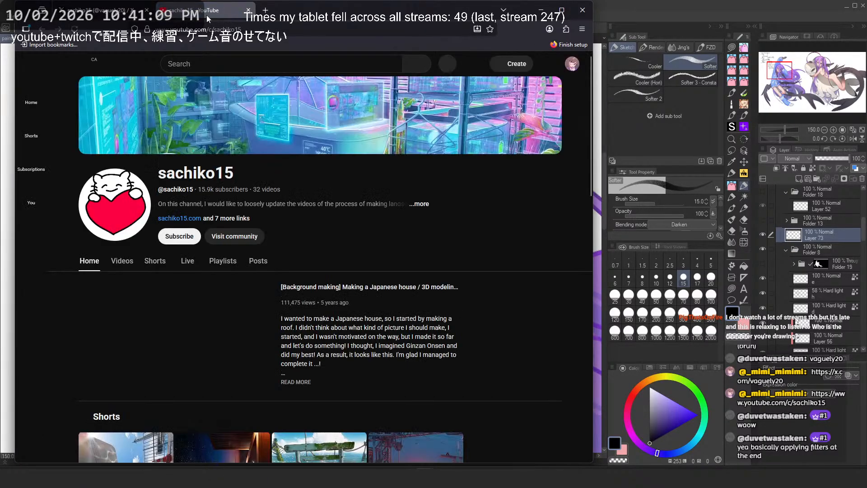
Step: Browse the YouTube channel's Live and Videos tabs and scroll through its list of videos
{"action": "right_click", "coordinate": [207, 15]}
{"action": "left_click", "coordinate": [232, 67]}
{"action": "left_click", "coordinate": [182, 263]}
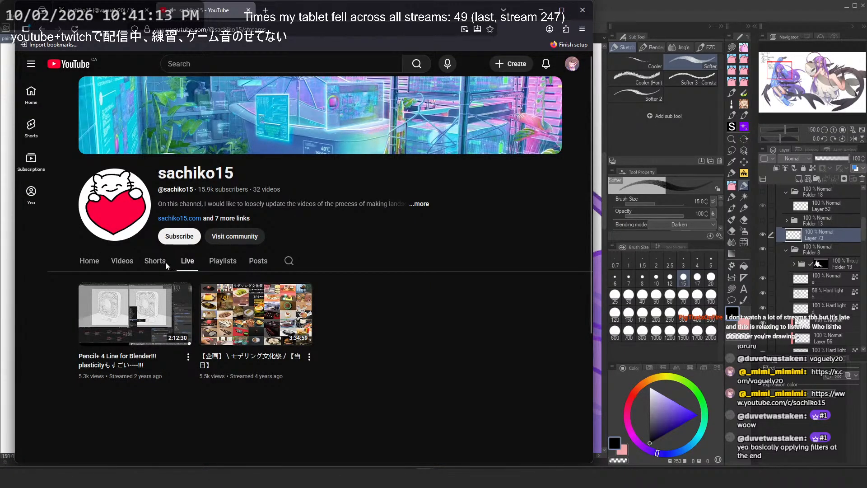
{"action": "left_click", "coordinate": [115, 263]}
{"action": "scroll", "coordinate": [344, 246], "scroll_direction": "down", "scroll_amount": 5}
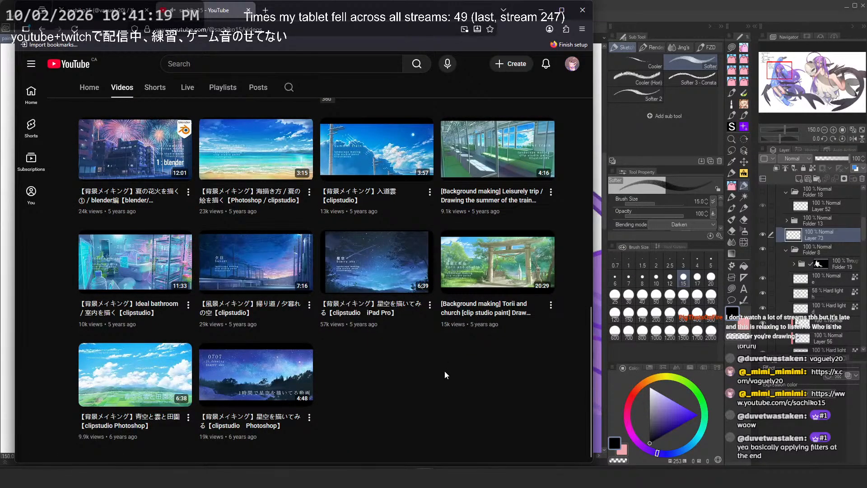
{"action": "mouse_move", "coordinate": [166, 171]}
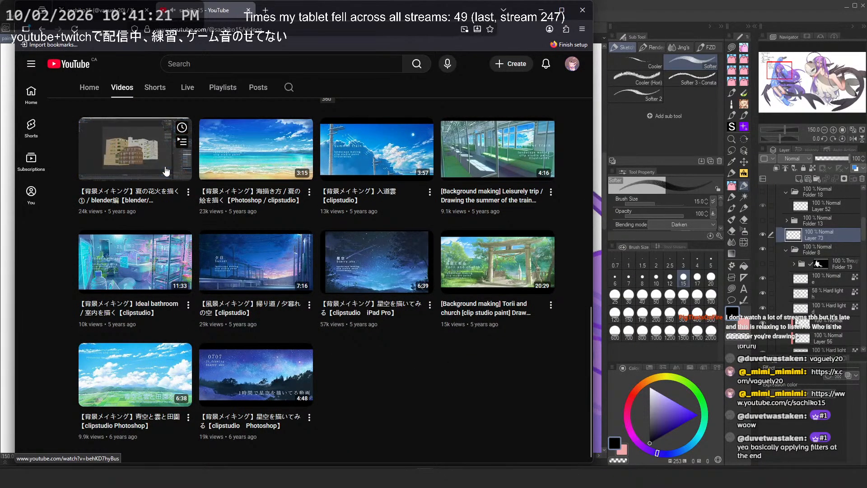
Step: Return to the X tab, close the image viewer, and scroll down through the profile's posts
{"action": "left_click", "coordinate": [99, 10]}
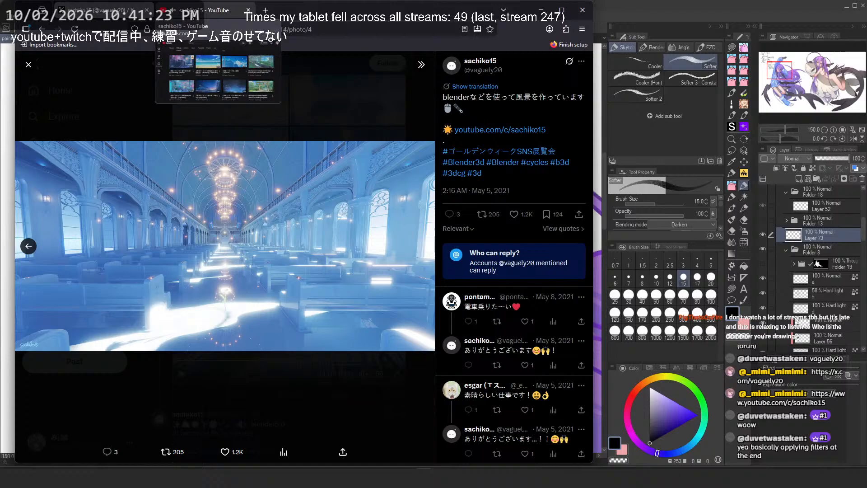
{"action": "left_click", "coordinate": [281, 131]}
{"action": "scroll", "coordinate": [316, 253], "scroll_direction": "down", "scroll_amount": 5}
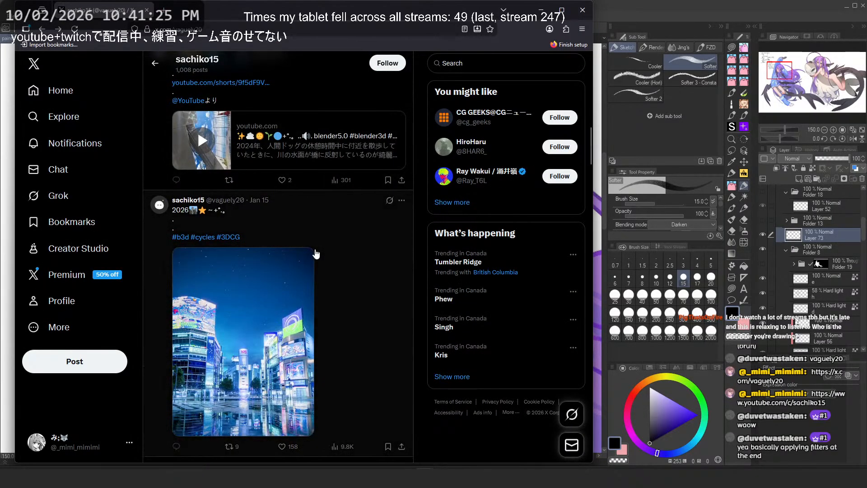
{"action": "scroll", "coordinate": [316, 254], "scroll_direction": "down", "scroll_amount": 10}
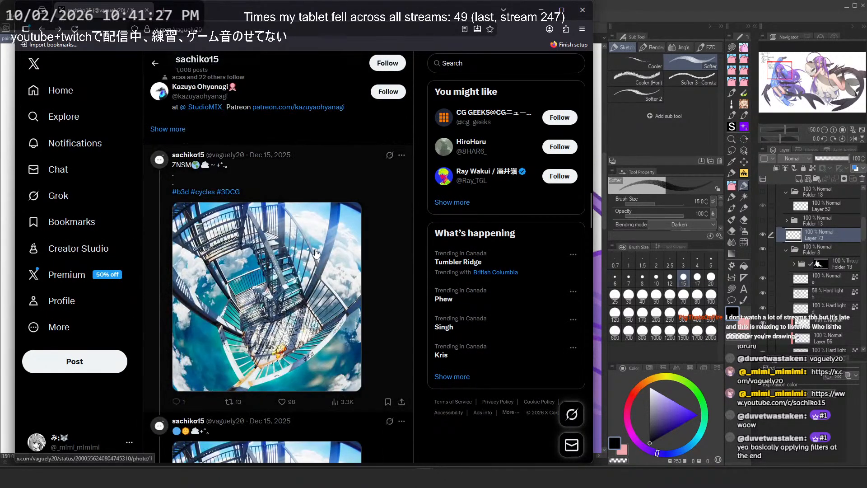
{"action": "scroll", "coordinate": [316, 254], "scroll_direction": "down", "scroll_amount": 12}
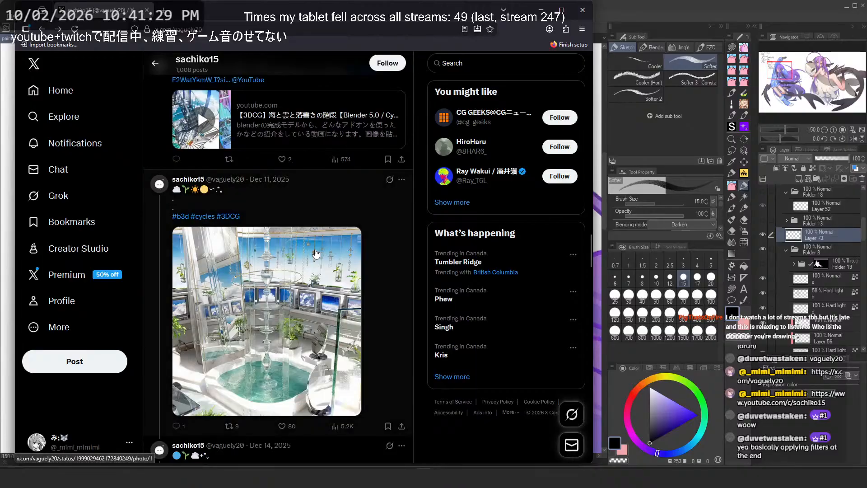
{"action": "scroll", "coordinate": [316, 254], "scroll_direction": "down", "scroll_amount": 8}
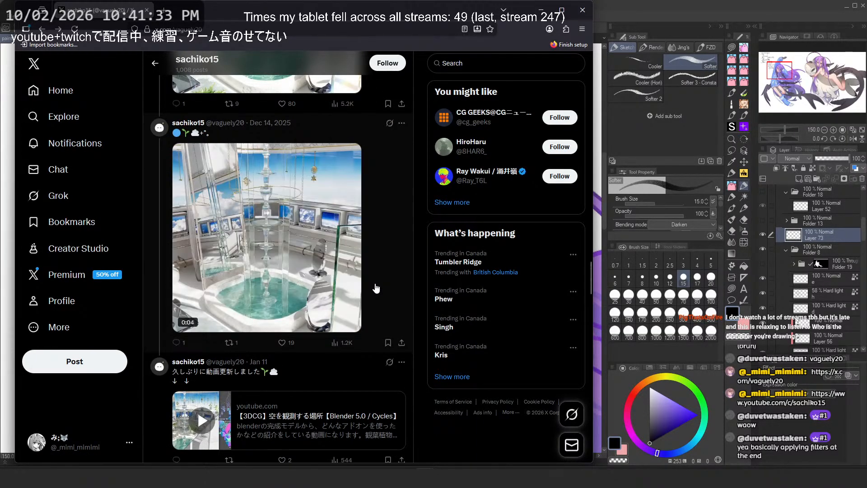
Step: Play the fountain room video post in fullscreen, exit it, and keep scrolling the posts
{"action": "right_click", "coordinate": [81, 11]}
{"action": "left_click", "coordinate": [118, 79]}
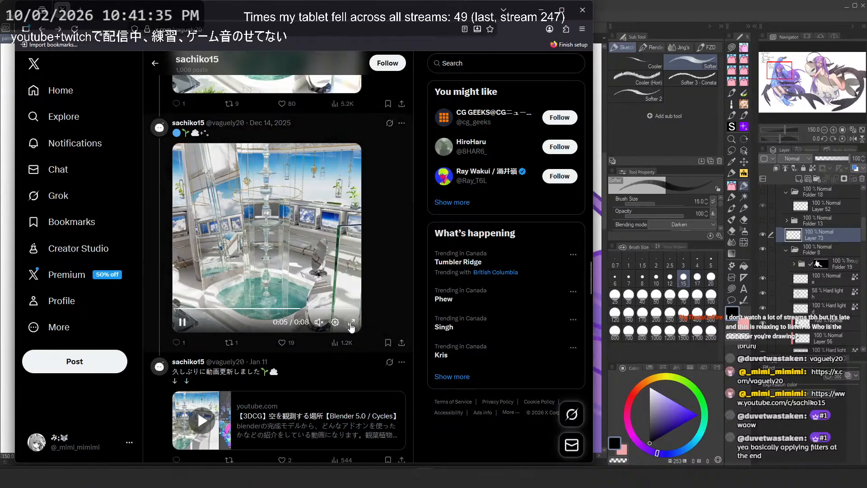
{"action": "left_click", "coordinate": [352, 326]}
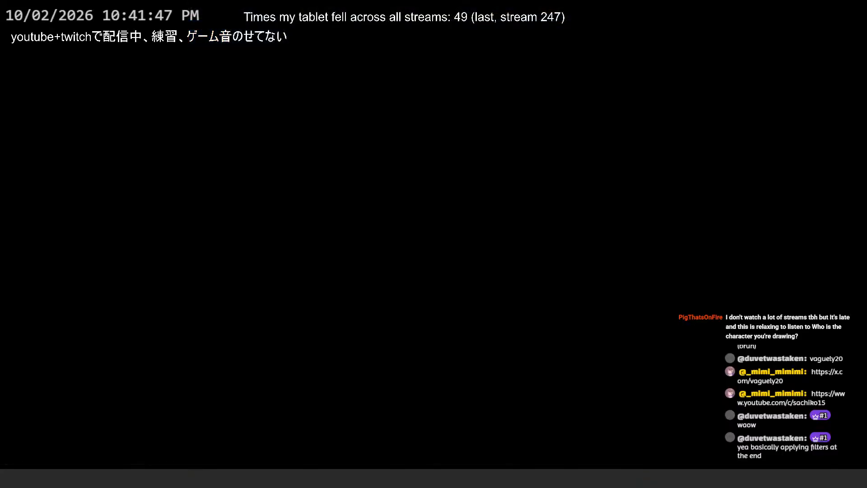
{"action": "key", "text": "Escape"}
{"action": "scroll", "coordinate": [379, 278], "scroll_direction": "down", "scroll_amount": 10}
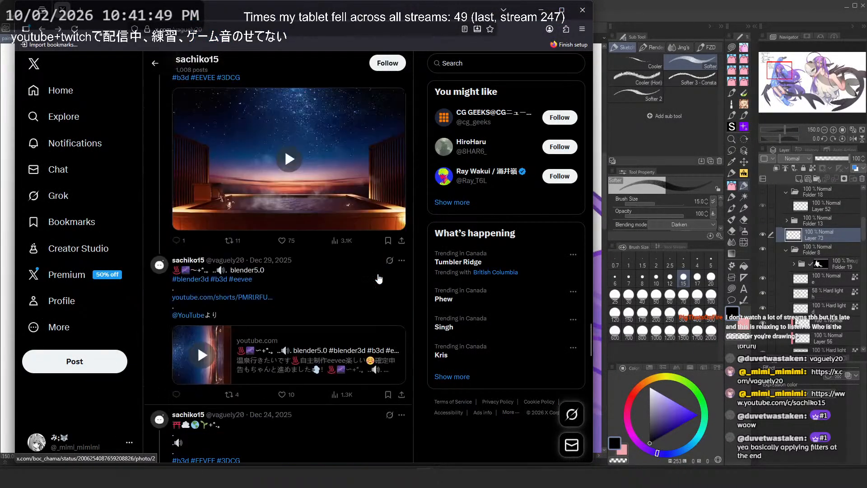
Step: Open the profile's Media tab and scroll through its grid of photos and videos
{"action": "scroll", "coordinate": [379, 279], "scroll_direction": "down", "scroll_amount": 15}
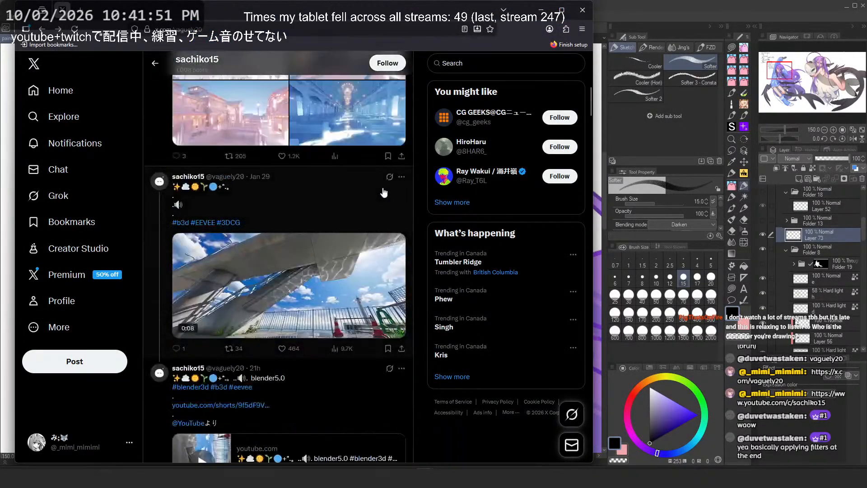
{"action": "scroll", "coordinate": [383, 193], "scroll_direction": "up", "scroll_amount": 20}
{"action": "left_click", "coordinate": [379, 224]}
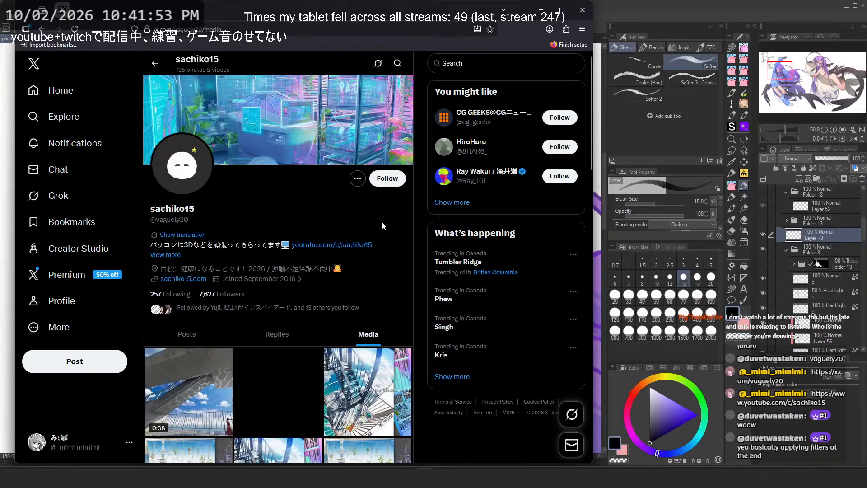
{"action": "scroll", "coordinate": [381, 221], "scroll_direction": "down", "scroll_amount": 4}
{"action": "scroll", "coordinate": [382, 225], "scroll_direction": "down", "scroll_amount": 4}
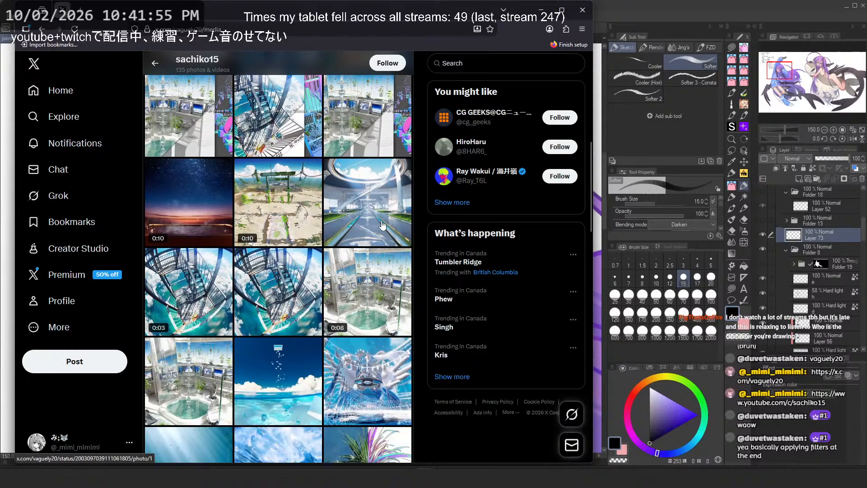
{"action": "scroll", "coordinate": [382, 224], "scroll_direction": "down", "scroll_amount": 3}
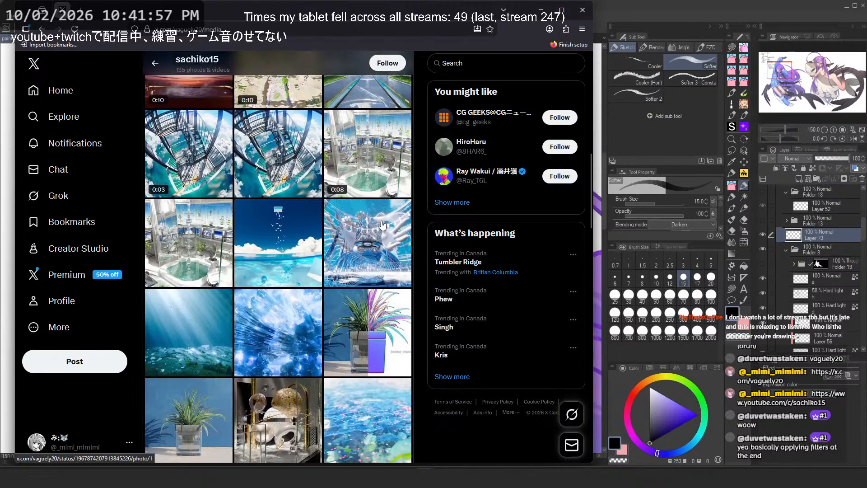
{"action": "scroll", "coordinate": [381, 224], "scroll_direction": "down", "scroll_amount": 3}
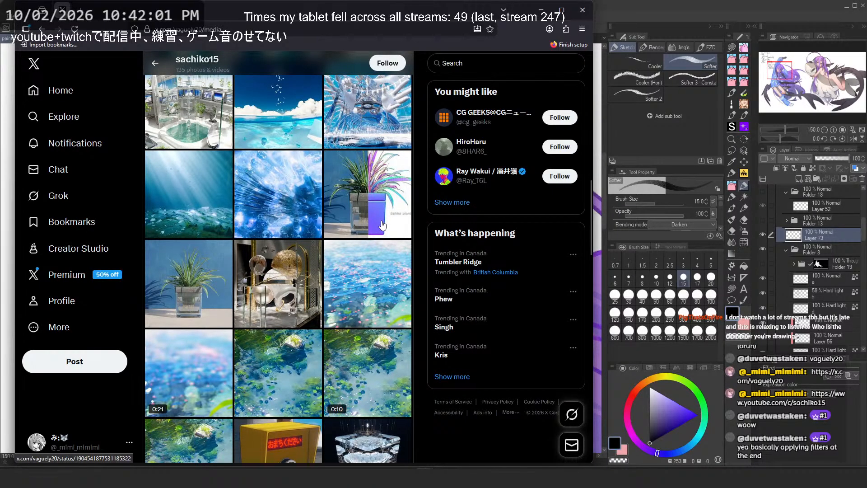
{"action": "scroll", "coordinate": [382, 225], "scroll_direction": "down", "scroll_amount": 3}
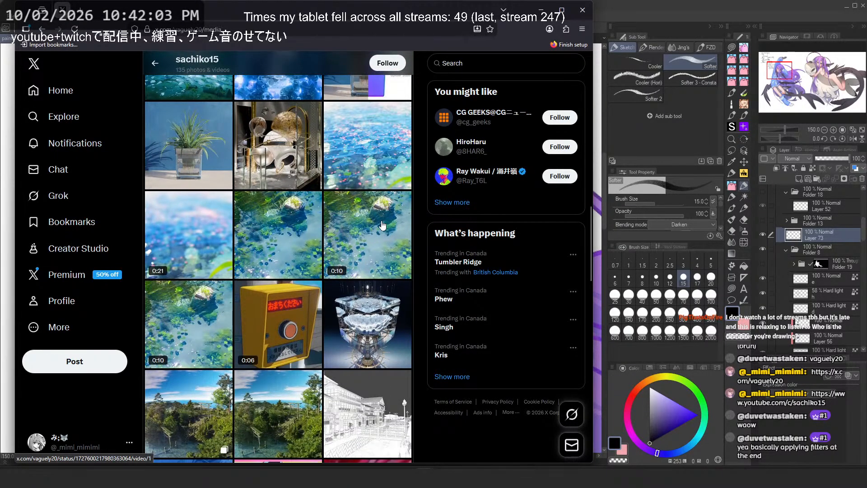
Step: Open the crystal cube image, close it, and continue scrolling down the media grid
{"action": "left_click", "coordinate": [385, 312]}
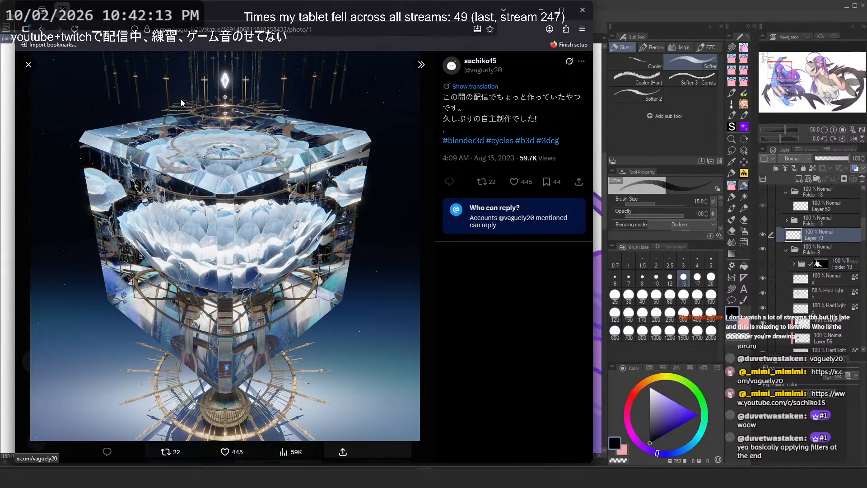
{"action": "left_click", "coordinate": [35, 64]}
{"action": "scroll", "coordinate": [313, 333], "scroll_direction": "down", "scroll_amount": 5}
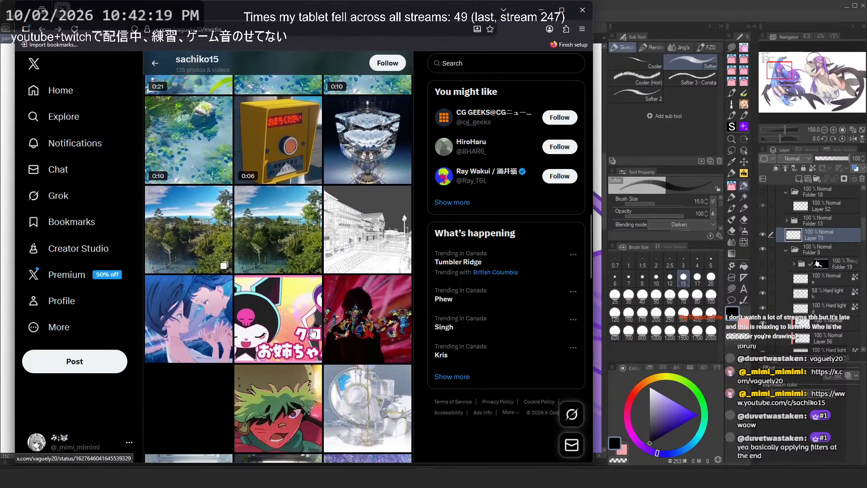
{"action": "scroll", "coordinate": [313, 333], "scroll_direction": "down", "scroll_amount": 3}
{"action": "scroll", "coordinate": [314, 333], "scroll_direction": "down", "scroll_amount": 3}
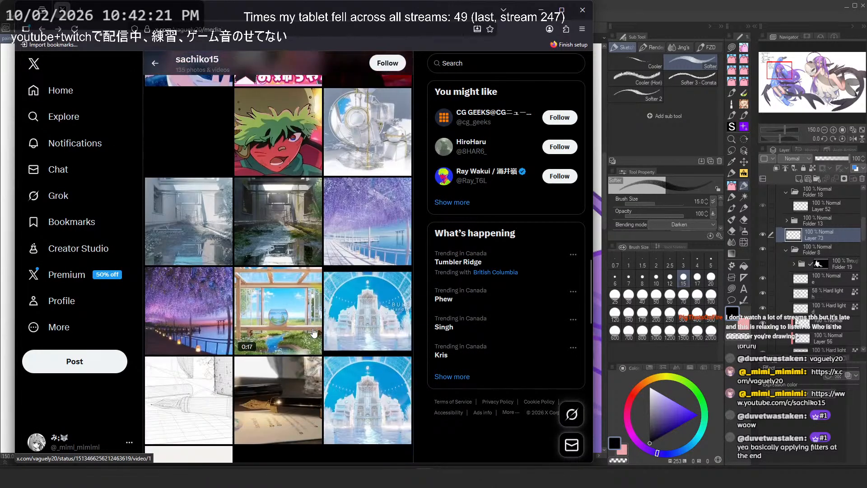
{"action": "scroll", "coordinate": [313, 333], "scroll_direction": "down", "scroll_amount": 8}
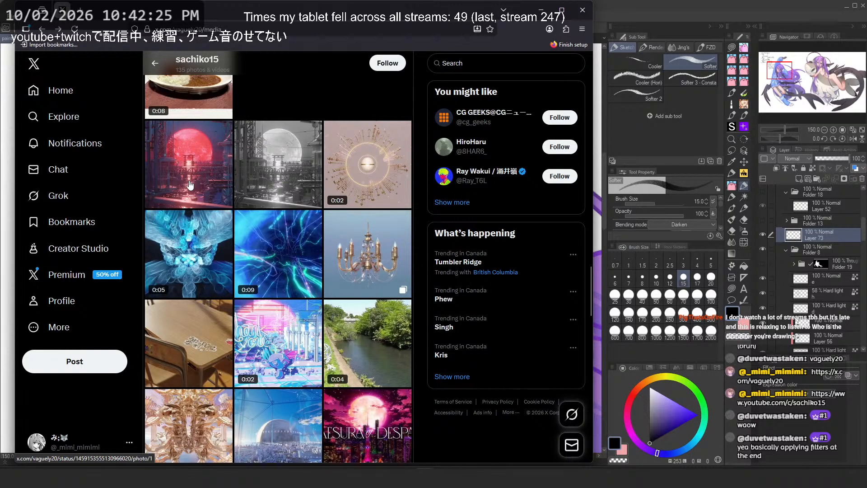
Step: View the red moon industrial scene image, close it, and scroll further down the media grid
{"action": "left_click", "coordinate": [190, 185]}
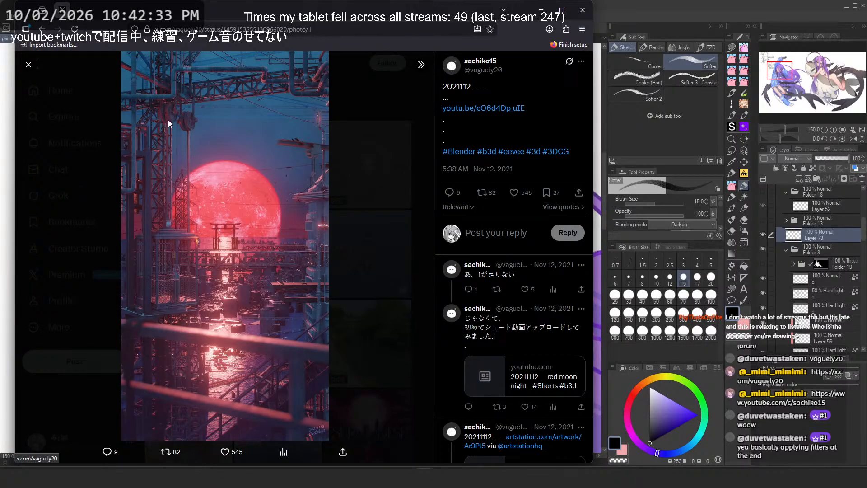
{"action": "left_click", "coordinate": [372, 172]}
{"action": "scroll", "coordinate": [326, 257], "scroll_direction": "down", "scroll_amount": 5}
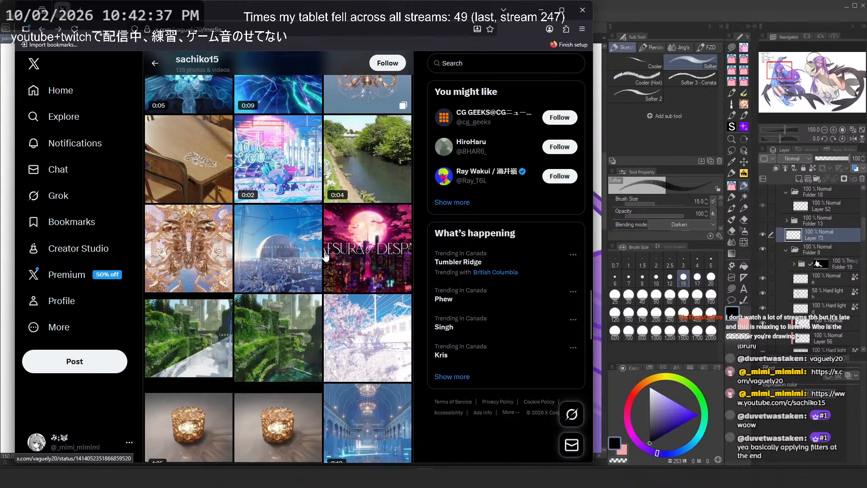
{"action": "scroll", "coordinate": [326, 256], "scroll_direction": "down", "scroll_amount": 4}
{"action": "scroll", "coordinate": [325, 256], "scroll_direction": "down", "scroll_amount": 3}
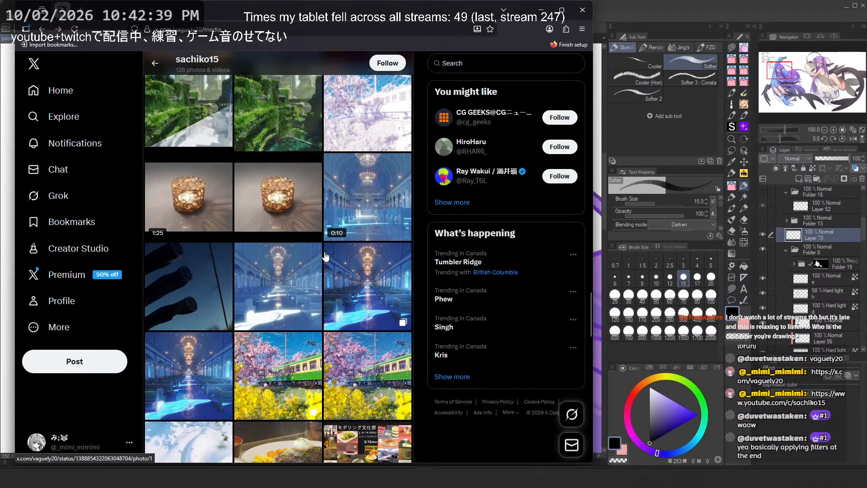
{"action": "scroll", "coordinate": [325, 257], "scroll_direction": "down", "scroll_amount": 3}
{"action": "scroll", "coordinate": [325, 256], "scroll_direction": "down", "scroll_amount": 5}
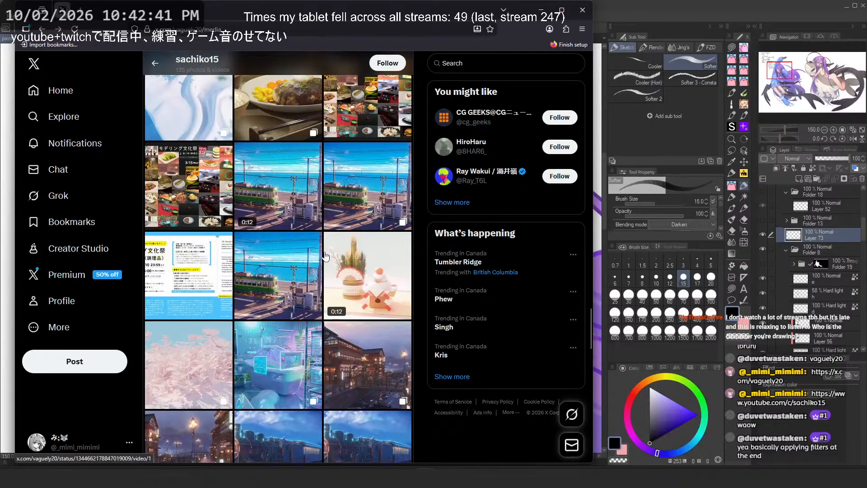
Step: Open the seaside tram image and view it enlarged without the side panel, then close it
{"action": "left_click", "coordinate": [272, 289]}
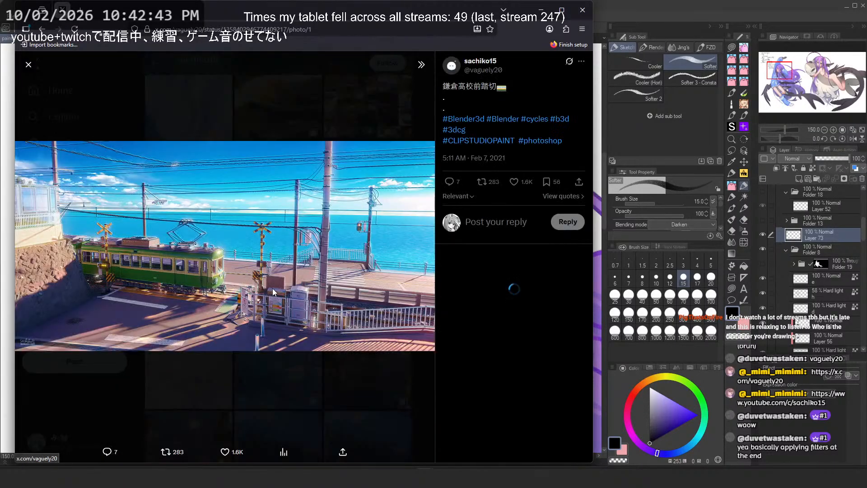
{"action": "left_click", "coordinate": [421, 64]}
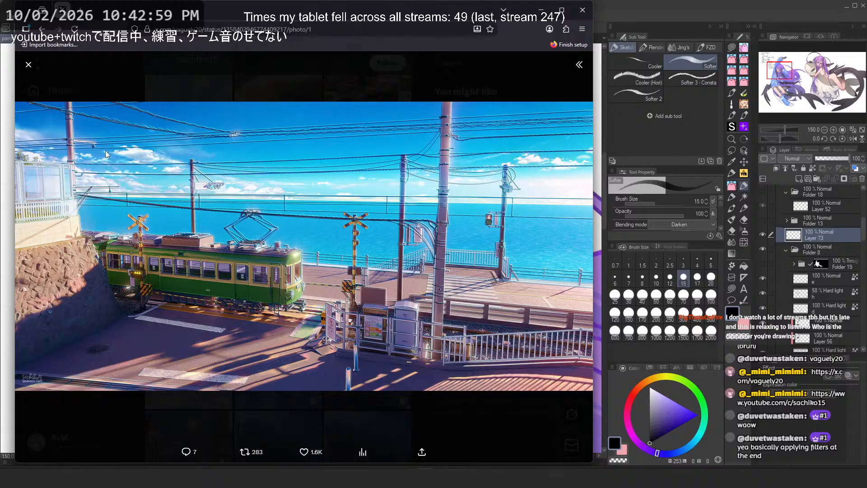
{"action": "left_click", "coordinate": [471, 410]}
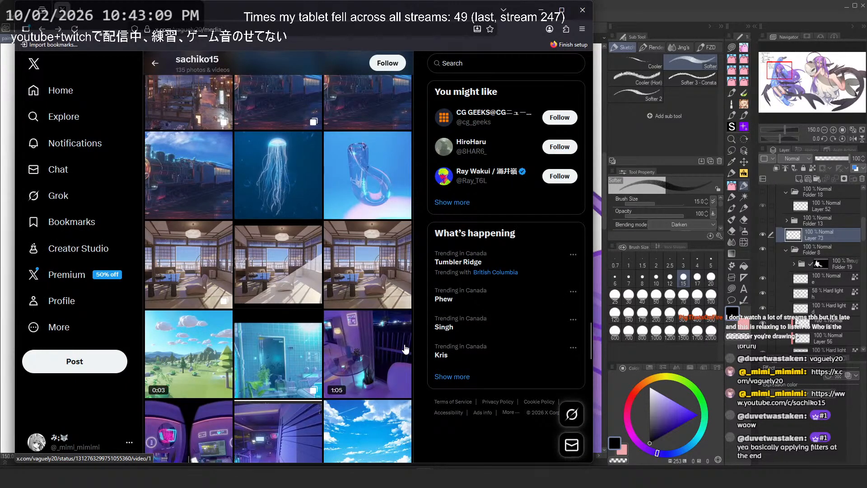
Step: Open the dusk rooftop image, close it, and open the fireworks over buildings image from the grid
{"action": "scroll", "coordinate": [405, 349], "scroll_direction": "down", "scroll_amount": 15}
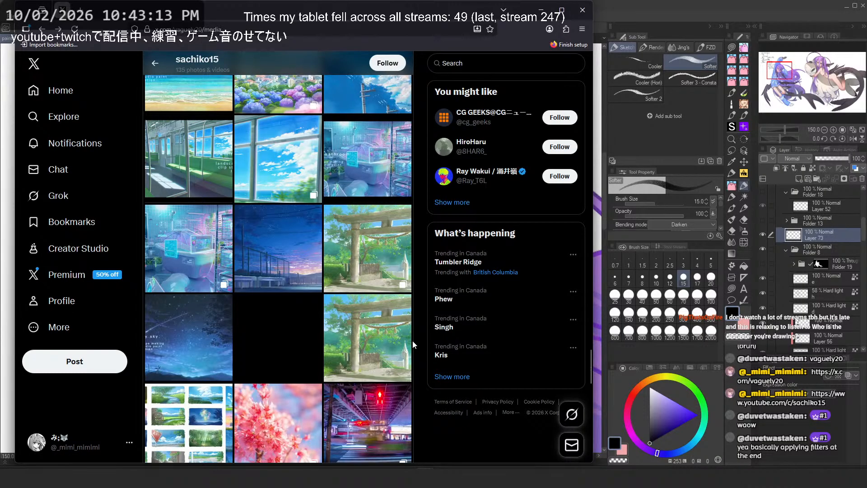
{"action": "left_click", "coordinate": [301, 253]}
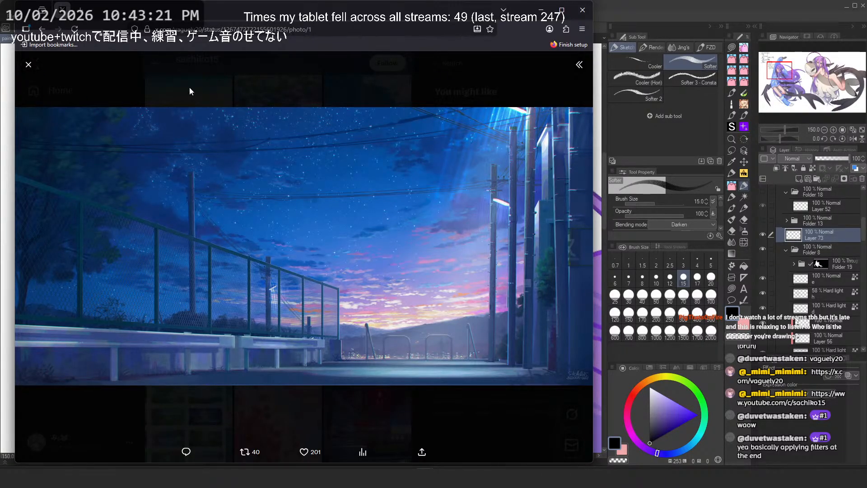
{"action": "left_click", "coordinate": [28, 66]}
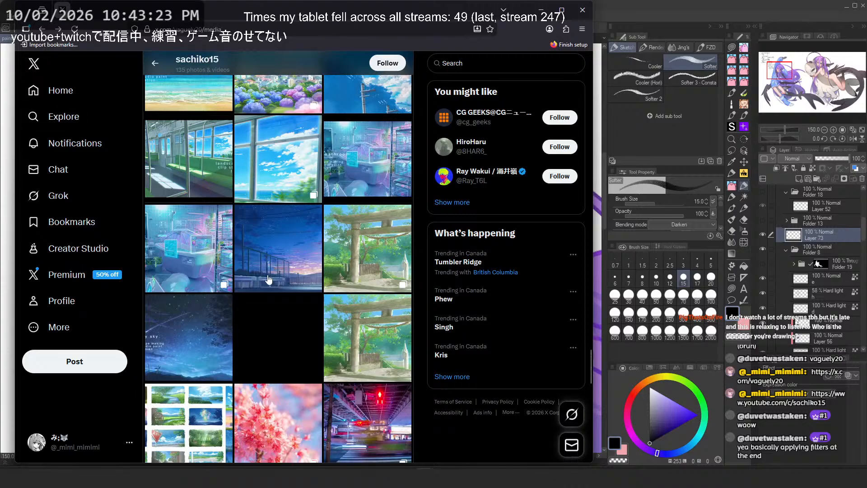
{"action": "scroll", "coordinate": [253, 190], "scroll_direction": "up", "scroll_amount": 2}
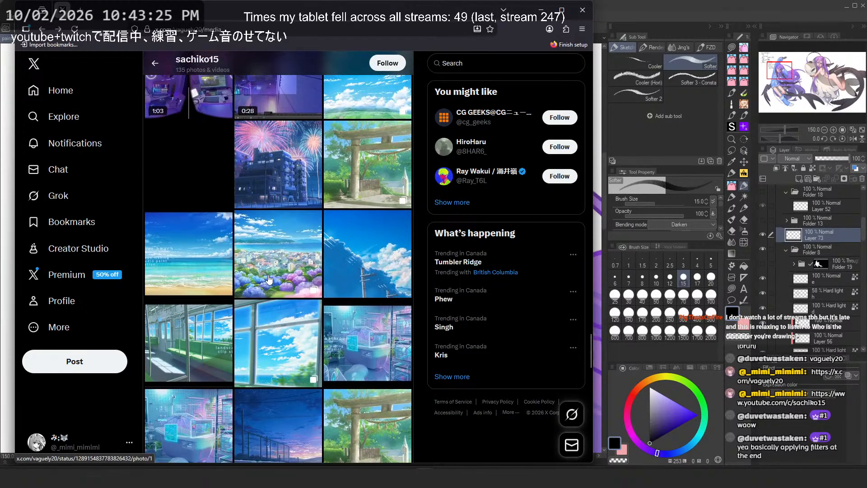
{"action": "left_click", "coordinate": [247, 177]}
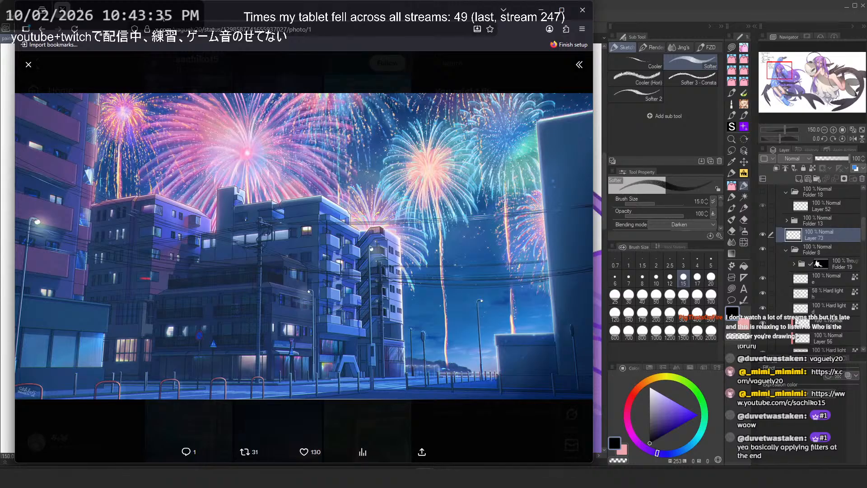
Step: Close the fireworks image, return to the top of the artist's profile, and open their linked YouTube channel
{"action": "left_click", "coordinate": [28, 65]}
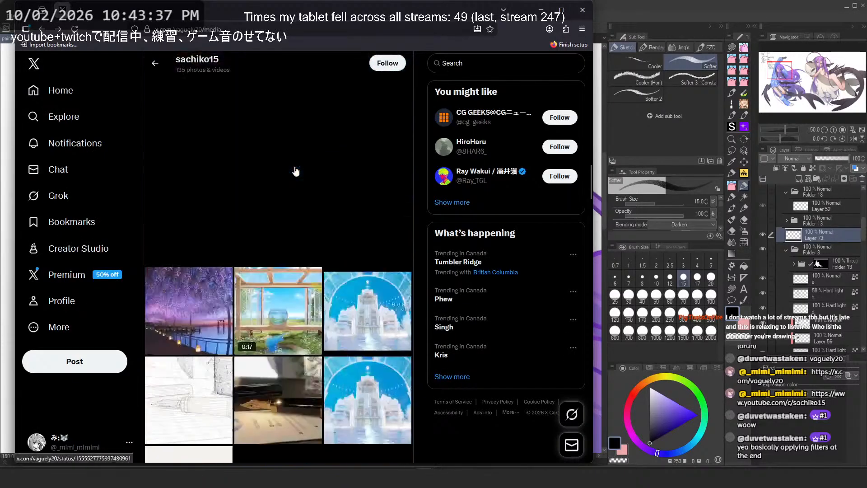
{"action": "scroll", "coordinate": [296, 171], "scroll_direction": "up", "scroll_amount": 10}
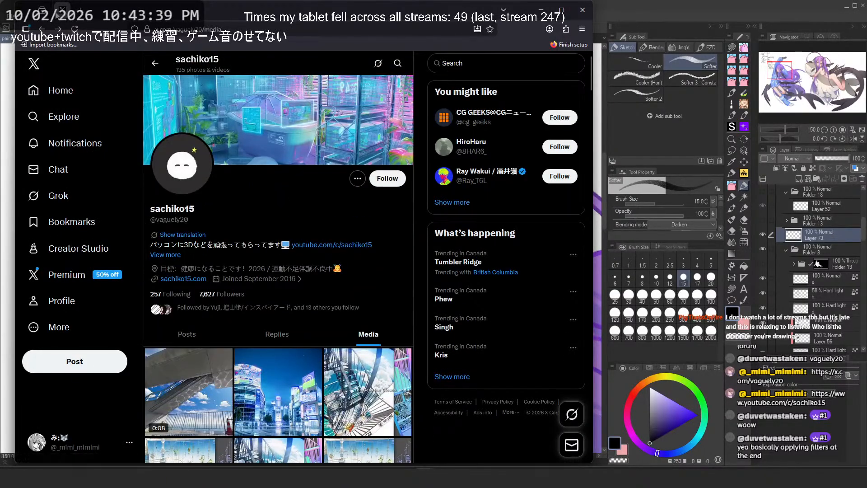
{"action": "right_click", "coordinate": [57, 16]}
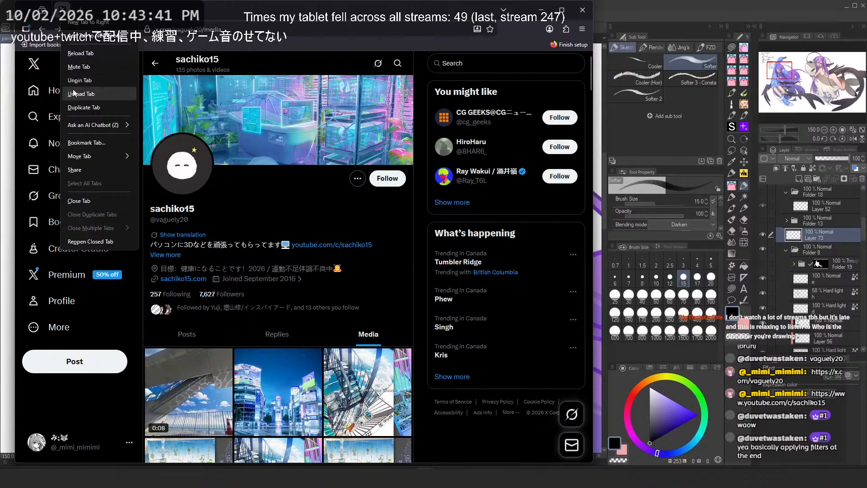
{"action": "left_click", "coordinate": [93, 68]}
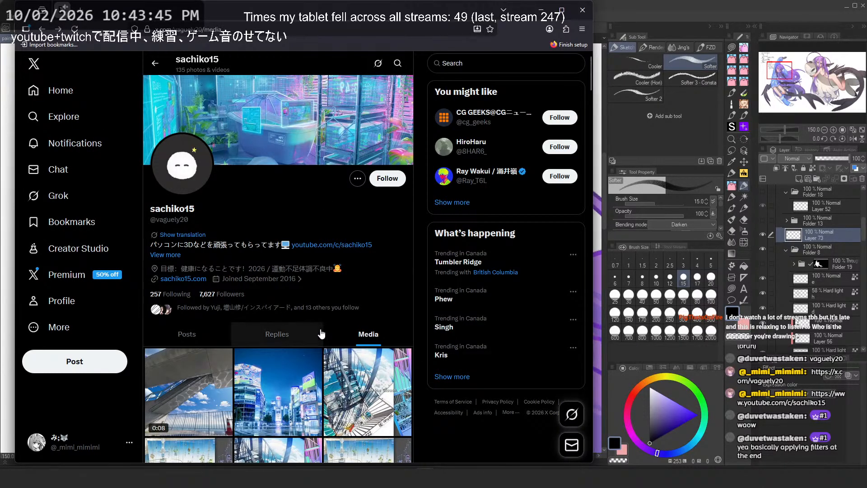
{"action": "left_click", "coordinate": [325, 244]}
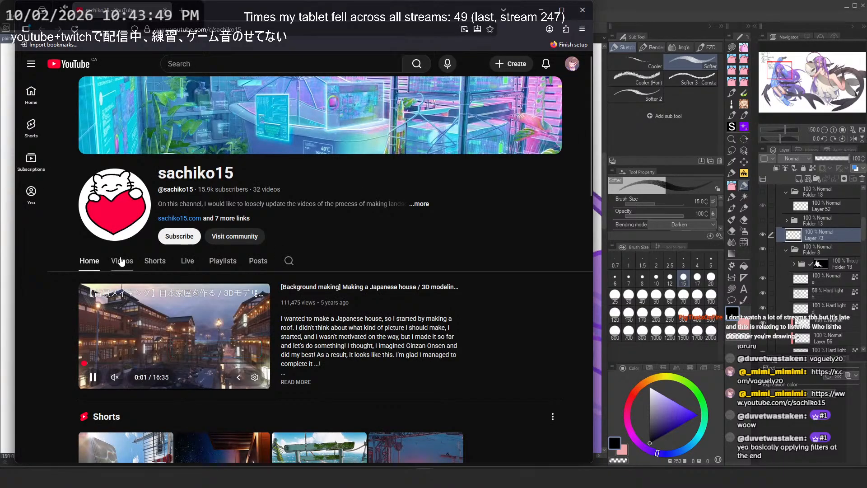
Step: Open the channel's video list and play the summer fireworks background-making video
{"action": "left_click", "coordinate": [121, 261]}
{"action": "scroll", "coordinate": [277, 249], "scroll_direction": "down", "scroll_amount": 15}
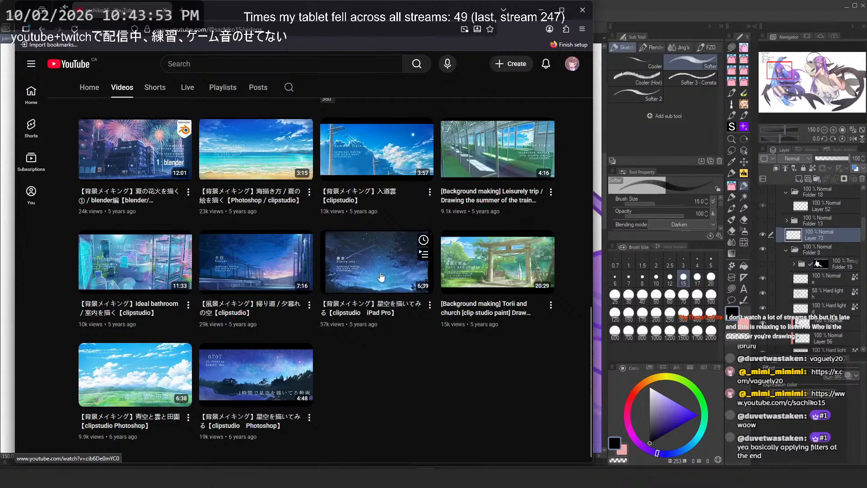
{"action": "left_click", "coordinate": [144, 149]}
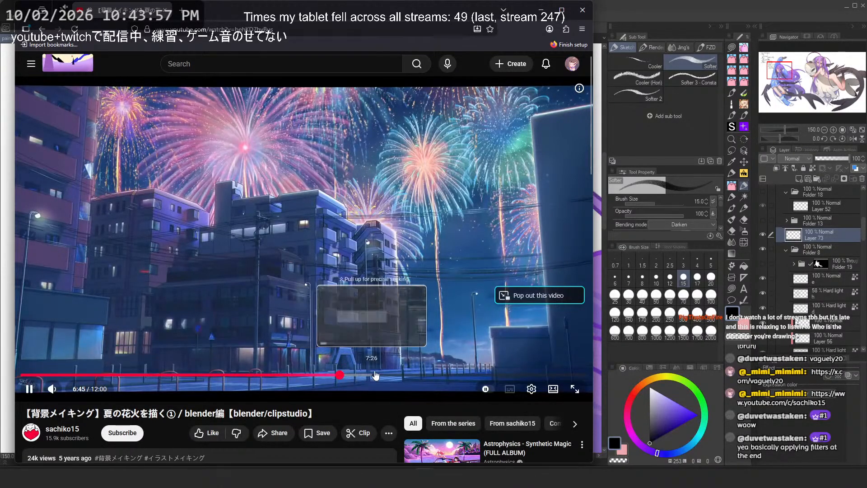
Step: Skip through the video's timeline to watch later stages of the painting process
{"action": "left_click", "coordinate": [340, 374]}
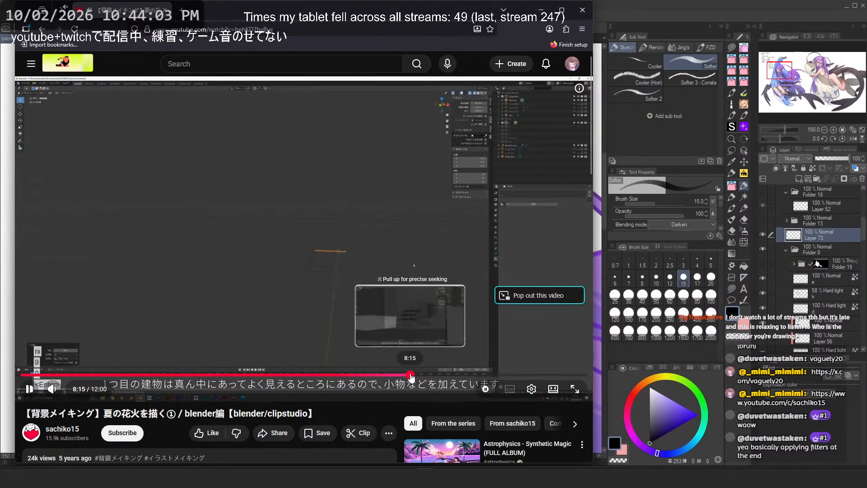
{"action": "left_click", "coordinate": [446, 374]}
{"action": "left_click", "coordinate": [486, 375]}
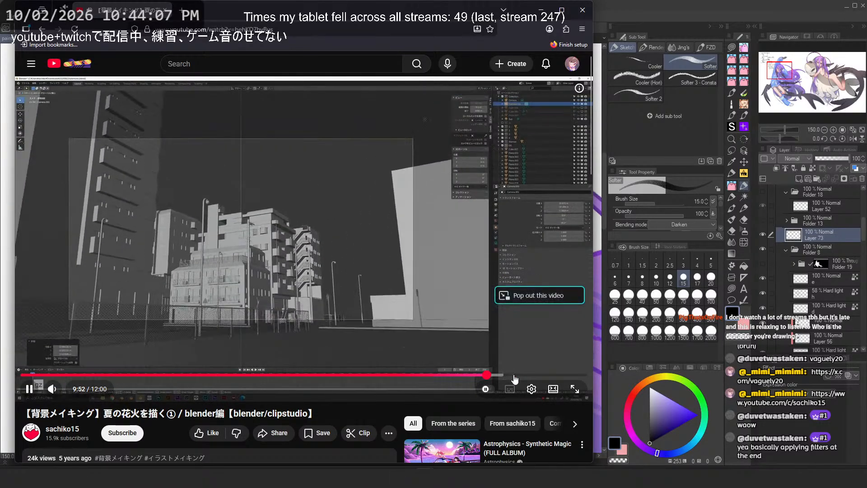
{"action": "left_click", "coordinate": [504, 375]}
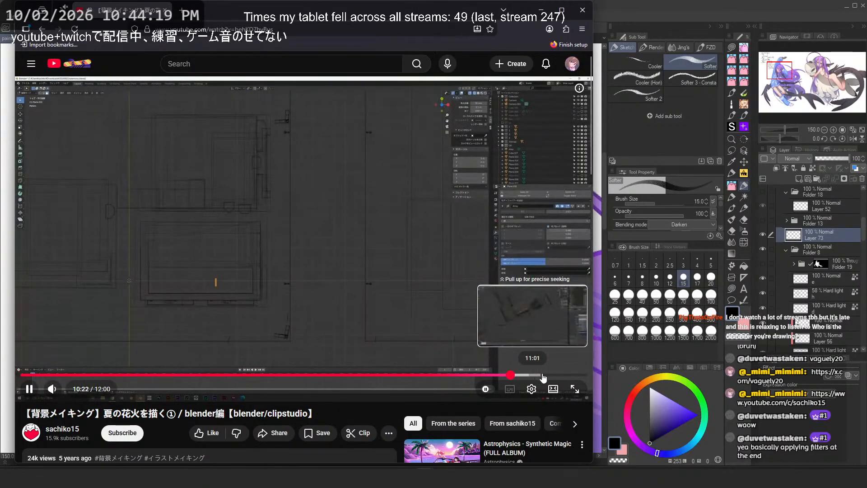
{"action": "left_click", "coordinate": [555, 375]}
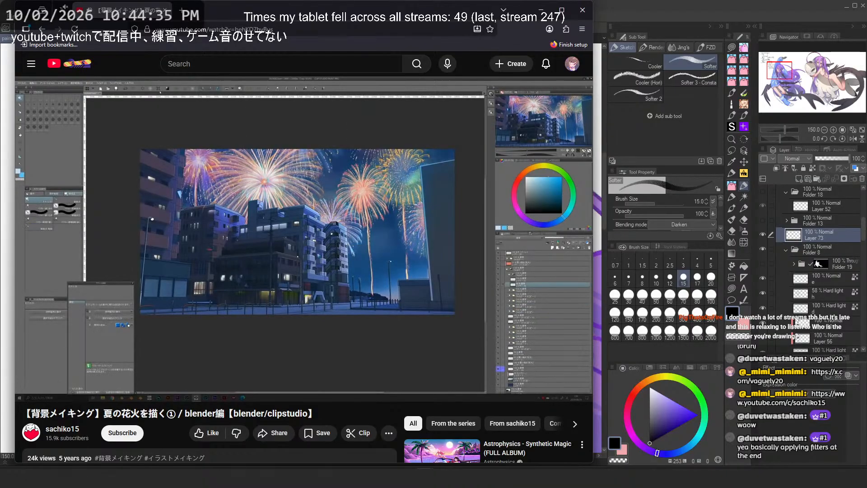
{"action": "mouse_move", "coordinate": [392, 255]}
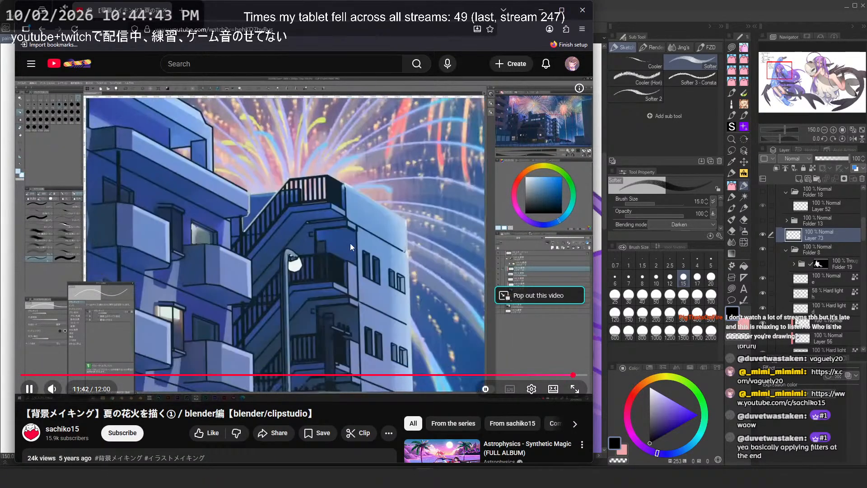
{"action": "left_click", "coordinate": [326, 197]}
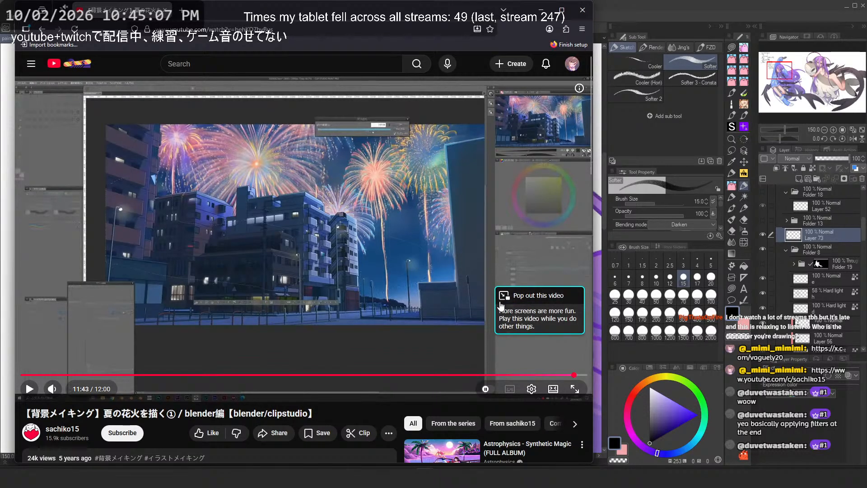
Step: Let the video end and close the browser window to return to the illustration
{"action": "left_click", "coordinate": [397, 317]}
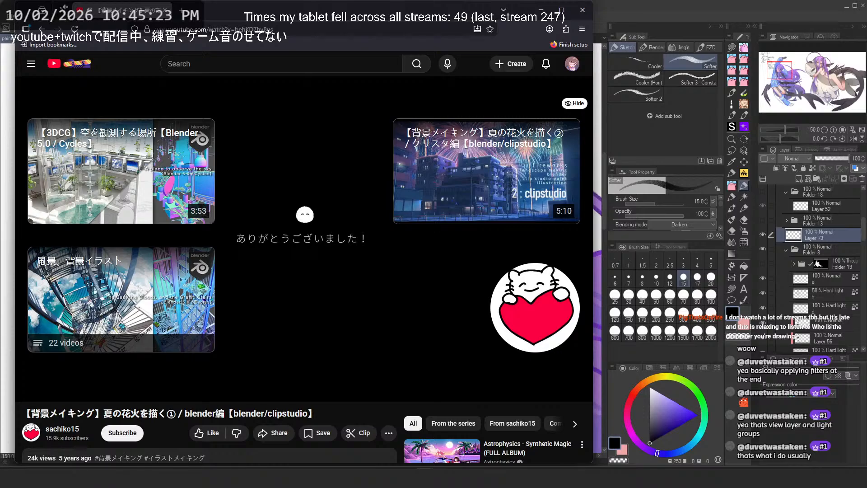
{"action": "left_click", "coordinate": [390, 286]}
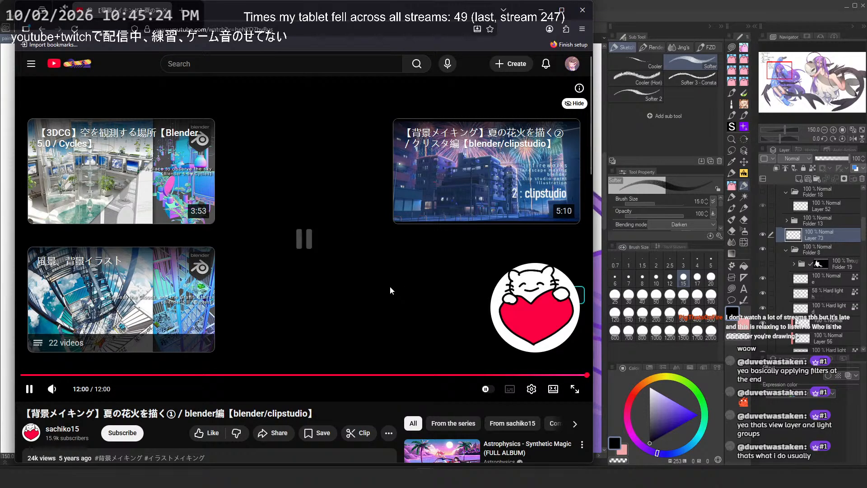
{"action": "left_click", "coordinate": [582, 14]}
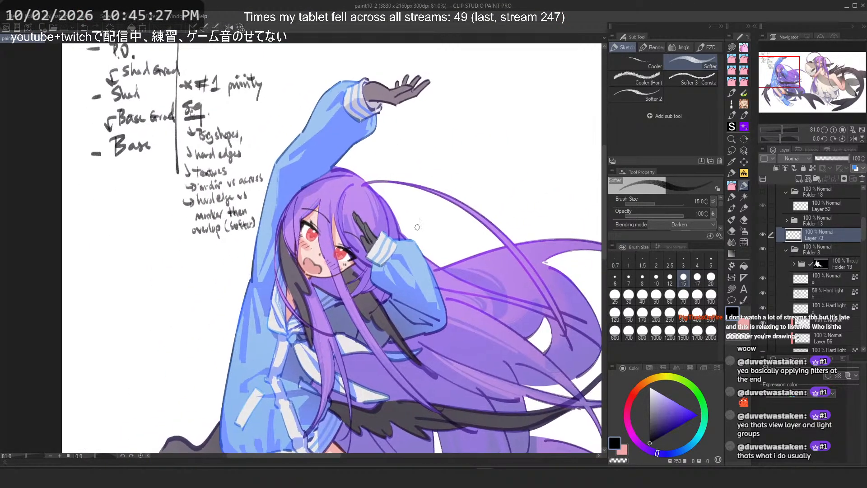
Step: Hide the handwritten notes layer and scroll down through the layer list
{"action": "left_click", "coordinate": [762, 235]}
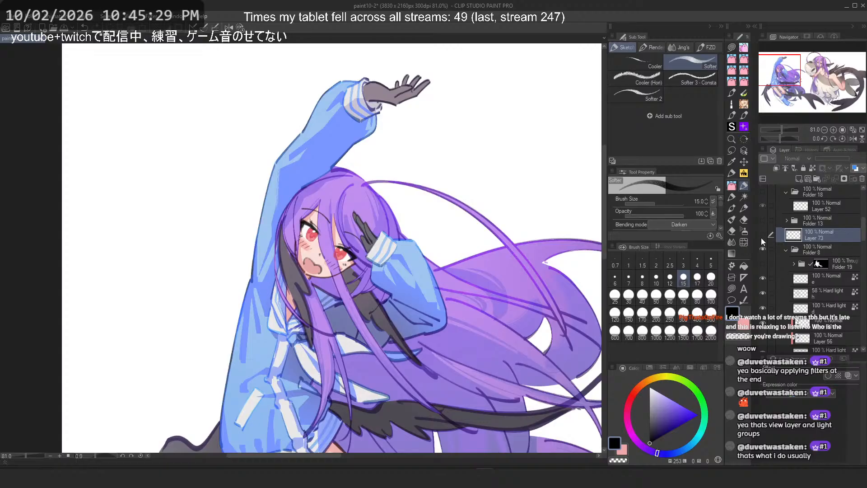
{"action": "scroll", "coordinate": [777, 240], "scroll_direction": "down", "scroll_amount": 3}
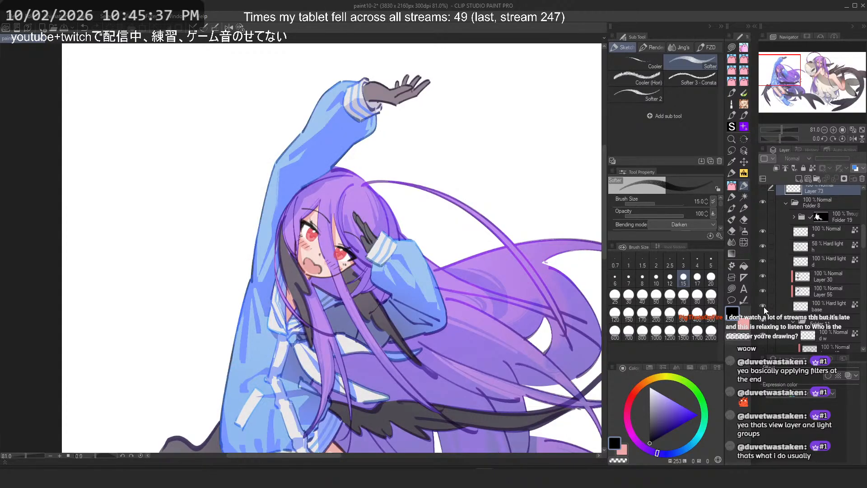
{"action": "scroll", "coordinate": [765, 302], "scroll_direction": "down", "scroll_amount": 2}
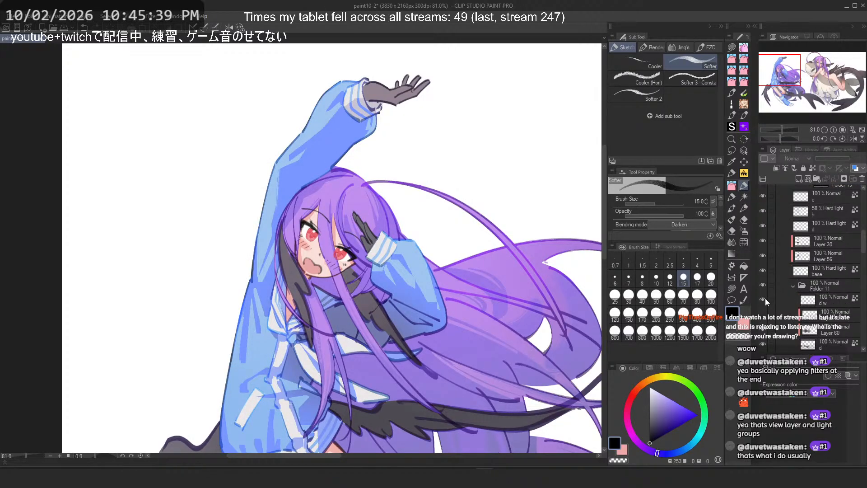
{"action": "scroll", "coordinate": [799, 287], "scroll_direction": "down", "scroll_amount": 6}
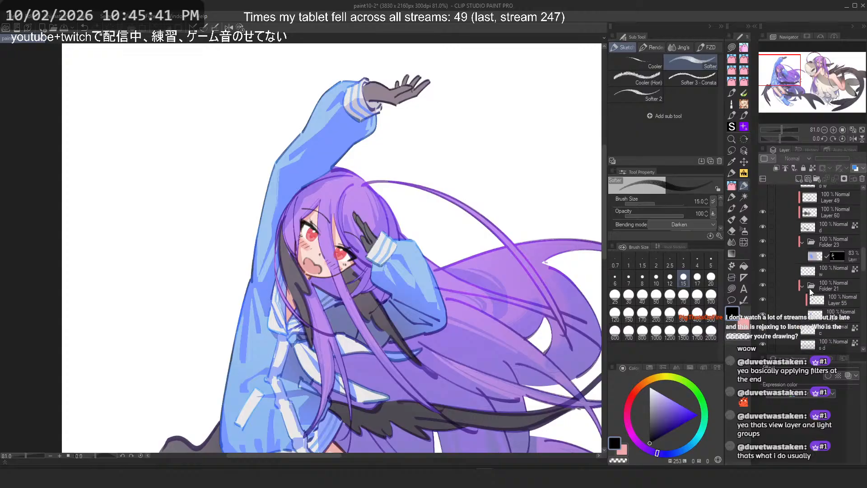
{"action": "scroll", "coordinate": [811, 292], "scroll_direction": "down", "scroll_amount": 5}
{"action": "left_click", "coordinate": [764, 220]}
{"action": "left_click", "coordinate": [764, 219]}
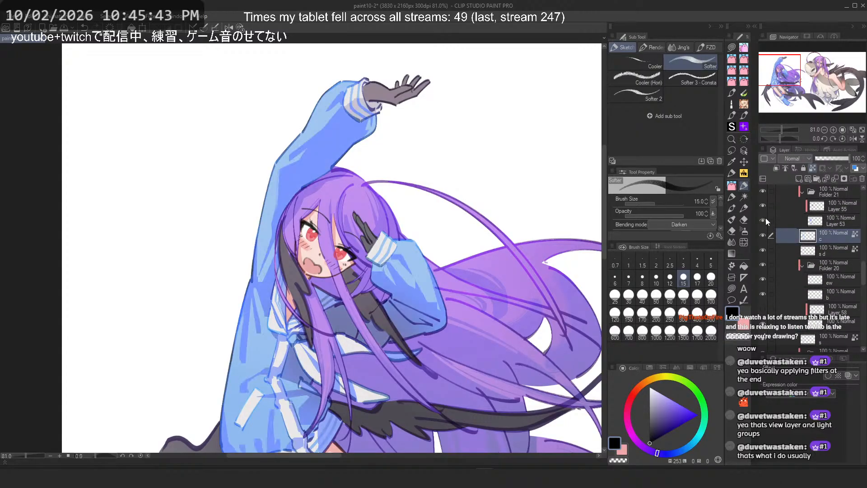
Step: Select Layer 53 and zoom in on the raised sleeve to inspect it closely
{"action": "left_click", "coordinate": [803, 218]}
{"action": "scroll", "coordinate": [334, 102], "scroll_direction": "up", "scroll_amount": 9}
{"action": "left_click_drag", "start_coordinate": [392, 219], "coordinate": [383, 179]}
{"action": "scroll", "coordinate": [381, 179], "scroll_direction": "down", "scroll_amount": 6}
{"action": "scroll", "coordinate": [381, 179], "scroll_direction": "down", "scroll_amount": 3}
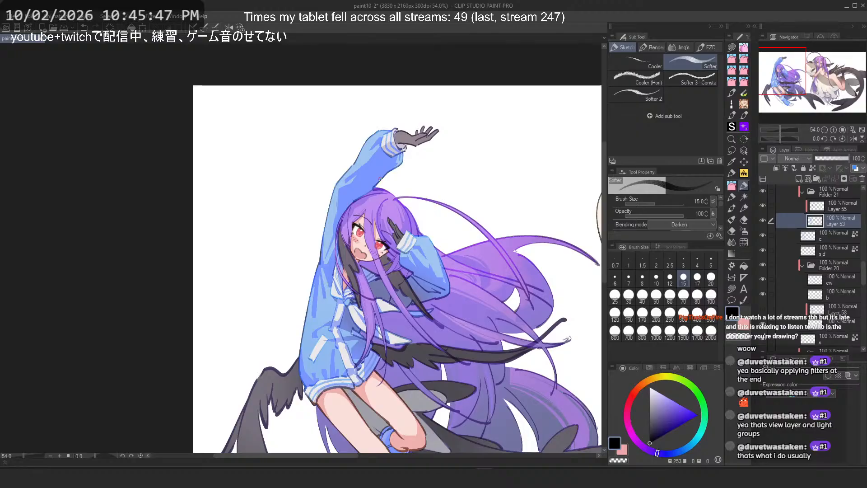
{"action": "scroll", "coordinate": [381, 179], "scroll_direction": "up", "scroll_amount": 8}
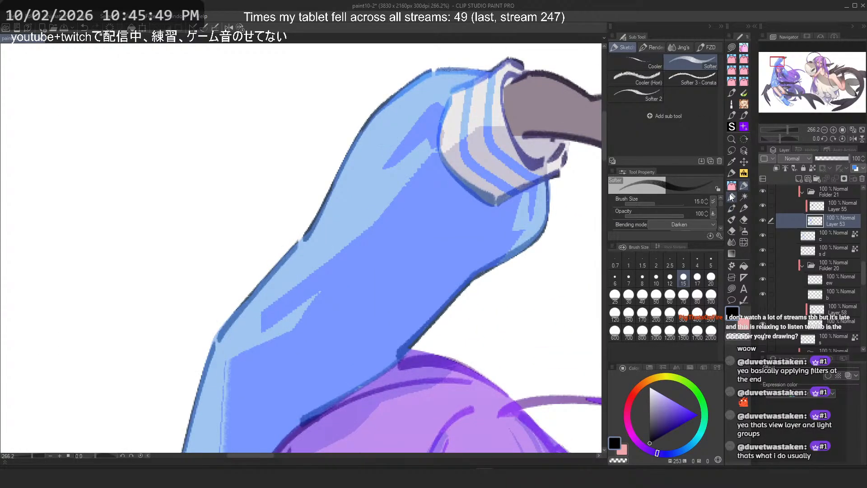
Step: Browse the brush sub tools, trying the PFLayered Rough brushes at different zoom levels
{"action": "left_click", "coordinate": [732, 185]}
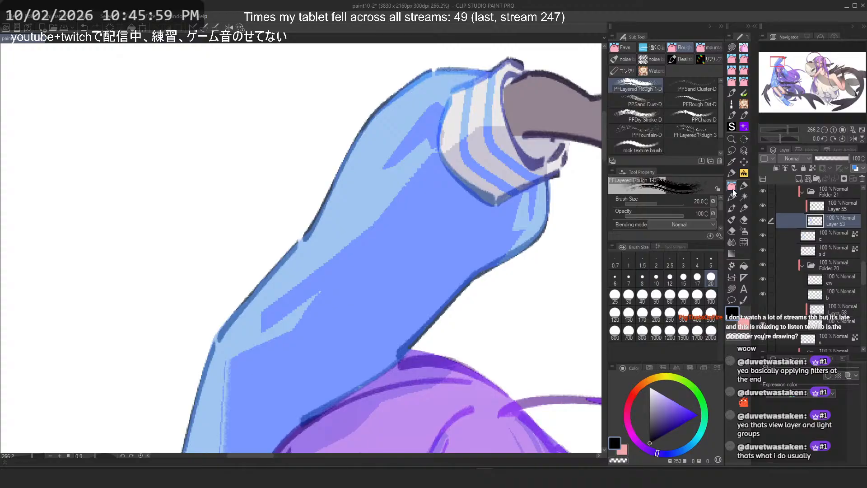
{"action": "scroll", "coordinate": [382, 116], "scroll_direction": "down", "scroll_amount": 8}
{"action": "mouse_move", "coordinate": [512, 296]}
{"action": "left_mouse_down"}
{"action": "mouse_move", "coordinate": [511, 256]}
{"action": "mouse_move", "coordinate": [352, 267]}
{"action": "left_mouse_up"}
{"action": "scroll", "coordinate": [511, 256], "scroll_direction": "up", "scroll_amount": 6}
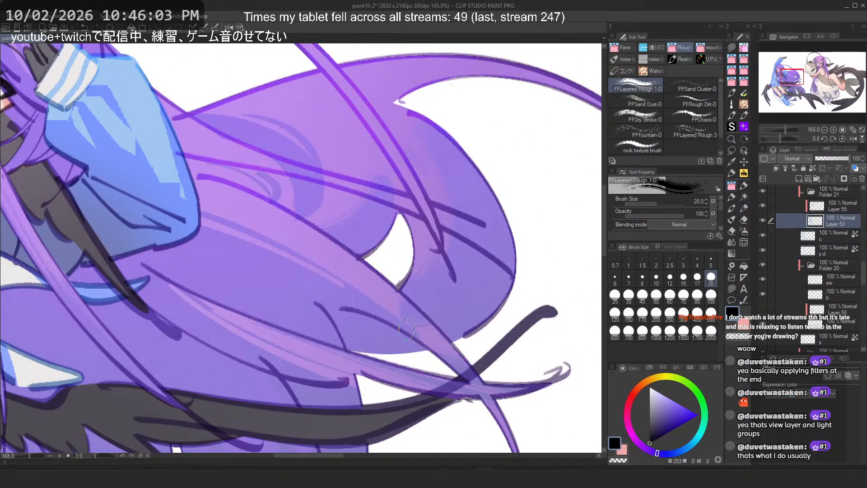
{"action": "scroll", "coordinate": [406, 330], "scroll_direction": "down", "scroll_amount": 5}
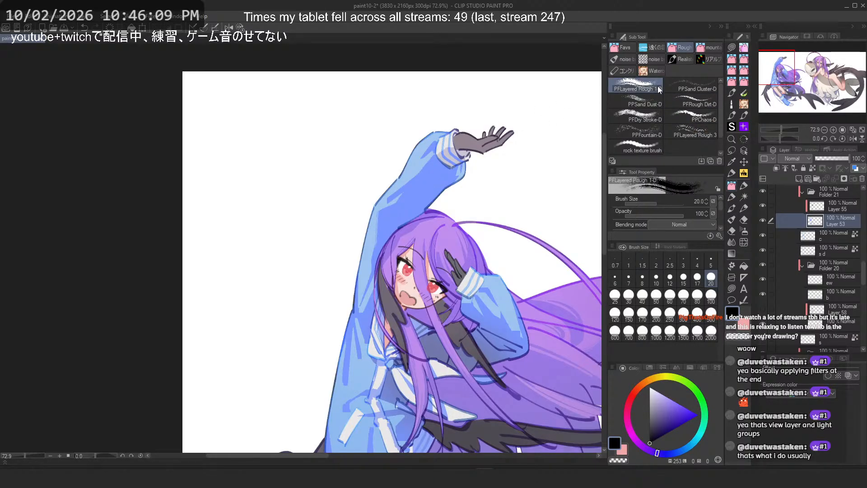
{"action": "left_click", "coordinate": [696, 132]}
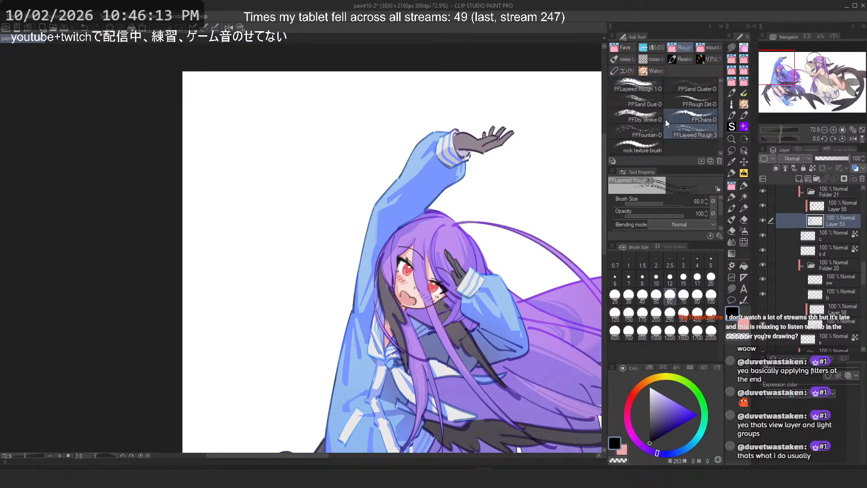
{"action": "left_click", "coordinate": [656, 97]}
{"action": "left_click", "coordinate": [690, 135]}
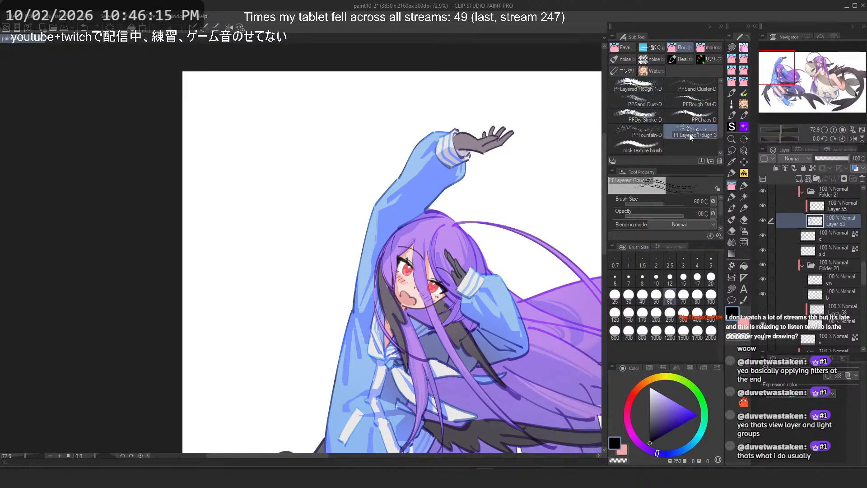
Step: Switch to the marker tool and move the hair_marker brush into its own new sub tool group
{"action": "left_click", "coordinate": [733, 173]}
{"action": "left_click", "coordinate": [627, 48]}
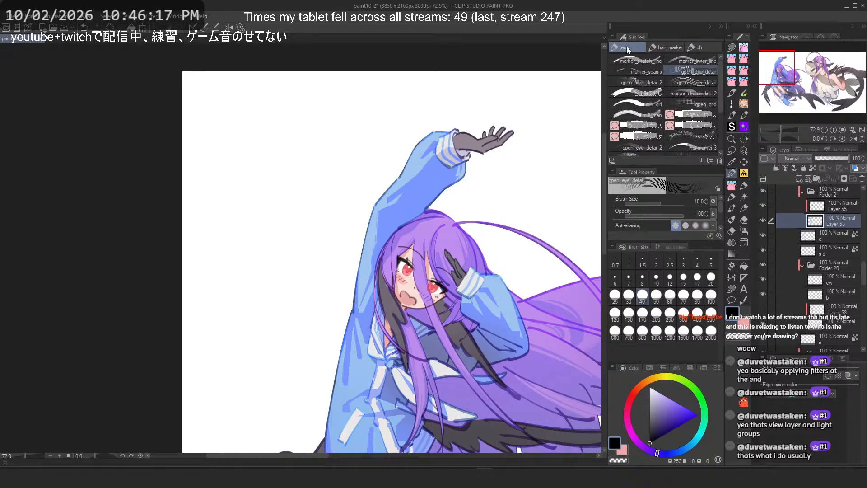
{"action": "left_click", "coordinate": [744, 185]}
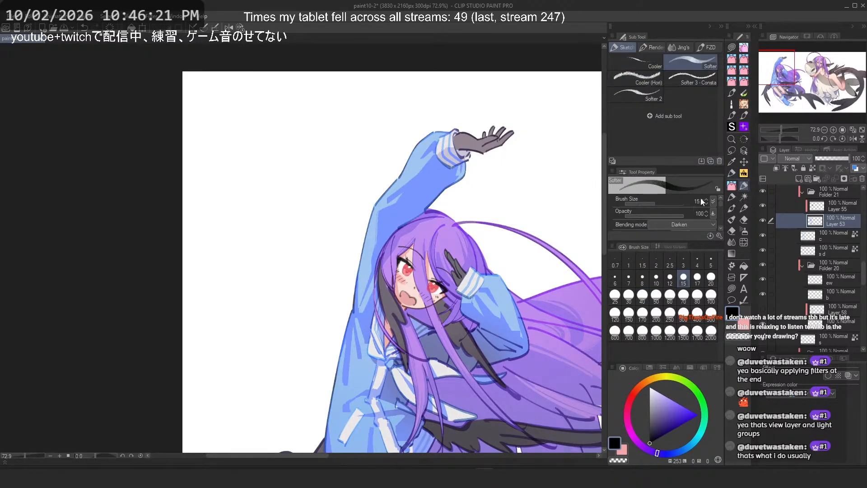
{"action": "left_click", "coordinate": [733, 174]}
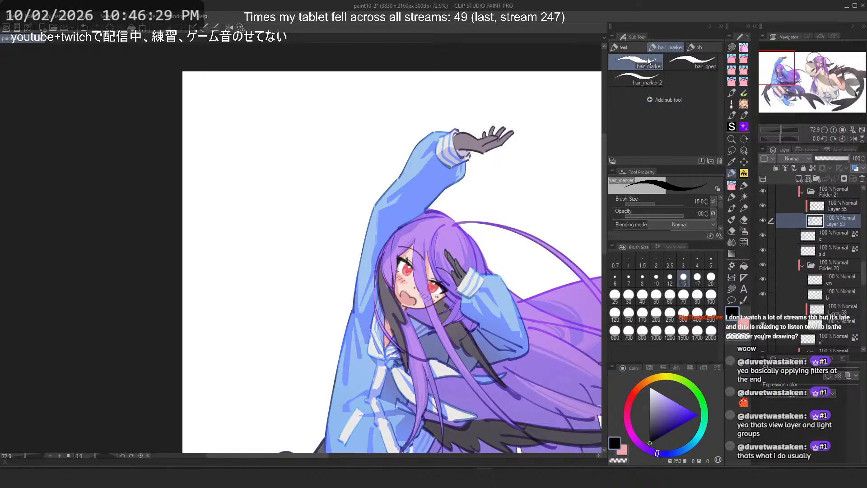
{"action": "mouse_move", "coordinate": [648, 62]}
{"action": "left_mouse_down"}
{"action": "mouse_move", "coordinate": [739, 178]}
{"action": "mouse_move", "coordinate": [730, 141]}
{"action": "left_mouse_up"}
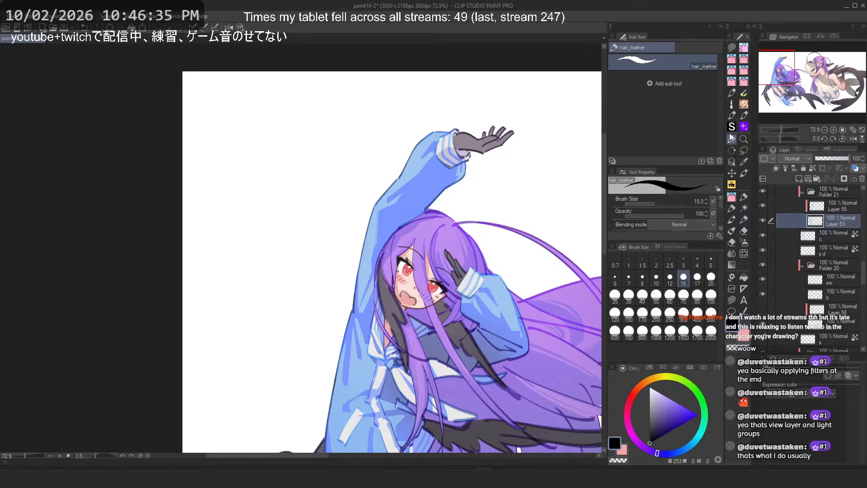
Step: Rename the new sub tool group as 2026 liked brush
{"action": "right_click", "coordinate": [647, 50]}
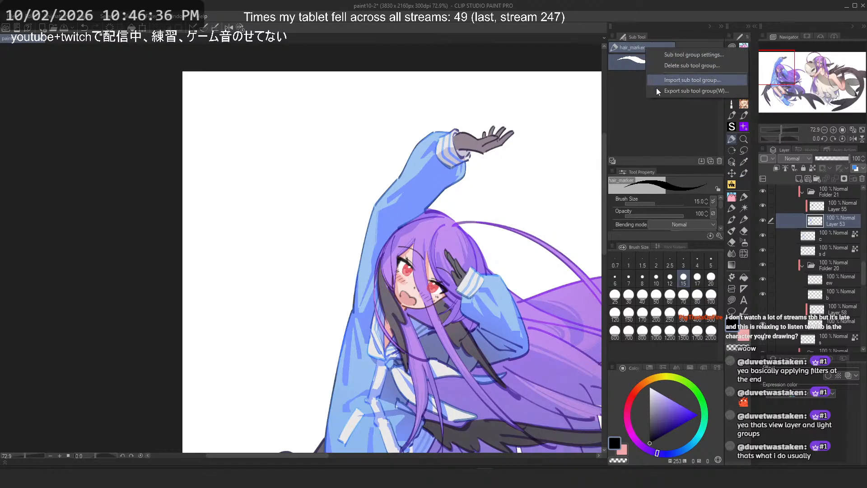
{"action": "left_click", "coordinate": [704, 60]}
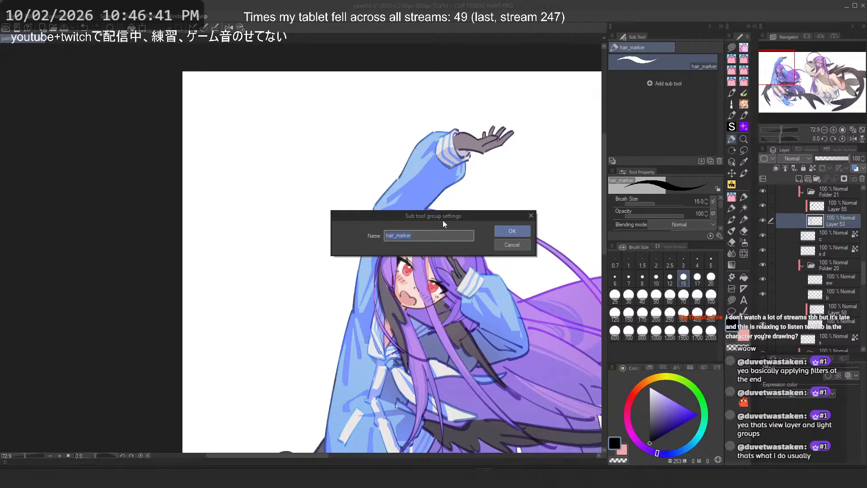
{"action": "type", "text": "2026 br"}
{"action": "type", "text": "like"}
{"action": "type", "text": "ush"}
{"action": "key", "text": "Return"}
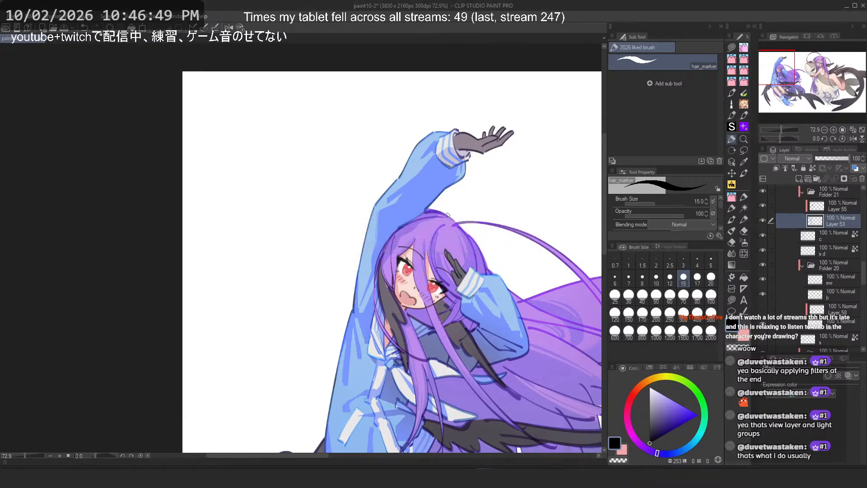
Step: Rename the hair_marker sub tool as own_hair_marker
{"action": "right_click", "coordinate": [663, 62]}
{"action": "left_click", "coordinate": [701, 80]}
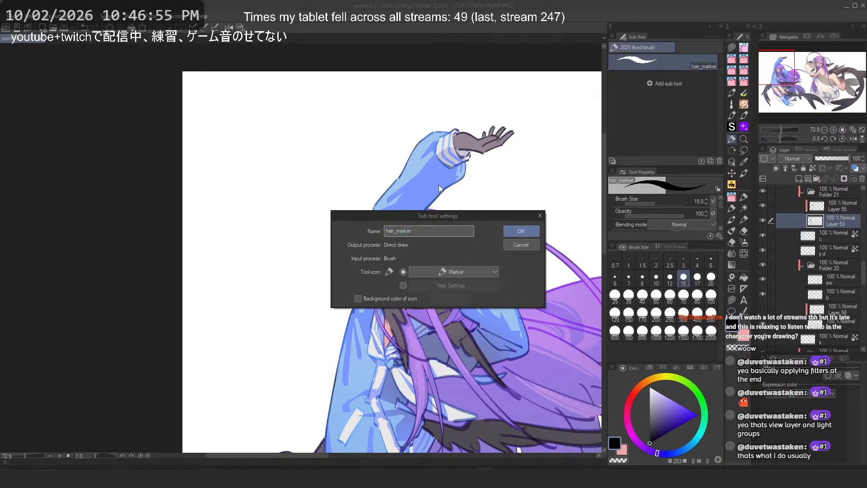
{"action": "type", "text": "own_"}
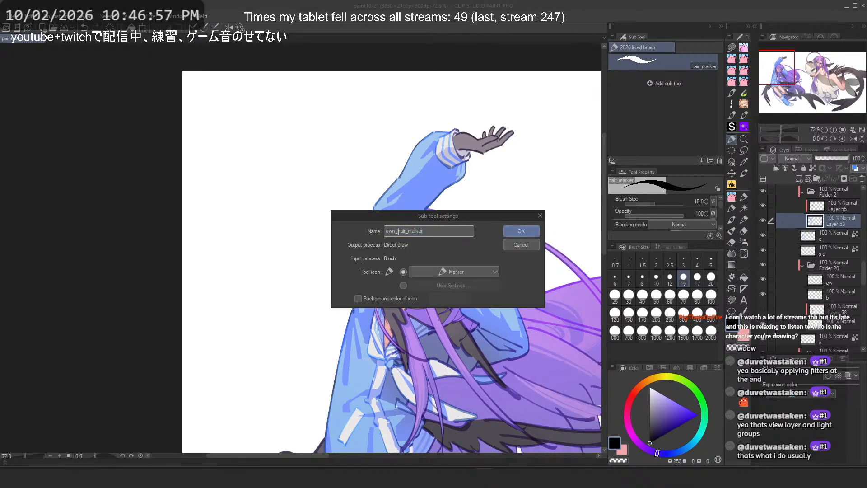
{"action": "key", "text": "Return"}
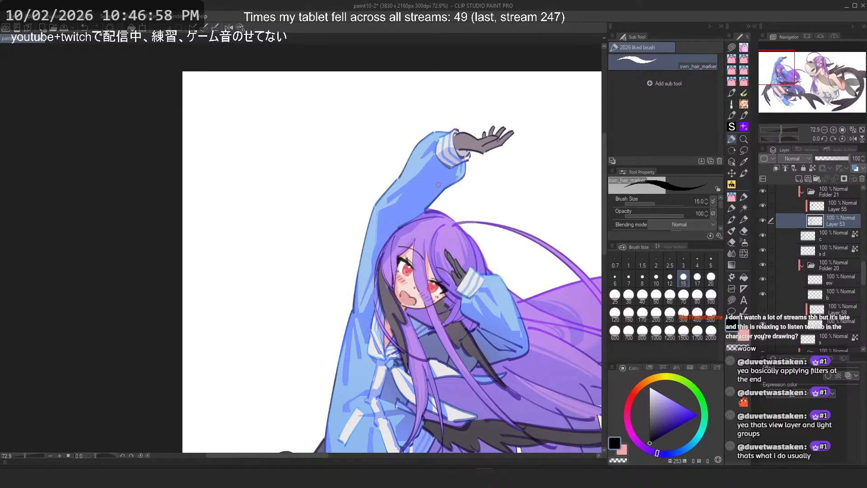
Step: Test the Softer 2 sketch brush with strokes on the raised sleeve, undoing each stroke
{"action": "left_click", "coordinate": [732, 197]}
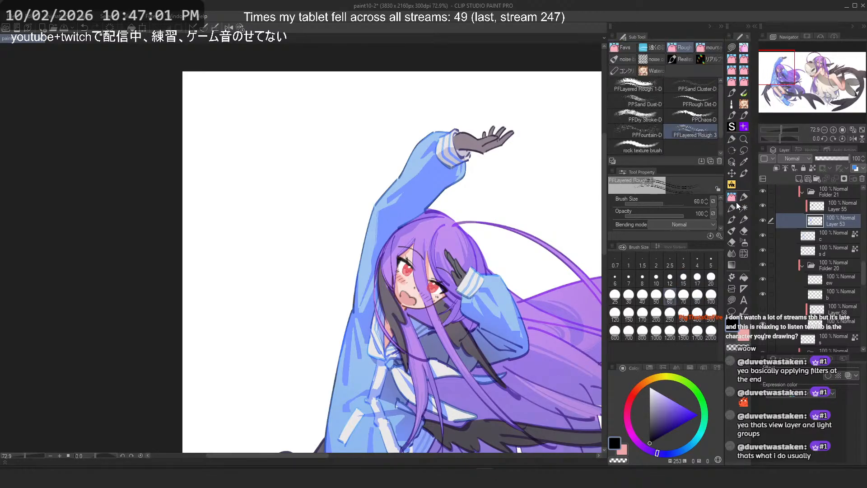
{"action": "left_click", "coordinate": [744, 197]}
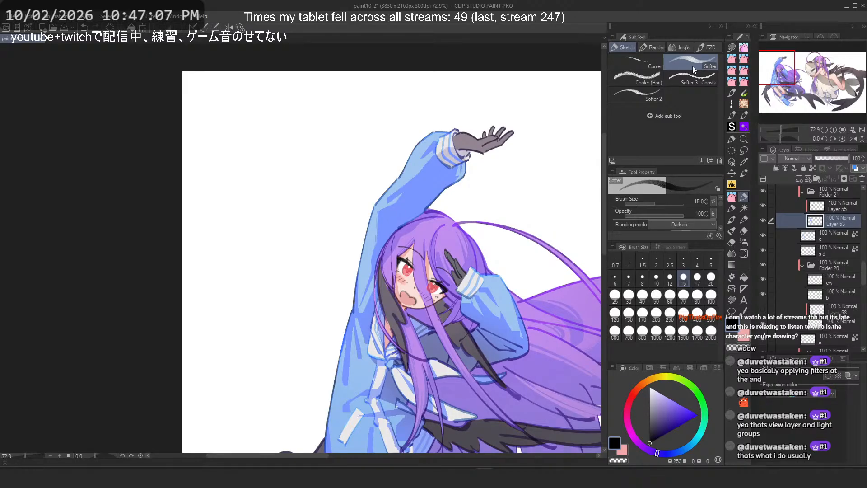
{"action": "left_click", "coordinate": [641, 94]}
{"action": "left_click_drag", "start_coordinate": [397, 179], "coordinate": [465, 163]}
{"action": "key", "text": "ctrl+z"}
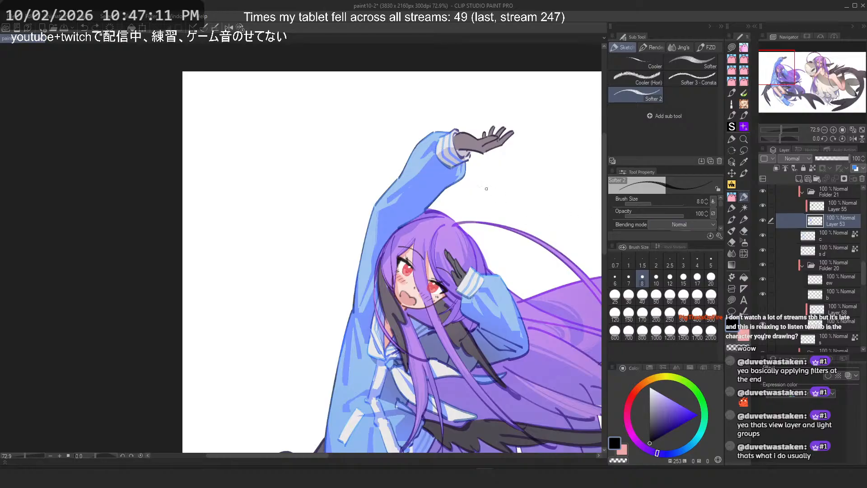
{"action": "scroll", "coordinate": [456, 183], "scroll_direction": "up", "scroll_amount": 5}
{"action": "left_click_drag", "start_coordinate": [410, 165], "coordinate": [337, 271]}
{"action": "key", "text": "ctrl+z"}
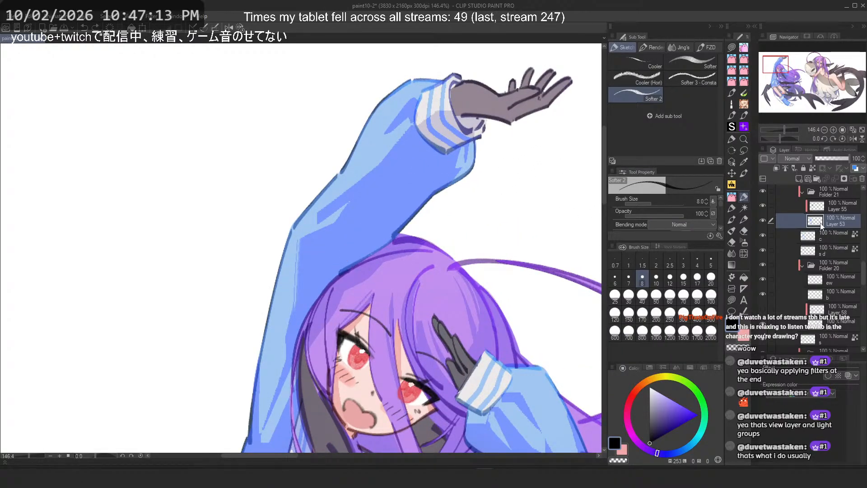
Step: Try the Cooler, Softer, Cooler (Hori) and Softer 3 brushes with test strokes on the sleeve, undoing each
{"action": "left_click", "coordinate": [650, 66]}
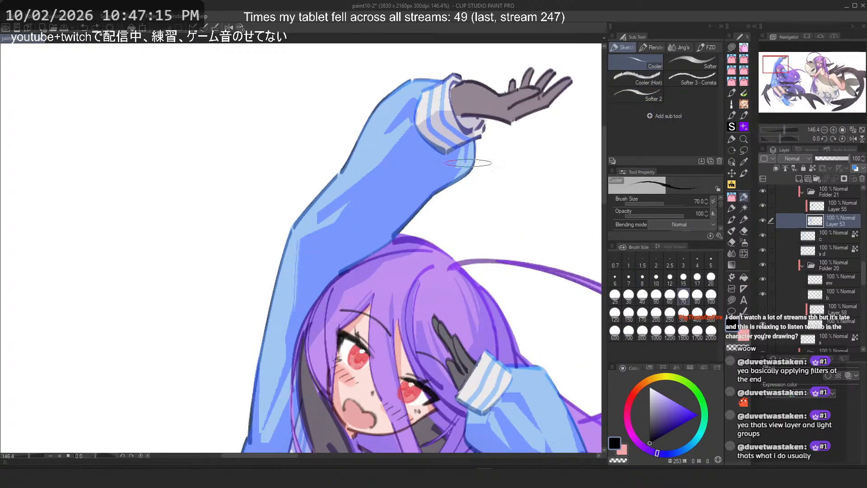
{"action": "mouse_move", "coordinate": [373, 233]}
{"action": "left_mouse_down"}
{"action": "mouse_move", "coordinate": [372, 156]}
{"action": "mouse_move", "coordinate": [358, 253]}
{"action": "left_mouse_up"}
{"action": "key", "text": "ctrl+z"}
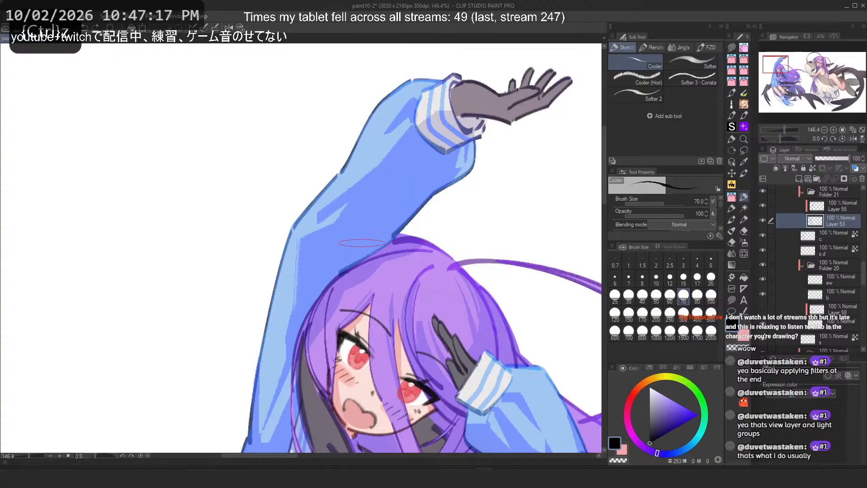
{"action": "left_click", "coordinate": [691, 64]}
{"action": "mouse_move", "coordinate": [376, 175]}
{"action": "left_mouse_down"}
{"action": "mouse_move", "coordinate": [409, 186]}
{"action": "mouse_move", "coordinate": [425, 144]}
{"action": "left_mouse_up"}
{"action": "key", "text": "ctrl+z"}
{"action": "left_click", "coordinate": [637, 79]}
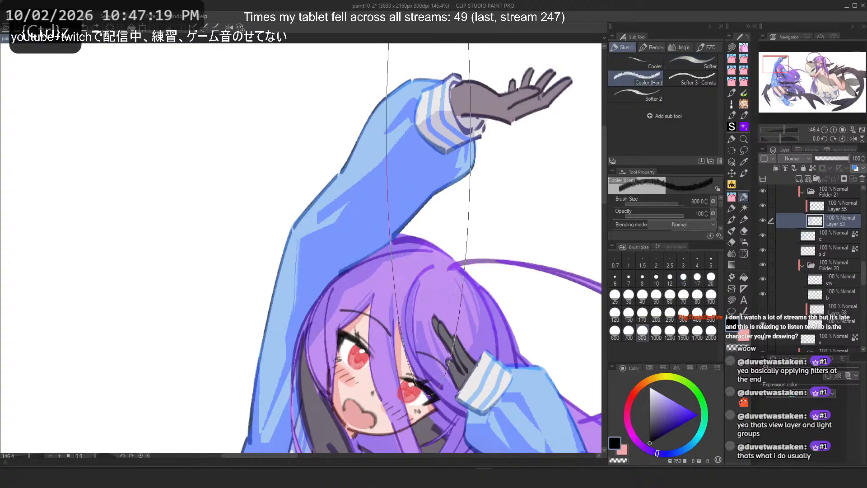
{"action": "left_click_drag", "start_coordinate": [423, 246], "coordinate": [382, 247]}
{"action": "key", "text": "ctrl+z"}
{"action": "left_click", "coordinate": [676, 77]}
{"action": "left_click_drag", "start_coordinate": [397, 170], "coordinate": [322, 260]}
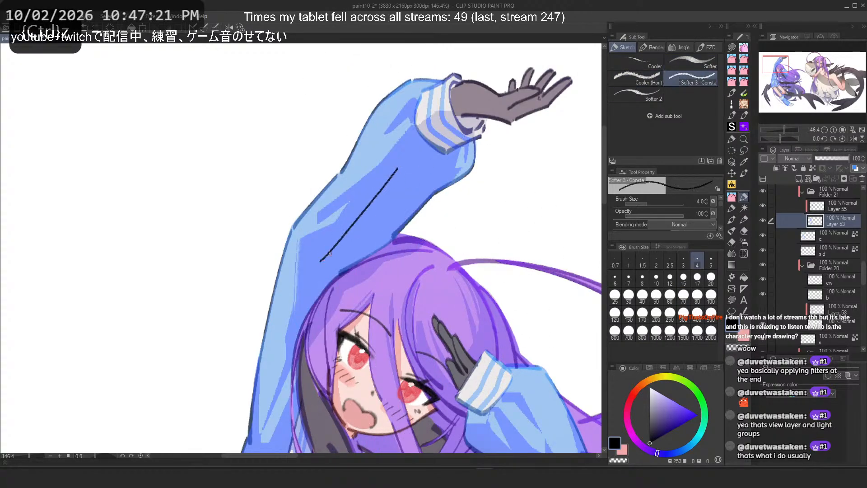
{"action": "key", "text": "ctrl+z"}
{"action": "mouse_move", "coordinate": [389, 178]}
{"action": "left_mouse_down"}
{"action": "mouse_move", "coordinate": [379, 212]}
{"action": "mouse_move", "coordinate": [403, 184]}
{"action": "mouse_move", "coordinate": [372, 254]}
{"action": "left_mouse_up"}
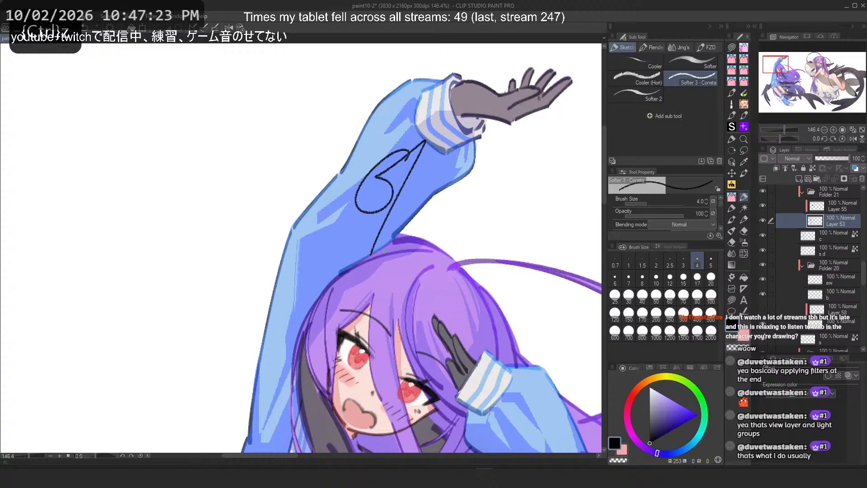
{"action": "key", "text": "ctrl+z"}
{"action": "mouse_move", "coordinate": [367, 195]}
{"action": "left_mouse_down"}
{"action": "mouse_move", "coordinate": [340, 232]}
{"action": "mouse_move", "coordinate": [414, 193]}
{"action": "left_mouse_up"}
{"action": "key", "text": "ctrl+z"}
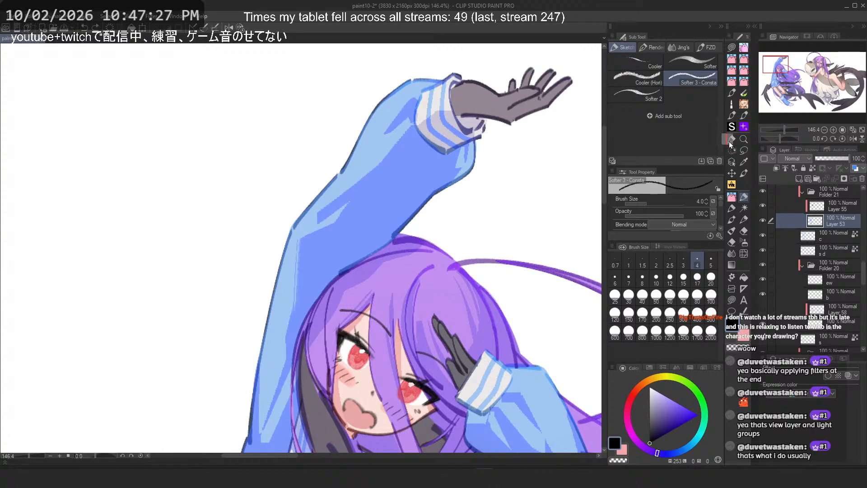
Step: Move the Sketch Brushes, Render Brushes and own_hair_marker sub tool groups under the same tool
{"action": "left_click", "coordinate": [741, 141]}
{"action": "left_click_drag", "start_coordinate": [675, 64], "coordinate": [731, 142]}
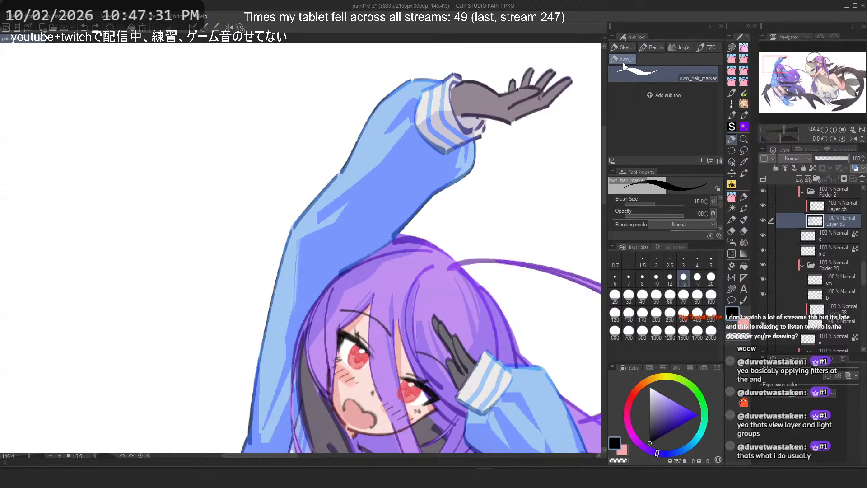
{"action": "left_click", "coordinate": [634, 47]}
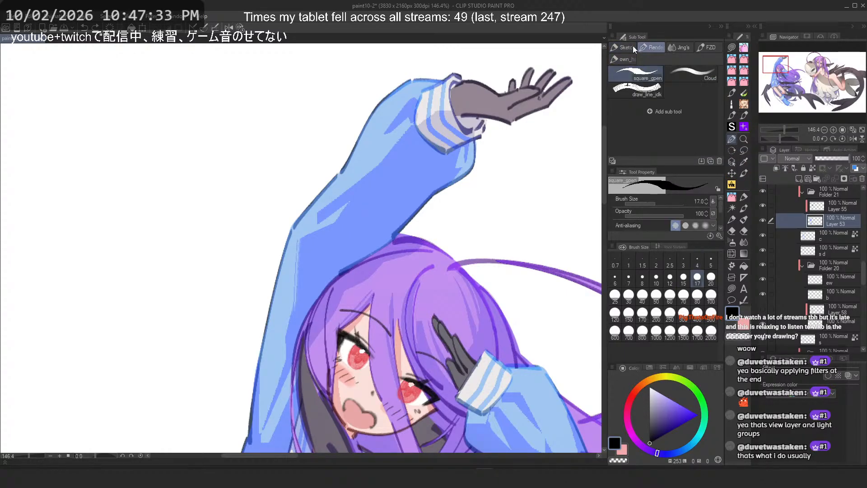
{"action": "left_click", "coordinate": [628, 49]}
{"action": "left_click_drag", "start_coordinate": [729, 140], "coordinate": [729, 140]}
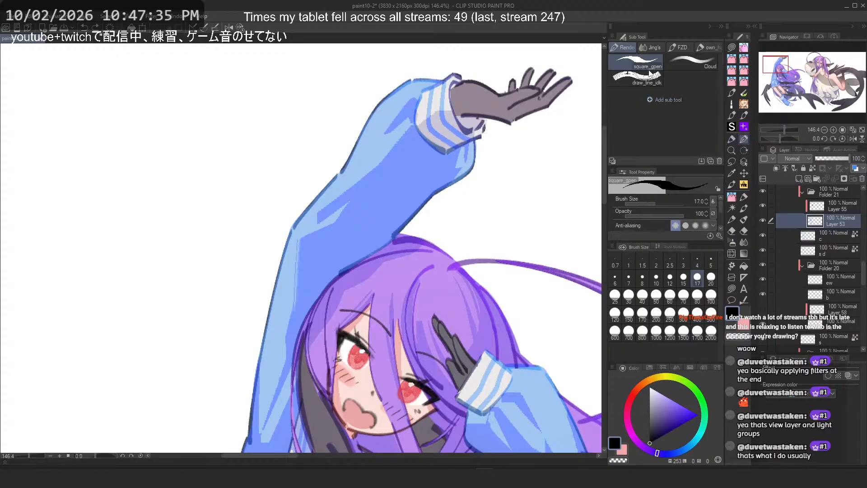
{"action": "left_click_drag", "start_coordinate": [627, 49], "coordinate": [734, 141]}
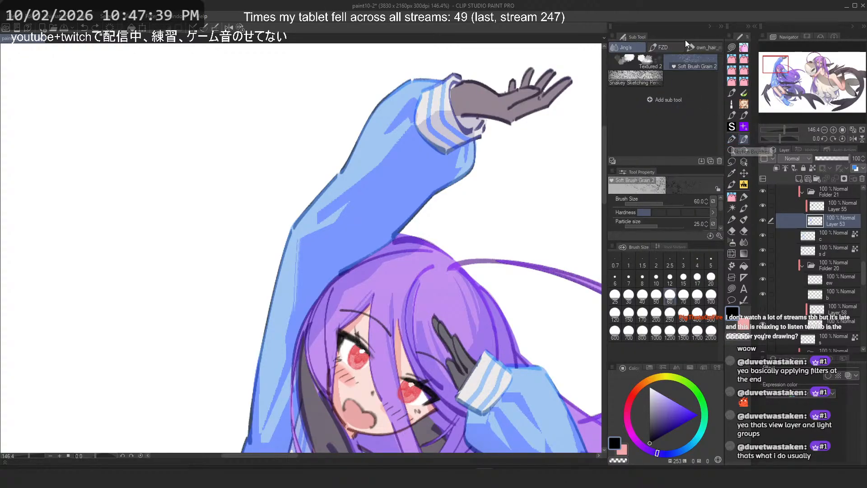
{"action": "mouse_move", "coordinate": [695, 48]}
{"action": "left_mouse_down"}
{"action": "mouse_move", "coordinate": [744, 170]}
{"action": "mouse_move", "coordinate": [741, 203]}
{"action": "left_mouse_up"}
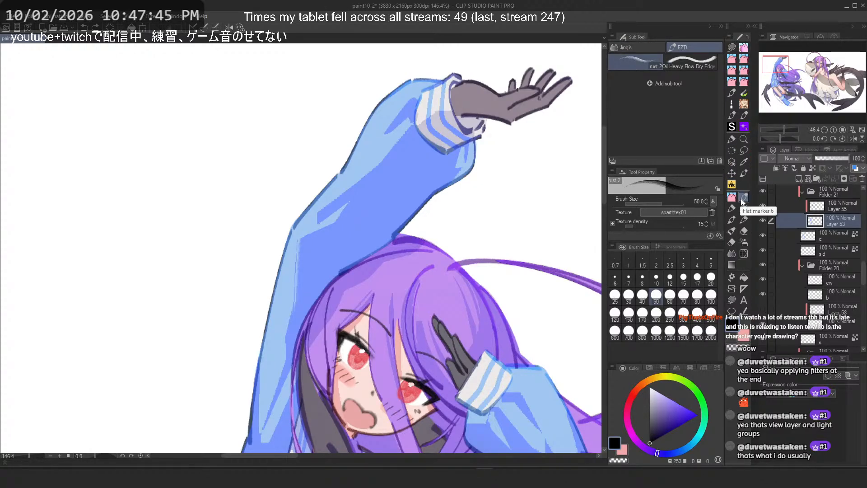
{"action": "left_click", "coordinate": [733, 206]}
{"action": "left_click_drag", "start_coordinate": [746, 197], "coordinate": [732, 209]}
{"action": "left_click", "coordinate": [732, 208]}
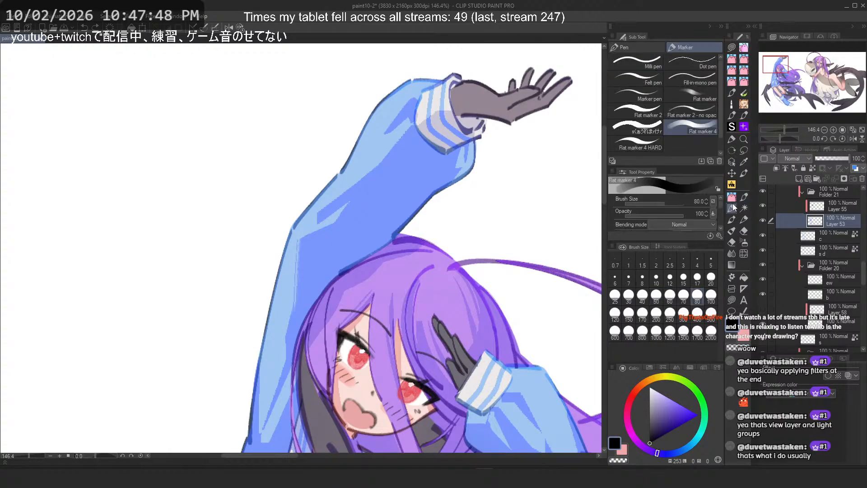
{"action": "left_click", "coordinate": [733, 140]}
Step: Test the draw_line_idk and Cloud brushes with strokes on the sleeve, undoing them
{"action": "left_click", "coordinate": [669, 48]}
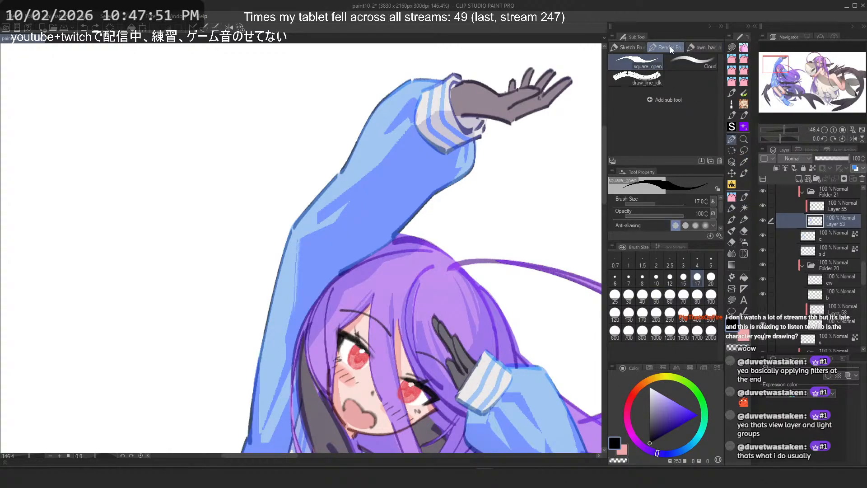
{"action": "left_click", "coordinate": [648, 79]}
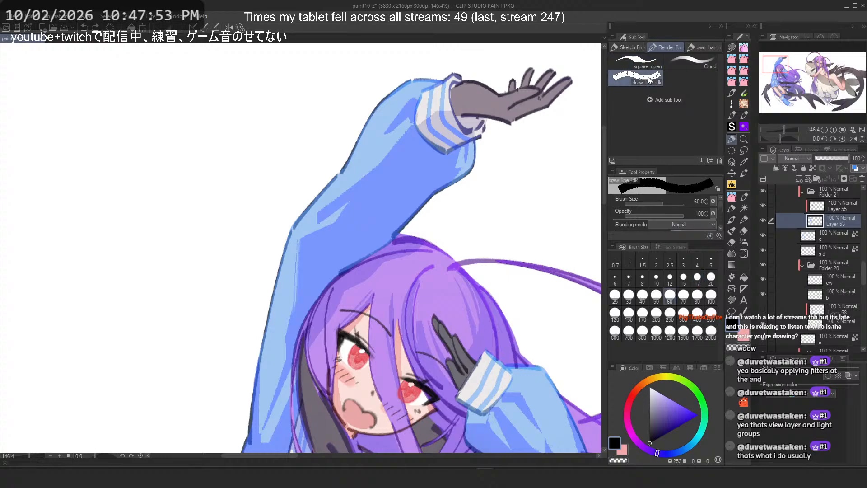
{"action": "mouse_move", "coordinate": [411, 174]}
{"action": "left_mouse_down"}
{"action": "mouse_move", "coordinate": [349, 218]}
{"action": "mouse_move", "coordinate": [349, 229]}
{"action": "mouse_move", "coordinate": [391, 181]}
{"action": "mouse_move", "coordinate": [320, 289]}
{"action": "left_mouse_up"}
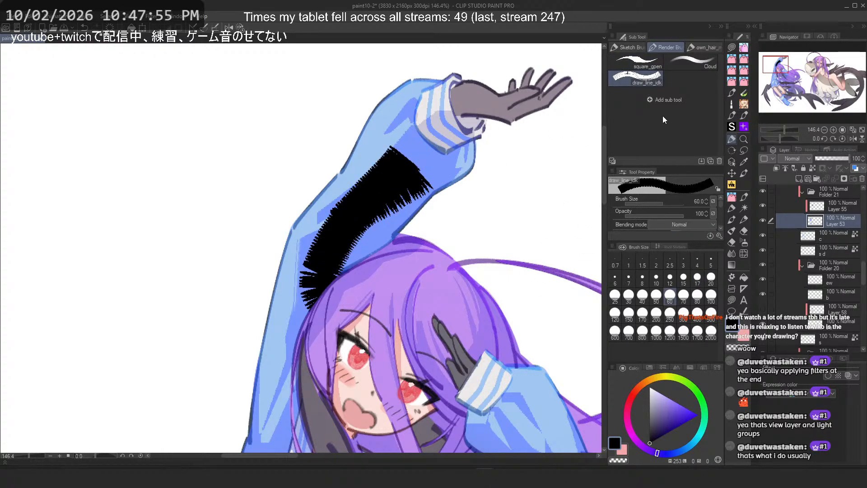
{"action": "key", "text": "ctrl+z"}
{"action": "left_click", "coordinate": [693, 64]}
{"action": "mouse_move", "coordinate": [472, 159]}
{"action": "left_mouse_down"}
{"action": "mouse_move", "coordinate": [396, 152]}
{"action": "mouse_move", "coordinate": [408, 224]}
{"action": "left_mouse_up"}
{"action": "key", "text": "ctrl+z"}
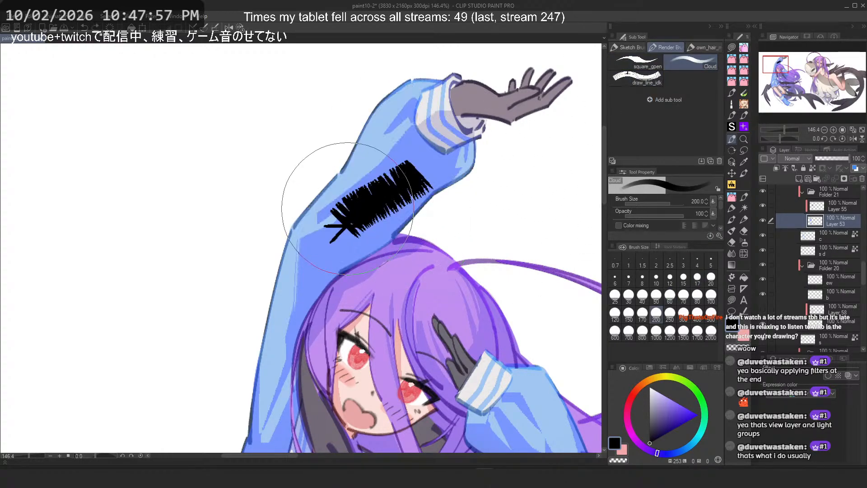
{"action": "mouse_move", "coordinate": [347, 209]}
{"action": "left_mouse_down"}
{"action": "mouse_move", "coordinate": [352, 113]}
{"action": "mouse_move", "coordinate": [325, 190]}
{"action": "left_mouse_up"}
{"action": "key", "text": "ctrl+z"}
{"action": "key", "text": "ctrl+z"}
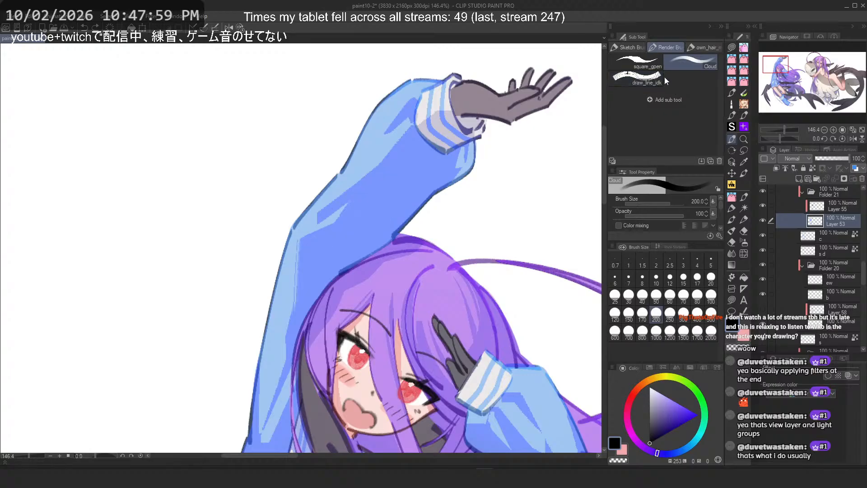
Step: Move the square_pen brush and the own_hair_marker group into the Sketch Brushes group
{"action": "mouse_move", "coordinate": [639, 64]}
{"action": "left_mouse_down"}
{"action": "mouse_move", "coordinate": [646, 47]}
{"action": "mouse_move", "coordinate": [633, 48]}
{"action": "left_mouse_up"}
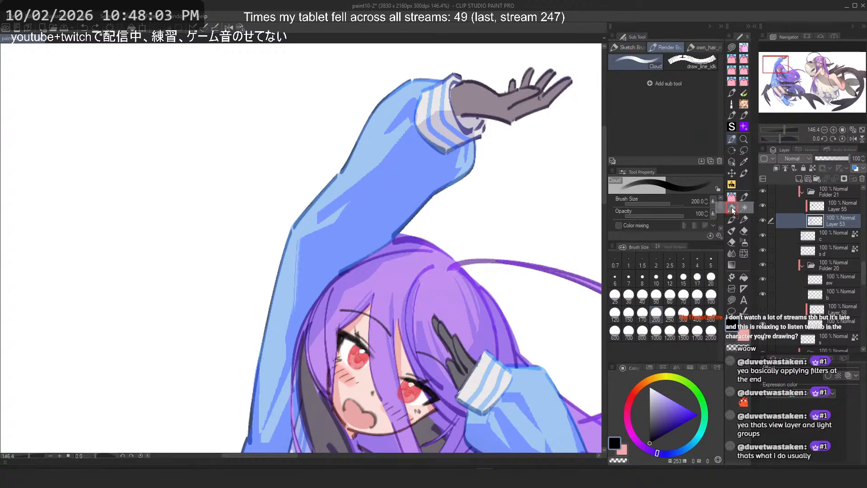
{"action": "left_click", "coordinate": [745, 196]}
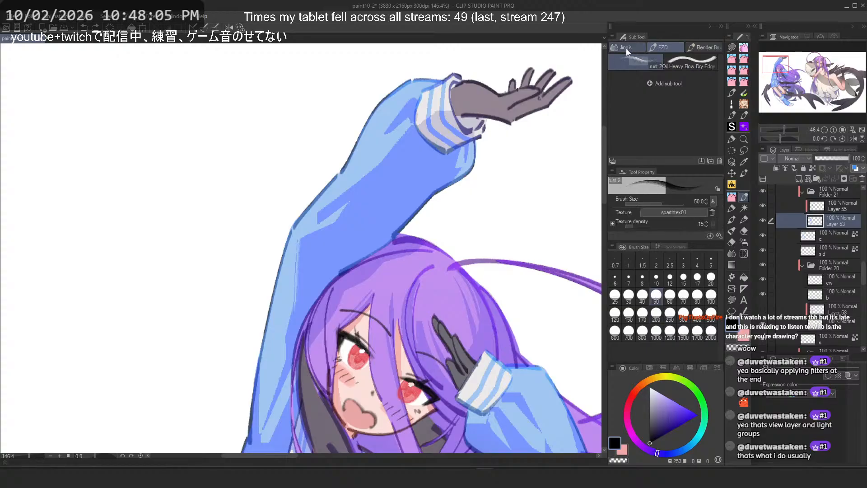
{"action": "left_click", "coordinate": [732, 139]}
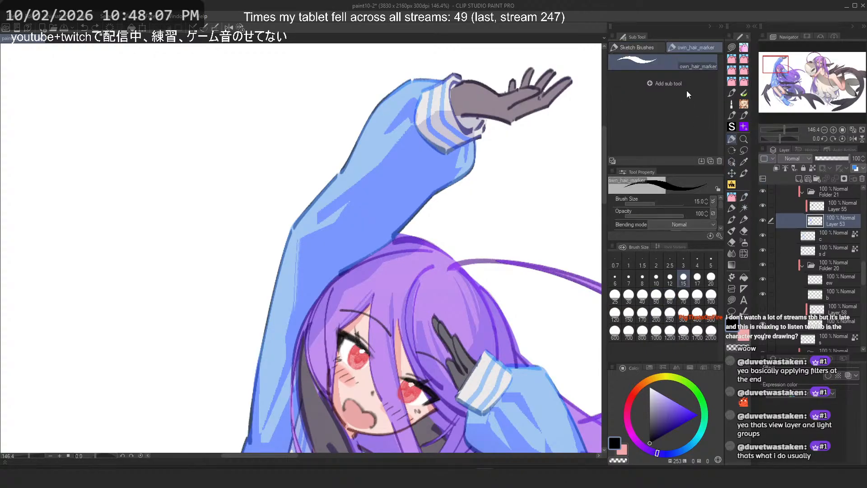
{"action": "left_click", "coordinate": [650, 47]}
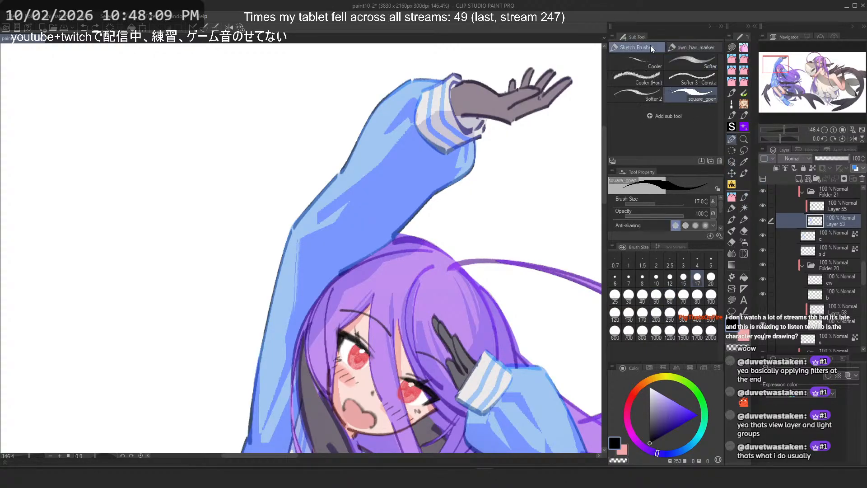
{"action": "left_click_drag", "start_coordinate": [680, 48], "coordinate": [645, 49]}
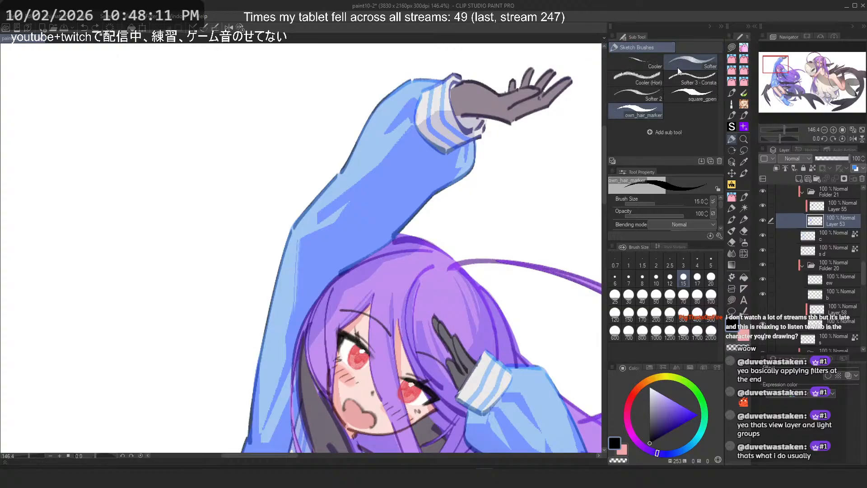
Step: Switch to the reference board window and browse the collected reference images, zooming in on the sketches
{"action": "right_click", "coordinate": [640, 66]}
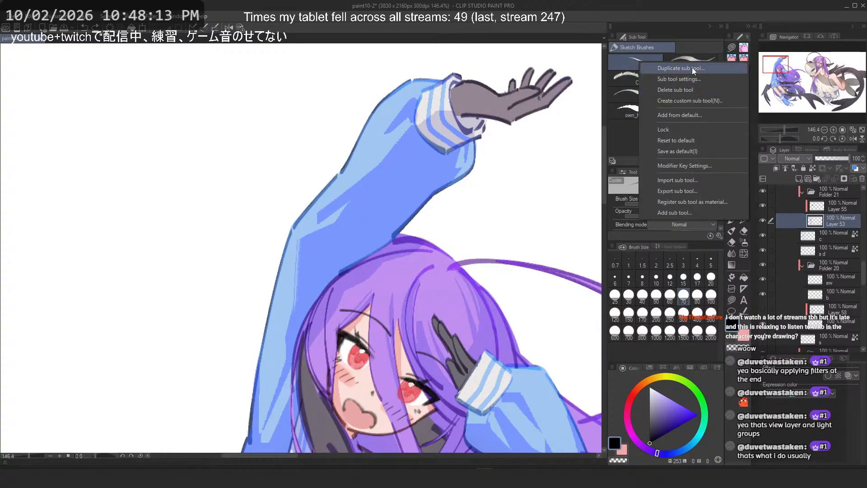
{"action": "left_click", "coordinate": [698, 21]}
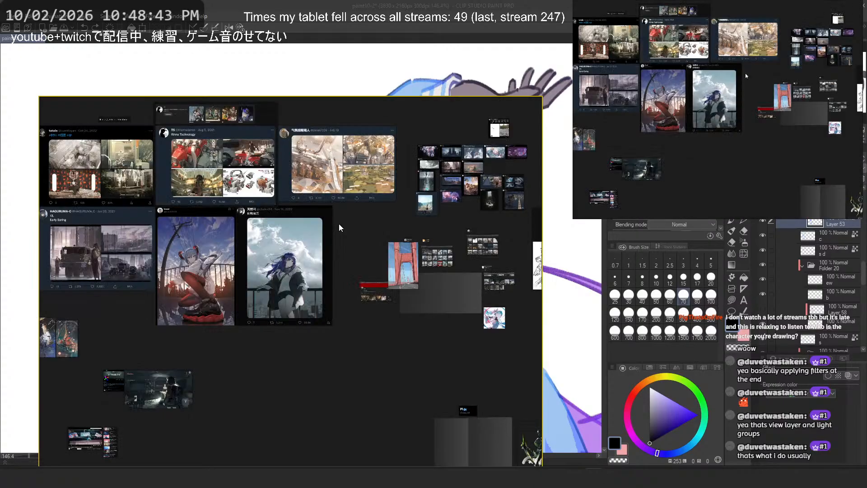
{"action": "scroll", "coordinate": [339, 227], "scroll_direction": "down", "scroll_amount": 5}
{"action": "scroll", "coordinate": [338, 227], "scroll_direction": "up", "scroll_amount": 6}
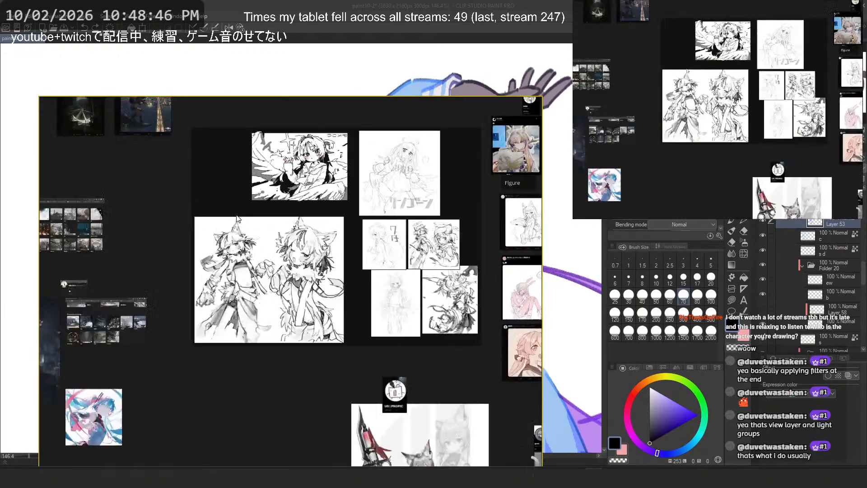
{"action": "left_click_drag", "start_coordinate": [298, 347], "coordinate": [230, 360]}
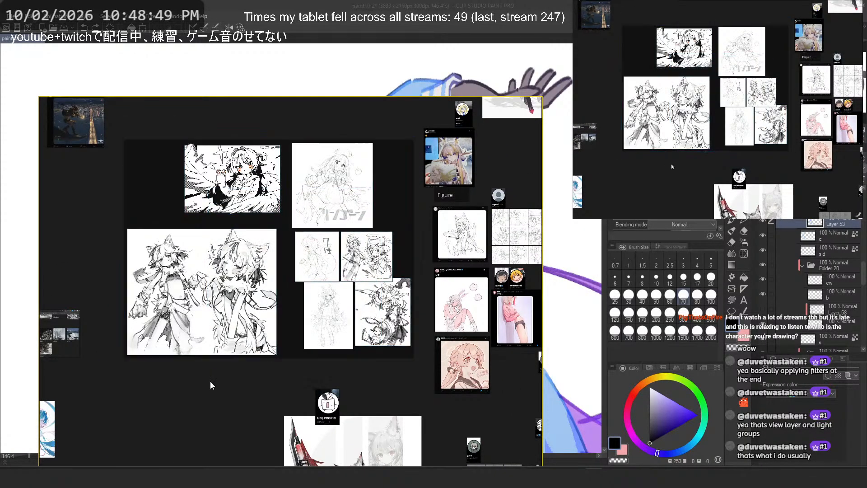
{"action": "scroll", "coordinate": [323, 235], "scroll_direction": "down", "scroll_amount": 5}
{"action": "scroll", "coordinate": [324, 236], "scroll_direction": "up", "scroll_amount": 6}
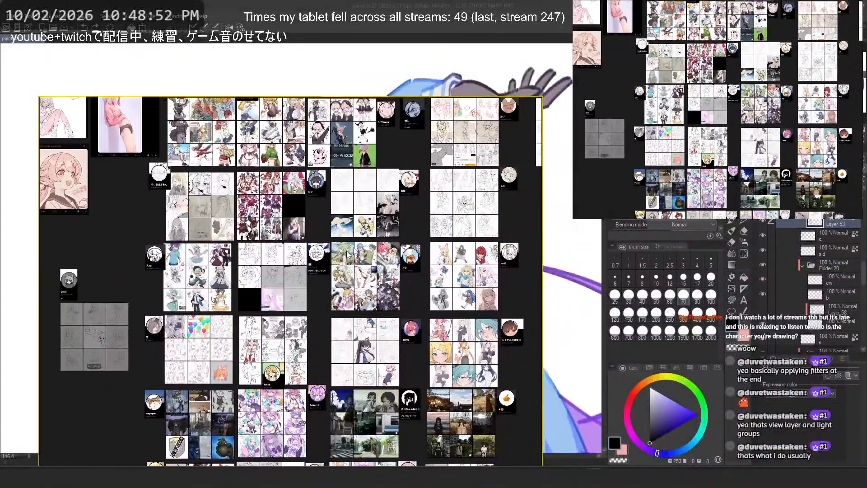
{"action": "scroll", "coordinate": [489, 170], "scroll_direction": "up", "scroll_amount": 6}
{"action": "left_click_drag", "start_coordinate": [477, 197], "coordinate": [409, 334]}
{"action": "scroll", "coordinate": [415, 300], "scroll_direction": "down", "scroll_amount": 3}
{"action": "left_click_drag", "start_coordinate": [345, 250], "coordinate": [415, 430]}
{"action": "left_click_drag", "start_coordinate": [323, 445], "coordinate": [360, 240]}
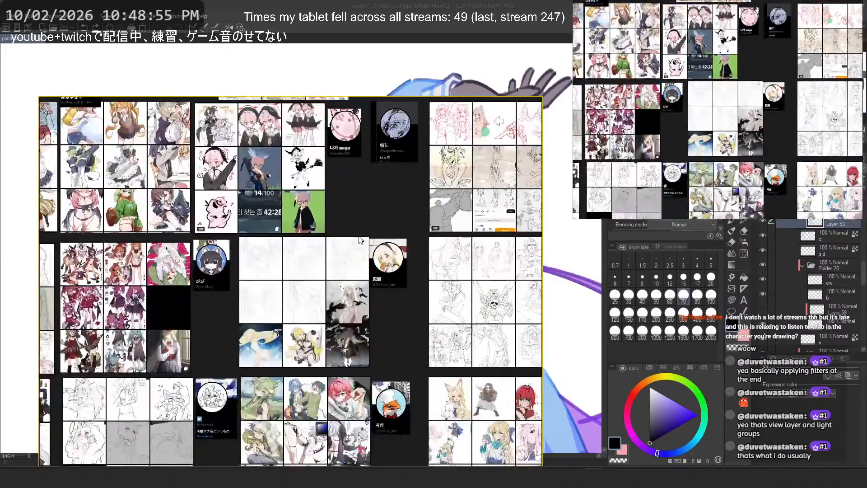
{"action": "left_click_drag", "start_coordinate": [302, 434], "coordinate": [328, 194]}
{"action": "scroll", "coordinate": [329, 194], "scroll_direction": "up", "scroll_amount": 8}
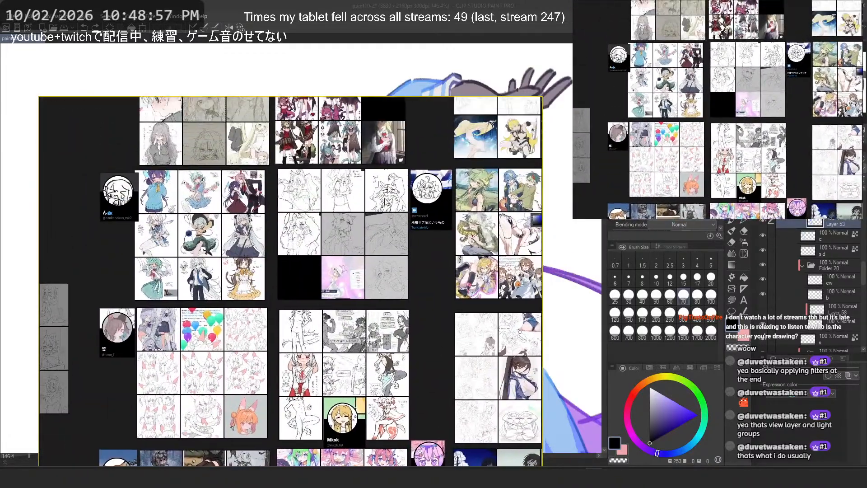
{"action": "scroll", "coordinate": [440, 271], "scroll_direction": "up", "scroll_amount": 2}
{"action": "scroll", "coordinate": [470, 245], "scroll_direction": "down", "scroll_amount": 2}
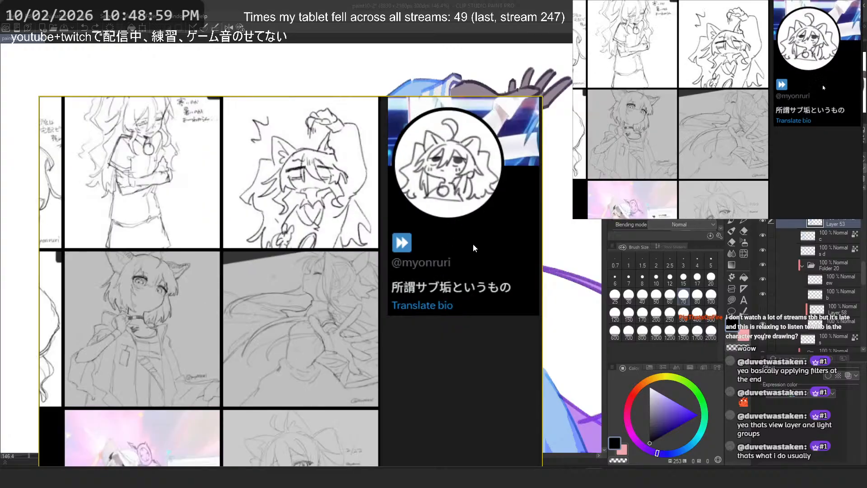
{"action": "left_click_drag", "start_coordinate": [473, 244], "coordinate": [434, 271]}
{"action": "scroll", "coordinate": [388, 284], "scroll_direction": "up", "scroll_amount": 3}
{"action": "scroll", "coordinate": [387, 283], "scroll_direction": "down", "scroll_amount": 1}
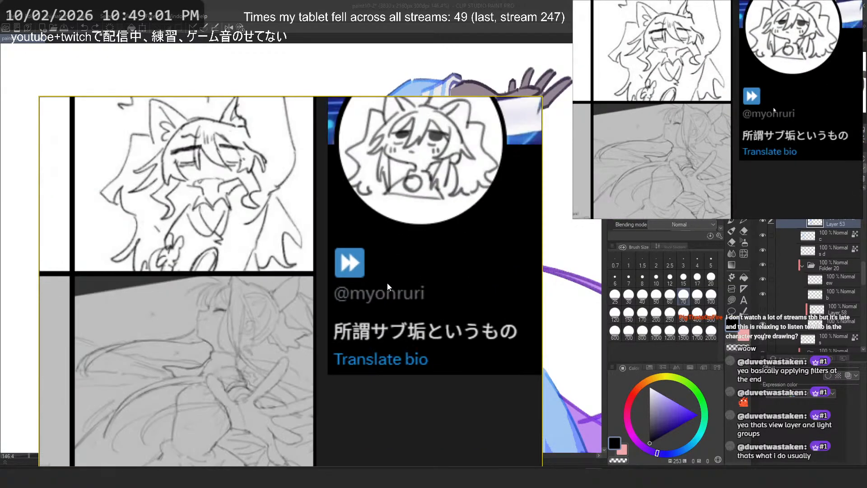
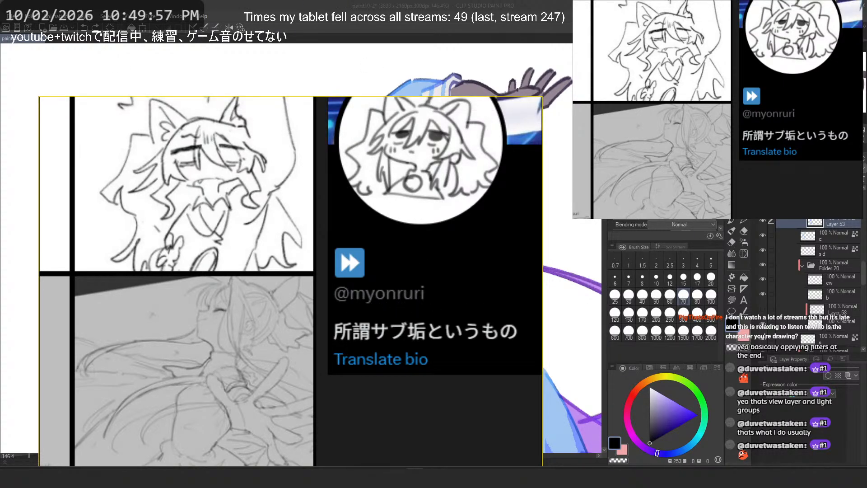
Step: Return to the painting and rename the Sketch Brushes sub tool group to myonruri_inspired
{"action": "key", "text": "alt+Tab"}
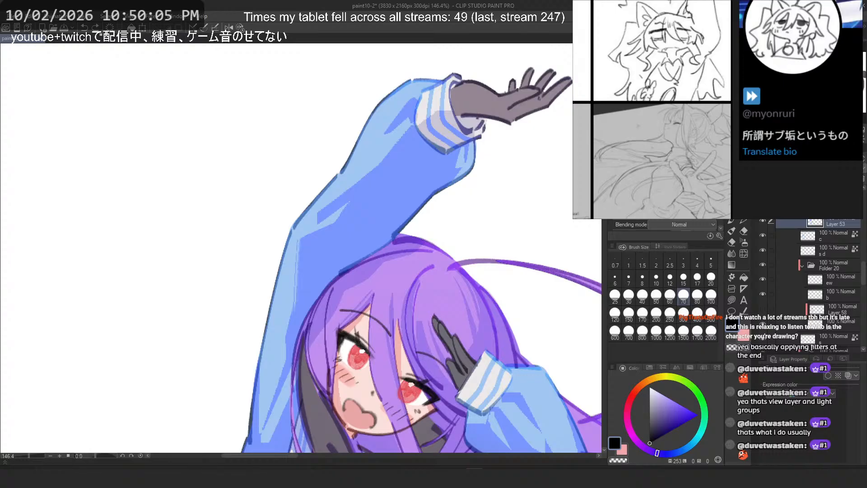
{"action": "key", "text": "p"}
{"action": "key", "text": "p"}
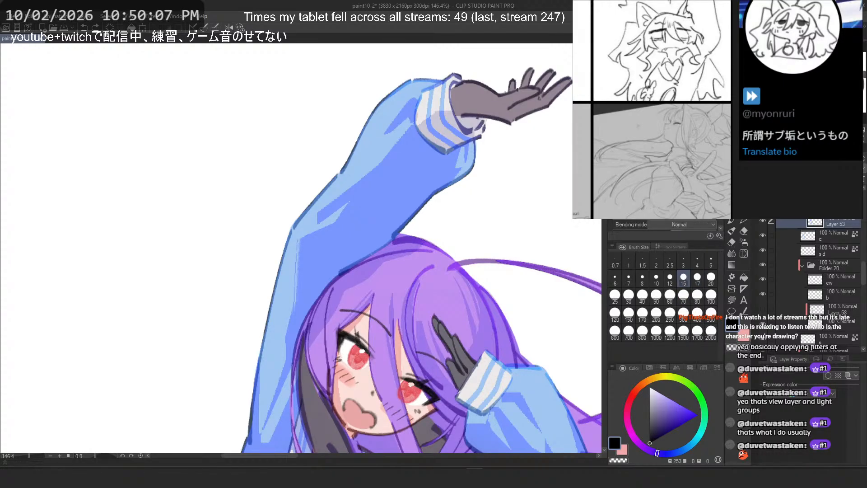
{"action": "key", "text": "p"}
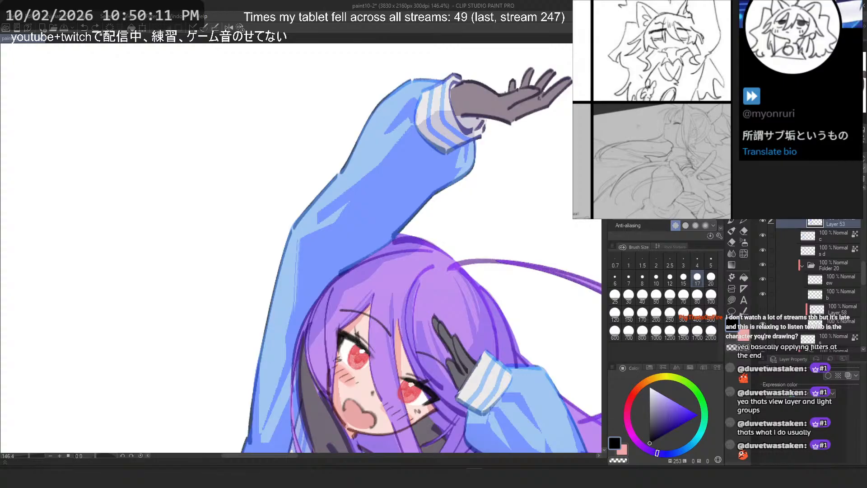
{"action": "key", "text": "p"}
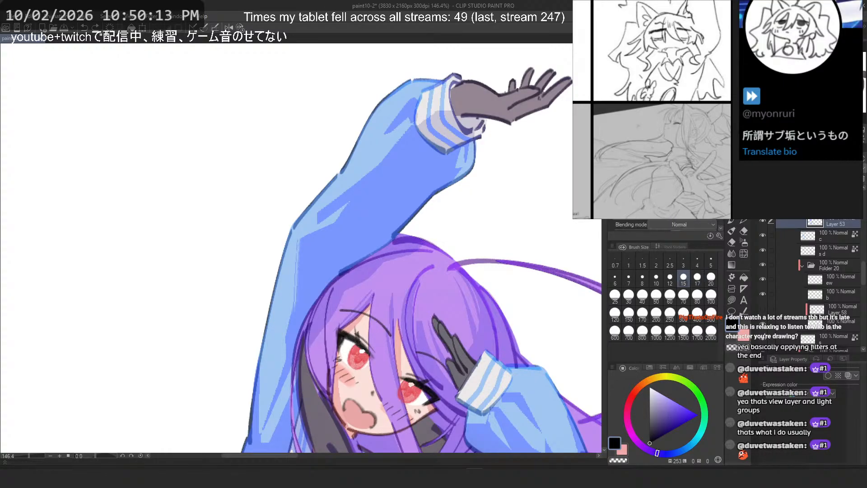
{"action": "double_click", "coordinate": [632, 56]}
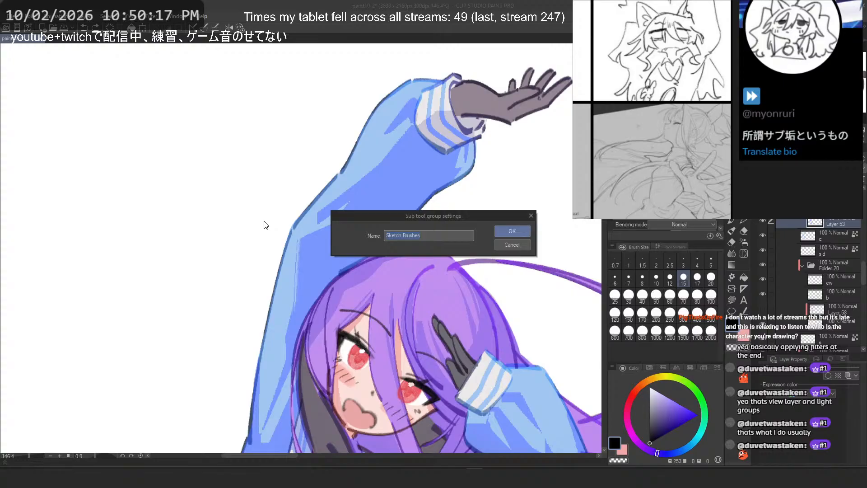
{"action": "type", "text": "myonruri_inspired"}
{"action": "key", "text": "Return"}
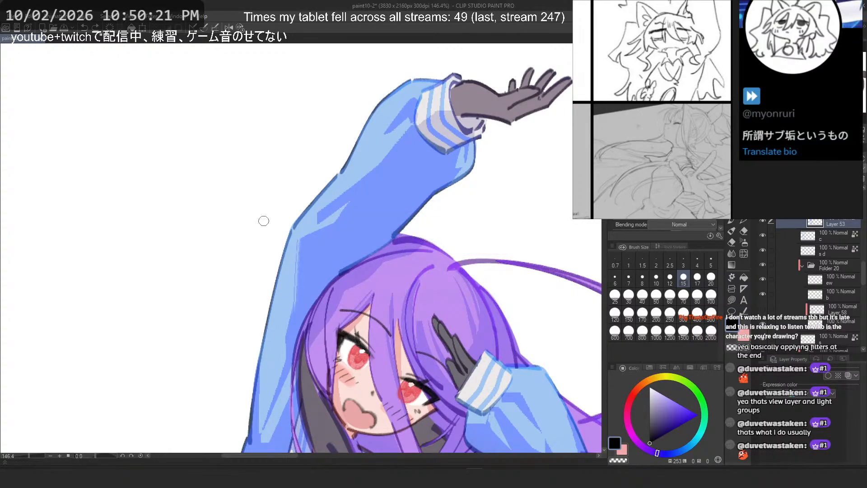
{"action": "left_click", "coordinate": [651, 136]}
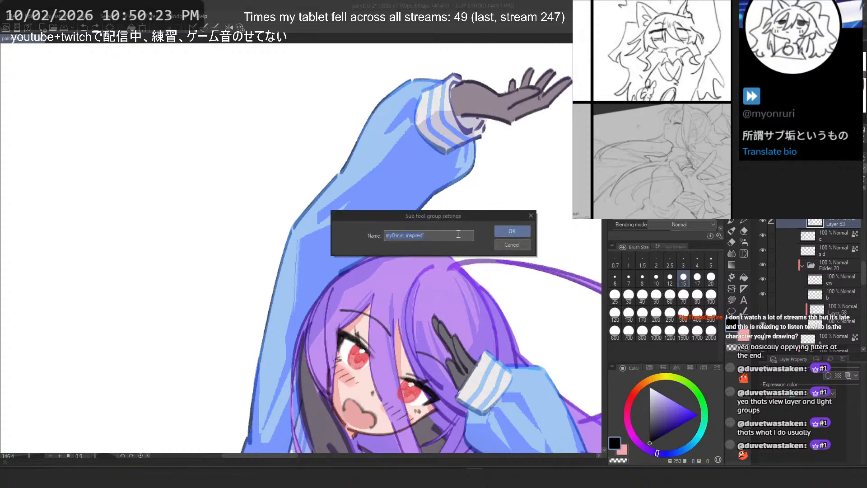
{"action": "key", "text": "Return"}
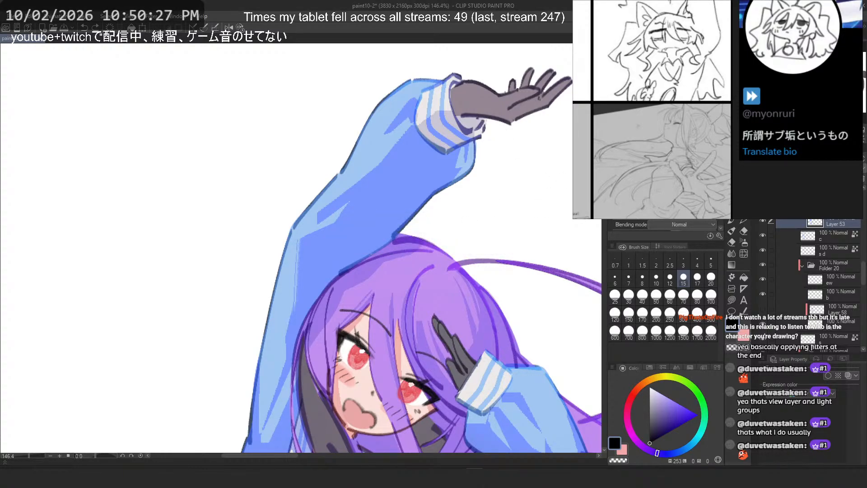
Step: Open the own_hair_marker sub tool group's settings and edit its name
{"action": "key", "text": "p"}
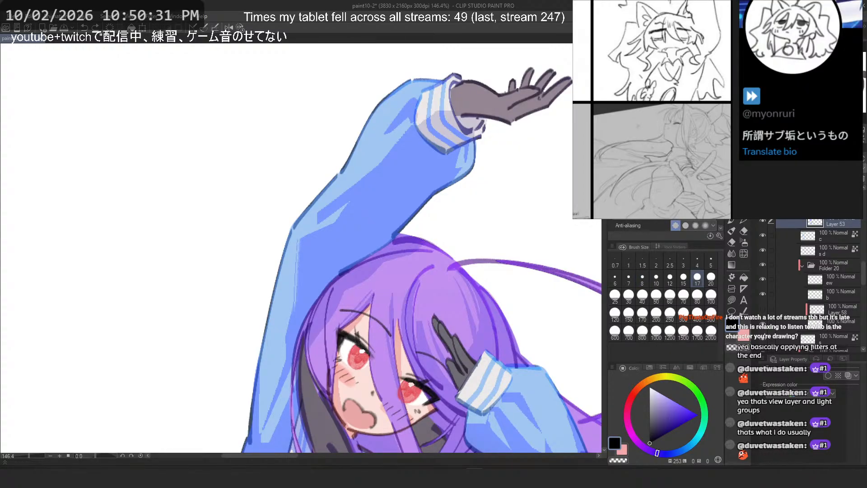
{"action": "left_click_drag", "start_coordinate": [394, 237], "coordinate": [431, 236]}
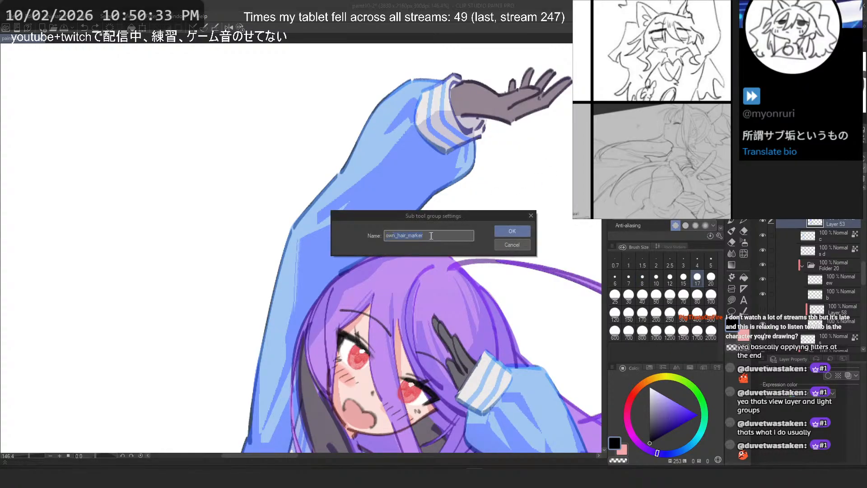
{"action": "key", "text": "BackSpace"}
{"action": "key", "text": "BackSpace"}
{"action": "type", "text": "n"}
{"action": "left_click", "coordinate": [388, 236]}
{"action": "key", "text": "Return"}
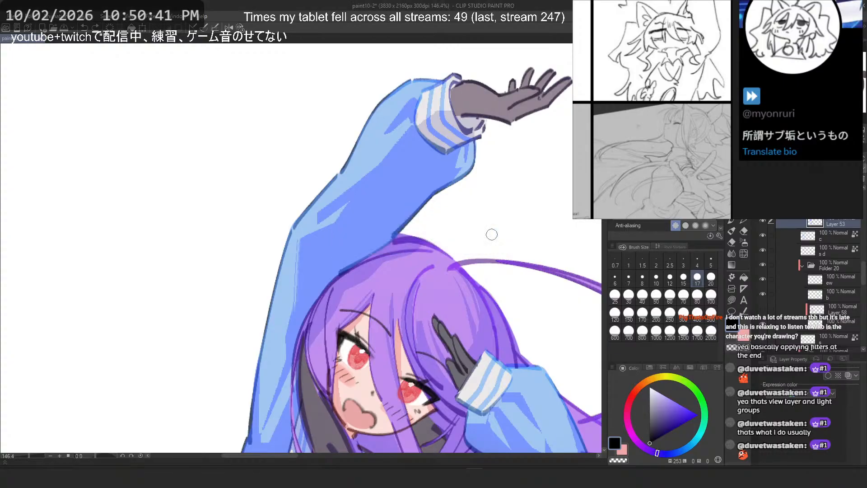
Step: Duplicate the own_hair_marker sub tool as hair_marker, then delete the duplicate
{"action": "left_click", "coordinate": [686, 122]}
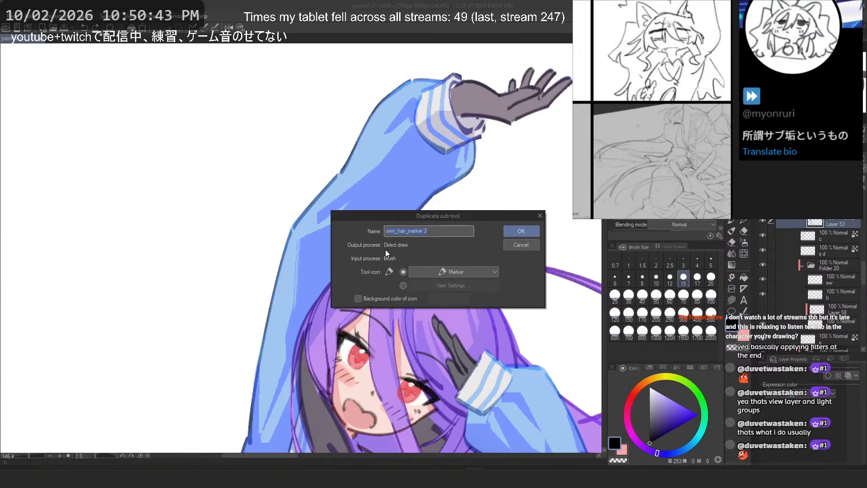
{"action": "left_click", "coordinate": [392, 232]}
{"action": "key", "text": "BackSpace"}
{"action": "key", "text": "BackSpace"}
{"action": "key", "text": "BackSpace"}
{"action": "key", "text": "Delete"}
{"action": "left_click", "coordinate": [509, 231]}
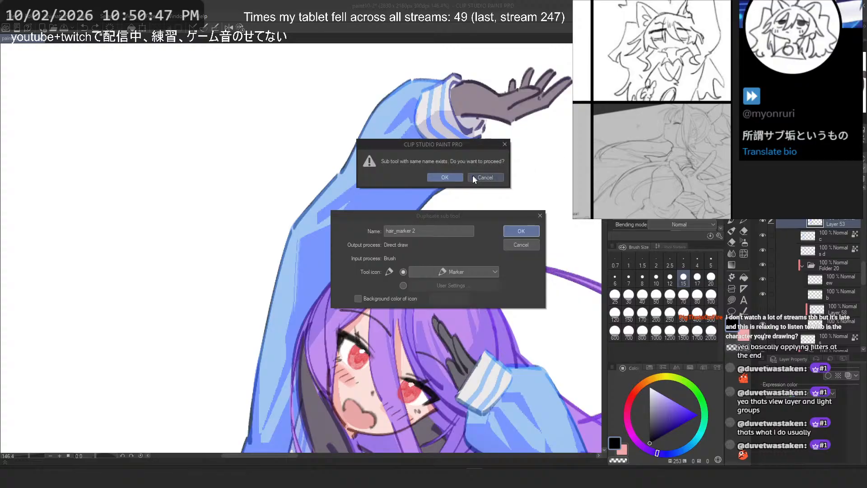
{"action": "left_click", "coordinate": [505, 144]}
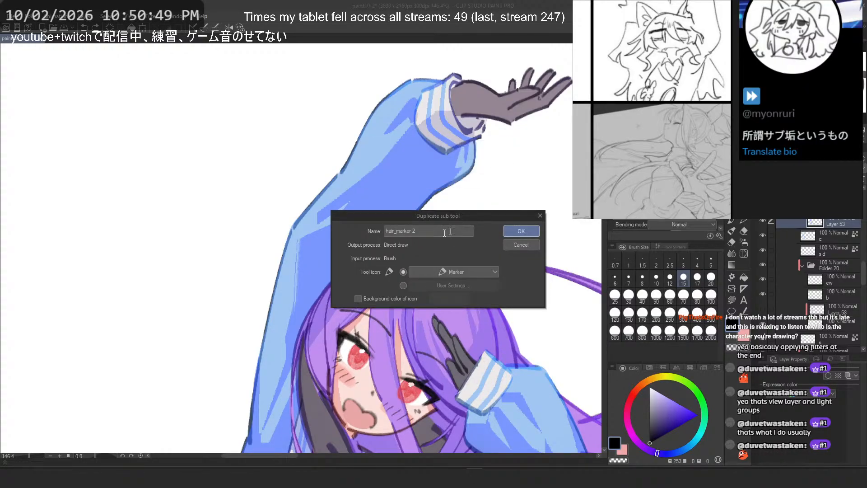
{"action": "left_click", "coordinate": [425, 232]}
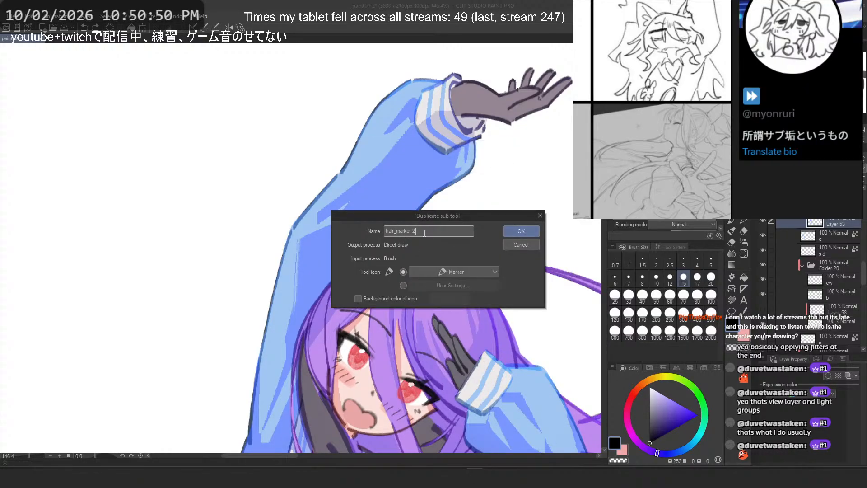
{"action": "left_click", "coordinate": [520, 231]}
{"action": "right_click", "coordinate": [635, 104]}
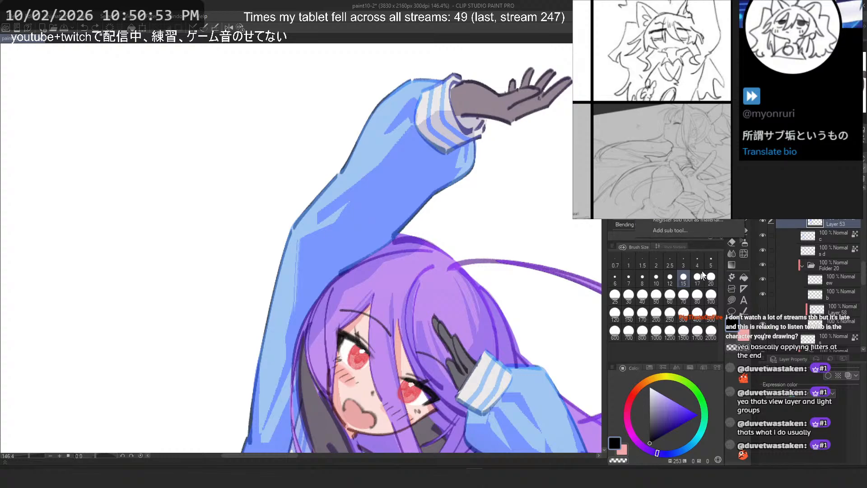
{"action": "left_click", "coordinate": [670, 230]}
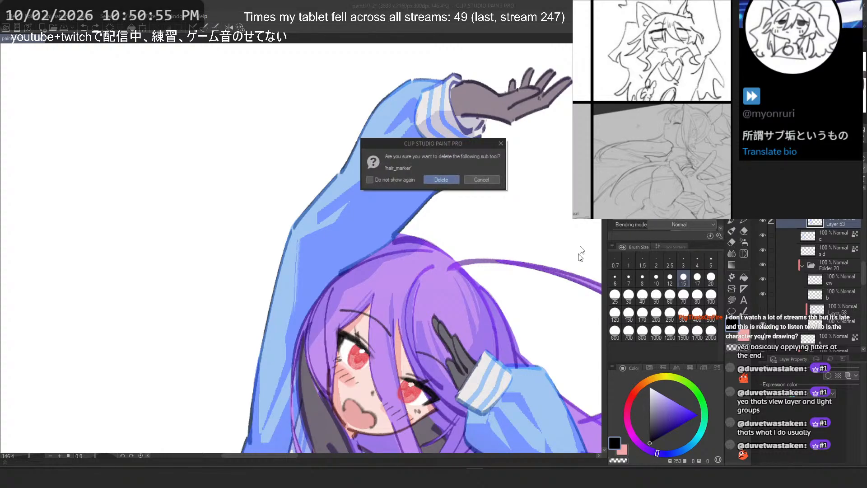
{"action": "left_click", "coordinate": [451, 182]}
Step: Rename the own_hair_marker sub tool to hair_marker
{"action": "key", "text": "e"}
{"action": "key", "text": "p"}
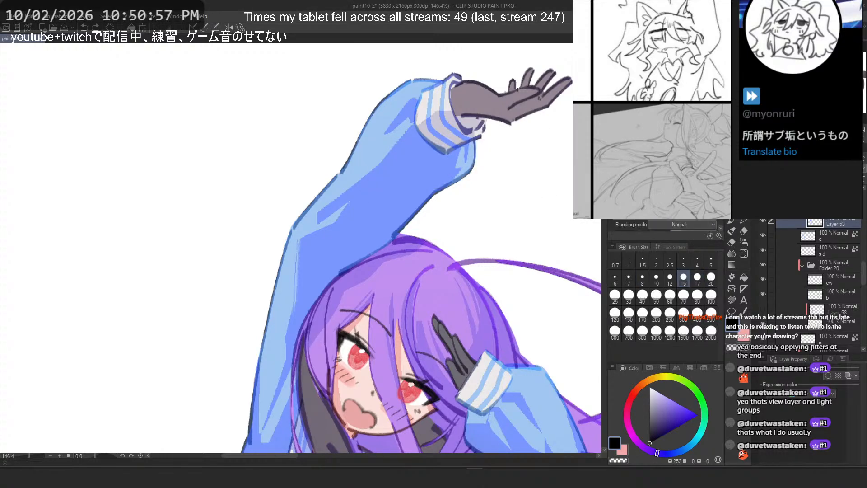
{"action": "double_click", "coordinate": [636, 104]}
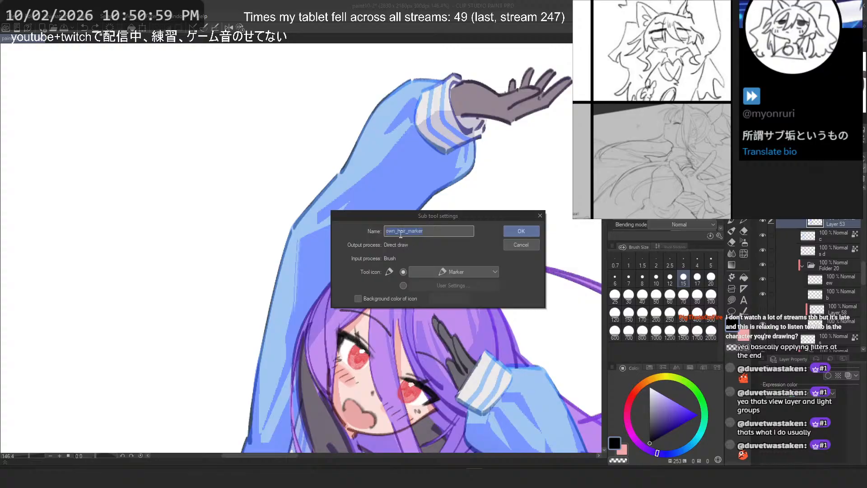
{"action": "left_click", "coordinate": [399, 231]}
{"action": "key", "text": "BackSpace"}
{"action": "key", "text": "BackSpace"}
{"action": "key", "text": "BackSpace"}
{"action": "key", "text": "BackSpace"}
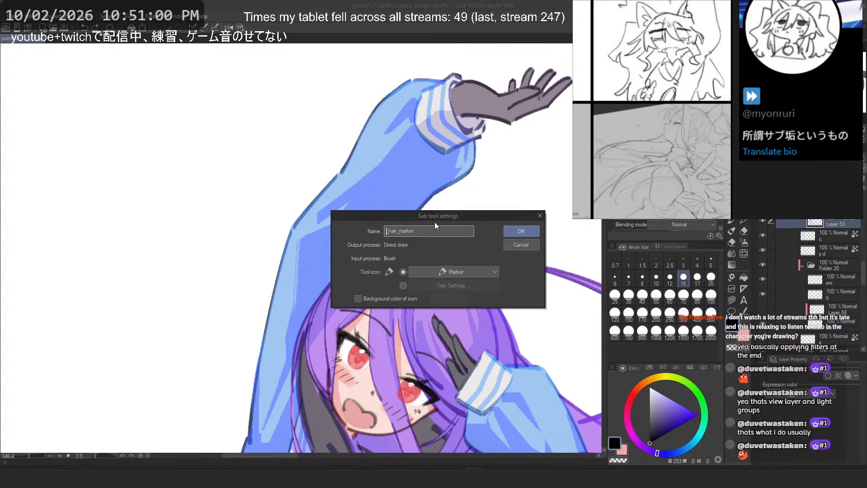
{"action": "left_click", "coordinate": [511, 231]}
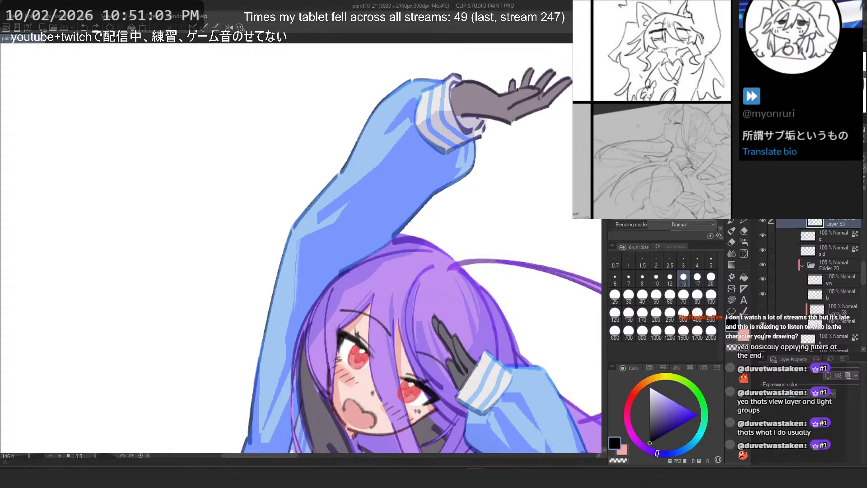
Step: Cycle through the brush and marker sub tool groups to review the available brushes
{"action": "key", "text": "b"}
{"action": "key", "text": "b"}
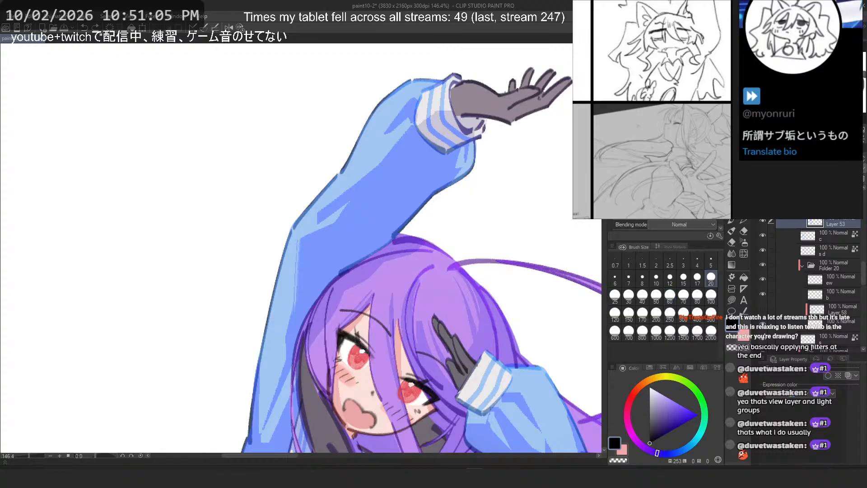
{"action": "key", "text": "b"}
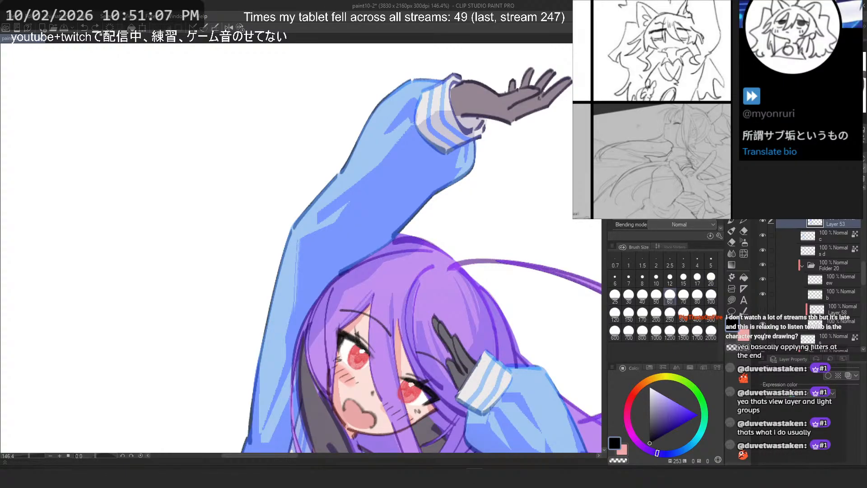
{"action": "key", "text": "b"}
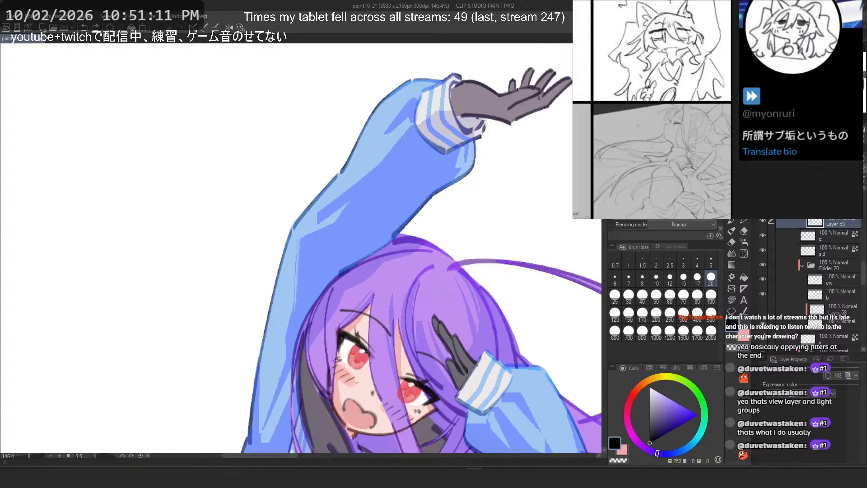
{"action": "key", "text": "p"}
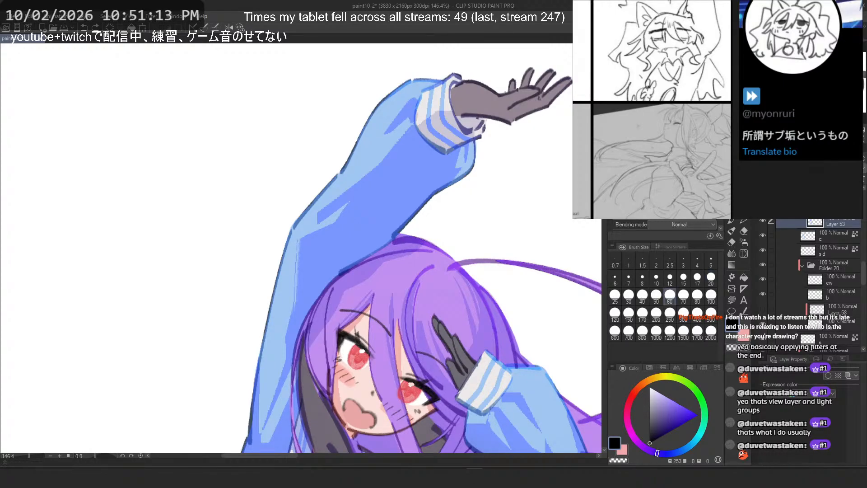
{"action": "key", "text": "p"}
{"action": "key", "text": "m"}
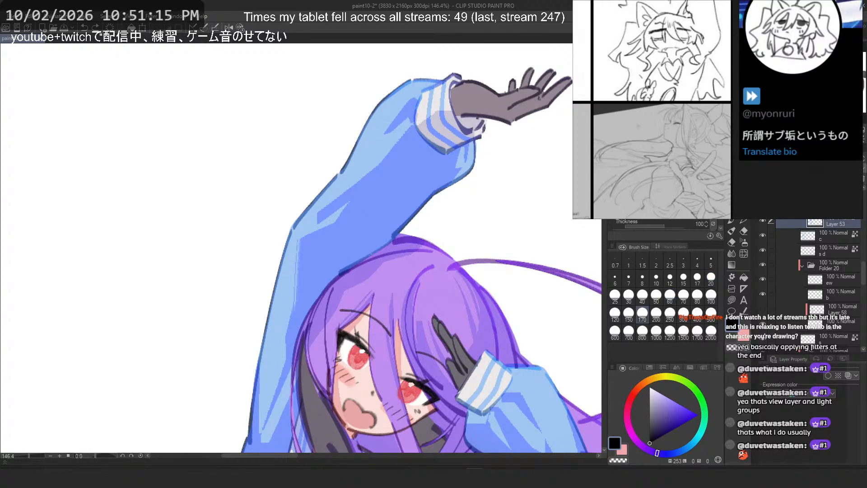
{"action": "key", "text": "b"}
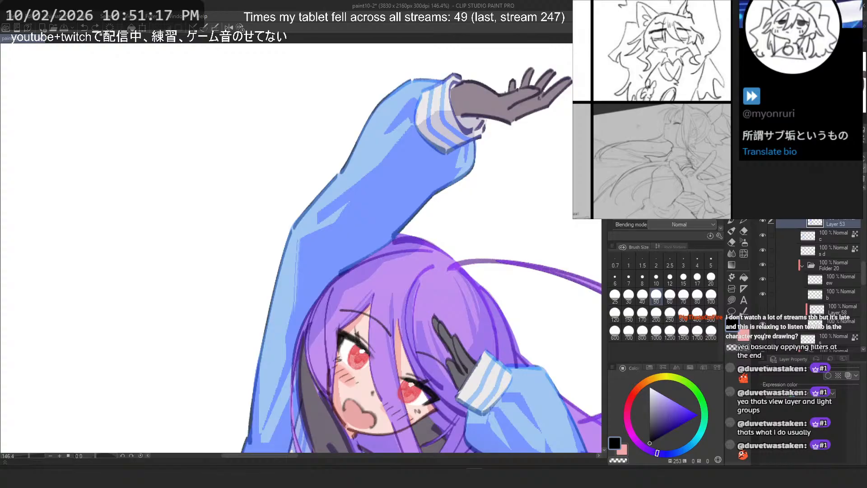
{"action": "key", "text": "b"}
{"action": "key", "text": "b"}
{"action": "key", "text": "b"}
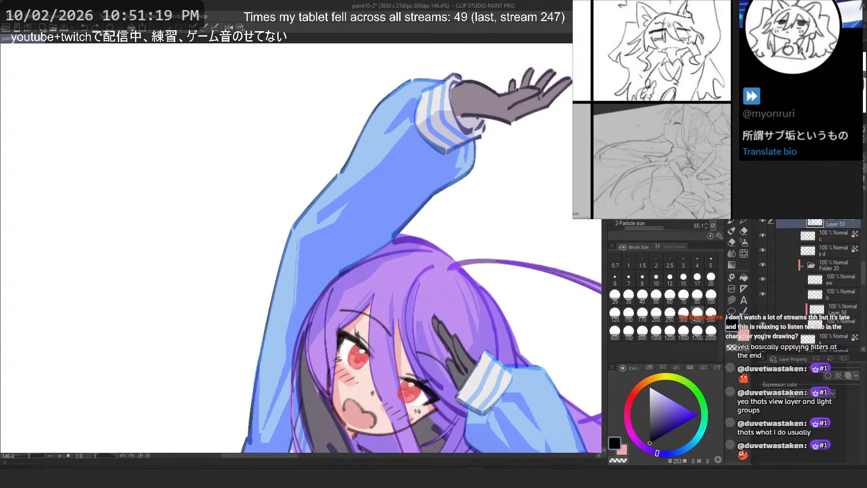
{"action": "key", "text": "b"}
{"action": "key", "text": "m"}
{"action": "key", "text": "p"}
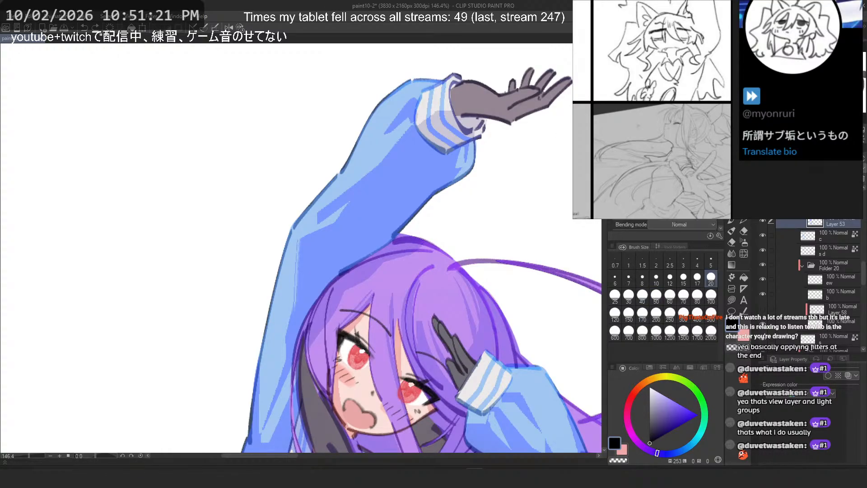
{"action": "key", "text": "p"}
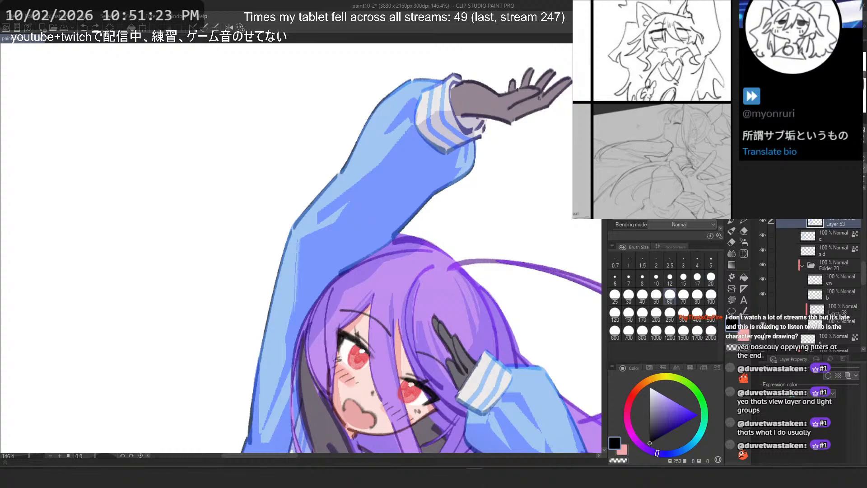
{"action": "key", "text": "p"}
{"action": "key", "text": "p"}
Step: Rename the PFLayered Rough 1-0 sub tool group to porfe, consulting the reference board, and set the brush size to 8
{"action": "double_click", "coordinate": [635, 118]}
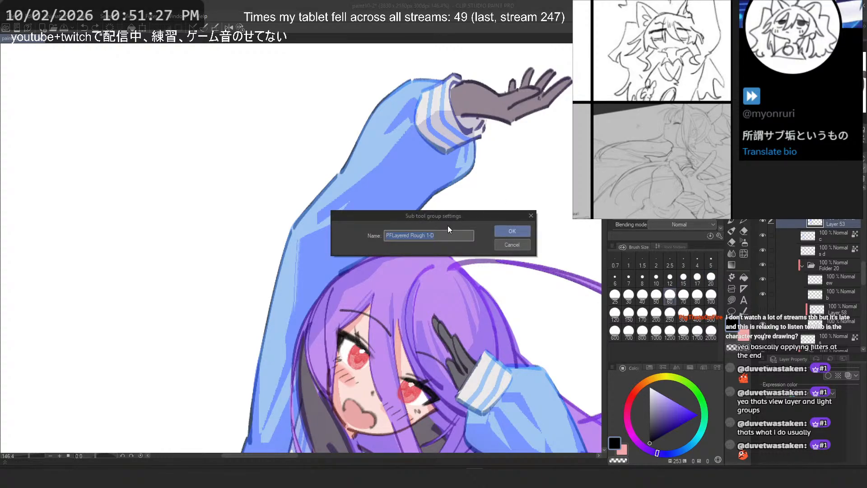
{"action": "type", "text": "porfe"}
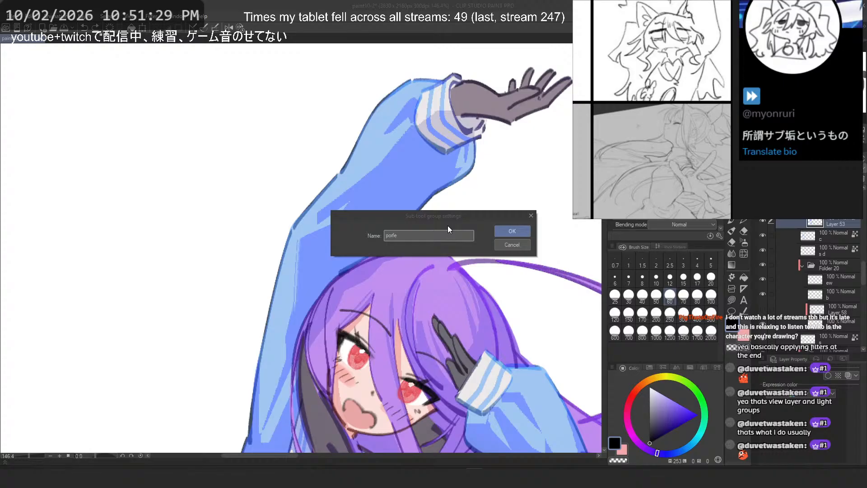
{"action": "key", "text": "alt+Tab"}
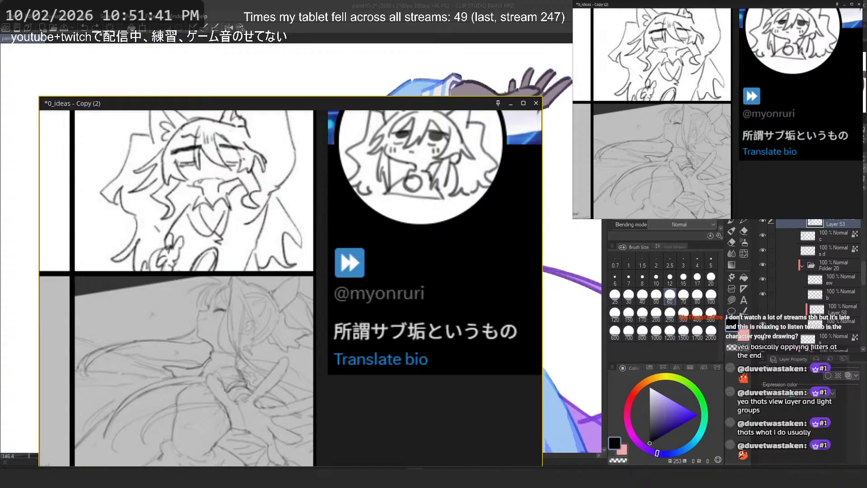
{"action": "key", "text": "alt+Tab"}
{"action": "left_click", "coordinate": [513, 231]}
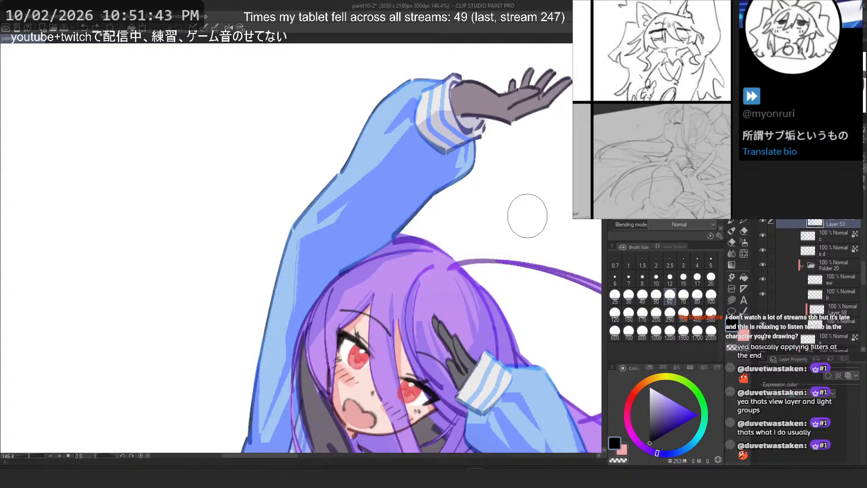
{"action": "left_click", "coordinate": [642, 279]}
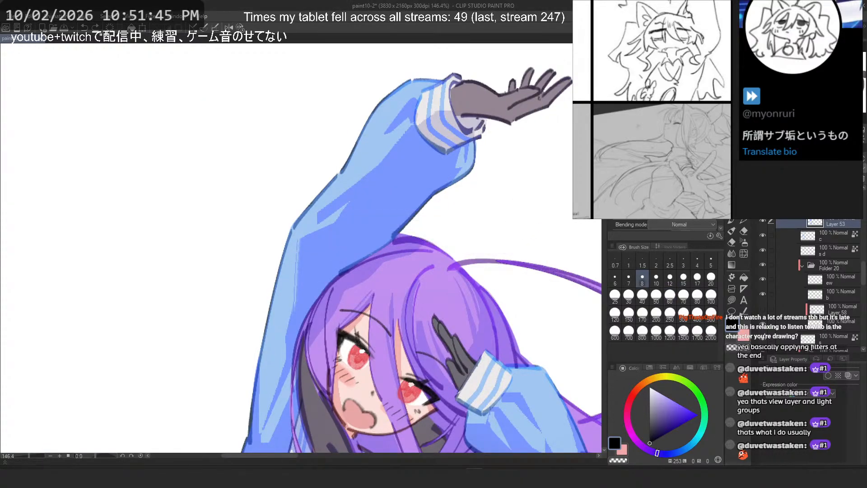
Step: Cycle through the eraser and brush sub tools one by one to compare their tool settings
{"action": "key", "text": "e"}
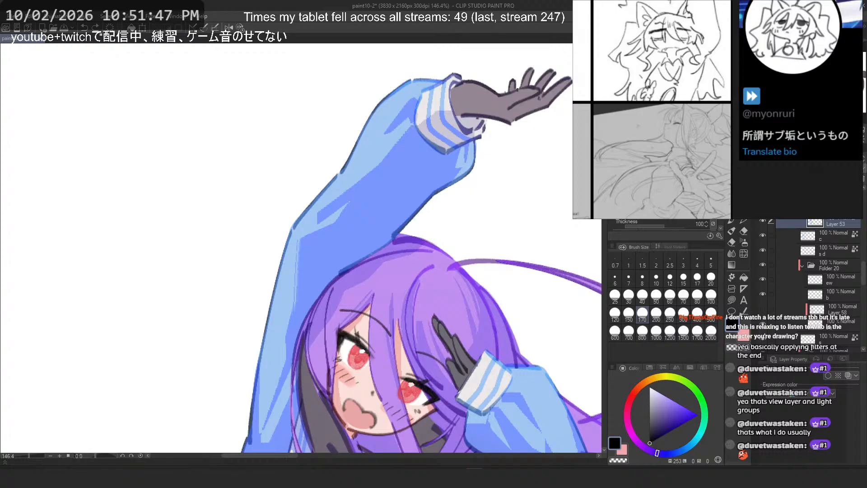
{"action": "key", "text": "b"}
{"action": "key", "text": "b"}
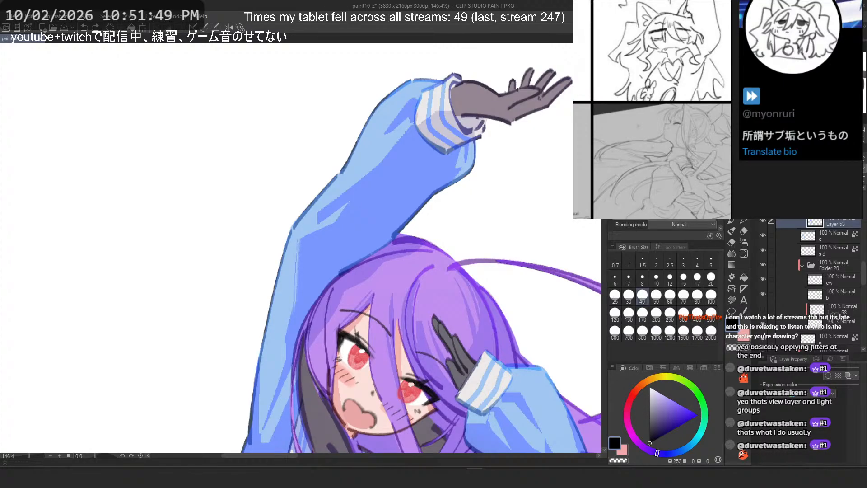
{"action": "key", "text": "b"}
{"action": "key", "text": "b"}
{"action": "key", "text": "b"}
{"action": "key", "text": "b"}
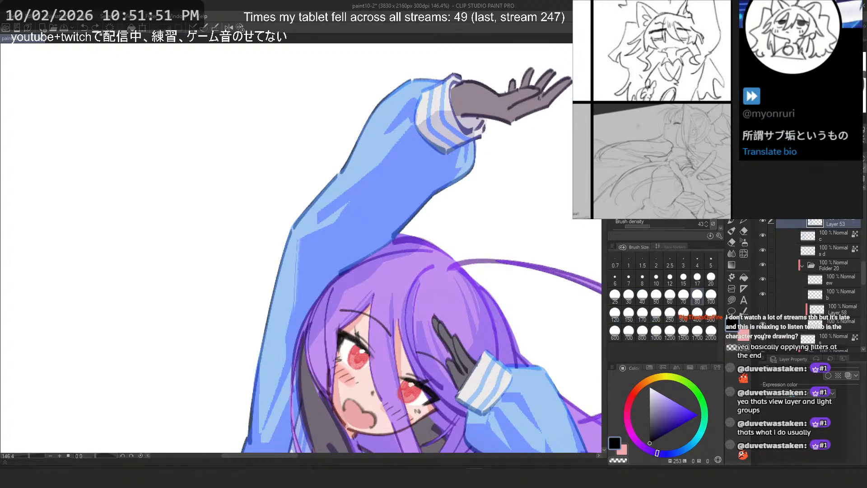
{"action": "key", "text": "b"}
{"action": "key", "text": "b"}
{"action": "key", "text": "b"}
{"action": "key", "text": "b"}
{"action": "key", "text": "b"}
{"action": "key", "text": "b"}
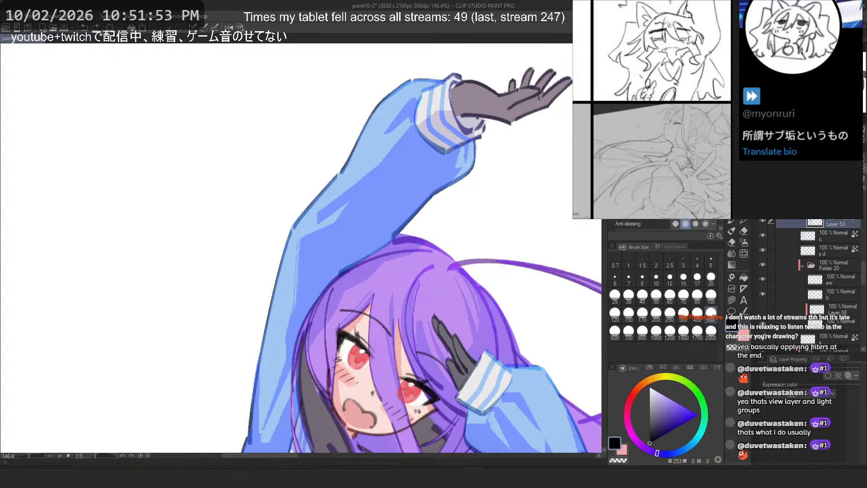
{"action": "key", "text": "b"}
{"action": "key", "text": "b"}
{"action": "key", "text": "b"}
{"action": "key", "text": "b"}
{"action": "key", "text": "b"}
{"action": "key", "text": "b"}
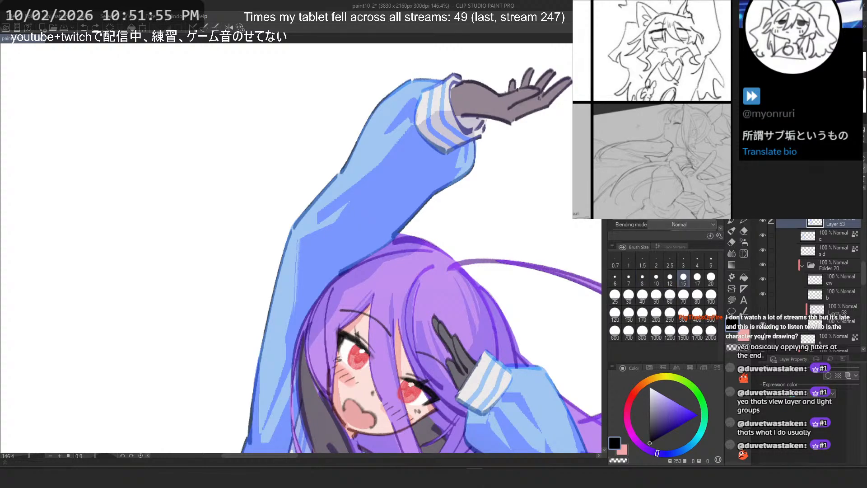
{"action": "key", "text": "b"}
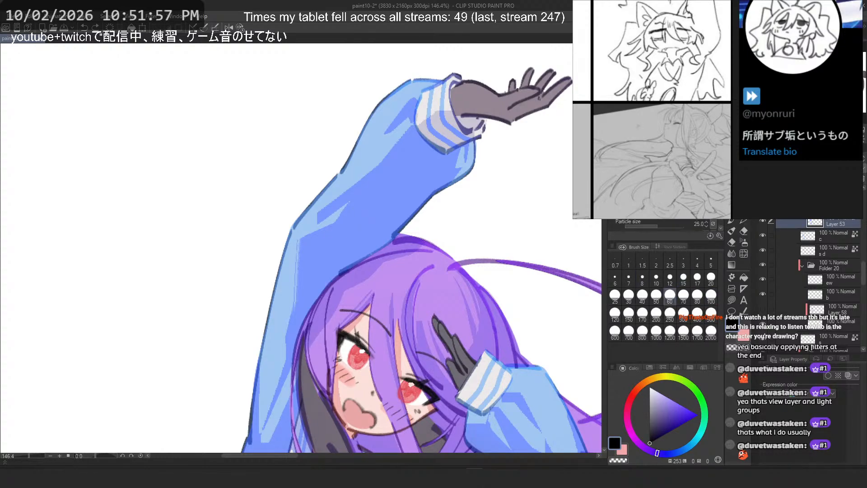
{"action": "key", "text": "b"}
{"action": "key", "text": "b"}
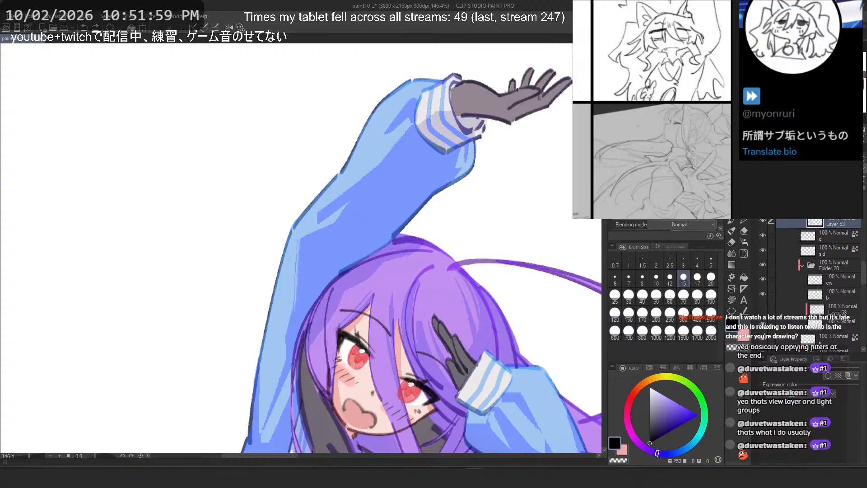
{"action": "scroll", "coordinate": [389, 187], "scroll_direction": "down", "scroll_amount": 1}
{"action": "scroll", "coordinate": [390, 187], "scroll_direction": "up", "scroll_amount": 2}
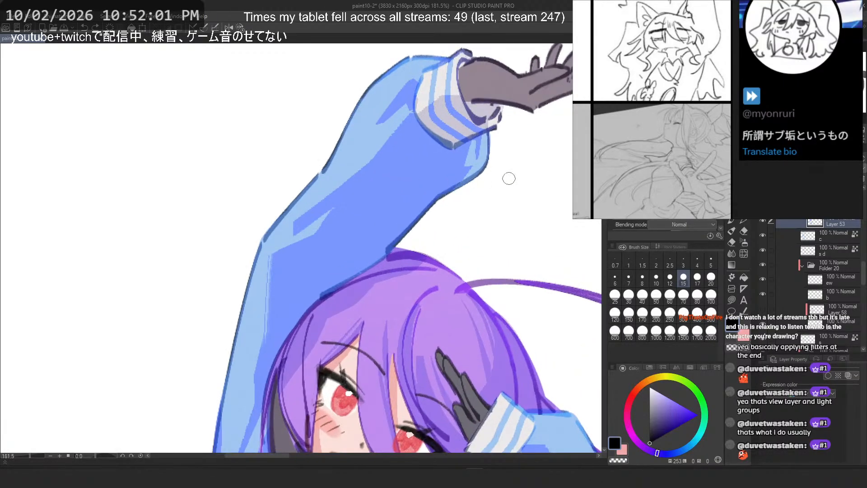
Step: Switch to the reference board window and close it, returning to the canvas
{"action": "key", "text": "alt+Tab"}
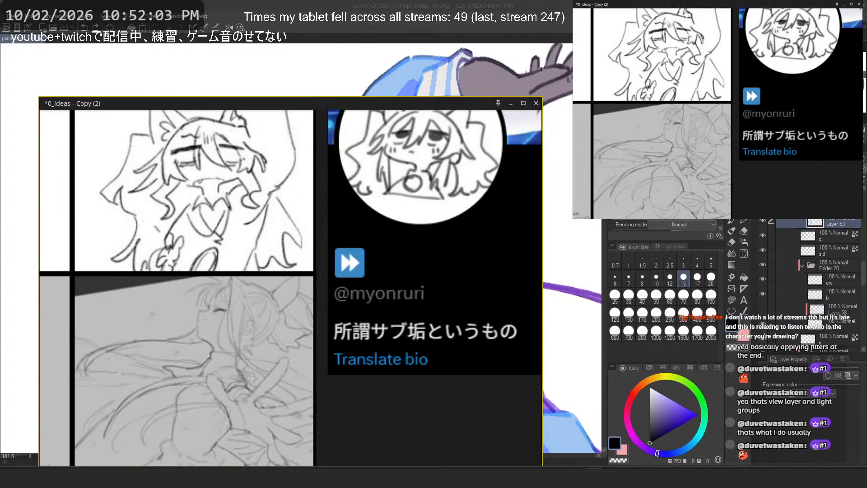
{"action": "left_click", "coordinate": [537, 104]}
{"action": "left_click", "coordinate": [291, 312]}
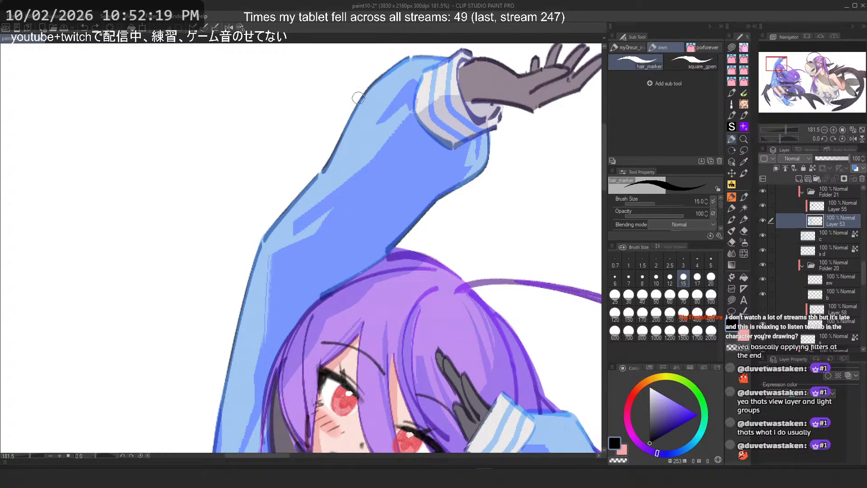
Step: Paint a stroke on the raised sleeve, toggle Layer 53's visibility off and on, and fit the canvas to the window
{"action": "scroll", "coordinate": [445, 111], "scroll_direction": "up", "scroll_amount": 1}
{"action": "left_click_drag", "start_coordinate": [395, 91], "coordinate": [426, 118]}
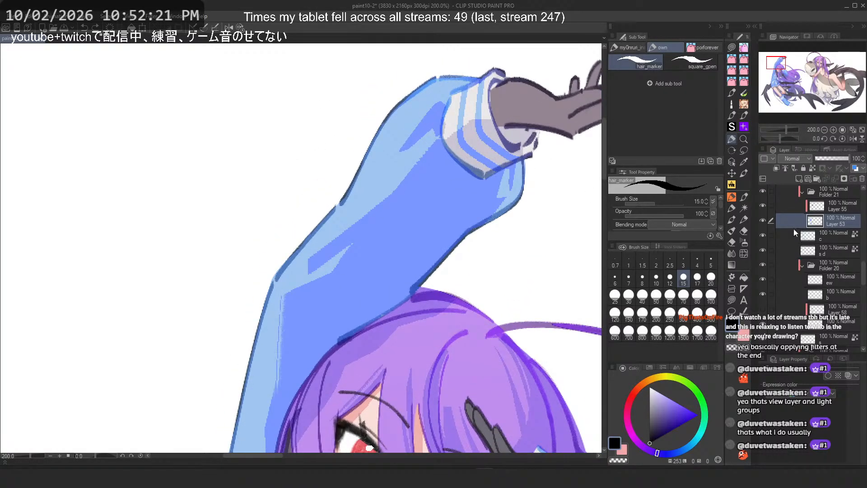
{"action": "left_click", "coordinate": [762, 221]}
{"action": "left_click", "coordinate": [763, 221]}
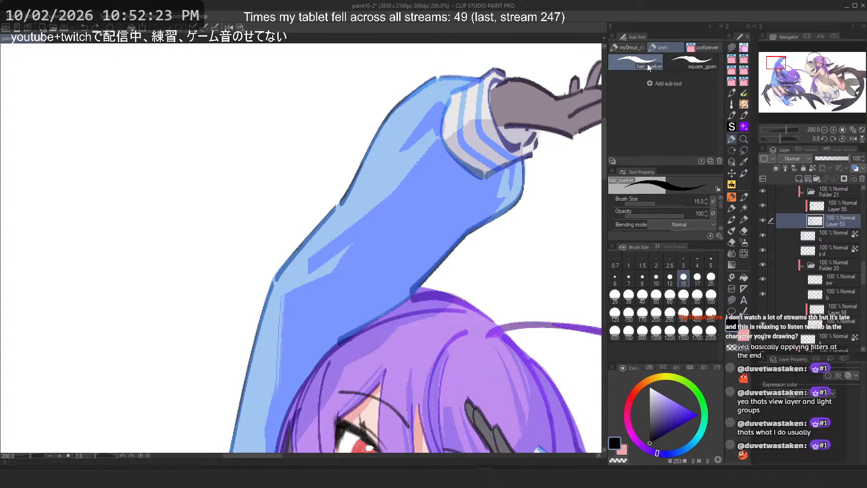
{"action": "key", "text": "ctrl+0"}
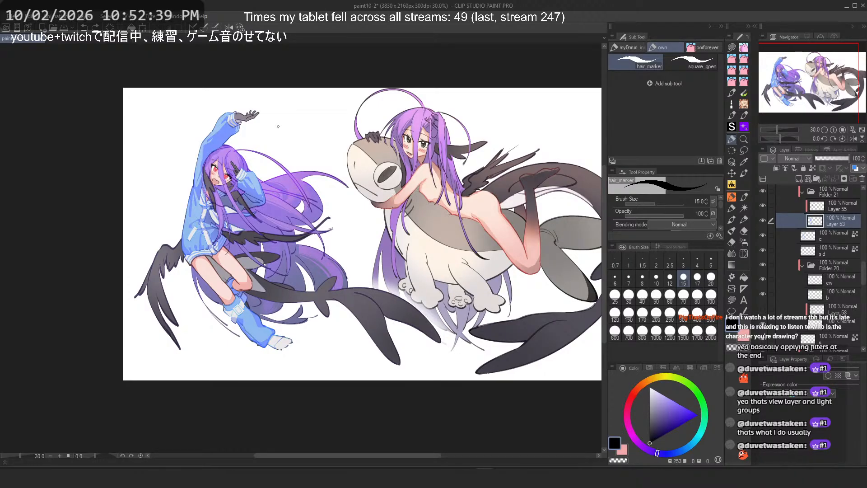
Step: Save the illustration, undo the last stroke and paint a new stroke on the raised sleeve
{"action": "key", "text": "ctrl+s"}
{"action": "key", "text": "ctrl+z"}
{"action": "scroll", "coordinate": [204, 168], "scroll_direction": "up", "scroll_amount": 5}
{"action": "left_click_drag", "start_coordinate": [194, 184], "coordinate": [268, 239]}
{"action": "scroll", "coordinate": [267, 239], "scroll_direction": "down", "scroll_amount": 1}
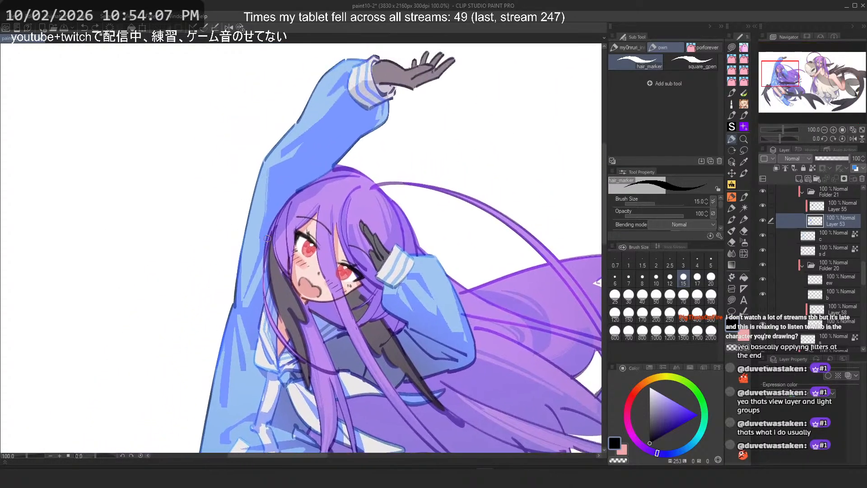
Step: Select the PFLayered Rough 1-D brush from the porforever group and pick the sleeve's blue colour
{"action": "scroll", "coordinate": [264, 216], "scroll_direction": "up", "scroll_amount": 3}
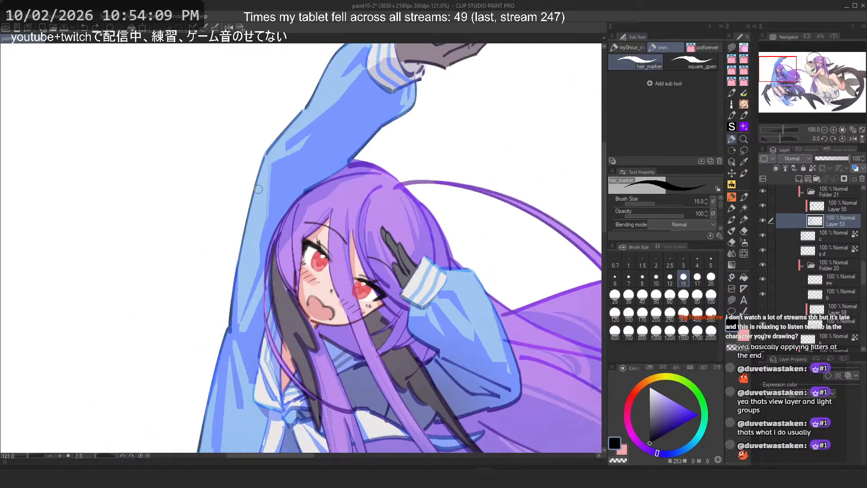
{"action": "left_click", "coordinate": [624, 47]}
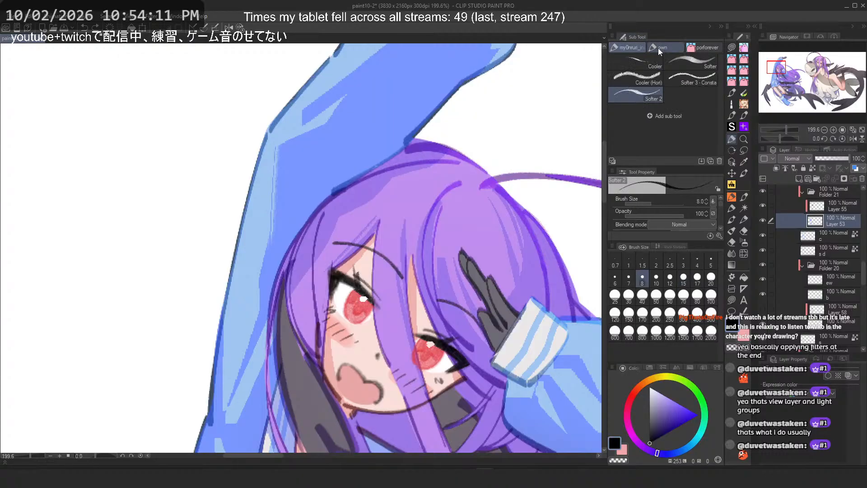
{"action": "left_click", "coordinate": [700, 47]}
{"action": "left_click", "coordinate": [632, 62]}
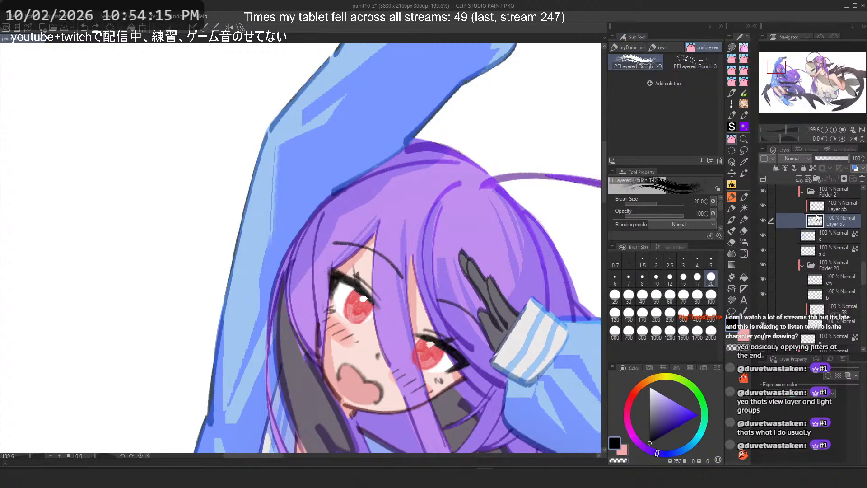
{"action": "left_click", "coordinate": [316, 166], "text": "alt"}
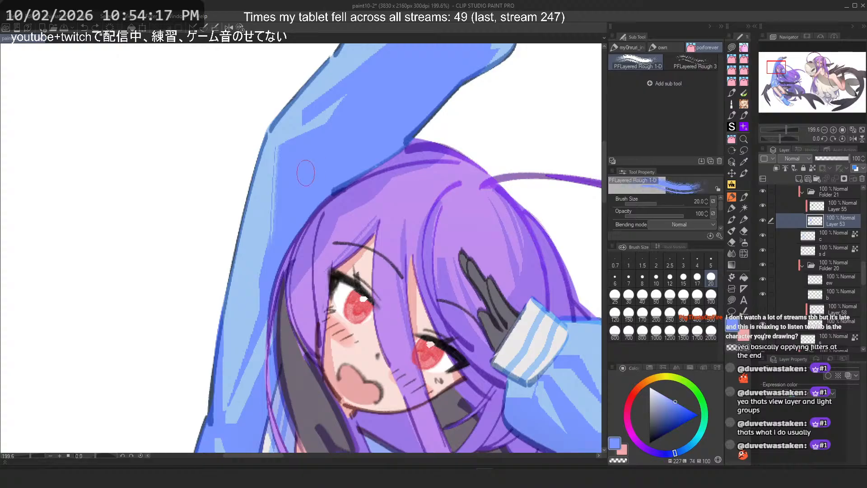
Step: Try rough blue strokes on the raised sleeve, undoing the unwanted ones
{"action": "left_click_drag", "start_coordinate": [316, 174], "coordinate": [333, 218]}
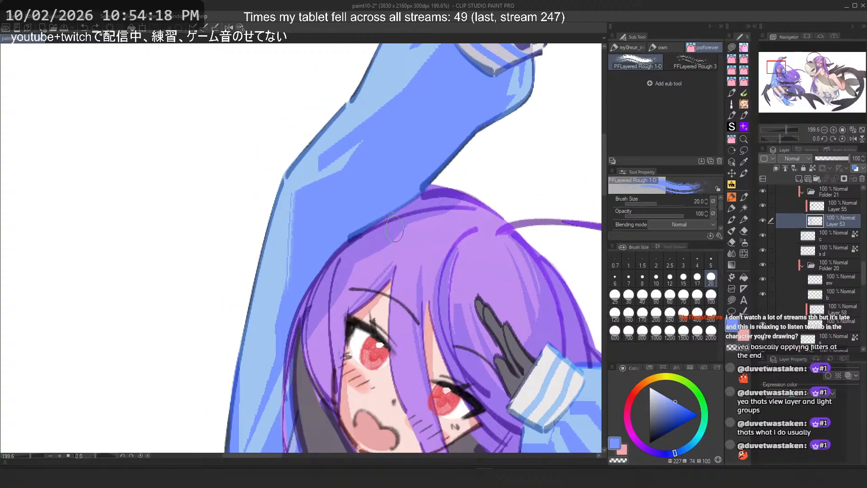
{"action": "left_click", "coordinate": [762, 207]}
{"action": "left_click_drag", "start_coordinate": [549, 210], "coordinate": [550, 230]}
{"action": "left_click_drag", "start_coordinate": [426, 85], "coordinate": [313, 182]}
{"action": "key", "text": "ctrl+z"}
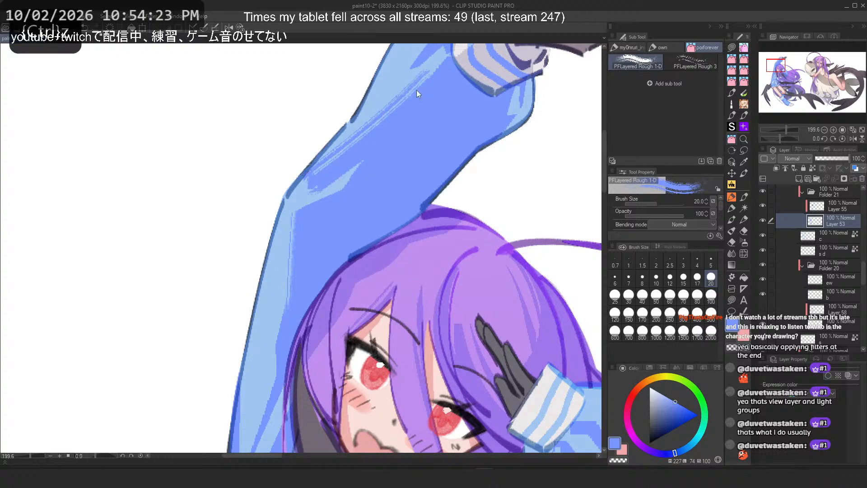
{"action": "mouse_move", "coordinate": [409, 92]}
{"action": "left_mouse_down"}
{"action": "mouse_move", "coordinate": [404, 118]}
{"action": "mouse_move", "coordinate": [360, 140]}
{"action": "left_mouse_up"}
{"action": "key", "text": "6"}
{"action": "key", "text": "ctrl+z"}
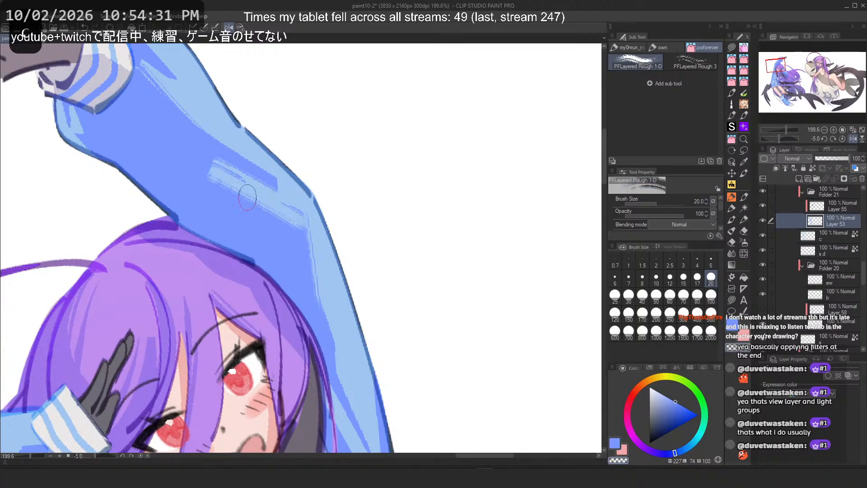
Step: Try more rough strokes across the upper sleeve with the view rotated, undoing them
{"action": "left_click_drag", "start_coordinate": [211, 160], "coordinate": [300, 208]}
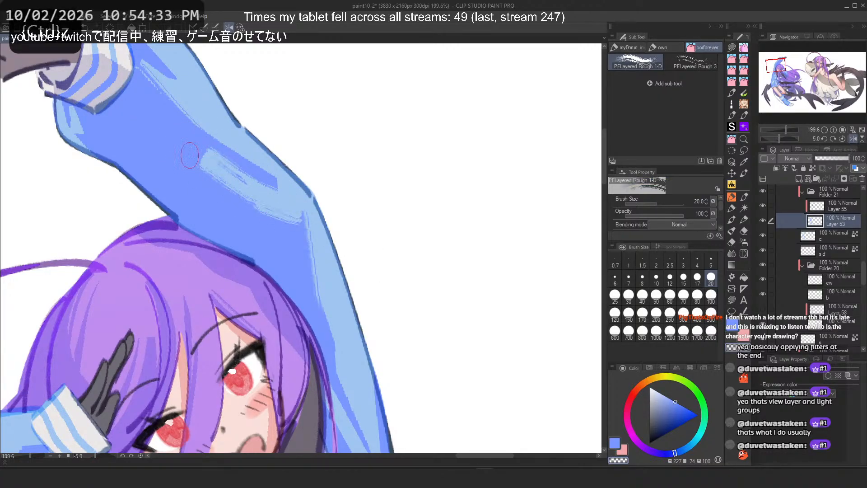
{"action": "left_click_drag", "start_coordinate": [191, 156], "coordinate": [267, 217]}
{"action": "key", "text": "ctrl+z"}
{"action": "key", "text": "c"}
{"action": "left_click_drag", "start_coordinate": [198, 159], "coordinate": [273, 208]}
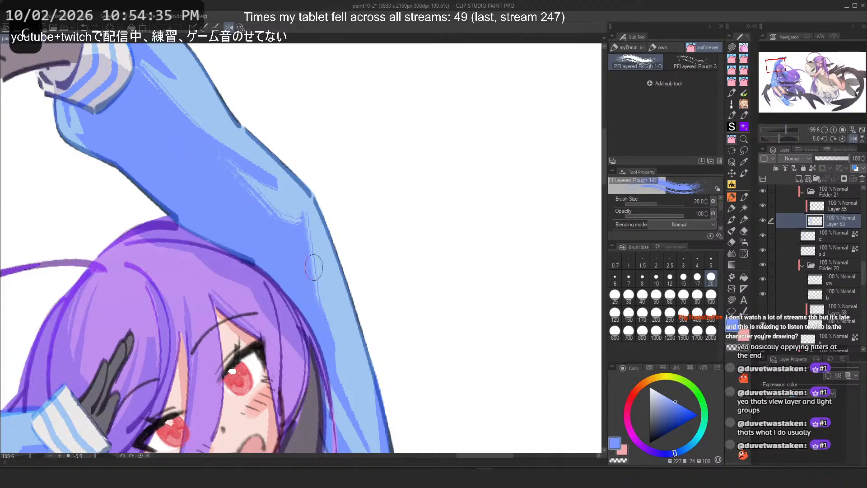
{"action": "scroll", "coordinate": [324, 173], "scroll_direction": "down", "scroll_amount": 5}
{"action": "scroll", "coordinate": [324, 173], "scroll_direction": "up", "scroll_amount": 5}
{"action": "key", "text": "ctrl+z"}
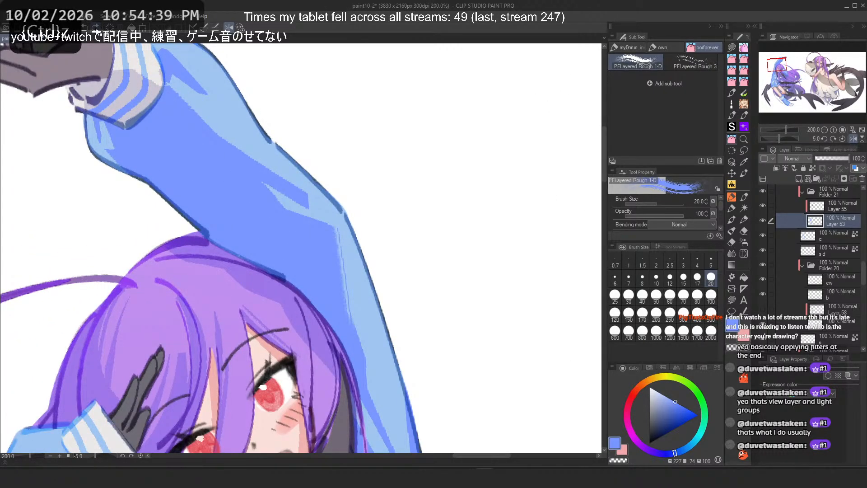
Step: Try another sleeve stroke, then undo back through the recent sleeve strokes
{"action": "scroll", "coordinate": [331, 211], "scroll_direction": "up", "scroll_amount": 4}
{"action": "scroll", "coordinate": [332, 211], "scroll_direction": "down", "scroll_amount": 5}
{"action": "scroll", "coordinate": [381, 196], "scroll_direction": "up", "scroll_amount": 3}
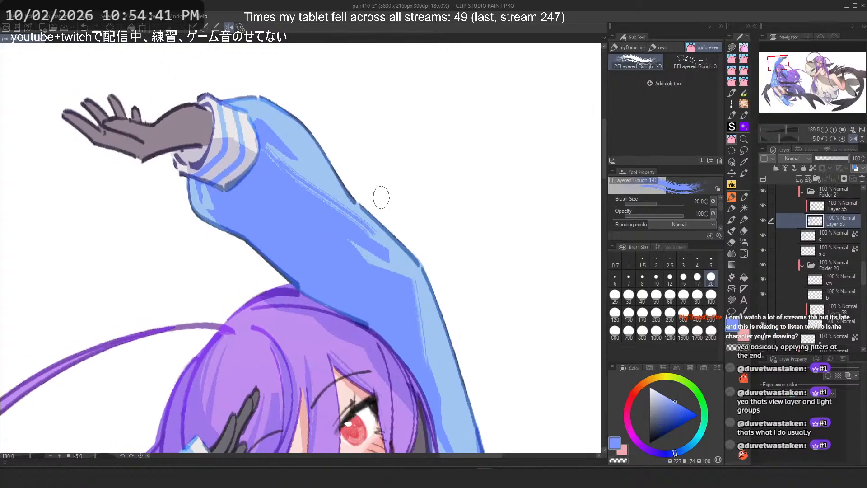
{"action": "key", "text": "ctrl+z"}
{"action": "mouse_move", "coordinate": [224, 143]}
{"action": "left_mouse_down"}
{"action": "mouse_move", "coordinate": [362, 279]}
{"action": "mouse_move", "coordinate": [319, 252]}
{"action": "mouse_move", "coordinate": [349, 271]}
{"action": "mouse_move", "coordinate": [224, 141]}
{"action": "mouse_move", "coordinate": [345, 278]}
{"action": "mouse_move", "coordinate": [224, 151]}
{"action": "mouse_move", "coordinate": [340, 271]}
{"action": "mouse_move", "coordinate": [302, 233]}
{"action": "mouse_move", "coordinate": [338, 263]}
{"action": "left_mouse_up"}
{"action": "key", "text": "ctrl+z"}
{"action": "key", "text": "ctrl+z"}
{"action": "key", "text": "ctrl+z"}
{"action": "key", "text": "ctrl+z"}
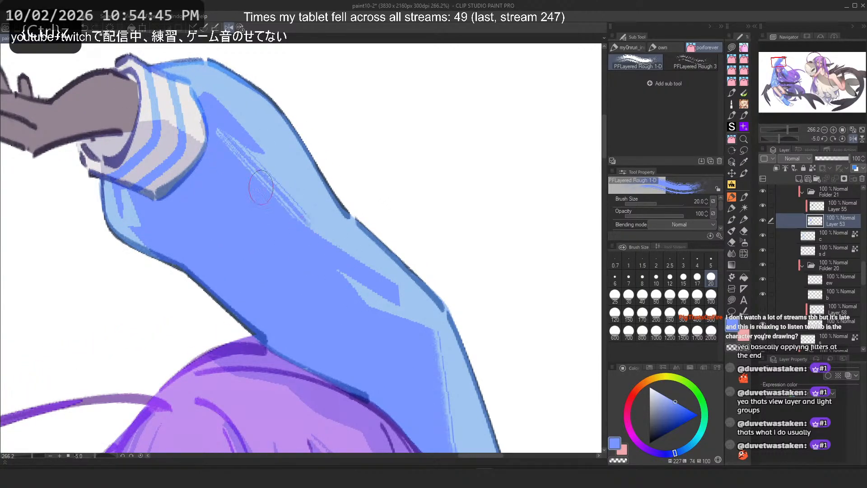
Step: Try repeated highlight strokes along the sleeve's upper arm and lower edge, undoing most of them
{"action": "key", "text": "ctrl+z"}
{"action": "key", "text": "ctrl+z"}
{"action": "left_click_drag", "start_coordinate": [228, 149], "coordinate": [311, 248]}
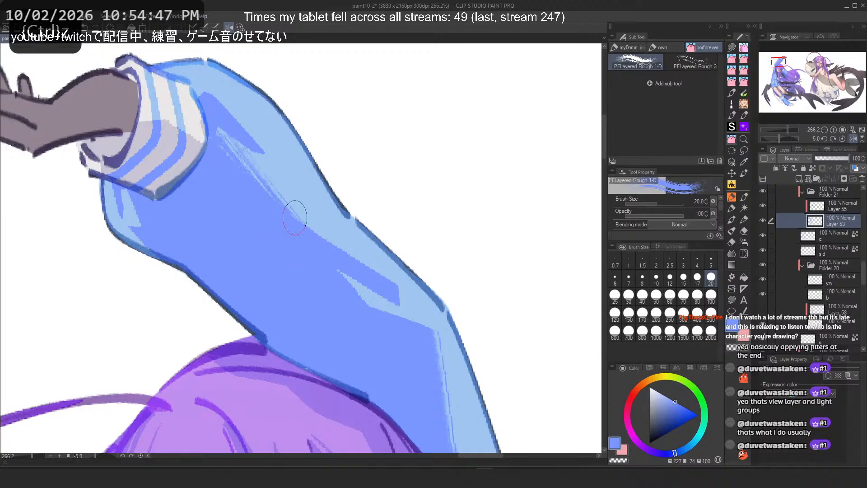
{"action": "left_click_drag", "start_coordinate": [213, 92], "coordinate": [259, 129]}
{"action": "key", "text": "ctrl+z"}
{"action": "left_click_drag", "start_coordinate": [438, 346], "coordinate": [459, 445]}
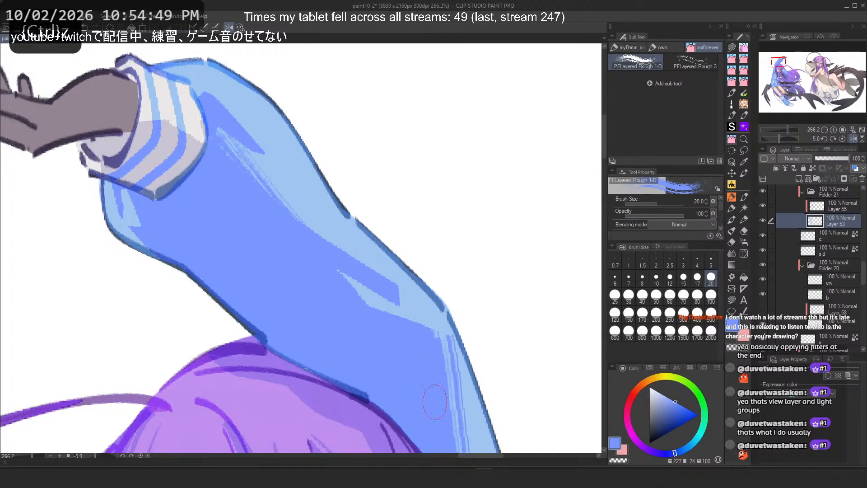
{"action": "key", "text": "ctrl+z"}
{"action": "left_click_drag", "start_coordinate": [336, 277], "coordinate": [379, 308]}
{"action": "key", "text": "ctrl+z"}
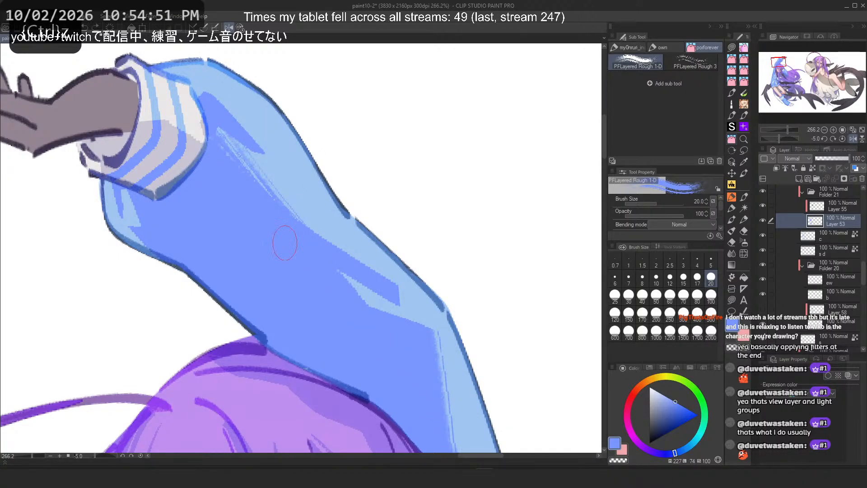
{"action": "left_click_drag", "start_coordinate": [319, 270], "coordinate": [380, 303]}
{"action": "key", "text": "ctrl+z"}
Step: Try strokes on the sleeve beside the hair, undoing back several steps before painting again
{"action": "scroll", "coordinate": [245, 166], "scroll_direction": "down", "scroll_amount": 9}
{"action": "scroll", "coordinate": [248, 242], "scroll_direction": "up", "scroll_amount": 5}
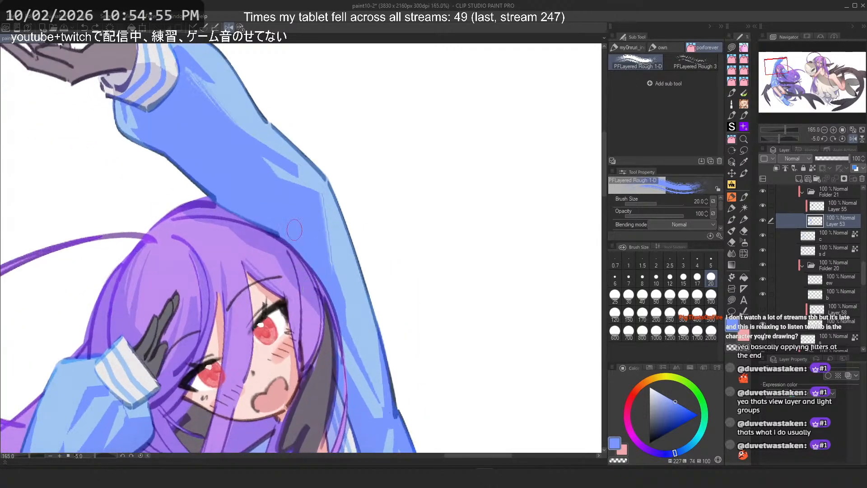
{"action": "mouse_move", "coordinate": [348, 324]}
{"action": "left_mouse_down"}
{"action": "mouse_move", "coordinate": [410, 437]}
{"action": "mouse_move", "coordinate": [362, 399]}
{"action": "mouse_move", "coordinate": [377, 421]}
{"action": "left_mouse_up"}
{"action": "key", "text": "ctrl+z"}
{"action": "key", "text": "ctrl+z"}
{"action": "key", "text": "ctrl+z"}
{"action": "key", "text": "ctrl+z"}
{"action": "left_click_drag", "start_coordinate": [348, 367], "coordinate": [378, 423]}
Step: Undo the latest sleeve strokes and switch to the Flat marker 4 marker tool
{"action": "scroll", "coordinate": [268, 208], "scroll_direction": "down", "scroll_amount": 5}
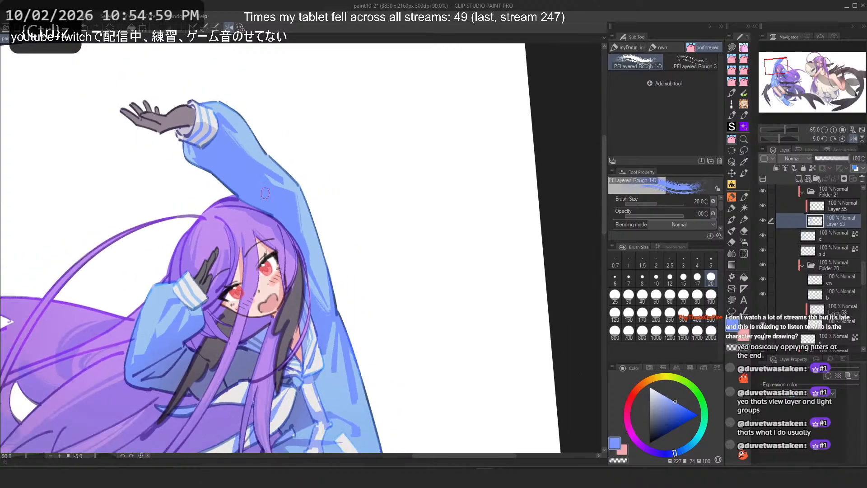
{"action": "scroll", "coordinate": [254, 361], "scroll_direction": "up", "scroll_amount": 4}
{"action": "scroll", "coordinate": [254, 367], "scroll_direction": "up", "scroll_amount": 1}
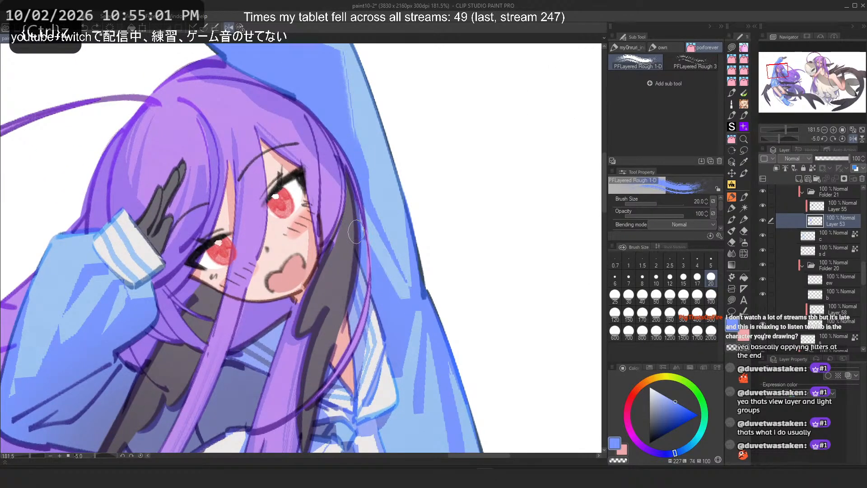
{"action": "key", "text": "ctrl+z"}
{"action": "left_click_drag", "start_coordinate": [371, 239], "coordinate": [412, 303]}
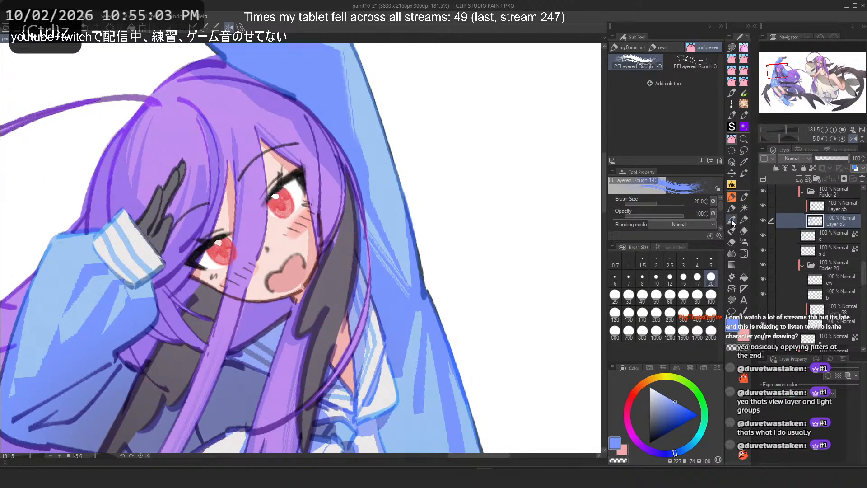
{"action": "left_click", "coordinate": [732, 221]}
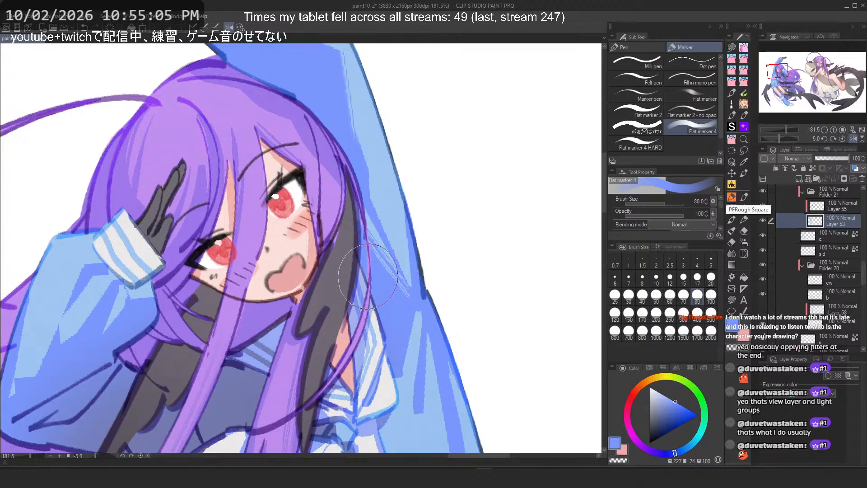
{"action": "key", "text": "ctrl+z"}
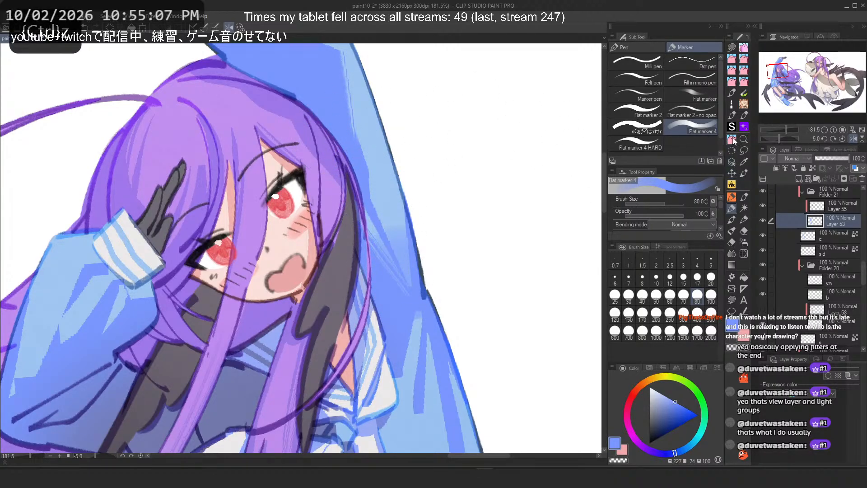
Step: Switch to the PFLayered Rough 1-D brush and try strokes on the sleeve, flipping the canvas and undoing them
{"action": "left_click", "coordinate": [733, 139]}
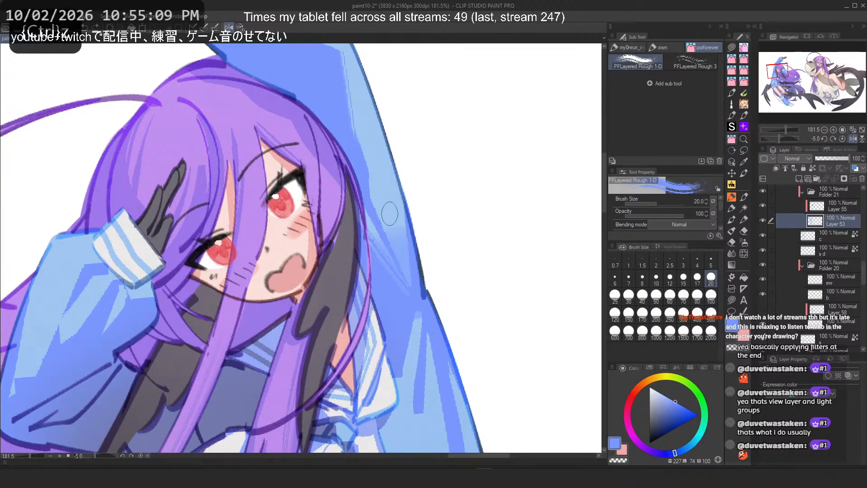
{"action": "key", "text": "c"}
{"action": "left_click_drag", "start_coordinate": [391, 227], "coordinate": [409, 274]}
{"action": "key", "text": "h"}
{"action": "key", "text": "ctrl+z"}
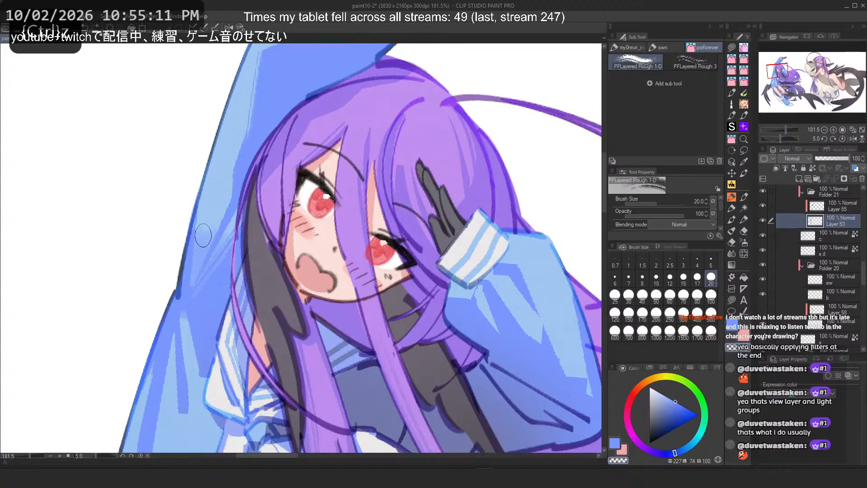
{"action": "key", "text": "ctrl+z"}
{"action": "mouse_move", "coordinate": [203, 235]}
{"action": "left_mouse_down"}
{"action": "mouse_move", "coordinate": [200, 268]}
{"action": "mouse_move", "coordinate": [251, 195]}
{"action": "mouse_move", "coordinate": [196, 274]}
{"action": "left_mouse_up"}
{"action": "key", "text": "ctrl+z"}
Step: Try several strokes on the raised sleeve near the hair, undoing each one
{"action": "scroll", "coordinate": [291, 127], "scroll_direction": "down", "scroll_amount": 4}
{"action": "scroll", "coordinate": [292, 126], "scroll_direction": "down", "scroll_amount": 2}
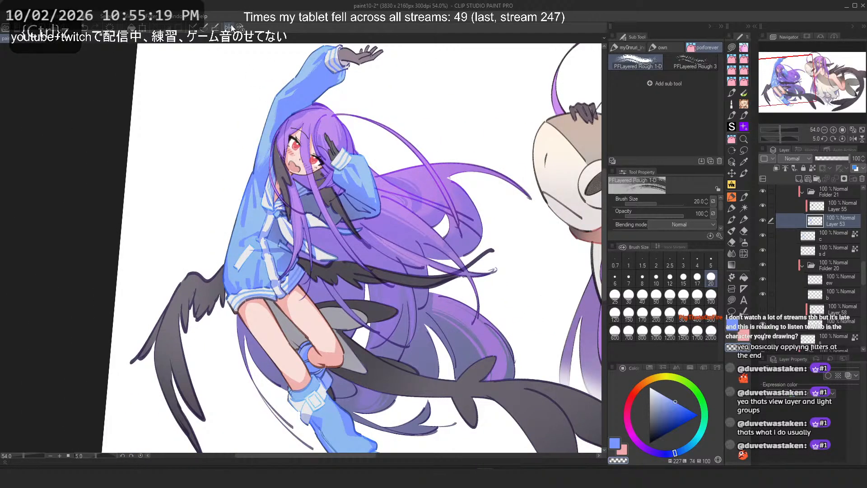
{"action": "scroll", "coordinate": [292, 117], "scroll_direction": "up", "scroll_amount": 3}
{"action": "scroll", "coordinate": [292, 117], "scroll_direction": "up", "scroll_amount": 2}
{"action": "key", "text": "ctrl+z"}
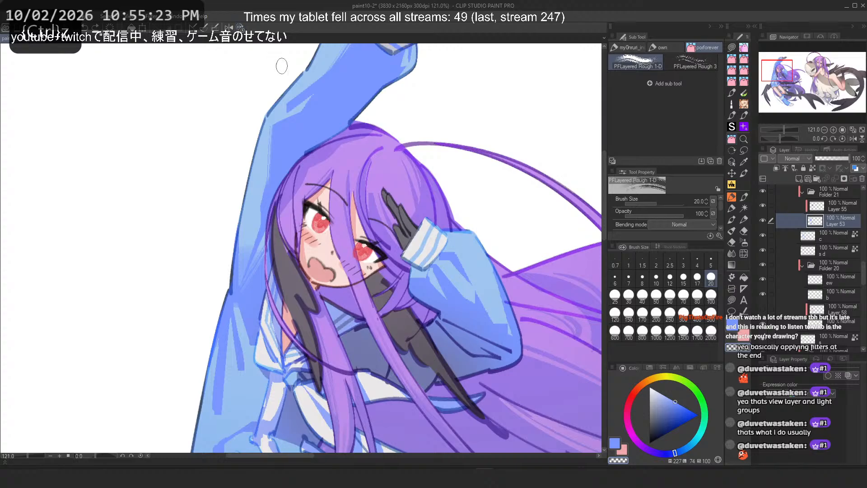
{"action": "left_click", "coordinate": [229, 28]}
{"action": "key", "text": "ctrl+z"}
{"action": "mouse_move", "coordinate": [330, 120]}
{"action": "left_mouse_down"}
{"action": "mouse_move", "coordinate": [330, 169]}
{"action": "mouse_move", "coordinate": [331, 122]}
{"action": "mouse_move", "coordinate": [338, 180]}
{"action": "left_mouse_up"}
{"action": "key", "text": "ctrl+z"}
{"action": "key", "text": "ctrl+z"}
{"action": "left_click_drag", "start_coordinate": [327, 119], "coordinate": [331, 169]}
{"action": "key", "text": "ctrl+z"}
{"action": "mouse_move", "coordinate": [332, 124]}
{"action": "left_mouse_down"}
{"action": "mouse_move", "coordinate": [337, 189]}
{"action": "mouse_move", "coordinate": [363, 268]}
{"action": "left_mouse_up"}
{"action": "key", "text": "ctrl+z"}
{"action": "key", "text": "ctrl+z"}
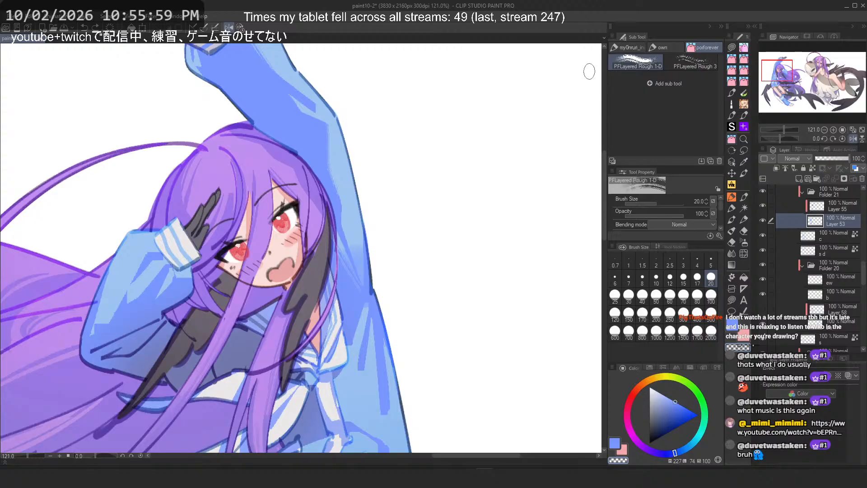
Step: Try strokes across the sleeve and flowing hair, then undo them
{"action": "scroll", "coordinate": [456, 93], "scroll_direction": "left", "scroll_amount": 2}
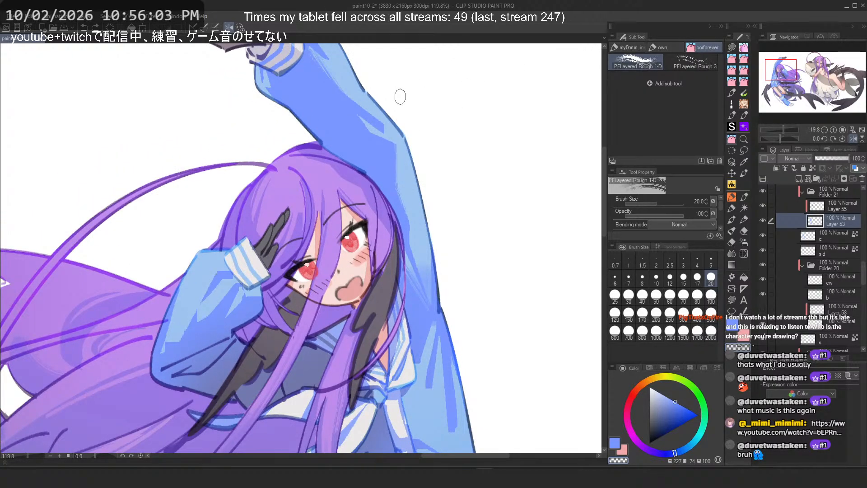
{"action": "left_click_drag", "start_coordinate": [406, 198], "coordinate": [406, 185]}
{"action": "left_click_drag", "start_coordinate": [163, 239], "coordinate": [275, 221]}
{"action": "scroll", "coordinate": [275, 222], "scroll_direction": "up", "scroll_amount": 3}
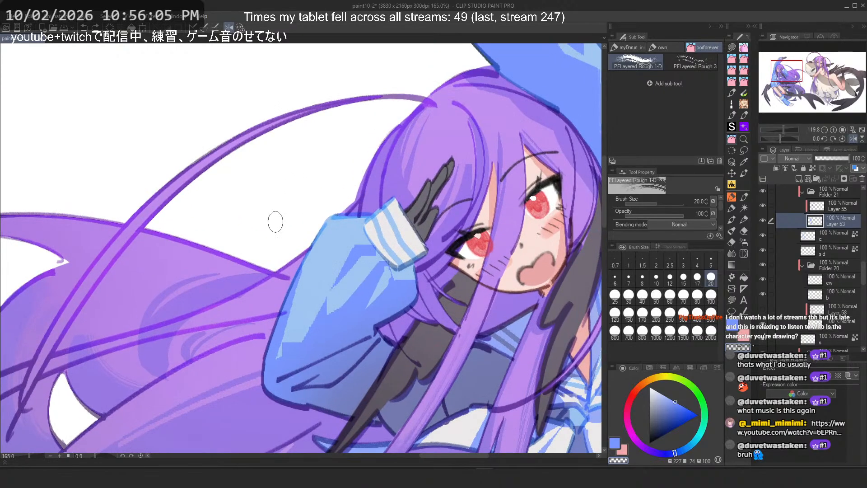
{"action": "key", "text": "ctrl+z"}
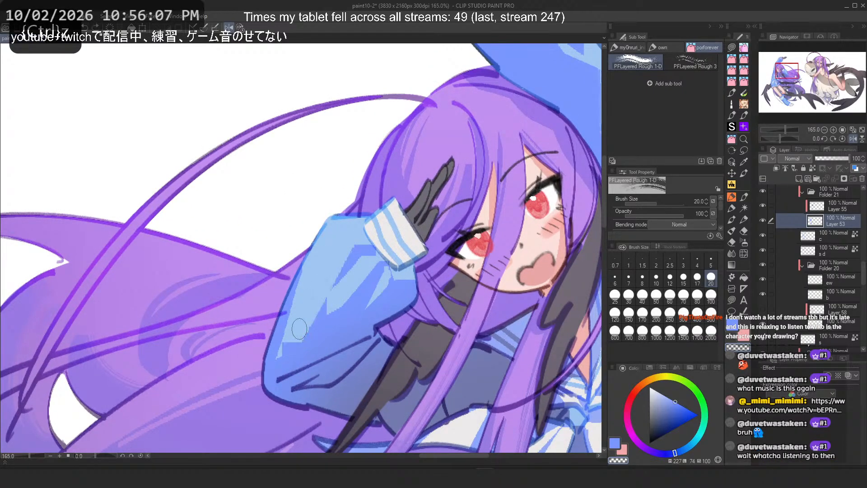
Step: Flip the canvas horizontally and try repeated strokes on the sleeve below the cuff, undoing each
{"action": "key", "text": "h"}
{"action": "mouse_move", "coordinate": [229, 268]}
{"action": "left_mouse_down"}
{"action": "mouse_move", "coordinate": [276, 322]}
{"action": "mouse_move", "coordinate": [271, 315]}
{"action": "left_mouse_up"}
{"action": "key", "text": "ctrl+z"}
{"action": "key", "text": "ctrl+z"}
{"action": "key", "text": "ctrl+z"}
{"action": "key", "text": "ctrl+z"}
{"action": "key", "text": "ctrl+z"}
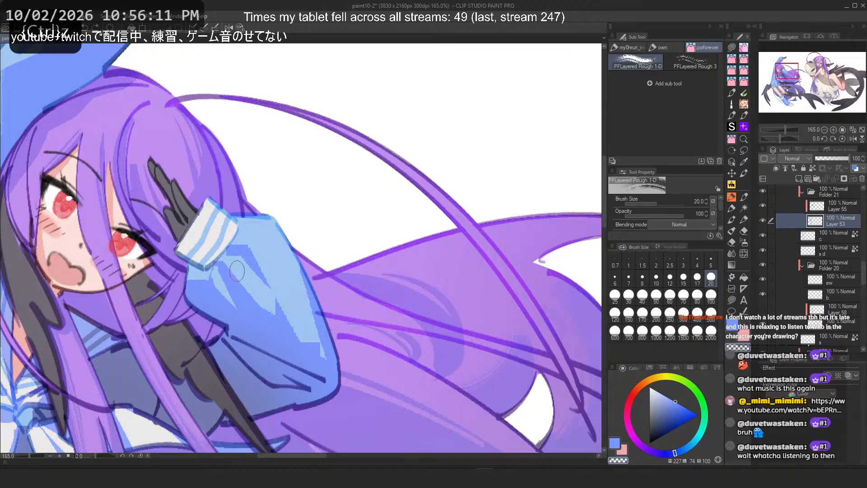
{"action": "left_click_drag", "start_coordinate": [232, 270], "coordinate": [275, 321]}
{"action": "key", "text": "ctrl+z"}
{"action": "key", "text": "ctrl+z"}
{"action": "key", "text": "ctrl+z"}
{"action": "mouse_move", "coordinate": [231, 271]}
{"action": "left_mouse_down"}
{"action": "mouse_move", "coordinate": [274, 320]}
{"action": "mouse_move", "coordinate": [266, 315]}
{"action": "left_mouse_up"}
{"action": "key", "text": "ctrl+z"}
{"action": "key", "text": "ctrl+z"}
{"action": "key", "text": "ctrl+z"}
{"action": "key", "text": "ctrl+z"}
{"action": "left_click_drag", "start_coordinate": [217, 275], "coordinate": [244, 318]}
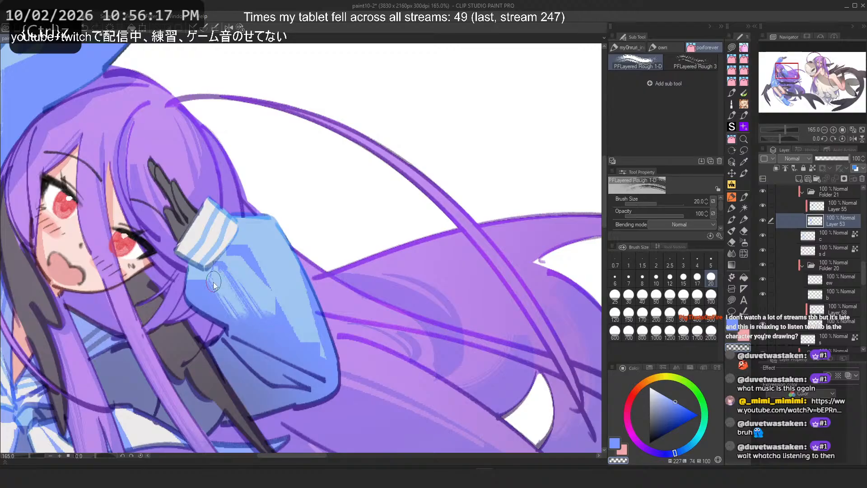
{"action": "key", "text": "ctrl+z"}
Step: Reduce the brush size to 10 and paint strokes on the sleeve below the cuff, undoing most attempts
{"action": "key", "text": "bracketleft"}
{"action": "key", "text": "bracketleft"}
{"action": "key", "text": "bracketleft"}
{"action": "key", "text": "bracketleft"}
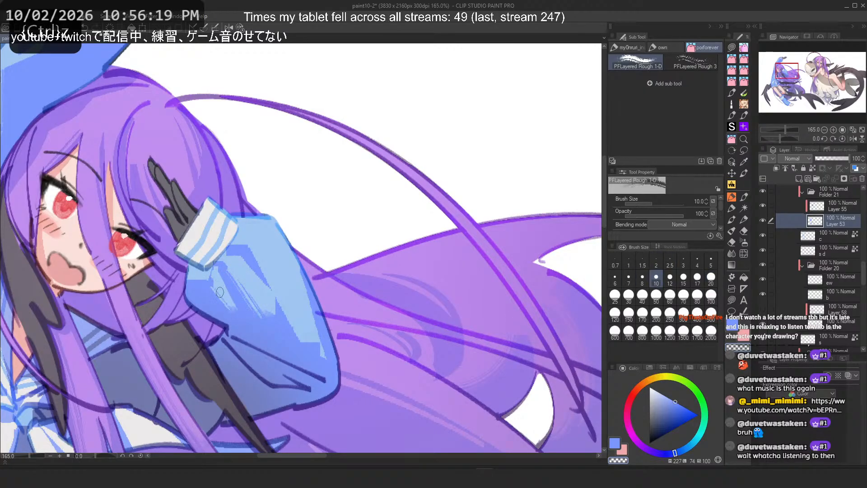
{"action": "key", "text": "ctrl+z"}
{"action": "left_click_drag", "start_coordinate": [214, 279], "coordinate": [233, 309]}
{"action": "key", "text": "ctrl+z"}
{"action": "left_click_drag", "start_coordinate": [213, 279], "coordinate": [232, 308]}
{"action": "key", "text": "ctrl+z"}
{"action": "key", "text": "ctrl+z"}
{"action": "key", "text": "ctrl+z"}
{"action": "key", "text": "ctrl+z"}
{"action": "left_click_drag", "start_coordinate": [255, 253], "coordinate": [279, 305]}
{"action": "key", "text": "ctrl+z"}
{"action": "left_click_drag", "start_coordinate": [251, 235], "coordinate": [280, 301]}
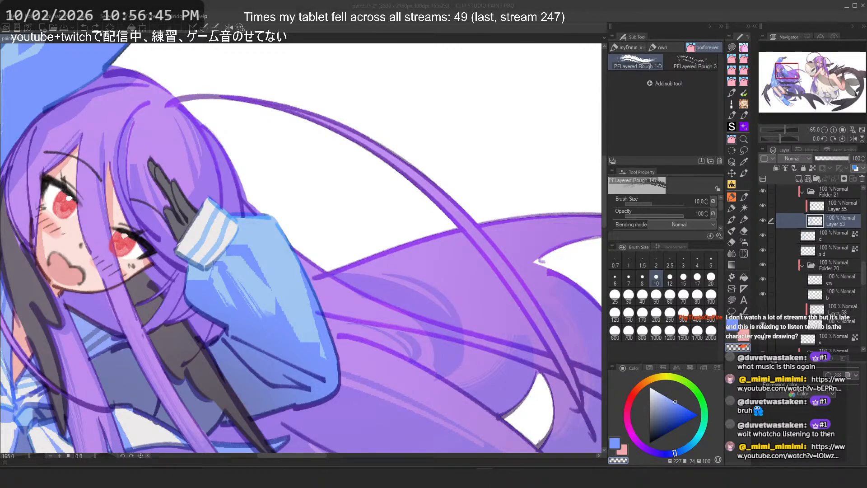
Step: Undo the last sleeve stroke and select layer c in the layer list
{"action": "left_click_drag", "start_coordinate": [398, 127], "coordinate": [332, 136]}
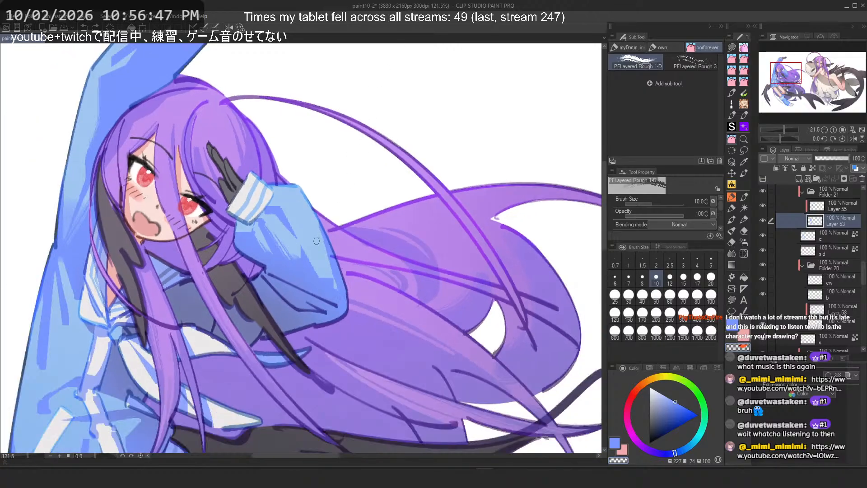
{"action": "left_click_drag", "start_coordinate": [294, 298], "coordinate": [339, 173]}
{"action": "scroll", "coordinate": [338, 174], "scroll_direction": "down", "scroll_amount": 3}
{"action": "scroll", "coordinate": [339, 174], "scroll_direction": "up", "scroll_amount": 6}
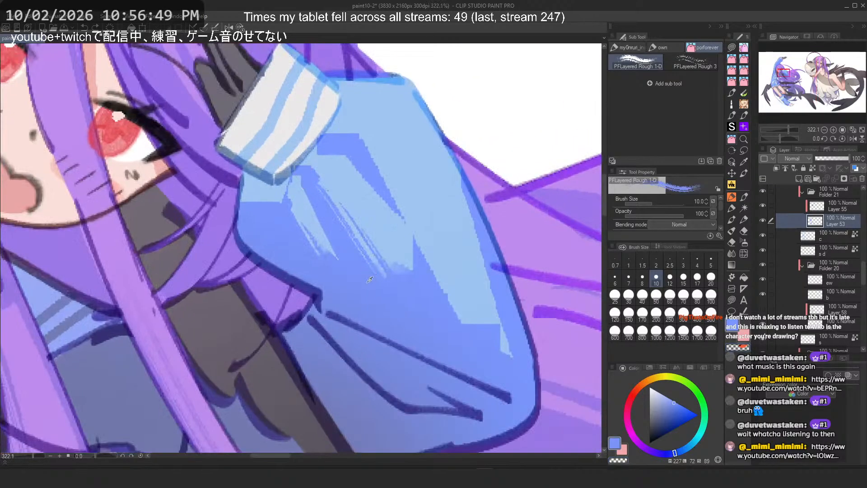
{"action": "key", "text": "ctrl+z"}
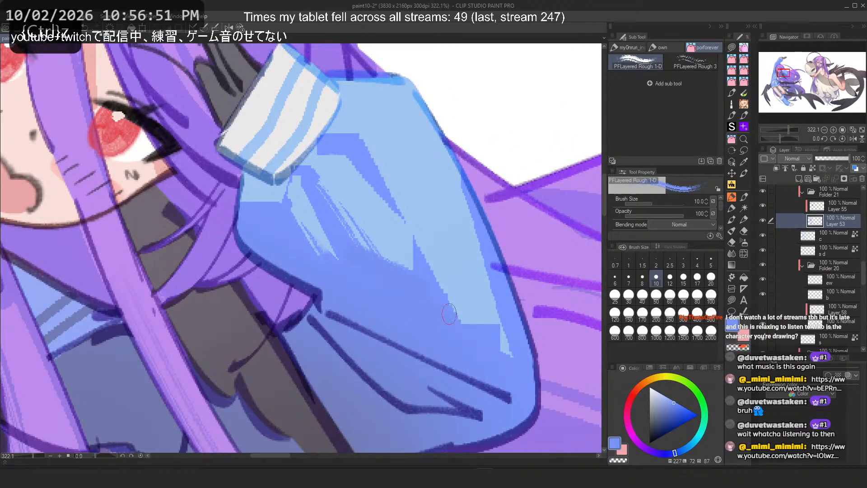
{"action": "scroll", "coordinate": [382, 224], "scroll_direction": "down", "scroll_amount": 3}
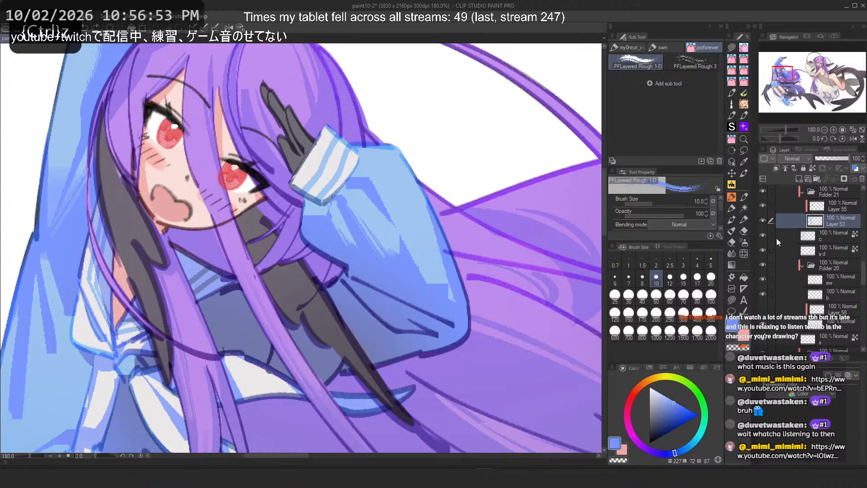
{"action": "right_click", "coordinate": [359, 259]}
{"action": "left_click", "coordinate": [764, 206]}
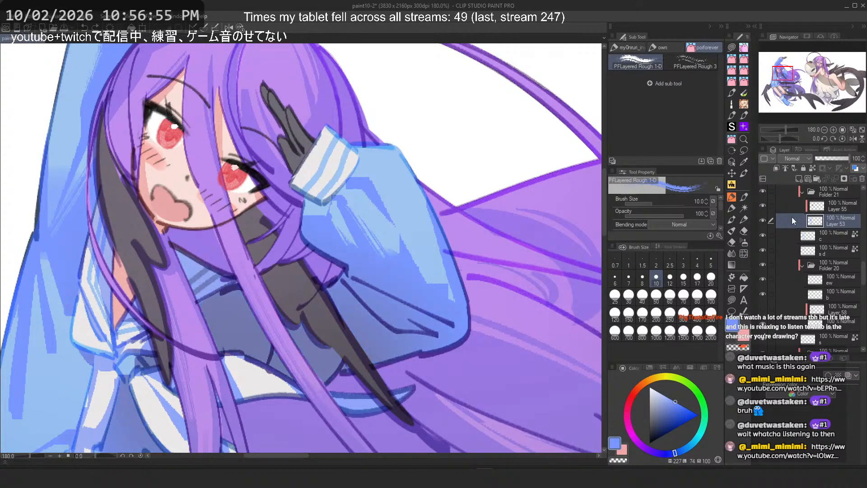
{"action": "left_click", "coordinate": [795, 235]}
{"action": "key", "text": "ctrl+z"}
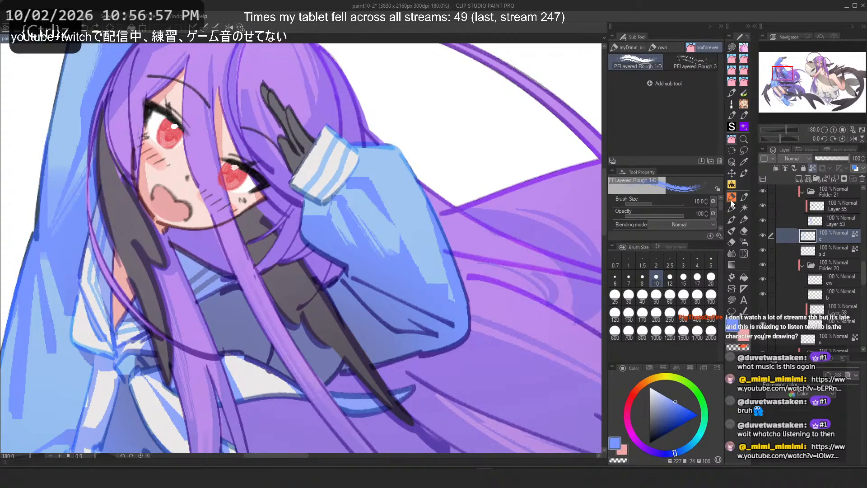
Step: Switch to the ガリっと伸ばし blending sub tool on Layer 53 and undo two more steps
{"action": "left_click", "coordinate": [732, 197]}
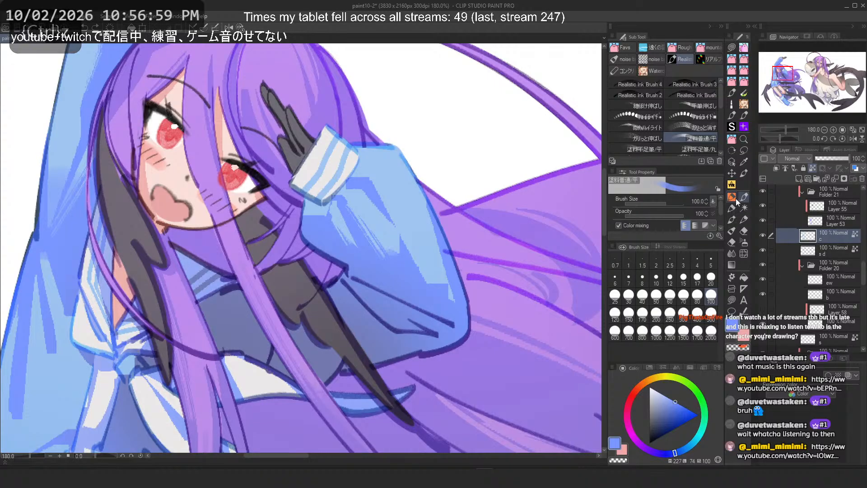
{"action": "left_click", "coordinate": [637, 138]}
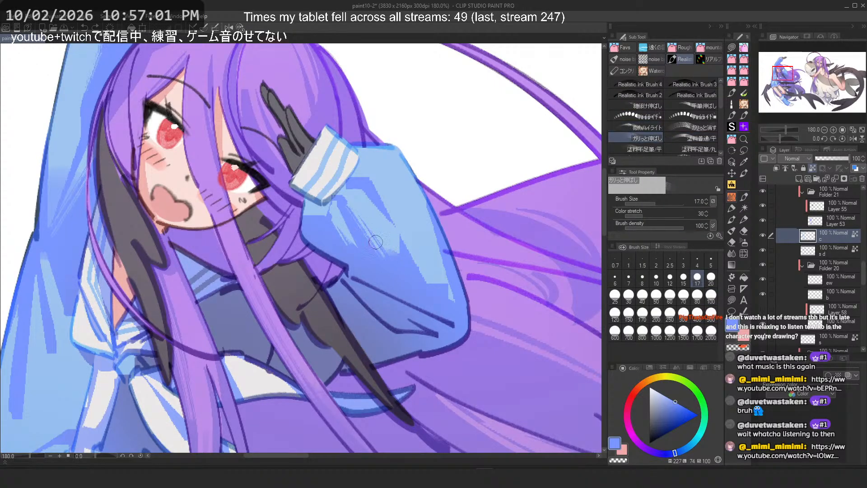
{"action": "key", "text": "ctrl+z"}
{"action": "left_click", "coordinate": [818, 212]}
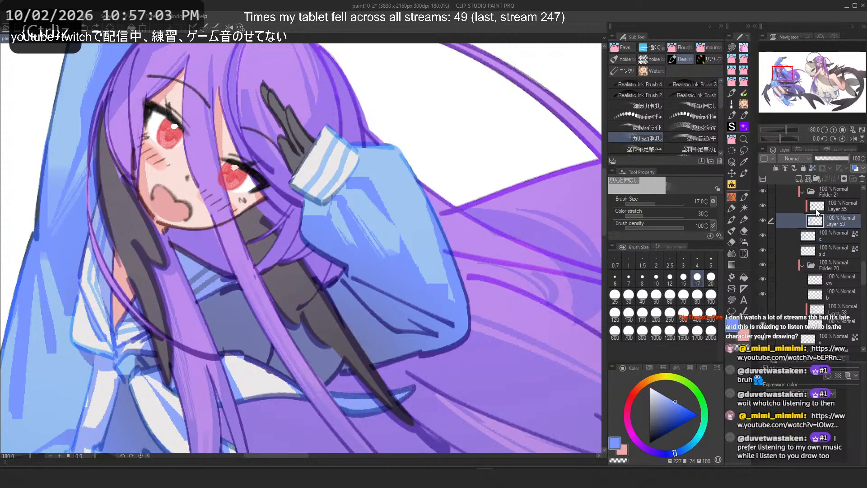
{"action": "left_click", "coordinate": [764, 220]}
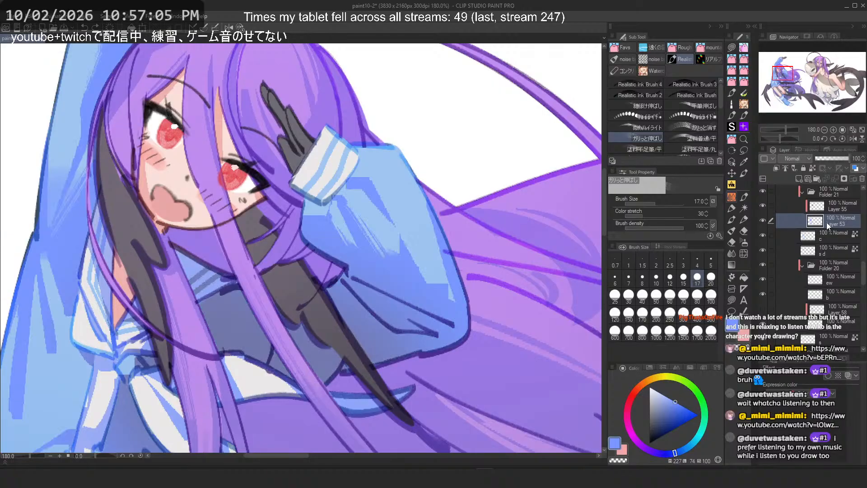
{"action": "key", "text": "ctrl+z"}
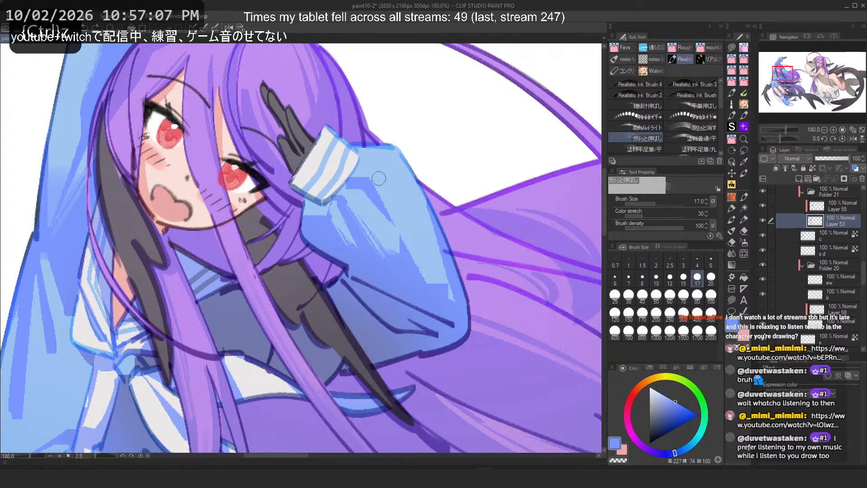
{"action": "key", "text": "ctrl+z"}
Step: Adjust the blending tool's Color stretch value and blend a stroke along the hood's outer edge
{"action": "left_click_drag", "start_coordinate": [651, 208], "coordinate": [659, 213]}
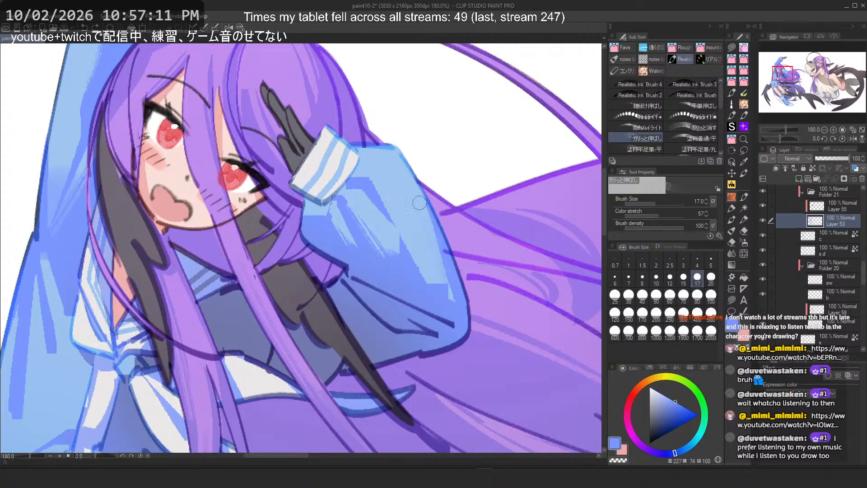
{"action": "key", "text": "ctrl+z"}
{"action": "key", "text": "ctrl+z"}
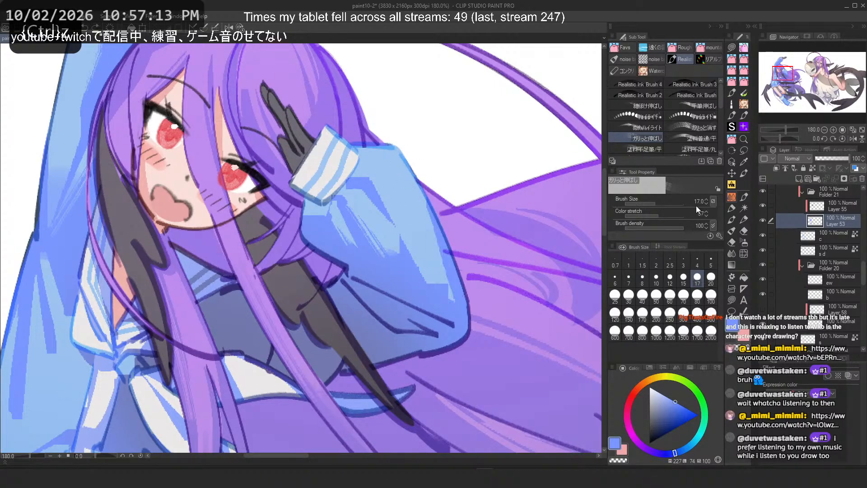
{"action": "left_click_drag", "start_coordinate": [455, 287], "coordinate": [441, 281]}
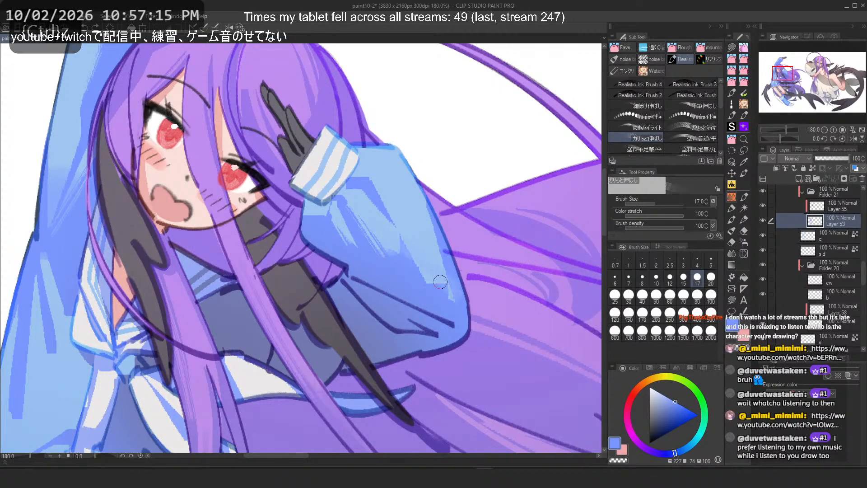
{"action": "key", "text": "ctrl+z"}
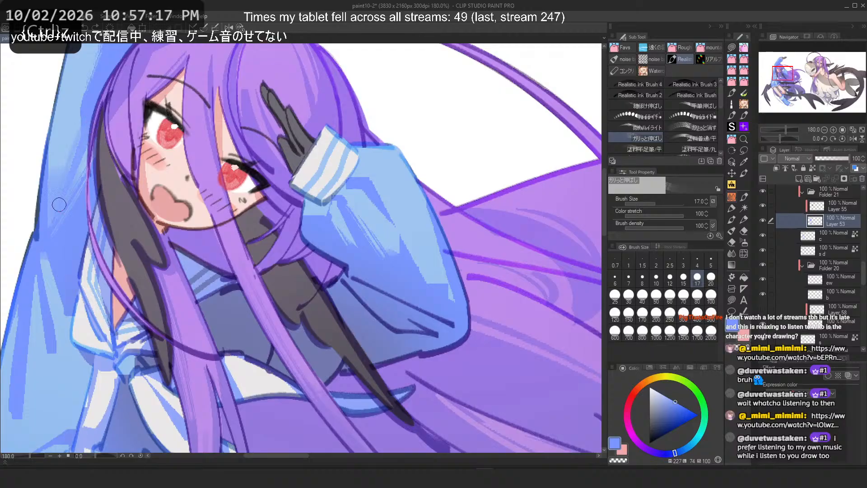
{"action": "left_click_drag", "start_coordinate": [59, 204], "coordinate": [85, 131]}
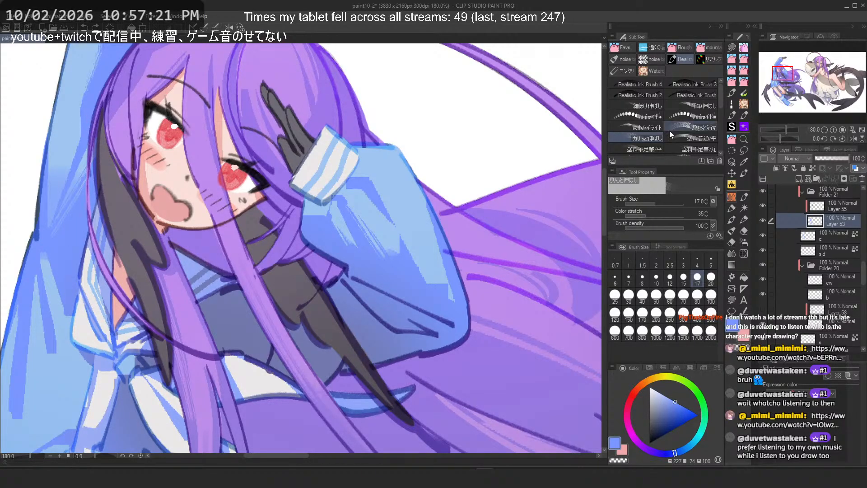
Step: Try the 数有質感/広小 texture brush with a stroke down the sleeve, then undo it
{"action": "scroll", "coordinate": [670, 131], "scroll_direction": "down", "scroll_amount": 5}
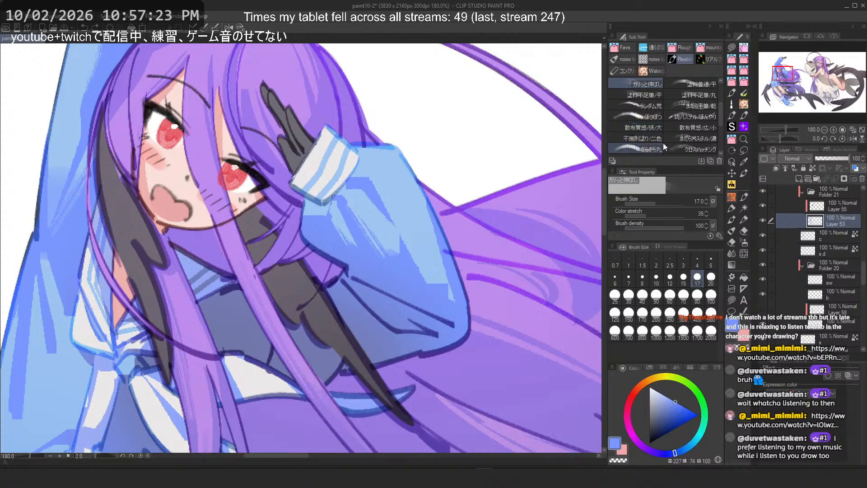
{"action": "left_click", "coordinate": [698, 127]}
{"action": "scroll", "coordinate": [388, 194], "scroll_direction": "up", "scroll_amount": 2}
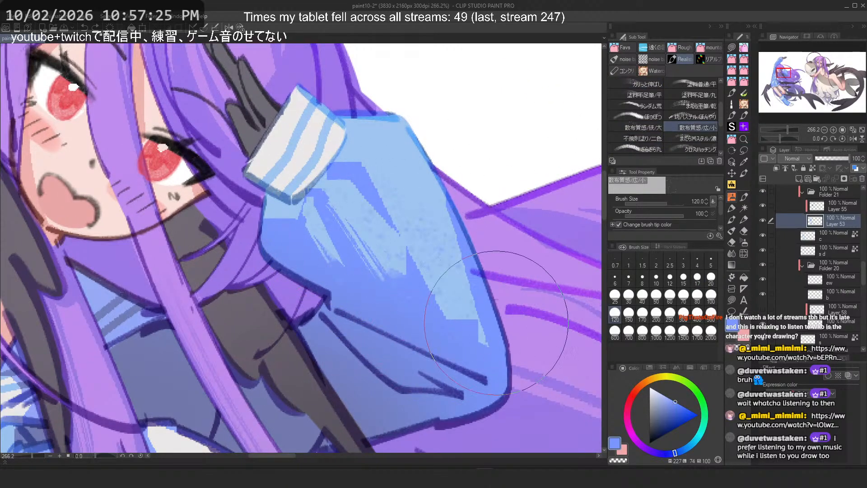
{"action": "key", "text": "ctrl+z"}
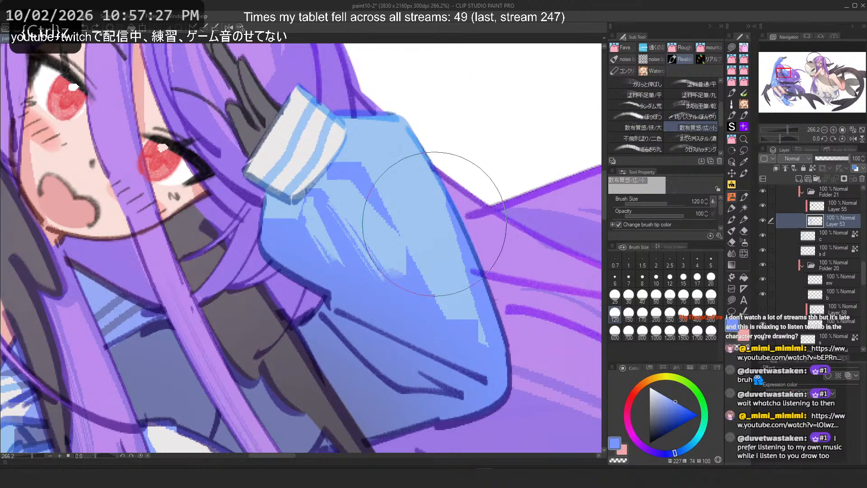
{"action": "mouse_move", "coordinate": [435, 224]}
{"action": "left_mouse_down"}
{"action": "mouse_move", "coordinate": [416, 201]}
{"action": "mouse_move", "coordinate": [331, 254]}
{"action": "mouse_move", "coordinate": [360, 199]}
{"action": "mouse_move", "coordinate": [343, 259]}
{"action": "mouse_move", "coordinate": [439, 314]}
{"action": "left_mouse_up"}
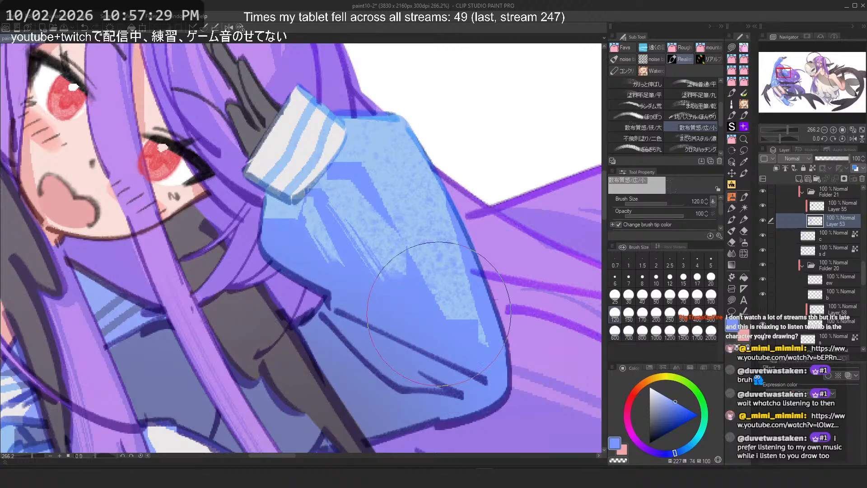
{"action": "key", "text": "ctrl+z"}
Step: Try other textured pastel sub tools on the sleeve, keeping a stroke along its upper outer edge
{"action": "left_click", "coordinate": [637, 139]}
{"action": "mouse_move", "coordinate": [504, 164]}
{"action": "left_mouse_down"}
{"action": "mouse_move", "coordinate": [455, 233]}
{"action": "mouse_move", "coordinate": [387, 271]}
{"action": "mouse_move", "coordinate": [461, 294]}
{"action": "mouse_move", "coordinate": [433, 235]}
{"action": "mouse_move", "coordinate": [483, 311]}
{"action": "mouse_move", "coordinate": [475, 380]}
{"action": "left_mouse_up"}
{"action": "key", "text": "ctrl+z"}
{"action": "left_click", "coordinate": [686, 137]}
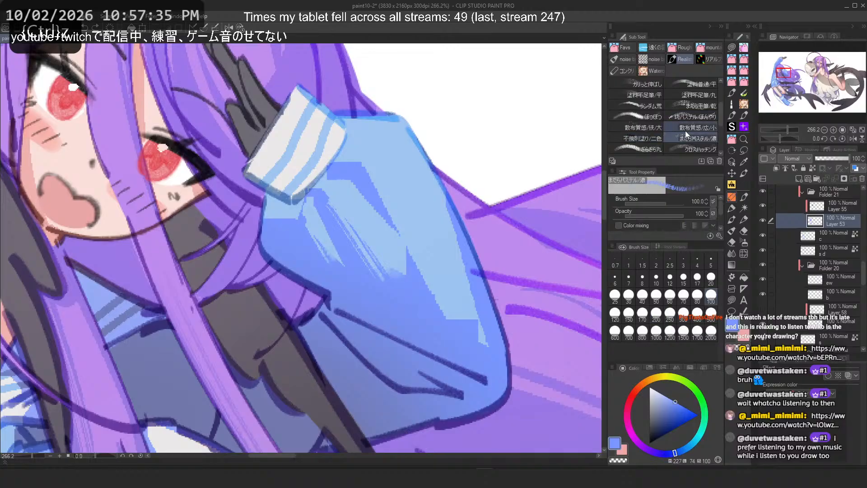
{"action": "mouse_move", "coordinate": [451, 213]}
{"action": "left_mouse_down"}
{"action": "mouse_move", "coordinate": [451, 258]}
{"action": "mouse_move", "coordinate": [495, 319]}
{"action": "left_mouse_up"}
{"action": "key", "text": "ctrl+z"}
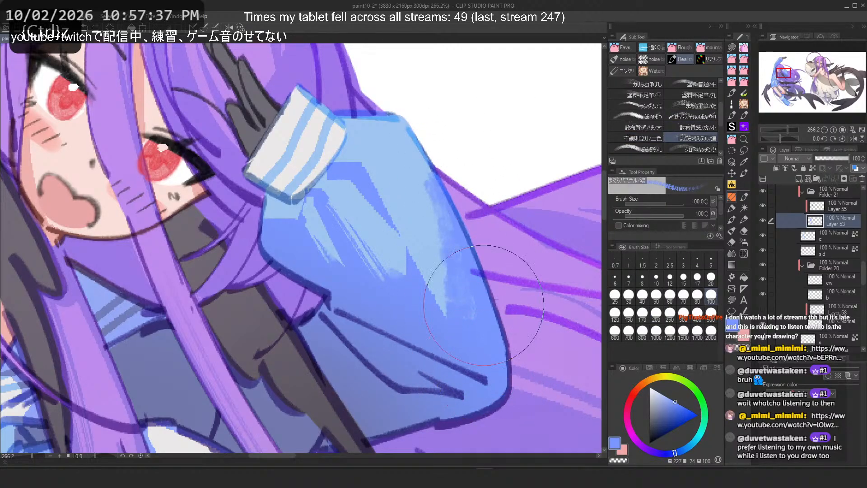
{"action": "key", "text": "ctrl+z"}
{"action": "left_click_drag", "start_coordinate": [459, 181], "coordinate": [492, 316]}
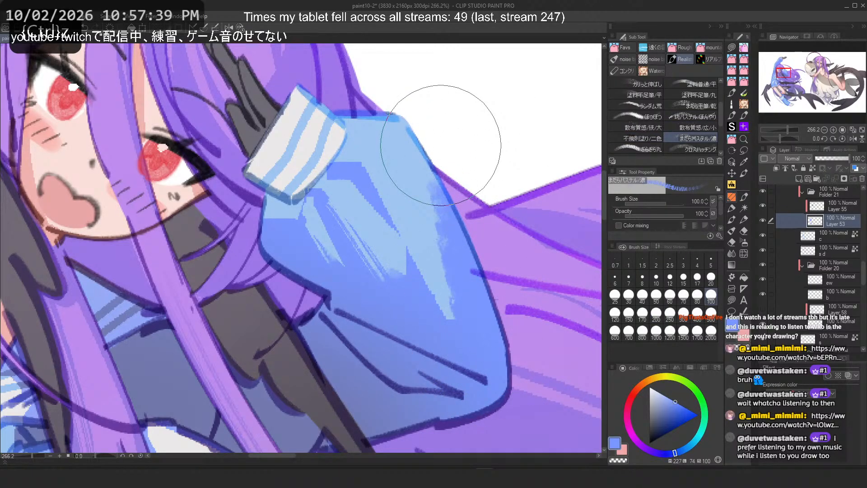
Step: Undo the last two pastel strokes on the sleeve
{"action": "scroll", "coordinate": [480, 195], "scroll_direction": "down", "scroll_amount": 4}
{"action": "scroll", "coordinate": [343, 205], "scroll_direction": "down", "scroll_amount": 1}
{"action": "scroll", "coordinate": [343, 205], "scroll_direction": "up", "scroll_amount": 1}
{"action": "key", "text": "ctrl+z"}
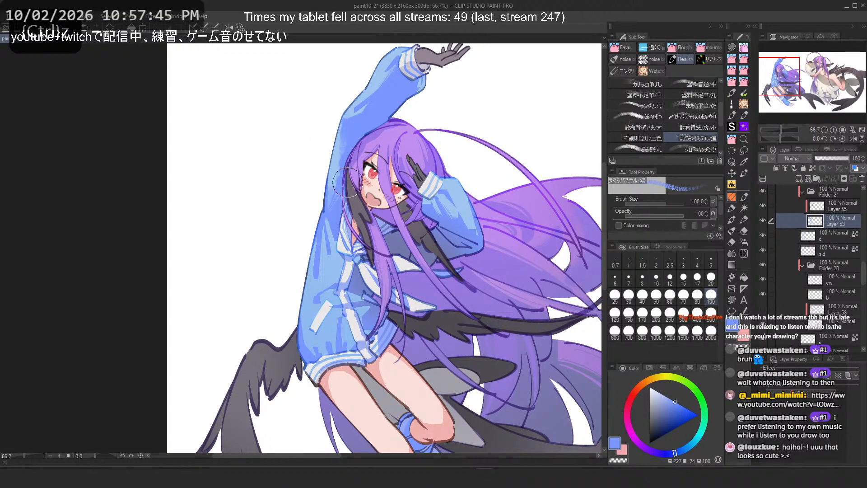
{"action": "key", "text": "ctrl+z"}
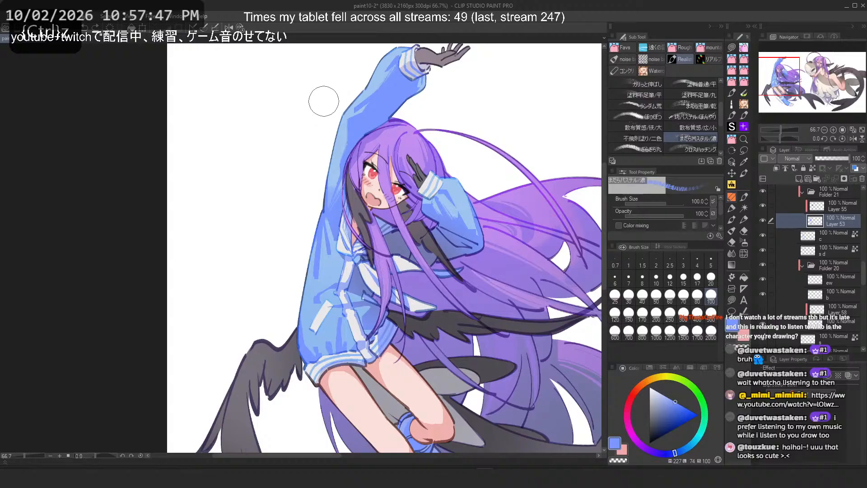
{"action": "scroll", "coordinate": [690, 132], "scroll_direction": "down", "scroll_amount": 1}
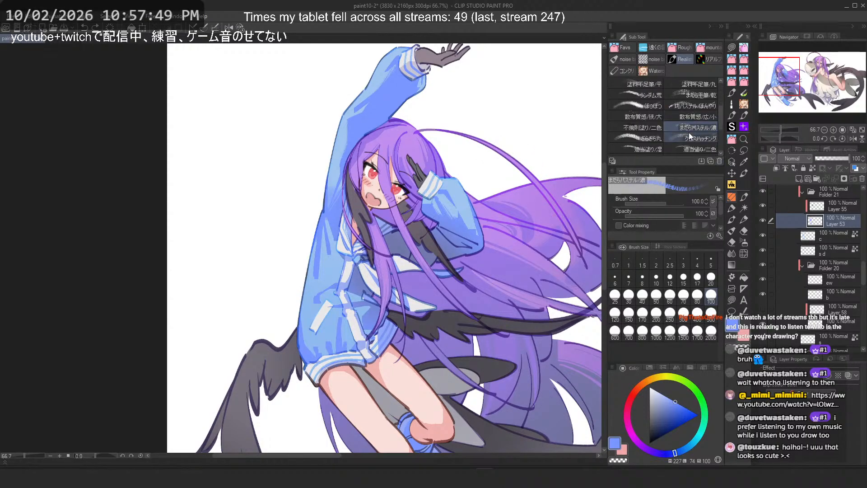
{"action": "scroll", "coordinate": [388, 117], "scroll_direction": "up", "scroll_amount": 3}
Step: Test several textured sub tools with strokes on the raised sleeve, undoing each, and set the brush size to 60
{"action": "left_click_drag", "start_coordinate": [293, 144], "coordinate": [273, 329]}
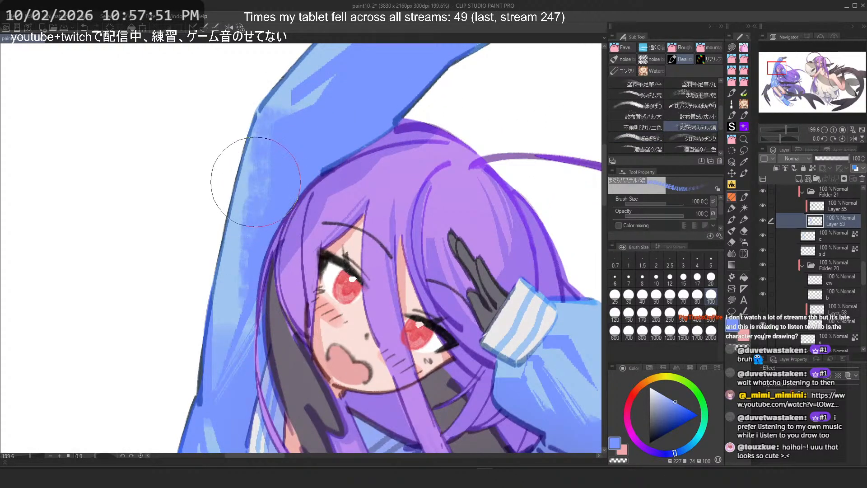
{"action": "key", "text": "ctrl+z"}
{"action": "left_click", "coordinate": [638, 137]}
{"action": "mouse_move", "coordinate": [270, 176]}
{"action": "left_mouse_down"}
{"action": "mouse_move", "coordinate": [259, 217]}
{"action": "mouse_move", "coordinate": [246, 223]}
{"action": "mouse_move", "coordinate": [272, 164]}
{"action": "mouse_move", "coordinate": [256, 250]}
{"action": "left_mouse_up"}
{"action": "key", "text": "ctrl+z"}
{"action": "left_click", "coordinate": [691, 138]}
{"action": "key", "text": "ctrl+z"}
{"action": "left_click", "coordinate": [638, 150]}
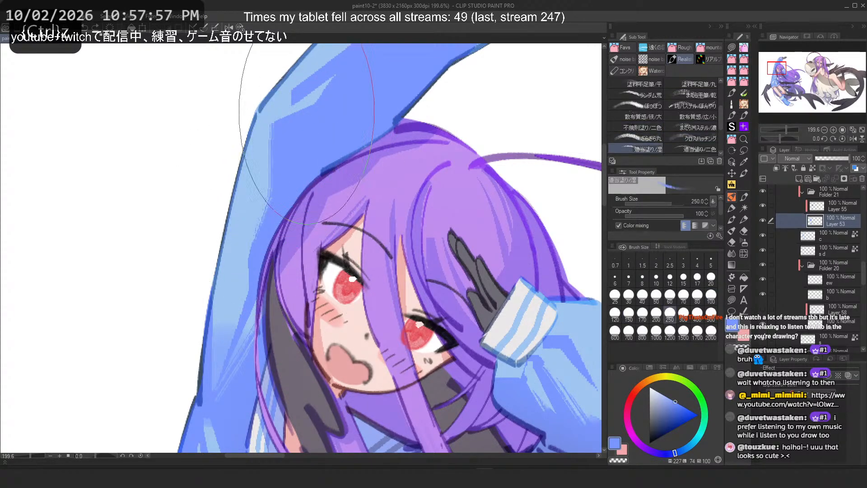
{"action": "mouse_move", "coordinate": [270, 131]}
{"action": "left_mouse_down"}
{"action": "mouse_move", "coordinate": [263, 160]}
{"action": "mouse_move", "coordinate": [284, 194]}
{"action": "mouse_move", "coordinate": [253, 311]}
{"action": "left_mouse_up"}
{"action": "key", "text": "ctrl+z"}
{"action": "key", "text": "ctrl+z"}
{"action": "left_click", "coordinate": [671, 295]}
{"action": "key", "text": "ctrl+z"}
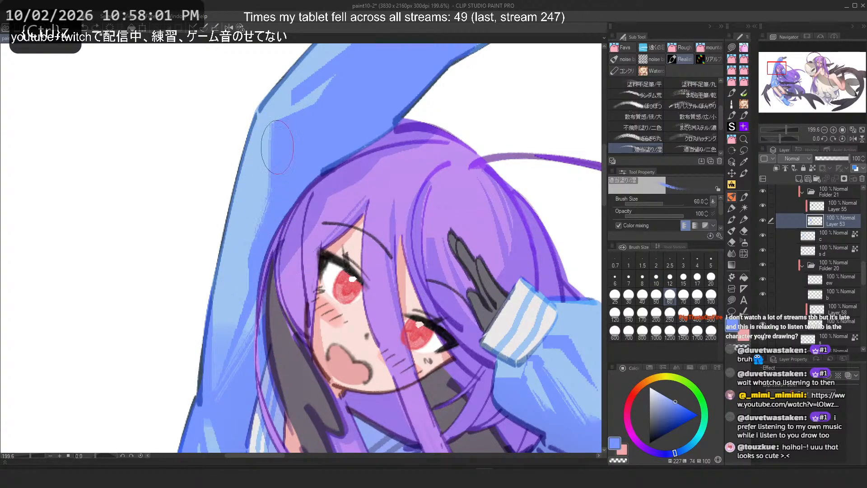
Step: Blend a stroke down the raised sleeve's outer edge and try strokes on the lower sleeve, undoing them
{"action": "left_click_drag", "start_coordinate": [277, 144], "coordinate": [253, 311]}
{"action": "scroll", "coordinate": [378, 156], "scroll_direction": "down", "scroll_amount": 5}
{"action": "scroll", "coordinate": [377, 155], "scroll_direction": "up", "scroll_amount": 3}
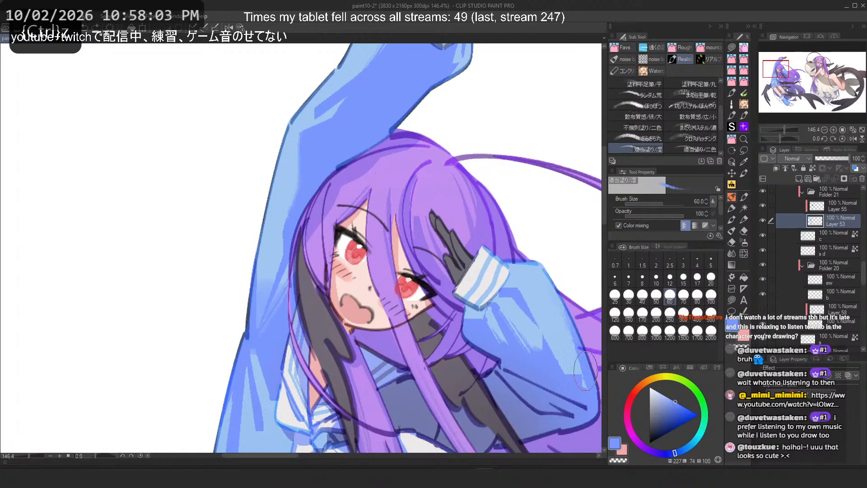
{"action": "mouse_move", "coordinate": [586, 370]}
{"action": "left_mouse_down"}
{"action": "mouse_move", "coordinate": [554, 299]}
{"action": "mouse_move", "coordinate": [588, 402]}
{"action": "left_mouse_up"}
{"action": "key", "text": "ctrl+z"}
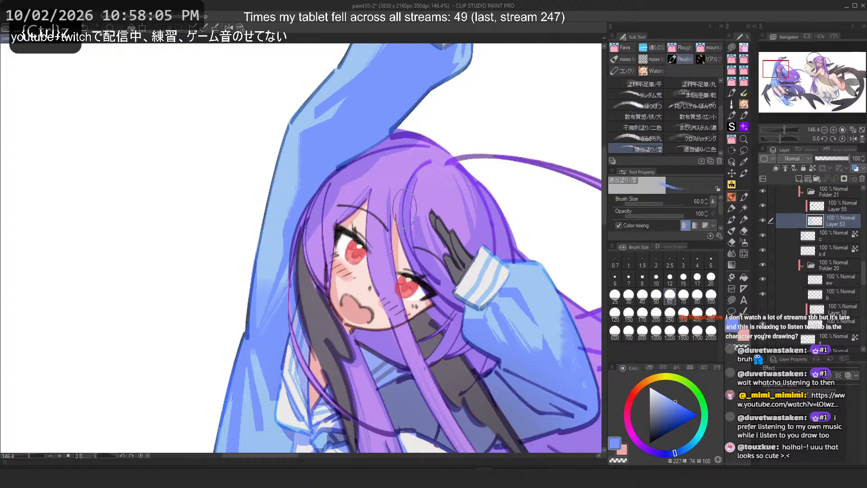
{"action": "key", "text": "ctrl+z"}
{"action": "left_click_drag", "start_coordinate": [576, 355], "coordinate": [572, 325]}
{"action": "key", "text": "ctrl+z"}
Step: Set the brush size to 150 and blend a stroke along the sleeve cuff beside the hand
{"action": "left_click", "coordinate": [629, 315]}
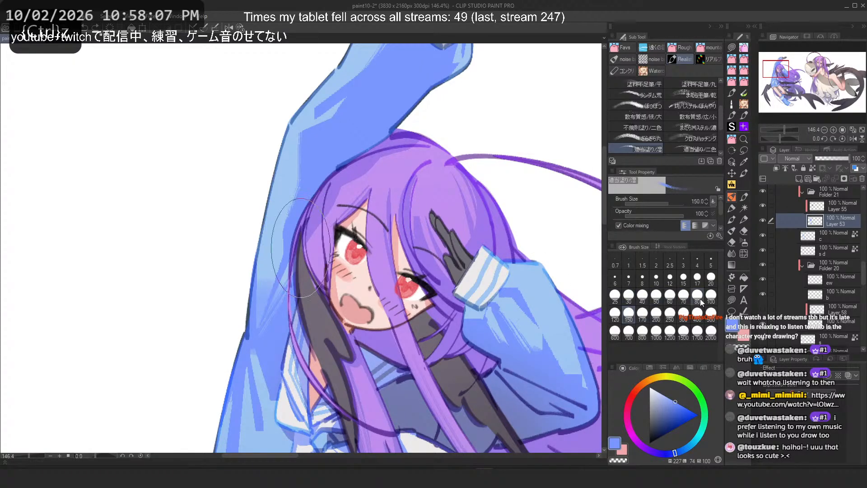
{"action": "left_click", "coordinate": [697, 297]}
{"action": "key", "text": "ctrl+z"}
{"action": "mouse_move", "coordinate": [584, 375]}
{"action": "left_mouse_down"}
{"action": "mouse_move", "coordinate": [560, 376]}
{"action": "mouse_move", "coordinate": [590, 436]}
{"action": "left_mouse_up"}
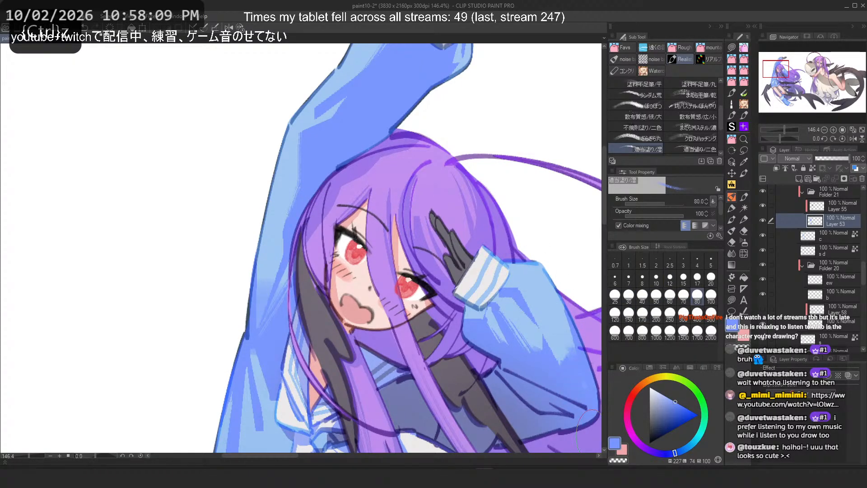
{"action": "left_click", "coordinate": [632, 316]}
{"action": "scroll", "coordinate": [480, 294], "scroll_direction": "down", "scroll_amount": 3}
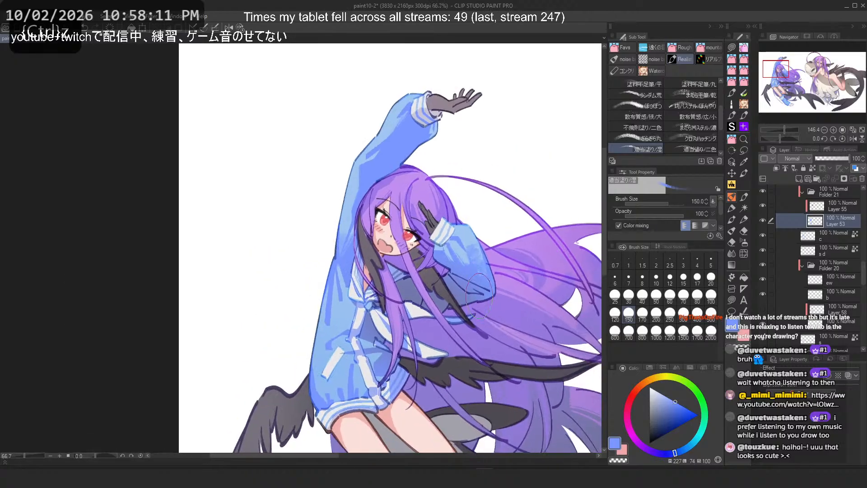
{"action": "scroll", "coordinate": [470, 277], "scroll_direction": "up", "scroll_amount": 3}
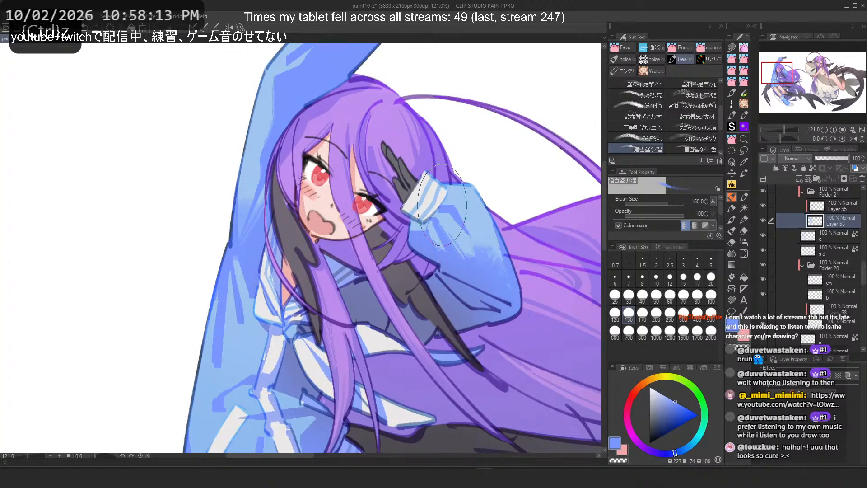
{"action": "left_click_drag", "start_coordinate": [502, 280], "coordinate": [476, 233]}
Step: Add a broad blending stroke across the lower sleeve and body shading
{"action": "scroll", "coordinate": [240, 335], "scroll_direction": "down", "scroll_amount": 3}
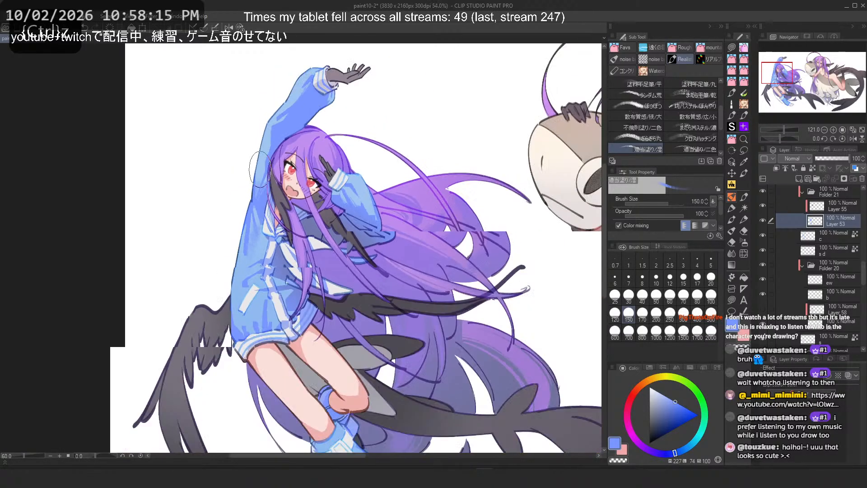
{"action": "scroll", "coordinate": [193, 271], "scroll_direction": "up", "scroll_amount": 4}
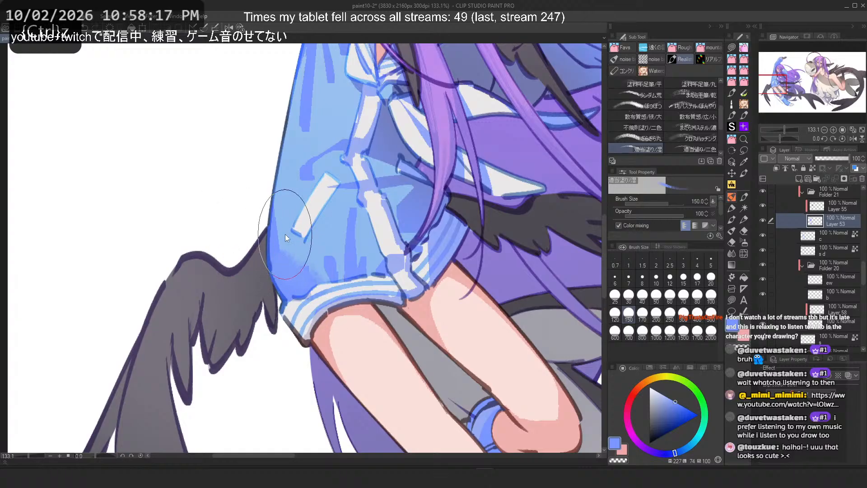
{"action": "left_click_drag", "start_coordinate": [406, 199], "coordinate": [394, 223]}
{"action": "key", "text": "ctrl+z"}
{"action": "scroll", "coordinate": [398, 180], "scroll_direction": "down", "scroll_amount": 3}
{"action": "scroll", "coordinate": [431, 108], "scroll_direction": "up", "scroll_amount": 4}
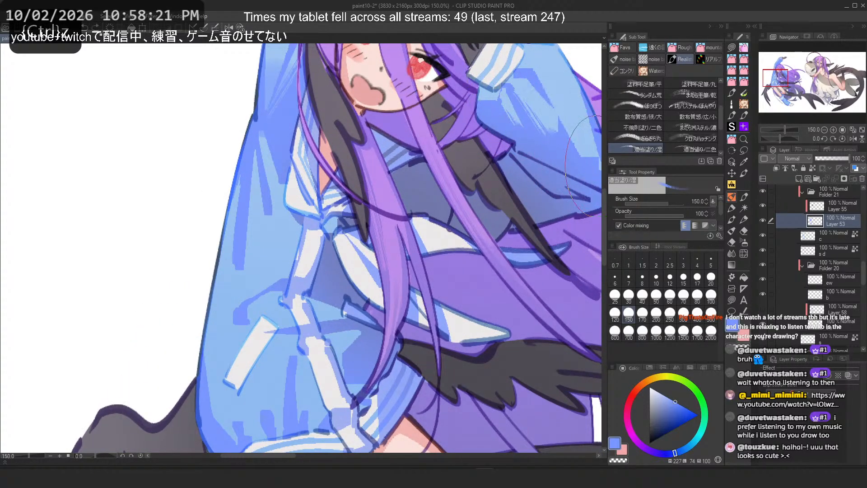
{"action": "left_click_drag", "start_coordinate": [475, 194], "coordinate": [337, 262]}
{"action": "scroll", "coordinate": [447, 154], "scroll_direction": "up", "scroll_amount": 1}
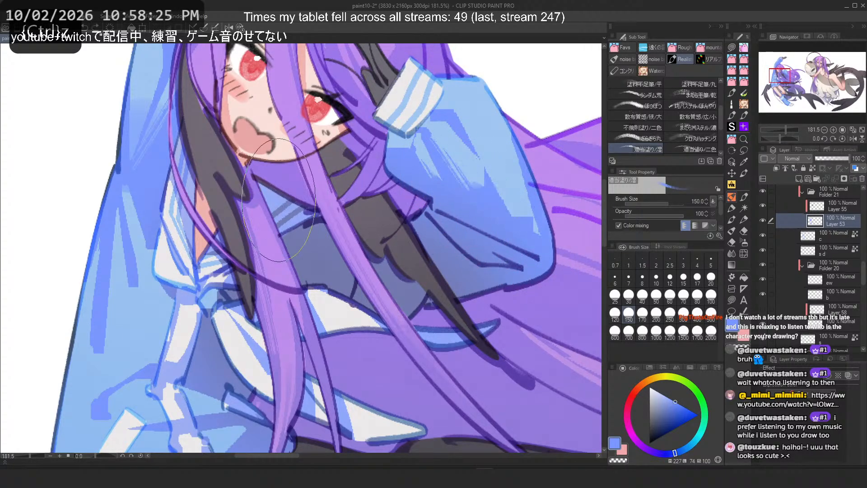
{"action": "scroll", "coordinate": [436, 241], "scroll_direction": "down", "scroll_amount": 5}
{"action": "scroll", "coordinate": [436, 241], "scroll_direction": "up", "scroll_amount": 2}
{"action": "scroll", "coordinate": [436, 241], "scroll_direction": "up", "scroll_amount": 3}
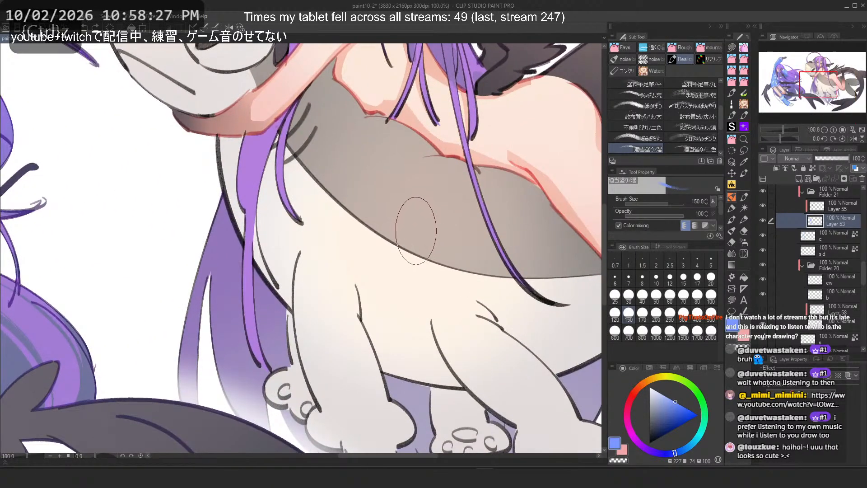
{"action": "scroll", "coordinate": [420, 234], "scroll_direction": "down", "scroll_amount": 3}
{"action": "left_click_drag", "start_coordinate": [289, 231], "coordinate": [511, 284]}
{"action": "scroll", "coordinate": [361, 244], "scroll_direction": "up", "scroll_amount": 3}
{"action": "left_click_drag", "start_coordinate": [361, 244], "coordinate": [388, 280]}
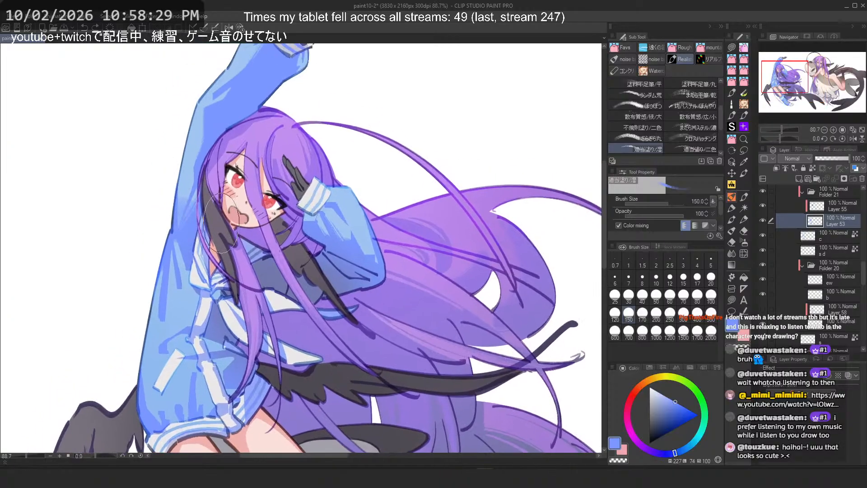
Step: Try two more pastel sub tools with strokes on the sleeve, undoing each stroke
{"action": "left_click", "coordinate": [687, 151]}
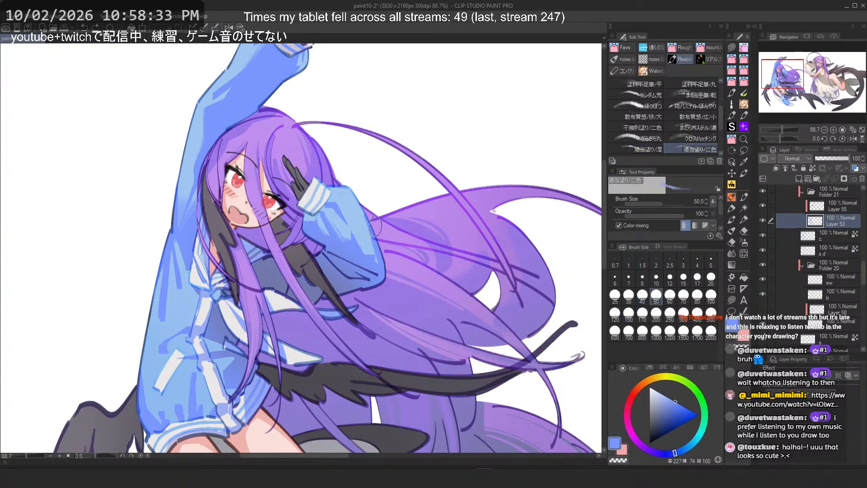
{"action": "scroll", "coordinate": [676, 119], "scroll_direction": "down", "scroll_amount": 3}
{"action": "scroll", "coordinate": [393, 173], "scroll_direction": "up", "scroll_amount": 1}
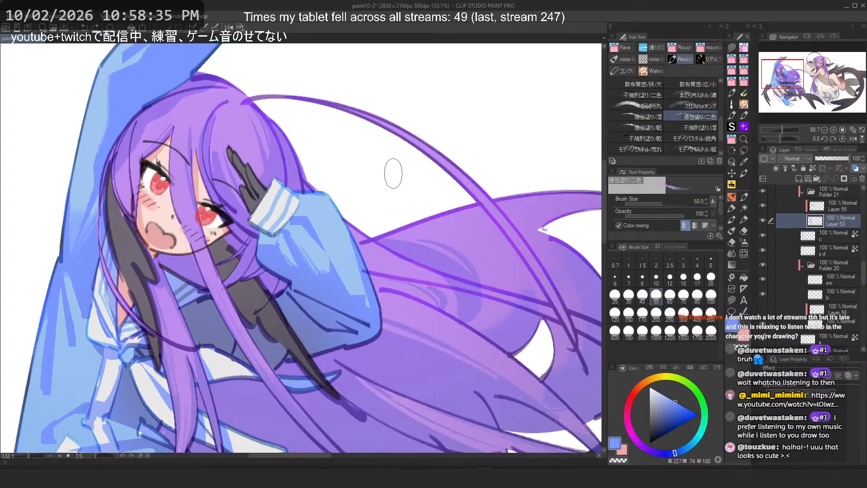
{"action": "mouse_move", "coordinate": [366, 302]}
{"action": "left_mouse_down"}
{"action": "mouse_move", "coordinate": [316, 264]}
{"action": "mouse_move", "coordinate": [351, 303]}
{"action": "left_mouse_up"}
{"action": "key", "text": "ctrl+z"}
{"action": "left_click", "coordinate": [633, 129]}
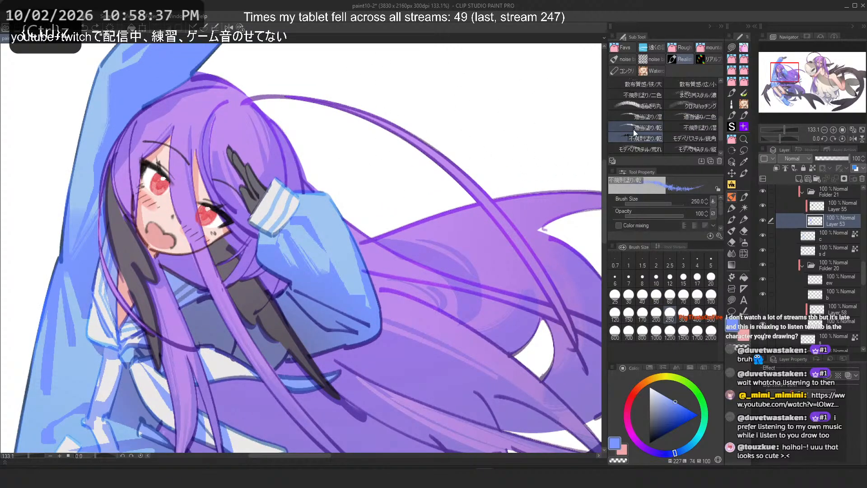
{"action": "left_click_drag", "start_coordinate": [345, 256], "coordinate": [310, 254]}
{"action": "key", "text": "ctrl+z"}
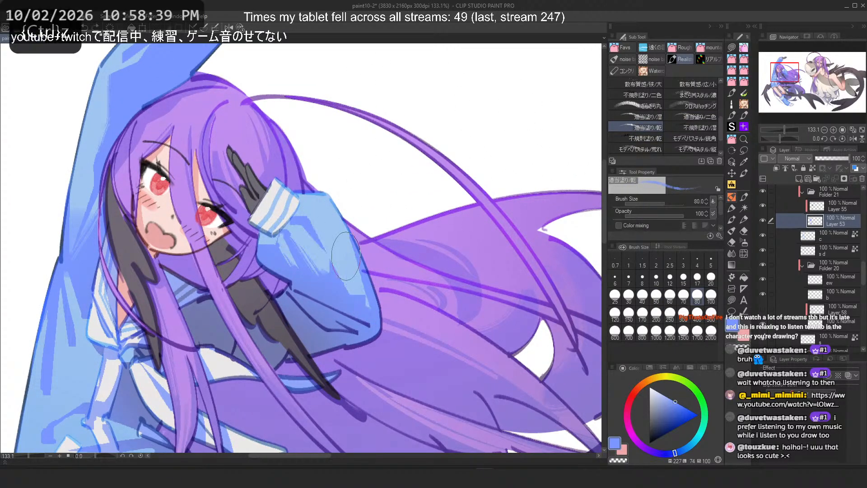
{"action": "left_click_drag", "start_coordinate": [345, 231], "coordinate": [362, 292]}
{"action": "key", "text": "ctrl+z"}
Step: Switch to the モデパステル/粗 sub tool and test strokes on the sleeve's lower edge
{"action": "scroll", "coordinate": [693, 148], "scroll_direction": "down", "scroll_amount": 2}
{"action": "left_click", "coordinate": [679, 127]}
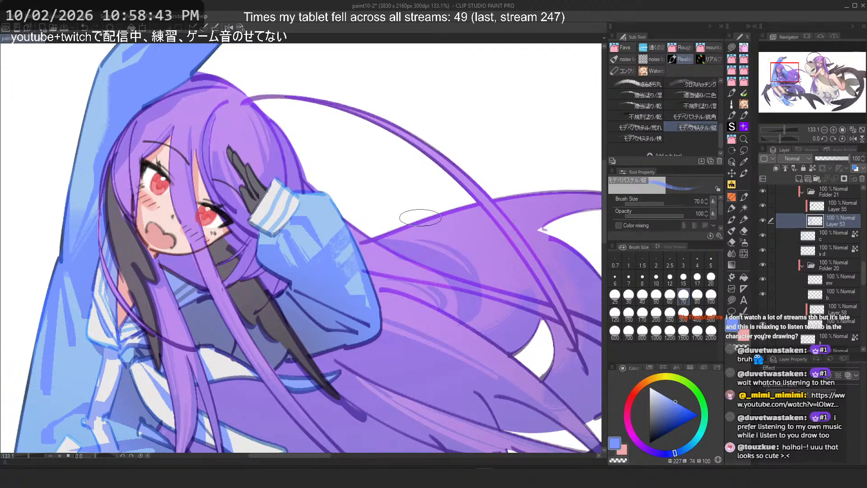
{"action": "key", "text": "ctrl+z"}
{"action": "left_click_drag", "start_coordinate": [351, 237], "coordinate": [358, 295]}
{"action": "scroll", "coordinate": [326, 256], "scroll_direction": "up", "scroll_amount": 2}
{"action": "key", "text": "ctrl+z"}
{"action": "mouse_move", "coordinate": [366, 195]}
{"action": "left_mouse_down"}
{"action": "mouse_move", "coordinate": [386, 341]}
{"action": "mouse_move", "coordinate": [409, 333]}
{"action": "left_mouse_up"}
{"action": "key", "text": "h"}
{"action": "key", "text": "ctrl+z"}
{"action": "left_click_drag", "start_coordinate": [222, 204], "coordinate": [196, 369]}
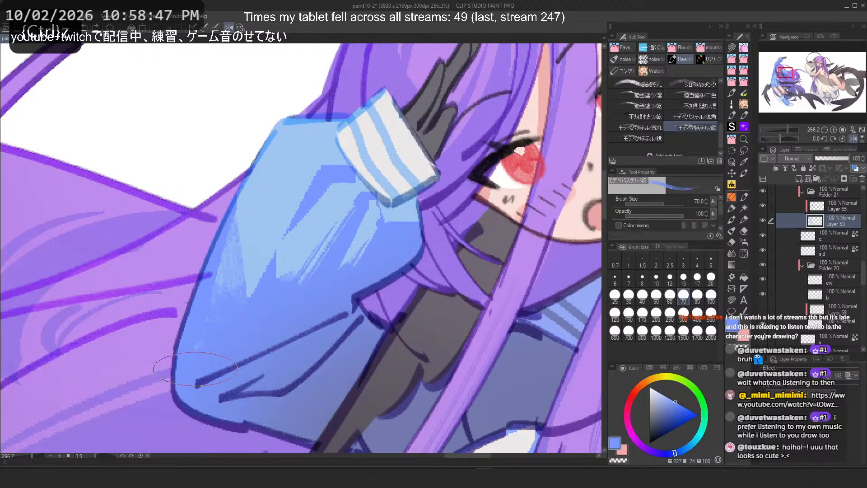
Step: Test strokes along the length of the raised sleeve, undoing each one
{"action": "key", "text": "ctrl+z"}
{"action": "mouse_move", "coordinate": [214, 239]}
{"action": "left_mouse_down"}
{"action": "mouse_move", "coordinate": [218, 377]}
{"action": "mouse_move", "coordinate": [206, 361]}
{"action": "left_mouse_up"}
{"action": "key", "text": "ctrl+z"}
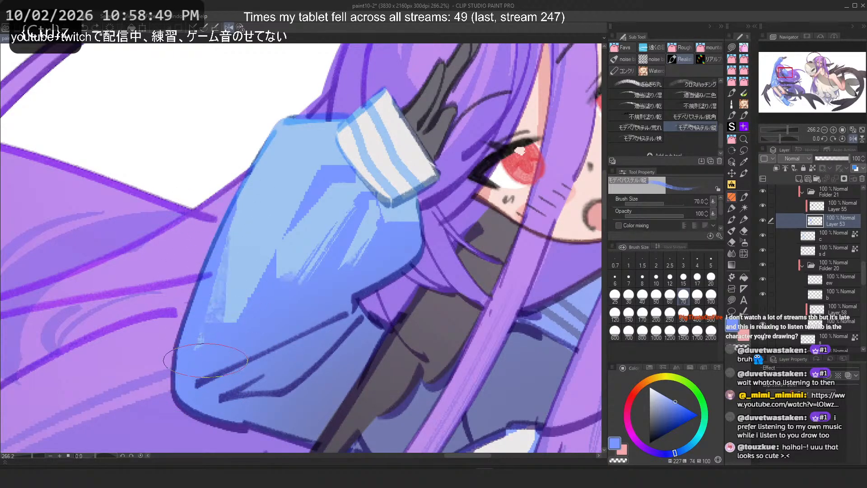
{"action": "key", "text": "ctrl+z"}
{"action": "scroll", "coordinate": [212, 269], "scroll_direction": "down", "scroll_amount": 3}
{"action": "mouse_move", "coordinate": [322, 205]}
{"action": "left_mouse_down"}
{"action": "mouse_move", "coordinate": [345, 225]}
{"action": "mouse_move", "coordinate": [339, 403]}
{"action": "left_mouse_up"}
{"action": "scroll", "coordinate": [393, 177], "scroll_direction": "up", "scroll_amount": 4}
{"action": "left_click_drag", "start_coordinate": [365, 184], "coordinate": [531, 312]}
{"action": "key", "text": "ctrl+z"}
{"action": "left_click_drag", "start_coordinate": [382, 217], "coordinate": [528, 318]}
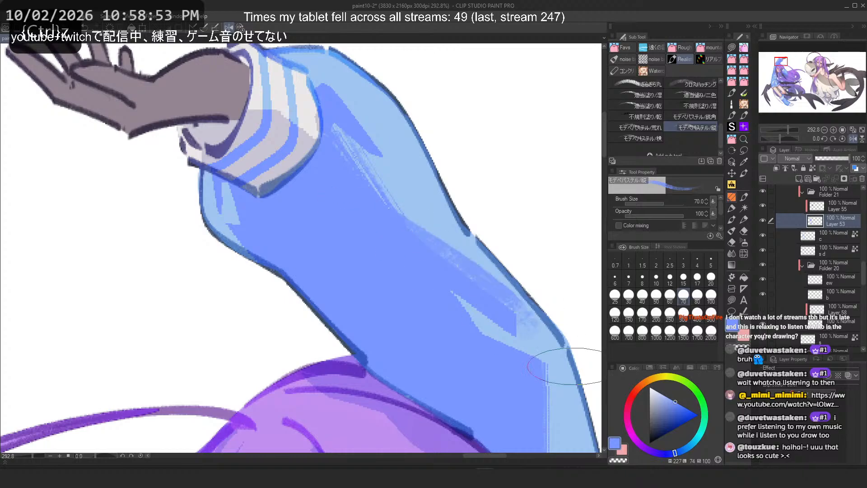
{"action": "key", "text": "ctrl+z"}
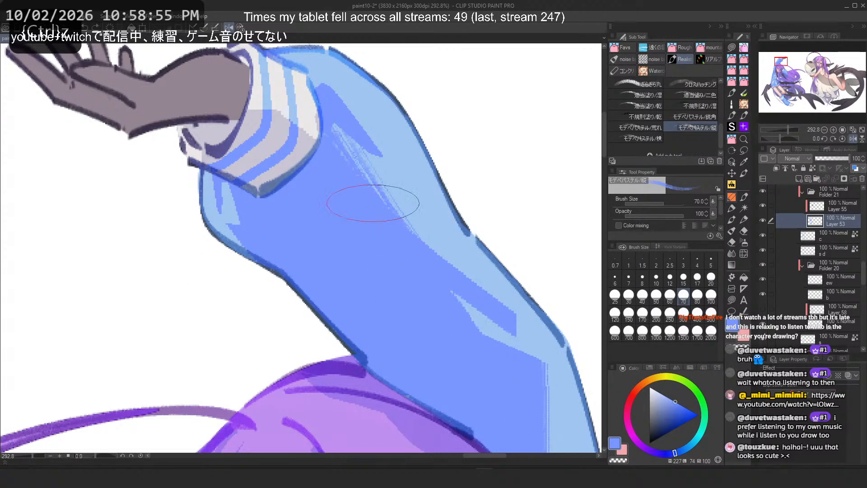
{"action": "key", "text": "ctrl+z"}
Step: Try further diagonal strokes down the raised sleeve's shading, undoing them all
{"action": "mouse_move", "coordinate": [373, 204]}
{"action": "left_mouse_down"}
{"action": "mouse_move", "coordinate": [520, 315]}
{"action": "mouse_move", "coordinate": [538, 346]}
{"action": "left_mouse_up"}
{"action": "mouse_move", "coordinate": [378, 206]}
{"action": "left_mouse_down"}
{"action": "mouse_move", "coordinate": [399, 235]}
{"action": "mouse_move", "coordinate": [490, 306]}
{"action": "mouse_move", "coordinate": [546, 331]}
{"action": "left_mouse_up"}
{"action": "key", "text": "ctrl+z"}
{"action": "key", "text": "ctrl+z"}
{"action": "key", "text": "ctrl+z"}
{"action": "mouse_move", "coordinate": [358, 165]}
{"action": "left_mouse_down"}
{"action": "mouse_move", "coordinate": [504, 303]}
{"action": "mouse_move", "coordinate": [449, 278]}
{"action": "left_mouse_up"}
{"action": "key", "text": "ctrl+z"}
{"action": "mouse_move", "coordinate": [345, 128]}
{"action": "left_mouse_down"}
{"action": "mouse_move", "coordinate": [457, 325]}
{"action": "mouse_move", "coordinate": [336, 119]}
{"action": "mouse_move", "coordinate": [465, 306]}
{"action": "left_mouse_up"}
{"action": "key", "text": "ctrl+z"}
{"action": "mouse_move", "coordinate": [335, 96]}
{"action": "left_mouse_down"}
{"action": "mouse_move", "coordinate": [422, 176]}
{"action": "mouse_move", "coordinate": [392, 154]}
{"action": "left_mouse_up"}
{"action": "key", "text": "ctrl+z"}
{"action": "key", "text": "ctrl+z"}
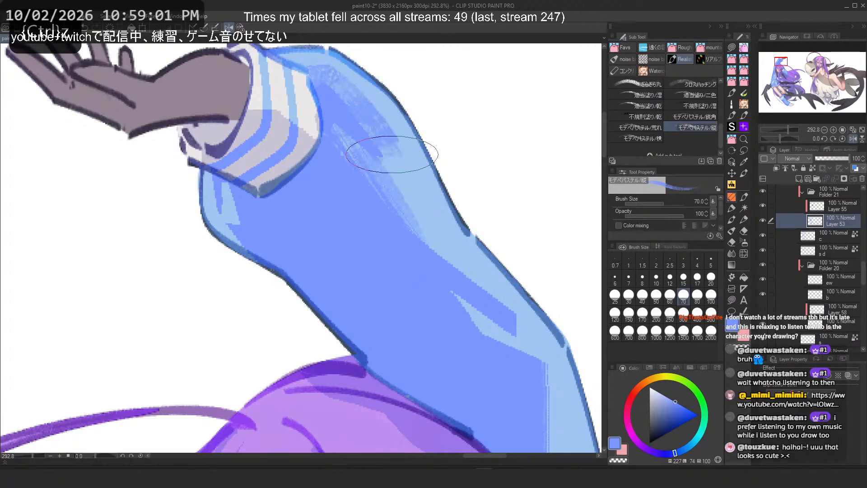
{"action": "key", "text": "ctrl+z"}
Step: Redo the last stroke on the raised sleeve, then undo three strokes and try another
{"action": "scroll", "coordinate": [392, 154], "scroll_direction": "down", "scroll_amount": 3}
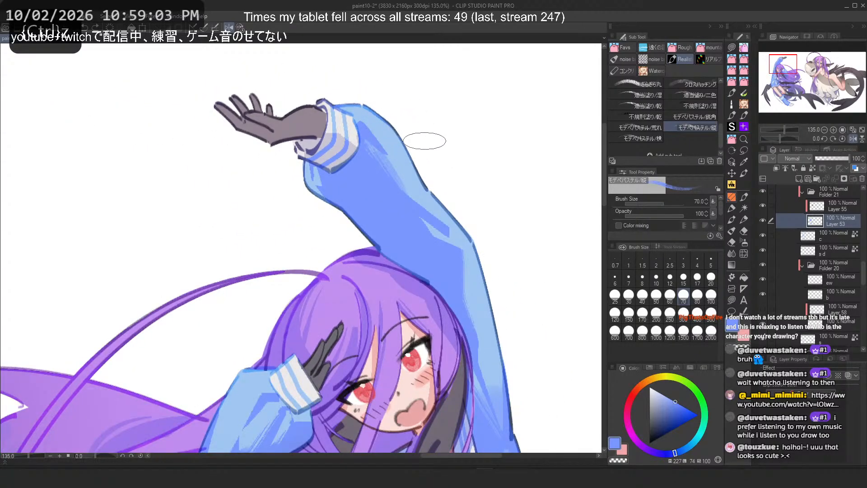
{"action": "scroll", "coordinate": [425, 141], "scroll_direction": "up", "scroll_amount": 2}
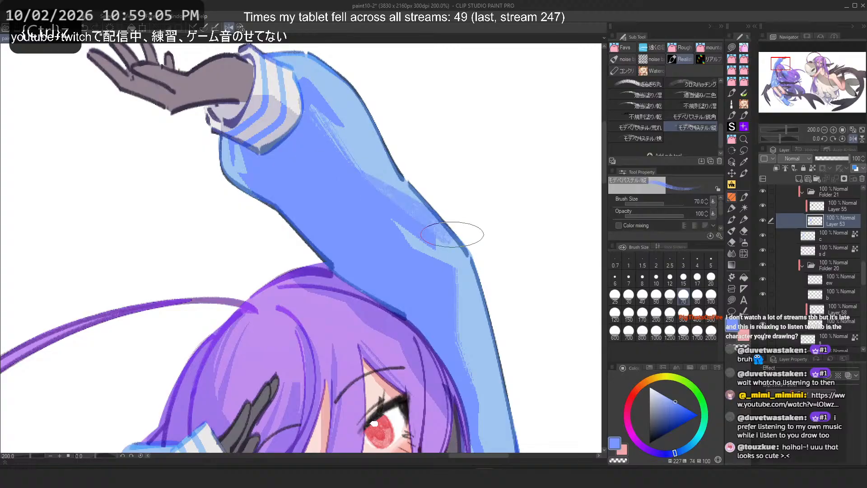
{"action": "key", "text": "ctrl+y"}
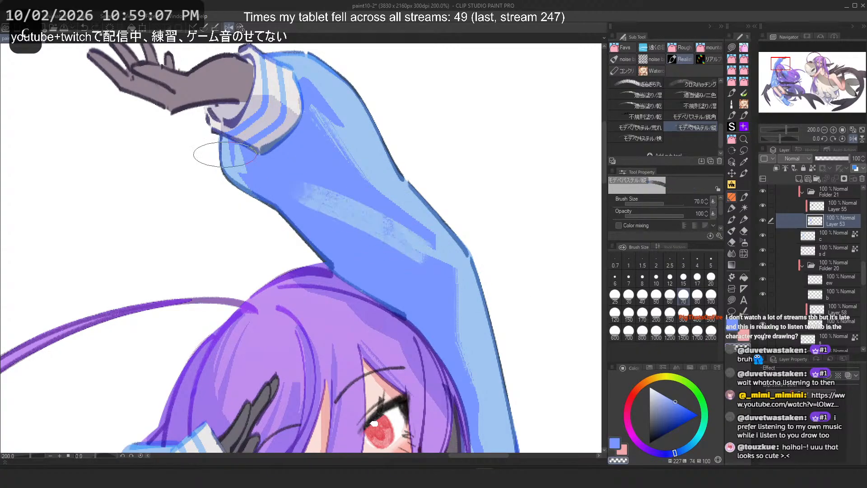
{"action": "key", "text": "c"}
{"action": "key", "text": "ctrl+z"}
{"action": "key", "text": "ctrl+z"}
{"action": "key", "text": "ctrl+z"}
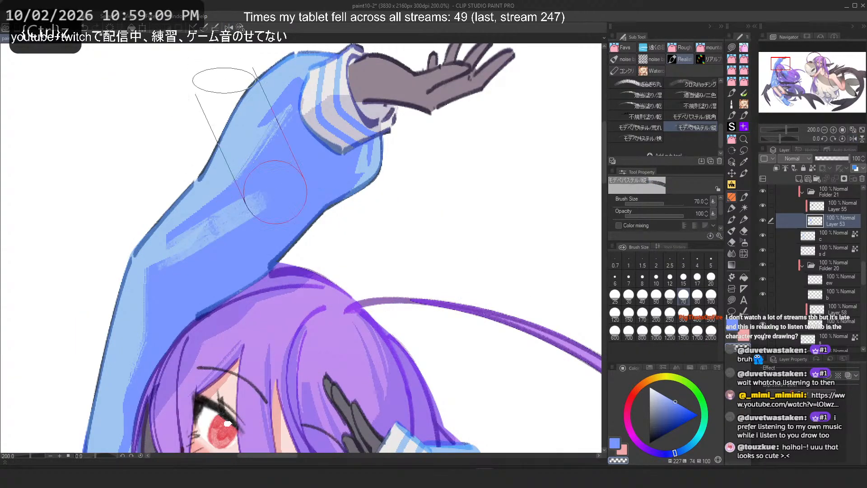
{"action": "key", "text": "minus"}
{"action": "key", "text": "ctrl+z"}
{"action": "left_click_drag", "start_coordinate": [226, 278], "coordinate": [215, 364]}
{"action": "key", "text": "ctrl+z"}
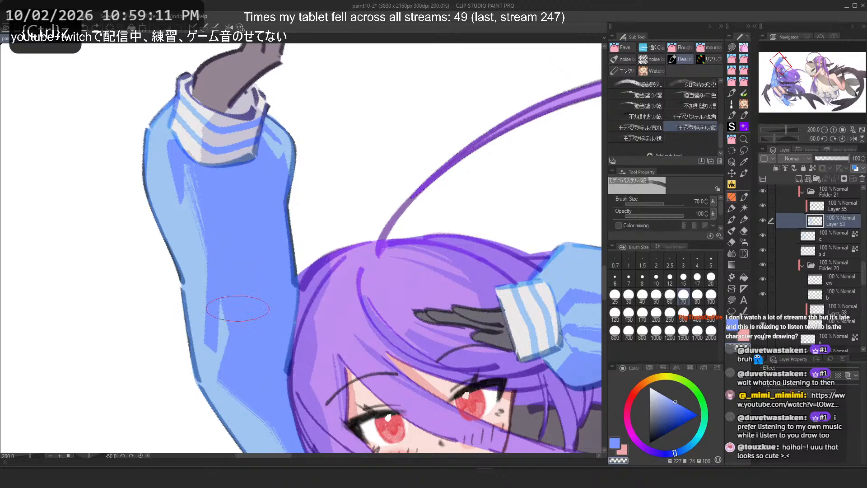
Step: Test vertical strokes on the raised sleeve's inner shading, undoing them
{"action": "left_click_drag", "start_coordinate": [238, 277], "coordinate": [226, 362]}
{"action": "key", "text": "ctrl+z"}
{"action": "left_click_drag", "start_coordinate": [232, 273], "coordinate": [220, 358]}
{"action": "key", "text": "c"}
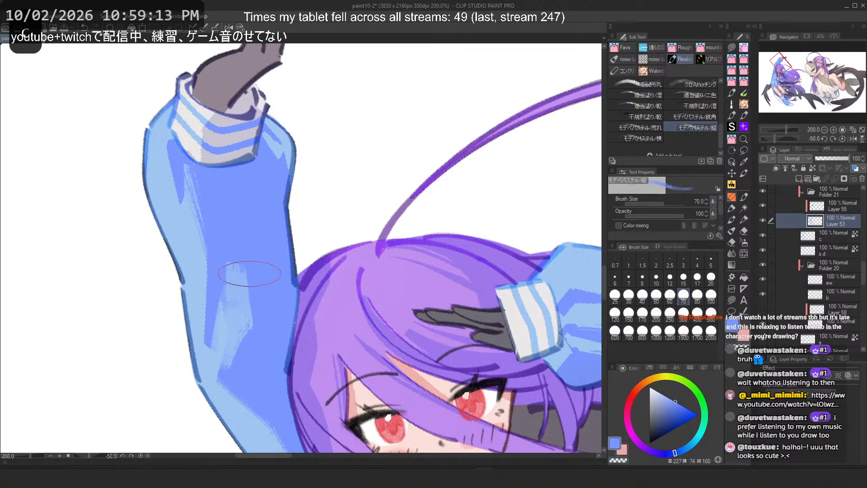
{"action": "left_click_drag", "start_coordinate": [250, 274], "coordinate": [247, 330]}
{"action": "key", "text": "ctrl+z"}
{"action": "key", "text": "ctrl+y"}
{"action": "left_click_drag", "start_coordinate": [245, 274], "coordinate": [243, 356]}
{"action": "key", "text": "ctrl+z"}
{"action": "key", "text": "ctrl+z"}
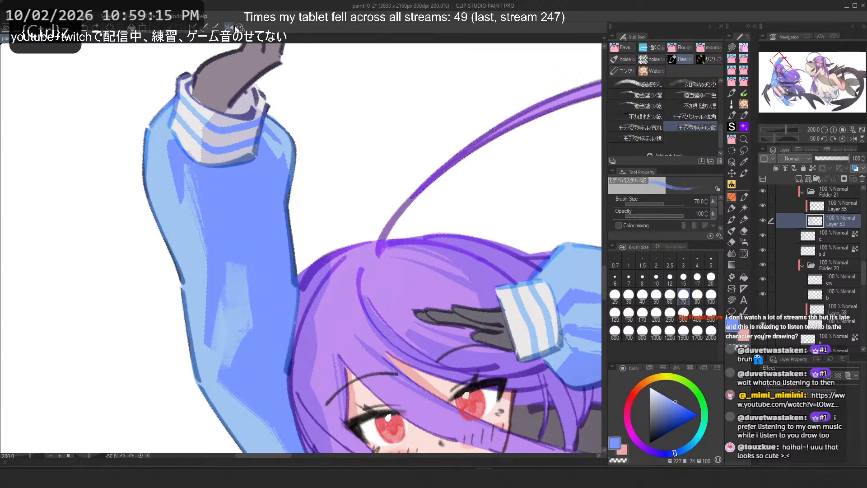
Step: Reset the canvas rotation and blend a stroke across the raised sleeve near the elbow
{"action": "left_click", "coordinate": [239, 28]}
{"action": "left_click_drag", "start_coordinate": [246, 214], "coordinate": [194, 248]}
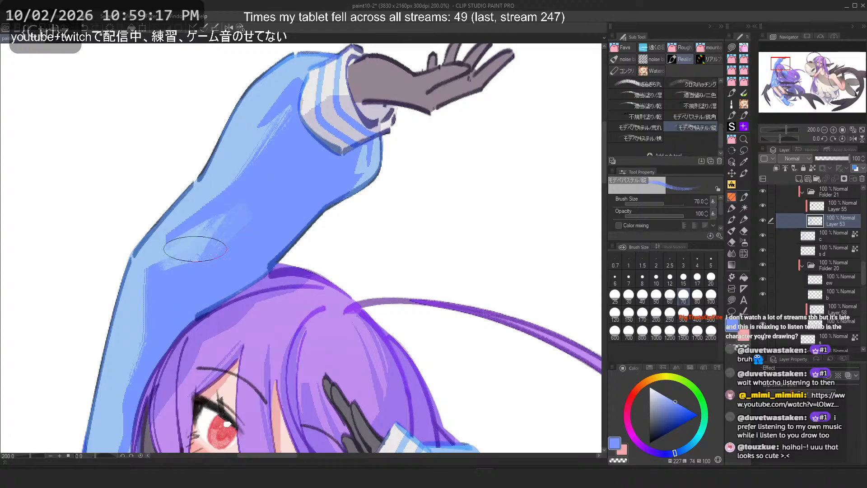
Step: Try diagonal strokes across the raised sleeve's upper shading, undoing each one
{"action": "key", "text": "ctrl+z"}
{"action": "left_click_drag", "start_coordinate": [244, 215], "coordinate": [223, 249]}
{"action": "key", "text": "2"}
{"action": "key", "text": "c"}
{"action": "mouse_move", "coordinate": [354, 206]}
{"action": "left_mouse_down"}
{"action": "mouse_move", "coordinate": [350, 218]}
{"action": "mouse_move", "coordinate": [369, 247]}
{"action": "mouse_move", "coordinate": [399, 250]}
{"action": "mouse_move", "coordinate": [394, 266]}
{"action": "left_mouse_up"}
{"action": "key", "text": "ctrl+z"}
{"action": "key", "text": "ctrl+z"}
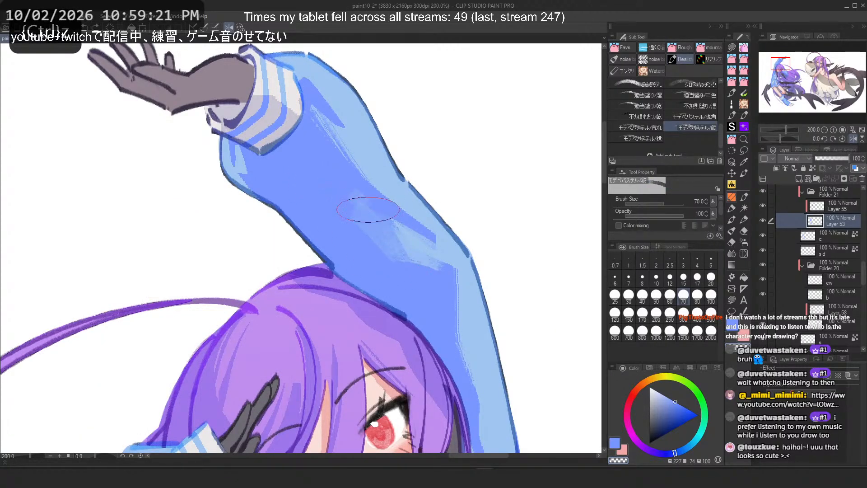
Step: Blend a diagonal stroke across the raised sleeve's upper arm after undoing a trial stroke
{"action": "key", "text": "ctrl+z"}
{"action": "mouse_move", "coordinate": [355, 203]}
{"action": "left_mouse_down"}
{"action": "mouse_move", "coordinate": [372, 248]}
{"action": "mouse_move", "coordinate": [407, 284]}
{"action": "mouse_move", "coordinate": [358, 250]}
{"action": "mouse_move", "coordinate": [394, 258]}
{"action": "mouse_move", "coordinate": [359, 254]}
{"action": "mouse_move", "coordinate": [339, 239]}
{"action": "mouse_move", "coordinate": [334, 224]}
{"action": "mouse_move", "coordinate": [418, 266]}
{"action": "left_mouse_up"}
{"action": "key", "text": "c"}
{"action": "key", "text": "ctrl+z"}
{"action": "key", "text": "ctrl+z"}
{"action": "scroll", "coordinate": [459, 228], "scroll_direction": "down", "scroll_amount": 3}
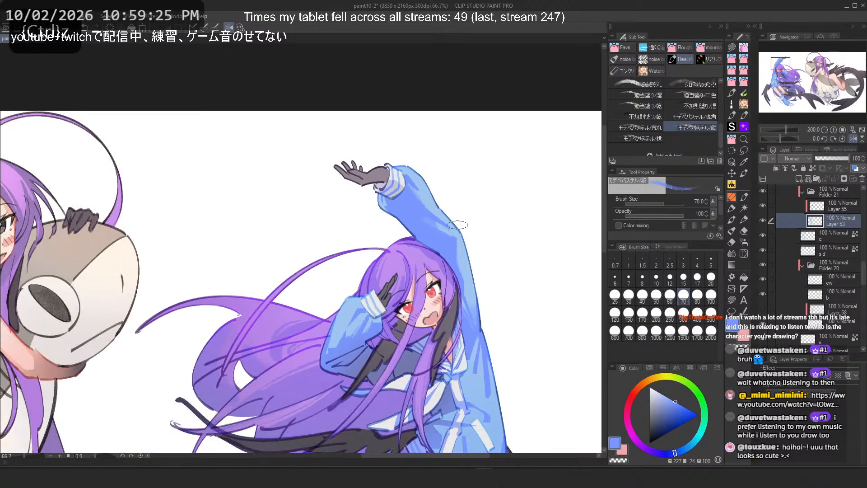
{"action": "scroll", "coordinate": [455, 215], "scroll_direction": "up", "scroll_amount": 3}
{"action": "key", "text": "ctrl+z"}
{"action": "left_click_drag", "start_coordinate": [375, 238], "coordinate": [438, 291]}
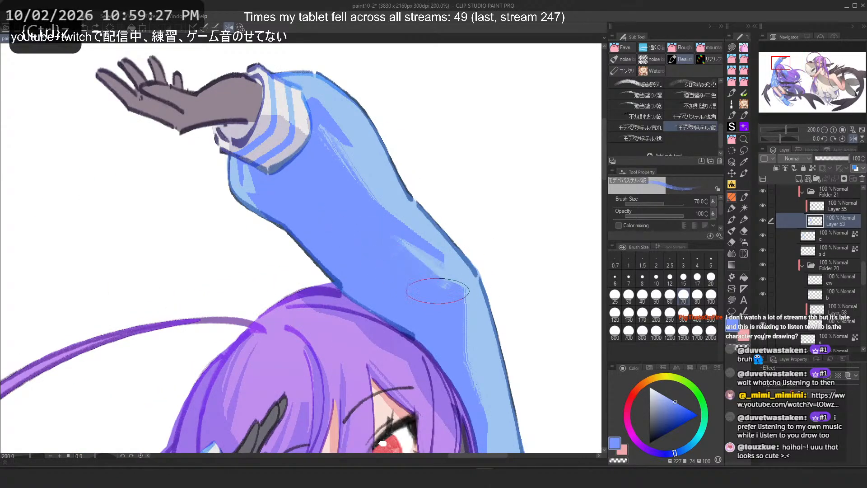
{"action": "scroll", "coordinate": [438, 289], "scroll_direction": "down", "scroll_amount": 3}
{"action": "scroll", "coordinate": [360, 177], "scroll_direction": "up", "scroll_amount": 4}
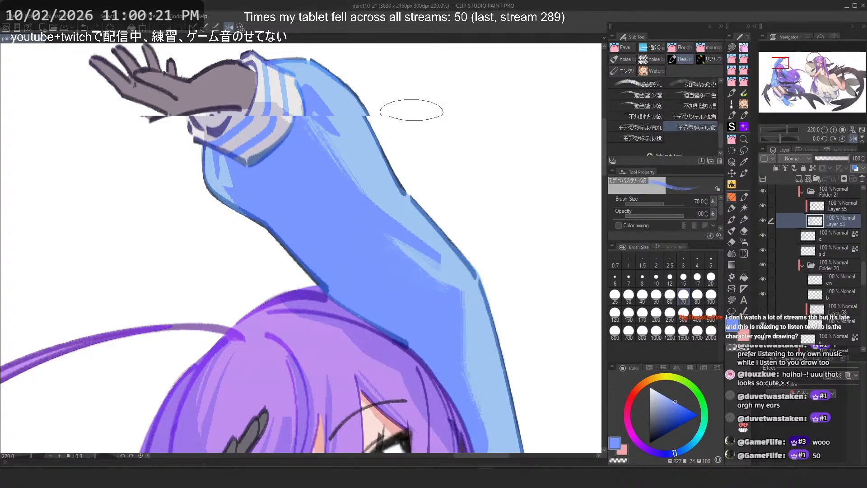
Step: Blend a vertical stroke down the raised sleeve beside the head, undoing a second one
{"action": "key", "text": "ctrl+0"}
{"action": "scroll", "coordinate": [443, 209], "scroll_direction": "up", "scroll_amount": 4}
{"action": "scroll", "coordinate": [396, 161], "scroll_direction": "up", "scroll_amount": 4}
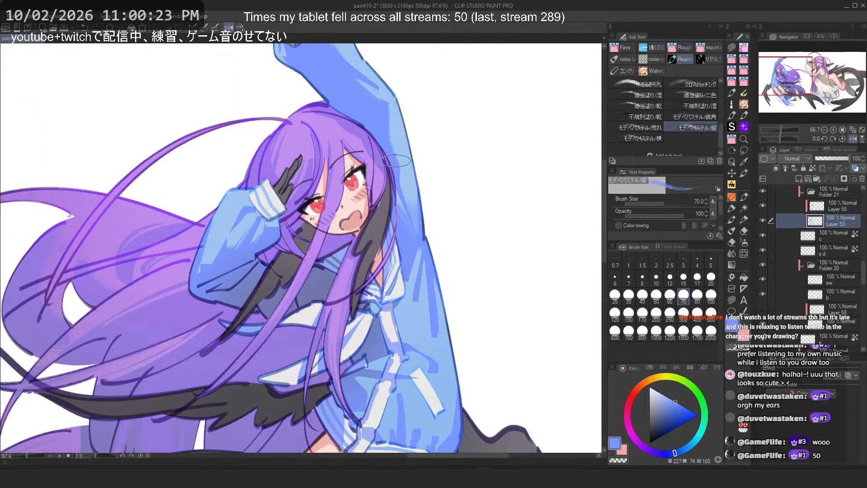
{"action": "left_click_drag", "start_coordinate": [415, 132], "coordinate": [421, 205]}
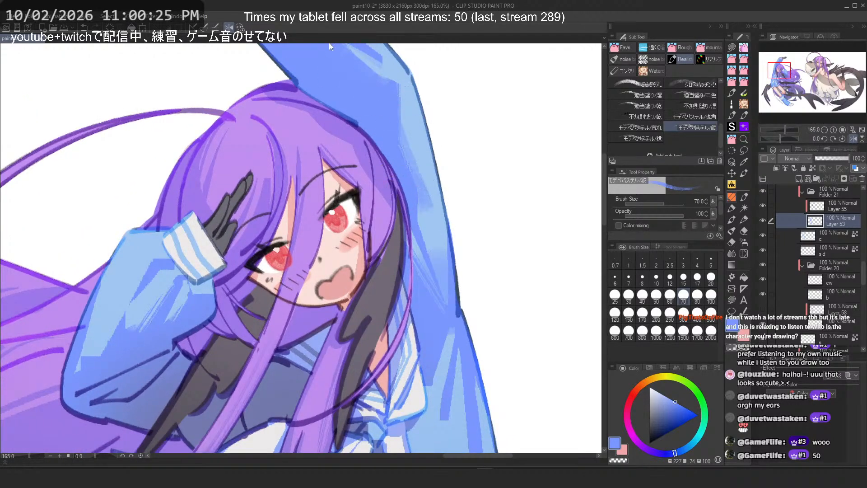
{"action": "key", "text": "ctrl+z"}
{"action": "left_click_drag", "start_coordinate": [421, 136], "coordinate": [433, 242]}
{"action": "left_click_drag", "start_coordinate": [427, 172], "coordinate": [434, 259]}
{"action": "key", "text": "ctrl+z"}
Step: Reduce the brush size to 40 and blend diagonal strokes across the bent sleeve near the face
{"action": "key", "text": "bracketleft"}
{"action": "key", "text": "bracketleft"}
{"action": "key", "text": "bracketleft"}
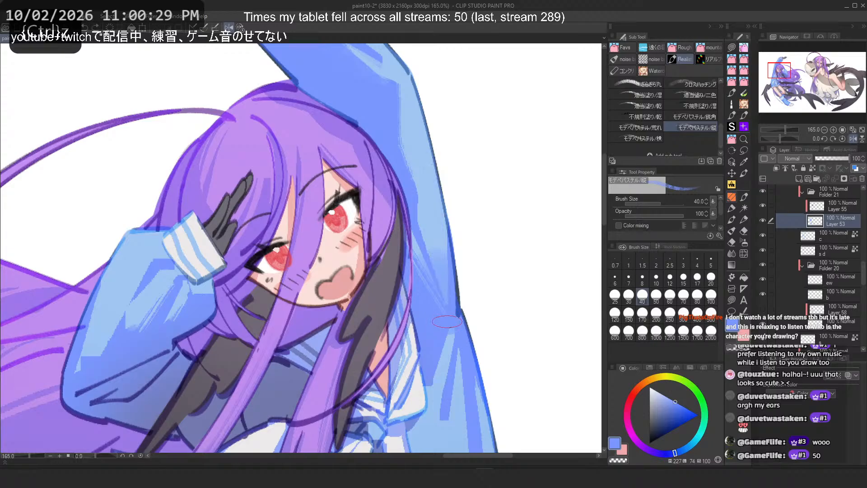
{"action": "key", "text": "2"}
{"action": "key", "text": "ctrl+z"}
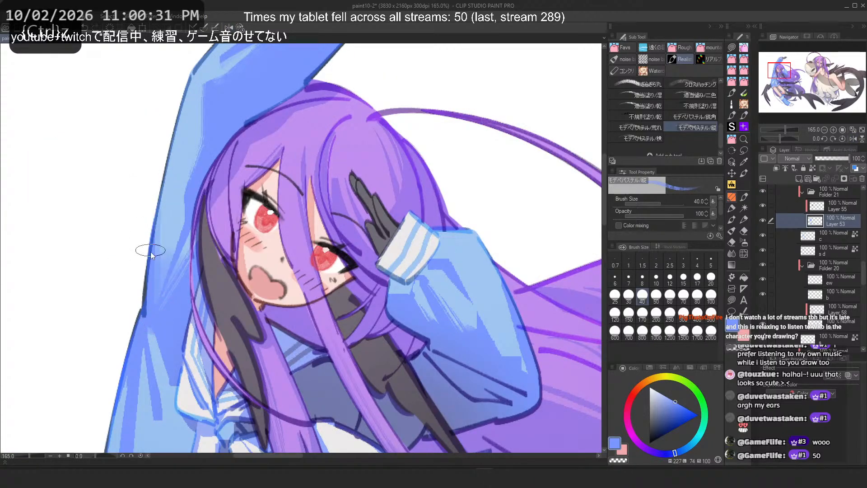
{"action": "scroll", "coordinate": [316, 131], "scroll_direction": "down", "scroll_amount": 6}
{"action": "scroll", "coordinate": [406, 204], "scroll_direction": "up", "scroll_amount": 10}
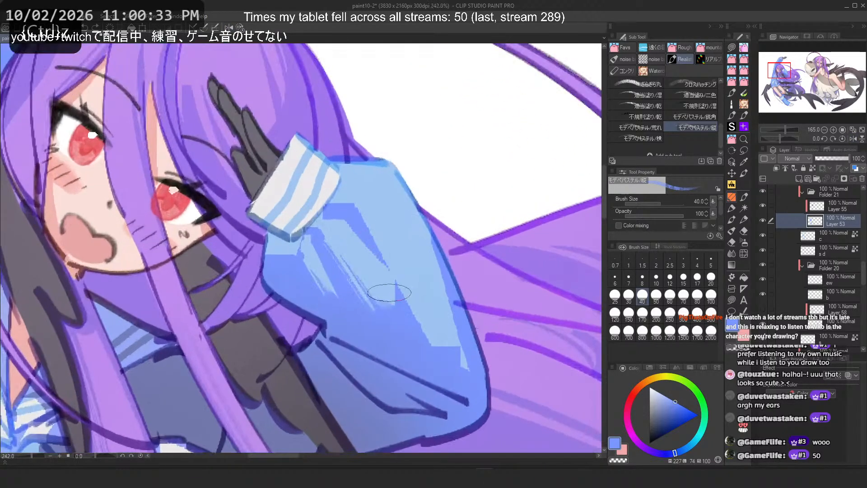
{"action": "mouse_move", "coordinate": [389, 292]}
{"action": "left_mouse_down"}
{"action": "mouse_move", "coordinate": [421, 292]}
{"action": "mouse_move", "coordinate": [440, 343]}
{"action": "mouse_move", "coordinate": [434, 330]}
{"action": "mouse_move", "coordinate": [492, 370]}
{"action": "left_mouse_up"}
{"action": "key", "text": "ctrl+z"}
Step: Undo those strokes and redo diagonal blending strokes across the bent sleeve's shading
{"action": "key", "text": "ctrl+z"}
{"action": "left_click_drag", "start_coordinate": [390, 268], "coordinate": [456, 362]}
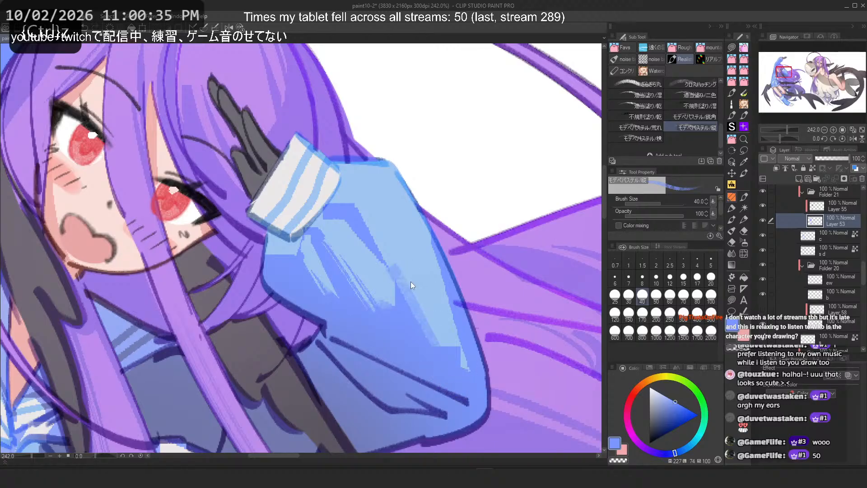
{"action": "mouse_move", "coordinate": [411, 286]}
{"action": "left_mouse_down"}
{"action": "mouse_move", "coordinate": [448, 362]}
{"action": "mouse_move", "coordinate": [436, 347]}
{"action": "left_mouse_up"}
{"action": "key", "text": "ctrl+z"}
{"action": "key", "text": "ctrl+z"}
{"action": "key", "text": "ctrl+z"}
{"action": "left_click_drag", "start_coordinate": [389, 266], "coordinate": [458, 362]}
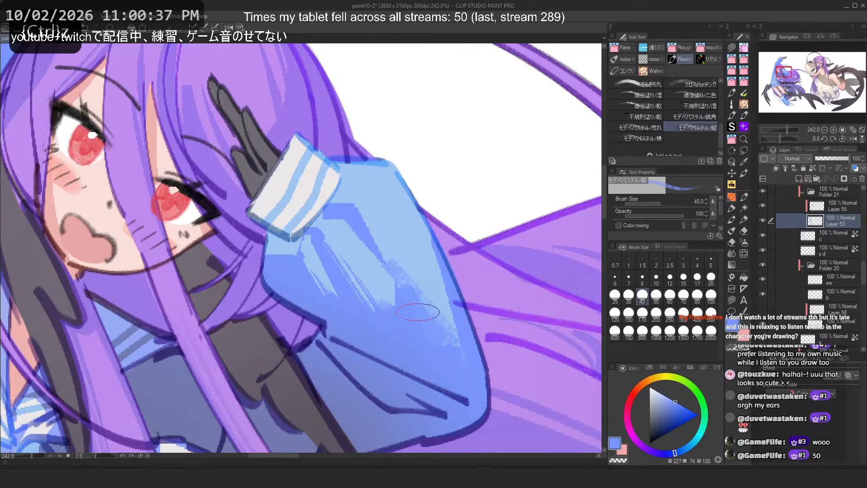
{"action": "key", "text": "ctrl+z"}
{"action": "left_click_drag", "start_coordinate": [368, 232], "coordinate": [457, 357]}
{"action": "left_click_drag", "start_coordinate": [395, 269], "coordinate": [456, 358]}
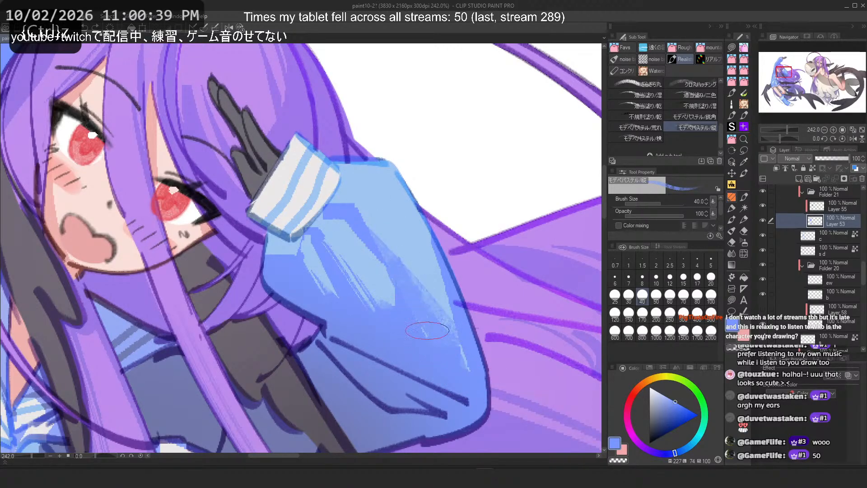
Step: Try strokes on the bent sleeve and along the torso's left edge, undoing them
{"action": "key", "text": "ctrl+minus"}
{"action": "key", "text": "ctrl+minus"}
{"action": "key", "text": "ctrl+minus"}
{"action": "left_click_drag", "start_coordinate": [357, 157], "coordinate": [400, 124]}
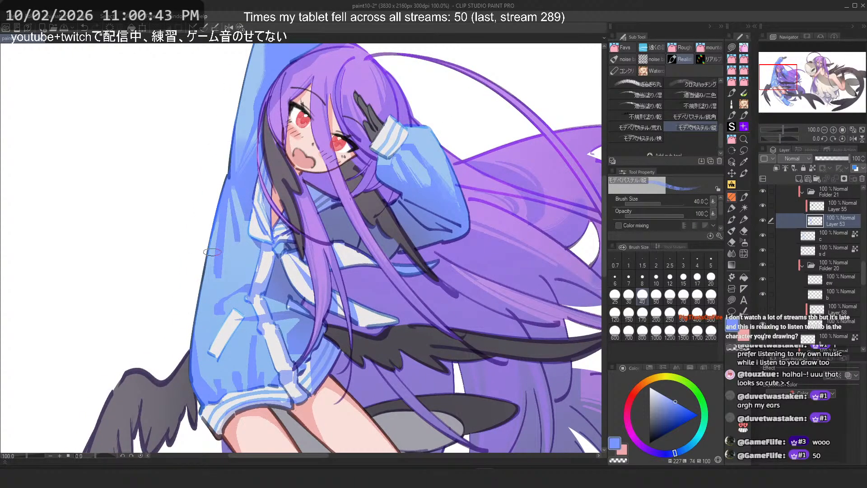
{"action": "scroll", "coordinate": [212, 252], "scroll_direction": "up", "scroll_amount": 2}
{"action": "key", "text": "ctrl+z"}
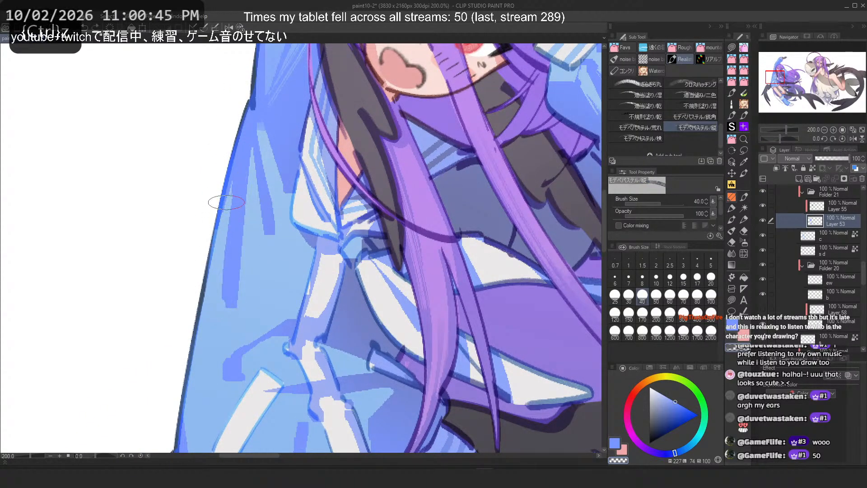
{"action": "key", "text": "c"}
{"action": "mouse_move", "coordinate": [238, 222]}
{"action": "left_mouse_down"}
{"action": "mouse_move", "coordinate": [236, 309]}
{"action": "mouse_move", "coordinate": [242, 295]}
{"action": "mouse_move", "coordinate": [240, 303]}
{"action": "left_mouse_up"}
{"action": "key", "text": "ctrl+z"}
Step: Blend vertical strokes along the torso's left edge below the sleeve outline
{"action": "key", "text": "ctrl+z"}
{"action": "key", "text": "ctrl+z"}
{"action": "key", "text": "c"}
{"action": "mouse_move", "coordinate": [230, 198]}
{"action": "left_mouse_down"}
{"action": "mouse_move", "coordinate": [215, 318]}
{"action": "mouse_move", "coordinate": [222, 261]}
{"action": "mouse_move", "coordinate": [219, 298]}
{"action": "left_mouse_up"}
{"action": "key", "text": "ctrl+z"}
{"action": "key", "text": "ctrl+z"}
{"action": "left_click_drag", "start_coordinate": [223, 247], "coordinate": [215, 311]}
{"action": "left_click_drag", "start_coordinate": [235, 191], "coordinate": [210, 325]}
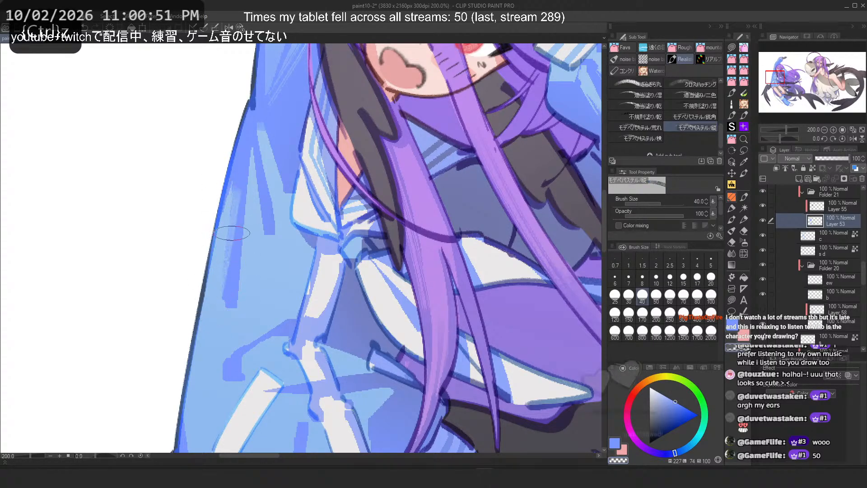
Step: Add further vertical strokes along the torso's left edge, replacing two trial strokes
{"action": "key", "text": "c"}
{"action": "left_click_drag", "start_coordinate": [236, 235], "coordinate": [228, 294]}
{"action": "key", "text": "ctrl+z"}
{"action": "left_click_drag", "start_coordinate": [241, 230], "coordinate": [236, 309]}
{"action": "key", "text": "ctrl+z"}
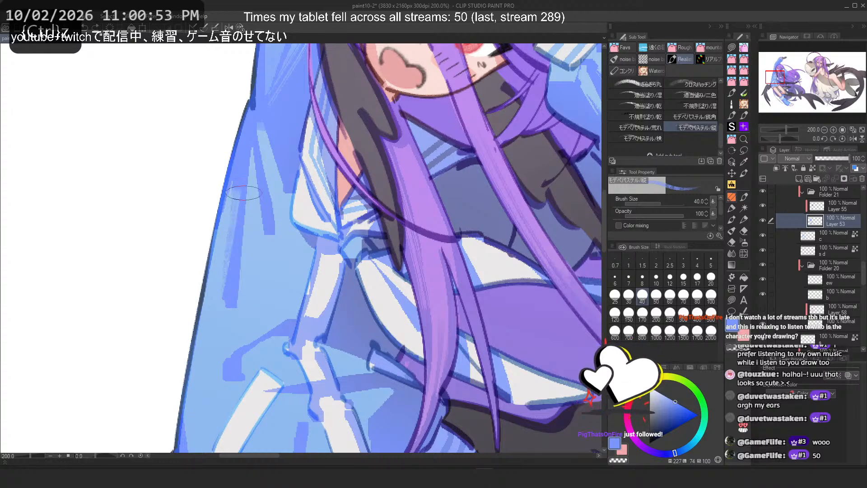
{"action": "left_click_drag", "start_coordinate": [230, 247], "coordinate": [230, 306]}
{"action": "left_click_drag", "start_coordinate": [229, 230], "coordinate": [226, 303]}
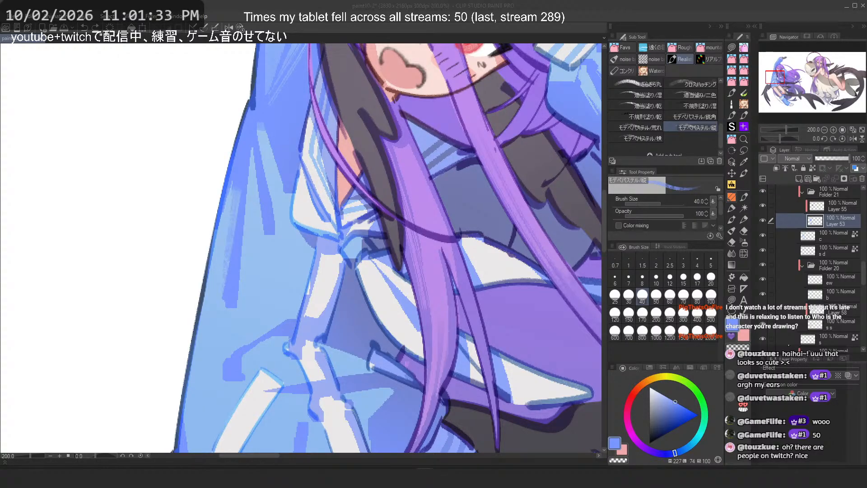
Step: Blend a stroke down the torso beside the collar bow, replacing a first attempt
{"action": "scroll", "coordinate": [503, 253], "scroll_direction": "down", "scroll_amount": 3}
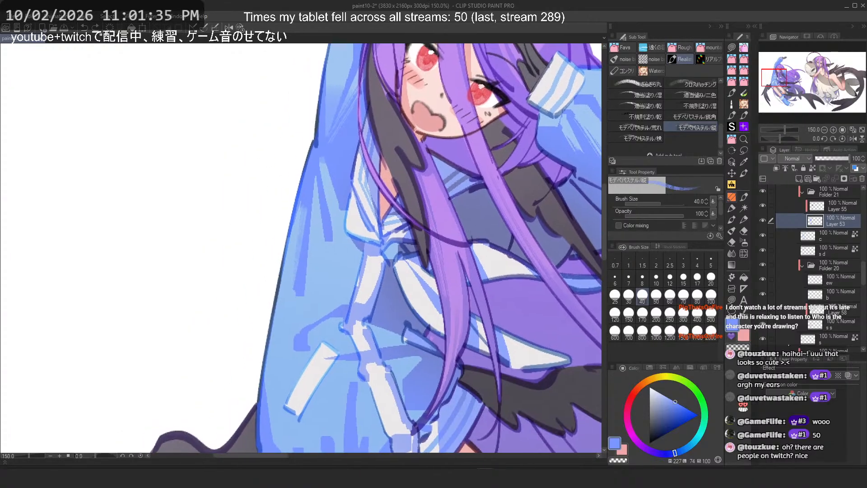
{"action": "scroll", "coordinate": [291, 154], "scroll_direction": "up", "scroll_amount": 4}
{"action": "left_click_drag", "start_coordinate": [346, 164], "coordinate": [364, 246]}
{"action": "key", "text": "ctrl+z"}
{"action": "left_click_drag", "start_coordinate": [344, 165], "coordinate": [362, 237]}
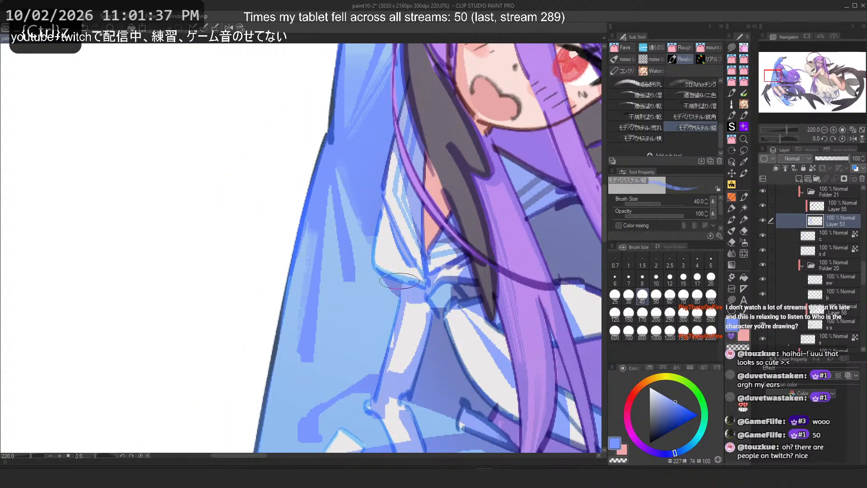
Step: Try another torso stroke and undo the recent strokes on the torso
{"action": "key", "text": "h"}
{"action": "key", "text": "ctrl+z"}
{"action": "left_click_drag", "start_coordinate": [255, 174], "coordinate": [228, 244]}
{"action": "key", "text": "ctrl+z"}
{"action": "key", "text": "ctrl+z"}
{"action": "key", "text": "ctrl+z"}
Step: Set the brush size to 30 and blend a short stroke on the torso's right-side shading
{"action": "key", "text": "ctrl+z"}
{"action": "key", "text": "ctrl+z"}
{"action": "key", "text": "ctrl+z"}
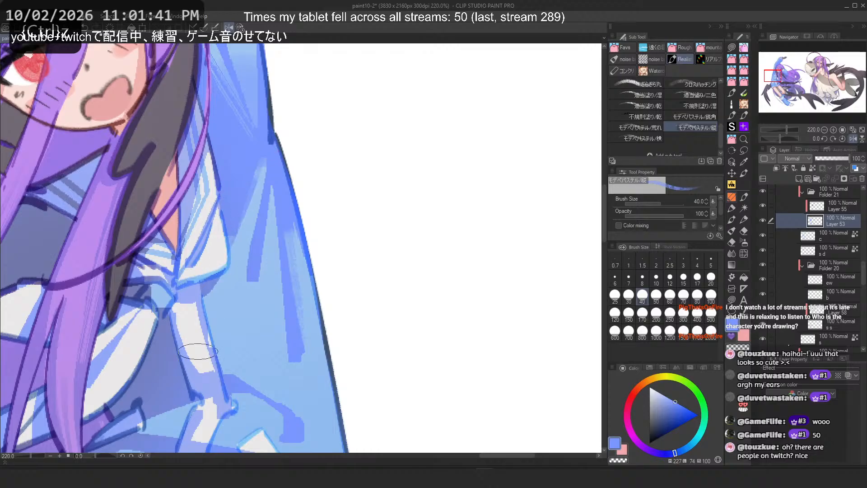
{"action": "left_click_drag", "start_coordinate": [220, 293], "coordinate": [222, 357]}
{"action": "key", "text": "ctrl+z"}
{"action": "mouse_move", "coordinate": [253, 260]}
{"action": "left_mouse_down"}
{"action": "mouse_move", "coordinate": [262, 164]}
{"action": "mouse_move", "coordinate": [254, 292]}
{"action": "left_mouse_up"}
{"action": "key", "text": "ctrl+z"}
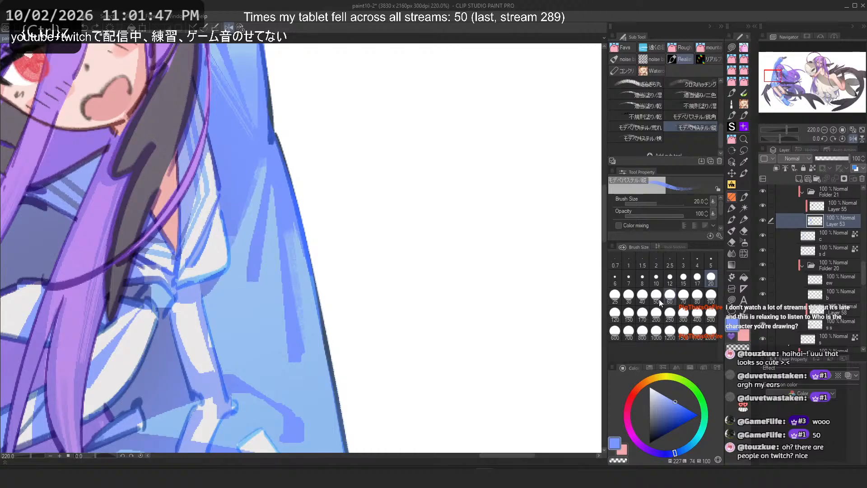
{"action": "left_click", "coordinate": [629, 296]}
{"action": "mouse_move", "coordinate": [270, 190]}
{"action": "left_mouse_down"}
{"action": "mouse_move", "coordinate": [263, 253]}
{"action": "mouse_move", "coordinate": [267, 195]}
{"action": "mouse_move", "coordinate": [254, 291]}
{"action": "left_mouse_up"}
{"action": "key", "text": "ctrl+z"}
{"action": "left_click_drag", "start_coordinate": [252, 250], "coordinate": [254, 289]}
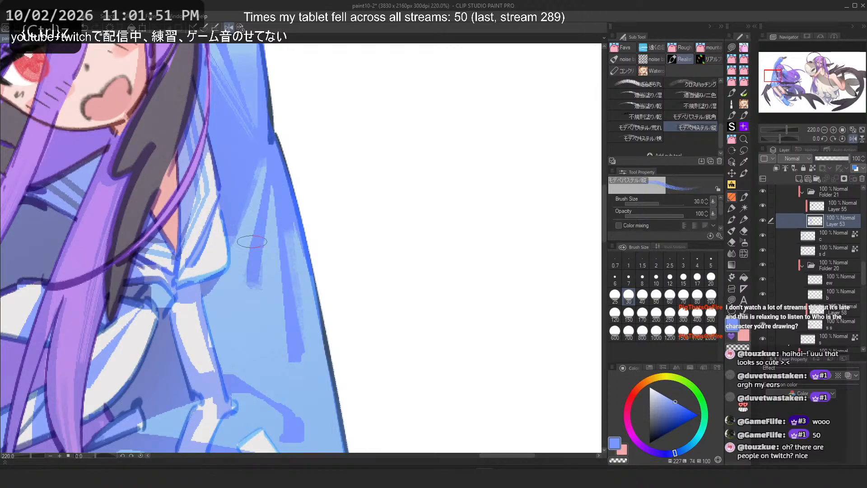
Step: Blend a vertical stroke down the torso's right side near its outline
{"action": "mouse_move", "coordinate": [296, 350]}
{"action": "left_mouse_down"}
{"action": "mouse_move", "coordinate": [300, 377]}
{"action": "mouse_move", "coordinate": [300, 367]}
{"action": "left_mouse_up"}
{"action": "key", "text": "ctrl+z"}
{"action": "key", "text": "ctrl+z"}
Step: Add a short stroke at the torso's lower right edge after undoing a longer one
{"action": "key", "text": "ctrl+z"}
{"action": "mouse_move", "coordinate": [301, 231]}
{"action": "left_mouse_down"}
{"action": "mouse_move", "coordinate": [312, 330]}
{"action": "mouse_move", "coordinate": [308, 289]}
{"action": "left_mouse_up"}
{"action": "scroll", "coordinate": [343, 100], "scroll_direction": "down", "scroll_amount": 4}
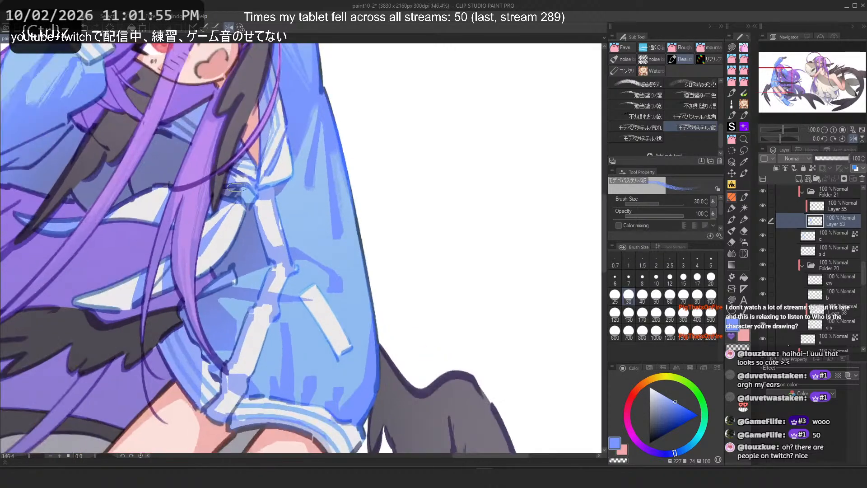
{"action": "scroll", "coordinate": [302, 225], "scroll_direction": "up", "scroll_amount": 3}
{"action": "mouse_move", "coordinate": [305, 230]}
{"action": "left_mouse_down"}
{"action": "mouse_move", "coordinate": [375, 307]}
{"action": "mouse_move", "coordinate": [370, 328]}
{"action": "left_mouse_up"}
{"action": "key", "text": "ctrl+z"}
{"action": "key", "text": "ctrl+z"}
{"action": "key", "text": "ctrl+z"}
{"action": "left_click_drag", "start_coordinate": [350, 300], "coordinate": [380, 328]}
{"action": "scroll", "coordinate": [371, 176], "scroll_direction": "down", "scroll_amount": 4}
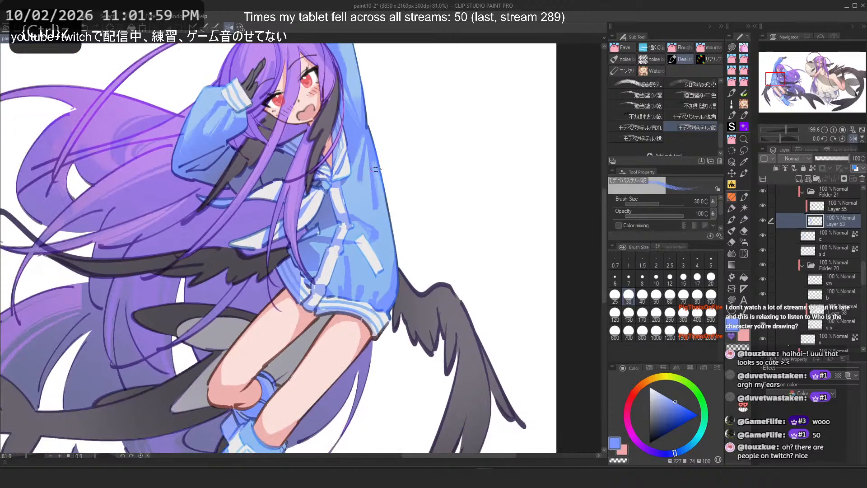
{"action": "scroll", "coordinate": [363, 170], "scroll_direction": "up", "scroll_amount": 2}
{"action": "key", "text": "2"}
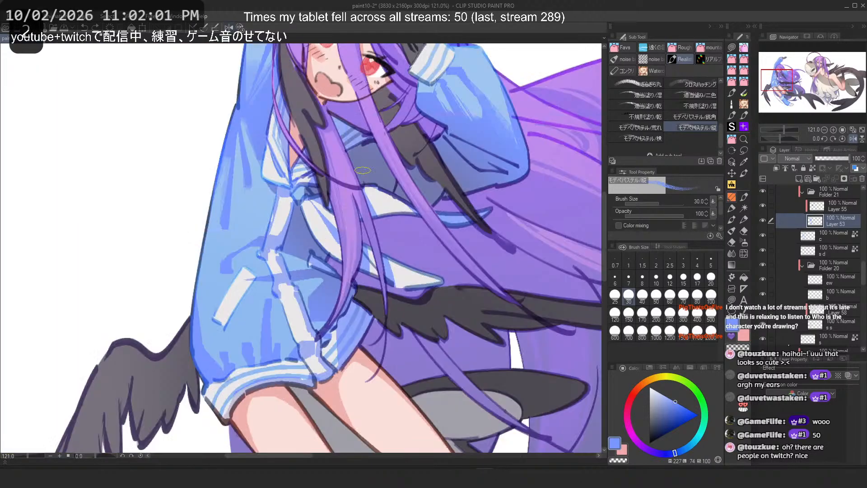
Step: Enlarge the brush to 70 and try a stroke on the jacket's lower left edge, undoing it
{"action": "scroll", "coordinate": [249, 239], "scroll_direction": "up", "scroll_amount": 1}
{"action": "scroll", "coordinate": [255, 246], "scroll_direction": "up", "scroll_amount": 1}
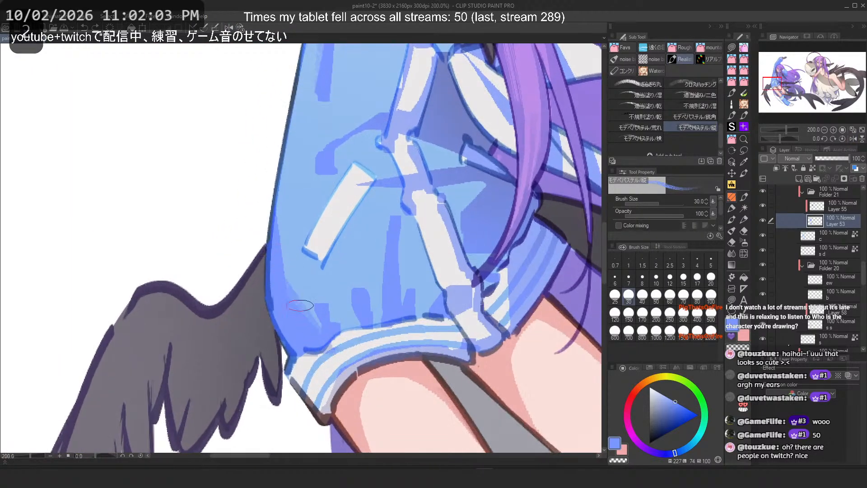
{"action": "key", "text": "bracketright"}
{"action": "key", "text": "bracketright"}
{"action": "key", "text": "bracketright"}
{"action": "key", "text": "bracketright"}
{"action": "left_click_drag", "start_coordinate": [306, 273], "coordinate": [312, 325]}
{"action": "key", "text": "ctrl+z"}
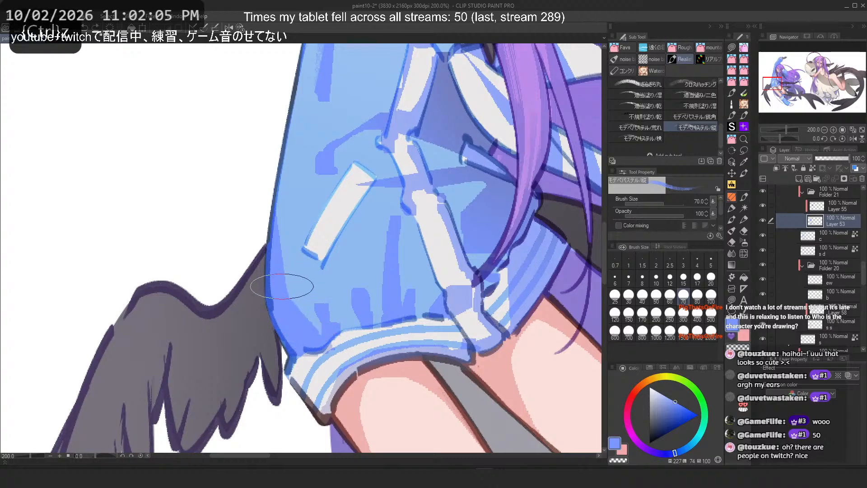
Step: Try strokes along the jacket's lower left edge at sizes 70 and 40, undoing them
{"action": "key", "text": "c"}
{"action": "mouse_move", "coordinate": [283, 254]}
{"action": "left_mouse_down"}
{"action": "mouse_move", "coordinate": [295, 332]}
{"action": "mouse_move", "coordinate": [316, 339]}
{"action": "left_mouse_up"}
{"action": "key", "text": "ctrl+z"}
{"action": "key", "text": "ctrl+z"}
{"action": "key", "text": "ctrl+z"}
{"action": "mouse_move", "coordinate": [281, 248]}
{"action": "left_mouse_down"}
{"action": "mouse_move", "coordinate": [318, 337]}
{"action": "mouse_move", "coordinate": [317, 330]}
{"action": "left_mouse_up"}
{"action": "key", "text": "bracketleft"}
{"action": "key", "text": "bracketleft"}
{"action": "key", "text": "bracketleft"}
{"action": "key", "text": "ctrl+z"}
{"action": "left_click_drag", "start_coordinate": [288, 253], "coordinate": [309, 330]}
{"action": "key", "text": "ctrl+z"}
Step: Try vertical strokes across the jacket's lower front shading, undoing each
{"action": "key", "text": "ctrl+z"}
{"action": "mouse_move", "coordinate": [283, 244]}
{"action": "left_mouse_down"}
{"action": "mouse_move", "coordinate": [306, 301]}
{"action": "mouse_move", "coordinate": [292, 303]}
{"action": "mouse_move", "coordinate": [310, 325]}
{"action": "left_mouse_up"}
{"action": "key", "text": "ctrl+z"}
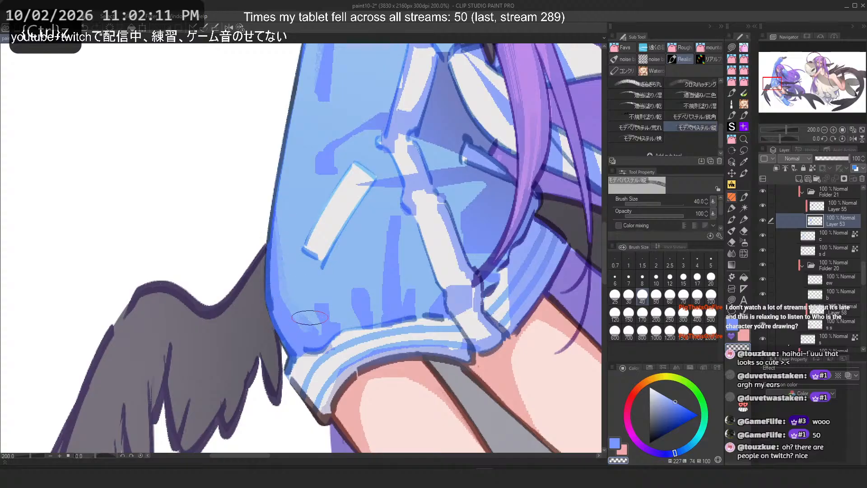
{"action": "key", "text": "c"}
{"action": "key", "text": "ctrl+z"}
{"action": "left_click_drag", "start_coordinate": [391, 225], "coordinate": [378, 321]}
{"action": "key", "text": "ctrl+z"}
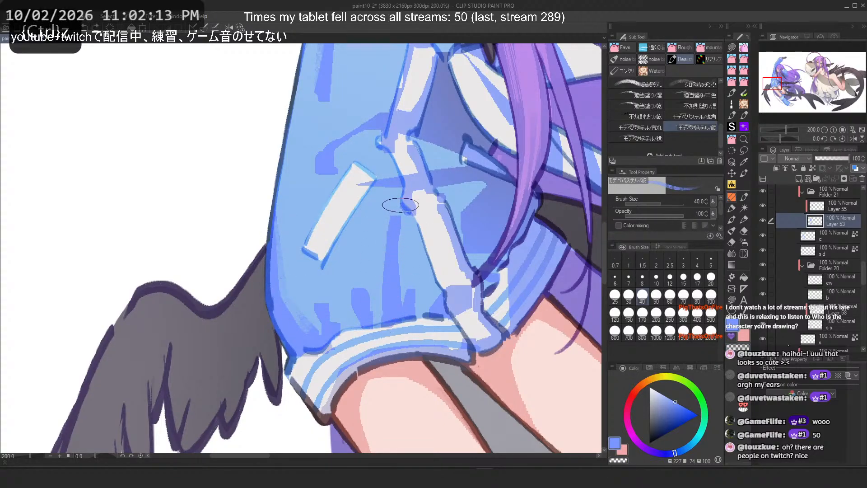
{"action": "left_click_drag", "start_coordinate": [401, 206], "coordinate": [405, 298]}
{"action": "key", "text": "ctrl+z"}
{"action": "left_click_drag", "start_coordinate": [486, 186], "coordinate": [476, 251]}
{"action": "key", "text": "ctrl+z"}
Step: Undo another stroke and try a short stroke near the jacket's light band, undoing it
{"action": "scroll", "coordinate": [390, 268], "scroll_direction": "down", "scroll_amount": 2}
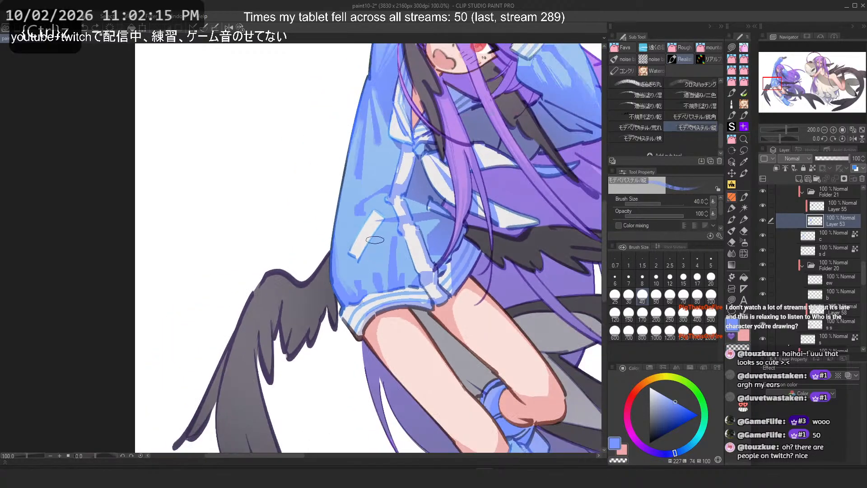
{"action": "scroll", "coordinate": [403, 193], "scroll_direction": "up", "scroll_amount": 2}
{"action": "scroll", "coordinate": [361, 212], "scroll_direction": "up", "scroll_amount": 1}
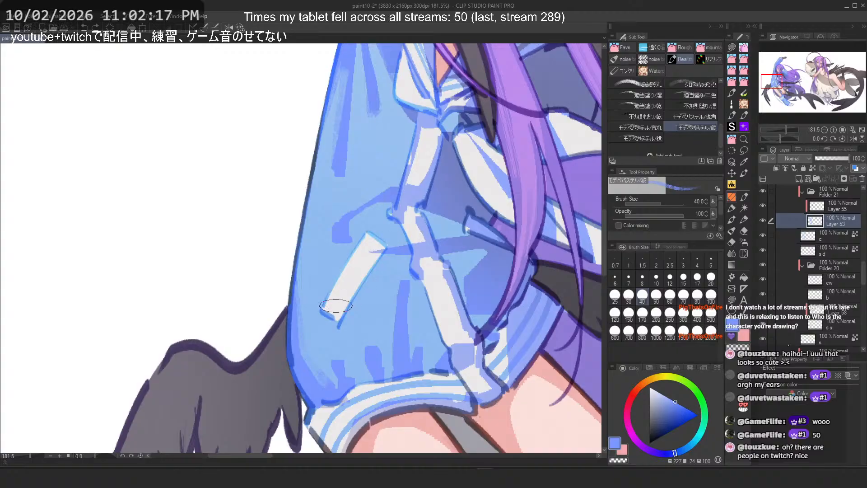
{"action": "key", "text": "ctrl+z"}
{"action": "mouse_move", "coordinate": [375, 288]}
{"action": "left_mouse_down"}
{"action": "mouse_move", "coordinate": [337, 318]}
{"action": "mouse_move", "coordinate": [384, 280]}
{"action": "left_mouse_up"}
{"action": "key", "text": "ctrl+z"}
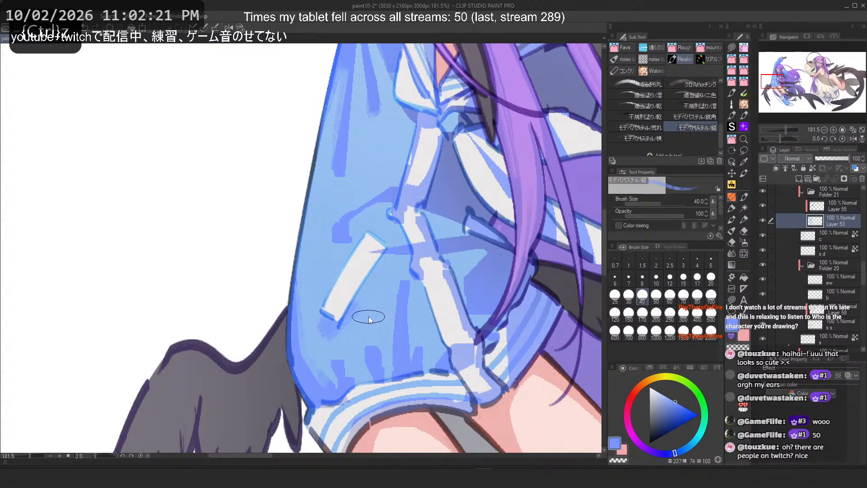
{"action": "scroll", "coordinate": [430, 196], "scroll_direction": "down", "scroll_amount": 5}
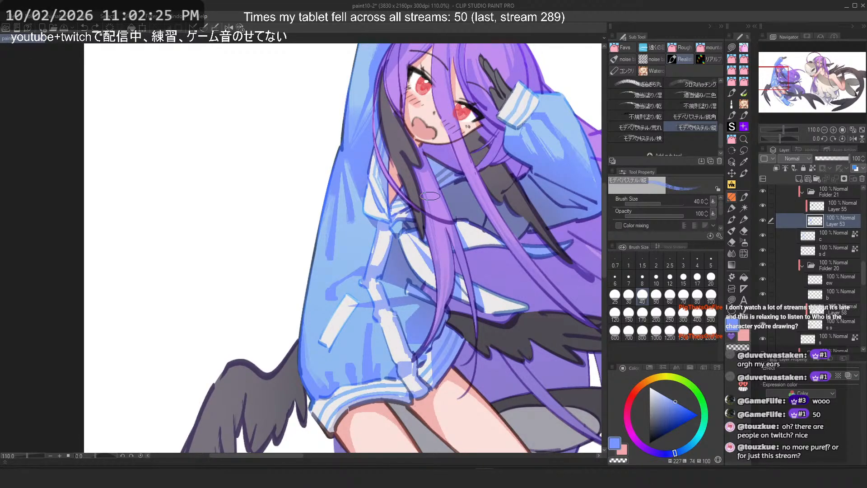
{"action": "scroll", "coordinate": [436, 205], "scroll_direction": "down", "scroll_amount": 4}
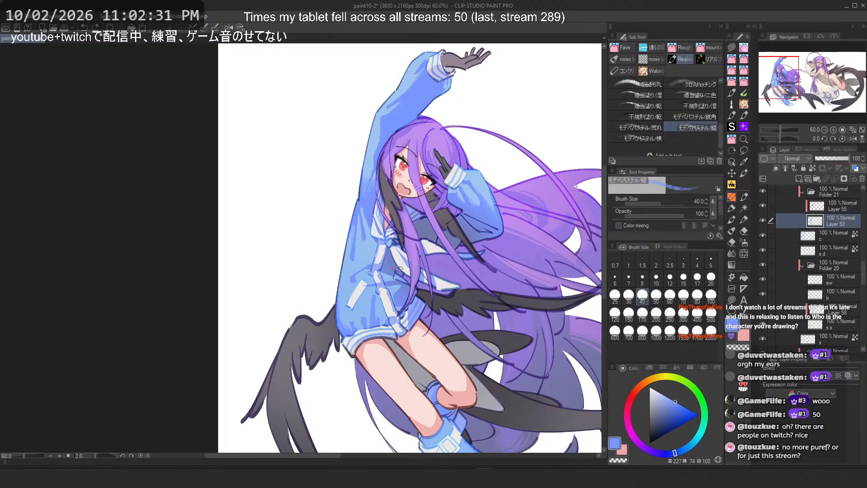
{"action": "scroll", "coordinate": [388, 281], "scroll_direction": "up", "scroll_amount": 6}
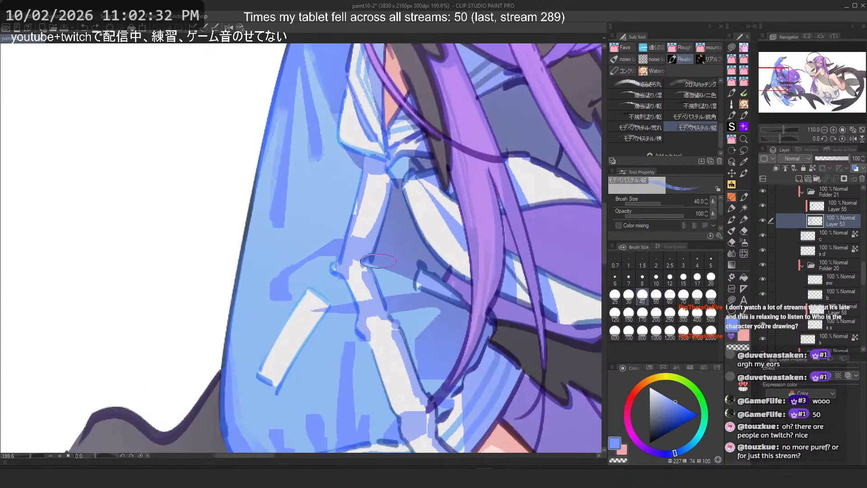
Step: Set the brush size to 80, flip the canvas horizontally, and try a stroke on the jacket's chest, undoing it
{"action": "left_click", "coordinate": [698, 296]}
{"action": "key", "text": "ctrl+z"}
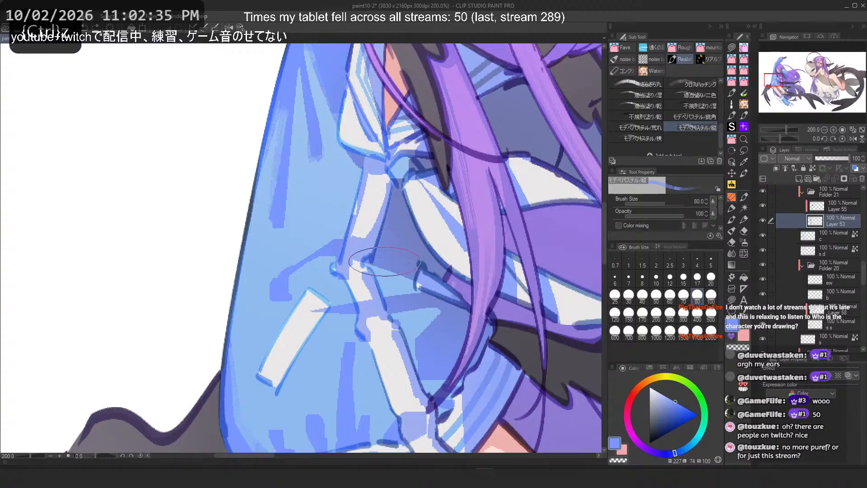
{"action": "key", "text": "h"}
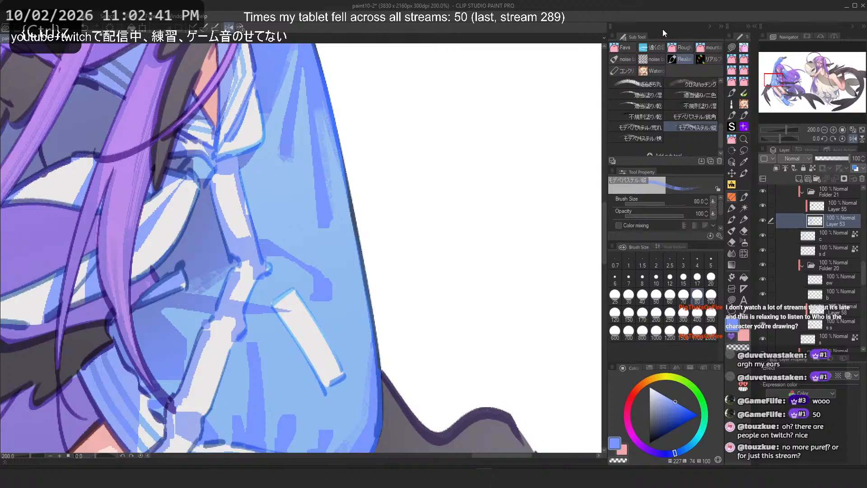
{"action": "left_click_drag", "start_coordinate": [168, 313], "coordinate": [165, 330]}
{"action": "key", "text": "ctrl+z"}
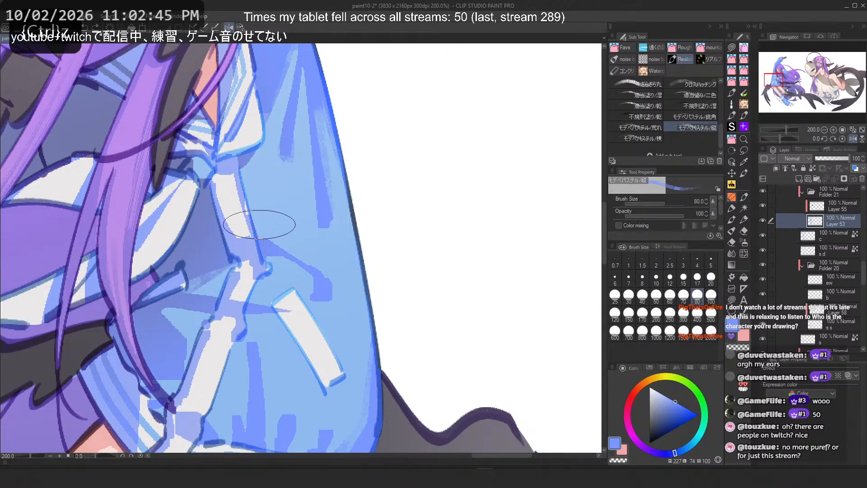
Step: Try the horizontal pastel brush at size 70 on the jacket, flipping the canvas back and undoing the strokes
{"action": "left_click", "coordinate": [638, 138]}
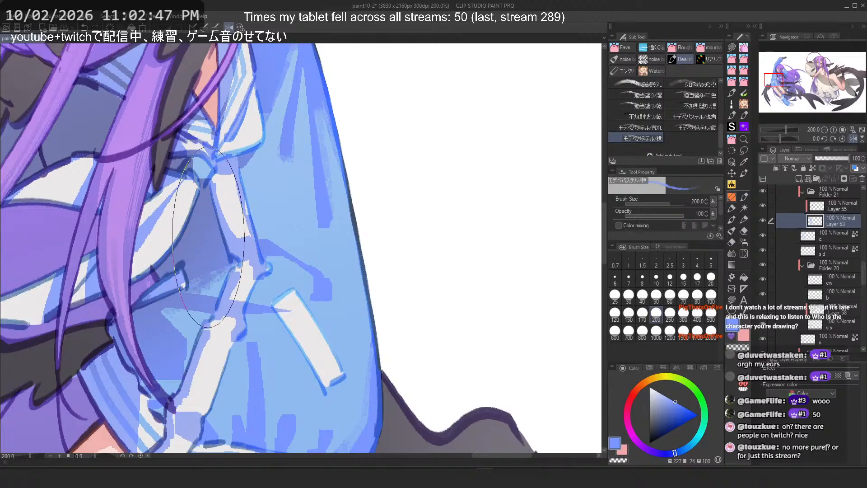
{"action": "left_click", "coordinate": [684, 295]}
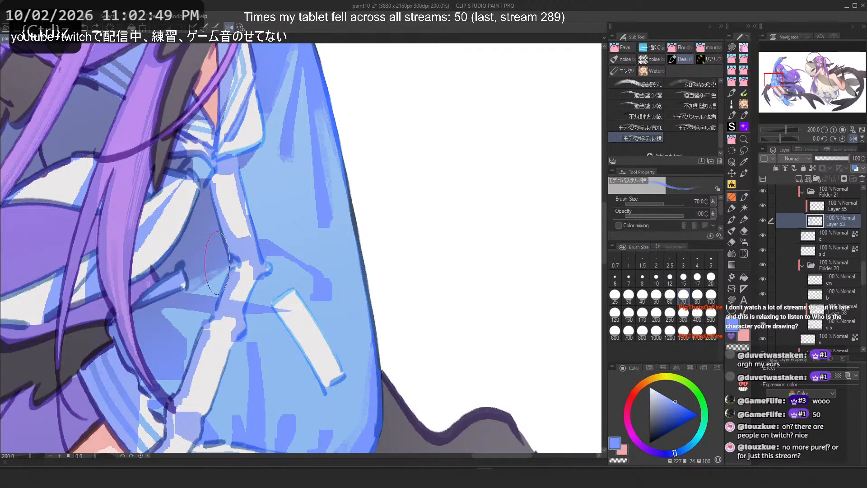
{"action": "left_click_drag", "start_coordinate": [206, 290], "coordinate": [228, 276]}
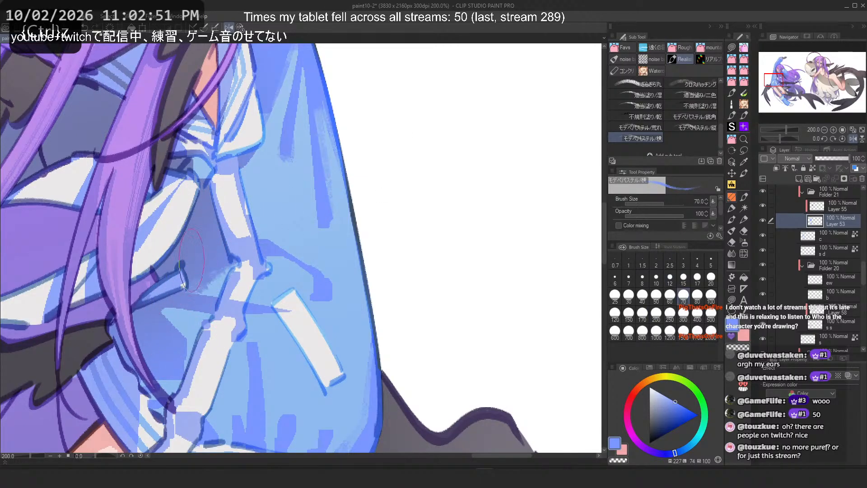
{"action": "key", "text": "h"}
{"action": "key", "text": "ctrl+z"}
{"action": "left_click_drag", "start_coordinate": [389, 280], "coordinate": [414, 286]}
{"action": "key", "text": "ctrl+z"}
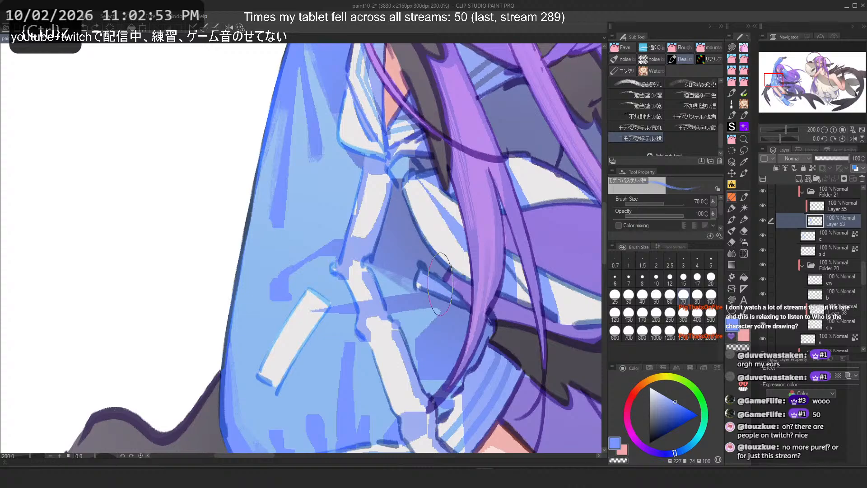
Step: Switch to the rough pastel brush at size 70 and try strokes on the jacket's central fold, undoing each
{"action": "left_click", "coordinate": [638, 128]}
{"action": "left_click_drag", "start_coordinate": [367, 267], "coordinate": [374, 262]}
{"action": "key", "text": "ctrl+z"}
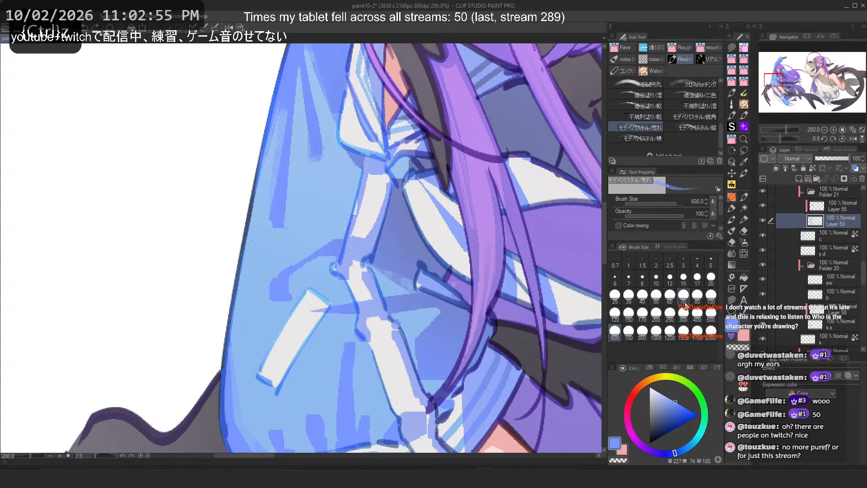
{"action": "left_click", "coordinate": [684, 294]}
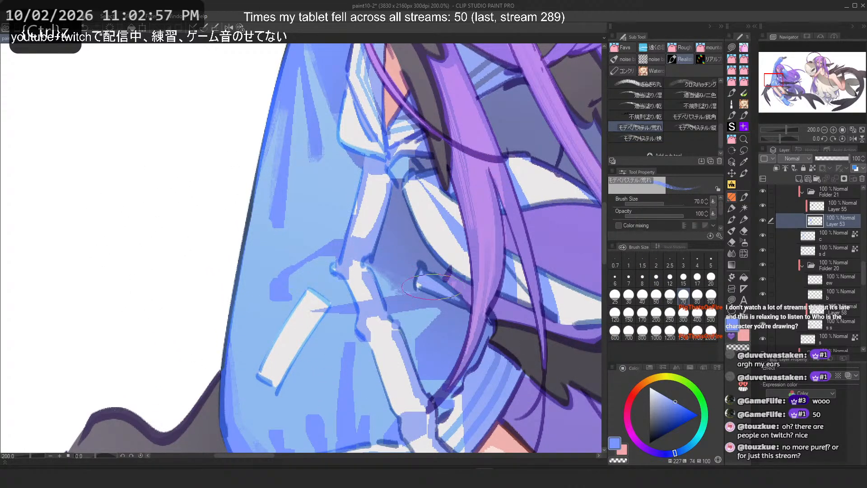
{"action": "left_click_drag", "start_coordinate": [431, 286], "coordinate": [415, 283]}
{"action": "key", "text": "ctrl+z"}
{"action": "left_click_drag", "start_coordinate": [371, 267], "coordinate": [418, 291]}
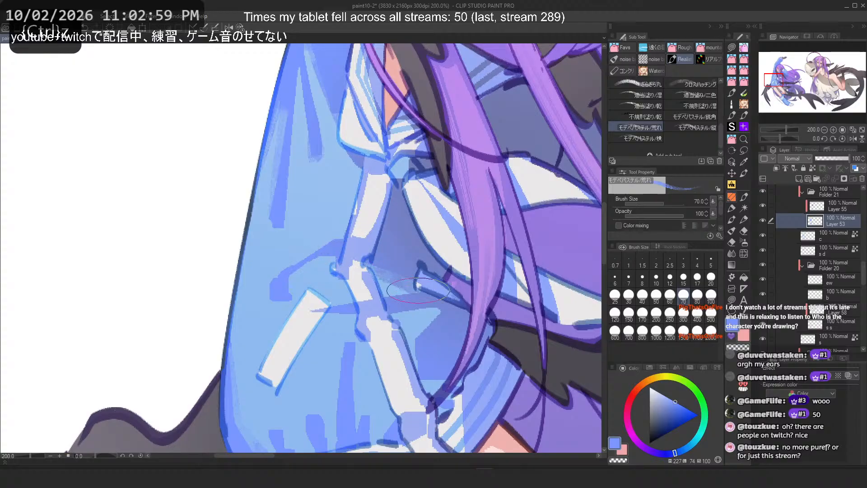
{"action": "key", "text": "ctrl+z"}
{"action": "key", "text": "ctrl+z"}
{"action": "left_click_drag", "start_coordinate": [347, 224], "coordinate": [299, 267]}
{"action": "key", "text": "ctrl+z"}
Step: Try a vertical stroke on the upper sleeve and undo it along with the previous stroke
{"action": "scroll", "coordinate": [159, 236], "scroll_direction": "down", "scroll_amount": 9}
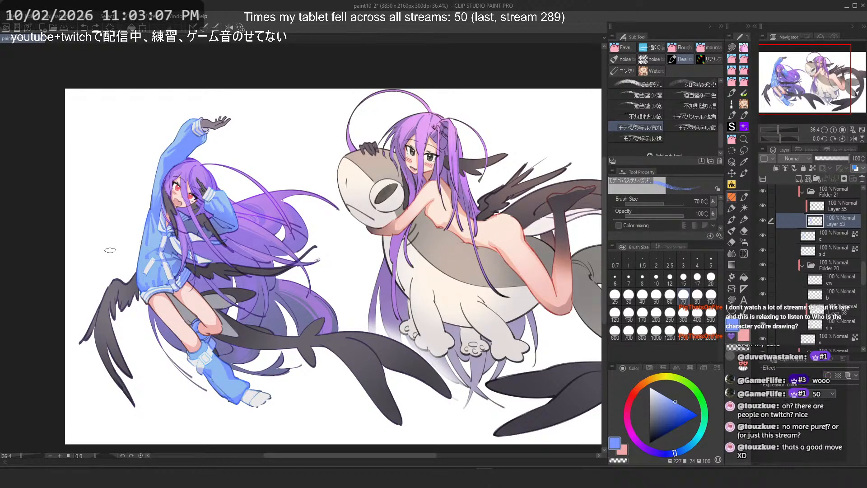
{"action": "scroll", "coordinate": [151, 232], "scroll_direction": "up", "scroll_amount": 5}
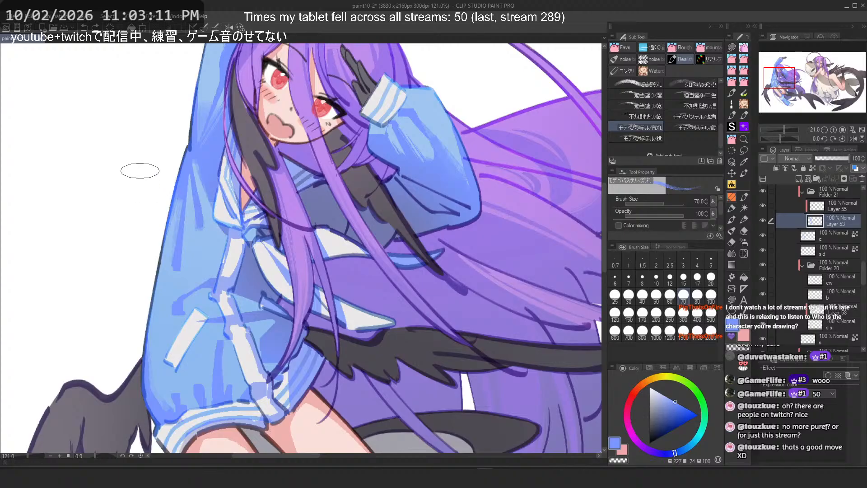
{"action": "scroll", "coordinate": [140, 171], "scroll_direction": "up", "scroll_amount": 2}
{"action": "mouse_move", "coordinate": [207, 174]}
{"action": "left_mouse_down"}
{"action": "mouse_move", "coordinate": [218, 260]}
{"action": "mouse_move", "coordinate": [215, 232]}
{"action": "left_mouse_up"}
{"action": "key", "text": "ctrl+z"}
{"action": "key", "text": "ctrl+z"}
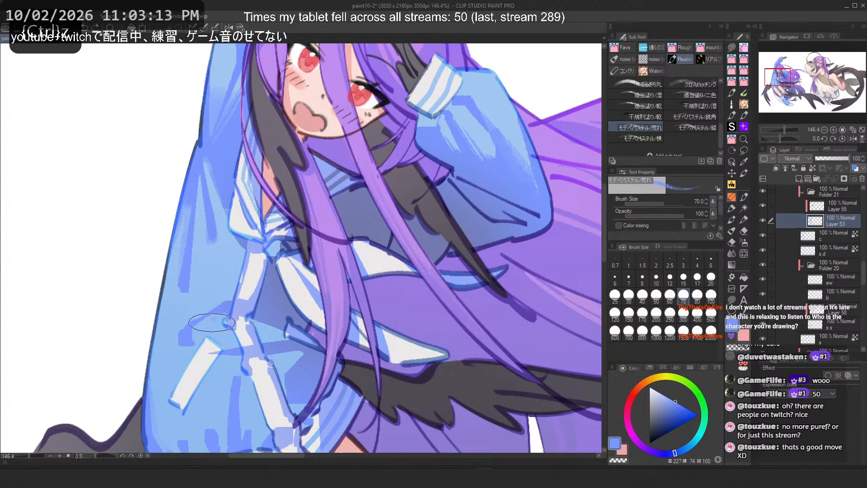
Step: Flip the canvas horizontally and try short strokes on the jacket near the chest, undoing them
{"action": "key", "text": "h"}
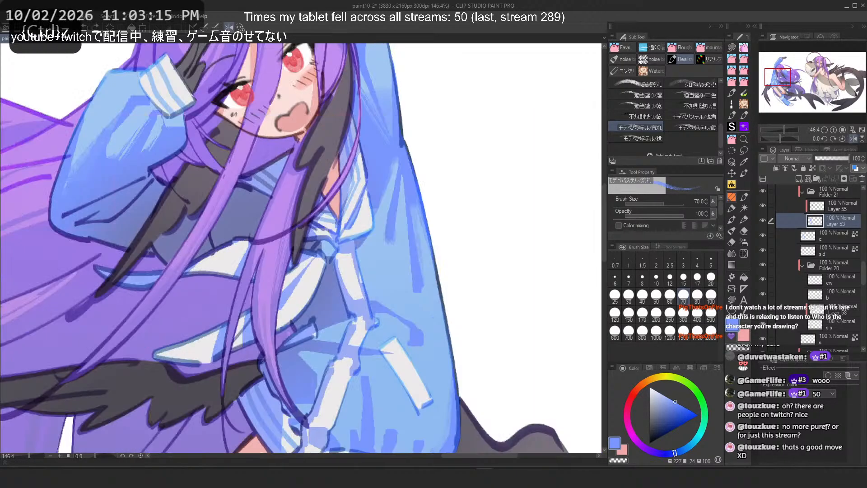
{"action": "mouse_move", "coordinate": [357, 302]}
{"action": "left_mouse_down"}
{"action": "mouse_move", "coordinate": [400, 312]}
{"action": "mouse_move", "coordinate": [389, 299]}
{"action": "mouse_move", "coordinate": [418, 326]}
{"action": "left_mouse_up"}
{"action": "key", "text": "ctrl+z"}
{"action": "left_click_drag", "start_coordinate": [378, 297], "coordinate": [401, 312]}
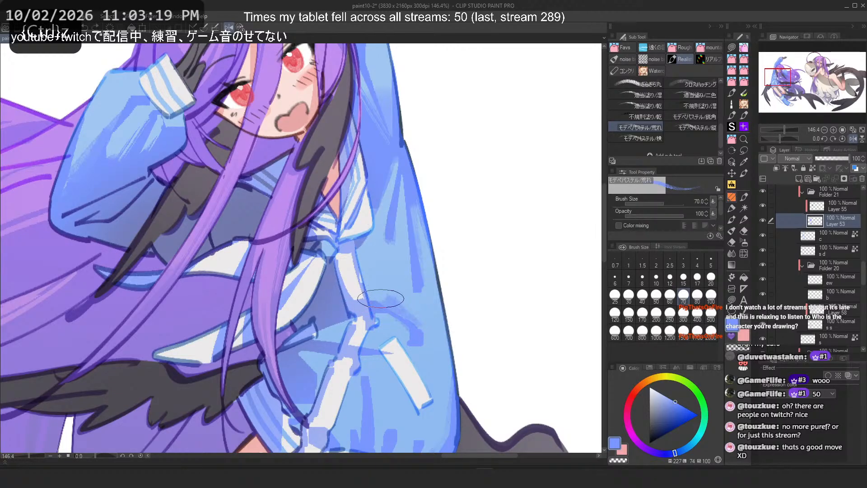
{"action": "left_click_drag", "start_coordinate": [353, 277], "coordinate": [356, 286]}
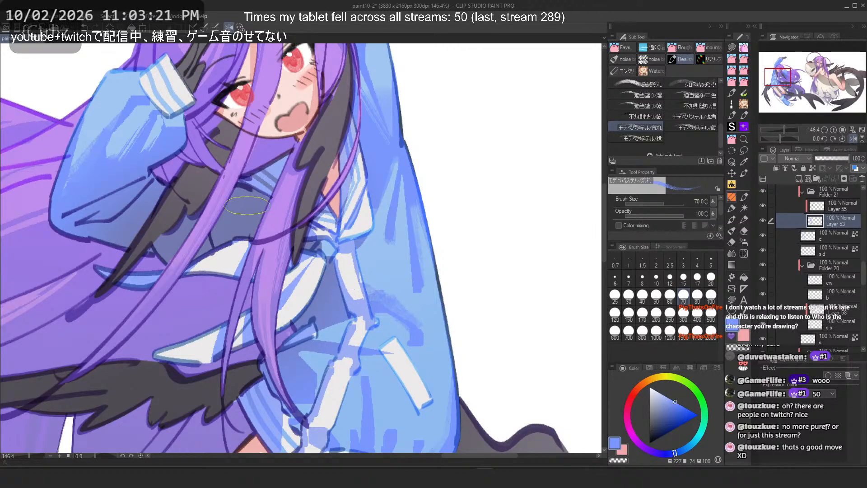
{"action": "key", "text": "ctrl+z"}
{"action": "key", "text": "ctrl+z"}
Step: Try longer vertical strokes along the jacket's outer edge, undoing each
{"action": "left_click_drag", "start_coordinate": [418, 294], "coordinate": [432, 330]}
{"action": "key", "text": "ctrl+z"}
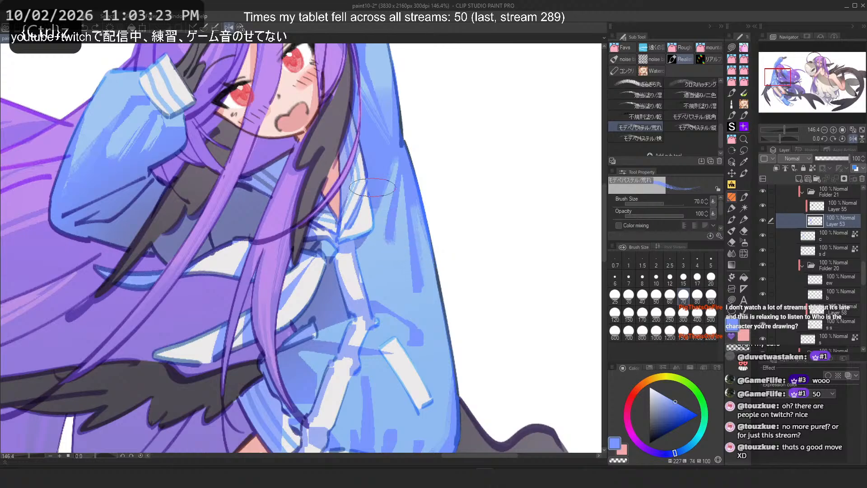
{"action": "left_click_drag", "start_coordinate": [420, 298], "coordinate": [428, 351]}
{"action": "key", "text": "ctrl+z"}
{"action": "key", "text": "ctrl+z"}
{"action": "mouse_move", "coordinate": [420, 295]}
{"action": "left_mouse_down"}
{"action": "mouse_move", "coordinate": [445, 434]}
{"action": "mouse_move", "coordinate": [429, 430]}
{"action": "left_mouse_up"}
{"action": "key", "text": "ctrl+z"}
Step: Switch to the square_open pen at size 17 and draw vertical lines along the jacket's outer edge
{"action": "scroll", "coordinate": [387, 201], "scroll_direction": "down", "scroll_amount": 5}
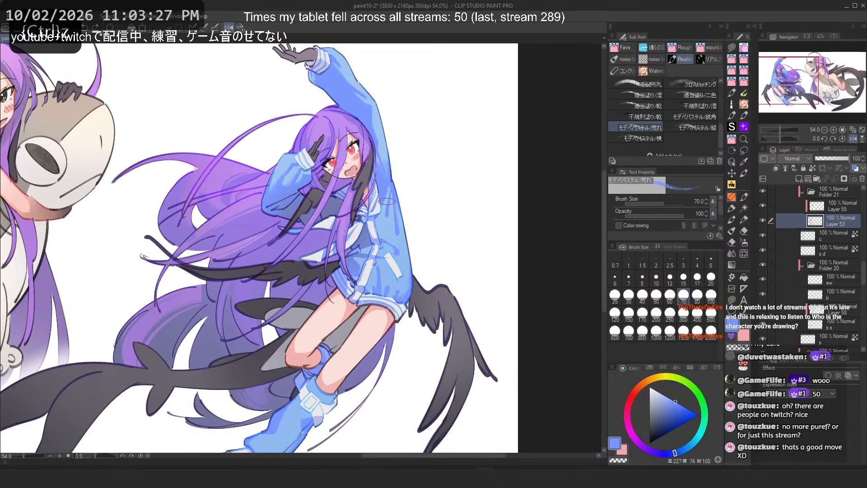
{"action": "scroll", "coordinate": [386, 201], "scroll_direction": "up", "scroll_amount": 3}
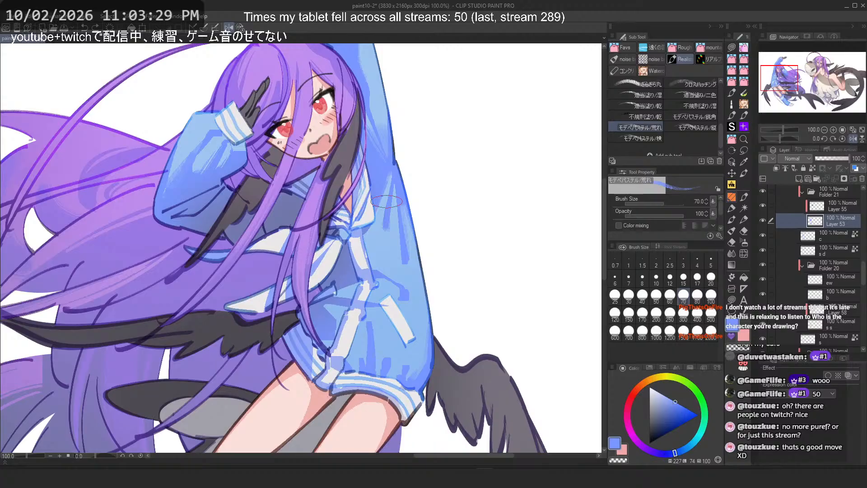
{"action": "left_click", "coordinate": [744, 198]}
{"action": "left_click", "coordinate": [731, 139]}
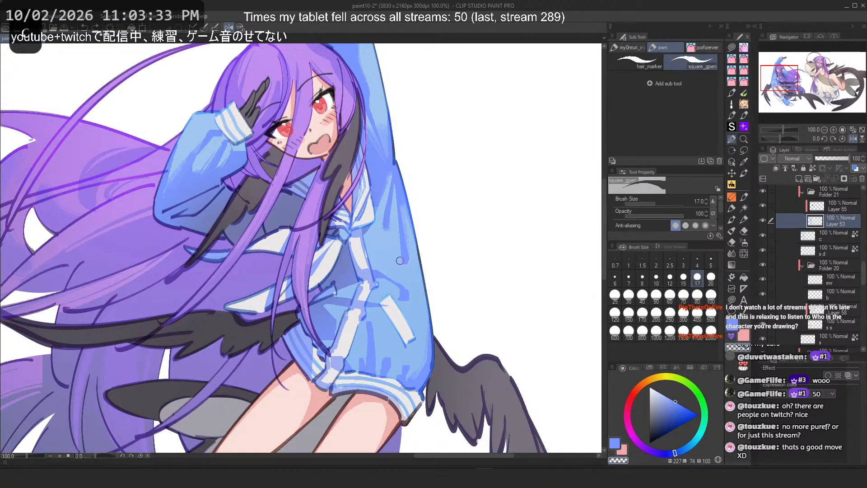
{"action": "key", "text": "ctrl+z"}
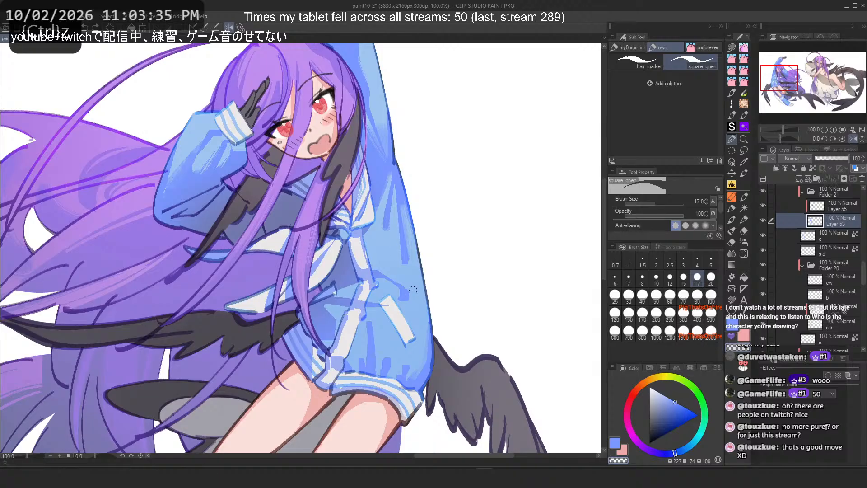
{"action": "left_click_drag", "start_coordinate": [413, 289], "coordinate": [413, 362]}
{"action": "left_click_drag", "start_coordinate": [407, 263], "coordinate": [418, 371]}
Step: Restore the canvas orientation and try a vertical line down the sleeve's left edge, undoing lines
{"action": "key", "text": "2"}
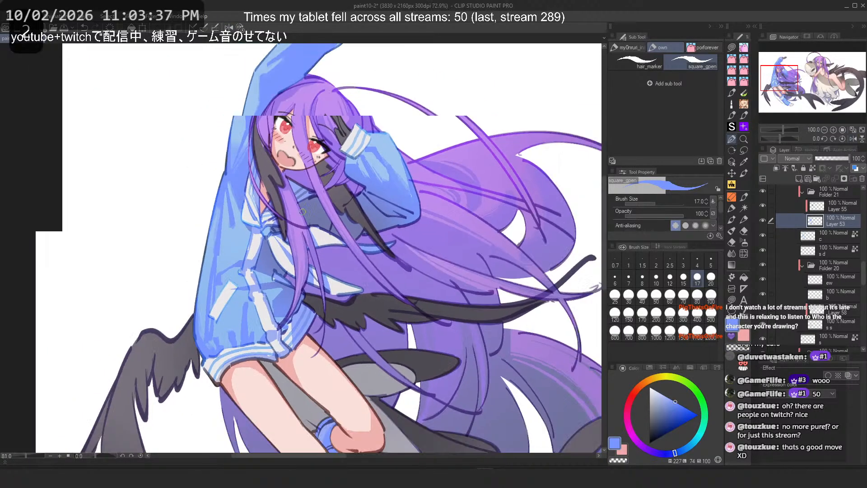
{"action": "scroll", "coordinate": [232, 266], "scroll_direction": "up", "scroll_amount": 3}
{"action": "key", "text": "ctrl+z"}
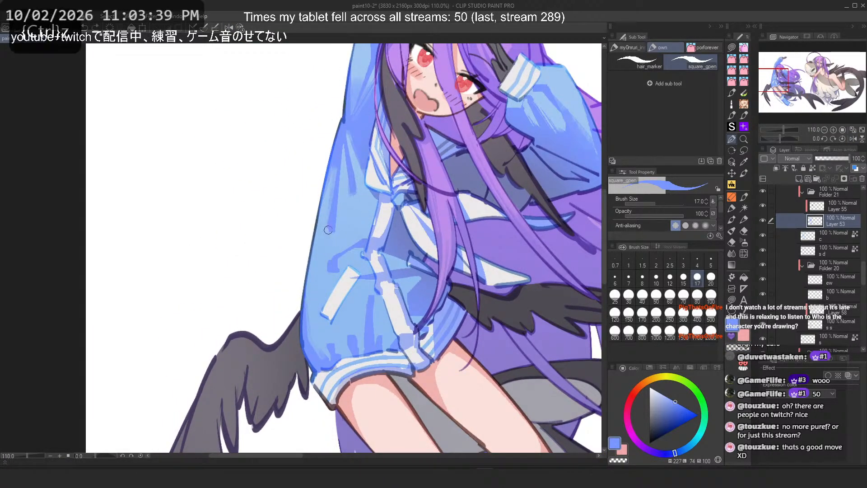
{"action": "left_click_drag", "start_coordinate": [328, 230], "coordinate": [318, 322]}
{"action": "key", "text": "ctrl+z"}
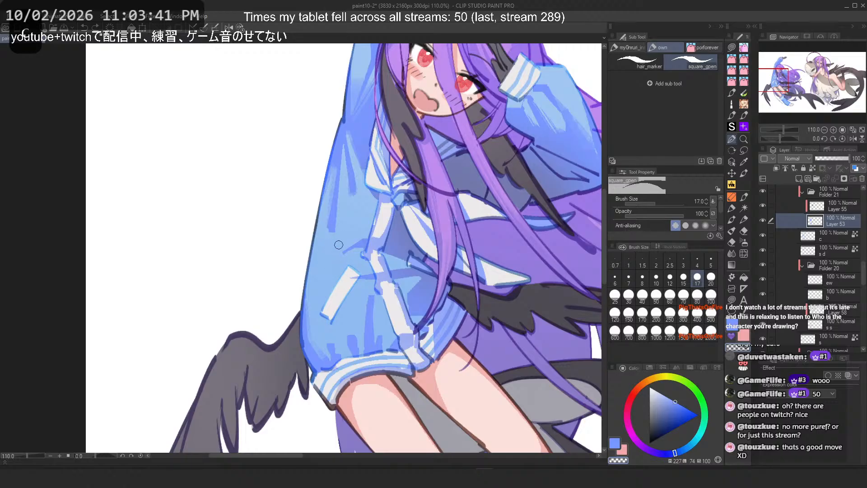
{"action": "key", "text": "ctrl+z"}
Step: Retry the vertical line along the sleeve's left edge several times, undoing each attempt
{"action": "mouse_move", "coordinate": [331, 230]}
{"action": "left_mouse_down"}
{"action": "mouse_move", "coordinate": [316, 342]}
{"action": "mouse_move", "coordinate": [317, 323]}
{"action": "left_mouse_up"}
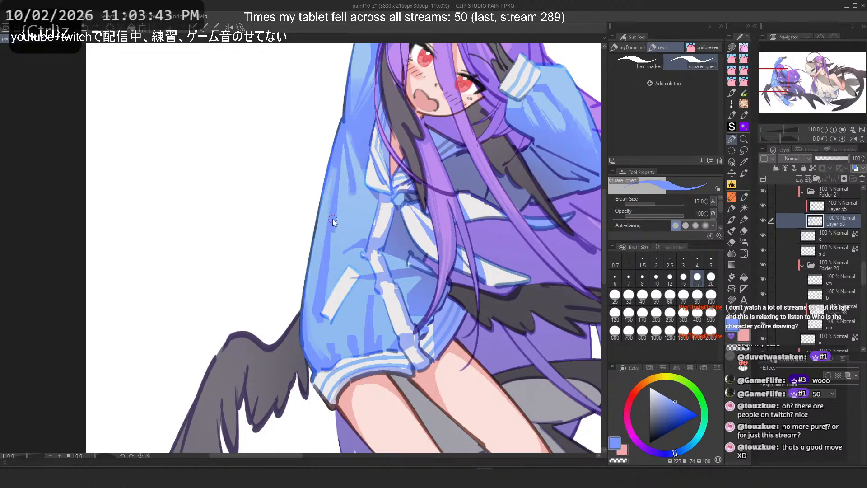
{"action": "key", "text": "ctrl+z"}
{"action": "left_click_drag", "start_coordinate": [331, 229], "coordinate": [316, 322]}
{"action": "key", "text": "ctrl+z"}
{"action": "key", "text": "ctrl+z"}
{"action": "mouse_move", "coordinate": [334, 196]}
{"action": "left_mouse_down"}
{"action": "mouse_move", "coordinate": [320, 310]}
{"action": "mouse_move", "coordinate": [341, 172]}
{"action": "mouse_move", "coordinate": [320, 301]}
{"action": "left_mouse_up"}
Step: Try short and long lines on the sleeve's lower left edge, undoing them
{"action": "key", "text": "ctrl+z"}
{"action": "key", "text": "ctrl+z"}
{"action": "key", "text": "ctrl+z"}
{"action": "key", "text": "ctrl+z"}
{"action": "mouse_move", "coordinate": [324, 296]}
{"action": "left_mouse_down"}
{"action": "mouse_move", "coordinate": [343, 186]}
{"action": "mouse_move", "coordinate": [320, 302]}
{"action": "left_mouse_up"}
{"action": "key", "text": "ctrl+z"}
{"action": "key", "text": "ctrl+z"}
{"action": "left_click_drag", "start_coordinate": [323, 298], "coordinate": [340, 185]}
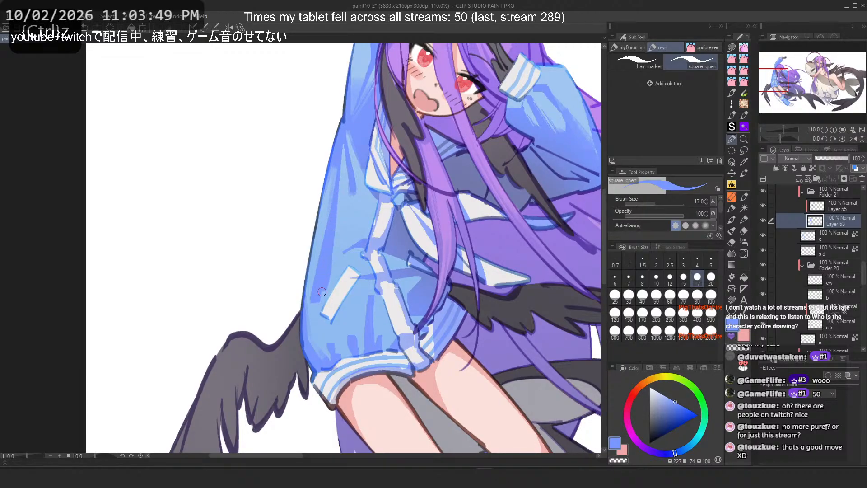
{"action": "scroll", "coordinate": [323, 229], "scroll_direction": "down", "scroll_amount": 5}
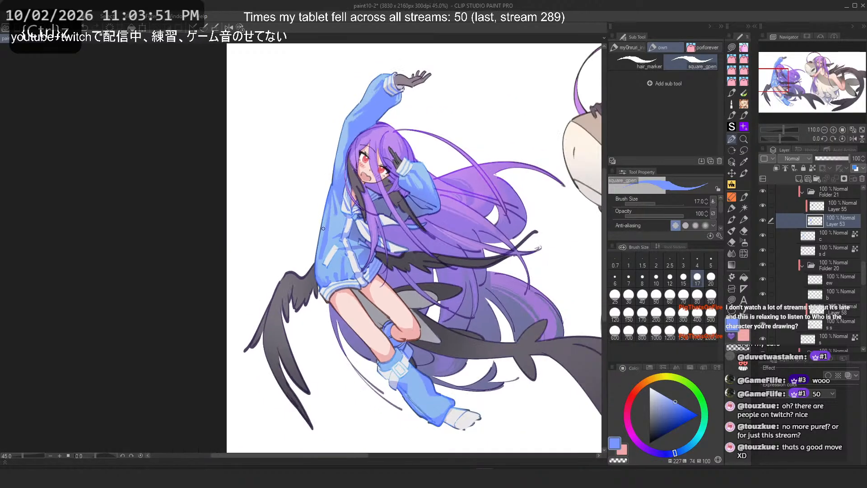
{"action": "scroll", "coordinate": [323, 206], "scroll_direction": "up", "scroll_amount": 4}
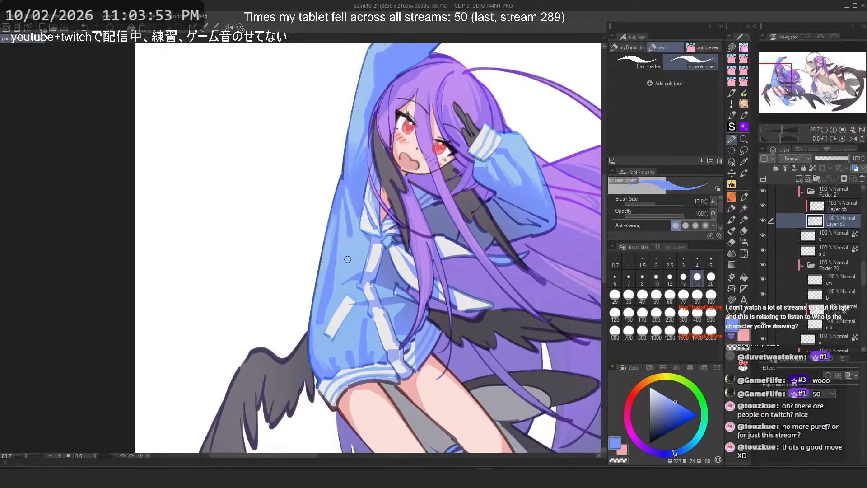
{"action": "key", "text": "ctrl+z"}
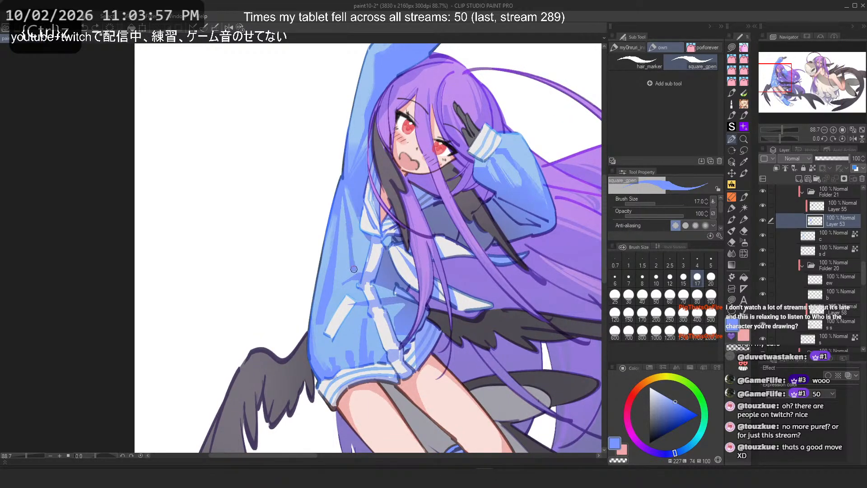
Step: Try a diagonal line on the sleeve's upper left area, undoing it
{"action": "scroll", "coordinate": [331, 183], "scroll_direction": "down", "scroll_amount": 4}
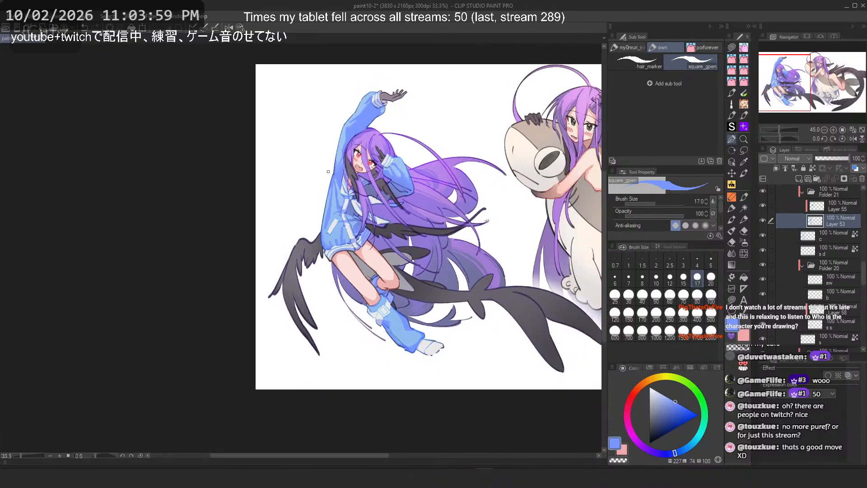
{"action": "scroll", "coordinate": [334, 199], "scroll_direction": "up", "scroll_amount": 6}
{"action": "scroll", "coordinate": [335, 205], "scroll_direction": "up", "scroll_amount": 1}
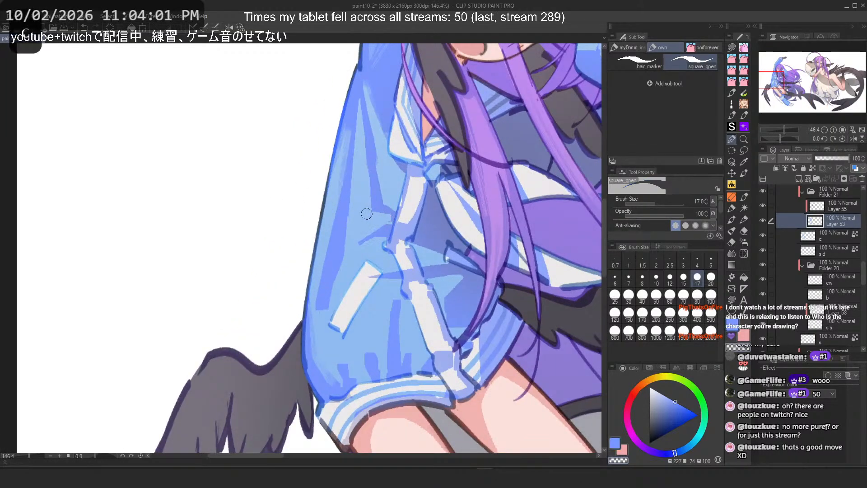
{"action": "key", "text": "ctrl+z"}
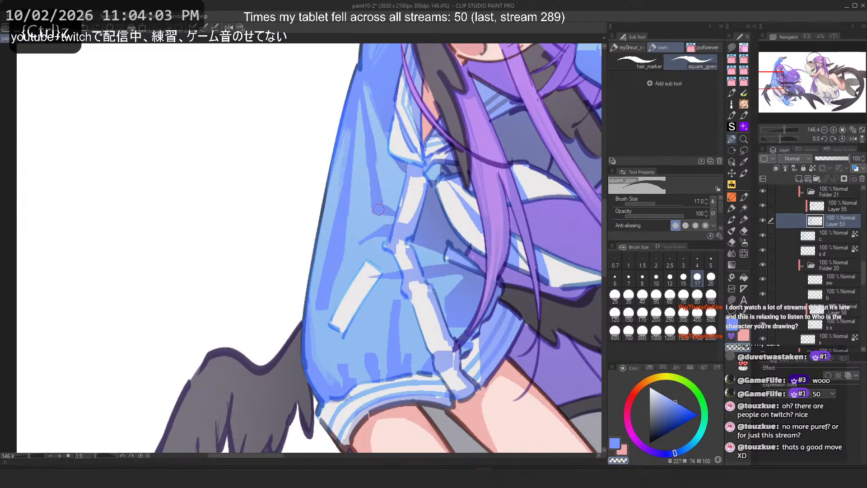
{"action": "key", "text": "c"}
{"action": "left_click_drag", "start_coordinate": [384, 224], "coordinate": [360, 262]}
{"action": "key", "text": "ctrl+z"}
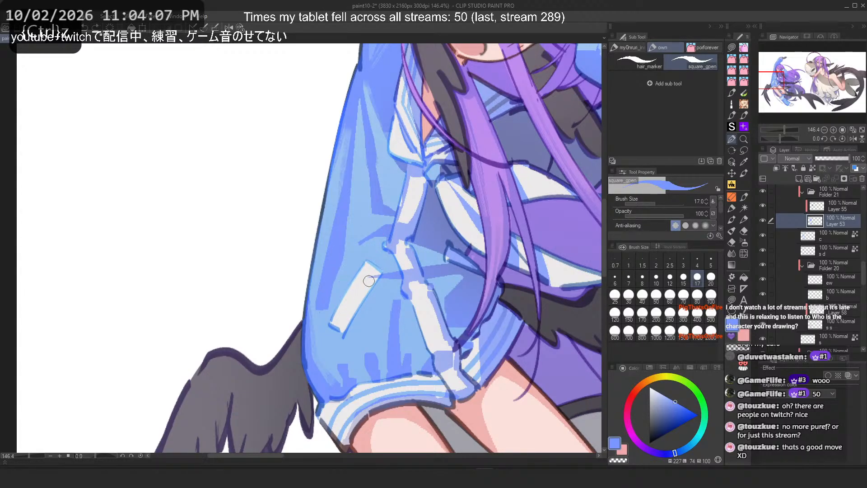
Step: Draw a vertical line along the sleeve's left edge, retrying it several times
{"action": "key", "text": "c"}
{"action": "left_click_drag", "start_coordinate": [343, 231], "coordinate": [324, 308]}
{"action": "key", "text": "ctrl+z"}
{"action": "left_click_drag", "start_coordinate": [341, 247], "coordinate": [320, 311]}
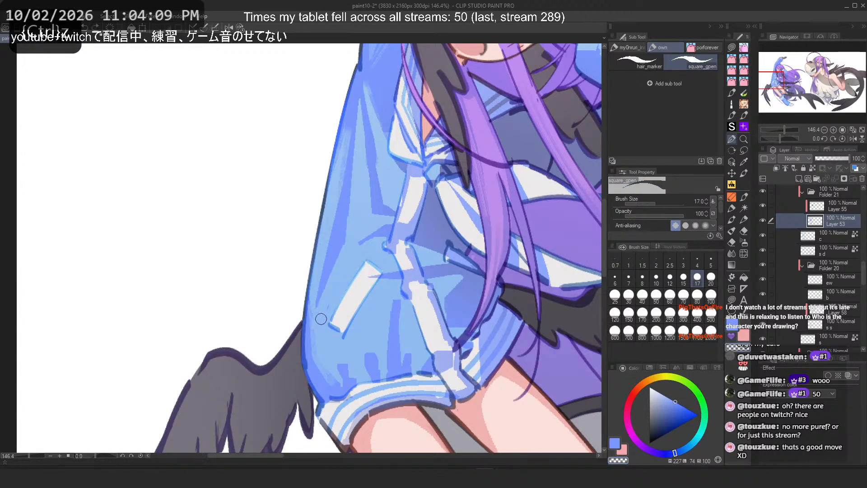
{"action": "key", "text": "ctrl+z"}
{"action": "key", "text": "ctrl+z"}
{"action": "mouse_move", "coordinate": [339, 194]}
{"action": "left_mouse_down"}
{"action": "mouse_move", "coordinate": [323, 289]}
{"action": "mouse_move", "coordinate": [340, 170]}
{"action": "mouse_move", "coordinate": [314, 310]}
{"action": "left_mouse_up"}
{"action": "key", "text": "ctrl+z"}
{"action": "left_click_drag", "start_coordinate": [336, 211], "coordinate": [323, 268]}
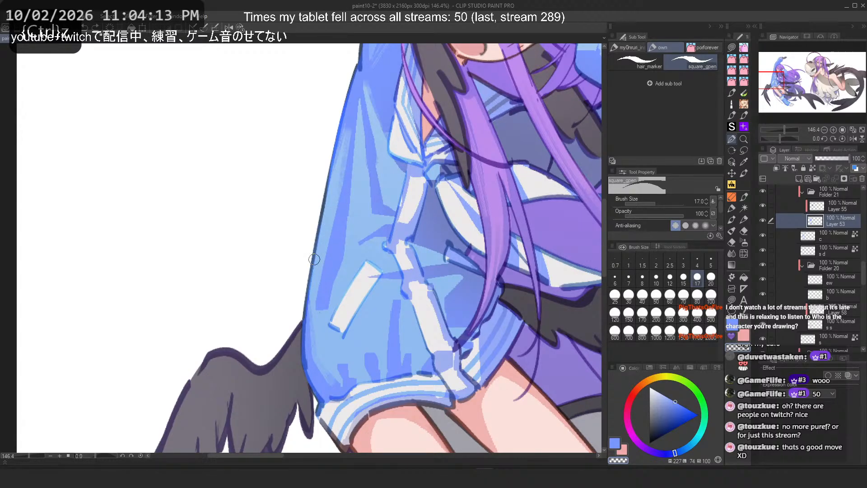
Step: Try a diagonal stroke along the sleeve's left edge, undoing it, and flip the canvas horizontally
{"action": "key", "text": "c"}
{"action": "left_click_drag", "start_coordinate": [319, 320], "coordinate": [342, 369]}
{"action": "key", "text": "ctrl+z"}
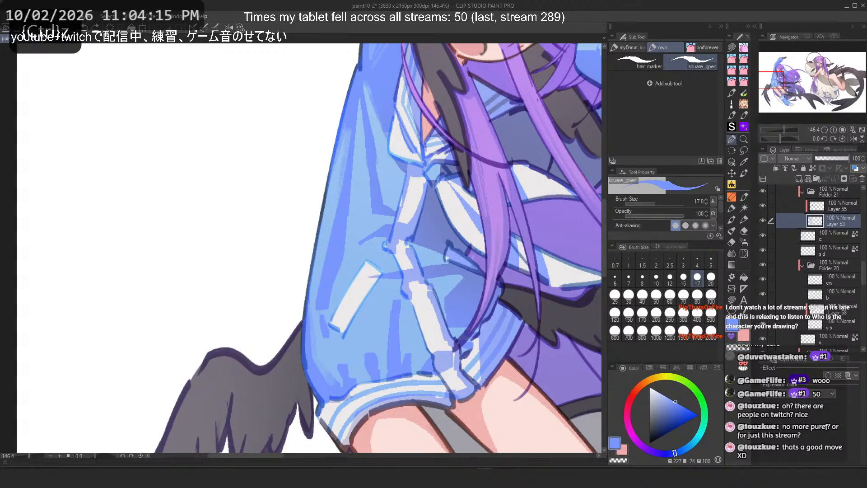
{"action": "key", "text": "h"}
{"action": "key", "text": "ctrl+z"}
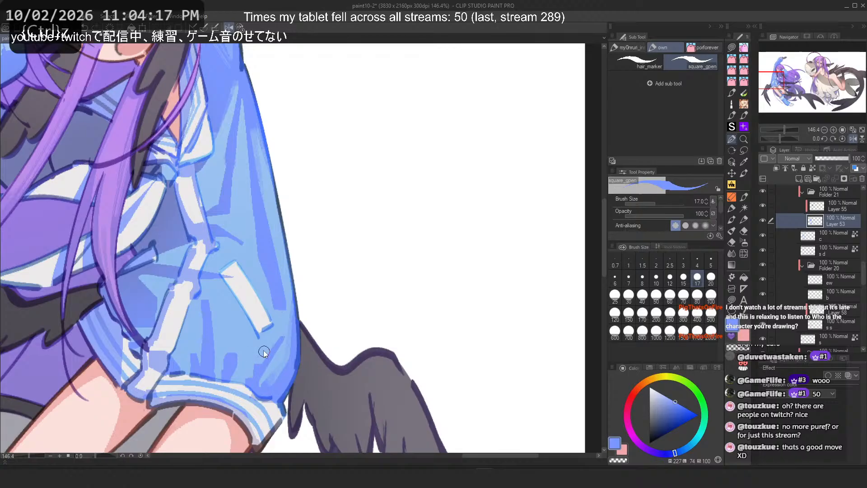
Step: Try short strokes on the flipped sleeve's lower cuff area, undoing each one
{"action": "left_click_drag", "start_coordinate": [233, 351], "coordinate": [219, 304]}
{"action": "key", "text": "ctrl+z"}
{"action": "key", "text": "c"}
{"action": "key", "text": "ctrl+z"}
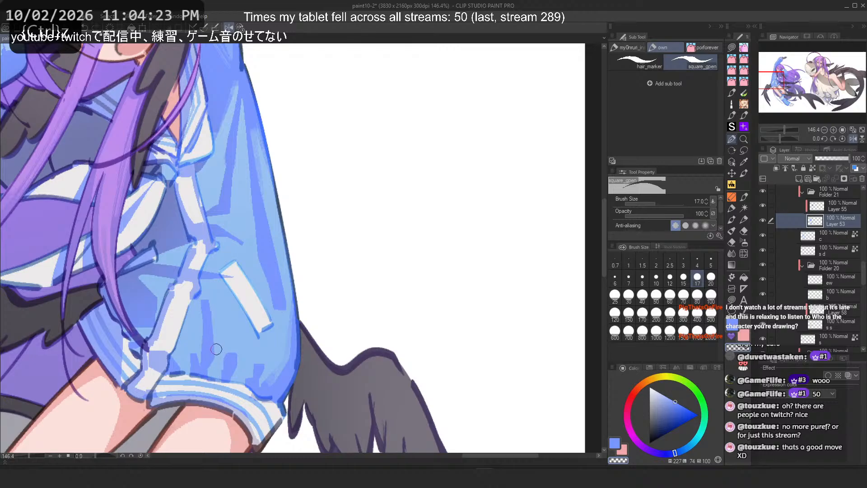
{"action": "key", "text": "c"}
{"action": "left_click_drag", "start_coordinate": [216, 379], "coordinate": [216, 364]}
{"action": "key", "text": "ctrl+z"}
Step: Switch to a textured pastel brush and try a stroke across the boot's lower shaft, undoing it
{"action": "scroll", "coordinate": [303, 239], "scroll_direction": "down", "scroll_amount": 10}
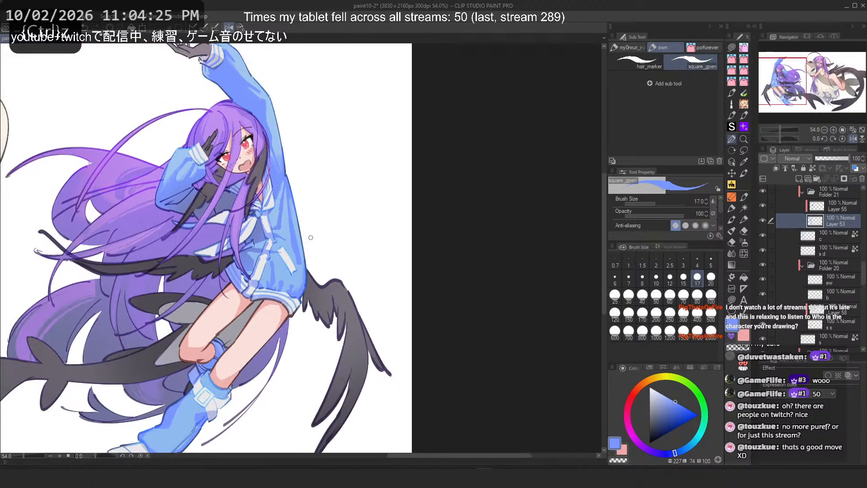
{"action": "scroll", "coordinate": [203, 194], "scroll_direction": "up", "scroll_amount": 8}
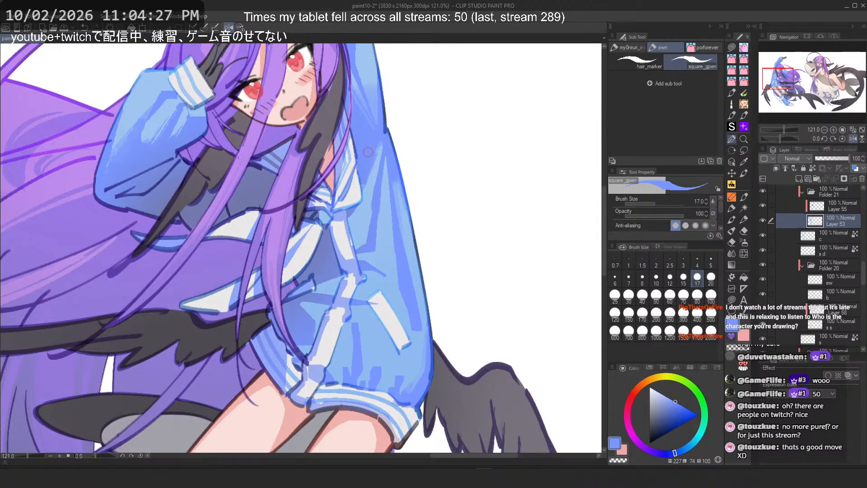
{"action": "key", "text": "2"}
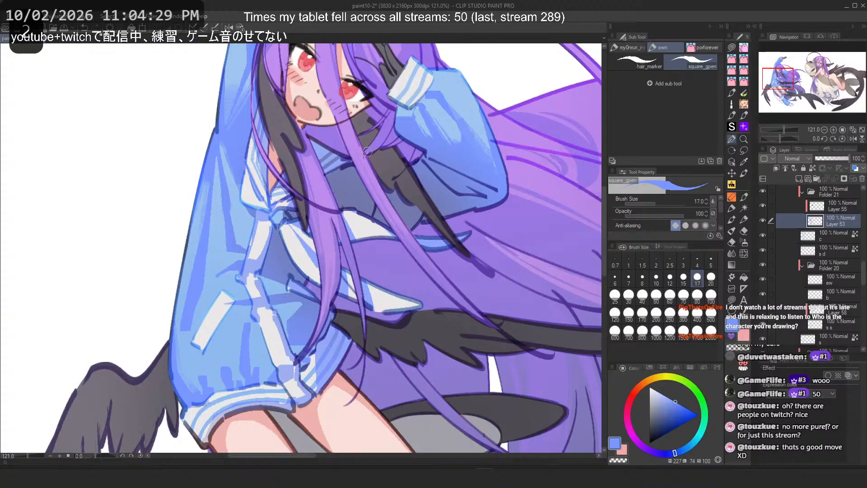
{"action": "scroll", "coordinate": [368, 152], "scroll_direction": "down", "scroll_amount": 4}
{"action": "left_click_drag", "start_coordinate": [364, 313], "coordinate": [364, 241]}
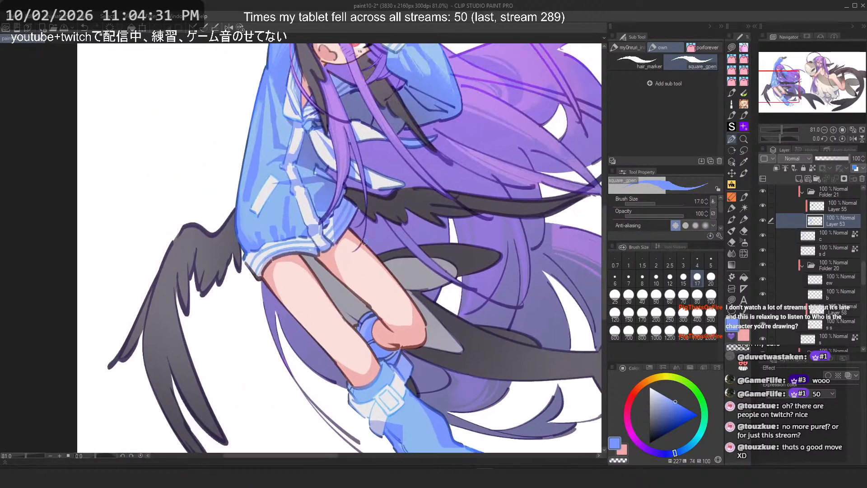
{"action": "scroll", "coordinate": [364, 239], "scroll_direction": "down", "scroll_amount": 4}
{"action": "scroll", "coordinate": [421, 403], "scroll_direction": "up", "scroll_amount": 3}
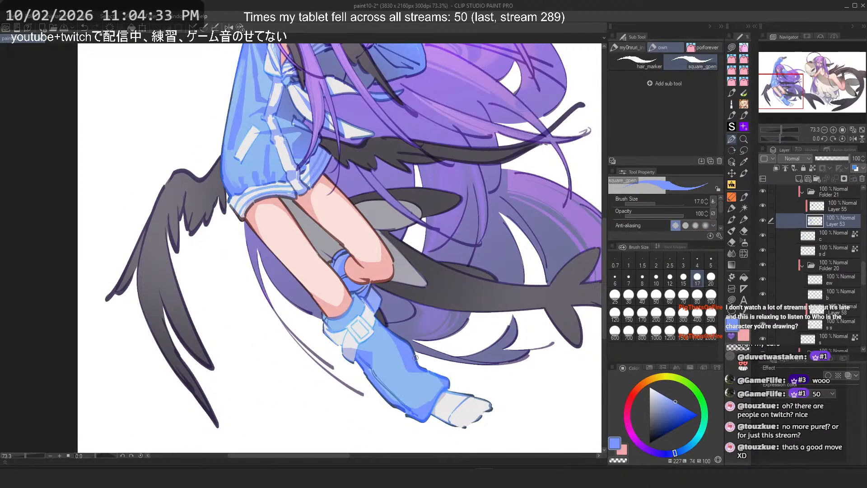
{"action": "left_click", "coordinate": [733, 197]}
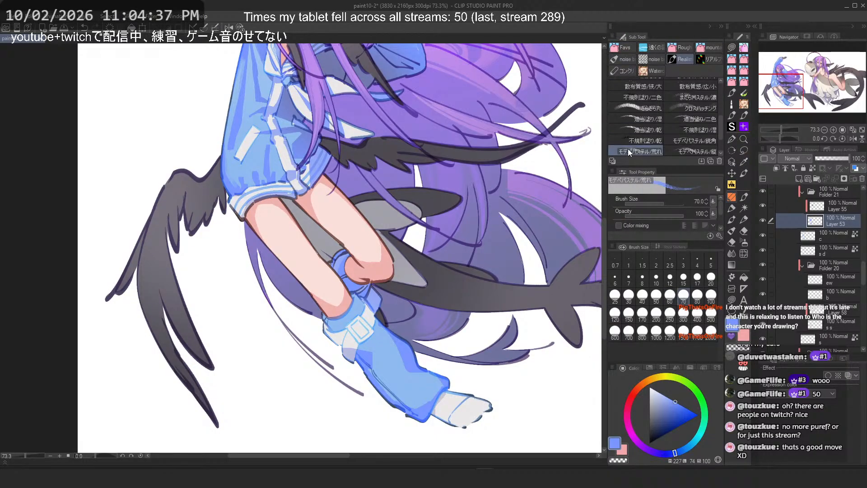
{"action": "left_click", "coordinate": [691, 140]}
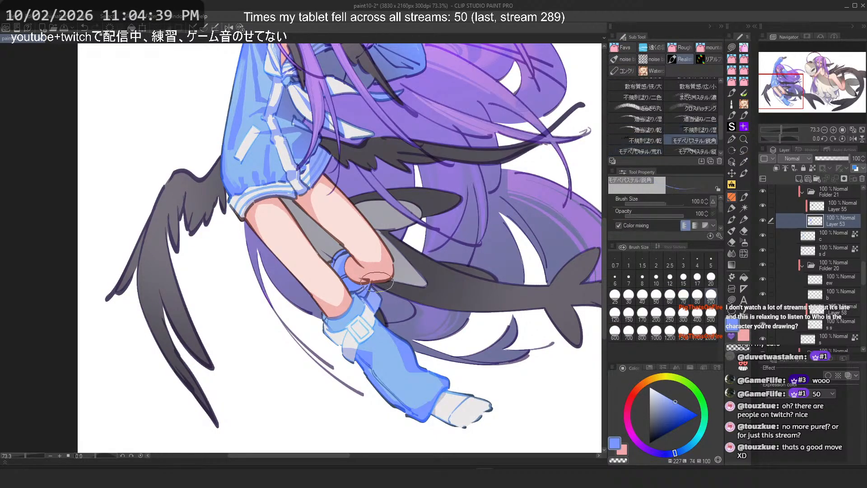
{"action": "scroll", "coordinate": [379, 384], "scroll_direction": "up", "scroll_amount": 4}
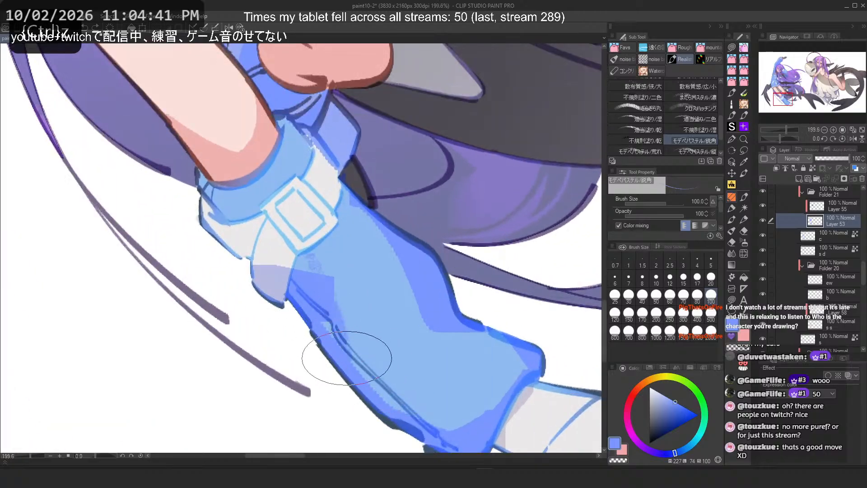
{"action": "mouse_move", "coordinate": [347, 358]}
{"action": "left_mouse_down"}
{"action": "mouse_move", "coordinate": [411, 308]}
{"action": "mouse_move", "coordinate": [404, 323]}
{"action": "mouse_move", "coordinate": [364, 277]}
{"action": "mouse_move", "coordinate": [374, 297]}
{"action": "mouse_move", "coordinate": [358, 291]}
{"action": "mouse_move", "coordinate": [366, 310]}
{"action": "mouse_move", "coordinate": [355, 331]}
{"action": "mouse_move", "coordinate": [381, 369]}
{"action": "mouse_move", "coordinate": [455, 393]}
{"action": "left_mouse_up"}
{"action": "key", "text": "ctrl+z"}
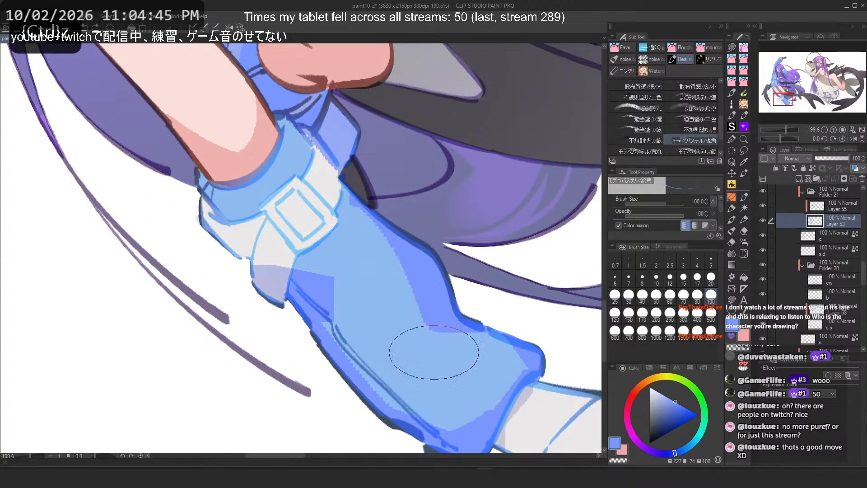
Step: Try several diagonal pastel strokes up the boot shaft, undoing each one
{"action": "mouse_move", "coordinate": [434, 352]}
{"action": "left_mouse_down"}
{"action": "mouse_move", "coordinate": [392, 346]}
{"action": "mouse_move", "coordinate": [392, 361]}
{"action": "mouse_move", "coordinate": [399, 306]}
{"action": "mouse_move", "coordinate": [411, 380]}
{"action": "mouse_move", "coordinate": [383, 318]}
{"action": "left_mouse_up"}
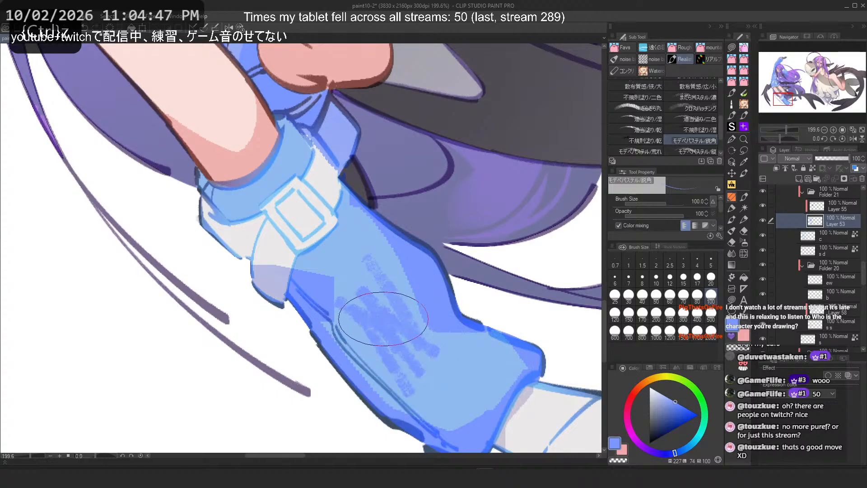
{"action": "key", "text": "ctrl+z"}
{"action": "mouse_move", "coordinate": [420, 341]}
{"action": "left_mouse_down"}
{"action": "mouse_move", "coordinate": [367, 306]}
{"action": "mouse_move", "coordinate": [359, 271]}
{"action": "mouse_move", "coordinate": [338, 251]}
{"action": "left_mouse_up"}
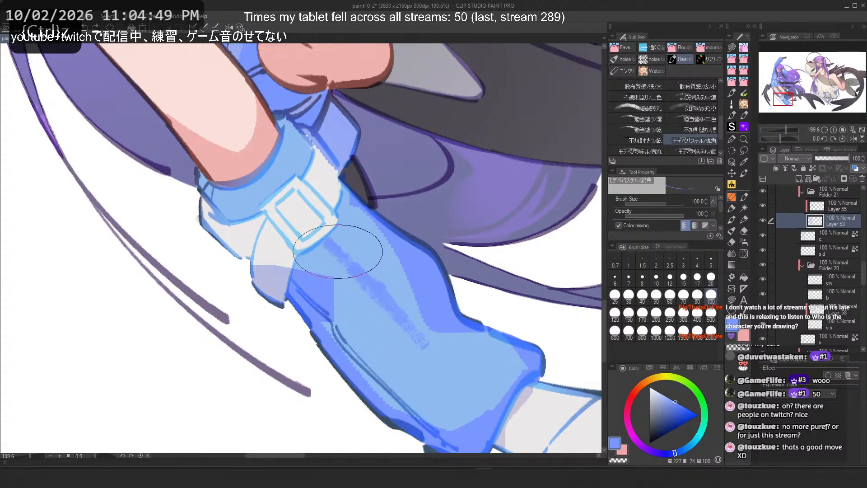
{"action": "key", "text": "ctrl+z"}
{"action": "left_click_drag", "start_coordinate": [436, 364], "coordinate": [347, 263]}
{"action": "key", "text": "ctrl+z"}
{"action": "left_click_drag", "start_coordinate": [447, 386], "coordinate": [336, 262]}
{"action": "key", "text": "ctrl+z"}
Step: Switch to a rougher pastel brush and try diagonal strokes up the boot shaft, undoing them
{"action": "key", "text": "ctrl+z"}
{"action": "left_click", "coordinate": [645, 140]}
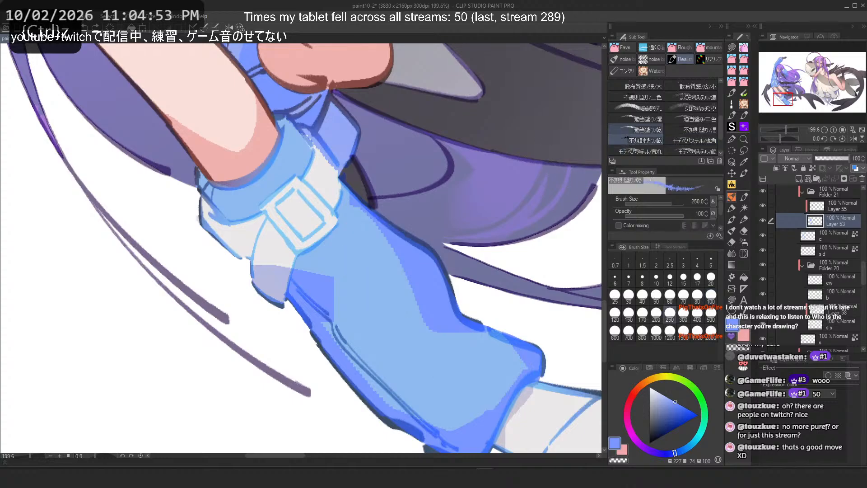
{"action": "left_click_drag", "start_coordinate": [427, 355], "coordinate": [349, 234]}
{"action": "key", "text": "ctrl+z"}
{"action": "mouse_move", "coordinate": [429, 339]}
{"action": "left_mouse_down"}
{"action": "mouse_move", "coordinate": [417, 297]}
{"action": "mouse_move", "coordinate": [470, 331]}
{"action": "mouse_move", "coordinate": [367, 235]}
{"action": "mouse_move", "coordinate": [320, 235]}
{"action": "left_mouse_up"}
Step: Select another pastel variant, undo, and switch to the コンク brush group
{"action": "key", "text": "ctrl+z"}
{"action": "left_click", "coordinate": [638, 129]}
{"action": "key", "text": "ctrl+z"}
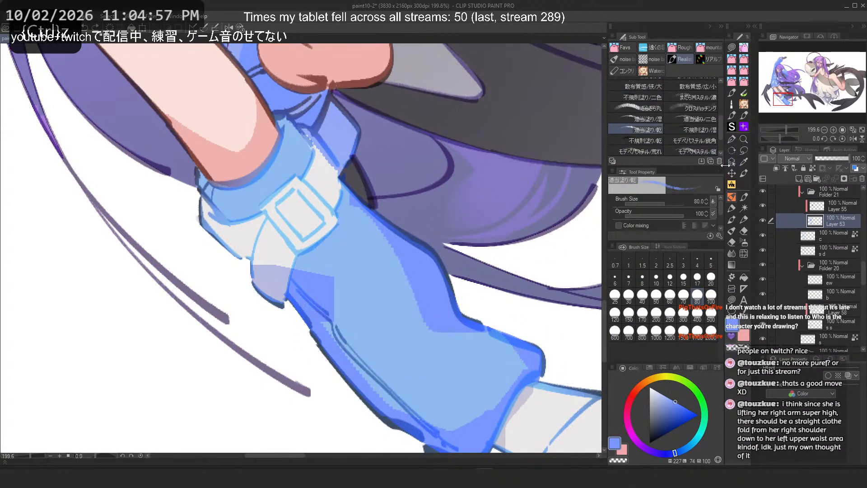
{"action": "left_click", "coordinate": [625, 71]}
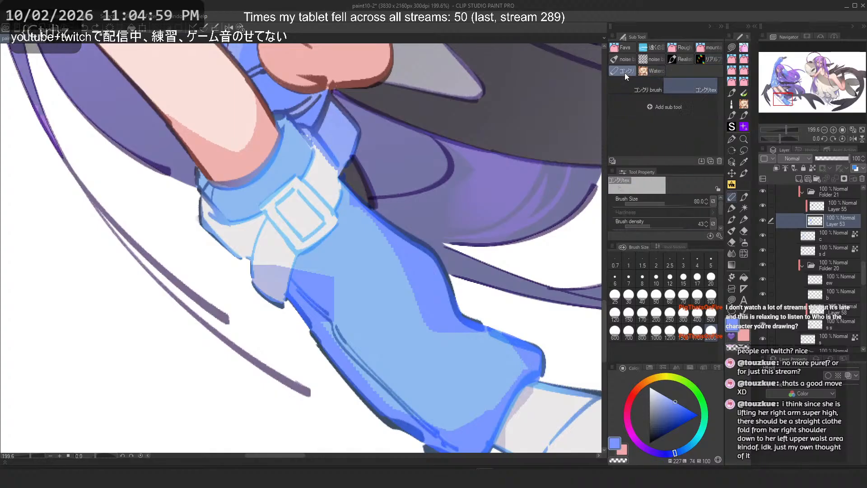
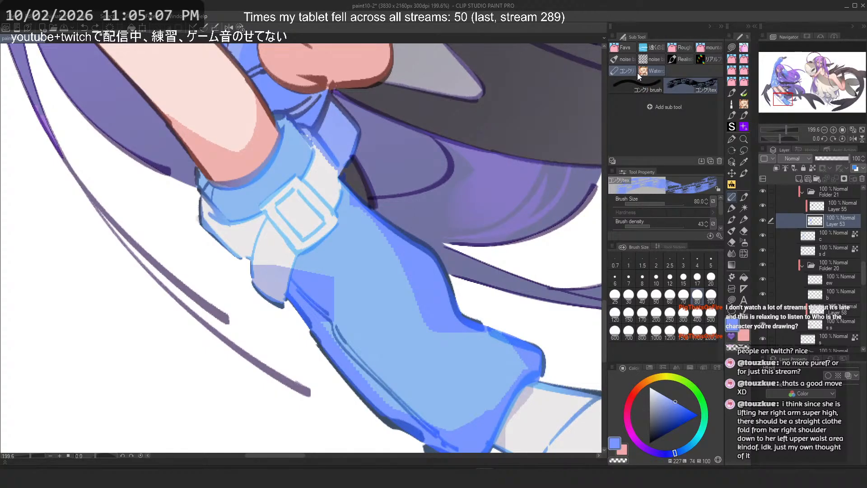
Step: Try a long pastel stroke down the jacket sleeve's shaded side, undoing it
{"action": "scroll", "coordinate": [316, 258], "scroll_direction": "down", "scroll_amount": 5}
{"action": "left_click_drag", "start_coordinate": [284, 188], "coordinate": [326, 241]}
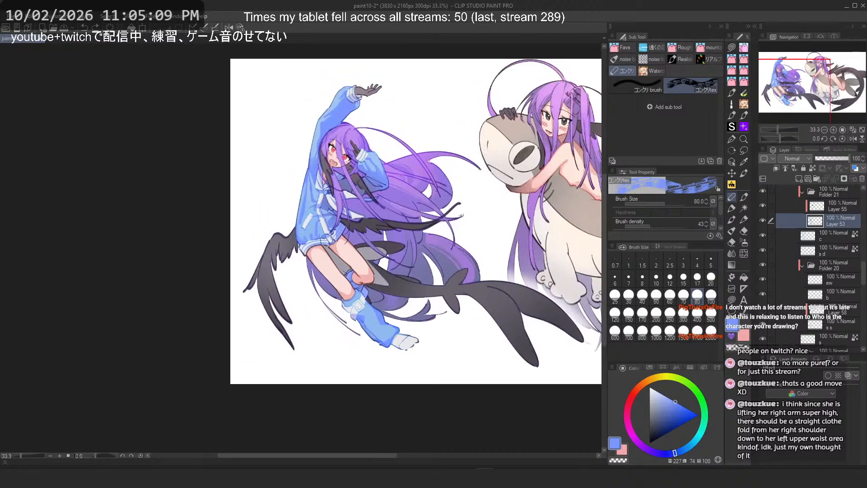
{"action": "scroll", "coordinate": [327, 240], "scroll_direction": "up", "scroll_amount": 5}
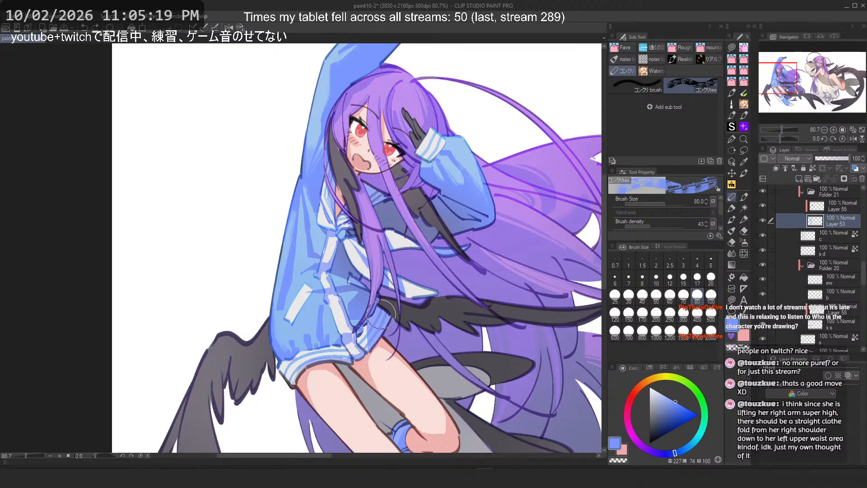
{"action": "scroll", "coordinate": [335, 313], "scroll_direction": "up", "scroll_amount": 4}
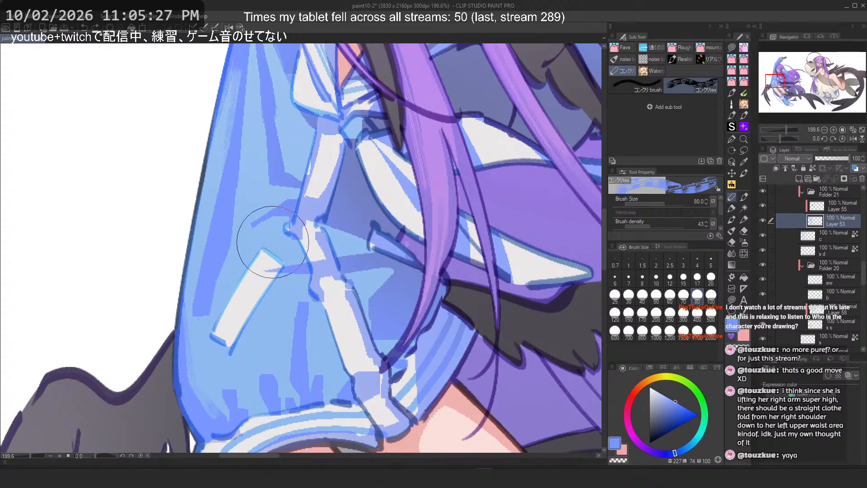
{"action": "scroll", "coordinate": [402, 326], "scroll_direction": "down", "scroll_amount": 3}
{"action": "scroll", "coordinate": [405, 354], "scroll_direction": "down", "scroll_amount": 4}
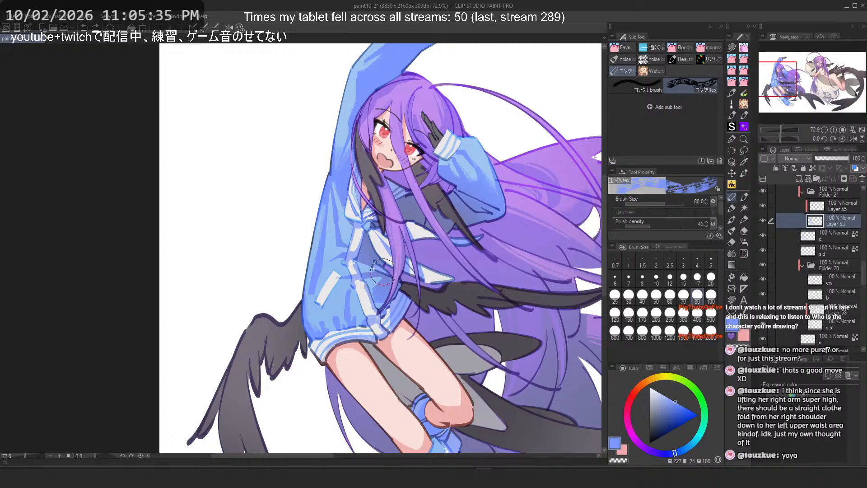
{"action": "scroll", "coordinate": [384, 291], "scroll_direction": "up", "scroll_amount": 2}
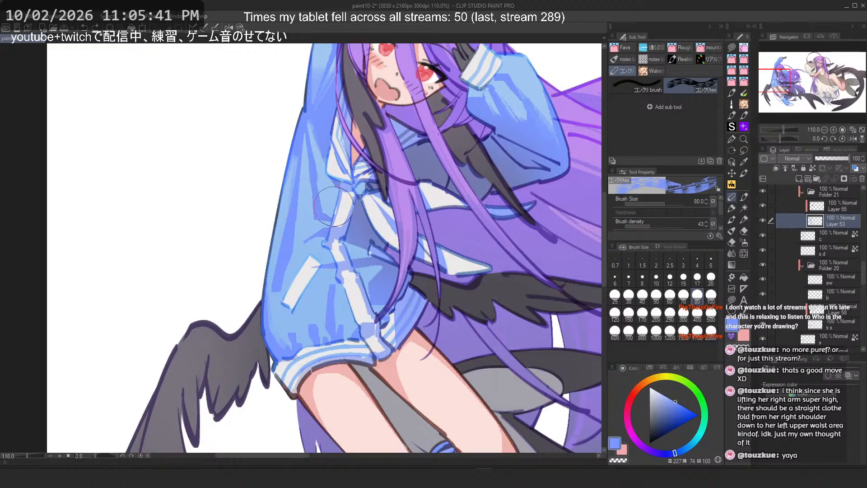
{"action": "scroll", "coordinate": [334, 207], "scroll_direction": "up", "scroll_amount": 3}
{"action": "left_click_drag", "start_coordinate": [302, 164], "coordinate": [273, 332]}
{"action": "key", "text": "ctrl+z"}
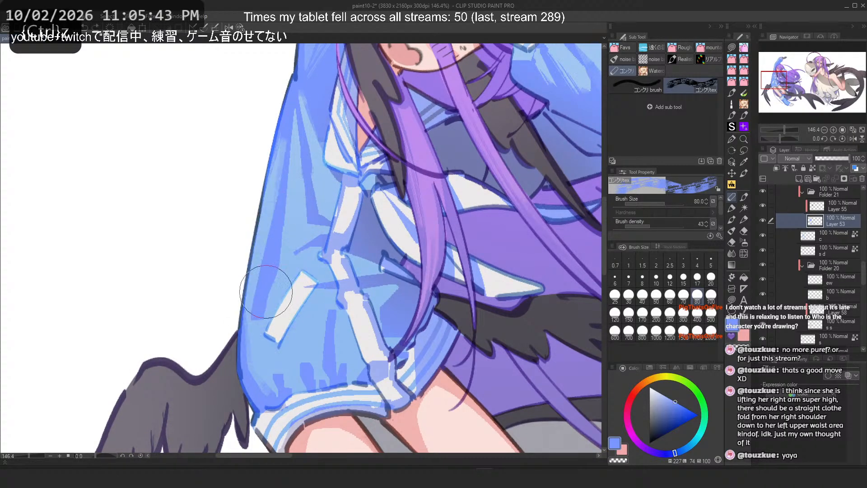
Step: Set the brush size to 40 and try several strokes down the sleeve's lower folds, undoing each
{"action": "left_click_drag", "start_coordinate": [295, 274], "coordinate": [272, 349]}
{"action": "left_click_drag", "start_coordinate": [311, 274], "coordinate": [296, 357]}
{"action": "key", "text": "ctrl+z"}
{"action": "key", "text": "ctrl+z"}
{"action": "left_click", "coordinate": [643, 296]}
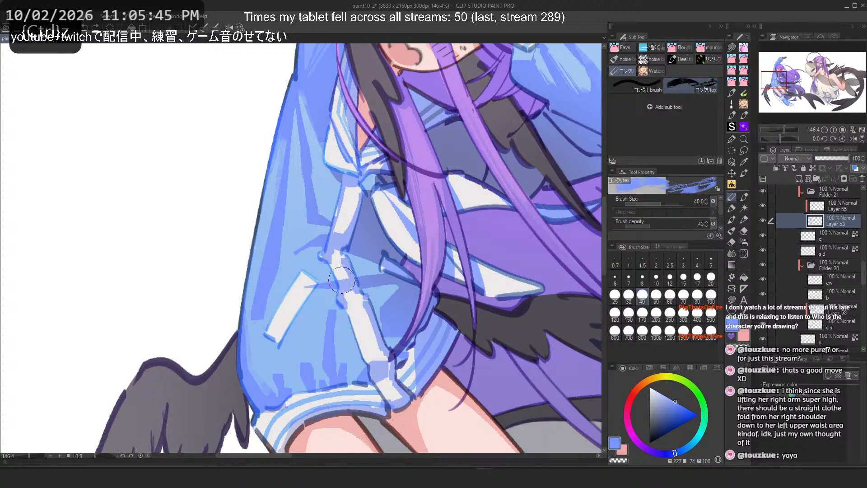
{"action": "left_click_drag", "start_coordinate": [311, 290], "coordinate": [276, 356]}
{"action": "mouse_move", "coordinate": [287, 280]}
{"action": "left_mouse_down"}
{"action": "mouse_move", "coordinate": [254, 343]}
{"action": "mouse_move", "coordinate": [283, 354]}
{"action": "left_mouse_up"}
{"action": "key", "text": "ctrl+z"}
{"action": "key", "text": "ctrl+z"}
{"action": "key", "text": "ctrl+z"}
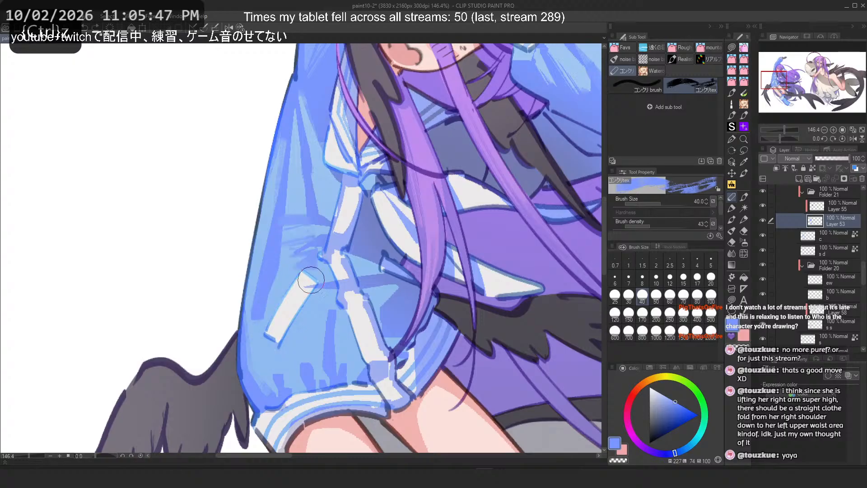
{"action": "left_click_drag", "start_coordinate": [311, 280], "coordinate": [274, 311]}
{"action": "key", "text": "ctrl+z"}
{"action": "key", "text": "ctrl+z"}
{"action": "key", "text": "ctrl+z"}
Step: Switch to the Watercolor brush at size 40 and try strokes down the sleeve, undoing them
{"action": "left_click", "coordinate": [650, 71]}
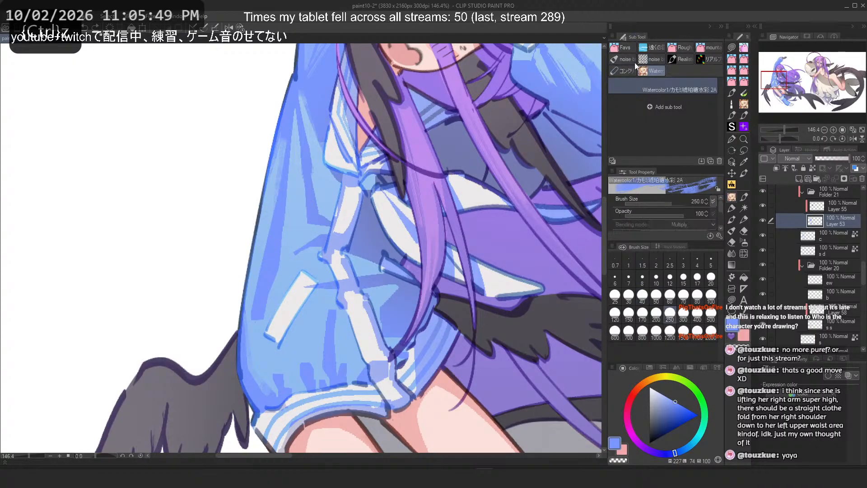
{"action": "left_click_drag", "start_coordinate": [312, 239], "coordinate": [266, 317]}
{"action": "key", "text": "ctrl+z"}
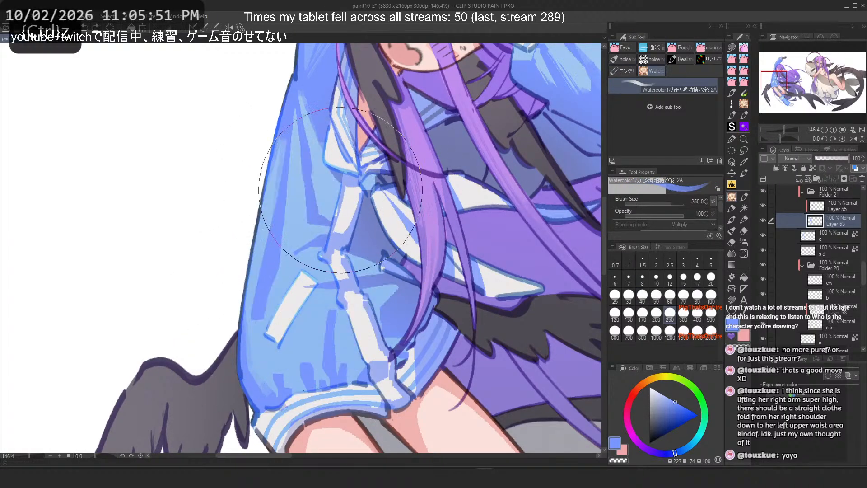
{"action": "left_click", "coordinate": [642, 296]}
{"action": "left_click_drag", "start_coordinate": [292, 222], "coordinate": [270, 326]}
{"action": "key", "text": "ctrl+z"}
{"action": "mouse_move", "coordinate": [287, 268]}
{"action": "left_mouse_down"}
{"action": "mouse_move", "coordinate": [272, 284]}
{"action": "mouse_move", "coordinate": [264, 322]}
{"action": "left_mouse_up"}
{"action": "key", "text": "ctrl+z"}
{"action": "key", "text": "ctrl+z"}
{"action": "left_click_drag", "start_coordinate": [276, 275], "coordinate": [265, 325]}
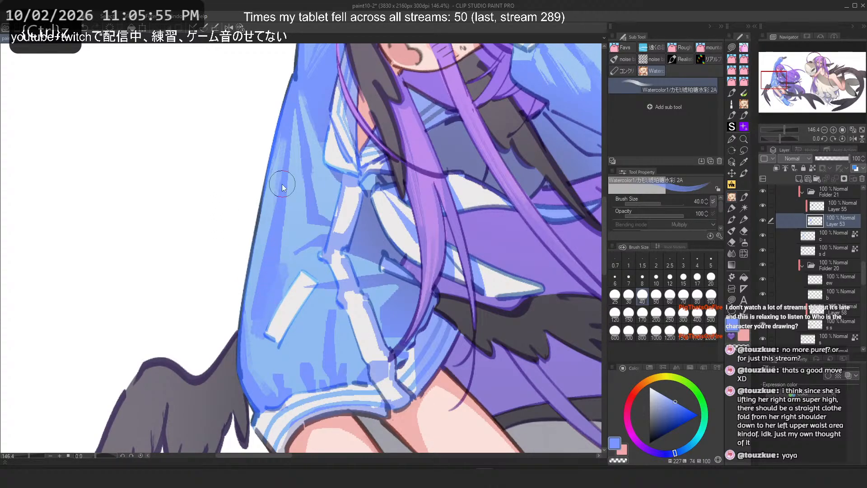
{"action": "key", "text": "ctrl+z"}
{"action": "left_click_drag", "start_coordinate": [283, 186], "coordinate": [259, 330]}
{"action": "key", "text": "ctrl+z"}
Step: Try the PFRough Square 2 and PFRough Square brushes with strokes on the upper sleeve, undoing each
{"action": "scroll", "coordinate": [296, 187], "scroll_direction": "down", "scroll_amount": 6}
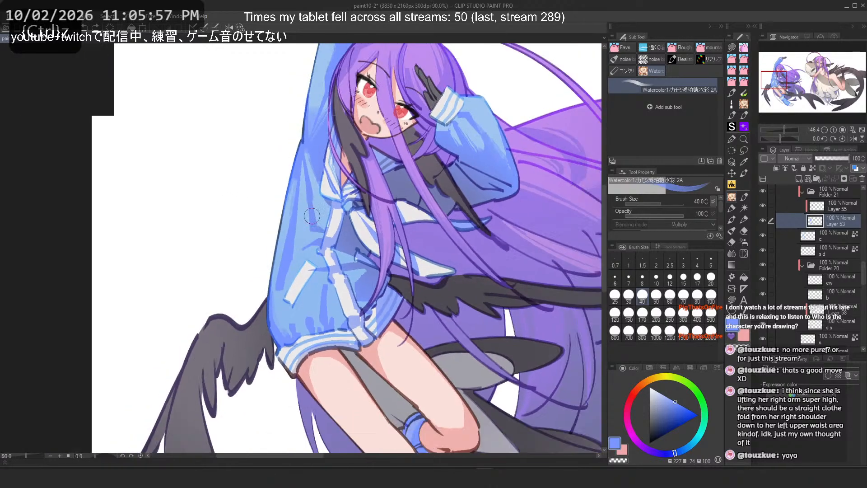
{"action": "scroll", "coordinate": [291, 85], "scroll_direction": "up", "scroll_amount": 5}
{"action": "left_click", "coordinate": [622, 47]}
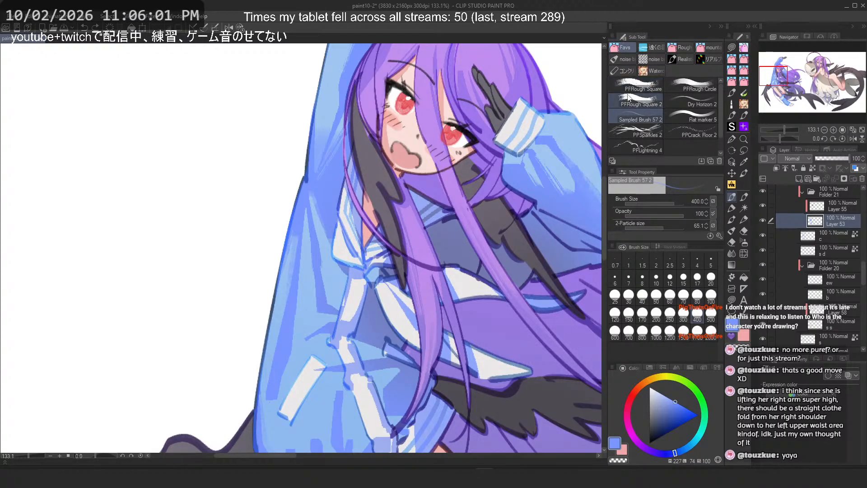
{"action": "left_click", "coordinate": [631, 102]}
{"action": "left_click_drag", "start_coordinate": [334, 230], "coordinate": [285, 388]}
{"action": "key", "text": "ctrl+z"}
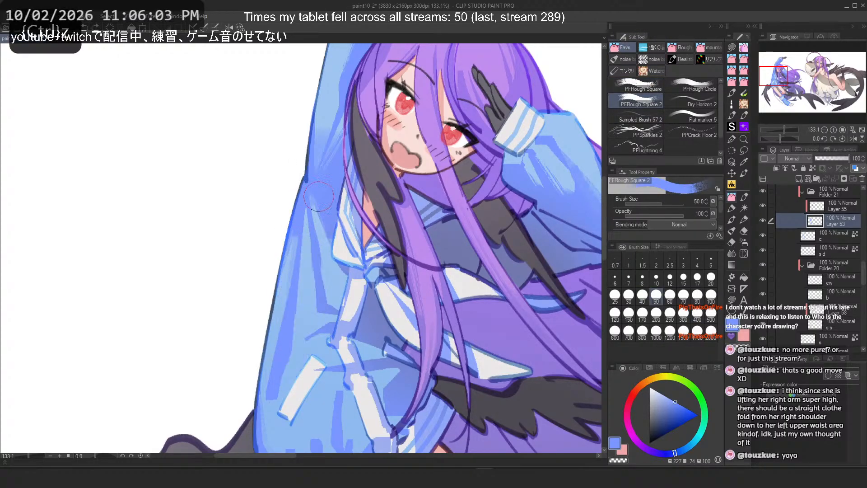
{"action": "left_click_drag", "start_coordinate": [319, 193], "coordinate": [350, 289]}
{"action": "key", "text": "ctrl+z"}
{"action": "left_click", "coordinate": [637, 84]}
{"action": "left_click_drag", "start_coordinate": [321, 221], "coordinate": [332, 289]}
{"action": "key", "text": "ctrl+z"}
{"action": "left_click_drag", "start_coordinate": [314, 194], "coordinate": [348, 284]}
{"action": "key", "text": "ctrl+z"}
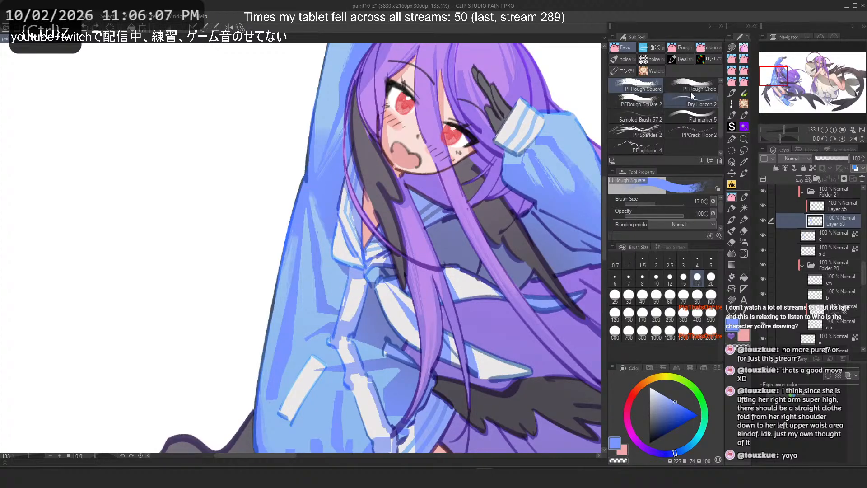
Step: Switch to the PFRough Circle brush at size 50 and try a sleeve stroke, undoing it
{"action": "left_click", "coordinate": [690, 90]}
{"action": "mouse_move", "coordinate": [327, 188]}
{"action": "left_mouse_down"}
{"action": "mouse_move", "coordinate": [355, 294]}
{"action": "mouse_move", "coordinate": [311, 226]}
{"action": "mouse_move", "coordinate": [318, 198]}
{"action": "mouse_move", "coordinate": [310, 214]}
{"action": "mouse_move", "coordinate": [333, 271]}
{"action": "left_mouse_up"}
{"action": "key", "text": "ctrl+z"}
{"action": "key", "text": "ctrl+z"}
{"action": "left_click", "coordinate": [655, 296]}
{"action": "key", "text": "ctrl+z"}
{"action": "left_click_drag", "start_coordinate": [319, 202], "coordinate": [323, 239]}
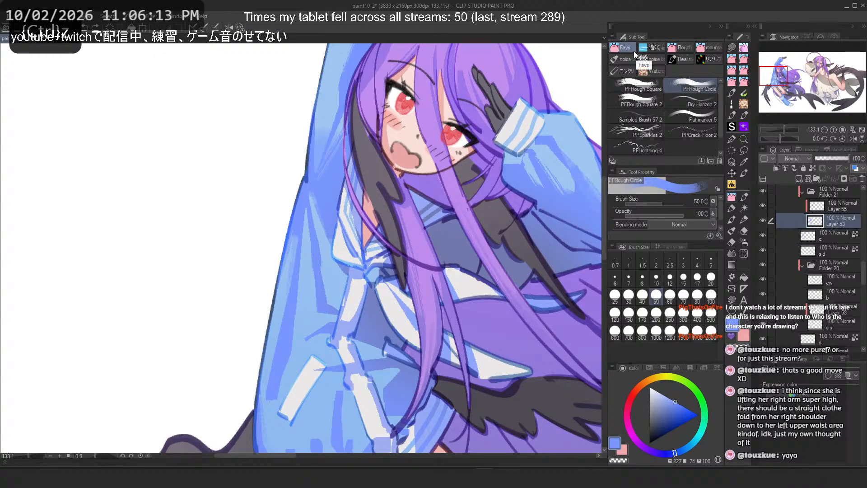
{"action": "scroll", "coordinate": [226, 87], "scroll_direction": "down", "scroll_amount": 8}
{"action": "scroll", "coordinate": [292, 326], "scroll_direction": "up", "scroll_amount": 5}
{"action": "scroll", "coordinate": [275, 270], "scroll_direction": "down", "scroll_amount": 8}
{"action": "scroll", "coordinate": [274, 269], "scroll_direction": "up", "scroll_amount": 8}
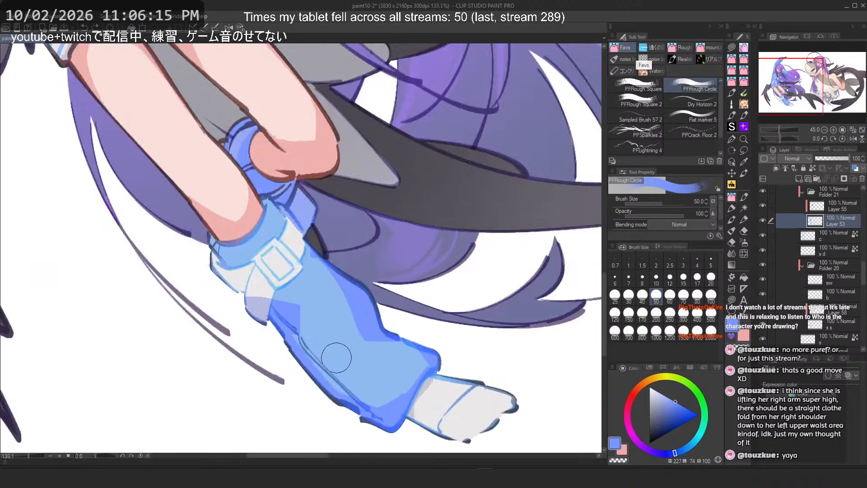
{"action": "key", "text": "ctrl+z"}
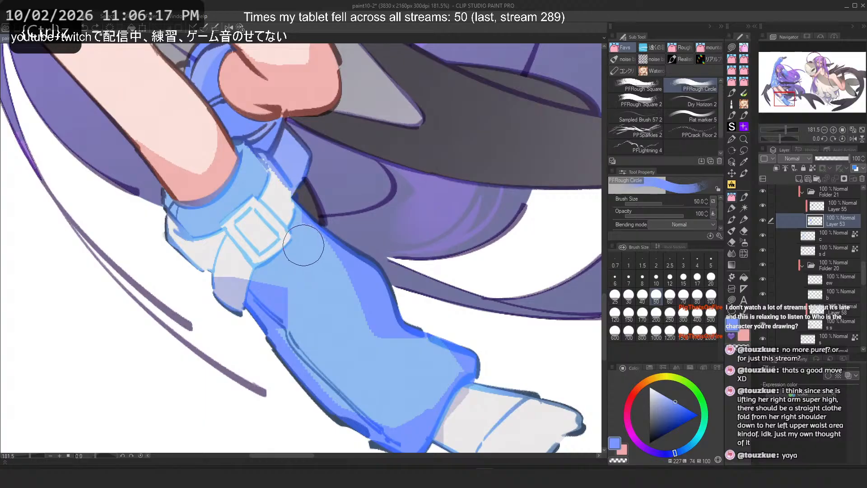
Step: Try diagonal PFRough Circle strokes down the boot shaft, undoing each one
{"action": "left_click_drag", "start_coordinate": [304, 246], "coordinate": [368, 363]}
{"action": "key", "text": "ctrl+z"}
{"action": "mouse_move", "coordinate": [311, 269]}
{"action": "left_mouse_down"}
{"action": "mouse_move", "coordinate": [368, 390]}
{"action": "mouse_move", "coordinate": [380, 361]}
{"action": "left_mouse_up"}
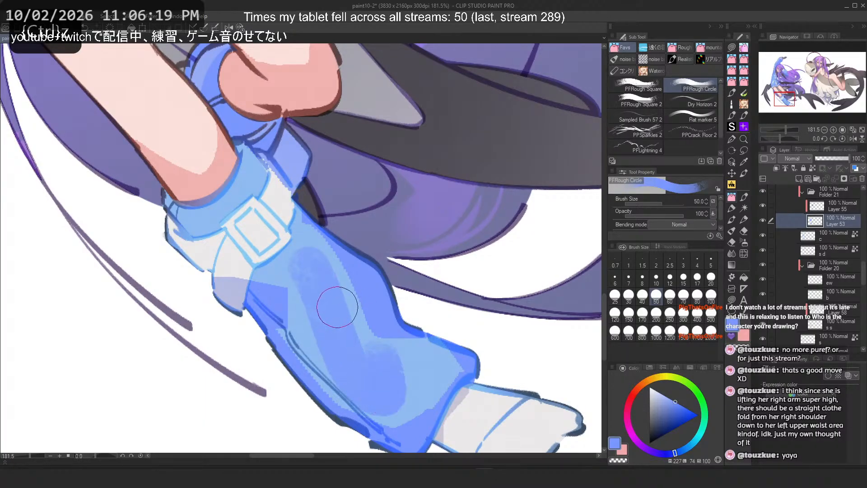
{"action": "key", "text": "ctrl+z"}
{"action": "left_click_drag", "start_coordinate": [312, 273], "coordinate": [368, 385]}
{"action": "scroll", "coordinate": [299, 285], "scroll_direction": "up", "scroll_amount": 8}
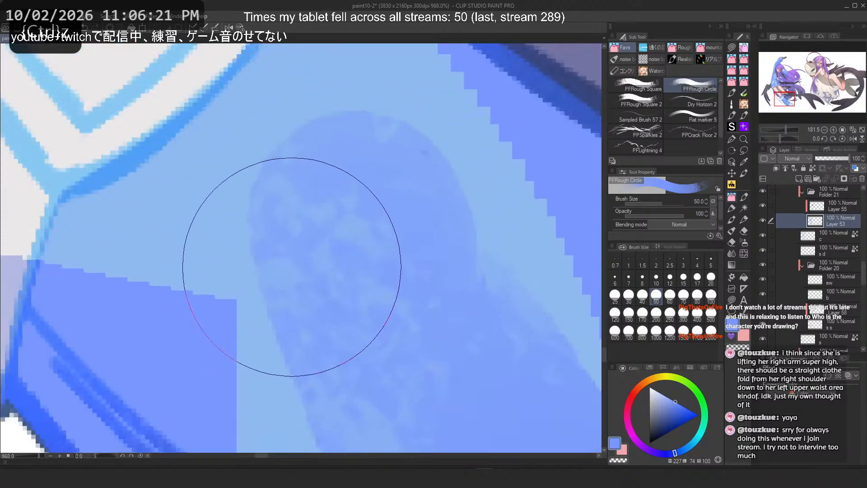
{"action": "scroll", "coordinate": [300, 204], "scroll_direction": "down", "scroll_amount": 6}
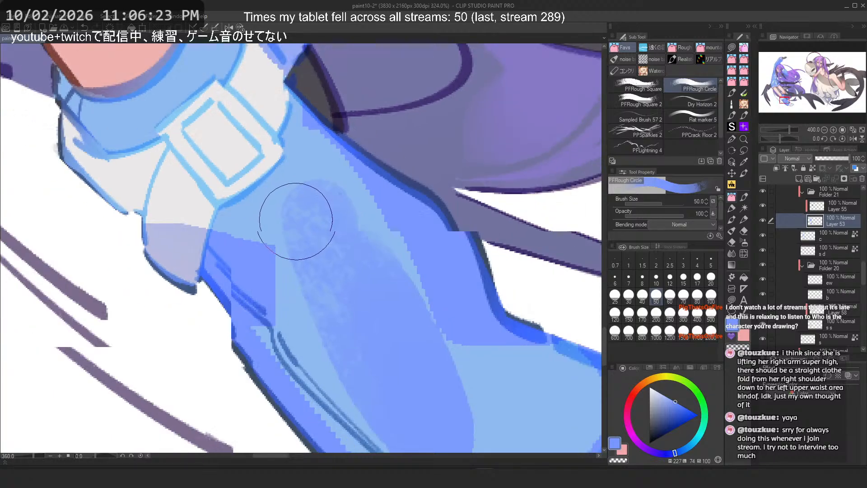
{"action": "key", "text": "ctrl+z"}
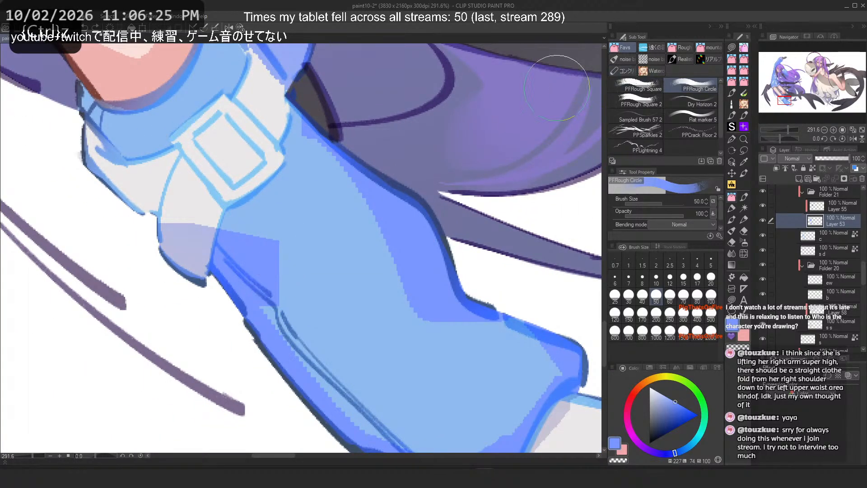
{"action": "mouse_move", "coordinate": [302, 212]}
{"action": "left_mouse_down"}
{"action": "mouse_move", "coordinate": [358, 357]}
{"action": "mouse_move", "coordinate": [420, 389]}
{"action": "left_mouse_up"}
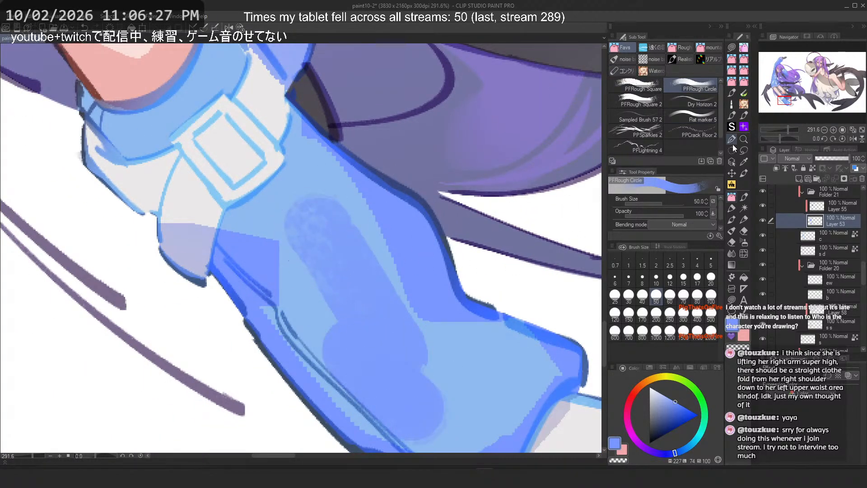
{"action": "key", "text": "ctrl+z"}
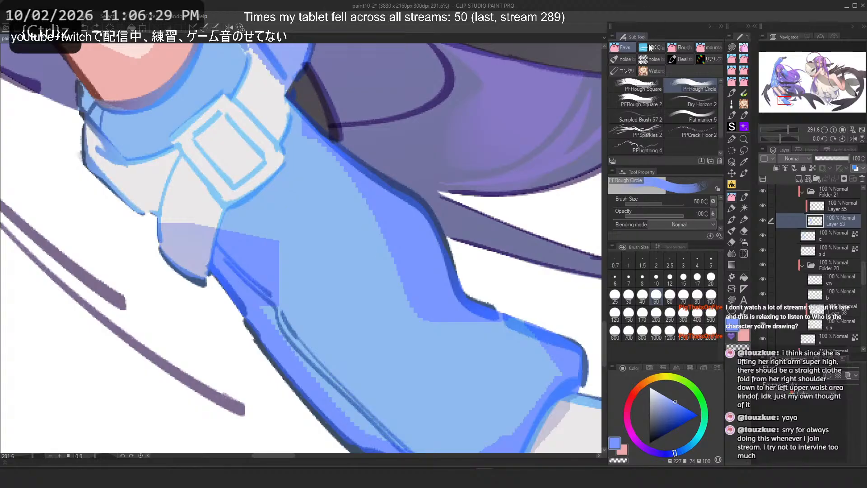
Step: Switch to the PFLayered Rough 1-D brush and try strokes down the boot shaft, undoing them
{"action": "left_click", "coordinate": [650, 47]}
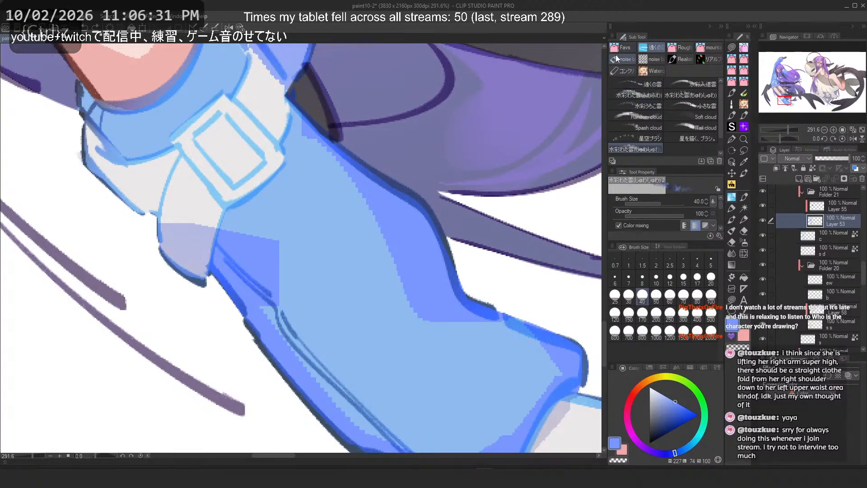
{"action": "key", "text": "p"}
{"action": "left_click", "coordinate": [629, 48]}
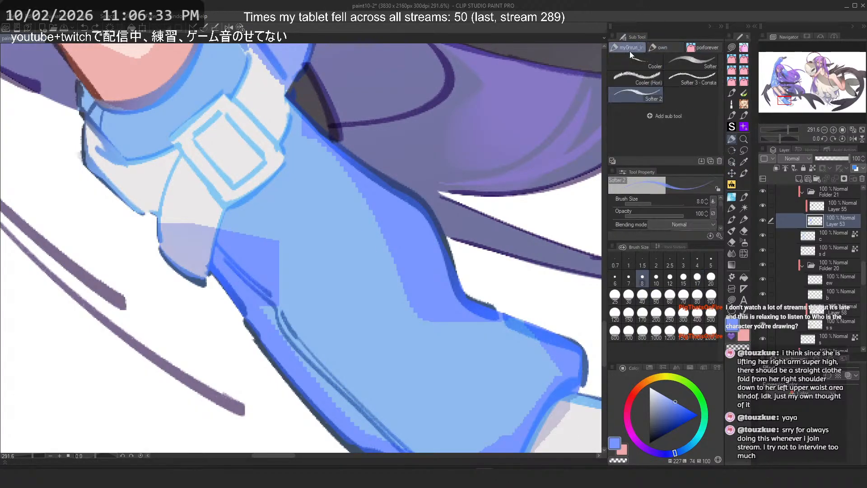
{"action": "left_click", "coordinate": [702, 46]}
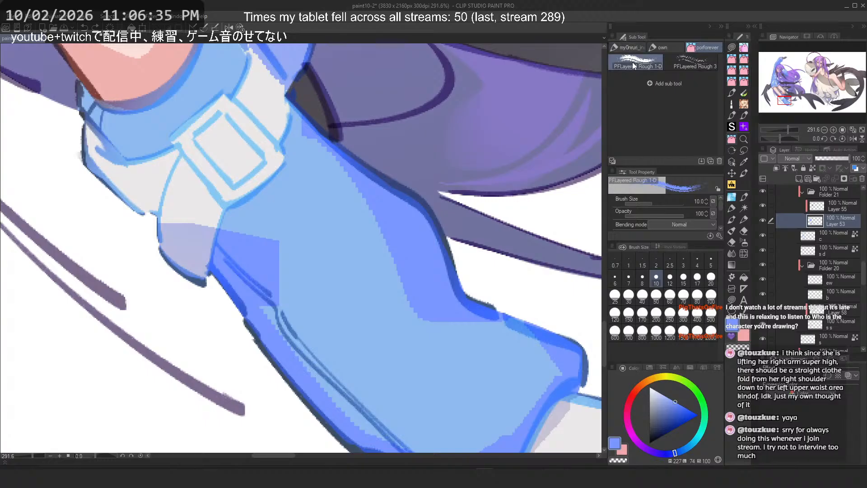
{"action": "left_click_drag", "start_coordinate": [302, 174], "coordinate": [427, 359]}
{"action": "key", "text": "ctrl+z"}
{"action": "left_click_drag", "start_coordinate": [309, 144], "coordinate": [402, 296]}
{"action": "left_click_drag", "start_coordinate": [311, 172], "coordinate": [393, 318]}
{"action": "key", "text": "ctrl+z"}
{"action": "key", "text": "ctrl+z"}
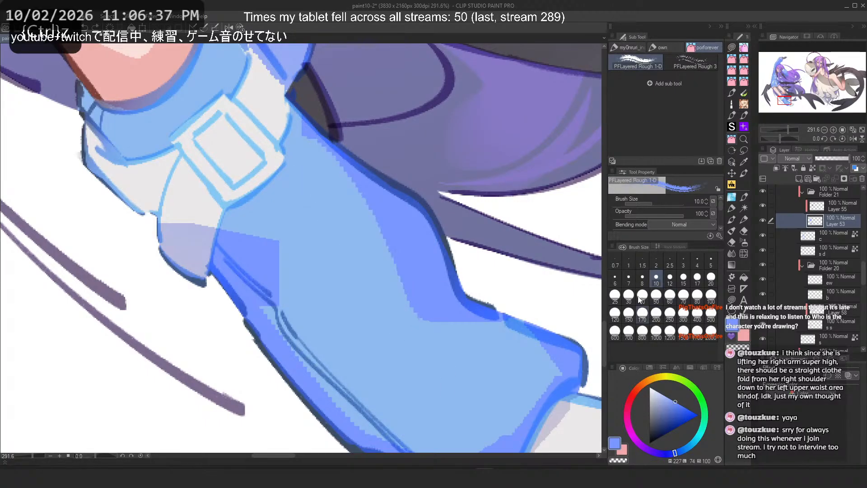
Step: Set the brush size to 40 and try long diagonal strokes down the boot shaft, undoing them
{"action": "left_click", "coordinate": [642, 297]}
{"action": "left_click_drag", "start_coordinate": [318, 131], "coordinate": [431, 342]}
{"action": "left_click_drag", "start_coordinate": [314, 149], "coordinate": [429, 352]}
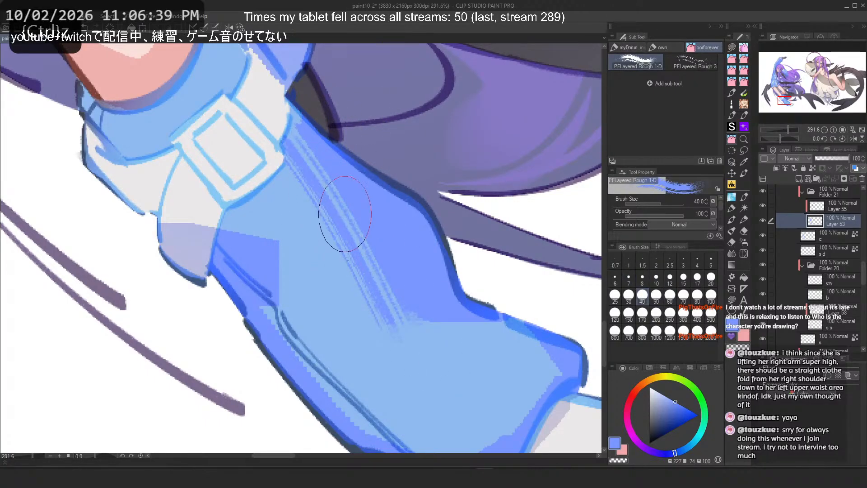
{"action": "scroll", "coordinate": [345, 224], "scroll_direction": "down", "scroll_amount": 4}
{"action": "scroll", "coordinate": [353, 186], "scroll_direction": "up", "scroll_amount": 2}
{"action": "key", "text": "ctrl+z"}
{"action": "key", "text": "ctrl+z"}
{"action": "left_click_drag", "start_coordinate": [355, 196], "coordinate": [406, 300]}
{"action": "key", "text": "ctrl+z"}
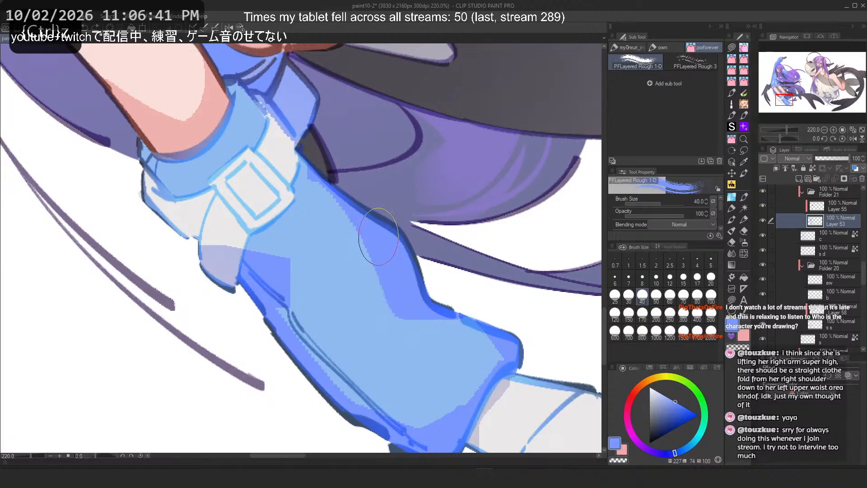
Step: Try short strokes along the boot shaft's outer edge, undoing them
{"action": "mouse_move", "coordinate": [371, 236]}
{"action": "left_mouse_down"}
{"action": "mouse_move", "coordinate": [412, 297]}
{"action": "mouse_move", "coordinate": [368, 225]}
{"action": "mouse_move", "coordinate": [402, 322]}
{"action": "left_mouse_up"}
{"action": "key", "text": "ctrl+z"}
{"action": "key", "text": "ctrl+z"}
{"action": "left_click_drag", "start_coordinate": [380, 248], "coordinate": [413, 333]}
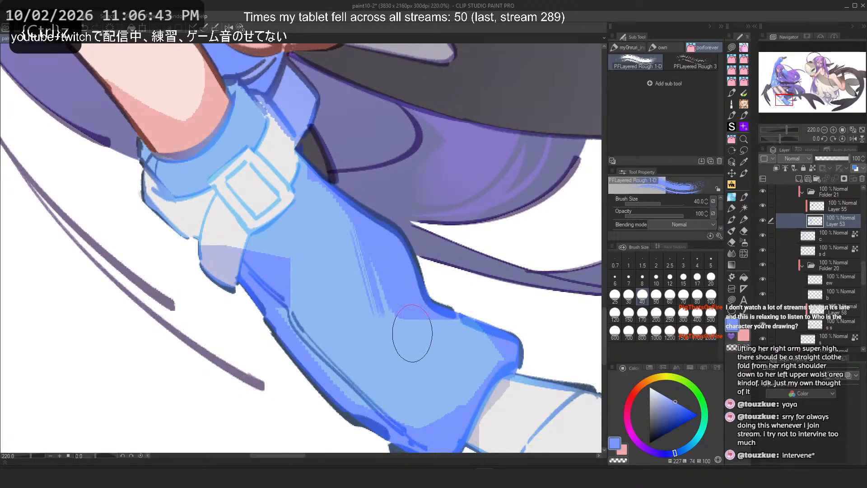
{"action": "key", "text": "h"}
{"action": "left_click_drag", "start_coordinate": [284, 281], "coordinate": [439, 286]}
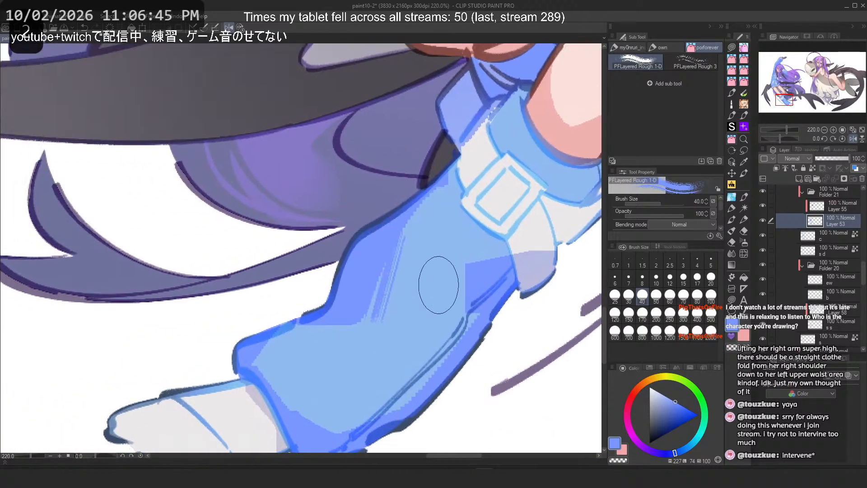
{"action": "key", "text": "ctrl+z"}
Step: Try several more PFLayered Rough 1-D strokes down the middle of the boot shaft, undoing each one
{"action": "mouse_move", "coordinate": [389, 253]}
{"action": "left_mouse_down"}
{"action": "mouse_move", "coordinate": [379, 302]}
{"action": "mouse_move", "coordinate": [371, 304]}
{"action": "left_mouse_up"}
{"action": "key", "text": "ctrl+z"}
{"action": "key", "text": "ctrl+z"}
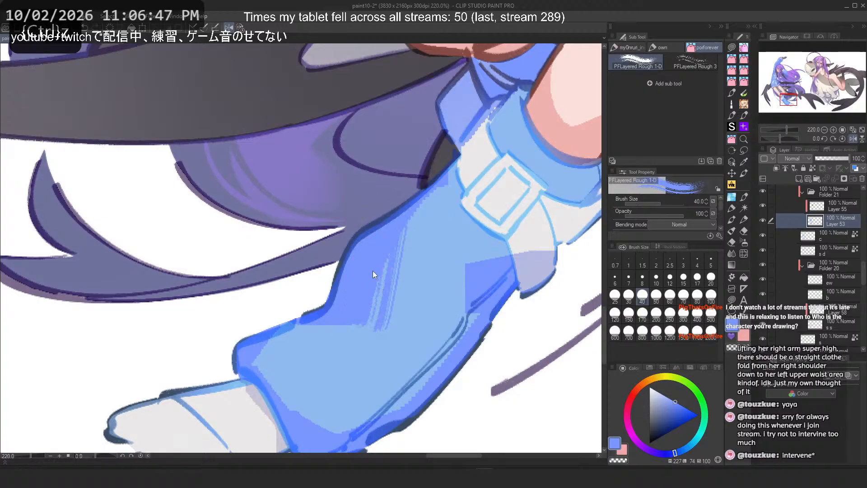
{"action": "mouse_move", "coordinate": [372, 271]}
{"action": "left_mouse_down"}
{"action": "mouse_move", "coordinate": [365, 324]}
{"action": "mouse_move", "coordinate": [362, 317]}
{"action": "left_mouse_up"}
{"action": "key", "text": "ctrl+z"}
{"action": "left_click_drag", "start_coordinate": [384, 226], "coordinate": [360, 310]}
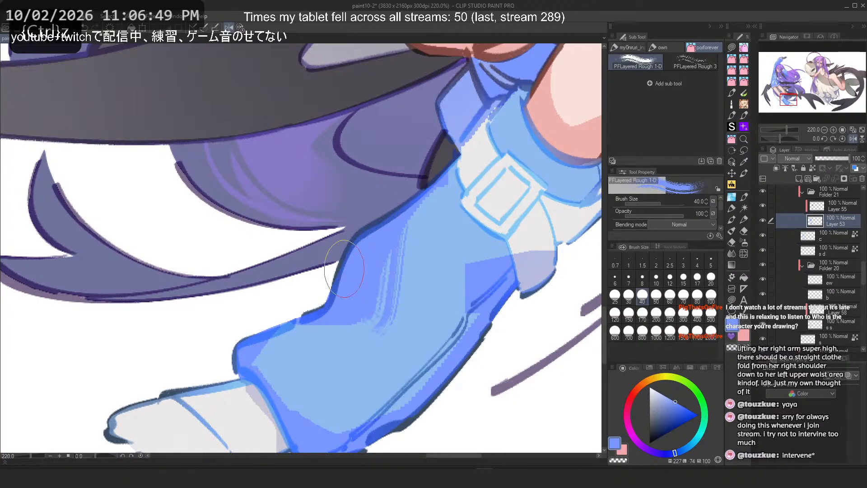
{"action": "key", "text": "ctrl+z"}
{"action": "key", "text": "ctrl+z"}
Step: Try strokes along the boot's heel and lower edge, undoing them
{"action": "left_click_drag", "start_coordinate": [392, 226], "coordinate": [376, 328]}
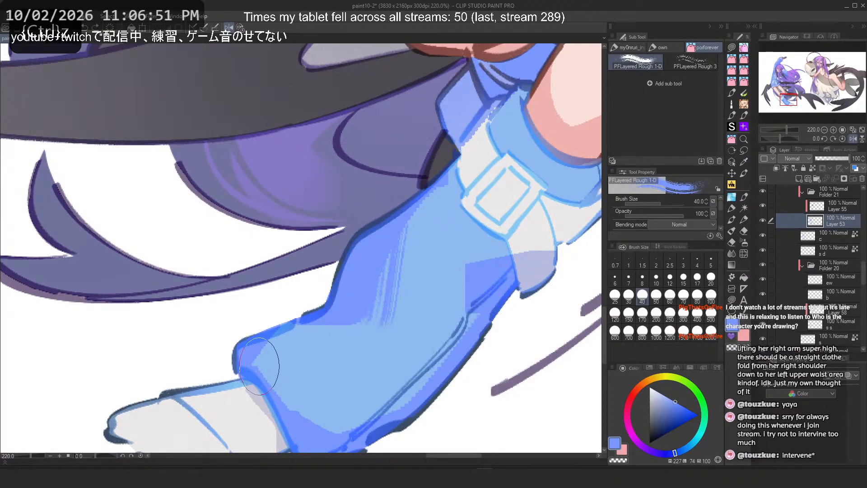
{"action": "scroll", "coordinate": [248, 234], "scroll_direction": "down", "scroll_amount": 3}
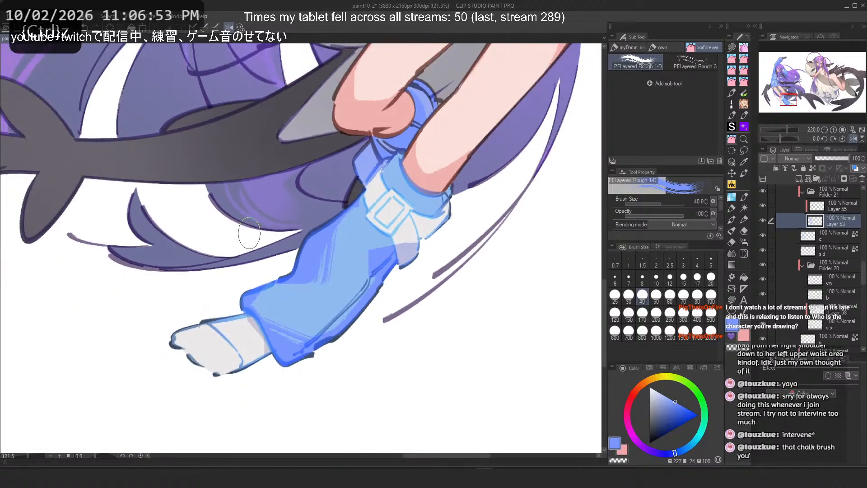
{"action": "scroll", "coordinate": [249, 233], "scroll_direction": "up", "scroll_amount": 3}
{"action": "left_click_drag", "start_coordinate": [333, 341], "coordinate": [331, 307]}
{"action": "scroll", "coordinate": [330, 288], "scroll_direction": "up", "scroll_amount": 2}
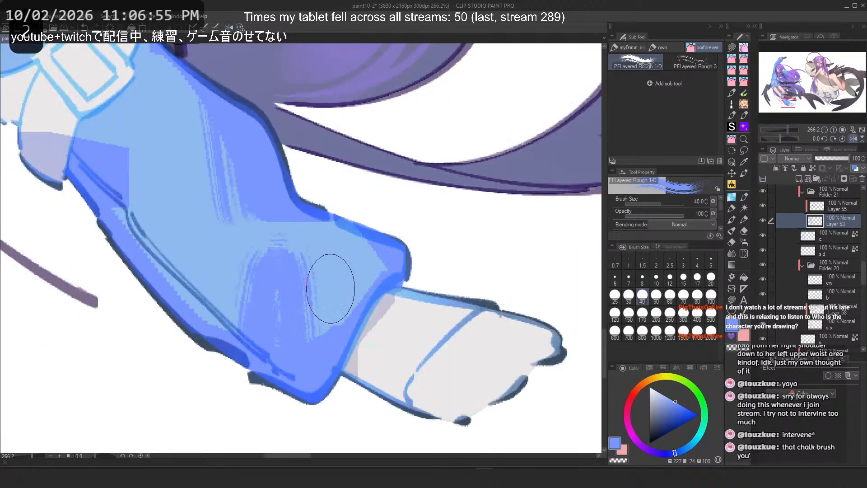
{"action": "key", "text": "ctrl+z"}
{"action": "mouse_move", "coordinate": [271, 333]}
{"action": "left_mouse_down"}
{"action": "mouse_move", "coordinate": [244, 318]}
{"action": "mouse_move", "coordinate": [277, 319]}
{"action": "mouse_move", "coordinate": [287, 330]}
{"action": "left_mouse_up"}
{"action": "key", "text": "ctrl+z"}
{"action": "key", "text": "ctrl+z"}
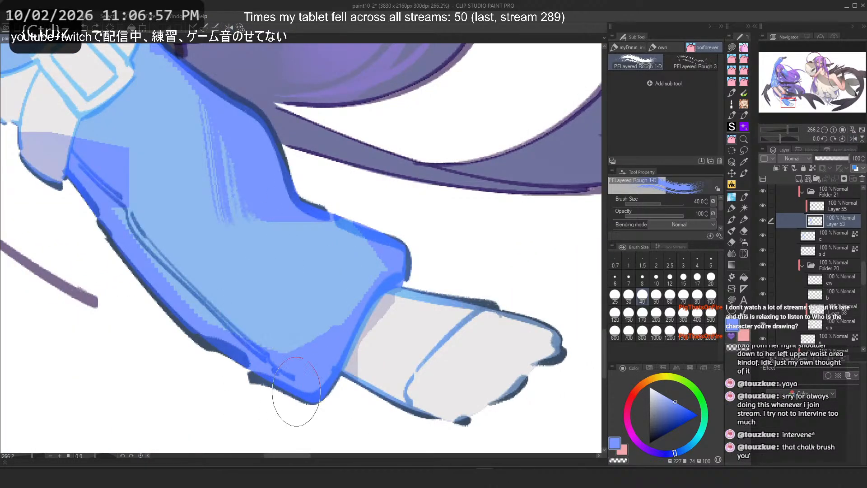
Step: Try strokes along the boot's upper back edge and front ankle, undoing them
{"action": "mouse_move", "coordinate": [149, 225]}
{"action": "left_mouse_down"}
{"action": "mouse_move", "coordinate": [132, 170]}
{"action": "mouse_move", "coordinate": [121, 192]}
{"action": "left_mouse_up"}
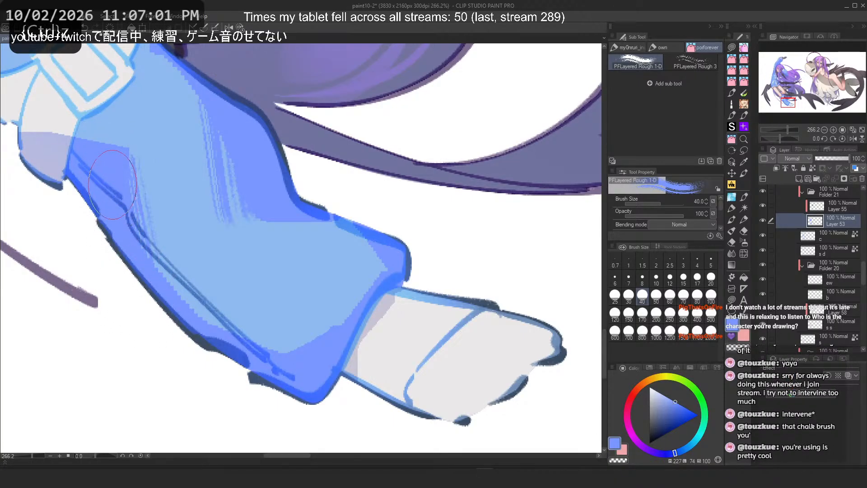
{"action": "left_click_drag", "start_coordinate": [113, 185], "coordinate": [157, 289]}
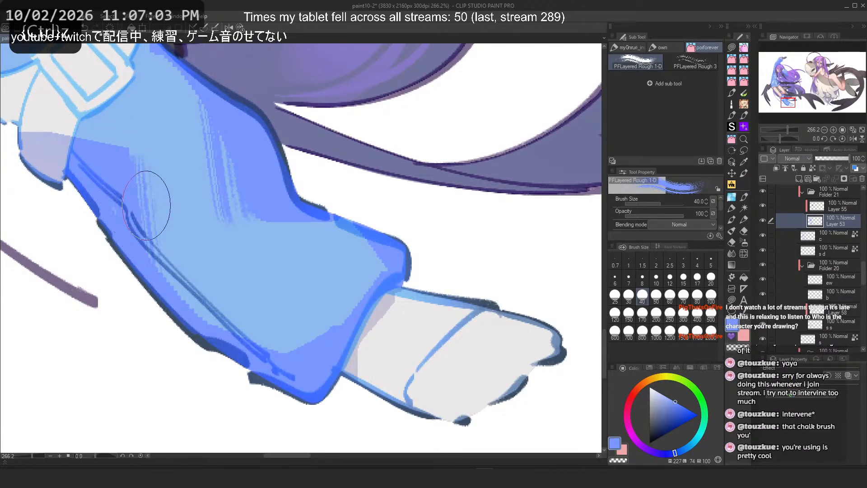
{"action": "left_click_drag", "start_coordinate": [145, 193], "coordinate": [231, 221]}
{"action": "key", "text": "ctrl+z"}
{"action": "left_click_drag", "start_coordinate": [192, 215], "coordinate": [203, 289]}
{"action": "key", "text": "ctrl+z"}
{"action": "mouse_move", "coordinate": [448, 267]}
{"action": "left_mouse_down"}
{"action": "mouse_move", "coordinate": [456, 312]}
{"action": "mouse_move", "coordinate": [468, 321]}
{"action": "left_mouse_up"}
{"action": "key", "text": "ctrl+z"}
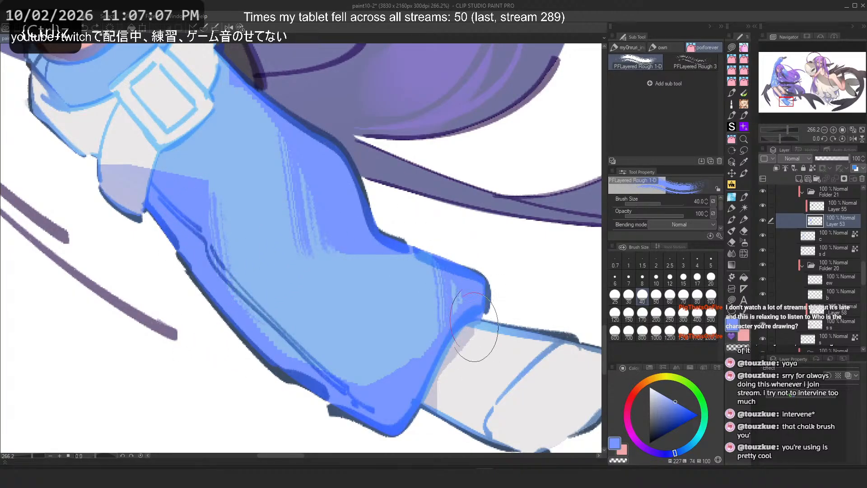
{"action": "key", "text": "ctrl+z"}
Step: Add a stroke down the boot's front near the ankle, trying and undoing diagonal strokes across it
{"action": "left_click_drag", "start_coordinate": [451, 248], "coordinate": [465, 323]}
{"action": "left_click_drag", "start_coordinate": [368, 377], "coordinate": [446, 330]}
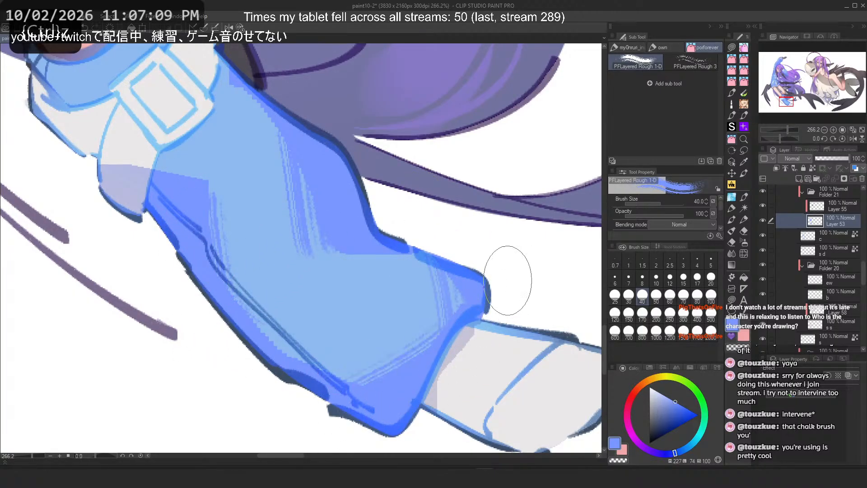
{"action": "key", "text": "ctrl+z"}
{"action": "left_click_drag", "start_coordinate": [366, 387], "coordinate": [445, 324]}
{"action": "key", "text": "ctrl+z"}
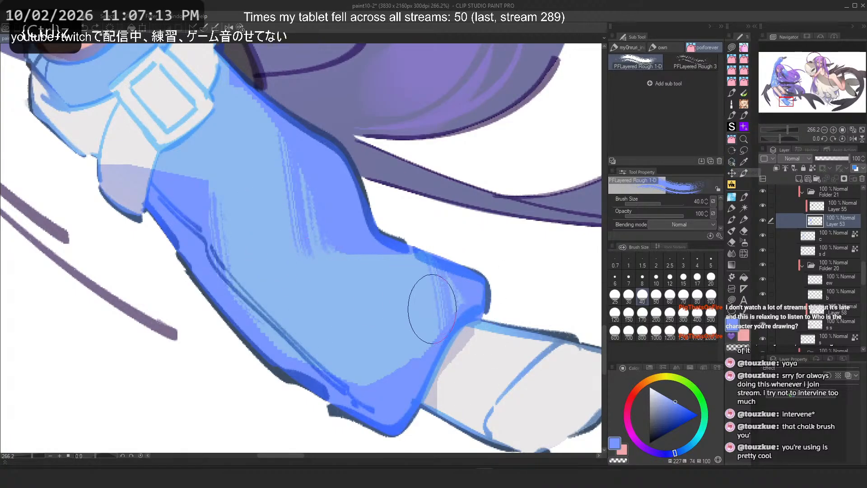
Step: Try a stroke beside the cuff buckle, undoing it
{"action": "scroll", "coordinate": [432, 309], "scroll_direction": "down", "scroll_amount": 1}
{"action": "left_click_drag", "start_coordinate": [432, 309], "coordinate": [537, 382]}
{"action": "mouse_move", "coordinate": [294, 77]}
{"action": "left_mouse_down"}
{"action": "mouse_move", "coordinate": [312, 103]}
{"action": "mouse_move", "coordinate": [296, 142]}
{"action": "mouse_move", "coordinate": [300, 127]}
{"action": "left_mouse_up"}
{"action": "key", "text": "ctrl+z"}
{"action": "key", "text": "ctrl+z"}
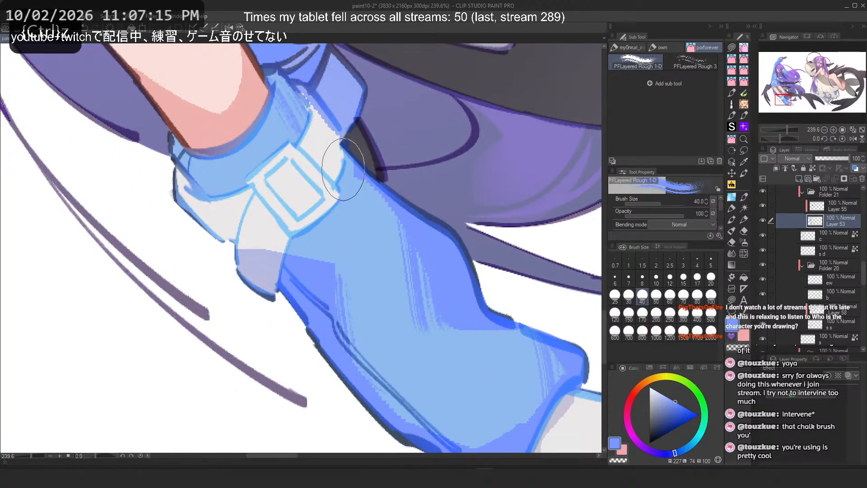
Step: Switch to the square_open brush and try a line along the top of the boot cuff, undoing it
{"action": "scroll", "coordinate": [343, 170], "scroll_direction": "up", "scroll_amount": 3}
{"action": "left_click", "coordinate": [744, 197]}
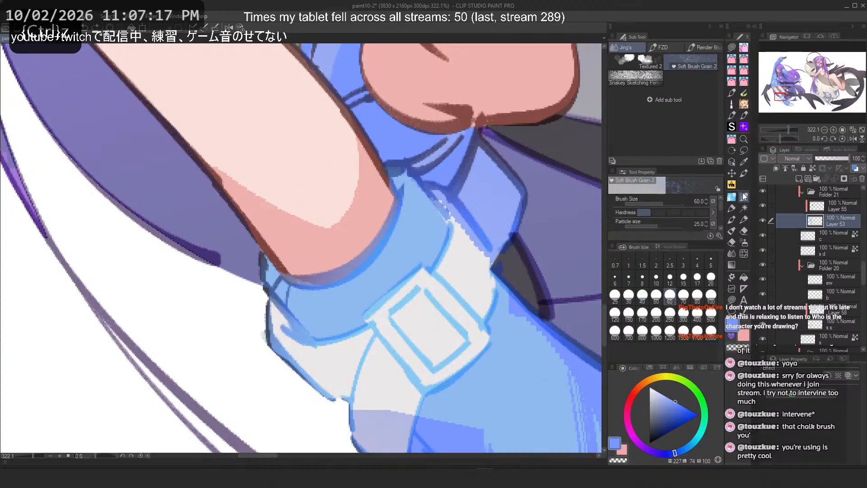
{"action": "left_click", "coordinate": [732, 198]}
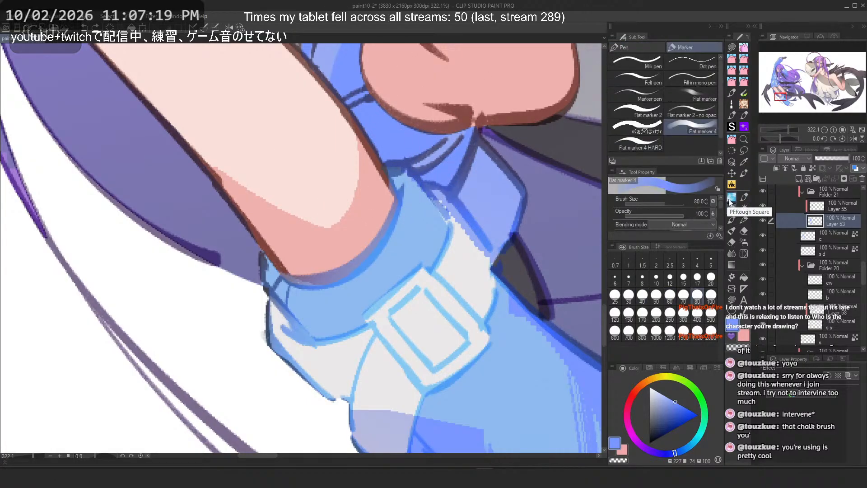
{"action": "left_click", "coordinate": [733, 140]}
{"action": "left_click", "coordinate": [653, 45]}
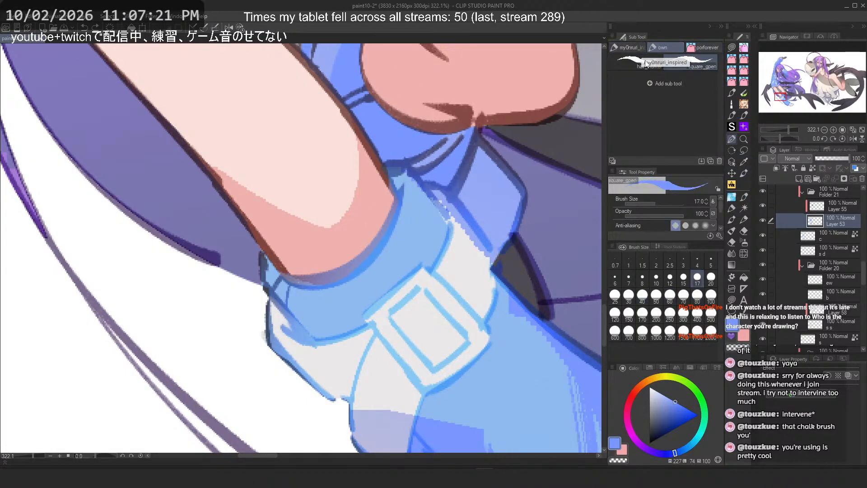
{"action": "key", "text": "ctrl+z"}
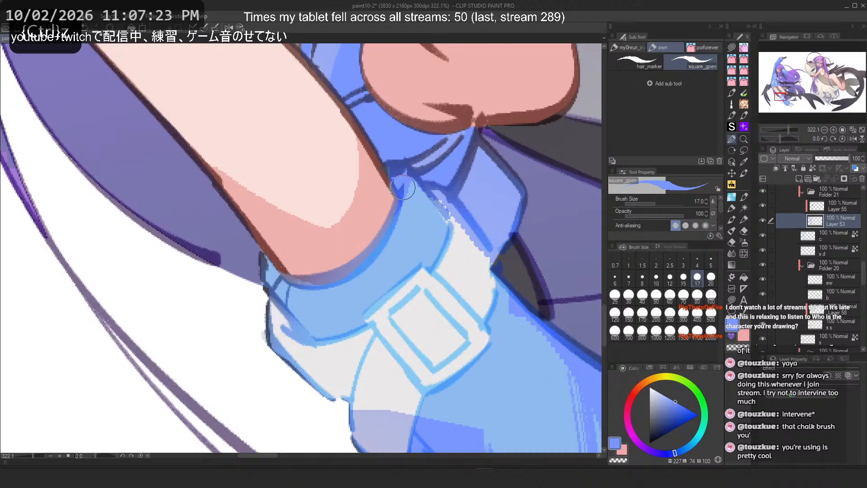
{"action": "left_click_drag", "start_coordinate": [406, 184], "coordinate": [447, 237]}
{"action": "key", "text": "ctrl+z"}
Step: Draw an edge line along the cuff's outer side with square_open, trying and undoing further lines on the cuff
{"action": "mouse_move", "coordinate": [271, 263]}
{"action": "left_mouse_down"}
{"action": "mouse_move", "coordinate": [289, 277]}
{"action": "mouse_move", "coordinate": [279, 297]}
{"action": "left_mouse_up"}
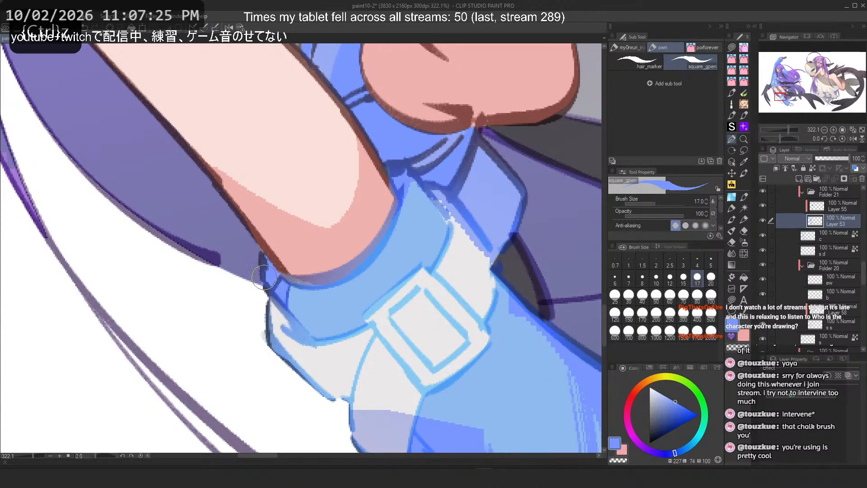
{"action": "scroll", "coordinate": [273, 221], "scroll_direction": "down", "scroll_amount": 7}
{"action": "scroll", "coordinate": [282, 203], "scroll_direction": "up", "scroll_amount": 3}
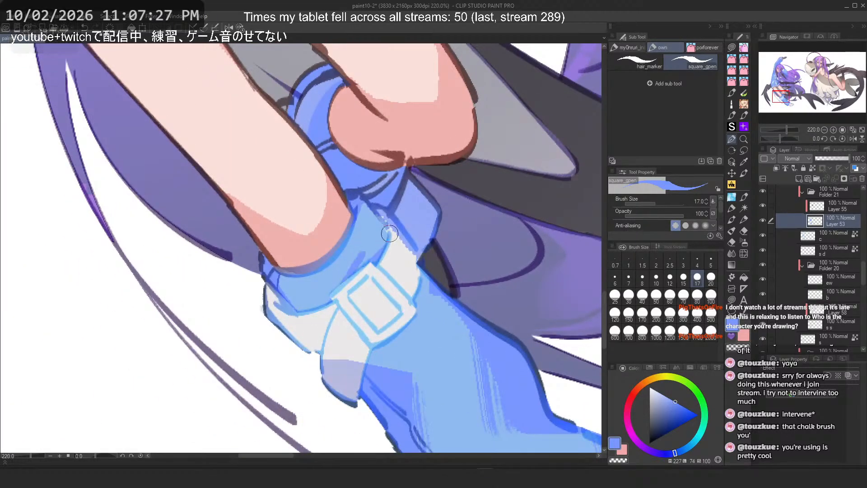
{"action": "left_click_drag", "start_coordinate": [370, 220], "coordinate": [357, 267]}
{"action": "key", "text": "ctrl+z"}
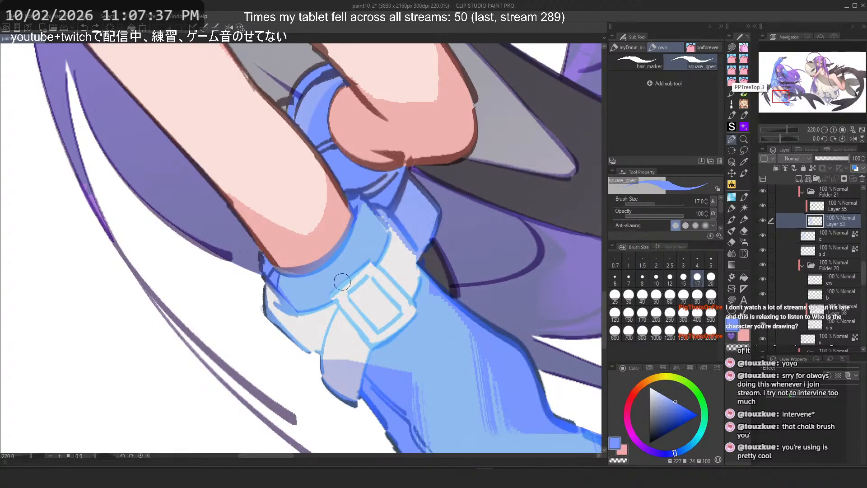
{"action": "left_click_drag", "start_coordinate": [342, 282], "coordinate": [316, 257]}
{"action": "key", "text": "ctrl+z"}
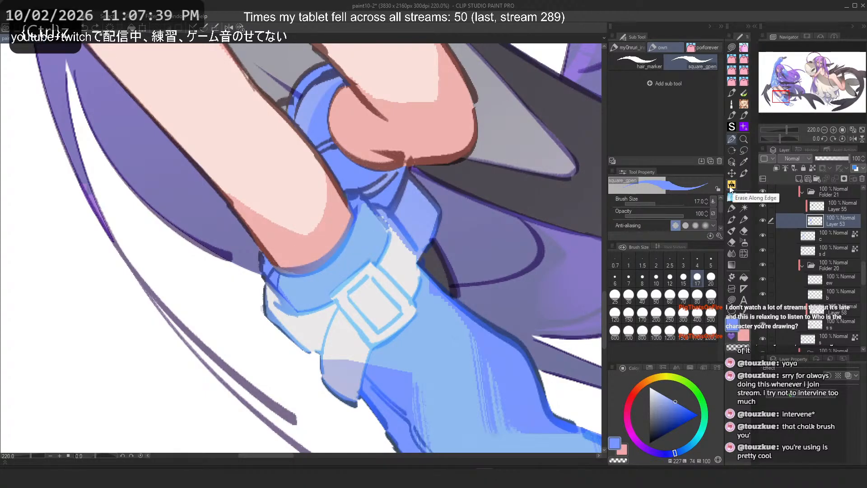
Step: Switch to the PFSand Dust-D brush and try a long diagonal stroke across the cuff, undoing it
{"action": "left_click", "coordinate": [732, 197]}
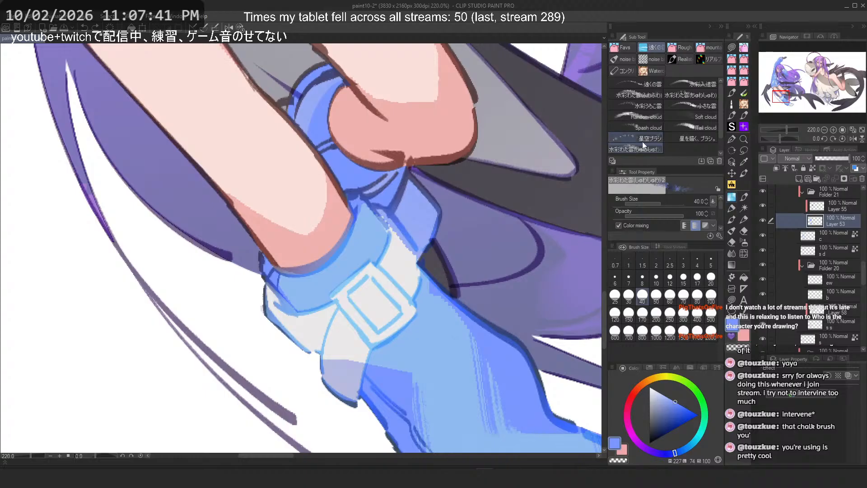
{"action": "left_click_drag", "start_coordinate": [283, 305], "coordinate": [357, 244]}
{"action": "key", "text": "ctrl+z"}
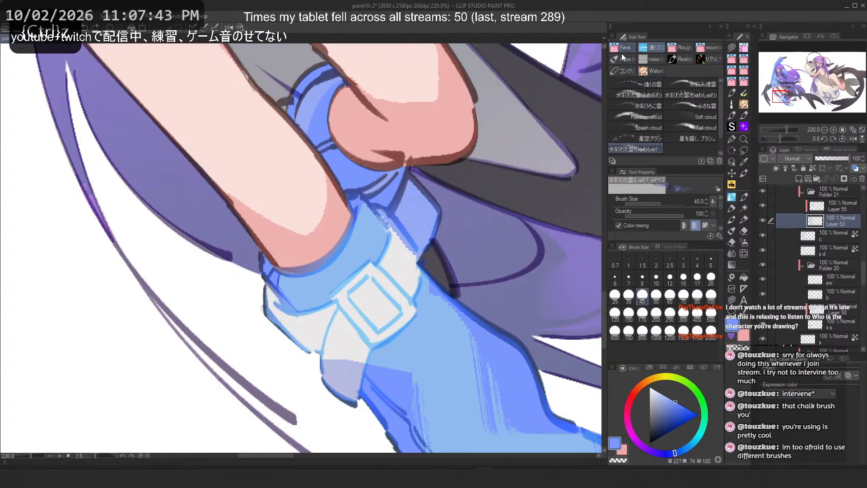
{"action": "left_click", "coordinate": [682, 48]}
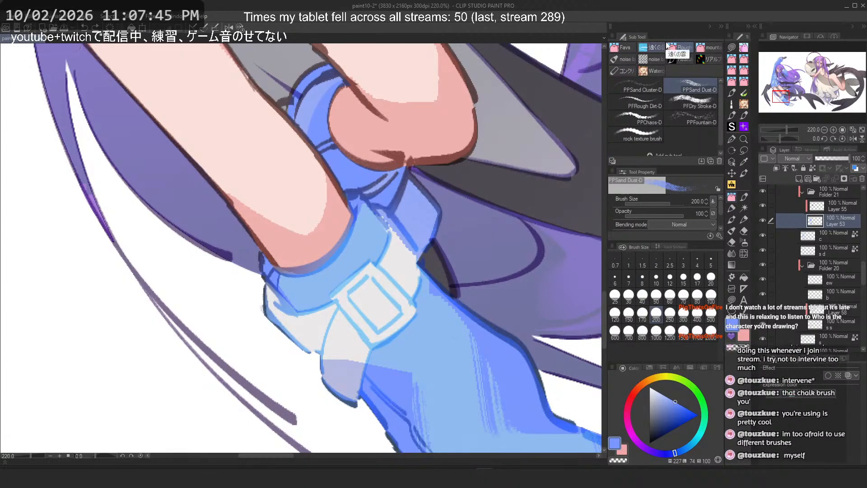
{"action": "key", "text": "ctrl+z"}
{"action": "mouse_move", "coordinate": [325, 241]}
{"action": "left_mouse_down"}
{"action": "mouse_move", "coordinate": [454, 305]}
{"action": "mouse_move", "coordinate": [457, 352]}
{"action": "left_mouse_up"}
{"action": "key", "text": "ctrl+z"}
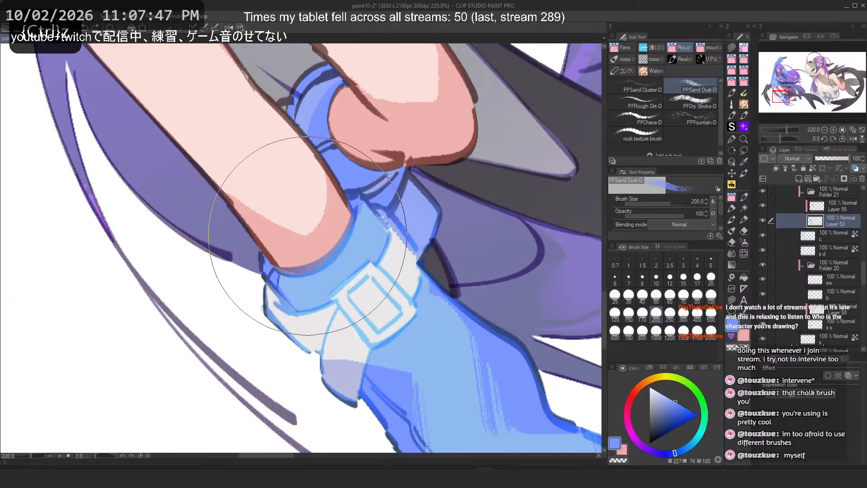
Step: Try PFSand Dust-D strokes across the boot's lower shaft near the toe, undoing them
{"action": "scroll", "coordinate": [262, 163], "scroll_direction": "down", "scroll_amount": 5}
{"action": "scroll", "coordinate": [351, 327], "scroll_direction": "up", "scroll_amount": 2}
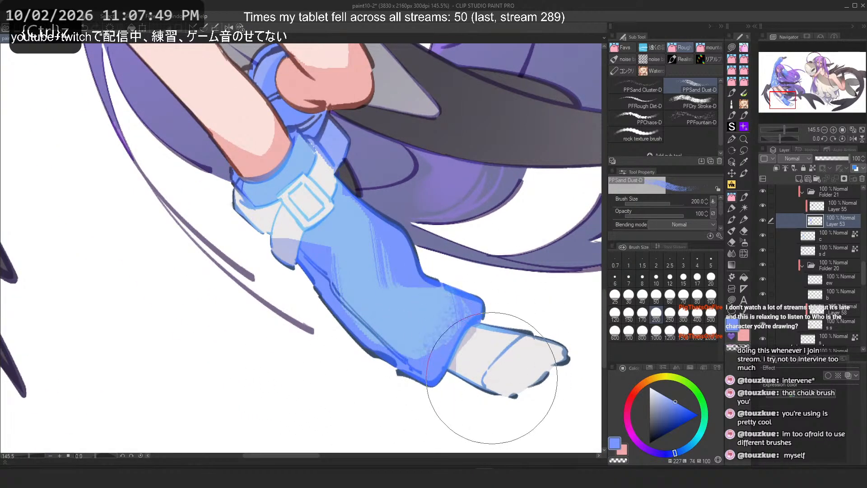
{"action": "left_click_drag", "start_coordinate": [502, 321], "coordinate": [520, 384]}
{"action": "key", "text": "ctrl+z"}
{"action": "left_click_drag", "start_coordinate": [470, 320], "coordinate": [418, 371]}
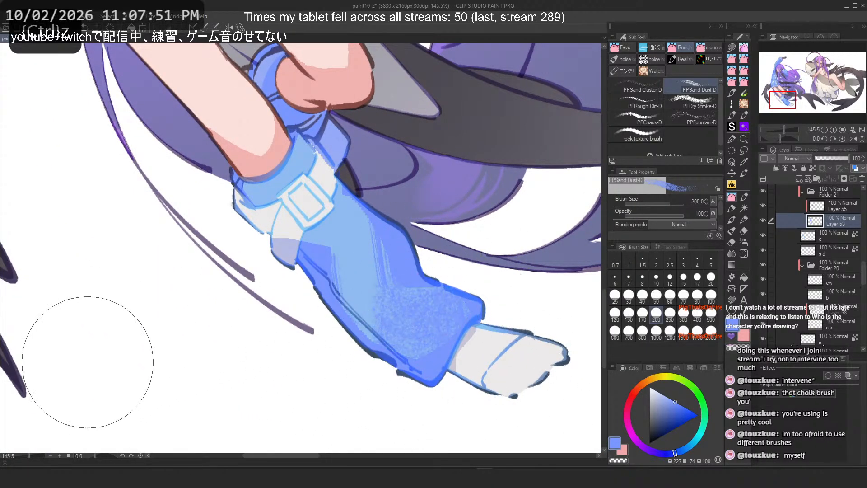
{"action": "key", "text": "ctrl+z"}
{"action": "mouse_move", "coordinate": [377, 316]}
{"action": "left_mouse_down"}
{"action": "mouse_move", "coordinate": [393, 360]}
{"action": "mouse_move", "coordinate": [461, 370]}
{"action": "left_mouse_up"}
{"action": "key", "text": "ctrl+z"}
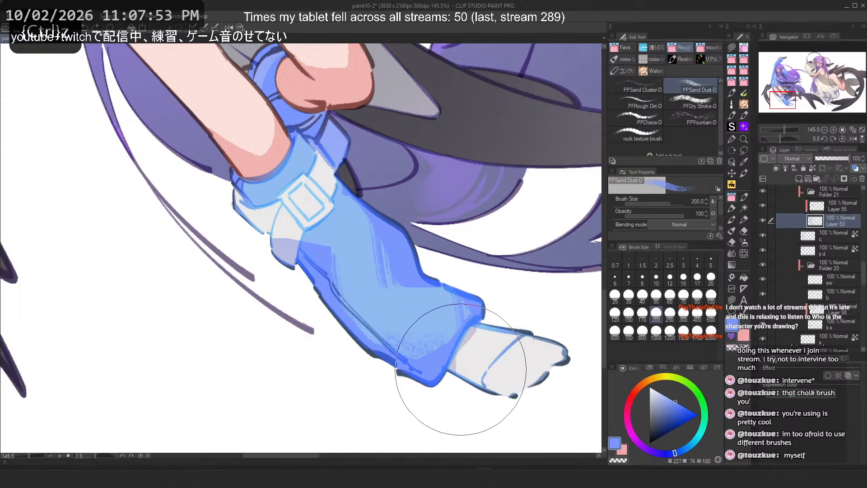
{"action": "key", "text": "ctrl+z"}
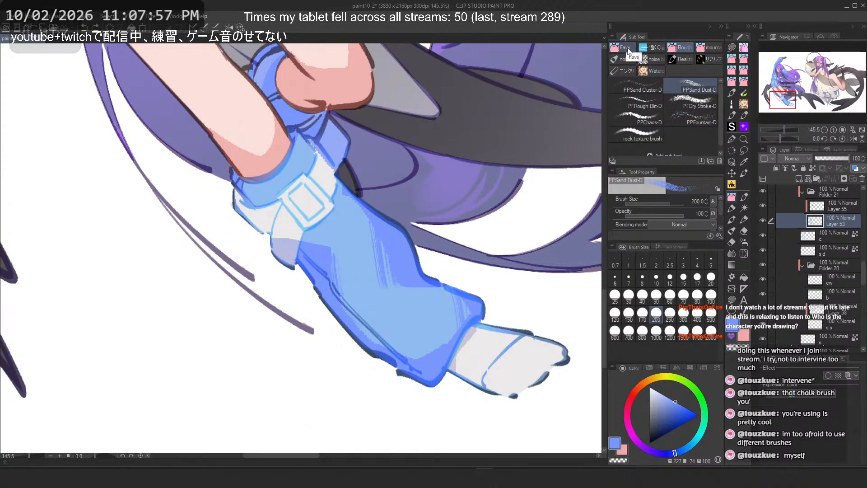
Step: Switch to the PFRough Dirt-D brush and try strokes down the boot shaft, undoing them
{"action": "left_click", "coordinate": [637, 102]}
{"action": "mouse_move", "coordinate": [301, 245]}
{"action": "left_mouse_down"}
{"action": "mouse_move", "coordinate": [336, 252]}
{"action": "mouse_move", "coordinate": [397, 339]}
{"action": "left_mouse_up"}
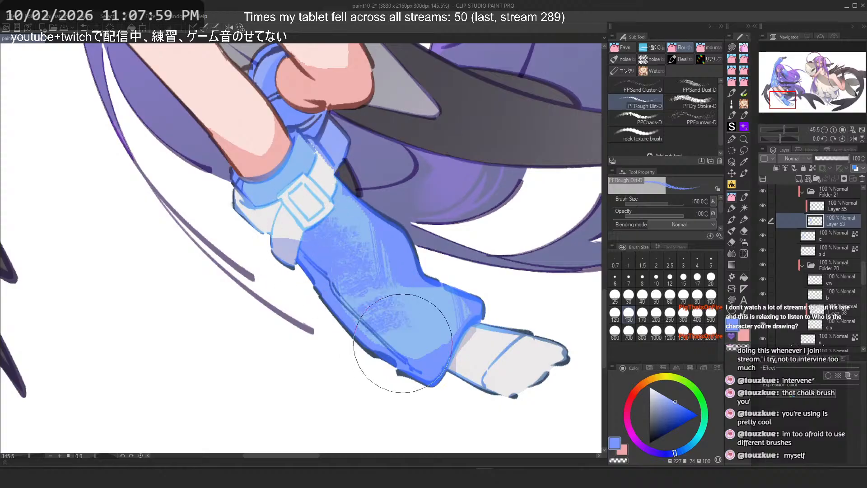
{"action": "key", "text": "ctrl+z"}
{"action": "left_click_drag", "start_coordinate": [316, 226], "coordinate": [342, 295]}
{"action": "key", "text": "ctrl+z"}
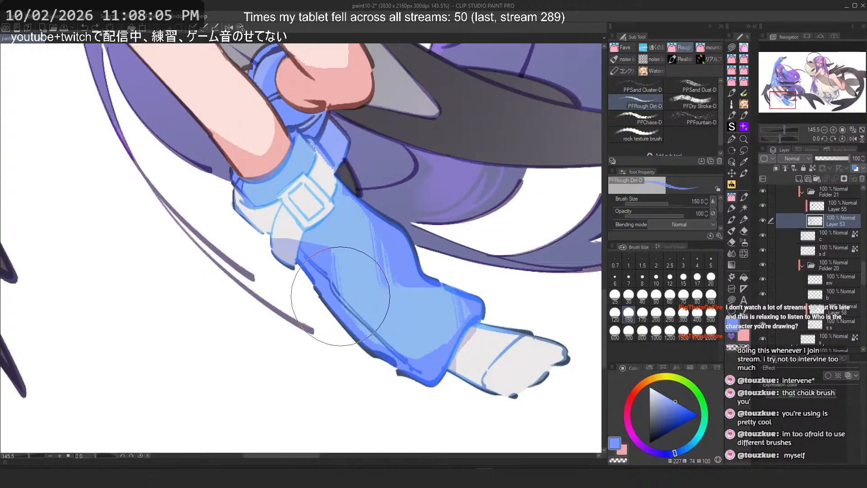
Step: Switch to the PFLayered Rough 1-D brush at size 17 and try a small stroke on the upper sleeve, undoing it
{"action": "scroll", "coordinate": [325, 317], "scroll_direction": "down", "scroll_amount": 4}
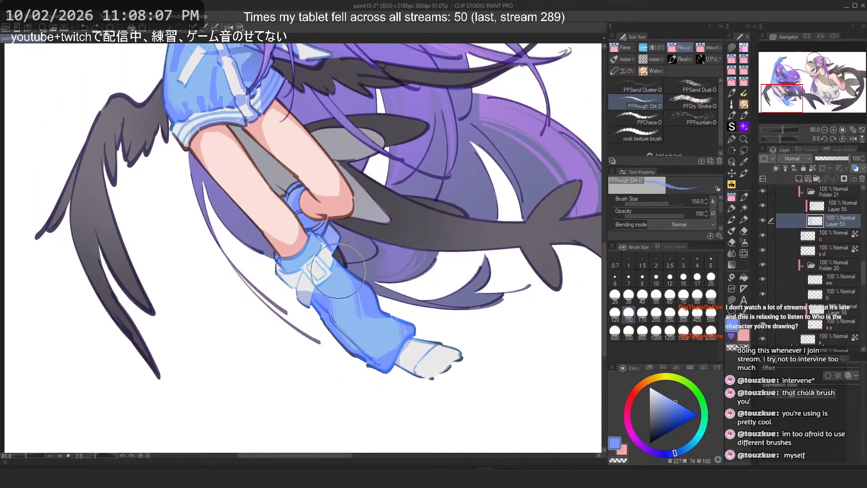
{"action": "left_click_drag", "start_coordinate": [325, 314], "coordinate": [394, 429]}
{"action": "scroll", "coordinate": [291, 178], "scroll_direction": "up", "scroll_amount": 3}
{"action": "mouse_move", "coordinate": [433, 162]}
{"action": "left_mouse_down"}
{"action": "mouse_move", "coordinate": [409, 216]}
{"action": "mouse_move", "coordinate": [402, 208]}
{"action": "left_mouse_up"}
{"action": "scroll", "coordinate": [409, 216], "scroll_direction": "down", "scroll_amount": 3}
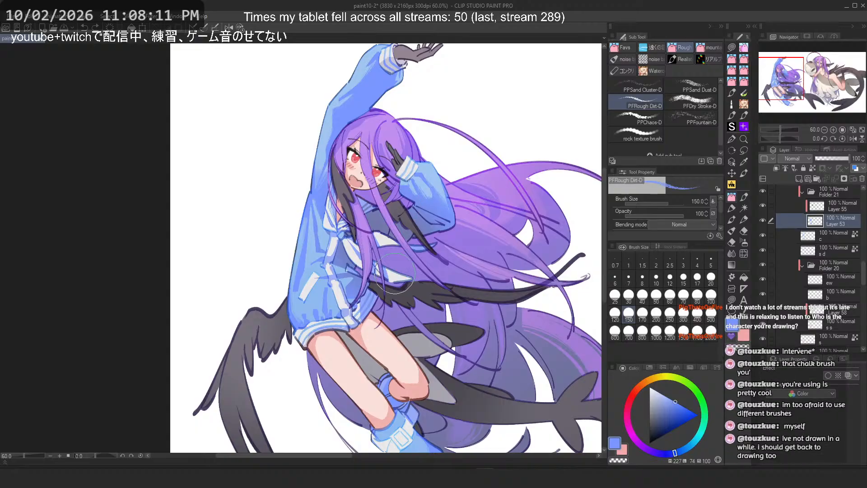
{"action": "left_click_drag", "start_coordinate": [400, 312], "coordinate": [397, 212]}
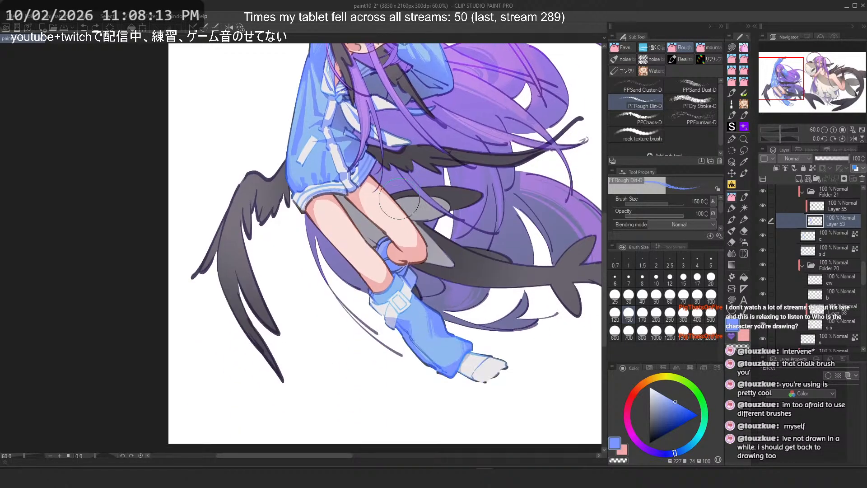
{"action": "scroll", "coordinate": [312, 166], "scroll_direction": "up", "scroll_amount": 5}
{"action": "scroll", "coordinate": [311, 166], "scroll_direction": "up", "scroll_amount": 1}
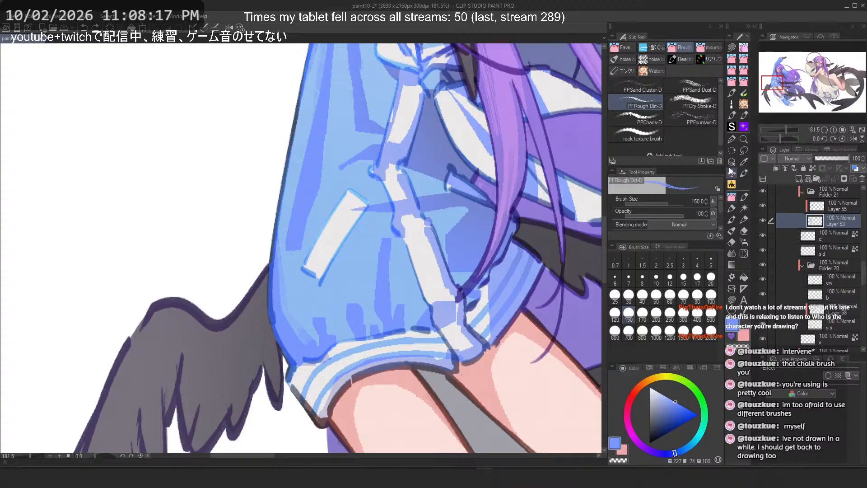
{"action": "left_click", "coordinate": [732, 140]}
{"action": "left_click", "coordinate": [705, 47]}
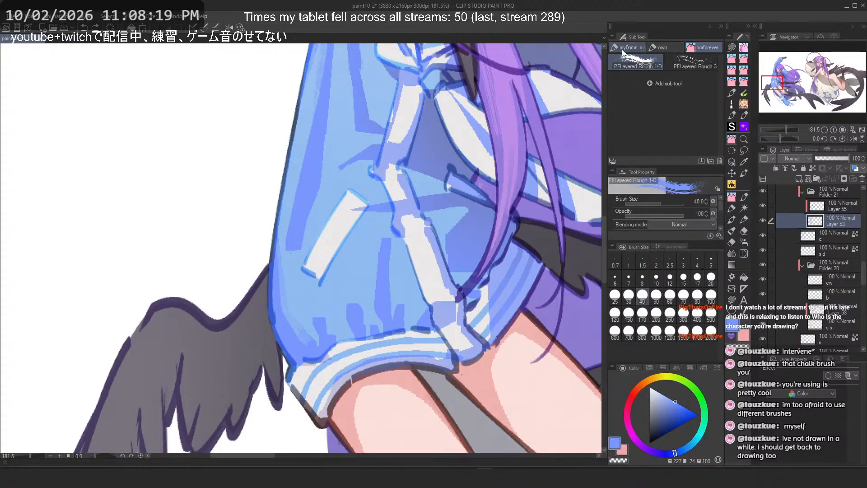
{"action": "left_click", "coordinate": [689, 63]}
{"action": "key", "text": "ctrl+z"}
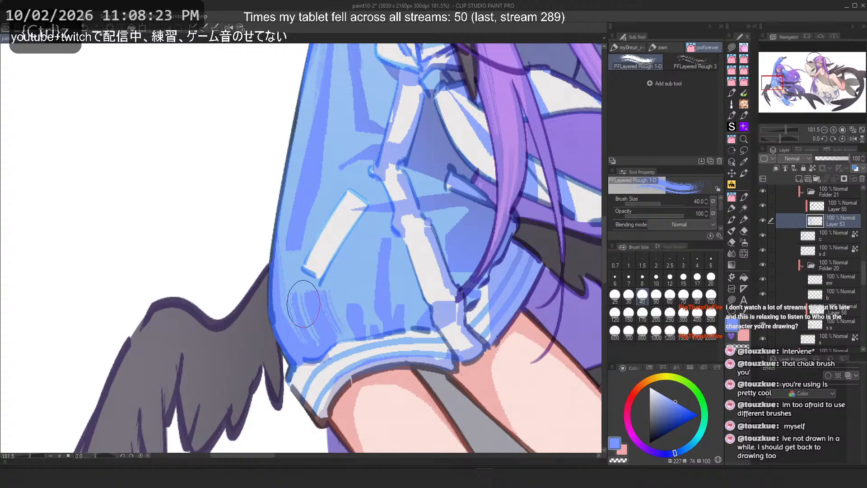
{"action": "left_click", "coordinate": [626, 47]}
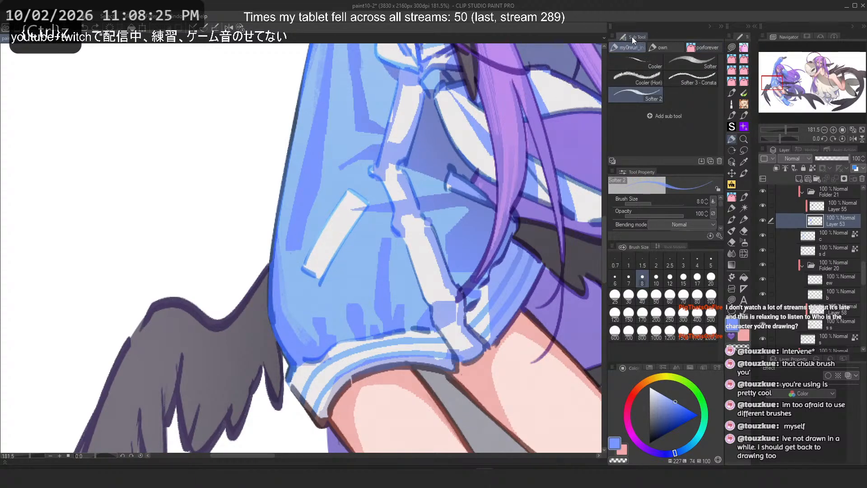
{"action": "left_click", "coordinate": [663, 44]}
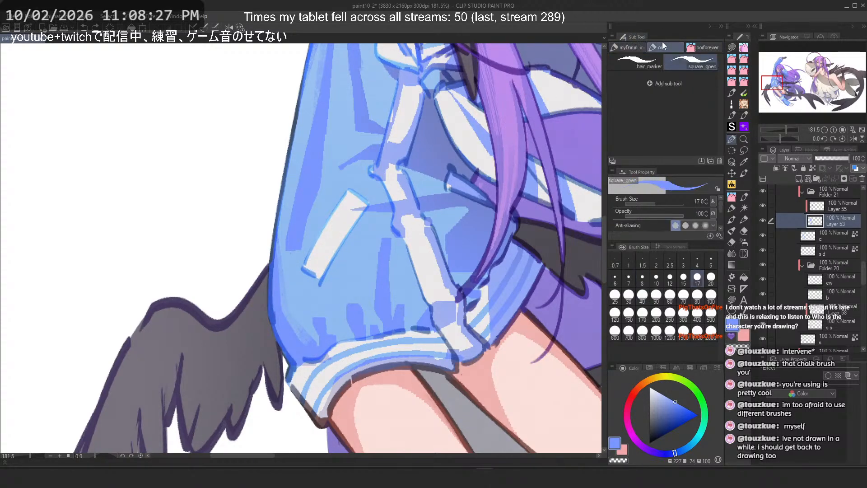
{"action": "left_click", "coordinate": [696, 46]}
{"action": "scroll", "coordinate": [320, 324], "scroll_direction": "up", "scroll_amount": 3}
{"action": "mouse_move", "coordinate": [300, 326]}
{"action": "left_mouse_down"}
{"action": "mouse_move", "coordinate": [328, 344]}
{"action": "mouse_move", "coordinate": [310, 305]}
{"action": "mouse_move", "coordinate": [303, 320]}
{"action": "left_mouse_up"}
{"action": "key", "text": "ctrl+z"}
{"action": "left_click", "coordinate": [697, 277]}
{"action": "key", "text": "ctrl+z"}
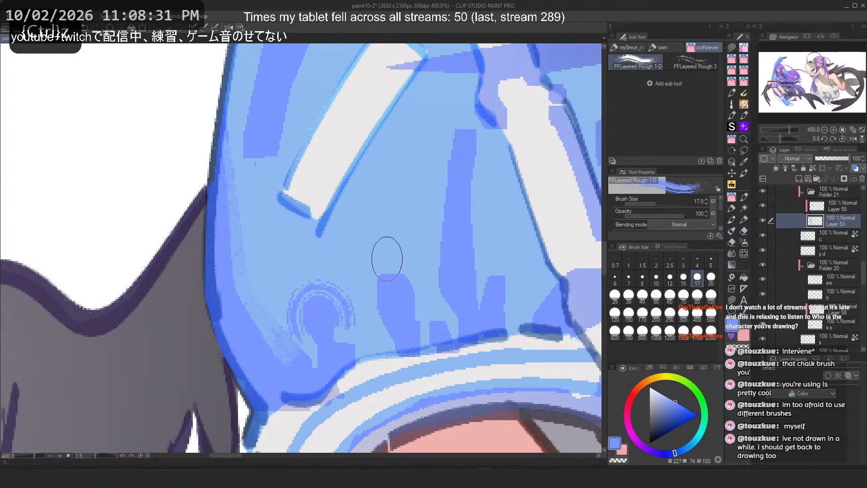
{"action": "key", "text": "ctrl+z"}
Step: Try PFLayered Rough 1-D strokes down the middle of the upper sleeve, undoing them
{"action": "mouse_move", "coordinate": [408, 283]}
{"action": "left_mouse_down"}
{"action": "mouse_move", "coordinate": [373, 281]}
{"action": "mouse_move", "coordinate": [398, 275]}
{"action": "left_mouse_up"}
{"action": "key", "text": "ctrl+z"}
{"action": "key", "text": "ctrl+z"}
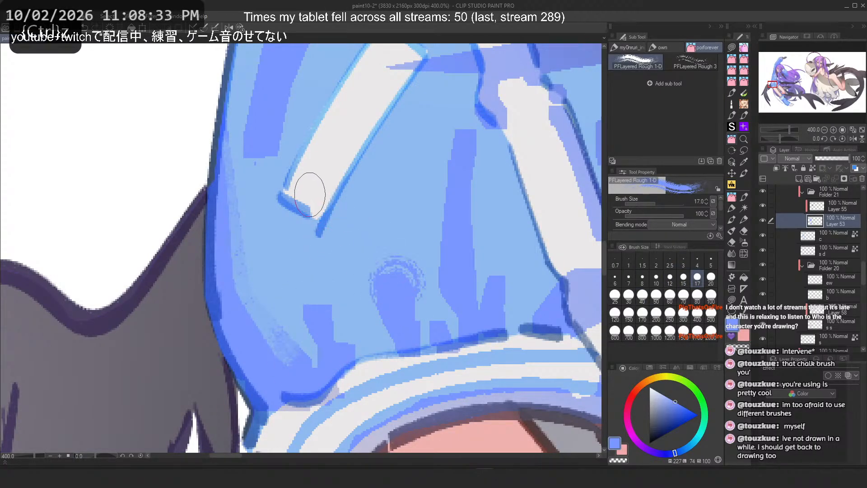
{"action": "scroll", "coordinate": [302, 185], "scroll_direction": "down", "scroll_amount": 5}
{"action": "scroll", "coordinate": [299, 181], "scroll_direction": "up", "scroll_amount": 4}
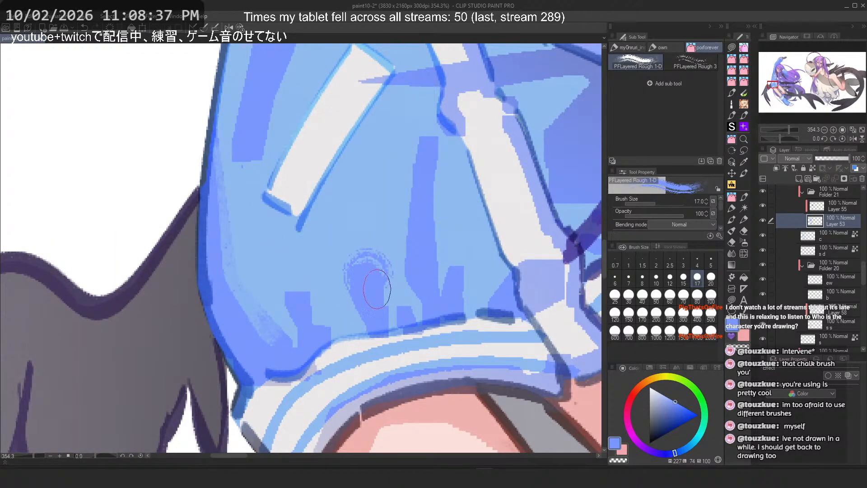
{"action": "key", "text": "ctrl+z"}
{"action": "left_click_drag", "start_coordinate": [427, 135], "coordinate": [413, 290]}
{"action": "key", "text": "ctrl+z"}
{"action": "key", "text": "ctrl+z"}
{"action": "left_click_drag", "start_coordinate": [404, 171], "coordinate": [420, 312]}
{"action": "key", "text": "ctrl+z"}
{"action": "left_click_drag", "start_coordinate": [432, 146], "coordinate": [442, 260]}
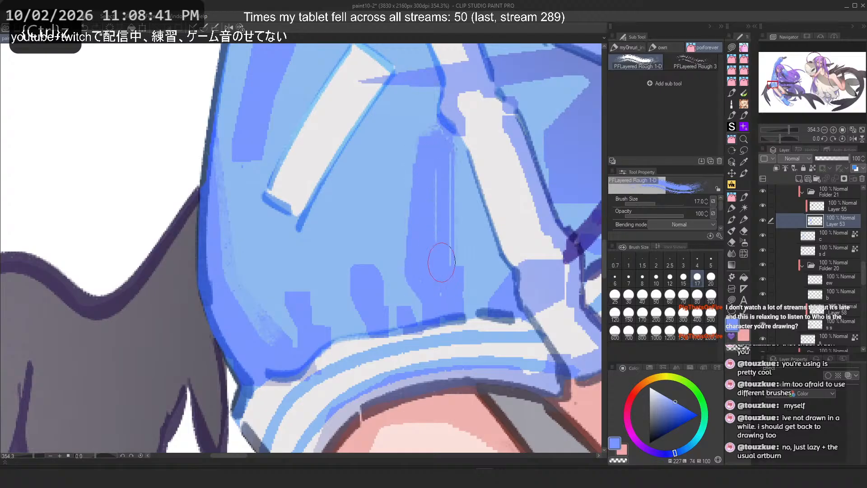
{"action": "key", "text": "ctrl+z"}
{"action": "key", "text": "c"}
{"action": "left_click_drag", "start_coordinate": [425, 131], "coordinate": [457, 226]}
{"action": "key", "text": "ctrl+z"}
{"action": "mouse_move", "coordinate": [426, 116]}
{"action": "left_mouse_down"}
{"action": "mouse_move", "coordinate": [466, 255]}
{"action": "mouse_move", "coordinate": [431, 131]}
{"action": "mouse_move", "coordinate": [458, 232]}
{"action": "left_mouse_up"}
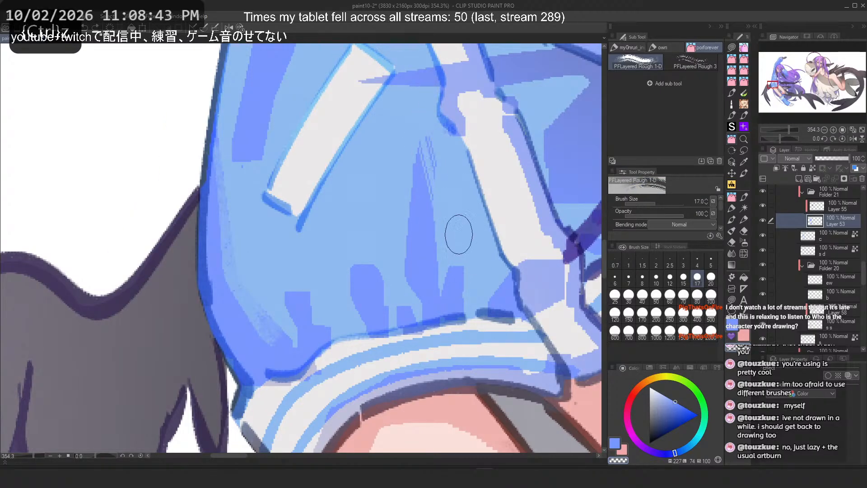
{"action": "scroll", "coordinate": [324, 256], "scroll_direction": "down", "scroll_amount": 4}
{"action": "scroll", "coordinate": [348, 205], "scroll_direction": "up", "scroll_amount": 1}
{"action": "scroll", "coordinate": [344, 217], "scroll_direction": "up", "scroll_amount": 1}
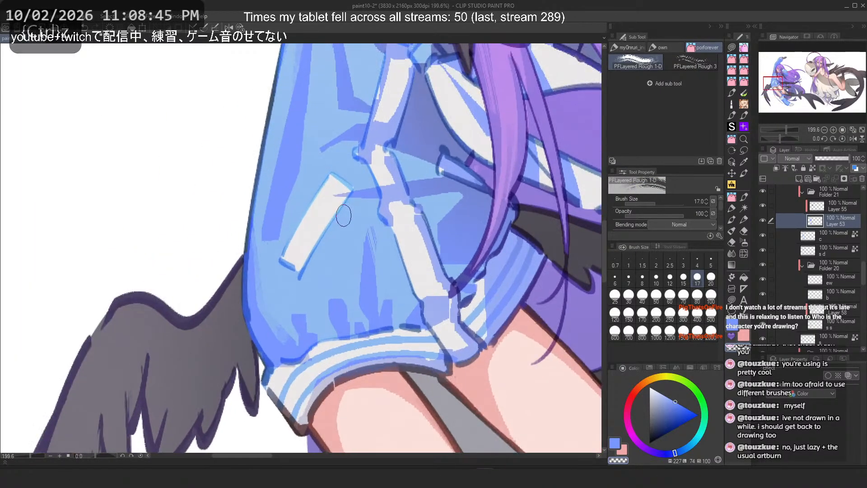
{"action": "key", "text": "ctrl+z"}
Step: Try long strokes down the sleeve's front fold with the canvas flipped and unflipped, undoing them
{"action": "mouse_move", "coordinate": [381, 277]}
{"action": "left_mouse_down"}
{"action": "mouse_move", "coordinate": [368, 226]}
{"action": "mouse_move", "coordinate": [351, 253]}
{"action": "mouse_move", "coordinate": [360, 295]}
{"action": "left_mouse_up"}
{"action": "key", "text": "ctrl+z"}
{"action": "key", "text": "ctrl+z"}
{"action": "key", "text": "ctrl+z"}
{"action": "mouse_move", "coordinate": [441, 217]}
{"action": "left_mouse_down"}
{"action": "mouse_move", "coordinate": [431, 275]}
{"action": "mouse_move", "coordinate": [466, 168]}
{"action": "mouse_move", "coordinate": [425, 260]}
{"action": "left_mouse_up"}
{"action": "key", "text": "ctrl+z"}
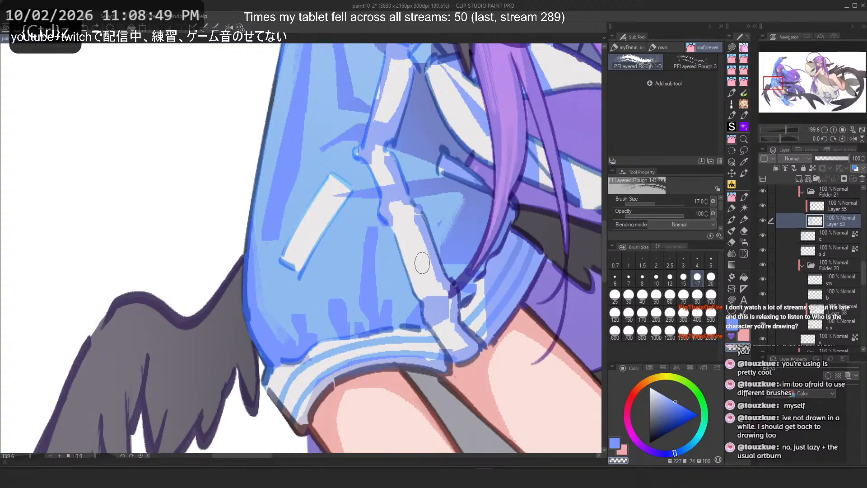
{"action": "mouse_move", "coordinate": [465, 197]}
{"action": "left_mouse_down"}
{"action": "mouse_move", "coordinate": [440, 218]}
{"action": "mouse_move", "coordinate": [423, 281]}
{"action": "left_mouse_up"}
{"action": "key", "text": "ctrl+z"}
{"action": "key", "text": "2"}
{"action": "key", "text": "ctrl+z"}
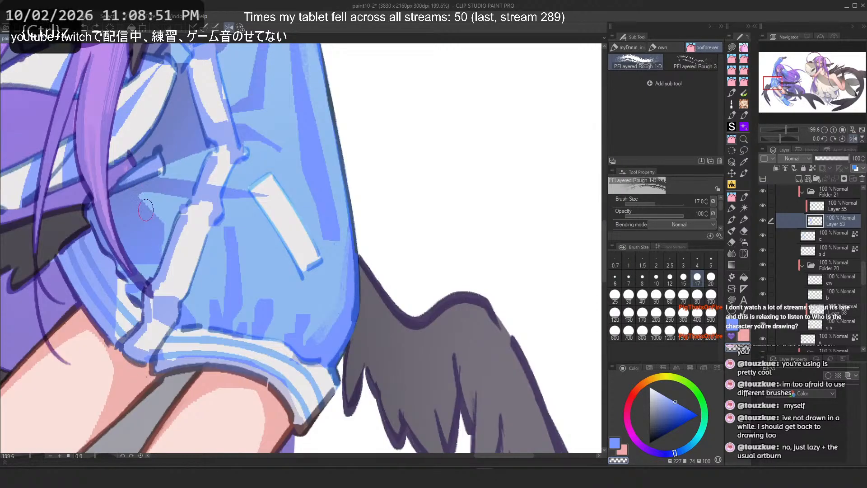
{"action": "key", "text": "ctrl+z"}
{"action": "mouse_move", "coordinate": [295, 147]}
{"action": "left_mouse_down"}
{"action": "mouse_move", "coordinate": [331, 252]}
{"action": "mouse_move", "coordinate": [304, 173]}
{"action": "mouse_move", "coordinate": [328, 236]}
{"action": "left_mouse_up"}
{"action": "key", "text": "ctrl+z"}
{"action": "key", "text": "ctrl+z"}
{"action": "key", "text": "2"}
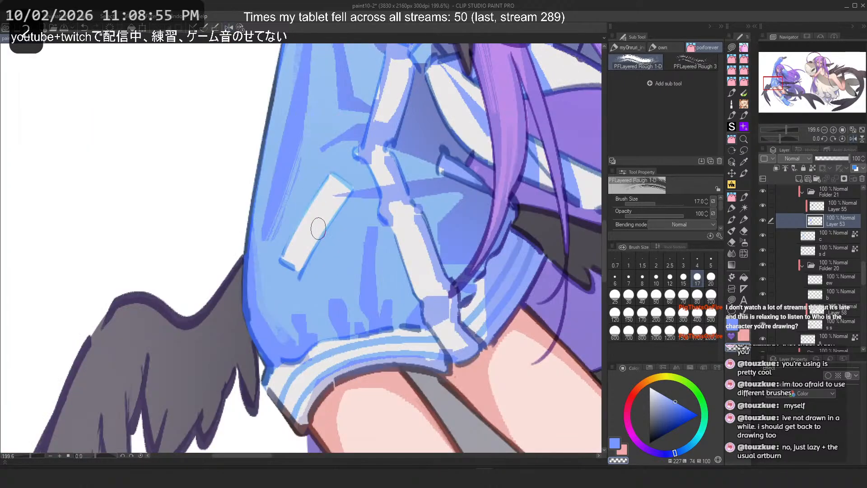
{"action": "key", "text": "ctrl+z"}
{"action": "left_click_drag", "start_coordinate": [298, 154], "coordinate": [270, 251]}
{"action": "key", "text": "ctrl+z"}
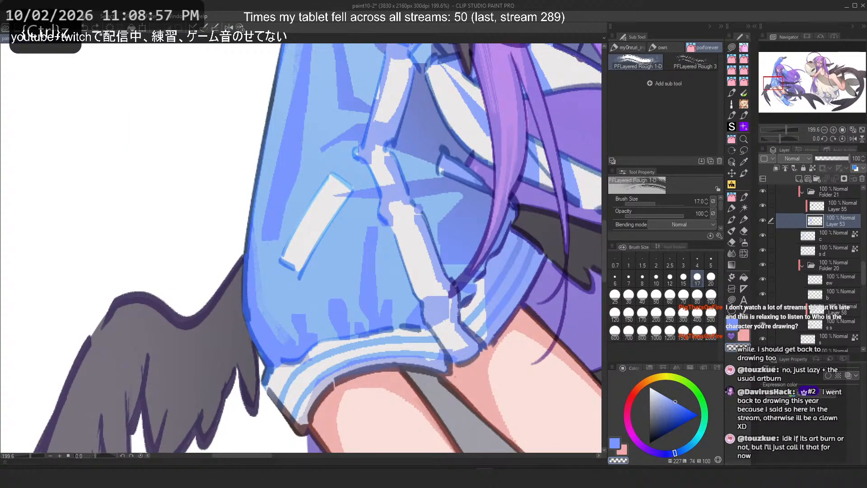
{"action": "left_click_drag", "start_coordinate": [302, 141], "coordinate": [271, 251]}
{"action": "scroll", "coordinate": [320, 302], "scroll_direction": "down", "scroll_amount": 2}
{"action": "scroll", "coordinate": [249, 198], "scroll_direction": "up", "scroll_amount": 2}
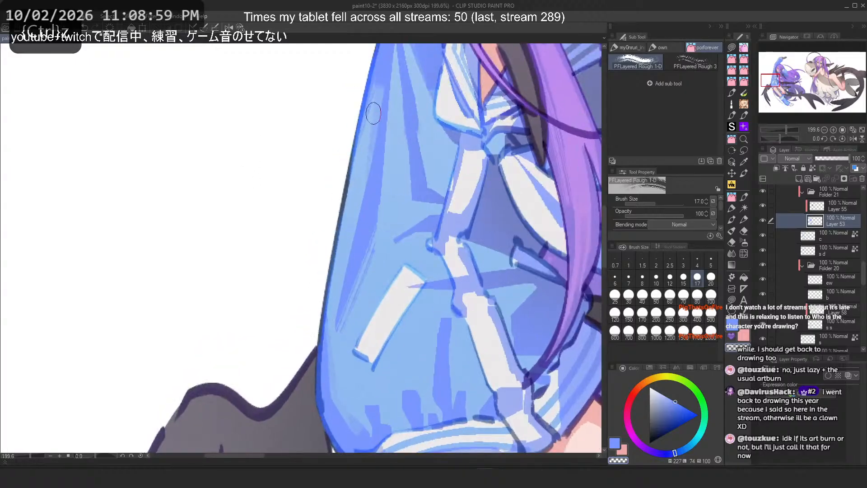
{"action": "key", "text": "ctrl+z"}
Step: Try repeated textured strokes along the sleeve's outer edge near the white stripe, undoing them
{"action": "left_click_drag", "start_coordinate": [376, 117], "coordinate": [345, 329]}
{"action": "key", "text": "ctrl+z"}
{"action": "key", "text": "c"}
{"action": "left_click_drag", "start_coordinate": [374, 109], "coordinate": [342, 326]}
{"action": "key", "text": "ctrl+z"}
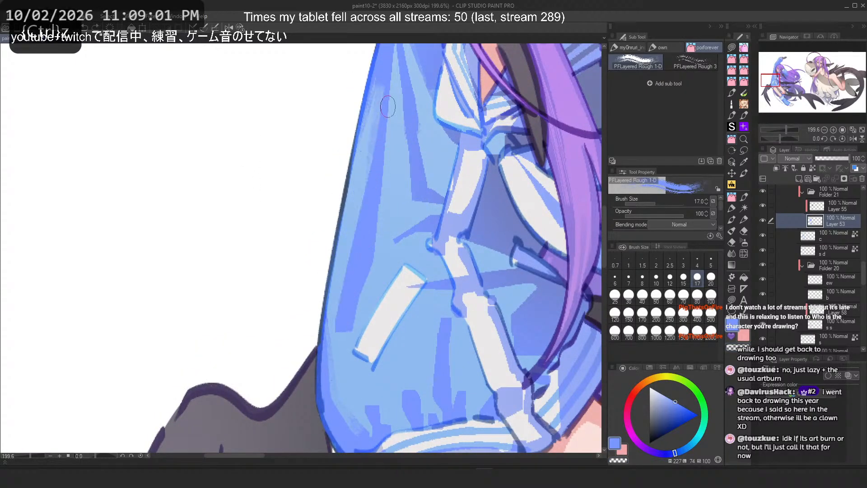
{"action": "left_click_drag", "start_coordinate": [387, 108], "coordinate": [339, 316]}
{"action": "key", "text": "ctrl+z"}
{"action": "key", "text": "ctrl+z"}
{"action": "mouse_move", "coordinate": [374, 167]}
{"action": "left_mouse_down"}
{"action": "mouse_move", "coordinate": [345, 307]}
{"action": "mouse_move", "coordinate": [351, 234]}
{"action": "mouse_move", "coordinate": [337, 330]}
{"action": "left_mouse_up"}
{"action": "key", "text": "ctrl+z"}
{"action": "mouse_move", "coordinate": [367, 192]}
{"action": "left_mouse_down"}
{"action": "mouse_move", "coordinate": [338, 319]}
{"action": "mouse_move", "coordinate": [366, 185]}
{"action": "mouse_move", "coordinate": [358, 246]}
{"action": "mouse_move", "coordinate": [372, 195]}
{"action": "mouse_move", "coordinate": [337, 320]}
{"action": "left_mouse_up"}
{"action": "key", "text": "ctrl+z"}
{"action": "key", "text": "ctrl+z"}
{"action": "key", "text": "ctrl+z"}
{"action": "key", "text": "ctrl+z"}
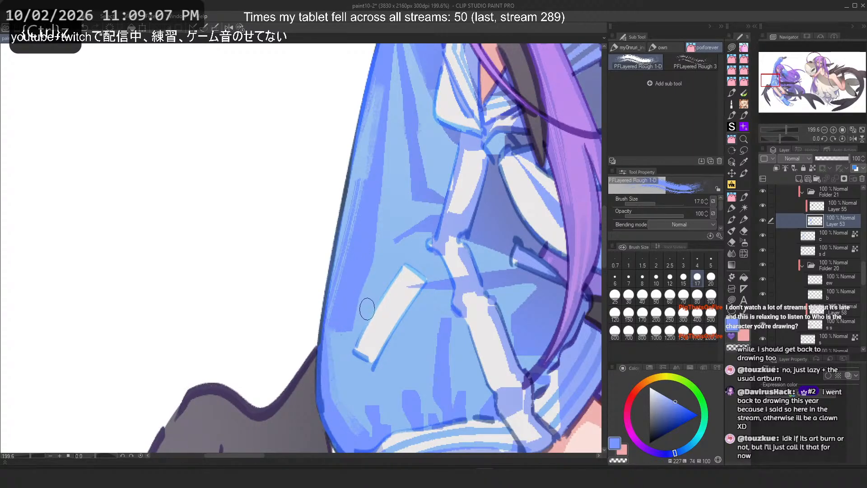
{"action": "key", "text": "c"}
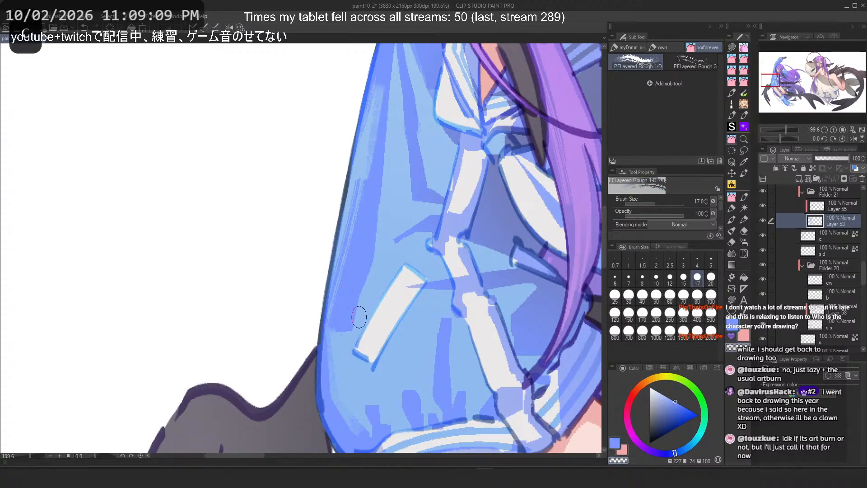
{"action": "left_click_drag", "start_coordinate": [375, 265], "coordinate": [342, 331]}
{"action": "key", "text": "ctrl+z"}
{"action": "left_click_drag", "start_coordinate": [372, 271], "coordinate": [338, 325]}
{"action": "left_click_drag", "start_coordinate": [369, 280], "coordinate": [348, 313]}
{"action": "left_click_drag", "start_coordinate": [369, 252], "coordinate": [339, 333]}
{"action": "key", "text": "ctrl+z"}
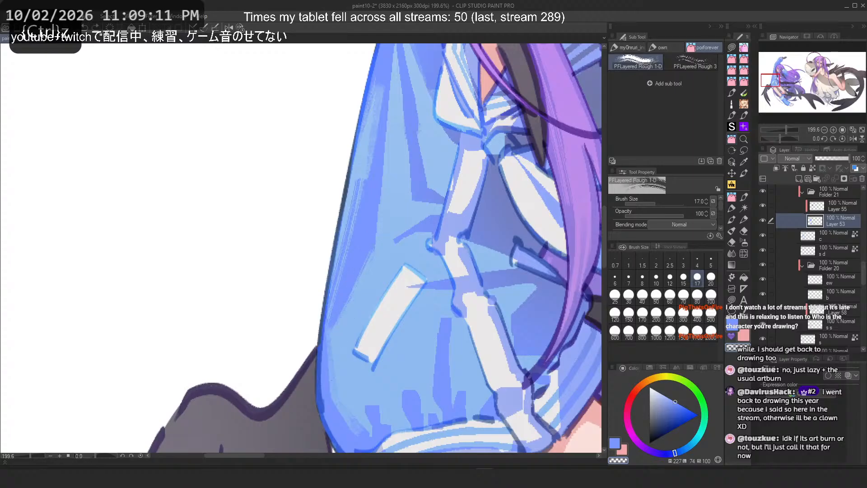
{"action": "key", "text": "ctrl+z"}
{"action": "left_click_drag", "start_coordinate": [376, 259], "coordinate": [345, 323]}
{"action": "key", "text": "ctrl+z"}
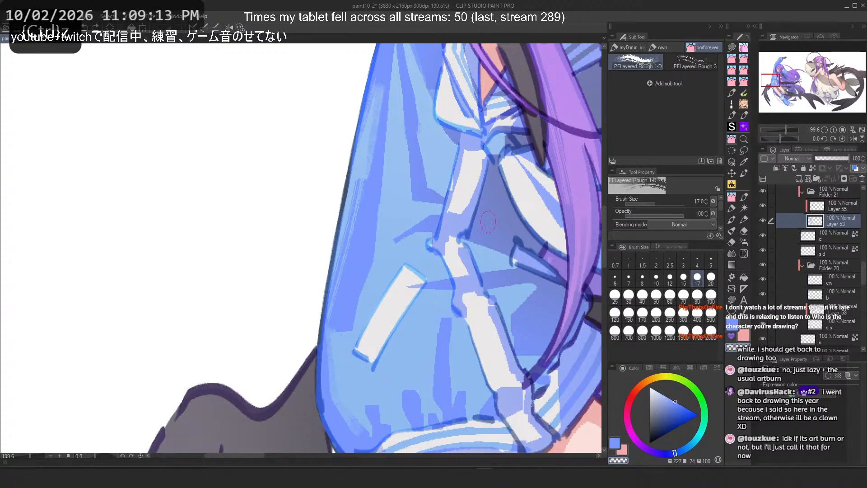
Step: Try short strokes across the sleeve's middle fold, flipping the canvas, and undo them
{"action": "key", "text": "c"}
{"action": "left_click_drag", "start_coordinate": [463, 243], "coordinate": [525, 265]}
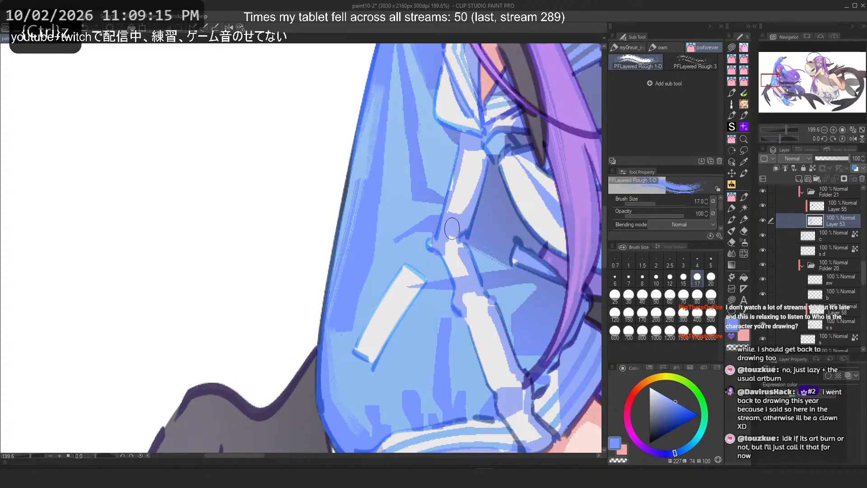
{"action": "left_click_drag", "start_coordinate": [463, 241], "coordinate": [515, 265]}
{"action": "key", "text": "ctrl+z"}
{"action": "left_click_drag", "start_coordinate": [501, 284], "coordinate": [535, 299]}
{"action": "key", "text": "h"}
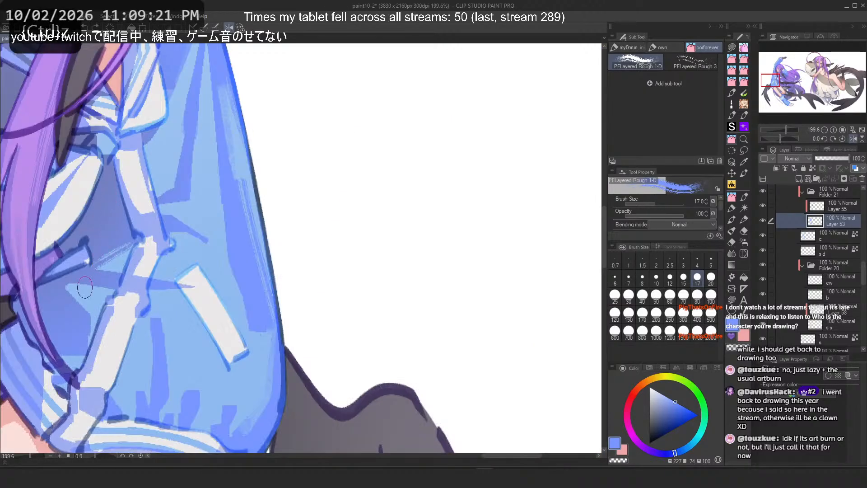
{"action": "key", "text": "ctrl+z"}
{"action": "left_click_drag", "start_coordinate": [70, 283], "coordinate": [95, 318]}
{"action": "key", "text": "ctrl+z"}
Step: Set the brush size to 10 and try strokes down the sleeve near the shoulder, undoing them
{"action": "left_click_drag", "start_coordinate": [96, 269], "coordinate": [201, 277]}
{"action": "left_click_drag", "start_coordinate": [219, 207], "coordinate": [405, 314]}
{"action": "scroll", "coordinate": [405, 314], "scroll_direction": "up", "scroll_amount": 1}
{"action": "left_click_drag", "start_coordinate": [389, 146], "coordinate": [367, 286]}
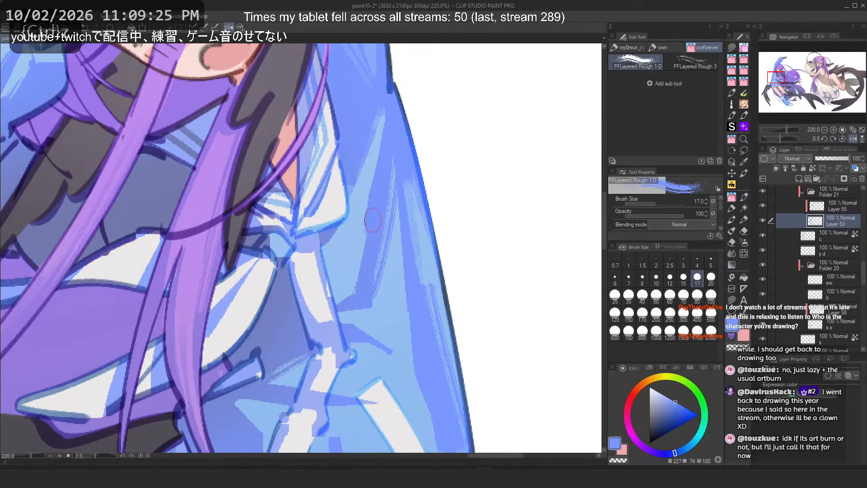
{"action": "key", "text": "ctrl+z"}
{"action": "key", "text": "ctrl+z"}
{"action": "left_click_drag", "start_coordinate": [386, 176], "coordinate": [373, 294]}
{"action": "key", "text": "ctrl+z"}
{"action": "left_click", "coordinate": [657, 277]}
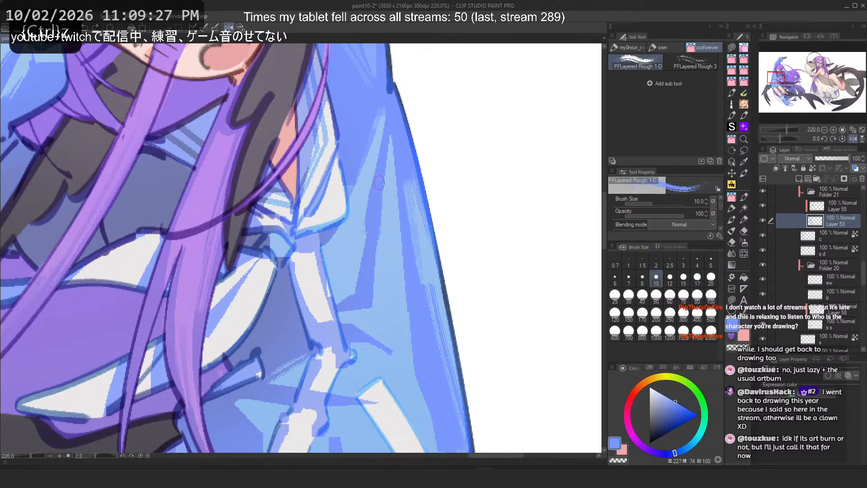
{"action": "key", "text": "ctrl+z"}
{"action": "left_click_drag", "start_coordinate": [386, 162], "coordinate": [368, 305]}
{"action": "key", "text": "2"}
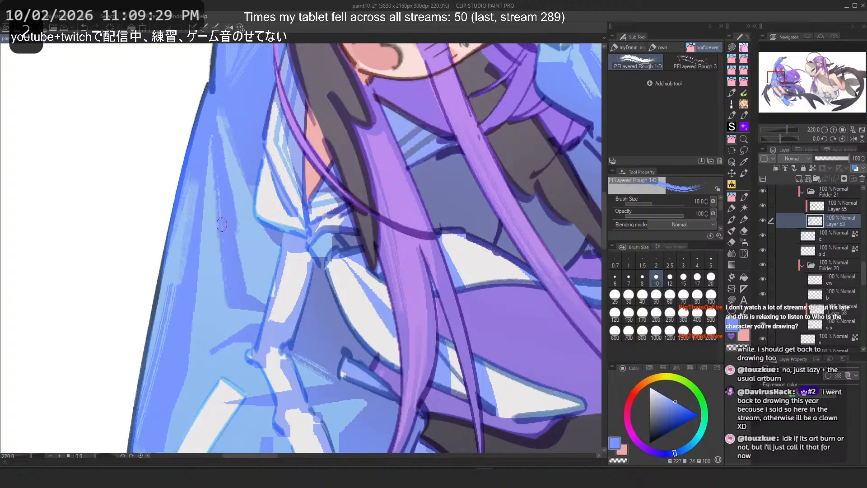
{"action": "key", "text": "ctrl+z"}
{"action": "key", "text": "ctrl+z"}
{"action": "mouse_move", "coordinate": [220, 123]}
{"action": "left_mouse_down"}
{"action": "mouse_move", "coordinate": [244, 287]}
{"action": "mouse_move", "coordinate": [245, 259]}
{"action": "mouse_move", "coordinate": [252, 290]}
{"action": "left_mouse_up"}
{"action": "key", "text": "ctrl+z"}
{"action": "key", "text": "ctrl+z"}
{"action": "key", "text": "ctrl+z"}
Step: Switch to the PFLayered Rough 3 brush at size 30 and try strokes on the shoulder sleeve, undoing them
{"action": "left_click", "coordinate": [688, 63]}
{"action": "left_click_drag", "start_coordinate": [220, 179], "coordinate": [246, 298]}
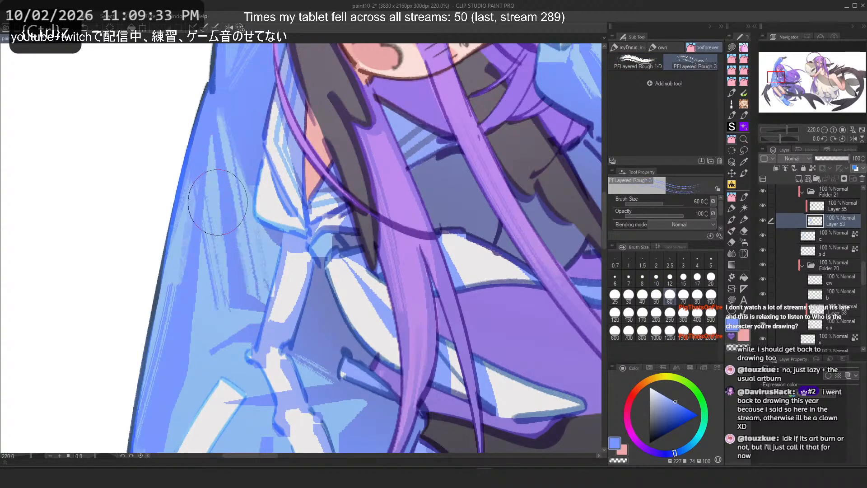
{"action": "key", "text": "ctrl+z"}
{"action": "left_click", "coordinate": [629, 294]}
{"action": "left_click_drag", "start_coordinate": [227, 161], "coordinate": [239, 281]}
{"action": "key", "text": "ctrl+z"}
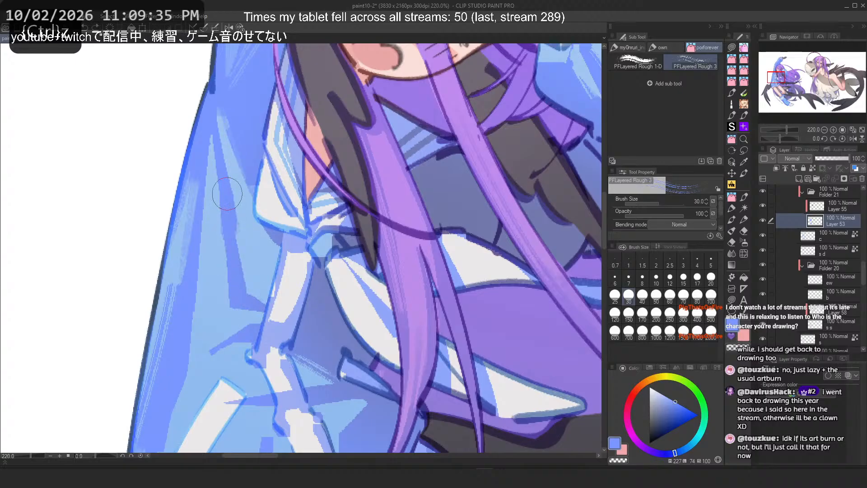
{"action": "left_click_drag", "start_coordinate": [223, 136], "coordinate": [264, 259]}
{"action": "key", "text": "ctrl+z"}
{"action": "mouse_move", "coordinate": [225, 126]}
{"action": "left_mouse_down"}
{"action": "mouse_move", "coordinate": [264, 245]}
{"action": "mouse_move", "coordinate": [262, 264]}
{"action": "left_mouse_up"}
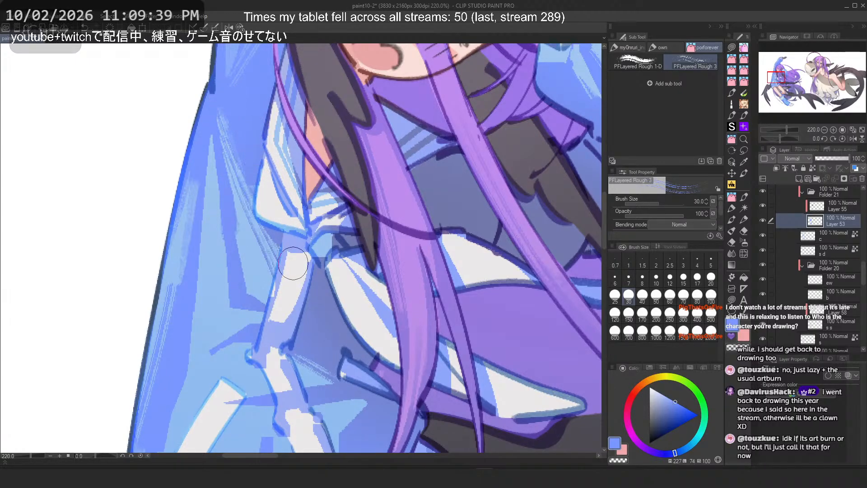
{"action": "key", "text": "h"}
{"action": "key", "text": "ctrl+z"}
{"action": "scroll", "coordinate": [461, 290], "scroll_direction": "down", "scroll_amount": 5}
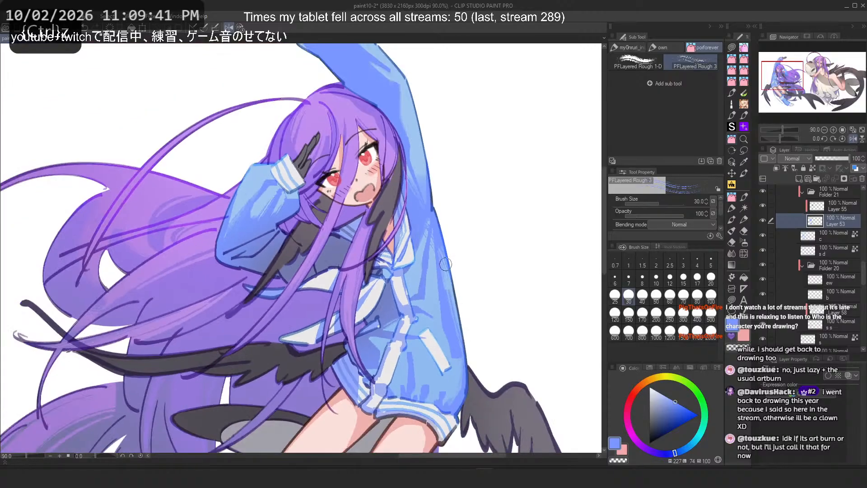
{"action": "key", "text": "ctrl+z"}
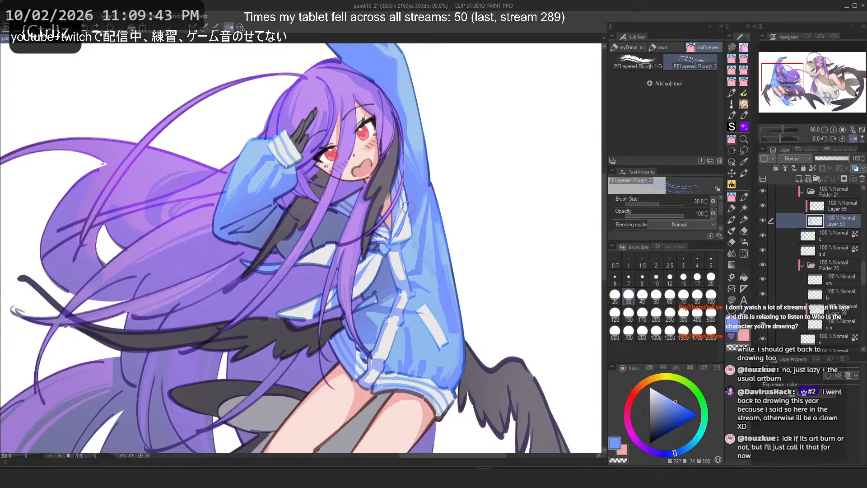
{"action": "key", "text": "ctrl+z"}
{"action": "scroll", "coordinate": [417, 300], "scroll_direction": "up", "scroll_amount": 5}
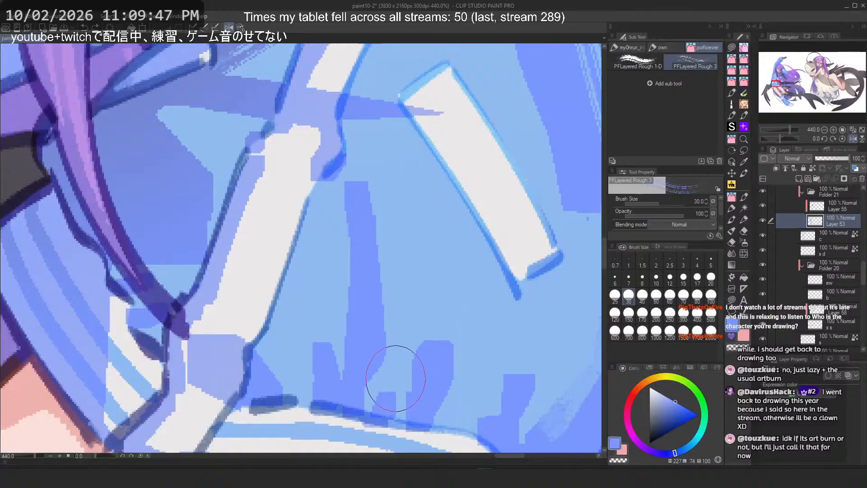
Step: Try strokes down the lower middle of the sleeve, reviewing the figure, and undo them
{"action": "scroll", "coordinate": [387, 310], "scroll_direction": "down", "scroll_amount": 4}
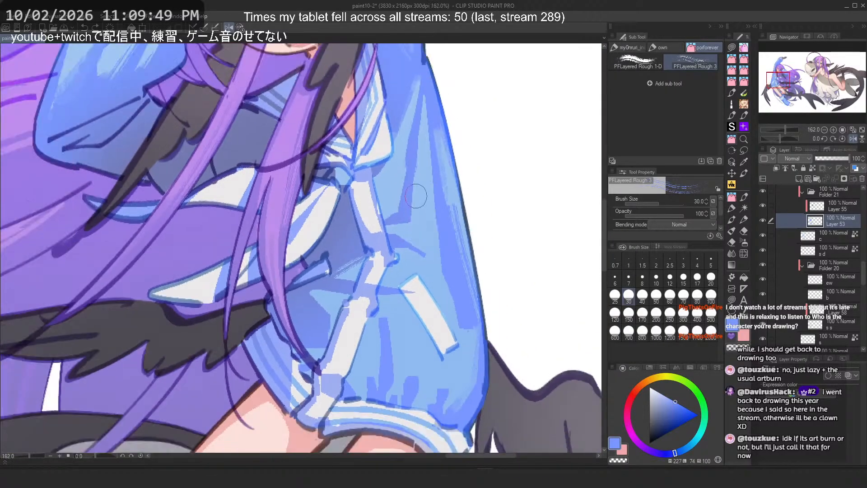
{"action": "left_click_drag", "start_coordinate": [404, 233], "coordinate": [420, 270]}
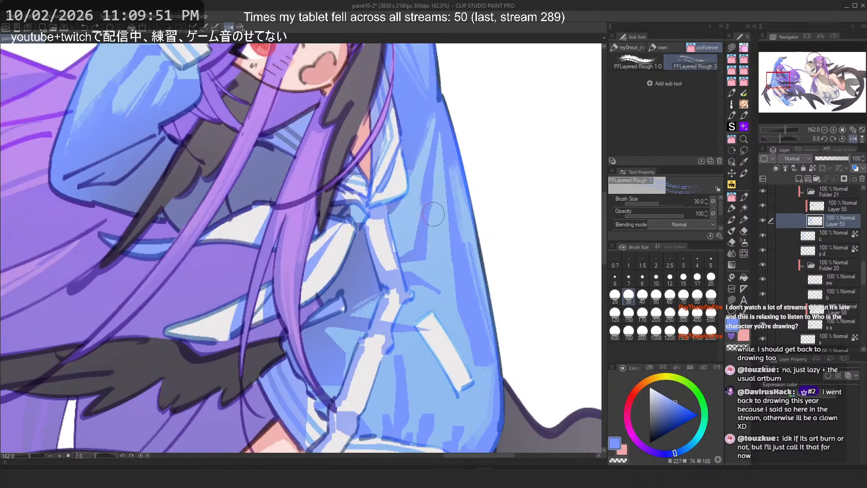
{"action": "scroll", "coordinate": [447, 138], "scroll_direction": "down", "scroll_amount": 3}
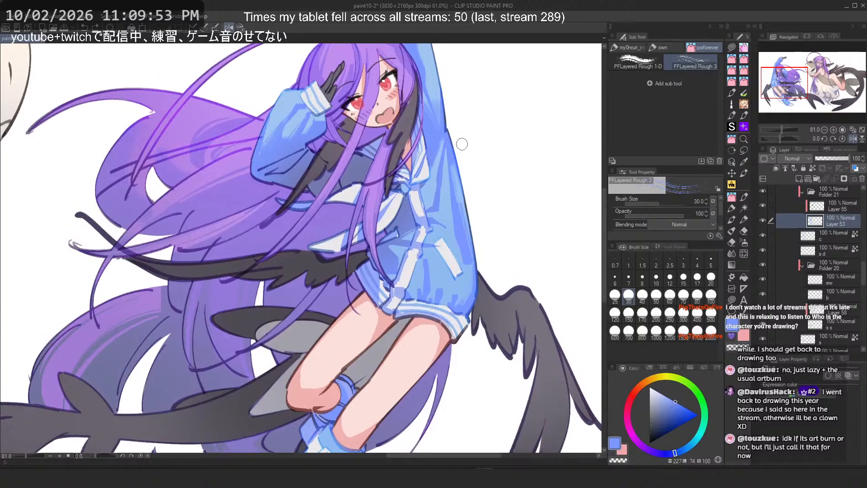
{"action": "scroll", "coordinate": [240, 117], "scroll_direction": "up", "scroll_amount": 3}
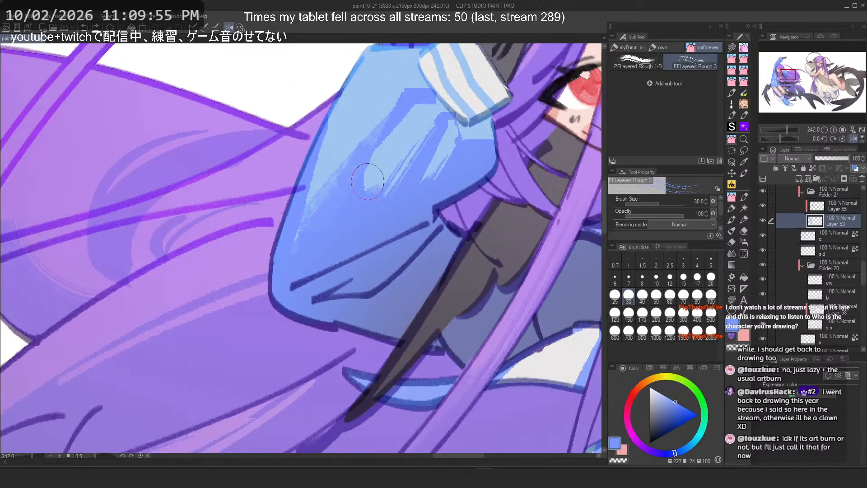
{"action": "scroll", "coordinate": [385, 175], "scroll_direction": "down", "scroll_amount": 5}
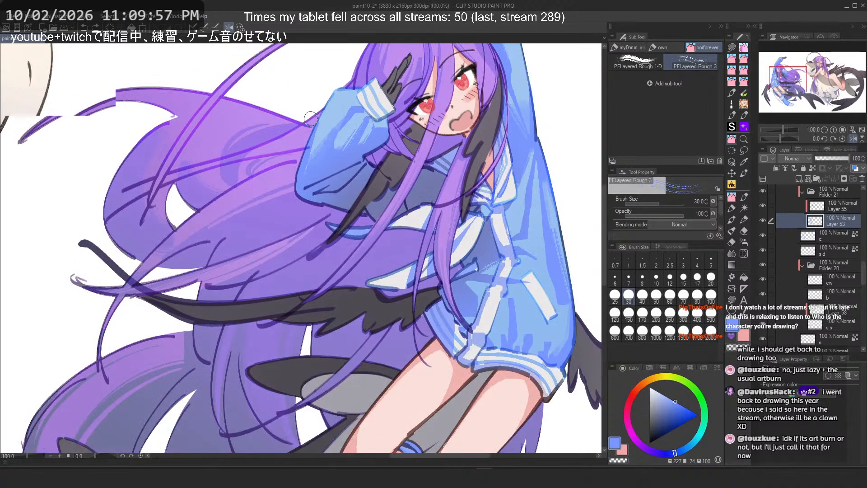
{"action": "scroll", "coordinate": [443, 125], "scroll_direction": "up", "scroll_amount": 1}
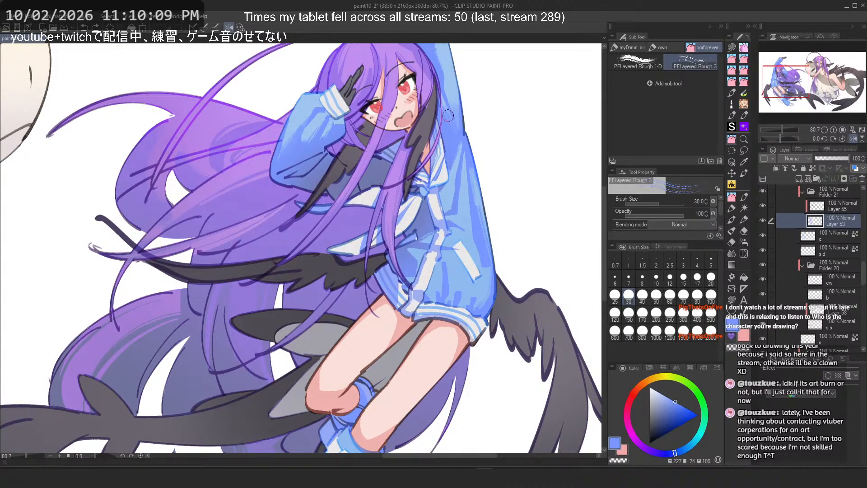
{"action": "scroll", "coordinate": [447, 163], "scroll_direction": "up", "scroll_amount": 5}
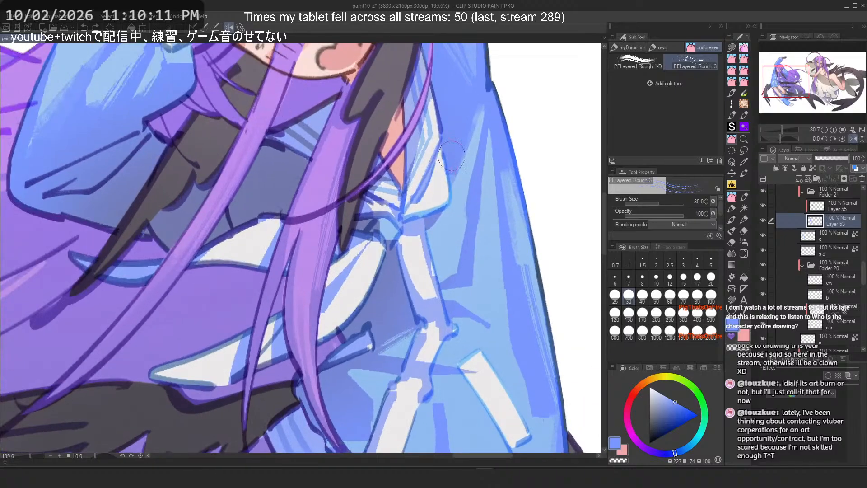
{"action": "key", "text": "ctrl+z"}
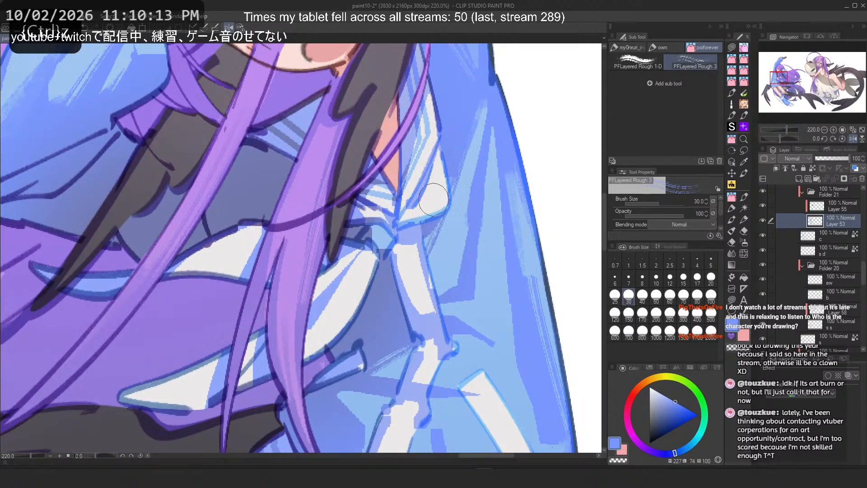
{"action": "mouse_move", "coordinate": [433, 199]}
{"action": "left_mouse_down"}
{"action": "mouse_move", "coordinate": [443, 217]}
{"action": "mouse_move", "coordinate": [429, 190]}
{"action": "mouse_move", "coordinate": [451, 165]}
{"action": "mouse_move", "coordinate": [464, 121]}
{"action": "left_mouse_up"}
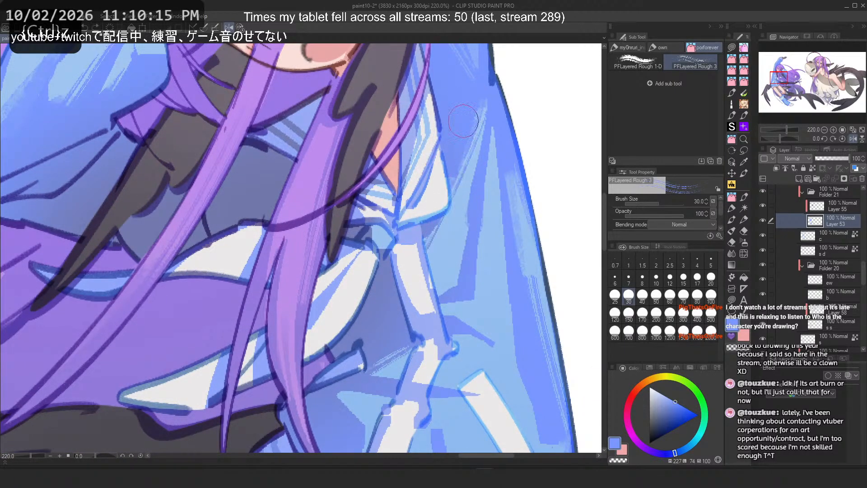
{"action": "key", "text": "ctrl+z"}
{"action": "key", "text": "ctrl+z"}
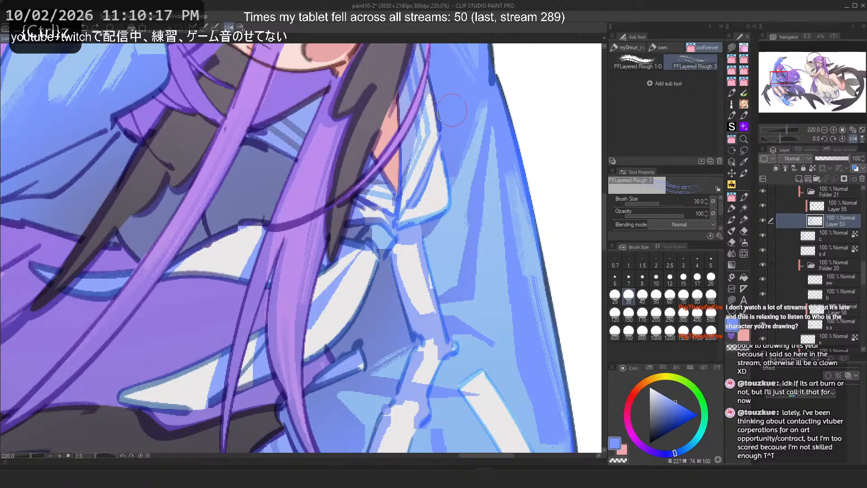
Step: Switch to the PFLayered Rough 1-D brush at size 10 and try strokes along the sleeve's fold and outer edge, undoing them
{"action": "left_click", "coordinate": [631, 62]}
{"action": "left_click_drag", "start_coordinate": [440, 179], "coordinate": [427, 219]}
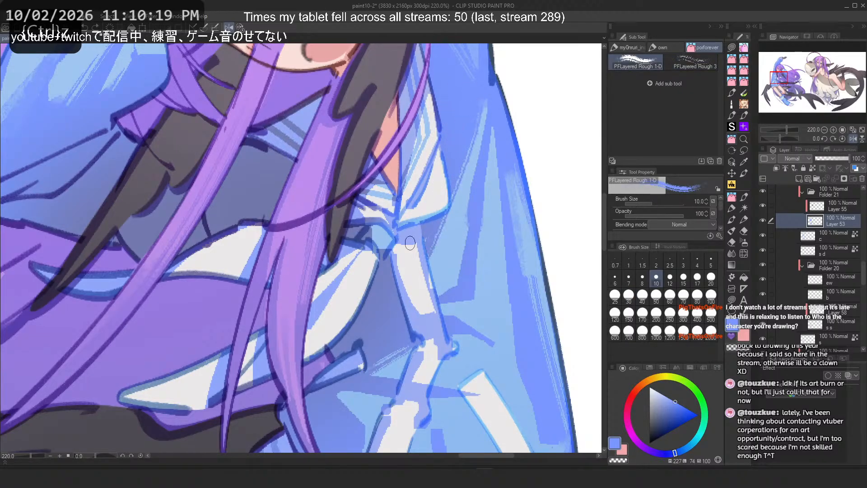
{"action": "key", "text": "ctrl+z"}
{"action": "left_click_drag", "start_coordinate": [472, 131], "coordinate": [425, 253]}
{"action": "key", "text": "ctrl+z"}
{"action": "key", "text": "ctrl+z"}
{"action": "left_click_drag", "start_coordinate": [485, 102], "coordinate": [438, 228]}
{"action": "key", "text": "ctrl+z"}
{"action": "key", "text": "ctrl+z"}
{"action": "mouse_move", "coordinate": [496, 128]}
{"action": "left_mouse_down"}
{"action": "mouse_move", "coordinate": [506, 305]}
{"action": "mouse_move", "coordinate": [504, 281]}
{"action": "left_mouse_up"}
{"action": "key", "text": "ctrl+z"}
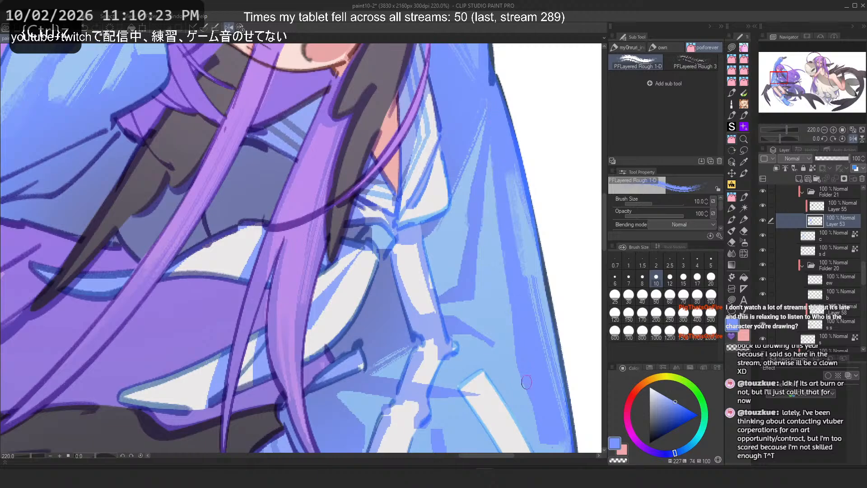
{"action": "key", "text": "ctrl+z"}
{"action": "key", "text": "ctrl+z"}
Step: Raise the brush size to 15 and try strokes on the sleeve, flipping the canvas, then undo them
{"action": "left_click_drag", "start_coordinate": [492, 129], "coordinate": [512, 315]}
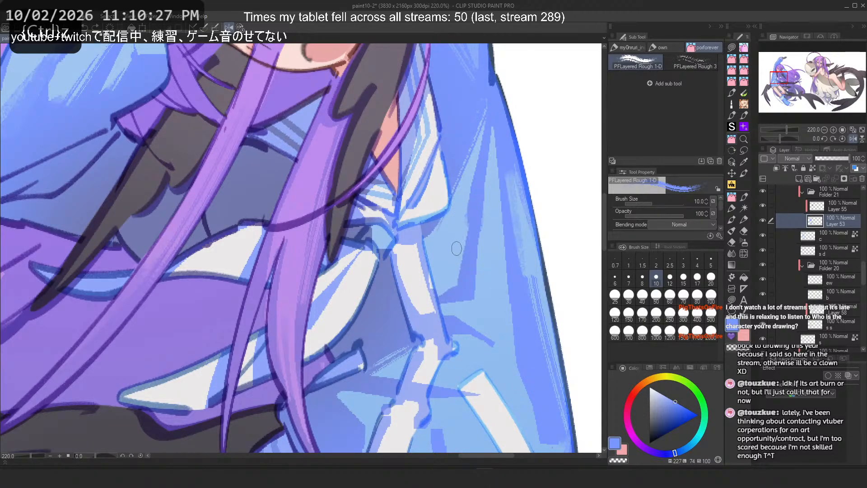
{"action": "key", "text": "bracketright"}
{"action": "mouse_move", "coordinate": [440, 285]}
{"action": "left_mouse_down"}
{"action": "mouse_move", "coordinate": [453, 262]}
{"action": "mouse_move", "coordinate": [427, 290]}
{"action": "left_mouse_up"}
{"action": "key", "text": "ctrl+z"}
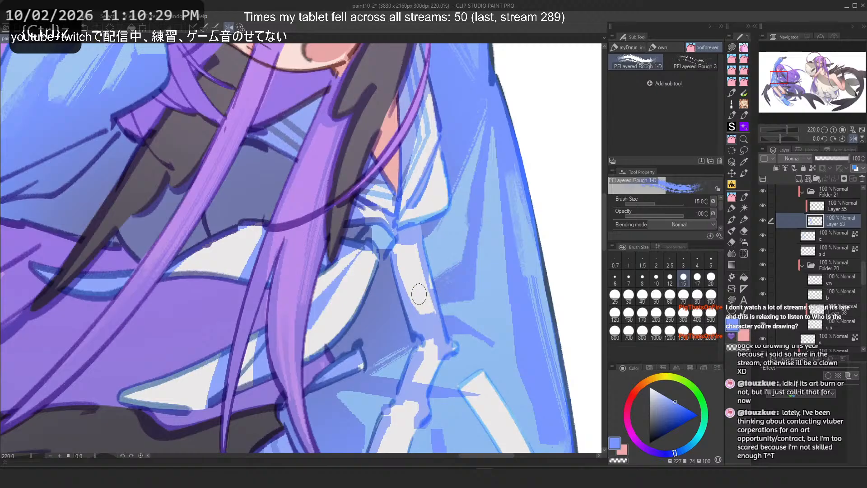
{"action": "key", "text": "h"}
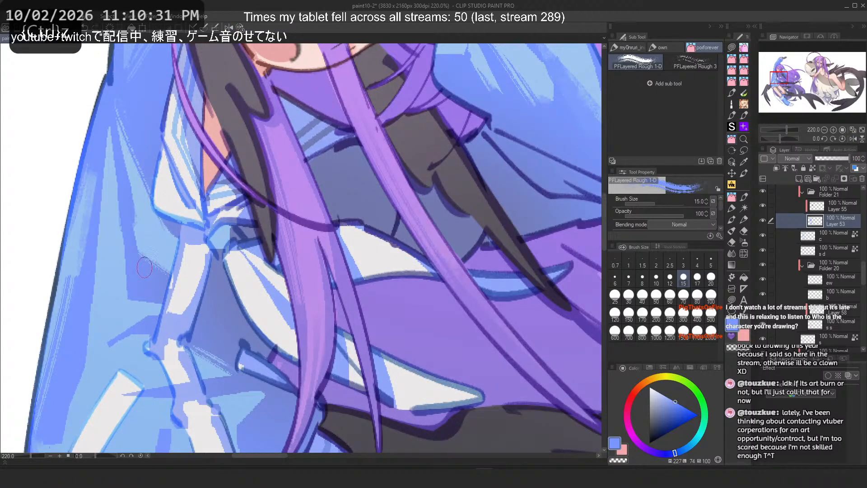
{"action": "key", "text": "ctrl+z"}
{"action": "mouse_move", "coordinate": [141, 263]}
{"action": "left_mouse_down"}
{"action": "mouse_move", "coordinate": [171, 291]}
{"action": "mouse_move", "coordinate": [162, 294]}
{"action": "left_mouse_up"}
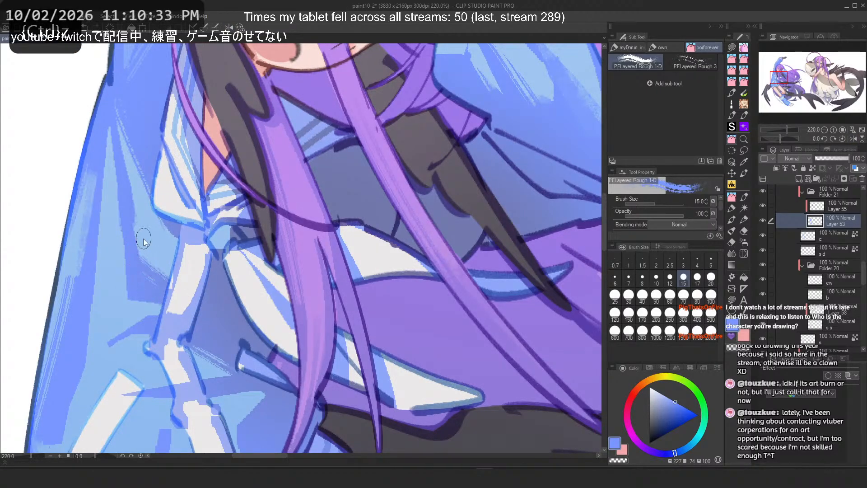
{"action": "key", "text": "ctrl+z"}
Step: Try strokes on the flipped sleeve near the collar and undo them
{"action": "left_click_drag", "start_coordinate": [179, 231], "coordinate": [161, 276]}
{"action": "left_click_drag", "start_coordinate": [209, 172], "coordinate": [273, 225]}
{"action": "key", "text": "ctrl+z"}
{"action": "left_click_drag", "start_coordinate": [274, 169], "coordinate": [305, 275]}
{"action": "key", "text": "ctrl+z"}
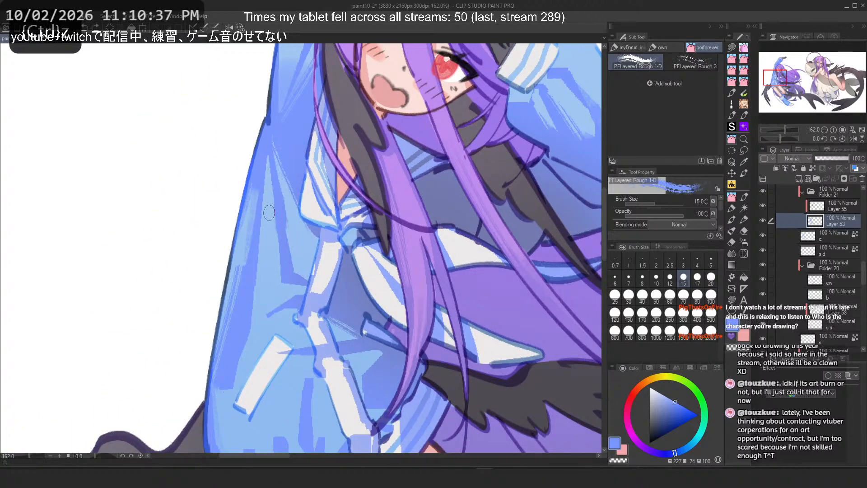
Step: Brush textured strokes down the sleeve's outer edge beside the face, undoing the unwanted attempts
{"action": "left_click_drag", "start_coordinate": [275, 224], "coordinate": [239, 167]}
{"action": "left_click_drag", "start_coordinate": [255, 111], "coordinate": [357, 231]}
{"action": "left_click_drag", "start_coordinate": [345, 178], "coordinate": [314, 293]}
{"action": "key", "text": "ctrl+z"}
{"action": "key", "text": "ctrl+z"}
{"action": "mouse_move", "coordinate": [345, 190]}
{"action": "left_mouse_down"}
{"action": "mouse_move", "coordinate": [306, 307]}
{"action": "mouse_move", "coordinate": [358, 171]}
{"action": "mouse_move", "coordinate": [312, 295]}
{"action": "left_mouse_up"}
{"action": "key", "text": "ctrl+z"}
{"action": "key", "text": "ctrl+z"}
{"action": "key", "text": "ctrl+z"}
{"action": "left_click_drag", "start_coordinate": [348, 181], "coordinate": [313, 294]}
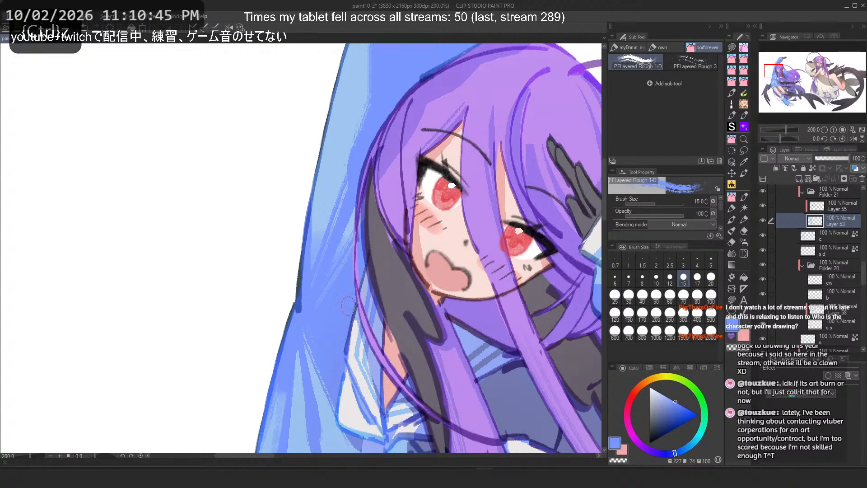
{"action": "mouse_move", "coordinate": [337, 185]}
{"action": "left_mouse_down"}
{"action": "mouse_move", "coordinate": [335, 273]}
{"action": "mouse_move", "coordinate": [296, 289]}
{"action": "left_mouse_up"}
Step: Flip the canvas and try strokes on the raised arm's sleeve, undoing them
{"action": "scroll", "coordinate": [405, 142], "scroll_direction": "up", "scroll_amount": 1}
{"action": "left_click_drag", "start_coordinate": [431, 98], "coordinate": [361, 158]}
{"action": "key", "text": "h"}
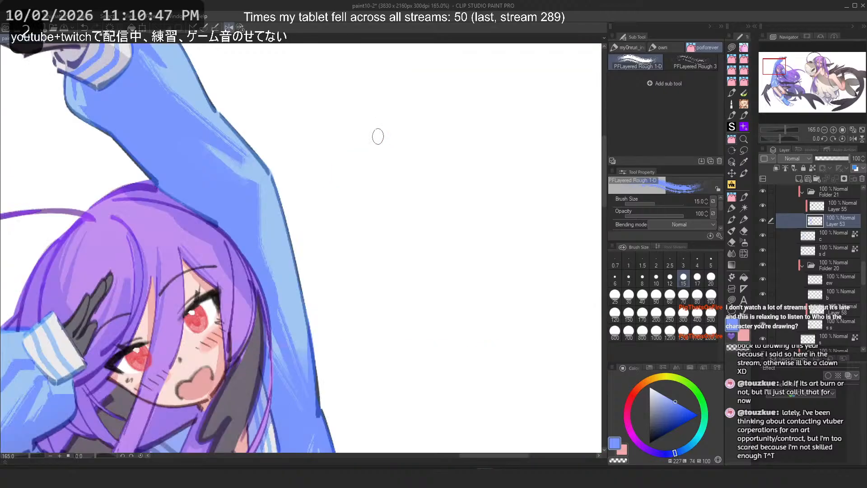
{"action": "key", "text": "ctrl+z"}
{"action": "key", "text": "c"}
{"action": "mouse_move", "coordinate": [164, 123]}
{"action": "left_mouse_down"}
{"action": "mouse_move", "coordinate": [236, 176]}
{"action": "mouse_move", "coordinate": [227, 159]}
{"action": "mouse_move", "coordinate": [236, 173]}
{"action": "mouse_move", "coordinate": [150, 122]}
{"action": "mouse_move", "coordinate": [230, 172]}
{"action": "left_mouse_up"}
{"action": "key", "text": "ctrl+z"}
Step: Try repeated strokes on the raised arm's upper sleeve, toggling the brush colour, and undo them
{"action": "key", "text": "ctrl+z"}
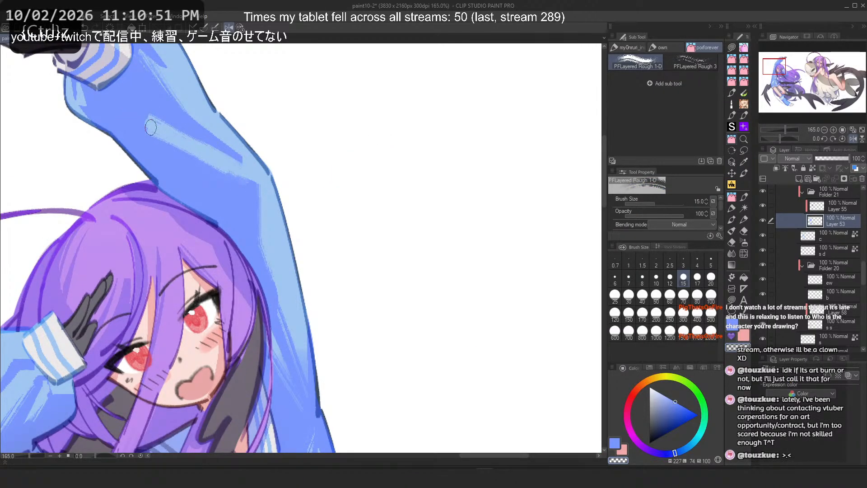
{"action": "key", "text": "c"}
{"action": "mouse_move", "coordinate": [151, 127]}
{"action": "left_mouse_down"}
{"action": "mouse_move", "coordinate": [225, 182]}
{"action": "mouse_move", "coordinate": [220, 168]}
{"action": "mouse_move", "coordinate": [217, 180]}
{"action": "left_mouse_up"}
{"action": "key", "text": "ctrl+z"}
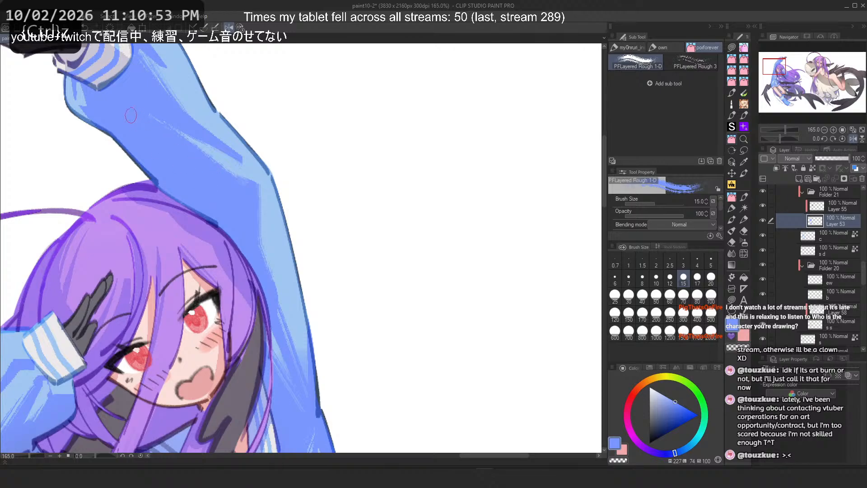
{"action": "key", "text": "c"}
{"action": "mouse_move", "coordinate": [145, 118]}
{"action": "left_mouse_down"}
{"action": "mouse_move", "coordinate": [229, 179]}
{"action": "mouse_move", "coordinate": [201, 159]}
{"action": "left_mouse_up"}
{"action": "key", "text": "ctrl+z"}
{"action": "key", "text": "c"}
{"action": "key", "text": "ctrl+z"}
Step: Add a textured stroke along the raised arm's sleeve near the elbow, undoing earlier tries
{"action": "left_click_drag", "start_coordinate": [135, 111], "coordinate": [173, 130]}
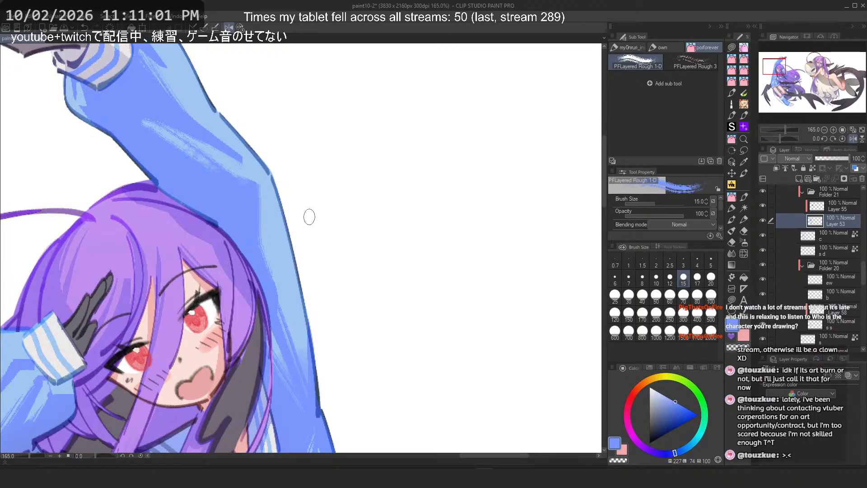
{"action": "left_click_drag", "start_coordinate": [309, 216], "coordinate": [429, 272]}
{"action": "key", "text": "ctrl+z"}
{"action": "left_click_drag", "start_coordinate": [263, 173], "coordinate": [332, 220]}
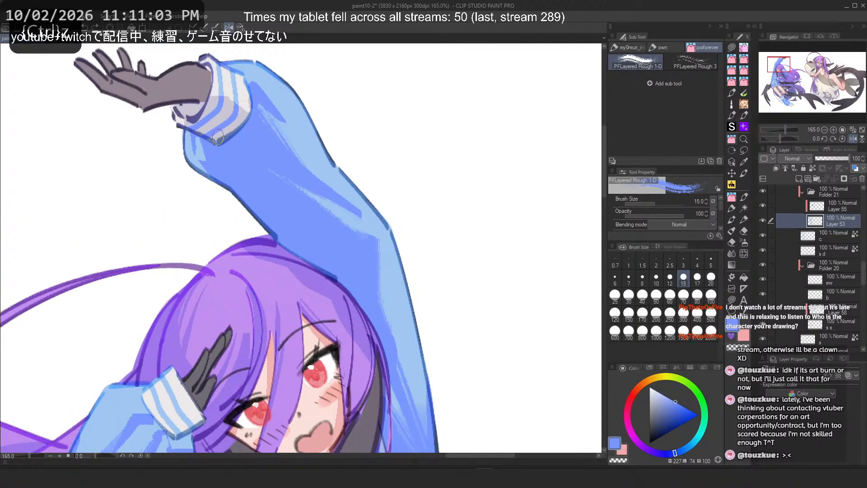
{"action": "key", "text": "ctrl+z"}
{"action": "key", "text": "ctrl+z"}
{"action": "mouse_move", "coordinate": [254, 87]}
{"action": "left_mouse_down"}
{"action": "mouse_move", "coordinate": [309, 209]}
{"action": "mouse_move", "coordinate": [329, 204]}
{"action": "left_mouse_up"}
{"action": "scroll", "coordinate": [298, 204], "scroll_direction": "up", "scroll_amount": 3}
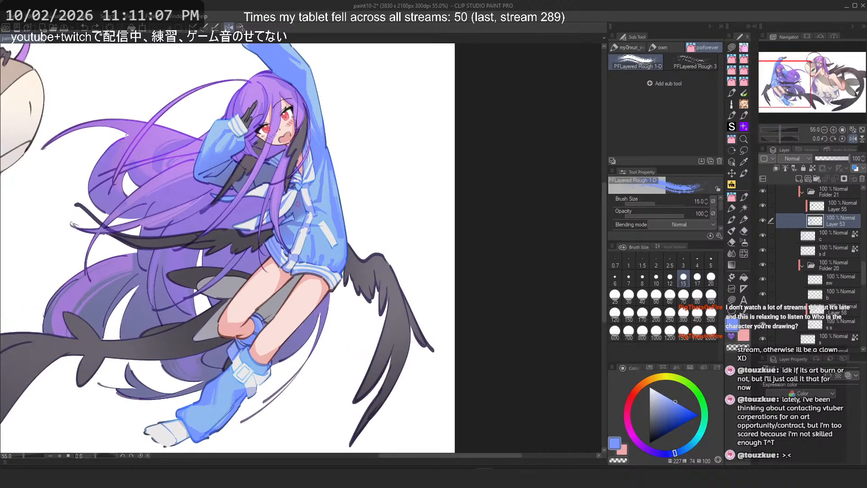
Step: Try strokes across the boot's lower shaft, flipping the canvas, and undo them
{"action": "left_click_drag", "start_coordinate": [208, 397], "coordinate": [303, 284]}
{"action": "scroll", "coordinate": [304, 282], "scroll_direction": "up", "scroll_amount": 10}
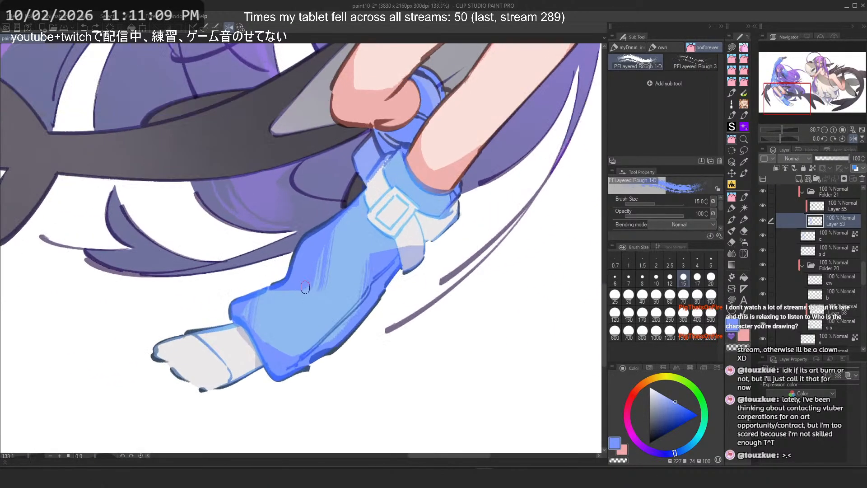
{"action": "mouse_move", "coordinate": [289, 329]}
{"action": "left_mouse_down"}
{"action": "mouse_move", "coordinate": [272, 369]}
{"action": "mouse_move", "coordinate": [292, 329]}
{"action": "mouse_move", "coordinate": [277, 331]}
{"action": "mouse_move", "coordinate": [308, 380]}
{"action": "left_mouse_up"}
{"action": "key", "text": "ctrl+z"}
{"action": "key", "text": "h"}
{"action": "key", "text": "ctrl+z"}
{"action": "left_click_drag", "start_coordinate": [317, 314], "coordinate": [284, 360]}
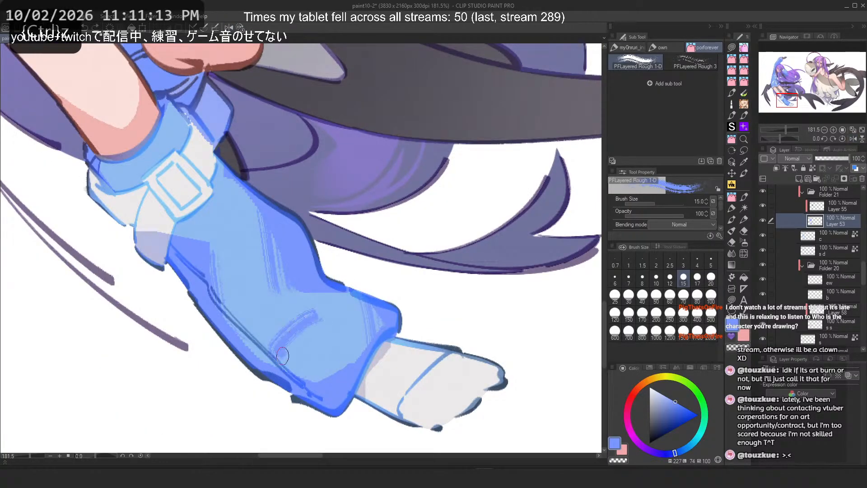
{"action": "key", "text": "ctrl+z"}
Step: Add a shading stroke on the boot's lower shaft, undoing a repeat attempt
{"action": "mouse_move", "coordinate": [332, 297]}
{"action": "left_mouse_down"}
{"action": "mouse_move", "coordinate": [285, 359]}
{"action": "mouse_move", "coordinate": [280, 324]}
{"action": "left_mouse_up"}
{"action": "left_click_drag", "start_coordinate": [333, 298], "coordinate": [286, 334]}
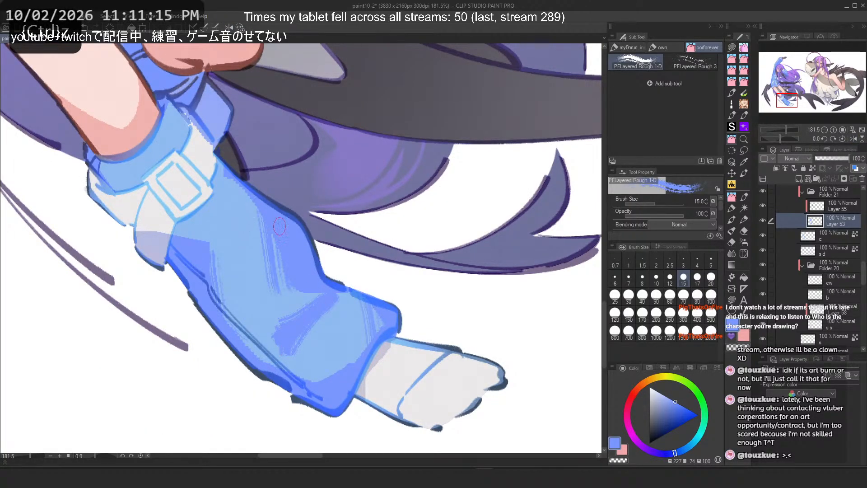
{"action": "key", "text": "ctrl+z"}
{"action": "mouse_move", "coordinate": [335, 297]}
{"action": "left_mouse_down"}
{"action": "mouse_move", "coordinate": [281, 360]}
{"action": "mouse_move", "coordinate": [290, 339]}
{"action": "left_mouse_up"}
{"action": "key", "text": "ctrl+z"}
Step: Switch to the square_pen brush at size 17 and try strokes on the boot's lower shaft, undoing them
{"action": "left_click", "coordinate": [744, 197]}
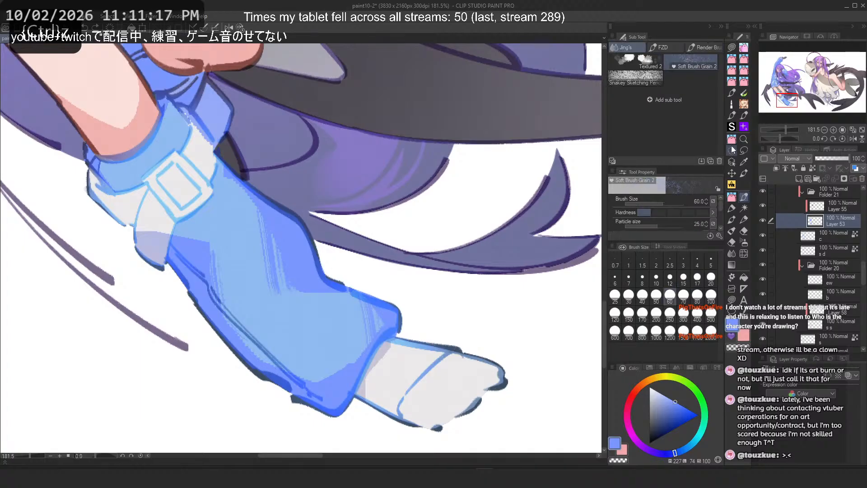
{"action": "left_click", "coordinate": [732, 139]}
{"action": "left_click", "coordinate": [672, 57]}
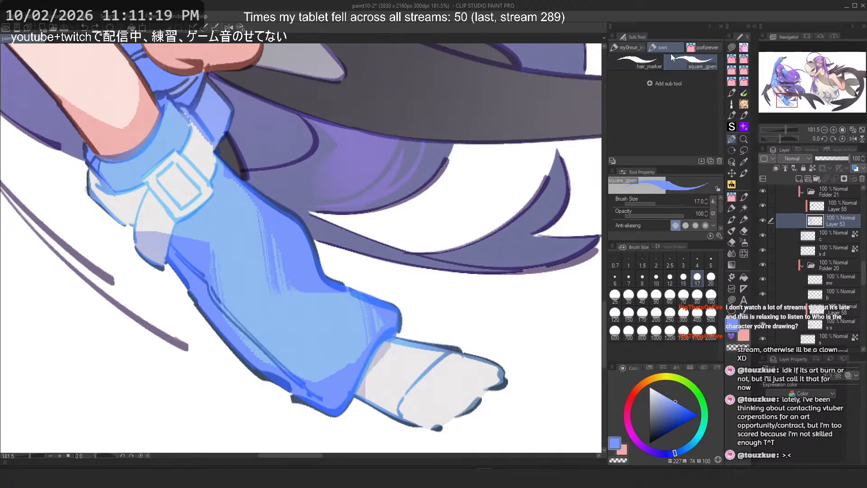
{"action": "mouse_move", "coordinate": [326, 305]}
{"action": "left_mouse_down"}
{"action": "mouse_move", "coordinate": [291, 329]}
{"action": "mouse_move", "coordinate": [290, 360]}
{"action": "left_mouse_up"}
{"action": "key", "text": "ctrl+z"}
{"action": "key", "text": "ctrl+z"}
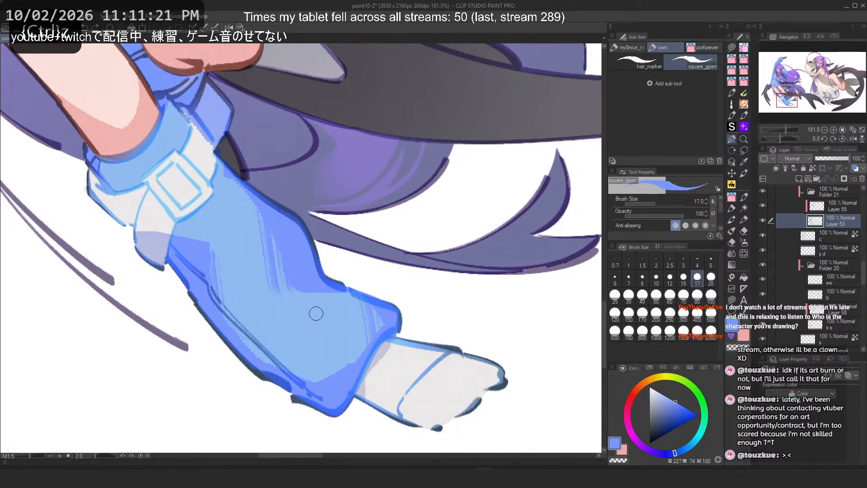
{"action": "mouse_move", "coordinate": [316, 314]}
{"action": "left_mouse_down"}
{"action": "mouse_move", "coordinate": [286, 357]}
{"action": "mouse_move", "coordinate": [334, 307]}
{"action": "mouse_move", "coordinate": [327, 274]}
{"action": "mouse_move", "coordinate": [336, 274]}
{"action": "mouse_move", "coordinate": [318, 261]}
{"action": "mouse_move", "coordinate": [315, 230]}
{"action": "mouse_move", "coordinate": [324, 294]}
{"action": "mouse_move", "coordinate": [347, 305]}
{"action": "mouse_move", "coordinate": [297, 361]}
{"action": "mouse_move", "coordinate": [311, 326]}
{"action": "mouse_move", "coordinate": [297, 362]}
{"action": "left_mouse_up"}
{"action": "key", "text": "c"}
{"action": "key", "text": "ctrl+z"}
{"action": "key", "text": "ctrl+z"}
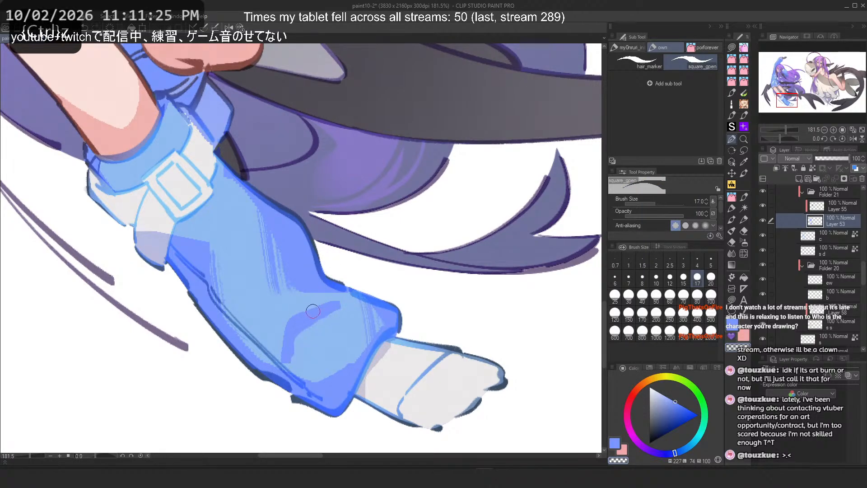
{"action": "key", "text": "ctrl+z"}
Step: Try pen strokes along the boot's upper and left edges, undoing them
{"action": "left_click_drag", "start_coordinate": [342, 311], "coordinate": [296, 361]}
{"action": "key", "text": "c"}
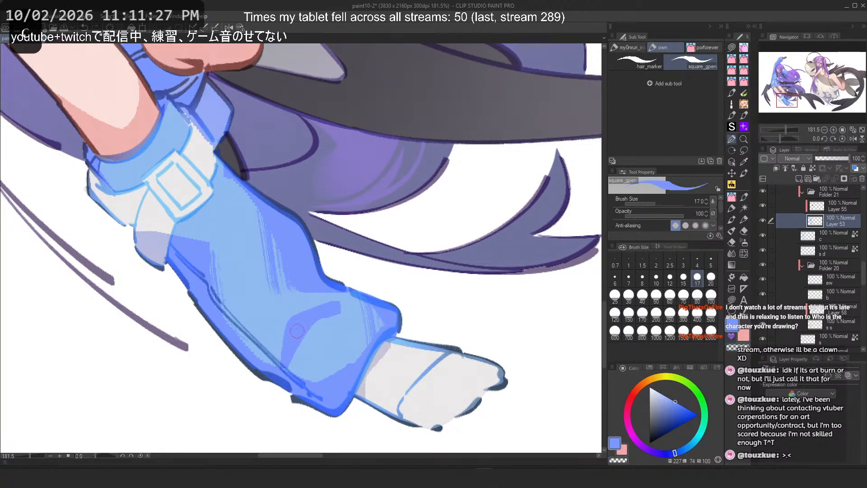
{"action": "mouse_move", "coordinate": [268, 309]}
{"action": "left_mouse_down"}
{"action": "mouse_move", "coordinate": [221, 316]}
{"action": "mouse_move", "coordinate": [247, 349]}
{"action": "mouse_move", "coordinate": [236, 333]}
{"action": "left_mouse_up"}
{"action": "key", "text": "ctrl+z"}
{"action": "left_click_drag", "start_coordinate": [248, 274], "coordinate": [232, 296]}
{"action": "key", "text": "ctrl+z"}
{"action": "mouse_move", "coordinate": [233, 250]}
{"action": "left_mouse_down"}
{"action": "mouse_move", "coordinate": [251, 260]}
{"action": "mouse_move", "coordinate": [236, 299]}
{"action": "mouse_move", "coordinate": [240, 260]}
{"action": "mouse_move", "coordinate": [263, 268]}
{"action": "left_mouse_up"}
{"action": "key", "text": "ctrl+z"}
{"action": "key", "text": "ctrl+z"}
Step: Undo the latest strokes on the boot and flip the canvas horizontally
{"action": "scroll", "coordinate": [249, 158], "scroll_direction": "down", "scroll_amount": 5}
{"action": "scroll", "coordinate": [248, 160], "scroll_direction": "down", "scroll_amount": 3}
{"action": "scroll", "coordinate": [270, 221], "scroll_direction": "up", "scroll_amount": 6}
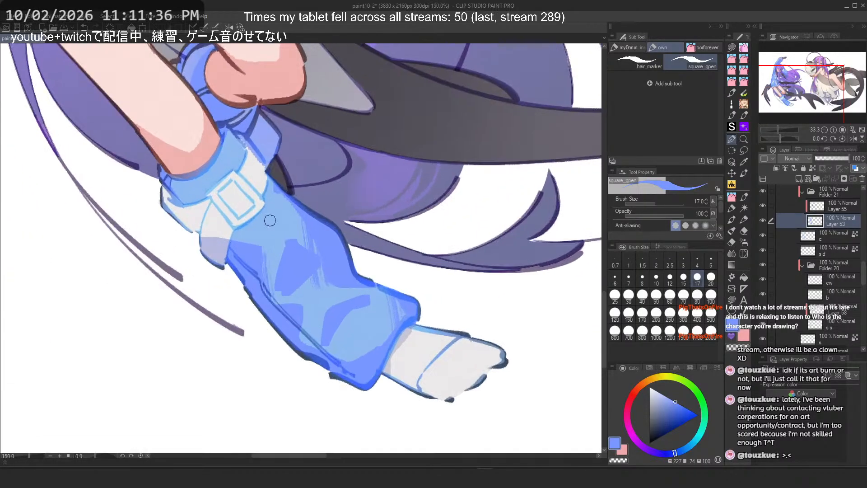
{"action": "key", "text": "ctrl+z"}
{"action": "key", "text": "ctrl+z"}
{"action": "mouse_move", "coordinate": [318, 277]}
{"action": "left_mouse_down"}
{"action": "mouse_move", "coordinate": [294, 296]}
{"action": "mouse_move", "coordinate": [320, 266]}
{"action": "left_mouse_up"}
{"action": "key", "text": "ctrl+z"}
{"action": "key", "text": "h"}
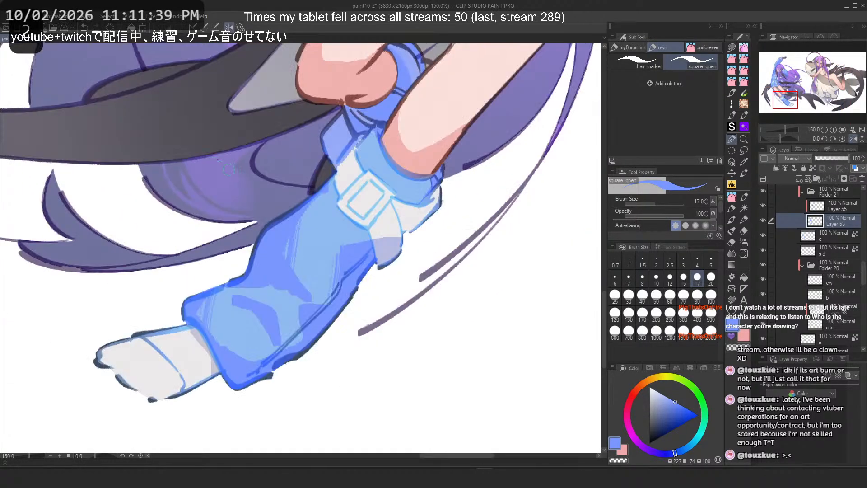
{"action": "key", "text": "ctrl+z"}
Step: Switch to the PFLayered Rough 1-D brush at size 15 and try strokes on the boot's lower shaft, undoing them
{"action": "mouse_move", "coordinate": [286, 258]}
{"action": "left_mouse_down"}
{"action": "mouse_move", "coordinate": [289, 283]}
{"action": "mouse_move", "coordinate": [277, 283]}
{"action": "left_mouse_up"}
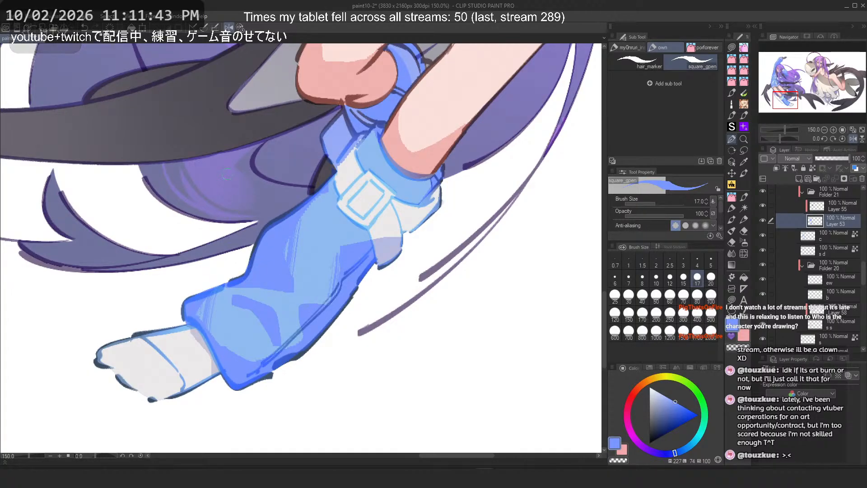
{"action": "left_click", "coordinate": [628, 47]}
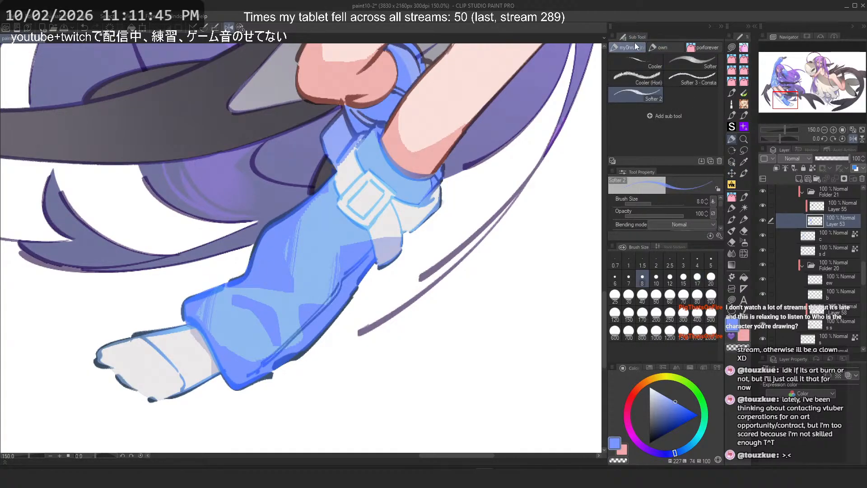
{"action": "left_click", "coordinate": [704, 48]}
{"action": "left_click_drag", "start_coordinate": [254, 316], "coordinate": [268, 338]}
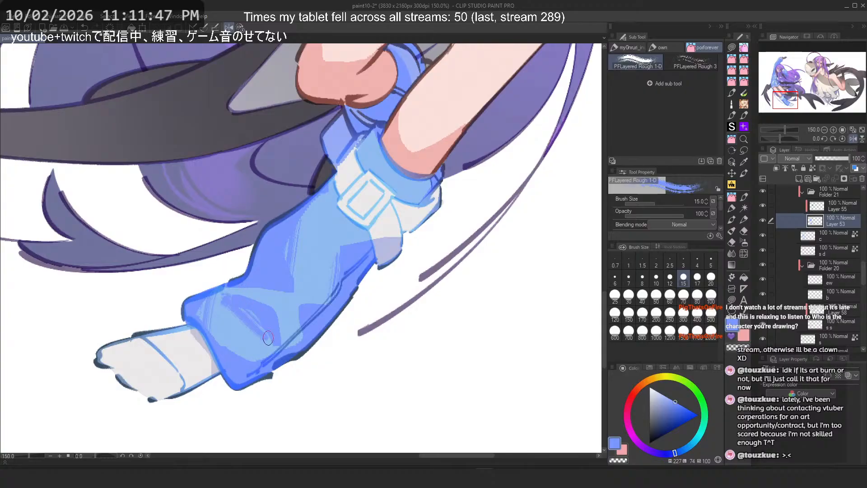
{"action": "key", "text": "ctrl+z"}
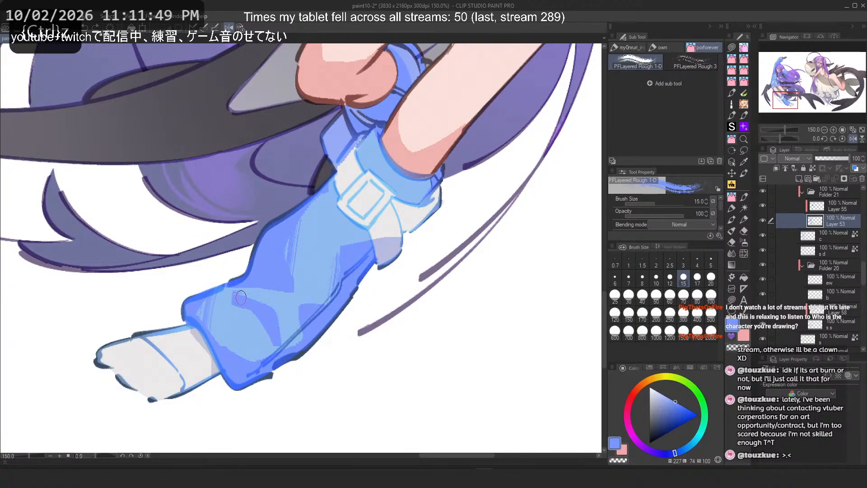
{"action": "left_click_drag", "start_coordinate": [241, 298], "coordinate": [282, 339]}
{"action": "key", "text": "ctrl+z"}
{"action": "mouse_move", "coordinate": [240, 293]}
{"action": "left_mouse_down"}
{"action": "mouse_move", "coordinate": [277, 311]}
{"action": "mouse_move", "coordinate": [268, 304]}
{"action": "mouse_move", "coordinate": [281, 348]}
{"action": "left_mouse_up"}
{"action": "key", "text": "ctrl+z"}
{"action": "key", "text": "ctrl+z"}
{"action": "key", "text": "ctrl+z"}
{"action": "key", "text": "ctrl+z"}
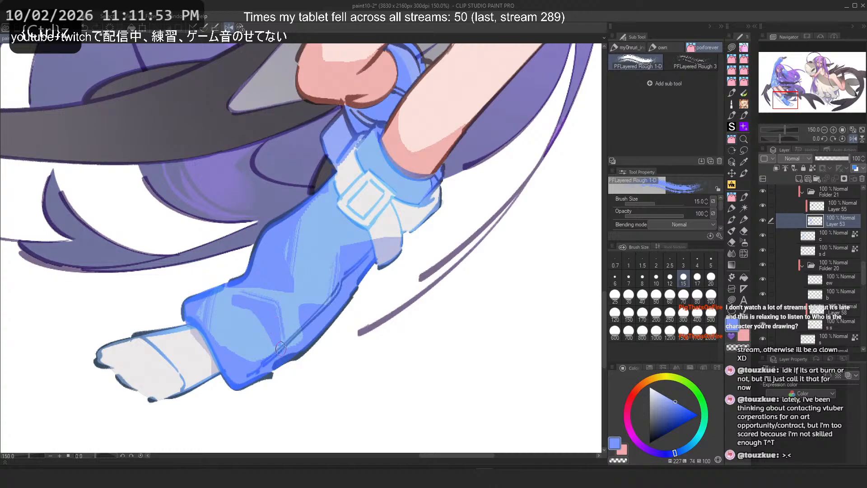
{"action": "key", "text": "ctrl+z"}
Step: Try rough-brush strokes on the boot's shaft and just below the cuff, undoing them
{"action": "key", "text": "ctrl+z"}
{"action": "left_click_drag", "start_coordinate": [244, 294], "coordinate": [282, 335]}
{"action": "key", "text": "2"}
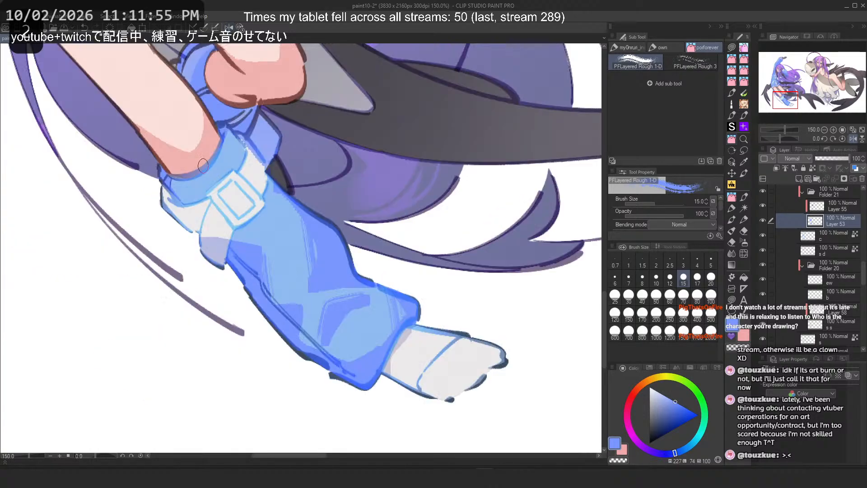
{"action": "scroll", "coordinate": [267, 281], "scroll_direction": "up", "scroll_amount": 4}
{"action": "mouse_move", "coordinate": [305, 308]}
{"action": "left_mouse_down"}
{"action": "mouse_move", "coordinate": [299, 364]}
{"action": "mouse_move", "coordinate": [291, 291]}
{"action": "mouse_move", "coordinate": [271, 321]}
{"action": "mouse_move", "coordinate": [320, 325]}
{"action": "left_mouse_up"}
{"action": "key", "text": "ctrl+z"}
{"action": "key", "text": "ctrl+z"}
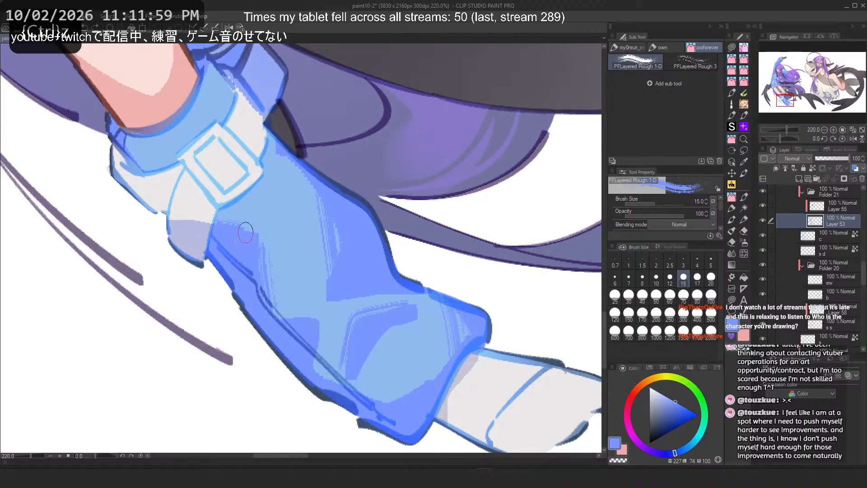
{"action": "left_click_drag", "start_coordinate": [272, 133], "coordinate": [262, 171]}
{"action": "key", "text": "ctrl+z"}
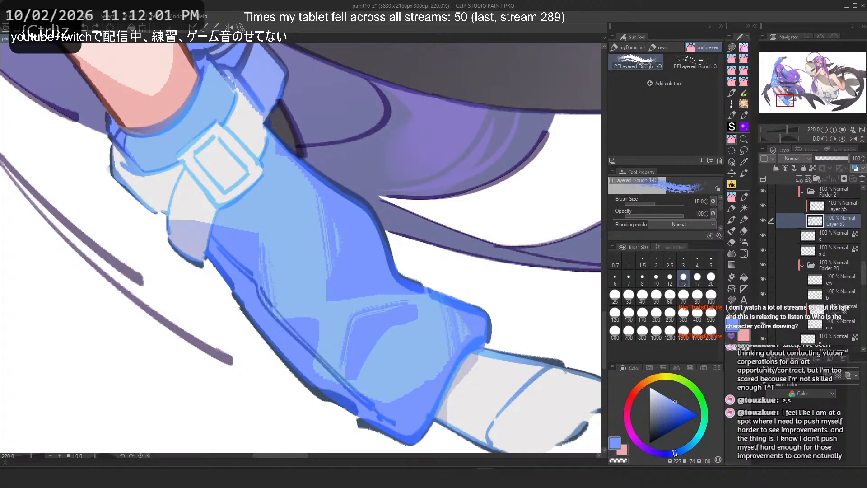
Step: Switch to the square_pen brush and try edge lines below the boot's cuff, undoing them
{"action": "left_click", "coordinate": [652, 46]}
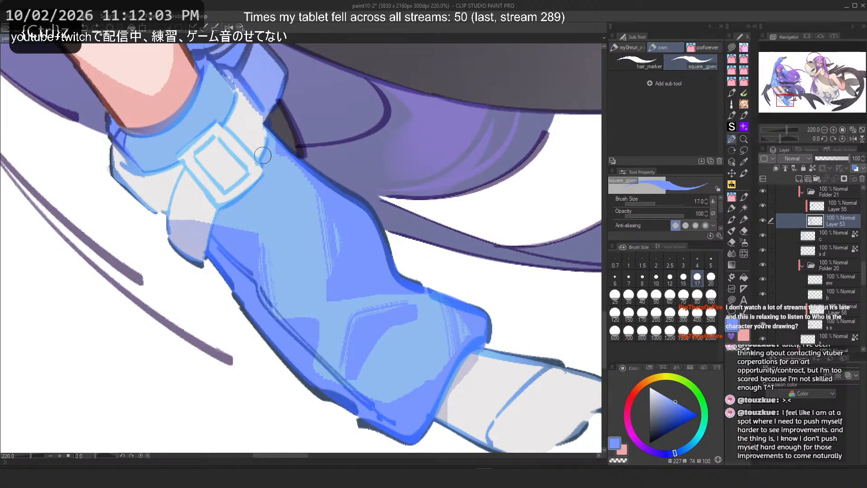
{"action": "mouse_move", "coordinate": [269, 140]}
{"action": "left_mouse_down"}
{"action": "mouse_move", "coordinate": [262, 180]}
{"action": "mouse_move", "coordinate": [259, 156]}
{"action": "mouse_move", "coordinate": [256, 174]}
{"action": "left_mouse_up"}
{"action": "key", "text": "ctrl+z"}
{"action": "key", "text": "ctrl+z"}
{"action": "mouse_move", "coordinate": [275, 138]}
{"action": "left_mouse_down"}
{"action": "mouse_move", "coordinate": [257, 182]}
{"action": "mouse_move", "coordinate": [239, 190]}
{"action": "mouse_move", "coordinate": [248, 195]}
{"action": "mouse_move", "coordinate": [226, 212]}
{"action": "left_mouse_up"}
{"action": "key", "text": "ctrl+z"}
{"action": "key", "text": "ctrl+z"}
{"action": "left_click_drag", "start_coordinate": [262, 184], "coordinate": [215, 224]}
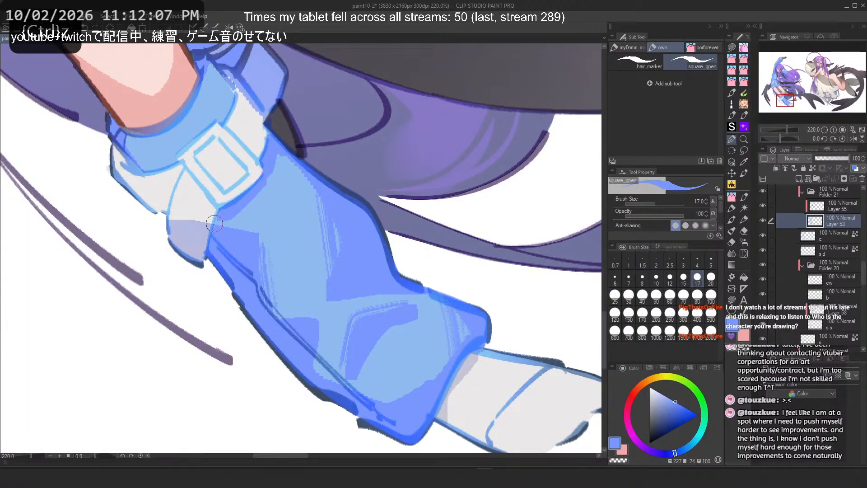
{"action": "key", "text": "ctrl+z"}
{"action": "key", "text": "ctrl+z"}
{"action": "mouse_move", "coordinate": [260, 186]}
{"action": "left_mouse_down"}
{"action": "mouse_move", "coordinate": [229, 210]}
{"action": "mouse_move", "coordinate": [270, 176]}
{"action": "mouse_move", "coordinate": [214, 233]}
{"action": "left_mouse_up"}
{"action": "key", "text": "ctrl+z"}
{"action": "key", "text": "c"}
{"action": "key", "text": "ctrl+z"}
{"action": "left_click_drag", "start_coordinate": [276, 153], "coordinate": [272, 173]}
{"action": "key", "text": "c"}
{"action": "key", "text": "ctrl+z"}
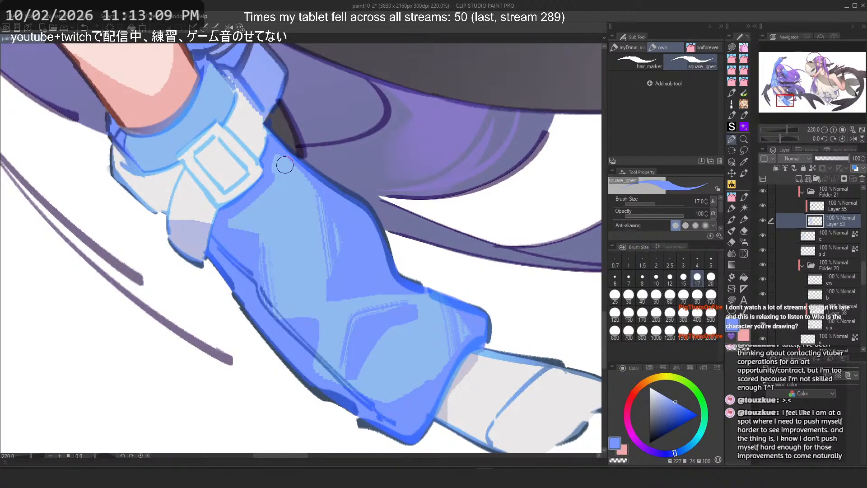
{"action": "key", "text": "ctrl+z"}
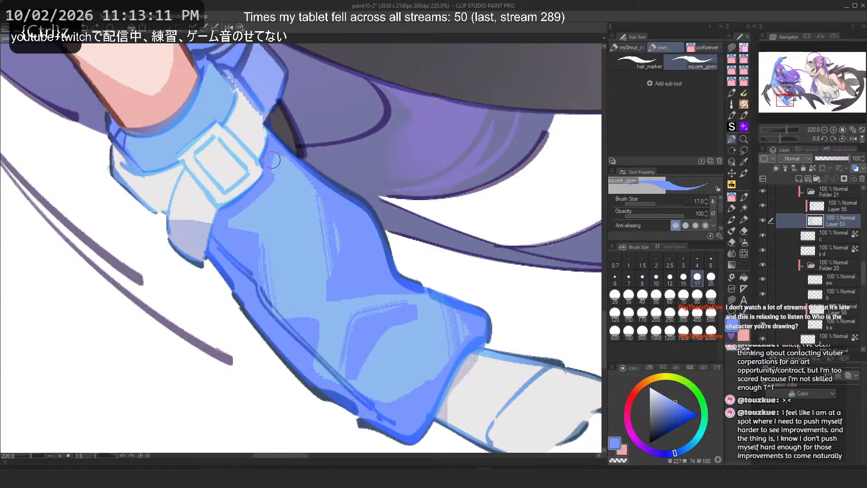
Step: Try square-pen lines along the boot's upper back edge on the flipped canvas, undoing them
{"action": "left_click_drag", "start_coordinate": [270, 163], "coordinate": [363, 189]}
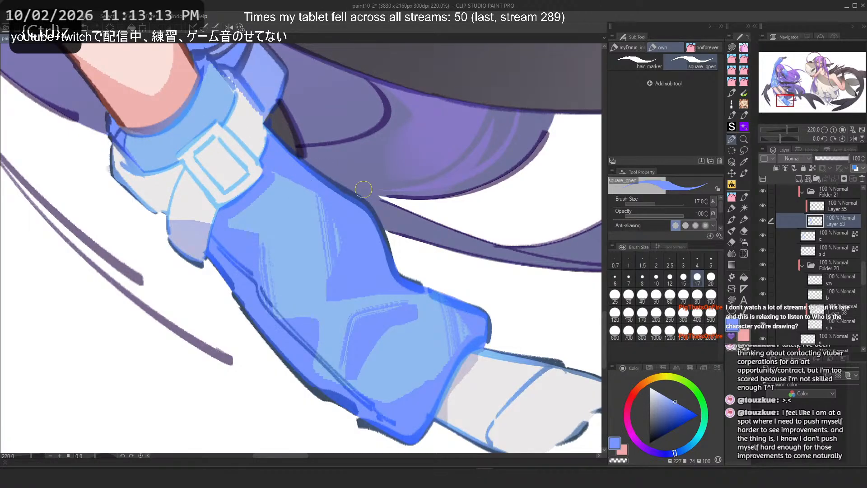
{"action": "key", "text": "h"}
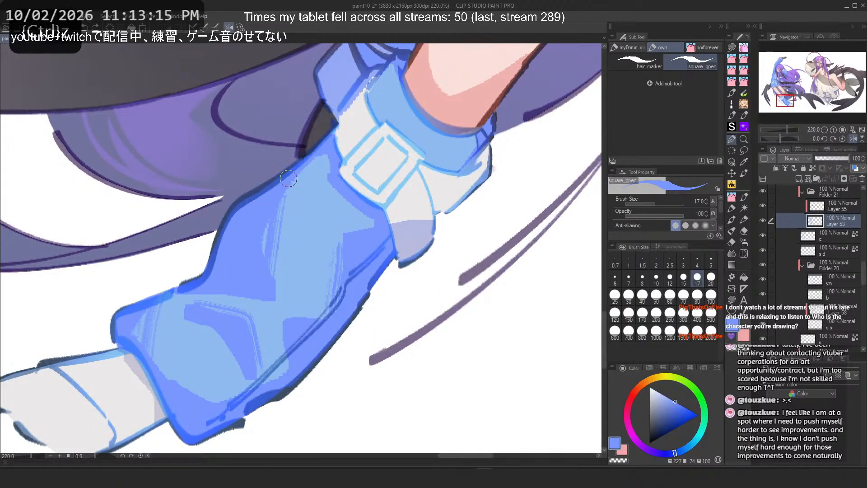
{"action": "left_click_drag", "start_coordinate": [322, 161], "coordinate": [259, 193]}
{"action": "left_click_drag", "start_coordinate": [321, 166], "coordinate": [283, 183]}
{"action": "mouse_move", "coordinate": [373, 87]}
{"action": "left_mouse_down"}
{"action": "mouse_move", "coordinate": [389, 138]}
{"action": "mouse_move", "coordinate": [383, 129]}
{"action": "left_mouse_up"}
{"action": "key", "text": "ctrl+z"}
{"action": "key", "text": "ctrl+z"}
{"action": "mouse_move", "coordinate": [389, 73]}
{"action": "left_mouse_down"}
{"action": "mouse_move", "coordinate": [365, 117]}
{"action": "mouse_move", "coordinate": [365, 95]}
{"action": "mouse_move", "coordinate": [380, 124]}
{"action": "left_mouse_up"}
{"action": "key", "text": "ctrl+z"}
{"action": "key", "text": "ctrl+z"}
{"action": "key", "text": "ctrl+z"}
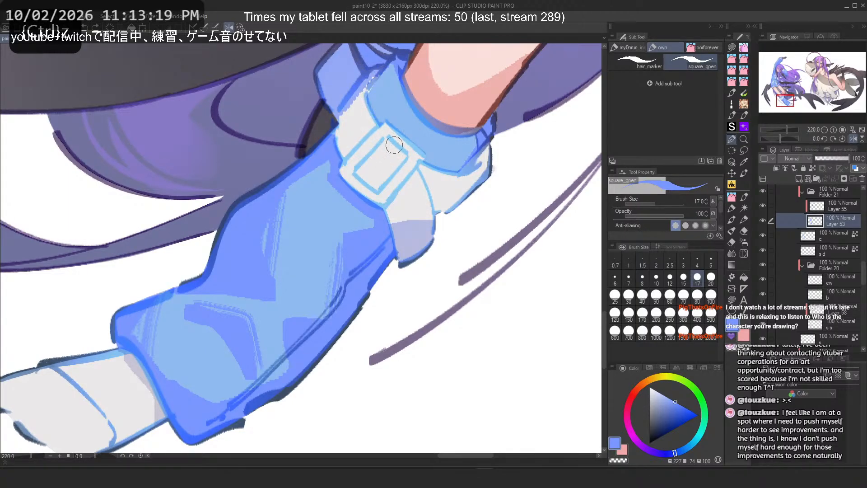
Step: Try square-pen strokes around the cuff and buckle on the unflipped canvas, undoing them
{"action": "key", "text": "h"}
{"action": "left_click_drag", "start_coordinate": [294, 219], "coordinate": [437, 323]}
{"action": "scroll", "coordinate": [437, 323], "scroll_direction": "up", "scroll_amount": 3}
{"action": "left_click_drag", "start_coordinate": [394, 175], "coordinate": [384, 216]}
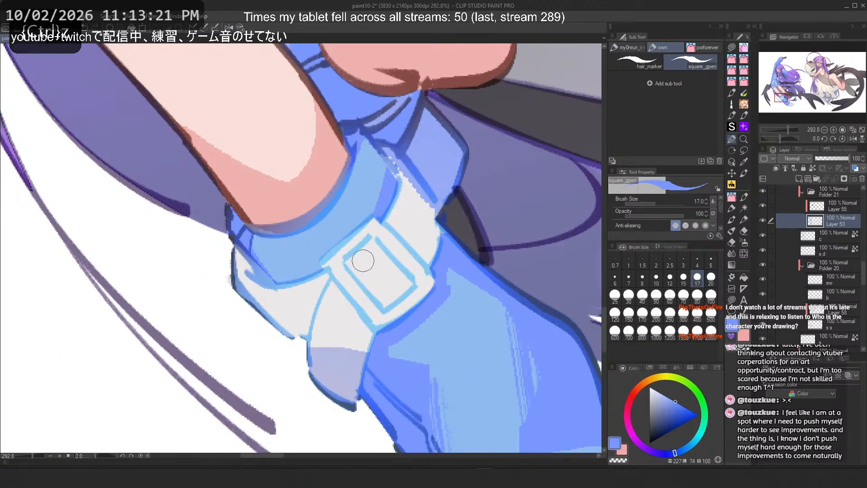
{"action": "key", "text": "ctrl+z"}
{"action": "mouse_move", "coordinate": [364, 144]}
{"action": "left_mouse_down"}
{"action": "mouse_move", "coordinate": [403, 211]}
{"action": "mouse_move", "coordinate": [384, 217]}
{"action": "mouse_move", "coordinate": [404, 182]}
{"action": "mouse_move", "coordinate": [425, 198]}
{"action": "left_mouse_up"}
{"action": "key", "text": "ctrl+z"}
{"action": "key", "text": "ctrl+z"}
{"action": "mouse_move", "coordinate": [251, 226]}
{"action": "left_mouse_down"}
{"action": "mouse_move", "coordinate": [286, 295]}
{"action": "mouse_move", "coordinate": [281, 286]}
{"action": "left_mouse_up"}
{"action": "key", "text": "ctrl+z"}
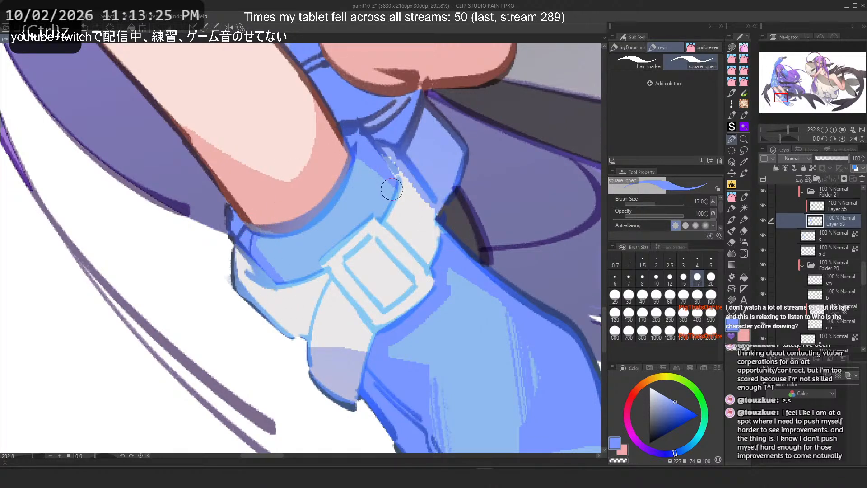
{"action": "mouse_move", "coordinate": [392, 190]}
{"action": "left_mouse_down"}
{"action": "mouse_move", "coordinate": [386, 219]}
{"action": "mouse_move", "coordinate": [393, 167]}
{"action": "left_mouse_up"}
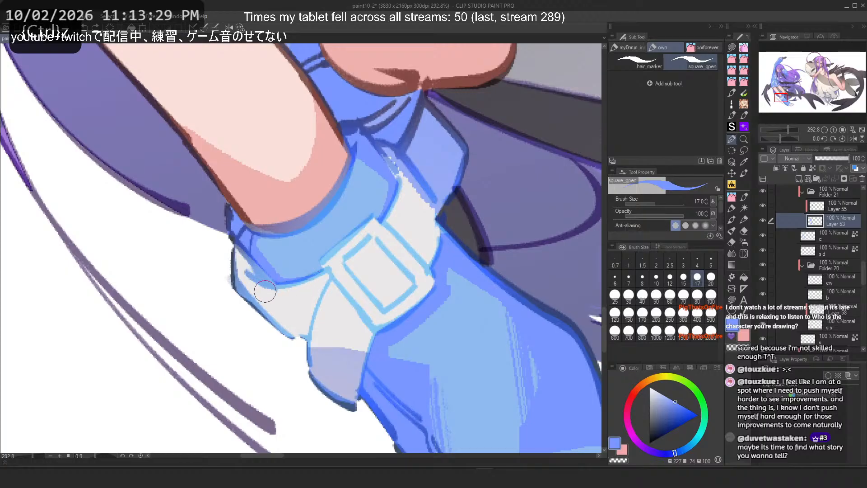
{"action": "scroll", "coordinate": [314, 63], "scroll_direction": "down", "scroll_amount": 5}
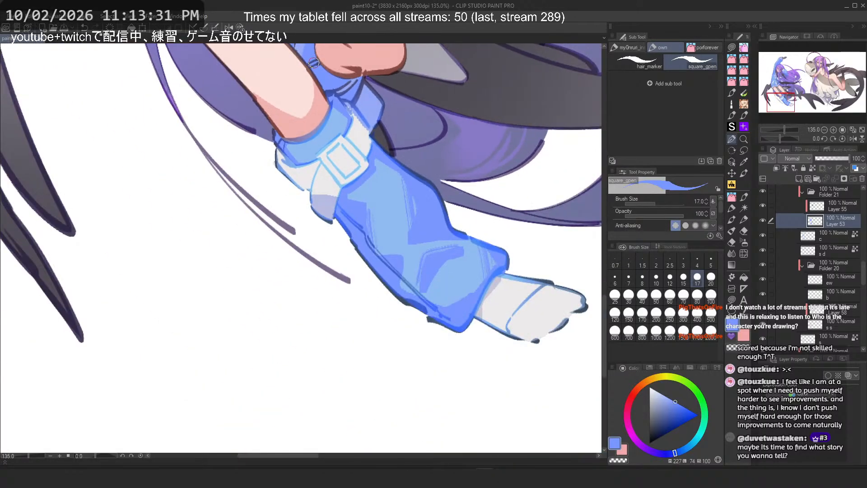
{"action": "scroll", "coordinate": [314, 62], "scroll_direction": "up", "scroll_amount": 4}
{"action": "key", "text": "ctrl+z"}
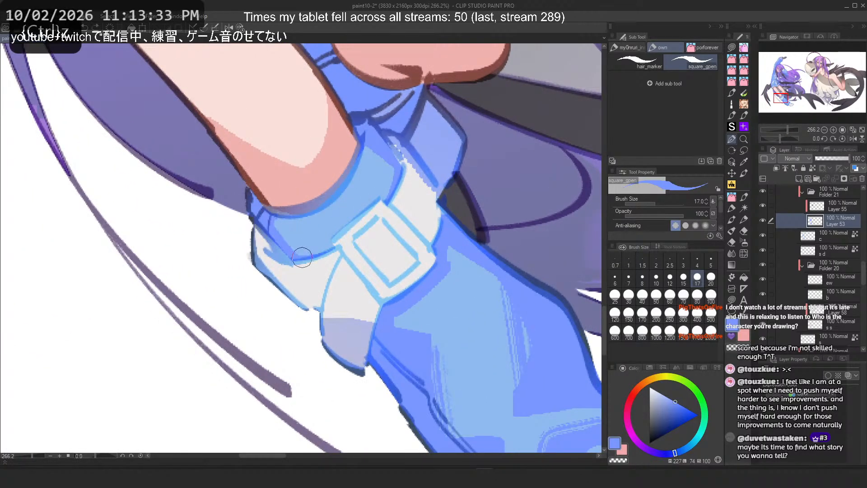
Step: Switch back to the PFLayered Rough 1-D brush and try strokes on the boot's cuff, undoing them
{"action": "left_click", "coordinate": [733, 197]}
{"action": "left_click", "coordinate": [731, 139]}
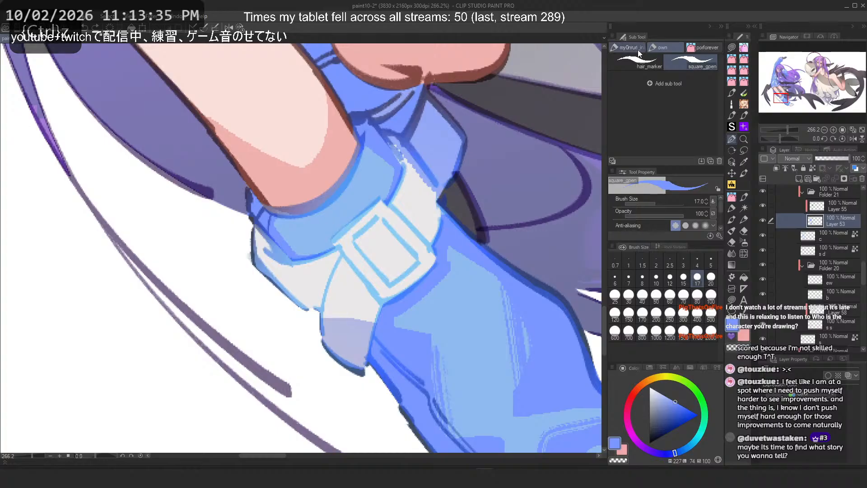
{"action": "left_click", "coordinate": [700, 47]}
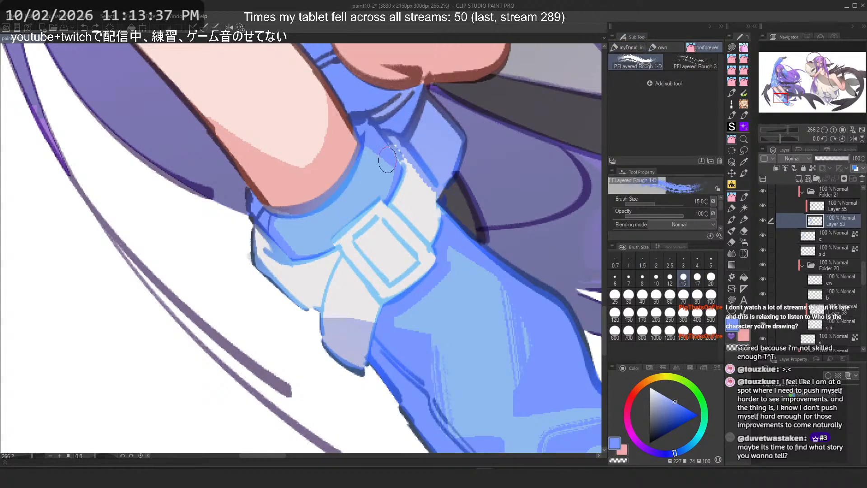
{"action": "left_click_drag", "start_coordinate": [388, 159], "coordinate": [368, 183]}
{"action": "key", "text": "ctrl+z"}
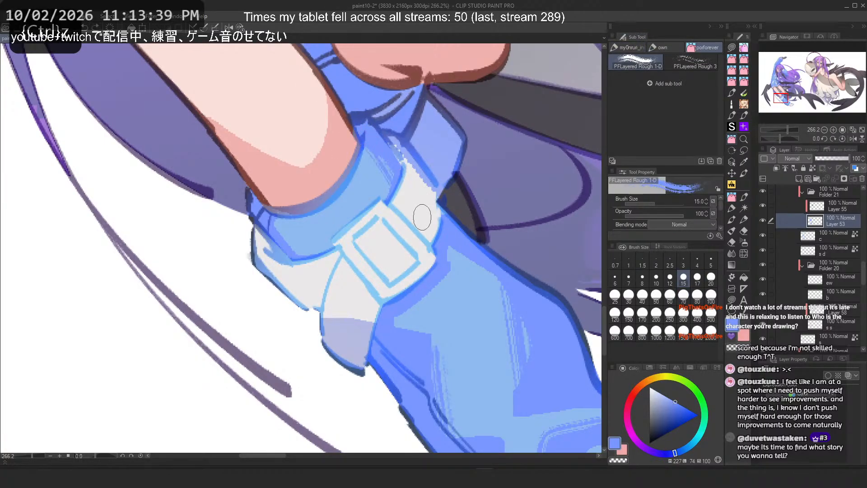
{"action": "mouse_move", "coordinate": [276, 212]}
{"action": "left_mouse_down"}
{"action": "mouse_move", "coordinate": [298, 253]}
{"action": "mouse_move", "coordinate": [290, 250]}
{"action": "mouse_move", "coordinate": [310, 267]}
{"action": "mouse_move", "coordinate": [296, 194]}
{"action": "mouse_move", "coordinate": [334, 254]}
{"action": "mouse_move", "coordinate": [357, 238]}
{"action": "left_mouse_up"}
{"action": "scroll", "coordinate": [196, 121], "scroll_direction": "down", "scroll_amount": 4}
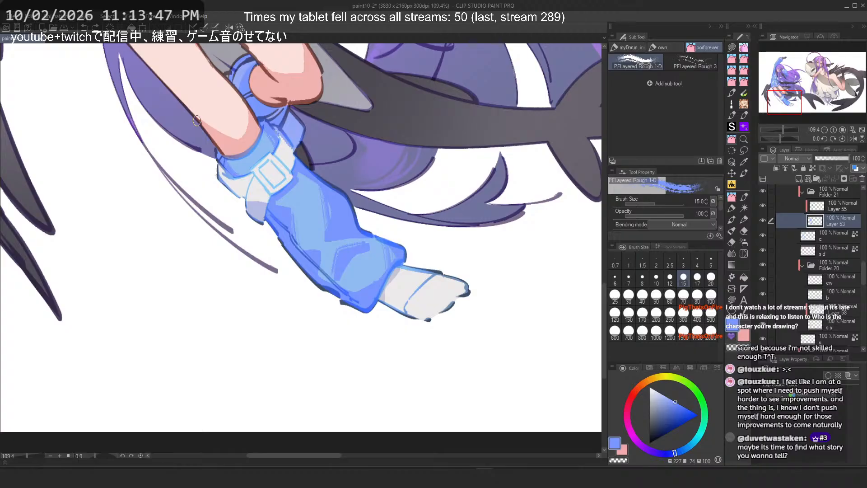
{"action": "scroll", "coordinate": [283, 190], "scroll_direction": "up", "scroll_amount": 3}
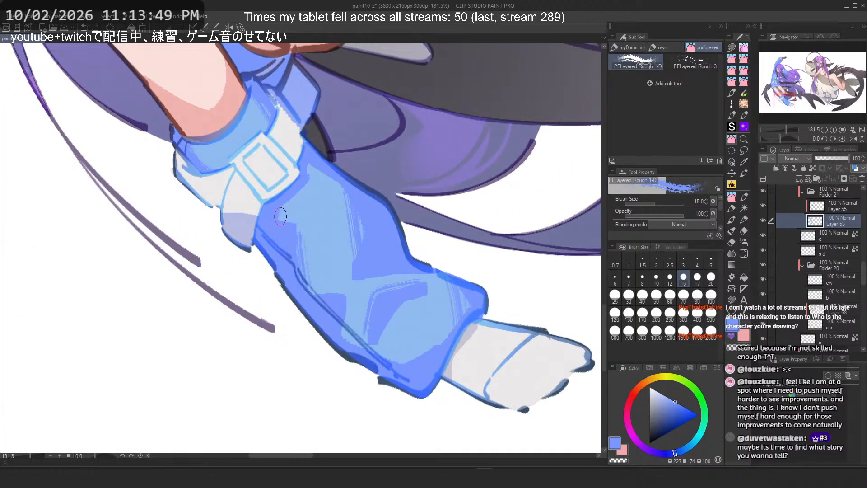
{"action": "key", "text": "ctrl+z"}
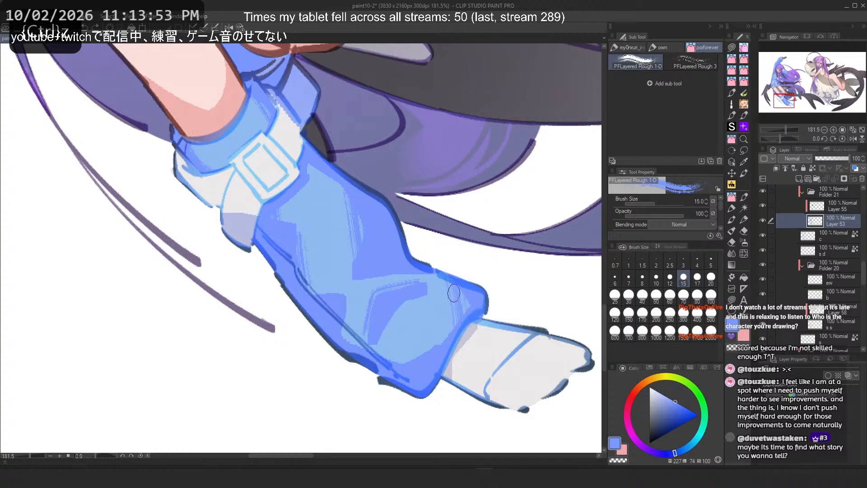
Step: Try rough-brush strokes across the boot's lower shaft and opening, undoing them
{"action": "left_click_drag", "start_coordinate": [405, 376], "coordinate": [302, 282]}
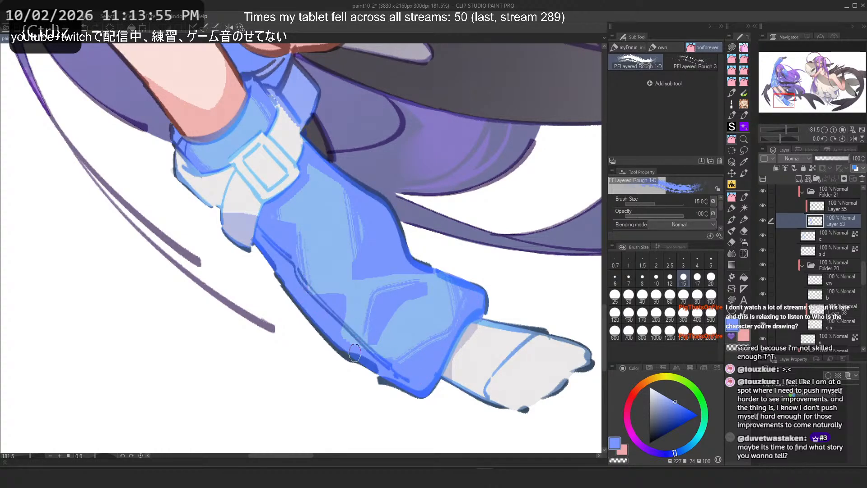
{"action": "mouse_move", "coordinate": [455, 283]}
{"action": "left_mouse_down"}
{"action": "mouse_move", "coordinate": [451, 316]}
{"action": "mouse_move", "coordinate": [381, 358]}
{"action": "left_mouse_up"}
{"action": "key", "text": "ctrl+z"}
{"action": "key", "text": "ctrl+z"}
{"action": "mouse_move", "coordinate": [455, 292]}
{"action": "left_mouse_down"}
{"action": "mouse_move", "coordinate": [388, 353]}
{"action": "mouse_move", "coordinate": [379, 343]}
{"action": "mouse_move", "coordinate": [423, 291]}
{"action": "mouse_move", "coordinate": [442, 331]}
{"action": "mouse_move", "coordinate": [387, 360]}
{"action": "left_mouse_up"}
{"action": "key", "text": "ctrl+z"}
{"action": "key", "text": "ctrl+z"}
{"action": "left_click_drag", "start_coordinate": [454, 312], "coordinate": [393, 343]}
{"action": "key", "text": "ctrl+z"}
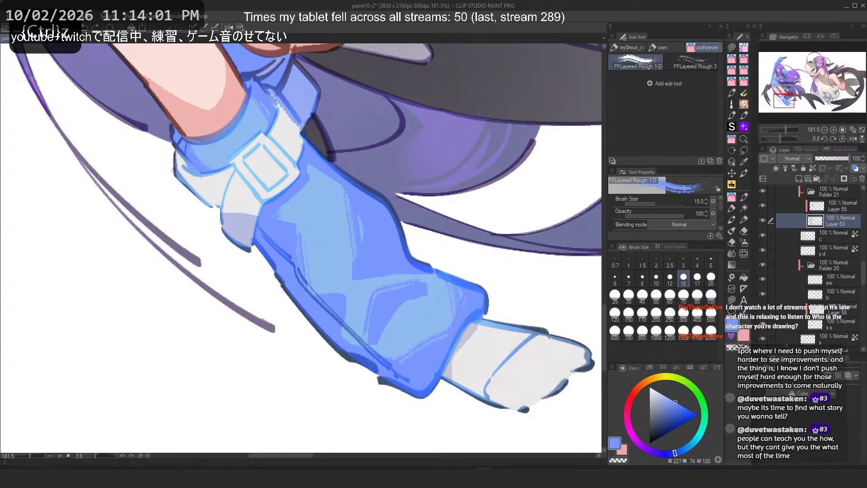
{"action": "key", "text": "ctrl+z"}
{"action": "left_click_drag", "start_coordinate": [342, 307], "coordinate": [367, 355]}
{"action": "key", "text": "ctrl+z"}
{"action": "key", "text": "ctrl+z"}
{"action": "left_click_drag", "start_coordinate": [311, 284], "coordinate": [332, 290]}
{"action": "key", "text": "ctrl+z"}
Step: Try rough-brush shading strokes on the blue sleeve's lower part, undoing them
{"action": "scroll", "coordinate": [306, 225], "scroll_direction": "down", "scroll_amount": 4}
{"action": "left_click_drag", "start_coordinate": [302, 217], "coordinate": [344, 398]}
{"action": "scroll", "coordinate": [235, 290], "scroll_direction": "up", "scroll_amount": 6}
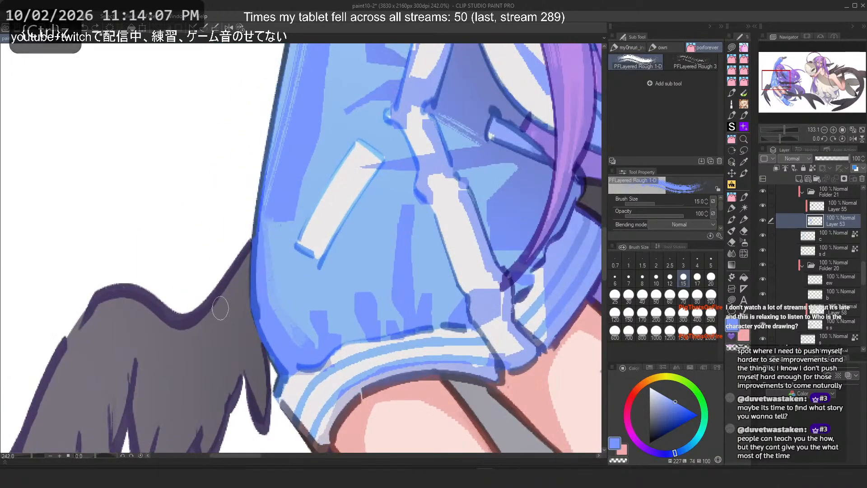
{"action": "scroll", "coordinate": [225, 311], "scroll_direction": "up", "scroll_amount": 3}
{"action": "left_click_drag", "start_coordinate": [459, 213], "coordinate": [448, 326]}
{"action": "key", "text": "ctrl+z"}
{"action": "scroll", "coordinate": [368, 235], "scroll_direction": "down", "scroll_amount": 5}
{"action": "scroll", "coordinate": [443, 212], "scroll_direction": "up", "scroll_amount": 5}
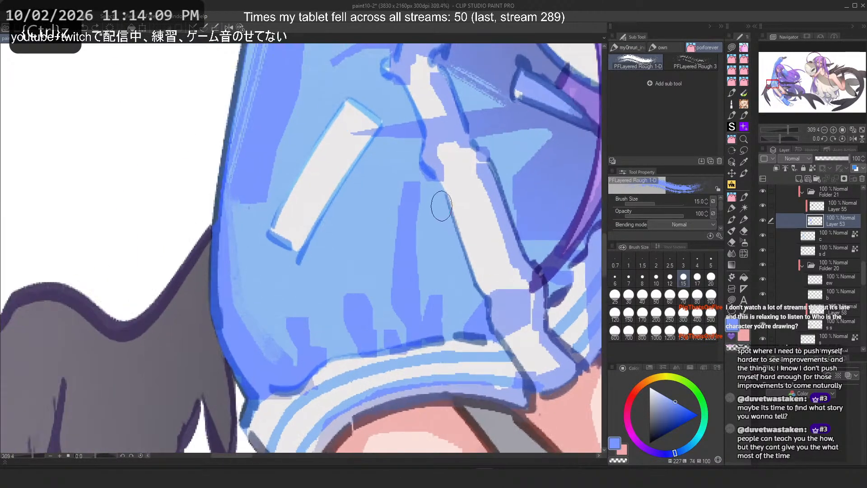
{"action": "left_click_drag", "start_coordinate": [479, 286], "coordinate": [454, 347]}
{"action": "key", "text": "ctrl+z"}
{"action": "key", "text": "ctrl+z"}
{"action": "mouse_move", "coordinate": [458, 227]}
{"action": "left_mouse_down"}
{"action": "mouse_move", "coordinate": [448, 334]}
{"action": "mouse_move", "coordinate": [464, 316]}
{"action": "mouse_move", "coordinate": [456, 336]}
{"action": "mouse_move", "coordinate": [458, 330]}
{"action": "left_mouse_up"}
{"action": "key", "text": "ctrl+z"}
Step: Undo several earlier strokes on the sleeve and try new shading strokes near its lower edge, undoing them
{"action": "key", "text": "ctrl+z"}
{"action": "mouse_move", "coordinate": [376, 339]}
{"action": "left_mouse_down"}
{"action": "mouse_move", "coordinate": [363, 300]}
{"action": "mouse_move", "coordinate": [325, 336]}
{"action": "mouse_move", "coordinate": [363, 300]}
{"action": "mouse_move", "coordinate": [356, 331]}
{"action": "mouse_move", "coordinate": [354, 302]}
{"action": "mouse_move", "coordinate": [344, 330]}
{"action": "mouse_move", "coordinate": [335, 294]}
{"action": "mouse_move", "coordinate": [377, 312]}
{"action": "mouse_move", "coordinate": [381, 329]}
{"action": "left_mouse_up"}
{"action": "key", "text": "ctrl+z"}
{"action": "key", "text": "c"}
{"action": "key", "text": "ctrl+z"}
{"action": "key", "text": "ctrl+z"}
{"action": "key", "text": "ctrl+z"}
{"action": "key", "text": "ctrl+z"}
{"action": "key", "text": "ctrl+z"}
{"action": "key", "text": "ctrl+z"}
{"action": "mouse_move", "coordinate": [352, 288]}
{"action": "left_mouse_down"}
{"action": "mouse_move", "coordinate": [340, 317]}
{"action": "mouse_move", "coordinate": [335, 291]}
{"action": "mouse_move", "coordinate": [339, 318]}
{"action": "mouse_move", "coordinate": [332, 288]}
{"action": "mouse_move", "coordinate": [330, 326]}
{"action": "left_mouse_up"}
{"action": "key", "text": "ctrl+z"}
{"action": "key", "text": "ctrl+z"}
{"action": "key", "text": "ctrl+z"}
{"action": "mouse_move", "coordinate": [370, 281]}
{"action": "left_mouse_down"}
{"action": "mouse_move", "coordinate": [347, 325]}
{"action": "mouse_move", "coordinate": [351, 346]}
{"action": "left_mouse_up"}
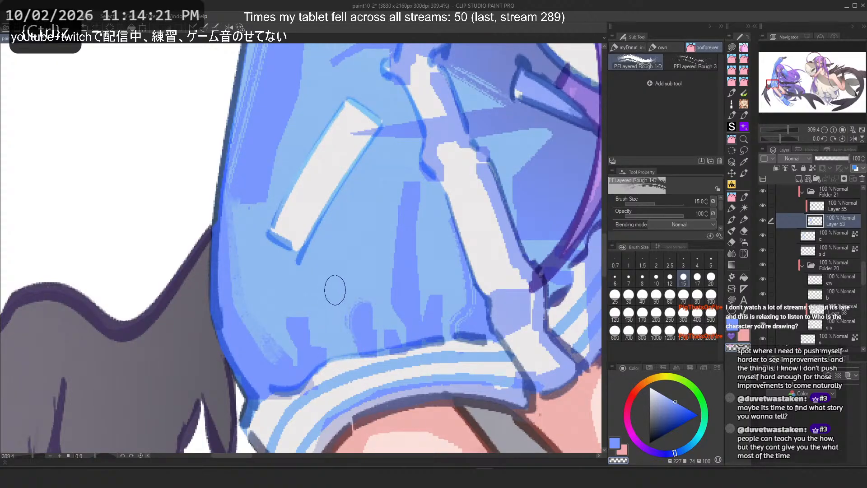
{"action": "key", "text": "ctrl+z"}
{"action": "mouse_move", "coordinate": [357, 291]}
{"action": "left_mouse_down"}
{"action": "mouse_move", "coordinate": [347, 340]}
{"action": "mouse_move", "coordinate": [336, 337]}
{"action": "left_mouse_up"}
Step: Rotate the canvas 90° and try shading strokes on the sleeve's cuff area, undoing them
{"action": "key", "text": "ctrl+z"}
{"action": "key", "text": "ctrl+z"}
{"action": "left_click_drag", "start_coordinate": [370, 304], "coordinate": [342, 350]}
{"action": "key", "text": "ctrl+z"}
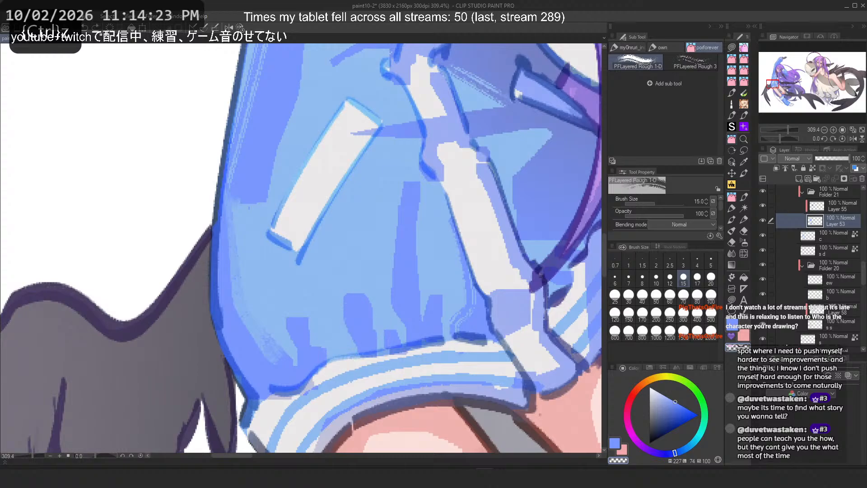
{"action": "mouse_move", "coordinate": [271, 230]}
{"action": "left_mouse_down"}
{"action": "mouse_move", "coordinate": [260, 221]}
{"action": "mouse_move", "coordinate": [304, 200]}
{"action": "left_mouse_up"}
{"action": "left_click", "coordinate": [229, 28]}
{"action": "left_click_drag", "start_coordinate": [216, 141], "coordinate": [258, 167]}
{"action": "left_click_drag", "start_coordinate": [264, 184], "coordinate": [254, 228]}
{"action": "key", "text": "ctrl+z"}
{"action": "mouse_move", "coordinate": [248, 184]}
{"action": "left_mouse_down"}
{"action": "mouse_move", "coordinate": [230, 229]}
{"action": "mouse_move", "coordinate": [249, 233]}
{"action": "mouse_move", "coordinate": [218, 230]}
{"action": "mouse_move", "coordinate": [251, 232]}
{"action": "left_mouse_up"}
{"action": "key", "text": "ctrl+z"}
Step: Try rough-brush strokes across the sleeve near its cuff, reset the canvas rotation, and undo them
{"action": "key", "text": "ctrl+z"}
{"action": "key", "text": "ctrl+z"}
{"action": "key", "text": "ctrl+z"}
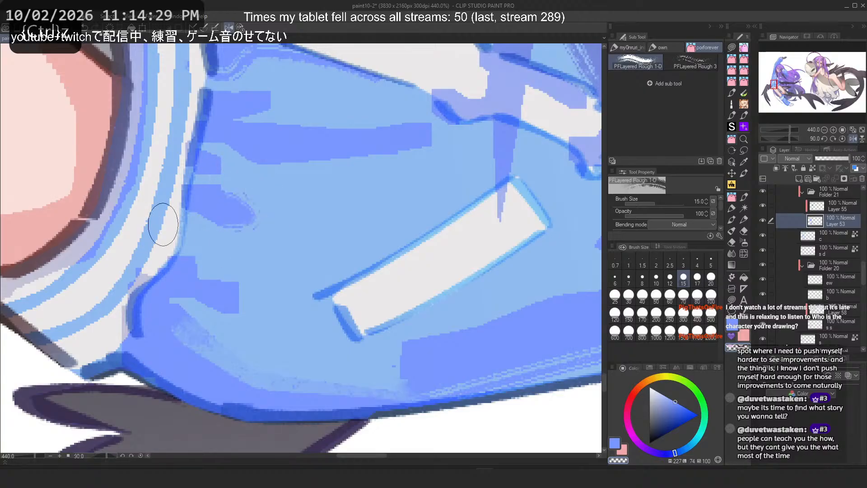
{"action": "left_click_drag", "start_coordinate": [323, 116], "coordinate": [433, 141]}
{"action": "key", "text": "ctrl+z"}
{"action": "left_click_drag", "start_coordinate": [309, 110], "coordinate": [456, 143]}
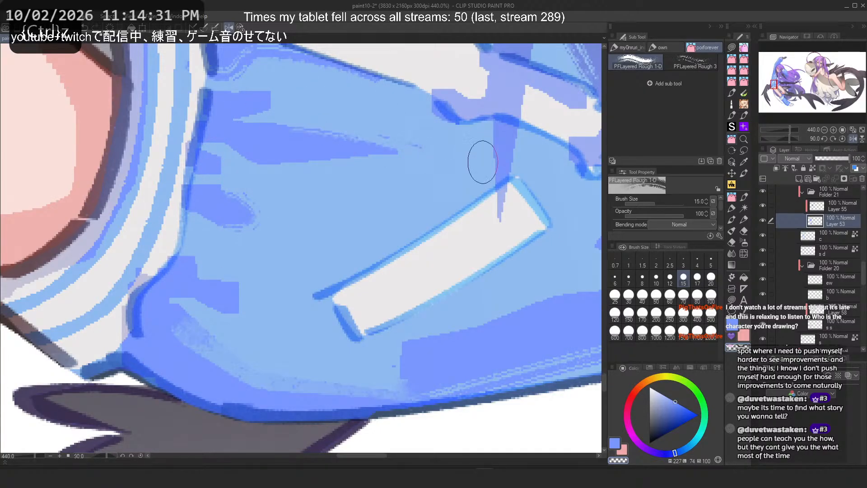
{"action": "left_click", "coordinate": [236, 27]}
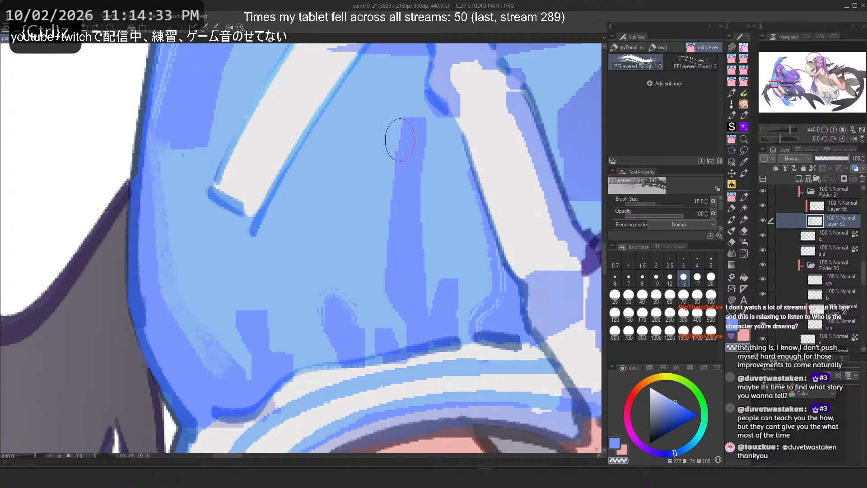
{"action": "key", "text": "ctrl+z"}
{"action": "key", "text": "ctrl+z"}
{"action": "scroll", "coordinate": [350, 236], "scroll_direction": "down", "scroll_amount": 2}
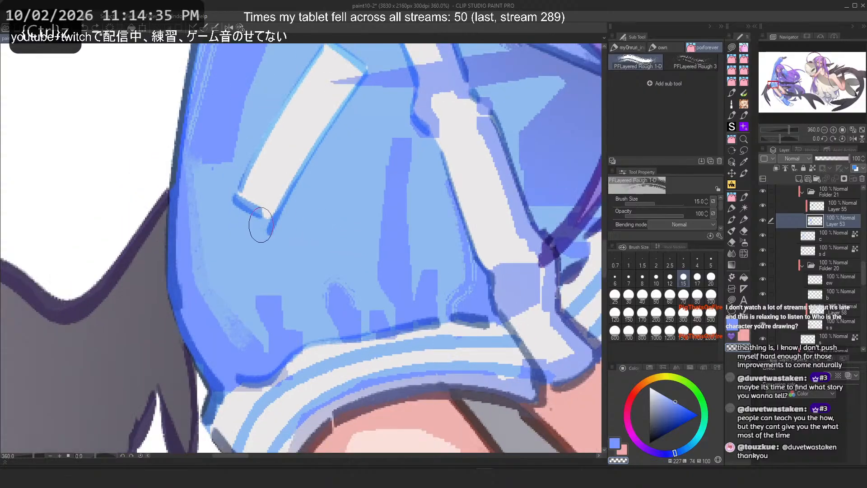
{"action": "scroll", "coordinate": [260, 229], "scroll_direction": "up", "scroll_amount": 1}
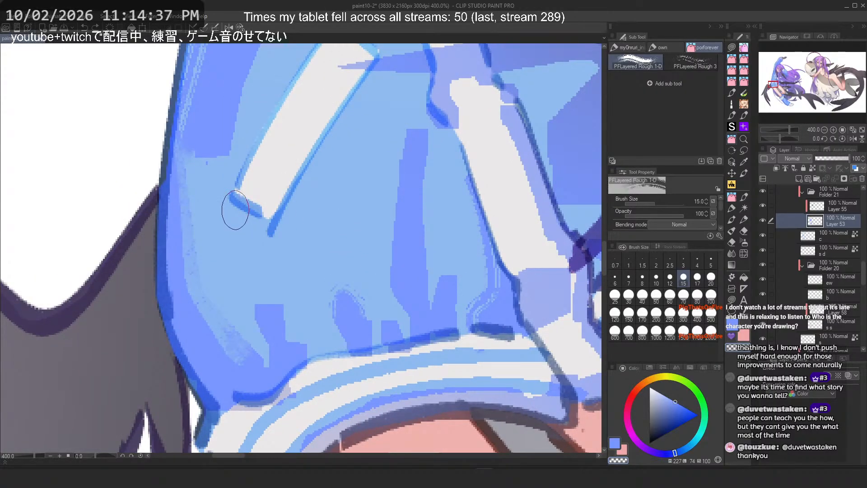
{"action": "key", "text": "ctrl+z"}
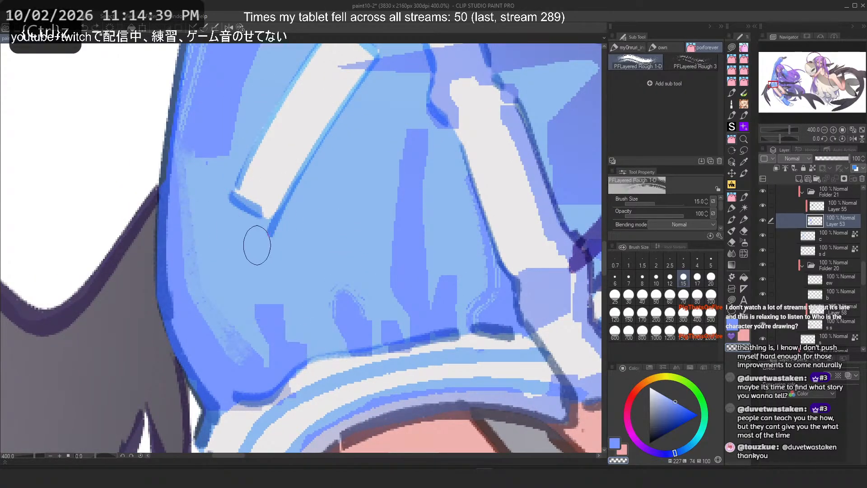
Step: Try long vertical strokes down the sleeve's outer edge, flipping the canvas horizontally, and undo them
{"action": "key", "text": "c"}
{"action": "left_click_drag", "start_coordinate": [189, 199], "coordinate": [231, 359]}
{"action": "key", "text": "ctrl+z"}
{"action": "key", "text": "c"}
{"action": "left_click_drag", "start_coordinate": [174, 195], "coordinate": [221, 362]}
{"action": "key", "text": "ctrl+z"}
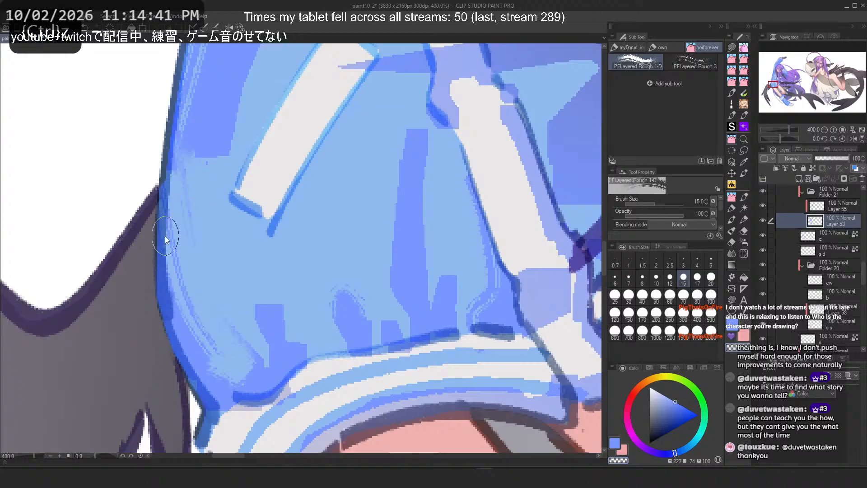
{"action": "left_click_drag", "start_coordinate": [176, 214], "coordinate": [249, 373]}
{"action": "key", "text": "h"}
{"action": "key", "text": "ctrl+z"}
{"action": "left_click_drag", "start_coordinate": [430, 194], "coordinate": [360, 387]}
{"action": "key", "text": "ctrl+z"}
{"action": "key", "text": "c"}
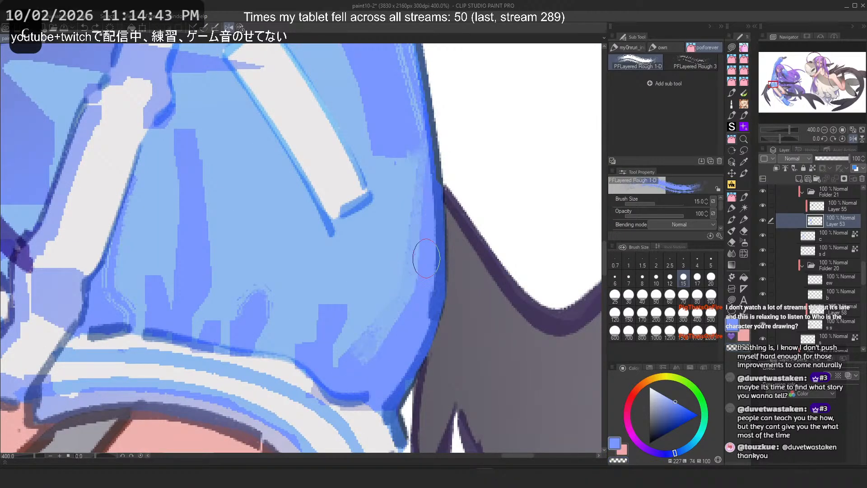
Step: Try diagonal shading strokes from the sleeve's outer edge down to the cuff, undoing each one
{"action": "left_click_drag", "start_coordinate": [426, 258], "coordinate": [351, 379]}
{"action": "key", "text": "ctrl+z"}
{"action": "left_click_drag", "start_coordinate": [421, 199], "coordinate": [351, 381]}
{"action": "key", "text": "ctrl+z"}
{"action": "left_click_drag", "start_coordinate": [427, 181], "coordinate": [351, 383]}
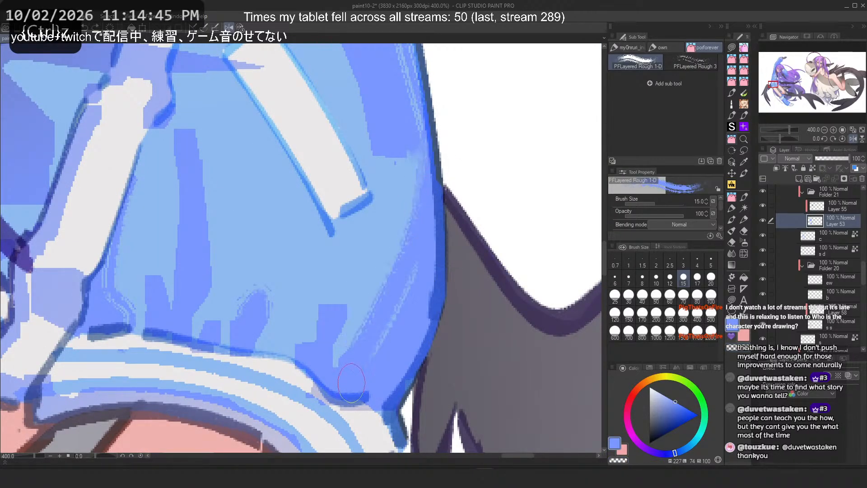
{"action": "key", "text": "ctrl+z"}
{"action": "left_click_drag", "start_coordinate": [427, 198], "coordinate": [351, 357]}
{"action": "key", "text": "ctrl+z"}
{"action": "left_click_drag", "start_coordinate": [425, 216], "coordinate": [328, 384]}
{"action": "key", "text": "ctrl+z"}
{"action": "left_click_drag", "start_coordinate": [425, 244], "coordinate": [327, 384]}
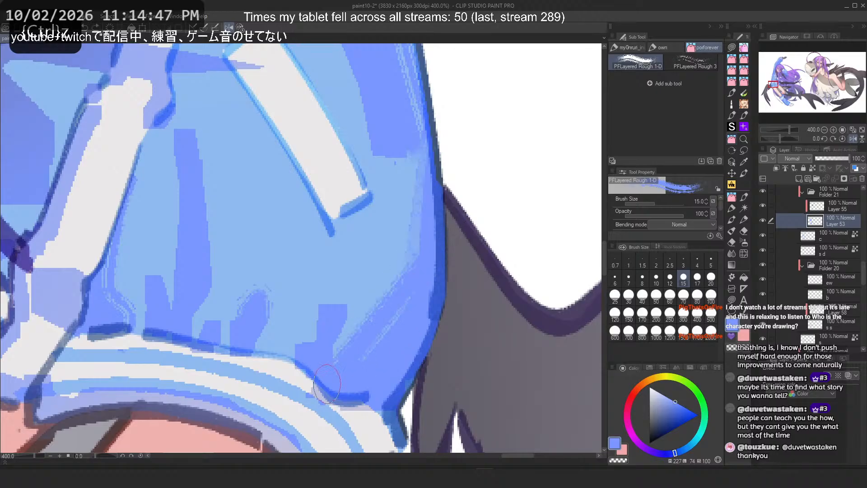
{"action": "key", "text": "ctrl+z"}
{"action": "left_click_drag", "start_coordinate": [427, 247], "coordinate": [333, 367]}
{"action": "scroll", "coordinate": [389, 233], "scroll_direction": "down", "scroll_amount": 5}
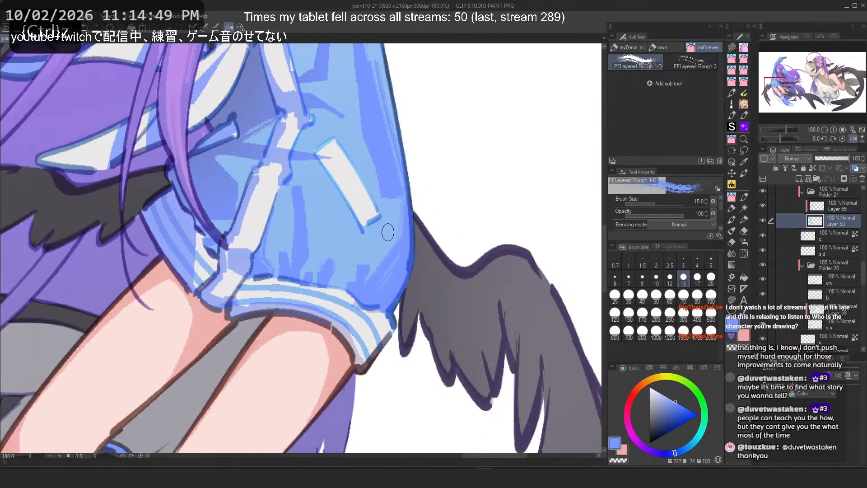
{"action": "scroll", "coordinate": [374, 217], "scroll_direction": "up", "scroll_amount": 4}
{"action": "key", "text": "ctrl+z"}
{"action": "left_click_drag", "start_coordinate": [405, 286], "coordinate": [347, 347]}
{"action": "key", "text": "h"}
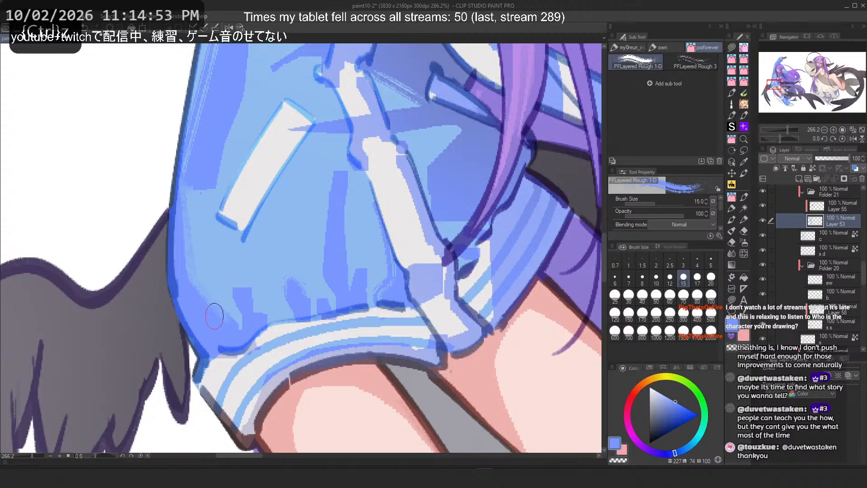
Step: Try vertical shading strokes through the middle of the lower sleeve, undoing them
{"action": "scroll", "coordinate": [214, 316], "scroll_direction": "down", "scroll_amount": 3}
{"action": "scroll", "coordinate": [302, 182], "scroll_direction": "up", "scroll_amount": 6}
{"action": "left_click_drag", "start_coordinate": [362, 248], "coordinate": [352, 390]}
{"action": "key", "text": "ctrl+z"}
{"action": "left_click_drag", "start_coordinate": [321, 235], "coordinate": [328, 367]}
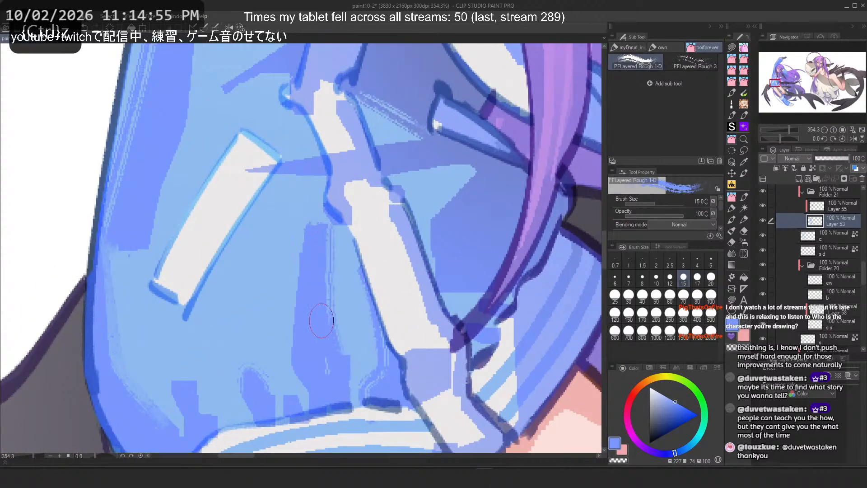
{"action": "key", "text": "ctrl+z"}
{"action": "key", "text": "c"}
{"action": "left_click_drag", "start_coordinate": [318, 230], "coordinate": [334, 349]}
{"action": "key", "text": "ctrl+z"}
{"action": "left_click_drag", "start_coordinate": [312, 241], "coordinate": [332, 330]}
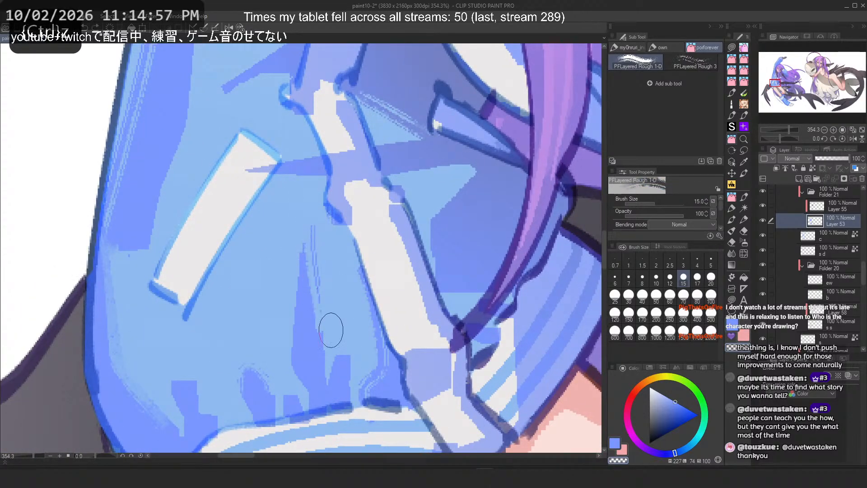
{"action": "key", "text": "ctrl+z"}
{"action": "left_click_drag", "start_coordinate": [318, 218], "coordinate": [356, 344]}
Step: Flip the canvas back and try more vertical strokes on the lower sleeve, undoing several earlier strokes
{"action": "key", "text": "h"}
{"action": "key", "text": "ctrl+z"}
{"action": "left_click_drag", "start_coordinate": [287, 229], "coordinate": [269, 345]}
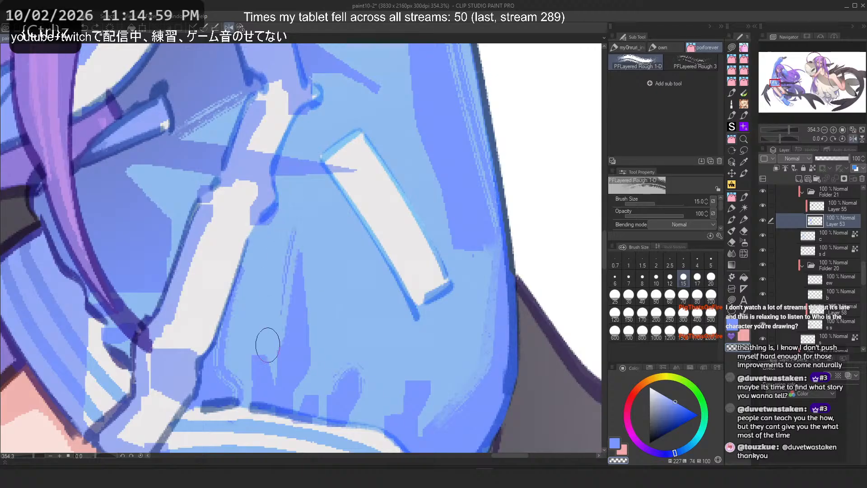
{"action": "key", "text": "ctrl+z"}
{"action": "mouse_move", "coordinate": [285, 230]}
{"action": "left_mouse_down"}
{"action": "mouse_move", "coordinate": [270, 279]}
{"action": "mouse_move", "coordinate": [286, 221]}
{"action": "mouse_move", "coordinate": [280, 325]}
{"action": "mouse_move", "coordinate": [309, 360]}
{"action": "mouse_move", "coordinate": [296, 252]}
{"action": "mouse_move", "coordinate": [320, 372]}
{"action": "mouse_move", "coordinate": [324, 316]}
{"action": "left_mouse_up"}
{"action": "key", "text": "ctrl+z"}
{"action": "key", "text": "ctrl+z"}
{"action": "key", "text": "ctrl+z"}
{"action": "key", "text": "ctrl+z"}
{"action": "key", "text": "ctrl+z"}
{"action": "left_click_drag", "start_coordinate": [288, 208], "coordinate": [320, 357]}
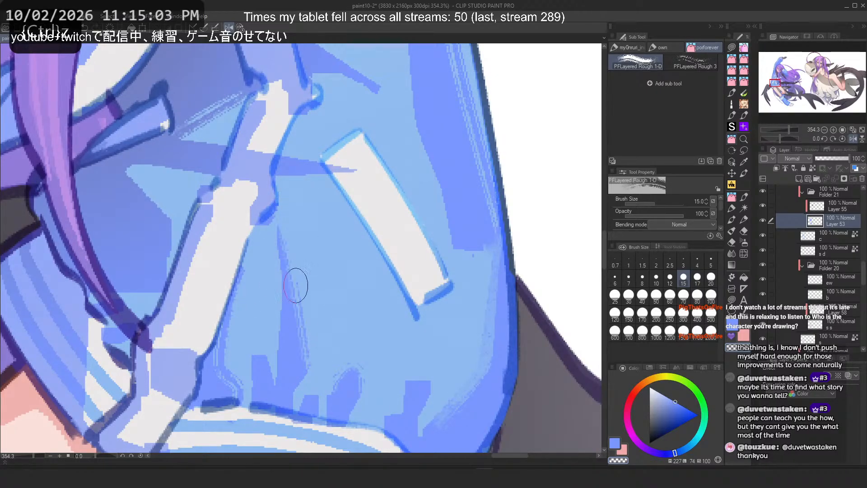
Step: Try shading strokes across the sleeve's middle and upper area, undoing them
{"action": "scroll", "coordinate": [336, 233], "scroll_direction": "down", "scroll_amount": 5}
{"action": "scroll", "coordinate": [346, 232], "scroll_direction": "up", "scroll_amount": 3}
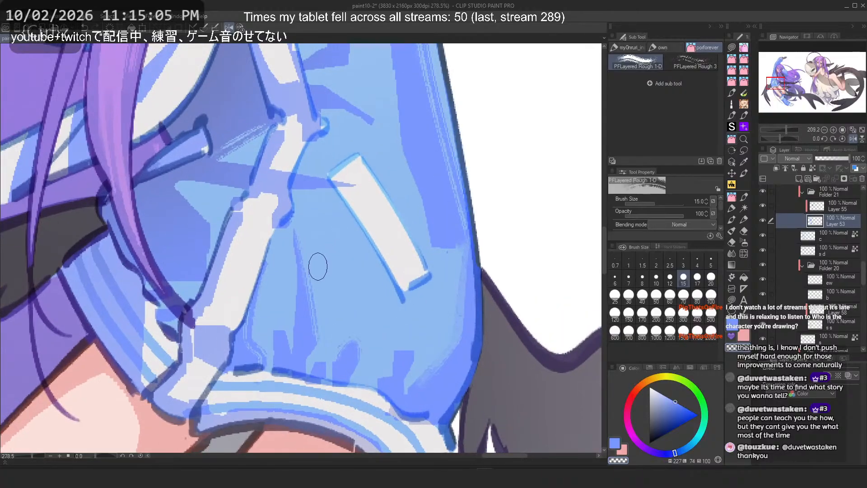
{"action": "scroll", "coordinate": [304, 284], "scroll_direction": "up", "scroll_amount": 2}
{"action": "key", "text": "c"}
{"action": "mouse_move", "coordinate": [331, 204]}
{"action": "left_mouse_down"}
{"action": "mouse_move", "coordinate": [393, 338]}
{"action": "mouse_move", "coordinate": [373, 301]}
{"action": "mouse_move", "coordinate": [388, 319]}
{"action": "left_mouse_up"}
{"action": "key", "text": "ctrl+z"}
{"action": "key", "text": "ctrl+z"}
{"action": "left_click_drag", "start_coordinate": [154, 161], "coordinate": [320, 175]}
{"action": "key", "text": "ctrl+z"}
{"action": "key", "text": "ctrl+z"}
{"action": "key", "text": "ctrl+z"}
{"action": "mouse_move", "coordinate": [194, 135]}
{"action": "left_mouse_down"}
{"action": "mouse_move", "coordinate": [371, 170]}
{"action": "mouse_move", "coordinate": [203, 142]}
{"action": "mouse_move", "coordinate": [347, 161]}
{"action": "mouse_move", "coordinate": [244, 143]}
{"action": "mouse_move", "coordinate": [202, 151]}
{"action": "mouse_move", "coordinate": [389, 155]}
{"action": "left_mouse_up"}
{"action": "key", "text": "ctrl+z"}
{"action": "key", "text": "ctrl+z"}
{"action": "key", "text": "2"}
{"action": "scroll", "coordinate": [299, 274], "scroll_direction": "down", "scroll_amount": 4}
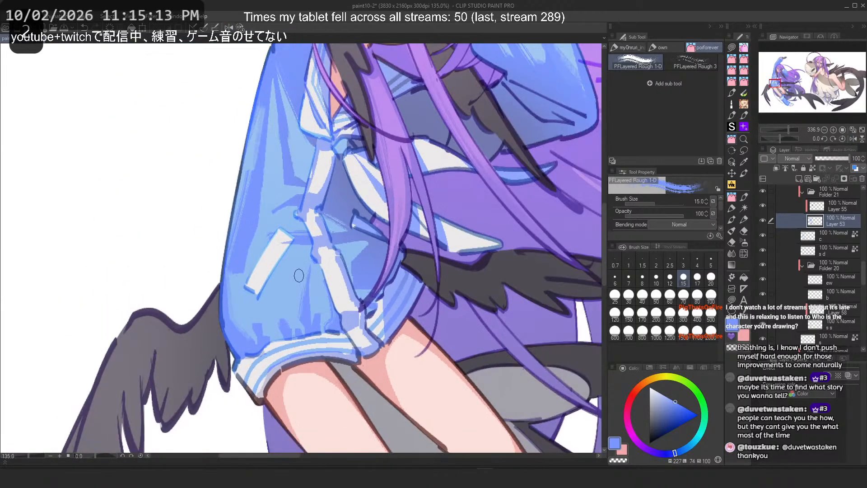
{"action": "scroll", "coordinate": [306, 276], "scroll_direction": "up", "scroll_amount": 3}
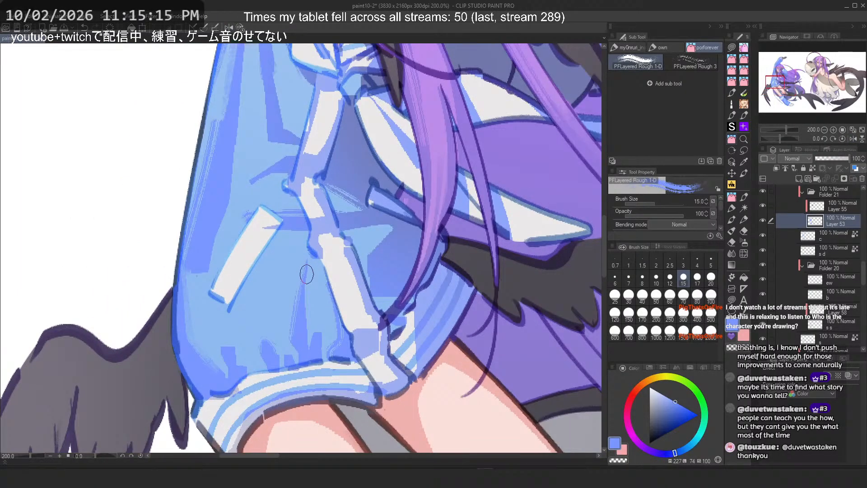
{"action": "key", "text": "ctrl+z"}
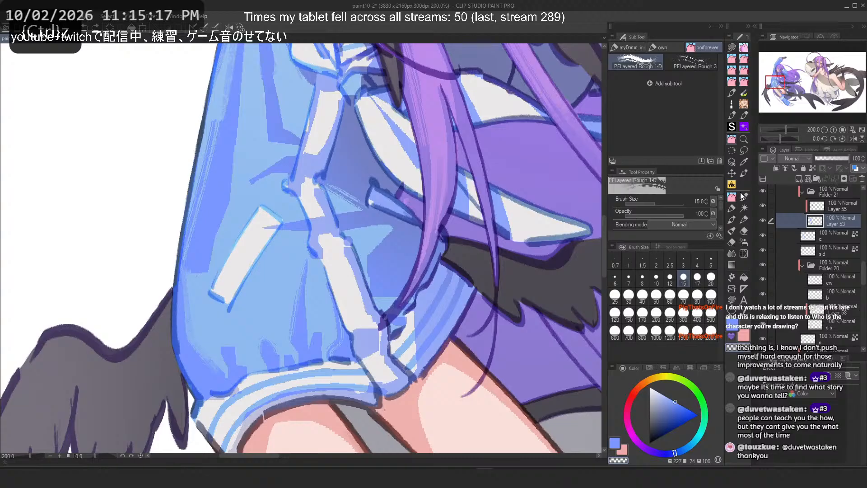
Step: Switch to the YYR Vertical Texture Brushes 03 brush and try texture strokes on the sleeve and legs
{"action": "left_click", "coordinate": [742, 194]}
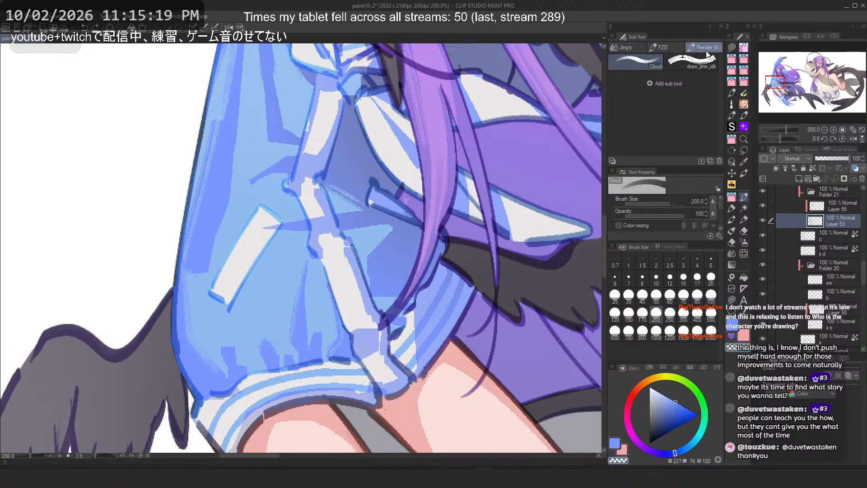
{"action": "left_click", "coordinate": [732, 197]}
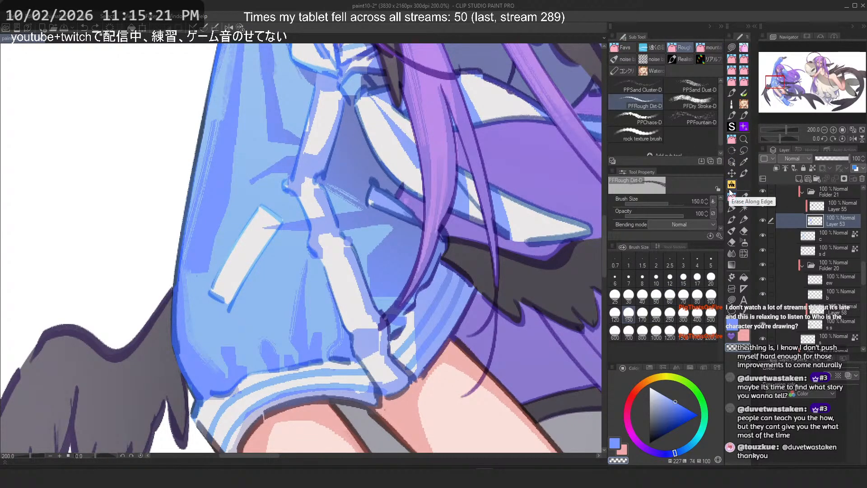
{"action": "left_click", "coordinate": [733, 186]}
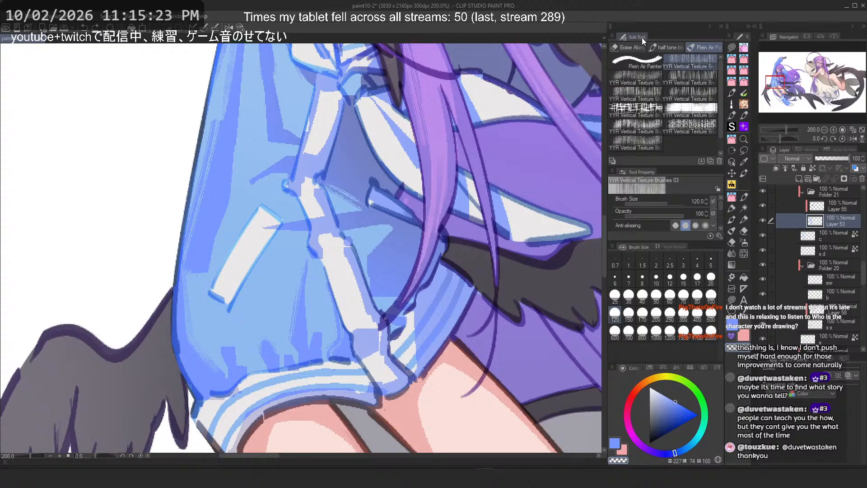
{"action": "scroll", "coordinate": [457, 178], "scroll_direction": "down", "scroll_amount": 4}
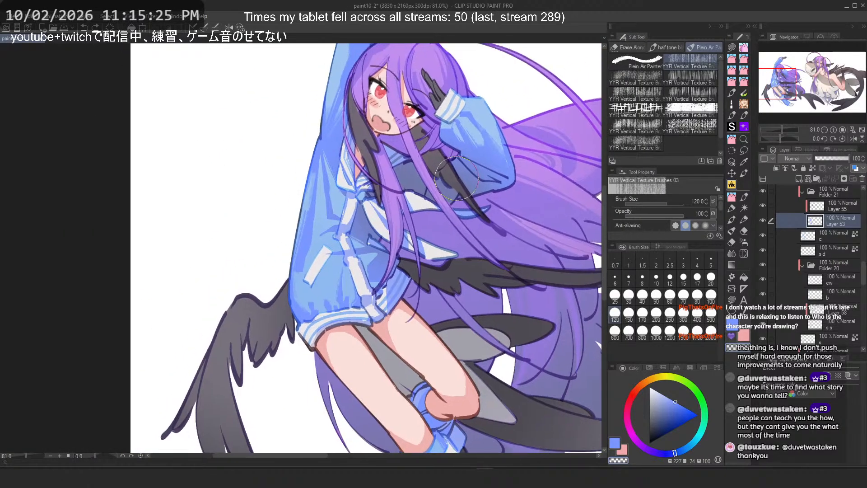
{"action": "scroll", "coordinate": [456, 178], "scroll_direction": "down", "scroll_amount": 1}
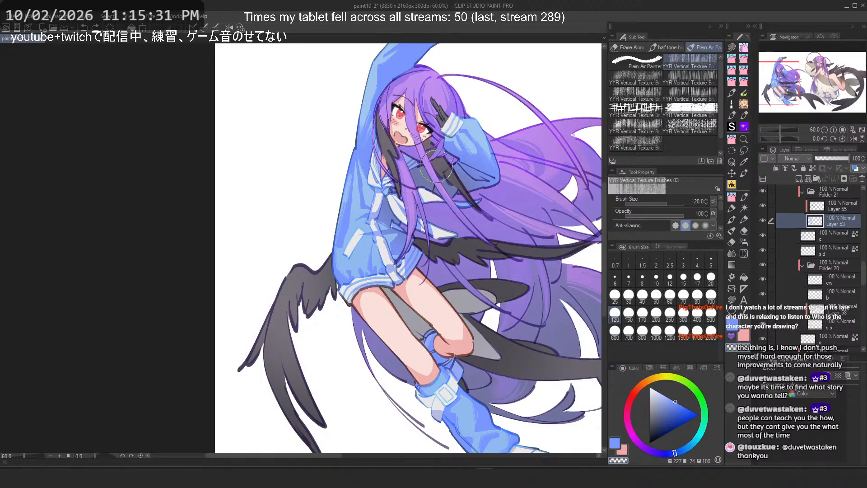
{"action": "scroll", "coordinate": [379, 332], "scroll_direction": "up", "scroll_amount": 3}
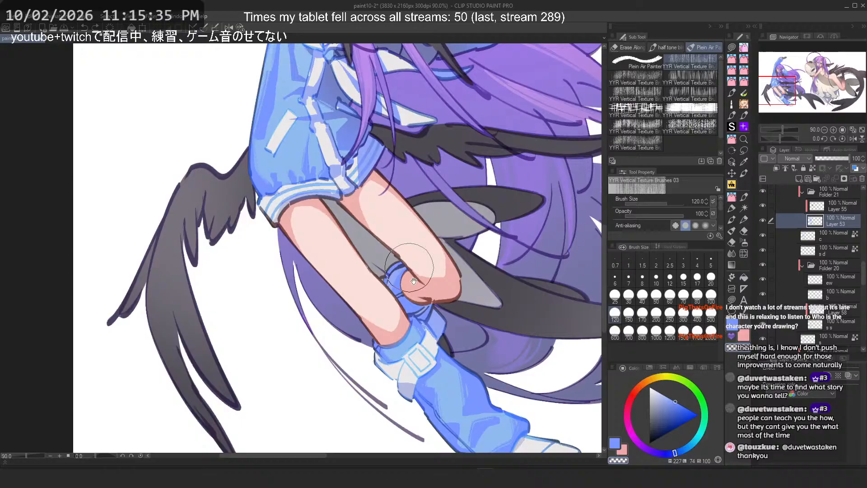
{"action": "left_click_drag", "start_coordinate": [414, 281], "coordinate": [425, 327]}
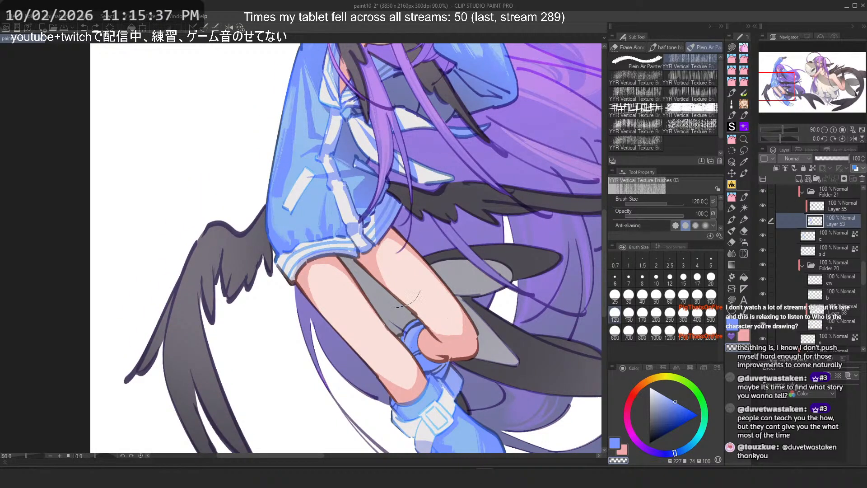
{"action": "left_click_drag", "start_coordinate": [388, 257], "coordinate": [415, 323]}
{"action": "left_click_drag", "start_coordinate": [365, 181], "coordinate": [377, 237]}
{"action": "left_click_drag", "start_coordinate": [368, 150], "coordinate": [387, 176]}
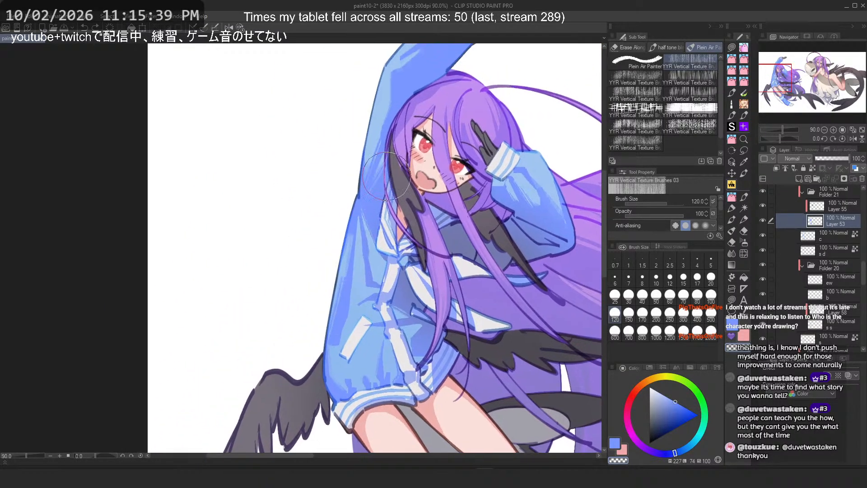
Step: Switch back to the PFLayered Rough 1-D brush and try a stroke on the upper sleeve, undoing earlier strokes
{"action": "scroll", "coordinate": [313, 81], "scroll_direction": "up", "scroll_amount": 1}
{"action": "left_click", "coordinate": [732, 199]}
{"action": "left_click", "coordinate": [732, 140]}
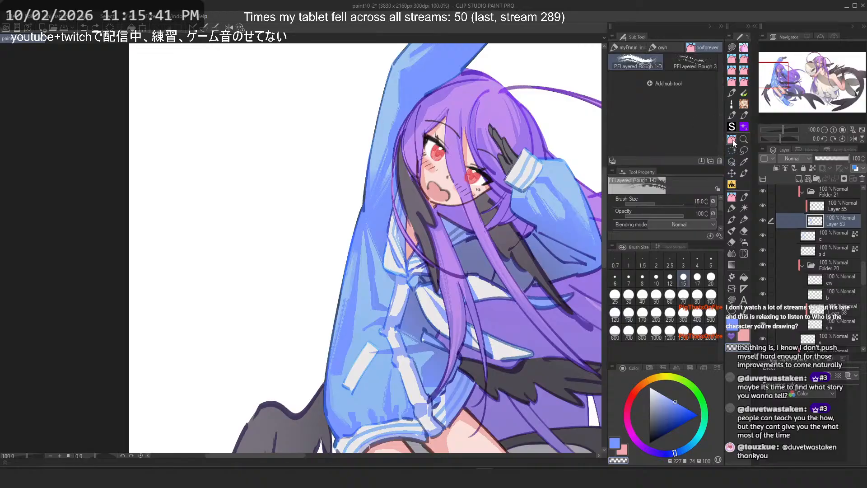
{"action": "scroll", "coordinate": [355, 217], "scroll_direction": "up", "scroll_amount": 2}
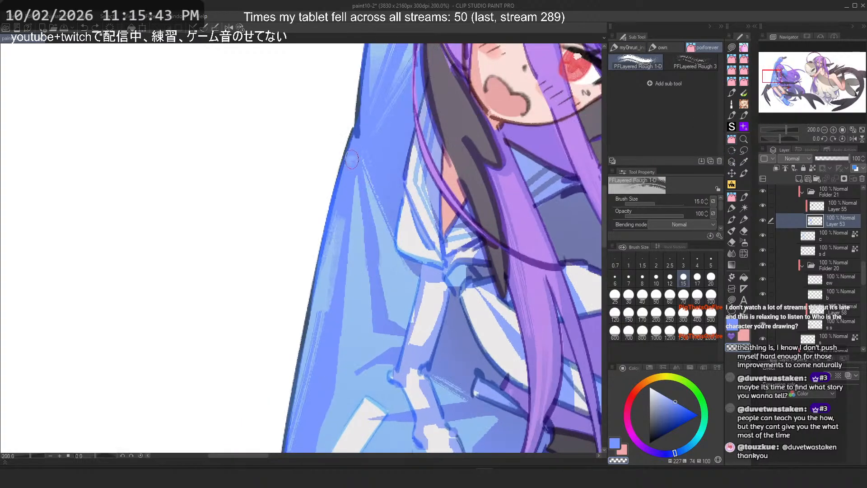
{"action": "key", "text": "ctrl+z"}
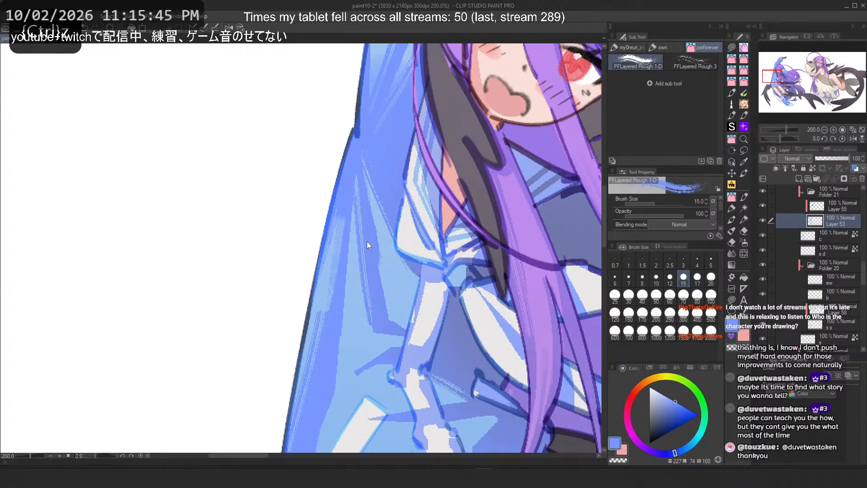
{"action": "key", "text": "ctrl+z"}
{"action": "left_click_drag", "start_coordinate": [357, 181], "coordinate": [341, 360]}
{"action": "key", "text": "ctrl+z"}
Step: Try repeated vertical strokes down the upper sleeve's outer side, undoing them, and zoom out to the whole figure
{"action": "key", "text": "ctrl+z"}
{"action": "key", "text": "ctrl+y"}
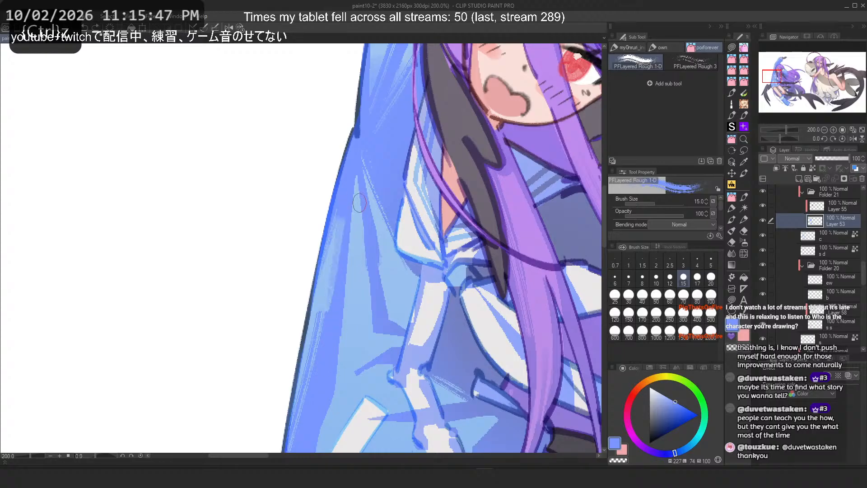
{"action": "key", "text": "ctrl+z"}
{"action": "mouse_move", "coordinate": [357, 182]}
{"action": "left_mouse_down"}
{"action": "mouse_move", "coordinate": [378, 341]}
{"action": "mouse_move", "coordinate": [373, 312]}
{"action": "mouse_move", "coordinate": [380, 331]}
{"action": "left_mouse_up"}
{"action": "key", "text": "ctrl+z"}
{"action": "key", "text": "ctrl+z"}
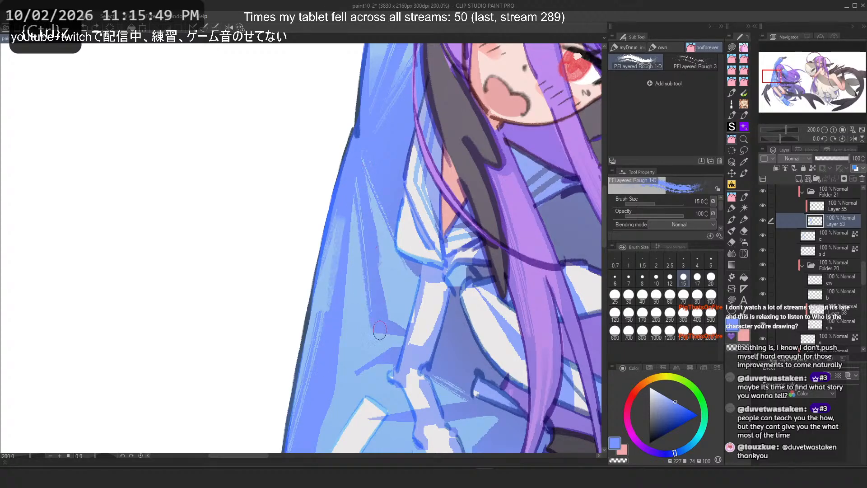
{"action": "key", "text": "ctrl+z"}
{"action": "left_click_drag", "start_coordinate": [357, 177], "coordinate": [371, 320]}
{"action": "left_click_drag", "start_coordinate": [363, 159], "coordinate": [386, 296]}
{"action": "key", "text": "ctrl+z"}
{"action": "key", "text": "ctrl+z"}
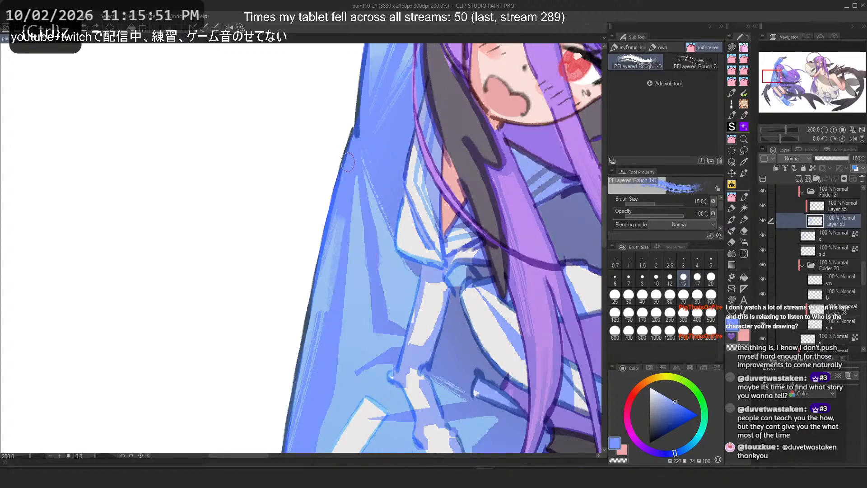
{"action": "key", "text": "ctrl+z"}
{"action": "mouse_move", "coordinate": [356, 177]}
{"action": "left_mouse_down"}
{"action": "mouse_move", "coordinate": [380, 336]}
{"action": "mouse_move", "coordinate": [371, 329]}
{"action": "mouse_move", "coordinate": [376, 257]}
{"action": "mouse_move", "coordinate": [388, 309]}
{"action": "left_mouse_up"}
{"action": "key", "text": "ctrl+z"}
{"action": "key", "text": "ctrl+z"}
{"action": "mouse_move", "coordinate": [362, 192]}
{"action": "left_mouse_down"}
{"action": "mouse_move", "coordinate": [392, 318]}
{"action": "mouse_move", "coordinate": [405, 333]}
{"action": "mouse_move", "coordinate": [404, 319]}
{"action": "left_mouse_up"}
{"action": "key", "text": "ctrl+z"}
{"action": "key", "text": "ctrl+z"}
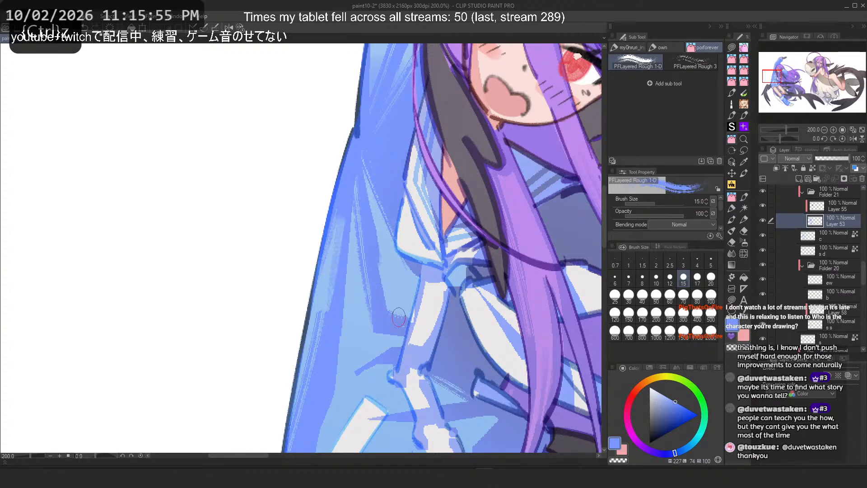
{"action": "scroll", "coordinate": [312, 173], "scroll_direction": "down", "scroll_amount": 8}
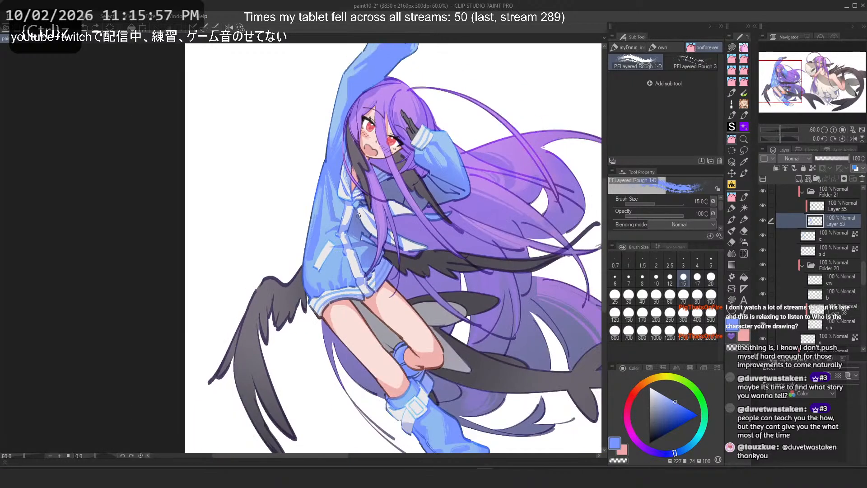
Step: Zoom into the upper sleeve and undo the last stroke
{"action": "scroll", "coordinate": [313, 168], "scroll_direction": "up", "scroll_amount": 7}
{"action": "scroll", "coordinate": [313, 167], "scroll_direction": "up", "scroll_amount": 2}
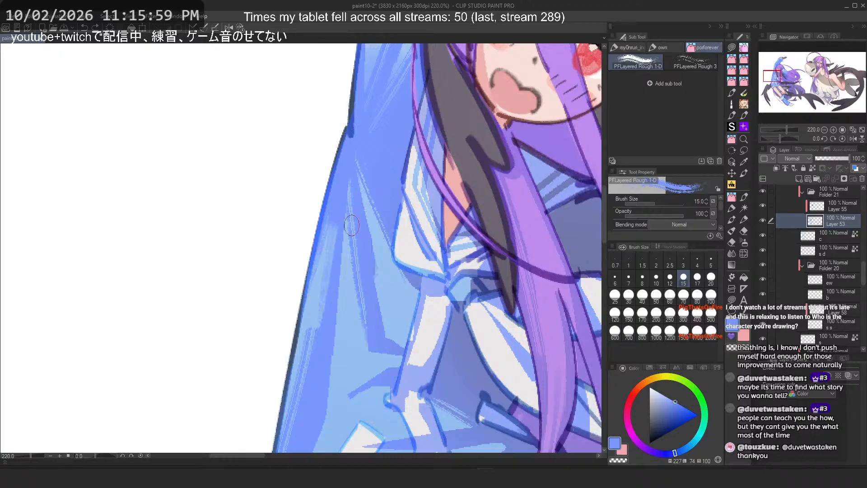
{"action": "key", "text": "ctrl+z"}
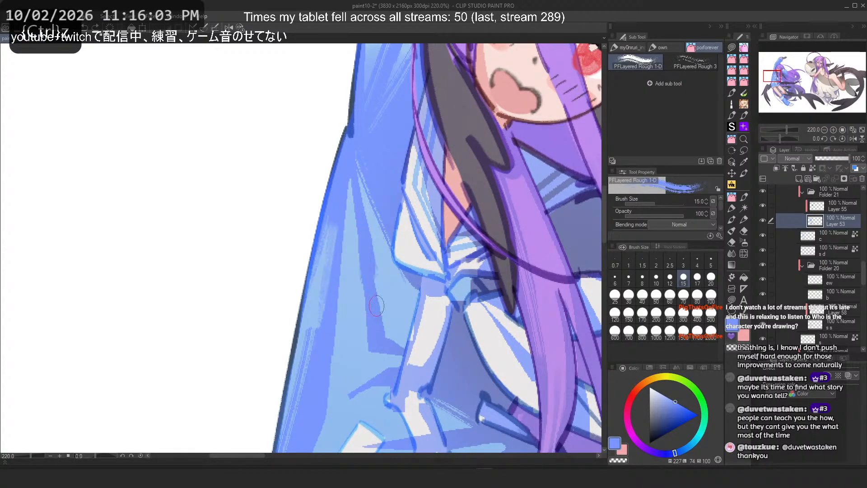
Step: Switch to the ガリっと伸ばし blending brush in the Realistic sub tool group
{"action": "left_click", "coordinate": [732, 197]}
{"action": "left_click", "coordinate": [732, 184]}
{"action": "left_click", "coordinate": [731, 197]}
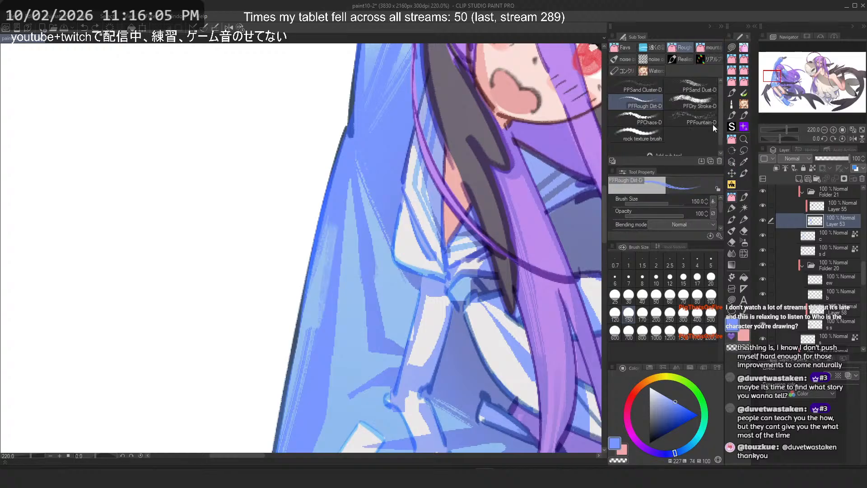
{"action": "left_click", "coordinate": [705, 49]}
{"action": "left_click", "coordinate": [680, 58]}
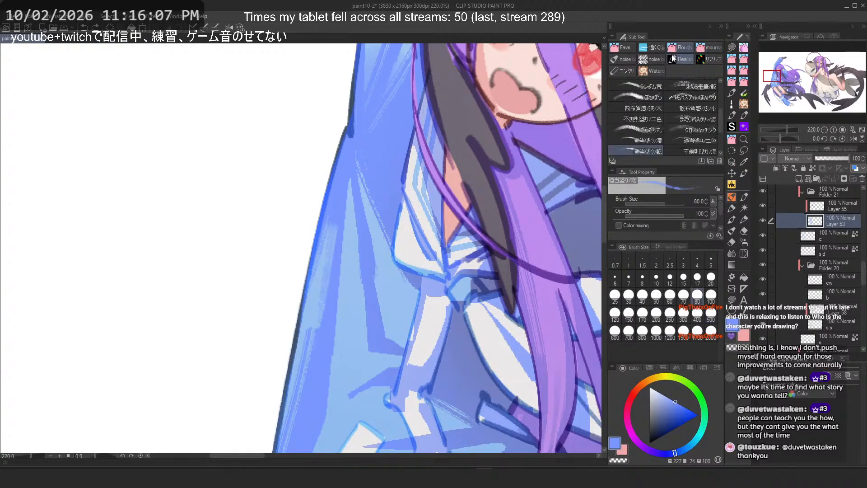
{"action": "left_click", "coordinate": [628, 136]}
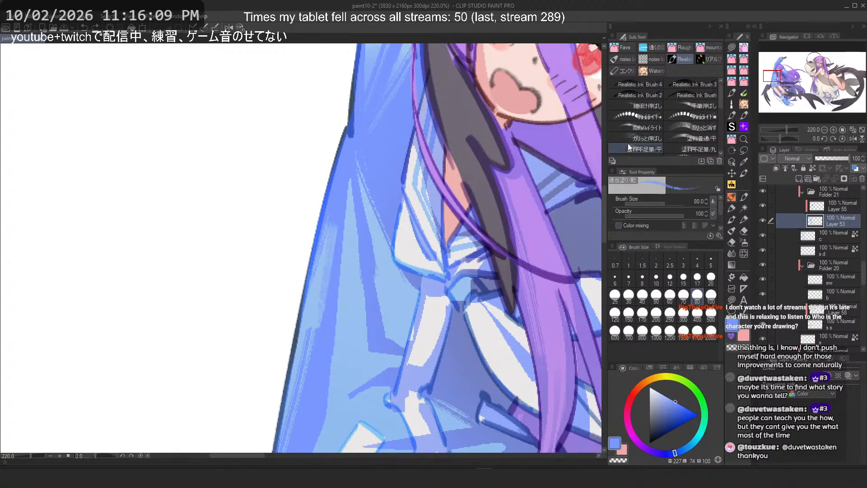
Step: Undo earlier strokes, set the brush size to 10, and try a short blending stroke on the upper sleeve, undoing it
{"action": "key", "text": "ctrl+z"}
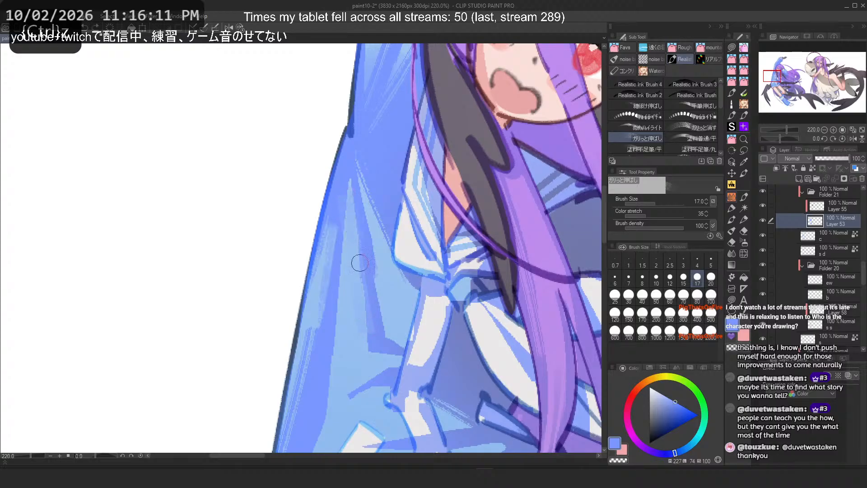
{"action": "key", "text": "ctrl+z"}
{"action": "left_click", "coordinate": [656, 280]}
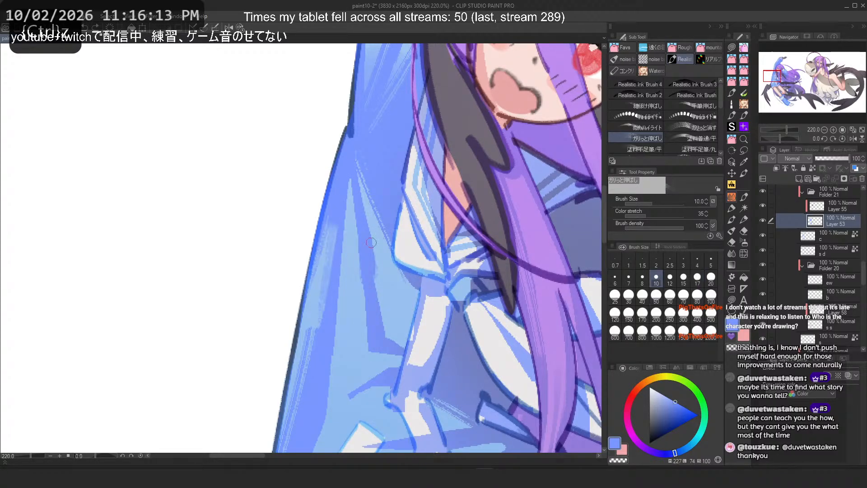
{"action": "left_click_drag", "start_coordinate": [370, 246], "coordinate": [363, 252]}
{"action": "scroll", "coordinate": [321, 252], "scroll_direction": "down", "scroll_amount": 4}
{"action": "scroll", "coordinate": [320, 259], "scroll_direction": "up", "scroll_amount": 3}
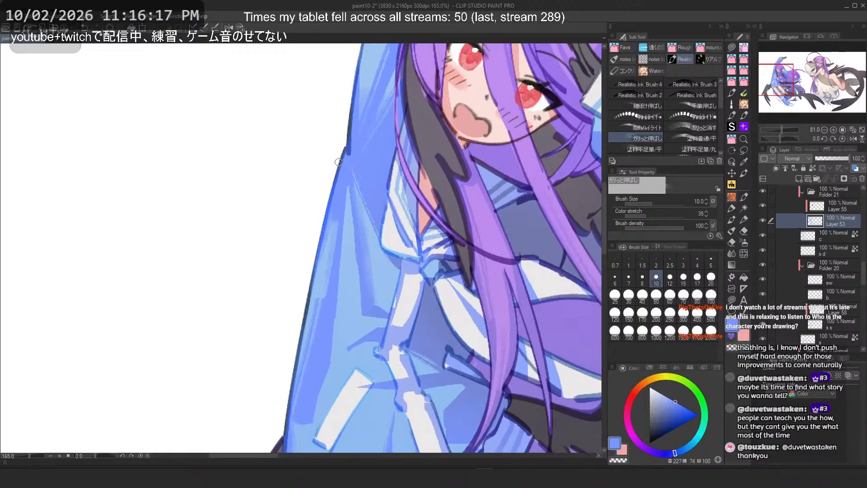
{"action": "key", "text": "ctrl+z"}
Step: Flip the canvas horizontally, set the brush size to 15, and save the file
{"action": "key", "text": "h"}
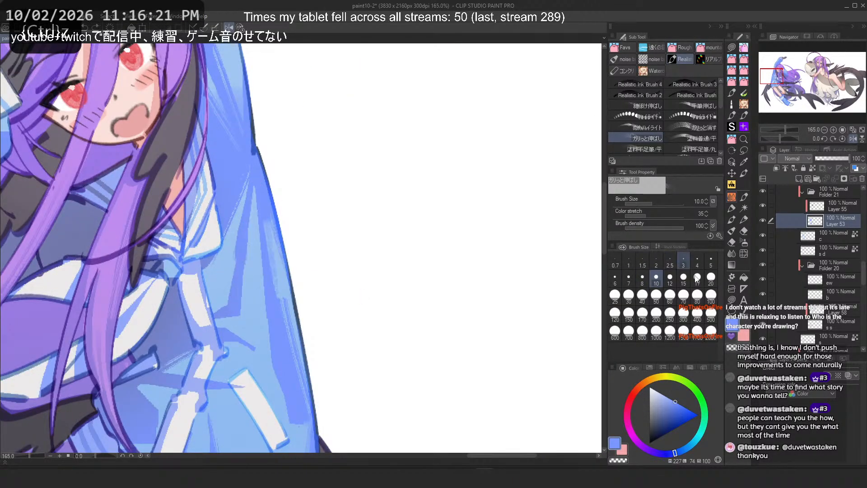
{"action": "left_click", "coordinate": [708, 279]}
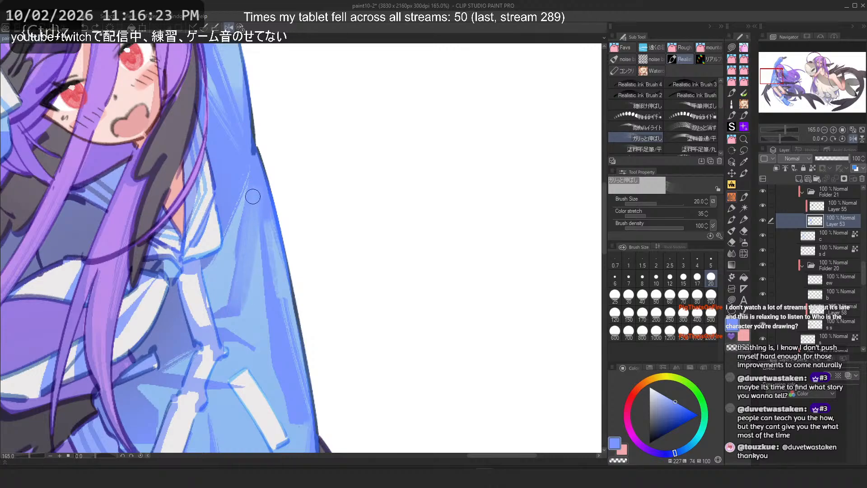
{"action": "left_click", "coordinate": [681, 277]}
{"action": "key", "text": "ctrl+s"}
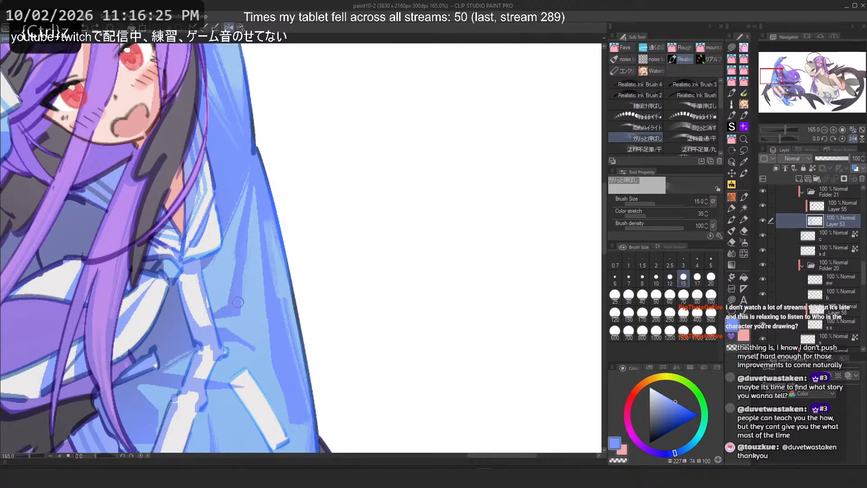
Step: Undo the last stroke, set the brush's Color stretch to 100 in its sub tool detail Ink settings, and try a stroke down the sleeve
{"action": "key", "text": "ctrl+z"}
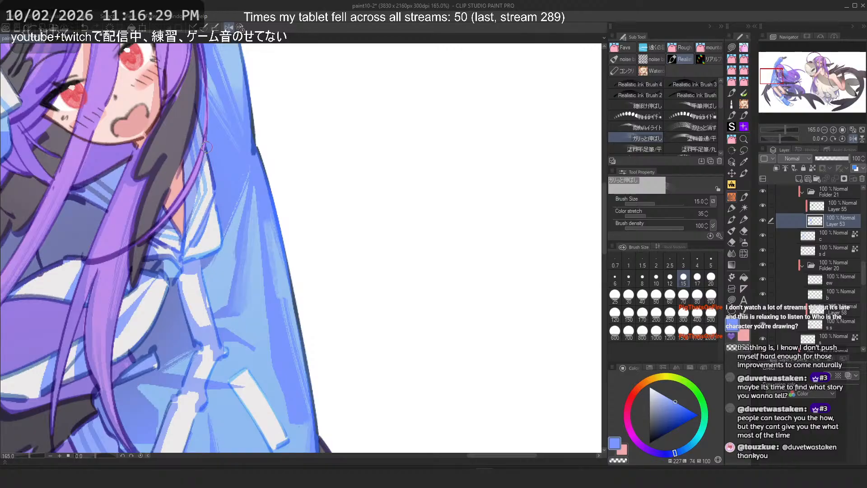
{"action": "left_click", "coordinate": [719, 235]}
{"action": "left_click", "coordinate": [424, 186]}
{"action": "left_click", "coordinate": [425, 193]}
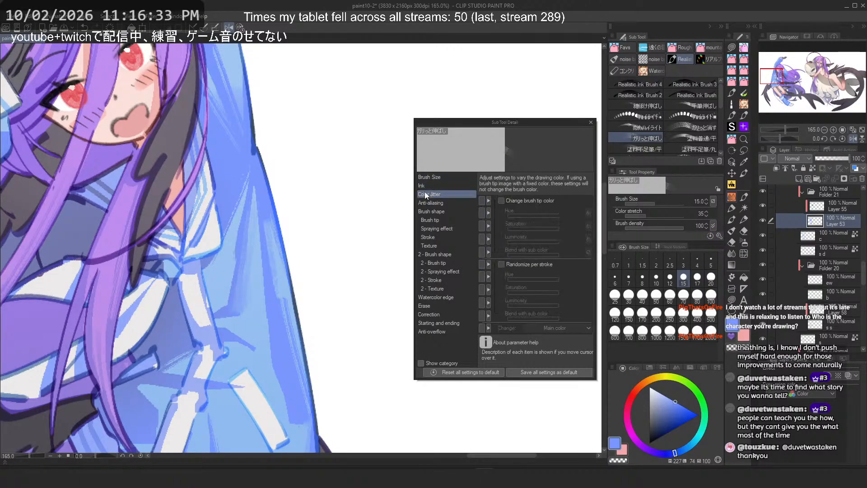
{"action": "left_click", "coordinate": [424, 185]}
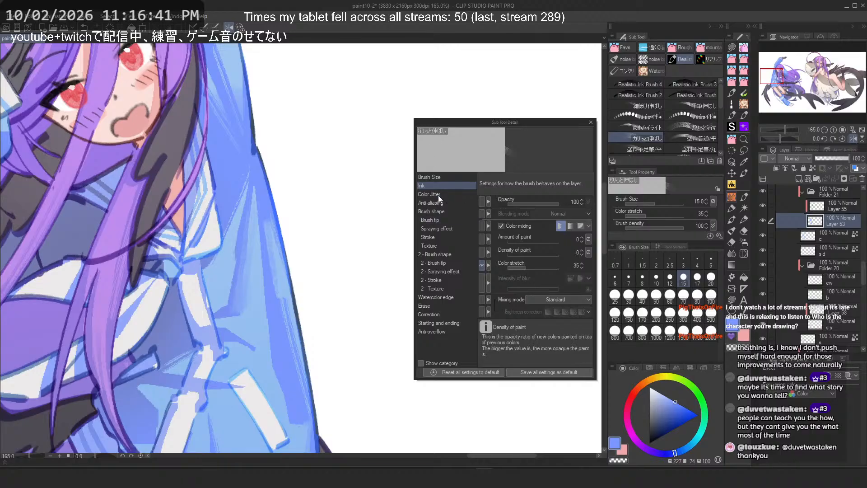
{"action": "left_click", "coordinate": [559, 268]}
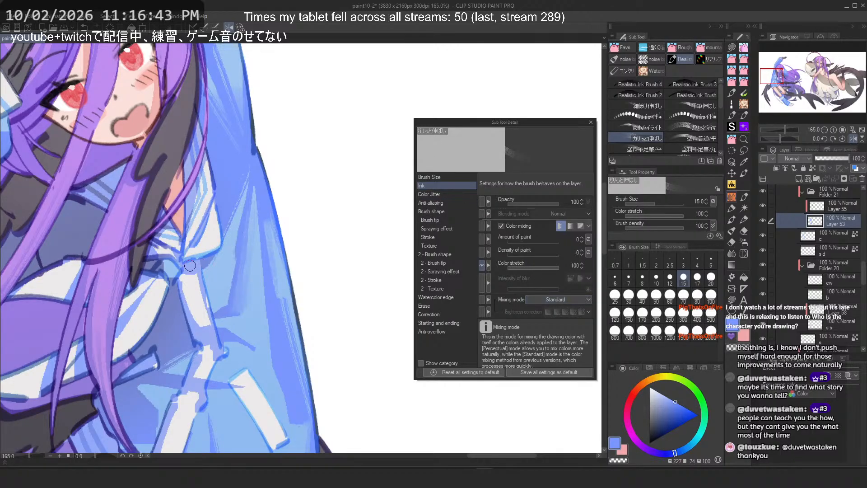
{"action": "key", "text": "ctrl+z"}
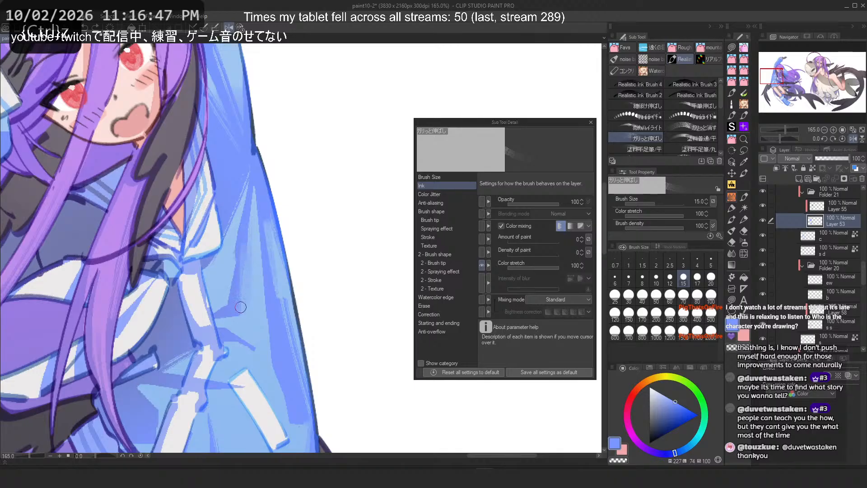
{"action": "left_click_drag", "start_coordinate": [246, 248], "coordinate": [240, 307]}
Step: Review the brush's other sub tool detail categories, then close the dialog
{"action": "left_click", "coordinate": [429, 196]}
{"action": "left_click", "coordinate": [428, 203]}
{"action": "left_click", "coordinate": [429, 213]}
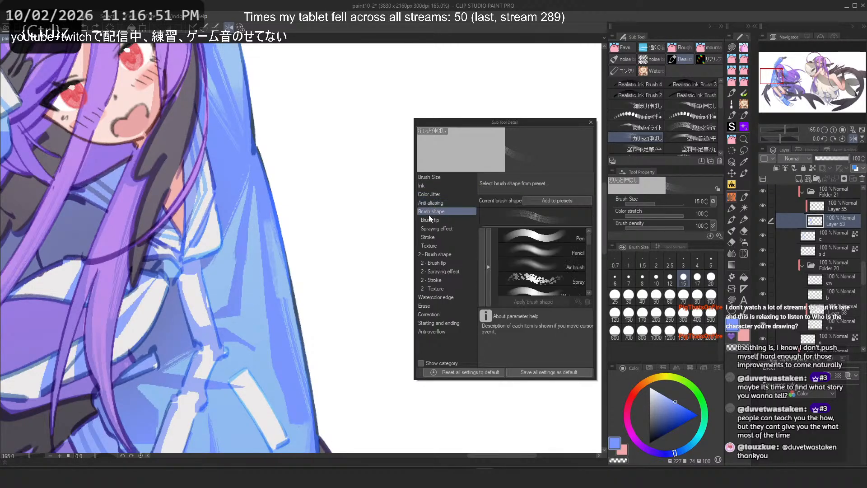
{"action": "left_click", "coordinate": [429, 221]}
{"action": "left_click", "coordinate": [429, 229]}
{"action": "left_click", "coordinate": [429, 219]}
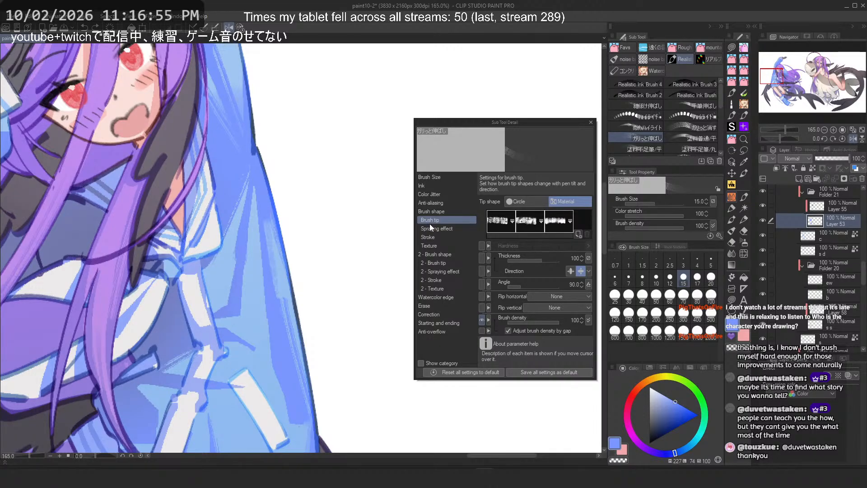
{"action": "left_click", "coordinate": [431, 229]}
{"action": "left_click", "coordinate": [433, 245]}
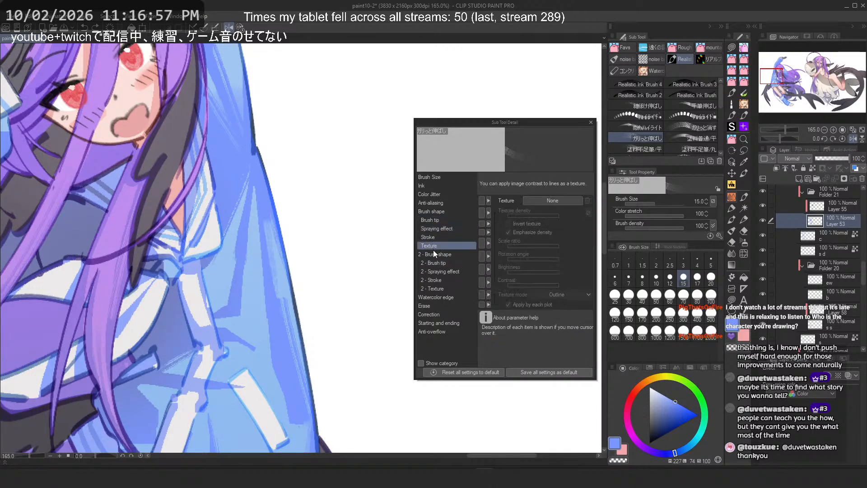
{"action": "left_click", "coordinate": [434, 255]}
{"action": "left_click", "coordinate": [436, 262]}
{"action": "left_click", "coordinate": [435, 271]}
{"action": "left_click", "coordinate": [435, 280]}
{"action": "left_click", "coordinate": [433, 289]}
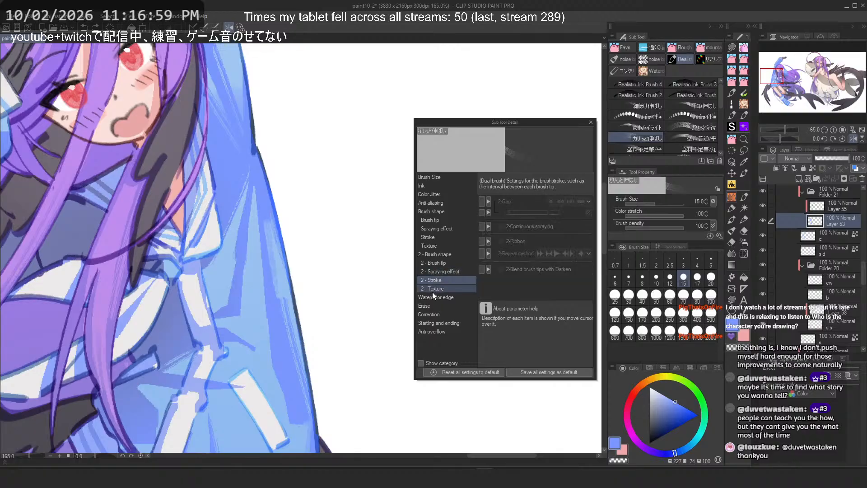
{"action": "left_click", "coordinate": [433, 297]}
{"action": "left_click", "coordinate": [429, 315]}
{"action": "left_click", "coordinate": [430, 323]}
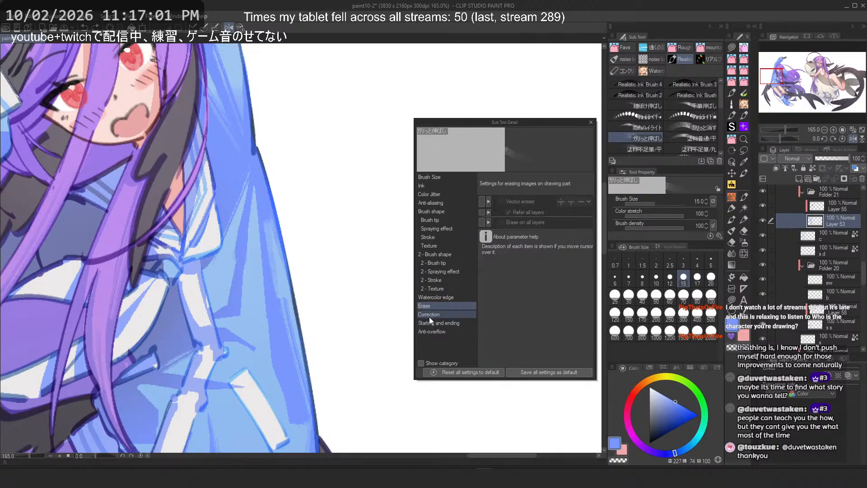
{"action": "left_click", "coordinate": [432, 332]}
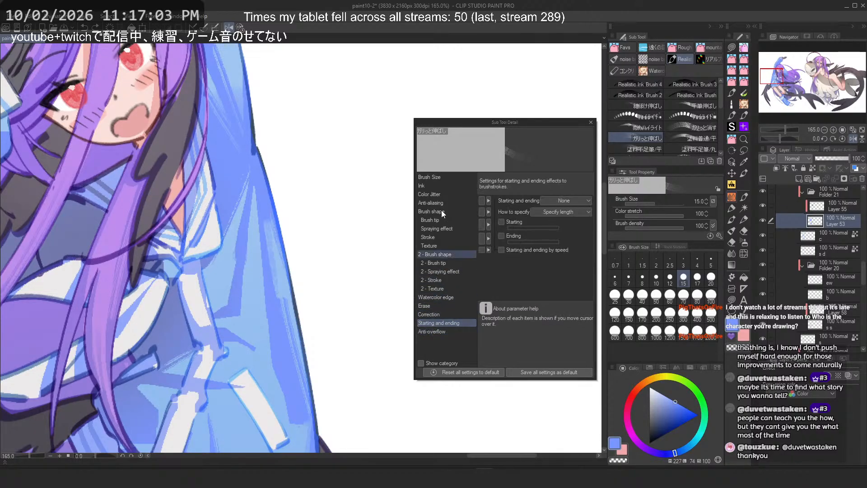
{"action": "left_click", "coordinate": [432, 178]}
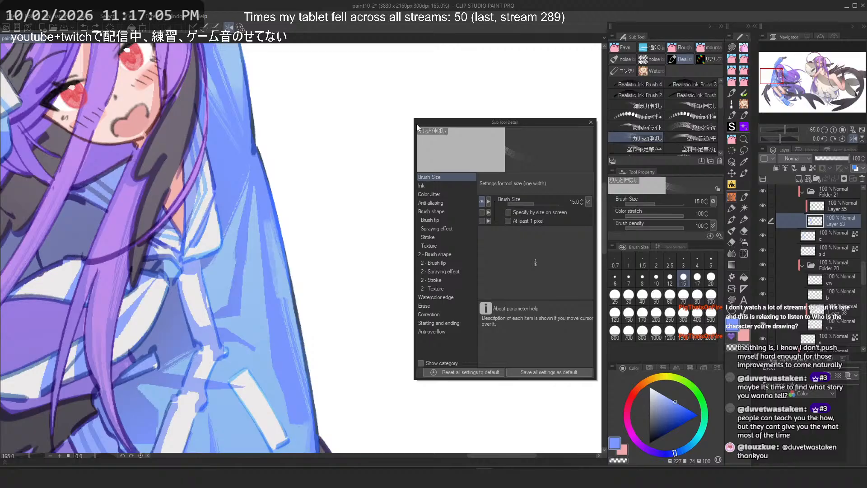
{"action": "left_click", "coordinate": [591, 122]}
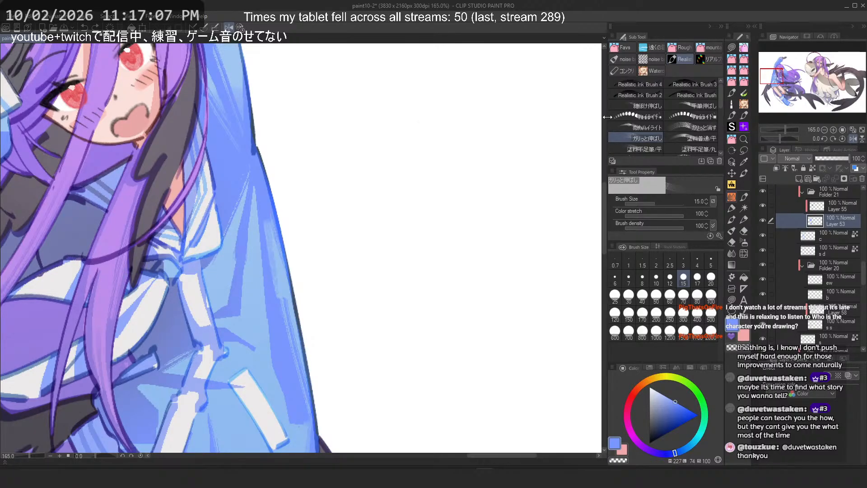
Step: Try the ハイライト brush with a stroke down the sleeve, undoing it
{"action": "left_click", "coordinate": [643, 116]}
{"action": "left_click_drag", "start_coordinate": [258, 217], "coordinate": [238, 361]}
{"action": "key", "text": "ctrl+z"}
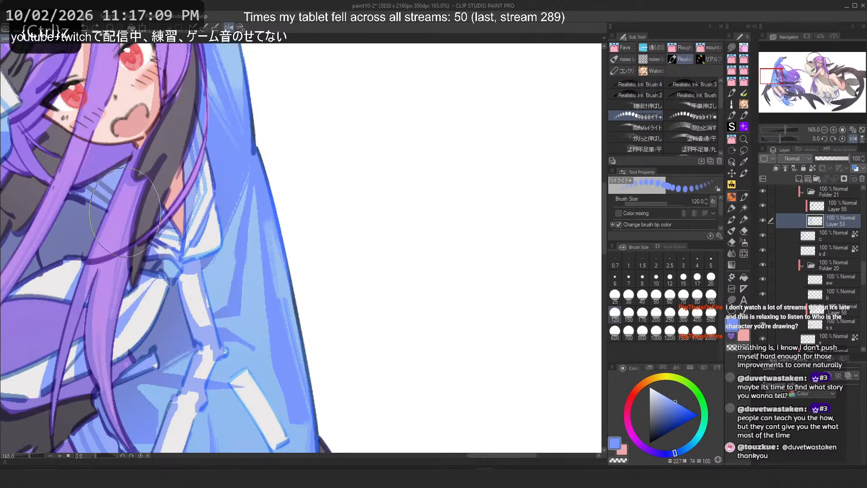
Step: Switch to another blending brush at size 25 and try short strokes near the sleeve's lower edge, undoing one
{"action": "left_click", "coordinate": [692, 116]}
{"action": "left_click", "coordinate": [692, 104]}
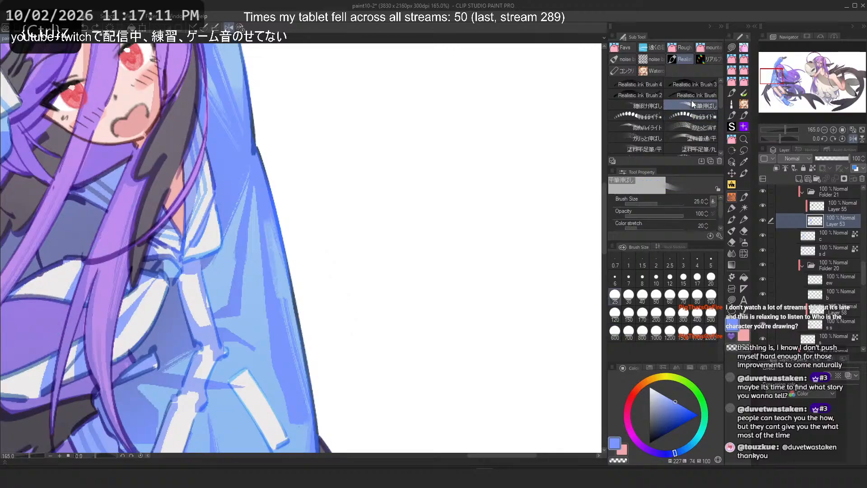
{"action": "left_click_drag", "start_coordinate": [260, 325], "coordinate": [262, 288]}
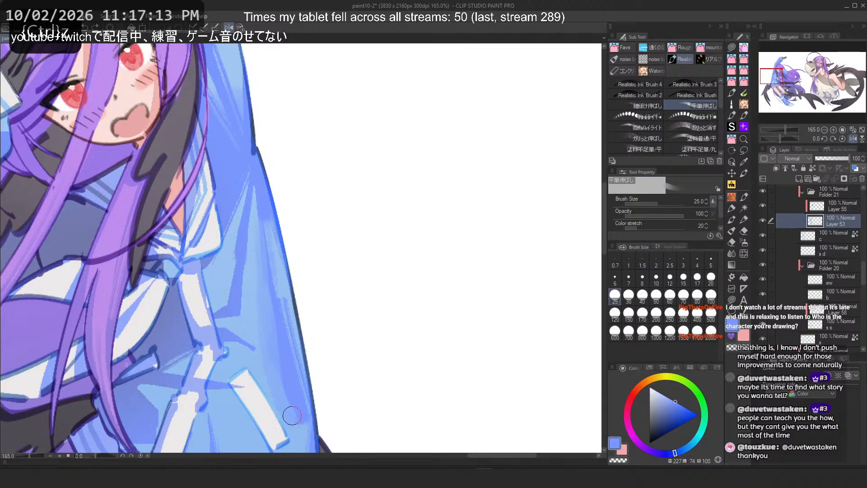
{"action": "key", "text": "ctrl+z"}
{"action": "left_click_drag", "start_coordinate": [280, 402], "coordinate": [289, 419]}
Step: Flip the canvas horizontally and try a vertical stroke down the upper sleeve, undoing the recent strokes
{"action": "key", "text": "h"}
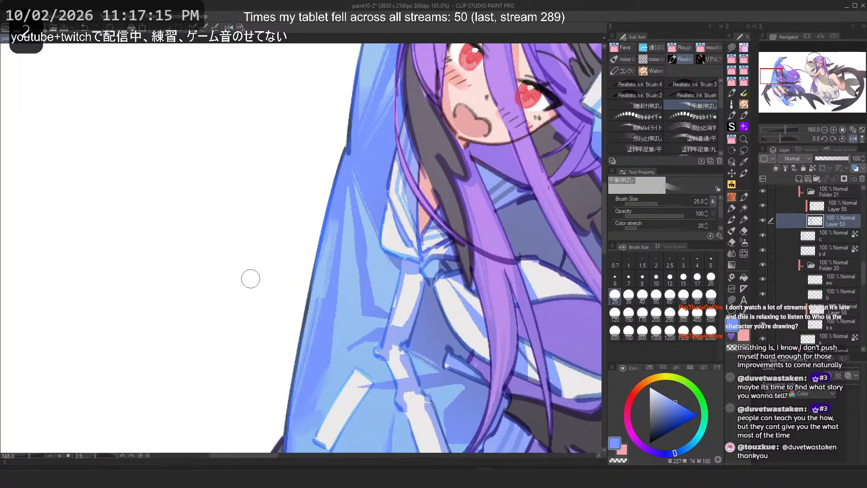
{"action": "key", "text": "ctrl+z"}
{"action": "key", "text": "ctrl+z"}
{"action": "left_click_drag", "start_coordinate": [353, 201], "coordinate": [361, 312]}
{"action": "key", "text": "ctrl+z"}
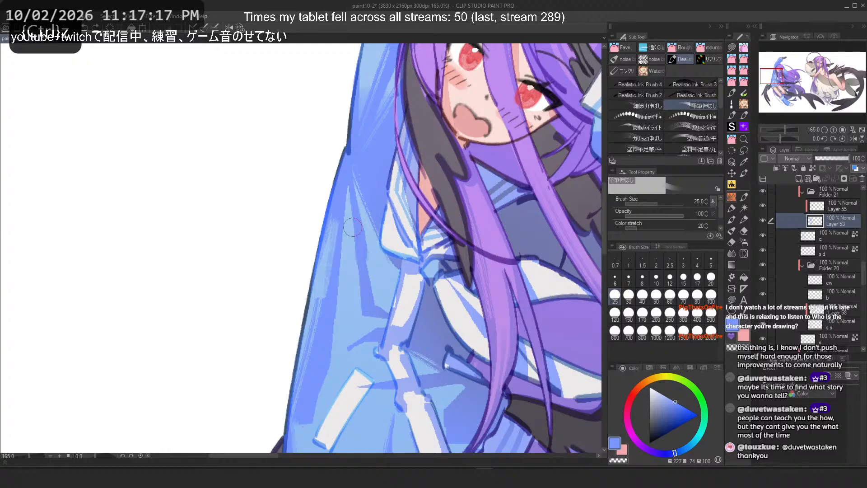
{"action": "key", "text": "ctrl+z"}
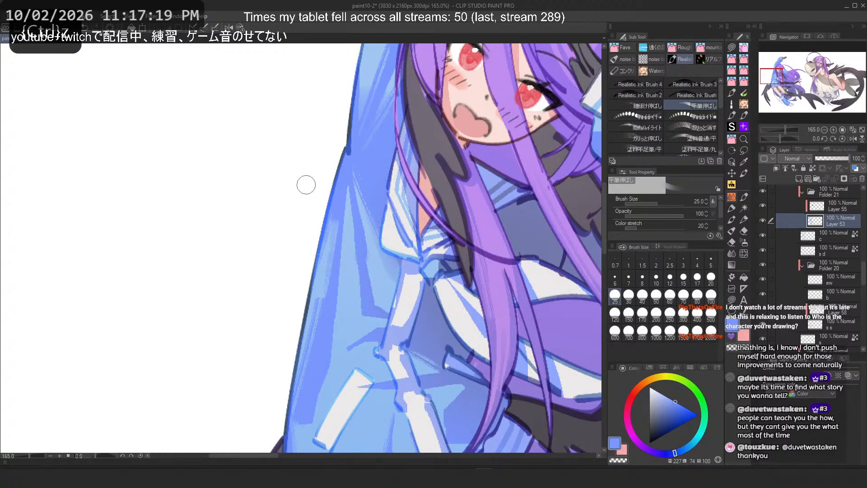
Step: Zoom to the lower sleeve, undo a stroke, blend two upward strokes along its outer side, and flip the canvas
{"action": "scroll", "coordinate": [332, 192], "scroll_direction": "down", "scroll_amount": 5}
{"action": "scroll", "coordinate": [393, 276], "scroll_direction": "up", "scroll_amount": 2}
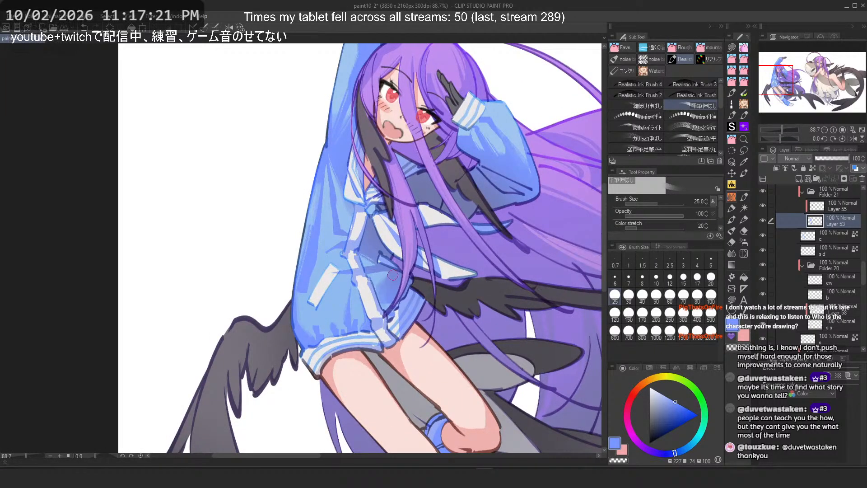
{"action": "scroll", "coordinate": [394, 275], "scroll_direction": "up", "scroll_amount": 3}
{"action": "key", "text": "ctrl+z"}
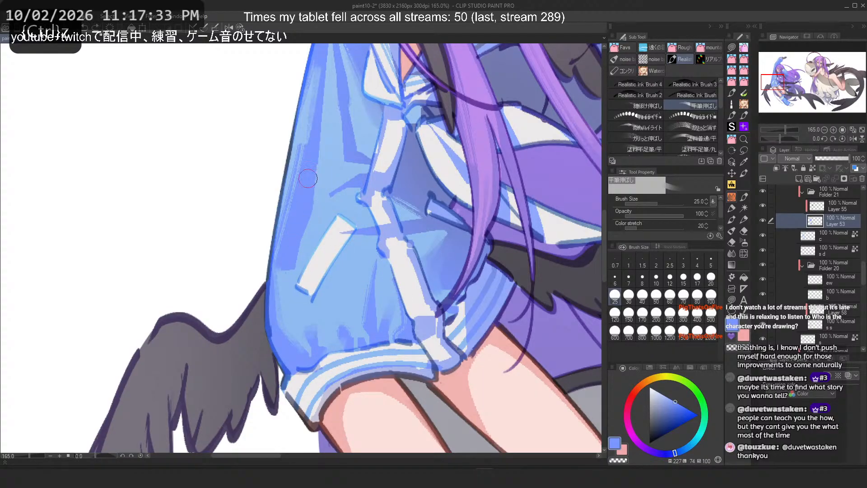
{"action": "left_click_drag", "start_coordinate": [311, 224], "coordinate": [315, 151]}
{"action": "left_click_drag", "start_coordinate": [307, 213], "coordinate": [318, 126]}
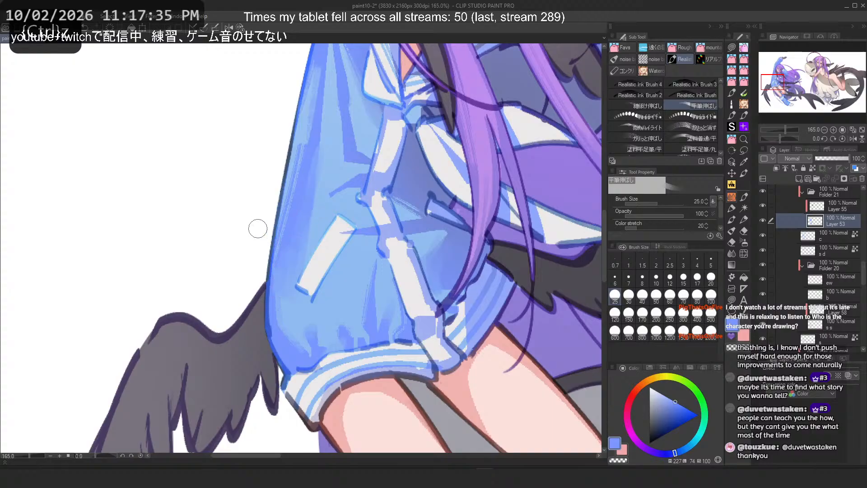
{"action": "key", "text": "h"}
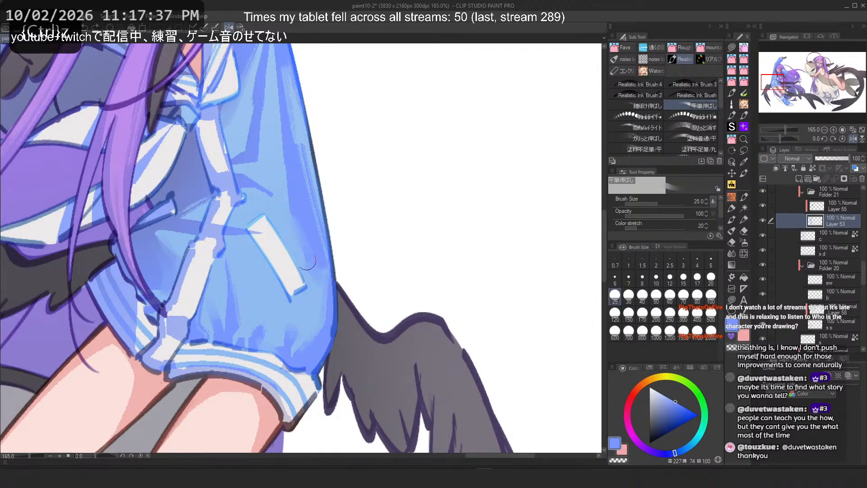
{"action": "scroll", "coordinate": [301, 250], "scroll_direction": "up", "scroll_amount": 2}
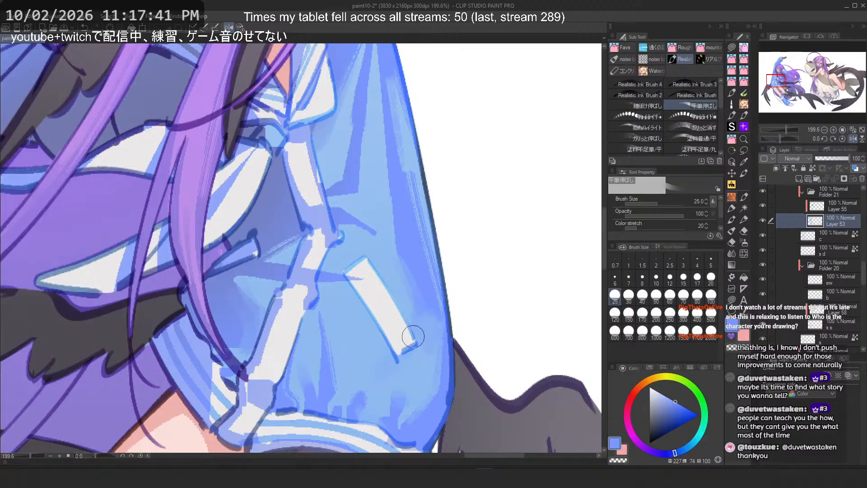
Step: Try two strokes across the lower sleeve, then undo them along with several recent sleeve strokes
{"action": "key", "text": "ctrl+z"}
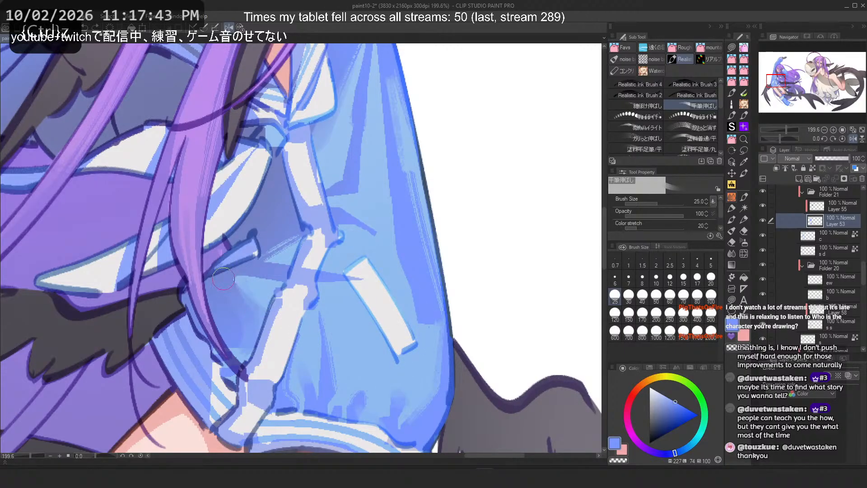
{"action": "left_click_drag", "start_coordinate": [217, 287], "coordinate": [232, 351]}
{"action": "left_click_drag", "start_coordinate": [381, 290], "coordinate": [387, 358]}
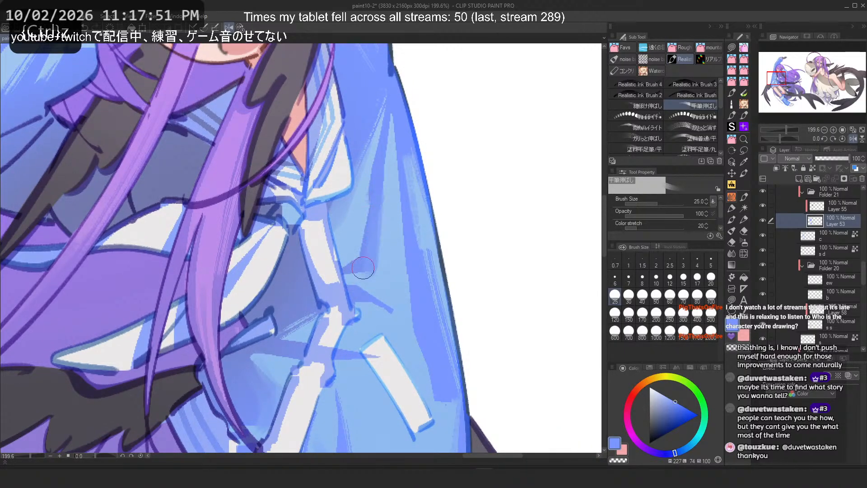
{"action": "key", "text": "2"}
{"action": "key", "text": "ctrl+z"}
{"action": "key", "text": "ctrl+z"}
{"action": "key", "text": "ctrl+z"}
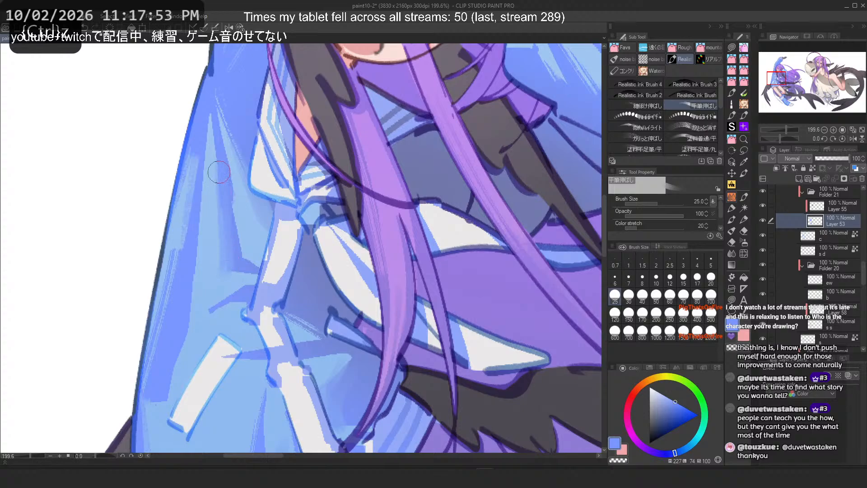
{"action": "key", "text": "ctrl+z"}
Step: Zoom to the raised arm's sleeve and blend several strokes along its upper surface
{"action": "scroll", "coordinate": [135, 176], "scroll_direction": "down", "scroll_amount": 3}
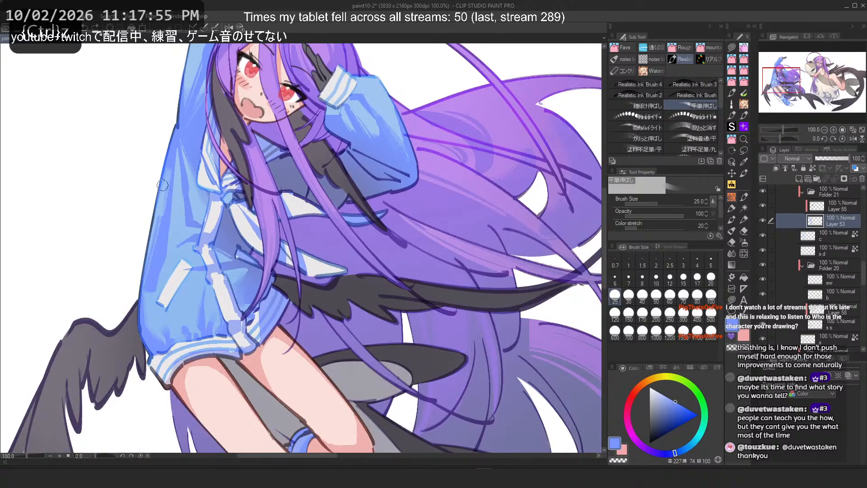
{"action": "scroll", "coordinate": [355, 105], "scroll_direction": "up", "scroll_amount": 5}
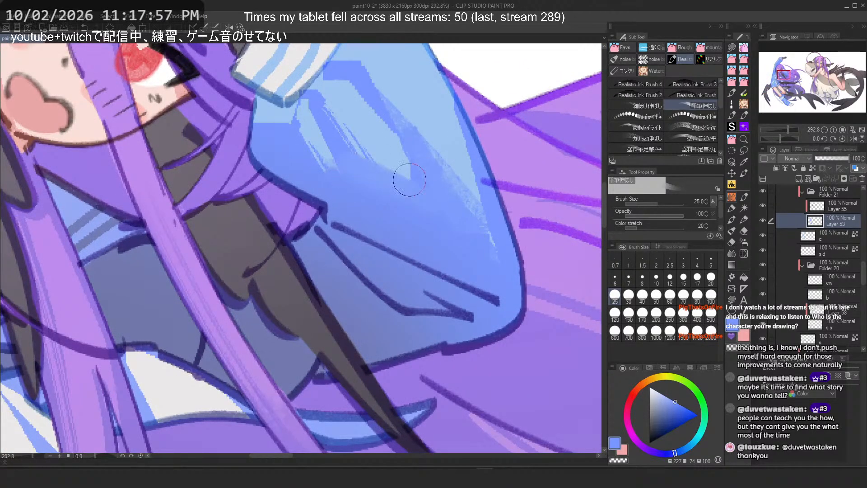
{"action": "mouse_move", "coordinate": [392, 186]}
{"action": "left_mouse_down"}
{"action": "mouse_move", "coordinate": [372, 165]}
{"action": "mouse_move", "coordinate": [405, 176]}
{"action": "mouse_move", "coordinate": [391, 179]}
{"action": "mouse_move", "coordinate": [398, 131]}
{"action": "mouse_move", "coordinate": [393, 143]}
{"action": "mouse_move", "coordinate": [391, 135]}
{"action": "mouse_move", "coordinate": [393, 181]}
{"action": "left_mouse_up"}
{"action": "left_click_drag", "start_coordinate": [380, 127], "coordinate": [403, 186]}
{"action": "scroll", "coordinate": [351, 111], "scroll_direction": "down", "scroll_amount": 5}
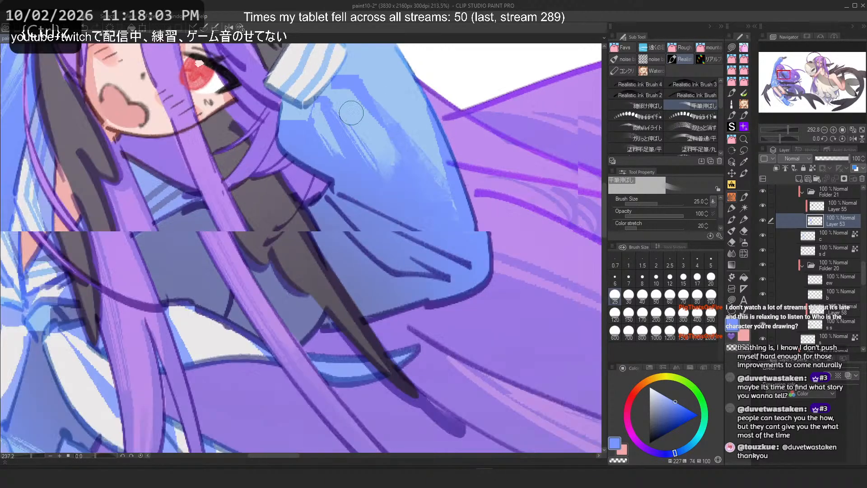
{"action": "left_click_drag", "start_coordinate": [349, 84], "coordinate": [379, 143]}
{"action": "scroll", "coordinate": [379, 143], "scroll_direction": "up", "scroll_amount": 3}
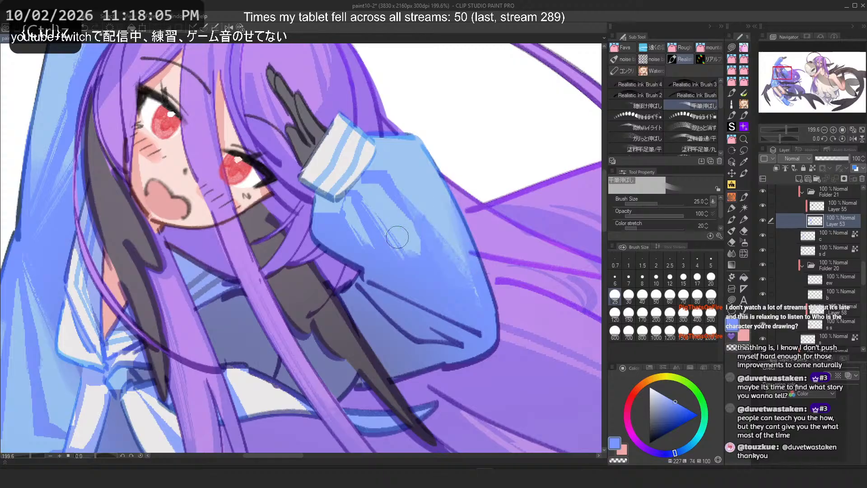
{"action": "left_click_drag", "start_coordinate": [397, 237], "coordinate": [422, 259]}
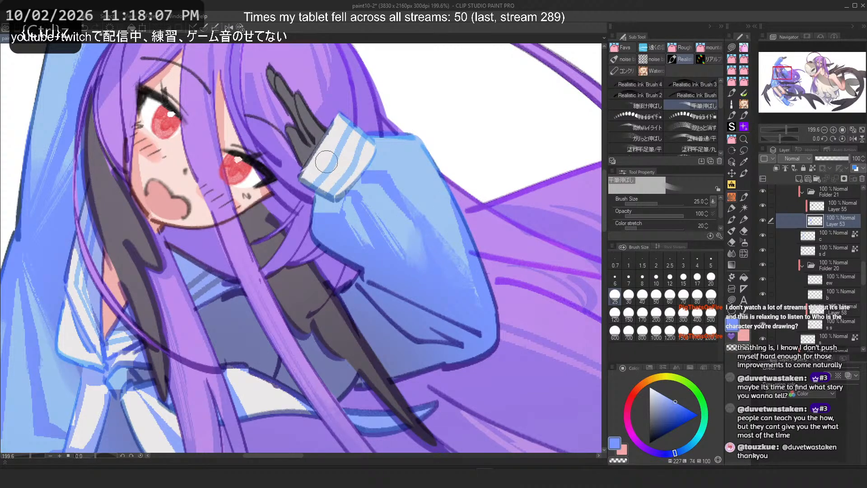
Step: Zoom in and out to examine the whole figure's shading
{"action": "scroll", "coordinate": [351, 215], "scroll_direction": "down", "scroll_amount": 6}
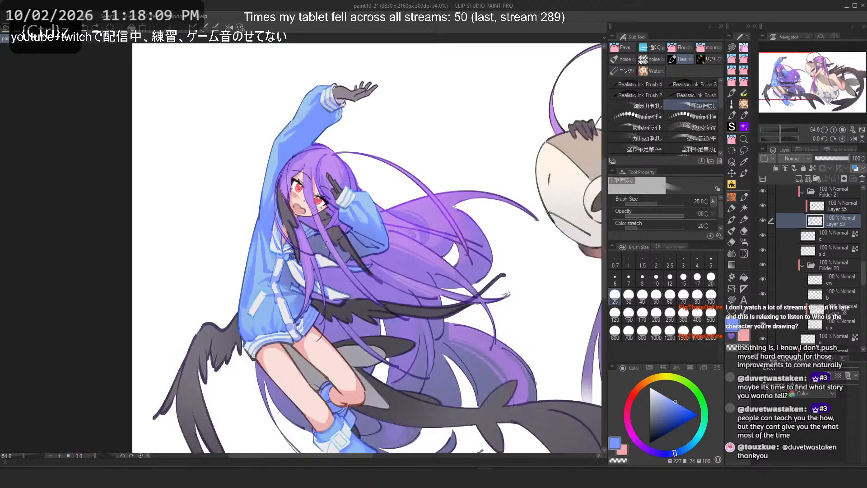
{"action": "scroll", "coordinate": [228, 312], "scroll_direction": "up", "scroll_amount": 3}
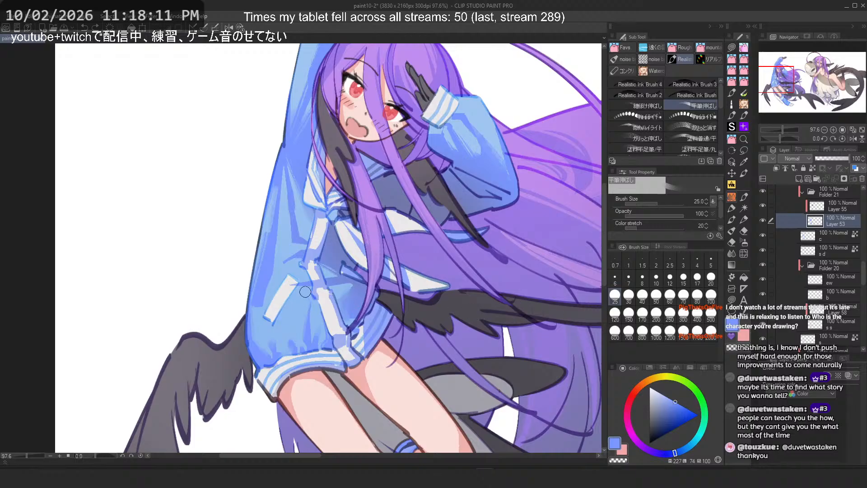
{"action": "scroll", "coordinate": [305, 292], "scroll_direction": "down", "scroll_amount": 2}
{"action": "left_click_drag", "start_coordinate": [408, 229], "coordinate": [404, 230]}
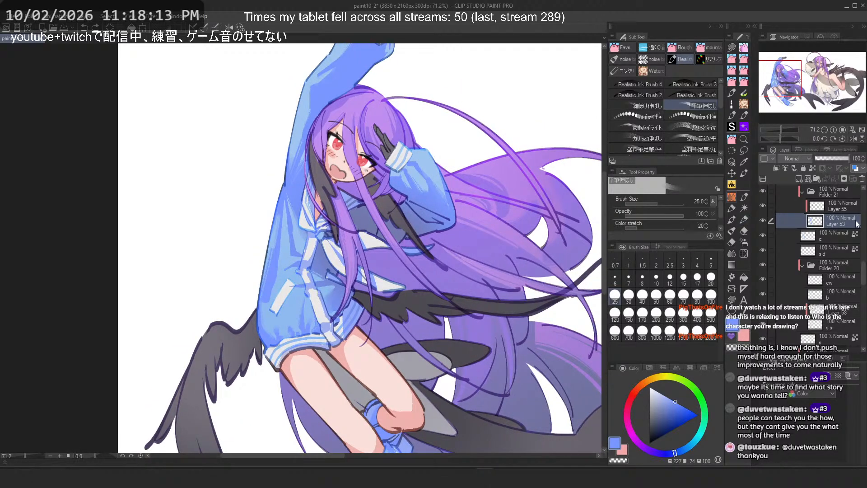
{"action": "scroll", "coordinate": [830, 228], "scroll_direction": "up", "scroll_amount": 1}
{"action": "scroll", "coordinate": [305, 119], "scroll_direction": "down", "scroll_amount": 2}
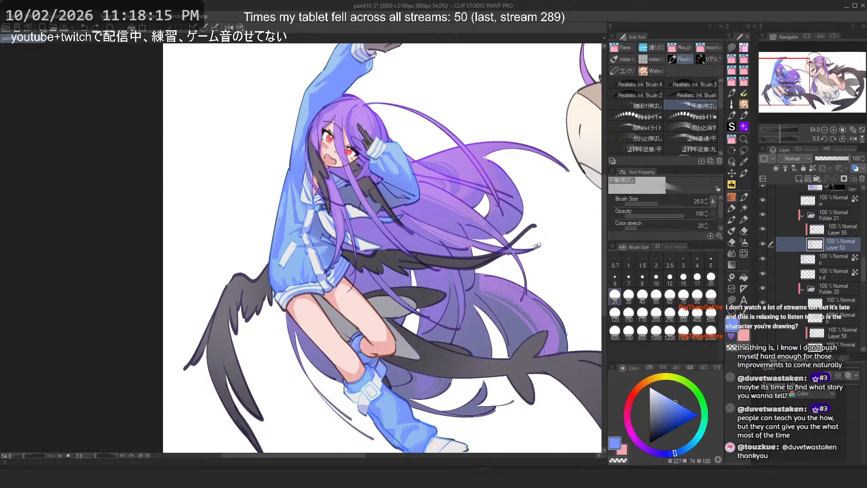
{"action": "scroll", "coordinate": [825, 262], "scroll_direction": "up", "scroll_amount": 5}
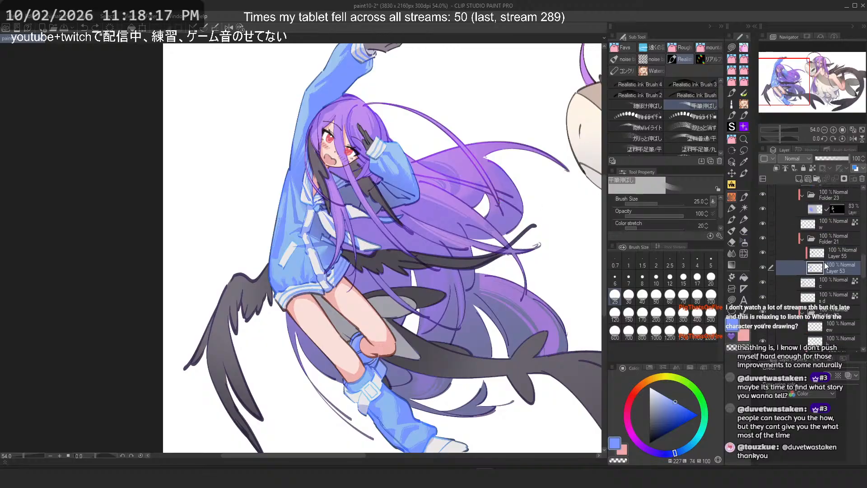
{"action": "scroll", "coordinate": [785, 259], "scroll_direction": "down", "scroll_amount": 6}
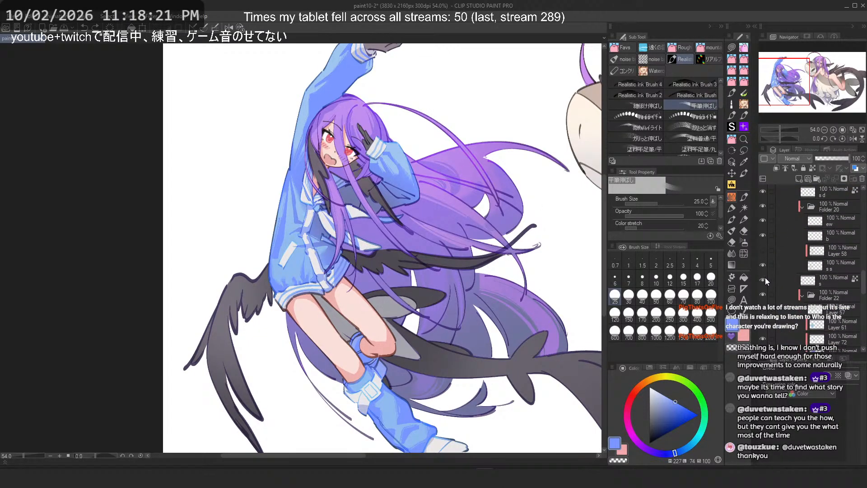
Step: Toggle a layer's visibility in Folder 20 and select the 's' layer for painting
{"action": "left_click", "coordinate": [763, 280]}
{"action": "left_click", "coordinate": [763, 279]}
{"action": "left_click", "coordinate": [786, 280]}
{"action": "left_click", "coordinate": [784, 266]}
{"action": "left_click", "coordinate": [765, 265]}
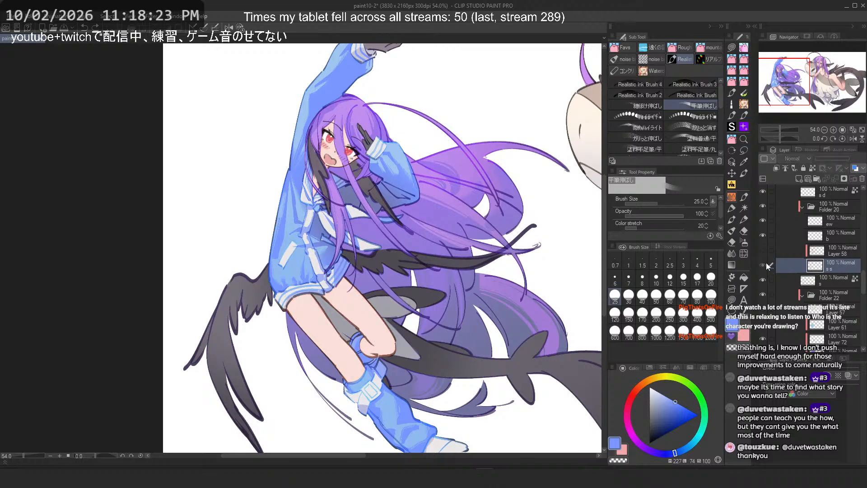
{"action": "left_click", "coordinate": [766, 262]}
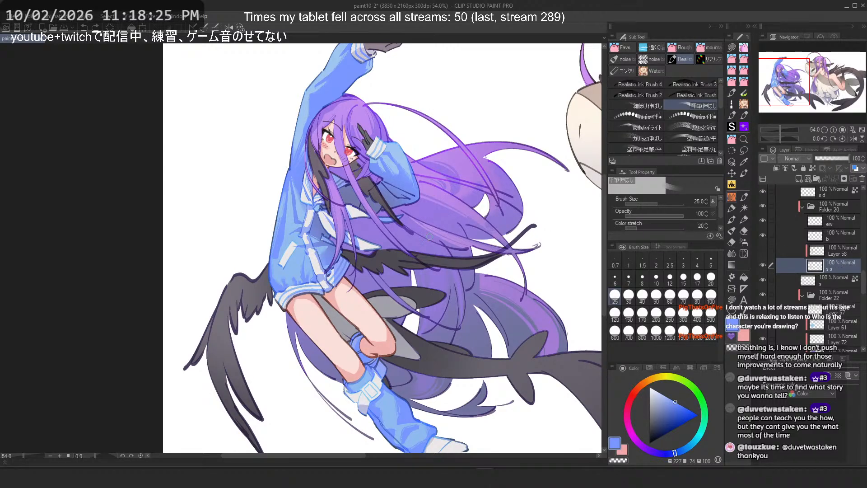
Step: Zoom to the thighs, switch to Realistic Ink Brush 4, pick the skin colour and try strokes on the upper thigh, undoing them
{"action": "scroll", "coordinate": [361, 323], "scroll_direction": "up", "scroll_amount": 9}
{"action": "left_click_drag", "start_coordinate": [276, 312], "coordinate": [286, 254]}
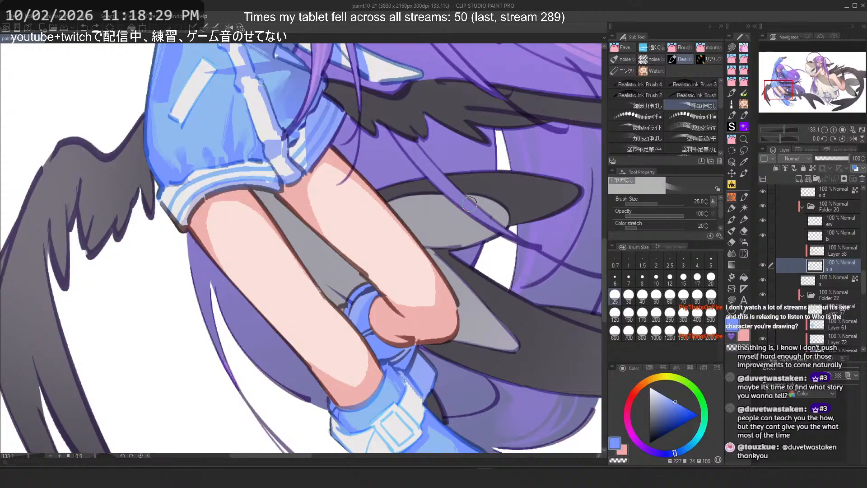
{"action": "left_click", "coordinate": [641, 88]}
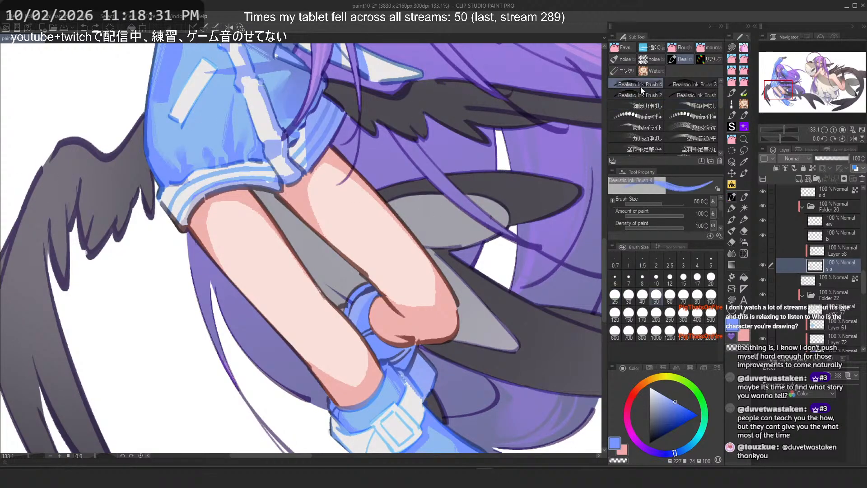
{"action": "left_click_drag", "start_coordinate": [232, 208], "coordinate": [278, 228]}
{"action": "key", "text": "ctrl+z"}
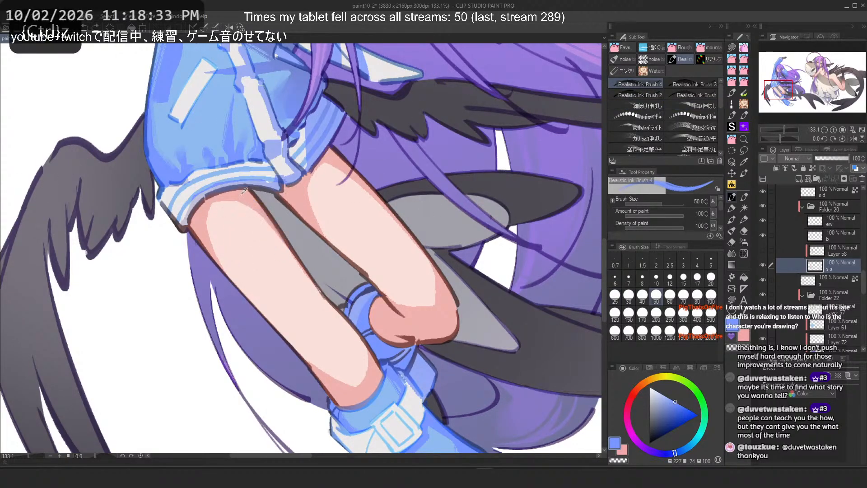
{"action": "left_click", "coordinate": [242, 201], "text": "alt"}
{"action": "left_click_drag", "start_coordinate": [243, 203], "coordinate": [323, 294]}
{"action": "key", "text": "ctrl+z"}
{"action": "left_click_drag", "start_coordinate": [246, 194], "coordinate": [342, 307]}
{"action": "scroll", "coordinate": [220, 187], "scroll_direction": "up", "scroll_amount": 5}
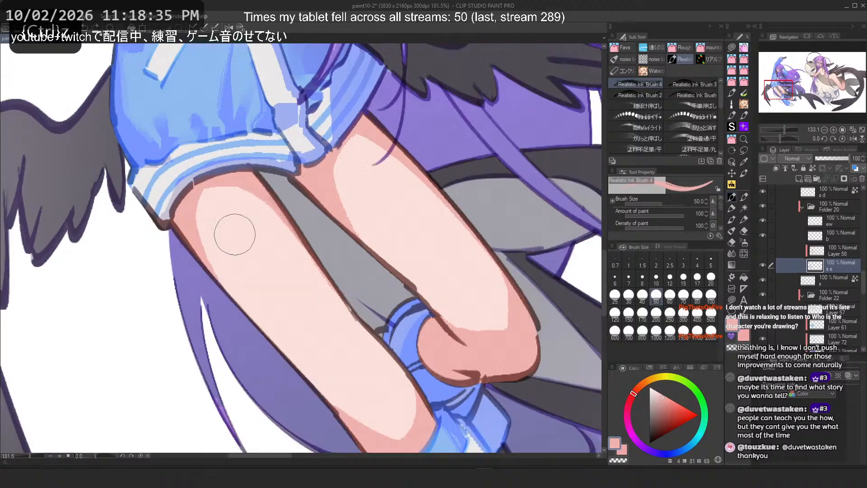
{"action": "key", "text": "ctrl+z"}
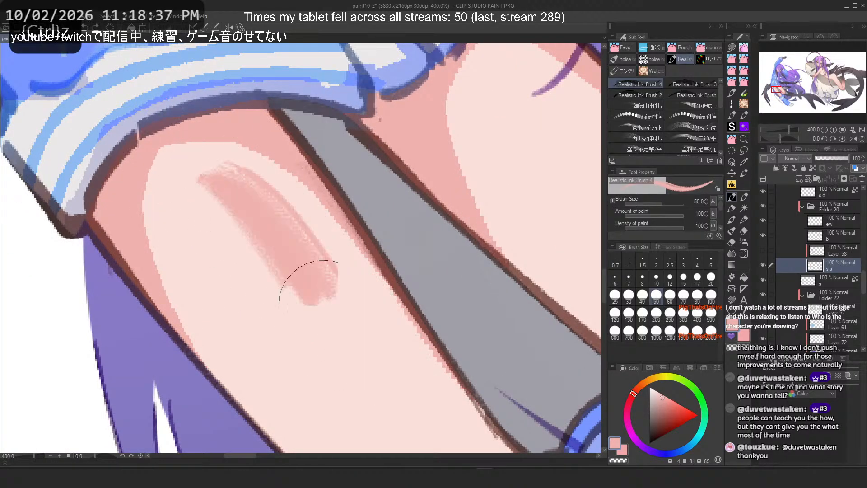
Step: Try repeated diagonal shading strokes down the front thigh, undoing each one
{"action": "left_click_drag", "start_coordinate": [205, 174], "coordinate": [326, 289]}
{"action": "key", "text": "ctrl+z"}
{"action": "left_click_drag", "start_coordinate": [286, 228], "coordinate": [397, 425]}
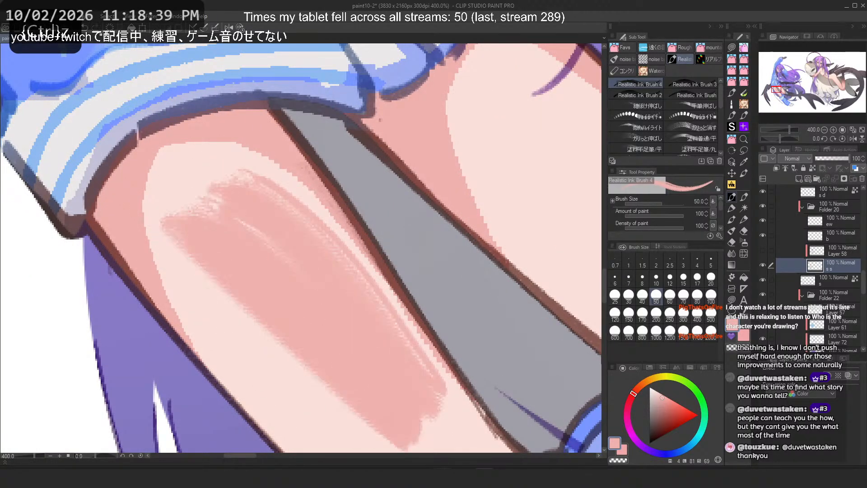
{"action": "key", "text": "ctrl+z"}
{"action": "scroll", "coordinate": [302, 326], "scroll_direction": "down", "scroll_amount": 9}
{"action": "scroll", "coordinate": [289, 285], "scroll_direction": "up", "scroll_amount": 8}
{"action": "left_click_drag", "start_coordinate": [269, 210], "coordinate": [472, 438]}
{"action": "scroll", "coordinate": [319, 225], "scroll_direction": "down", "scroll_amount": 3}
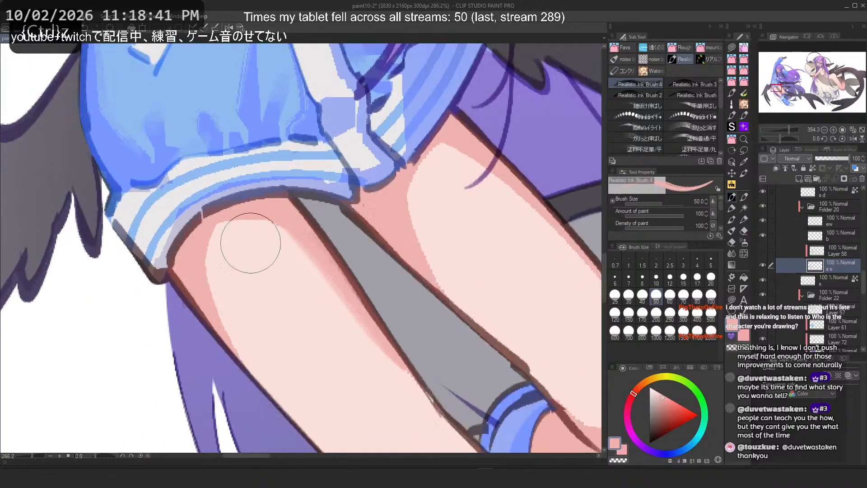
{"action": "key", "text": "ctrl+z"}
{"action": "mouse_move", "coordinate": [267, 220]}
{"action": "left_mouse_down"}
{"action": "mouse_move", "coordinate": [454, 396]}
{"action": "mouse_move", "coordinate": [464, 391]}
{"action": "left_mouse_up"}
{"action": "key", "text": "ctrl+z"}
{"action": "key", "text": "ctrl+z"}
{"action": "mouse_move", "coordinate": [296, 233]}
{"action": "left_mouse_down"}
{"action": "mouse_move", "coordinate": [375, 310]}
{"action": "mouse_move", "coordinate": [434, 398]}
{"action": "left_mouse_up"}
{"action": "key", "text": "ctrl+z"}
{"action": "mouse_move", "coordinate": [273, 216]}
{"action": "left_mouse_down"}
{"action": "mouse_move", "coordinate": [455, 416]}
{"action": "mouse_move", "coordinate": [473, 423]}
{"action": "left_mouse_up"}
{"action": "key", "text": "ctrl+z"}
{"action": "key", "text": "ctrl+z"}
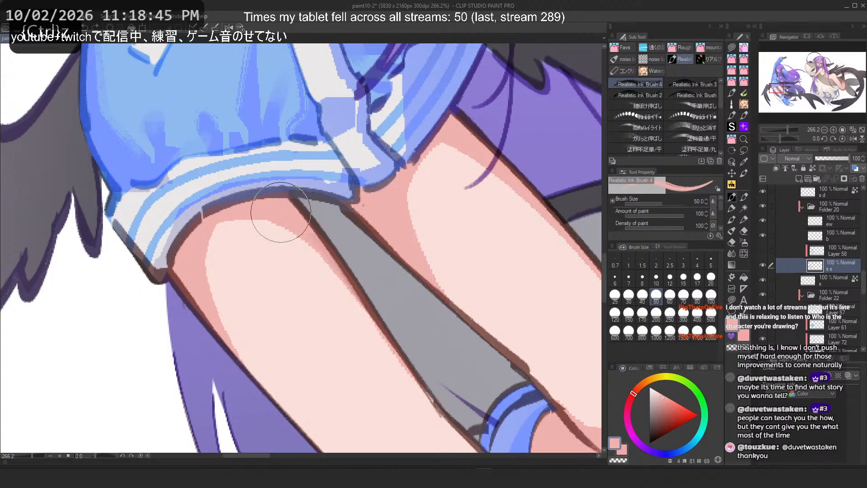
{"action": "mouse_move", "coordinate": [279, 213]}
{"action": "left_mouse_down"}
{"action": "mouse_move", "coordinate": [476, 419]}
{"action": "mouse_move", "coordinate": [466, 421]}
{"action": "mouse_move", "coordinate": [474, 417]}
{"action": "left_mouse_up"}
{"action": "key", "text": "ctrl+z"}
{"action": "key", "text": "ctrl+z"}
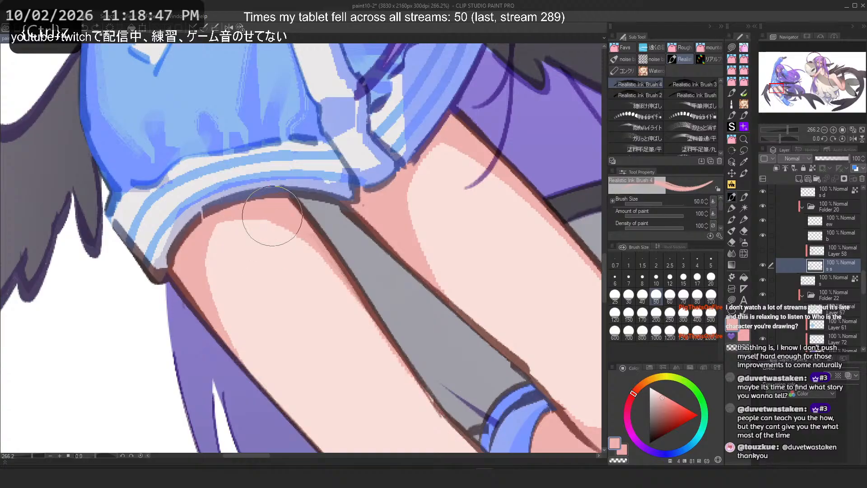
Step: Zoom closer and retry shading strokes along the upper thigh near the sleeve, undoing each one
{"action": "scroll", "coordinate": [323, 287], "scroll_direction": "up", "scroll_amount": 10}
{"action": "left_click_drag", "start_coordinate": [247, 145], "coordinate": [538, 447]}
{"action": "scroll", "coordinate": [538, 448], "scroll_direction": "down", "scroll_amount": 6}
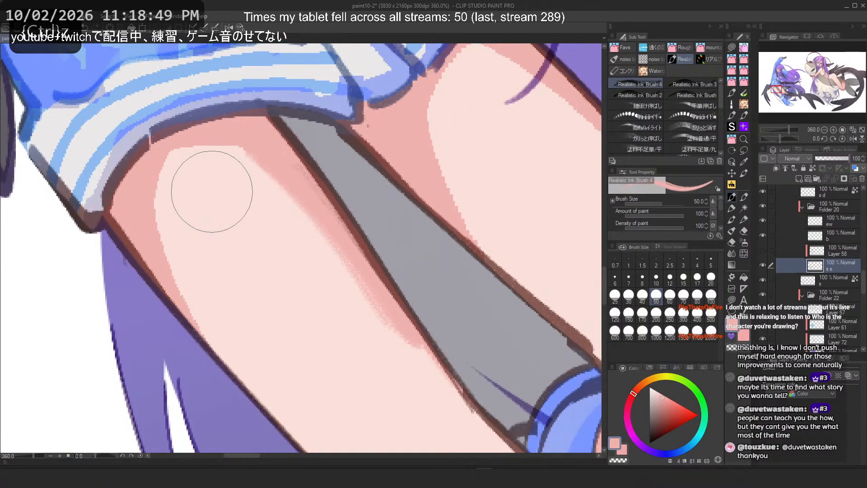
{"action": "left_click_drag", "start_coordinate": [164, 203], "coordinate": [301, 438]}
{"action": "key", "text": "ctrl+z"}
{"action": "mouse_move", "coordinate": [137, 239]}
{"action": "left_mouse_down"}
{"action": "mouse_move", "coordinate": [271, 431]}
{"action": "mouse_move", "coordinate": [190, 329]}
{"action": "mouse_move", "coordinate": [243, 387]}
{"action": "left_mouse_up"}
{"action": "key", "text": "ctrl+z"}
{"action": "key", "text": "ctrl+z"}
{"action": "left_click_drag", "start_coordinate": [139, 203], "coordinate": [278, 440]}
{"action": "key", "text": "ctrl+z"}
{"action": "mouse_move", "coordinate": [217, 230]}
{"action": "left_mouse_down"}
{"action": "mouse_move", "coordinate": [352, 419]}
{"action": "mouse_move", "coordinate": [358, 447]}
{"action": "left_mouse_up"}
{"action": "key", "text": "ctrl+z"}
{"action": "left_click_drag", "start_coordinate": [163, 244], "coordinate": [289, 447]}
{"action": "key", "text": "ctrl+z"}
{"action": "left_click_drag", "start_coordinate": [240, 228], "coordinate": [347, 452]}
{"action": "key", "text": "ctrl+z"}
{"action": "mouse_move", "coordinate": [177, 226]}
{"action": "left_mouse_down"}
{"action": "mouse_move", "coordinate": [165, 267]}
{"action": "mouse_move", "coordinate": [289, 450]}
{"action": "left_mouse_up"}
{"action": "key", "text": "ctrl+z"}
{"action": "left_click_drag", "start_coordinate": [255, 254], "coordinate": [314, 365]}
Step: Try shading strokes down the other thigh toward the knee, undoing them all
{"action": "key", "text": "ctrl+z"}
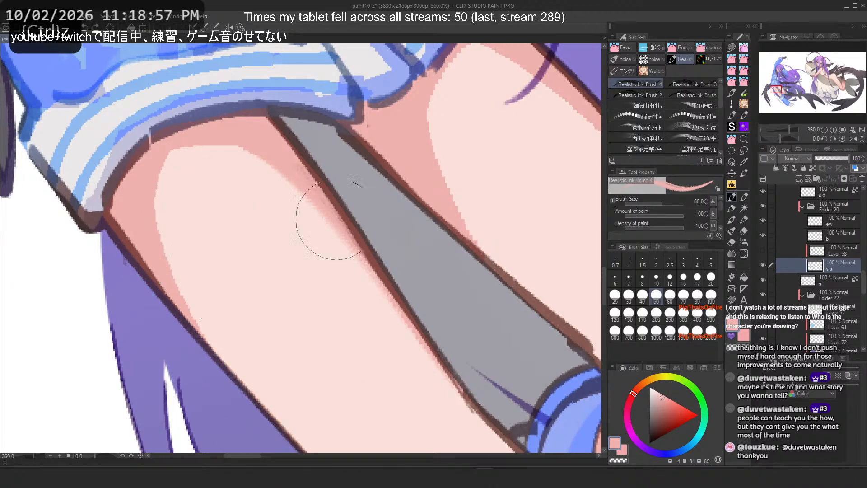
{"action": "left_click_drag", "start_coordinate": [411, 114], "coordinate": [562, 362]}
{"action": "scroll", "coordinate": [289, 207], "scroll_direction": "down", "scroll_amount": 6}
{"action": "scroll", "coordinate": [407, 210], "scroll_direction": "up", "scroll_amount": 3}
{"action": "key", "text": "ctrl+z"}
{"action": "mouse_move", "coordinate": [398, 81]}
{"action": "left_mouse_down"}
{"action": "mouse_move", "coordinate": [479, 158]}
{"action": "mouse_move", "coordinate": [585, 353]}
{"action": "left_mouse_up"}
{"action": "scroll", "coordinate": [287, 102], "scroll_direction": "down", "scroll_amount": 4}
{"action": "scroll", "coordinate": [435, 180], "scroll_direction": "up", "scroll_amount": 5}
{"action": "key", "text": "ctrl+z"}
{"action": "key", "text": "ctrl+z"}
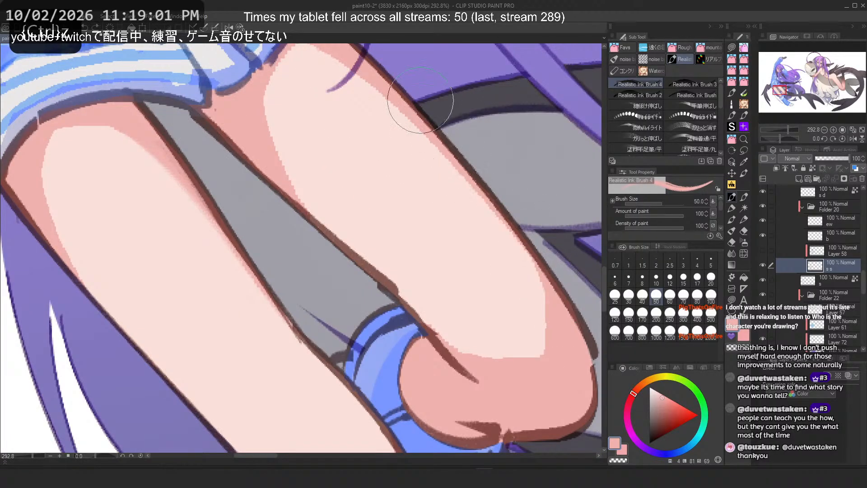
{"action": "left_click_drag", "start_coordinate": [420, 113], "coordinate": [576, 360]}
{"action": "key", "text": "ctrl+z"}
{"action": "left_click_drag", "start_coordinate": [475, 154], "coordinate": [581, 393]}
{"action": "key", "text": "c"}
{"action": "key", "text": "ctrl+z"}
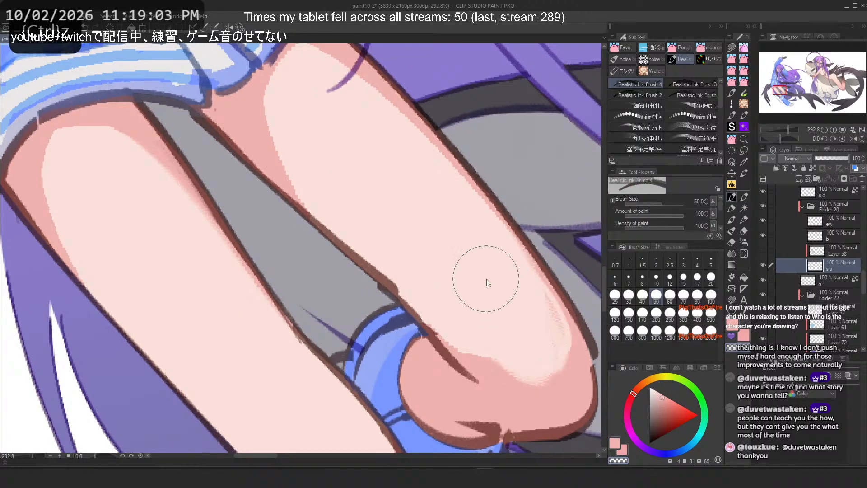
{"action": "left_click_drag", "start_coordinate": [486, 279], "coordinate": [529, 334]}
{"action": "key", "text": "ctrl+z"}
{"action": "left_click_drag", "start_coordinate": [440, 300], "coordinate": [581, 367]}
{"action": "key", "text": "ctrl+z"}
{"action": "left_click_drag", "start_coordinate": [450, 328], "coordinate": [516, 300]}
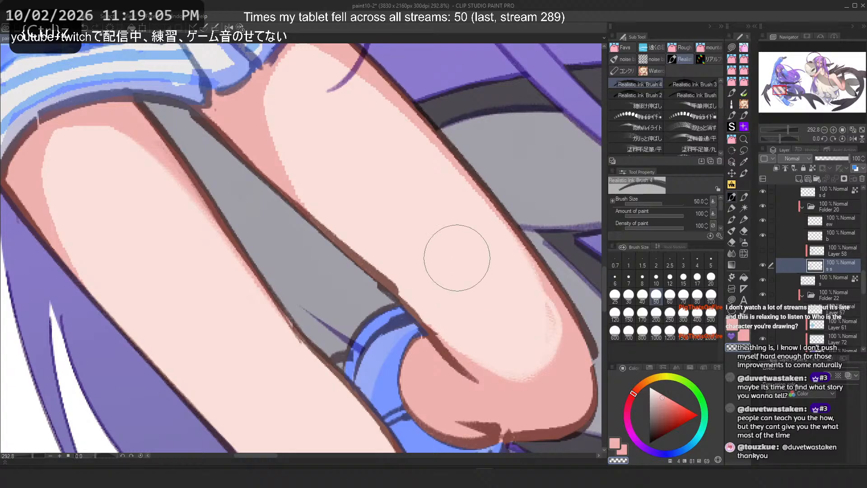
{"action": "key", "text": "ctrl+z"}
Step: Adjust the brush's paint settings and try short strokes around the knee, undoing them
{"action": "left_click", "coordinate": [713, 201]}
{"action": "left_click", "coordinate": [676, 220]}
{"action": "left_click", "coordinate": [520, 153]}
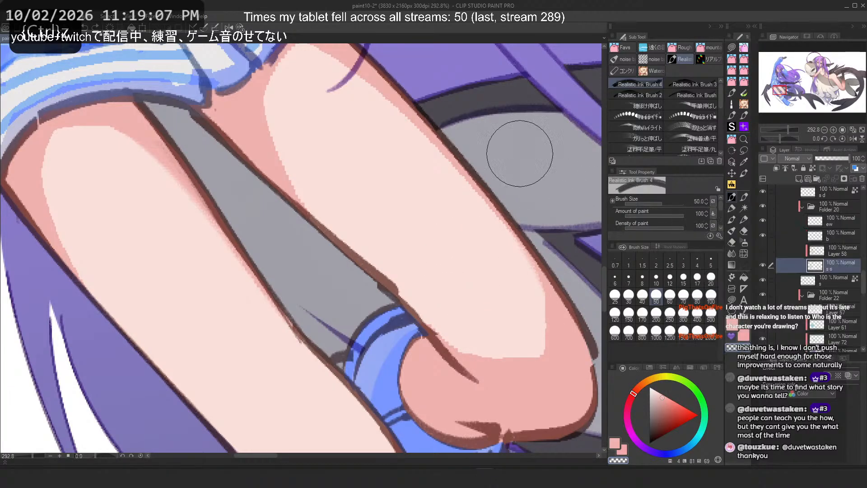
{"action": "mouse_move", "coordinate": [541, 301]}
{"action": "left_mouse_down"}
{"action": "mouse_move", "coordinate": [480, 341]}
{"action": "mouse_move", "coordinate": [457, 306]}
{"action": "left_mouse_up"}
{"action": "key", "text": "ctrl+z"}
{"action": "mouse_move", "coordinate": [509, 359]}
{"action": "left_mouse_down"}
{"action": "mouse_move", "coordinate": [523, 354]}
{"action": "mouse_move", "coordinate": [564, 375]}
{"action": "left_mouse_up"}
{"action": "key", "text": "ctrl+z"}
{"action": "left_click_drag", "start_coordinate": [511, 378], "coordinate": [524, 385]}
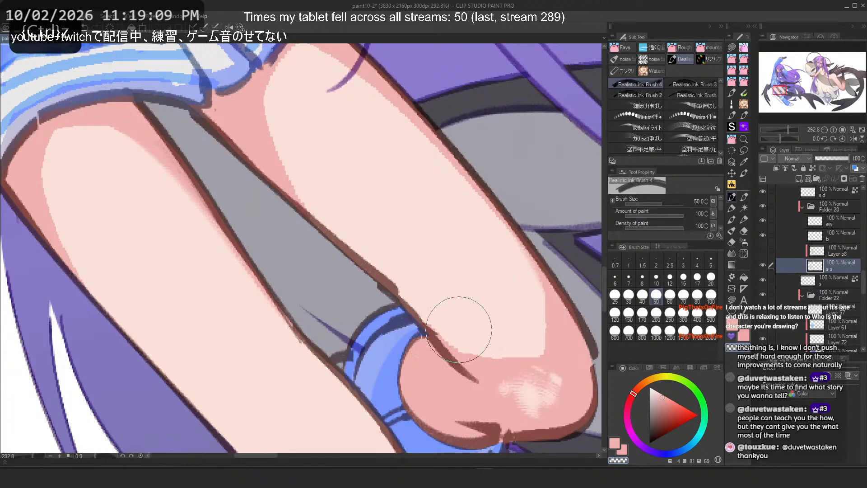
{"action": "key", "text": "ctrl+z"}
{"action": "left_click_drag", "start_coordinate": [537, 305], "coordinate": [456, 321]}
{"action": "key", "text": "ctrl+z"}
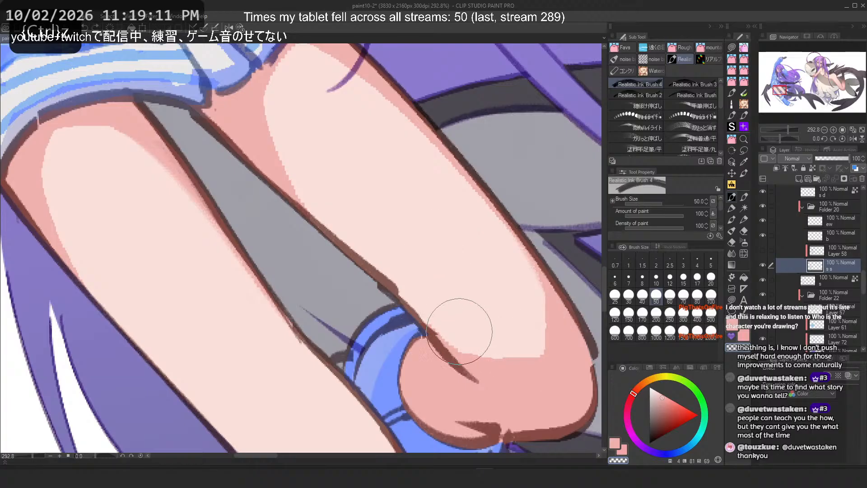
{"action": "left_click_drag", "start_coordinate": [540, 312], "coordinate": [459, 331]}
{"action": "key", "text": "ctrl+z"}
{"action": "mouse_move", "coordinate": [529, 289]}
{"action": "left_mouse_down"}
{"action": "mouse_move", "coordinate": [543, 329]}
{"action": "mouse_move", "coordinate": [471, 340]}
{"action": "mouse_move", "coordinate": [479, 334]}
{"action": "mouse_move", "coordinate": [465, 332]}
{"action": "left_mouse_up"}
{"action": "key", "text": "ctrl+z"}
{"action": "key", "text": "ctrl+z"}
{"action": "key", "text": "ctrl+z"}
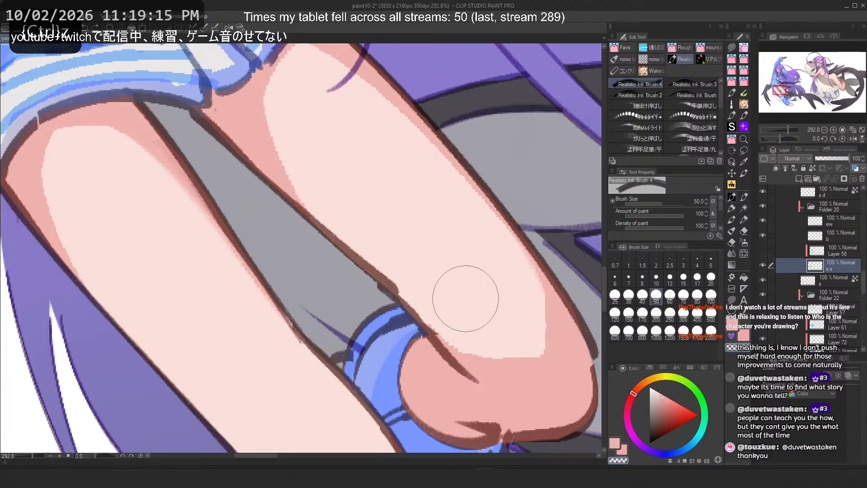
{"action": "mouse_move", "coordinate": [552, 361]}
{"action": "left_mouse_down"}
{"action": "mouse_move", "coordinate": [551, 391]}
{"action": "mouse_move", "coordinate": [535, 368]}
{"action": "mouse_move", "coordinate": [552, 383]}
{"action": "mouse_move", "coordinate": [536, 387]}
{"action": "mouse_move", "coordinate": [547, 391]}
{"action": "left_mouse_up"}
{"action": "key", "text": "ctrl+z"}
{"action": "key", "text": "ctrl+z"}
Step: Switch the brush to Realistic Ink Brush 3 and try short shading strokes around the knee, undoing each one
{"action": "left_click", "coordinate": [719, 236]}
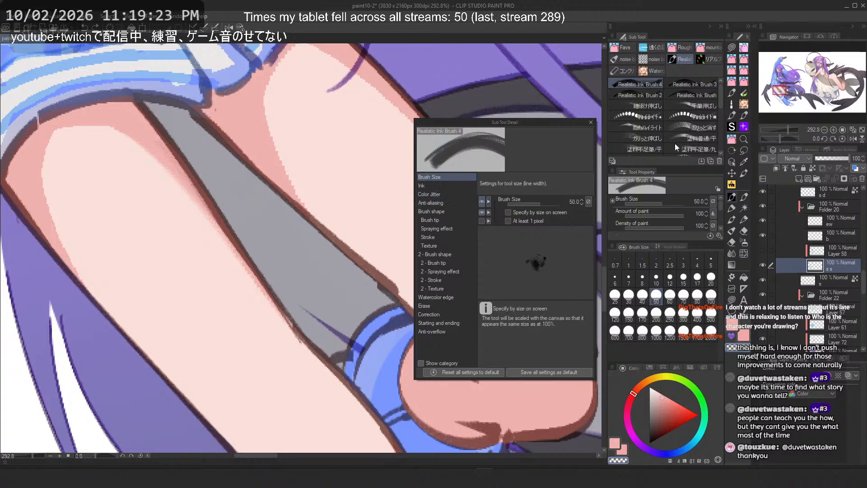
{"action": "left_click", "coordinate": [695, 85]}
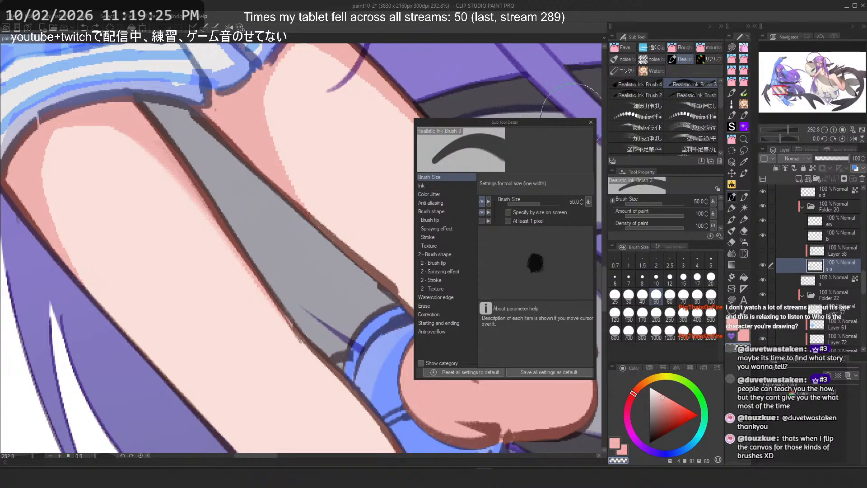
{"action": "left_click", "coordinate": [591, 123]}
{"action": "mouse_move", "coordinate": [526, 346]}
{"action": "left_mouse_down"}
{"action": "mouse_move", "coordinate": [532, 390]}
{"action": "mouse_move", "coordinate": [511, 364]}
{"action": "left_mouse_up"}
{"action": "key", "text": "ctrl+z"}
{"action": "mouse_move", "coordinate": [534, 370]}
{"action": "left_mouse_down"}
{"action": "mouse_move", "coordinate": [537, 379]}
{"action": "mouse_move", "coordinate": [510, 387]}
{"action": "left_mouse_up"}
{"action": "key", "text": "ctrl+z"}
{"action": "left_click_drag", "start_coordinate": [478, 346], "coordinate": [528, 367]}
{"action": "key", "text": "ctrl+z"}
Step: Draw a shading stroke across the knee, zoom in to inspect it, and undo the last strokes
{"action": "left_click_drag", "start_coordinate": [453, 329], "coordinate": [541, 323]}
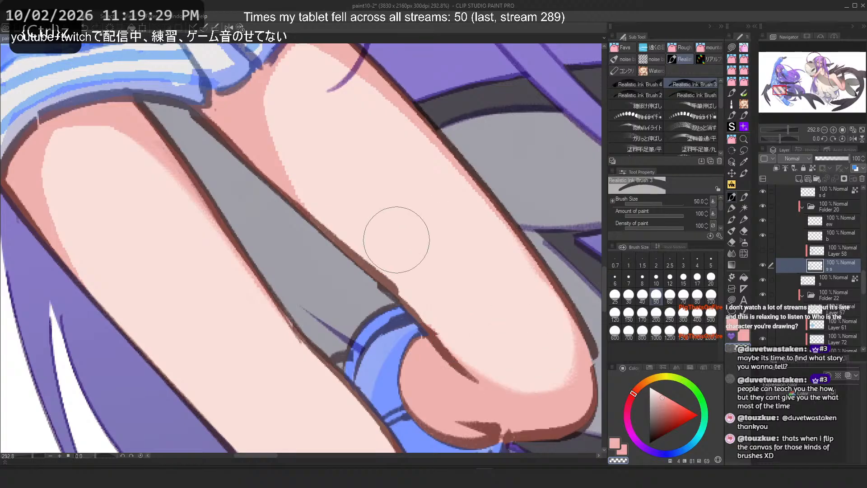
{"action": "scroll", "coordinate": [568, 393], "scroll_direction": "up", "scroll_amount": 5}
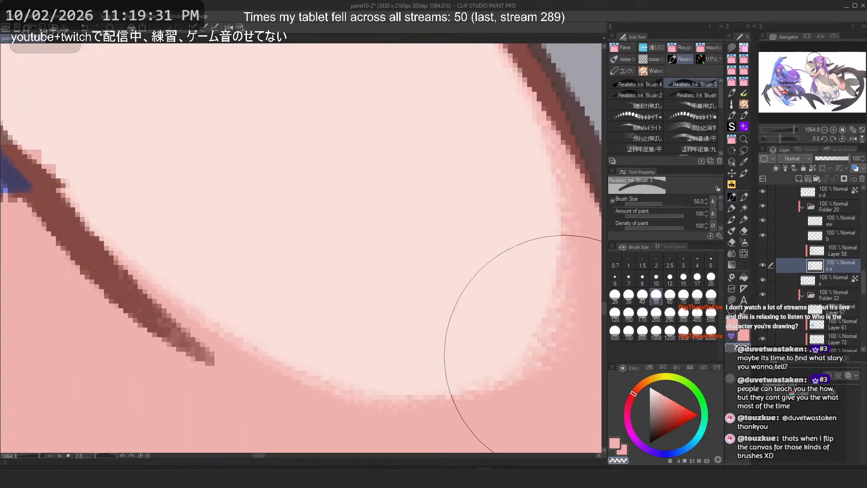
{"action": "scroll", "coordinate": [539, 359], "scroll_direction": "down", "scroll_amount": 3}
{"action": "scroll", "coordinate": [539, 360], "scroll_direction": "down", "scroll_amount": 2}
{"action": "key", "text": "ctrl+z"}
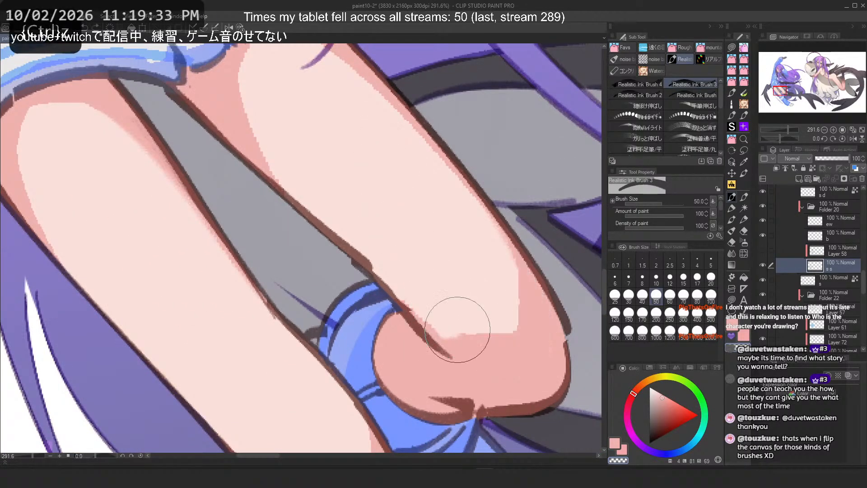
{"action": "key", "text": "ctrl+z"}
Step: Switch to Realistic Ink Brush 2 at size 50 and try shading strokes over the knee, undoing them
{"action": "left_click", "coordinate": [632, 94]}
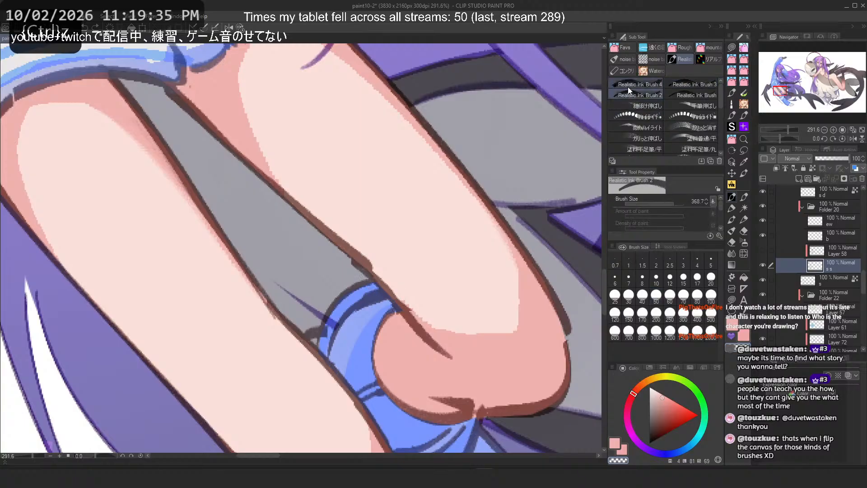
{"action": "left_click", "coordinate": [657, 295]}
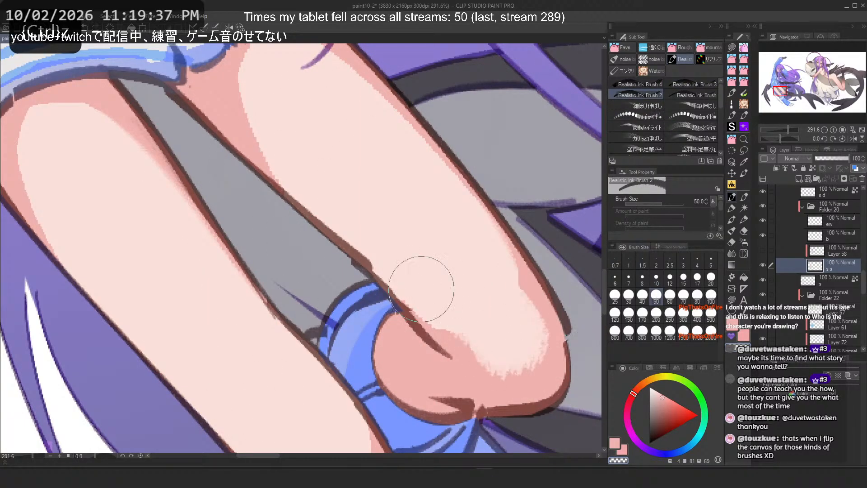
{"action": "mouse_move", "coordinate": [393, 248]}
{"action": "left_mouse_down"}
{"action": "mouse_move", "coordinate": [477, 327]}
{"action": "mouse_move", "coordinate": [508, 307]}
{"action": "mouse_move", "coordinate": [502, 338]}
{"action": "mouse_move", "coordinate": [517, 352]}
{"action": "left_mouse_up"}
{"action": "key", "text": "ctrl+z"}
{"action": "key", "text": "ctrl+z"}
{"action": "key", "text": "ctrl+z"}
{"action": "left_click_drag", "start_coordinate": [484, 329], "coordinate": [519, 378]}
{"action": "scroll", "coordinate": [519, 378], "scroll_direction": "up", "scroll_amount": 5}
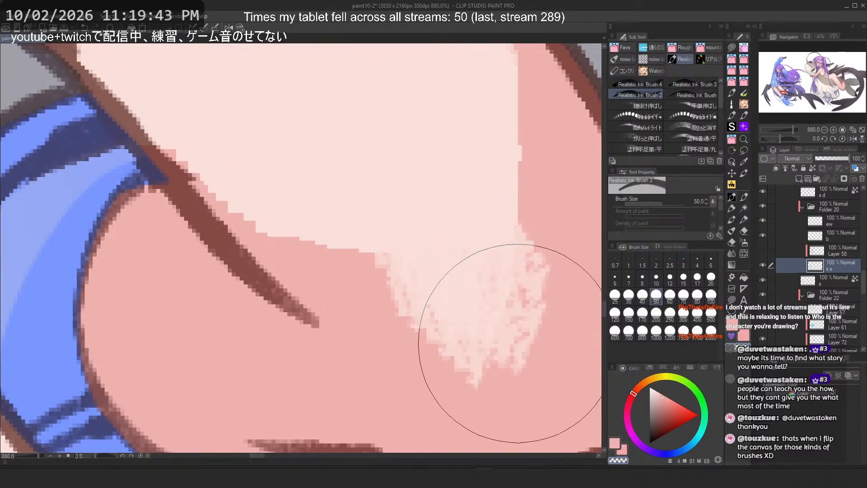
{"action": "scroll", "coordinate": [468, 294], "scroll_direction": "down", "scroll_amount": 4}
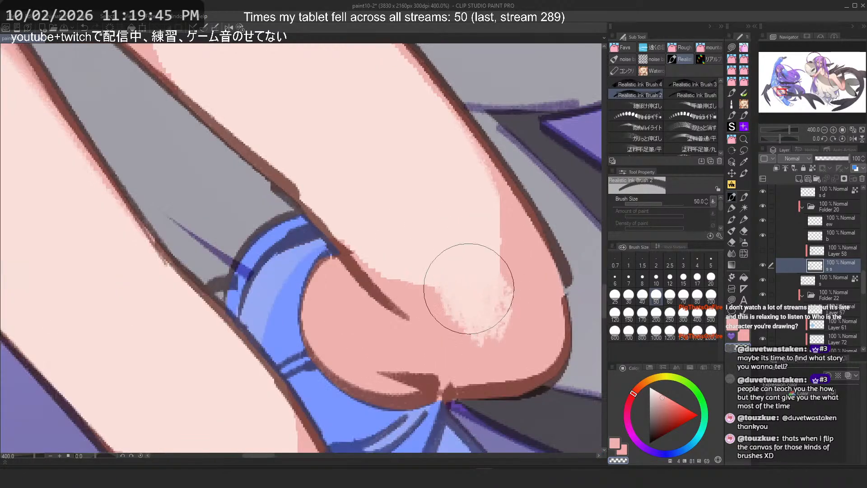
{"action": "key", "text": "ctrl+z"}
Step: Switch to Realistic Ink Brush at size 60 and try long strokes from the thigh down to the knee, undoing each
{"action": "left_click", "coordinate": [683, 96]}
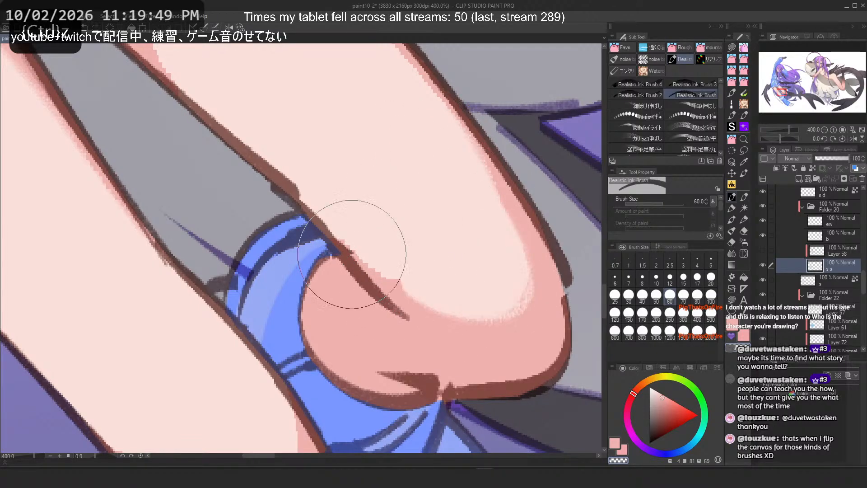
{"action": "mouse_move", "coordinate": [443, 156]}
{"action": "left_mouse_down"}
{"action": "mouse_move", "coordinate": [456, 351]}
{"action": "mouse_move", "coordinate": [388, 311]}
{"action": "left_mouse_up"}
{"action": "key", "text": "ctrl+z"}
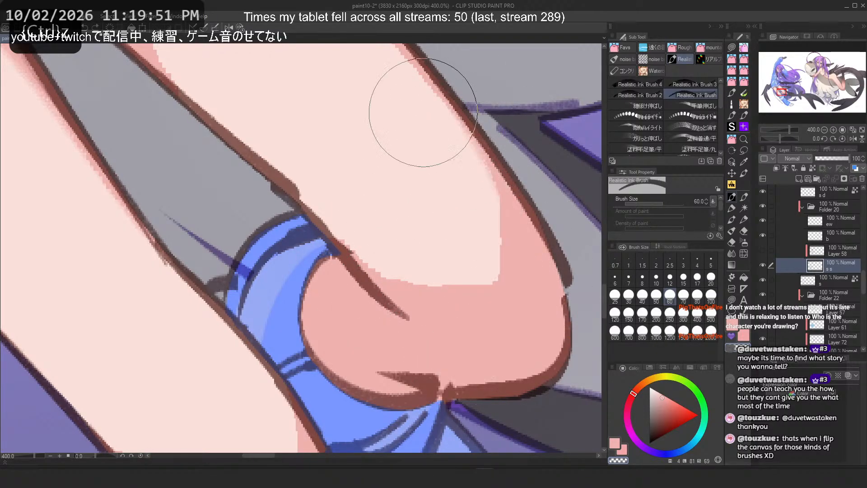
{"action": "left_click_drag", "start_coordinate": [424, 112], "coordinate": [378, 313]}
{"action": "key", "text": "ctrl+z"}
{"action": "mouse_move", "coordinate": [425, 142]}
{"action": "left_mouse_down"}
{"action": "mouse_move", "coordinate": [494, 274]}
{"action": "mouse_move", "coordinate": [323, 361]}
{"action": "left_mouse_up"}
{"action": "key", "text": "ctrl+z"}
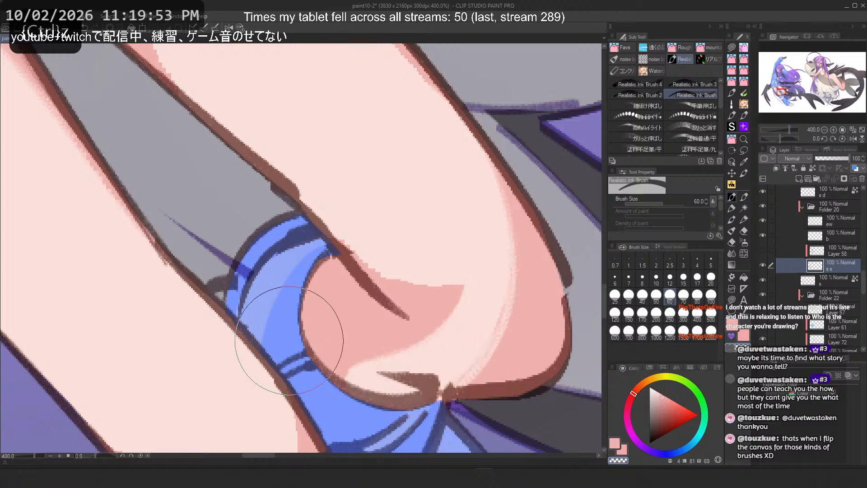
{"action": "key", "text": "ctrl+z"}
{"action": "left_click_drag", "start_coordinate": [407, 140], "coordinate": [338, 334]}
{"action": "key", "text": "ctrl+z"}
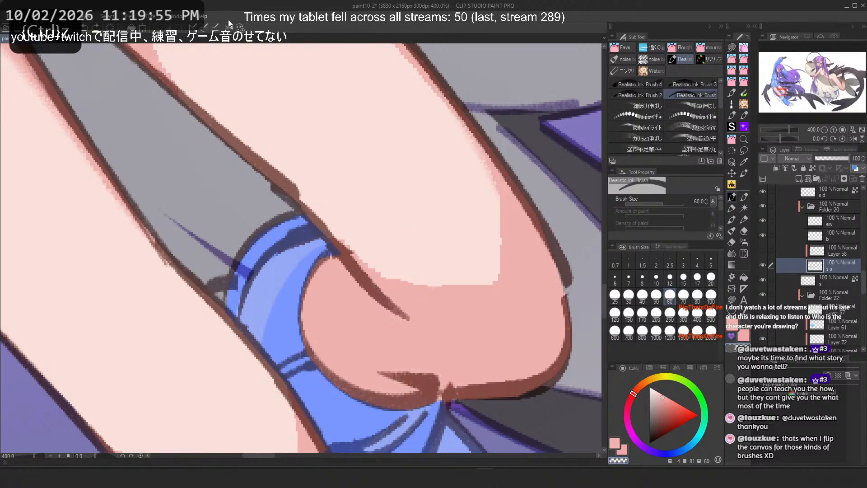
Step: Flip the canvas horizontally, try shading strokes toward the knee, undo them, and flip the canvas back
{"action": "left_click", "coordinate": [228, 27]}
{"action": "left_click_drag", "start_coordinate": [136, 185], "coordinate": [289, 321]}
{"action": "key", "text": "ctrl+z"}
{"action": "left_click_drag", "start_coordinate": [126, 183], "coordinate": [271, 319]}
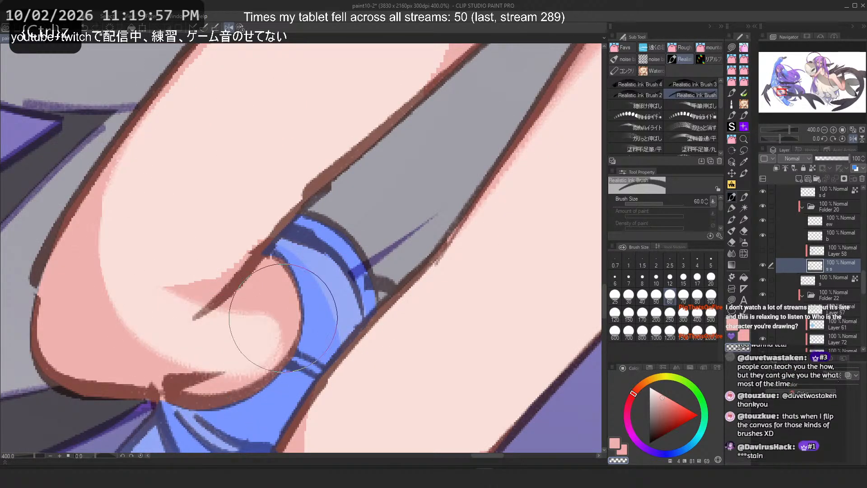
{"action": "key", "text": "ctrl+z"}
{"action": "left_click", "coordinate": [229, 27]}
Step: Try more strokes down the thigh and around the knee, undoing them, and switch back to Realistic Ink Brush 4
{"action": "left_click_drag", "start_coordinate": [432, 126], "coordinate": [416, 330]}
{"action": "key", "text": "ctrl+z"}
{"action": "mouse_move", "coordinate": [452, 199]}
{"action": "left_mouse_down"}
{"action": "mouse_move", "coordinate": [430, 320]}
{"action": "mouse_move", "coordinate": [490, 323]}
{"action": "mouse_move", "coordinate": [456, 293]}
{"action": "left_mouse_up"}
{"action": "key", "text": "ctrl+z"}
{"action": "key", "text": "ctrl+z"}
{"action": "key", "text": "ctrl+z"}
{"action": "mouse_move", "coordinate": [483, 334]}
{"action": "left_mouse_down"}
{"action": "mouse_move", "coordinate": [452, 291]}
{"action": "mouse_move", "coordinate": [481, 315]}
{"action": "mouse_move", "coordinate": [449, 310]}
{"action": "mouse_move", "coordinate": [465, 306]}
{"action": "mouse_move", "coordinate": [498, 360]}
{"action": "left_mouse_up"}
{"action": "key", "text": "ctrl+z"}
{"action": "key", "text": "ctrl+z"}
{"action": "left_click", "coordinate": [639, 85]}
{"action": "key", "text": "ctrl+z"}
{"action": "key", "text": "ctrl+z"}
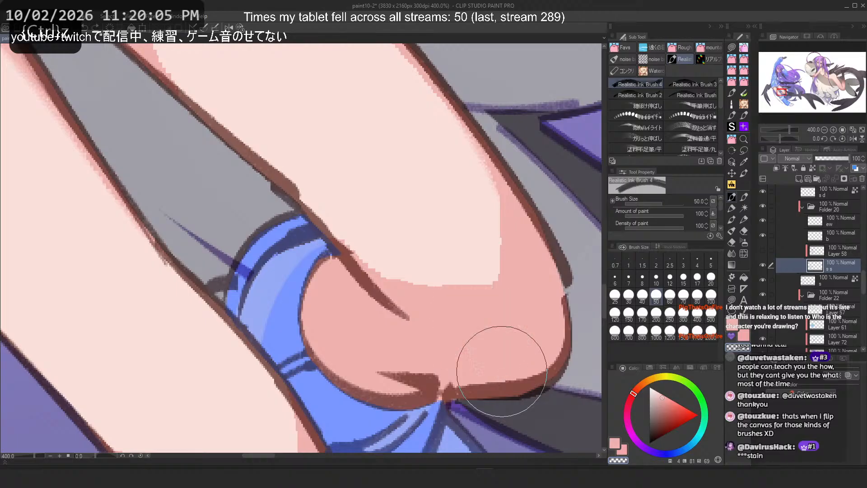
Step: Open Realistic Ink Brush 4's detailed sub tool settings and go to its brush tip options
{"action": "left_click", "coordinate": [720, 236]}
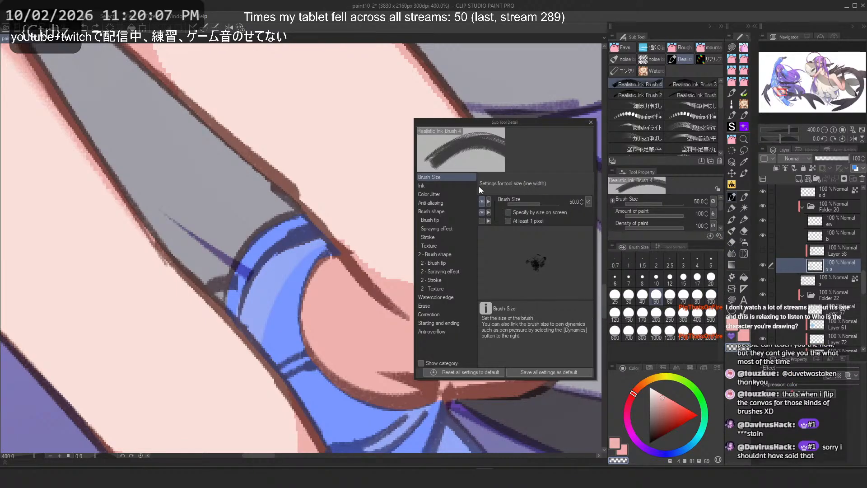
{"action": "left_click", "coordinate": [467, 187]}
{"action": "left_click", "coordinate": [454, 195]}
{"action": "left_click", "coordinate": [446, 220]}
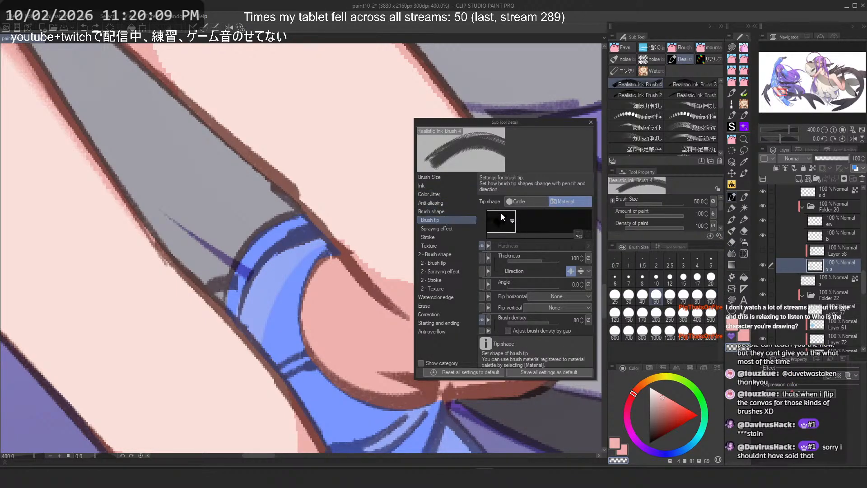
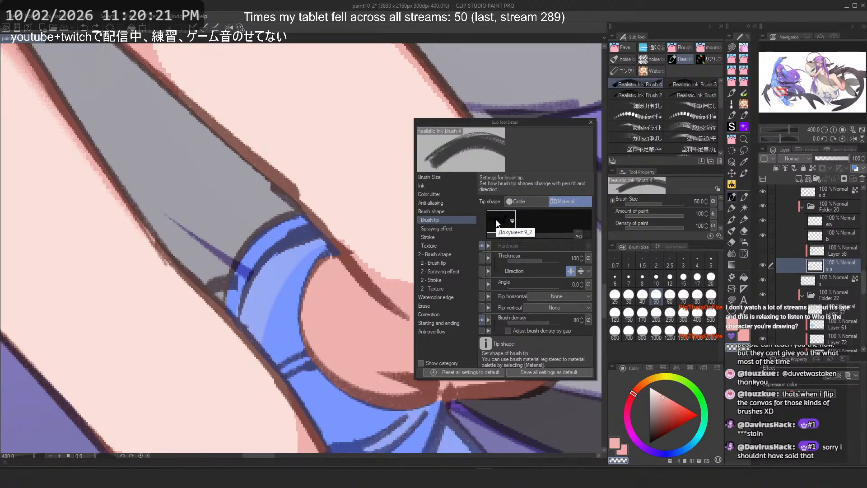
Step: Set Realistic Ink Brush 4's brush tip material to 9_2 and close the sub tool detail settings
{"action": "left_click", "coordinate": [508, 221]}
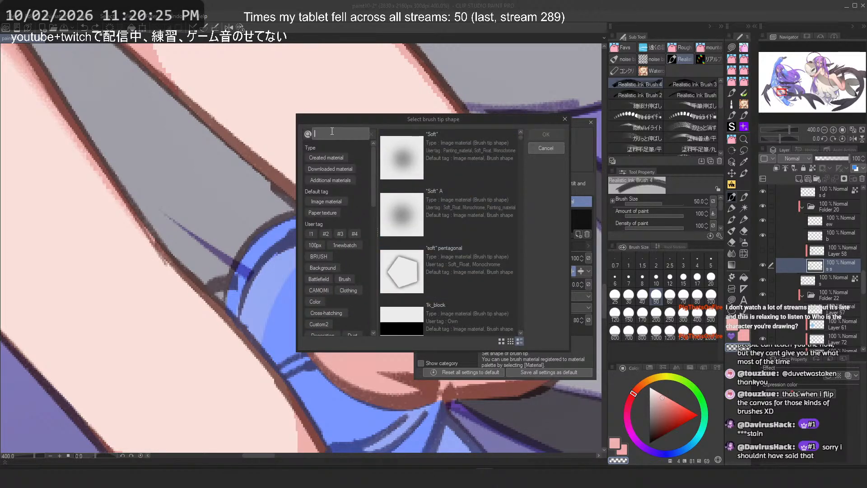
{"action": "type", "text": "9"}
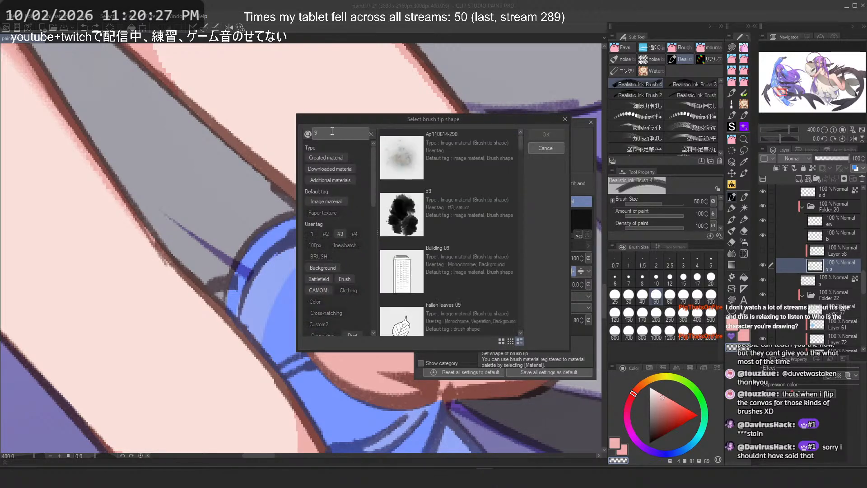
{"action": "type", "text": "_2"}
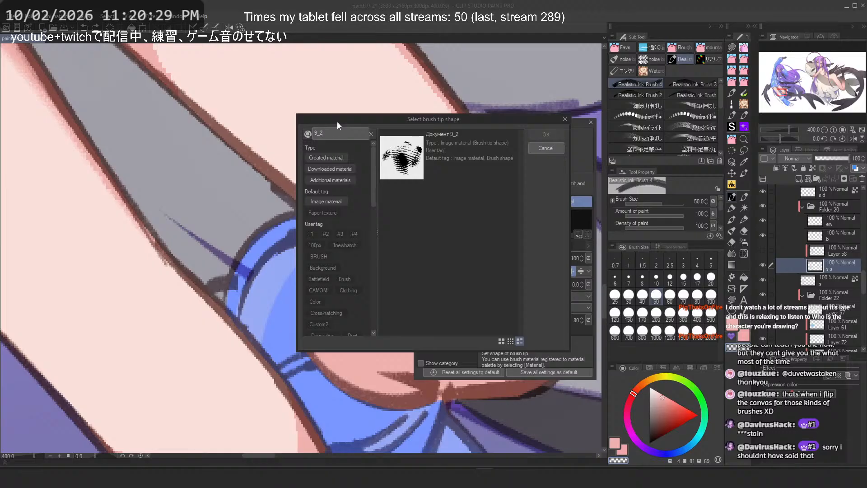
{"action": "left_click", "coordinate": [478, 150]}
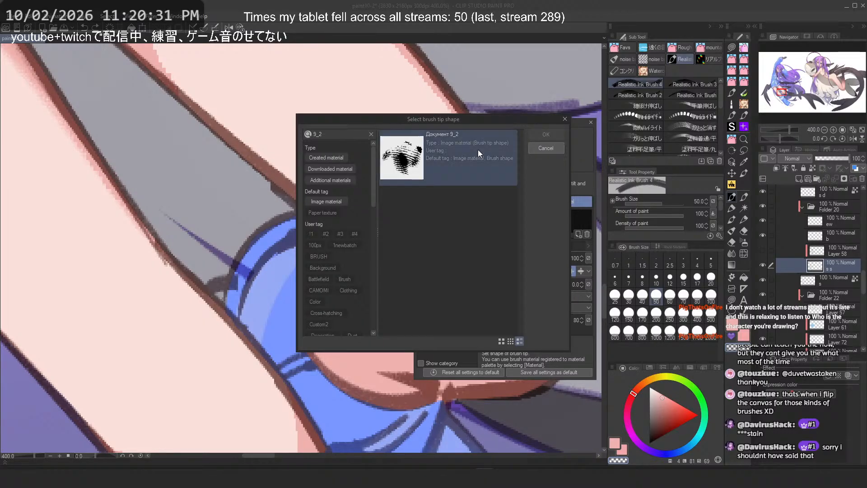
{"action": "left_click", "coordinate": [546, 134]}
{"action": "left_click", "coordinate": [13, 16]}
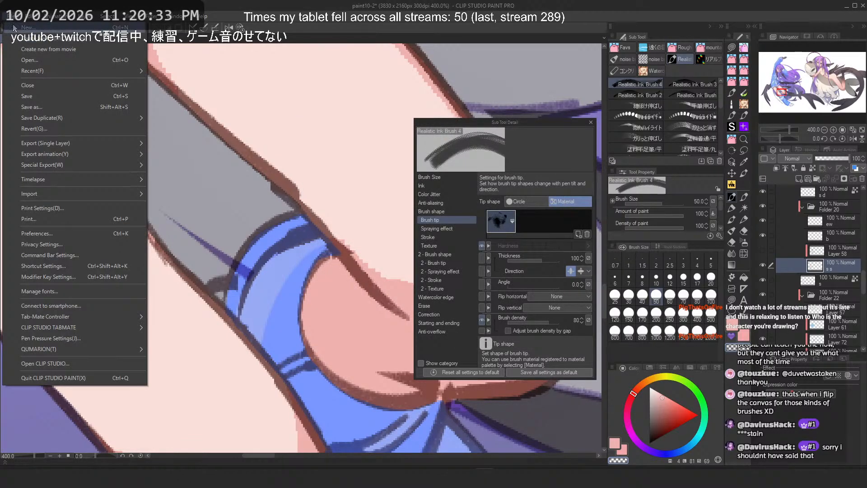
{"action": "left_click", "coordinate": [592, 124]}
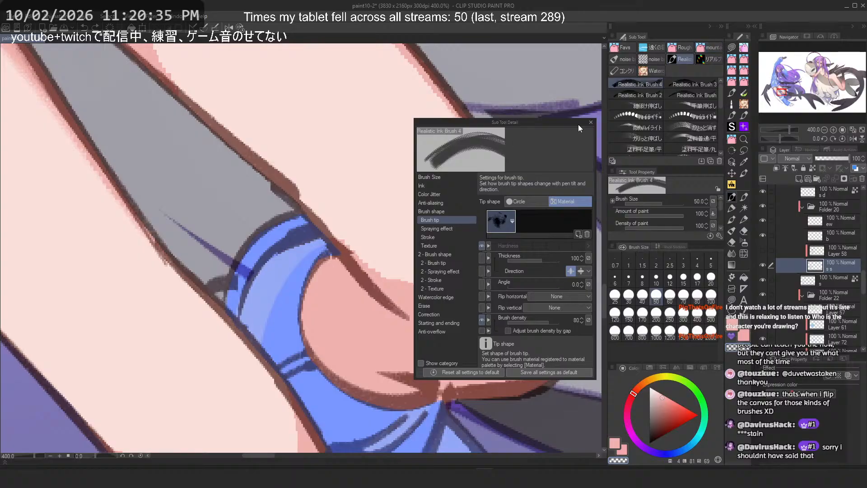
{"action": "left_click", "coordinate": [591, 122]}
{"action": "left_click", "coordinate": [12, 16]}
{"action": "left_click", "coordinate": [23, 27]}
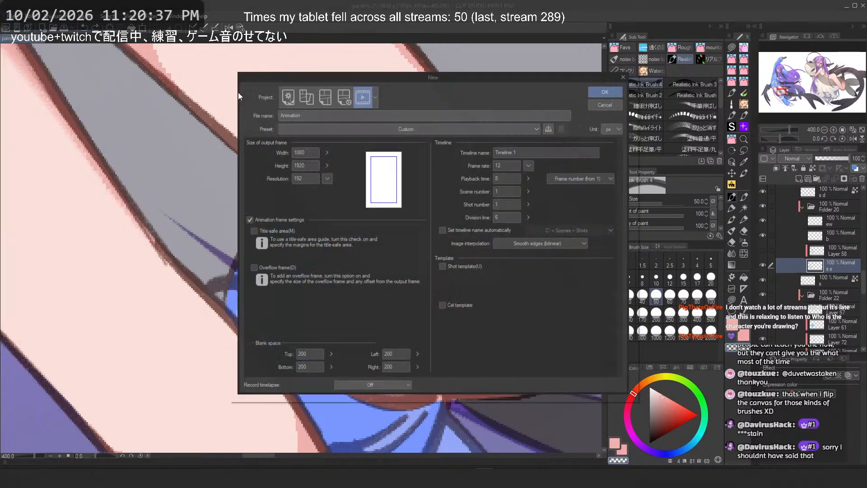
{"action": "left_click", "coordinate": [351, 124]}
{"action": "left_click", "coordinate": [352, 123]}
{"action": "left_click", "coordinate": [274, 87]}
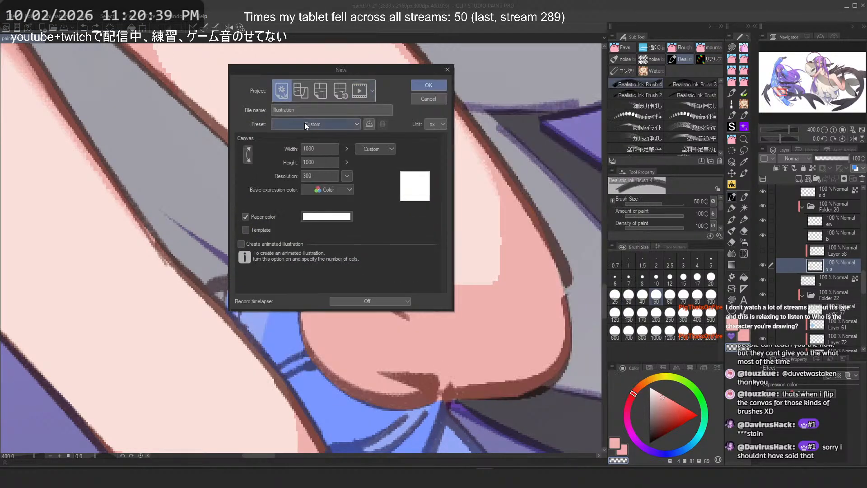
{"action": "left_click", "coordinate": [304, 123]}
{"action": "left_click", "coordinate": [321, 124]}
{"action": "left_click", "coordinate": [427, 86]}
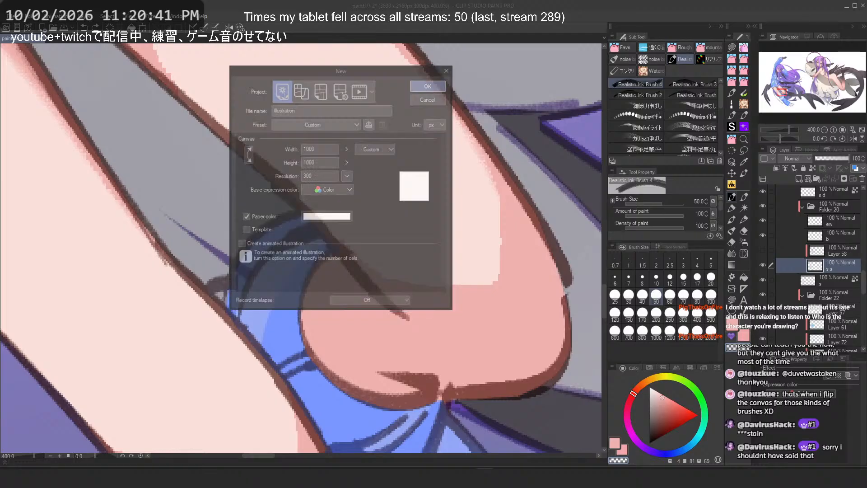
{"action": "left_click", "coordinate": [90, 39]}
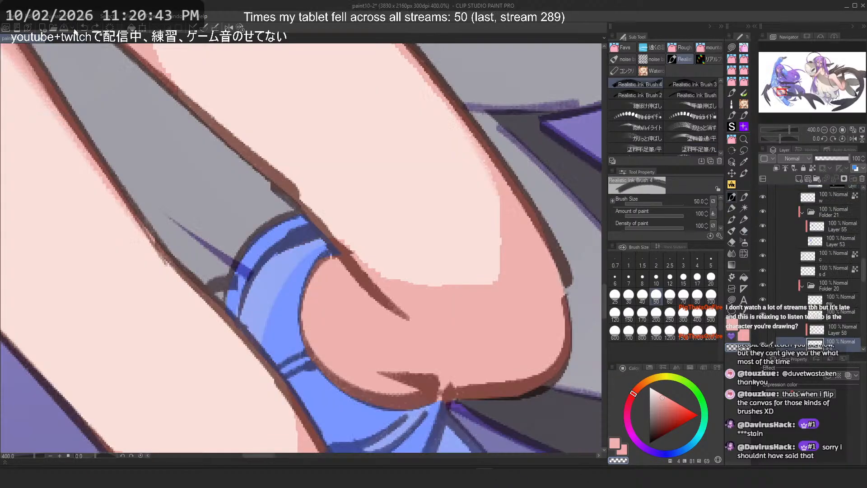
Step: Create a new 1000 × 1000 px illustration canvas at 300 dpi with Gray as the basic expression color
{"action": "left_click", "coordinate": [8, 16]}
{"action": "left_click", "coordinate": [64, 34]}
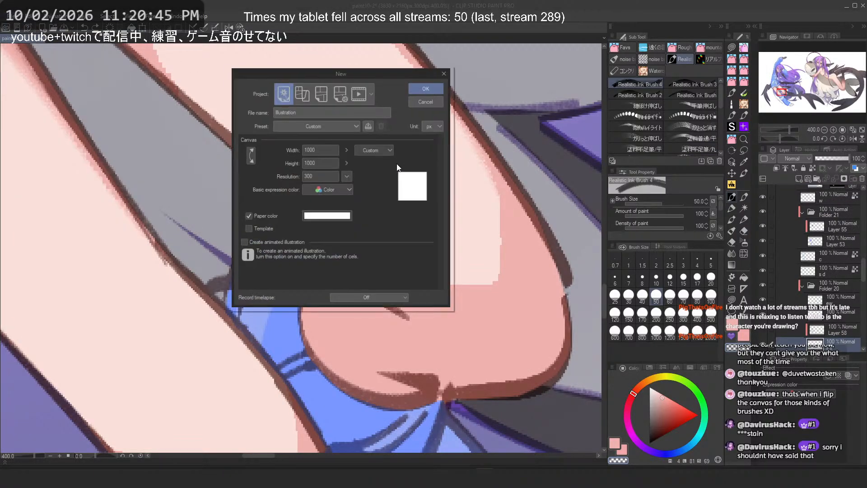
{"action": "left_click", "coordinate": [350, 189]}
{"action": "left_click", "coordinate": [340, 208]}
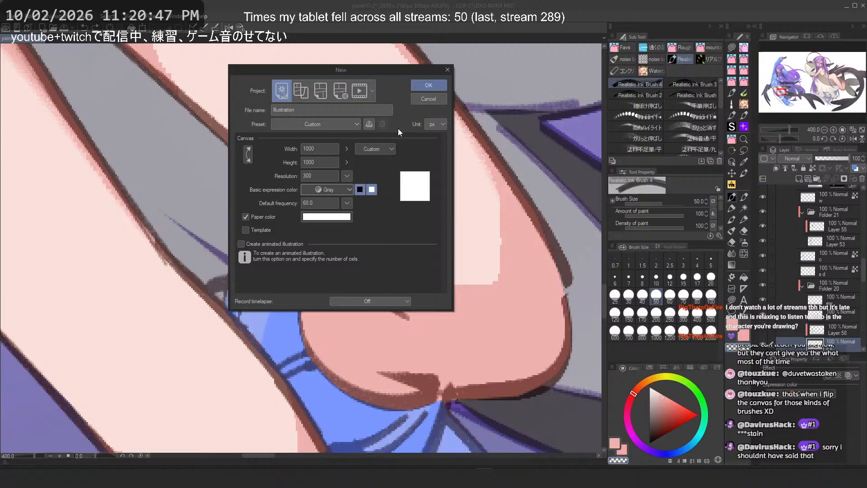
{"action": "left_click", "coordinate": [424, 86]}
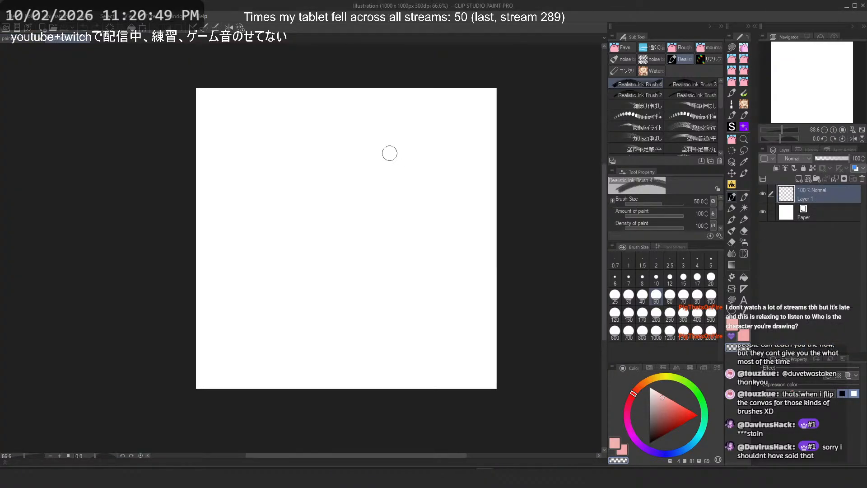
Step: Search the Quick Access palette for 9_2
{"action": "left_click", "coordinate": [747, 26]}
{"action": "left_click", "coordinate": [747, 27]}
{"action": "left_click", "coordinate": [754, 27]}
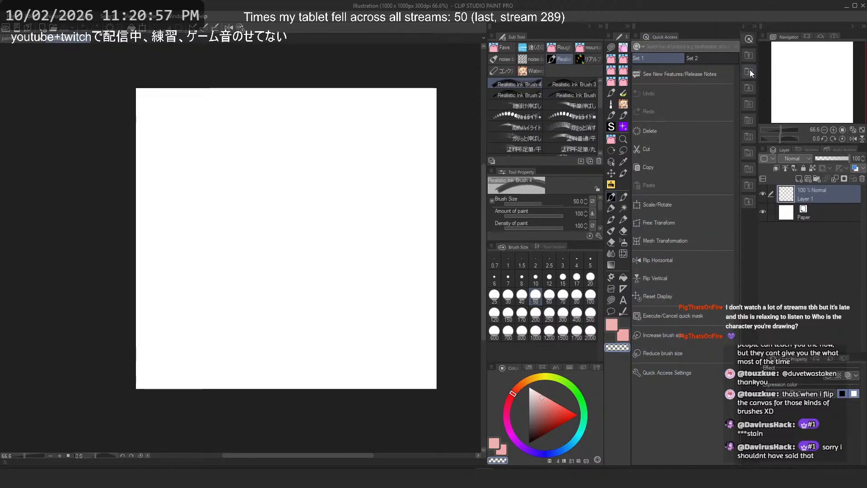
{"action": "left_click", "coordinate": [685, 45]}
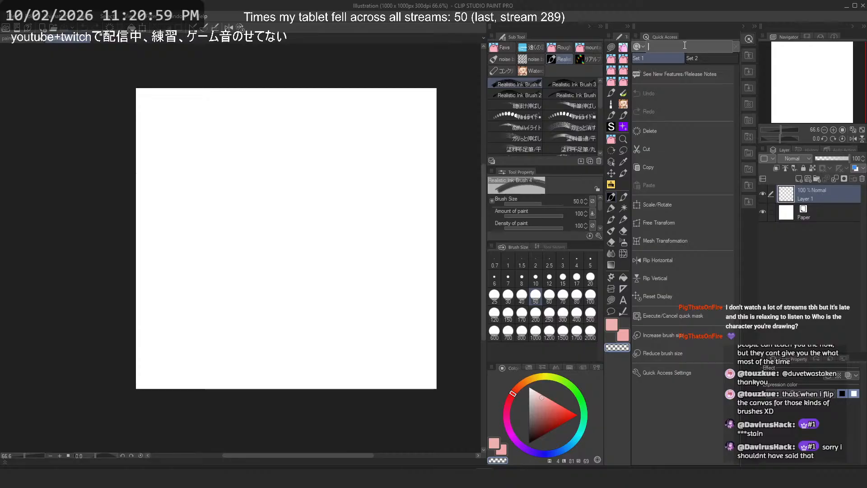
{"action": "type", "text": "9_2"}
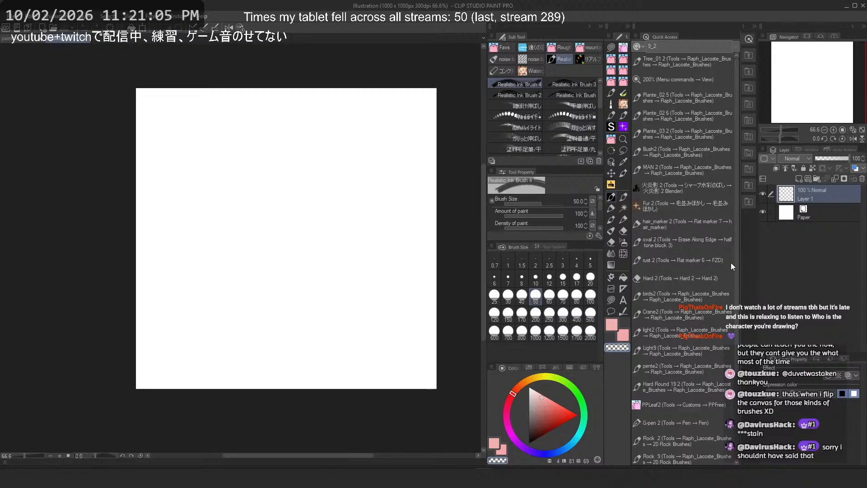
{"action": "scroll", "coordinate": [737, 271], "scroll_direction": "down", "scroll_amount": 3}
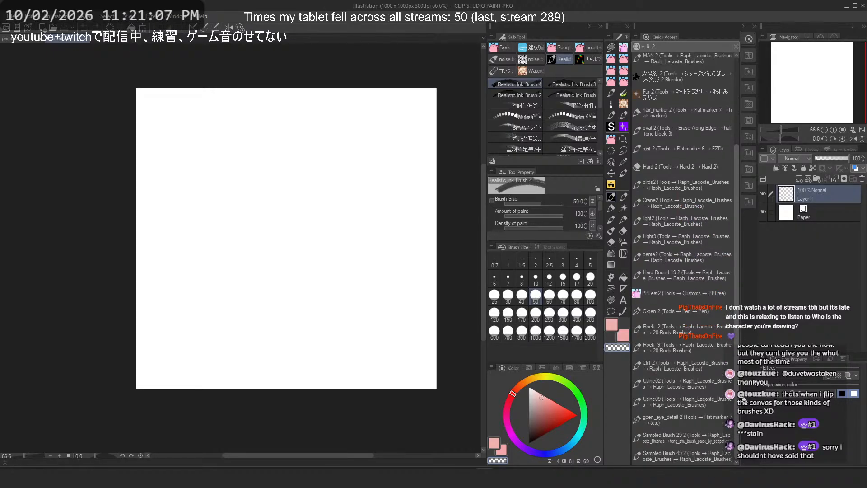
{"action": "scroll", "coordinate": [739, 132], "scroll_direction": "up", "scroll_amount": 3}
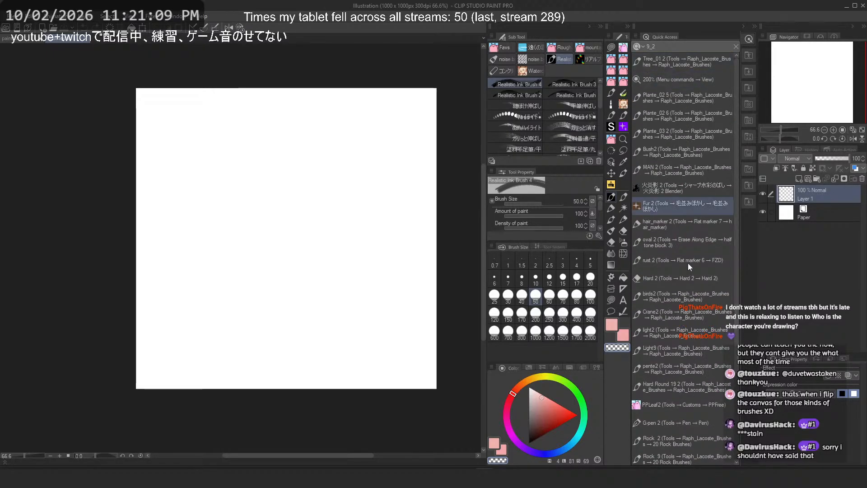
Step: Find the 9_2 image material in the Material palette and paste it onto the new canvas
{"action": "left_click", "coordinate": [749, 55]}
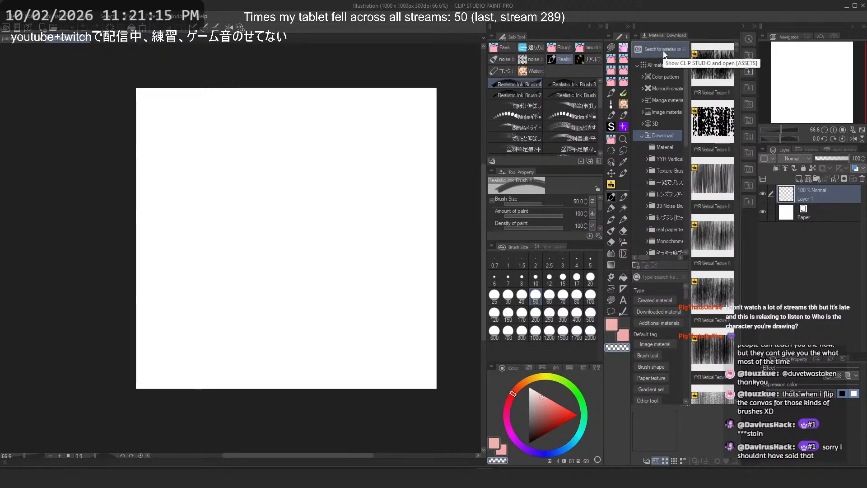
{"action": "left_click", "coordinate": [662, 277]}
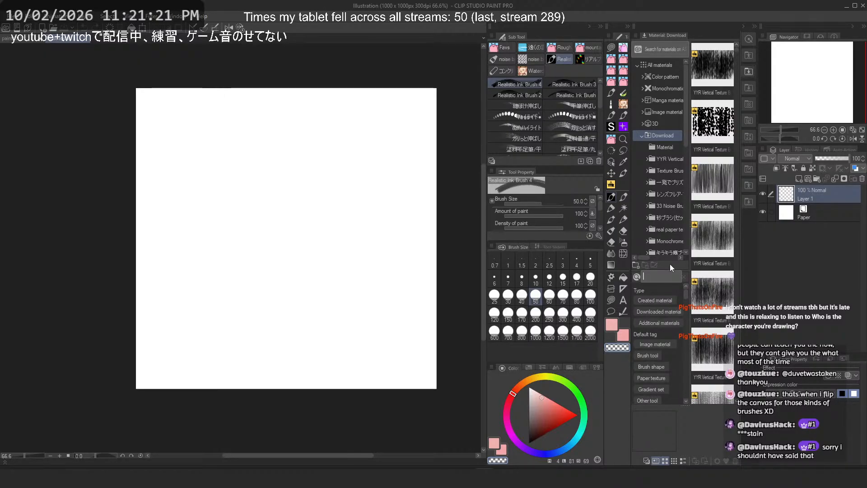
{"action": "type", "text": "9_2"}
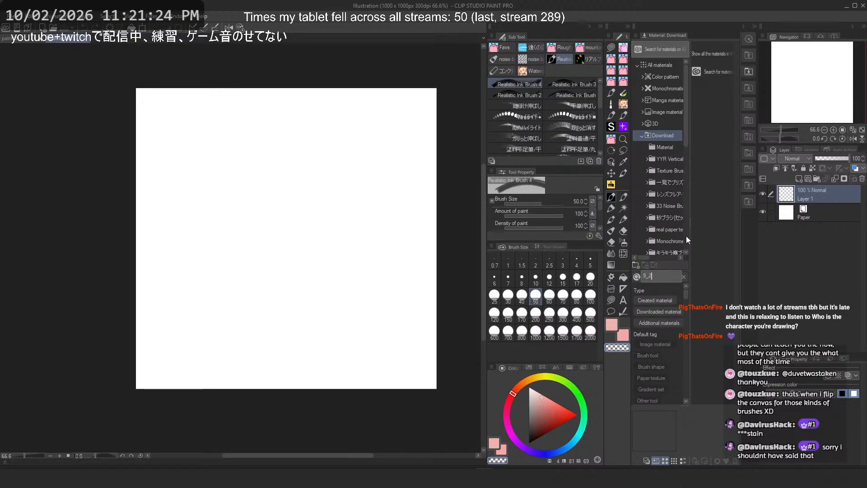
{"action": "key", "text": "BackSpace"}
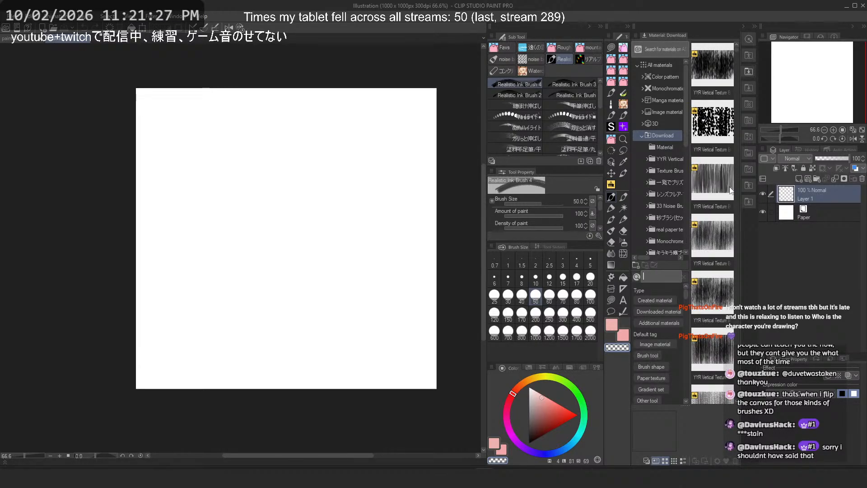
{"action": "left_click", "coordinate": [745, 134]}
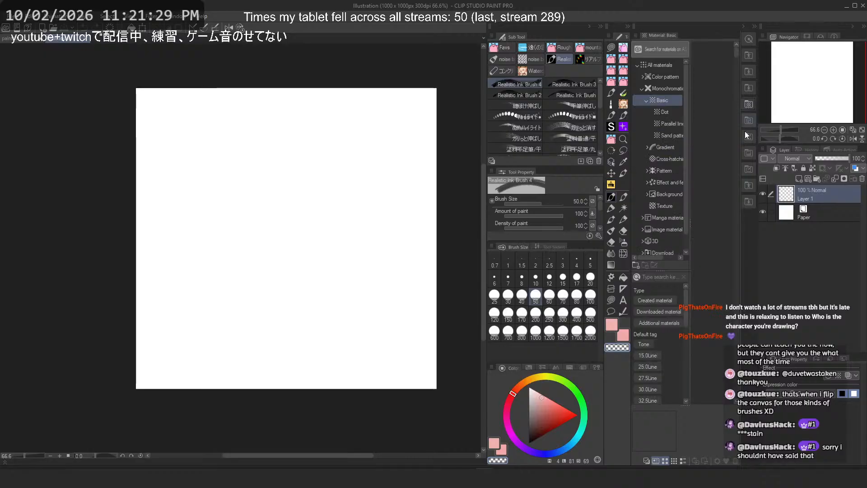
{"action": "left_click", "coordinate": [748, 141]}
{"action": "left_click", "coordinate": [749, 167]}
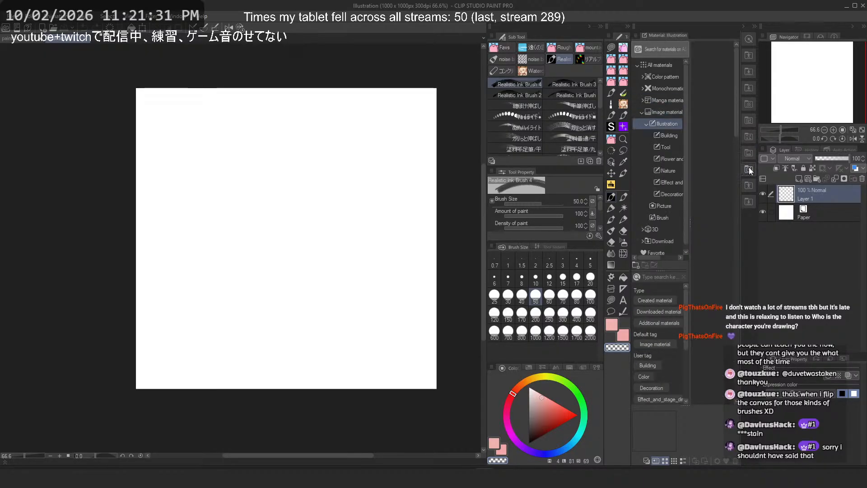
{"action": "left_click", "coordinate": [750, 151]}
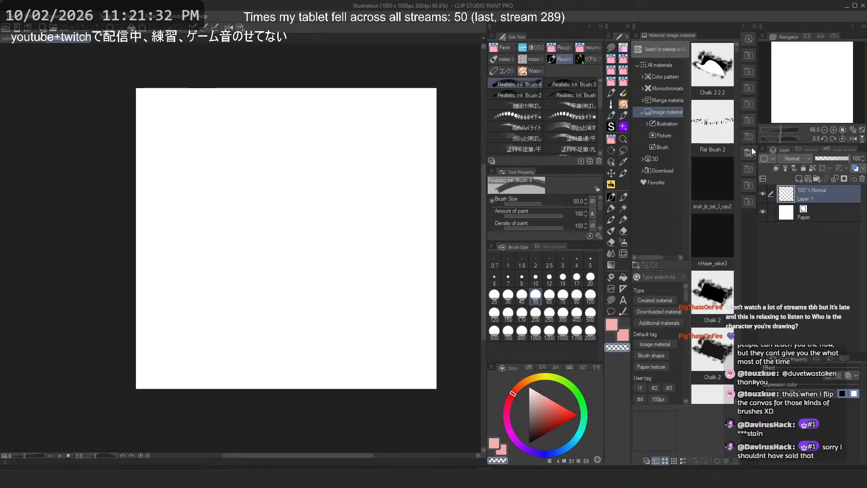
{"action": "left_click", "coordinate": [670, 277]}
{"action": "type", "text": "9_2"}
{"action": "key", "text": "Return"}
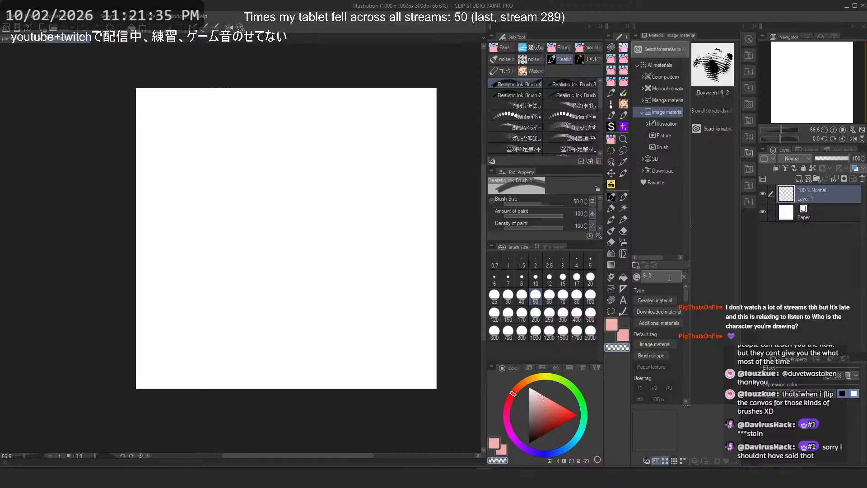
{"action": "left_click_drag", "start_coordinate": [713, 66], "coordinate": [328, 216]}
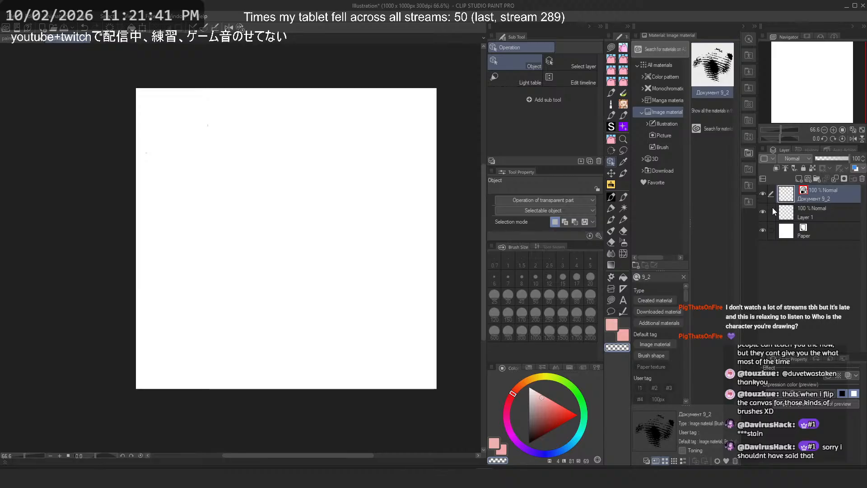
Step: Hide and reshow the paper layer, then open and confirm a transform on the 9_2 material layer
{"action": "left_click", "coordinate": [763, 232]}
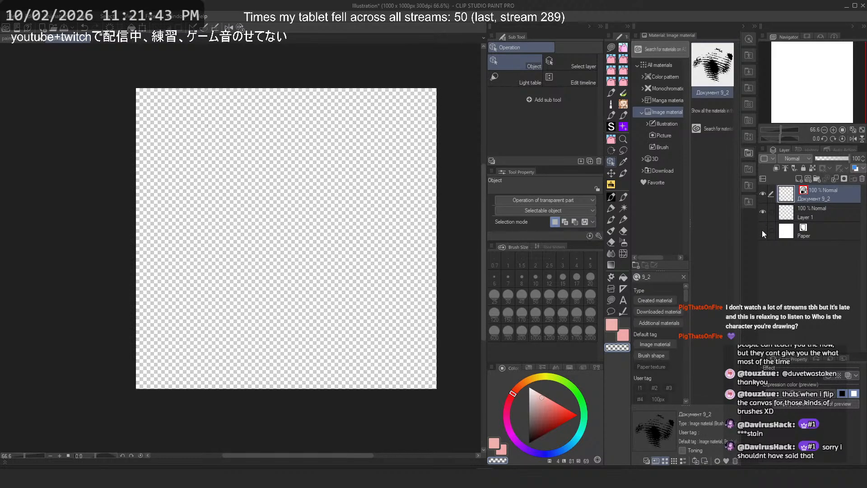
{"action": "left_click", "coordinate": [762, 230]}
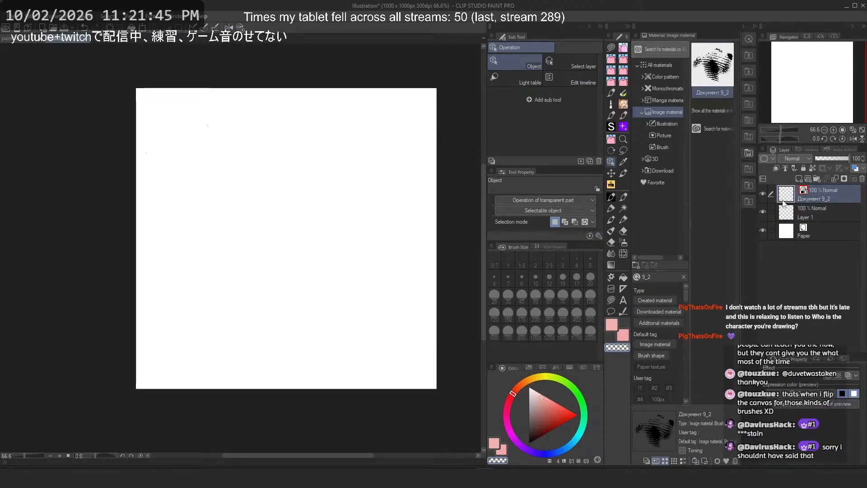
{"action": "scroll", "coordinate": [181, 175], "scroll_direction": "down", "scroll_amount": 1}
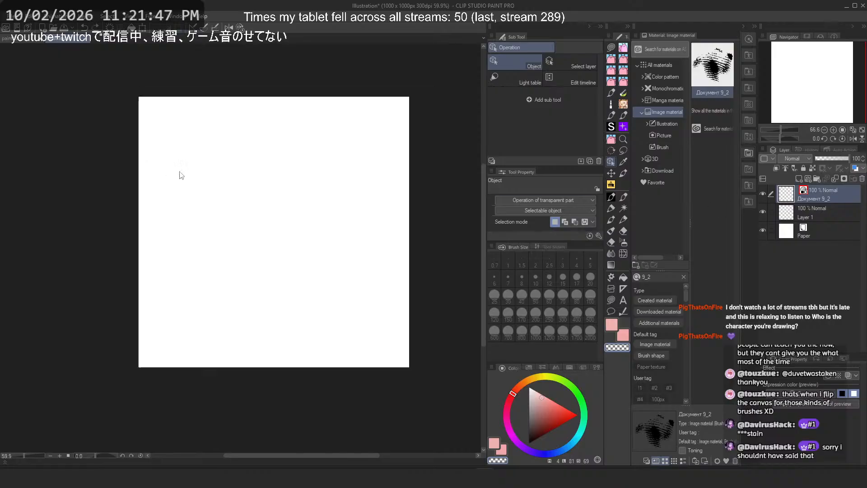
{"action": "scroll", "coordinate": [181, 175], "scroll_direction": "down", "scroll_amount": 3}
{"action": "key", "text": "ctrl+t"}
{"action": "scroll", "coordinate": [246, 168], "scroll_direction": "down", "scroll_amount": 3}
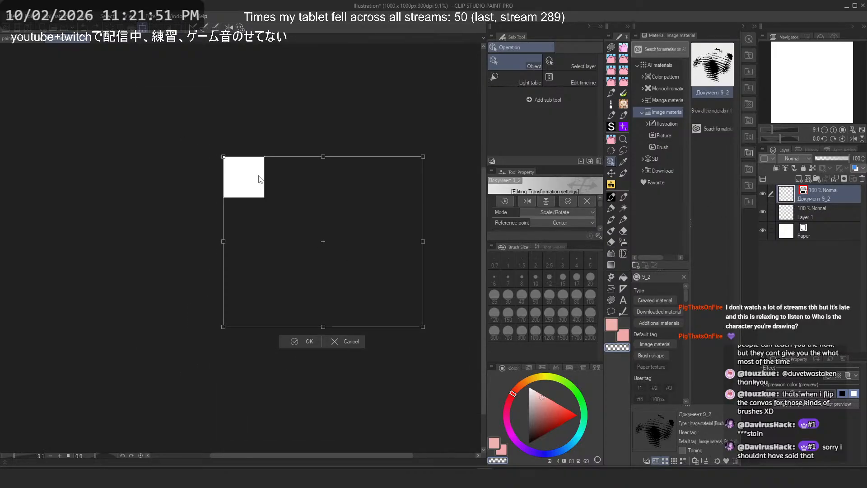
{"action": "key", "text": "Return"}
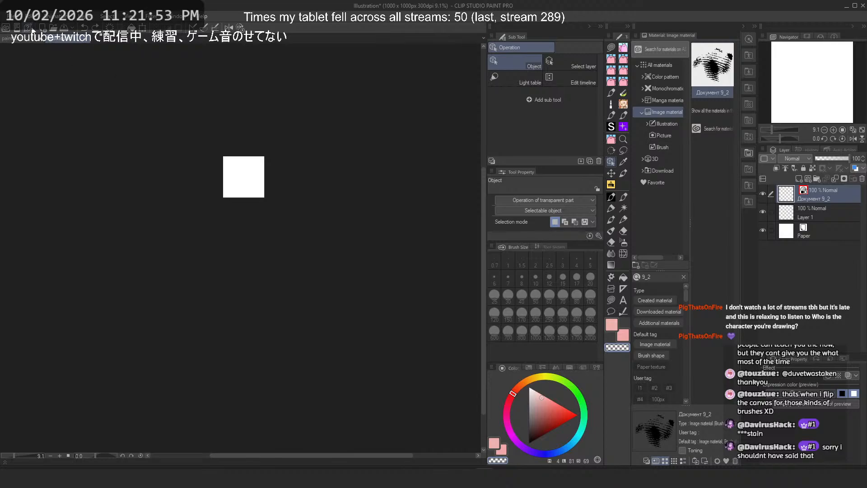
Step: Create a new document holding the 9_2 material at full size and hide the Material palette
{"action": "left_click", "coordinate": [14, 19]}
{"action": "left_click", "coordinate": [33, 38]}
{"action": "scroll", "coordinate": [229, 119], "scroll_direction": "down", "scroll_amount": 2}
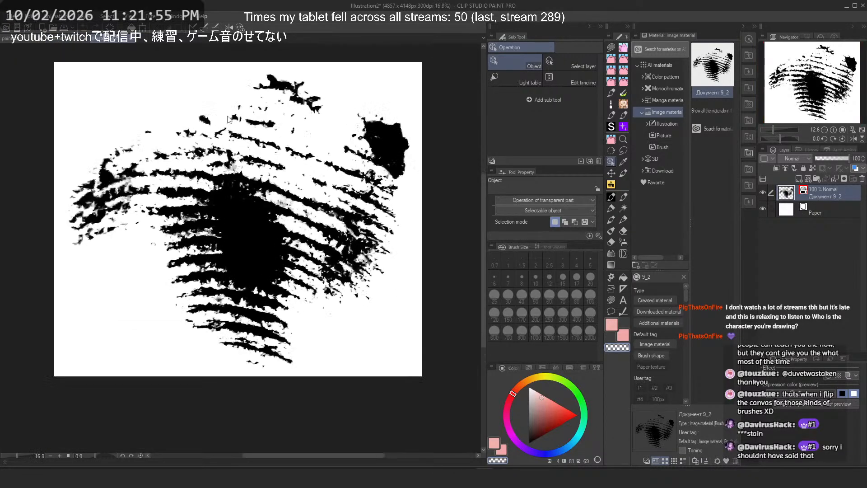
{"action": "scroll", "coordinate": [229, 119], "scroll_direction": "up", "scroll_amount": 1}
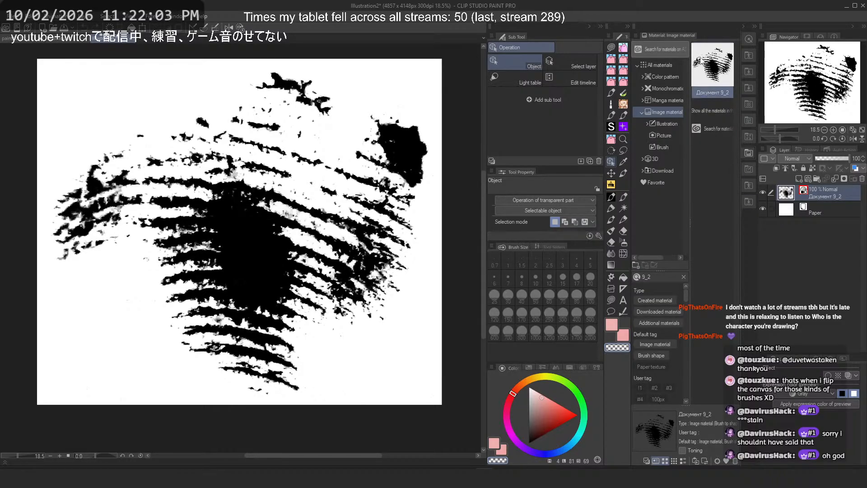
{"action": "left_click", "coordinate": [755, 25]}
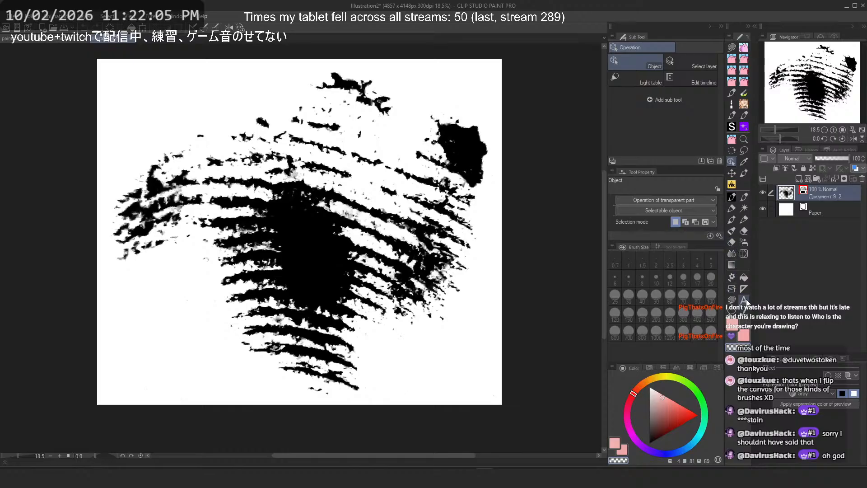
{"action": "left_click", "coordinate": [732, 299]}
{"action": "scroll", "coordinate": [450, 64], "scroll_direction": "up", "scroll_amount": 3}
{"action": "mouse_move", "coordinate": [447, 80]}
{"action": "left_mouse_down"}
{"action": "mouse_move", "coordinate": [414, 107]}
{"action": "mouse_move", "coordinate": [400, 188]}
{"action": "mouse_move", "coordinate": [447, 206]}
{"action": "mouse_move", "coordinate": [443, 87]}
{"action": "left_mouse_up"}
{"action": "scroll", "coordinate": [443, 87], "scroll_direction": "down", "scroll_amount": 3}
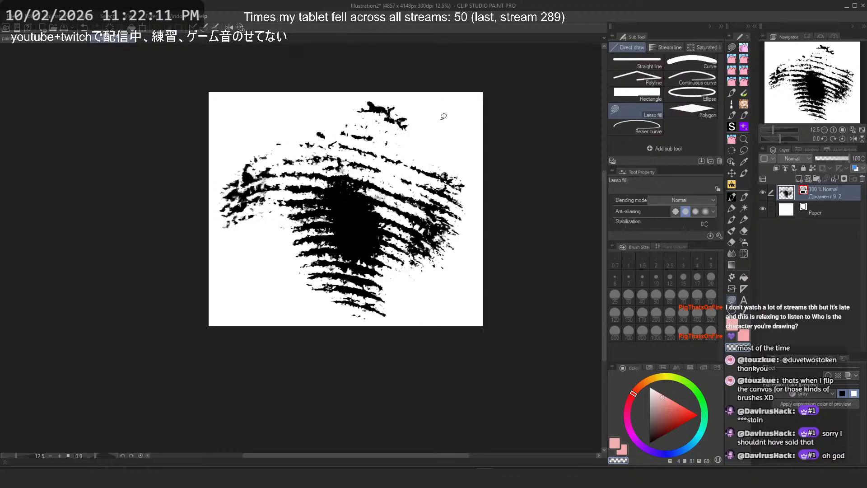
{"action": "scroll", "coordinate": [433, 138], "scroll_direction": "up", "scroll_amount": 2}
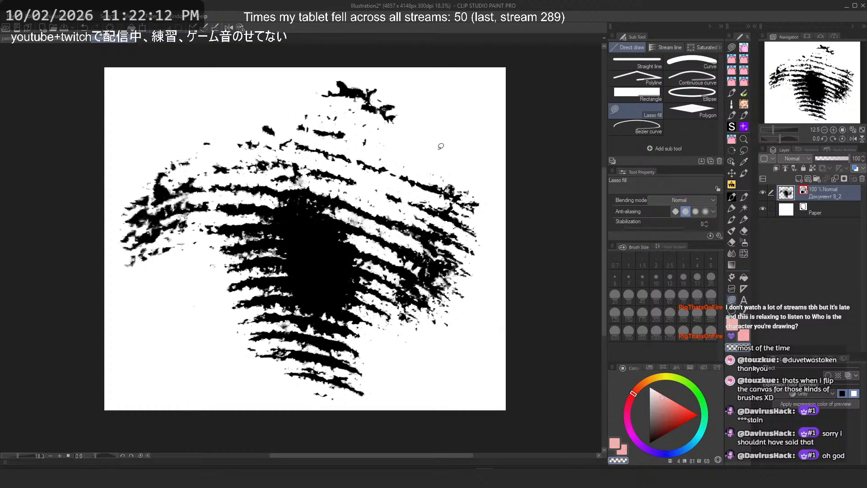
Step: Register the canvas as an image material named Документ 9_3, usable as a brush tip shape, saved under Image material > Brush
{"action": "left_click", "coordinate": [9, 17]}
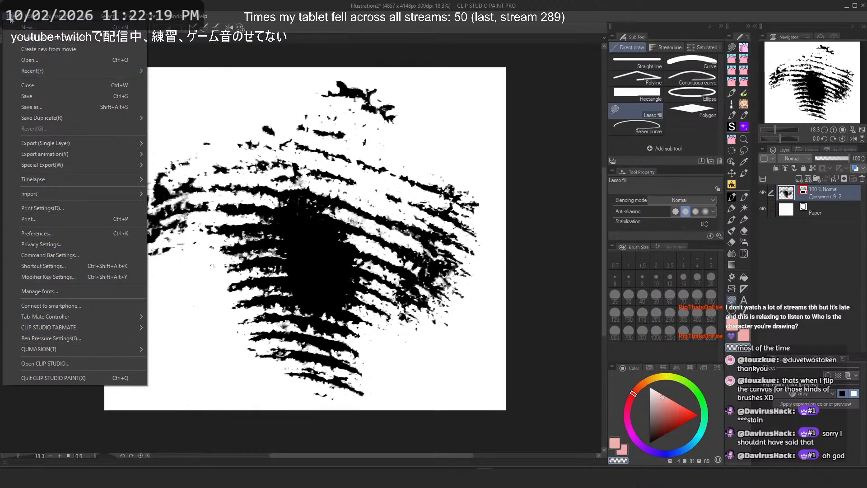
{"action": "mouse_move", "coordinate": [34, 19]}
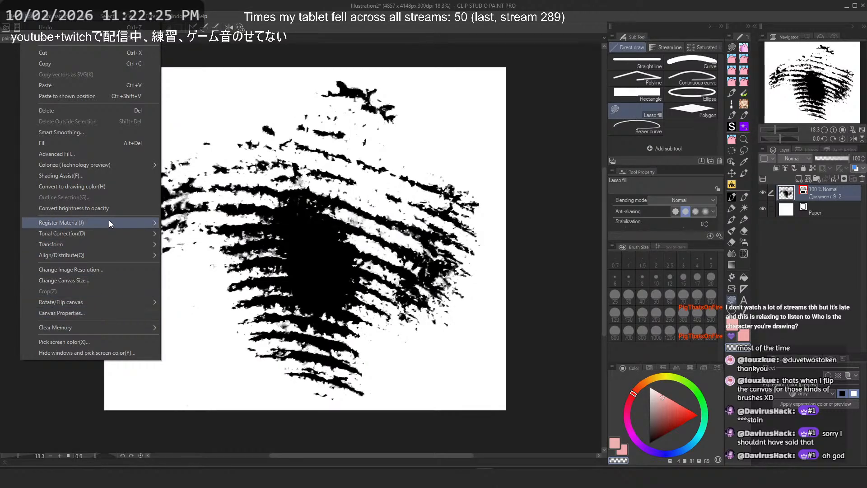
{"action": "mouse_move", "coordinate": [124, 221]}
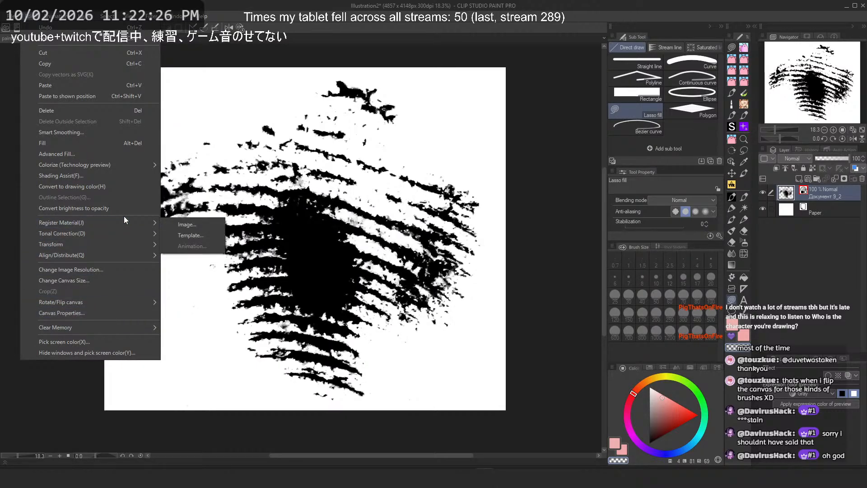
{"action": "left_click", "coordinate": [197, 225]}
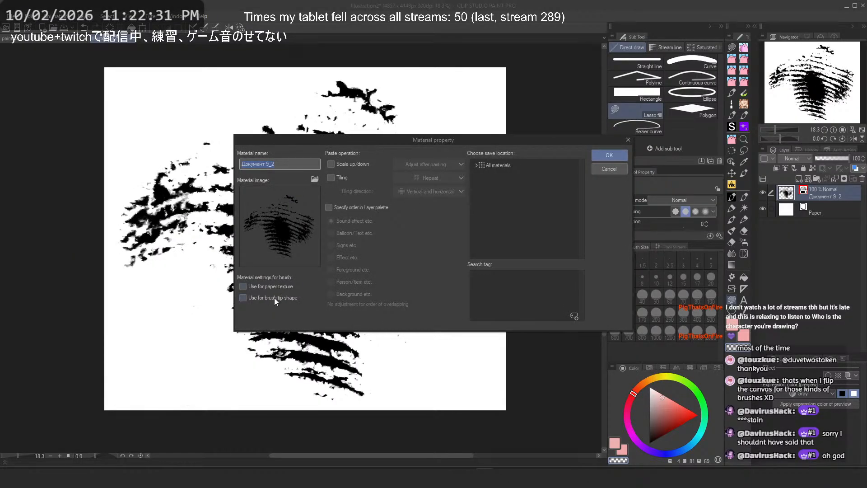
{"action": "left_click", "coordinate": [275, 297]}
{"action": "left_click", "coordinate": [476, 165]}
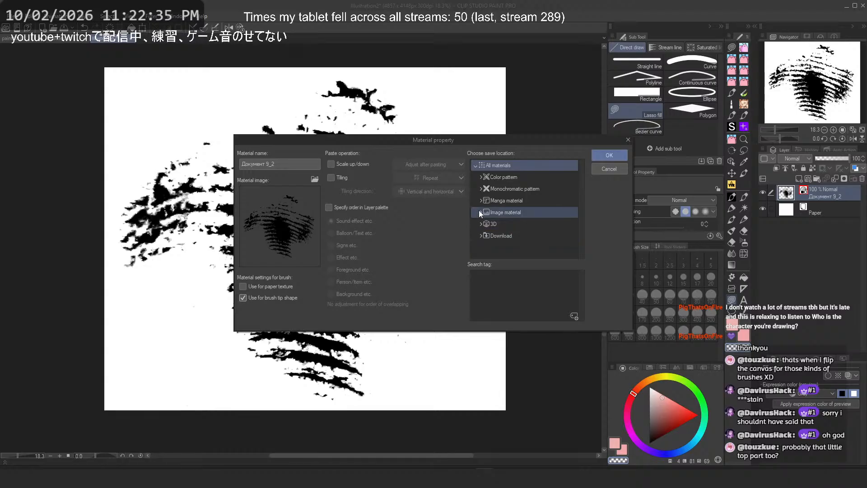
{"action": "left_click", "coordinate": [480, 224]}
{"action": "left_click", "coordinate": [481, 225]}
{"action": "left_click", "coordinate": [480, 236]}
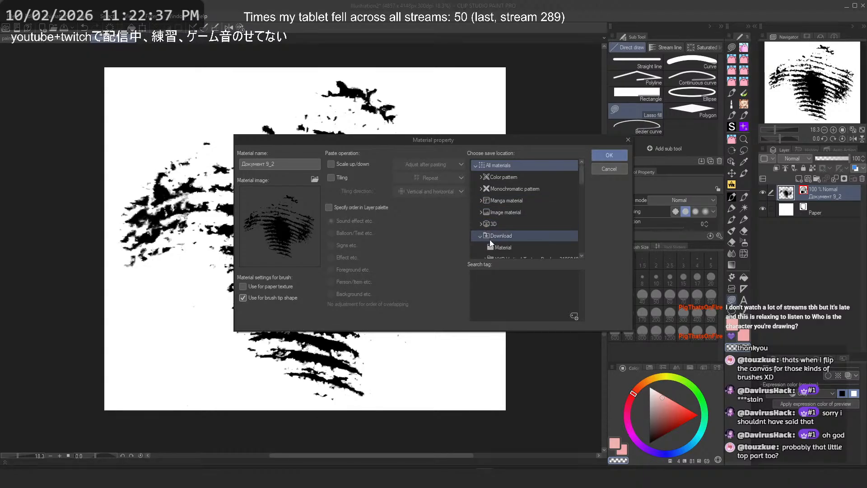
{"action": "scroll", "coordinate": [520, 244], "scroll_direction": "down", "scroll_amount": 2}
{"action": "scroll", "coordinate": [520, 244], "scroll_direction": "up", "scroll_amount": 2}
{"action": "left_click", "coordinate": [479, 211]}
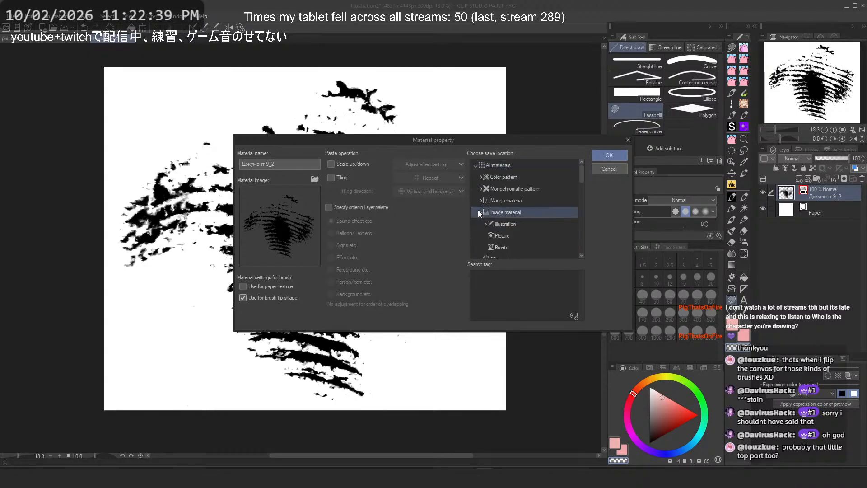
{"action": "left_click", "coordinate": [498, 249]}
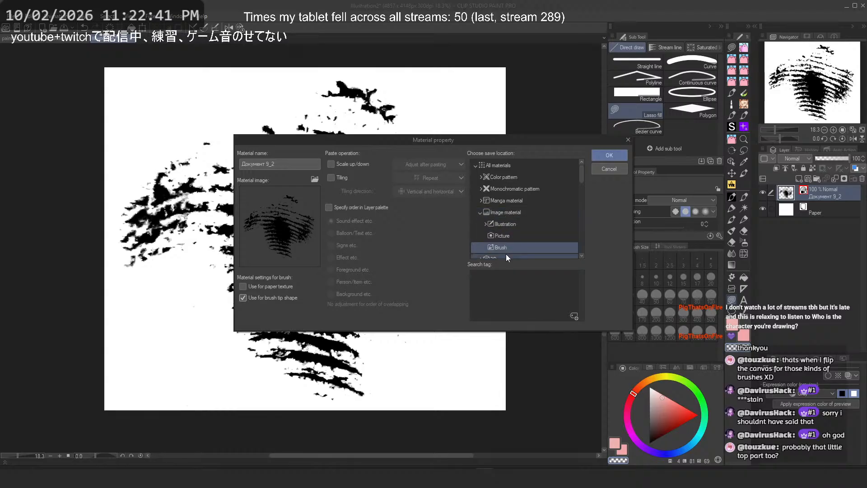
{"action": "left_click", "coordinate": [286, 166]}
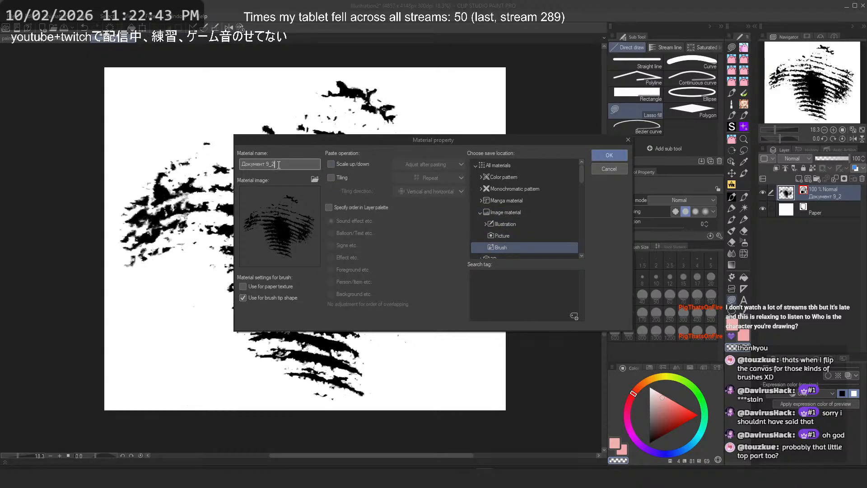
{"action": "left_click", "coordinate": [603, 155]}
Step: Return to the illustration and set Realistic Ink Brush 4's brush tip shape to the Документ 9_3 material
{"action": "left_click", "coordinate": [30, 39]}
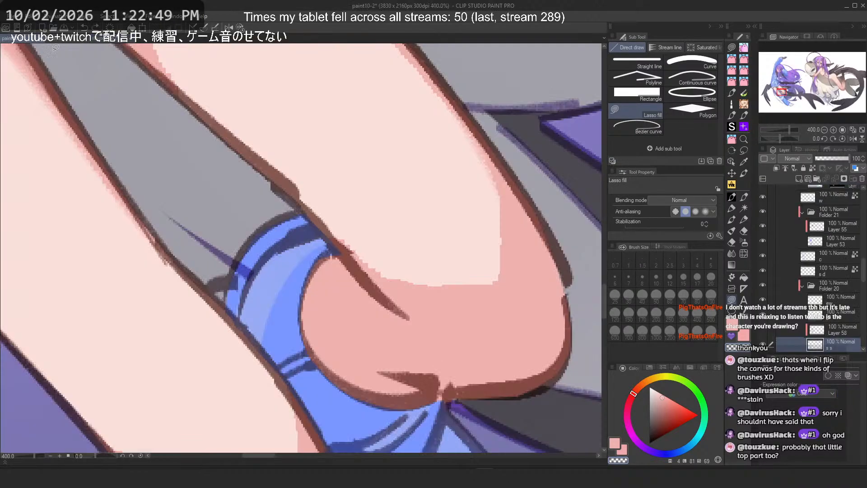
{"action": "scroll", "coordinate": [379, 186], "scroll_direction": "down", "scroll_amount": 4}
{"action": "scroll", "coordinate": [379, 186], "scroll_direction": "down", "scroll_amount": 3}
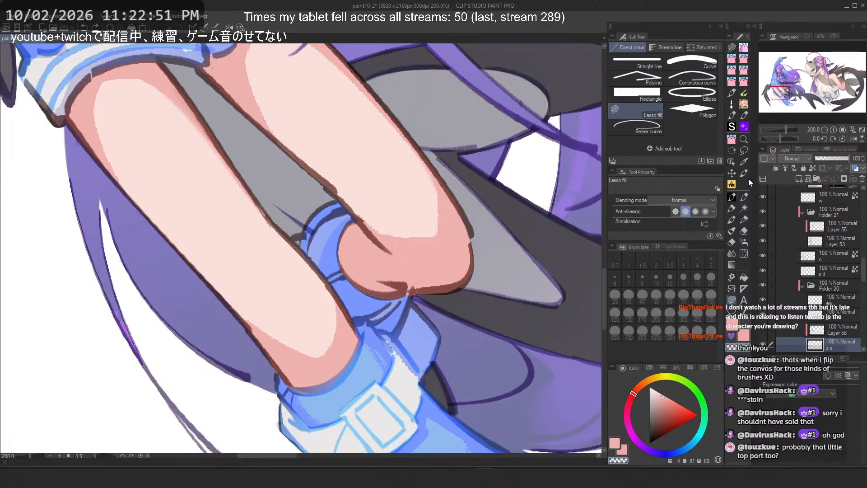
{"action": "left_click", "coordinate": [732, 198]}
{"action": "left_click", "coordinate": [653, 86]}
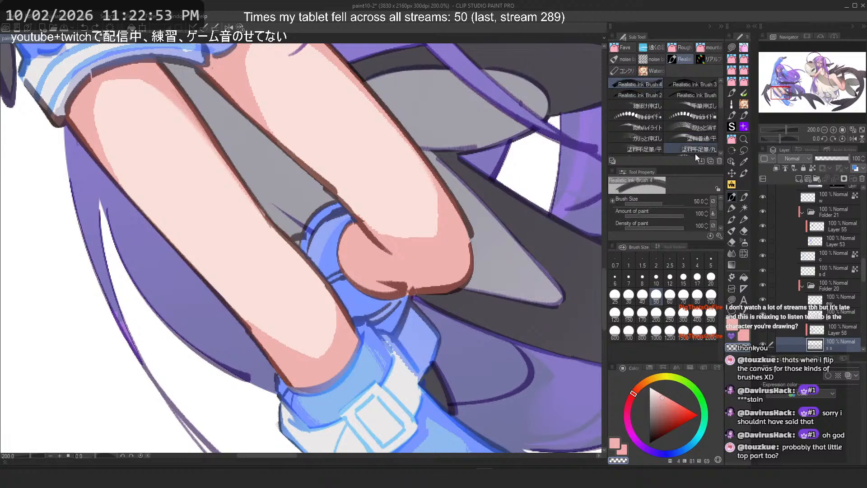
{"action": "left_click", "coordinate": [719, 236]}
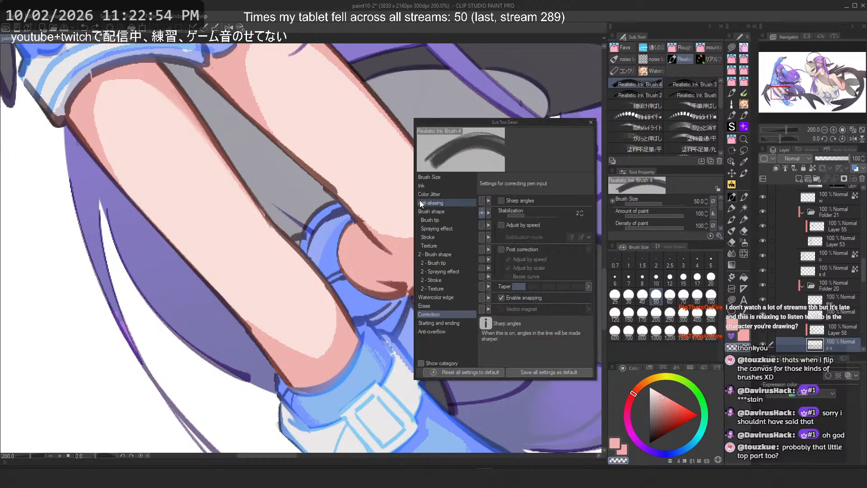
{"action": "left_click", "coordinate": [445, 177]}
{"action": "left_click", "coordinate": [443, 186]}
{"action": "left_click", "coordinate": [443, 195]}
{"action": "left_click", "coordinate": [441, 220]}
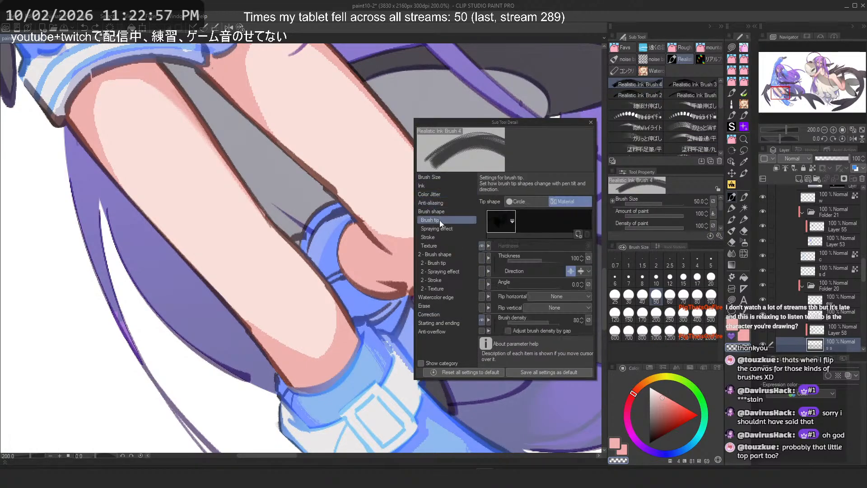
{"action": "left_click", "coordinate": [508, 223]}
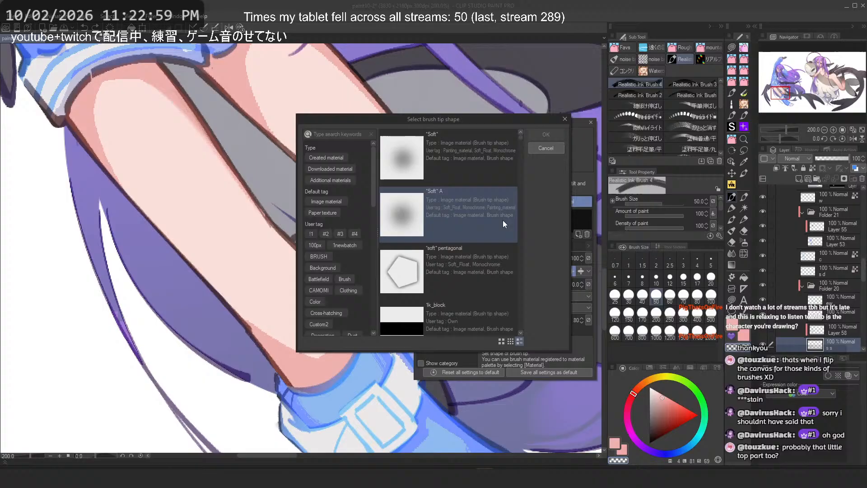
{"action": "left_click", "coordinate": [337, 133]}
{"action": "type", "text": "9_3"}
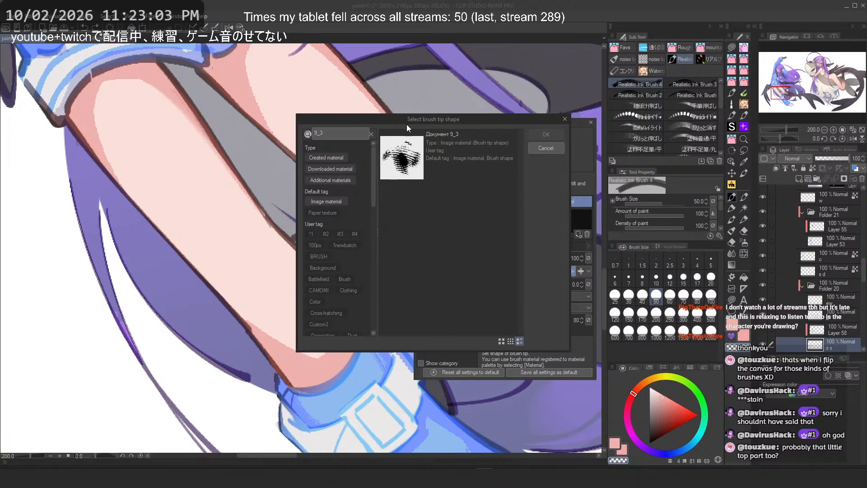
{"action": "left_click", "coordinate": [409, 156]}
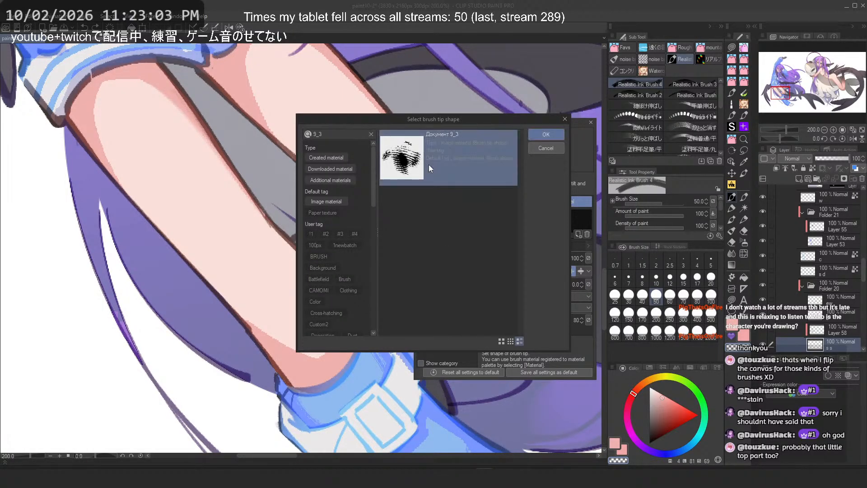
{"action": "left_click", "coordinate": [547, 134]}
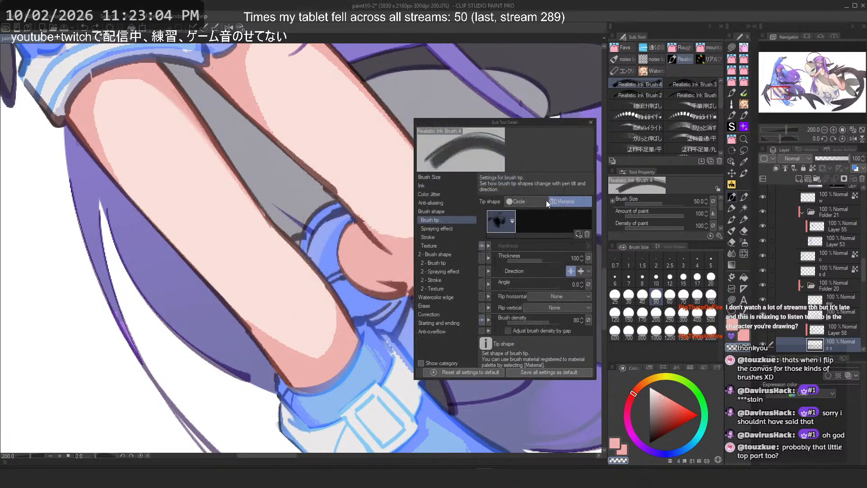
{"action": "left_click", "coordinate": [513, 222]}
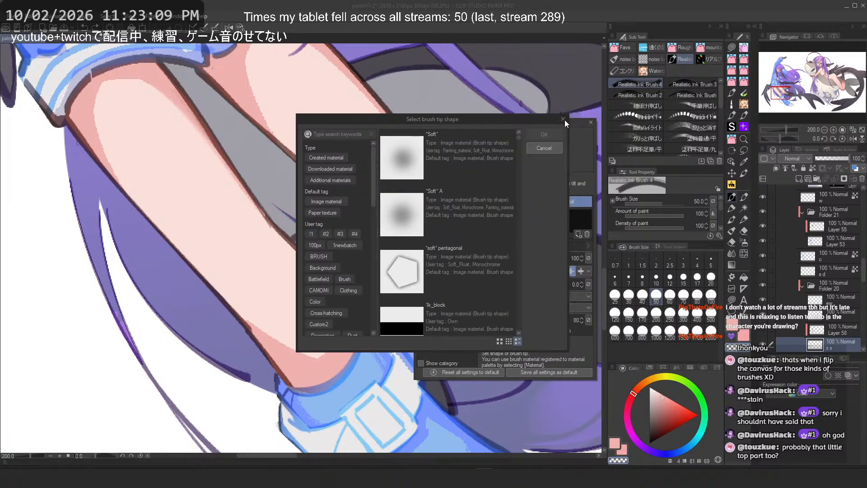
{"action": "left_click", "coordinate": [564, 119]}
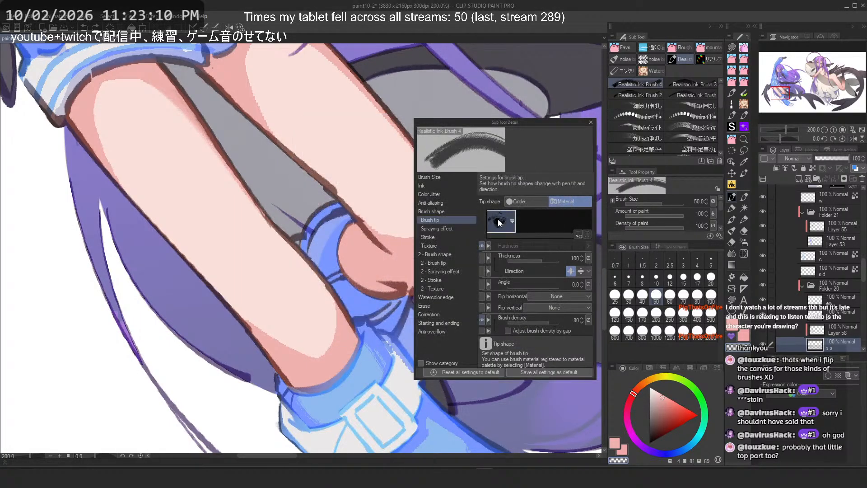
{"action": "left_click", "coordinate": [591, 122]}
Step: Test the new brush tip with strokes on the knee shading, undoing each stroke
{"action": "left_click_drag", "start_coordinate": [304, 188], "coordinate": [343, 210]}
{"action": "scroll", "coordinate": [236, 175], "scroll_direction": "up", "scroll_amount": 1}
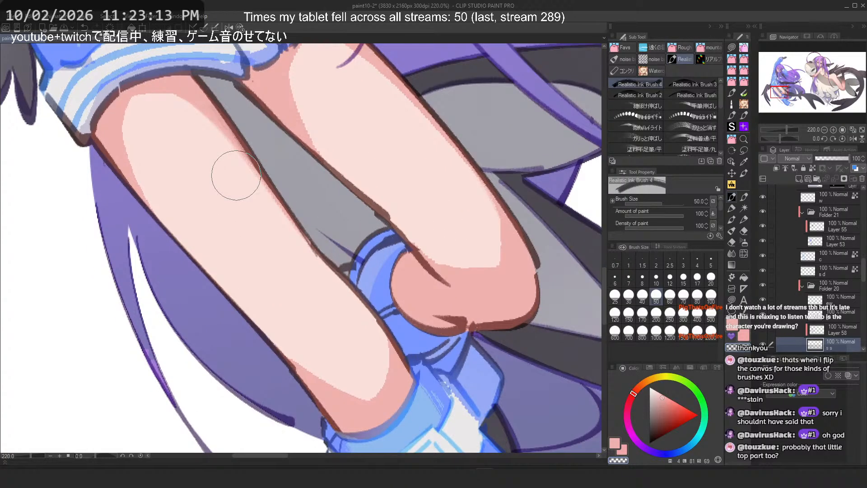
{"action": "key", "text": "ctrl+z"}
{"action": "scroll", "coordinate": [474, 253], "scroll_direction": "up", "scroll_amount": 2}
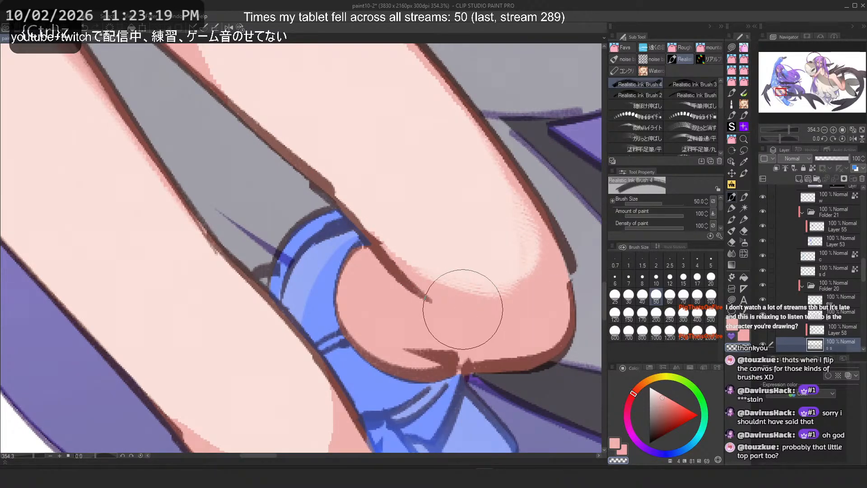
{"action": "key", "text": "ctrl+z"}
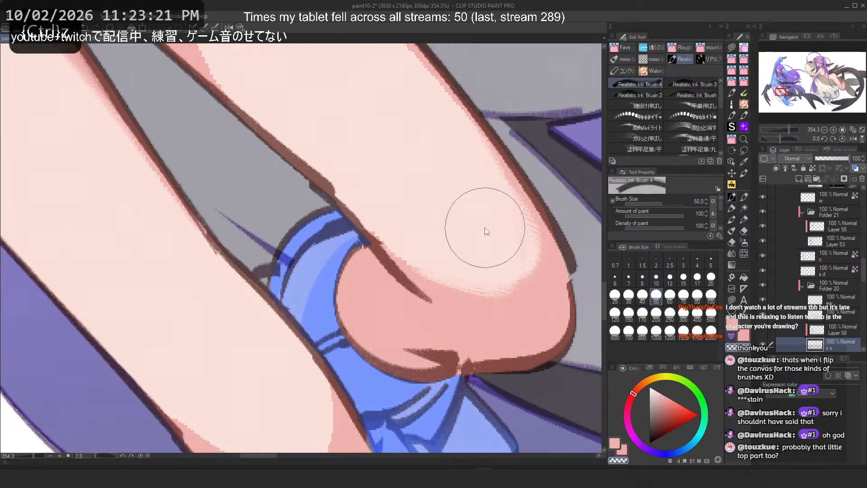
{"action": "left_click_drag", "start_coordinate": [510, 233], "coordinate": [402, 241]}
{"action": "key", "text": "ctrl+z"}
{"action": "mouse_move", "coordinate": [496, 260]}
{"action": "left_mouse_down"}
{"action": "mouse_move", "coordinate": [431, 226]}
{"action": "mouse_move", "coordinate": [502, 226]}
{"action": "left_mouse_up"}
{"action": "key", "text": "ctrl+z"}
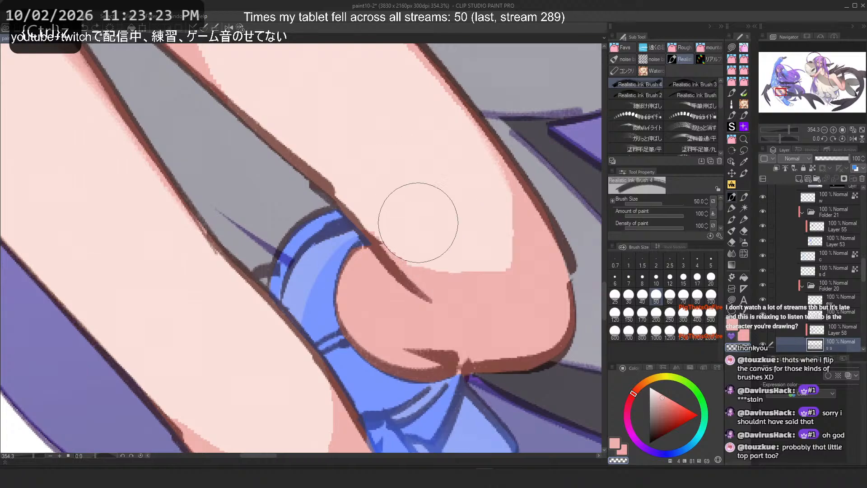
{"action": "key", "text": "ctrl+y"}
{"action": "key", "text": "ctrl+z"}
Step: Move Realistic Ink Brush 4 out into its own new sub tool group
{"action": "left_click_drag", "start_coordinate": [637, 85], "coordinate": [732, 196]}
{"action": "mouse_move", "coordinate": [637, 84]}
{"action": "left_mouse_down"}
{"action": "mouse_move", "coordinate": [614, 83]}
{"action": "mouse_move", "coordinate": [686, 61]}
{"action": "left_mouse_up"}
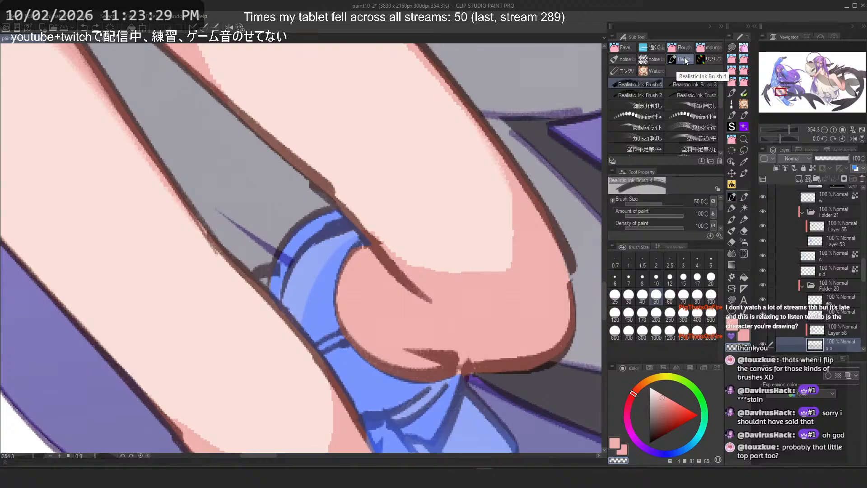
{"action": "left_click_drag", "start_coordinate": [686, 60], "coordinate": [686, 61]}
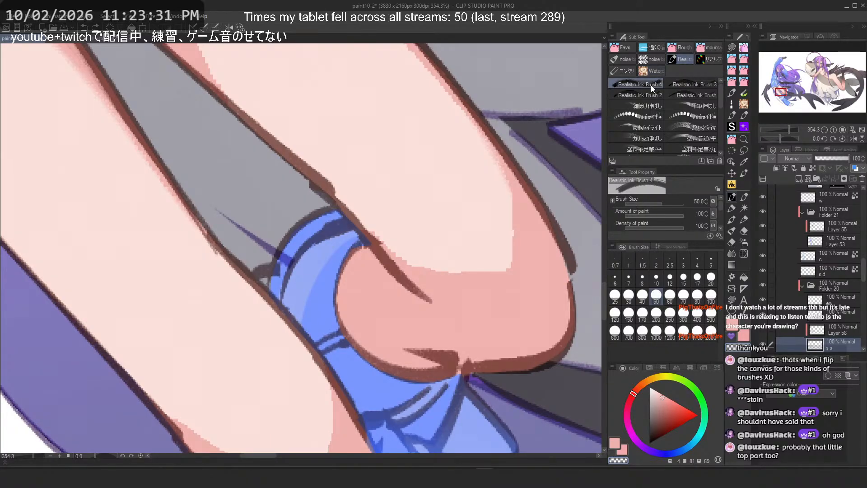
{"action": "right_click", "coordinate": [652, 85]}
{"action": "left_click", "coordinate": [642, 85]}
{"action": "mouse_move", "coordinate": [630, 84]}
{"action": "left_mouse_down"}
{"action": "mouse_move", "coordinate": [720, 176]}
{"action": "mouse_move", "coordinate": [738, 142]}
{"action": "mouse_move", "coordinate": [674, 80]}
{"action": "mouse_move", "coordinate": [669, 63]}
{"action": "mouse_move", "coordinate": [678, 50]}
{"action": "mouse_move", "coordinate": [631, 52]}
{"action": "mouse_move", "coordinate": [679, 68]}
{"action": "left_mouse_up"}
Step: Rename the new sub tool group to unknown source
{"action": "right_click", "coordinate": [718, 47]}
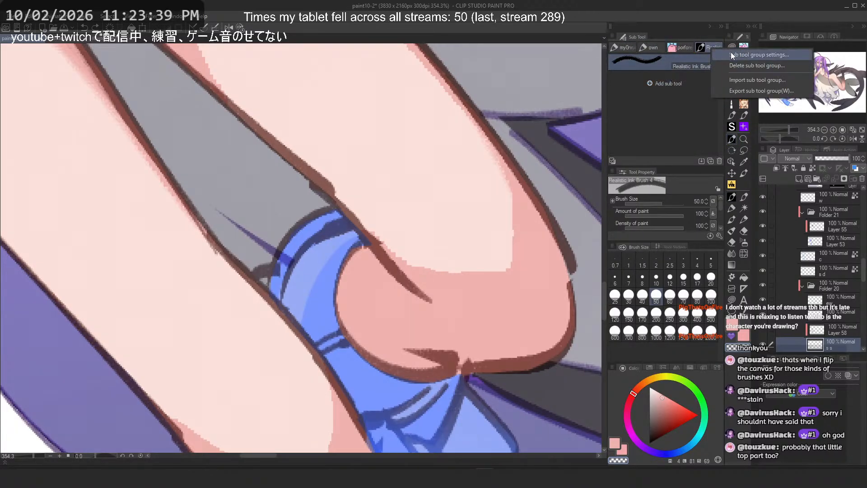
{"action": "left_click", "coordinate": [695, 65]}
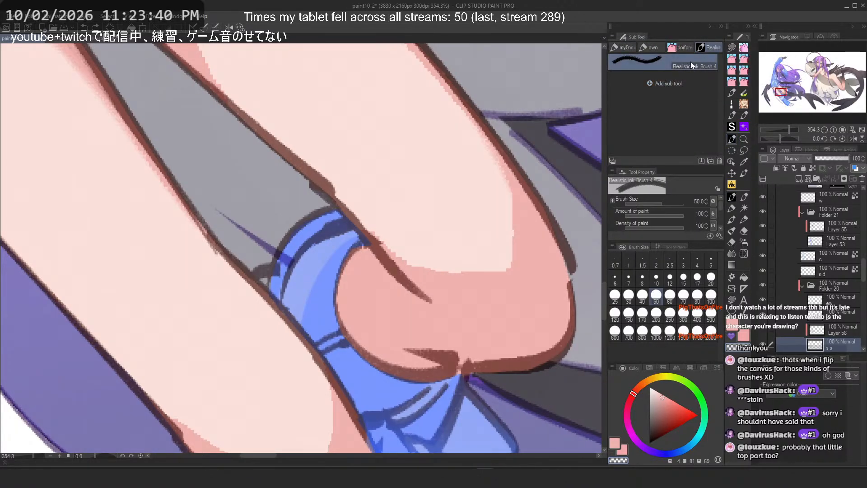
{"action": "right_click", "coordinate": [714, 48]}
{"action": "left_click", "coordinate": [731, 52]}
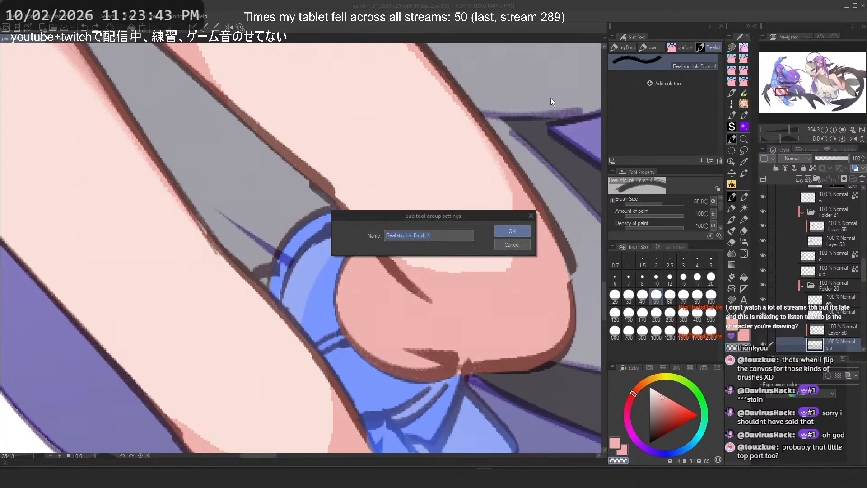
{"action": "type", "text": "unk"}
{"action": "type", "text": "n source"}
{"action": "key", "text": "Return"}
Step: Try several shading strokes along the knee from a rotated view, undoing each one
{"action": "scroll", "coordinate": [480, 244], "scroll_direction": "up", "scroll_amount": 1}
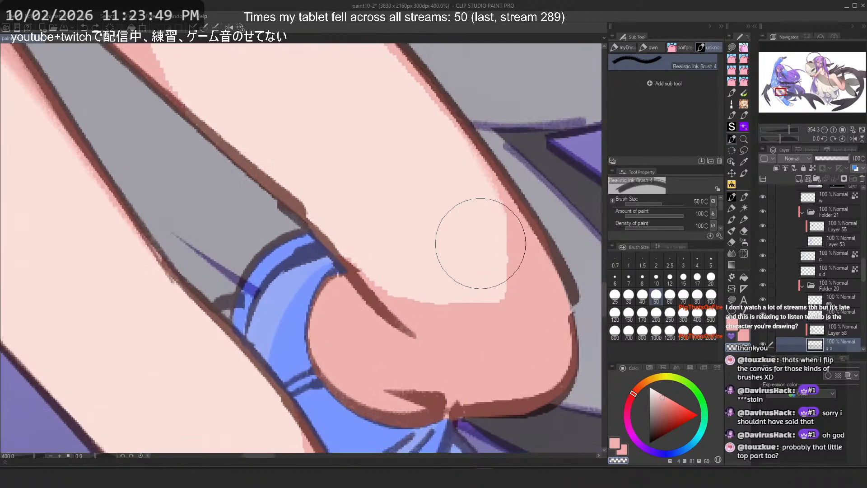
{"action": "key", "text": "ctrl+z"}
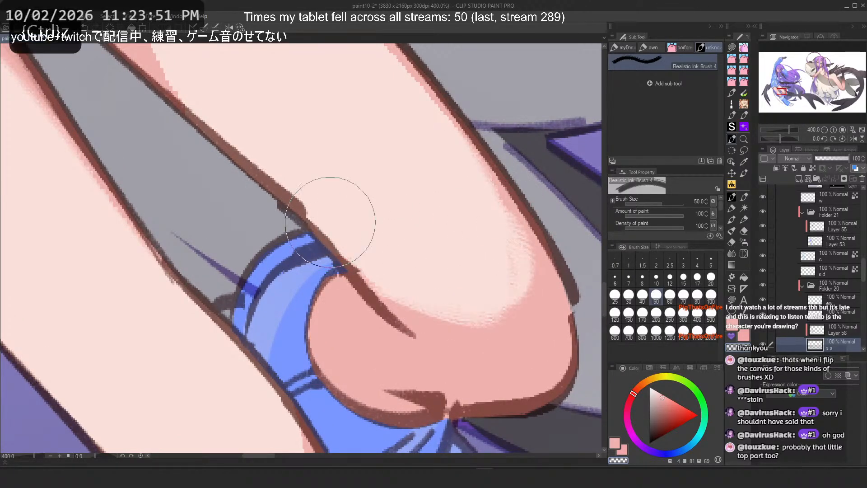
{"action": "key", "text": "minus"}
{"action": "key", "text": "minus"}
{"action": "key", "text": "minus"}
{"action": "key", "text": "minus"}
{"action": "left_click_drag", "start_coordinate": [402, 217], "coordinate": [406, 310]}
{"action": "key", "text": "ctrl+z"}
{"action": "key", "text": "ctrl+z"}
{"action": "key", "text": "ctrl+z"}
{"action": "mouse_move", "coordinate": [347, 176]}
{"action": "left_mouse_down"}
{"action": "mouse_move", "coordinate": [282, 232]}
{"action": "mouse_move", "coordinate": [267, 232]}
{"action": "left_mouse_up"}
{"action": "key", "text": "ctrl+z"}
{"action": "key", "text": "ctrl+z"}
{"action": "mouse_move", "coordinate": [396, 183]}
{"action": "left_mouse_down"}
{"action": "mouse_move", "coordinate": [400, 249]}
{"action": "mouse_move", "coordinate": [298, 236]}
{"action": "left_mouse_up"}
{"action": "key", "text": "ctrl+z"}
{"action": "left_click_drag", "start_coordinate": [365, 178], "coordinate": [324, 252]}
{"action": "key", "text": "ctrl+z"}
{"action": "mouse_move", "coordinate": [380, 159]}
{"action": "left_mouse_down"}
{"action": "mouse_move", "coordinate": [372, 187]}
{"action": "mouse_move", "coordinate": [341, 222]}
{"action": "left_mouse_up"}
{"action": "key", "text": "ctrl+z"}
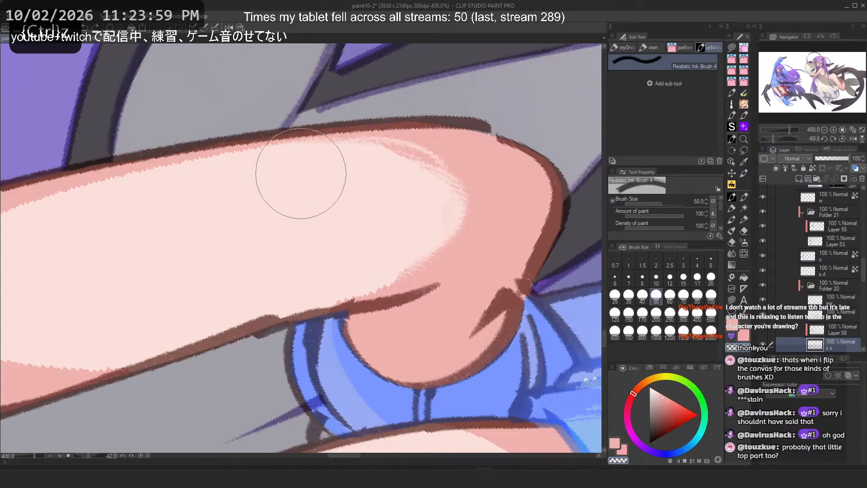
{"action": "key", "text": "ctrl+z"}
{"action": "mouse_move", "coordinate": [353, 167]}
{"action": "left_mouse_down"}
{"action": "mouse_move", "coordinate": [261, 260]}
{"action": "mouse_move", "coordinate": [354, 216]}
{"action": "left_mouse_up"}
{"action": "key", "text": "ctrl+z"}
{"action": "scroll", "coordinate": [284, 177], "scroll_direction": "up", "scroll_amount": 4}
{"action": "scroll", "coordinate": [294, 204], "scroll_direction": "down", "scroll_amount": 6}
{"action": "scroll", "coordinate": [298, 217], "scroll_direction": "up", "scroll_amount": 3}
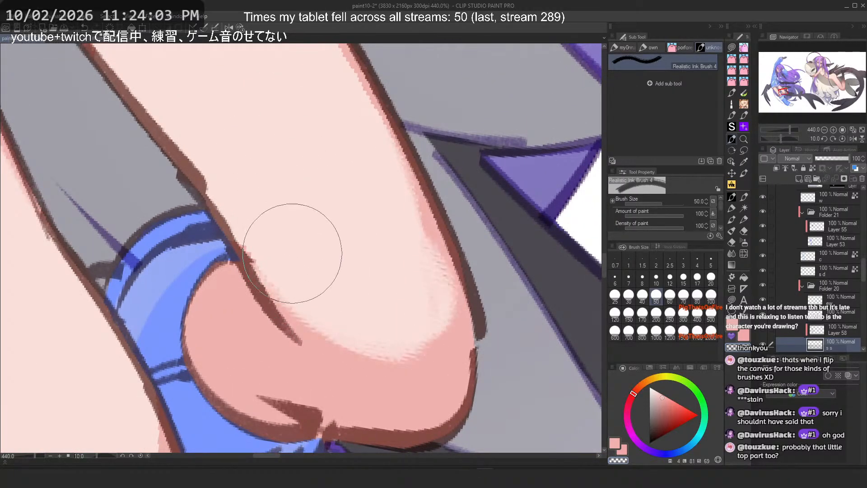
Step: Try one more shading stroke on the knee and undo it
{"action": "key", "text": "ctrl+z"}
{"action": "mouse_move", "coordinate": [293, 253]}
{"action": "left_mouse_down"}
{"action": "mouse_move", "coordinate": [268, 200]}
{"action": "mouse_move", "coordinate": [300, 255]}
{"action": "mouse_move", "coordinate": [374, 312]}
{"action": "mouse_move", "coordinate": [276, 177]}
{"action": "left_mouse_up"}
{"action": "key", "text": "ctrl+z"}
{"action": "key", "text": "ctrl+z"}
Step: In the texture document, lasso-fill white over the texture's upper-left strokes to trim them away
{"action": "left_click", "coordinate": [111, 39]}
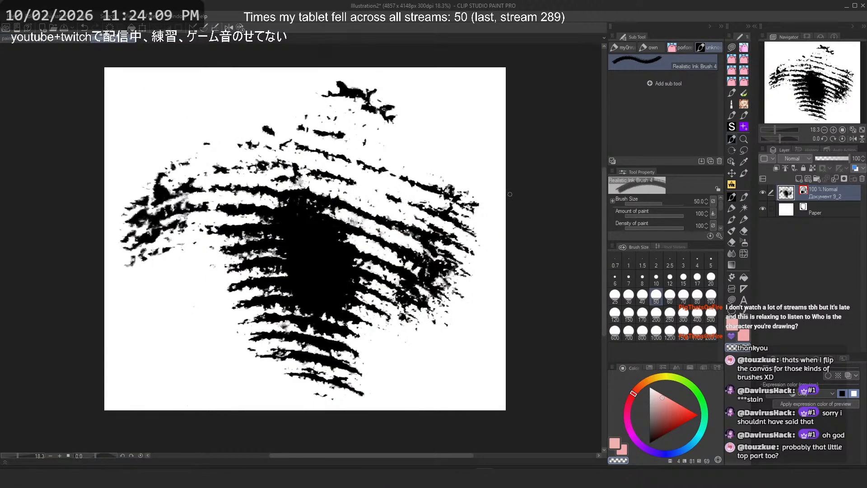
{"action": "left_click", "coordinate": [733, 300]}
{"action": "left_click_drag", "start_coordinate": [508, 371], "coordinate": [390, 72]}
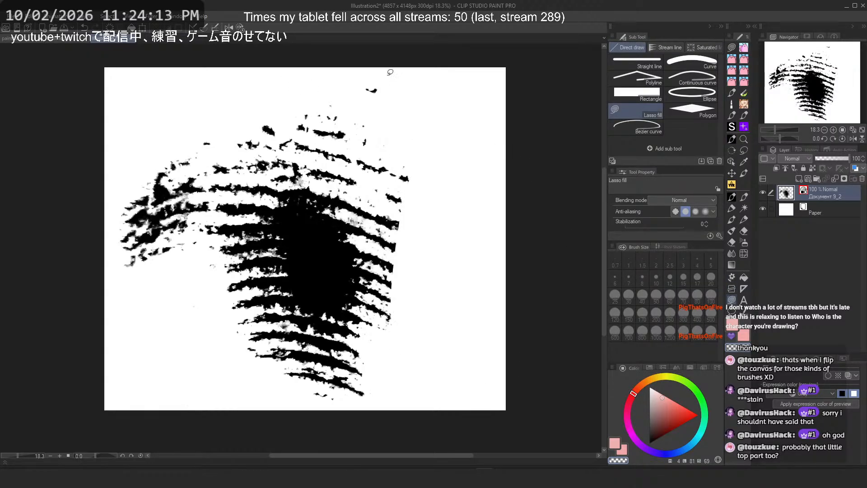
{"action": "left_click_drag", "start_coordinate": [68, 204], "coordinate": [68, 199]}
{"action": "left_click_drag", "start_coordinate": [209, 119], "coordinate": [173, 191]}
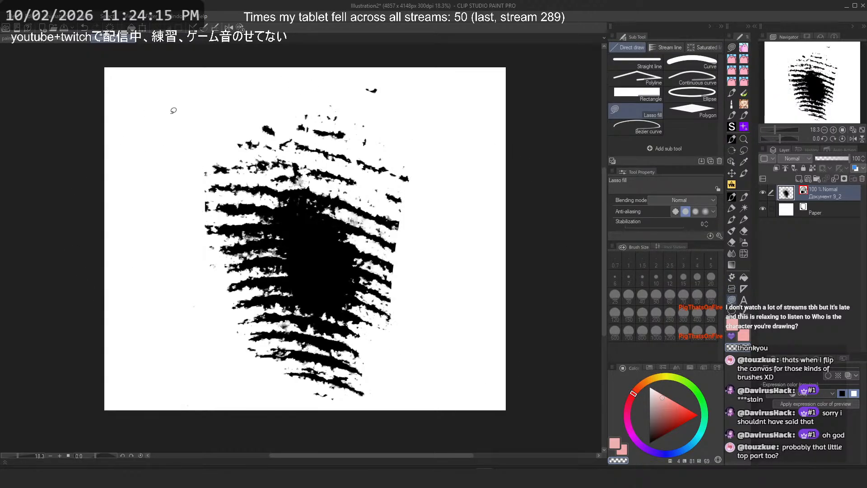
Step: Register the trimmed texture as an image material for brush tip shape, saved in Image material > Brush
{"action": "left_click", "coordinate": [13, 17]}
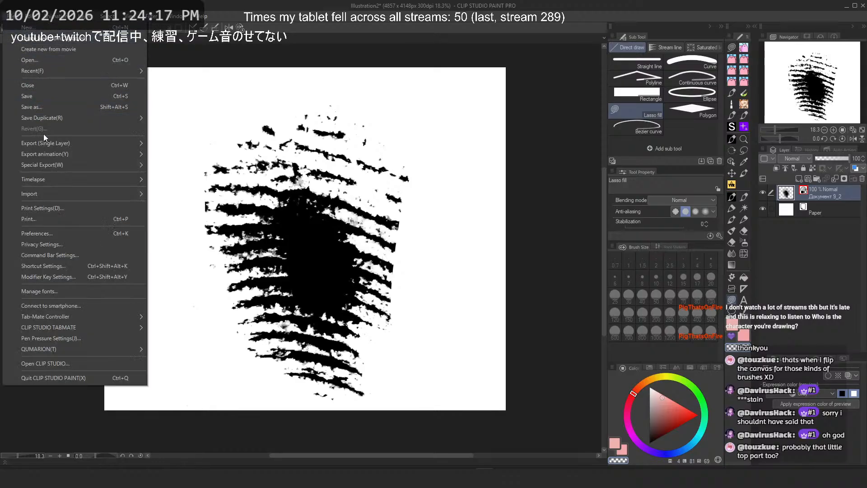
{"action": "mouse_move", "coordinate": [29, 17]}
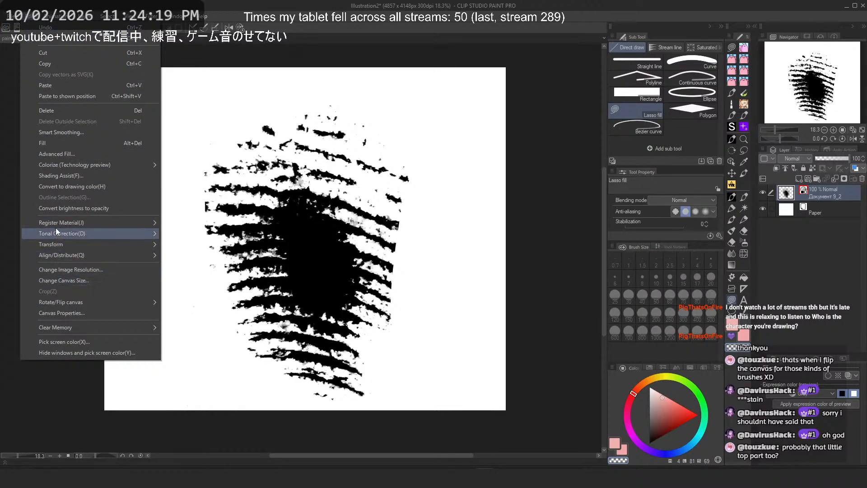
{"action": "left_click", "coordinate": [194, 226]}
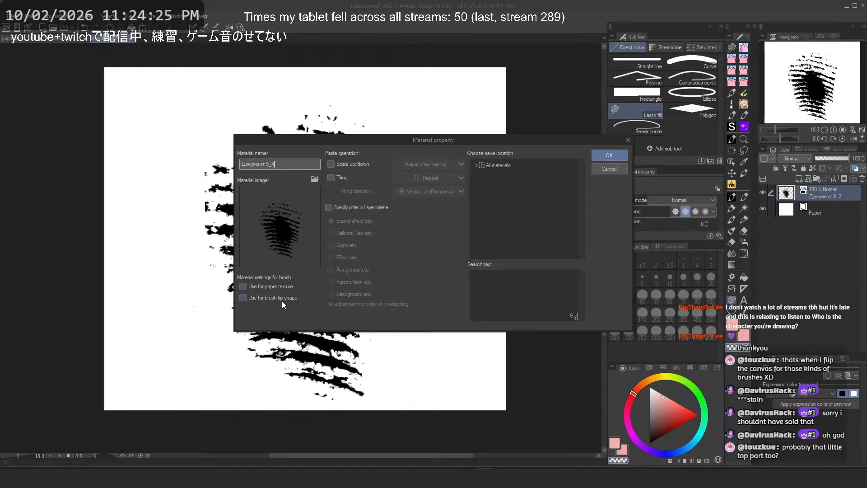
{"action": "left_click", "coordinate": [476, 165]}
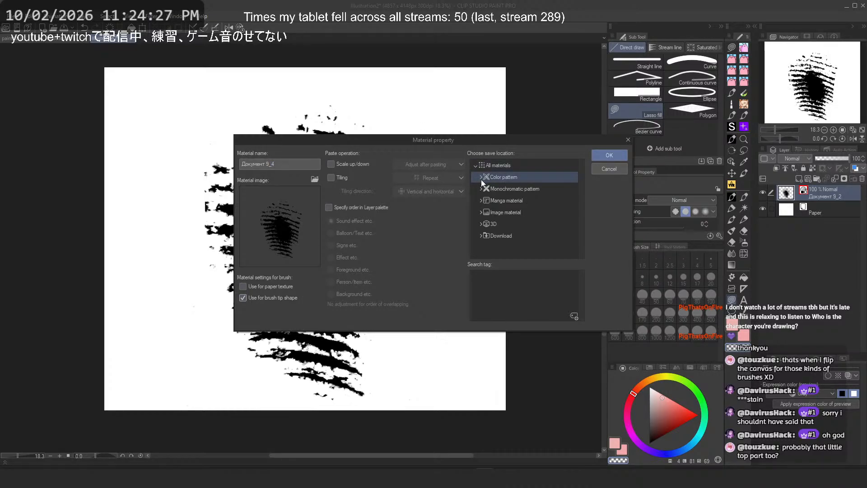
{"action": "left_click", "coordinate": [480, 213]}
{"action": "left_click", "coordinate": [498, 236]}
{"action": "left_click", "coordinate": [501, 247]}
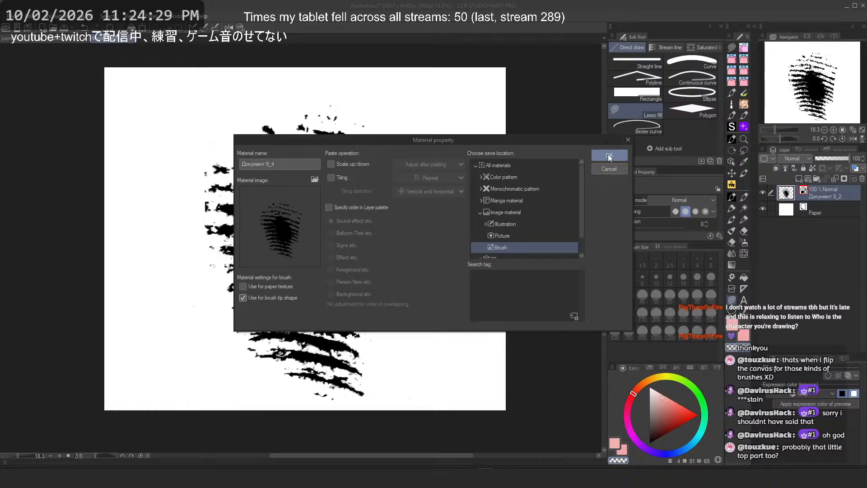
{"action": "left_click", "coordinate": [610, 156]}
Step: Back in the illustration, set Realistic Ink Brush 4's brush tip shape to the Документ 9_4 material
{"action": "left_click", "coordinate": [11, 38]}
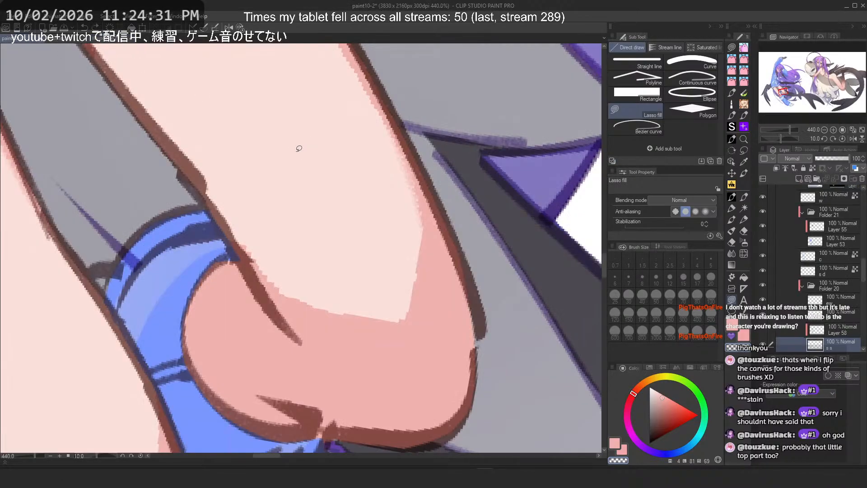
{"action": "left_click", "coordinate": [736, 197]}
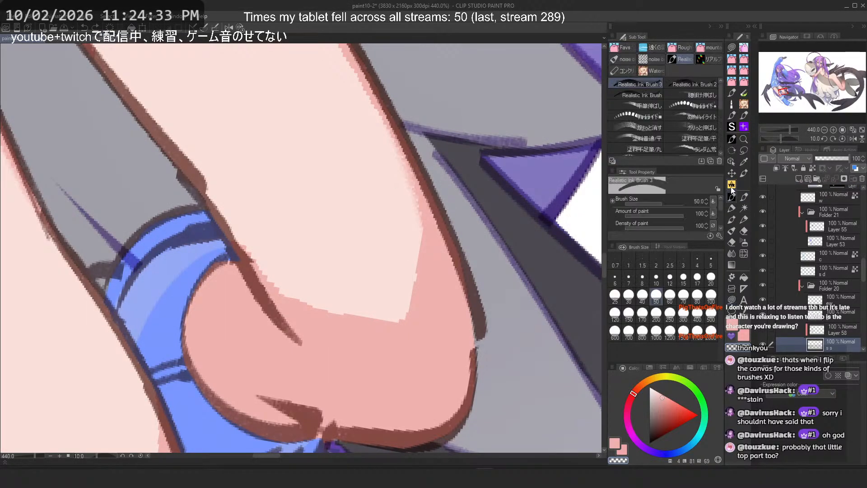
{"action": "left_click", "coordinate": [731, 141]}
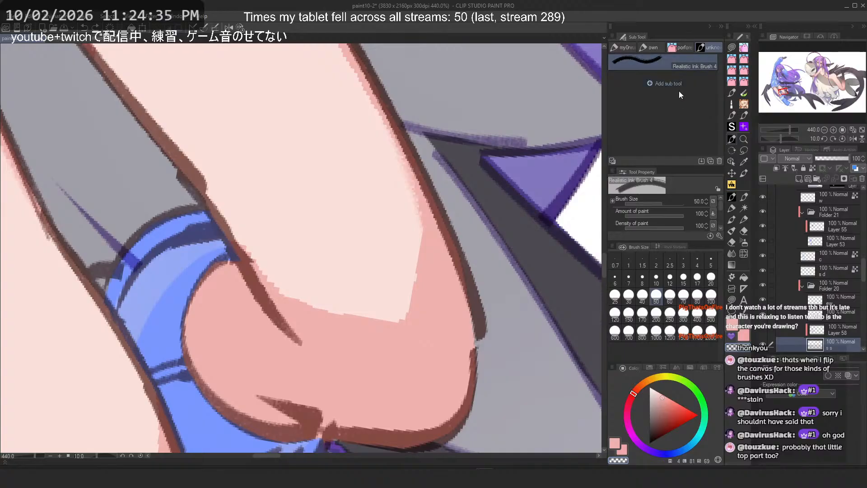
{"action": "scroll", "coordinate": [721, 232], "scroll_direction": "down", "scroll_amount": 1}
{"action": "left_click", "coordinate": [719, 236]}
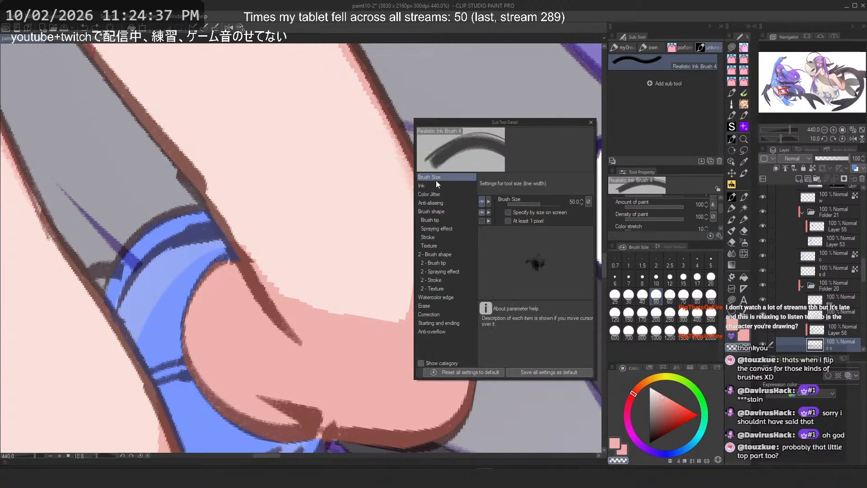
{"action": "left_click", "coordinate": [446, 219]}
{"action": "left_click", "coordinate": [514, 222]}
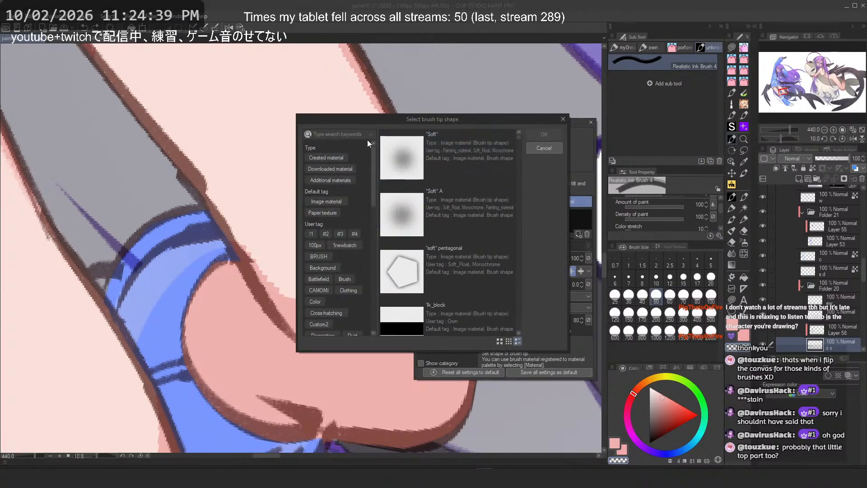
{"action": "type", "text": "9_"}
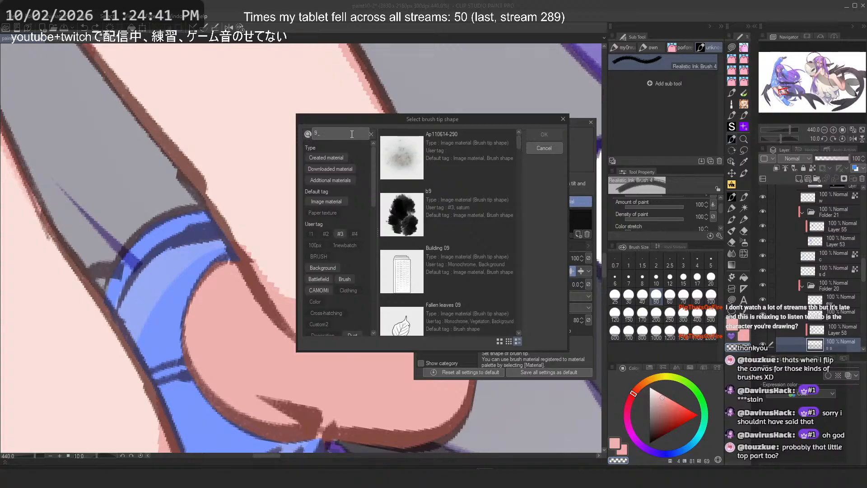
{"action": "type", "text": "4"}
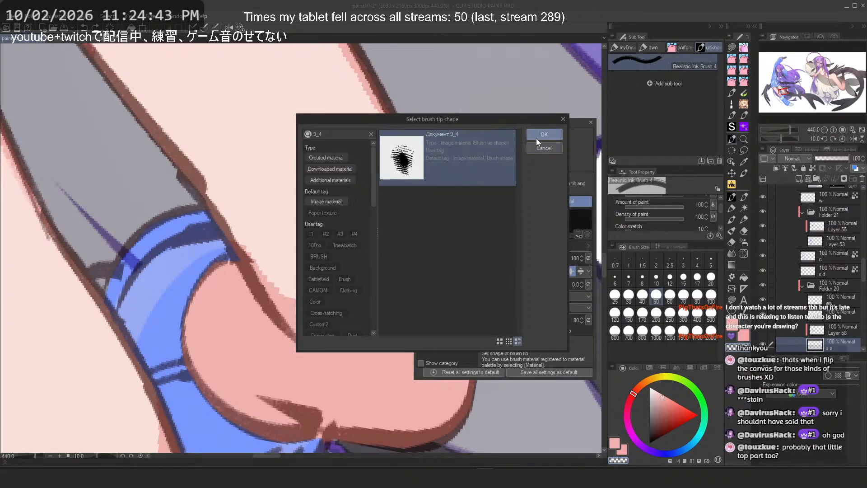
{"action": "left_click", "coordinate": [542, 135]}
{"action": "left_click", "coordinate": [591, 123]}
Step: Try shading strokes on the knee with the new tip from a rotated view, undoing each one
{"action": "scroll", "coordinate": [440, 277], "scroll_direction": "down", "scroll_amount": 4}
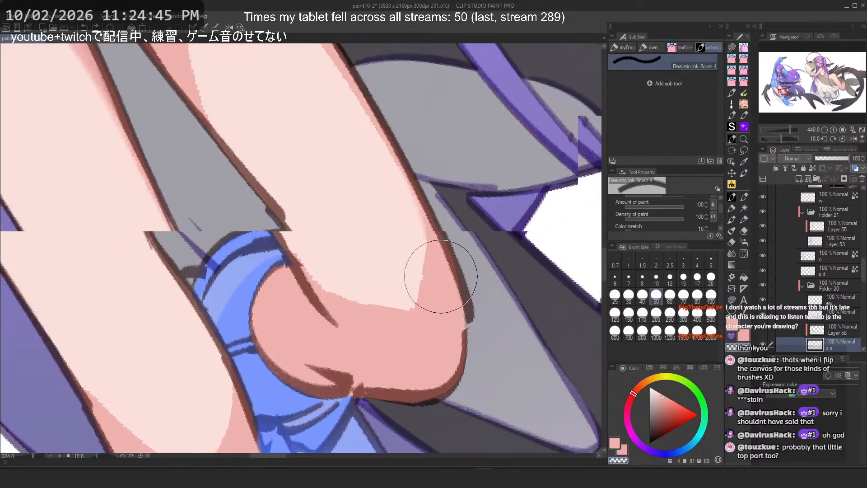
{"action": "key", "text": "minus"}
{"action": "key", "text": "minus"}
{"action": "key", "text": "minus"}
{"action": "key", "text": "minus"}
{"action": "scroll", "coordinate": [300, 107], "scroll_direction": "up", "scroll_amount": 5}
{"action": "left_click_drag", "start_coordinate": [402, 177], "coordinate": [341, 234]}
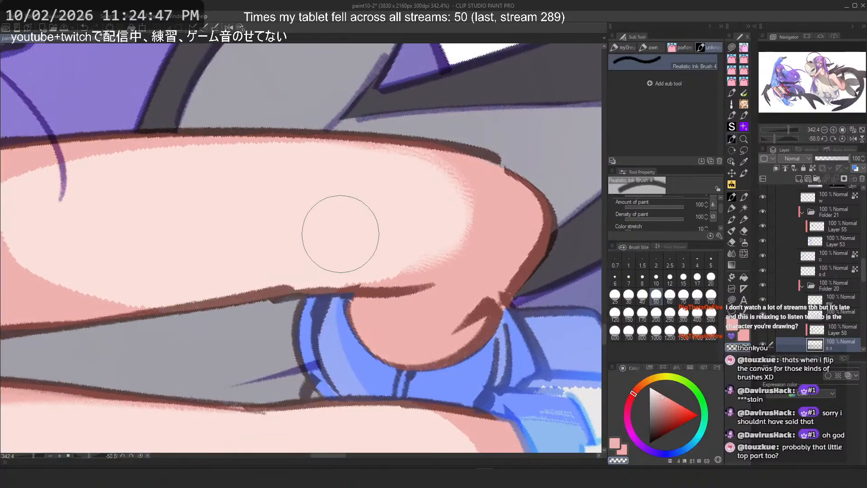
{"action": "key", "text": "ctrl+z"}
{"action": "mouse_move", "coordinate": [414, 181]}
{"action": "left_mouse_down"}
{"action": "mouse_move", "coordinate": [348, 253]}
{"action": "mouse_move", "coordinate": [348, 239]}
{"action": "left_mouse_up"}
{"action": "key", "text": "ctrl+z"}
{"action": "key", "text": "ctrl+z"}
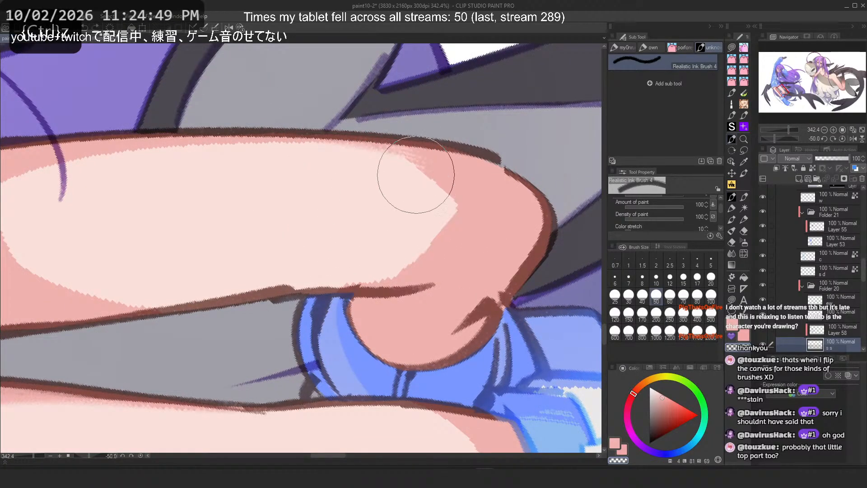
{"action": "mouse_move", "coordinate": [414, 178]}
{"action": "left_mouse_down"}
{"action": "mouse_move", "coordinate": [319, 203]}
{"action": "mouse_move", "coordinate": [398, 184]}
{"action": "mouse_move", "coordinate": [377, 255]}
{"action": "mouse_move", "coordinate": [387, 174]}
{"action": "mouse_move", "coordinate": [343, 248]}
{"action": "left_mouse_up"}
{"action": "key", "text": "ctrl+z"}
{"action": "key", "text": "ctrl+z"}
{"action": "left_click_drag", "start_coordinate": [394, 188], "coordinate": [374, 248]}
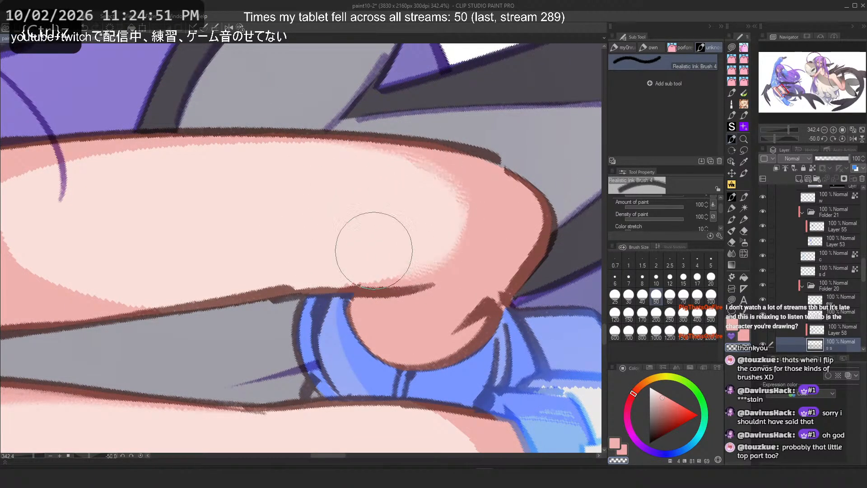
{"action": "key", "text": "c"}
{"action": "mouse_move", "coordinate": [440, 158]}
{"action": "left_mouse_down"}
{"action": "mouse_move", "coordinate": [489, 236]}
{"action": "mouse_move", "coordinate": [448, 191]}
{"action": "left_mouse_up"}
{"action": "key", "text": "ctrl+z"}
{"action": "key", "text": "ctrl+z"}
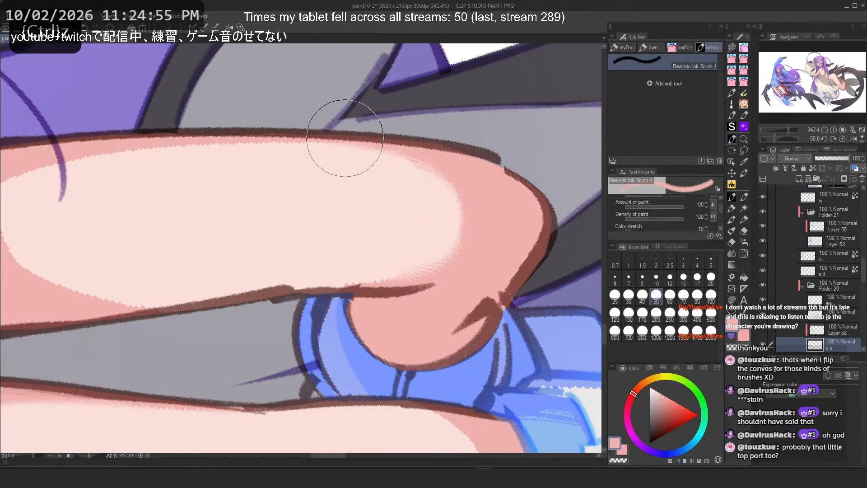
Step: Reset the view rotation and test shading strokes along the upper thigh, undoing them
{"action": "left_click", "coordinate": [239, 28]}
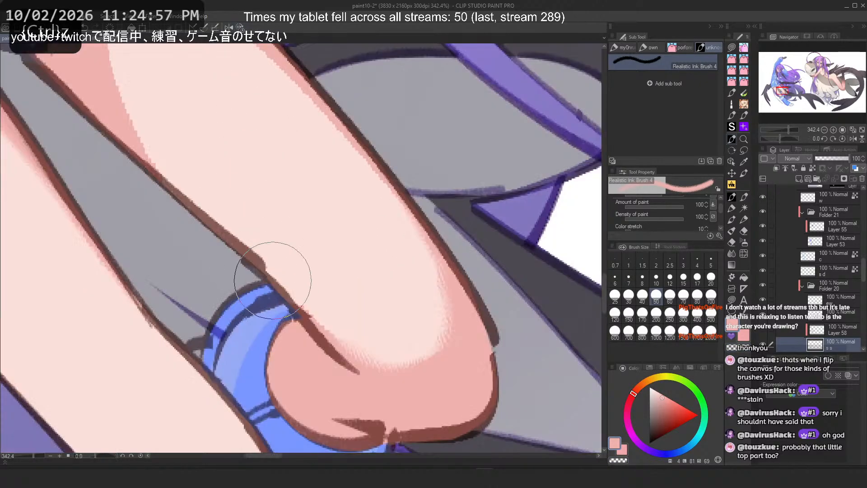
{"action": "scroll", "coordinate": [452, 376], "scroll_direction": "down", "scroll_amount": 6}
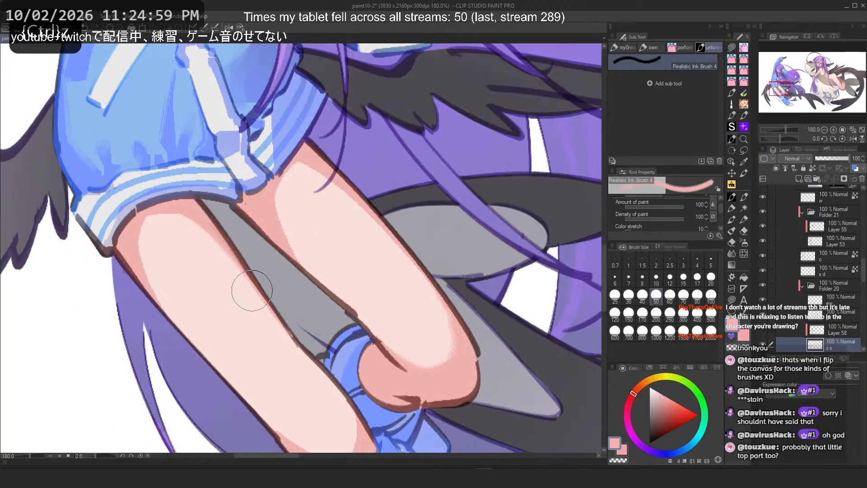
{"action": "scroll", "coordinate": [256, 286], "scroll_direction": "up", "scroll_amount": 1}
{"action": "left_click_drag", "start_coordinate": [388, 341], "coordinate": [425, 358]}
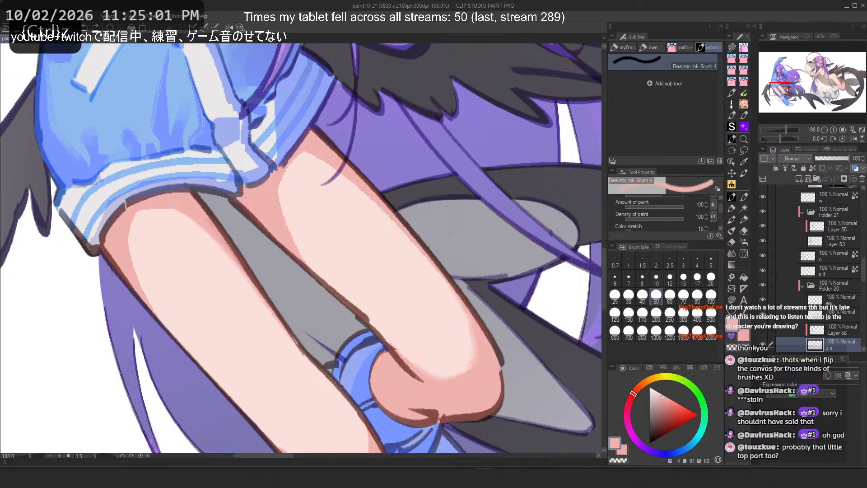
{"action": "left_click_drag", "start_coordinate": [274, 207], "coordinate": [307, 266]}
{"action": "left_click_drag", "start_coordinate": [283, 197], "coordinate": [331, 285]}
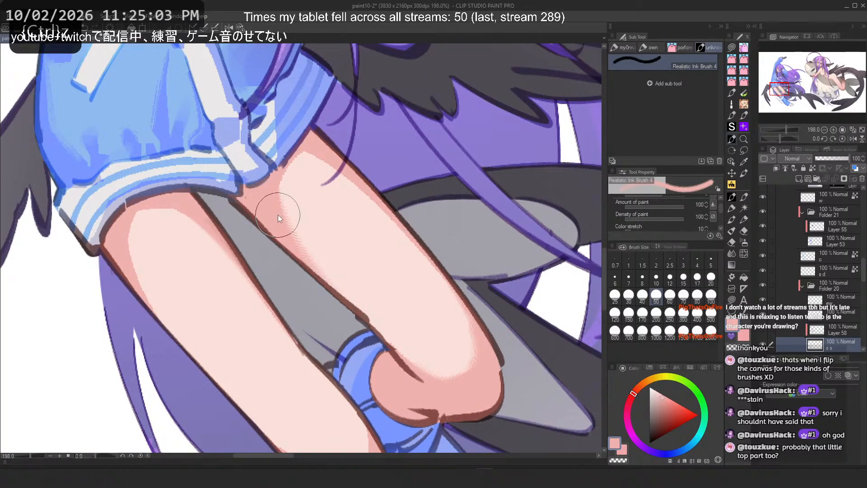
{"action": "left_click_drag", "start_coordinate": [278, 215], "coordinate": [326, 292]}
{"action": "left_click_drag", "start_coordinate": [273, 201], "coordinate": [326, 280]}
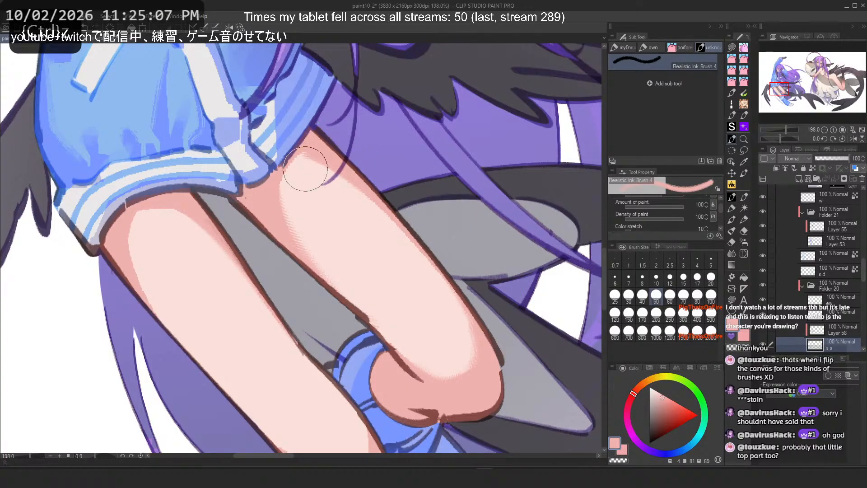
{"action": "key", "text": "c"}
{"action": "left_click_drag", "start_coordinate": [305, 162], "coordinate": [453, 292]}
{"action": "key", "text": "ctrl+z"}
{"action": "left_click_drag", "start_coordinate": [291, 190], "coordinate": [323, 260]}
{"action": "key", "text": "ctrl+z"}
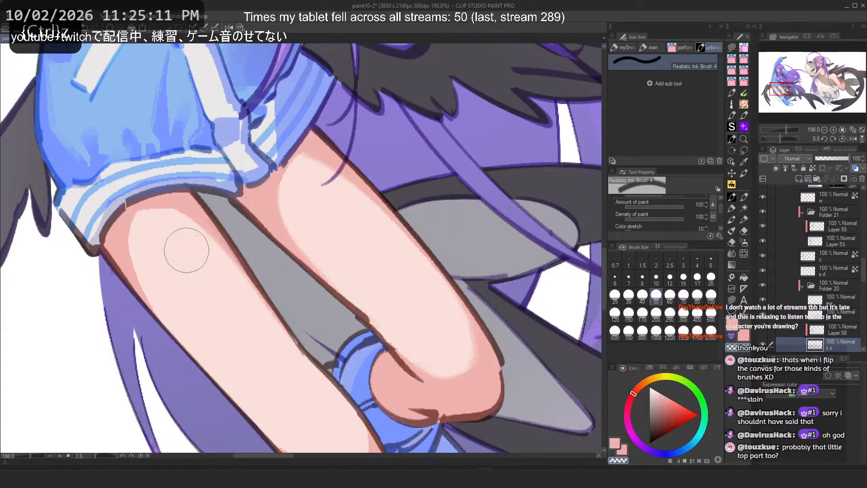
Step: Test long shading strokes down the left thigh's edge, undoing each attempt
{"action": "key", "text": "c"}
{"action": "left_click_drag", "start_coordinate": [139, 250], "coordinate": [238, 362]}
{"action": "key", "text": "ctrl+z"}
{"action": "left_click_drag", "start_coordinate": [147, 277], "coordinate": [232, 376]}
{"action": "key", "text": "c"}
{"action": "key", "text": "c"}
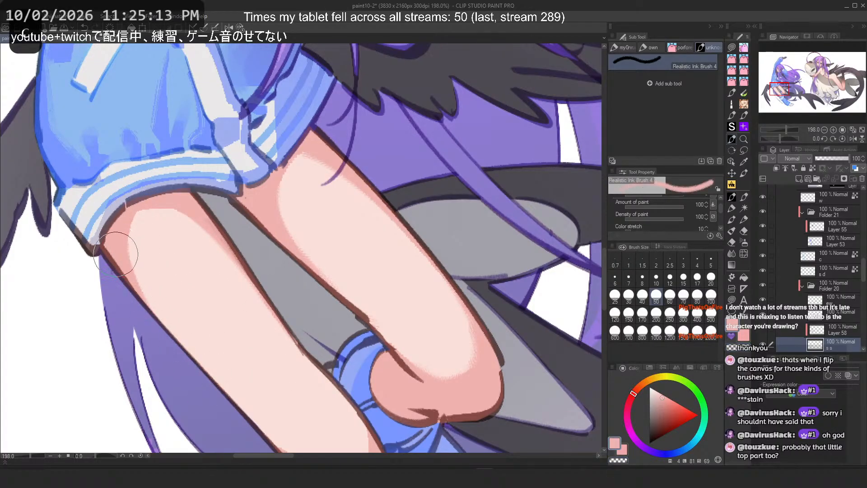
{"action": "key", "text": "ctrl+z"}
{"action": "key", "text": "c"}
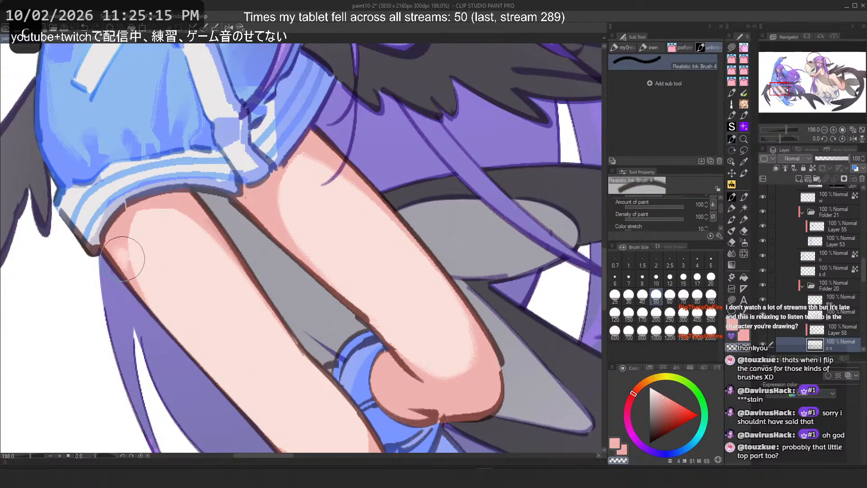
{"action": "key", "text": "ctrl+z"}
{"action": "mouse_move", "coordinate": [126, 257]}
{"action": "left_mouse_down"}
{"action": "mouse_move", "coordinate": [262, 416]}
{"action": "mouse_move", "coordinate": [286, 430]}
{"action": "left_mouse_up"}
{"action": "key", "text": "c"}
{"action": "scroll", "coordinate": [283, 158], "scroll_direction": "down", "scroll_amount": 5}
{"action": "scroll", "coordinate": [202, 243], "scroll_direction": "up", "scroll_amount": 4}
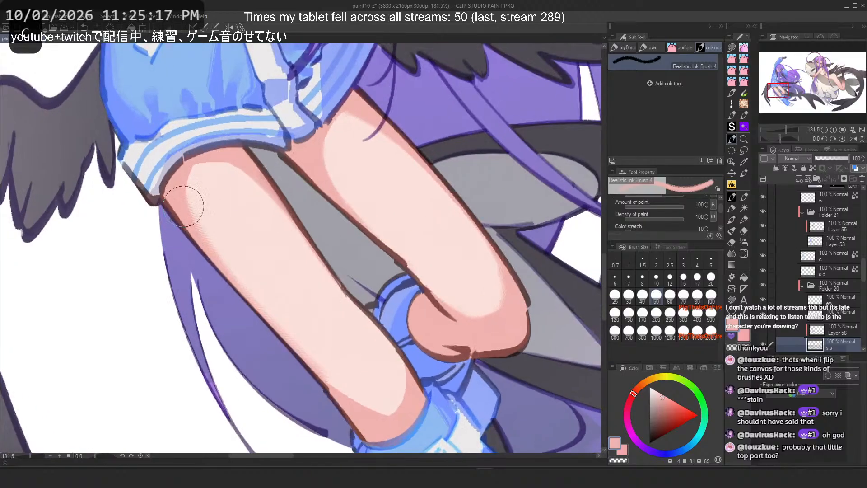
{"action": "scroll", "coordinate": [180, 226], "scroll_direction": "down", "scroll_amount": 1}
{"action": "scroll", "coordinate": [172, 240], "scroll_direction": "up", "scroll_amount": 1}
Step: Try shading strokes near the lower leg above the sock, undoing each one
{"action": "key", "text": "ctrl+z"}
{"action": "left_click_drag", "start_coordinate": [184, 193], "coordinate": [319, 350]}
{"action": "left_click_drag", "start_coordinate": [194, 227], "coordinate": [324, 360]}
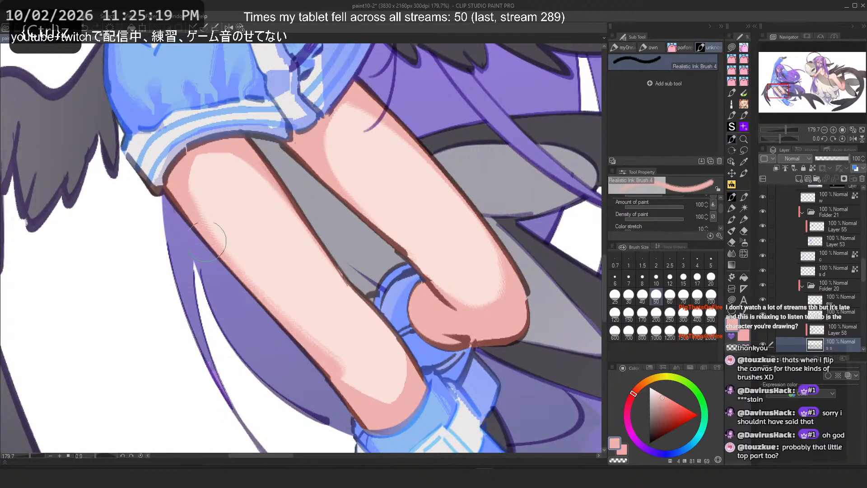
{"action": "key", "text": "ctrl+z"}
{"action": "key", "text": "ctrl+z"}
{"action": "left_click_drag", "start_coordinate": [198, 233], "coordinate": [343, 393]}
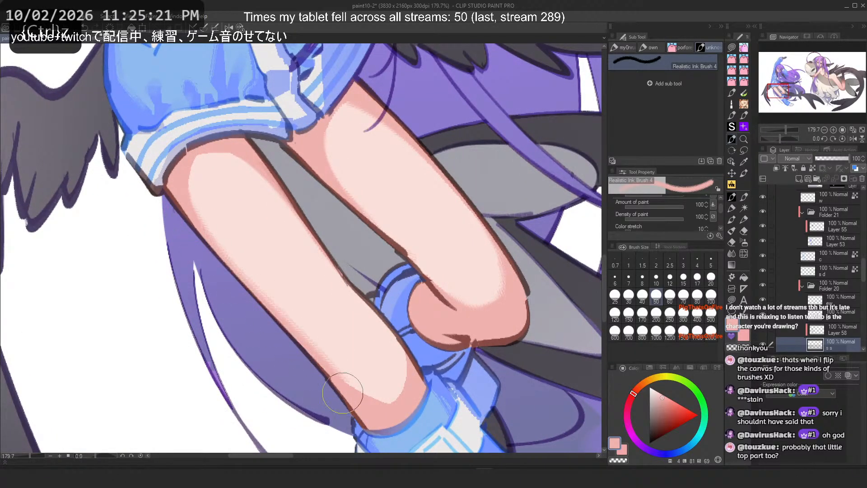
{"action": "key", "text": "ctrl+z"}
{"action": "left_click_drag", "start_coordinate": [309, 371], "coordinate": [402, 401]}
{"action": "key", "text": "ctrl+z"}
{"action": "left_click_drag", "start_coordinate": [321, 367], "coordinate": [387, 397]}
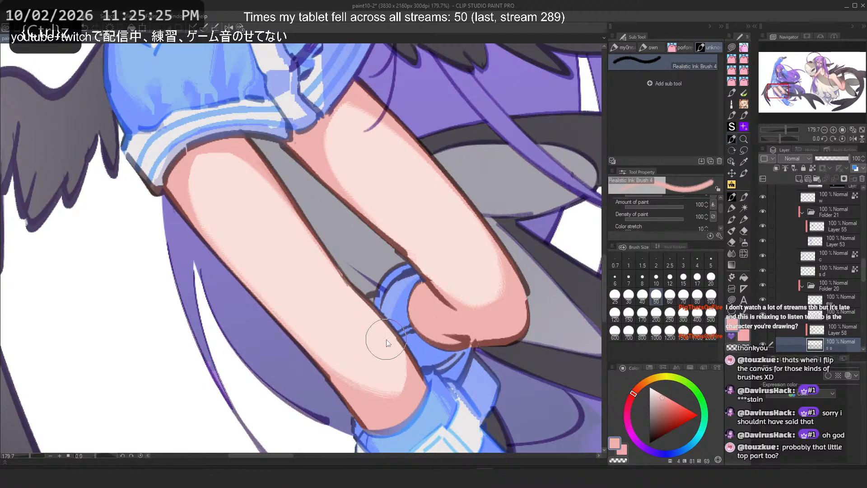
{"action": "left_click_drag", "start_coordinate": [388, 340], "coordinate": [370, 394]}
{"action": "key", "text": "ctrl+z"}
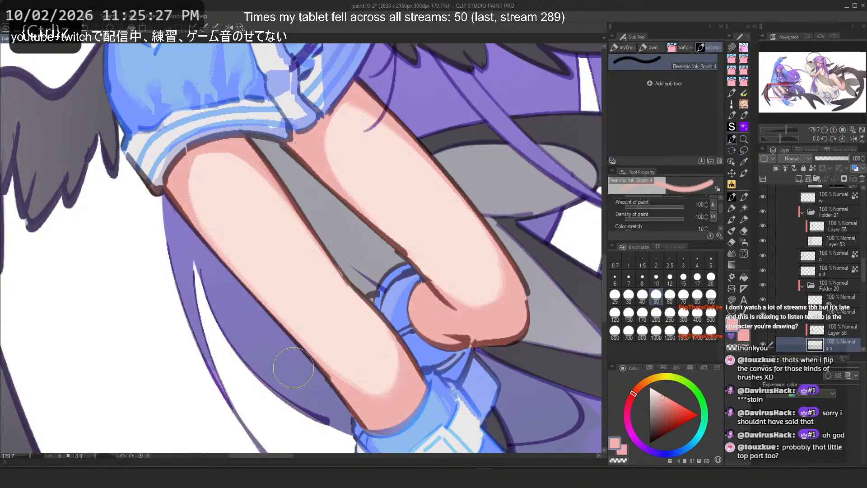
{"action": "key", "text": "c"}
{"action": "key", "text": "ctrl+z"}
{"action": "mouse_move", "coordinate": [378, 345]}
{"action": "left_mouse_down"}
{"action": "mouse_move", "coordinate": [279, 333]}
{"action": "mouse_move", "coordinate": [373, 351]}
{"action": "mouse_move", "coordinate": [316, 373]}
{"action": "mouse_move", "coordinate": [382, 389]}
{"action": "left_mouse_up"}
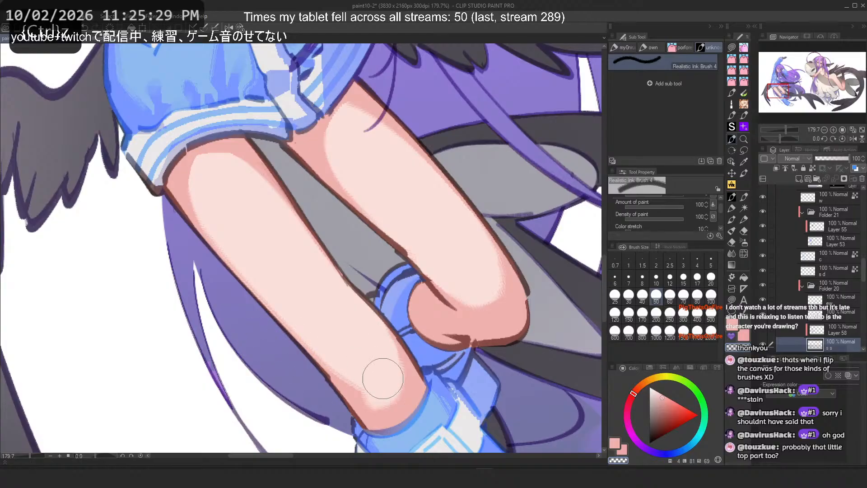
{"action": "key", "text": "ctrl+z"}
Step: Try shading strokes on the lower thigh with the Flat marker 4, undoing each one
{"action": "left_click", "coordinate": [732, 208]}
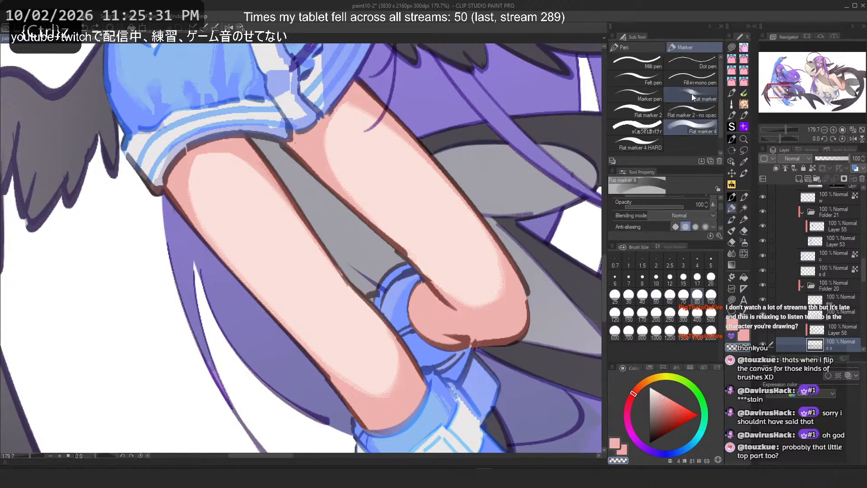
{"action": "left_click_drag", "start_coordinate": [383, 393], "coordinate": [399, 376]}
{"action": "key", "text": "ctrl+z"}
{"action": "key", "text": "c"}
{"action": "mouse_move", "coordinate": [359, 346]}
{"action": "left_mouse_down"}
{"action": "mouse_move", "coordinate": [365, 369]}
{"action": "mouse_move", "coordinate": [399, 392]}
{"action": "mouse_move", "coordinate": [384, 397]}
{"action": "mouse_move", "coordinate": [392, 392]}
{"action": "mouse_move", "coordinate": [359, 352]}
{"action": "mouse_move", "coordinate": [379, 382]}
{"action": "left_mouse_up"}
{"action": "key", "text": "ctrl+z"}
{"action": "key", "text": "c"}
{"action": "key", "text": "ctrl+z"}
{"action": "key", "text": "c"}
{"action": "key", "text": "ctrl+z"}
{"action": "key", "text": "c"}
{"action": "mouse_move", "coordinate": [343, 322]}
{"action": "left_mouse_down"}
{"action": "mouse_move", "coordinate": [382, 377]}
{"action": "mouse_move", "coordinate": [341, 324]}
{"action": "mouse_move", "coordinate": [385, 370]}
{"action": "left_mouse_up"}
{"action": "key", "text": "ctrl+z"}
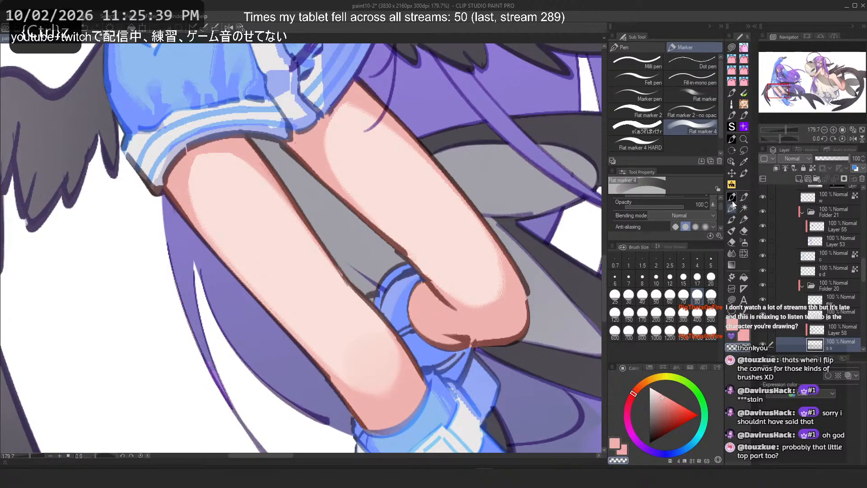
Step: Switch back to the Realistic Ink Brush 4 and test a stroke on the lower thigh, undoing it
{"action": "left_click", "coordinate": [732, 139]}
{"action": "key", "text": "c"}
{"action": "mouse_move", "coordinate": [335, 314]}
{"action": "left_mouse_down"}
{"action": "mouse_move", "coordinate": [333, 344]}
{"action": "mouse_move", "coordinate": [384, 360]}
{"action": "left_mouse_up"}
{"action": "key", "text": "ctrl+z"}
{"action": "key", "text": "c"}
{"action": "key", "text": "ctrl+z"}
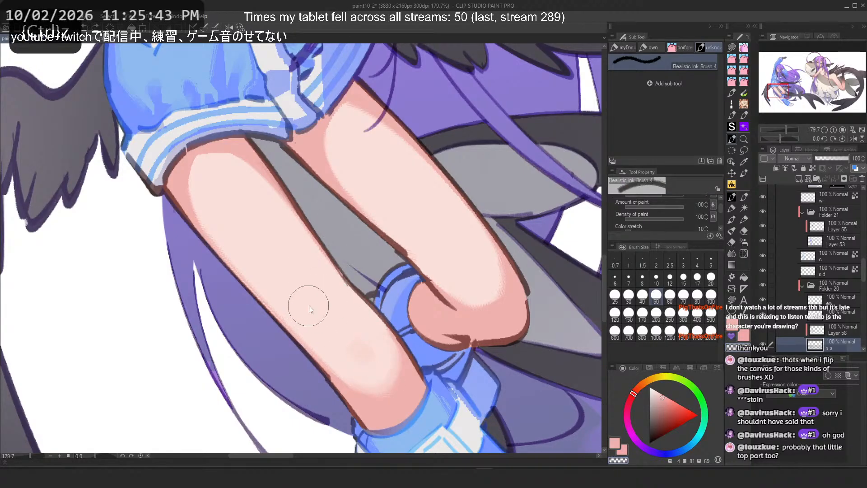
Step: Set the brush size to 150 and test a stroke between the thighs, undoing it
{"action": "left_click", "coordinate": [628, 314]}
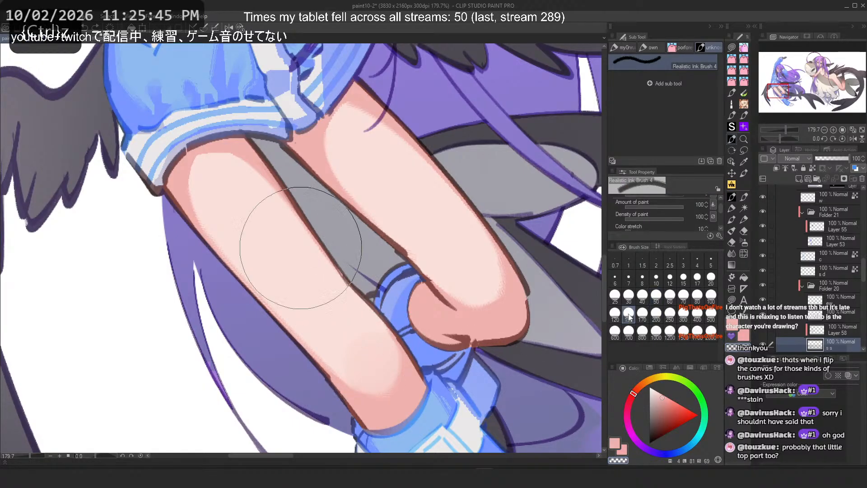
{"action": "mouse_move", "coordinate": [357, 350]}
{"action": "left_mouse_down"}
{"action": "mouse_move", "coordinate": [388, 378]}
{"action": "mouse_move", "coordinate": [351, 364]}
{"action": "mouse_move", "coordinate": [353, 372]}
{"action": "mouse_move", "coordinate": [351, 358]}
{"action": "left_mouse_up"}
{"action": "key", "text": "ctrl+z"}
{"action": "key", "text": "ctrl+z"}
{"action": "key", "text": "ctrl+z"}
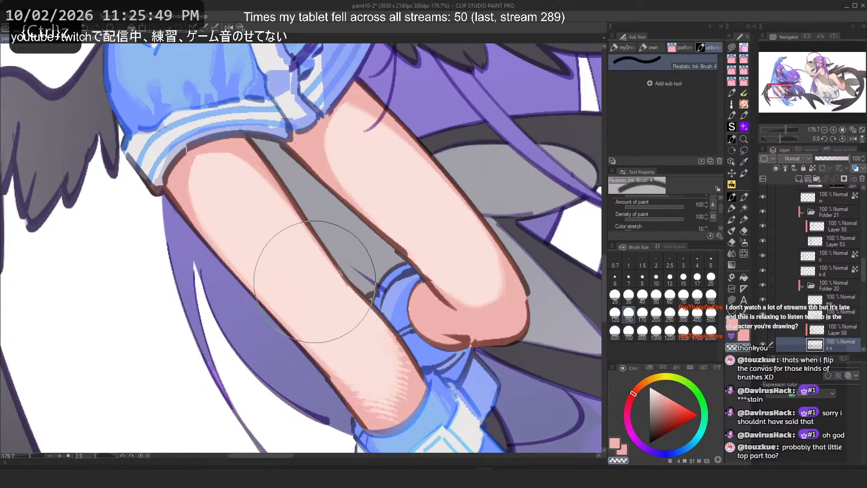
{"action": "key", "text": "ctrl+z"}
Step: Select the sleeve layer, sample the sleeve's blue, and test shading strokes along the sleeve's lower edge
{"action": "scroll", "coordinate": [364, 265], "scroll_direction": "down", "scroll_amount": 7}
{"action": "scroll", "coordinate": [250, 141], "scroll_direction": "up", "scroll_amount": 5}
{"action": "scroll", "coordinate": [268, 188], "scroll_direction": "down", "scroll_amount": 1}
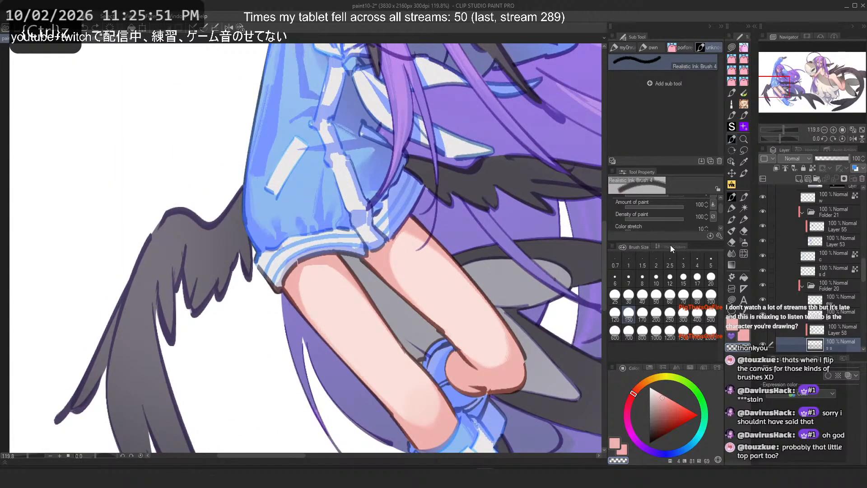
{"action": "left_click", "coordinate": [838, 258]}
{"action": "mouse_move", "coordinate": [265, 158]}
{"action": "left_mouse_down"}
{"action": "mouse_move", "coordinate": [302, 216]}
{"action": "mouse_move", "coordinate": [298, 305]}
{"action": "left_mouse_up"}
{"action": "left_click", "coordinate": [302, 216], "text": "alt"}
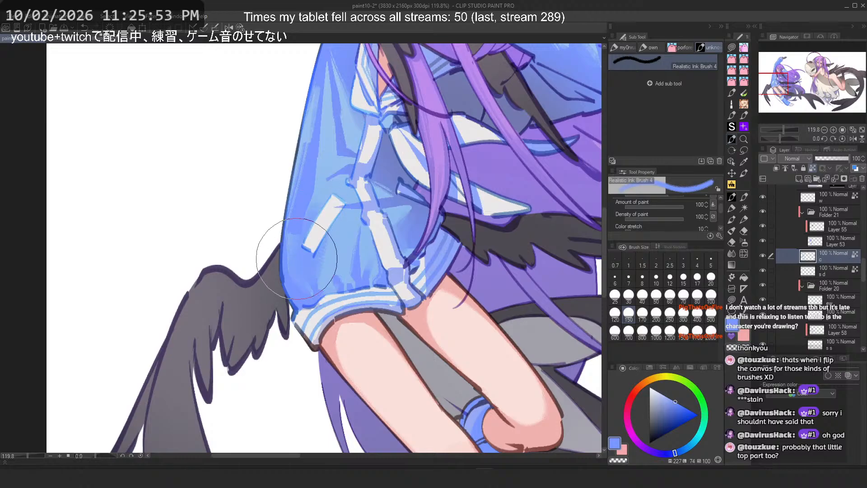
{"action": "key", "text": "ctrl+z"}
{"action": "key", "text": "ctrl+z"}
{"action": "left_click_drag", "start_coordinate": [287, 250], "coordinate": [319, 289]}
Step: Set the brush size to 300 and try broader shading strokes across the sleeve, undoing them
{"action": "key", "text": "ctrl+z"}
{"action": "left_click_drag", "start_coordinate": [320, 246], "coordinate": [316, 291]}
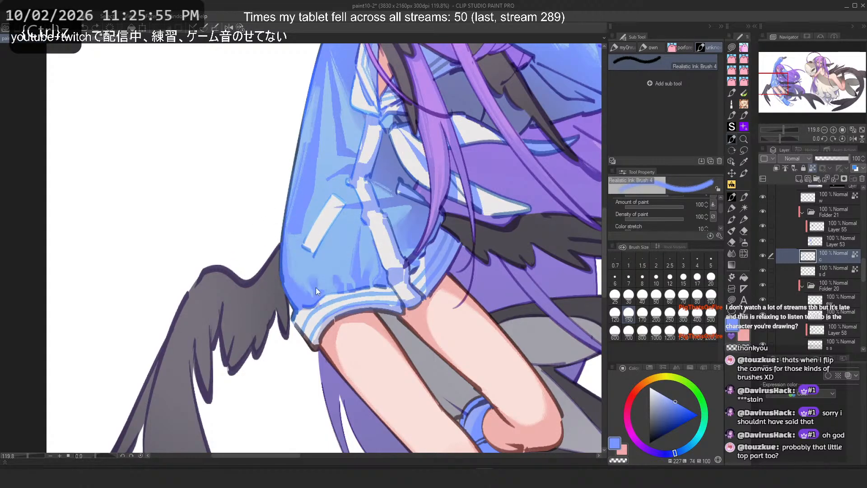
{"action": "left_click", "coordinate": [681, 318]}
{"action": "mouse_move", "coordinate": [301, 248]}
{"action": "left_mouse_down"}
{"action": "mouse_move", "coordinate": [303, 271]}
{"action": "mouse_move", "coordinate": [329, 218]}
{"action": "mouse_move", "coordinate": [305, 270]}
{"action": "mouse_move", "coordinate": [328, 299]}
{"action": "mouse_move", "coordinate": [322, 208]}
{"action": "mouse_move", "coordinate": [330, 260]}
{"action": "mouse_move", "coordinate": [299, 274]}
{"action": "mouse_move", "coordinate": [316, 264]}
{"action": "mouse_move", "coordinate": [313, 287]}
{"action": "mouse_move", "coordinate": [334, 210]}
{"action": "mouse_move", "coordinate": [364, 219]}
{"action": "mouse_move", "coordinate": [306, 286]}
{"action": "left_mouse_up"}
{"action": "key", "text": "ctrl+z"}
{"action": "key", "text": "ctrl+z"}
{"action": "left_click_drag", "start_coordinate": [381, 254], "coordinate": [267, 291]}
{"action": "key", "text": "ctrl+z"}
{"action": "left_click_drag", "start_coordinate": [329, 253], "coordinate": [260, 321]}
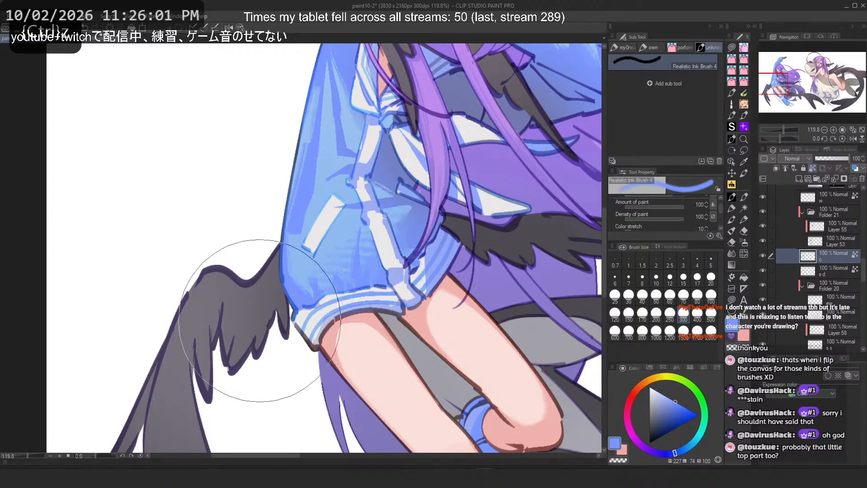
{"action": "scroll", "coordinate": [260, 321], "scroll_direction": "down", "scroll_amount": 5}
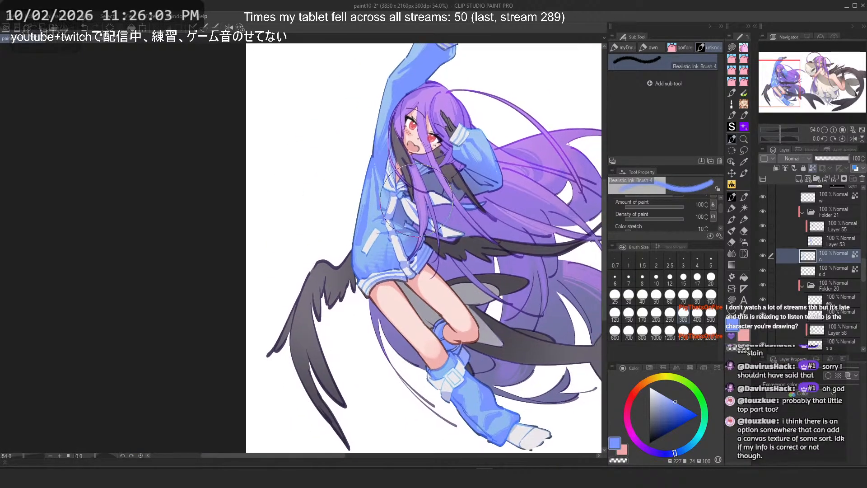
{"action": "scroll", "coordinate": [417, 199], "scroll_direction": "up", "scroll_amount": 1}
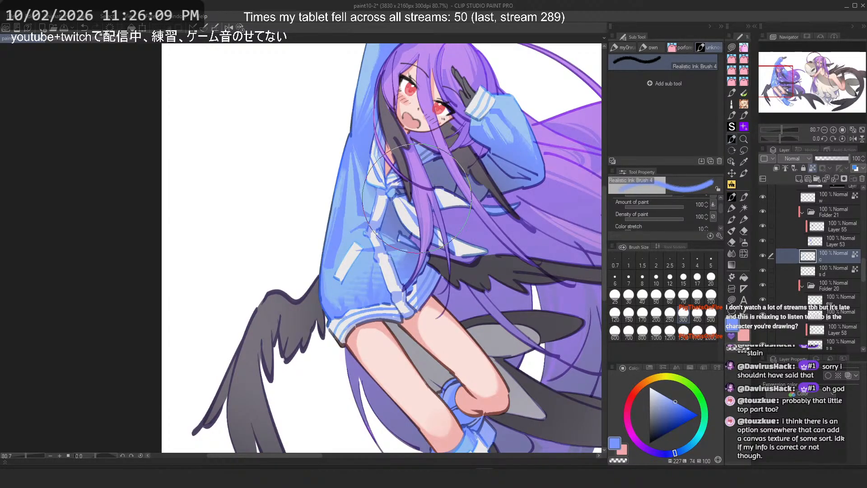
{"action": "key", "text": "ctrl+z"}
Step: Examine the texture and brush tip settings of the Realistic Ink Brush 4 and the Cooler brush
{"action": "left_click", "coordinate": [720, 236]}
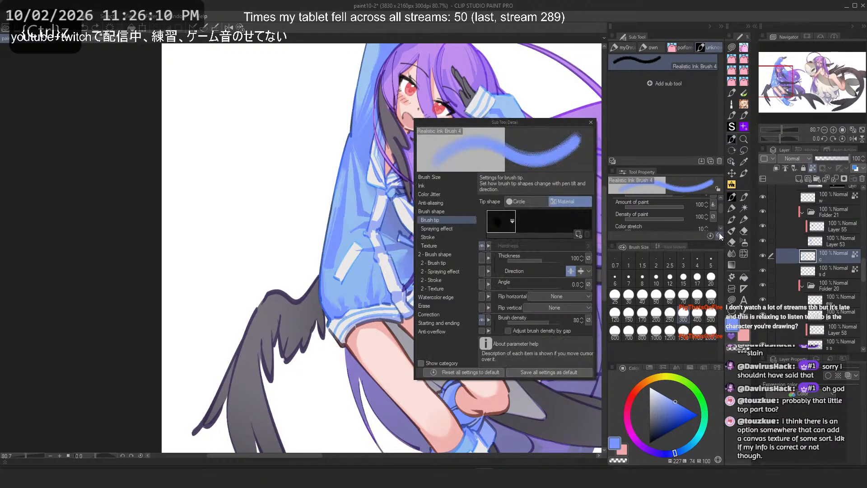
{"action": "left_click", "coordinate": [426, 246]}
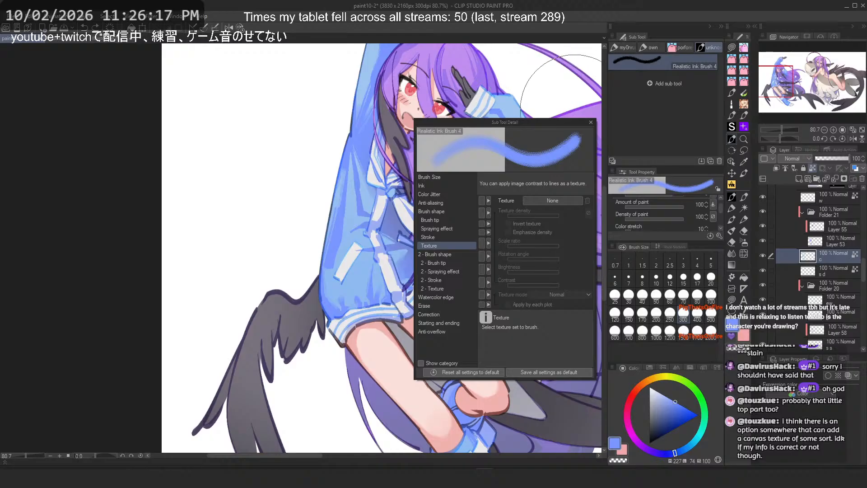
{"action": "left_click", "coordinate": [591, 122]}
{"action": "left_click", "coordinate": [623, 49]}
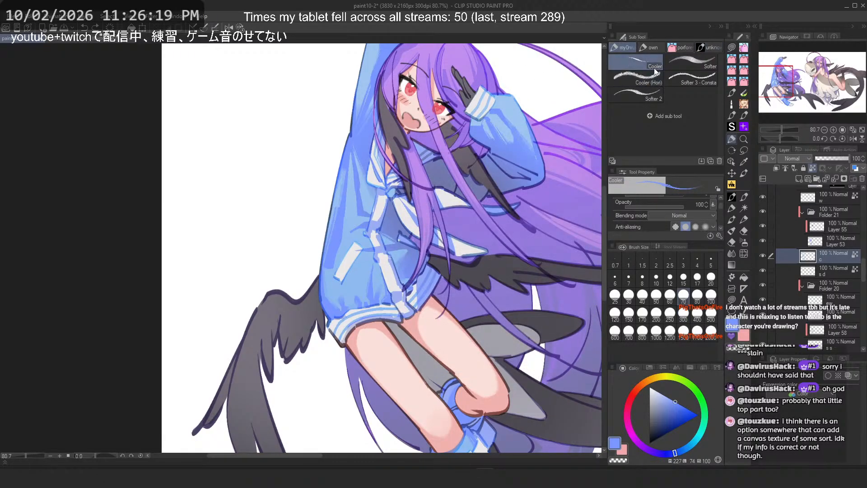
{"action": "left_click", "coordinate": [720, 235]}
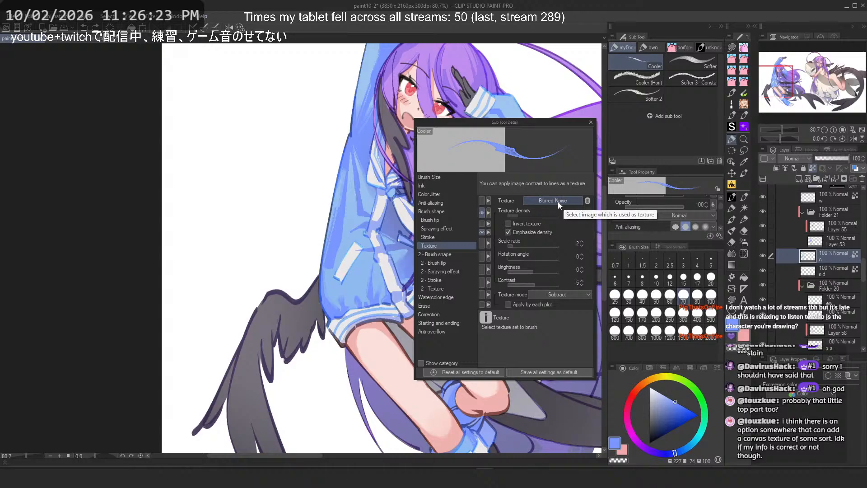
{"action": "left_click", "coordinate": [436, 219]}
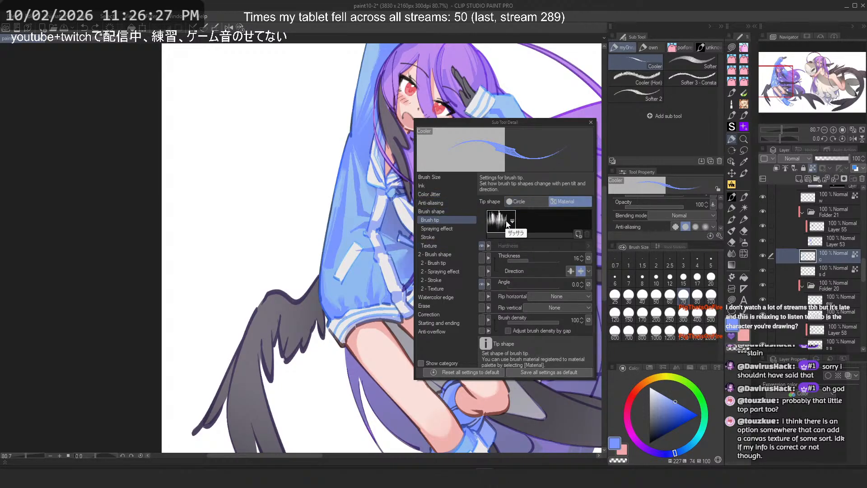
{"action": "left_click", "coordinate": [472, 246]}
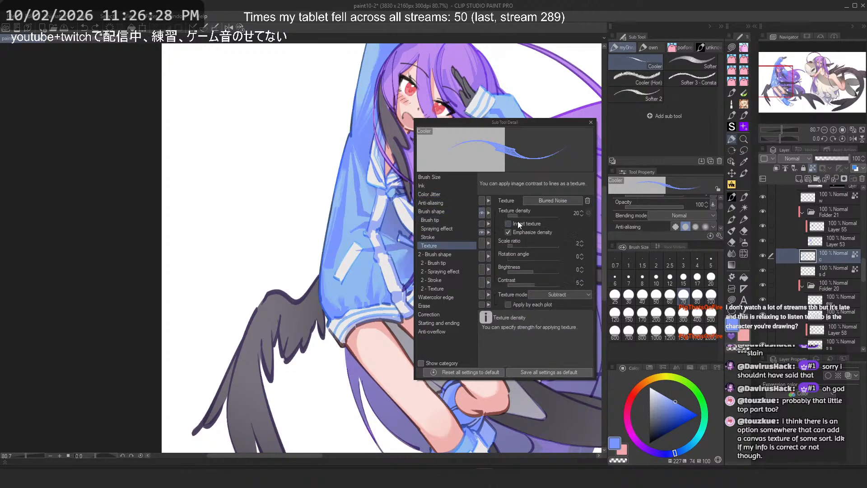
{"action": "left_click", "coordinate": [592, 123]}
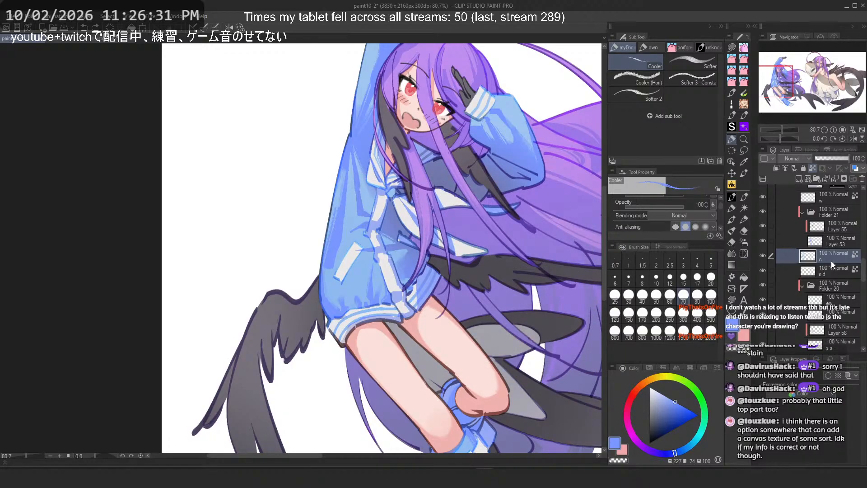
Step: Return to the Realistic Ink Brush 4, undo the remaining sleeve strokes, and flip the canvas horizontally
{"action": "scroll", "coordinate": [404, 334], "scroll_direction": "up", "scroll_amount": 3}
{"action": "key", "text": "ctrl+z"}
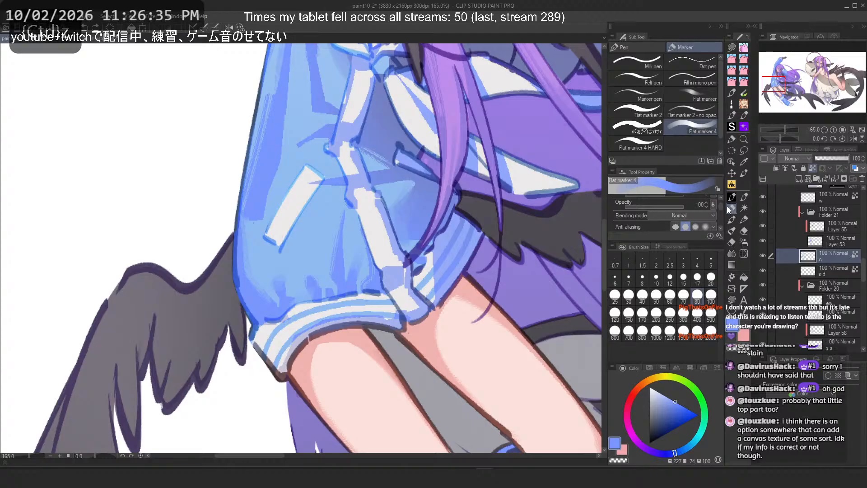
{"action": "left_click", "coordinate": [745, 197]}
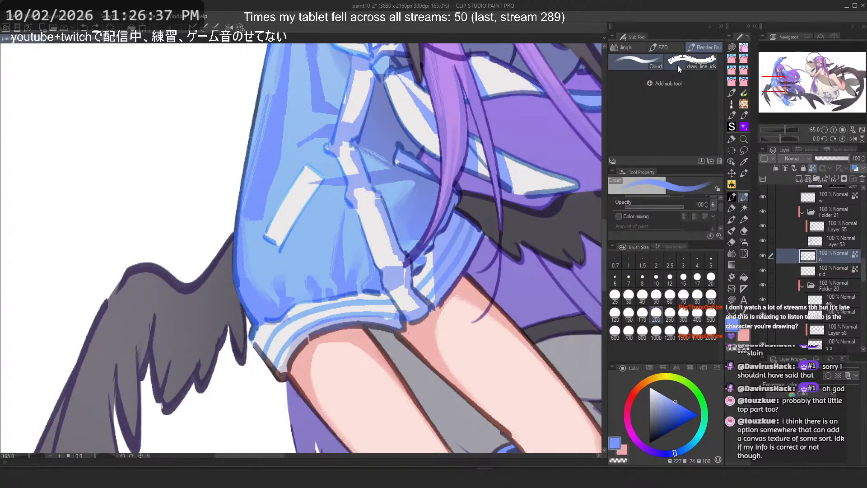
{"action": "left_click", "coordinate": [731, 184]}
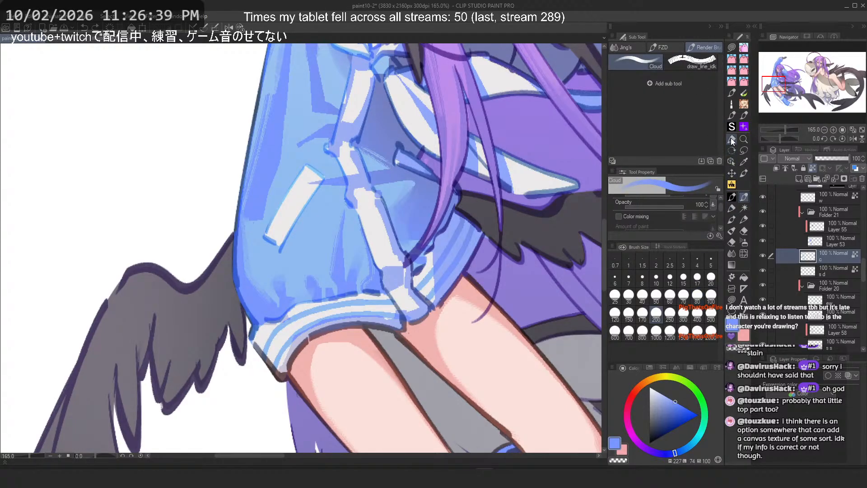
{"action": "left_click", "coordinate": [708, 45]}
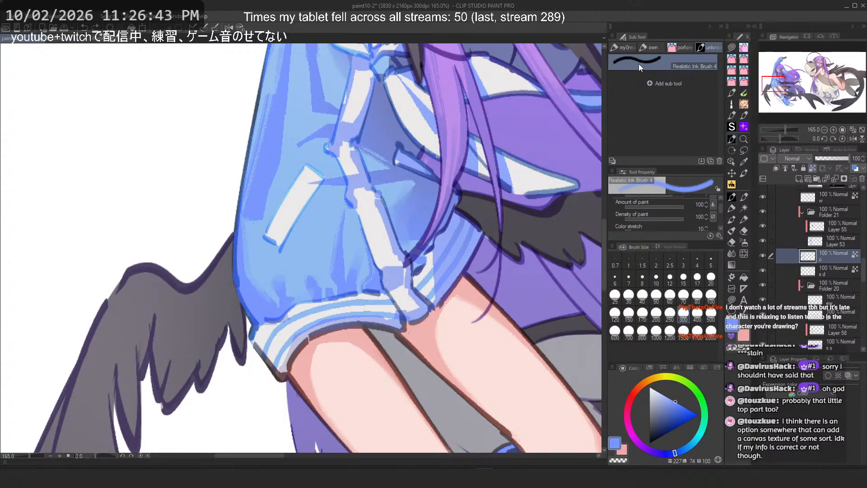
{"action": "key", "text": "ctrl+z"}
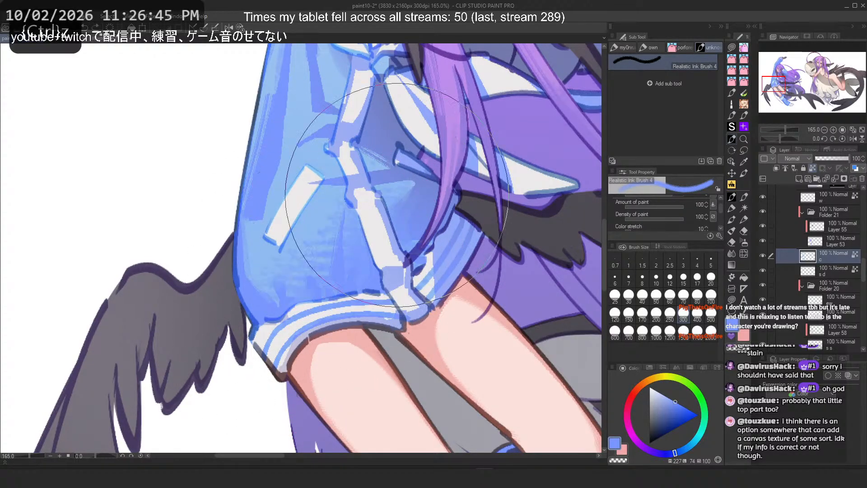
{"action": "key", "text": "ctrl+z"}
{"action": "key", "text": "ctrl+z"}
{"action": "key", "text": "h"}
{"action": "key", "text": "ctrl+z"}
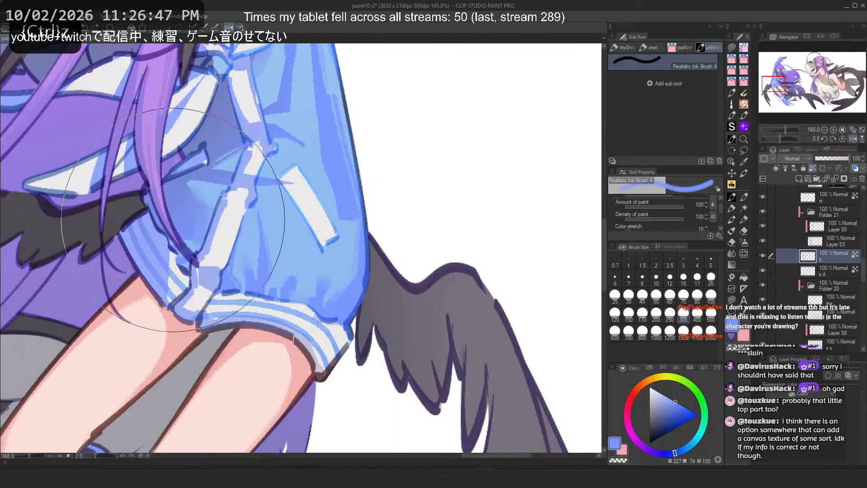
Step: Test a shading stroke across the sleeve in the flipped view, undo it, and sample a lighter sleeve blue
{"action": "mouse_move", "coordinate": [173, 220]}
{"action": "left_mouse_down"}
{"action": "mouse_move", "coordinate": [271, 262]}
{"action": "mouse_move", "coordinate": [279, 256]}
{"action": "left_mouse_up"}
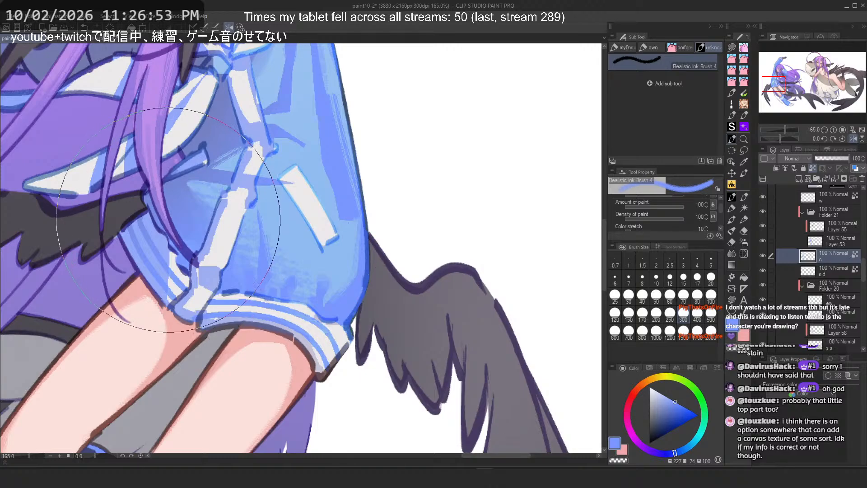
{"action": "key", "text": "ctrl+z"}
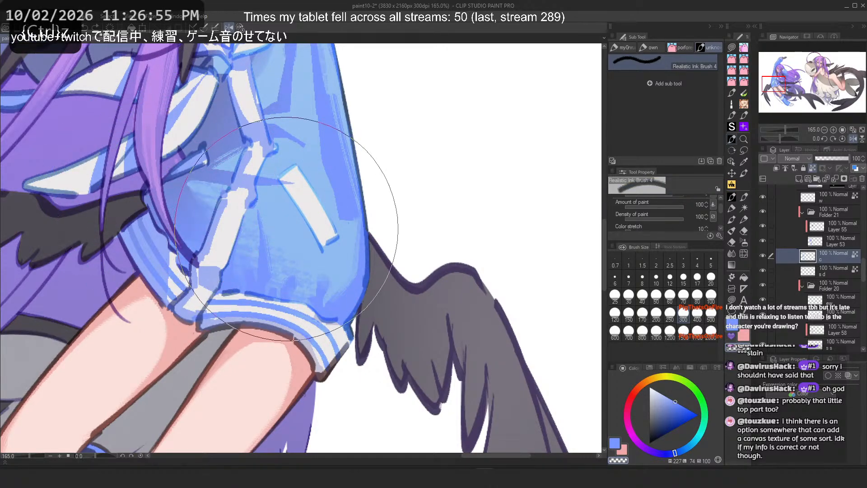
{"action": "left_click", "coordinate": [286, 229], "text": "alt"}
{"action": "left_click", "coordinate": [212, 212]}
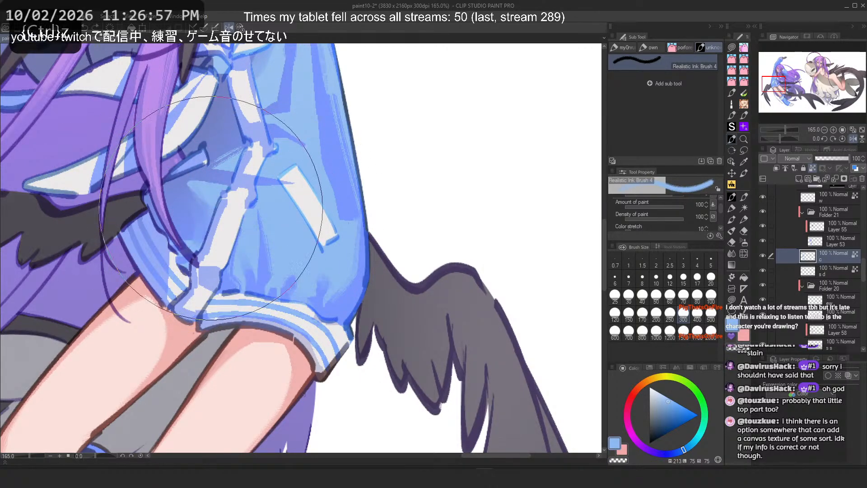
Step: Toggle the visibility of the layers above the sleeve layer and select Layer 53
{"action": "left_click", "coordinate": [762, 240]}
{"action": "left_click", "coordinate": [762, 240]}
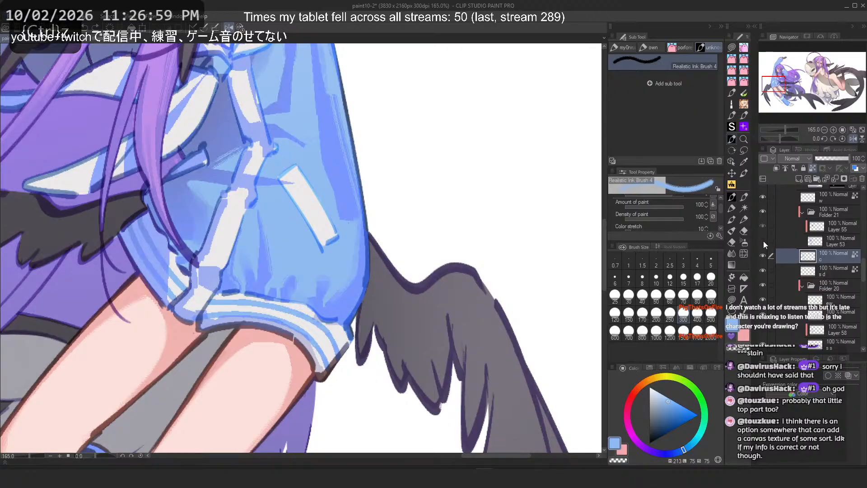
{"action": "left_click", "coordinate": [763, 240]}
{"action": "left_click", "coordinate": [762, 240]}
{"action": "left_click", "coordinate": [763, 227]}
{"action": "left_click", "coordinate": [763, 226]}
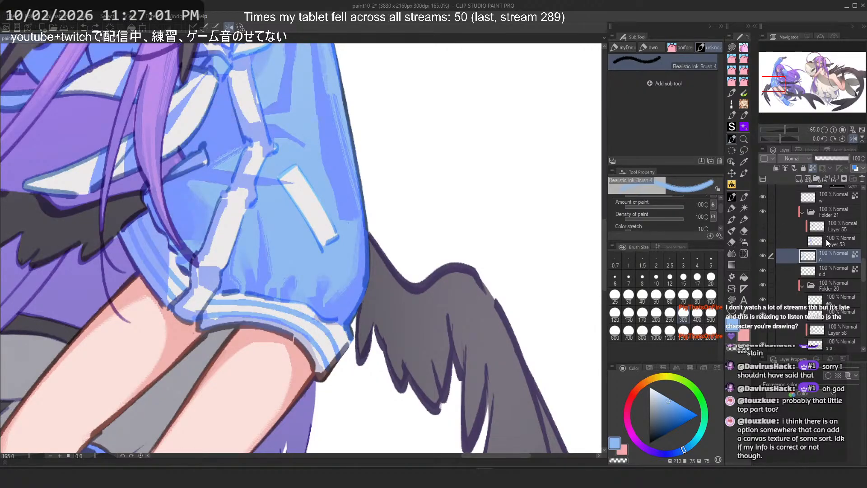
{"action": "left_click", "coordinate": [826, 240]}
{"action": "left_click", "coordinate": [347, 196], "text": "alt"}
{"action": "left_click", "coordinate": [763, 226]}
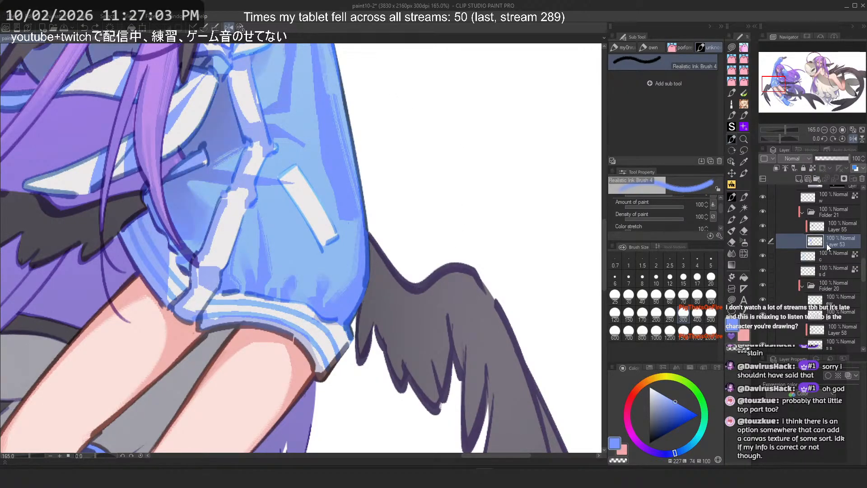
{"action": "key", "text": "ctrl+z"}
Step: Try a shading stroke on the sleeve's cuff on Layer 53, undoing it
{"action": "scroll", "coordinate": [461, 293], "scroll_direction": "down", "scroll_amount": 7}
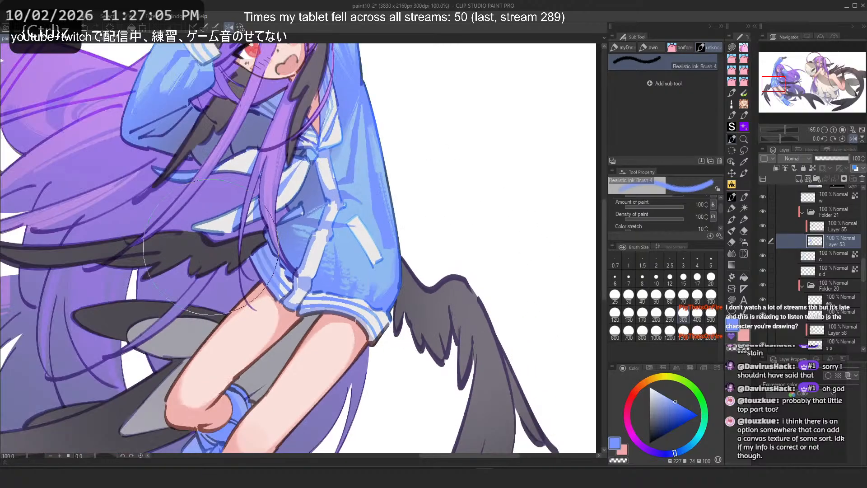
{"action": "scroll", "coordinate": [312, 267], "scroll_direction": "up", "scroll_amount": 6}
{"action": "key", "text": "ctrl+z"}
{"action": "key", "text": "ctrl+z"}
{"action": "mouse_move", "coordinate": [337, 271]}
{"action": "left_mouse_down"}
{"action": "mouse_move", "coordinate": [386, 350]}
{"action": "mouse_move", "coordinate": [379, 298]}
{"action": "mouse_move", "coordinate": [371, 318]}
{"action": "mouse_move", "coordinate": [393, 323]}
{"action": "left_mouse_up"}
{"action": "key", "text": "ctrl+z"}
{"action": "key", "text": "ctrl+z"}
{"action": "key", "text": "ctrl+z"}
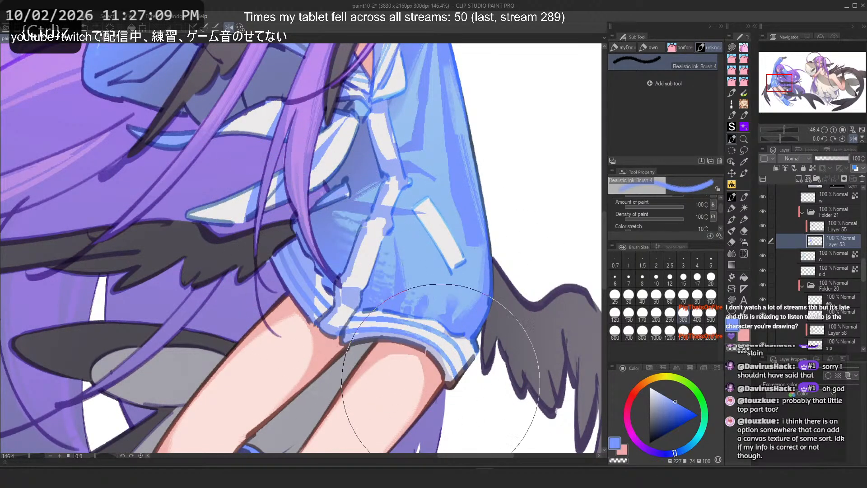
{"action": "key", "text": "ctrl+z"}
Step: Unflip the canvas, try shading strokes across the sleeve, shrink the brush, and undo the strokes
{"action": "left_click", "coordinate": [230, 27]}
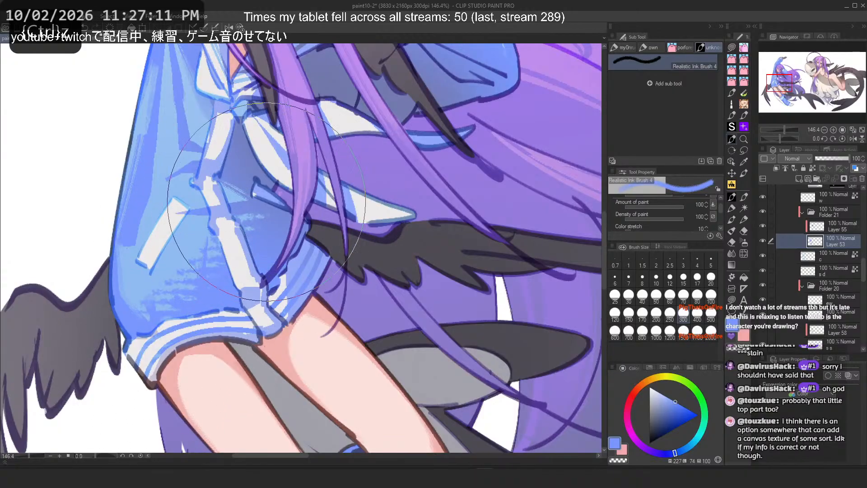
{"action": "mouse_move", "coordinate": [250, 244]}
{"action": "left_mouse_down"}
{"action": "mouse_move", "coordinate": [249, 284]}
{"action": "mouse_move", "coordinate": [189, 282]}
{"action": "left_mouse_up"}
{"action": "left_click_drag", "start_coordinate": [239, 306], "coordinate": [205, 288]}
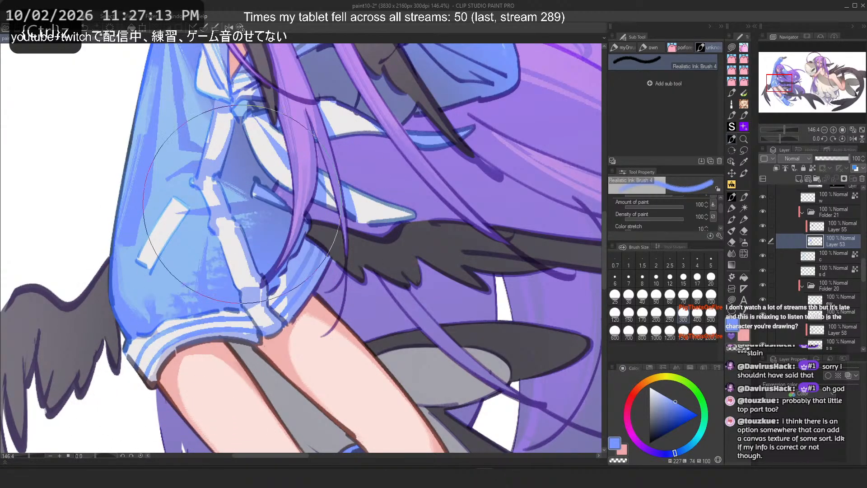
{"action": "key", "text": "ctrl+z"}
{"action": "mouse_move", "coordinate": [293, 244]}
{"action": "left_mouse_down"}
{"action": "mouse_move", "coordinate": [201, 335]}
{"action": "mouse_move", "coordinate": [267, 254]}
{"action": "mouse_move", "coordinate": [288, 288]}
{"action": "mouse_move", "coordinate": [173, 312]}
{"action": "mouse_move", "coordinate": [174, 300]}
{"action": "mouse_move", "coordinate": [301, 248]}
{"action": "mouse_move", "coordinate": [200, 333]}
{"action": "mouse_move", "coordinate": [208, 291]}
{"action": "mouse_move", "coordinate": [303, 202]}
{"action": "mouse_move", "coordinate": [130, 336]}
{"action": "left_mouse_up"}
{"action": "key", "text": "ctrl+z"}
{"action": "key", "text": "bracketleft"}
{"action": "key", "text": "bracketleft"}
{"action": "key", "text": "bracketleft"}
{"action": "key", "text": "ctrl+z"}
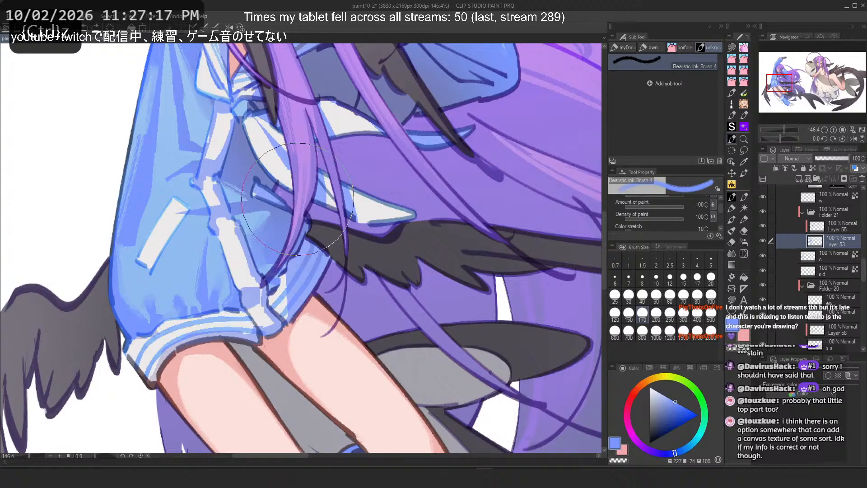
Step: Try shading strokes along the sleeve's lower edge near the cuff, undoing them
{"action": "key", "text": "ctrl+z"}
{"action": "mouse_move", "coordinate": [273, 221]}
{"action": "left_mouse_down"}
{"action": "mouse_move", "coordinate": [244, 244]}
{"action": "mouse_move", "coordinate": [250, 234]}
{"action": "left_mouse_up"}
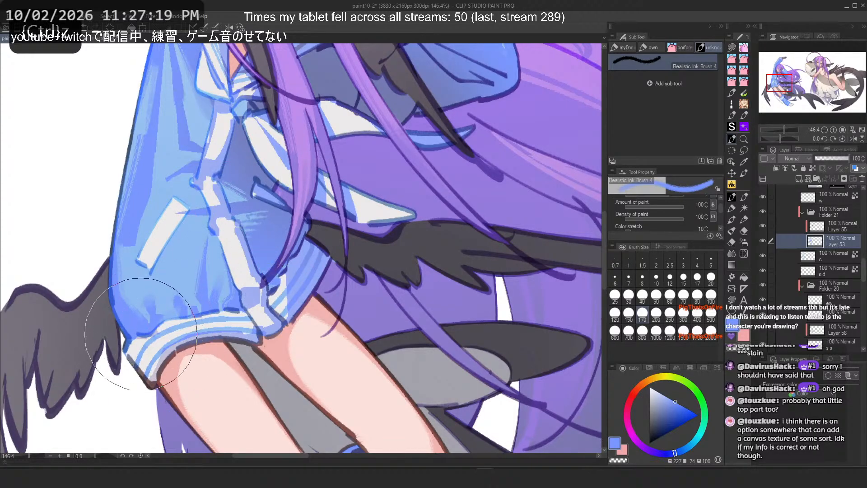
{"action": "mouse_move", "coordinate": [151, 327]}
{"action": "left_mouse_down"}
{"action": "mouse_move", "coordinate": [218, 208]}
{"action": "mouse_move", "coordinate": [155, 289]}
{"action": "mouse_move", "coordinate": [117, 273]}
{"action": "left_mouse_up"}
{"action": "key", "text": "ctrl+z"}
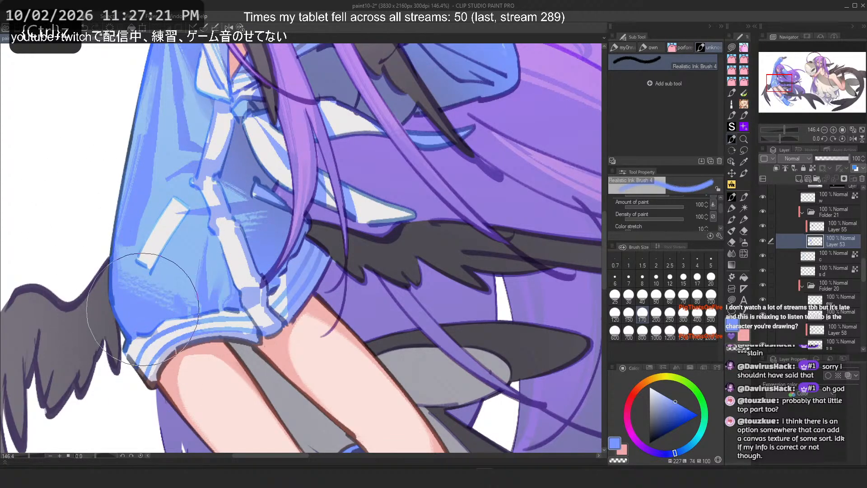
{"action": "left_click_drag", "start_coordinate": [144, 334], "coordinate": [72, 246]}
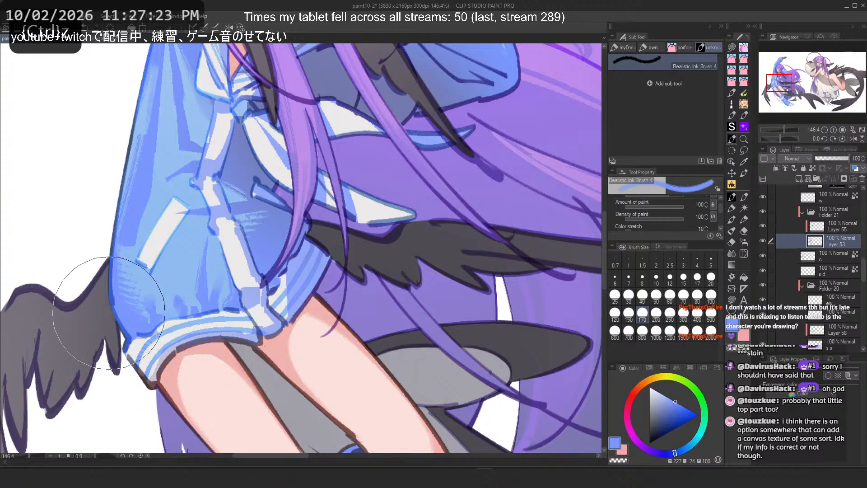
{"action": "key", "text": "2"}
{"action": "scroll", "coordinate": [393, 265], "scroll_direction": "down", "scroll_amount": 5}
{"action": "scroll", "coordinate": [384, 253], "scroll_direction": "up", "scroll_amount": 3}
{"action": "key", "text": "ctrl+z"}
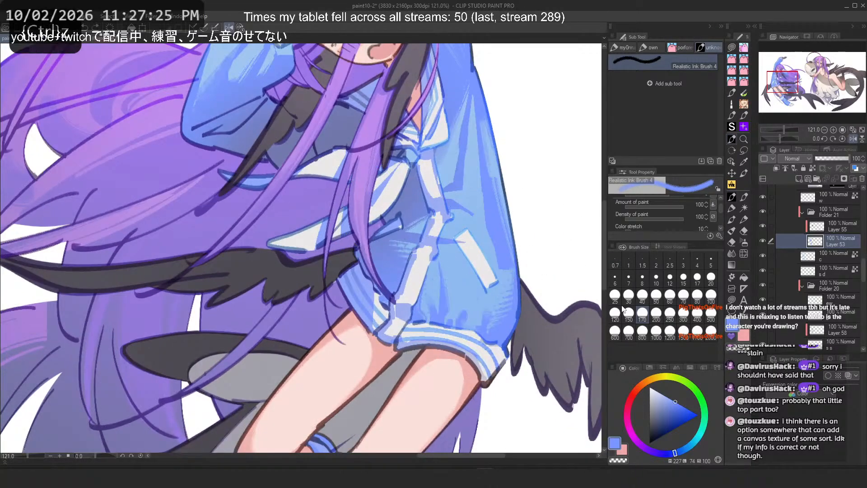
Step: Set a larger brush size and try more shading strokes on the sleeve, undoing them
{"action": "left_click", "coordinate": [615, 313]}
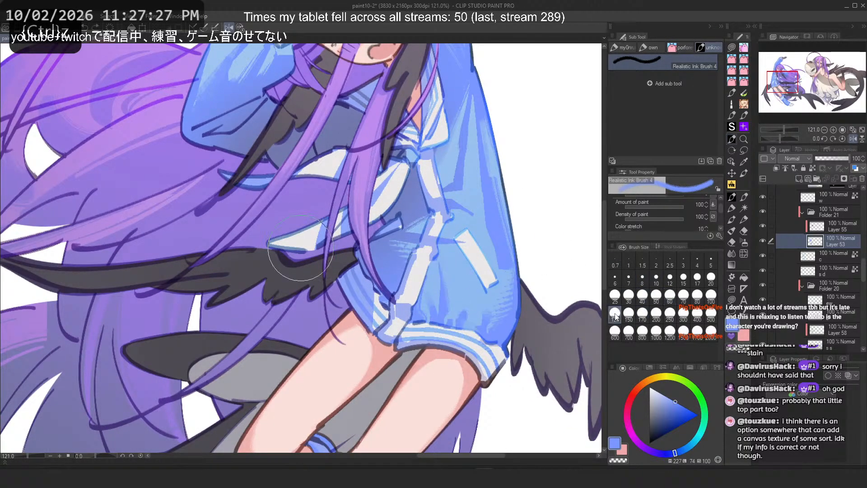
{"action": "scroll", "coordinate": [448, 221], "scroll_direction": "down", "scroll_amount": 4}
{"action": "left_click_drag", "start_coordinate": [308, 86], "coordinate": [319, 98]}
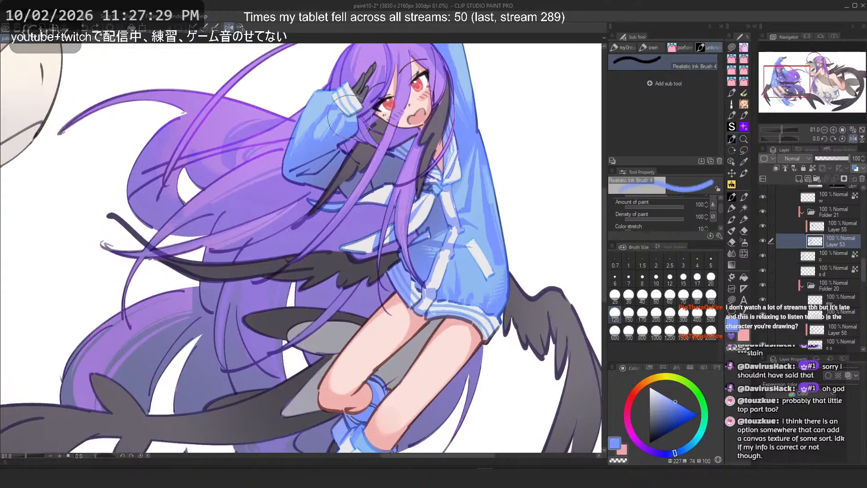
{"action": "scroll", "coordinate": [319, 98], "scroll_direction": "up", "scroll_amount": 9}
{"action": "key", "text": "ctrl+z"}
{"action": "key", "text": "ctrl+z"}
{"action": "left_click_drag", "start_coordinate": [241, 217], "coordinate": [258, 135]}
Step: Flip the canvas and try shading strokes on the shoulder of the raised sleeve, undoing them
{"action": "key", "text": "ctrl+z"}
{"action": "left_click_drag", "start_coordinate": [271, 196], "coordinate": [289, 168]}
{"action": "key", "text": "h"}
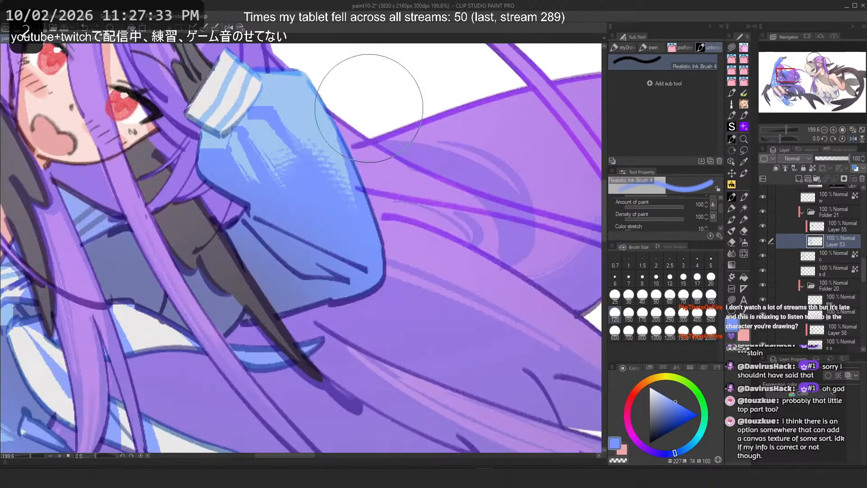
{"action": "key", "text": "ctrl+z"}
{"action": "left_click_drag", "start_coordinate": [350, 199], "coordinate": [285, 181]}
{"action": "key", "text": "ctrl+z"}
{"action": "key", "text": "ctrl+z"}
{"action": "left_click_drag", "start_coordinate": [356, 217], "coordinate": [284, 185]}
{"action": "key", "text": "ctrl+z"}
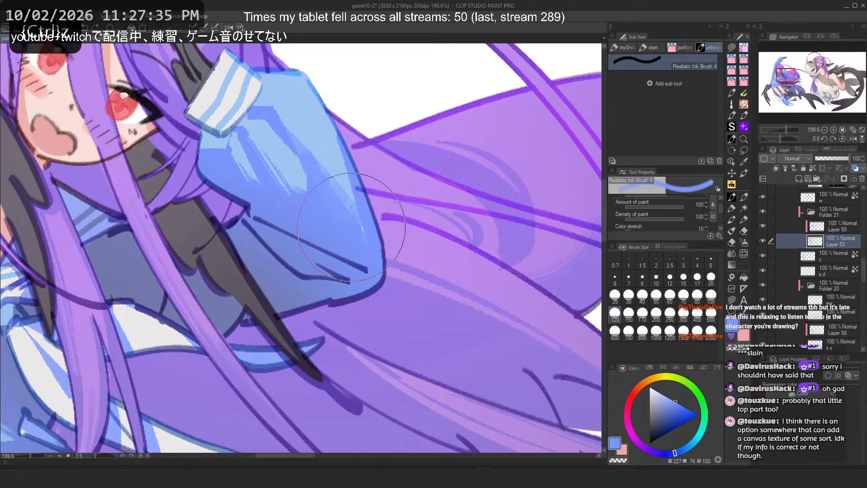
{"action": "left_click_drag", "start_coordinate": [364, 217], "coordinate": [285, 185]}
{"action": "key", "text": "ctrl+z"}
{"action": "left_click_drag", "start_coordinate": [348, 235], "coordinate": [289, 199]}
Step: Try shading strokes across the front of the sleeve in the flipped view, undoing them
{"action": "scroll", "coordinate": [157, 126], "scroll_direction": "down", "scroll_amount": 5}
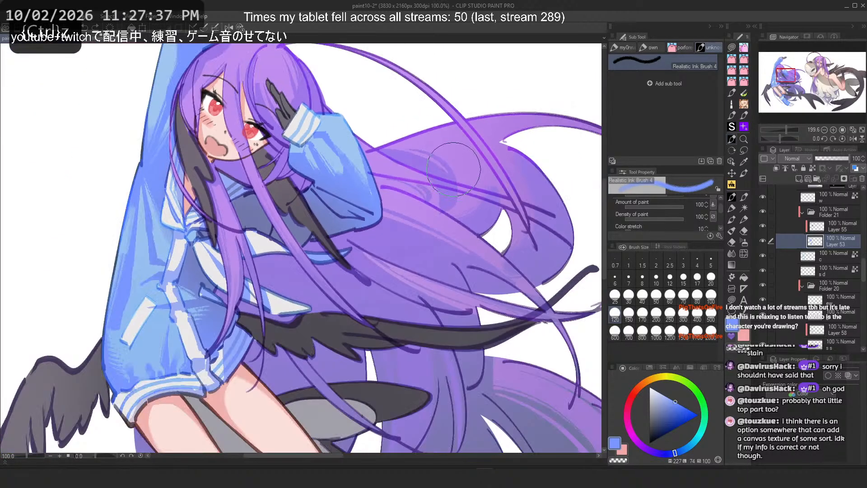
{"action": "left_click_drag", "start_coordinate": [165, 240], "coordinate": [248, 204]}
{"action": "scroll", "coordinate": [248, 205], "scroll_direction": "up", "scroll_amount": 3}
{"action": "key", "text": "ctrl+z"}
{"action": "key", "text": "ctrl+z"}
{"action": "key", "text": "ctrl+z"}
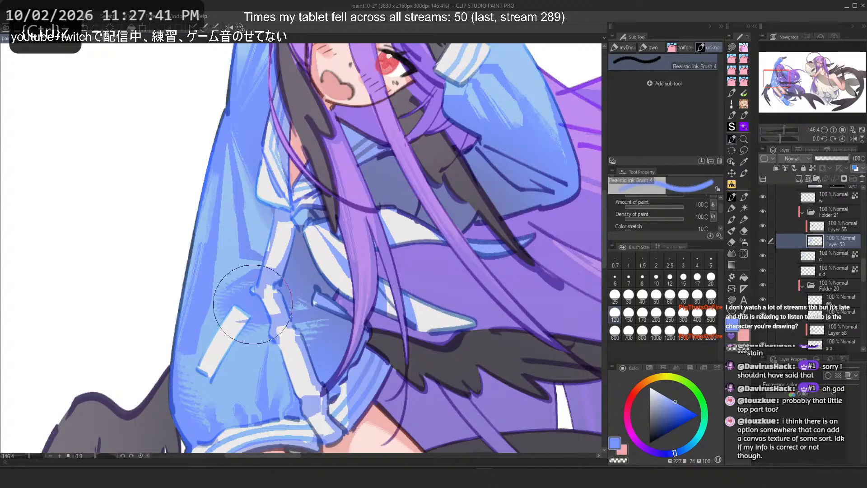
{"action": "key", "text": "ctrl+z"}
{"action": "left_click_drag", "start_coordinate": [294, 271], "coordinate": [289, 296]}
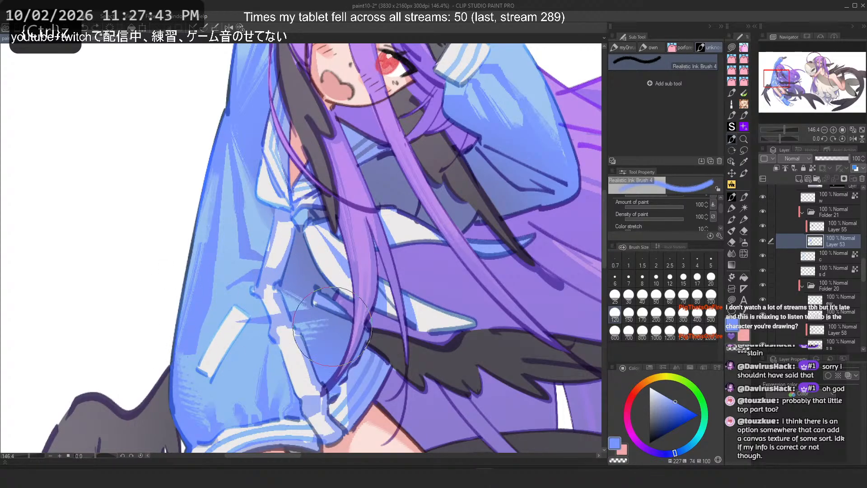
{"action": "left_click_drag", "start_coordinate": [204, 292], "coordinate": [214, 352]}
{"action": "key", "text": "ctrl+z"}
Step: Shrink the brush to try a stroke on the sleeve's upper part, then restore the larger size and undo
{"action": "left_click", "coordinate": [683, 296]}
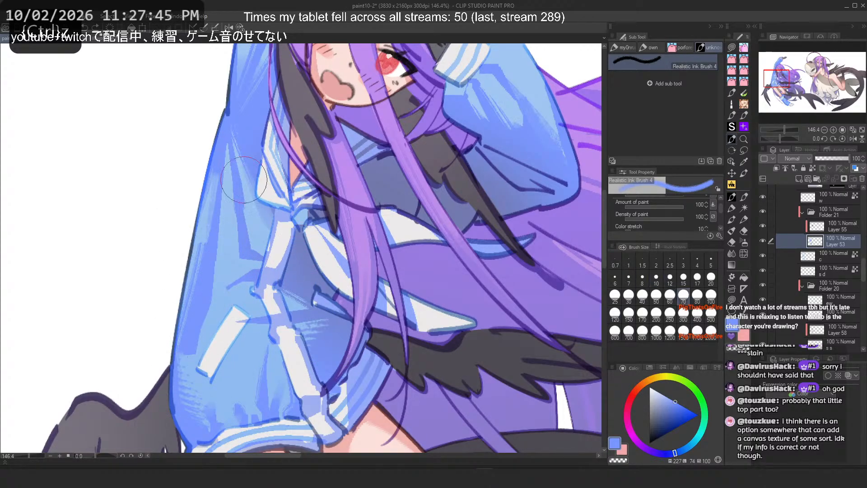
{"action": "mouse_move", "coordinate": [216, 184]}
{"action": "left_mouse_down"}
{"action": "mouse_move", "coordinate": [208, 273]}
{"action": "mouse_move", "coordinate": [221, 254]}
{"action": "left_mouse_up"}
{"action": "key", "text": "ctrl+z"}
{"action": "left_click", "coordinate": [615, 314]}
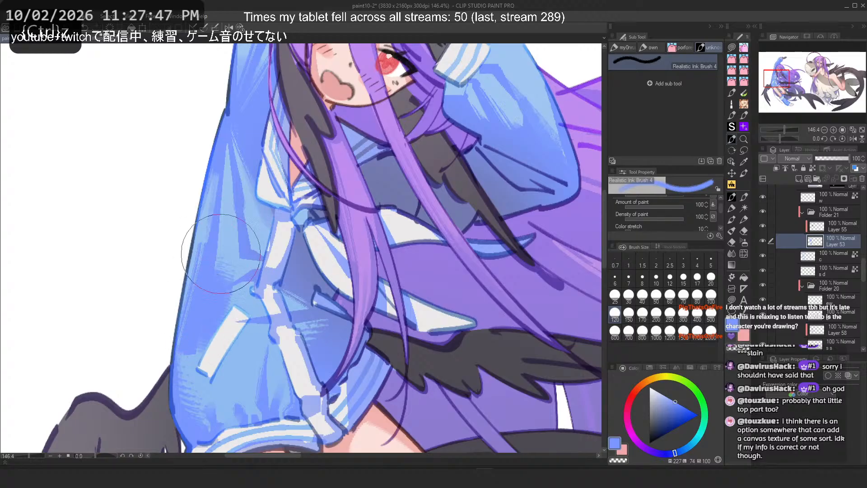
{"action": "key", "text": "ctrl+z"}
Step: Unflip the canvas and try strokes around the sleeve's white stripe, undoing them
{"action": "key", "text": "h"}
{"action": "key", "text": "ctrl+z"}
{"action": "mouse_move", "coordinate": [394, 319]}
{"action": "left_mouse_down"}
{"action": "mouse_move", "coordinate": [386, 341]}
{"action": "mouse_move", "coordinate": [361, 321]}
{"action": "mouse_move", "coordinate": [392, 381]}
{"action": "left_mouse_up"}
{"action": "key", "text": "ctrl+z"}
{"action": "key", "text": "ctrl+z"}
{"action": "key", "text": "ctrl+z"}
{"action": "mouse_move", "coordinate": [369, 349]}
{"action": "left_mouse_down"}
{"action": "mouse_move", "coordinate": [294, 280]}
{"action": "mouse_move", "coordinate": [315, 285]}
{"action": "mouse_move", "coordinate": [402, 362]}
{"action": "left_mouse_up"}
{"action": "key", "text": "ctrl+z"}
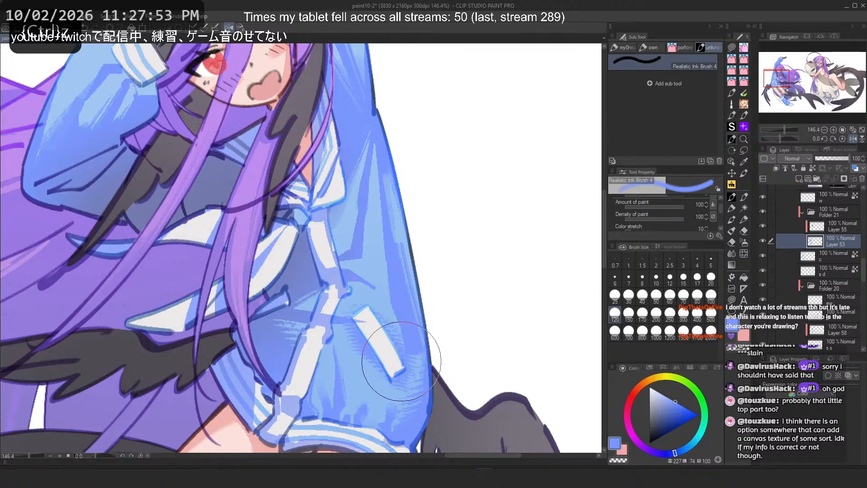
Step: Toggle between the drawing colors and try strokes near the sleeve's stripe, undoing all of them
{"action": "key", "text": "ctrl+z"}
{"action": "left_click_drag", "start_coordinate": [357, 325], "coordinate": [398, 357]}
{"action": "key", "text": "c"}
{"action": "key", "text": "ctrl+z"}
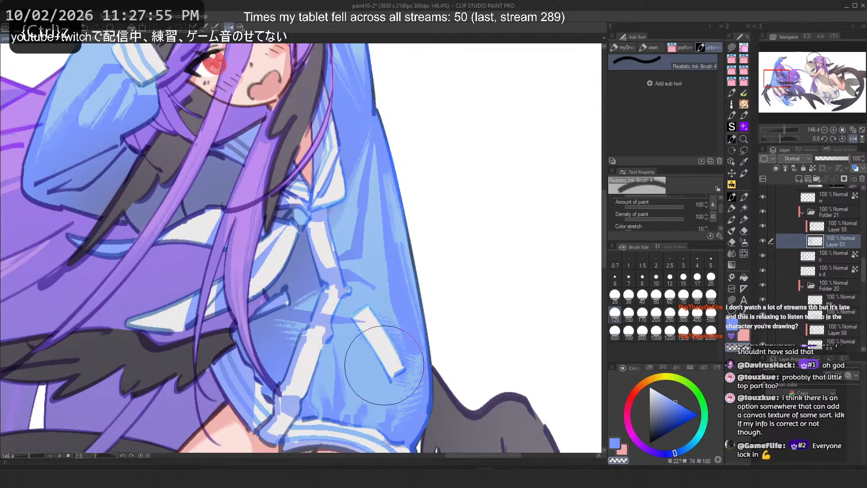
{"action": "key", "text": "ctrl+z"}
{"action": "key", "text": "c"}
{"action": "left_click_drag", "start_coordinate": [388, 314], "coordinate": [404, 353]}
{"action": "key", "text": "ctrl+z"}
{"action": "key", "text": "c"}
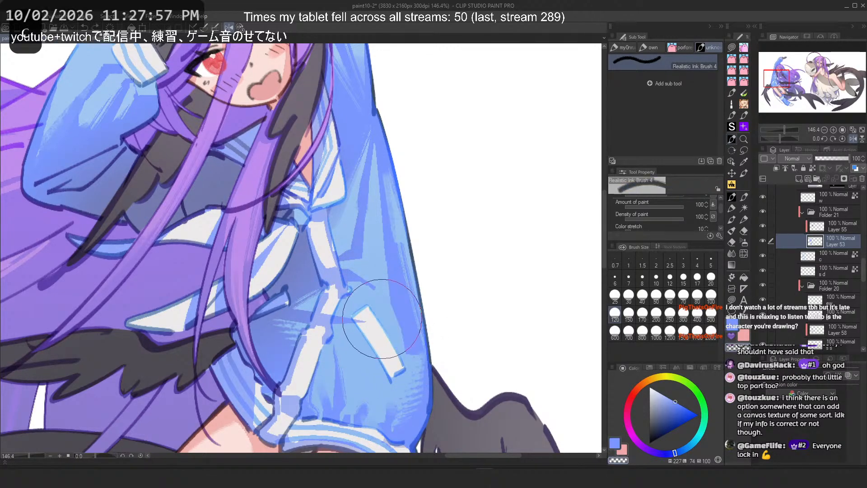
{"action": "mouse_move", "coordinate": [382, 319]}
{"action": "left_mouse_down"}
{"action": "mouse_move", "coordinate": [406, 356]}
{"action": "mouse_move", "coordinate": [383, 322]}
{"action": "mouse_move", "coordinate": [398, 352]}
{"action": "left_mouse_up"}
{"action": "key", "text": "ctrl+z"}
{"action": "key", "text": "ctrl+z"}
{"action": "key", "text": "ctrl+z"}
{"action": "key", "text": "ctrl+z"}
{"action": "key", "text": "ctrl+z"}
Step: Try a stroke on the sleeve, toggle the color, flip the canvas again and undo
{"action": "key", "text": "ctrl+z"}
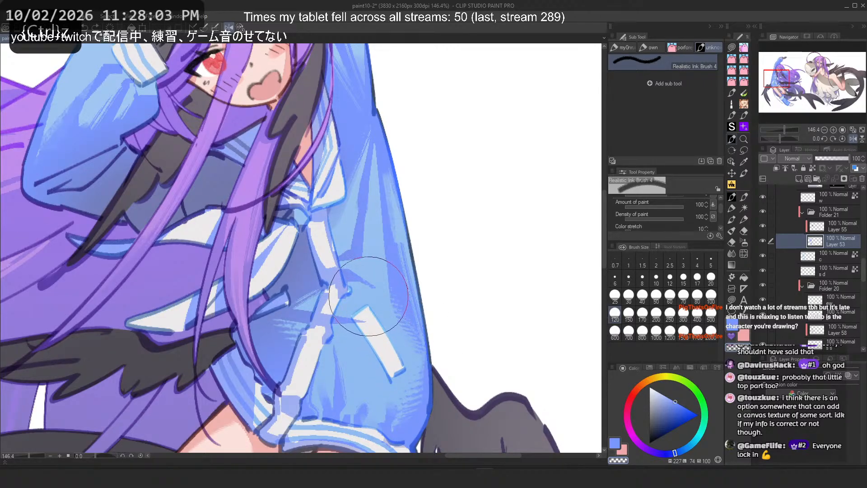
{"action": "scroll", "coordinate": [369, 297], "scroll_direction": "down", "scroll_amount": 3}
{"action": "mouse_move", "coordinate": [356, 296]}
{"action": "left_mouse_down"}
{"action": "mouse_move", "coordinate": [400, 223]}
{"action": "mouse_move", "coordinate": [452, 270]}
{"action": "left_mouse_up"}
{"action": "scroll", "coordinate": [400, 223], "scroll_direction": "down", "scroll_amount": 2}
{"action": "scroll", "coordinate": [399, 224], "scroll_direction": "up", "scroll_amount": 6}
{"action": "key", "text": "c"}
{"action": "key", "text": "h"}
{"action": "key", "text": "ctrl+z"}
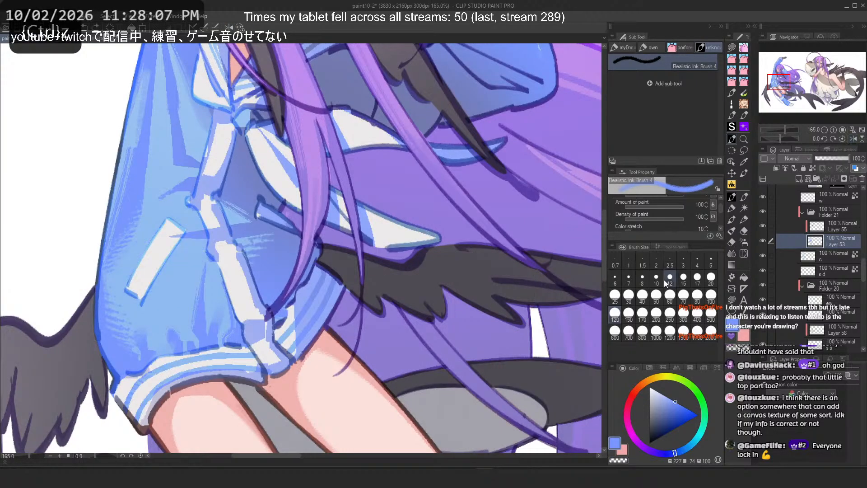
Step: Set the brush size to 60 and try strokes on the lower sleeve, undoing them
{"action": "left_click", "coordinate": [669, 295]}
{"action": "left_click_drag", "start_coordinate": [186, 243], "coordinate": [167, 273]}
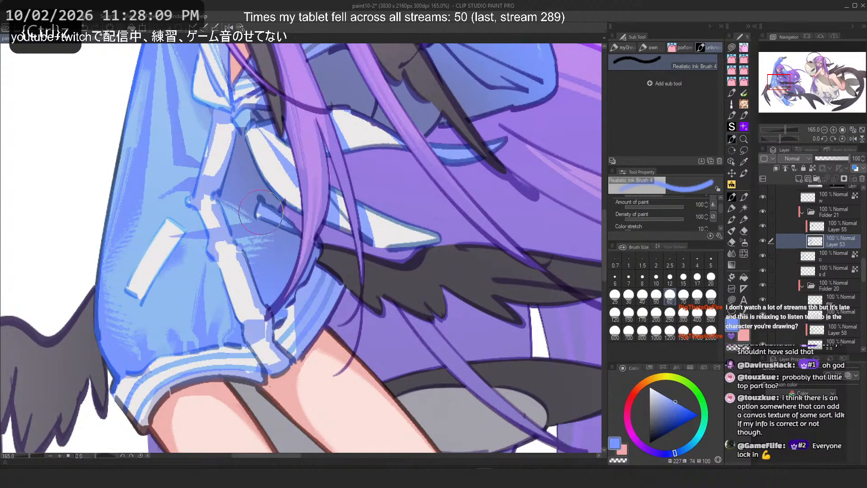
{"action": "scroll", "coordinate": [249, 255], "scroll_direction": "down", "scroll_amount": 4}
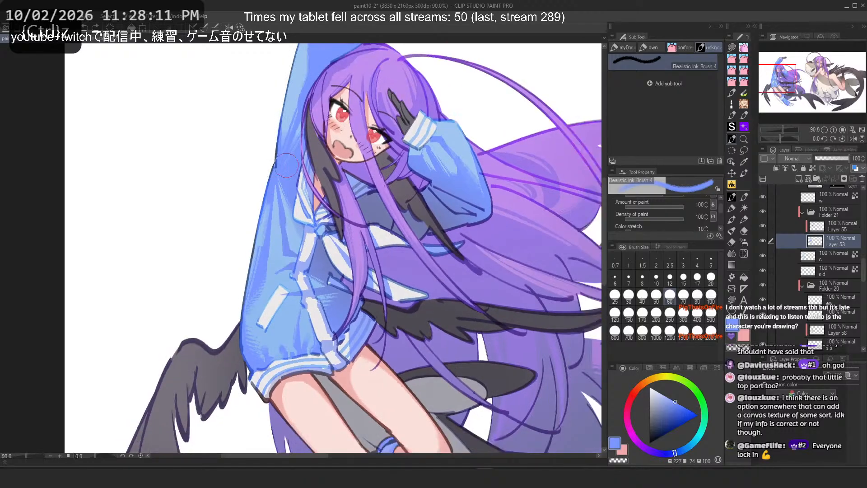
{"action": "scroll", "coordinate": [454, 102], "scroll_direction": "up", "scroll_amount": 5}
{"action": "mouse_move", "coordinate": [439, 231]}
{"action": "left_mouse_down"}
{"action": "mouse_move", "coordinate": [408, 234]}
{"action": "mouse_move", "coordinate": [387, 188]}
{"action": "mouse_move", "coordinate": [404, 216]}
{"action": "mouse_move", "coordinate": [455, 248]}
{"action": "left_mouse_up"}
{"action": "key", "text": "ctrl+z"}
{"action": "key", "text": "c"}
{"action": "key", "text": "ctrl+z"}
{"action": "key", "text": "ctrl+z"}
{"action": "key", "text": "c"}
{"action": "key", "text": "ctrl+z"}
Step: Set a larger brush size and try strokes on the raised sleeve beside the face, undoing them
{"action": "left_click", "coordinate": [710, 296]}
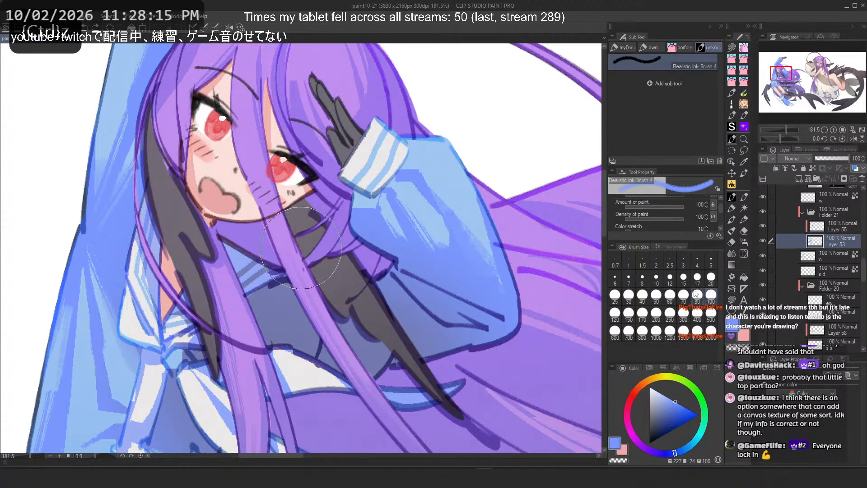
{"action": "left_click_drag", "start_coordinate": [389, 205], "coordinate": [427, 242]}
{"action": "key", "text": "ctrl+z"}
{"action": "mouse_move", "coordinate": [389, 212]}
{"action": "left_mouse_down"}
{"action": "mouse_move", "coordinate": [443, 236]}
{"action": "mouse_move", "coordinate": [408, 217]}
{"action": "left_mouse_up"}
{"action": "key", "text": "ctrl+z"}
{"action": "left_click_drag", "start_coordinate": [499, 268], "coordinate": [474, 204]}
{"action": "key", "text": "ctrl+z"}
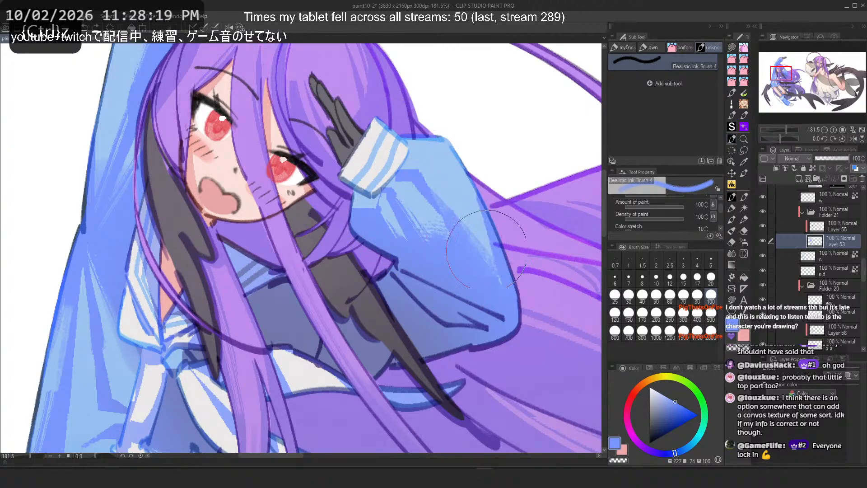
{"action": "left_click_drag", "start_coordinate": [486, 246], "coordinate": [475, 186]}
{"action": "key", "text": "ctrl+z"}
{"action": "mouse_move", "coordinate": [480, 253]}
{"action": "left_mouse_down"}
{"action": "mouse_move", "coordinate": [448, 244]}
{"action": "mouse_move", "coordinate": [482, 264]}
{"action": "left_mouse_up"}
{"action": "key", "text": "ctrl+z"}
Step: Try shading strokes along the hood's outer edge with both colors, undoing them
{"action": "left_click_drag", "start_coordinate": [312, 294], "coordinate": [474, 348]}
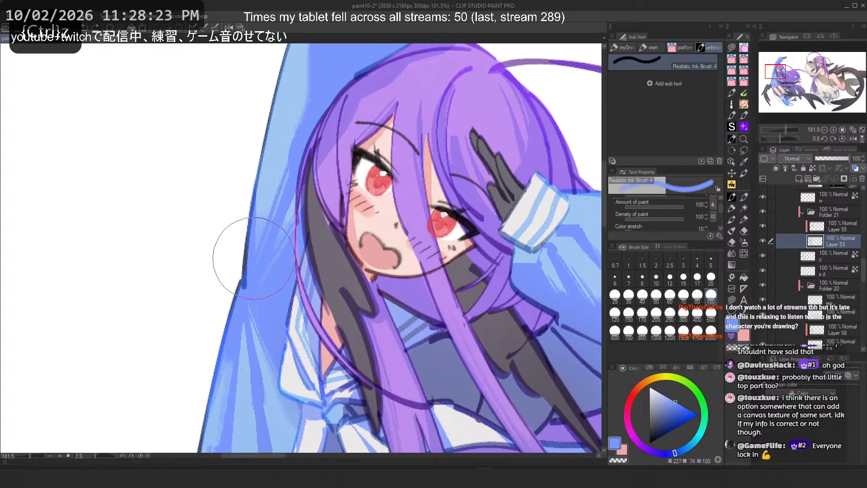
{"action": "mouse_move", "coordinate": [260, 243]}
{"action": "left_mouse_down"}
{"action": "mouse_move", "coordinate": [271, 156]}
{"action": "mouse_move", "coordinate": [253, 231]}
{"action": "left_mouse_up"}
{"action": "key", "text": "ctrl+z"}
{"action": "key", "text": "c"}
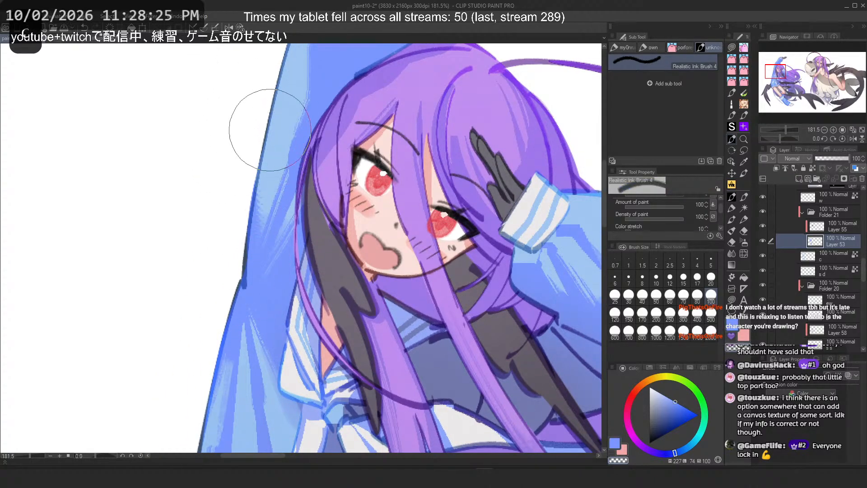
{"action": "left_click_drag", "start_coordinate": [263, 176], "coordinate": [251, 247]}
{"action": "key", "text": "ctrl+z"}
{"action": "left_click_drag", "start_coordinate": [248, 213], "coordinate": [231, 305]}
{"action": "key", "text": "ctrl+z"}
{"action": "left_click_drag", "start_coordinate": [259, 156], "coordinate": [240, 260]}
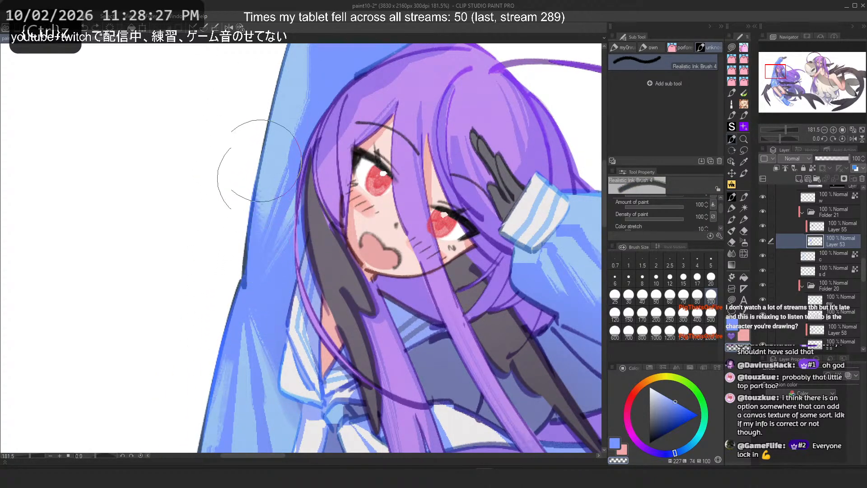
{"action": "key", "text": "c"}
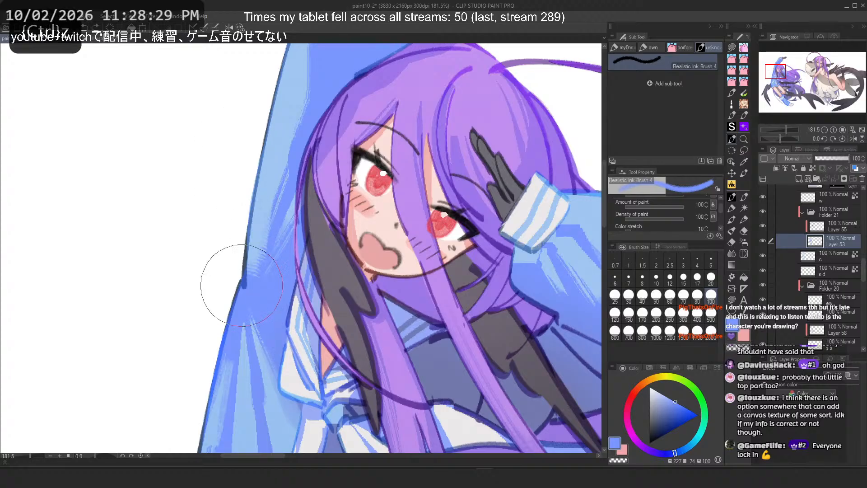
{"action": "key", "text": "ctrl+z"}
Step: Try shading strokes on the raised arm's sleeve near the hand, undoing them
{"action": "scroll", "coordinate": [258, 273], "scroll_direction": "down", "scroll_amount": 5}
{"action": "scroll", "coordinate": [267, 89], "scroll_direction": "up", "scroll_amount": 3}
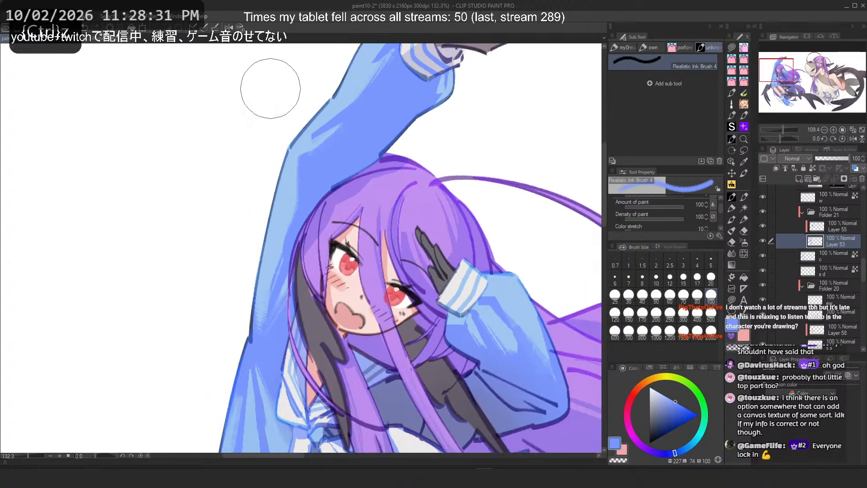
{"action": "key", "text": "c"}
{"action": "left_click_drag", "start_coordinate": [296, 163], "coordinate": [293, 228]}
{"action": "key", "text": "2"}
{"action": "key", "text": "ctrl+z"}
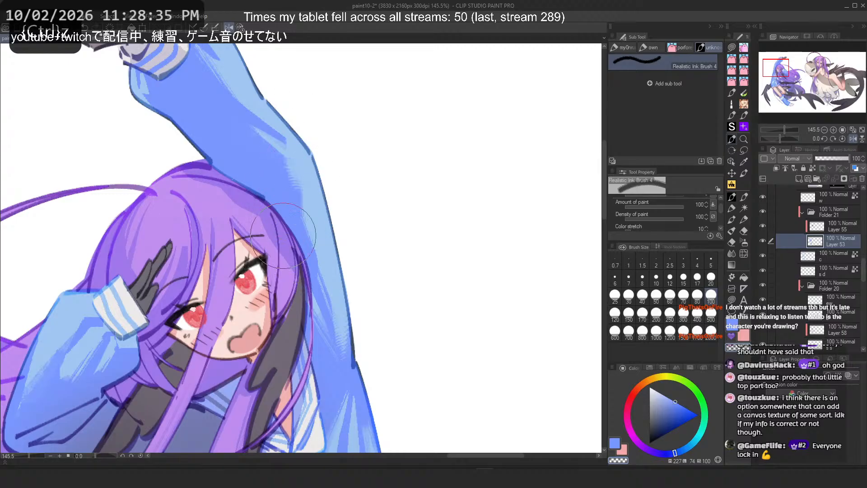
{"action": "left_click_drag", "start_coordinate": [227, 187], "coordinate": [298, 225]}
{"action": "key", "text": "ctrl+z"}
{"action": "mouse_move", "coordinate": [186, 115]}
{"action": "left_mouse_down"}
{"action": "mouse_move", "coordinate": [264, 188]}
{"action": "mouse_move", "coordinate": [179, 106]}
{"action": "mouse_move", "coordinate": [238, 178]}
{"action": "left_mouse_up"}
{"action": "key", "text": "ctrl+z"}
{"action": "key", "text": "ctrl+z"}
{"action": "key", "text": "ctrl+z"}
{"action": "left_click_drag", "start_coordinate": [194, 135], "coordinate": [246, 173]}
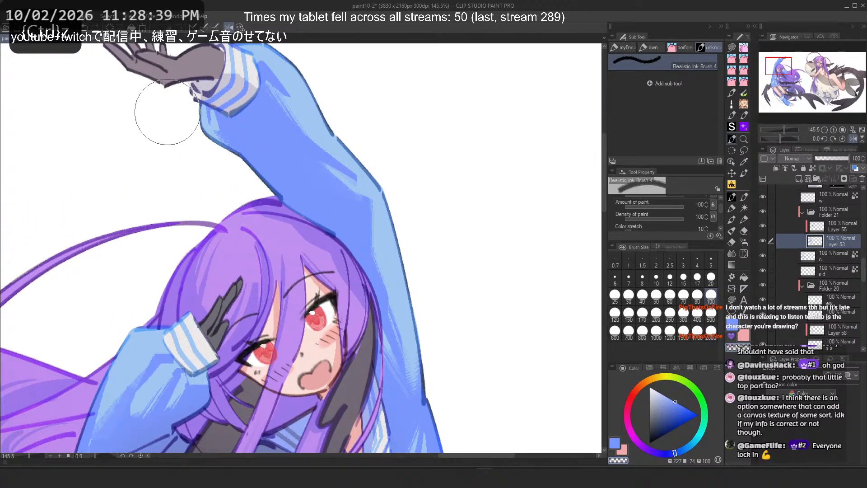
Step: Return to the lower sleeve, toggle the color and try strokes beside the white stripe, undoing them
{"action": "scroll", "coordinate": [356, 86], "scroll_direction": "down", "scroll_amount": 2}
{"action": "left_click_drag", "start_coordinate": [362, 138], "coordinate": [433, 36]}
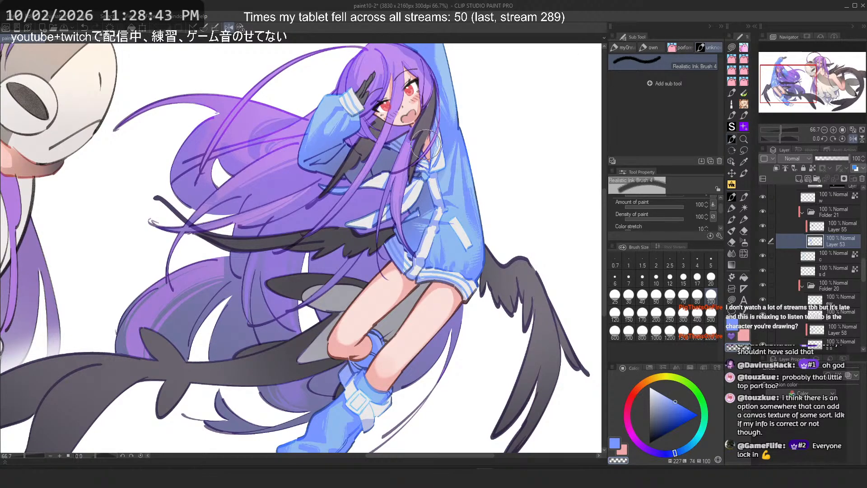
{"action": "scroll", "coordinate": [459, 180], "scroll_direction": "up", "scroll_amount": 3}
{"action": "key", "text": "c"}
{"action": "left_click_drag", "start_coordinate": [428, 290], "coordinate": [477, 334]}
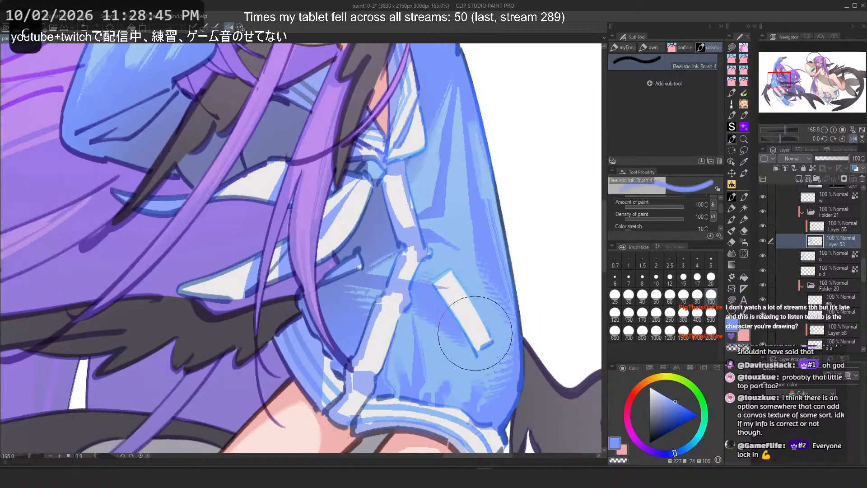
{"action": "key", "text": "ctrl+z"}
{"action": "left_click_drag", "start_coordinate": [421, 295], "coordinate": [480, 332]}
{"action": "key", "text": "ctrl+z"}
{"action": "left_click_drag", "start_coordinate": [430, 279], "coordinate": [490, 345]}
{"action": "key", "text": "ctrl+z"}
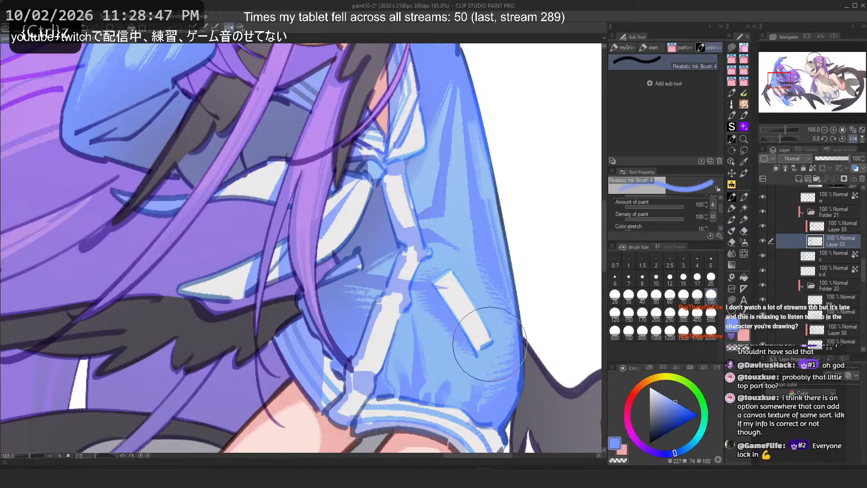
{"action": "key", "text": "ctrl+z"}
{"action": "left_click_drag", "start_coordinate": [422, 283], "coordinate": [458, 309]}
{"action": "key", "text": "ctrl+z"}
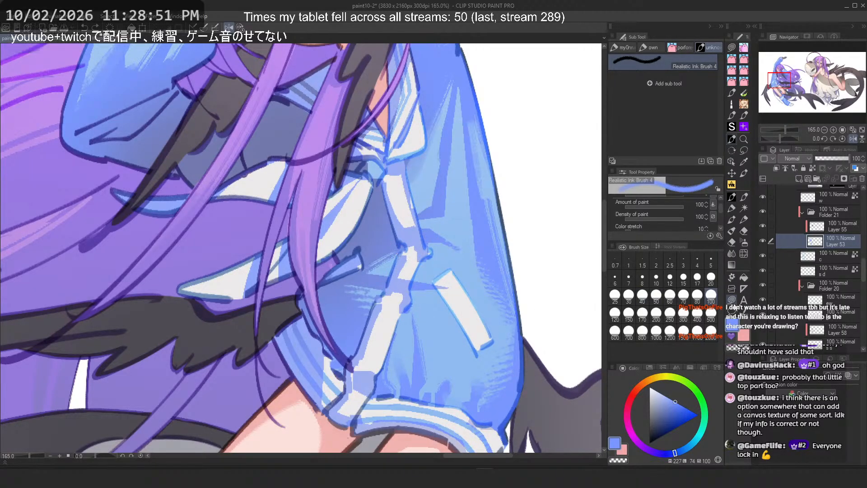
Step: Draw a lasso selection around the lower sleeve's puffed cuff area, redoing the outline once, and return to the brush
{"action": "key", "text": "u"}
{"action": "left_click_drag", "start_coordinate": [541, 416], "coordinate": [540, 415]}
{"action": "key", "text": "ctrl+z"}
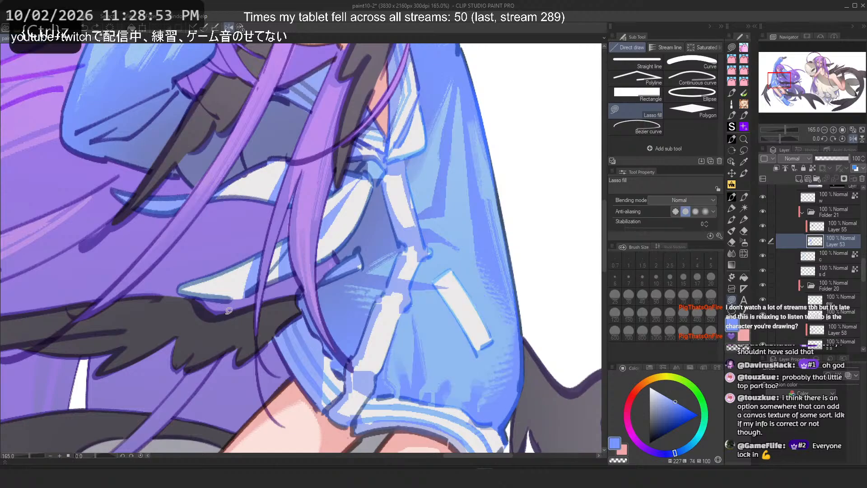
{"action": "left_click", "coordinate": [731, 163]}
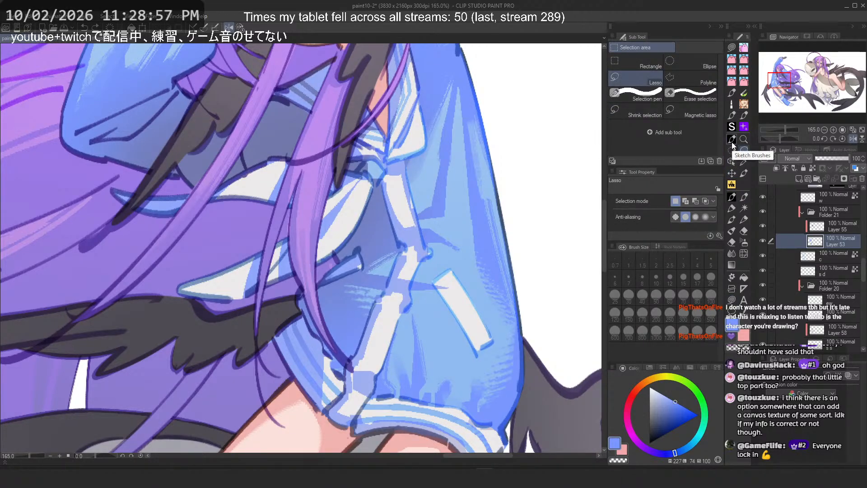
{"action": "left_click_drag", "start_coordinate": [377, 281], "coordinate": [470, 295]}
{"action": "key", "text": "ctrl+z"}
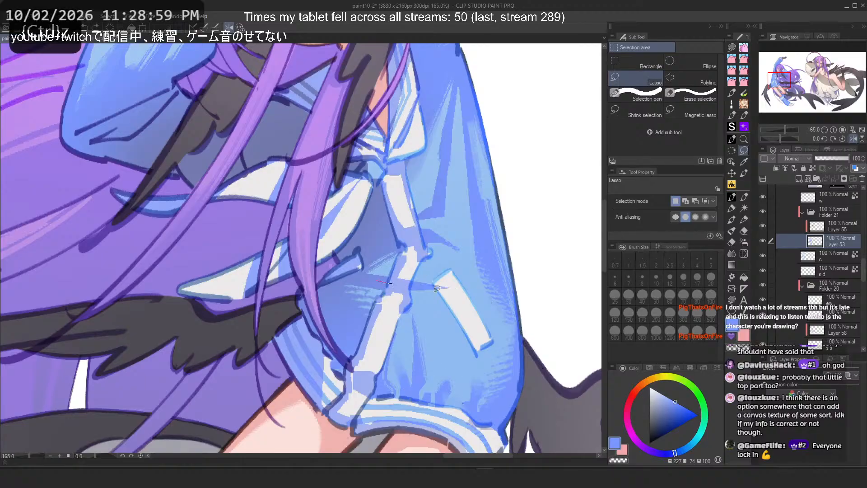
{"action": "mouse_move", "coordinate": [376, 281]}
{"action": "left_mouse_down"}
{"action": "mouse_move", "coordinate": [316, 407]}
{"action": "mouse_move", "coordinate": [272, 384]}
{"action": "left_mouse_up"}
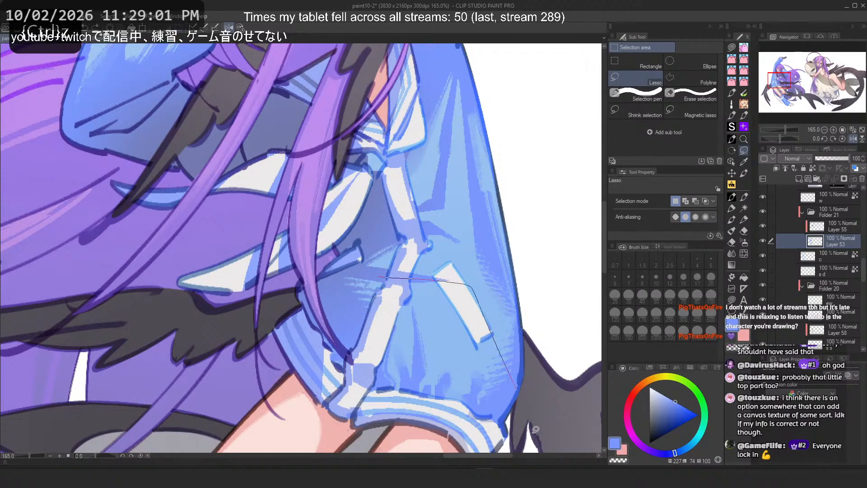
{"action": "left_click_drag", "start_coordinate": [536, 429], "coordinate": [302, 384]}
{"action": "key", "text": "p"}
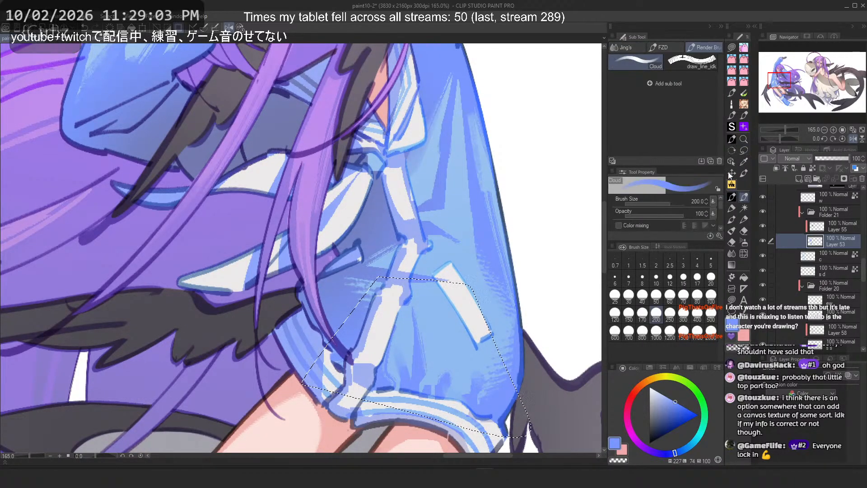
Step: Set the brush size to 150 and try shading strokes inside the selection on the lower sleeve, undoing them
{"action": "key", "text": "ctrl+z"}
{"action": "key", "text": "ctrl+z"}
{"action": "left_click_drag", "start_coordinate": [405, 296], "coordinate": [552, 390]}
{"action": "key", "text": "2"}
{"action": "key", "text": "ctrl+z"}
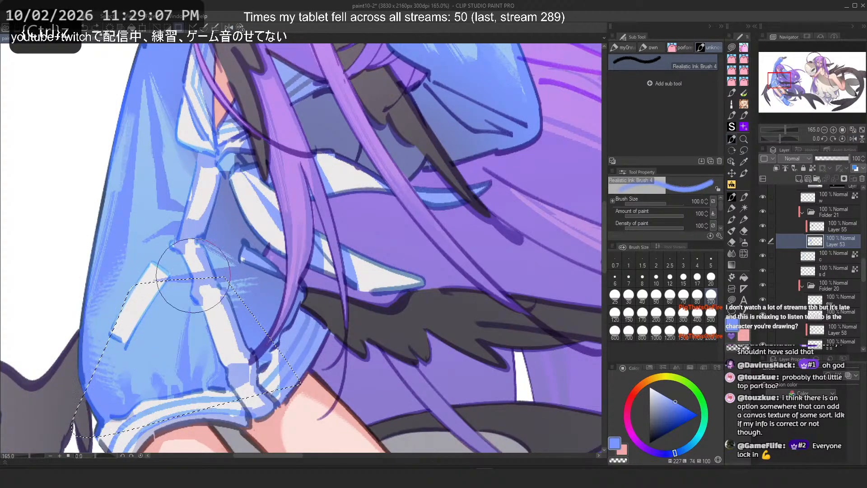
{"action": "left_click", "coordinate": [629, 312]}
{"action": "left_click_drag", "start_coordinate": [146, 304], "coordinate": [135, 320]}
{"action": "key", "text": "ctrl+z"}
{"action": "left_click_drag", "start_coordinate": [174, 249], "coordinate": [116, 313]}
{"action": "key", "text": "ctrl+z"}
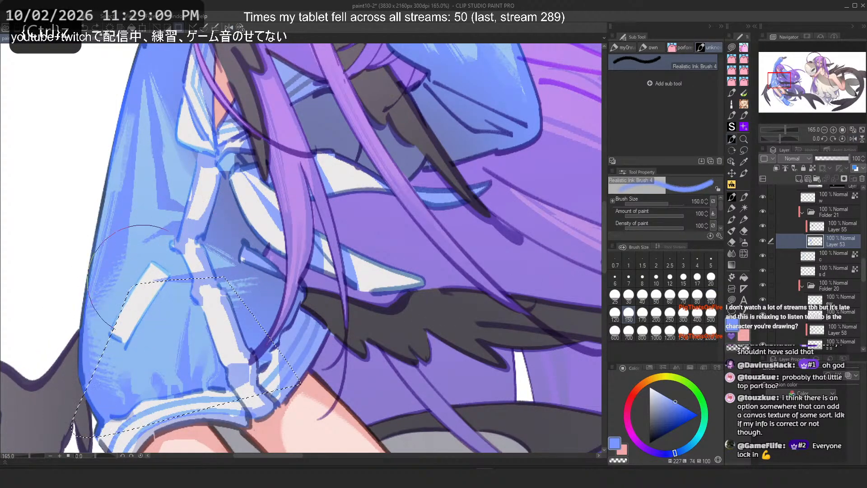
{"action": "left_click_drag", "start_coordinate": [161, 287], "coordinate": [131, 335]}
{"action": "key", "text": "ctrl+z"}
{"action": "left_click_drag", "start_coordinate": [163, 271], "coordinate": [118, 291]}
{"action": "key", "text": "2"}
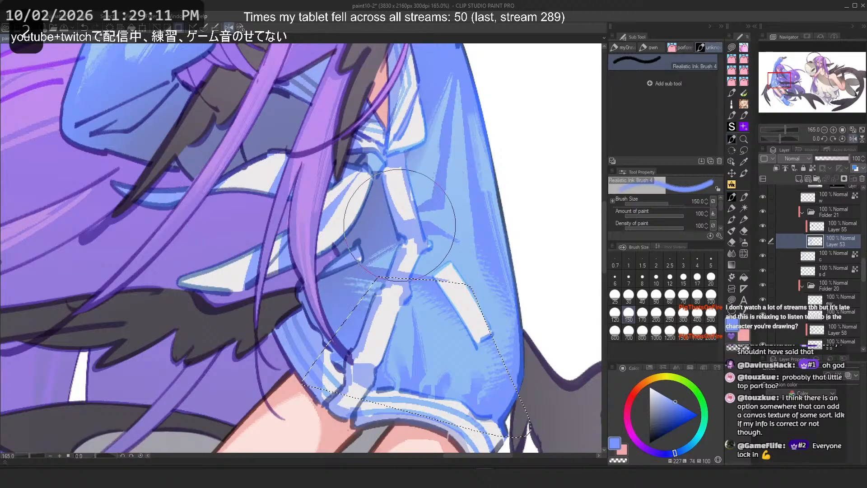
{"action": "key", "text": "ctrl+z"}
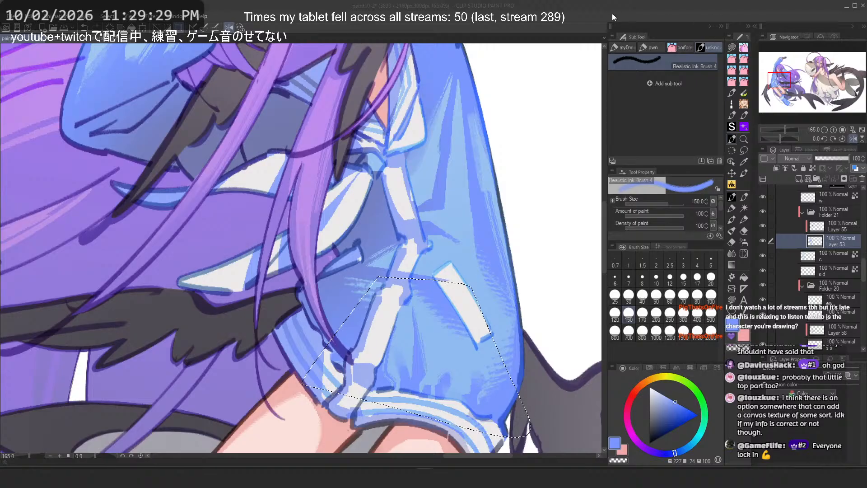
Step: Zoom out and pan around the whole illustration and layer list to review the legs and sleeve
{"action": "scroll", "coordinate": [426, 234], "scroll_direction": "down", "scroll_amount": 1}
{"action": "scroll", "coordinate": [425, 236], "scroll_direction": "up", "scroll_amount": 3}
{"action": "left_click", "coordinate": [731, 151]}
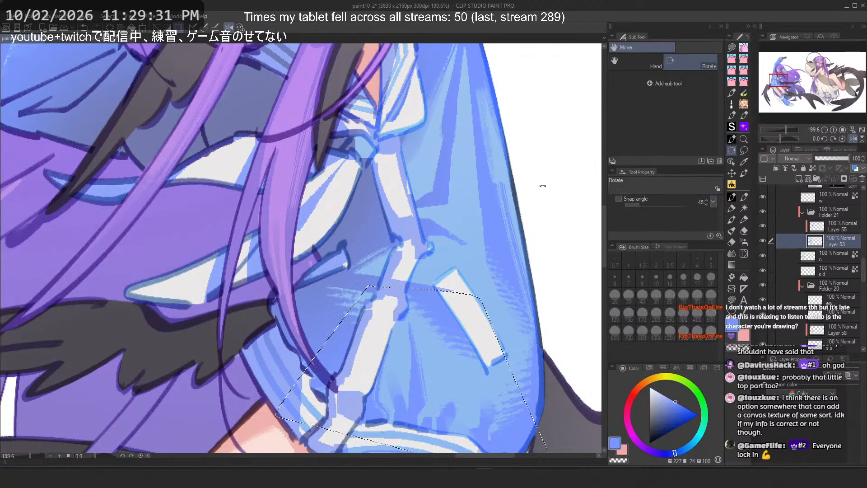
{"action": "left_click", "coordinate": [745, 152]}
{"action": "scroll", "coordinate": [461, 181], "scroll_direction": "down", "scroll_amount": 8}
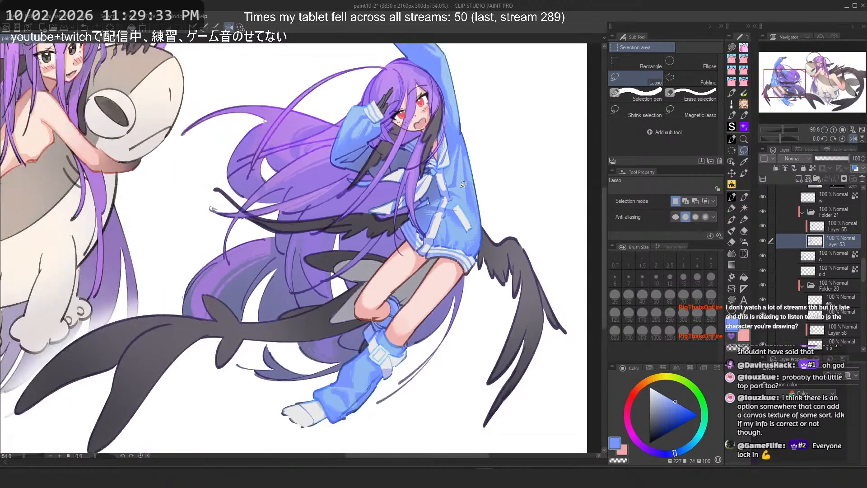
{"action": "scroll", "coordinate": [462, 181], "scroll_direction": "down", "scroll_amount": 2}
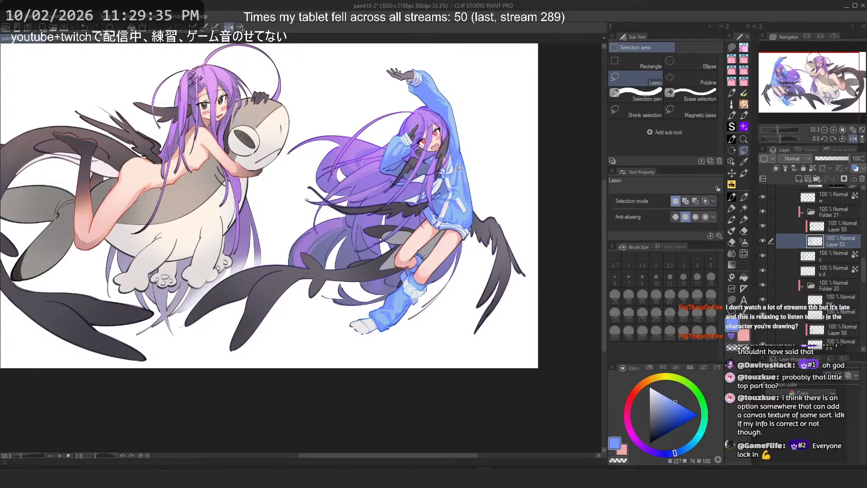
{"action": "scroll", "coordinate": [459, 168], "scroll_direction": "up", "scroll_amount": 3}
{"action": "scroll", "coordinate": [435, 156], "scroll_direction": "down", "scroll_amount": 3}
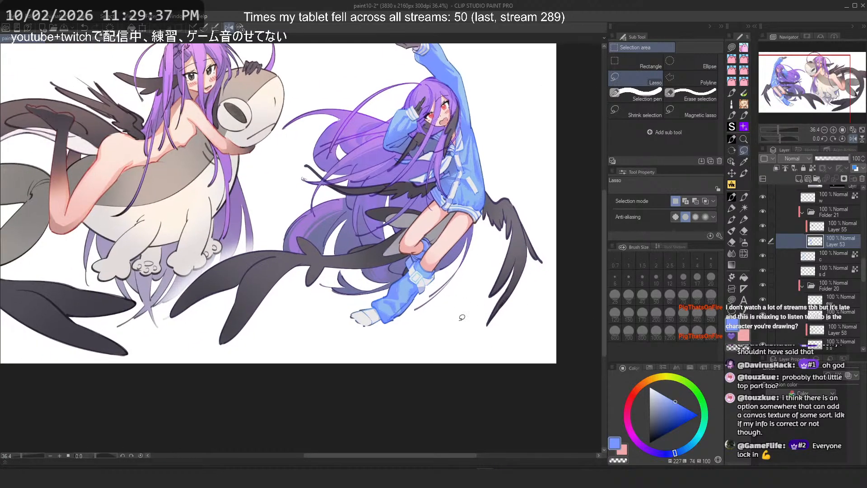
{"action": "scroll", "coordinate": [447, 301], "scroll_direction": "up", "scroll_amount": 5}
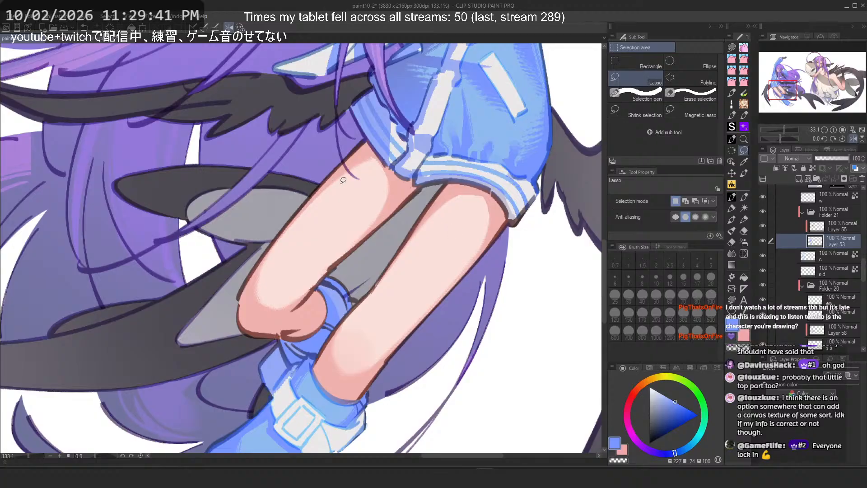
{"action": "scroll", "coordinate": [465, 266], "scroll_direction": "down", "scroll_amount": 2}
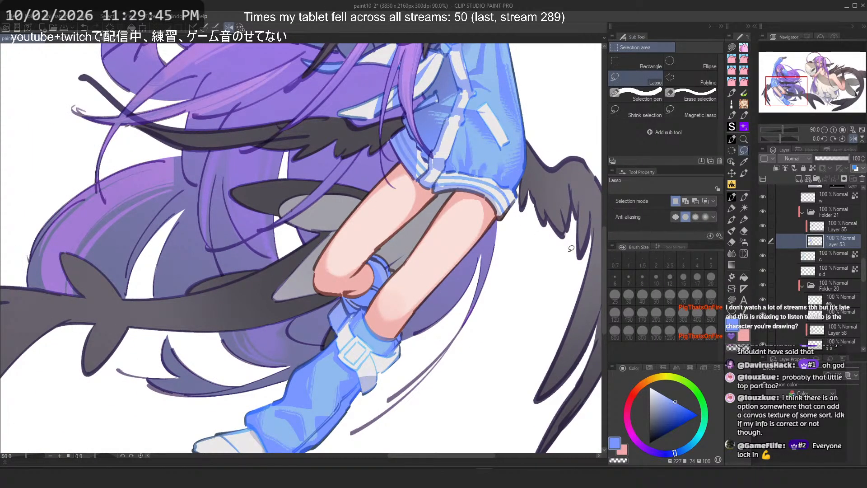
{"action": "scroll", "coordinate": [411, 230], "scroll_direction": "down", "scroll_amount": 1}
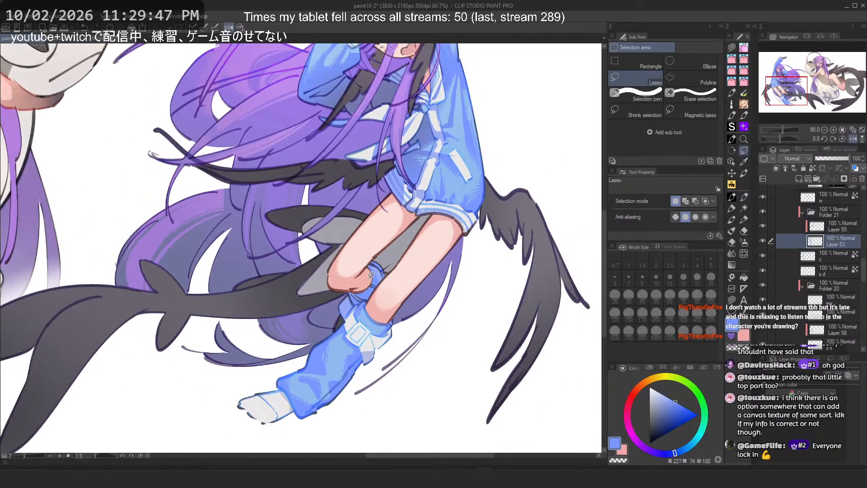
{"action": "left_click_drag", "start_coordinate": [578, 251], "coordinate": [441, 232]}
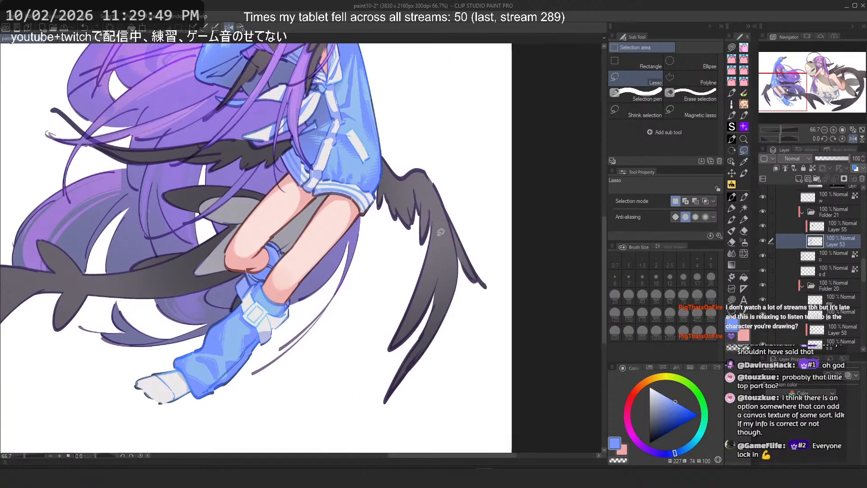
{"action": "scroll", "coordinate": [816, 268], "scroll_direction": "down", "scroll_amount": 5}
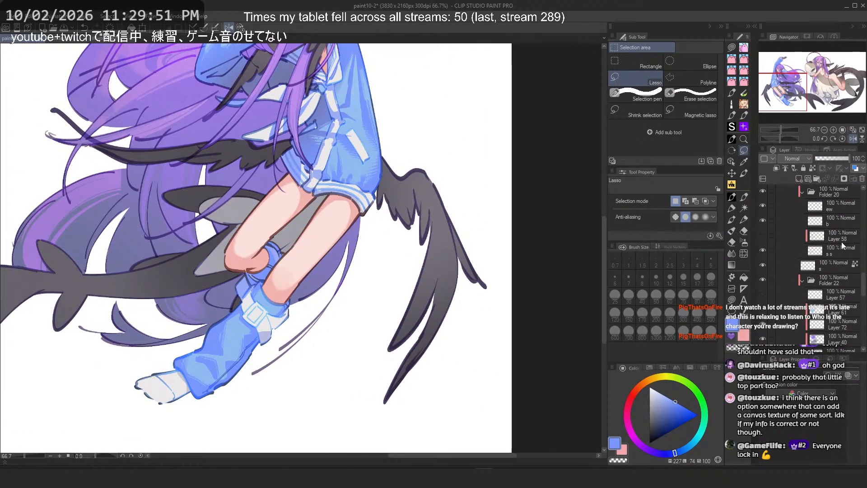
{"action": "scroll", "coordinate": [832, 233], "scroll_direction": "down", "scroll_amount": 6}
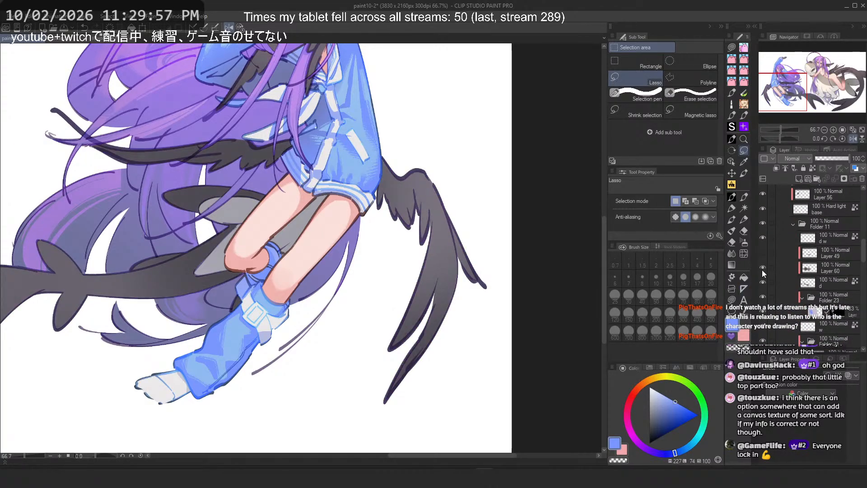
{"action": "left_click_drag", "start_coordinate": [494, 249], "coordinate": [519, 294]}
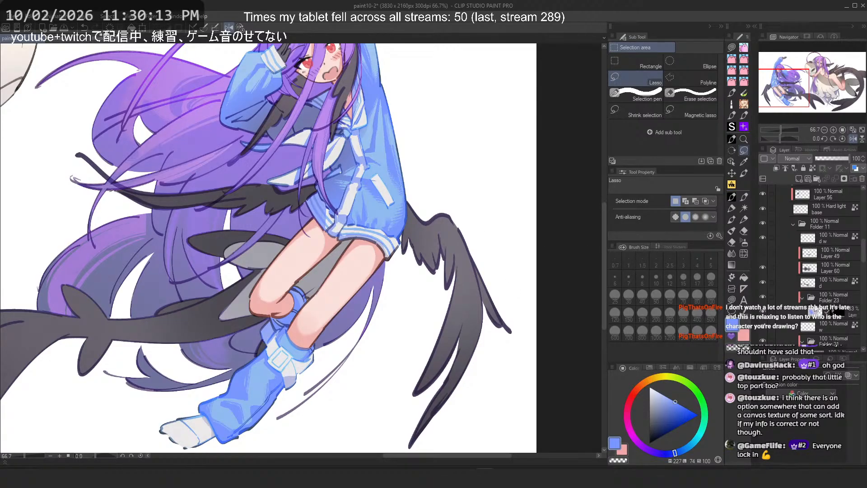
Step: Toggle the visibility of several shading layers in the leg folders on and off to compare them
{"action": "scroll", "coordinate": [816, 309], "scroll_direction": "down", "scroll_amount": 2}
{"action": "scroll", "coordinate": [817, 307], "scroll_direction": "down", "scroll_amount": 2}
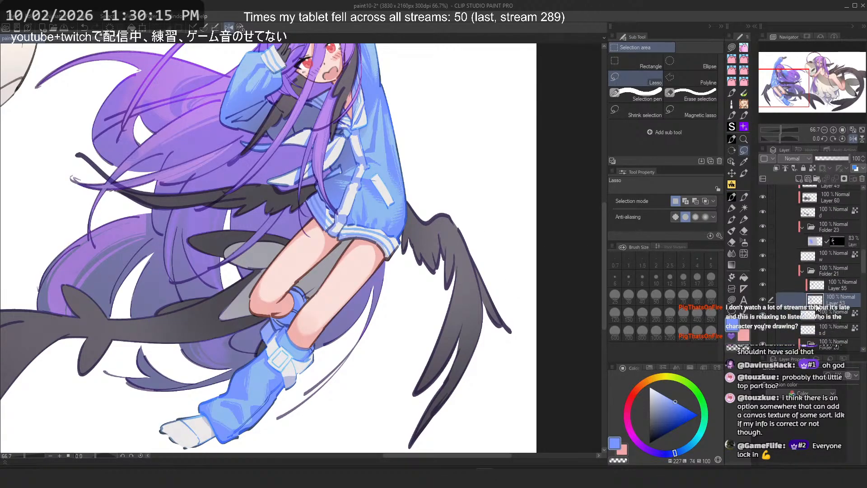
{"action": "left_click", "coordinate": [765, 281]}
{"action": "left_click", "coordinate": [765, 281]}
{"action": "left_click", "coordinate": [766, 302]}
{"action": "left_click", "coordinate": [766, 301]}
{"action": "scroll", "coordinate": [849, 298], "scroll_direction": "down", "scroll_amount": 3}
{"action": "left_click", "coordinate": [831, 267]}
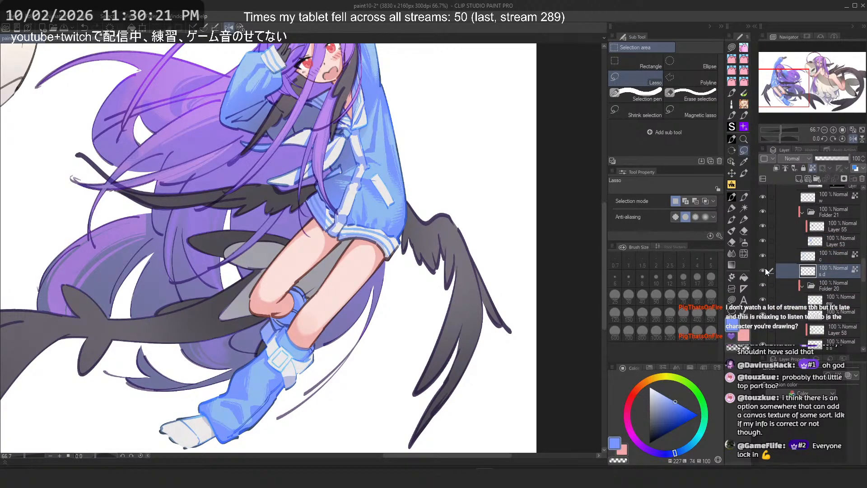
{"action": "scroll", "coordinate": [819, 266], "scroll_direction": "up", "scroll_amount": 5}
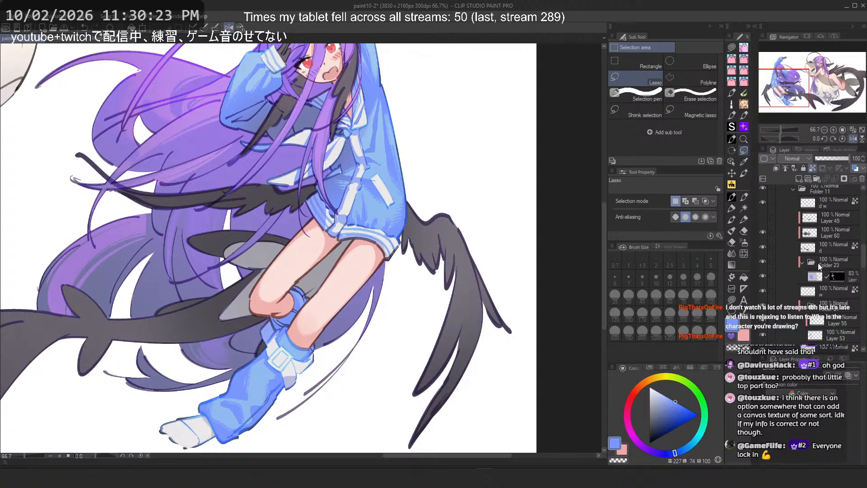
{"action": "left_click", "coordinate": [764, 245]}
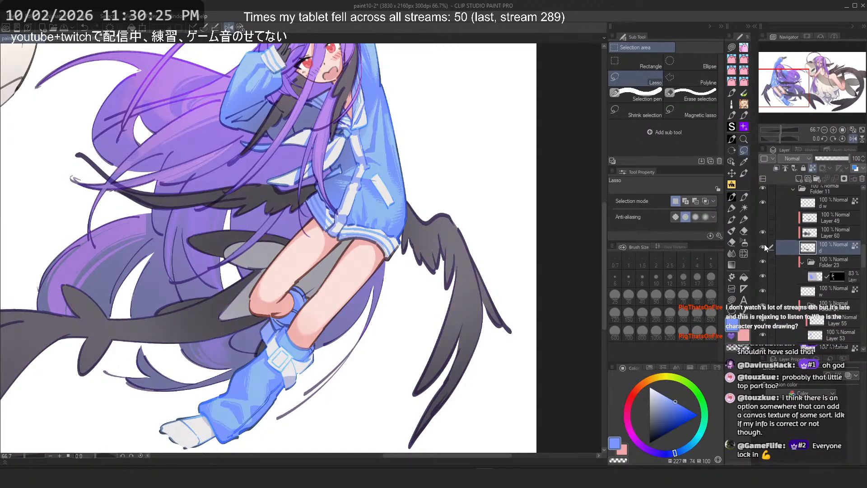
{"action": "left_click", "coordinate": [762, 232]}
{"action": "left_click", "coordinate": [763, 231]}
Step: Toggle the 'd' layer's visibility to compare the sleeve, then select Layer 49
{"action": "scroll", "coordinate": [390, 148], "scroll_direction": "up", "scroll_amount": 5}
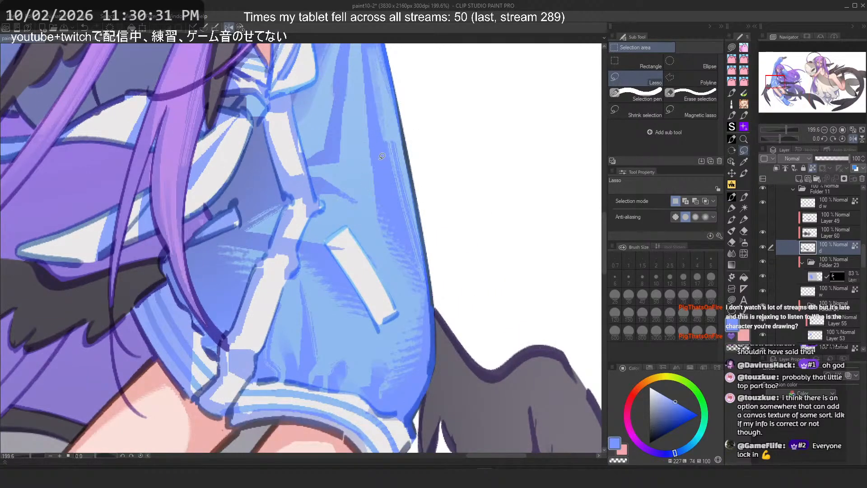
{"action": "scroll", "coordinate": [387, 184], "scroll_direction": "down", "scroll_amount": 5}
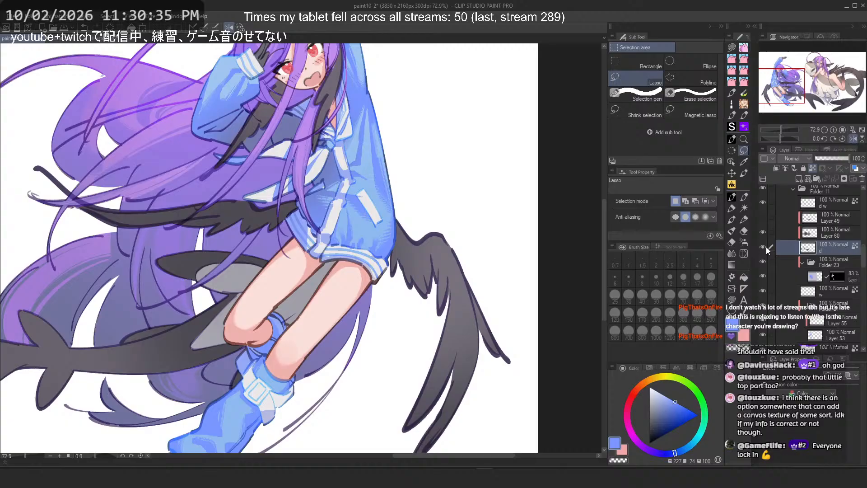
{"action": "left_click", "coordinate": [766, 247]}
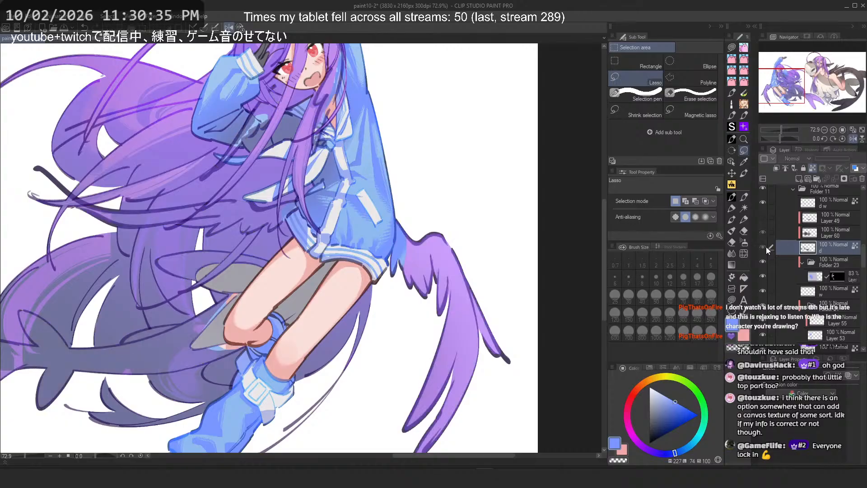
{"action": "left_click", "coordinate": [766, 246]}
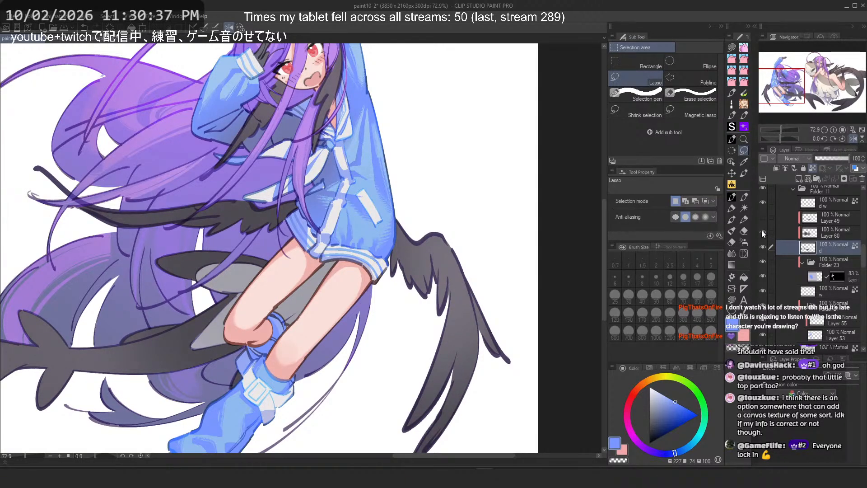
{"action": "left_click", "coordinate": [825, 233]}
{"action": "left_click", "coordinate": [764, 218]}
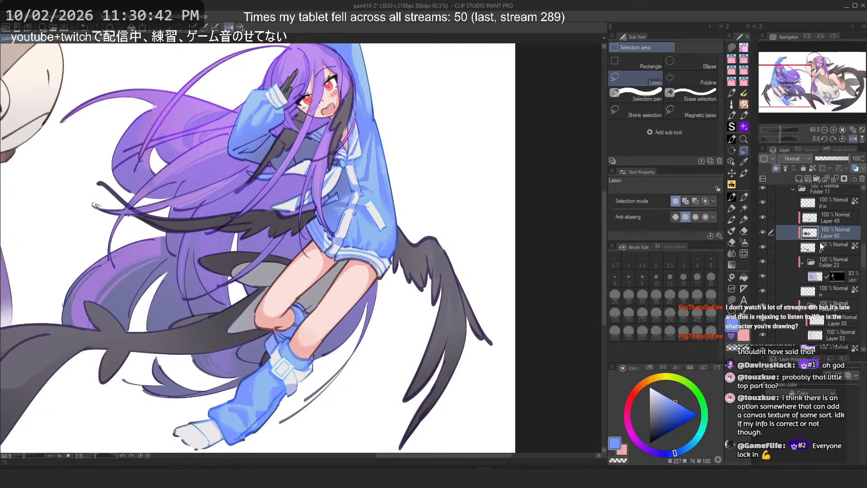
{"action": "left_click", "coordinate": [833, 221]}
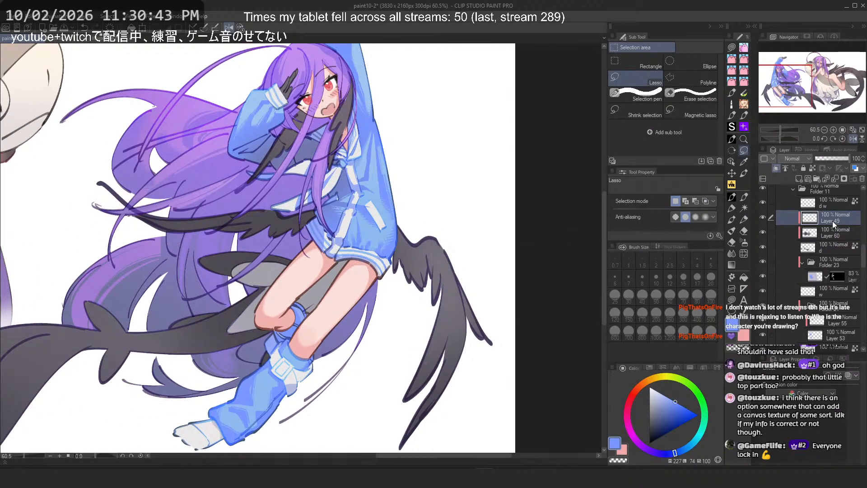
Step: Switch to the Flat marker 4 brush, choose a dark purple color and set the size to 50
{"action": "scroll", "coordinate": [445, 328], "scroll_direction": "up", "scroll_amount": 2}
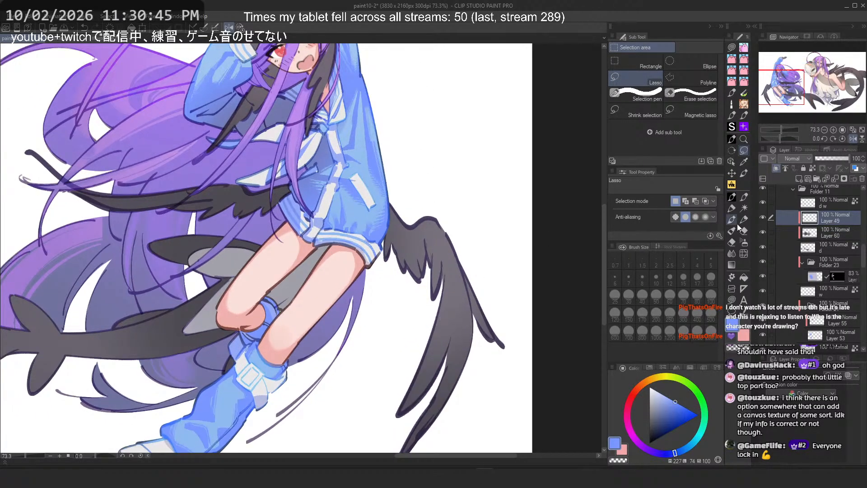
{"action": "left_click", "coordinate": [733, 208]}
{"action": "scroll", "coordinate": [496, 74], "scroll_direction": "down", "scroll_amount": 2}
{"action": "scroll", "coordinate": [430, 238], "scroll_direction": "up", "scroll_amount": 2}
{"action": "scroll", "coordinate": [430, 238], "scroll_direction": "up", "scroll_amount": 3}
{"action": "left_click", "coordinate": [430, 392], "text": "alt"}
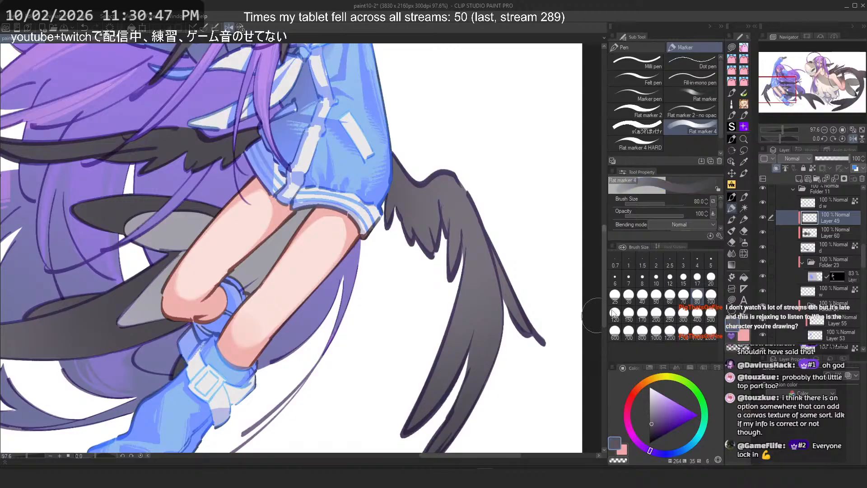
{"action": "left_click", "coordinate": [653, 426]}
{"action": "left_click", "coordinate": [657, 296]}
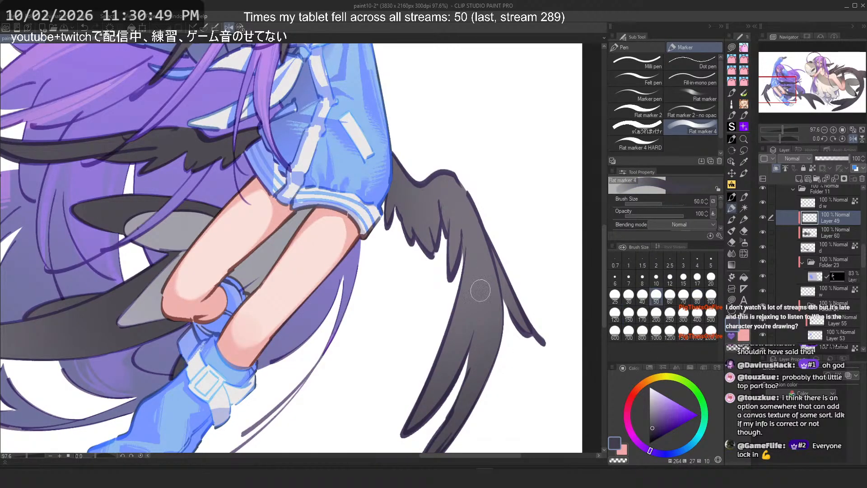
Step: Set the brush size to 70 and try strokes on the wing beside the legs, undoing them
{"action": "left_click_drag", "start_coordinate": [415, 420], "coordinate": [472, 277]}
{"action": "key", "text": "ctrl+z"}
{"action": "left_click", "coordinate": [684, 296]}
{"action": "scroll", "coordinate": [435, 190], "scroll_direction": "down", "scroll_amount": 1}
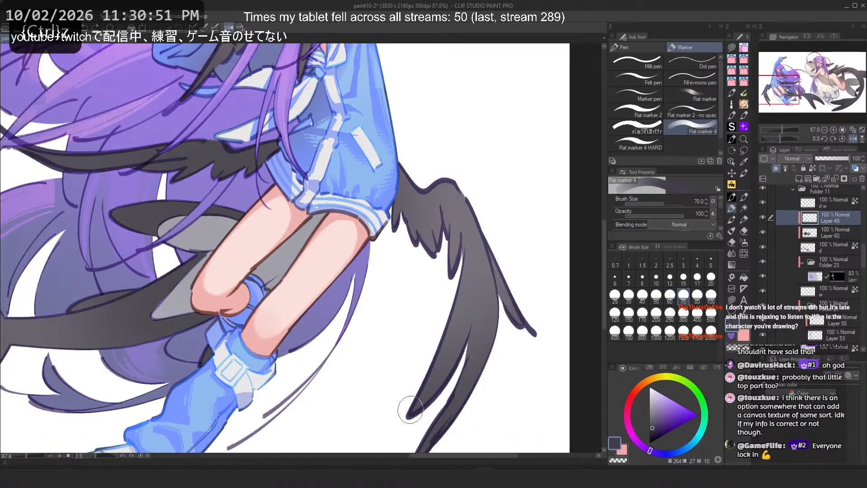
{"action": "left_click_drag", "start_coordinate": [411, 410], "coordinate": [466, 304]}
{"action": "scroll", "coordinate": [431, 185], "scroll_direction": "down", "scroll_amount": 3}
{"action": "key", "text": "ctrl+z"}
{"action": "left_click_drag", "start_coordinate": [421, 347], "coordinate": [461, 247]}
{"action": "key", "text": "ctrl+z"}
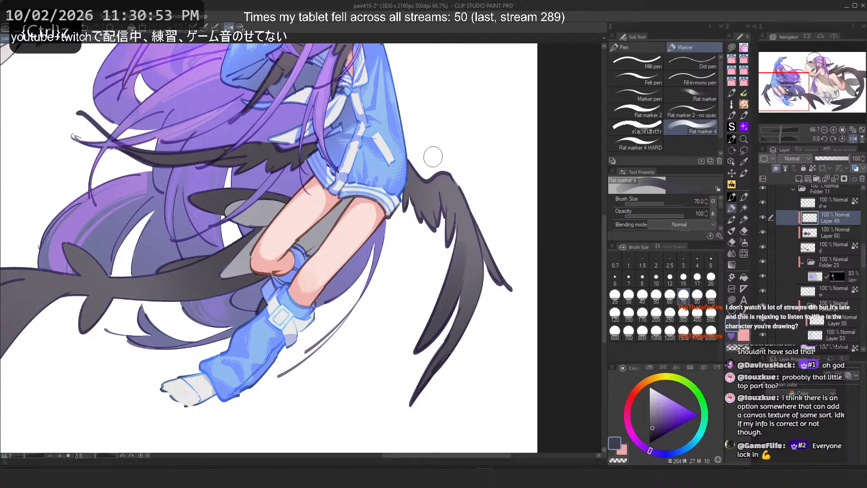
Step: Try several Flat marker 4 shading strokes on the wing at sizes 70 and 30, undoing each one
{"action": "left_click_drag", "start_coordinate": [429, 373], "coordinate": [475, 281]}
{"action": "key", "text": "ctrl+z"}
{"action": "left_click_drag", "start_coordinate": [445, 351], "coordinate": [479, 255]}
{"action": "key", "text": "ctrl+z"}
{"action": "left_click_drag", "start_coordinate": [453, 336], "coordinate": [471, 296]}
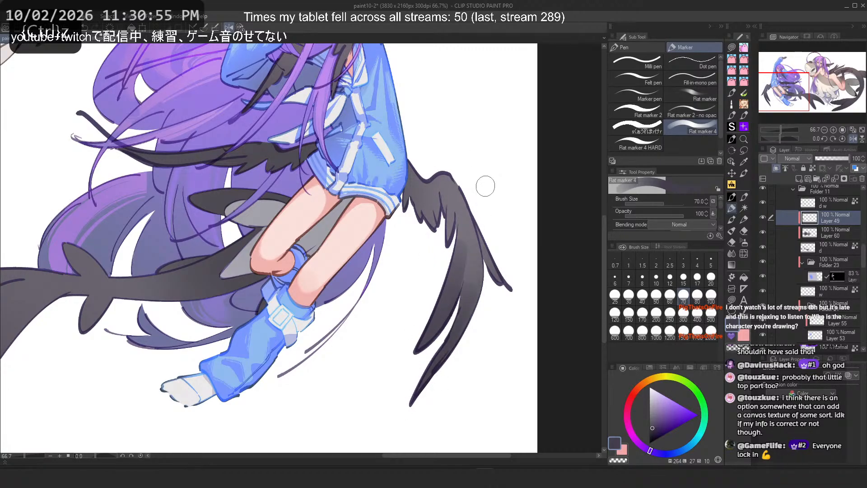
{"action": "key", "text": "ctrl+z"}
{"action": "left_click_drag", "start_coordinate": [450, 354], "coordinate": [473, 289]}
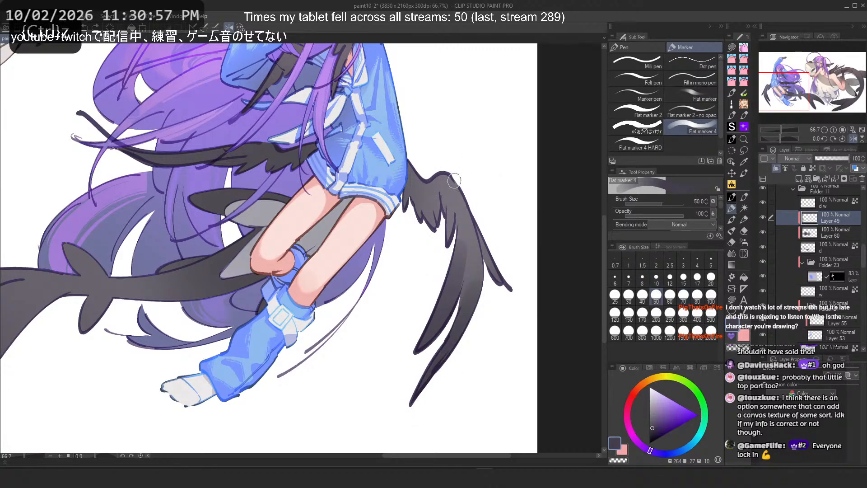
{"action": "scroll", "coordinate": [435, 107], "scroll_direction": "up", "scroll_amount": 3}
{"action": "left_click", "coordinate": [628, 295]}
{"action": "mouse_move", "coordinate": [448, 253]}
{"action": "left_mouse_down"}
{"action": "mouse_move", "coordinate": [463, 167]}
{"action": "mouse_move", "coordinate": [448, 253]}
{"action": "mouse_move", "coordinate": [460, 193]}
{"action": "left_mouse_up"}
{"action": "key", "text": "ctrl+z"}
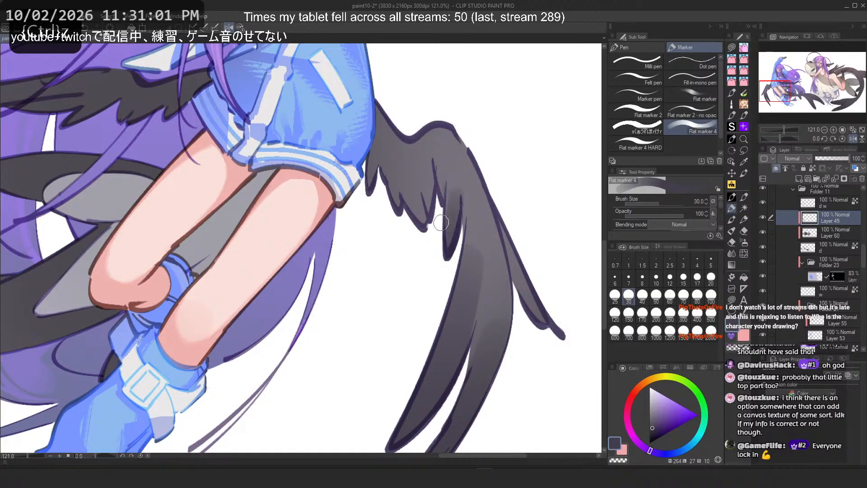
{"action": "key", "text": "ctrl+z"}
{"action": "mouse_move", "coordinate": [424, 222]}
{"action": "left_mouse_down"}
{"action": "mouse_move", "coordinate": [430, 170]}
{"action": "mouse_move", "coordinate": [409, 178]}
{"action": "left_mouse_up"}
{"action": "key", "text": "ctrl+z"}
{"action": "key", "text": "ctrl+z"}
{"action": "mouse_move", "coordinate": [422, 222]}
{"action": "left_mouse_down"}
{"action": "mouse_move", "coordinate": [410, 186]}
{"action": "mouse_move", "coordinate": [388, 170]}
{"action": "left_mouse_up"}
{"action": "key", "text": "ctrl+z"}
{"action": "left_click_drag", "start_coordinate": [398, 200], "coordinate": [377, 156]}
{"action": "key", "text": "ctrl+z"}
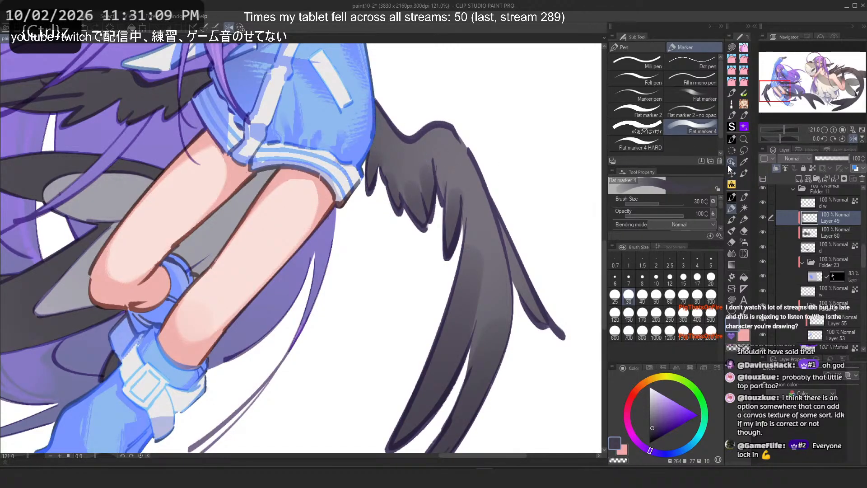
Step: Switch to Realistic Ink Brush 4 at size 50 and test a stroke on the wing, undoing it
{"action": "left_click", "coordinate": [732, 139]}
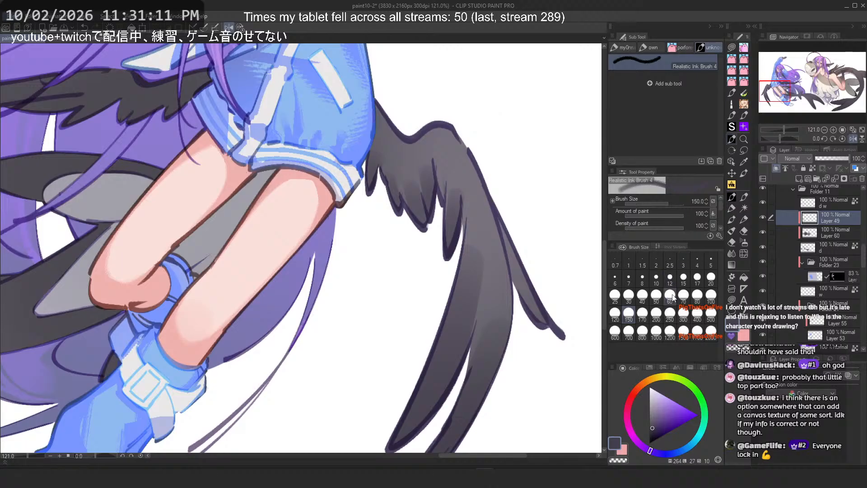
{"action": "left_click", "coordinate": [657, 296]}
{"action": "left_click", "coordinate": [474, 188], "text": "alt"}
{"action": "mouse_move", "coordinate": [477, 293]}
{"action": "left_mouse_down"}
{"action": "mouse_move", "coordinate": [470, 236]}
{"action": "mouse_move", "coordinate": [480, 293]}
{"action": "left_mouse_up"}
{"action": "key", "text": "ctrl+z"}
{"action": "key", "text": "ctrl+z"}
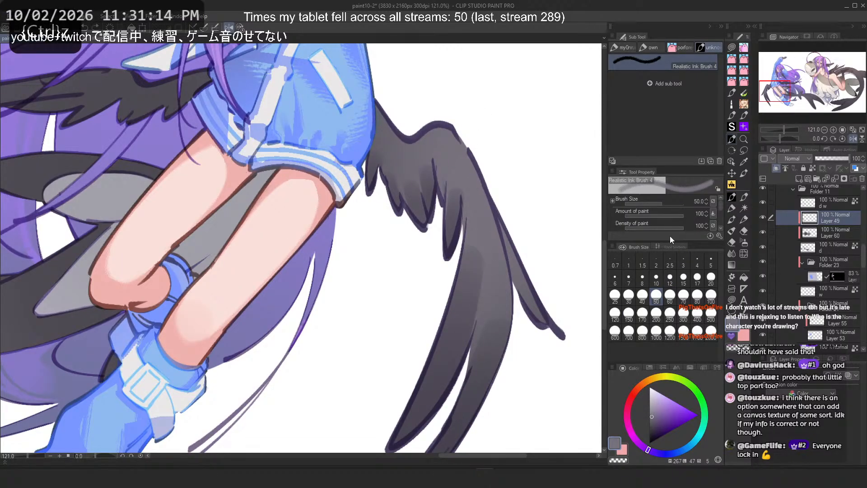
Step: Try long strokes on the wing's lower feathers with the hair_marker brush at sizes 40 and 120, undoing them
{"action": "left_click", "coordinate": [650, 47]}
{"action": "left_click", "coordinate": [642, 296]}
{"action": "left_click_drag", "start_coordinate": [472, 248], "coordinate": [448, 414]}
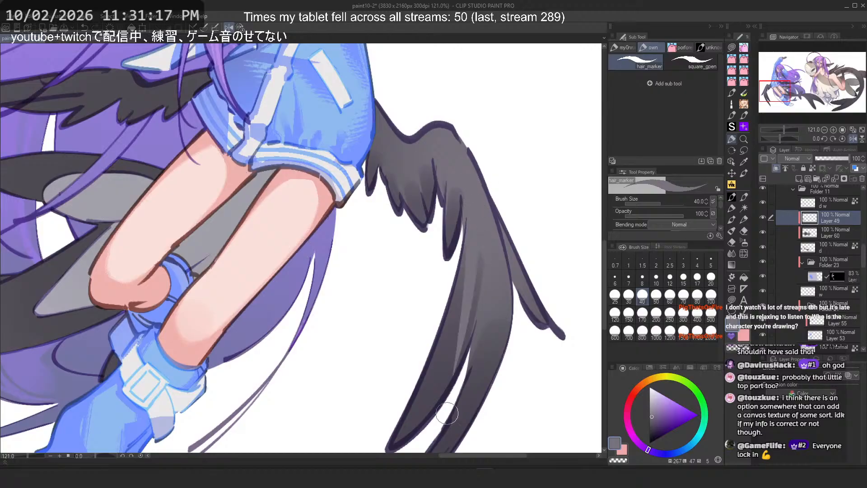
{"action": "key", "text": "ctrl+z"}
{"action": "left_click", "coordinate": [615, 314]}
{"action": "left_click_drag", "start_coordinate": [475, 237], "coordinate": [455, 387]}
{"action": "key", "text": "ctrl+z"}
{"action": "left_click_drag", "start_coordinate": [475, 254], "coordinate": [431, 404]}
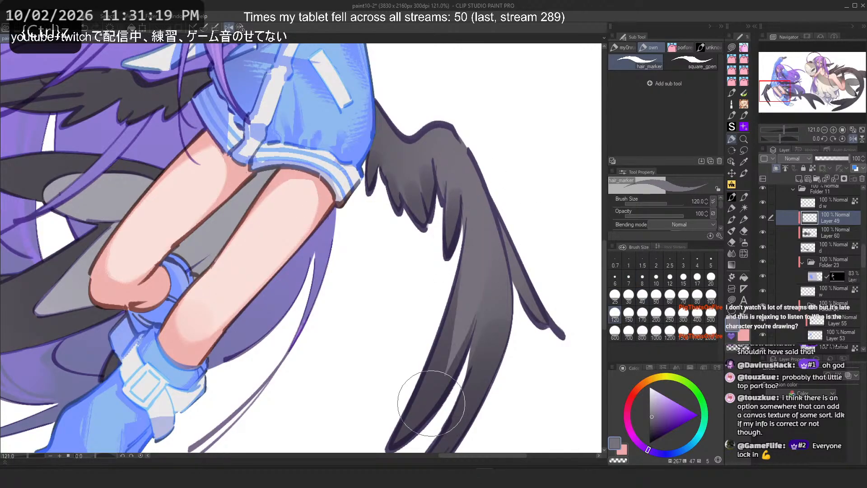
{"action": "scroll", "coordinate": [434, 316], "scroll_direction": "down", "scroll_amount": 3}
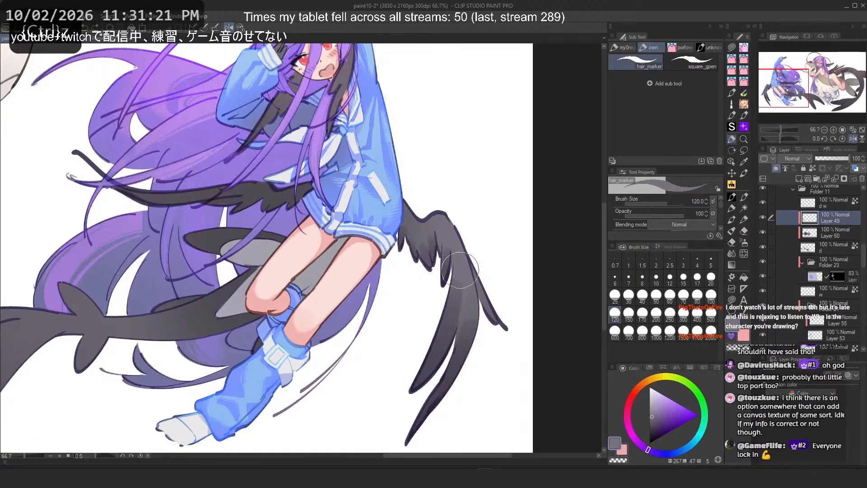
{"action": "key", "text": "2"}
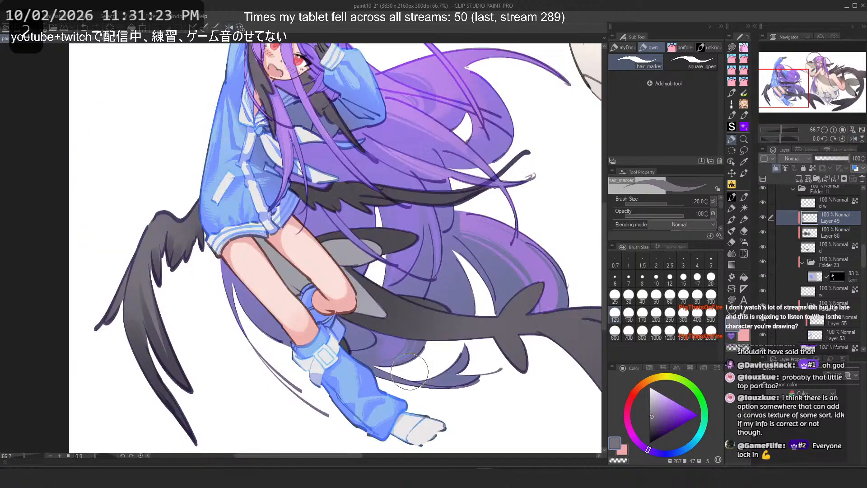
{"action": "key", "text": "ctrl+z"}
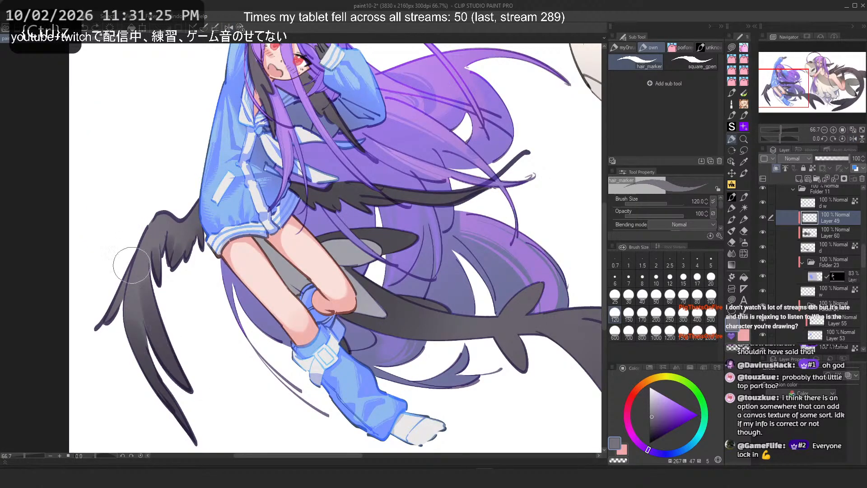
Step: Shade the upper wing feathers with a hair_marker stroke at size 120
{"action": "left_click_drag", "start_coordinate": [199, 296], "coordinate": [309, 241]}
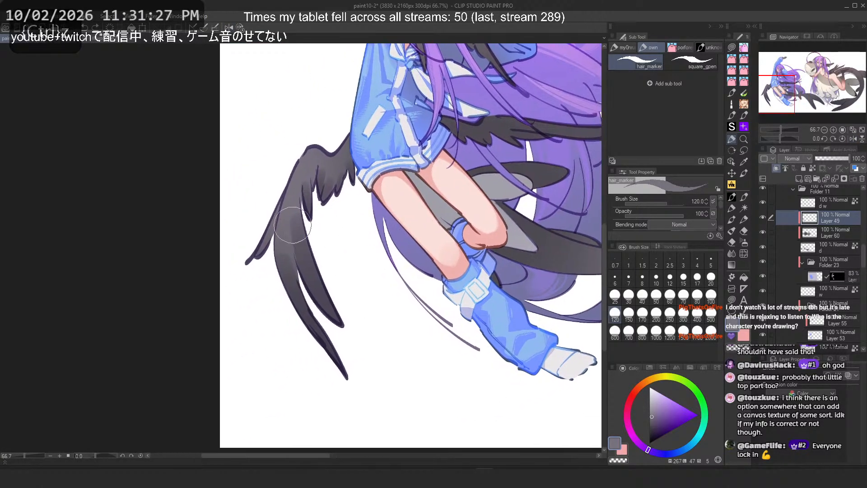
{"action": "scroll", "coordinate": [293, 225], "scroll_direction": "up", "scroll_amount": 1}
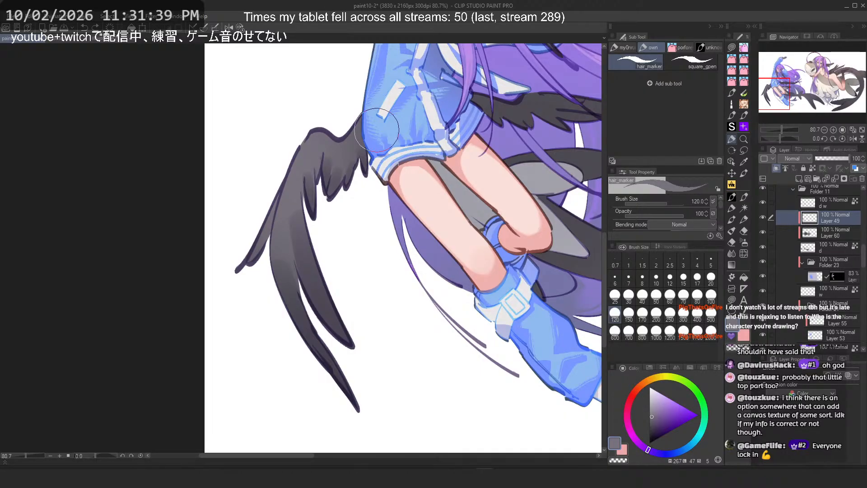
{"action": "scroll", "coordinate": [377, 130], "scroll_direction": "down", "scroll_amount": 5}
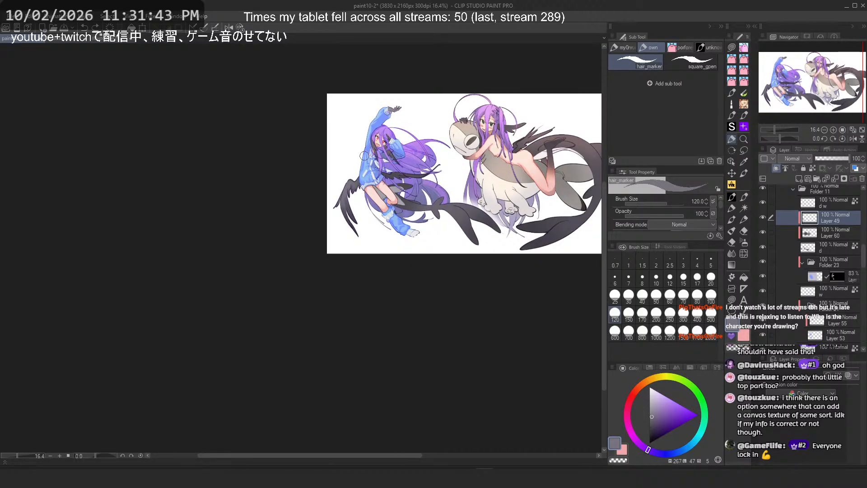
{"action": "scroll", "coordinate": [325, 183], "scroll_direction": "up", "scroll_amount": 1}
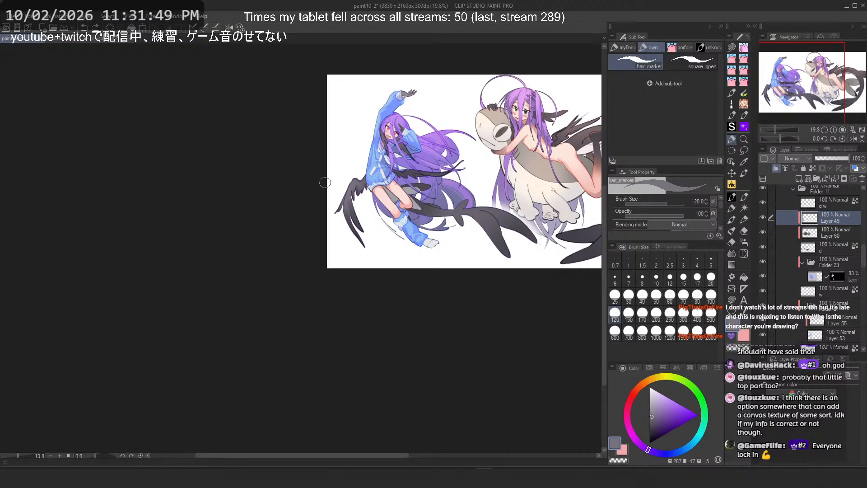
{"action": "scroll", "coordinate": [308, 168], "scroll_direction": "up", "scroll_amount": 11}
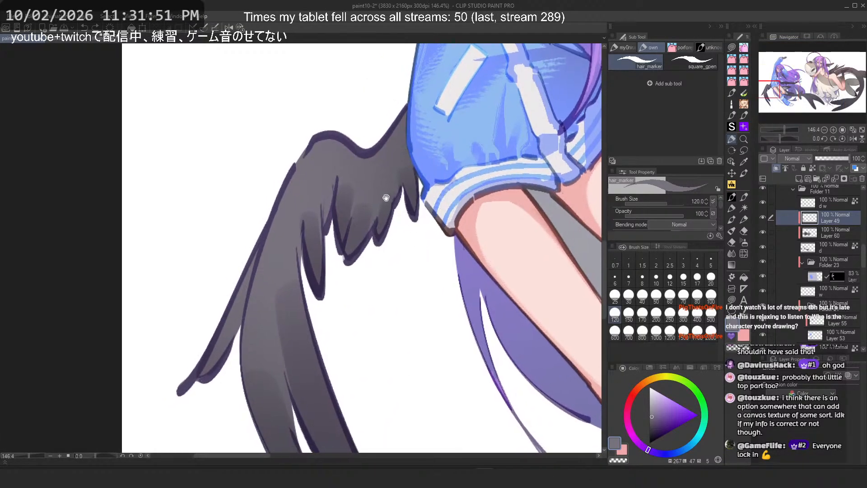
{"action": "left_click_drag", "start_coordinate": [323, 202], "coordinate": [388, 138]}
{"action": "scroll", "coordinate": [388, 137], "scroll_direction": "down", "scroll_amount": 1}
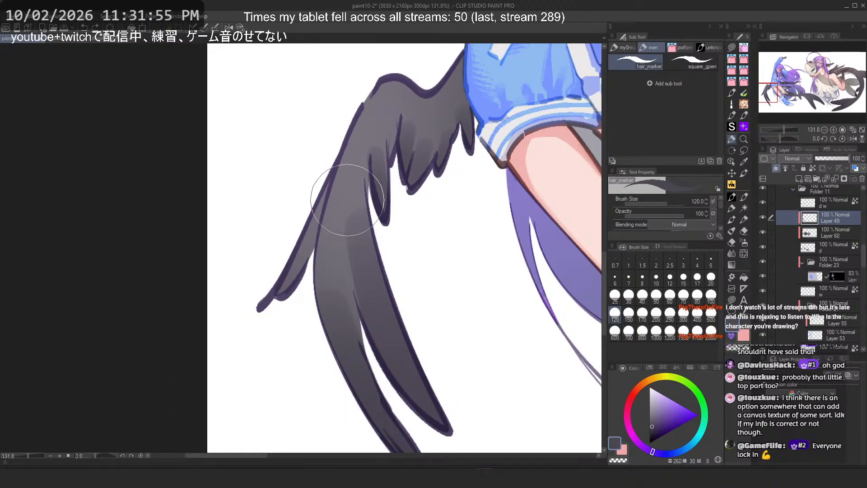
{"action": "left_click_drag", "start_coordinate": [339, 204], "coordinate": [334, 237]}
{"action": "key", "text": "ctrl+z"}
Step: Switch back to Flat marker 4 and stroke a dark shadow down the wing's central feather at size 40, redoing it repeatedly
{"action": "left_click", "coordinate": [732, 208]}
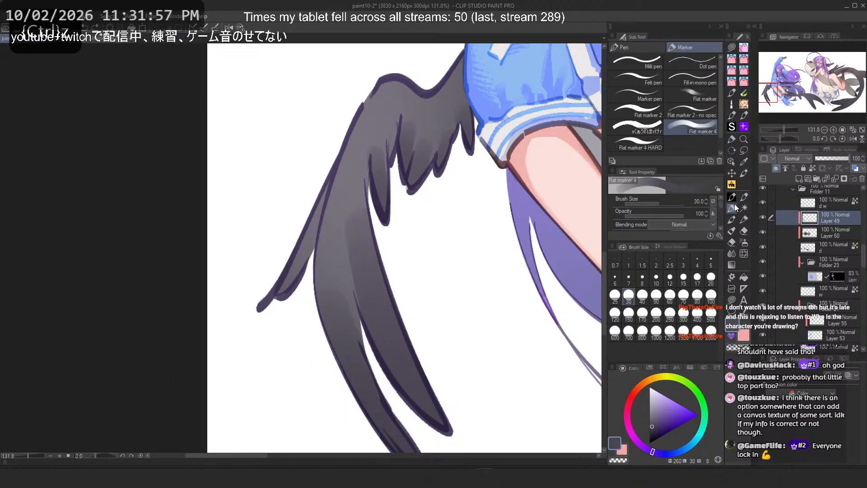
{"action": "left_click_drag", "start_coordinate": [358, 159], "coordinate": [336, 261]}
{"action": "key", "text": "ctrl+z"}
{"action": "left_click", "coordinate": [683, 295]}
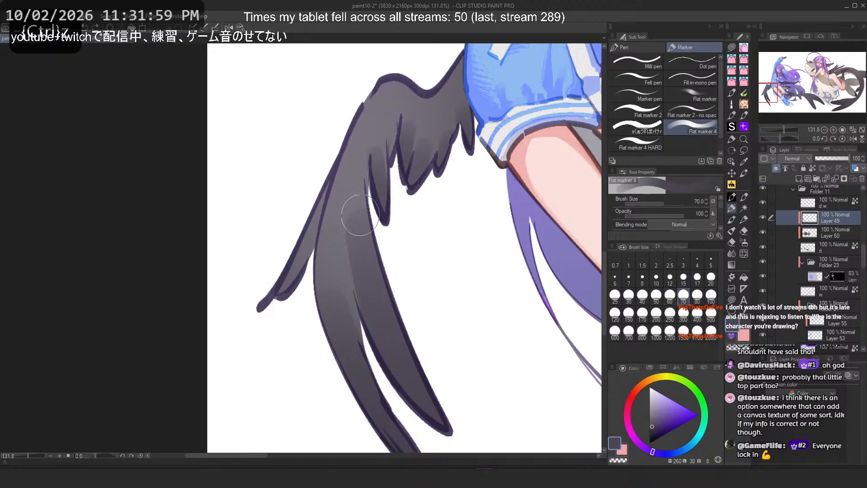
{"action": "key", "text": "ctrl+z"}
{"action": "left_click_drag", "start_coordinate": [360, 177], "coordinate": [344, 264]}
{"action": "key", "text": "ctrl+z"}
{"action": "left_click", "coordinate": [642, 295]}
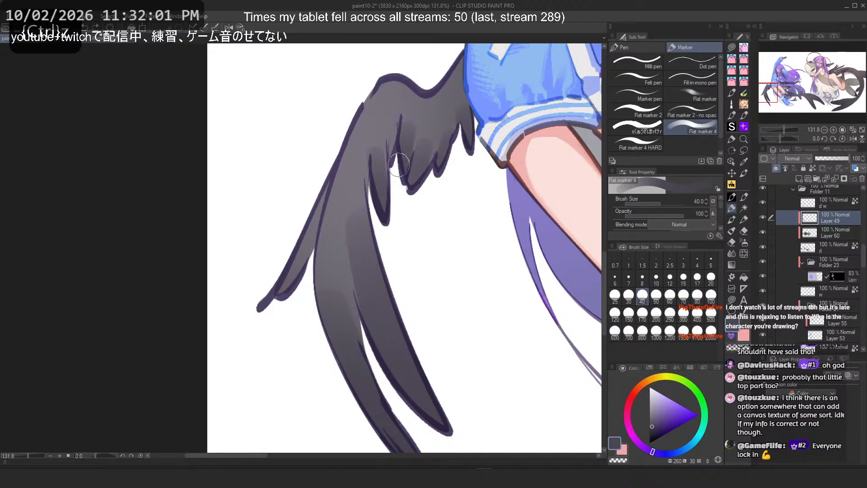
{"action": "mouse_move", "coordinate": [359, 175]}
{"action": "left_mouse_down"}
{"action": "mouse_move", "coordinate": [344, 262]}
{"action": "mouse_move", "coordinate": [349, 253]}
{"action": "mouse_move", "coordinate": [320, 285]}
{"action": "left_mouse_up"}
{"action": "key", "text": "ctrl+z"}
{"action": "key", "text": "ctrl+z"}
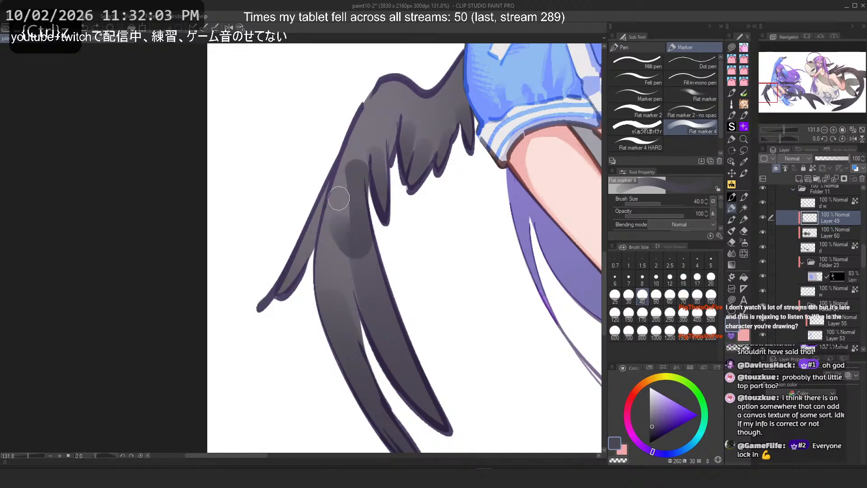
{"action": "key", "text": "ctrl+z"}
{"action": "left_click_drag", "start_coordinate": [356, 156], "coordinate": [355, 246]}
{"action": "key", "text": "ctrl+z"}
{"action": "key", "text": "ctrl+z"}
{"action": "left_click_drag", "start_coordinate": [351, 166], "coordinate": [361, 260]}
{"action": "key", "text": "ctrl+z"}
{"action": "key", "text": "ctrl+z"}
{"action": "mouse_move", "coordinate": [345, 153]}
{"action": "left_mouse_down"}
{"action": "mouse_move", "coordinate": [357, 253]}
{"action": "mouse_move", "coordinate": [365, 247]}
{"action": "left_mouse_up"}
{"action": "key", "text": "ctrl+z"}
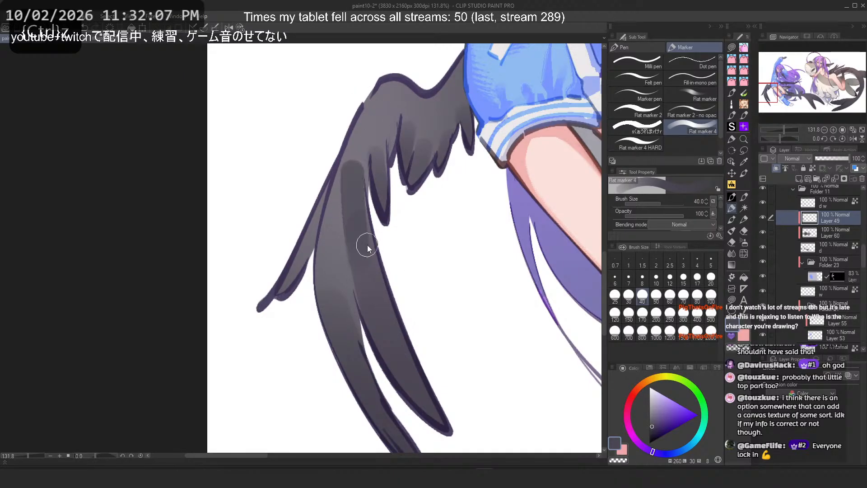
{"action": "left_click_drag", "start_coordinate": [344, 201], "coordinate": [332, 286]}
{"action": "key", "text": "ctrl+z"}
{"action": "left_click_drag", "start_coordinate": [339, 171], "coordinate": [331, 284]}
Step: Enlarge the brush to 60 and retry the shadow stroke along the wing's inner feather, undoing attempts
{"action": "scroll", "coordinate": [298, 182], "scroll_direction": "down", "scroll_amount": 8}
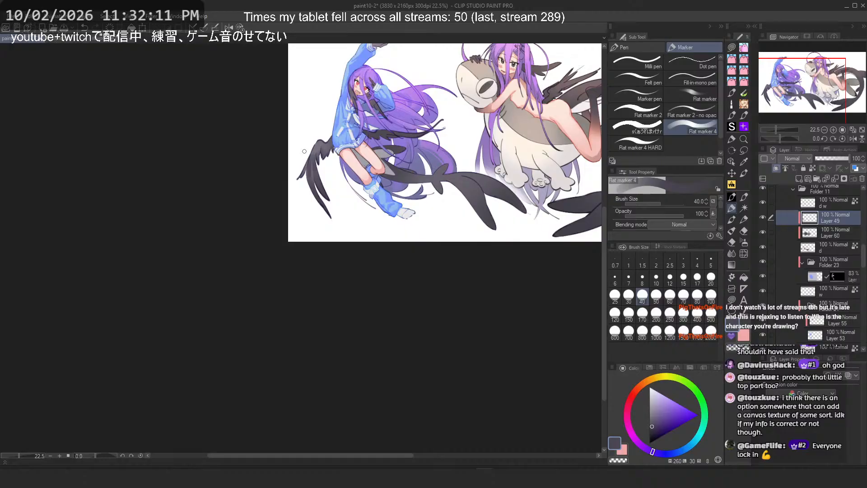
{"action": "scroll", "coordinate": [305, 152], "scroll_direction": "up", "scroll_amount": 2}
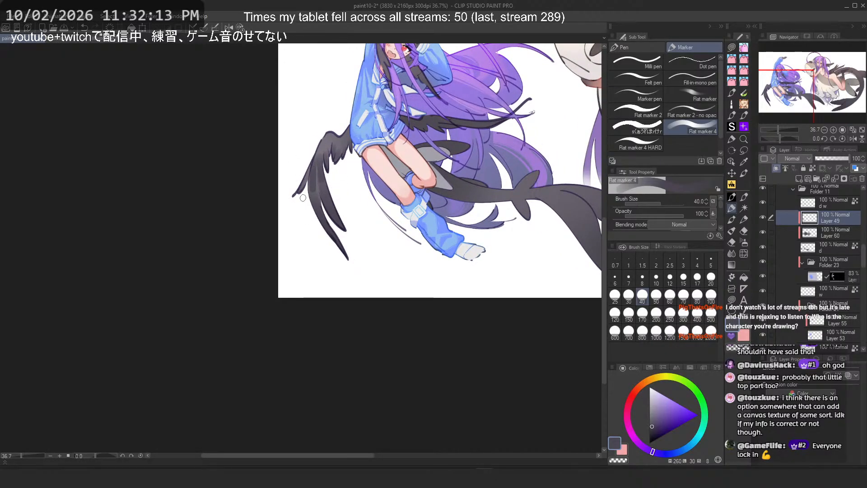
{"action": "scroll", "coordinate": [287, 110], "scroll_direction": "up", "scroll_amount": 2}
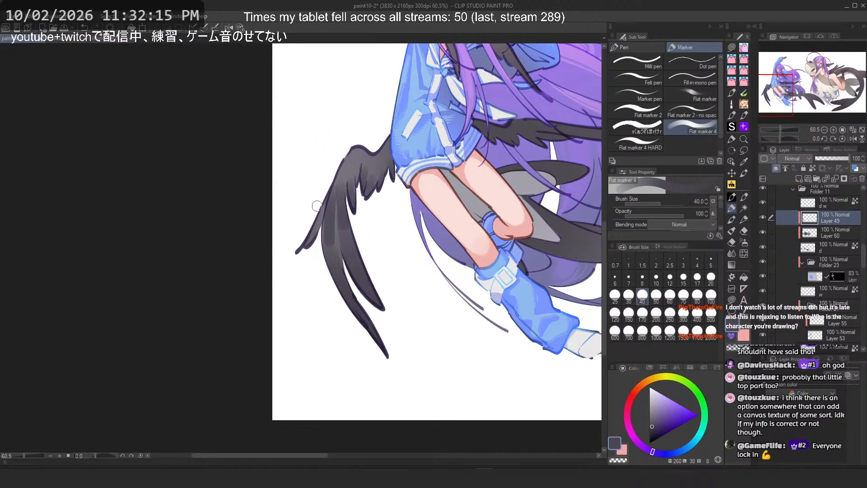
{"action": "key", "text": "]"}
{"action": "key", "text": "]"}
{"action": "key", "text": "ctrl+z"}
{"action": "left_click_drag", "start_coordinate": [329, 206], "coordinate": [334, 226]}
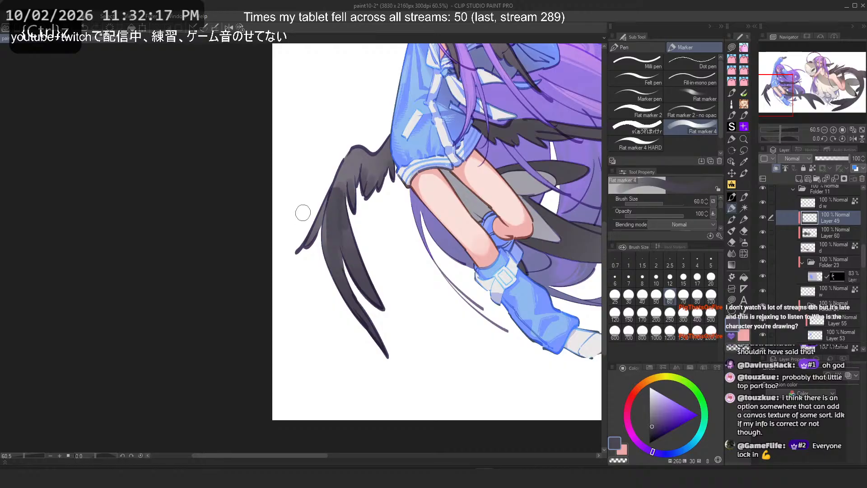
{"action": "key", "text": "h"}
{"action": "key", "text": "ctrl+z"}
{"action": "mouse_move", "coordinate": [268, 178]}
{"action": "left_mouse_down"}
{"action": "mouse_move", "coordinate": [273, 248]}
{"action": "mouse_move", "coordinate": [258, 260]}
{"action": "left_mouse_up"}
{"action": "key", "text": "ctrl+z"}
{"action": "key", "text": "ctrl+z"}
{"action": "key", "text": "ctrl+z"}
{"action": "left_click_drag", "start_coordinate": [271, 210], "coordinate": [263, 255]}
{"action": "key", "text": "ctrl+z"}
{"action": "key", "text": "ctrl+z"}
{"action": "mouse_move", "coordinate": [276, 196]}
{"action": "left_mouse_down"}
{"action": "mouse_move", "coordinate": [272, 240]}
{"action": "mouse_move", "coordinate": [260, 231]}
{"action": "left_mouse_up"}
{"action": "key", "text": "ctrl+z"}
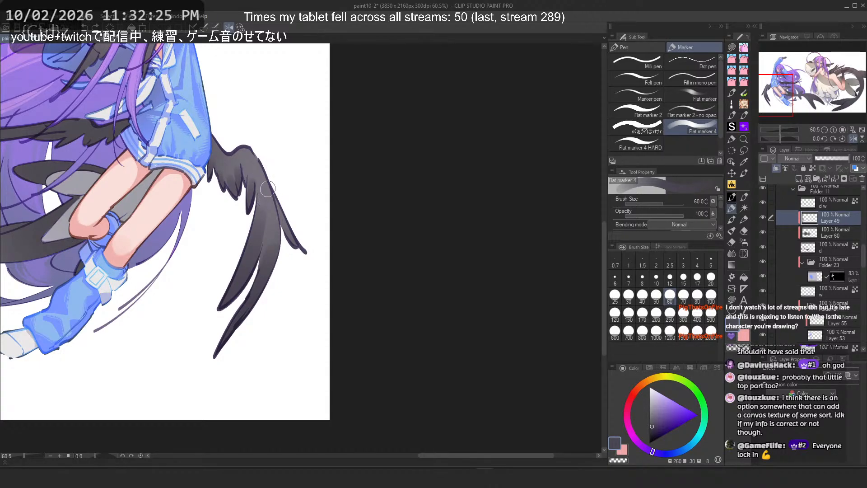
Step: Redraw the wing feather shadow stroke at size 60 after undoing the previous attempts
{"action": "key", "text": "c"}
{"action": "key", "text": "ctrl+z"}
{"action": "key", "text": "ctrl+z"}
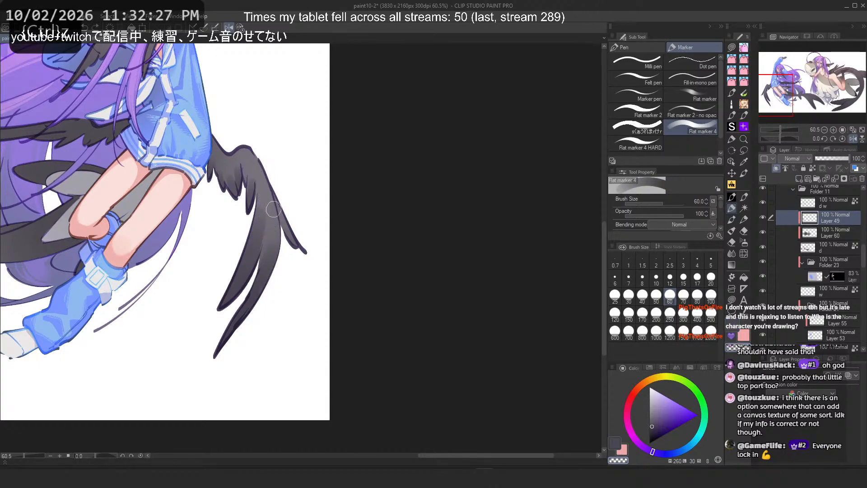
{"action": "left_click_drag", "start_coordinate": [260, 211], "coordinate": [248, 253]}
{"action": "key", "text": "ctrl+z"}
{"action": "key", "text": "ctrl+z"}
{"action": "key", "text": "ctrl+z"}
{"action": "key", "text": "ctrl+z"}
{"action": "left_click_drag", "start_coordinate": [257, 202], "coordinate": [248, 251]}
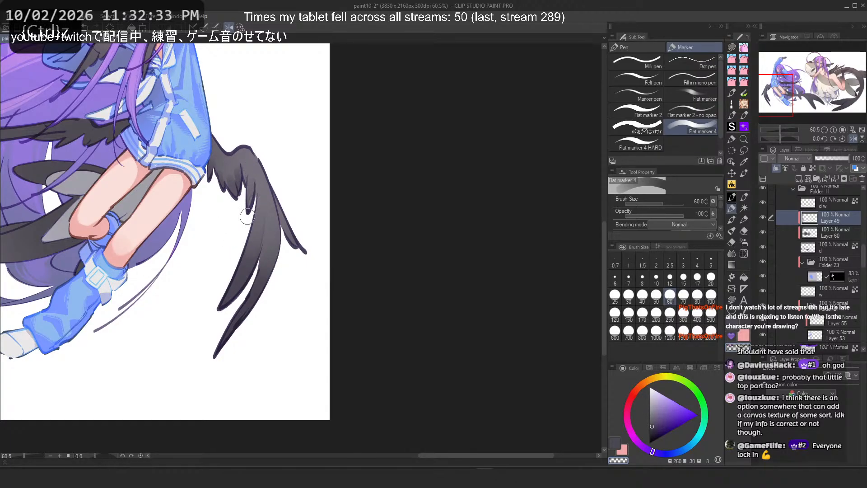
Step: Set the brush size to 25 and add short shading strokes along the upper wing feathers' edges
{"action": "left_click", "coordinate": [615, 294]}
{"action": "scroll", "coordinate": [247, 216], "scroll_direction": "up", "scroll_amount": 5}
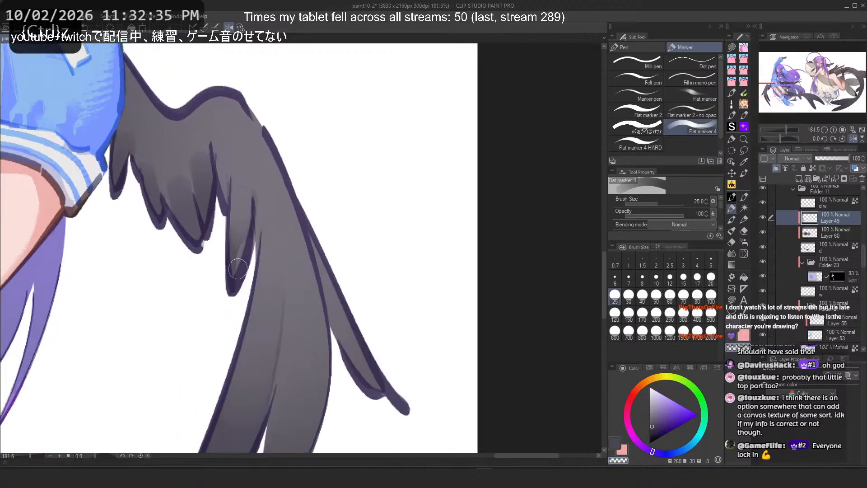
{"action": "left_click_drag", "start_coordinate": [278, 285], "coordinate": [249, 389]}
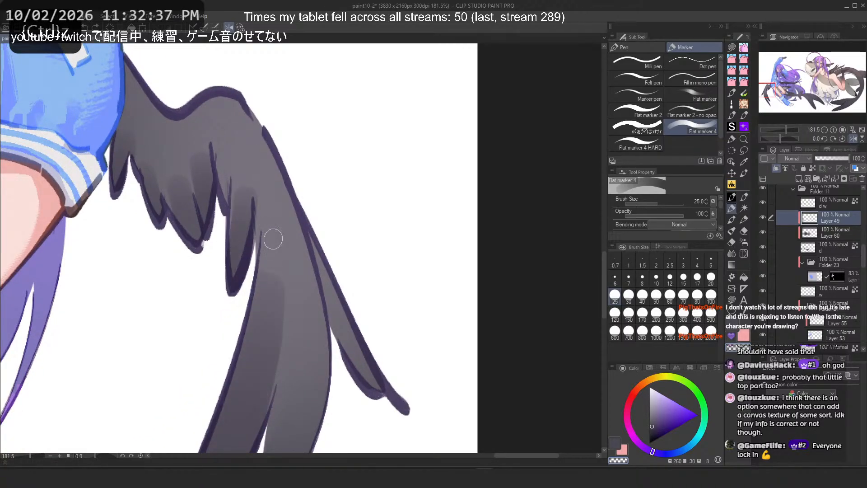
{"action": "key", "text": "ctrl+z"}
{"action": "mouse_move", "coordinate": [243, 192]}
{"action": "left_mouse_down"}
{"action": "mouse_move", "coordinate": [241, 246]}
{"action": "mouse_move", "coordinate": [241, 234]}
{"action": "left_mouse_up"}
{"action": "key", "text": "ctrl+z"}
{"action": "left_click_drag", "start_coordinate": [202, 165], "coordinate": [205, 194]}
{"action": "key", "text": "ctrl+z"}
{"action": "left_click_drag", "start_coordinate": [198, 161], "coordinate": [213, 225]}
{"action": "left_click_drag", "start_coordinate": [172, 179], "coordinate": [208, 245]}
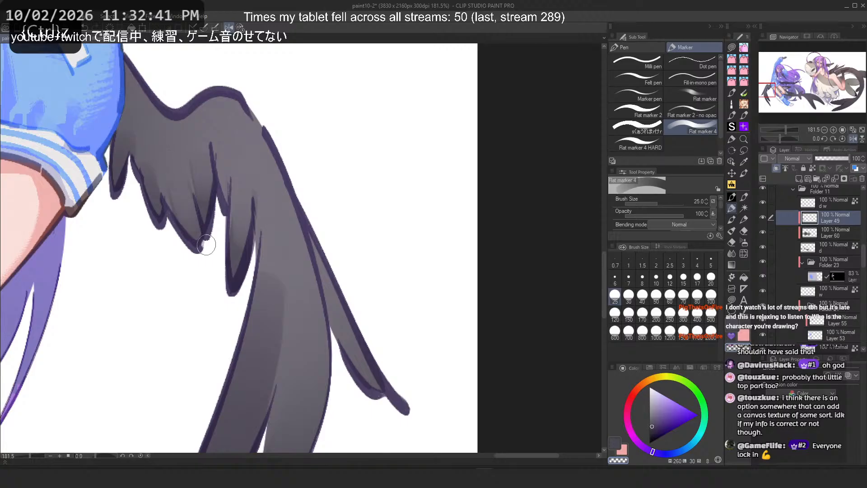
{"action": "left_click_drag", "start_coordinate": [147, 161], "coordinate": [156, 191]}
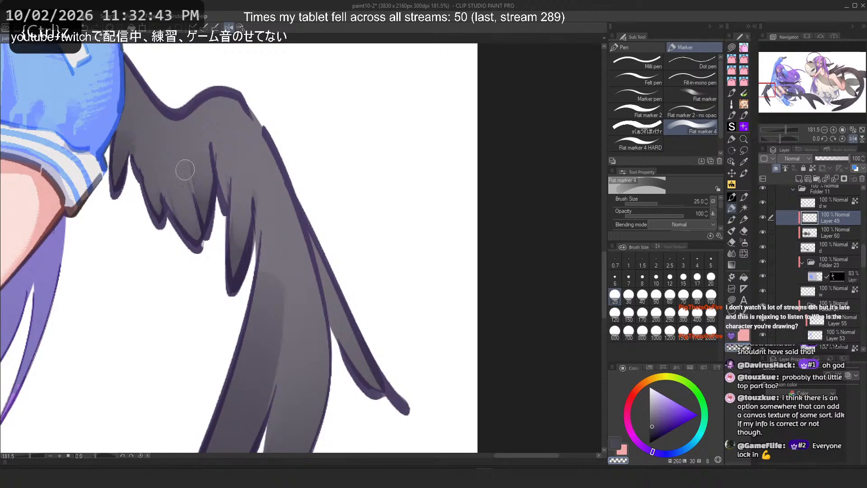
{"action": "scroll", "coordinate": [302, 142], "scroll_direction": "down", "scroll_amount": 3}
{"action": "left_click_drag", "start_coordinate": [302, 141], "coordinate": [347, 157]}
{"action": "scroll", "coordinate": [302, 143], "scroll_direction": "up", "scroll_amount": 2}
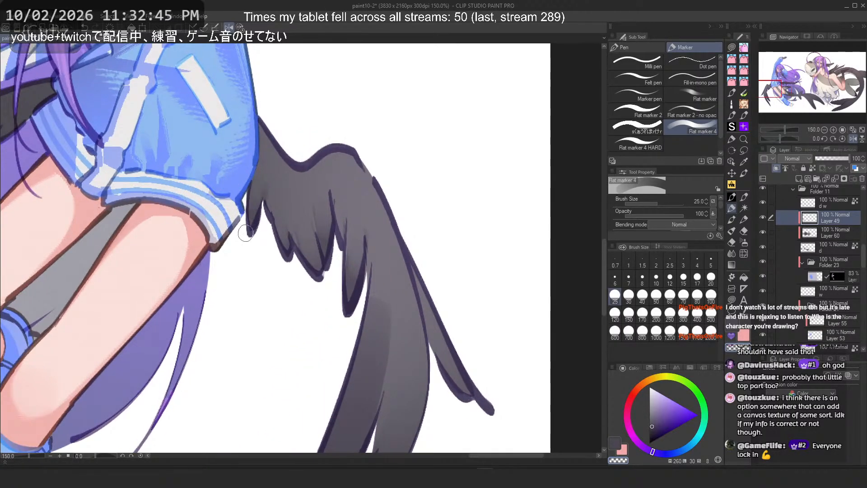
{"action": "key", "text": "ctrl+z"}
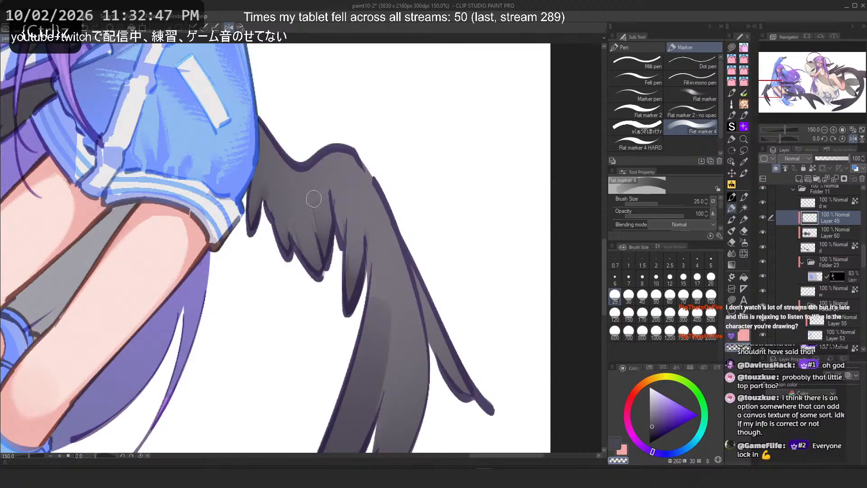
Step: Set the brush size to 40 and try shadow strokes down the wing's lower feather, undoing each attempt
{"action": "scroll", "coordinate": [314, 198], "scroll_direction": "down", "scroll_amount": 3}
{"action": "left_click_drag", "start_coordinate": [375, 301], "coordinate": [367, 254]}
{"action": "scroll", "coordinate": [367, 253], "scroll_direction": "up", "scroll_amount": 1}
{"action": "left_click", "coordinate": [642, 296]}
{"action": "left_click_drag", "start_coordinate": [351, 223], "coordinate": [351, 239]}
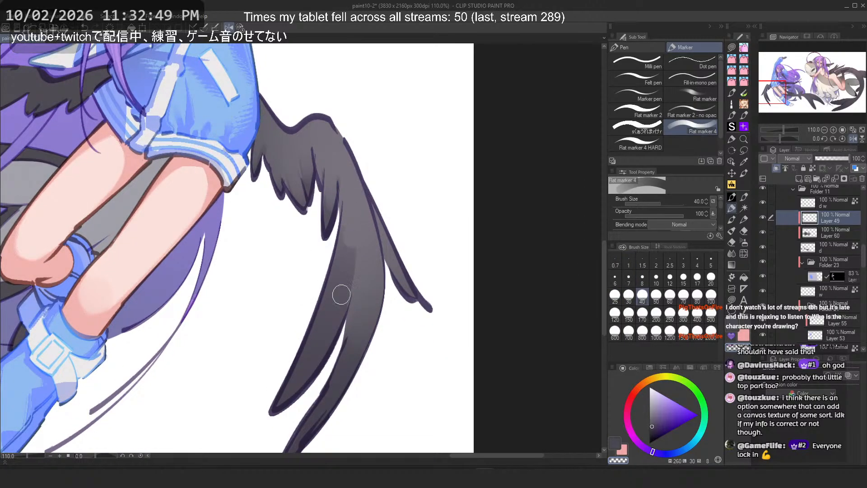
{"action": "left_click_drag", "start_coordinate": [341, 294], "coordinate": [323, 338]}
{"action": "key", "text": "ctrl+z"}
{"action": "left_click_drag", "start_coordinate": [351, 223], "coordinate": [316, 346]}
{"action": "key", "text": "ctrl+z"}
{"action": "mouse_move", "coordinate": [346, 238]}
{"action": "left_mouse_down"}
{"action": "mouse_move", "coordinate": [295, 365]}
{"action": "mouse_move", "coordinate": [343, 246]}
{"action": "mouse_move", "coordinate": [332, 314]}
{"action": "mouse_move", "coordinate": [349, 214]}
{"action": "mouse_move", "coordinate": [308, 324]}
{"action": "left_mouse_up"}
{"action": "key", "text": "ctrl+z"}
Step: Flip the canvas horizontally and retry the feather shadow strokes along the wing, undoing them
{"action": "key", "text": "ctrl+z"}
{"action": "left_click_drag", "start_coordinate": [342, 254], "coordinate": [313, 334]}
{"action": "key", "text": "c"}
{"action": "mouse_move", "coordinate": [362, 206]}
{"action": "left_mouse_down"}
{"action": "mouse_move", "coordinate": [361, 314]}
{"action": "mouse_move", "coordinate": [361, 209]}
{"action": "left_mouse_up"}
{"action": "key", "text": "ctrl+z"}
{"action": "key", "text": "ctrl+z"}
{"action": "key", "text": "ctrl+z"}
{"action": "mouse_move", "coordinate": [354, 166]}
{"action": "left_mouse_down"}
{"action": "mouse_move", "coordinate": [326, 299]}
{"action": "mouse_move", "coordinate": [339, 280]}
{"action": "left_mouse_up"}
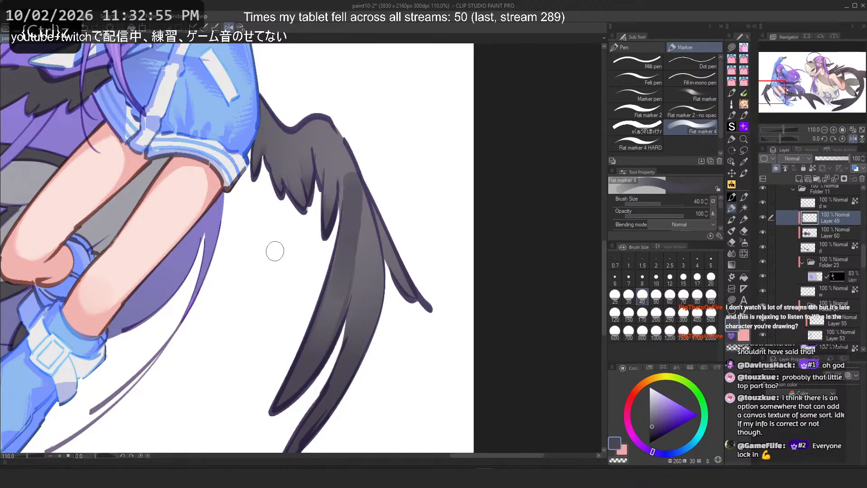
{"action": "key", "text": "h"}
{"action": "key", "text": "ctrl+z"}
{"action": "left_click_drag", "start_coordinate": [255, 194], "coordinate": [263, 293]}
{"action": "key", "text": "ctrl+z"}
{"action": "mouse_move", "coordinate": [253, 209]}
{"action": "left_mouse_down"}
{"action": "mouse_move", "coordinate": [241, 231]}
{"action": "mouse_move", "coordinate": [264, 279]}
{"action": "left_mouse_up"}
{"action": "key", "text": "ctrl+z"}
Step: Retry the shadow stroke down the flipped wing's inner feather several times, undoing each attempt
{"action": "key", "text": "ctrl+z"}
{"action": "key", "text": "c"}
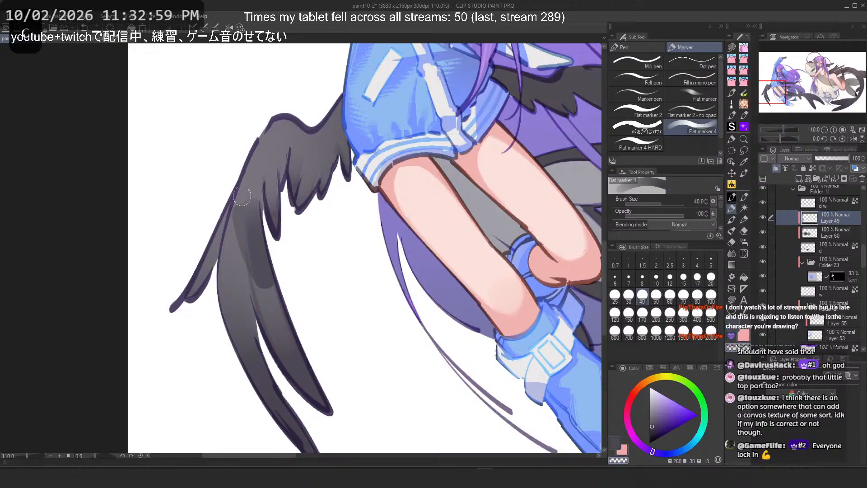
{"action": "mouse_move", "coordinate": [244, 208]}
{"action": "left_mouse_down"}
{"action": "mouse_move", "coordinate": [255, 232]}
{"action": "mouse_move", "coordinate": [243, 171]}
{"action": "mouse_move", "coordinate": [261, 259]}
{"action": "left_mouse_up"}
{"action": "key", "text": "ctrl+z"}
{"action": "key", "text": "ctrl+z"}
{"action": "left_click_drag", "start_coordinate": [255, 227], "coordinate": [249, 209]}
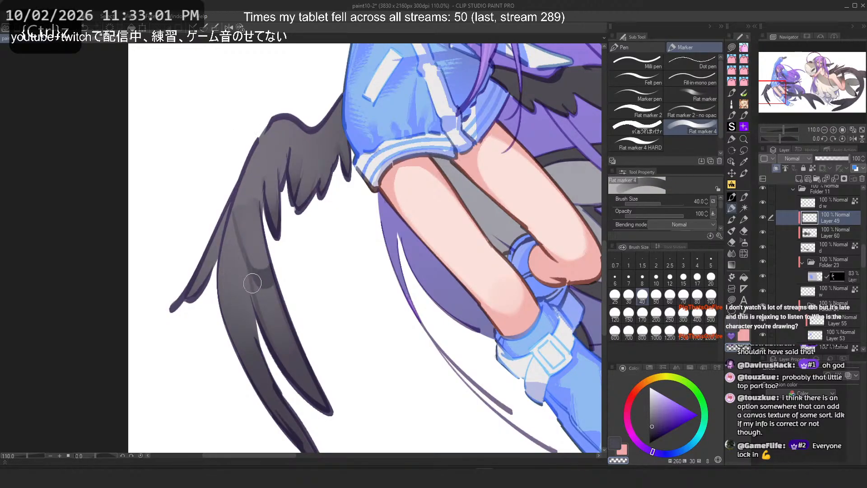
{"action": "scroll", "coordinate": [258, 232], "scroll_direction": "down", "scroll_amount": 3}
{"action": "scroll", "coordinate": [264, 190], "scroll_direction": "up", "scroll_amount": 1}
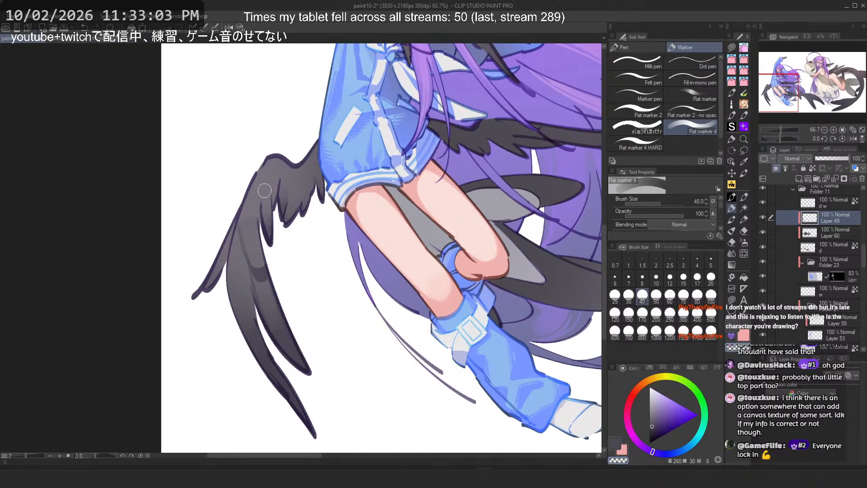
{"action": "key", "text": "ctrl+z"}
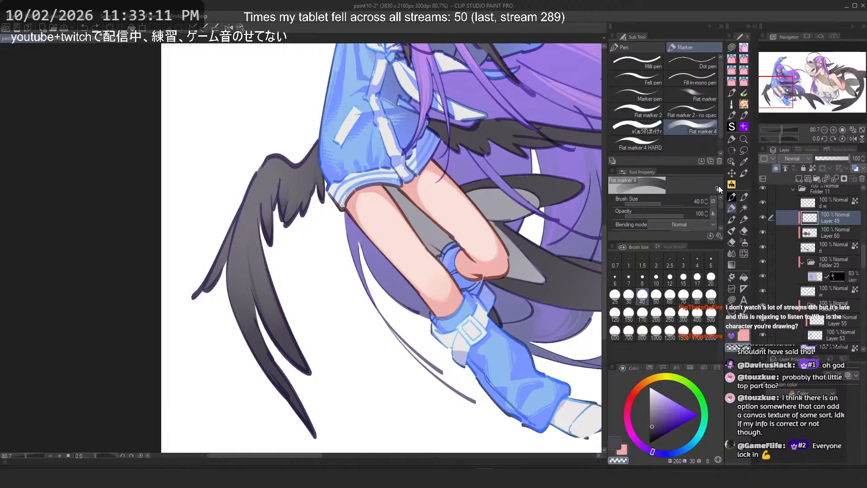
{"action": "left_click", "coordinate": [713, 201]}
{"action": "left_click", "coordinate": [530, 242]}
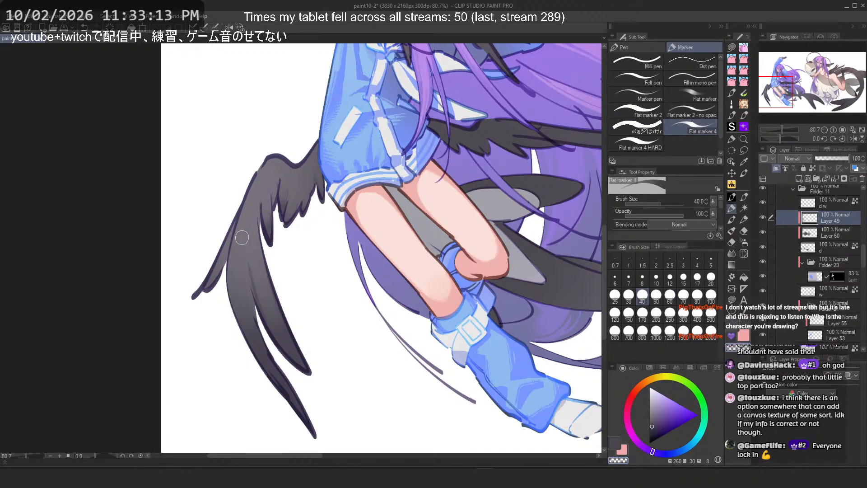
{"action": "key", "text": "ctrl+z"}
{"action": "key", "text": "c"}
{"action": "left_click_drag", "start_coordinate": [249, 220], "coordinate": [279, 326]}
{"action": "key", "text": "ctrl+z"}
{"action": "left_click_drag", "start_coordinate": [249, 221], "coordinate": [282, 334]}
{"action": "key", "text": "ctrl+z"}
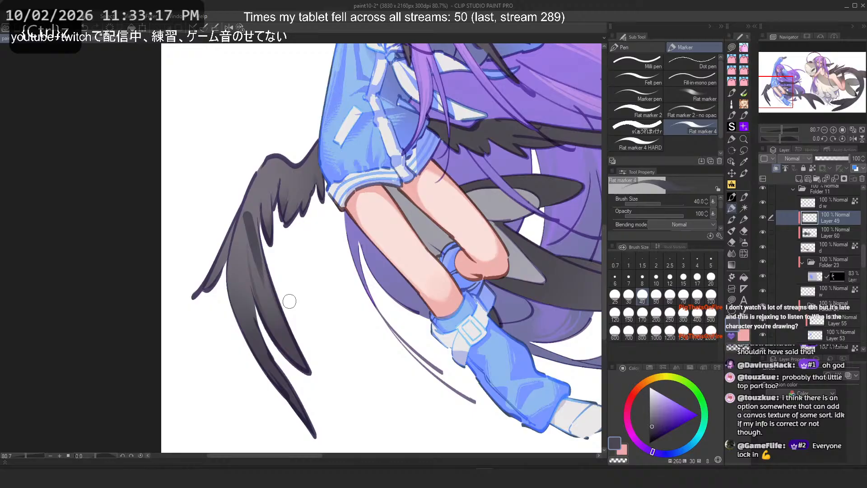
Step: Save the file and raise the brush size pen-pressure minimum value to 51
{"action": "left_click", "coordinate": [714, 202]}
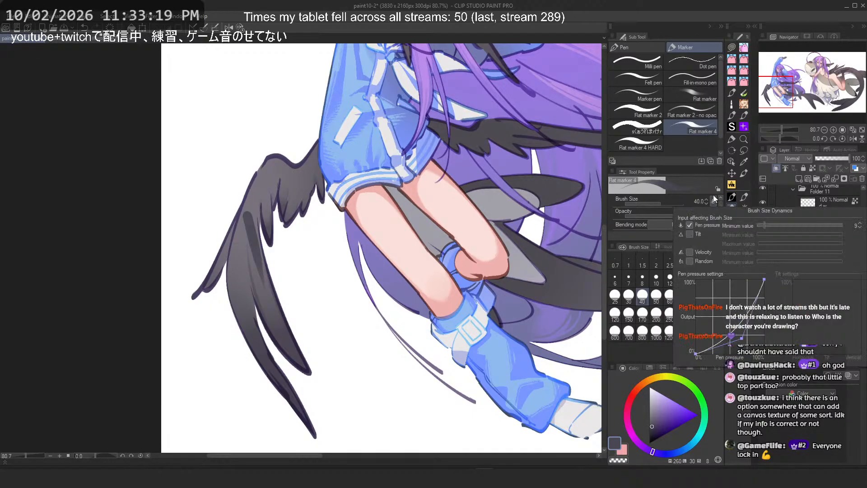
{"action": "key", "text": "ctrl+s"}
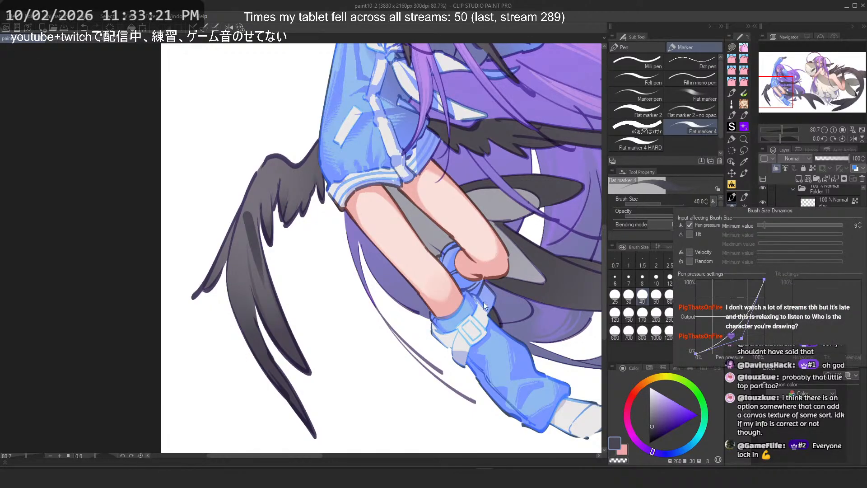
{"action": "left_click", "coordinate": [802, 226]}
{"action": "left_click", "coordinate": [528, 236]}
Step: Test the adjusted brush with shadow strokes on the wing's inner feather, undoing them
{"action": "key", "text": "ctrl+z"}
{"action": "left_click_drag", "start_coordinate": [248, 220], "coordinate": [262, 301]}
{"action": "key", "text": "ctrl+z"}
{"action": "left_click_drag", "start_coordinate": [248, 218], "coordinate": [264, 303]}
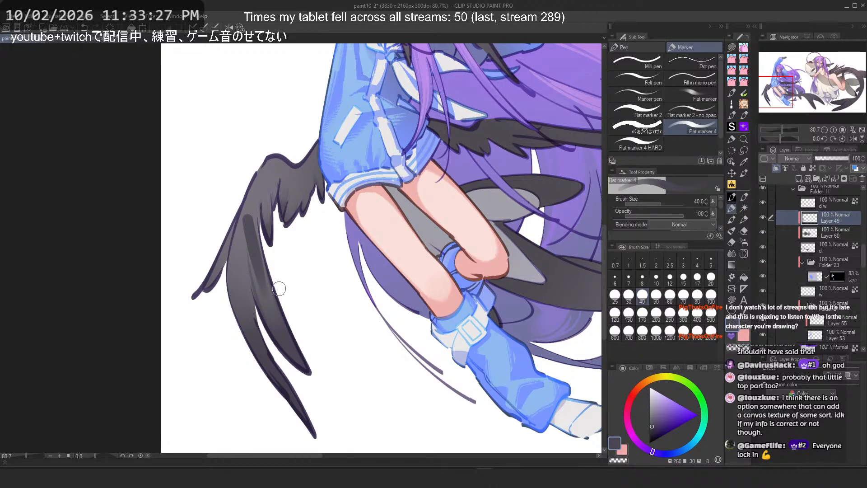
{"action": "key", "text": "ctrl+z"}
Step: Reshape the brush's opacity pen-pressure curve by moving its curve points
{"action": "left_click", "coordinate": [714, 201]}
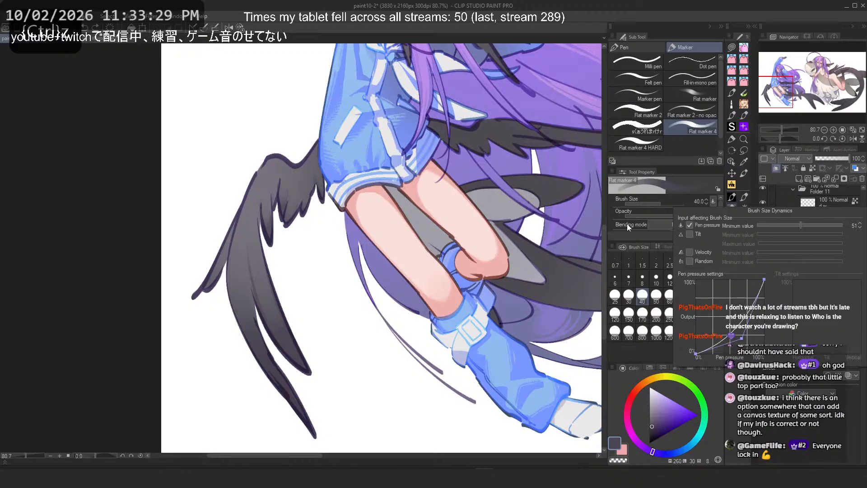
{"action": "left_click", "coordinate": [713, 214]}
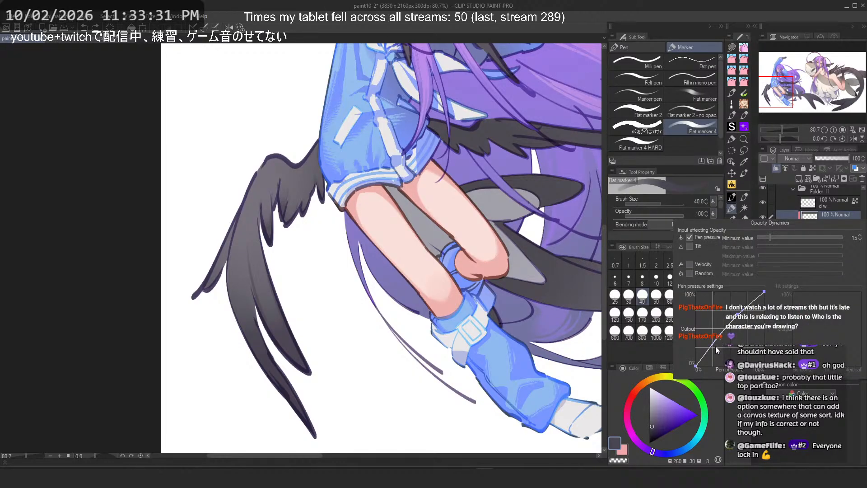
{"action": "left_click_drag", "start_coordinate": [696, 365], "coordinate": [695, 293]}
{"action": "left_click_drag", "start_coordinate": [764, 295], "coordinate": [736, 349]}
{"action": "left_click", "coordinate": [487, 323]}
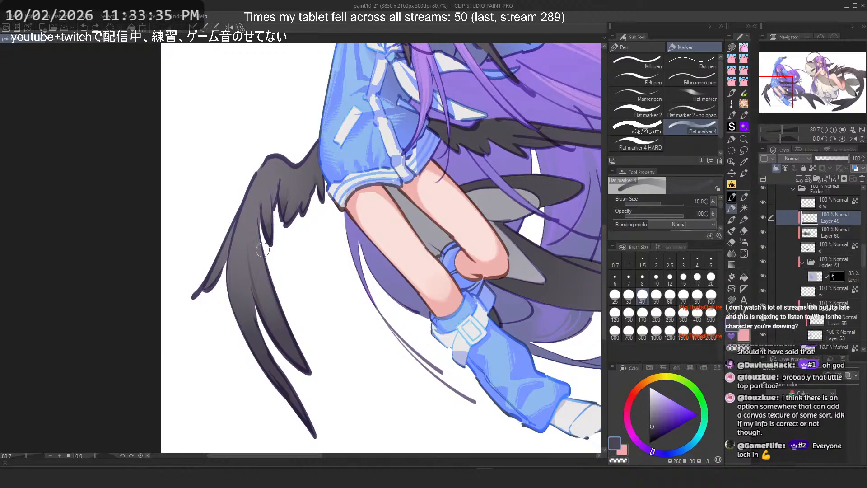
Step: Retry shadow strokes down the wing's inner feather with the new pressure settings, undoing each one
{"action": "left_click_drag", "start_coordinate": [252, 237], "coordinate": [274, 315]}
{"action": "key", "text": "ctrl+z"}
{"action": "mouse_move", "coordinate": [250, 208]}
{"action": "left_mouse_down"}
{"action": "mouse_move", "coordinate": [273, 318]}
{"action": "mouse_move", "coordinate": [289, 330]}
{"action": "left_mouse_up"}
{"action": "key", "text": "ctrl+z"}
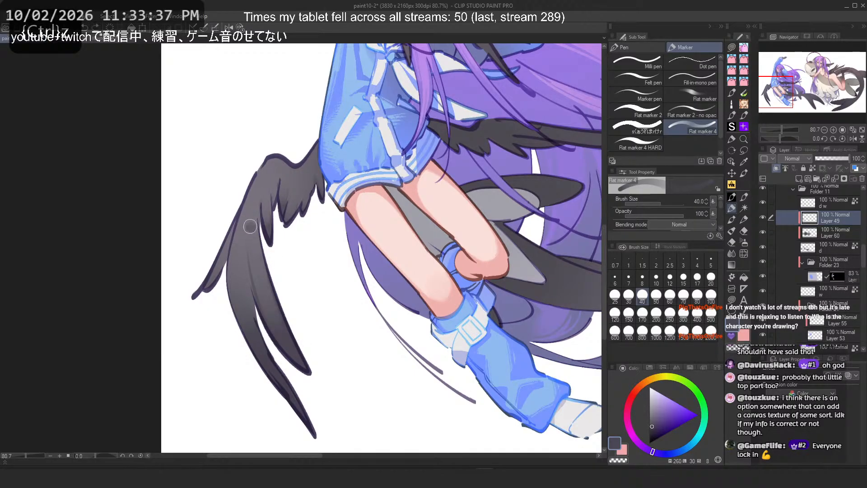
{"action": "left_click_drag", "start_coordinate": [250, 226], "coordinate": [284, 315]}
{"action": "key", "text": "ctrl+z"}
{"action": "left_click_drag", "start_coordinate": [250, 222], "coordinate": [309, 381]}
{"action": "key", "text": "ctrl+z"}
{"action": "left_click_drag", "start_coordinate": [244, 216], "coordinate": [271, 299]}
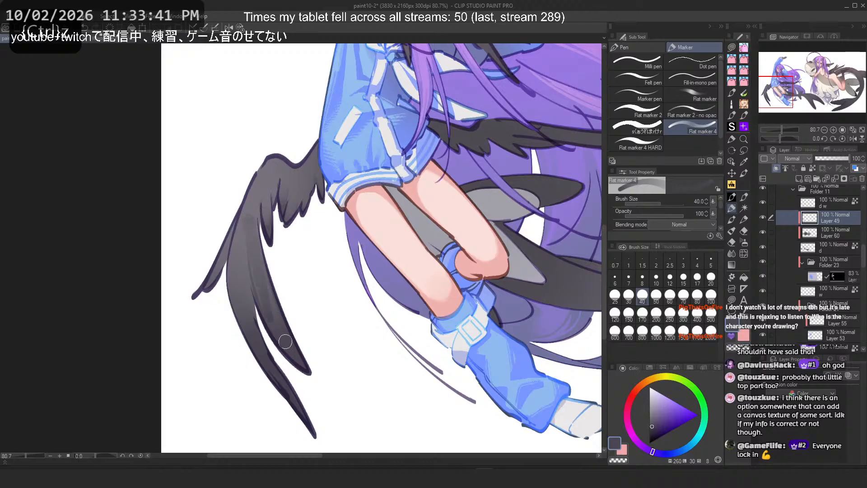
{"action": "key", "text": "ctrl+z"}
{"action": "mouse_move", "coordinate": [245, 213]}
{"action": "left_mouse_down"}
{"action": "mouse_move", "coordinate": [259, 285]}
{"action": "mouse_move", "coordinate": [261, 273]}
{"action": "left_mouse_up"}
{"action": "key", "text": "ctrl+z"}
{"action": "key", "text": "ctrl+z"}
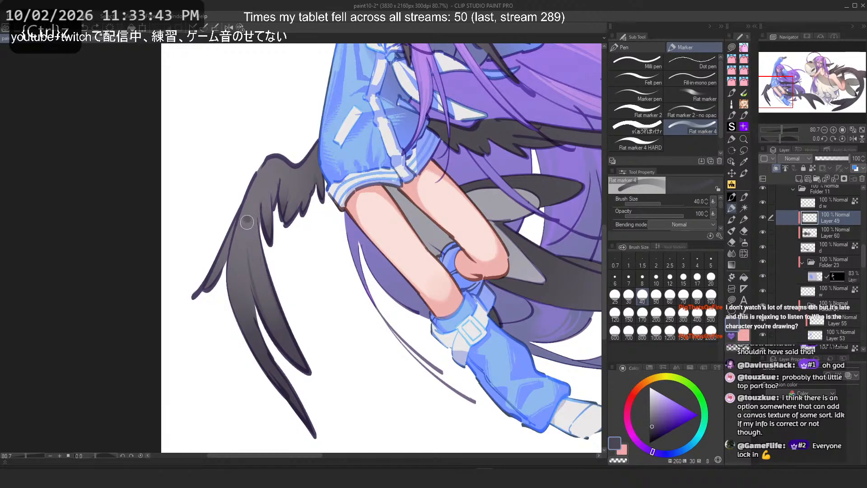
{"action": "left_click_drag", "start_coordinate": [244, 216], "coordinate": [272, 308]}
{"action": "key", "text": "ctrl+z"}
{"action": "left_click_drag", "start_coordinate": [250, 226], "coordinate": [279, 293]}
{"action": "key", "text": "ctrl+z"}
{"action": "key", "text": "ctrl+z"}
Step: Enlarge the brush to 60 and retry the inner feather shadow stroke, undoing the attempts
{"action": "left_click", "coordinate": [669, 300]}
{"action": "left_click_drag", "start_coordinate": [250, 204], "coordinate": [260, 267]}
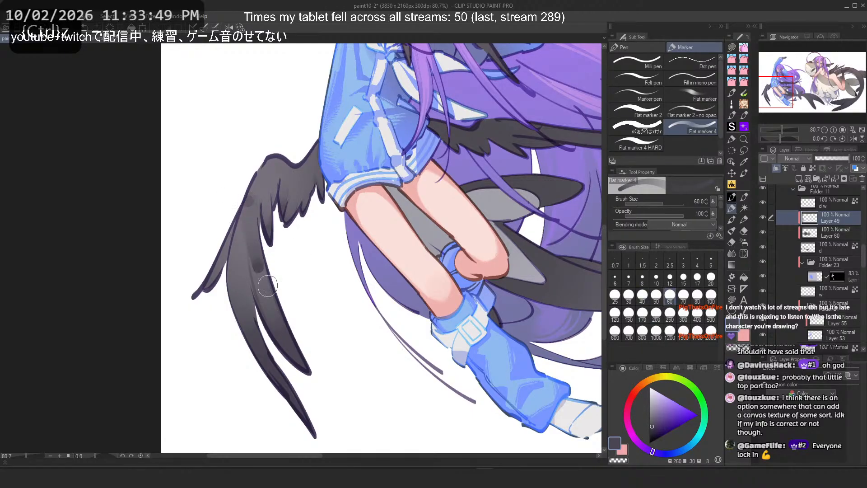
{"action": "key", "text": "ctrl+z"}
{"action": "left_click_drag", "start_coordinate": [252, 211], "coordinate": [266, 282]}
{"action": "key", "text": "ctrl+z"}
{"action": "key", "text": "ctrl+z"}
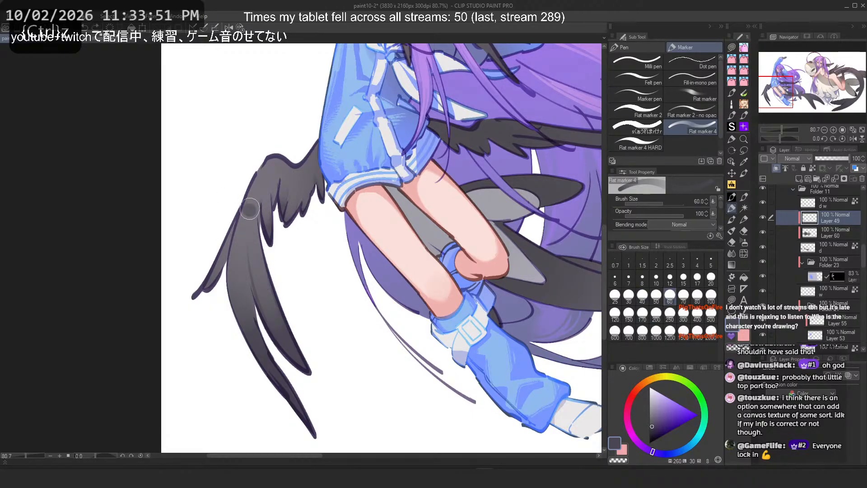
{"action": "left_click_drag", "start_coordinate": [250, 208], "coordinate": [266, 289]}
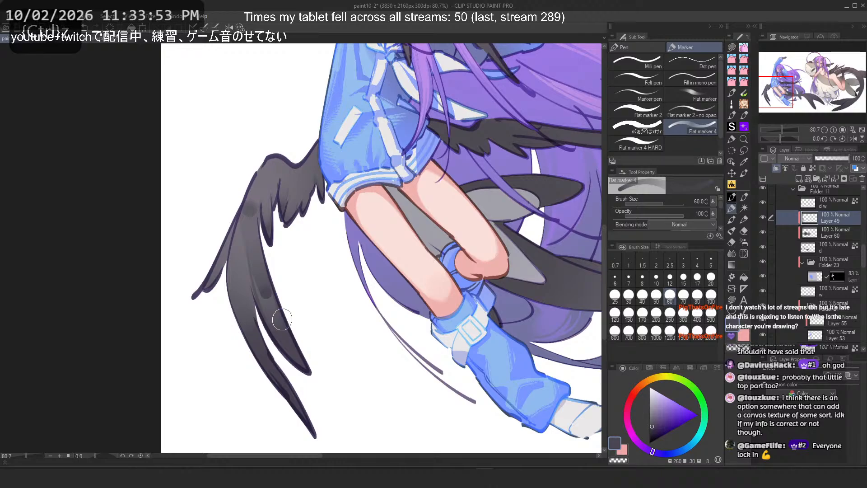
{"action": "key", "text": "ctrl+z"}
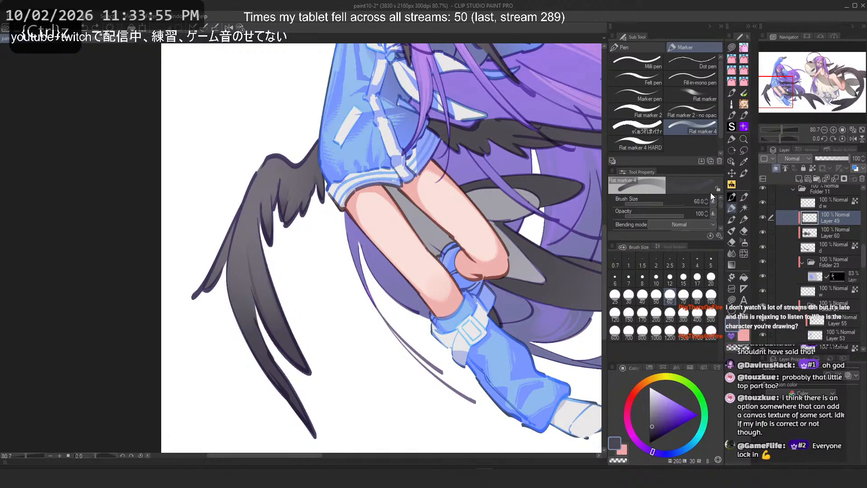
Step: Restore the opacity pen-pressure curve to its straight line and test one feather stroke, undoing it
{"action": "left_click", "coordinate": [713, 213]}
{"action": "left_click_drag", "start_coordinate": [696, 293], "coordinate": [696, 365]}
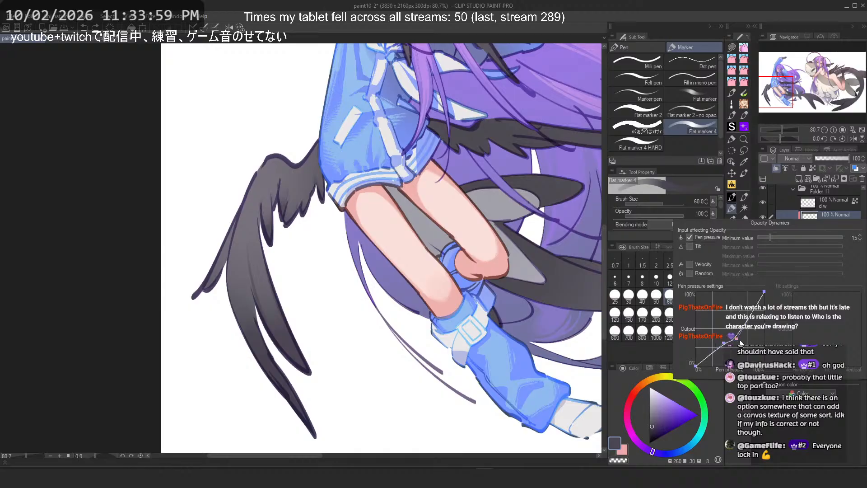
{"action": "left_click", "coordinate": [714, 202]}
{"action": "mouse_move", "coordinate": [258, 224]}
{"action": "left_mouse_down"}
{"action": "mouse_move", "coordinate": [270, 293]}
{"action": "mouse_move", "coordinate": [264, 283]}
{"action": "left_mouse_up"}
{"action": "key", "text": "ctrl+z"}
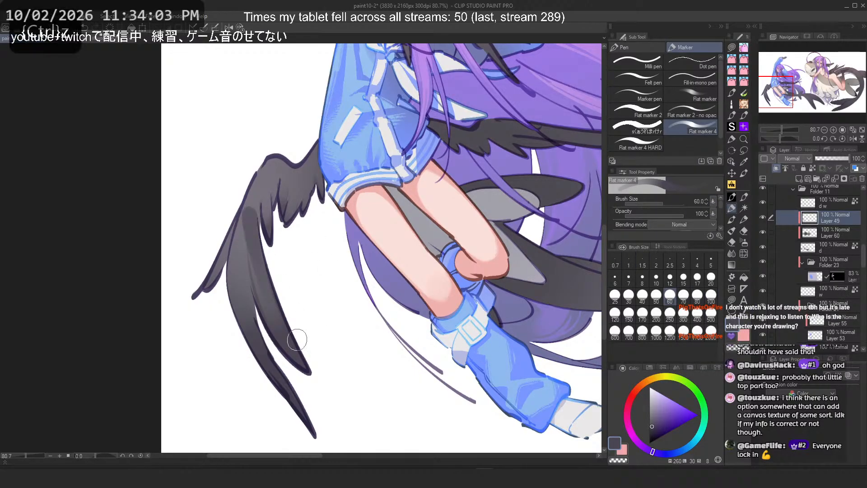
{"action": "key", "text": "ctrl+z"}
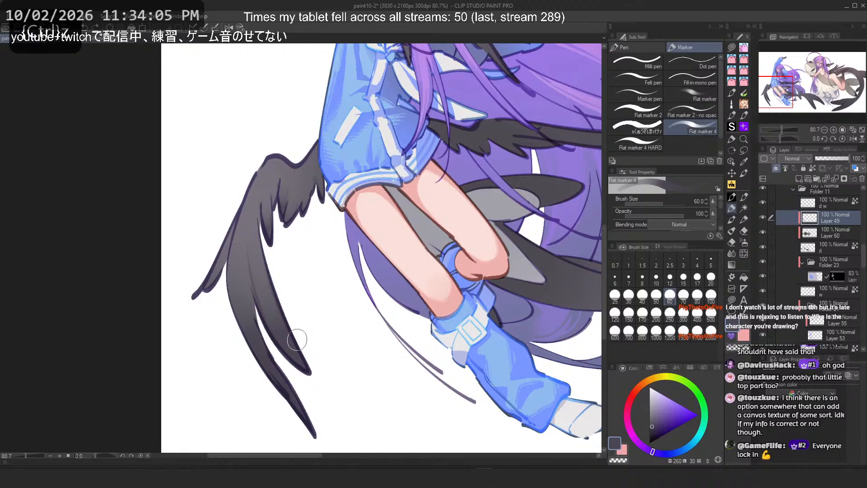
Step: Lasso-select the upper wing feathers beside the sleeve
{"action": "scroll", "coordinate": [314, 132], "scroll_direction": "up", "scroll_amount": 5}
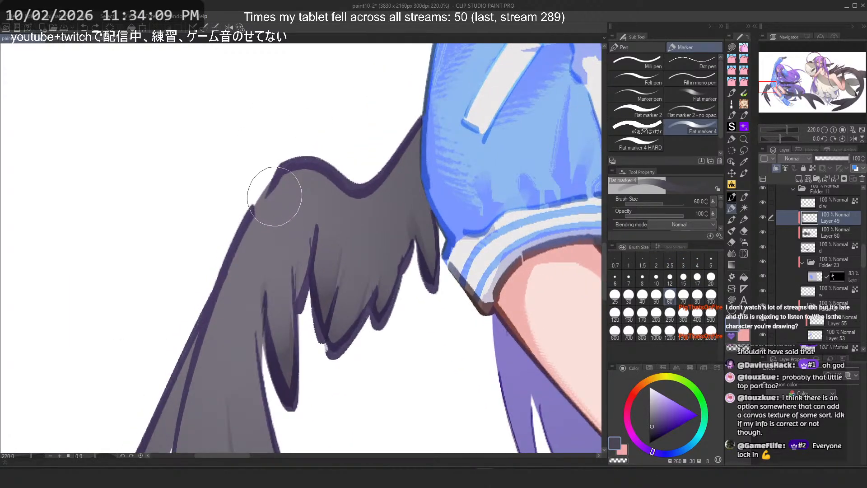
{"action": "left_click_drag", "start_coordinate": [274, 197], "coordinate": [294, 206]}
{"action": "left_click", "coordinate": [746, 151]}
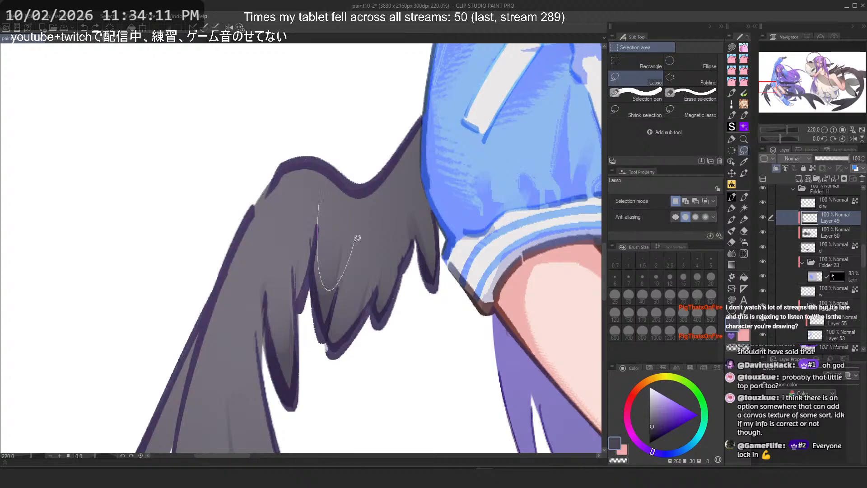
{"action": "left_click_drag", "start_coordinate": [357, 239], "coordinate": [387, 186]}
{"action": "key", "text": "ctrl+z"}
{"action": "left_click_drag", "start_coordinate": [323, 214], "coordinate": [323, 280]}
{"action": "left_click_drag", "start_coordinate": [412, 245], "coordinate": [417, 182]}
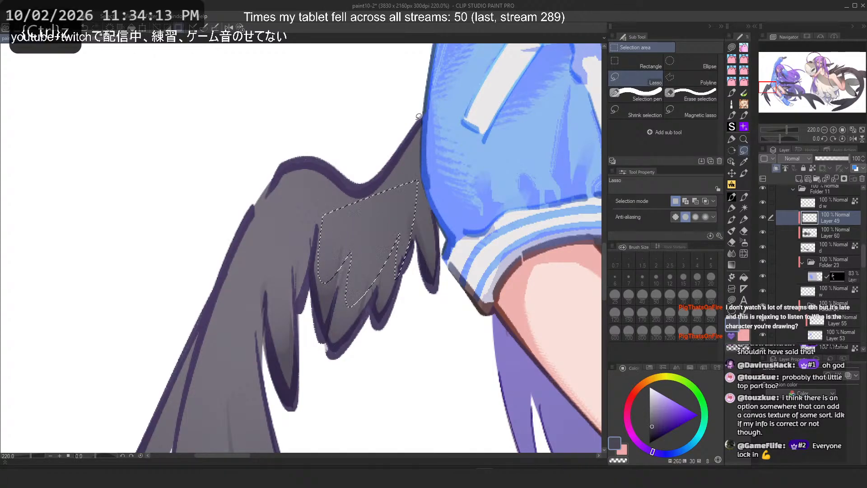
Step: Shade inside the selection with Flat marker 4 at size 120, then deselect
{"action": "left_click", "coordinate": [732, 208]}
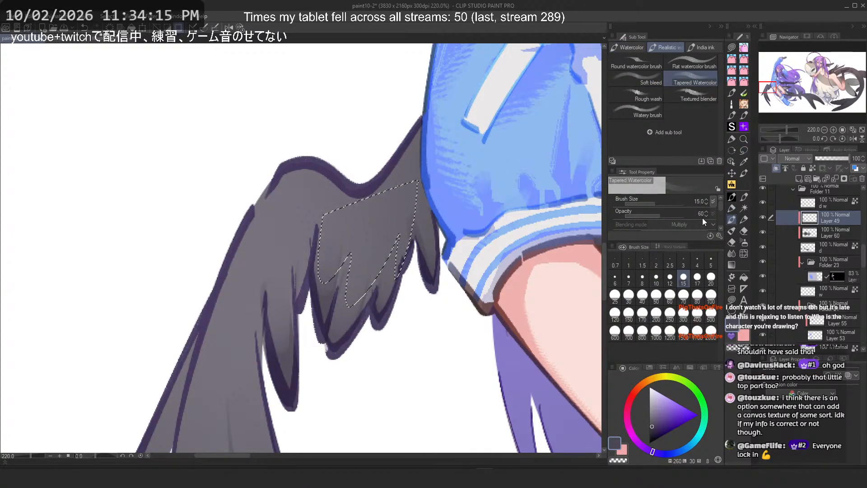
{"action": "left_click", "coordinate": [615, 313]}
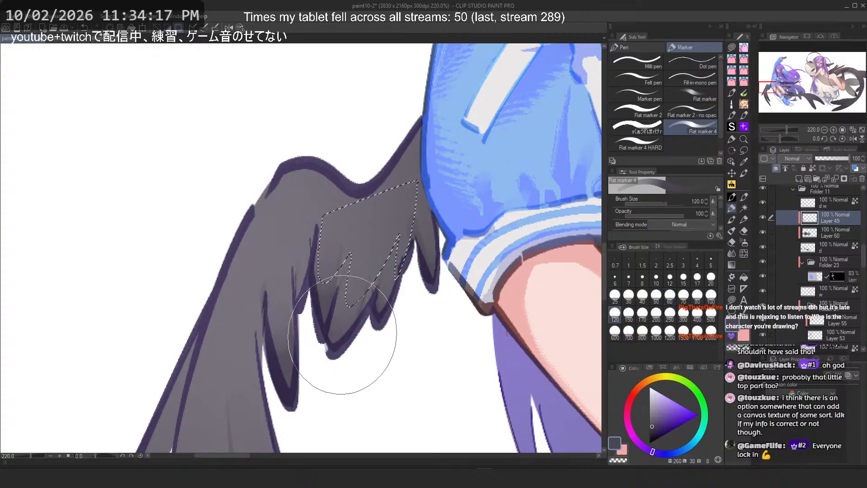
{"action": "key", "text": "ctrl+z"}
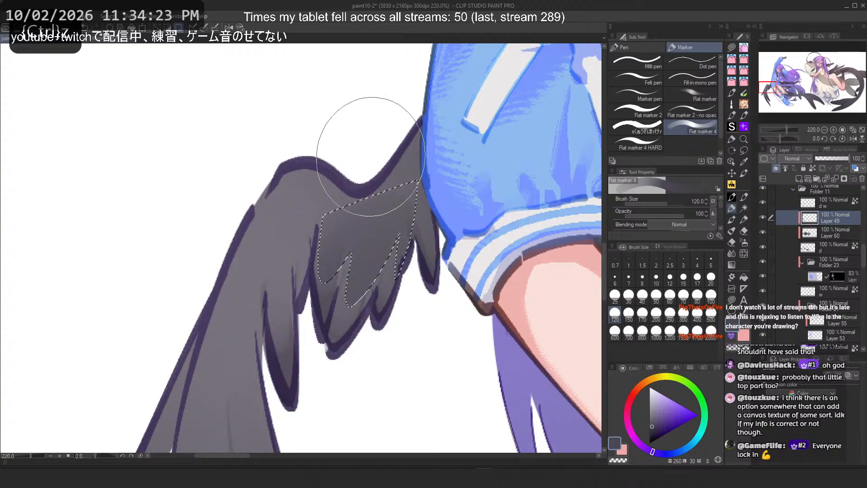
{"action": "key", "text": "r"}
{"action": "left_click", "coordinate": [744, 151]}
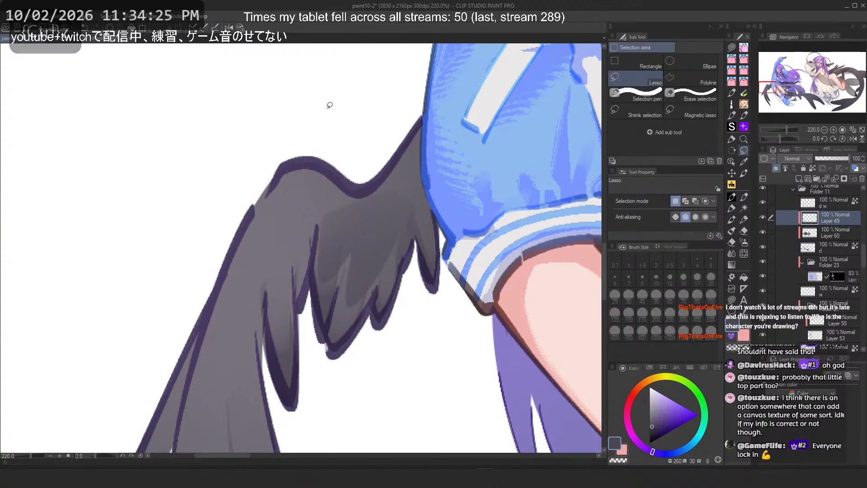
Step: Undo the upper wing shading and selection, and switch back to Flat marker 4
{"action": "scroll", "coordinate": [337, 105], "scroll_direction": "down", "scroll_amount": 3}
{"action": "scroll", "coordinate": [336, 106], "scroll_direction": "down", "scroll_amount": 4}
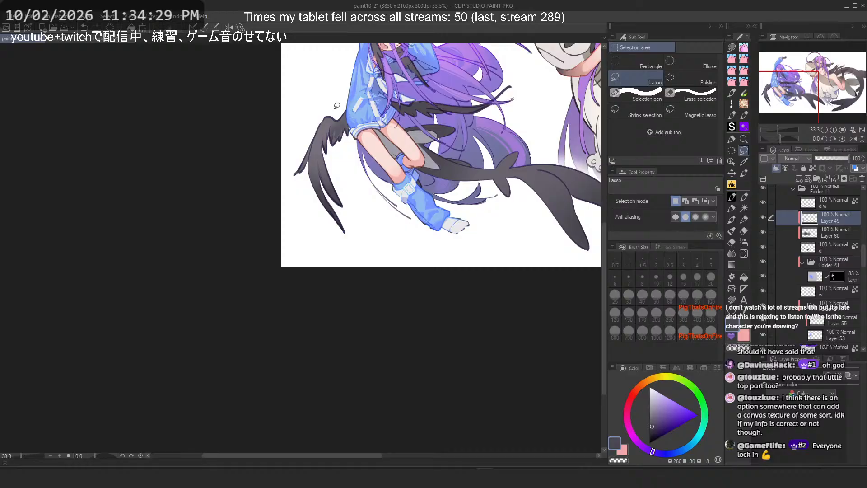
{"action": "scroll", "coordinate": [336, 106], "scroll_direction": "up", "scroll_amount": 4}
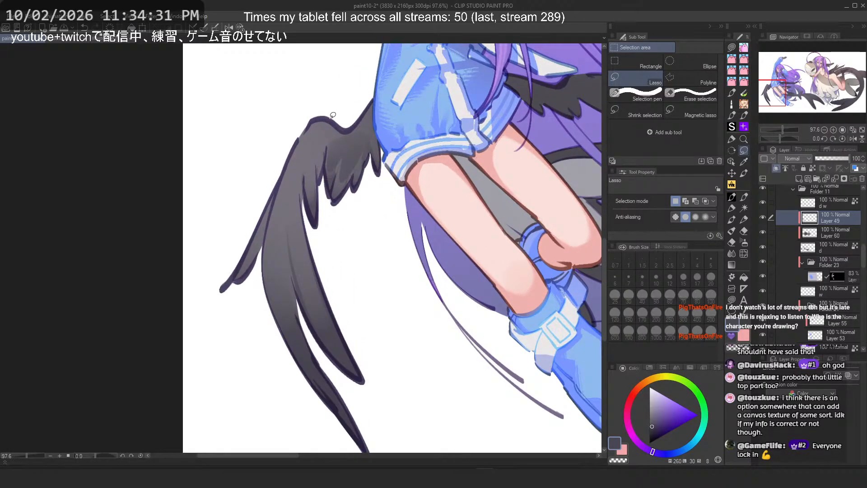
{"action": "scroll", "coordinate": [331, 115], "scroll_direction": "up", "scroll_amount": 2}
{"action": "key", "text": "ctrl+z"}
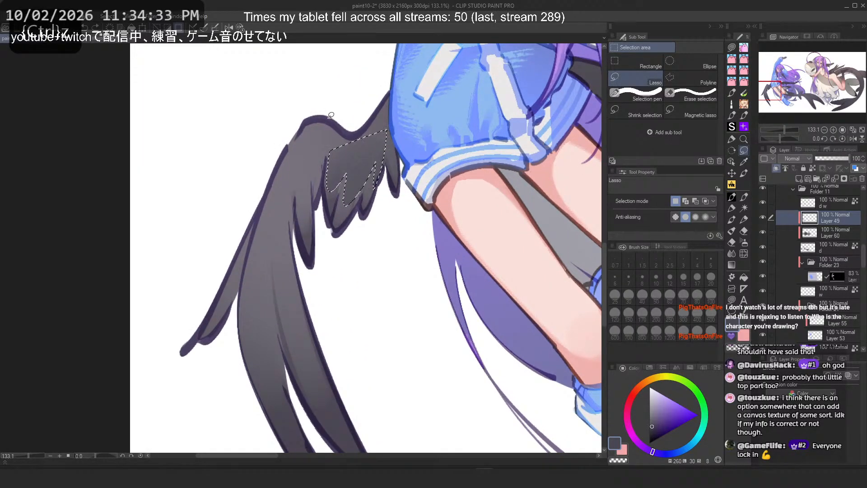
{"action": "key", "text": "ctrl+z"}
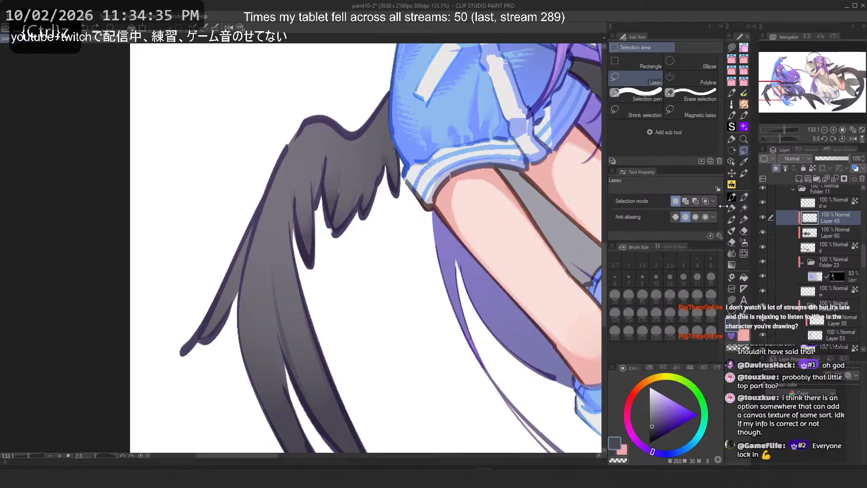
{"action": "left_click", "coordinate": [732, 208]}
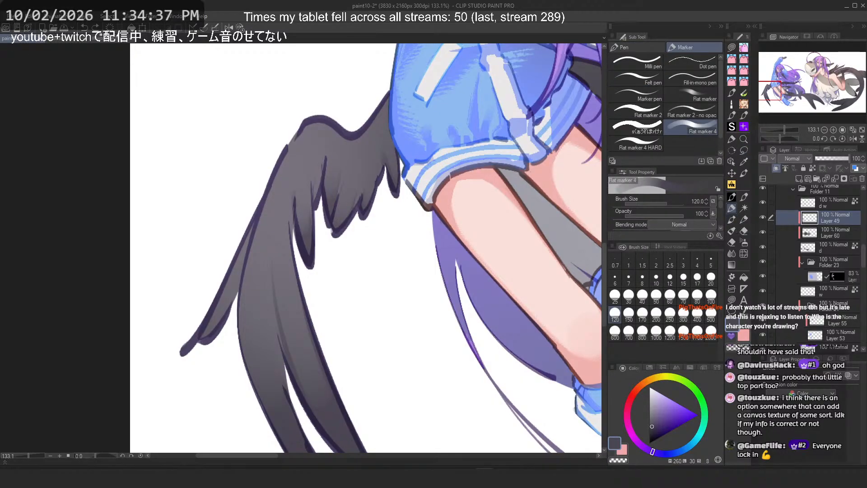
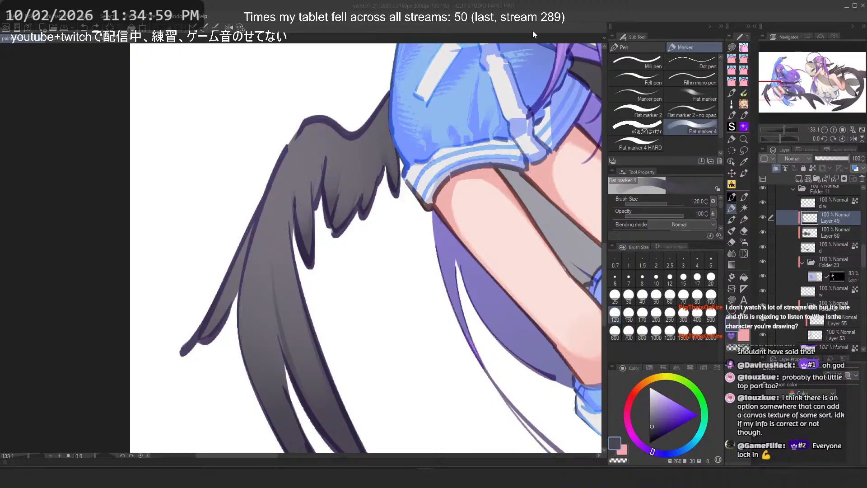
{"action": "scroll", "coordinate": [400, 147], "scroll_direction": "down", "scroll_amount": 2}
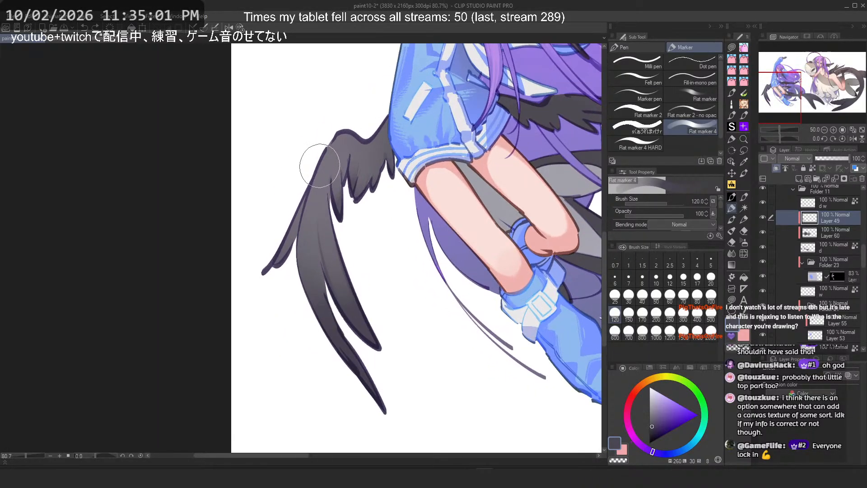
{"action": "left_click", "coordinate": [732, 139]}
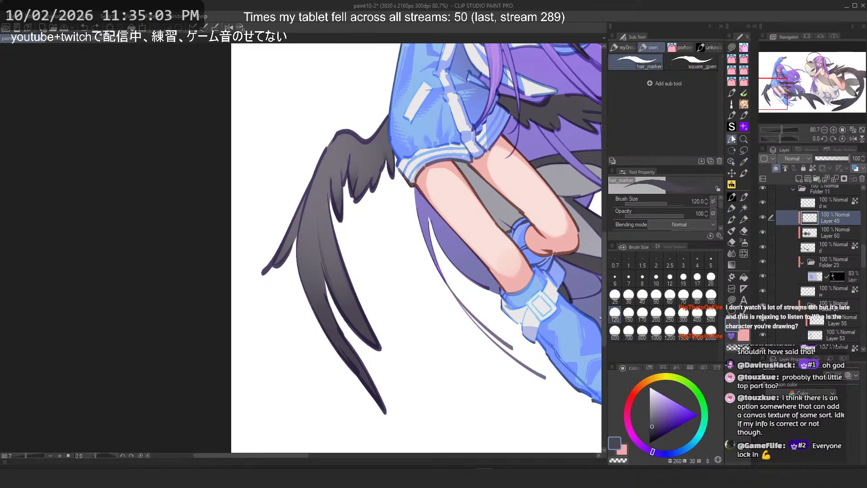
{"action": "left_click_drag", "start_coordinate": [317, 214], "coordinate": [325, 294]}
{"action": "key", "text": "ctrl+z"}
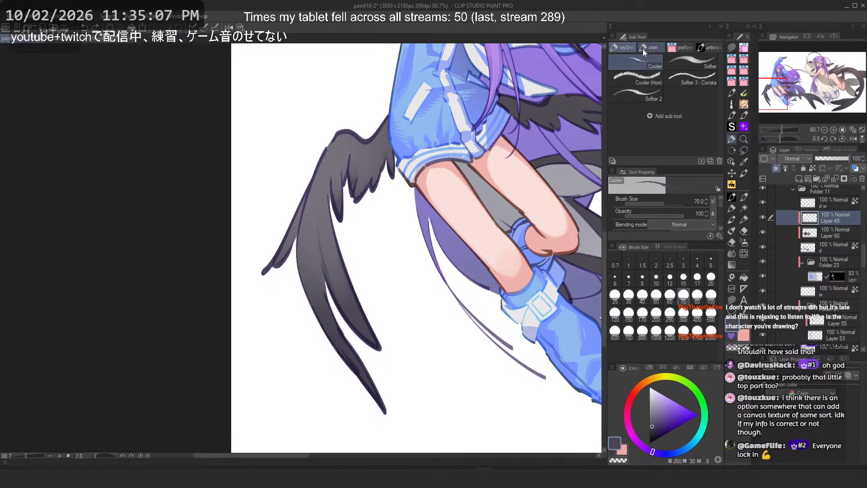
Step: Switch to Realistic Ink Brush 4 and try texture strokes across the left wing at several brush sizes
{"action": "left_click", "coordinate": [698, 45]}
{"action": "left_click_drag", "start_coordinate": [338, 258], "coordinate": [305, 208]}
{"action": "key", "text": "ctrl+z"}
{"action": "left_click_drag", "start_coordinate": [344, 296], "coordinate": [311, 227]}
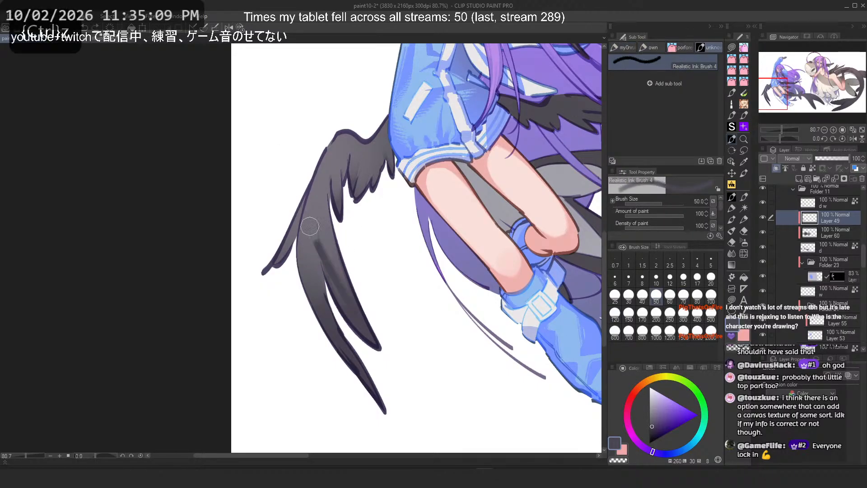
{"action": "key", "text": "ctrl+z"}
{"action": "left_click", "coordinate": [653, 313]}
{"action": "left_click_drag", "start_coordinate": [329, 287], "coordinate": [280, 221]}
{"action": "key", "text": "ctrl+z"}
{"action": "key", "text": "ctrl+z"}
{"action": "left_click", "coordinate": [617, 334]}
Step: Try further texture strokes over the left wing at brush sizes 600 and 150, undoing each one
{"action": "key", "text": "ctrl+z"}
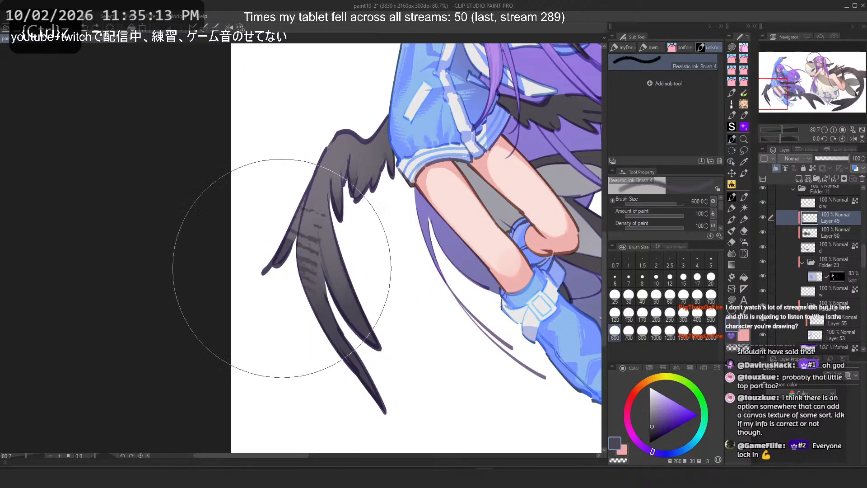
{"action": "left_click_drag", "start_coordinate": [282, 267], "coordinate": [332, 335]}
{"action": "key", "text": "ctrl+z"}
{"action": "left_click", "coordinate": [703, 302]}
{"action": "left_click_drag", "start_coordinate": [339, 287], "coordinate": [282, 208]}
{"action": "key", "text": "ctrl+z"}
{"action": "left_click", "coordinate": [629, 313]}
{"action": "left_click_drag", "start_coordinate": [344, 294], "coordinate": [282, 229]}
{"action": "key", "text": "ctrl+z"}
{"action": "left_click_drag", "start_coordinate": [351, 368], "coordinate": [262, 197]}
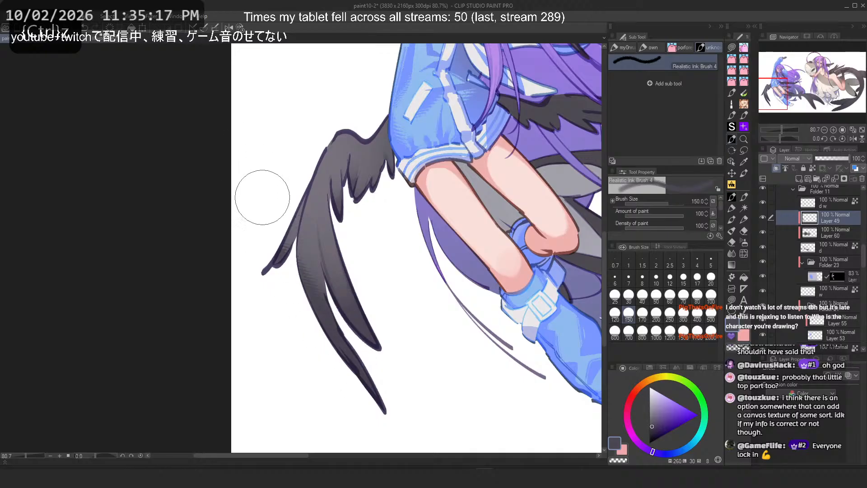
{"action": "key", "text": "ctrl+z"}
{"action": "left_click_drag", "start_coordinate": [338, 352], "coordinate": [284, 124]}
{"action": "key", "text": "h"}
{"action": "key", "text": "ctrl+z"}
{"action": "left_click_drag", "start_coordinate": [308, 235], "coordinate": [187, 377]}
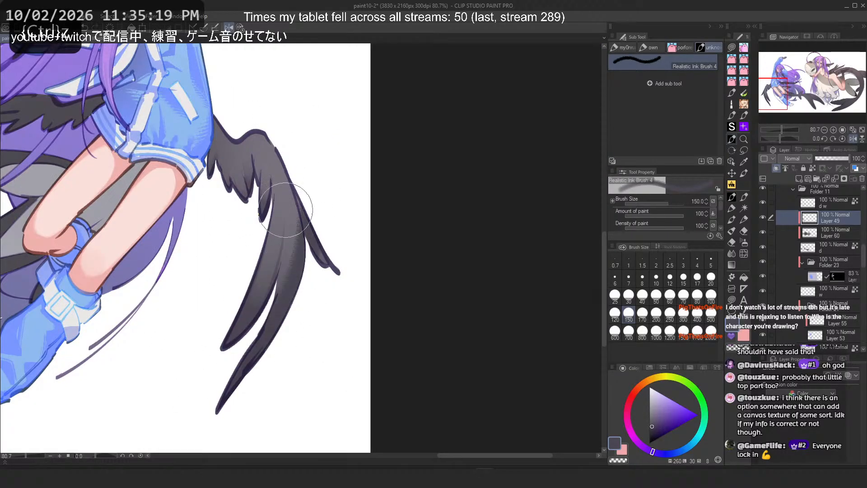
{"action": "key", "text": "ctrl+z"}
{"action": "mouse_move", "coordinate": [319, 217]}
{"action": "left_mouse_down"}
{"action": "mouse_move", "coordinate": [251, 348]}
{"action": "mouse_move", "coordinate": [316, 207]}
{"action": "left_mouse_up"}
{"action": "key", "text": "ctrl+z"}
{"action": "key", "text": "h"}
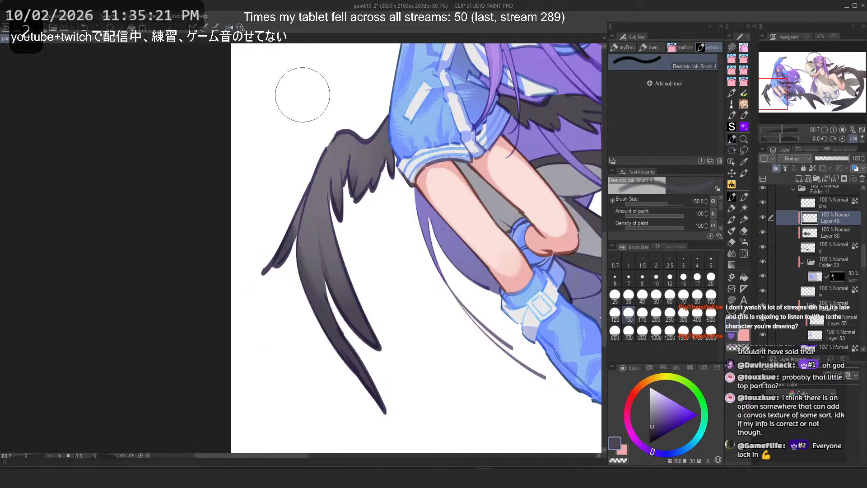
Step: Add hatched texture strokes over the left wing at brush size 150
{"action": "left_click_drag", "start_coordinate": [323, 271], "coordinate": [306, 199]}
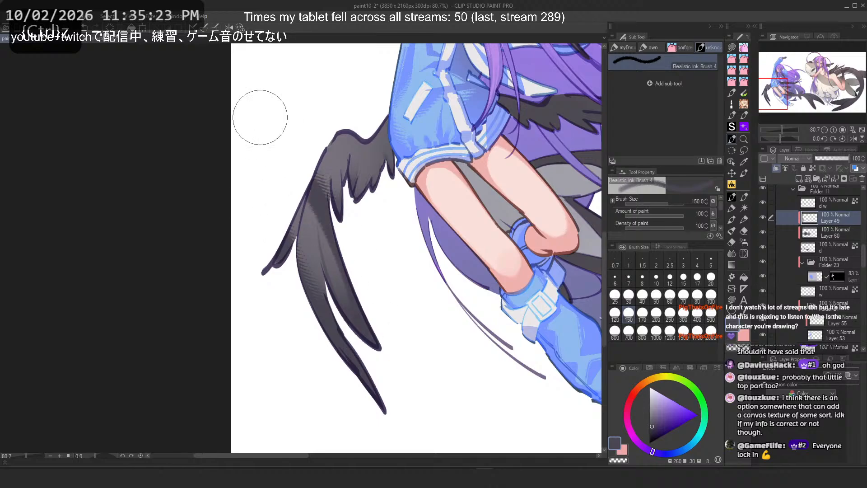
{"action": "key", "text": "ctrl+z"}
{"action": "left_click_drag", "start_coordinate": [383, 167], "coordinate": [389, 115]}
{"action": "key", "text": "ctrl+z"}
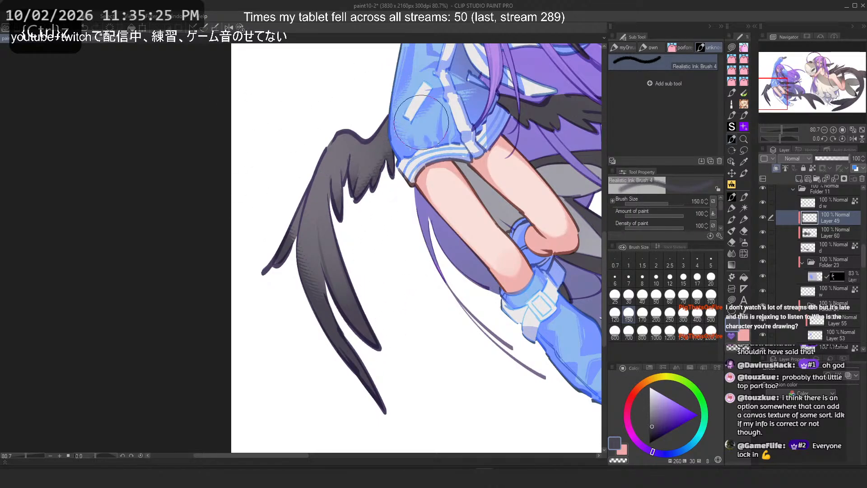
Step: Rotate the canvas and add texture strokes to the dark wing behind the hair
{"action": "scroll", "coordinate": [435, 70], "scroll_direction": "down", "scroll_amount": 3}
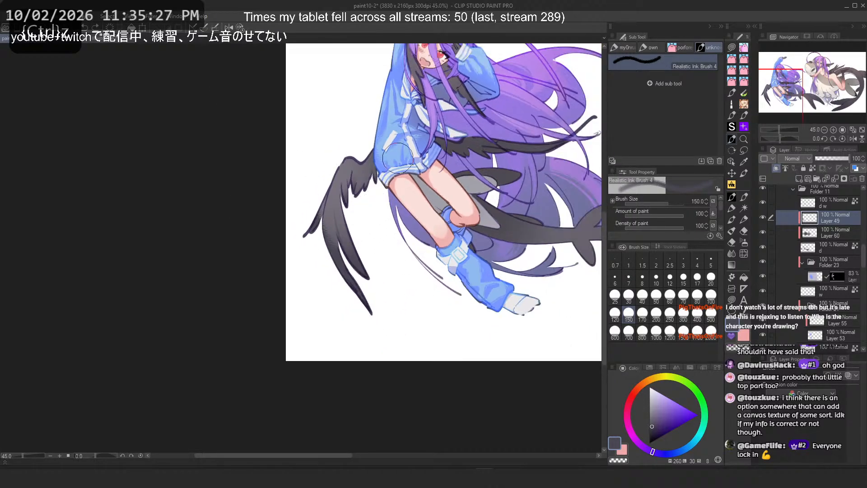
{"action": "scroll", "coordinate": [397, 154], "scroll_direction": "up", "scroll_amount": 3}
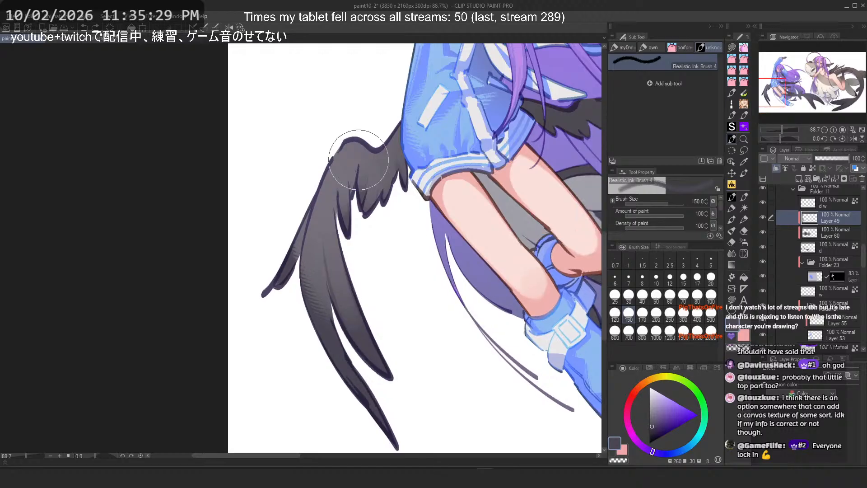
{"action": "scroll", "coordinate": [290, 219], "scroll_direction": "down", "scroll_amount": 2}
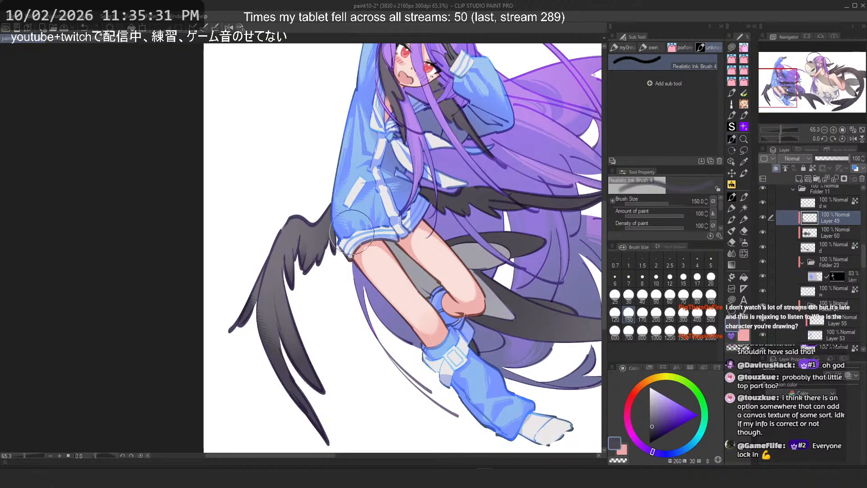
{"action": "key", "text": "2"}
{"action": "key", "text": "minus"}
{"action": "key", "text": "minus"}
{"action": "key", "text": "minus"}
{"action": "key", "text": "minus"}
{"action": "key", "text": "minus"}
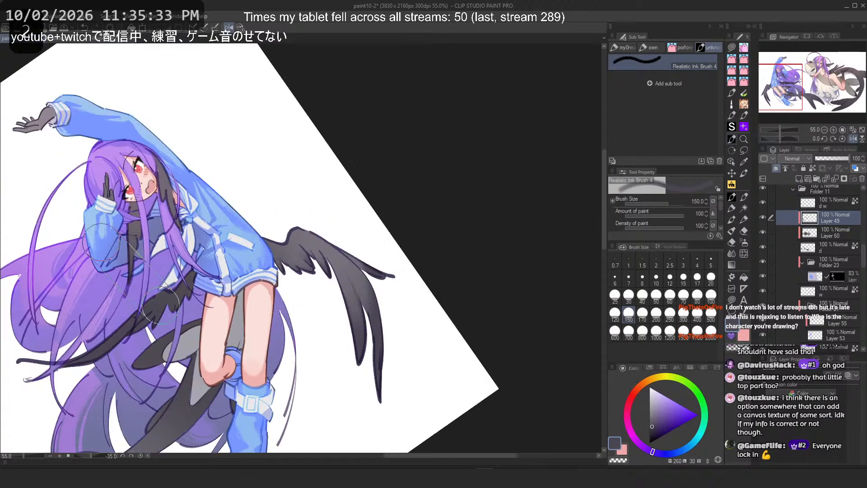
{"action": "left_click_drag", "start_coordinate": [149, 435], "coordinate": [175, 227]}
{"action": "scroll", "coordinate": [175, 228], "scroll_direction": "up", "scroll_amount": 3}
{"action": "key", "text": "ctrl+z"}
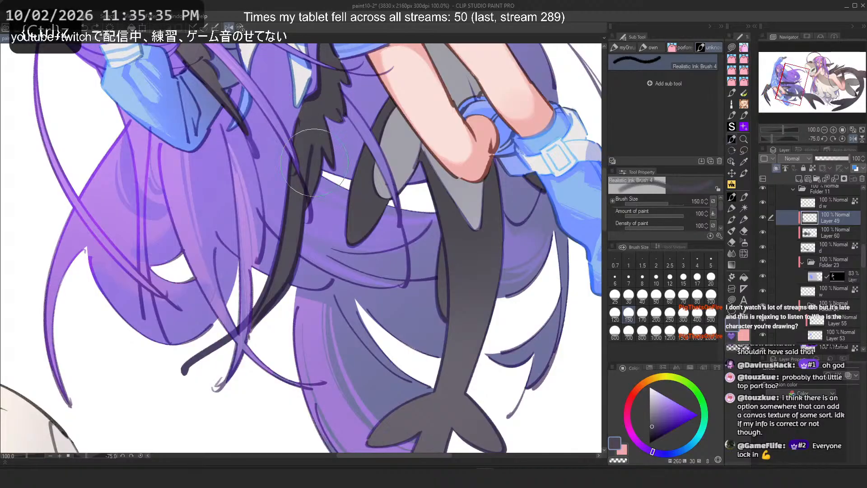
{"action": "scroll", "coordinate": [301, 248], "scroll_direction": "down", "scroll_amount": 1}
{"action": "left_click_drag", "start_coordinate": [301, 248], "coordinate": [316, 320]}
{"action": "scroll", "coordinate": [315, 248], "scroll_direction": "up", "scroll_amount": 1}
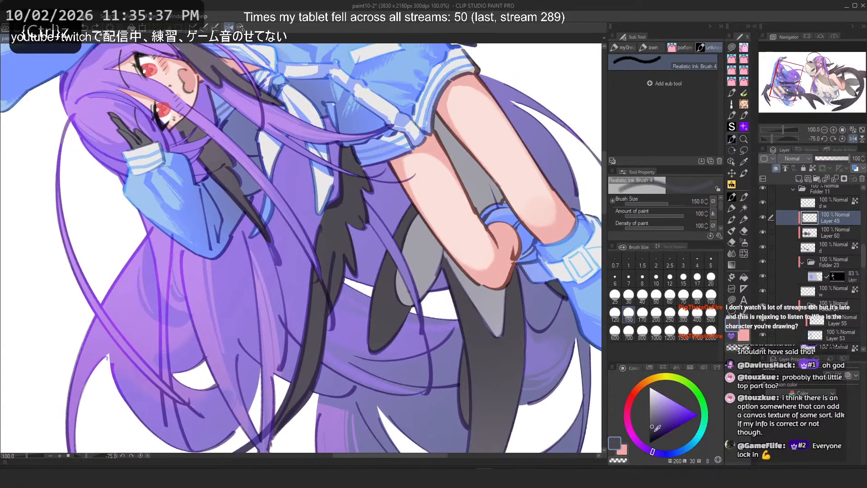
Step: Pick a lighter colour, set the brush size to 300 and stroke texture over the wing behind the hair
{"action": "left_click", "coordinate": [652, 429]}
{"action": "left_click", "coordinate": [684, 317]}
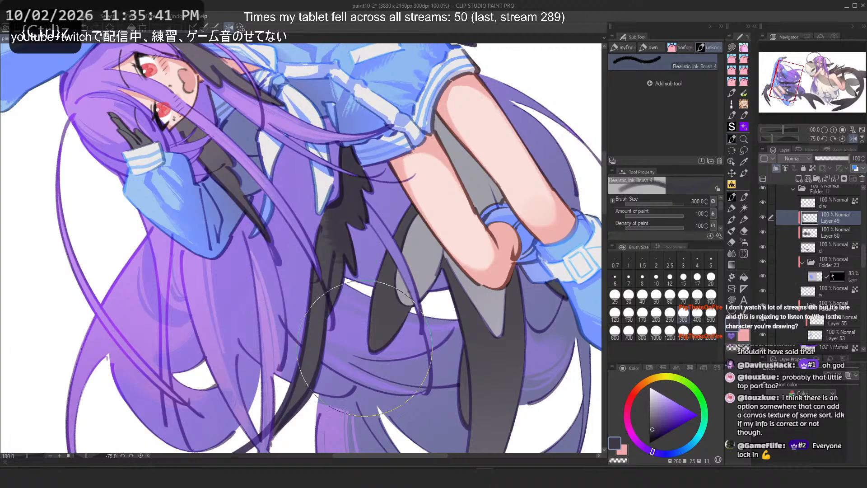
{"action": "left_click_drag", "start_coordinate": [263, 199], "coordinate": [293, 186]}
{"action": "key", "text": "h"}
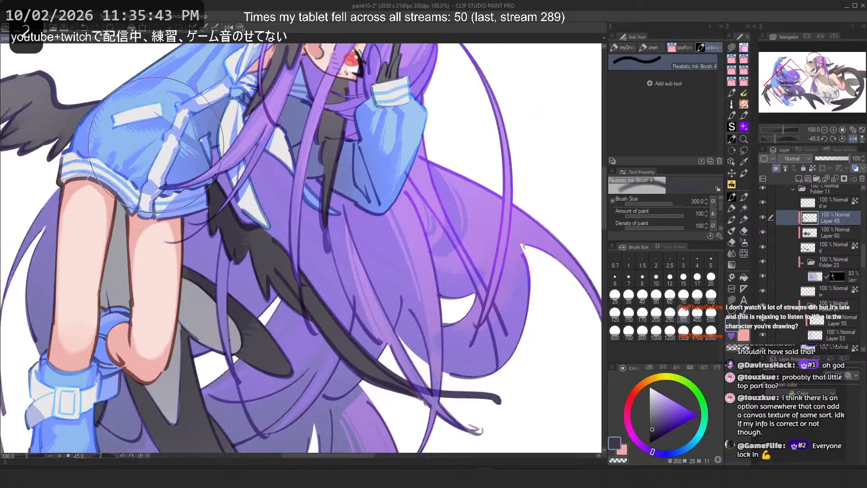
{"action": "key", "text": "ctrl+z"}
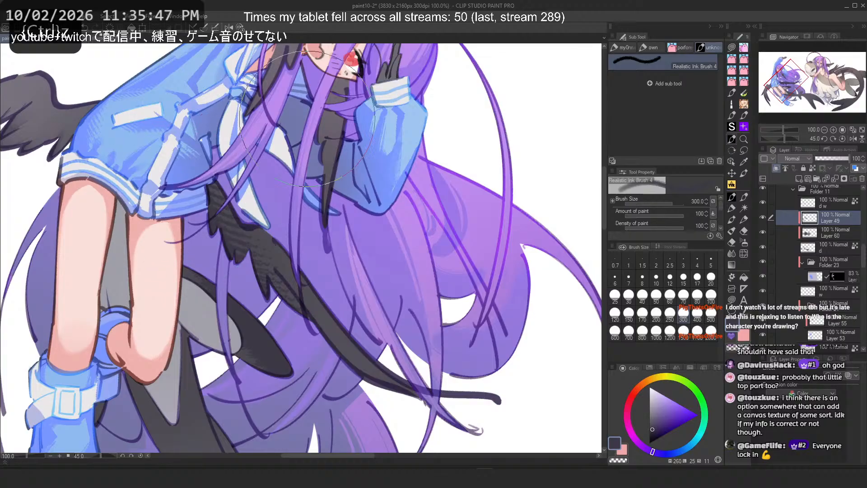
Step: Reset the canvas rotation and set the brush size to 170
{"action": "scroll", "coordinate": [184, 144], "scroll_direction": "down", "scroll_amount": 2}
{"action": "scroll", "coordinate": [184, 144], "scroll_direction": "up", "scroll_amount": 1}
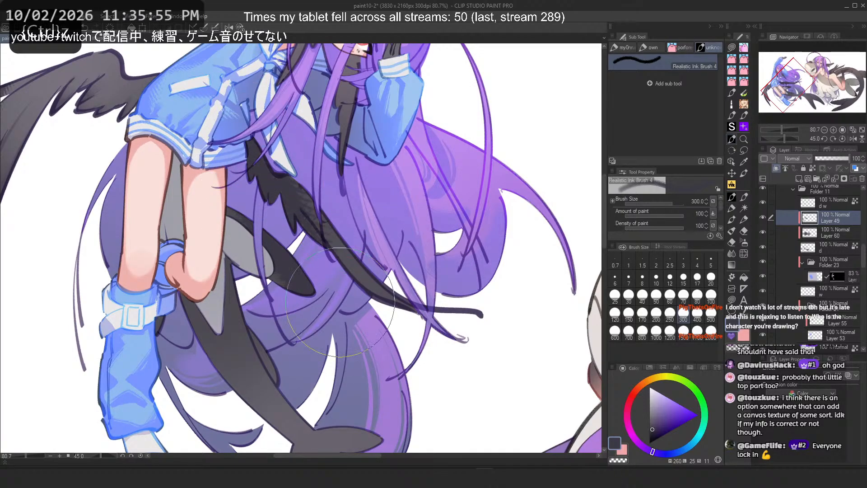
{"action": "key", "text": "c"}
{"action": "key", "text": "ctrl+z"}
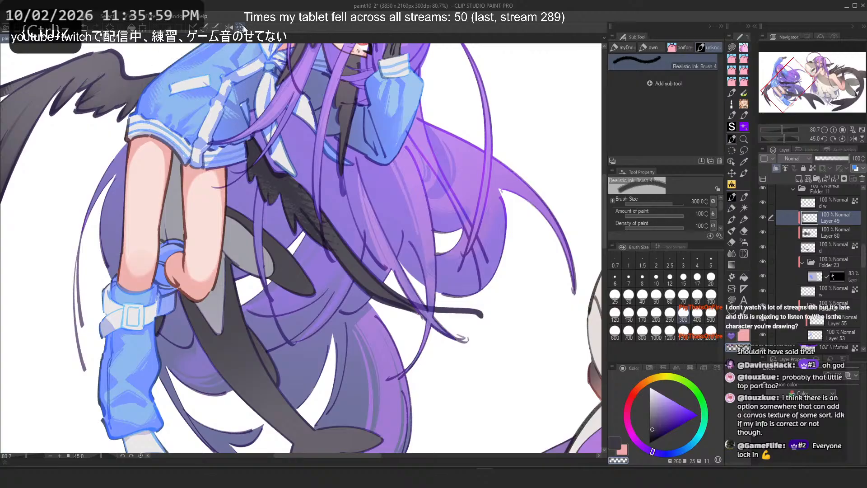
{"action": "key", "text": "ctrl+at"}
{"action": "scroll", "coordinate": [270, 124], "scroll_direction": "down", "scroll_amount": 2}
{"action": "scroll", "coordinate": [270, 124], "scroll_direction": "up", "scroll_amount": 1}
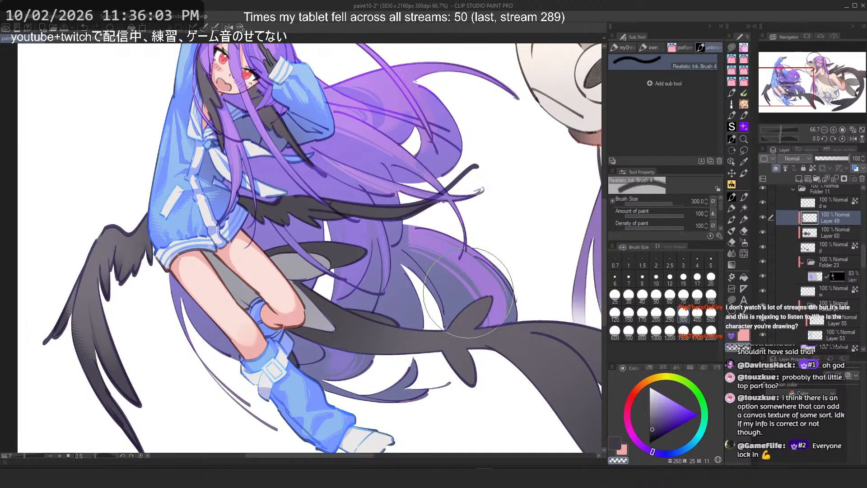
{"action": "left_click", "coordinate": [642, 312]}
{"action": "key", "text": "ctrl+z"}
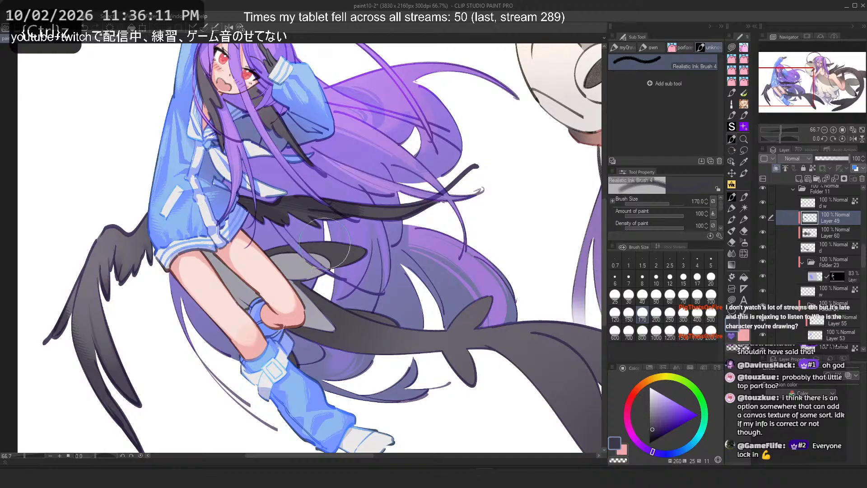
Step: Flip the canvas horizontally and add texture strokes to the wing beside the sleeve
{"action": "key", "text": "h"}
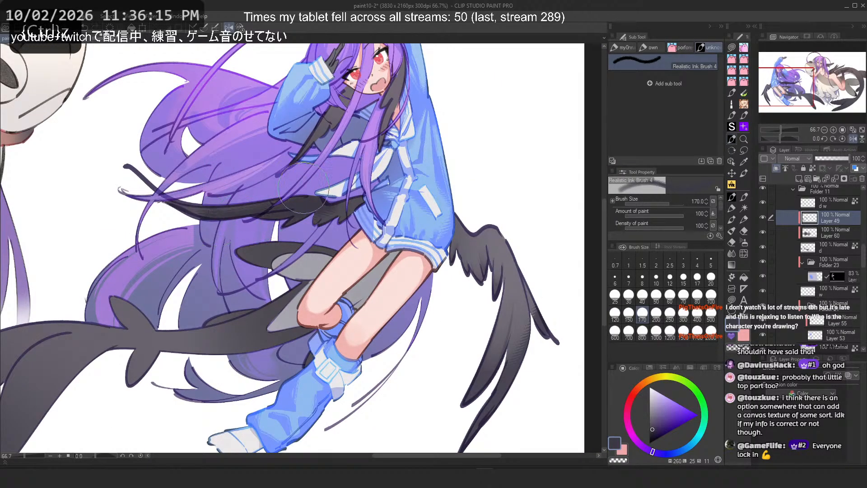
{"action": "left_click_drag", "start_coordinate": [447, 416], "coordinate": [481, 271]}
{"action": "key", "text": "ctrl+z"}
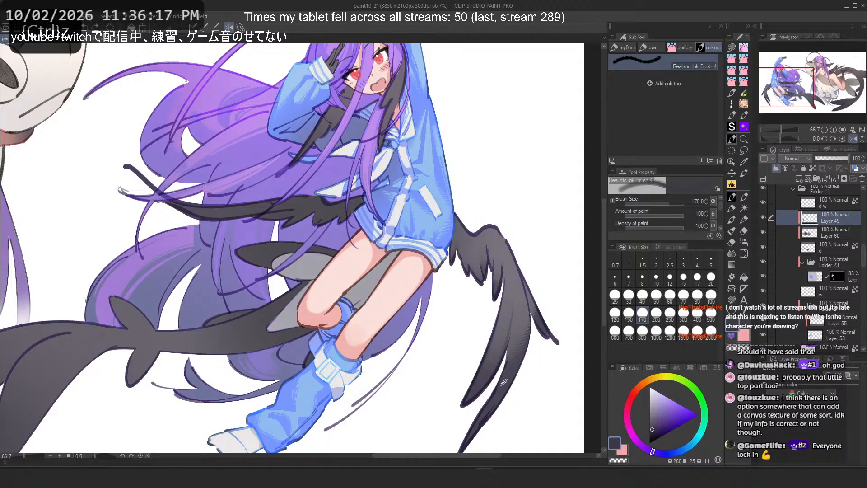
{"action": "left_click", "coordinate": [515, 356], "text": "alt"}
{"action": "left_click_drag", "start_coordinate": [463, 403], "coordinate": [487, 280]}
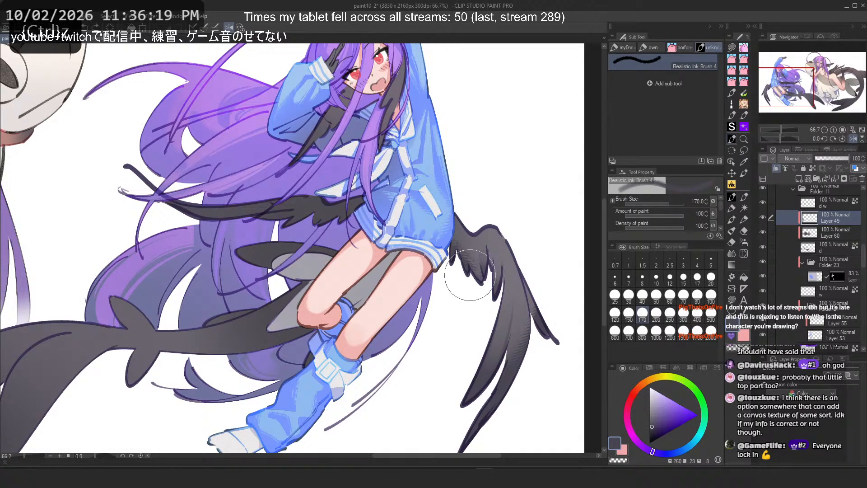
{"action": "mouse_move", "coordinate": [437, 226]}
{"action": "left_mouse_down"}
{"action": "mouse_move", "coordinate": [458, 282]}
{"action": "mouse_move", "coordinate": [456, 252]}
{"action": "mouse_move", "coordinate": [456, 266]}
{"action": "left_mouse_up"}
Step: Lower the brush size to 120 and redo a short texture stroke on the wing's upper edge
{"action": "key", "text": "bracketleft"}
{"action": "key", "text": "bracketleft"}
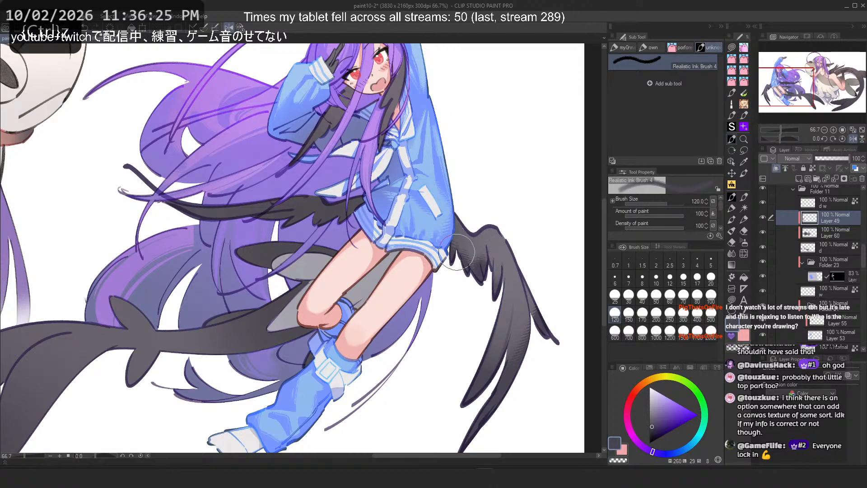
{"action": "key", "text": "ctrl+z"}
{"action": "mouse_move", "coordinate": [466, 248]}
{"action": "left_mouse_down"}
{"action": "mouse_move", "coordinate": [474, 279]}
{"action": "mouse_move", "coordinate": [465, 262]}
{"action": "left_mouse_up"}
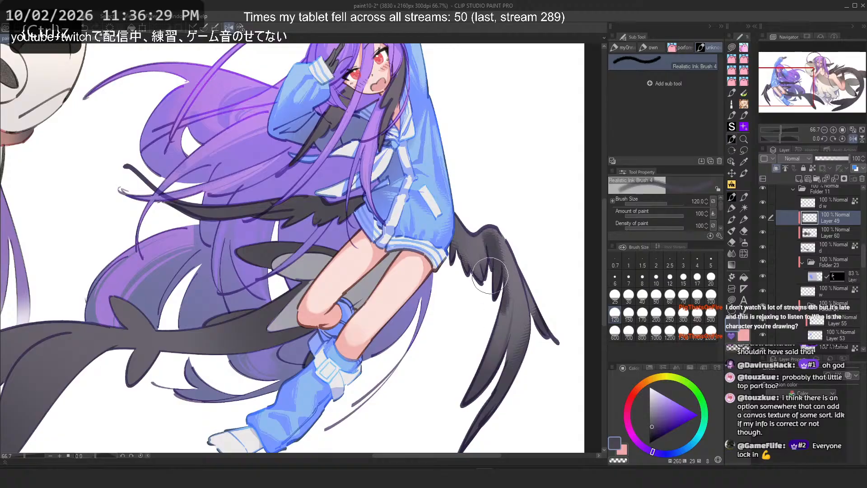
{"action": "key", "text": "bracketleft"}
{"action": "key", "text": "bracketleft"}
{"action": "key", "text": "bracketleft"}
{"action": "key", "text": "bracketleft"}
Step: Switch to the Flat marker 4 marker tool
{"action": "scroll", "coordinate": [491, 256], "scroll_direction": "up", "scroll_amount": 2}
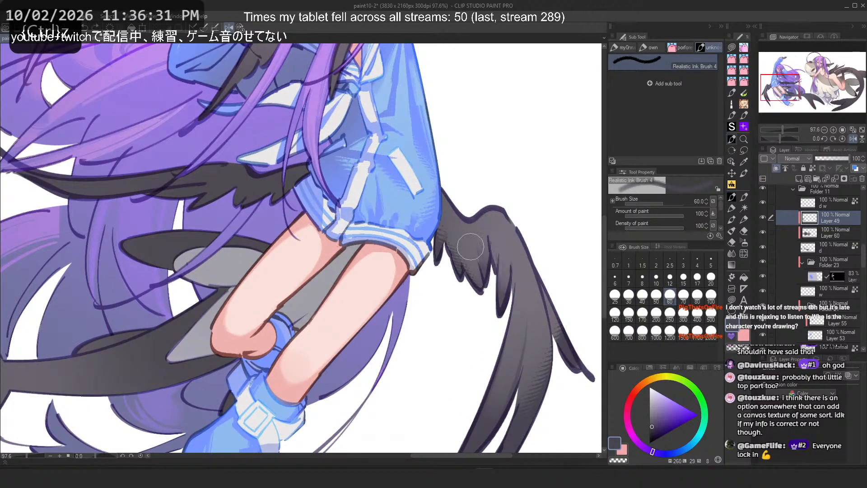
{"action": "scroll", "coordinate": [471, 247], "scroll_direction": "down", "scroll_amount": 3}
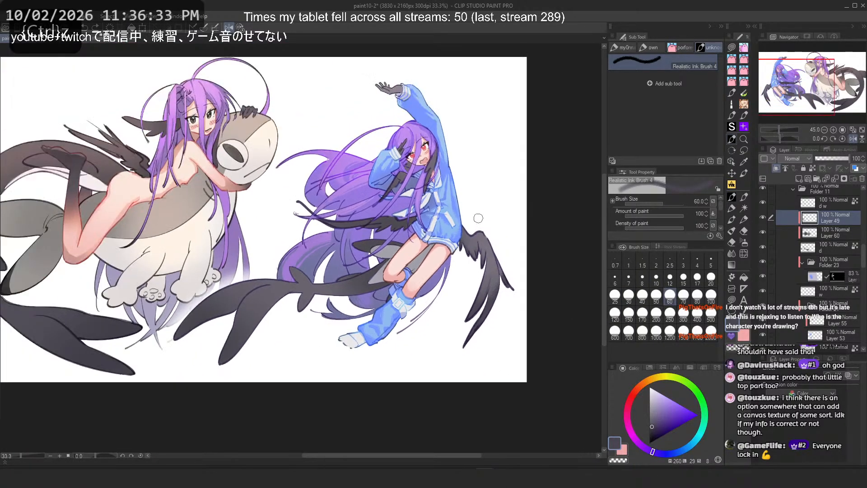
{"action": "scroll", "coordinate": [480, 222], "scroll_direction": "up", "scroll_amount": 2}
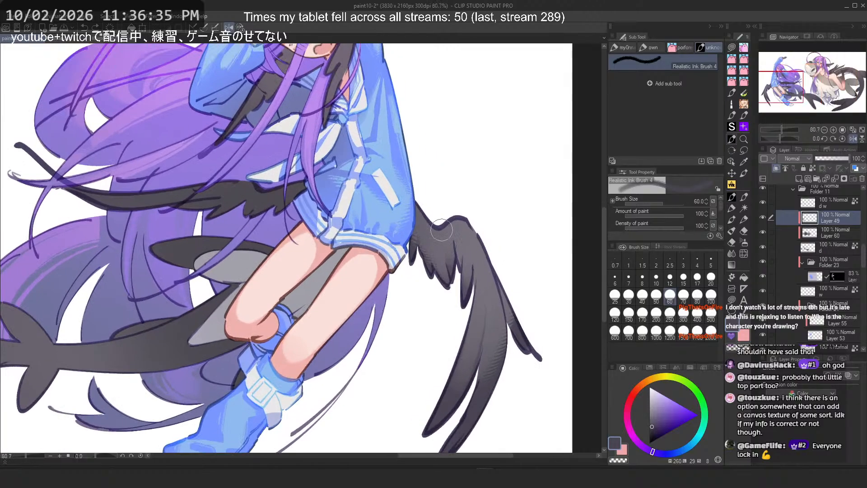
{"action": "scroll", "coordinate": [497, 248], "scroll_direction": "down", "scroll_amount": 1}
{"action": "left_click_drag", "start_coordinate": [304, 275], "coordinate": [421, 244]}
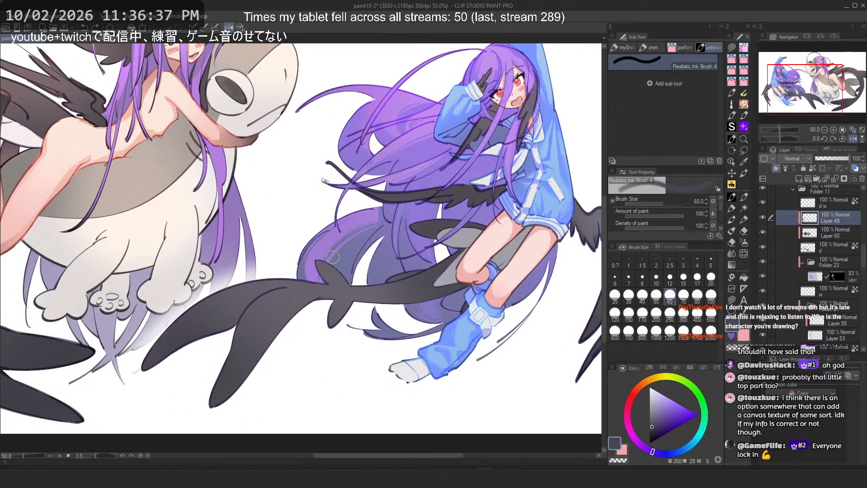
{"action": "left_click", "coordinate": [651, 47]}
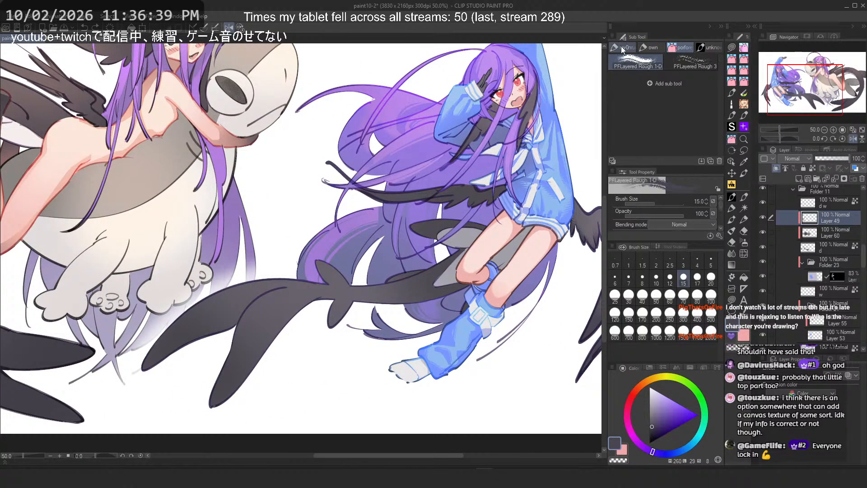
{"action": "left_click", "coordinate": [620, 45]}
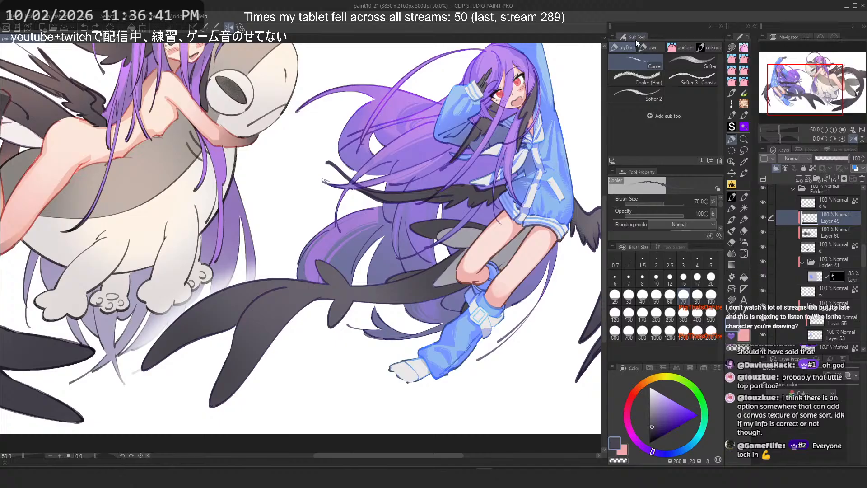
{"action": "left_click", "coordinate": [732, 209]}
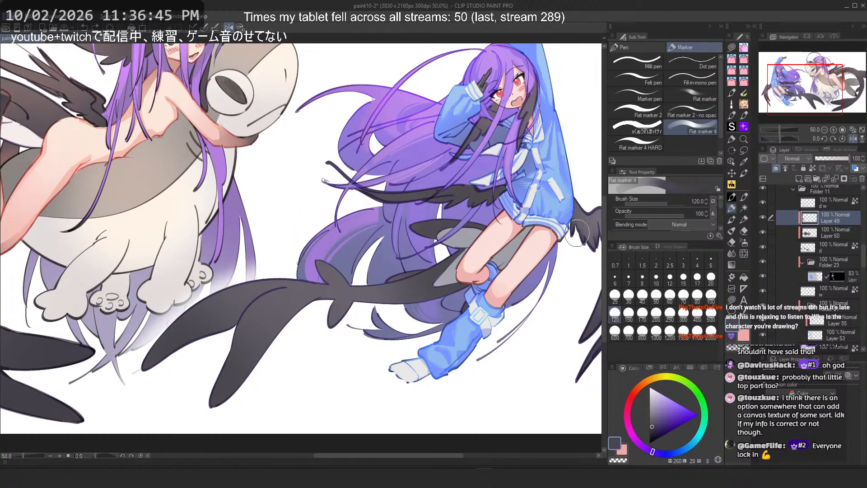
Step: Flip the canvas back and undo the recent texture strokes on the lower wing
{"action": "left_click", "coordinate": [463, 138], "text": "alt"}
{"action": "key", "text": "ctrl+z"}
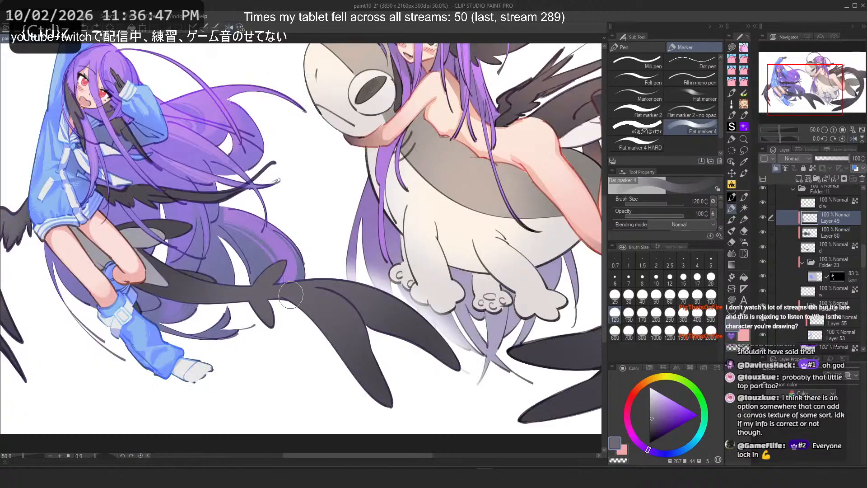
{"action": "left_click_drag", "start_coordinate": [297, 301], "coordinate": [313, 312]}
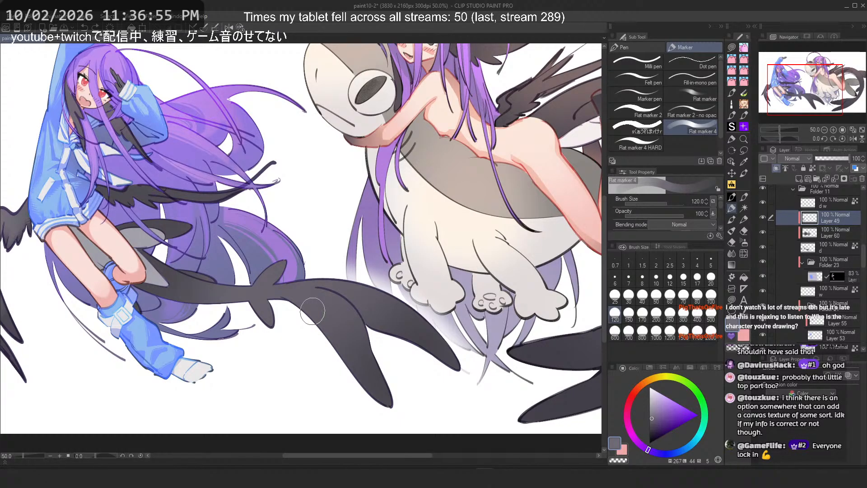
{"action": "scroll", "coordinate": [312, 311], "scroll_direction": "up", "scroll_amount": 1}
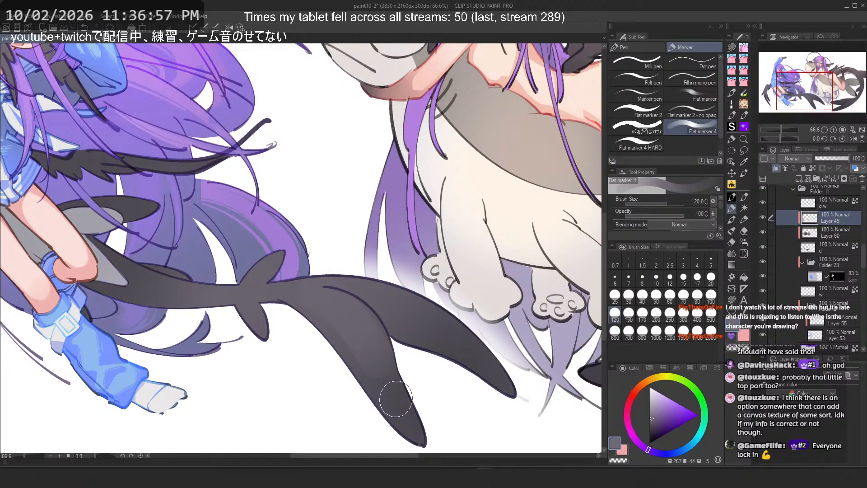
{"action": "key", "text": "ctrl+z"}
{"action": "key", "text": "ctrl+z"}
{"action": "key", "text": "ctrl+z"}
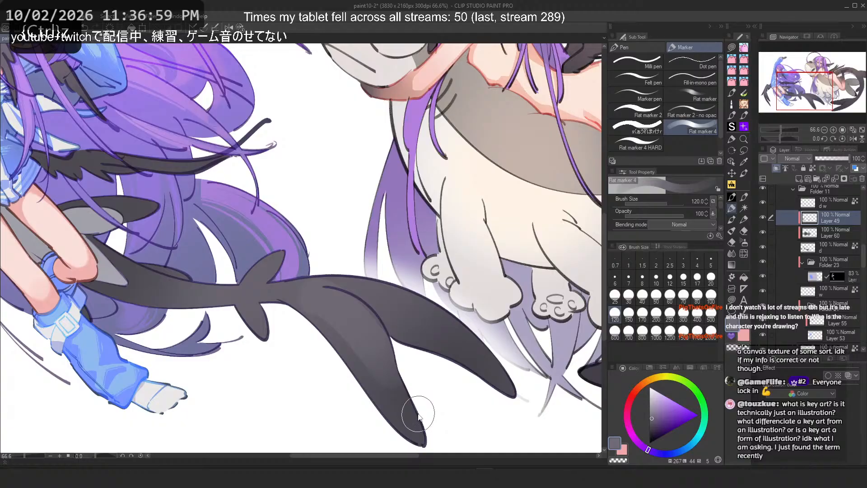
{"action": "key", "text": "ctrl+z"}
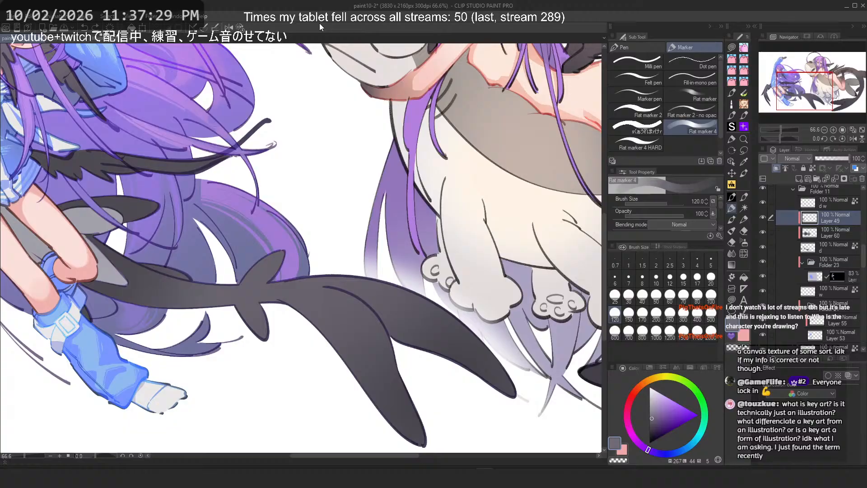
Step: Try several texture strokes across the lower wing with the marker, undoing each one
{"action": "left_click_drag", "start_coordinate": [402, 310], "coordinate": [493, 379]}
{"action": "key", "text": "ctrl+z"}
{"action": "left_click_drag", "start_coordinate": [387, 294], "coordinate": [493, 358]}
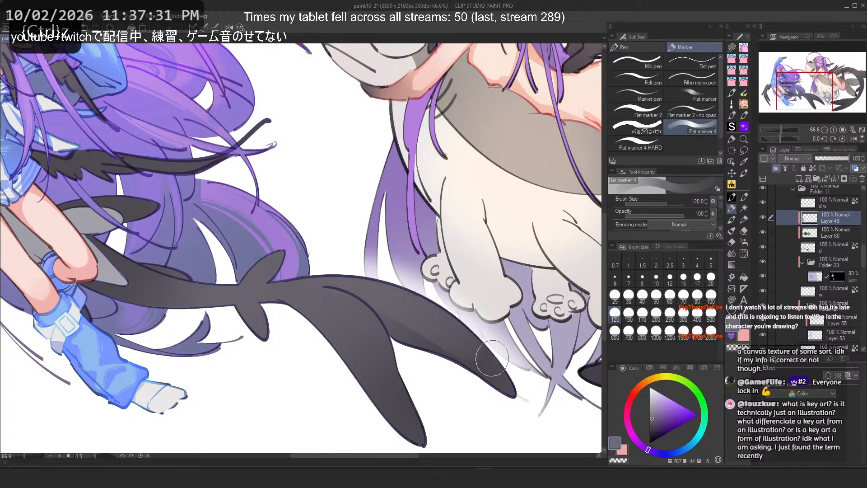
{"action": "key", "text": "ctrl+z"}
{"action": "left_click_drag", "start_coordinate": [365, 290], "coordinate": [433, 314]}
{"action": "key", "text": "ctrl+z"}
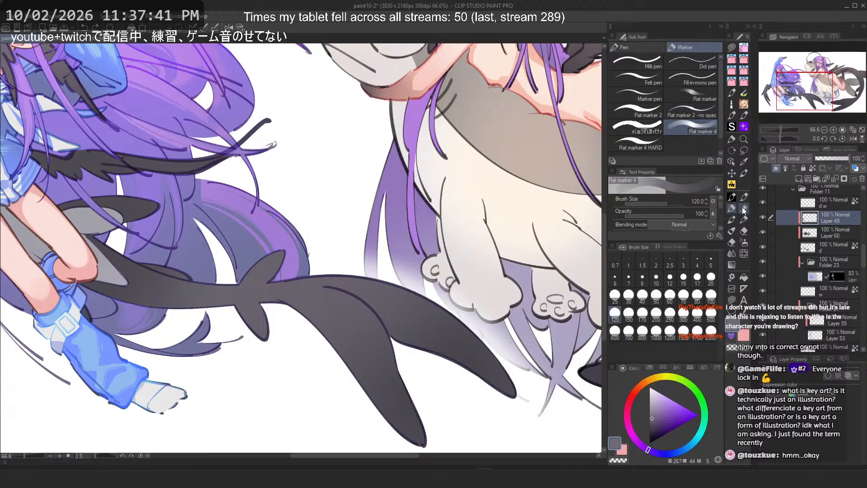
Step: Switch to the Realistic Ink Brush 4 and set its brush size to 200
{"action": "left_click", "coordinate": [731, 184]}
{"action": "left_click", "coordinate": [732, 139]}
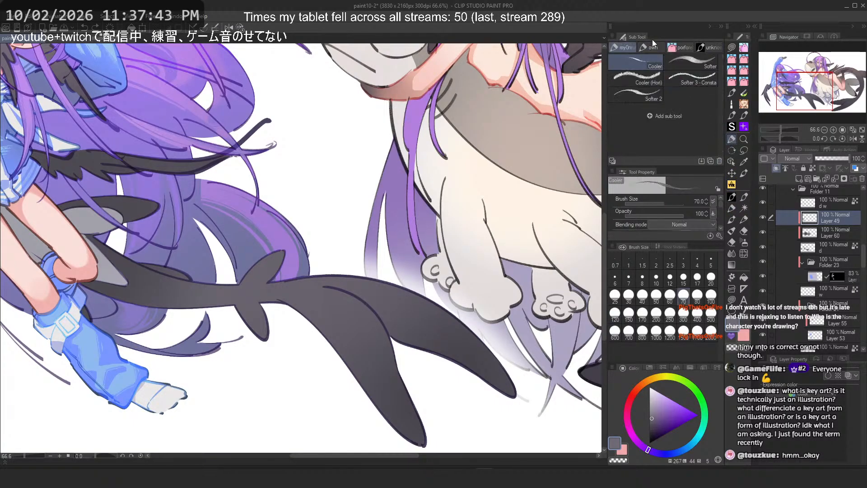
{"action": "left_click_drag", "start_coordinate": [323, 297], "coordinate": [384, 345]}
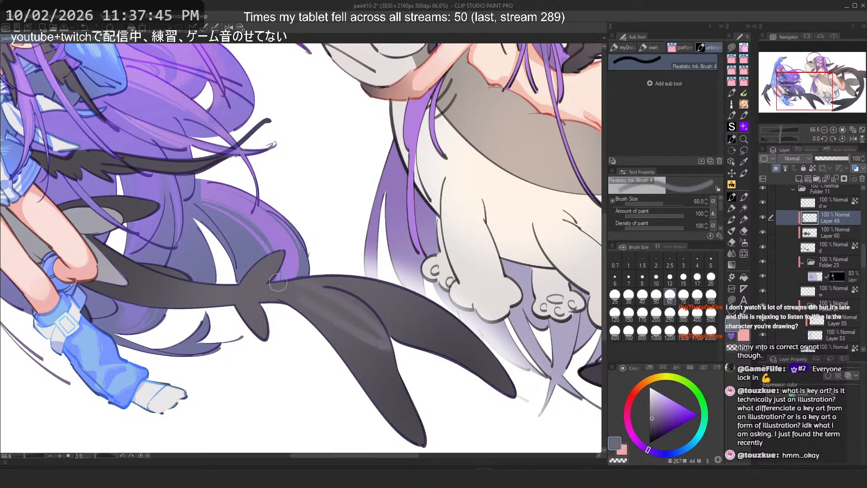
{"action": "key", "text": "ctrl+z"}
{"action": "left_click", "coordinate": [657, 313]}
Step: Try broad strokes across the base of the lower wing, undoing each one
{"action": "left_click_drag", "start_coordinate": [323, 301], "coordinate": [378, 363]}
{"action": "key", "text": "ctrl+z"}
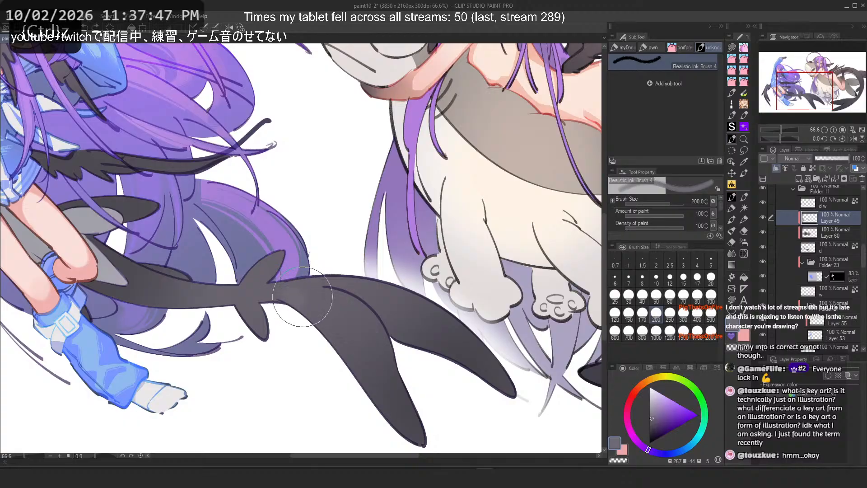
{"action": "left_click_drag", "start_coordinate": [325, 298], "coordinate": [389, 346]}
{"action": "key", "text": "ctrl+z"}
{"action": "left_click_drag", "start_coordinate": [325, 316], "coordinate": [391, 357]}
{"action": "key", "text": "ctrl+z"}
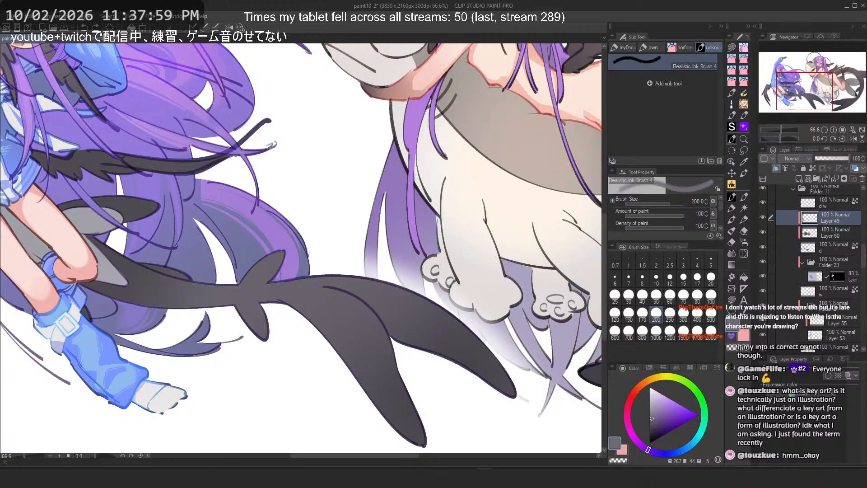
Step: Toggle the wing texture layer's visibility to compare the wings with and without it
{"action": "left_click_drag", "start_coordinate": [242, 262], "coordinate": [303, 248]}
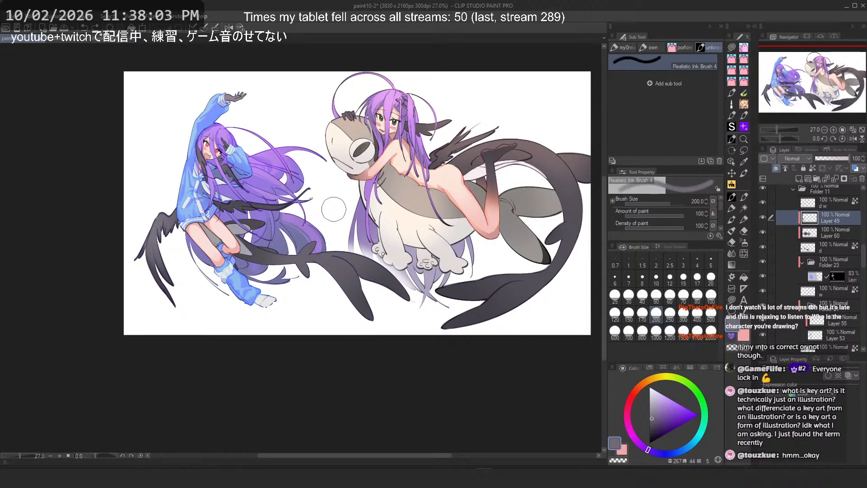
{"action": "scroll", "coordinate": [335, 309], "scroll_direction": "up", "scroll_amount": 1}
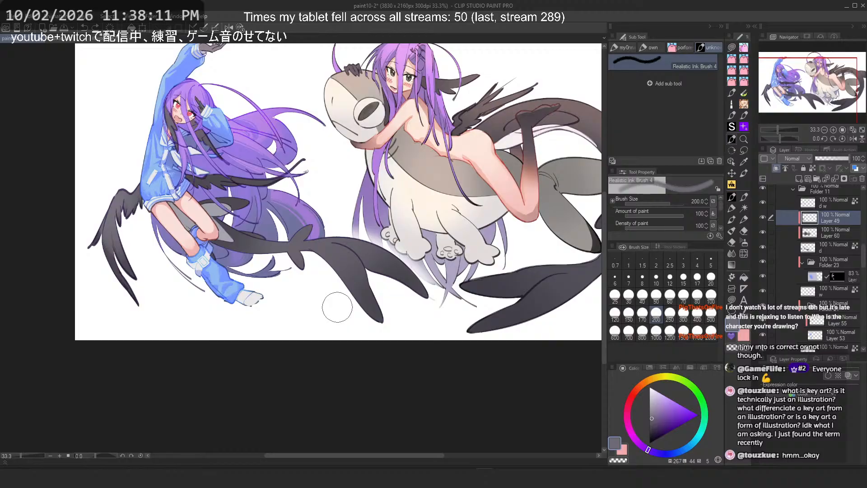
{"action": "scroll", "coordinate": [144, 217], "scroll_direction": "up", "scroll_amount": 2}
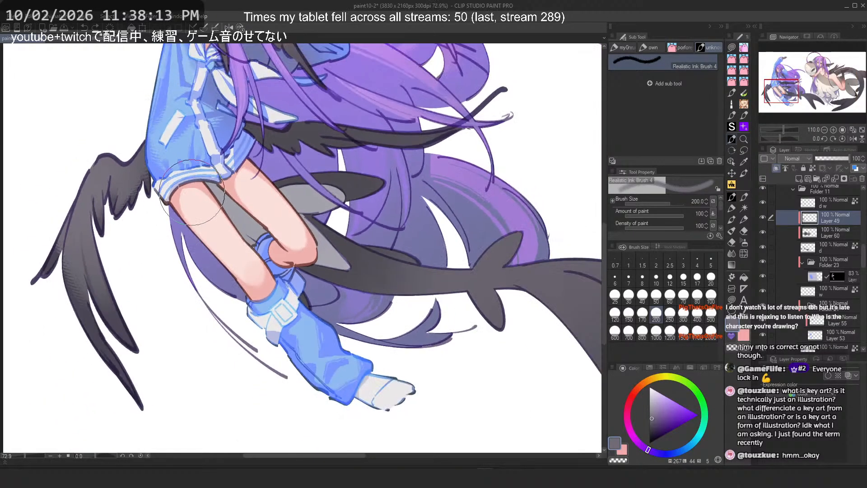
{"action": "scroll", "coordinate": [192, 193], "scroll_direction": "down", "scroll_amount": 2}
{"action": "scroll", "coordinate": [453, 229], "scroll_direction": "up", "scroll_amount": 1}
{"action": "left_click_drag", "start_coordinate": [453, 228], "coordinate": [416, 227]}
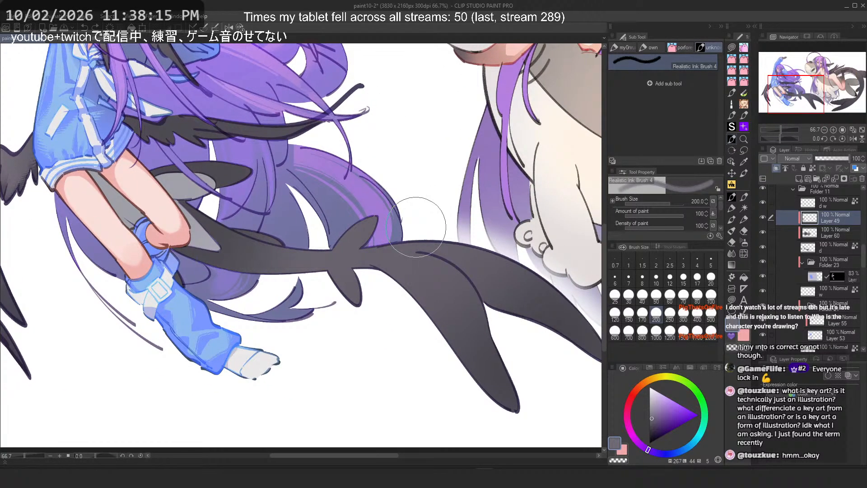
{"action": "left_click", "coordinate": [765, 216]}
{"action": "scroll", "coordinate": [171, 278], "scroll_direction": "down", "scroll_amount": 2}
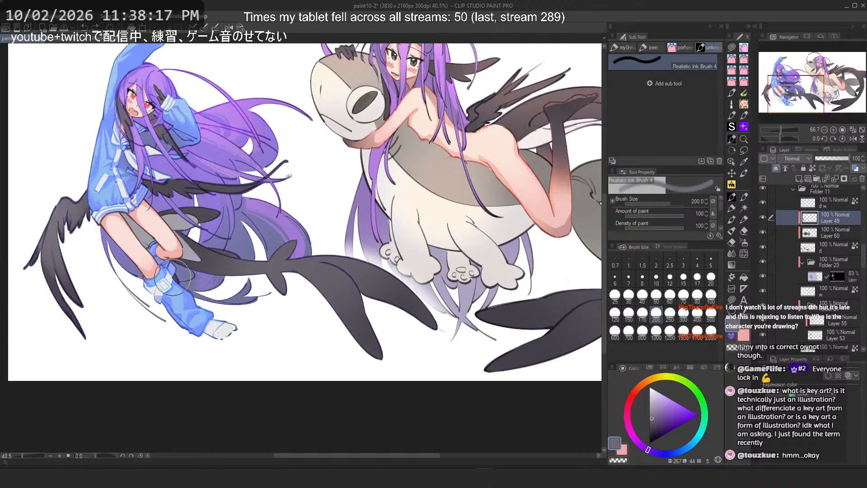
{"action": "scroll", "coordinate": [89, 230], "scroll_direction": "up", "scroll_amount": 1}
{"action": "left_click", "coordinate": [763, 215]}
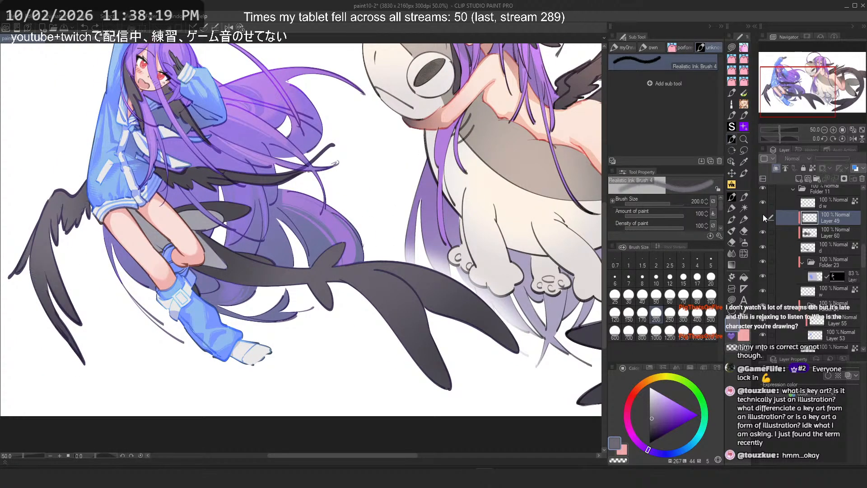
Step: Add a new layer above the wing texture layer and pick the FZD Heavy Flow Dry Edge brush
{"action": "left_click", "coordinate": [818, 227]}
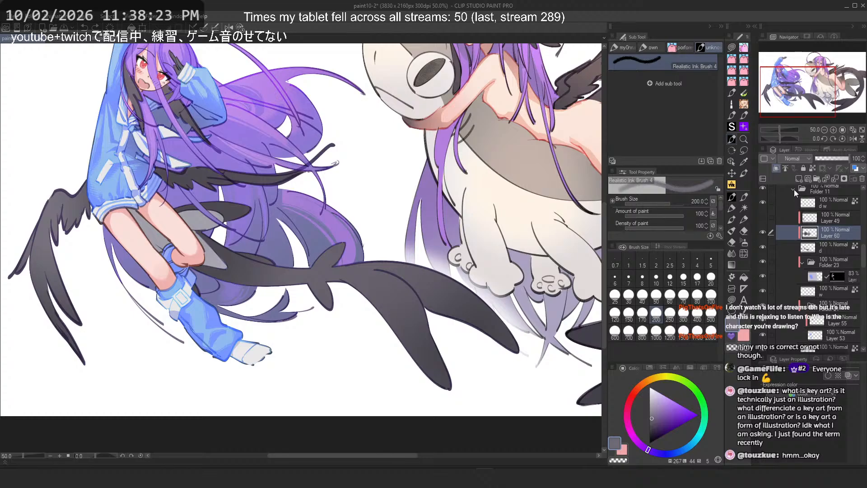
{"action": "left_click", "coordinate": [799, 179]}
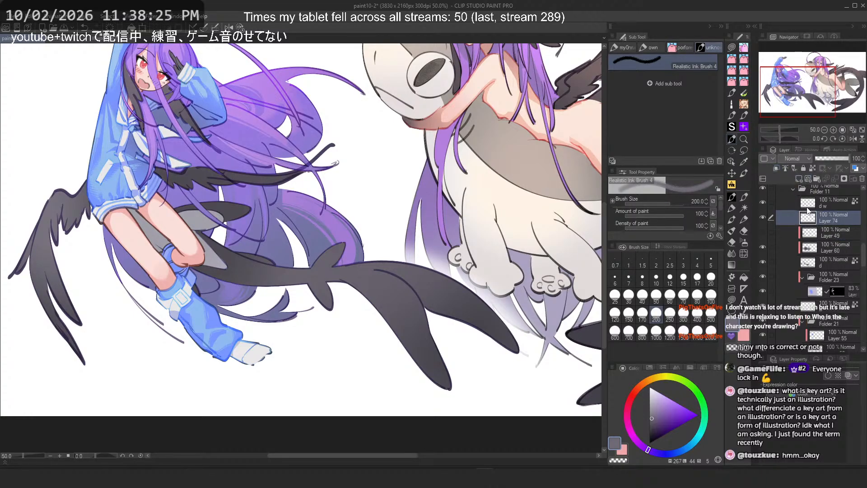
{"action": "left_click", "coordinate": [746, 202]}
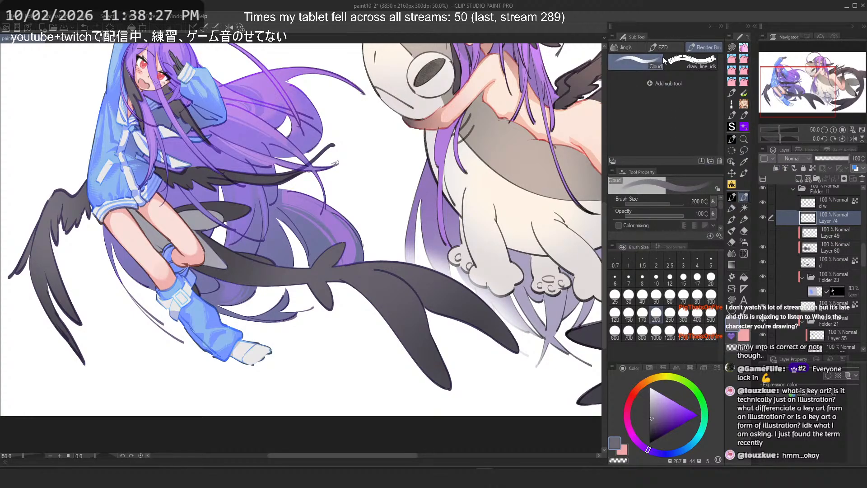
{"action": "left_click", "coordinate": [637, 59]}
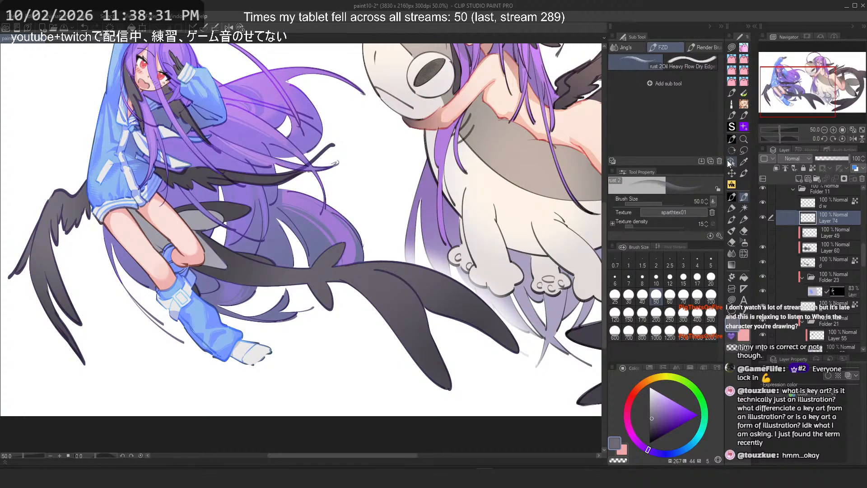
Step: Try dry-edge texture strokes across the lower wing, undoing each one
{"action": "scroll", "coordinate": [404, 300], "scroll_direction": "up", "scroll_amount": 3}
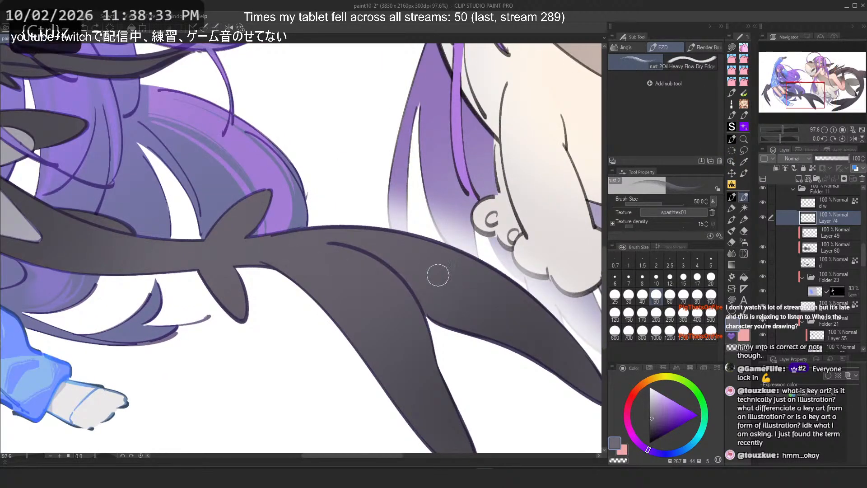
{"action": "left_click_drag", "start_coordinate": [438, 275], "coordinate": [400, 277]}
{"action": "key", "text": "ctrl+z"}
{"action": "mouse_move", "coordinate": [448, 260]}
{"action": "left_mouse_down"}
{"action": "mouse_move", "coordinate": [532, 368]}
{"action": "mouse_move", "coordinate": [368, 297]}
{"action": "left_mouse_up"}
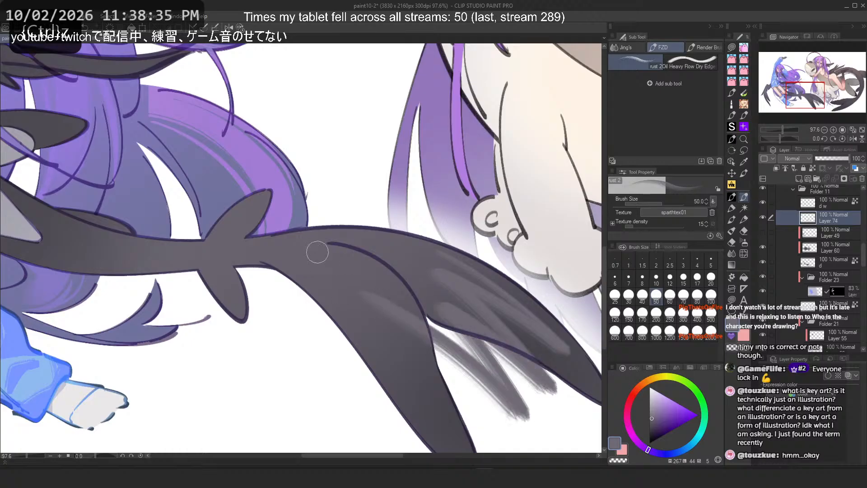
{"action": "key", "text": "ctrl+z"}
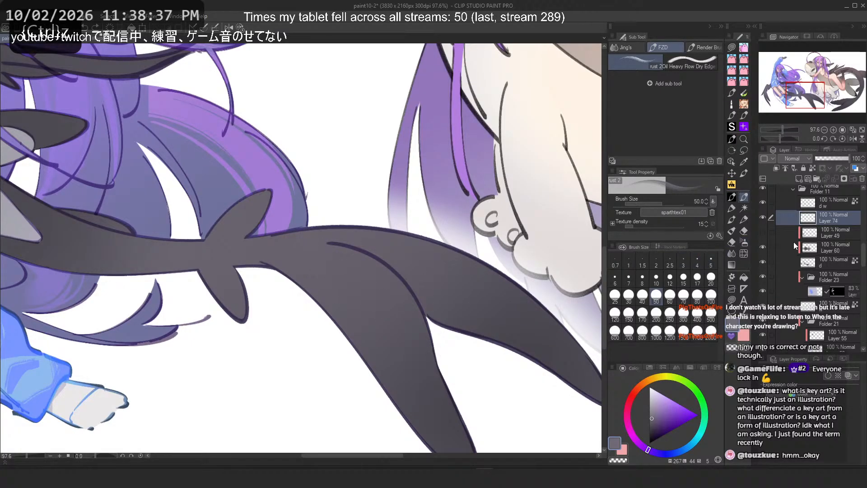
Step: Create a new folder and move the new layer into it
{"action": "left_click", "coordinate": [830, 216], "text": "ctrl"}
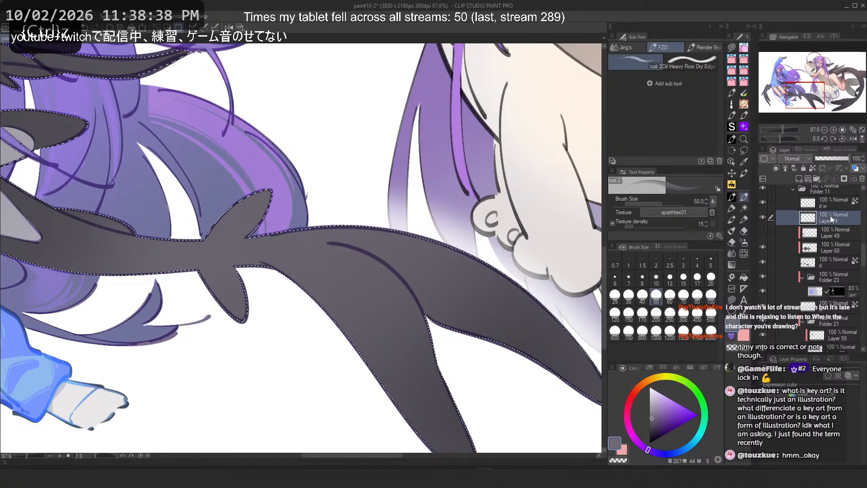
{"action": "left_click", "coordinate": [819, 177]}
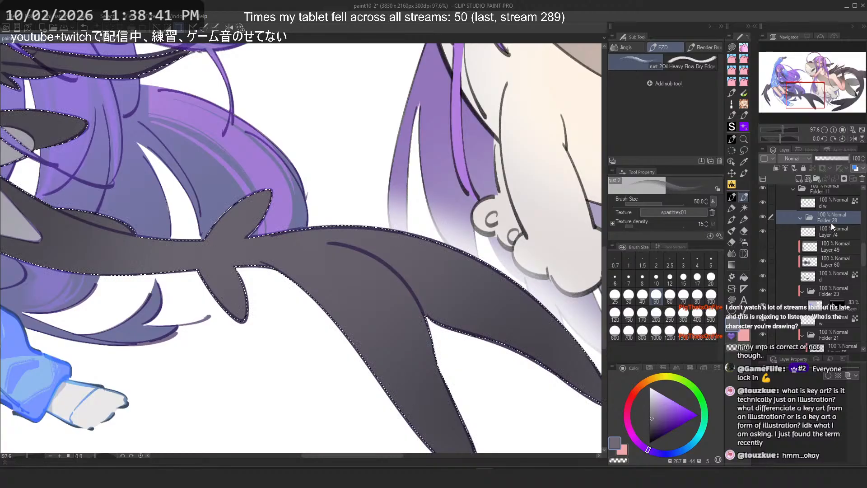
{"action": "left_click_drag", "start_coordinate": [821, 226], "coordinate": [837, 218]}
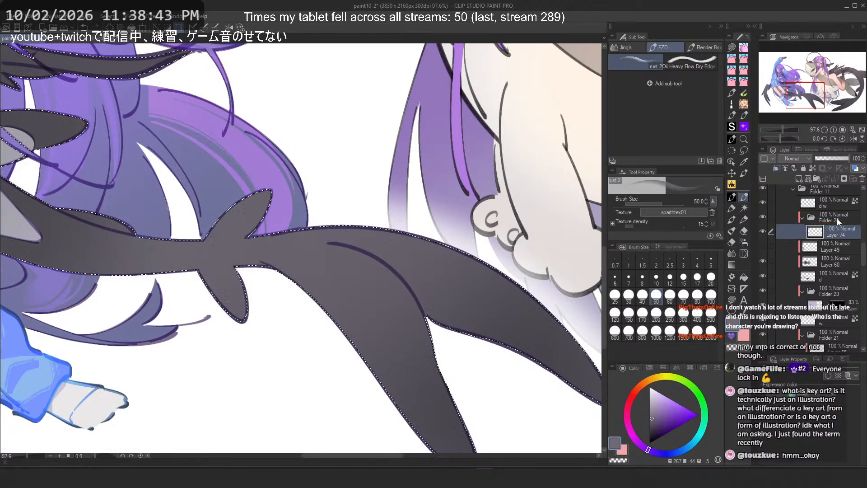
Step: Clear the selection and switch to the square_pen brush
{"action": "left_click", "coordinate": [742, 150]}
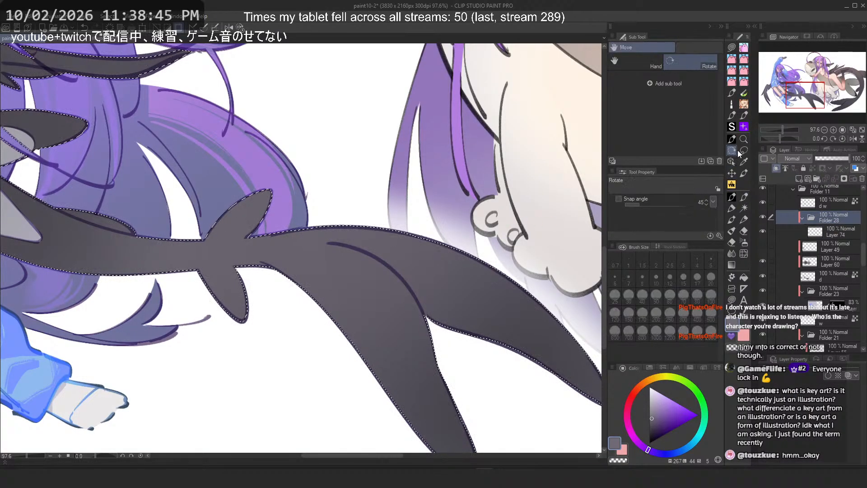
{"action": "key", "text": "ctrl+d"}
{"action": "left_click", "coordinate": [843, 229]}
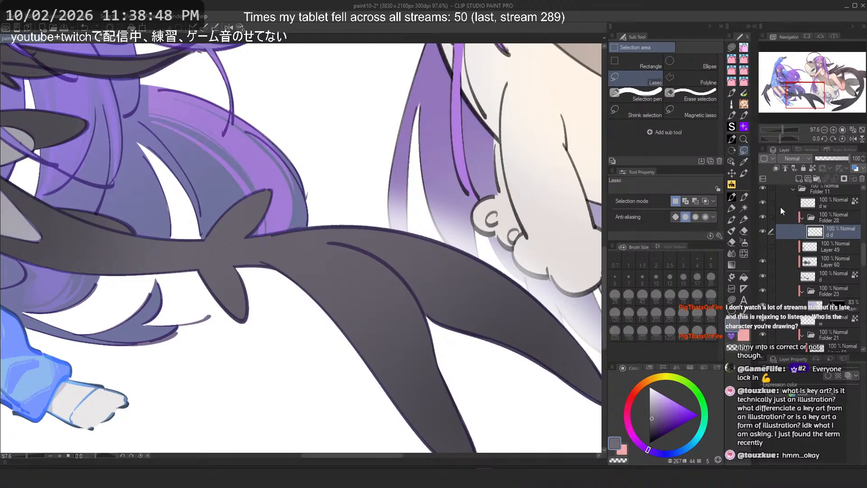
{"action": "left_click", "coordinate": [732, 139]}
{"action": "left_click", "coordinate": [652, 48]}
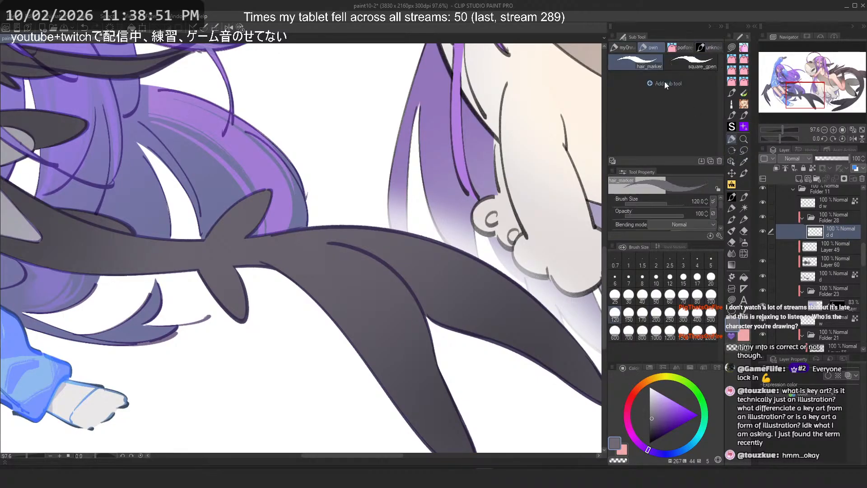
{"action": "left_click", "coordinate": [689, 66]}
Step: Try a stroke along the wing base with the square pen and undo it
{"action": "scroll", "coordinate": [362, 234], "scroll_direction": "down", "scroll_amount": 1}
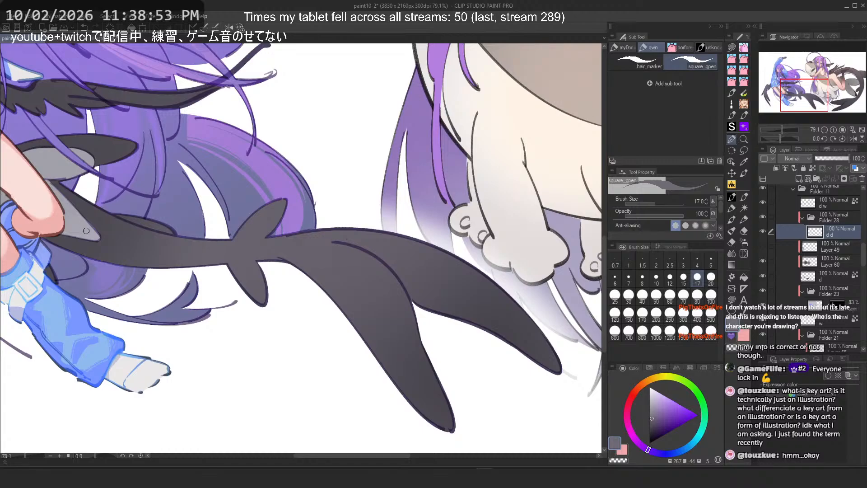
{"action": "left_click_drag", "start_coordinate": [254, 238], "coordinate": [151, 269]}
{"action": "key", "text": "ctrl+z"}
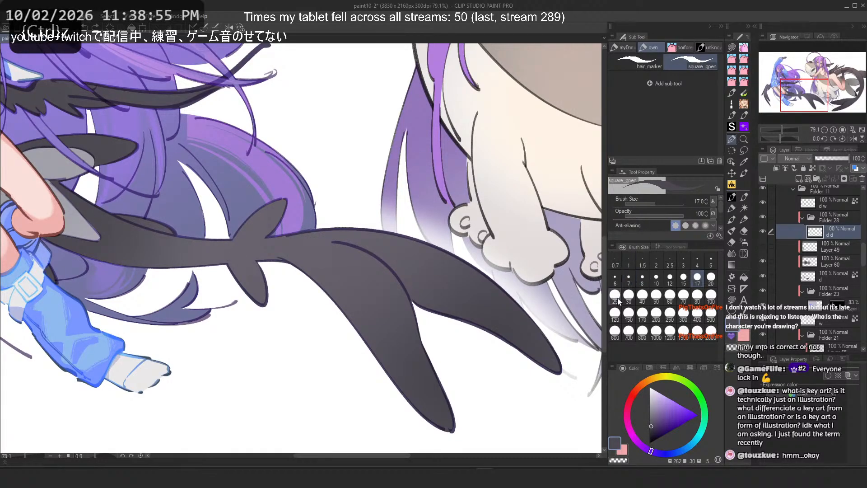
{"action": "left_click", "coordinate": [763, 261]}
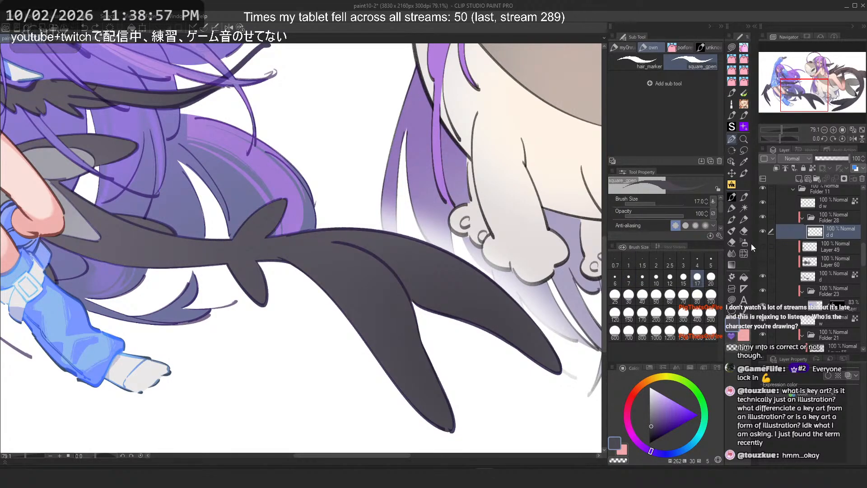
{"action": "scroll", "coordinate": [326, 223], "scroll_direction": "down", "scroll_amount": 3}
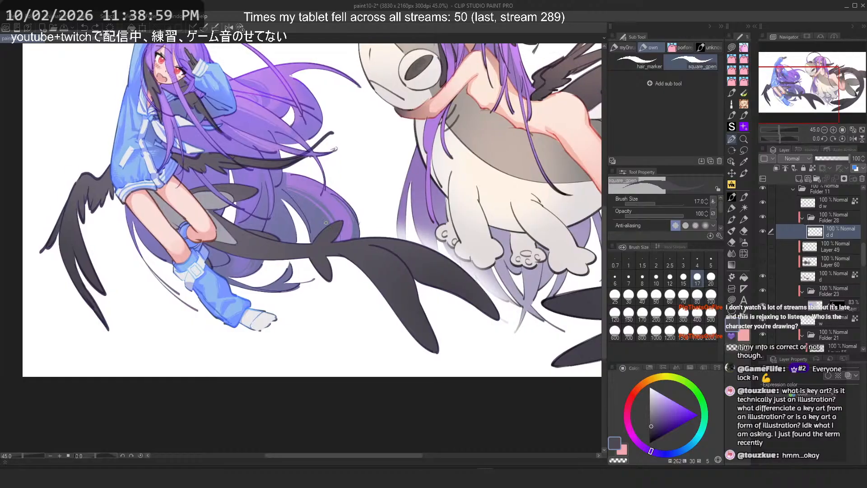
{"action": "scroll", "coordinate": [326, 223], "scroll_direction": "up", "scroll_amount": 1}
{"action": "scroll", "coordinate": [416, 295], "scroll_direction": "up", "scroll_amount": 1}
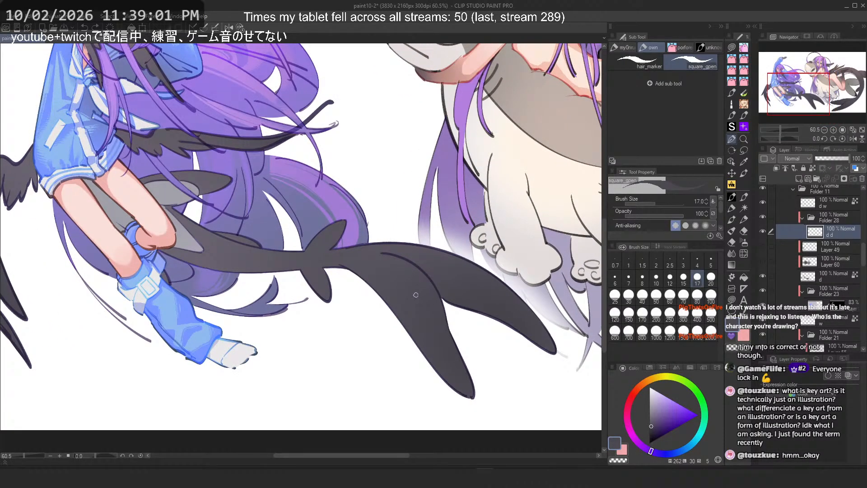
Step: Try a size-50 square pen stroke down the lower wing's tip and undo it
{"action": "left_click", "coordinate": [763, 262]}
{"action": "left_click", "coordinate": [763, 261]}
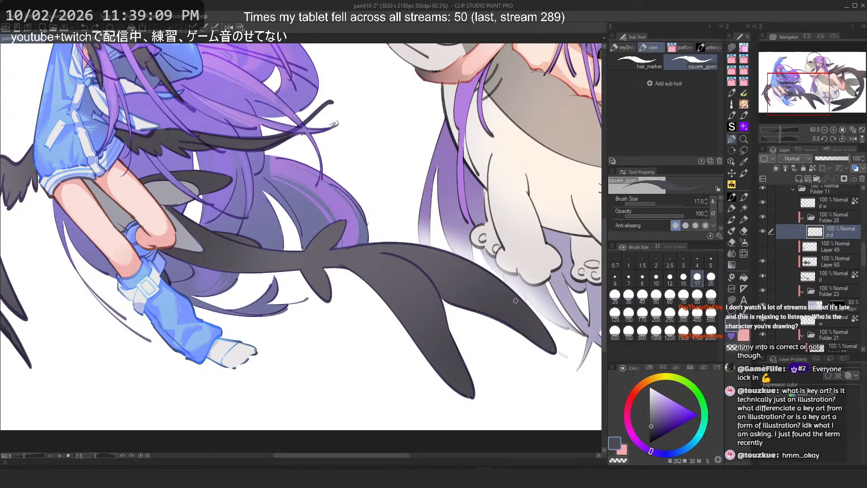
{"action": "scroll", "coordinate": [516, 300], "scroll_direction": "up", "scroll_amount": 2}
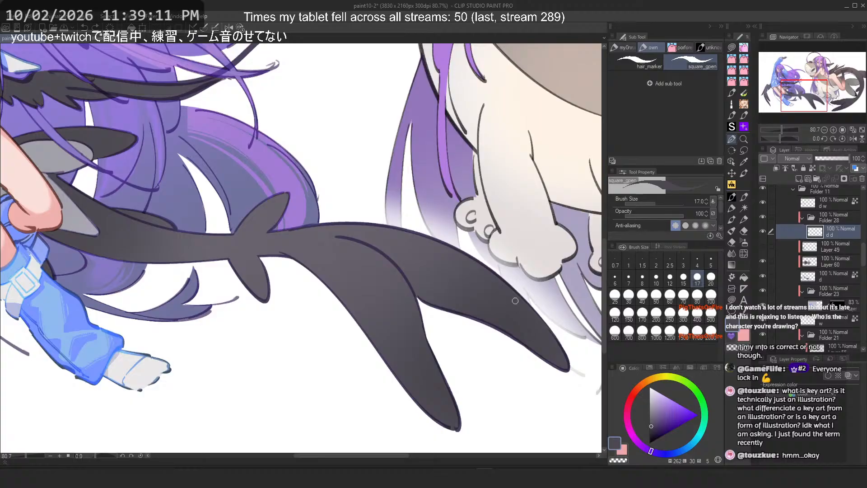
{"action": "left_click", "coordinate": [657, 295]}
{"action": "left_click_drag", "start_coordinate": [350, 278], "coordinate": [455, 431]}
{"action": "key", "text": "ctrl+z"}
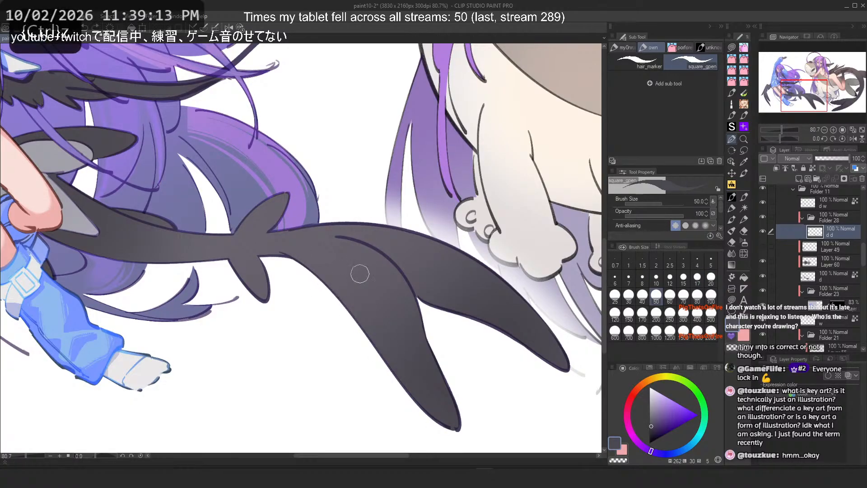
Step: Pick a new colour and try strokes along the lower wing's inner edge, undoing each one
{"action": "left_click", "coordinate": [652, 431]}
{"action": "left_click_drag", "start_coordinate": [300, 261], "coordinate": [451, 426]}
{"action": "key", "text": "ctrl+z"}
{"action": "left_click_drag", "start_coordinate": [322, 272], "coordinate": [452, 421]}
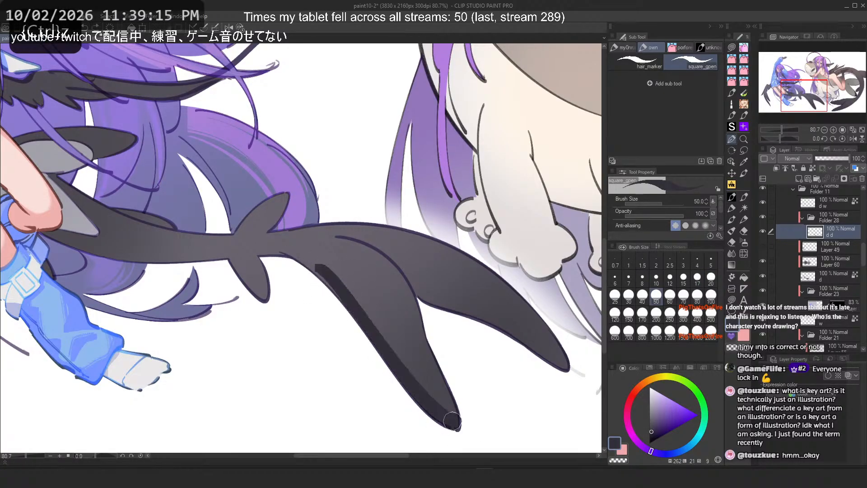
{"action": "key", "text": "ctrl+z"}
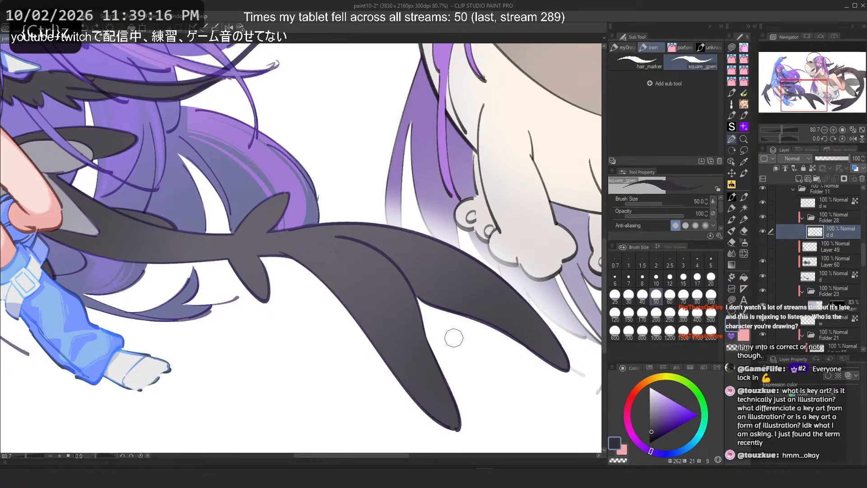
Step: Change the square pen's anti-aliasing level and try another stroke on the lower wing, undoing it
{"action": "left_click", "coordinate": [713, 202]}
{"action": "left_click", "coordinate": [688, 226]}
{"action": "left_click", "coordinate": [339, 301]}
{"action": "mouse_move", "coordinate": [311, 273]}
{"action": "left_mouse_down"}
{"action": "mouse_move", "coordinate": [324, 276]}
{"action": "mouse_move", "coordinate": [453, 420]}
{"action": "left_mouse_up"}
{"action": "key", "text": "ctrl+z"}
{"action": "key", "text": "ctrl+z"}
{"action": "left_click_drag", "start_coordinate": [445, 301], "coordinate": [380, 303]}
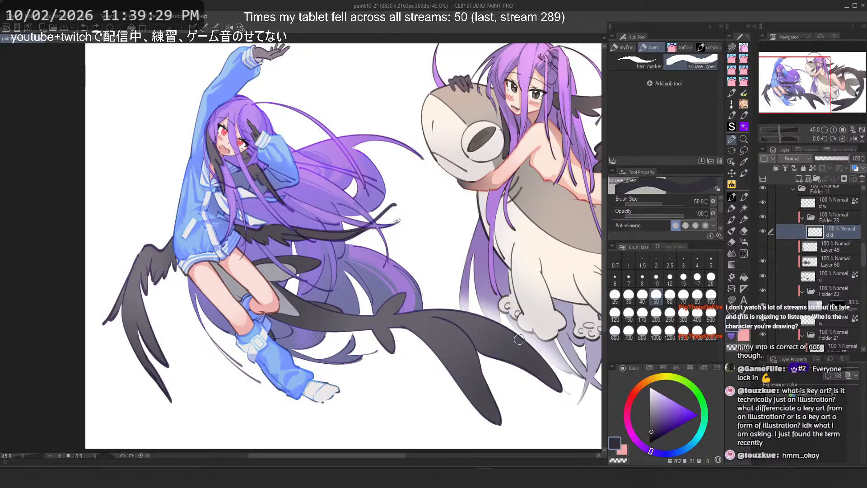
Step: Try three separate strokes across the lower wing, undoing each one
{"action": "scroll", "coordinate": [515, 380], "scroll_direction": "up", "scroll_amount": 1}
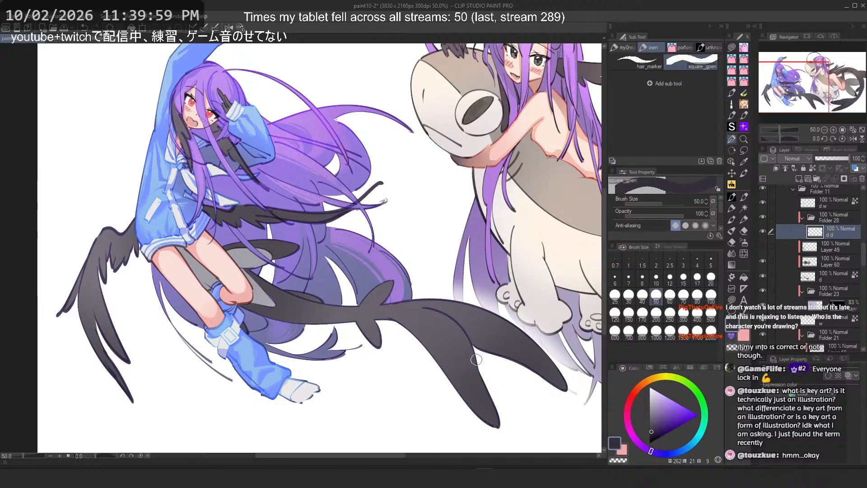
{"action": "scroll", "coordinate": [462, 347], "scroll_direction": "up", "scroll_amount": 2}
{"action": "left_click_drag", "start_coordinate": [398, 318], "coordinate": [304, 266]}
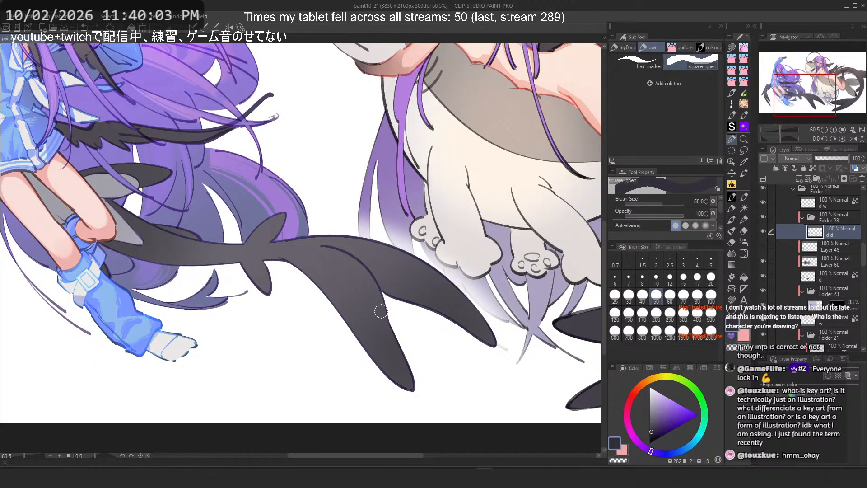
{"action": "left_click_drag", "start_coordinate": [300, 269], "coordinate": [404, 381]}
{"action": "key", "text": "ctrl+z"}
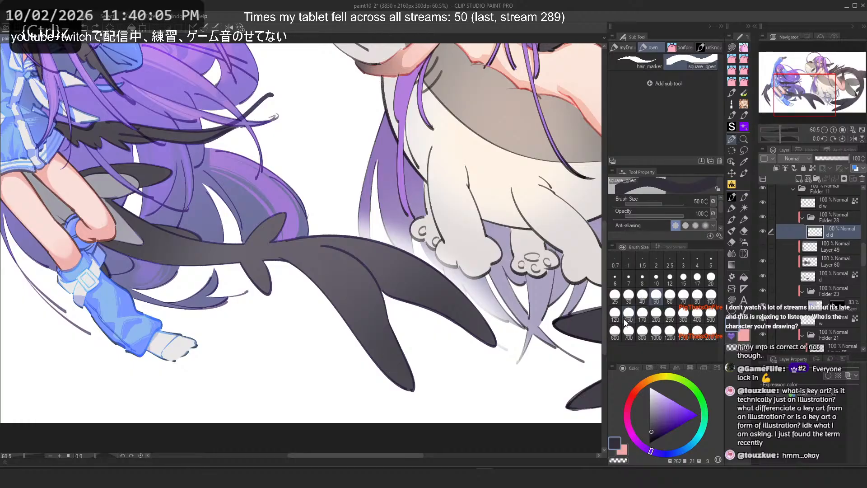
{"action": "left_click_drag", "start_coordinate": [285, 256], "coordinate": [415, 387]}
{"action": "key", "text": "ctrl+z"}
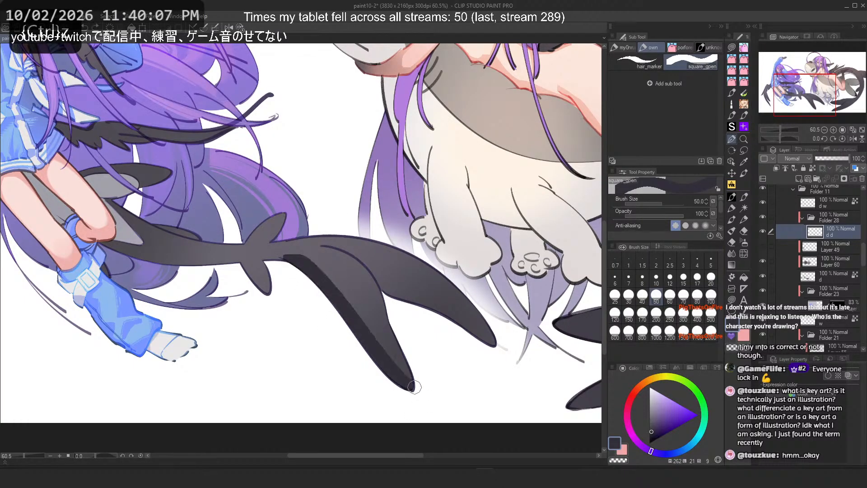
{"action": "left_click_drag", "start_coordinate": [375, 282], "coordinate": [490, 339]}
{"action": "key", "text": "ctrl+z"}
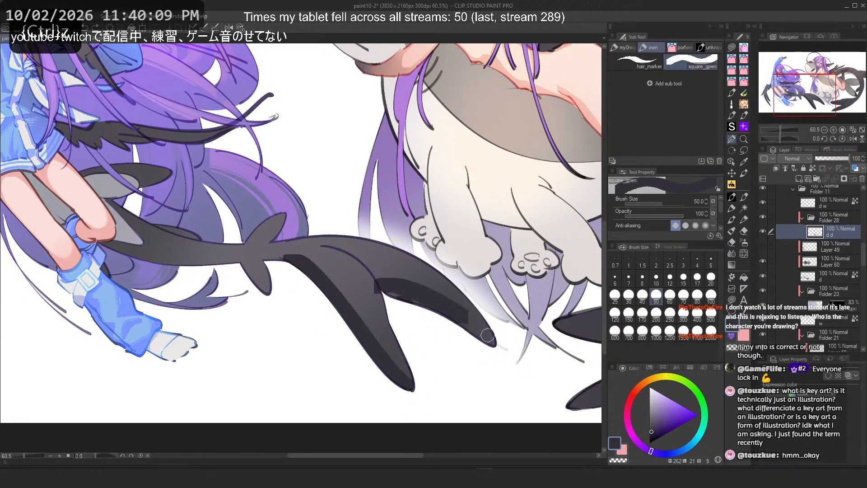
Step: Swap the drawing colour and try a stroke down the lower wing, undoing it
{"action": "key", "text": "c"}
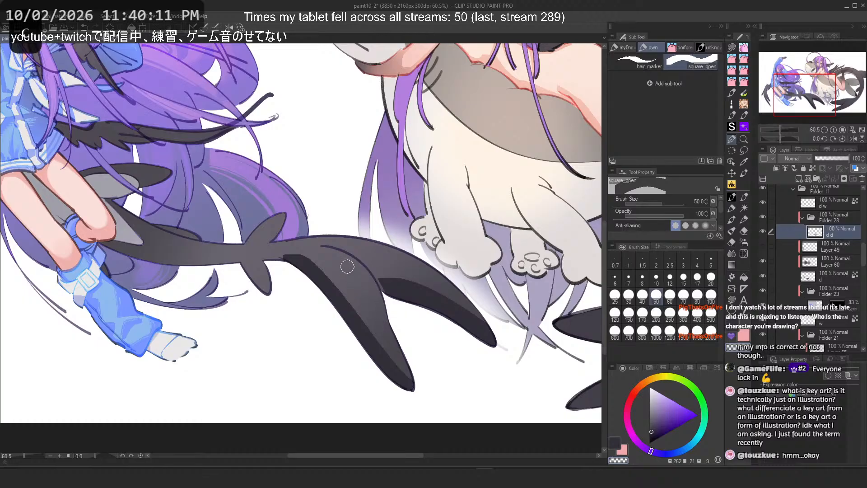
{"action": "key", "text": "c"}
{"action": "left_click_drag", "start_coordinate": [361, 293], "coordinate": [411, 378]}
{"action": "key", "text": "ctrl+z"}
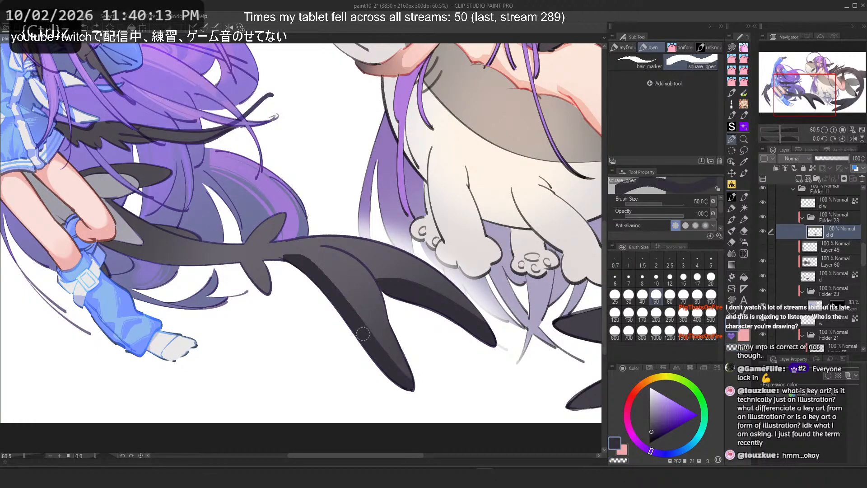
{"action": "key", "text": "c"}
{"action": "key", "text": "ctrl+z"}
Step: Draw a new stroke on the lower wing, flip the canvas to check it, and undo it
{"action": "left_click_drag", "start_coordinate": [359, 304], "coordinate": [408, 375]}
{"action": "key", "text": "c"}
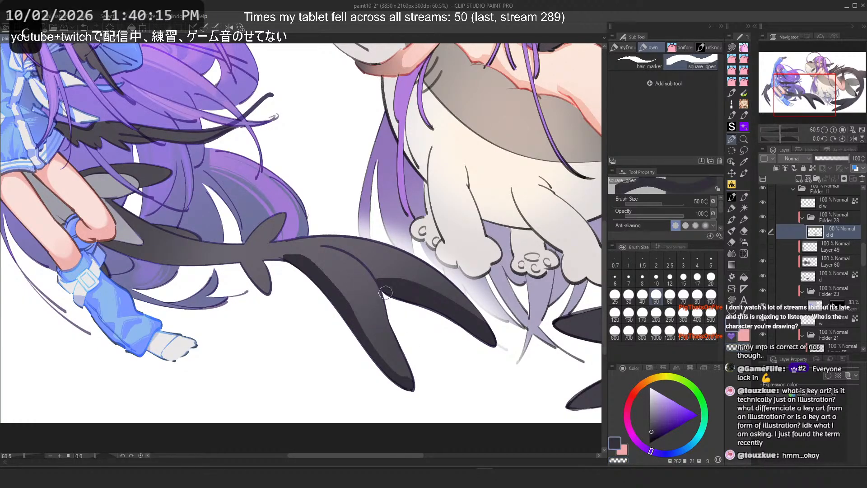
{"action": "key", "text": "ctrl+z"}
{"action": "left_click_drag", "start_coordinate": [386, 292], "coordinate": [412, 381]}
{"action": "key", "text": "2"}
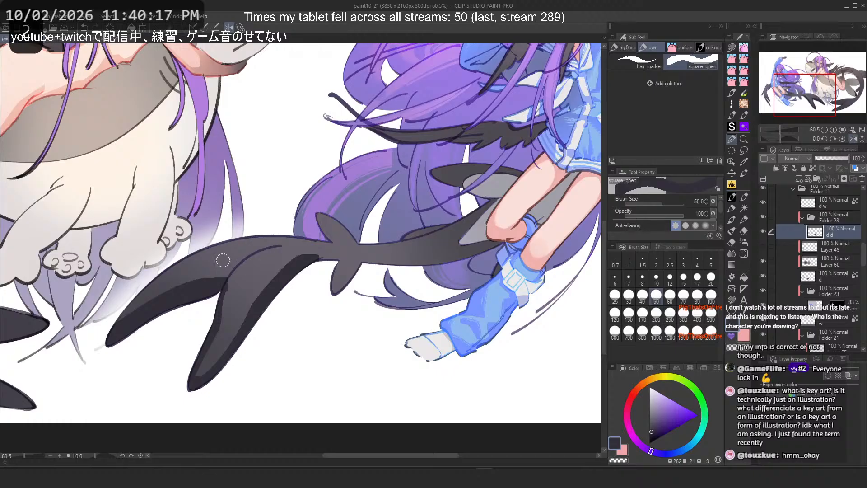
{"action": "key", "text": "c"}
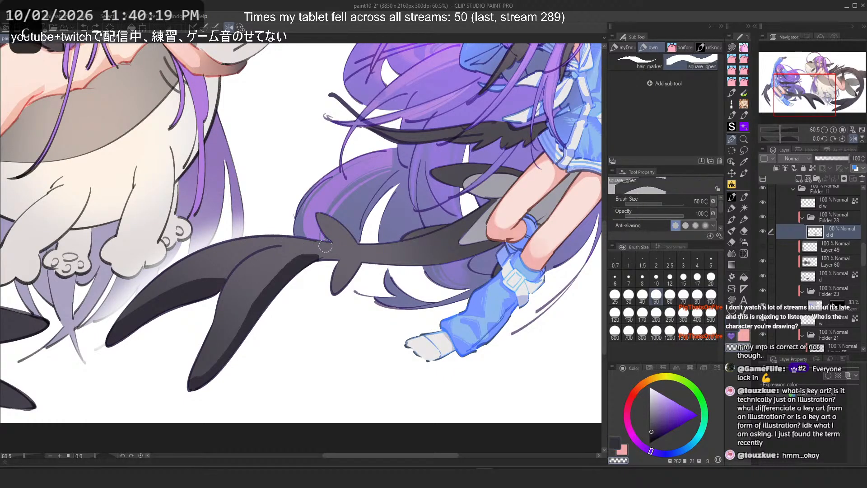
{"action": "key", "text": "2"}
{"action": "key", "text": "ctrl+z"}
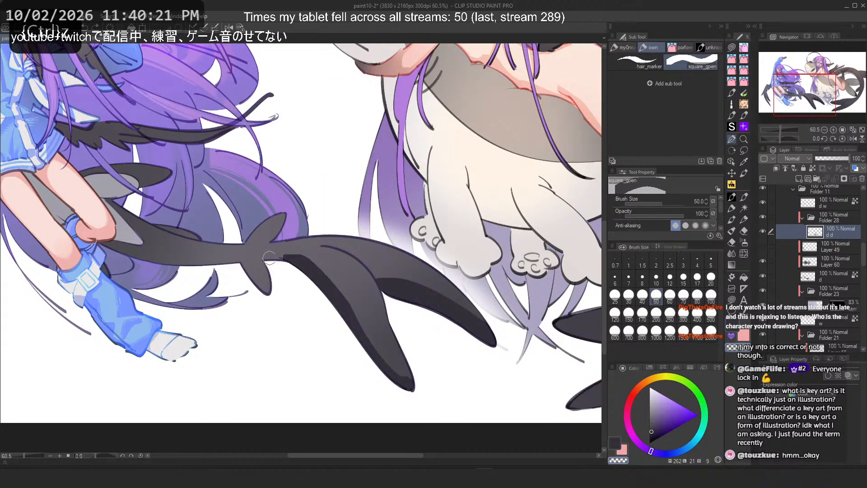
Step: Shrink the square pen to size 25 and try strokes at the wing's base, undoing them
{"action": "key", "text": "bracketleft"}
{"action": "key", "text": "bracketleft"}
{"action": "key", "text": "bracketleft"}
{"action": "scroll", "coordinate": [224, 257], "scroll_direction": "up", "scroll_amount": 2}
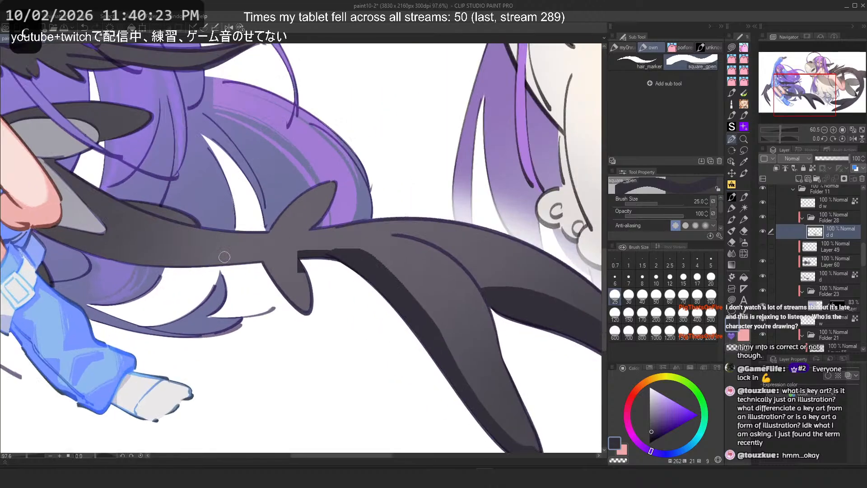
{"action": "key", "text": "ctrl+z"}
{"action": "left_click_drag", "start_coordinate": [294, 253], "coordinate": [329, 249]}
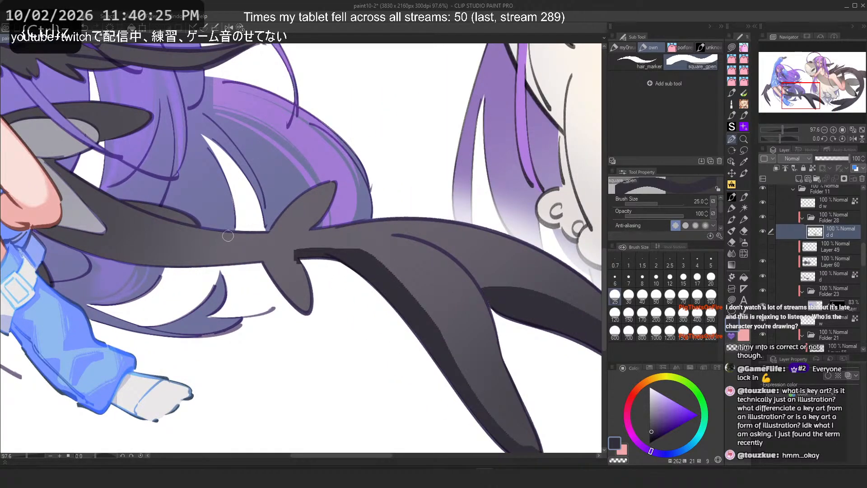
{"action": "left_click_drag", "start_coordinate": [291, 256], "coordinate": [307, 309]}
{"action": "key", "text": "ctrl+z"}
{"action": "mouse_move", "coordinate": [268, 264]}
{"action": "left_mouse_down"}
{"action": "mouse_move", "coordinate": [306, 308]}
{"action": "mouse_move", "coordinate": [248, 258]}
{"action": "mouse_move", "coordinate": [168, 260]}
{"action": "left_mouse_up"}
{"action": "key", "text": "ctrl+z"}
{"action": "key", "text": "ctrl+z"}
Step: Rotate the view, set the pen to size 60, and add strokes along the wing beside the legs
{"action": "scroll", "coordinate": [295, 277], "scroll_direction": "down", "scroll_amount": 5}
{"action": "scroll", "coordinate": [298, 271], "scroll_direction": "down", "scroll_amount": 7}
{"action": "left_click_drag", "start_coordinate": [316, 199], "coordinate": [379, 258]}
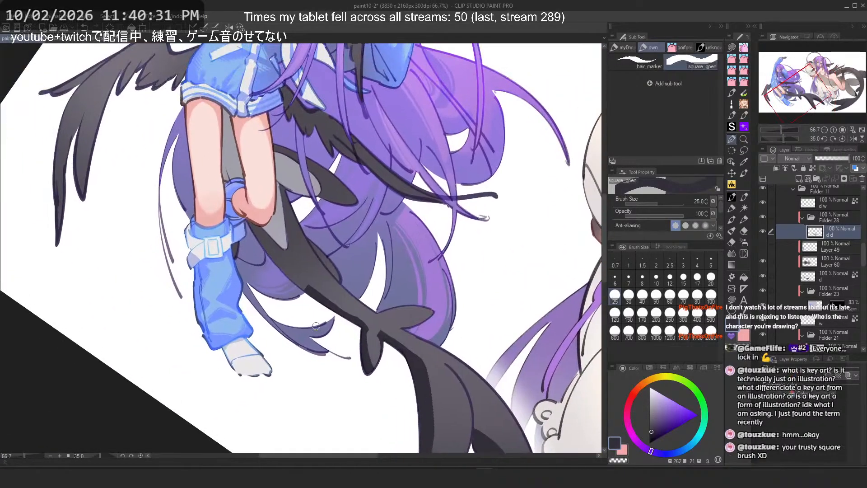
{"action": "scroll", "coordinate": [446, 257], "scroll_direction": "up", "scroll_amount": 4}
{"action": "left_click", "coordinate": [667, 302]}
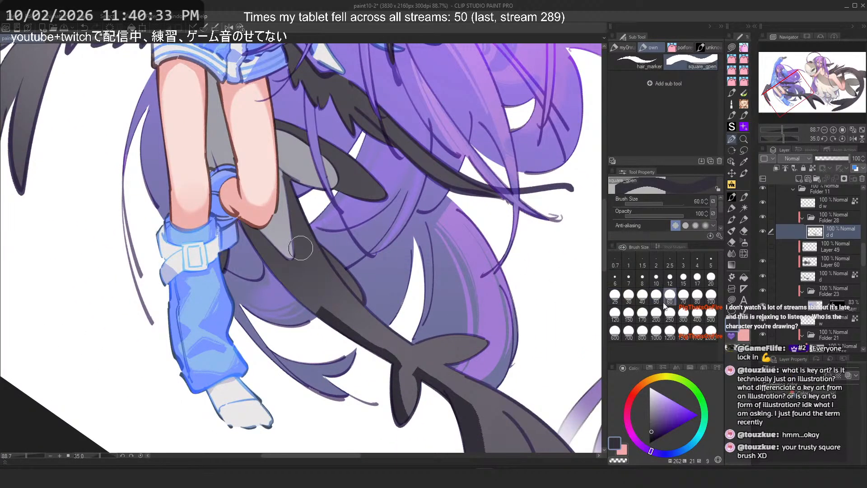
{"action": "left_click_drag", "start_coordinate": [279, 231], "coordinate": [309, 312]}
{"action": "mouse_move", "coordinate": [267, 135]}
{"action": "left_mouse_down"}
{"action": "mouse_move", "coordinate": [367, 188]}
{"action": "mouse_move", "coordinate": [361, 178]}
{"action": "left_mouse_up"}
{"action": "key", "text": "2"}
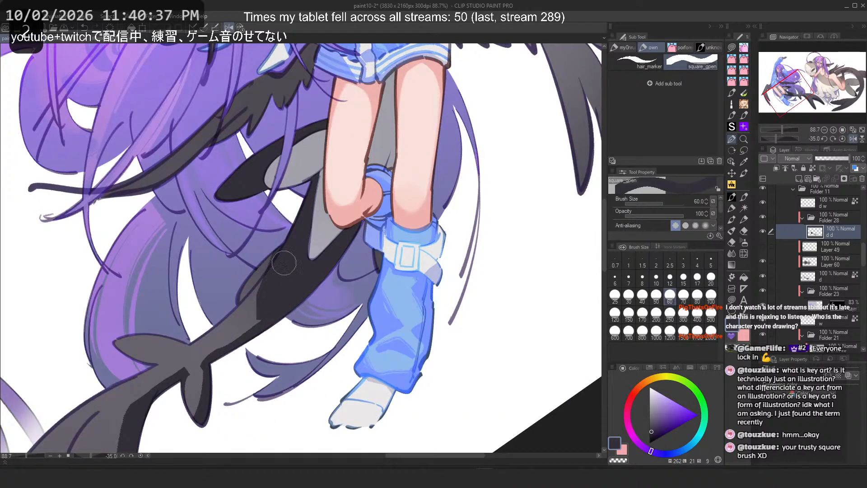
{"action": "key", "text": "ctrl+z"}
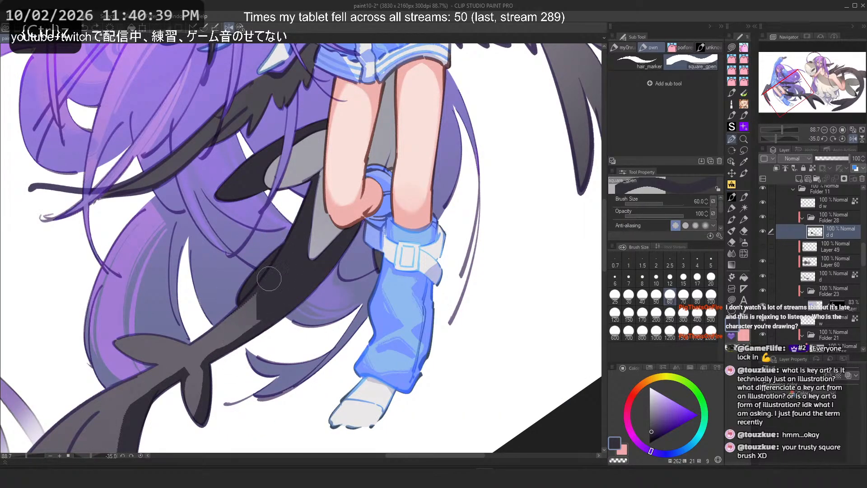
Step: Zoom in to inspect the pixel edge of the new wing stroke
{"action": "scroll", "coordinate": [253, 298], "scroll_direction": "up", "scroll_amount": 5}
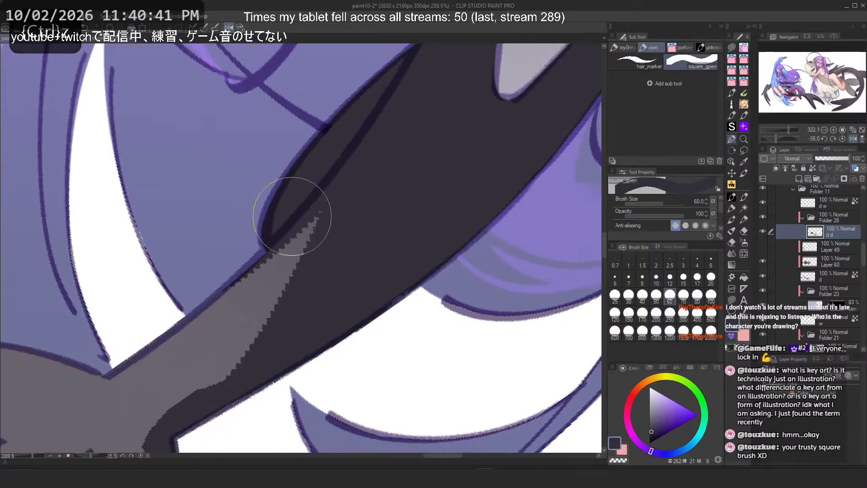
{"action": "scroll", "coordinate": [293, 216], "scroll_direction": "down", "scroll_amount": 4}
{"action": "left_click", "coordinate": [244, 28]}
{"action": "scroll", "coordinate": [332, 237], "scroll_direction": "down", "scroll_amount": 15}
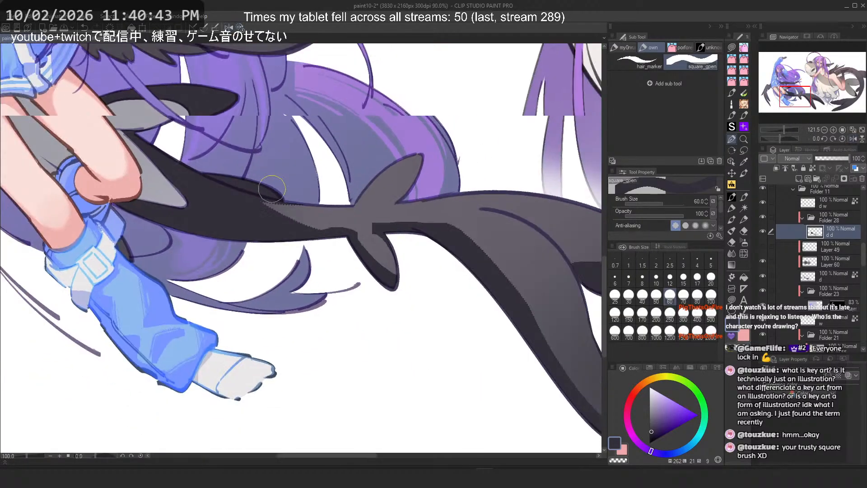
{"action": "scroll", "coordinate": [264, 158], "scroll_direction": "up", "scroll_amount": 9}
{"action": "scroll", "coordinate": [264, 157], "scroll_direction": "up", "scroll_amount": 2}
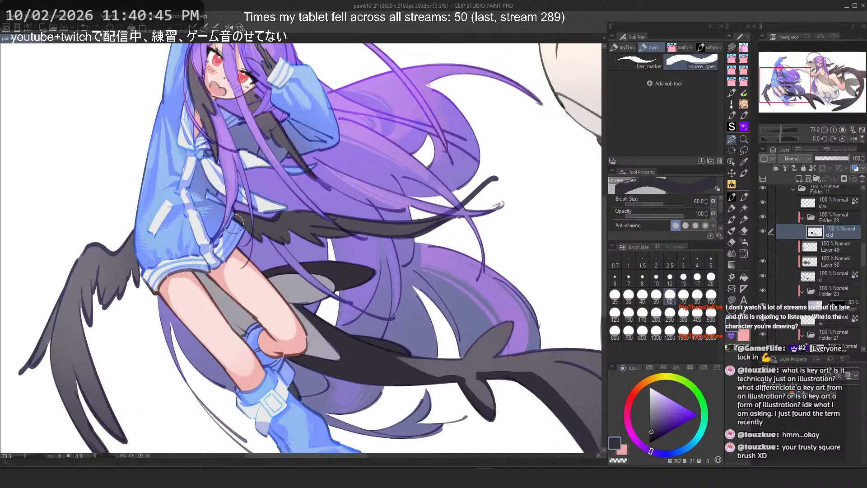
Step: Try a stroke across the upper wing beneath the arm
{"action": "left_click_drag", "start_coordinate": [243, 223], "coordinate": [349, 234]}
{"action": "key", "text": "ctrl+z"}
{"action": "left_click_drag", "start_coordinate": [243, 226], "coordinate": [389, 232]}
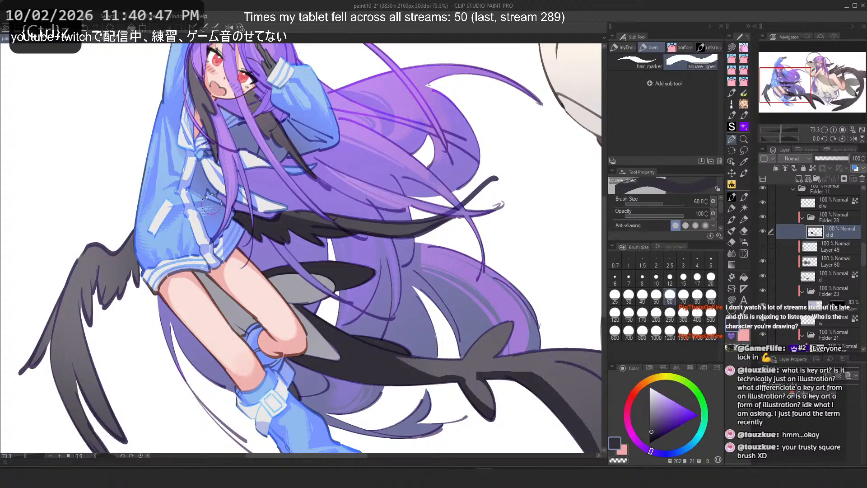
Step: Open the square pen's sub tool detail to examine its brush tip settings
{"action": "left_click", "coordinate": [719, 236]}
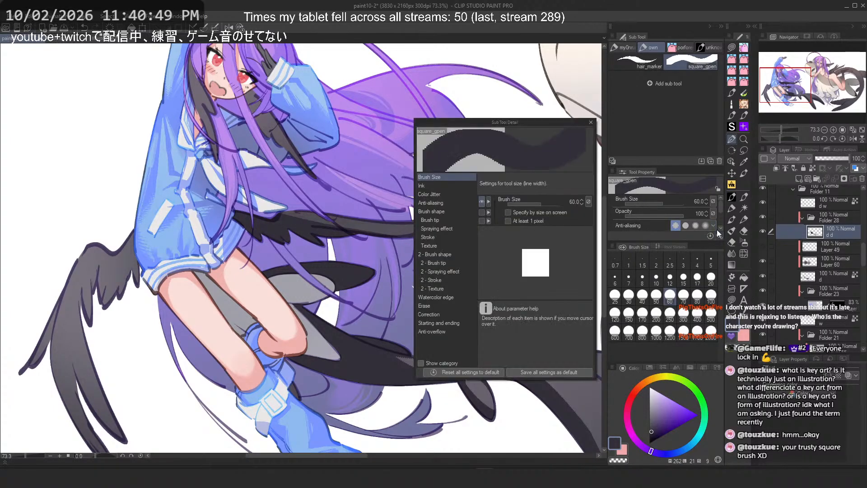
{"action": "left_click", "coordinate": [429, 220]}
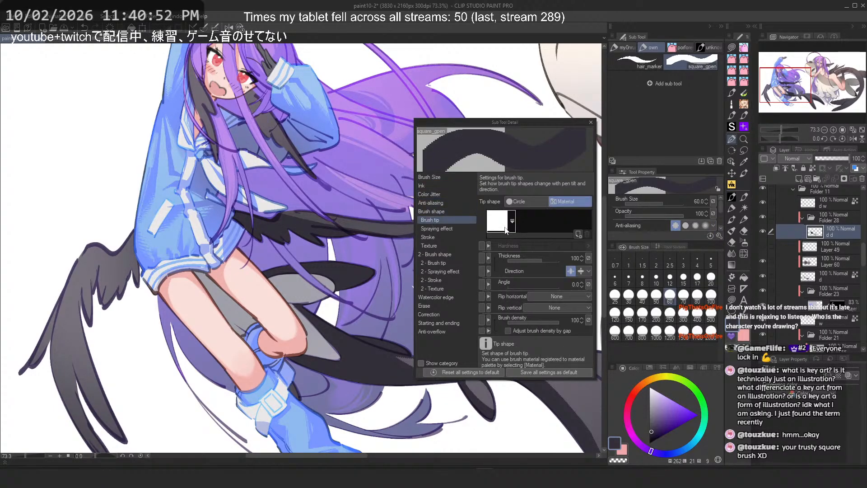
{"action": "left_click", "coordinate": [593, 123]}
Step: Flip the canvas horizontally and undo the last upper wing stroke
{"action": "scroll", "coordinate": [357, 249], "scroll_direction": "down", "scroll_amount": 2}
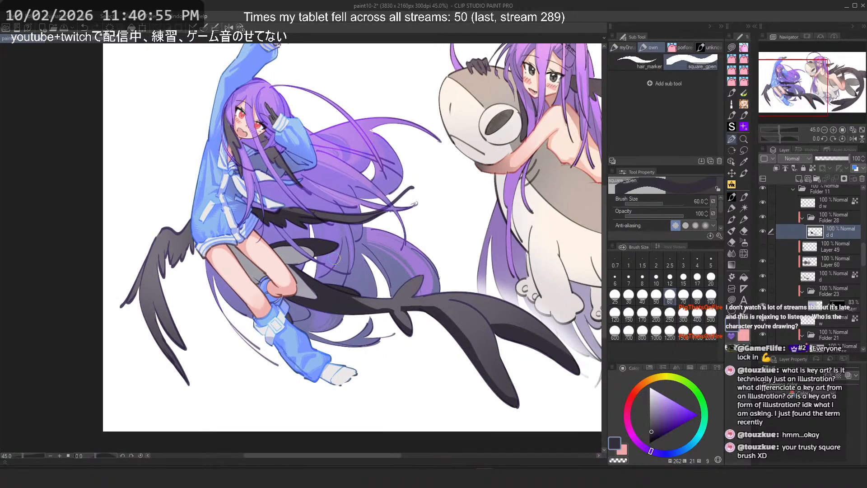
{"action": "scroll", "coordinate": [357, 248], "scroll_direction": "down", "scroll_amount": 1}
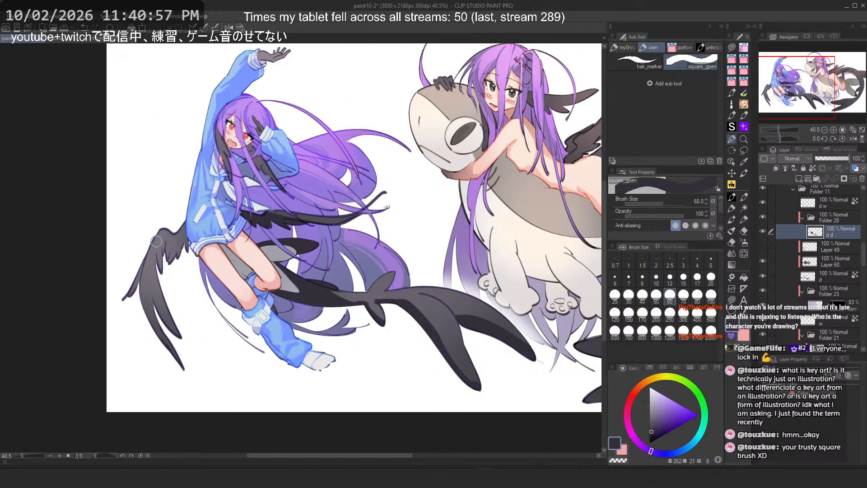
{"action": "key", "text": "h"}
{"action": "scroll", "coordinate": [196, 228], "scroll_direction": "up", "scroll_amount": 1}
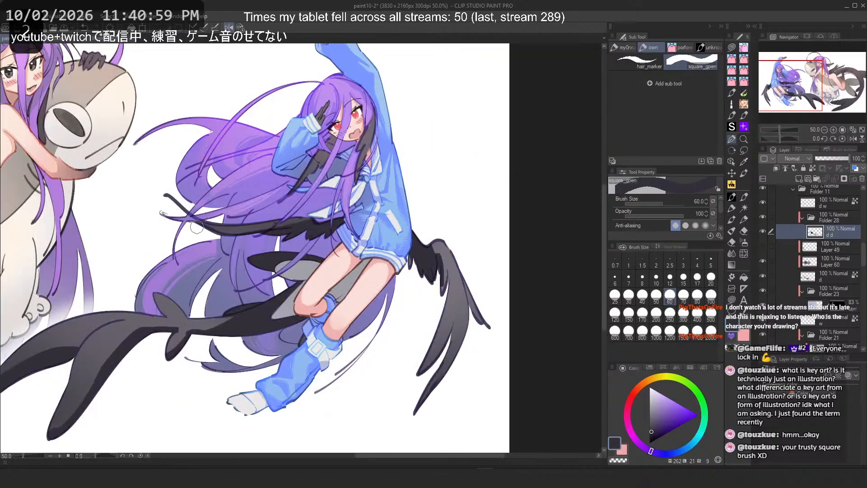
{"action": "key", "text": "ctrl+z"}
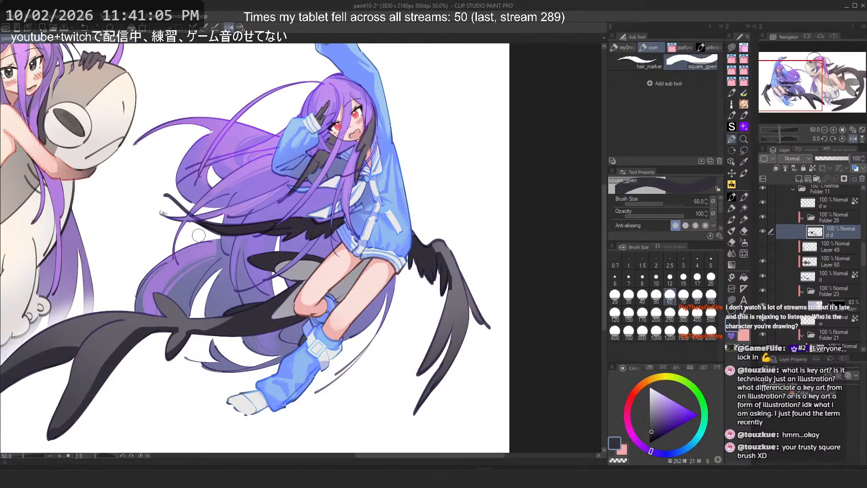
Step: Swap colours and try strokes on the upper wing in both canvas orientations, undoing each
{"action": "key", "text": "c"}
{"action": "left_click_drag", "start_coordinate": [196, 219], "coordinate": [275, 222]}
{"action": "key", "text": "h"}
{"action": "key", "text": "ctrl+z"}
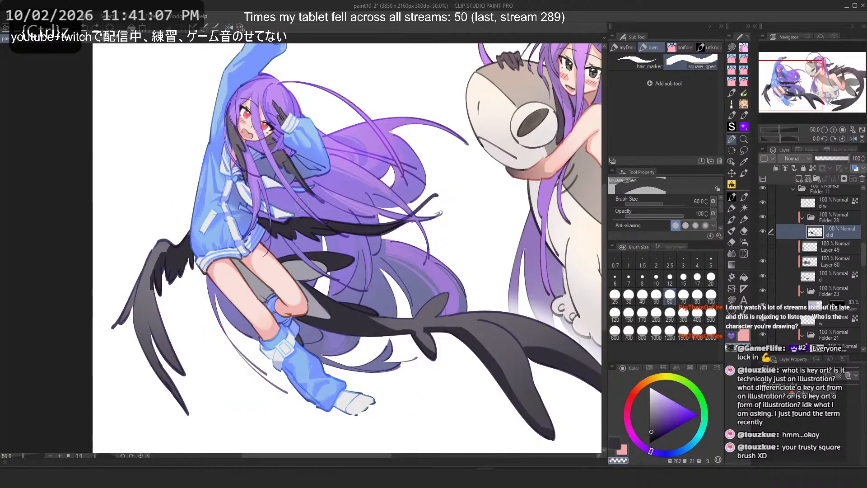
{"action": "mouse_move", "coordinate": [400, 223]}
{"action": "left_mouse_down"}
{"action": "mouse_move", "coordinate": [326, 223]}
{"action": "mouse_move", "coordinate": [403, 223]}
{"action": "left_mouse_up"}
{"action": "key", "text": "ctrl+z"}
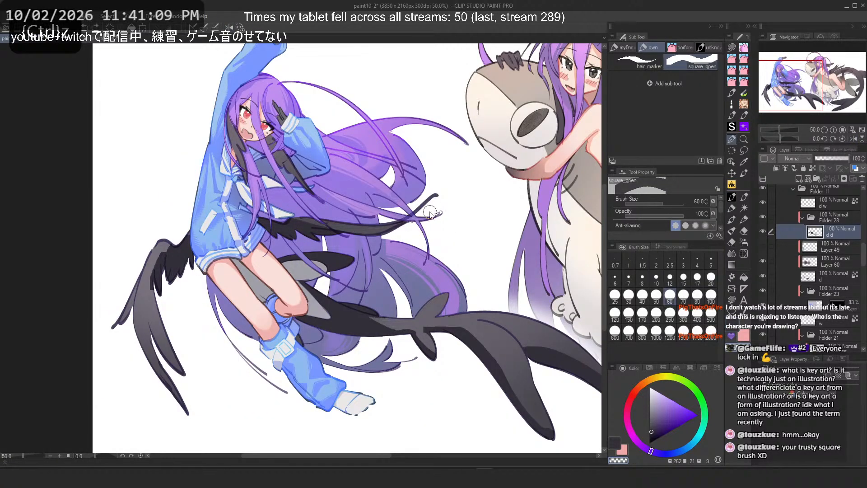
Step: Undo the previous stroke and try one more stroke across the upper wing, undoing it
{"action": "key", "text": "ctrl+z"}
{"action": "left_click_drag", "start_coordinate": [344, 217], "coordinate": [402, 221]}
{"action": "key", "text": "ctrl+z"}
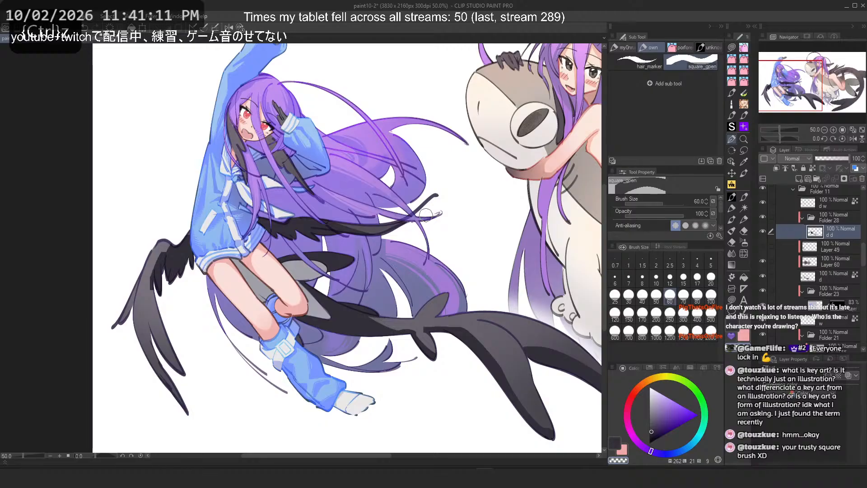
Step: Swap colours and try several strokes down the lower left wing feathers, undoing each
{"action": "key", "text": "c"}
{"action": "left_click_drag", "start_coordinate": [189, 231], "coordinate": [157, 247]}
{"action": "key", "text": "ctrl+z"}
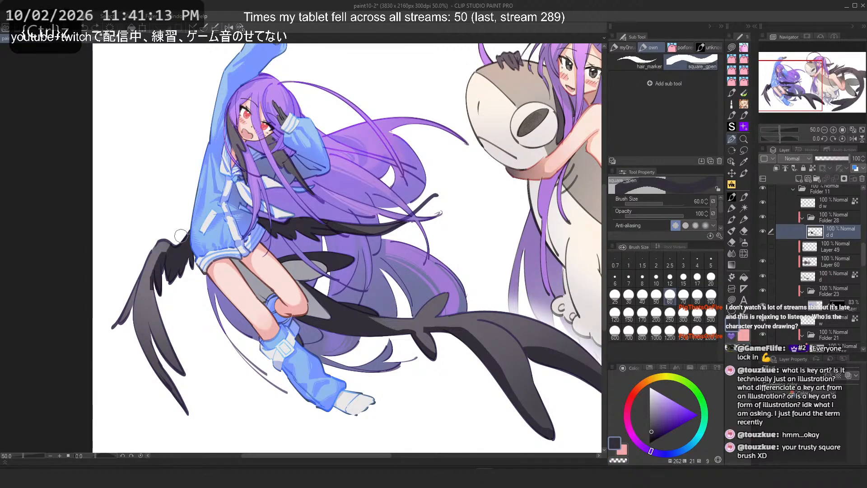
{"action": "key", "text": "c"}
{"action": "key", "text": "ctrl+z"}
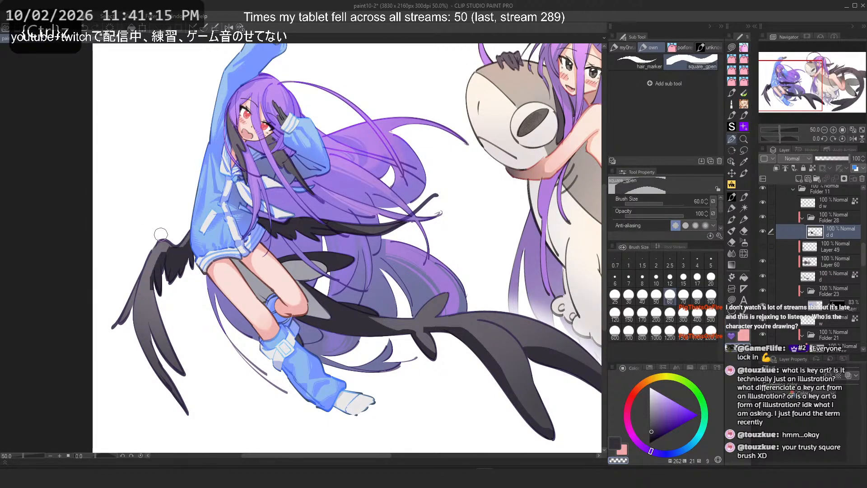
{"action": "key", "text": "c"}
{"action": "left_click_drag", "start_coordinate": [161, 245], "coordinate": [165, 326]}
{"action": "key", "text": "ctrl+z"}
{"action": "key", "text": "c"}
{"action": "left_click_drag", "start_coordinate": [158, 252], "coordinate": [149, 290]}
{"action": "key", "text": "ctrl+z"}
{"action": "left_click_drag", "start_coordinate": [157, 258], "coordinate": [149, 279]}
{"action": "key", "text": "ctrl+z"}
{"action": "key", "text": "c"}
{"action": "left_click_drag", "start_coordinate": [161, 249], "coordinate": [166, 302]}
{"action": "key", "text": "ctrl+z"}
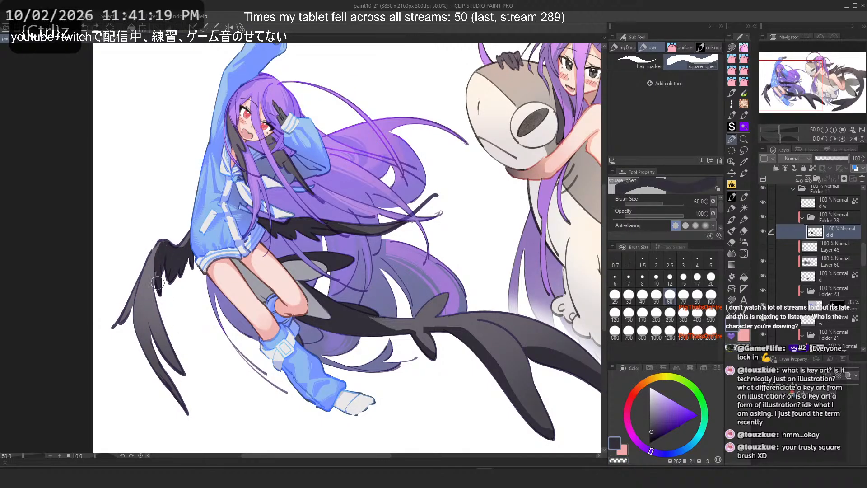
Step: Set the brush size to 40 and try strokes on the tail-shaped wing fin, undoing each
{"action": "key", "text": "2"}
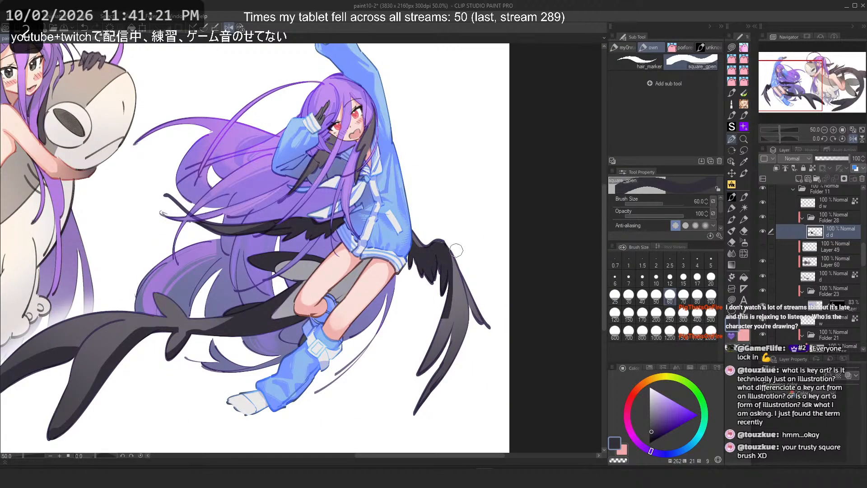
{"action": "left_click", "coordinate": [643, 294]}
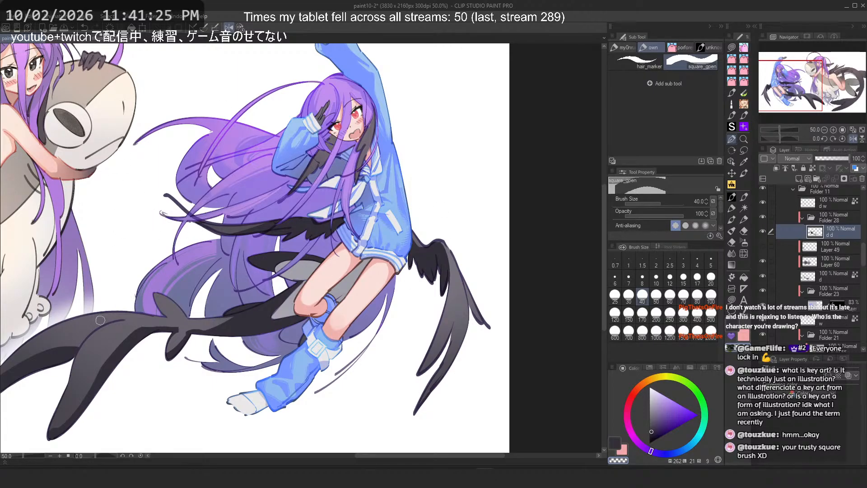
{"action": "key", "text": "2"}
{"action": "scroll", "coordinate": [435, 315], "scroll_direction": "up", "scroll_amount": 2}
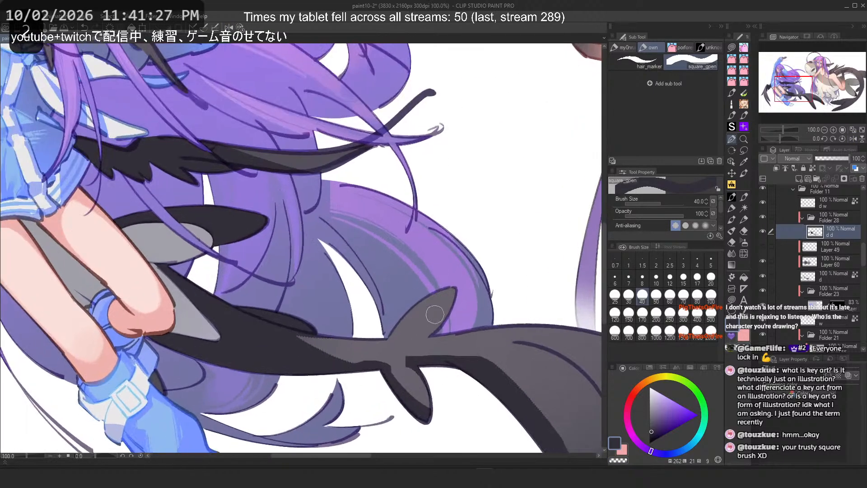
{"action": "mouse_move", "coordinate": [454, 300]}
{"action": "left_mouse_down"}
{"action": "mouse_move", "coordinate": [415, 332]}
{"action": "mouse_move", "coordinate": [389, 330]}
{"action": "mouse_move", "coordinate": [403, 331]}
{"action": "left_mouse_up"}
{"action": "key", "text": "ctrl+z"}
{"action": "key", "text": "ctrl+z"}
{"action": "key", "text": "ctrl+z"}
{"action": "key", "text": "c"}
Step: Set the brush size to 20 and try another stroke on the wing fin, undoing it
{"action": "key", "text": "ctrl+z"}
{"action": "key", "text": "ctrl+z"}
{"action": "left_click_drag", "start_coordinate": [443, 293], "coordinate": [411, 324]}
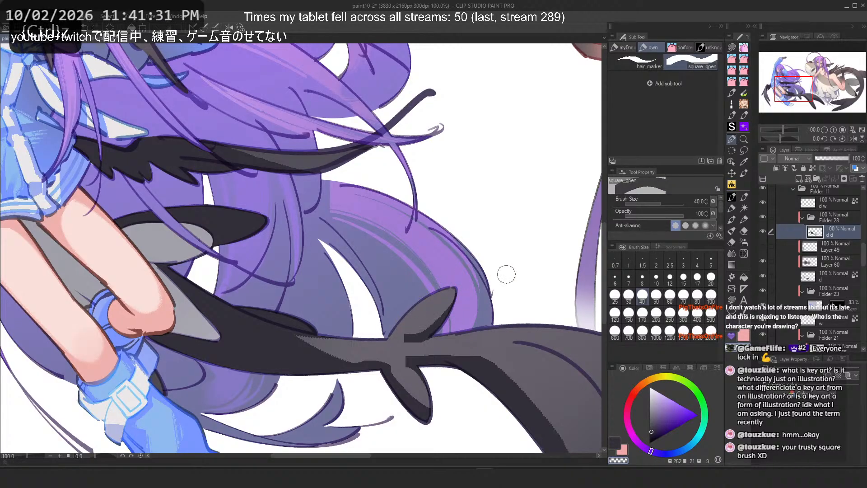
{"action": "key", "text": "ctrl+z"}
{"action": "left_click", "coordinate": [711, 278]}
{"action": "key", "text": "ctrl+z"}
{"action": "mouse_move", "coordinate": [450, 295]}
{"action": "left_mouse_down"}
{"action": "mouse_move", "coordinate": [408, 326]}
{"action": "mouse_move", "coordinate": [428, 338]}
{"action": "left_mouse_up"}
{"action": "key", "text": "ctrl+z"}
{"action": "key", "text": "ctrl+z"}
{"action": "key", "text": "ctrl+z"}
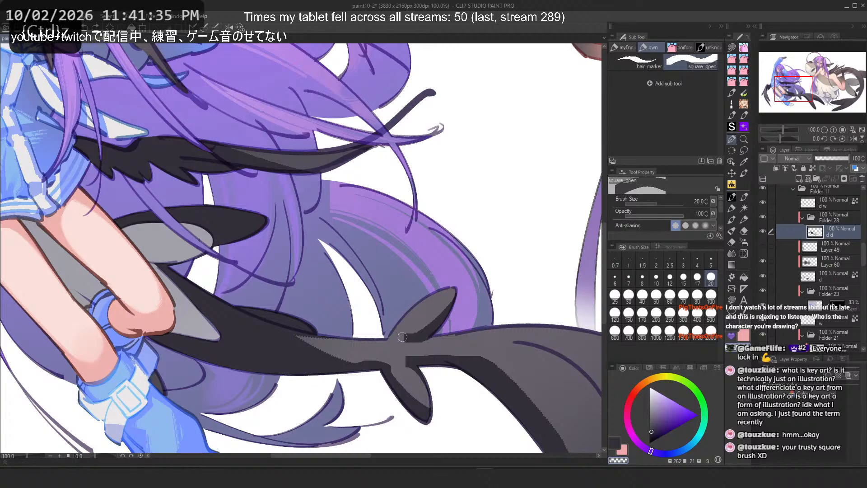
Step: Try long strokes down the wing's lower lobe below the fin, undoing each
{"action": "left_click_drag", "start_coordinate": [266, 312], "coordinate": [294, 311]}
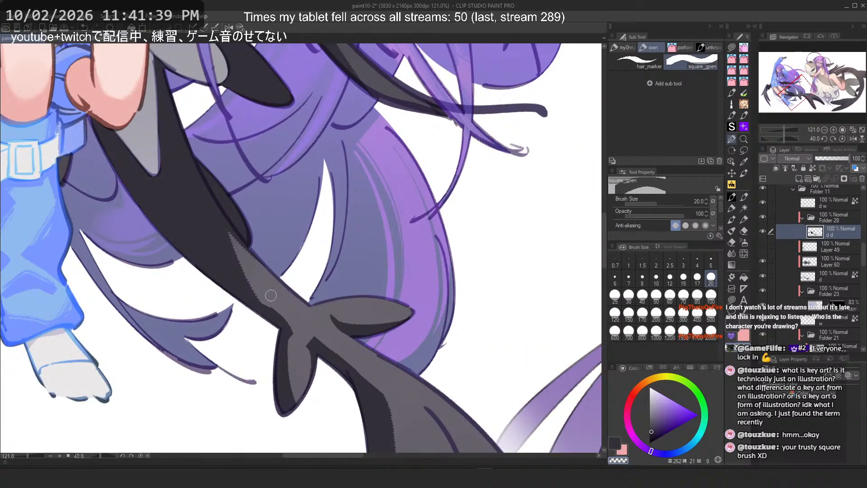
{"action": "key", "text": "ctrl+z"}
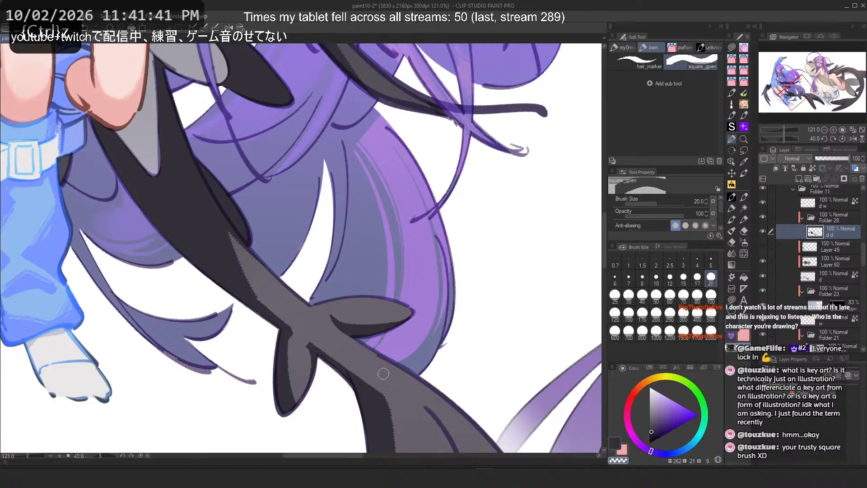
{"action": "key", "text": "ctrl+z"}
{"action": "left_click_drag", "start_coordinate": [272, 305], "coordinate": [382, 369]}
{"action": "key", "text": "ctrl+z"}
{"action": "left_click_drag", "start_coordinate": [264, 297], "coordinate": [388, 384]}
{"action": "key", "text": "ctrl+z"}
{"action": "left_click_drag", "start_coordinate": [291, 315], "coordinate": [386, 389]}
{"action": "left_click_drag", "start_coordinate": [316, 329], "coordinate": [395, 415]}
{"action": "scroll", "coordinate": [361, 388], "scroll_direction": "down", "scroll_amount": 2}
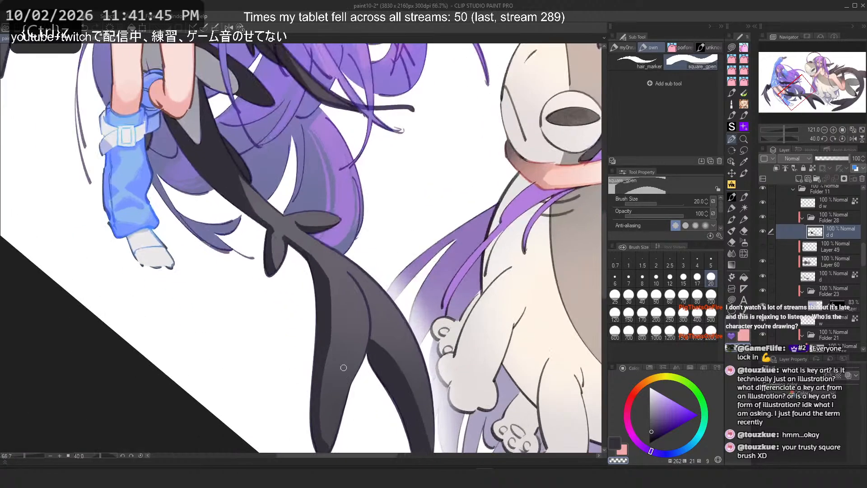
Step: Try strokes on the lower wing tip lobes with swapped colours, undoing each
{"action": "key", "text": "ctrl+z"}
{"action": "left_click_drag", "start_coordinate": [322, 264], "coordinate": [336, 350]}
{"action": "key", "text": "ctrl+z"}
{"action": "key", "text": "c"}
{"action": "key", "text": "ctrl+z"}
{"action": "key", "text": "ctrl+z"}
{"action": "left_click_drag", "start_coordinate": [348, 272], "coordinate": [373, 339]}
{"action": "key", "text": "ctrl+z"}
{"action": "key", "text": "ctrl+z"}
{"action": "mouse_move", "coordinate": [363, 295]}
{"action": "left_mouse_down"}
{"action": "mouse_move", "coordinate": [408, 385]}
{"action": "mouse_move", "coordinate": [368, 343]}
{"action": "left_mouse_up"}
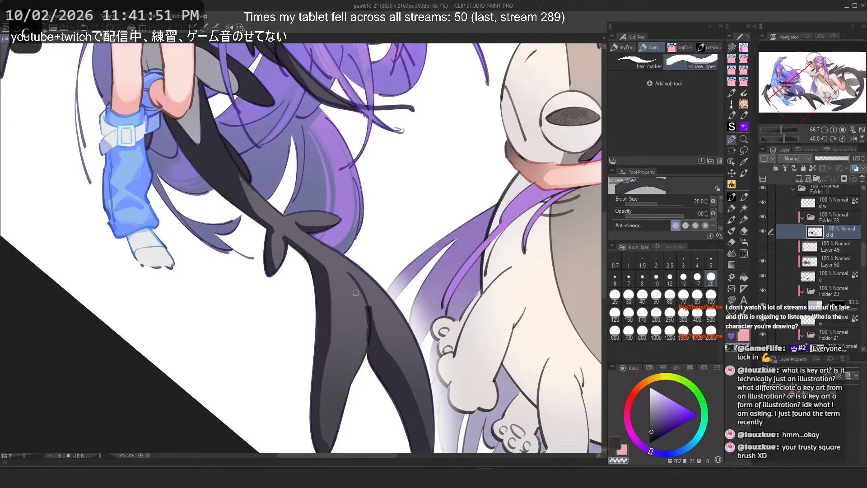
{"action": "key", "text": "c"}
{"action": "key", "text": "ctrl+z"}
{"action": "mouse_move", "coordinate": [359, 290]}
{"action": "left_mouse_down"}
{"action": "mouse_move", "coordinate": [368, 351]}
{"action": "mouse_move", "coordinate": [356, 378]}
{"action": "left_mouse_up"}
Step: Flip the canvas and try strokes along the left wing tip lobe, undoing each
{"action": "key", "text": "2"}
{"action": "scroll", "coordinate": [298, 226], "scroll_direction": "down", "scroll_amount": 4}
{"action": "scroll", "coordinate": [276, 226], "scroll_direction": "up", "scroll_amount": 5}
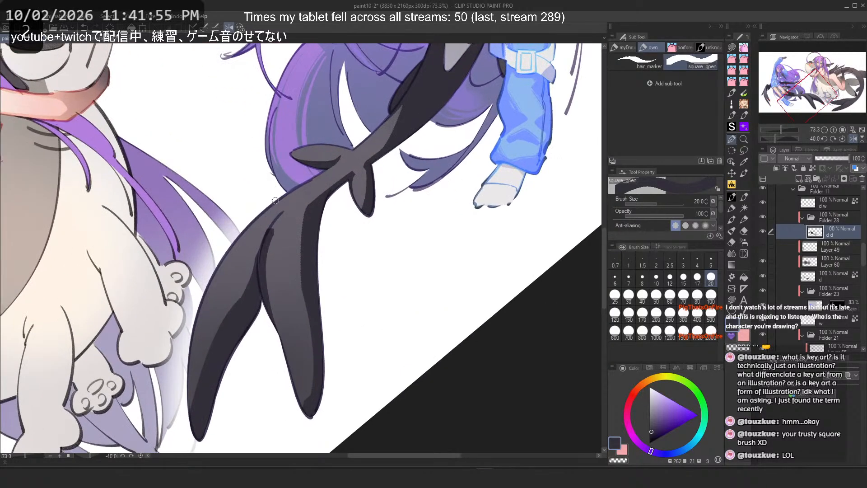
{"action": "key", "text": "ctrl+z"}
{"action": "left_click_drag", "start_coordinate": [265, 233], "coordinate": [292, 356]}
{"action": "key", "text": "ctrl+z"}
{"action": "left_click_drag", "start_coordinate": [259, 262], "coordinate": [306, 401]}
{"action": "key", "text": "ctrl+z"}
{"action": "key", "text": "ctrl+z"}
{"action": "key", "text": "ctrl+z"}
{"action": "left_click_drag", "start_coordinate": [288, 352], "coordinate": [307, 410]}
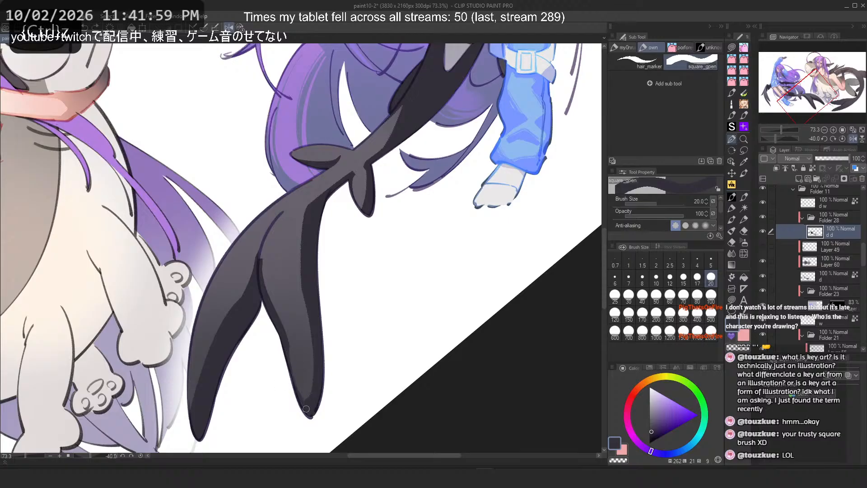
{"action": "key", "text": "c"}
{"action": "key", "text": "ctrl+z"}
{"action": "key", "text": "c"}
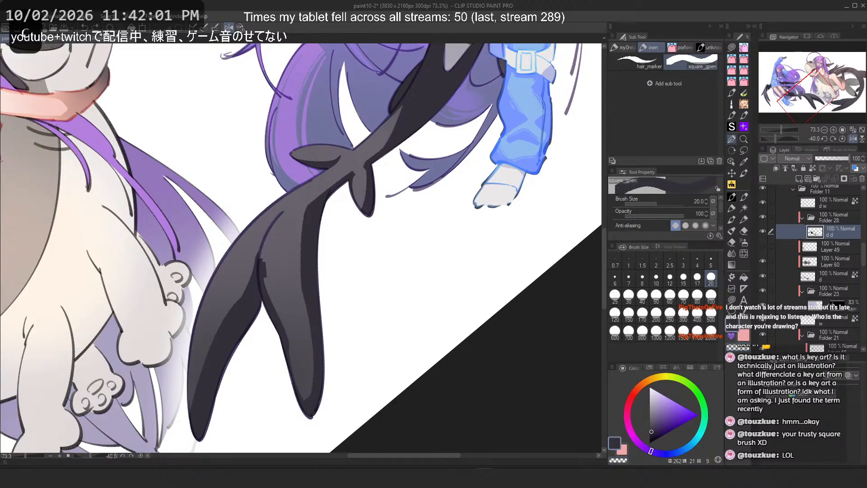
Step: Flip the canvas back and try strokes on the right wing tip lobe, undoing each
{"action": "key", "text": "ctrl+z"}
{"action": "mouse_move", "coordinate": [261, 270]}
{"action": "left_mouse_down"}
{"action": "mouse_move", "coordinate": [280, 217]}
{"action": "mouse_move", "coordinate": [343, 276]}
{"action": "left_mouse_up"}
{"action": "key", "text": "h"}
{"action": "key", "text": "ctrl+z"}
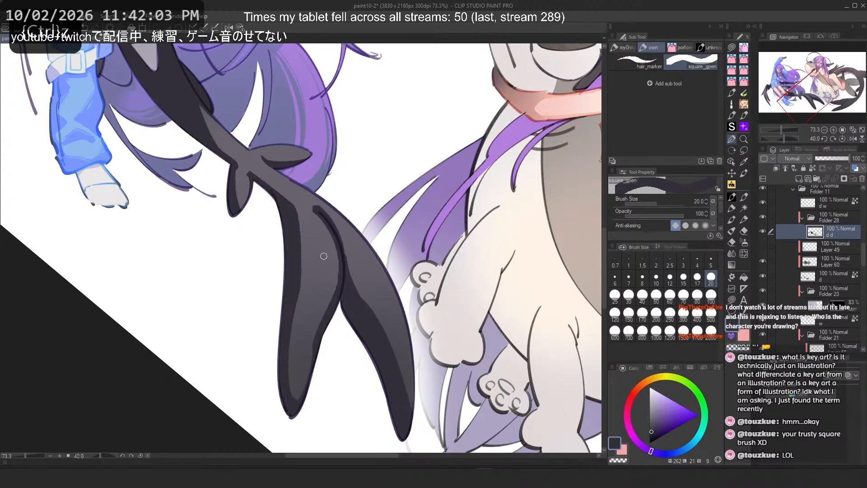
{"action": "key", "text": "c"}
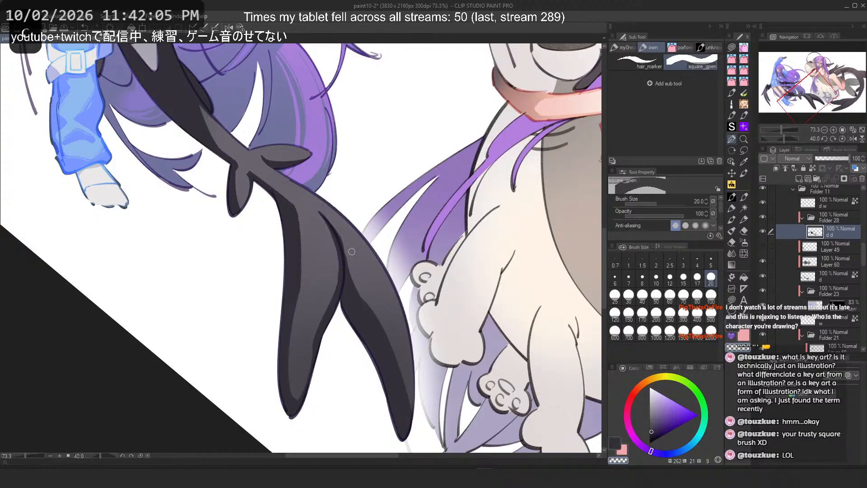
{"action": "key", "text": "ctrl+z"}
{"action": "key", "text": "c"}
{"action": "left_click_drag", "start_coordinate": [399, 291], "coordinate": [411, 401]}
{"action": "key", "text": "ctrl+z"}
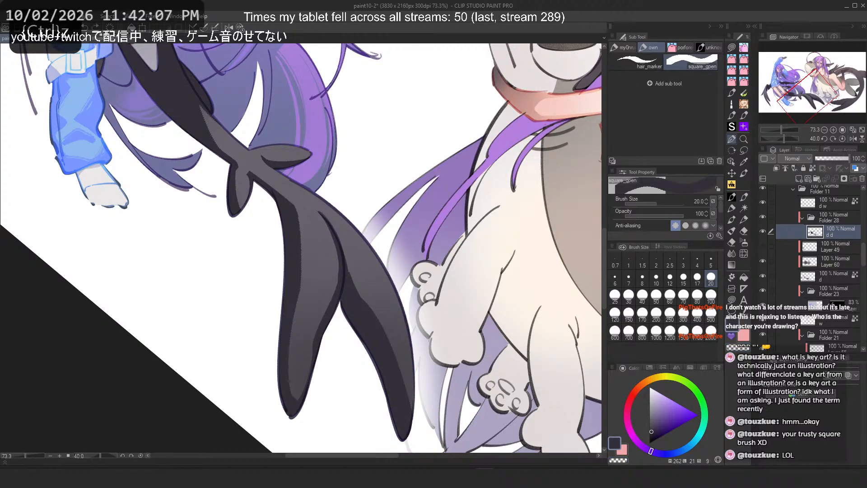
Step: Set the brush size to 30 and try strokes inside the right wing tip lobe, undoing each
{"action": "left_click", "coordinate": [629, 295]}
{"action": "key", "text": "c"}
{"action": "left_click_drag", "start_coordinate": [376, 311], "coordinate": [407, 411]}
{"action": "key", "text": "ctrl+z"}
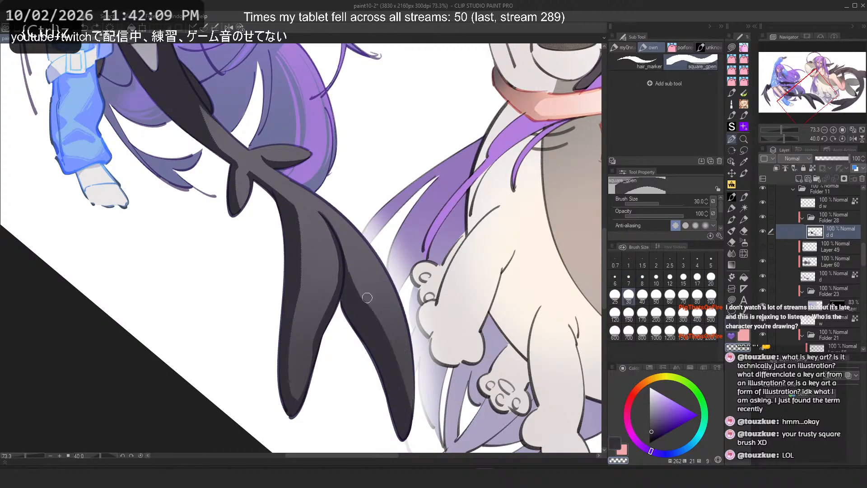
{"action": "left_click_drag", "start_coordinate": [354, 277], "coordinate": [386, 343]}
{"action": "key", "text": "ctrl+z"}
{"action": "left_click_drag", "start_coordinate": [350, 260], "coordinate": [378, 324]}
{"action": "key", "text": "ctrl+z"}
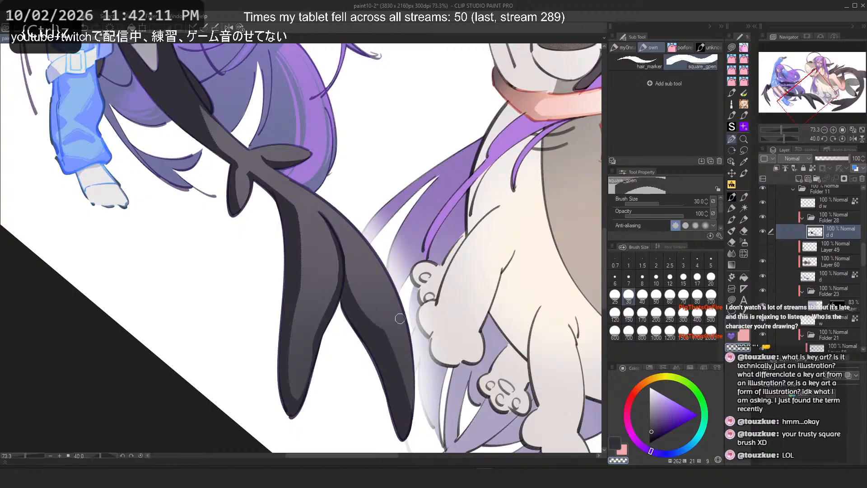
Step: Flip the canvas and try strokes along the outer edge of the lower wing lobe, undoing each
{"action": "key", "text": "h"}
{"action": "key", "text": "ctrl+z"}
{"action": "left_click_drag", "start_coordinate": [253, 256], "coordinate": [226, 314]}
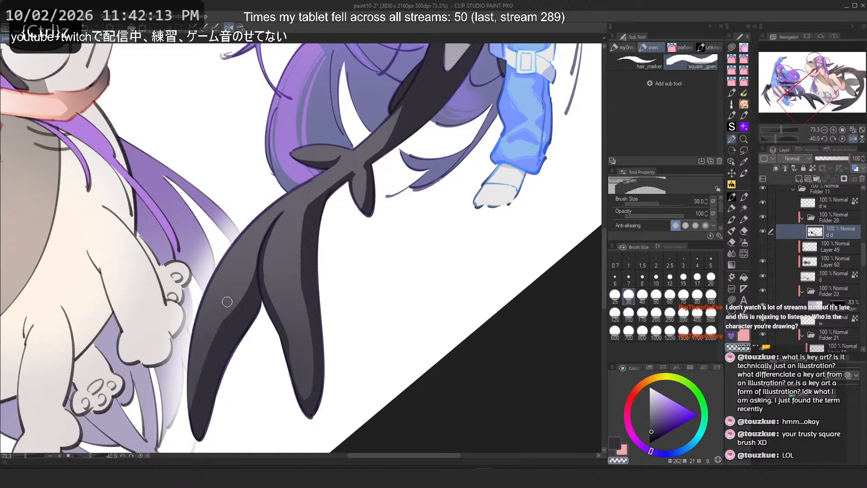
{"action": "key", "text": "ctrl+z"}
{"action": "key", "text": "ctrl+z"}
{"action": "mouse_move", "coordinate": [245, 281]}
{"action": "left_mouse_down"}
{"action": "mouse_move", "coordinate": [207, 320]}
{"action": "mouse_move", "coordinate": [224, 303]}
{"action": "mouse_move", "coordinate": [192, 319]}
{"action": "mouse_move", "coordinate": [187, 393]}
{"action": "mouse_move", "coordinate": [188, 323]}
{"action": "mouse_move", "coordinate": [207, 397]}
{"action": "mouse_move", "coordinate": [200, 322]}
{"action": "mouse_move", "coordinate": [199, 352]}
{"action": "left_mouse_up"}
{"action": "key", "text": "ctrl+z"}
Step: Flip back, set the brush size to 20, and try strokes on the right lobe's inner edge, undoing each
{"action": "key", "text": "ctrl+z"}
{"action": "left_click_drag", "start_coordinate": [200, 403], "coordinate": [214, 336]}
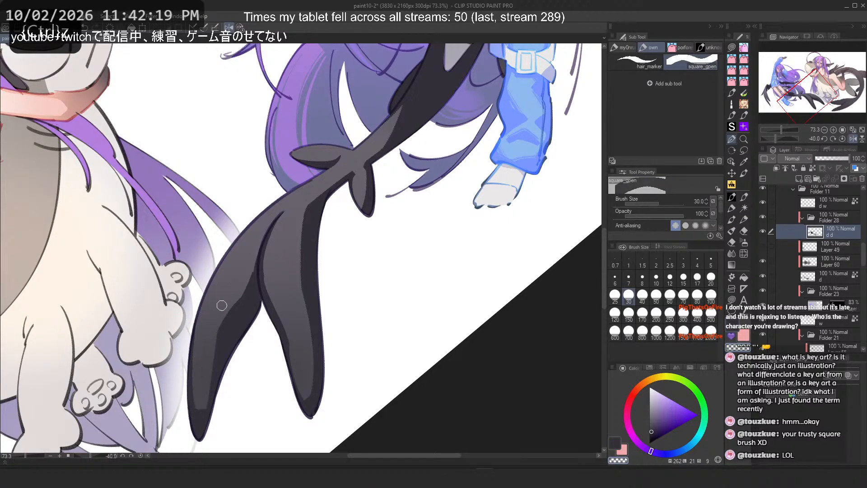
{"action": "key", "text": "h"}
{"action": "key", "text": "ctrl+z"}
{"action": "left_click_drag", "start_coordinate": [404, 388], "coordinate": [386, 329]}
{"action": "key", "text": "ctrl+z"}
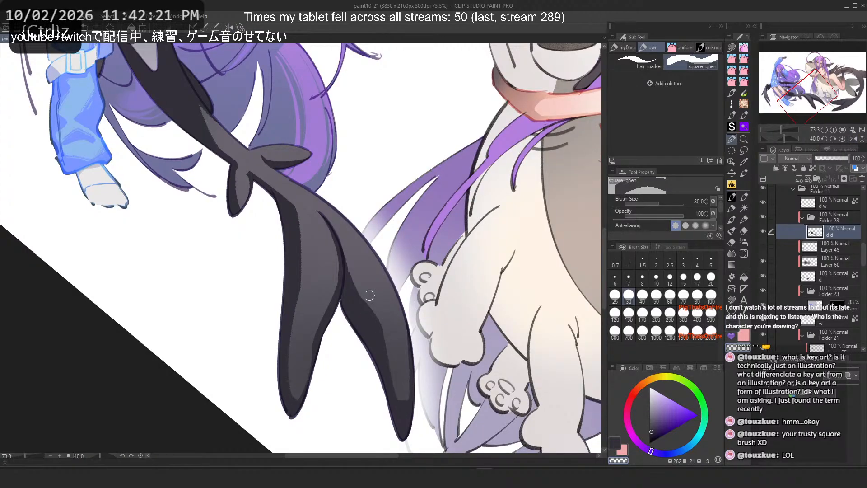
{"action": "left_click", "coordinate": [711, 279]}
{"action": "key", "text": "ctrl+z"}
{"action": "mouse_move", "coordinate": [407, 395]}
{"action": "left_mouse_down"}
{"action": "mouse_move", "coordinate": [391, 329]}
{"action": "mouse_move", "coordinate": [404, 397]}
{"action": "left_mouse_up"}
{"action": "key", "text": "ctrl+z"}
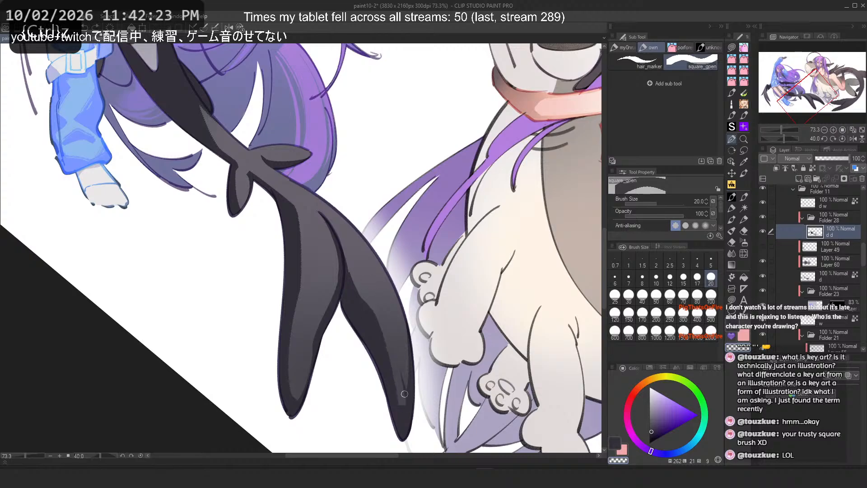
{"action": "key", "text": "ctrl+z"}
{"action": "left_click_drag", "start_coordinate": [382, 323], "coordinate": [405, 403]}
Step: Swap colours and try highlight strokes down the left wing tip lobe, undoing each
{"action": "key", "text": "ctrl+z"}
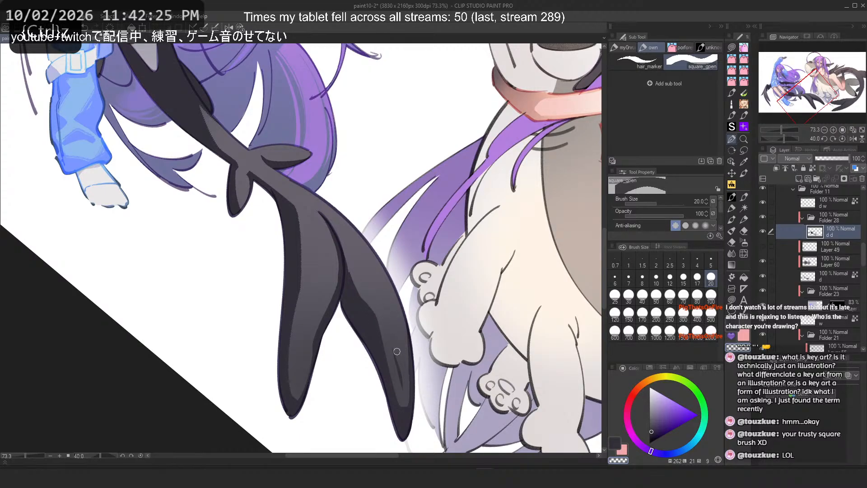
{"action": "key", "text": "c"}
{"action": "key", "text": "ctrl+z"}
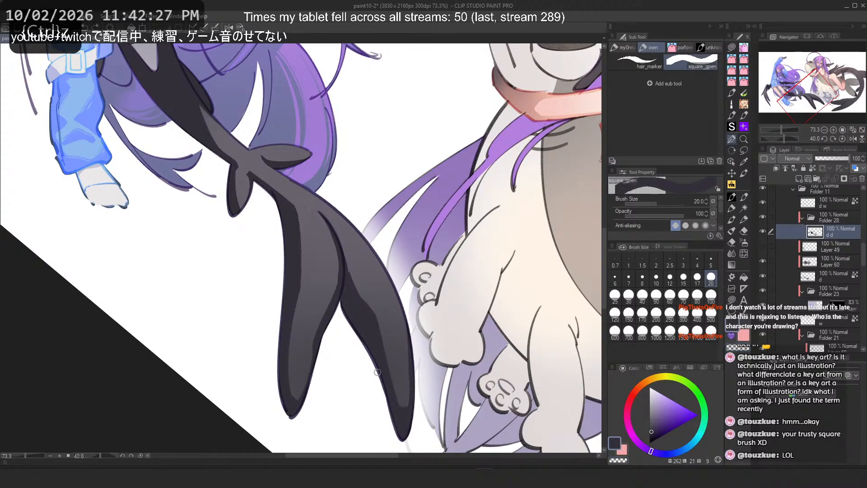
{"action": "key", "text": "c"}
{"action": "left_click_drag", "start_coordinate": [288, 334], "coordinate": [299, 401]}
{"action": "key", "text": "ctrl+z"}
{"action": "key", "text": "c"}
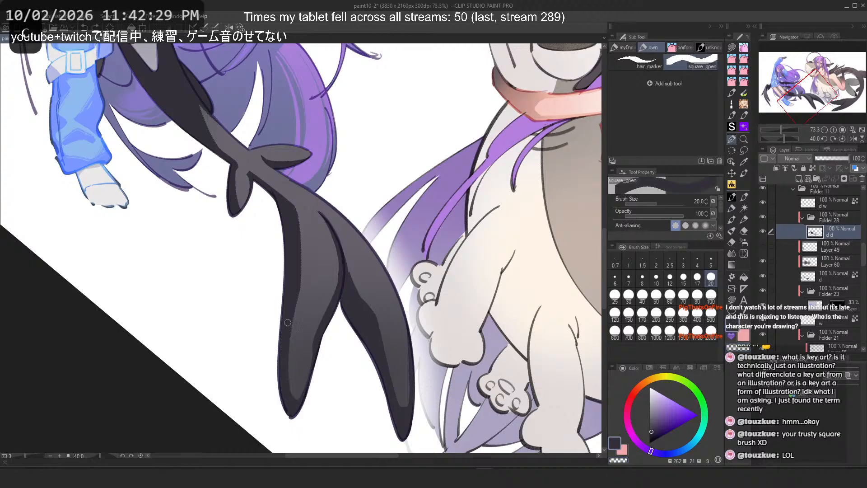
{"action": "left_click_drag", "start_coordinate": [292, 338], "coordinate": [301, 397]}
{"action": "key", "text": "ctrl+z"}
{"action": "left_click_drag", "start_coordinate": [290, 332], "coordinate": [299, 398]}
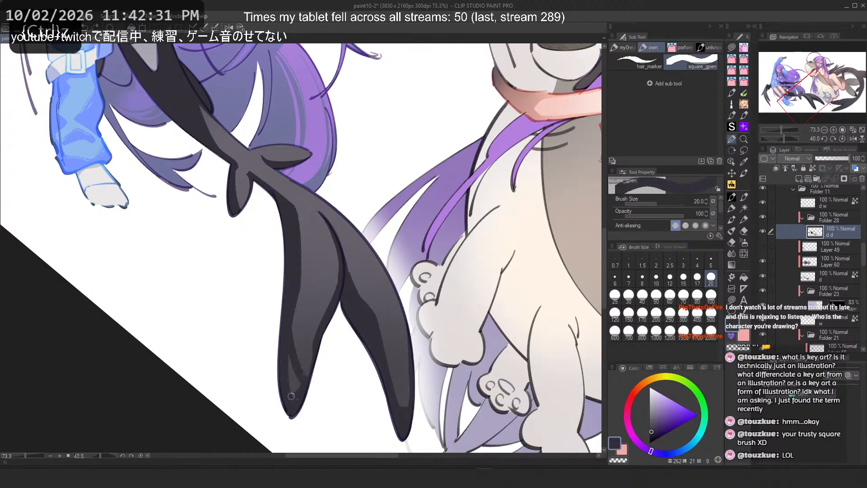
{"action": "key", "text": "ctrl+z"}
{"action": "key", "text": "ctrl+z"}
{"action": "left_click_drag", "start_coordinate": [289, 337], "coordinate": [300, 396]}
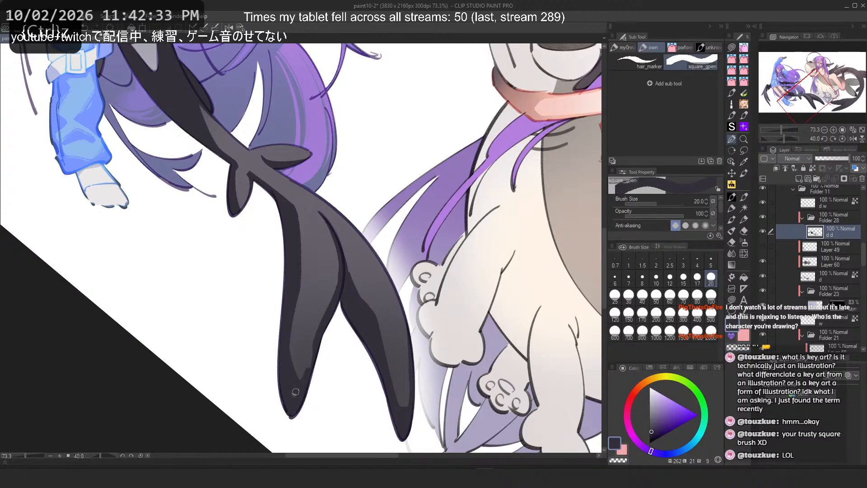
{"action": "mouse_move", "coordinate": [311, 348]}
{"action": "left_mouse_down"}
{"action": "mouse_move", "coordinate": [308, 375]}
{"action": "mouse_move", "coordinate": [297, 396]}
{"action": "left_mouse_up"}
Step: Try further highlight strokes on both wing tip lobes, undoing each, and flip the canvas
{"action": "key", "text": "ctrl+z"}
{"action": "key", "text": "c"}
{"action": "left_click_drag", "start_coordinate": [299, 330], "coordinate": [300, 380]}
{"action": "key", "text": "ctrl+z"}
{"action": "left_click_drag", "start_coordinate": [287, 331], "coordinate": [300, 379]}
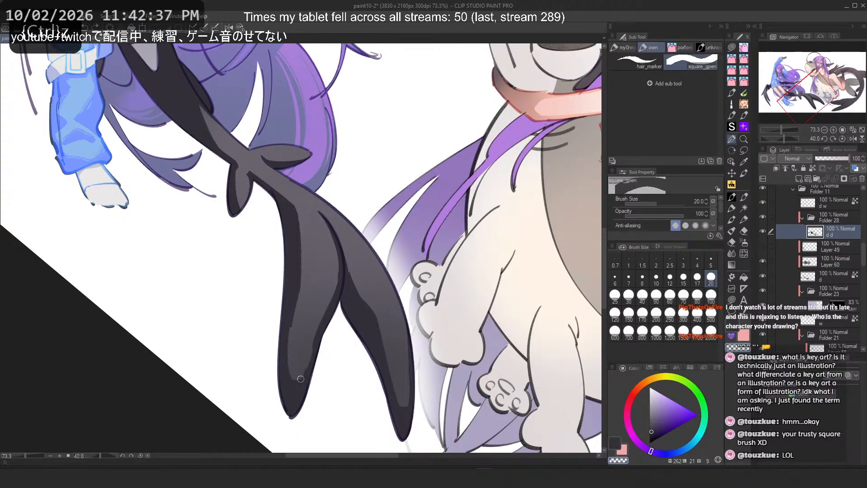
{"action": "key", "text": "ctrl+z"}
{"action": "key", "text": "ctrl+z"}
{"action": "key", "text": "c"}
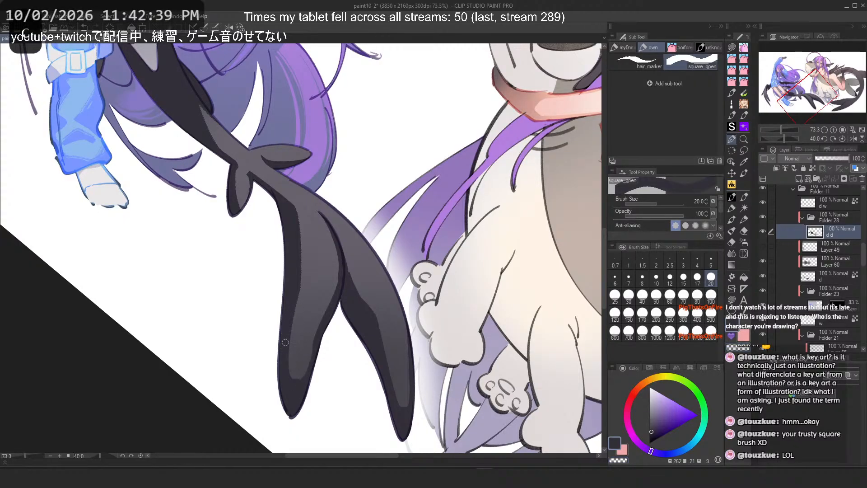
{"action": "left_click_drag", "start_coordinate": [288, 338], "coordinate": [293, 379]}
{"action": "key", "text": "ctrl+z"}
{"action": "key", "text": "c"}
{"action": "key", "text": "ctrl+z"}
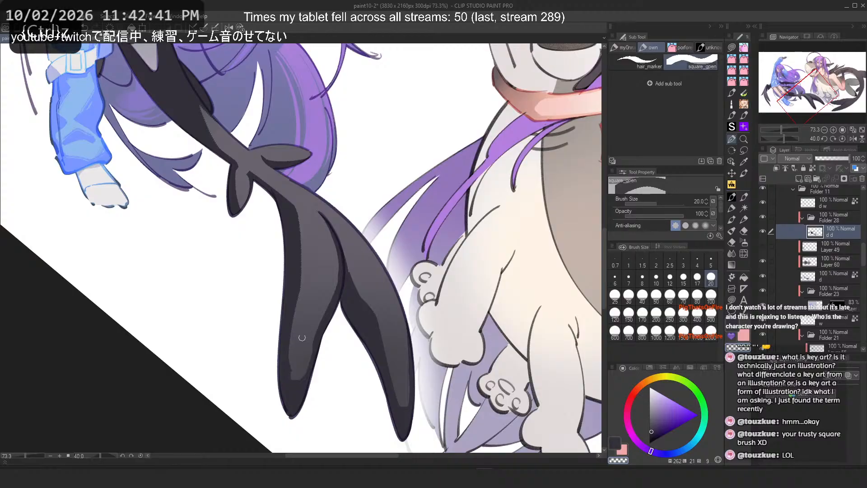
{"action": "key", "text": "c"}
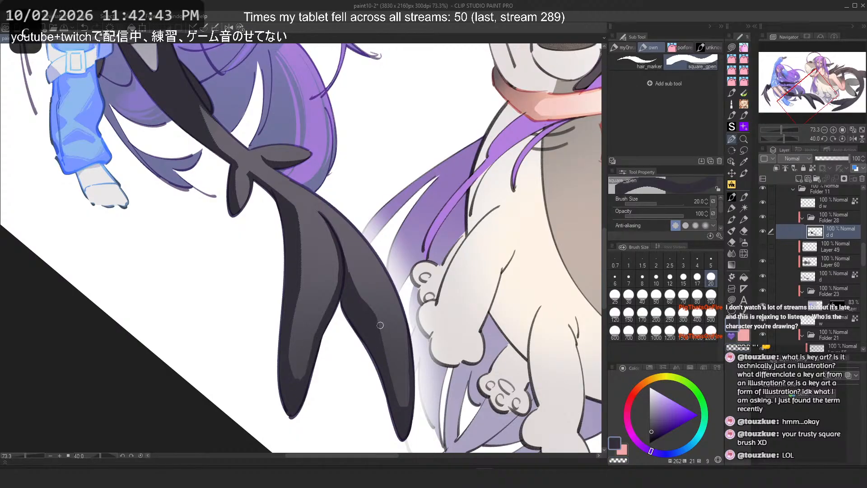
{"action": "key", "text": "c"}
{"action": "left_click_drag", "start_coordinate": [379, 316], "coordinate": [401, 406]}
{"action": "key", "text": "ctrl+z"}
{"action": "key", "text": "ctrl+z"}
{"action": "key", "text": "h"}
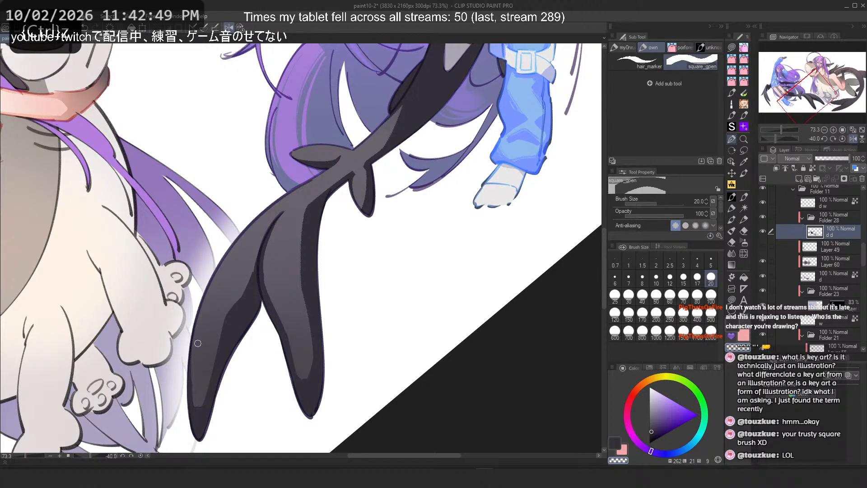
Step: Swap colours and try strokes on the lower wing lobe, flipping the canvas and undoing each
{"action": "key", "text": "c"}
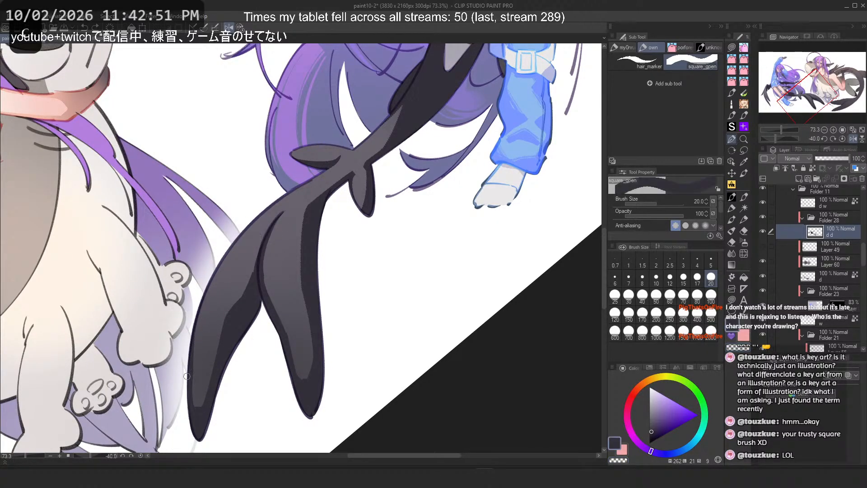
{"action": "key", "text": "ctrl+z"}
{"action": "key", "text": "ctrl+z"}
{"action": "mouse_move", "coordinate": [230, 253]}
{"action": "left_mouse_down"}
{"action": "mouse_move", "coordinate": [195, 396]}
{"action": "mouse_move", "coordinate": [195, 358]}
{"action": "left_mouse_up"}
{"action": "key", "text": "ctrl+z"}
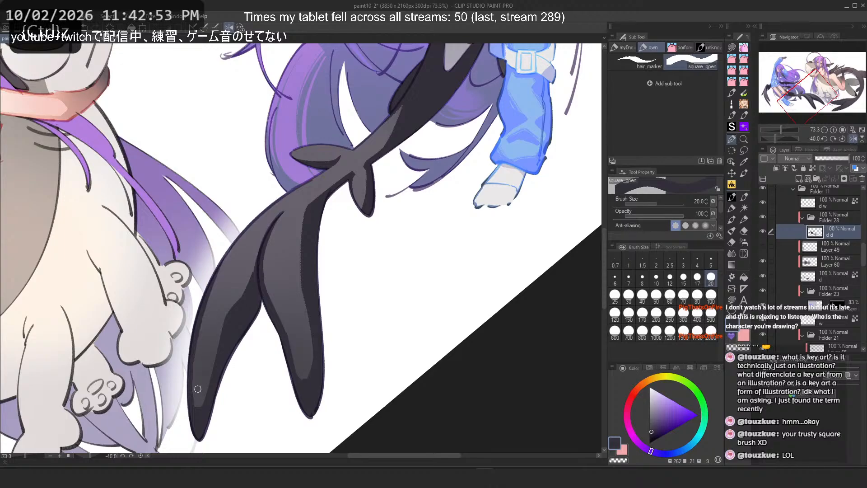
{"action": "key", "text": "ctrl+z"}
{"action": "key", "text": "h"}
{"action": "key", "text": "ctrl+z"}
{"action": "left_click_drag", "start_coordinate": [387, 271], "coordinate": [407, 404]}
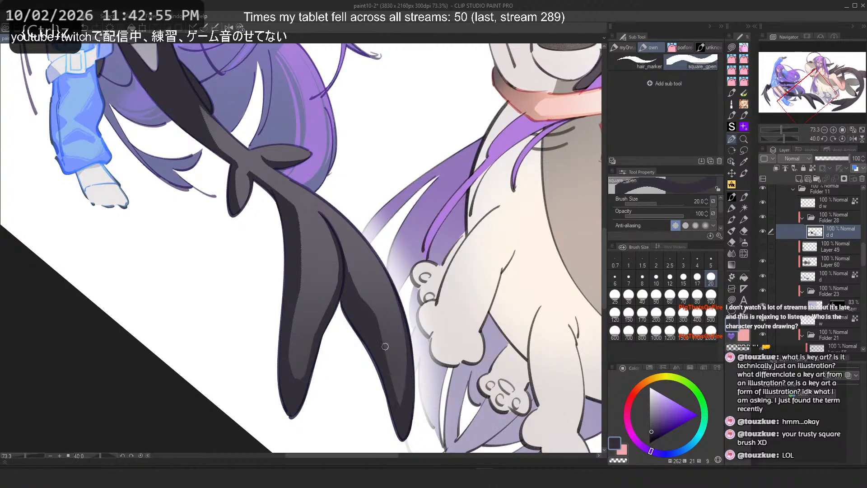
{"action": "key", "text": "ctrl+z"}
Step: Swap colours again and try strokes down the lower wing's inner lobe, undoing each
{"action": "scroll", "coordinate": [321, 302], "scroll_direction": "down", "scroll_amount": 5}
{"action": "scroll", "coordinate": [279, 113], "scroll_direction": "up", "scroll_amount": 1}
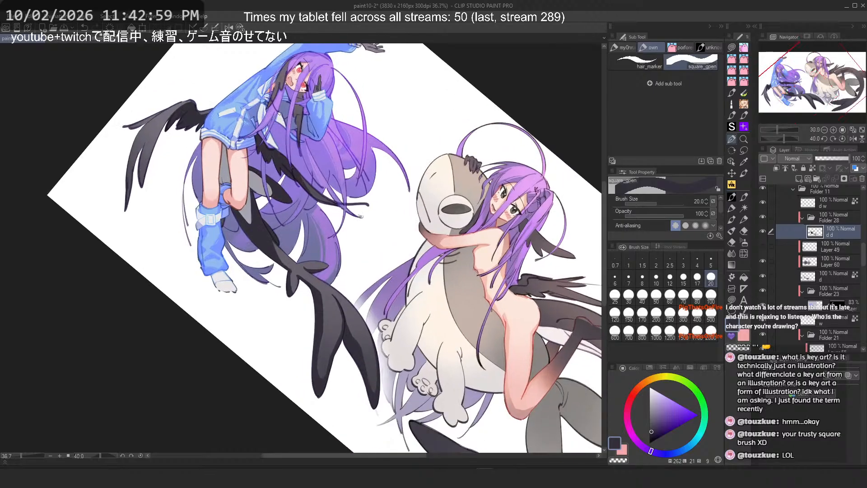
{"action": "scroll", "coordinate": [305, 262], "scroll_direction": "up", "scroll_amount": 3}
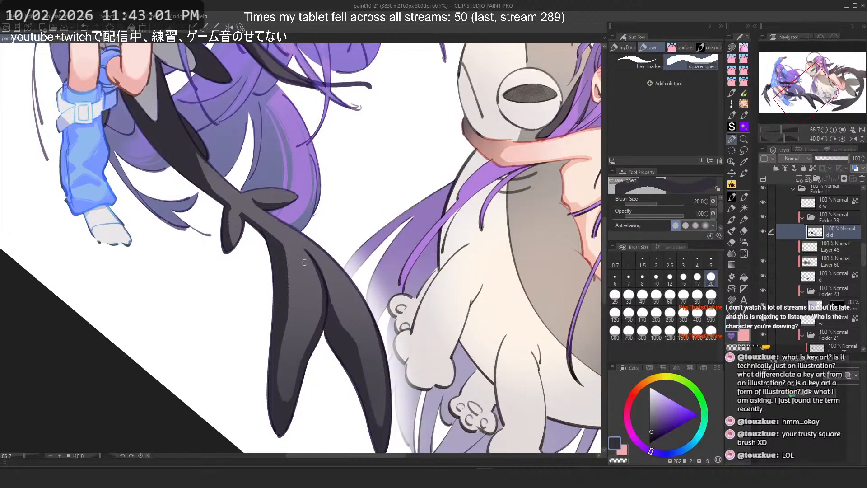
{"action": "key", "text": "c"}
{"action": "mouse_move", "coordinate": [307, 253]}
{"action": "left_mouse_down"}
{"action": "mouse_move", "coordinate": [314, 354]}
{"action": "mouse_move", "coordinate": [323, 291]}
{"action": "mouse_move", "coordinate": [319, 343]}
{"action": "left_mouse_up"}
{"action": "key", "text": "ctrl+z"}
{"action": "key", "text": "ctrl+z"}
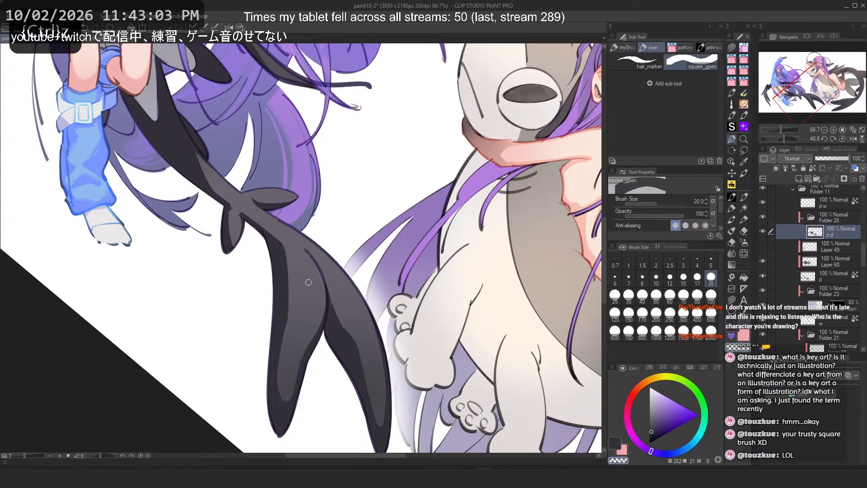
{"action": "left_click_drag", "start_coordinate": [369, 307], "coordinate": [382, 369]}
{"action": "key", "text": "ctrl+z"}
Step: Lower the wing shading layer's opacity to 59%
{"action": "left_click", "coordinate": [239, 28]}
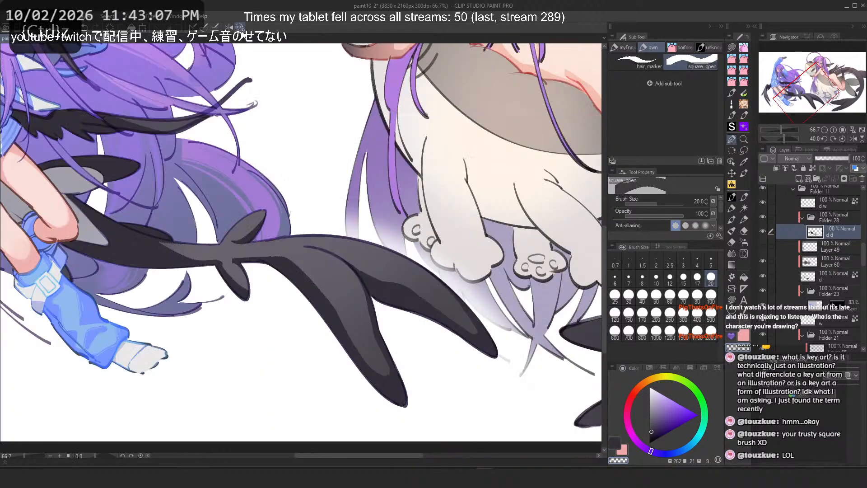
{"action": "left_click_drag", "start_coordinate": [294, 212], "coordinate": [310, 188]}
{"action": "scroll", "coordinate": [310, 188], "scroll_direction": "down", "scroll_amount": 5}
{"action": "left_click_drag", "start_coordinate": [255, 91], "coordinate": [315, 178]}
{"action": "scroll", "coordinate": [316, 177], "scroll_direction": "up", "scroll_amount": 4}
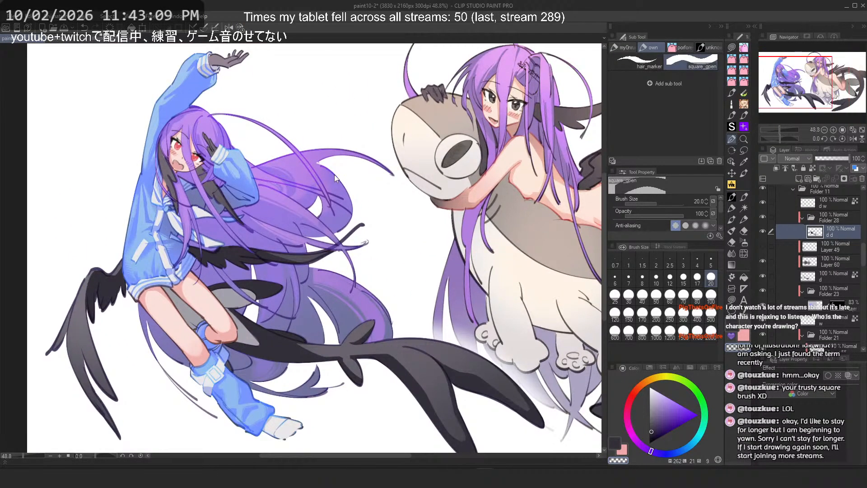
{"action": "key", "text": "ctrl+u"}
{"action": "key", "text": "Escape"}
{"action": "left_click_drag", "start_coordinate": [846, 157], "coordinate": [835, 157]}
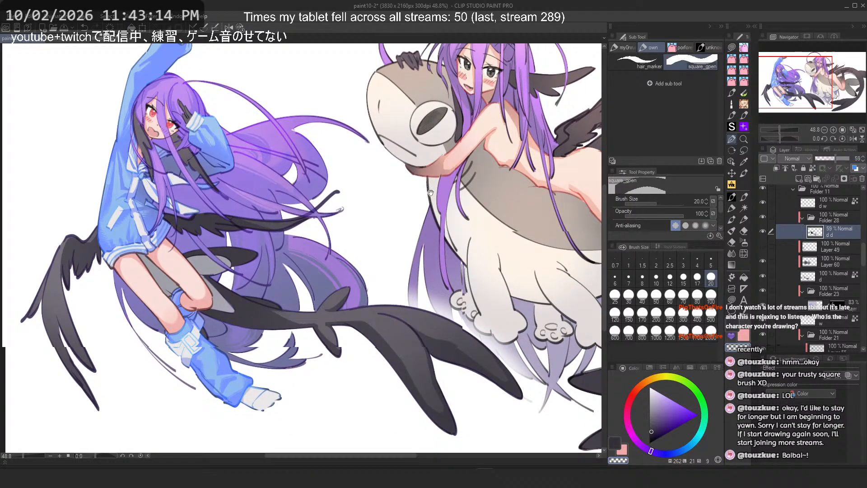
{"action": "left_click_drag", "start_coordinate": [419, 270], "coordinate": [347, 206]}
{"action": "key", "text": "ctrl+plus"}
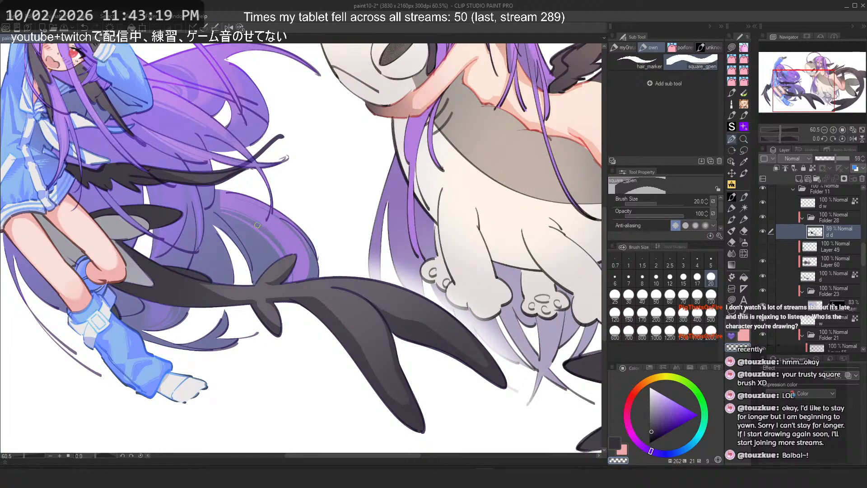
Step: Sample a dark colour from the lower wing and add a new layer above the wing shading layer
{"action": "left_click", "coordinate": [334, 316], "text": "alt"}
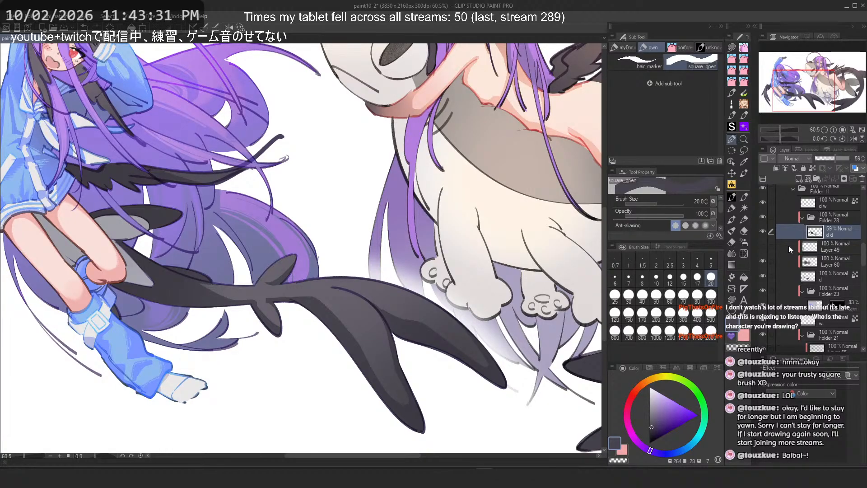
{"action": "key", "text": "ctrl+minus"}
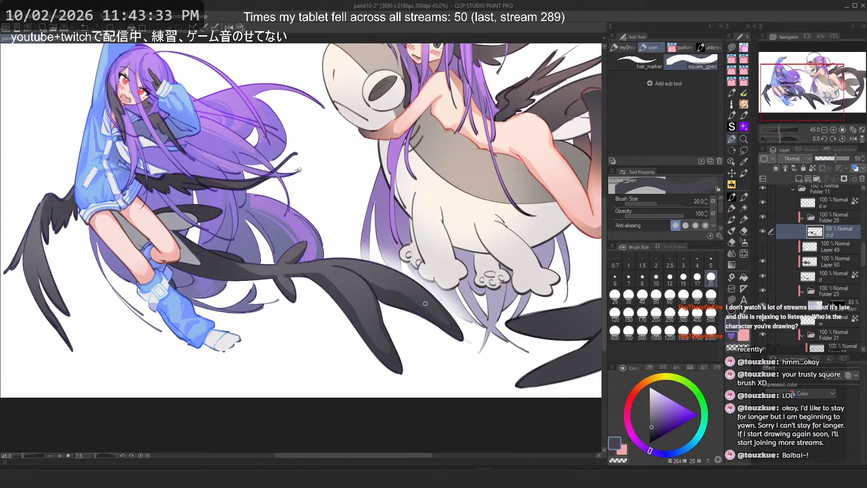
{"action": "key", "text": "ctrl+minus"}
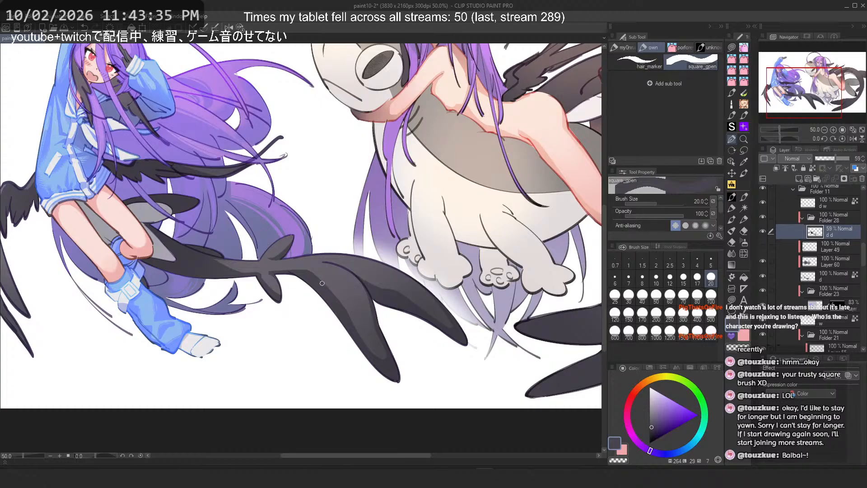
{"action": "left_click", "coordinate": [732, 299]}
{"action": "key", "text": "ctrl+minus"}
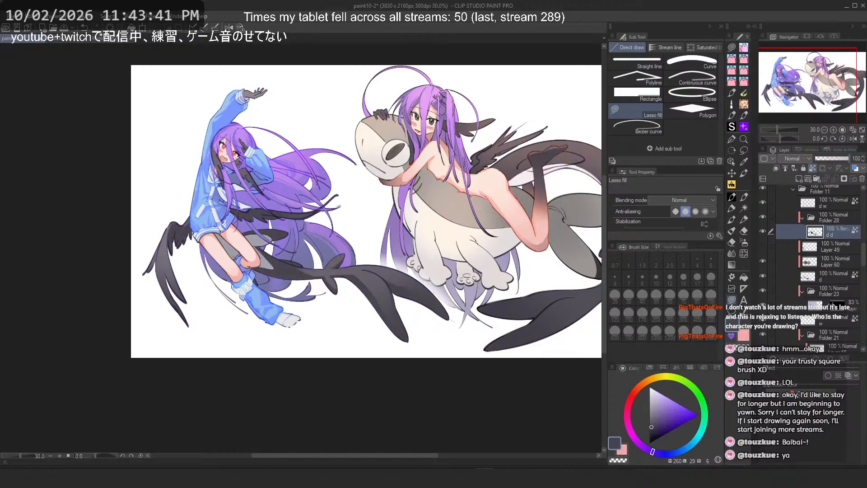
{"action": "scroll", "coordinate": [285, 179], "scroll_direction": "down", "scroll_amount": 1}
{"action": "scroll", "coordinate": [294, 170], "scroll_direction": "up", "scroll_amount": 3}
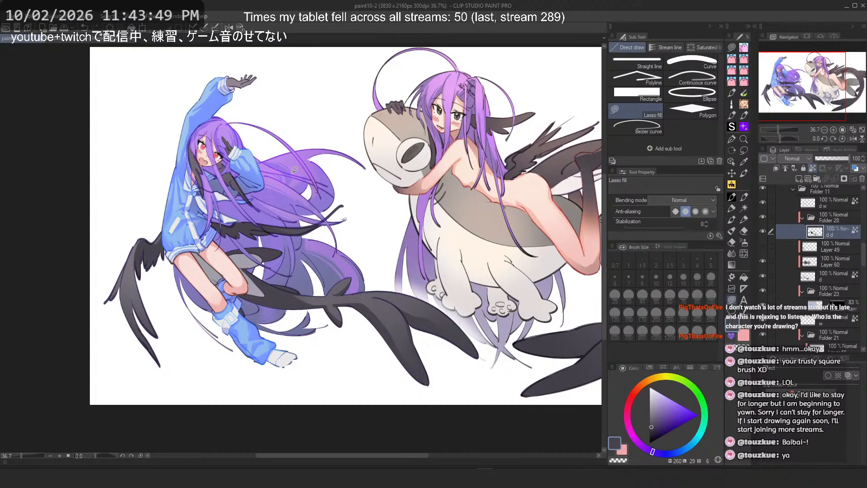
{"action": "key", "text": "ctrl+z"}
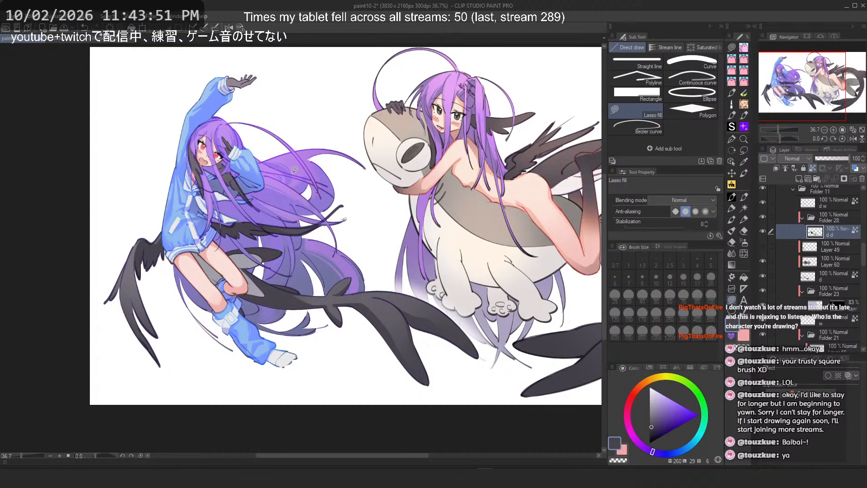
{"action": "left_click", "coordinate": [800, 180]}
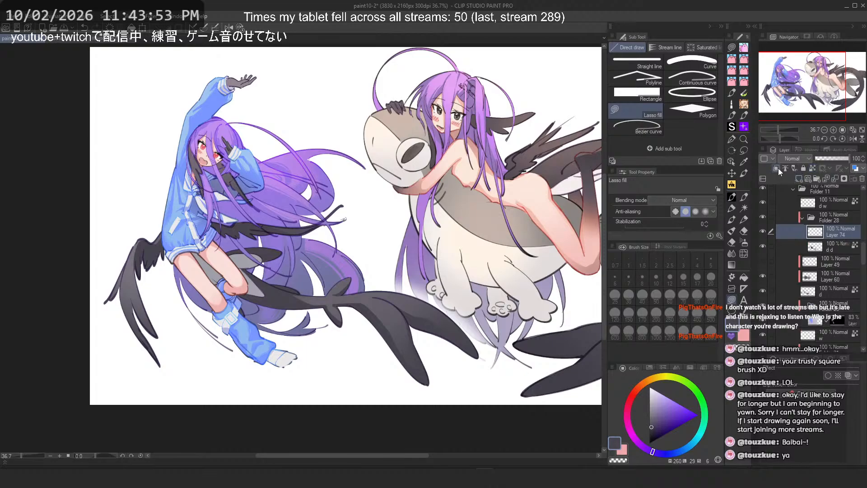
Step: Try lasso fills along the lower wing on the new layer, undoing the result
{"action": "left_click_drag", "start_coordinate": [437, 332], "coordinate": [420, 332]}
{"action": "scroll", "coordinate": [409, 336], "scroll_direction": "down", "scroll_amount": 1}
{"action": "left_click_drag", "start_coordinate": [412, 375], "coordinate": [397, 365]}
{"action": "scroll", "coordinate": [396, 365], "scroll_direction": "up", "scroll_amount": 1}
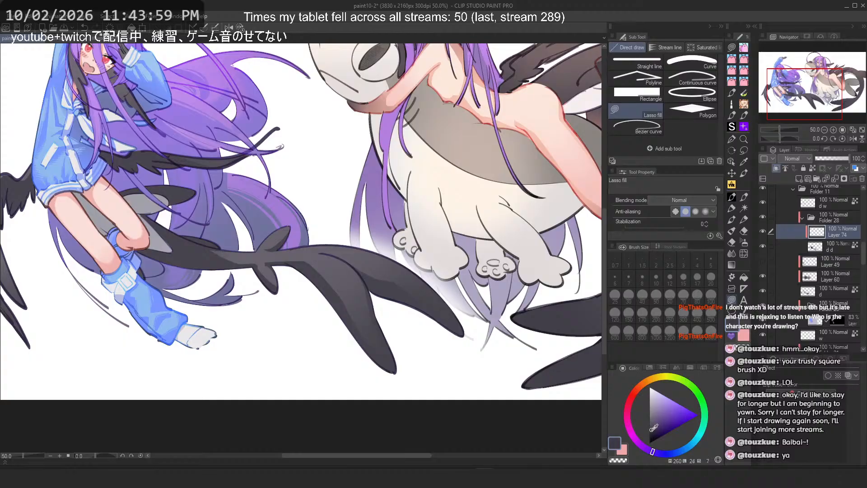
{"action": "left_click", "coordinate": [744, 244]}
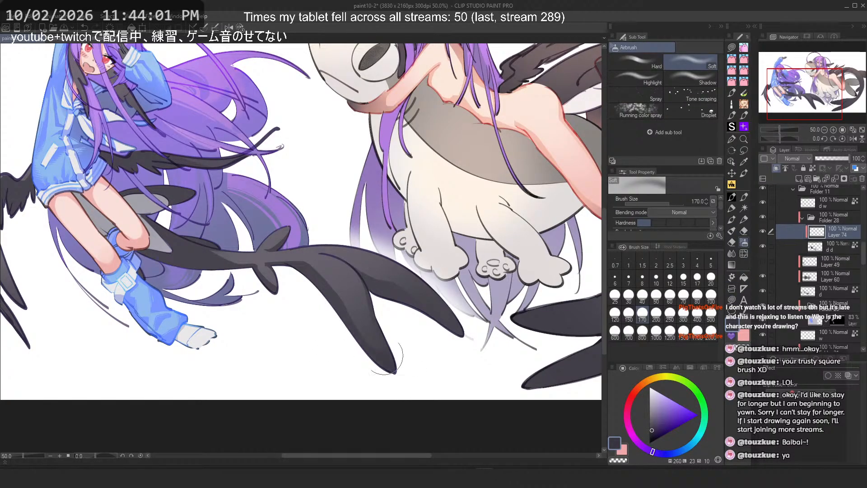
{"action": "key", "text": "ctrl+z"}
Step: Try a soft airbrush stroke at size 1000 over the girl's wings, undoing it
{"action": "left_click", "coordinate": [657, 332]}
{"action": "mouse_move", "coordinate": [350, 373]}
{"action": "left_mouse_down"}
{"action": "mouse_move", "coordinate": [447, 343]}
{"action": "mouse_move", "coordinate": [340, 349]}
{"action": "mouse_move", "coordinate": [442, 380]}
{"action": "left_mouse_up"}
{"action": "scroll", "coordinate": [312, 299], "scroll_direction": "down", "scroll_amount": 4}
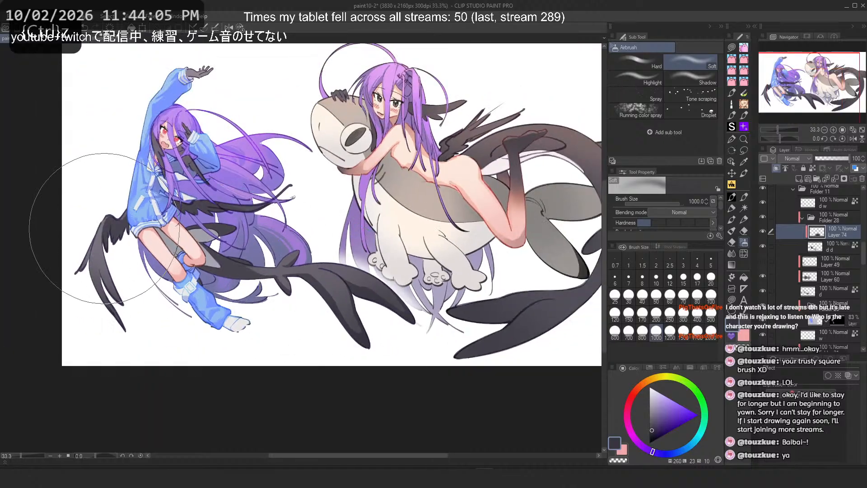
{"action": "scroll", "coordinate": [102, 230], "scroll_direction": "up", "scroll_amount": 5}
{"action": "key", "text": "ctrl+z"}
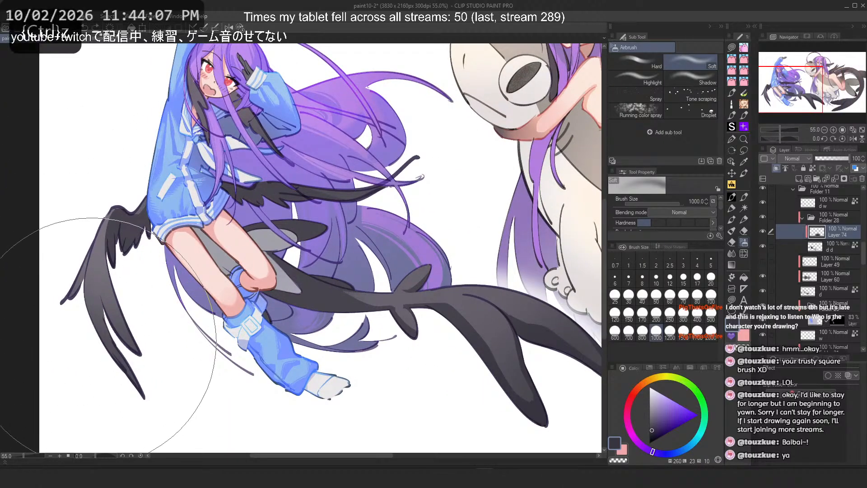
Step: Spray soft airbrush shading at size 700 over the girl's legs and wings on the new layer
{"action": "left_click", "coordinate": [629, 333]}
{"action": "mouse_move", "coordinate": [337, 159]}
{"action": "left_mouse_down"}
{"action": "mouse_move", "coordinate": [378, 159]}
{"action": "mouse_move", "coordinate": [370, 155]}
{"action": "left_mouse_up"}
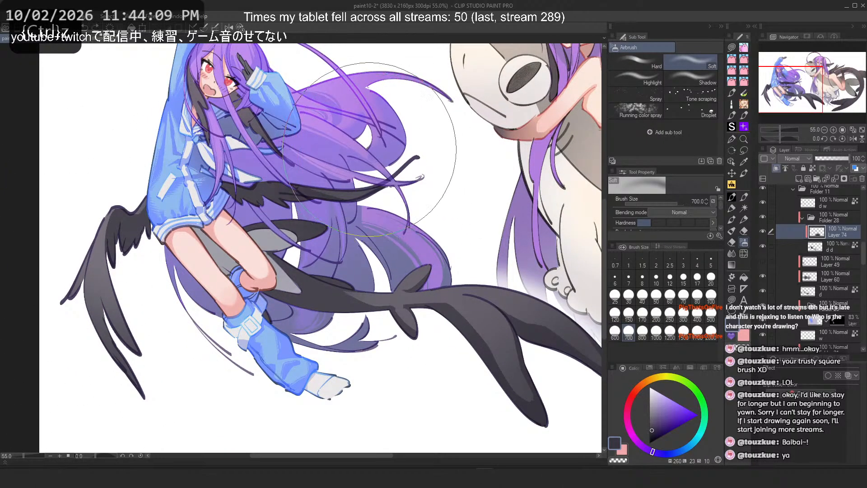
{"action": "mouse_move", "coordinate": [241, 289]}
{"action": "left_mouse_down"}
{"action": "mouse_move", "coordinate": [223, 255]}
{"action": "mouse_move", "coordinate": [194, 240]}
{"action": "left_mouse_up"}
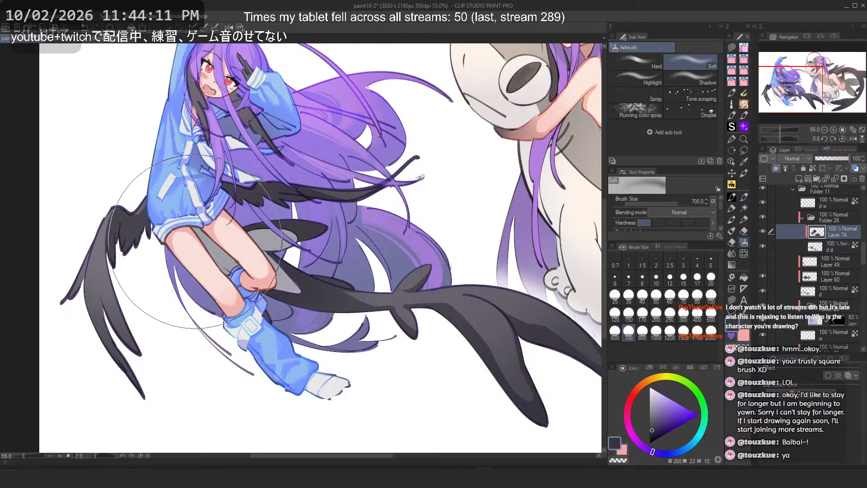
{"action": "key", "text": "ctrl+z"}
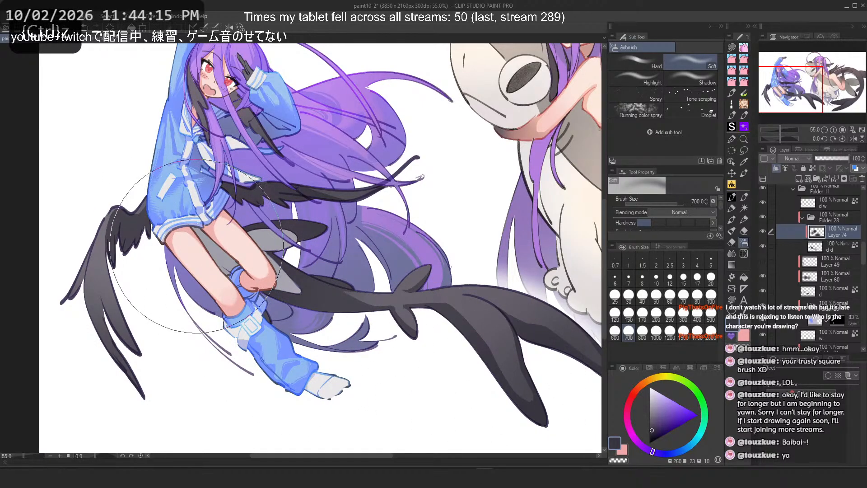
{"action": "scroll", "coordinate": [207, 232], "scroll_direction": "down", "scroll_amount": 2}
{"action": "scroll", "coordinate": [206, 233], "scroll_direction": "down", "scroll_amount": 3}
{"action": "left_click_drag", "start_coordinate": [243, 158], "coordinate": [303, 189]}
{"action": "scroll", "coordinate": [285, 168], "scroll_direction": "up", "scroll_amount": 1}
{"action": "scroll", "coordinate": [312, 262], "scroll_direction": "up", "scroll_amount": 1}
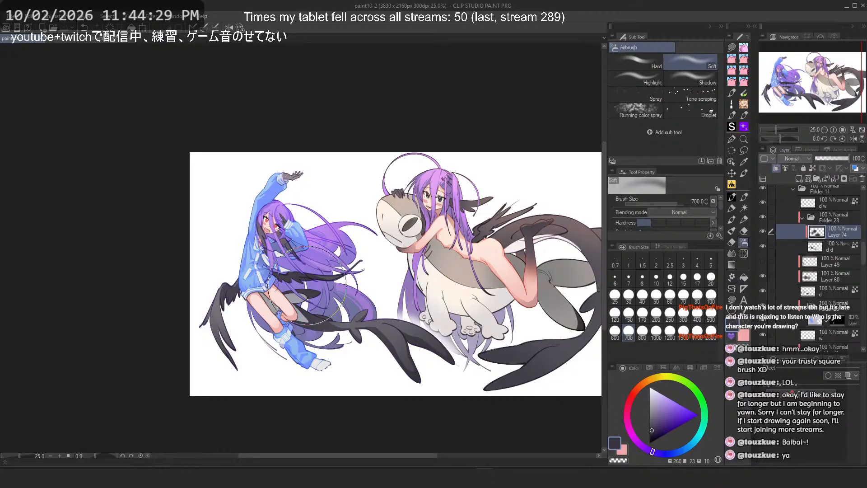
Step: Toggle the airbrush layer's visibility to compare, and select the wing shading layer again
{"action": "scroll", "coordinate": [350, 222], "scroll_direction": "down", "scroll_amount": 1}
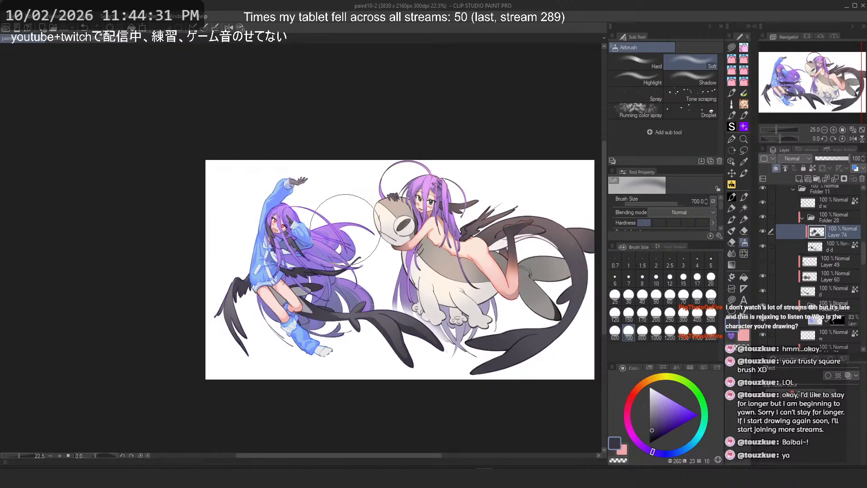
{"action": "scroll", "coordinate": [412, 308], "scroll_direction": "up", "scroll_amount": 8}
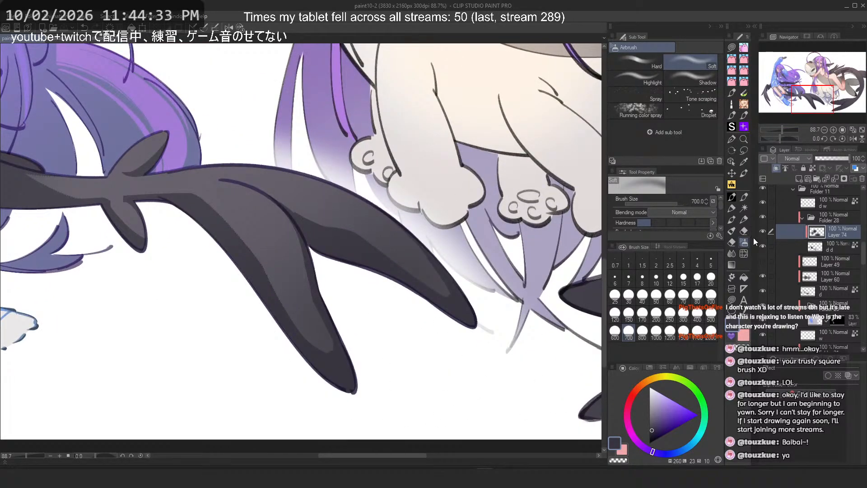
{"action": "left_click", "coordinate": [764, 243]}
{"action": "left_click", "coordinate": [764, 243]}
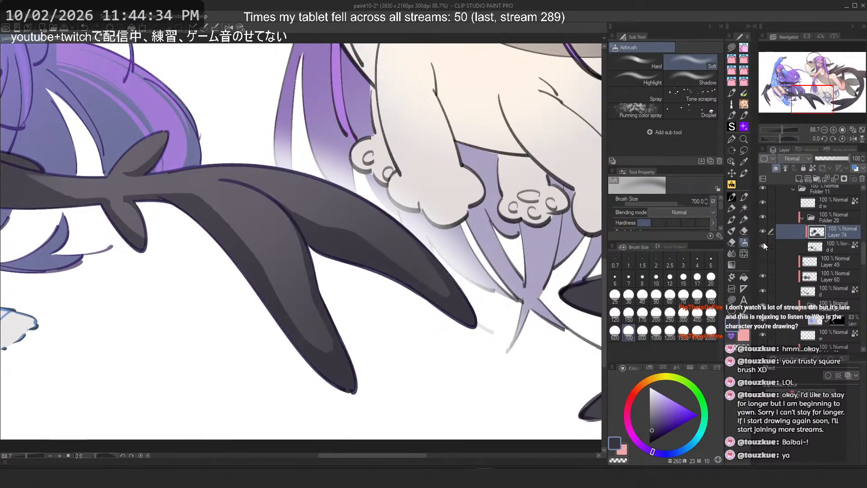
{"action": "left_click", "coordinate": [797, 245]}
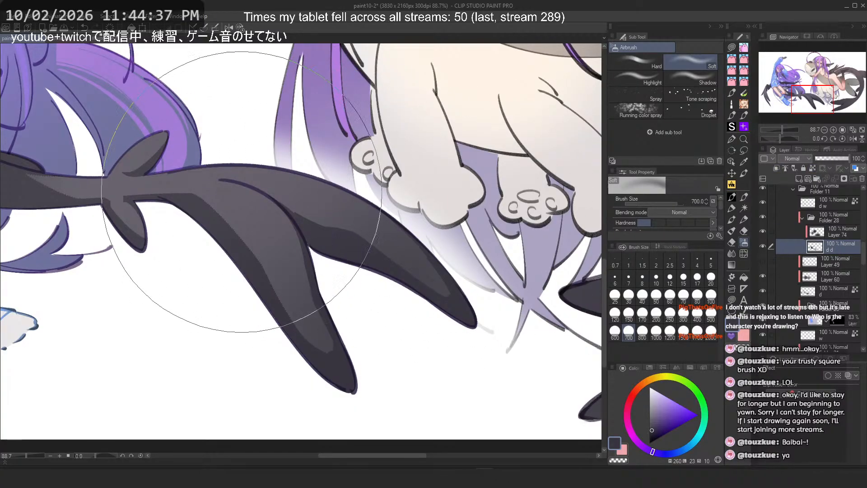
{"action": "left_click", "coordinate": [228, 236], "text": "alt"}
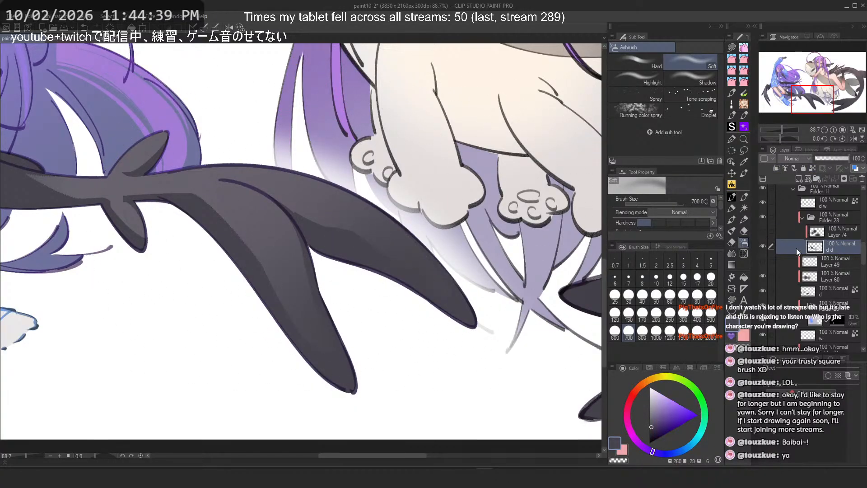
{"action": "left_click", "coordinate": [763, 232]}
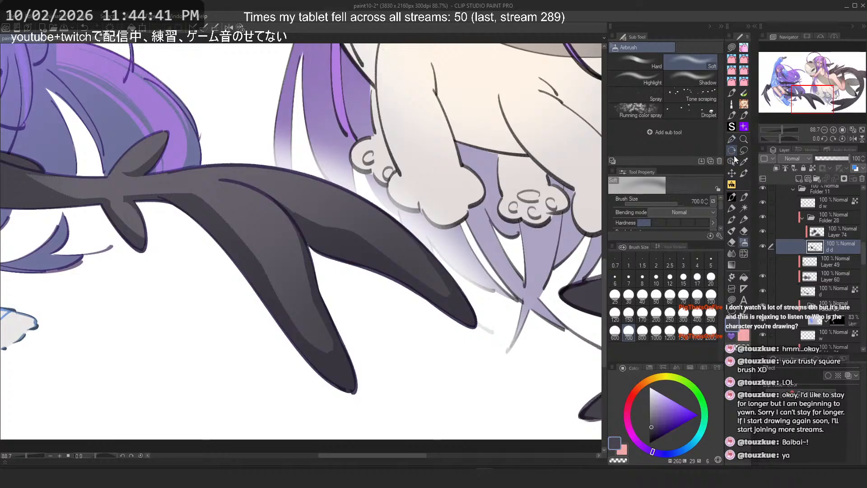
Step: Switch to Realistic Ink Brush 4 at size 200 and save the file
{"action": "left_click", "coordinate": [731, 207]}
{"action": "left_click", "coordinate": [730, 200]}
{"action": "mouse_move", "coordinate": [387, 234]}
{"action": "left_mouse_down"}
{"action": "mouse_move", "coordinate": [426, 272]}
{"action": "mouse_move", "coordinate": [297, 251]}
{"action": "left_mouse_up"}
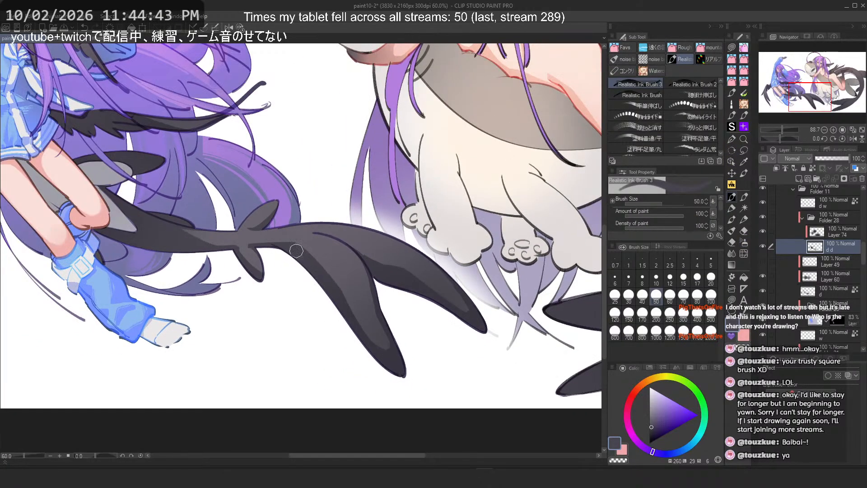
{"action": "left_click", "coordinate": [732, 140]}
{"action": "left_click", "coordinate": [708, 48]}
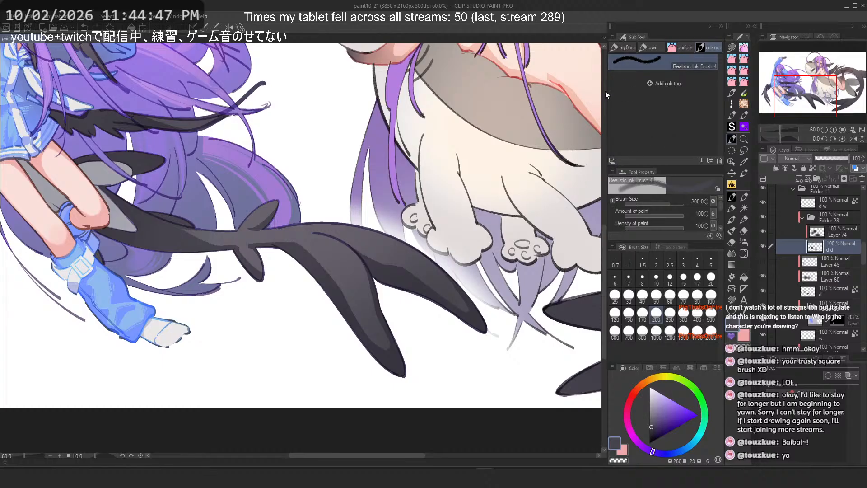
{"action": "key", "text": "ctrl+s"}
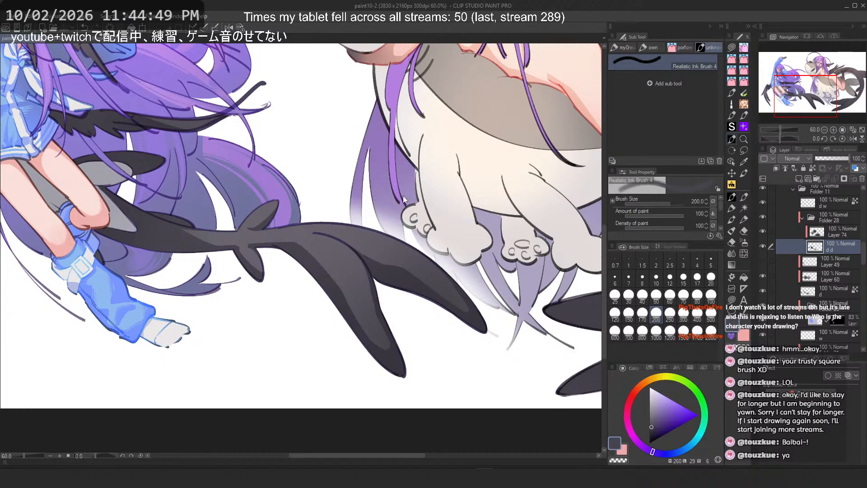
{"action": "scroll", "coordinate": [486, 278], "scroll_direction": "up", "scroll_amount": 8}
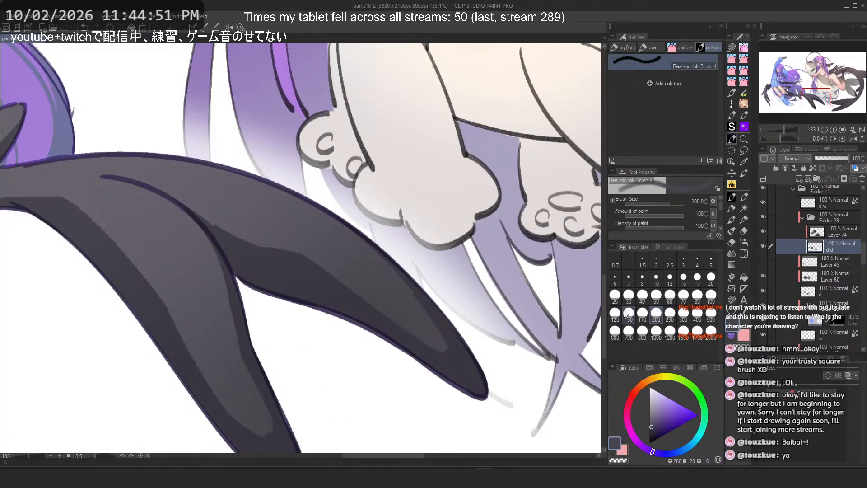
Step: Try short Realistic Ink strokes at size 80 along the inner edge of the lower wing, undoing each
{"action": "left_click_drag", "start_coordinate": [203, 207], "coordinate": [340, 244]}
{"action": "key", "text": "ctrl+z"}
{"action": "left_click", "coordinate": [696, 295]}
{"action": "key", "text": "c"}
{"action": "key", "text": "h"}
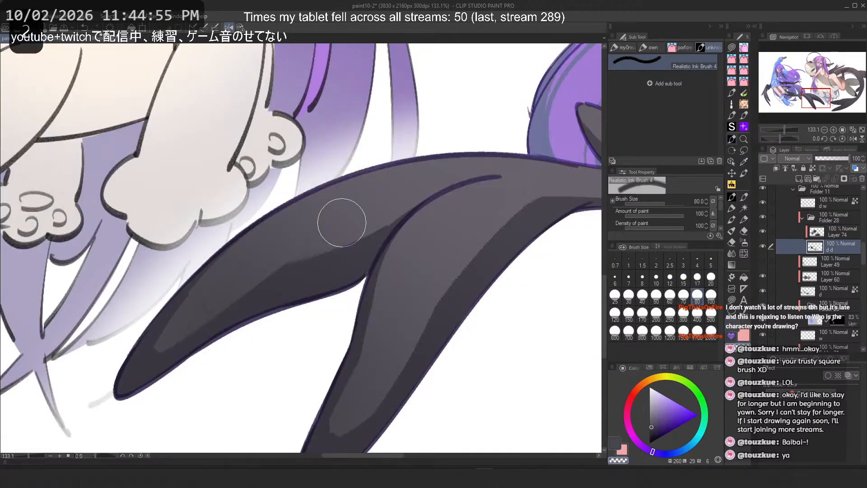
{"action": "key", "text": "2"}
{"action": "key", "text": "2"}
{"action": "key", "text": "2"}
{"action": "key", "text": "2"}
{"action": "key", "text": "2"}
{"action": "key", "text": "ctrl+z"}
{"action": "left_click_drag", "start_coordinate": [336, 137], "coordinate": [290, 251]}
{"action": "key", "text": "ctrl+z"}
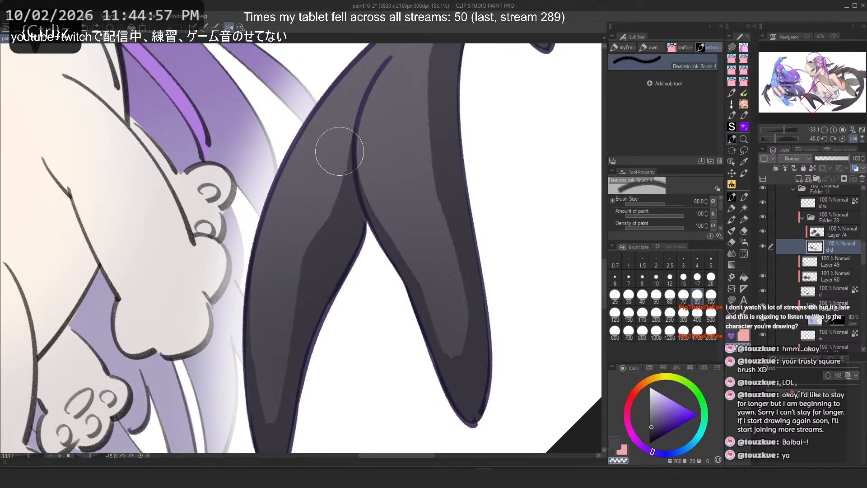
{"action": "key", "text": "ctrl+z"}
{"action": "left_click_drag", "start_coordinate": [339, 150], "coordinate": [295, 244]}
{"action": "key", "text": "c"}
{"action": "key", "text": "ctrl+z"}
{"action": "left_click_drag", "start_coordinate": [342, 168], "coordinate": [300, 265]}
{"action": "key", "text": "ctrl+z"}
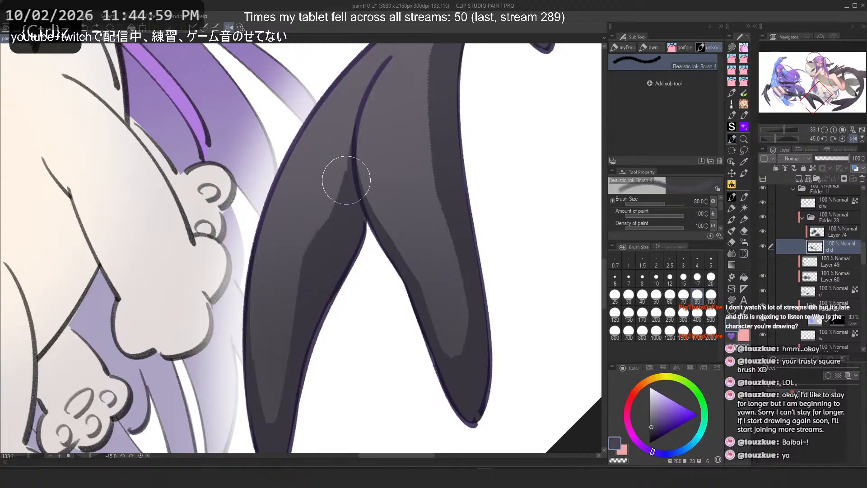
Step: Try long highlight strokes down the wing's right lobe, undoing them
{"action": "left_click_drag", "start_coordinate": [429, 68], "coordinate": [459, 313]}
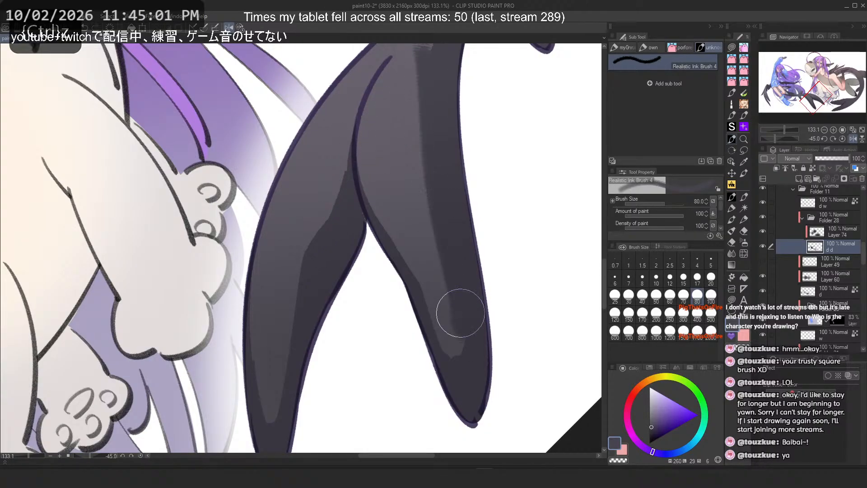
{"action": "key", "text": "ctrl+z"}
{"action": "key", "text": "c"}
{"action": "left_click_drag", "start_coordinate": [423, 69], "coordinate": [450, 340]}
{"action": "key", "text": "ctrl+z"}
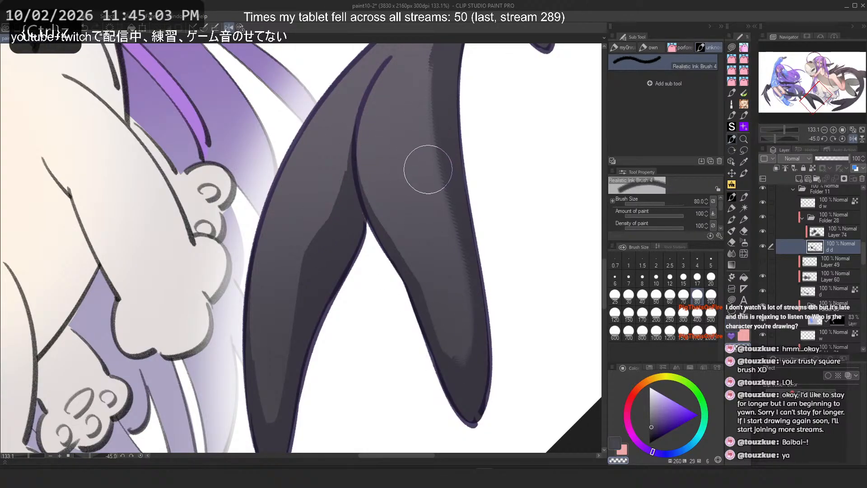
{"action": "left_click_drag", "start_coordinate": [428, 170], "coordinate": [452, 323]}
{"action": "key", "text": "ctrl+z"}
{"action": "left_click_drag", "start_coordinate": [428, 79], "coordinate": [440, 350]}
{"action": "key", "text": "ctrl+z"}
{"action": "key", "text": "ctrl+z"}
Step: Try wing strokes at brush sizes 120 and 100, undoing them
{"action": "left_click", "coordinate": [615, 315]}
{"action": "left_click_drag", "start_coordinate": [427, 68], "coordinate": [469, 351]}
{"action": "key", "text": "ctrl+z"}
{"action": "key", "text": "ctrl+z"}
{"action": "key", "text": "c"}
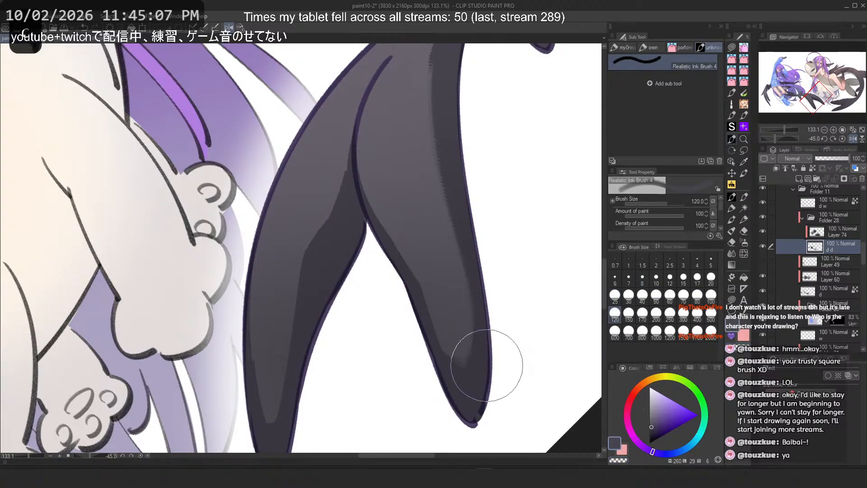
{"action": "key", "text": "bracketleft"}
{"action": "left_click_drag", "start_coordinate": [430, 81], "coordinate": [449, 354]}
{"action": "key", "text": "ctrl+z"}
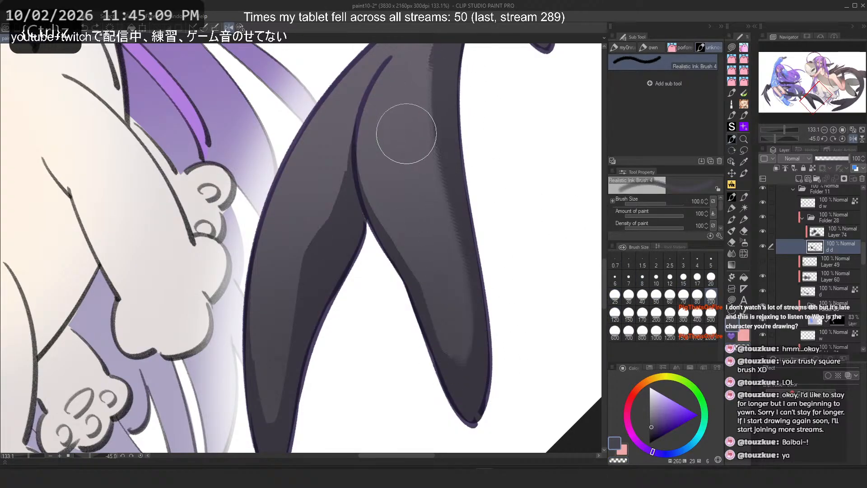
Step: Add textured ink strokes at size 100 along the lower part of the wing's right lobe
{"action": "mouse_move", "coordinate": [377, 239]}
{"action": "left_mouse_down"}
{"action": "mouse_move", "coordinate": [419, 335]}
{"action": "mouse_move", "coordinate": [385, 250]}
{"action": "mouse_move", "coordinate": [419, 321]}
{"action": "mouse_move", "coordinate": [468, 352]}
{"action": "left_mouse_up"}
{"action": "left_click_drag", "start_coordinate": [411, 293], "coordinate": [472, 377]}
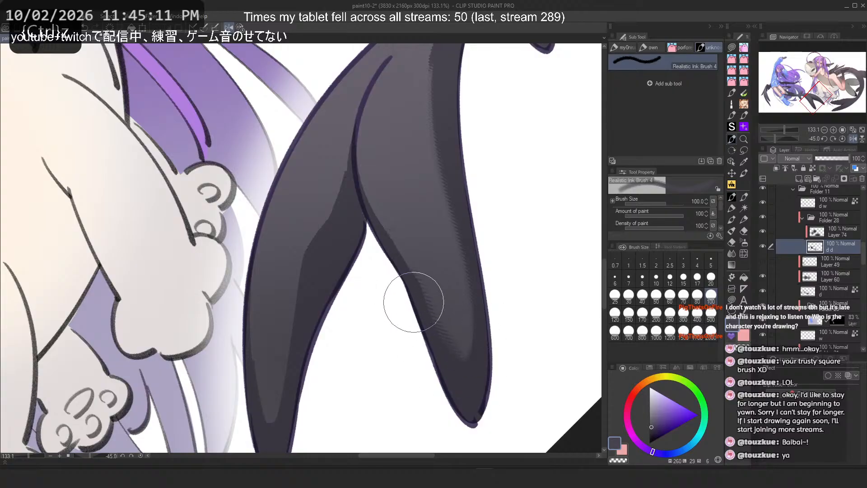
{"action": "mouse_move", "coordinate": [367, 107]}
{"action": "left_mouse_down"}
{"action": "mouse_move", "coordinate": [356, 155]}
{"action": "mouse_move", "coordinate": [422, 281]}
{"action": "left_mouse_up"}
{"action": "key", "text": "ctrl+z"}
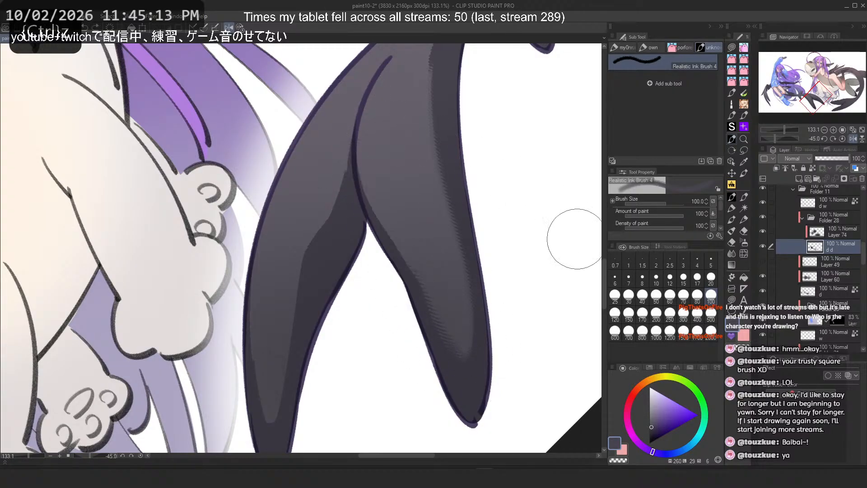
Step: Try strokes at size 70 along the seam between the two wing lobes, undoing them
{"action": "key", "text": "bracketright"}
{"action": "key", "text": "bracketright"}
{"action": "key", "text": "bracketright"}
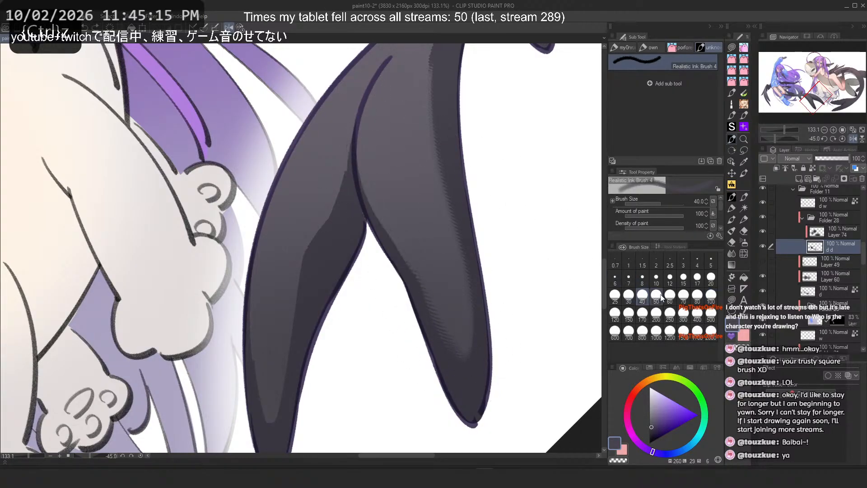
{"action": "left_click_drag", "start_coordinate": [361, 153], "coordinate": [411, 266]}
{"action": "key", "text": "ctrl+z"}
{"action": "left_click_drag", "start_coordinate": [362, 160], "coordinate": [356, 199]}
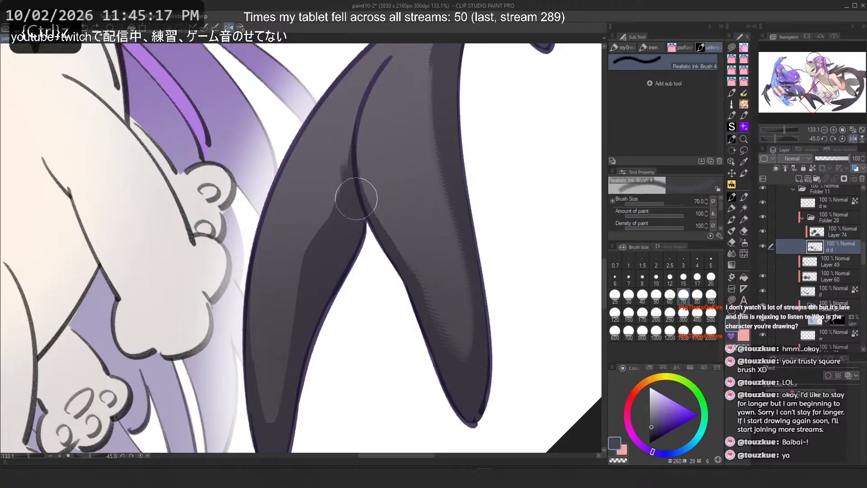
{"action": "key", "text": "ctrl+z"}
{"action": "left_click_drag", "start_coordinate": [348, 163], "coordinate": [408, 264]}
{"action": "key", "text": "ctrl+z"}
{"action": "left_click_drag", "start_coordinate": [352, 140], "coordinate": [374, 229]}
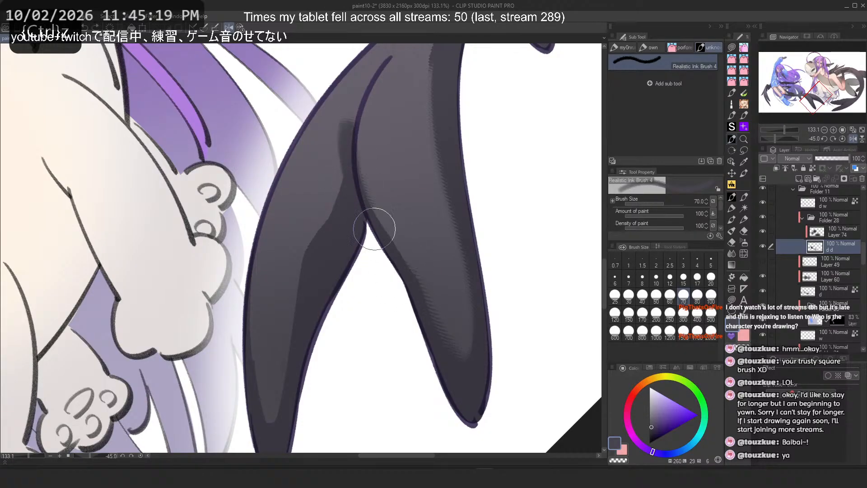
{"action": "key", "text": "ctrl+z"}
{"action": "left_click_drag", "start_coordinate": [353, 124], "coordinate": [412, 275]}
{"action": "key", "text": "ctrl+z"}
{"action": "left_click_drag", "start_coordinate": [357, 91], "coordinate": [422, 277]}
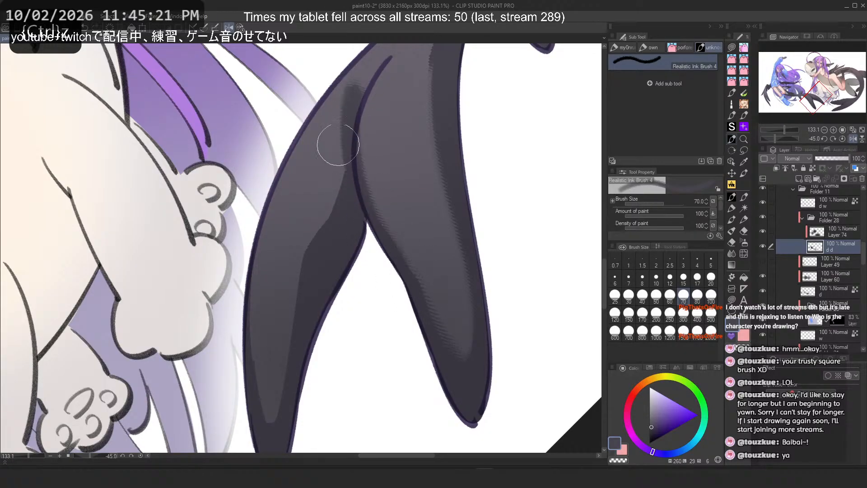
{"action": "left_click", "coordinate": [711, 296]}
{"action": "key", "text": "ctrl+z"}
Step: Try strokes at size 100 on the upper edge of the wing's left lobe, undoing them
{"action": "left_click_drag", "start_coordinate": [347, 137], "coordinate": [402, 270]}
{"action": "key", "text": "ctrl+z"}
{"action": "key", "text": "ctrl+z"}
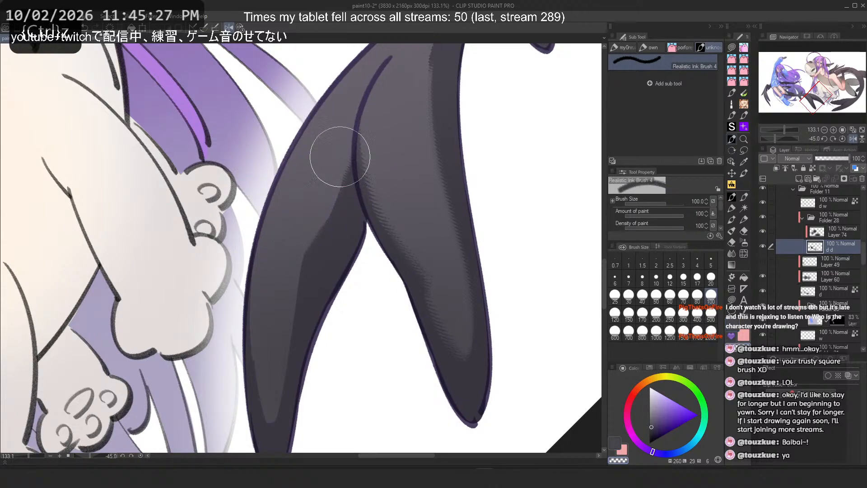
{"action": "mouse_move", "coordinate": [341, 157]}
{"action": "left_mouse_down"}
{"action": "mouse_move", "coordinate": [298, 334]}
{"action": "mouse_move", "coordinate": [315, 212]}
{"action": "mouse_move", "coordinate": [337, 162]}
{"action": "mouse_move", "coordinate": [296, 311]}
{"action": "mouse_move", "coordinate": [337, 158]}
{"action": "mouse_move", "coordinate": [282, 260]}
{"action": "left_mouse_up"}
{"action": "key", "text": "ctrl+z"}
{"action": "key", "text": "ctrl+z"}
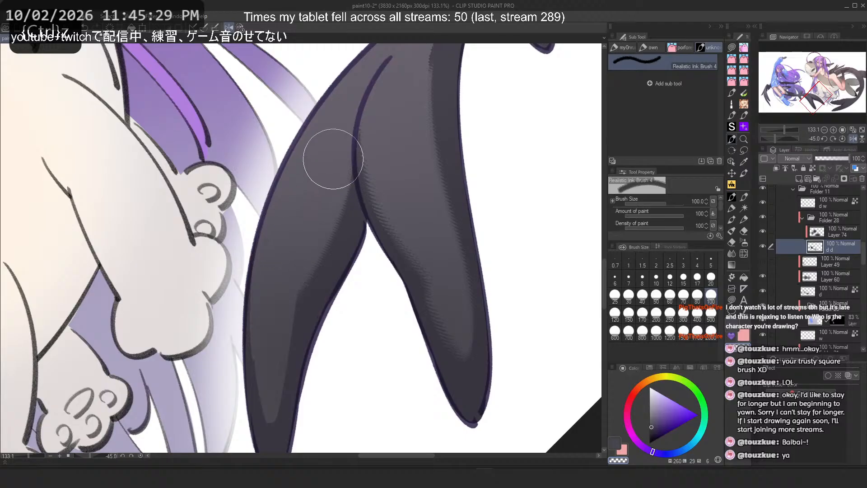
{"action": "key", "text": "ctrl+z"}
{"action": "left_click_drag", "start_coordinate": [333, 159], "coordinate": [300, 245]}
{"action": "key", "text": "ctrl+z"}
{"action": "key", "text": "c"}
{"action": "left_click_drag", "start_coordinate": [330, 158], "coordinate": [291, 259]}
{"action": "key", "text": "ctrl+z"}
{"action": "key", "text": "c"}
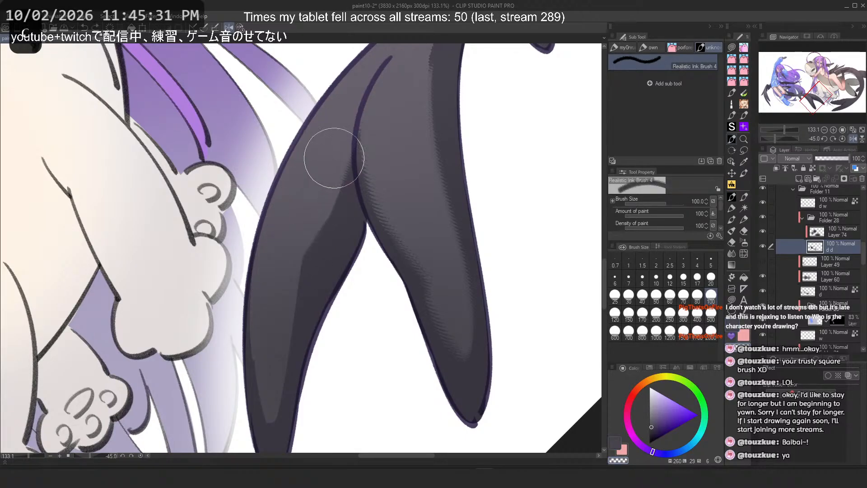
{"action": "mouse_move", "coordinate": [334, 159]}
{"action": "left_mouse_down"}
{"action": "mouse_move", "coordinate": [278, 253]}
{"action": "mouse_move", "coordinate": [311, 202]}
{"action": "mouse_move", "coordinate": [329, 124]}
{"action": "mouse_move", "coordinate": [290, 243]}
{"action": "left_mouse_up"}
Step: Try strokes at size 150 along the left lobe's upper edge, undoing them
{"action": "key", "text": "ctrl+z"}
{"action": "key", "text": "ctrl+z"}
{"action": "left_click", "coordinate": [630, 314]}
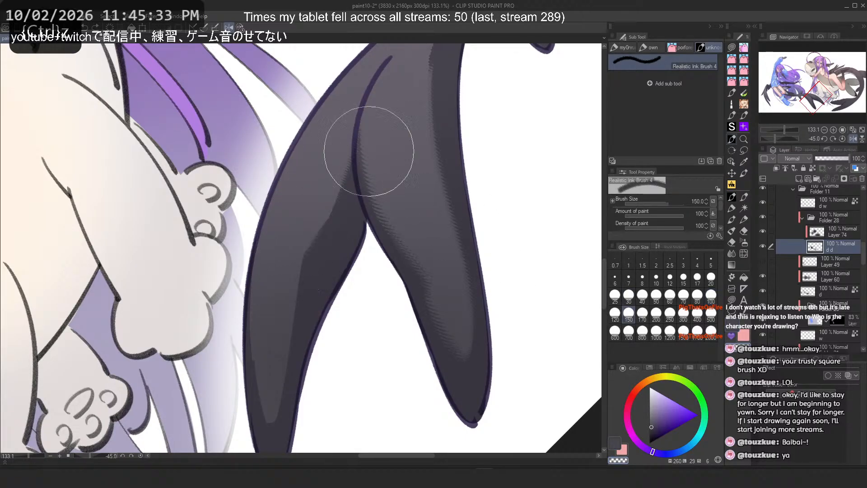
{"action": "mouse_move", "coordinate": [320, 147]}
{"action": "left_mouse_down"}
{"action": "mouse_move", "coordinate": [292, 209]}
{"action": "mouse_move", "coordinate": [324, 133]}
{"action": "mouse_move", "coordinate": [273, 231]}
{"action": "left_mouse_up"}
{"action": "key", "text": "ctrl+z"}
{"action": "left_click_drag", "start_coordinate": [315, 174], "coordinate": [279, 253]}
{"action": "key", "text": "ctrl+z"}
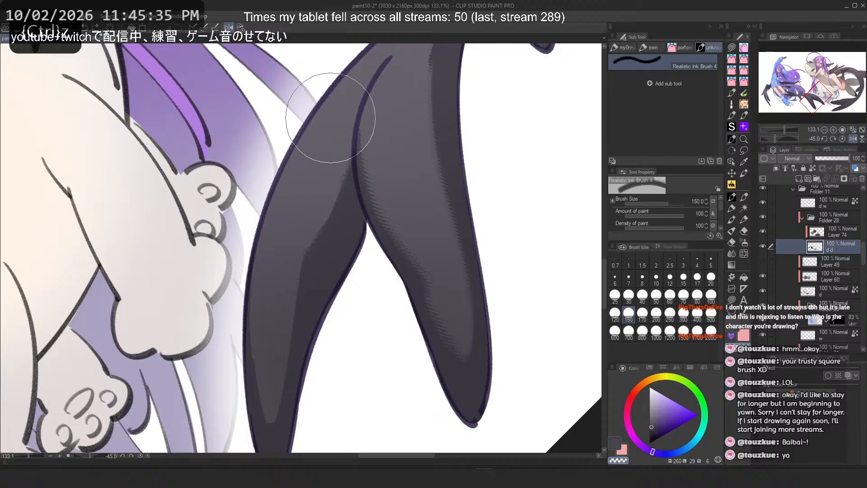
{"action": "left_click_drag", "start_coordinate": [325, 136], "coordinate": [279, 216]}
{"action": "key", "text": "ctrl+z"}
Step: Try further strokes down the wing's left lobe, undoing them
{"action": "scroll", "coordinate": [338, 164], "scroll_direction": "down", "scroll_amount": 10}
{"action": "scroll", "coordinate": [339, 118], "scroll_direction": "up", "scroll_amount": 2}
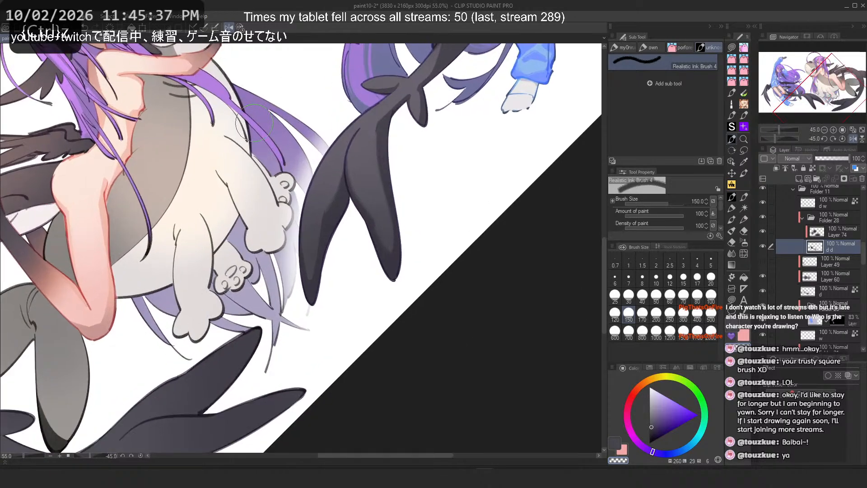
{"action": "scroll", "coordinate": [254, 122], "scroll_direction": "up", "scroll_amount": 2}
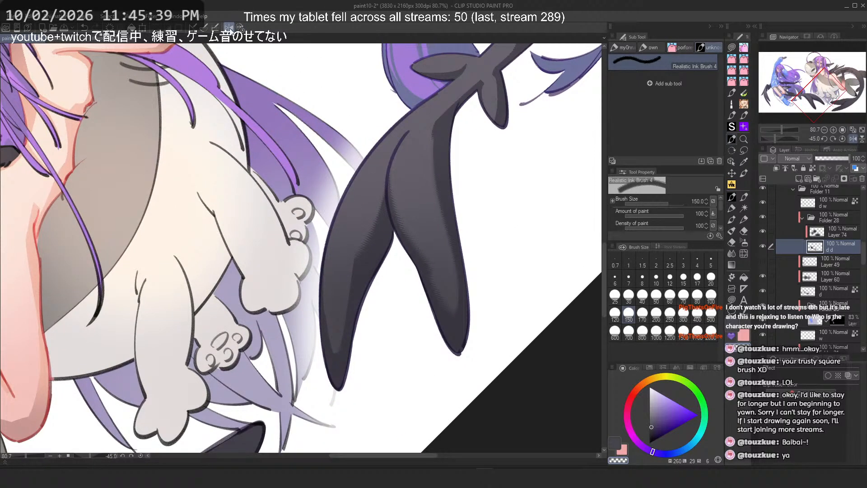
{"action": "scroll", "coordinate": [275, 86], "scroll_direction": "down", "scroll_amount": 4}
{"action": "scroll", "coordinate": [290, 135], "scroll_direction": "up", "scroll_amount": 5}
{"action": "left_click_drag", "start_coordinate": [345, 267], "coordinate": [340, 398]}
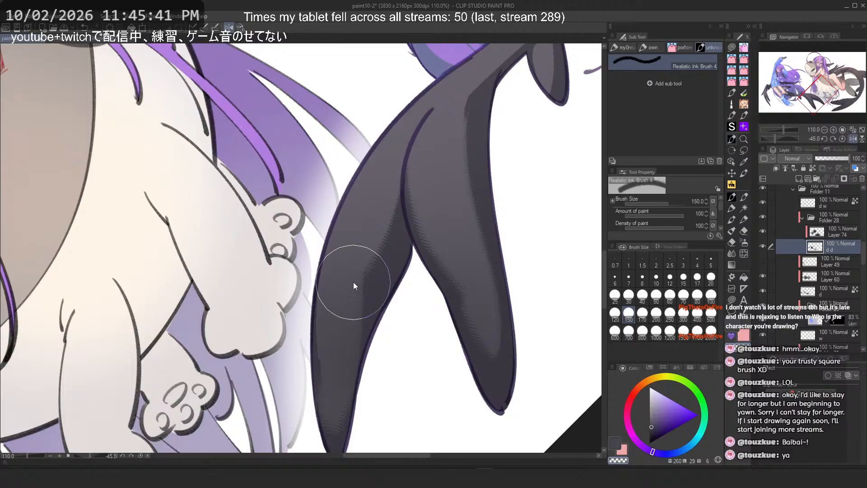
{"action": "key", "text": "ctrl+z"}
{"action": "left_click_drag", "start_coordinate": [344, 297], "coordinate": [332, 403]}
{"action": "key", "text": "h"}
{"action": "key", "text": "ctrl+z"}
{"action": "key", "text": "ctrl+z"}
Step: Add textured ink strokes along the left lobe's lower edge at sizes 70, 100 and 120
{"action": "left_click_drag", "start_coordinate": [251, 281], "coordinate": [257, 353]}
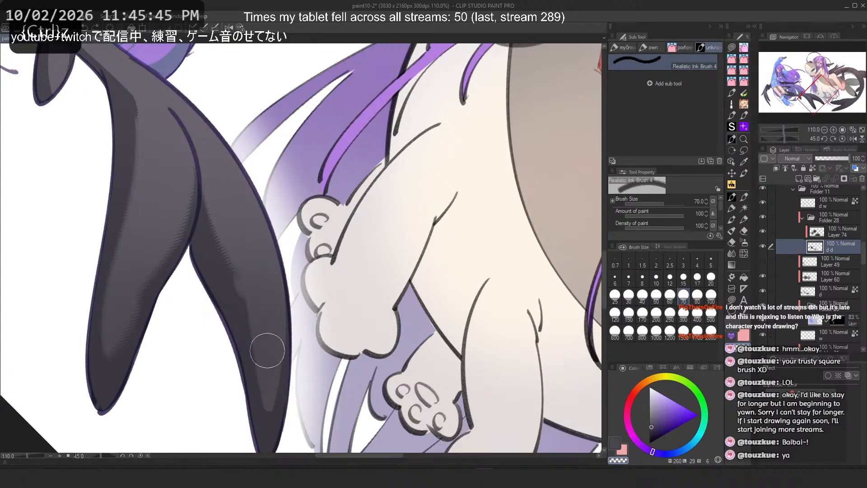
{"action": "left_click", "coordinate": [711, 294]}
{"action": "mouse_move", "coordinate": [240, 256]}
{"action": "left_mouse_down"}
{"action": "mouse_move", "coordinate": [253, 243]}
{"action": "mouse_move", "coordinate": [285, 374]}
{"action": "left_mouse_up"}
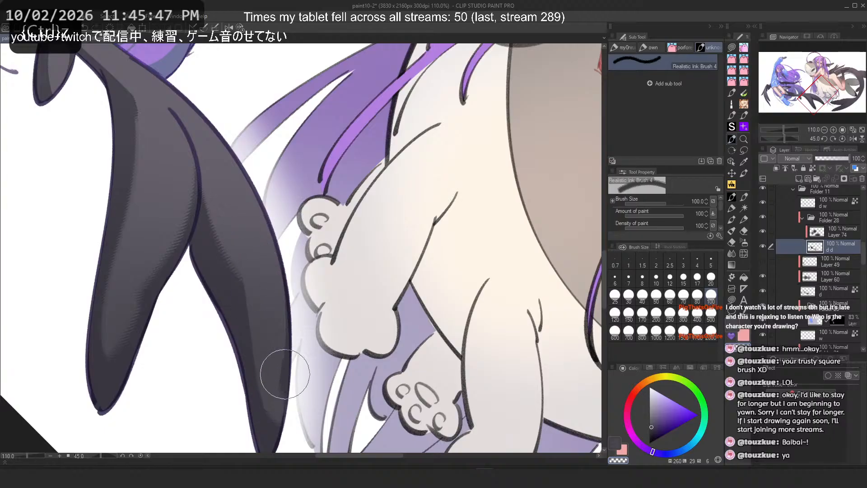
{"action": "key", "text": "h"}
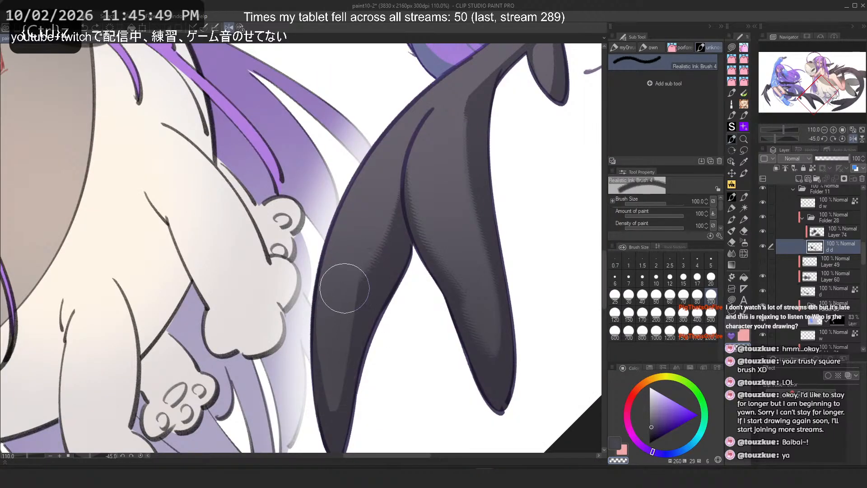
{"action": "left_click_drag", "start_coordinate": [345, 288], "coordinate": [327, 397]}
{"action": "left_click_drag", "start_coordinate": [333, 304], "coordinate": [325, 393]}
{"action": "left_click", "coordinate": [616, 312]}
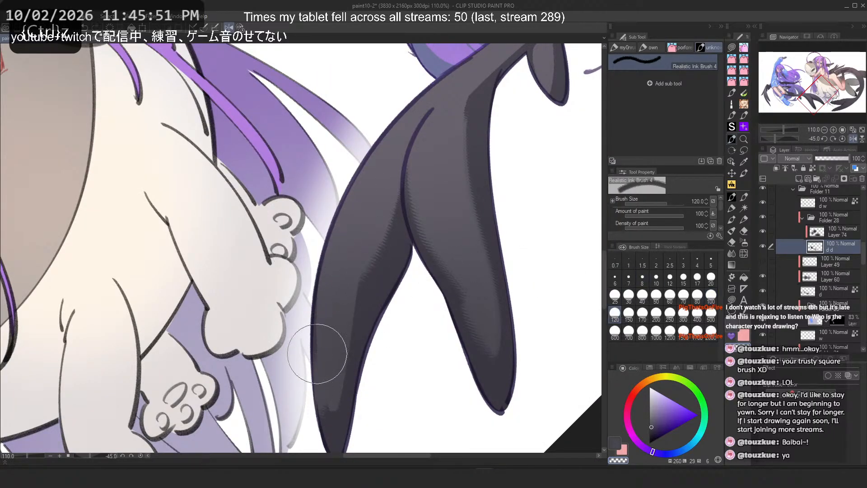
{"action": "mouse_move", "coordinate": [344, 295]}
{"action": "left_mouse_down"}
{"action": "mouse_move", "coordinate": [325, 365]}
{"action": "mouse_move", "coordinate": [337, 309]}
{"action": "mouse_move", "coordinate": [341, 372]}
{"action": "left_mouse_up"}
Step: Try a long stroke down the wing lobe at size 120, undoing it
{"action": "scroll", "coordinate": [335, 286], "scroll_direction": "down", "scroll_amount": 1}
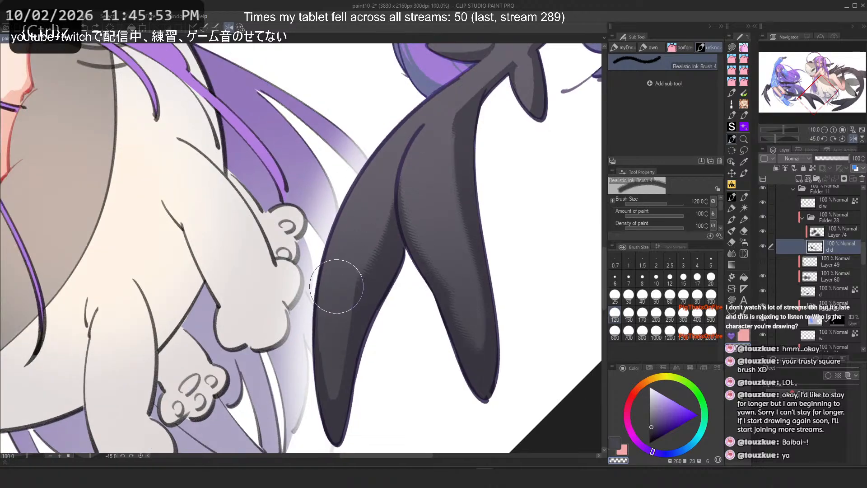
{"action": "scroll", "coordinate": [336, 286], "scroll_direction": "up", "scroll_amount": 4}
{"action": "key", "text": "minus"}
{"action": "key", "text": "minus"}
{"action": "left_click_drag", "start_coordinate": [351, 243], "coordinate": [416, 411]}
{"action": "key", "text": "ctrl+z"}
{"action": "key", "text": "ctrl+y"}
{"action": "key", "text": "ctrl+z"}
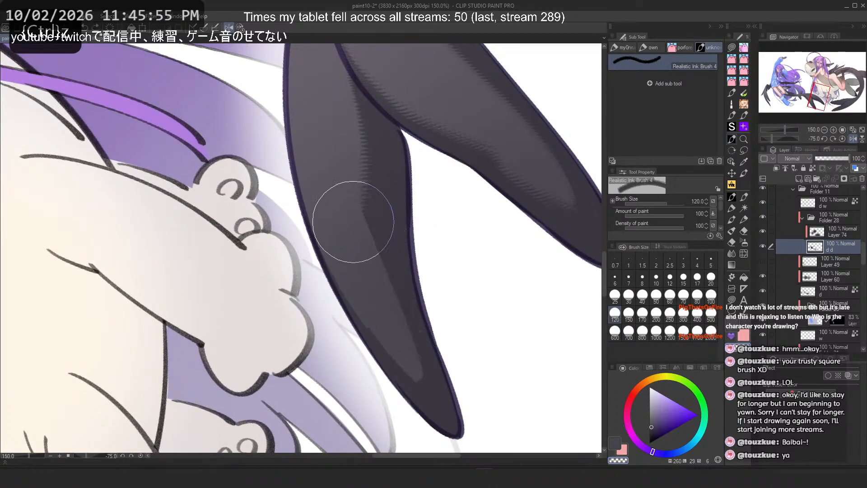
{"action": "left_click_drag", "start_coordinate": [353, 224], "coordinate": [421, 389]}
{"action": "key", "text": "ctrl+z"}
Step: Try strokes at size 70 toward the wing tip, undoing them
{"action": "left_click", "coordinate": [683, 296]}
{"action": "left_click_drag", "start_coordinate": [357, 222], "coordinate": [423, 385]}
{"action": "key", "text": "ctrl+z"}
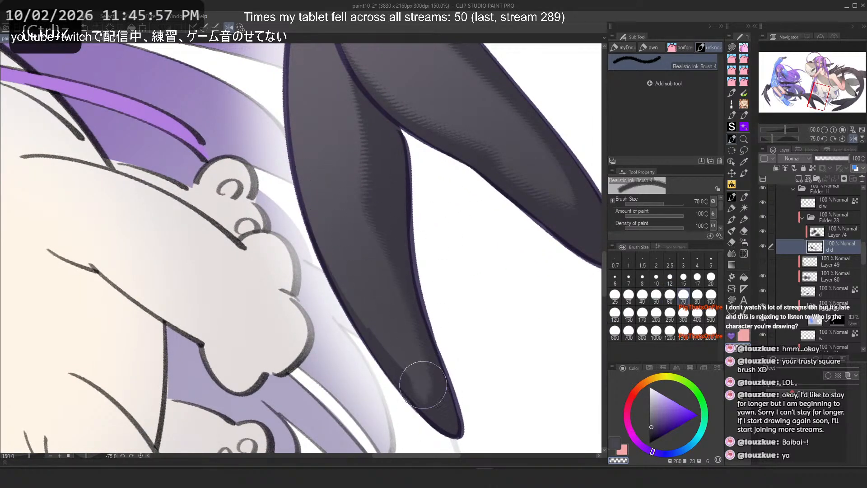
{"action": "key", "text": "ctrl+z"}
{"action": "mouse_move", "coordinate": [355, 204]}
{"action": "left_mouse_down"}
{"action": "mouse_move", "coordinate": [416, 388]}
{"action": "mouse_move", "coordinate": [370, 285]}
{"action": "mouse_move", "coordinate": [354, 201]}
{"action": "mouse_move", "coordinate": [407, 381]}
{"action": "left_mouse_up"}
{"action": "key", "text": "ctrl+z"}
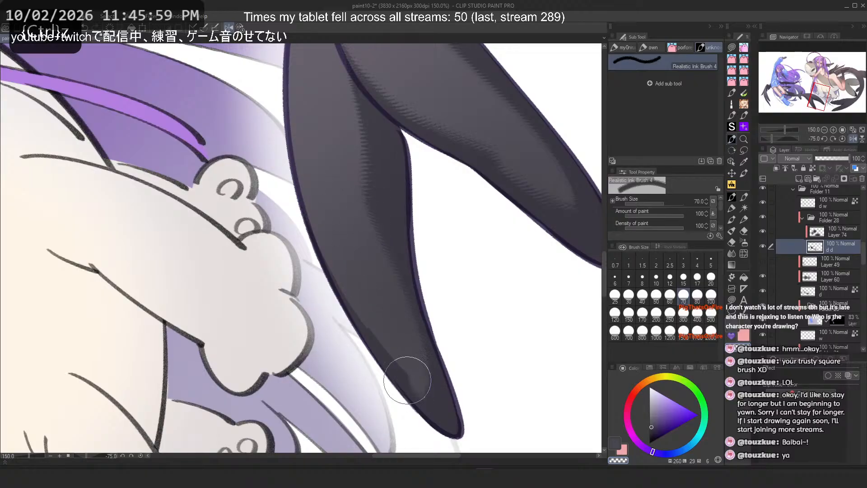
{"action": "key", "text": "c"}
{"action": "key", "text": "ctrl+z"}
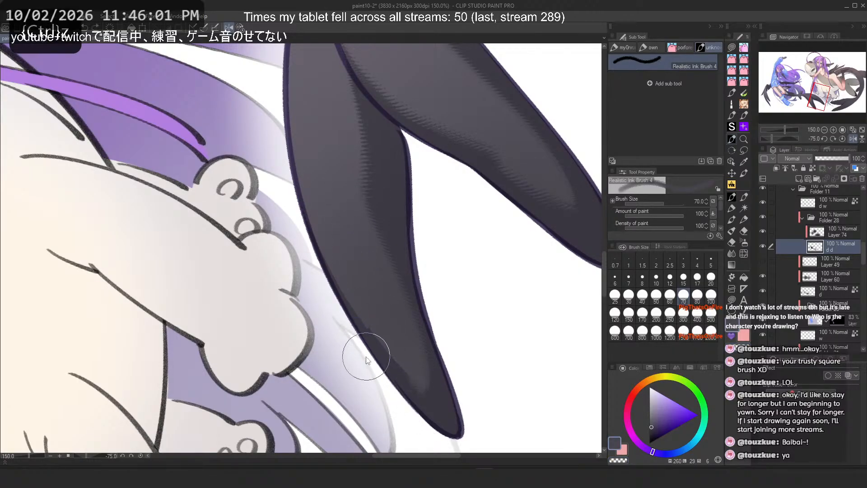
{"action": "left_click_drag", "start_coordinate": [343, 310], "coordinate": [402, 369]}
{"action": "key", "text": "ctrl+z"}
{"action": "left_click_drag", "start_coordinate": [318, 248], "coordinate": [420, 400]}
{"action": "key", "text": "ctrl+z"}
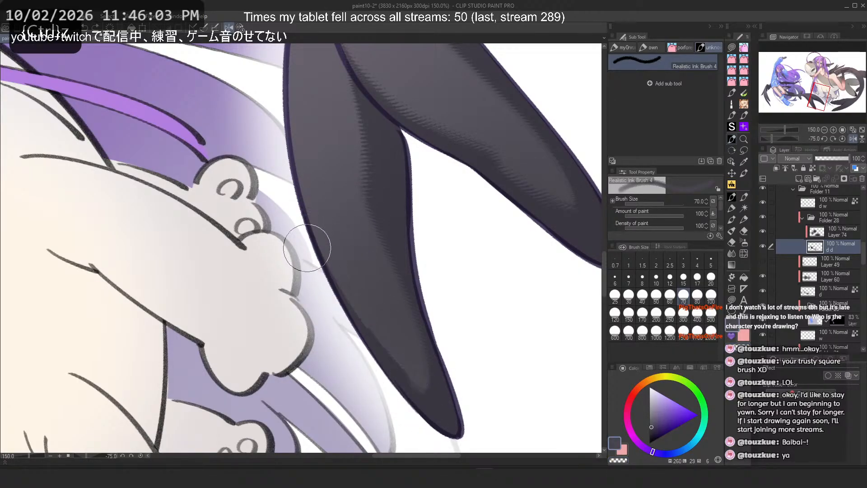
{"action": "mouse_move", "coordinate": [324, 282]}
{"action": "left_mouse_down"}
{"action": "mouse_move", "coordinate": [453, 400]}
{"action": "mouse_move", "coordinate": [367, 340]}
{"action": "mouse_move", "coordinate": [429, 398]}
{"action": "left_mouse_up"}
{"action": "key", "text": "ctrl+z"}
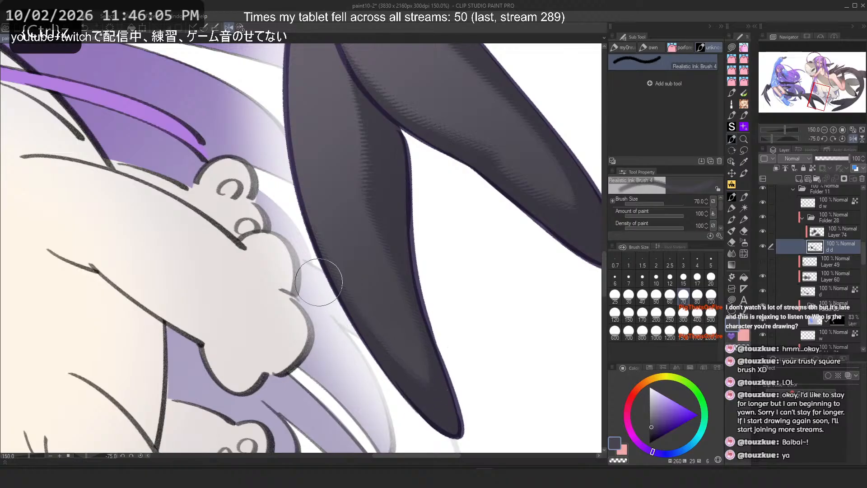
{"action": "key", "text": "ctrl+z"}
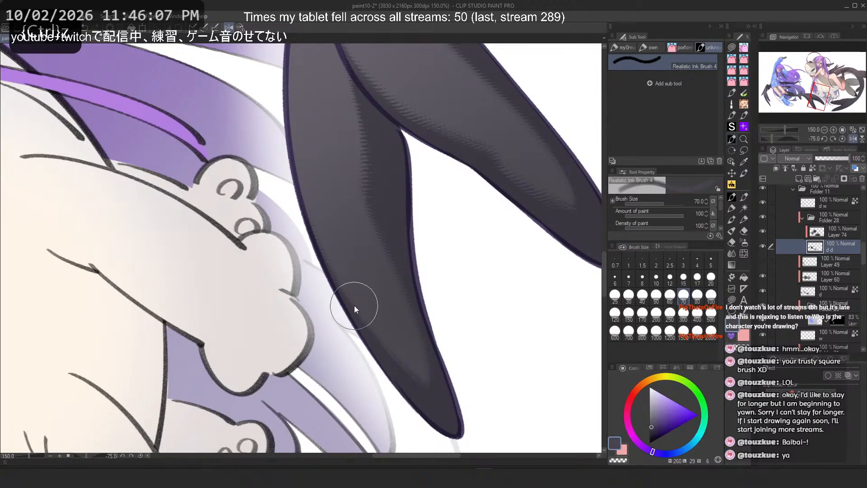
Step: Add a short textured ink stroke at size 70 near the wing tip
{"action": "left_click_drag", "start_coordinate": [355, 309], "coordinate": [398, 351]}
{"action": "scroll", "coordinate": [299, 357], "scroll_direction": "down", "scroll_amount": 3}
{"action": "scroll", "coordinate": [287, 181], "scroll_direction": "up", "scroll_amount": 3}
{"action": "left_click_drag", "start_coordinate": [288, 181], "coordinate": [300, 273]}
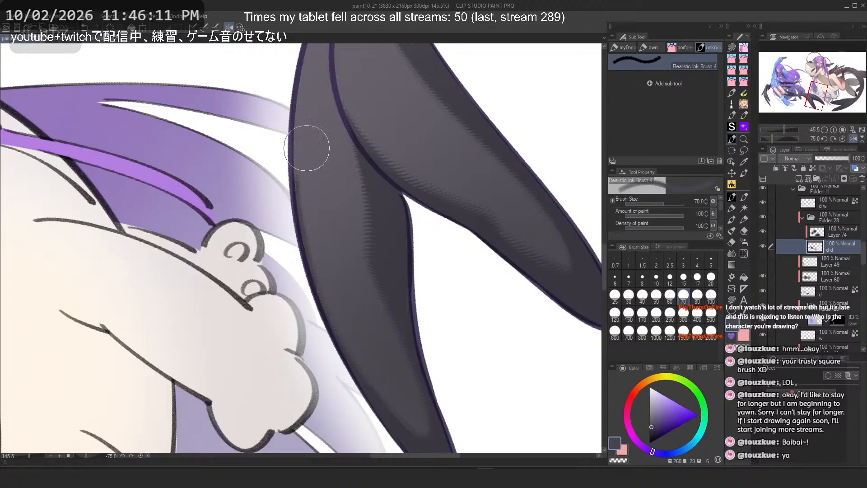
{"action": "key", "text": "ctrl+z"}
{"action": "mouse_move", "coordinate": [288, 138]}
{"action": "left_mouse_down"}
{"action": "mouse_move", "coordinate": [404, 410]}
{"action": "mouse_move", "coordinate": [291, 210]}
{"action": "mouse_move", "coordinate": [403, 416]}
{"action": "left_mouse_up"}
{"action": "key", "text": "ctrl+z"}
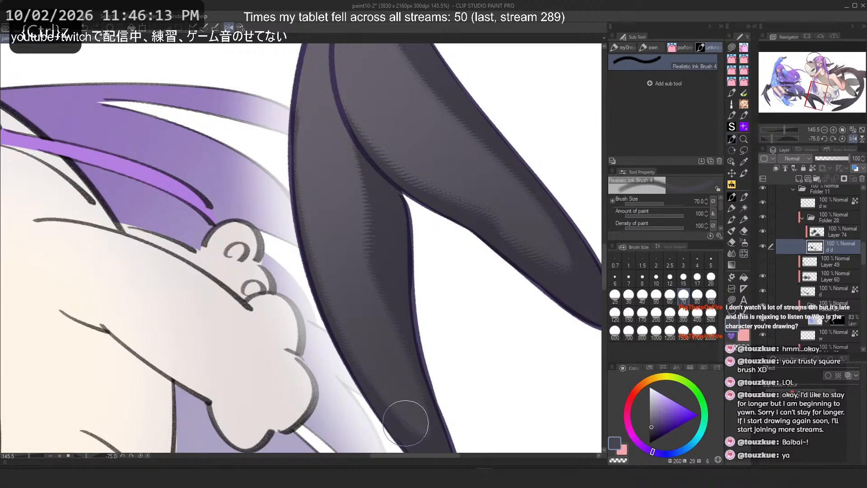
Step: Undo the last textured stroke near the wing tip
{"action": "key", "text": "c"}
{"action": "key", "text": "ctrl+z"}
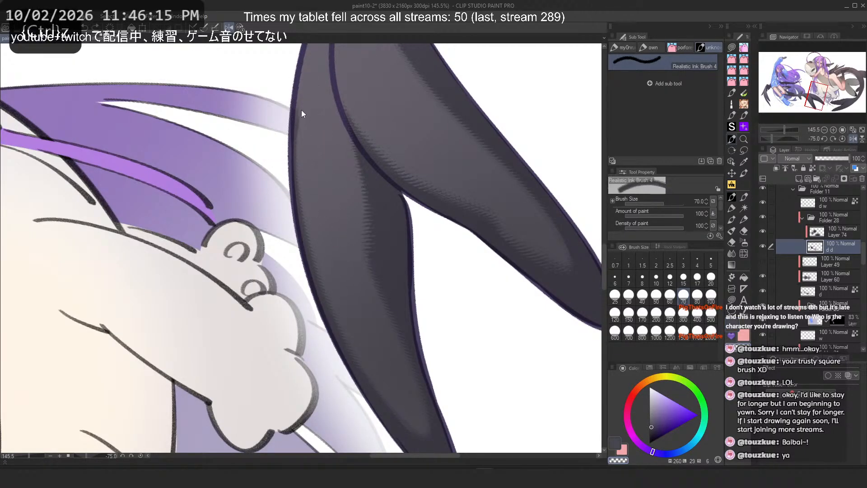
{"action": "left_click", "coordinate": [240, 28]}
Step: Try a long stroke across the wing's upper lobe, undoing it
{"action": "scroll", "coordinate": [257, 226], "scroll_direction": "down", "scroll_amount": 2}
{"action": "scroll", "coordinate": [239, 270], "scroll_direction": "up", "scroll_amount": 2}
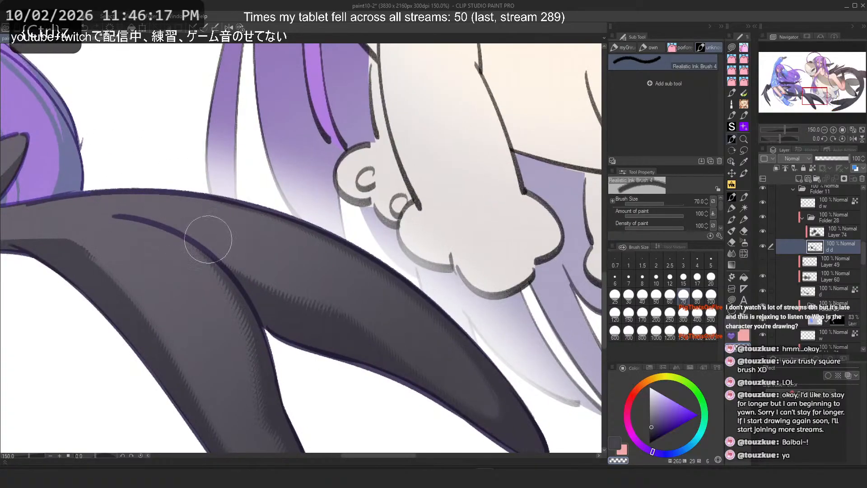
{"action": "left_click_drag", "start_coordinate": [258, 229], "coordinate": [465, 364]}
{"action": "key", "text": "ctrl+z"}
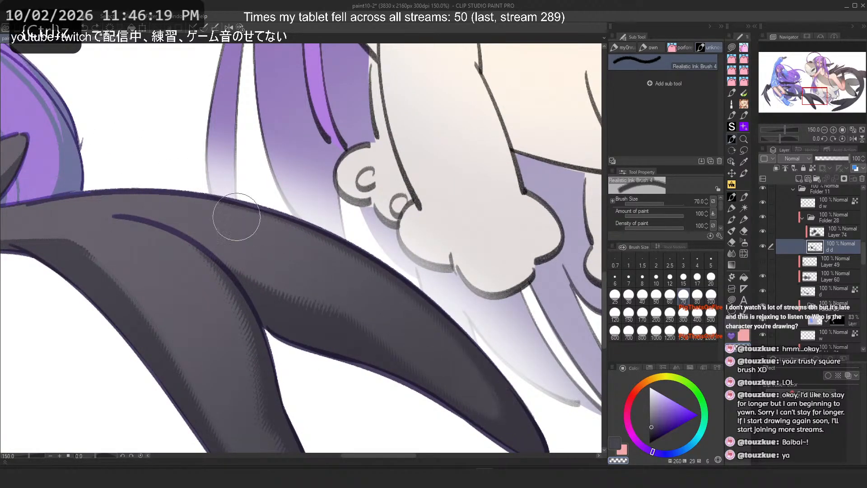
Step: Try several diagonal strokes down the wing near the lobe joint, undoing them
{"action": "mouse_move", "coordinate": [292, 283]}
{"action": "left_mouse_down"}
{"action": "mouse_move", "coordinate": [477, 386]}
{"action": "mouse_move", "coordinate": [471, 381]}
{"action": "left_mouse_up"}
{"action": "key", "text": "ctrl+z"}
{"action": "key", "text": "ctrl+z"}
{"action": "left_click_drag", "start_coordinate": [197, 286], "coordinate": [248, 389]}
{"action": "key", "text": "ctrl+z"}
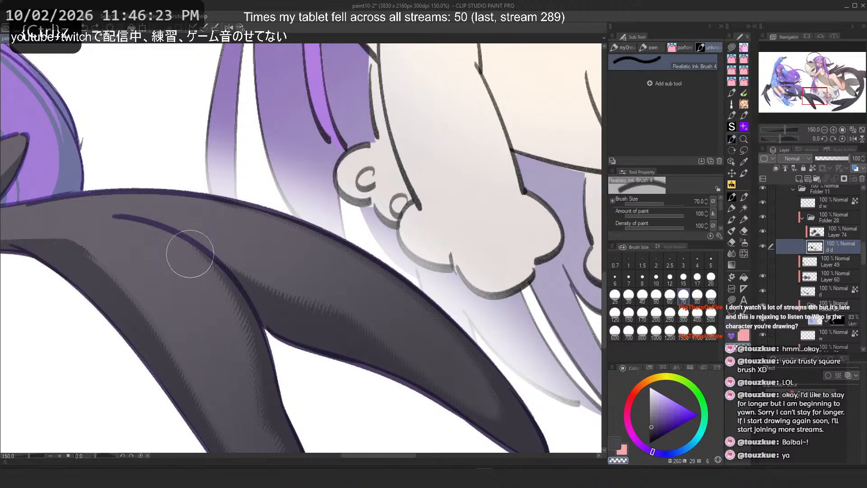
{"action": "left_click_drag", "start_coordinate": [189, 254], "coordinate": [242, 384]}
{"action": "key", "text": "ctrl+z"}
Step: Try strokes down the tail fin's stem at sizes 70 and 150, undoing them
{"action": "scroll", "coordinate": [289, 284], "scroll_direction": "down", "scroll_amount": 6}
{"action": "scroll", "coordinate": [86, 247], "scroll_direction": "up", "scroll_amount": 2}
{"action": "left_click_drag", "start_coordinate": [83, 247], "coordinate": [289, 253]}
{"action": "scroll", "coordinate": [298, 244], "scroll_direction": "down", "scroll_amount": 4}
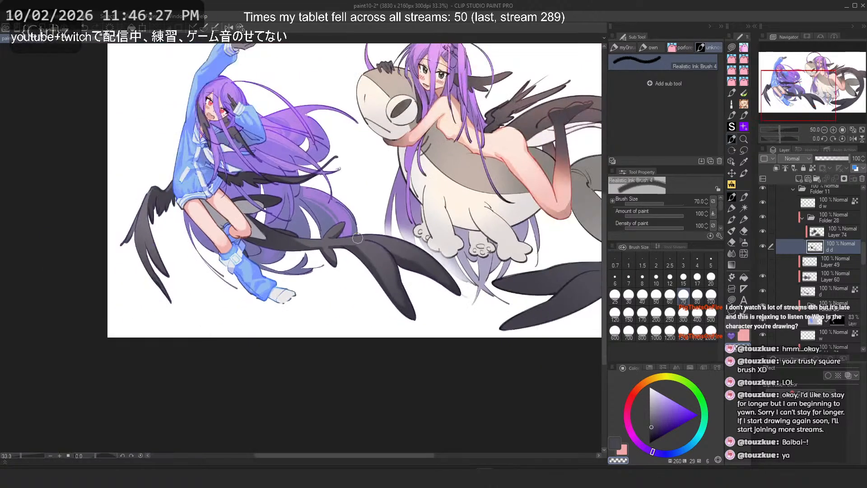
{"action": "scroll", "coordinate": [312, 204], "scroll_direction": "up", "scroll_amount": 4}
{"action": "left_click_drag", "start_coordinate": [262, 319], "coordinate": [222, 257]}
{"action": "scroll", "coordinate": [264, 278], "scroll_direction": "up", "scroll_amount": 3}
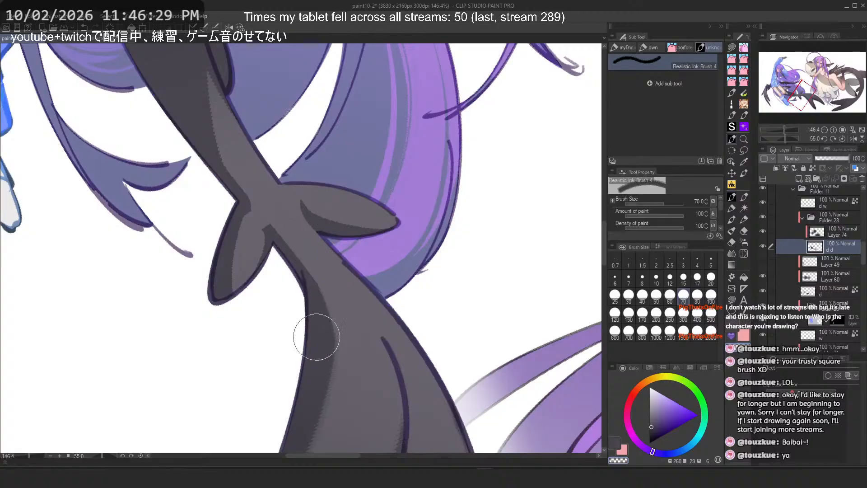
{"action": "left_click_drag", "start_coordinate": [298, 239], "coordinate": [328, 420]}
{"action": "key", "text": "ctrl+z"}
{"action": "left_click", "coordinate": [628, 314]}
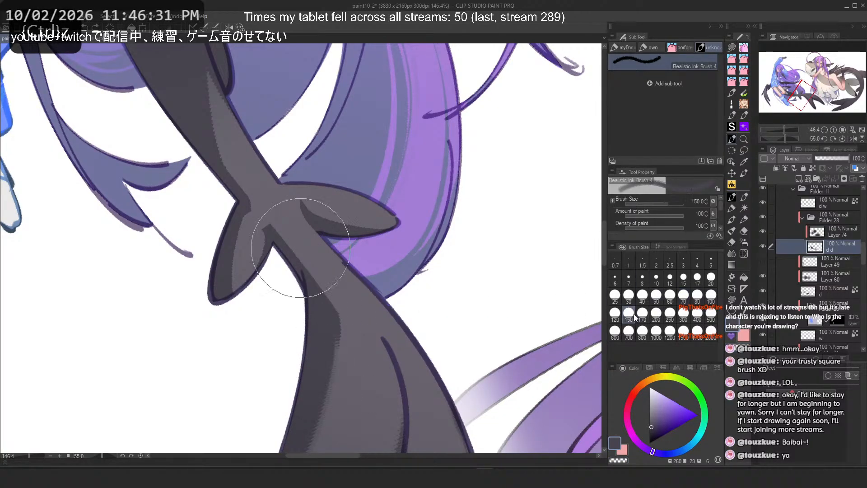
{"action": "left_click_drag", "start_coordinate": [318, 241], "coordinate": [327, 384]}
{"action": "key", "text": "ctrl+z"}
Step: Flip the canvas and try strokes down the fin stem at size 120, undoing them
{"action": "key", "text": "c"}
{"action": "left_click_drag", "start_coordinate": [322, 262], "coordinate": [356, 399]}
{"action": "key", "text": "h"}
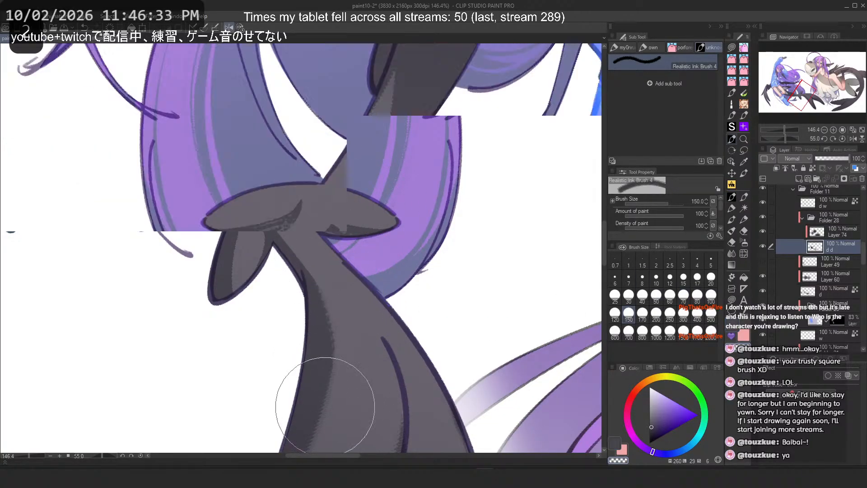
{"action": "key", "text": "ctrl+z"}
{"action": "left_click", "coordinate": [696, 297]}
{"action": "mouse_move", "coordinate": [280, 296]}
{"action": "left_mouse_down"}
{"action": "mouse_move", "coordinate": [277, 422]}
{"action": "mouse_move", "coordinate": [267, 376]}
{"action": "mouse_move", "coordinate": [272, 418]}
{"action": "left_mouse_up"}
{"action": "key", "text": "ctrl+z"}
{"action": "key", "text": "ctrl+z"}
{"action": "left_click_drag", "start_coordinate": [287, 260], "coordinate": [264, 406]}
{"action": "left_click", "coordinate": [615, 314]}
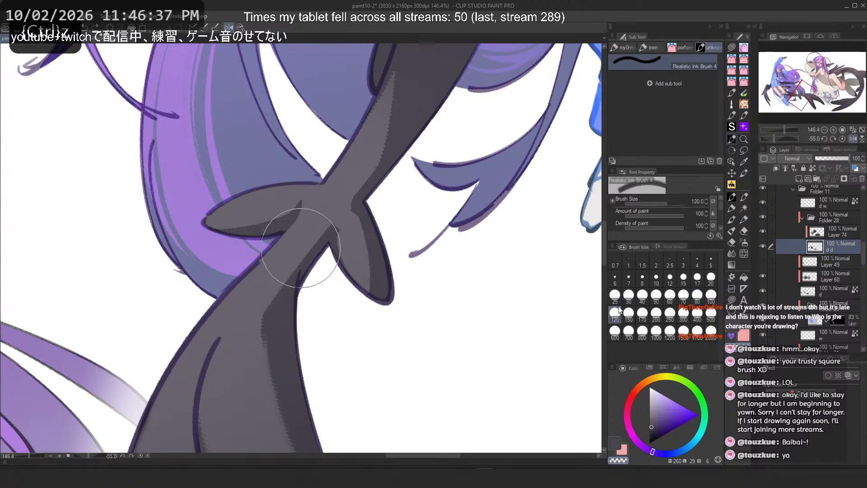
{"action": "mouse_move", "coordinate": [273, 268]}
{"action": "left_mouse_down"}
{"action": "mouse_move", "coordinate": [290, 412]}
{"action": "mouse_move", "coordinate": [256, 394]}
{"action": "left_mouse_up"}
{"action": "key", "text": "ctrl+z"}
{"action": "key", "text": "ctrl+z"}
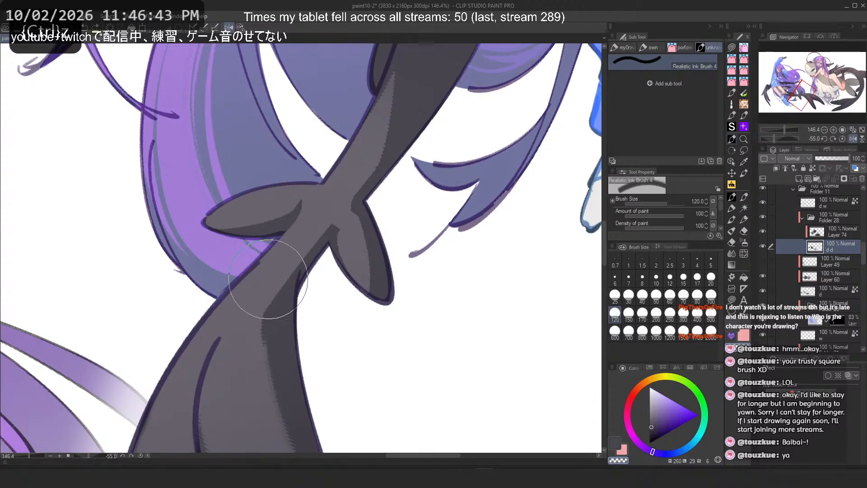
Step: Try longer strokes down the fin's lower stem, undoing them
{"action": "mouse_move", "coordinate": [271, 278]}
{"action": "left_mouse_down"}
{"action": "mouse_move", "coordinate": [273, 442]}
{"action": "mouse_move", "coordinate": [287, 457]}
{"action": "mouse_move", "coordinate": [252, 364]}
{"action": "left_mouse_up"}
{"action": "key", "text": "ctrl+z"}
{"action": "key", "text": "ctrl+z"}
{"action": "key", "text": "ctrl+z"}
{"action": "left_click_drag", "start_coordinate": [272, 275], "coordinate": [280, 454]}
{"action": "key", "text": "ctrl+z"}
Step: Try strokes on the fin's side lobes at size 80, undoing them
{"action": "left_click", "coordinate": [697, 295]}
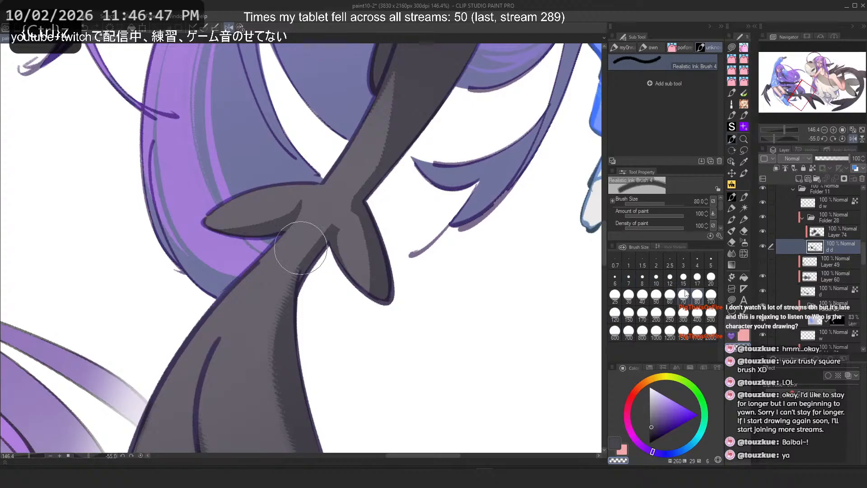
{"action": "left_click_drag", "start_coordinate": [353, 203], "coordinate": [380, 292]}
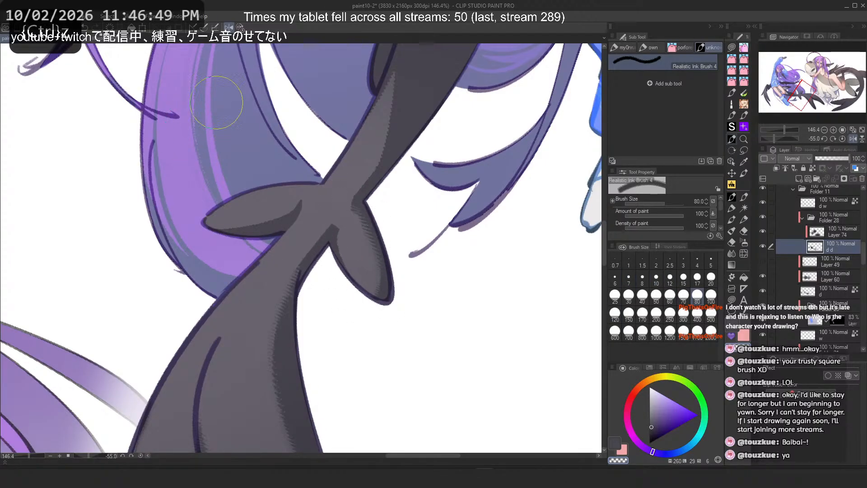
{"action": "left_click_drag", "start_coordinate": [246, 185], "coordinate": [189, 194]}
{"action": "mouse_move", "coordinate": [249, 289]}
{"action": "left_mouse_down"}
{"action": "mouse_move", "coordinate": [273, 281]}
{"action": "mouse_move", "coordinate": [278, 355]}
{"action": "left_mouse_up"}
{"action": "key", "text": "ctrl+z"}
{"action": "key", "text": "ctrl+z"}
{"action": "left_click_drag", "start_coordinate": [255, 274], "coordinate": [283, 357]}
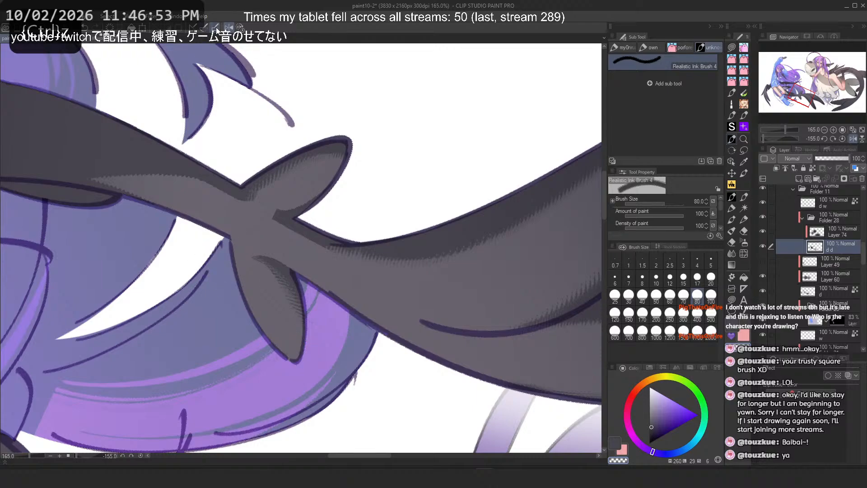
{"action": "left_click", "coordinate": [216, 28]}
{"action": "key", "text": "ctrl+z"}
{"action": "left_click_drag", "start_coordinate": [245, 276], "coordinate": [288, 327]}
{"action": "key", "text": "ctrl+z"}
Step: Try short strokes along the base of the fin's upper lobe, undoing them
{"action": "key", "text": "ctrl+z"}
{"action": "left_click_drag", "start_coordinate": [313, 171], "coordinate": [242, 207]}
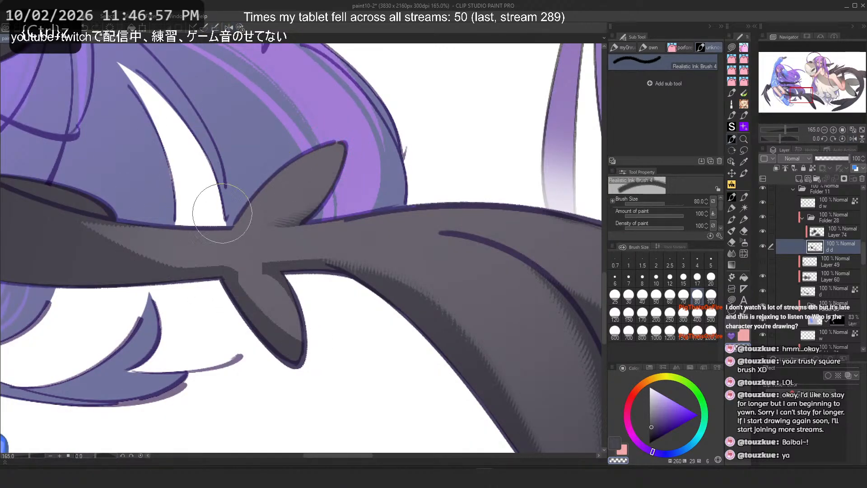
{"action": "key", "text": "ctrl+z"}
{"action": "left_click_drag", "start_coordinate": [302, 180], "coordinate": [250, 203]}
{"action": "key", "text": "ctrl+z"}
{"action": "left_click_drag", "start_coordinate": [315, 165], "coordinate": [235, 194]}
{"action": "key", "text": "ctrl+z"}
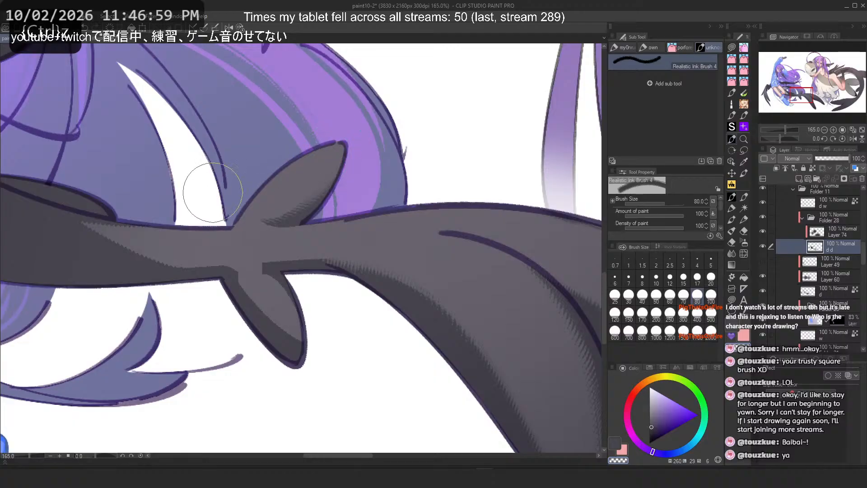
{"action": "key", "text": "ctrl+z"}
{"action": "left_click_drag", "start_coordinate": [307, 177], "coordinate": [235, 199]}
Step: Retry strokes on the upper fin lobe at sizes 50 and 70, undoing them
{"action": "key", "text": "ctrl+z"}
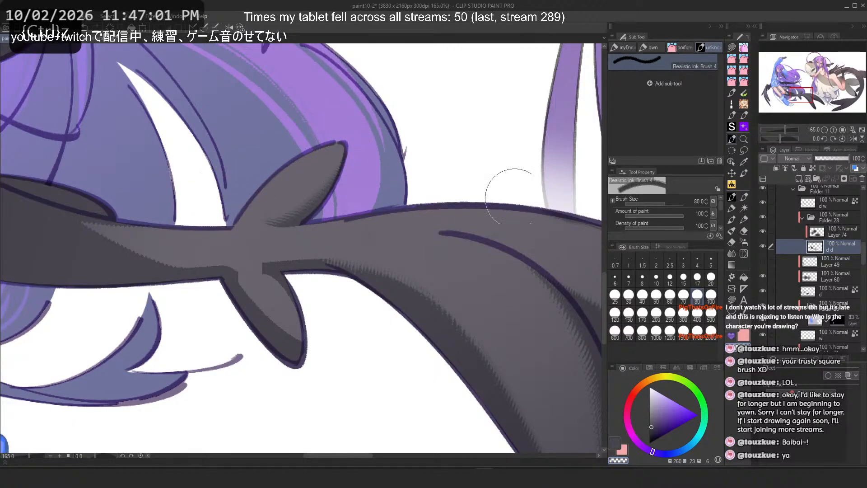
{"action": "left_click", "coordinate": [657, 296]}
{"action": "key", "text": "ctrl+z"}
{"action": "key", "text": "ctrl+z"}
{"action": "mouse_move", "coordinate": [323, 162]}
{"action": "left_mouse_down"}
{"action": "mouse_move", "coordinate": [275, 185]}
{"action": "mouse_move", "coordinate": [252, 216]}
{"action": "left_mouse_up"}
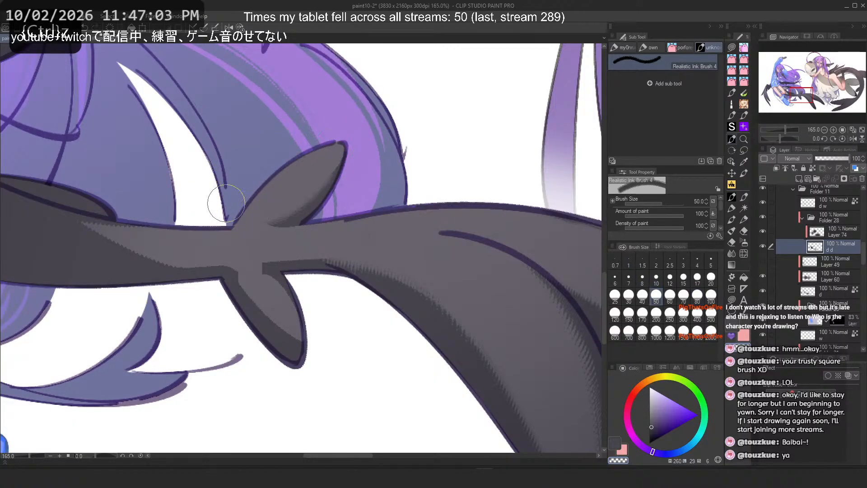
{"action": "key", "text": "ctrl+z"}
{"action": "left_click", "coordinate": [696, 296]}
{"action": "key", "text": "ctrl+z"}
{"action": "mouse_move", "coordinate": [318, 162]}
{"action": "left_mouse_down"}
{"action": "mouse_move", "coordinate": [257, 183]}
{"action": "mouse_move", "coordinate": [319, 159]}
{"action": "mouse_move", "coordinate": [266, 192]}
{"action": "mouse_move", "coordinate": [332, 149]}
{"action": "mouse_move", "coordinate": [268, 188]}
{"action": "left_mouse_up"}
{"action": "key", "text": "ctrl+z"}
{"action": "key", "text": "ctrl+z"}
{"action": "mouse_move", "coordinate": [312, 165]}
{"action": "left_mouse_down"}
{"action": "mouse_move", "coordinate": [256, 208]}
{"action": "mouse_move", "coordinate": [293, 175]}
{"action": "mouse_move", "coordinate": [268, 188]}
{"action": "left_mouse_up"}
{"action": "key", "text": "ctrl+z"}
{"action": "key", "text": "ctrl+z"}
{"action": "left_click_drag", "start_coordinate": [319, 164], "coordinate": [261, 190]}
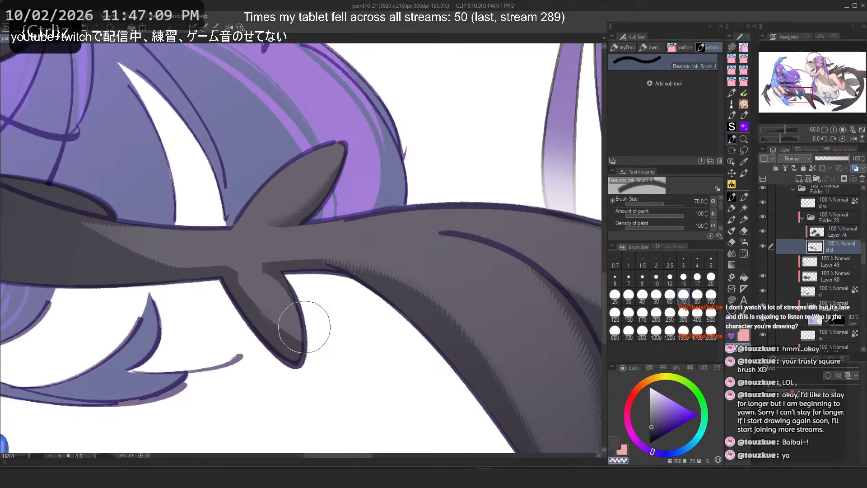
Step: Flip the canvas and try strokes on the fin's lower lobe, undoing them
{"action": "key", "text": "ctrl+z"}
{"action": "mouse_move", "coordinate": [237, 280]}
{"action": "left_mouse_down"}
{"action": "mouse_move", "coordinate": [278, 327]}
{"action": "mouse_move", "coordinate": [297, 333]}
{"action": "left_mouse_up"}
{"action": "key", "text": "h"}
{"action": "key", "text": "ctrl+z"}
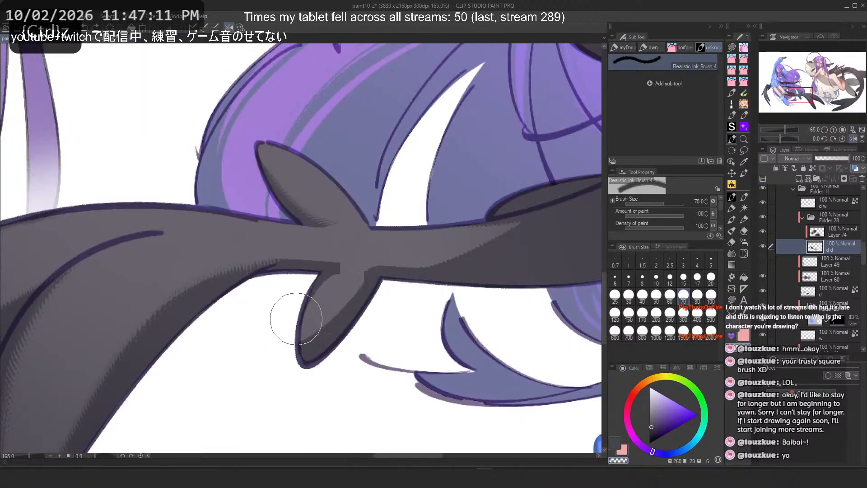
{"action": "left_click_drag", "start_coordinate": [358, 284], "coordinate": [297, 335]}
{"action": "key", "text": "ctrl+z"}
{"action": "key", "text": "ctrl+z"}
{"action": "left_click_drag", "start_coordinate": [362, 269], "coordinate": [305, 328]}
{"action": "key", "text": "ctrl+z"}
{"action": "key", "text": "ctrl+z"}
{"action": "mouse_move", "coordinate": [415, 261]}
{"action": "left_mouse_down"}
{"action": "mouse_move", "coordinate": [544, 195]}
{"action": "mouse_move", "coordinate": [535, 212]}
{"action": "left_mouse_up"}
{"action": "key", "text": "ctrl+z"}
Step: Try strokes along the tail's base at size 50, undoing them
{"action": "key", "text": "ctrl+z"}
{"action": "left_click", "coordinate": [655, 299]}
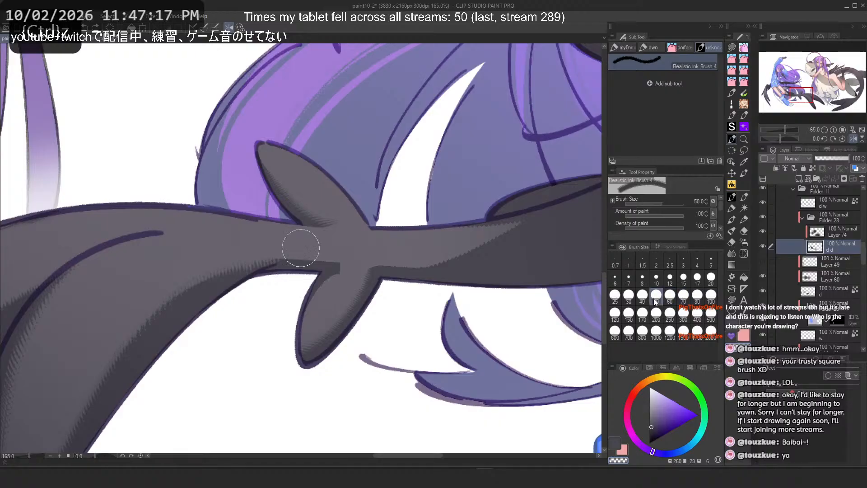
{"action": "key", "text": "h"}
{"action": "left_click_drag", "start_coordinate": [92, 236], "coordinate": [186, 266]}
{"action": "key", "text": "ctrl+z"}
{"action": "scroll", "coordinate": [279, 267], "scroll_direction": "down", "scroll_amount": 3}
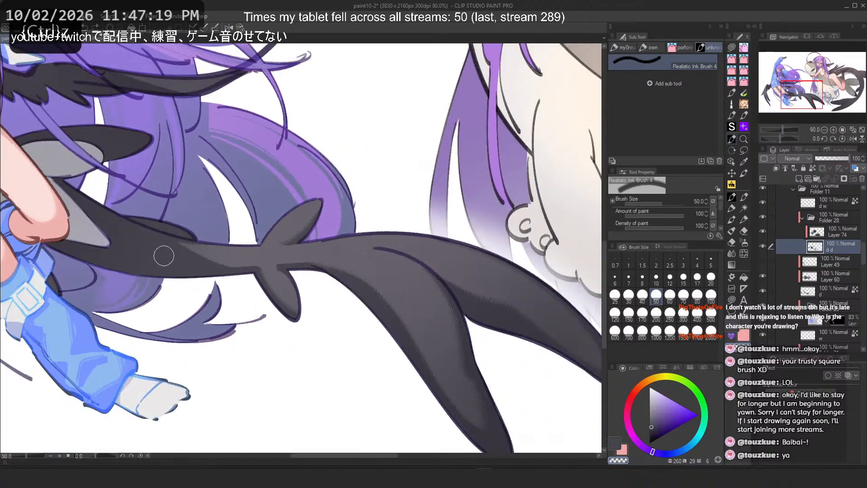
{"action": "scroll", "coordinate": [162, 254], "scroll_direction": "up", "scroll_amount": 3}
{"action": "left_click_drag", "start_coordinate": [147, 233], "coordinate": [312, 280]}
{"action": "key", "text": "ctrl+z"}
Step: Undo further strokes and retry strokes along the tail base at size 80, undoing them
{"action": "left_click", "coordinate": [615, 313]}
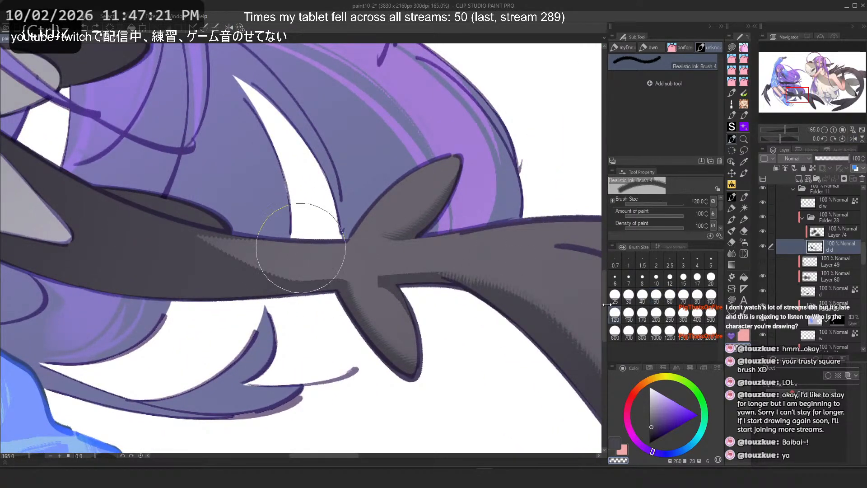
{"action": "left_click", "coordinate": [697, 294]}
{"action": "key", "text": "ctrl+z"}
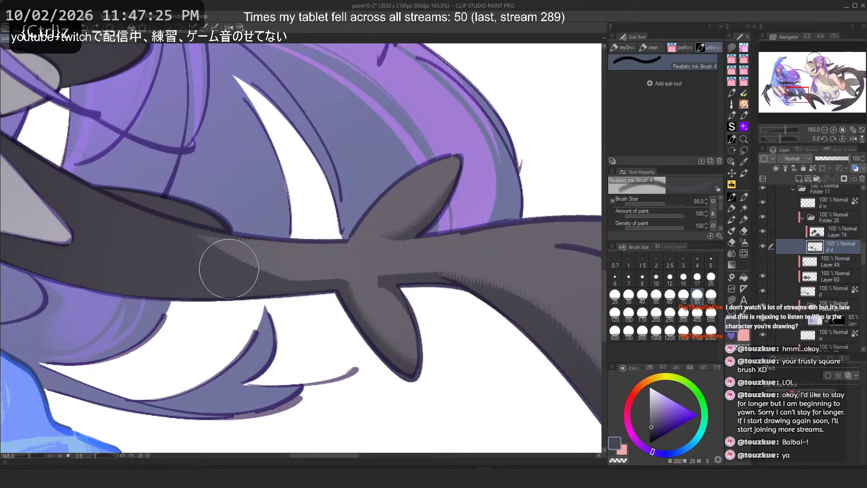
{"action": "key", "text": "ctrl+z"}
{"action": "key", "text": "ctrl+z"}
{"action": "mouse_move", "coordinate": [184, 239]}
{"action": "left_mouse_down"}
{"action": "mouse_move", "coordinate": [324, 301]}
{"action": "mouse_move", "coordinate": [190, 231]}
{"action": "mouse_move", "coordinate": [279, 292]}
{"action": "mouse_move", "coordinate": [181, 232]}
{"action": "mouse_move", "coordinate": [301, 284]}
{"action": "left_mouse_up"}
{"action": "key", "text": "ctrl+z"}
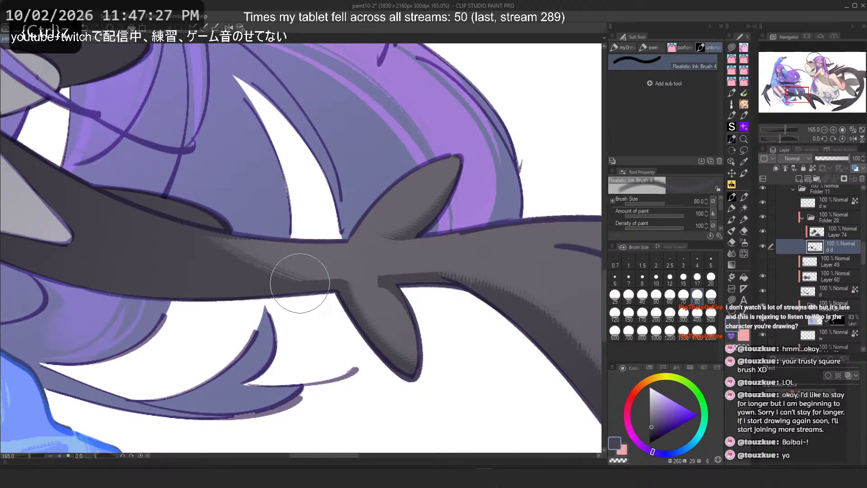
{"action": "left_click_drag", "start_coordinate": [180, 224], "coordinate": [277, 229]}
{"action": "key", "text": "ctrl+z"}
Step: Try a stroke along the tail's upper edge at size 80
{"action": "left_click_drag", "start_coordinate": [143, 210], "coordinate": [302, 199]}
{"action": "scroll", "coordinate": [231, 223], "scroll_direction": "down", "scroll_amount": 5}
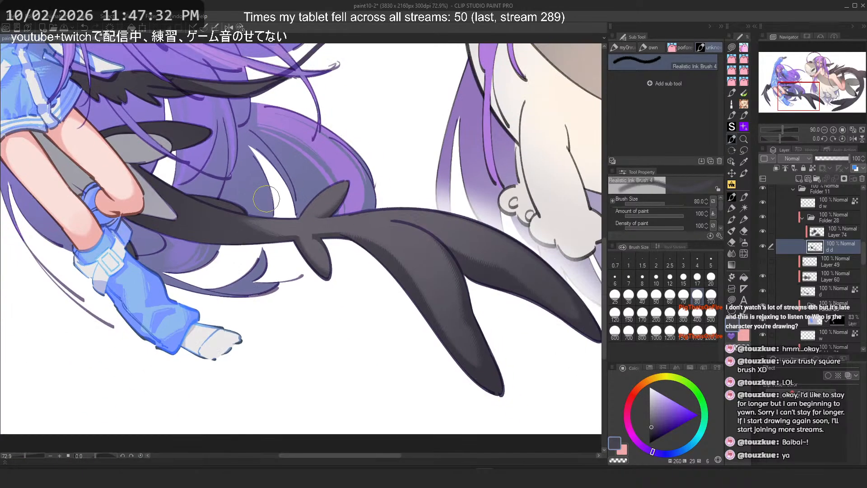
{"action": "mouse_move", "coordinate": [266, 199]}
{"action": "left_mouse_down"}
{"action": "mouse_move", "coordinate": [344, 219]}
{"action": "mouse_move", "coordinate": [468, 230]}
{"action": "mouse_move", "coordinate": [569, 202]}
{"action": "left_mouse_up"}
{"action": "scroll", "coordinate": [207, 168], "scroll_direction": "up", "scroll_amount": 5}
{"action": "scroll", "coordinate": [219, 170], "scroll_direction": "down", "scroll_amount": 3}
{"action": "scroll", "coordinate": [289, 235], "scroll_direction": "up", "scroll_amount": 1}
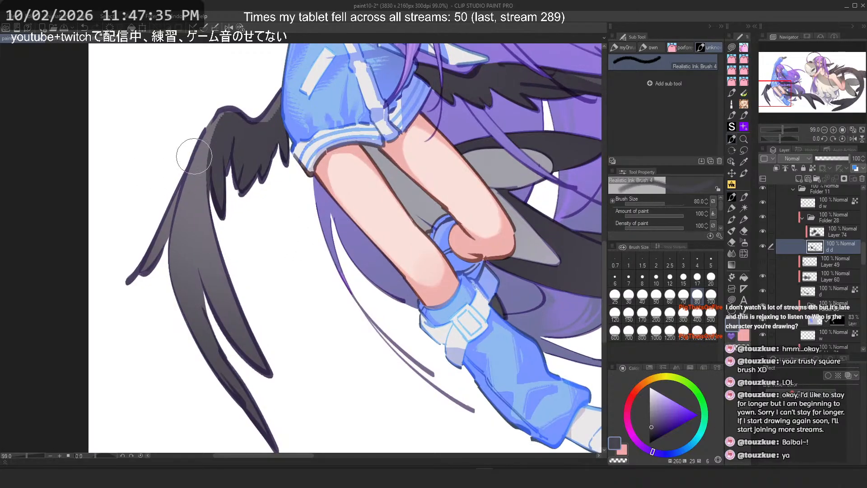
Step: Try strokes down the right wing's lower feathers, undoing them
{"action": "left_click_drag", "start_coordinate": [207, 129], "coordinate": [212, 291]}
{"action": "key", "text": "ctrl+z"}
{"action": "key", "text": "c"}
{"action": "key", "text": "ctrl+z"}
{"action": "mouse_move", "coordinate": [218, 101]}
{"action": "left_mouse_down"}
{"action": "mouse_move", "coordinate": [210, 208]}
{"action": "mouse_move", "coordinate": [341, 442]}
{"action": "left_mouse_up"}
{"action": "key", "text": "c"}
{"action": "key", "text": "ctrl+z"}
Step: Try a broad stroke at size 800 across the right wing, undoing it
{"action": "left_click", "coordinate": [643, 333]}
{"action": "left_click_drag", "start_coordinate": [195, 393], "coordinate": [76, 132]}
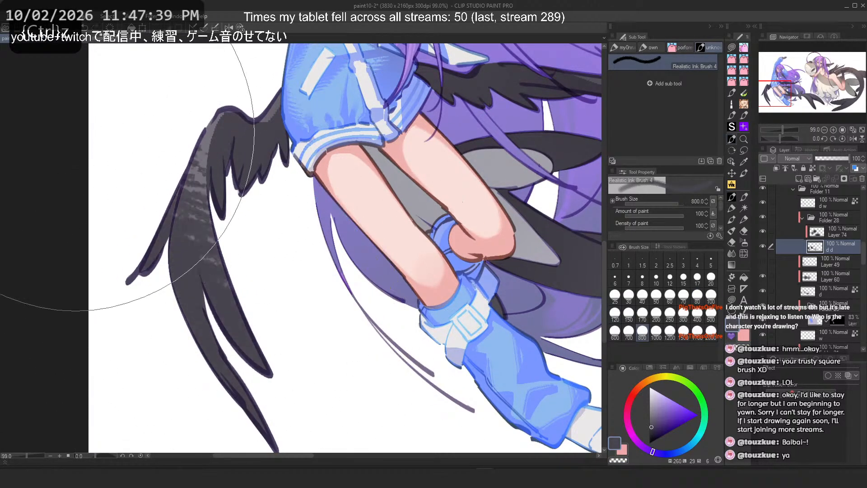
{"action": "left_click", "coordinate": [671, 315]}
{"action": "key", "text": "2"}
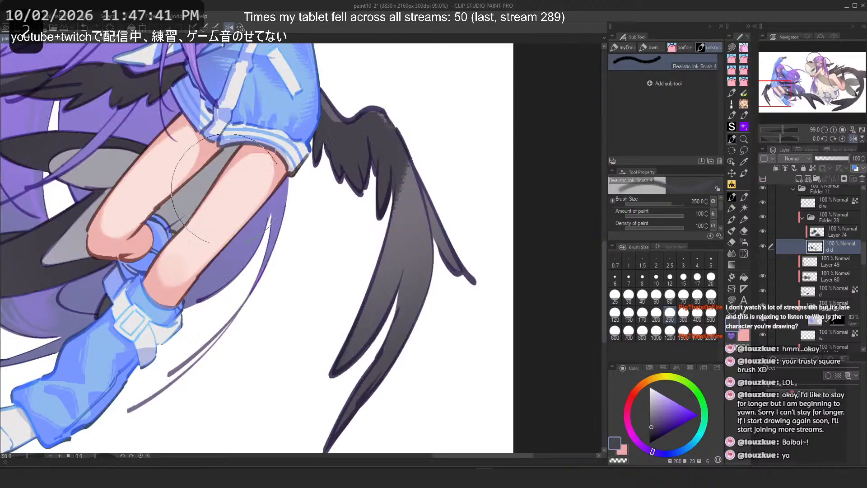
{"action": "key", "text": "ctrl+z"}
Step: Try strokes at size 250 down the right wing's long feathers, undoing them
{"action": "left_click_drag", "start_coordinate": [361, 174], "coordinate": [278, 359]}
{"action": "key", "text": "ctrl+z"}
{"action": "left_click_drag", "start_coordinate": [353, 201], "coordinate": [319, 308]}
{"action": "key", "text": "ctrl+z"}
{"action": "left_click_drag", "start_coordinate": [340, 214], "coordinate": [277, 363]}
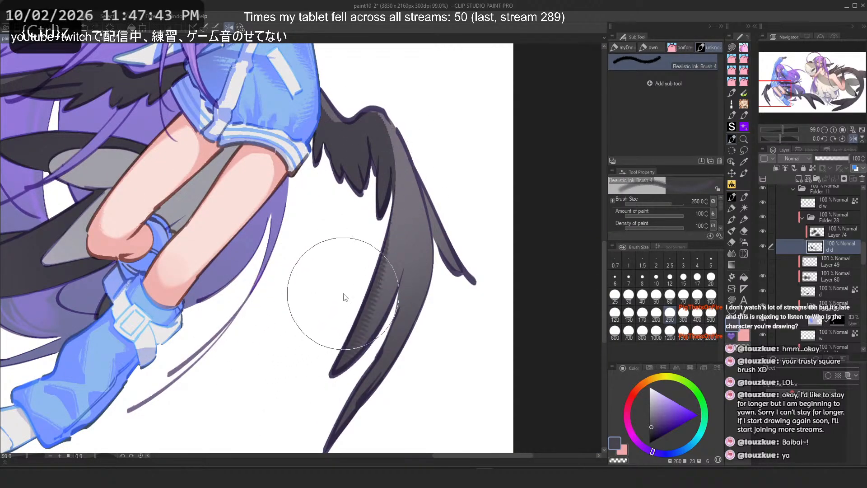
{"action": "left_click_drag", "start_coordinate": [350, 203], "coordinate": [316, 382]}
{"action": "key", "text": "ctrl+z"}
{"action": "key", "text": "ctrl+z"}
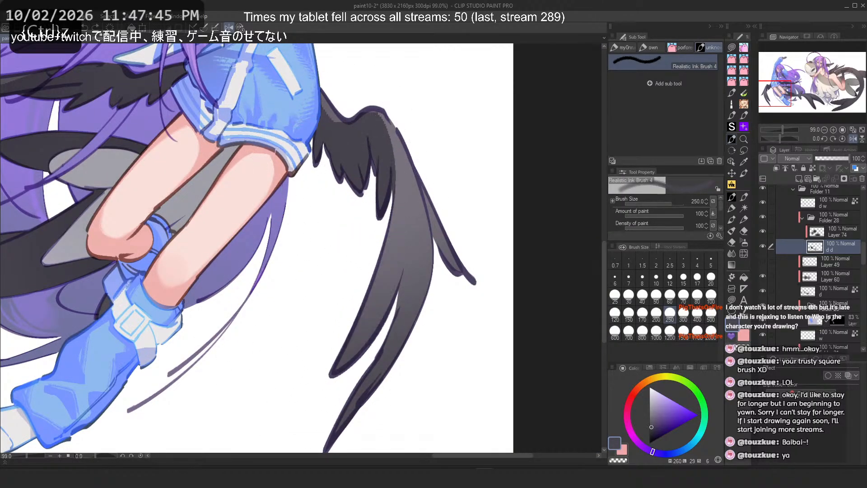
Step: Add a long textured stroke at size 250 along the black wing behind the hair
{"action": "scroll", "coordinate": [445, 222], "scroll_direction": "down", "scroll_amount": 3}
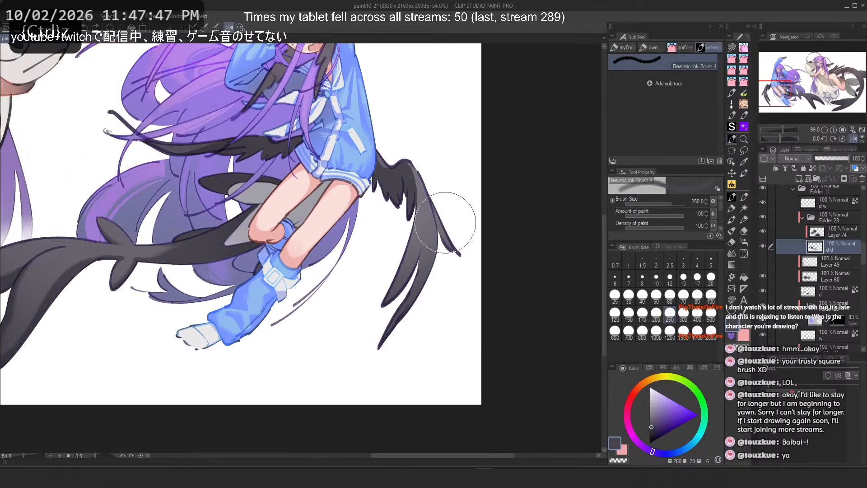
{"action": "scroll", "coordinate": [445, 222], "scroll_direction": "up", "scroll_amount": 5}
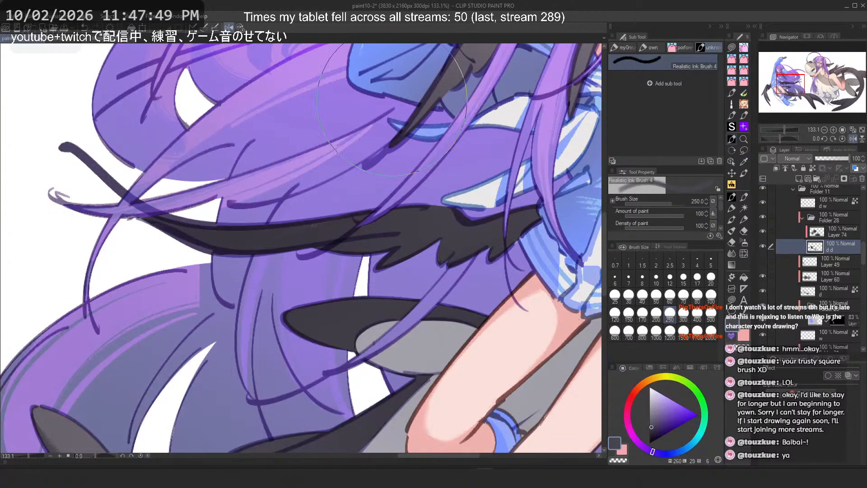
{"action": "key", "text": "ctrl+z"}
{"action": "key", "text": "c"}
{"action": "left_click_drag", "start_coordinate": [384, 217], "coordinate": [108, 264]}
{"action": "key", "text": "ctrl+z"}
{"action": "left_click_drag", "start_coordinate": [375, 217], "coordinate": [116, 257]}
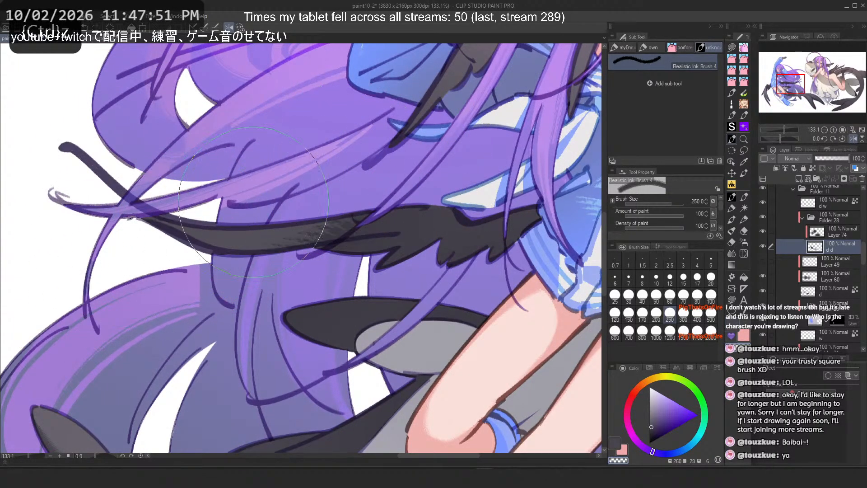
{"action": "scroll", "coordinate": [224, 163], "scroll_direction": "down", "scroll_amount": 4}
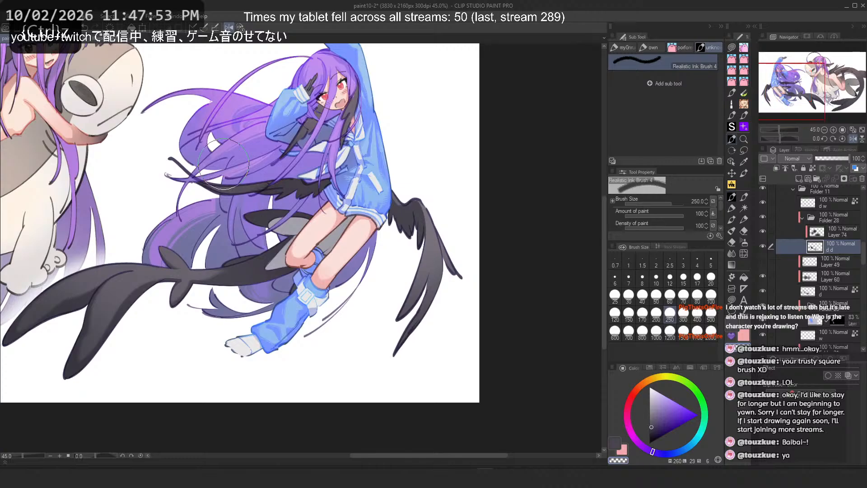
{"action": "scroll", "coordinate": [223, 163], "scroll_direction": "up", "scroll_amount": 2}
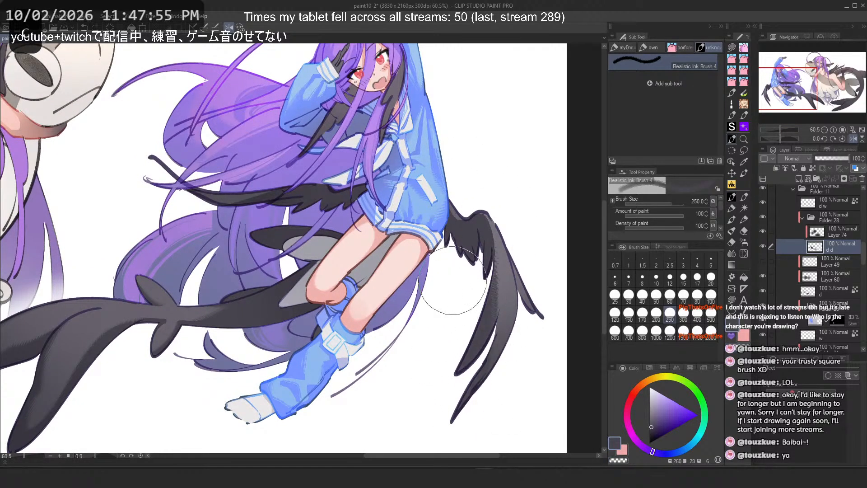
Step: Try a stroke at size 600 across the right wing's lower feathers, undoing it
{"action": "key", "text": "ctrl+z"}
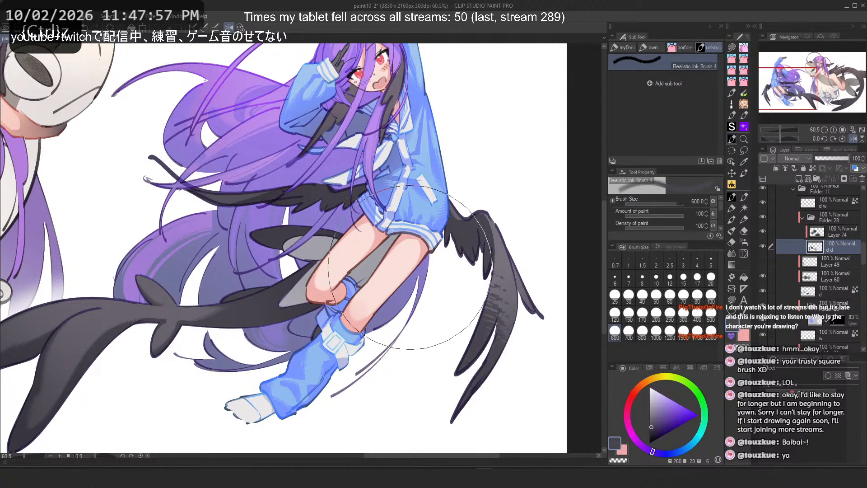
{"action": "key", "text": "ctrl+z"}
{"action": "left_click_drag", "start_coordinate": [457, 359], "coordinate": [462, 345]}
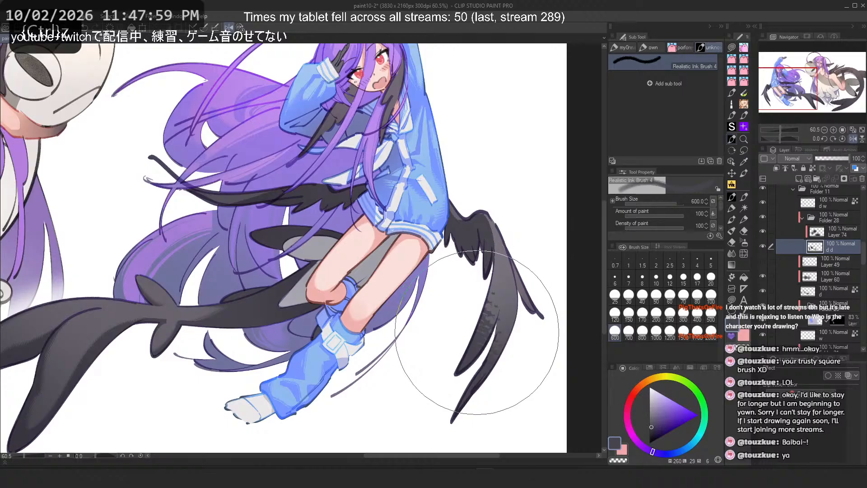
{"action": "key", "text": "ctrl+z"}
Step: Try Flat marker 4 strokes along the black tail's lower lobe on the flipped canvas, undoing them
{"action": "scroll", "coordinate": [442, 189], "scroll_direction": "up", "scroll_amount": 19}
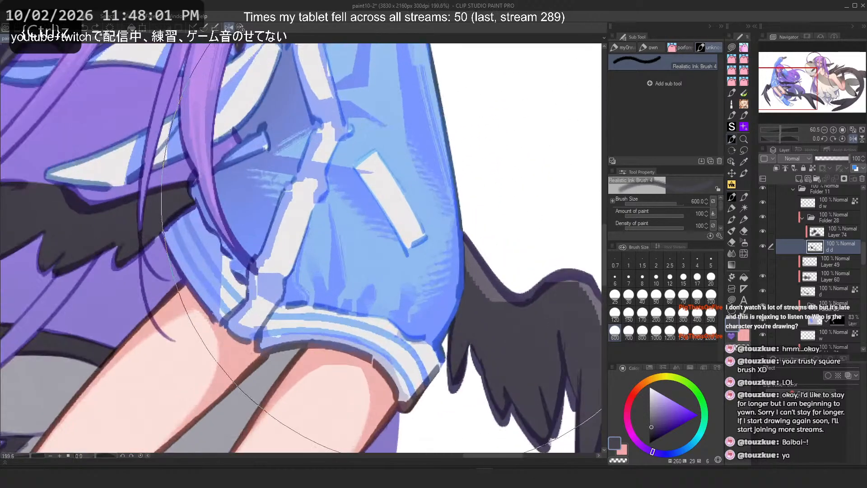
{"action": "scroll", "coordinate": [466, 280], "scroll_direction": "down", "scroll_amount": 10}
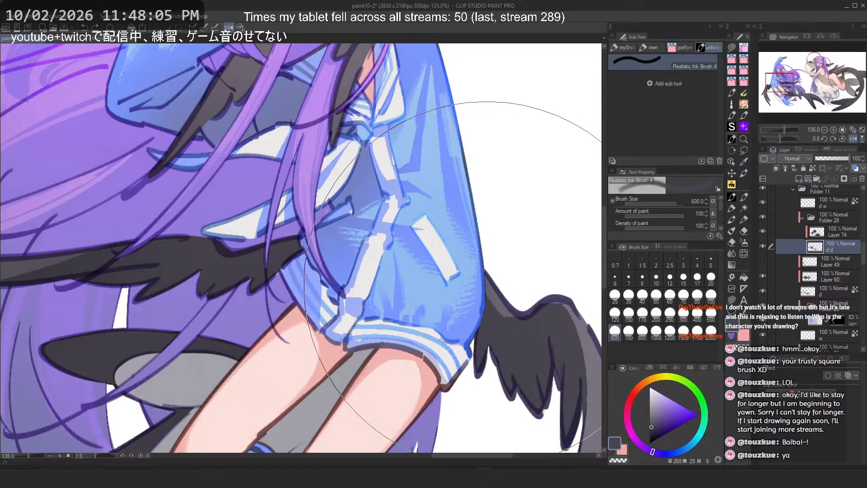
{"action": "scroll", "coordinate": [486, 282], "scroll_direction": "down", "scroll_amount": 12}
{"action": "scroll", "coordinate": [188, 344], "scroll_direction": "up", "scroll_amount": 15}
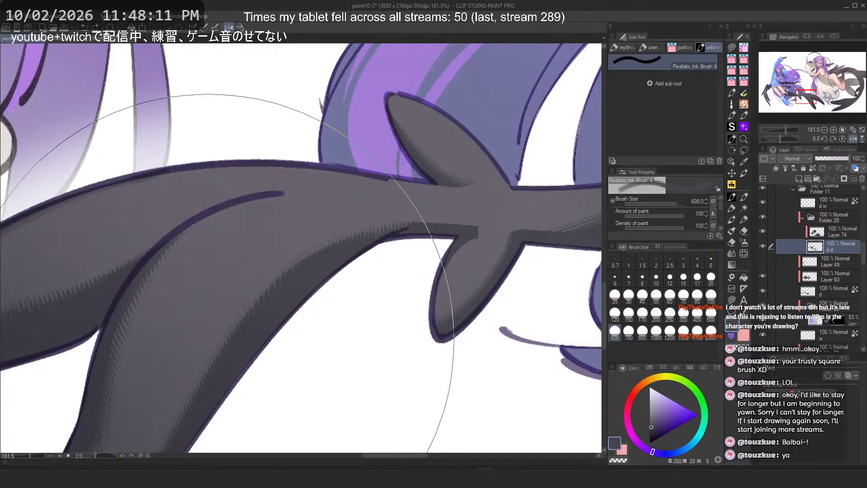
{"action": "left_click", "coordinate": [745, 221]}
{"action": "scroll", "coordinate": [290, 219], "scroll_direction": "down", "scroll_amount": 5}
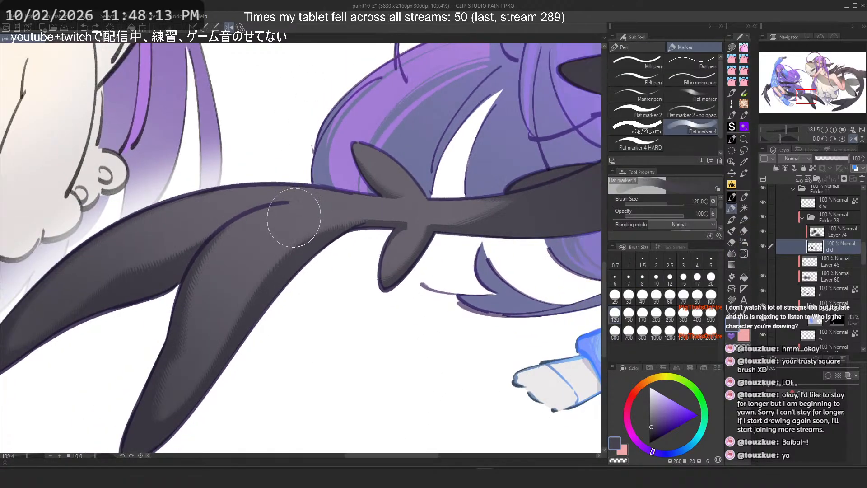
{"action": "scroll", "coordinate": [170, 291], "scroll_direction": "up", "scroll_amount": 3}
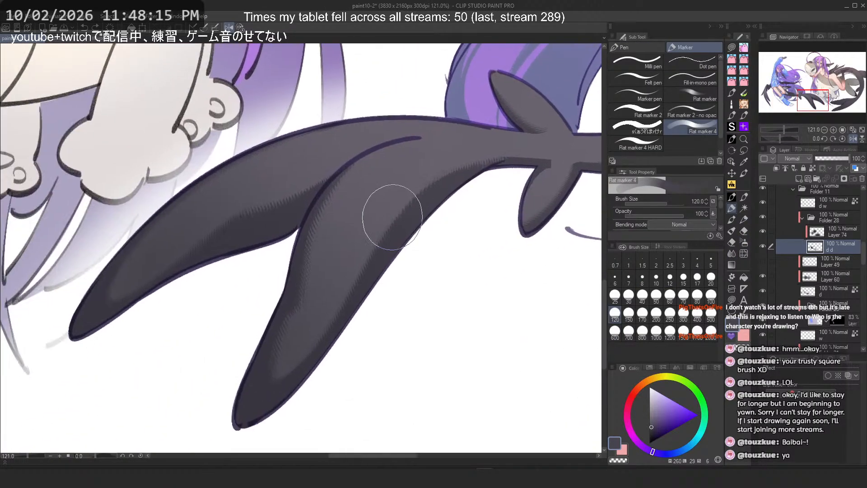
{"action": "key", "text": "h"}
{"action": "key", "text": "ctrl+z"}
{"action": "left_click_drag", "start_coordinate": [135, 190], "coordinate": [296, 390]}
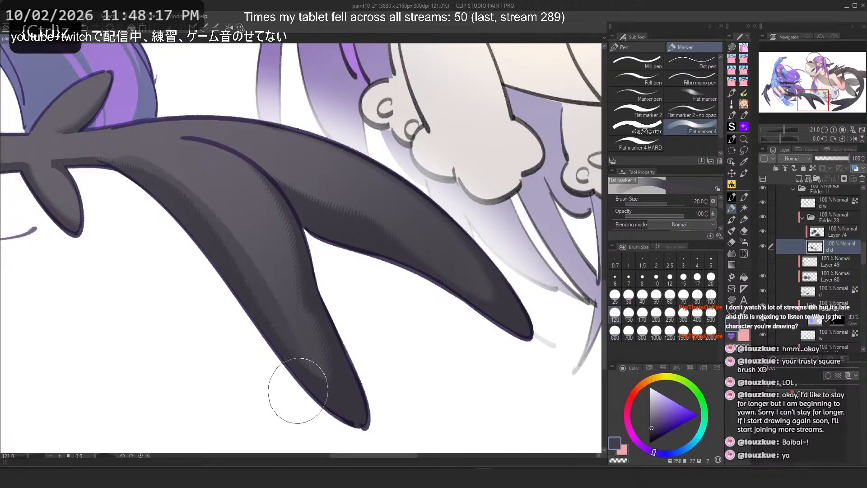
{"action": "key", "text": "ctrl+z"}
{"action": "mouse_move", "coordinate": [135, 199]}
{"action": "left_mouse_down"}
{"action": "mouse_move", "coordinate": [266, 343]}
{"action": "mouse_move", "coordinate": [169, 229]}
{"action": "mouse_move", "coordinate": [122, 192]}
{"action": "mouse_move", "coordinate": [225, 305]}
{"action": "mouse_move", "coordinate": [131, 196]}
{"action": "mouse_move", "coordinate": [250, 313]}
{"action": "left_mouse_up"}
{"action": "key", "text": "ctrl+z"}
{"action": "key", "text": "ctrl+z"}
{"action": "key", "text": "ctrl+z"}
{"action": "key", "text": "ctrl+z"}
{"action": "left_click_drag", "start_coordinate": [122, 188], "coordinate": [226, 312]}
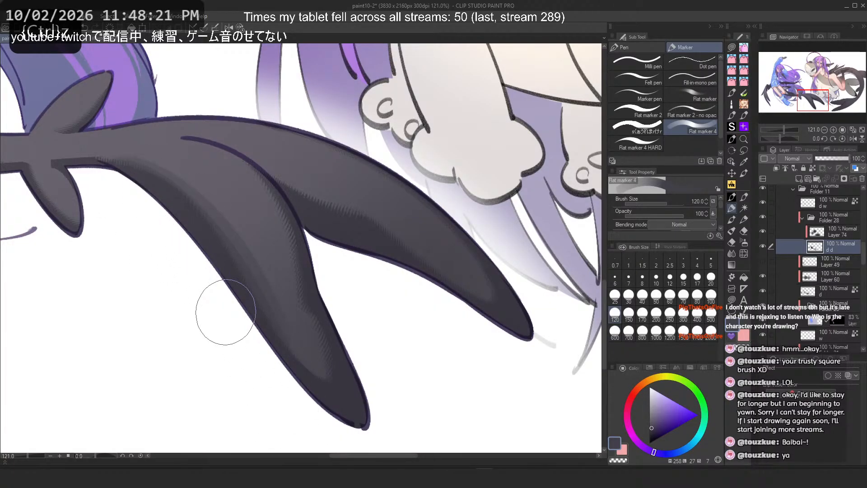
Step: Return to Realistic Ink Brush 4 at size 120 and try a stroke across the tail, undoing it
{"action": "left_click", "coordinate": [733, 253]}
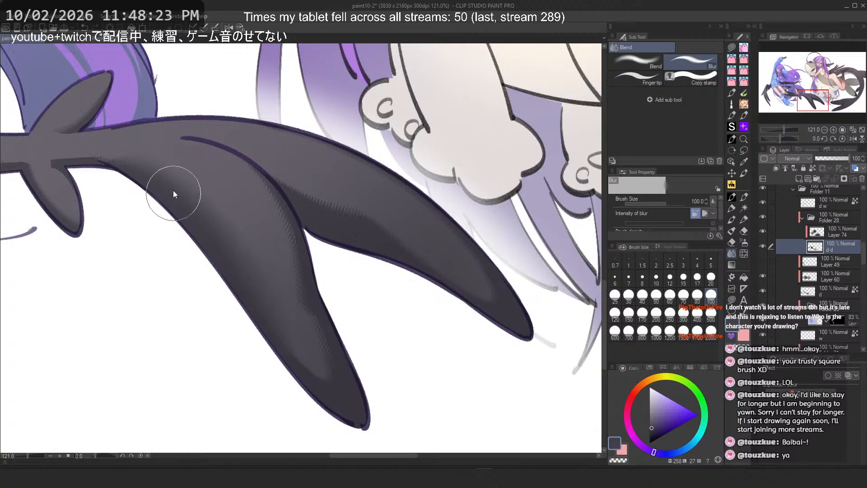
{"action": "key", "text": "ctrl+z"}
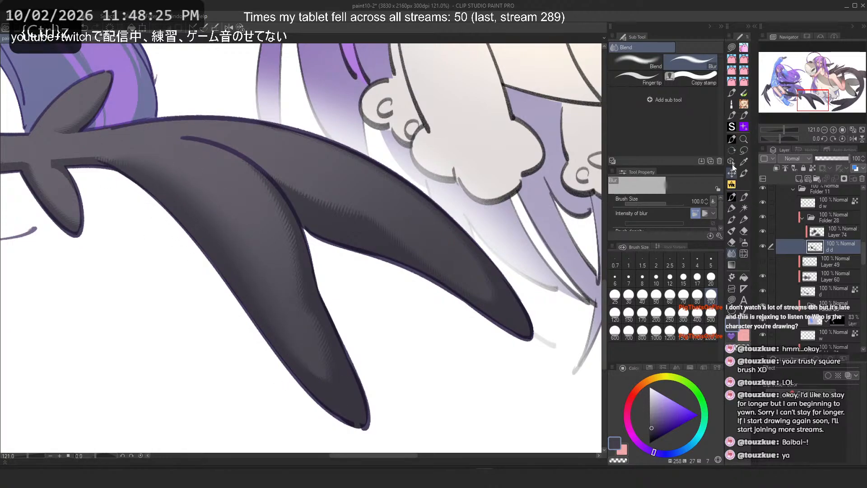
{"action": "left_click", "coordinate": [732, 139]}
{"action": "key", "text": "ctrl+z"}
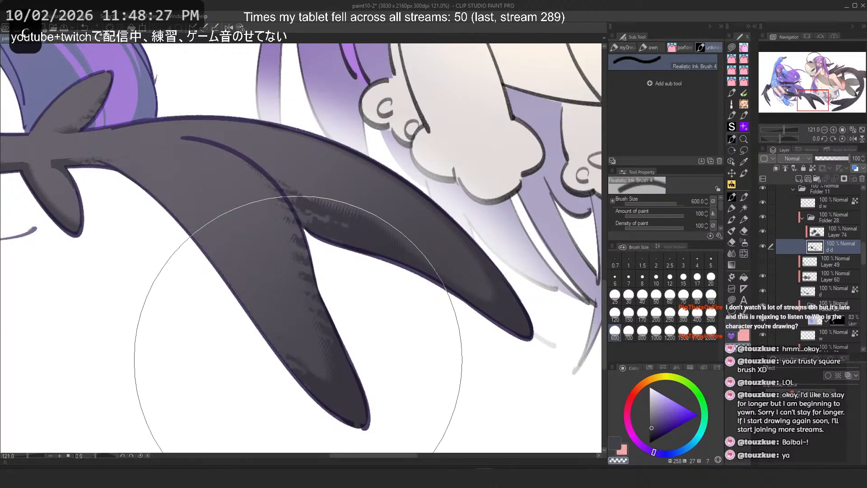
{"action": "key", "text": "ctrl+z"}
{"action": "left_click", "coordinate": [712, 294]}
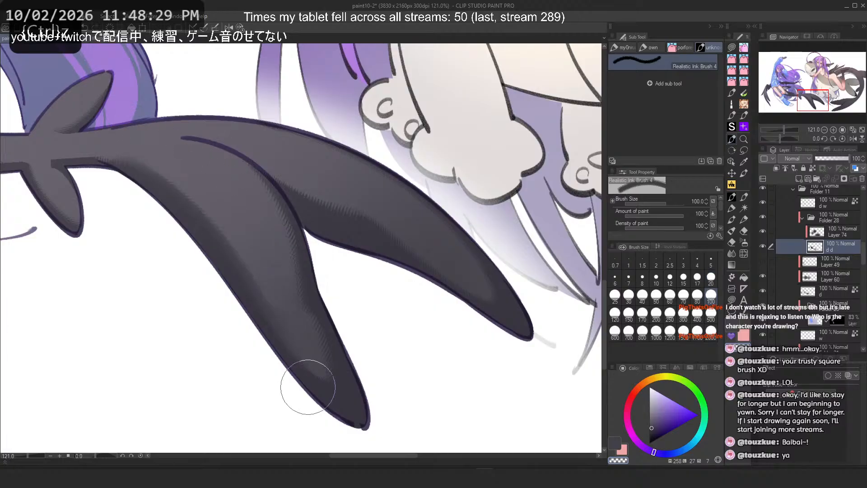
{"action": "key", "text": "ctrl+z"}
{"action": "left_click", "coordinate": [615, 314]}
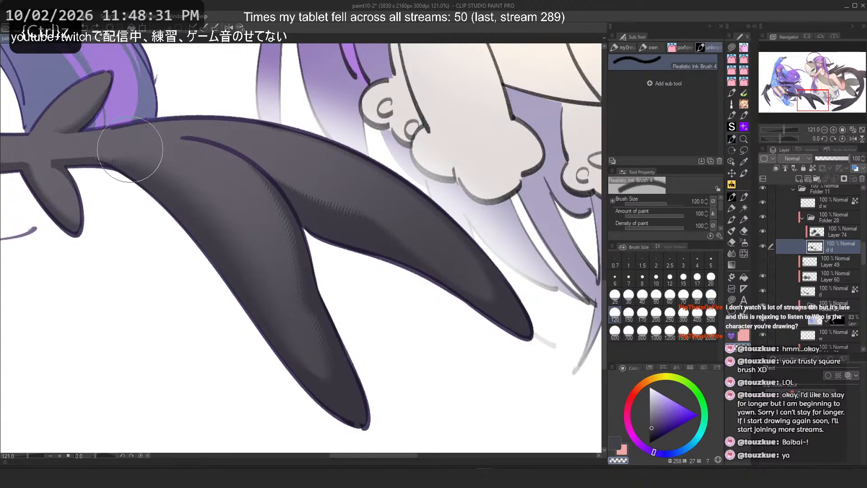
{"action": "mouse_move", "coordinate": [134, 149]}
{"action": "left_mouse_down"}
{"action": "mouse_move", "coordinate": [285, 294]}
{"action": "mouse_move", "coordinate": [294, 317]}
{"action": "left_mouse_up"}
{"action": "key", "text": "ctrl+z"}
Step: Try textured strokes from the tail's fork down its lower lobe on the unflipped, slightly rotated view, undoing them
{"action": "key", "text": "h"}
{"action": "key", "text": "minus"}
{"action": "key", "text": "ctrl+z"}
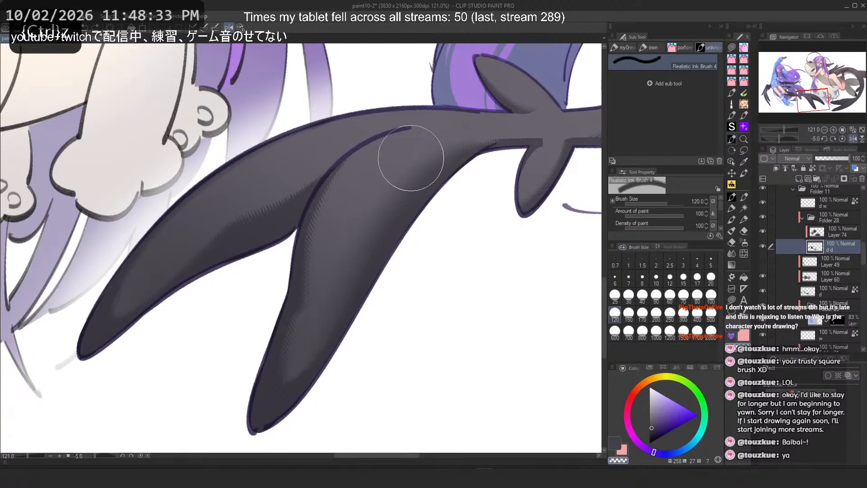
{"action": "mouse_move", "coordinate": [446, 139]}
{"action": "left_mouse_down"}
{"action": "mouse_move", "coordinate": [324, 346]}
{"action": "mouse_move", "coordinate": [334, 335]}
{"action": "left_mouse_up"}
{"action": "key", "text": "ctrl+z"}
{"action": "key", "text": "ctrl+z"}
{"action": "mouse_move", "coordinate": [433, 145]}
{"action": "left_mouse_down"}
{"action": "mouse_move", "coordinate": [327, 335]}
{"action": "mouse_move", "coordinate": [434, 134]}
{"action": "mouse_move", "coordinate": [340, 336]}
{"action": "left_mouse_up"}
{"action": "key", "text": "ctrl+z"}
{"action": "key", "text": "ctrl+z"}
{"action": "mouse_move", "coordinate": [432, 146]}
{"action": "left_mouse_down"}
{"action": "mouse_move", "coordinate": [330, 262]}
{"action": "mouse_move", "coordinate": [340, 347]}
{"action": "left_mouse_up"}
{"action": "left_click_drag", "start_coordinate": [397, 155], "coordinate": [318, 348]}
{"action": "key", "text": "ctrl+z"}
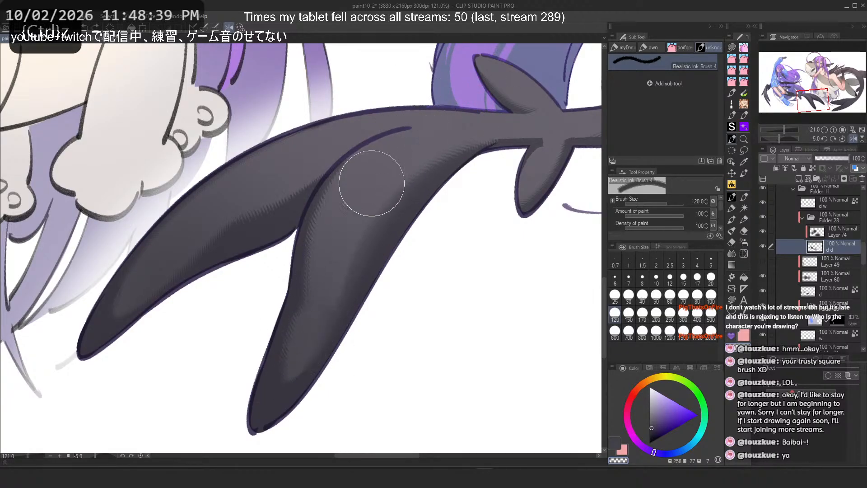
Step: Try a short stroke near the tail's fork, undoing it
{"action": "scroll", "coordinate": [301, 288], "scroll_direction": "down", "scroll_amount": 5}
{"action": "scroll", "coordinate": [301, 288], "scroll_direction": "down", "scroll_amount": 2}
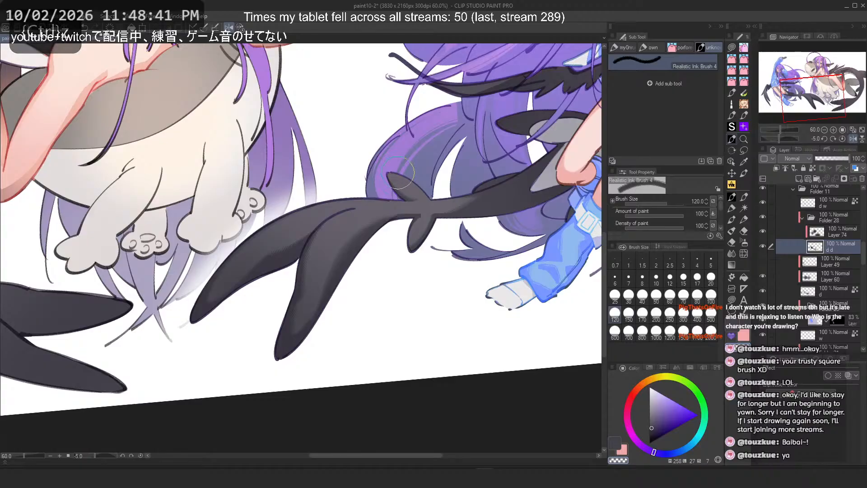
{"action": "scroll", "coordinate": [358, 229], "scroll_direction": "up", "scroll_amount": 8}
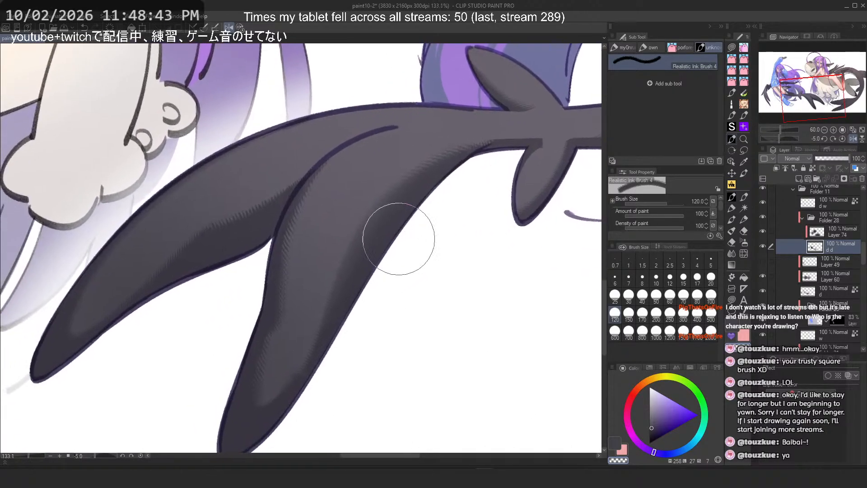
{"action": "left_click_drag", "start_coordinate": [388, 229], "coordinate": [410, 217]}
{"action": "key", "text": "ctrl+z"}
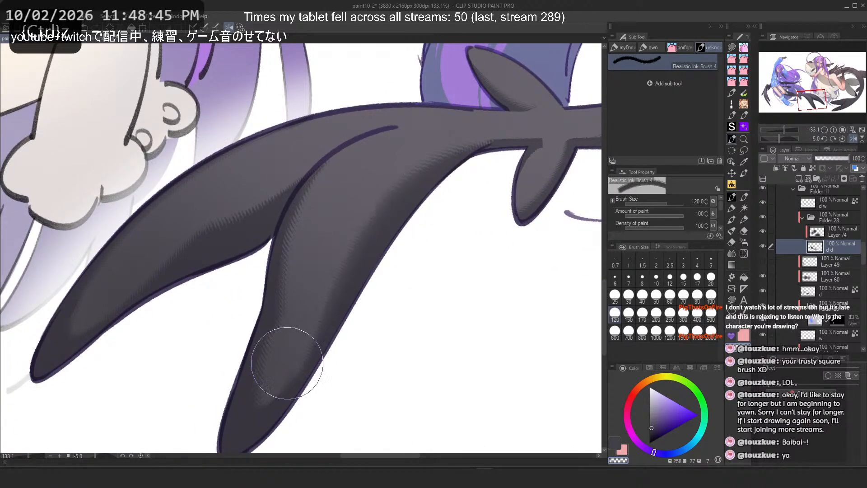
Step: Try a long stroke down the tail's lower lobe with Realistic Ink Brush 4, undoing it
{"action": "left_click", "coordinate": [732, 253]}
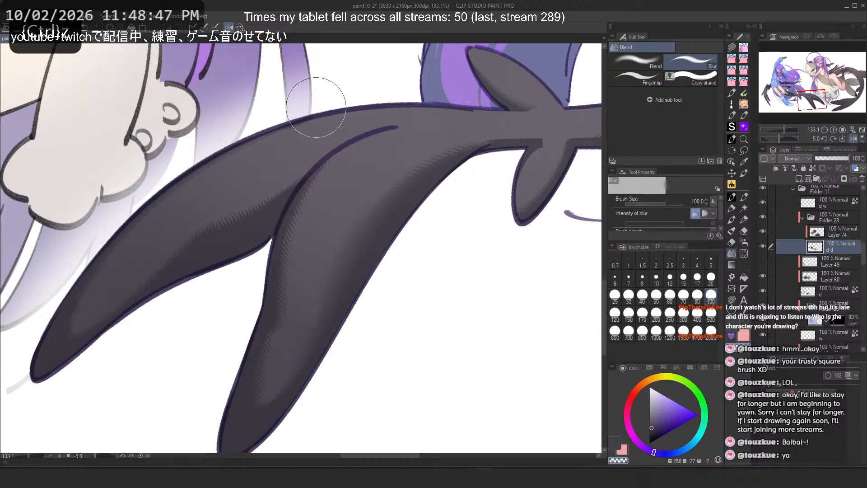
{"action": "left_click", "coordinate": [732, 139]}
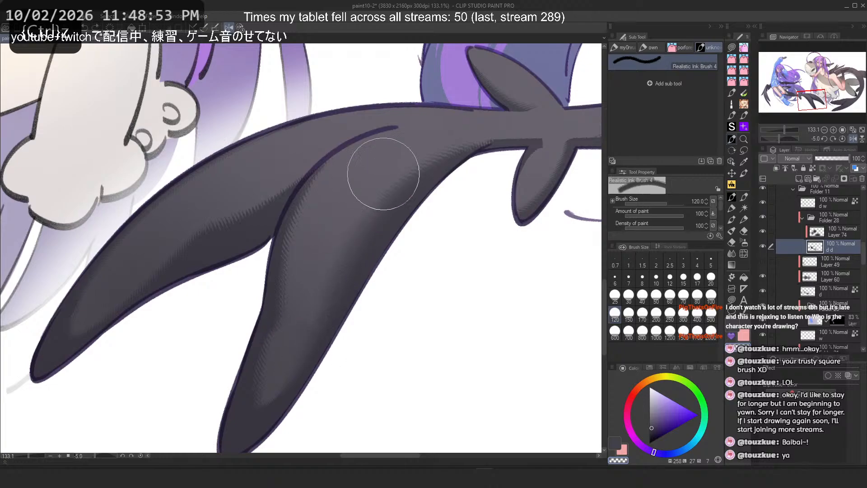
{"action": "mouse_move", "coordinate": [359, 197]}
{"action": "left_mouse_down"}
{"action": "mouse_move", "coordinate": [305, 289]}
{"action": "mouse_move", "coordinate": [364, 182]}
{"action": "mouse_move", "coordinate": [254, 353]}
{"action": "left_mouse_up"}
{"action": "key", "text": "ctrl+z"}
{"action": "key", "text": "2"}
{"action": "key", "text": "ctrl+z"}
Step: Try several strokes down the tail's lower lobe on the flipped view, undoing them
{"action": "left_click_drag", "start_coordinate": [212, 171], "coordinate": [301, 348]}
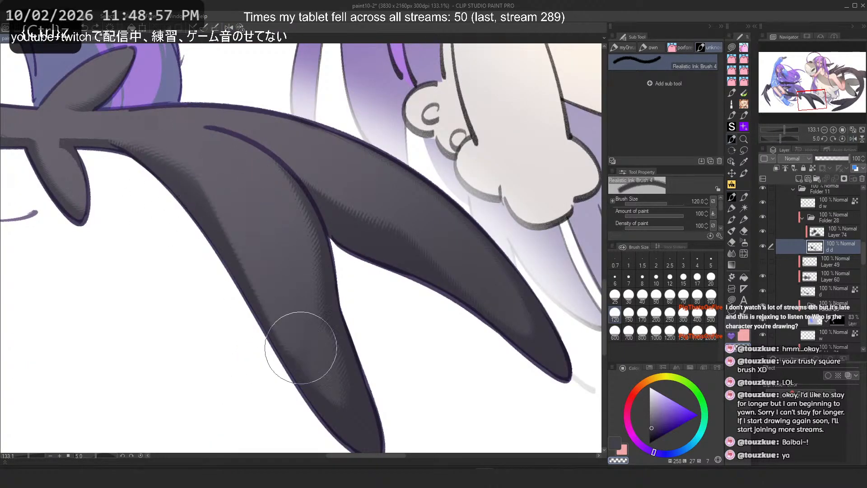
{"action": "key", "text": "ctrl+z"}
{"action": "left_click_drag", "start_coordinate": [197, 158], "coordinate": [326, 352]}
{"action": "key", "text": "ctrl+z"}
{"action": "left_click_drag", "start_coordinate": [242, 225], "coordinate": [330, 364]}
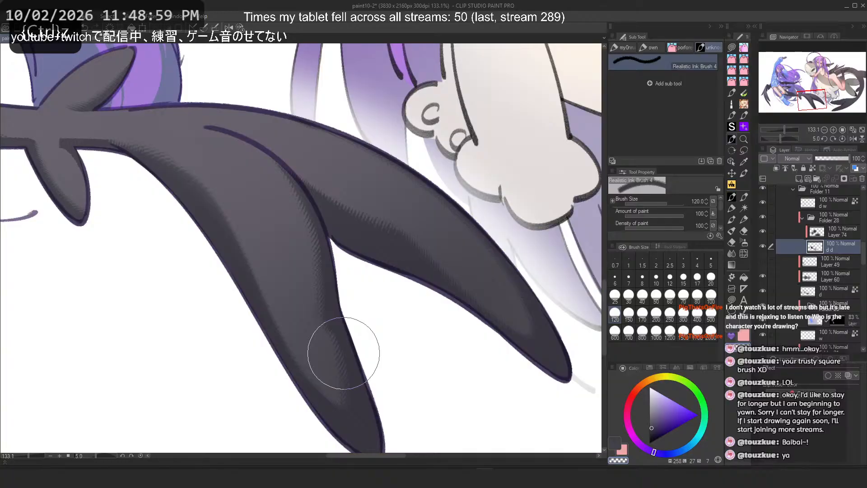
{"action": "key", "text": "ctrl+z"}
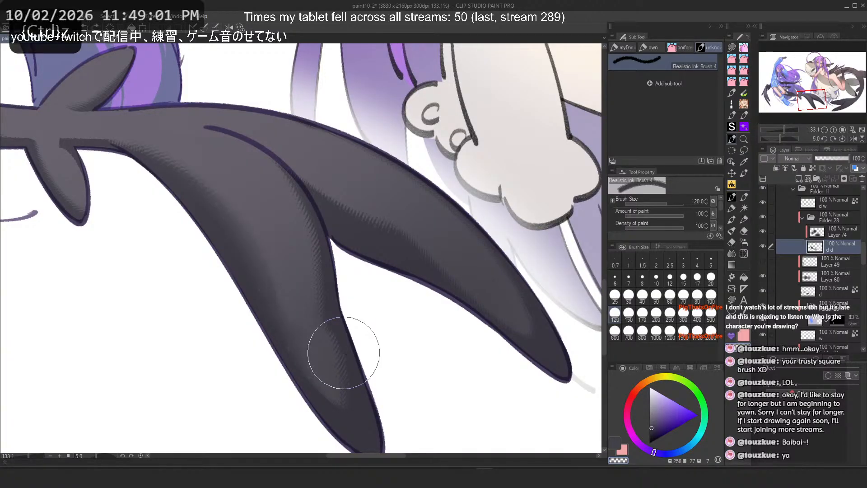
{"action": "key", "text": "ctrl+z"}
{"action": "key", "text": "ctrl+z"}
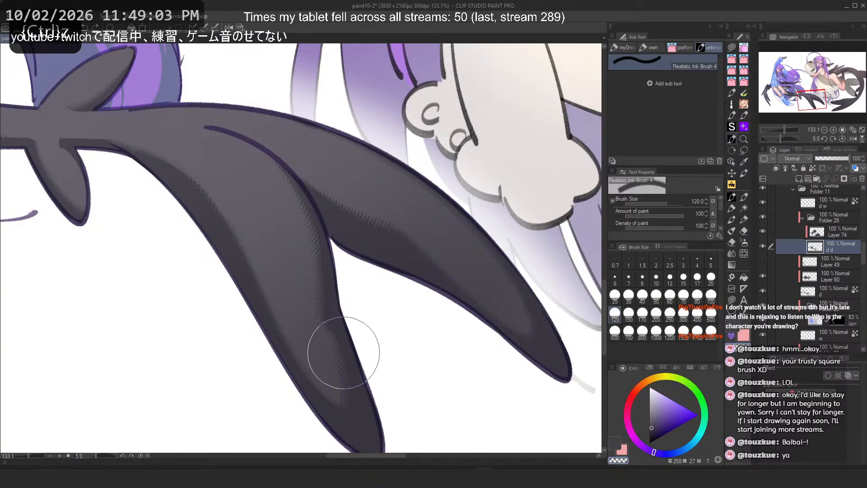
{"action": "mouse_move", "coordinate": [159, 151]}
{"action": "left_mouse_down"}
{"action": "mouse_move", "coordinate": [310, 370]}
{"action": "mouse_move", "coordinate": [295, 319]}
{"action": "mouse_move", "coordinate": [317, 397]}
{"action": "left_mouse_up"}
{"action": "key", "text": "ctrl+z"}
{"action": "key", "text": "ctrl+z"}
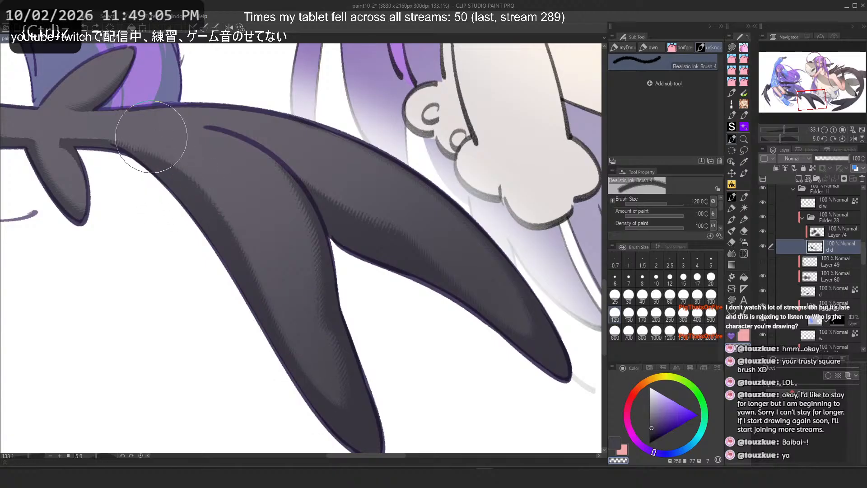
Step: Return to Realistic Ink Brush 4, unflip the canvas, and add strokes up the tail's lower lobe
{"action": "left_click", "coordinate": [732, 208]}
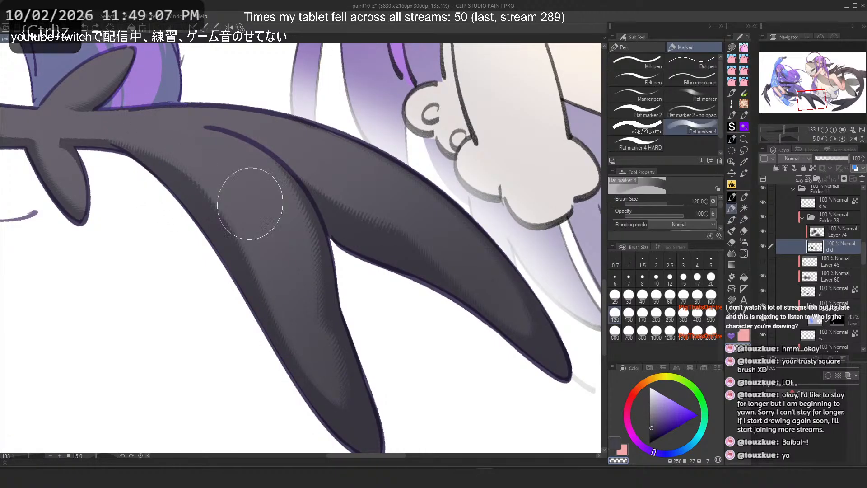
{"action": "left_click", "coordinate": [732, 253]}
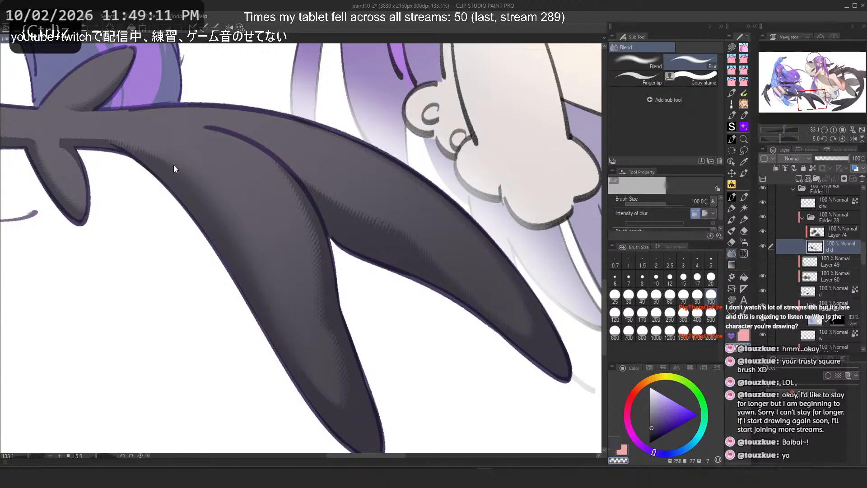
{"action": "left_click", "coordinate": [733, 139]}
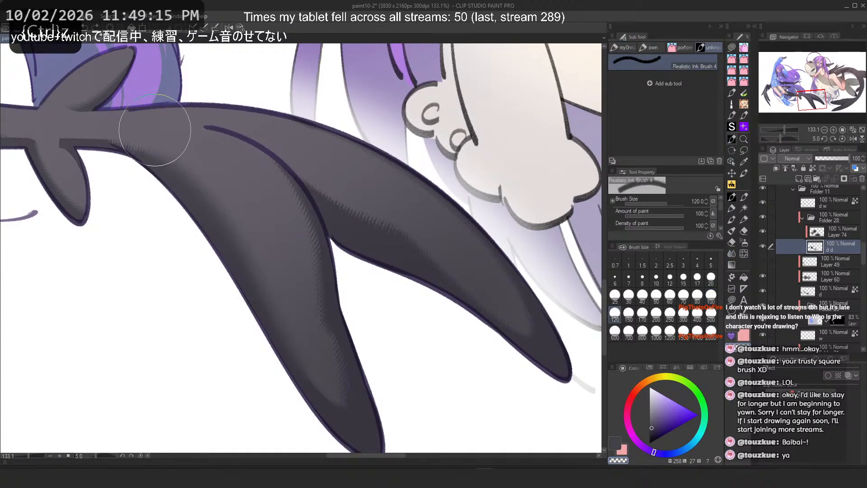
{"action": "key", "text": "h"}
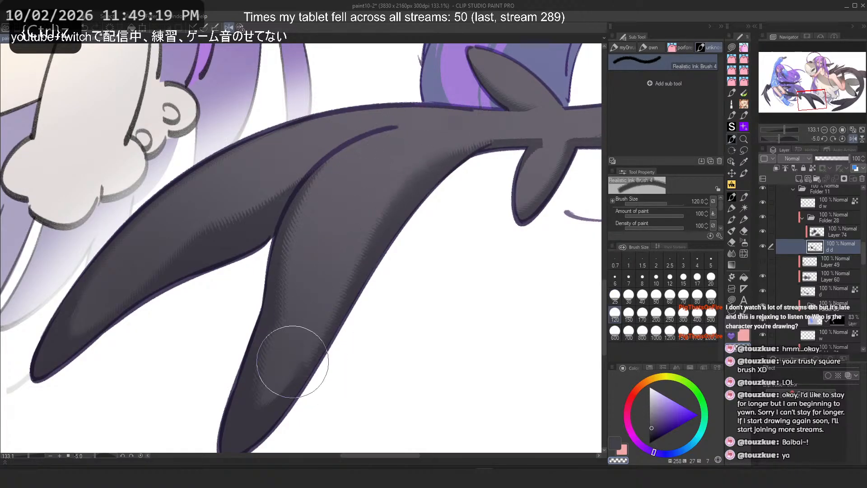
{"action": "left_click_drag", "start_coordinate": [293, 362], "coordinate": [384, 213]}
{"action": "left_click_drag", "start_coordinate": [300, 358], "coordinate": [322, 290]}
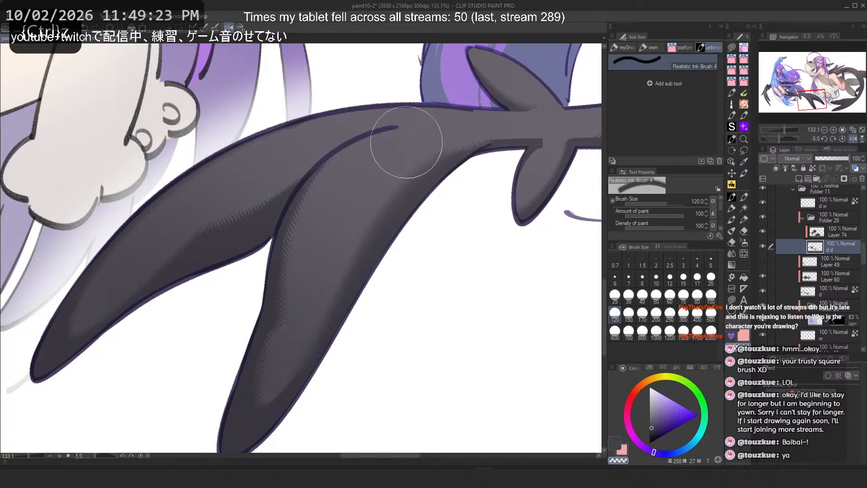
Step: Undo a long trial stroke down the tail's inner edge and save the file
{"action": "left_click_drag", "start_coordinate": [406, 143], "coordinate": [277, 349]}
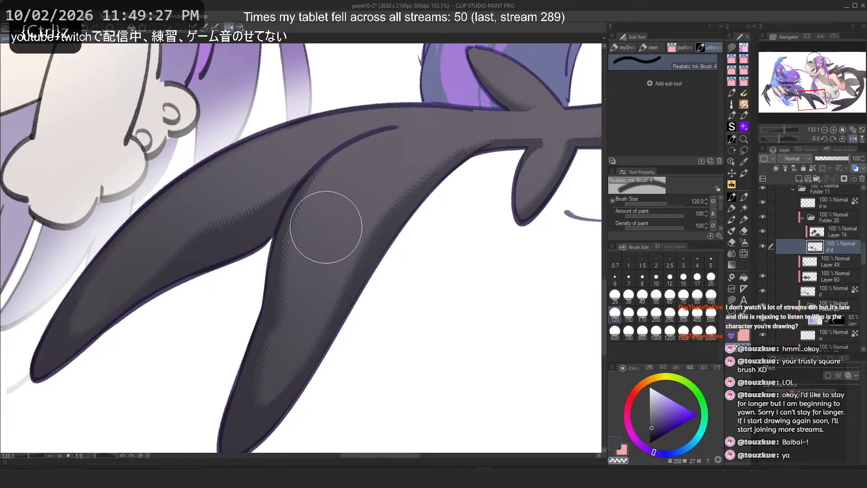
{"action": "key", "text": "ctrl+z"}
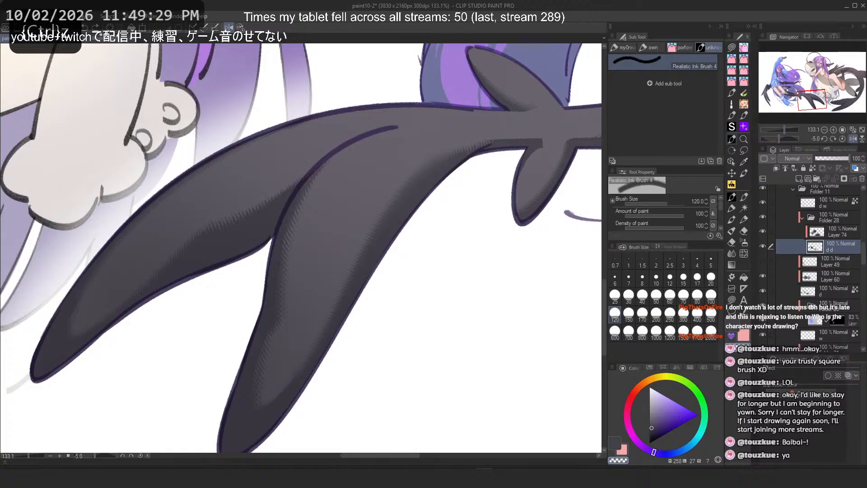
{"action": "key", "text": "ctrl+s"}
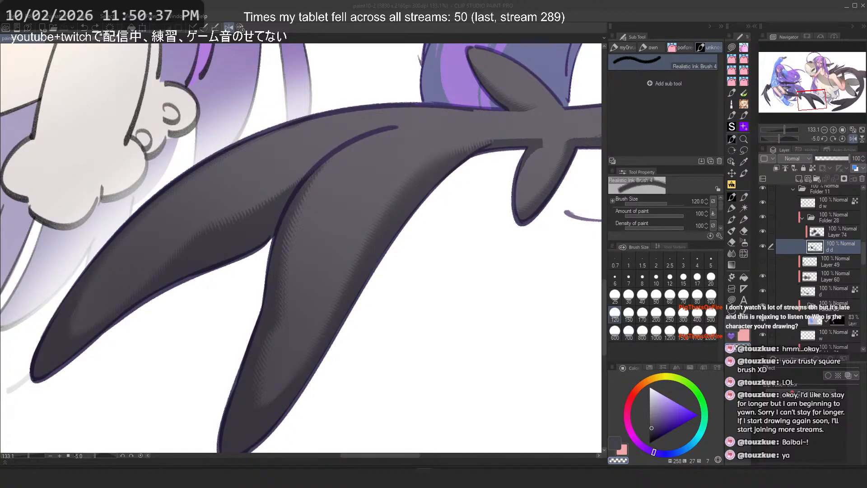
Step: Zoom out and reset the canvas view to review the whole illustration
{"action": "left_click", "coordinate": [465, 5]}
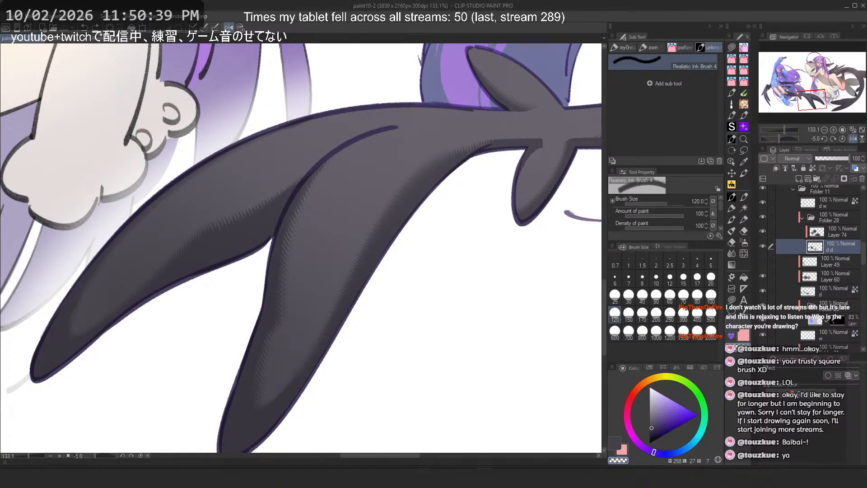
{"action": "scroll", "coordinate": [373, 221], "scroll_direction": "down", "scroll_amount": 12}
{"action": "left_click_drag", "start_coordinate": [421, 176], "coordinate": [407, 188]}
{"action": "scroll", "coordinate": [406, 188], "scroll_direction": "down", "scroll_amount": 4}
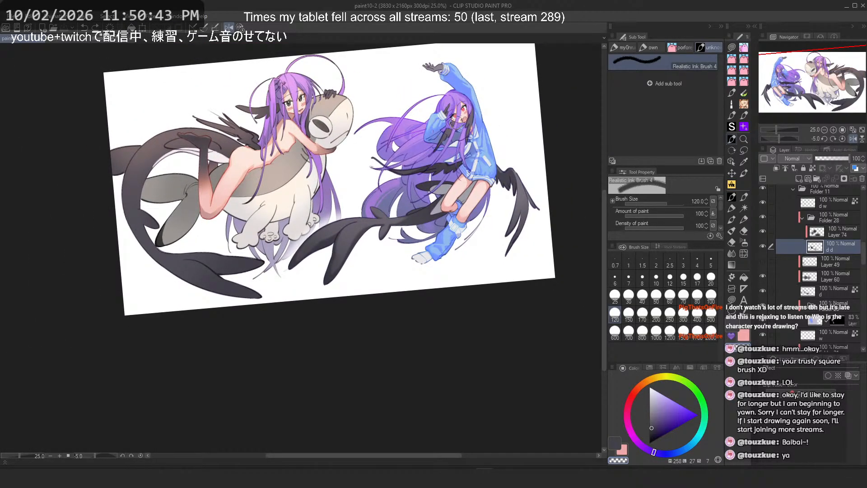
{"action": "left_click", "coordinate": [241, 28]}
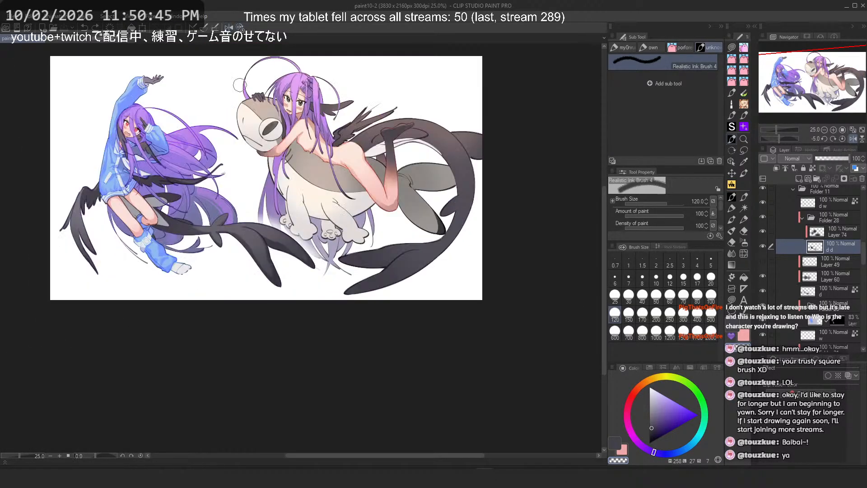
{"action": "left_click_drag", "start_coordinate": [163, 127], "coordinate": [317, 161]}
{"action": "scroll", "coordinate": [319, 161], "scroll_direction": "up", "scroll_amount": 4}
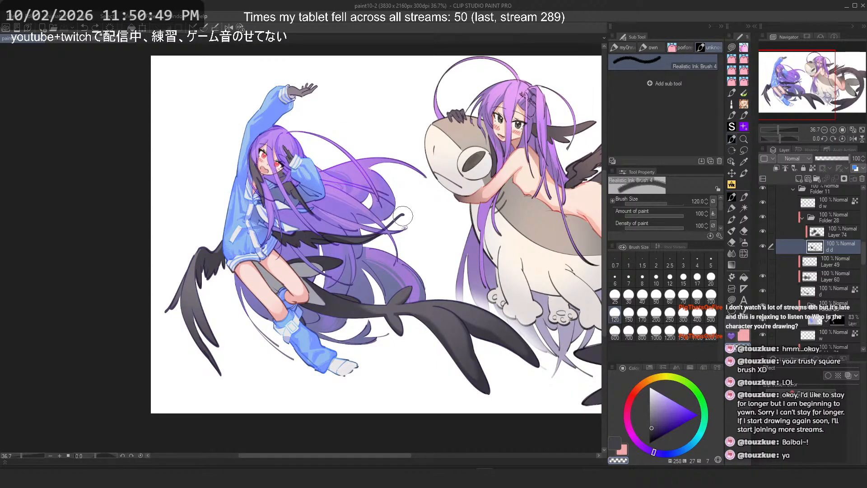
{"action": "scroll", "coordinate": [407, 215], "scroll_direction": "up", "scroll_amount": 3}
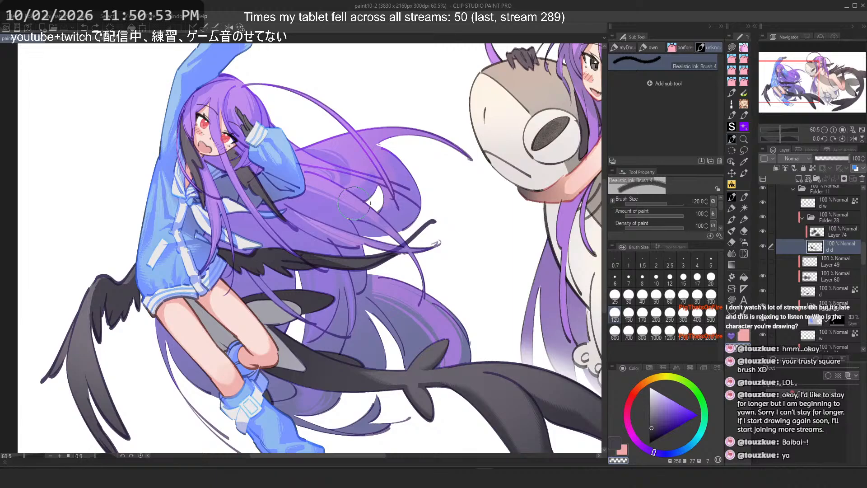
{"action": "scroll", "coordinate": [353, 203], "scroll_direction": "down", "scroll_amount": 2}
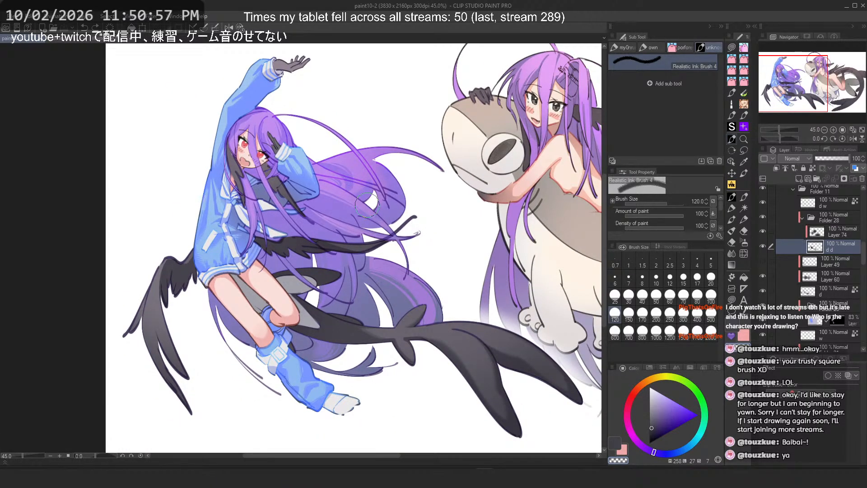
Step: Toggle several layers' visibility off and on to compare parts of the illustration
{"action": "left_click", "coordinate": [762, 262]}
{"action": "left_click", "coordinate": [763, 262]}
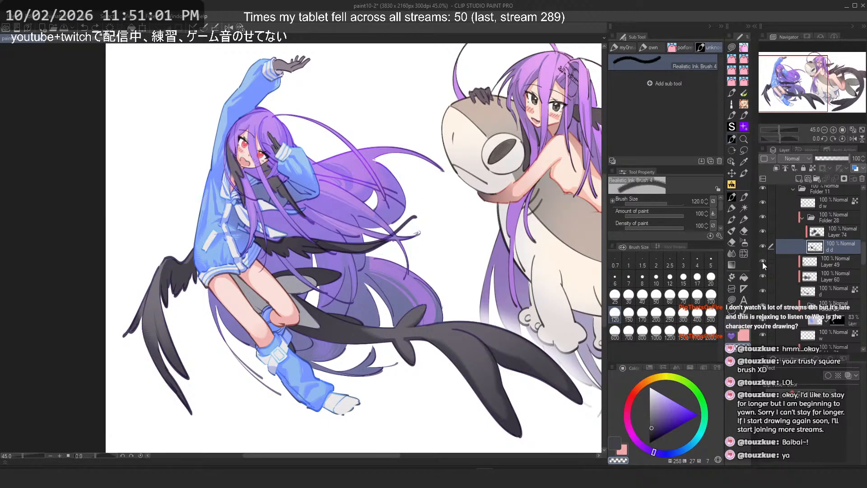
{"action": "scroll", "coordinate": [763, 262], "scroll_direction": "up", "scroll_amount": 3}
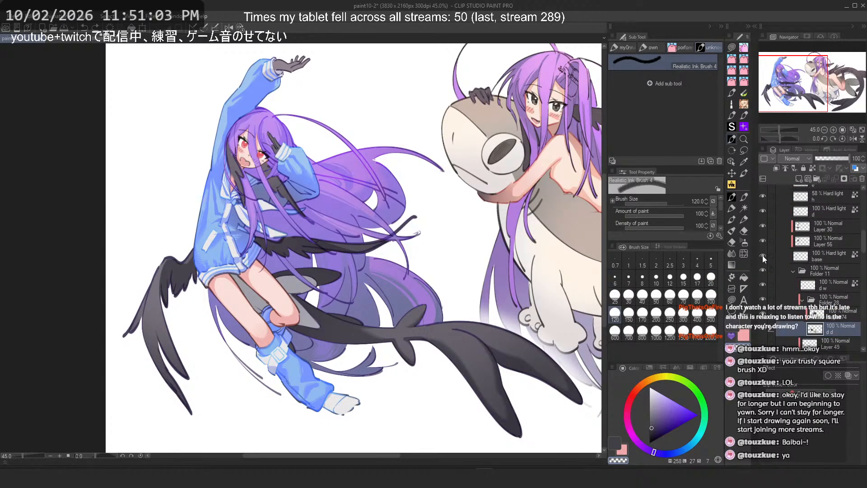
{"action": "scroll", "coordinate": [762, 256], "scroll_direction": "up", "scroll_amount": 1}
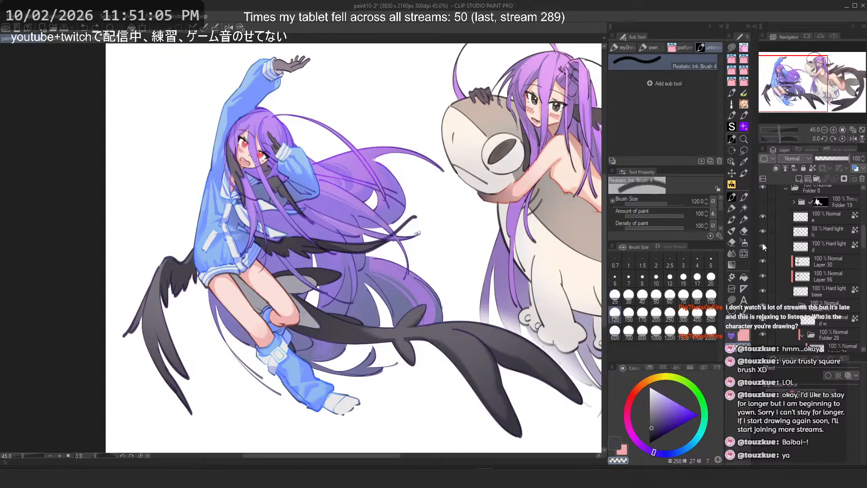
{"action": "left_click", "coordinate": [764, 200]}
{"action": "left_click", "coordinate": [764, 201]}
{"action": "left_click", "coordinate": [764, 201]}
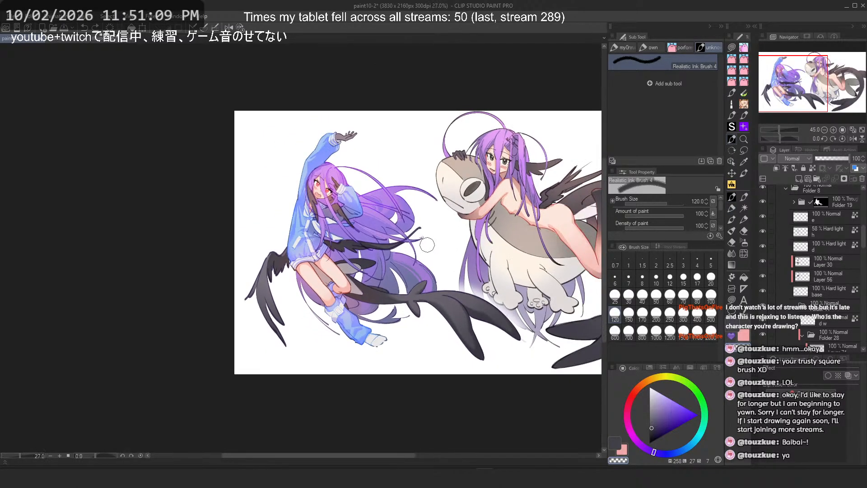
{"action": "scroll", "coordinate": [427, 245], "scroll_direction": "down", "scroll_amount": 2}
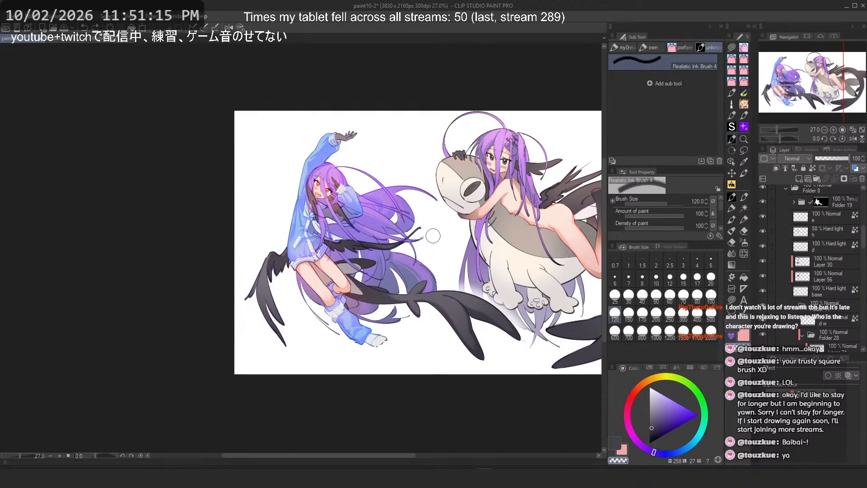
{"action": "scroll", "coordinate": [394, 157], "scroll_direction": "up", "scroll_amount": 4}
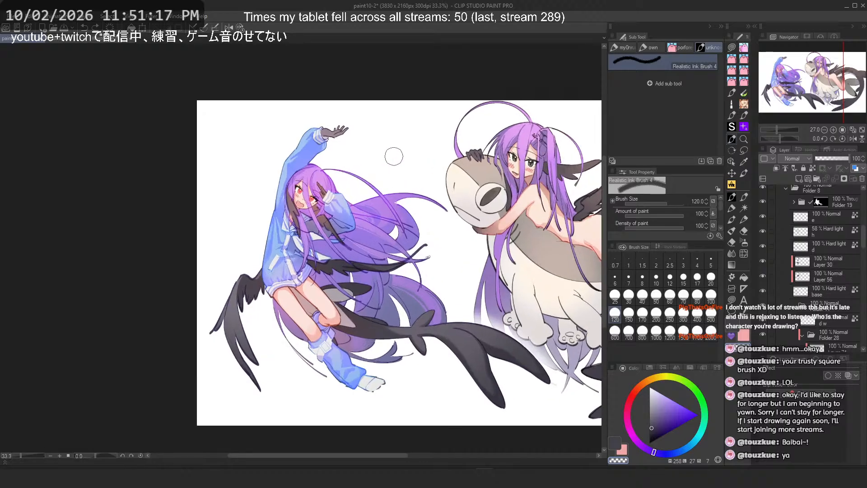
{"action": "scroll", "coordinate": [336, 139], "scroll_direction": "down", "scroll_amount": 4}
{"action": "left_click_drag", "start_coordinate": [446, 193], "coordinate": [294, 204]}
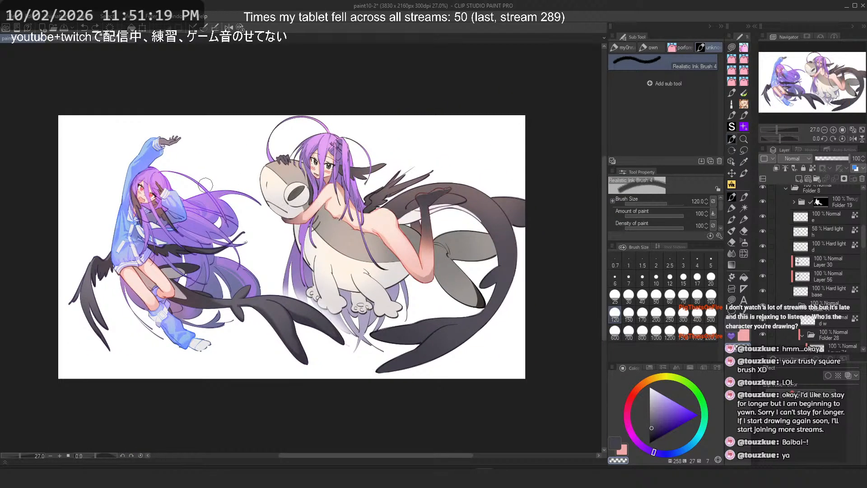
{"action": "scroll", "coordinate": [205, 184], "scroll_direction": "up", "scroll_amount": 6}
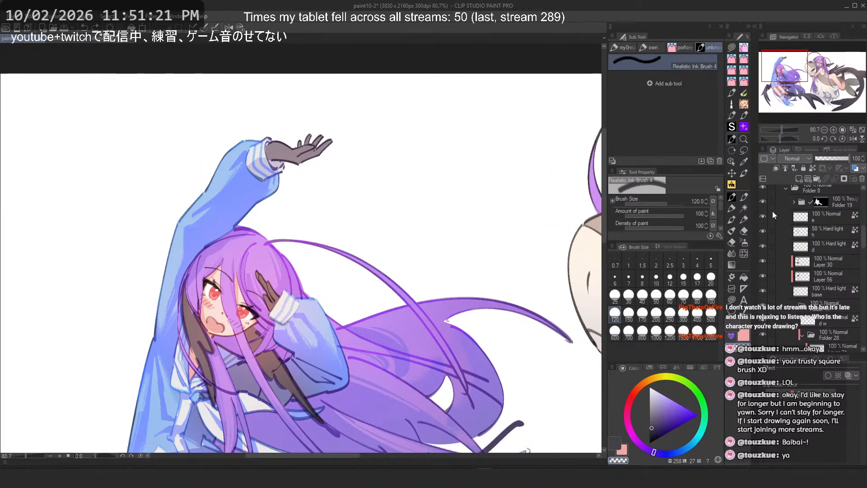
{"action": "scroll", "coordinate": [790, 246], "scroll_direction": "down", "scroll_amount": 5}
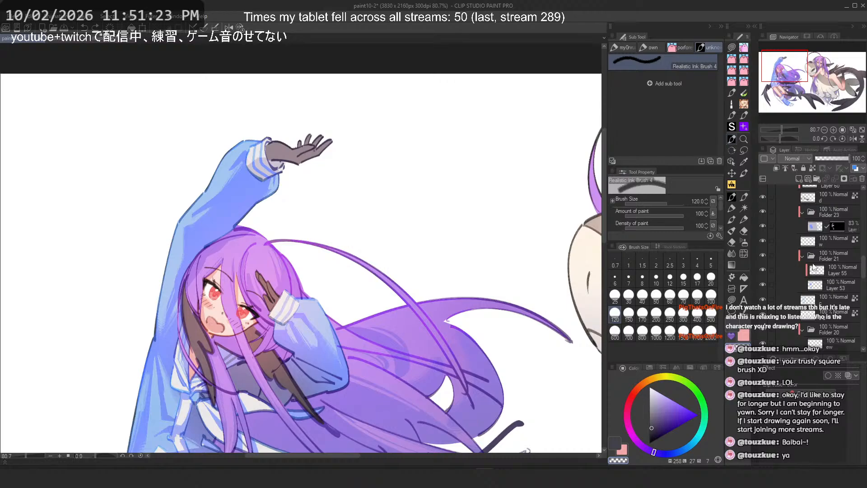
{"action": "scroll", "coordinate": [814, 268], "scroll_direction": "down", "scroll_amount": 1}
Step: Select Layer 53 and try several strokes along the raised blue sleeve on the flipped canvas, undoing them
{"action": "left_click", "coordinate": [831, 275]}
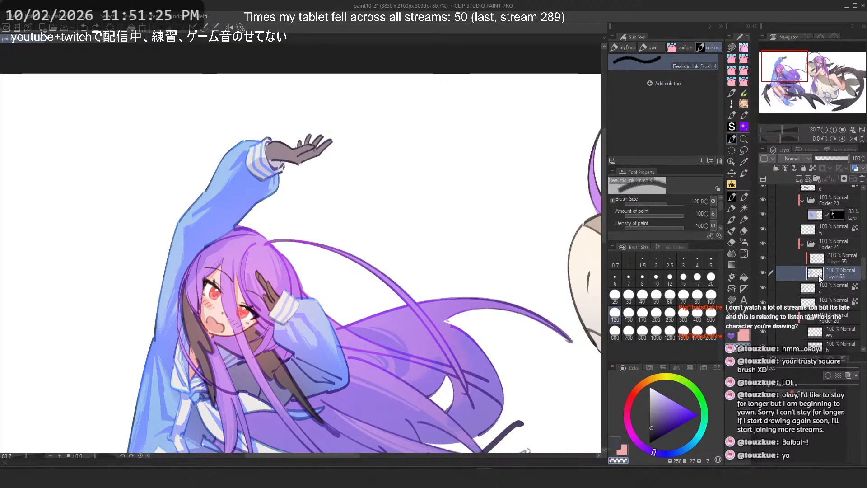
{"action": "left_click", "coordinate": [763, 271]}
{"action": "left_click", "coordinate": [763, 271]}
{"action": "left_click_drag", "start_coordinate": [384, 258], "coordinate": [457, 281]}
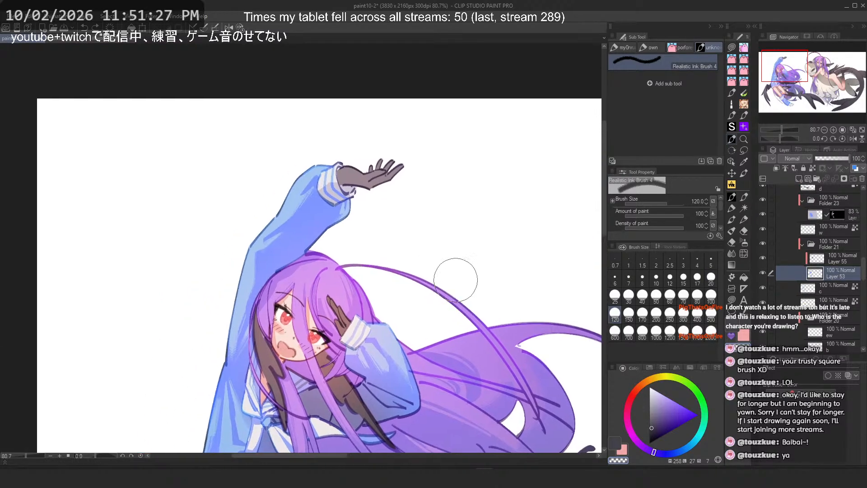
{"action": "scroll", "coordinate": [398, 187], "scroll_direction": "up", "scroll_amount": 4}
{"action": "key", "text": "c"}
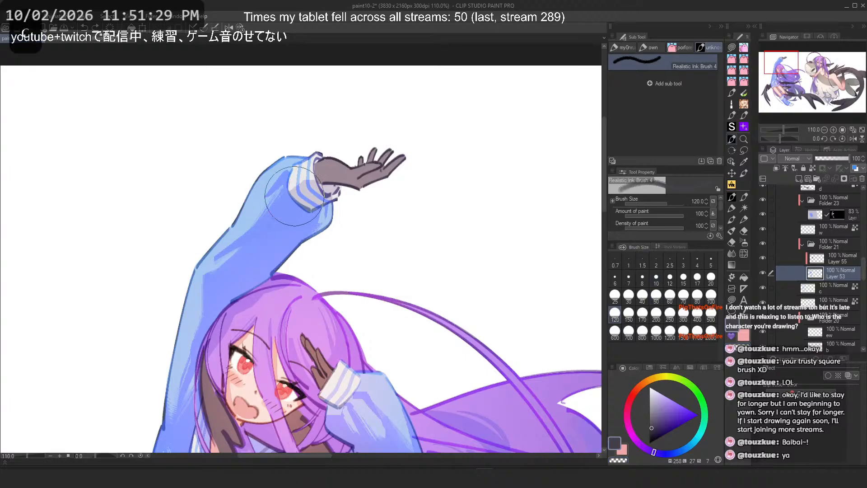
{"action": "left_click_drag", "start_coordinate": [296, 187], "coordinate": [203, 303]}
{"action": "key", "text": "h"}
{"action": "key", "text": "ctrl+z"}
{"action": "left_click_drag", "start_coordinate": [320, 189], "coordinate": [393, 296]}
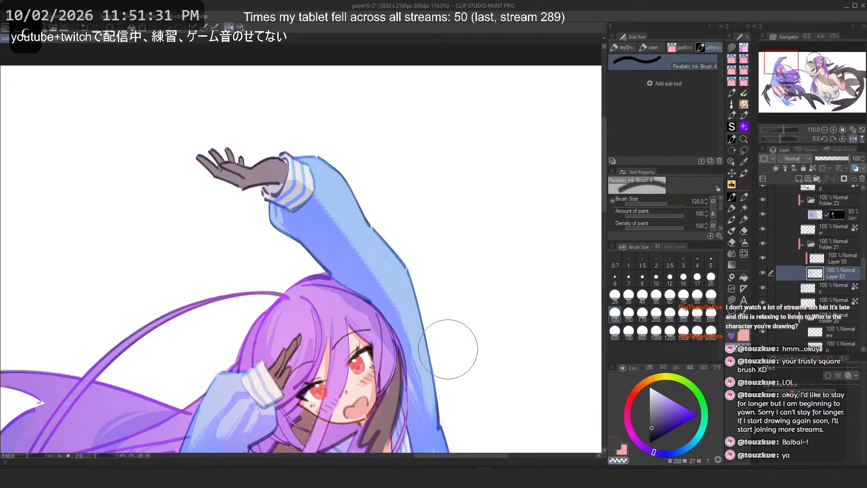
{"action": "key", "text": "ctrl+z"}
{"action": "left_click_drag", "start_coordinate": [295, 228], "coordinate": [388, 296]}
{"action": "key", "text": "ctrl+z"}
Step: Set the brush size to 170 and add textured shading strokes along the raised sleeve's upper arm
{"action": "key", "text": "c"}
{"action": "left_click", "coordinate": [616, 334]}
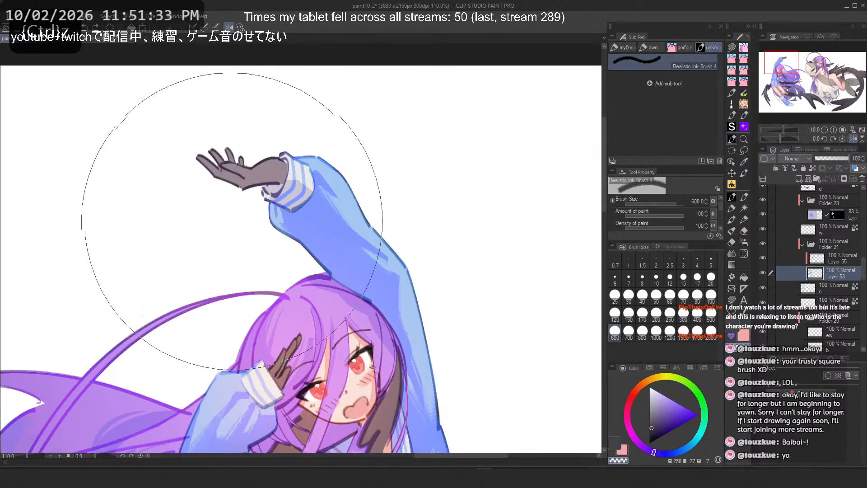
{"action": "left_click_drag", "start_coordinate": [232, 222], "coordinate": [281, 297]}
{"action": "key", "text": "ctrl+z"}
{"action": "left_click_drag", "start_coordinate": [249, 264], "coordinate": [281, 284]}
{"action": "key", "text": "ctrl+z"}
{"action": "left_click", "coordinate": [642, 313]}
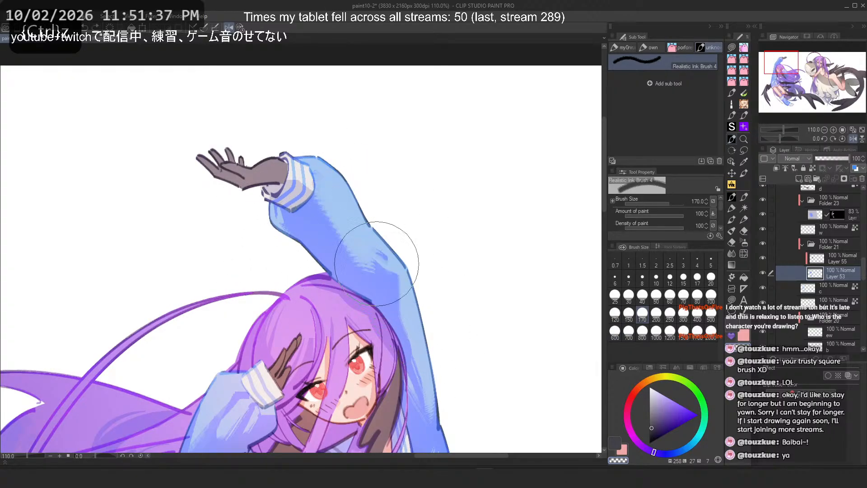
{"action": "key", "text": "2"}
{"action": "left_click_drag", "start_coordinate": [235, 205], "coordinate": [198, 261]}
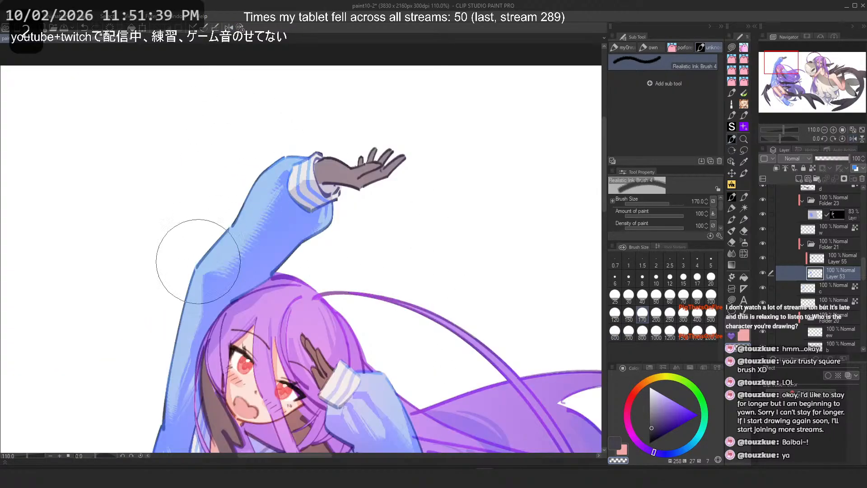
{"action": "key", "text": "ctrl+z"}
{"action": "left_click_drag", "start_coordinate": [256, 202], "coordinate": [188, 245]}
{"action": "mouse_move", "coordinate": [247, 185]}
{"action": "left_mouse_down"}
{"action": "mouse_move", "coordinate": [244, 206]}
{"action": "mouse_move", "coordinate": [189, 253]}
{"action": "left_mouse_up"}
{"action": "left_click_drag", "start_coordinate": [248, 208], "coordinate": [197, 253]}
{"action": "key", "text": "ctrl+z"}
{"action": "left_click_drag", "start_coordinate": [239, 220], "coordinate": [203, 281]}
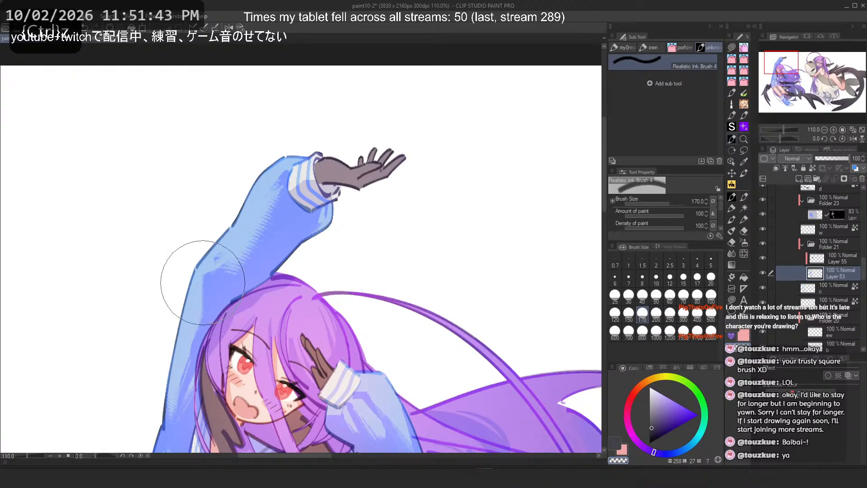
{"action": "key", "text": "ctrl+z"}
Step: Browse the brush sub tool groups and their brushes for another texture brush
{"action": "left_click", "coordinate": [733, 198]}
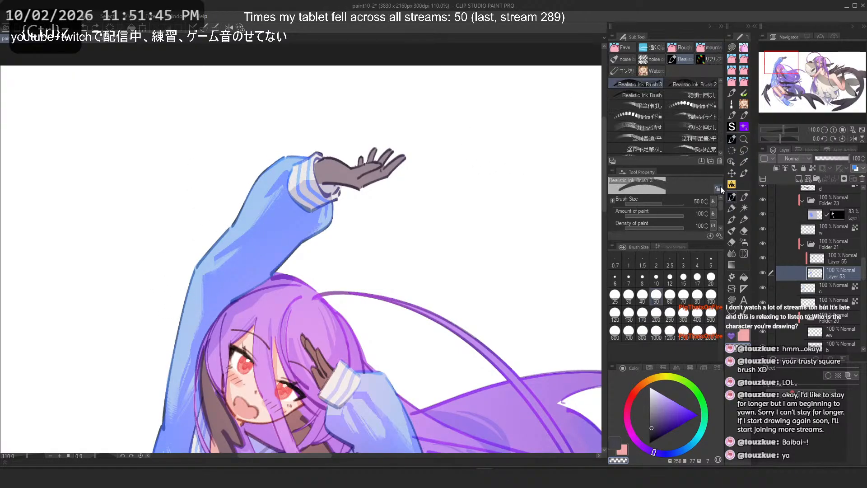
{"action": "left_click", "coordinate": [623, 47]}
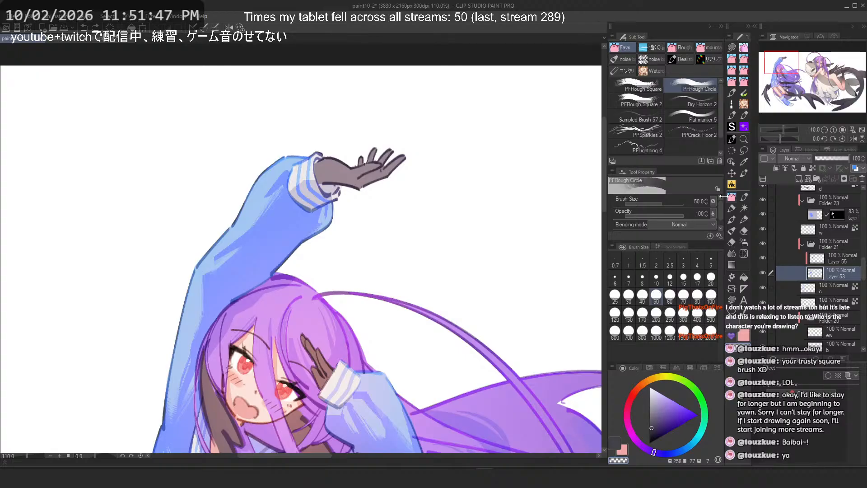
{"action": "left_click", "coordinate": [732, 185]}
{"action": "left_click", "coordinate": [629, 47]}
{"action": "left_click", "coordinate": [704, 47]}
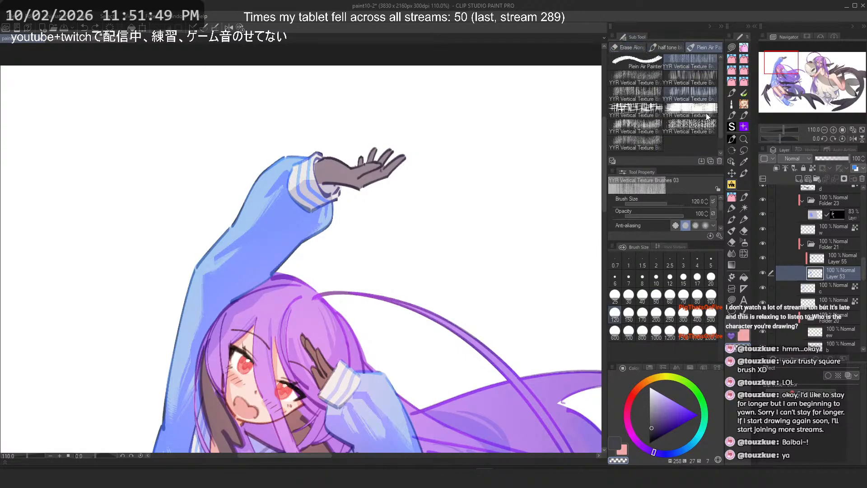
{"action": "left_click", "coordinate": [732, 198]}
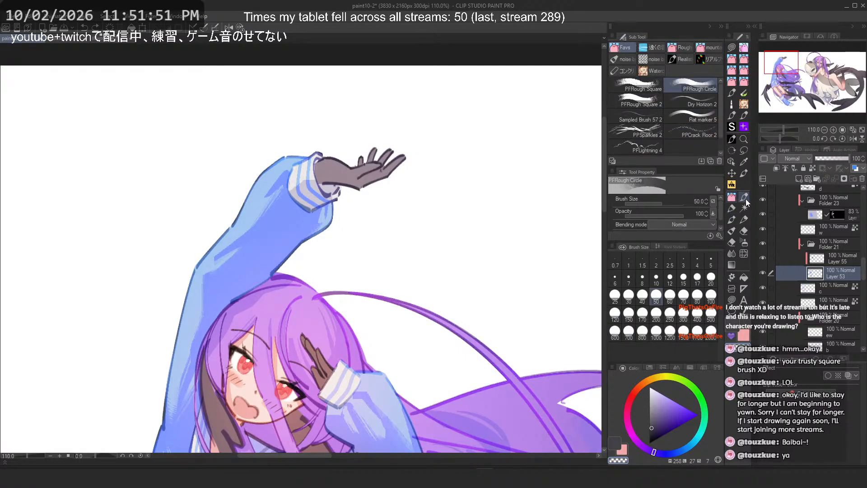
{"action": "left_click", "coordinate": [744, 197]}
{"action": "left_click", "coordinate": [615, 48]}
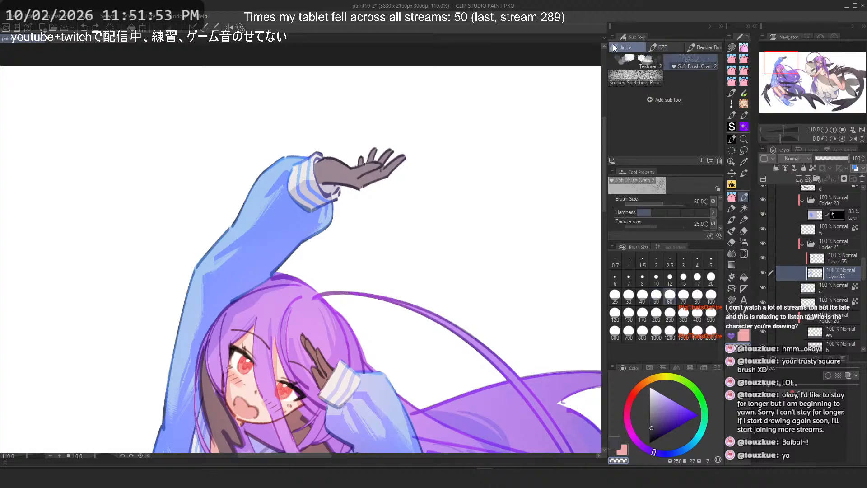
{"action": "left_click", "coordinate": [704, 47]}
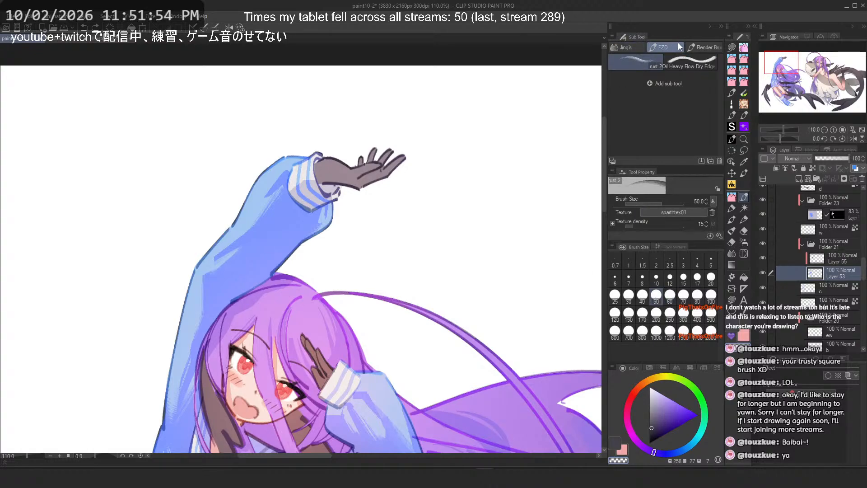
{"action": "left_click", "coordinate": [732, 140]}
{"action": "left_click", "coordinate": [744, 139]}
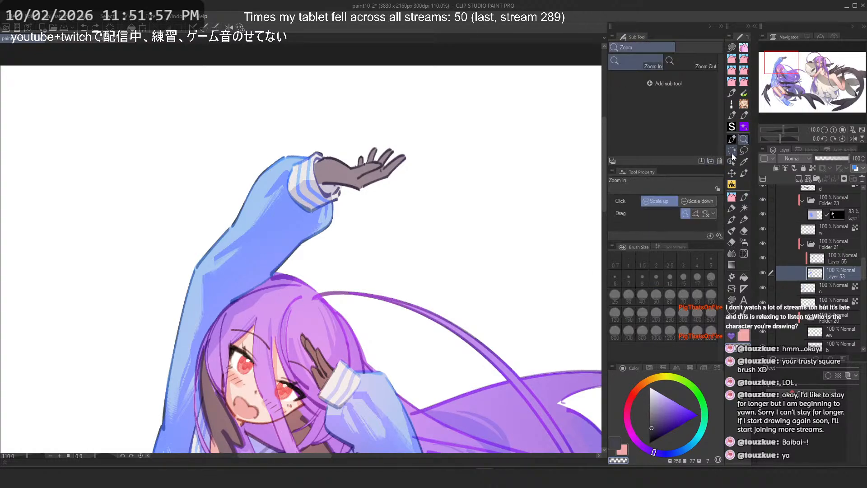
{"action": "left_click", "coordinate": [732, 153]}
{"action": "left_click", "coordinate": [732, 129]}
{"action": "left_click", "coordinate": [734, 140]}
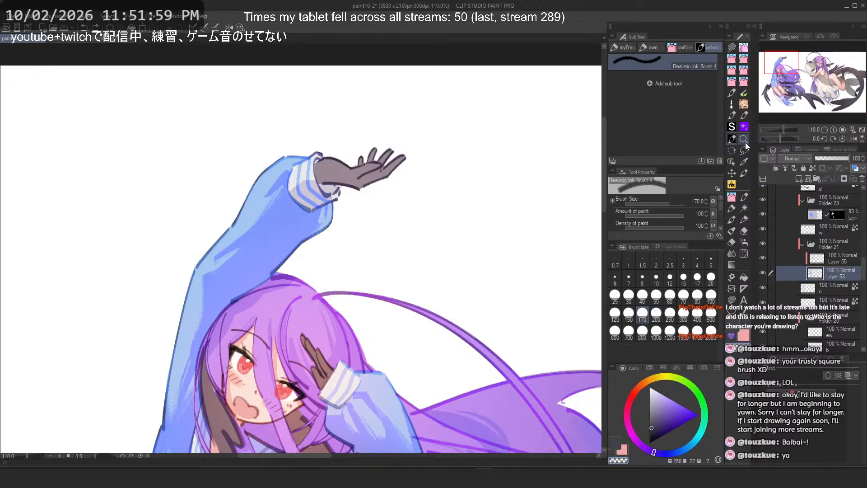
{"action": "left_click", "coordinate": [744, 140]}
{"action": "left_click", "coordinate": [732, 196]}
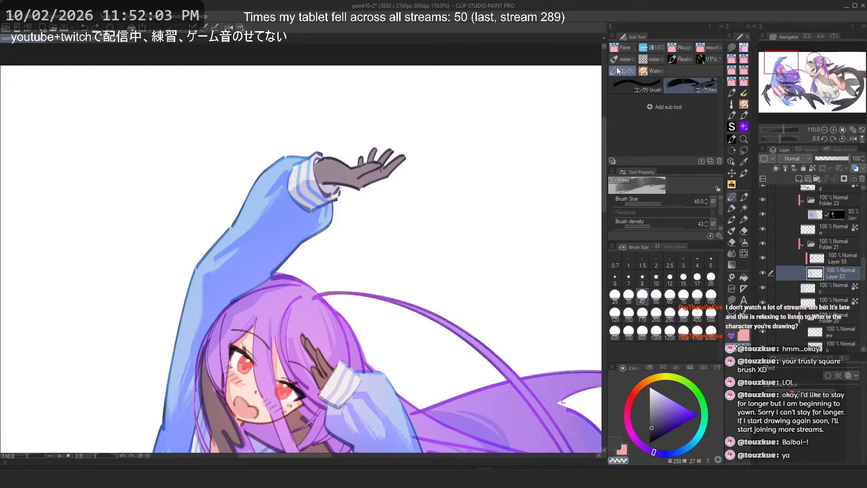
{"action": "left_click", "coordinate": [680, 47]}
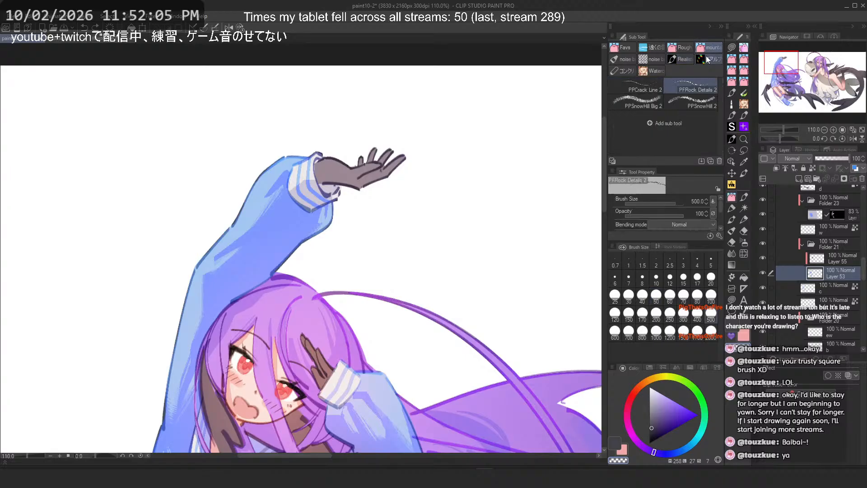
{"action": "left_click", "coordinate": [732, 208]}
{"action": "left_click", "coordinate": [732, 220]}
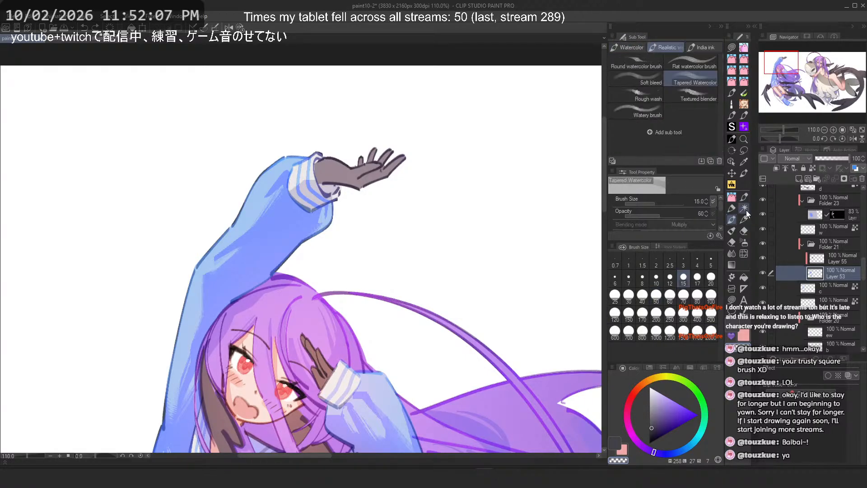
{"action": "left_click", "coordinate": [744, 197]}
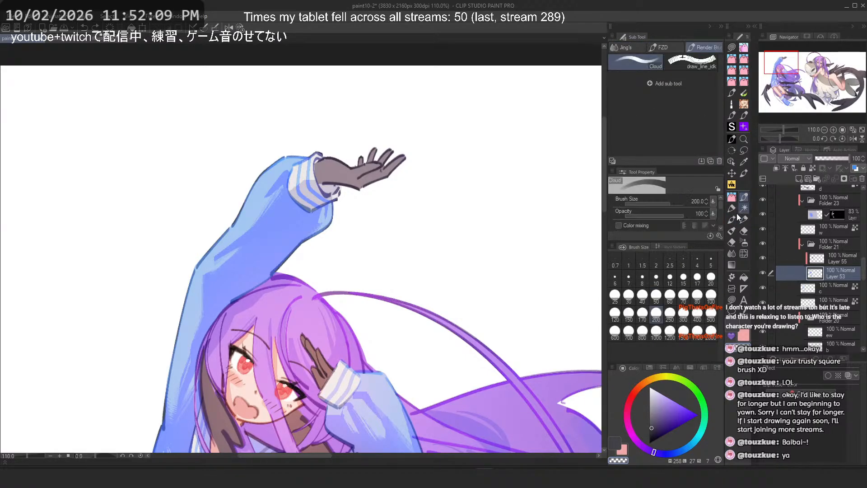
Step: Browse through the tool list, checking each tool's sub tool groups for a texture brush
{"action": "left_click", "coordinate": [732, 207]}
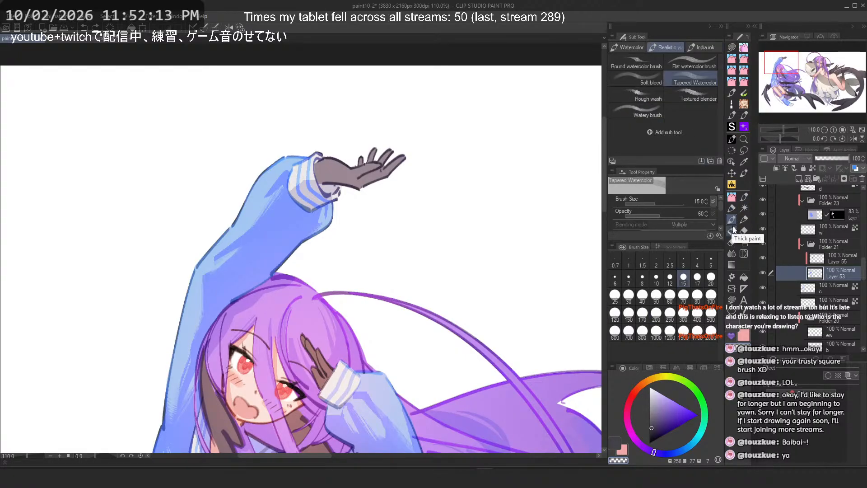
{"action": "left_click", "coordinate": [732, 230]}
{"action": "left_click", "coordinate": [744, 231]}
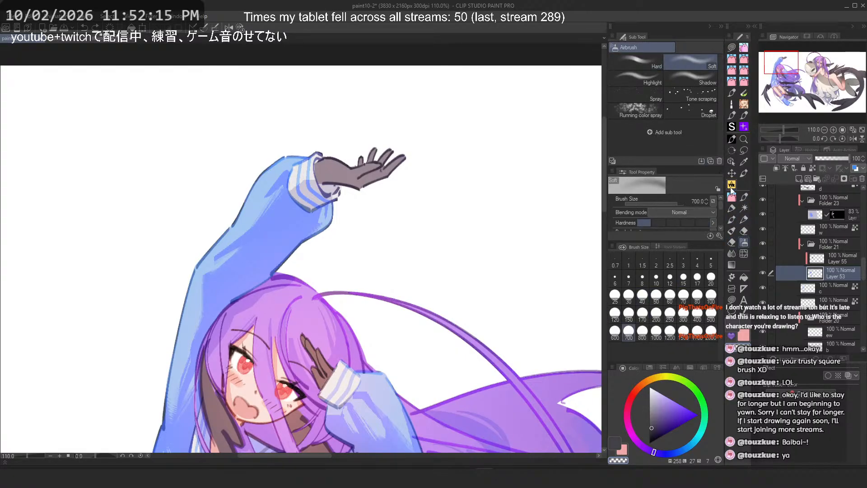
{"action": "left_click", "coordinate": [732, 187]}
{"action": "left_click", "coordinate": [732, 174]}
{"action": "left_click", "coordinate": [743, 174]}
{"action": "left_click", "coordinate": [744, 163]}
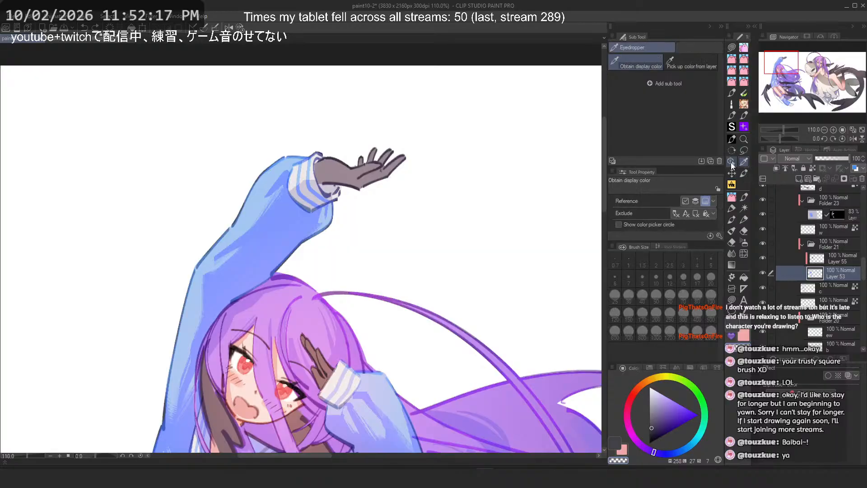
{"action": "left_click", "coordinate": [732, 163]}
{"action": "left_click", "coordinate": [733, 152]}
{"action": "left_click", "coordinate": [744, 152]}
{"action": "left_click", "coordinate": [744, 141]}
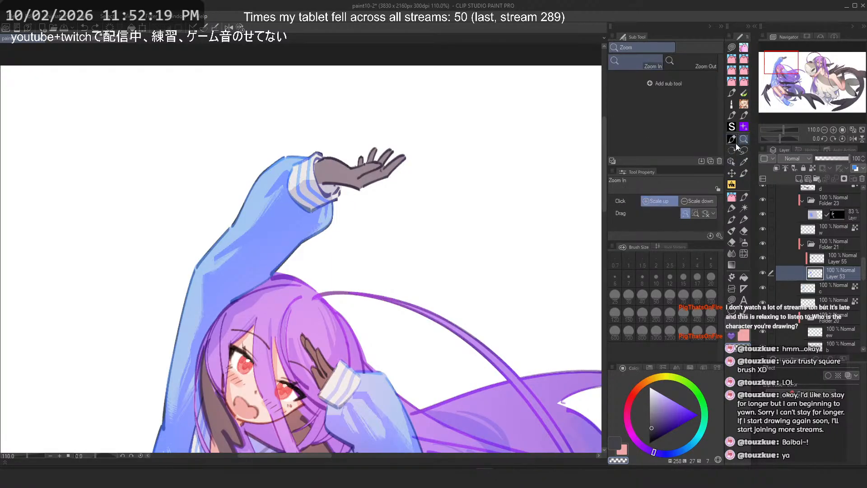
{"action": "left_click", "coordinate": [732, 140]}
{"action": "left_click", "coordinate": [732, 128]}
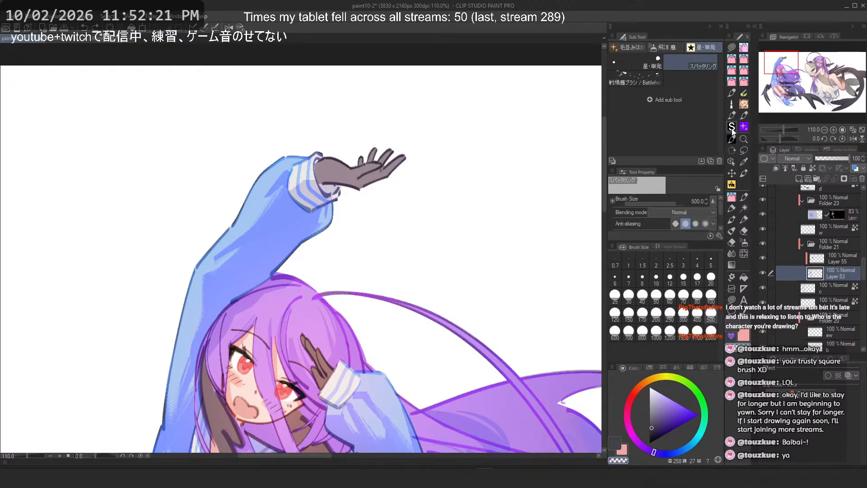
{"action": "left_click", "coordinate": [742, 129]}
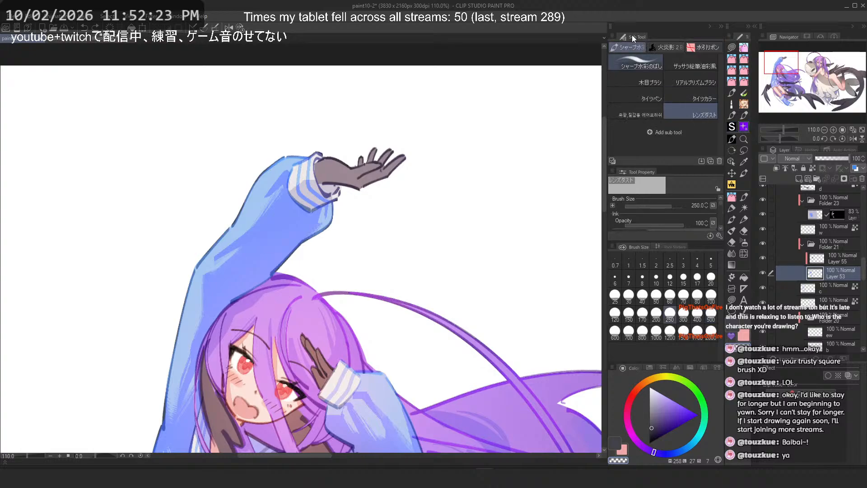
Step: Look through the decoration and custom brush sub tool groups, including the noise and watercolor sets
{"action": "left_click", "coordinate": [732, 116]}
{"action": "scroll", "coordinate": [726, 103], "scroll_direction": "up", "scroll_amount": 5}
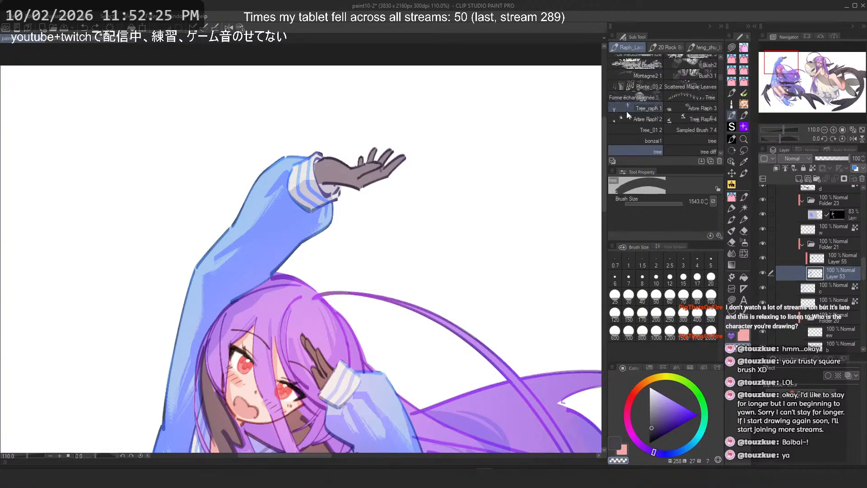
{"action": "left_click", "coordinate": [744, 116]}
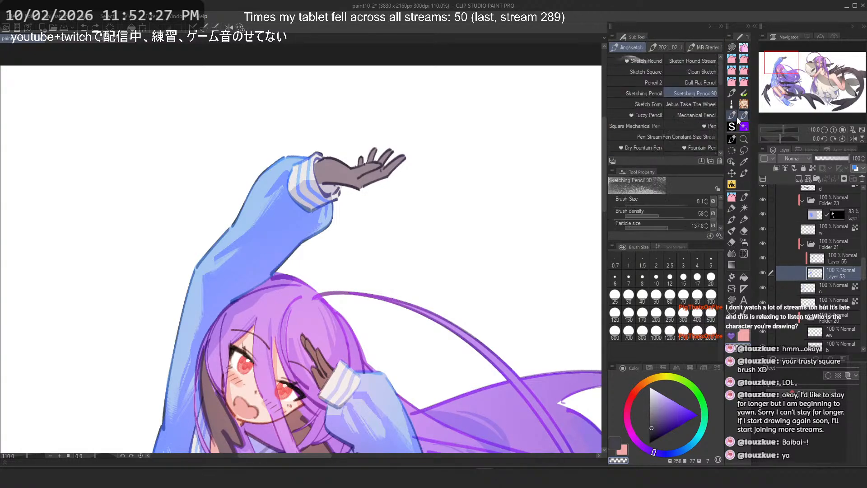
{"action": "left_click", "coordinate": [732, 197]}
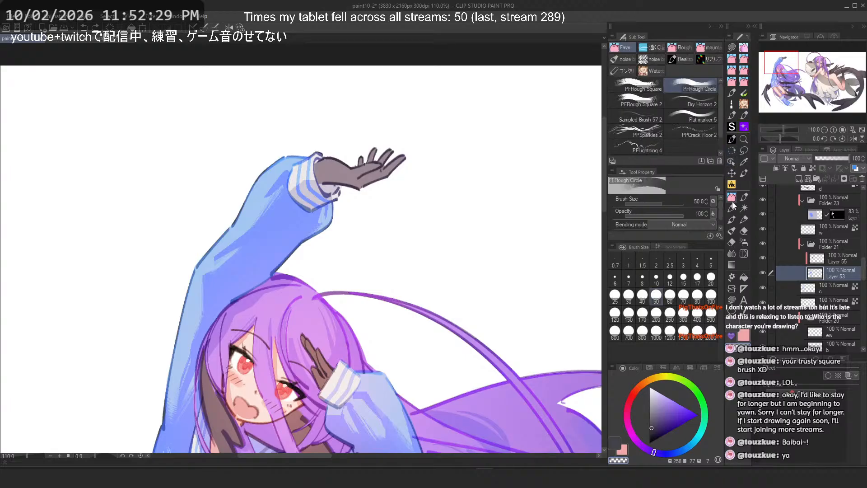
{"action": "scroll", "coordinate": [633, 144], "scroll_direction": "down", "scroll_amount": 3}
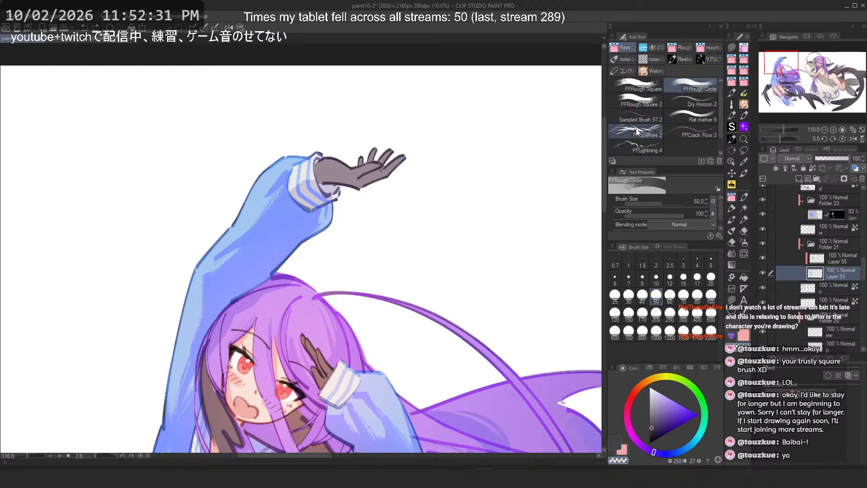
{"action": "left_click", "coordinate": [650, 47]}
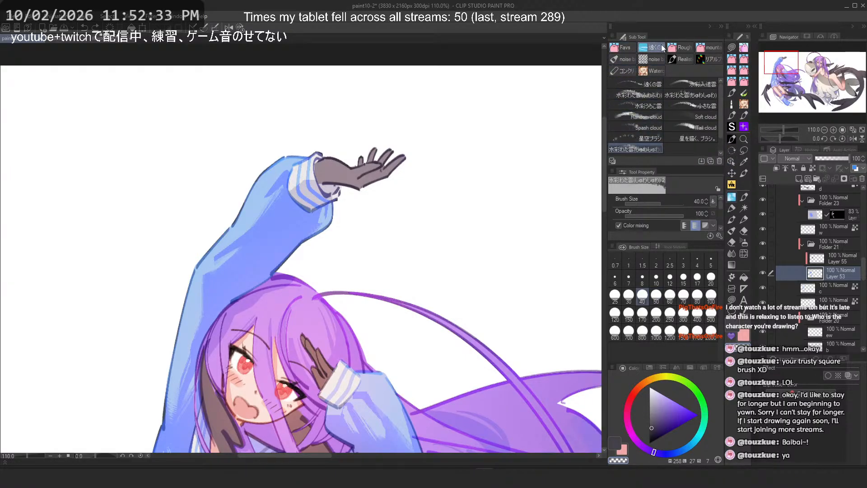
{"action": "left_click", "coordinate": [682, 47]}
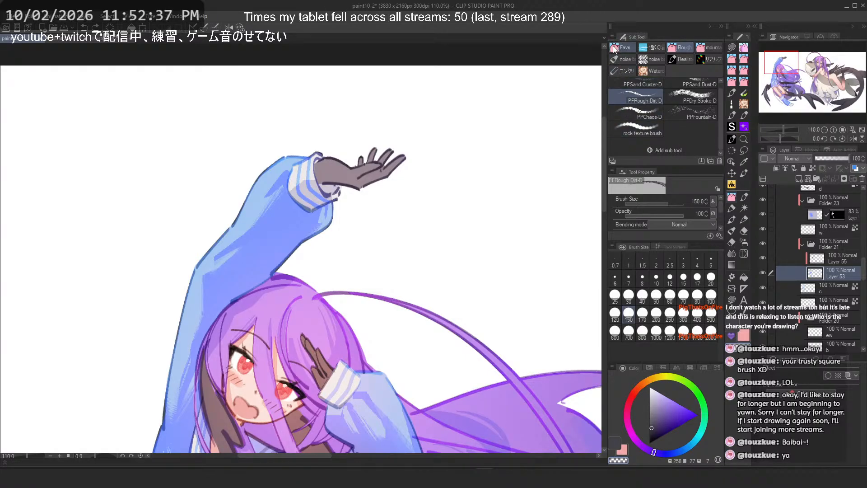
{"action": "left_click", "coordinate": [623, 59]}
{"action": "scroll", "coordinate": [626, 117], "scroll_direction": "down", "scroll_amount": 3}
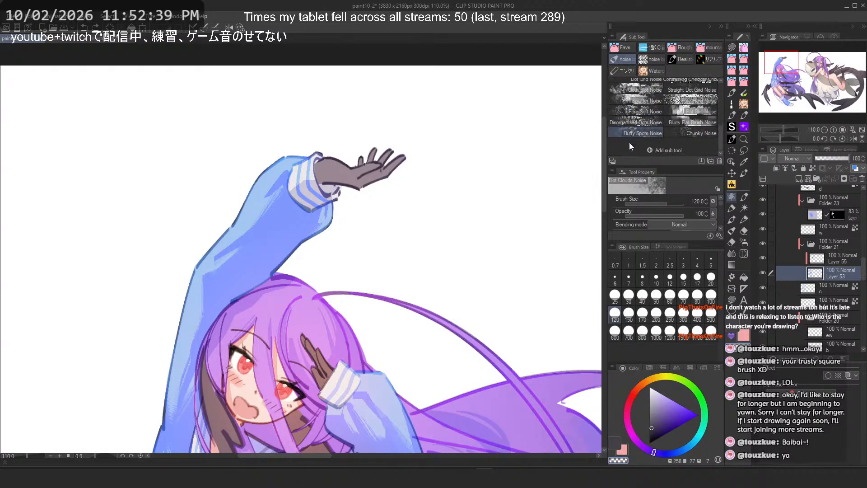
{"action": "scroll", "coordinate": [632, 120], "scroll_direction": "up", "scroll_amount": 5}
{"action": "left_click", "coordinate": [644, 59]}
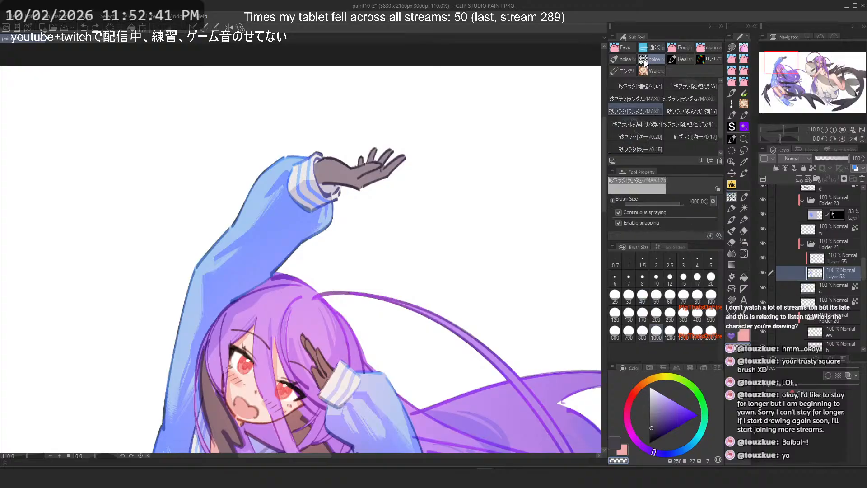
{"action": "left_click", "coordinate": [677, 59]}
{"action": "scroll", "coordinate": [638, 137], "scroll_direction": "down", "scroll_amount": 5}
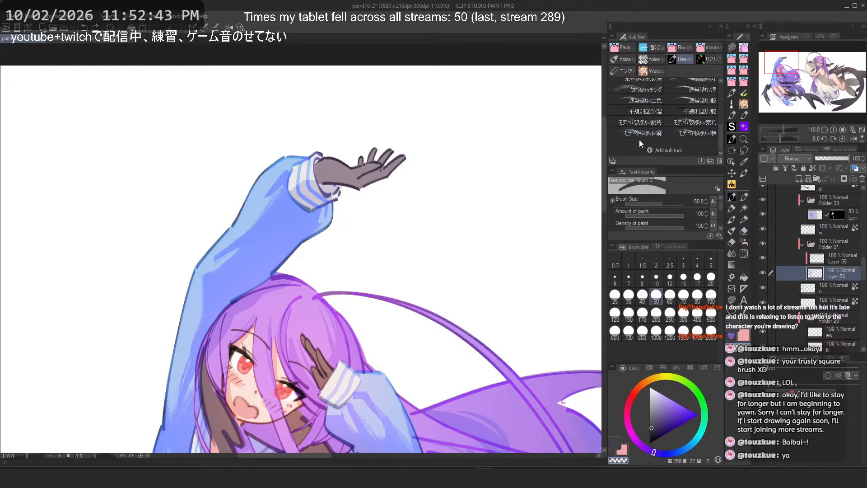
{"action": "scroll", "coordinate": [638, 140], "scroll_direction": "up", "scroll_amount": 5}
{"action": "left_click", "coordinate": [702, 56]}
{"action": "left_click", "coordinate": [628, 72]}
{"action": "left_click", "coordinate": [653, 69]}
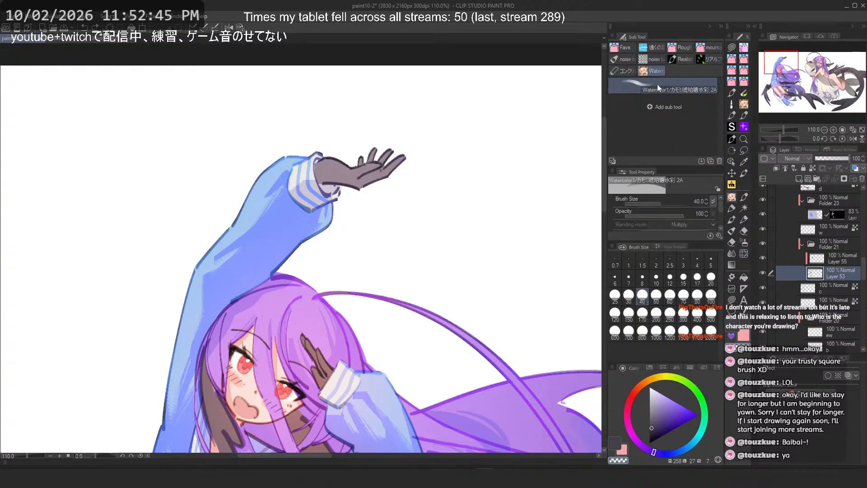
{"action": "left_click", "coordinate": [740, 200]}
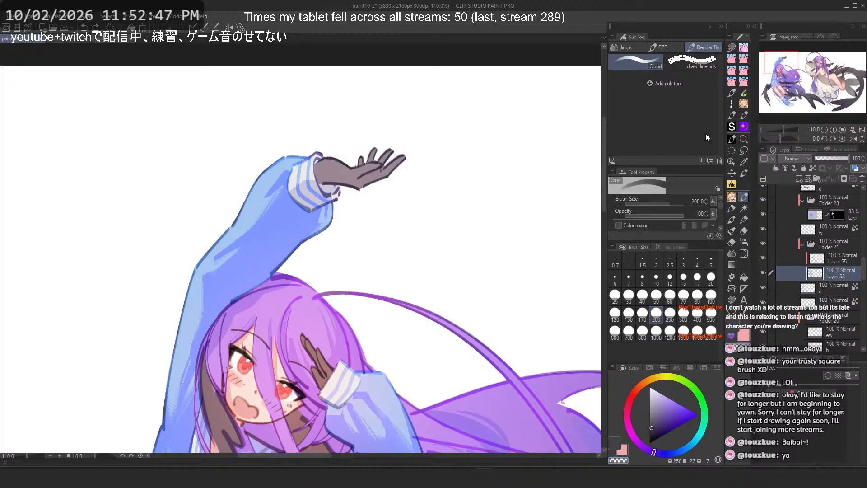
Step: Check the pen, marker, watercolor, airbrush and gradient sub tool groups for a suitable brush
{"action": "left_click", "coordinate": [636, 47]}
{"action": "left_click", "coordinate": [669, 47]}
{"action": "left_click", "coordinate": [699, 47]}
{"action": "left_click", "coordinate": [733, 209]}
{"action": "left_click", "coordinate": [625, 45]}
{"action": "left_click", "coordinate": [682, 47]}
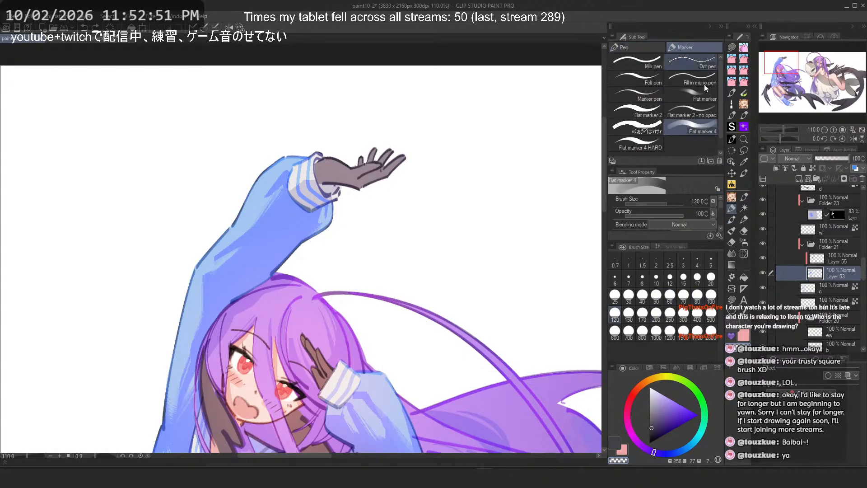
{"action": "left_click", "coordinate": [744, 208]}
{"action": "left_click", "coordinate": [732, 220]}
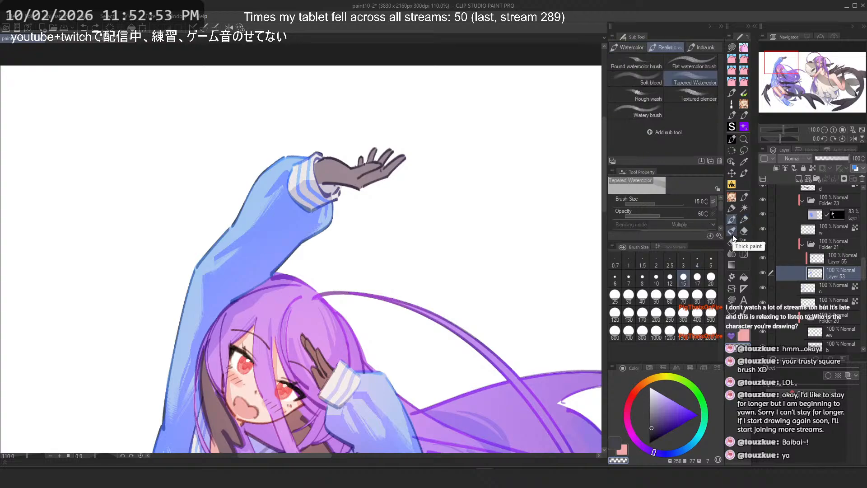
{"action": "left_click", "coordinate": [744, 233]}
{"action": "left_click", "coordinate": [733, 251]}
{"action": "left_click", "coordinate": [733, 241]}
{"action": "left_click", "coordinate": [744, 244]}
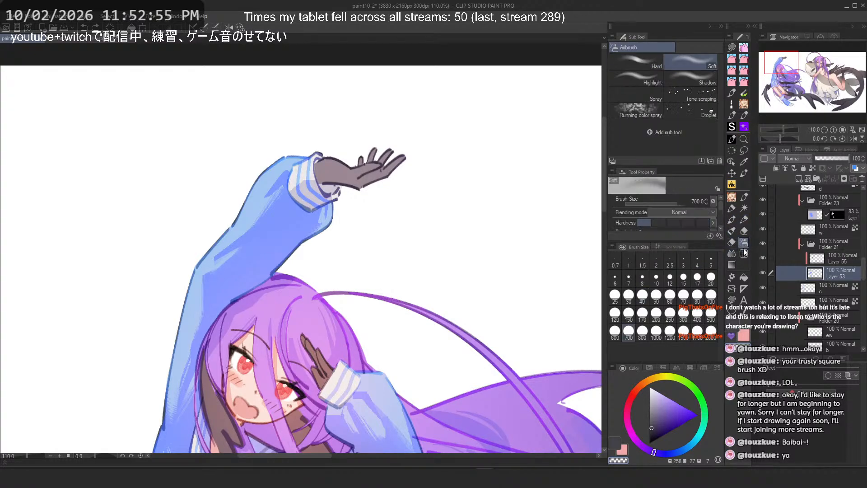
{"action": "left_click", "coordinate": [733, 254]}
{"action": "left_click", "coordinate": [732, 266]}
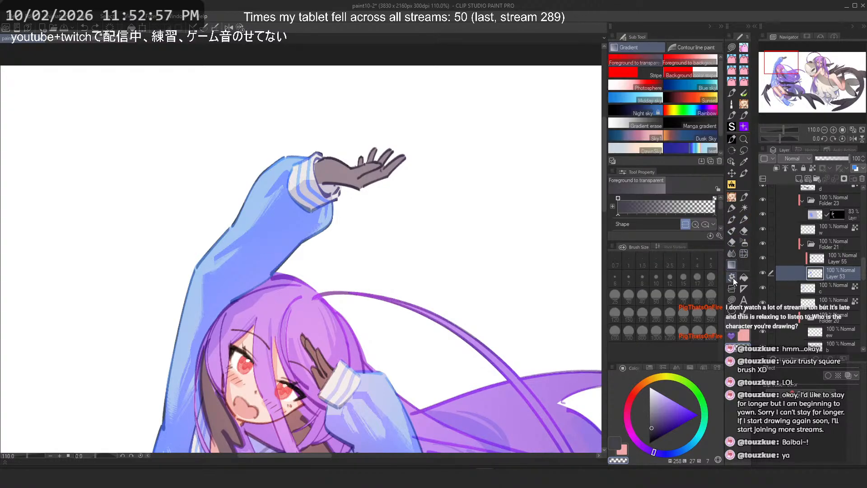
{"action": "left_click", "coordinate": [732, 139]}
{"action": "left_click", "coordinate": [681, 48]}
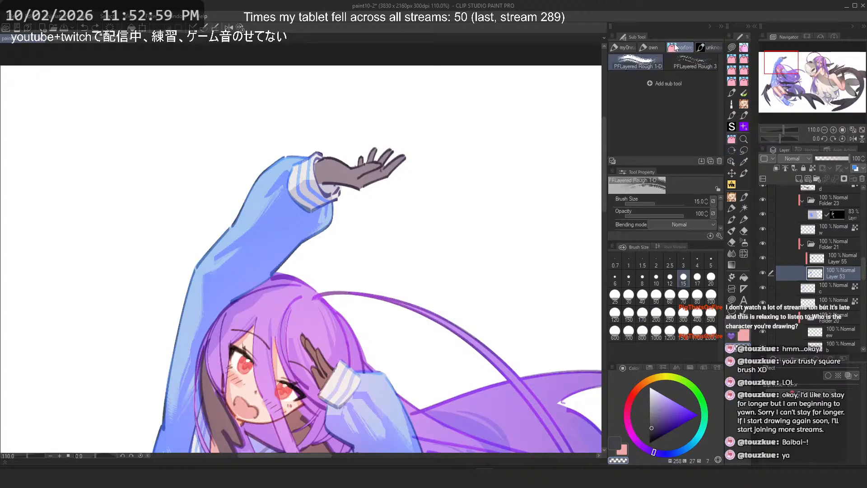
{"action": "left_click", "coordinate": [651, 49]}
{"action": "left_click", "coordinate": [626, 49]}
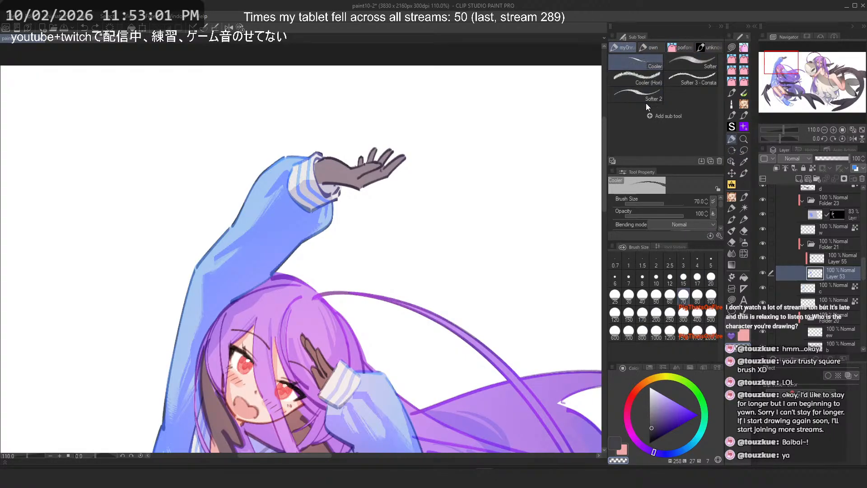
Step: Browse the decoration and pencil groups again, including the MB Starter Pack brushes
{"action": "left_click", "coordinate": [732, 128]}
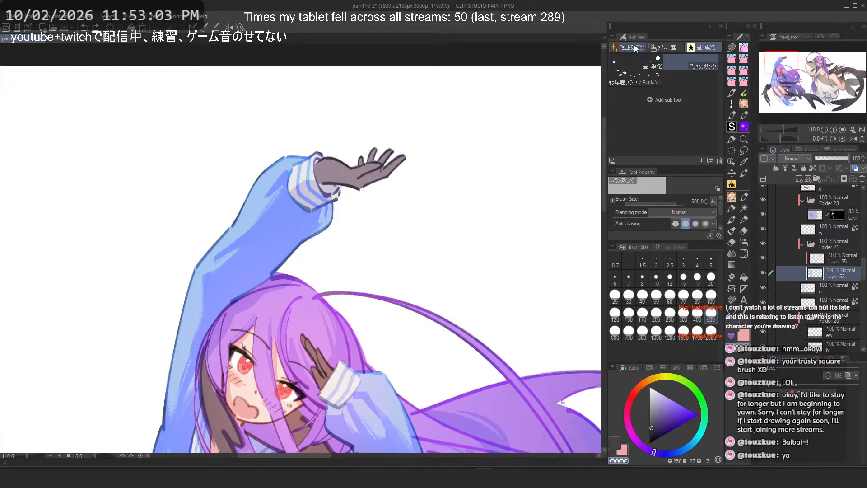
{"action": "left_click", "coordinate": [745, 127]}
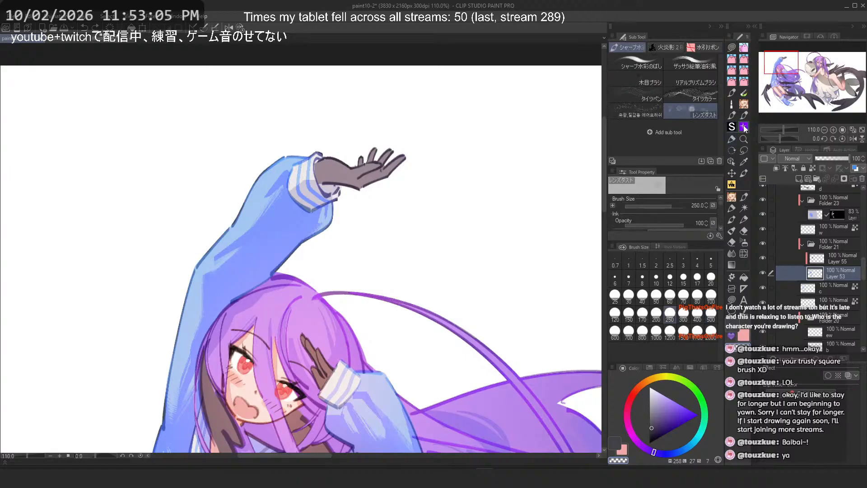
{"action": "left_click", "coordinate": [666, 48]}
{"action": "left_click", "coordinate": [704, 48]}
{"action": "left_click", "coordinate": [630, 48]}
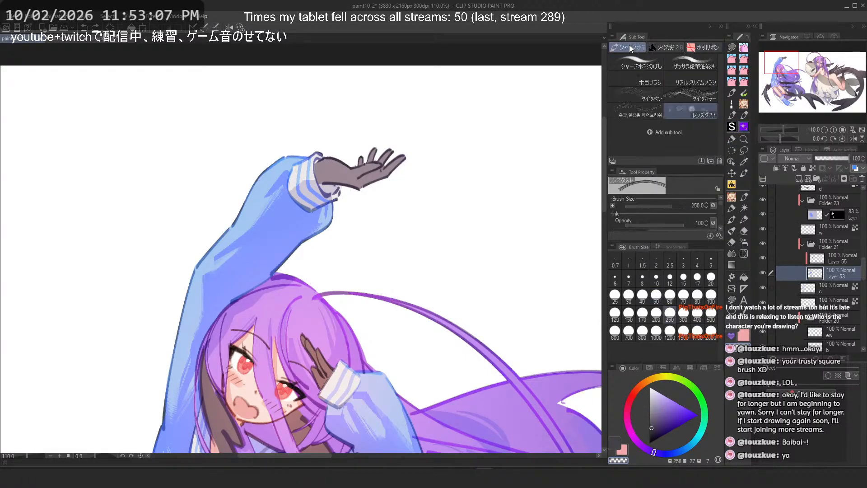
{"action": "left_click", "coordinate": [732, 117]}
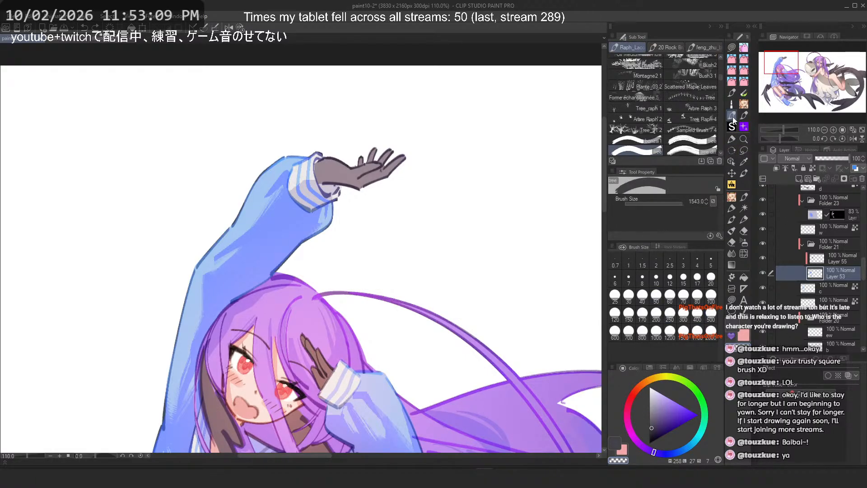
{"action": "scroll", "coordinate": [699, 123], "scroll_direction": "down", "scroll_amount": 5}
{"action": "left_click", "coordinate": [668, 48]}
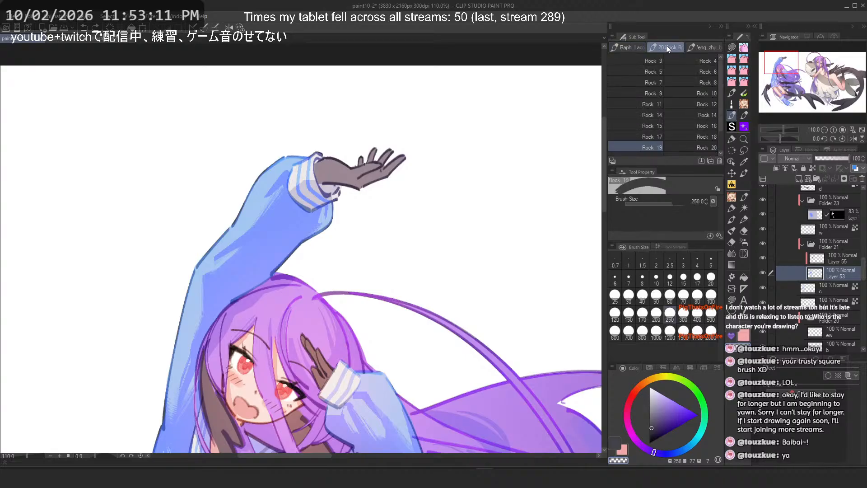
{"action": "left_click", "coordinate": [706, 48]}
{"action": "left_click", "coordinate": [744, 116]}
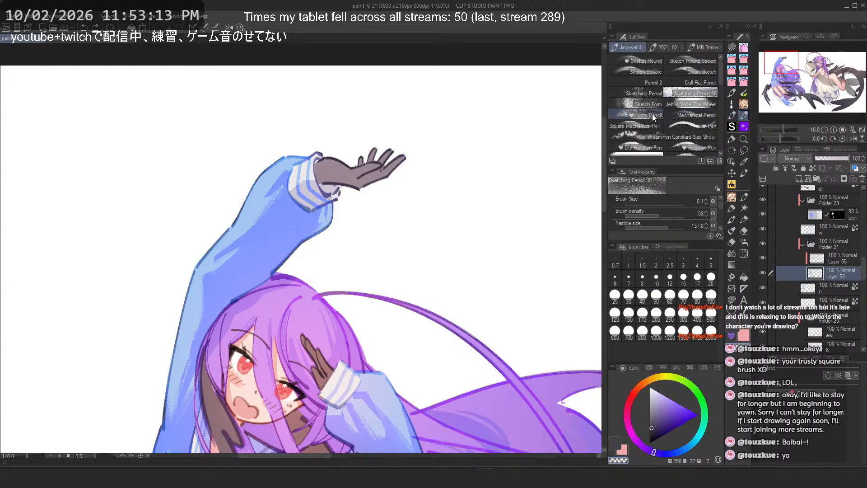
{"action": "left_click", "coordinate": [668, 48]}
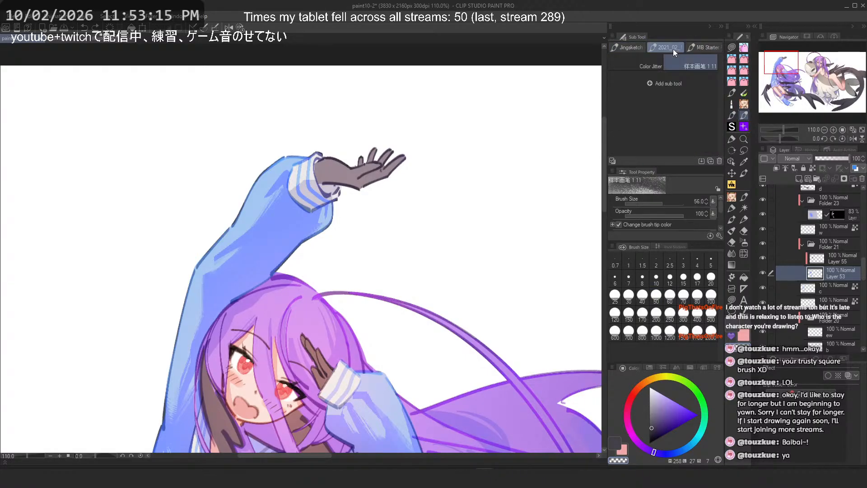
{"action": "left_click", "coordinate": [698, 49]}
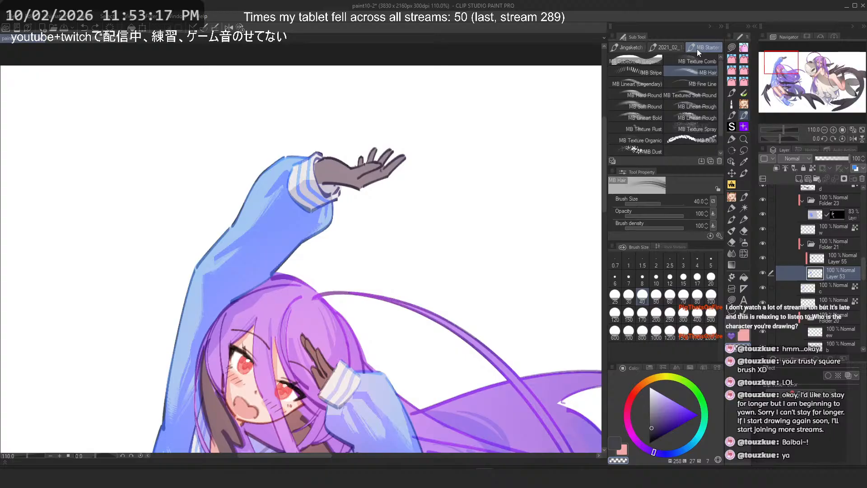
{"action": "scroll", "coordinate": [698, 93], "scroll_direction": "down", "scroll_amount": 1}
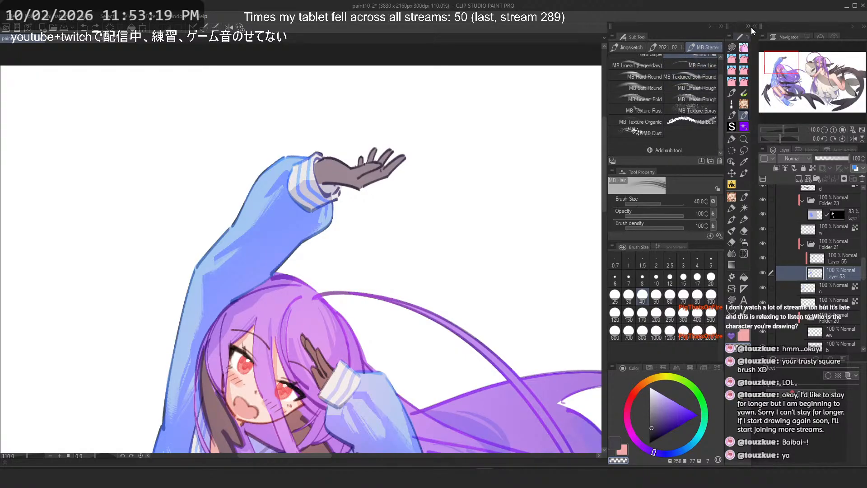
Step: Open the Material palette and browse the 3D pose and basic tone material categories
{"action": "left_click", "coordinate": [752, 27]}
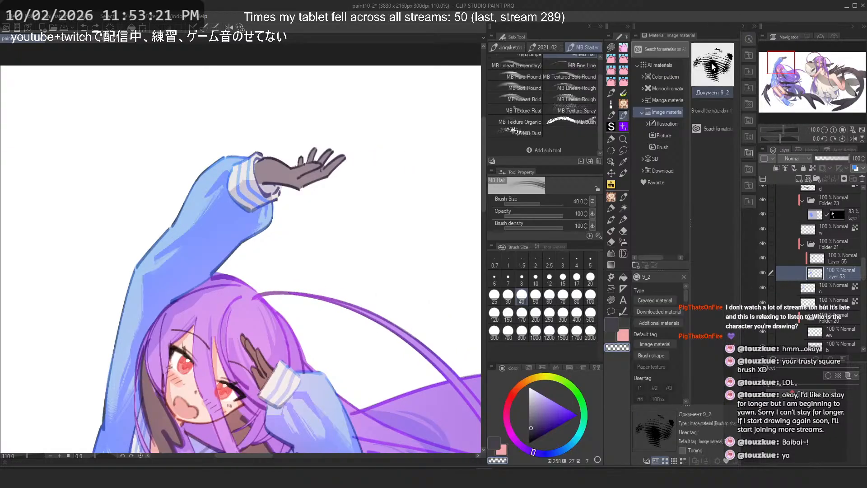
{"action": "left_click", "coordinate": [749, 57]}
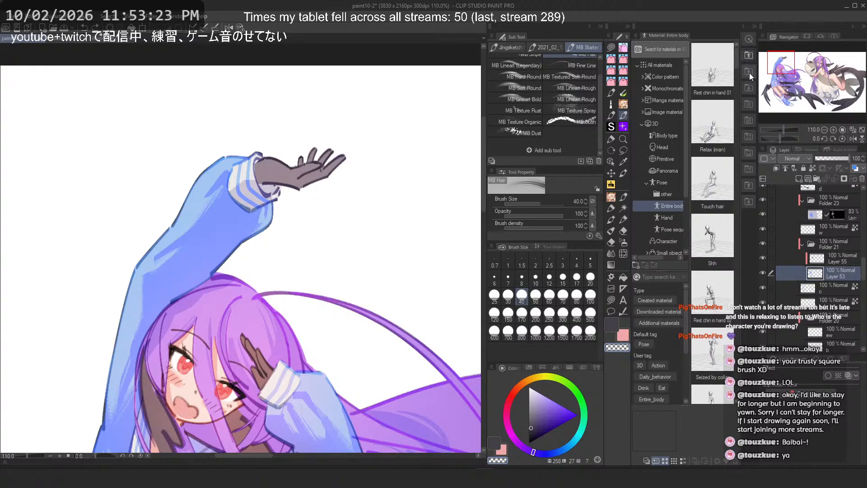
{"action": "left_click", "coordinate": [747, 90]}
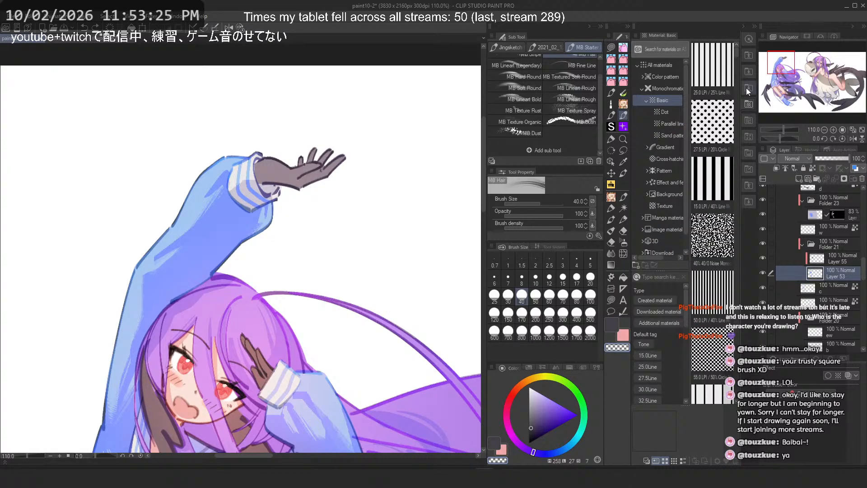
Step: Search the quick access list for a rake brush and scroll through the matching tools
{"action": "left_click", "coordinate": [749, 39]}
{"action": "left_click", "coordinate": [660, 46]}
{"action": "type", "text": "9_2"}
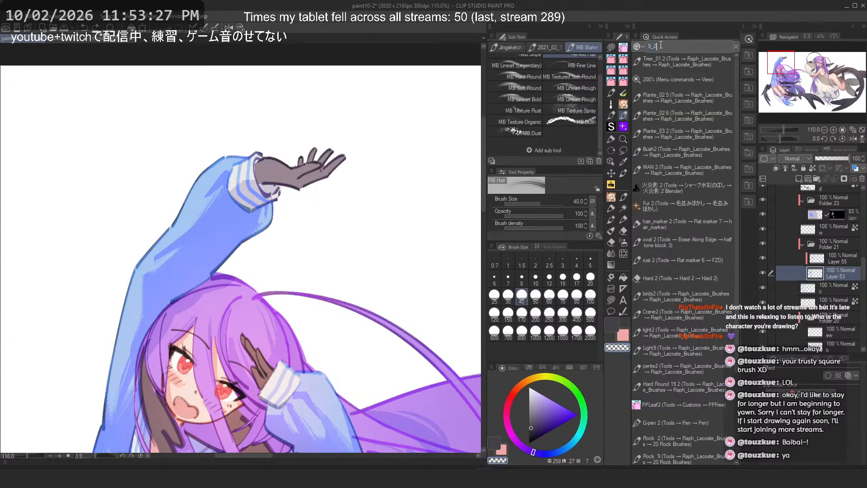
{"action": "type", "text": "raj"}
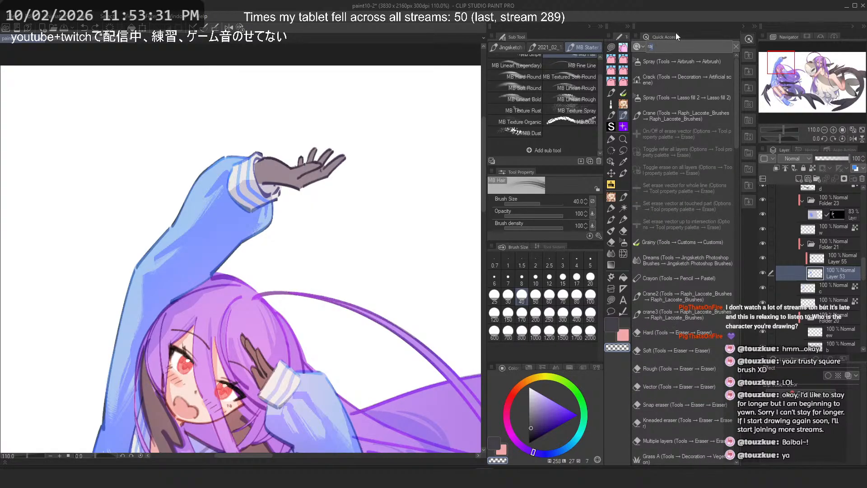
{"action": "key", "text": "BackSpace"}
{"action": "type", "text": "ke"}
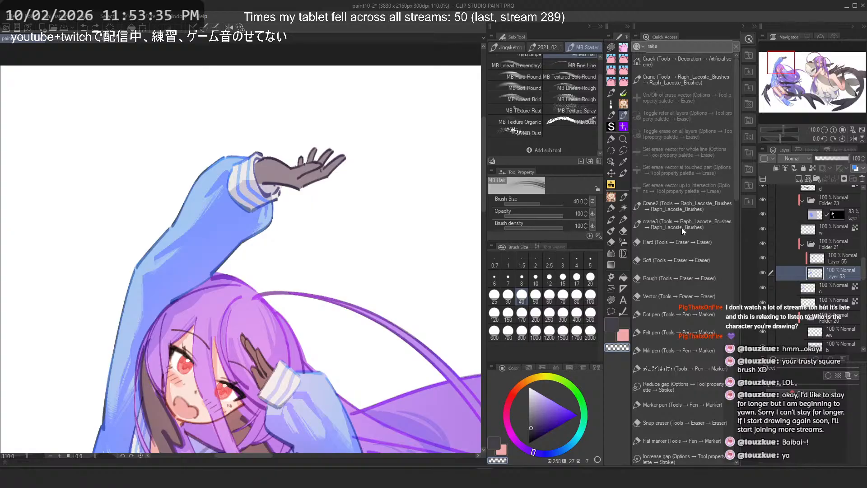
{"action": "scroll", "coordinate": [699, 226], "scroll_direction": "down", "scroll_amount": 6}
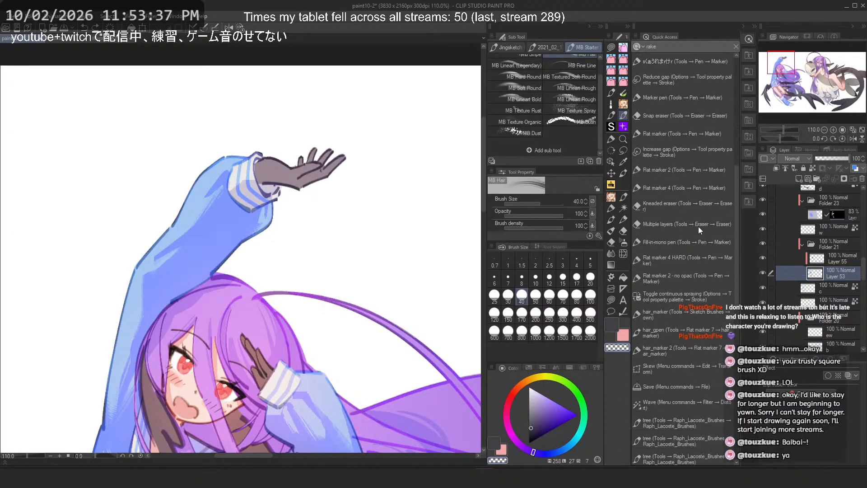
{"action": "scroll", "coordinate": [699, 227], "scroll_direction": "down", "scroll_amount": 8}
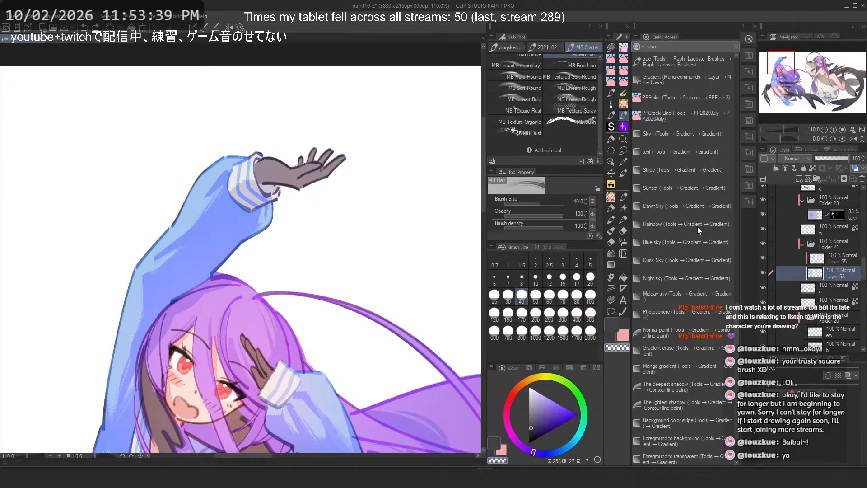
{"action": "scroll", "coordinate": [698, 227], "scroll_direction": "down", "scroll_amount": 1}
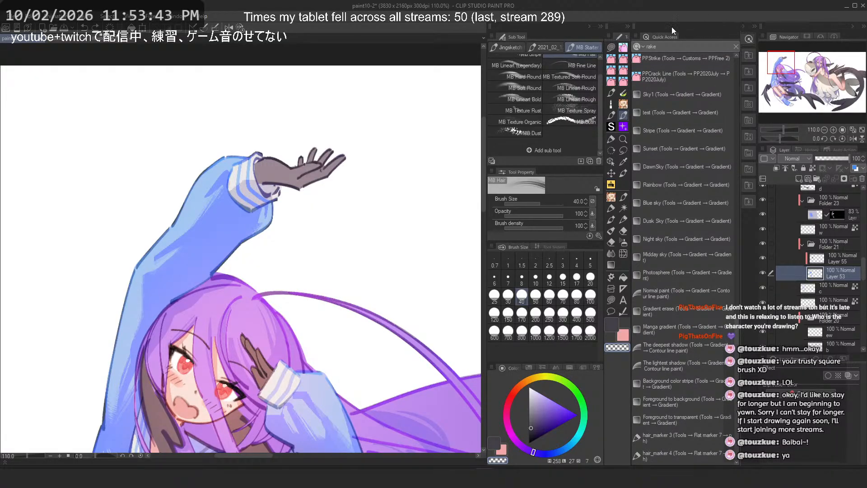
{"action": "left_click", "coordinate": [755, 26]}
{"action": "left_click", "coordinate": [756, 26]}
{"action": "scroll", "coordinate": [706, 115], "scroll_direction": "up", "scroll_amount": 1}
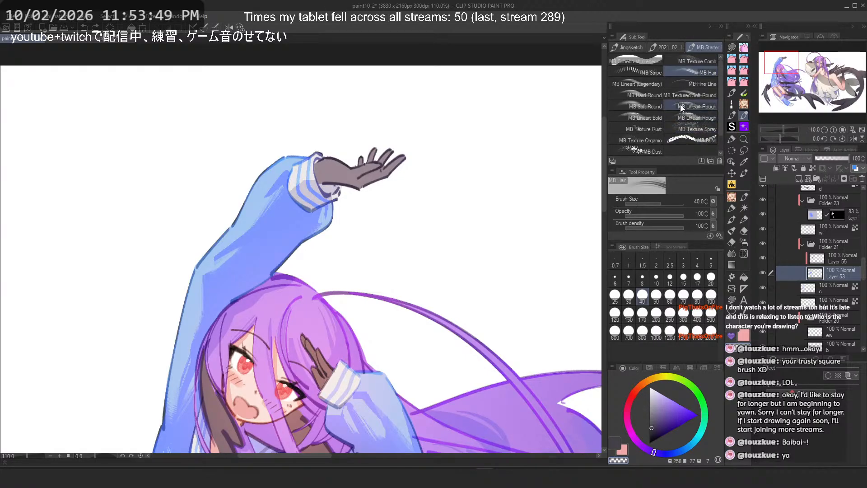
Step: Try MB Stripe strokes on the raised blue sleeve at sizes 250, 70 and 50, undoing each
{"action": "left_click", "coordinate": [639, 72]}
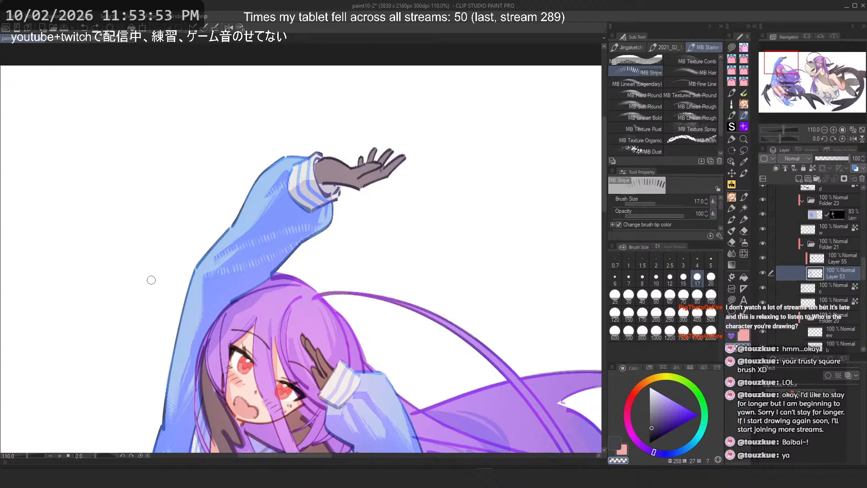
{"action": "key", "text": "ctrl+z"}
{"action": "left_click", "coordinate": [671, 314]}
{"action": "left_click_drag", "start_coordinate": [311, 203], "coordinate": [190, 334]}
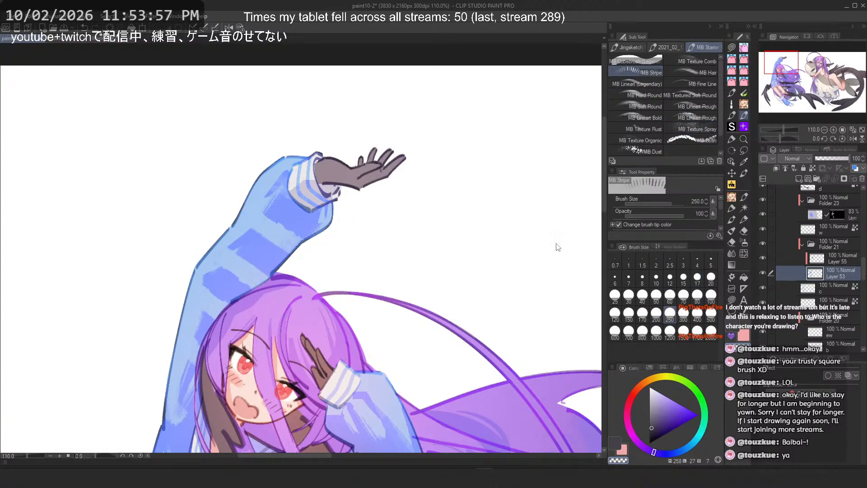
{"action": "key", "text": "ctrl+z"}
{"action": "left_click", "coordinate": [683, 295]}
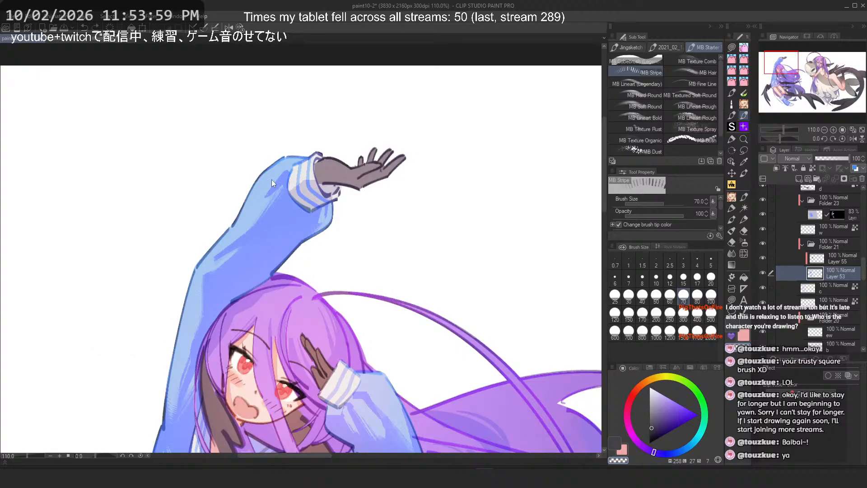
{"action": "key", "text": "ctrl+z"}
{"action": "left_click", "coordinate": [655, 299]}
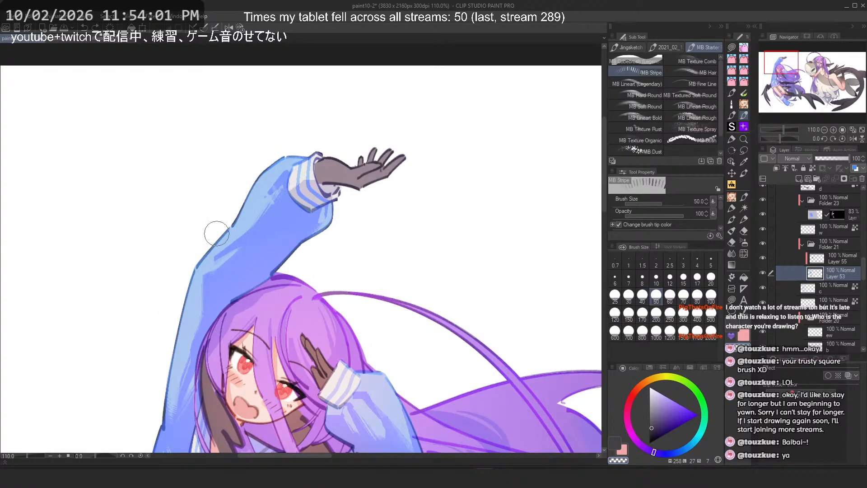
{"action": "left_click_drag", "start_coordinate": [247, 256], "coordinate": [273, 220]}
{"action": "key", "text": "ctrl+z"}
{"action": "scroll", "coordinate": [355, 175], "scroll_direction": "down", "scroll_amount": 2}
{"action": "scroll", "coordinate": [506, 343], "scroll_direction": "up", "scroll_amount": 1}
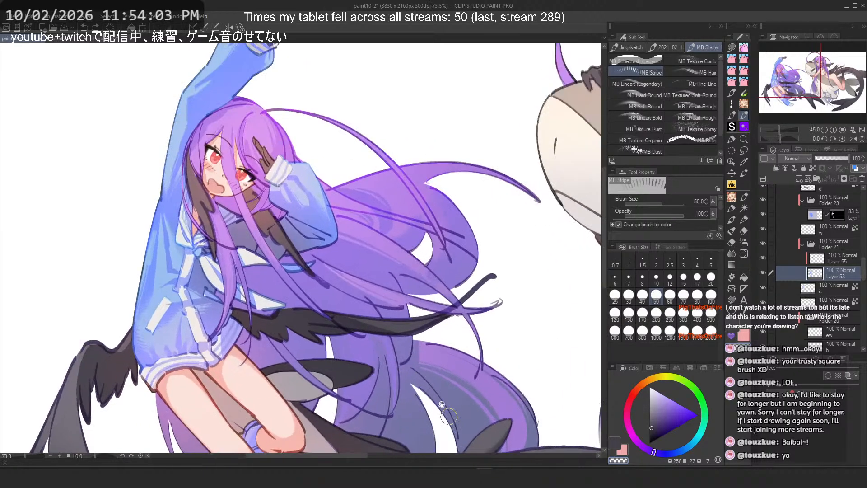
{"action": "left_click_drag", "start_coordinate": [498, 304], "coordinate": [322, 48]}
{"action": "scroll", "coordinate": [411, 246], "scroll_direction": "up", "scroll_amount": 1}
{"action": "scroll", "coordinate": [411, 246], "scroll_direction": "up", "scroll_amount": 2}
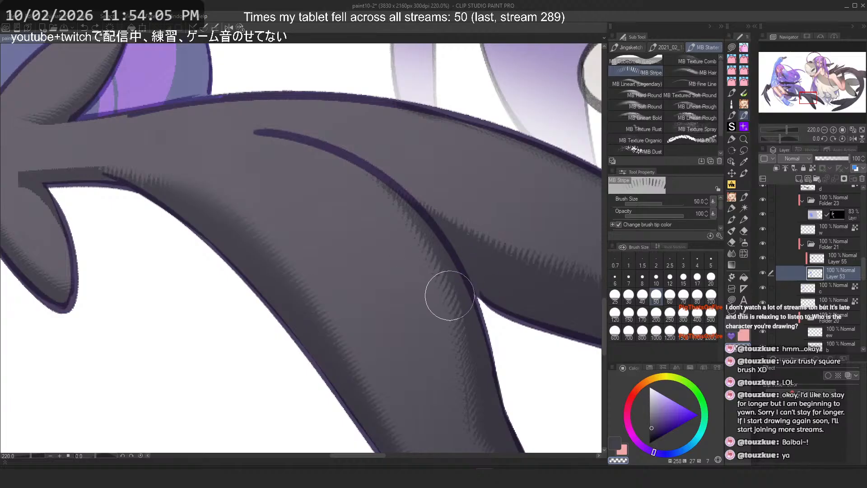
{"action": "scroll", "coordinate": [468, 263], "scroll_direction": "down", "scroll_amount": 3}
{"action": "left_click_drag", "start_coordinate": [276, 165], "coordinate": [404, 275]}
{"action": "left_click", "coordinate": [684, 76]}
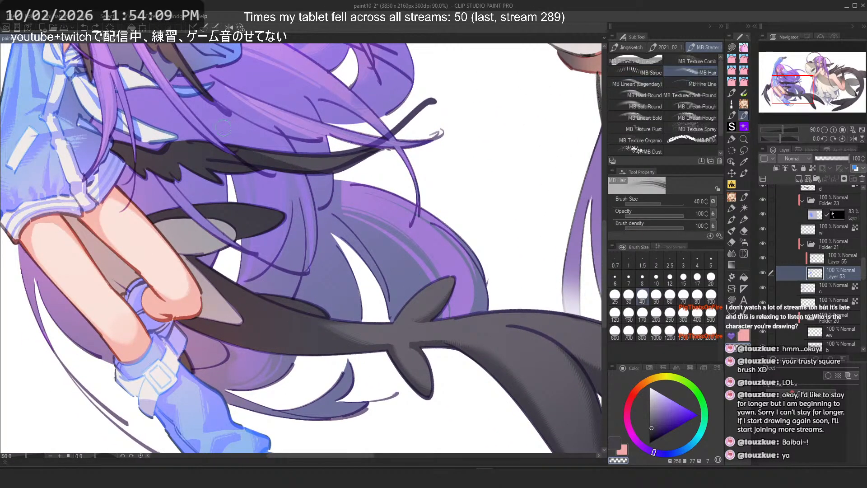
{"action": "scroll", "coordinate": [511, 359], "scroll_direction": "up", "scroll_amount": 5}
{"action": "scroll", "coordinate": [462, 347], "scroll_direction": "down", "scroll_amount": 5}
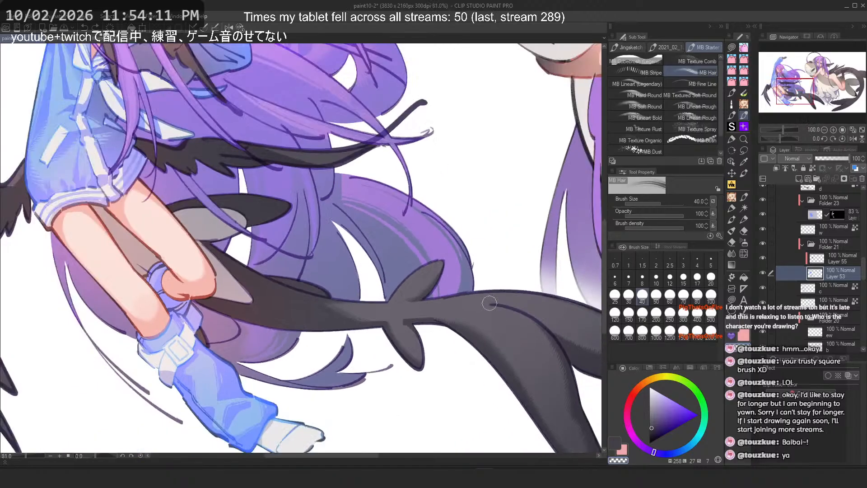
{"action": "left_click_drag", "start_coordinate": [190, 67], "coordinate": [390, 223]}
{"action": "scroll", "coordinate": [390, 223], "scroll_direction": "up", "scroll_amount": 3}
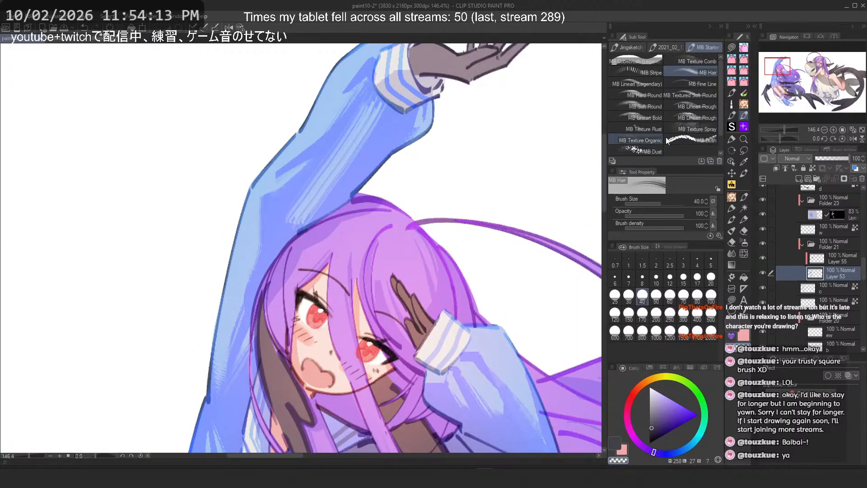
Step: Browse the MB Starter, Japanese watercolor and custom test brush groups for a textured brush
{"action": "left_click", "coordinate": [631, 85]}
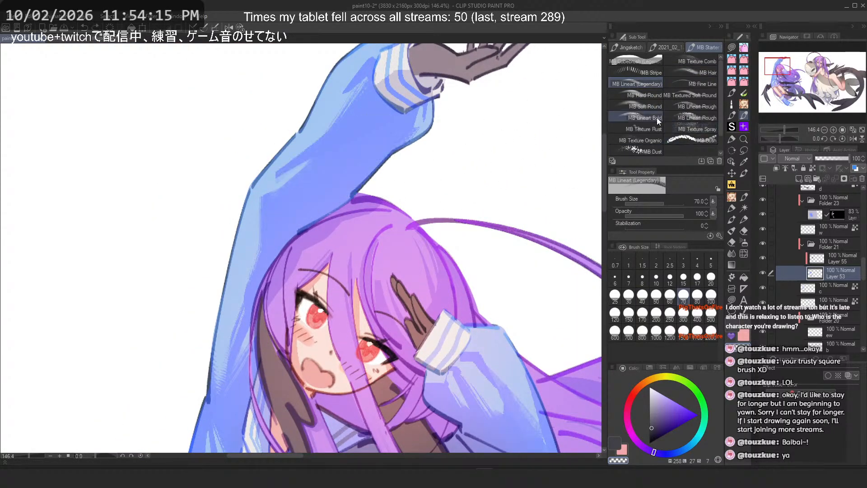
{"action": "scroll", "coordinate": [676, 141], "scroll_direction": "down", "scroll_amount": 1}
{"action": "left_click", "coordinate": [637, 99]}
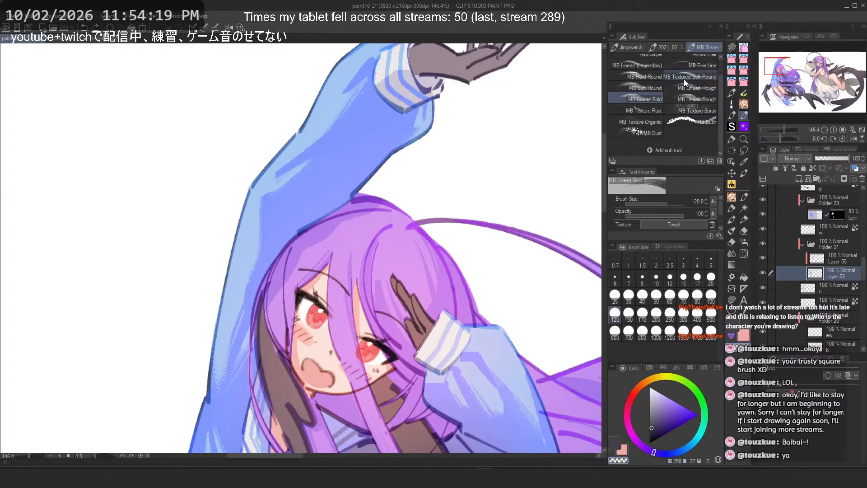
{"action": "left_click", "coordinate": [744, 128]}
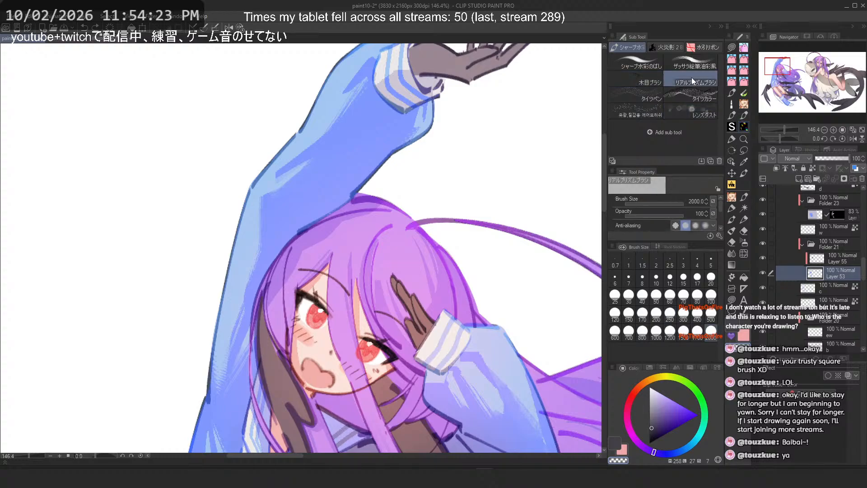
{"action": "left_click", "coordinate": [648, 62]}
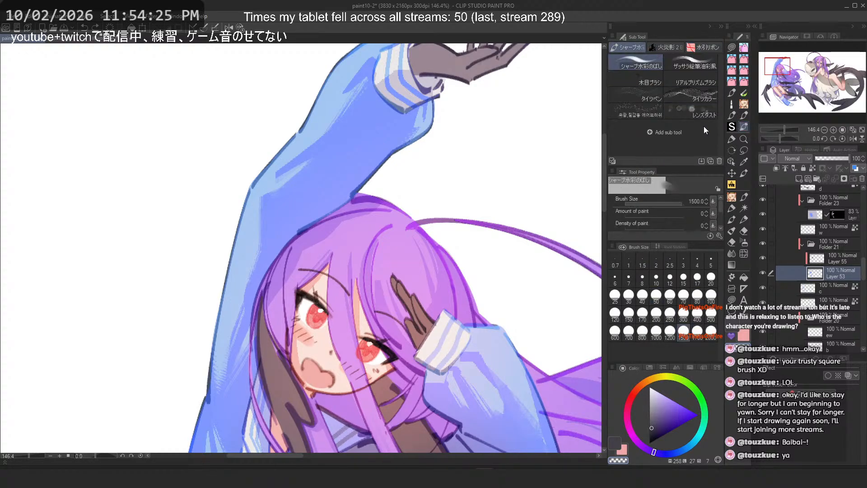
{"action": "left_click", "coordinate": [732, 139]}
{"action": "left_click", "coordinate": [651, 48]}
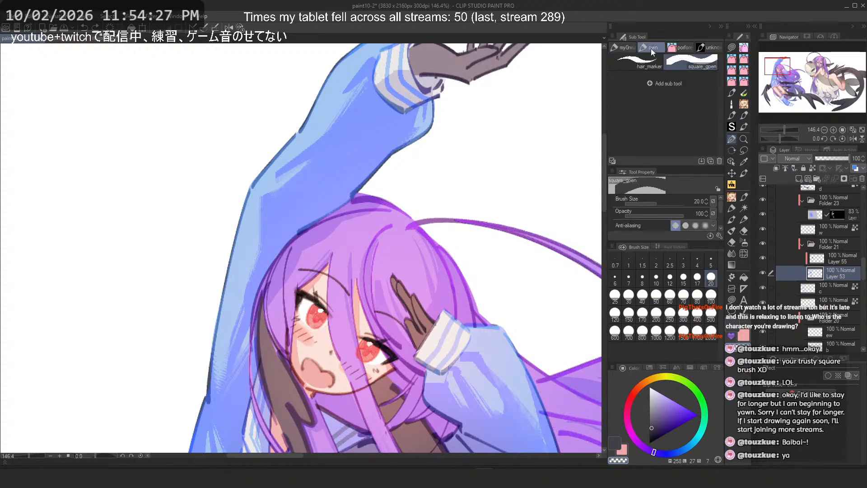
{"action": "left_click", "coordinate": [681, 48]}
{"action": "left_click", "coordinate": [709, 48]}
{"action": "left_click", "coordinate": [745, 139]}
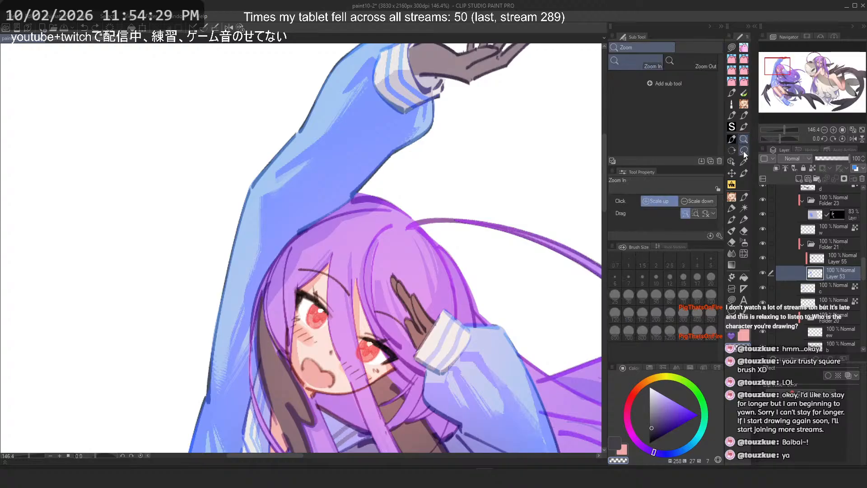
{"action": "left_click", "coordinate": [743, 151]}
{"action": "left_click", "coordinate": [731, 151]}
{"action": "left_click", "coordinate": [730, 163]}
{"action": "left_click", "coordinate": [744, 173]}
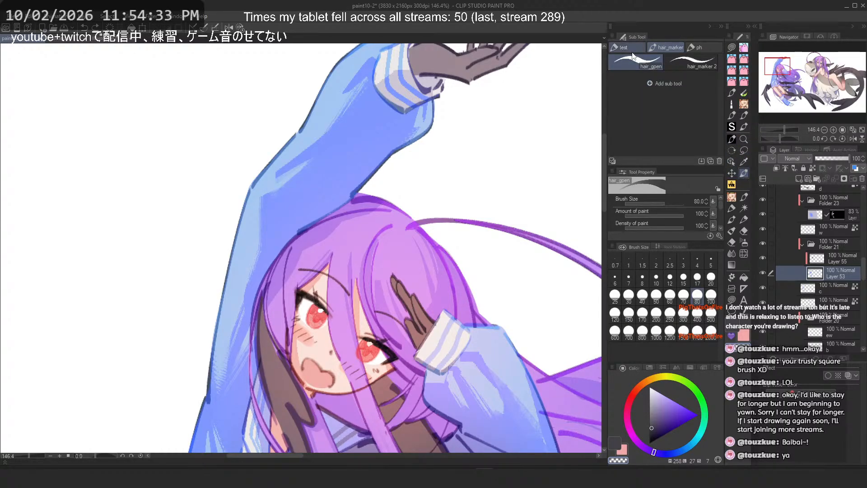
{"action": "left_click", "coordinate": [631, 49]}
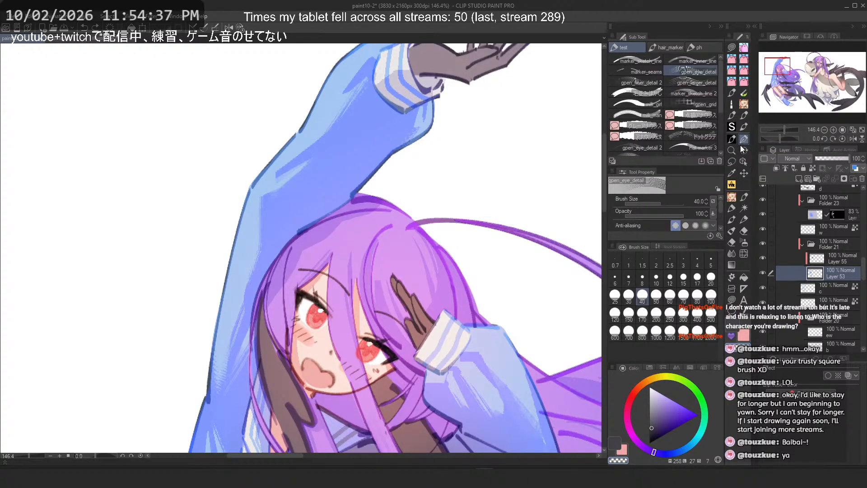
{"action": "scroll", "coordinate": [682, 110], "scroll_direction": "down", "scroll_amount": 6}
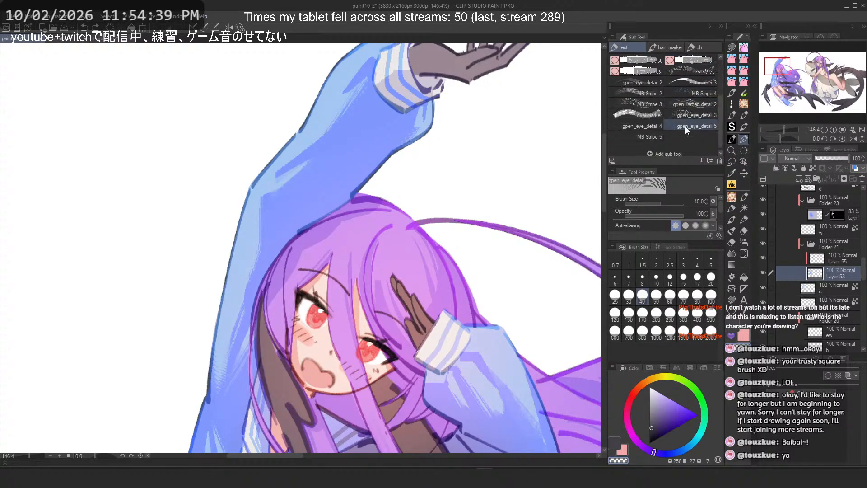
{"action": "left_click", "coordinate": [694, 88]}
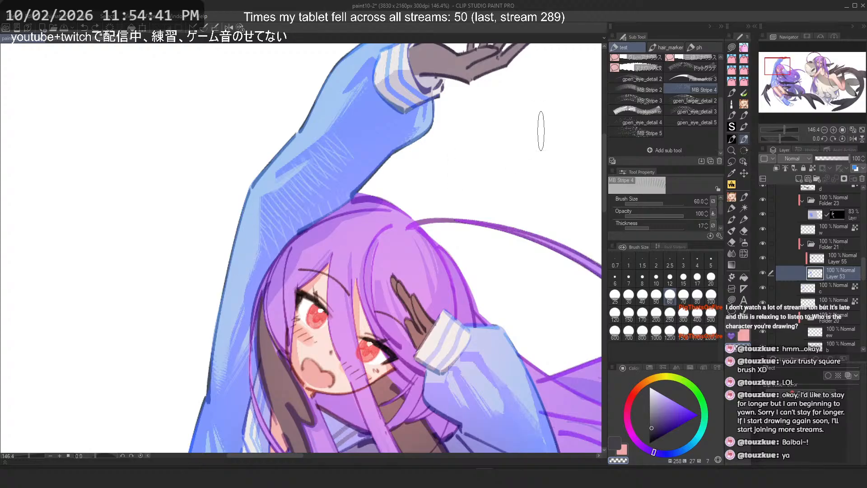
Step: Test MB Stripe 3 strokes across the raised sleeve at sizes 25 and 60, undoing each one
{"action": "key", "text": "ctrl+z"}
{"action": "left_click", "coordinate": [646, 111]}
{"action": "left_click_drag", "start_coordinate": [368, 110], "coordinate": [286, 213]}
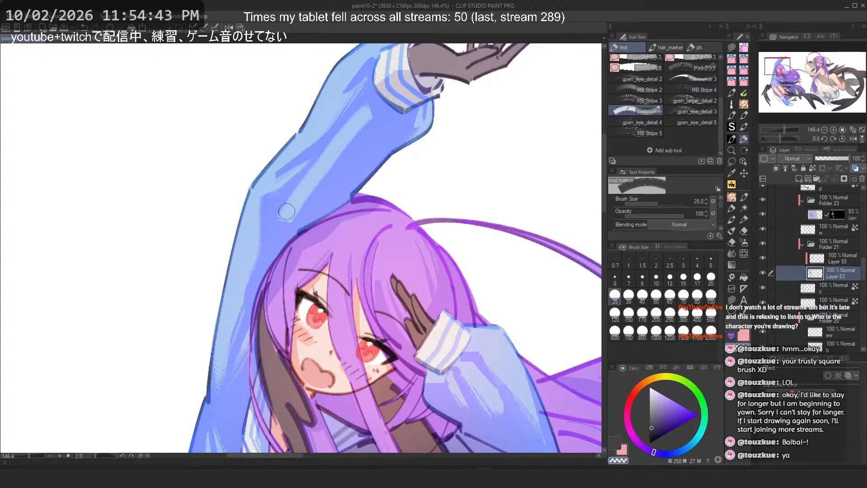
{"action": "left_click_drag", "start_coordinate": [375, 158], "coordinate": [417, 196]}
{"action": "key", "text": "ctrl+z"}
{"action": "left_click_drag", "start_coordinate": [403, 118], "coordinate": [311, 261]}
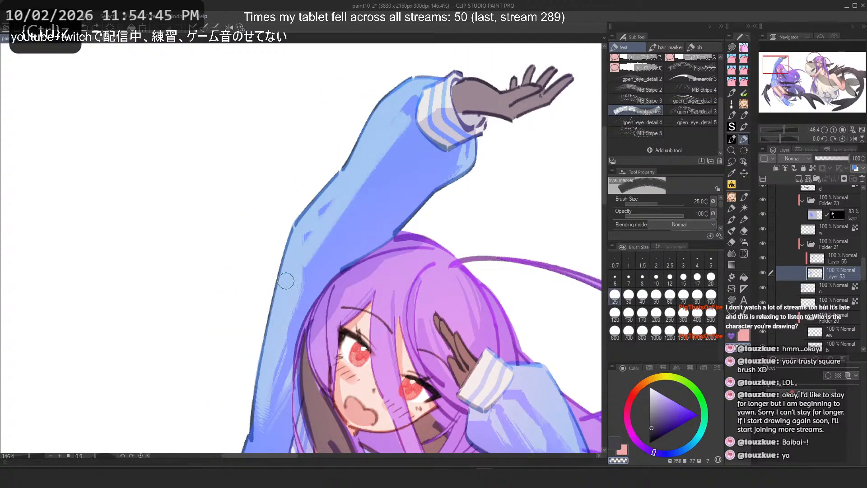
{"action": "key", "text": "ctrl+z"}
{"action": "left_click", "coordinate": [671, 296]}
{"action": "left_click_drag", "start_coordinate": [399, 116], "coordinate": [316, 271]}
{"action": "key", "text": "ctrl+z"}
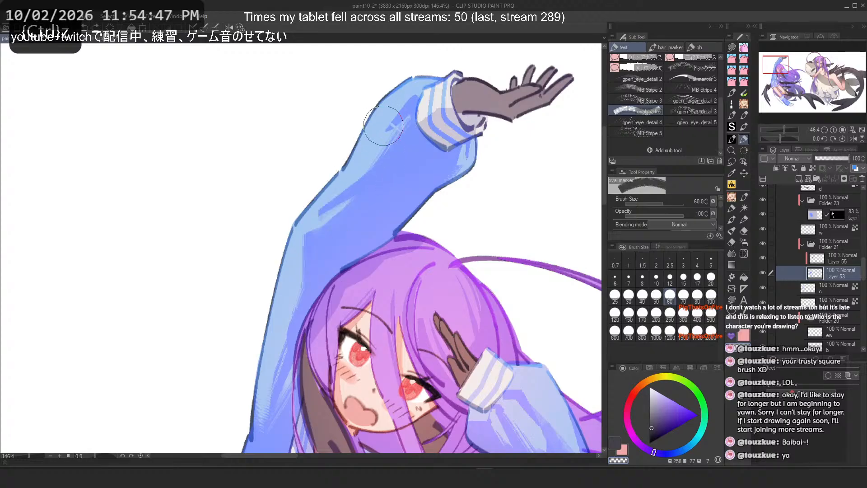
{"action": "left_click_drag", "start_coordinate": [385, 135], "coordinate": [327, 201]}
{"action": "key", "text": "ctrl+z"}
{"action": "left_click_drag", "start_coordinate": [402, 121], "coordinate": [313, 228]}
{"action": "key", "text": "ctrl+z"}
Step: Test gpen_eye_detail 3 at size 300 with several strokes on the sleeve, undoing each
{"action": "left_click", "coordinate": [683, 111]}
{"action": "left_click_drag", "start_coordinate": [389, 90], "coordinate": [337, 221]}
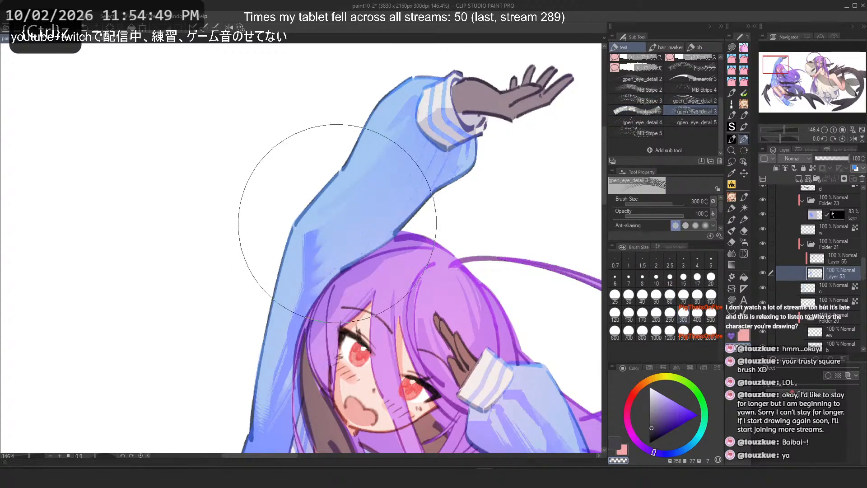
{"action": "key", "text": "ctrl+z"}
{"action": "left_click_drag", "start_coordinate": [384, 114], "coordinate": [378, 181]}
{"action": "key", "text": "ctrl+z"}
{"action": "left_click_drag", "start_coordinate": [393, 149], "coordinate": [474, 307]}
{"action": "key", "text": "ctrl+z"}
{"action": "left_click_drag", "start_coordinate": [357, 176], "coordinate": [344, 280]}
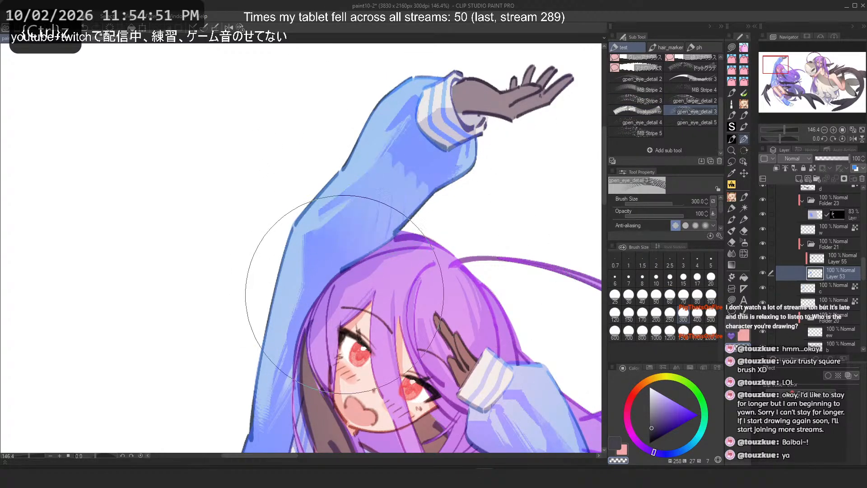
{"action": "key", "text": "ctrl+z"}
{"action": "left_click_drag", "start_coordinate": [358, 178], "coordinate": [320, 233]}
{"action": "key", "text": "ctrl+z"}
{"action": "left_click_drag", "start_coordinate": [393, 132], "coordinate": [307, 271]}
{"action": "key", "text": "ctrl+z"}
Step: Test gpen_eye_detail 3 at size 50 and gpen_eye_detail 4 at size 200 on the sleeve, undoing the strokes
{"action": "mouse_move", "coordinate": [393, 149]}
{"action": "left_mouse_down"}
{"action": "mouse_move", "coordinate": [312, 289]}
{"action": "mouse_move", "coordinate": [351, 217]}
{"action": "left_mouse_up"}
{"action": "mouse_move", "coordinate": [384, 167]}
{"action": "left_mouse_down"}
{"action": "mouse_move", "coordinate": [352, 240]}
{"action": "mouse_move", "coordinate": [392, 158]}
{"action": "left_mouse_up"}
{"action": "left_click", "coordinate": [656, 295]}
{"action": "key", "text": "ctrl+z"}
{"action": "key", "text": "ctrl+z"}
{"action": "left_click_drag", "start_coordinate": [404, 123], "coordinate": [379, 238]}
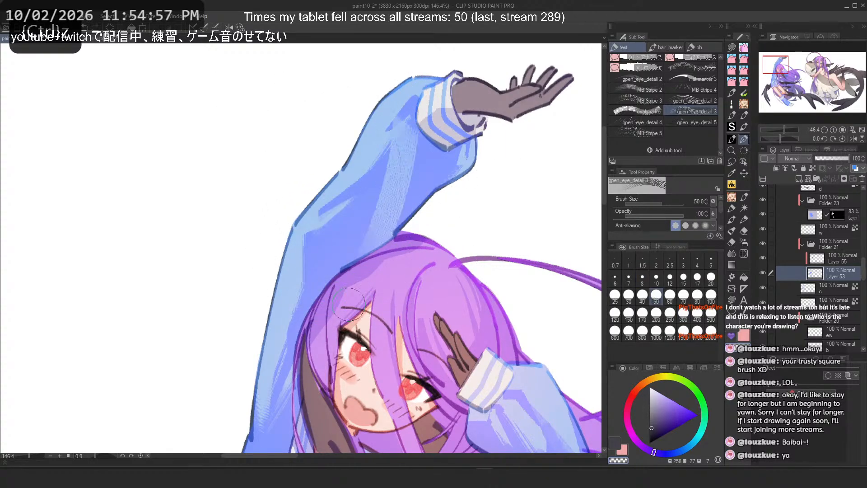
{"action": "key", "text": "ctrl+z"}
{"action": "left_click_drag", "start_coordinate": [402, 179], "coordinate": [318, 235]}
{"action": "key", "text": "ctrl+z"}
{"action": "mouse_move", "coordinate": [404, 194]}
{"action": "left_mouse_down"}
{"action": "mouse_move", "coordinate": [370, 179]}
{"action": "mouse_move", "coordinate": [394, 194]}
{"action": "left_mouse_up"}
{"action": "key", "text": "ctrl+z"}
{"action": "left_click", "coordinate": [636, 123]}
{"action": "key", "text": "ctrl+z"}
{"action": "key", "text": "ctrl+z"}
{"action": "left_click", "coordinate": [656, 313]}
{"action": "mouse_move", "coordinate": [316, 239]}
{"action": "left_mouse_down"}
{"action": "mouse_move", "coordinate": [393, 170]}
{"action": "mouse_move", "coordinate": [300, 230]}
{"action": "left_mouse_up"}
{"action": "scroll", "coordinate": [296, 235], "scroll_direction": "down", "scroll_amount": 6}
{"action": "key", "text": "ctrl+z"}
{"action": "key", "text": "ctrl+z"}
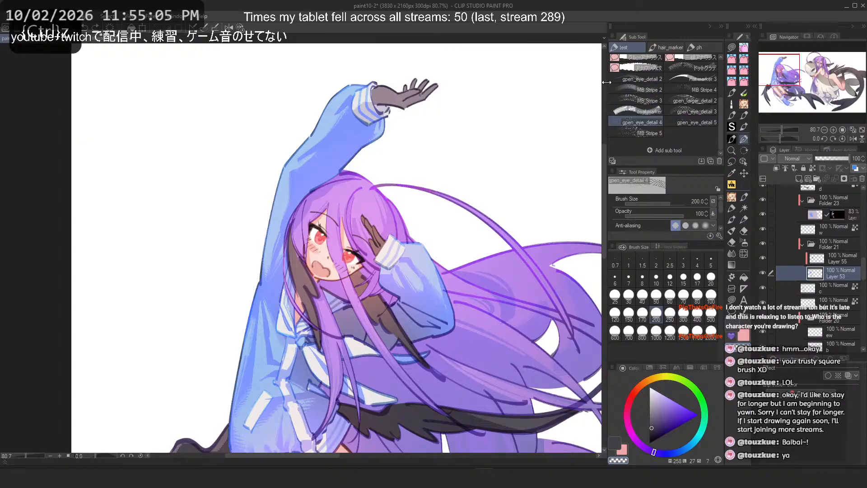
Step: Try a dot-pattern brush at size 1000 across the raised sleeve and undo the stroke
{"action": "scroll", "coordinate": [457, 97], "scroll_direction": "up", "scroll_amount": 4}
{"action": "scroll", "coordinate": [718, 112], "scroll_direction": "up", "scroll_amount": 2}
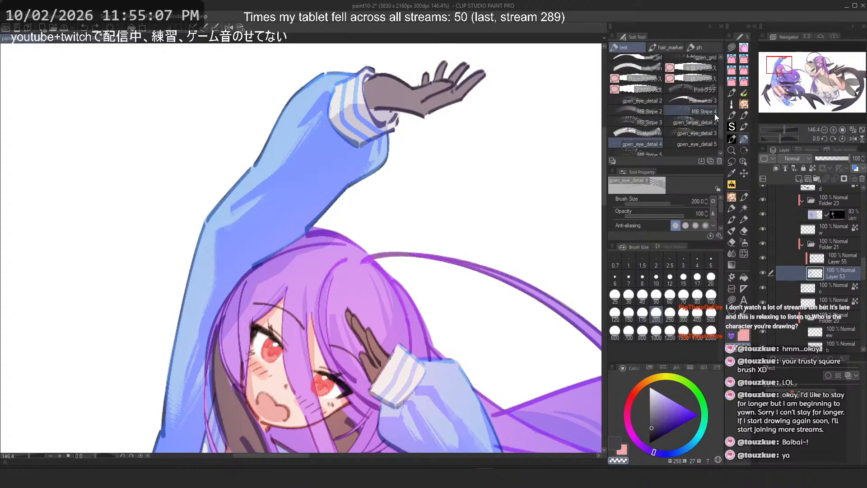
{"action": "left_click", "coordinate": [704, 91]}
{"action": "left_click_drag", "start_coordinate": [277, 146], "coordinate": [203, 224]}
{"action": "key", "text": "ctrl+z"}
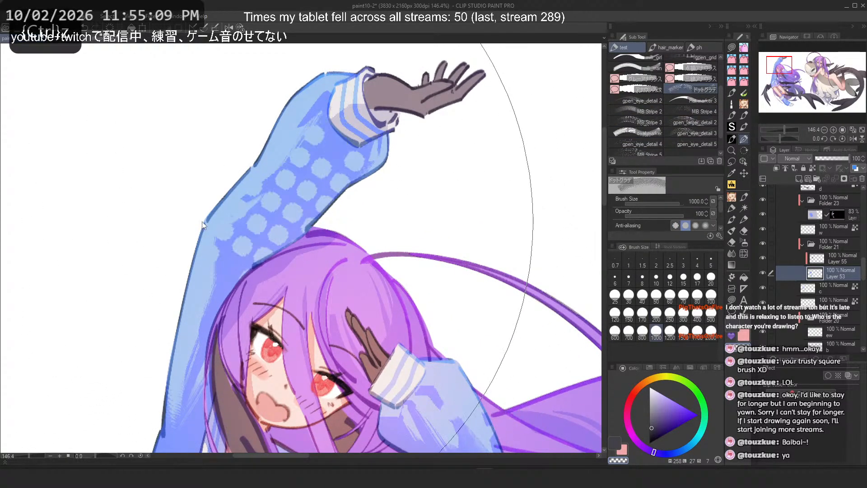
Step: Test gpen_eye_detail 2 at size 250 with a stroke across the raised sleeve and undo it
{"action": "left_click", "coordinate": [628, 100]}
{"action": "left_click_drag", "start_coordinate": [321, 154], "coordinate": [262, 231]}
{"action": "key", "text": "ctrl+z"}
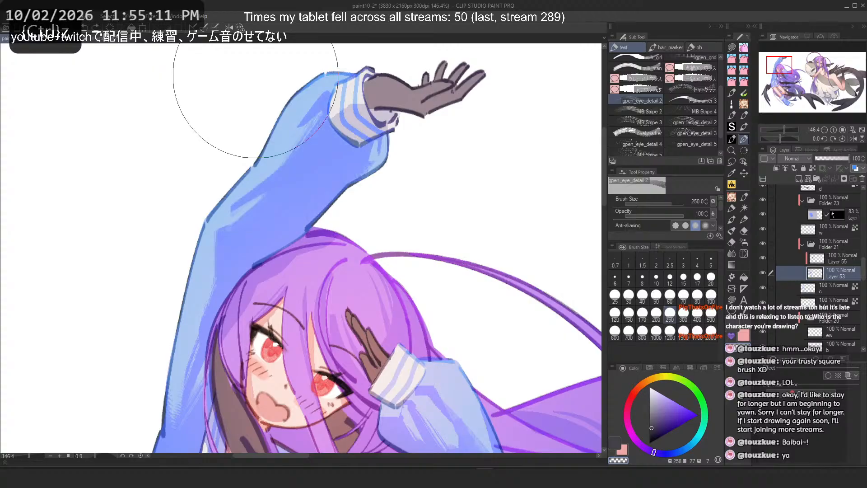
Step: Test MB Stripe 3 at sizes 50 and 20 on the raised sleeve with the canvas flipped, undoing each stroke
{"action": "left_click", "coordinate": [662, 47]}
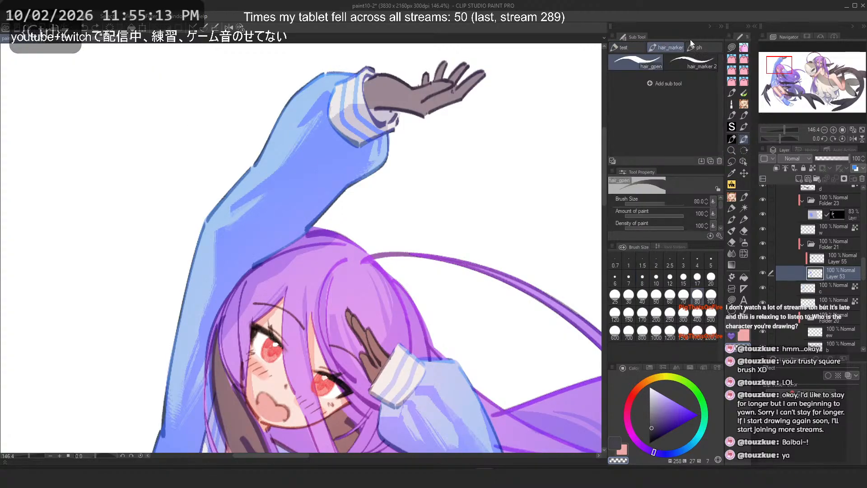
{"action": "left_click", "coordinate": [624, 48]}
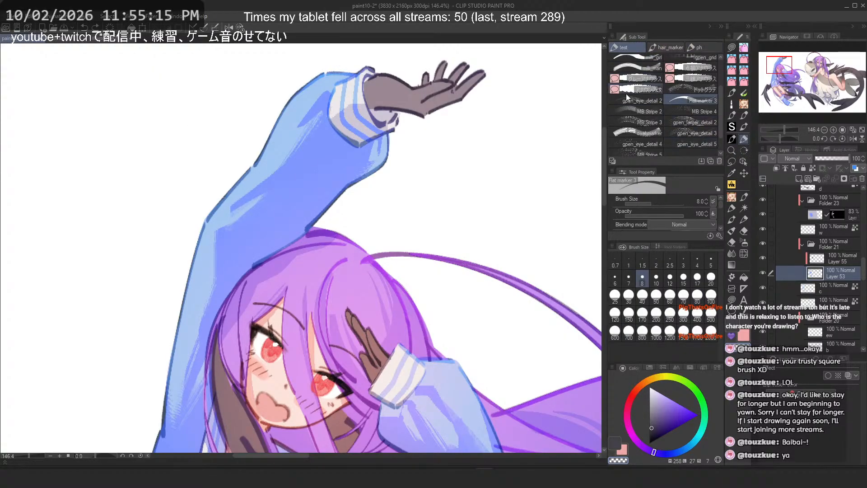
{"action": "left_click", "coordinate": [647, 122]}
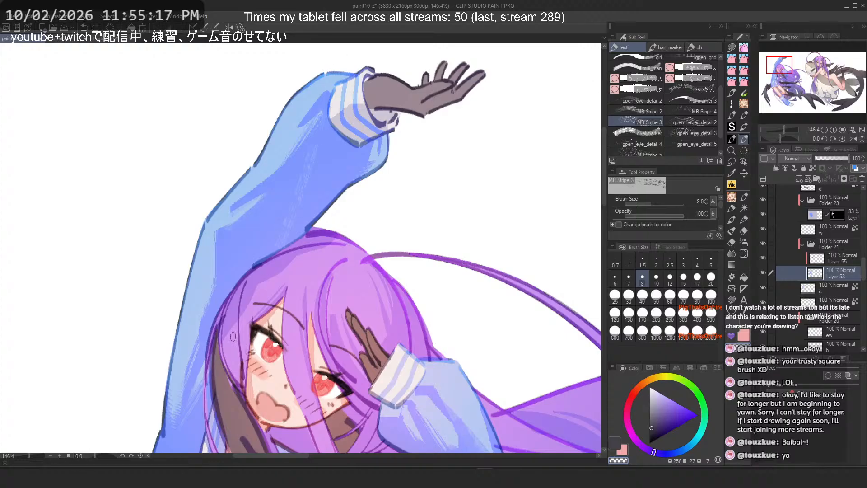
{"action": "key", "text": "ctrl+z"}
{"action": "left_click", "coordinate": [657, 295]}
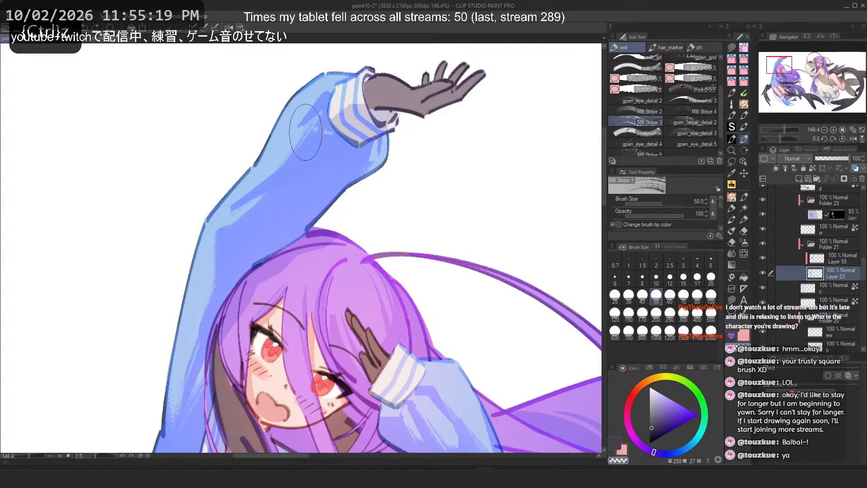
{"action": "left_click", "coordinate": [713, 279]}
{"action": "left_click_drag", "start_coordinate": [266, 177], "coordinate": [236, 208]}
{"action": "key", "text": "h"}
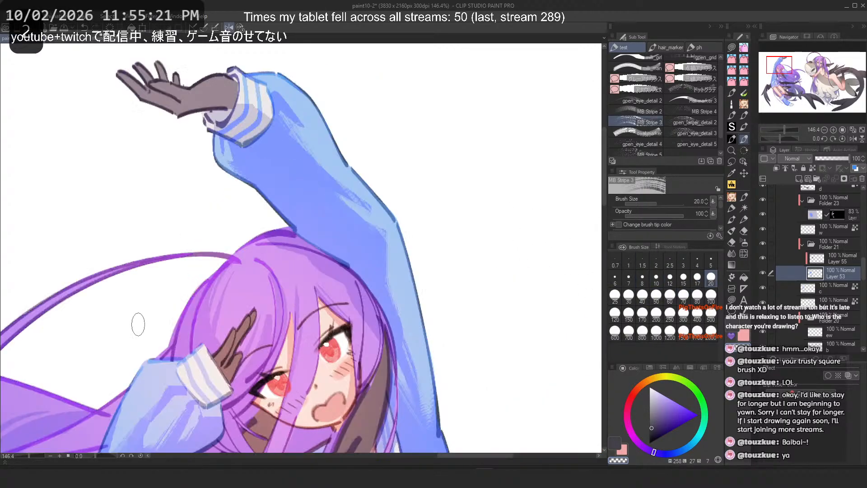
{"action": "key", "text": "ctrl+z"}
{"action": "left_click_drag", "start_coordinate": [302, 161], "coordinate": [308, 212]}
{"action": "key", "text": "ctrl+z"}
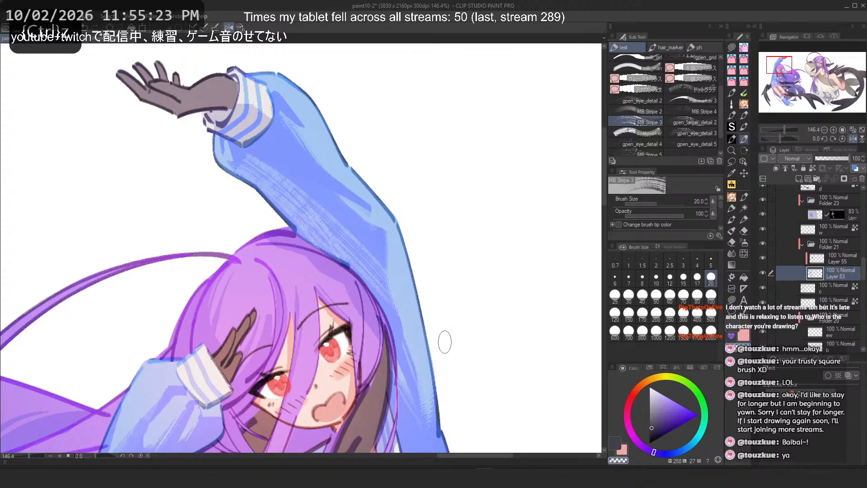
Step: Browse the other brush sets for a suitable texture brush
{"action": "left_click", "coordinate": [745, 114]}
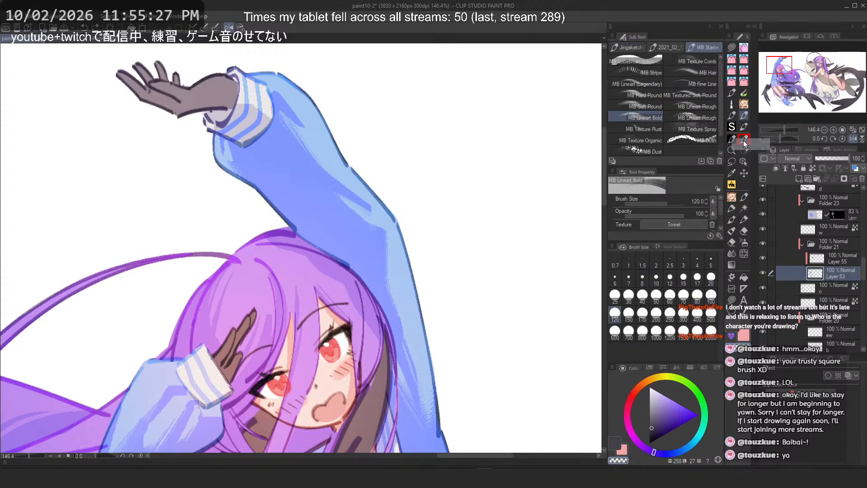
{"action": "left_click", "coordinate": [644, 48]}
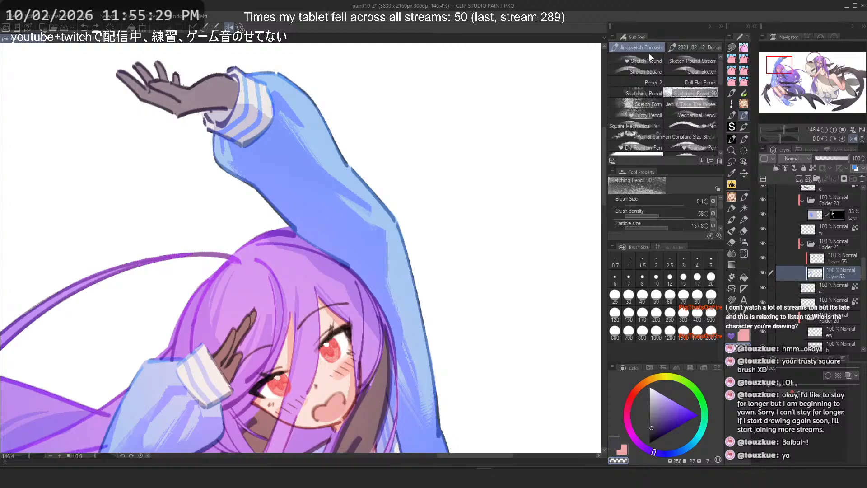
{"action": "scroll", "coordinate": [680, 130], "scroll_direction": "down", "scroll_amount": 10}
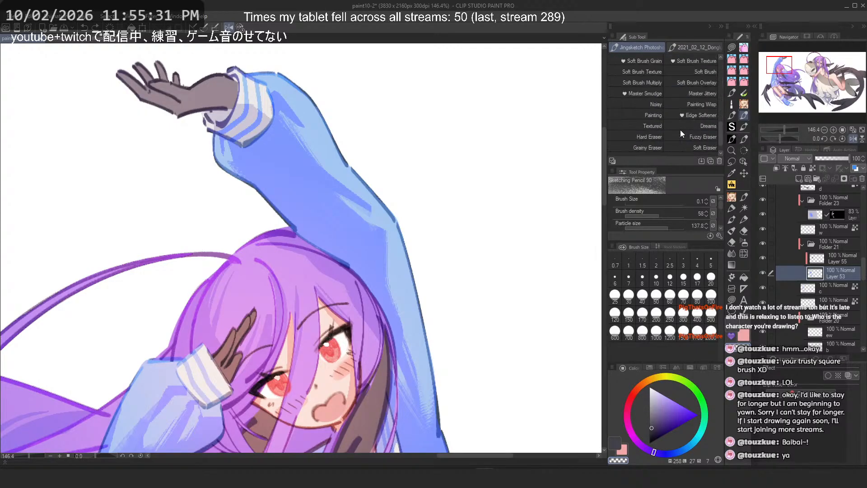
{"action": "scroll", "coordinate": [681, 128], "scroll_direction": "up", "scroll_amount": 5}
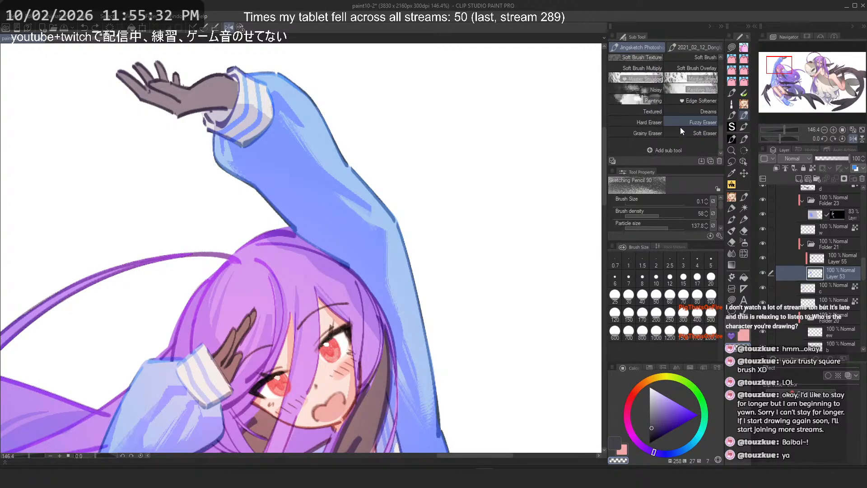
{"action": "left_click", "coordinate": [732, 116]}
{"action": "scroll", "coordinate": [696, 81], "scroll_direction": "down", "scroll_amount": 2}
{"action": "scroll", "coordinate": [691, 85], "scroll_direction": "up", "scroll_amount": 2}
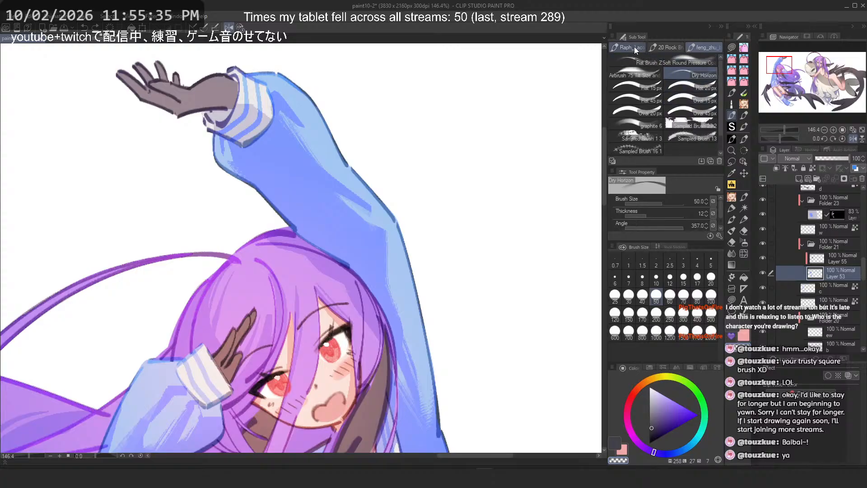
{"action": "left_click", "coordinate": [633, 46]}
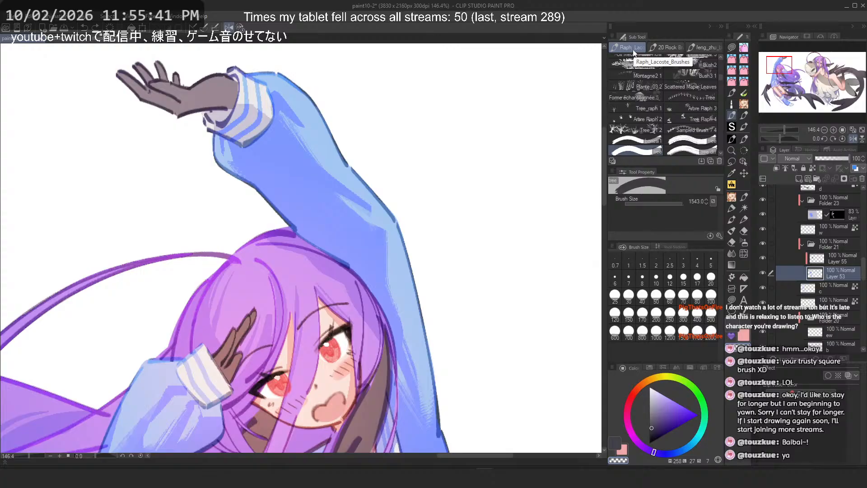
{"action": "scroll", "coordinate": [649, 86], "scroll_direction": "down", "scroll_amount": 5}
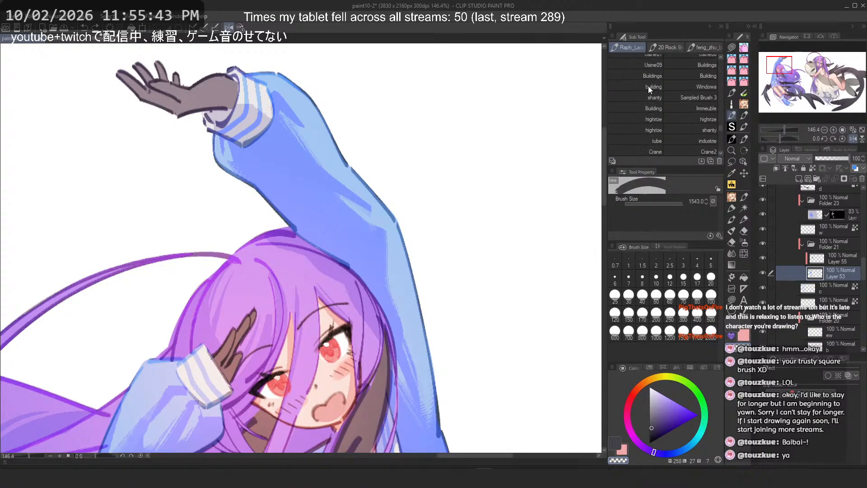
{"action": "scroll", "coordinate": [648, 86], "scroll_direction": "down", "scroll_amount": 6}
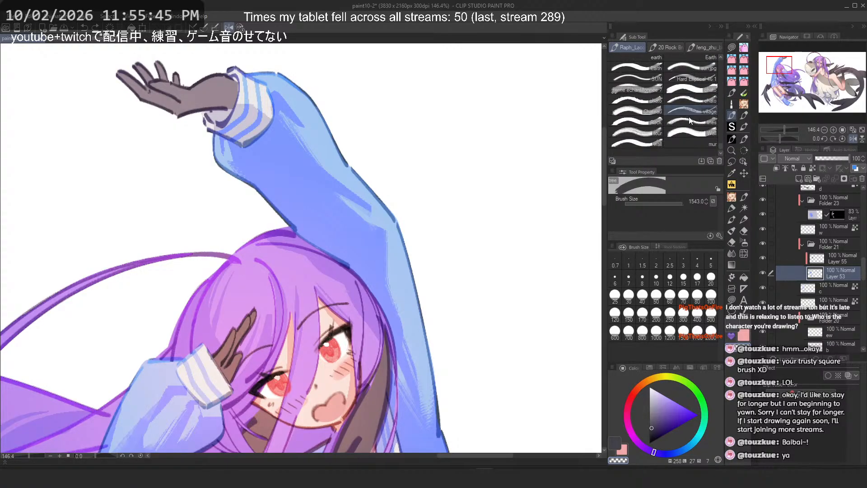
Step: Test a Raph Lacoste brush on the raised sleeve at sizes 1674 and 70, undoing the strokes
{"action": "left_click", "coordinate": [690, 116]}
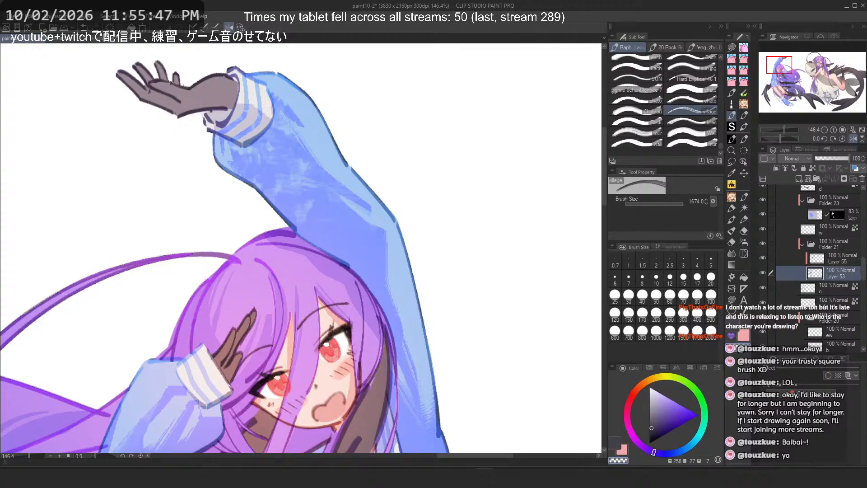
{"action": "key", "text": "ctrl+z"}
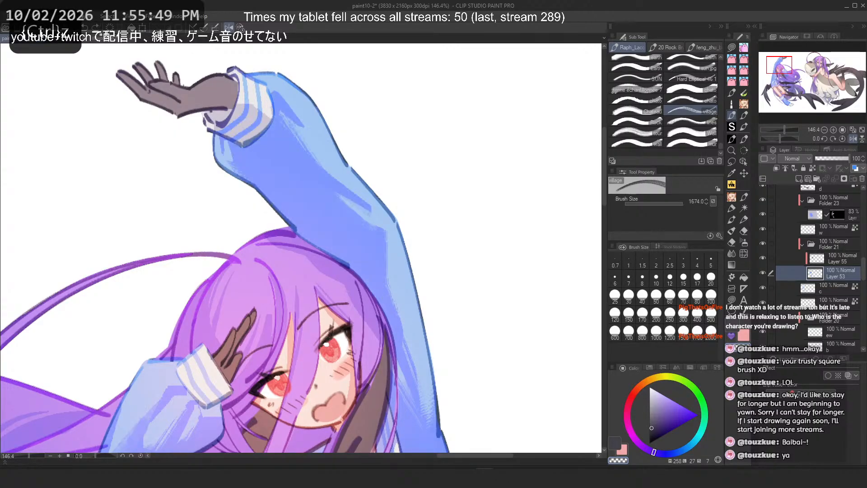
{"action": "left_click", "coordinate": [680, 304]}
{"action": "left_click_drag", "start_coordinate": [283, 175], "coordinate": [362, 260]}
{"action": "left_click_drag", "start_coordinate": [251, 172], "coordinate": [422, 340]}
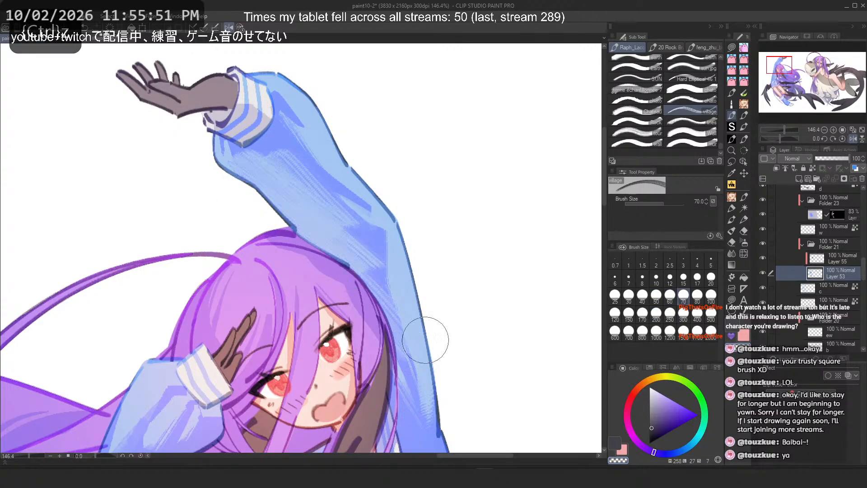
{"action": "key", "text": "ctrl+z"}
{"action": "mouse_move", "coordinate": [290, 141]}
{"action": "left_mouse_down"}
{"action": "mouse_move", "coordinate": [395, 305]}
{"action": "mouse_move", "coordinate": [407, 396]}
{"action": "left_mouse_up"}
{"action": "key", "text": "ctrl+z"}
{"action": "left_click_drag", "start_coordinate": [347, 190], "coordinate": [418, 393]}
{"action": "key", "text": "ctrl+z"}
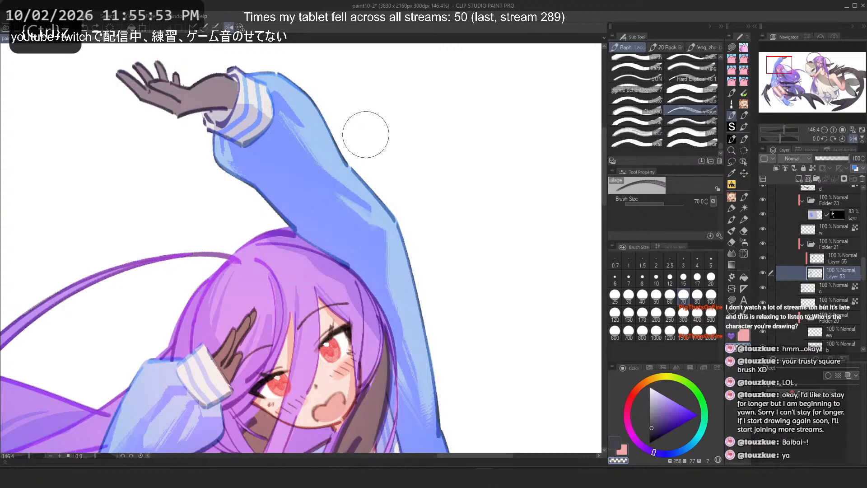
Step: Flip the canvas back and try further strokes with the same brush across the sleeve, undoing them
{"action": "scroll", "coordinate": [391, 76], "scroll_direction": "down", "scroll_amount": 4}
{"action": "left_click_drag", "start_coordinate": [276, 132], "coordinate": [374, 209]}
{"action": "key", "text": "h"}
{"action": "key", "text": "ctrl+z"}
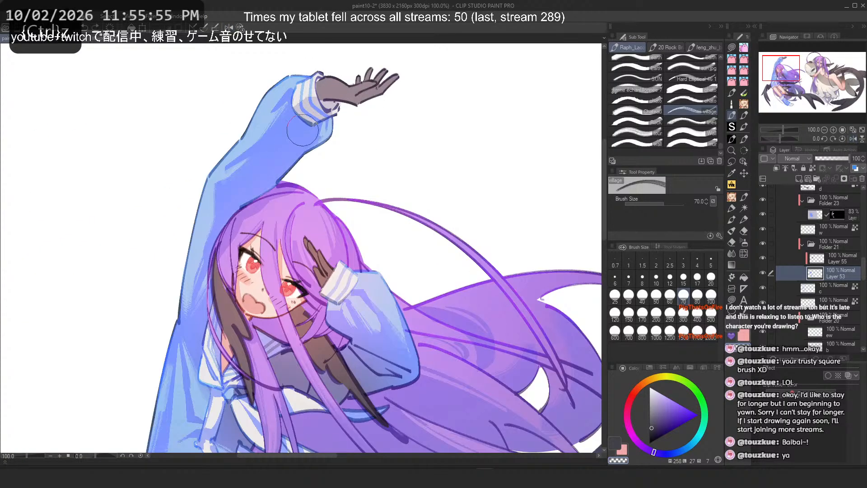
{"action": "left_click_drag", "start_coordinate": [316, 127], "coordinate": [240, 199]}
{"action": "left_click_drag", "start_coordinate": [326, 126], "coordinate": [265, 199]}
{"action": "key", "text": "ctrl+z"}
{"action": "scroll", "coordinate": [422, 141], "scroll_direction": "down", "scroll_amount": 2}
{"action": "scroll", "coordinate": [640, 123], "scroll_direction": "up", "scroll_amount": 2}
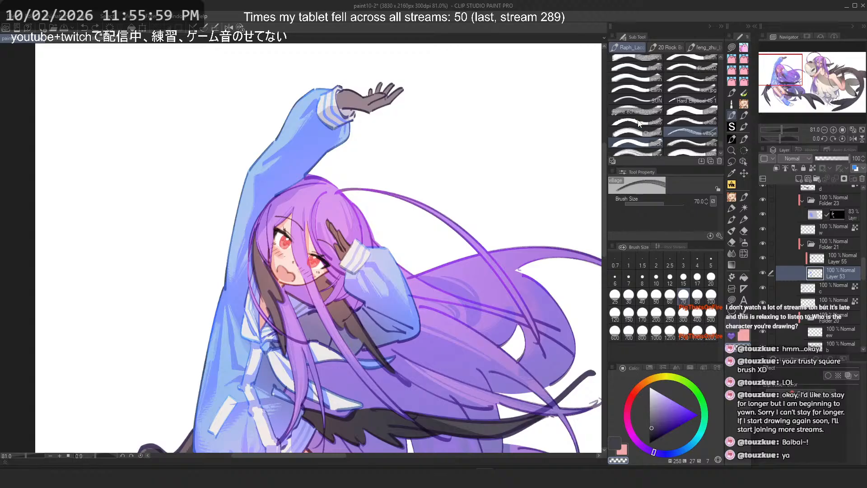
Step: Test the Lumiere02 brush at size 300 on the upper sleeve and undo the marks
{"action": "scroll", "coordinate": [639, 122], "scroll_direction": "down", "scroll_amount": 5}
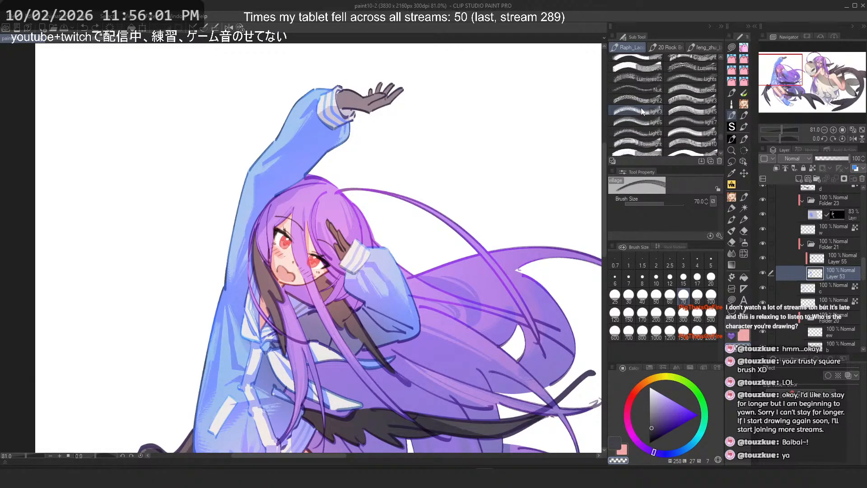
{"action": "scroll", "coordinate": [641, 110], "scroll_direction": "up", "scroll_amount": 3}
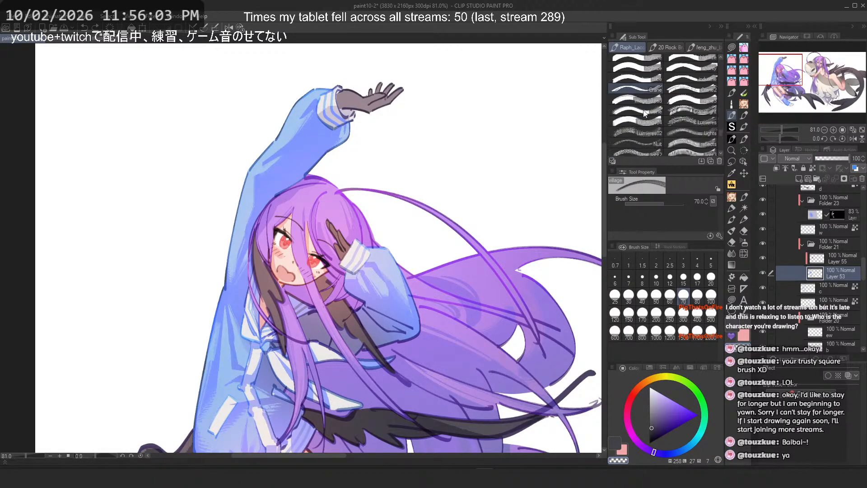
{"action": "left_click", "coordinate": [643, 136]}
{"action": "scroll", "coordinate": [323, 141], "scroll_direction": "up", "scroll_amount": 2}
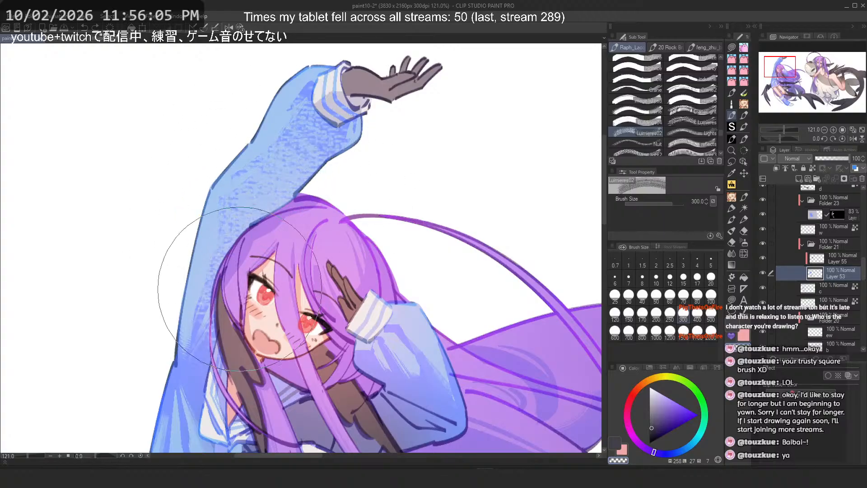
{"action": "mouse_move", "coordinate": [205, 190]}
{"action": "left_mouse_down"}
{"action": "mouse_move", "coordinate": [195, 223]}
{"action": "mouse_move", "coordinate": [242, 164]}
{"action": "left_mouse_up"}
{"action": "key", "text": "ctrl+z"}
{"action": "key", "text": "ctrl+z"}
{"action": "left_click", "coordinate": [291, 155]}
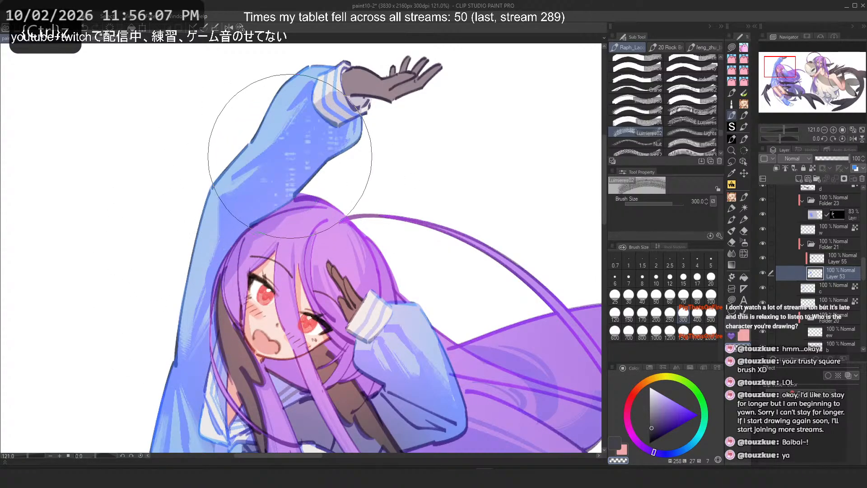
{"action": "scroll", "coordinate": [329, 172], "scroll_direction": "up", "scroll_amount": 6}
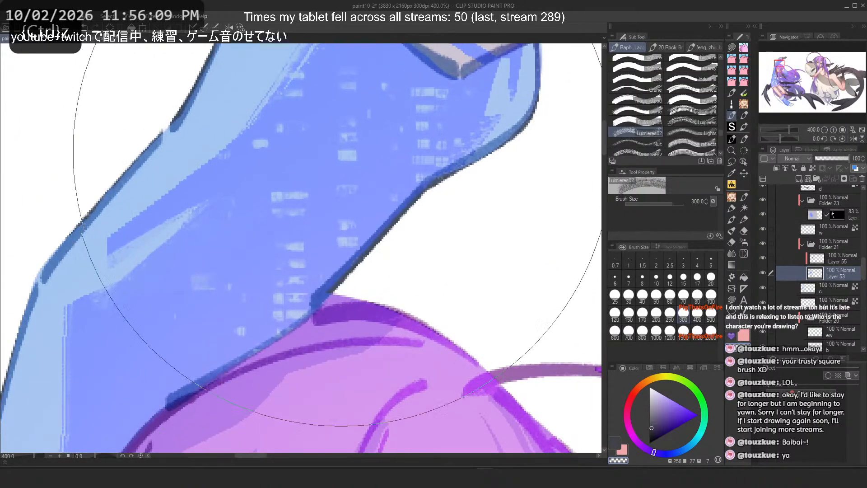
{"action": "scroll", "coordinate": [338, 144], "scroll_direction": "down", "scroll_amount": 2}
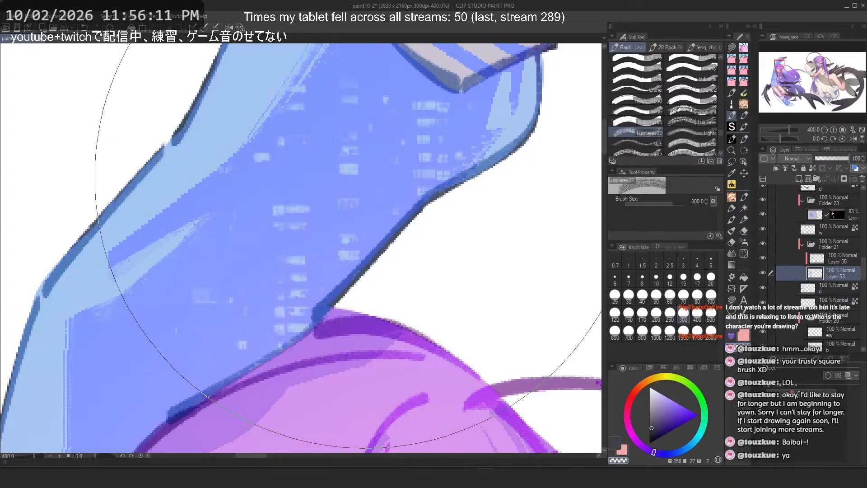
{"action": "key", "text": "ctrl+z"}
Step: Stamp another textured brush at size 2000 on the sleeve and undo it
{"action": "scroll", "coordinate": [659, 120], "scroll_direction": "up", "scroll_amount": 3}
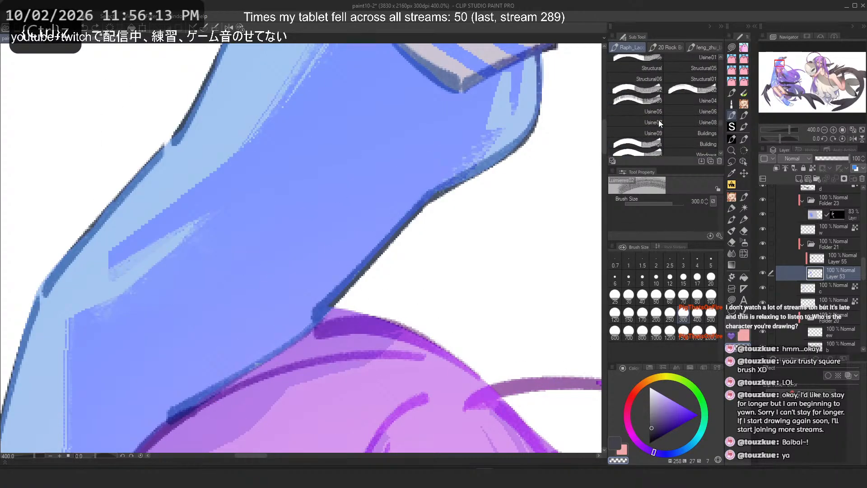
{"action": "left_click", "coordinate": [700, 126]}
{"action": "left_click", "coordinate": [322, 164]}
{"action": "scroll", "coordinate": [321, 162], "scroll_direction": "down", "scroll_amount": 2}
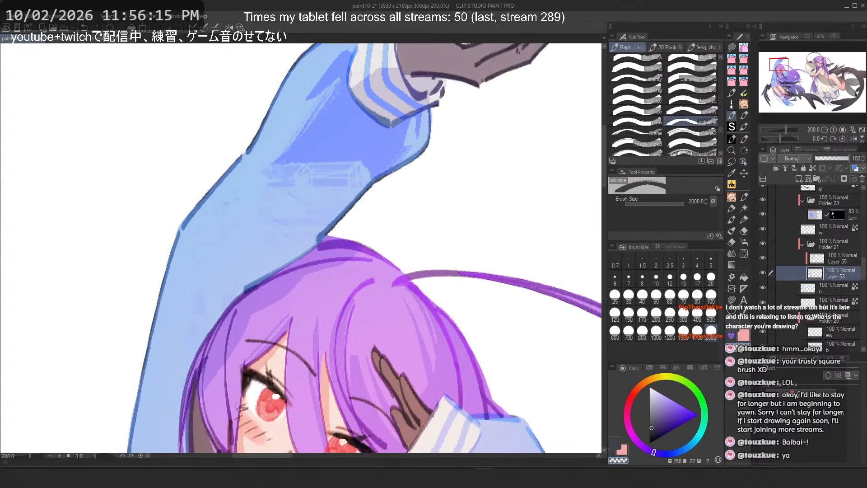
{"action": "key", "text": "ctrl+z"}
Step: Pick another Raph Lacoste texture brush, set it to size 200, and stamp it on the upper sleeve
{"action": "left_click", "coordinate": [701, 149]}
{"action": "scroll", "coordinate": [289, 204], "scroll_direction": "down", "scroll_amount": 3}
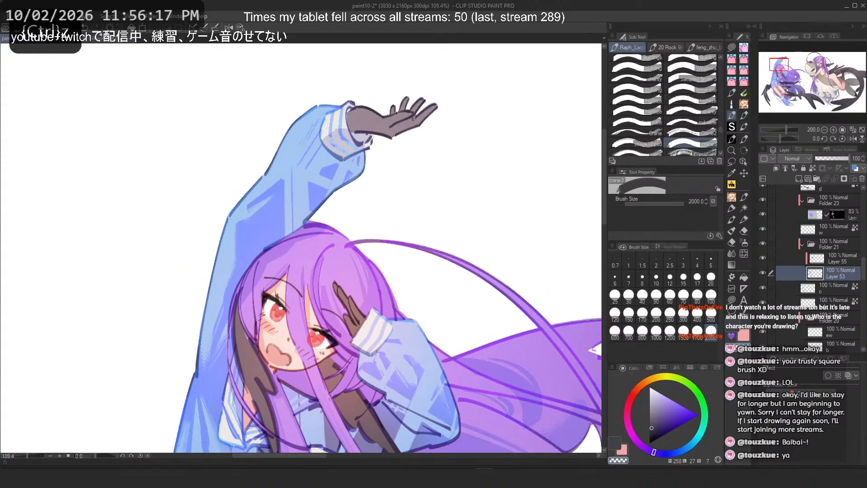
{"action": "left_click", "coordinate": [656, 313]}
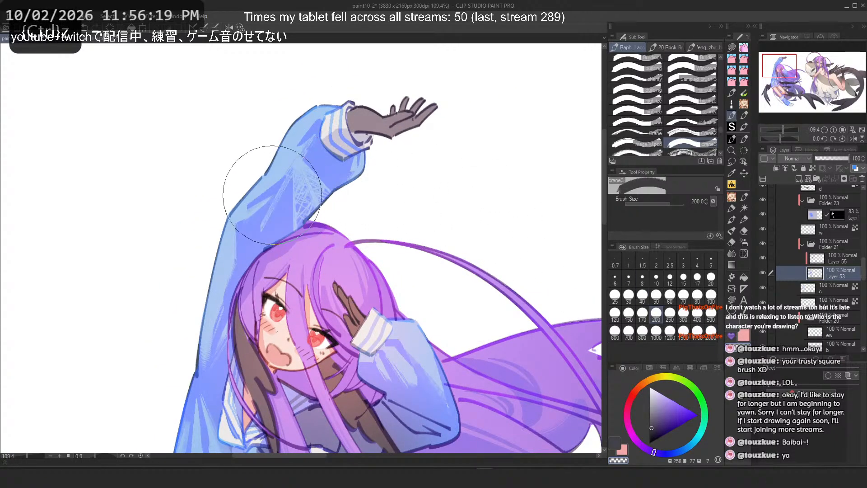
{"action": "left_click", "coordinate": [271, 203]}
{"action": "scroll", "coordinate": [271, 203], "scroll_direction": "down", "scroll_amount": 2}
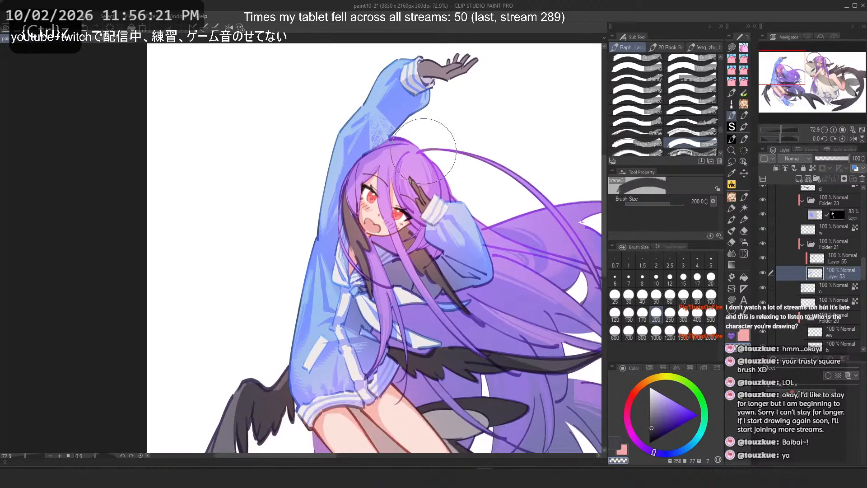
{"action": "scroll", "coordinate": [437, 253], "scroll_direction": "down", "scroll_amount": 2}
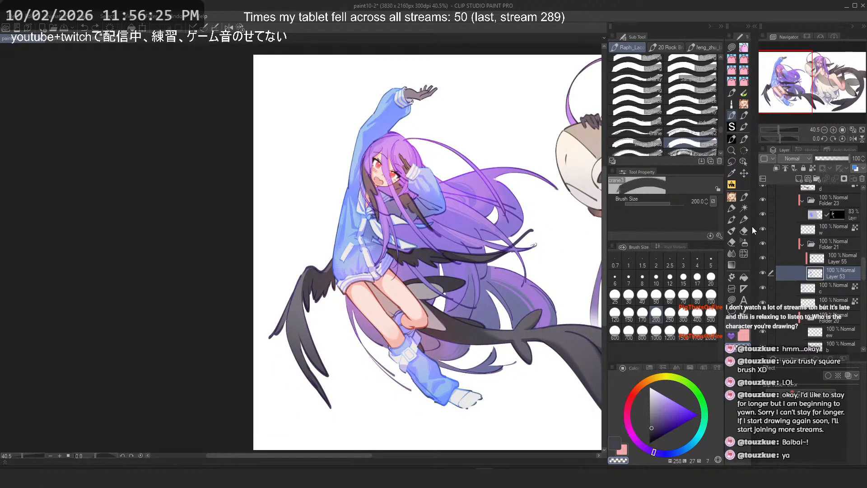
{"action": "scroll", "coordinate": [409, 204], "scroll_direction": "down", "scroll_amount": 2}
{"action": "scroll", "coordinate": [429, 207], "scroll_direction": "up", "scroll_amount": 2}
{"action": "left_click_drag", "start_coordinate": [495, 216], "coordinate": [379, 220]}
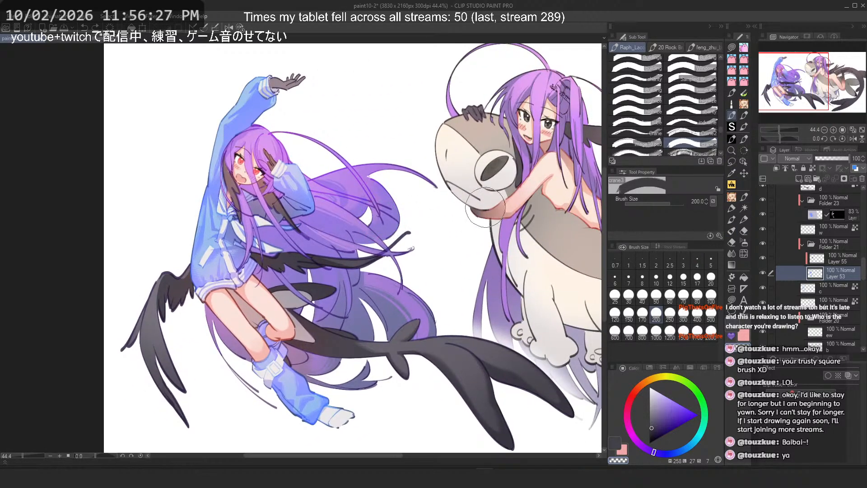
{"action": "left_click_drag", "start_coordinate": [486, 204], "coordinate": [372, 205]}
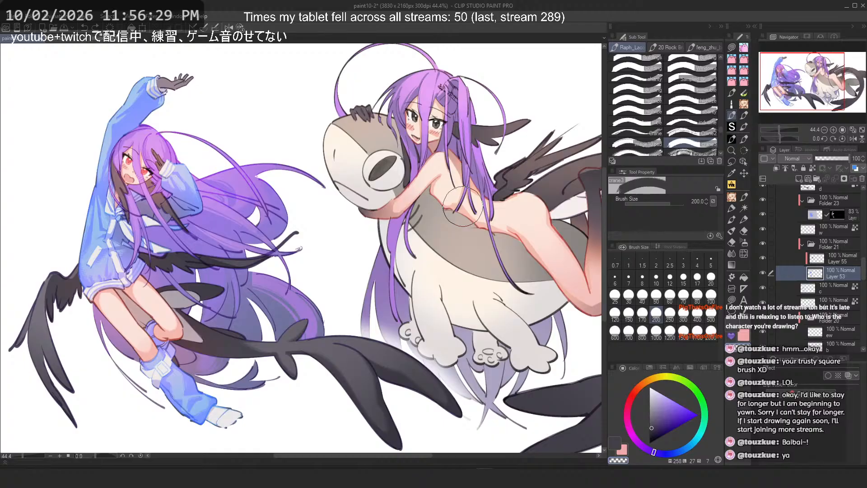
Step: Browse the layer folders and select Layer 50 inside Folder 10
{"action": "scroll", "coordinate": [463, 207], "scroll_direction": "down", "scroll_amount": 1}
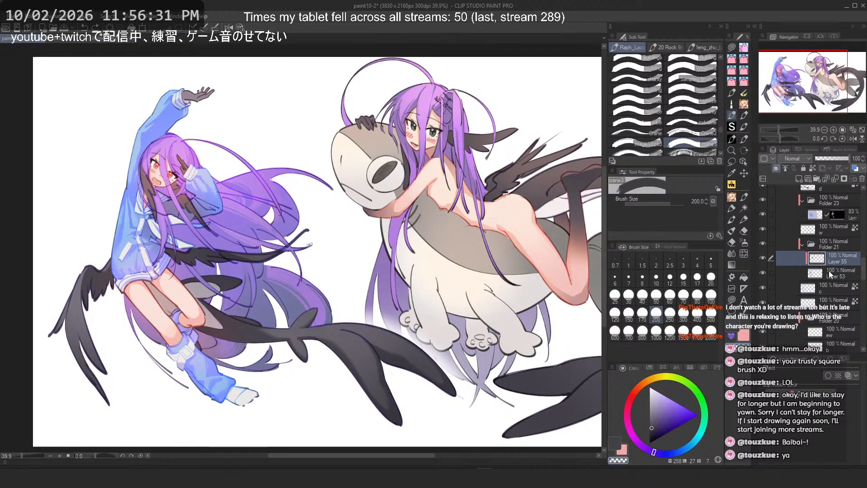
{"action": "scroll", "coordinate": [826, 254], "scroll_direction": "down", "scroll_amount": 5}
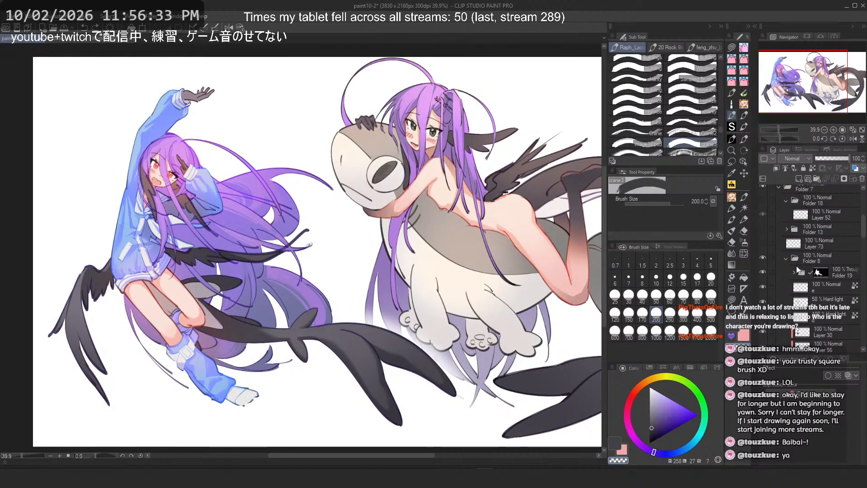
{"action": "left_click", "coordinate": [787, 259]}
{"action": "left_click", "coordinate": [784, 287]}
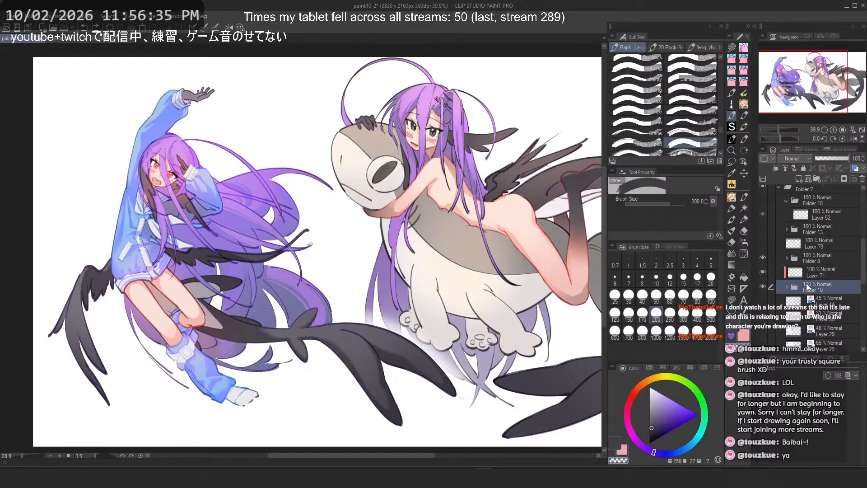
{"action": "left_click", "coordinate": [786, 286]}
{"action": "scroll", "coordinate": [785, 283], "scroll_direction": "down", "scroll_amount": 3}
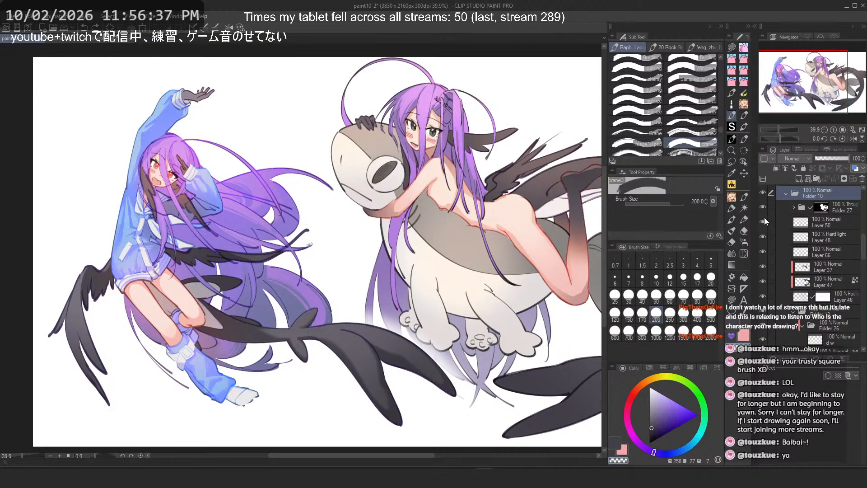
{"action": "scroll", "coordinate": [762, 205], "scroll_direction": "up", "scroll_amount": 3}
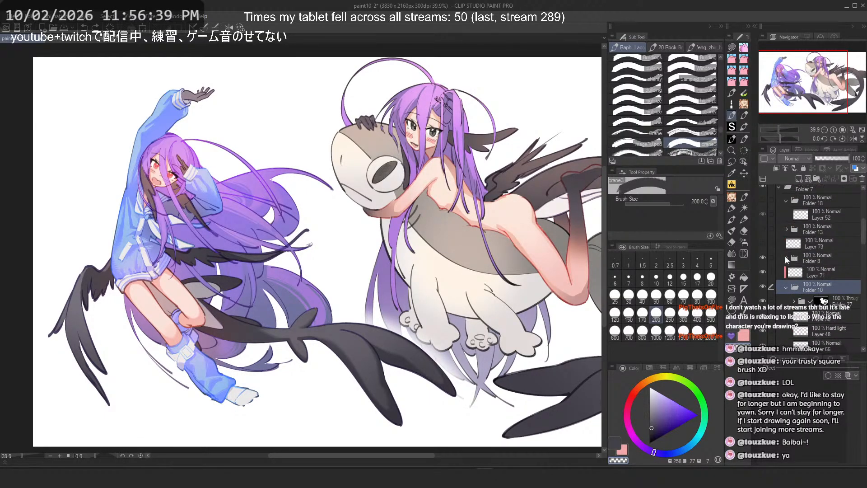
{"action": "left_click", "coordinate": [787, 258]}
{"action": "scroll", "coordinate": [788, 275], "scroll_direction": "down", "scroll_amount": 1}
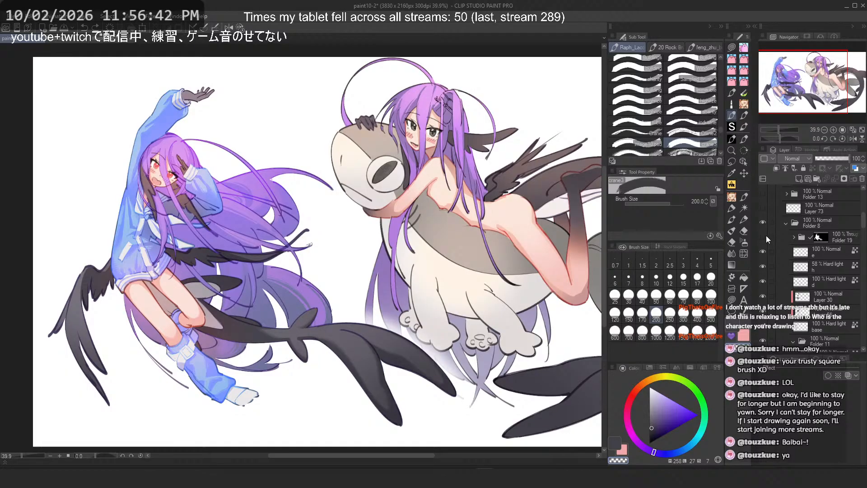
{"action": "left_click", "coordinate": [786, 222]}
{"action": "scroll", "coordinate": [796, 258], "scroll_direction": "down", "scroll_amount": 1}
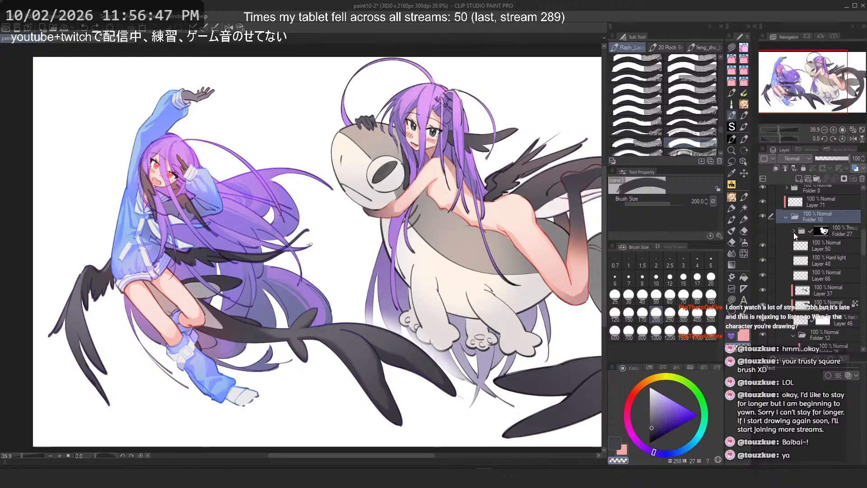
{"action": "left_click_drag", "start_coordinate": [494, 231], "coordinate": [421, 241]}
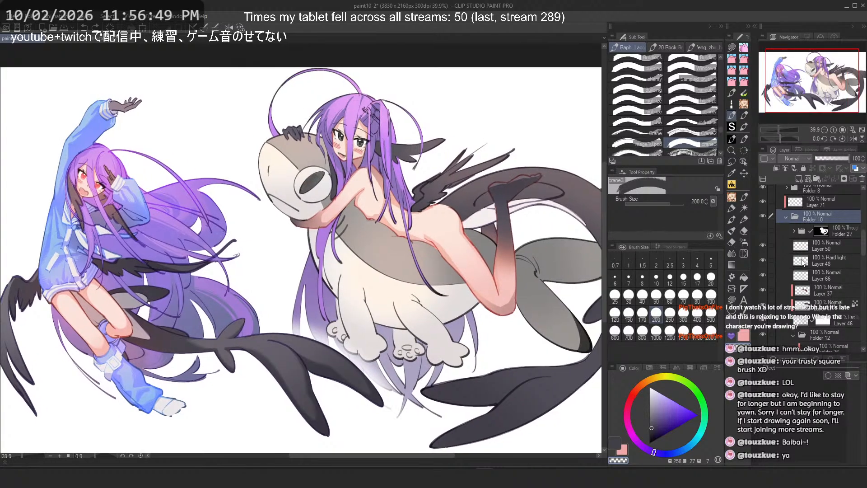
{"action": "left_click", "coordinate": [763, 245]}
{"action": "left_click", "coordinate": [831, 247]}
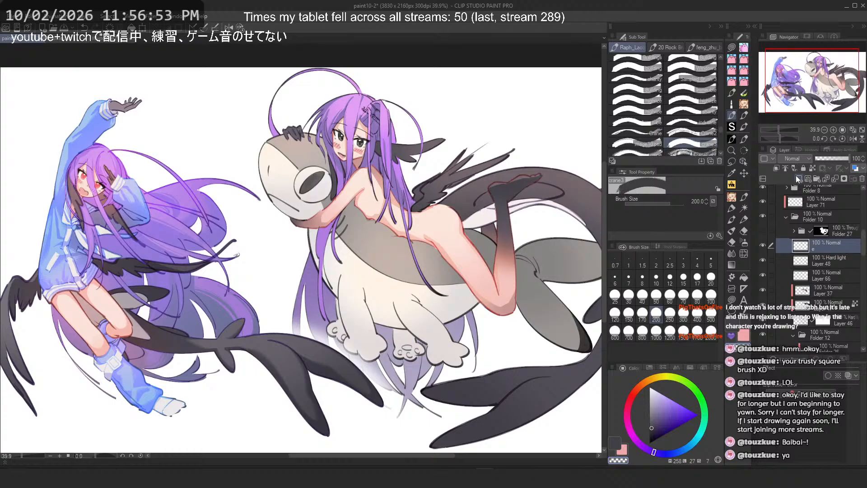
Step: Choose a red and the Lasso fill tool, then lasso-fill the character's grey iris red, undoing stray fills
{"action": "scroll", "coordinate": [306, 188], "scroll_direction": "up", "scroll_amount": 3}
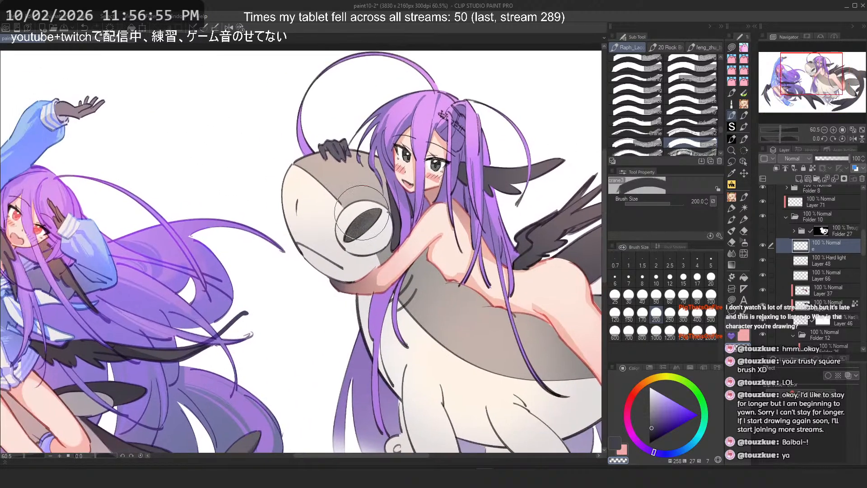
{"action": "scroll", "coordinate": [445, 214], "scroll_direction": "up", "scroll_amount": 2}
{"action": "left_click", "coordinate": [633, 397]}
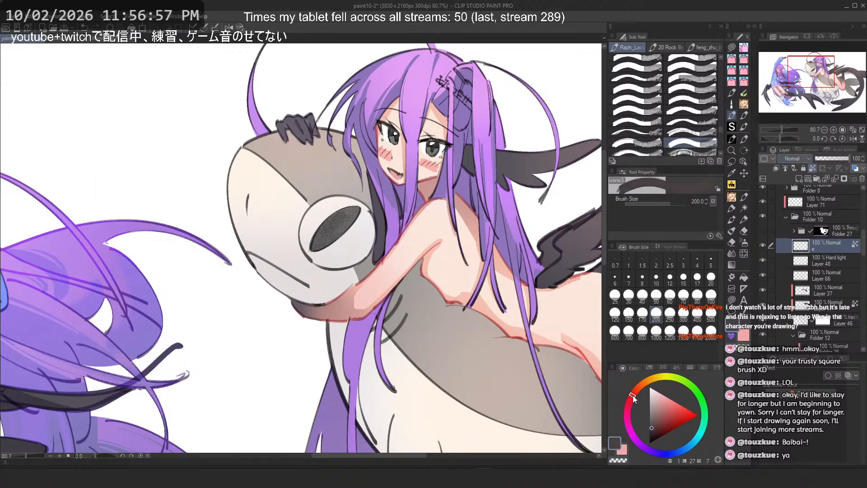
{"action": "left_click", "coordinate": [730, 296]}
{"action": "scroll", "coordinate": [361, 131], "scroll_direction": "up", "scroll_amount": 8}
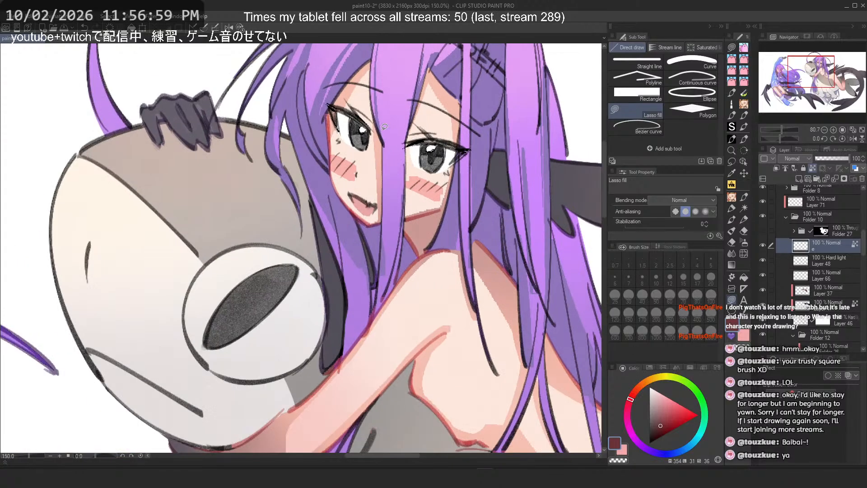
{"action": "scroll", "coordinate": [352, 125], "scroll_direction": "up", "scroll_amount": 1}
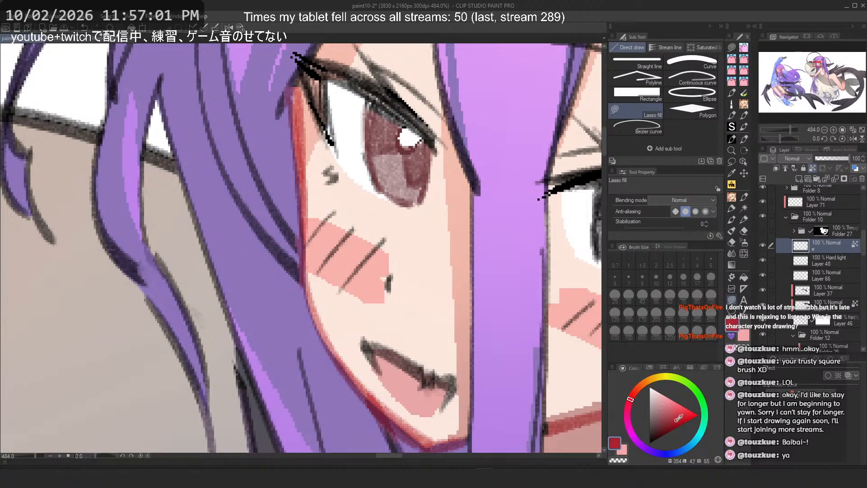
{"action": "key", "text": "ctrl+z"}
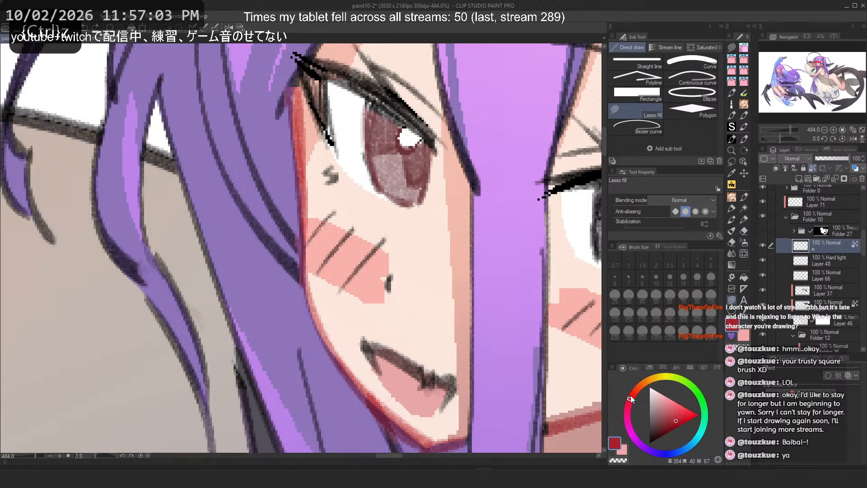
{"action": "scroll", "coordinate": [323, 204], "scroll_direction": "down", "scroll_amount": 1}
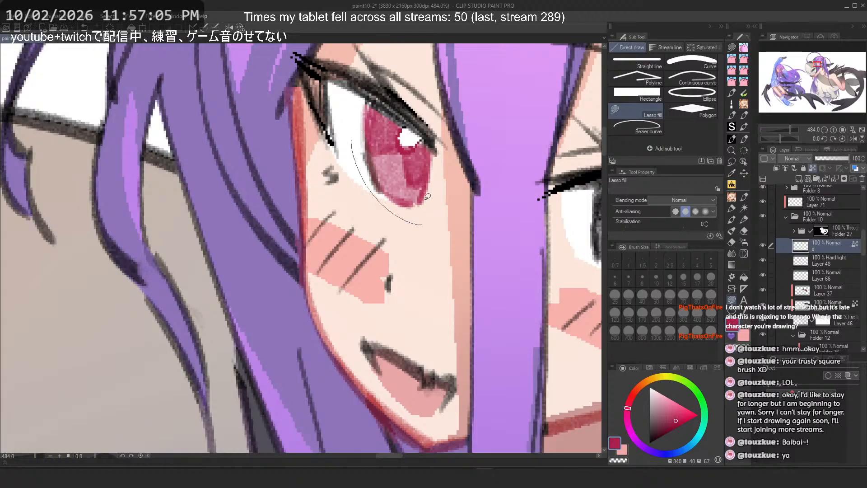
{"action": "scroll", "coordinate": [324, 205], "scroll_direction": "down", "scroll_amount": 2}
{"action": "scroll", "coordinate": [470, 208], "scroll_direction": "up", "scroll_amount": 3}
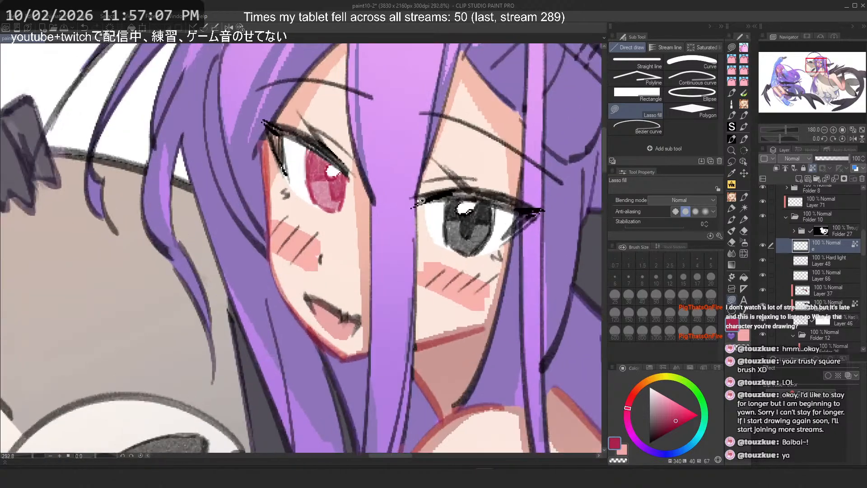
{"action": "mouse_move", "coordinate": [437, 204]}
{"action": "left_mouse_down"}
{"action": "mouse_move", "coordinate": [531, 233]}
{"action": "mouse_move", "coordinate": [443, 271]}
{"action": "mouse_move", "coordinate": [533, 237]}
{"action": "left_mouse_up"}
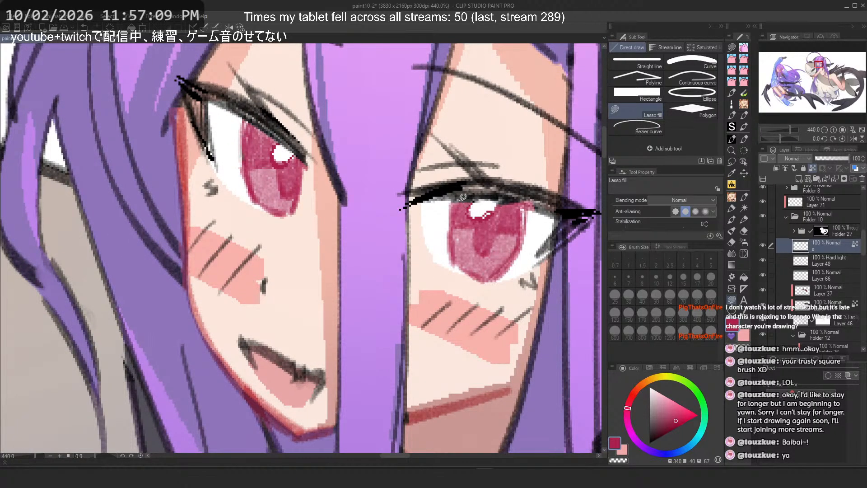
{"action": "key", "text": "ctrl+z"}
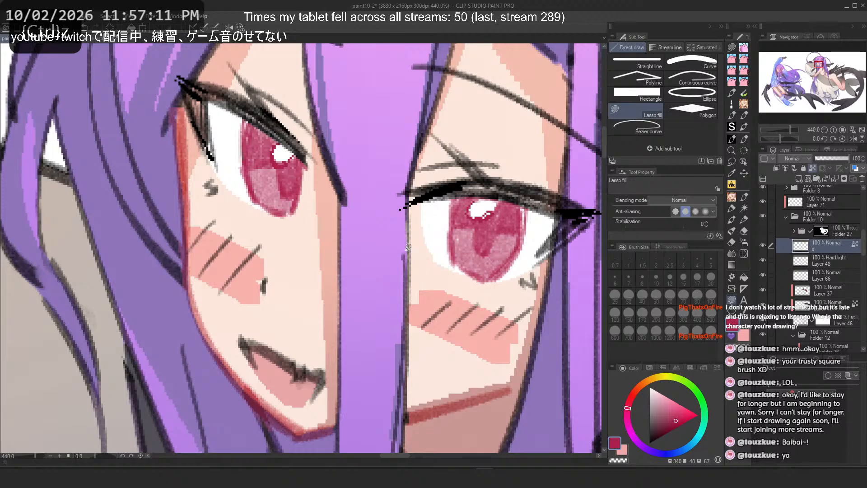
Step: Open the recent file char_des_fae.clip and examine the character's face in the design reference
{"action": "left_click", "coordinate": [8, 15]}
{"action": "mouse_move", "coordinate": [46, 71]}
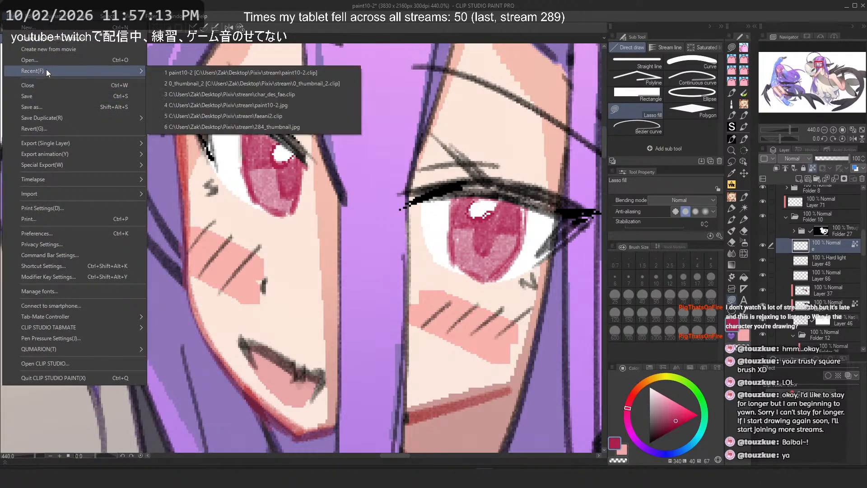
{"action": "left_click", "coordinate": [257, 95]}
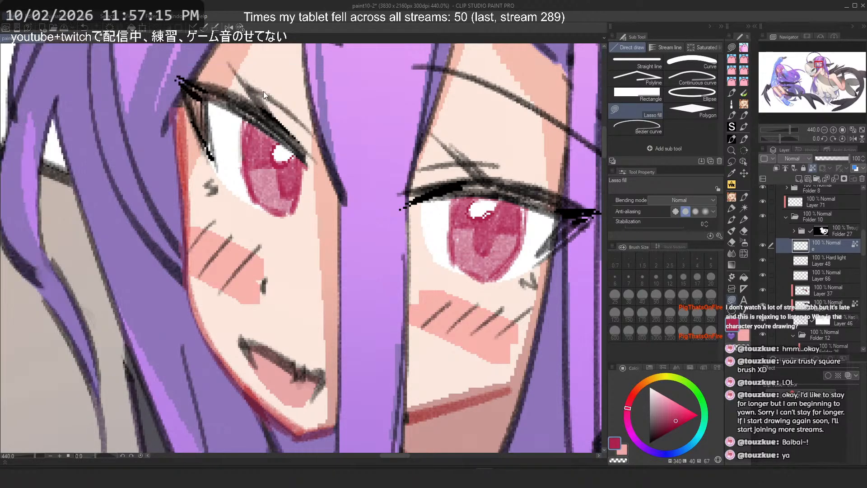
{"action": "scroll", "coordinate": [80, 173], "scroll_direction": "up", "scroll_amount": 5}
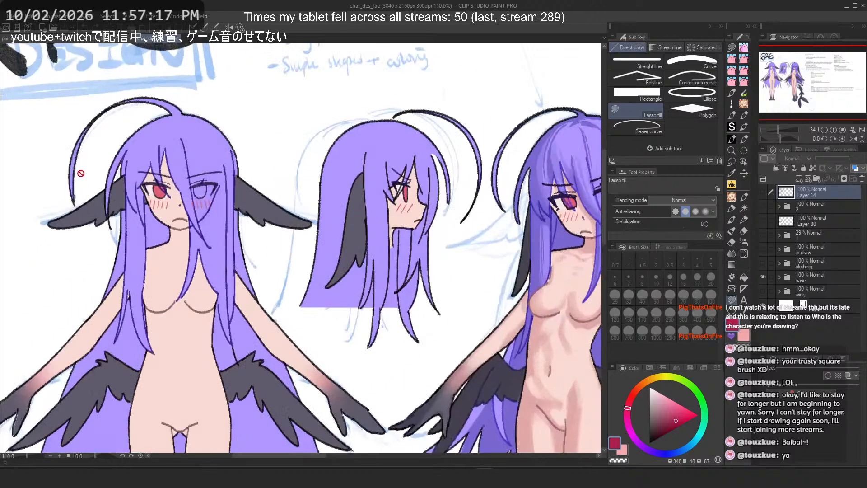
{"action": "scroll", "coordinate": [80, 173], "scroll_direction": "up", "scroll_amount": 5}
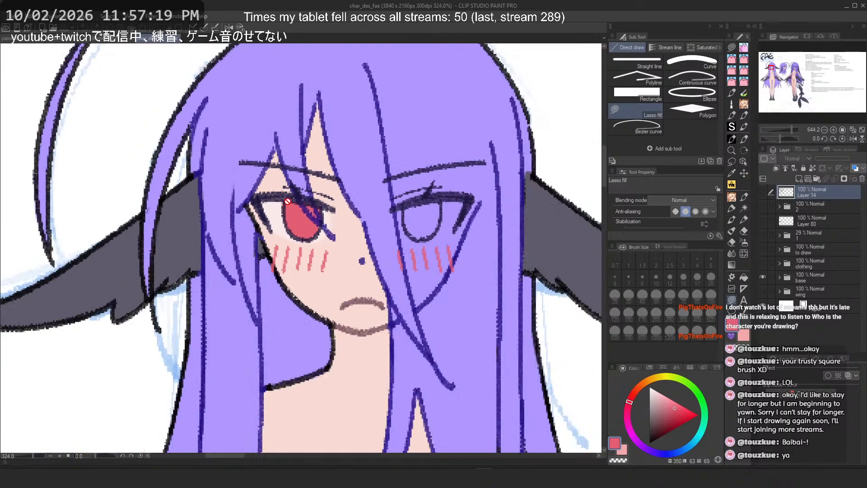
{"action": "scroll", "coordinate": [288, 200], "scroll_direction": "down", "scroll_amount": 1}
Step: Close the Illustration2 document without saving and return to paint10-2
{"action": "left_click", "coordinate": [111, 38]}
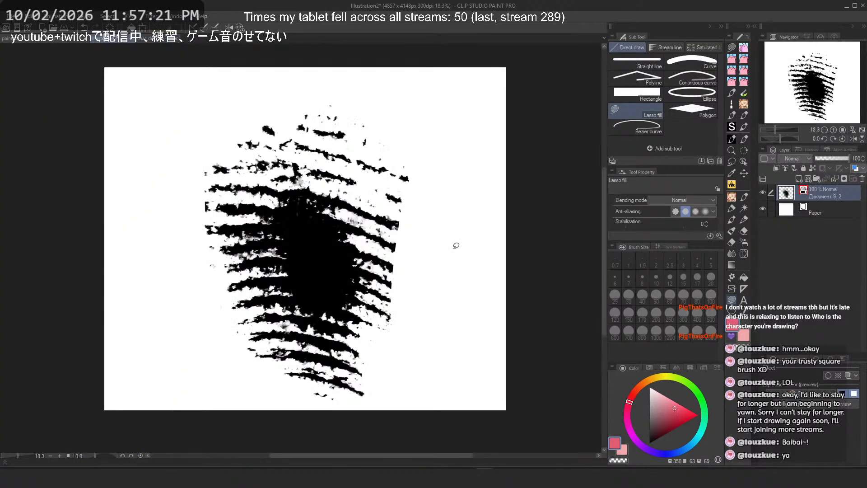
{"action": "left_click", "coordinate": [134, 39]}
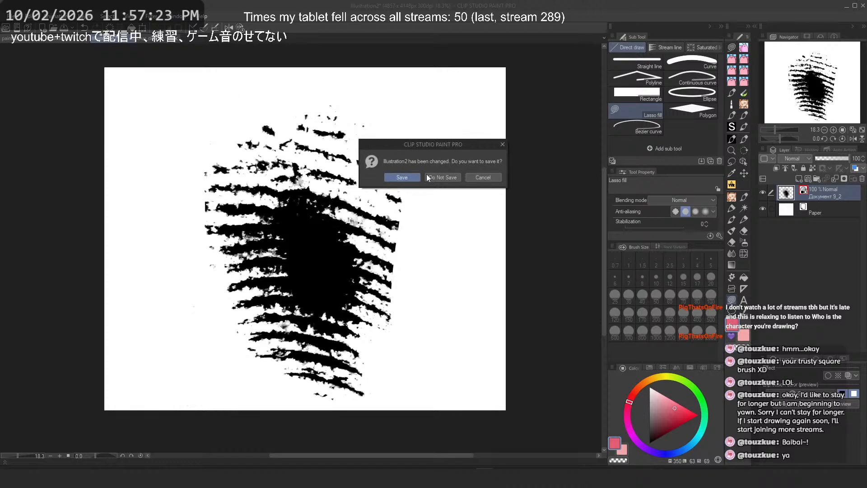
{"action": "left_click", "coordinate": [426, 177]}
{"action": "left_click", "coordinate": [85, 38]}
{"action": "left_click", "coordinate": [431, 176]}
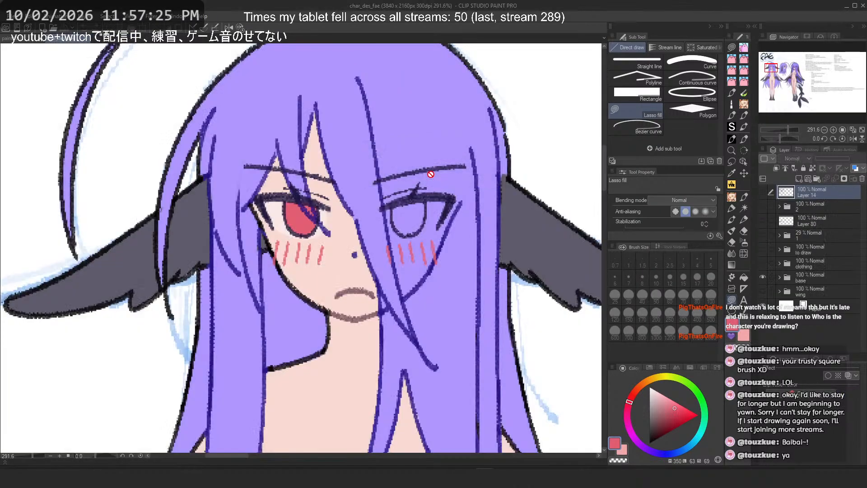
{"action": "left_click", "coordinate": [7, 39]}
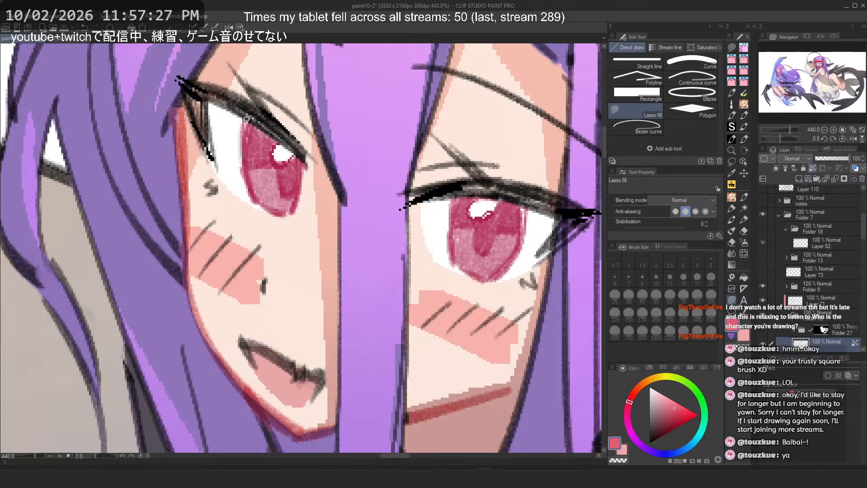
Step: Pick a deeper red from the eye and try a lasso fill over the left iris, undoing it
{"action": "left_click", "coordinate": [282, 169], "text": "alt"}
{"action": "left_click", "coordinate": [497, 260], "text": "alt"}
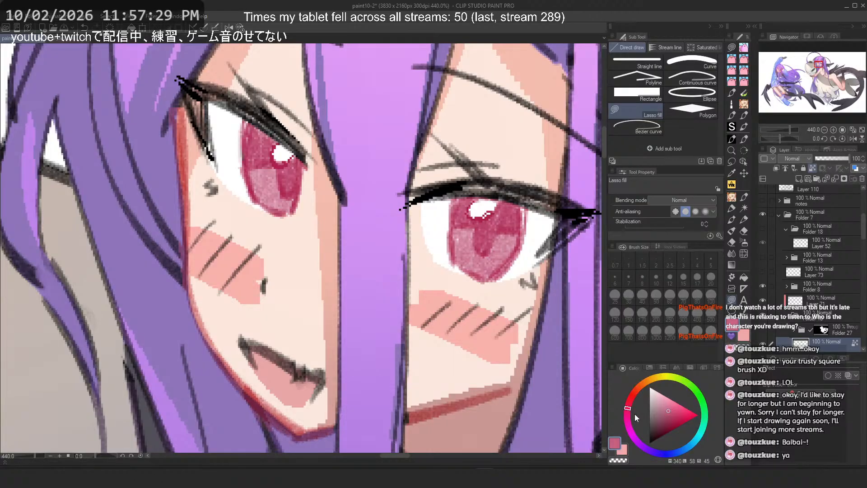
{"action": "mouse_move", "coordinate": [636, 414]}
{"action": "left_mouse_down"}
{"action": "mouse_move", "coordinate": [631, 406]}
{"action": "mouse_move", "coordinate": [681, 416]}
{"action": "left_mouse_up"}
{"action": "scroll", "coordinate": [393, 271], "scroll_direction": "down", "scroll_amount": 1}
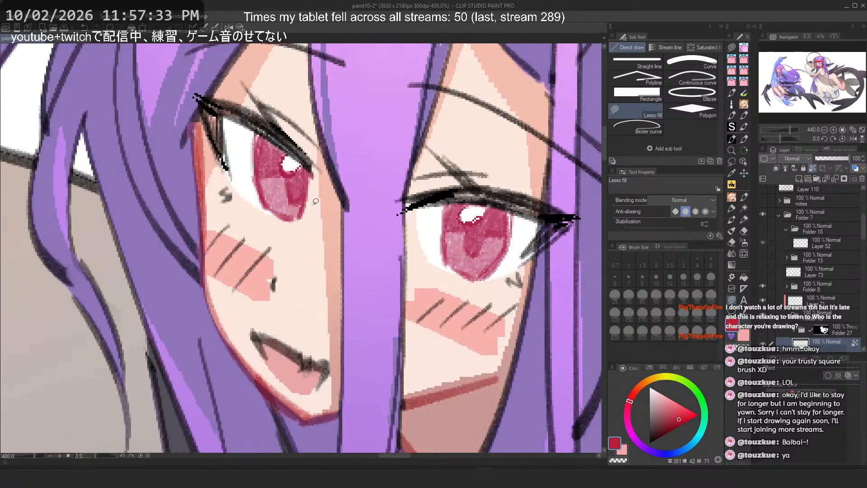
{"action": "mouse_move", "coordinate": [248, 120]}
{"action": "left_mouse_down"}
{"action": "mouse_move", "coordinate": [250, 199]}
{"action": "mouse_move", "coordinate": [233, 127]}
{"action": "mouse_move", "coordinate": [260, 139]}
{"action": "left_mouse_up"}
{"action": "scroll", "coordinate": [261, 140], "scroll_direction": "up", "scroll_amount": 2}
{"action": "key", "text": "ctrl+z"}
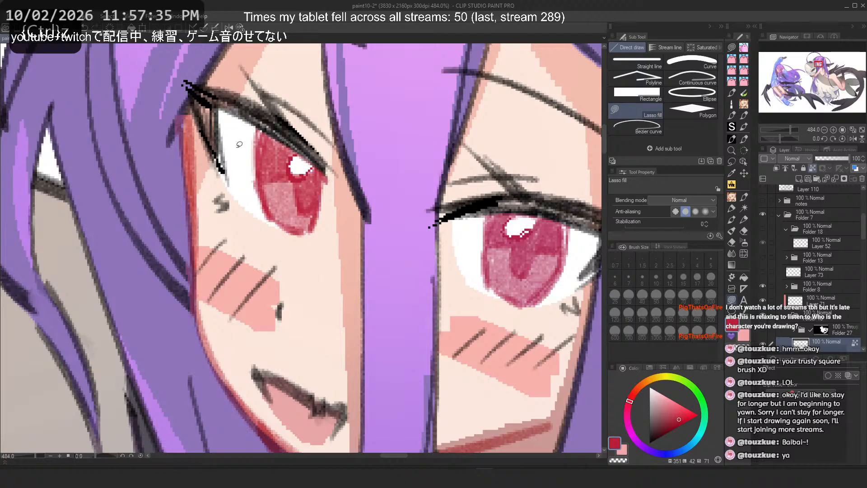
Step: Lasso-fill the right iris with an adjusted darker red
{"action": "left_click_drag", "start_coordinate": [535, 218], "coordinate": [459, 248]}
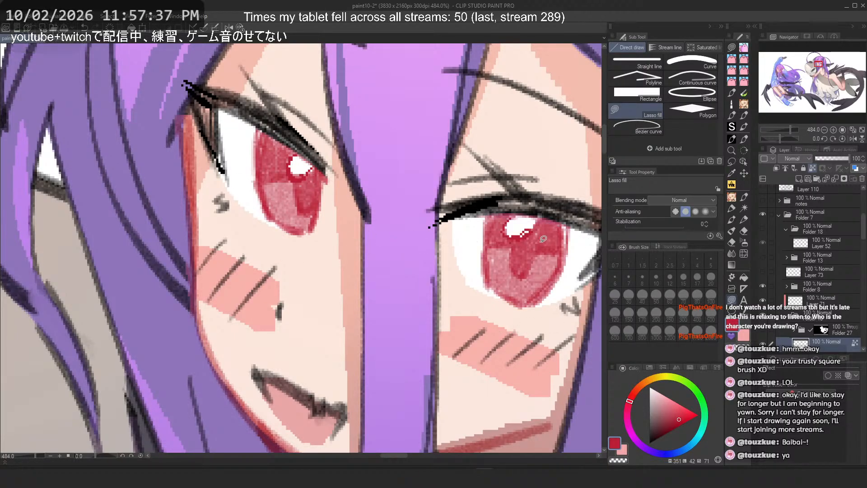
{"action": "left_click_drag", "start_coordinate": [673, 410], "coordinate": [690, 418]}
{"action": "left_click_drag", "start_coordinate": [487, 236], "coordinate": [470, 239]}
{"action": "key", "text": "ctrl+0"}
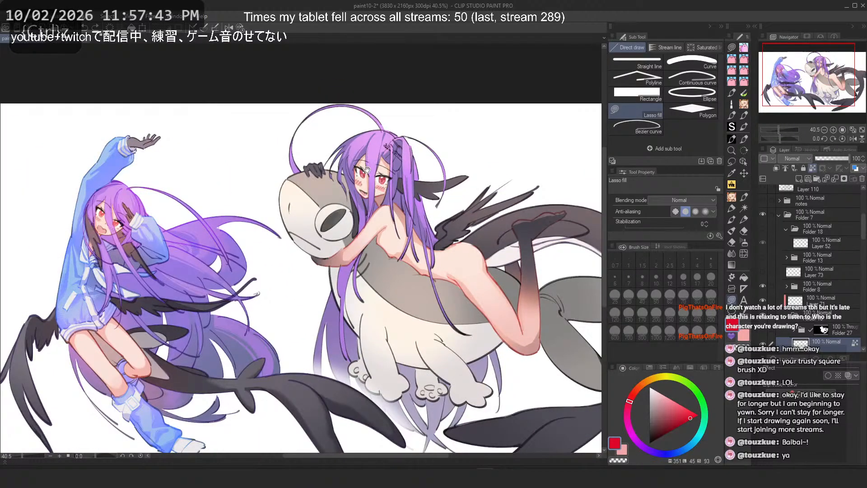
{"action": "scroll", "coordinate": [373, 150], "scroll_direction": "up", "scroll_amount": 6}
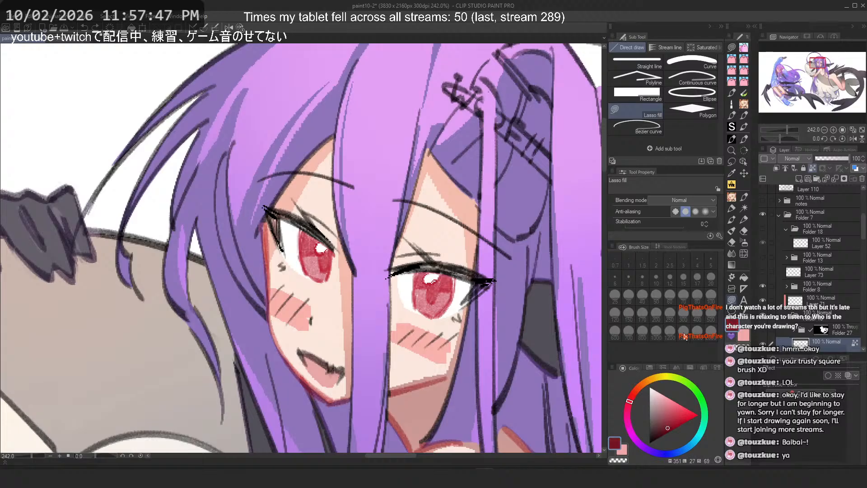
Step: Rearrange the pen and marker tool icons in the toolbox
{"action": "left_click", "coordinate": [732, 208]}
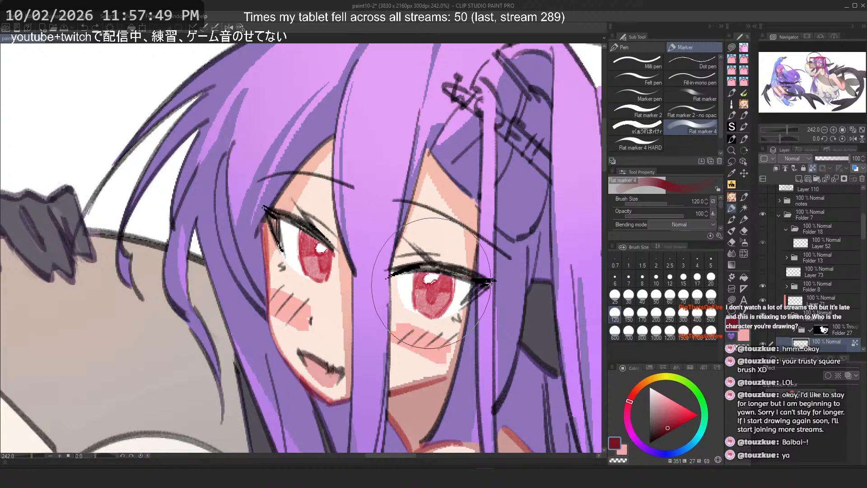
{"action": "left_click", "coordinate": [732, 140]}
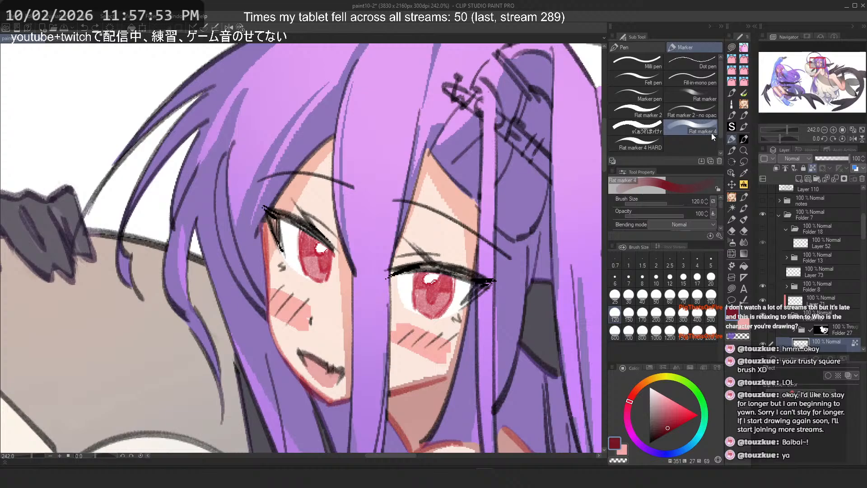
{"action": "left_click", "coordinate": [741, 141]}
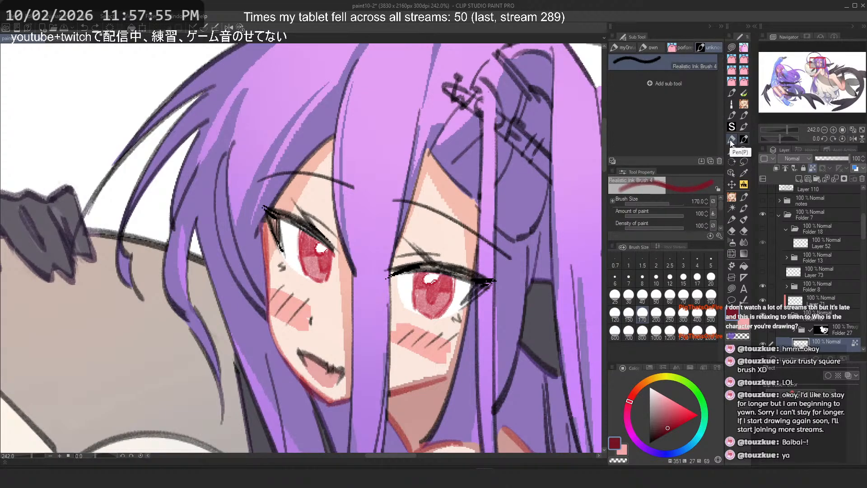
{"action": "left_click", "coordinate": [732, 140]}
{"action": "left_click_drag", "start_coordinate": [691, 108], "coordinate": [742, 135]}
{"action": "left_click", "coordinate": [744, 138]}
{"action": "left_click", "coordinate": [731, 139]}
{"action": "left_click_drag", "start_coordinate": [731, 139], "coordinate": [737, 197]}
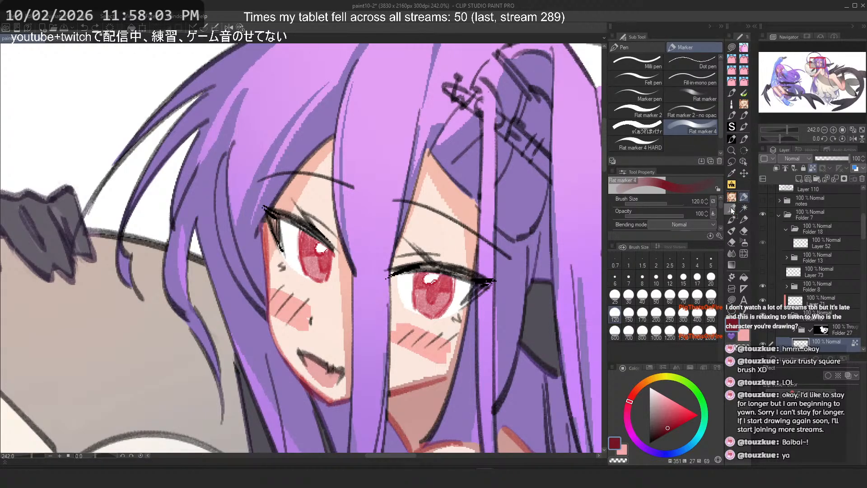
Step: Duplicate the Flat marker 4 sub tool into the own group, naming the copy default_Flat marker 6
{"action": "left_click", "coordinate": [733, 209]}
{"action": "left_click", "coordinate": [732, 139]}
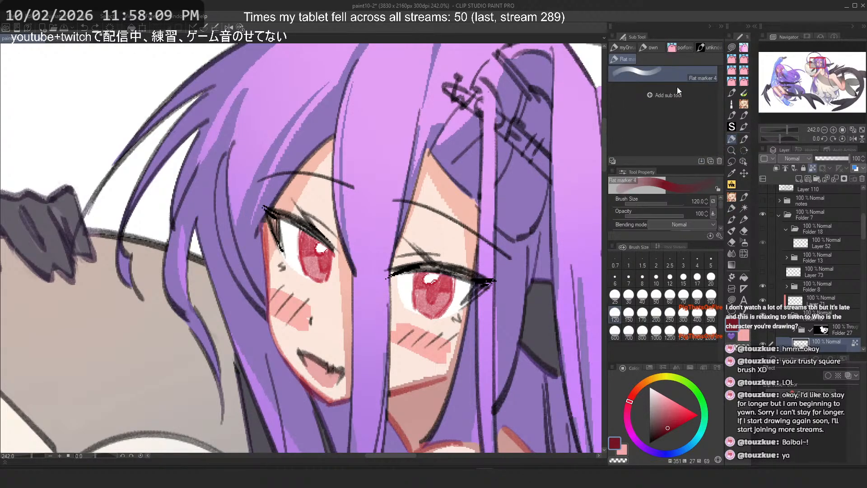
{"action": "mouse_move", "coordinate": [654, 51]}
{"action": "left_mouse_down"}
{"action": "mouse_move", "coordinate": [712, 51]}
{"action": "mouse_move", "coordinate": [657, 52]}
{"action": "left_mouse_up"}
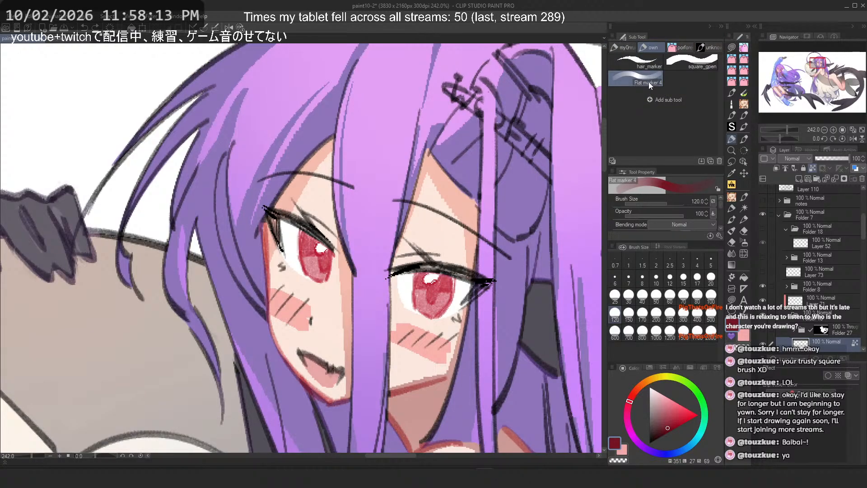
{"action": "right_click", "coordinate": [649, 82]}
{"action": "left_click", "coordinate": [660, 87]}
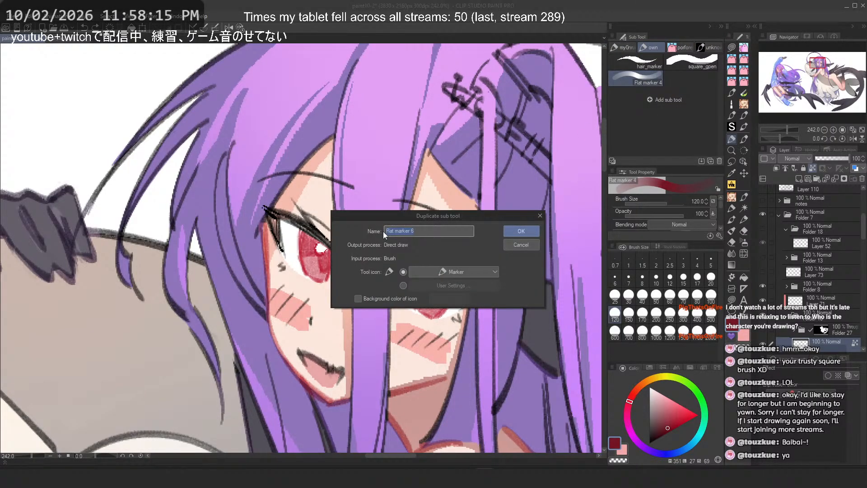
{"action": "type", "text": "defay"}
{"action": "key", "text": "BackSpace"}
{"action": "type", "text": "ult_"}
{"action": "key", "text": "Return"}
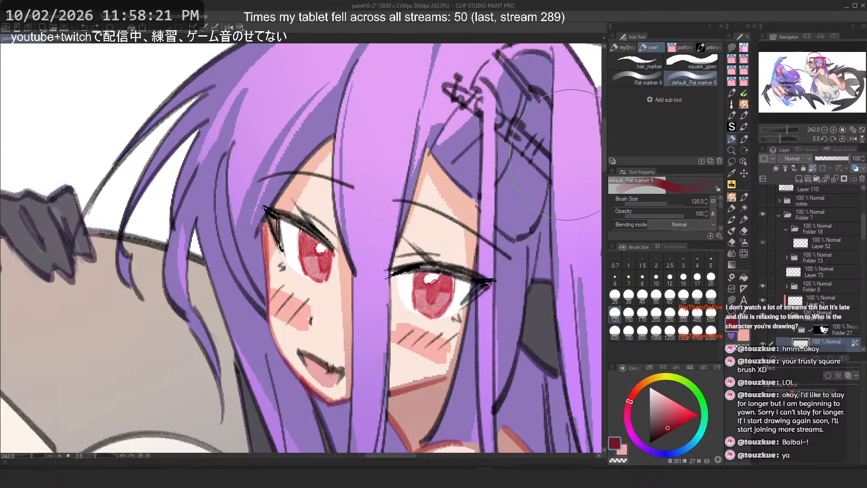
Step: Move the original Flat marker 4 back to the marker tool group and select the default_Flat marker 6 copy
{"action": "scroll", "coordinate": [444, 161], "scroll_direction": "down", "scroll_amount": 1}
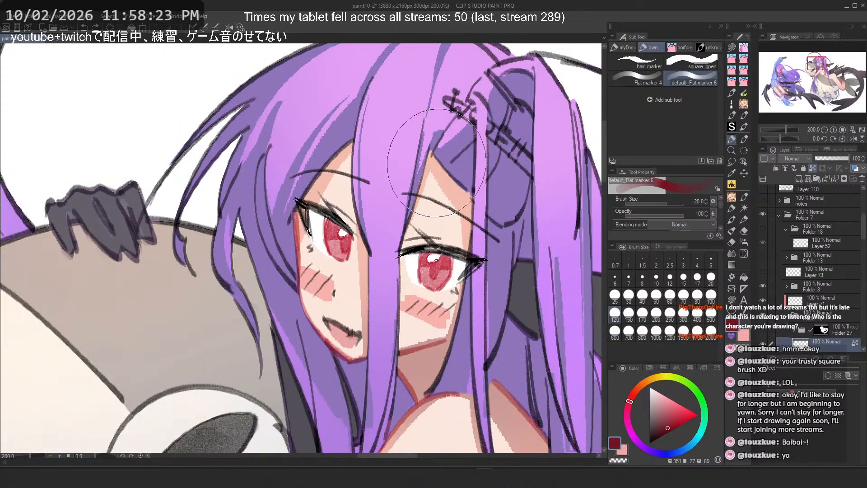
{"action": "right_click", "coordinate": [649, 81]}
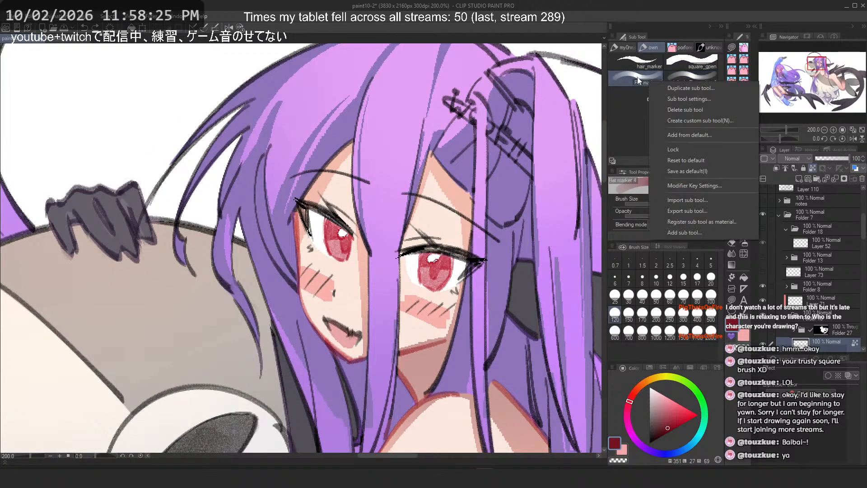
{"action": "left_click_drag", "start_coordinate": [632, 81], "coordinate": [733, 212]}
{"action": "left_click", "coordinate": [631, 79]}
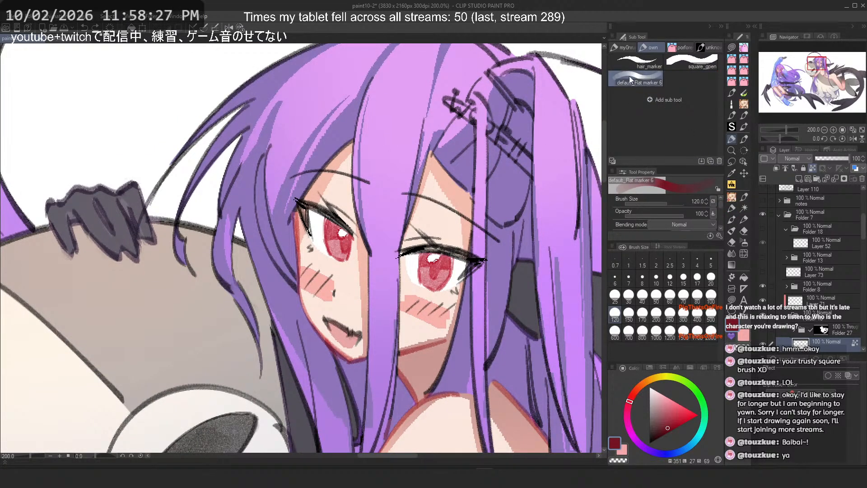
Step: Test the new marker with trial strokes on the face at several brush sizes, undoing them and settling on size 20
{"action": "left_click_drag", "start_coordinate": [309, 255], "coordinate": [316, 240]}
{"action": "scroll", "coordinate": [328, 203], "scroll_direction": "up", "scroll_amount": 1}
{"action": "left_click", "coordinate": [683, 296]}
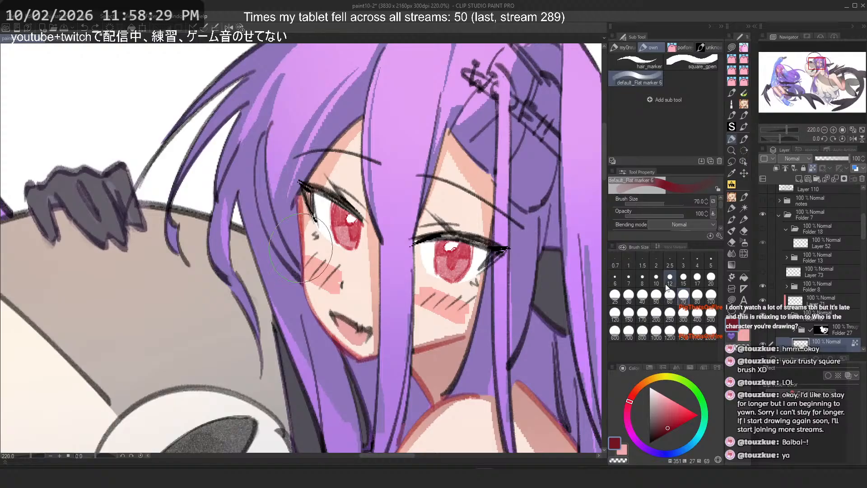
{"action": "scroll", "coordinate": [339, 205], "scroll_direction": "up", "scroll_amount": 12}
{"action": "key", "text": "ctrl+z"}
{"action": "left_click", "coordinate": [629, 297]}
{"action": "mouse_move", "coordinate": [313, 217]}
{"action": "left_mouse_down"}
{"action": "mouse_move", "coordinate": [337, 248]}
{"action": "mouse_move", "coordinate": [299, 212]}
{"action": "left_mouse_up"}
{"action": "key", "text": "ctrl+z"}
{"action": "left_click", "coordinate": [711, 276]}
{"action": "mouse_move", "coordinate": [298, 253]}
{"action": "left_mouse_down"}
{"action": "mouse_move", "coordinate": [345, 246]}
{"action": "mouse_move", "coordinate": [396, 271]}
{"action": "mouse_move", "coordinate": [384, 279]}
{"action": "mouse_move", "coordinate": [391, 288]}
{"action": "mouse_move", "coordinate": [339, 214]}
{"action": "mouse_move", "coordinate": [327, 222]}
{"action": "mouse_move", "coordinate": [355, 255]}
{"action": "mouse_move", "coordinate": [327, 233]}
{"action": "mouse_move", "coordinate": [386, 284]}
{"action": "left_mouse_up"}
{"action": "key", "text": "ctrl+z"}
{"action": "scroll", "coordinate": [246, 203], "scroll_direction": "down", "scroll_amount": 5}
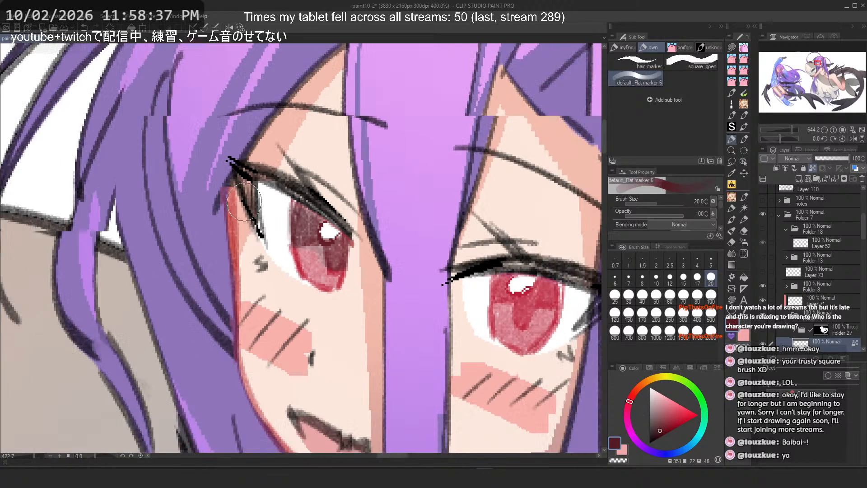
{"action": "scroll", "coordinate": [244, 203], "scroll_direction": "down", "scroll_amount": 3}
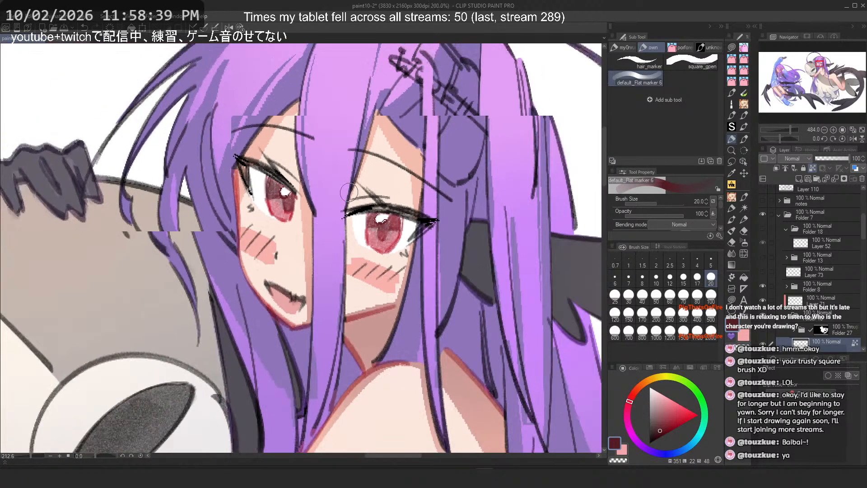
{"action": "scroll", "coordinate": [350, 192], "scroll_direction": "down", "scroll_amount": 5}
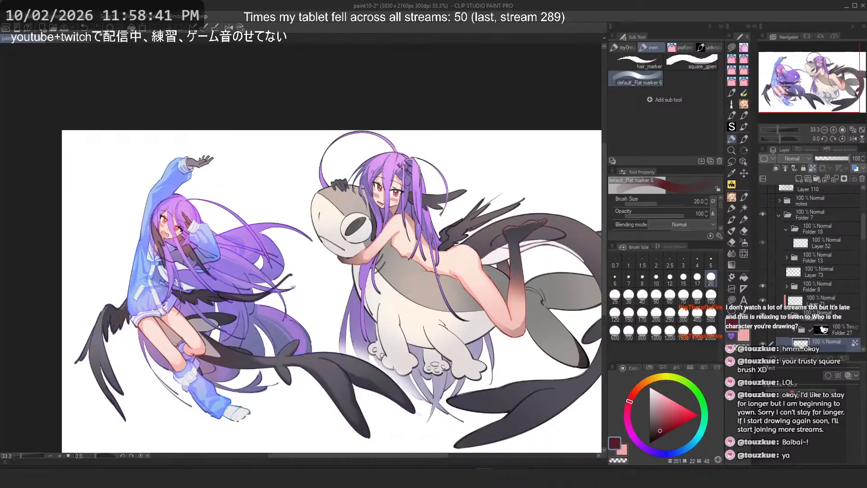
Step: Try marker strokes around the eyes with red and purple colours, undoing the trials
{"action": "scroll", "coordinate": [382, 189], "scroll_direction": "up", "scroll_amount": 5}
{"action": "left_click_drag", "start_coordinate": [655, 411], "coordinate": [667, 415]}
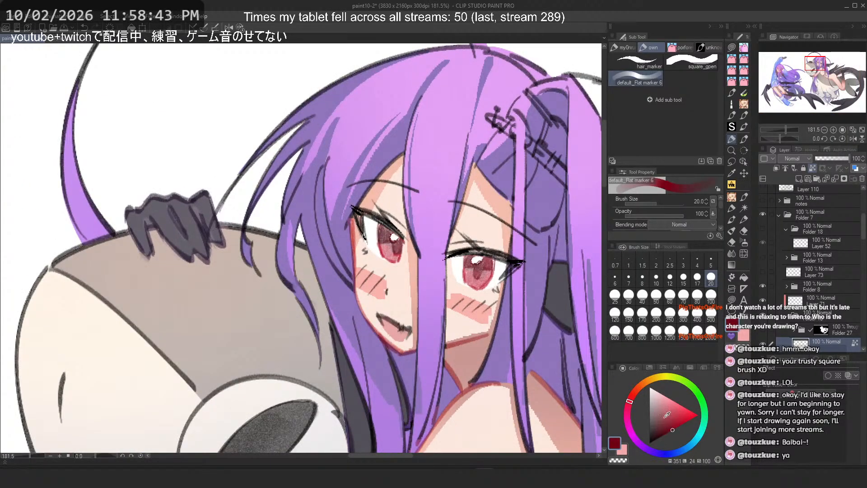
{"action": "mouse_move", "coordinate": [468, 277]}
{"action": "left_mouse_down"}
{"action": "mouse_move", "coordinate": [496, 284]}
{"action": "mouse_move", "coordinate": [463, 275]}
{"action": "mouse_move", "coordinate": [476, 294]}
{"action": "mouse_move", "coordinate": [491, 281]}
{"action": "left_mouse_up"}
{"action": "key", "text": "ctrl+z"}
{"action": "left_click", "coordinate": [689, 420]}
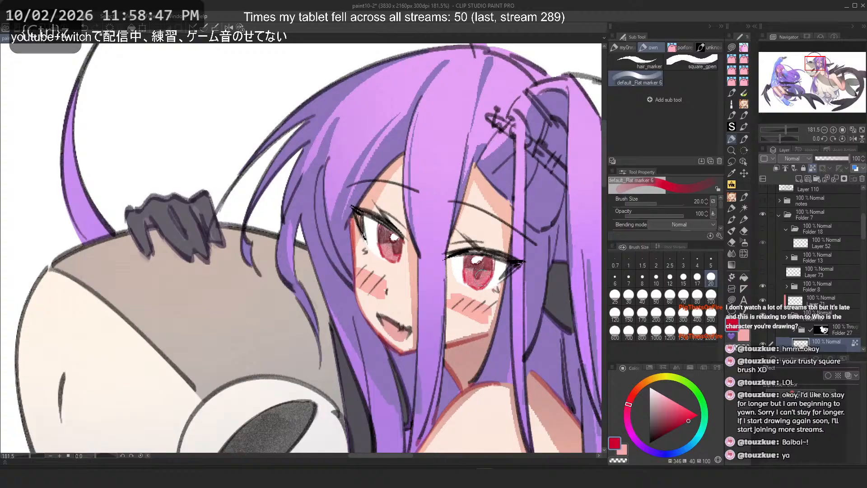
{"action": "left_click_drag", "start_coordinate": [382, 255], "coordinate": [402, 259]}
{"action": "left_click_drag", "start_coordinate": [492, 199], "coordinate": [334, 243]}
{"action": "left_click_drag", "start_coordinate": [137, 258], "coordinate": [145, 256]}
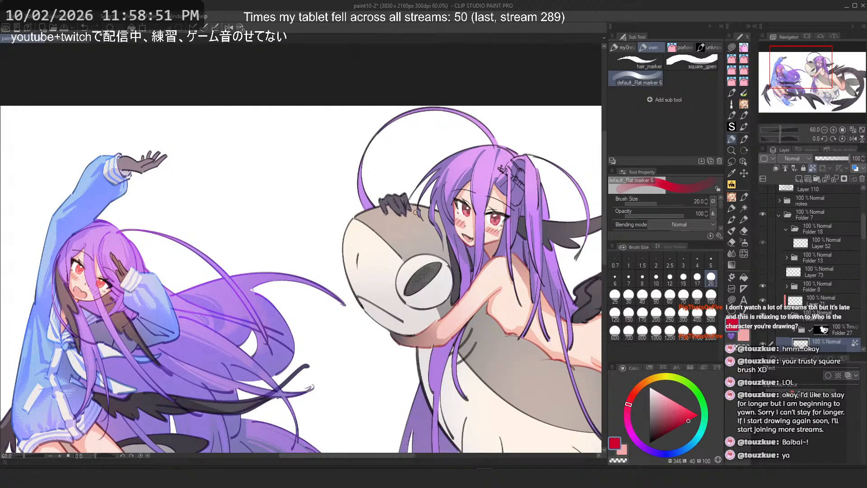
{"action": "scroll", "coordinate": [416, 212], "scroll_direction": "down", "scroll_amount": 2}
{"action": "scroll", "coordinate": [487, 200], "scroll_direction": "up", "scroll_amount": 5}
{"action": "left_click", "coordinate": [647, 448]}
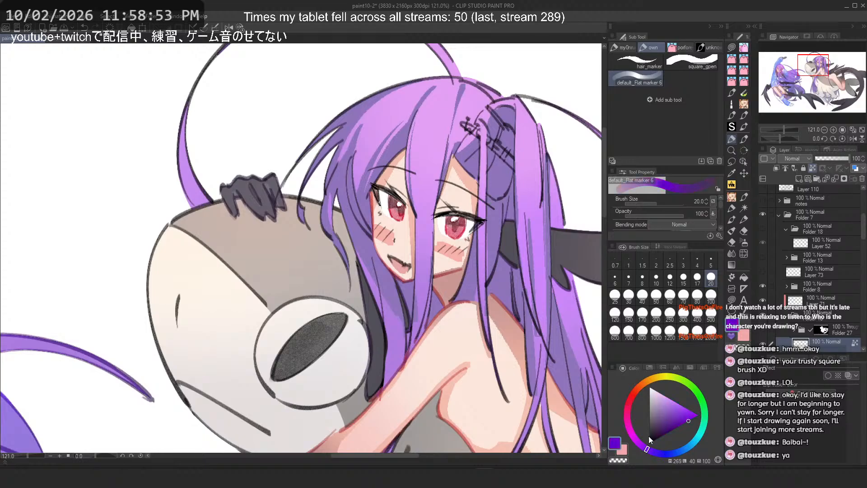
{"action": "left_click", "coordinate": [665, 429]}
{"action": "scroll", "coordinate": [453, 219], "scroll_direction": "up", "scroll_amount": 6}
{"action": "scroll", "coordinate": [452, 219], "scroll_direction": "down", "scroll_amount": 1}
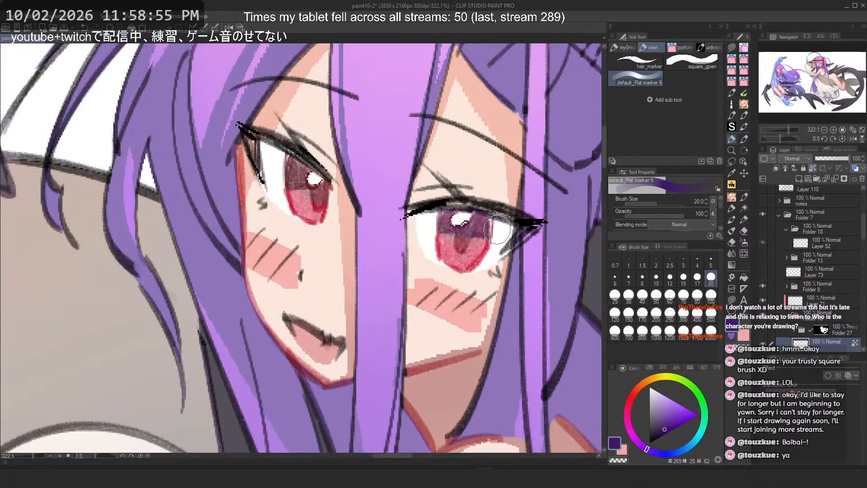
{"action": "key", "text": "ctrl+z"}
{"action": "left_click", "coordinate": [654, 435]}
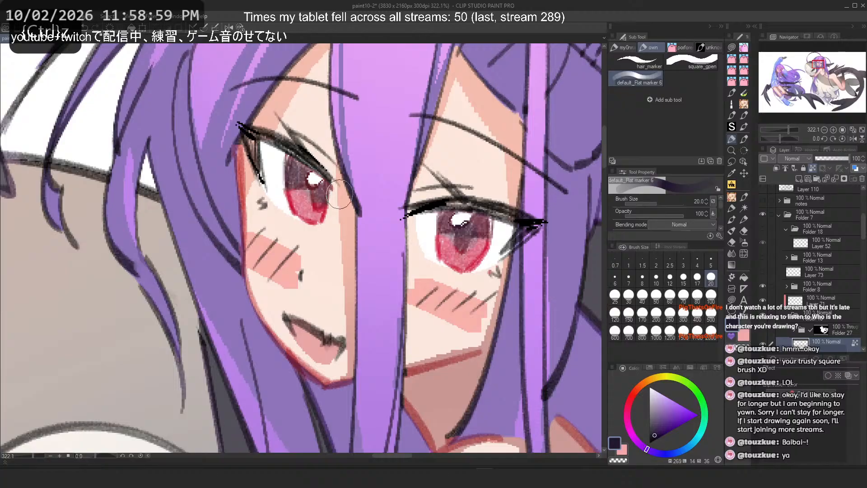
{"action": "scroll", "coordinate": [357, 188], "scroll_direction": "down", "scroll_amount": 3}
{"action": "scroll", "coordinate": [358, 188], "scroll_direction": "down", "scroll_amount": 4}
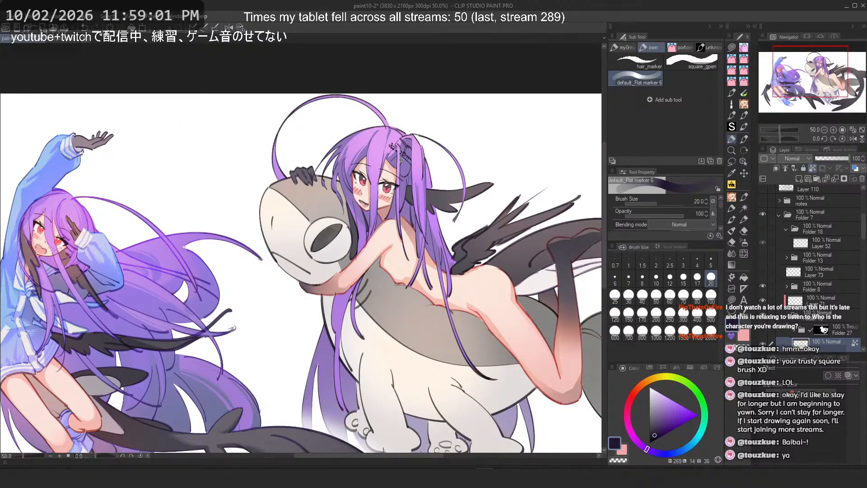
Step: Hide the layers holding the gloves and stockings of the character riding the creature
{"action": "scroll", "coordinate": [851, 324], "scroll_direction": "down", "scroll_amount": 3}
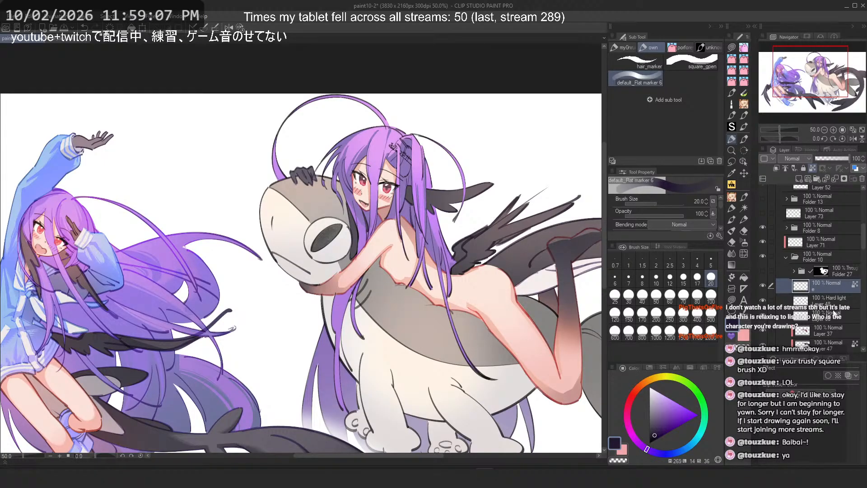
{"action": "scroll", "coordinate": [833, 300], "scroll_direction": "down", "scroll_amount": 2}
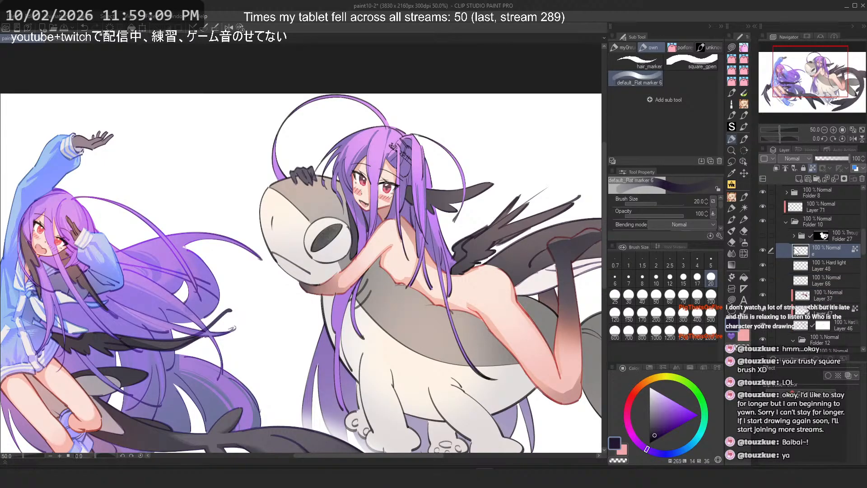
{"action": "scroll", "coordinate": [791, 271], "scroll_direction": "down", "scroll_amount": 5}
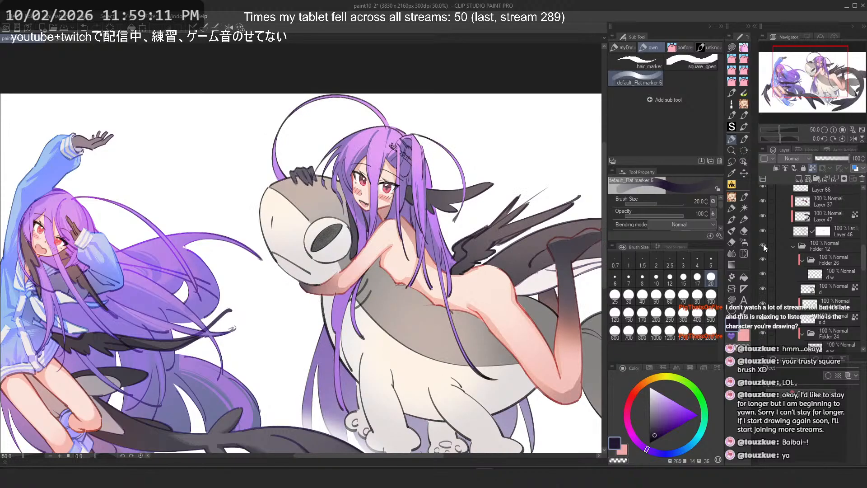
{"action": "scroll", "coordinate": [786, 271], "scroll_direction": "down", "scroll_amount": 8}
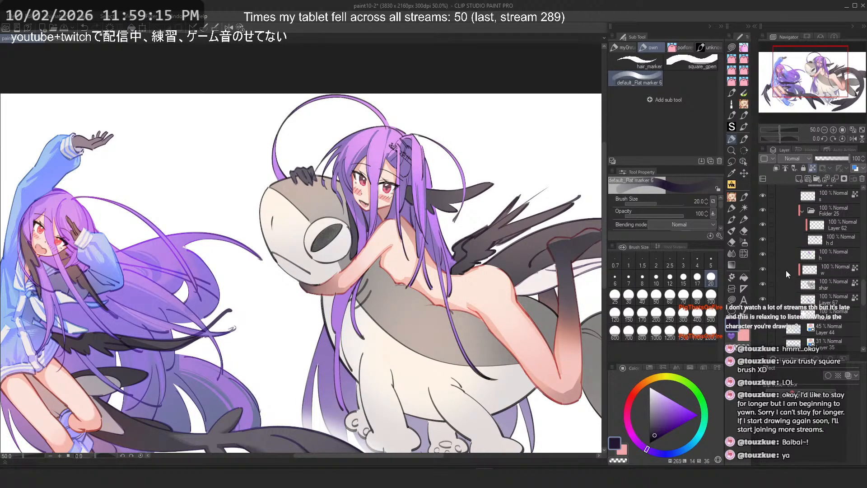
{"action": "scroll", "coordinate": [786, 270], "scroll_direction": "up", "scroll_amount": 5}
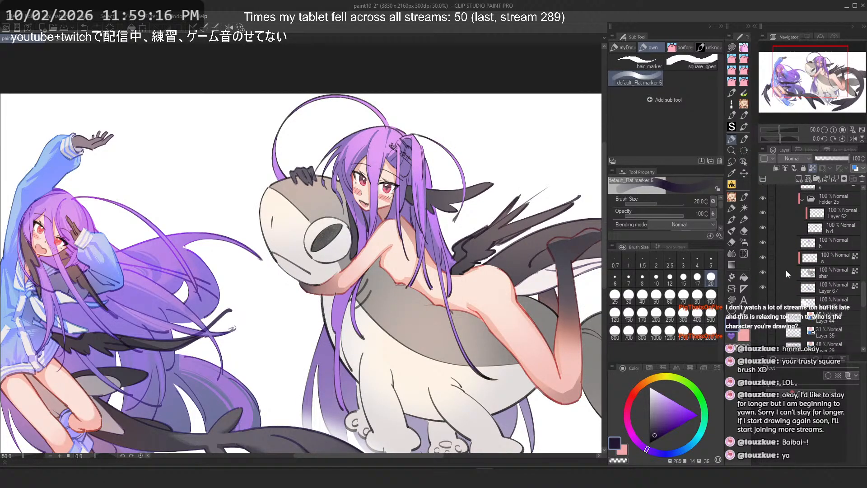
{"action": "left_click", "coordinate": [763, 275]}
{"action": "left_click", "coordinate": [763, 275]}
{"action": "left_click", "coordinate": [763, 260]}
{"action": "left_click", "coordinate": [763, 260]}
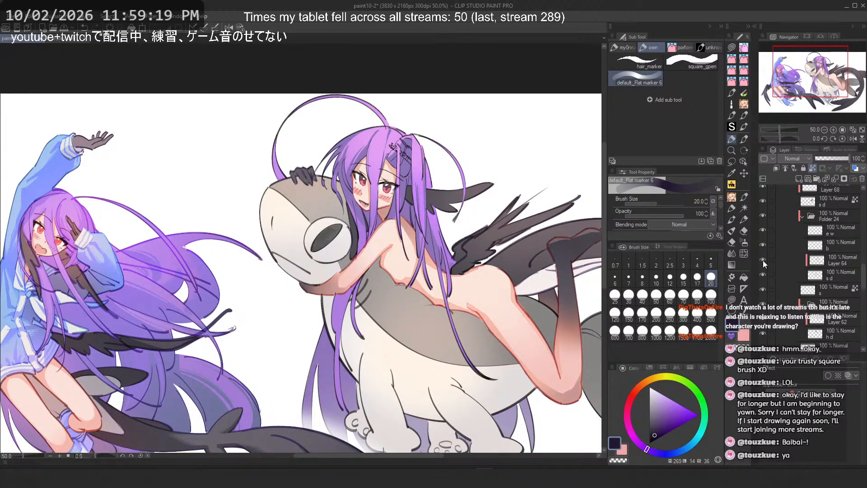
{"action": "left_click", "coordinate": [763, 260]}
{"action": "left_click", "coordinate": [766, 202]}
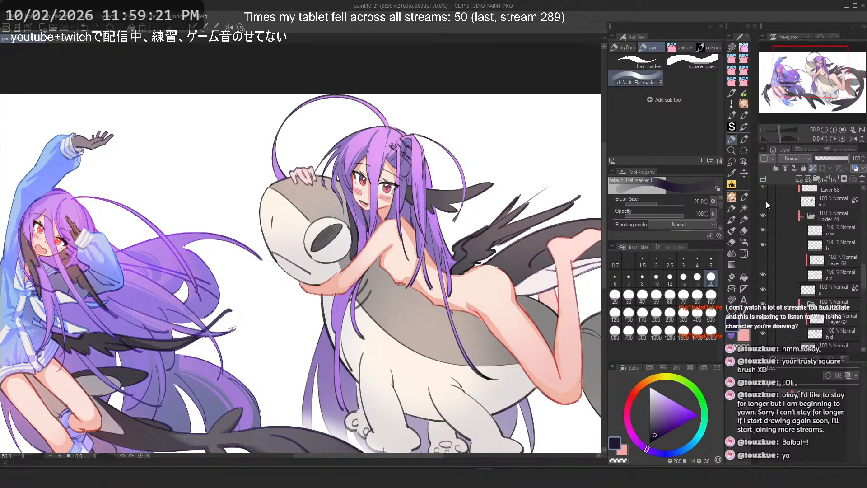
Step: Select the leg's skin layer, pick the skin tone and try square pen strokes along the bent leg, undoing them
{"action": "left_click_drag", "start_coordinate": [511, 223], "coordinate": [448, 222]}
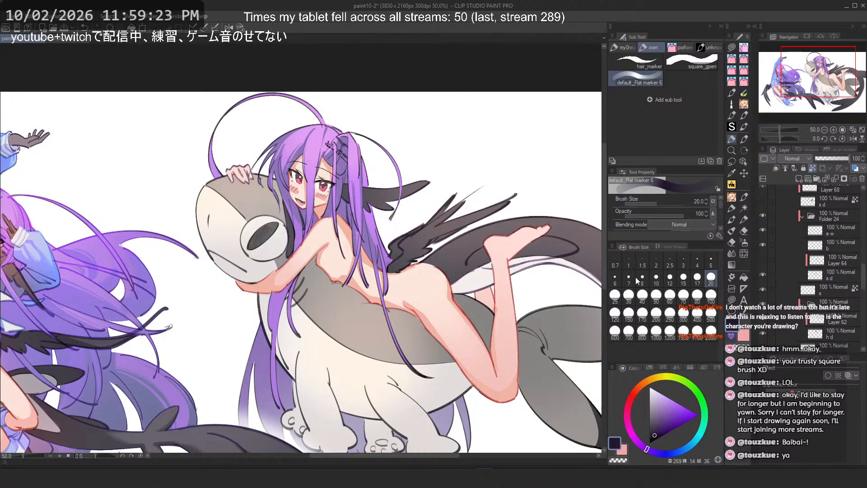
{"action": "left_click", "coordinate": [813, 280]}
{"action": "scroll", "coordinate": [422, 327], "scroll_direction": "up", "scroll_amount": 6}
{"action": "left_click", "coordinate": [524, 347], "text": "alt"}
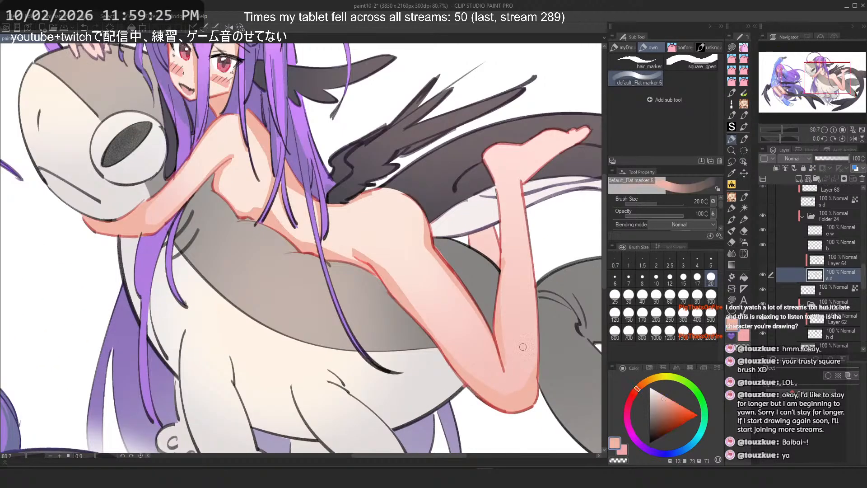
{"action": "left_click_drag", "start_coordinate": [523, 347], "coordinate": [426, 302]}
{"action": "scroll", "coordinate": [485, 216], "scroll_direction": "up", "scroll_amount": 1}
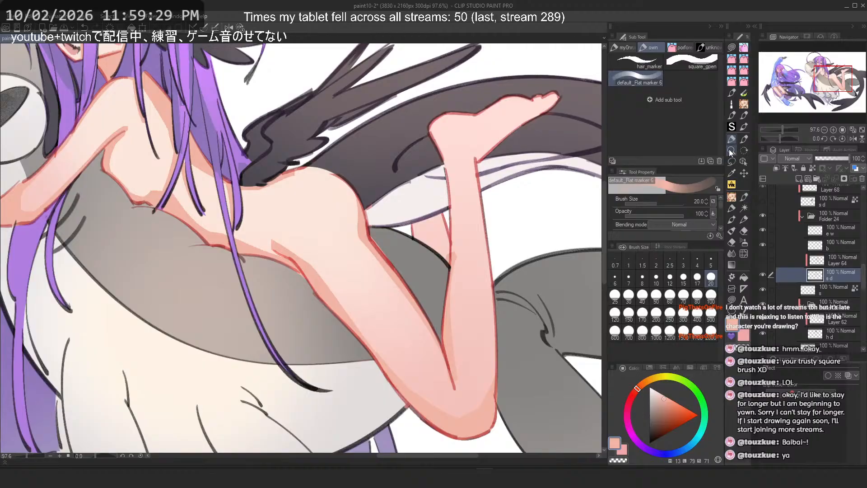
{"action": "left_click", "coordinate": [680, 67]}
{"action": "scroll", "coordinate": [436, 230], "scroll_direction": "up", "scroll_amount": 5}
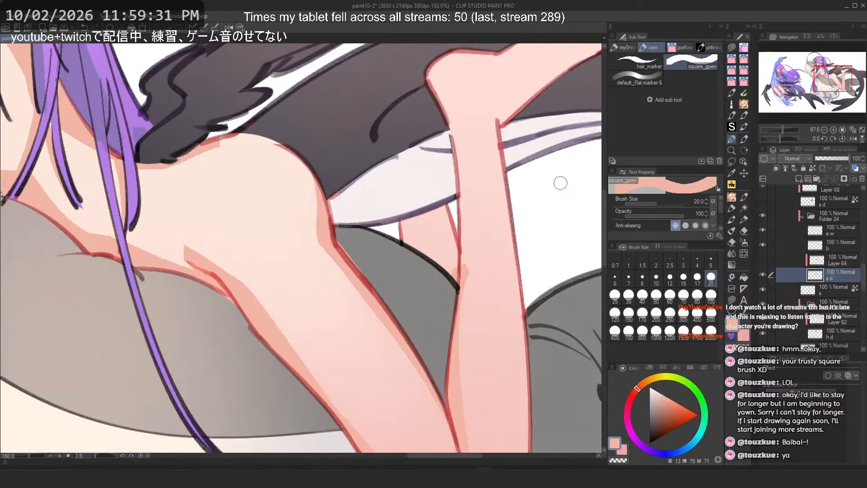
{"action": "left_click_drag", "start_coordinate": [446, 206], "coordinate": [449, 302]}
{"action": "key", "text": "ctrl+z"}
{"action": "key", "text": "c"}
{"action": "left_click_drag", "start_coordinate": [470, 269], "coordinate": [468, 288]}
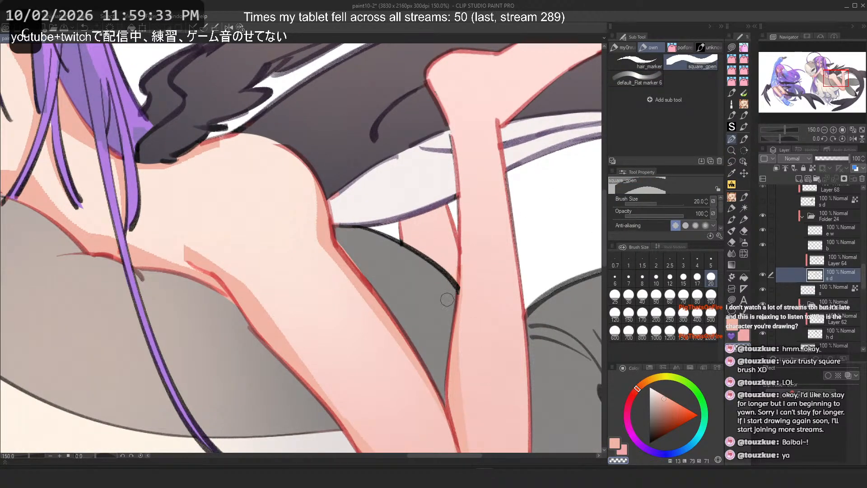
{"action": "key", "text": "c"}
{"action": "left_click_drag", "start_coordinate": [450, 114], "coordinate": [463, 215]}
{"action": "key", "text": "ctrl+z"}
{"action": "left_click_drag", "start_coordinate": [434, 86], "coordinate": [458, 215]}
{"action": "key", "text": "ctrl+z"}
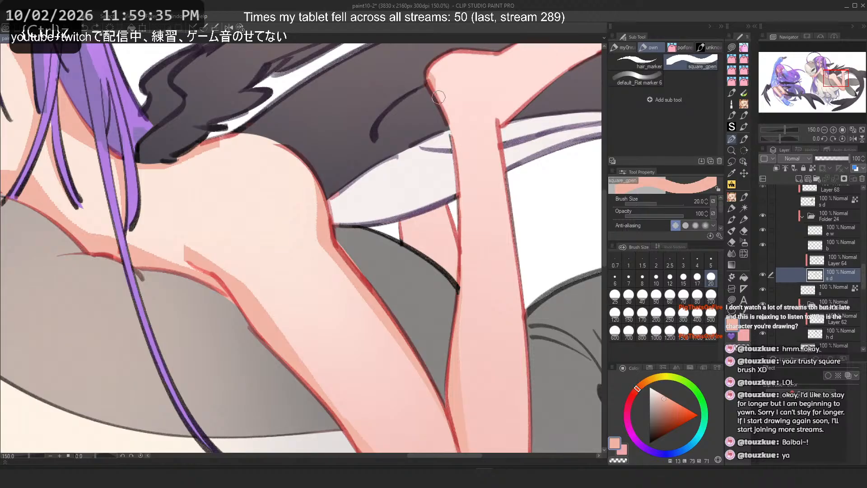
{"action": "mouse_move", "coordinate": [437, 85]}
{"action": "left_mouse_down"}
{"action": "mouse_move", "coordinate": [464, 215]}
{"action": "mouse_move", "coordinate": [456, 230]}
{"action": "left_mouse_up"}
{"action": "key", "text": "ctrl+z"}
Step: Try square pen strokes on the raised foot and lower leg, undoing them
{"action": "scroll", "coordinate": [408, 291], "scroll_direction": "down", "scroll_amount": 3}
{"action": "scroll", "coordinate": [470, 177], "scroll_direction": "up", "scroll_amount": 2}
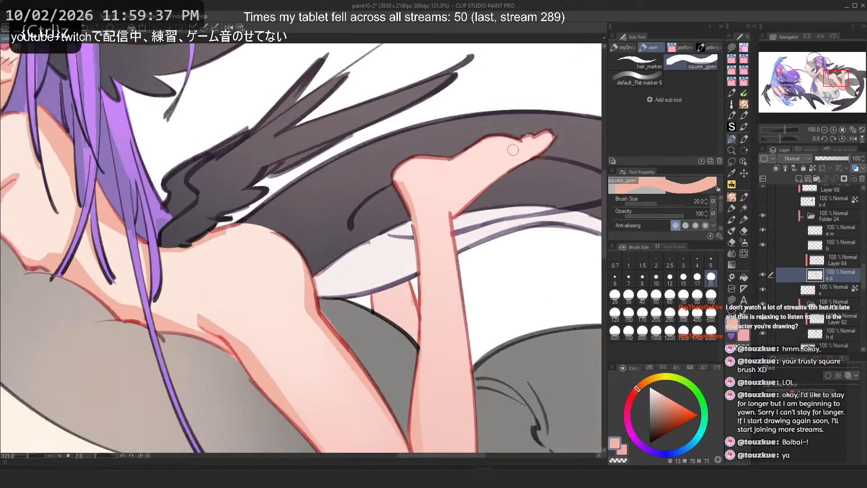
{"action": "left_click_drag", "start_coordinate": [543, 145], "coordinate": [444, 222]}
{"action": "left_click_drag", "start_coordinate": [502, 175], "coordinate": [443, 226]}
{"action": "key", "text": "2"}
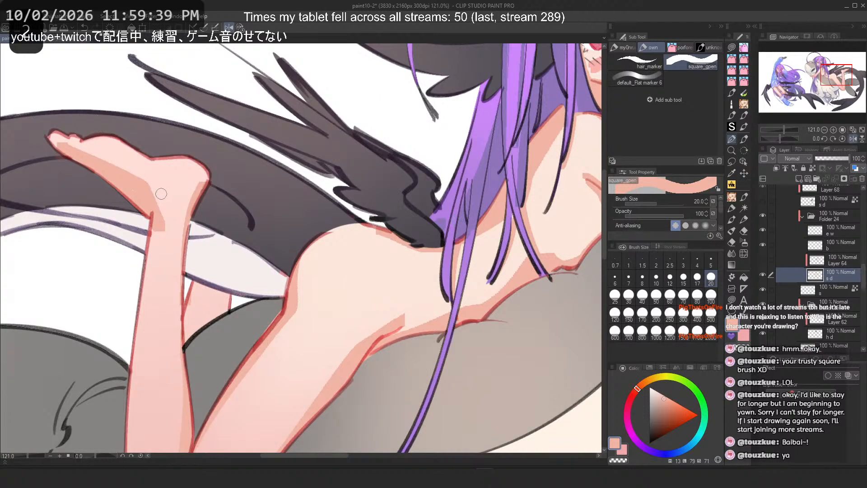
{"action": "key", "text": "ctrl+z"}
{"action": "mouse_move", "coordinate": [158, 194]}
{"action": "left_mouse_down"}
{"action": "mouse_move", "coordinate": [141, 189]}
{"action": "mouse_move", "coordinate": [176, 228]}
{"action": "mouse_move", "coordinate": [150, 200]}
{"action": "mouse_move", "coordinate": [155, 221]}
{"action": "mouse_move", "coordinate": [146, 198]}
{"action": "mouse_move", "coordinate": [157, 246]}
{"action": "left_mouse_up"}
{"action": "key", "text": "ctrl+z"}
{"action": "key", "text": "ctrl+z"}
{"action": "key", "text": "ctrl+z"}
{"action": "key", "text": "ctrl+z"}
{"action": "key", "text": "c"}
Step: Try skin strokes along the shin and knee of the bent leg, undoing each one
{"action": "key", "text": "ctrl+z"}
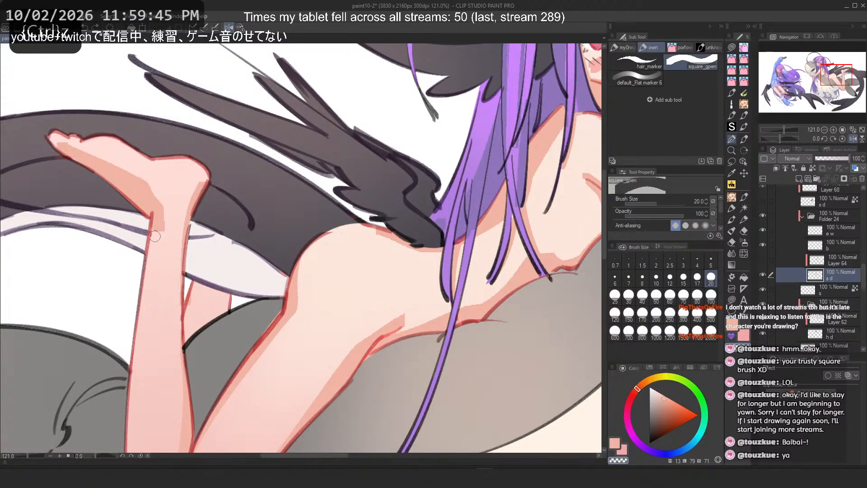
{"action": "mouse_move", "coordinate": [161, 211]}
{"action": "left_mouse_down"}
{"action": "mouse_move", "coordinate": [154, 257]}
{"action": "mouse_move", "coordinate": [156, 248]}
{"action": "left_mouse_up"}
{"action": "key", "text": "ctrl+z"}
{"action": "key", "text": "c"}
{"action": "left_click_drag", "start_coordinate": [156, 212], "coordinate": [129, 357]}
{"action": "key", "text": "ctrl+z"}
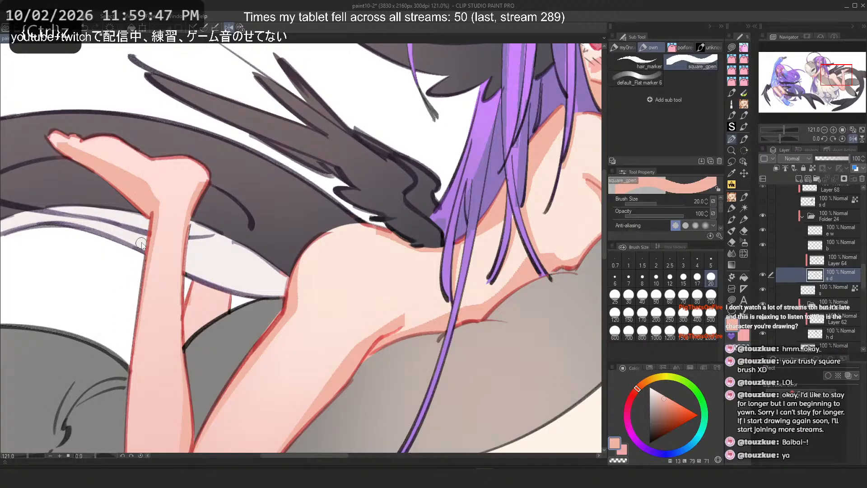
{"action": "scroll", "coordinate": [211, 207], "scroll_direction": "down", "scroll_amount": 3}
{"action": "left_click_drag", "start_coordinate": [184, 249], "coordinate": [183, 343]}
{"action": "key", "text": "ctrl+z"}
{"action": "left_click_drag", "start_coordinate": [181, 291], "coordinate": [189, 362]}
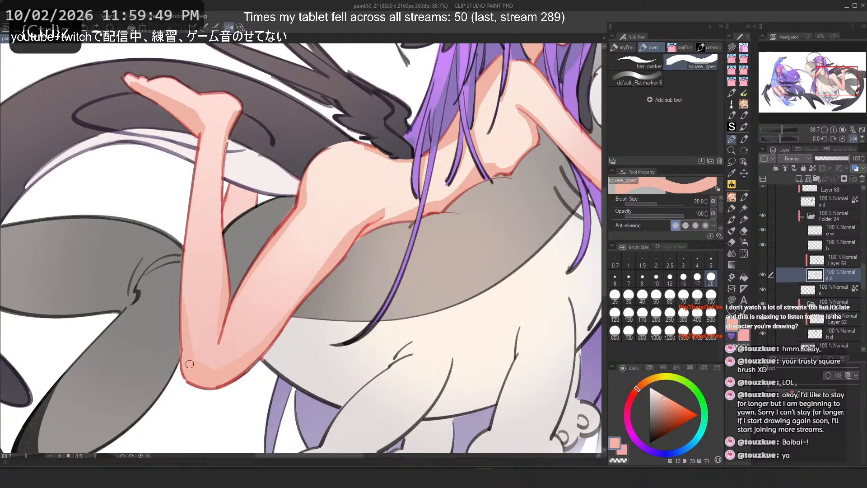
{"action": "key", "text": "ctrl+z"}
{"action": "key", "text": "ctrl+z"}
{"action": "mouse_move", "coordinate": [247, 332]}
{"action": "left_mouse_down"}
{"action": "mouse_move", "coordinate": [239, 350]}
{"action": "mouse_move", "coordinate": [223, 363]}
{"action": "left_mouse_up"}
{"action": "key", "text": "ctrl+z"}
Step: Try a shading stroke across the lower back of the riding character, undoing it
{"action": "key", "text": "2"}
{"action": "scroll", "coordinate": [232, 163], "scroll_direction": "down", "scroll_amount": 1}
{"action": "left_click_drag", "start_coordinate": [227, 172], "coordinate": [355, 217]}
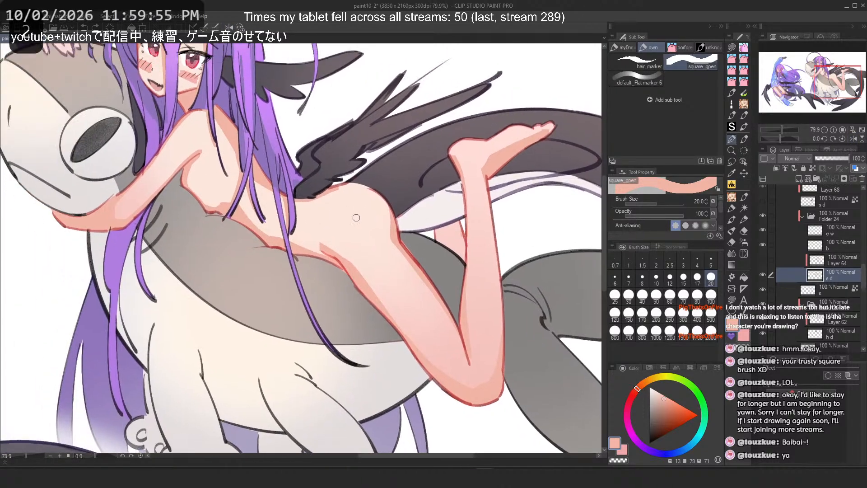
{"action": "scroll", "coordinate": [353, 216], "scroll_direction": "up", "scroll_amount": 4}
{"action": "left_click_drag", "start_coordinate": [414, 180], "coordinate": [435, 237]}
{"action": "key", "text": "ctrl+z"}
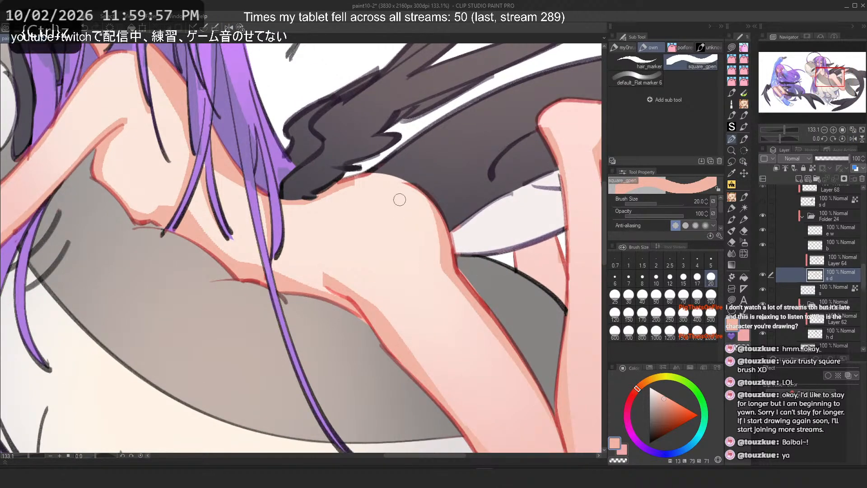
Step: Try strokes on the hip at brush size 12, undoing them
{"action": "left_click_drag", "start_coordinate": [308, 256], "coordinate": [332, 277]}
{"action": "key", "text": "ctrl+z"}
{"action": "left_click_drag", "start_coordinate": [307, 260], "coordinate": [325, 288]}
{"action": "key", "text": "c"}
{"action": "key", "text": "ctrl+z"}
{"action": "key", "text": "ctrl+z"}
{"action": "left_click", "coordinate": [670, 279]}
{"action": "key", "text": "c"}
{"action": "key", "text": "ctrl+z"}
{"action": "key", "text": "c"}
{"action": "left_click_drag", "start_coordinate": [311, 256], "coordinate": [343, 284]}
{"action": "key", "text": "ctrl+z"}
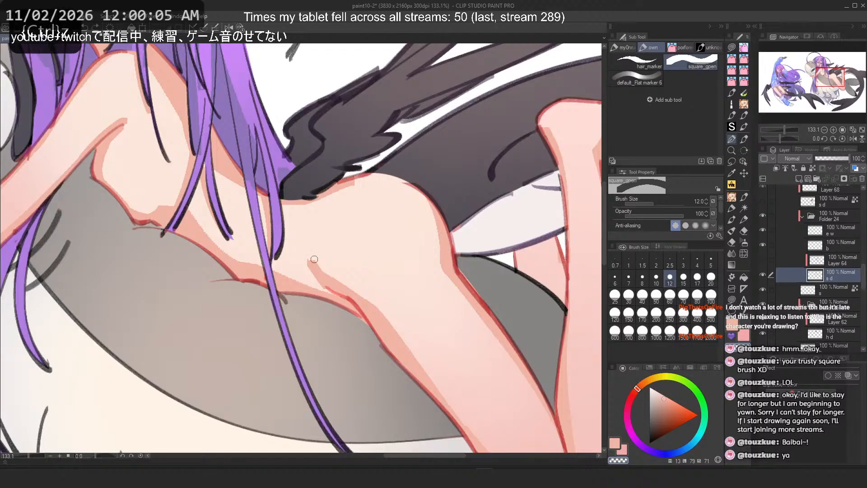
Step: Try further strokes on the waist and hip, undoing them
{"action": "scroll", "coordinate": [319, 200], "scroll_direction": "down", "scroll_amount": 2}
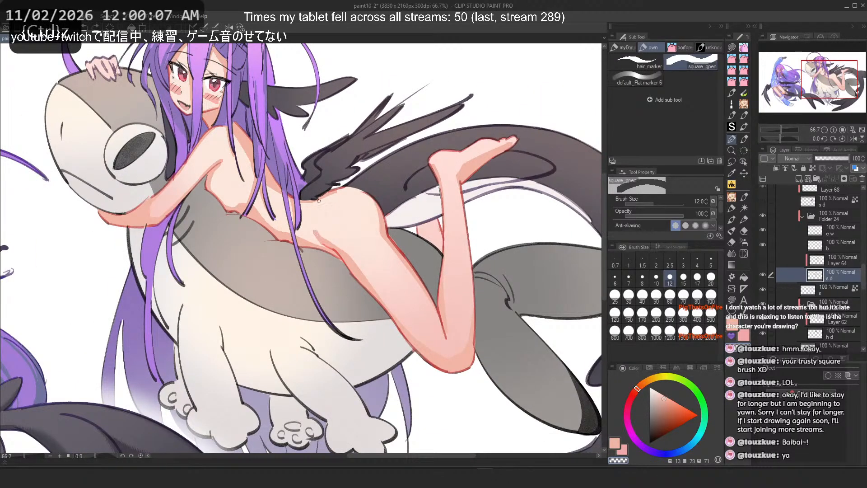
{"action": "scroll", "coordinate": [307, 229], "scroll_direction": "up", "scroll_amount": 2}
{"action": "mouse_move", "coordinate": [324, 234]}
{"action": "left_mouse_down"}
{"action": "mouse_move", "coordinate": [337, 261]}
{"action": "mouse_move", "coordinate": [362, 261]}
{"action": "left_mouse_up"}
{"action": "key", "text": "c"}
{"action": "key", "text": "ctrl+z"}
{"action": "key", "text": "c"}
{"action": "key", "text": "ctrl+z"}
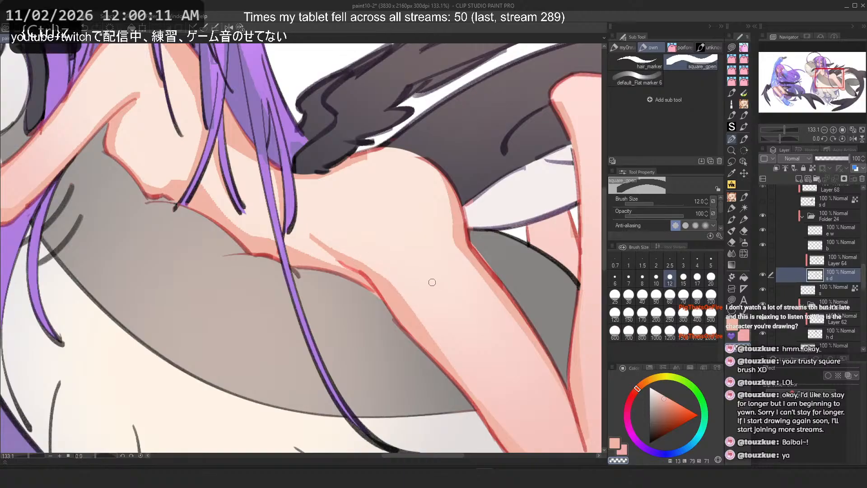
{"action": "key", "text": "c"}
{"action": "mouse_move", "coordinate": [302, 194]}
{"action": "left_mouse_down"}
{"action": "mouse_move", "coordinate": [351, 177]}
{"action": "mouse_move", "coordinate": [300, 194]}
{"action": "left_mouse_up"}
{"action": "key", "text": "ctrl+z"}
Step: Try shading strokes on the chest and under the arm, undoing them
{"action": "key", "text": "h"}
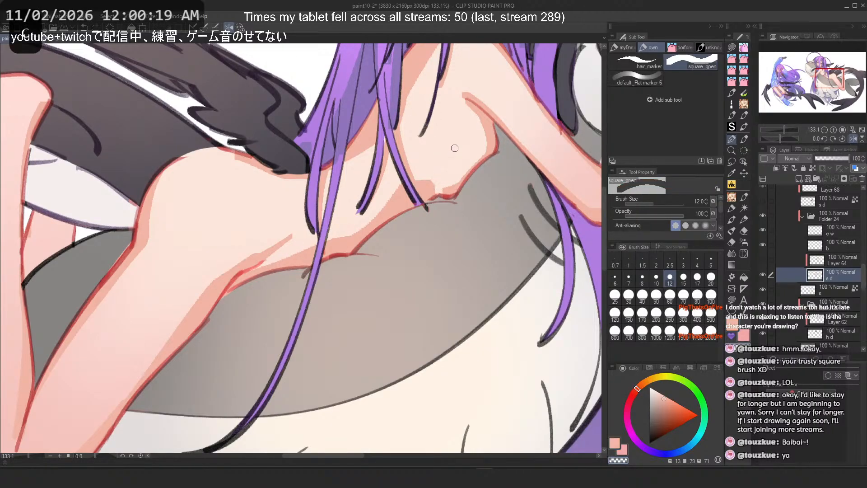
{"action": "key", "text": "h"}
{"action": "key", "text": "ctrl+z"}
{"action": "mouse_move", "coordinate": [164, 184]}
{"action": "left_mouse_down"}
{"action": "mouse_move", "coordinate": [171, 174]}
{"action": "mouse_move", "coordinate": [274, 221]}
{"action": "left_mouse_up"}
{"action": "scroll", "coordinate": [141, 167], "scroll_direction": "up", "scroll_amount": 8}
{"action": "key", "text": "ctrl+z"}
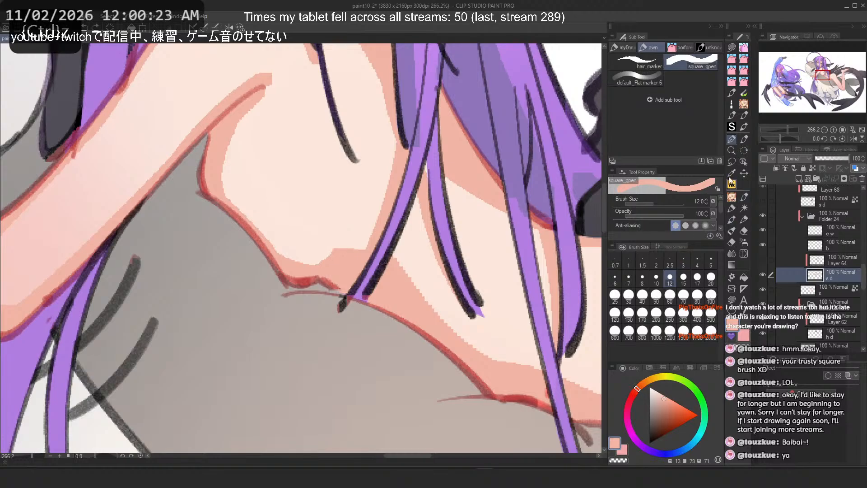
{"action": "scroll", "coordinate": [238, 223], "scroll_direction": "down", "scroll_amount": 3}
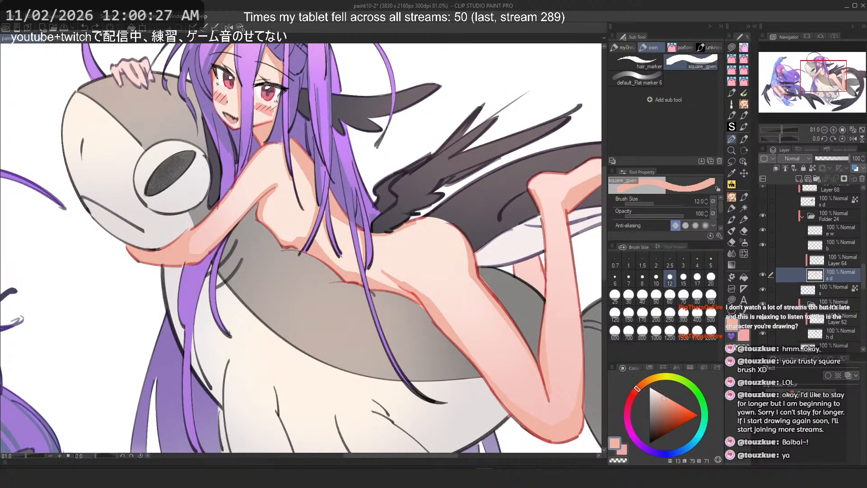
{"action": "scroll", "coordinate": [228, 189], "scroll_direction": "up", "scroll_amount": 4}
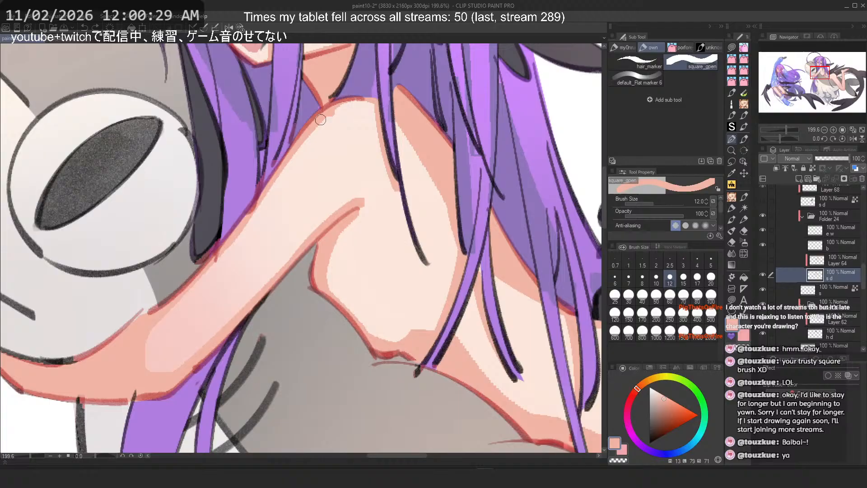
{"action": "key", "text": "ctrl+z"}
{"action": "mouse_move", "coordinate": [321, 120]}
{"action": "left_mouse_down"}
{"action": "mouse_move", "coordinate": [295, 140]}
{"action": "mouse_move", "coordinate": [235, 242]}
{"action": "left_mouse_up"}
{"action": "key", "text": "h"}
{"action": "key", "text": "ctrl+z"}
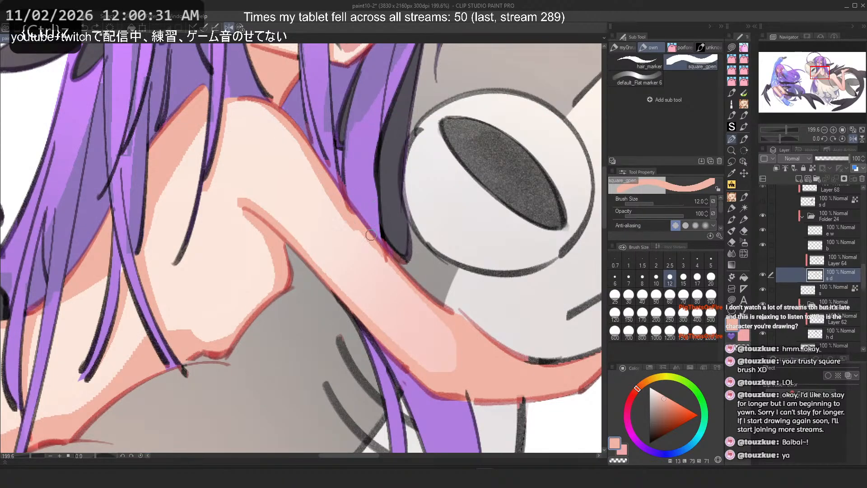
Step: Try strokes along the arm reaching over the creature's head, undoing them
{"action": "key", "text": "ctrl+z"}
{"action": "left_click_drag", "start_coordinate": [272, 109], "coordinate": [352, 222]}
{"action": "key", "text": "ctrl+z"}
{"action": "mouse_move", "coordinate": [286, 119]}
{"action": "left_mouse_down"}
{"action": "mouse_move", "coordinate": [356, 229]}
{"action": "mouse_move", "coordinate": [351, 220]}
{"action": "mouse_move", "coordinate": [429, 308]}
{"action": "left_mouse_up"}
{"action": "key", "text": "ctrl+z"}
{"action": "key", "text": "2"}
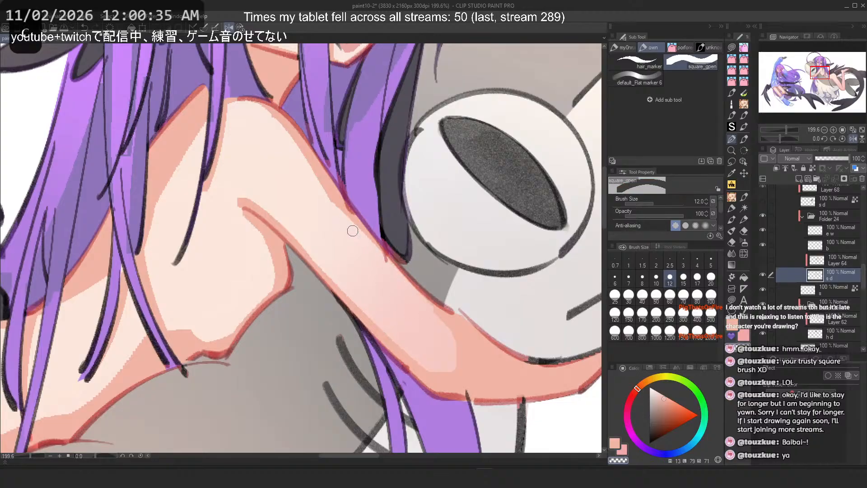
{"action": "key", "text": "ctrl+z"}
{"action": "left_click_drag", "start_coordinate": [322, 184], "coordinate": [422, 300]}
{"action": "key", "text": "ctrl+z"}
{"action": "left_click_drag", "start_coordinate": [332, 200], "coordinate": [428, 314]}
{"action": "key", "text": "2"}
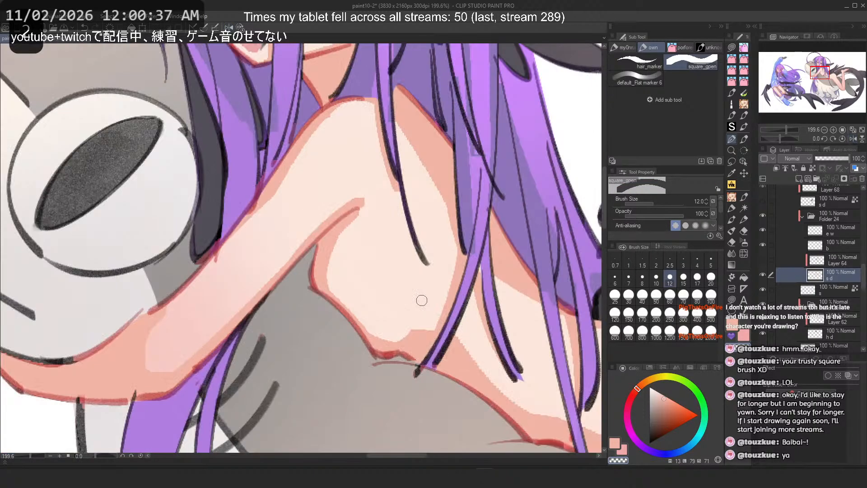
{"action": "key", "text": "ctrl+z"}
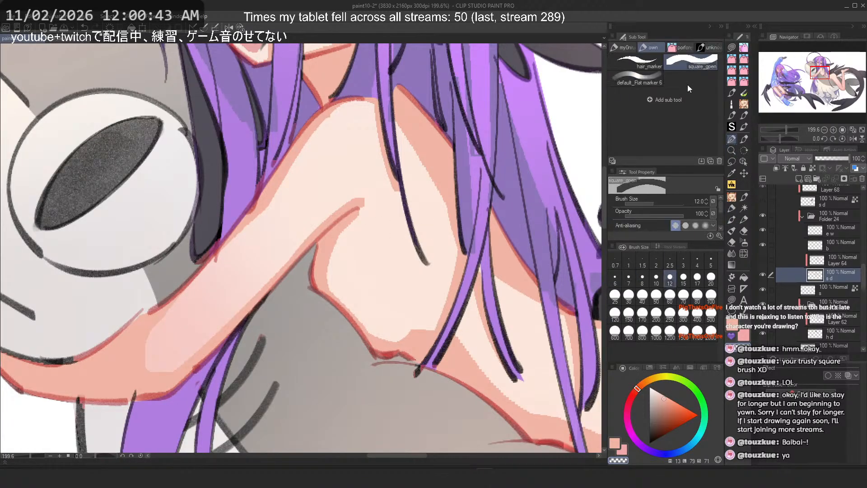
Step: Try the default_Flat marker 6 brush on the arm, undoing the stroke and enlarging the brush to 120
{"action": "left_click", "coordinate": [637, 79]}
{"action": "key", "text": "ctrl+z"}
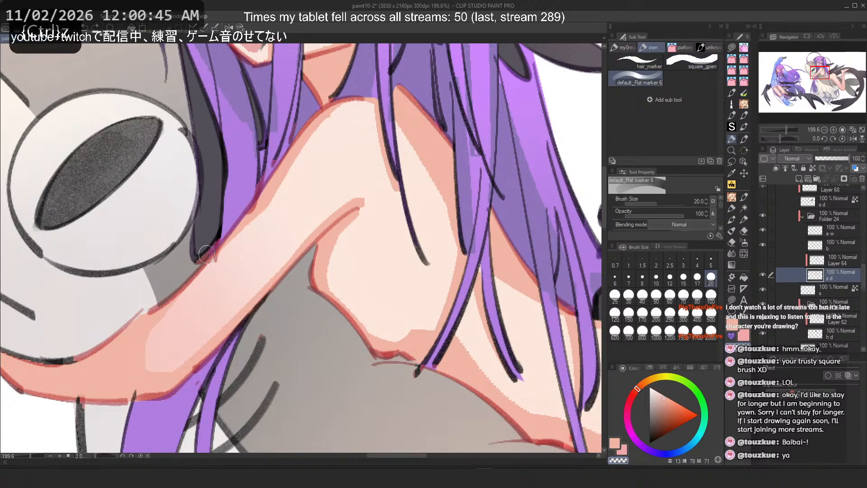
{"action": "key", "text": "c"}
{"action": "left_click_drag", "start_coordinate": [135, 358], "coordinate": [183, 339]}
{"action": "key", "text": "ctrl+z"}
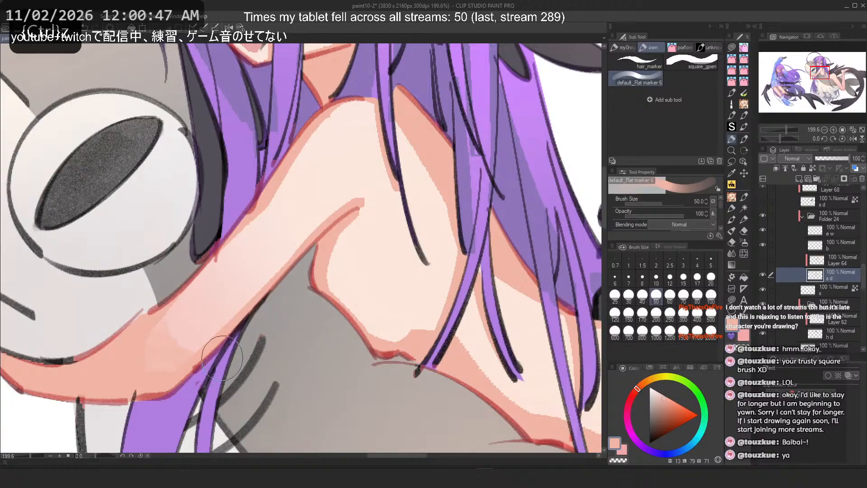
{"action": "scroll", "coordinate": [455, 218], "scroll_direction": "down", "scroll_amount": 3}
{"action": "scroll", "coordinate": [226, 256], "scroll_direction": "up", "scroll_amount": 3}
{"action": "key", "text": "ctrl+z"}
{"action": "key", "text": "bracketright"}
{"action": "key", "text": "bracketright"}
{"action": "key", "text": "bracketright"}
{"action": "key", "text": "bracketright"}
{"action": "key", "text": "bracketright"}
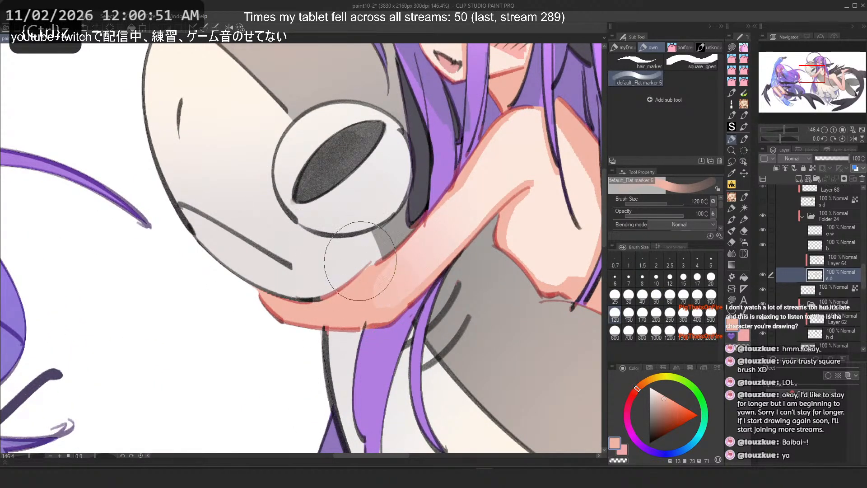
Step: Switch to Realistic Ink Brush 4 and set its size to 60
{"action": "scroll", "coordinate": [271, 310], "scroll_direction": "down", "scroll_amount": 3}
{"action": "scroll", "coordinate": [403, 267], "scroll_direction": "up", "scroll_amount": 3}
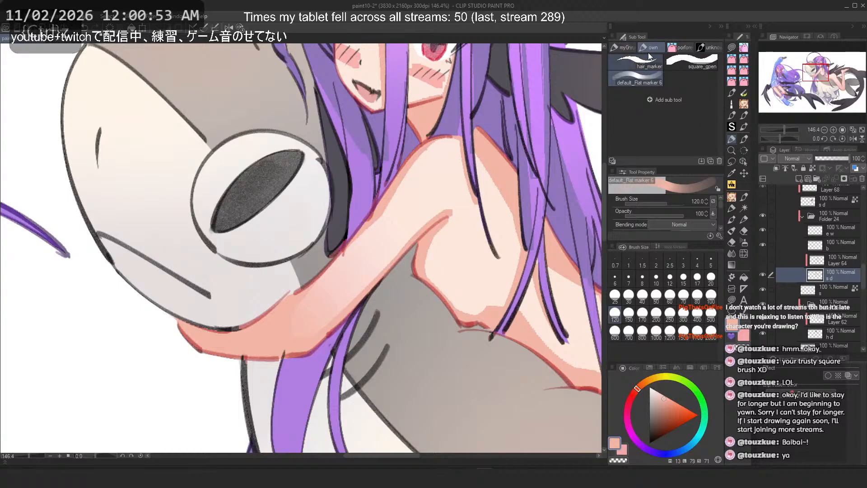
{"action": "left_click", "coordinate": [709, 47]}
{"action": "key", "text": "c"}
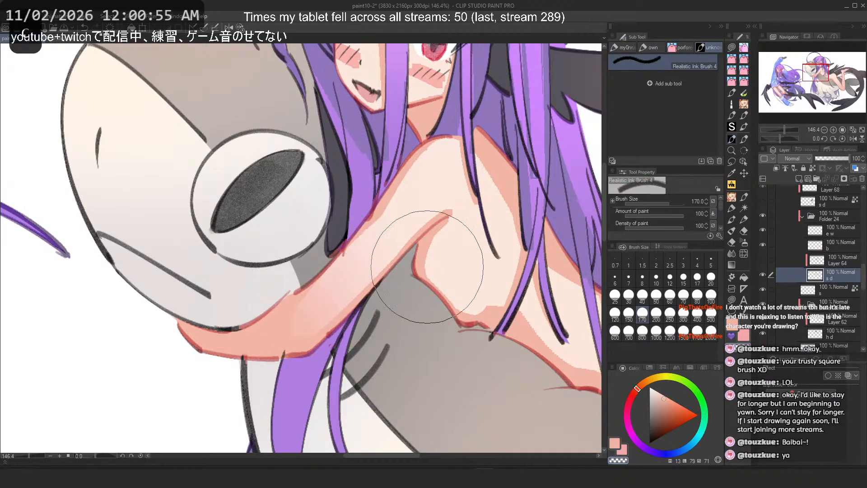
{"action": "left_click", "coordinate": [668, 296]}
{"action": "scroll", "coordinate": [311, 300], "scroll_direction": "up", "scroll_amount": 3}
{"action": "key", "text": "ctrl+z"}
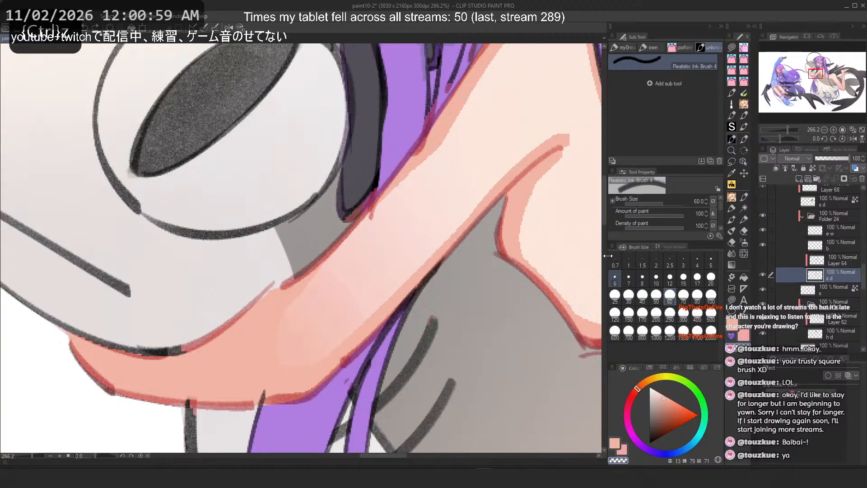
Step: Try blending strokes on the forearm with the ink brush, undoing them
{"action": "key", "text": "minus"}
{"action": "key", "text": "minus"}
{"action": "key", "text": "minus"}
{"action": "left_click_drag", "start_coordinate": [363, 239], "coordinate": [362, 278]}
{"action": "key", "text": "ctrl+z"}
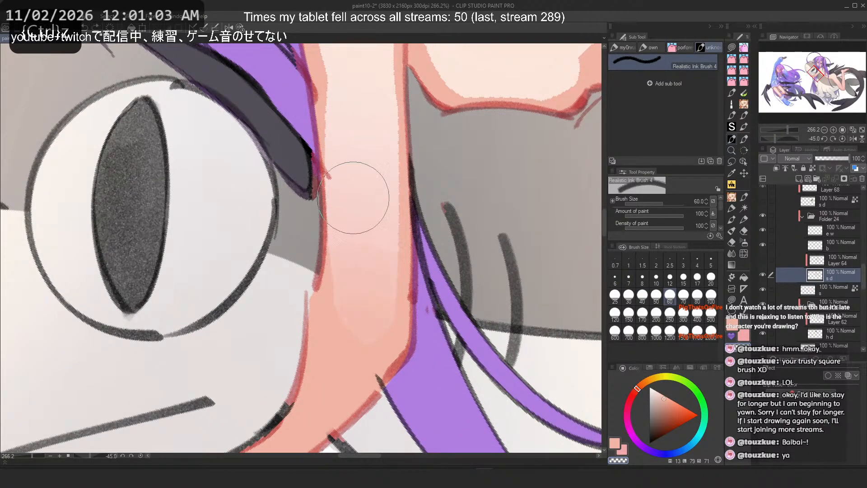
{"action": "key", "text": "ctrl+z"}
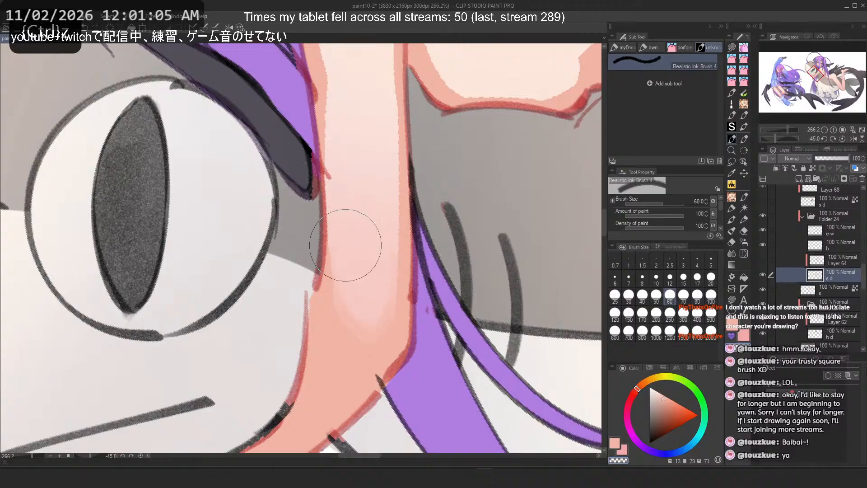
{"action": "key", "text": "ctrl+z"}
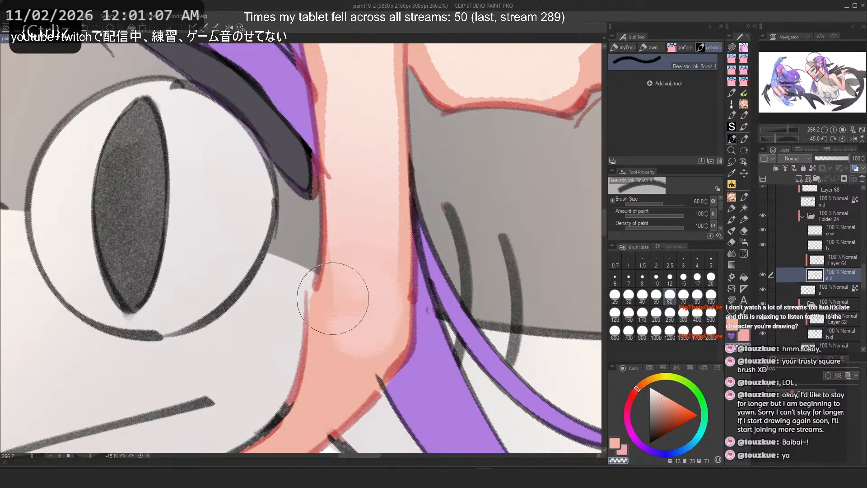
{"action": "left_click_drag", "start_coordinate": [333, 298], "coordinate": [373, 301]}
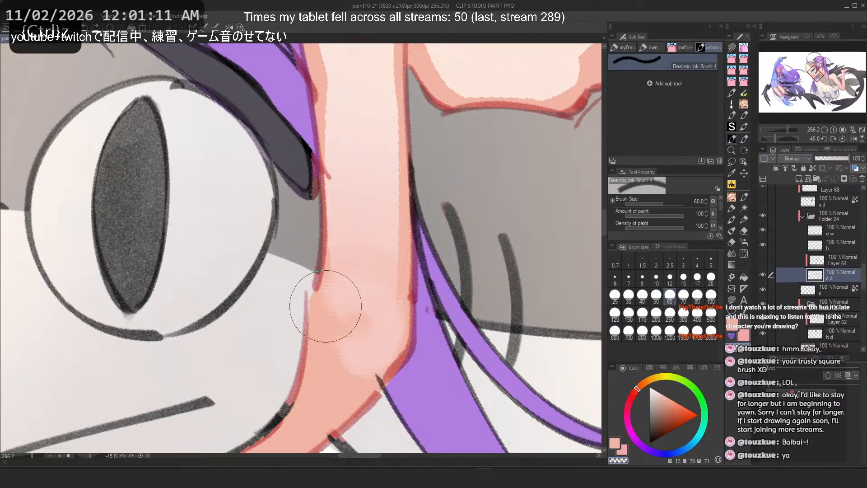
{"action": "key", "text": "ctrl+z"}
{"action": "left_click_drag", "start_coordinate": [356, 341], "coordinate": [352, 333]}
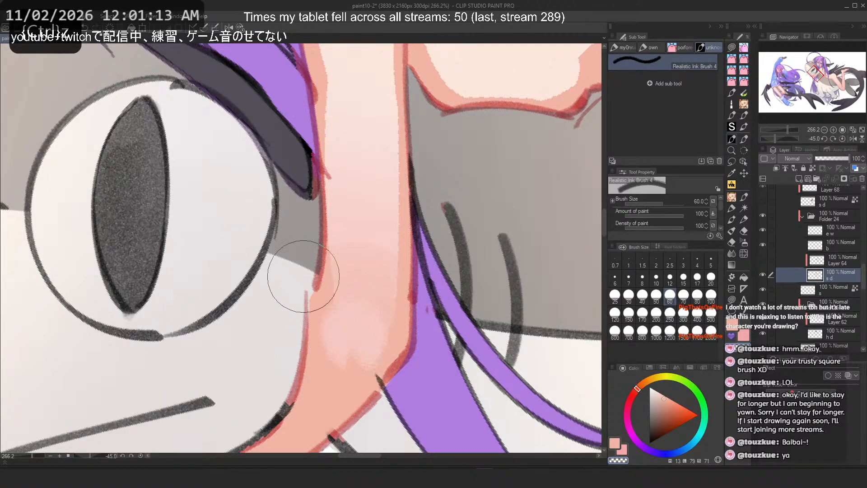
{"action": "key", "text": "ctrl+z"}
{"action": "left_click_drag", "start_coordinate": [353, 362], "coordinate": [188, 184]}
{"action": "scroll", "coordinate": [187, 194], "scroll_direction": "up", "scroll_amount": 3}
{"action": "mouse_move", "coordinate": [280, 280]}
{"action": "left_mouse_down"}
{"action": "mouse_move", "coordinate": [233, 246]}
{"action": "mouse_move", "coordinate": [238, 268]}
{"action": "left_mouse_up"}
{"action": "key", "text": "ctrl+z"}
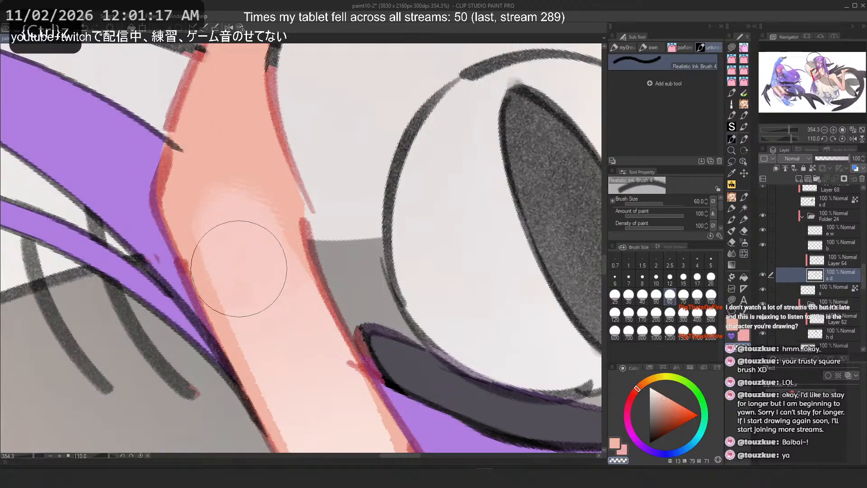
Step: Try blending strokes on the elbow and upper arm, undoing them and setting the brush size to 25
{"action": "mouse_move", "coordinate": [190, 179]}
{"action": "left_mouse_down"}
{"action": "mouse_move", "coordinate": [223, 258]}
{"action": "mouse_move", "coordinate": [210, 188]}
{"action": "mouse_move", "coordinate": [270, 207]}
{"action": "left_mouse_up"}
{"action": "scroll", "coordinate": [210, 188], "scroll_direction": "up", "scroll_amount": 1}
{"action": "key", "text": "ctrl+z"}
{"action": "mouse_move", "coordinate": [336, 241]}
{"action": "left_mouse_down"}
{"action": "mouse_move", "coordinate": [375, 241]}
{"action": "mouse_move", "coordinate": [340, 183]}
{"action": "mouse_move", "coordinate": [355, 251]}
{"action": "left_mouse_up"}
{"action": "key", "text": "ctrl+z"}
{"action": "key", "text": "ctrl+z"}
{"action": "left_click_drag", "start_coordinate": [333, 212], "coordinate": [361, 244]}
{"action": "left_click", "coordinate": [230, 29]}
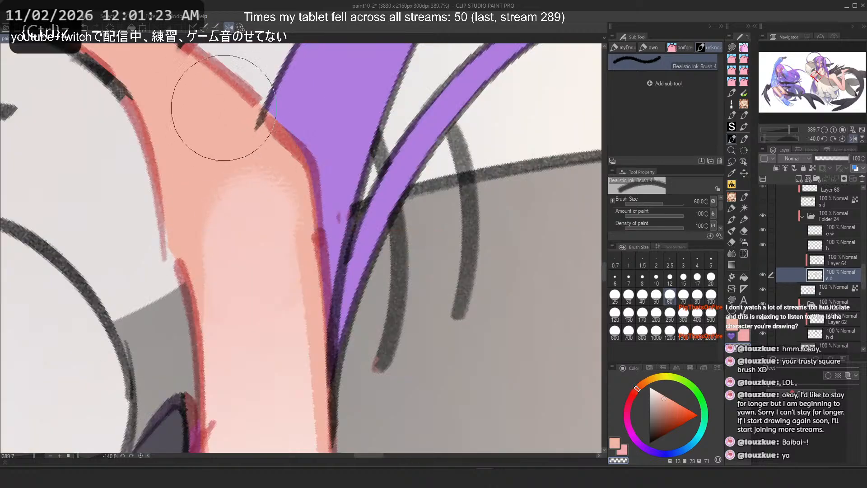
{"action": "scroll", "coordinate": [263, 154], "scroll_direction": "down", "scroll_amount": 5}
{"action": "left_click", "coordinate": [239, 28]}
{"action": "key", "text": "minus"}
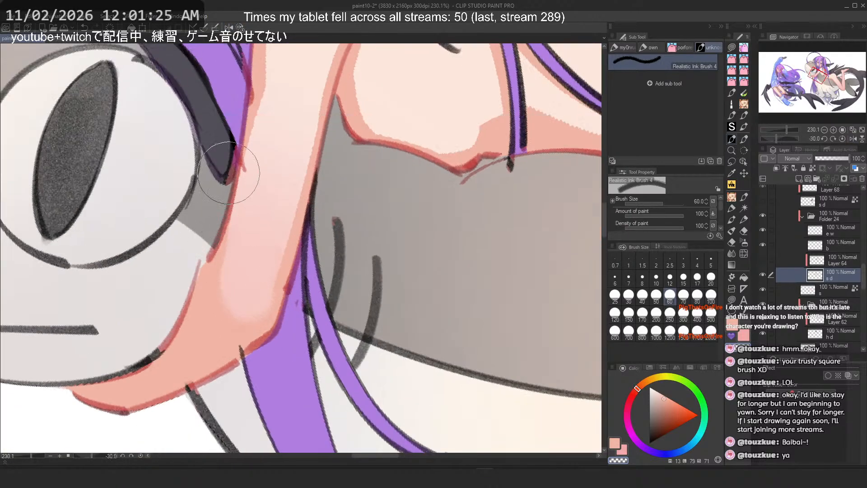
{"action": "left_click_drag", "start_coordinate": [285, 237], "coordinate": [391, 291]}
{"action": "left_click", "coordinate": [614, 294]}
{"action": "key", "text": "ctrl+z"}
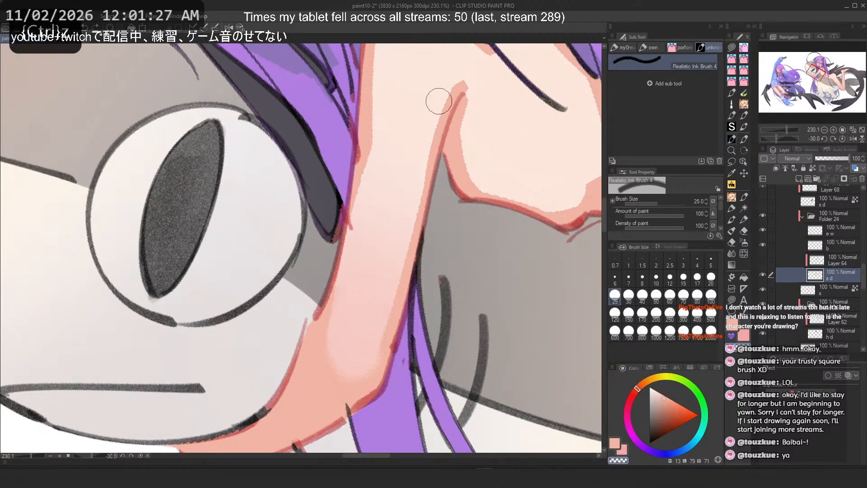
Step: Blend the skin along the inner edge of the arm with the brush at size 70
{"action": "left_click_drag", "start_coordinate": [439, 102], "coordinate": [389, 356]}
{"action": "key", "text": "ctrl+z"}
{"action": "left_click_drag", "start_coordinate": [414, 188], "coordinate": [374, 353]}
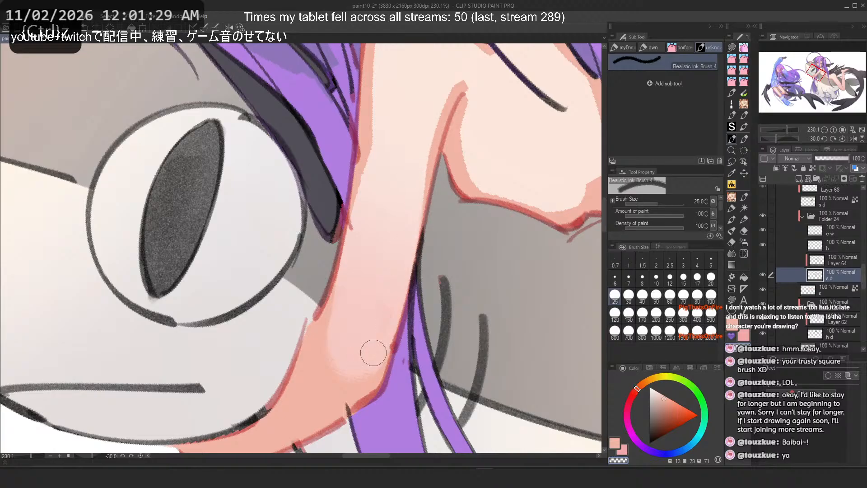
{"action": "key", "text": "ctrl+z"}
{"action": "left_click", "coordinate": [686, 300]}
{"action": "left_click_drag", "start_coordinate": [408, 175], "coordinate": [369, 341]}
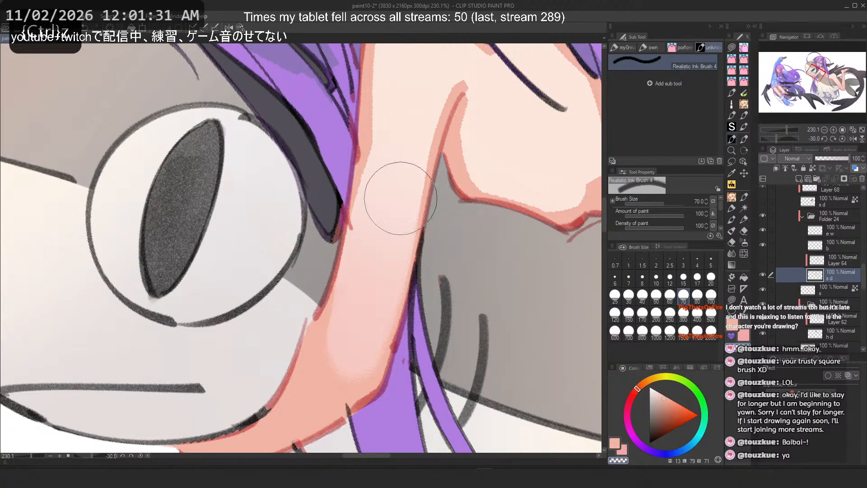
{"action": "left_click_drag", "start_coordinate": [408, 153], "coordinate": [364, 300]}
{"action": "left_click_drag", "start_coordinate": [406, 155], "coordinate": [348, 353]}
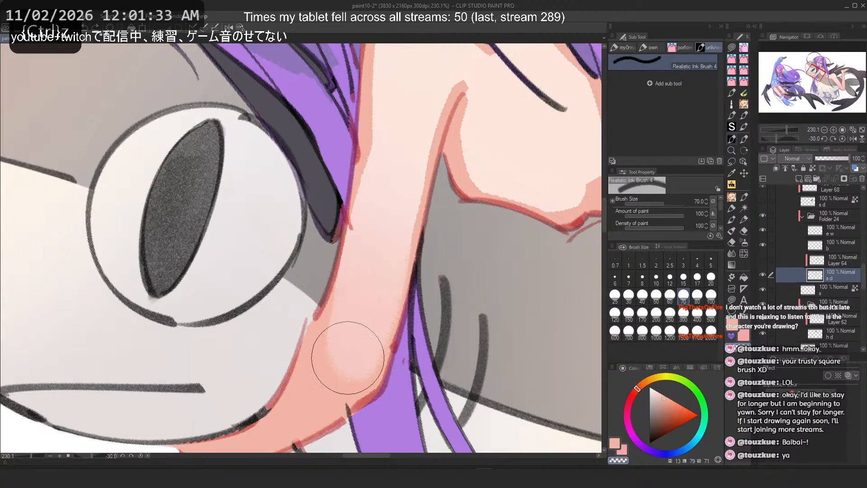
Step: Try blending strokes along the elbow and inner arm edge at brush size 40, undoing them
{"action": "mouse_move", "coordinate": [383, 248]}
{"action": "left_mouse_down"}
{"action": "mouse_move", "coordinate": [368, 347]}
{"action": "mouse_move", "coordinate": [374, 276]}
{"action": "left_mouse_up"}
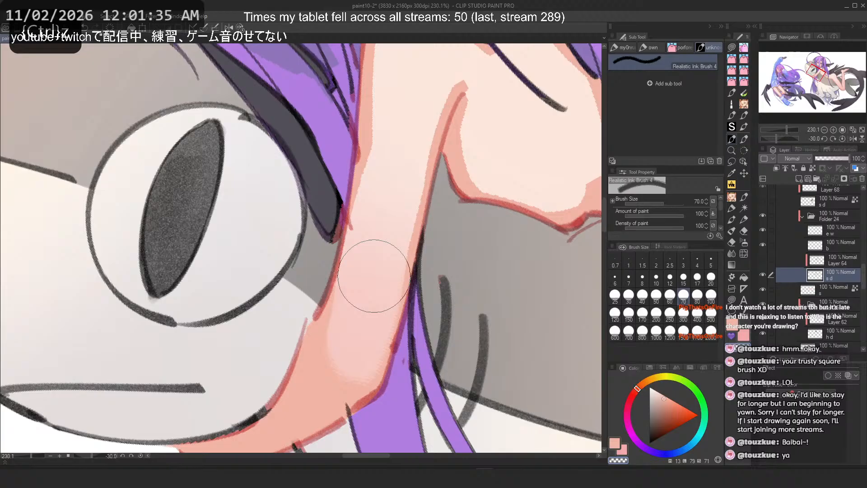
{"action": "left_click", "coordinate": [644, 298]}
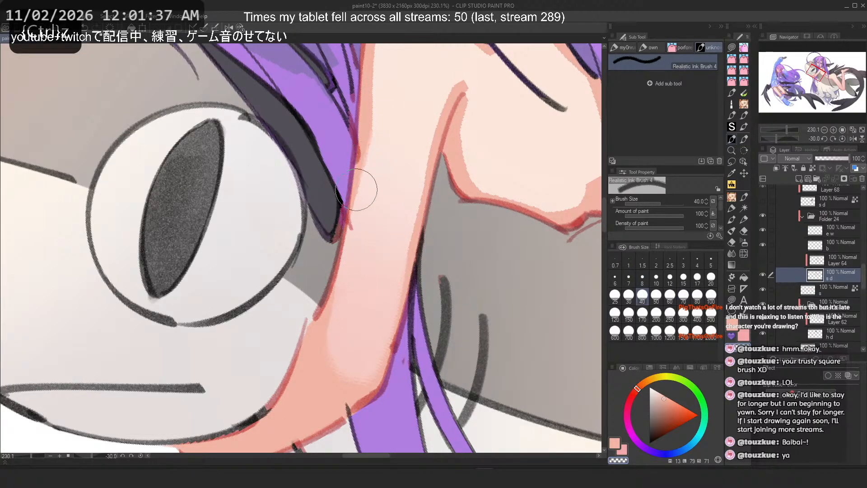
{"action": "mouse_move", "coordinate": [356, 190]}
{"action": "left_mouse_down"}
{"action": "mouse_move", "coordinate": [329, 260]}
{"action": "mouse_move", "coordinate": [351, 186]}
{"action": "mouse_move", "coordinate": [321, 348]}
{"action": "left_mouse_up"}
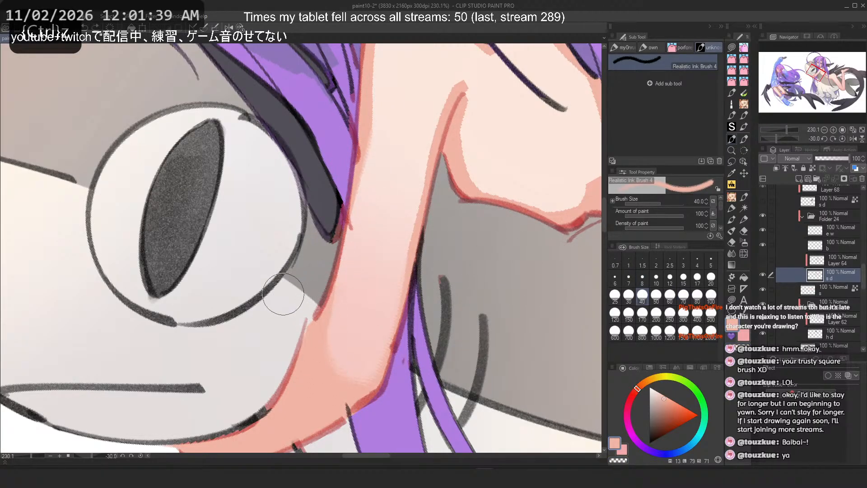
{"action": "scroll", "coordinate": [283, 294], "scroll_direction": "down", "scroll_amount": 4}
{"action": "scroll", "coordinate": [407, 141], "scroll_direction": "up", "scroll_amount": 4}
{"action": "key", "text": "c"}
{"action": "mouse_move", "coordinate": [406, 204]}
{"action": "left_mouse_down"}
{"action": "mouse_move", "coordinate": [405, 249]}
{"action": "mouse_move", "coordinate": [421, 259]}
{"action": "mouse_move", "coordinate": [409, 232]}
{"action": "mouse_move", "coordinate": [415, 248]}
{"action": "left_mouse_up"}
{"action": "key", "text": "ctrl+z"}
{"action": "key", "text": "ctrl+z"}
Step: Try blending strokes around the armpit and chest, undoing each one
{"action": "key", "text": "ctrl+z"}
{"action": "left_click_drag", "start_coordinate": [518, 247], "coordinate": [493, 271]}
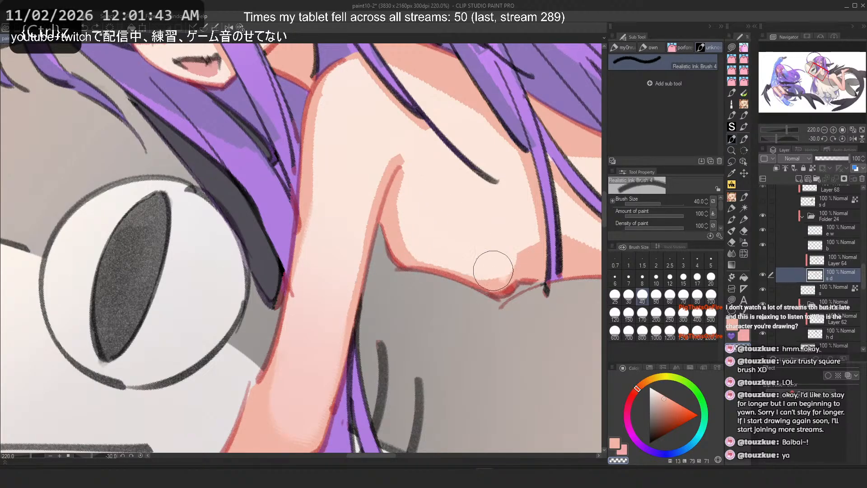
{"action": "key", "text": "ctrl+z"}
{"action": "left_click_drag", "start_coordinate": [412, 223], "coordinate": [419, 235]}
{"action": "key", "text": "ctrl+z"}
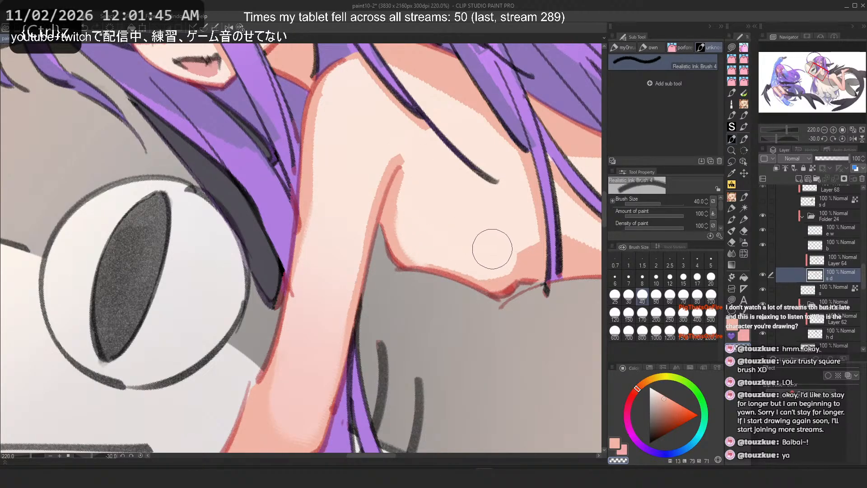
{"action": "key", "text": "ctrl+z"}
{"action": "scroll", "coordinate": [326, 139], "scroll_direction": "down", "scroll_amount": 2}
{"action": "scroll", "coordinate": [324, 145], "scroll_direction": "up", "scroll_amount": 1}
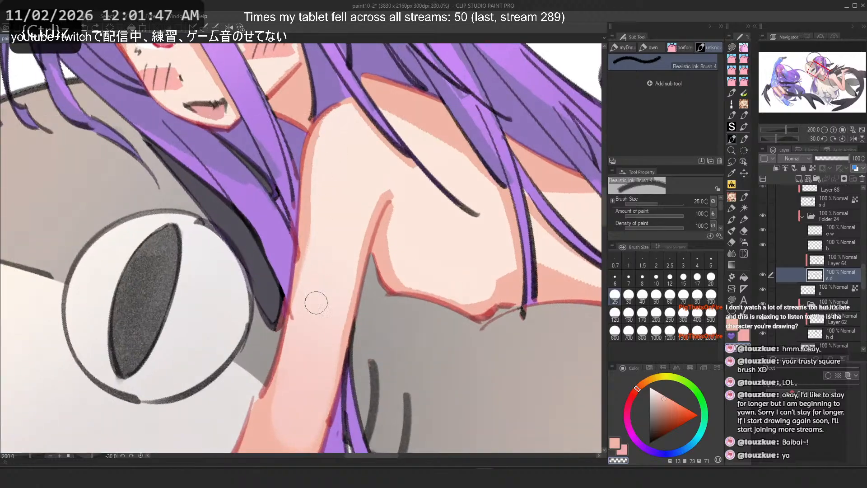
{"action": "left_click_drag", "start_coordinate": [347, 135], "coordinate": [341, 184]}
{"action": "key", "text": "ctrl+z"}
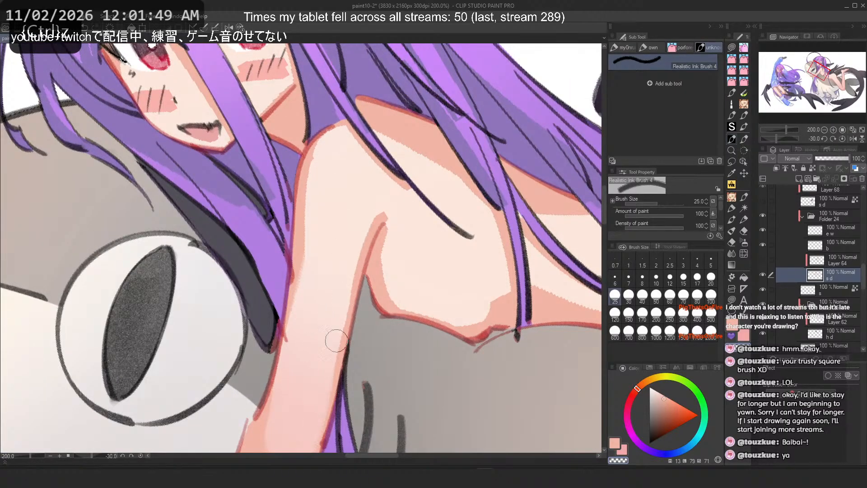
Step: Try blending strokes along the waist and rotate the canvas view, undoing the strokes
{"action": "scroll", "coordinate": [263, 215], "scroll_direction": "down", "scroll_amount": 9}
{"action": "scroll", "coordinate": [267, 212], "scroll_direction": "up", "scroll_amount": 3}
{"action": "scroll", "coordinate": [271, 194], "scroll_direction": "down", "scroll_amount": 3}
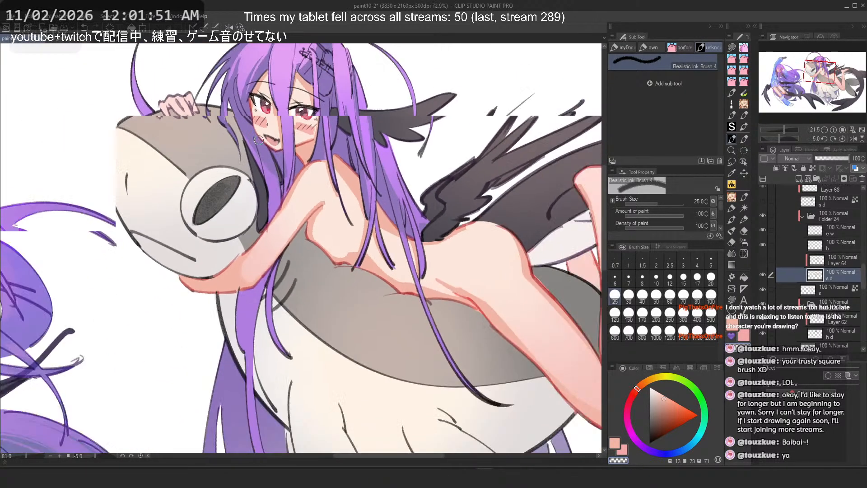
{"action": "scroll", "coordinate": [454, 270], "scroll_direction": "up", "scroll_amount": 3}
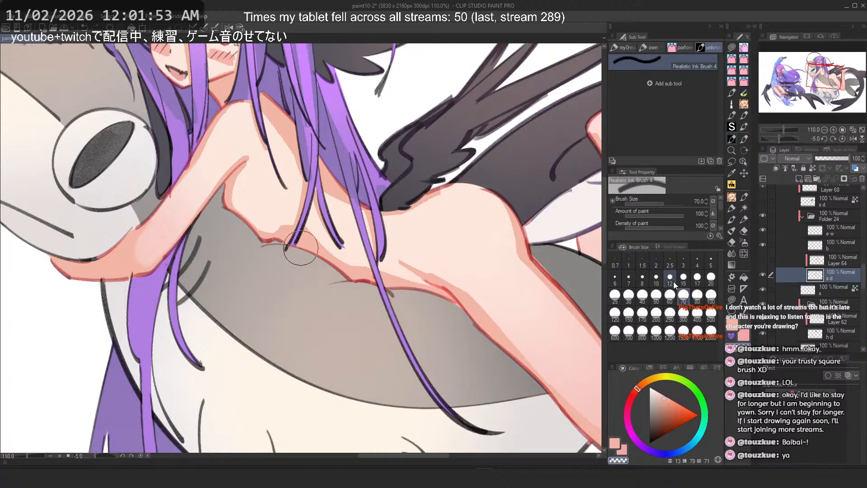
{"action": "left_click_drag", "start_coordinate": [461, 274], "coordinate": [536, 353]}
{"action": "key", "text": "ctrl+z"}
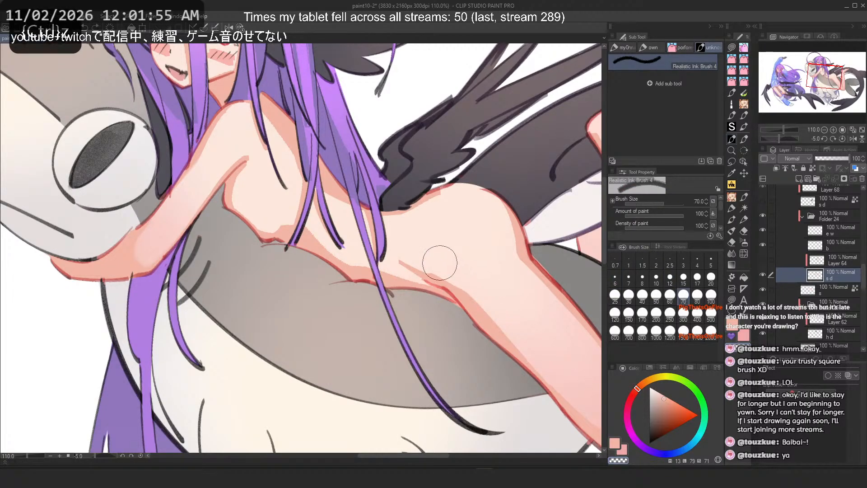
{"action": "left_click_drag", "start_coordinate": [460, 291], "coordinate": [536, 373]}
{"action": "key", "text": "2"}
{"action": "left_click_drag", "start_coordinate": [192, 235], "coordinate": [290, 352]}
{"action": "scroll", "coordinate": [302, 169], "scroll_direction": "down", "scroll_amount": 1}
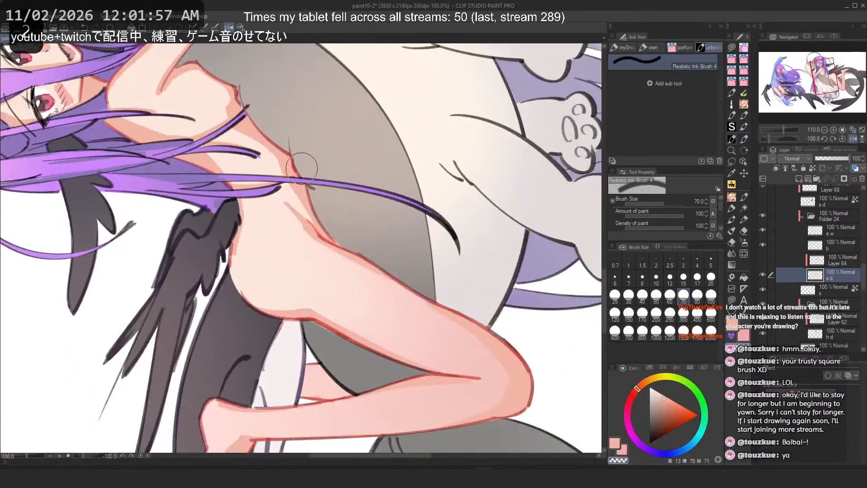
{"action": "key", "text": "ctrl+z"}
{"action": "scroll", "coordinate": [354, 270], "scroll_direction": "up", "scroll_amount": 5}
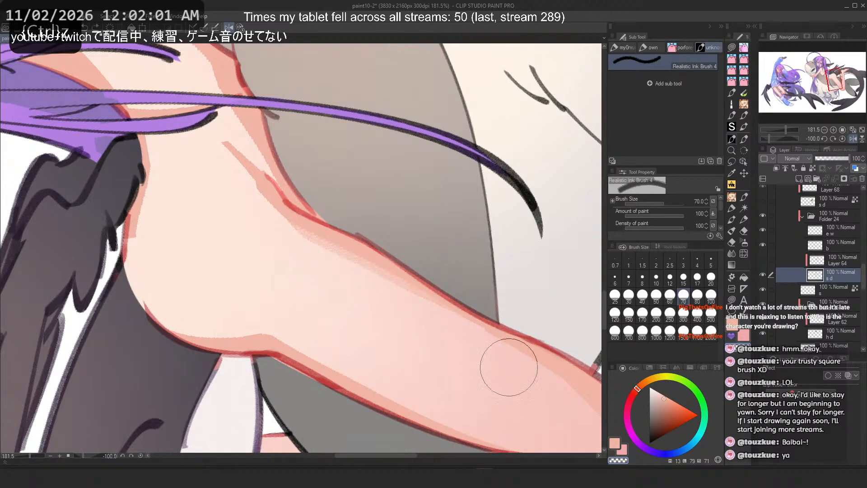
Step: Try blending strokes on the thigh near the hip, undoing them
{"action": "left_click_drag", "start_coordinate": [281, 232], "coordinate": [440, 322]}
{"action": "key", "text": "ctrl+z"}
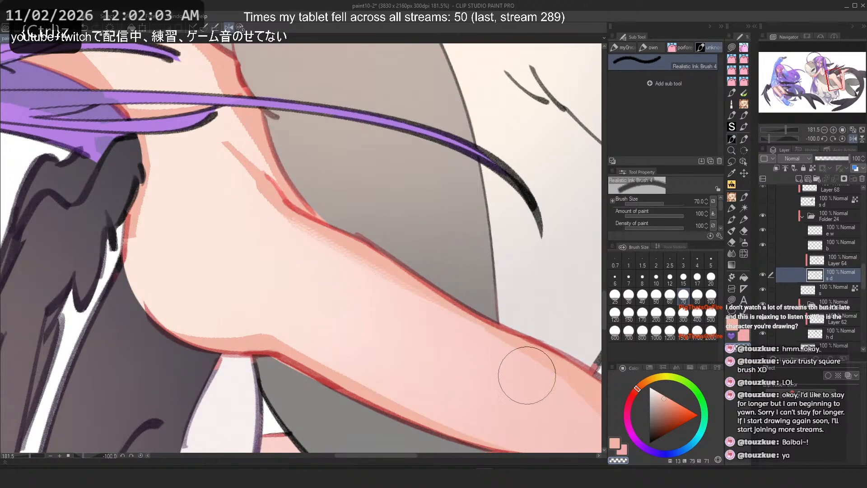
{"action": "key", "text": "ctrl+z"}
{"action": "key", "text": "c"}
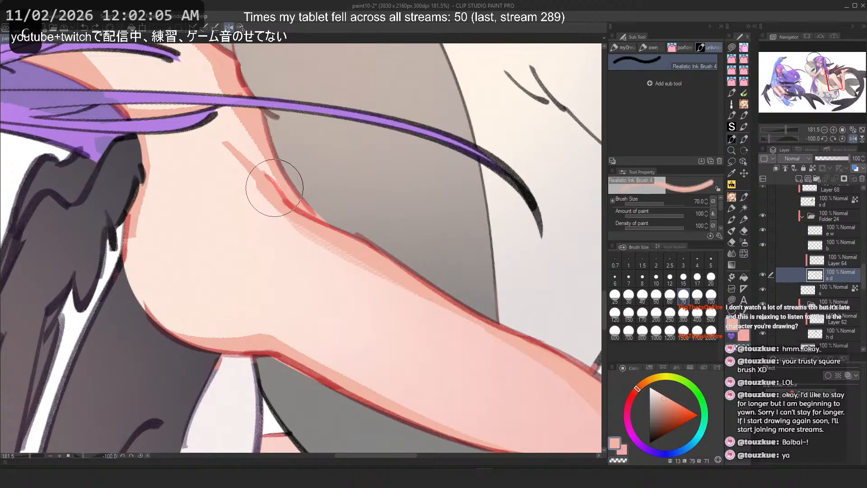
{"action": "left_click_drag", "start_coordinate": [300, 232], "coordinate": [264, 195]}
{"action": "key", "text": "ctrl+z"}
{"action": "mouse_move", "coordinate": [222, 152]}
{"action": "left_mouse_down"}
{"action": "mouse_move", "coordinate": [269, 206]}
{"action": "mouse_move", "coordinate": [251, 192]}
{"action": "left_mouse_up"}
{"action": "key", "text": "ctrl+z"}
{"action": "key", "text": "ctrl+z"}
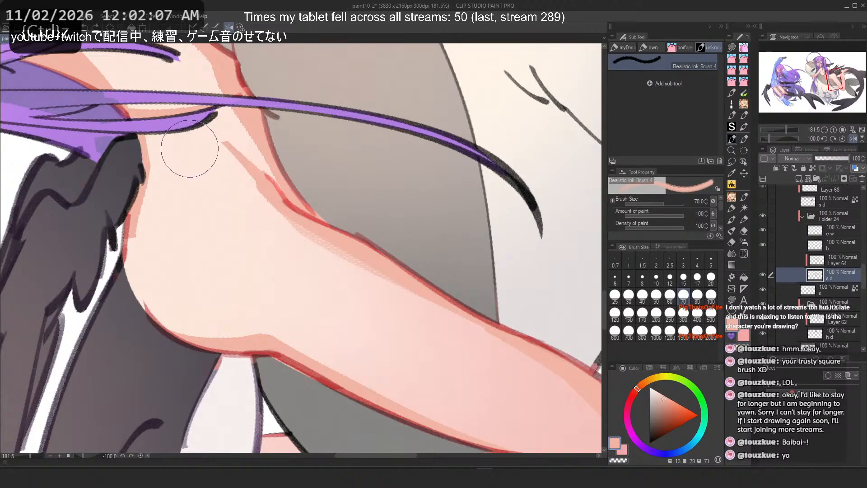
{"action": "key", "text": "ctrl+z"}
{"action": "mouse_move", "coordinate": [191, 152]}
{"action": "left_mouse_down"}
{"action": "mouse_move", "coordinate": [251, 202]}
{"action": "mouse_move", "coordinate": [245, 195]}
{"action": "left_mouse_up"}
Step: Try a smaller brush on the hip crease, undoing the strokes and restoring the larger size
{"action": "key", "text": "ctrl+z"}
{"action": "key", "text": "bracketleft"}
{"action": "key", "text": "bracketleft"}
{"action": "key", "text": "bracketleft"}
{"action": "left_click_drag", "start_coordinate": [221, 154], "coordinate": [265, 199]}
{"action": "key", "text": "ctrl+z"}
{"action": "key", "text": "ctrl+z"}
{"action": "key", "text": "bracketright"}
{"action": "key", "text": "bracketright"}
{"action": "key", "text": "bracketright"}
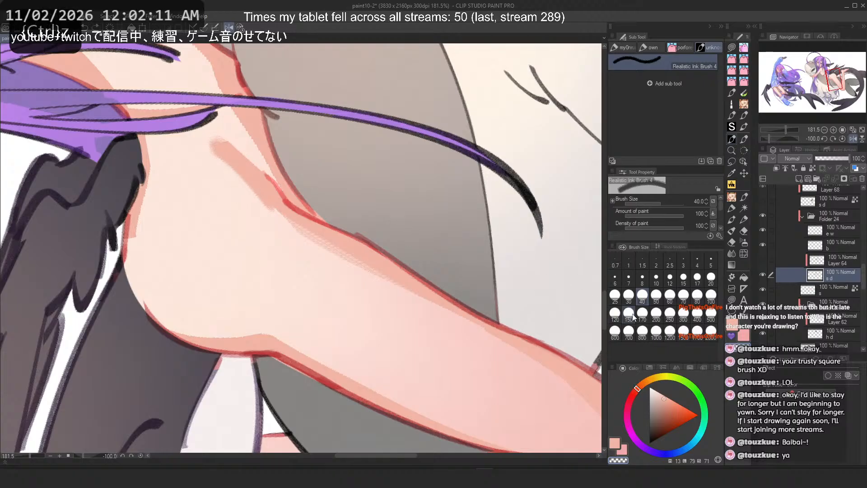
{"action": "mouse_move", "coordinate": [217, 150]}
{"action": "left_mouse_down"}
{"action": "mouse_move", "coordinate": [242, 196]}
{"action": "mouse_move", "coordinate": [205, 150]}
{"action": "mouse_move", "coordinate": [280, 241]}
{"action": "mouse_move", "coordinate": [215, 153]}
{"action": "mouse_move", "coordinate": [238, 180]}
{"action": "left_mouse_up"}
{"action": "key", "text": "ctrl+z"}
Step: Try blending strokes where the thigh meets the hip and on the lower leg, undoing them
{"action": "mouse_move", "coordinate": [202, 148]}
{"action": "left_mouse_down"}
{"action": "mouse_move", "coordinate": [238, 177]}
{"action": "mouse_move", "coordinate": [260, 220]}
{"action": "left_mouse_up"}
{"action": "left_click_drag", "start_coordinate": [230, 173], "coordinate": [250, 206]}
{"action": "scroll", "coordinate": [221, 126], "scroll_direction": "down", "scroll_amount": 4}
{"action": "scroll", "coordinate": [193, 117], "scroll_direction": "up", "scroll_amount": 4}
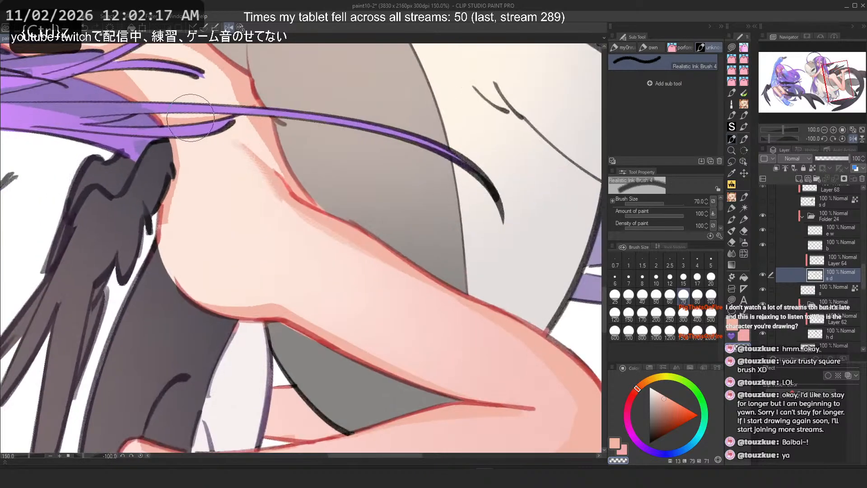
{"action": "key", "text": "ctrl+z"}
{"action": "key", "text": "c"}
{"action": "mouse_move", "coordinate": [171, 217]}
{"action": "left_mouse_down"}
{"action": "mouse_move", "coordinate": [181, 275]}
{"action": "mouse_move", "coordinate": [290, 339]}
{"action": "left_mouse_up"}
{"action": "key", "text": "ctrl+z"}
{"action": "key", "text": "c"}
{"action": "key", "text": "ctrl+z"}
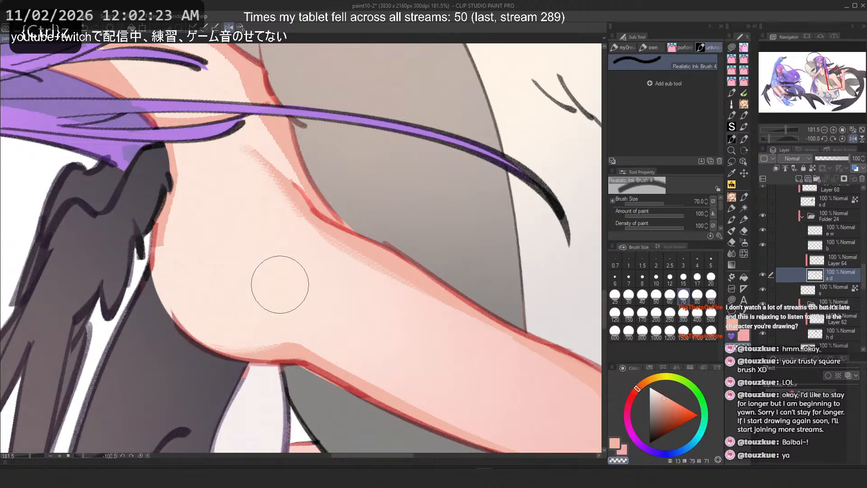
{"action": "key", "text": "c"}
{"action": "left_click_drag", "start_coordinate": [159, 238], "coordinate": [260, 120]}
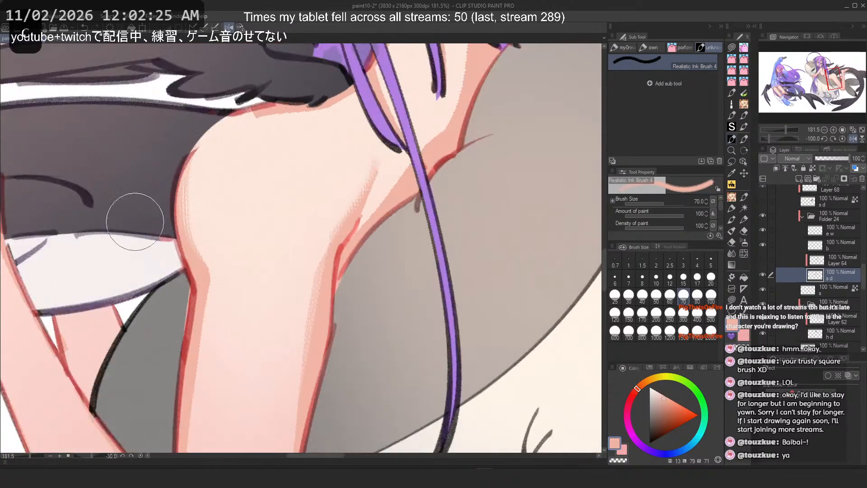
{"action": "key", "text": "ctrl+z"}
{"action": "left_click_drag", "start_coordinate": [172, 178], "coordinate": [214, 274]}
{"action": "key", "text": "ctrl+z"}
Step: Blend the skin shading along the inner edge of the raised forearm
{"action": "scroll", "coordinate": [248, 123], "scroll_direction": "down", "scroll_amount": 3}
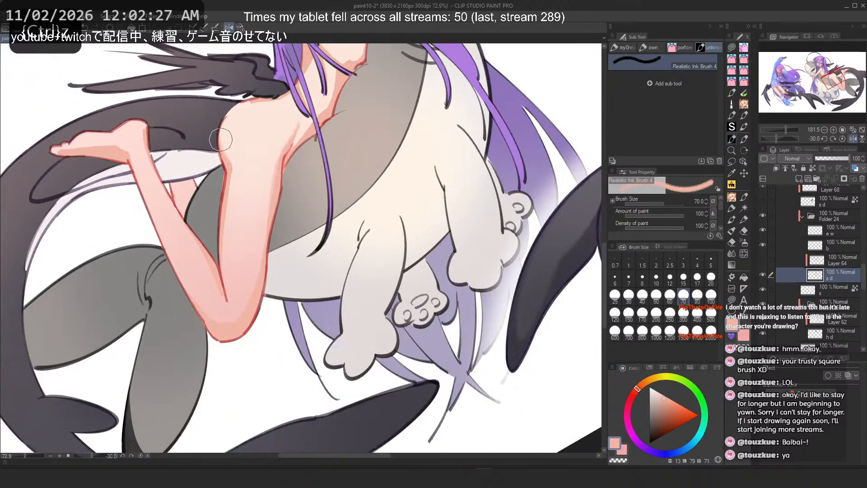
{"action": "scroll", "coordinate": [225, 139], "scroll_direction": "up", "scroll_amount": 1}
{"action": "left_click_drag", "start_coordinate": [240, 137], "coordinate": [239, 287]}
{"action": "key", "text": "ctrl+z"}
{"action": "key", "text": "c"}
{"action": "left_click_drag", "start_coordinate": [226, 204], "coordinate": [228, 250]}
{"action": "key", "text": "ctrl+z"}
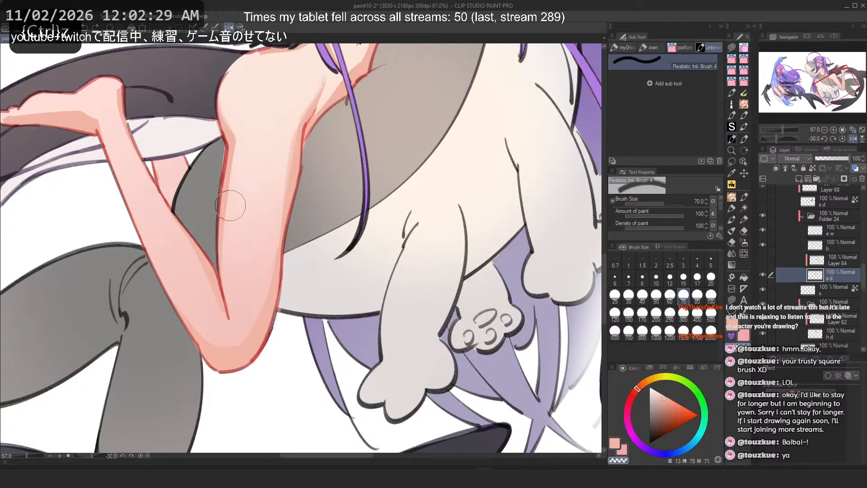
{"action": "key", "text": "c"}
{"action": "left_click_drag", "start_coordinate": [231, 205], "coordinate": [227, 291]}
{"action": "key", "text": "ctrl+z"}
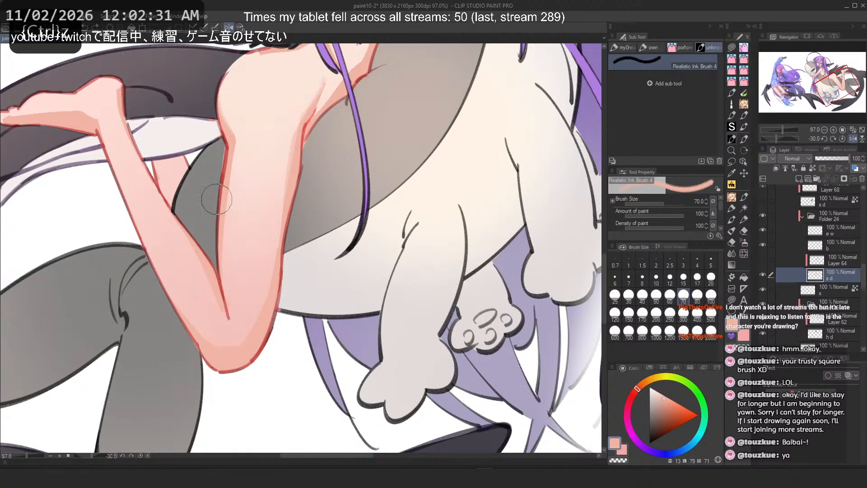
{"action": "key", "text": "c"}
{"action": "mouse_move", "coordinate": [231, 208]}
{"action": "left_mouse_down"}
{"action": "mouse_move", "coordinate": [227, 259]}
{"action": "mouse_move", "coordinate": [228, 235]}
{"action": "mouse_move", "coordinate": [250, 318]}
{"action": "left_mouse_up"}
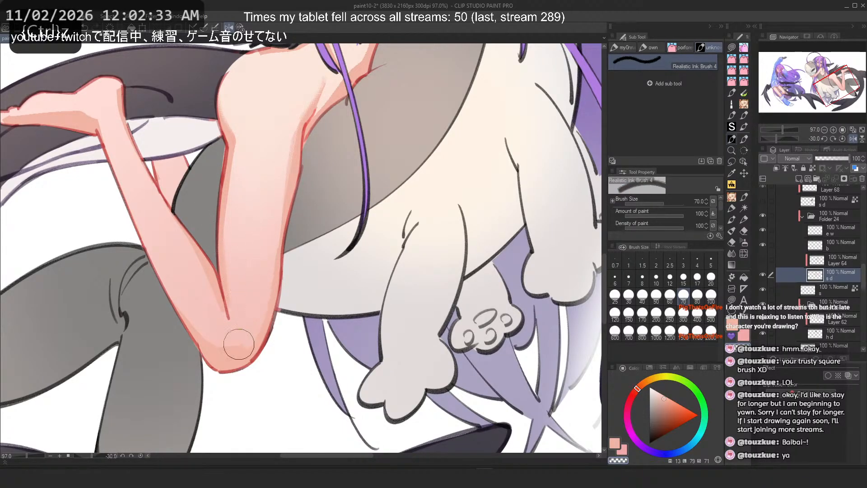
Step: Set the brush size to 80 and try a blending stroke on the knee, undoing it
{"action": "mouse_move", "coordinate": [206, 226]}
{"action": "left_mouse_down"}
{"action": "mouse_move", "coordinate": [229, 343]}
{"action": "mouse_move", "coordinate": [384, 368]}
{"action": "left_mouse_up"}
{"action": "scroll", "coordinate": [388, 373], "scroll_direction": "up", "scroll_amount": 3}
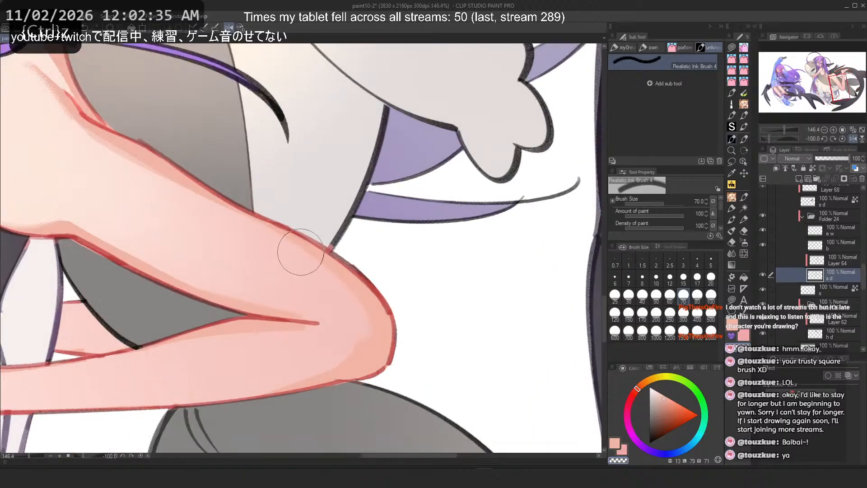
{"action": "left_click", "coordinate": [712, 295]}
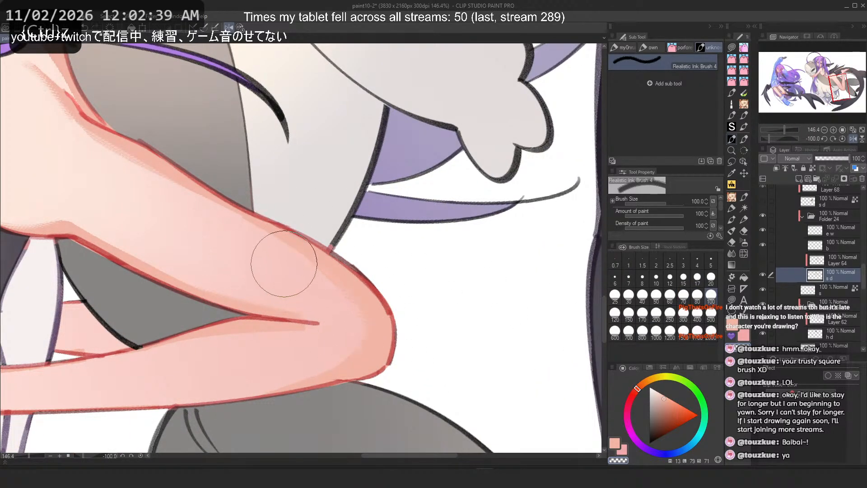
{"action": "left_click", "coordinate": [698, 294]}
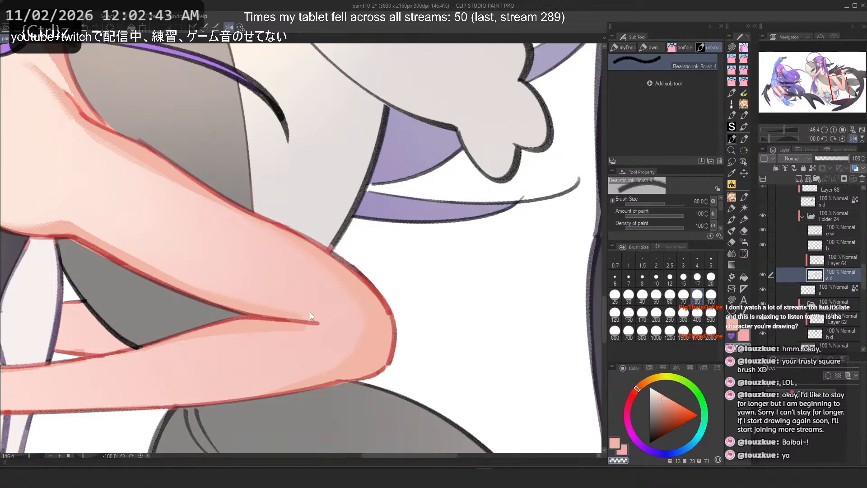
{"action": "left_click", "coordinate": [763, 262]}
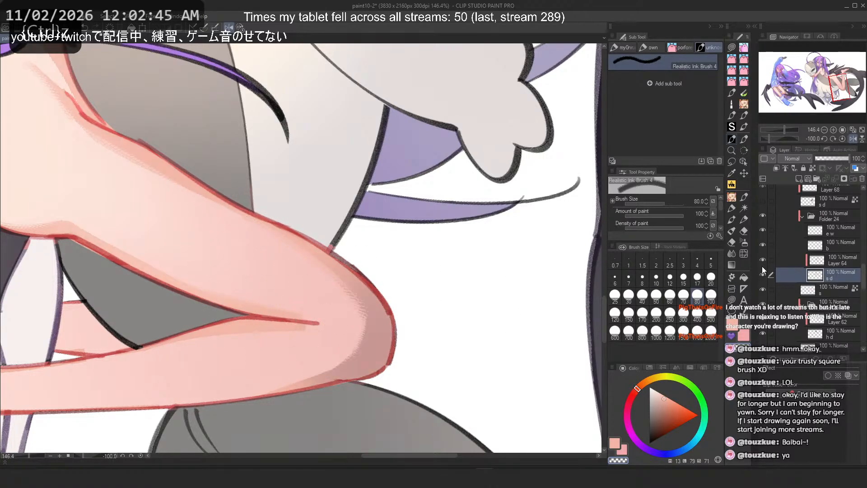
{"action": "scroll", "coordinate": [228, 228], "scroll_direction": "up", "scroll_amount": 9}
{"action": "scroll", "coordinate": [387, 209], "scroll_direction": "up", "scroll_amount": 3}
{"action": "left_click_drag", "start_coordinate": [391, 205], "coordinate": [459, 340]}
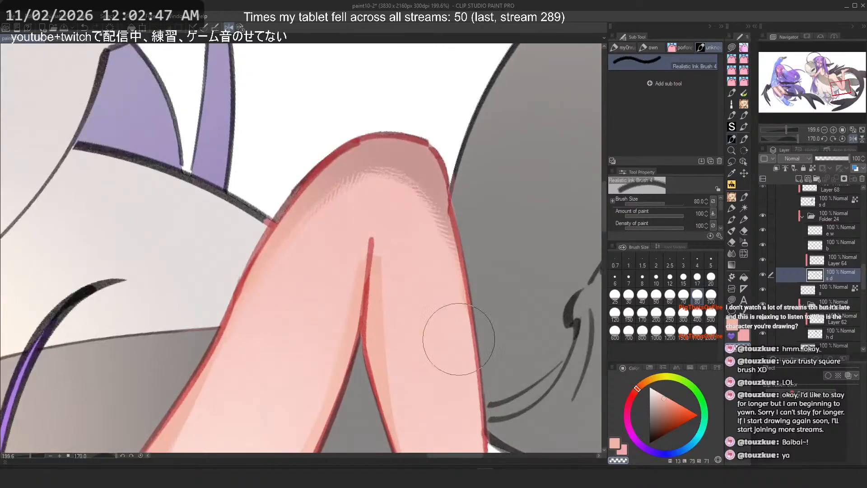
{"action": "key", "text": "ctrl+z"}
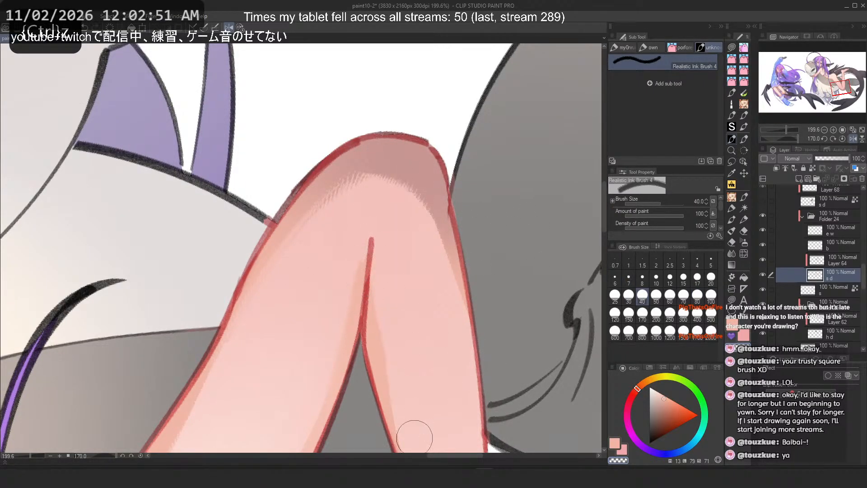
Step: Set the brush size to 50 and try another stroke down the knee, undoing it
{"action": "left_click", "coordinate": [697, 295]}
{"action": "key", "text": "ctrl+z"}
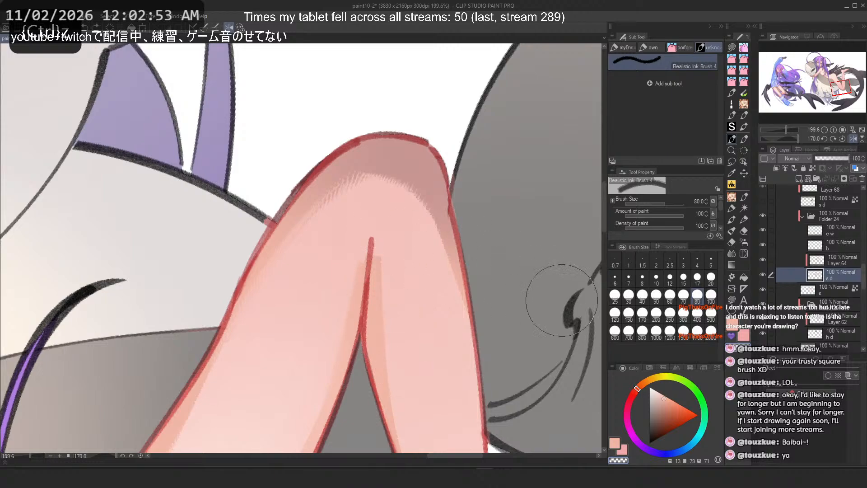
{"action": "left_click", "coordinate": [615, 313]}
{"action": "left_click_drag", "start_coordinate": [396, 271], "coordinate": [413, 395]}
{"action": "key", "text": "ctrl+z"}
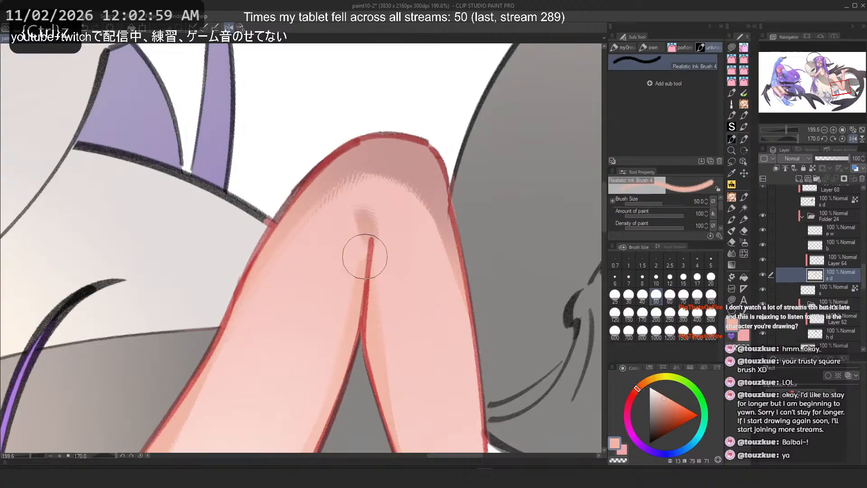
Step: Browse other brush tools and open the own sub tool set with the square brush
{"action": "left_click", "coordinate": [740, 198]}
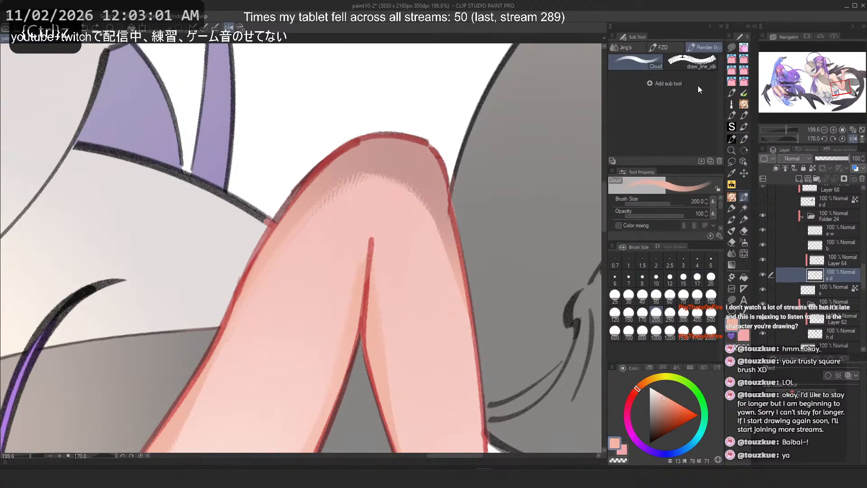
{"action": "left_click", "coordinate": [743, 139]}
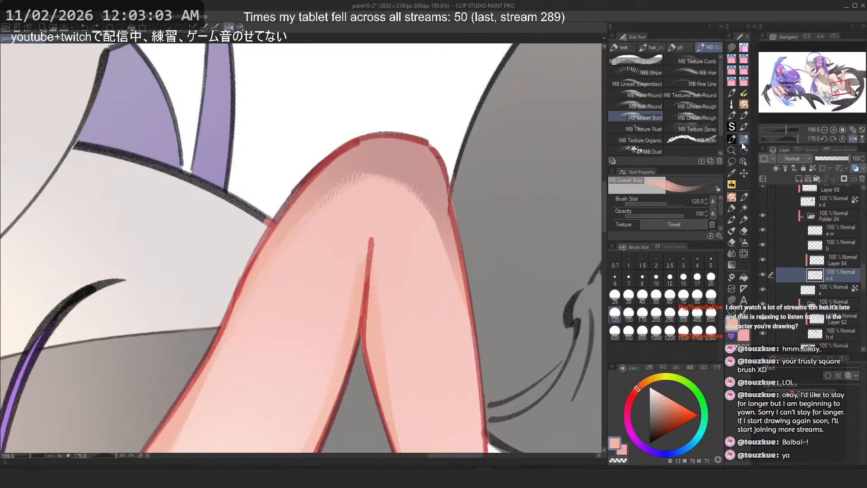
{"action": "left_click", "coordinate": [732, 141]}
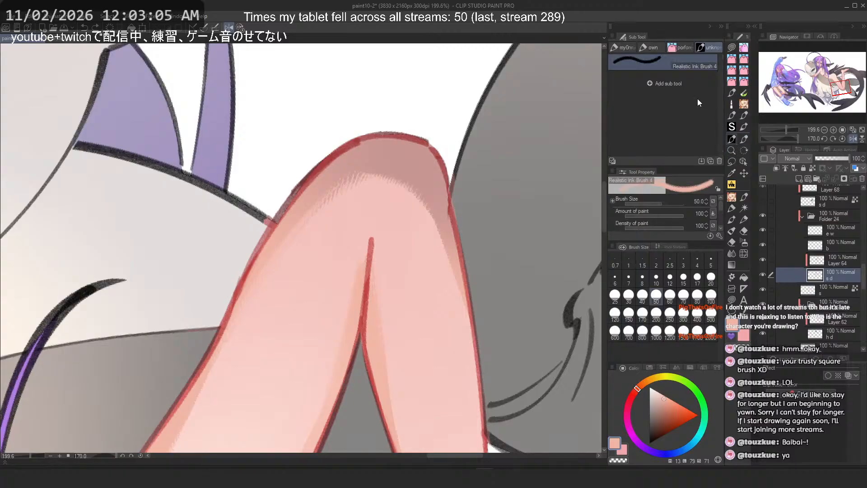
{"action": "left_click", "coordinate": [651, 47]}
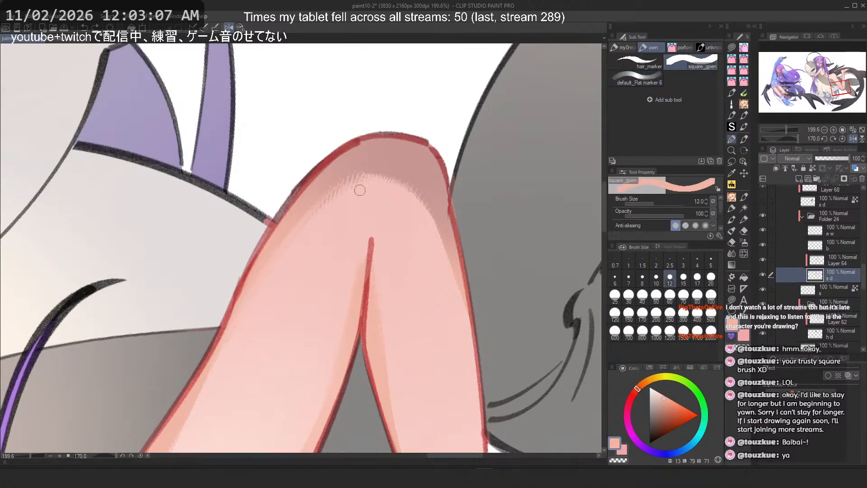
Step: Undo three more recent strokes in the knee shading
{"action": "key", "text": "ctrl+z"}
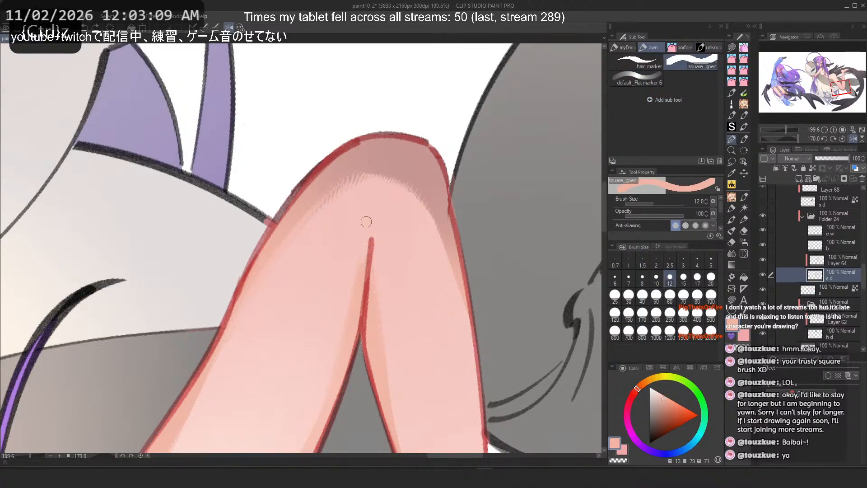
{"action": "scroll", "coordinate": [367, 290], "scroll_direction": "down", "scroll_amount": 8}
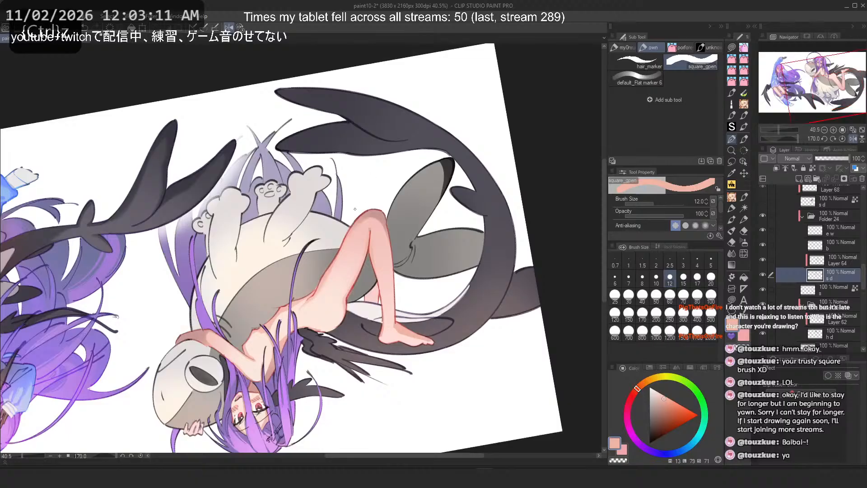
{"action": "scroll", "coordinate": [355, 209], "scroll_direction": "down", "scroll_amount": 2}
{"action": "scroll", "coordinate": [347, 217], "scroll_direction": "up", "scroll_amount": 10}
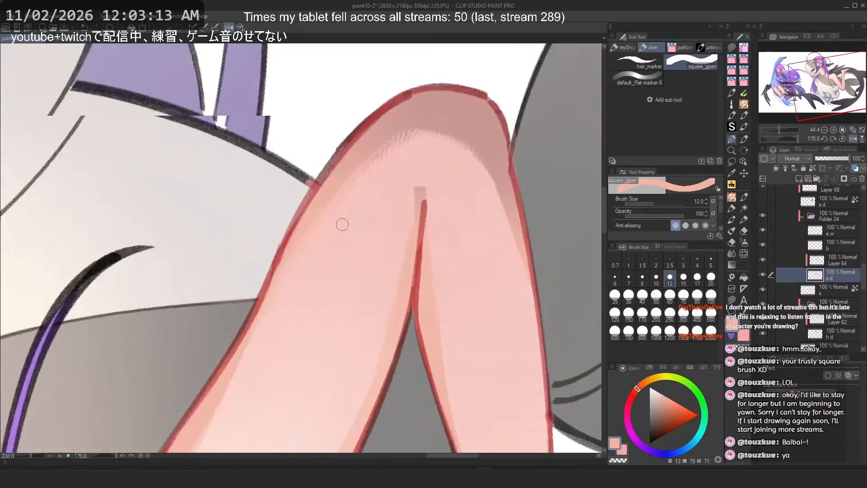
{"action": "scroll", "coordinate": [342, 224], "scroll_direction": "up", "scroll_amount": 2}
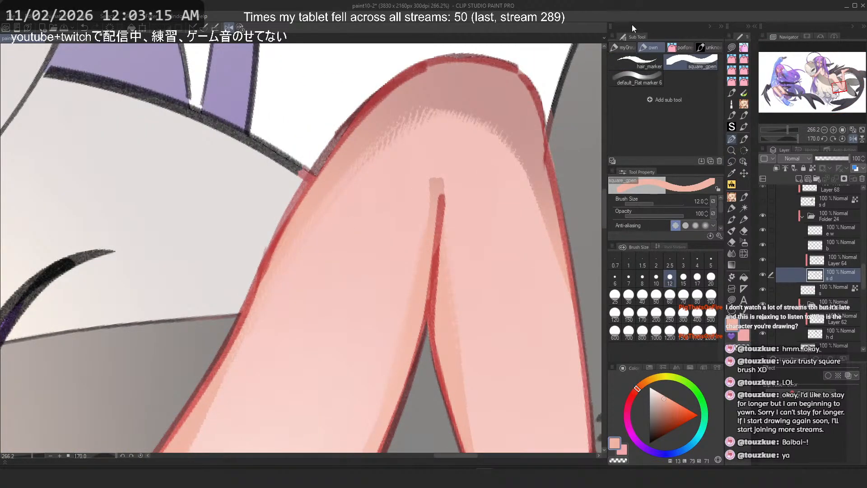
{"action": "key", "text": "ctrl+z"}
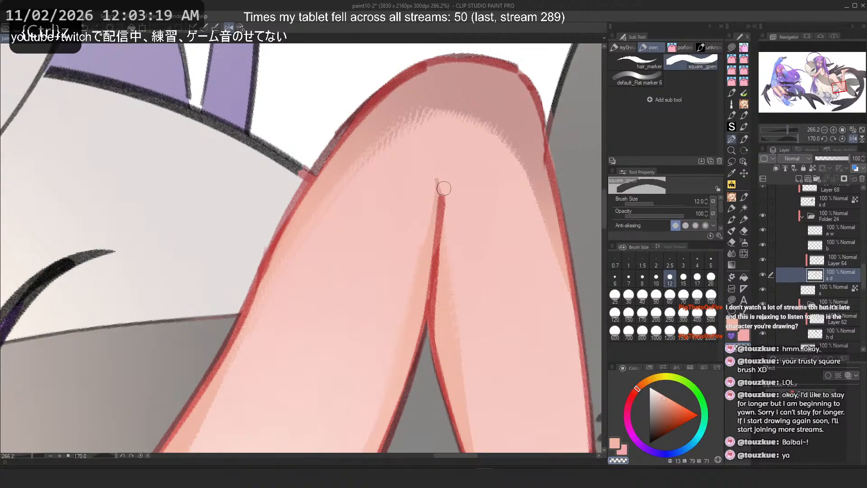
{"action": "scroll", "coordinate": [403, 107], "scroll_direction": "down", "scroll_amount": 5}
{"action": "scroll", "coordinate": [375, 125], "scroll_direction": "up", "scroll_amount": 5}
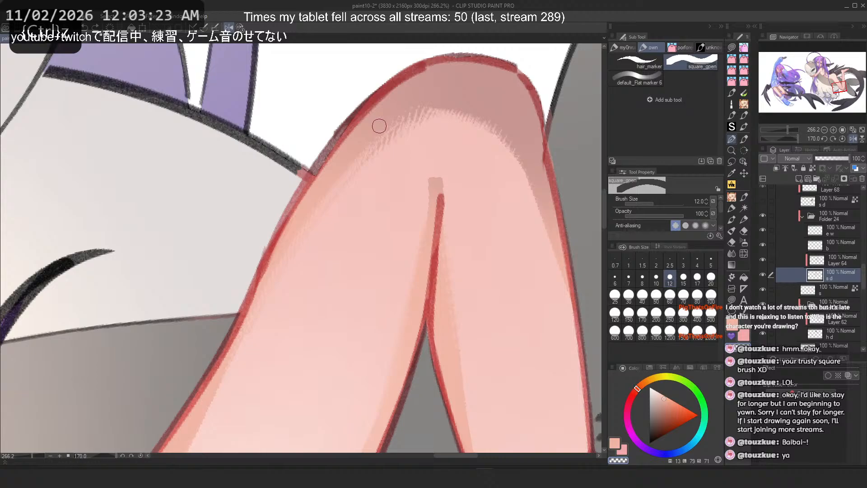
{"action": "scroll", "coordinate": [389, 105], "scroll_direction": "down", "scroll_amount": 3}
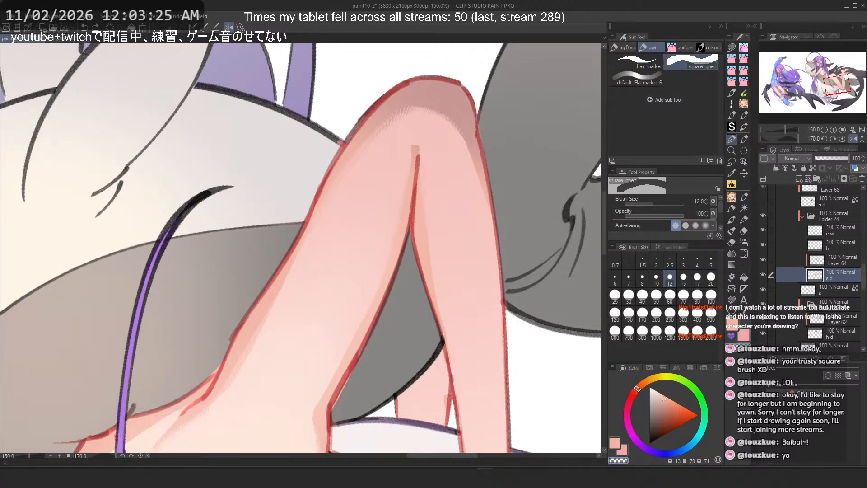
{"action": "scroll", "coordinate": [410, 130], "scroll_direction": "down", "scroll_amount": 5}
{"action": "scroll", "coordinate": [409, 131], "scroll_direction": "up", "scroll_amount": 4}
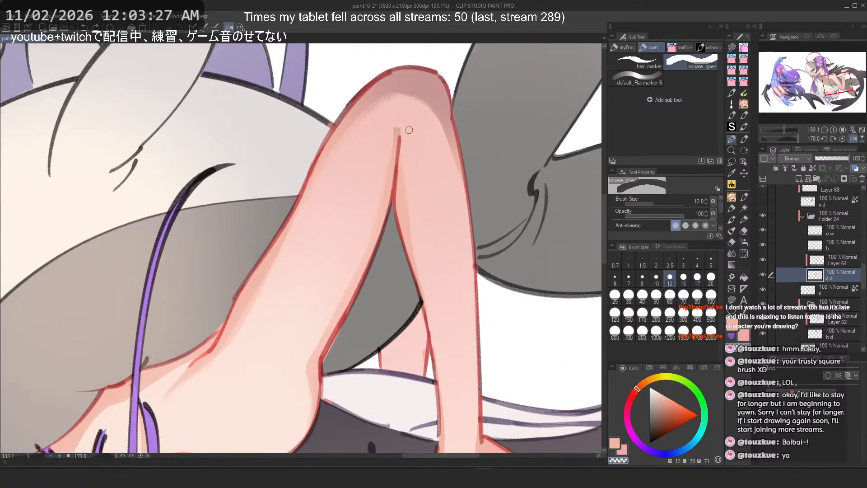
{"action": "key", "text": "ctrl+z"}
Step: Paint a blending stroke down the knee's outer edge, replacing a first attempt that is undone
{"action": "mouse_move", "coordinate": [442, 114]}
{"action": "left_mouse_down"}
{"action": "mouse_move", "coordinate": [476, 316]}
{"action": "mouse_move", "coordinate": [474, 363]}
{"action": "left_mouse_up"}
{"action": "key", "text": "c"}
{"action": "key", "text": "h"}
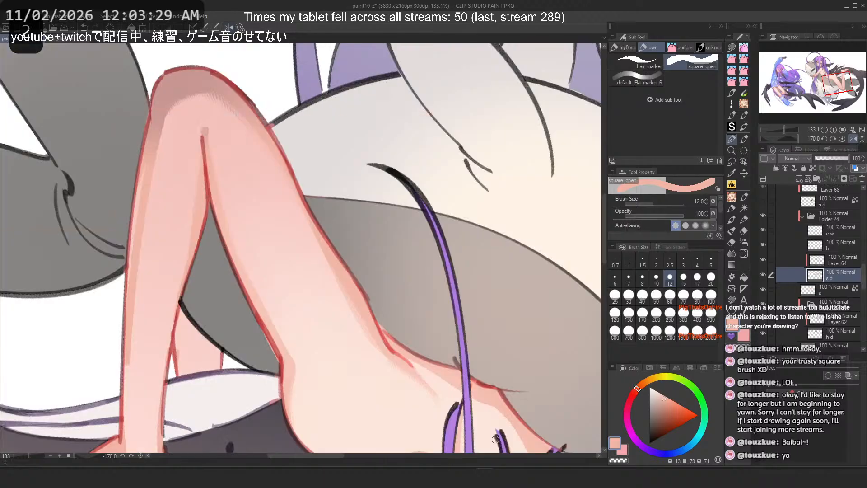
{"action": "key", "text": "ctrl+z"}
{"action": "left_click_drag", "start_coordinate": [159, 127], "coordinate": [127, 338]}
{"action": "scroll", "coordinate": [174, 245], "scroll_direction": "down", "scroll_amount": 5}
{"action": "scroll", "coordinate": [296, 286], "scroll_direction": "up", "scroll_amount": 5}
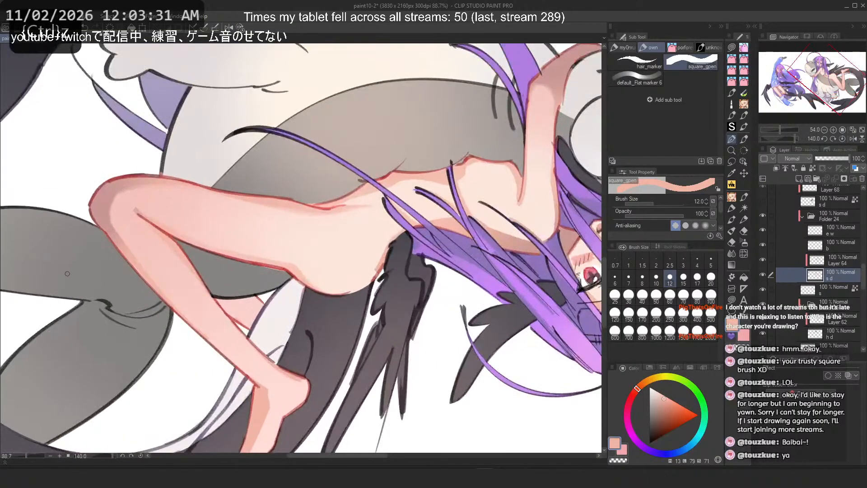
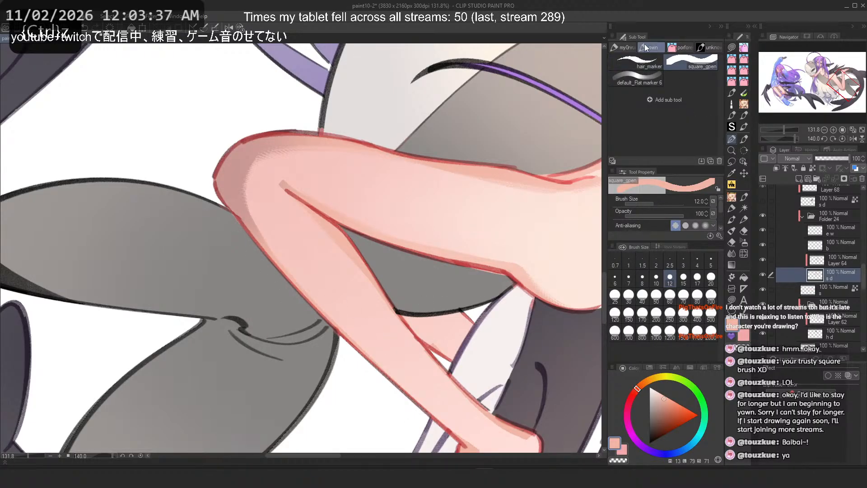
Step: Switch to the Realistic Ink Brush and paint a stroke down the knee, undoing it
{"action": "left_click", "coordinate": [705, 47]}
{"action": "left_click_drag", "start_coordinate": [265, 232], "coordinate": [376, 385]}
{"action": "key", "text": "ctrl+z"}
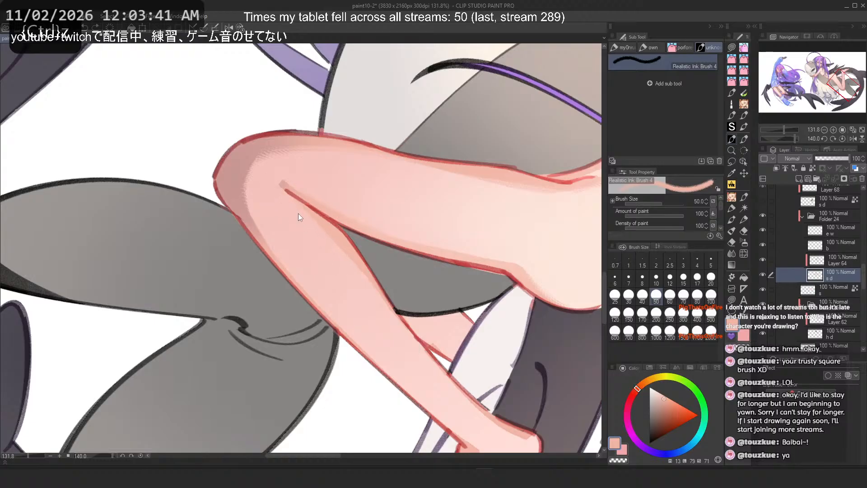
Step: Undo two more earlier strokes in the knee shading
{"action": "key", "text": "2"}
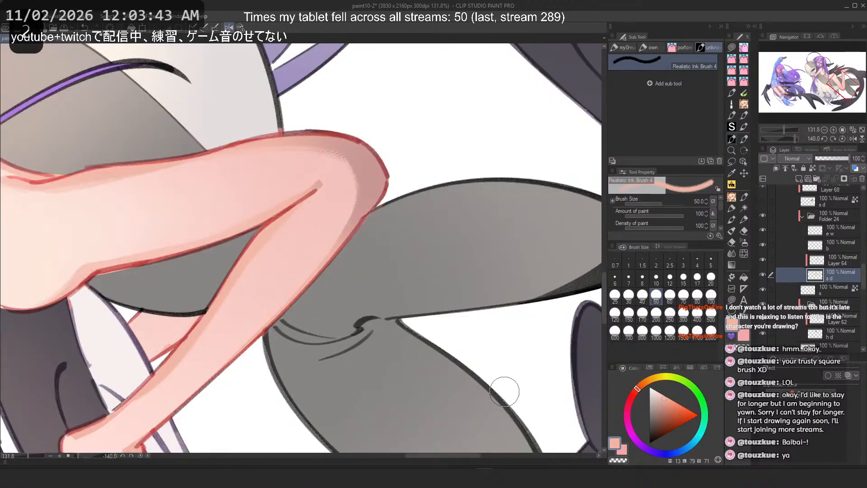
{"action": "key", "text": "2"}
{"action": "key", "text": "ctrl+z"}
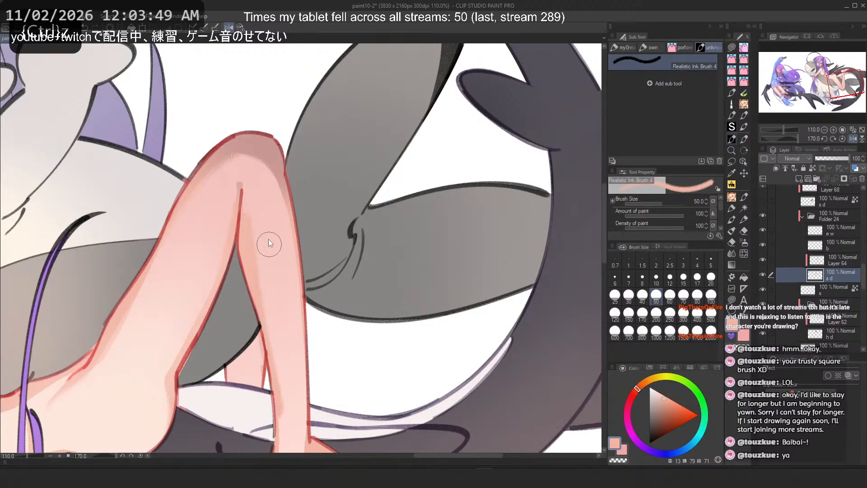
{"action": "key", "text": "2"}
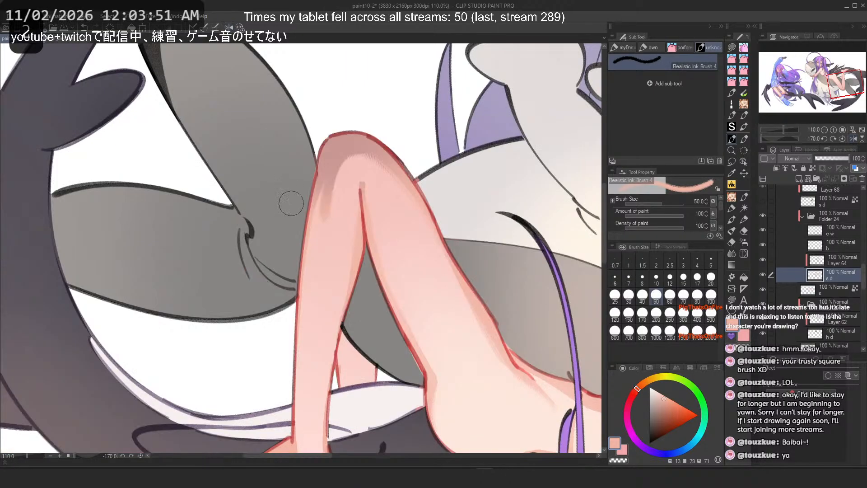
{"action": "scroll", "coordinate": [291, 203], "scroll_direction": "up", "scroll_amount": 3}
{"action": "key", "text": "ctrl+z"}
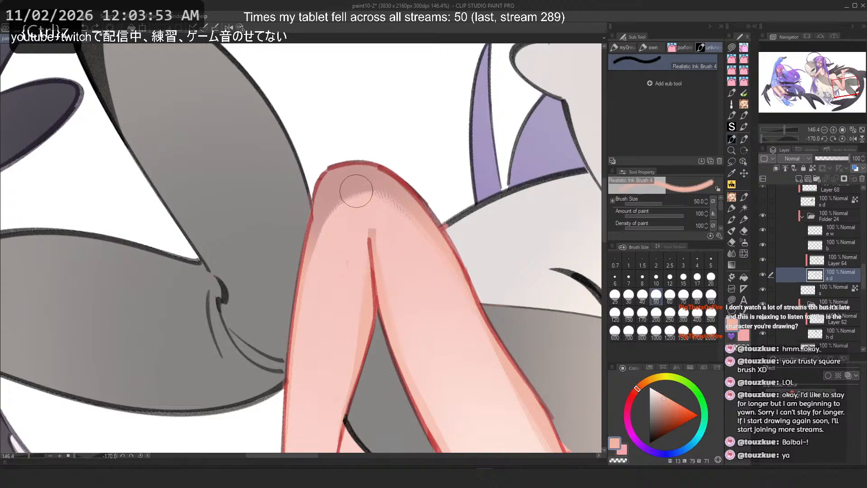
Step: Switch to the Flat marker 4 brush, undoing two more strokes on the knee
{"action": "left_click_drag", "start_coordinate": [356, 192], "coordinate": [346, 244]}
{"action": "key", "text": "ctrl+z"}
{"action": "left_click", "coordinate": [732, 209]}
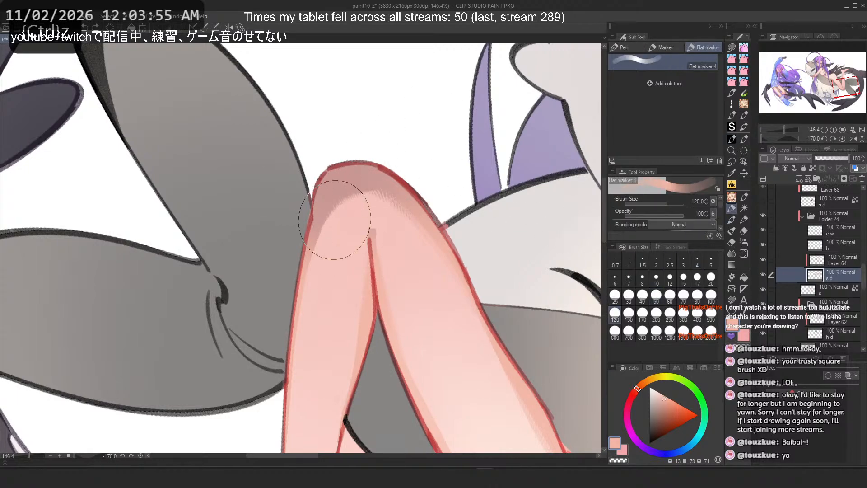
{"action": "key", "text": "ctrl+z"}
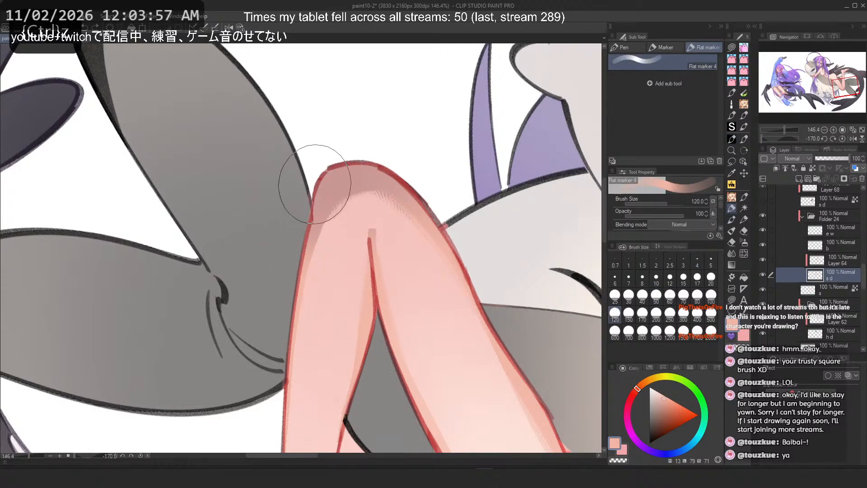
Step: Paint a flat marker blending stroke down the knee's outer edge, replacing several undone attempts
{"action": "mouse_move", "coordinate": [313, 184]}
{"action": "left_mouse_down"}
{"action": "mouse_move", "coordinate": [285, 273]}
{"action": "mouse_move", "coordinate": [292, 244]}
{"action": "mouse_move", "coordinate": [296, 265]}
{"action": "left_mouse_up"}
{"action": "key", "text": "ctrl+z"}
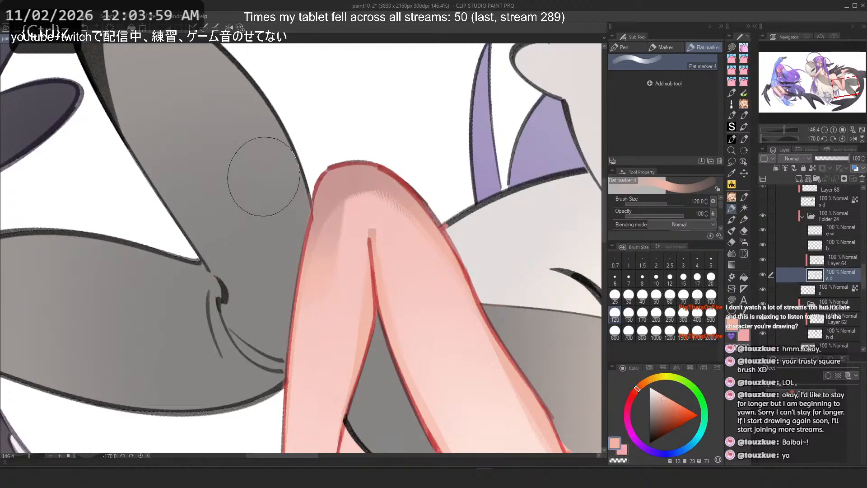
{"action": "key", "text": "ctrl+z"}
{"action": "mouse_move", "coordinate": [322, 177]}
{"action": "left_mouse_down"}
{"action": "mouse_move", "coordinate": [295, 275]}
{"action": "mouse_move", "coordinate": [295, 235]}
{"action": "left_mouse_up"}
{"action": "key", "text": "ctrl+z"}
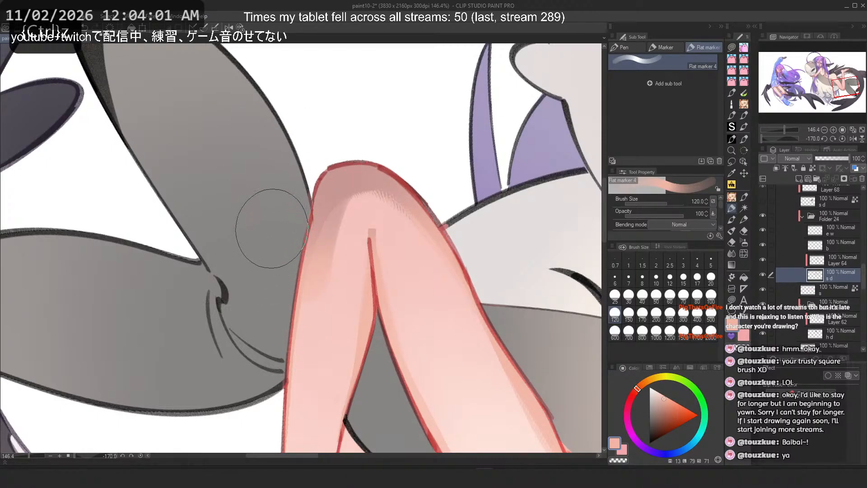
{"action": "key", "text": "ctrl+z"}
{"action": "left_click_drag", "start_coordinate": [339, 168], "coordinate": [299, 235]}
{"action": "key", "text": "ctrl+z"}
{"action": "left_click_drag", "start_coordinate": [312, 183], "coordinate": [292, 263]}
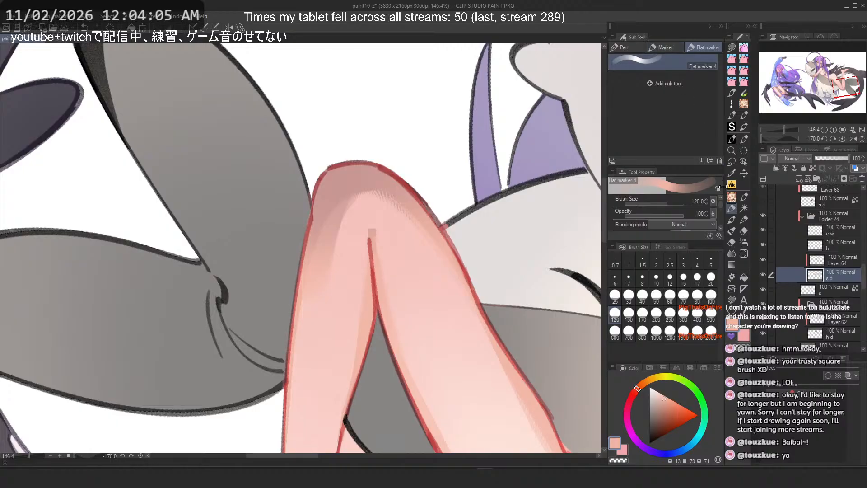
Step: Browse other brush tool sets and return to the Realistic Ink Brush 4 in the own set
{"action": "left_click", "coordinate": [744, 139]}
{"action": "left_click", "coordinate": [653, 46]}
{"action": "left_click", "coordinate": [626, 46]}
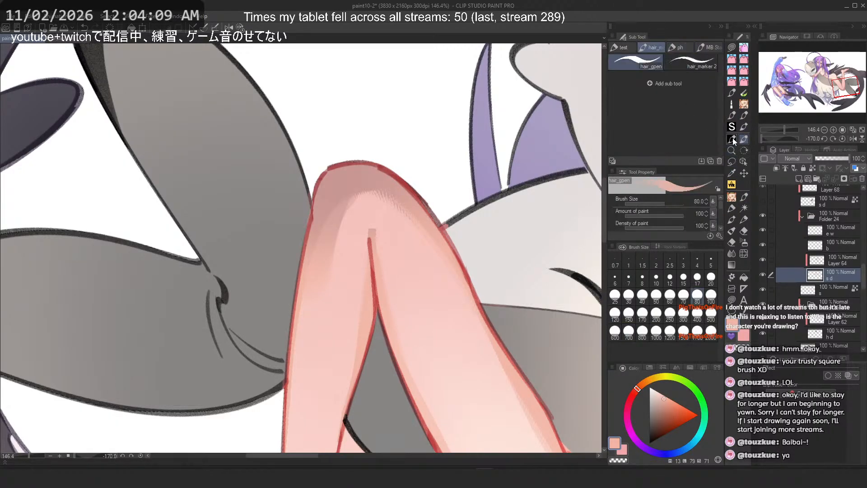
{"action": "left_click", "coordinate": [732, 138]}
{"action": "left_click", "coordinate": [655, 46]}
{"action": "left_click", "coordinate": [705, 48]}
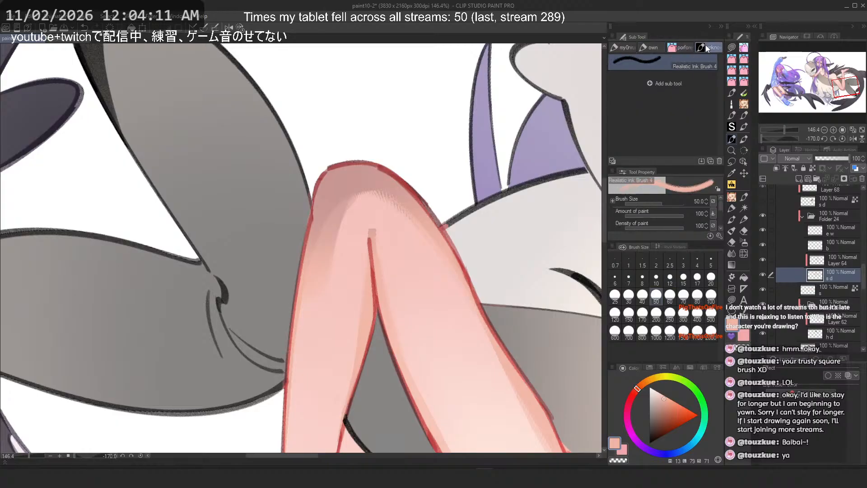
Step: Paint a shading stroke down the knee's inner side, replacing several undone attempts
{"action": "left_click_drag", "start_coordinate": [340, 225], "coordinate": [328, 326]}
{"action": "key", "text": "ctrl+z"}
{"action": "key", "text": "c"}
{"action": "left_click_drag", "start_coordinate": [335, 247], "coordinate": [329, 322]}
{"action": "key", "text": "h"}
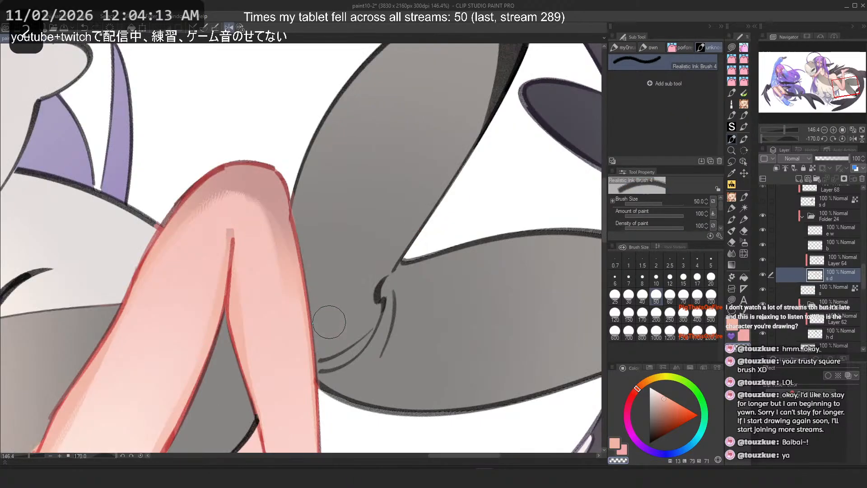
{"action": "key", "text": "ctrl+z"}
{"action": "left_click_drag", "start_coordinate": [245, 214], "coordinate": [274, 335]}
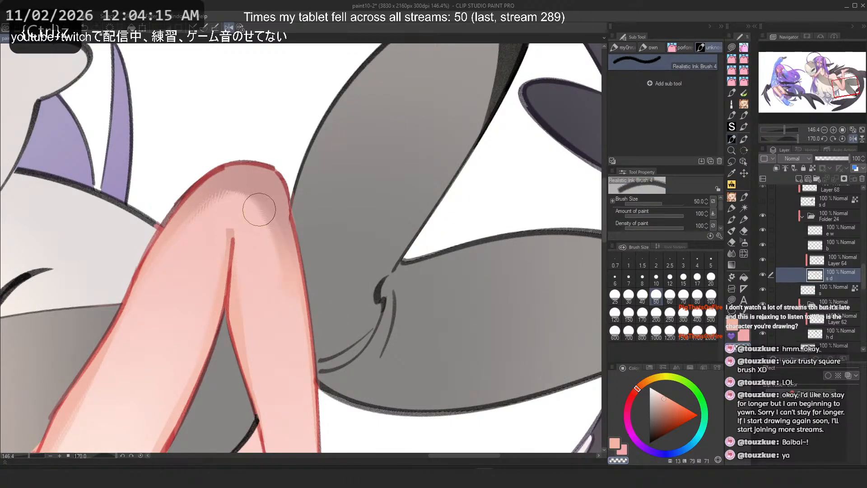
{"action": "left_click_drag", "start_coordinate": [259, 210], "coordinate": [282, 254]}
{"action": "key", "text": "ctrl+z"}
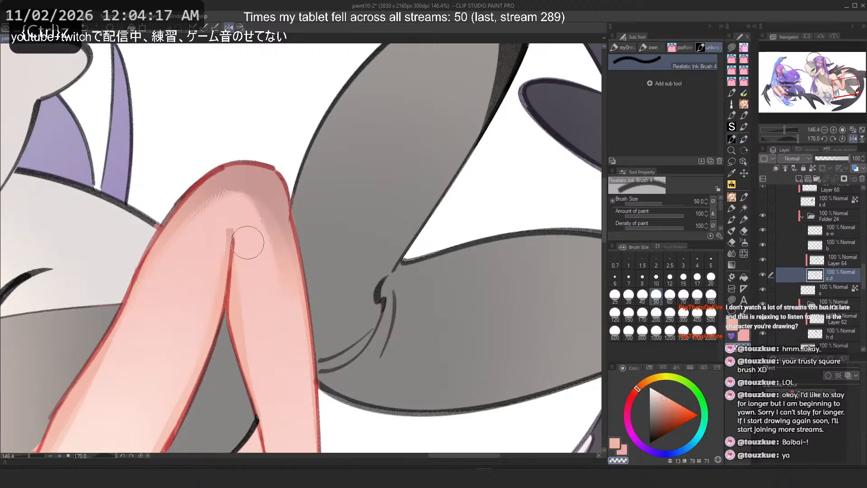
Step: Undo the last knee stroke and try another along the kneecap, undoing it too
{"action": "scroll", "coordinate": [246, 224], "scroll_direction": "down", "scroll_amount": 6}
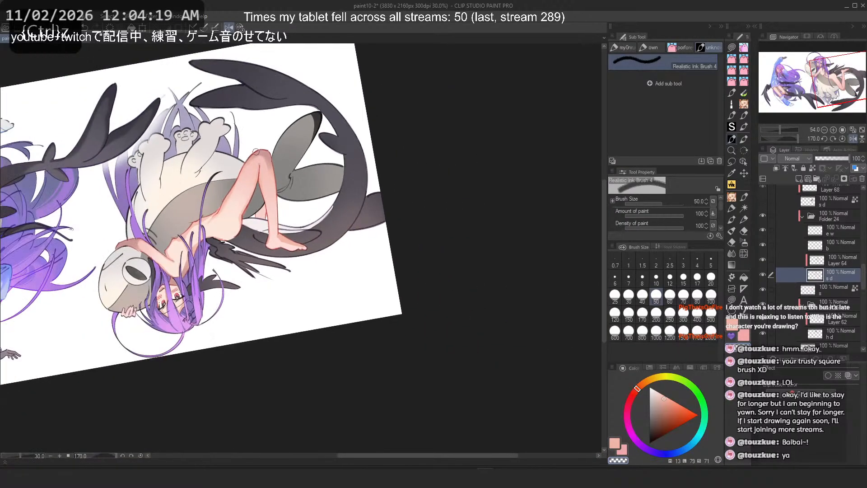
{"action": "scroll", "coordinate": [256, 151], "scroll_direction": "up", "scroll_amount": 5}
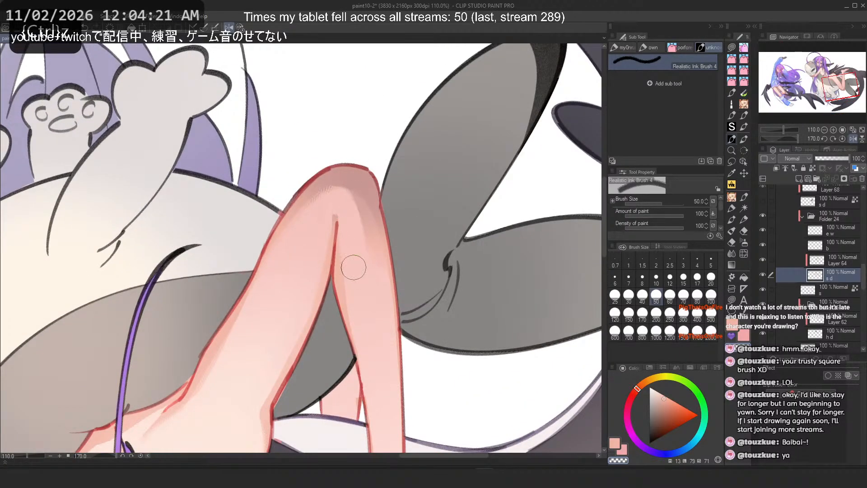
{"action": "key", "text": "c"}
{"action": "key", "text": "ctrl+z"}
{"action": "left_click_drag", "start_coordinate": [345, 185], "coordinate": [358, 252]}
{"action": "key", "text": "ctrl+z"}
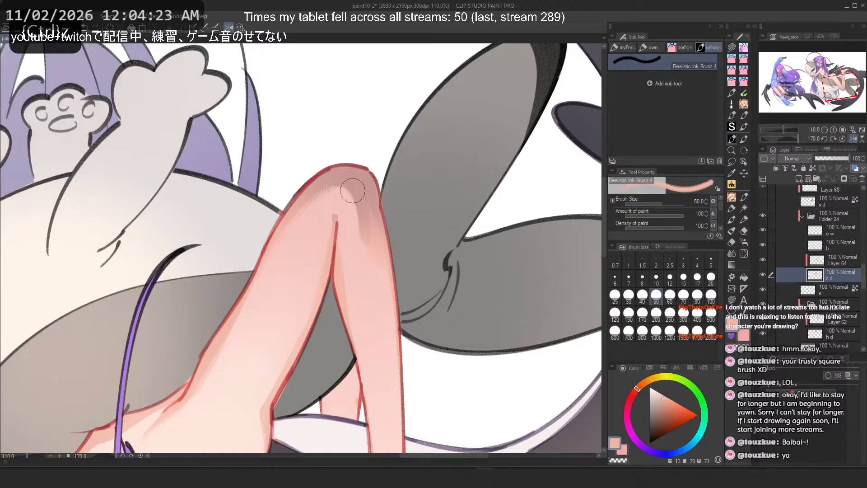
Step: Set the brush size to 100 and undo another earlier knee stroke after trying two new ones
{"action": "scroll", "coordinate": [331, 183], "scroll_direction": "down", "scroll_amount": 5}
{"action": "scroll", "coordinate": [326, 177], "scroll_direction": "up", "scroll_amount": 5}
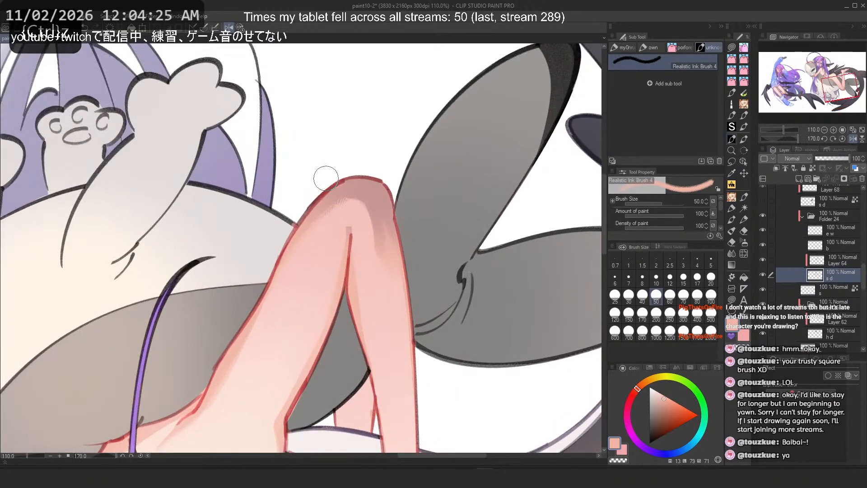
{"action": "key", "text": "2"}
{"action": "key", "text": "2"}
{"action": "key", "text": "2"}
{"action": "key", "text": "2"}
{"action": "scroll", "coordinate": [184, 254], "scroll_direction": "up", "scroll_amount": 5}
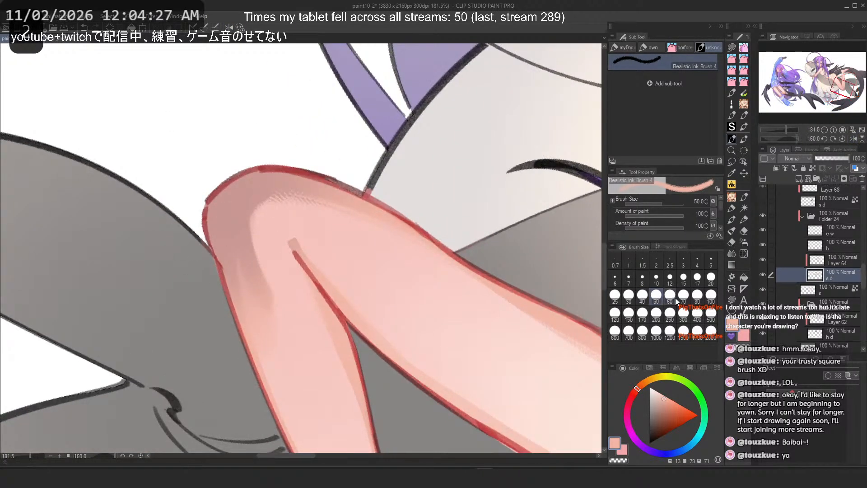
{"action": "left_click", "coordinate": [711, 296]}
{"action": "mouse_move", "coordinate": [242, 232]}
{"action": "left_mouse_down"}
{"action": "mouse_move", "coordinate": [234, 254]}
{"action": "mouse_move", "coordinate": [273, 312]}
{"action": "left_mouse_up"}
{"action": "key", "text": "ctrl+z"}
{"action": "key", "text": "ctrl+z"}
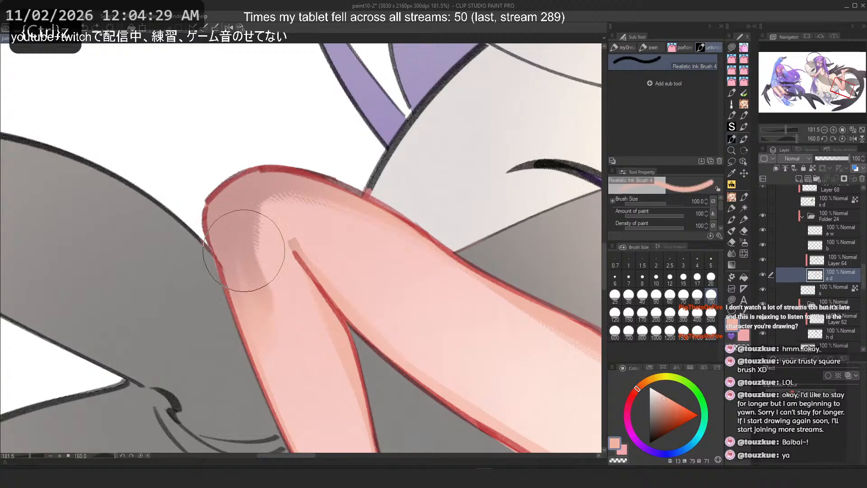
{"action": "left_click_drag", "start_coordinate": [246, 248], "coordinate": [254, 275]}
{"action": "key", "text": "ctrl+z"}
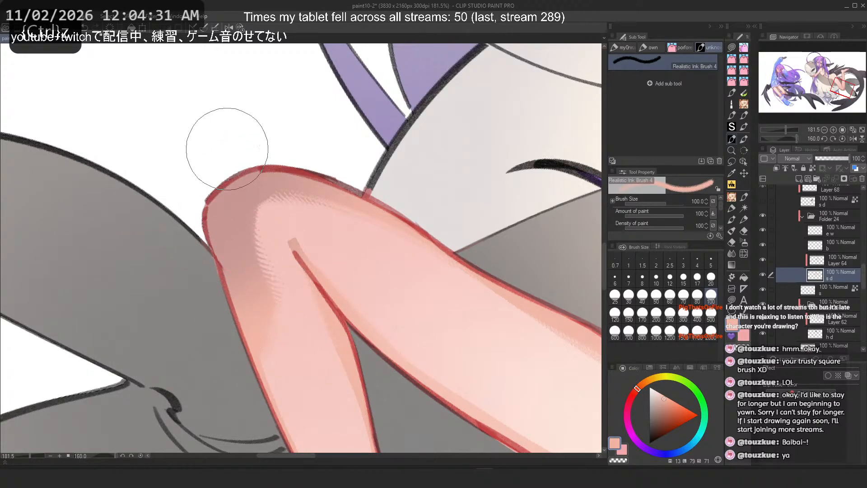
Step: Undo one more knee stroke and browse the blending tools, returning to the Realistic Ink Brush
{"action": "scroll", "coordinate": [226, 140], "scroll_direction": "down", "scroll_amount": 8}
{"action": "scroll", "coordinate": [228, 136], "scroll_direction": "up", "scroll_amount": 4}
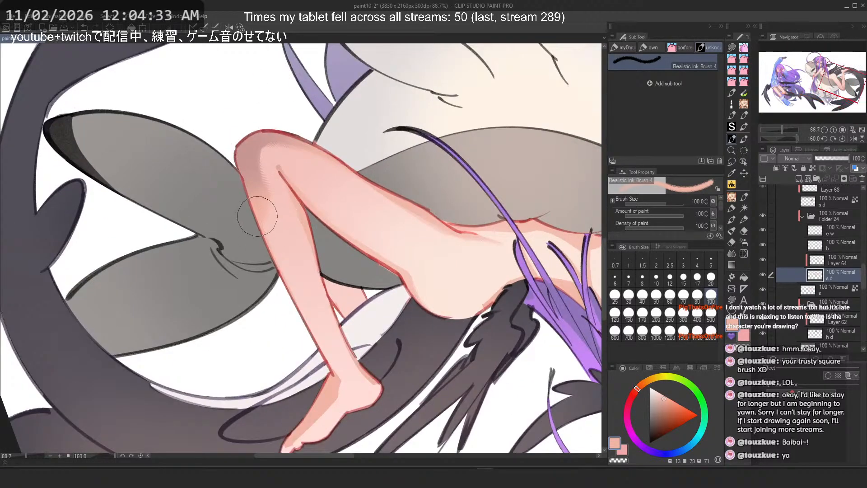
{"action": "key", "text": "ctrl+z"}
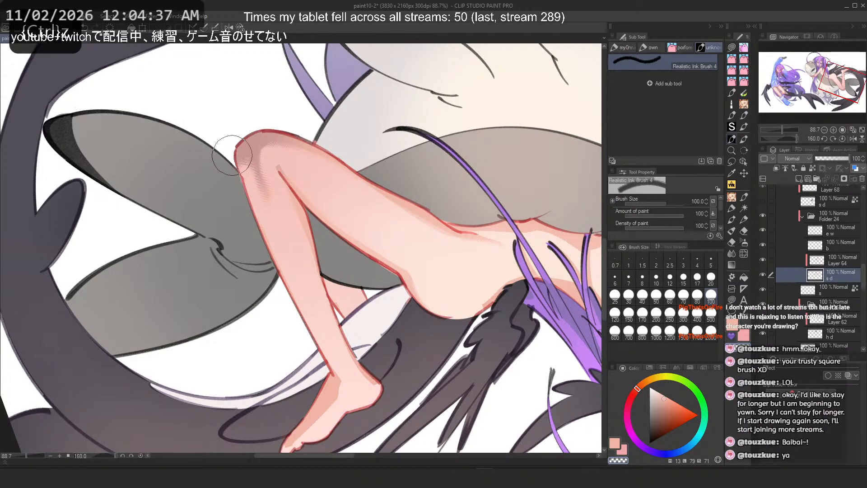
{"action": "left_click", "coordinate": [733, 186]}
{"action": "scroll", "coordinate": [226, 153], "scroll_direction": "up", "scroll_amount": 2}
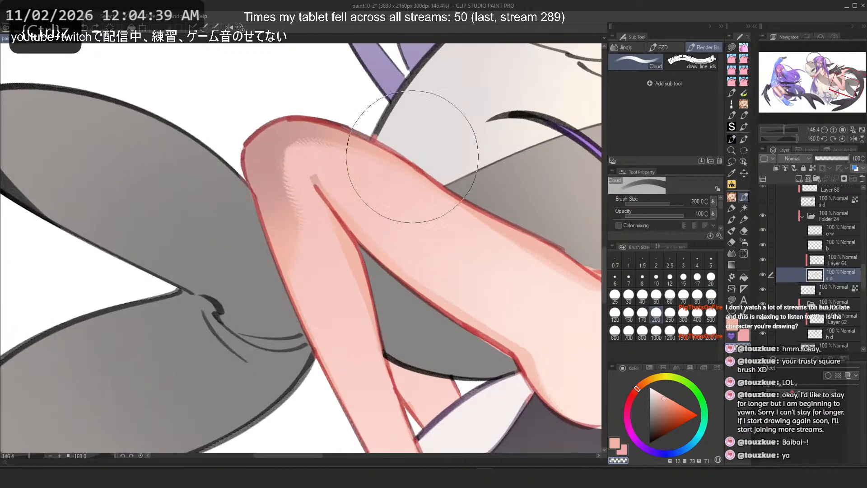
{"action": "left_click", "coordinate": [744, 139]}
{"action": "left_click", "coordinate": [731, 139]}
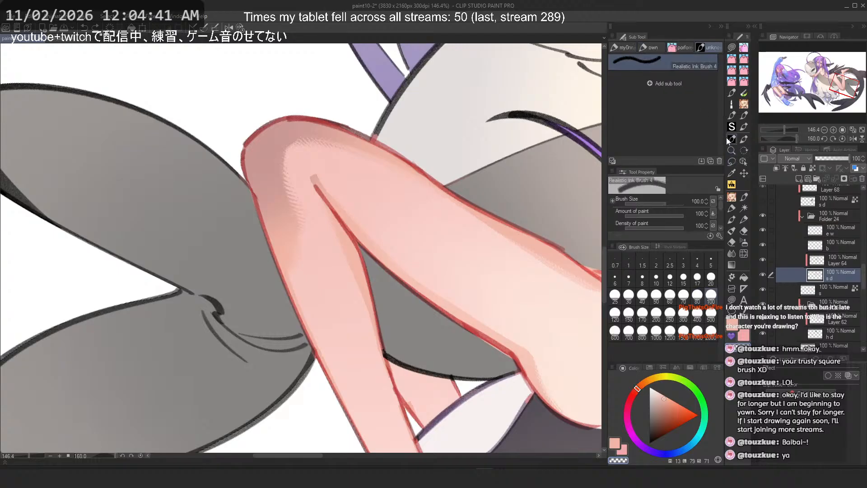
Step: Switch to the default Flat marker 6 brush and undo one more earlier stroke
{"action": "left_click", "coordinate": [653, 47]}
{"action": "left_click", "coordinate": [642, 77]}
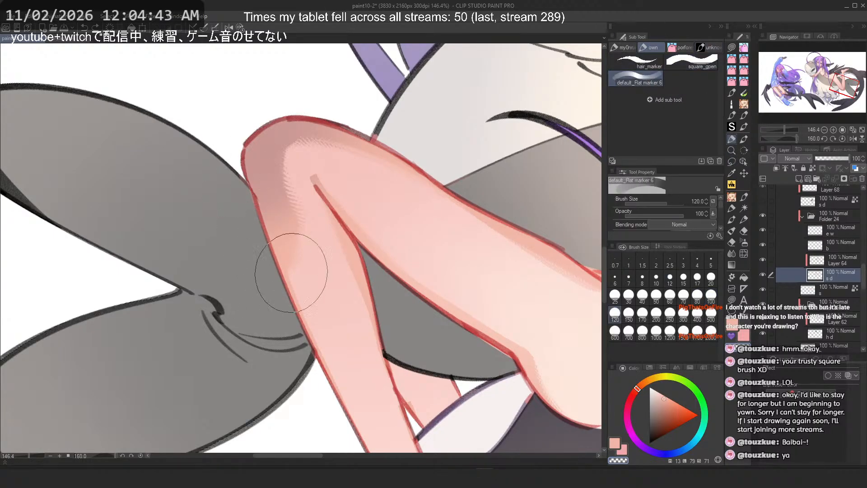
{"action": "key", "text": "ctrl+z"}
Step: Try several upward flat marker strokes along the knee's outer edge, undoing each
{"action": "left_click_drag", "start_coordinate": [243, 208], "coordinate": [245, 179]}
{"action": "key", "text": "ctrl+z"}
{"action": "left_click_drag", "start_coordinate": [259, 246], "coordinate": [244, 177]}
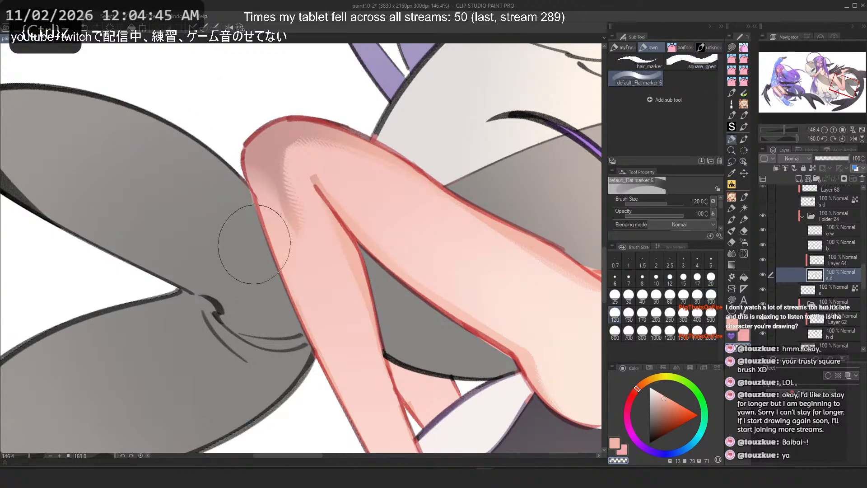
{"action": "key", "text": "ctrl+z"}
{"action": "left_click_drag", "start_coordinate": [258, 242], "coordinate": [235, 170]}
{"action": "key", "text": "ctrl+z"}
{"action": "left_click_drag", "start_coordinate": [272, 257], "coordinate": [239, 154]}
{"action": "key", "text": "ctrl+z"}
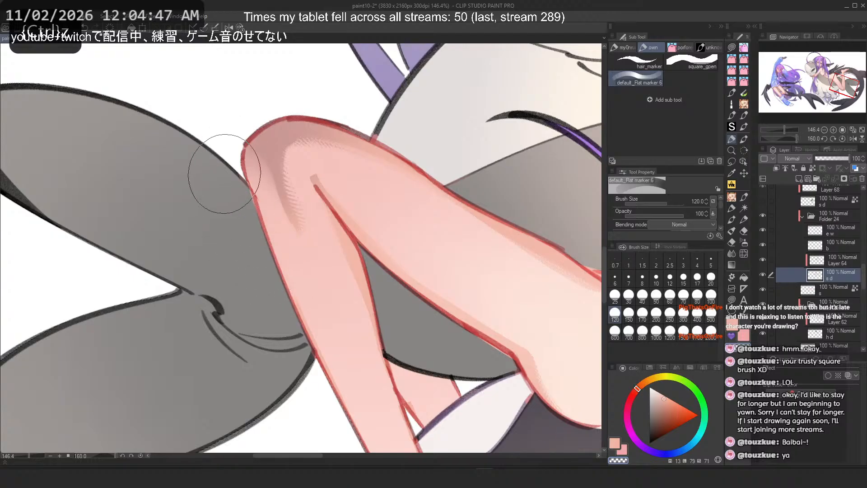
Step: Blend the knee's outer edge with several upward flat marker strokes
{"action": "key", "text": "c"}
{"action": "key", "text": "ctrl+z"}
{"action": "left_click_drag", "start_coordinate": [260, 251], "coordinate": [230, 155]}
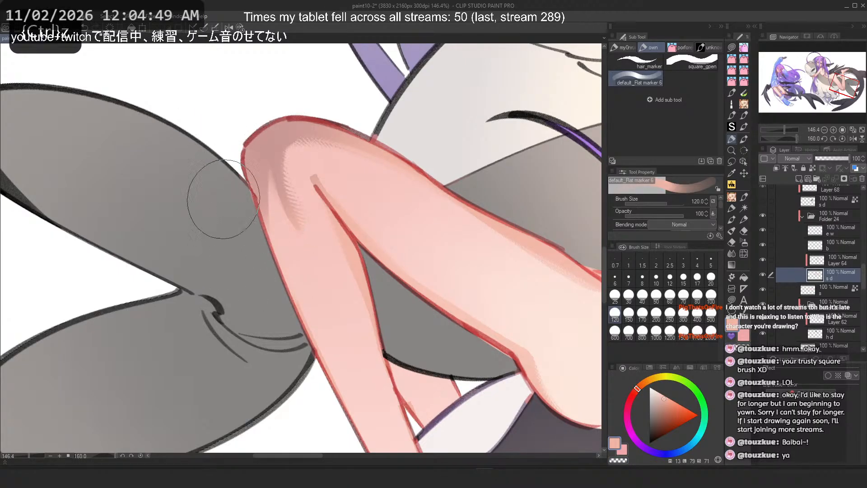
{"action": "left_click_drag", "start_coordinate": [242, 225], "coordinate": [216, 159]}
{"action": "key", "text": "ctrl+z"}
{"action": "left_click_drag", "start_coordinate": [214, 221], "coordinate": [217, 160]}
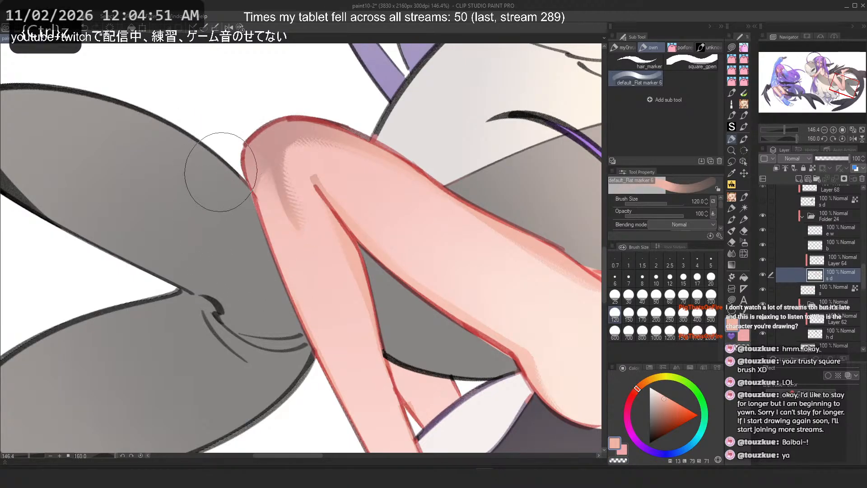
{"action": "left_click_drag", "start_coordinate": [233, 232], "coordinate": [232, 190]}
{"action": "left_click_drag", "start_coordinate": [235, 251], "coordinate": [219, 183]}
{"action": "mouse_move", "coordinate": [273, 307]}
{"action": "left_mouse_down"}
{"action": "mouse_move", "coordinate": [246, 281]}
{"action": "mouse_move", "coordinate": [217, 184]}
{"action": "left_mouse_up"}
{"action": "key", "text": "ctrl+z"}
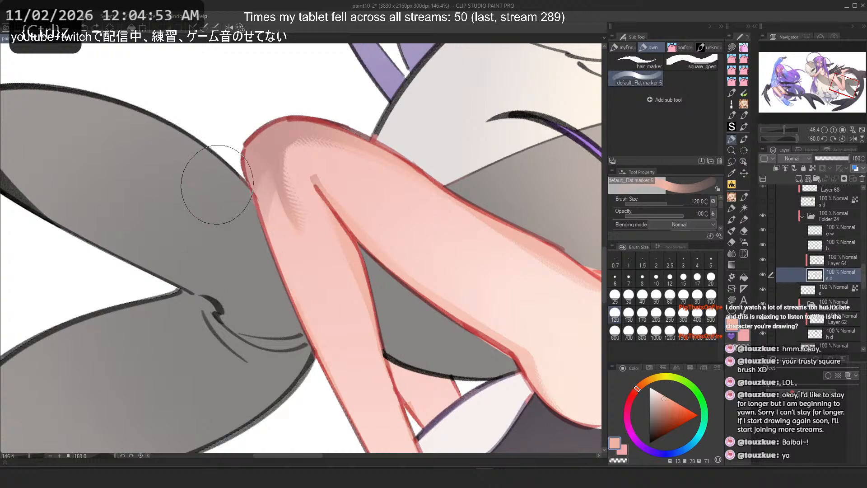
{"action": "left_click_drag", "start_coordinate": [226, 241], "coordinate": [217, 177]}
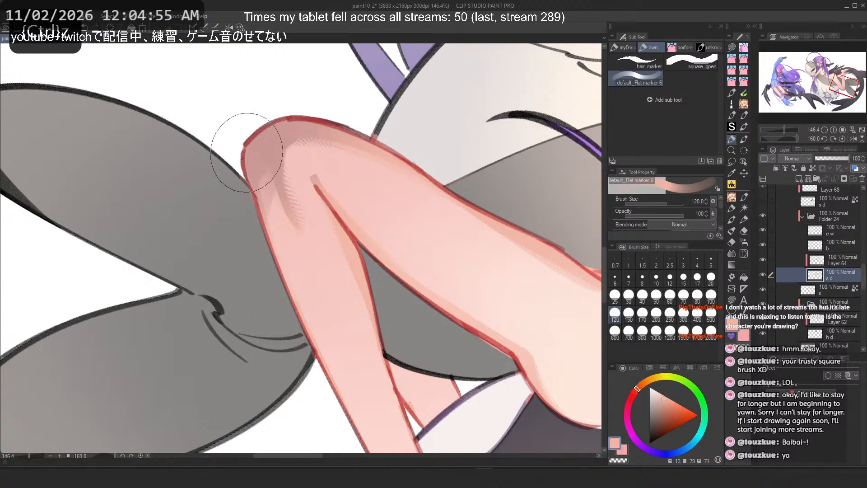
Step: Switch back to the Realistic Ink Brush and set its size to 40
{"action": "left_click", "coordinate": [709, 48]}
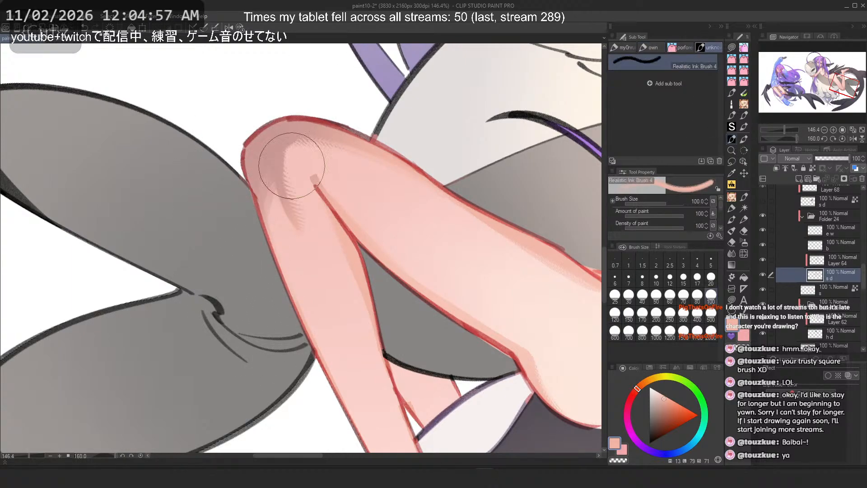
{"action": "left_click", "coordinate": [643, 296]}
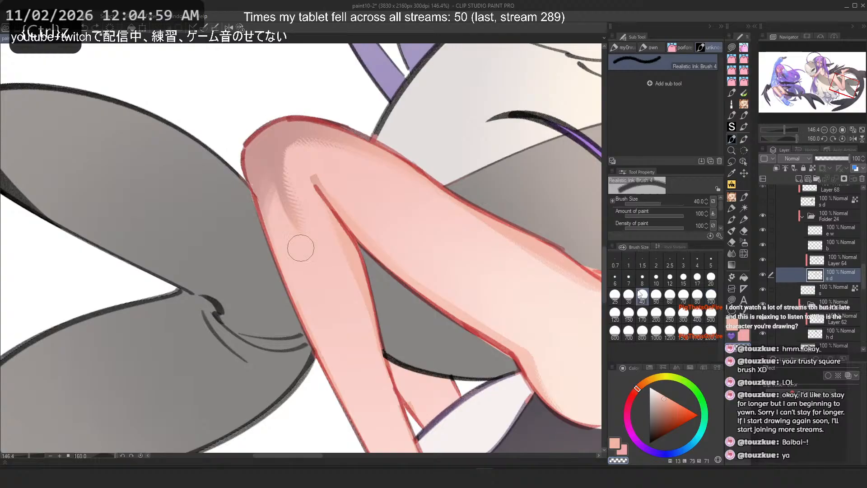
Step: Paint an upward ink stroke along the knee's outer edge, then try a wider stroke at size 120 and undo it
{"action": "scroll", "coordinate": [251, 182], "scroll_direction": "up", "scroll_amount": 7}
{"action": "left_click_drag", "start_coordinate": [287, 247], "coordinate": [286, 194]}
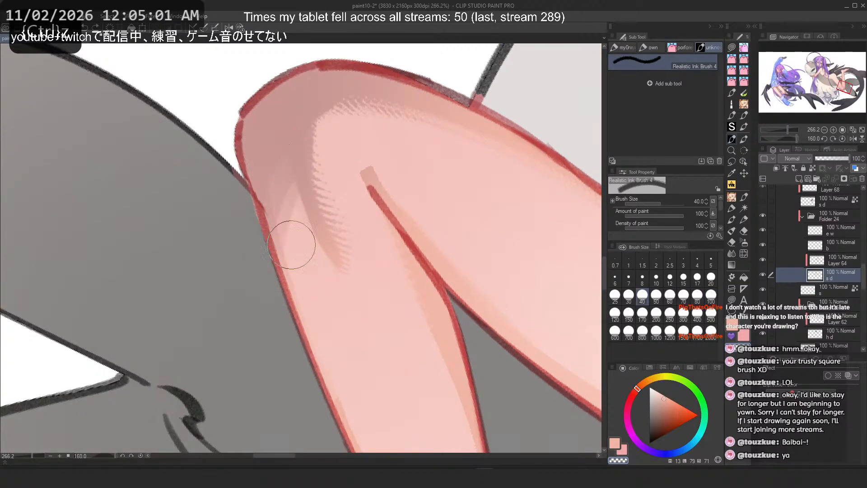
{"action": "left_click", "coordinate": [615, 317]}
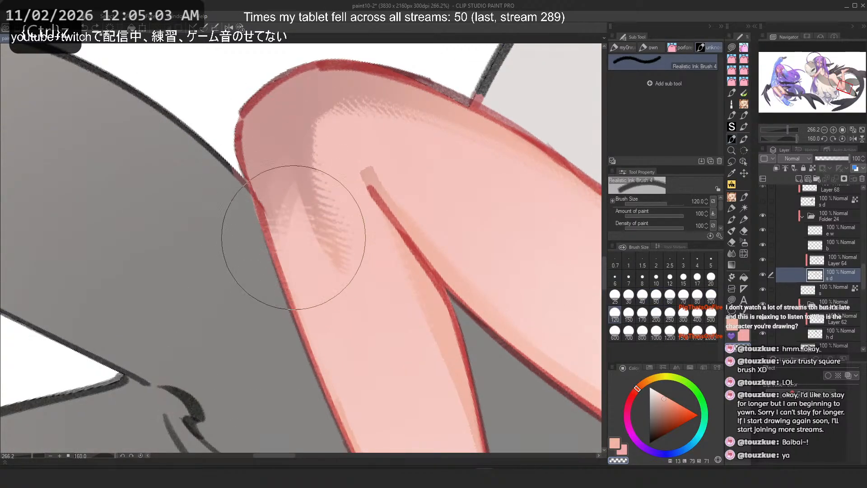
{"action": "left_click_drag", "start_coordinate": [294, 236], "coordinate": [246, 132]}
{"action": "key", "text": "ctrl+z"}
Step: Set the brush size to 60 and repaint the knee's outer edge with upward strokes, undoing the first two attempts
{"action": "left_click", "coordinate": [697, 293]}
{"action": "left_click", "coordinate": [670, 293]}
{"action": "left_click_drag", "start_coordinate": [307, 265], "coordinate": [247, 126]}
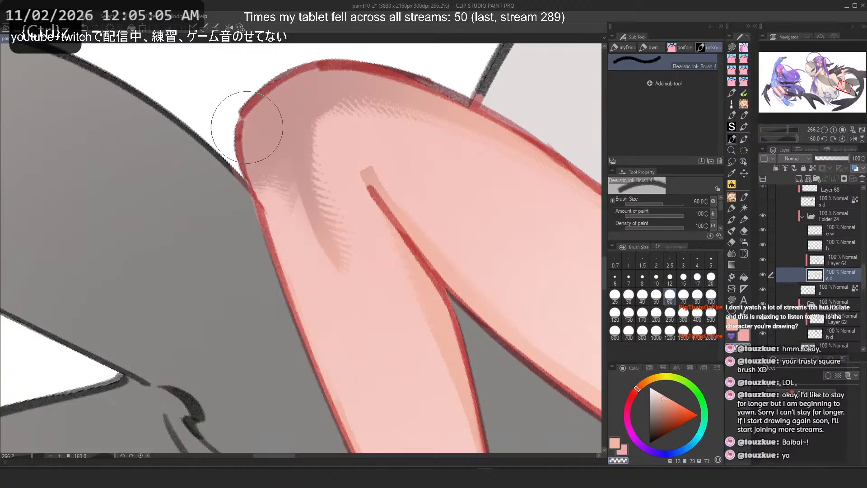
{"action": "key", "text": "ctrl+z"}
{"action": "left_click_drag", "start_coordinate": [296, 246], "coordinate": [239, 104]}
{"action": "key", "text": "ctrl+z"}
{"action": "left_click_drag", "start_coordinate": [308, 278], "coordinate": [241, 111]}
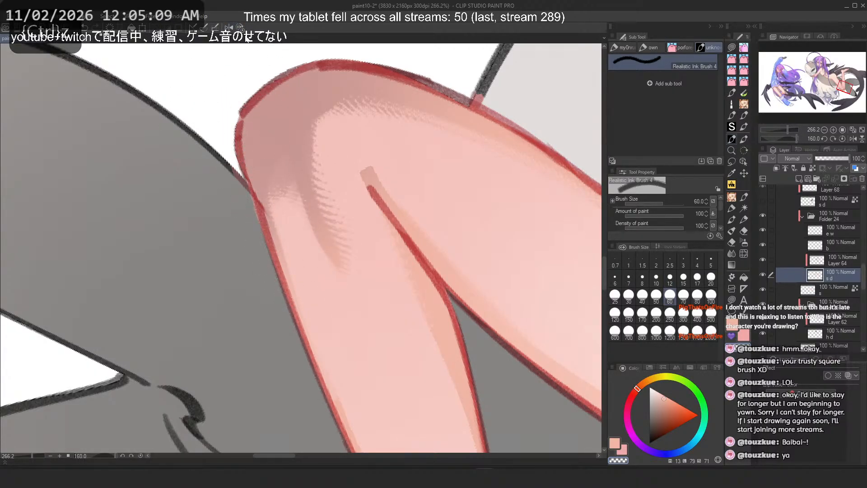
Step: Try two vertical strokes on the knee's outer side in a rotated view, undoing both
{"action": "scroll", "coordinate": [284, 130], "scroll_direction": "down", "scroll_amount": 7}
{"action": "mouse_move", "coordinate": [293, 190]}
{"action": "left_mouse_down"}
{"action": "mouse_move", "coordinate": [250, 316]}
{"action": "mouse_move", "coordinate": [272, 322]}
{"action": "left_mouse_up"}
{"action": "scroll", "coordinate": [251, 304], "scroll_direction": "up", "scroll_amount": 2}
{"action": "key", "text": "c"}
{"action": "left_click_drag", "start_coordinate": [323, 337], "coordinate": [320, 293]}
{"action": "key", "text": "ctrl+z"}
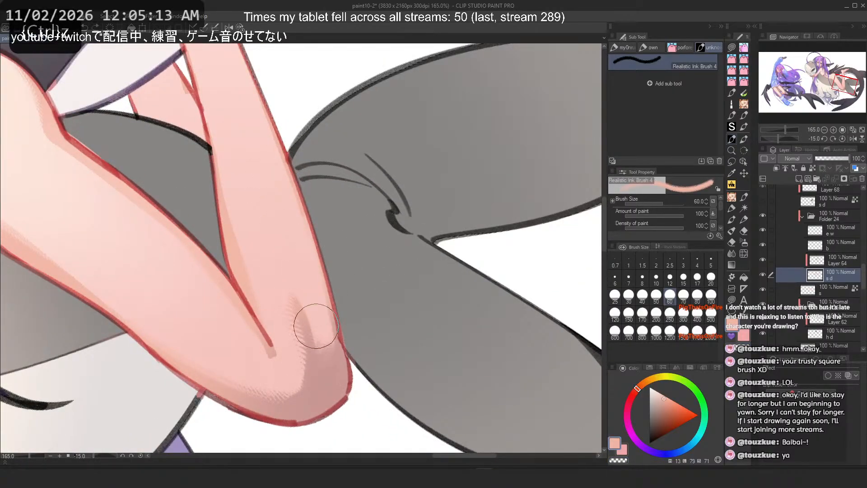
{"action": "left_click_drag", "start_coordinate": [327, 249], "coordinate": [329, 327]}
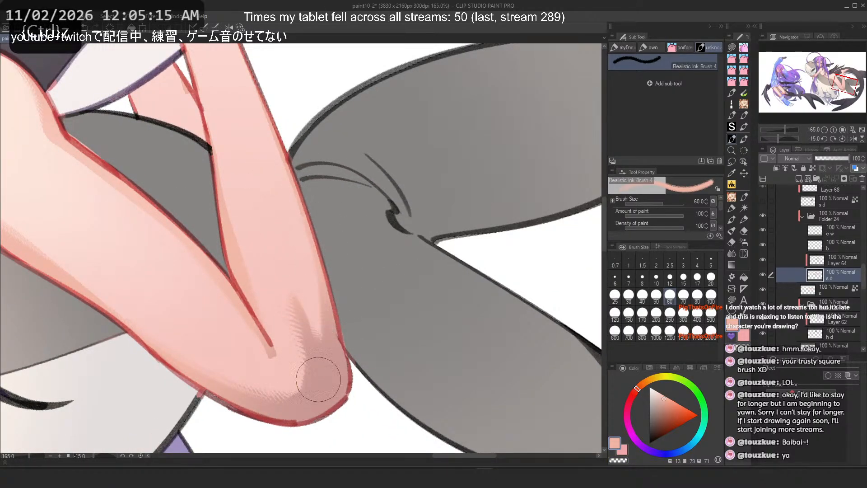
{"action": "key", "text": "ctrl+z"}
Step: Set the brush size to 150 and undo two earlier strokes on the knee
{"action": "scroll", "coordinate": [346, 389], "scroll_direction": "down", "scroll_amount": 8}
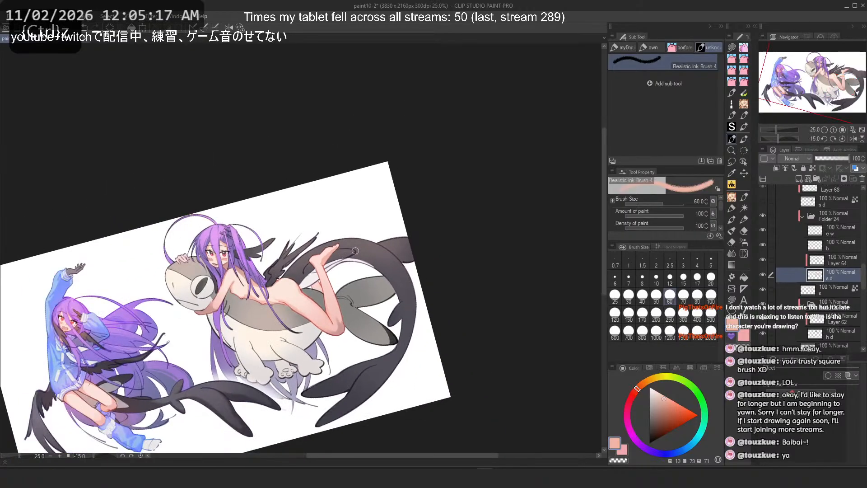
{"action": "scroll", "coordinate": [305, 324], "scroll_direction": "up", "scroll_amount": 3}
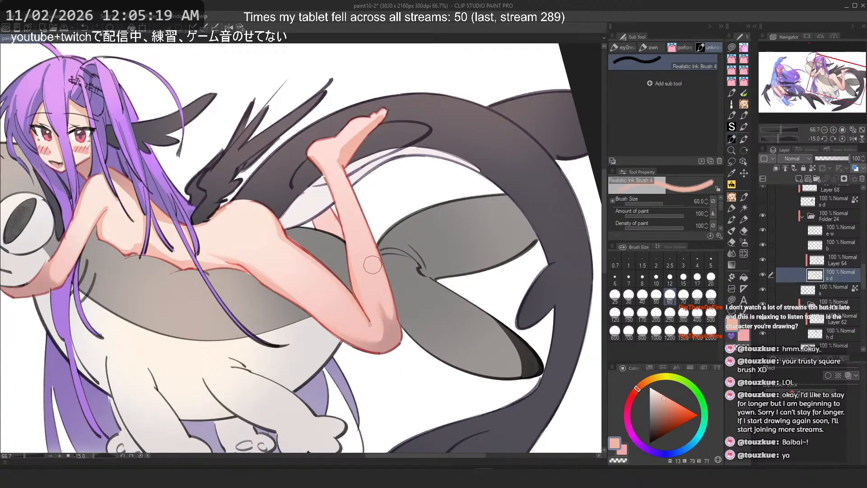
{"action": "scroll", "coordinate": [373, 265], "scroll_direction": "up", "scroll_amount": 3}
{"action": "left_click", "coordinate": [629, 313]}
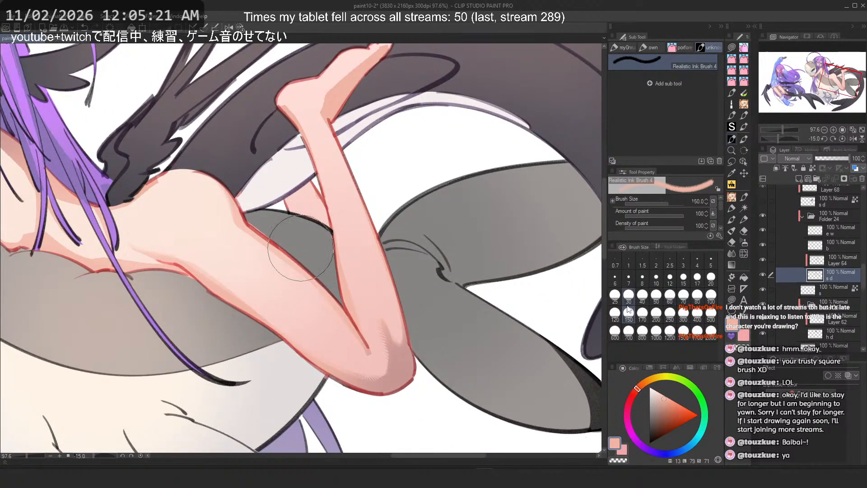
{"action": "key", "text": "ctrl+z"}
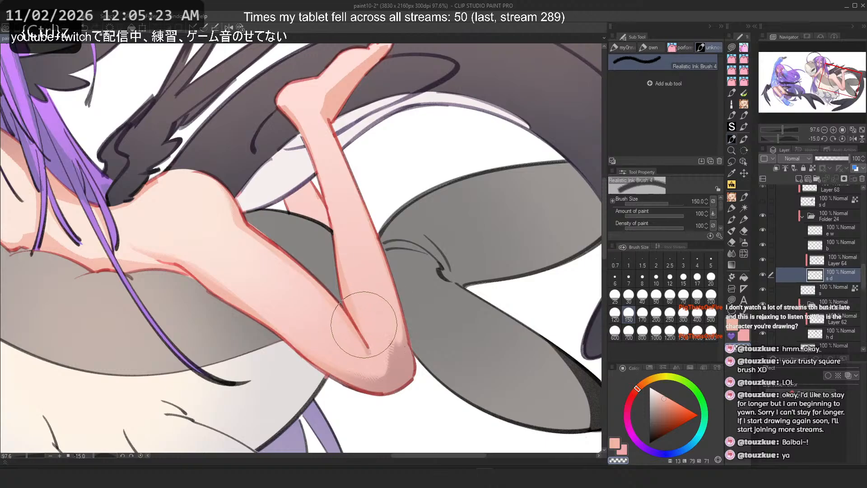
{"action": "key", "text": "minus"}
{"action": "scroll", "coordinate": [407, 268], "scroll_direction": "up", "scroll_amount": 2}
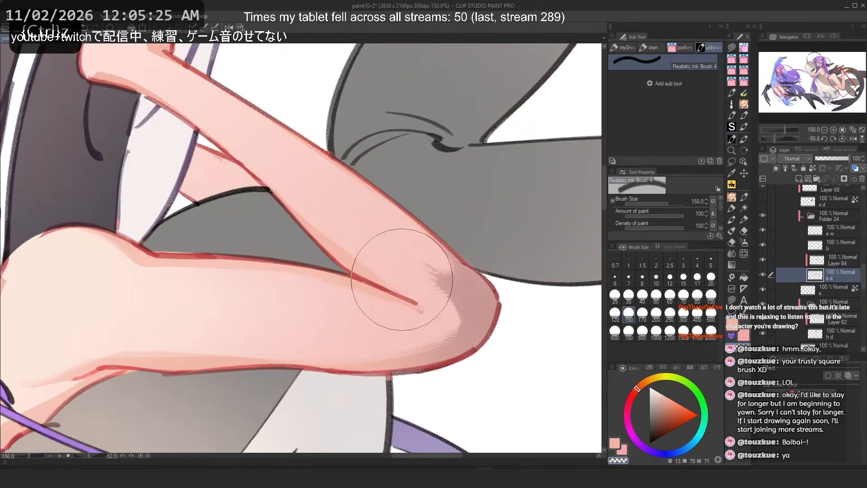
{"action": "key", "text": "ctrl+z"}
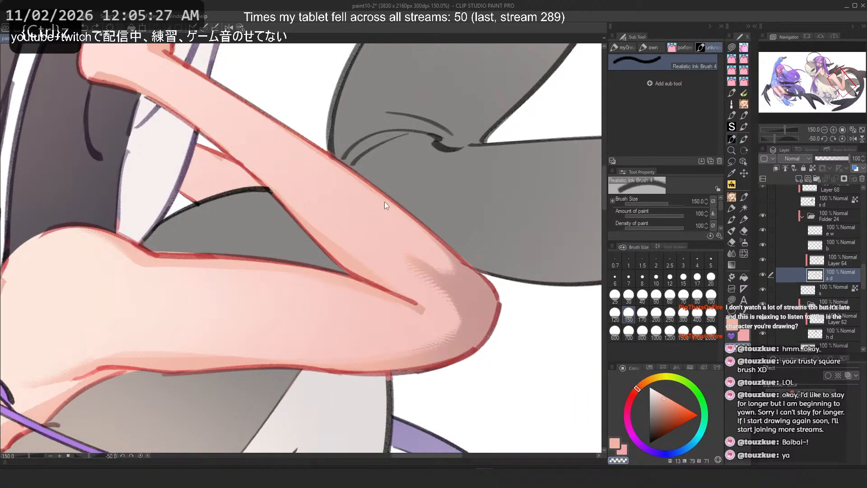
Step: Try diagonal strokes across the knee with the default Flat marker 6 at sizes 120 and 50, undoing each
{"action": "left_click", "coordinate": [731, 221]}
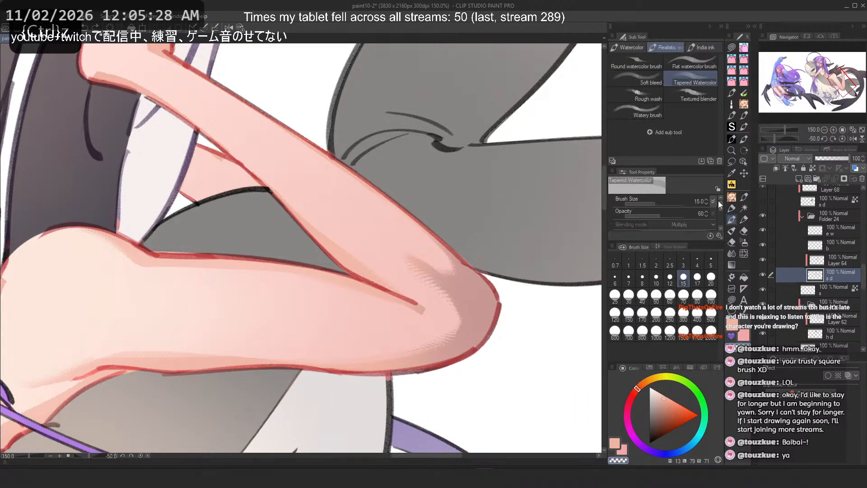
{"action": "left_click", "coordinate": [744, 139]}
{"action": "left_click", "coordinate": [732, 139]}
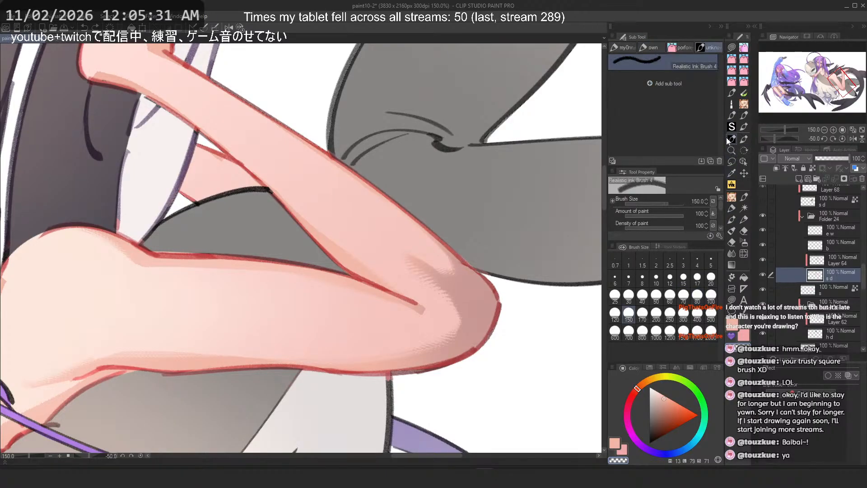
{"action": "left_click", "coordinate": [656, 47]}
{"action": "left_click_drag", "start_coordinate": [406, 260], "coordinate": [486, 316]}
{"action": "key", "text": "ctrl+z"}
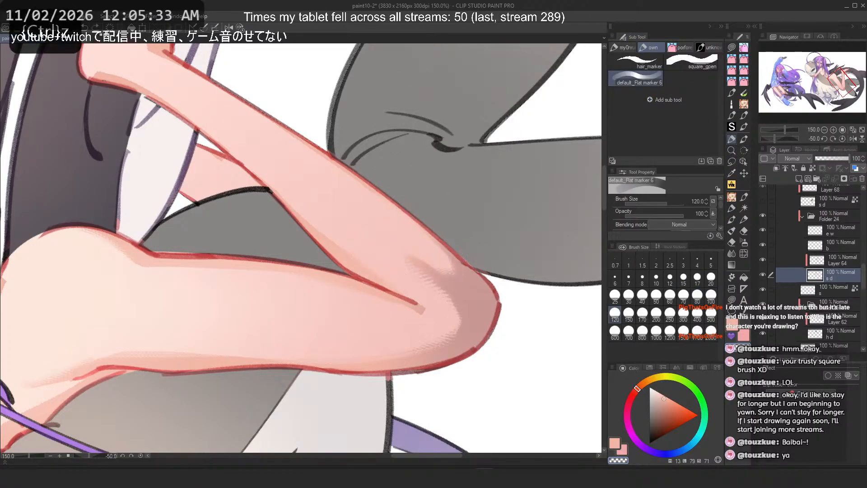
{"action": "left_click", "coordinate": [656, 296]}
{"action": "left_click_drag", "start_coordinate": [402, 251], "coordinate": [494, 320]}
{"action": "key", "text": "ctrl+z"}
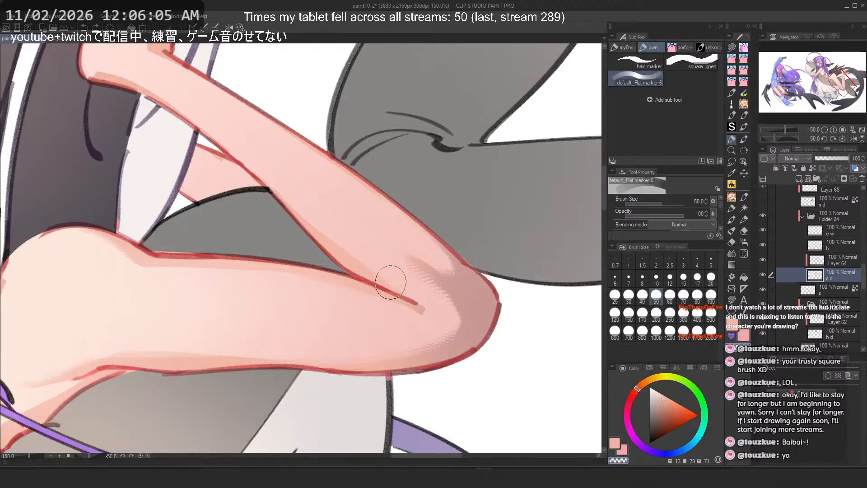
Step: Save the illustration
{"action": "scroll", "coordinate": [421, 277], "scroll_direction": "up", "scroll_amount": 6}
{"action": "scroll", "coordinate": [395, 238], "scroll_direction": "down", "scroll_amount": 5}
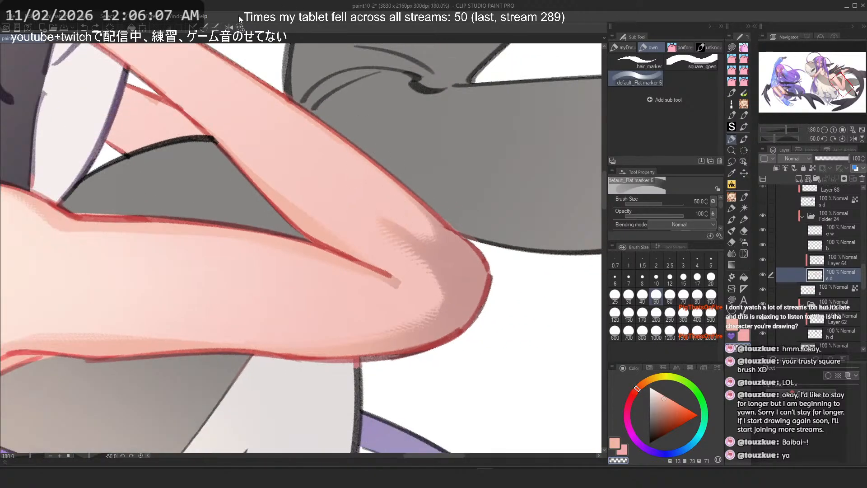
{"action": "key", "text": "ctrl+s"}
{"action": "key", "text": "ctrl+at"}
{"action": "scroll", "coordinate": [397, 328], "scroll_direction": "down", "scroll_amount": 8}
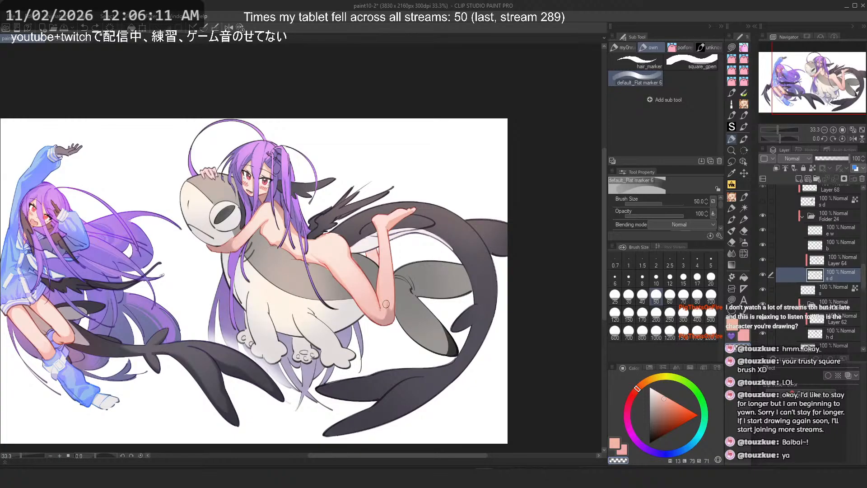
{"action": "scroll", "coordinate": [384, 311], "scroll_direction": "up", "scroll_amount": 4}
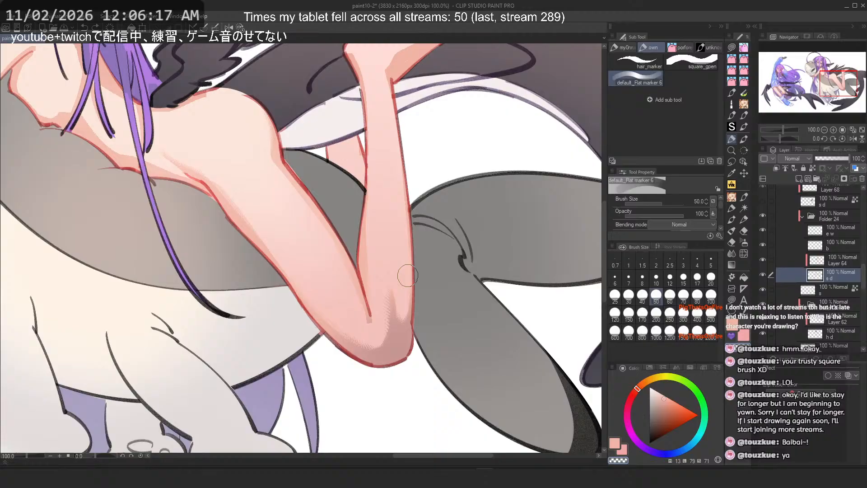
{"action": "scroll", "coordinate": [389, 321], "scroll_direction": "up", "scroll_amount": 2}
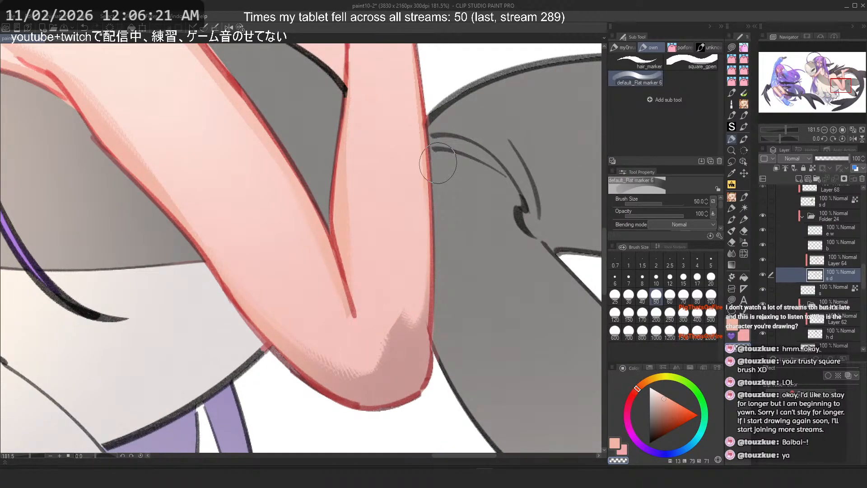
Step: Undo two more knee strokes and switch back to the Realistic Ink Brush at size 120
{"action": "key", "text": "ctrl+z"}
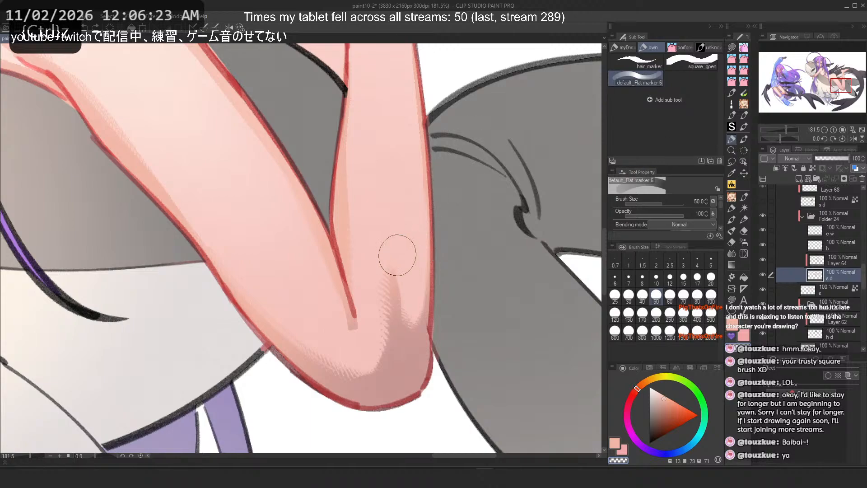
{"action": "key", "text": "ctrl+z"}
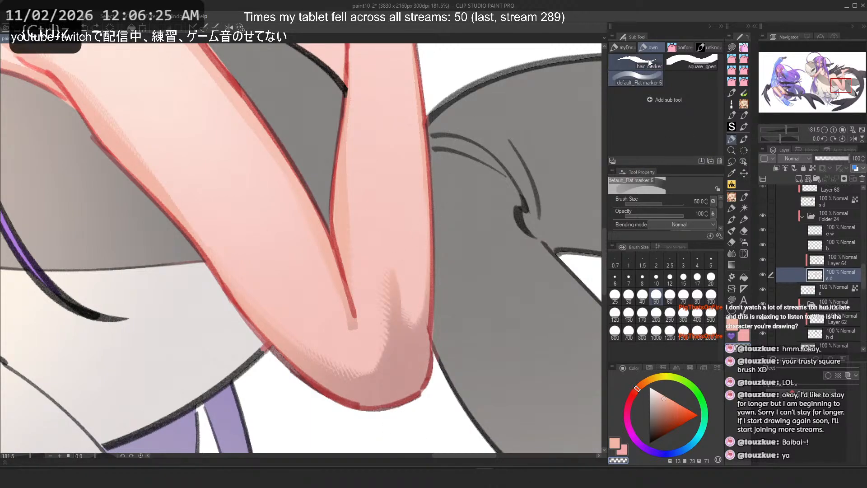
{"action": "left_click", "coordinate": [710, 47]}
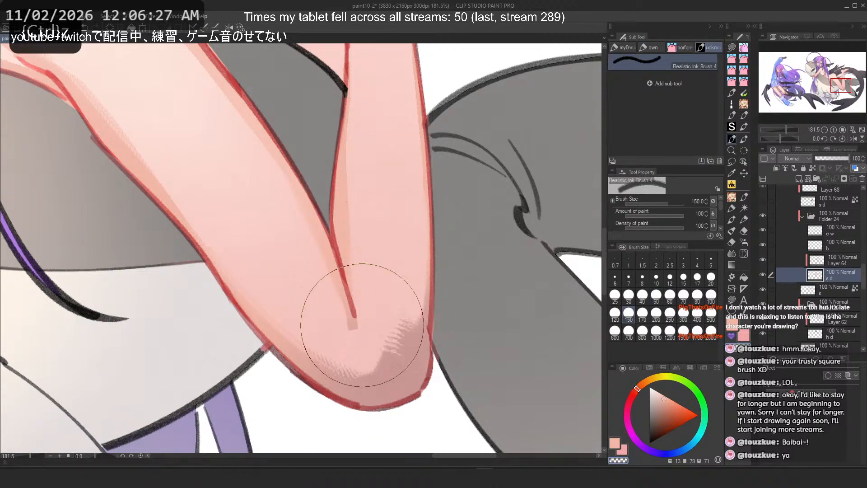
{"action": "left_click", "coordinate": [682, 294]}
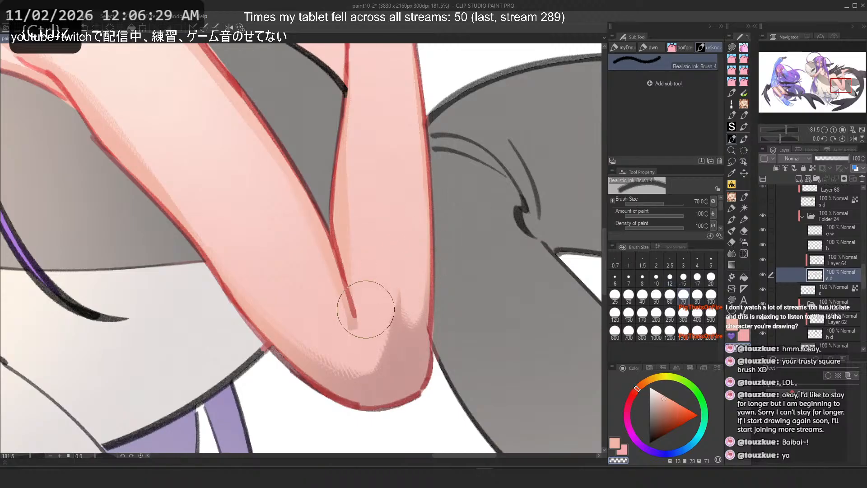
{"action": "left_click", "coordinate": [615, 313]}
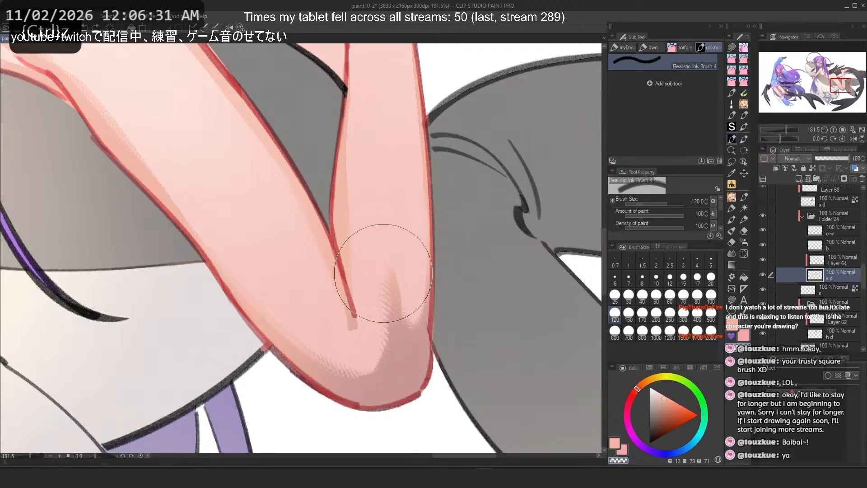
Step: Try a small dab on the knee crease and undo it
{"action": "left_click_drag", "start_coordinate": [337, 300], "coordinate": [360, 265]}
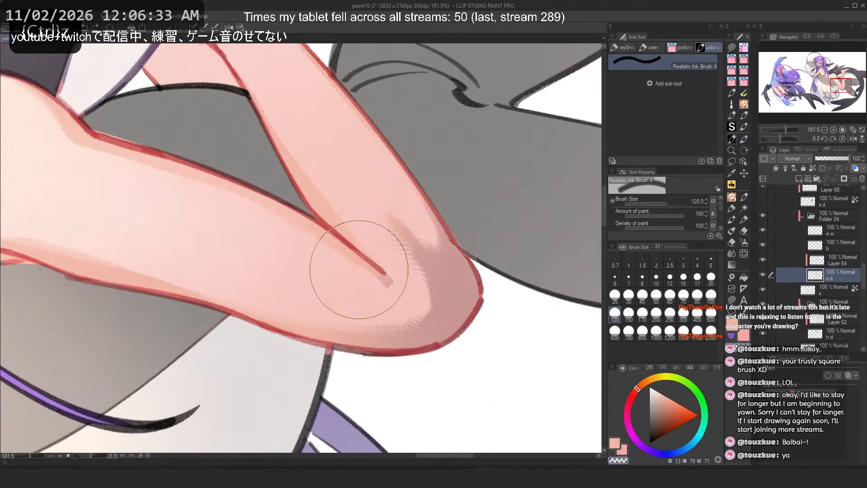
{"action": "scroll", "coordinate": [390, 237], "scroll_direction": "up", "scroll_amount": 9}
{"action": "mouse_move", "coordinate": [382, 203]}
{"action": "left_mouse_down"}
{"action": "mouse_move", "coordinate": [411, 335]}
{"action": "mouse_move", "coordinate": [379, 230]}
{"action": "mouse_move", "coordinate": [379, 202]}
{"action": "mouse_move", "coordinate": [428, 367]}
{"action": "mouse_move", "coordinate": [376, 195]}
{"action": "mouse_move", "coordinate": [395, 222]}
{"action": "mouse_move", "coordinate": [382, 205]}
{"action": "left_mouse_up"}
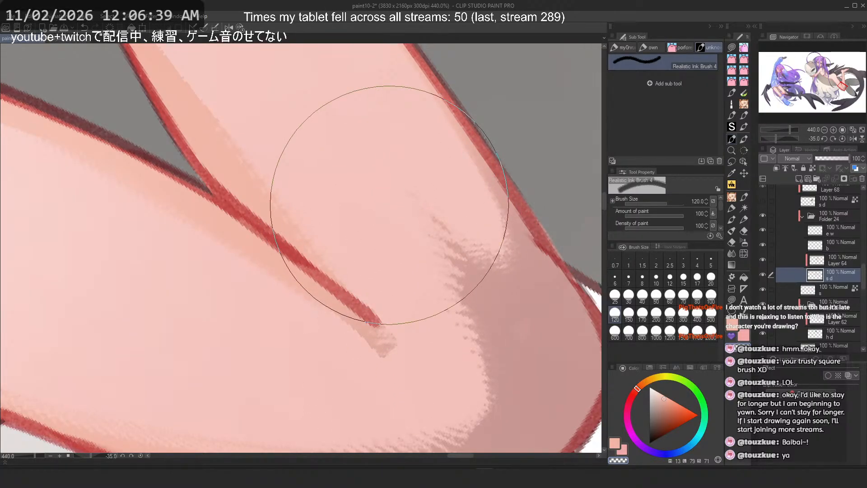
{"action": "scroll", "coordinate": [389, 205], "scroll_direction": "down", "scroll_amount": 4}
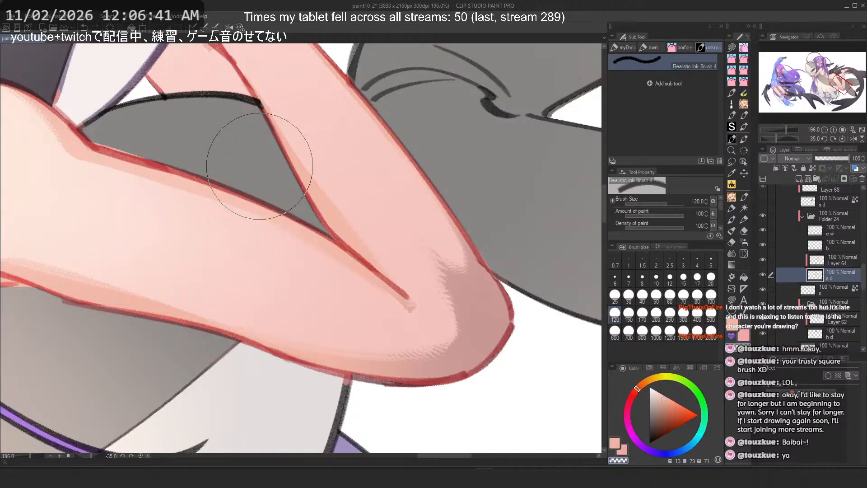
{"action": "key", "text": "ctrl+z"}
{"action": "left_click", "coordinate": [240, 28]}
{"action": "scroll", "coordinate": [372, 202], "scroll_direction": "down", "scroll_amount": 2}
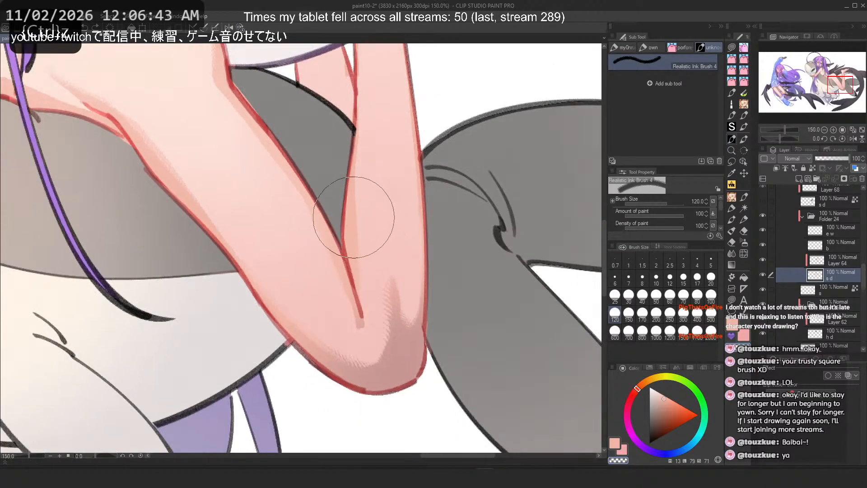
Step: Select Layer 64 and switch to the Soft airbrush at size 300
{"action": "left_click", "coordinate": [837, 261]}
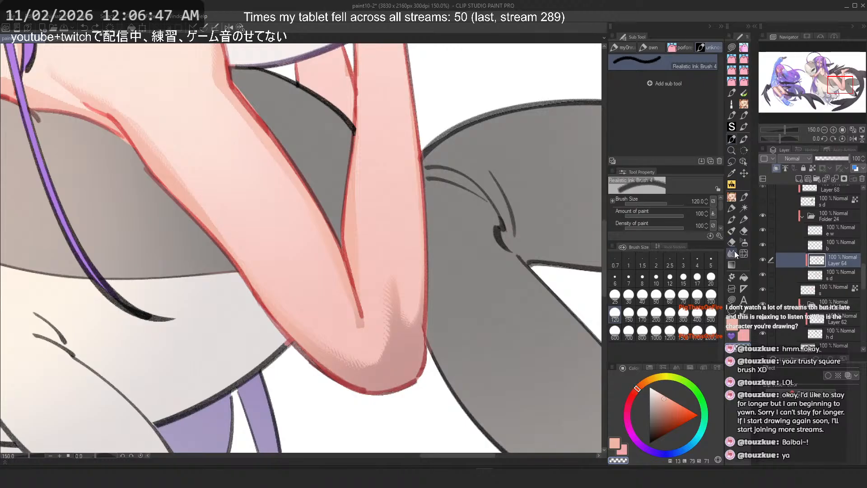
{"action": "left_click", "coordinate": [744, 242]}
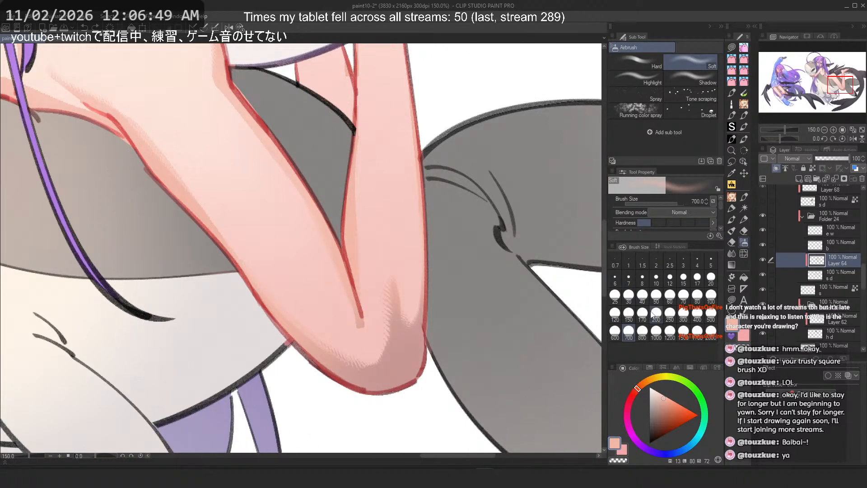
{"action": "left_click", "coordinate": [683, 313]}
{"action": "key", "text": "ctrl+z"}
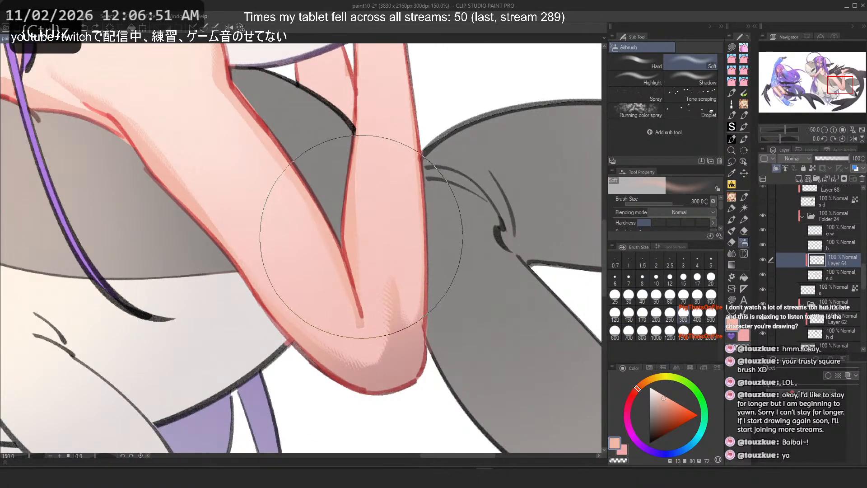
{"action": "scroll", "coordinate": [406, 204], "scroll_direction": "down", "scroll_amount": 8}
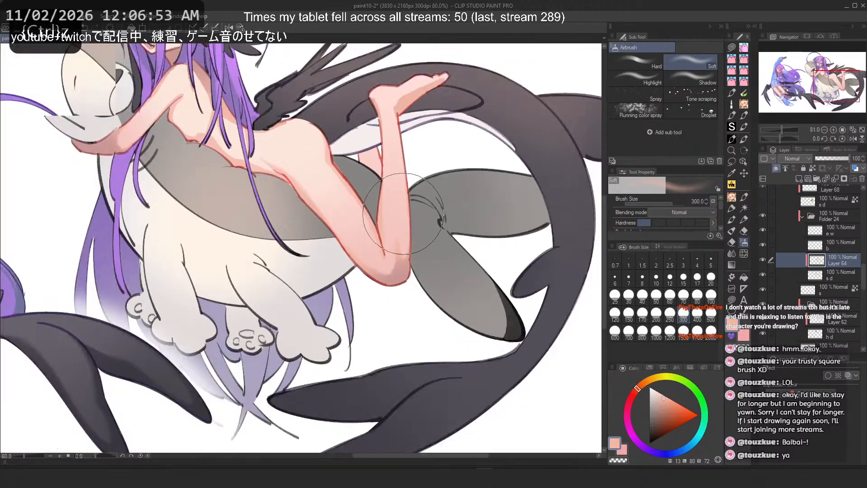
{"action": "left_click_drag", "start_coordinate": [424, 254], "coordinate": [466, 322]}
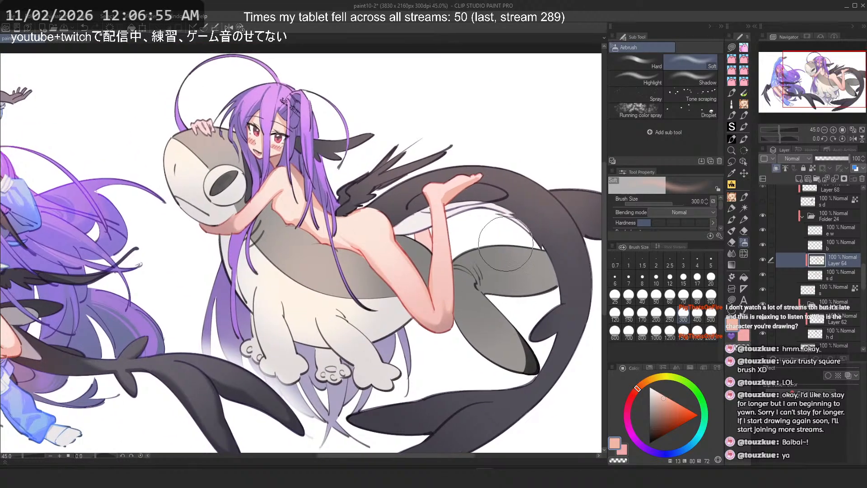
{"action": "scroll", "coordinate": [500, 229], "scroll_direction": "down", "scroll_amount": 2}
{"action": "scroll", "coordinate": [500, 230], "scroll_direction": "up", "scroll_amount": 7}
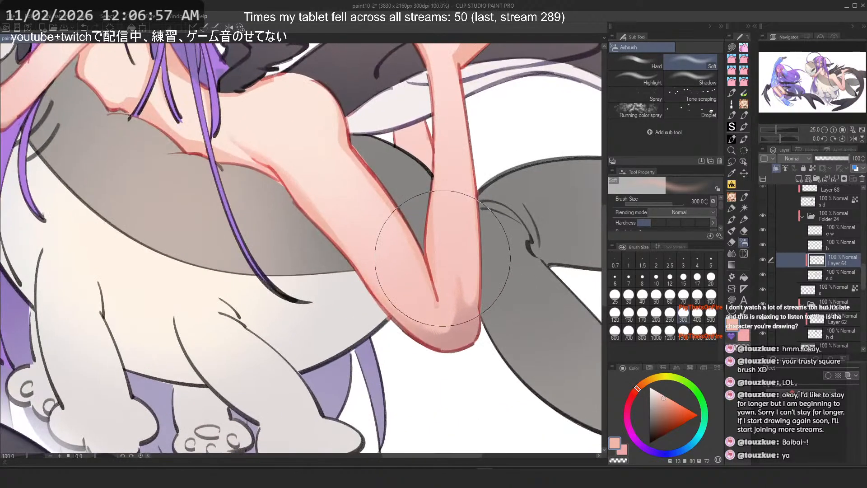
Step: Select the layer just below Layer 64 and switch to the Realistic Ink Brush 4 at size 60
{"action": "left_click", "coordinate": [833, 277]}
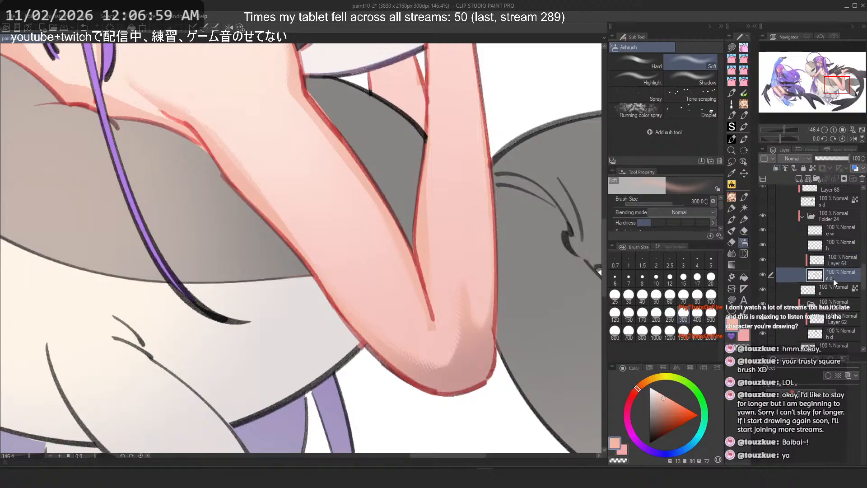
{"action": "key", "text": "p"}
{"action": "key", "text": "p"}
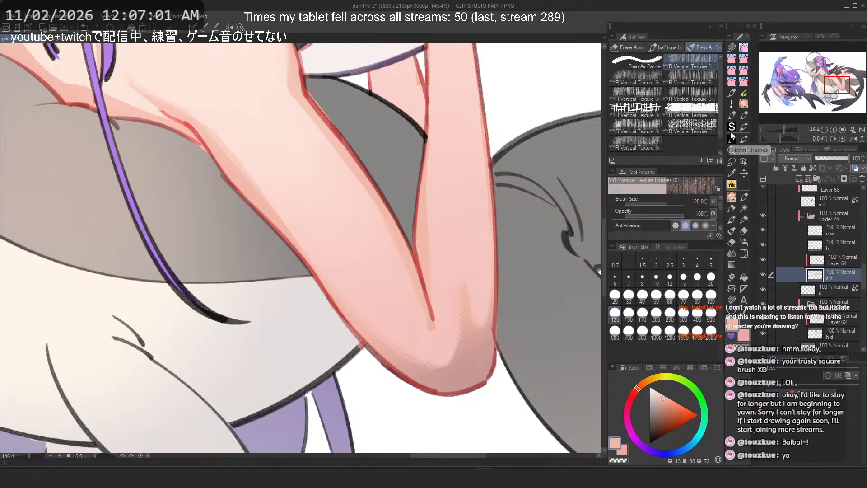
{"action": "left_click", "coordinate": [670, 295]}
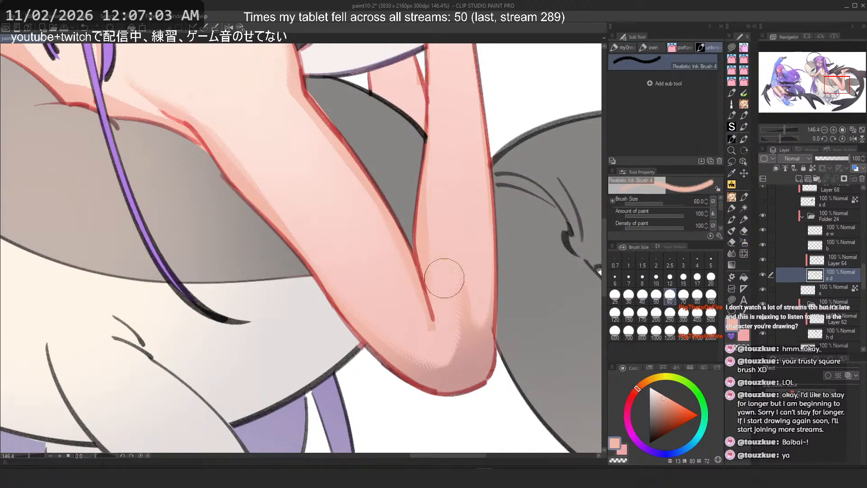
Step: Undo two earlier strokes and try a blending stroke at the elbow, undoing it
{"action": "key", "text": "ctrl+z"}
{"action": "key", "text": "ctrl+z"}
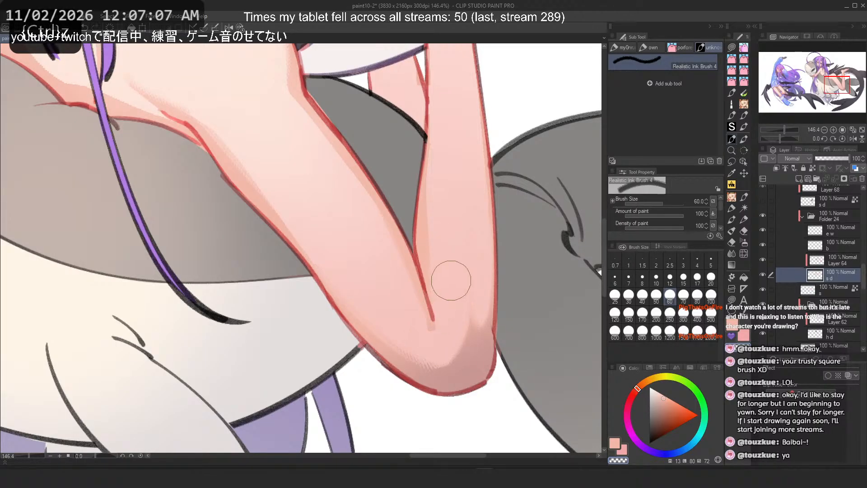
{"action": "key", "text": "c"}
{"action": "left_click_drag", "start_coordinate": [459, 317], "coordinate": [450, 344]}
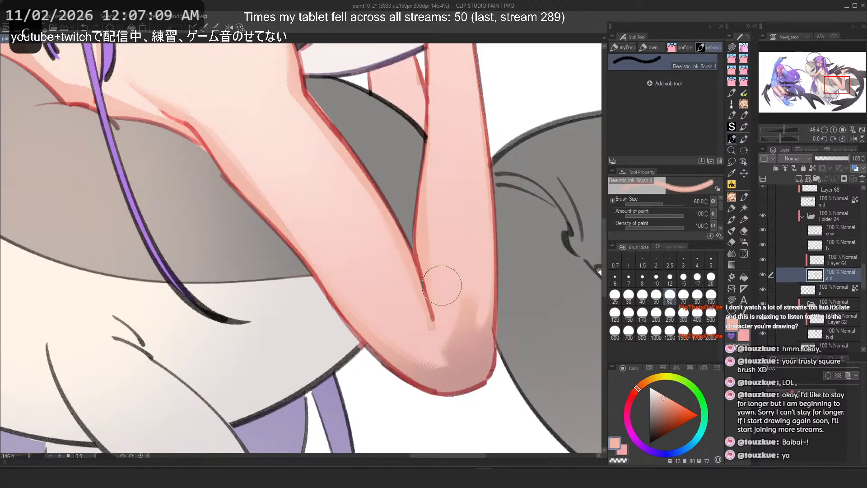
{"action": "key", "text": "ctrl+z"}
Step: Set the brush to 120 and blend two strokes along the inner elbow, undoing the last one
{"action": "left_click", "coordinate": [615, 312]}
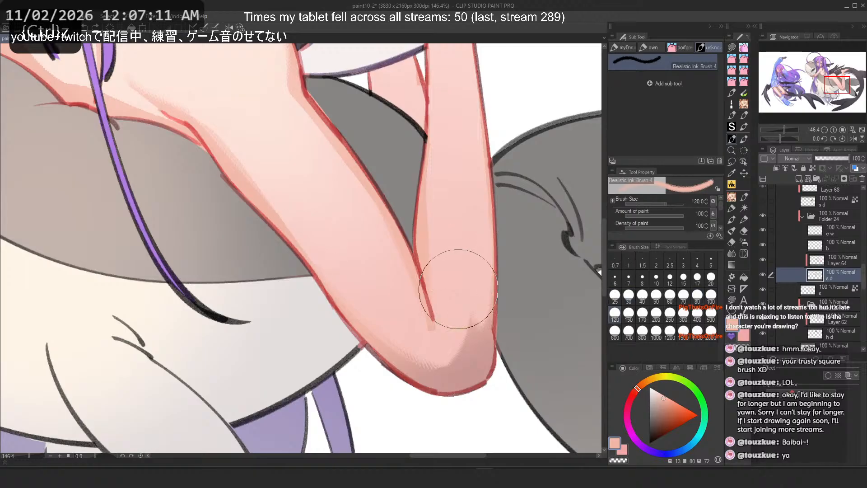
{"action": "mouse_move", "coordinate": [436, 307]}
{"action": "left_mouse_down"}
{"action": "mouse_move", "coordinate": [445, 341]}
{"action": "mouse_move", "coordinate": [436, 328]}
{"action": "mouse_move", "coordinate": [451, 318]}
{"action": "mouse_move", "coordinate": [428, 317]}
{"action": "left_mouse_up"}
{"action": "mouse_move", "coordinate": [418, 259]}
{"action": "left_mouse_down"}
{"action": "mouse_move", "coordinate": [414, 315]}
{"action": "mouse_move", "coordinate": [429, 316]}
{"action": "mouse_move", "coordinate": [423, 335]}
{"action": "left_mouse_up"}
{"action": "scroll", "coordinate": [434, 285], "scroll_direction": "down", "scroll_amount": 8}
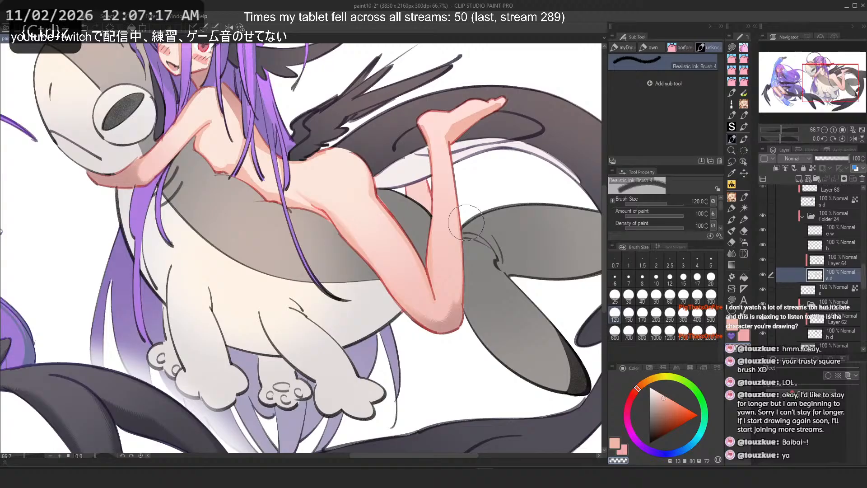
{"action": "scroll", "coordinate": [466, 219], "scroll_direction": "down", "scroll_amount": 2}
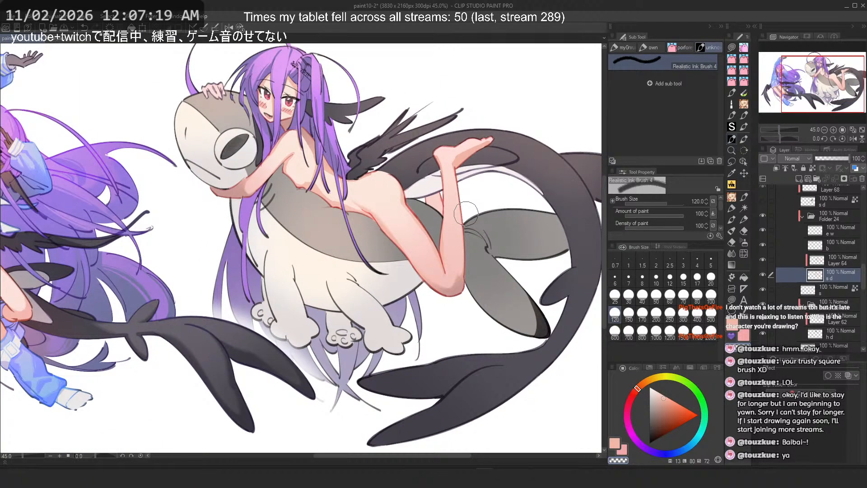
{"action": "scroll", "coordinate": [466, 216], "scroll_direction": "up", "scroll_amount": 16}
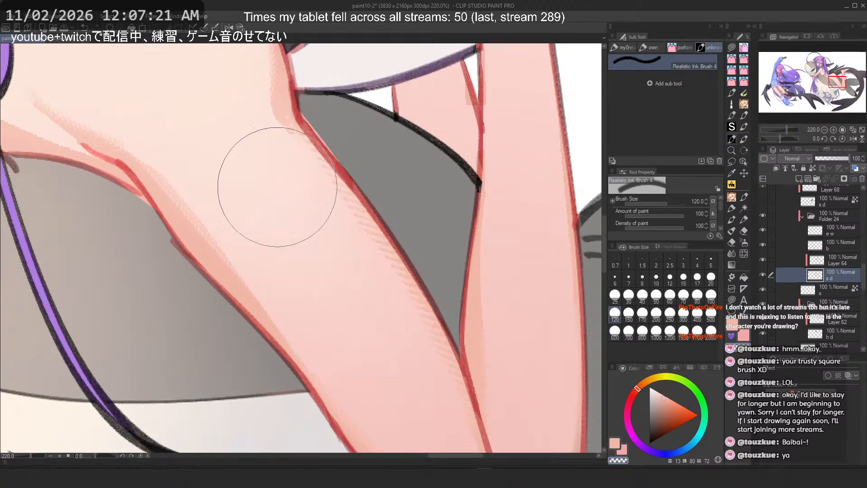
{"action": "key", "text": "ctrl+z"}
Step: Try a size 60 blending stroke down the upper arm and undo it
{"action": "left_click", "coordinate": [670, 296]}
{"action": "key", "text": "c"}
{"action": "left_click_drag", "start_coordinate": [302, 137], "coordinate": [475, 436]}
{"action": "key", "text": "ctrl+z"}
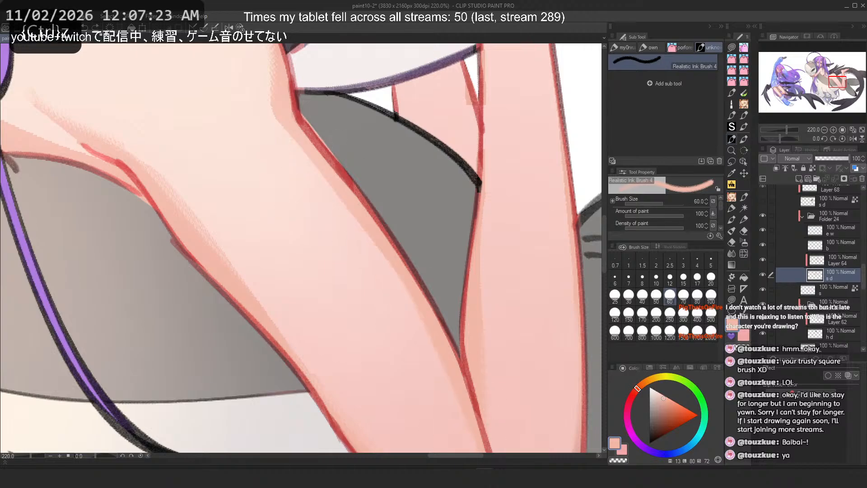
Step: Try several size 70 blending strokes along the arm and undo them
{"action": "scroll", "coordinate": [497, 415], "scroll_direction": "down", "scroll_amount": 3}
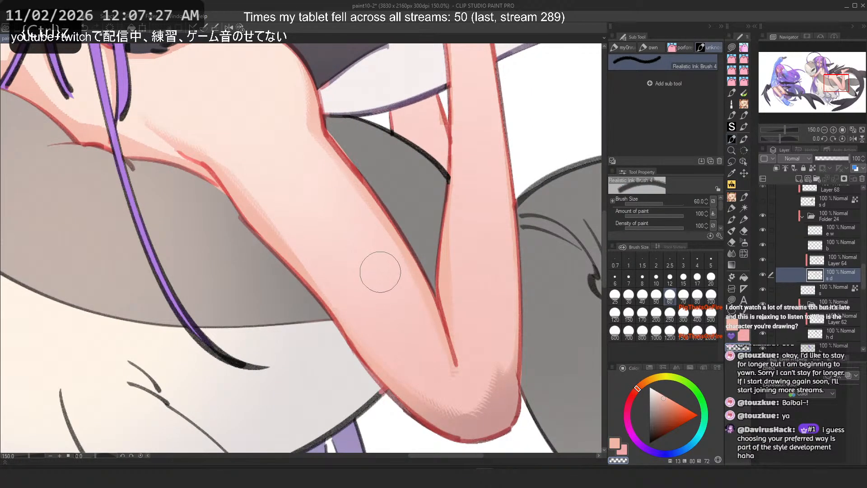
{"action": "left_click", "coordinate": [683, 296]}
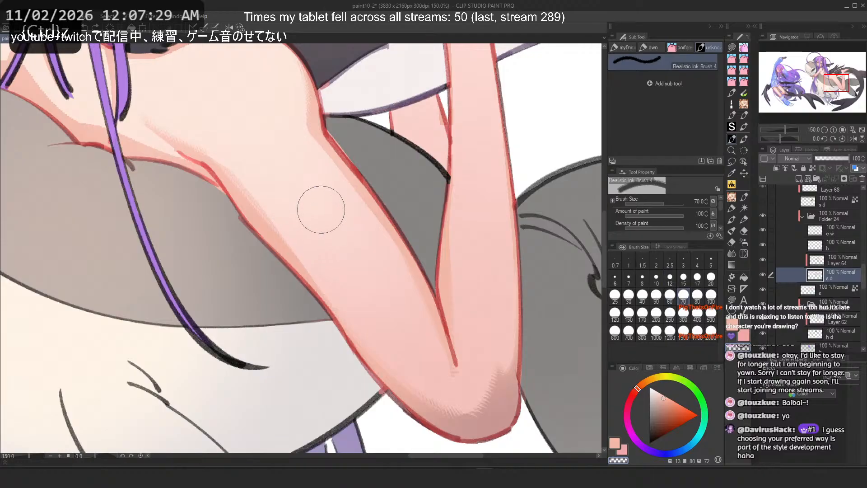
{"action": "key", "text": "c"}
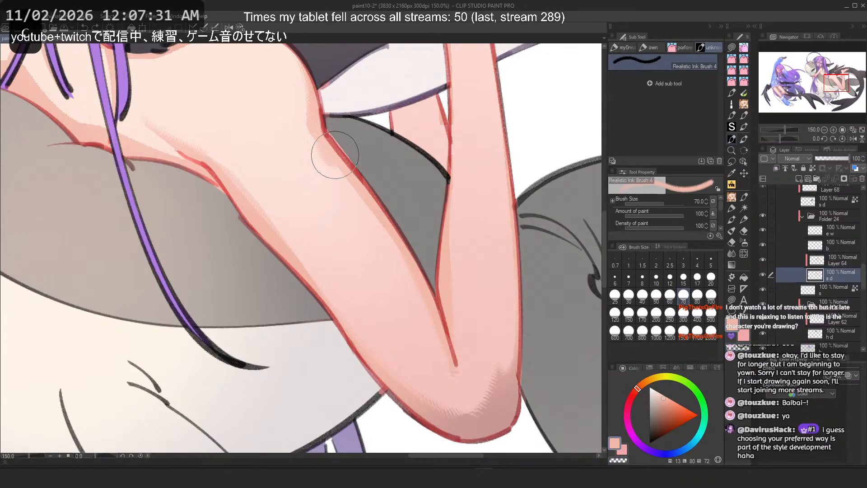
{"action": "left_click_drag", "start_coordinate": [335, 154], "coordinate": [427, 296]}
{"action": "key", "text": "ctrl+z"}
{"action": "left_click_drag", "start_coordinate": [362, 190], "coordinate": [425, 311]}
{"action": "key", "text": "ctrl+z"}
{"action": "left_click_drag", "start_coordinate": [317, 152], "coordinate": [411, 343]}
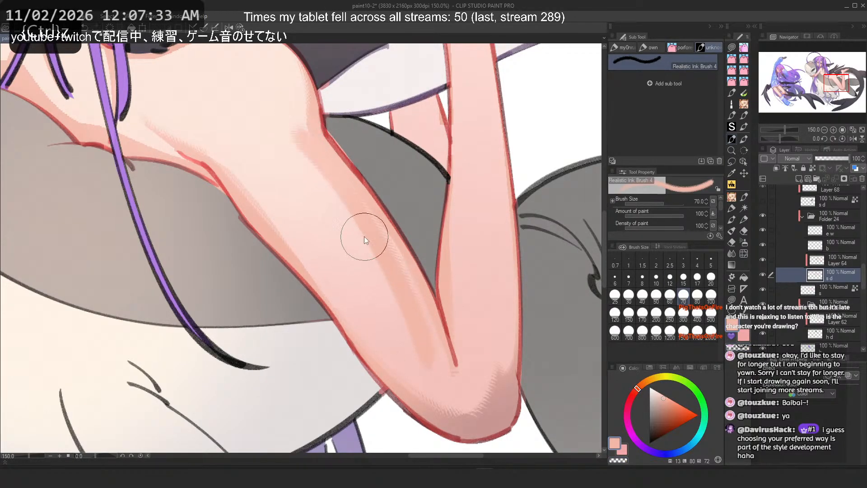
{"action": "key", "text": "ctrl+z"}
{"action": "key", "text": "c"}
{"action": "key", "text": "ctrl+z"}
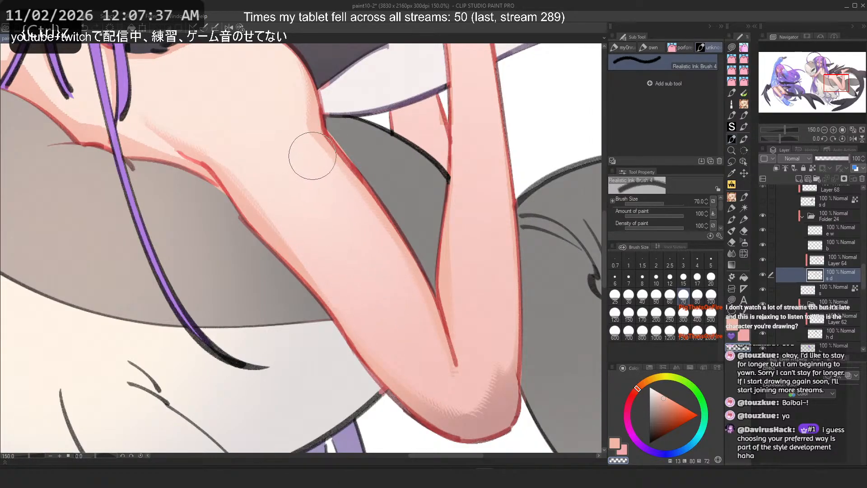
Step: Try size 100 blending strokes down the arm and undo each one
{"action": "left_click", "coordinate": [711, 295]}
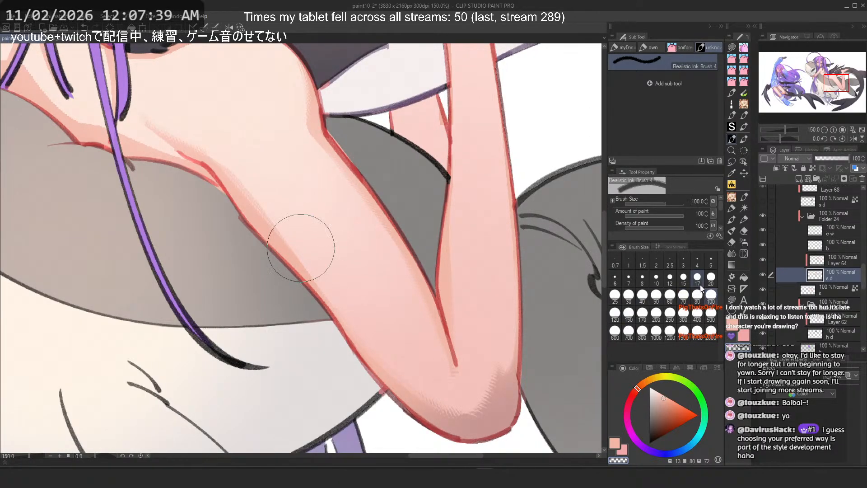
{"action": "key", "text": "c"}
{"action": "left_click_drag", "start_coordinate": [378, 217], "coordinate": [428, 315]}
{"action": "key", "text": "ctrl+z"}
{"action": "left_click_drag", "start_coordinate": [338, 158], "coordinate": [427, 289]}
{"action": "key", "text": "ctrl+z"}
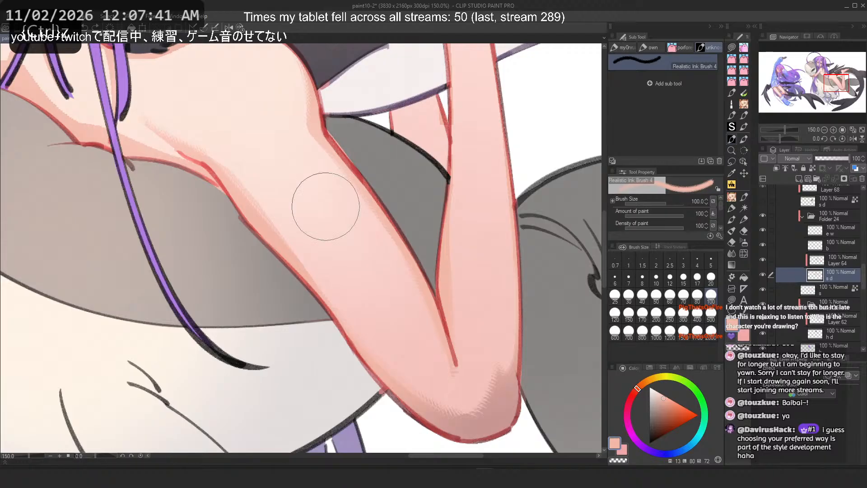
{"action": "key", "text": "c"}
{"action": "left_click_drag", "start_coordinate": [462, 213], "coordinate": [441, 272]}
{"action": "key", "text": "ctrl+z"}
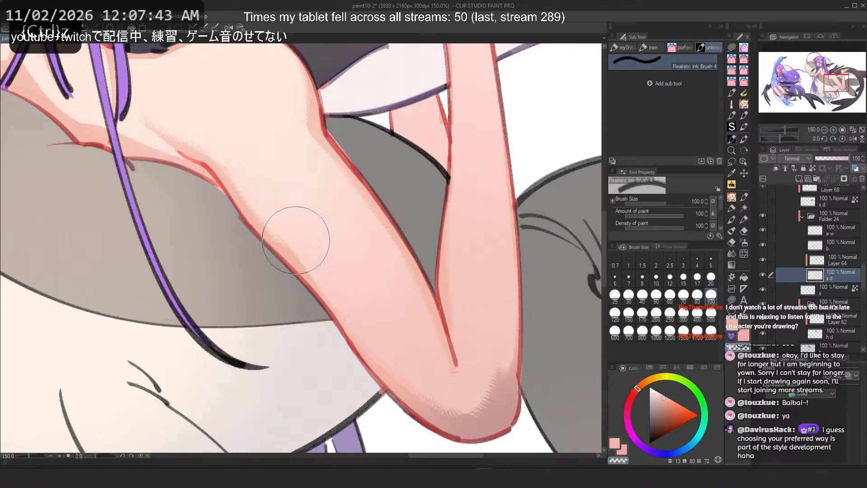
Step: Blend a stroke from the elbow crease down the forearm after several retries
{"action": "key", "text": "c"}
{"action": "left_click_drag", "start_coordinate": [245, 206], "coordinate": [355, 336]}
{"action": "key", "text": "ctrl+z"}
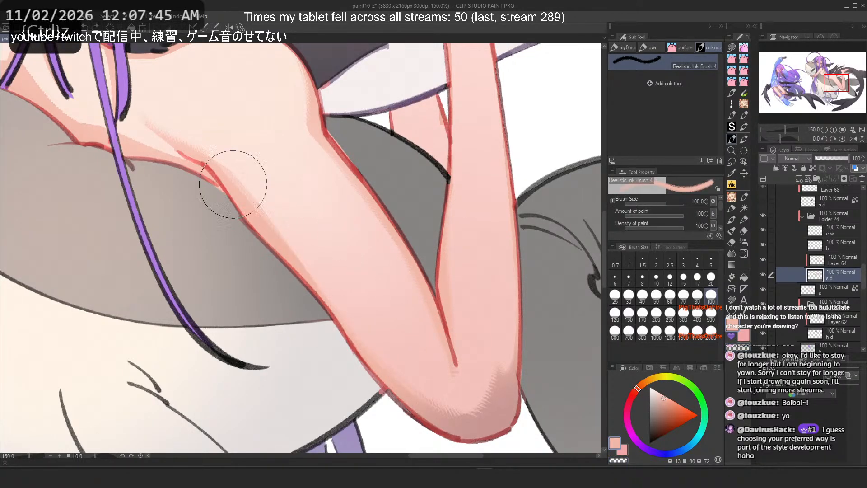
{"action": "left_click_drag", "start_coordinate": [236, 185], "coordinate": [346, 323]}
{"action": "key", "text": "ctrl+z"}
{"action": "left_click_drag", "start_coordinate": [247, 199], "coordinate": [336, 318]}
{"action": "key", "text": "ctrl+z"}
{"action": "left_click_drag", "start_coordinate": [237, 190], "coordinate": [345, 320]}
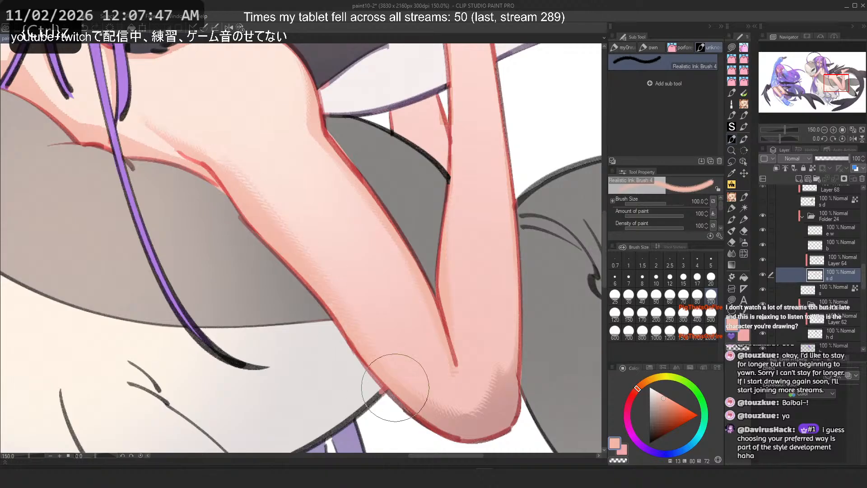
{"action": "key", "text": "ctrl+z"}
{"action": "left_click_drag", "start_coordinate": [253, 212], "coordinate": [354, 332]}
{"action": "key", "text": "ctrl+z"}
{"action": "left_click_drag", "start_coordinate": [221, 186], "coordinate": [359, 337]}
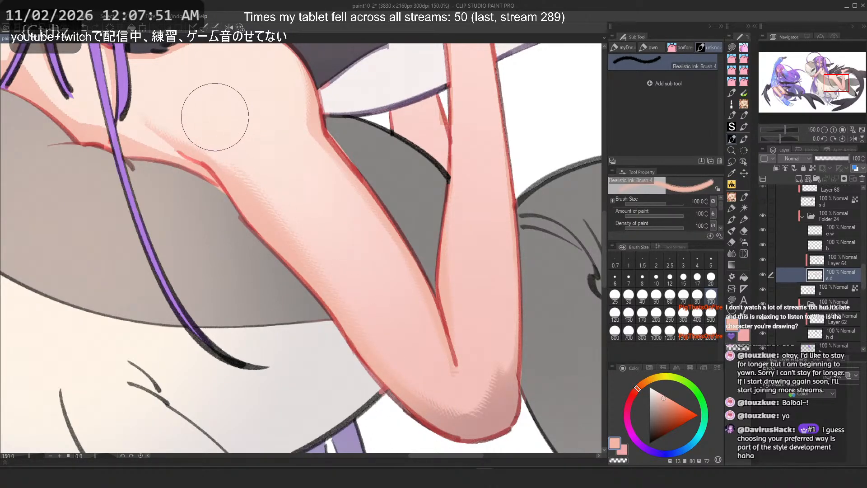
{"action": "key", "text": "c"}
{"action": "mouse_move", "coordinate": [253, 164]}
{"action": "left_mouse_down"}
{"action": "mouse_move", "coordinate": [297, 217]}
{"action": "mouse_move", "coordinate": [443, 345]}
{"action": "left_mouse_up"}
{"action": "key", "text": "ctrl+z"}
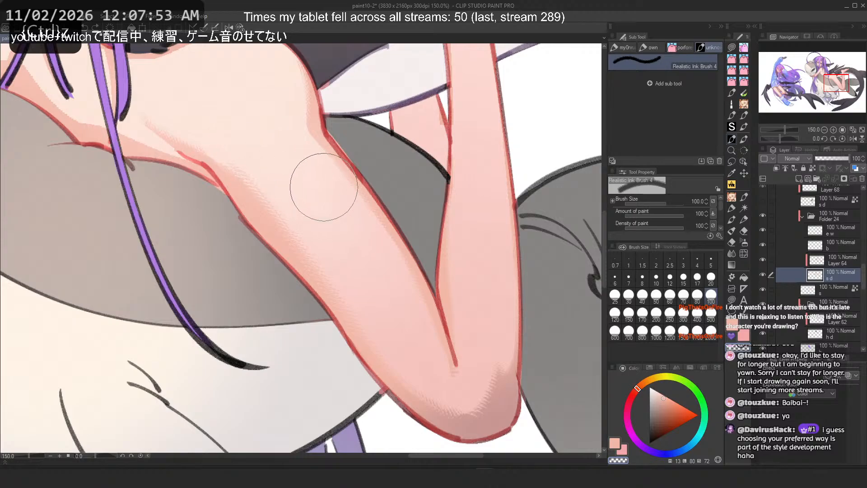
{"action": "key", "text": "2"}
{"action": "scroll", "coordinate": [162, 223], "scroll_direction": "up", "scroll_amount": 10}
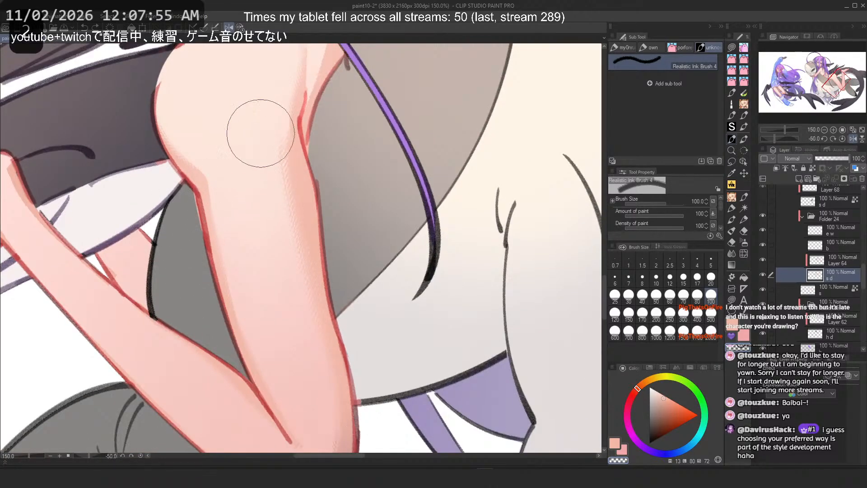
{"action": "left_click_drag", "start_coordinate": [261, 135], "coordinate": [289, 345]}
{"action": "key", "text": "ctrl+z"}
{"action": "left_click_drag", "start_coordinate": [276, 150], "coordinate": [289, 316]}
{"action": "key", "text": "ctrl+z"}
{"action": "left_click_drag", "start_coordinate": [275, 181], "coordinate": [289, 361]}
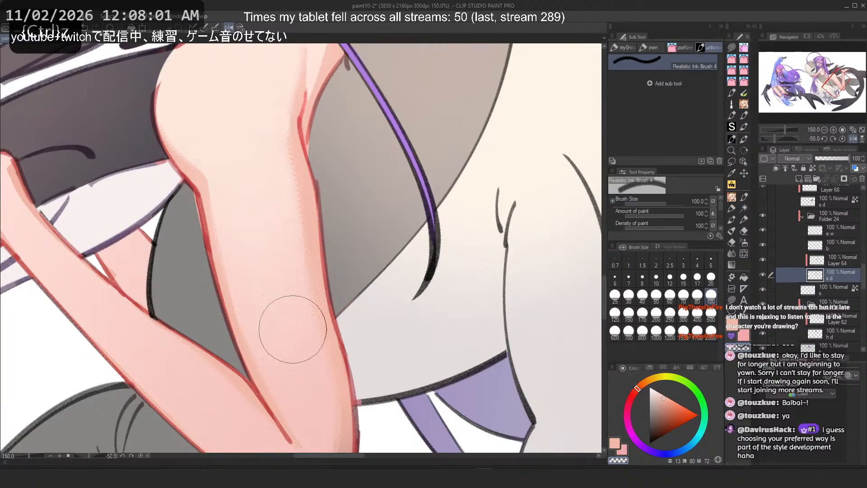
{"action": "key", "text": "ctrl+z"}
{"action": "left_click_drag", "start_coordinate": [267, 143], "coordinate": [290, 302]}
{"action": "key", "text": "ctrl+z"}
Step: Set the brush to 150 and blend a stroke down the upper arm
{"action": "left_click", "coordinate": [628, 314]}
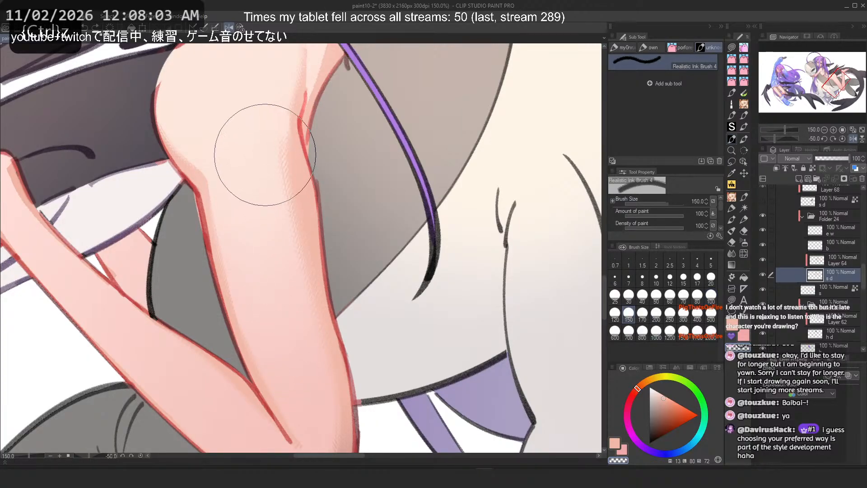
{"action": "left_click_drag", "start_coordinate": [265, 155], "coordinate": [290, 332]}
{"action": "key", "text": "ctrl+z"}
{"action": "left_click_drag", "start_coordinate": [260, 150], "coordinate": [290, 324]}
{"action": "scroll", "coordinate": [393, 224], "scroll_direction": "down", "scroll_amount": 2}
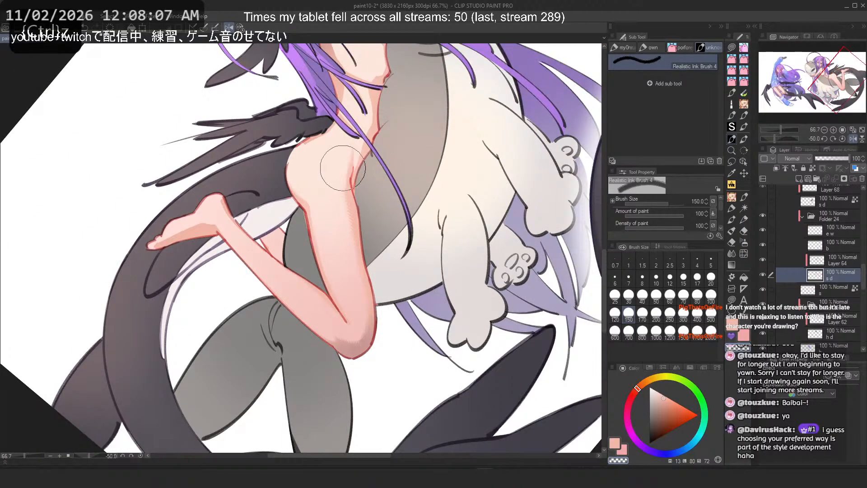
{"action": "scroll", "coordinate": [343, 168], "scroll_direction": "up", "scroll_amount": 2}
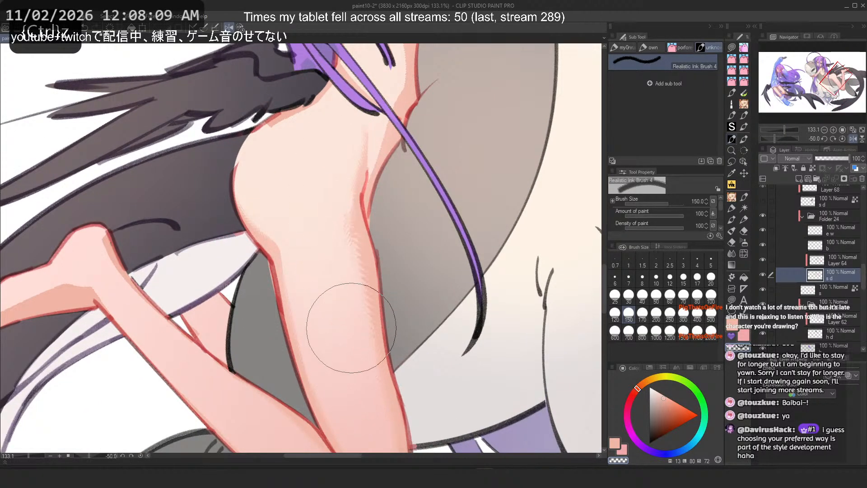
Step: Try a size 100 stroke near the elbow and undo it
{"action": "left_click", "coordinate": [711, 294]}
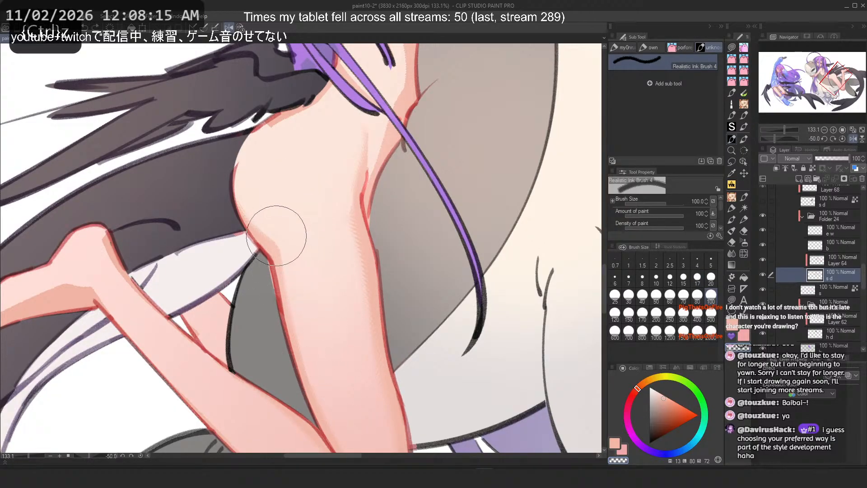
{"action": "key", "text": "c"}
{"action": "left_click_drag", "start_coordinate": [282, 290], "coordinate": [311, 406]}
{"action": "key", "text": "ctrl+z"}
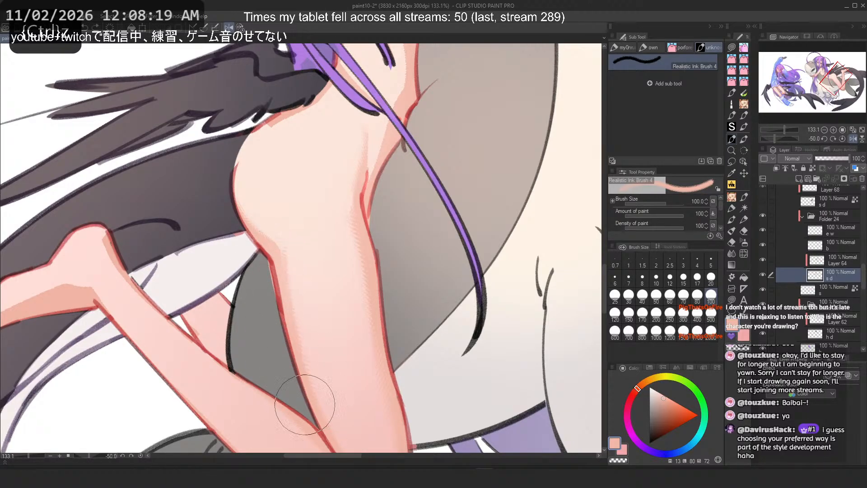
Step: Try a blending stroke along the arm and undo it
{"action": "scroll", "coordinate": [257, 148], "scroll_direction": "down", "scroll_amount": 3}
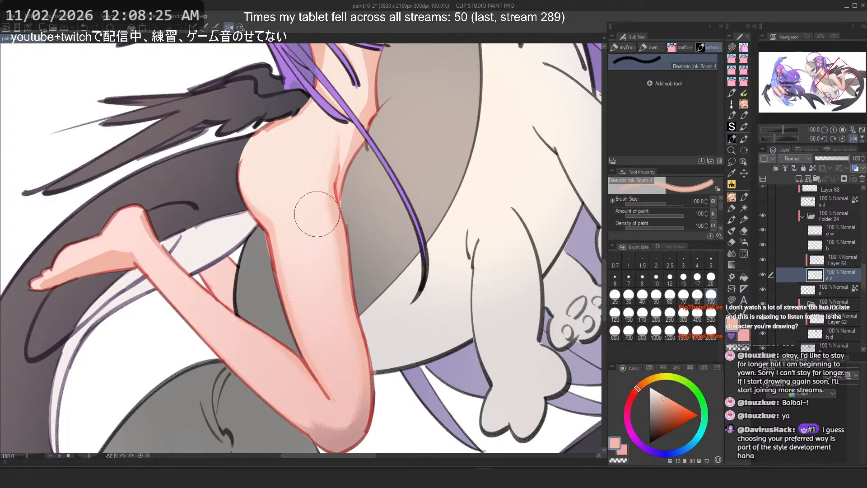
{"action": "left_click_drag", "start_coordinate": [317, 214], "coordinate": [364, 356]}
{"action": "scroll", "coordinate": [410, 203], "scroll_direction": "up", "scroll_amount": 10}
{"action": "key", "text": "c"}
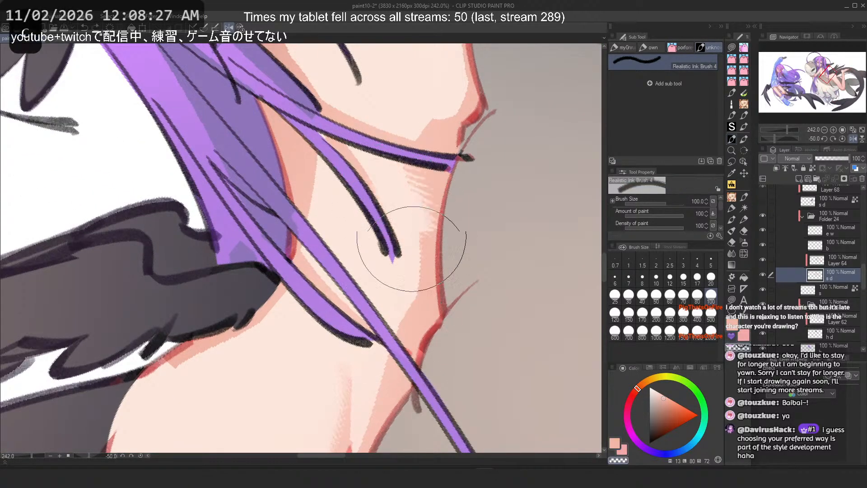
{"action": "key", "text": "ctrl+z"}
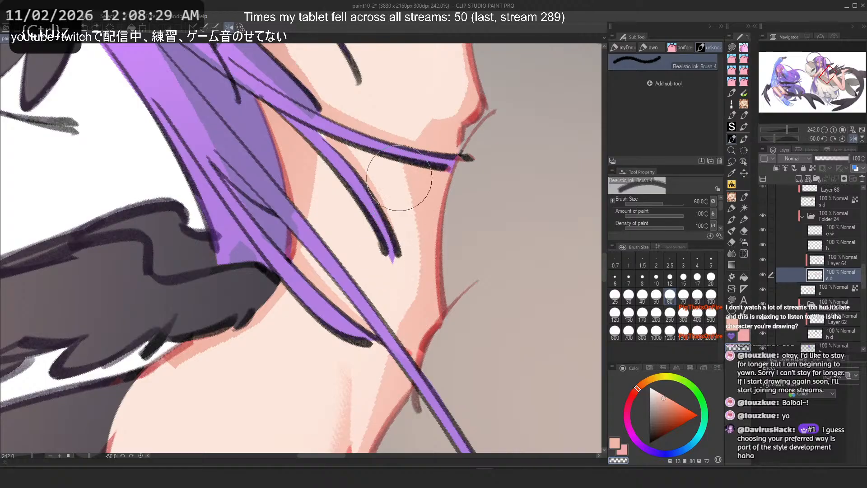
Step: Undo two more strokes and try a stroke at the inner elbow, undoing it
{"action": "key", "text": "2"}
{"action": "key", "text": "ctrl+z"}
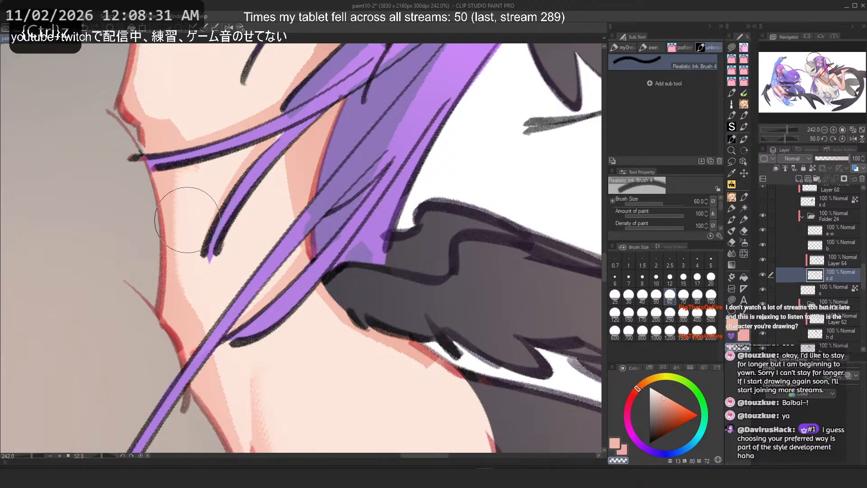
{"action": "key", "text": "ctrl+z"}
{"action": "left_click_drag", "start_coordinate": [190, 189], "coordinate": [199, 299]}
{"action": "key", "text": "ctrl+z"}
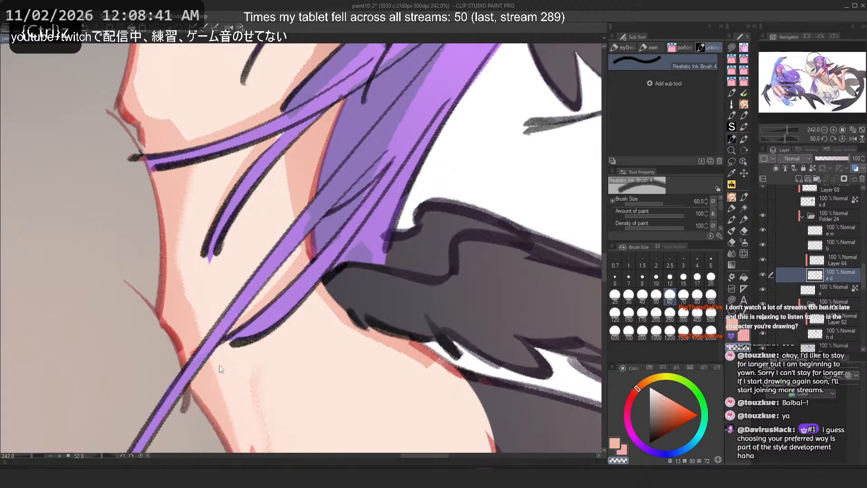
{"action": "key", "text": "h"}
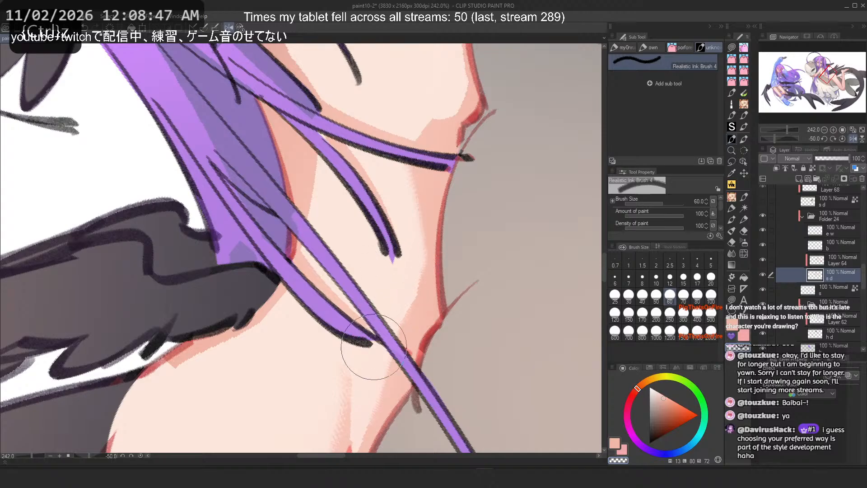
Step: Blend strokes along the inner elbow crease, undoing the unwanted attempts
{"action": "scroll", "coordinate": [373, 361], "scroll_direction": "down", "scroll_amount": 3}
{"action": "scroll", "coordinate": [382, 217], "scroll_direction": "up", "scroll_amount": 3}
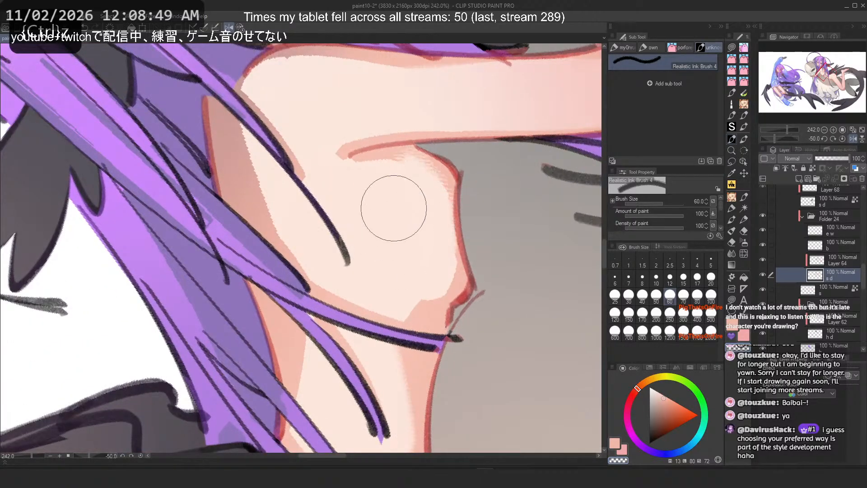
{"action": "key", "text": "ctrl+z"}
{"action": "left_click_drag", "start_coordinate": [414, 178], "coordinate": [425, 208]}
{"action": "key", "text": "ctrl+z"}
{"action": "left_click_drag", "start_coordinate": [408, 177], "coordinate": [415, 204]}
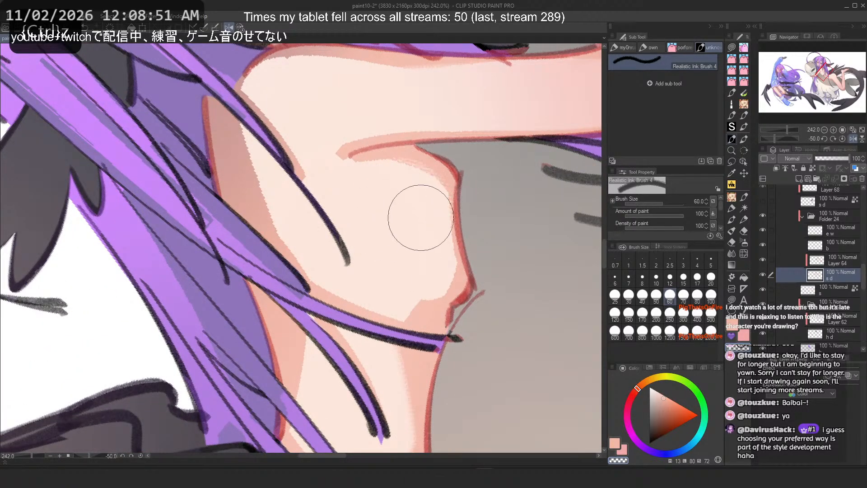
{"action": "mouse_move", "coordinate": [433, 267]}
{"action": "left_mouse_down"}
{"action": "mouse_move", "coordinate": [395, 269]}
{"action": "mouse_move", "coordinate": [383, 284]}
{"action": "left_mouse_up"}
{"action": "mouse_move", "coordinate": [426, 251]}
{"action": "left_mouse_down"}
{"action": "mouse_move", "coordinate": [387, 277]}
{"action": "mouse_move", "coordinate": [431, 259]}
{"action": "mouse_move", "coordinate": [381, 267]}
{"action": "mouse_move", "coordinate": [396, 215]}
{"action": "mouse_move", "coordinate": [425, 283]}
{"action": "mouse_move", "coordinate": [403, 251]}
{"action": "mouse_move", "coordinate": [422, 258]}
{"action": "mouse_move", "coordinate": [380, 278]}
{"action": "mouse_move", "coordinate": [392, 241]}
{"action": "mouse_move", "coordinate": [444, 259]}
{"action": "mouse_move", "coordinate": [408, 279]}
{"action": "left_mouse_up"}
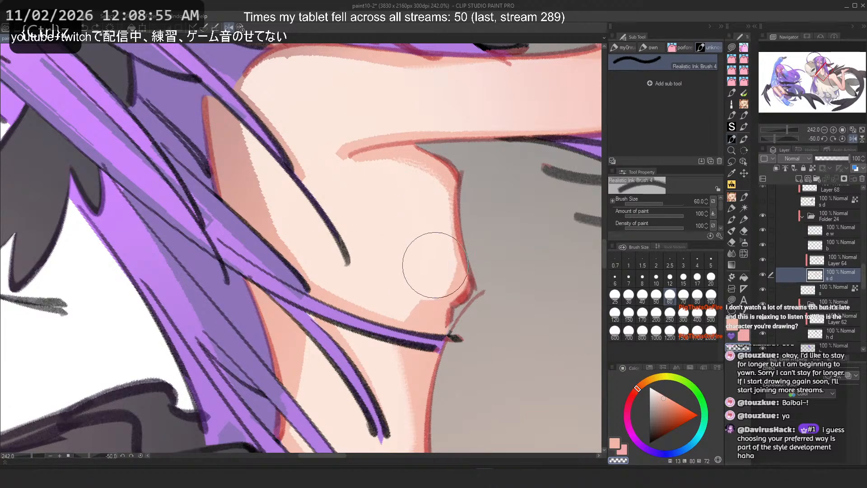
{"action": "key", "text": "ctrl+z"}
Step: Try longer blending strokes across the elbow bend, undoing each one
{"action": "scroll", "coordinate": [398, 185], "scroll_direction": "up", "scroll_amount": 4}
{"action": "scroll", "coordinate": [389, 195], "scroll_direction": "up", "scroll_amount": 4}
{"action": "mouse_move", "coordinate": [408, 161]}
{"action": "left_mouse_down"}
{"action": "mouse_move", "coordinate": [427, 166]}
{"action": "mouse_move", "coordinate": [423, 213]}
{"action": "mouse_move", "coordinate": [432, 162]}
{"action": "mouse_move", "coordinate": [396, 188]}
{"action": "mouse_move", "coordinate": [422, 156]}
{"action": "mouse_move", "coordinate": [402, 196]}
{"action": "mouse_move", "coordinate": [423, 170]}
{"action": "mouse_move", "coordinate": [423, 194]}
{"action": "mouse_move", "coordinate": [415, 174]}
{"action": "mouse_move", "coordinate": [430, 158]}
{"action": "mouse_move", "coordinate": [454, 186]}
{"action": "mouse_move", "coordinate": [429, 161]}
{"action": "mouse_move", "coordinate": [434, 190]}
{"action": "mouse_move", "coordinate": [411, 178]}
{"action": "mouse_move", "coordinate": [469, 185]}
{"action": "mouse_move", "coordinate": [472, 203]}
{"action": "left_mouse_up"}
{"action": "key", "text": "ctrl+z"}
{"action": "key", "text": "ctrl+z"}
{"action": "key", "text": "c"}
{"action": "key", "text": "ctrl+z"}
{"action": "key", "text": "h"}
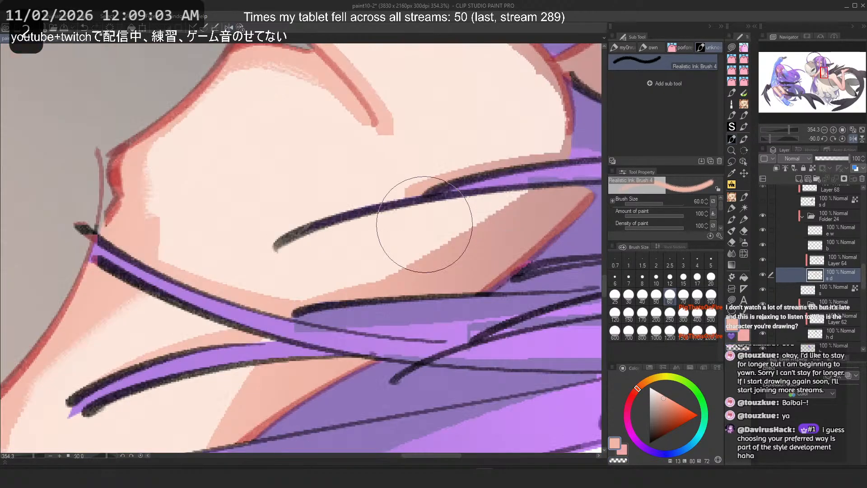
{"action": "left_click_drag", "start_coordinate": [156, 245], "coordinate": [353, 319]}
{"action": "key", "text": "ctrl+z"}
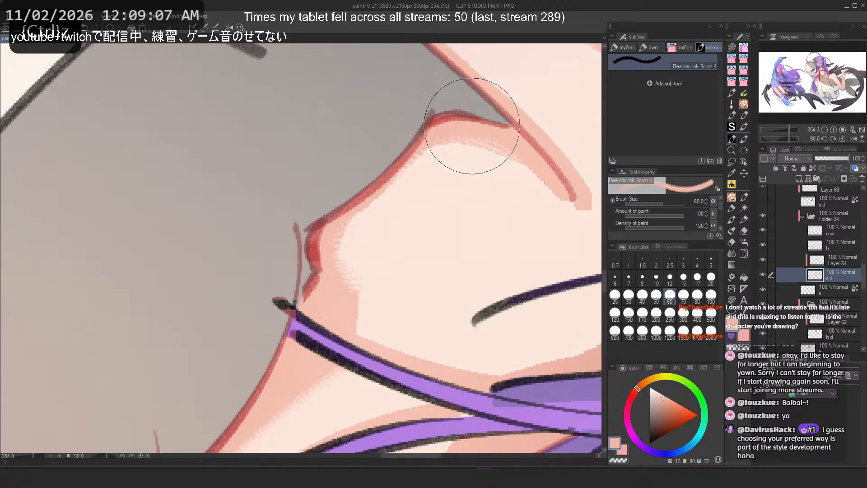
Step: Try blending strokes over the outer elbow curve, undoing each of them
{"action": "key", "text": "ctrl+z"}
{"action": "mouse_move", "coordinate": [473, 128]}
{"action": "left_mouse_down"}
{"action": "mouse_move", "coordinate": [537, 212]}
{"action": "mouse_move", "coordinate": [522, 204]}
{"action": "left_mouse_up"}
{"action": "key", "text": "ctrl+z"}
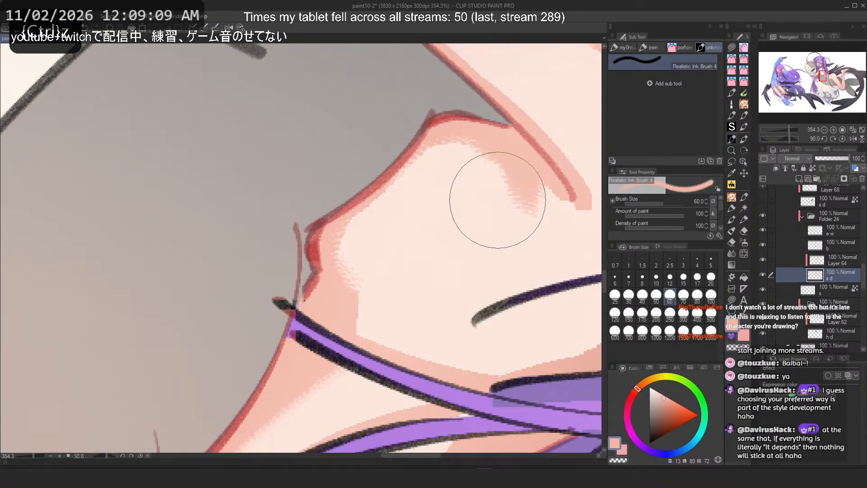
{"action": "key", "text": "h"}
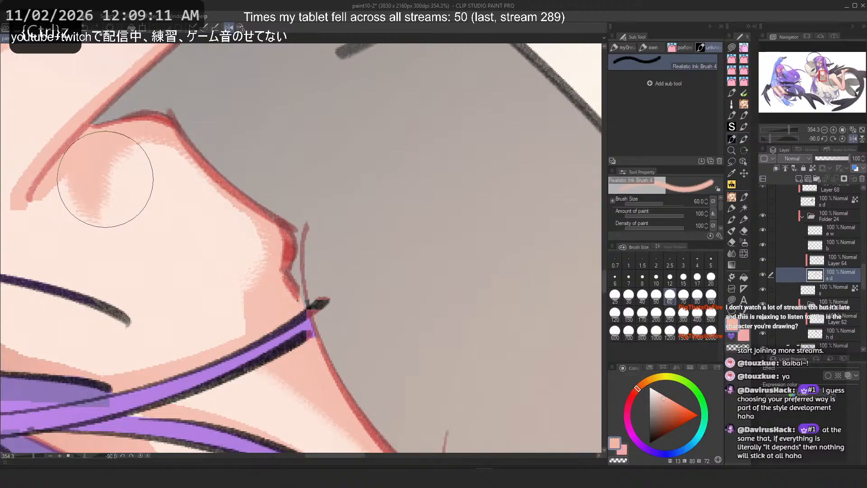
{"action": "left_click_drag", "start_coordinate": [155, 200], "coordinate": [367, 271]}
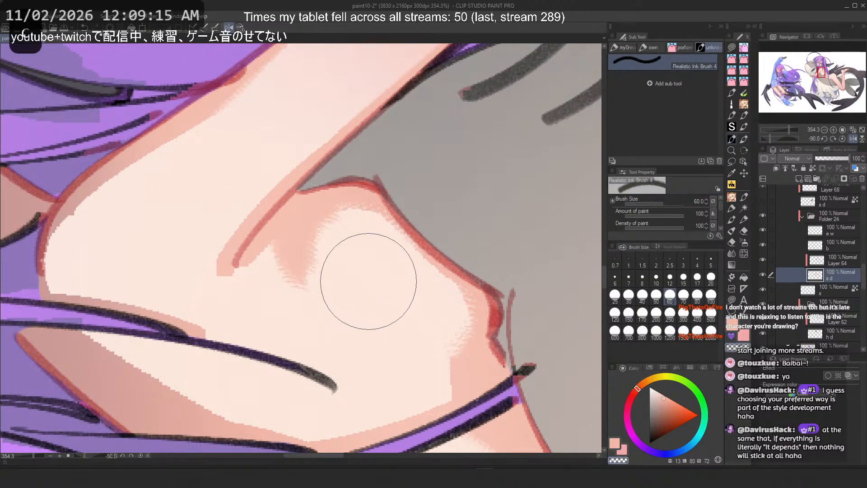
{"action": "key", "text": "ctrl+z"}
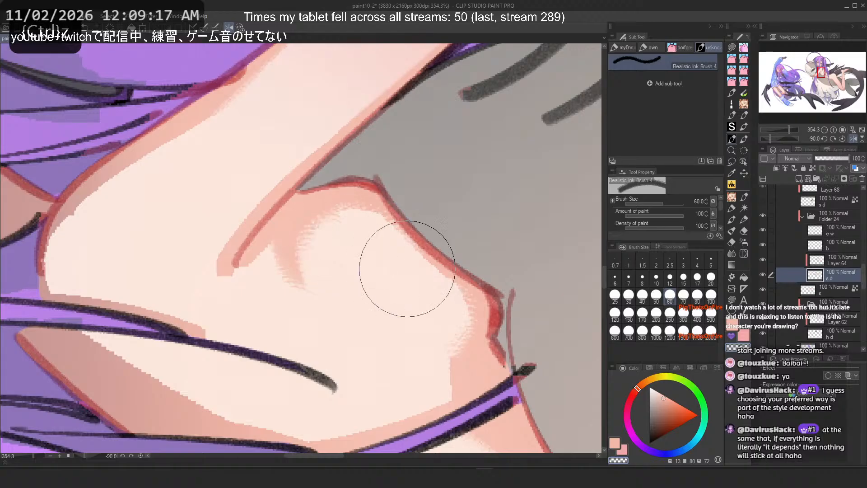
{"action": "mouse_move", "coordinate": [375, 320]}
{"action": "left_mouse_down"}
{"action": "mouse_move", "coordinate": [458, 332]}
{"action": "mouse_move", "coordinate": [392, 346]}
{"action": "mouse_move", "coordinate": [442, 360]}
{"action": "left_mouse_up"}
{"action": "key", "text": "ctrl+z"}
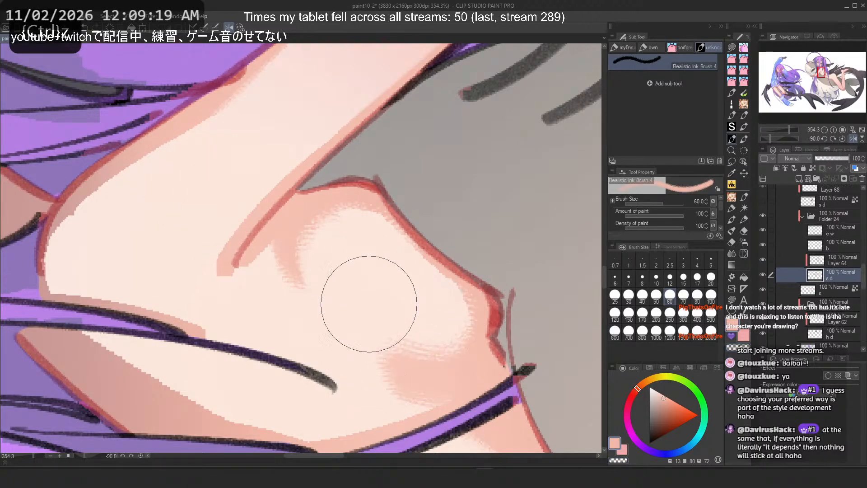
Step: Switch tool and try two blending strokes on the forearm, undoing both
{"action": "key", "text": "c"}
{"action": "mouse_move", "coordinate": [368, 304]}
{"action": "left_mouse_down"}
{"action": "mouse_move", "coordinate": [365, 324]}
{"action": "mouse_move", "coordinate": [365, 279]}
{"action": "mouse_move", "coordinate": [361, 349]}
{"action": "mouse_move", "coordinate": [441, 401]}
{"action": "left_mouse_up"}
{"action": "key", "text": "ctrl+z"}
{"action": "left_click_drag", "start_coordinate": [370, 365], "coordinate": [456, 388]}
{"action": "key", "text": "ctrl+z"}
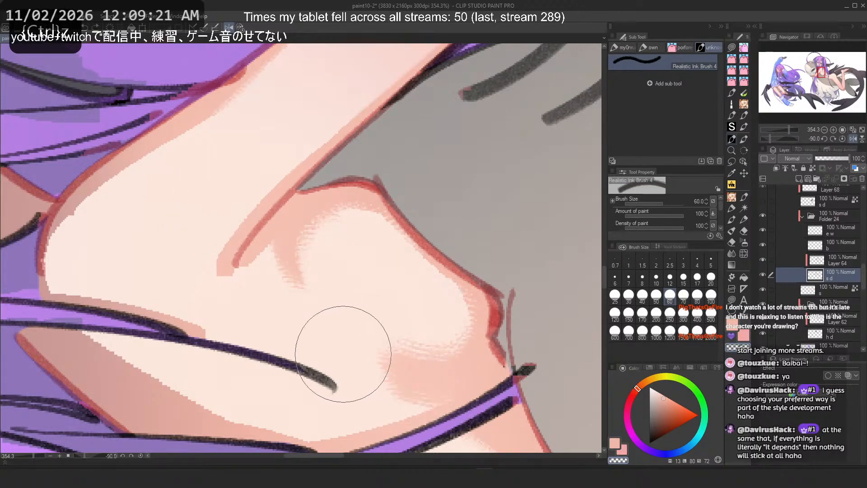
Step: Blend a short stroke along the armpit where the arm meets the chest
{"action": "left_click_drag", "start_coordinate": [343, 355], "coordinate": [466, 366]}
{"action": "scroll", "coordinate": [329, 192], "scroll_direction": "down", "scroll_amount": 5}
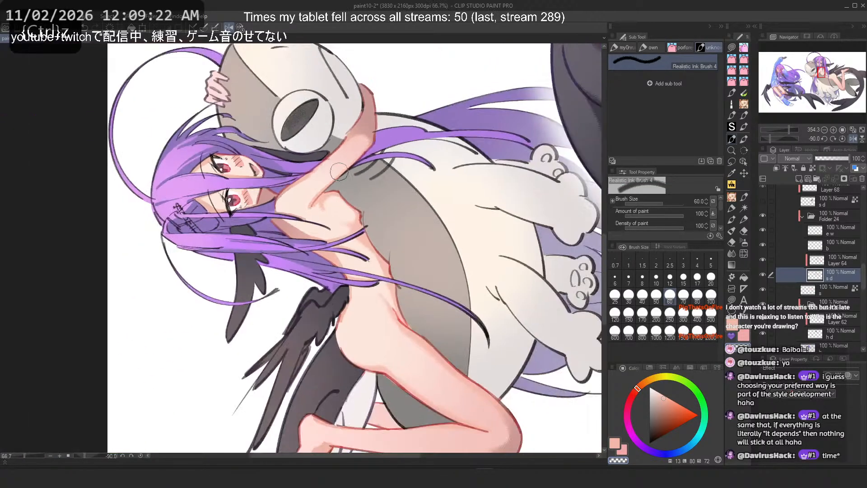
{"action": "left_click", "coordinate": [243, 28]}
{"action": "scroll", "coordinate": [243, 264], "scroll_direction": "up", "scroll_amount": 3}
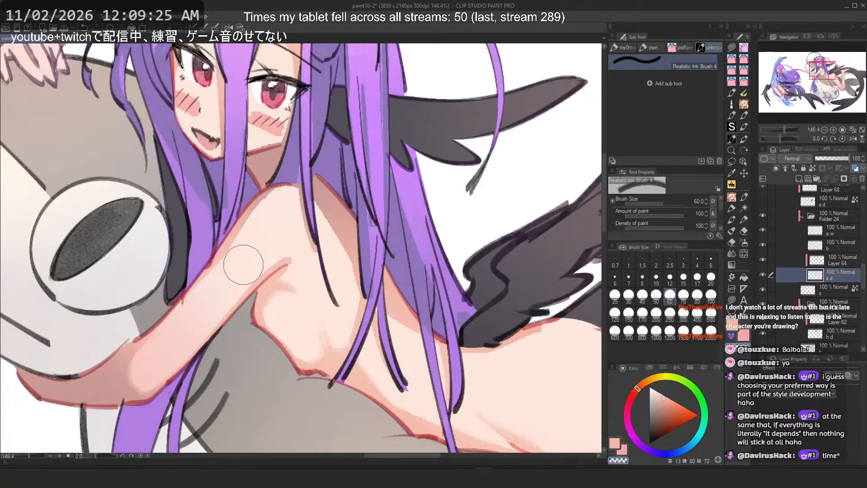
{"action": "key", "text": "ctrl+z"}
{"action": "mouse_move", "coordinate": [308, 326]}
{"action": "left_mouse_down"}
{"action": "mouse_move", "coordinate": [300, 343]}
{"action": "mouse_move", "coordinate": [314, 351]}
{"action": "left_mouse_up"}
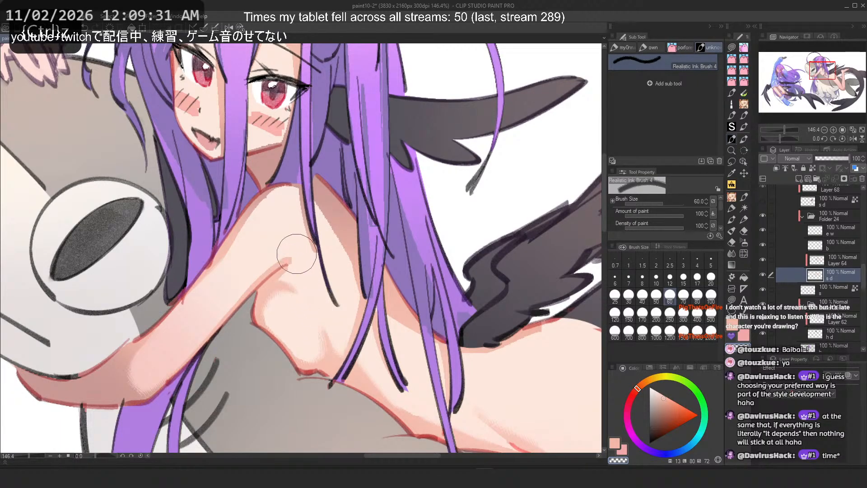
Step: Switch tool and try two strokes along the side of the chest, undoing both
{"action": "key", "text": "c"}
{"action": "left_click_drag", "start_coordinate": [315, 197], "coordinate": [340, 278]}
{"action": "key", "text": "ctrl+z"}
{"action": "left_click_drag", "start_coordinate": [328, 215], "coordinate": [357, 294]}
{"action": "key", "text": "ctrl+z"}
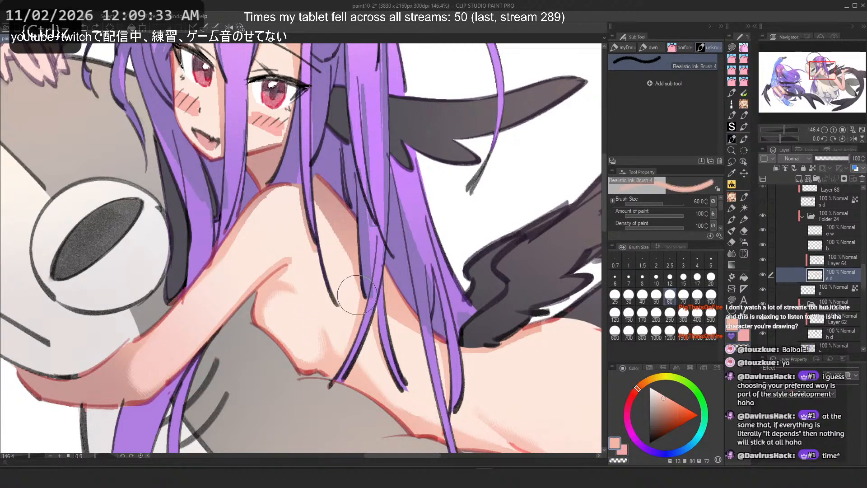
Step: Try blending strokes near the shoulder, undoing them, and set the brush size to 80
{"action": "key", "text": "2"}
{"action": "key", "text": "c"}
{"action": "left_click_drag", "start_coordinate": [335, 197], "coordinate": [385, 263]}
{"action": "key", "text": "ctrl+z"}
{"action": "key", "text": "c"}
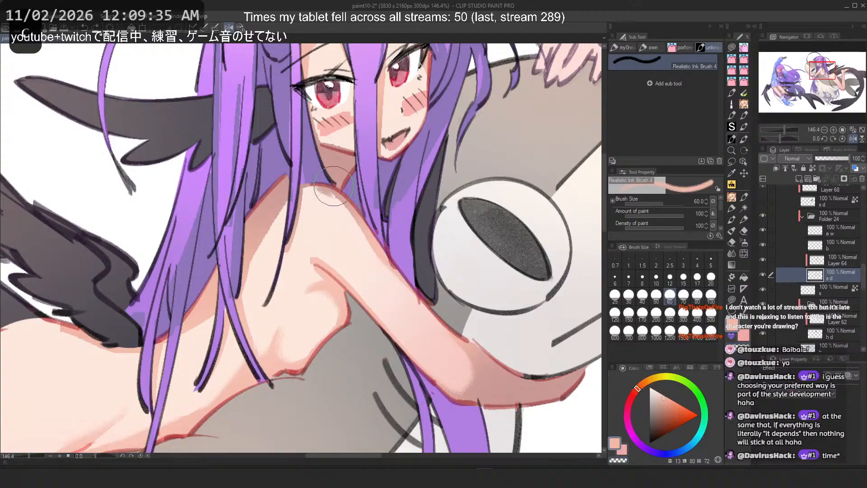
{"action": "left_click_drag", "start_coordinate": [323, 204], "coordinate": [345, 218]}
{"action": "key", "text": "ctrl+z"}
{"action": "left_click", "coordinate": [698, 294]}
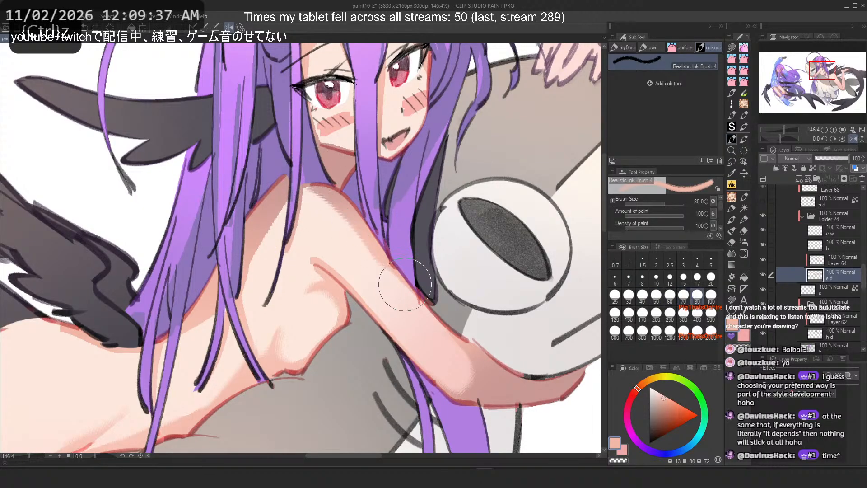
Step: Set the brush size to 40 and blend a stroke up the upper arm
{"action": "key", "text": "2"}
{"action": "key", "text": "ctrl+z"}
{"action": "mouse_move", "coordinate": [271, 187]}
{"action": "left_mouse_down"}
{"action": "mouse_move", "coordinate": [217, 256]}
{"action": "mouse_move", "coordinate": [305, 278]}
{"action": "left_mouse_up"}
{"action": "key", "text": "ctrl+z"}
{"action": "left_click", "coordinate": [643, 290]}
{"action": "left_click_drag", "start_coordinate": [441, 348], "coordinate": [506, 271]}
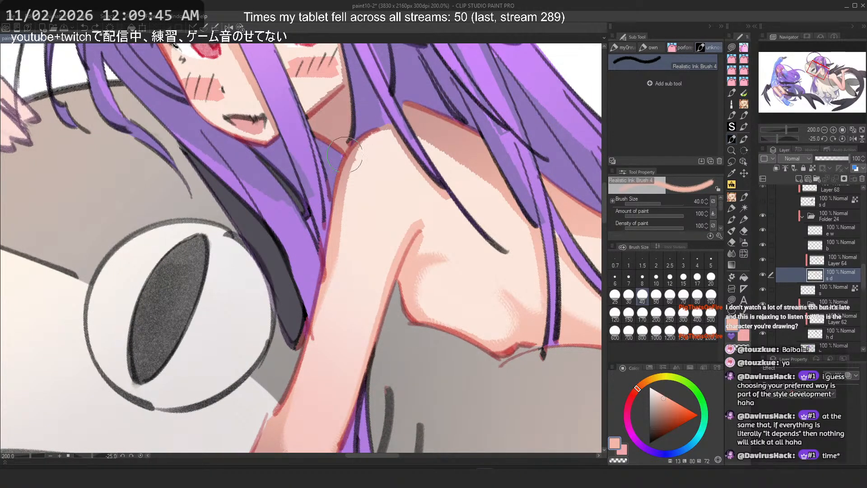
Step: Try blending strokes down the shoulder's outer edge, undoing each
{"action": "left_click_drag", "start_coordinate": [345, 155], "coordinate": [343, 271]}
{"action": "key", "text": "ctrl+z"}
{"action": "key", "text": "c"}
{"action": "key", "text": "ctrl+z"}
{"action": "left_click_drag", "start_coordinate": [362, 150], "coordinate": [343, 257]}
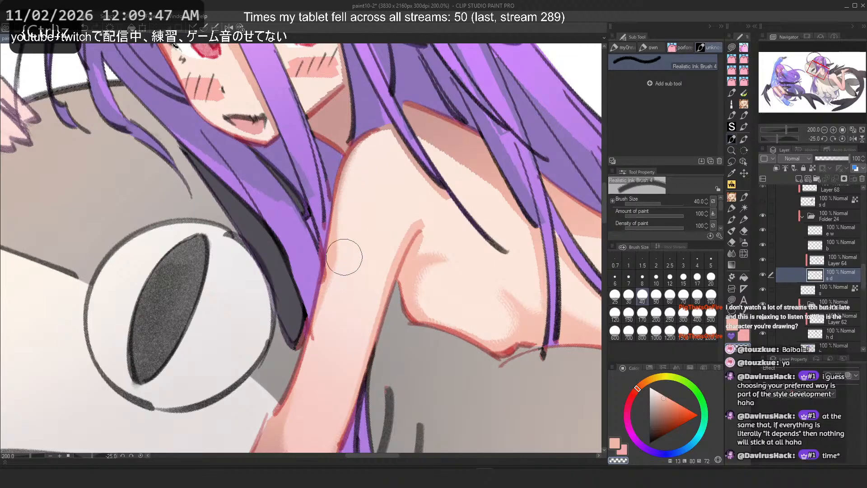
{"action": "key", "text": "ctrl+z"}
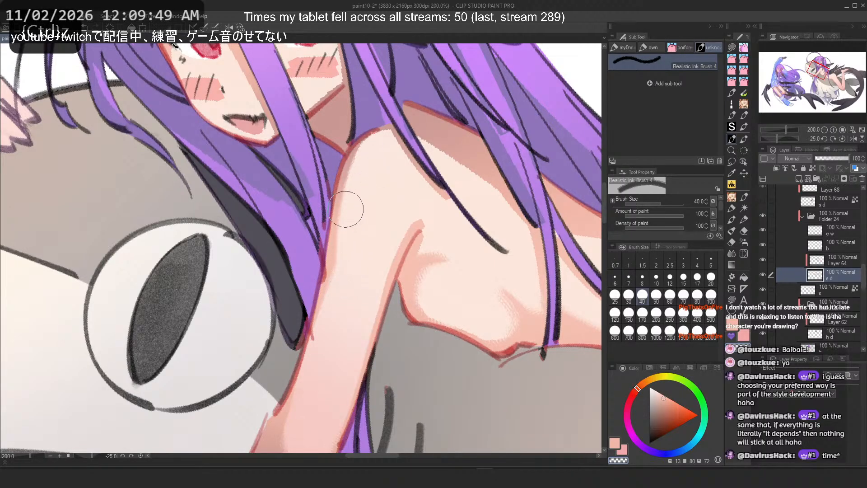
Step: Try blending strokes inside the upper arm, undoing them
{"action": "key", "text": "c"}
{"action": "left_click_drag", "start_coordinate": [354, 160], "coordinate": [334, 260]}
{"action": "key", "text": "ctrl+z"}
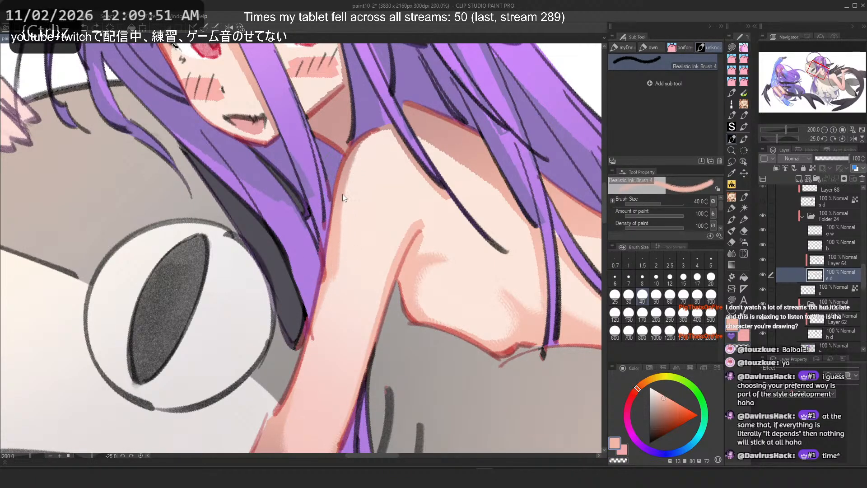
{"action": "mouse_move", "coordinate": [415, 228]}
{"action": "left_mouse_down"}
{"action": "mouse_move", "coordinate": [379, 298]}
{"action": "mouse_move", "coordinate": [362, 269]}
{"action": "left_mouse_up"}
{"action": "key", "text": "c"}
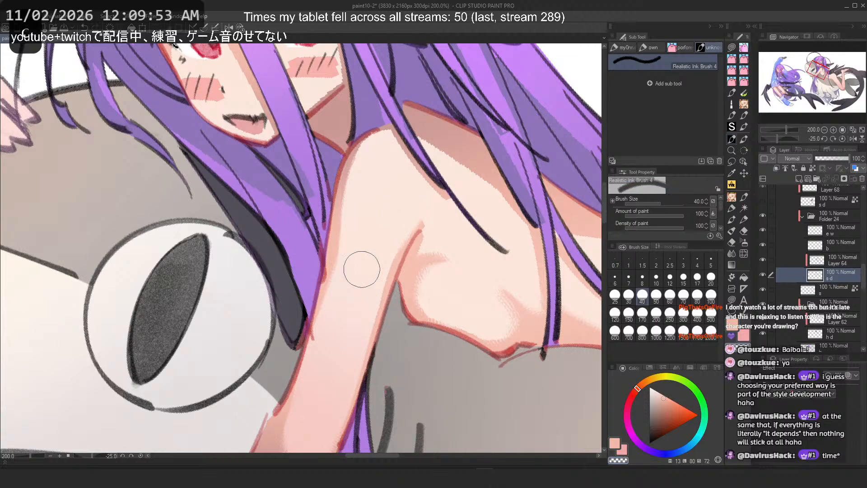
{"action": "key", "text": "ctrl+z"}
Step: Blend a stroke diagonally across the upper arm below the shoulder
{"action": "left_click_drag", "start_coordinate": [409, 205], "coordinate": [364, 285]}
{"action": "key", "text": "c"}
{"action": "mouse_move", "coordinate": [415, 235]}
{"action": "left_mouse_down"}
{"action": "mouse_move", "coordinate": [437, 203]}
{"action": "mouse_move", "coordinate": [437, 214]}
{"action": "left_mouse_up"}
{"action": "key", "text": "ctrl+z"}
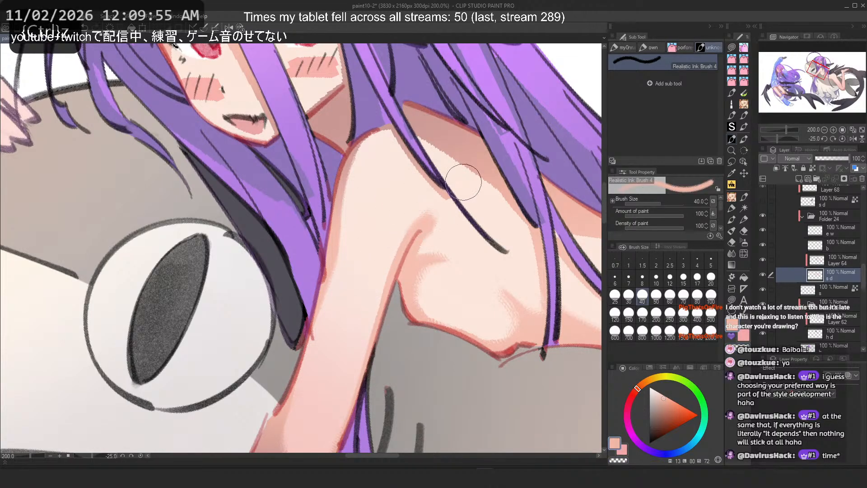
Step: Undo several upper-arm strokes along with a trial stroke near the collarbone
{"action": "key", "text": "h"}
{"action": "key", "text": "ctrl+z"}
{"action": "left_click_drag", "start_coordinate": [180, 235], "coordinate": [151, 217]}
{"action": "key", "text": "ctrl+z"}
{"action": "key", "text": "ctrl+z"}
{"action": "key", "text": "ctrl+z"}
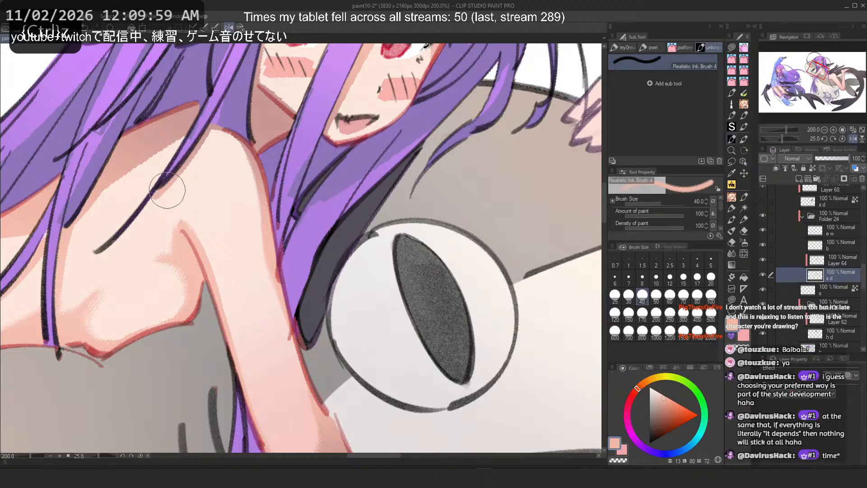
Step: Try blending strokes across the armpit fold, undoing each along with two earlier strokes
{"action": "key", "text": "2"}
{"action": "scroll", "coordinate": [340, 213], "scroll_direction": "down", "scroll_amount": 5}
{"action": "scroll", "coordinate": [410, 267], "scroll_direction": "up", "scroll_amount": 6}
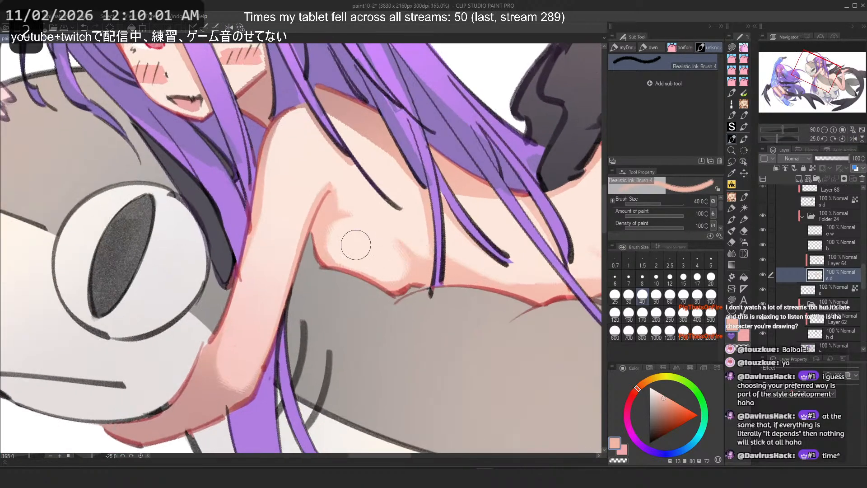
{"action": "key", "text": "c"}
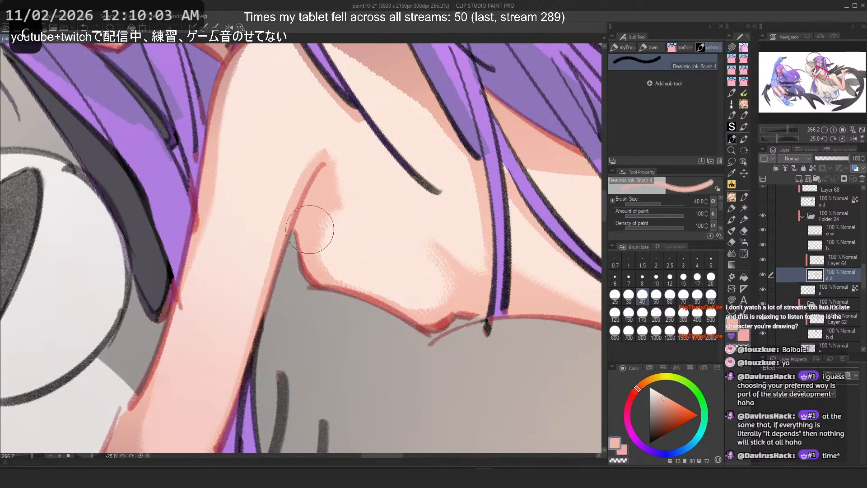
{"action": "key", "text": "ctrl+z"}
{"action": "mouse_move", "coordinate": [320, 230]}
{"action": "left_mouse_down"}
{"action": "mouse_move", "coordinate": [366, 220]}
{"action": "mouse_move", "coordinate": [350, 222]}
{"action": "left_mouse_up"}
{"action": "key", "text": "ctrl+z"}
{"action": "key", "text": "ctrl+z"}
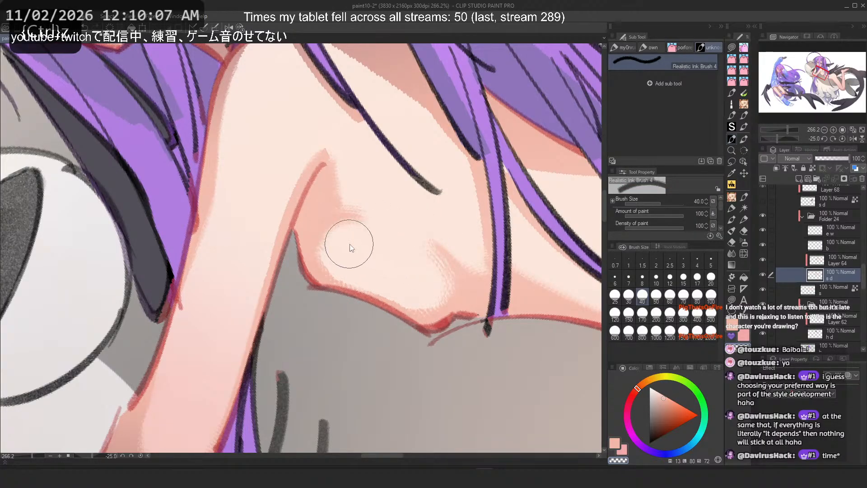
{"action": "left_click_drag", "start_coordinate": [316, 237], "coordinate": [364, 226]}
{"action": "left_click", "coordinate": [229, 28]}
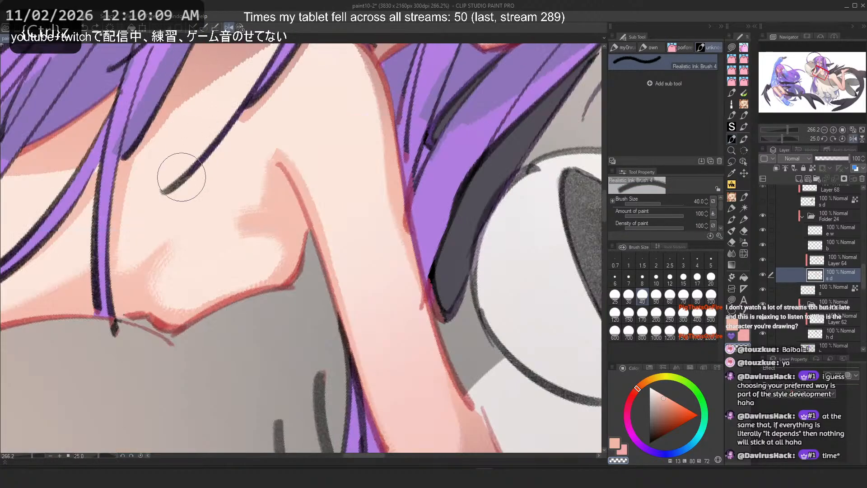
{"action": "scroll", "coordinate": [253, 226], "scroll_direction": "up", "scroll_amount": 2}
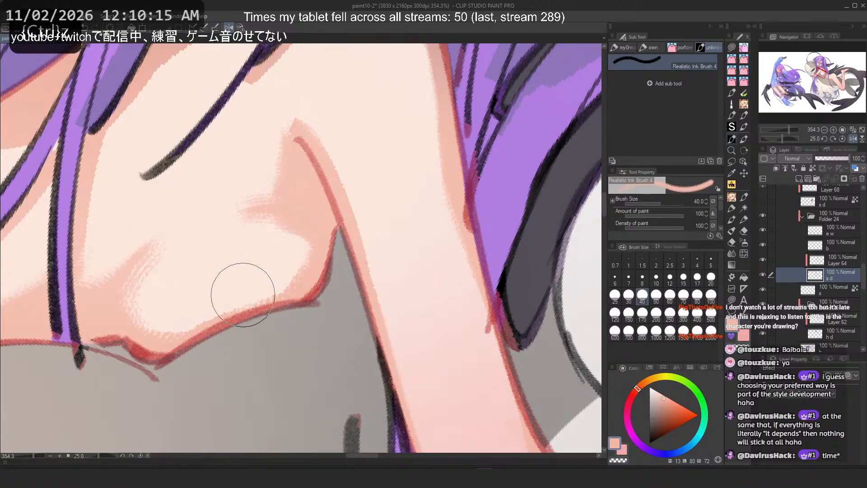
{"action": "key", "text": "ctrl+z"}
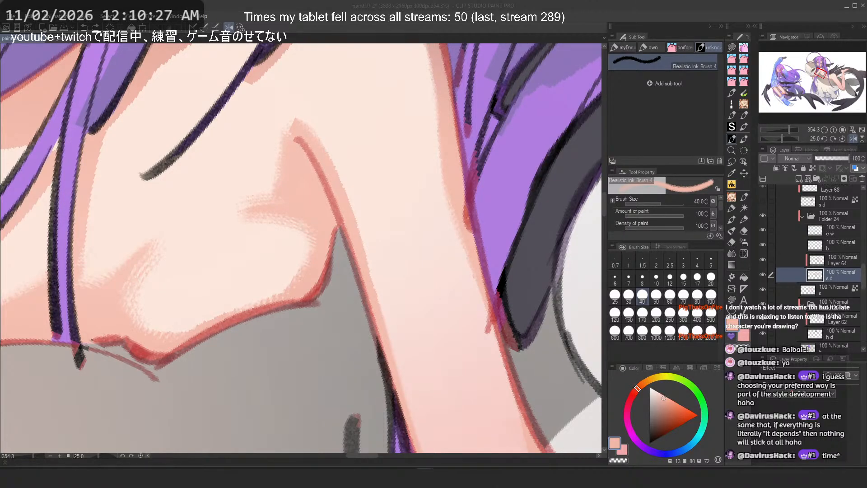
Step: Set the brush size to 25 and try a stroke down the armpit fold, undoing it
{"action": "scroll", "coordinate": [353, 292], "scroll_direction": "down", "scroll_amount": 10}
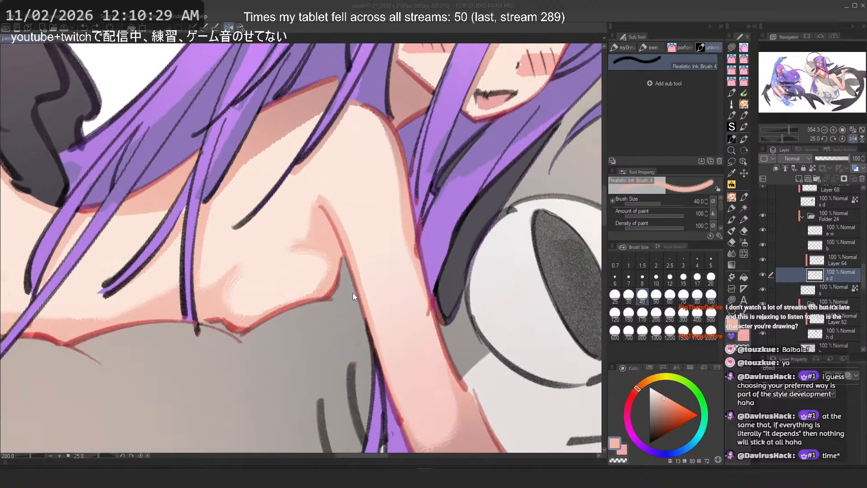
{"action": "scroll", "coordinate": [325, 285], "scroll_direction": "up", "scroll_amount": 12}
{"action": "left_click_drag", "start_coordinate": [284, 246], "coordinate": [335, 257]}
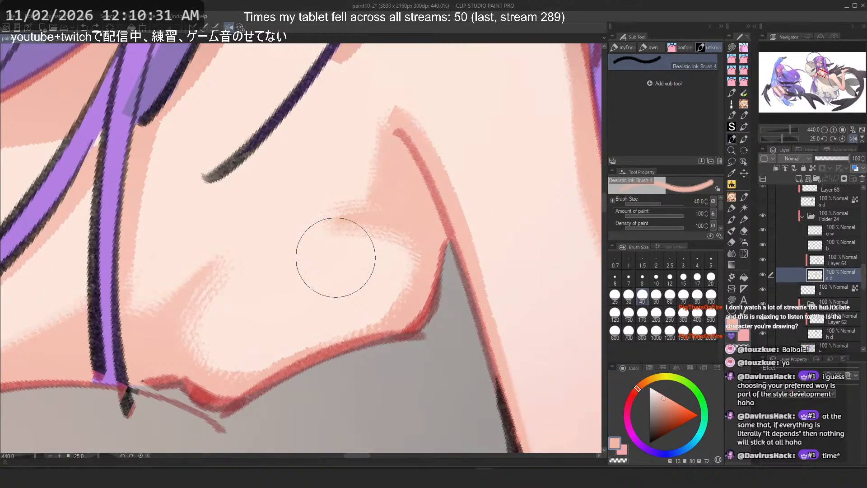
{"action": "left_click", "coordinate": [615, 297]}
{"action": "mouse_move", "coordinate": [378, 223]}
{"action": "left_mouse_down"}
{"action": "mouse_move", "coordinate": [347, 314]}
{"action": "mouse_move", "coordinate": [357, 224]}
{"action": "mouse_move", "coordinate": [359, 349]}
{"action": "mouse_move", "coordinate": [369, 225]}
{"action": "mouse_move", "coordinate": [341, 339]}
{"action": "left_mouse_up"}
{"action": "key", "text": "ctrl+z"}
Step: Try another stroke down the armpit and undo it together with several earlier strokes
{"action": "key", "text": "ctrl+z"}
Step: Blend a short stroke at the fold under the armpit, retrying several times
{"action": "key", "text": "ctrl+z"}
{"action": "mouse_move", "coordinate": [359, 219]}
{"action": "left_mouse_down"}
{"action": "mouse_move", "coordinate": [345, 337]}
{"action": "mouse_move", "coordinate": [356, 338]}
{"action": "mouse_move", "coordinate": [395, 226]}
{"action": "mouse_move", "coordinate": [357, 321]}
{"action": "mouse_move", "coordinate": [367, 340]}
{"action": "mouse_move", "coordinate": [424, 293]}
{"action": "mouse_move", "coordinate": [381, 217]}
{"action": "mouse_move", "coordinate": [370, 328]}
{"action": "left_mouse_up"}
{"action": "key", "text": "ctrl+z"}
{"action": "key", "text": "ctrl+z"}
{"action": "key", "text": "ctrl+z"}
{"action": "key", "text": "ctrl+z"}
{"action": "key", "text": "ctrl+z"}
{"action": "left_click_drag", "start_coordinate": [202, 280], "coordinate": [225, 377]}
{"action": "key", "text": "ctrl+z"}
{"action": "left_click_drag", "start_coordinate": [183, 312], "coordinate": [208, 359]}
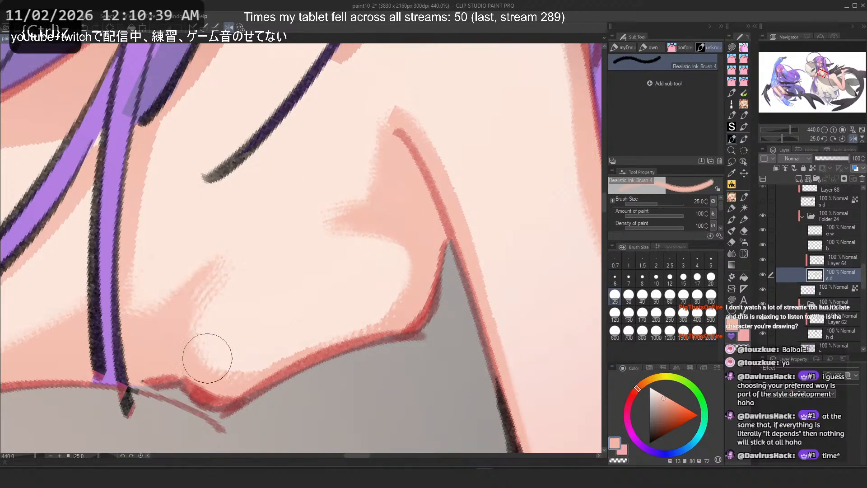
{"action": "key", "text": "ctrl+z"}
{"action": "mouse_move", "coordinate": [206, 279]}
{"action": "left_mouse_down"}
{"action": "mouse_move", "coordinate": [227, 357]}
{"action": "mouse_move", "coordinate": [191, 289]}
{"action": "mouse_move", "coordinate": [203, 356]}
{"action": "left_mouse_up"}
Step: Blend a vertical stroke above the armpit fold and try one more stroke, undoing it
{"action": "key", "text": "ctrl+z"}
{"action": "key", "text": "ctrl+z"}
{"action": "left_click_drag", "start_coordinate": [190, 310], "coordinate": [236, 383]}
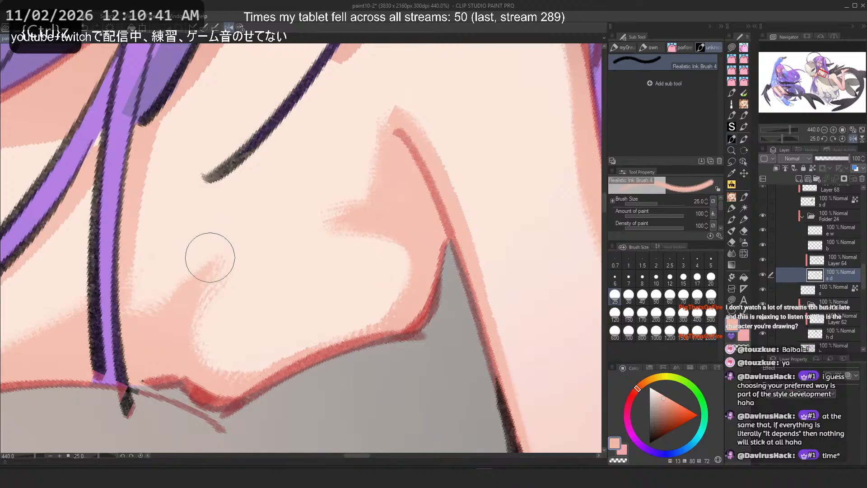
{"action": "left_click_drag", "start_coordinate": [209, 265], "coordinate": [201, 357]}
{"action": "key", "text": "c"}
{"action": "left_click_drag", "start_coordinate": [377, 256], "coordinate": [371, 316]}
{"action": "key", "text": "ctrl+z"}
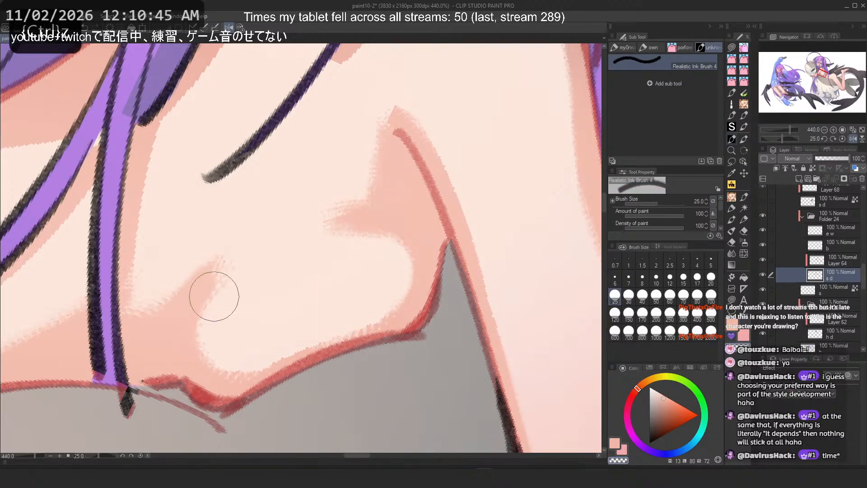
Step: Retry blending strokes down the armpit fold, undoing each attempt
{"action": "key", "text": "ctrl+z"}
{"action": "mouse_move", "coordinate": [215, 297]}
{"action": "left_mouse_down"}
{"action": "mouse_move", "coordinate": [221, 330]}
{"action": "mouse_move", "coordinate": [248, 350]}
{"action": "left_mouse_up"}
{"action": "key", "text": "ctrl+z"}
{"action": "left_click_drag", "start_coordinate": [221, 302], "coordinate": [232, 364]}
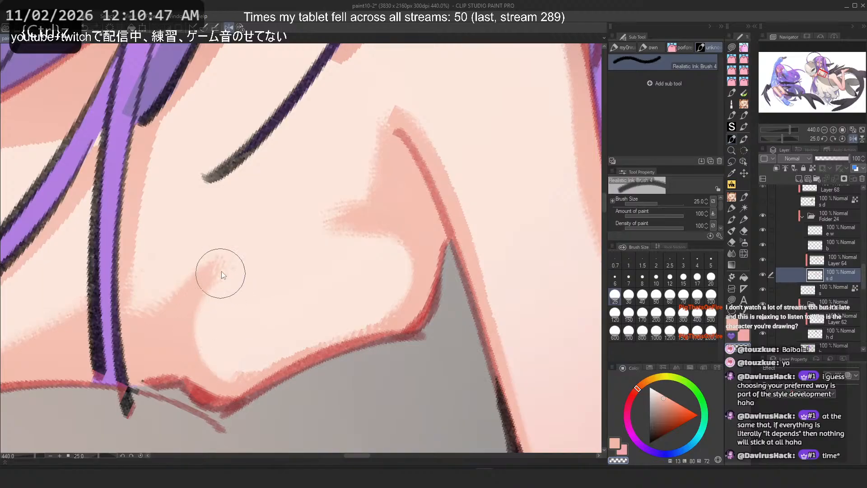
{"action": "key", "text": "ctrl+z"}
{"action": "mouse_move", "coordinate": [221, 278]}
{"action": "left_mouse_down"}
{"action": "mouse_move", "coordinate": [248, 351]}
{"action": "mouse_move", "coordinate": [211, 319]}
{"action": "mouse_move", "coordinate": [228, 357]}
{"action": "left_mouse_up"}
{"action": "key", "text": "ctrl+z"}
{"action": "scroll", "coordinate": [344, 200], "scroll_direction": "down", "scroll_amount": 5}
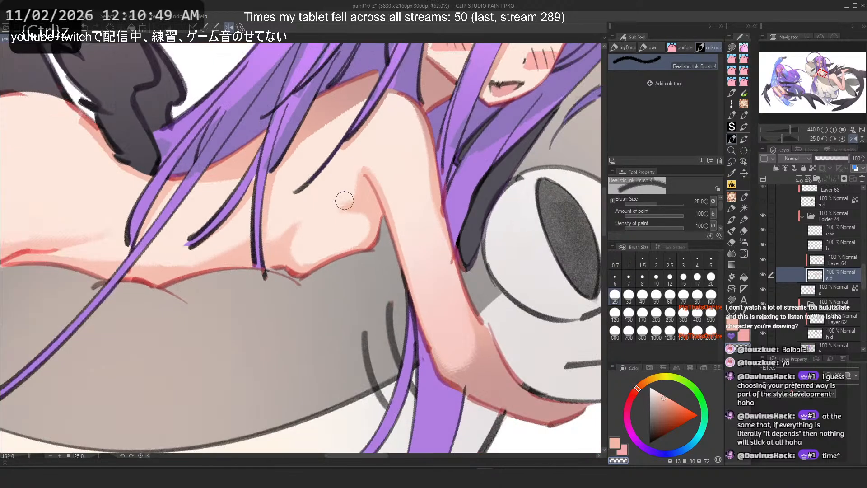
Step: Set the brush size to 170 and blend a broad stroke across the back toward the upper arm
{"action": "scroll", "coordinate": [345, 201], "scroll_direction": "down", "scroll_amount": 4}
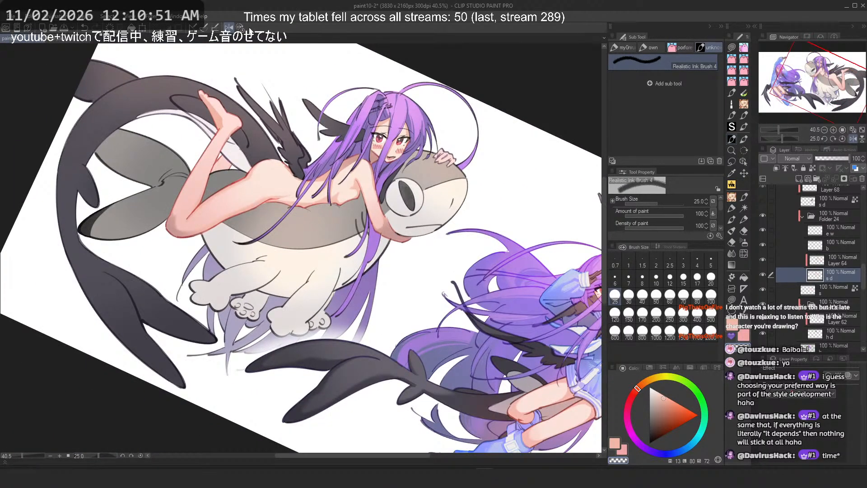
{"action": "left_click", "coordinate": [234, 27]}
{"action": "scroll", "coordinate": [387, 203], "scroll_direction": "up", "scroll_amount": 5}
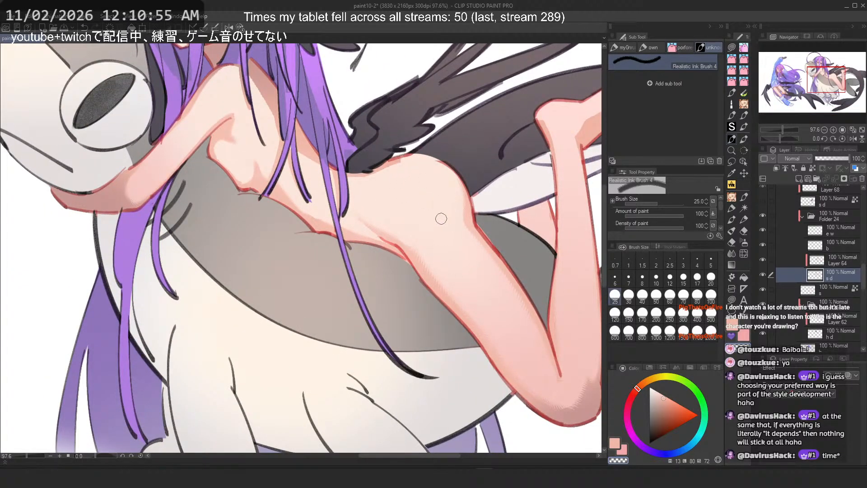
{"action": "left_click", "coordinate": [642, 313]}
{"action": "key", "text": "c"}
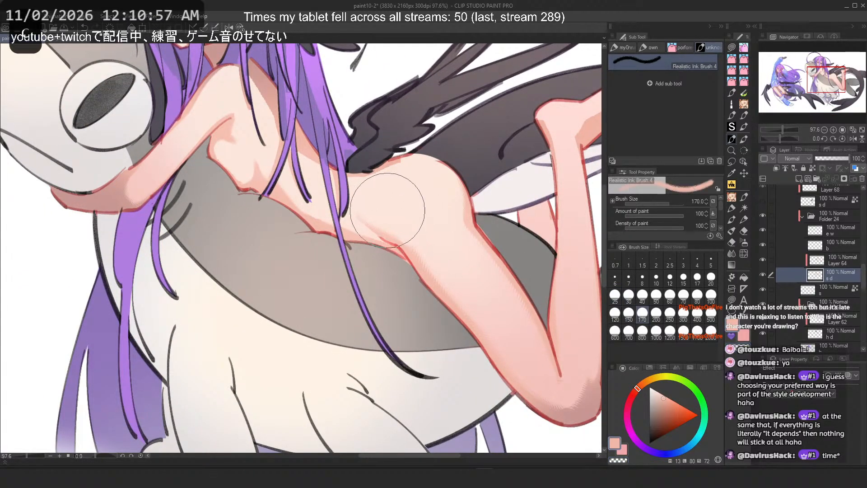
{"action": "mouse_move", "coordinate": [388, 209]}
{"action": "left_mouse_down"}
{"action": "mouse_move", "coordinate": [504, 333]}
{"action": "mouse_move", "coordinate": [390, 235]}
{"action": "mouse_move", "coordinate": [389, 217]}
{"action": "mouse_move", "coordinate": [485, 327]}
{"action": "left_mouse_up"}
{"action": "key", "text": "ctrl+z"}
{"action": "key", "text": "ctrl+z"}
{"action": "left_click_drag", "start_coordinate": [394, 229], "coordinate": [494, 346]}
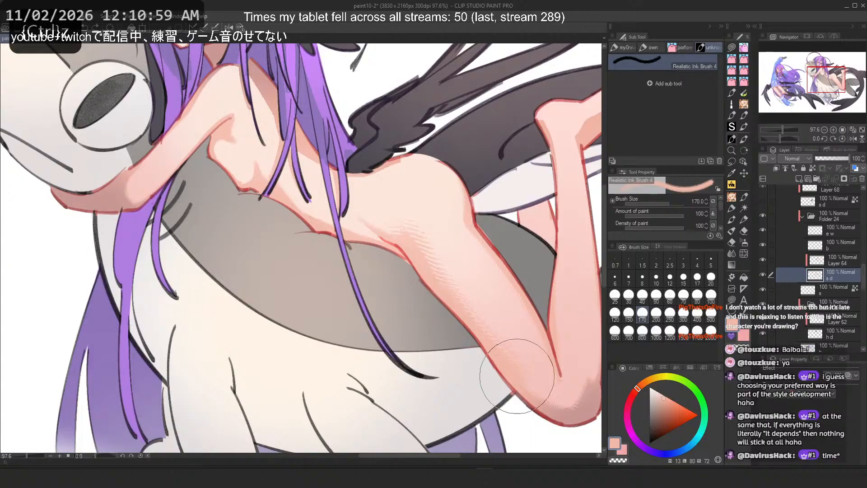
Step: Blend a stroke down the upper arm and try short strokes near the shoulder blade, undoing them
{"action": "left_click_drag", "start_coordinate": [423, 271], "coordinate": [485, 352]}
{"action": "mouse_move", "coordinate": [410, 254]}
{"action": "left_mouse_down"}
{"action": "mouse_move", "coordinate": [457, 299]}
{"action": "mouse_move", "coordinate": [490, 351]}
{"action": "mouse_move", "coordinate": [344, 180]}
{"action": "left_mouse_up"}
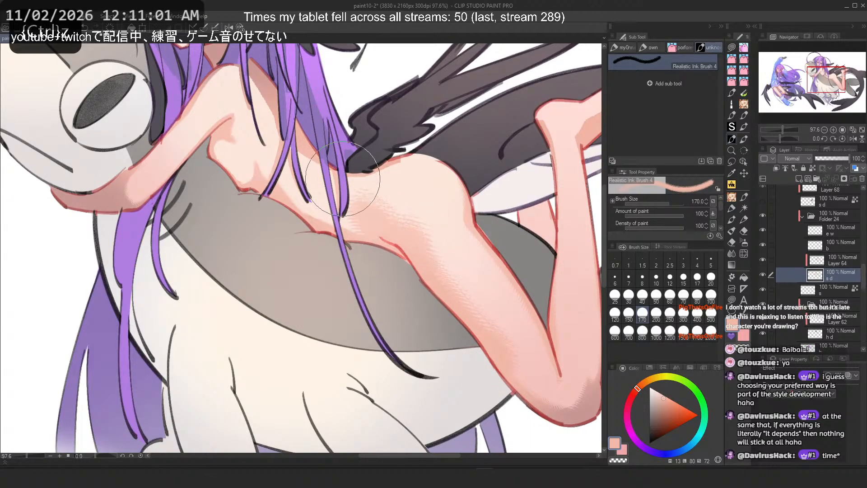
{"action": "key", "text": "ctrl+z"}
{"action": "left_click_drag", "start_coordinate": [360, 210], "coordinate": [412, 238]}
{"action": "key", "text": "ctrl+z"}
{"action": "left_click_drag", "start_coordinate": [365, 199], "coordinate": [396, 209]}
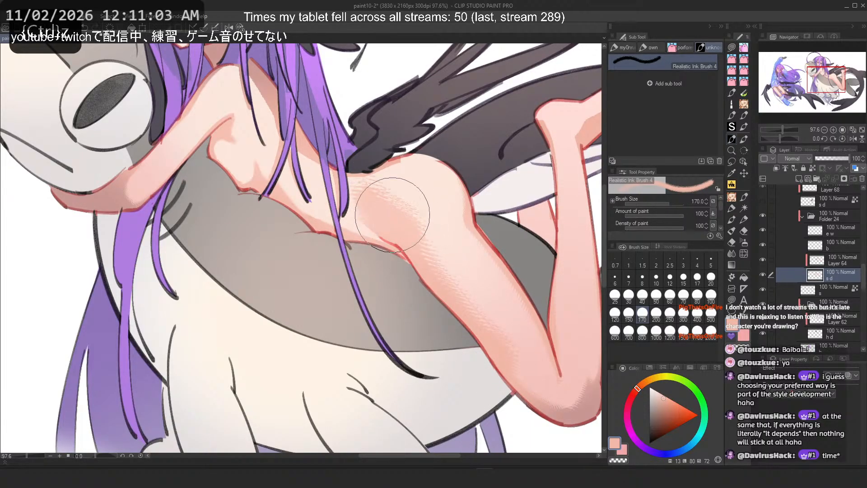
{"action": "key", "text": "ctrl+z"}
Step: Set the brush size to 80, undo two strokes, and try several blending strokes on the back, undoing each
{"action": "left_click", "coordinate": [697, 296]}
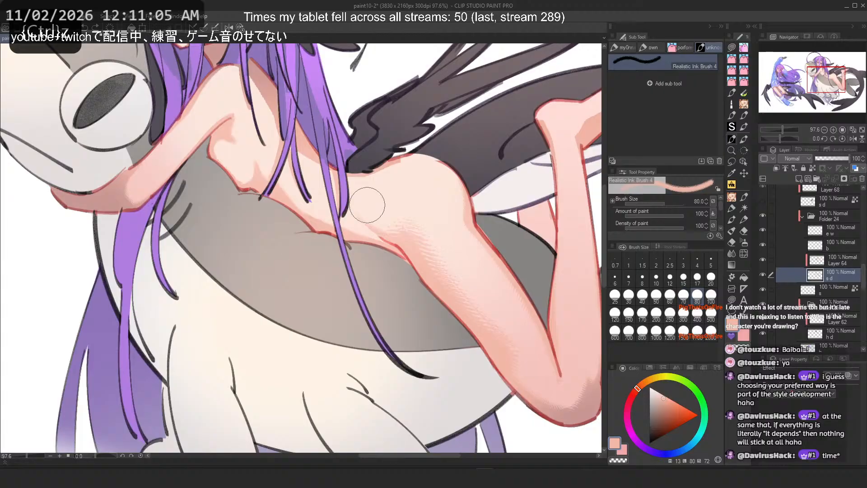
{"action": "scroll", "coordinate": [356, 209], "scroll_direction": "up", "scroll_amount": 1}
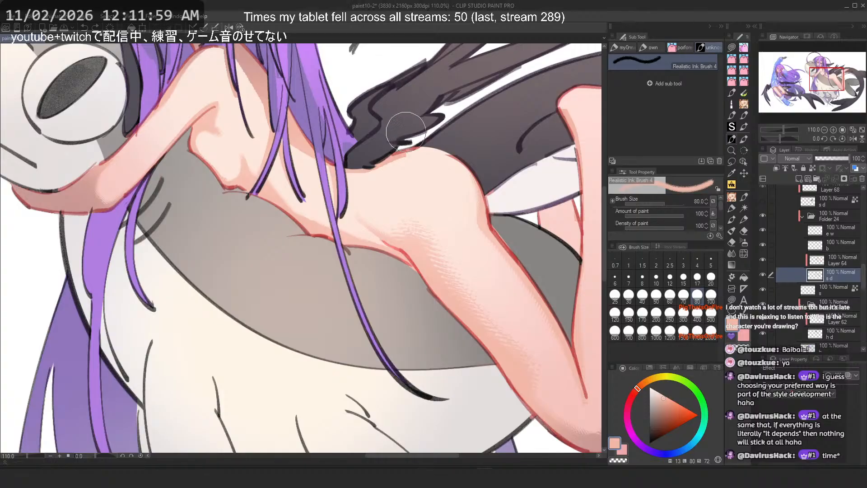
{"action": "key", "text": "ctrl+z"}
{"action": "key", "text": "ctrl+z"}
{"action": "mouse_move", "coordinate": [402, 208]}
{"action": "left_mouse_down"}
{"action": "mouse_move", "coordinate": [533, 330]}
{"action": "mouse_move", "coordinate": [403, 203]}
{"action": "mouse_move", "coordinate": [486, 295]}
{"action": "left_mouse_up"}
{"action": "key", "text": "ctrl+z"}
{"action": "left_click_drag", "start_coordinate": [375, 209], "coordinate": [455, 244]}
{"action": "key", "text": "ctrl+z"}
{"action": "left_click_drag", "start_coordinate": [351, 188], "coordinate": [378, 221]}
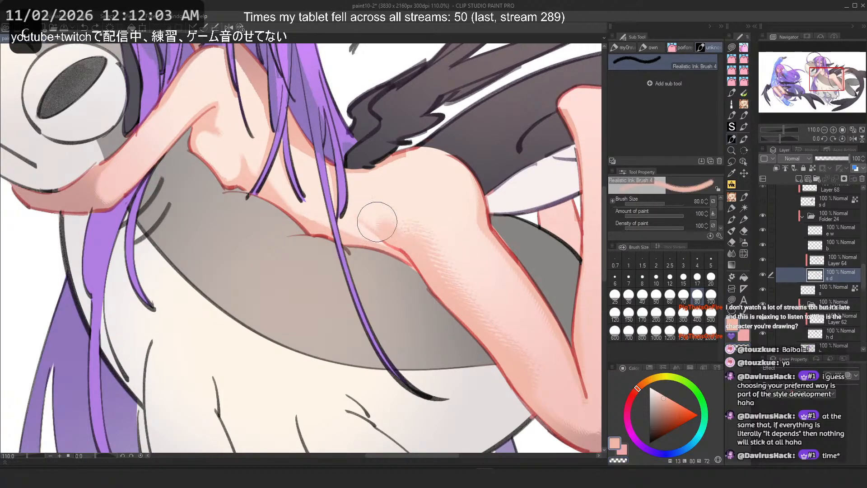
{"action": "key", "text": "ctrl+z"}
Step: Rotate the view and try strokes along the hip and back, undoing them along with several earlier strokes
{"action": "key", "text": "2"}
{"action": "key", "text": "1"}
{"action": "key", "text": "1"}
{"action": "key", "text": "1"}
{"action": "key", "text": "1"}
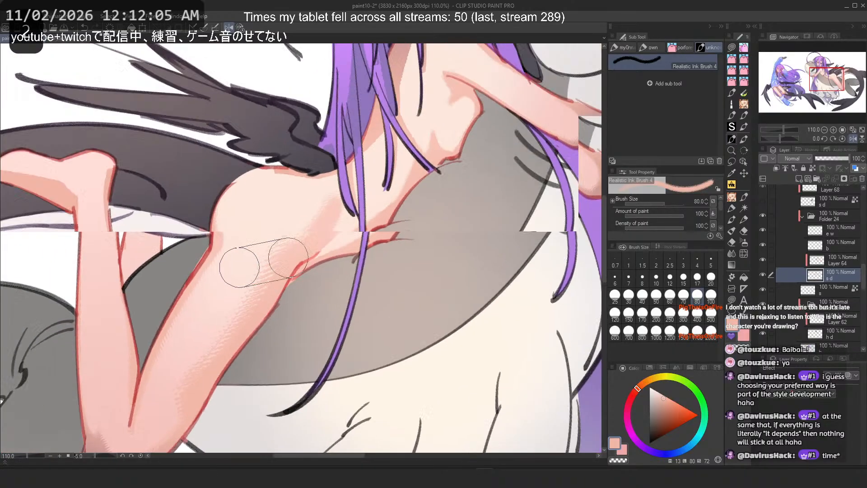
{"action": "key", "text": "c"}
{"action": "mouse_move", "coordinate": [285, 194]}
{"action": "left_mouse_down"}
{"action": "mouse_move", "coordinate": [285, 249]}
{"action": "mouse_move", "coordinate": [295, 171]}
{"action": "mouse_move", "coordinate": [304, 248]}
{"action": "left_mouse_up"}
{"action": "key", "text": "ctrl+z"}
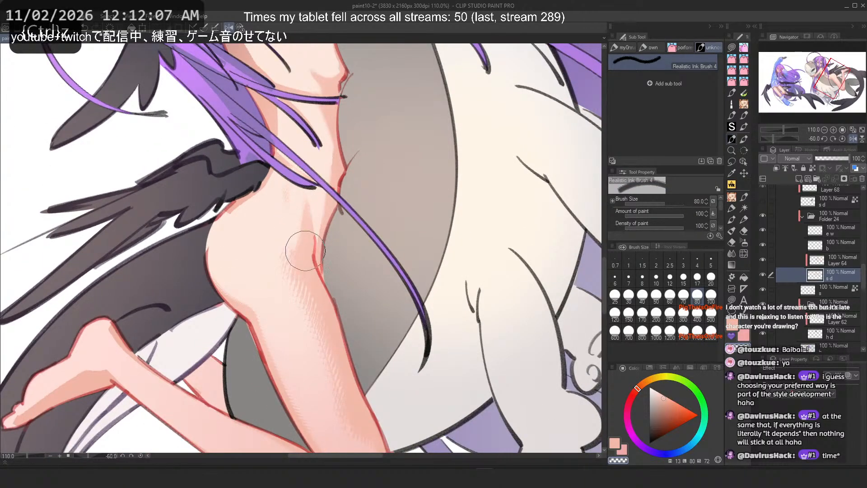
{"action": "key", "text": "c"}
{"action": "key", "text": "ctrl+z"}
{"action": "left_click_drag", "start_coordinate": [308, 201], "coordinate": [302, 247]}
{"action": "key", "text": "ctrl+z"}
{"action": "key", "text": "ctrl+z"}
{"action": "key", "text": "ctrl+z"}
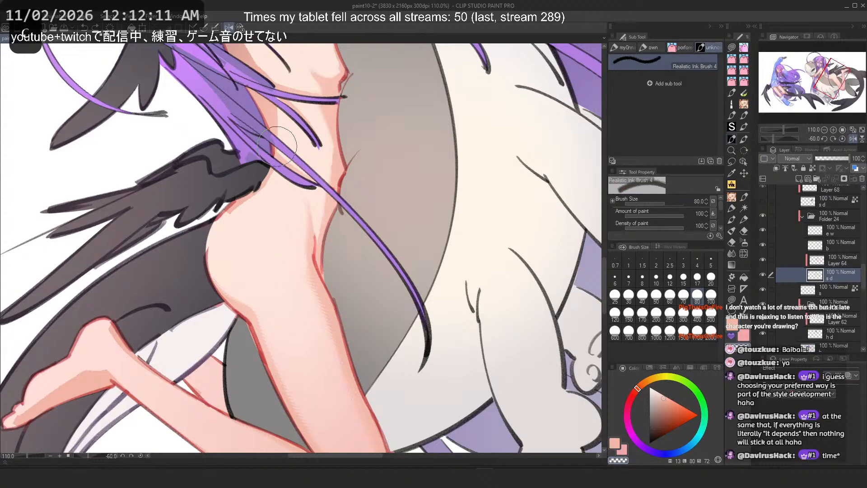
Step: Reset the view rotation and blend a short vertical stroke under the armpit
{"action": "scroll", "coordinate": [271, 149], "scroll_direction": "down", "scroll_amount": 6}
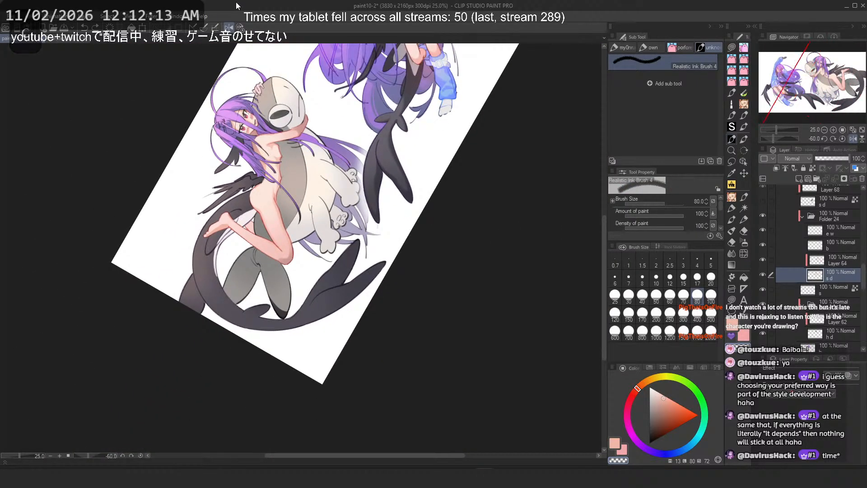
{"action": "left_click", "coordinate": [240, 28]}
{"action": "scroll", "coordinate": [277, 149], "scroll_direction": "down", "scroll_amount": 2}
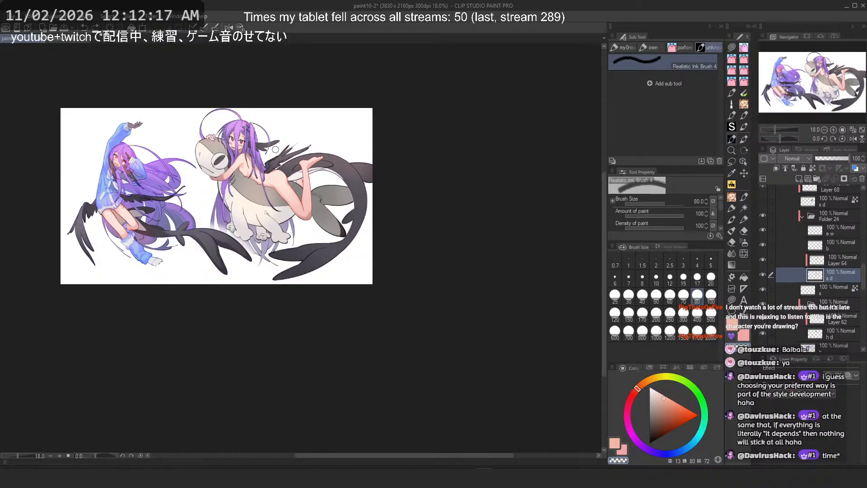
{"action": "scroll", "coordinate": [275, 150], "scroll_direction": "up", "scroll_amount": 2}
{"action": "scroll", "coordinate": [276, 173], "scroll_direction": "up", "scroll_amount": 3}
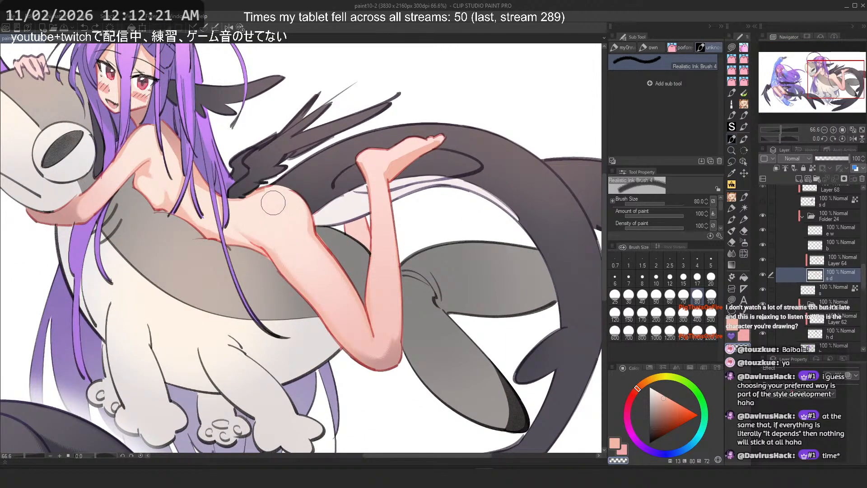
{"action": "scroll", "coordinate": [273, 203], "scroll_direction": "up", "scroll_amount": 1}
{"action": "scroll", "coordinate": [259, 213], "scroll_direction": "up", "scroll_amount": 2}
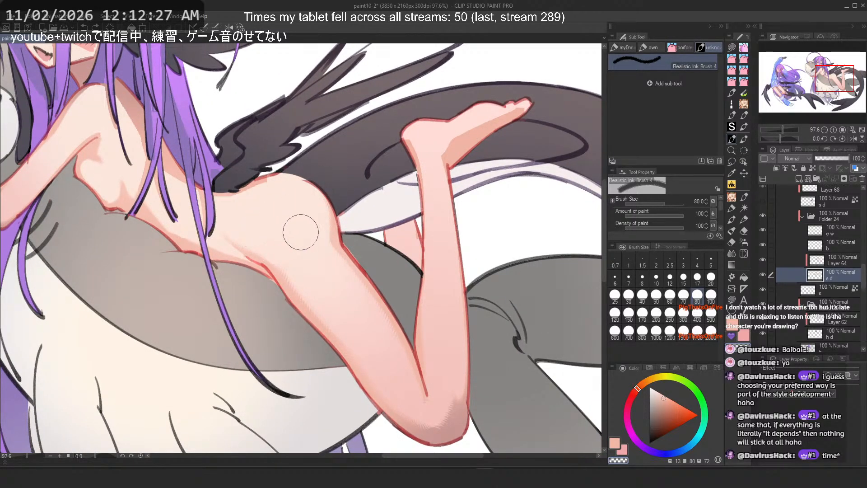
{"action": "mouse_move", "coordinate": [277, 217]}
{"action": "left_mouse_down"}
{"action": "mouse_move", "coordinate": [249, 223]}
{"action": "mouse_move", "coordinate": [285, 253]}
{"action": "mouse_move", "coordinate": [246, 237]}
{"action": "mouse_move", "coordinate": [264, 240]}
{"action": "mouse_move", "coordinate": [275, 258]}
{"action": "left_mouse_up"}
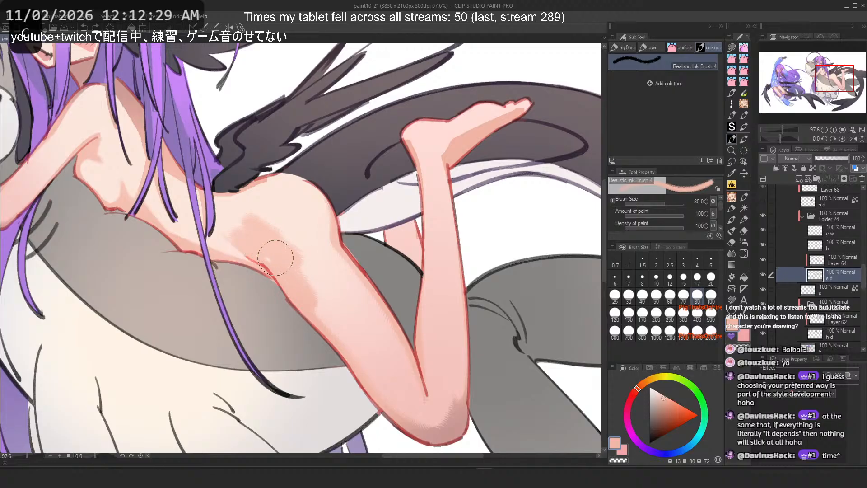
Step: Zoom between the full canvas and close-ups to review the riding character's torso shading
{"action": "scroll", "coordinate": [387, 197], "scroll_direction": "down", "scroll_amount": 12}
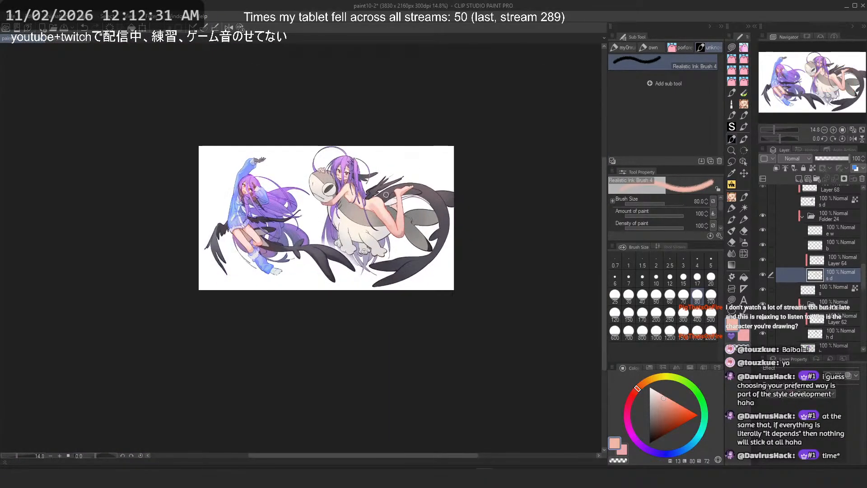
{"action": "scroll", "coordinate": [387, 195], "scroll_direction": "up", "scroll_amount": 10}
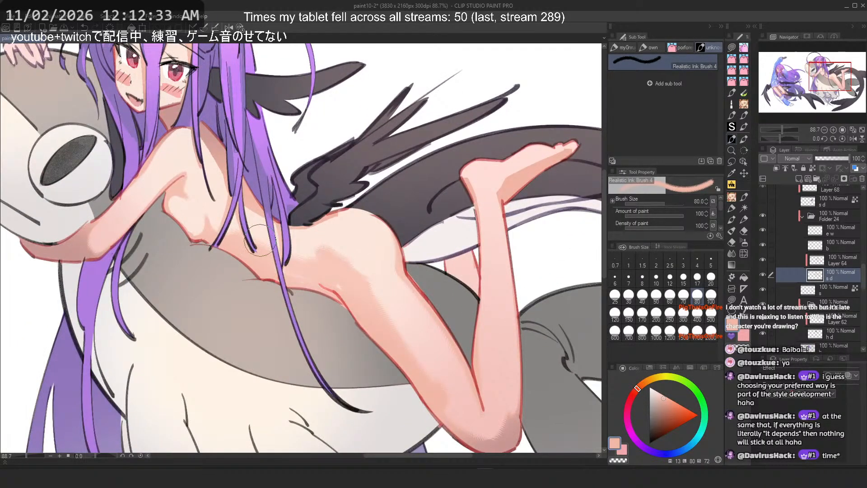
{"action": "scroll", "coordinate": [259, 239], "scroll_direction": "down", "scroll_amount": 7}
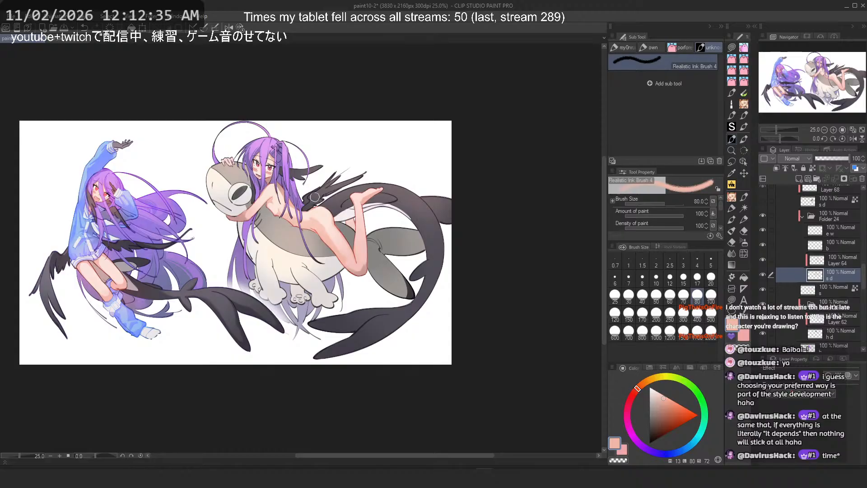
{"action": "scroll", "coordinate": [310, 202], "scroll_direction": "up", "scroll_amount": 4}
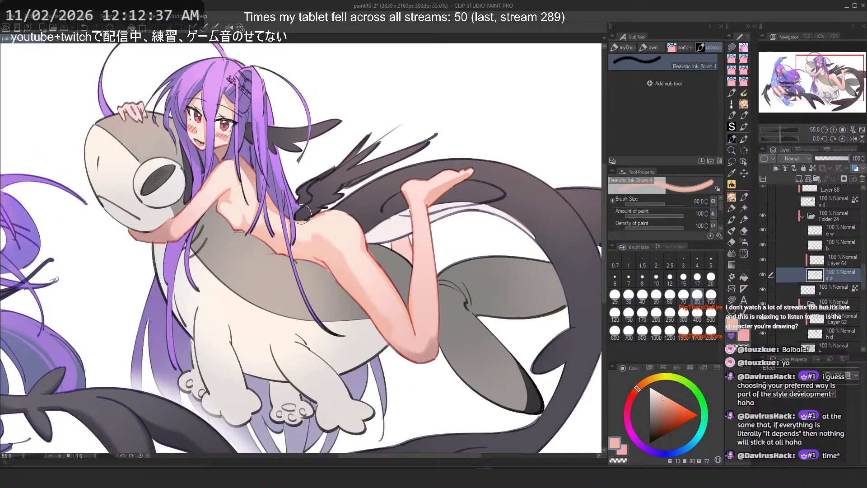
{"action": "scroll", "coordinate": [277, 205], "scroll_direction": "up", "scroll_amount": 3}
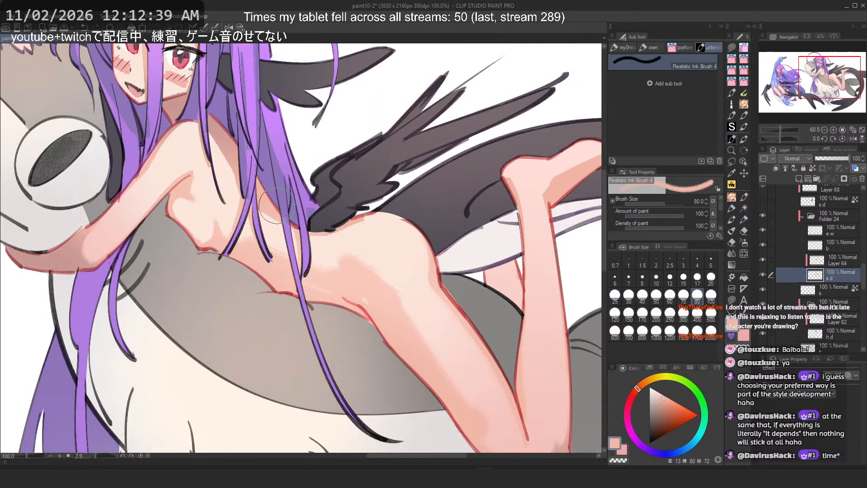
{"action": "scroll", "coordinate": [155, 252], "scroll_direction": "down", "scroll_amount": 1}
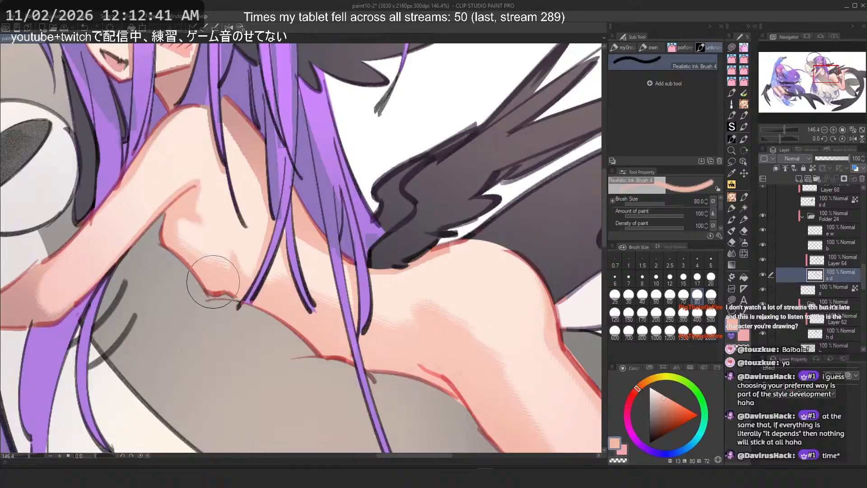
{"action": "scroll", "coordinate": [207, 286], "scroll_direction": "down", "scroll_amount": 4}
Step: Undo several recent blending strokes on the torso and back, checking the result at different zoom levels
{"action": "key", "text": "ctrl+z"}
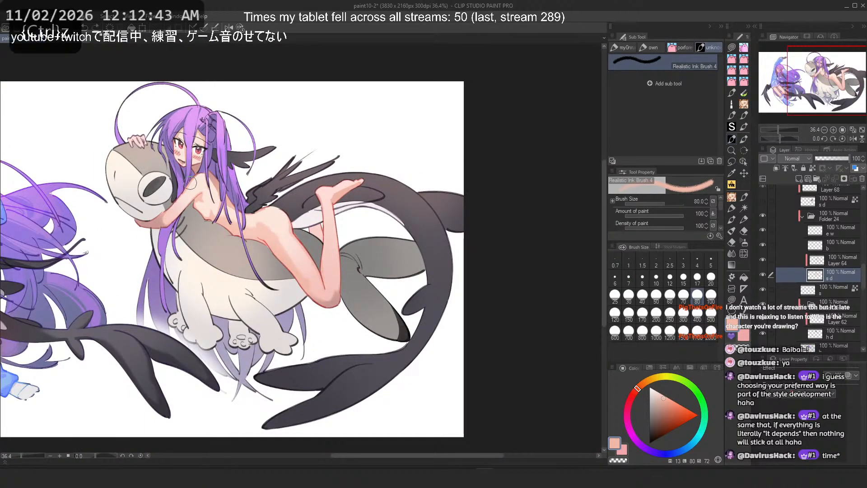
{"action": "scroll", "coordinate": [190, 183], "scroll_direction": "up", "scroll_amount": 5}
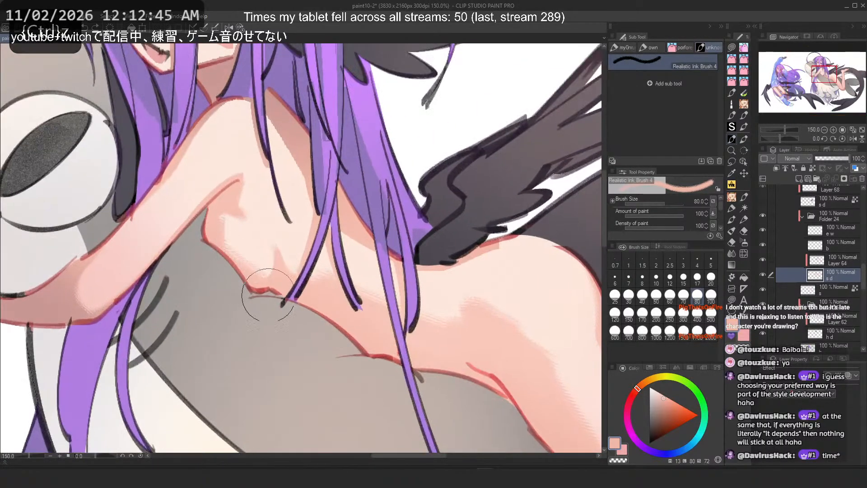
{"action": "key", "text": "ctrl+z"}
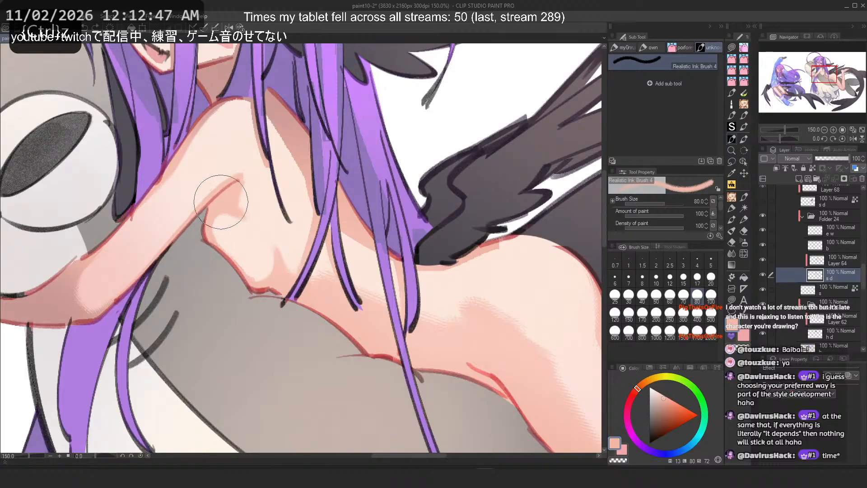
{"action": "scroll", "coordinate": [202, 228], "scroll_direction": "down", "scroll_amount": 4}
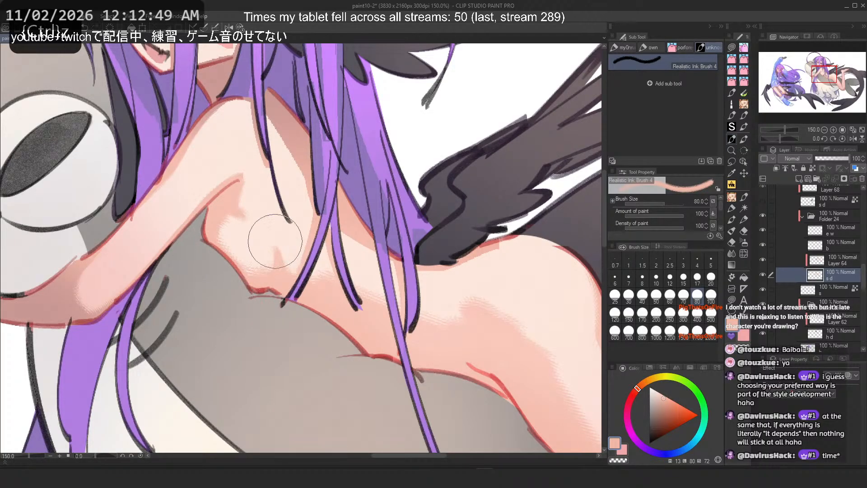
{"action": "scroll", "coordinate": [295, 145], "scroll_direction": "down", "scroll_amount": 3}
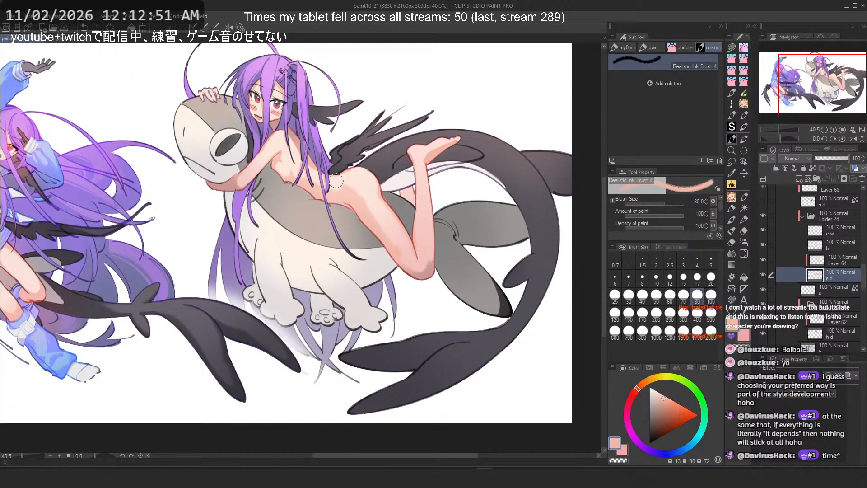
{"action": "scroll", "coordinate": [336, 180], "scroll_direction": "up", "scroll_amount": 1}
{"action": "scroll", "coordinate": [337, 181], "scroll_direction": "up", "scroll_amount": 2}
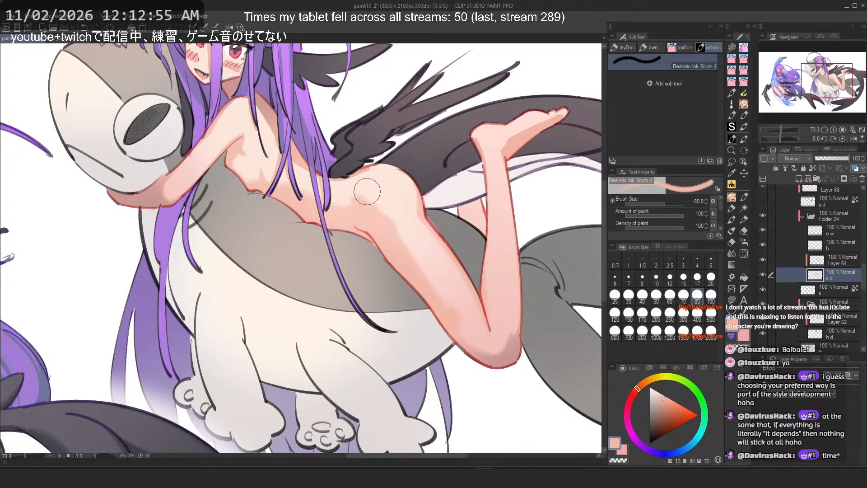
{"action": "key", "text": "ctrl+z"}
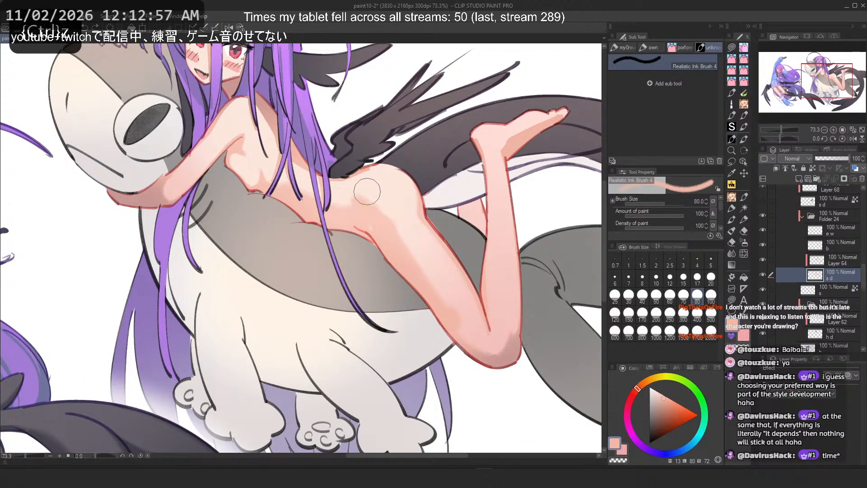
{"action": "key", "text": "ctrl+z"}
{"action": "key", "text": "ctrl+z"}
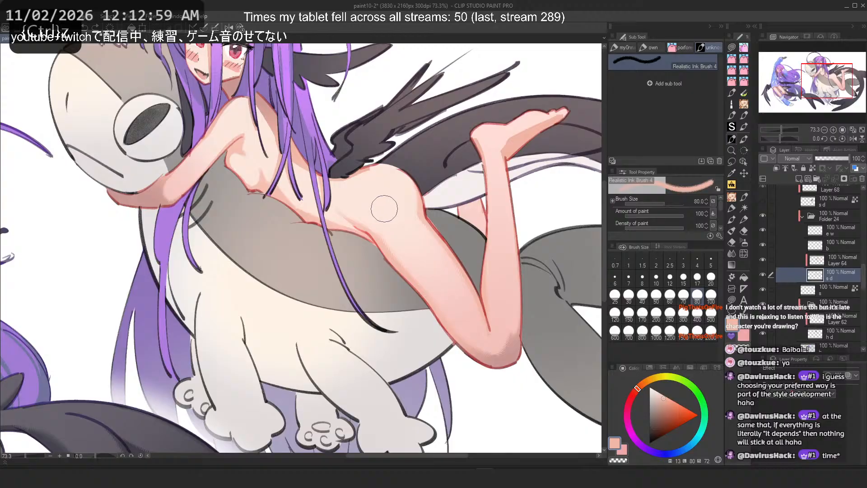
{"action": "scroll", "coordinate": [441, 136], "scroll_direction": "up", "scroll_amount": 2}
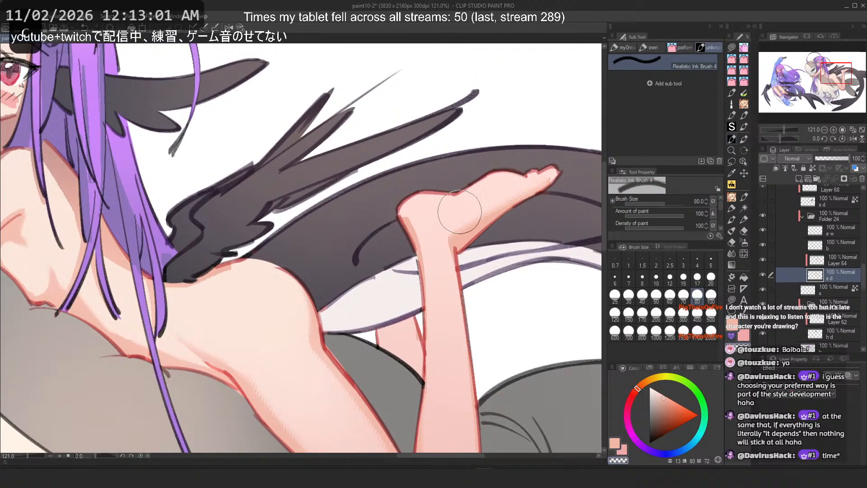
{"action": "key", "text": "ctrl+z"}
Step: Set the brush size to 50 and try blending strokes across the raised foot's sole, undoing each one
{"action": "left_click", "coordinate": [656, 295]}
{"action": "scroll", "coordinate": [514, 178], "scroll_direction": "up", "scroll_amount": 2}
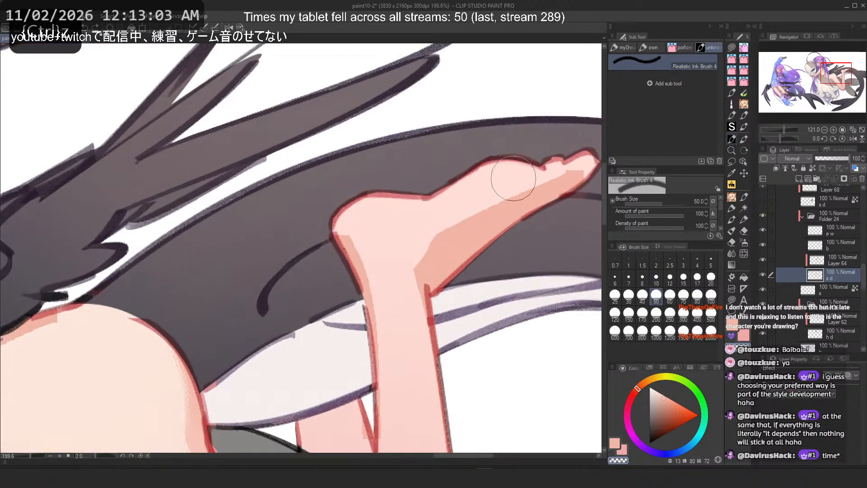
{"action": "left_click_drag", "start_coordinate": [513, 178], "coordinate": [440, 226]}
{"action": "key", "text": "ctrl+z"}
{"action": "left_click_drag", "start_coordinate": [540, 174], "coordinate": [407, 257]}
{"action": "key", "text": "ctrl+z"}
{"action": "left_click_drag", "start_coordinate": [524, 203], "coordinate": [450, 231]}
{"action": "key", "text": "ctrl+z"}
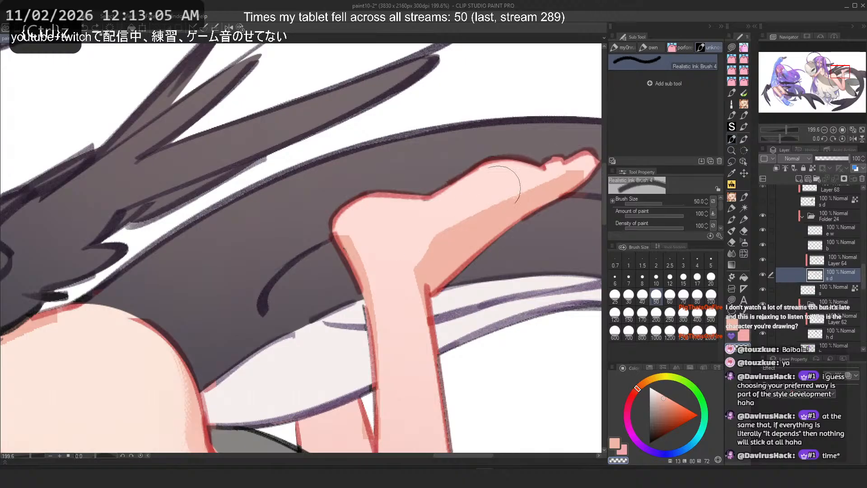
{"action": "mouse_move", "coordinate": [498, 189]}
{"action": "left_mouse_down"}
{"action": "mouse_move", "coordinate": [415, 251]}
{"action": "mouse_move", "coordinate": [420, 273]}
{"action": "mouse_move", "coordinate": [453, 226]}
{"action": "mouse_move", "coordinate": [411, 261]}
{"action": "mouse_move", "coordinate": [424, 221]}
{"action": "left_mouse_up"}
{"action": "key", "text": "c"}
{"action": "key", "text": "ctrl+z"}
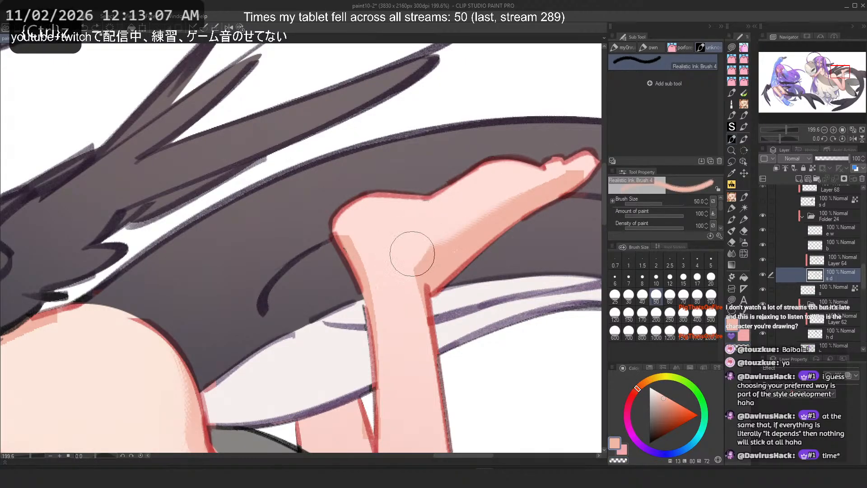
Step: Try blending strokes on the raised foot's ankle and heel, undoing them all
{"action": "left_click_drag", "start_coordinate": [410, 258], "coordinate": [433, 231]}
{"action": "key", "text": "h"}
{"action": "key", "text": "c"}
{"action": "left_click_drag", "start_coordinate": [135, 252], "coordinate": [128, 247]}
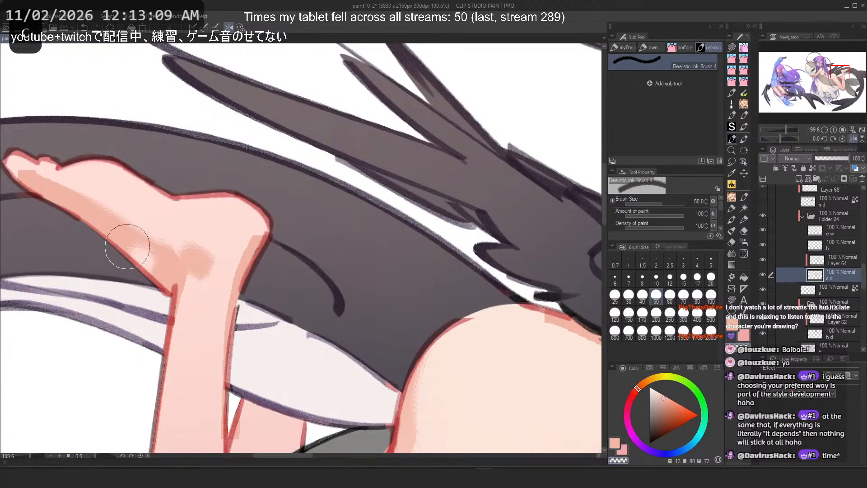
{"action": "key", "text": "c"}
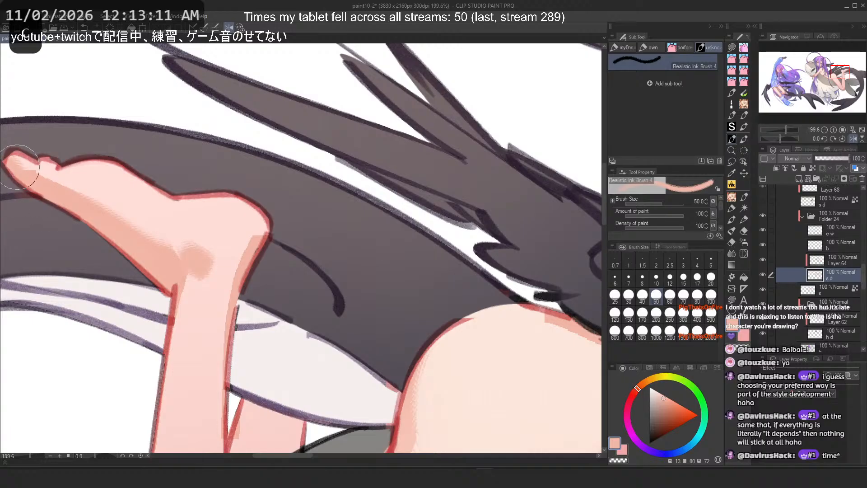
{"action": "key", "text": "ctrl+z"}
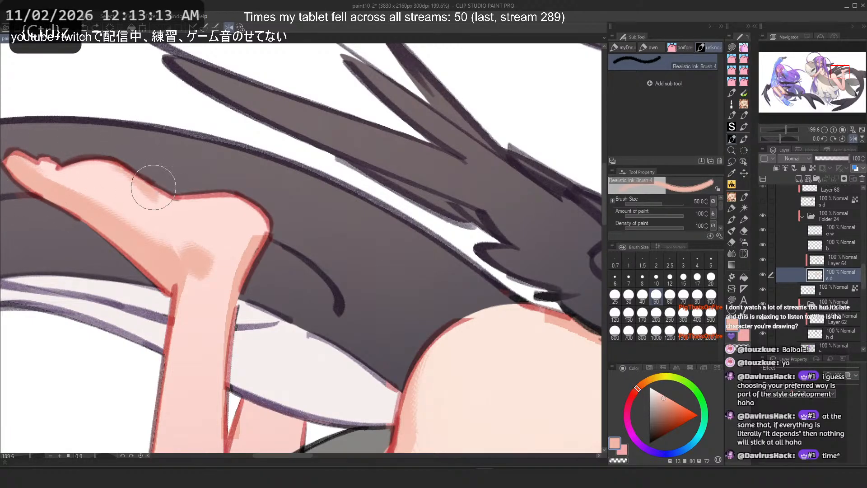
{"action": "left_click_drag", "start_coordinate": [153, 188], "coordinate": [162, 194]}
{"action": "key", "text": "ctrl+z"}
{"action": "mouse_move", "coordinate": [128, 162]}
{"action": "left_mouse_down"}
{"action": "mouse_move", "coordinate": [185, 197]}
{"action": "mouse_move", "coordinate": [167, 190]}
{"action": "left_mouse_up"}
{"action": "key", "text": "ctrl+z"}
Step: Undo another stroke and try more blending strokes along the top of the raised foot, undoing them
{"action": "key", "text": "ctrl+z"}
{"action": "key", "text": "ctrl+z"}
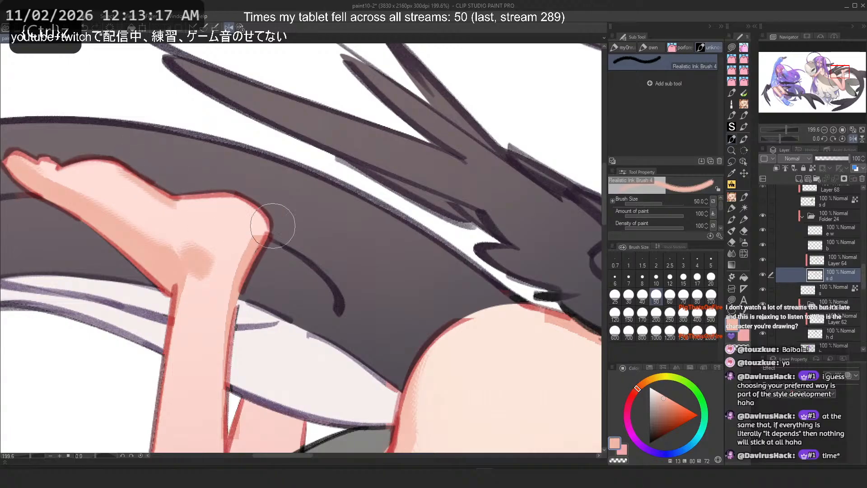
{"action": "scroll", "coordinate": [273, 226], "scroll_direction": "down", "scroll_amount": 10}
{"action": "scroll", "coordinate": [180, 192], "scroll_direction": "up", "scroll_amount": 9}
{"action": "key", "text": "ctrl+z"}
{"action": "left_click_drag", "start_coordinate": [289, 178], "coordinate": [332, 214]}
{"action": "key", "text": "ctrl+z"}
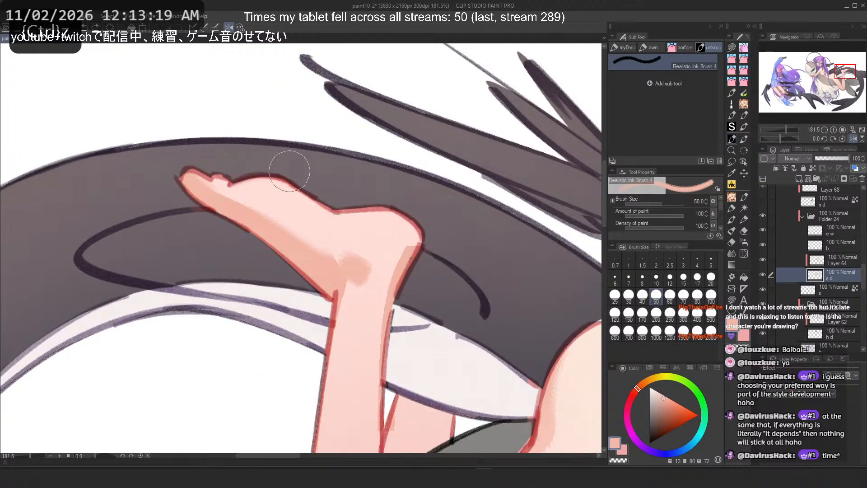
{"action": "key", "text": "2"}
{"action": "key", "text": "ctrl+z"}
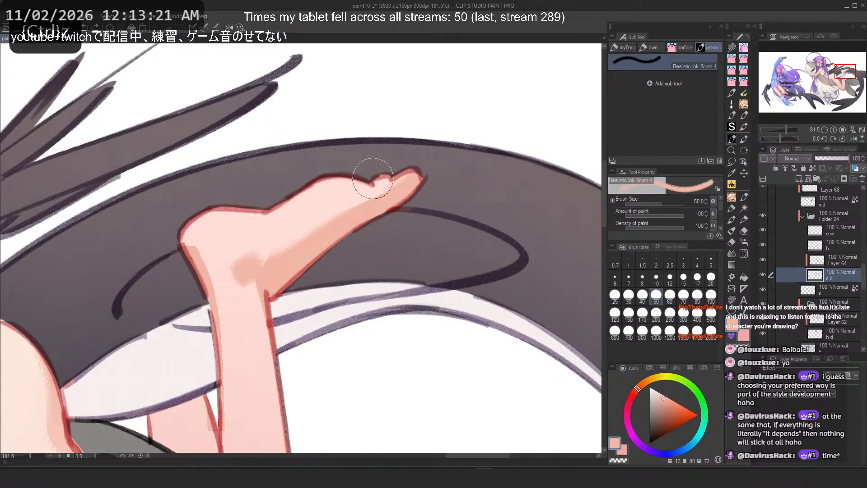
{"action": "left_click_drag", "start_coordinate": [373, 181], "coordinate": [344, 234]}
{"action": "key", "text": "ctrl+z"}
{"action": "key", "text": "c"}
{"action": "left_click_drag", "start_coordinate": [356, 202], "coordinate": [300, 224]}
Step: Blend the back of the raised leg's ankle, undoing a longer stroke down the calf
{"action": "key", "text": "ctrl+z"}
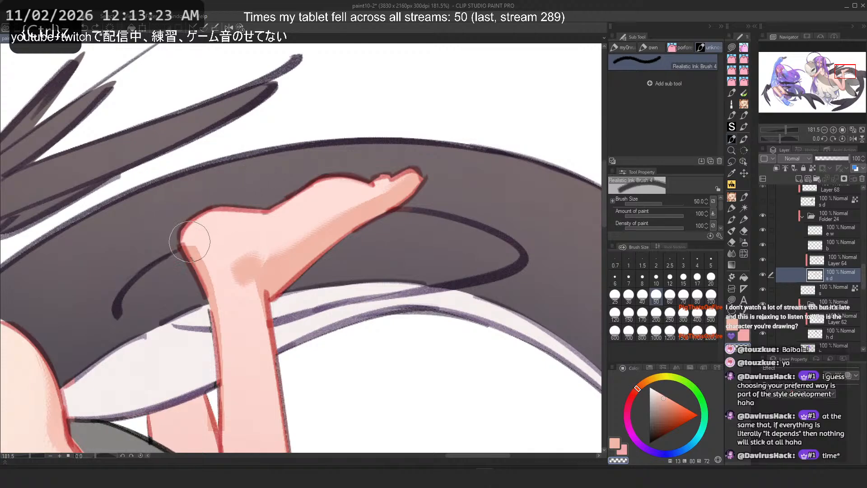
{"action": "left_click_drag", "start_coordinate": [194, 241], "coordinate": [227, 285]}
{"action": "key", "text": "c"}
{"action": "left_click_drag", "start_coordinate": [185, 239], "coordinate": [212, 304]}
{"action": "key", "text": "ctrl+z"}
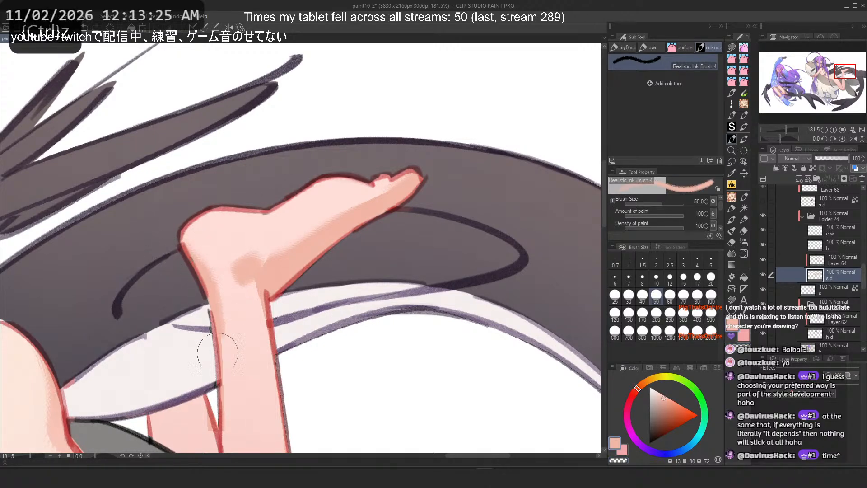
{"action": "scroll", "coordinate": [217, 203], "scroll_direction": "down", "scroll_amount": 3}
{"action": "scroll", "coordinate": [231, 198], "scroll_direction": "up", "scroll_amount": 2}
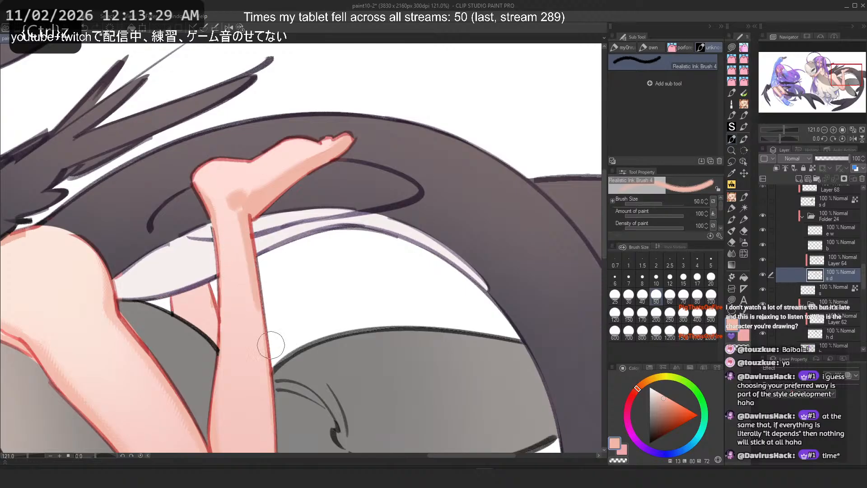
{"action": "left_click_drag", "start_coordinate": [186, 217], "coordinate": [235, 249]}
{"action": "scroll", "coordinate": [253, 253], "scroll_direction": "down", "scroll_amount": 1}
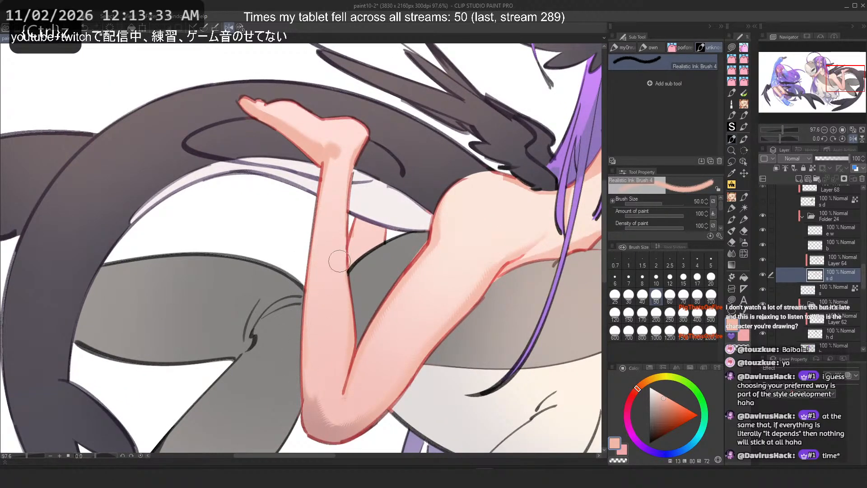
{"action": "left_click_drag", "start_coordinate": [346, 213], "coordinate": [331, 374]}
{"action": "key", "text": "ctrl+z"}
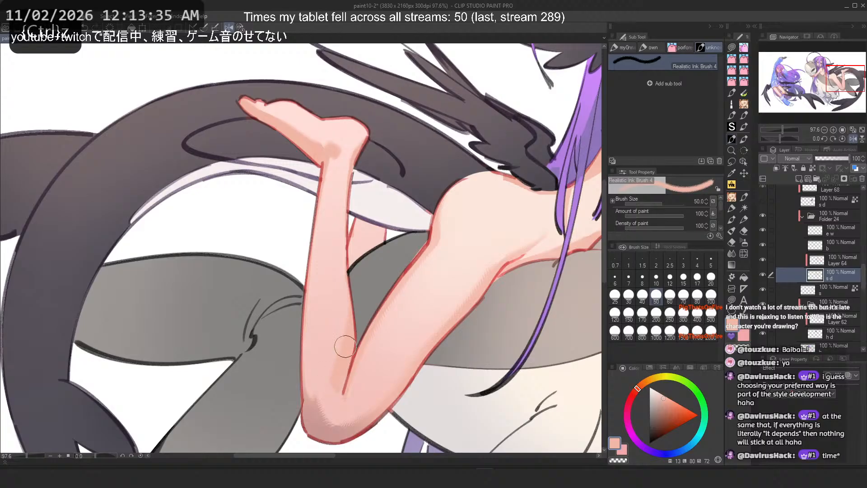
{"action": "key", "text": "h"}
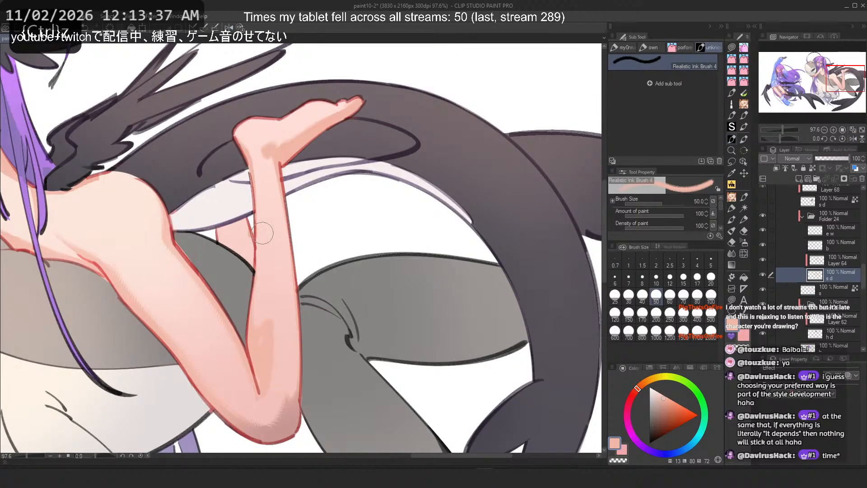
Step: Set the brush size to 120 and try blending strokes down the raised leg's shin and knee, undoing them
{"action": "scroll", "coordinate": [263, 233], "scroll_direction": "down", "scroll_amount": 1}
{"action": "left_click", "coordinate": [615, 313]}
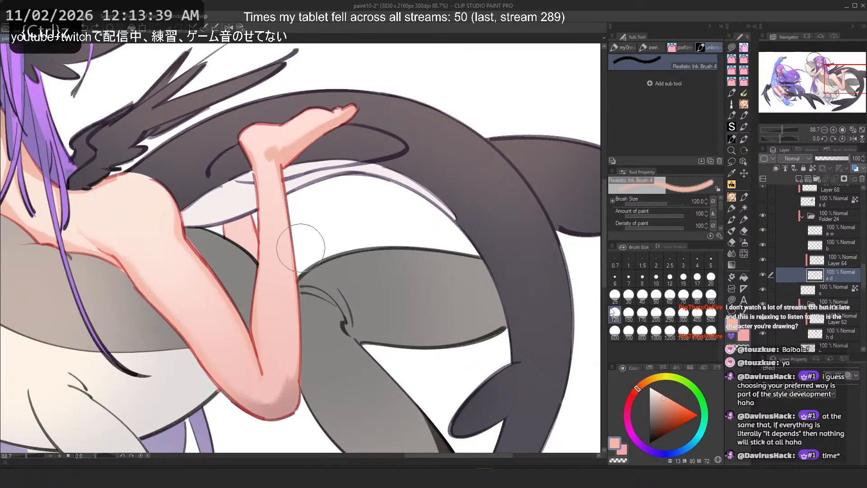
{"action": "left_click_drag", "start_coordinate": [276, 295], "coordinate": [262, 375]}
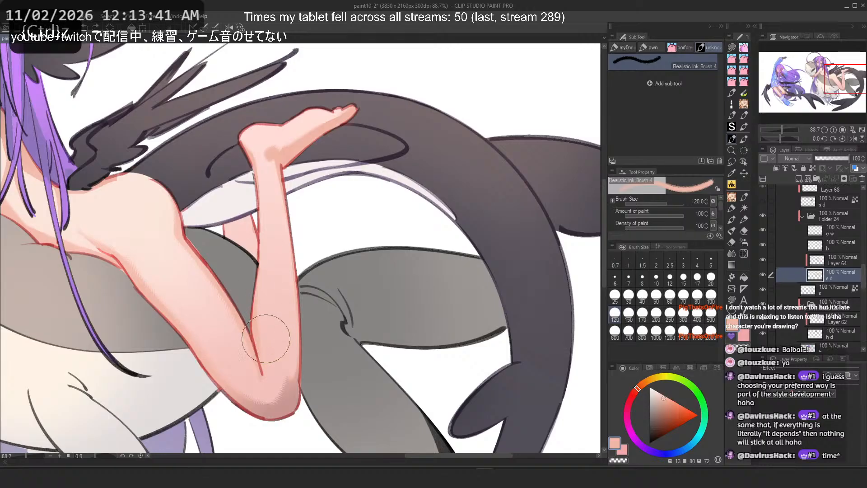
{"action": "mouse_move", "coordinate": [266, 338]}
{"action": "left_mouse_down"}
{"action": "mouse_move", "coordinate": [270, 256]}
{"action": "mouse_move", "coordinate": [259, 316]}
{"action": "mouse_move", "coordinate": [281, 284]}
{"action": "mouse_move", "coordinate": [275, 320]}
{"action": "left_mouse_up"}
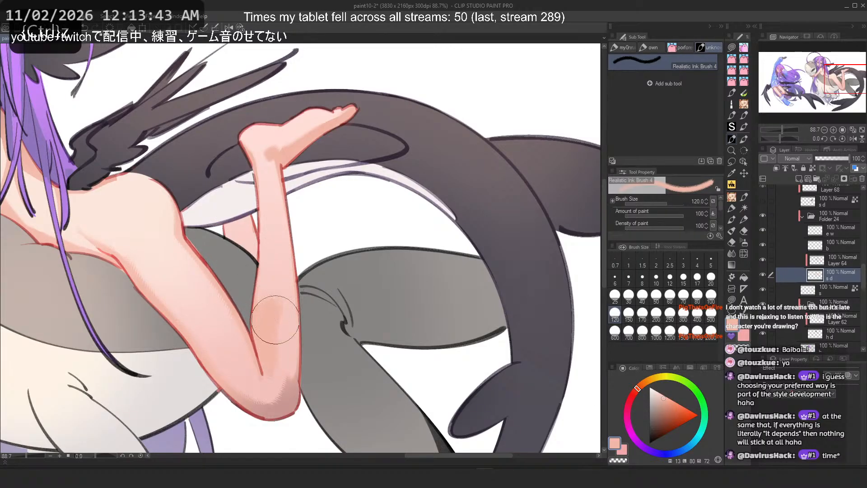
{"action": "key", "text": "ctrl+z"}
{"action": "key", "text": "h"}
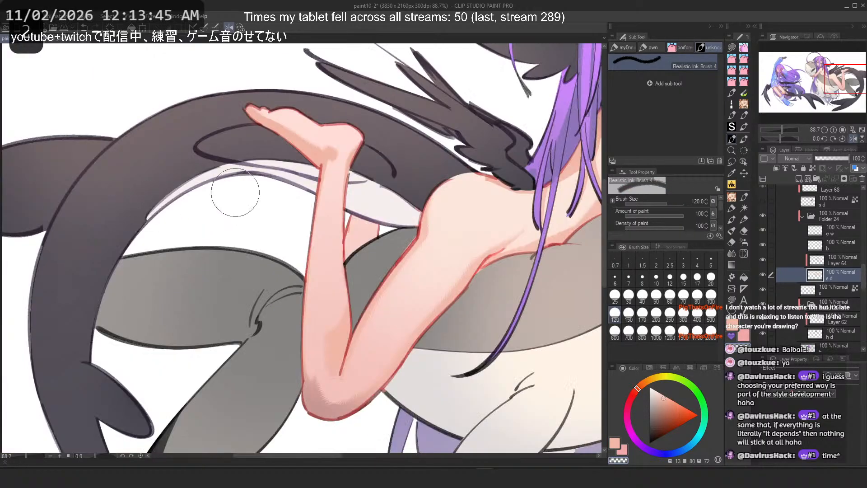
{"action": "key", "text": "ctrl+z"}
{"action": "left_click_drag", "start_coordinate": [332, 262], "coordinate": [323, 304]}
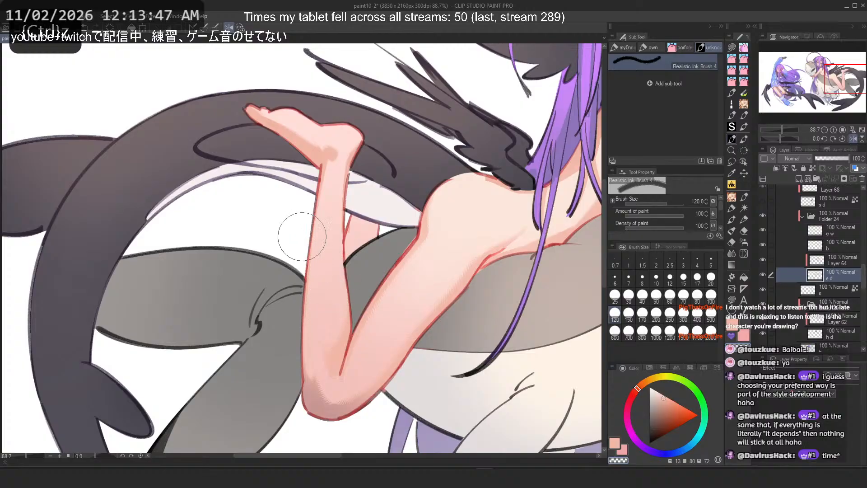
{"action": "key", "text": "ctrl+z"}
Step: Undo the last leg stroke, checking the full figure at different zoom levels
{"action": "scroll", "coordinate": [194, 107], "scroll_direction": "down", "scroll_amount": 4}
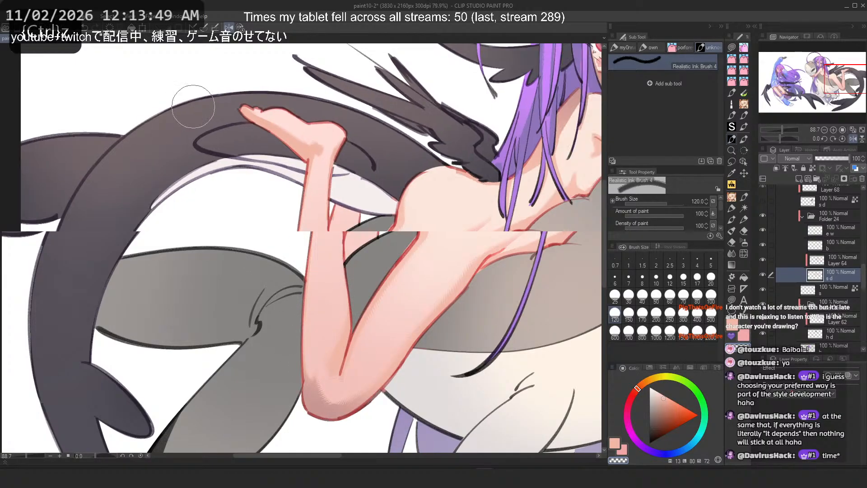
{"action": "scroll", "coordinate": [196, 107], "scroll_direction": "up", "scroll_amount": 2}
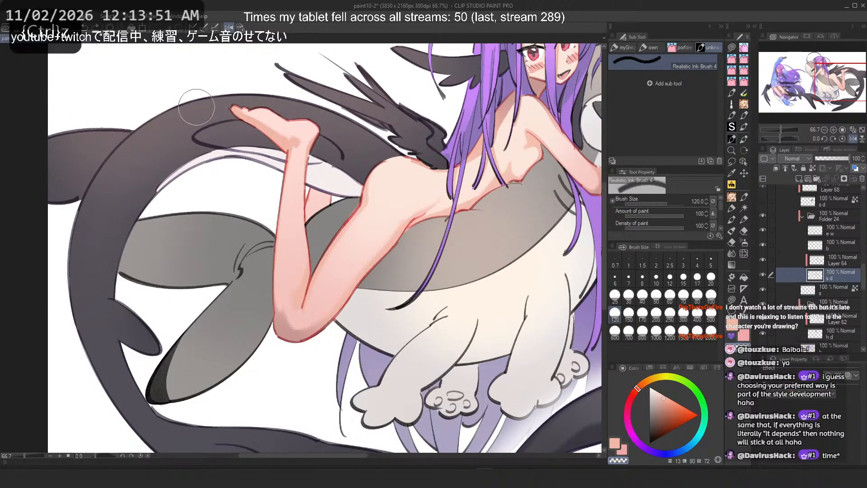
{"action": "key", "text": "ctrl+z"}
{"action": "scroll", "coordinate": [460, 167], "scroll_direction": "down", "scroll_amount": 2}
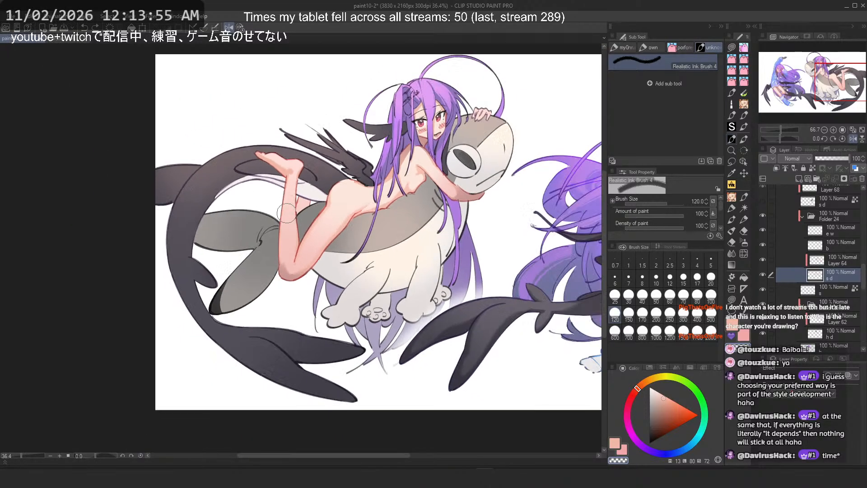
{"action": "scroll", "coordinate": [460, 167], "scroll_direction": "up", "scroll_amount": 1}
{"action": "scroll", "coordinate": [460, 167], "scroll_direction": "up", "scroll_amount": 3}
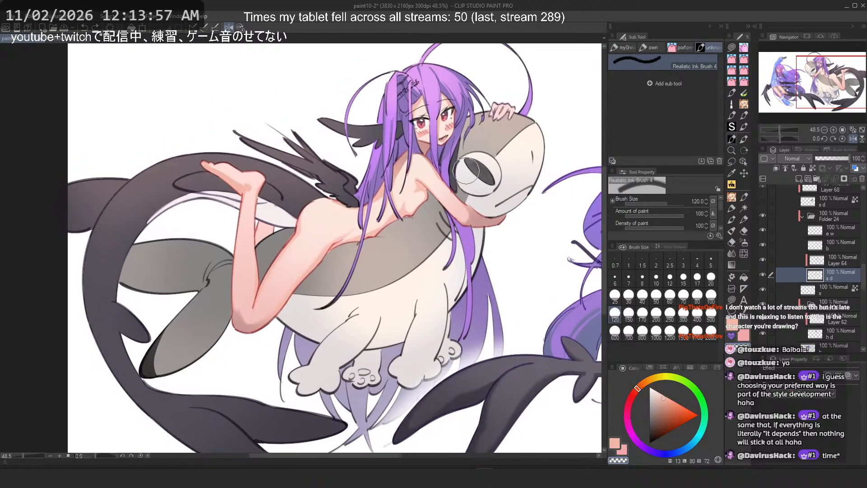
{"action": "scroll", "coordinate": [399, 150], "scroll_direction": "up", "scroll_amount": 2}
Step: Try blending strokes down the chest and shoulder beside the hair, undoing them
{"action": "key", "text": "c"}
{"action": "left_click_drag", "start_coordinate": [423, 196], "coordinate": [368, 333]}
{"action": "key", "text": "h"}
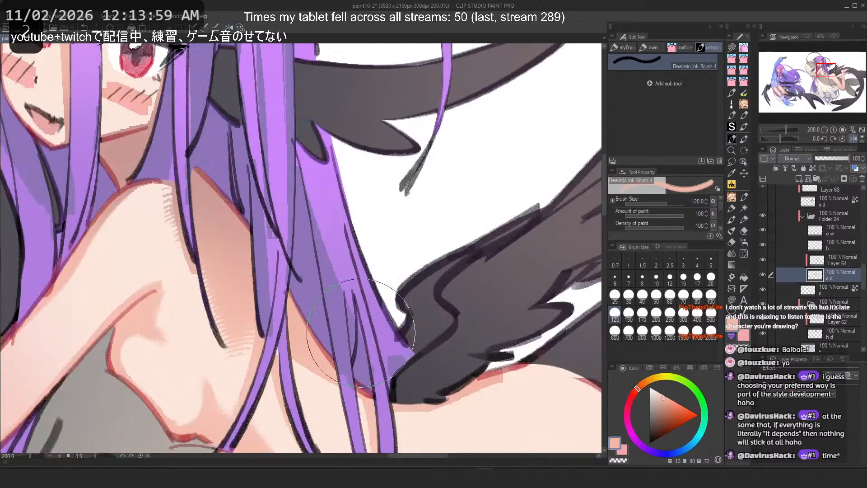
{"action": "key", "text": "ctrl+z"}
{"action": "mouse_move", "coordinate": [200, 205]}
{"action": "left_mouse_down"}
{"action": "mouse_move", "coordinate": [206, 314]}
{"action": "mouse_move", "coordinate": [214, 318]}
{"action": "left_mouse_up"}
{"action": "key", "text": "ctrl+z"}
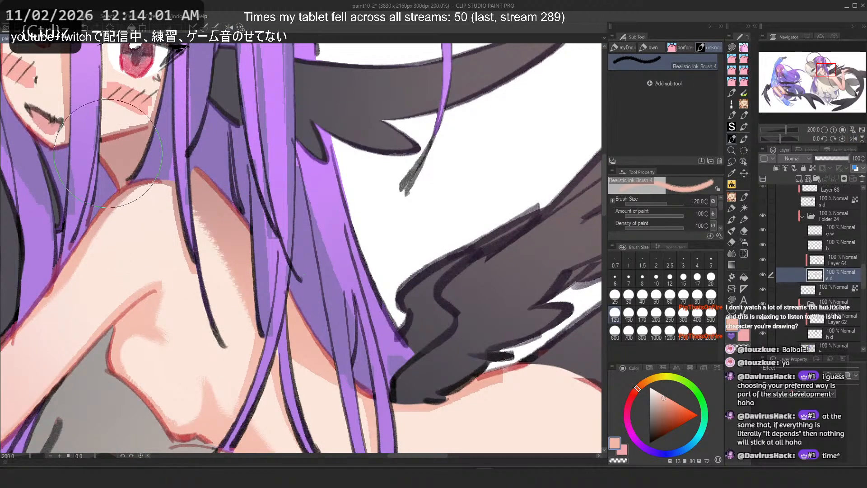
{"action": "key", "text": "ctrl+z"}
{"action": "key", "text": "c"}
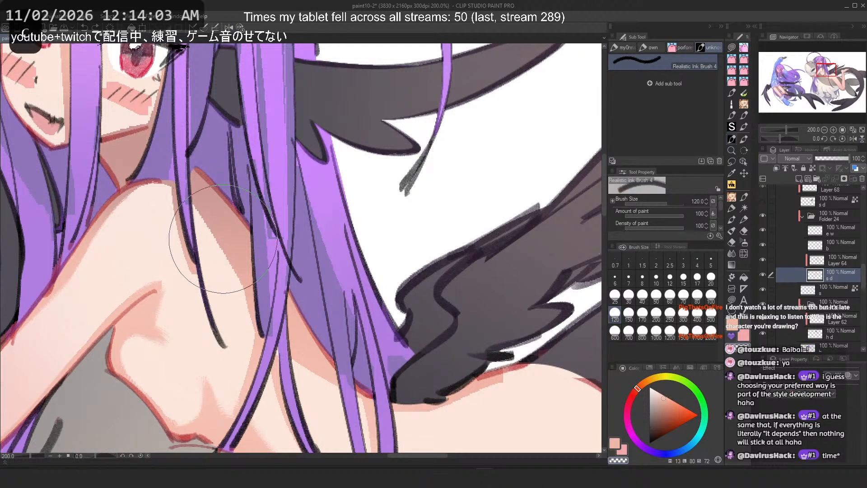
{"action": "left_click_drag", "start_coordinate": [197, 226], "coordinate": [242, 334]}
{"action": "key", "text": "ctrl+z"}
Step: Blend soft strokes along the shoulder near the neck
{"action": "left_click_drag", "start_coordinate": [166, 209], "coordinate": [182, 271]}
{"action": "scroll", "coordinate": [308, 171], "scroll_direction": "down", "scroll_amount": 6}
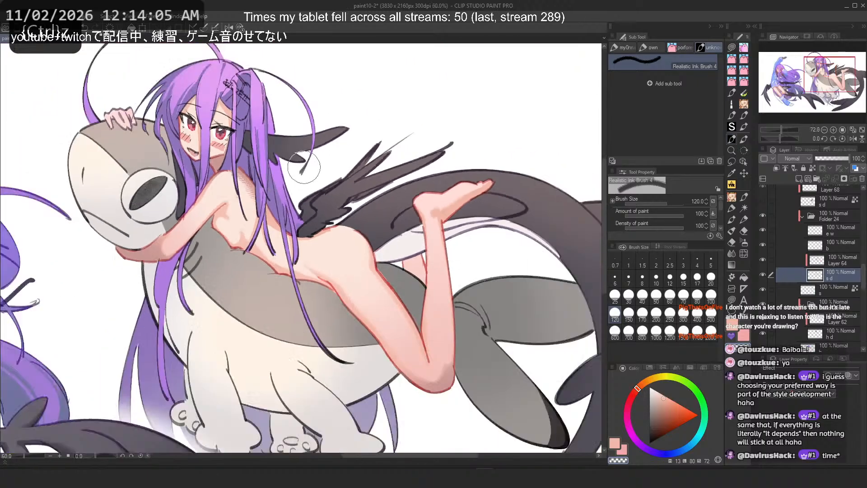
{"action": "left_click_drag", "start_coordinate": [307, 170], "coordinate": [349, 185]}
{"action": "scroll", "coordinate": [307, 186], "scroll_direction": "up", "scroll_amount": 8}
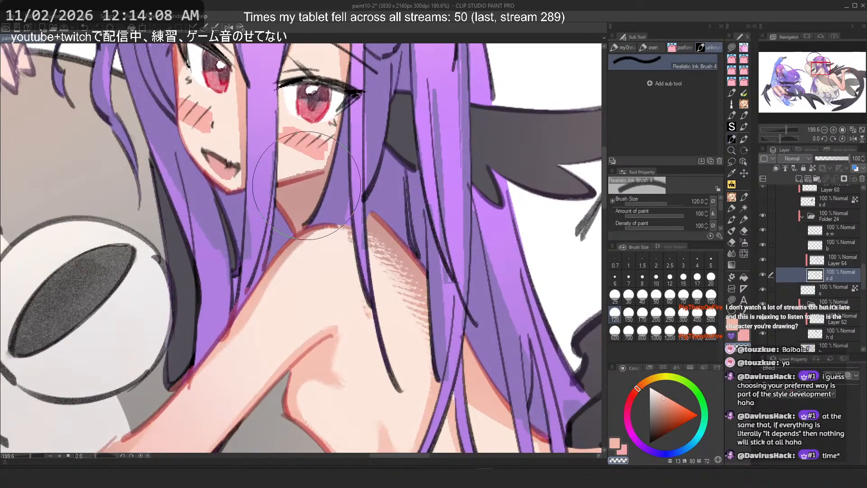
Step: Set the brush size to 15, switch to the square_gpen tool and try a stroke down the shoulder, undoing it with earlier strokes
{"action": "left_click", "coordinate": [681, 277]}
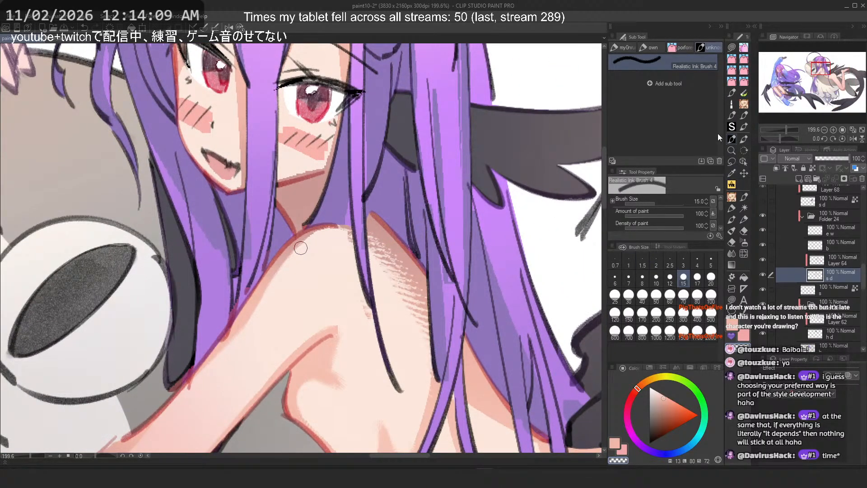
{"action": "left_click", "coordinate": [650, 47]}
{"action": "left_click", "coordinate": [691, 61]}
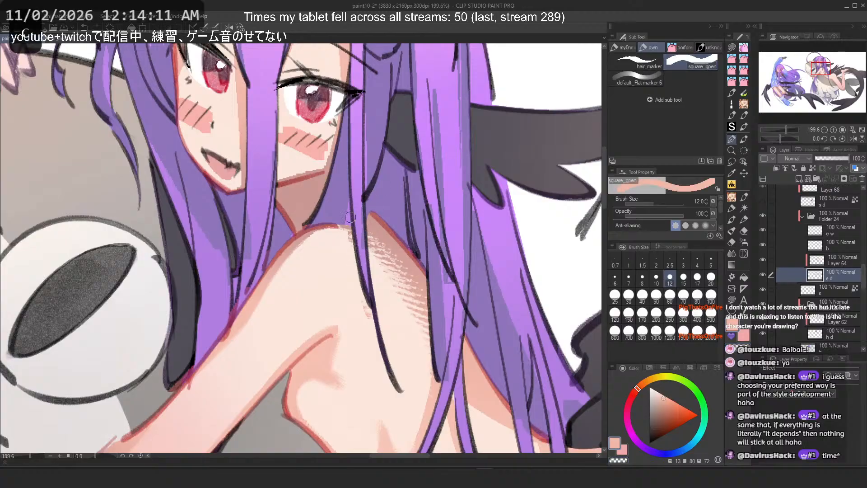
{"action": "key", "text": "ctrl+z"}
{"action": "mouse_move", "coordinate": [350, 221]}
{"action": "left_mouse_down"}
{"action": "mouse_move", "coordinate": [375, 326]}
{"action": "mouse_move", "coordinate": [365, 300]}
{"action": "mouse_move", "coordinate": [378, 325]}
{"action": "left_mouse_up"}
{"action": "key", "text": "ctrl+z"}
{"action": "key", "text": "ctrl+z"}
{"action": "key", "text": "ctrl+z"}
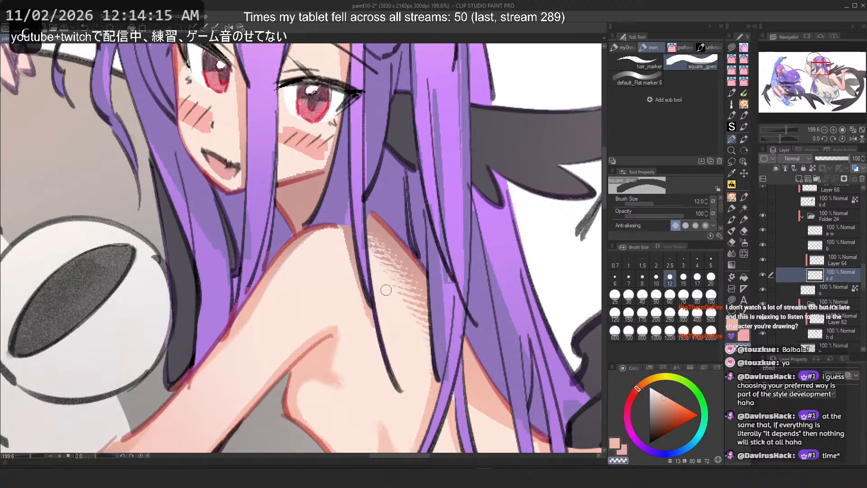
Step: Switch back to the Realistic Ink Brush 4 and undo further strokes on the shoulder
{"action": "key", "text": "c"}
{"action": "key", "text": "ctrl+z"}
{"action": "scroll", "coordinate": [260, 154], "scroll_direction": "down", "scroll_amount": 5}
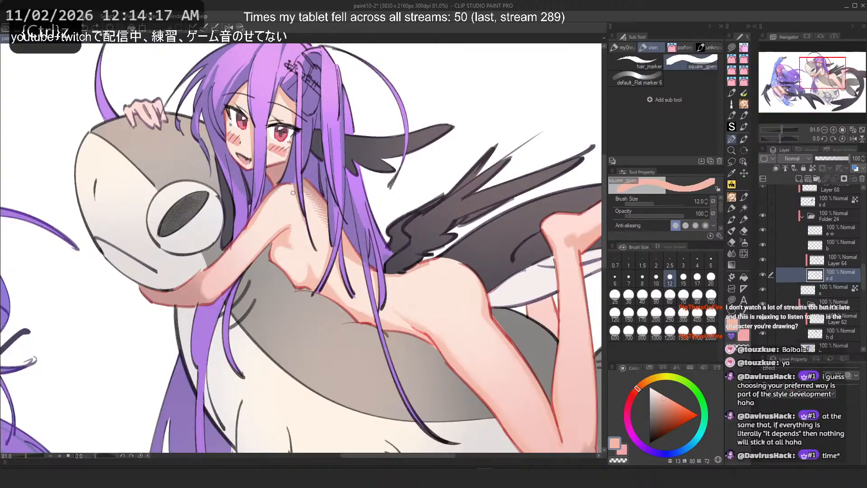
{"action": "scroll", "coordinate": [405, 252], "scroll_direction": "up", "scroll_amount": 4}
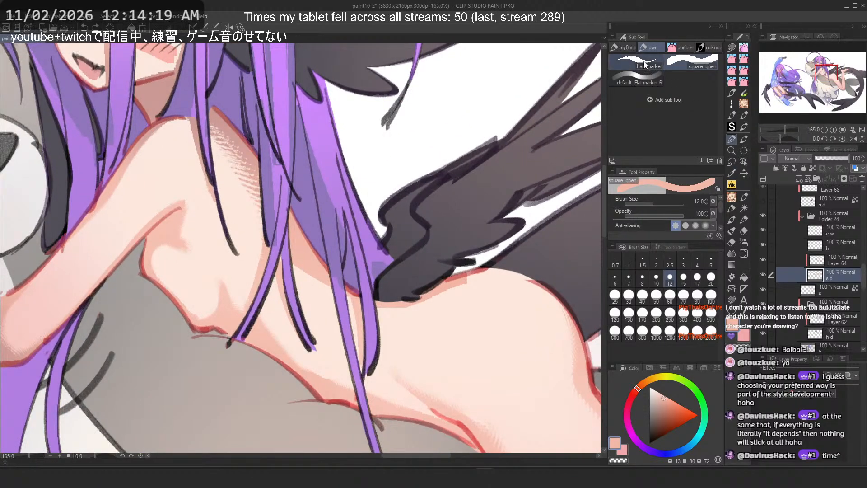
{"action": "left_click", "coordinate": [703, 48]}
{"action": "key", "text": "shift+6"}
{"action": "key", "text": "ctrl+z"}
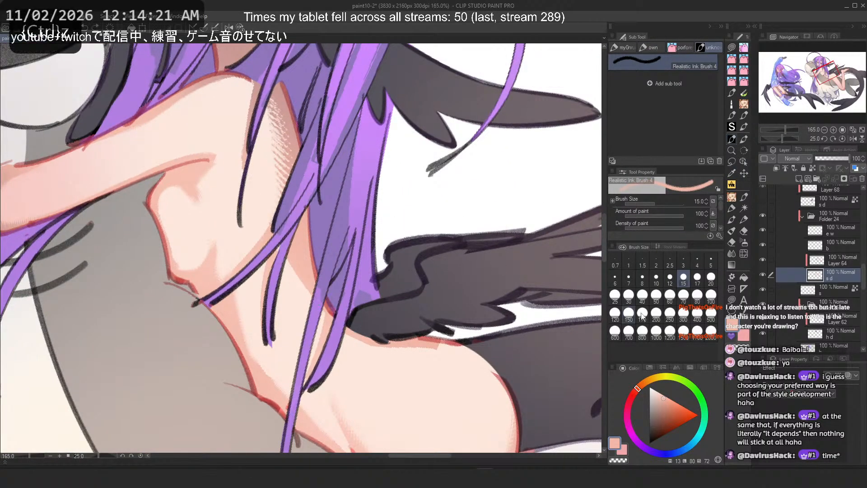
Step: Try a blending stroke down the chest beside the hair at brush size 80
{"action": "left_click", "coordinate": [615, 312]}
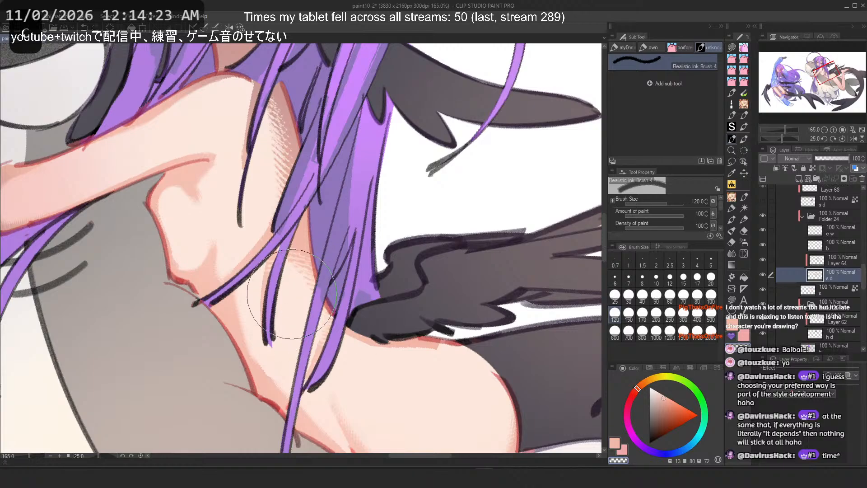
{"action": "left_click", "coordinate": [698, 296]}
{"action": "left_click_drag", "start_coordinate": [280, 264], "coordinate": [302, 302]}
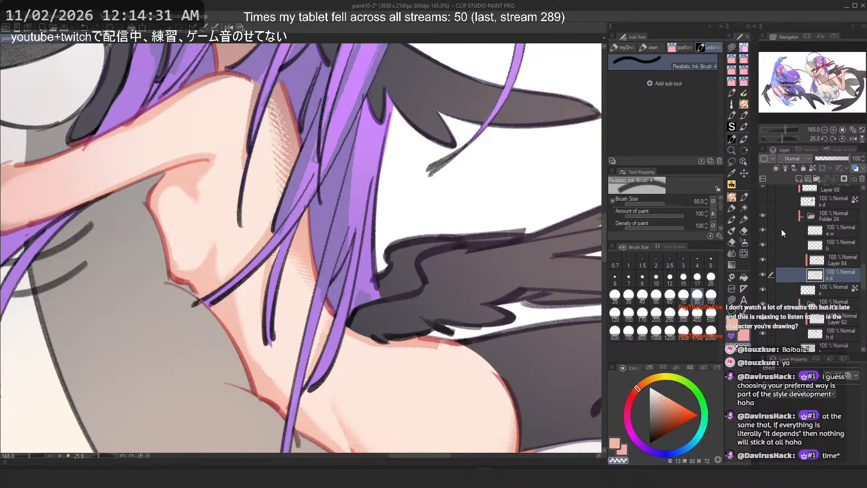
{"action": "left_click_drag", "start_coordinate": [733, 139], "coordinate": [729, 197]}
{"action": "left_click_drag", "start_coordinate": [735, 142], "coordinate": [730, 189]}
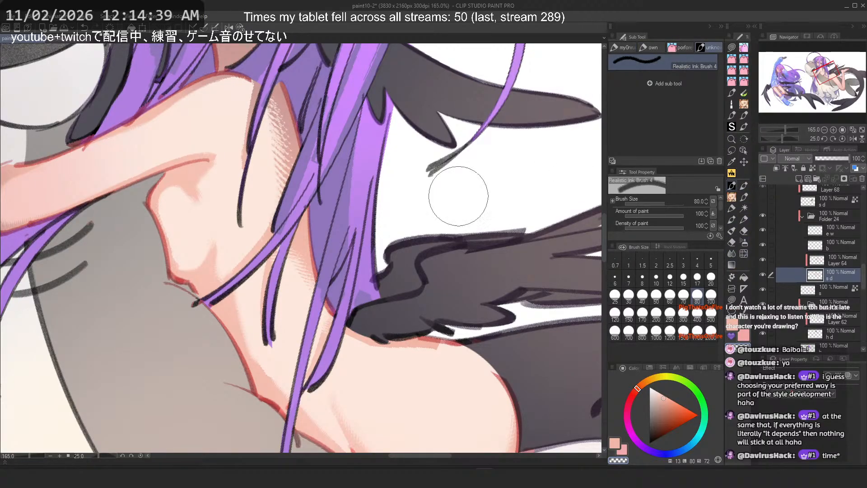
{"action": "left_click_drag", "start_coordinate": [284, 197], "coordinate": [308, 198]}
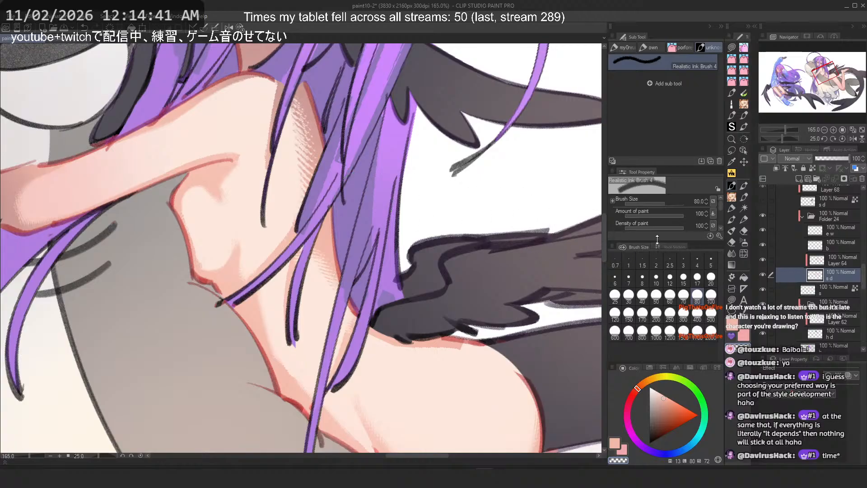
Step: Browse the Airbrush, Thick paint, Pencil and Auto select tools, then switch back to Realistic Ink Brush 4 and undo the stroke
{"action": "left_click", "coordinate": [744, 231]}
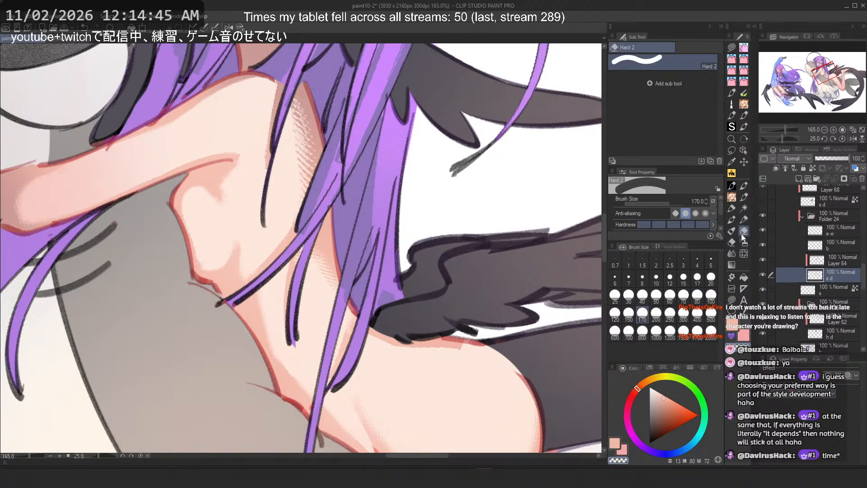
{"action": "left_click", "coordinate": [732, 232]}
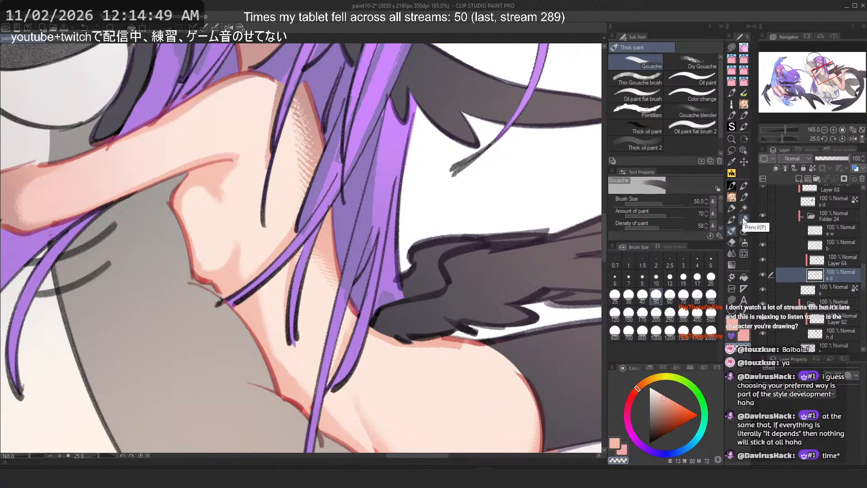
{"action": "left_click", "coordinate": [744, 220]}
{"action": "left_click_drag", "start_coordinate": [744, 173], "coordinate": [744, 173]}
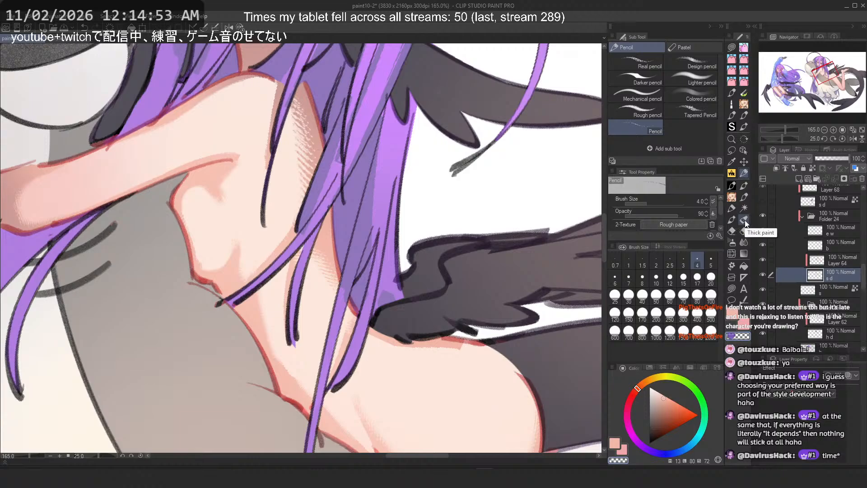
{"action": "left_click", "coordinate": [744, 220]}
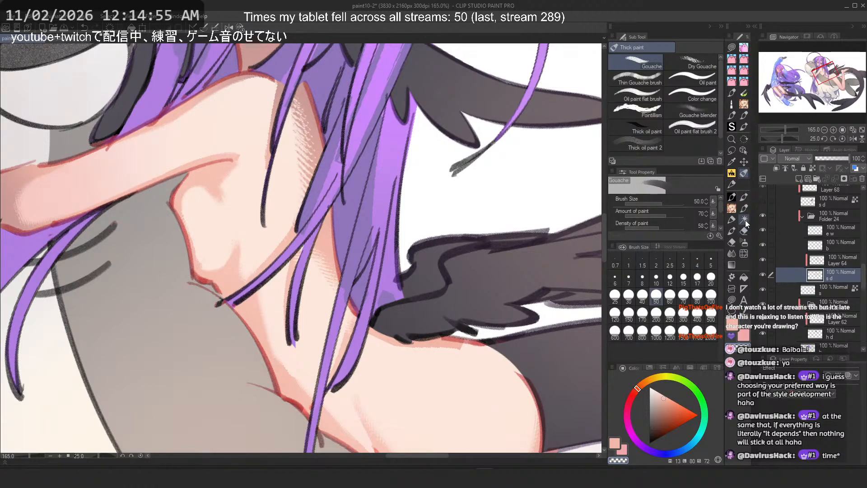
{"action": "left_click_drag", "start_coordinate": [746, 221], "coordinate": [740, 145]}
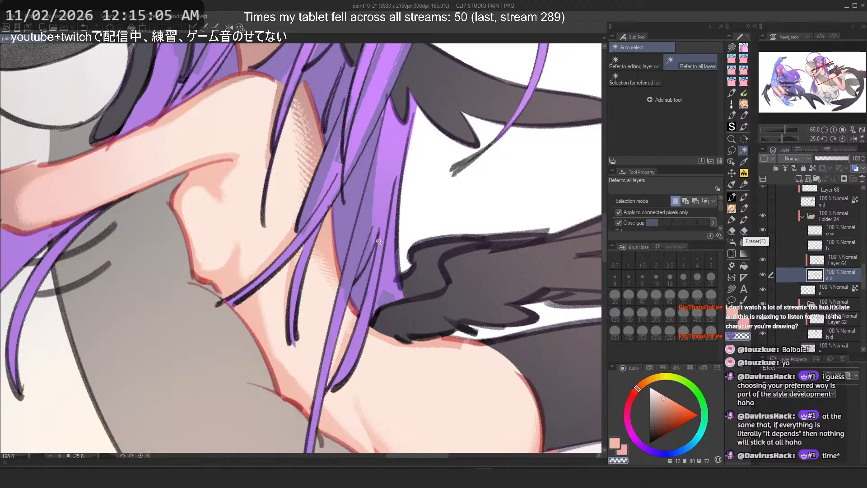
{"action": "scroll", "coordinate": [347, 241], "scroll_direction": "down", "scroll_amount": 2}
{"action": "scroll", "coordinate": [354, 153], "scroll_direction": "up", "scroll_amount": 3}
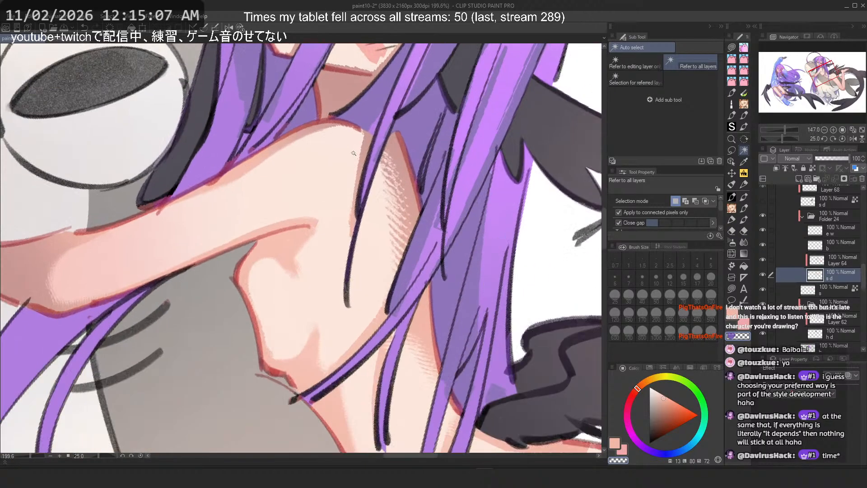
{"action": "left_click", "coordinate": [732, 198]}
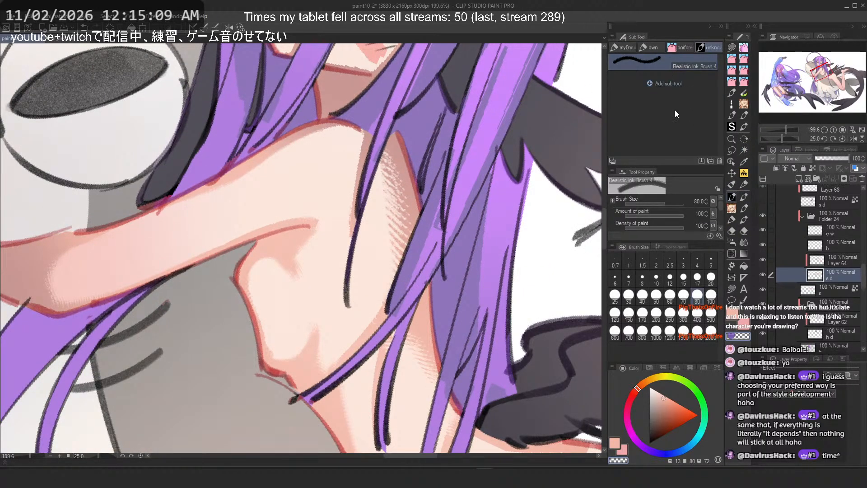
{"action": "key", "text": "ctrl+z"}
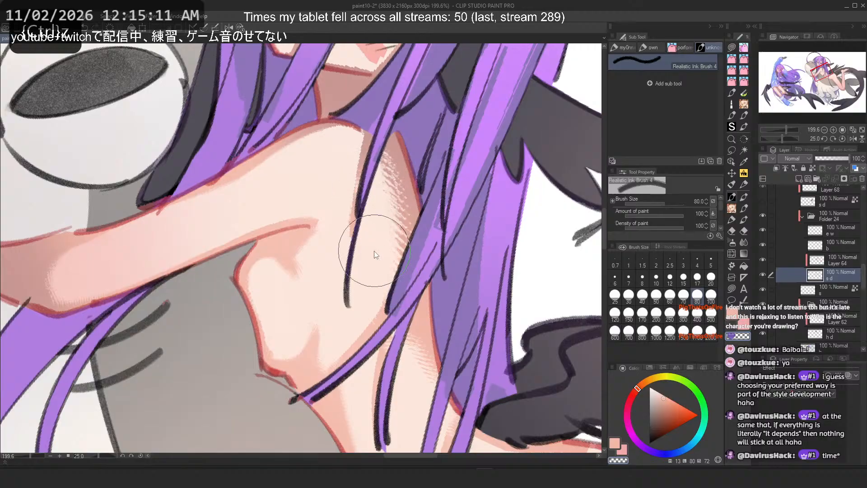
Step: Try several blending strokes down the chest beside the hair with a smaller brush, undoing each
{"action": "left_click", "coordinate": [642, 294]}
{"action": "key", "text": "c"}
{"action": "left_click_drag", "start_coordinate": [382, 181], "coordinate": [385, 262]}
{"action": "key", "text": "ctrl+z"}
{"action": "key", "text": "c"}
{"action": "key", "text": "ctrl+z"}
{"action": "left_click_drag", "start_coordinate": [378, 200], "coordinate": [383, 252]}
{"action": "key", "text": "ctrl+z"}
Step: Set the brush size to 60 and blend two soft strokes down the chest beside the hair
{"action": "left_click", "coordinate": [670, 295]}
{"action": "left_click_drag", "start_coordinate": [382, 168], "coordinate": [391, 244]}
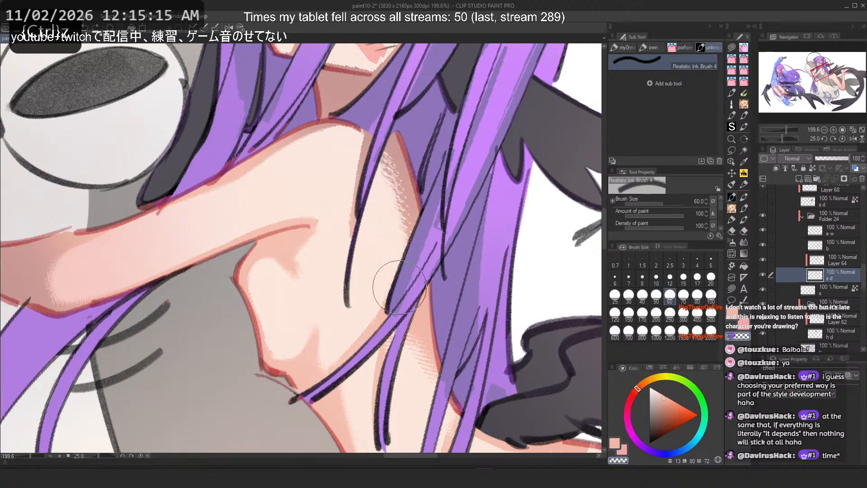
{"action": "left_click_drag", "start_coordinate": [385, 199], "coordinate": [393, 288]}
Step: Try a blending stroke across the lower back, undoing it
{"action": "scroll", "coordinate": [367, 103], "scroll_direction": "down", "scroll_amount": 2}
{"action": "scroll", "coordinate": [367, 103], "scroll_direction": "down", "scroll_amount": 2}
{"action": "scroll", "coordinate": [373, 108], "scroll_direction": "up", "scroll_amount": 3}
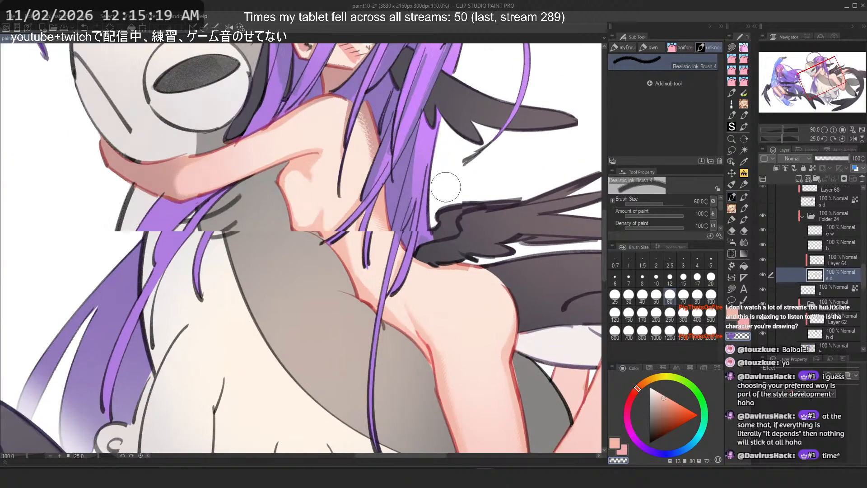
{"action": "scroll", "coordinate": [334, 208], "scroll_direction": "down", "scroll_amount": 2}
{"action": "scroll", "coordinate": [451, 319], "scroll_direction": "up", "scroll_amount": 2}
{"action": "key", "text": "c"}
{"action": "left_click_drag", "start_coordinate": [374, 254], "coordinate": [444, 248]}
{"action": "key", "text": "ctrl+z"}
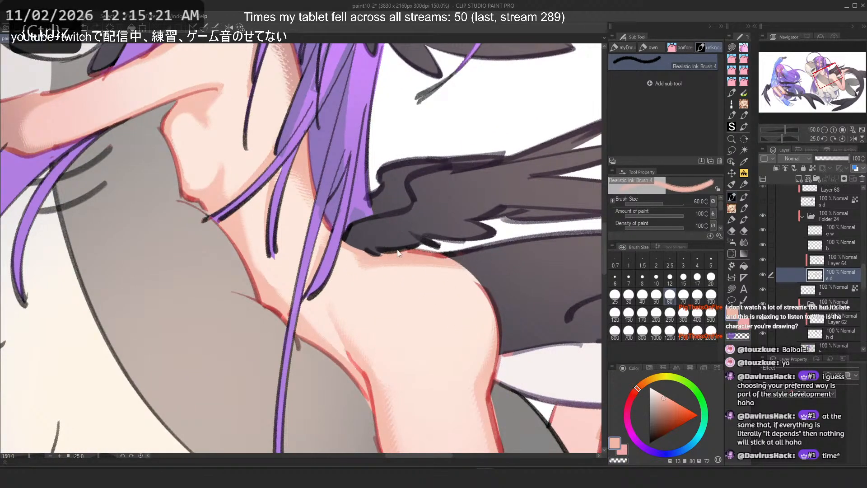
{"action": "key", "text": "2"}
{"action": "key", "text": "ctrl+z"}
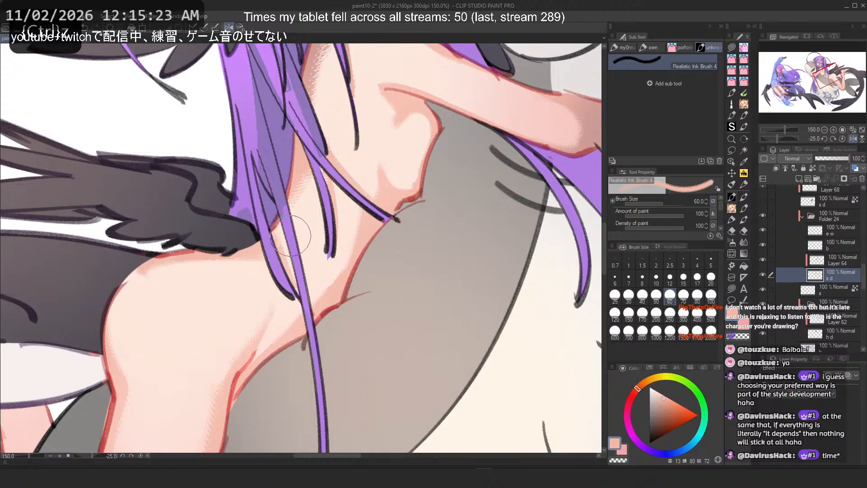
Step: Try blending strokes along the hip and thigh, undoing them with an earlier stroke
{"action": "key", "text": "2"}
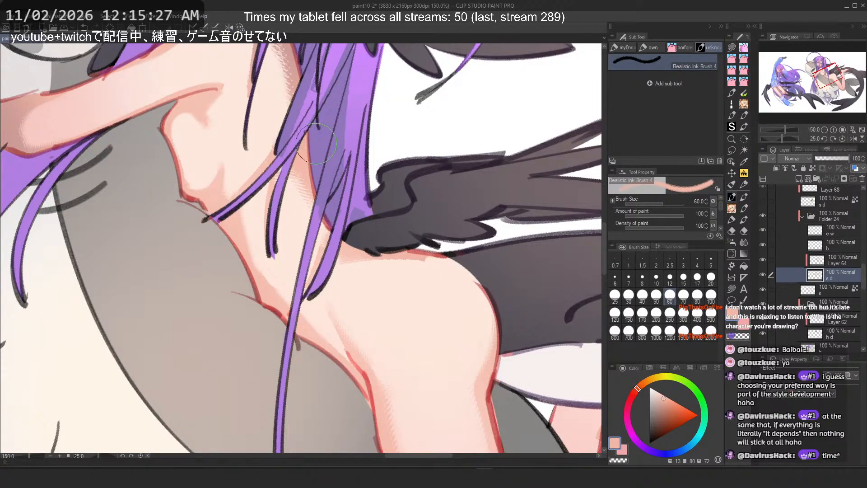
{"action": "left_click_drag", "start_coordinate": [420, 248], "coordinate": [458, 266]}
{"action": "key", "text": "ctrl+z"}
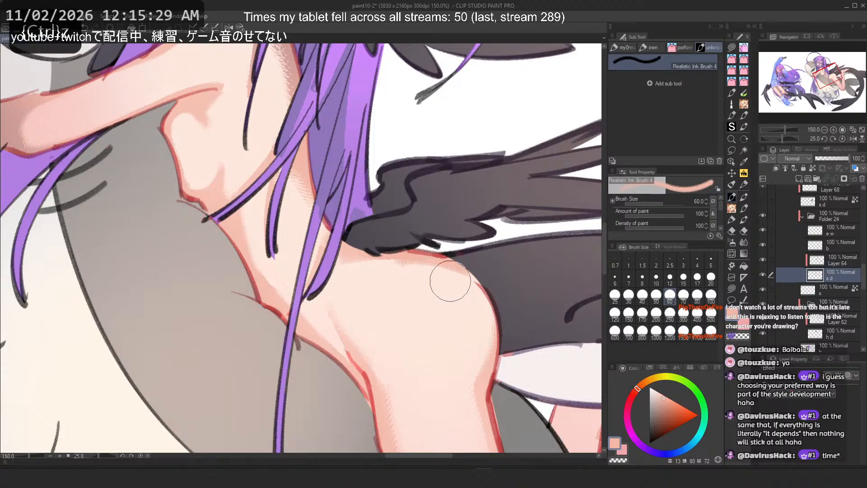
{"action": "key", "text": "c"}
{"action": "key", "text": "ctrl+z"}
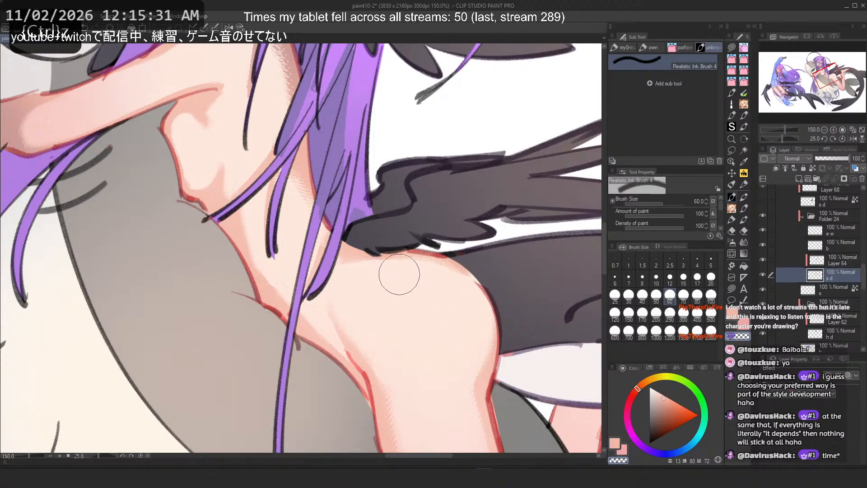
{"action": "key", "text": "c"}
{"action": "mouse_move", "coordinate": [459, 289]}
{"action": "left_mouse_down"}
{"action": "mouse_move", "coordinate": [483, 366]}
{"action": "mouse_move", "coordinate": [473, 398]}
{"action": "mouse_move", "coordinate": [477, 430]}
{"action": "left_mouse_up"}
{"action": "key", "text": "ctrl+z"}
Step: Rotate the view and try blending strokes down the back and leg, undoing each
{"action": "key", "text": "ctrl+z"}
{"action": "left_click_drag", "start_coordinate": [289, 138], "coordinate": [158, 138]}
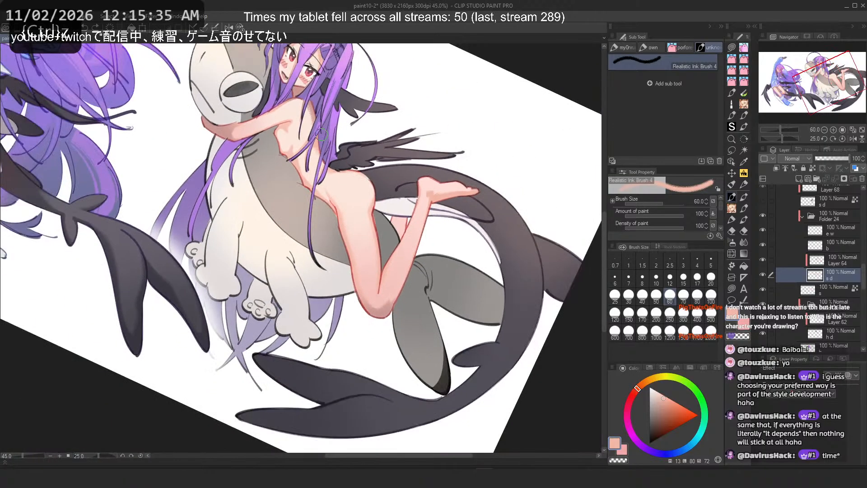
{"action": "left_click_drag", "start_coordinate": [260, 138], "coordinate": [392, 138]}
{"action": "mouse_move", "coordinate": [311, 281]}
{"action": "left_mouse_down"}
{"action": "mouse_move", "coordinate": [353, 325]}
{"action": "mouse_move", "coordinate": [366, 366]}
{"action": "mouse_move", "coordinate": [353, 322]}
{"action": "mouse_move", "coordinate": [373, 365]}
{"action": "left_mouse_up"}
{"action": "key", "text": "ctrl+z"}
{"action": "left_click_drag", "start_coordinate": [377, 190], "coordinate": [284, 187]}
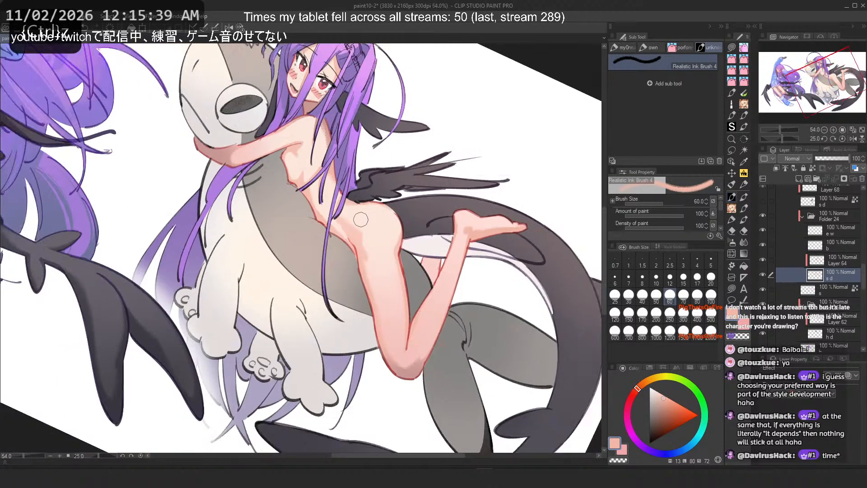
{"action": "left_click_drag", "start_coordinate": [357, 210], "coordinate": [407, 208]}
{"action": "left_click_drag", "start_coordinate": [260, 309], "coordinate": [262, 248]}
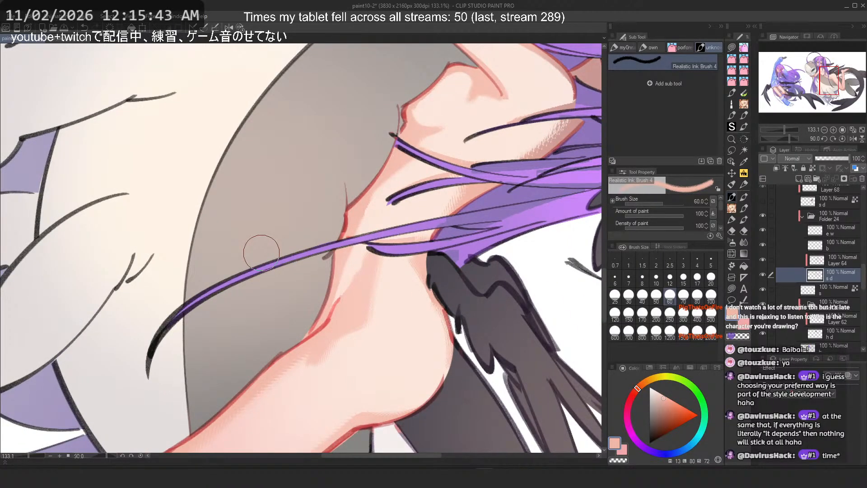
{"action": "key", "text": "ctrl+z"}
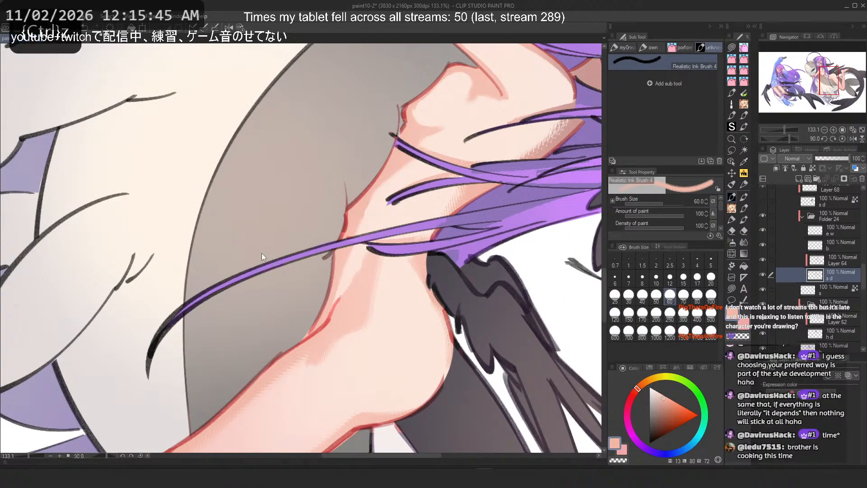
{"action": "left_click_drag", "start_coordinate": [376, 253], "coordinate": [343, 305]}
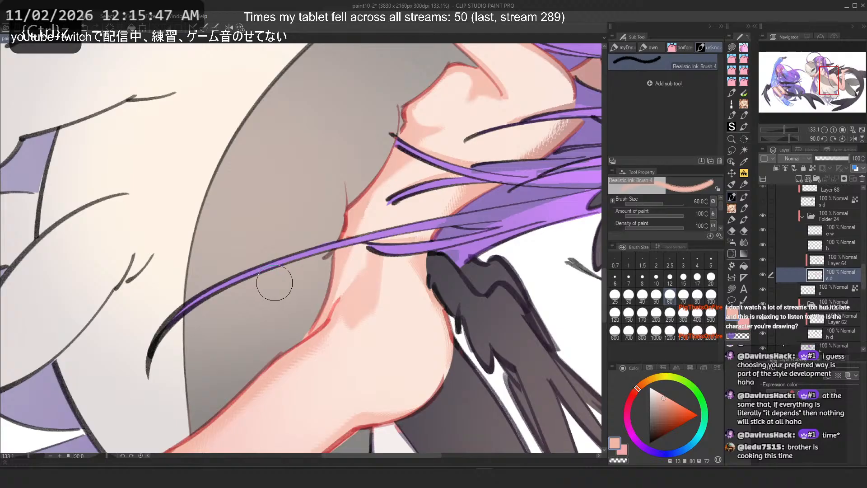
{"action": "key", "text": "ctrl+z"}
Step: Flip the canvas and try blending strokes along the thigh and knee, undoing each
{"action": "mouse_move", "coordinate": [354, 219]}
{"action": "left_mouse_down"}
{"action": "mouse_move", "coordinate": [360, 294]}
{"action": "mouse_move", "coordinate": [339, 320]}
{"action": "left_mouse_up"}
{"action": "key", "text": "h"}
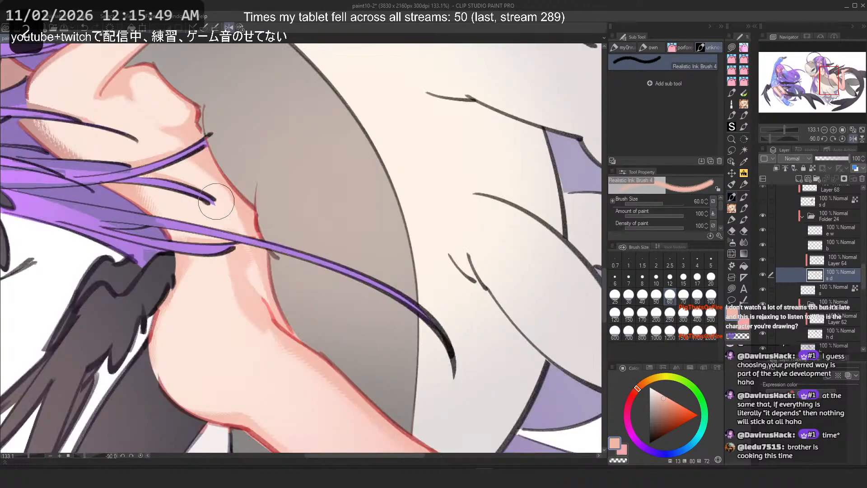
{"action": "key", "text": "ctrl+z"}
{"action": "mouse_move", "coordinate": [230, 267]}
{"action": "left_mouse_down"}
{"action": "mouse_move", "coordinate": [233, 296]}
{"action": "mouse_move", "coordinate": [281, 329]}
{"action": "left_mouse_up"}
{"action": "key", "text": "ctrl+z"}
{"action": "mouse_move", "coordinate": [230, 252]}
{"action": "left_mouse_down"}
{"action": "mouse_move", "coordinate": [260, 318]}
{"action": "mouse_move", "coordinate": [232, 248]}
{"action": "mouse_move", "coordinate": [251, 298]}
{"action": "mouse_move", "coordinate": [287, 324]}
{"action": "left_mouse_up"}
{"action": "key", "text": "ctrl+z"}
{"action": "left_click_drag", "start_coordinate": [150, 315], "coordinate": [206, 405]}
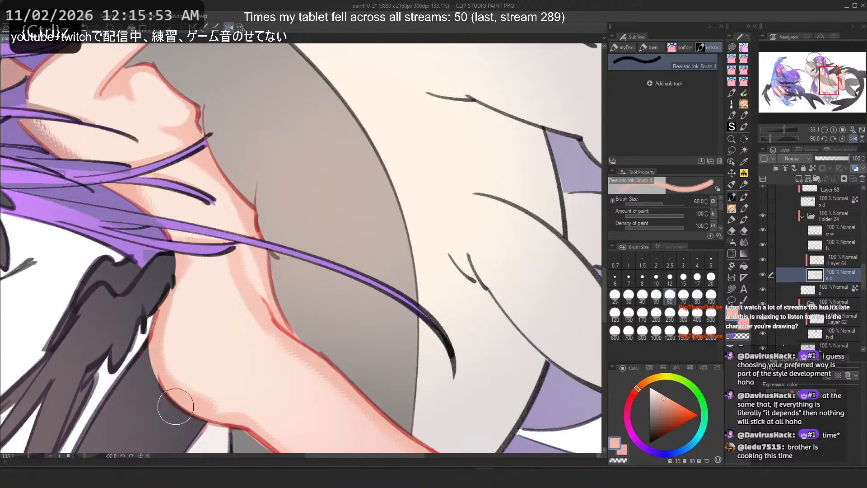
{"action": "key", "text": "ctrl+z"}
{"action": "key", "text": "h"}
{"action": "key", "text": "ctrl+0"}
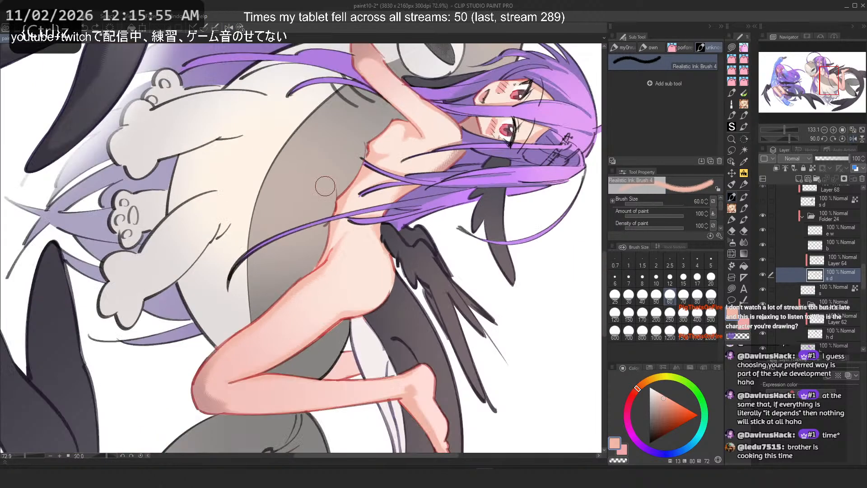
{"action": "left_click", "coordinate": [240, 25]}
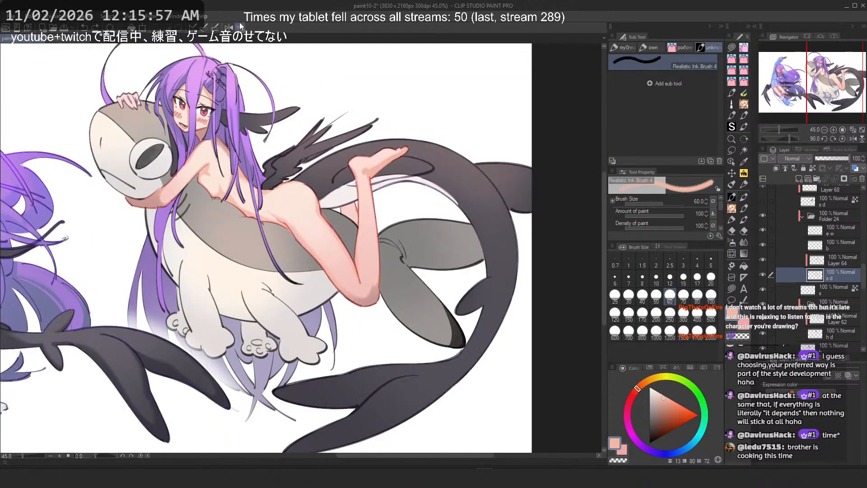
{"action": "scroll", "coordinate": [318, 168], "scroll_direction": "down", "scroll_amount": 3}
{"action": "scroll", "coordinate": [301, 163], "scroll_direction": "up", "scroll_amount": 2}
{"action": "scroll", "coordinate": [300, 164], "scroll_direction": "up", "scroll_amount": 2}
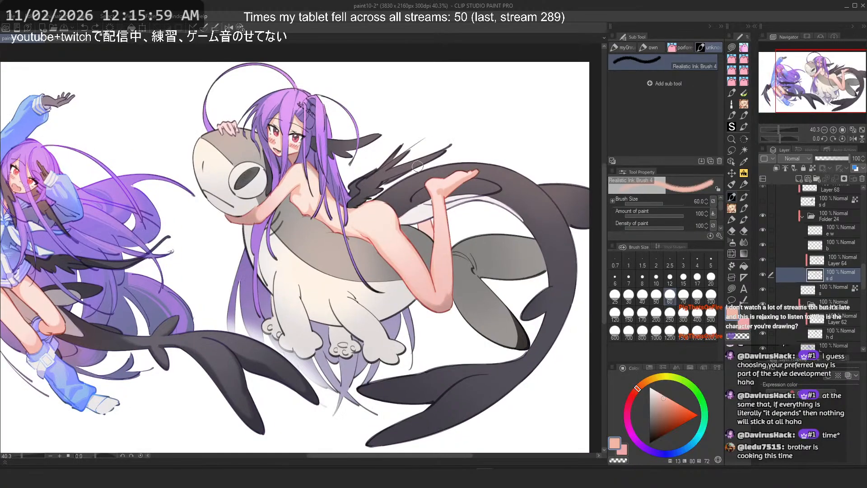
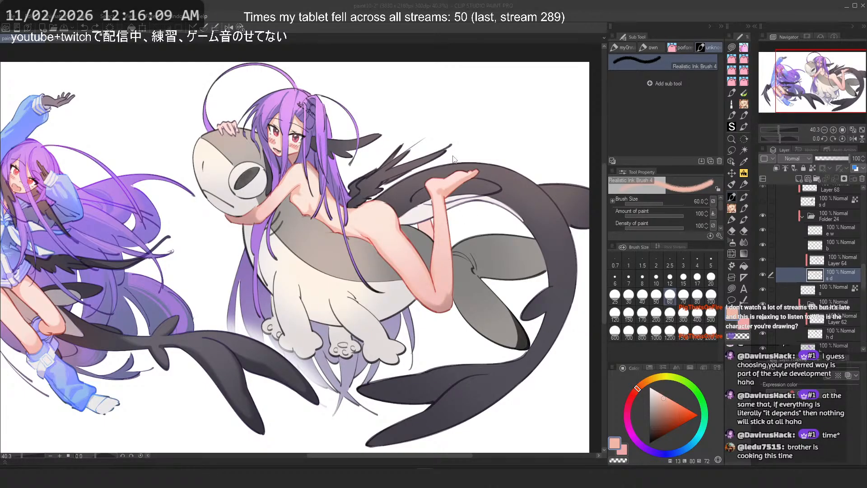
Step: Show the hidden dark stocking layer on the leg and load the girl's body layer as a selection
{"action": "left_click_drag", "start_coordinate": [426, 185], "coordinate": [444, 201]}
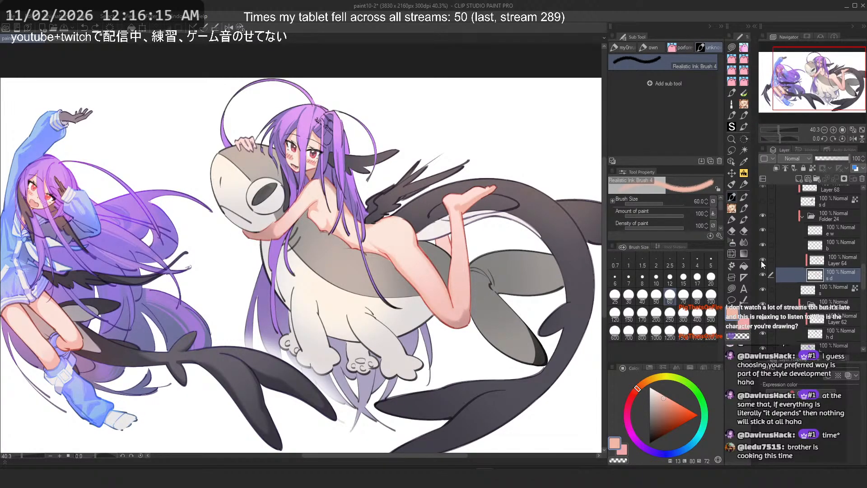
{"action": "scroll", "coordinate": [770, 230], "scroll_direction": "up", "scroll_amount": 2}
{"action": "left_click", "coordinate": [766, 237]}
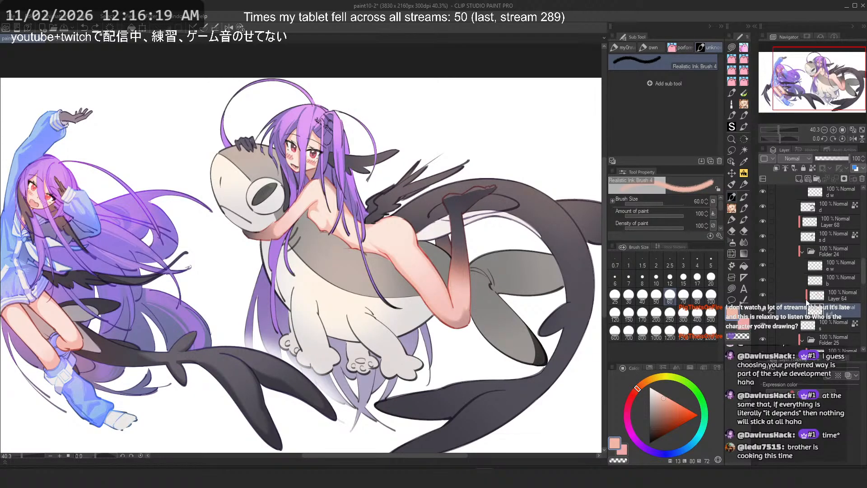
{"action": "left_click", "coordinate": [822, 297], "text": "ctrl"}
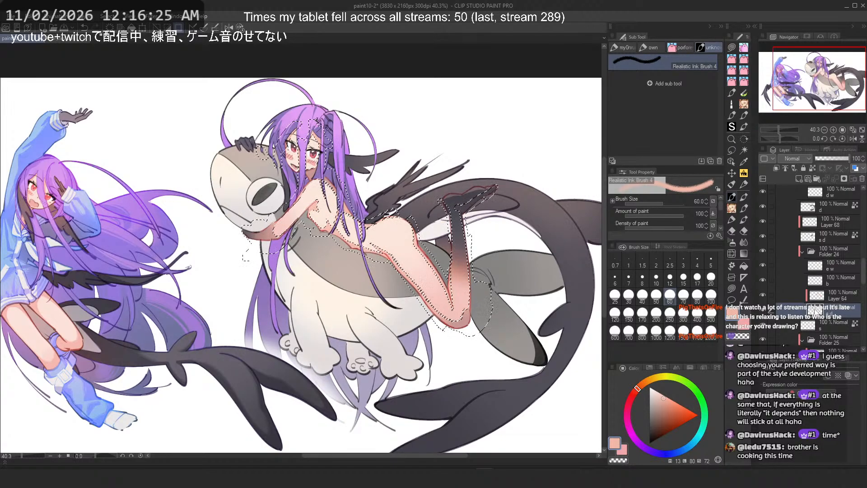
Step: Group the selected layers into a new folder and add a new layer inside it
{"action": "left_click", "coordinate": [826, 240]}
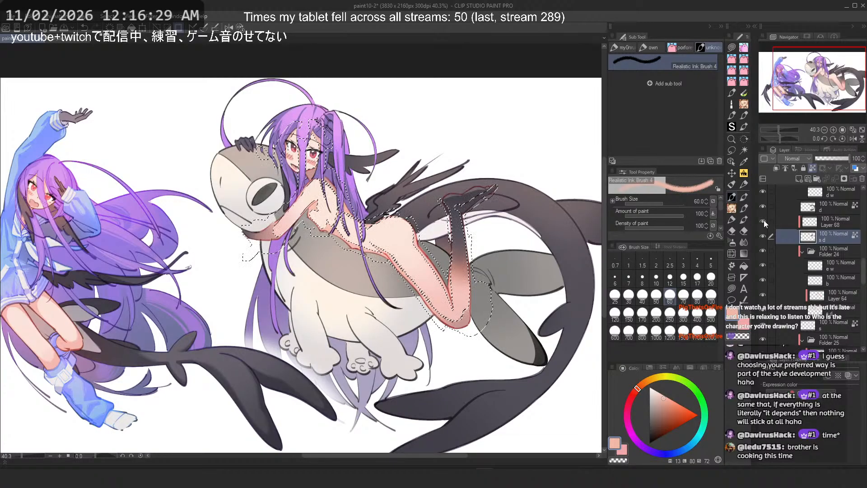
{"action": "left_click", "coordinate": [828, 222]}
{"action": "key", "text": "ctrl+g"}
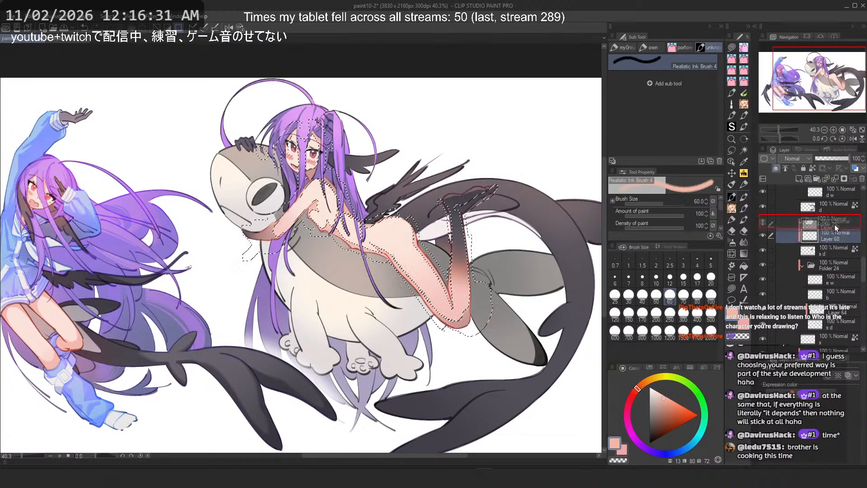
{"action": "left_click", "coordinate": [776, 169]}
{"action": "left_click", "coordinate": [824, 221]}
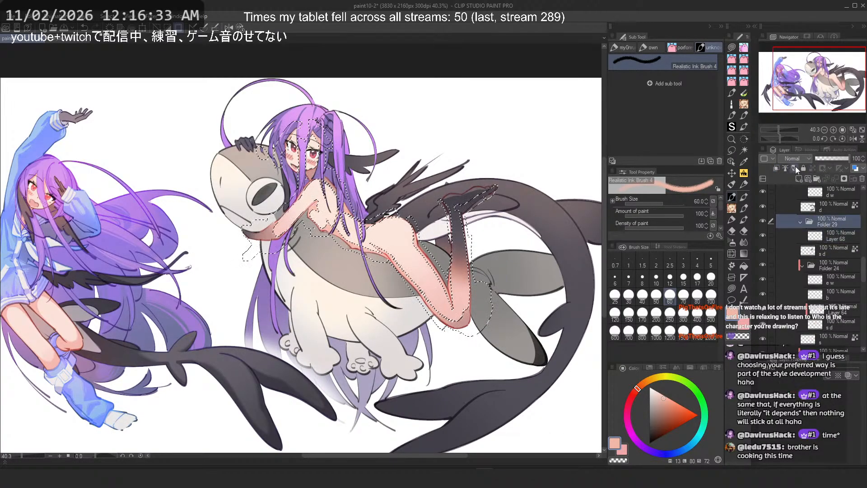
{"action": "left_click", "coordinate": [777, 169]}
{"action": "left_click", "coordinate": [799, 179]}
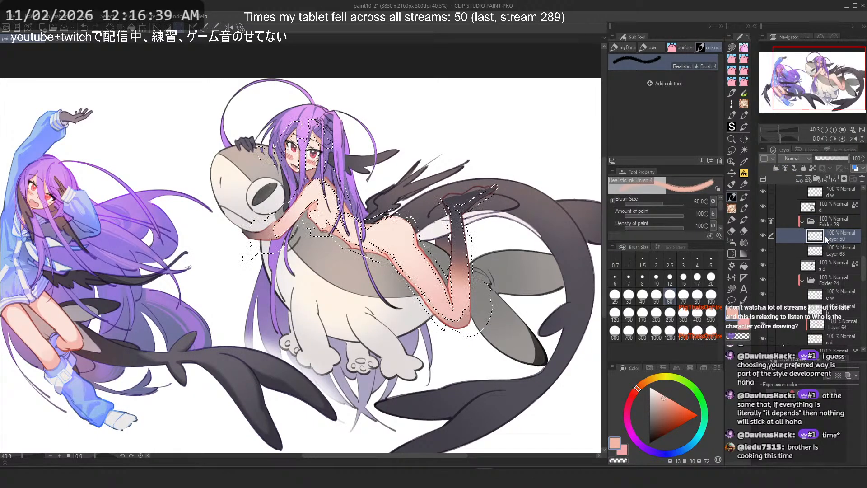
Step: Add another layer below and rename it 's d d'
{"action": "left_click", "coordinate": [831, 252]}
{"action": "left_click", "coordinate": [777, 169]}
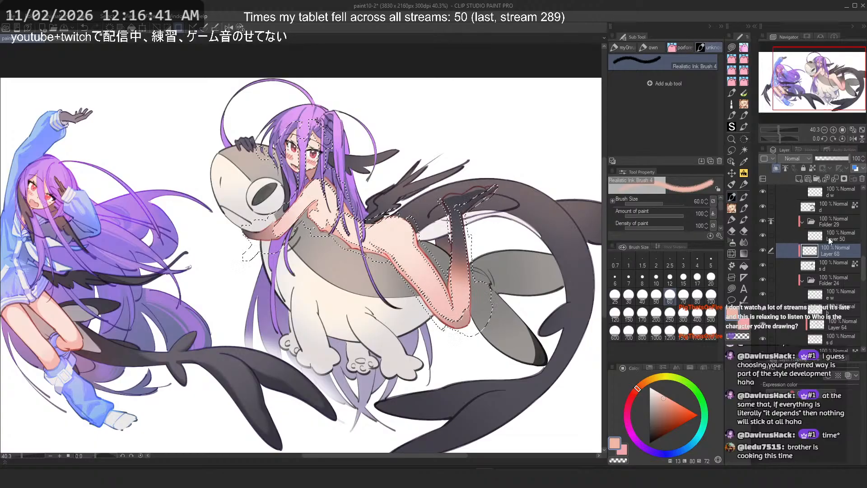
{"action": "double_click", "coordinate": [840, 238]}
{"action": "type", "text": "s d d"}
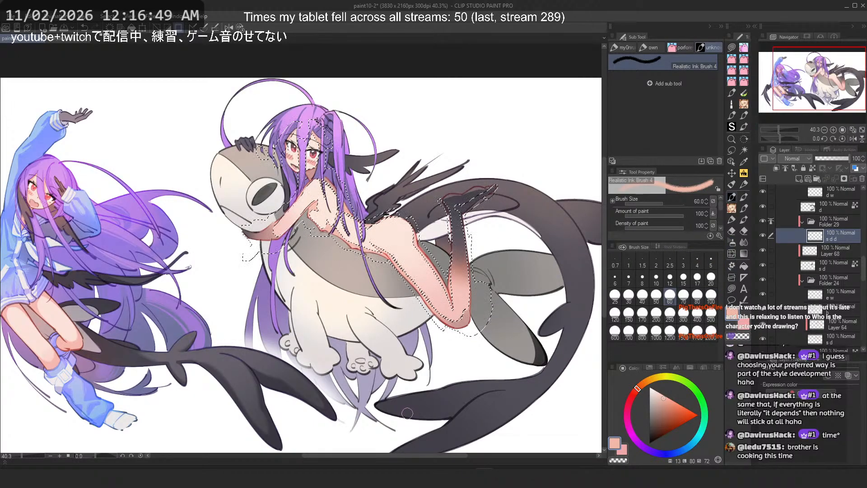
Step: Switch to Lasso fill and sweep a fill across the selected figure area
{"action": "left_click", "coordinate": [312, 396], "text": "alt"}
{"action": "left_click", "coordinate": [732, 288]}
{"action": "scroll", "coordinate": [366, 222], "scroll_direction": "down", "scroll_amount": 3}
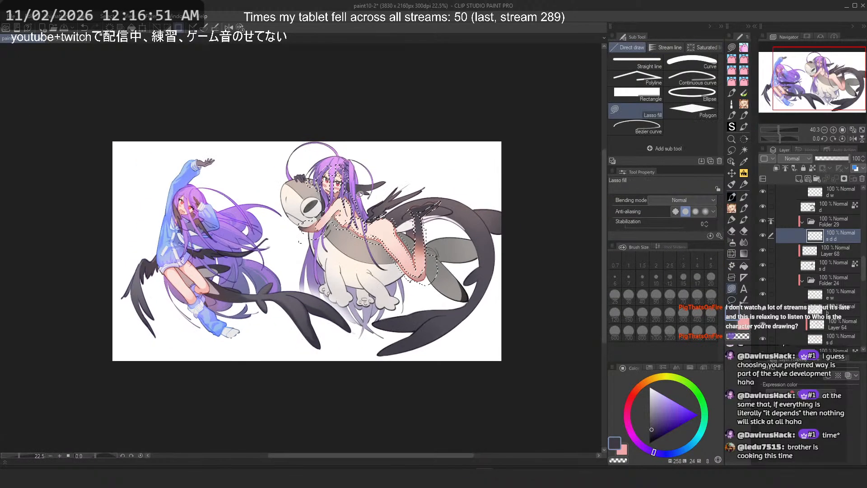
{"action": "left_click_drag", "start_coordinate": [287, 125], "coordinate": [539, 198]}
{"action": "scroll", "coordinate": [539, 197], "scroll_direction": "up", "scroll_amount": 3}
Step: Switch to the Lasso selection tool, inspect the raised leg, and clear the current selection
{"action": "left_click", "coordinate": [732, 150]}
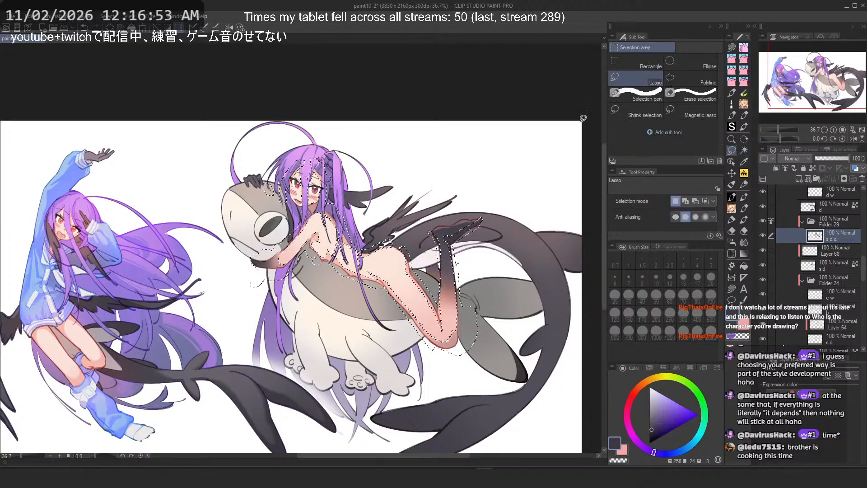
{"action": "scroll", "coordinate": [455, 277], "scroll_direction": "up", "scroll_amount": 5}
{"action": "scroll", "coordinate": [407, 194], "scroll_direction": "down", "scroll_amount": 2}
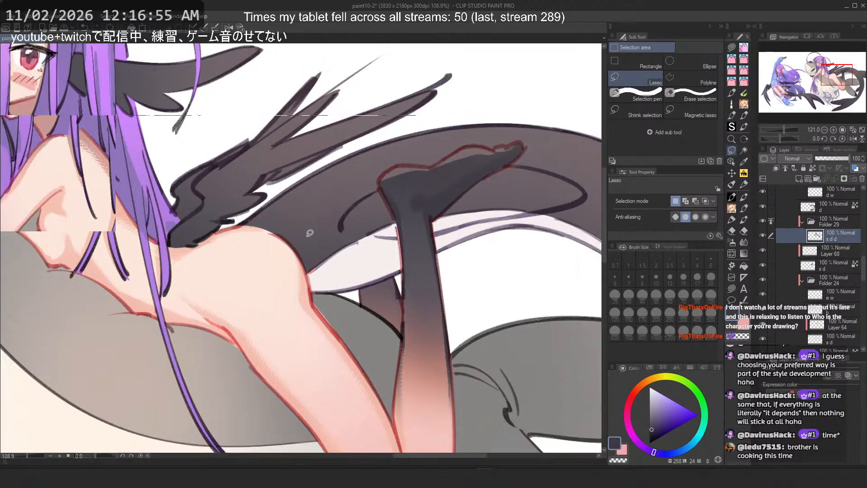
{"action": "scroll", "coordinate": [443, 239], "scroll_direction": "up", "scroll_amount": 3}
{"action": "scroll", "coordinate": [240, 218], "scroll_direction": "down", "scroll_amount": 3}
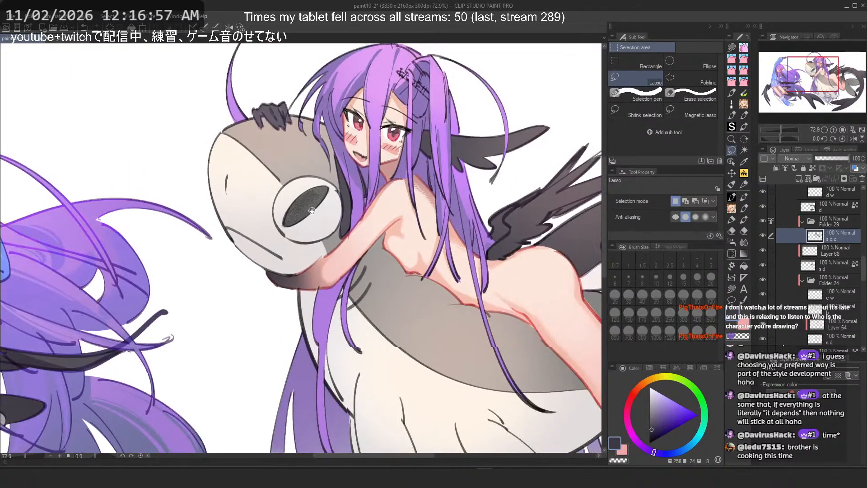
{"action": "scroll", "coordinate": [572, 254], "scroll_direction": "up", "scroll_amount": 2}
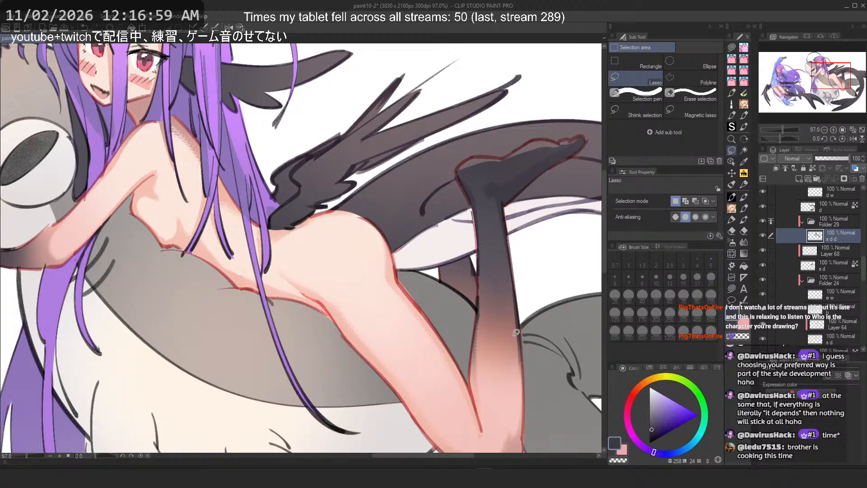
{"action": "left_click_drag", "start_coordinate": [447, 226], "coordinate": [434, 202]}
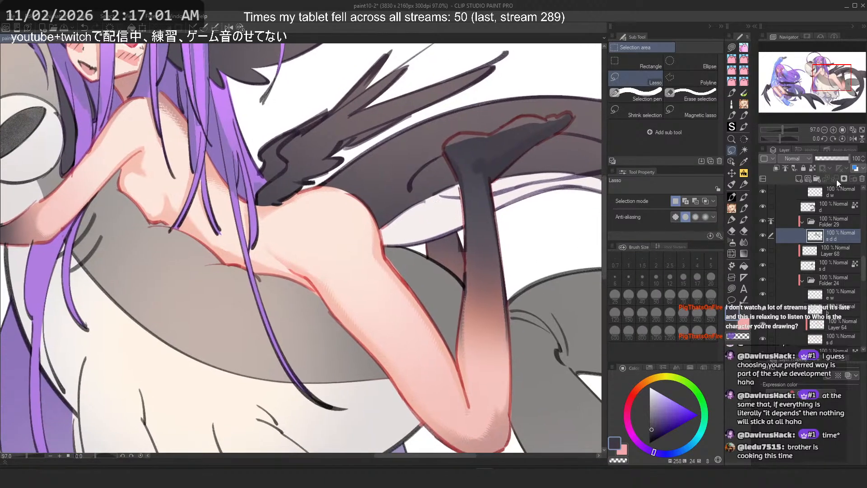
Step: Add a new layer above and pick a dark reddish skin tone from the colour wheel
{"action": "left_click", "coordinate": [809, 179]}
{"action": "left_click", "coordinate": [775, 169]}
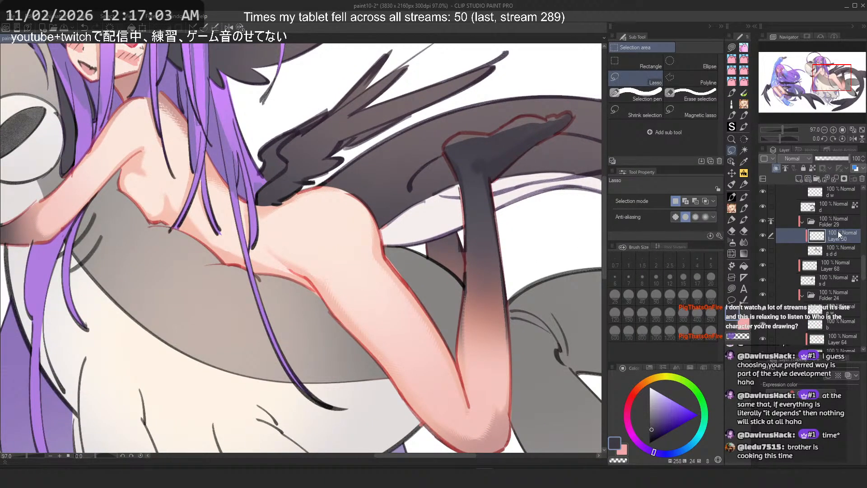
{"action": "scroll", "coordinate": [475, 343], "scroll_direction": "up", "scroll_amount": 3}
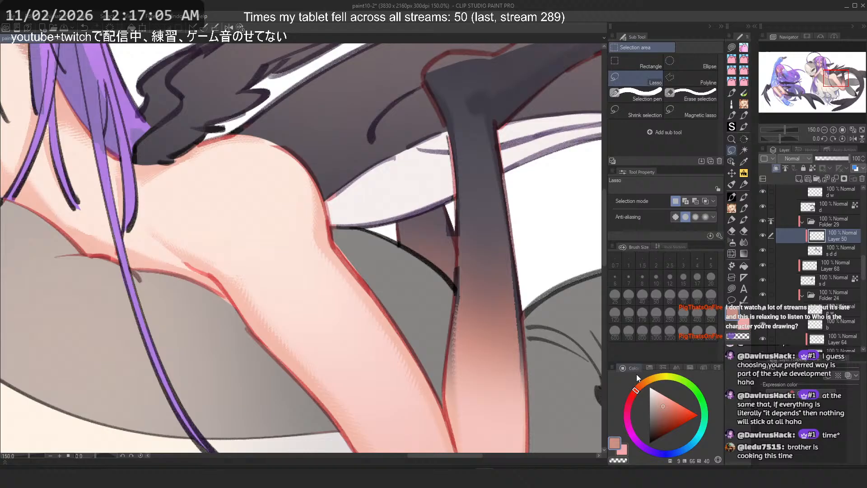
{"action": "left_click", "coordinate": [666, 414]}
Step: Airbrush a soft stroke over the knee with the Soft airbrush, then undo it
{"action": "left_click", "coordinate": [733, 245]}
{"action": "scroll", "coordinate": [451, 280], "scroll_direction": "down", "scroll_amount": 5}
{"action": "scroll", "coordinate": [493, 323], "scroll_direction": "up", "scroll_amount": 2}
{"action": "left_click_drag", "start_coordinate": [470, 331], "coordinate": [475, 347]}
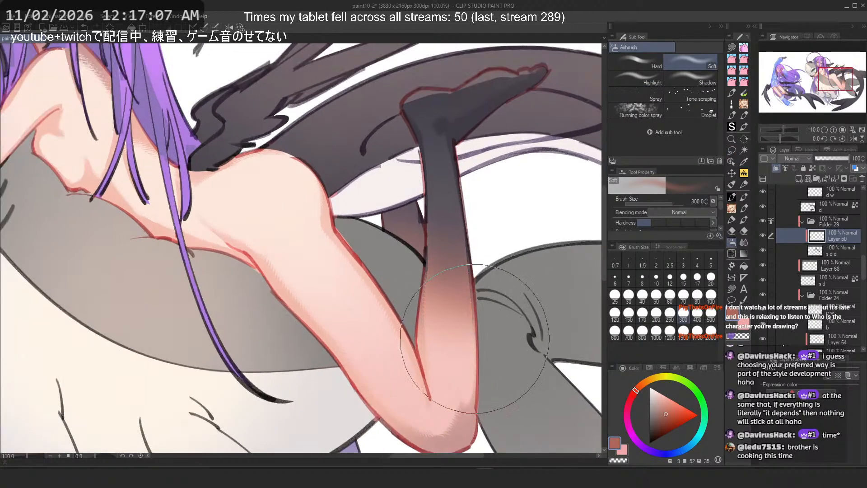
{"action": "key", "text": "ctrl+z"}
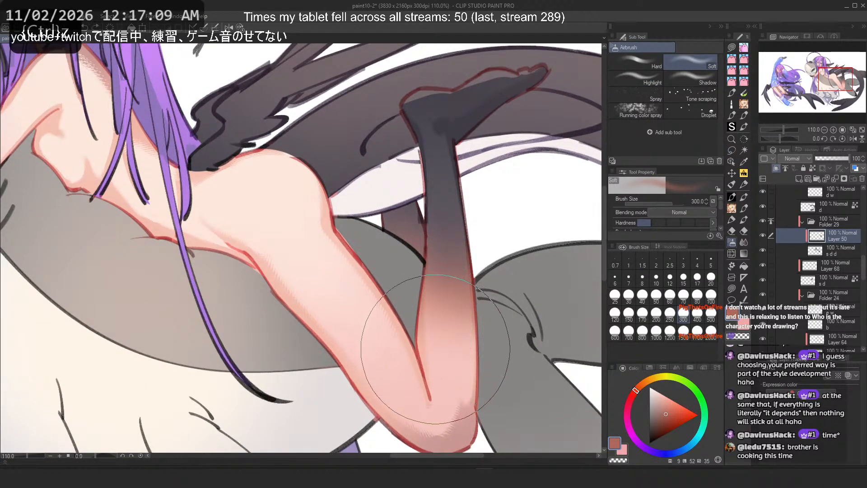
Step: Set the airbrush size to 60 and pick a muted reddish-grey shading colour
{"action": "left_click", "coordinate": [660, 422]}
{"action": "left_click", "coordinate": [670, 298]}
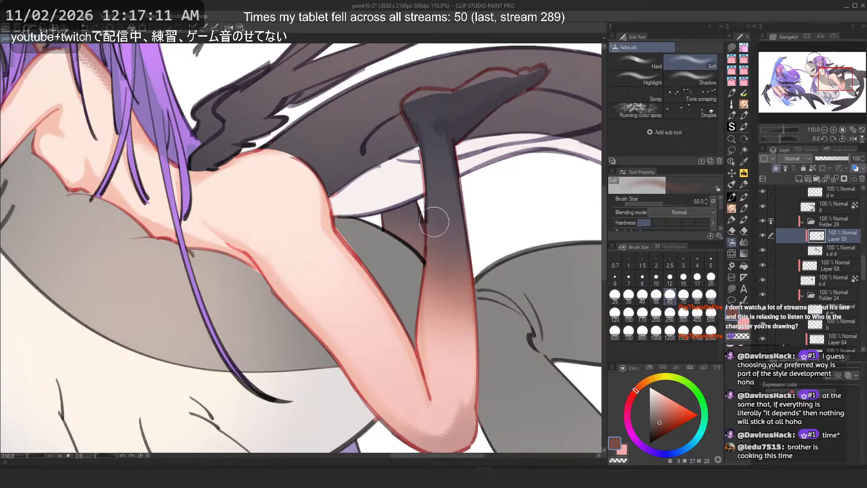
{"action": "left_click", "coordinate": [629, 402]}
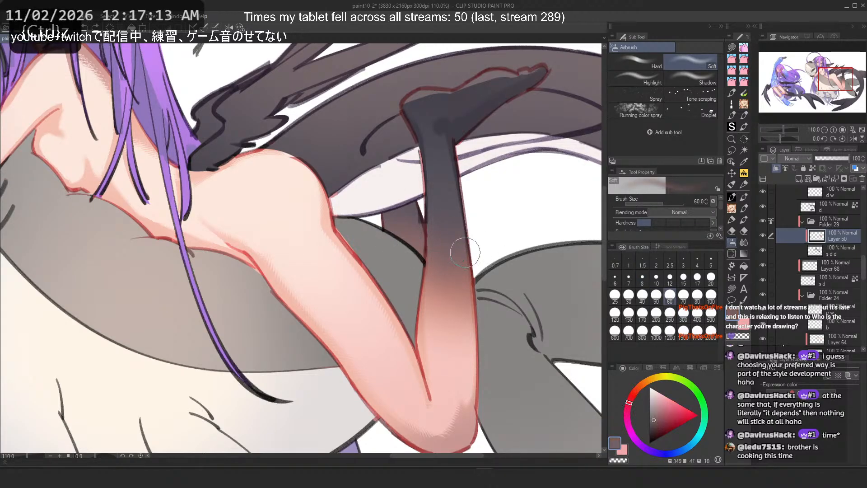
{"action": "left_click", "coordinate": [656, 424]}
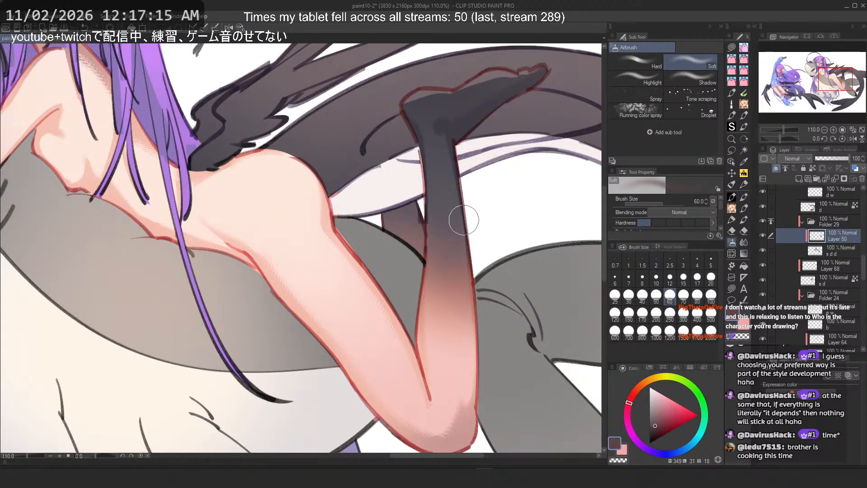
Step: Toggle several layers' visibility on and off to compare the shark and leg shading
{"action": "scroll", "coordinate": [416, 134], "scroll_direction": "down", "scroll_amount": 5}
{"action": "scroll", "coordinate": [449, 84], "scroll_direction": "up", "scroll_amount": 4}
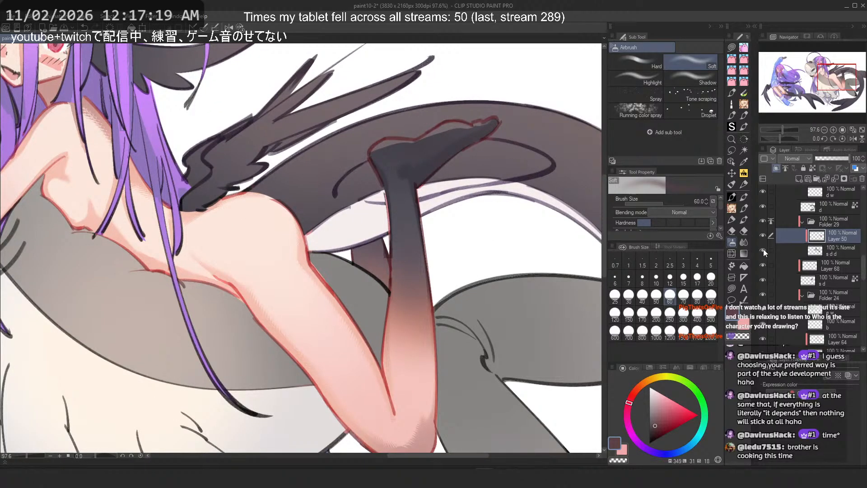
{"action": "scroll", "coordinate": [468, 213], "scroll_direction": "down", "scroll_amount": 5}
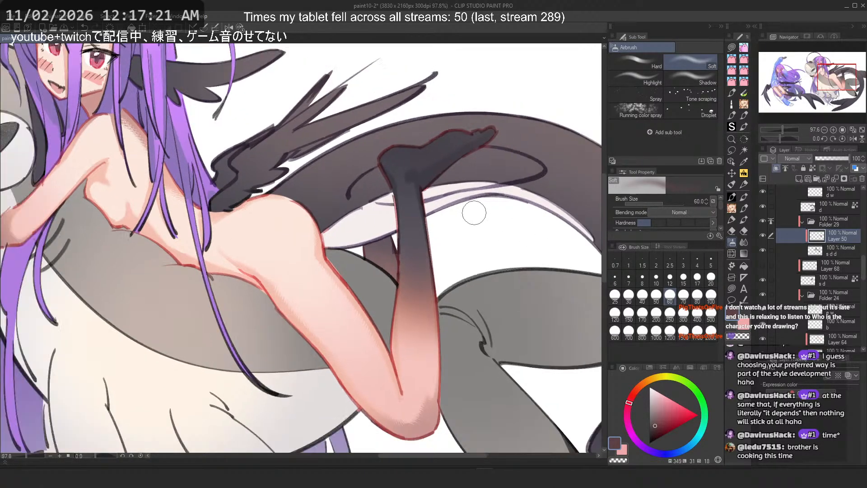
{"action": "scroll", "coordinate": [464, 153], "scroll_direction": "up", "scroll_amount": 2}
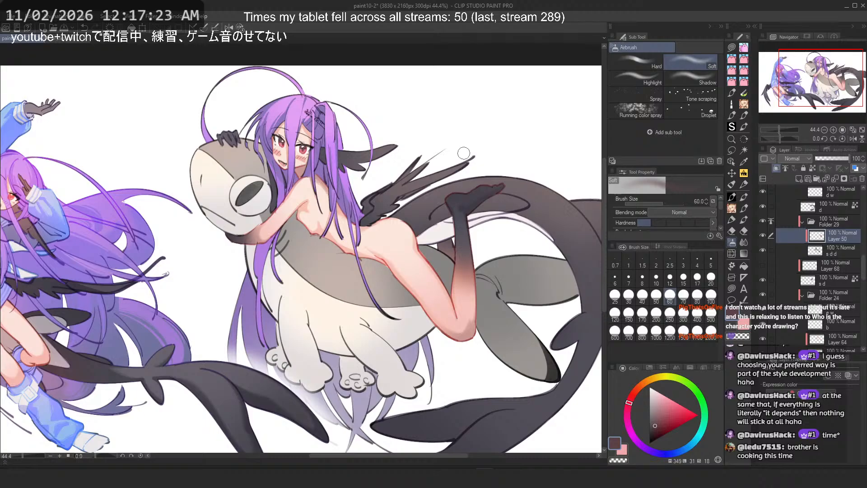
{"action": "scroll", "coordinate": [497, 172], "scroll_direction": "up", "scroll_amount": 1}
{"action": "left_click", "coordinate": [763, 267]}
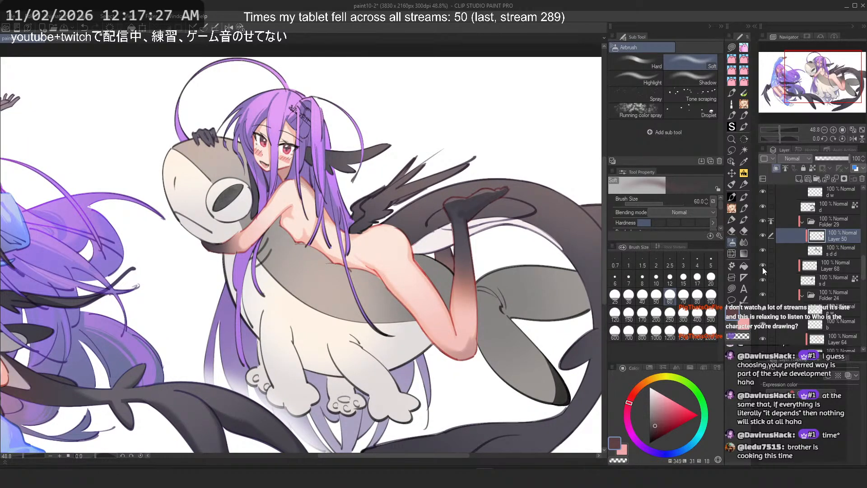
{"action": "left_click", "coordinate": [763, 267]}
{"action": "scroll", "coordinate": [784, 267], "scroll_direction": "down", "scroll_amount": 6}
{"action": "scroll", "coordinate": [816, 272], "scroll_direction": "down", "scroll_amount": 3}
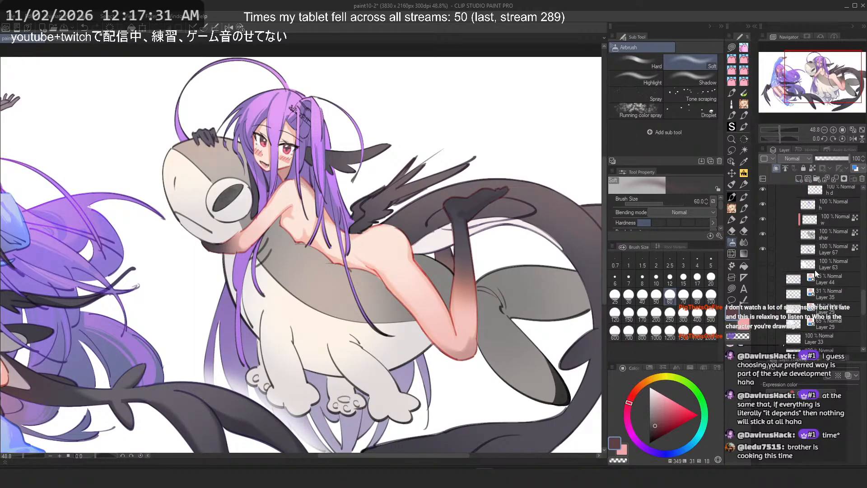
{"action": "left_click", "coordinate": [764, 234]}
{"action": "left_click", "coordinate": [763, 234]}
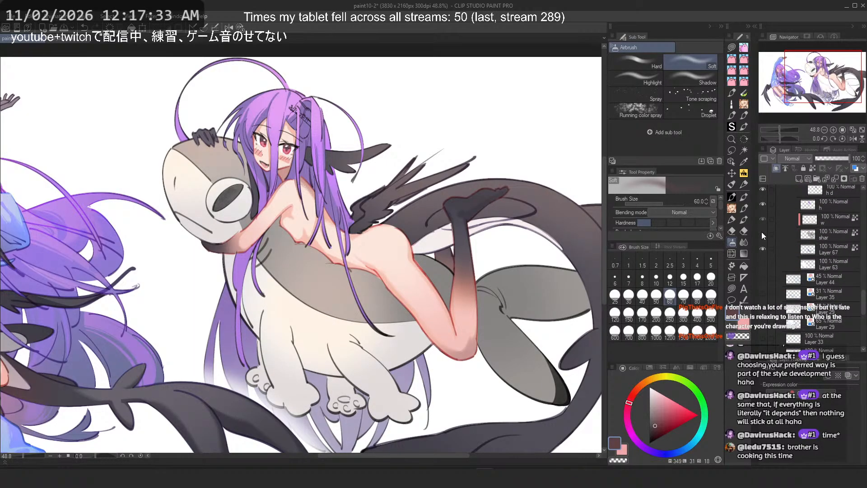
{"action": "left_click", "coordinate": [763, 219]}
{"action": "left_click", "coordinate": [763, 219]}
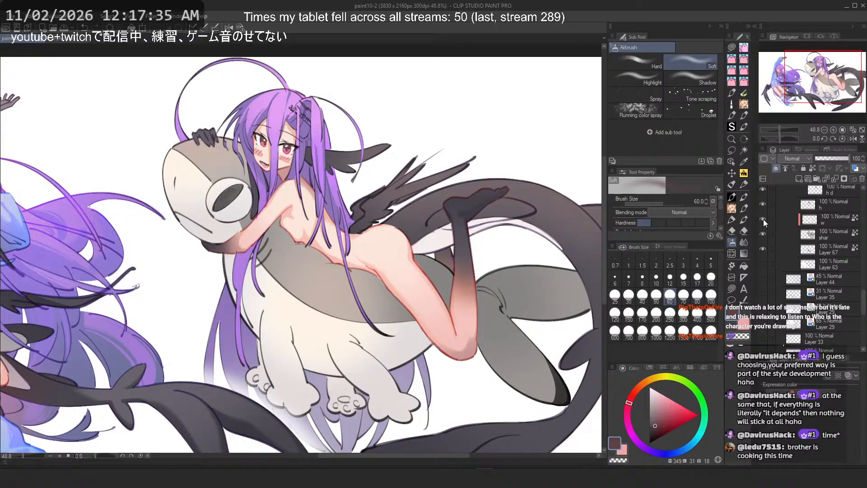
Step: Try grouping the selected shark layer into a new folder
{"action": "left_click", "coordinate": [818, 222]}
{"action": "key", "text": "ctrl+g"}
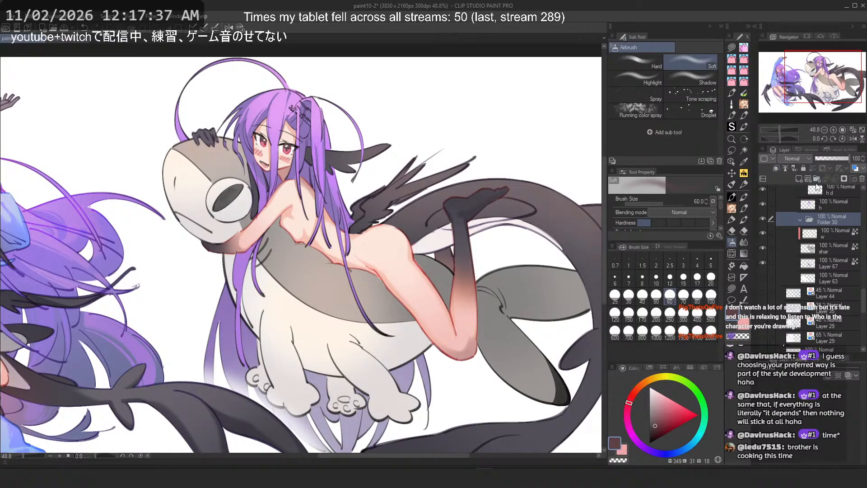
{"action": "key", "text": "ctrl+z"}
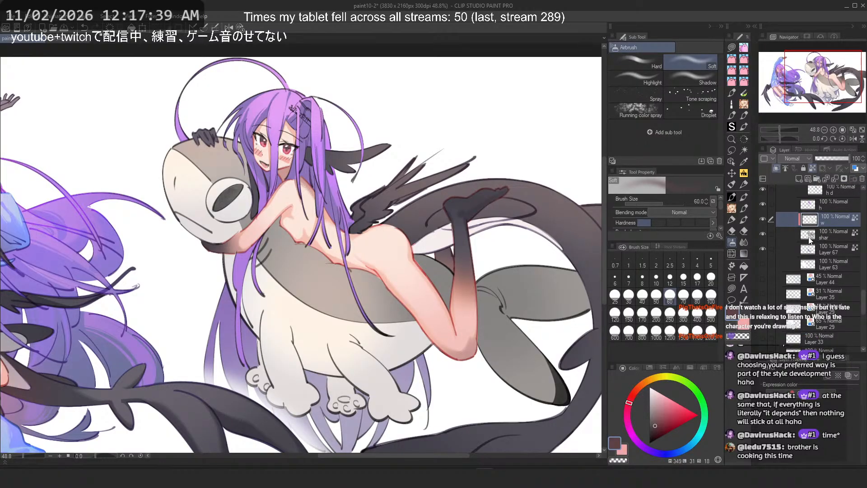
Step: Load a selection from the shark layer's content and undo an added layer mask
{"action": "left_click", "coordinate": [818, 220], "text": "ctrl"}
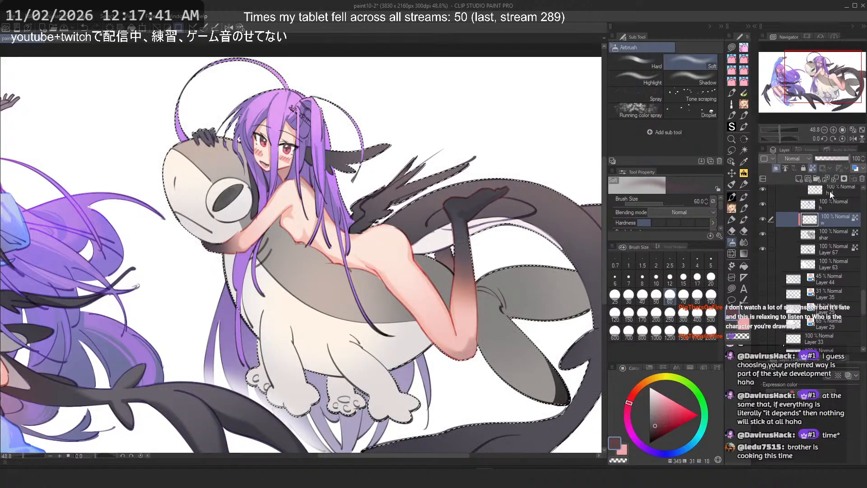
{"action": "left_click", "coordinate": [844, 179]}
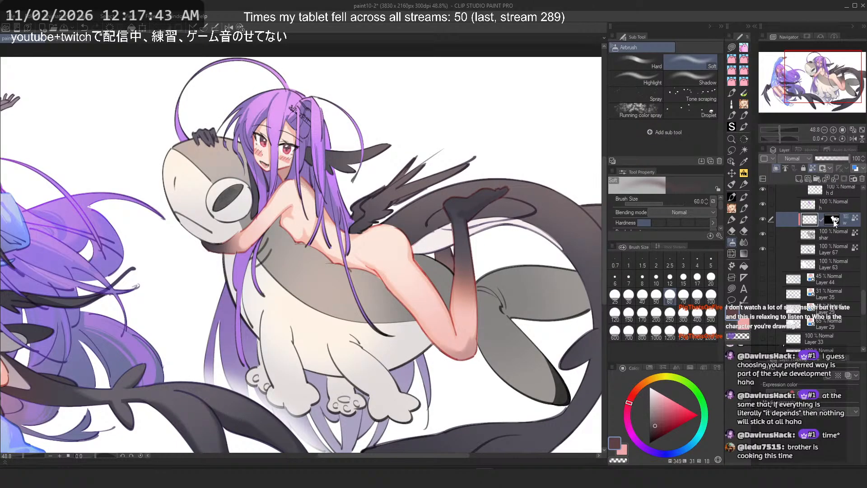
{"action": "key", "text": "ctrl+z"}
{"action": "key", "text": "ctrl+minus"}
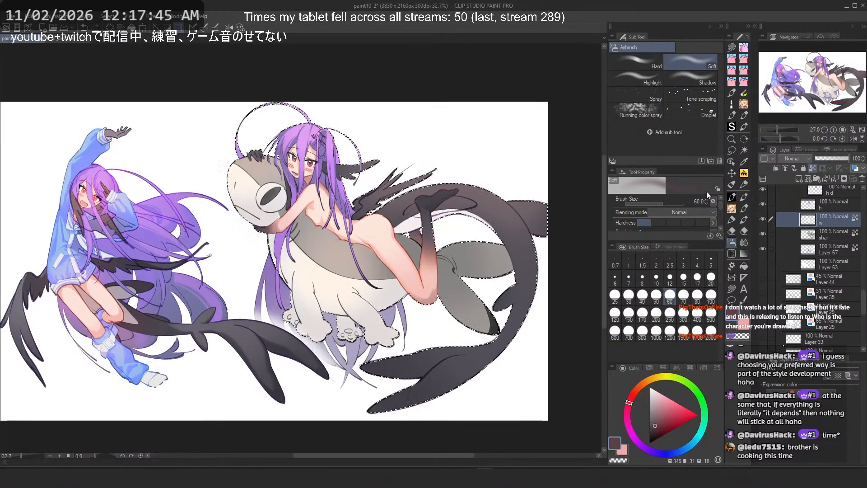
Step: Create a new layer above the shark layer and place it into a new folder
{"action": "left_click", "coordinate": [732, 151]}
{"action": "scroll", "coordinate": [362, 207], "scroll_direction": "up", "scroll_amount": 1}
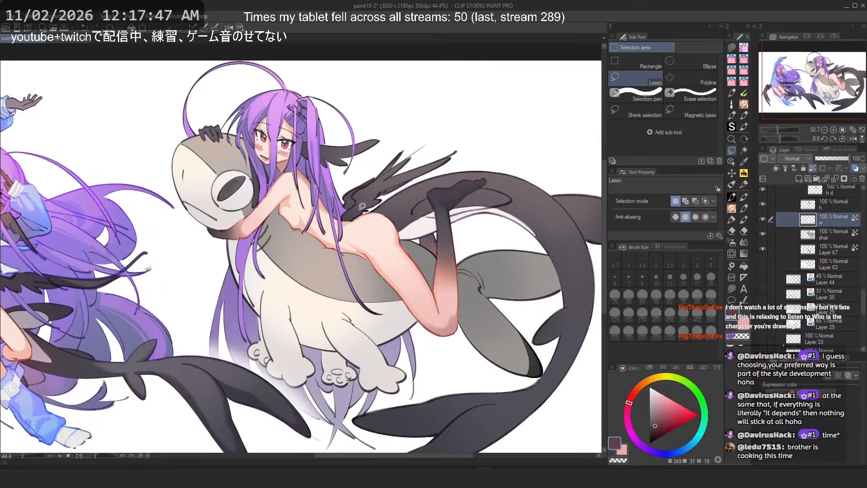
{"action": "left_click", "coordinate": [822, 236]}
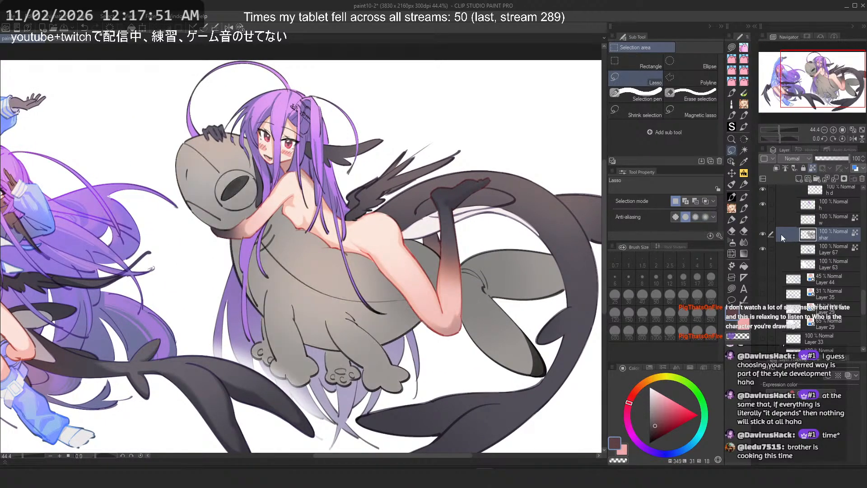
{"action": "left_click", "coordinate": [800, 179]}
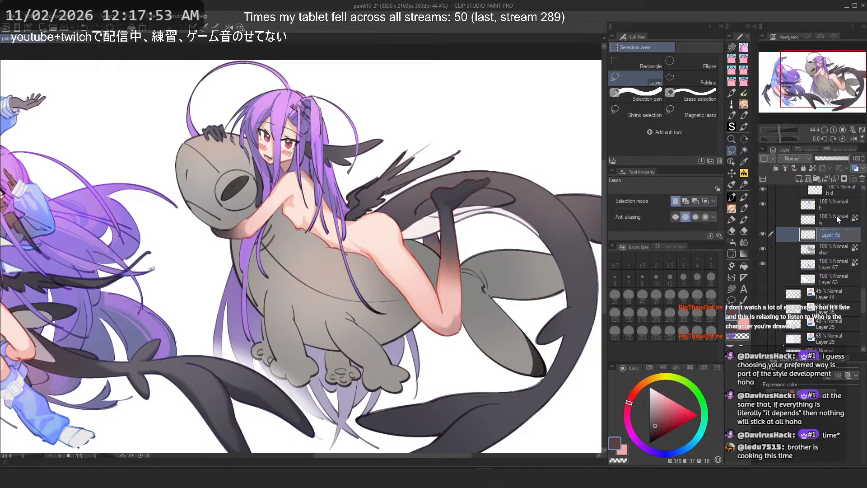
{"action": "left_click", "coordinate": [818, 179]}
{"action": "left_click_drag", "start_coordinate": [835, 248], "coordinate": [850, 237]}
{"action": "double_click", "coordinate": [846, 251]}
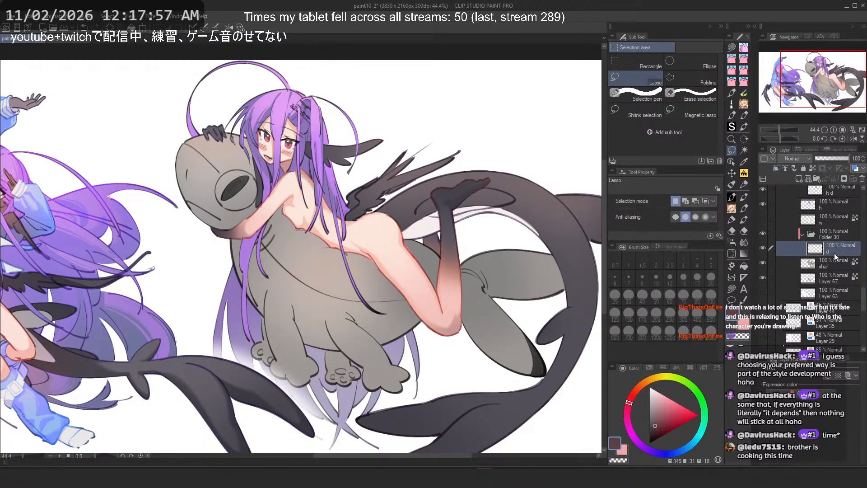
Step: Try test strokes over the shark's body with several different brushes, undoing each one
{"action": "left_click_drag", "start_coordinate": [364, 243], "coordinate": [394, 247]}
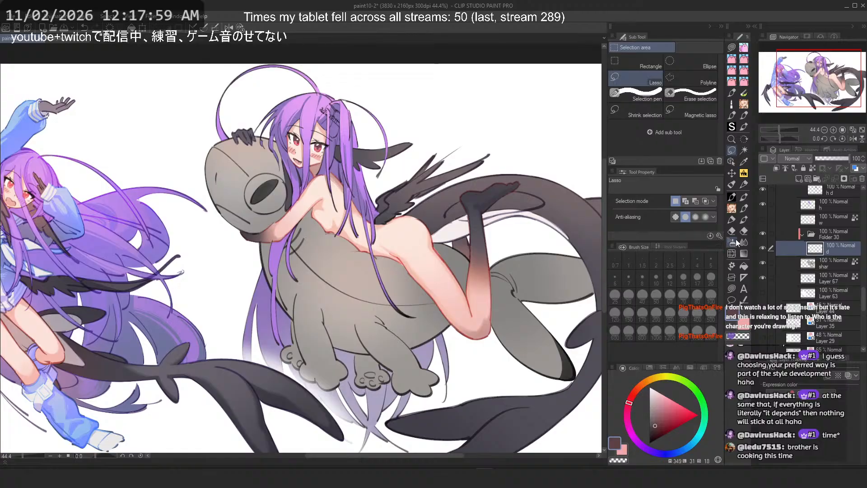
{"action": "scroll", "coordinate": [473, 260], "scroll_direction": "up", "scroll_amount": 2}
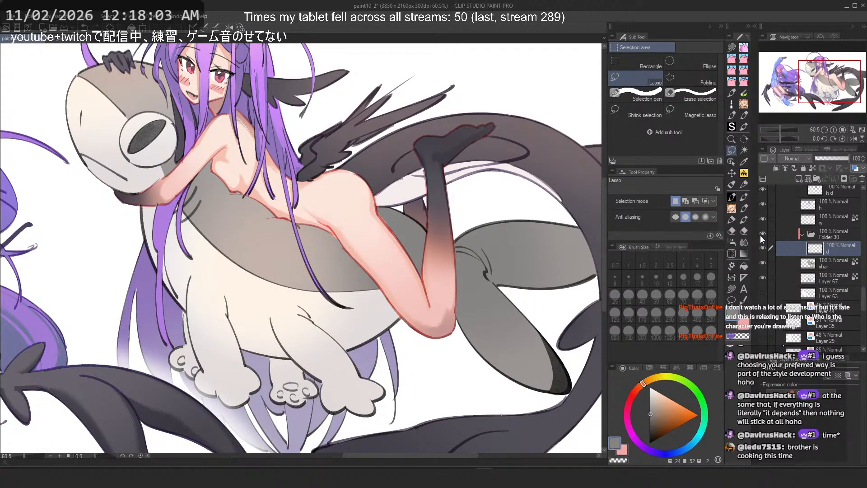
{"action": "left_click", "coordinate": [838, 260]}
{"action": "left_click", "coordinate": [745, 199]}
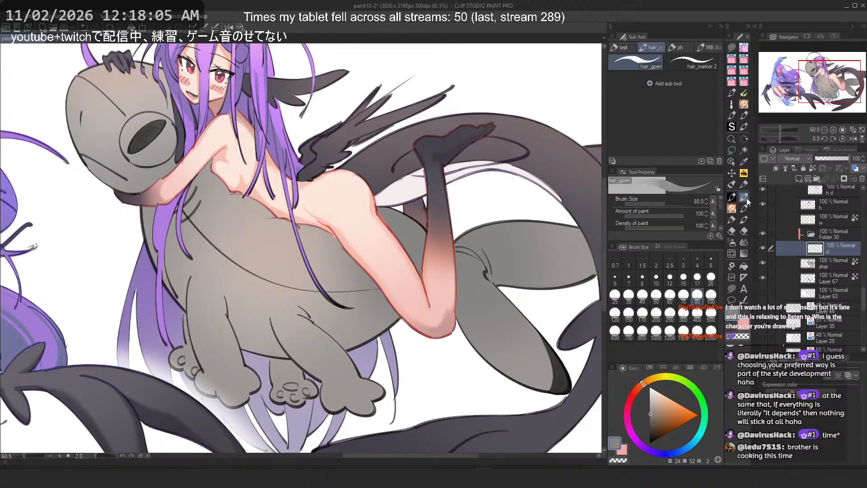
{"action": "left_click_drag", "start_coordinate": [339, 248], "coordinate": [360, 281]}
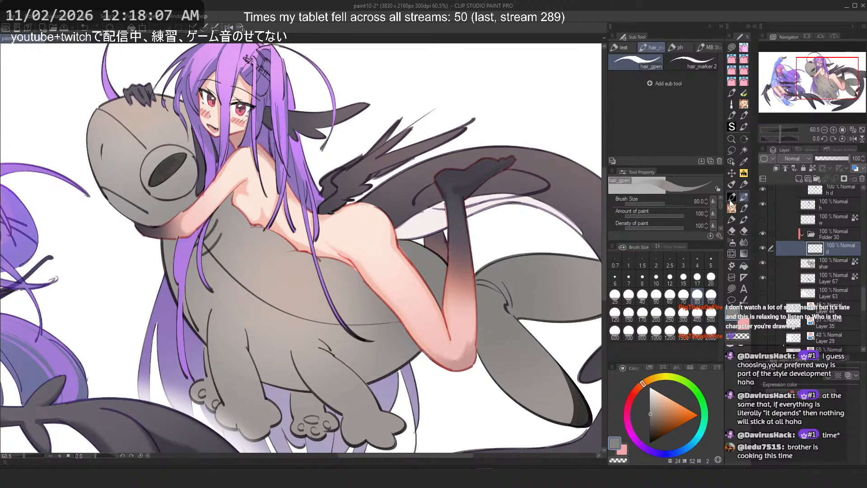
{"action": "left_click", "coordinate": [732, 198]}
{"action": "left_click", "coordinate": [745, 198]}
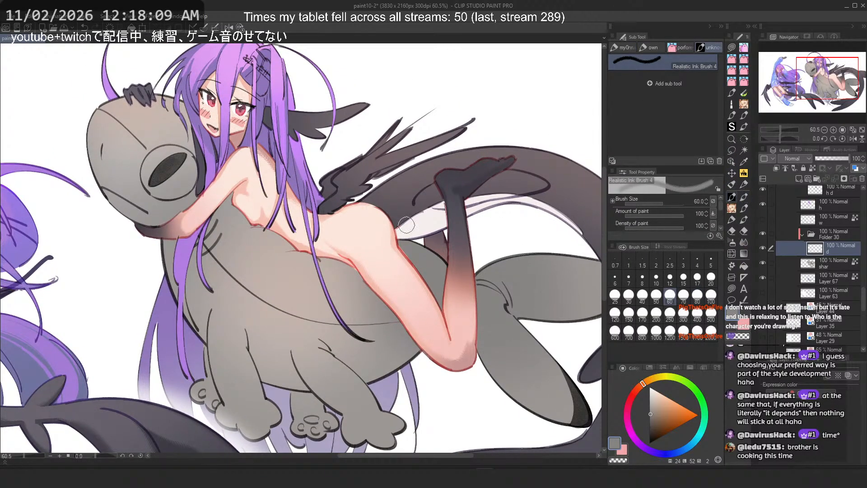
{"action": "left_click", "coordinate": [628, 50]}
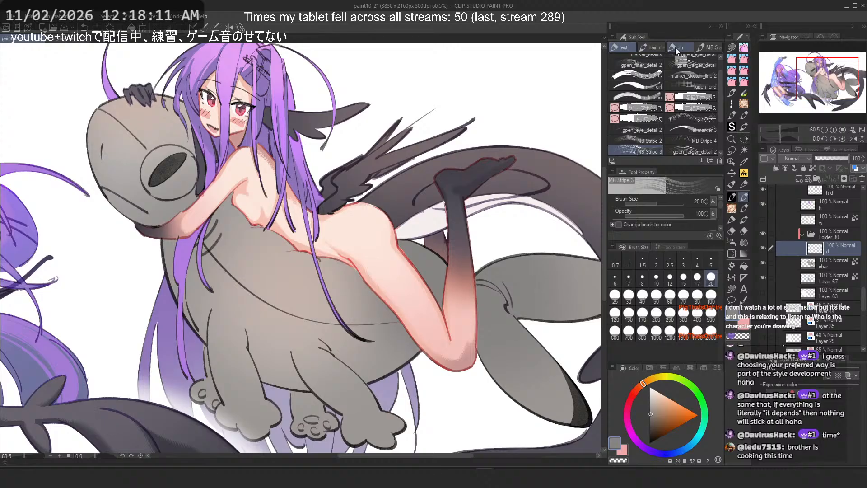
{"action": "left_click", "coordinate": [732, 197]}
{"action": "scroll", "coordinate": [372, 230], "scroll_direction": "down", "scroll_amount": 1}
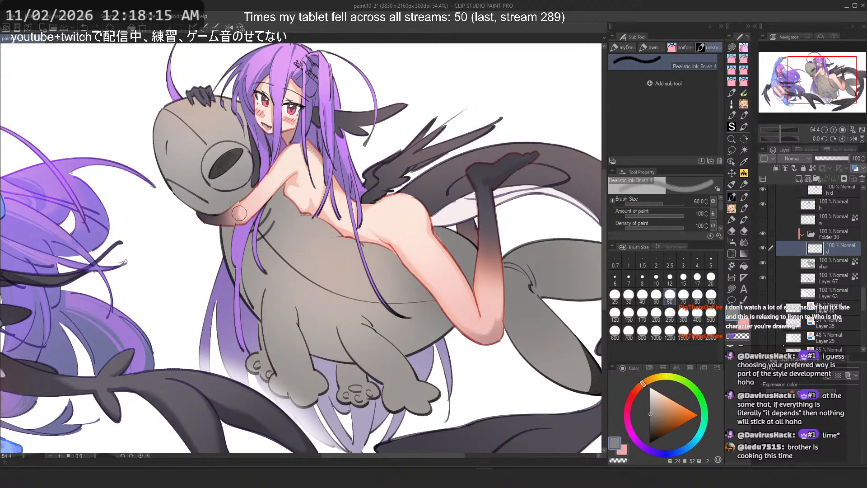
{"action": "left_click", "coordinate": [743, 197]}
{"action": "left_click", "coordinate": [696, 44]}
{"action": "left_click", "coordinate": [693, 44]}
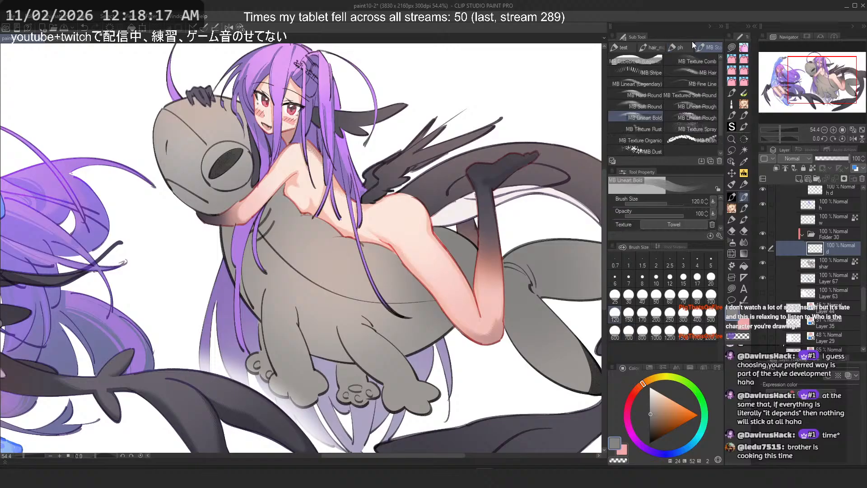
{"action": "left_click", "coordinate": [672, 44]}
{"action": "left_click", "coordinate": [707, 47]}
{"action": "left_click", "coordinate": [732, 197]}
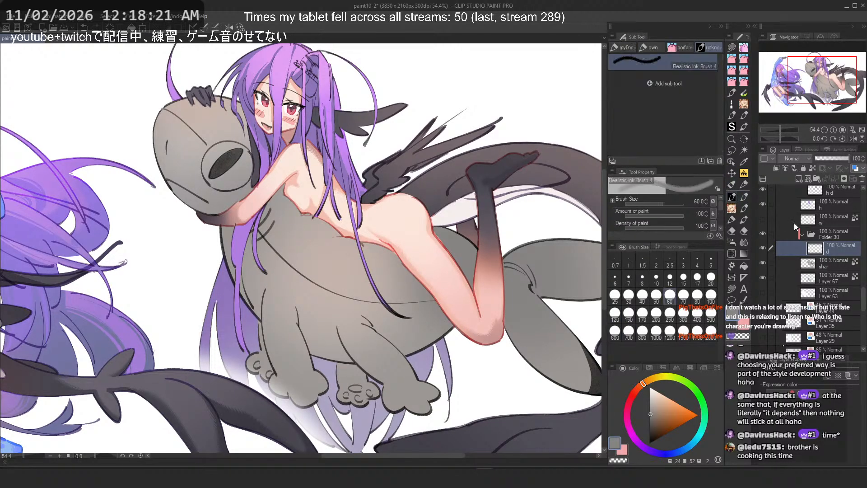
{"action": "left_click_drag", "start_coordinate": [248, 273], "coordinate": [311, 349]}
{"action": "key", "text": "ctrl+z"}
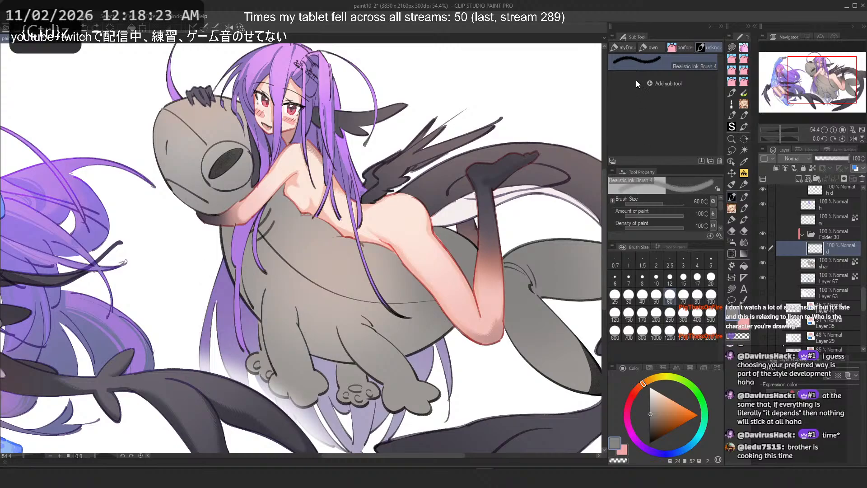
{"action": "left_click", "coordinate": [654, 48]}
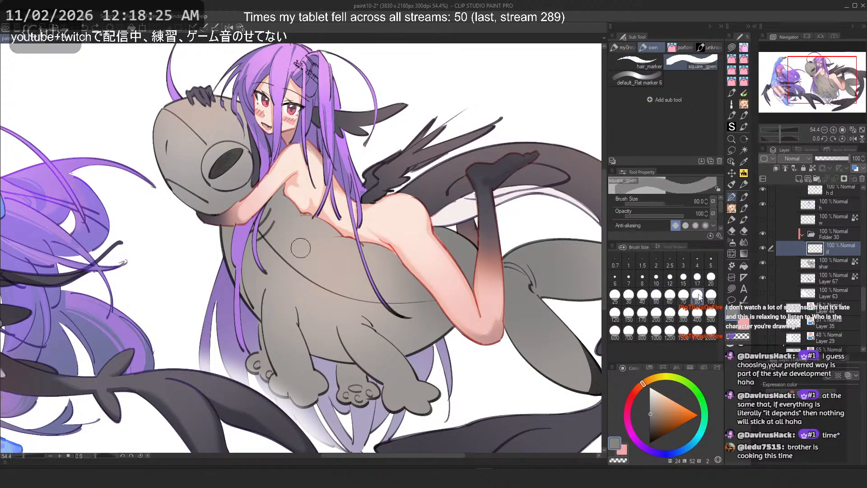
{"action": "left_click_drag", "start_coordinate": [262, 296], "coordinate": [356, 365]}
{"action": "key", "text": "ctrl+z"}
Step: Set the brush size to 150 and try shading strokes near the girl's hip and leg in several colours, undoing each
{"action": "left_click", "coordinate": [629, 313]}
{"action": "scroll", "coordinate": [346, 303], "scroll_direction": "down", "scroll_amount": 4}
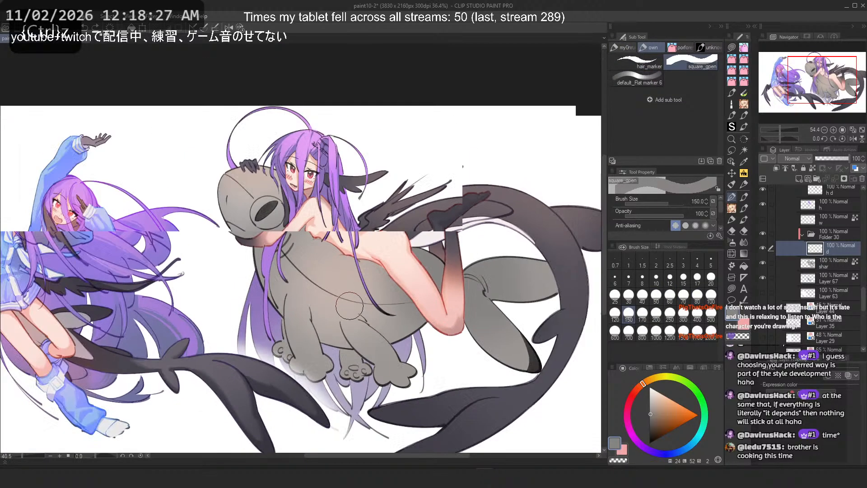
{"action": "scroll", "coordinate": [385, 261], "scroll_direction": "up", "scroll_amount": 2}
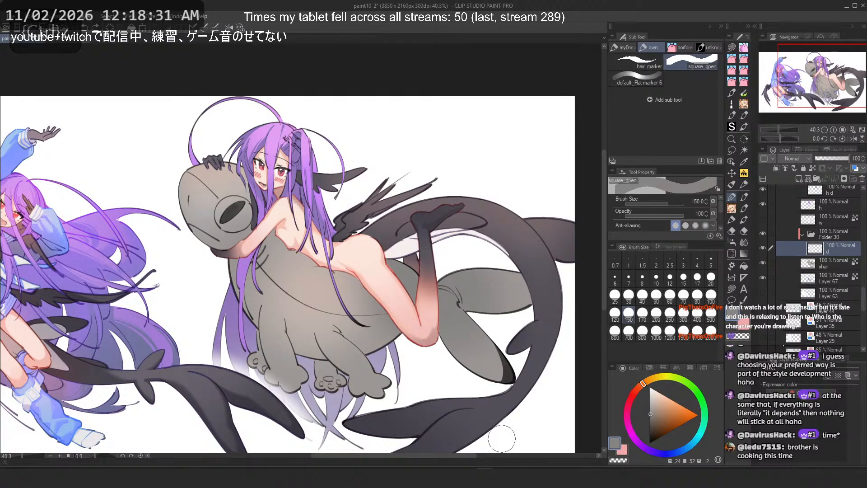
{"action": "left_click", "coordinate": [651, 422]}
{"action": "left_click_drag", "start_coordinate": [399, 273], "coordinate": [433, 300]}
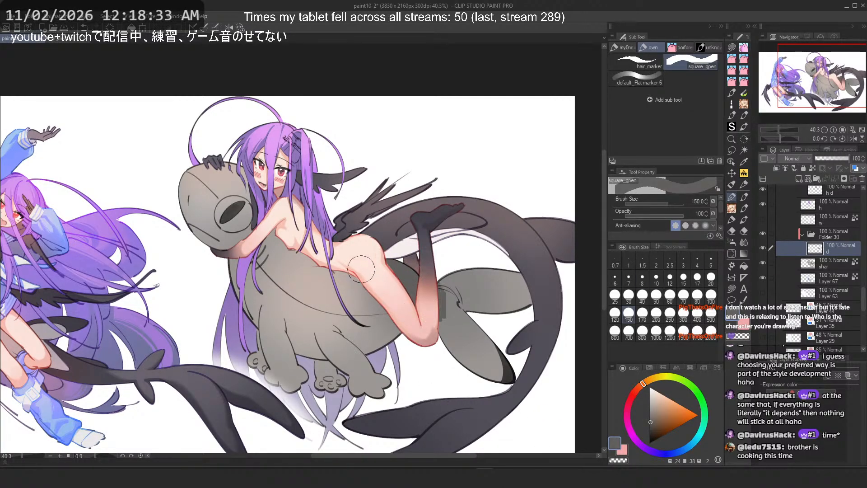
{"action": "key", "text": "ctrl+z"}
{"action": "left_click", "coordinate": [650, 425]}
{"action": "left_click_drag", "start_coordinate": [400, 272], "coordinate": [434, 287]}
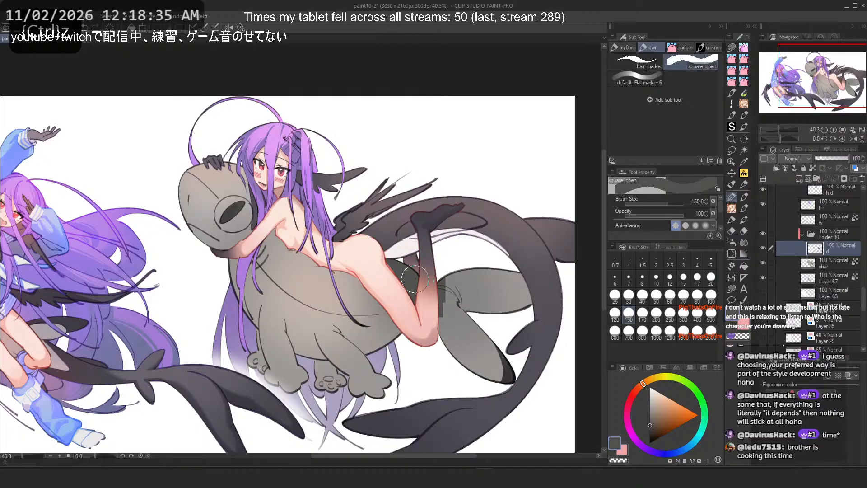
{"action": "left_click", "coordinate": [635, 395]}
{"action": "key", "text": "ctrl+z"}
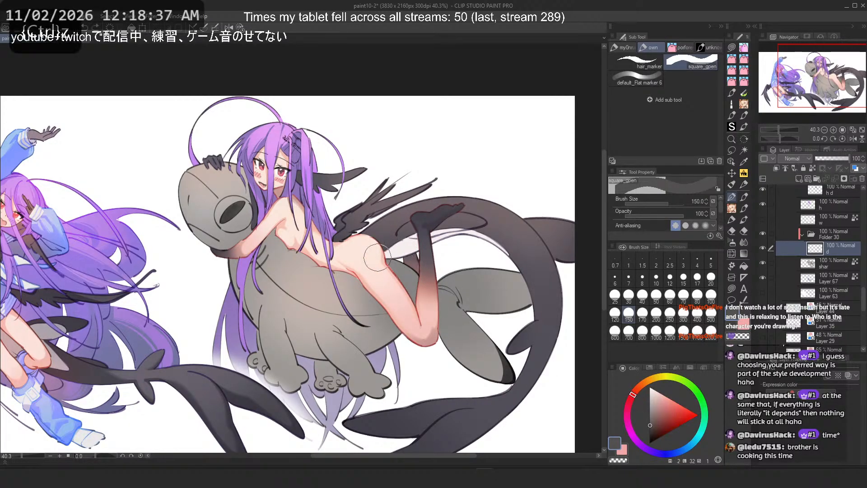
{"action": "left_click", "coordinate": [626, 406]}
{"action": "mouse_move", "coordinate": [399, 272]}
{"action": "left_mouse_down"}
{"action": "mouse_move", "coordinate": [432, 301]}
{"action": "mouse_move", "coordinate": [436, 292]}
{"action": "left_mouse_up"}
{"action": "key", "text": "ctrl+z"}
{"action": "left_click_drag", "start_coordinate": [394, 260], "coordinate": [422, 312]}
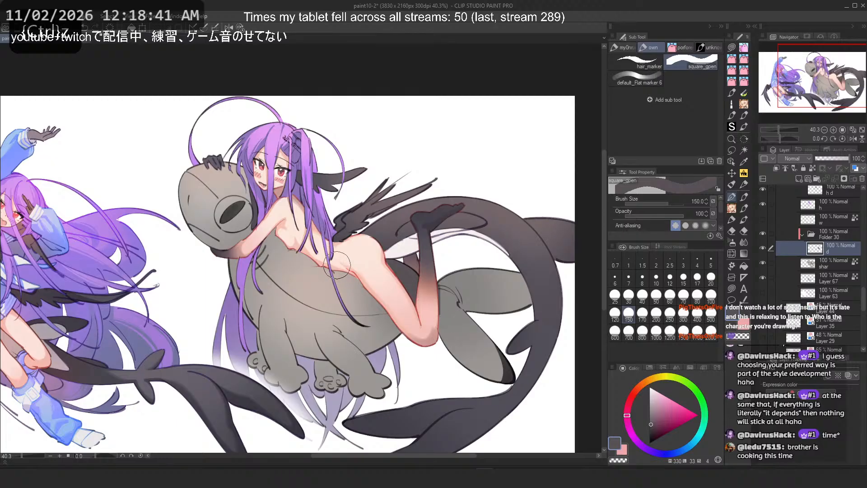
{"action": "key", "text": "ctrl+z"}
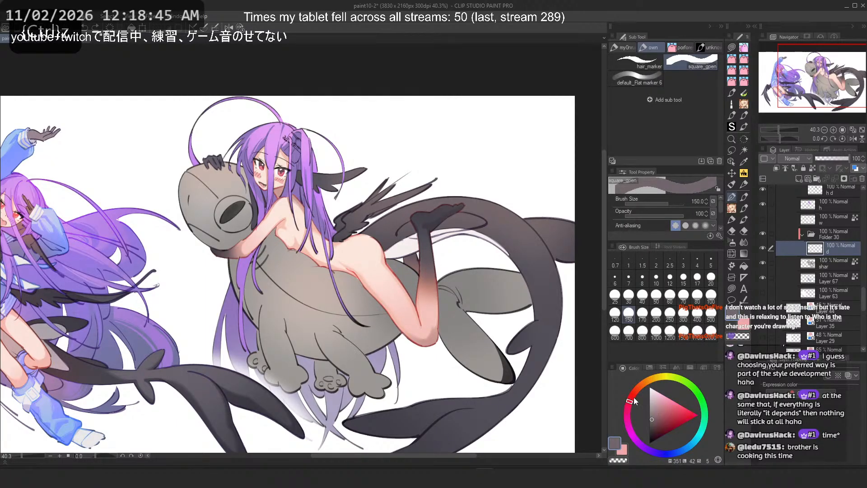
{"action": "left_click_drag", "start_coordinate": [443, 292], "coordinate": [464, 258]}
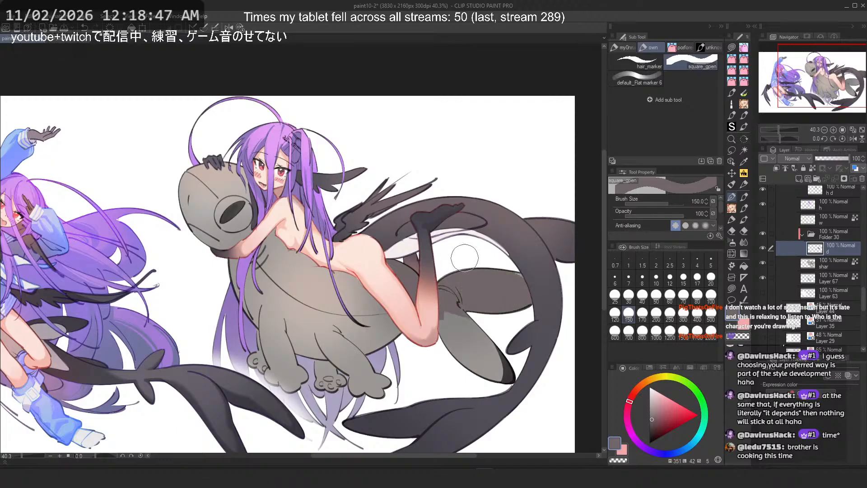
{"action": "key", "text": "ctrl+z"}
{"action": "mouse_move", "coordinate": [429, 292]}
{"action": "left_mouse_down"}
{"action": "mouse_move", "coordinate": [487, 335]}
{"action": "mouse_move", "coordinate": [473, 309]}
{"action": "mouse_move", "coordinate": [496, 326]}
{"action": "left_mouse_up"}
{"action": "key", "text": "ctrl+z"}
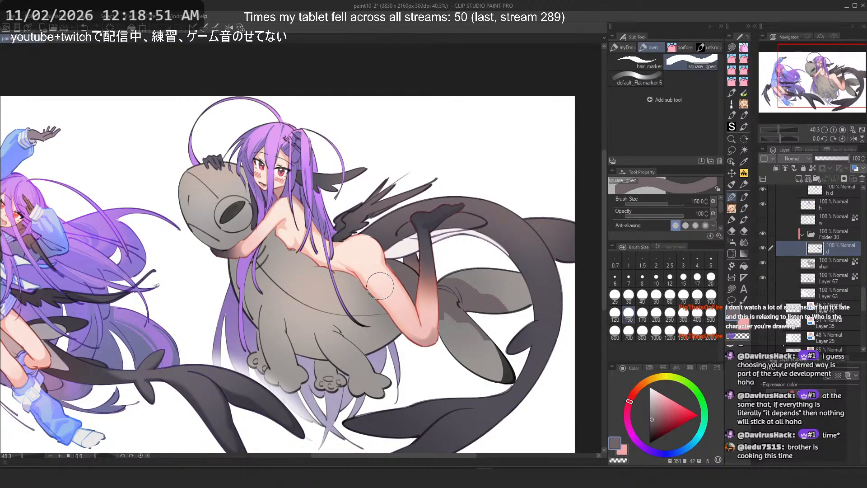
{"action": "key", "text": "ctrl+z"}
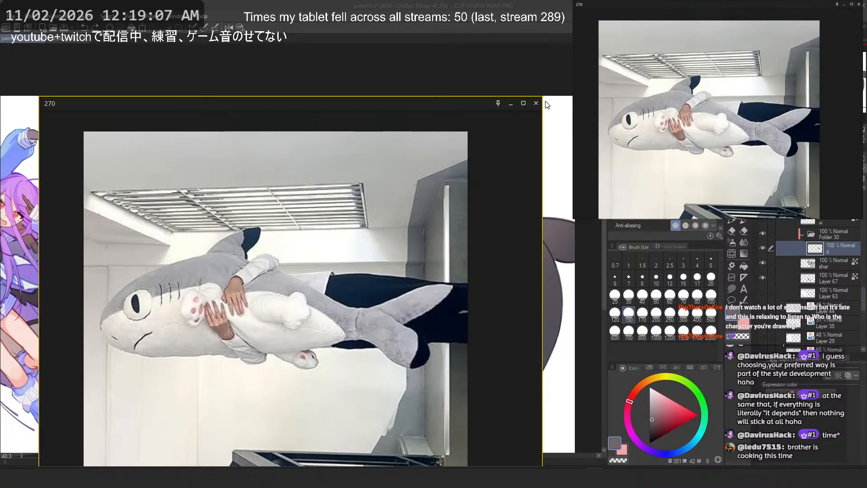
Step: Close the reference image, flip the canvas horizontally, try strokes on the shark's lower body, undo them and flip back
{"action": "left_click", "coordinate": [536, 103]}
{"action": "key", "text": "ctrl+minus"}
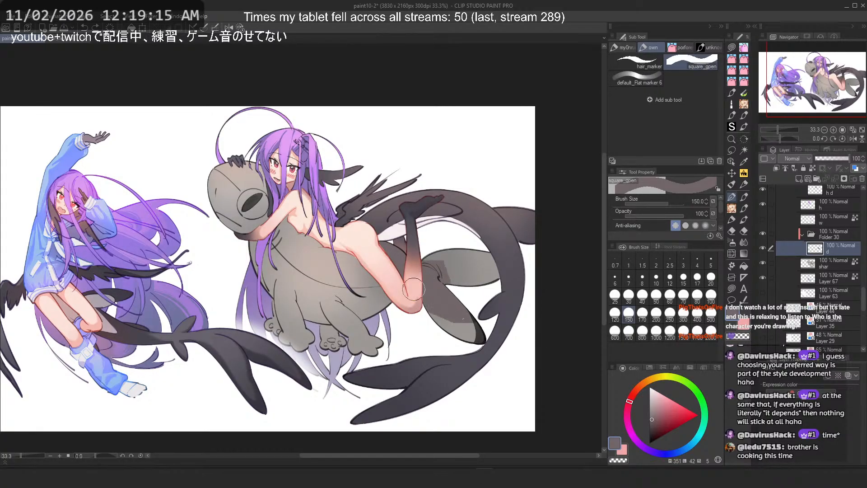
{"action": "key", "text": "ctrl+minus"}
{"action": "left_click_drag", "start_coordinate": [430, 229], "coordinate": [434, 242]}
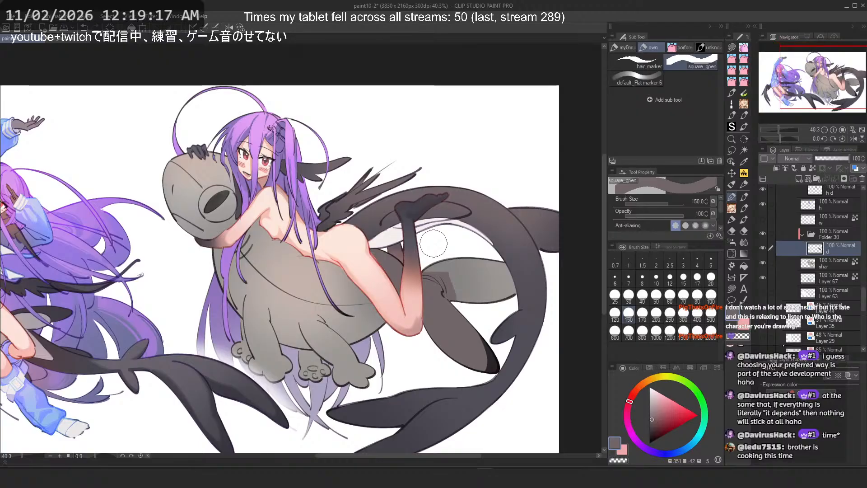
{"action": "key", "text": "c"}
{"action": "mouse_move", "coordinate": [448, 354]}
{"action": "left_mouse_down"}
{"action": "mouse_move", "coordinate": [481, 376]}
{"action": "mouse_move", "coordinate": [484, 367]}
{"action": "left_mouse_up"}
{"action": "key", "text": "2"}
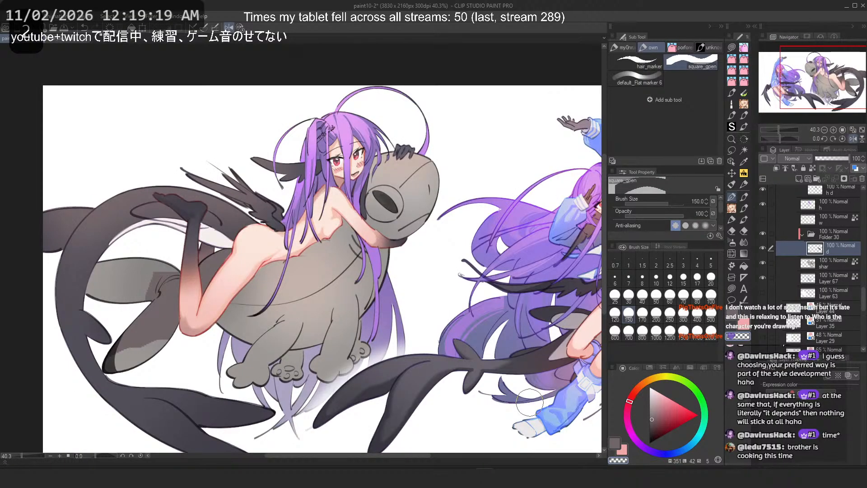
{"action": "left_click_drag", "start_coordinate": [128, 341], "coordinate": [173, 320]}
{"action": "key", "text": "ctrl+z"}
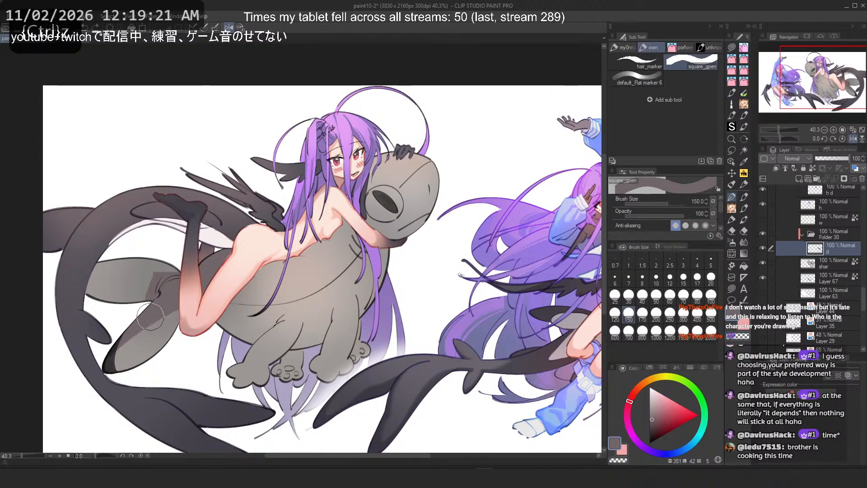
{"action": "key", "text": "c"}
{"action": "left_click_drag", "start_coordinate": [163, 285], "coordinate": [158, 288]}
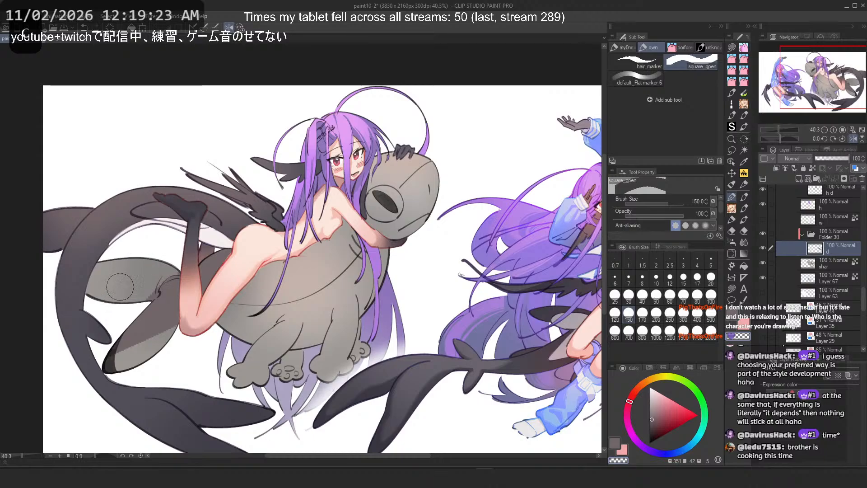
{"action": "key", "text": "ctrl+z"}
{"action": "left_click_drag", "start_coordinate": [158, 258], "coordinate": [157, 271]}
{"action": "key", "text": "c"}
{"action": "key", "text": "ctrl+z"}
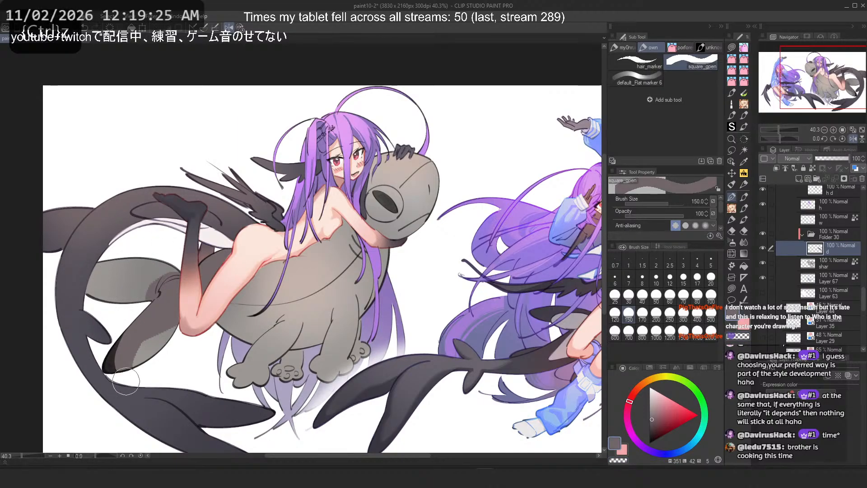
{"action": "key", "text": "ctrl+z"}
{"action": "mouse_move", "coordinate": [150, 307]}
{"action": "left_mouse_down"}
{"action": "mouse_move", "coordinate": [119, 383]}
{"action": "mouse_move", "coordinate": [123, 311]}
{"action": "mouse_move", "coordinate": [142, 327]}
{"action": "mouse_move", "coordinate": [127, 352]}
{"action": "left_mouse_up"}
{"action": "key", "text": "ctrl+z"}
{"action": "key", "text": "ctrl+z"}
{"action": "key", "text": "2"}
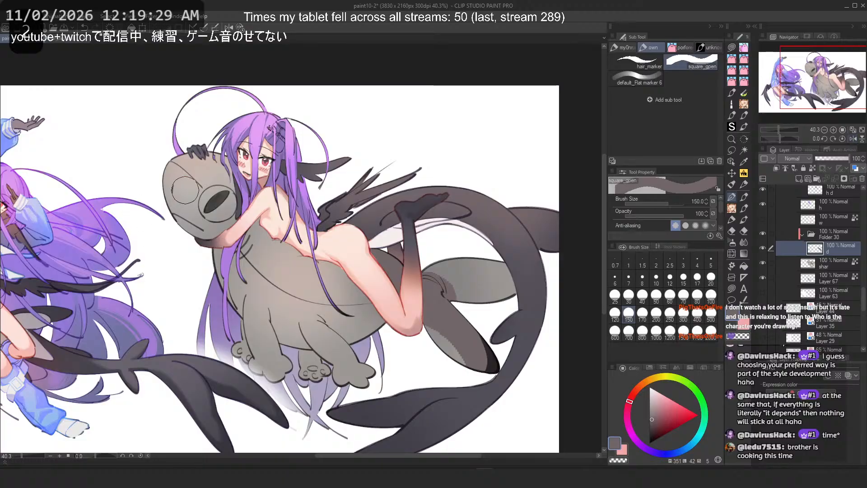
Step: Open the Hue/Saturation/Luminosity adjustment dialog and cancel it
{"action": "scroll", "coordinate": [185, 190], "scroll_direction": "down", "scroll_amount": 2}
{"action": "left_click_drag", "start_coordinate": [263, 195], "coordinate": [348, 206]}
{"action": "key", "text": "ctrl+u"}
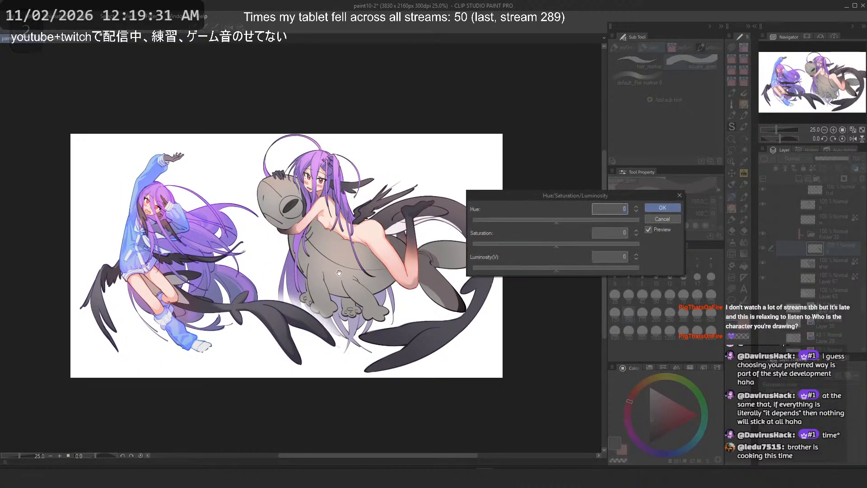
{"action": "scroll", "coordinate": [211, 248], "scroll_direction": "down", "scroll_amount": 3}
{"action": "scroll", "coordinate": [319, 229], "scroll_direction": "up", "scroll_amount": 4}
{"action": "key", "text": "Escape"}
Step: Add Layer 63 to the layer selection in the layer list
{"action": "scroll", "coordinate": [814, 272], "scroll_direction": "down", "scroll_amount": 4}
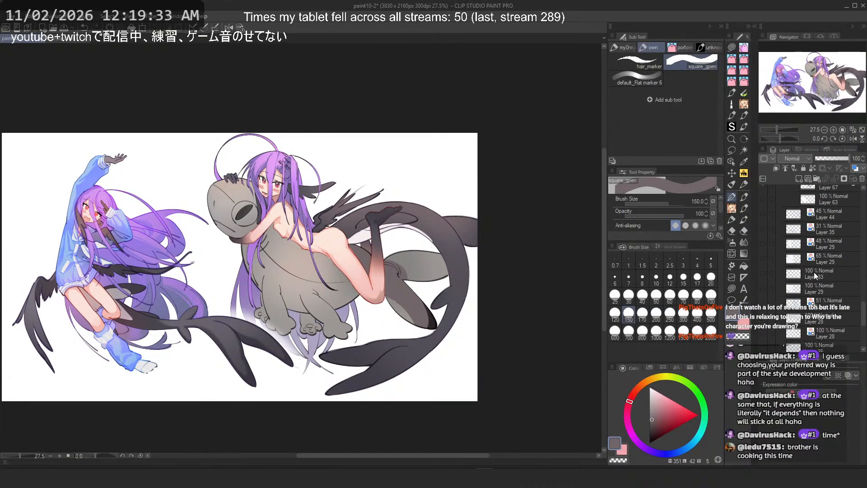
{"action": "scroll", "coordinate": [797, 260], "scroll_direction": "up", "scroll_amount": 2}
{"action": "left_click", "coordinate": [770, 248]}
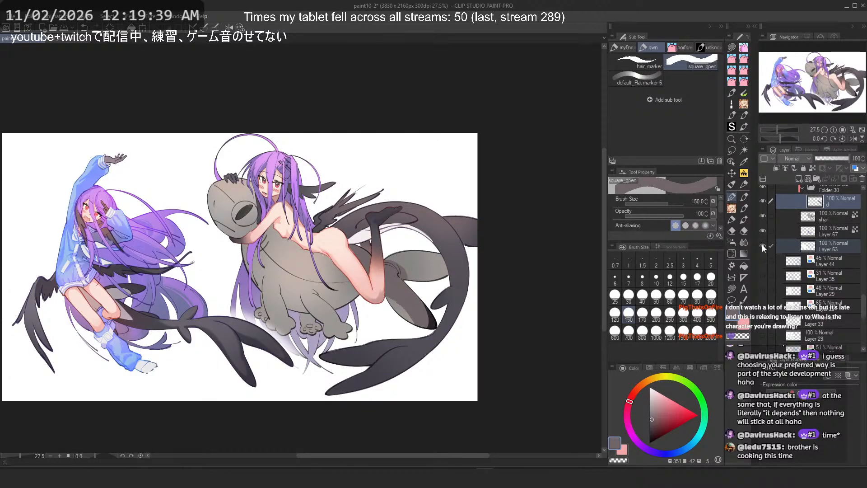
Step: Hide the left girl's layers so only the girl riding the shark stays visible
{"action": "left_click", "coordinate": [833, 248]}
{"action": "scroll", "coordinate": [832, 253], "scroll_direction": "up", "scroll_amount": 2}
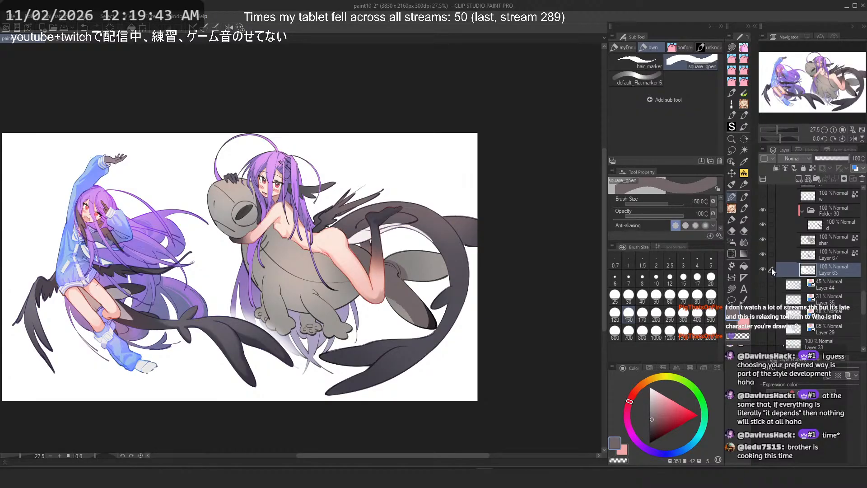
{"action": "scroll", "coordinate": [794, 269], "scroll_direction": "up", "scroll_amount": 5}
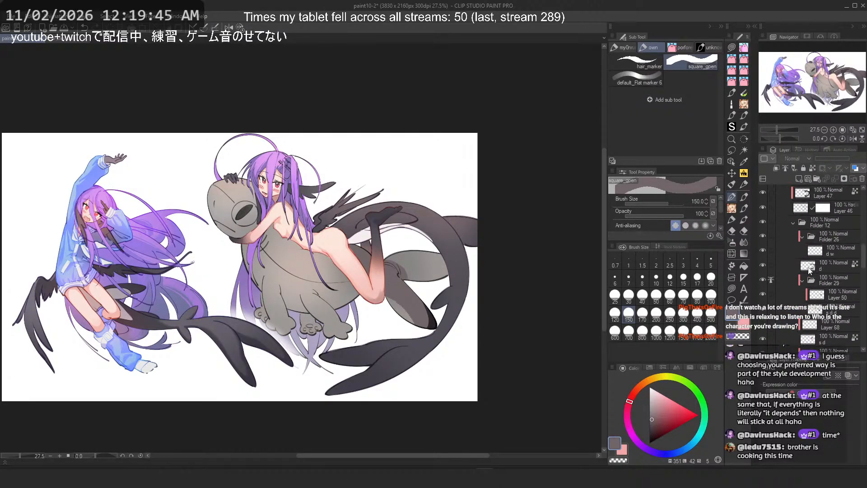
{"action": "scroll", "coordinate": [809, 271], "scroll_direction": "up", "scroll_amount": 2}
{"action": "left_click", "coordinate": [763, 273]}
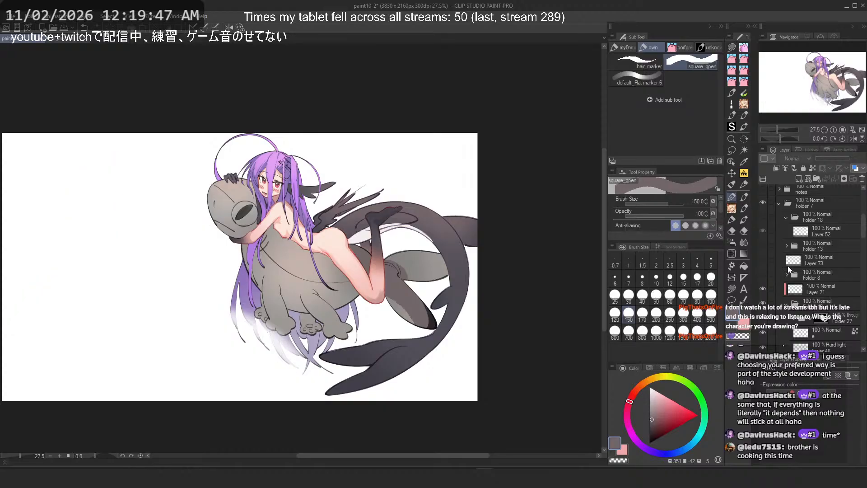
Step: Select the 'd' layer under Folder 30, then open the Hue/Saturation/Luminosity dialog and cancel it
{"action": "scroll", "coordinate": [792, 261], "scroll_direction": "down", "scroll_amount": 2}
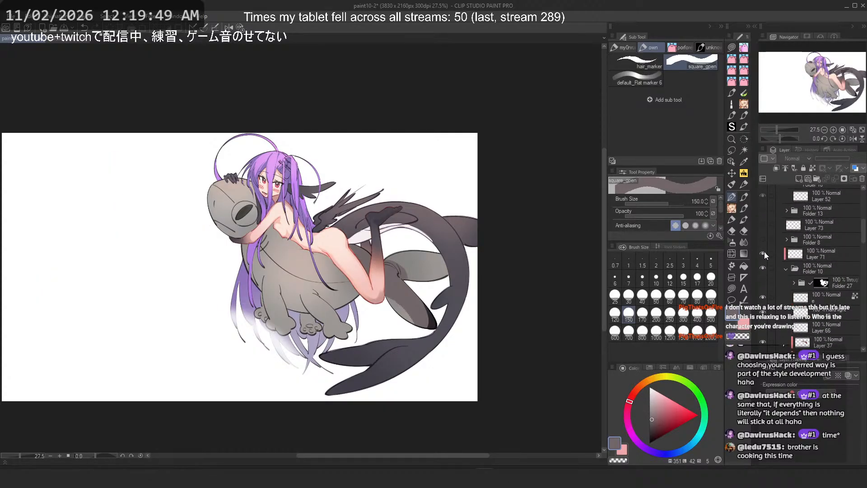
{"action": "scroll", "coordinate": [785, 263], "scroll_direction": "down", "scroll_amount": 3}
{"action": "scroll", "coordinate": [787, 264], "scroll_direction": "down", "scroll_amount": 4}
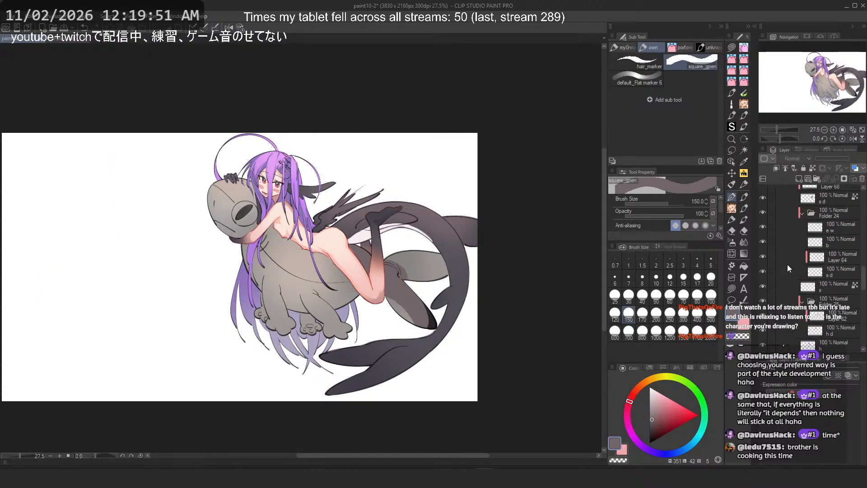
{"action": "left_click", "coordinate": [825, 263]}
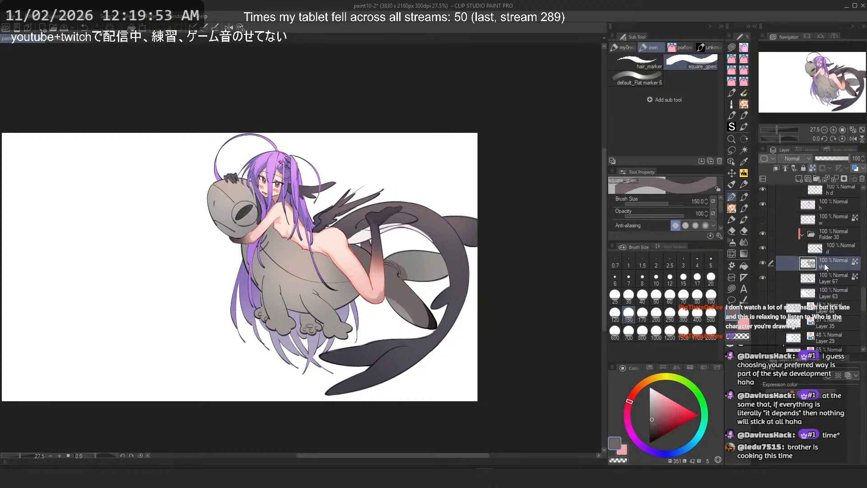
{"action": "left_click", "coordinate": [826, 250]}
{"action": "scroll", "coordinate": [361, 249], "scroll_direction": "up", "scroll_amount": 4}
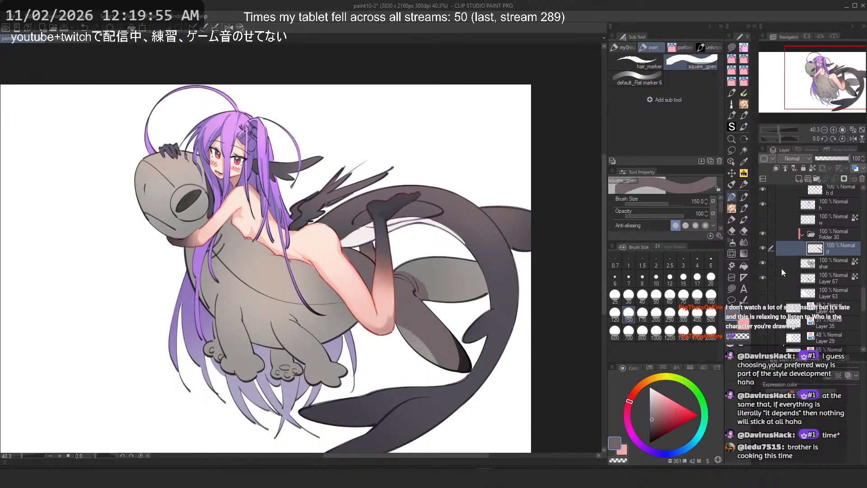
{"action": "scroll", "coordinate": [275, 193], "scroll_direction": "down", "scroll_amount": 6}
{"action": "scroll", "coordinate": [267, 191], "scroll_direction": "up", "scroll_amount": 3}
{"action": "left_click_drag", "start_coordinate": [297, 220], "coordinate": [319, 225]}
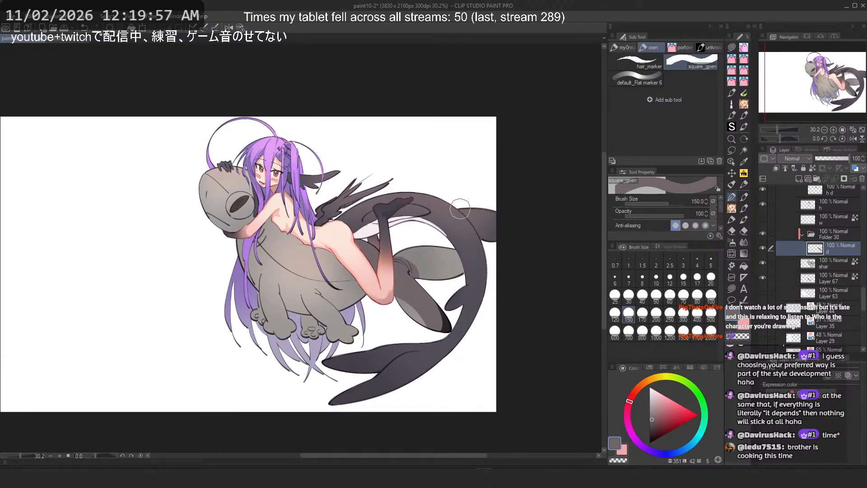
{"action": "left_click_drag", "start_coordinate": [460, 209], "coordinate": [522, 217]}
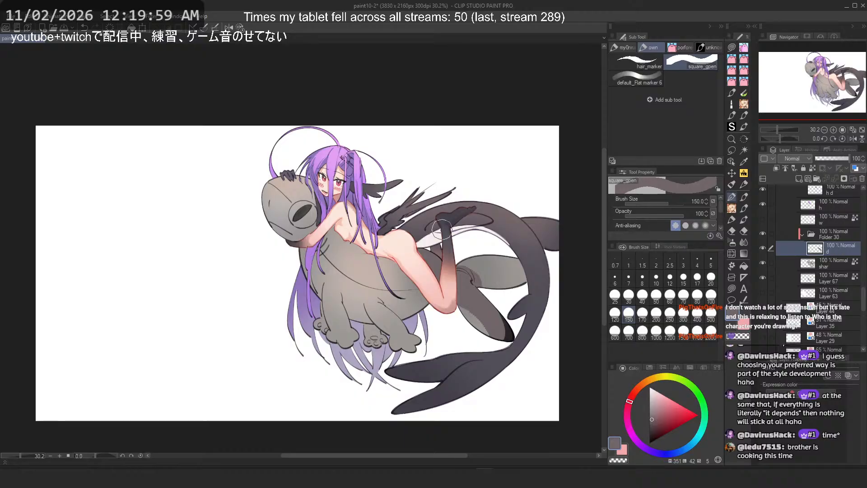
{"action": "key", "text": "ctrl+u"}
{"action": "key", "text": "Escape"}
Step: Hide the 'w' layer and shift the selected layer's hue to -21
{"action": "left_click", "coordinate": [763, 219]}
{"action": "scroll", "coordinate": [512, 235], "scroll_direction": "down", "scroll_amount": 5}
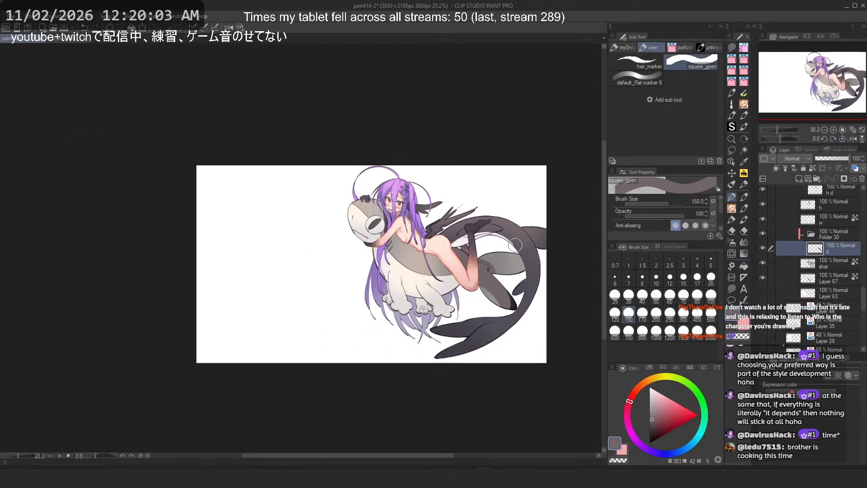
{"action": "scroll", "coordinate": [512, 235], "scroll_direction": "up", "scroll_amount": 1}
{"action": "key", "text": "ctrl+u"}
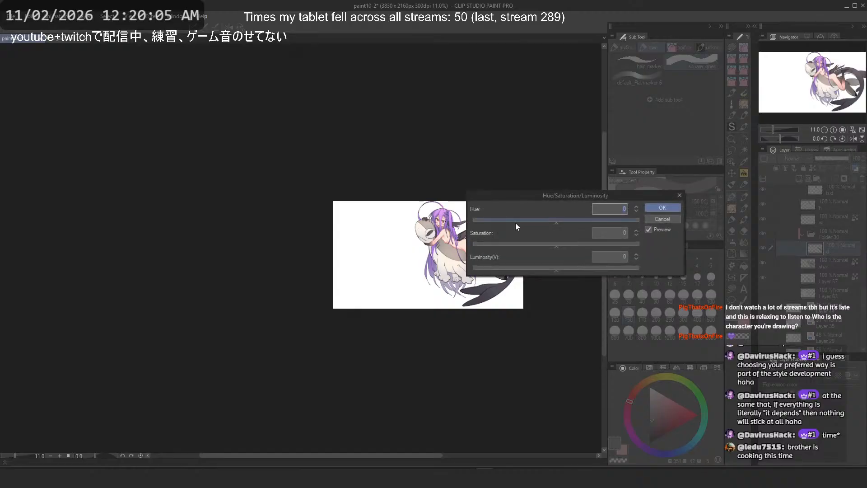
{"action": "mouse_move", "coordinate": [407, 150]}
{"action": "left_mouse_down"}
{"action": "mouse_move", "coordinate": [414, 128]}
{"action": "mouse_move", "coordinate": [430, 148]}
{"action": "mouse_move", "coordinate": [397, 149]}
{"action": "left_mouse_up"}
{"action": "scroll", "coordinate": [460, 245], "scroll_direction": "up", "scroll_amount": 4}
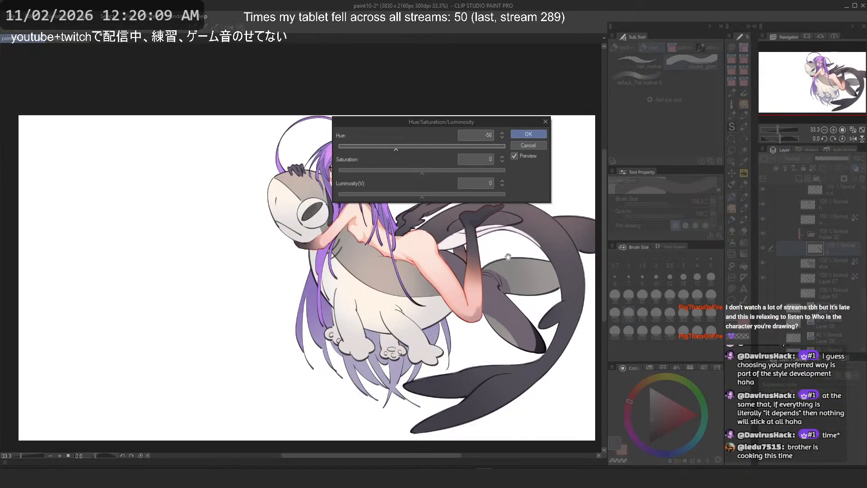
{"action": "scroll", "coordinate": [460, 244], "scroll_direction": "up", "scroll_amount": 2}
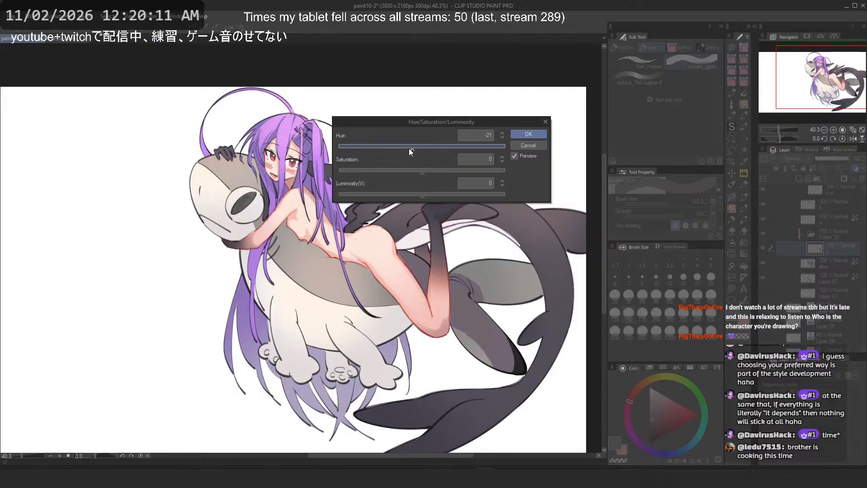
{"action": "left_click", "coordinate": [529, 134]}
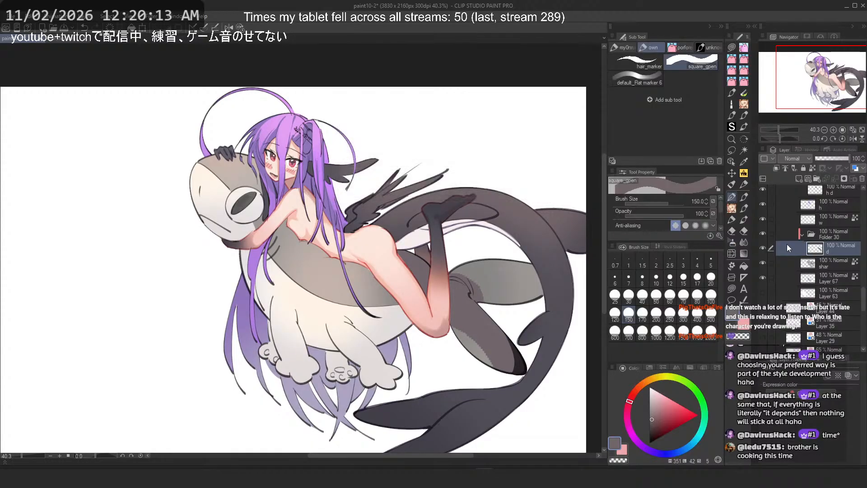
Step: Lower the selected layer's luminosity to -11
{"action": "key", "text": "ctrl+u"}
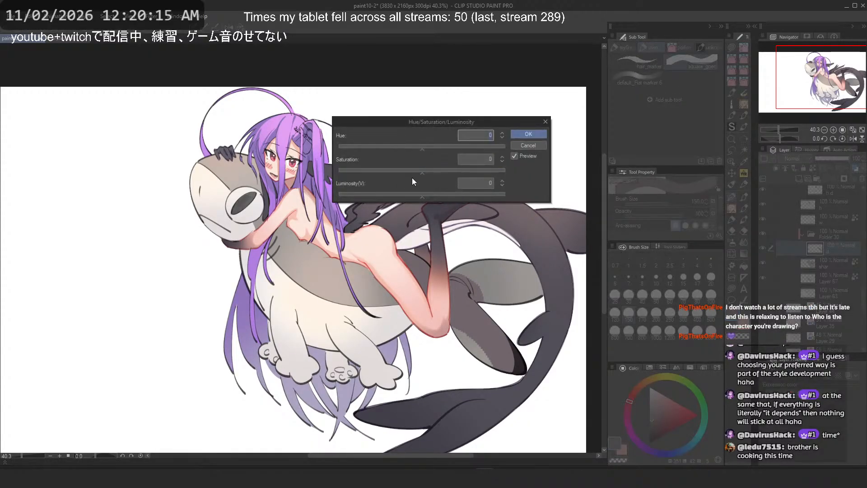
{"action": "left_click", "coordinate": [413, 194]}
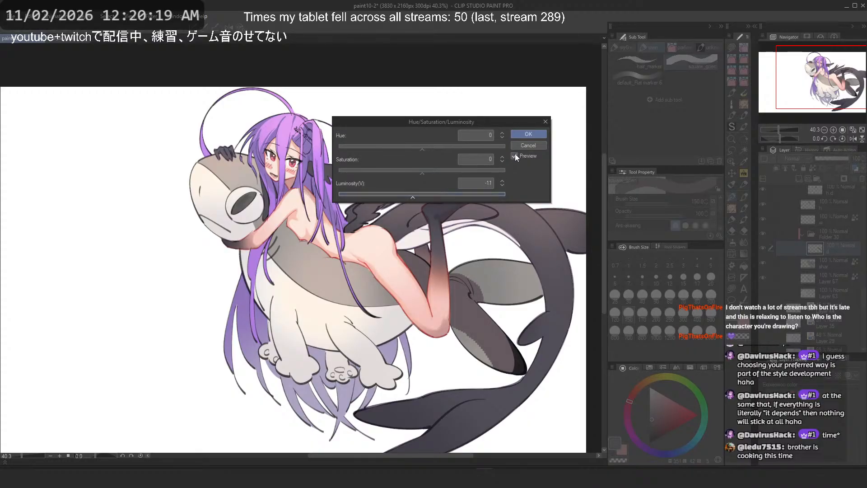
{"action": "left_click", "coordinate": [529, 134]}
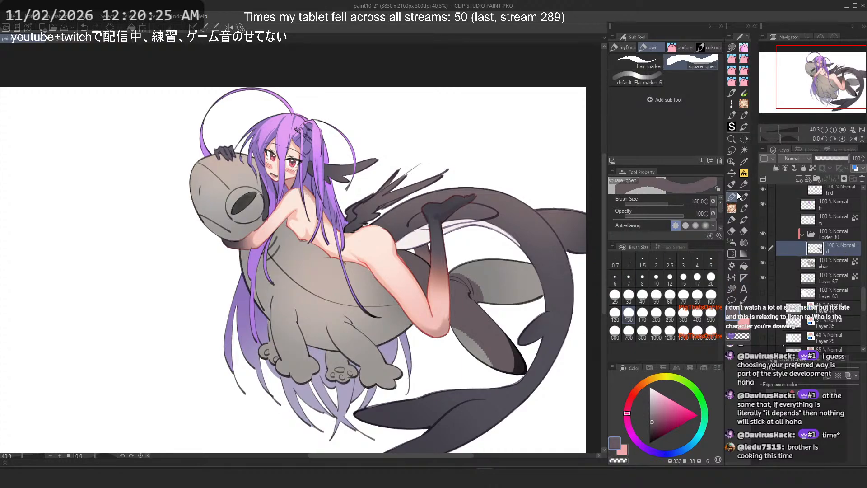
Step: Paint dark shading across the shark's head and body, undoing several trial strokes
{"action": "left_click_drag", "start_coordinate": [393, 309], "coordinate": [337, 298]}
{"action": "scroll", "coordinate": [332, 292], "scroll_direction": "up", "scroll_amount": 1}
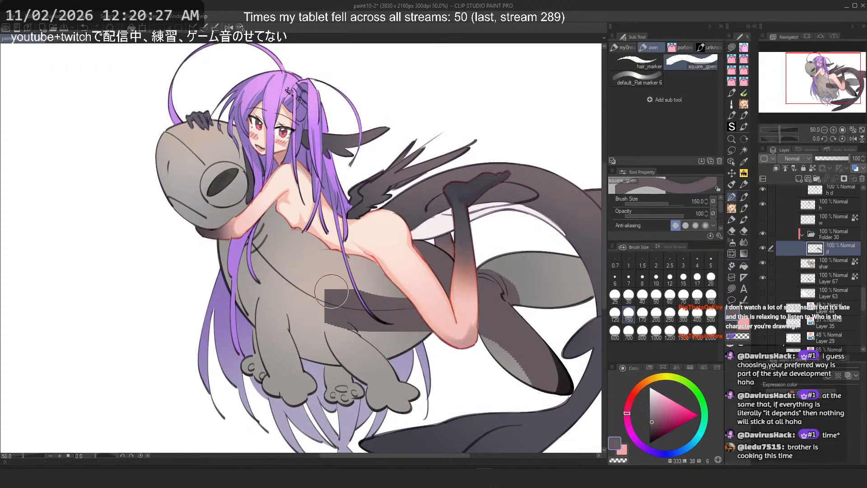
{"action": "key", "text": "ctrl+z"}
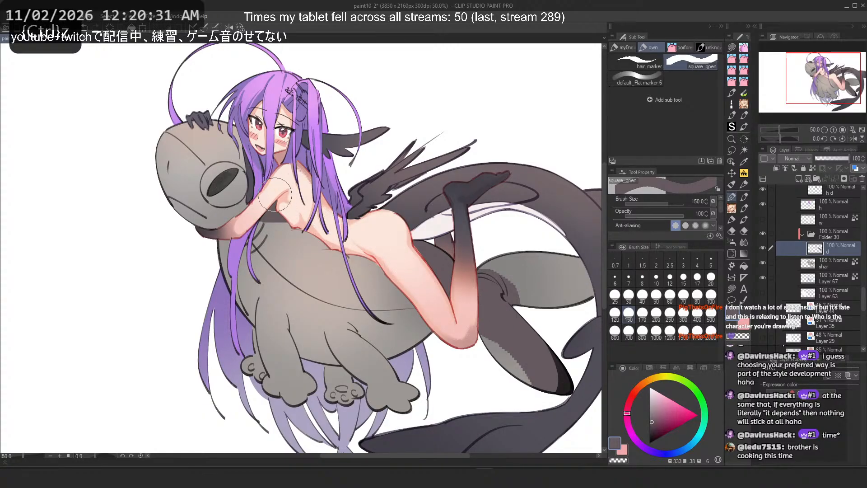
{"action": "left_click_drag", "start_coordinate": [164, 160], "coordinate": [209, 223]}
{"action": "key", "text": "ctrl+z"}
{"action": "mouse_move", "coordinate": [164, 136]}
{"action": "left_mouse_down"}
{"action": "mouse_move", "coordinate": [163, 172]}
{"action": "mouse_move", "coordinate": [178, 172]}
{"action": "mouse_move", "coordinate": [240, 219]}
{"action": "left_mouse_up"}
{"action": "key", "text": "ctrl+z"}
{"action": "key", "text": "ctrl+z"}
{"action": "mouse_move", "coordinate": [165, 153]}
{"action": "left_mouse_down"}
{"action": "mouse_move", "coordinate": [169, 184]}
{"action": "mouse_move", "coordinate": [226, 232]}
{"action": "left_mouse_up"}
{"action": "key", "text": "ctrl+z"}
{"action": "mouse_move", "coordinate": [155, 141]}
{"action": "left_mouse_down"}
{"action": "mouse_move", "coordinate": [271, 269]}
{"action": "mouse_move", "coordinate": [223, 250]}
{"action": "mouse_move", "coordinate": [296, 332]}
{"action": "left_mouse_up"}
{"action": "key", "text": "ctrl+z"}
{"action": "mouse_move", "coordinate": [226, 253]}
{"action": "left_mouse_down"}
{"action": "mouse_move", "coordinate": [350, 360]}
{"action": "mouse_move", "coordinate": [413, 329]}
{"action": "mouse_move", "coordinate": [320, 348]}
{"action": "mouse_move", "coordinate": [464, 351]}
{"action": "left_mouse_up"}
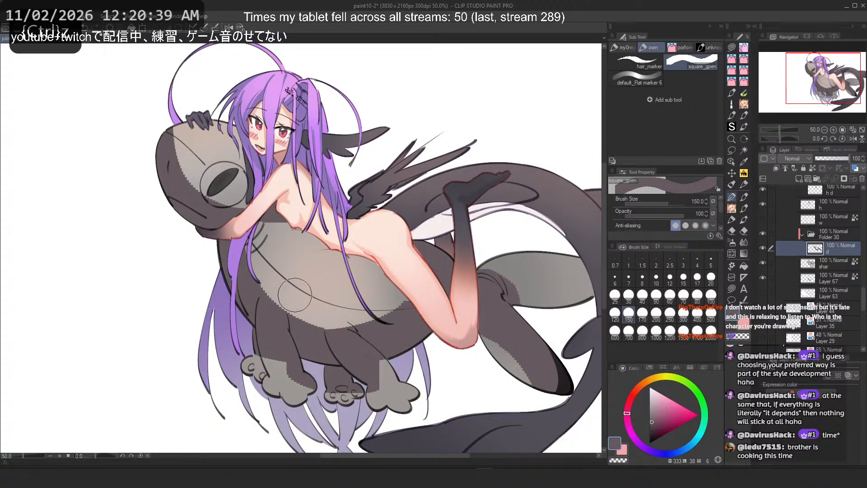
Step: Set the brush size to 70 and try strokes on the shark's front leg, undoing each
{"action": "left_click", "coordinate": [656, 296]}
{"action": "left_click", "coordinate": [683, 296]}
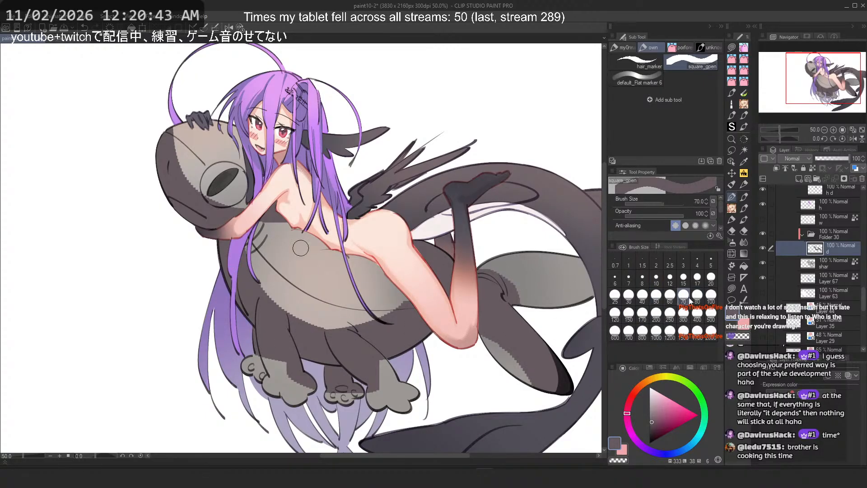
{"action": "key", "text": "c"}
{"action": "left_click_drag", "start_coordinate": [271, 327], "coordinate": [288, 363]}
{"action": "key", "text": "ctrl+z"}
{"action": "key", "text": "ctrl+z"}
{"action": "left_click_drag", "start_coordinate": [270, 307], "coordinate": [275, 337]}
{"action": "key", "text": "ctrl+z"}
{"action": "key", "text": "ctrl+z"}
{"action": "left_click_drag", "start_coordinate": [271, 302], "coordinate": [285, 363]}
{"action": "key", "text": "ctrl+z"}
{"action": "key", "text": "ctrl+z"}
{"action": "left_click_drag", "start_coordinate": [275, 331], "coordinate": [289, 371]}
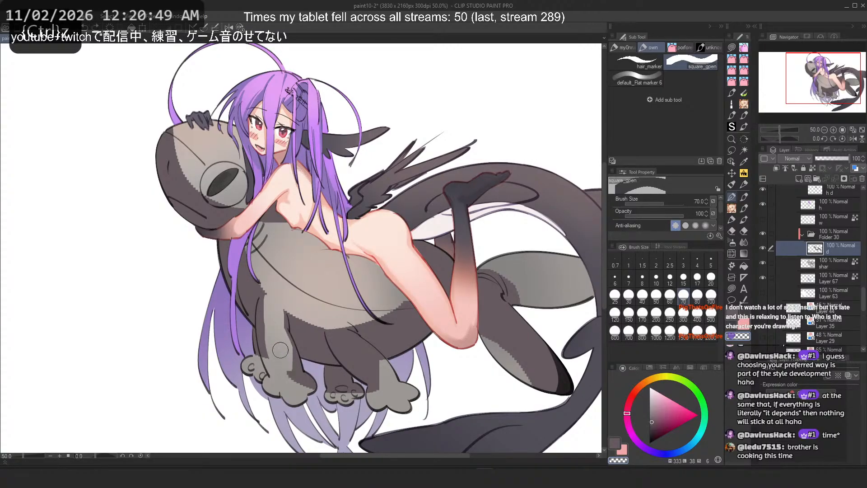
{"action": "mouse_move", "coordinate": [334, 332]}
{"action": "left_mouse_down"}
{"action": "mouse_move", "coordinate": [351, 340]}
{"action": "mouse_move", "coordinate": [354, 314]}
{"action": "mouse_move", "coordinate": [342, 335]}
{"action": "mouse_move", "coordinate": [329, 332]}
{"action": "mouse_move", "coordinate": [375, 366]}
{"action": "mouse_move", "coordinate": [245, 304]}
{"action": "mouse_move", "coordinate": [341, 351]}
{"action": "mouse_move", "coordinate": [330, 344]}
{"action": "mouse_move", "coordinate": [377, 386]}
{"action": "mouse_move", "coordinate": [340, 355]}
{"action": "mouse_move", "coordinate": [372, 381]}
{"action": "mouse_move", "coordinate": [378, 408]}
{"action": "mouse_move", "coordinate": [403, 414]}
{"action": "mouse_move", "coordinate": [384, 393]}
{"action": "mouse_move", "coordinate": [376, 399]}
{"action": "mouse_move", "coordinate": [390, 394]}
{"action": "mouse_move", "coordinate": [403, 404]}
{"action": "mouse_move", "coordinate": [382, 399]}
{"action": "left_mouse_up"}
Step: Undo several recent shading steps on the shark while swapping between drawing and transparent colour
{"action": "key", "text": "ctrl+z"}
{"action": "key", "text": "ctrl+z"}
{"action": "left_click", "coordinate": [657, 296]}
{"action": "key", "text": "ctrl+z"}
{"action": "key", "text": "ctrl+z"}
{"action": "key", "text": "ctrl+z"}
{"action": "key", "text": "c"}
{"action": "key", "text": "ctrl+z"}
{"action": "key", "text": "c"}
{"action": "key", "text": "ctrl+z"}
{"action": "key", "text": "ctrl+z"}
{"action": "key", "text": "c"}
{"action": "key", "text": "ctrl+z"}
{"action": "key", "text": "c"}
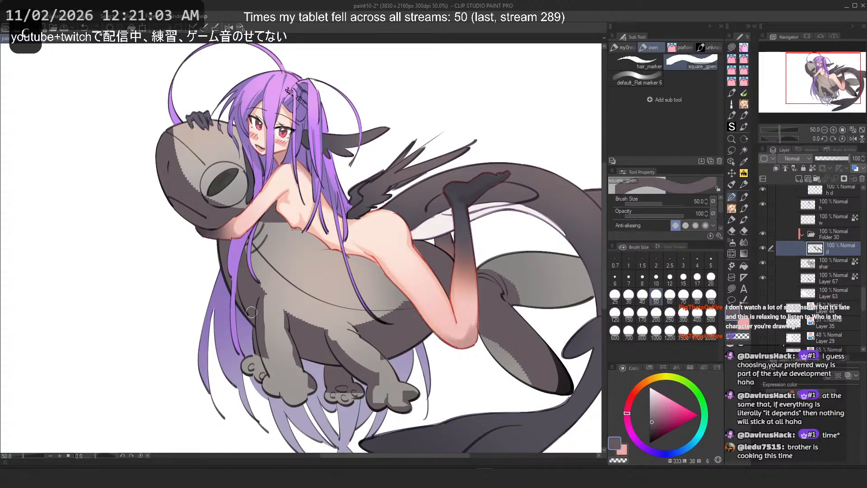
{"action": "key", "text": "c"}
{"action": "key", "text": "ctrl+z"}
{"action": "key", "text": "c"}
Step: Retouch the shading on the shark's front leg and set the brush size to 17
{"action": "left_click_drag", "start_coordinate": [260, 382], "coordinate": [276, 389]}
{"action": "key", "text": "ctrl+z"}
{"action": "left_click_drag", "start_coordinate": [248, 362], "coordinate": [258, 372]}
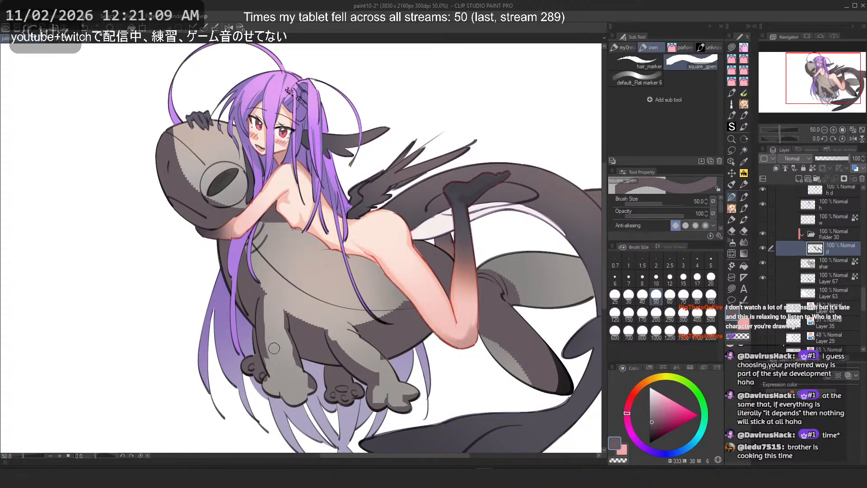
{"action": "key", "text": "c"}
{"action": "left_click_drag", "start_coordinate": [356, 382], "coordinate": [342, 370]}
{"action": "key", "text": "ctrl+z"}
{"action": "left_click", "coordinate": [691, 280]}
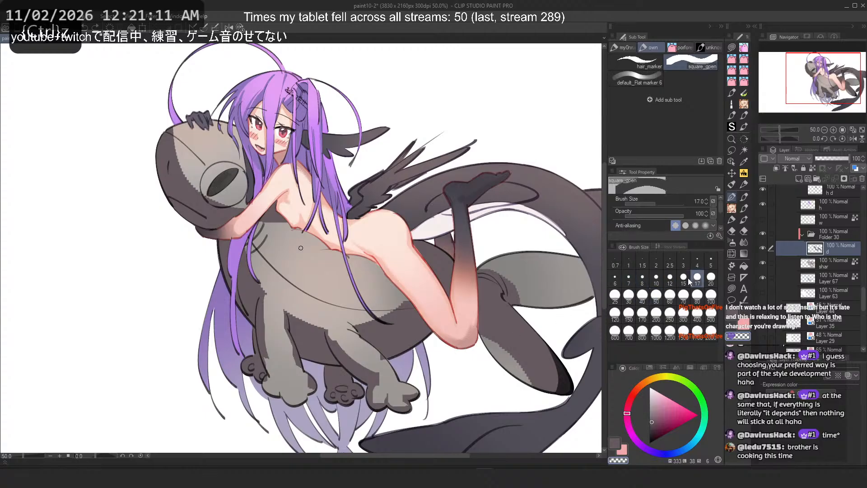
{"action": "scroll", "coordinate": [347, 375], "scroll_direction": "up", "scroll_amount": 4}
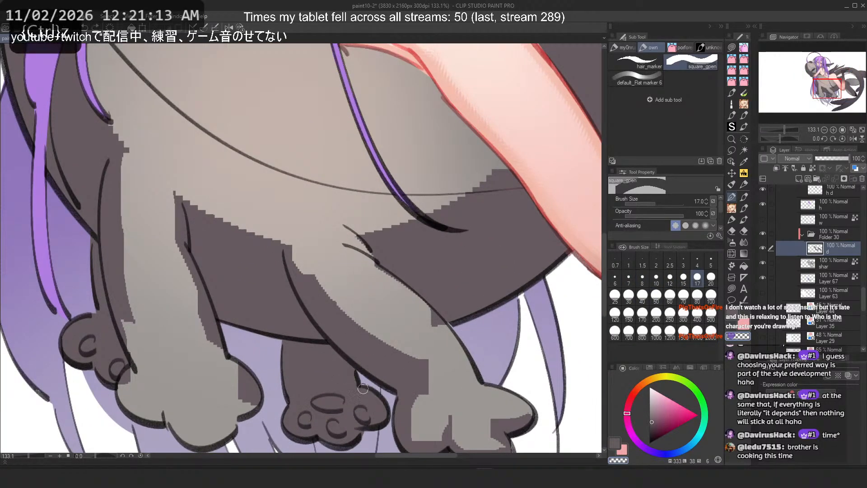
Step: Try small strokes on the shark's paws, undo them, and set the brush size to 30
{"action": "left_click_drag", "start_coordinate": [363, 392], "coordinate": [384, 405]}
{"action": "scroll", "coordinate": [307, 280], "scroll_direction": "down", "scroll_amount": 4}
{"action": "scroll", "coordinate": [154, 300], "scroll_direction": "up", "scroll_amount": 3}
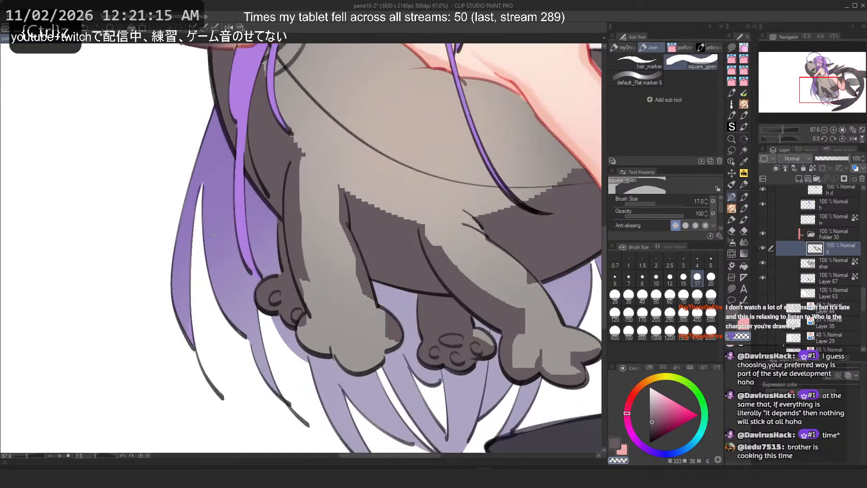
{"action": "key", "text": "ctrl+z"}
{"action": "scroll", "coordinate": [226, 294], "scroll_direction": "down", "scroll_amount": 1}
{"action": "mouse_move", "coordinate": [274, 263]}
{"action": "left_mouse_down"}
{"action": "mouse_move", "coordinate": [297, 322]}
{"action": "mouse_move", "coordinate": [341, 295]}
{"action": "mouse_move", "coordinate": [300, 248]}
{"action": "mouse_move", "coordinate": [275, 320]}
{"action": "mouse_move", "coordinate": [290, 327]}
{"action": "left_mouse_up"}
{"action": "key", "text": "ctrl+z"}
{"action": "left_click", "coordinate": [630, 297]}
{"action": "key", "text": "c"}
{"action": "key", "text": "ctrl+z"}
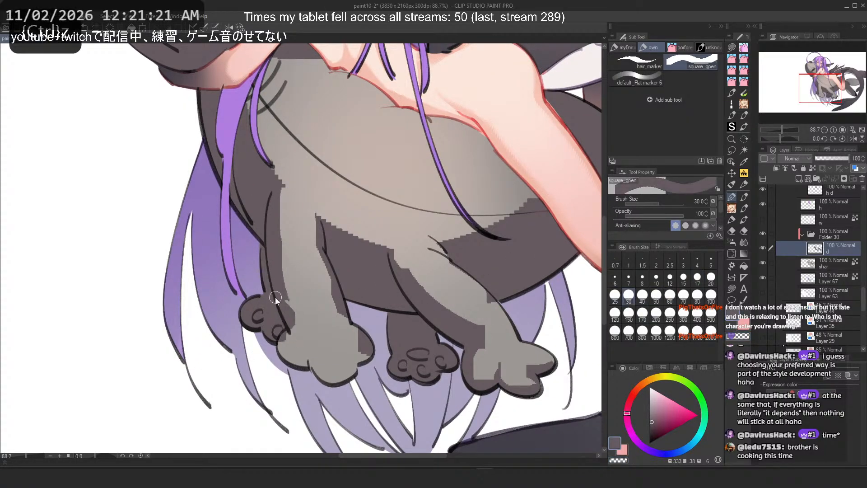
Step: Paint and erase shading edges along the shark's legs and belly with the 30 px brush
{"action": "mouse_move", "coordinate": [277, 297]}
{"action": "left_mouse_down"}
{"action": "mouse_move", "coordinate": [294, 321]}
{"action": "mouse_move", "coordinate": [274, 312]}
{"action": "mouse_move", "coordinate": [275, 281]}
{"action": "mouse_move", "coordinate": [294, 353]}
{"action": "left_mouse_up"}
{"action": "key", "text": "ctrl+z"}
{"action": "key", "text": "ctrl+z"}
{"action": "mouse_move", "coordinate": [285, 306]}
{"action": "left_mouse_down"}
{"action": "mouse_move", "coordinate": [293, 356]}
{"action": "mouse_move", "coordinate": [282, 336]}
{"action": "mouse_move", "coordinate": [315, 363]}
{"action": "left_mouse_up"}
{"action": "key", "text": "c"}
{"action": "left_click_drag", "start_coordinate": [296, 335], "coordinate": [293, 344]}
{"action": "mouse_move", "coordinate": [293, 346]}
{"action": "left_mouse_down"}
{"action": "mouse_move", "coordinate": [317, 374]}
{"action": "mouse_move", "coordinate": [358, 372]}
{"action": "mouse_move", "coordinate": [326, 375]}
{"action": "mouse_move", "coordinate": [322, 357]}
{"action": "mouse_move", "coordinate": [344, 360]}
{"action": "mouse_move", "coordinate": [325, 331]}
{"action": "mouse_move", "coordinate": [323, 353]}
{"action": "mouse_move", "coordinate": [334, 352]}
{"action": "mouse_move", "coordinate": [316, 320]}
{"action": "mouse_move", "coordinate": [344, 318]}
{"action": "mouse_move", "coordinate": [367, 357]}
{"action": "left_mouse_up"}
{"action": "key", "text": "ctrl+z"}
{"action": "key", "text": "c"}
{"action": "key", "text": "c"}
{"action": "key", "text": "ctrl+z"}
Step: Try further strokes on the shark's belly, swapping colours and undoing them
{"action": "key", "text": "c"}
{"action": "key", "text": "c"}
{"action": "left_click_drag", "start_coordinate": [354, 328], "coordinate": [366, 345]}
{"action": "scroll", "coordinate": [316, 341], "scroll_direction": "down", "scroll_amount": 5}
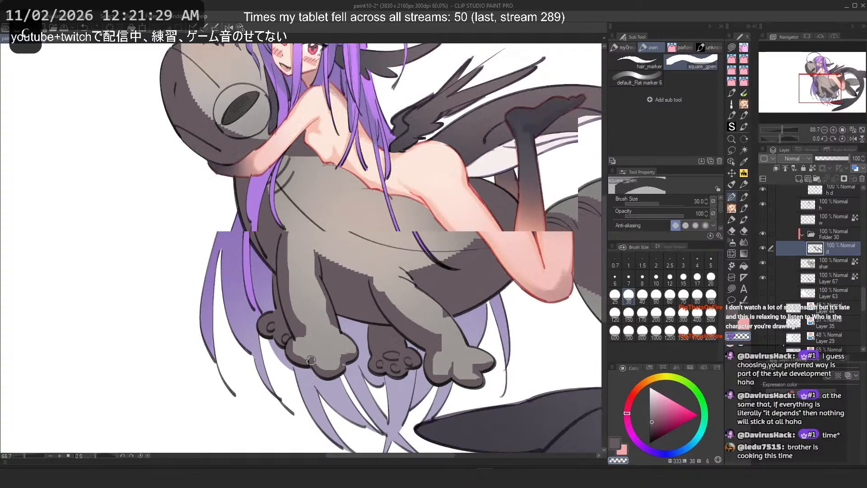
{"action": "scroll", "coordinate": [338, 342], "scroll_direction": "up", "scroll_amount": 4}
{"action": "key", "text": "ctrl+z"}
{"action": "key", "text": "c"}
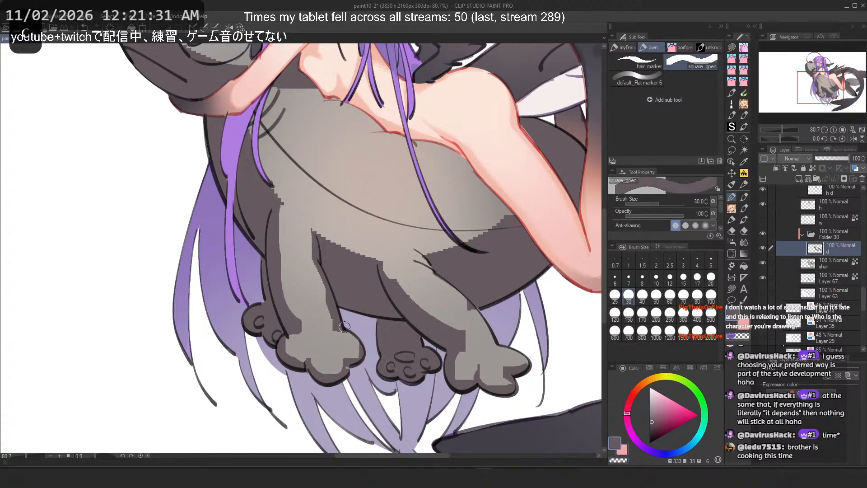
{"action": "scroll", "coordinate": [293, 341], "scroll_direction": "down", "scroll_amount": 3}
{"action": "scroll", "coordinate": [293, 342], "scroll_direction": "up", "scroll_amount": 2}
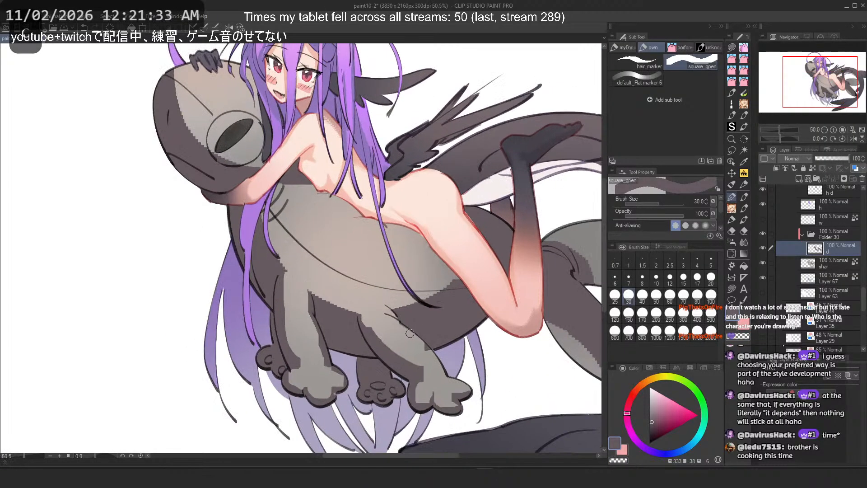
{"action": "key", "text": "ctrl+z"}
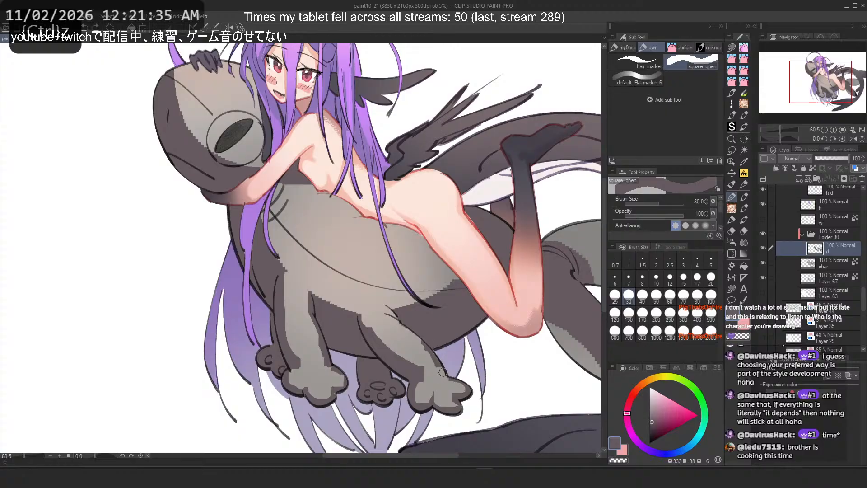
{"action": "key", "text": "c"}
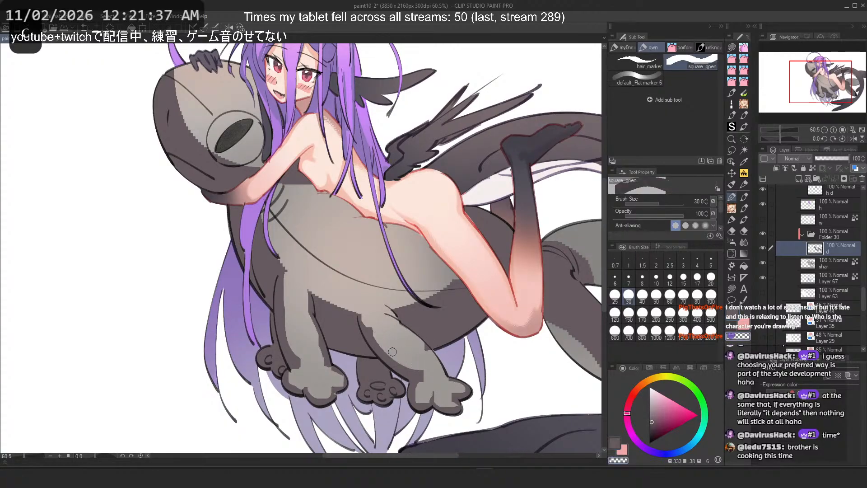
{"action": "key", "text": "c"}
{"action": "key", "text": "ctrl+z"}
{"action": "mouse_move", "coordinate": [417, 339]}
{"action": "left_mouse_down"}
{"action": "mouse_move", "coordinate": [392, 348]}
{"action": "mouse_move", "coordinate": [402, 363]}
{"action": "mouse_move", "coordinate": [399, 347]}
{"action": "mouse_move", "coordinate": [428, 351]}
{"action": "mouse_move", "coordinate": [413, 334]}
{"action": "mouse_move", "coordinate": [444, 372]}
{"action": "mouse_move", "coordinate": [407, 330]}
{"action": "mouse_move", "coordinate": [445, 371]}
{"action": "left_mouse_up"}
{"action": "key", "text": "c"}
{"action": "key", "text": "c"}
{"action": "key", "text": "ctrl+z"}
{"action": "key", "text": "ctrl+z"}
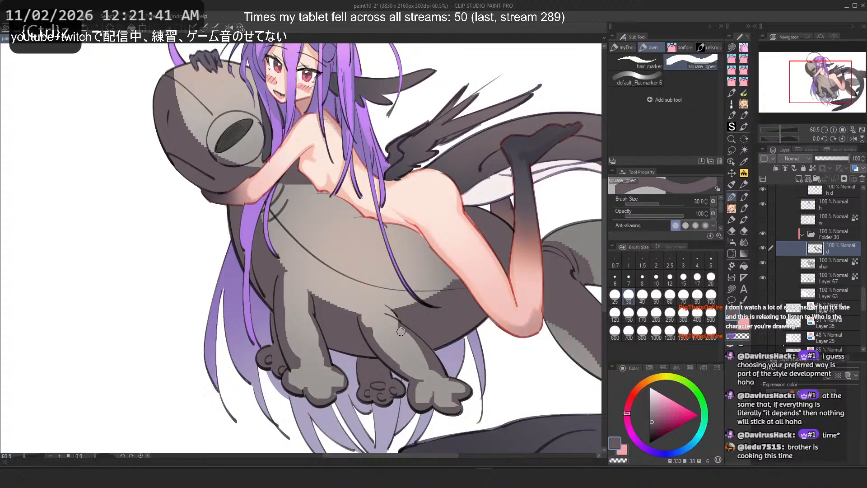
{"action": "key", "text": "ctrl+z"}
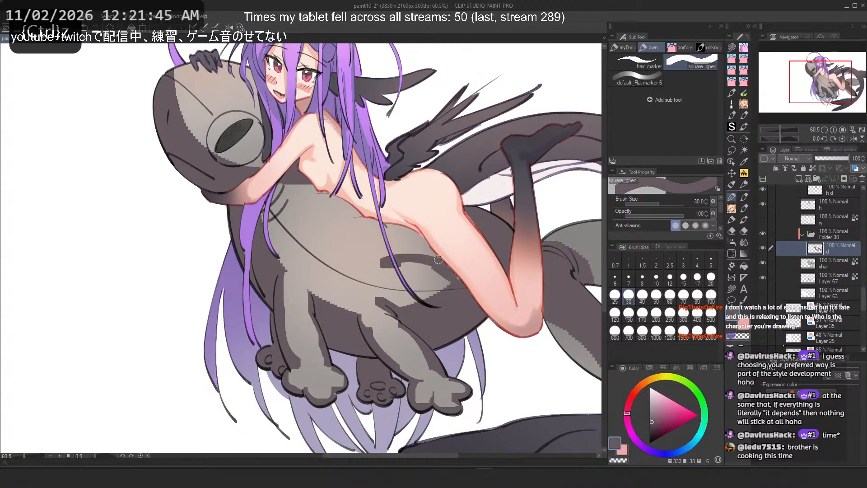
Step: Set the brush size to 170 and try broad shading strokes across the shark's back, undoing each one
{"action": "left_click", "coordinate": [642, 312]}
{"action": "key", "text": "c"}
{"action": "left_click_drag", "start_coordinate": [448, 276], "coordinate": [397, 281]}
{"action": "key", "text": "ctrl+z"}
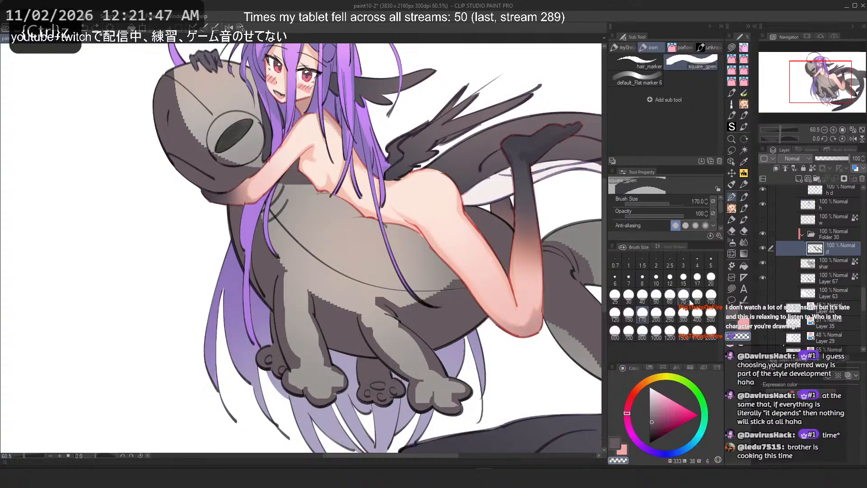
{"action": "key", "text": "ctrl+z"}
{"action": "left_click_drag", "start_coordinate": [454, 282], "coordinate": [405, 294]}
{"action": "key", "text": "ctrl+z"}
{"action": "left_click_drag", "start_coordinate": [469, 269], "coordinate": [407, 302]}
{"action": "key", "text": "ctrl+z"}
{"action": "key", "text": "ctrl+z"}
{"action": "key", "text": "c"}
{"action": "mouse_move", "coordinate": [428, 242]}
{"action": "left_mouse_down"}
{"action": "mouse_move", "coordinate": [396, 226]}
{"action": "mouse_move", "coordinate": [376, 234]}
{"action": "mouse_move", "coordinate": [396, 226]}
{"action": "left_mouse_up"}
{"action": "key", "text": "ctrl+z"}
Step: Try shading strokes along the shark's neck and back with the 70 px brush, swapping colours and undoing them
{"action": "key", "text": "ctrl+z"}
{"action": "key", "text": "ctrl+z"}
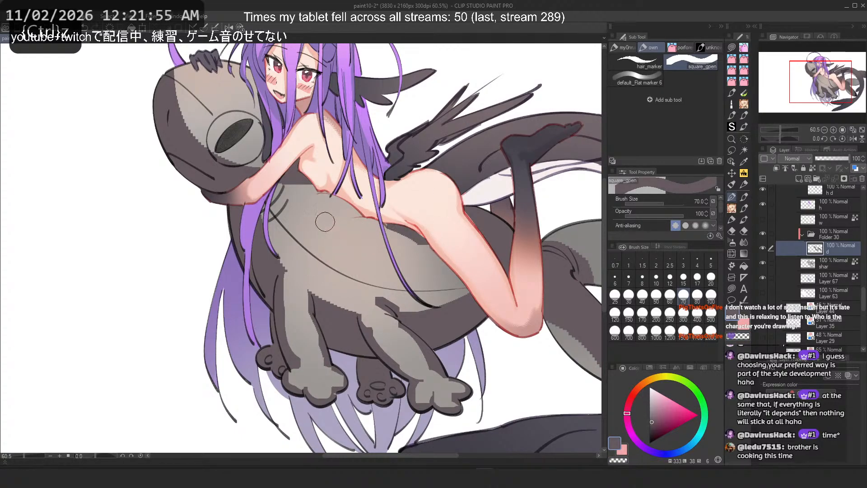
{"action": "left_click_drag", "start_coordinate": [272, 217], "coordinate": [303, 202]}
{"action": "key", "text": "ctrl+z"}
{"action": "key", "text": "c"}
{"action": "key", "text": "ctrl+z"}
{"action": "left_click_drag", "start_coordinate": [276, 258], "coordinate": [266, 218]}
{"action": "key", "text": "ctrl+z"}
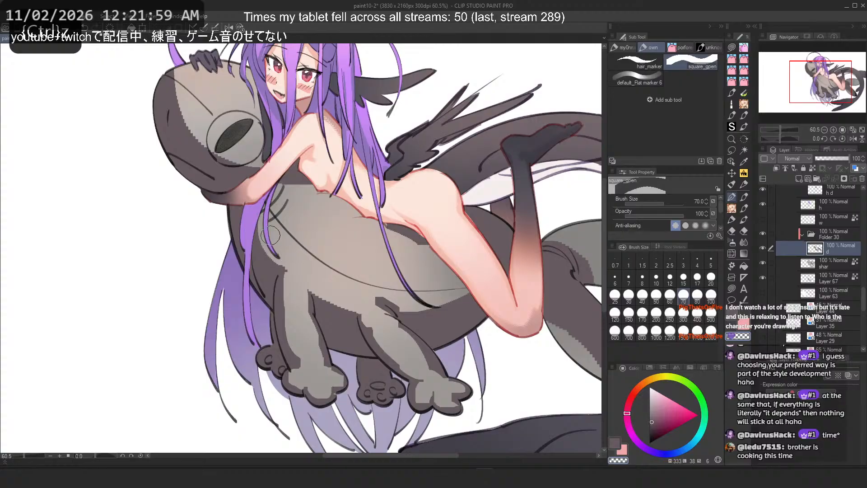
{"action": "key", "text": "c"}
{"action": "key", "text": "ctrl+z"}
{"action": "left_click_drag", "start_coordinate": [273, 258], "coordinate": [261, 223]}
{"action": "left_click_drag", "start_coordinate": [286, 181], "coordinate": [312, 184]}
{"action": "key", "text": "c"}
{"action": "key", "text": "c"}
Step: Paint a shading stroke across the shark's back after several undone attempts
{"action": "key", "text": "ctrl+z"}
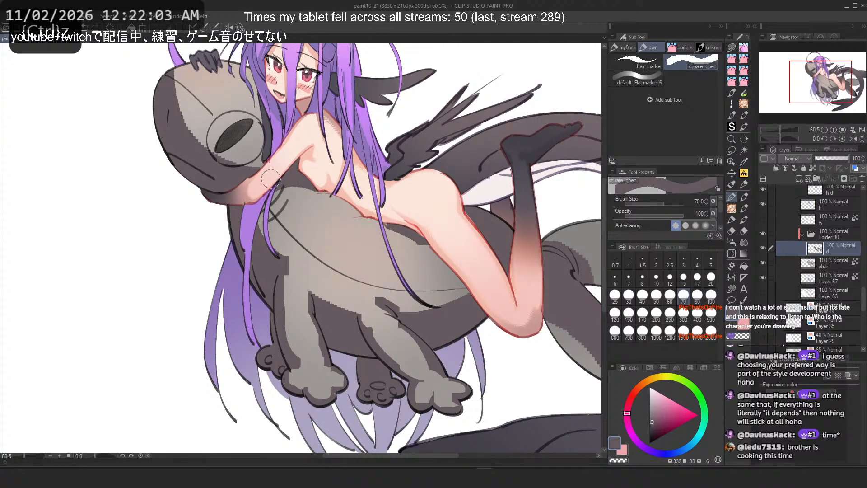
{"action": "left_click_drag", "start_coordinate": [315, 226], "coordinate": [400, 250]}
{"action": "key", "text": "ctrl+z"}
{"action": "mouse_move", "coordinate": [329, 247]}
{"action": "left_mouse_down"}
{"action": "mouse_move", "coordinate": [352, 249]}
{"action": "mouse_move", "coordinate": [381, 274]}
{"action": "left_mouse_up"}
{"action": "key", "text": "ctrl+z"}
{"action": "left_click_drag", "start_coordinate": [313, 224], "coordinate": [372, 215]}
{"action": "key", "text": "ctrl+z"}
{"action": "left_click_drag", "start_coordinate": [309, 206], "coordinate": [374, 219]}
{"action": "scroll", "coordinate": [385, 217], "scroll_direction": "up", "scroll_amount": 1}
{"action": "scroll", "coordinate": [436, 212], "scroll_direction": "down", "scroll_amount": 8}
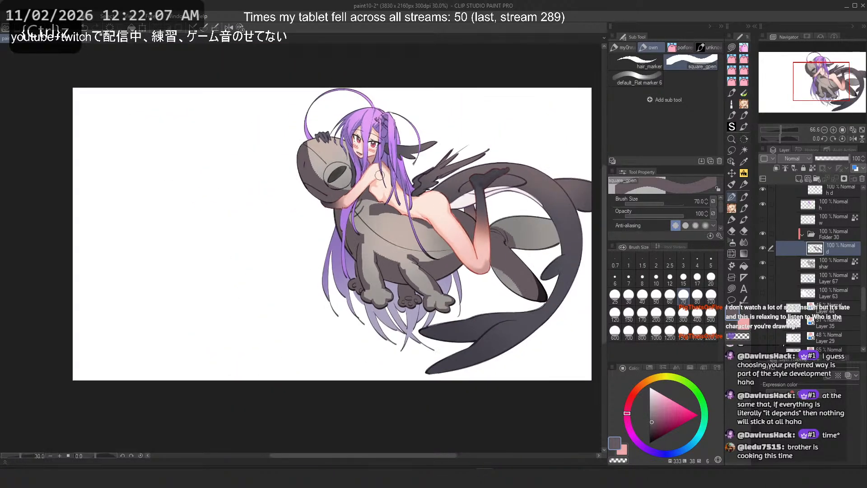
{"action": "scroll", "coordinate": [379, 175], "scroll_direction": "up", "scroll_amount": 1}
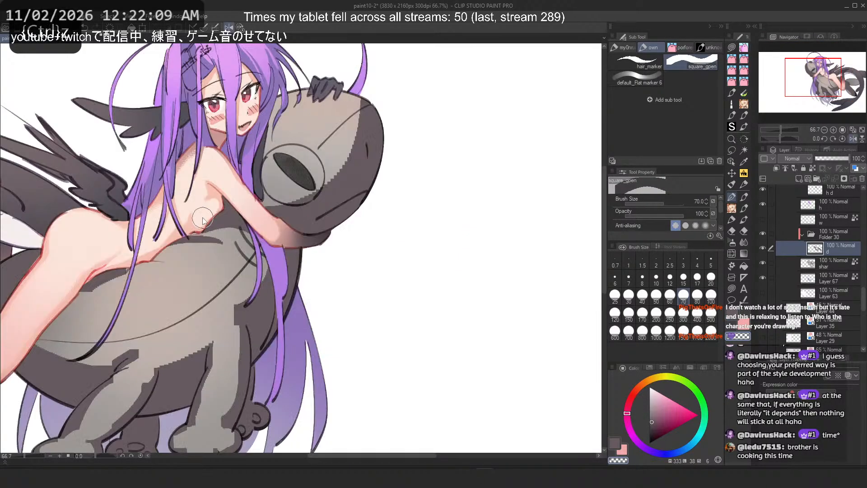
Step: Try strokes on the shark's back behind the girl's hip, swapping colours and undoing them
{"action": "key", "text": "c"}
{"action": "left_click_drag", "start_coordinate": [131, 267], "coordinate": [177, 288]}
{"action": "key", "text": "ctrl+z"}
{"action": "key", "text": "ctrl+z"}
{"action": "key", "text": "c"}
{"action": "key", "text": "ctrl+z"}
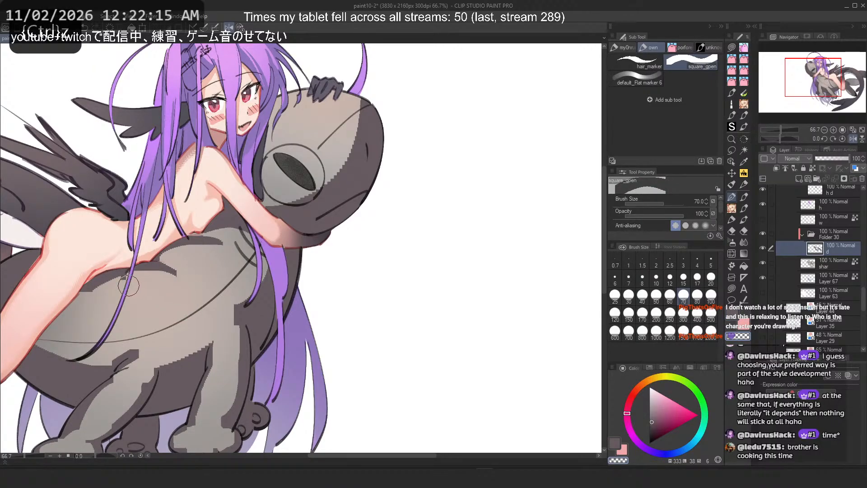
{"action": "scroll", "coordinate": [130, 234], "scroll_direction": "down", "scroll_amount": 1}
{"action": "left_click_drag", "start_coordinate": [88, 234], "coordinate": [139, 213]}
{"action": "scroll", "coordinate": [139, 213], "scroll_direction": "up", "scroll_amount": 1}
{"action": "key", "text": "c"}
{"action": "key", "text": "ctrl+z"}
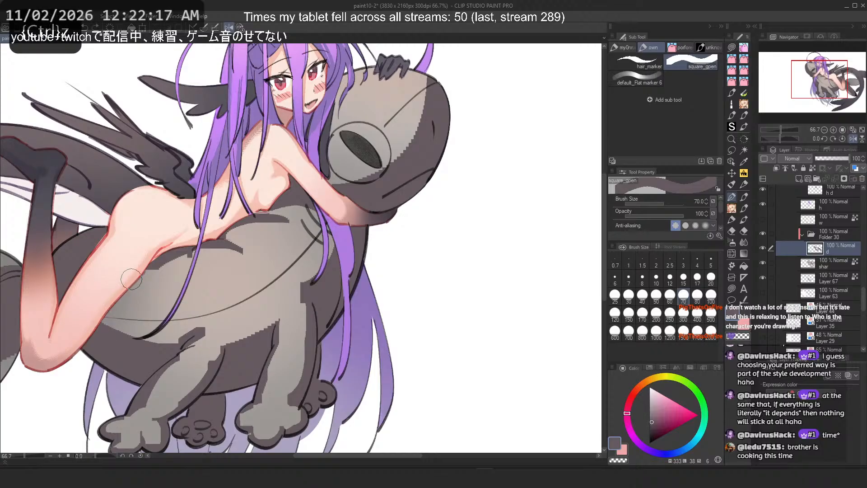
Step: Try shading strokes on the shark's back below the girl's arm, undo them, and flip the canvas horizontally
{"action": "left_click_drag", "start_coordinate": [304, 241], "coordinate": [283, 266]}
{"action": "key", "text": "ctrl+z"}
{"action": "key", "text": "ctrl+z"}
{"action": "mouse_move", "coordinate": [315, 225]}
{"action": "left_mouse_down"}
{"action": "mouse_move", "coordinate": [260, 277]}
{"action": "mouse_move", "coordinate": [340, 207]}
{"action": "mouse_move", "coordinate": [291, 284]}
{"action": "left_mouse_up"}
{"action": "key", "text": "ctrl+z"}
{"action": "key", "text": "c"}
{"action": "left_click_drag", "start_coordinate": [329, 255], "coordinate": [310, 292]}
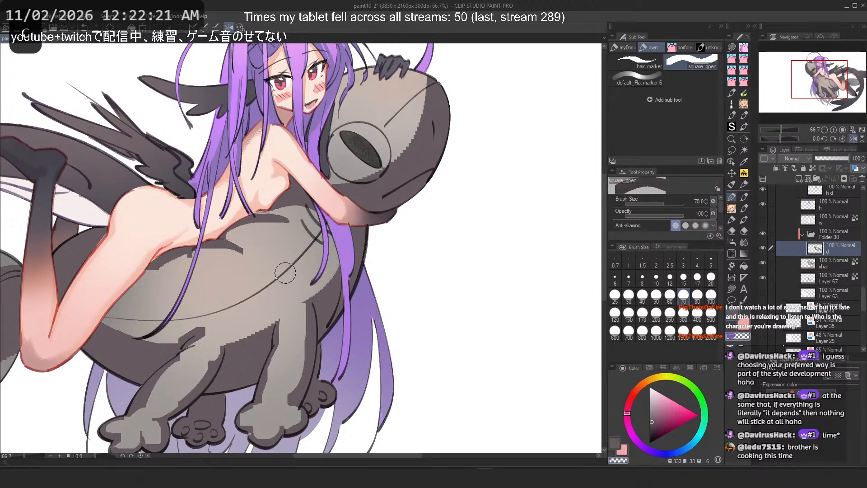
{"action": "key", "text": "ctrl+z"}
{"action": "key", "text": "c"}
{"action": "key", "text": "ctrl+z"}
{"action": "mouse_move", "coordinate": [327, 230]}
{"action": "left_mouse_down"}
{"action": "mouse_move", "coordinate": [289, 285]}
{"action": "mouse_move", "coordinate": [322, 245]}
{"action": "mouse_move", "coordinate": [283, 255]}
{"action": "mouse_move", "coordinate": [319, 228]}
{"action": "mouse_move", "coordinate": [288, 262]}
{"action": "left_mouse_up"}
{"action": "key", "text": "c"}
Step: Try strokes on the shark's neck, set the brush size to 40, and undo the strokes
{"action": "key", "text": "ctrl+z"}
{"action": "key", "text": "ctrl+z"}
{"action": "left_click_drag", "start_coordinate": [326, 236], "coordinate": [290, 265]}
{"action": "key", "text": "h"}
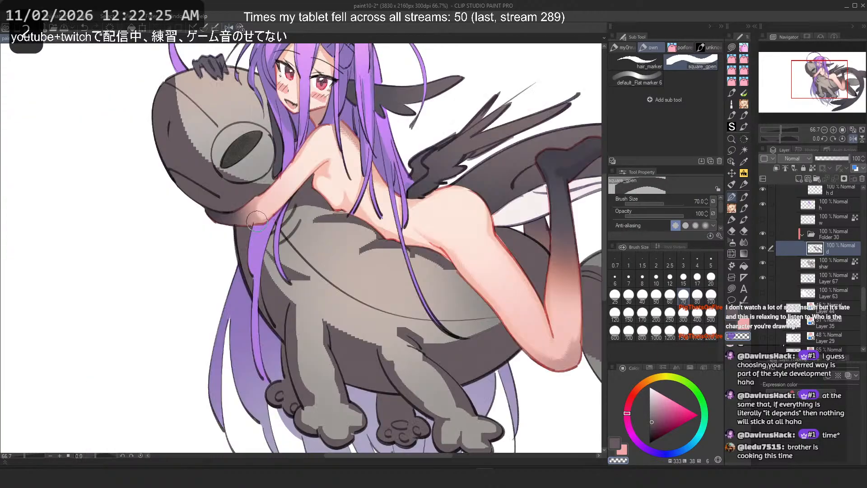
{"action": "key", "text": "ctrl+z"}
{"action": "left_click_drag", "start_coordinate": [276, 232], "coordinate": [293, 267]}
{"action": "key", "text": "c"}
{"action": "mouse_move", "coordinate": [277, 227]}
{"action": "left_mouse_down"}
{"action": "mouse_move", "coordinate": [265, 245]}
{"action": "mouse_move", "coordinate": [301, 266]}
{"action": "mouse_move", "coordinate": [303, 252]}
{"action": "mouse_move", "coordinate": [279, 234]}
{"action": "mouse_move", "coordinate": [311, 275]}
{"action": "mouse_move", "coordinate": [293, 231]}
{"action": "mouse_move", "coordinate": [309, 234]}
{"action": "mouse_move", "coordinate": [282, 219]}
{"action": "mouse_move", "coordinate": [289, 209]}
{"action": "mouse_move", "coordinate": [301, 248]}
{"action": "mouse_move", "coordinate": [275, 234]}
{"action": "mouse_move", "coordinate": [333, 263]}
{"action": "mouse_move", "coordinate": [273, 228]}
{"action": "mouse_move", "coordinate": [300, 266]}
{"action": "left_mouse_up"}
{"action": "key", "text": "ctrl+z"}
{"action": "key", "text": "c"}
{"action": "key", "text": "ctrl+z"}
{"action": "key", "text": "ctrl+z"}
{"action": "left_click", "coordinate": [642, 296]}
{"action": "key", "text": "c"}
{"action": "key", "text": "ctrl+z"}
{"action": "key", "text": "ctrl+z"}
{"action": "key", "text": "c"}
{"action": "key", "text": "ctrl+z"}
{"action": "left_click_drag", "start_coordinate": [280, 230], "coordinate": [311, 274]}
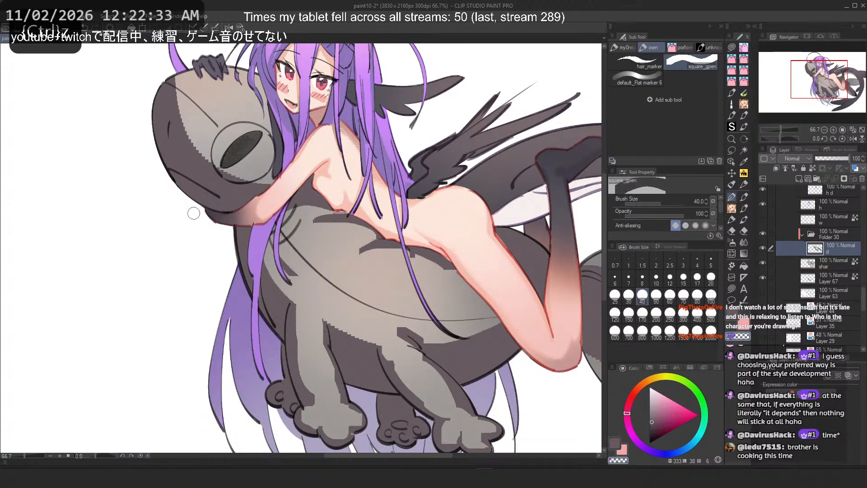
{"action": "key", "text": "ctrl+z"}
{"action": "key", "text": "ctrl+z"}
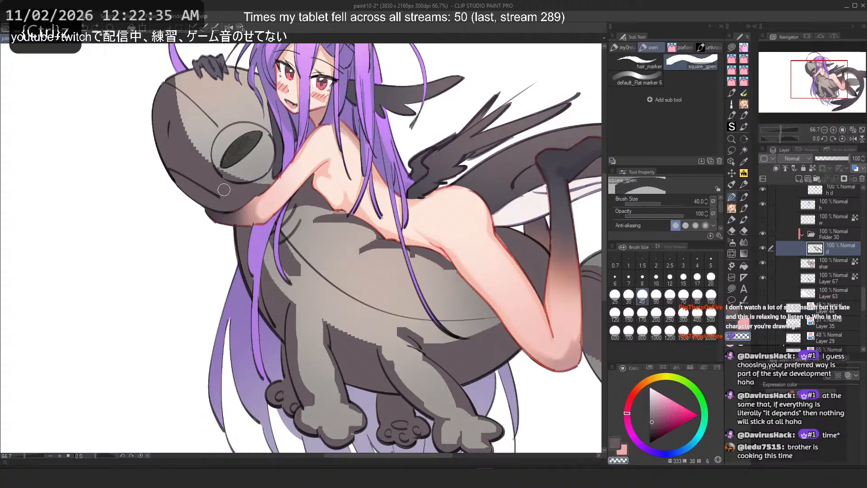
{"action": "key", "text": "ctrl+z"}
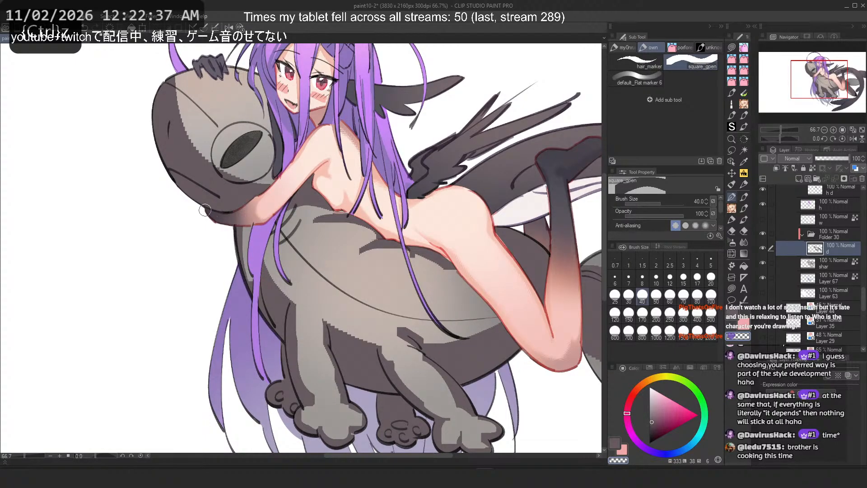
{"action": "key", "text": "ctrl+z"}
Step: Try further strokes on the shark's belly, undo them, and restore the canvas orientation
{"action": "key", "text": "c"}
{"action": "mouse_move", "coordinate": [267, 244]}
{"action": "left_mouse_down"}
{"action": "mouse_move", "coordinate": [289, 297]}
{"action": "mouse_move", "coordinate": [268, 262]}
{"action": "left_mouse_up"}
{"action": "key", "text": "ctrl+z"}
{"action": "key", "text": "c"}
{"action": "key", "text": "ctrl+z"}
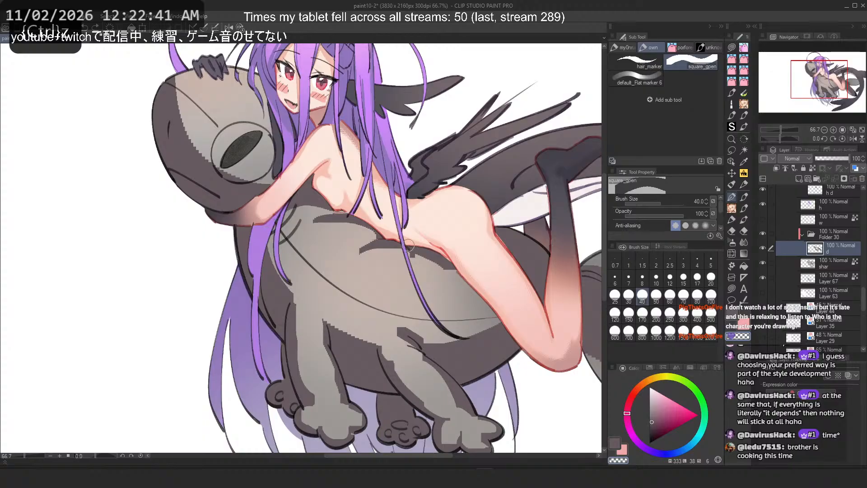
{"action": "key", "text": "c"}
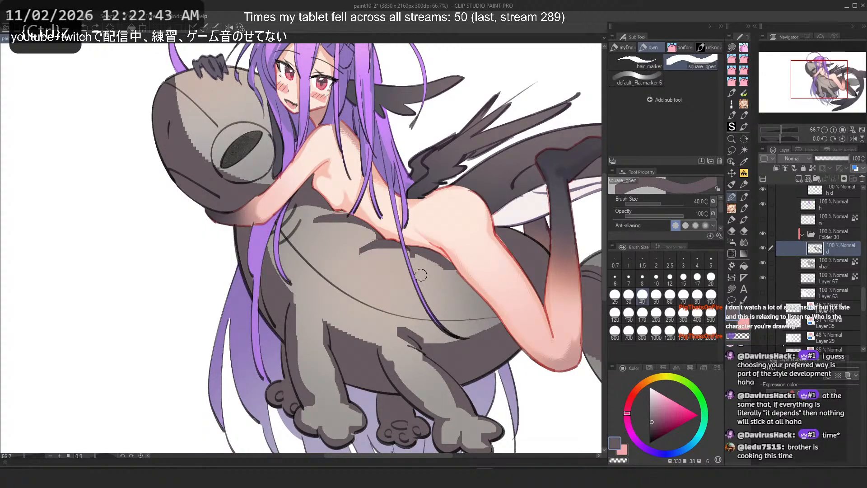
{"action": "key", "text": "ctrl+z"}
{"action": "mouse_move", "coordinate": [426, 281]}
{"action": "left_mouse_down"}
{"action": "mouse_move", "coordinate": [494, 317]}
{"action": "mouse_move", "coordinate": [489, 327]}
{"action": "mouse_move", "coordinate": [433, 347]}
{"action": "left_mouse_up"}
{"action": "key", "text": "ctrl+z"}
{"action": "key", "text": "c"}
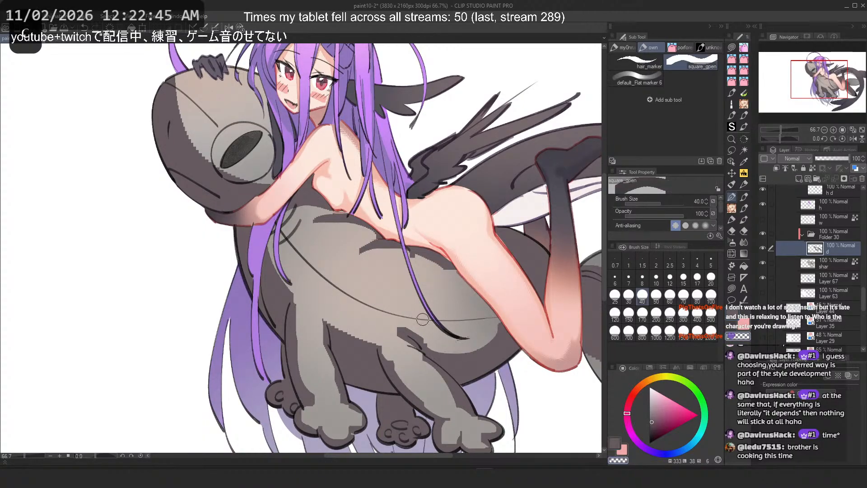
{"action": "key", "text": "ctrl+z"}
{"action": "key", "text": "2"}
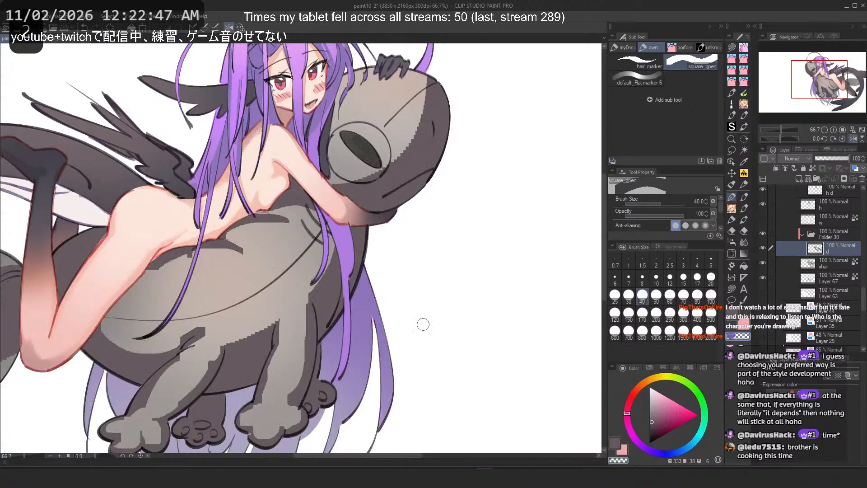
{"action": "scroll", "coordinate": [424, 325], "scroll_direction": "down", "scroll_amount": 8}
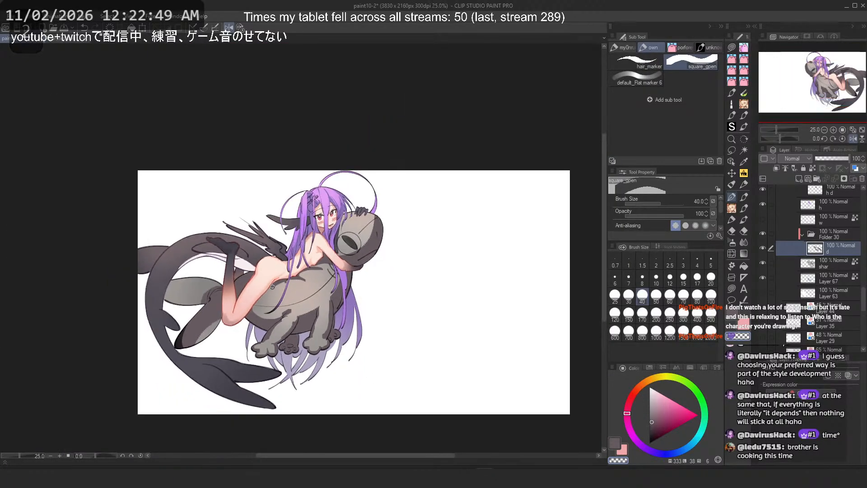
Step: Save the illustration file
{"action": "key", "text": "ctrl+s"}
{"action": "scroll", "coordinate": [330, 266], "scroll_direction": "up", "scroll_amount": 9}
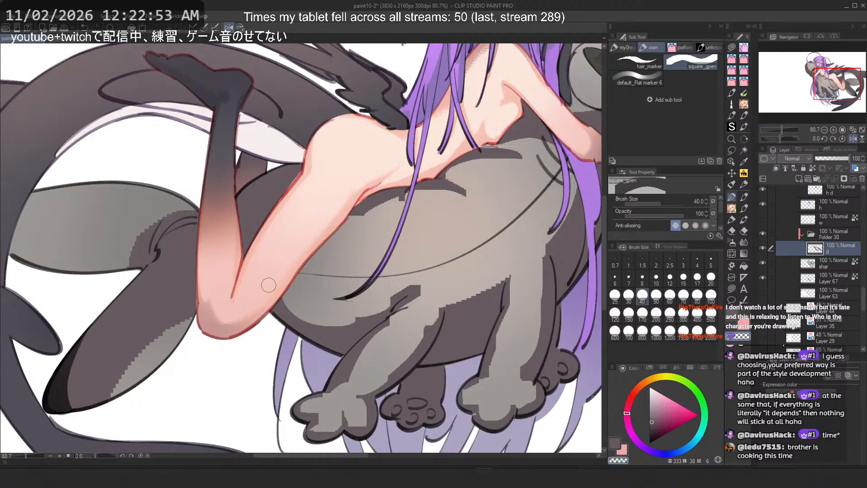
{"action": "scroll", "coordinate": [268, 285], "scroll_direction": "down", "scroll_amount": 8}
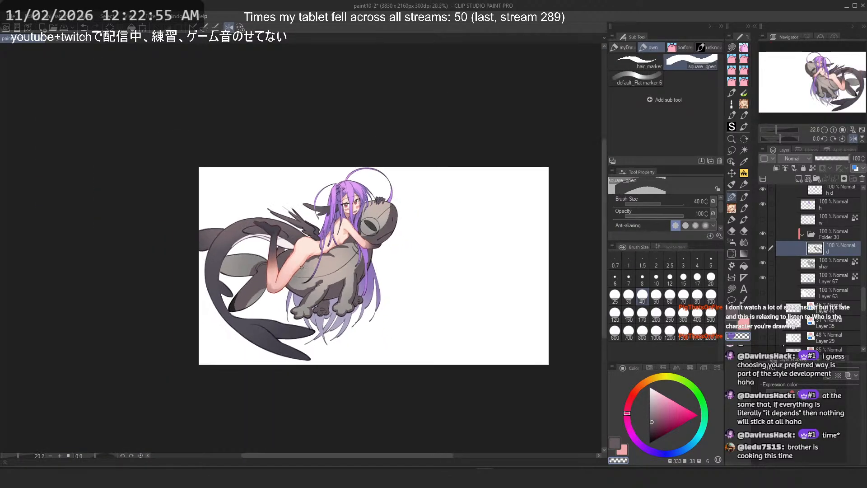
Step: Try strokes on the shark's belly and tail, undo them, and set the brush size to 60
{"action": "scroll", "coordinate": [296, 267], "scroll_direction": "up", "scroll_amount": 7}
{"action": "key", "text": "ctrl+z"}
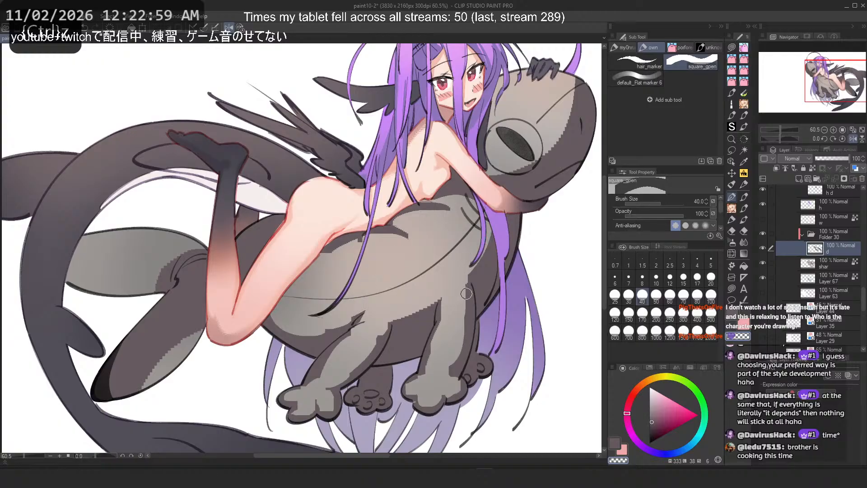
{"action": "key", "text": "c"}
{"action": "key", "text": "ctrl+z"}
{"action": "key", "text": "ctrl+z"}
{"action": "key", "text": "c"}
{"action": "left_click_drag", "start_coordinate": [461, 290], "coordinate": [461, 320]}
{"action": "key", "text": "ctrl+z"}
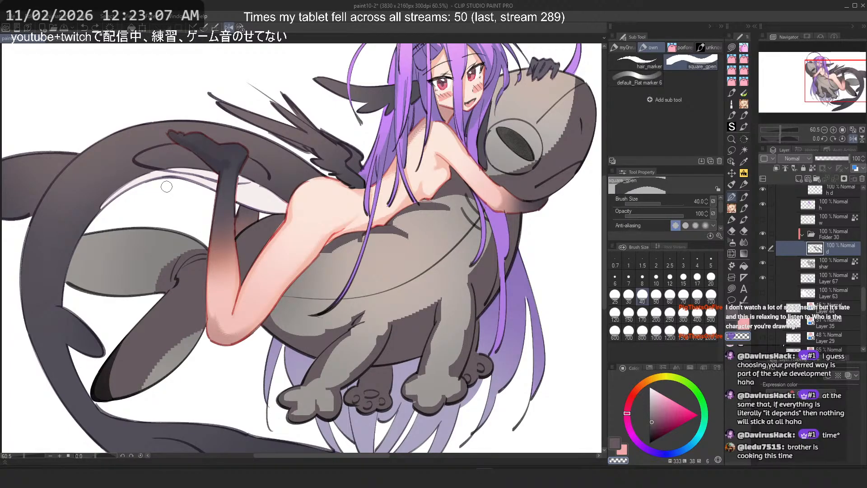
{"action": "key", "text": "c"}
{"action": "left_click_drag", "start_coordinate": [71, 270], "coordinate": [144, 295]}
{"action": "key", "text": "ctrl+z"}
{"action": "left_click", "coordinate": [669, 297]}
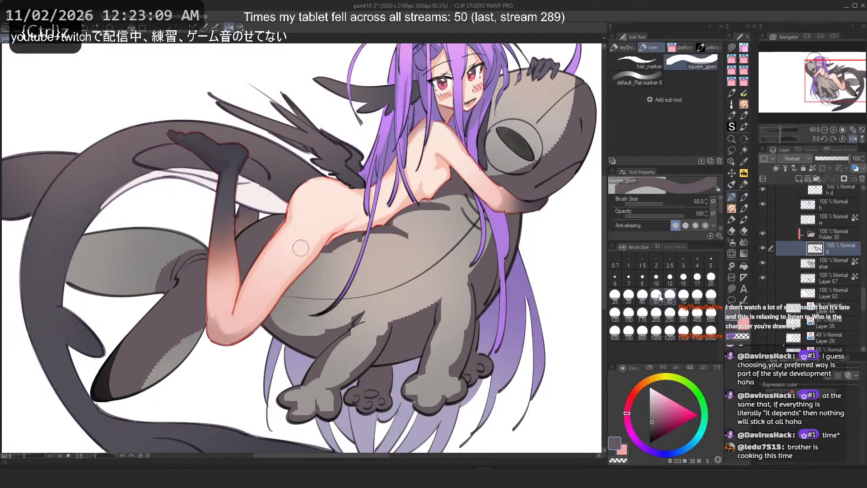
Step: Rotate the canvas and paint shading strokes on the shark's tail fin
{"action": "key", "text": "^"}
{"action": "left_click_drag", "start_coordinate": [107, 127], "coordinate": [159, 187]}
{"action": "key", "text": "ctrl+z"}
{"action": "left_click_drag", "start_coordinate": [108, 113], "coordinate": [161, 181]}
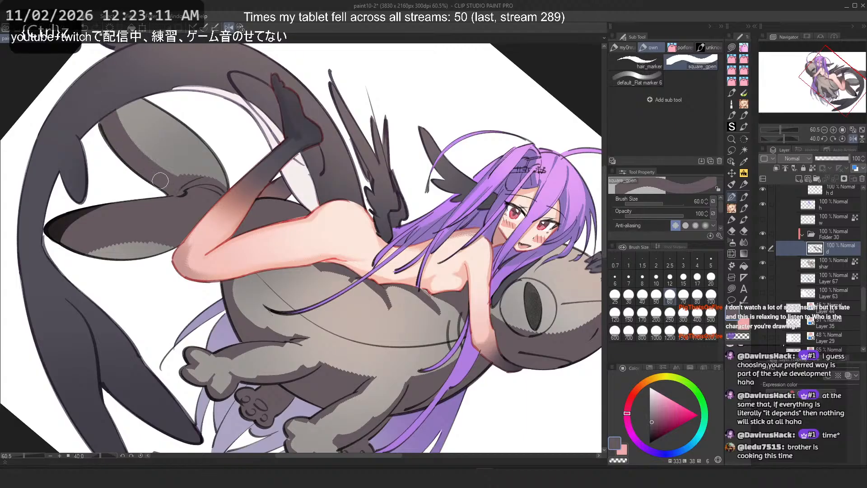
{"action": "left_click_drag", "start_coordinate": [115, 109], "coordinate": [141, 150]}
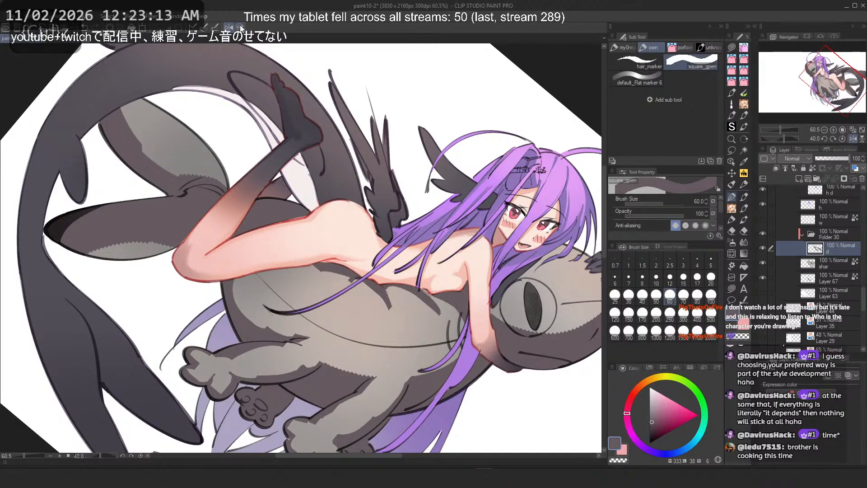
Step: Reset the canvas rotation and paint shading on the shark's tail near the girl's leg, undoing extra strokes
{"action": "key", "text": "ctrl+@"}
{"action": "mouse_move", "coordinate": [413, 354]}
{"action": "left_mouse_down"}
{"action": "mouse_move", "coordinate": [486, 386]}
{"action": "mouse_move", "coordinate": [457, 383]}
{"action": "left_mouse_up"}
{"action": "key", "text": "ctrl+z"}
{"action": "key", "text": "ctrl+z"}
{"action": "left_click_drag", "start_coordinate": [412, 353], "coordinate": [458, 391]}
{"action": "key", "text": "c"}
{"action": "left_click_drag", "start_coordinate": [411, 331], "coordinate": [457, 359]}
{"action": "key", "text": "ctrl+z"}
{"action": "key", "text": "c"}
{"action": "key", "text": "ctrl+z"}
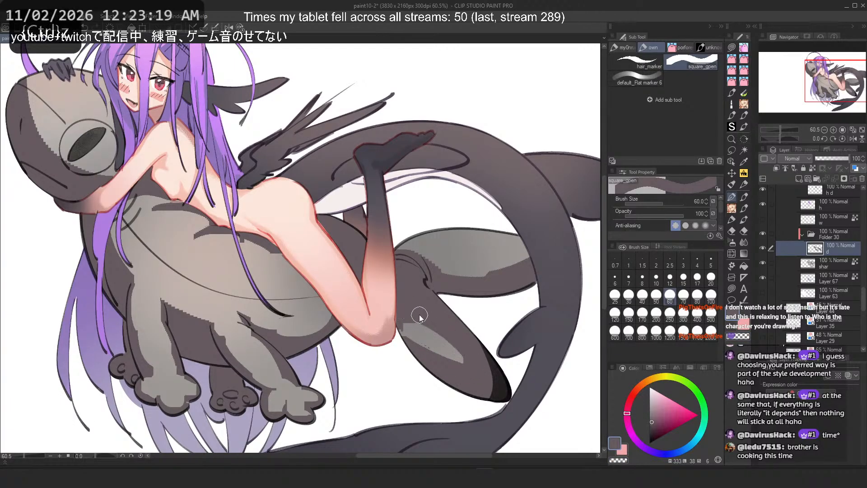
Step: Paint shading on the shark's back behind the girl's leg and try strokes near the shark's head
{"action": "key", "text": "c"}
{"action": "left_click_drag", "start_coordinate": [284, 151], "coordinate": [344, 213]}
{"action": "scroll", "coordinate": [280, 176], "scroll_direction": "up", "scroll_amount": 5}
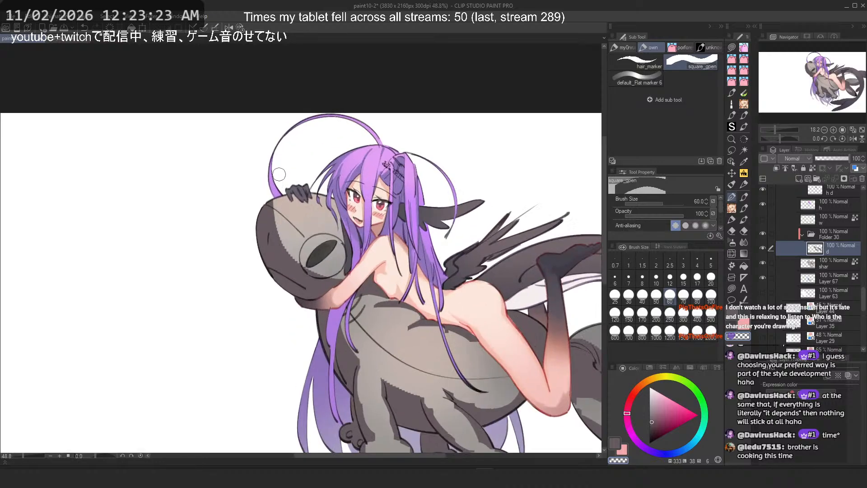
{"action": "key", "text": "c"}
{"action": "mouse_move", "coordinate": [282, 245]}
{"action": "left_mouse_down"}
{"action": "mouse_move", "coordinate": [315, 326]}
{"action": "mouse_move", "coordinate": [363, 330]}
{"action": "left_mouse_up"}
{"action": "key", "text": "ctrl+z"}
{"action": "key", "text": "c"}
{"action": "key", "text": "ctrl+z"}
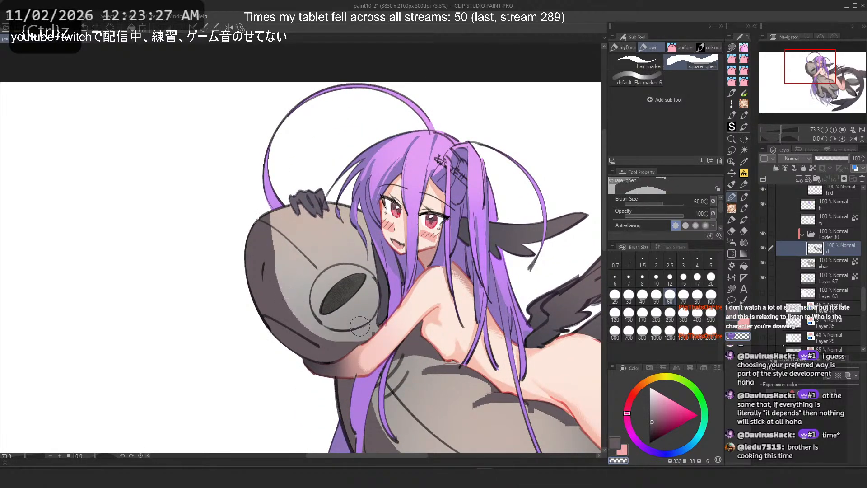
Step: Flip the canvas and try shading strokes around the shark's head, undoing them
{"action": "key", "text": "2"}
{"action": "left_click_drag", "start_coordinate": [306, 221], "coordinate": [326, 274]}
{"action": "key", "text": "ctrl+z"}
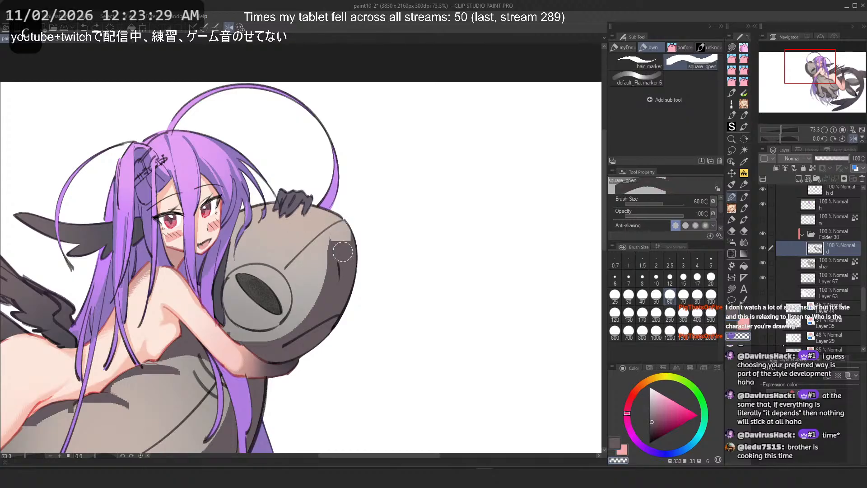
{"action": "left_click_drag", "start_coordinate": [316, 212], "coordinate": [337, 298]}
{"action": "key", "text": "ctrl+z"}
{"action": "key", "text": "2"}
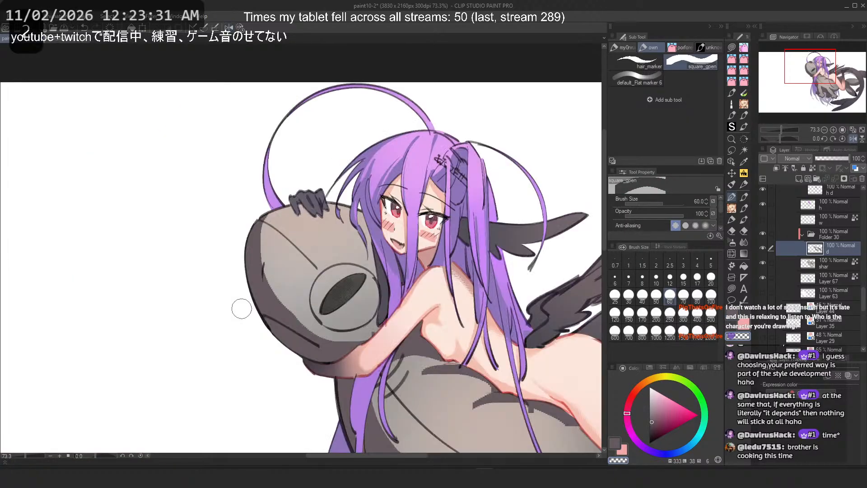
{"action": "left_click_drag", "start_coordinate": [289, 317], "coordinate": [271, 232]}
{"action": "key", "text": "ctrl+z"}
{"action": "key", "text": "ctrl+z"}
{"action": "left_click_drag", "start_coordinate": [289, 312], "coordinate": [271, 217]}
Step: Paint a shading block beneath the shark's eye after undoing earlier attempts
{"action": "key", "text": "ctrl+z"}
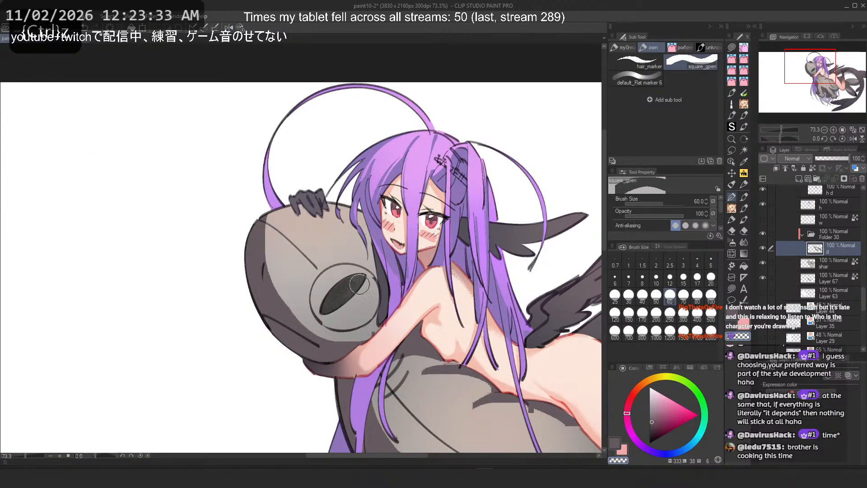
{"action": "mouse_move", "coordinate": [377, 275]}
{"action": "left_mouse_down"}
{"action": "mouse_move", "coordinate": [357, 216]}
{"action": "mouse_move", "coordinate": [387, 319]}
{"action": "left_mouse_up"}
{"action": "key", "text": "ctrl+z"}
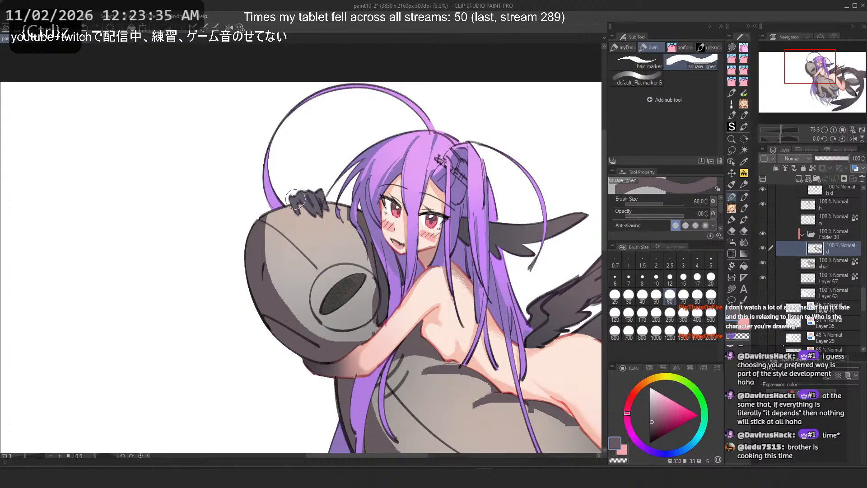
{"action": "key", "text": "ctrl+z"}
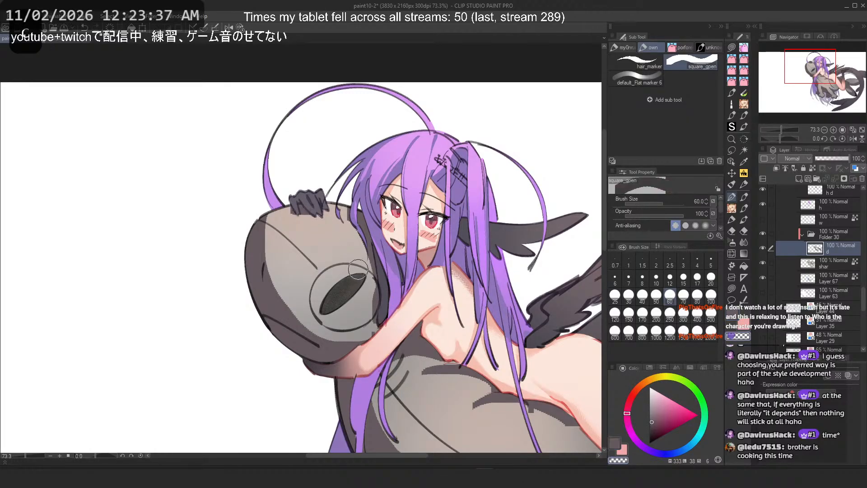
{"action": "mouse_move", "coordinate": [368, 244]}
{"action": "left_mouse_down"}
{"action": "mouse_move", "coordinate": [380, 318]}
{"action": "mouse_move", "coordinate": [312, 316]}
{"action": "left_mouse_up"}
{"action": "key", "text": "ctrl+z"}
{"action": "key", "text": "ctrl+z"}
{"action": "key", "text": "ctrl+z"}
Step: Undo the recent shading strokes around the shark's eye, trying and undoing one more stroke there
{"action": "key", "text": "ctrl+z"}
{"action": "key", "text": "ctrl+z"}
{"action": "left_click_drag", "start_coordinate": [366, 319], "coordinate": [314, 319]}
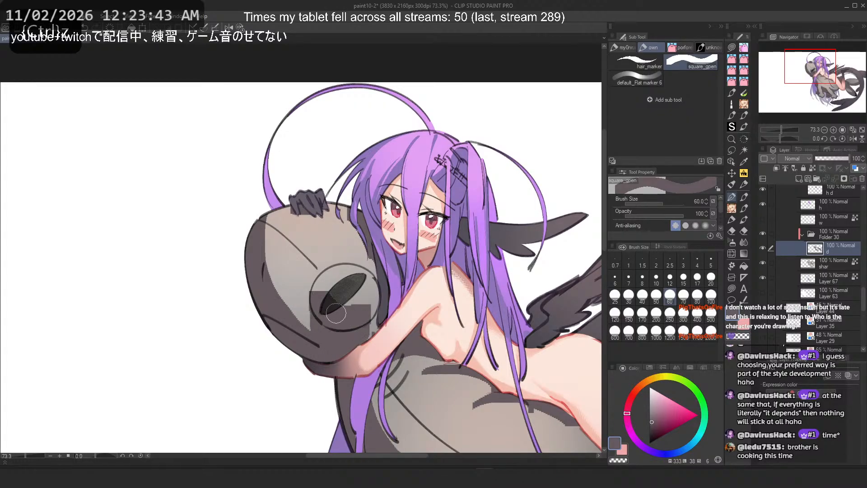
{"action": "key", "text": "ctrl+z"}
{"action": "key", "text": "ctrl+z"}
{"action": "mouse_move", "coordinate": [325, 287]}
{"action": "left_mouse_down"}
{"action": "mouse_move", "coordinate": [360, 305]}
{"action": "mouse_move", "coordinate": [370, 330]}
{"action": "left_mouse_up"}
{"action": "key", "text": "c"}
{"action": "key", "text": "ctrl+z"}
{"action": "scroll", "coordinate": [245, 199], "scroll_direction": "down", "scroll_amount": 5}
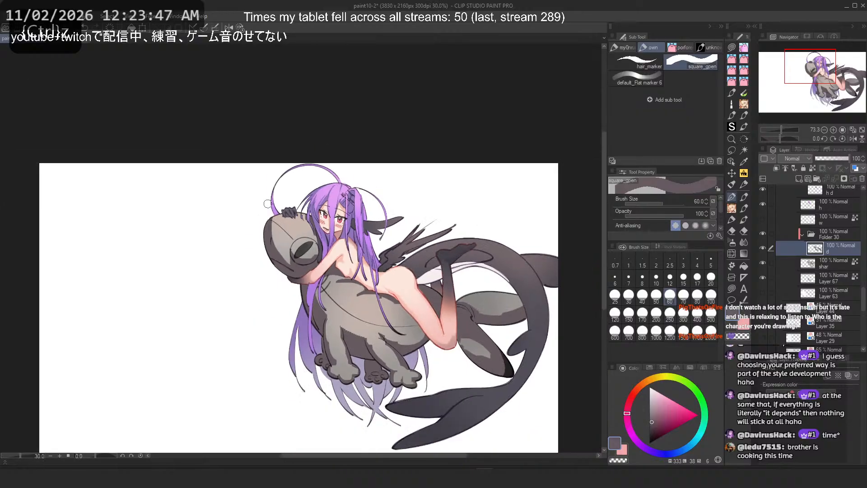
{"action": "scroll", "coordinate": [274, 223], "scroll_direction": "up", "scroll_amount": 1}
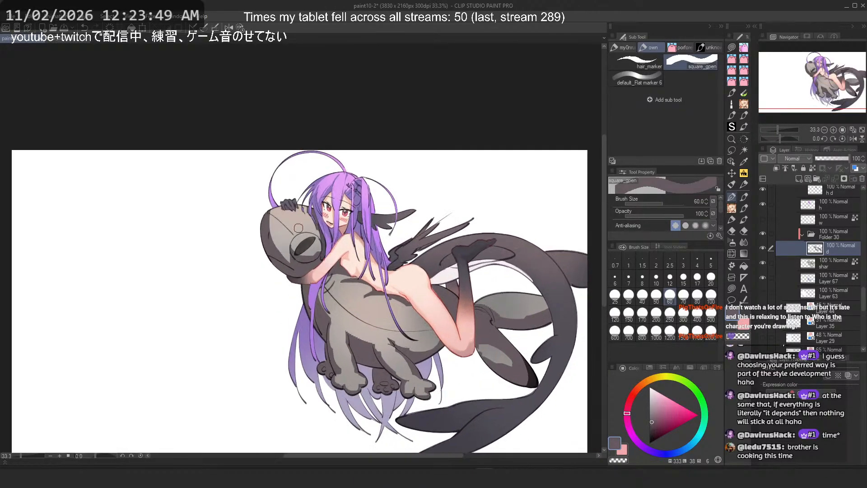
Step: Hide the shark's grey shading layer, opening and cancelling a Hue/Saturation adjustment
{"action": "left_click", "coordinate": [766, 221]}
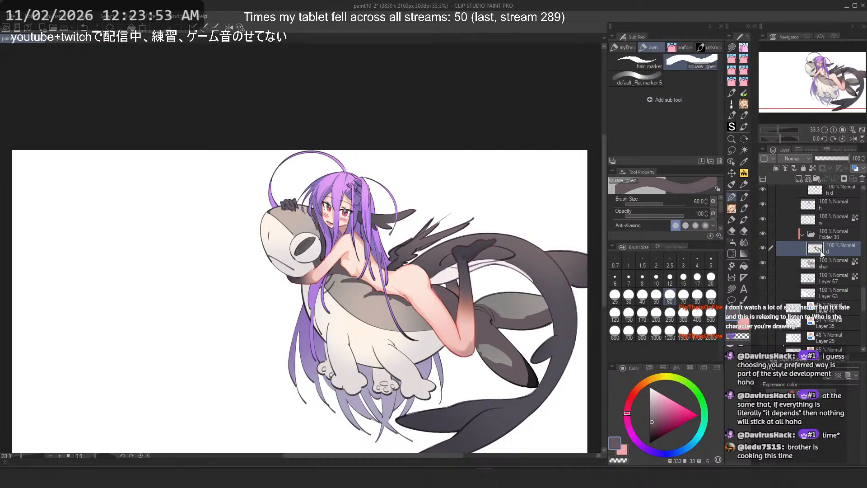
{"action": "key", "text": "ctrl+u"}
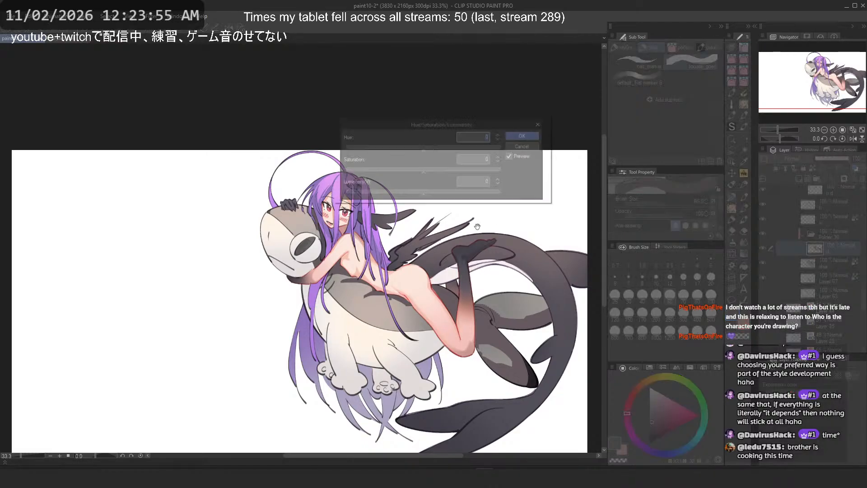
{"action": "key", "text": "Escape"}
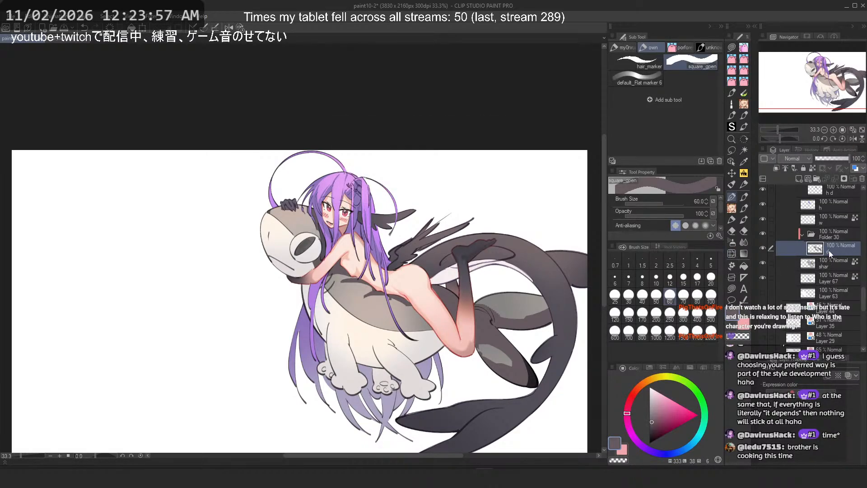
Step: Create a new layer, set up the soft Airbrush at size 250 and pick a warm orange colour
{"action": "left_click", "coordinate": [799, 181]}
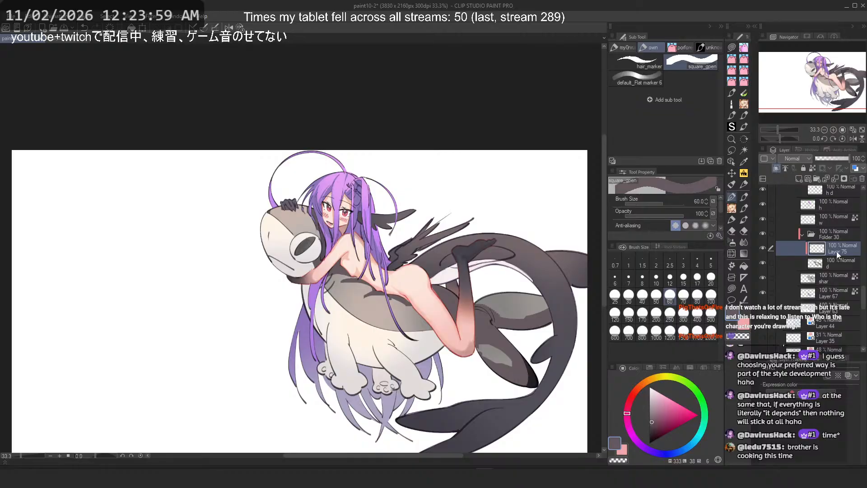
{"action": "left_click", "coordinate": [732, 242]}
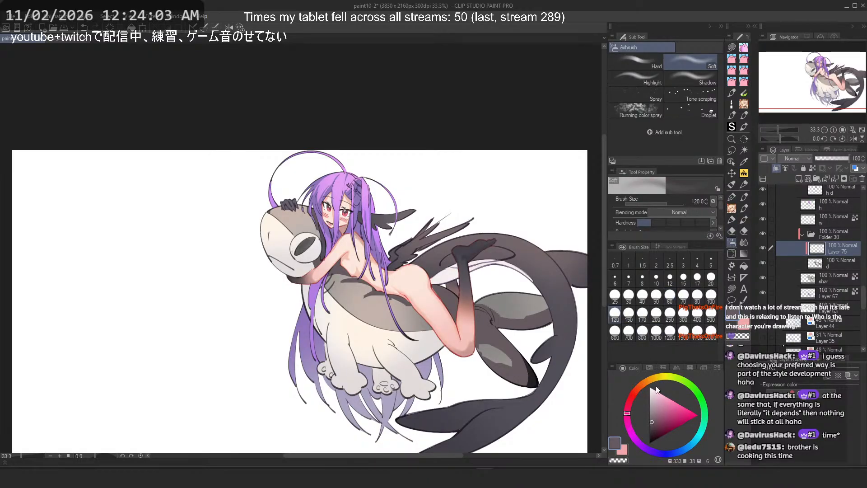
{"action": "left_click", "coordinate": [652, 411]}
{"action": "left_click", "coordinate": [670, 313]}
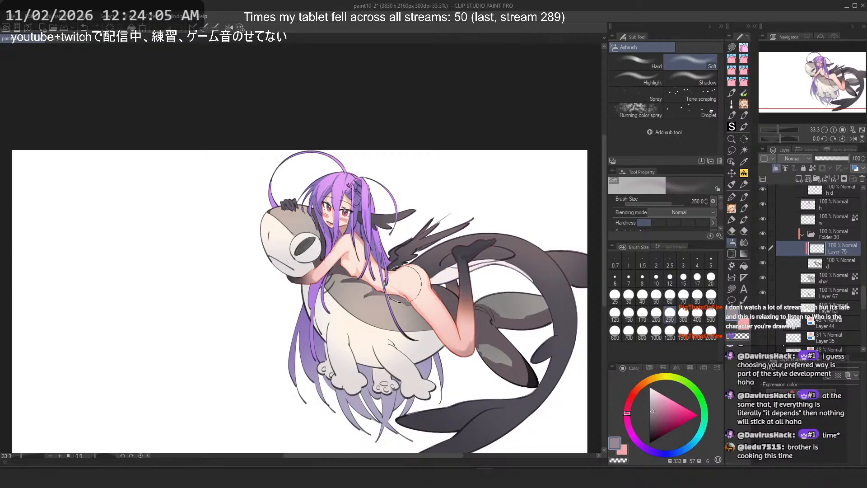
{"action": "left_click_drag", "start_coordinate": [470, 315], "coordinate": [467, 309]}
{"action": "key", "text": "ctrl+z"}
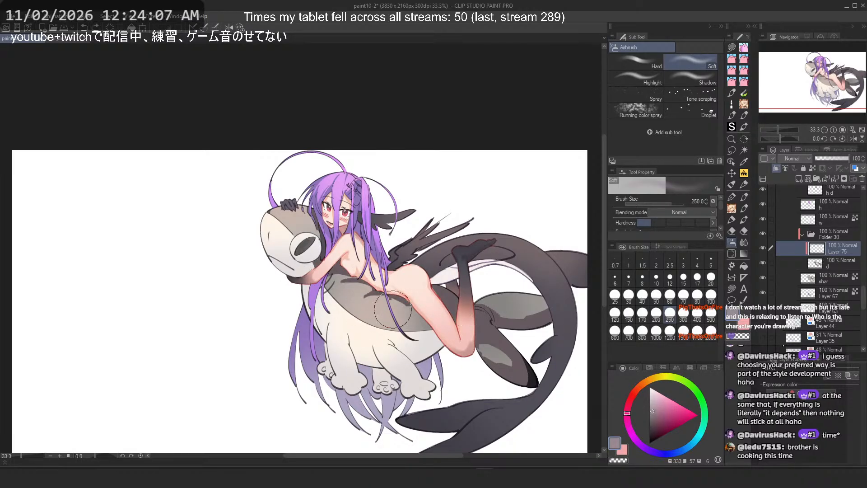
{"action": "left_click", "coordinate": [469, 347], "text": "alt"}
{"action": "left_click", "coordinate": [654, 410]}
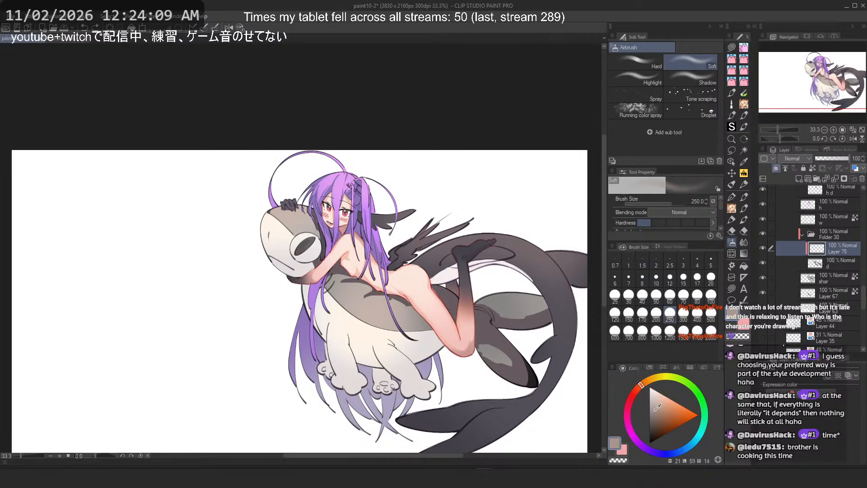
{"action": "left_click", "coordinate": [636, 391]}
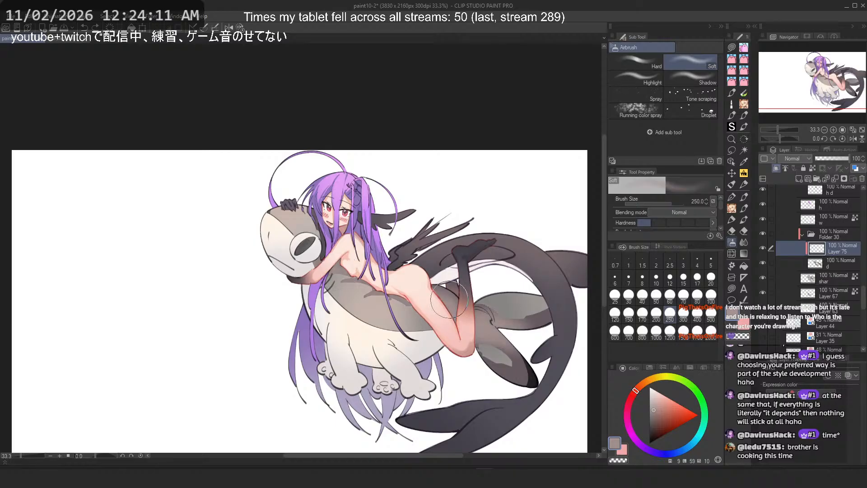
{"action": "key", "text": "ctrl+z"}
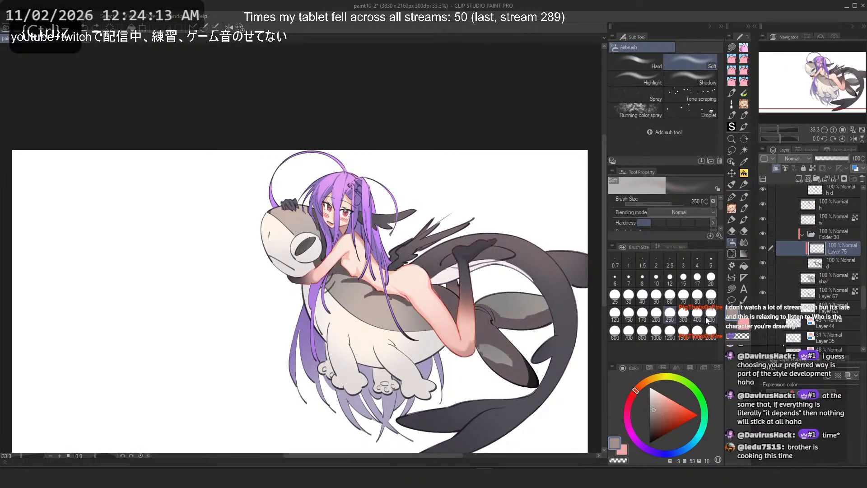
Step: Airbrush a warm tint at size 500 over the girl's leg and the shark's tail, flipping the canvas
{"action": "left_click", "coordinate": [711, 313]}
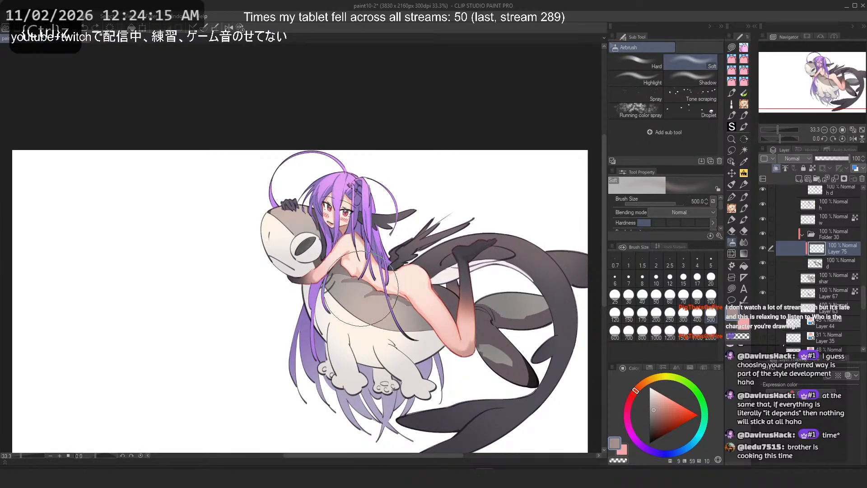
{"action": "left_click_drag", "start_coordinate": [501, 380], "coordinate": [490, 364]}
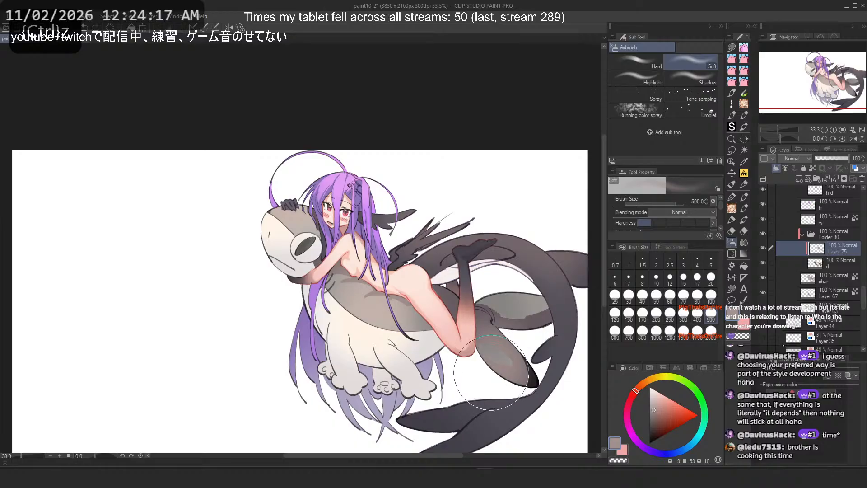
{"action": "key", "text": "h"}
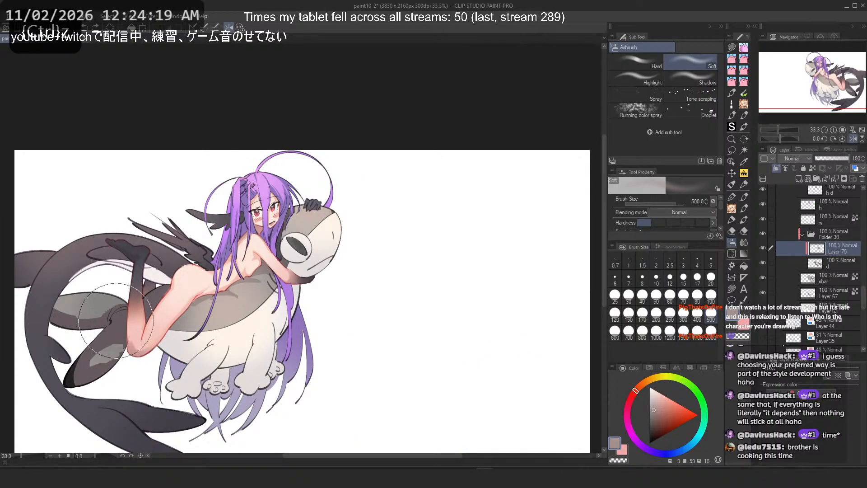
{"action": "left_click_drag", "start_coordinate": [126, 269], "coordinate": [279, 292]}
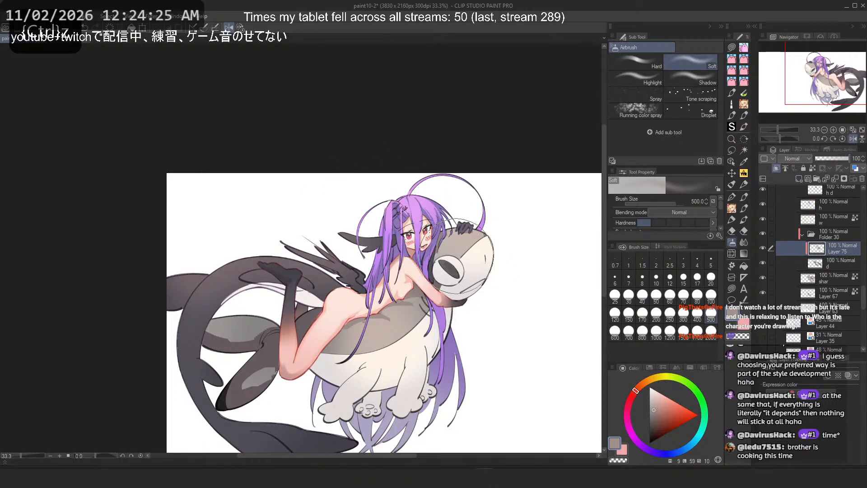
Step: Try an airbrush stroke over the shark's rear tail area and undo it
{"action": "scroll", "coordinate": [461, 219], "scroll_direction": "down", "scroll_amount": 4}
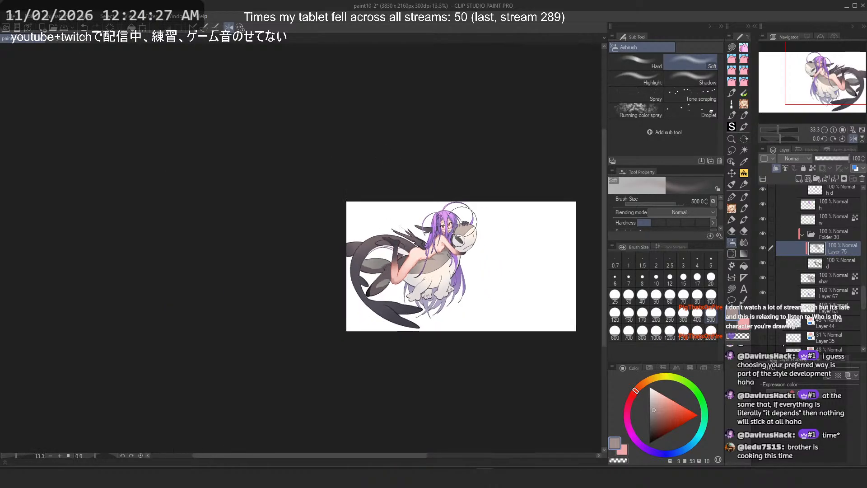
{"action": "scroll", "coordinate": [466, 227], "scroll_direction": "up", "scroll_amount": 2}
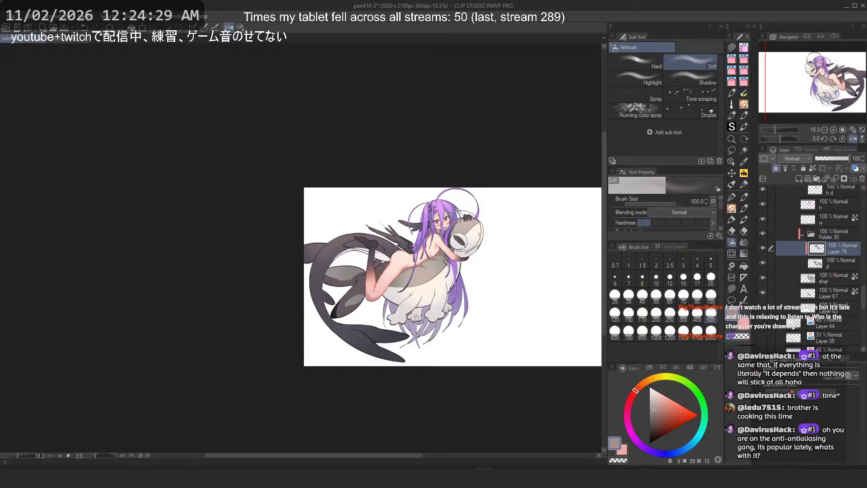
{"action": "scroll", "coordinate": [465, 232], "scroll_direction": "up", "scroll_amount": 1}
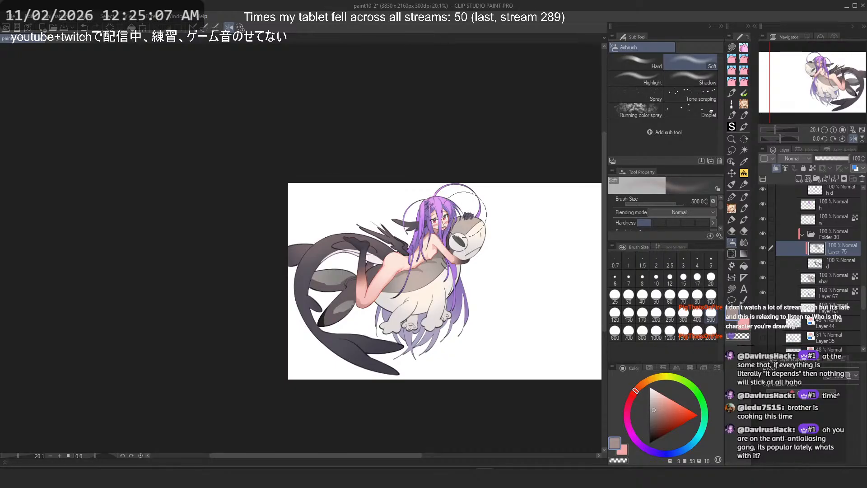
{"action": "scroll", "coordinate": [356, 259], "scroll_direction": "up", "scroll_amount": 2}
{"action": "scroll", "coordinate": [361, 264], "scroll_direction": "up", "scroll_amount": 2}
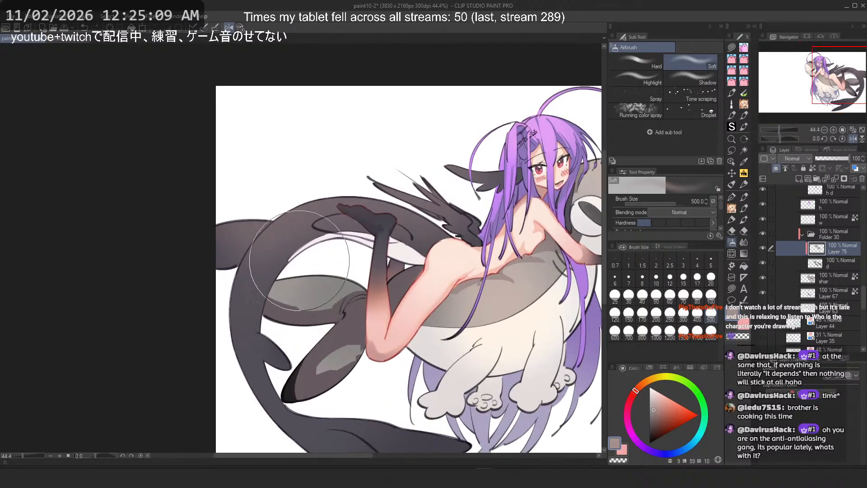
{"action": "left_click_drag", "start_coordinate": [215, 282], "coordinate": [338, 234]}
{"action": "key", "text": "2"}
{"action": "key", "text": "ctrl+z"}
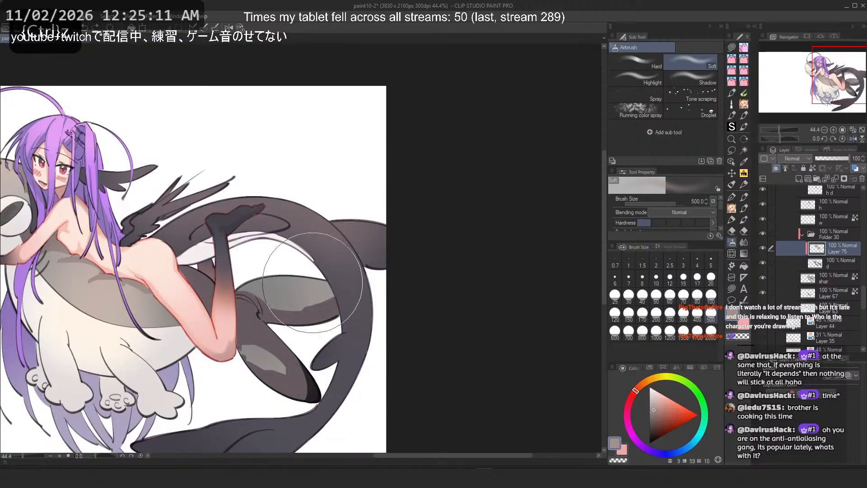
Step: Load the shark body's shape as a selection and select the 'w' layer
{"action": "scroll", "coordinate": [302, 224], "scroll_direction": "down", "scroll_amount": 1}
{"action": "scroll", "coordinate": [303, 223], "scroll_direction": "up", "scroll_amount": 3}
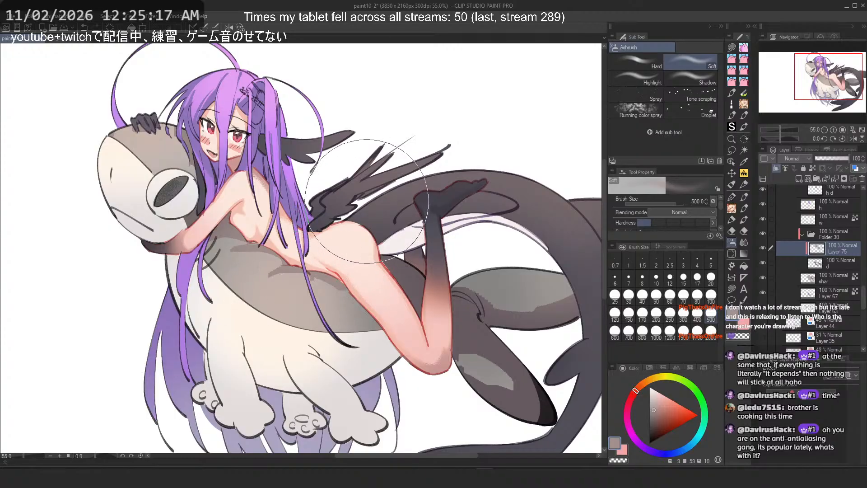
{"action": "scroll", "coordinate": [426, 208], "scroll_direction": "down", "scroll_amount": 1}
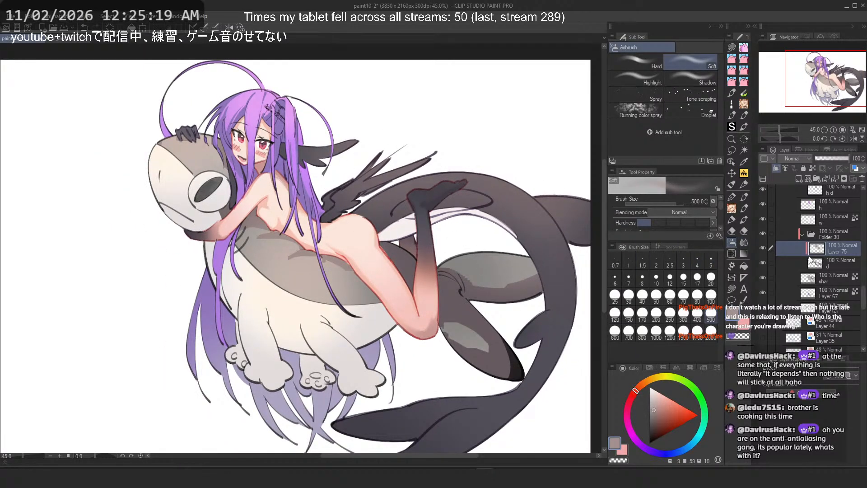
{"action": "left_click", "coordinate": [816, 265], "text": "ctrl"}
{"action": "left_click", "coordinate": [823, 222]}
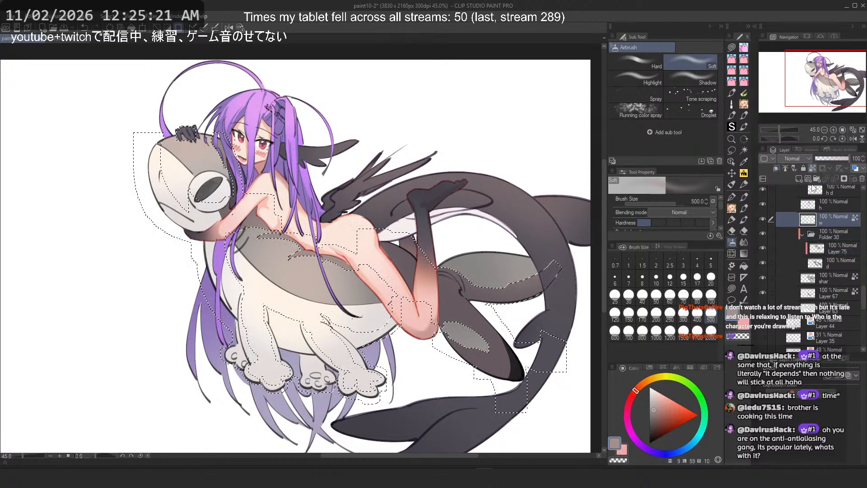
Step: Add a new layer inside a new folder and rename the layer "w d"
{"action": "left_click", "coordinate": [802, 178]}
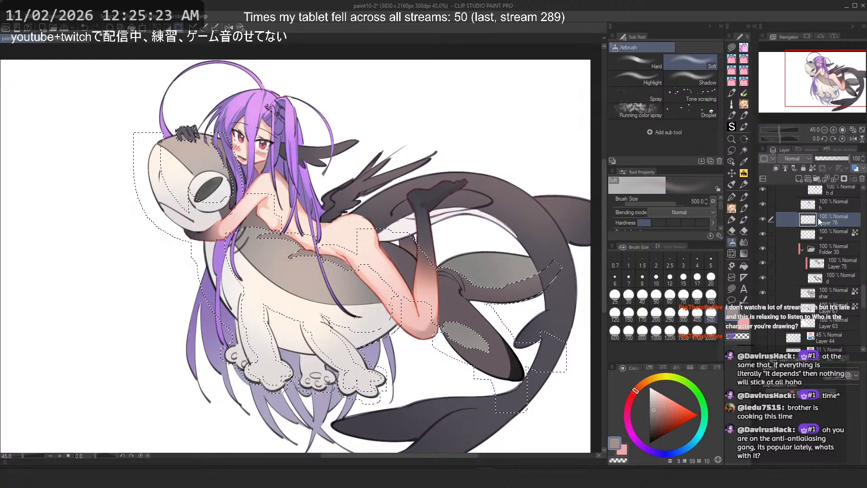
{"action": "left_click", "coordinate": [817, 178]}
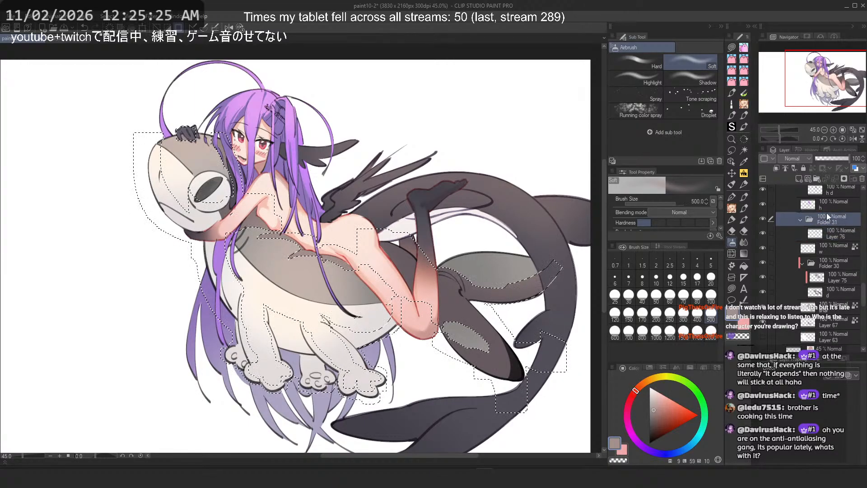
{"action": "left_click", "coordinate": [776, 168]}
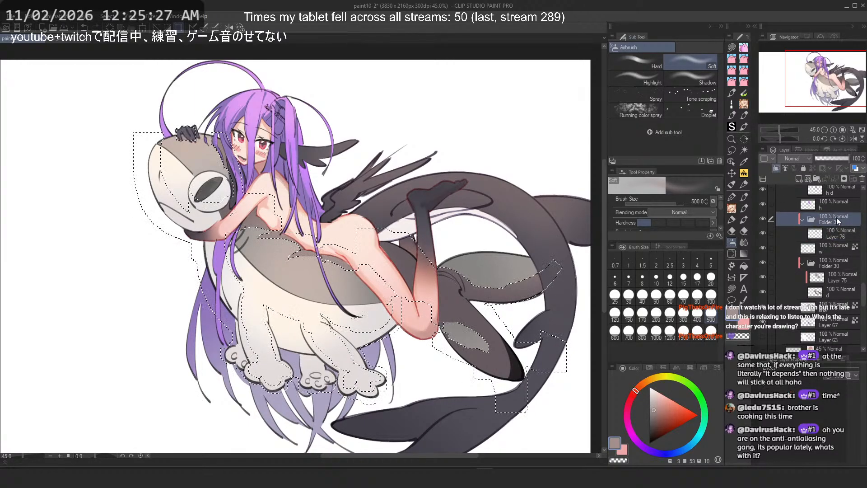
{"action": "left_click", "coordinate": [829, 234]}
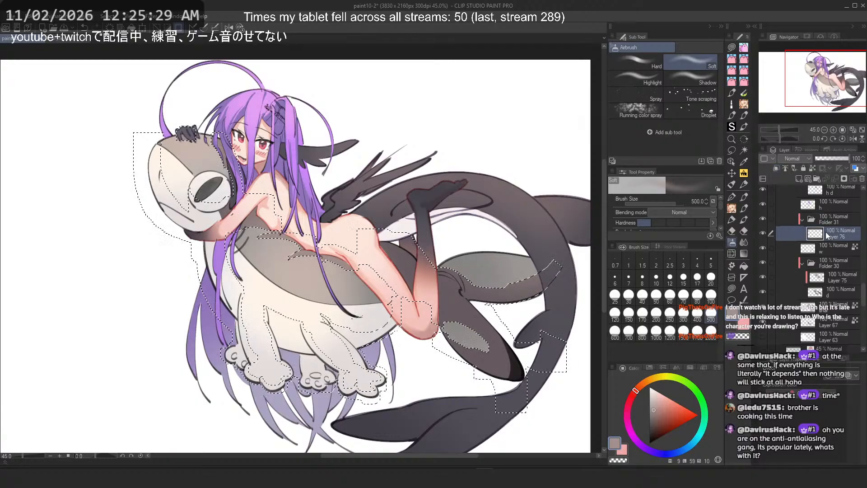
{"action": "type", "text": "w d"}
{"action": "key", "text": "Return"}
{"action": "left_click", "coordinate": [732, 288]}
{"action": "scroll", "coordinate": [396, 227], "scroll_direction": "down", "scroll_amount": 4}
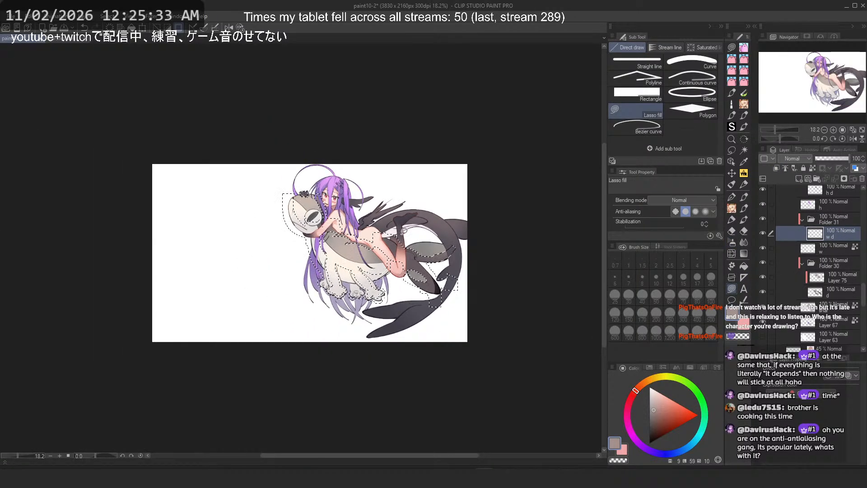
{"action": "scroll", "coordinate": [404, 231], "scroll_direction": "up", "scroll_amount": 3}
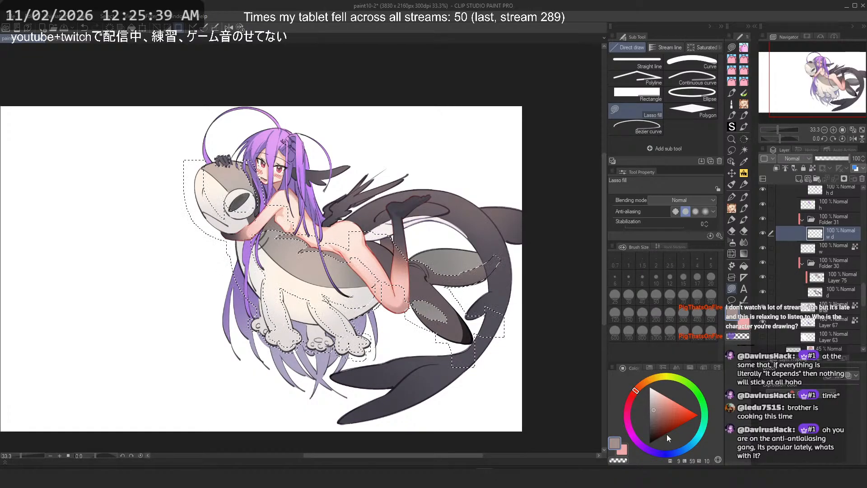
{"action": "left_click", "coordinate": [654, 399]}
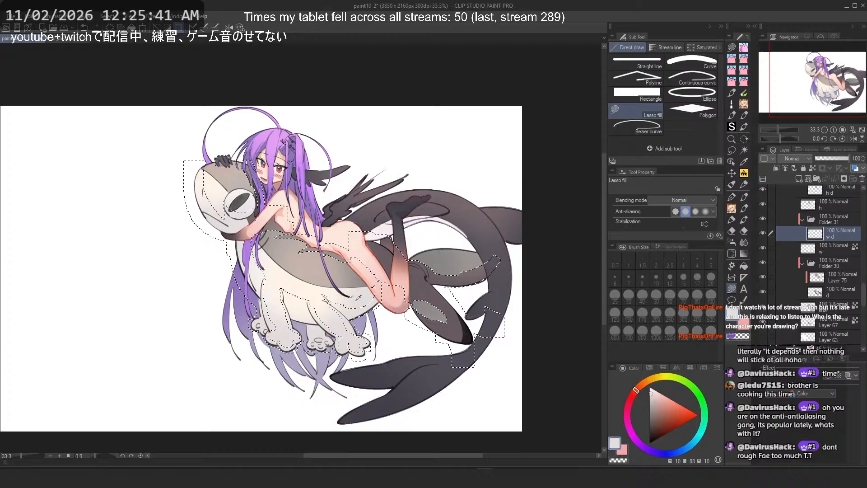
{"action": "left_click", "coordinate": [653, 403]}
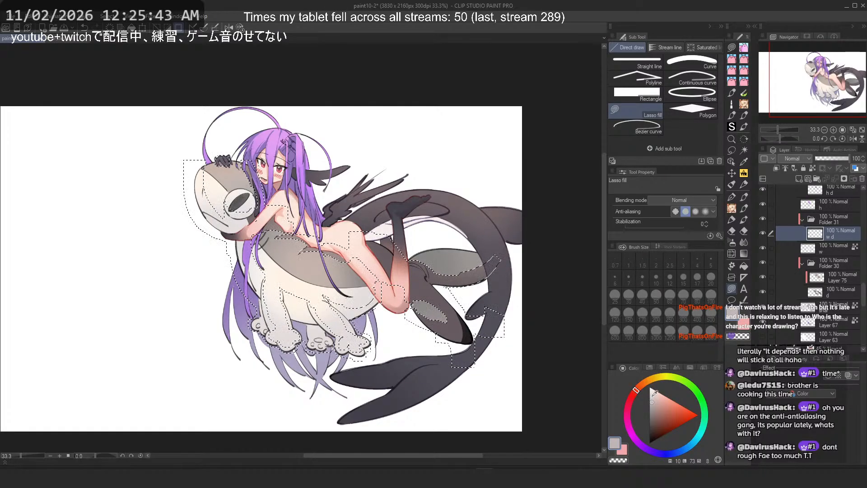
{"action": "left_click_drag", "start_coordinate": [634, 381], "coordinate": [633, 394]}
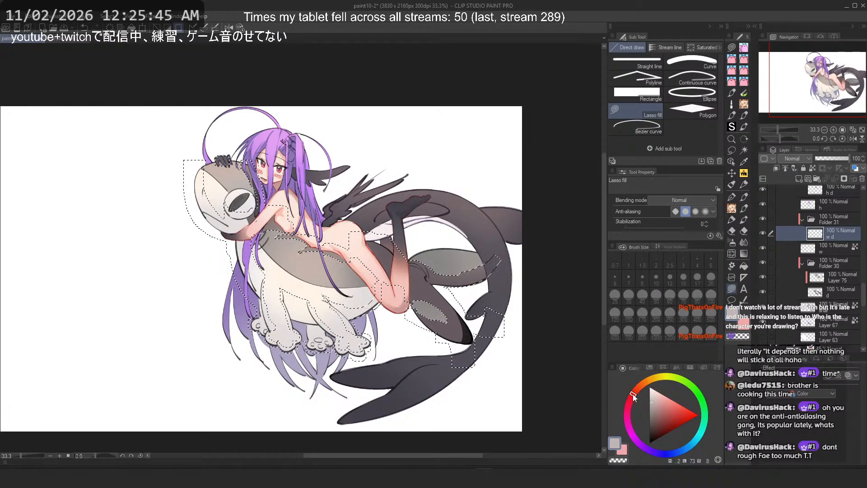
{"action": "scroll", "coordinate": [276, 214], "scroll_direction": "down", "scroll_amount": 2}
{"action": "mouse_move", "coordinate": [352, 122]}
{"action": "left_mouse_down"}
{"action": "mouse_move", "coordinate": [451, 217]}
{"action": "mouse_move", "coordinate": [397, 150]}
{"action": "left_mouse_up"}
{"action": "scroll", "coordinate": [253, 183], "scroll_direction": "up", "scroll_amount": 2}
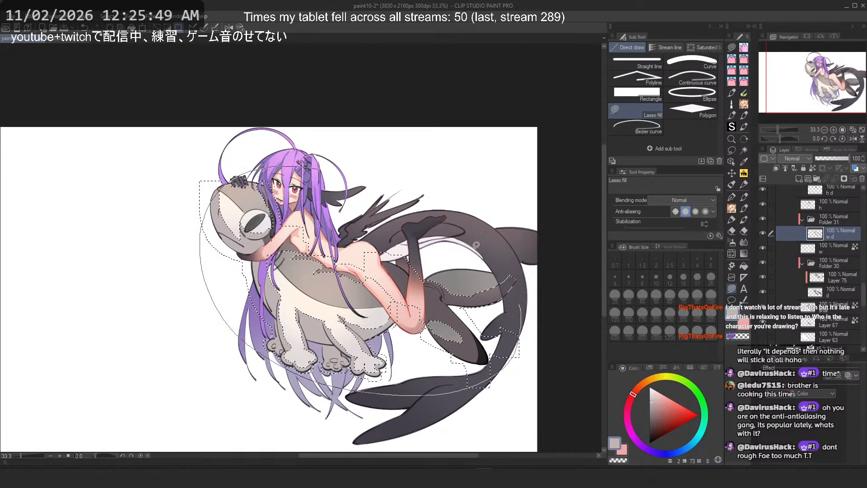
{"action": "scroll", "coordinate": [252, 235], "scroll_direction": "down", "scroll_amount": 2}
{"action": "scroll", "coordinate": [252, 252], "scroll_direction": "up", "scroll_amount": 2}
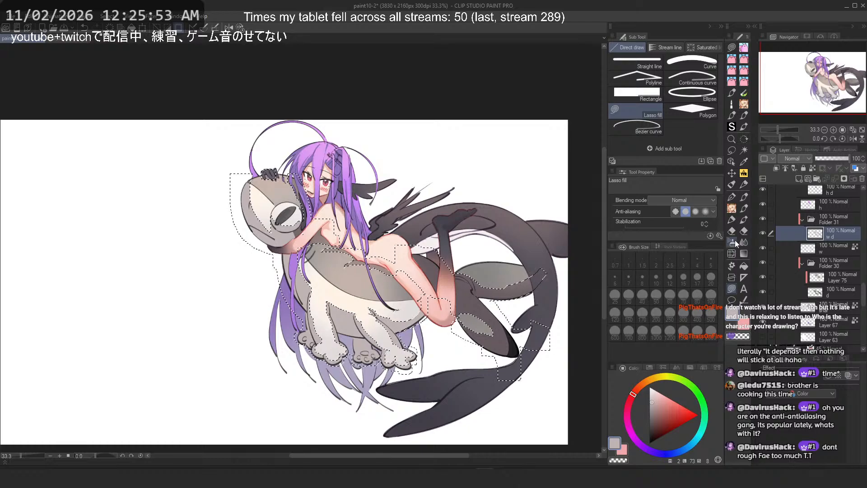
Step: Switch to the lasso selection tool and deselect the shark body selection
{"action": "left_click", "coordinate": [733, 241]}
{"action": "left_click", "coordinate": [735, 152]}
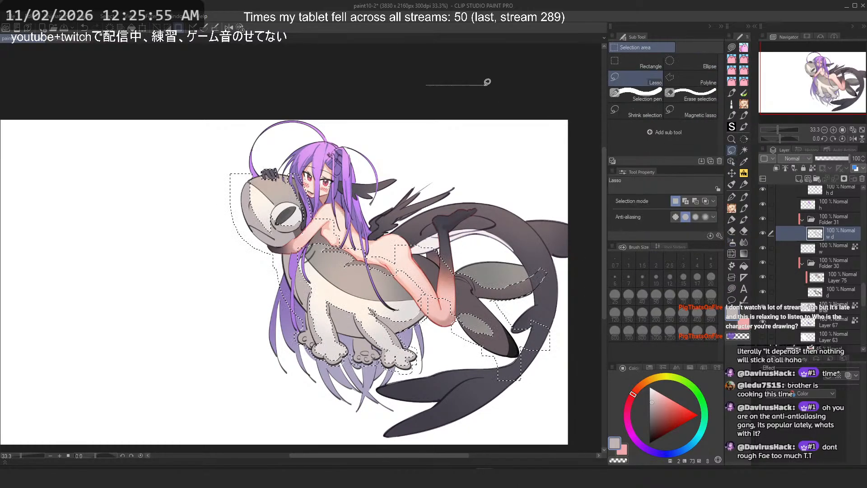
{"action": "key", "text": "ctrl+d"}
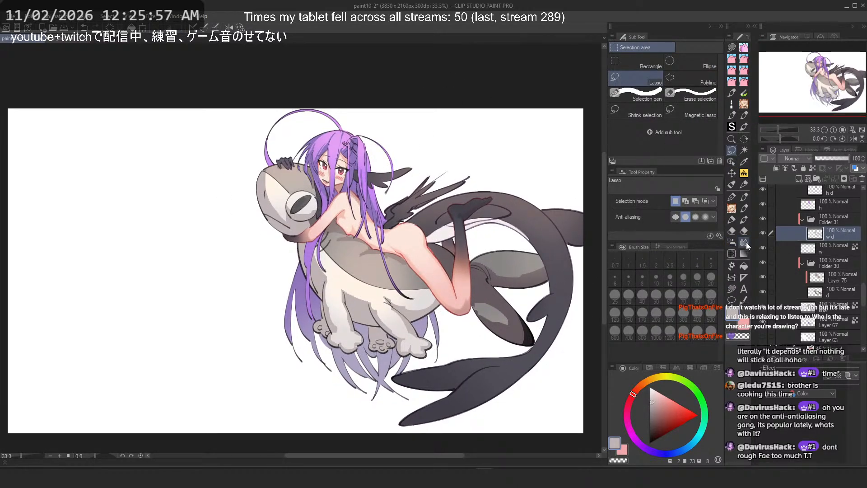
Step: Add a new layer above the 'w d' layer inside the folder
{"action": "left_click", "coordinate": [798, 180]}
{"action": "left_click", "coordinate": [777, 169]}
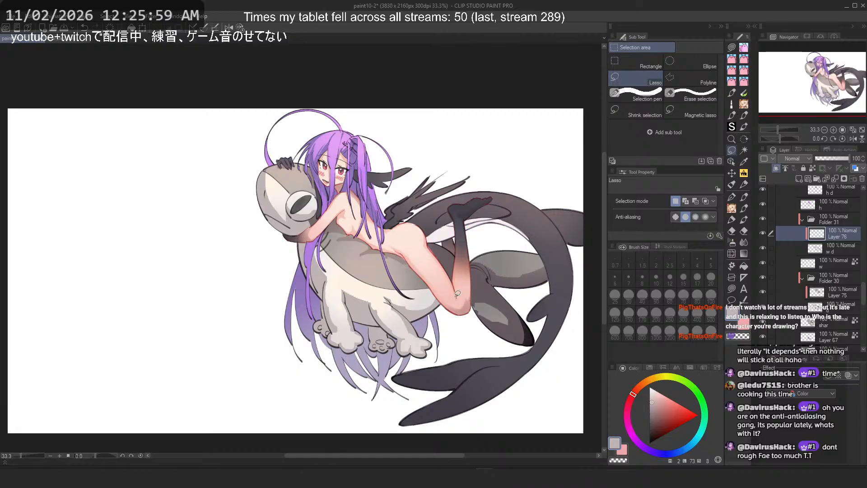
{"action": "scroll", "coordinate": [365, 294], "scroll_direction": "up", "scroll_amount": 1}
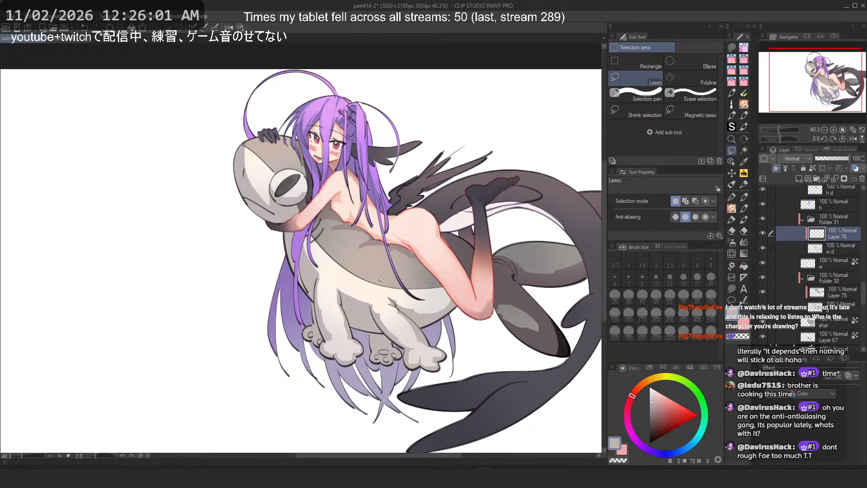
Step: Try airbrushing with a peach colour near the shark's head on the new layer and undo it
{"action": "left_click_drag", "start_coordinate": [633, 392], "coordinate": [639, 387]}
{"action": "left_click", "coordinate": [656, 399]}
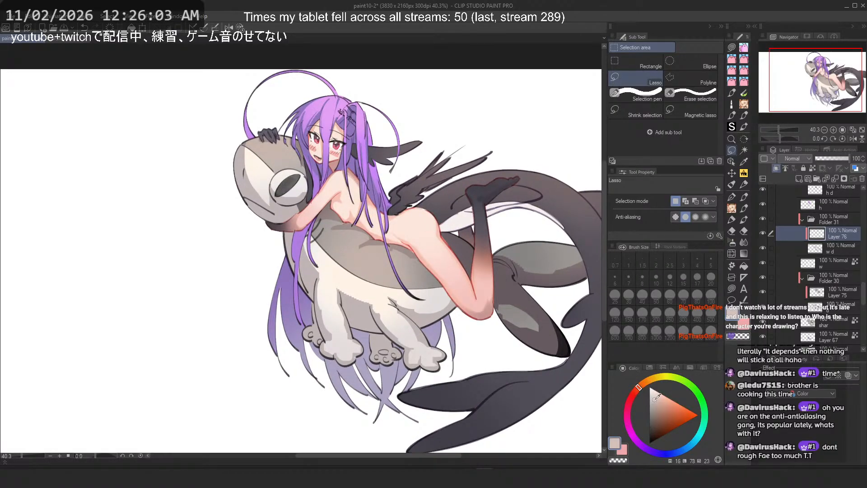
{"action": "left_click", "coordinate": [732, 243]}
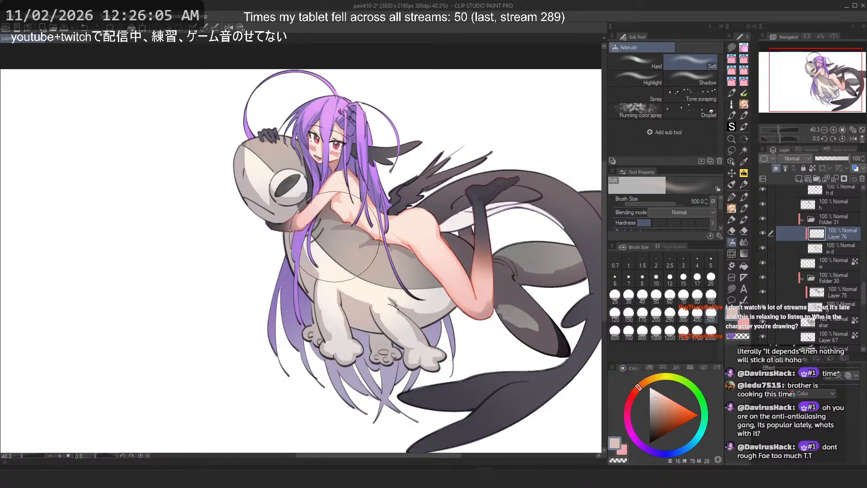
{"action": "key", "text": "ctrl+z"}
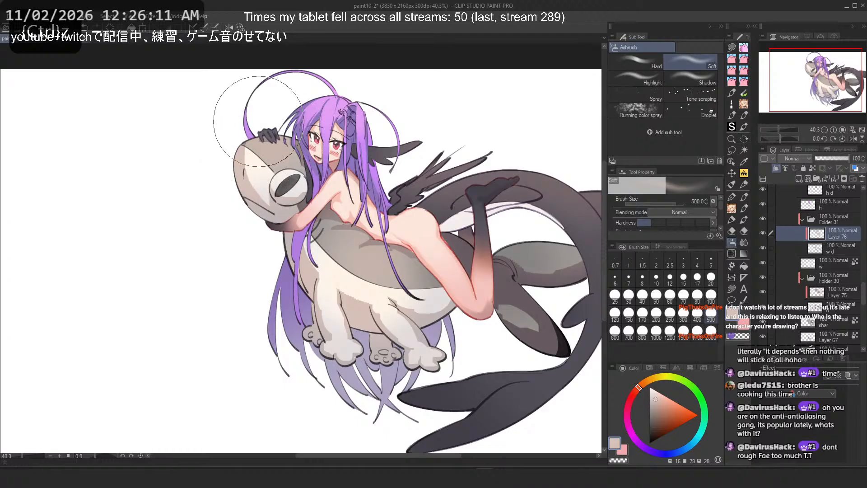
{"action": "left_click", "coordinate": [655, 394]}
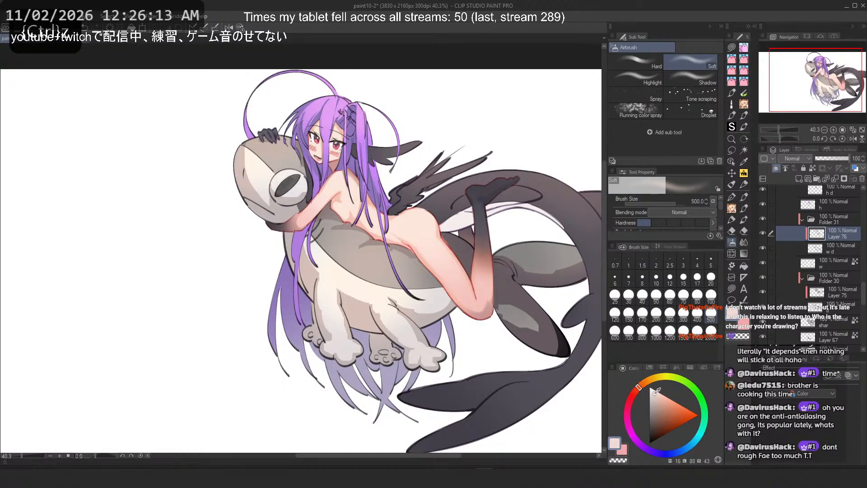
{"action": "left_click_drag", "start_coordinate": [248, 153], "coordinate": [253, 131]}
{"action": "key", "text": "ctrl+z"}
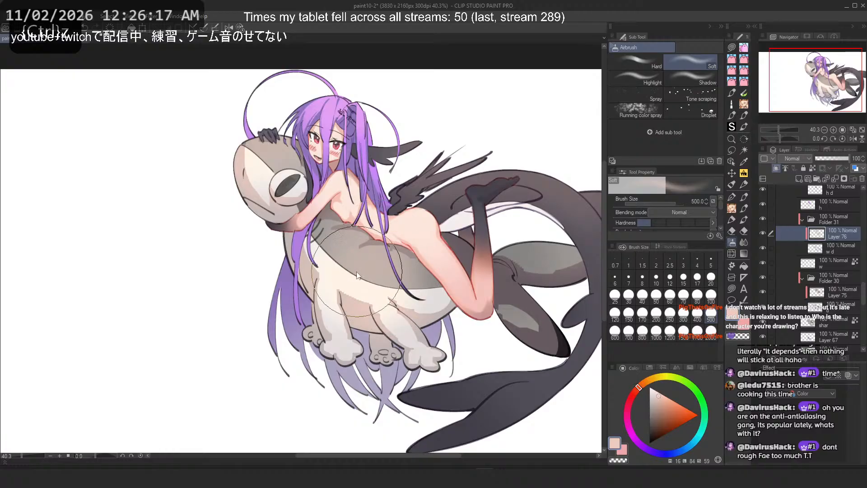
Step: Select Layer 75 and airbrush a grey tone across the shark's upper back
{"action": "scroll", "coordinate": [380, 221], "scroll_direction": "down", "scroll_amount": 5}
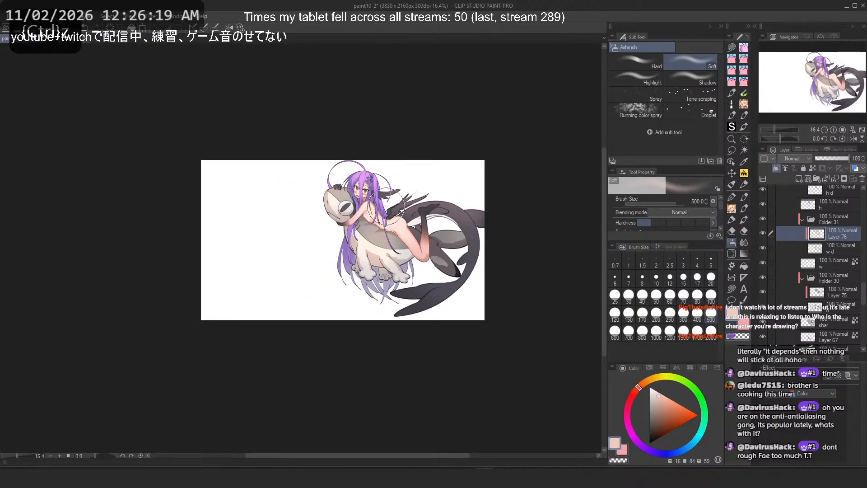
{"action": "scroll", "coordinate": [389, 178], "scroll_direction": "down", "scroll_amount": 2}
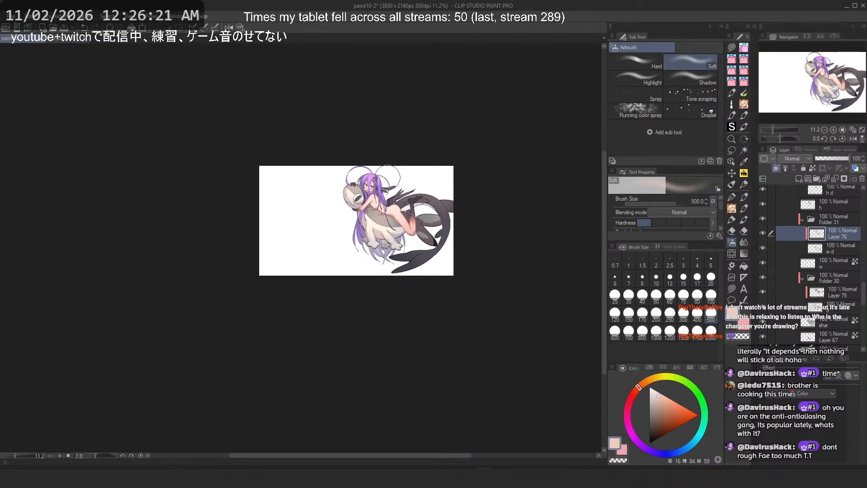
{"action": "scroll", "coordinate": [393, 207], "scroll_direction": "up", "scroll_amount": 4}
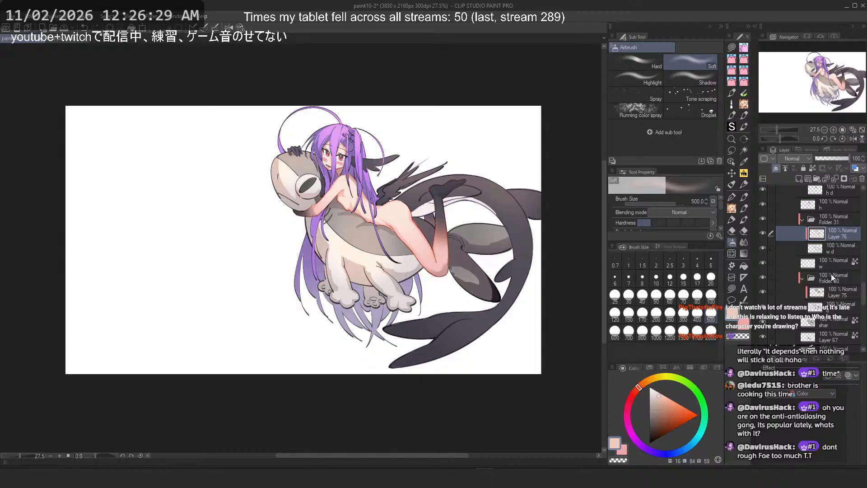
{"action": "left_click", "coordinate": [831, 292]}
{"action": "scroll", "coordinate": [457, 217], "scroll_direction": "up", "scroll_amount": 2}
{"action": "left_click", "coordinate": [293, 236], "text": "alt"}
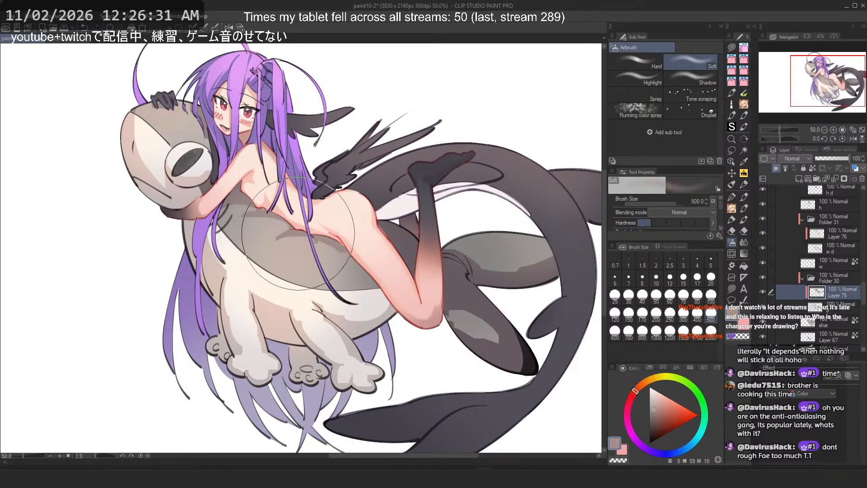
{"action": "key", "text": "ctrl+z"}
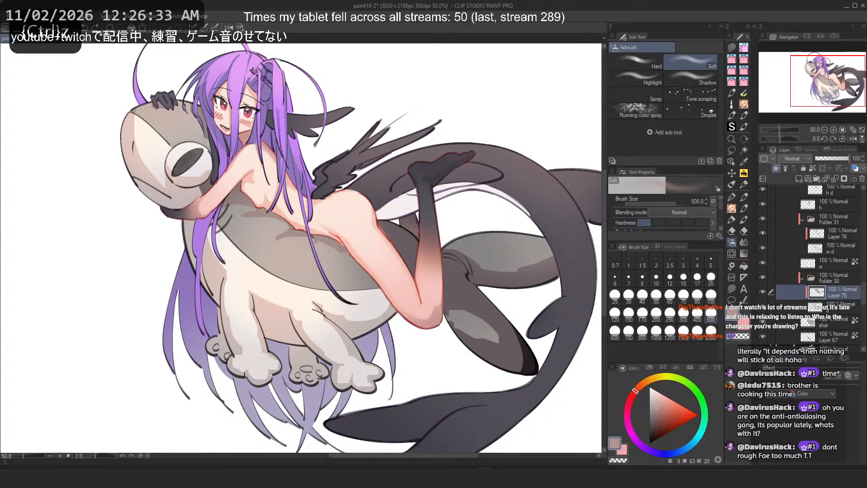
{"action": "left_click", "coordinate": [655, 412]}
{"action": "left_click_drag", "start_coordinate": [312, 256], "coordinate": [261, 226]}
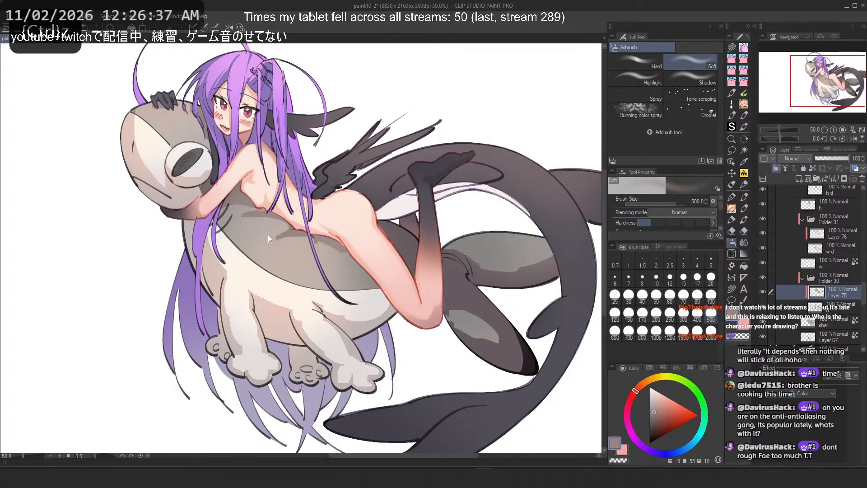
Step: Try two airbrush strokes over the shark's rear body with different colours and undo them
{"action": "left_click", "coordinate": [655, 410]}
{"action": "left_click_drag", "start_coordinate": [480, 265], "coordinate": [527, 237]}
{"action": "key", "text": "ctrl+z"}
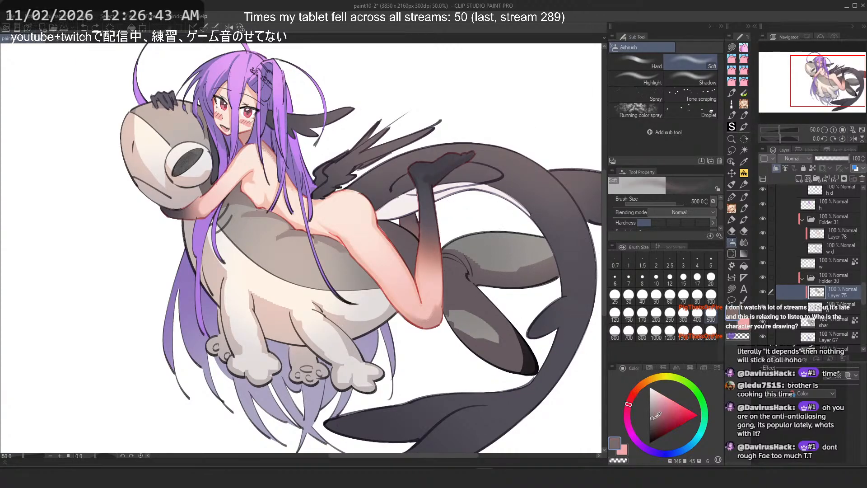
{"action": "left_click", "coordinate": [655, 414]}
{"action": "left_click_drag", "start_coordinate": [503, 225], "coordinate": [501, 217]}
{"action": "key", "text": "ctrl+z"}
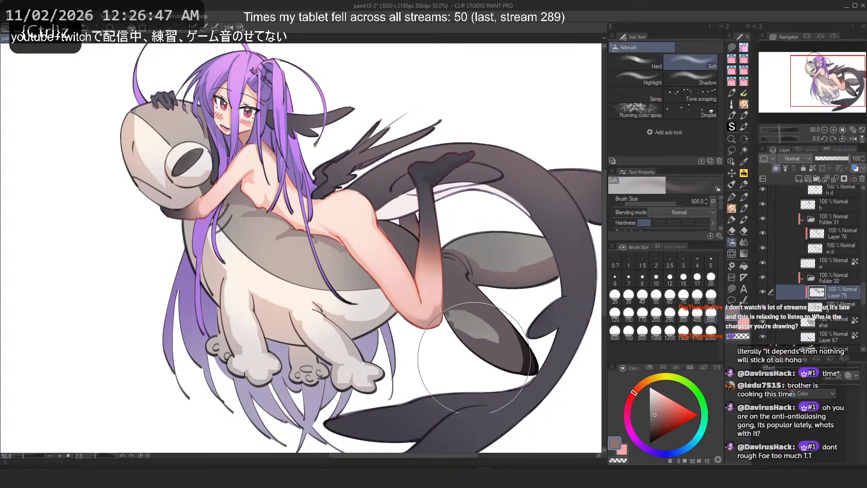
Step: Airbrush darker pinkish-grey tones over the shark's tail and rear body
{"action": "left_click_drag", "start_coordinate": [494, 344], "coordinate": [497, 366]}
{"action": "scroll", "coordinate": [497, 366], "scroll_direction": "down", "scroll_amount": 2}
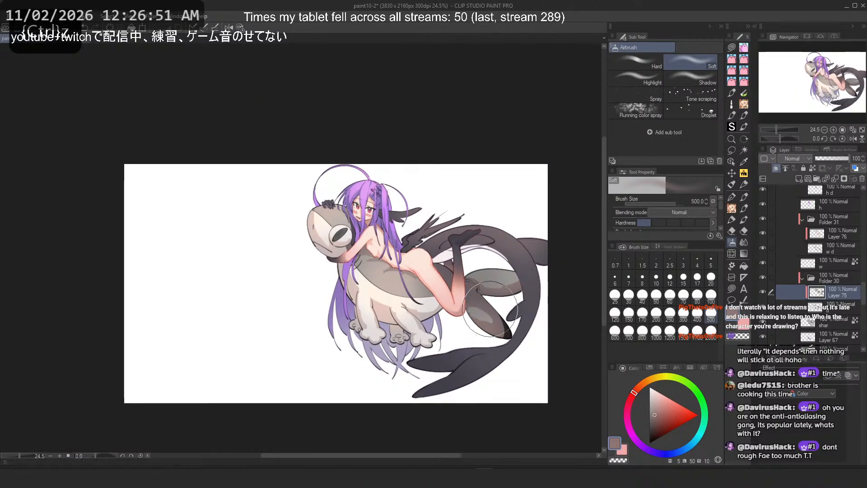
{"action": "scroll", "coordinate": [416, 166], "scroll_direction": "down", "scroll_amount": 2}
{"action": "scroll", "coordinate": [443, 222], "scroll_direction": "up", "scroll_amount": 2}
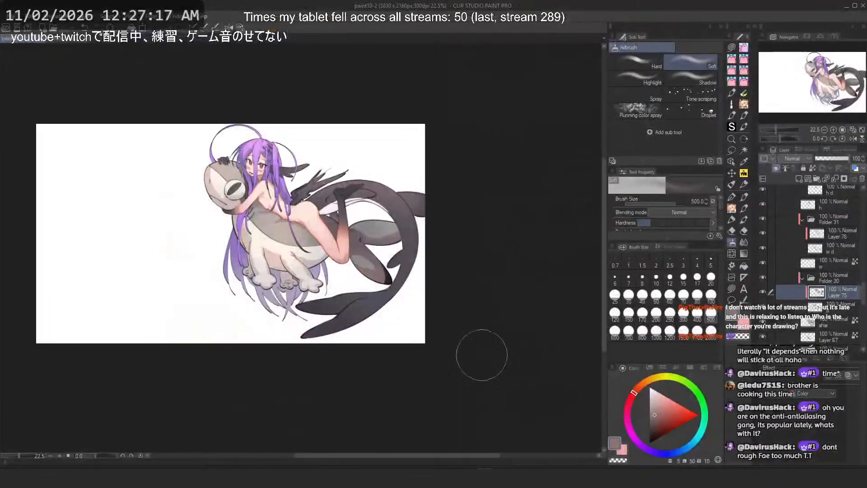
{"action": "scroll", "coordinate": [311, 166], "scroll_direction": "up", "scroll_amount": 5}
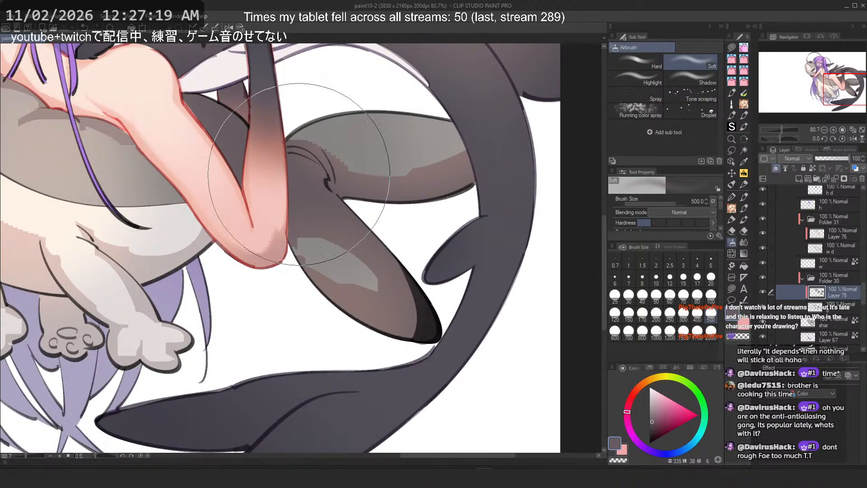
{"action": "scroll", "coordinate": [316, 199], "scroll_direction": "down", "scroll_amount": 5}
{"action": "left_click_drag", "start_coordinate": [317, 269], "coordinate": [376, 306]}
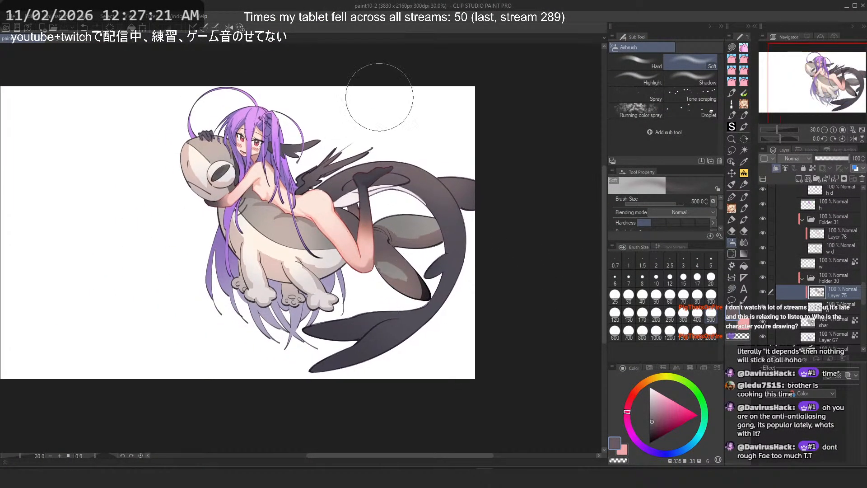
{"action": "left_click_drag", "start_coordinate": [384, 255], "coordinate": [414, 276]}
Step: Shift the layer's hue to -23 with Hue/Saturation/Luminosity
{"action": "key", "text": "ctrl+u"}
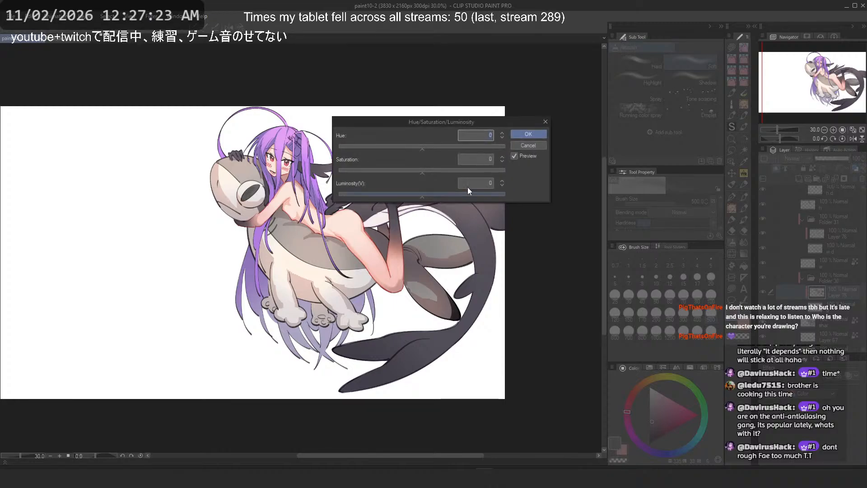
{"action": "left_click_drag", "start_coordinate": [401, 146], "coordinate": [411, 147]}
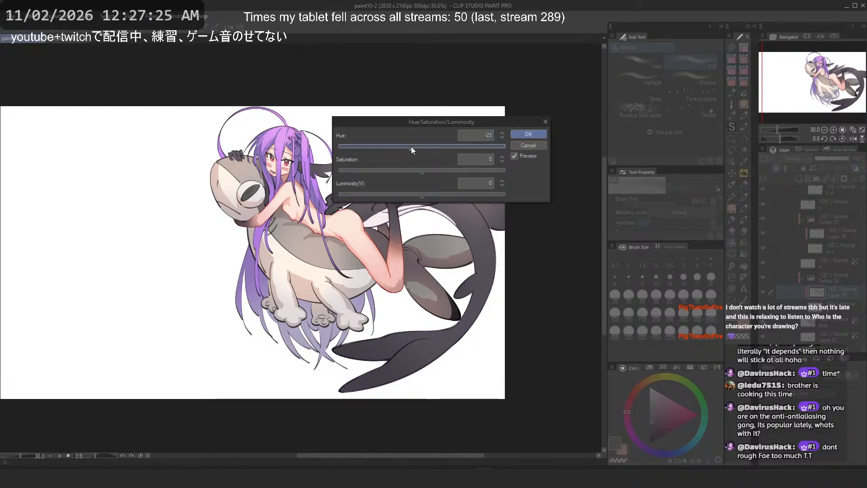
{"action": "key", "text": "Return"}
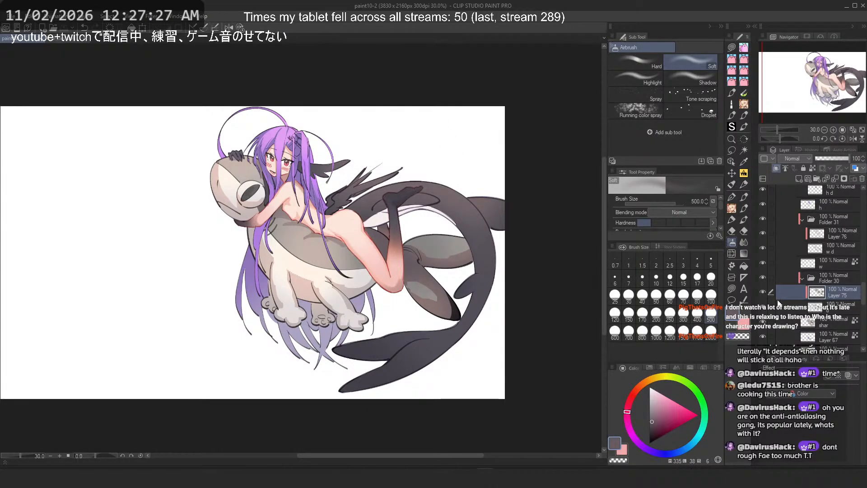
Step: Sample a colour from the shark and try an airbrush stroke near the tail fin, then undo it
{"action": "scroll", "coordinate": [535, 262], "scroll_direction": "up", "scroll_amount": 1}
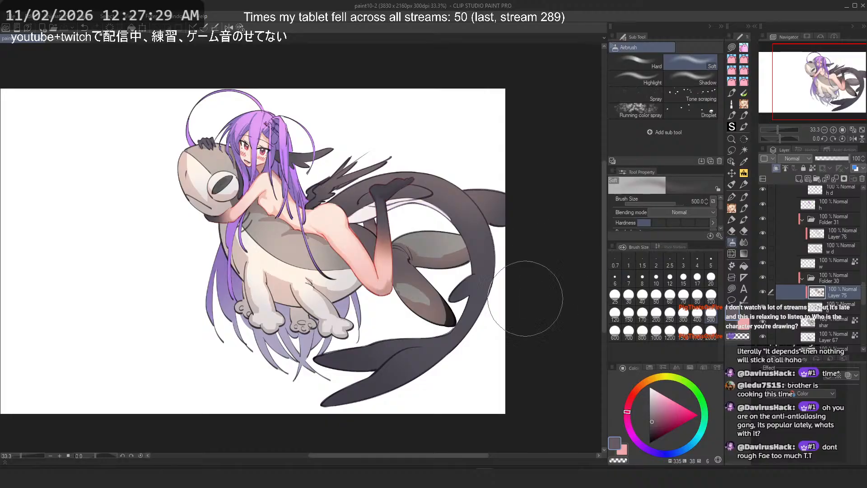
{"action": "left_click", "coordinate": [444, 252], "text": "alt"}
{"action": "left_click", "coordinate": [454, 254], "text": "alt"}
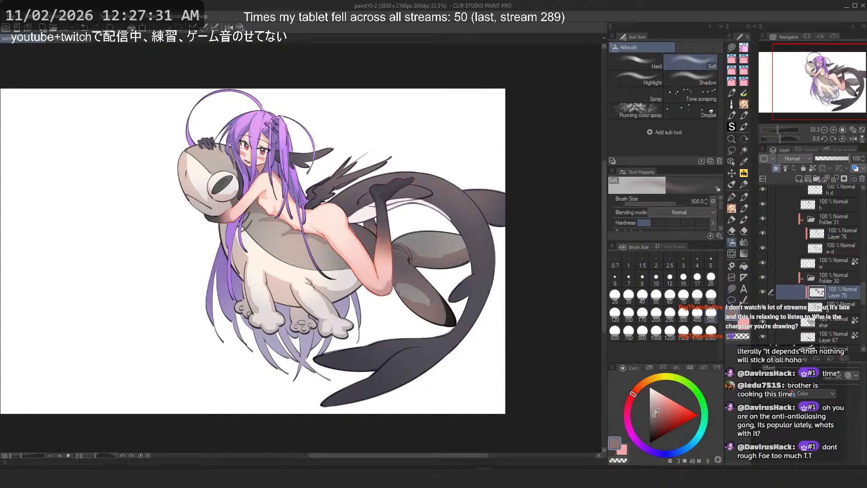
{"action": "left_click_drag", "start_coordinate": [435, 253], "coordinate": [426, 265]}
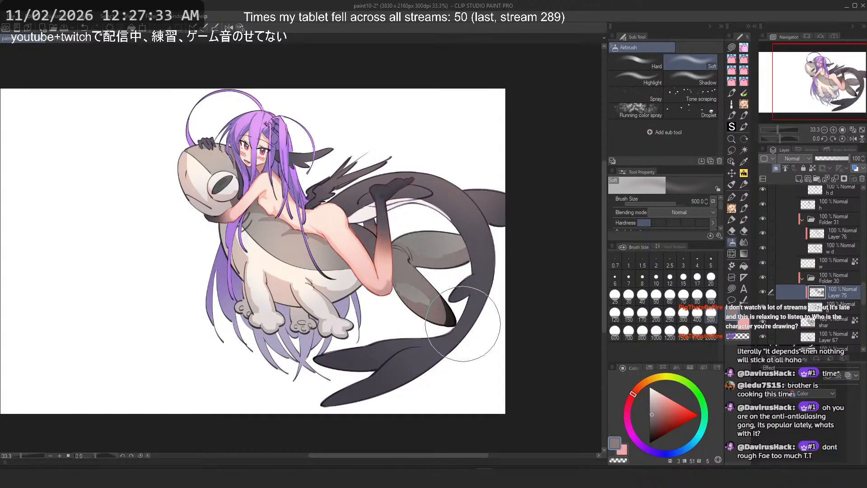
{"action": "key", "text": "ctrl+z"}
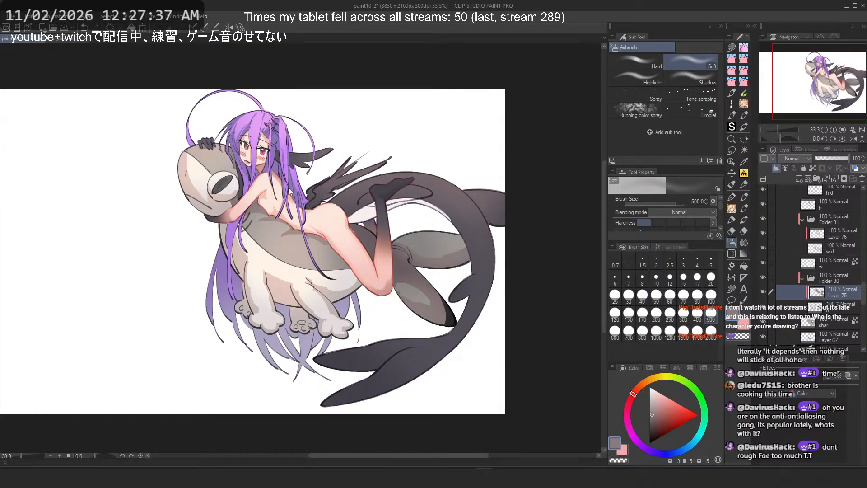
Step: Sample colours from the shark's body and select the shark layer
{"action": "left_click", "coordinate": [278, 226], "text": "alt"}
{"action": "left_click", "coordinate": [272, 220], "text": "alt"}
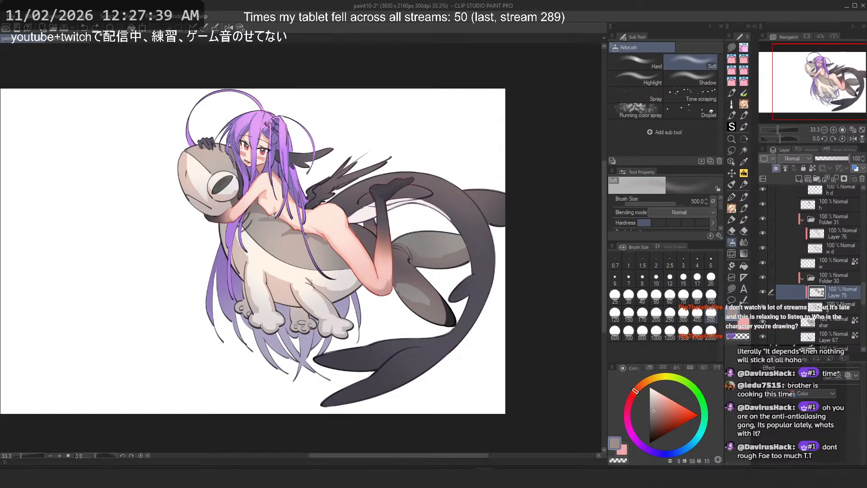
{"action": "left_click", "coordinate": [305, 268], "text": "alt"}
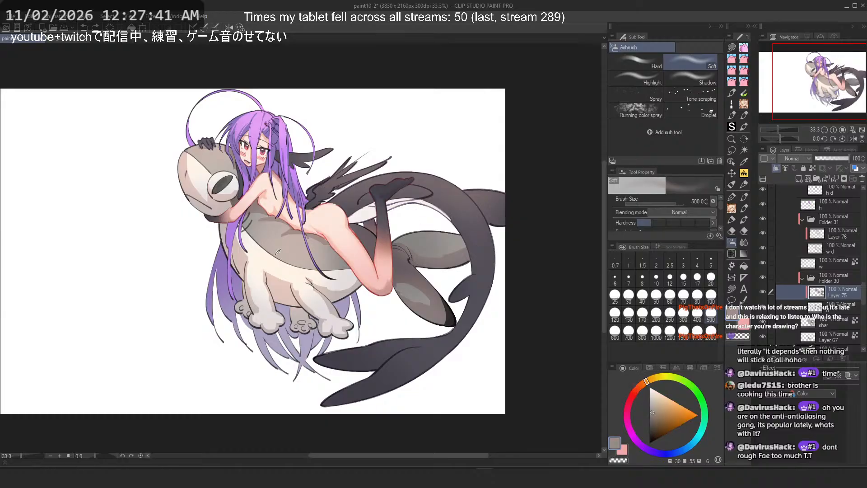
{"action": "left_click", "coordinate": [317, 277], "text": "alt"}
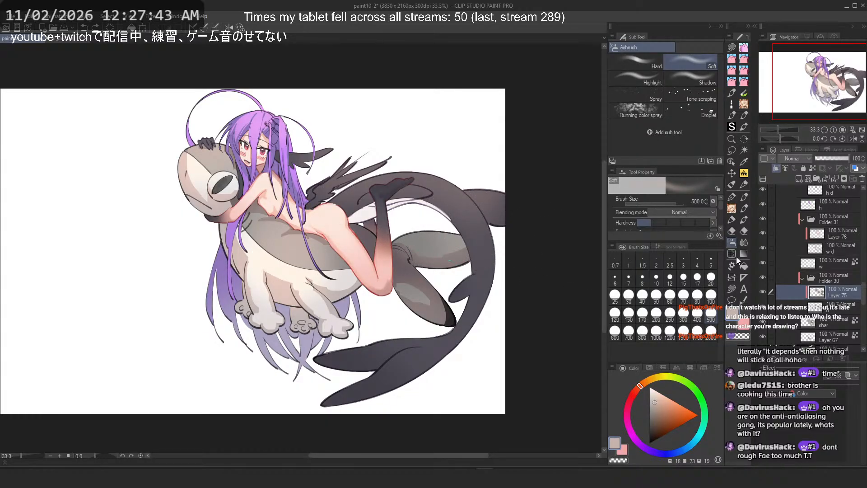
{"action": "left_click", "coordinate": [832, 312]}
{"action": "left_click", "coordinate": [833, 323]}
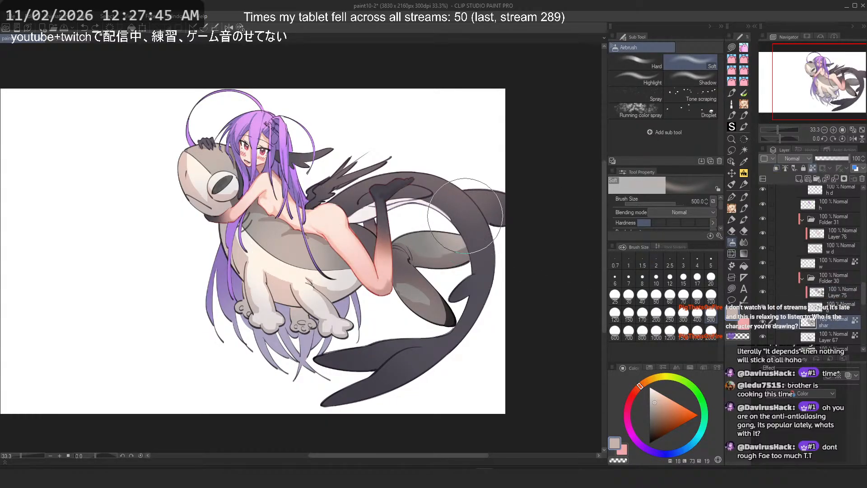
Step: Sample pink from the girl's leg and airbrush it over the shark's belly near the tail on Layer 75
{"action": "scroll", "coordinate": [396, 251], "scroll_direction": "down", "scroll_amount": 2}
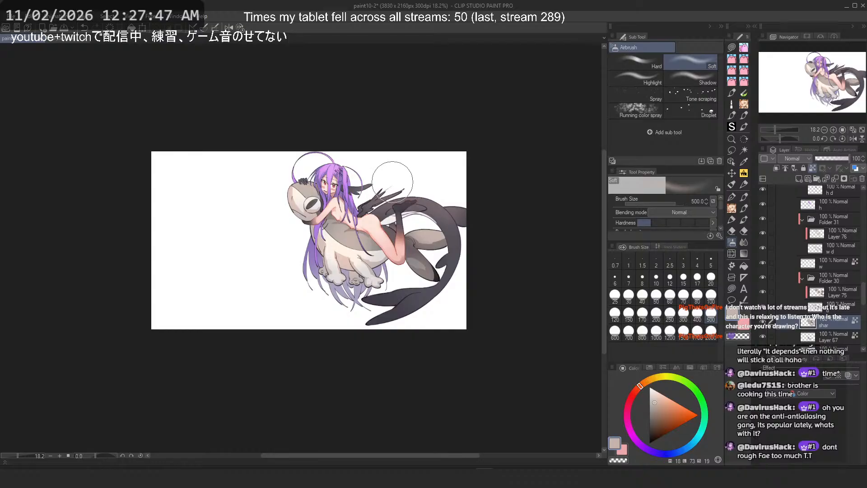
{"action": "scroll", "coordinate": [371, 176], "scroll_direction": "down", "scroll_amount": 1}
{"action": "scroll", "coordinate": [403, 163], "scroll_direction": "up", "scroll_amount": 3}
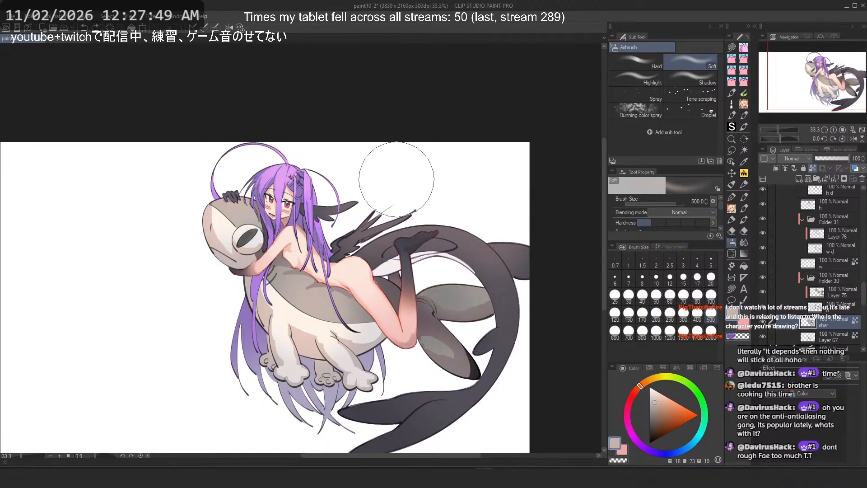
{"action": "left_click", "coordinate": [386, 287], "text": "alt"}
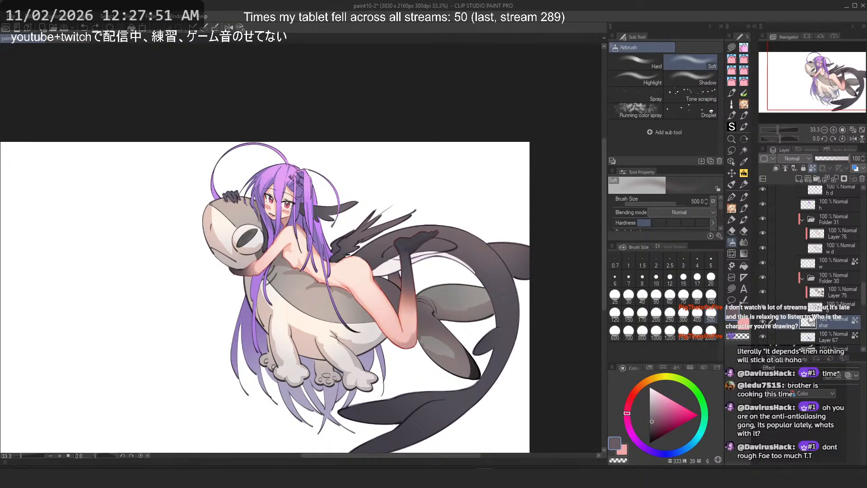
{"action": "left_click", "coordinate": [851, 293]}
{"action": "mouse_move", "coordinate": [447, 322]}
{"action": "left_mouse_down"}
{"action": "mouse_move", "coordinate": [444, 333]}
{"action": "mouse_move", "coordinate": [484, 362]}
{"action": "left_mouse_up"}
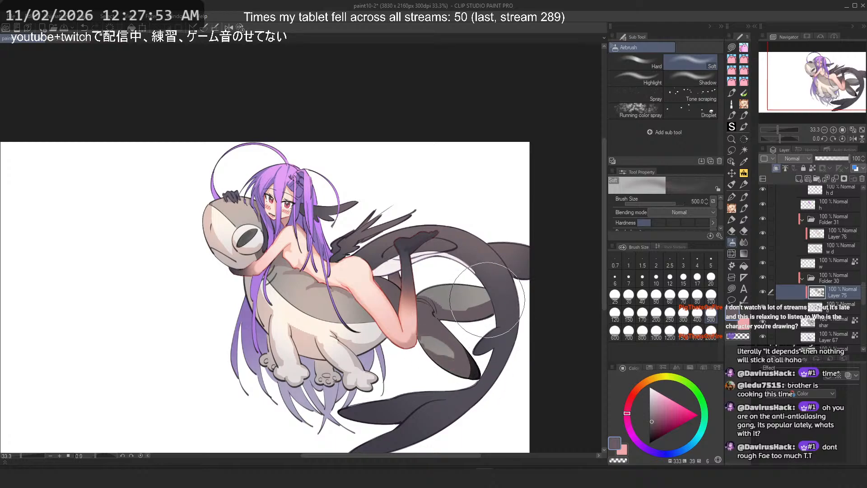
Step: Airbrush more pink tones over the shark's rear body behind the girl's leg
{"action": "scroll", "coordinate": [487, 271], "scroll_direction": "down", "scroll_amount": 3}
{"action": "scroll", "coordinate": [466, 276], "scroll_direction": "up", "scroll_amount": 2}
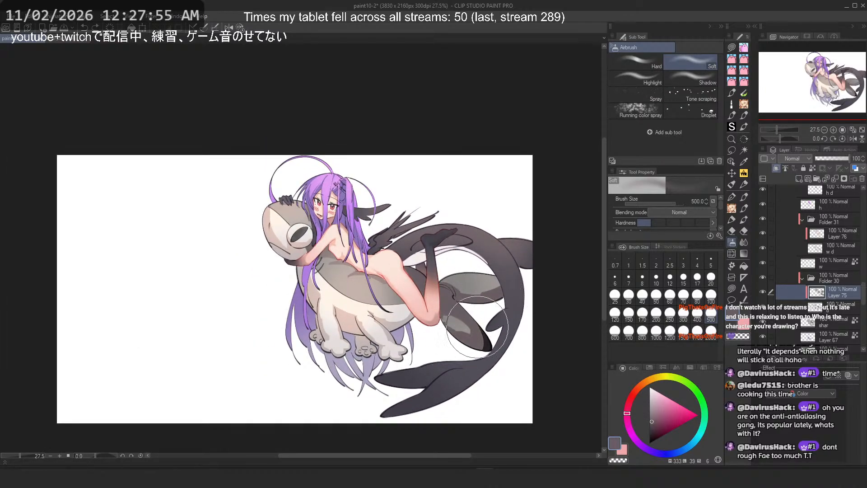
{"action": "scroll", "coordinate": [439, 269], "scroll_direction": "up", "scroll_amount": 2}
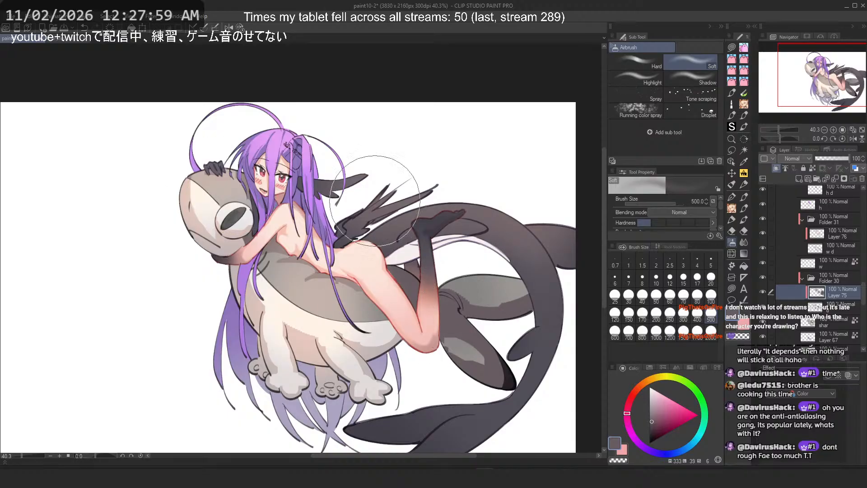
{"action": "scroll", "coordinate": [430, 152], "scroll_direction": "down", "scroll_amount": 4}
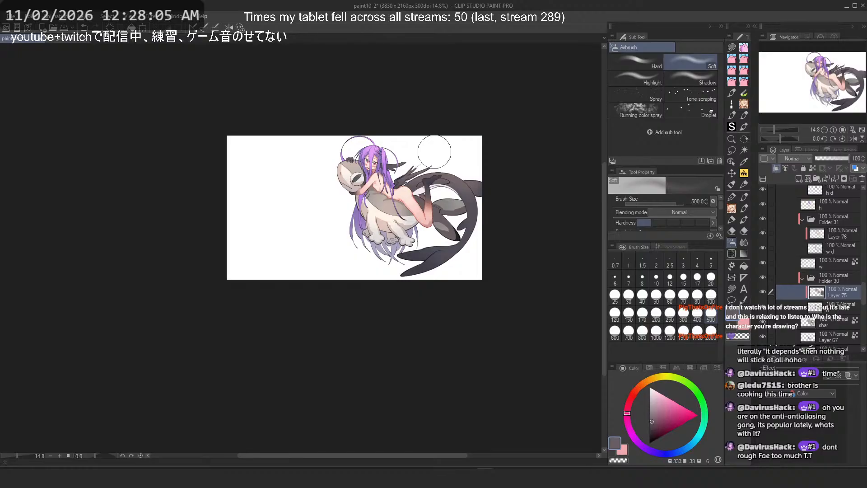
{"action": "scroll", "coordinate": [435, 201], "scroll_direction": "up", "scroll_amount": 4}
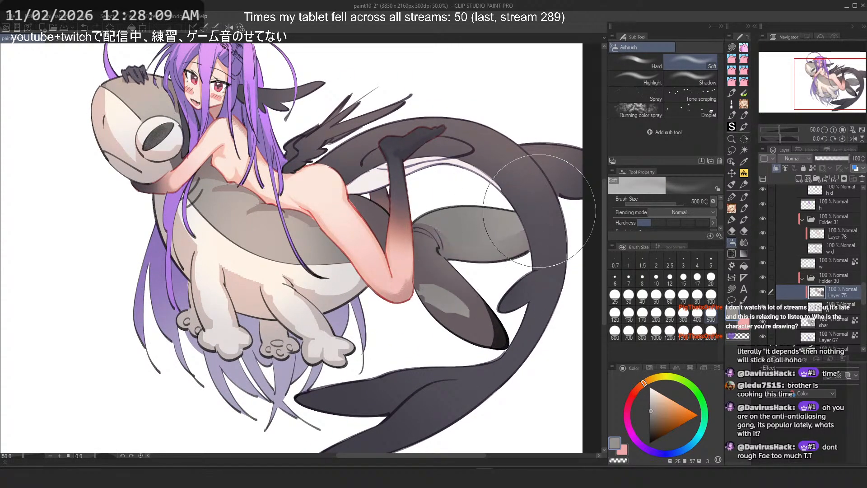
{"action": "mouse_move", "coordinate": [509, 233]}
{"action": "left_mouse_down"}
{"action": "mouse_move", "coordinate": [490, 223]}
{"action": "mouse_move", "coordinate": [497, 217]}
{"action": "left_mouse_up"}
{"action": "left_click", "coordinate": [508, 245], "text": "alt"}
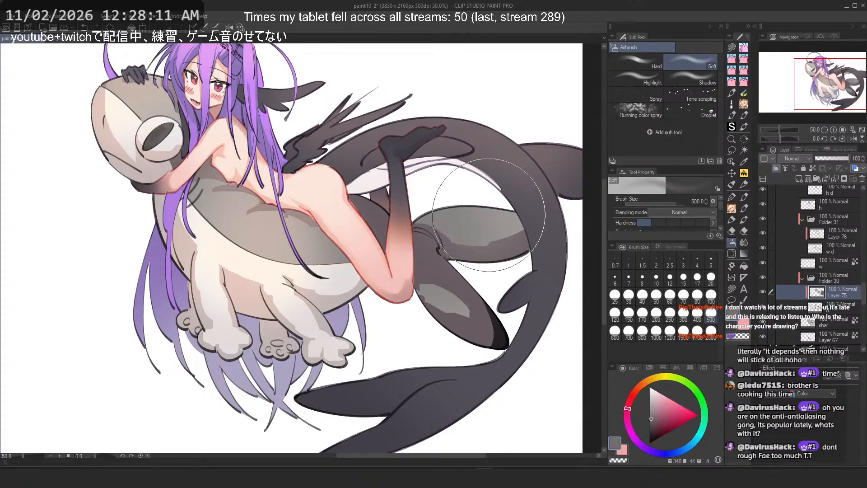
{"action": "mouse_move", "coordinate": [461, 308]}
{"action": "left_mouse_down"}
{"action": "mouse_move", "coordinate": [481, 314]}
{"action": "mouse_move", "coordinate": [450, 308]}
{"action": "mouse_move", "coordinate": [487, 264]}
{"action": "mouse_move", "coordinate": [509, 250]}
{"action": "mouse_move", "coordinate": [500, 284]}
{"action": "mouse_move", "coordinate": [498, 268]}
{"action": "mouse_move", "coordinate": [519, 253]}
{"action": "left_mouse_up"}
Step: Sample an orange tone, airbrush it over the shark's rear body, and undo the last three strokes
{"action": "scroll", "coordinate": [519, 254], "scroll_direction": "down", "scroll_amount": 3}
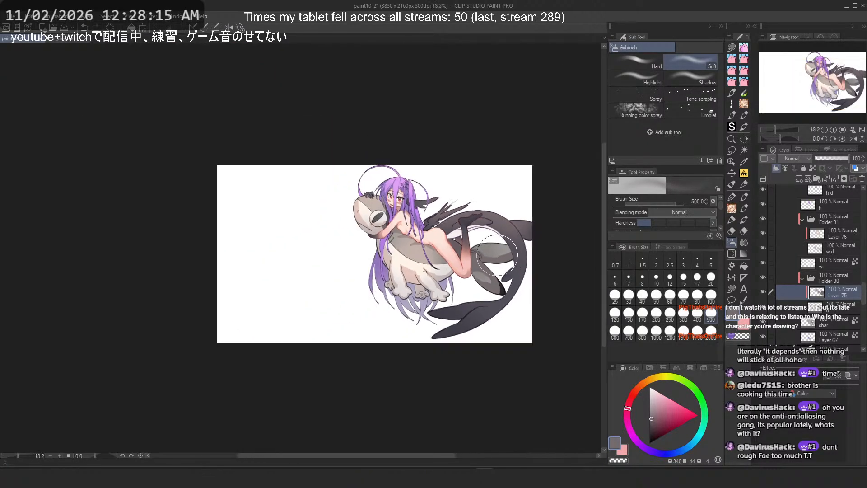
{"action": "scroll", "coordinate": [497, 254], "scroll_direction": "up", "scroll_amount": 2}
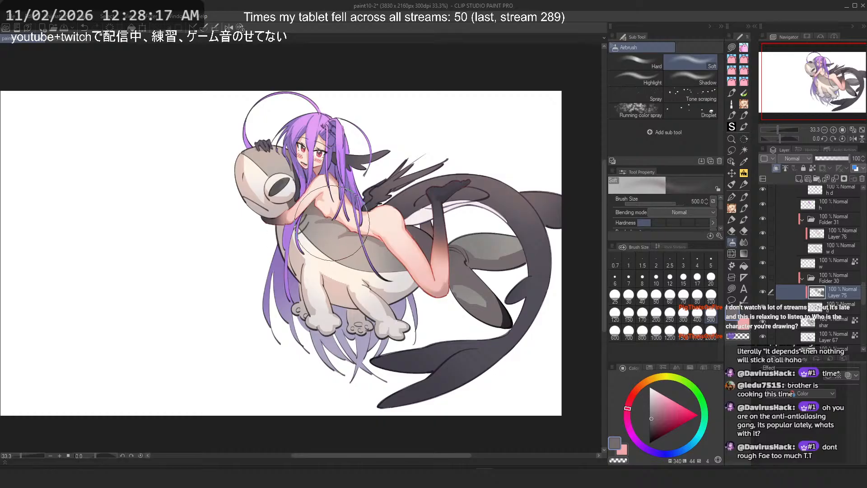
{"action": "scroll", "coordinate": [542, 287], "scroll_direction": "up", "scroll_amount": 2}
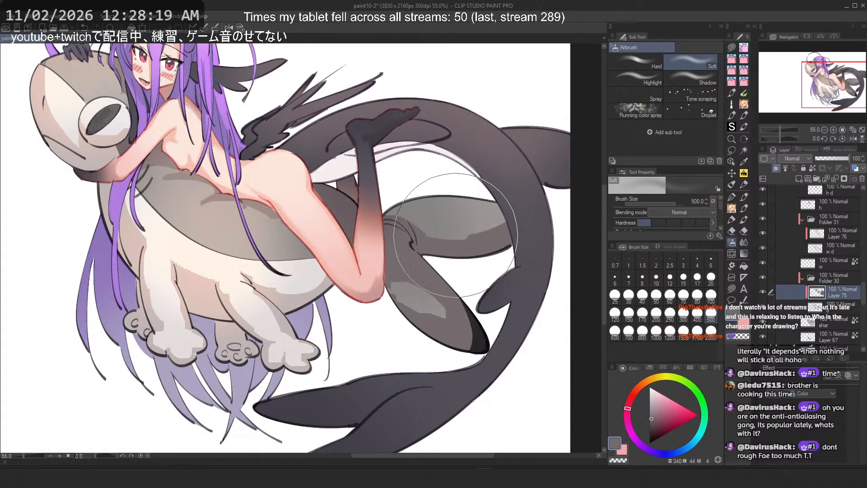
{"action": "left_click", "coordinate": [495, 220], "text": "alt"}
{"action": "left_click", "coordinate": [498, 220], "text": "alt"}
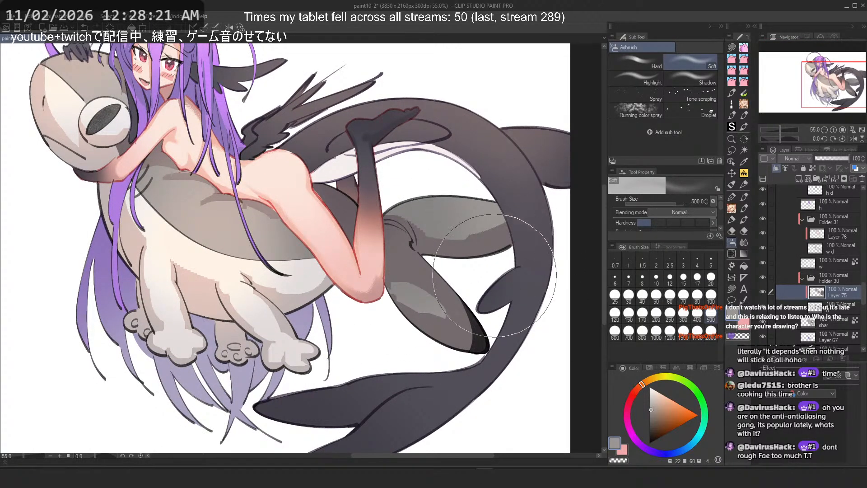
{"action": "left_click_drag", "start_coordinate": [492, 236], "coordinate": [414, 293]}
{"action": "left_click", "coordinate": [479, 247], "text": "alt"}
{"action": "mouse_move", "coordinate": [481, 243]}
{"action": "left_mouse_down"}
{"action": "mouse_move", "coordinate": [470, 238]}
{"action": "mouse_move", "coordinate": [490, 231]}
{"action": "left_mouse_up"}
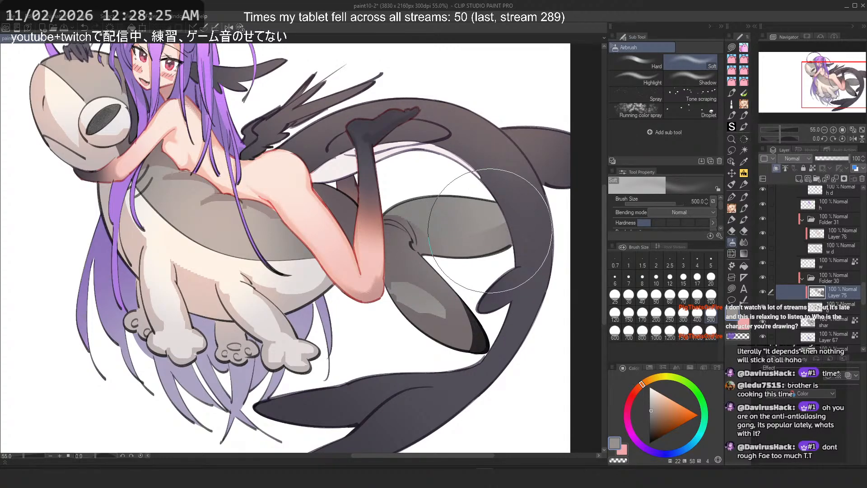
{"action": "key", "text": "ctrl+z"}
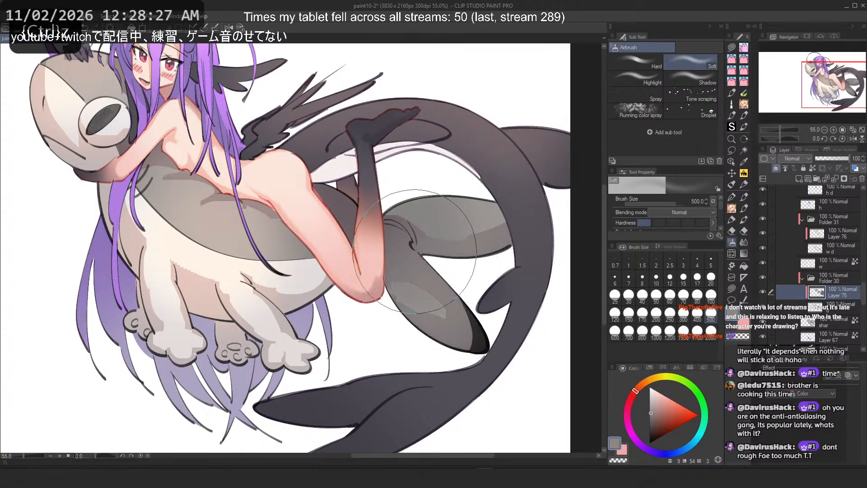
{"action": "key", "text": "ctrl+z"}
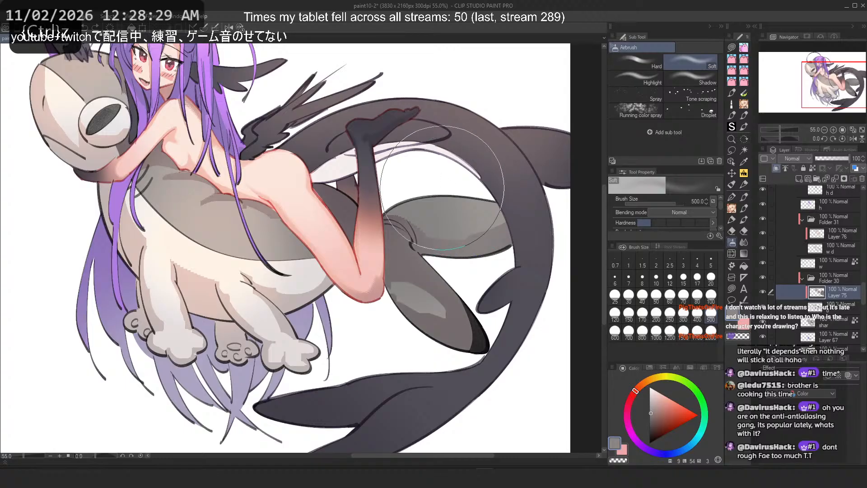
{"action": "key", "text": "ctrl+z"}
Step: Select the shark layer, undo one more stroke, and save the illustration
{"action": "left_click", "coordinate": [458, 241], "text": "alt"}
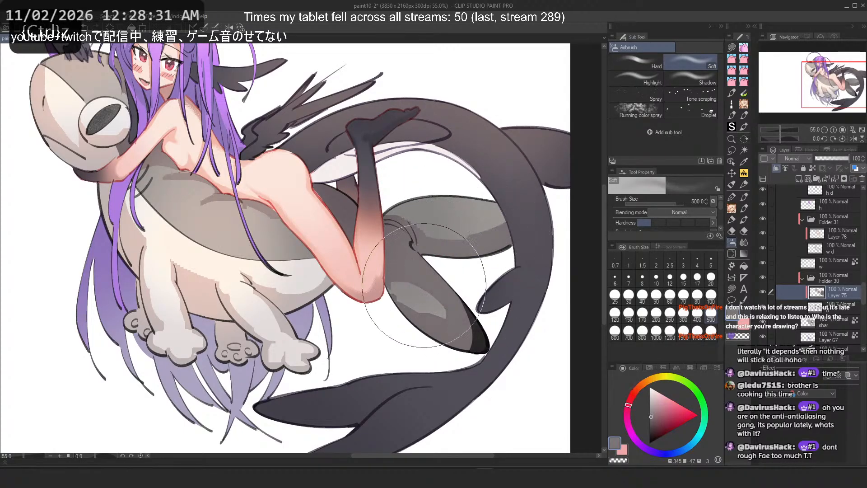
{"action": "left_click", "coordinate": [805, 319]}
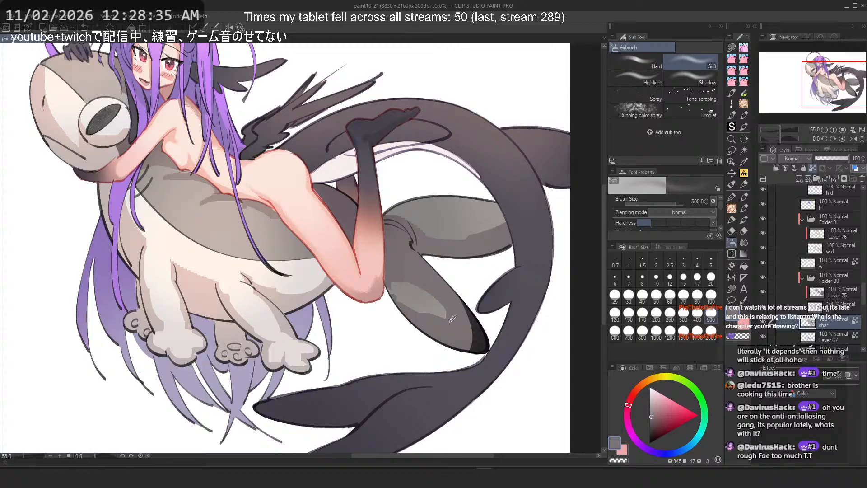
{"action": "key", "text": "ctrl+z"}
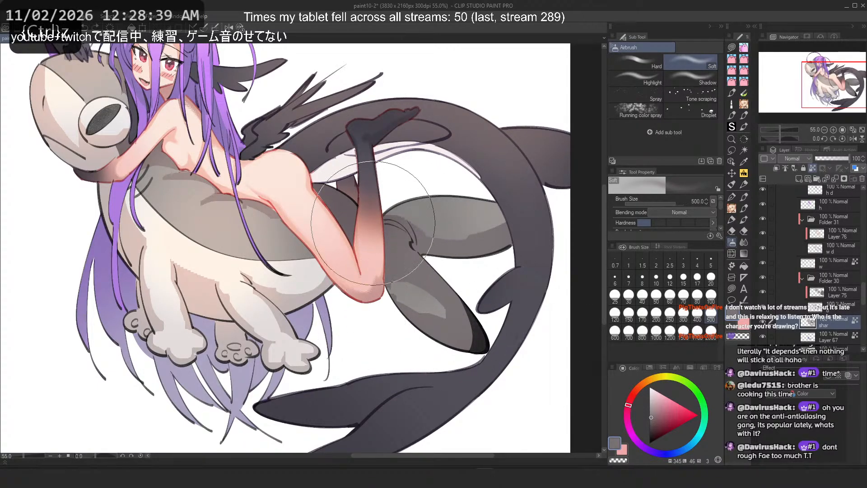
{"action": "scroll", "coordinate": [251, 164], "scroll_direction": "down", "scroll_amount": 5}
{"action": "left_click_drag", "start_coordinate": [260, 163], "coordinate": [399, 195]}
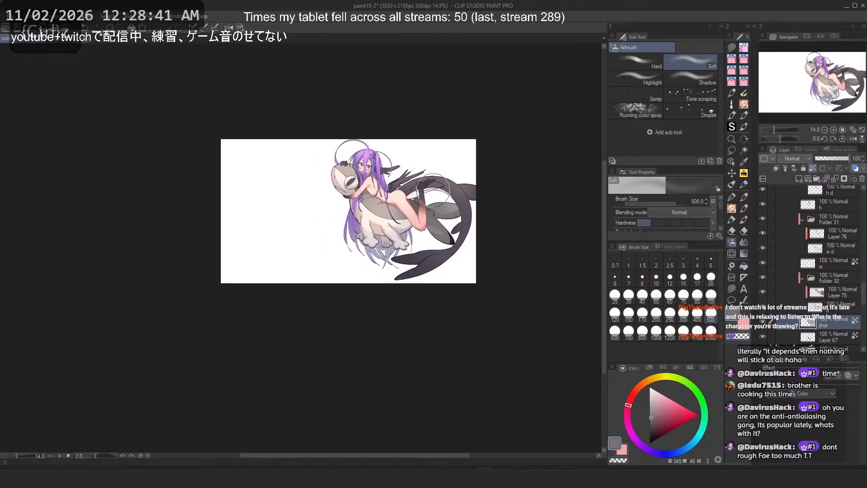
{"action": "scroll", "coordinate": [365, 163], "scroll_direction": "up", "scroll_amount": 2}
{"action": "scroll", "coordinate": [365, 163], "scroll_direction": "up", "scroll_amount": 2}
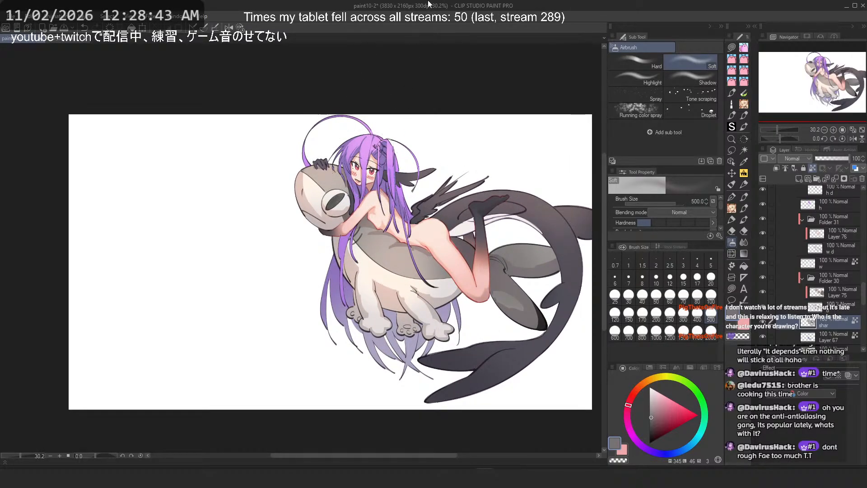
{"action": "scroll", "coordinate": [416, 137], "scroll_direction": "down", "scroll_amount": 2}
{"action": "scroll", "coordinate": [416, 137], "scroll_direction": "up", "scroll_amount": 1}
{"action": "key", "text": "ctrl+s"}
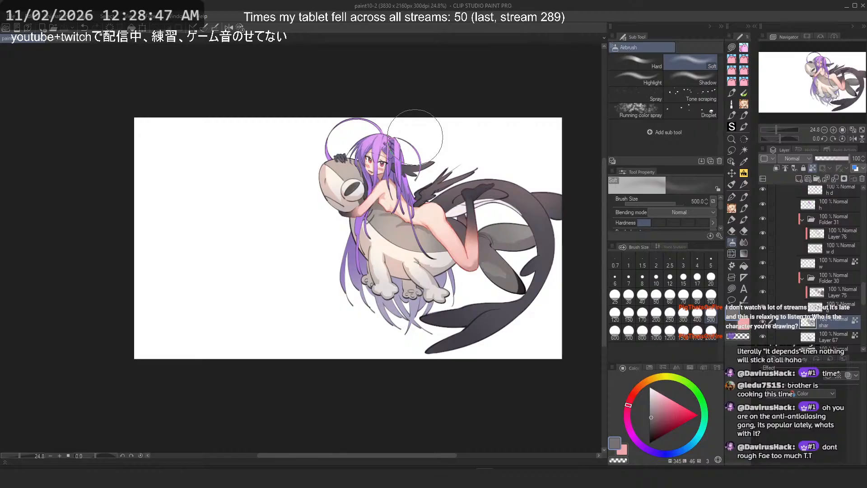
Step: Airbrush pink over the shark's back just below the girl's foot
{"action": "scroll", "coordinate": [465, 176], "scroll_direction": "up", "scroll_amount": 1}
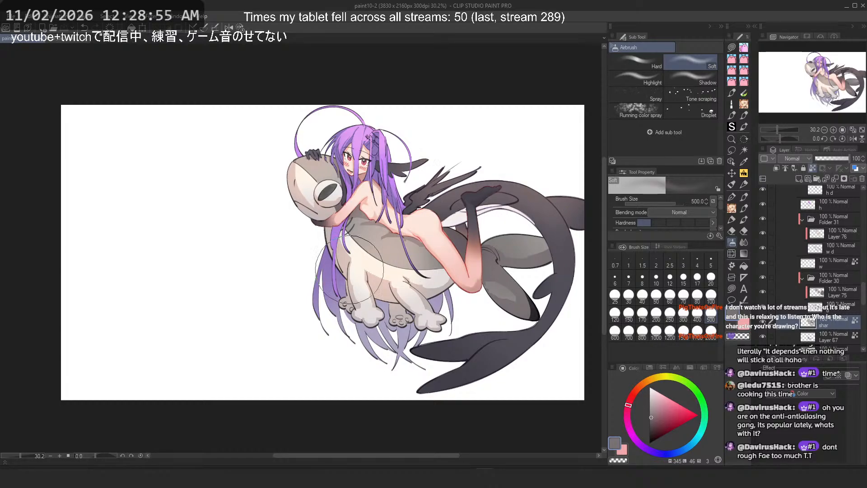
{"action": "scroll", "coordinate": [443, 200], "scroll_direction": "up", "scroll_amount": 1}
{"action": "left_click_drag", "start_coordinate": [443, 200], "coordinate": [431, 202]}
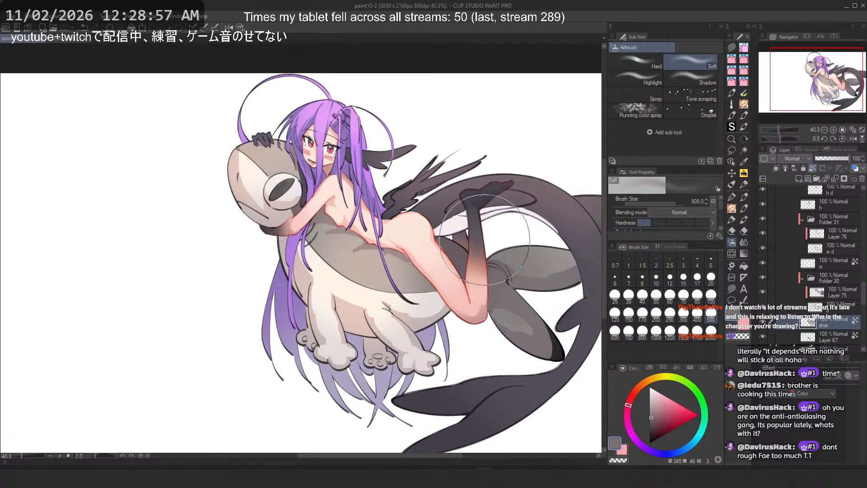
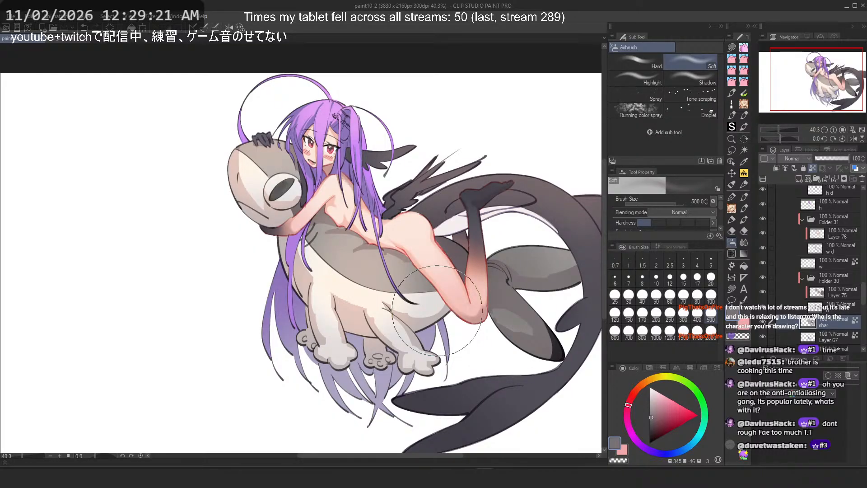
Step: Reduce the airbrush size to 60 and try a stroke across the shark's back under the girl, then undo it
{"action": "scroll", "coordinate": [444, 289], "scroll_direction": "up", "scroll_amount": 6}
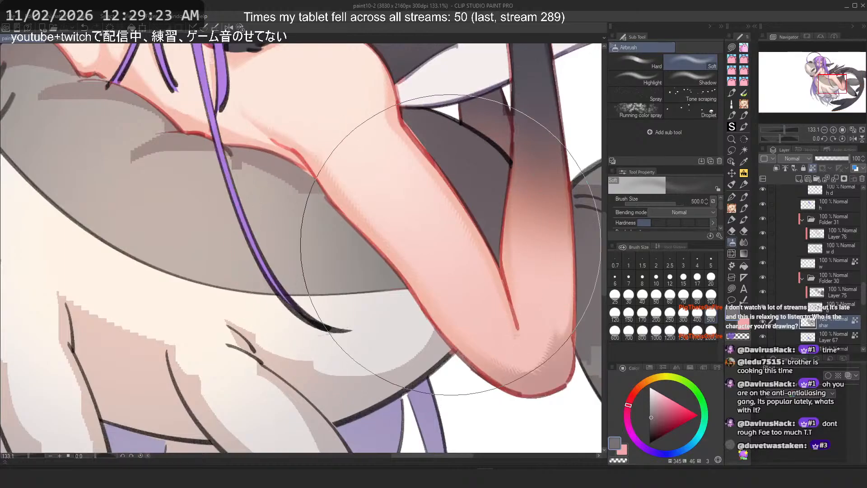
{"action": "scroll", "coordinate": [440, 254], "scroll_direction": "down", "scroll_amount": 6}
{"action": "scroll", "coordinate": [781, 268], "scroll_direction": "up", "scroll_amount": 2}
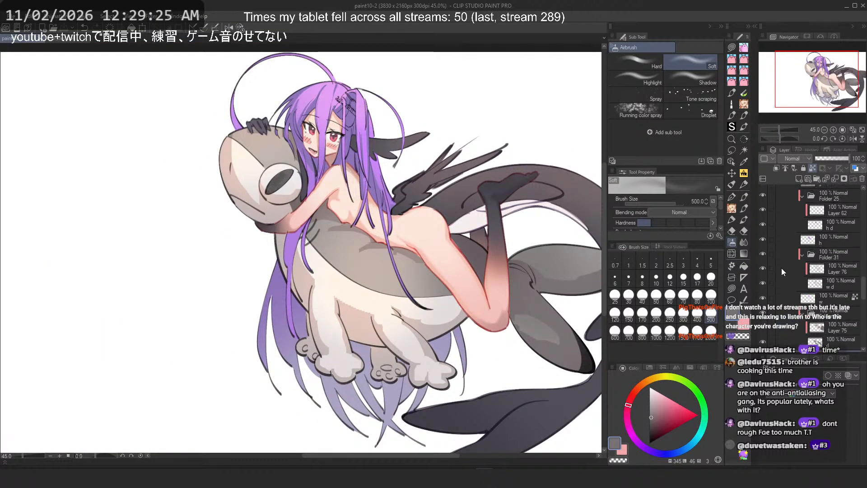
{"action": "scroll", "coordinate": [786, 269], "scroll_direction": "down", "scroll_amount": 2}
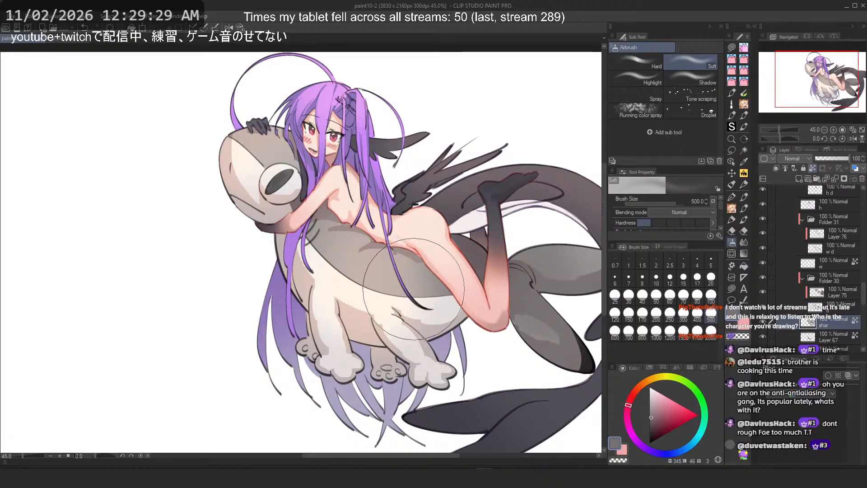
{"action": "scroll", "coordinate": [294, 150], "scroll_direction": "up", "scroll_amount": 4}
{"action": "left_click_drag", "start_coordinate": [408, 364], "coordinate": [312, 299]}
{"action": "scroll", "coordinate": [312, 300], "scroll_direction": "down", "scroll_amount": 3}
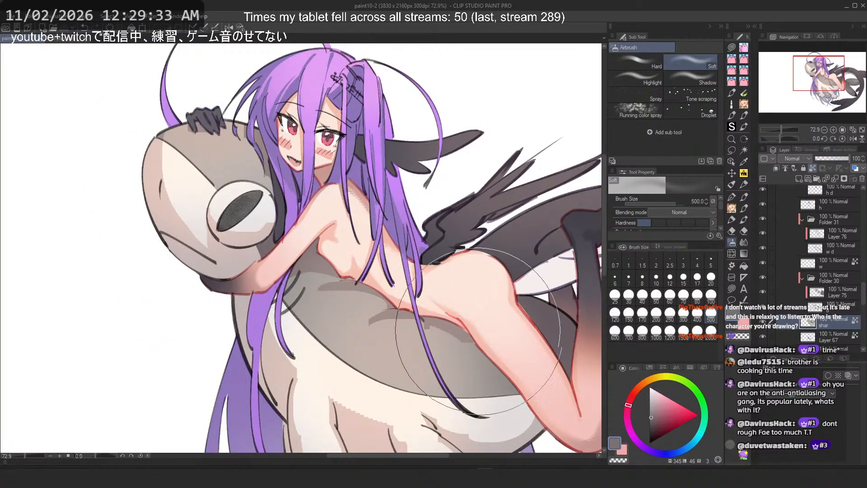
{"action": "left_click", "coordinate": [670, 296]}
{"action": "mouse_move", "coordinate": [351, 278]}
{"action": "left_mouse_down"}
{"action": "mouse_move", "coordinate": [426, 321]}
{"action": "mouse_move", "coordinate": [478, 340]}
{"action": "left_mouse_up"}
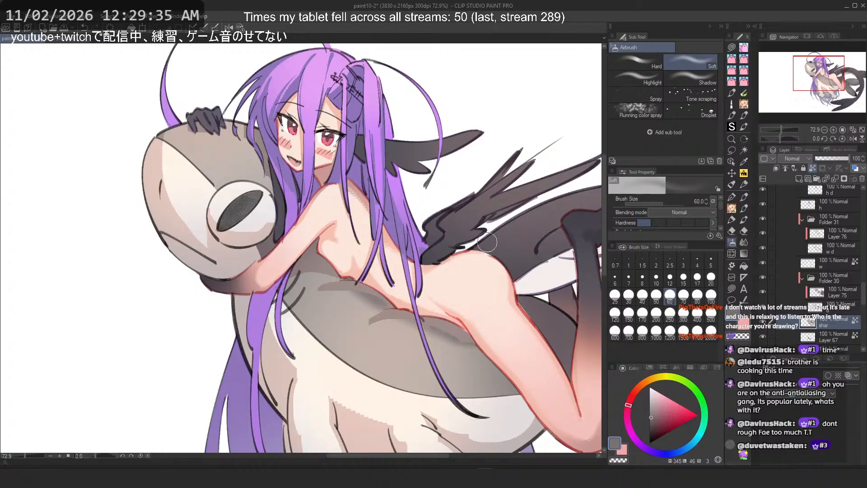
{"action": "key", "text": "ctrl+z"}
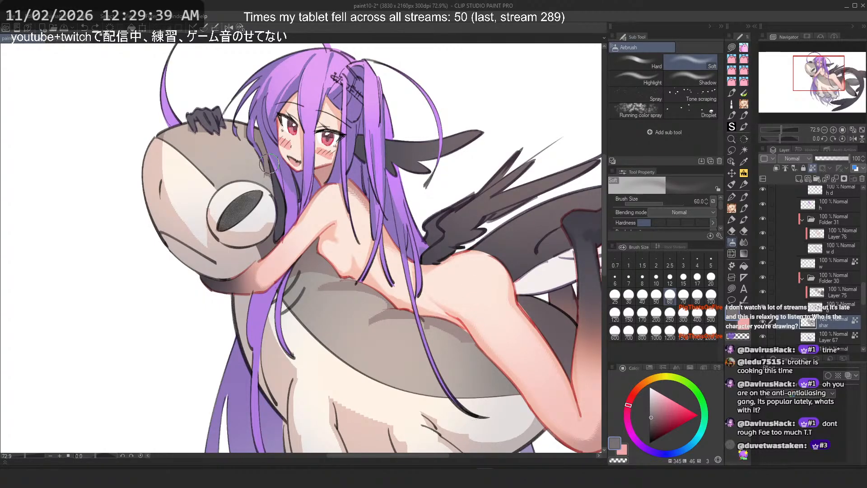
Step: Show hidden layers and examine the other character's drawing beside the shark illustration
{"action": "scroll", "coordinate": [799, 233], "scroll_direction": "up", "scroll_amount": 6}
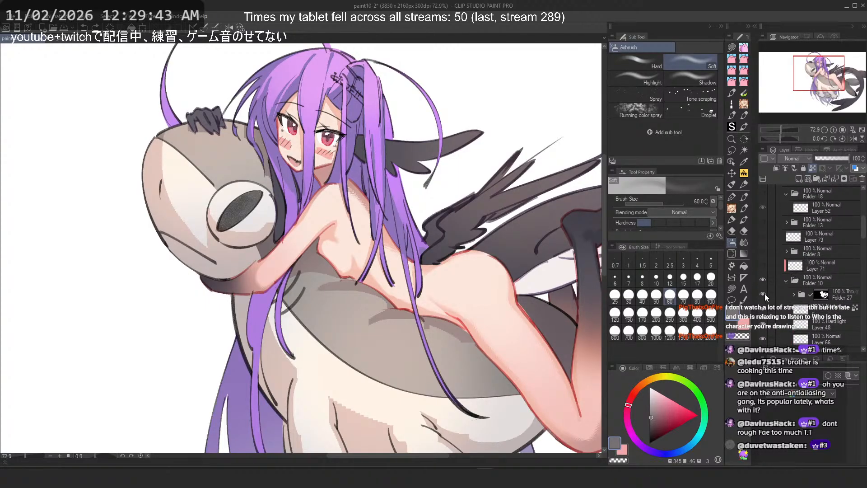
{"action": "left_click", "coordinate": [786, 279]}
{"action": "left_click_drag", "start_coordinate": [763, 265], "coordinate": [763, 254]}
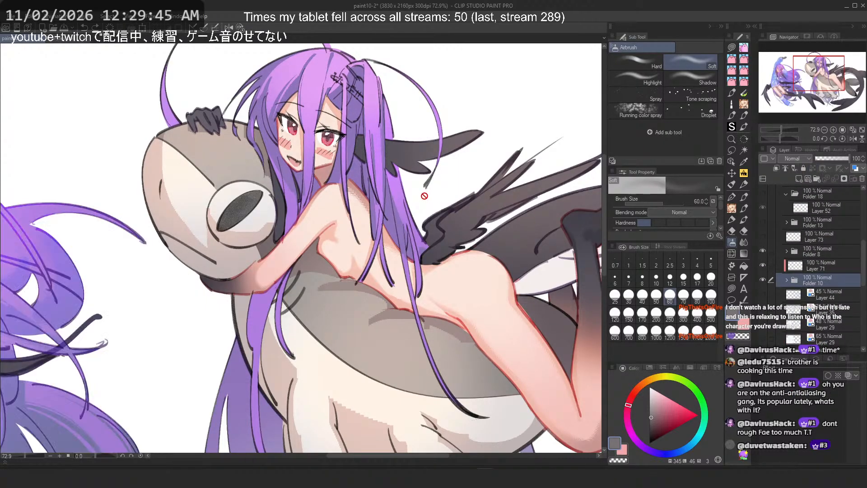
{"action": "scroll", "coordinate": [424, 194], "scroll_direction": "down", "scroll_amount": 6}
{"action": "left_click_drag", "start_coordinate": [234, 295], "coordinate": [392, 243]}
{"action": "scroll", "coordinate": [175, 207], "scroll_direction": "up", "scroll_amount": 5}
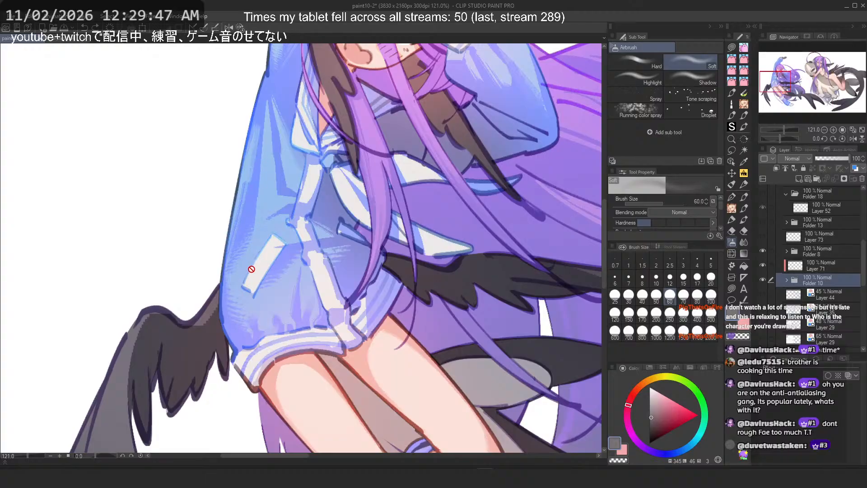
{"action": "left_click_drag", "start_coordinate": [246, 270], "coordinate": [259, 337]}
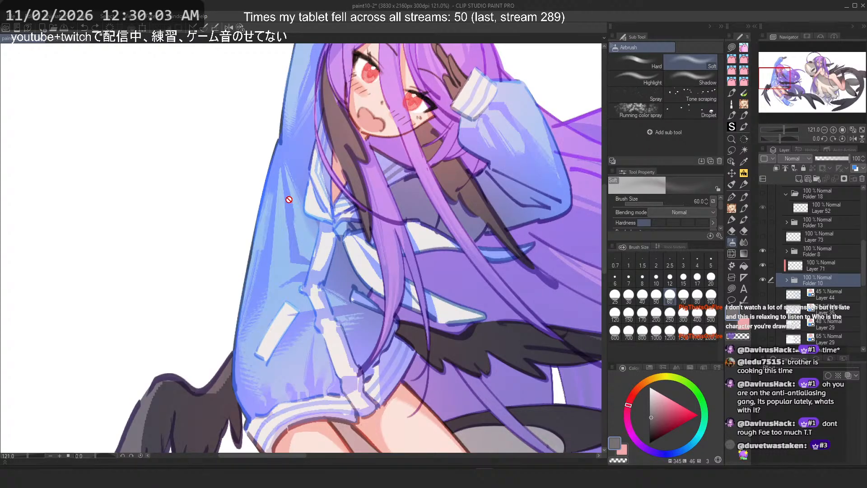
{"action": "scroll", "coordinate": [289, 200], "scroll_direction": "down", "scroll_amount": 5}
{"action": "scroll", "coordinate": [366, 185], "scroll_direction": "up", "scroll_amount": 4}
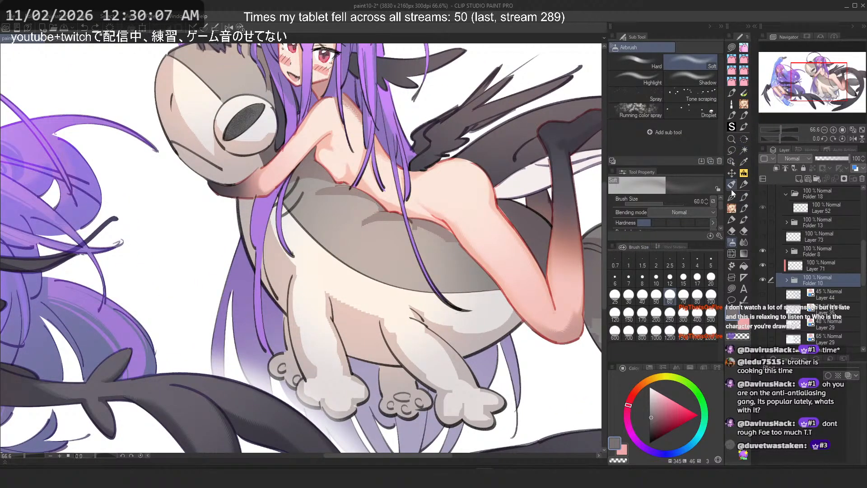
Step: Browse the brush, pen and watercolor sub tool sets for a suitable brush
{"action": "left_click", "coordinate": [744, 185]}
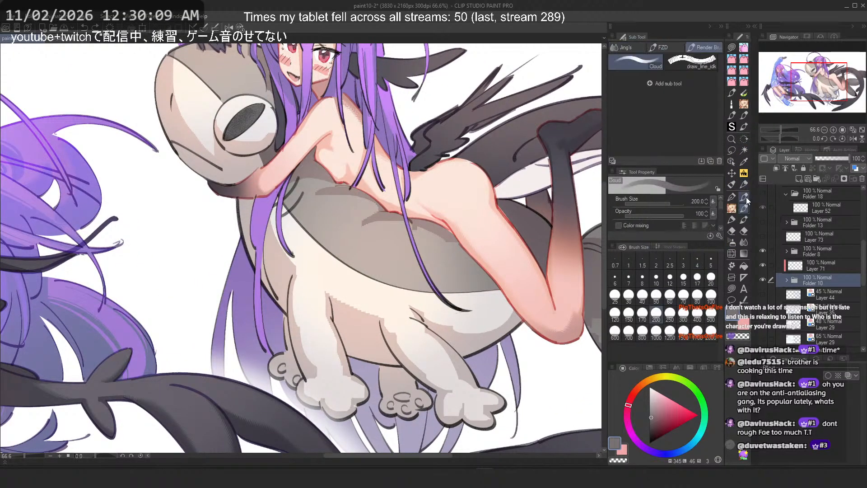
{"action": "left_click", "coordinate": [747, 197]}
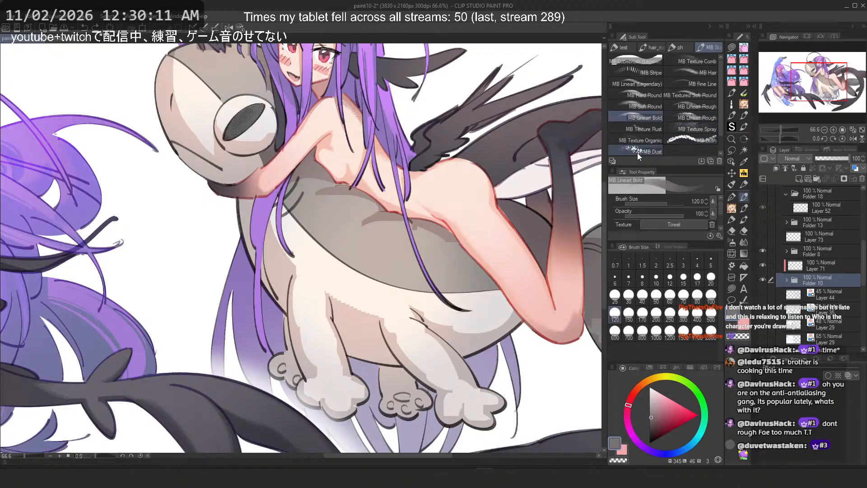
{"action": "left_click", "coordinate": [684, 49]}
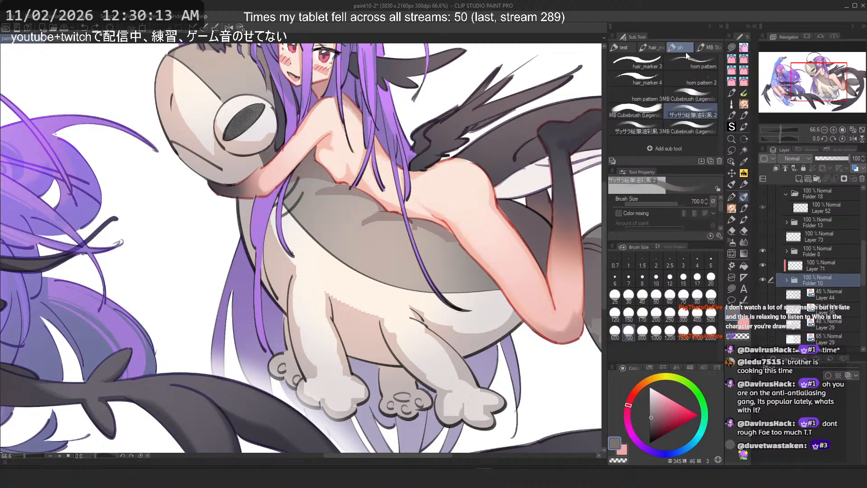
{"action": "left_click", "coordinate": [656, 48]}
{"action": "left_click", "coordinate": [629, 49]}
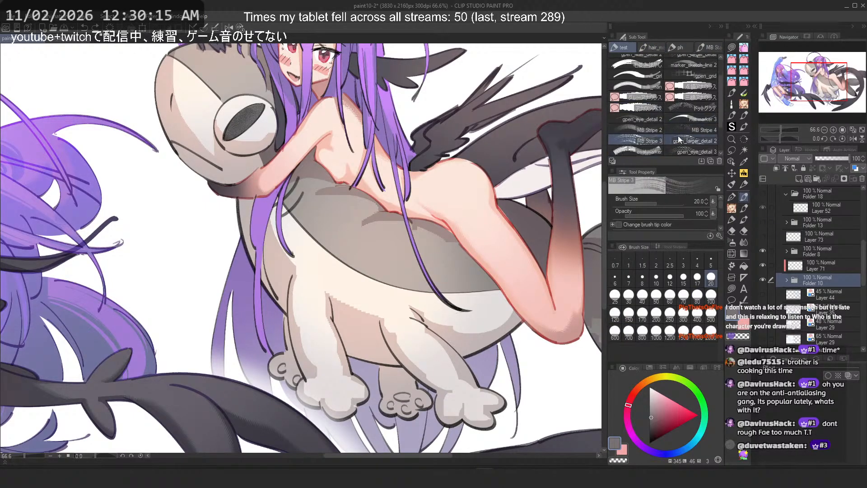
{"action": "scroll", "coordinate": [686, 131], "scroll_direction": "up", "scroll_amount": 3}
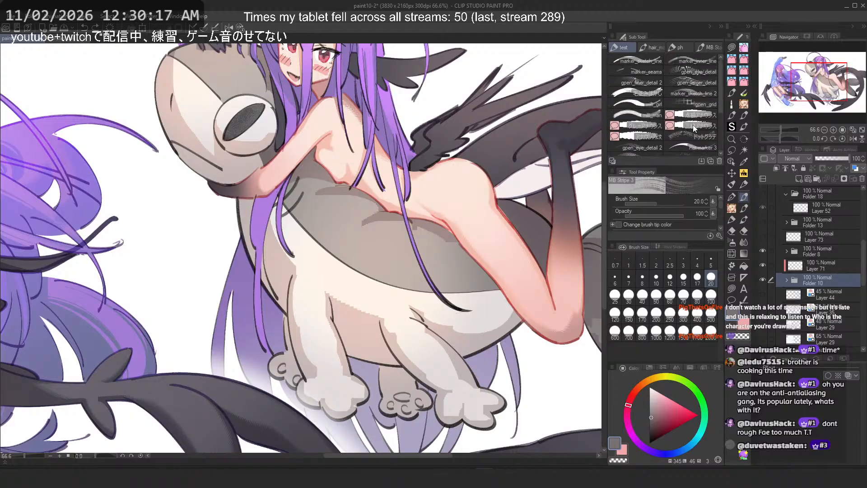
{"action": "left_click", "coordinate": [693, 51]}
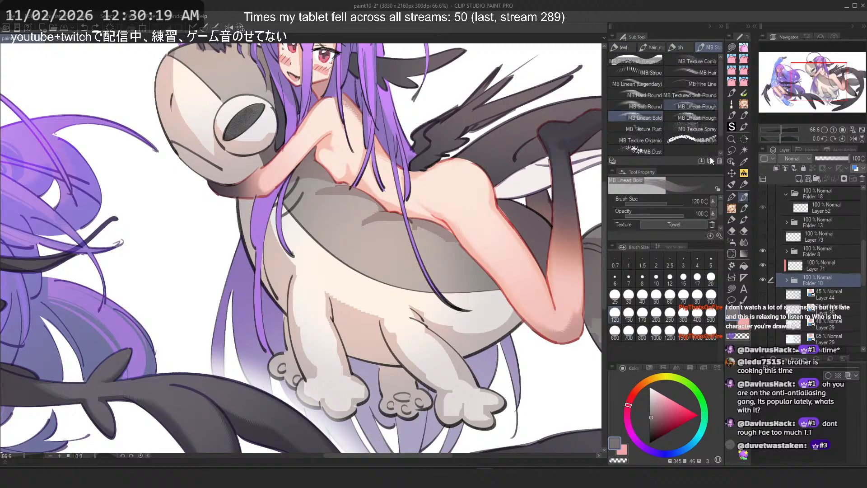
{"action": "left_click", "coordinate": [732, 197]}
{"action": "left_click", "coordinate": [744, 208]}
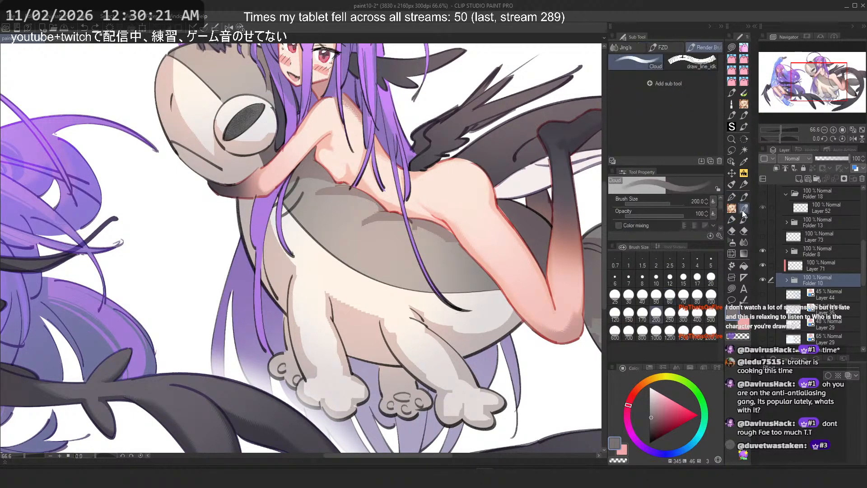
{"action": "left_click", "coordinate": [744, 220]}
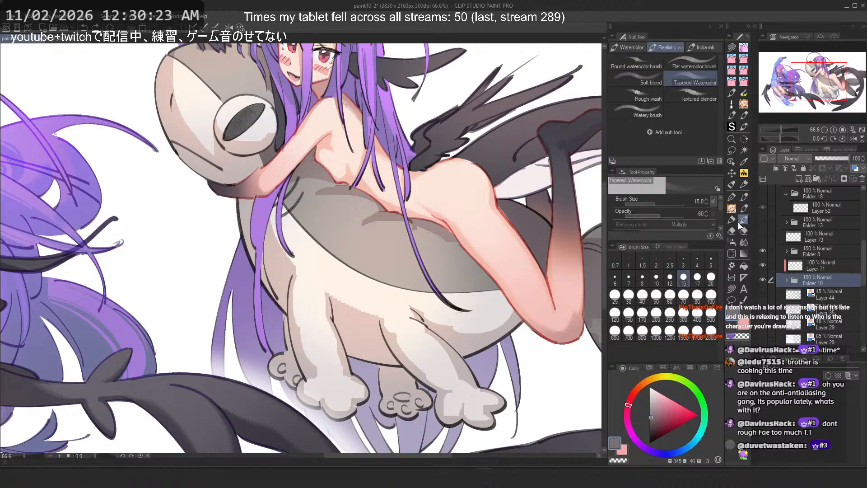
{"action": "left_click", "coordinate": [732, 221]}
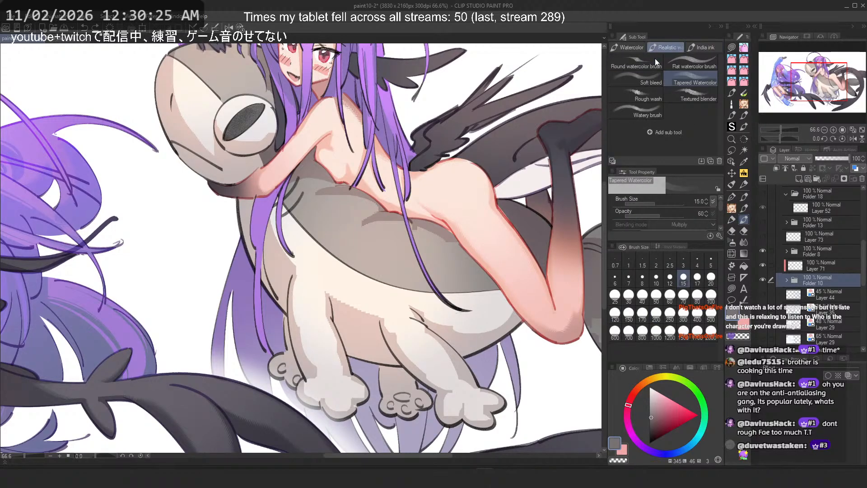
{"action": "left_click", "coordinate": [732, 220]}
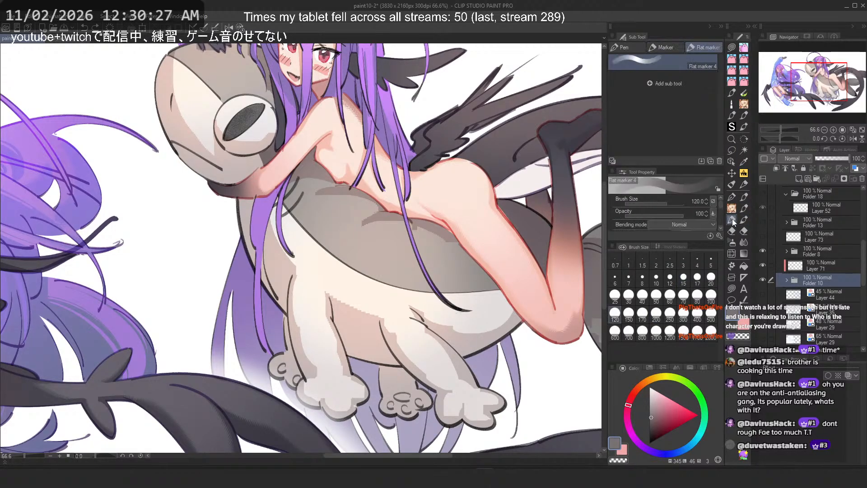
Step: Browse the marker, pencil and sketch sub tools, then pick the MB Linear Bold brush
{"action": "left_click", "coordinate": [668, 46]}
{"action": "left_click", "coordinate": [636, 47]}
{"action": "left_click", "coordinate": [668, 47]}
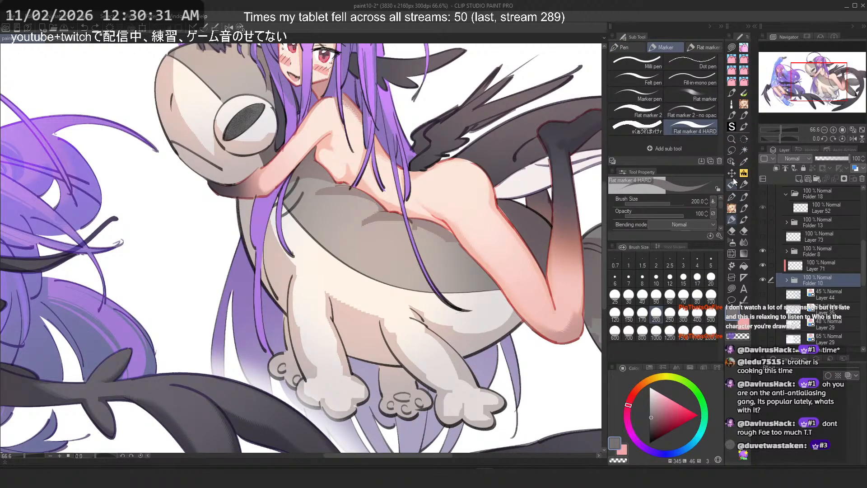
{"action": "left_click", "coordinate": [733, 198]}
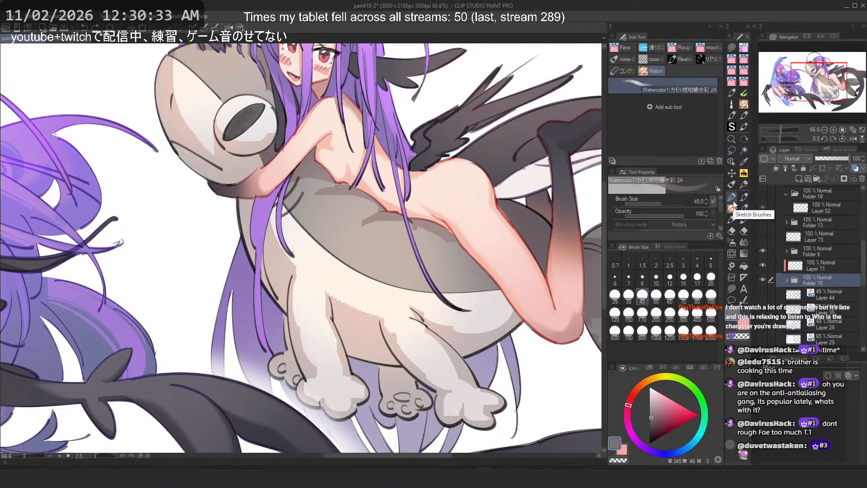
{"action": "left_click", "coordinate": [744, 197]}
{"action": "left_click", "coordinate": [744, 174]}
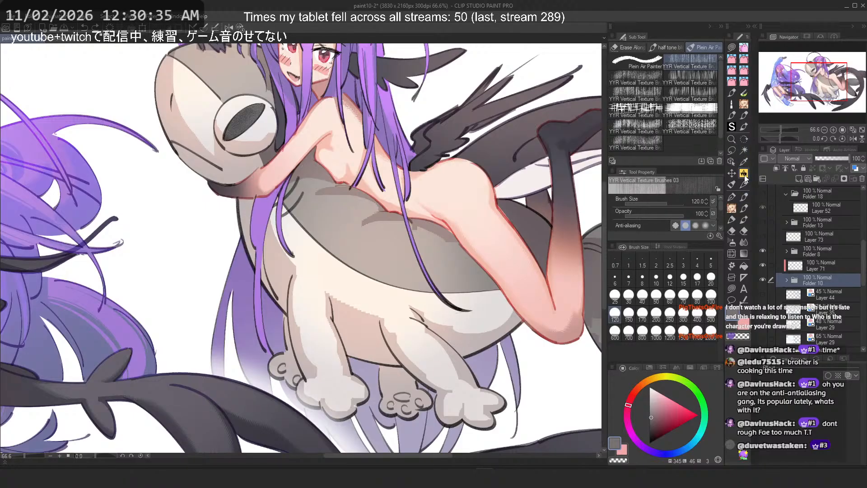
{"action": "left_click", "coordinate": [745, 184]}
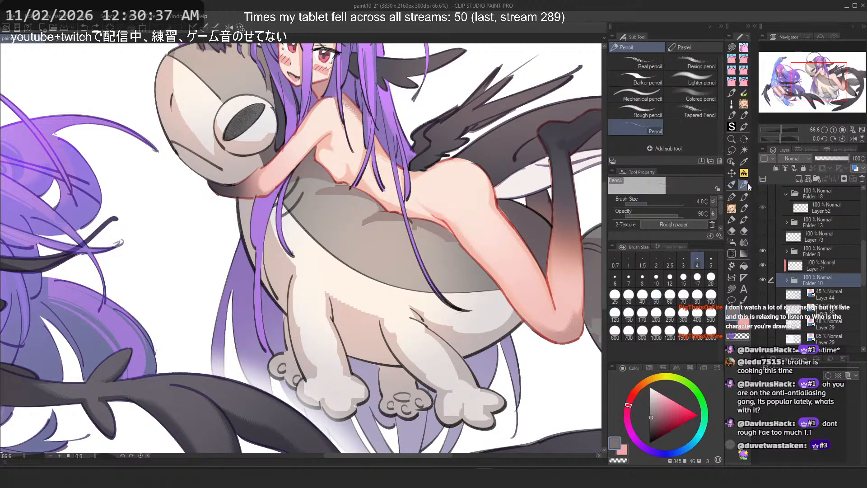
{"action": "left_click", "coordinate": [745, 195]}
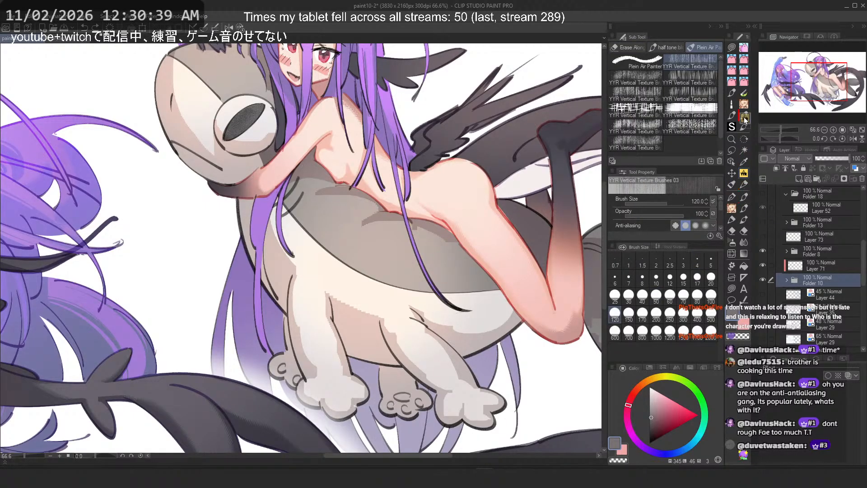
{"action": "left_click_drag", "start_coordinate": [745, 118], "coordinate": [750, 131]}
{"action": "left_click", "coordinate": [732, 209]}
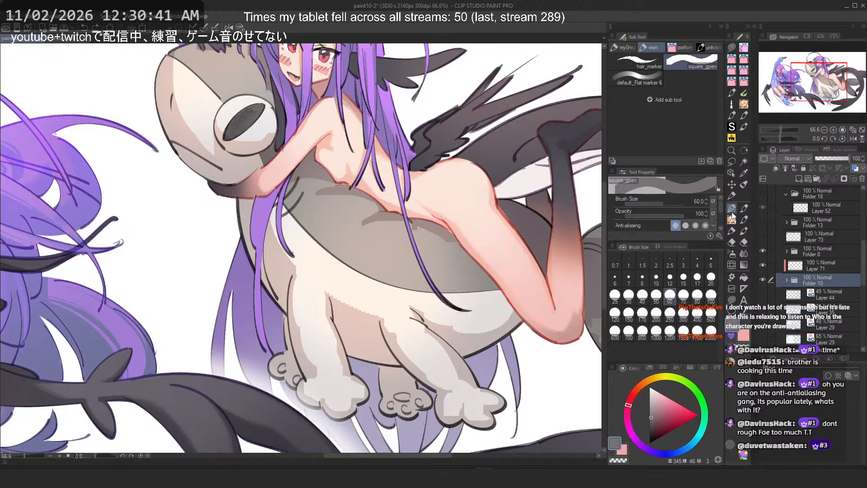
{"action": "left_click", "coordinate": [744, 208]}
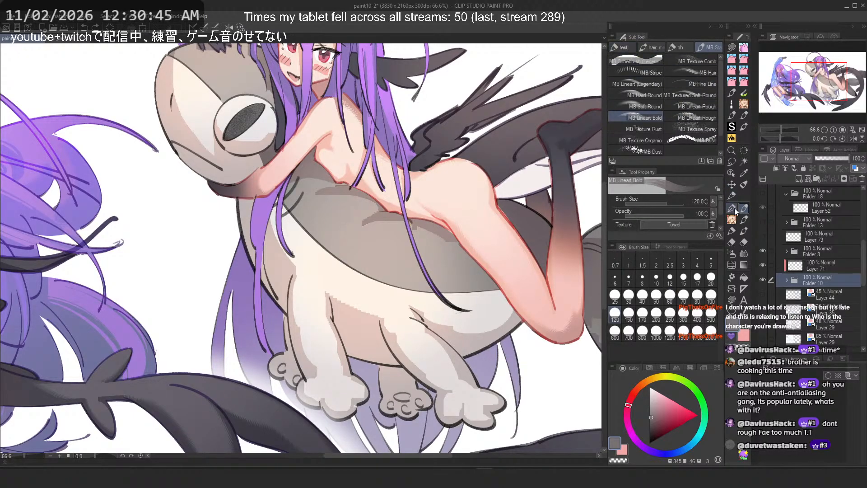
{"action": "left_click", "coordinate": [735, 218]}
{"action": "left_click", "coordinate": [744, 220]}
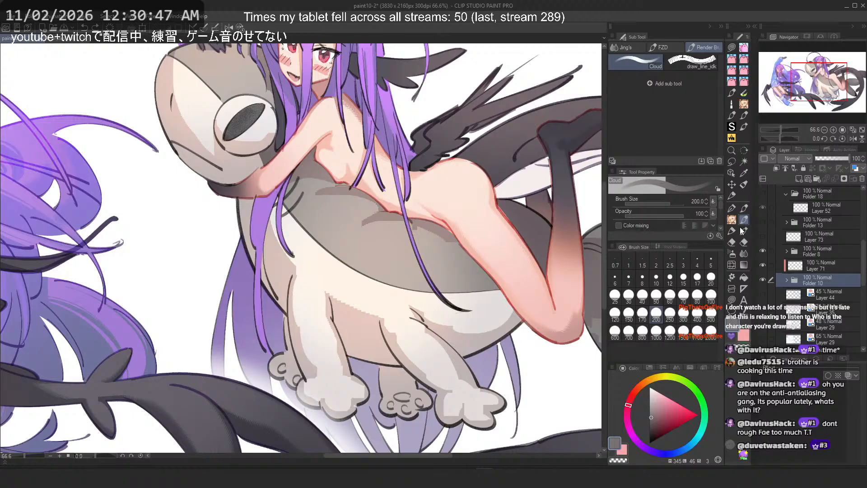
{"action": "left_click", "coordinate": [742, 231]}
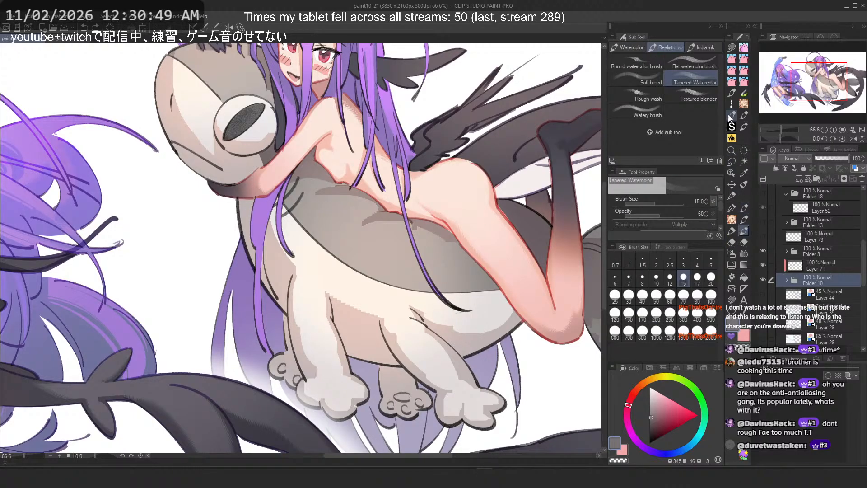
{"action": "left_click", "coordinate": [744, 116]}
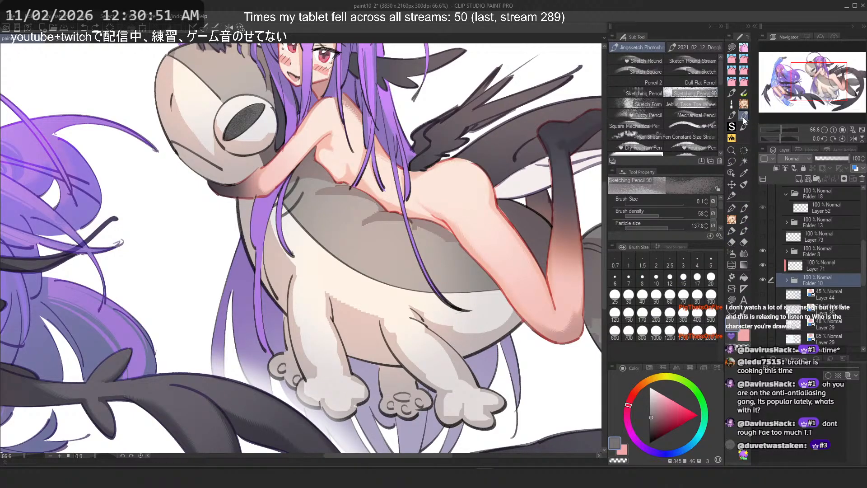
{"action": "left_click", "coordinate": [744, 209]}
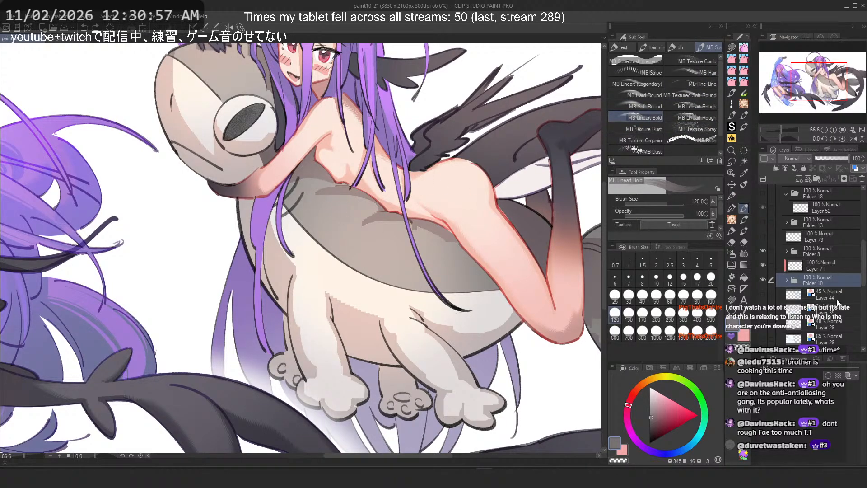
Step: Select the shark layer and paint dark gray strokes across the shark's back, undoing one stroke
{"action": "left_click", "coordinate": [787, 280]}
{"action": "scroll", "coordinate": [804, 296], "scroll_direction": "down", "scroll_amount": 10}
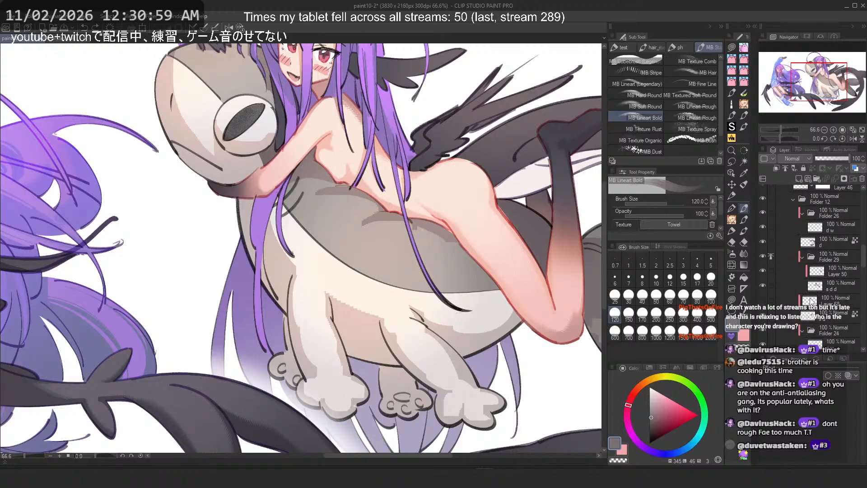
{"action": "scroll", "coordinate": [811, 301], "scroll_direction": "down", "scroll_amount": 4}
{"action": "scroll", "coordinate": [811, 301], "scroll_direction": "down", "scroll_amount": 8}
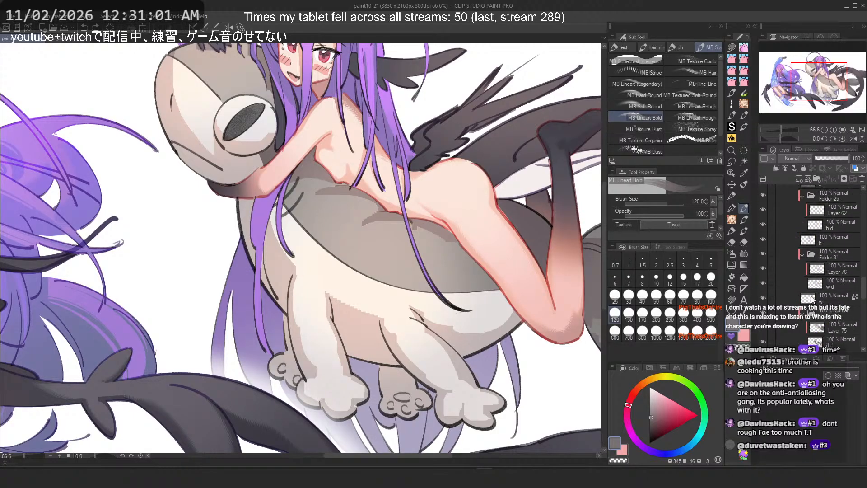
{"action": "left_click", "coordinate": [816, 244]}
{"action": "mouse_move", "coordinate": [304, 232]}
{"action": "left_mouse_down"}
{"action": "mouse_move", "coordinate": [431, 227]}
{"action": "mouse_move", "coordinate": [433, 262]}
{"action": "left_mouse_up"}
{"action": "scroll", "coordinate": [432, 262], "scroll_direction": "up", "scroll_amount": 3}
{"action": "key", "text": "ctrl+z"}
{"action": "left_click_drag", "start_coordinate": [289, 204], "coordinate": [354, 310]}
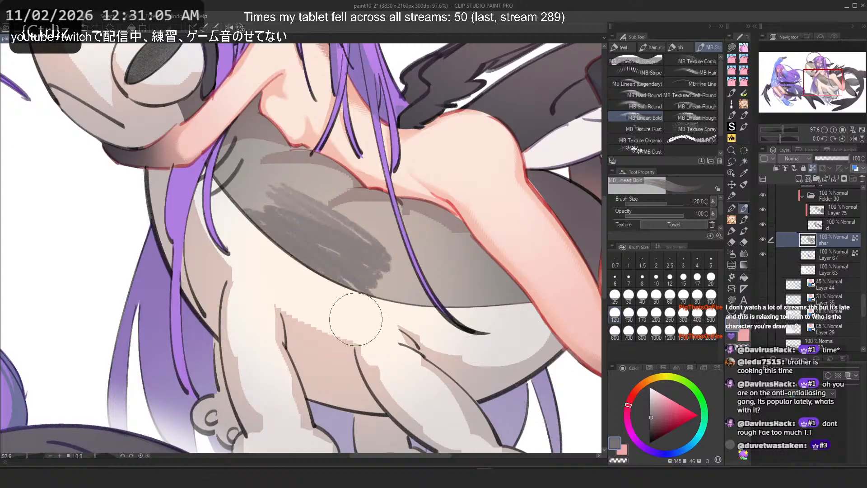
Step: Try the Soft Round, Stripe and Hair brushes on the shark's back, undoing each test stroke
{"action": "key", "text": "ctrl+z"}
{"action": "mouse_move", "coordinate": [332, 199]}
{"action": "left_mouse_down"}
{"action": "mouse_move", "coordinate": [322, 241]}
{"action": "mouse_move", "coordinate": [240, 214]}
{"action": "left_mouse_up"}
{"action": "key", "text": "ctrl+z"}
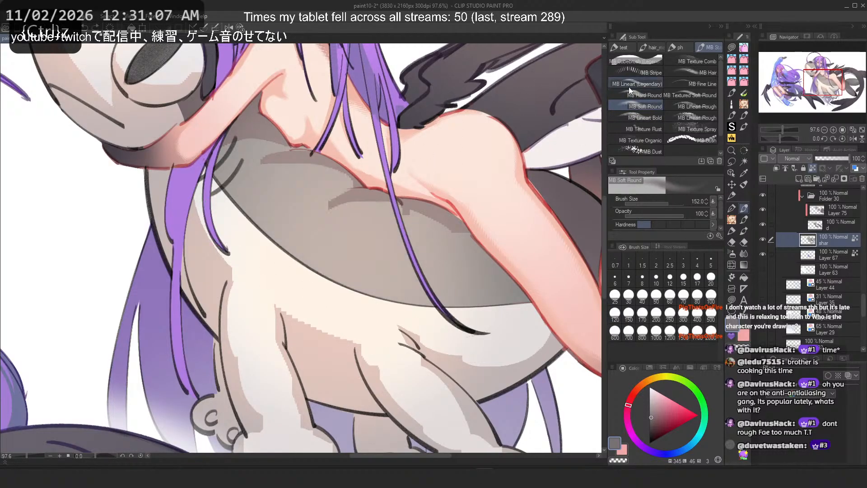
{"action": "left_click", "coordinate": [630, 87]}
{"action": "mouse_move", "coordinate": [273, 171]}
{"action": "left_mouse_down"}
{"action": "mouse_move", "coordinate": [364, 248]}
{"action": "mouse_move", "coordinate": [384, 296]}
{"action": "left_mouse_up"}
{"action": "key", "text": "ctrl+z"}
{"action": "left_click", "coordinate": [646, 73]}
{"action": "mouse_move", "coordinate": [317, 182]}
{"action": "left_mouse_down"}
{"action": "mouse_move", "coordinate": [304, 235]}
{"action": "mouse_move", "coordinate": [263, 220]}
{"action": "left_mouse_up"}
{"action": "key", "text": "ctrl+z"}
{"action": "left_click", "coordinate": [671, 71]}
{"action": "mouse_move", "coordinate": [313, 172]}
{"action": "left_mouse_down"}
{"action": "mouse_move", "coordinate": [348, 252]}
{"action": "mouse_move", "coordinate": [389, 290]}
{"action": "left_mouse_up"}
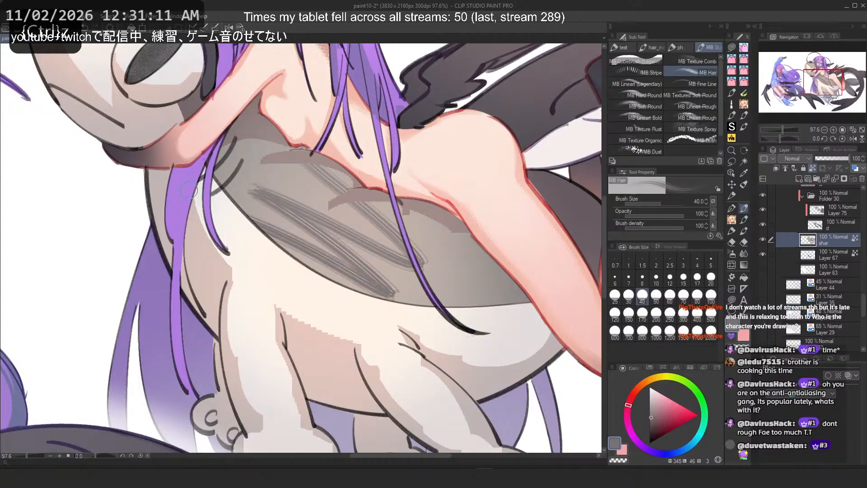
{"action": "key", "text": "ctrl+z"}
{"action": "left_click", "coordinate": [643, 314]}
{"action": "left_click_drag", "start_coordinate": [327, 175], "coordinate": [278, 197]}
{"action": "key", "text": "ctrl+z"}
Step: Try the Fine Line, Linear Rough, Linear Bold, Texture Spray and Texture Rust brushes on the shark's back, undoing each stroke
{"action": "left_click", "coordinate": [703, 83]}
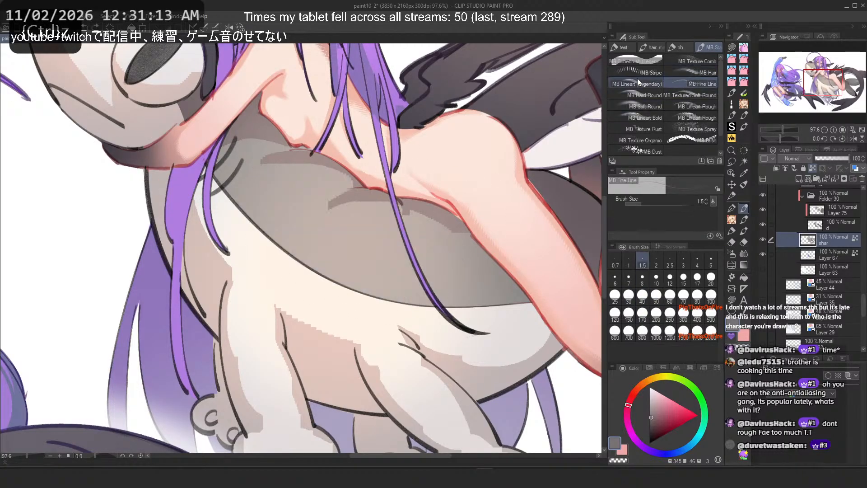
{"action": "left_click", "coordinate": [698, 106]}
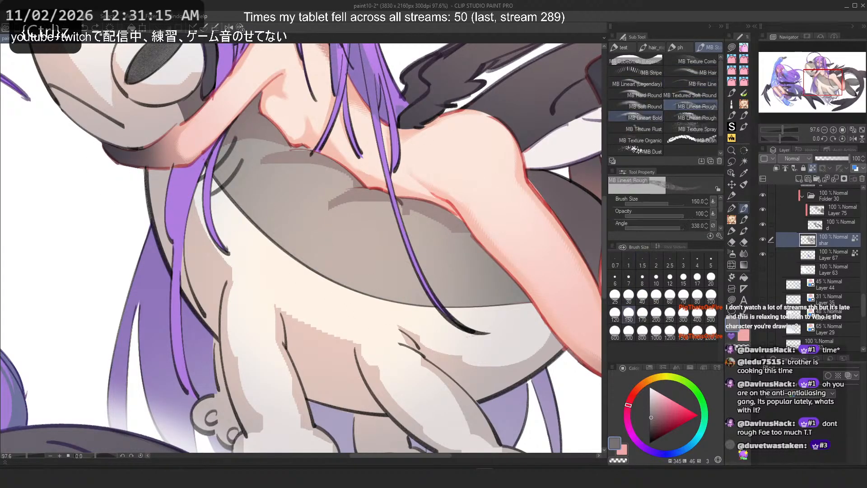
{"action": "mouse_move", "coordinate": [343, 181]}
{"action": "left_mouse_down"}
{"action": "mouse_move", "coordinate": [407, 280]}
{"action": "mouse_move", "coordinate": [271, 212]}
{"action": "left_mouse_up"}
{"action": "key", "text": "ctrl+z"}
{"action": "left_click", "coordinate": [697, 118]}
{"action": "mouse_move", "coordinate": [388, 207]}
{"action": "left_mouse_down"}
{"action": "mouse_move", "coordinate": [349, 259]}
{"action": "mouse_move", "coordinate": [263, 250]}
{"action": "left_mouse_up"}
{"action": "key", "text": "ctrl+z"}
{"action": "left_click", "coordinate": [697, 128]}
{"action": "mouse_move", "coordinate": [452, 261]}
{"action": "left_mouse_down"}
{"action": "mouse_move", "coordinate": [382, 298]}
{"action": "mouse_move", "coordinate": [363, 244]}
{"action": "left_mouse_up"}
{"action": "key", "text": "ctrl+z"}
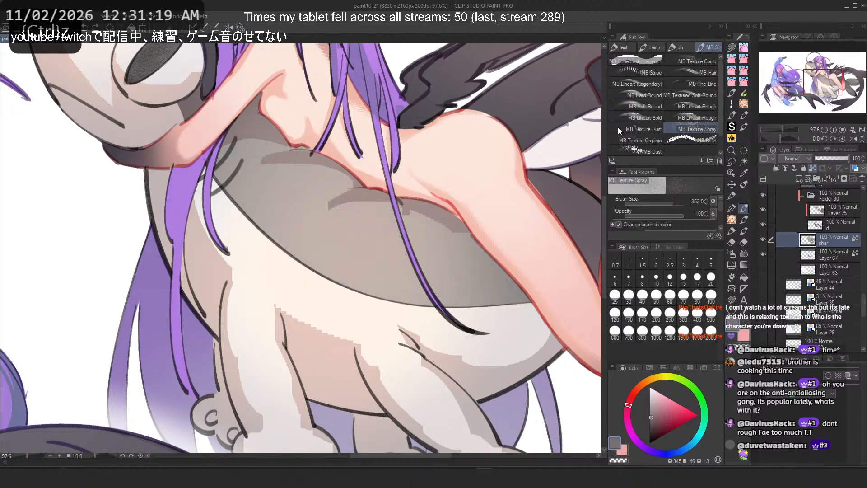
{"action": "left_click", "coordinate": [637, 129]}
{"action": "mouse_move", "coordinate": [411, 216]}
{"action": "left_mouse_down"}
{"action": "mouse_move", "coordinate": [416, 224]}
{"action": "mouse_move", "coordinate": [302, 242]}
{"action": "left_mouse_up"}
{"action": "key", "text": "ctrl+z"}
{"action": "mouse_move", "coordinate": [454, 275]}
{"action": "left_mouse_down"}
{"action": "mouse_move", "coordinate": [340, 297]}
{"action": "mouse_move", "coordinate": [334, 217]}
{"action": "mouse_move", "coordinate": [396, 310]}
{"action": "mouse_move", "coordinate": [411, 297]}
{"action": "left_mouse_up"}
{"action": "key", "text": "ctrl+z"}
Step: Open the Texture Rust brush's sub tool detail settings and examine its texture, ink, brush tip and stroke categories
{"action": "left_click", "coordinate": [719, 236]}
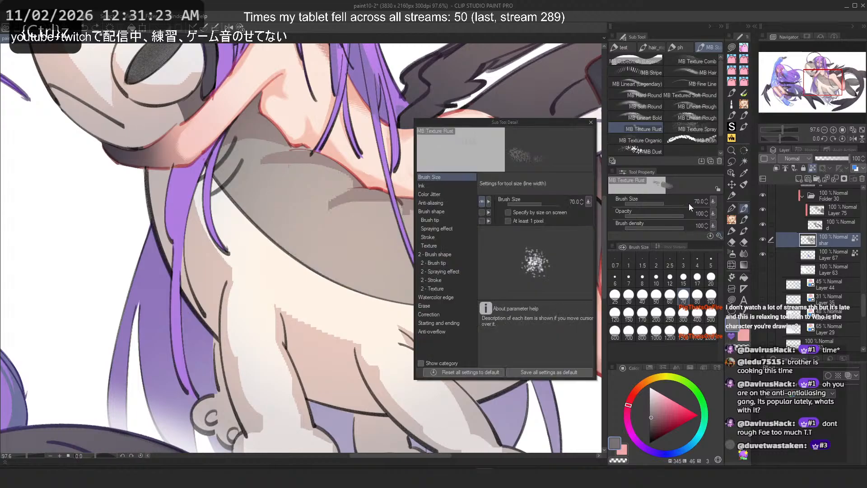
{"action": "left_click", "coordinate": [428, 246]}
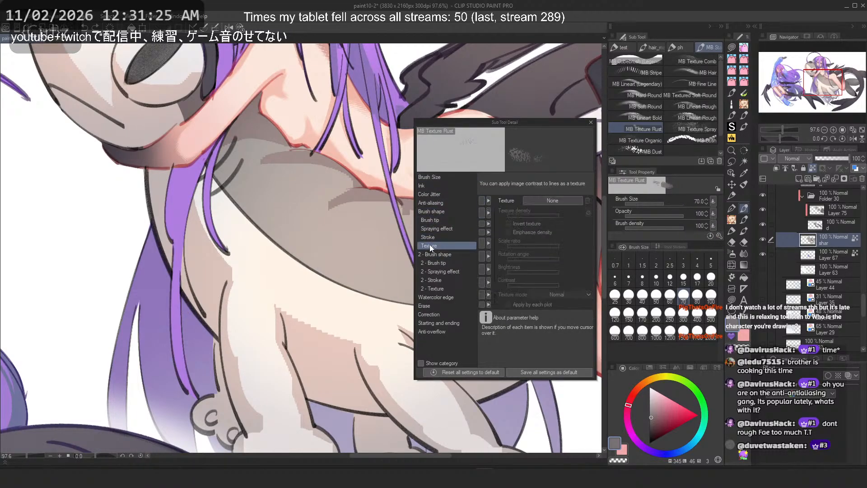
{"action": "left_click", "coordinate": [423, 185]}
{"action": "left_click", "coordinate": [425, 194]}
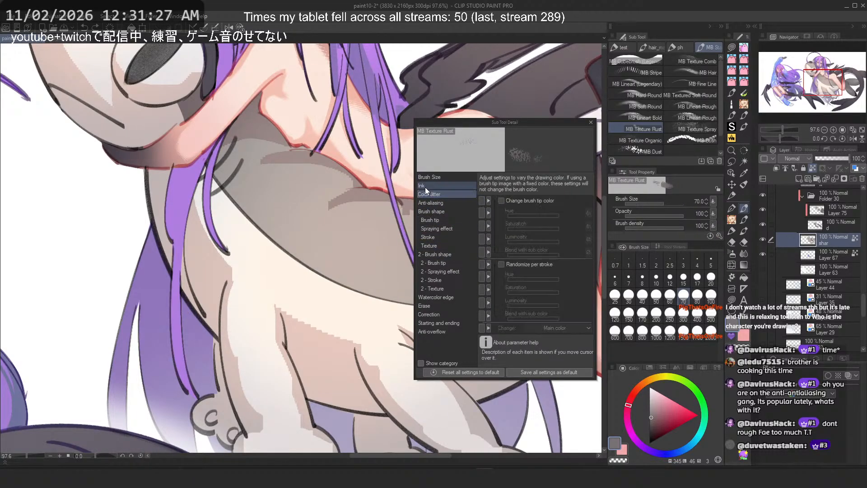
{"action": "left_click", "coordinate": [428, 202]}
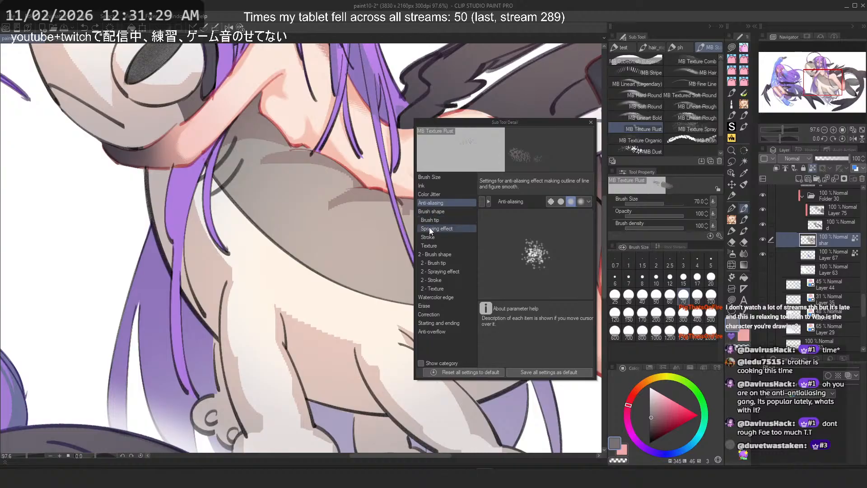
{"action": "left_click", "coordinate": [428, 220]}
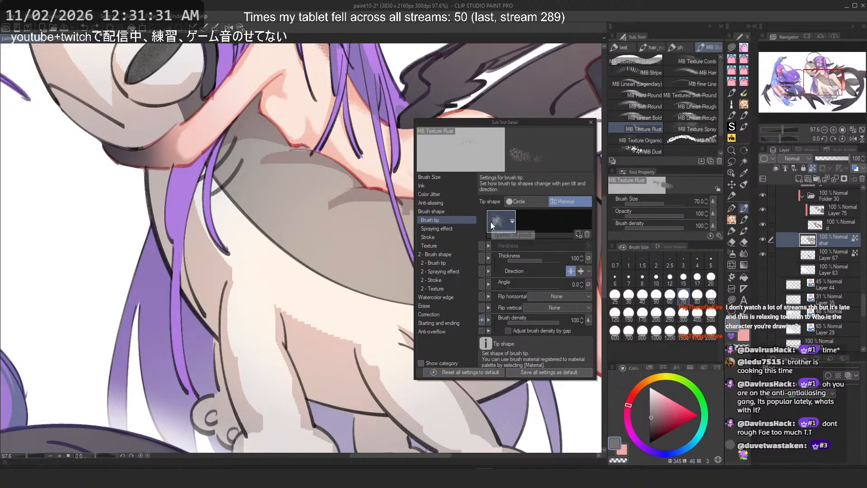
{"action": "left_click", "coordinate": [429, 229]}
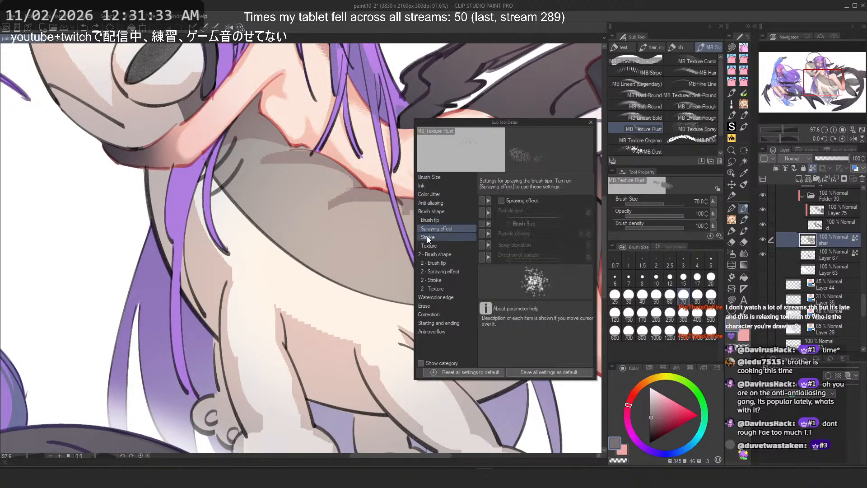
{"action": "left_click", "coordinate": [427, 236]}
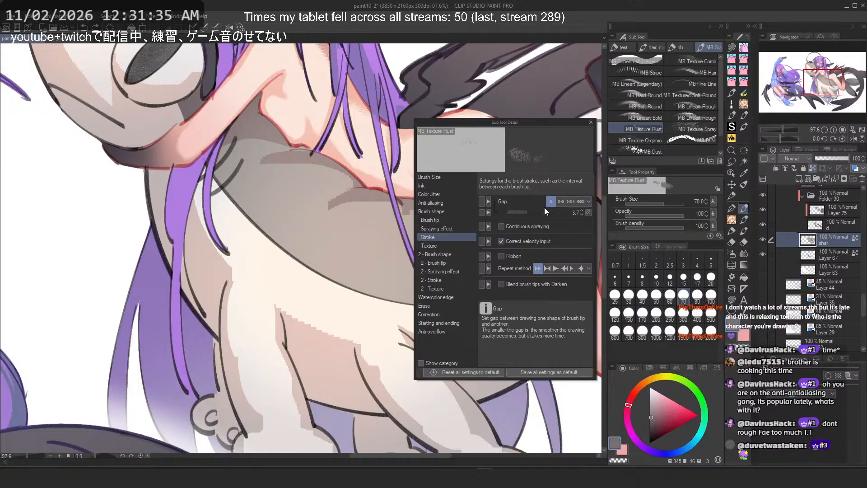
{"action": "left_click", "coordinate": [591, 122]}
Step: Try Texture Rust strokes diagonally across the shark's back, undoing them
{"action": "left_click_drag", "start_coordinate": [298, 195], "coordinate": [466, 324]}
{"action": "key", "text": "ctrl+z"}
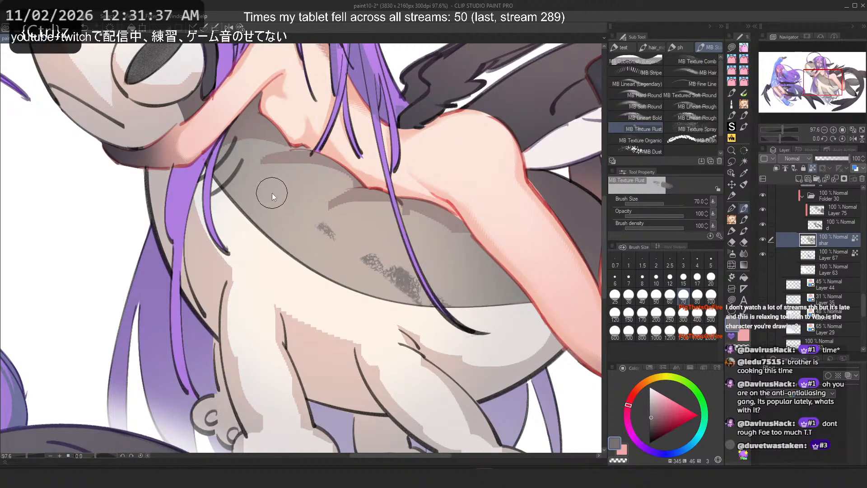
{"action": "left_click_drag", "start_coordinate": [271, 188], "coordinate": [332, 225]}
{"action": "left_click_drag", "start_coordinate": [439, 281], "coordinate": [530, 319]}
{"action": "key", "text": "ctrl+z"}
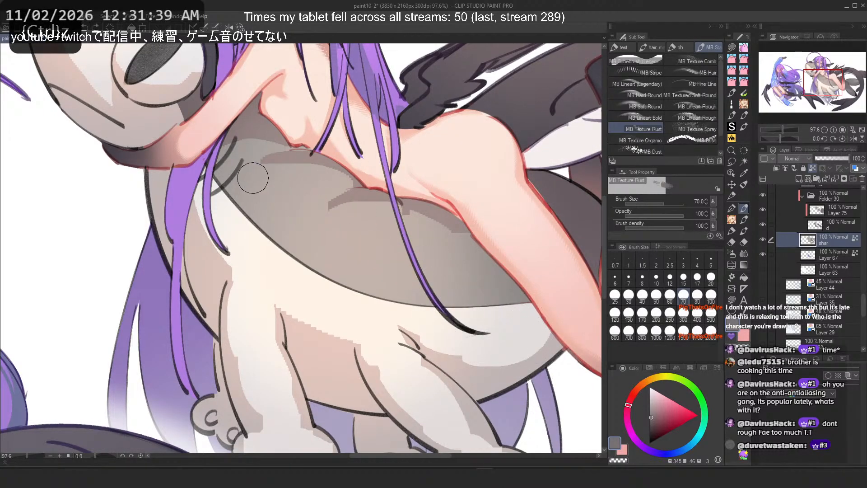
{"action": "left_click_drag", "start_coordinate": [253, 178], "coordinate": [521, 318]}
{"action": "key", "text": "ctrl+z"}
{"action": "left_click_drag", "start_coordinate": [294, 208], "coordinate": [524, 327]}
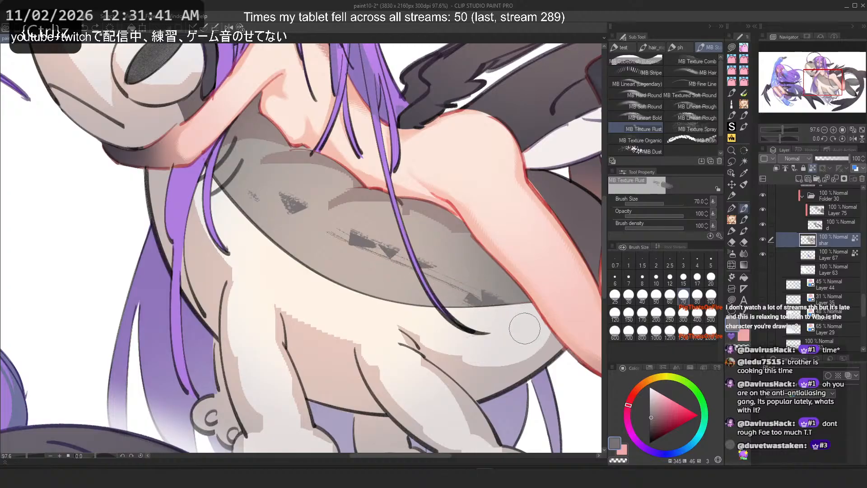
{"action": "key", "text": "ctrl+z"}
{"action": "left_click_drag", "start_coordinate": [292, 208], "coordinate": [513, 327]}
{"action": "key", "text": "ctrl+z"}
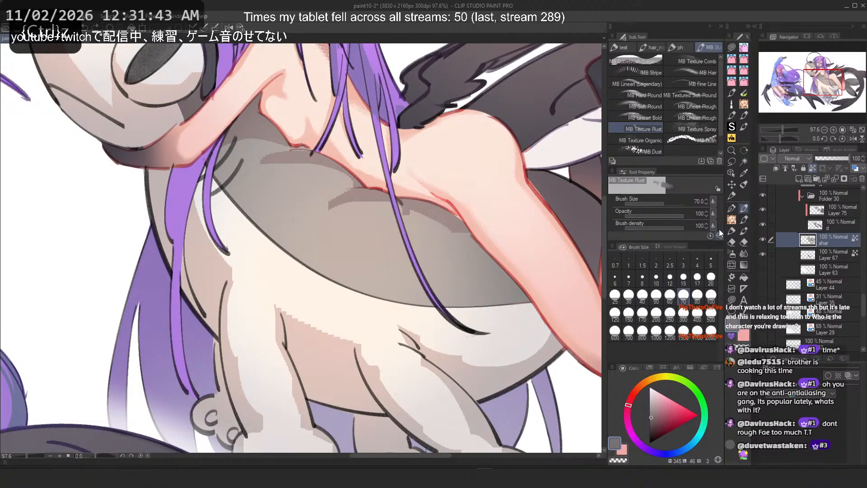
Step: Reopen the Texture Rust detail settings and examine its brush shape and dual brush options
{"action": "left_click", "coordinate": [719, 235]}
{"action": "left_click", "coordinate": [426, 220]}
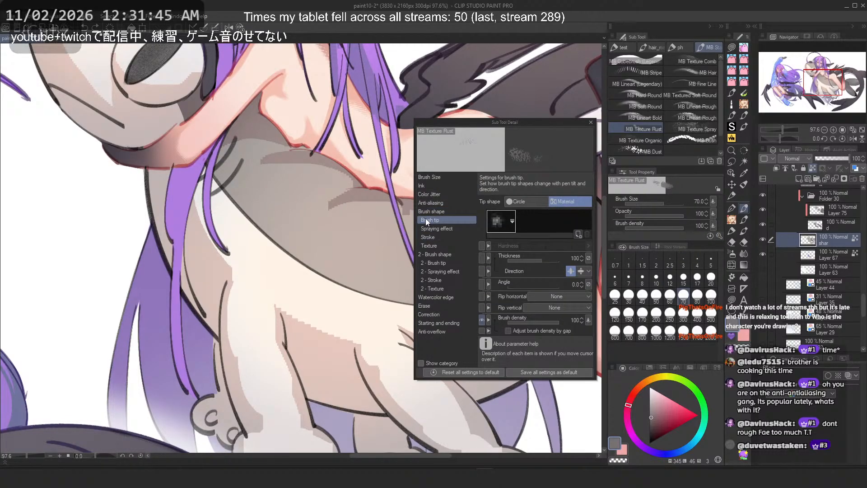
{"action": "left_click", "coordinate": [424, 211]}
{"action": "left_click", "coordinate": [428, 280]}
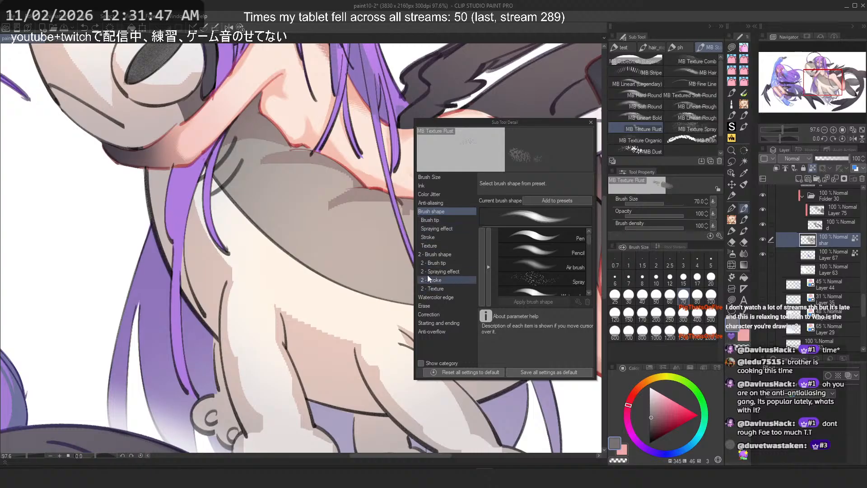
{"action": "left_click", "coordinate": [430, 254]}
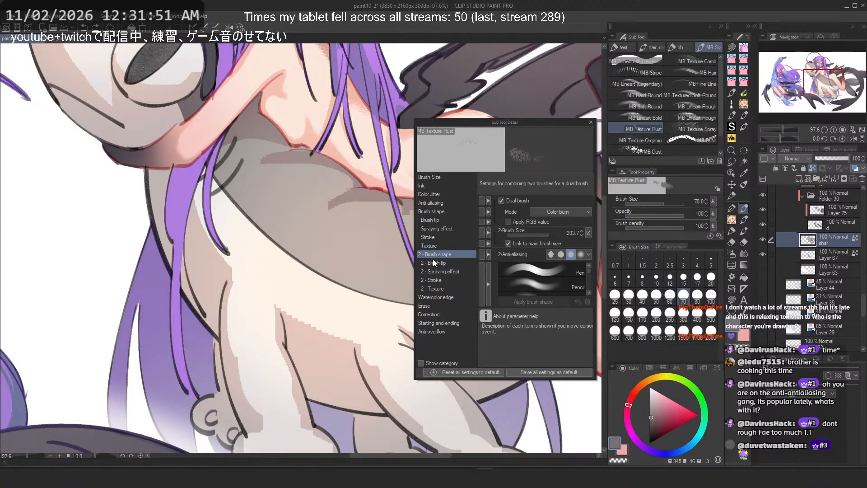
{"action": "left_click", "coordinate": [436, 262]}
{"action": "left_click", "coordinate": [441, 273]}
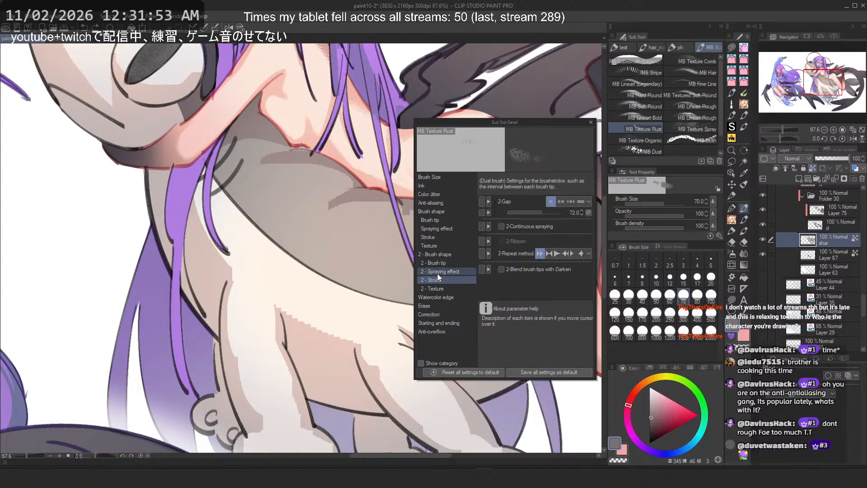
{"action": "left_click", "coordinate": [435, 289]}
{"action": "left_click", "coordinate": [438, 275]}
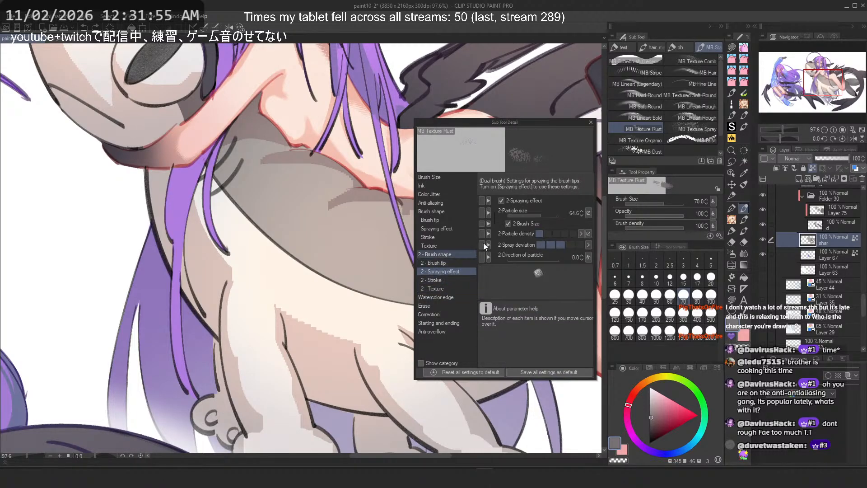
{"action": "left_click", "coordinate": [433, 282]}
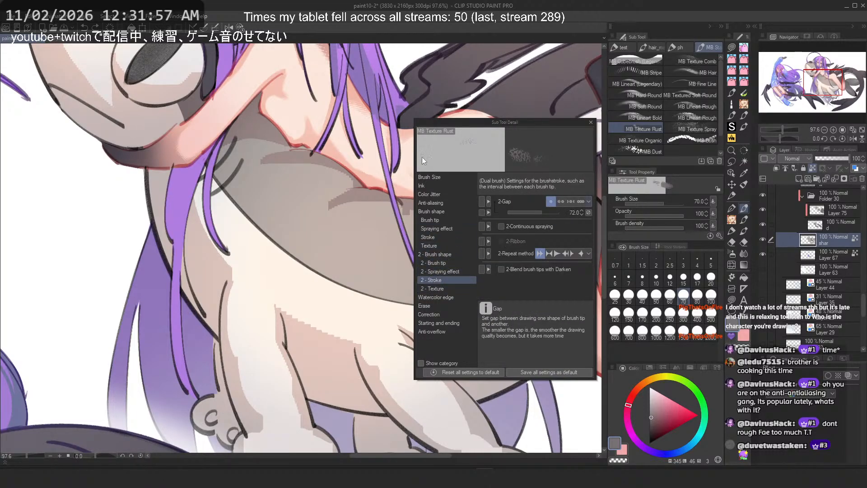
{"action": "left_click", "coordinate": [429, 237]}
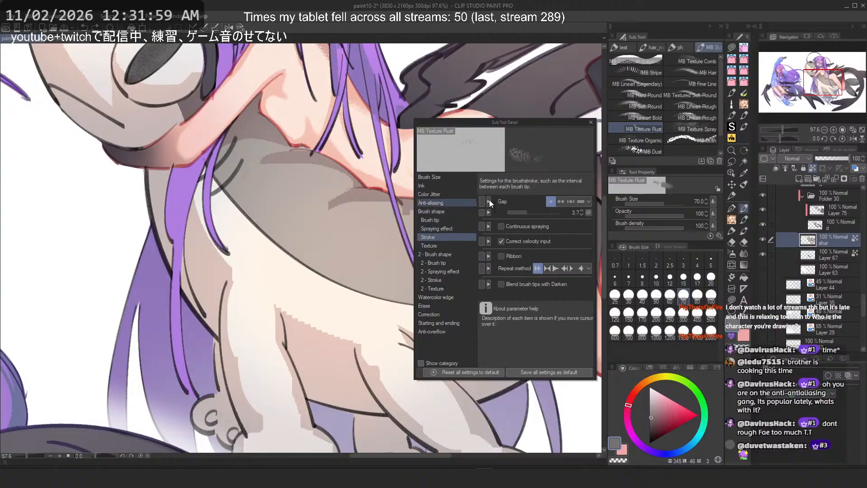
{"action": "left_click", "coordinate": [591, 122]}
Step: Try more short Texture Rust strokes along the shark's back, undoing them all
{"action": "left_click_drag", "start_coordinate": [289, 214], "coordinate": [305, 227]}
{"action": "left_click_drag", "start_coordinate": [321, 237], "coordinate": [376, 272]}
{"action": "left_click_drag", "start_coordinate": [424, 277], "coordinate": [442, 289]}
{"action": "key", "text": "ctrl+z"}
{"action": "key", "text": "ctrl+z"}
{"action": "key", "text": "ctrl+z"}
{"action": "key", "text": "ctrl+z"}
{"action": "left_click_drag", "start_coordinate": [288, 206], "coordinate": [302, 218]}
{"action": "left_click_drag", "start_coordinate": [323, 230], "coordinate": [367, 249]}
{"action": "left_click_drag", "start_coordinate": [447, 283], "coordinate": [468, 291]}
{"action": "left_click_drag", "start_coordinate": [289, 239], "coordinate": [362, 268]}
{"action": "left_click_drag", "start_coordinate": [253, 192], "coordinate": [461, 296]}
{"action": "mouse_move", "coordinate": [239, 176]}
{"action": "left_mouse_down"}
{"action": "mouse_move", "coordinate": [316, 199]}
{"action": "mouse_move", "coordinate": [253, 194]}
{"action": "left_mouse_up"}
{"action": "left_click_drag", "start_coordinate": [355, 208], "coordinate": [368, 217]}
{"action": "key", "text": "ctrl+z"}
{"action": "key", "text": "ctrl+z"}
{"action": "mouse_move", "coordinate": [299, 192]}
{"action": "left_mouse_down"}
{"action": "mouse_move", "coordinate": [499, 295]}
{"action": "mouse_move", "coordinate": [370, 242]}
{"action": "mouse_move", "coordinate": [497, 305]}
{"action": "left_mouse_up"}
{"action": "key", "text": "ctrl+z"}
{"action": "key", "text": "ctrl+z"}
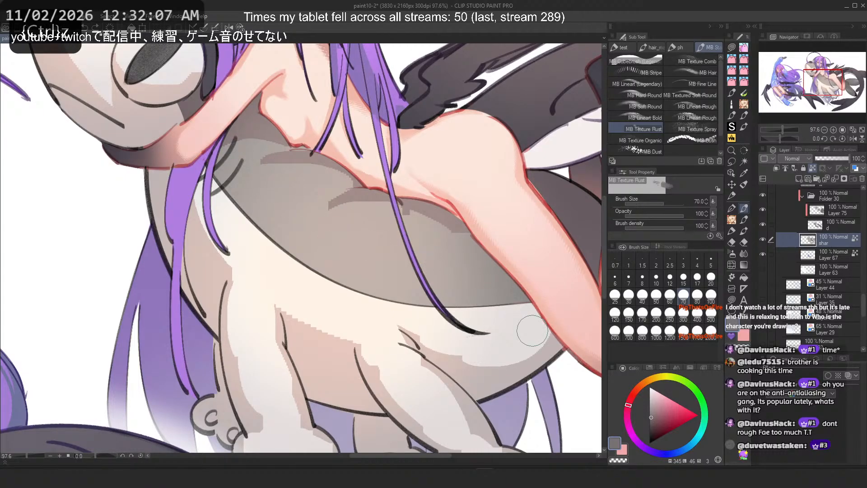
Step: Try the Texture Spray, Texture Rust, Linear Bold, Linear (Legendary) and Soft Round brushes on the shark, undoing each stroke
{"action": "left_click", "coordinate": [680, 124]}
{"action": "mouse_move", "coordinate": [290, 195]}
{"action": "left_mouse_down"}
{"action": "mouse_move", "coordinate": [393, 303]}
{"action": "mouse_move", "coordinate": [199, 206]}
{"action": "left_mouse_up"}
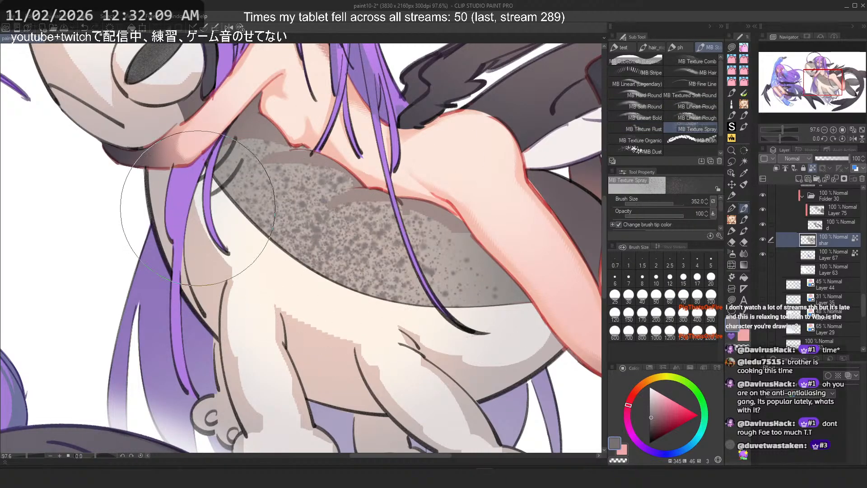
{"action": "key", "text": "ctrl+z"}
{"action": "left_click", "coordinate": [647, 126]}
{"action": "mouse_move", "coordinate": [334, 225]}
{"action": "left_mouse_down"}
{"action": "mouse_move", "coordinate": [394, 220]}
{"action": "mouse_move", "coordinate": [333, 256]}
{"action": "mouse_move", "coordinate": [309, 217]}
{"action": "mouse_move", "coordinate": [356, 300]}
{"action": "mouse_move", "coordinate": [354, 255]}
{"action": "left_mouse_up"}
{"action": "key", "text": "ctrl+z"}
{"action": "left_click", "coordinate": [637, 117]}
{"action": "mouse_move", "coordinate": [375, 226]}
{"action": "left_mouse_down"}
{"action": "mouse_move", "coordinate": [358, 298]}
{"action": "mouse_move", "coordinate": [275, 239]}
{"action": "left_mouse_up"}
{"action": "key", "text": "ctrl+z"}
{"action": "left_click", "coordinate": [635, 97]}
{"action": "left_click_drag", "start_coordinate": [311, 174], "coordinate": [267, 236]}
{"action": "key", "text": "ctrl+z"}
{"action": "left_click", "coordinate": [678, 95]}
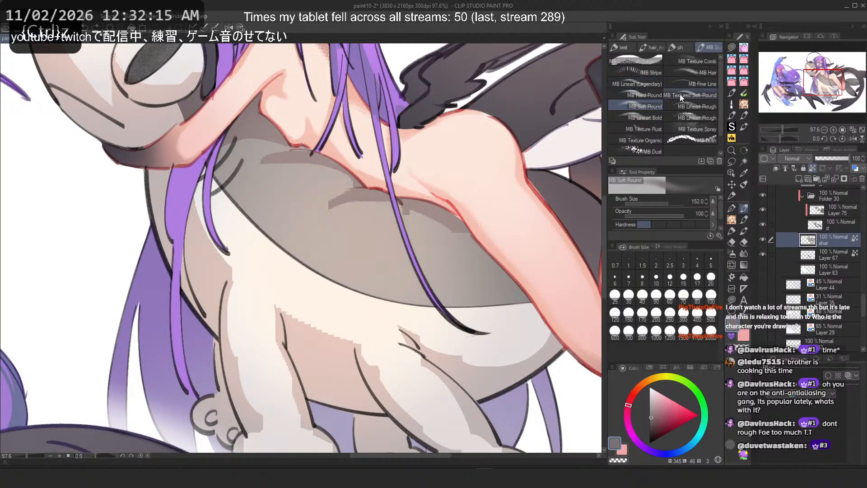
{"action": "mouse_move", "coordinate": [405, 210]}
{"action": "left_mouse_down"}
{"action": "mouse_move", "coordinate": [425, 219]}
{"action": "mouse_move", "coordinate": [397, 235]}
{"action": "left_mouse_up"}
{"action": "key", "text": "ctrl+z"}
Step: Try the Texture Organic, Stripe and Texture Comb brushes on the shark's back, undoing each stroke
{"action": "left_click", "coordinate": [703, 83]}
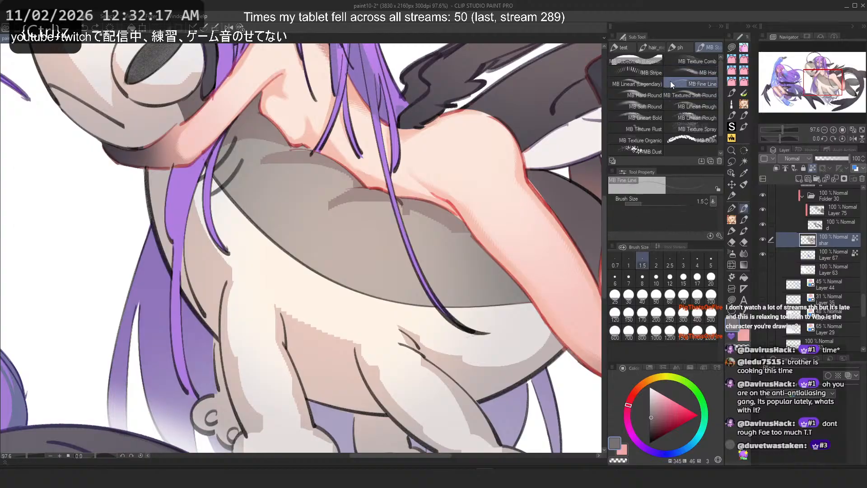
{"action": "left_click", "coordinate": [641, 140]}
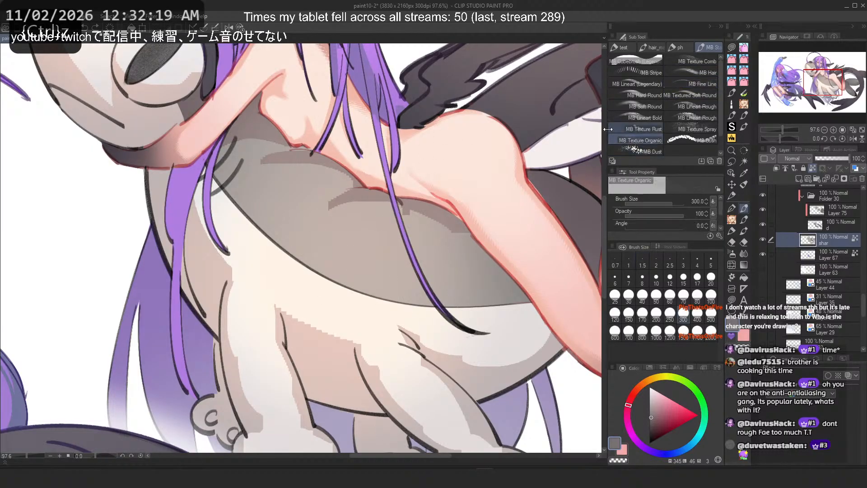
{"action": "left_click", "coordinate": [641, 72]}
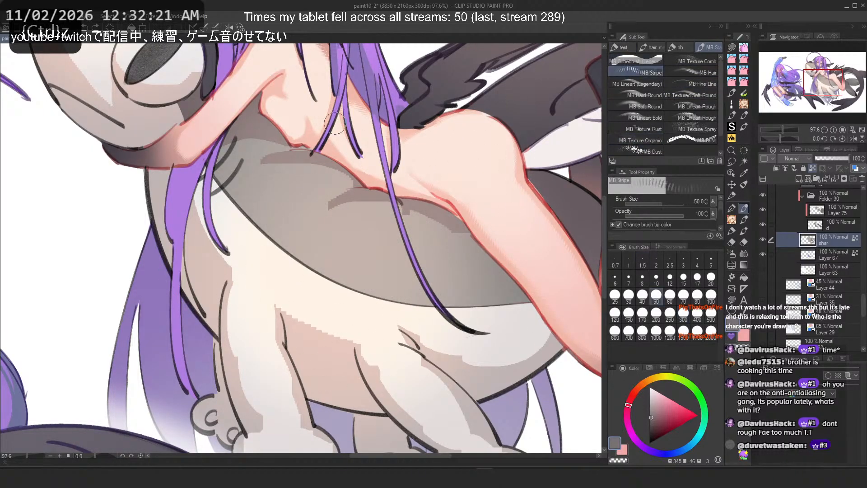
{"action": "mouse_move", "coordinate": [262, 153]}
{"action": "left_mouse_down"}
{"action": "mouse_move", "coordinate": [389, 280]}
{"action": "mouse_move", "coordinate": [429, 293]}
{"action": "left_mouse_up"}
{"action": "left_click_drag", "start_coordinate": [272, 206], "coordinate": [392, 308]}
{"action": "key", "text": "ctrl+z"}
{"action": "key", "text": "ctrl+z"}
{"action": "key", "text": "ctrl+z"}
{"action": "key", "text": "ctrl+z"}
{"action": "key", "text": "ctrl+z"}
{"action": "key", "text": "ctrl+z"}
{"action": "key", "text": "ctrl+z"}
{"action": "key", "text": "ctrl+z"}
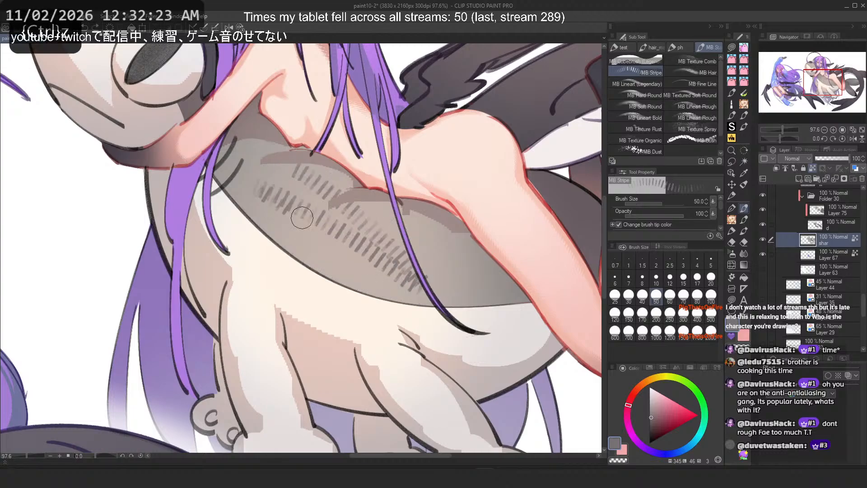
{"action": "mouse_move", "coordinate": [641, 62]}
{"action": "left_mouse_down"}
{"action": "mouse_move", "coordinate": [637, 71]}
{"action": "mouse_move", "coordinate": [673, 61]}
{"action": "left_mouse_up"}
{"action": "mouse_move", "coordinate": [308, 163]}
{"action": "left_mouse_down"}
{"action": "mouse_move", "coordinate": [375, 238]}
{"action": "mouse_move", "coordinate": [357, 253]}
{"action": "left_mouse_up"}
{"action": "key", "text": "ctrl+z"}
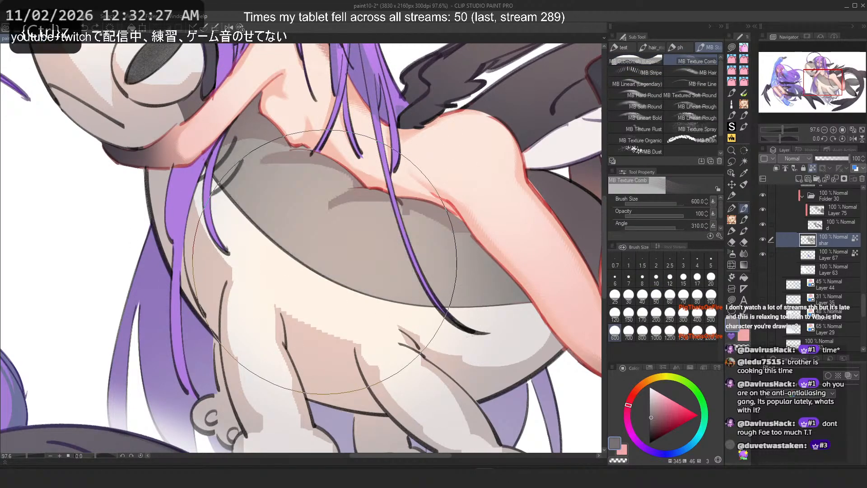
Step: Set the Texture Comb brush size to 80, testing strokes on the shark's back and undoing them
{"action": "left_click", "coordinate": [656, 314]}
{"action": "left_click_drag", "start_coordinate": [443, 267], "coordinate": [177, 151]}
{"action": "key", "text": "ctrl+z"}
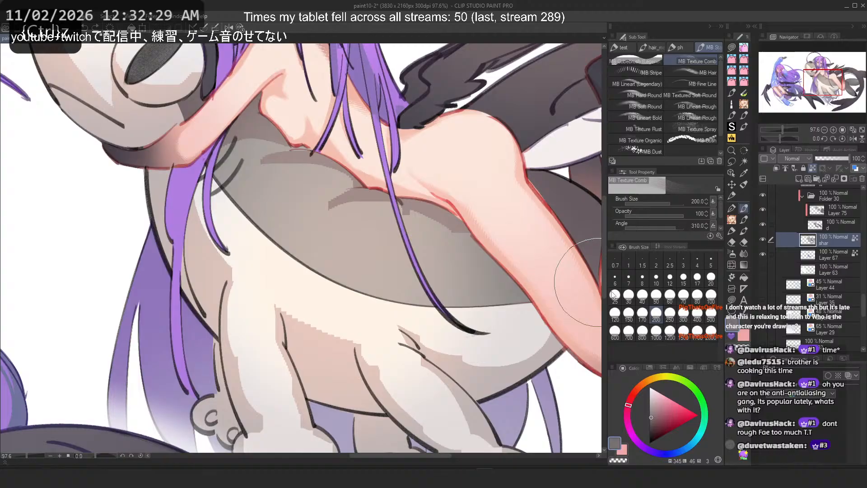
{"action": "left_click", "coordinate": [696, 297]}
{"action": "mouse_move", "coordinate": [474, 271]}
{"action": "left_mouse_down"}
{"action": "mouse_move", "coordinate": [371, 163]}
{"action": "mouse_move", "coordinate": [246, 137]}
{"action": "left_mouse_up"}
{"action": "key", "text": "ctrl+z"}
{"action": "mouse_move", "coordinate": [466, 265]}
{"action": "left_mouse_down"}
{"action": "mouse_move", "coordinate": [422, 280]}
{"action": "mouse_move", "coordinate": [355, 266]}
{"action": "left_mouse_up"}
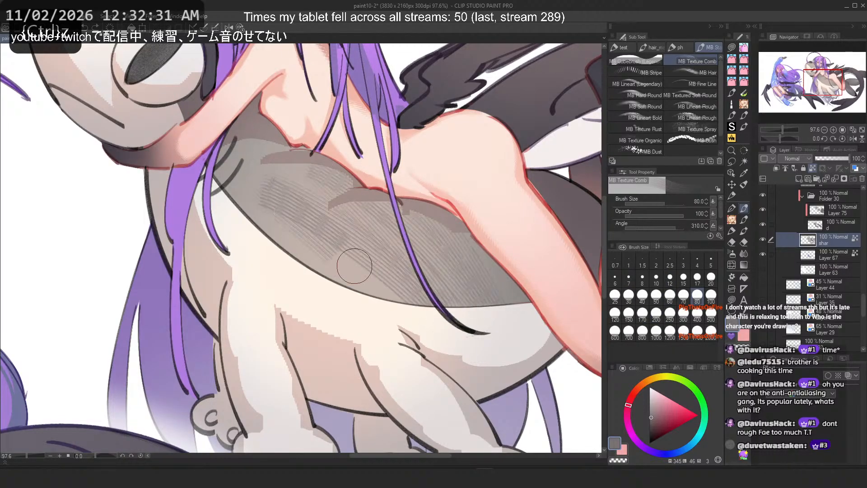
{"action": "key", "text": "ctrl+z"}
Step: Add a new layer above the shark layer and brush Texture Comb hatching across the shark's back
{"action": "left_click", "coordinate": [799, 180]}
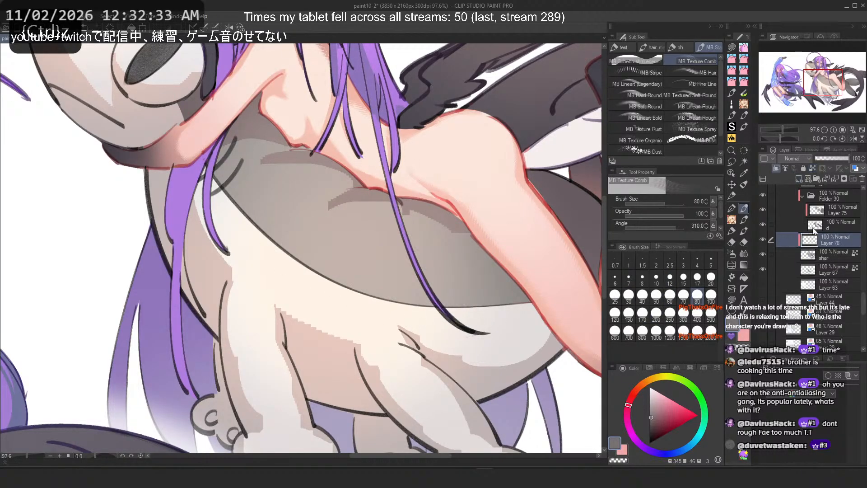
{"action": "mouse_move", "coordinate": [323, 183]}
{"action": "left_mouse_down"}
{"action": "mouse_move", "coordinate": [410, 287]}
{"action": "mouse_move", "coordinate": [247, 203]}
{"action": "mouse_move", "coordinate": [441, 303]}
{"action": "mouse_move", "coordinate": [248, 191]}
{"action": "mouse_move", "coordinate": [471, 339]}
{"action": "left_mouse_up"}
{"action": "key", "text": "ctrl+z"}
{"action": "key", "text": "ctrl+z"}
{"action": "left_click_drag", "start_coordinate": [269, 176], "coordinate": [318, 231]}
{"action": "mouse_move", "coordinate": [300, 195]}
{"action": "left_mouse_down"}
{"action": "mouse_move", "coordinate": [282, 189]}
{"action": "mouse_move", "coordinate": [474, 317]}
{"action": "mouse_move", "coordinate": [433, 246]}
{"action": "mouse_move", "coordinate": [279, 194]}
{"action": "mouse_move", "coordinate": [408, 319]}
{"action": "mouse_move", "coordinate": [417, 322]}
{"action": "mouse_move", "coordinate": [252, 187]}
{"action": "mouse_move", "coordinate": [277, 159]}
{"action": "left_mouse_up"}
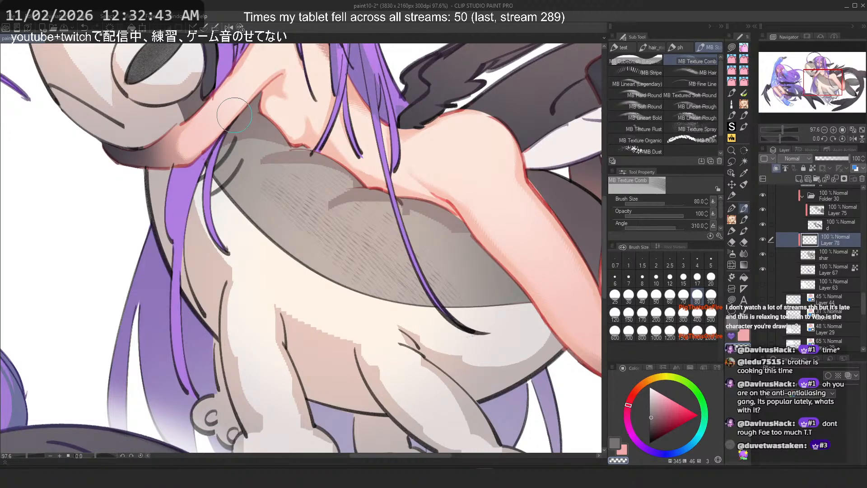
Step: Undo the previous hatching and re-brush Texture Comb hatching across the shark's back, erasing part with transparent colour
{"action": "key", "text": "ctrl+z"}
{"action": "key", "text": "ctrl+z"}
{"action": "key", "text": "ctrl+z"}
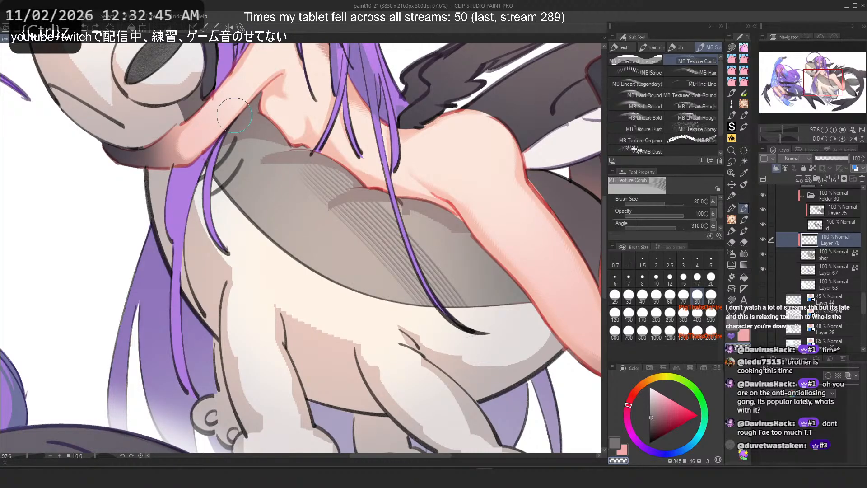
{"action": "key", "text": "ctrl+z"}
{"action": "key", "text": "c"}
{"action": "mouse_move", "coordinate": [318, 178]}
{"action": "left_mouse_down"}
{"action": "mouse_move", "coordinate": [275, 221]}
{"action": "mouse_move", "coordinate": [331, 294]}
{"action": "left_mouse_up"}
{"action": "key", "text": "c"}
{"action": "mouse_move", "coordinate": [297, 191]}
{"action": "left_mouse_down"}
{"action": "mouse_move", "coordinate": [419, 326]}
{"action": "mouse_move", "coordinate": [383, 355]}
{"action": "mouse_move", "coordinate": [245, 226]}
{"action": "left_mouse_up"}
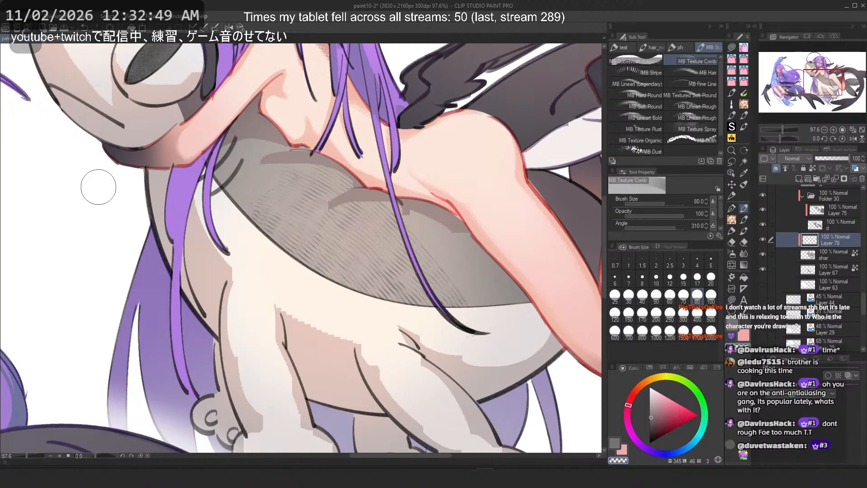
{"action": "scroll", "coordinate": [230, 198], "scroll_direction": "down", "scroll_amount": 4}
{"action": "left_click_drag", "start_coordinate": [232, 172], "coordinate": [283, 178]}
{"action": "scroll", "coordinate": [279, 181], "scroll_direction": "up", "scroll_amount": 1}
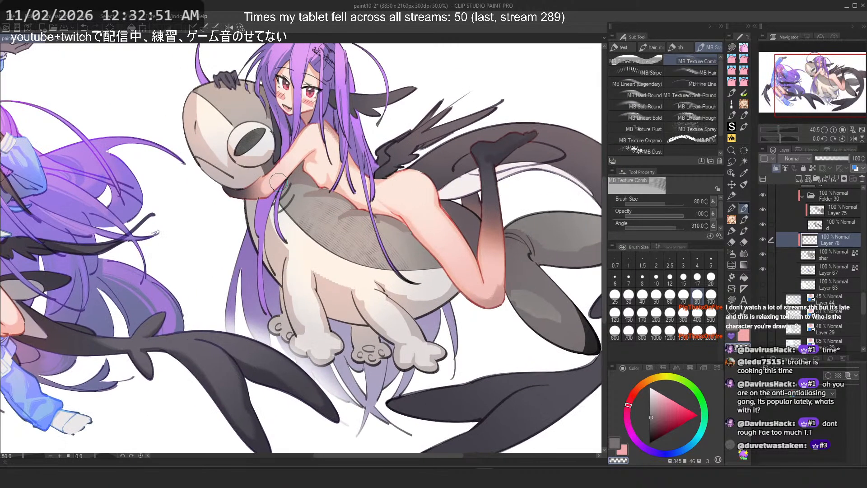
{"action": "scroll", "coordinate": [279, 182], "scroll_direction": "up", "scroll_amount": 1}
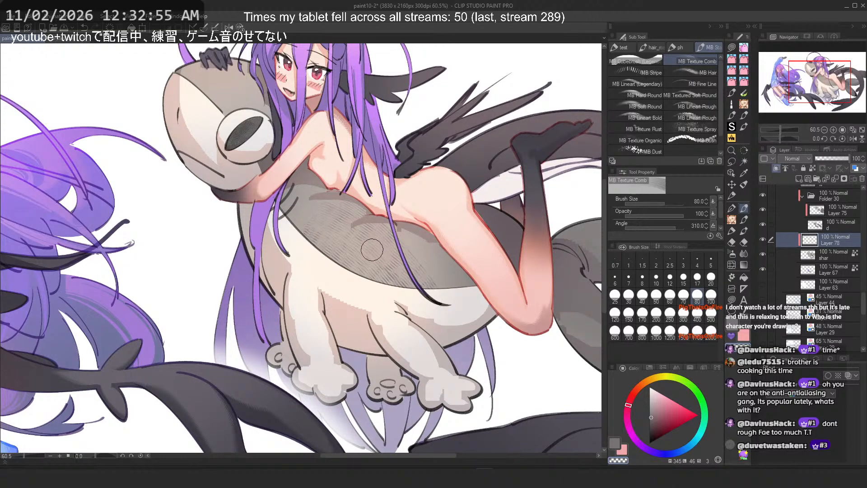
{"action": "scroll", "coordinate": [340, 204], "scroll_direction": "up", "scroll_amount": 3}
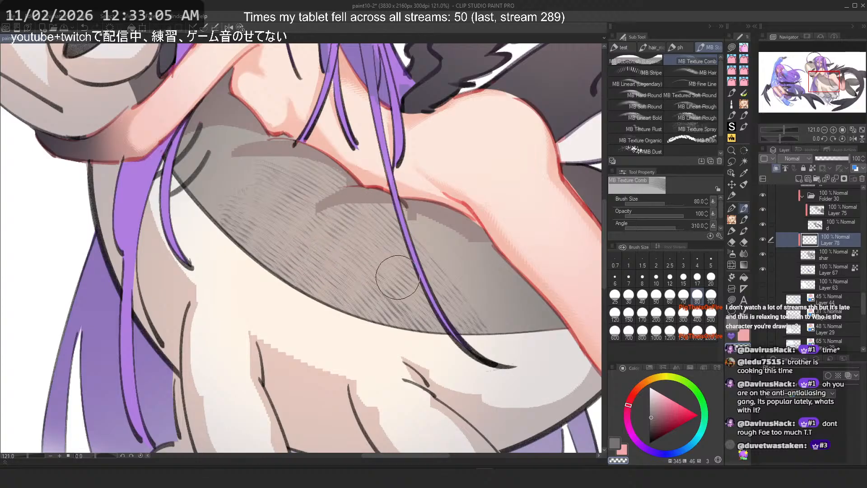
Step: Try diagonal Texture Comb strokes across the shark's back several times, undoing each set
{"action": "key", "text": "ctrl+z"}
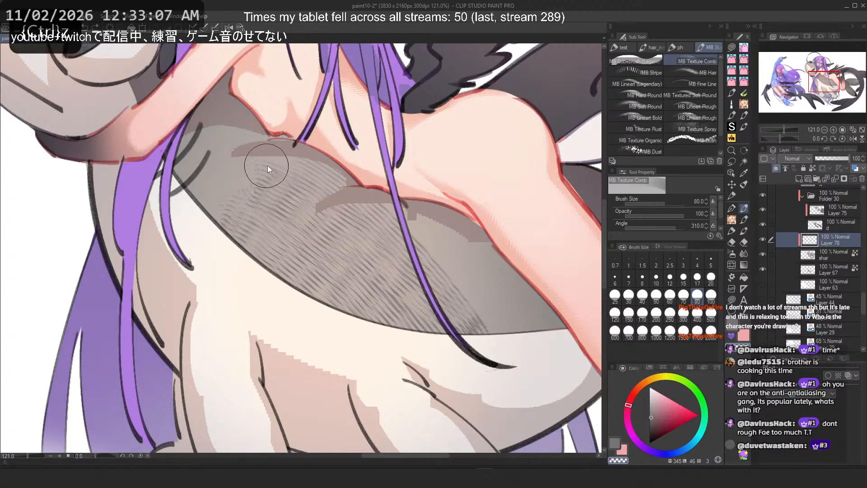
{"action": "mouse_move", "coordinate": [268, 168]}
{"action": "left_mouse_down"}
{"action": "mouse_move", "coordinate": [315, 176]}
{"action": "mouse_move", "coordinate": [465, 334]}
{"action": "left_mouse_up"}
{"action": "left_click_drag", "start_coordinate": [232, 203], "coordinate": [363, 337]}
{"action": "mouse_move", "coordinate": [272, 181]}
{"action": "left_mouse_down"}
{"action": "mouse_move", "coordinate": [417, 271]}
{"action": "mouse_move", "coordinate": [468, 327]}
{"action": "left_mouse_up"}
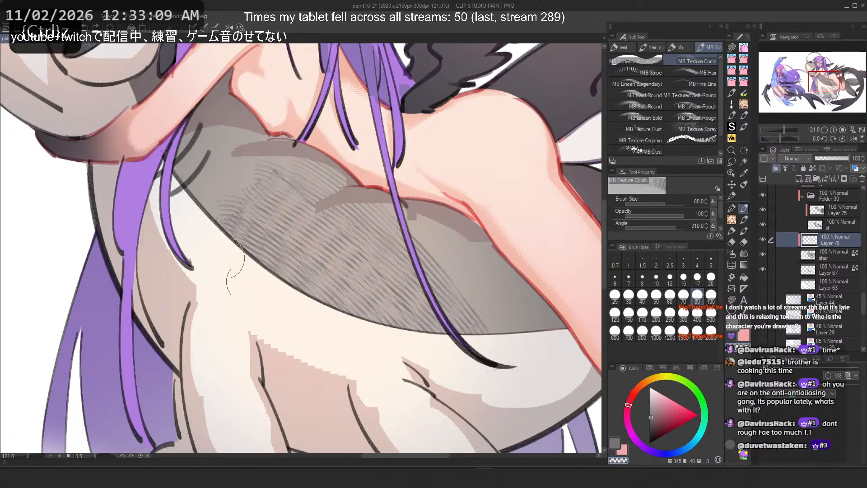
{"action": "key", "text": "ctrl+z"}
{"action": "key", "text": "ctrl+z"}
{"action": "left_click_drag", "start_coordinate": [300, 177], "coordinate": [470, 337]}
{"action": "left_click_drag", "start_coordinate": [262, 192], "coordinate": [398, 344]}
{"action": "left_click_drag", "start_coordinate": [239, 225], "coordinate": [366, 333]}
{"action": "key", "text": "ctrl+z"}
{"action": "key", "text": "ctrl+z"}
{"action": "key", "text": "ctrl+z"}
{"action": "key", "text": "ctrl+z"}
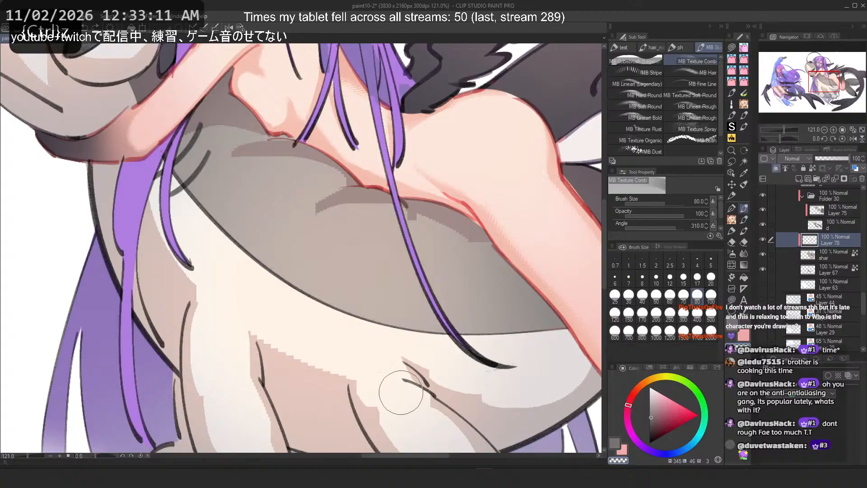
Step: Try steeper Texture Comb strokes following the shark's back curve, undoing each set
{"action": "left_click_drag", "start_coordinate": [446, 226], "coordinate": [507, 345]}
{"action": "left_click_drag", "start_coordinate": [418, 222], "coordinate": [491, 337]}
{"action": "left_click_drag", "start_coordinate": [373, 215], "coordinate": [431, 334]}
{"action": "key", "text": "ctrl+z"}
{"action": "key", "text": "ctrl+z"}
{"action": "key", "text": "ctrl+z"}
{"action": "left_click_drag", "start_coordinate": [456, 233], "coordinate": [490, 337]}
{"action": "left_click_drag", "start_coordinate": [368, 210], "coordinate": [429, 336]}
{"action": "left_click_drag", "start_coordinate": [260, 186], "coordinate": [325, 330]}
{"action": "left_click_drag", "start_coordinate": [226, 204], "coordinate": [293, 285]}
{"action": "key", "text": "ctrl+z"}
{"action": "key", "text": "ctrl+z"}
{"action": "key", "text": "ctrl+z"}
{"action": "key", "text": "ctrl+z"}
Step: Try vertical Texture Comb strokes and transparent-colour strokes across the shark's back, undoing them
{"action": "left_click_drag", "start_coordinate": [459, 233], "coordinate": [454, 337]}
{"action": "left_click_drag", "start_coordinate": [418, 217], "coordinate": [435, 334]}
{"action": "left_click_drag", "start_coordinate": [376, 210], "coordinate": [370, 327]}
{"action": "left_click_drag", "start_coordinate": [271, 174], "coordinate": [364, 323]}
{"action": "left_click_drag", "start_coordinate": [230, 195], "coordinate": [289, 291]}
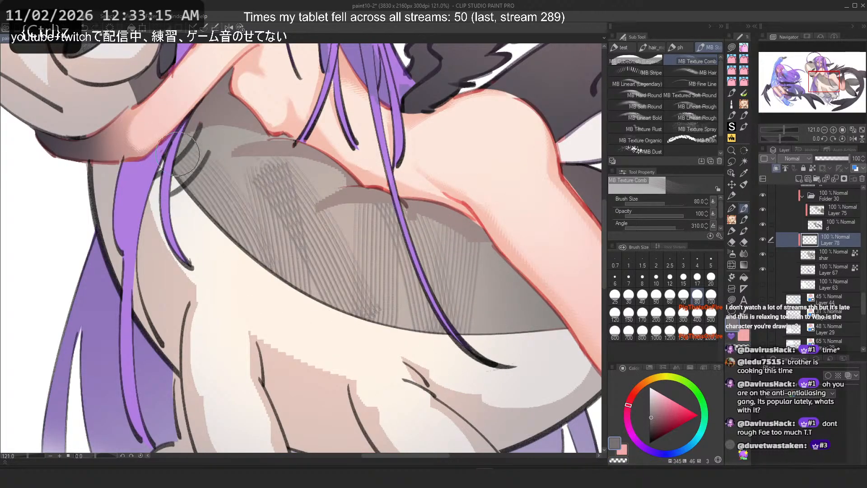
{"action": "key", "text": "c"}
{"action": "left_click_drag", "start_coordinate": [262, 181], "coordinate": [323, 317]}
{"action": "left_click_drag", "start_coordinate": [289, 174], "coordinate": [392, 345]}
{"action": "left_click_drag", "start_coordinate": [377, 213], "coordinate": [445, 321]}
{"action": "left_click_drag", "start_coordinate": [429, 225], "coordinate": [474, 325]}
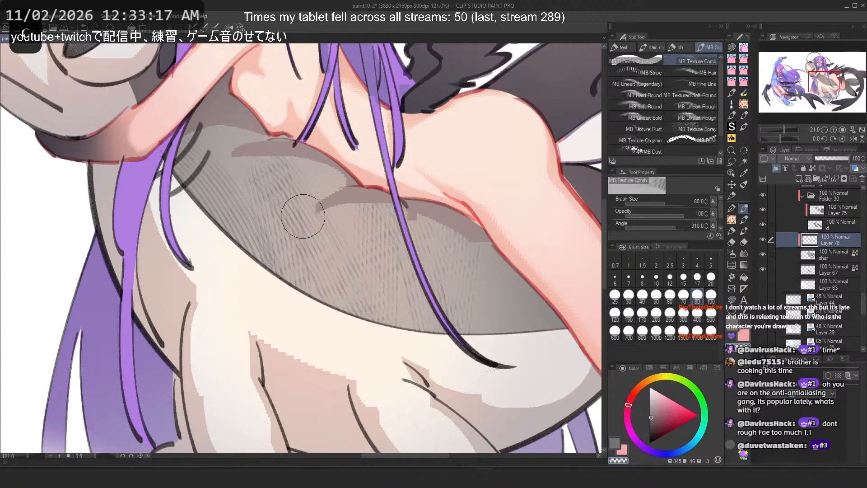
{"action": "key", "text": "ctrl+z"}
{"action": "key", "text": "ctrl+z"}
{"action": "key", "text": "ctrl+z"}
{"action": "key", "text": "ctrl+z"}
{"action": "key", "text": "ctrl+z"}
{"action": "key", "text": "ctrl+z"}
{"action": "key", "text": "ctrl+z"}
{"action": "key", "text": "ctrl+z"}
{"action": "key", "text": "ctrl+z"}
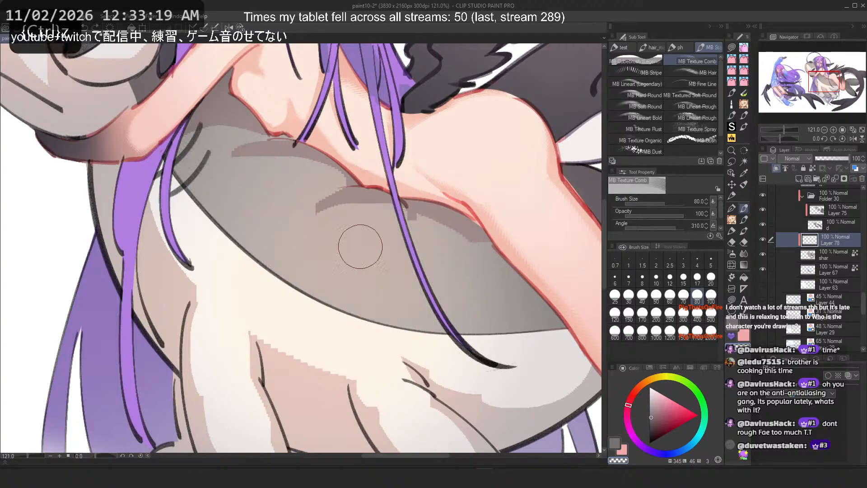
Step: Brush diagonal Texture Comb hatching across the shark's back after two undone trial strokes
{"action": "left_click_drag", "start_coordinate": [262, 178], "coordinate": [372, 262]}
{"action": "key", "text": "ctrl+z"}
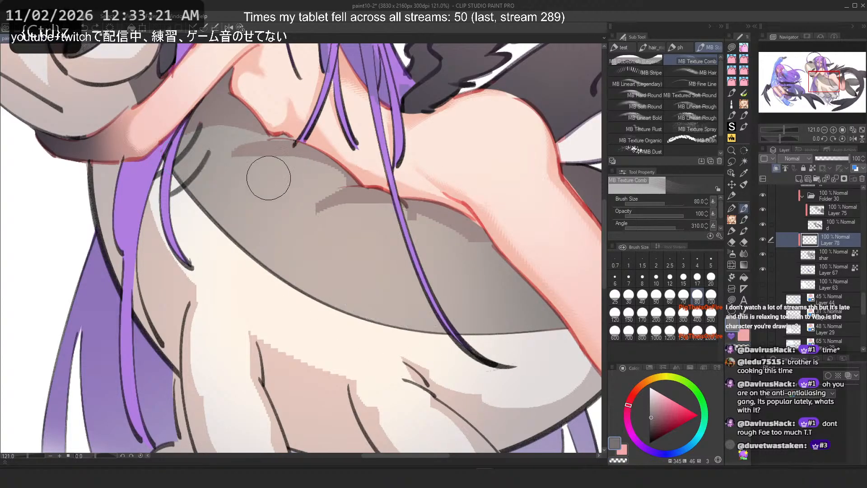
{"action": "left_click_drag", "start_coordinate": [262, 176], "coordinate": [199, 187]}
{"action": "key", "text": "ctrl+z"}
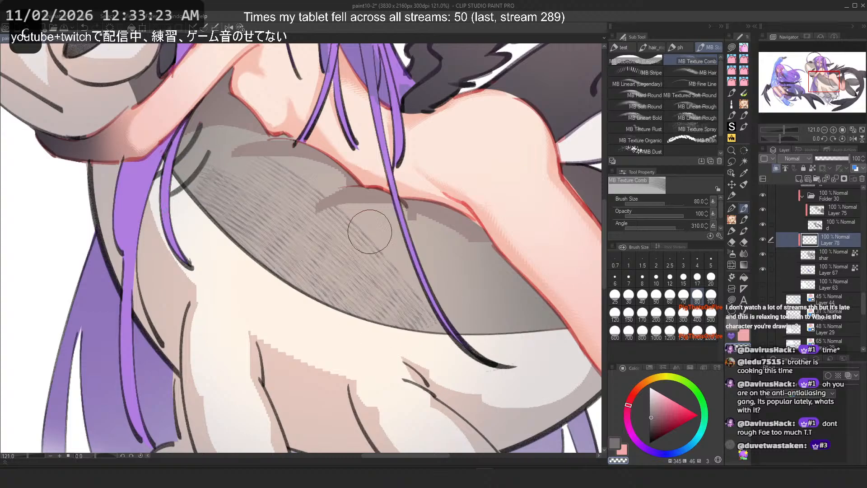
{"action": "scroll", "coordinate": [264, 142], "scroll_direction": "down", "scroll_amount": 3}
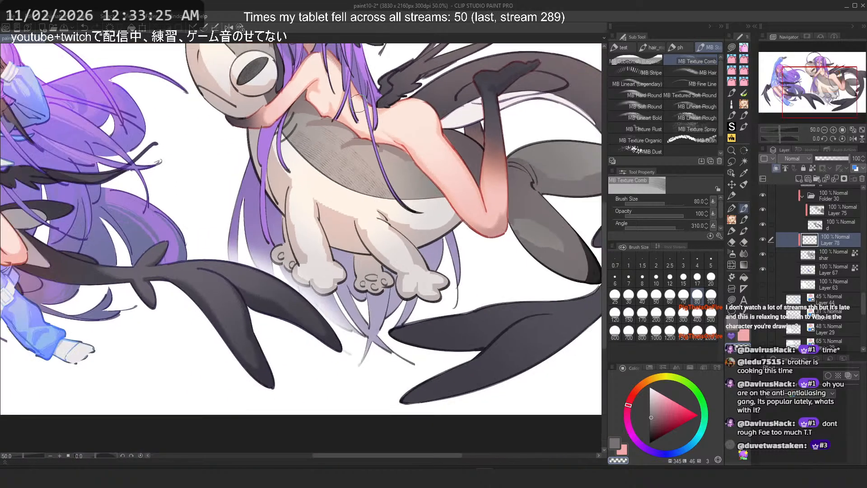
{"action": "left_click_drag", "start_coordinate": [231, 143], "coordinate": [323, 190]}
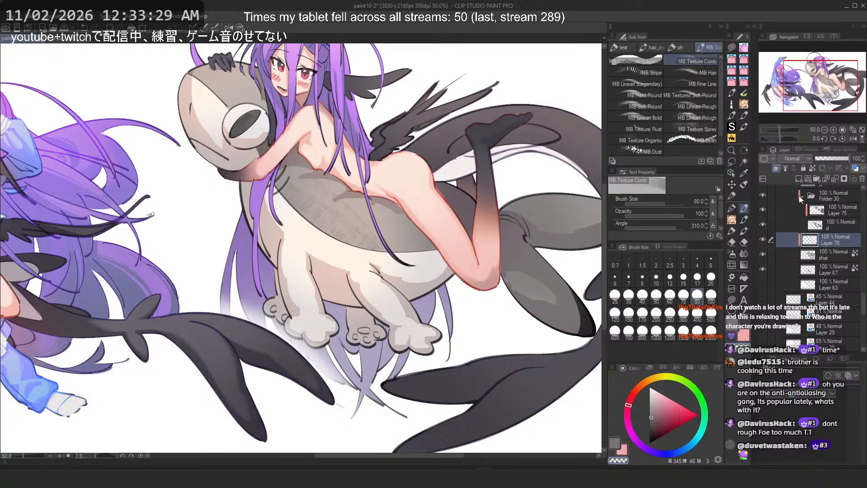
Step: Open the recent file 0_thumbnail_2.clip
{"action": "left_click", "coordinate": [862, 179]}
{"action": "scroll", "coordinate": [330, 216], "scroll_direction": "down", "scroll_amount": 3}
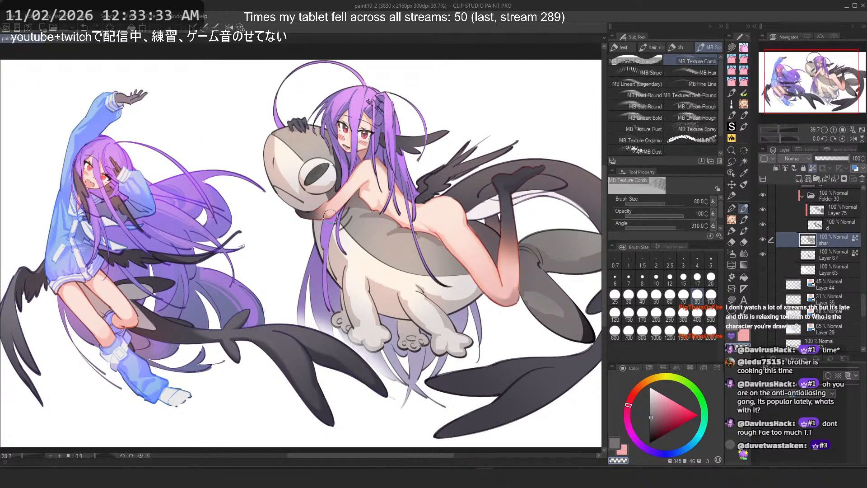
{"action": "scroll", "coordinate": [330, 215], "scroll_direction": "down", "scroll_amount": 2}
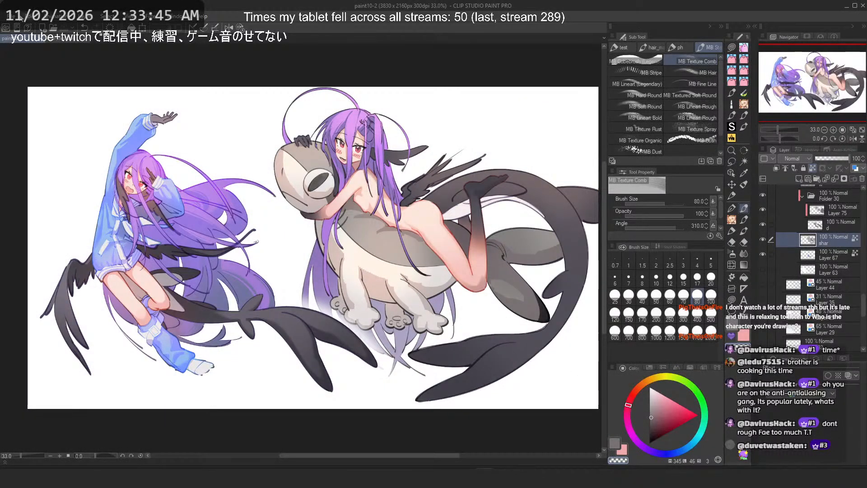
{"action": "left_click", "coordinate": [10, 16]}
{"action": "mouse_move", "coordinate": [60, 71]}
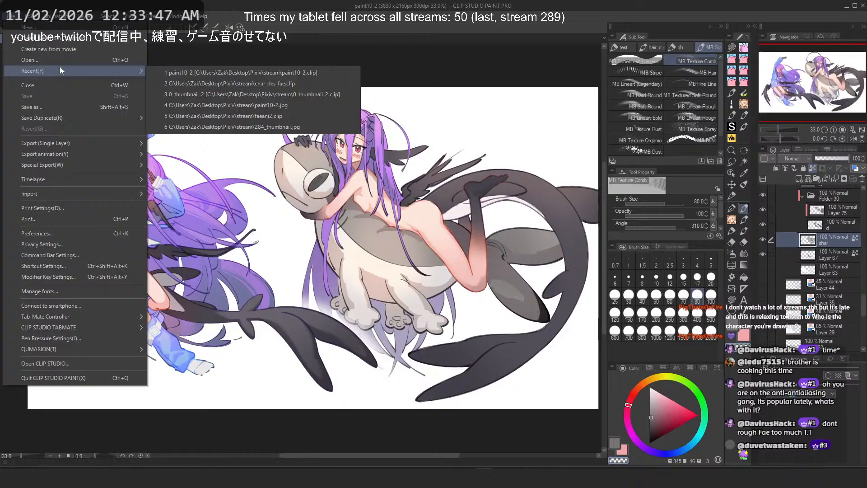
{"action": "left_click", "coordinate": [294, 94]}
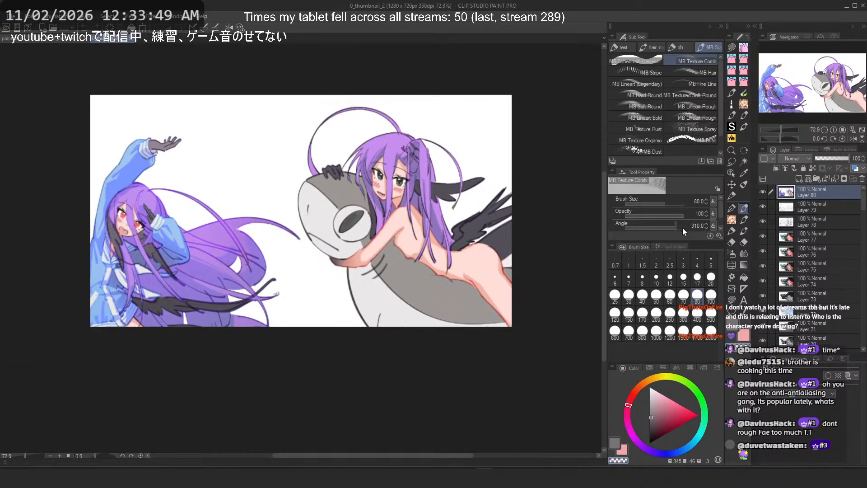
Step: Scale down the existing artwork layer in the thumbnail canvas with Free Transform
{"action": "scroll", "coordinate": [415, 219], "scroll_direction": "down", "scroll_amount": 2}
{"action": "key", "text": "ctrl+t"}
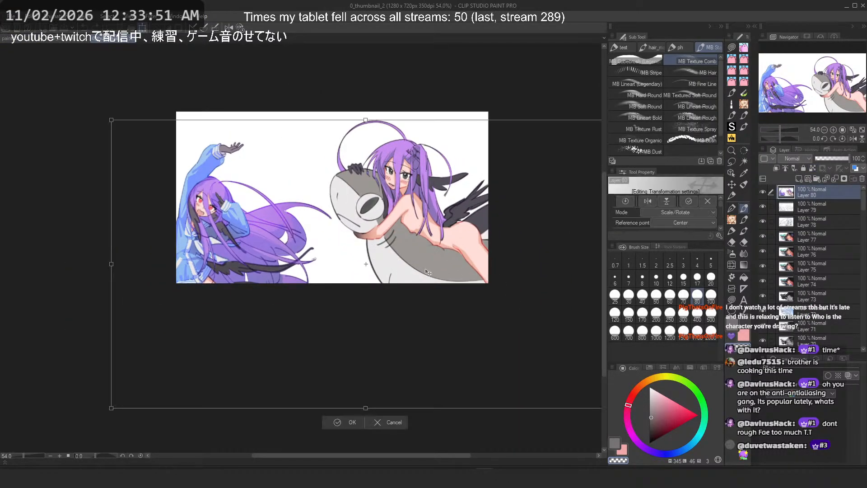
{"action": "scroll", "coordinate": [427, 272], "scroll_direction": "down", "scroll_amount": 2}
{"action": "left_click_drag", "start_coordinate": [557, 357], "coordinate": [406, 263]}
{"action": "left_click_drag", "start_coordinate": [356, 228], "coordinate": [403, 225]}
{"action": "key", "text": "Return"}
{"action": "scroll", "coordinate": [398, 174], "scroll_direction": "up", "scroll_amount": 3}
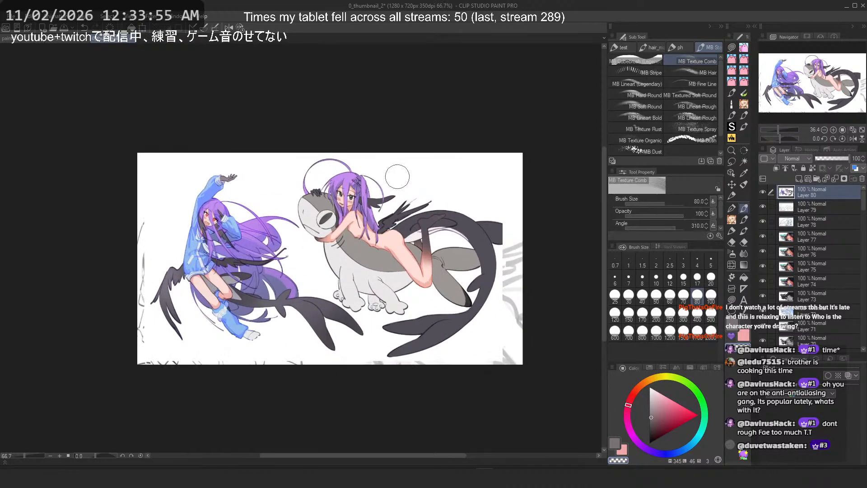
Step: Paste the copied shark illustration and scale it to fill the thumbnail canvas
{"action": "key", "text": "ctrl+v"}
{"action": "scroll", "coordinate": [338, 169], "scroll_direction": "down", "scroll_amount": 1}
{"action": "key", "text": "ctrl+t"}
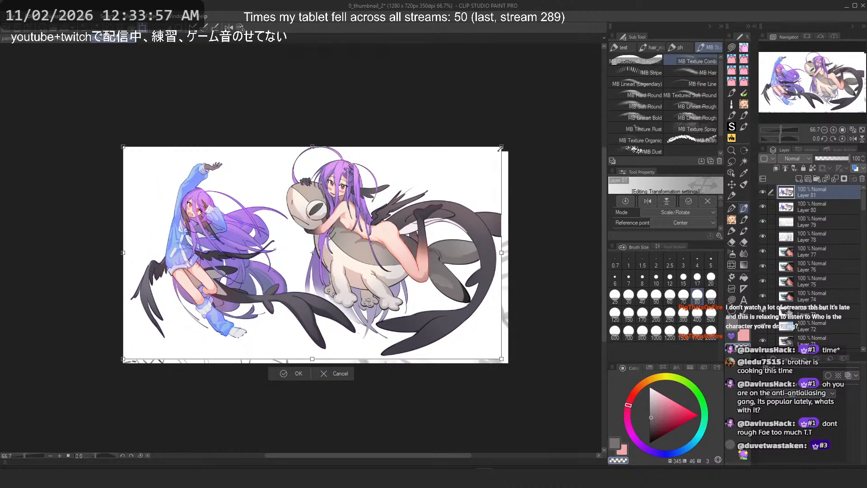
{"action": "left_click_drag", "start_coordinate": [500, 149], "coordinate": [487, 158]}
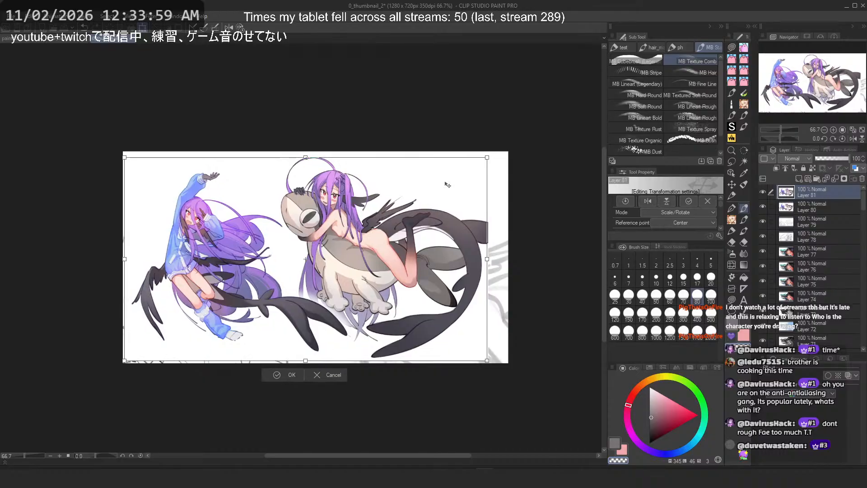
{"action": "left_click_drag", "start_coordinate": [446, 183], "coordinate": [447, 184]}
{"action": "key", "text": "Return"}
{"action": "scroll", "coordinate": [309, 218], "scroll_direction": "up", "scroll_amount": 1}
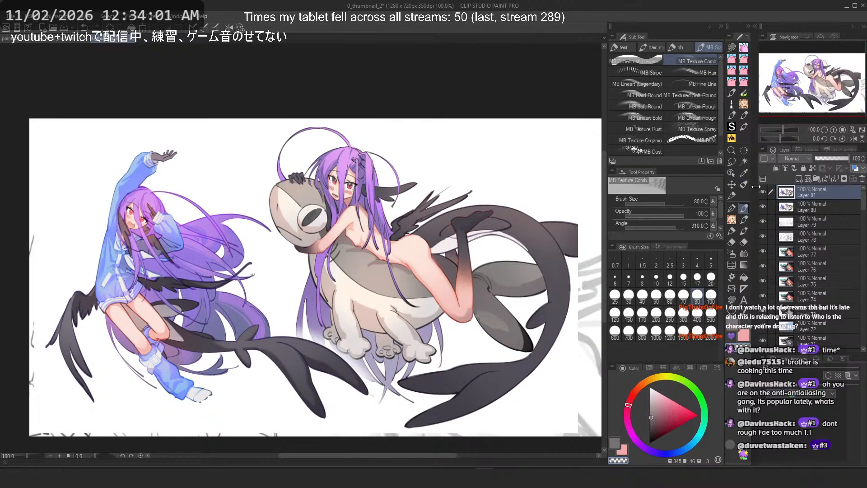
Step: Toggle the pasted layer's visibility repeatedly to compare the new illustration against the old thumbnail
{"action": "left_click", "coordinate": [763, 192]}
{"action": "left_click", "coordinate": [762, 192]}
{"action": "left_click", "coordinate": [763, 192]}
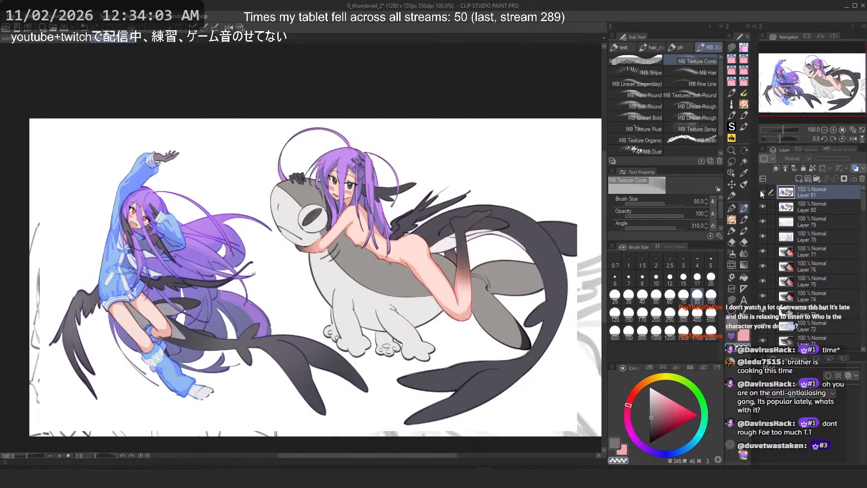
{"action": "left_click", "coordinate": [763, 192]}
{"action": "left_click", "coordinate": [763, 192]}
{"action": "left_click", "coordinate": [763, 192]}
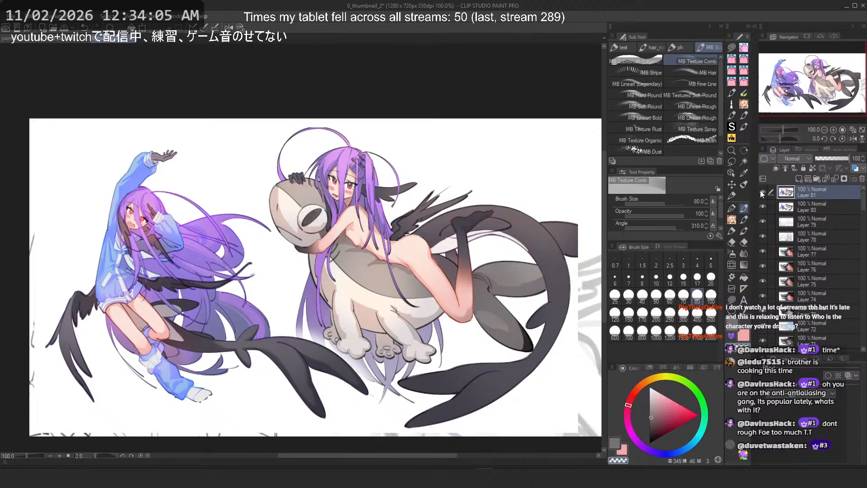
{"action": "left_click", "coordinate": [763, 192]}
{"action": "left_click", "coordinate": [762, 192]}
{"action": "left_click", "coordinate": [763, 192]}
{"action": "left_click", "coordinate": [762, 192]}
{"action": "left_click", "coordinate": [762, 192]}
{"action": "left_click", "coordinate": [762, 192]}
{"action": "left_click", "coordinate": [763, 192]}
{"action": "left_click", "coordinate": [762, 192]}
{"action": "left_click", "coordinate": [763, 192]}
{"action": "left_click", "coordinate": [762, 192]}
{"action": "left_click", "coordinate": [763, 192]}
{"action": "left_click", "coordinate": [762, 192]}
{"action": "left_click", "coordinate": [763, 192]}
{"action": "left_click", "coordinate": [763, 192]}
{"action": "left_click", "coordinate": [762, 192]}
{"action": "left_click", "coordinate": [763, 192]}
{"action": "left_click", "coordinate": [763, 192]}
{"action": "left_click", "coordinate": [763, 193]}
{"action": "left_click", "coordinate": [763, 192]}
{"action": "left_click", "coordinate": [762, 192]}
{"action": "left_click", "coordinate": [763, 192]}
{"action": "left_click", "coordinate": [763, 192]}
{"action": "left_click", "coordinate": [762, 192]}
{"action": "left_click", "coordinate": [763, 193]}
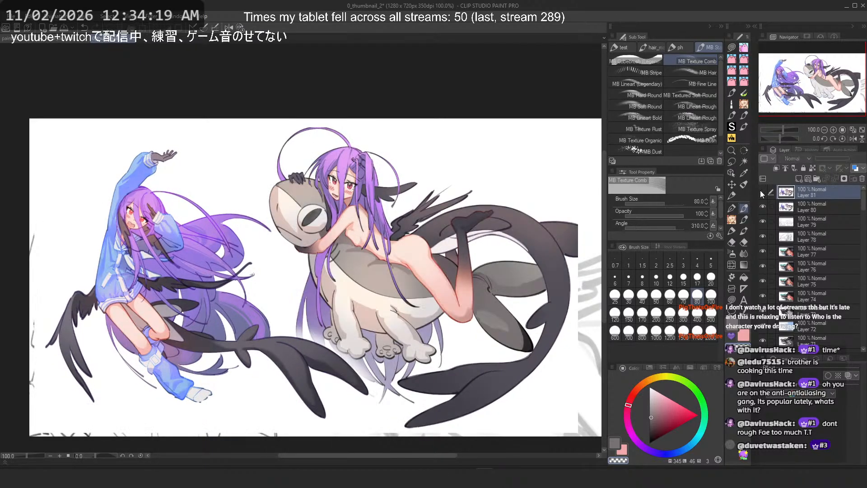
{"action": "left_click", "coordinate": [763, 192]}
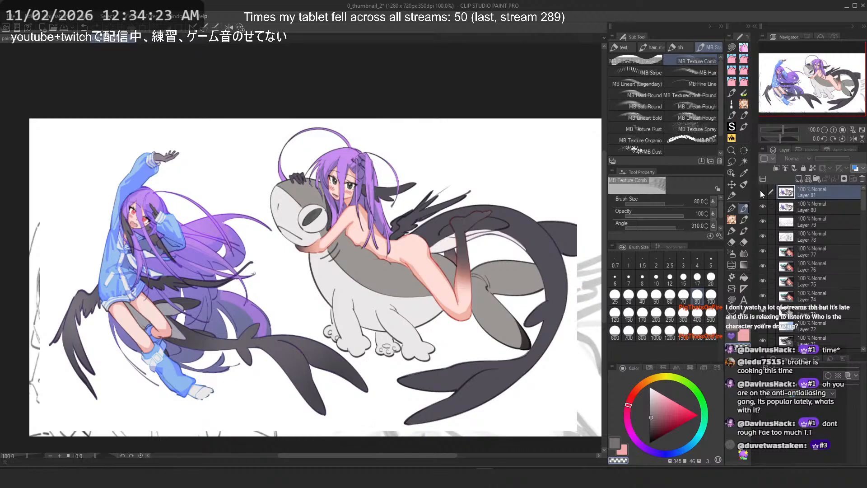
{"action": "left_click", "coordinate": [761, 192]}
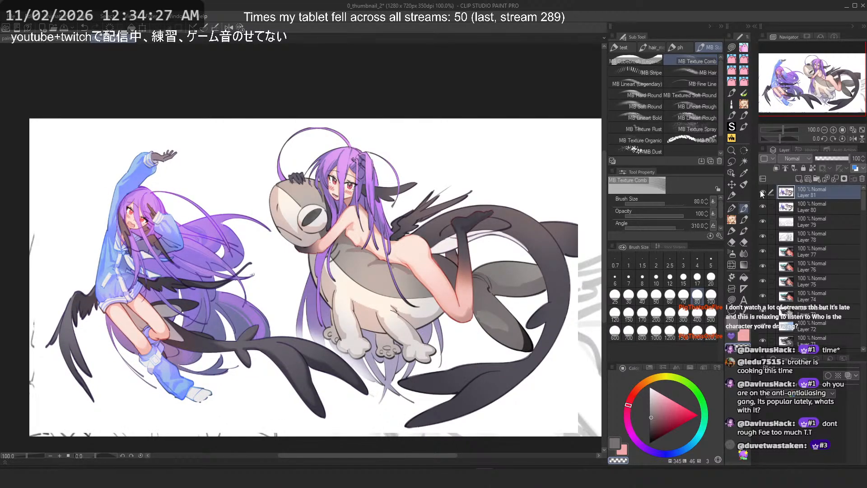
{"action": "left_click", "coordinate": [763, 193]}
{"action": "left_click", "coordinate": [763, 192]}
{"action": "left_click", "coordinate": [762, 192]}
{"action": "left_click", "coordinate": [762, 193]}
{"action": "left_click", "coordinate": [763, 193]}
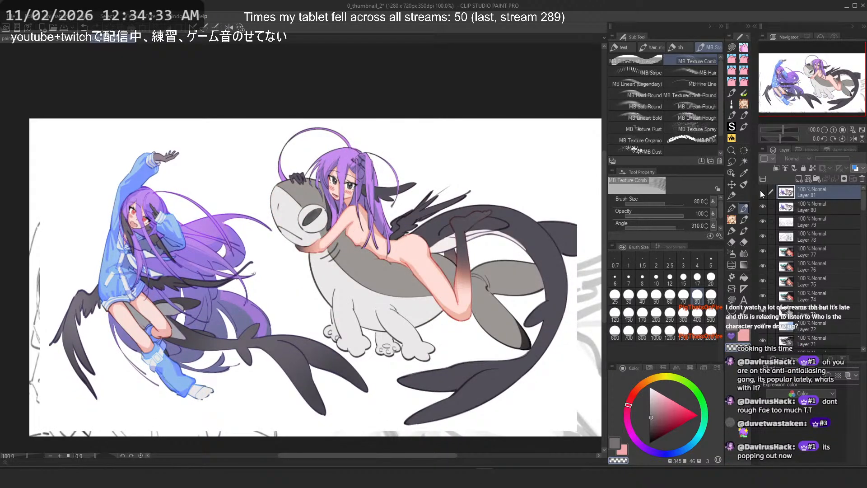
{"action": "left_click", "coordinate": [762, 193]}
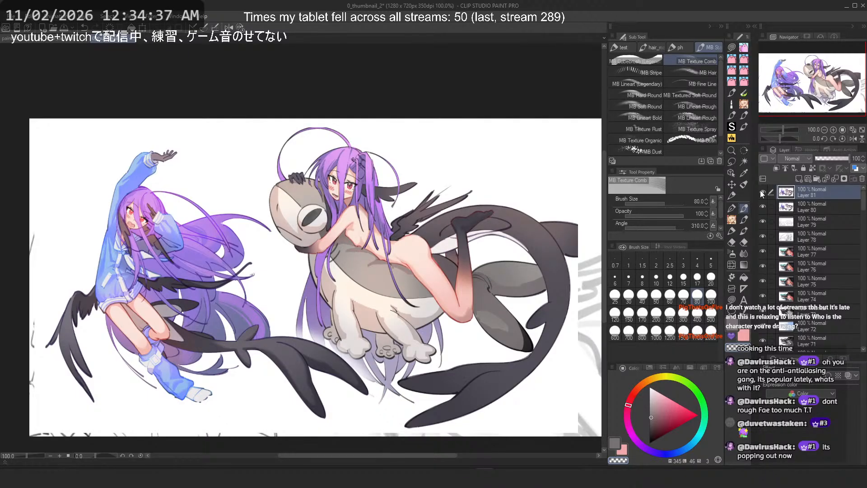
{"action": "left_click", "coordinate": [761, 191]}
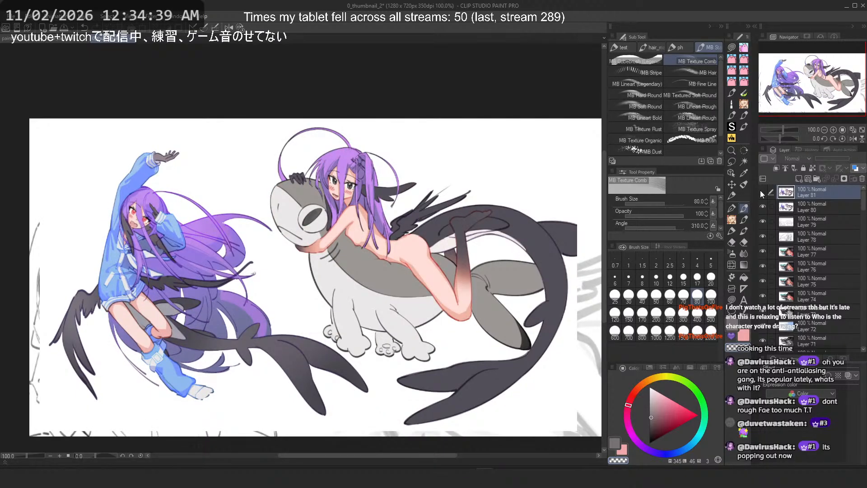
{"action": "left_click", "coordinate": [760, 190]}
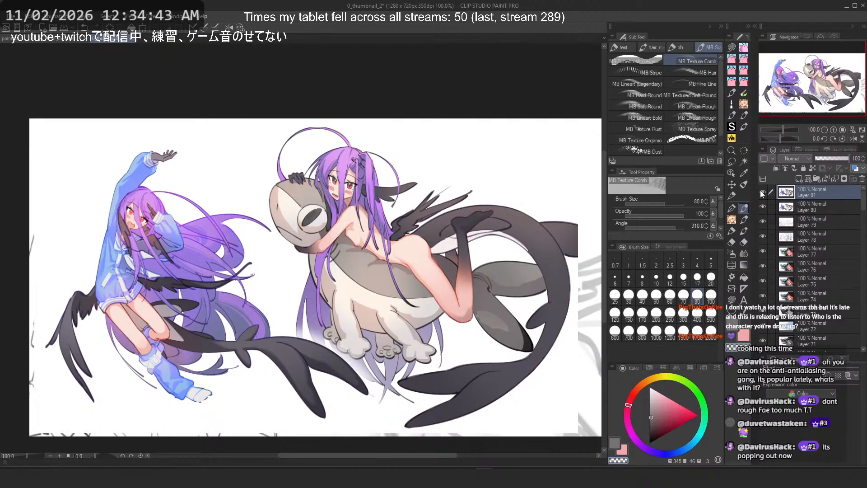
{"action": "scroll", "coordinate": [363, 293], "scroll_direction": "up", "scroll_amount": 4}
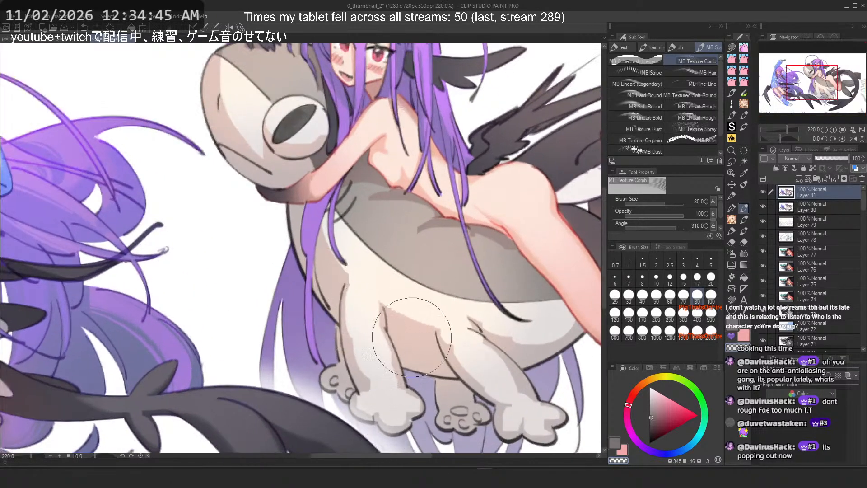
{"action": "scroll", "coordinate": [363, 303], "scroll_direction": "down", "scroll_amount": 4}
{"action": "scroll", "coordinate": [352, 248], "scroll_direction": "up", "scroll_amount": 1}
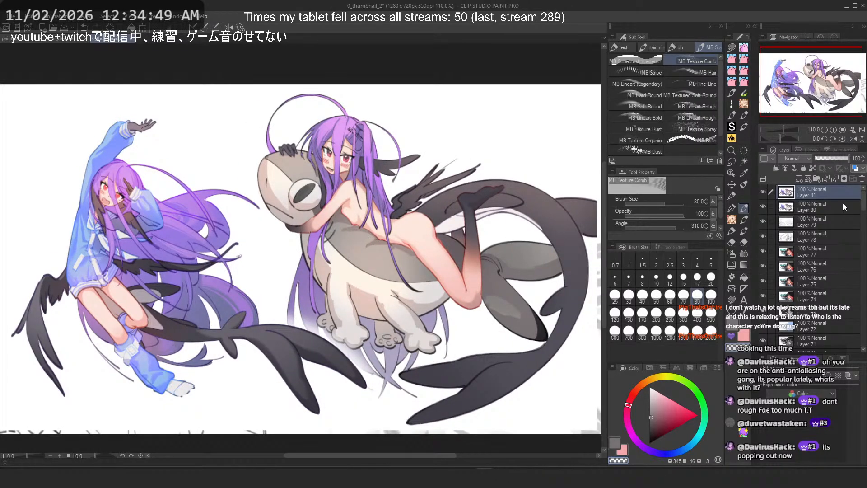
Step: Undo the pasted layer's earlier scaling and enlarge it again with Free Transform to crop closer on both girls
{"action": "left_click", "coordinate": [762, 192]}
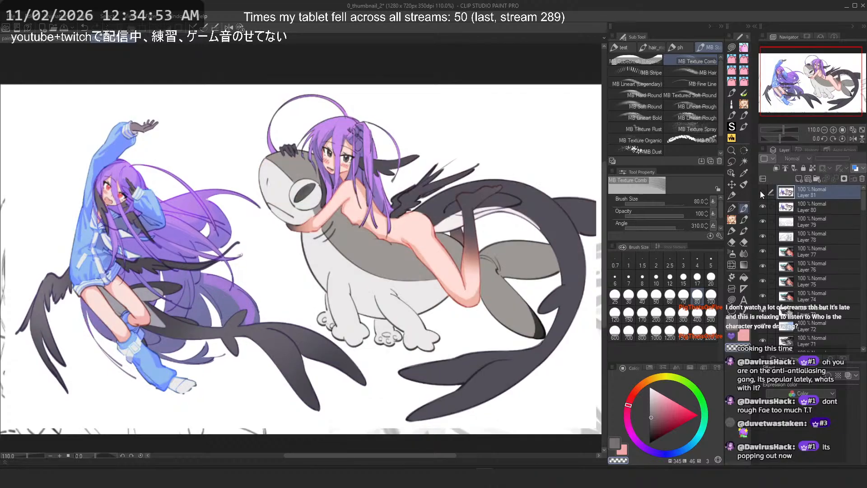
{"action": "left_click", "coordinate": [761, 191]}
{"action": "scroll", "coordinate": [317, 132], "scroll_direction": "down", "scroll_amount": 9}
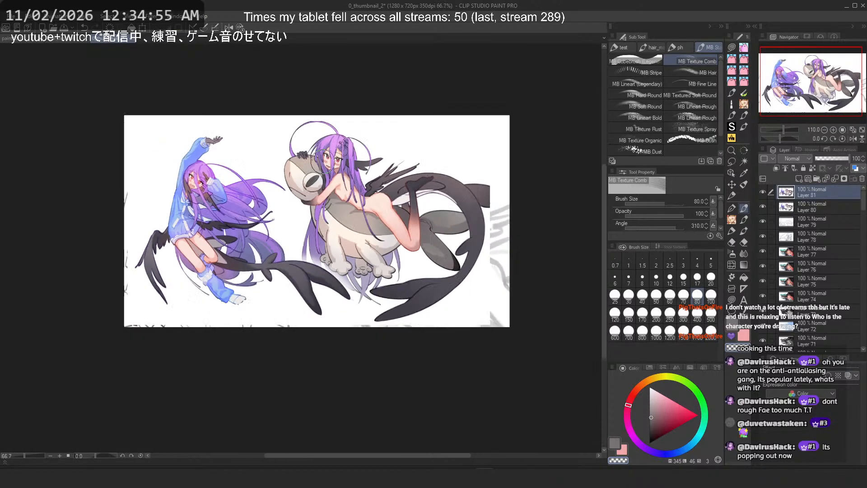
{"action": "scroll", "coordinate": [294, 115], "scroll_direction": "up", "scroll_amount": 1}
{"action": "scroll", "coordinate": [293, 114], "scroll_direction": "up", "scroll_amount": 2}
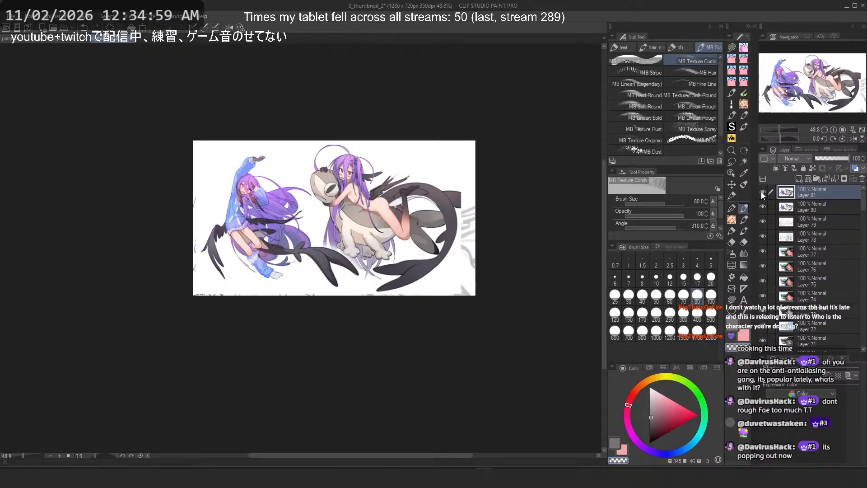
{"action": "key", "text": "ctrl+z"}
{"action": "key", "text": "ctrl+z"}
{"action": "key", "text": "ctrl+z"}
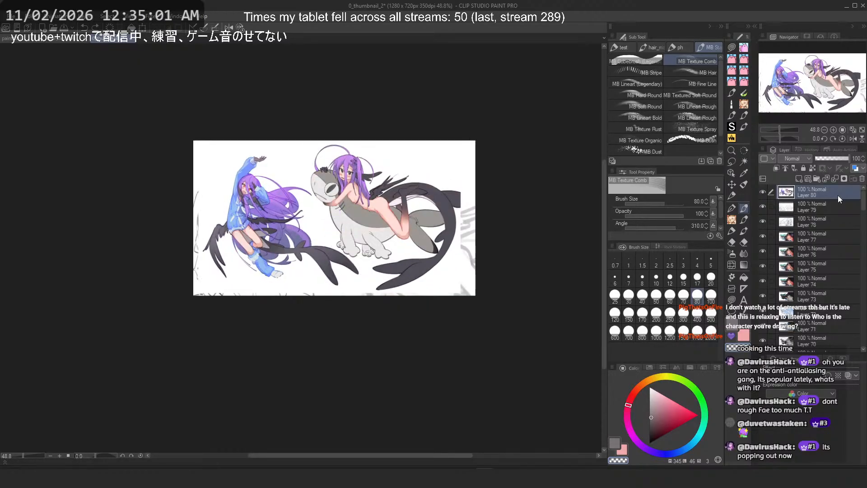
{"action": "key", "text": "ctrl+y"}
{"action": "key", "text": "ctrl+t"}
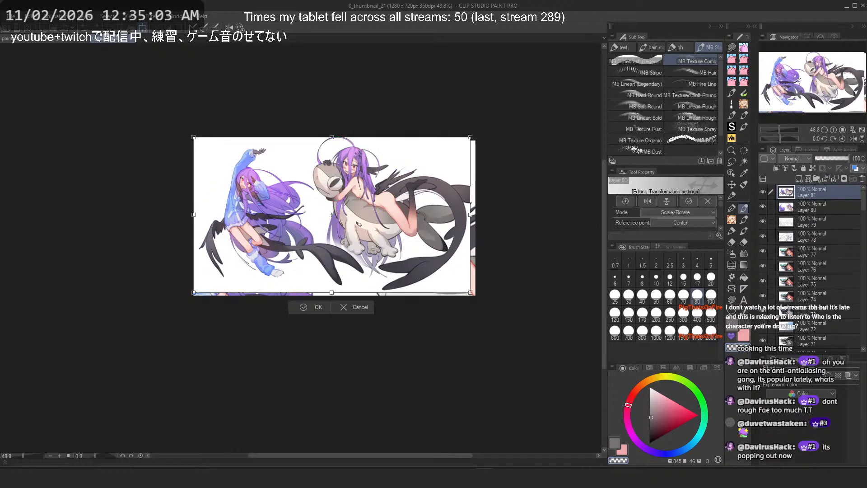
{"action": "left_click_drag", "start_coordinate": [470, 292], "coordinate": [526, 323]}
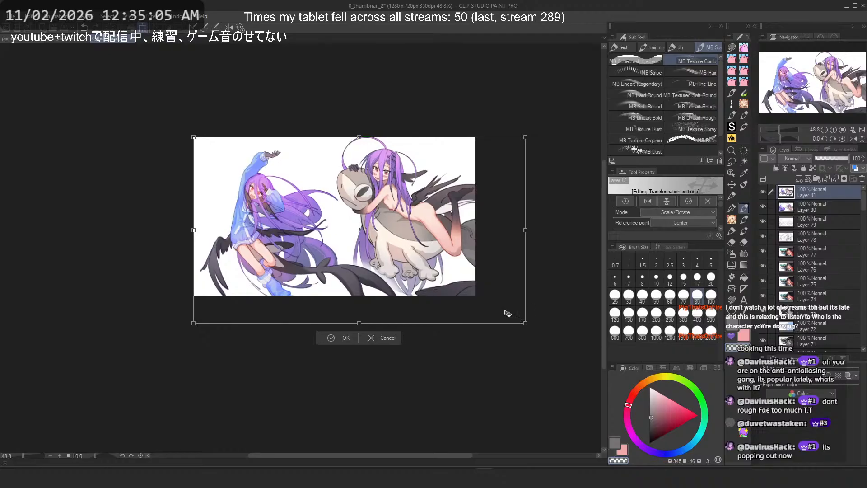
{"action": "left_click_drag", "start_coordinate": [367, 405], "coordinate": [368, 446]}
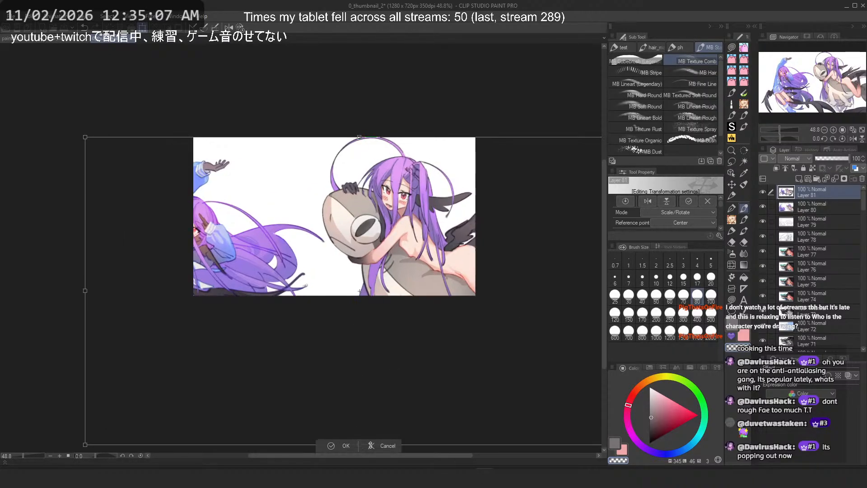
{"action": "left_click_drag", "start_coordinate": [383, 349], "coordinate": [406, 352]}
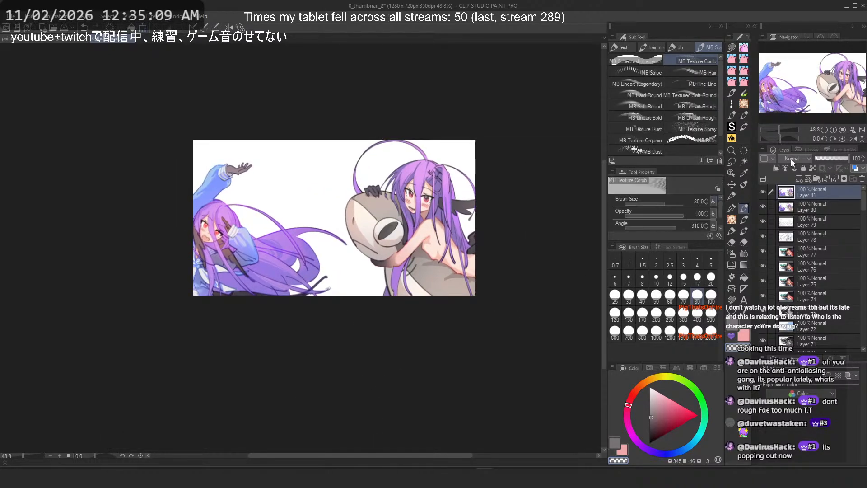
{"action": "key", "text": "Return"}
Step: Rescale and reposition the pasted illustration with Free Transform so both girls fill the thumbnail frame
{"action": "key", "text": "ctrl+t"}
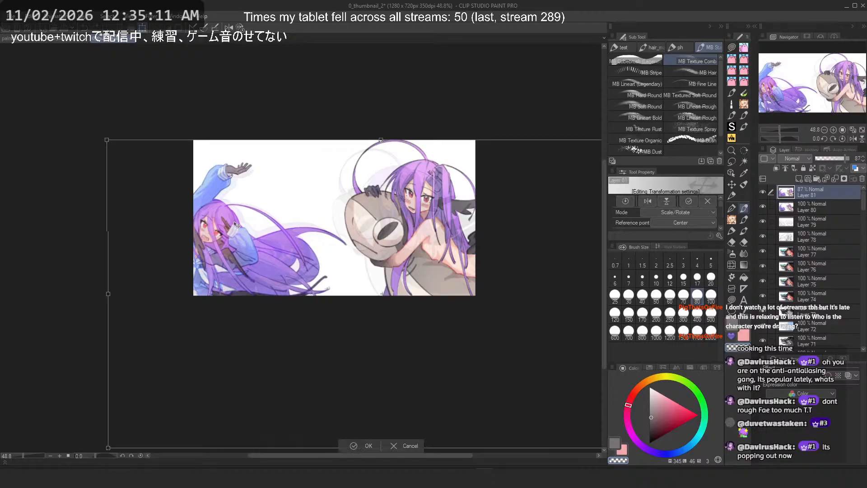
{"action": "left_click_drag", "start_coordinate": [221, 197], "coordinate": [209, 194]}
{"action": "scroll", "coordinate": [230, 201], "scroll_direction": "down", "scroll_amount": 1}
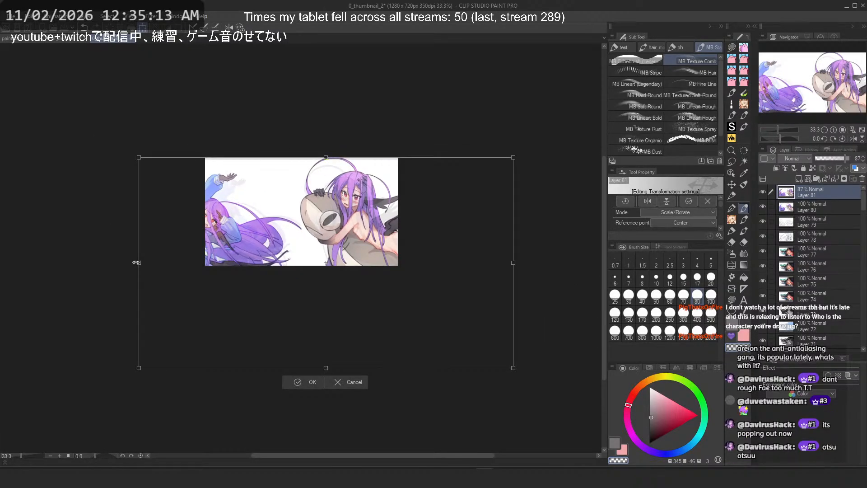
{"action": "left_click_drag", "start_coordinate": [136, 262], "coordinate": [164, 262]}
{"action": "scroll", "coordinate": [279, 208], "scroll_direction": "up", "scroll_amount": 4}
{"action": "left_click_drag", "start_coordinate": [279, 207], "coordinate": [267, 204]}
{"action": "scroll", "coordinate": [312, 170], "scroll_direction": "down", "scroll_amount": 1}
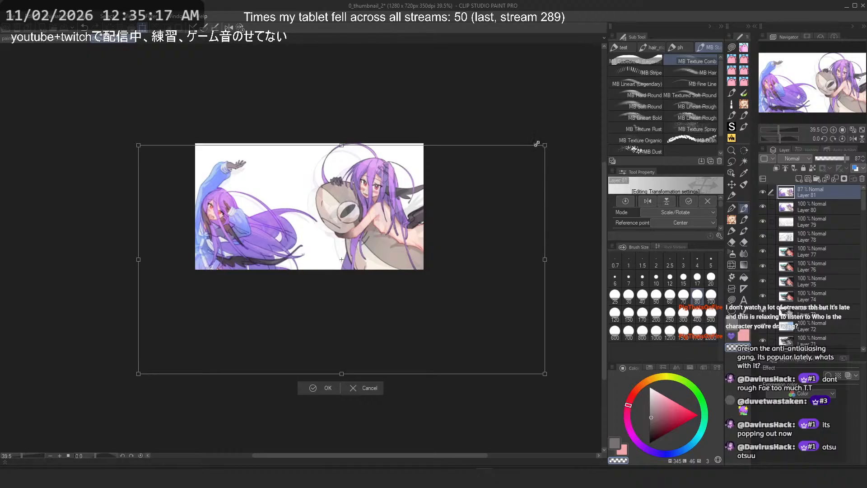
{"action": "left_click_drag", "start_coordinate": [537, 143], "coordinate": [504, 154]}
{"action": "left_click_drag", "start_coordinate": [334, 243], "coordinate": [345, 223]}
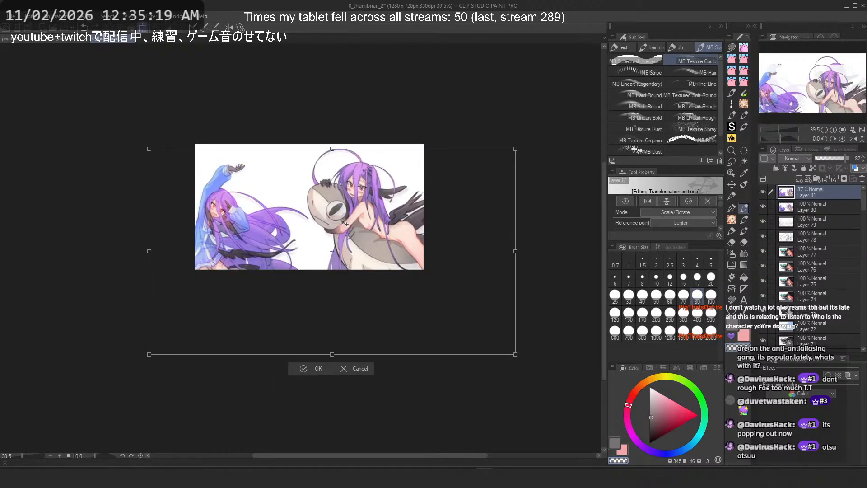
{"action": "scroll", "coordinate": [246, 270], "scroll_direction": "up", "scroll_amount": 1}
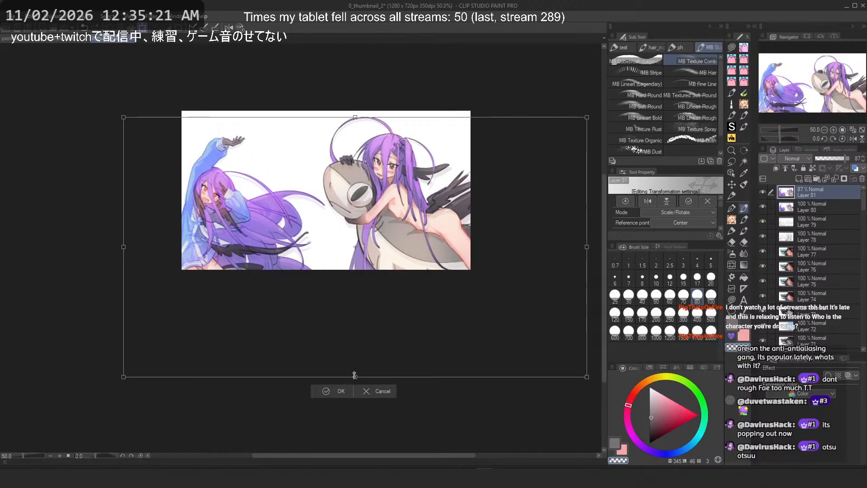
{"action": "left_click_drag", "start_coordinate": [355, 375], "coordinate": [354, 382]}
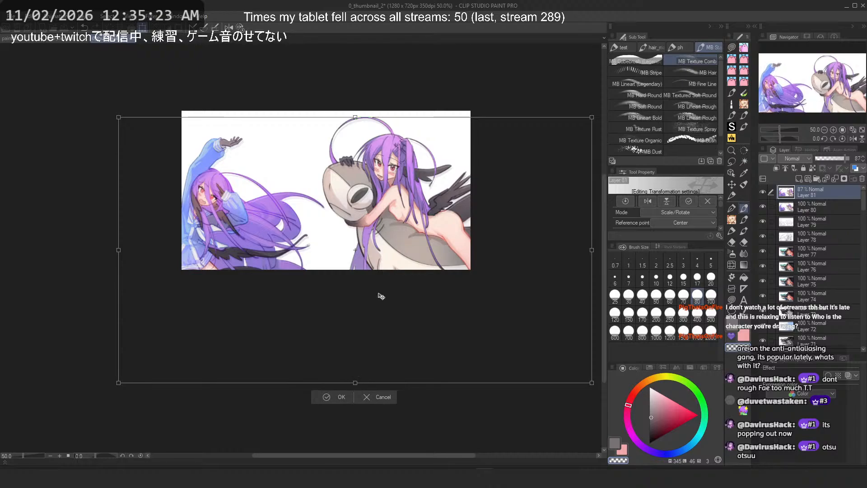
{"action": "key", "text": "Return"}
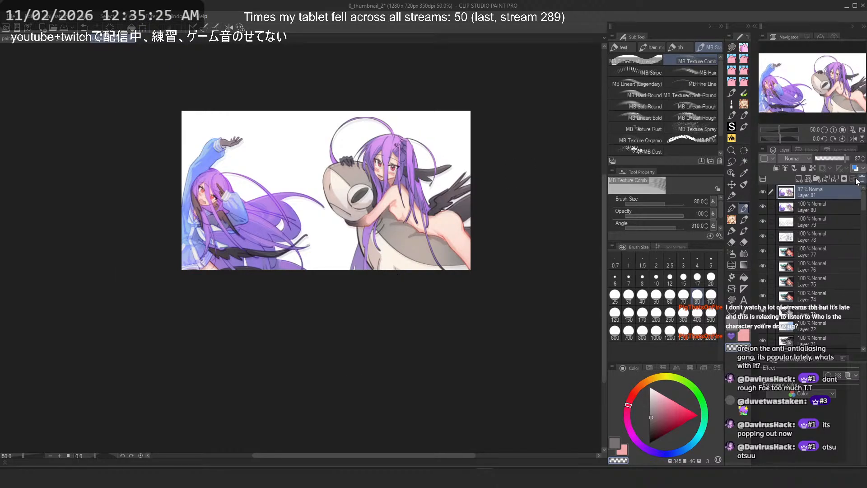
Step: Restore the pasted layer's opacity to 100% and save the thumbnail file
{"action": "left_click_drag", "start_coordinate": [842, 159], "coordinate": [849, 159]}
{"action": "scroll", "coordinate": [267, 152], "scroll_direction": "up", "scroll_amount": 4}
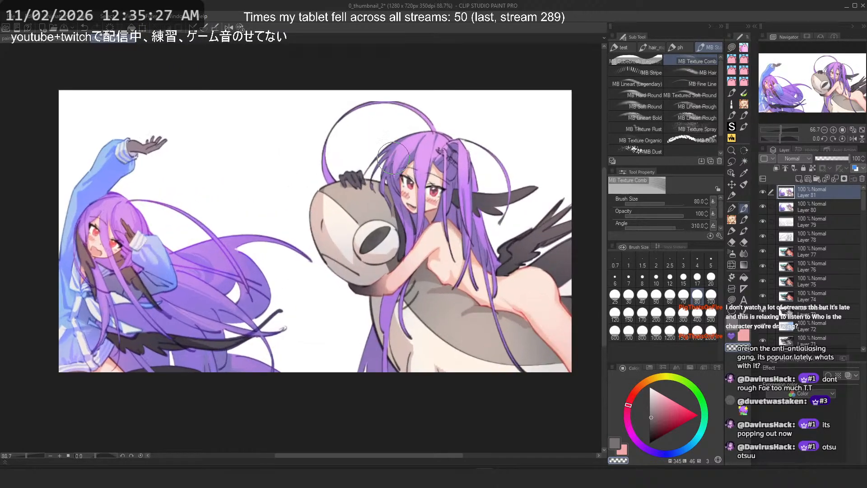
{"action": "key", "text": "ctrl+s"}
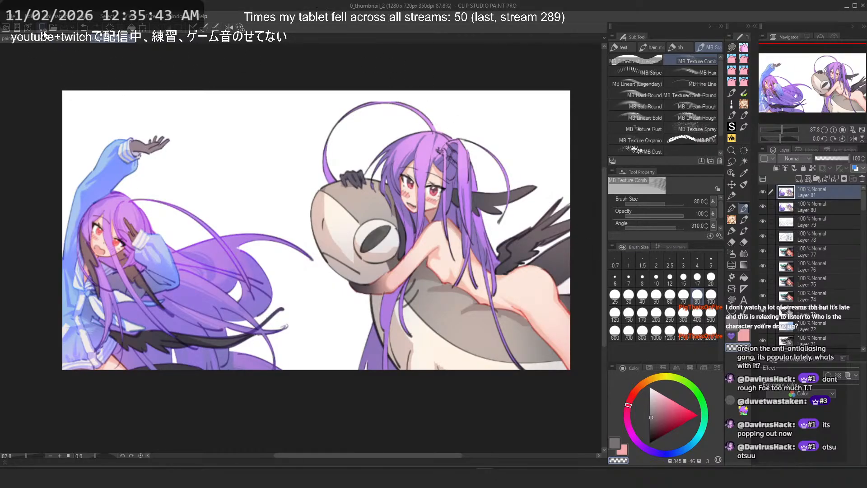
Step: Export the single-layer image as a JPEG, overwriting 288_thumbnail.jpg
{"action": "left_click", "coordinate": [12, 17]}
{"action": "mouse_move", "coordinate": [108, 147]}
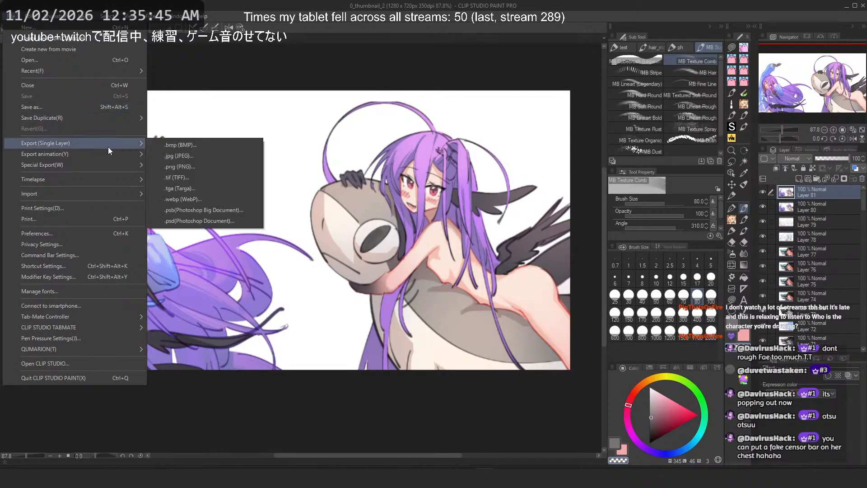
{"action": "left_click", "coordinate": [233, 158]}
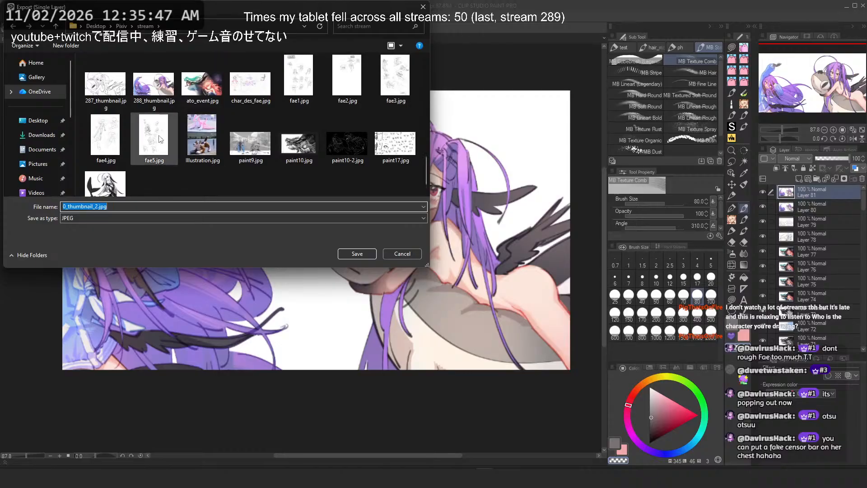
{"action": "left_click", "coordinate": [158, 93]}
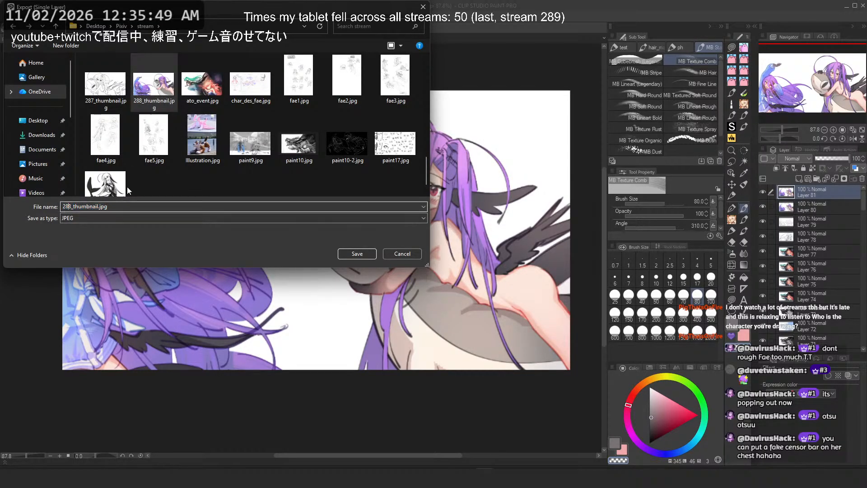
{"action": "key", "text": "Return"}
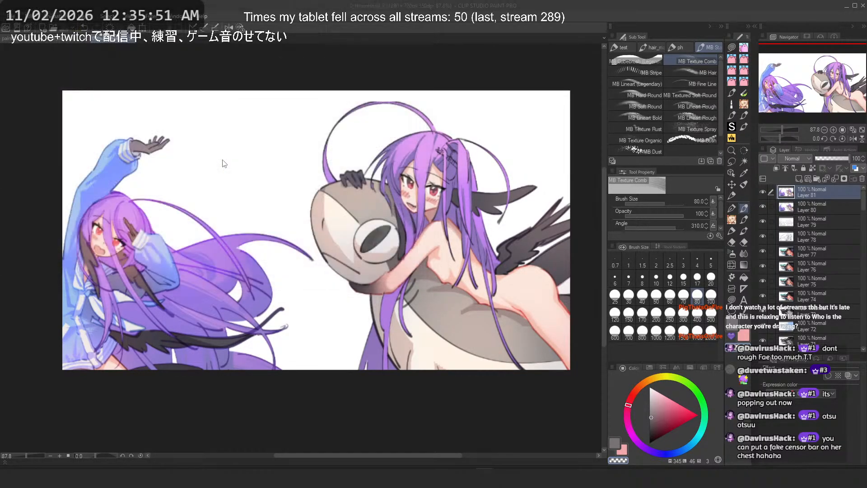
Step: Switch back to the paint10-2 illustration document
{"action": "left_click", "coordinate": [130, 39]}
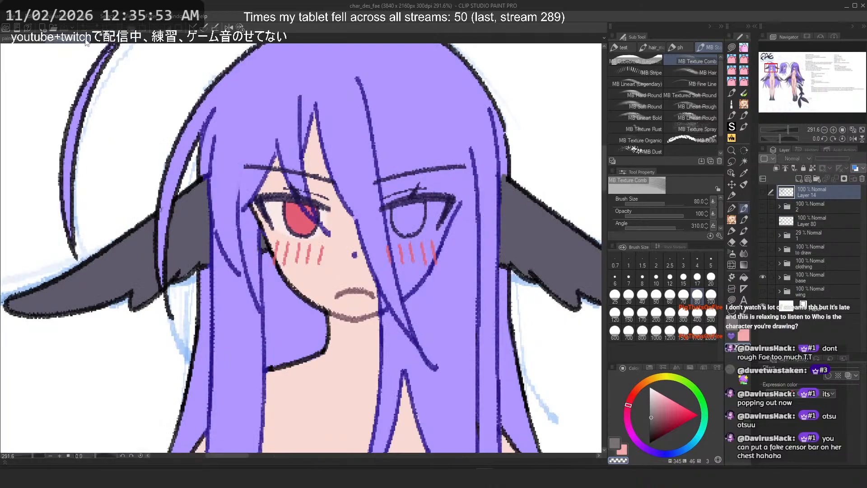
{"action": "left_click", "coordinate": [85, 40]}
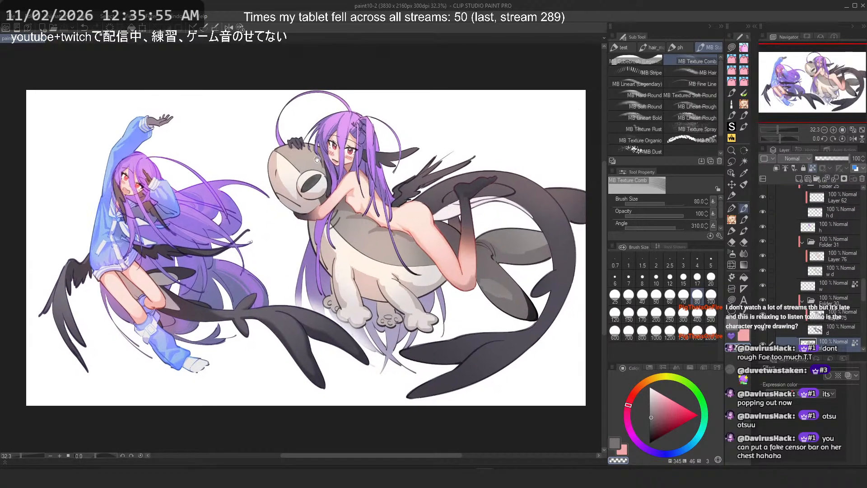
{"action": "scroll", "coordinate": [353, 175], "scroll_direction": "up", "scroll_amount": 1}
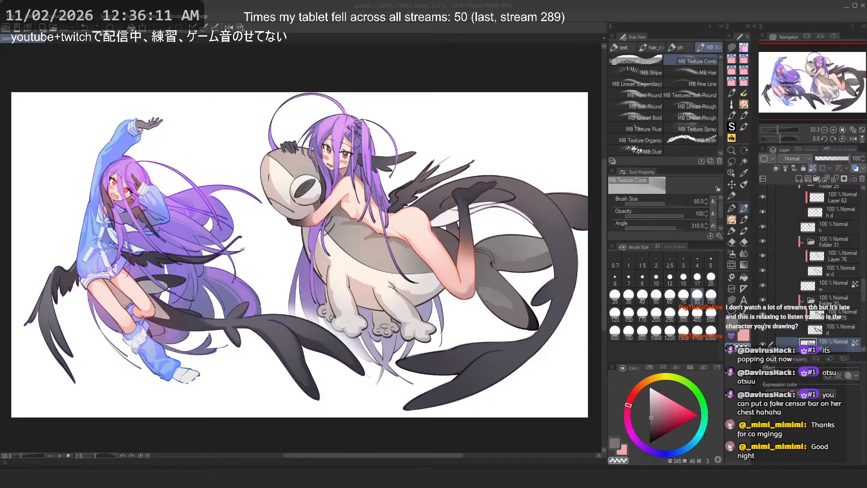
{"action": "left_click", "coordinate": [234, 4]}
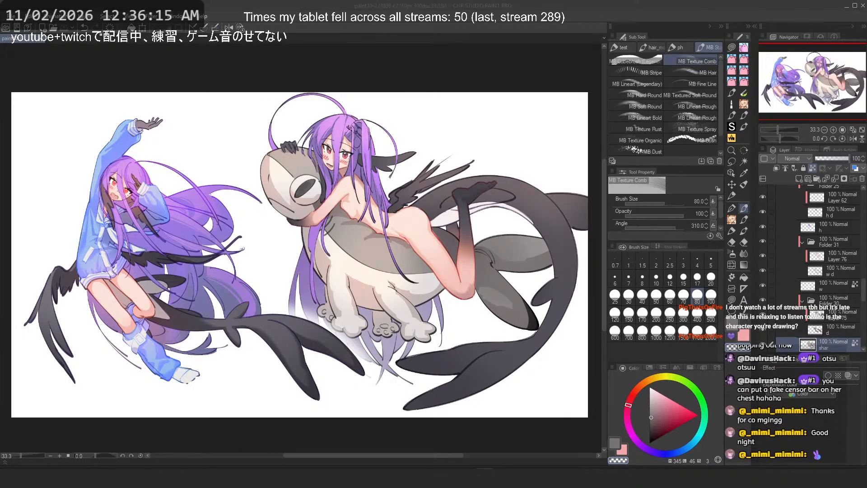